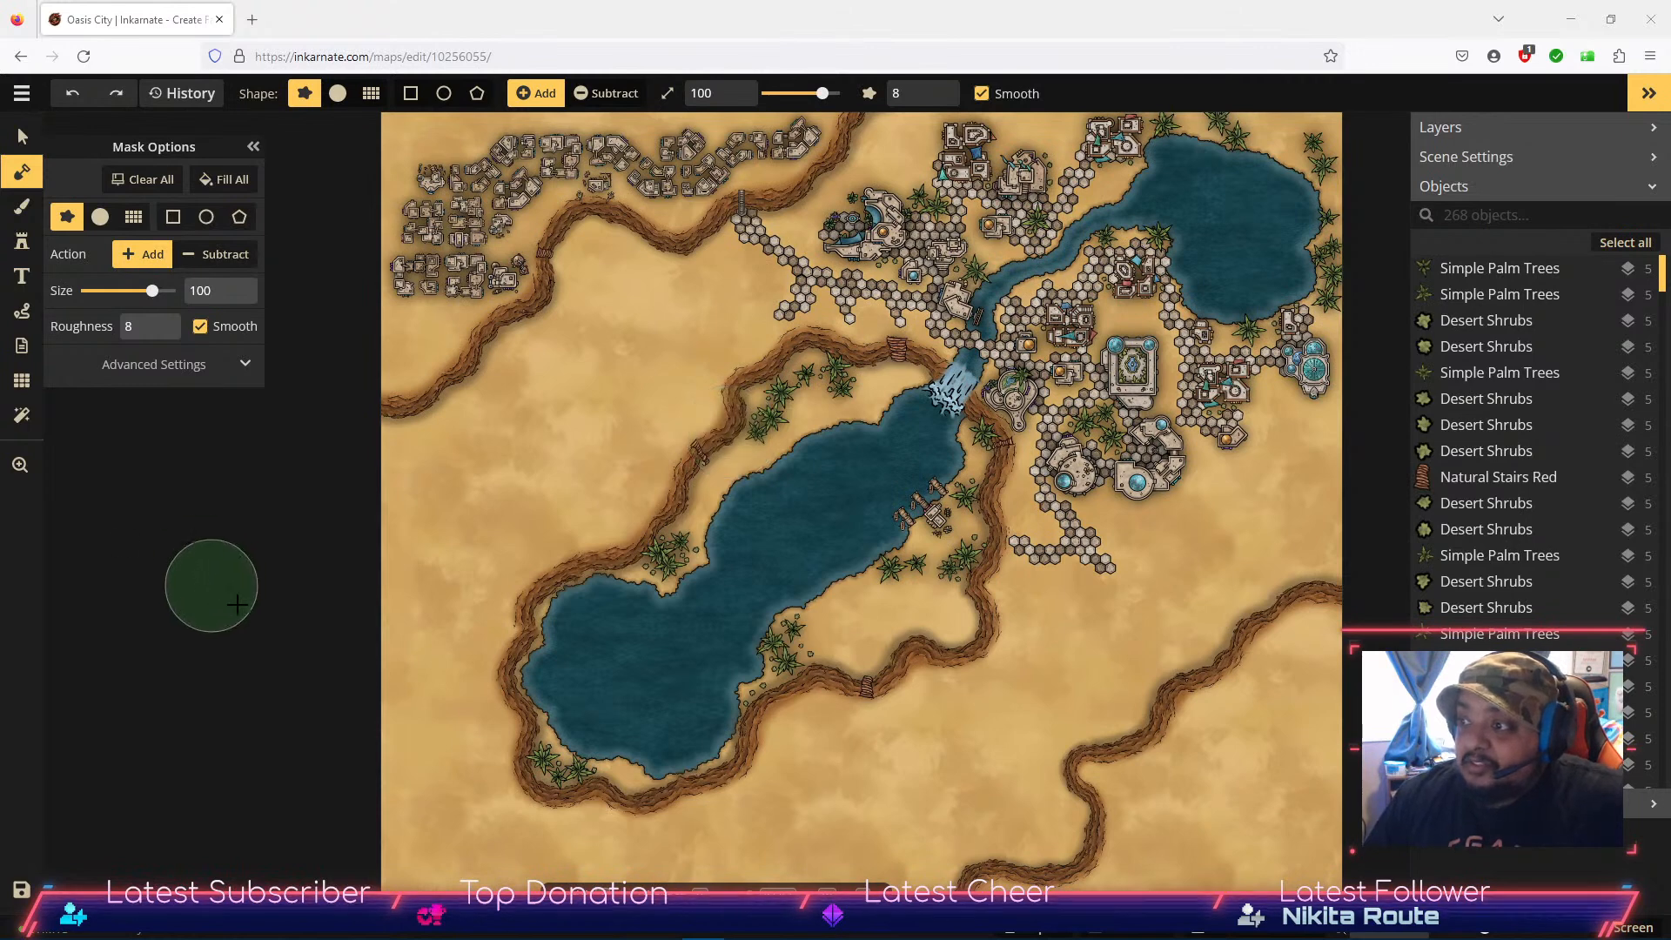
Step: Lock the large sand hill stamp running along the map's western edge, below the block of small houses
left_click(23, 138)
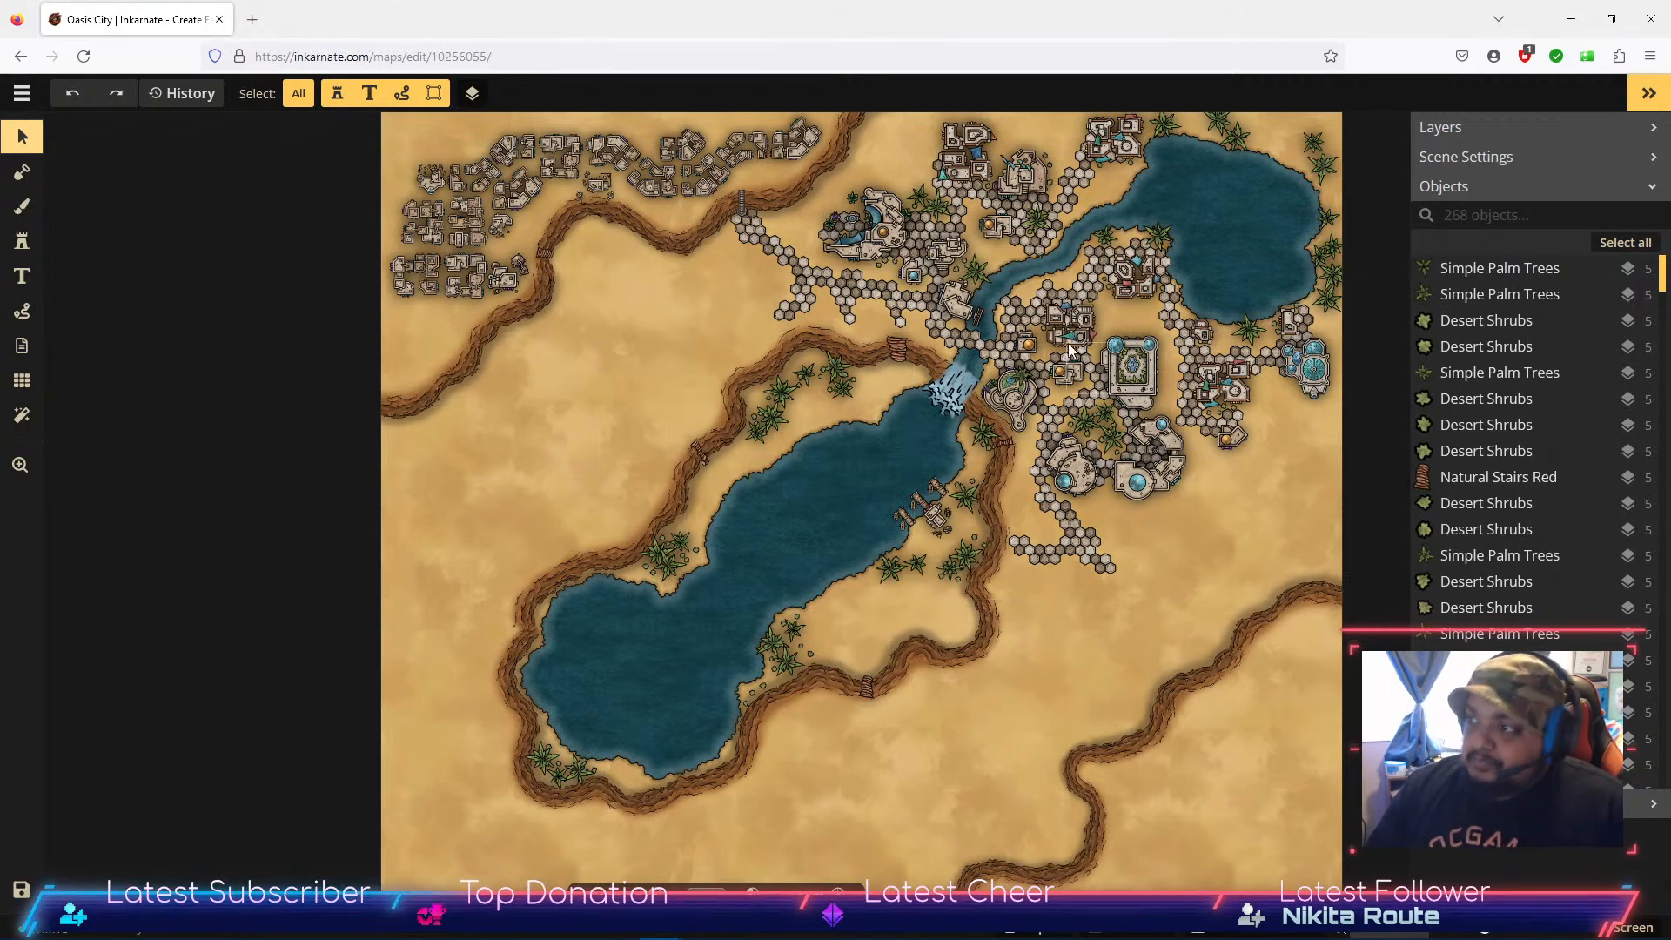
left_click(453, 379)
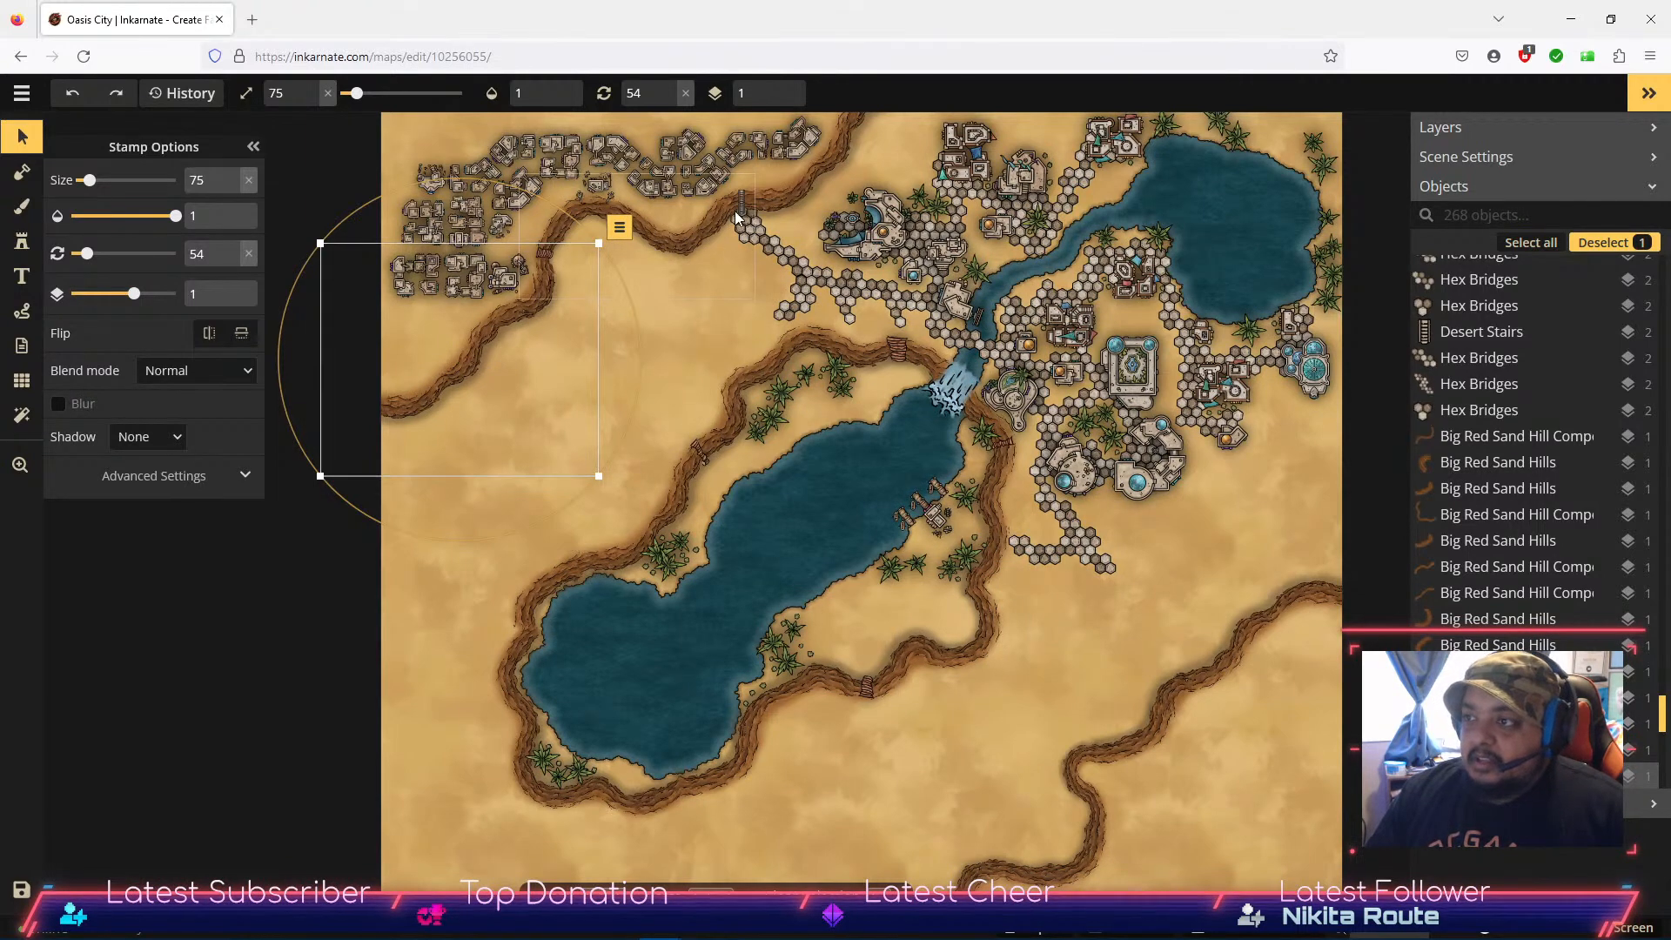
scroll(698, 174, "up", 4)
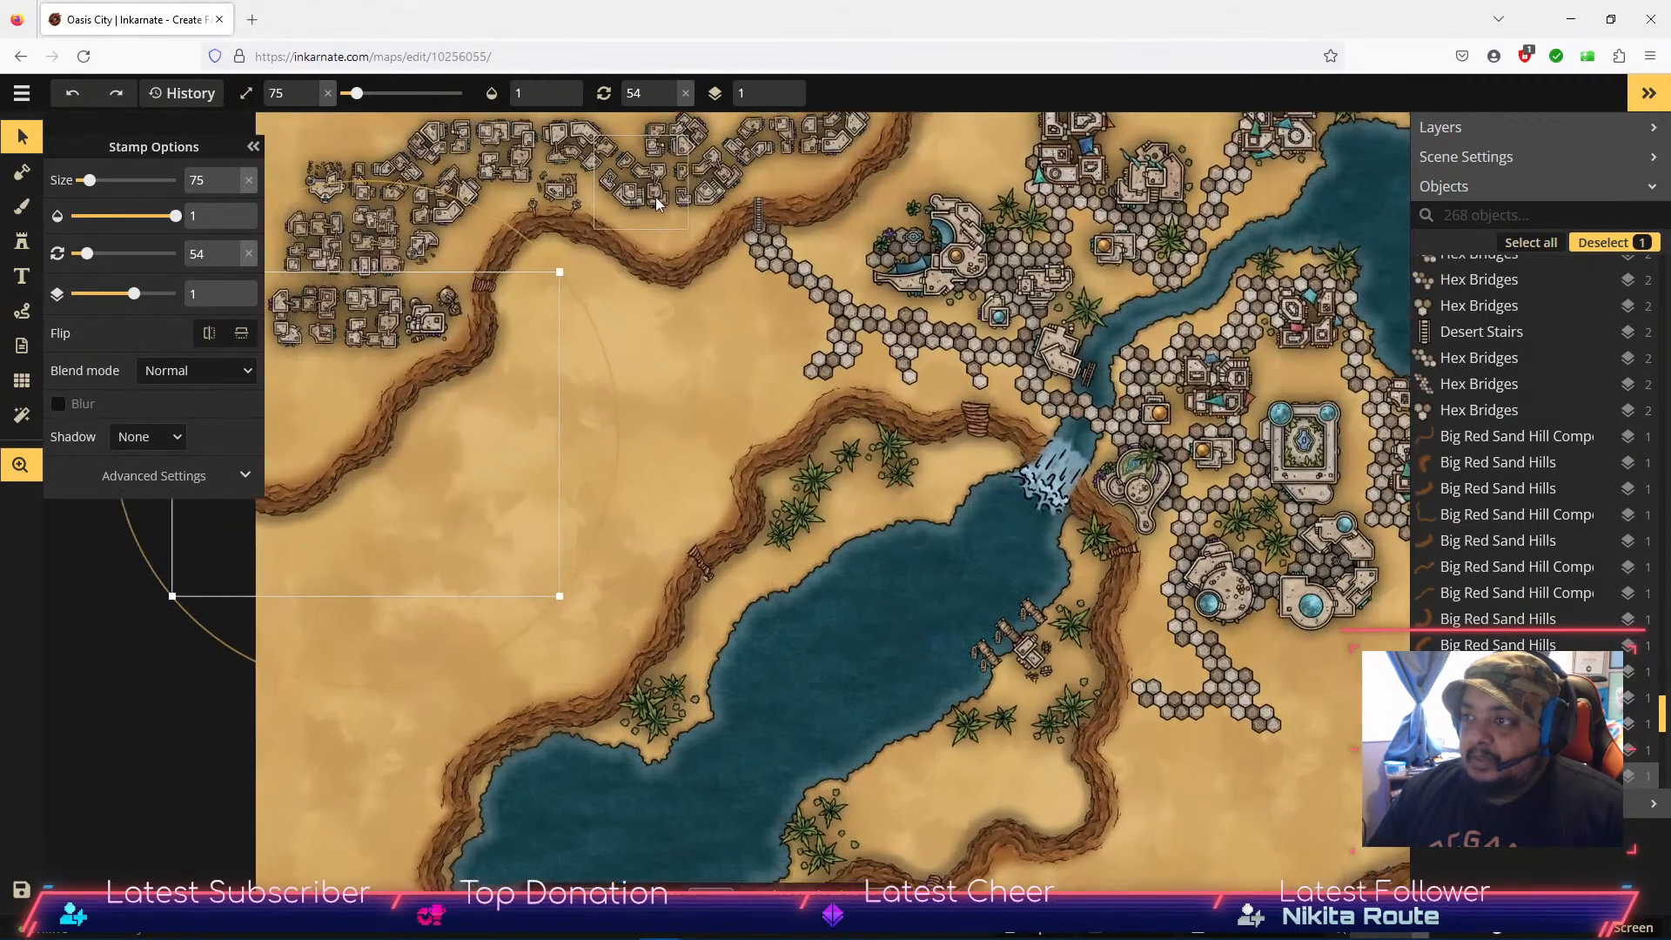
left_click_drag(645, 206, 665, 328)
left_click(592, 373)
left_click(252, 512)
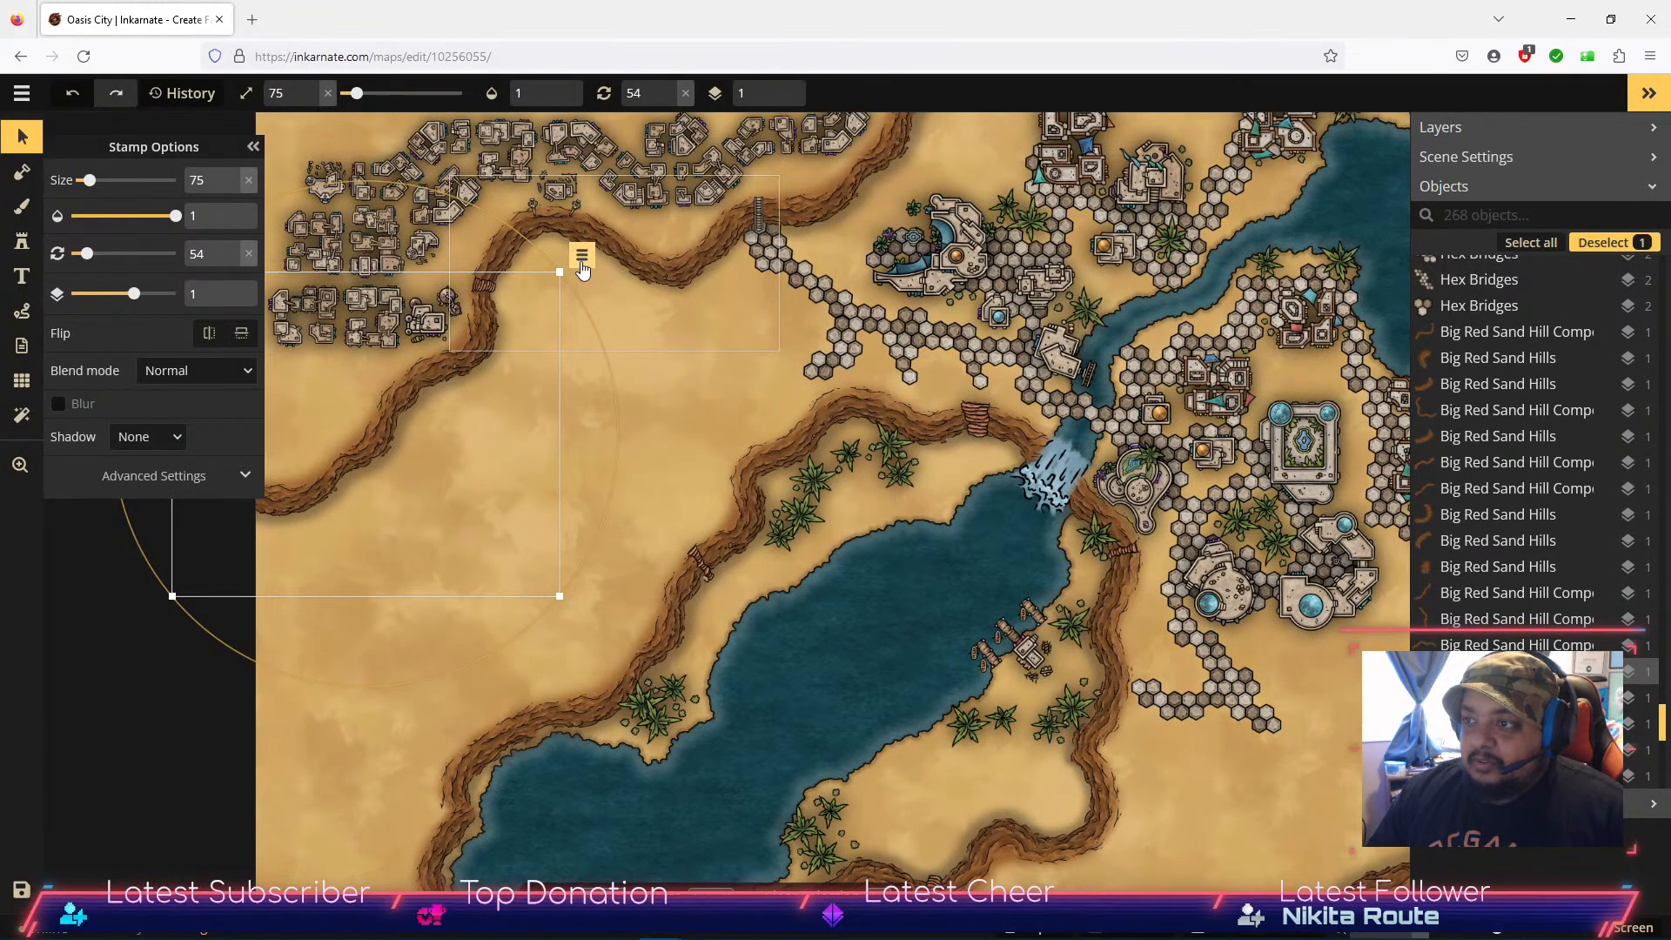
left_click(582, 258)
left_click(644, 336)
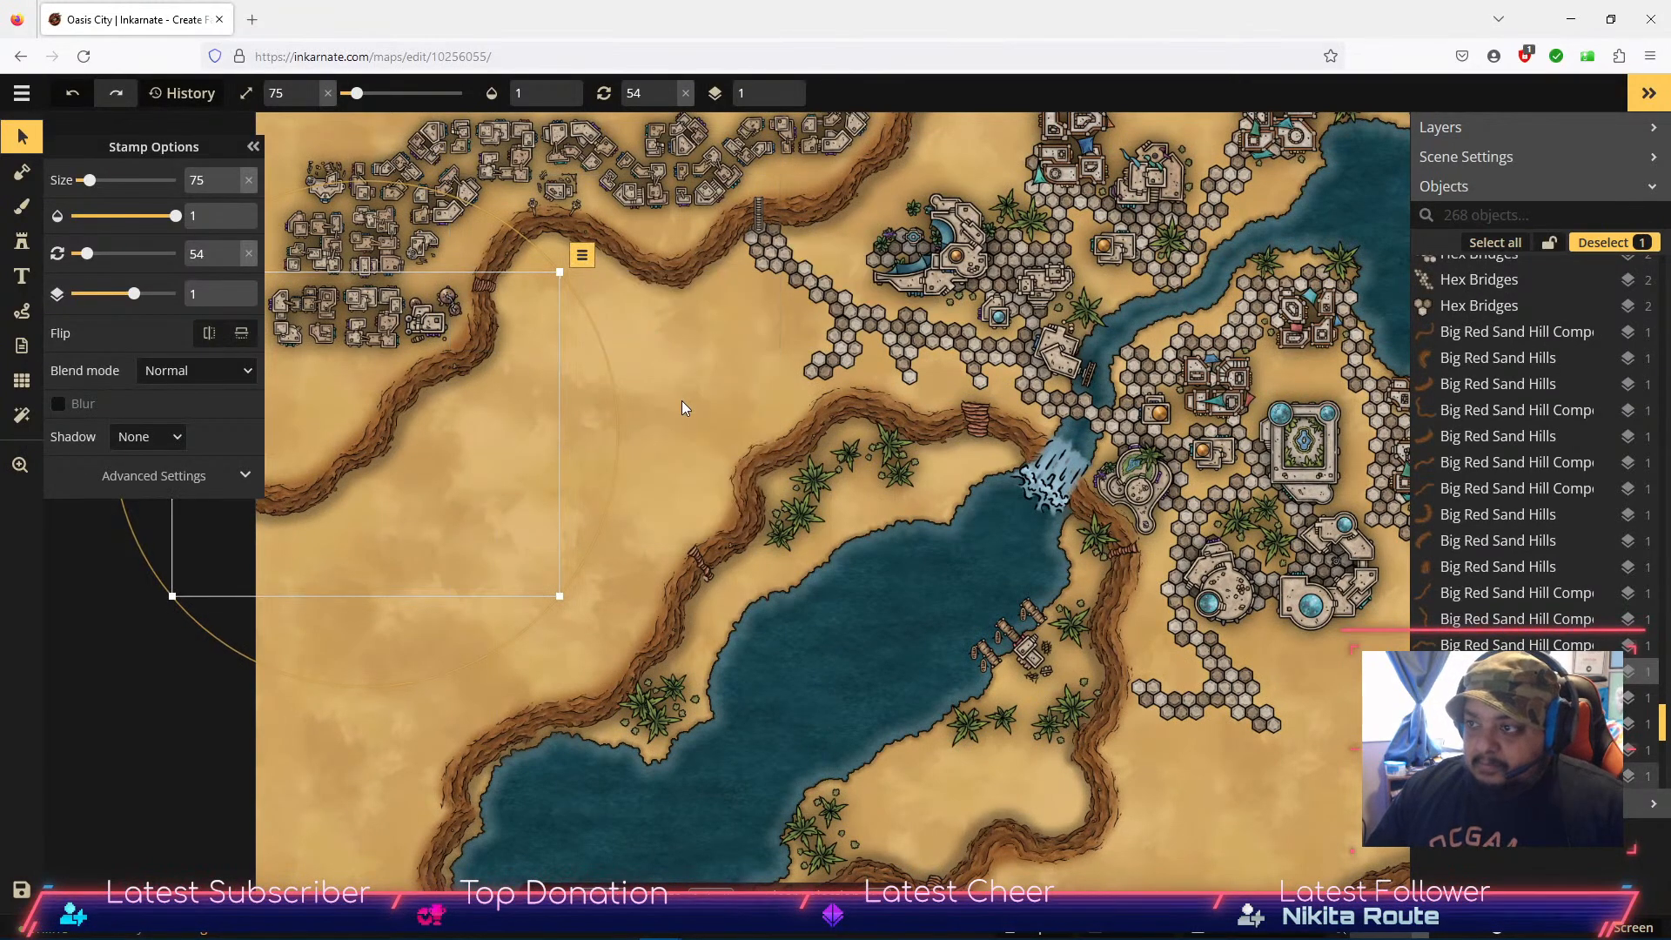
left_click(414, 438)
Step: Lock the natural stairs beside the northwestern houses and the sand hill stamp that curves under those houses
left_click(489, 285)
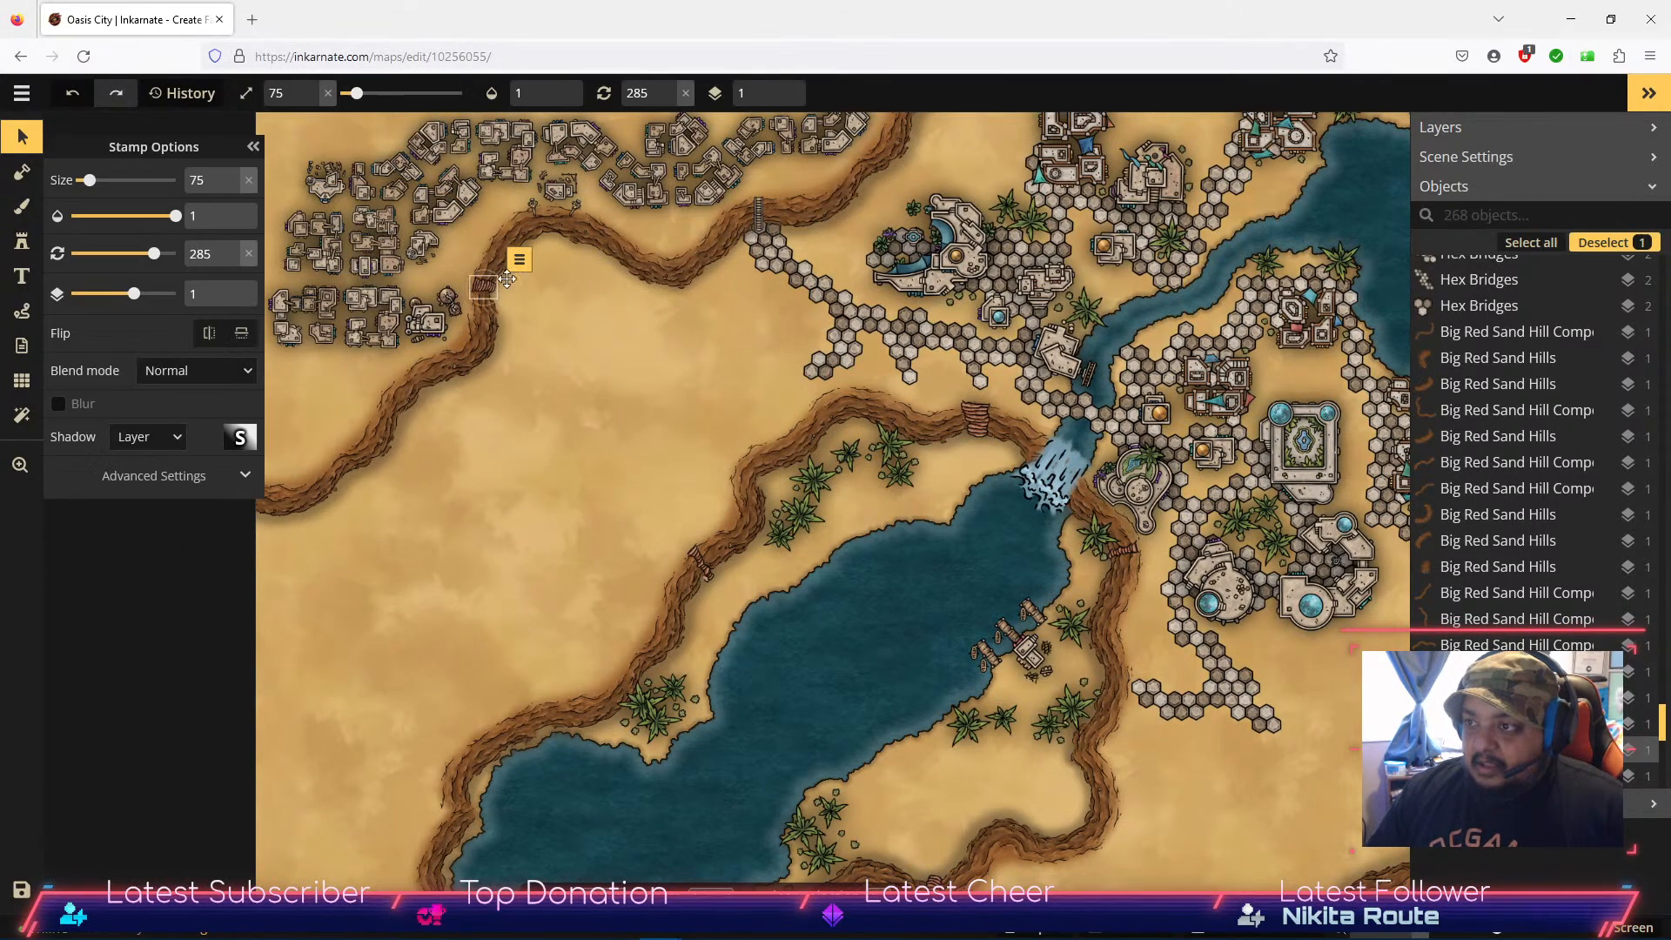
left_click(525, 258)
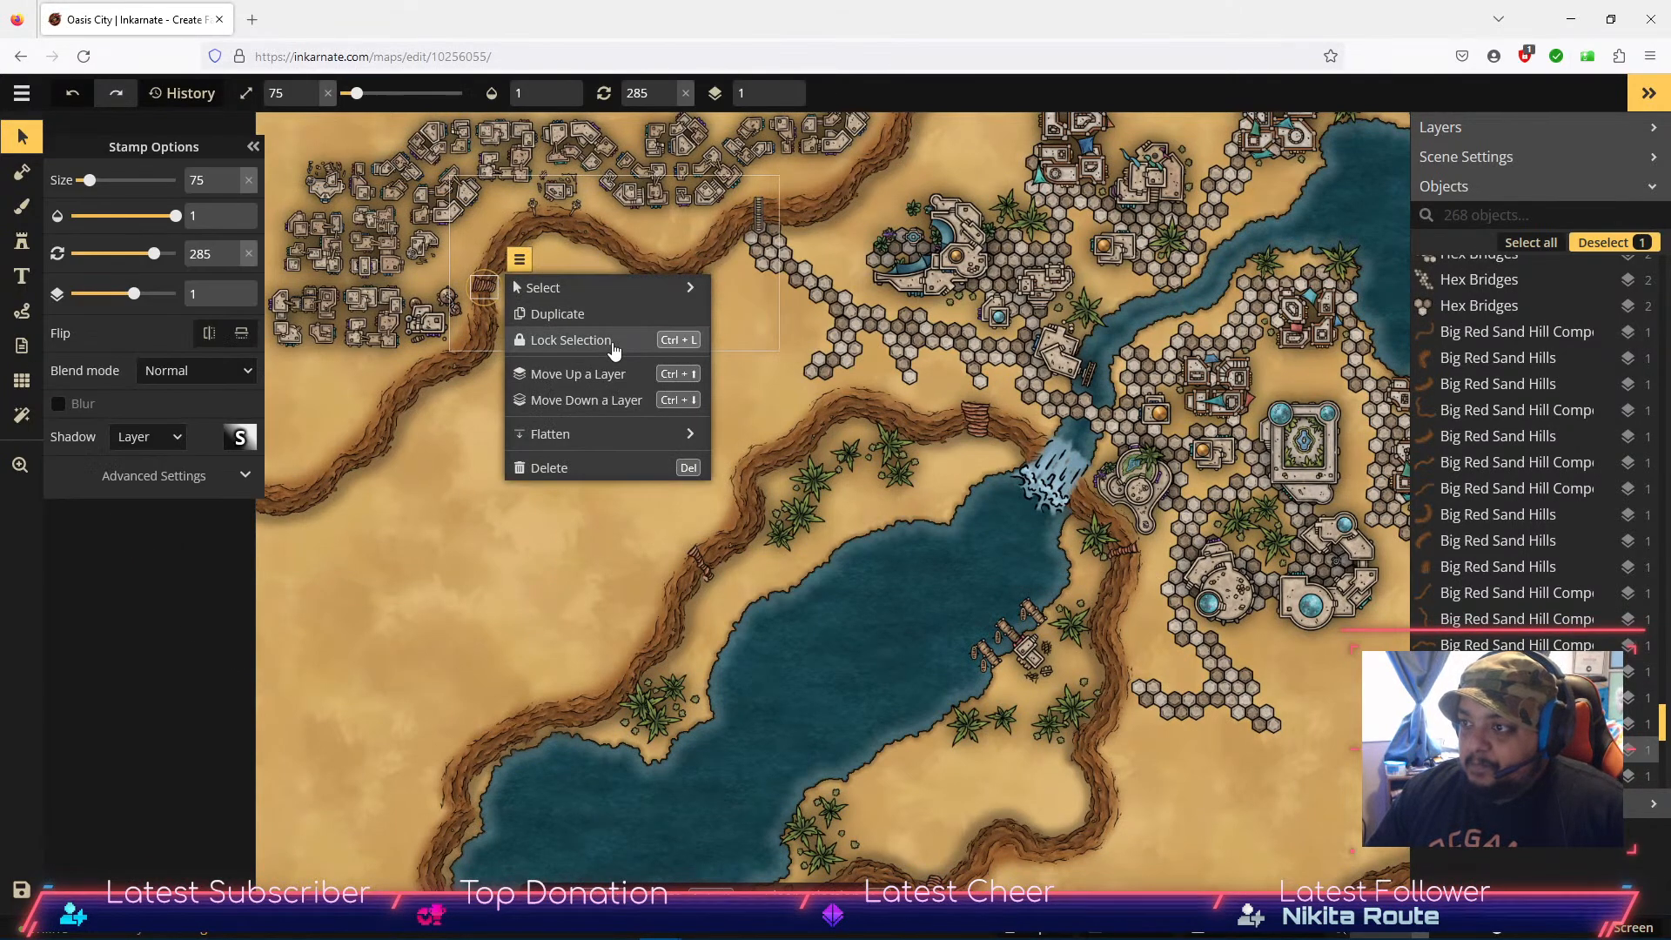
left_click(574, 340)
left_click(489, 327)
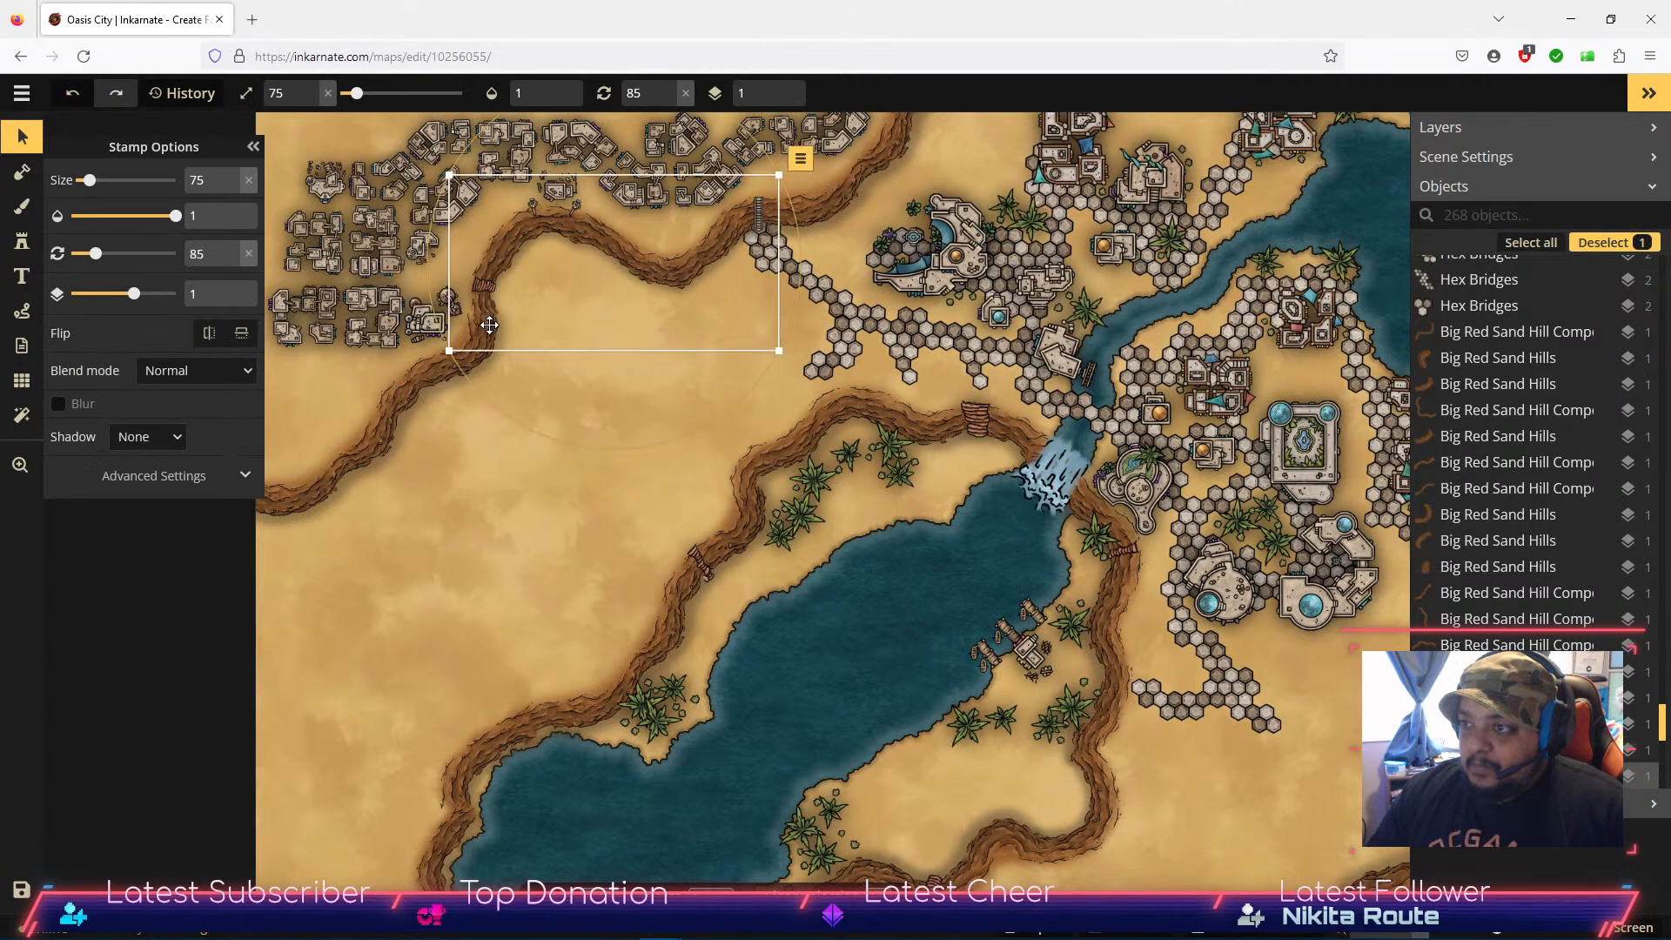
left_click(798, 160)
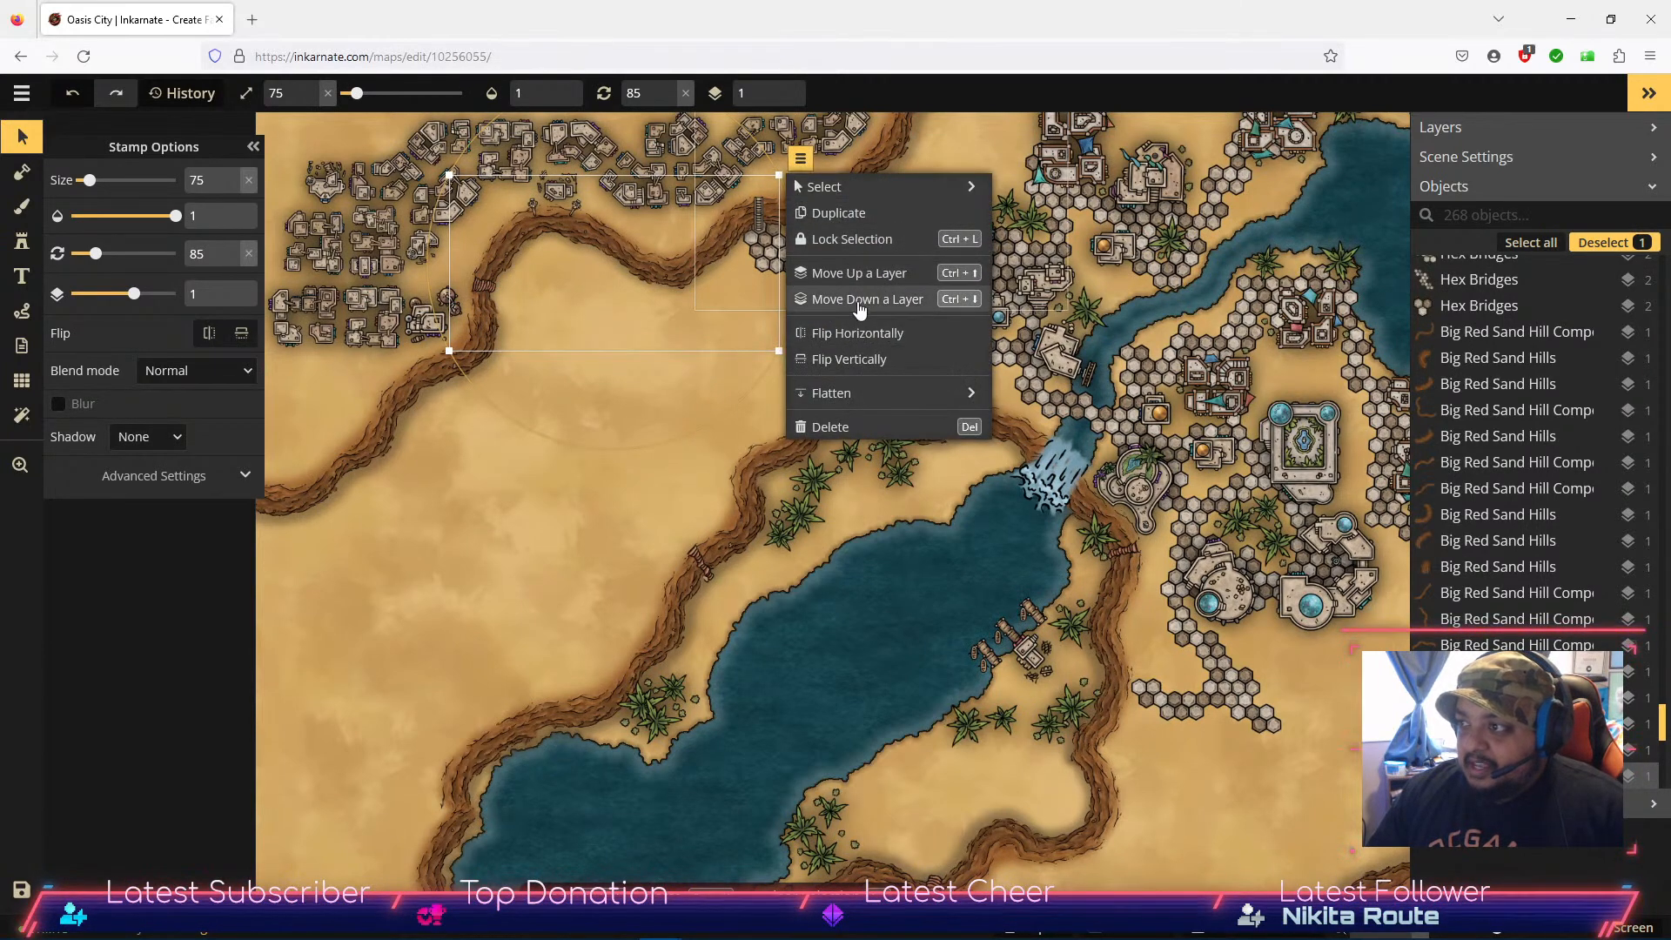
left_click(860, 240)
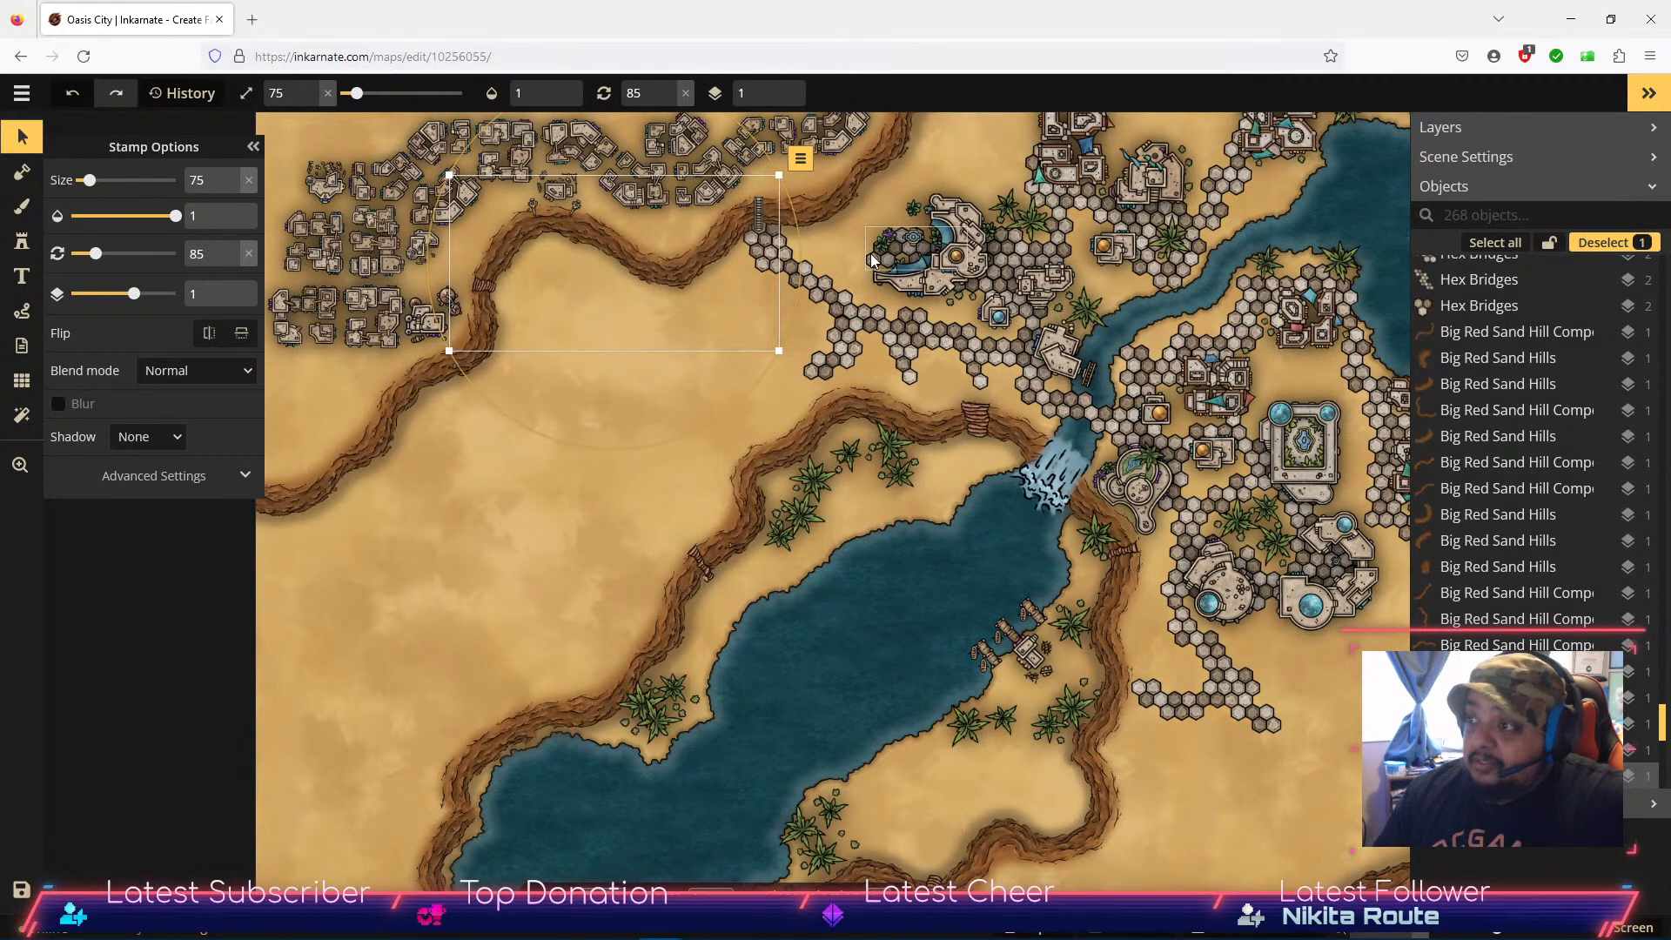
Step: Lock the northern sand hill stamp that continues the ridge toward the map's upper edge
left_click(800, 158)
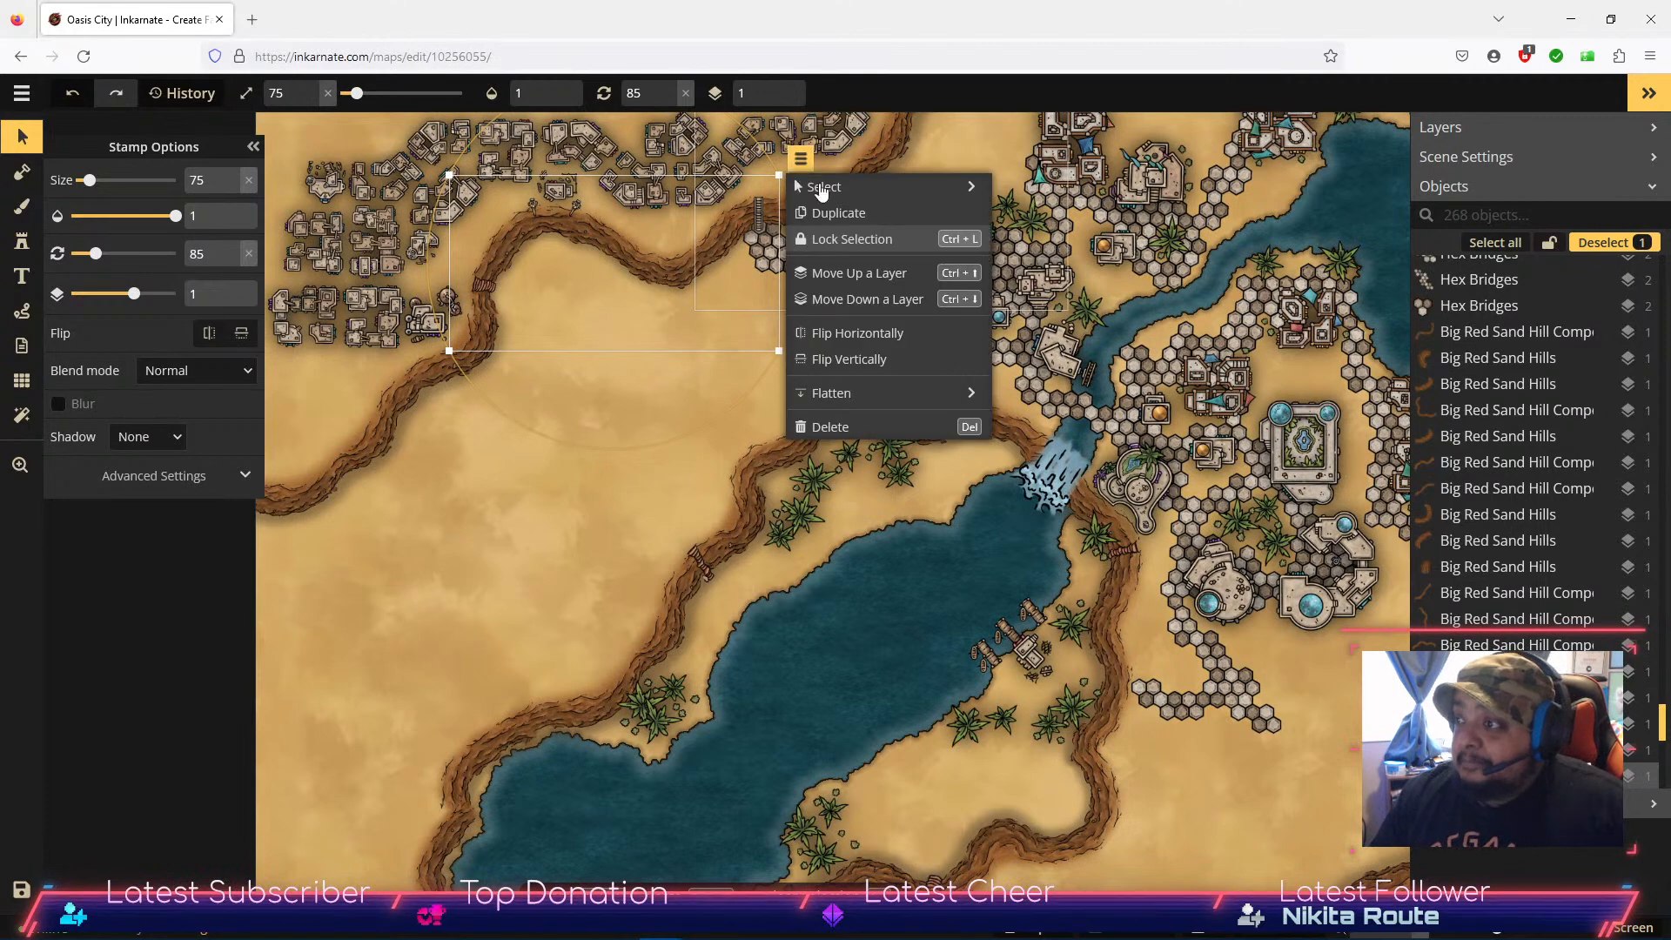
left_click(880, 245)
left_click(868, 171)
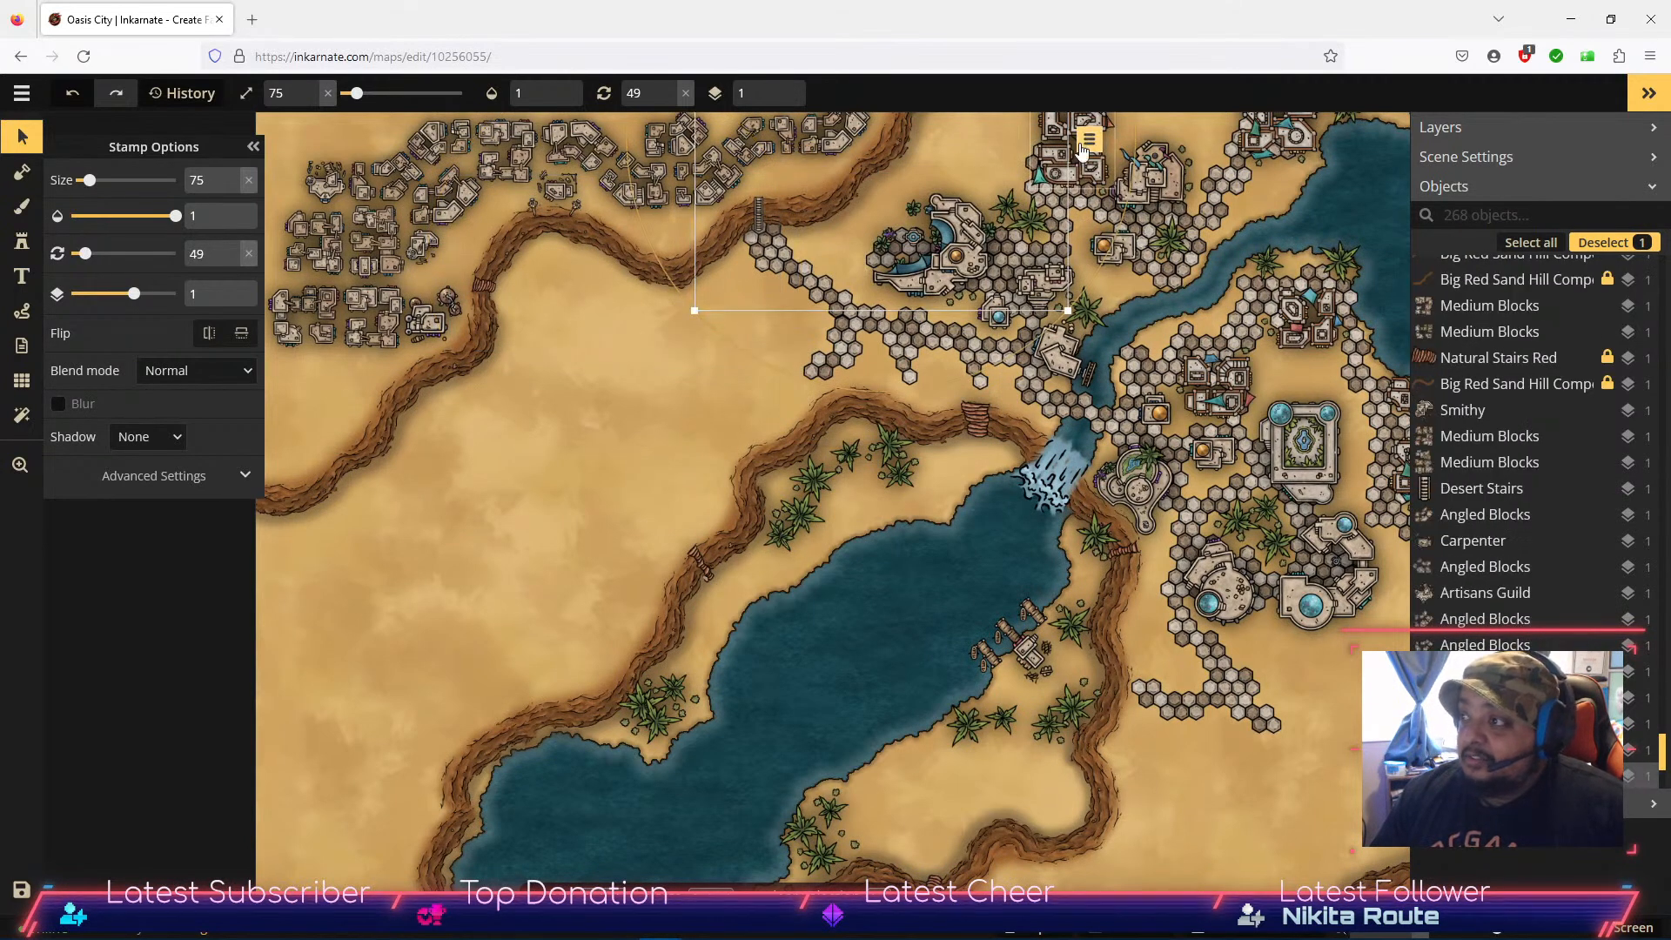
left_click(1089, 139)
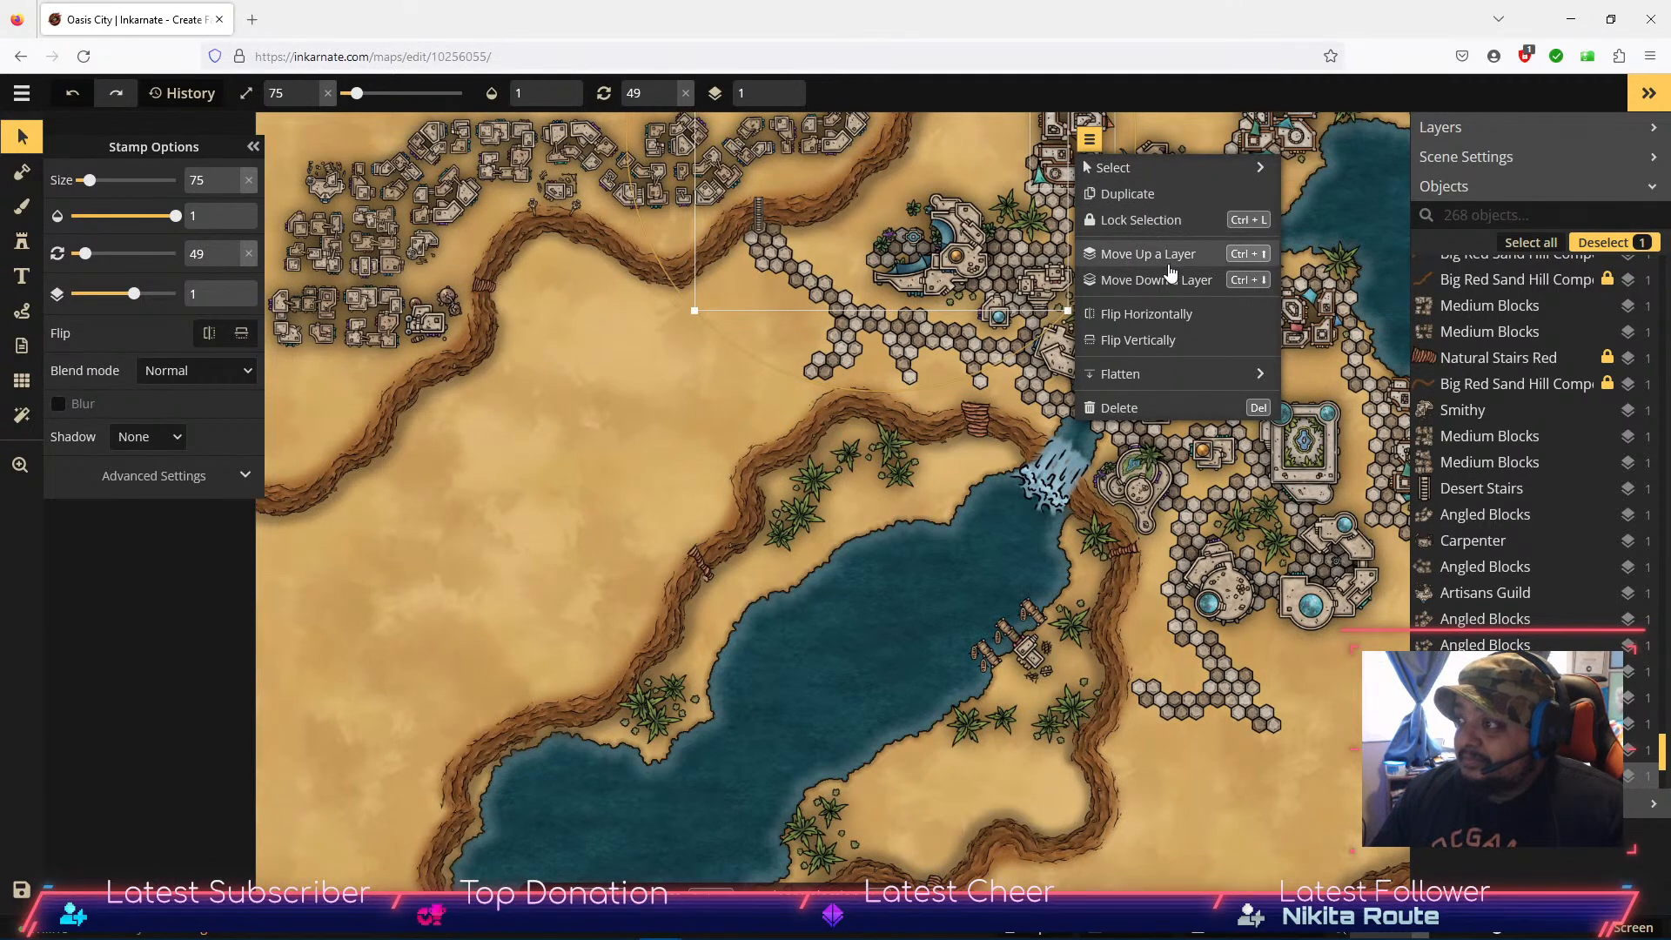
left_click(1143, 221)
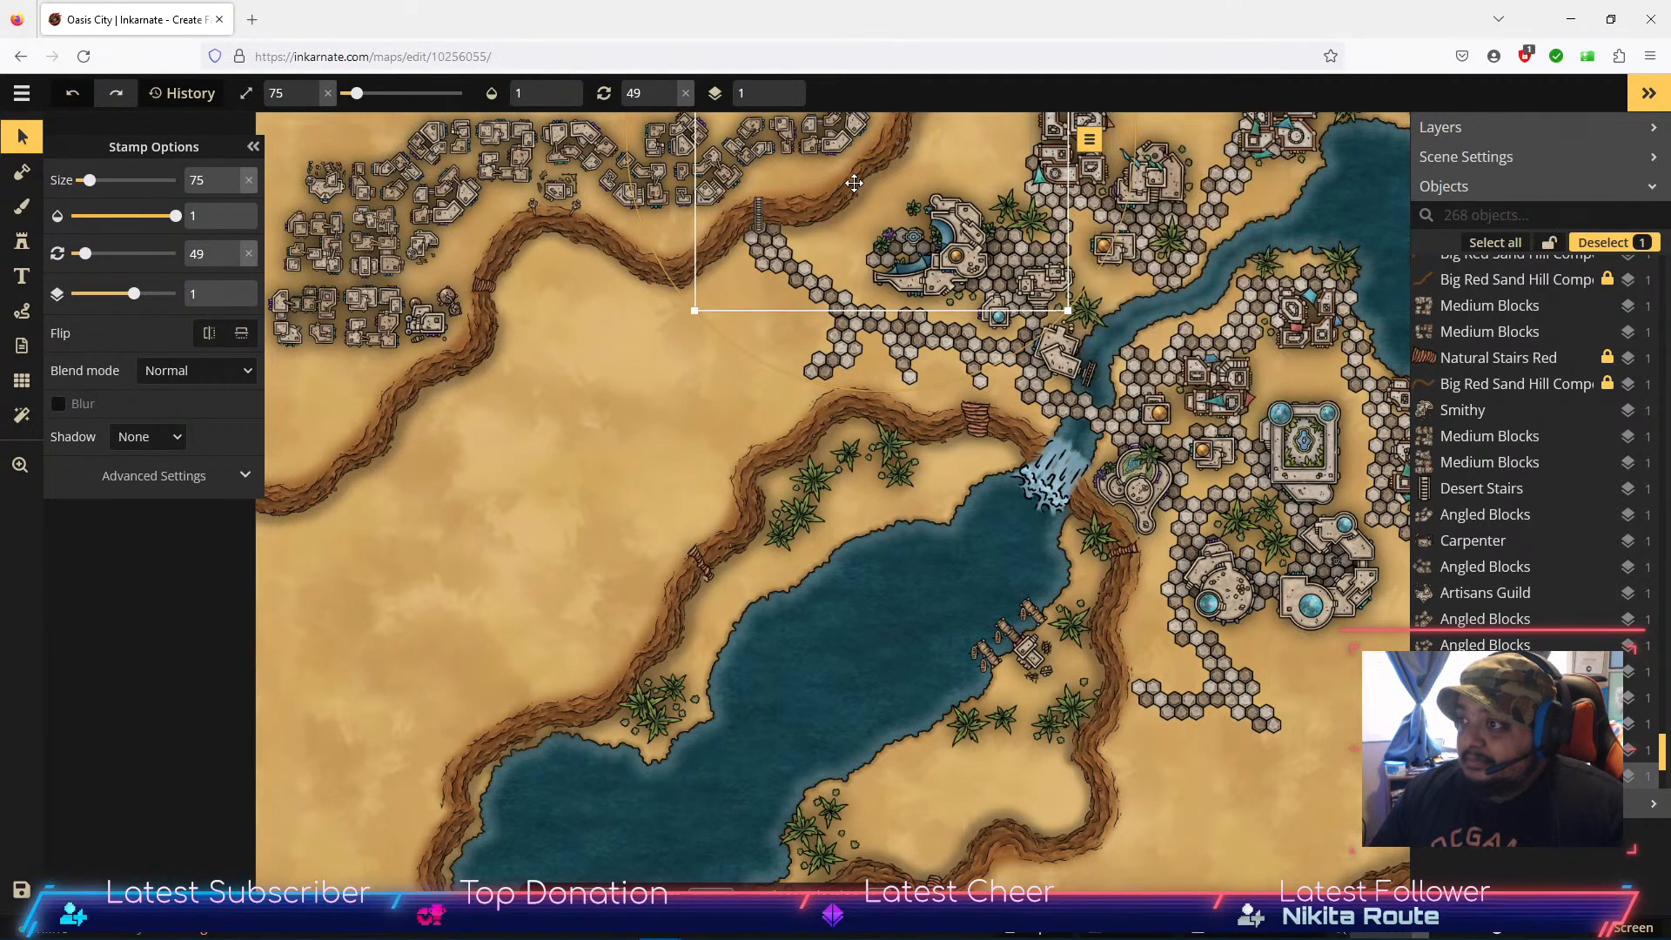
Step: Lock both overlapping desert stairs stamps where the hex path meets the northern ridge
left_click(775, 206)
left_click(757, 214)
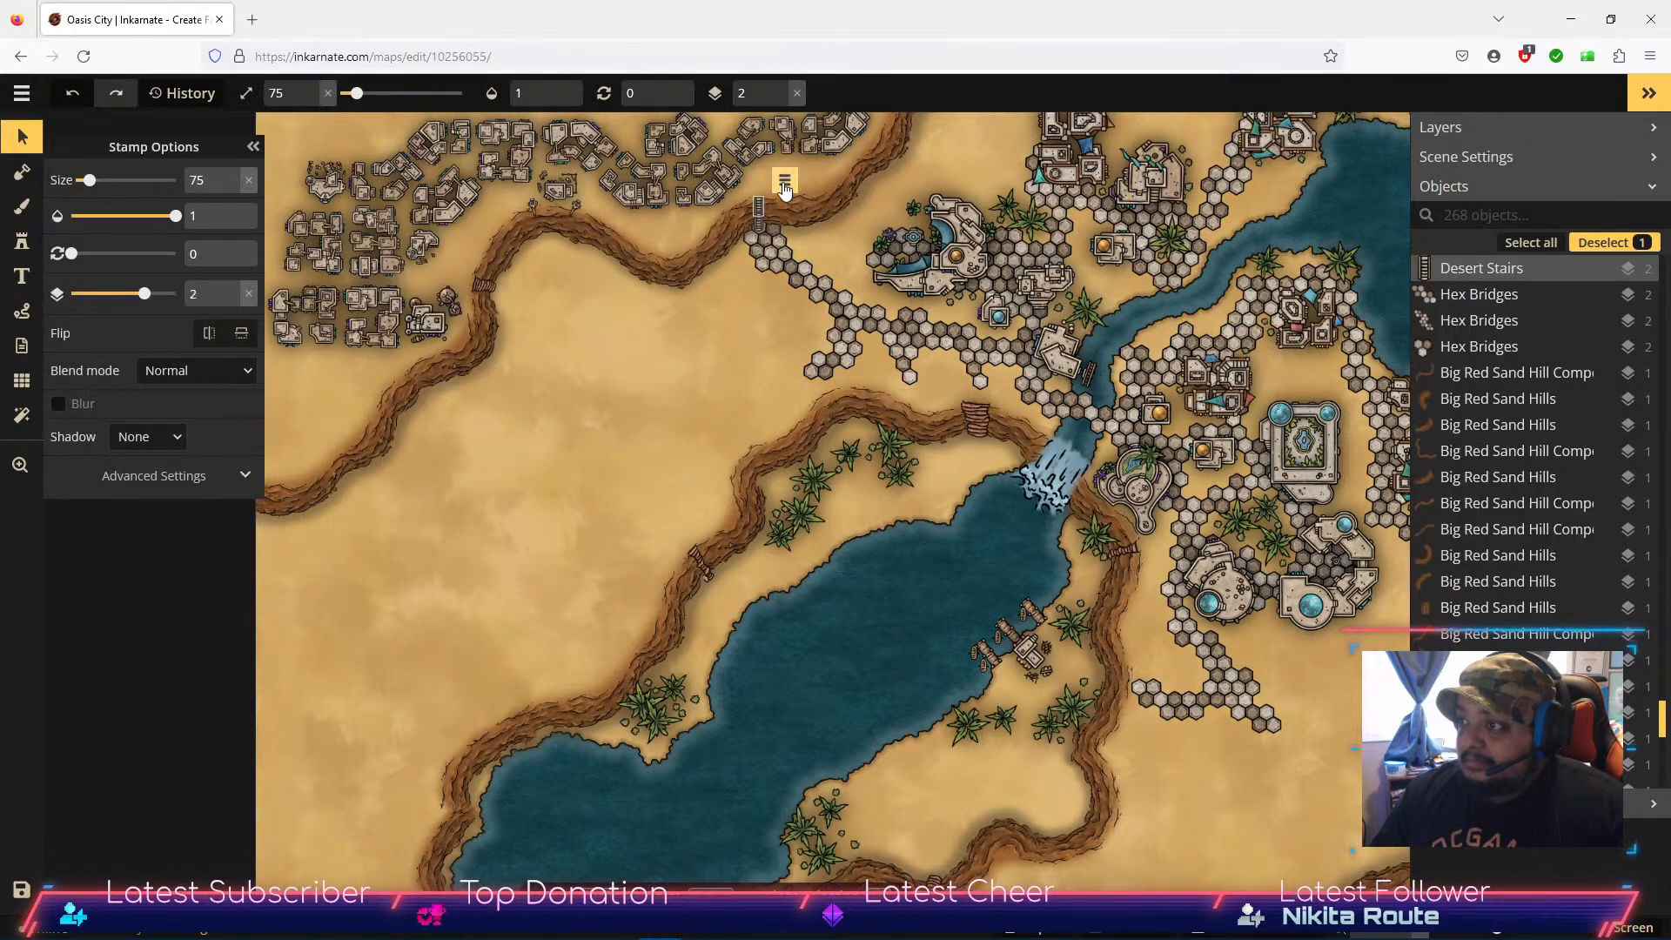
left_click(784, 181)
left_click(867, 262)
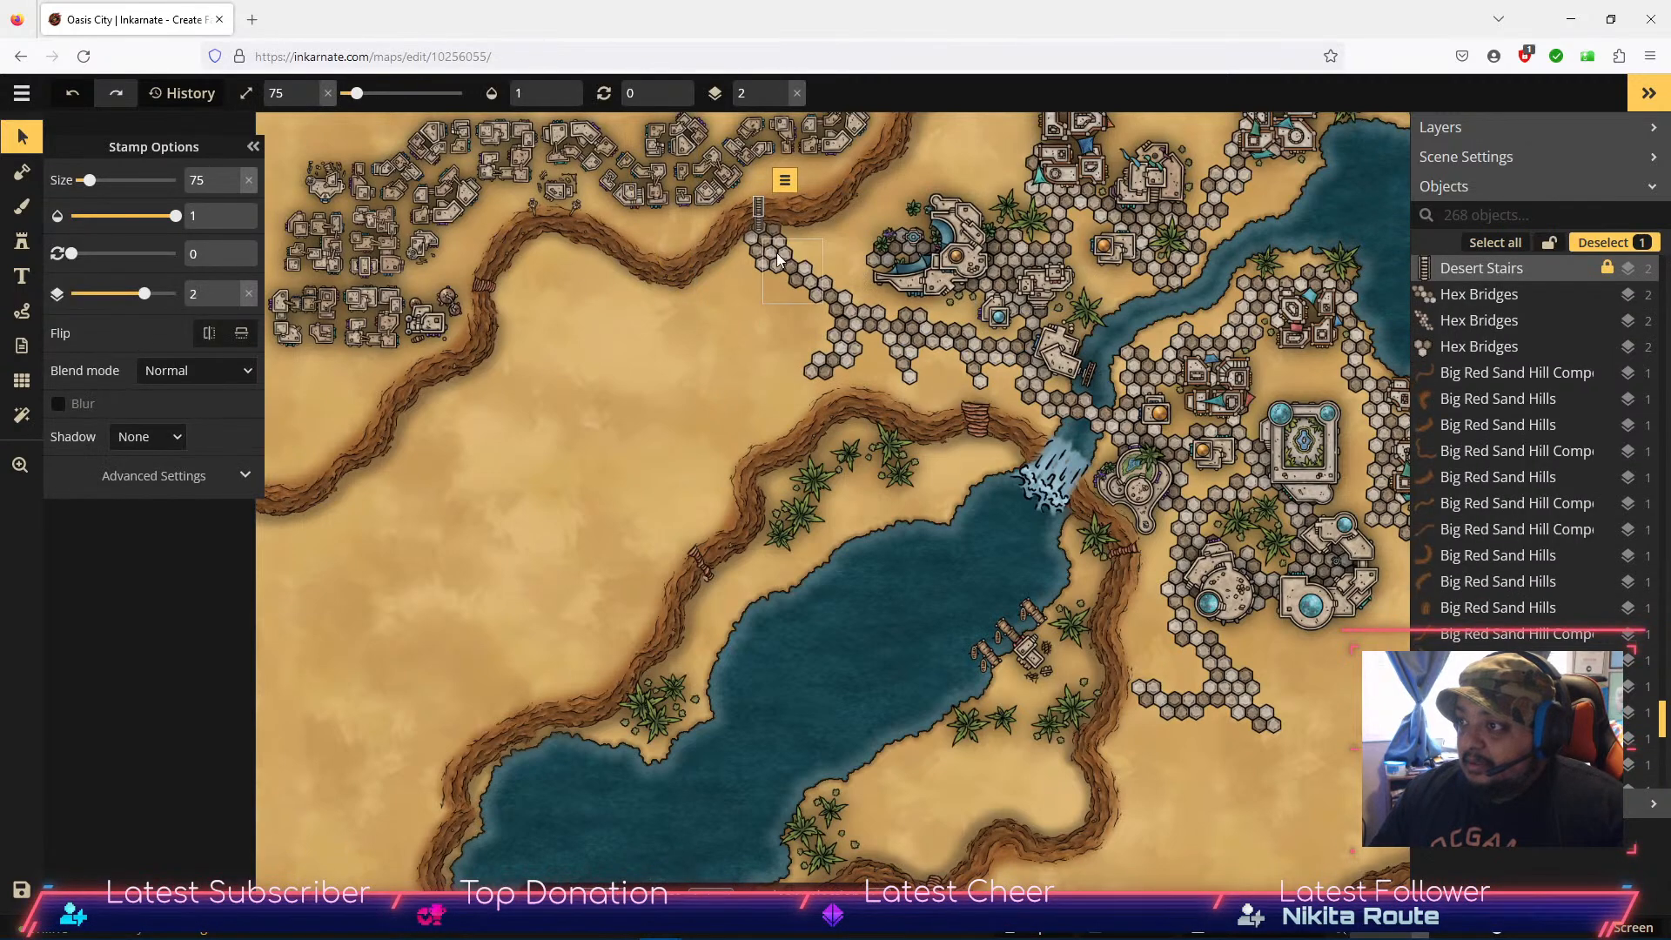
left_click(760, 224)
left_click(784, 195)
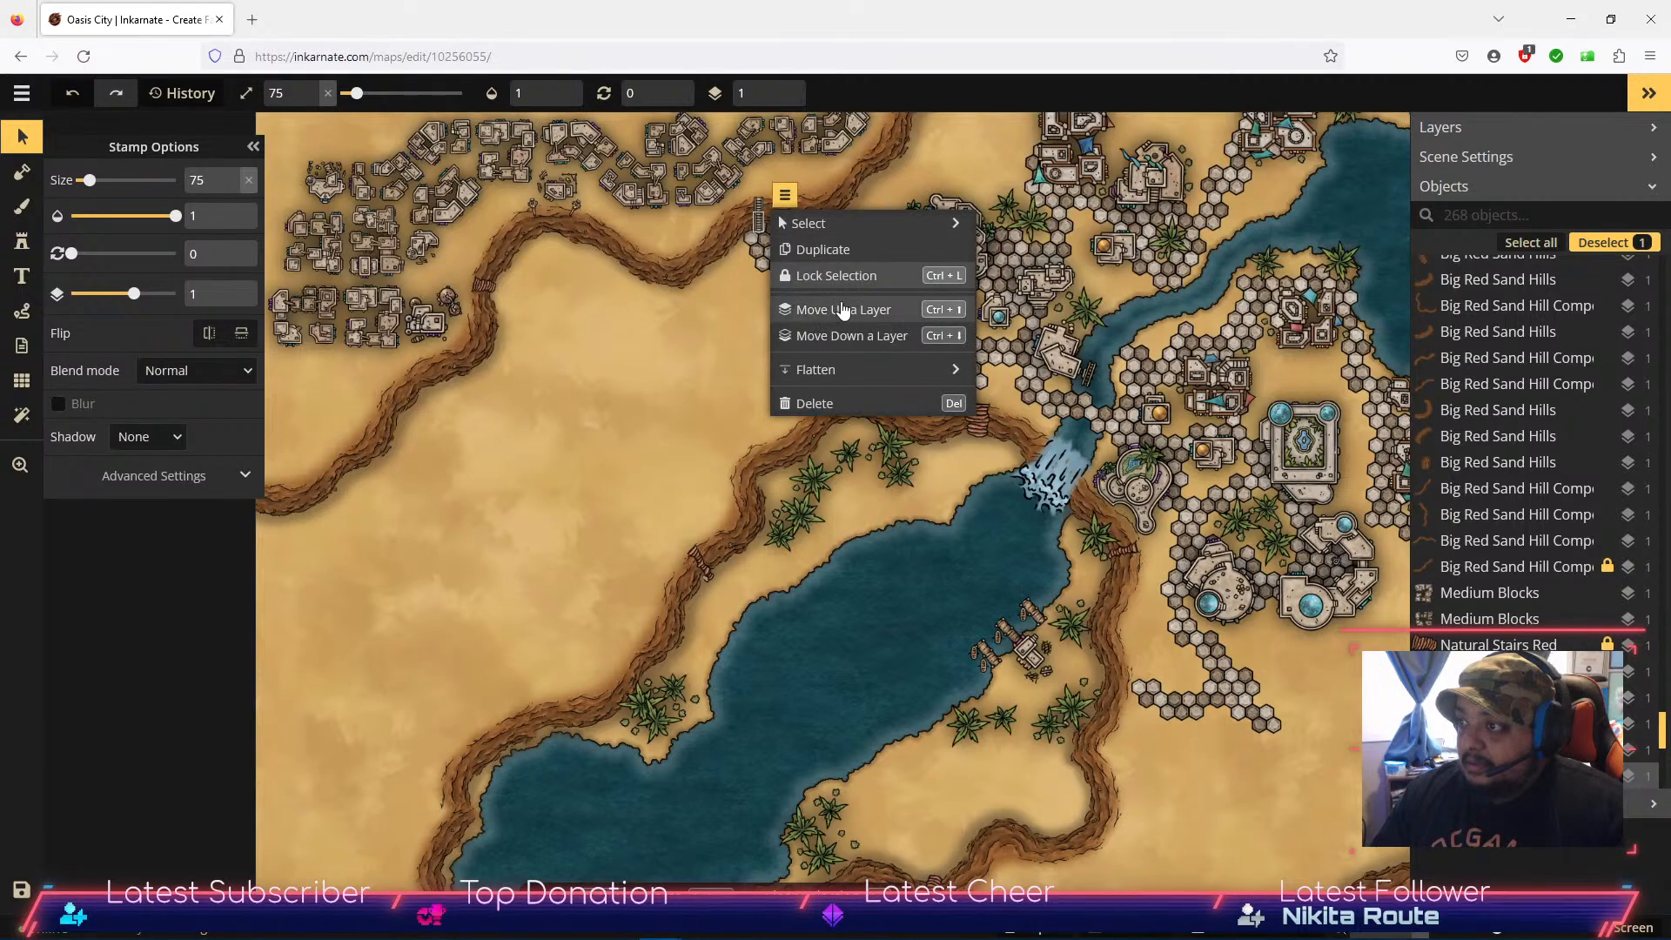
left_click(841, 275)
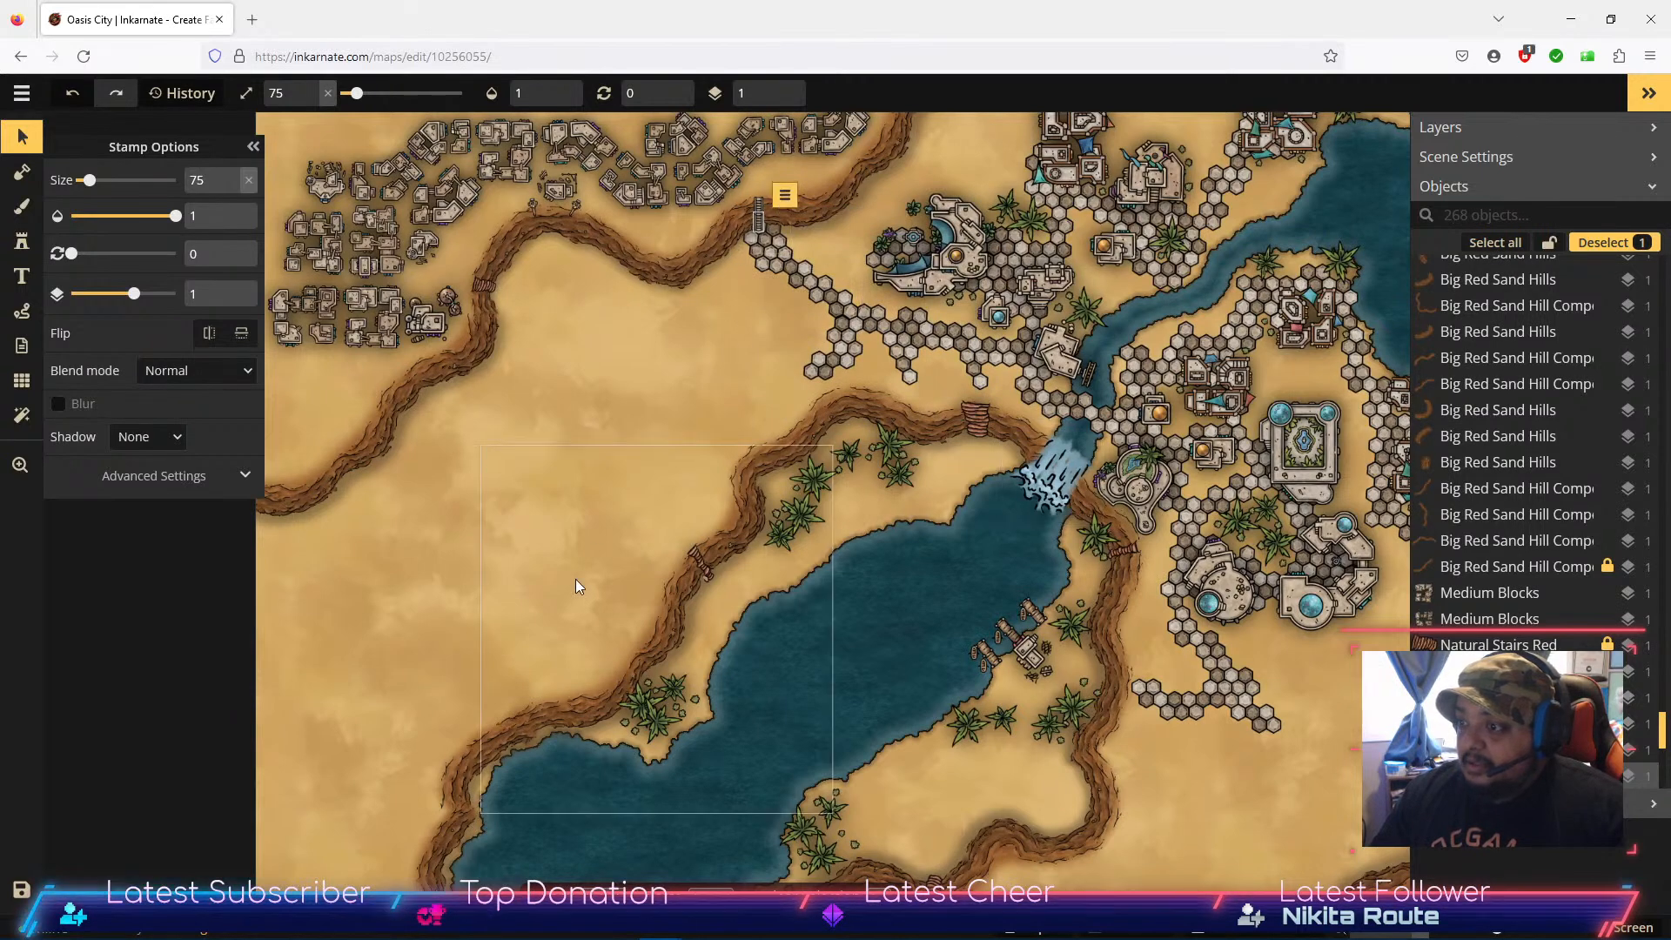
Step: Select the two sand hill stamps around the large lake's southwestern end together and lock them
key("space")
left_click_drag(1215, 809, 1250, 460)
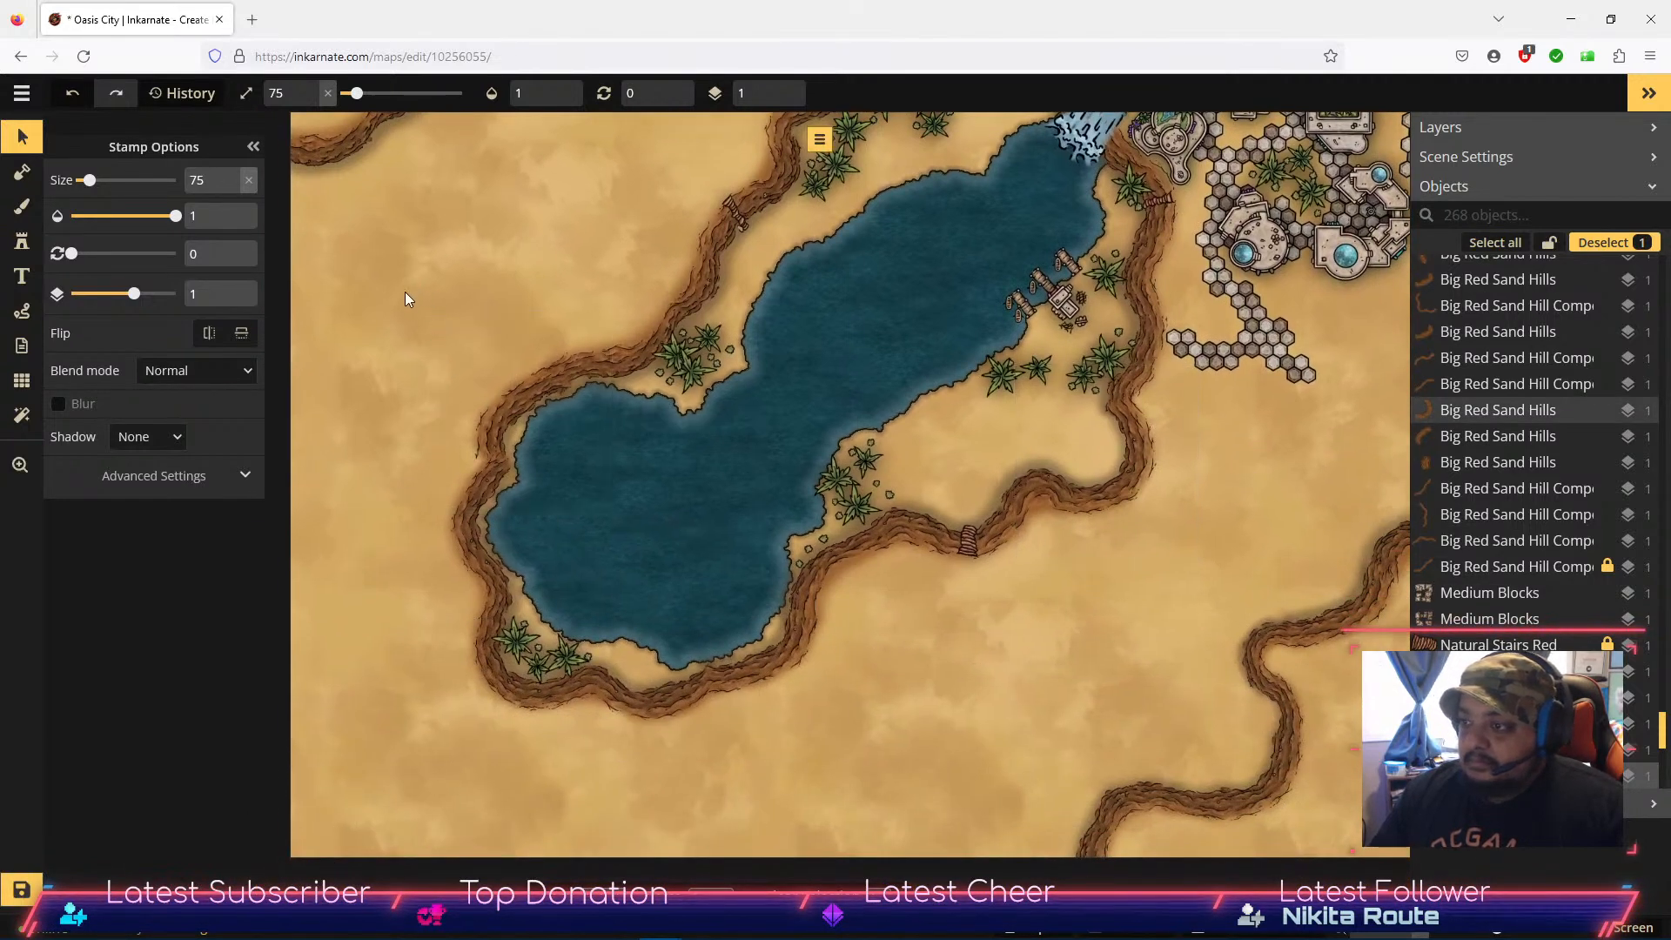
left_click_drag(409, 338, 502, 509)
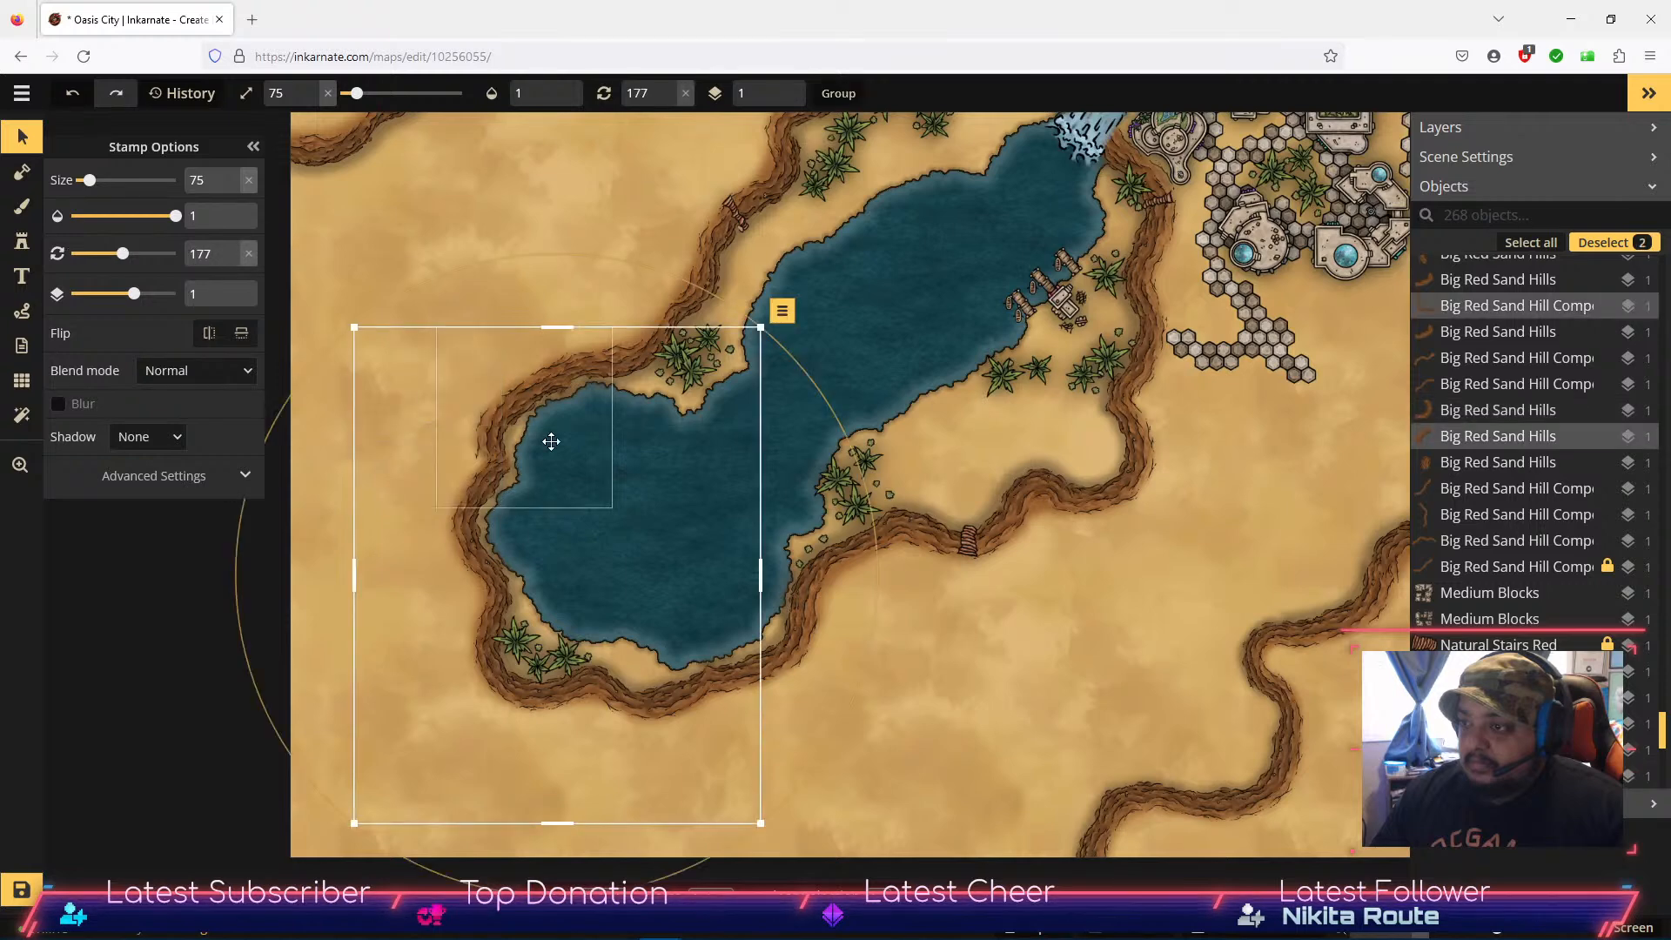
left_click(786, 324)
left_click(838, 415)
Step: Lock the short sand hill at the large lake's southern tip and the longer one along its southeastern shore
left_click(830, 608)
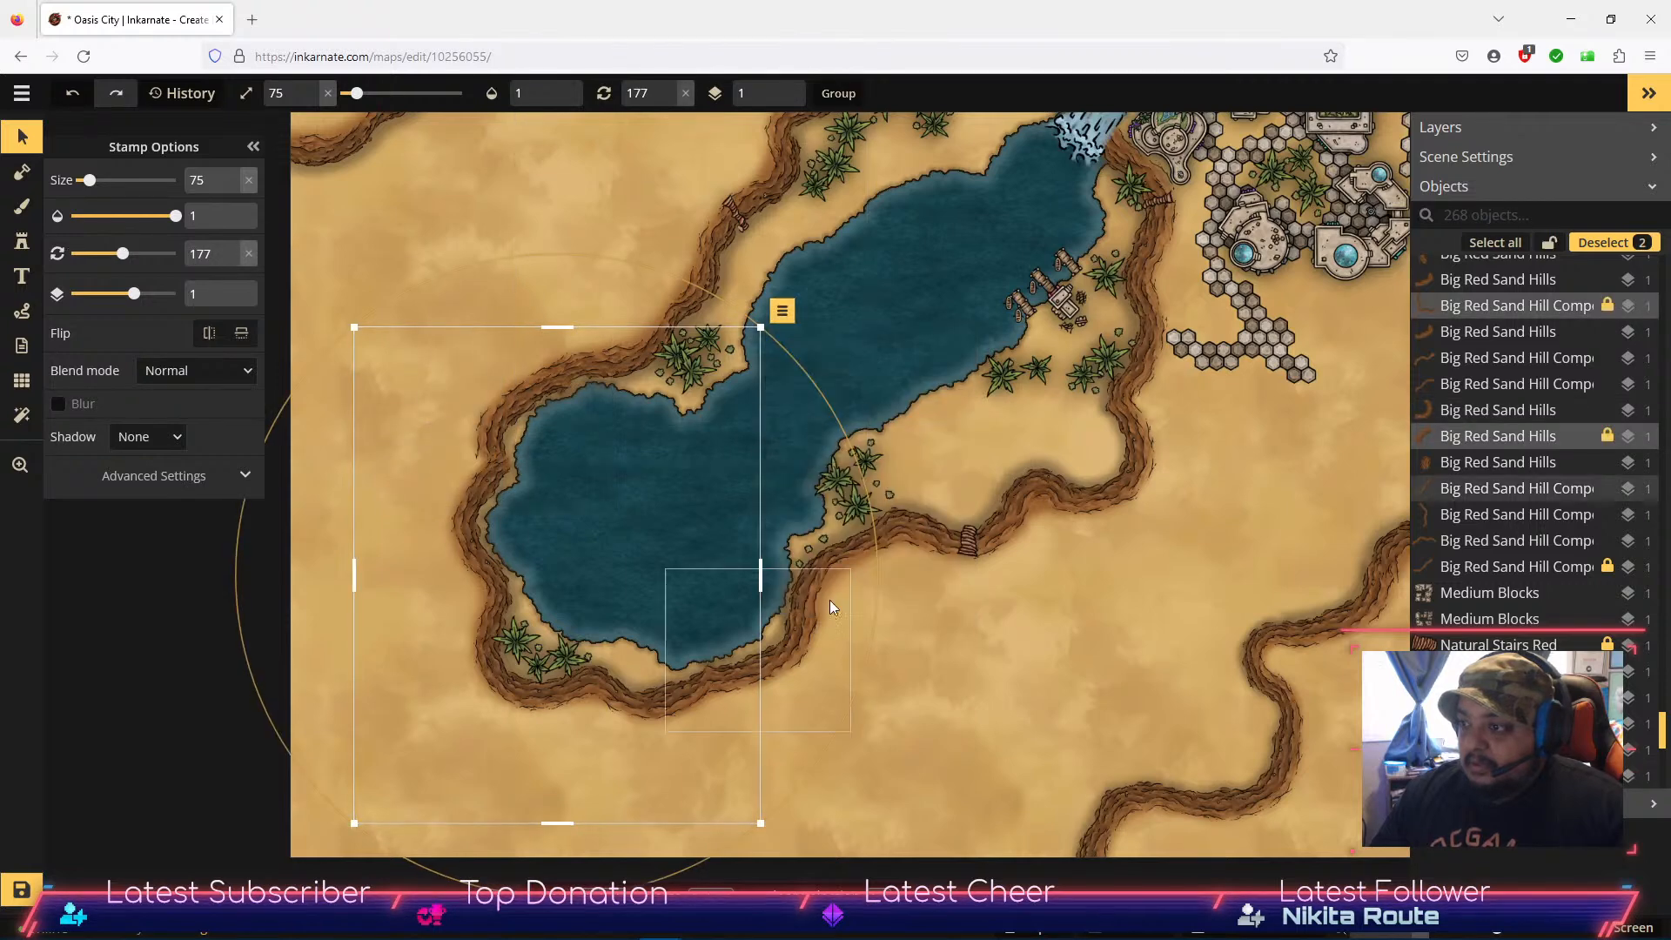
left_click(873, 553)
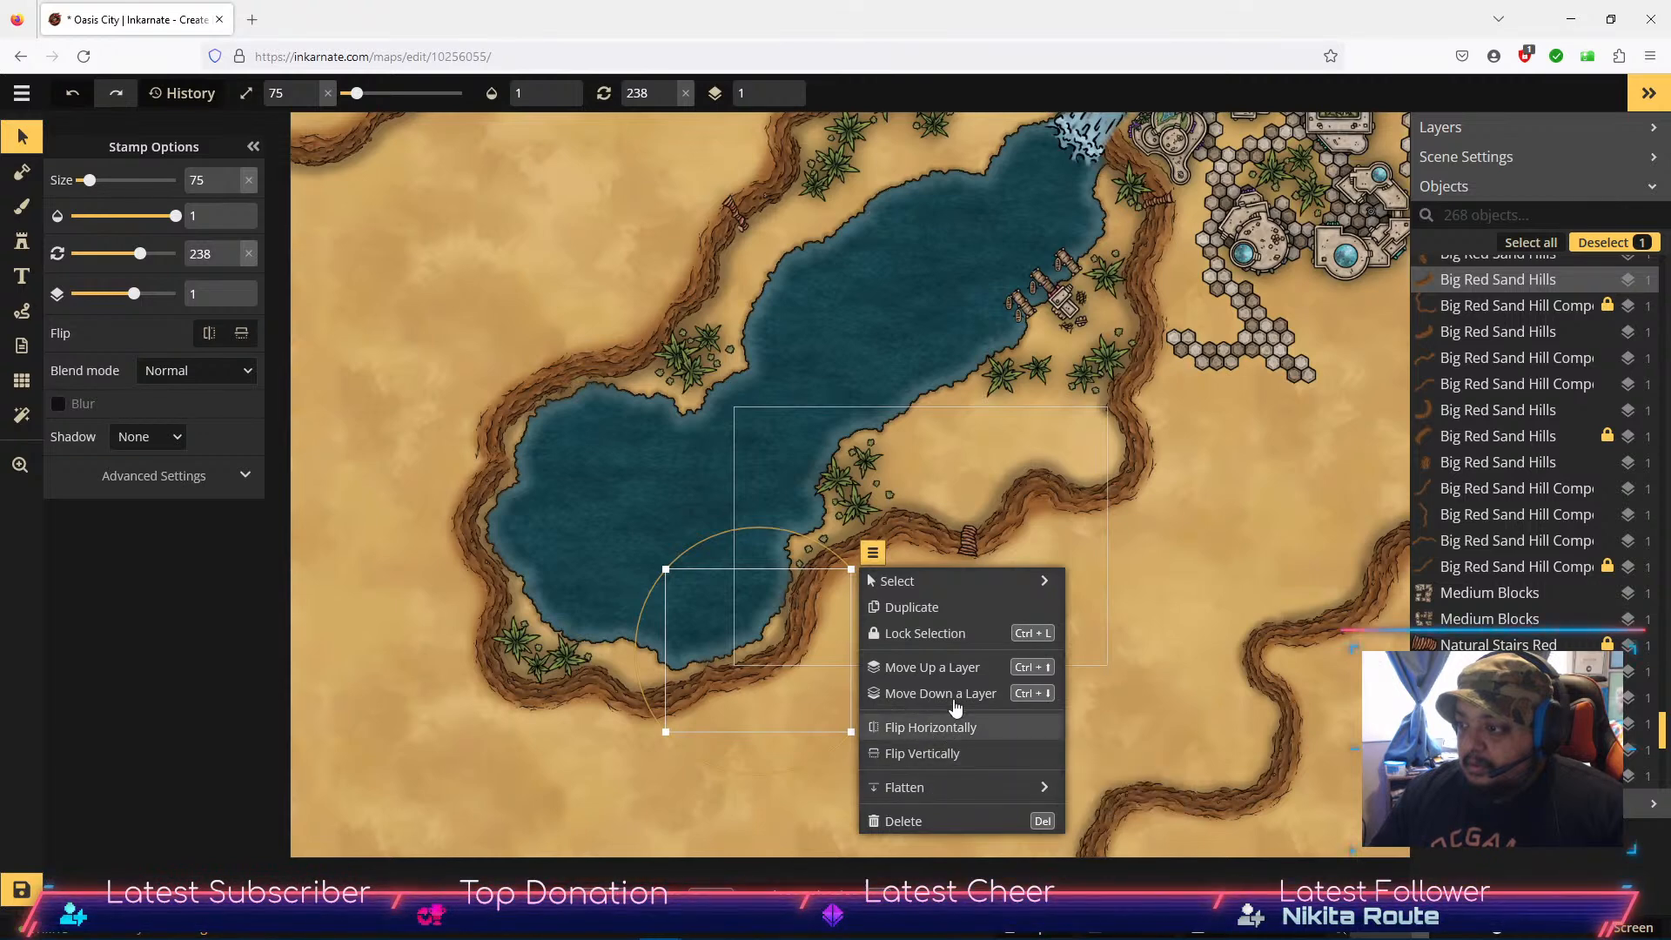
left_click(964, 642)
left_click(882, 534)
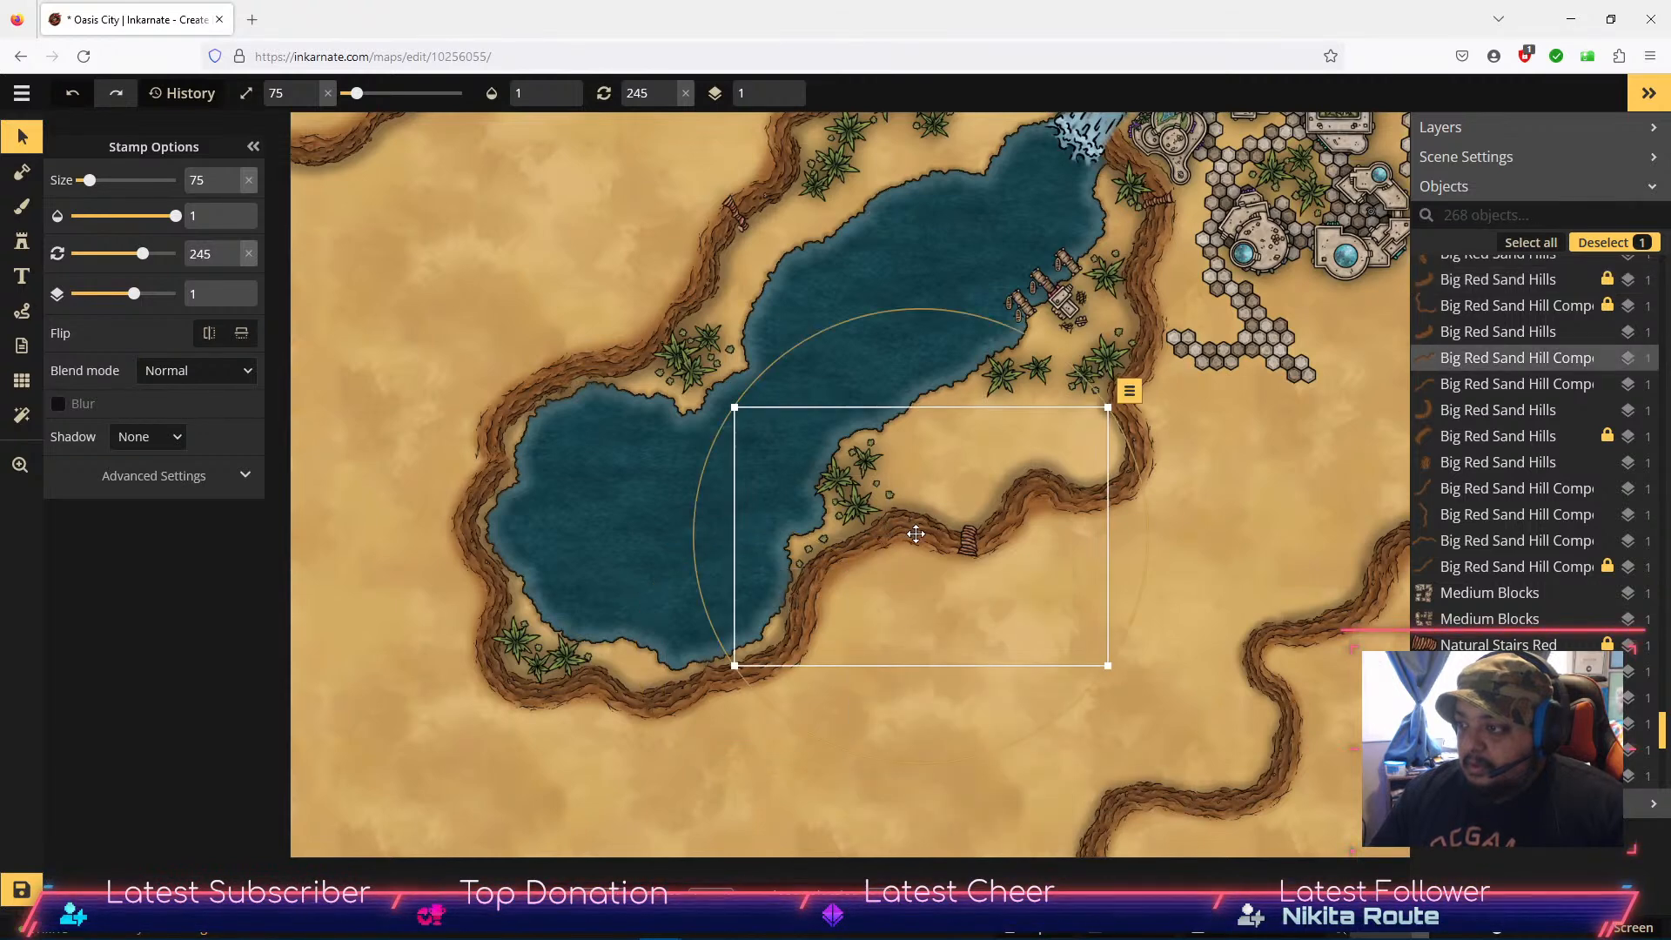
left_click(1129, 390)
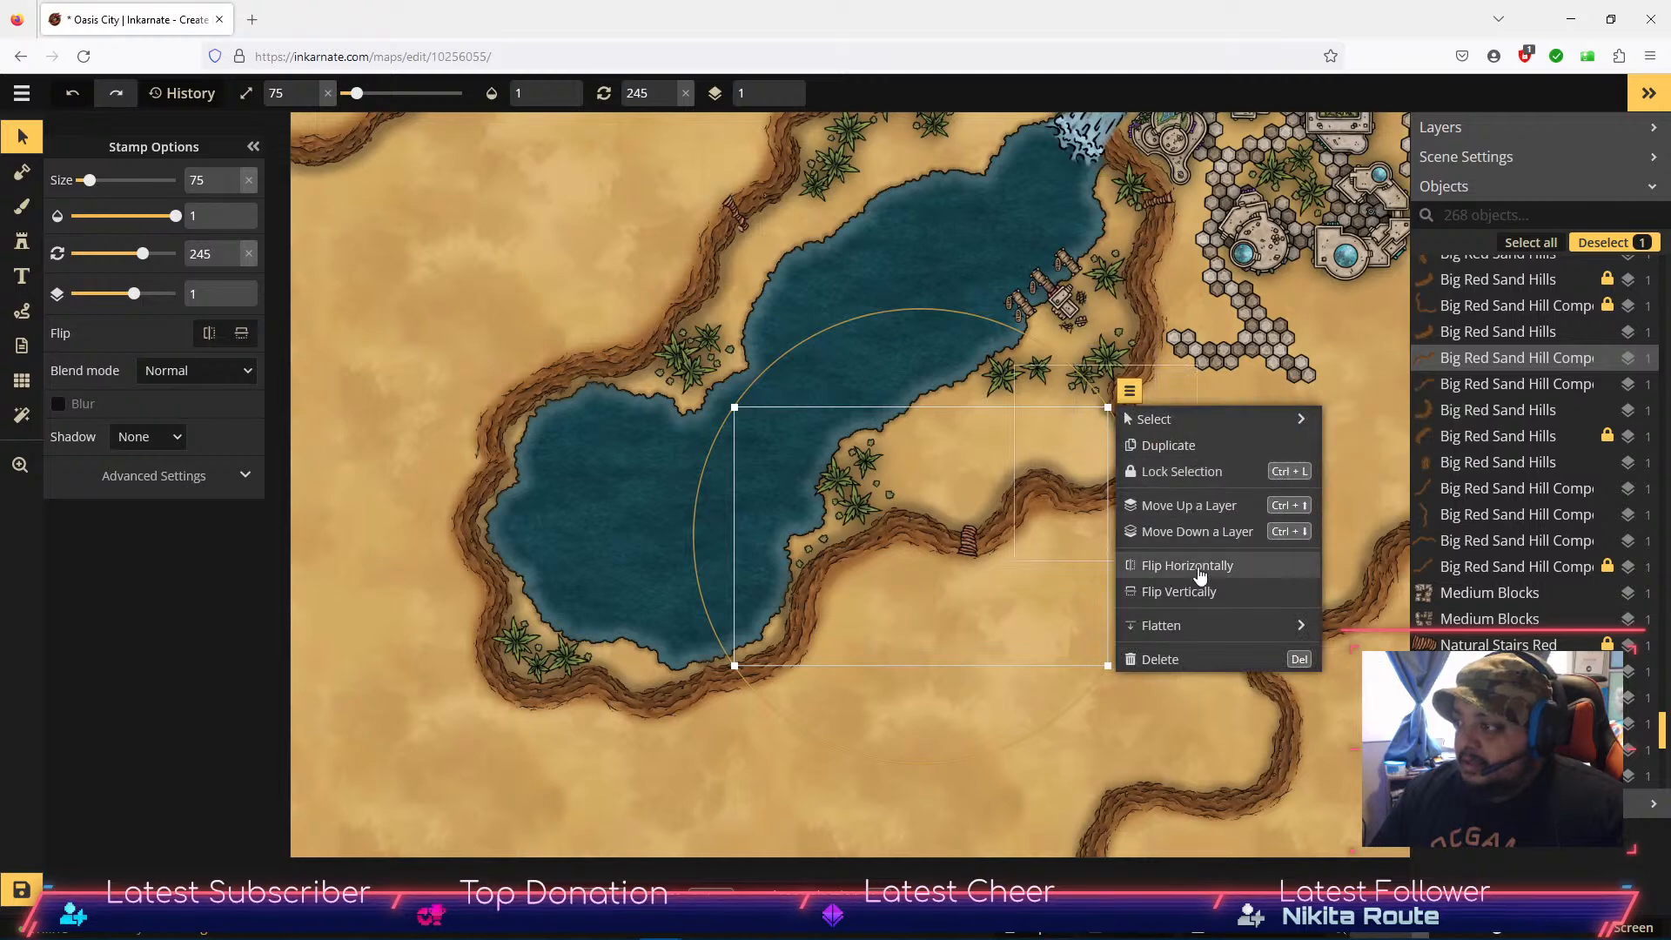
left_click(1203, 470)
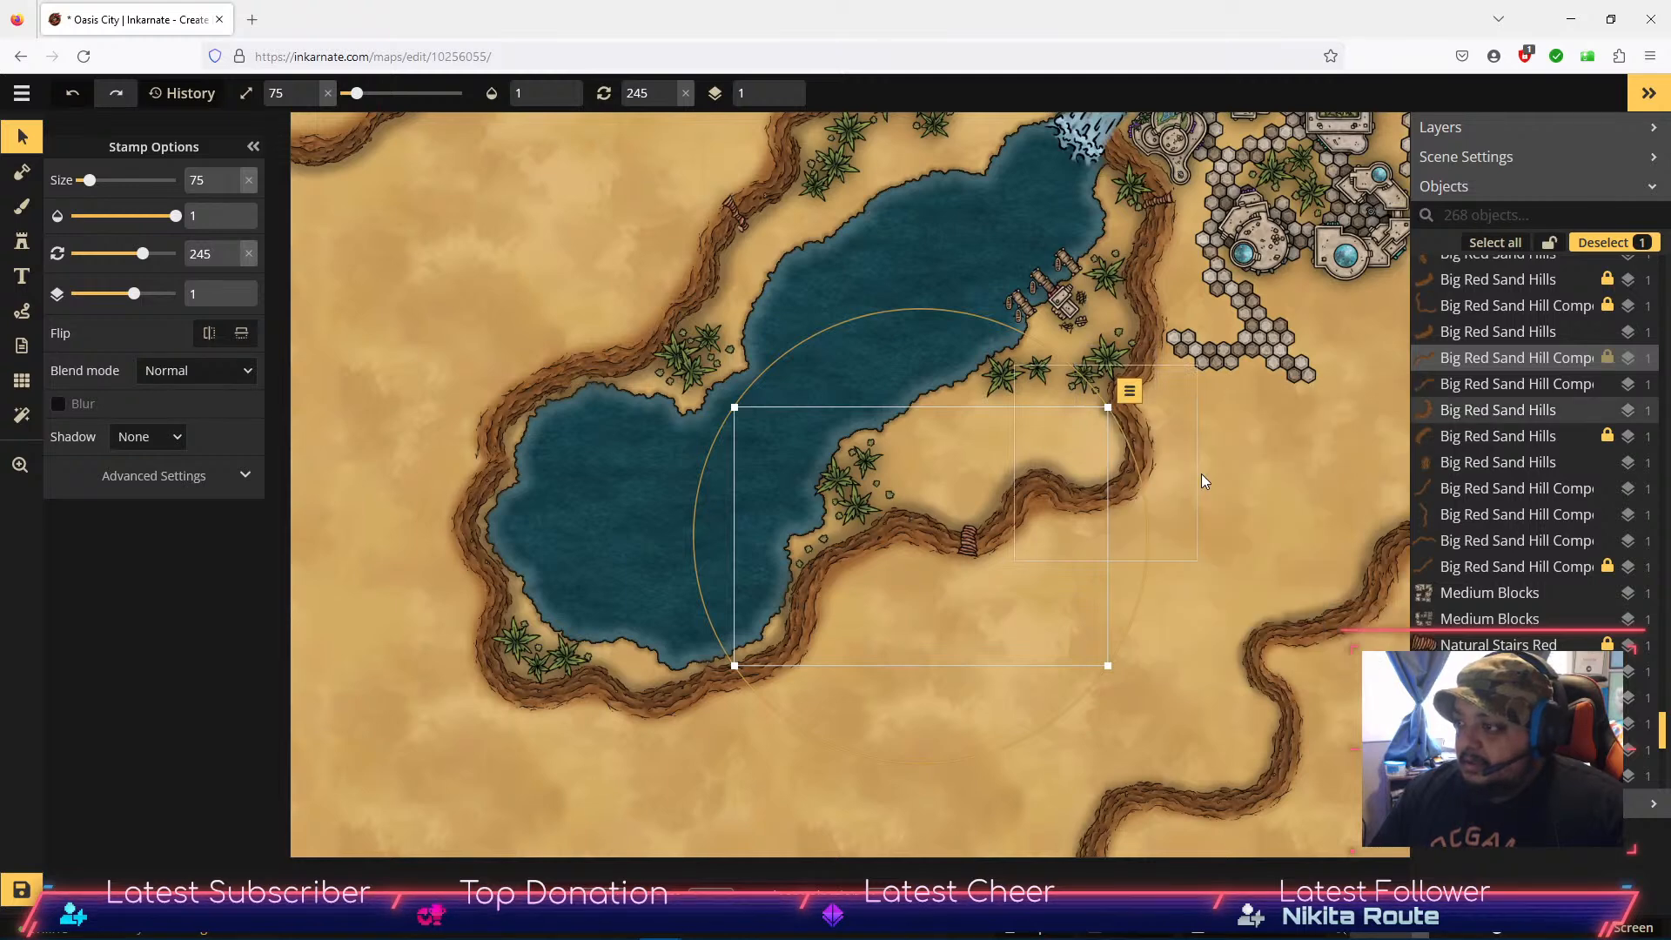
Step: Lock the curved sand hill at the ridge's southeastern corner and the one running north along the lake's eastern side
left_click(1136, 488)
left_click(1218, 349)
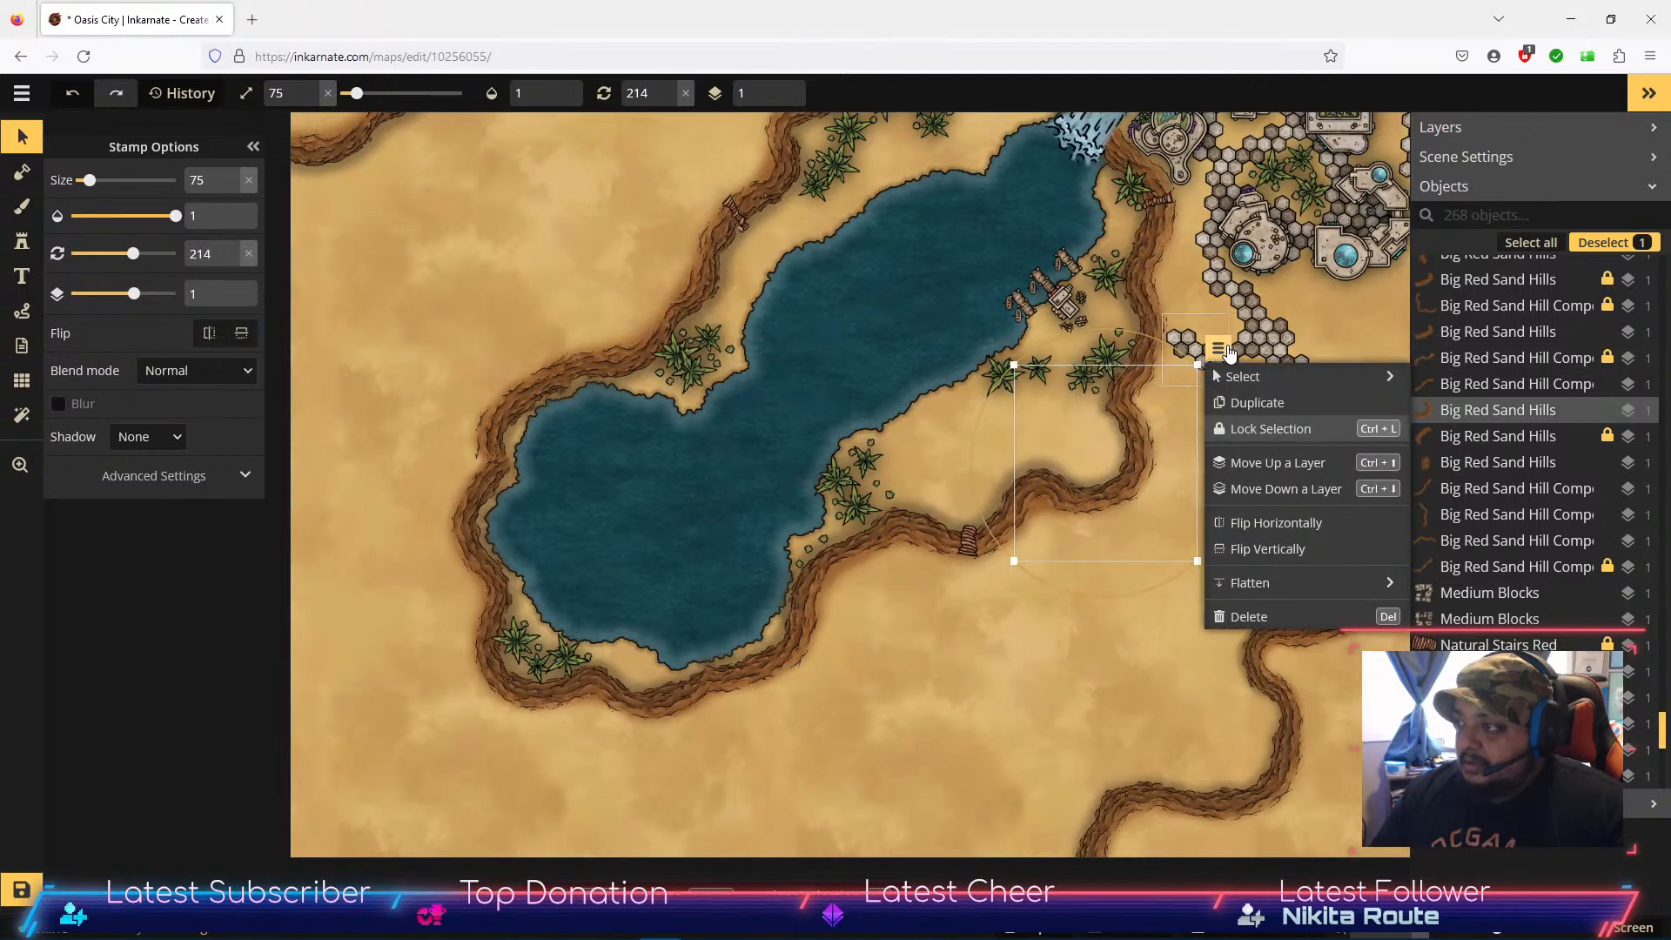
left_click(1272, 427)
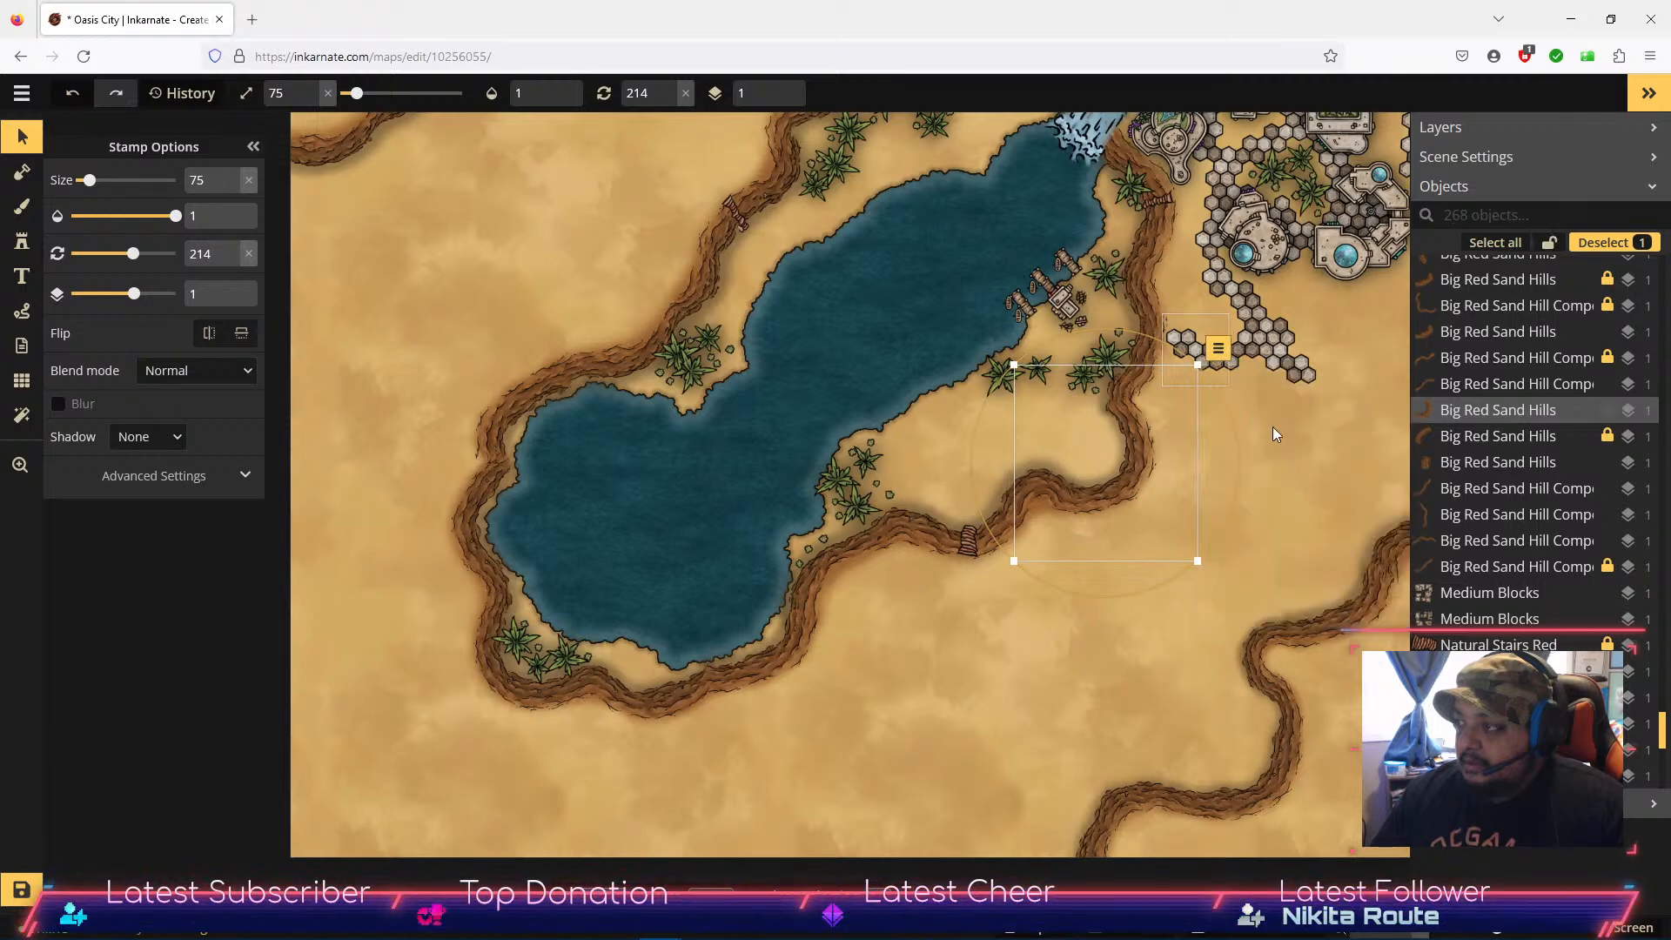
left_click(1142, 292)
left_click(1237, 140)
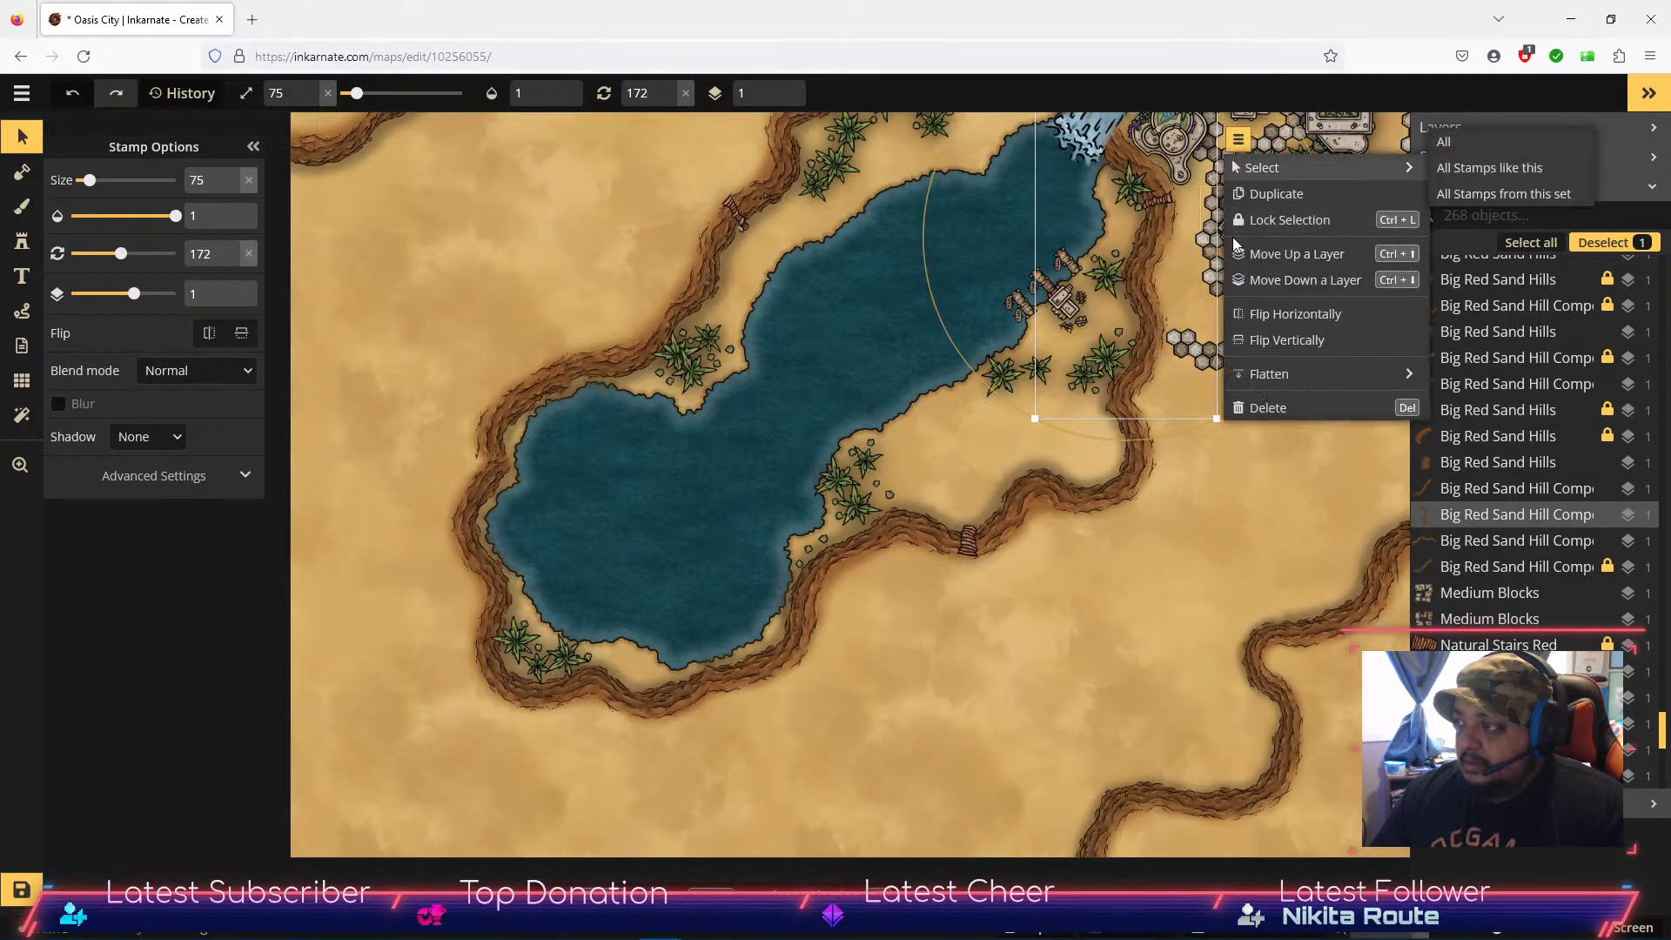
left_click(1288, 220)
Step: Lock the sand hill stamp arching north of the large lake, next to the waterfall
left_click_drag(876, 324, 869, 582)
left_click(1027, 300)
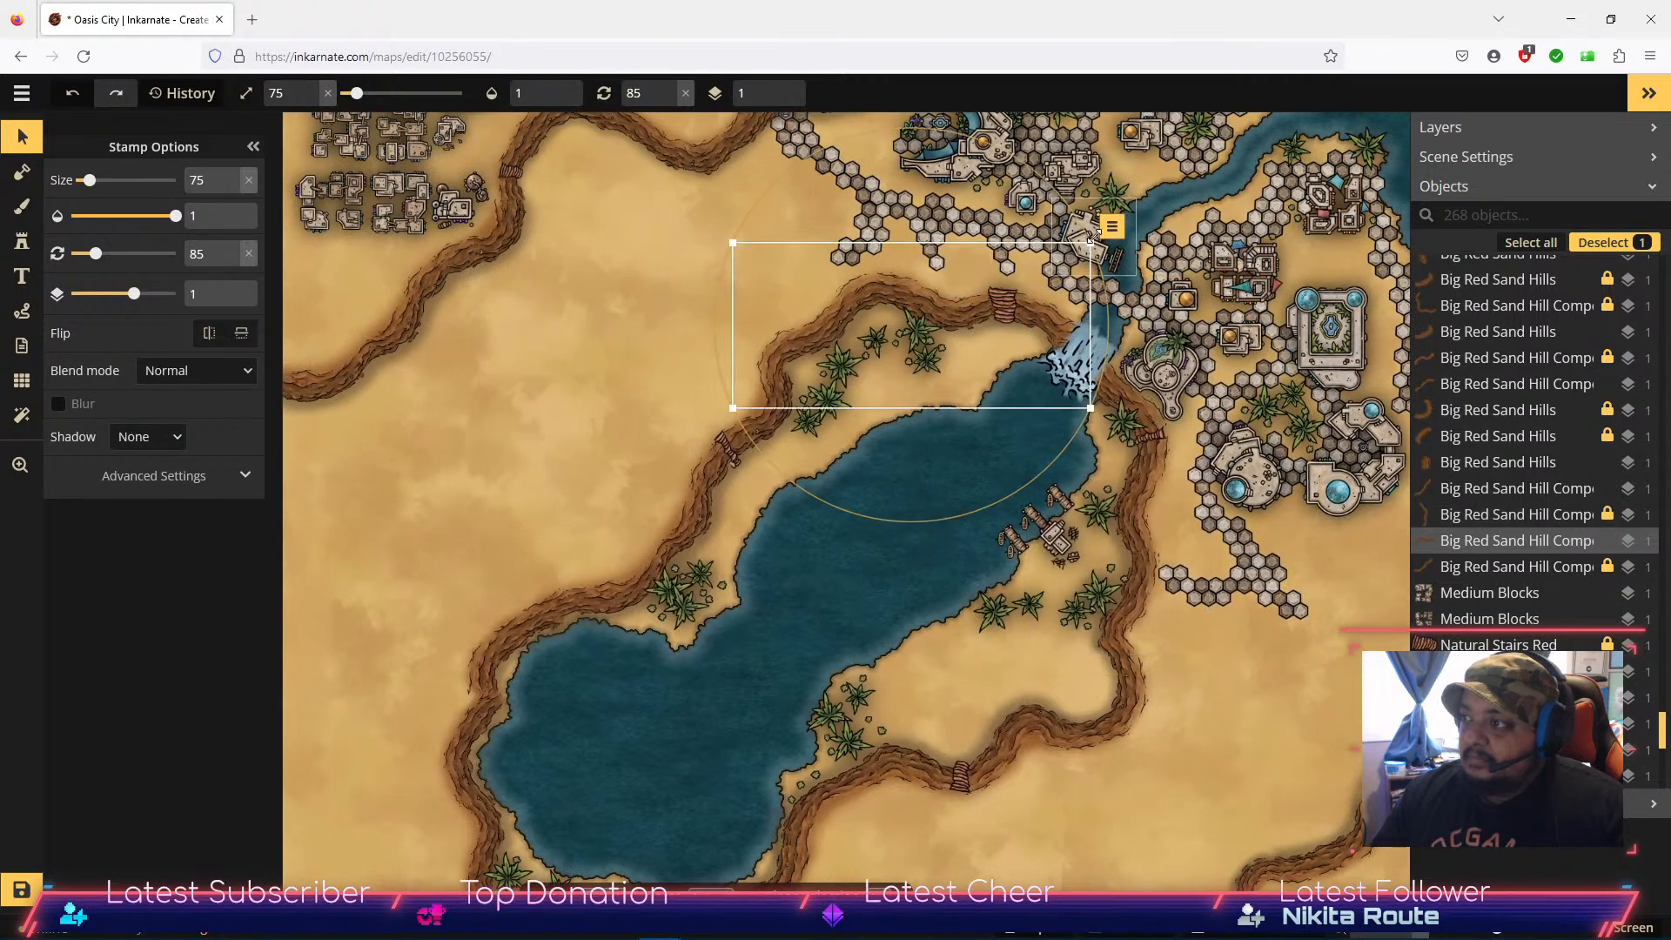
left_click(1112, 228)
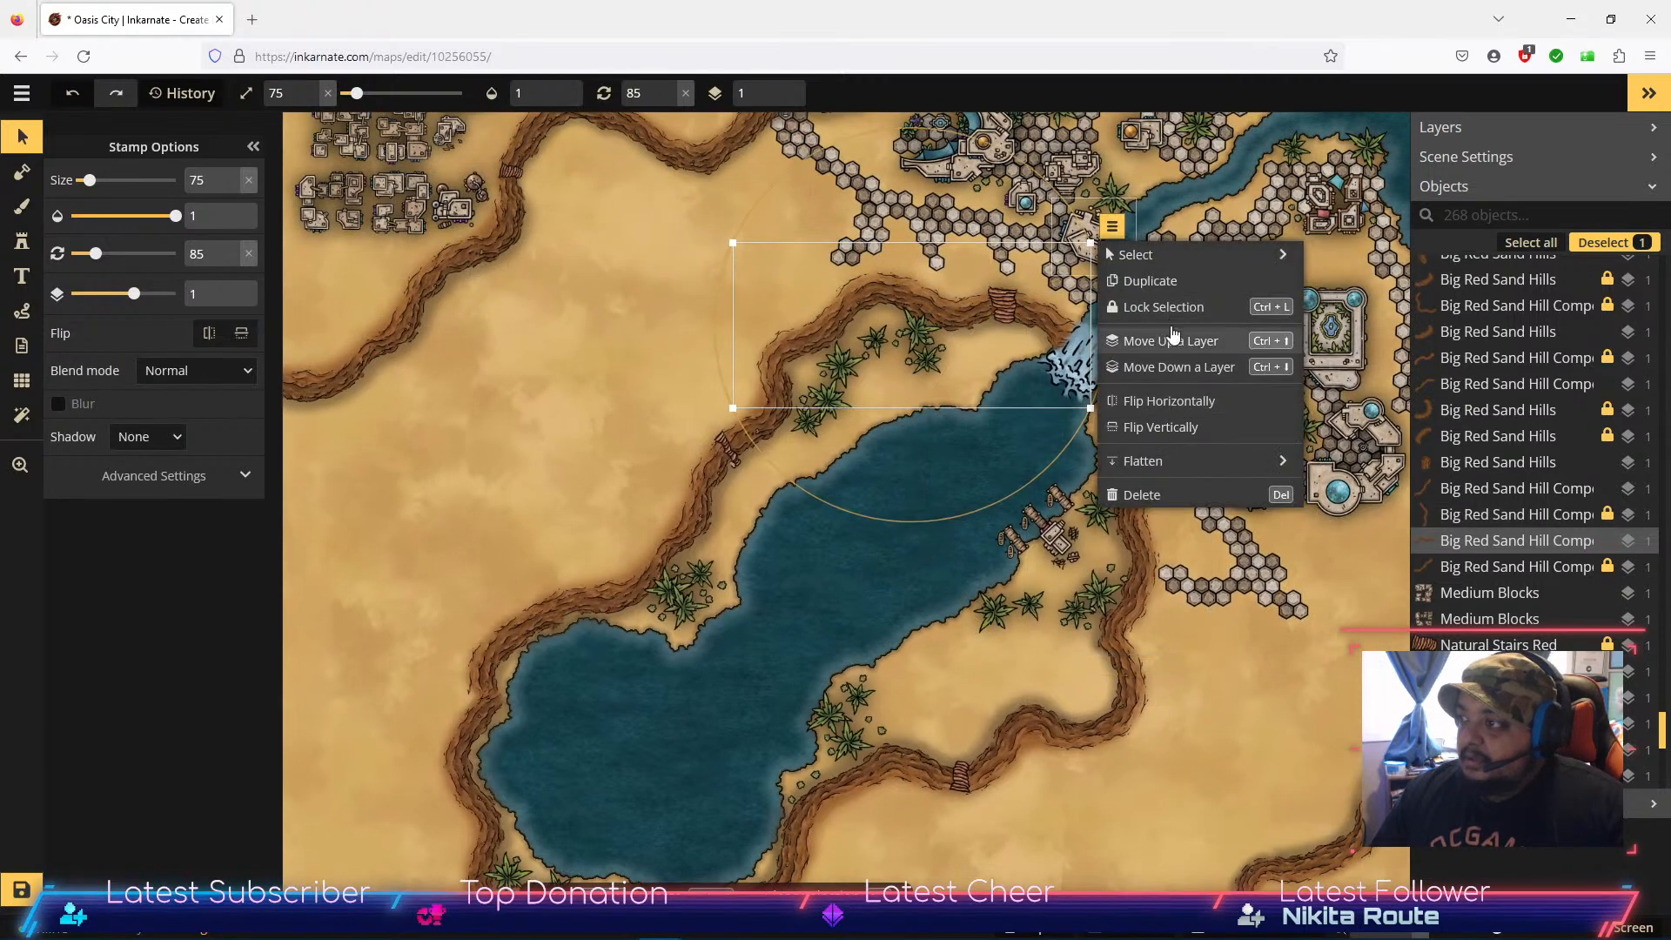
left_click(1168, 307)
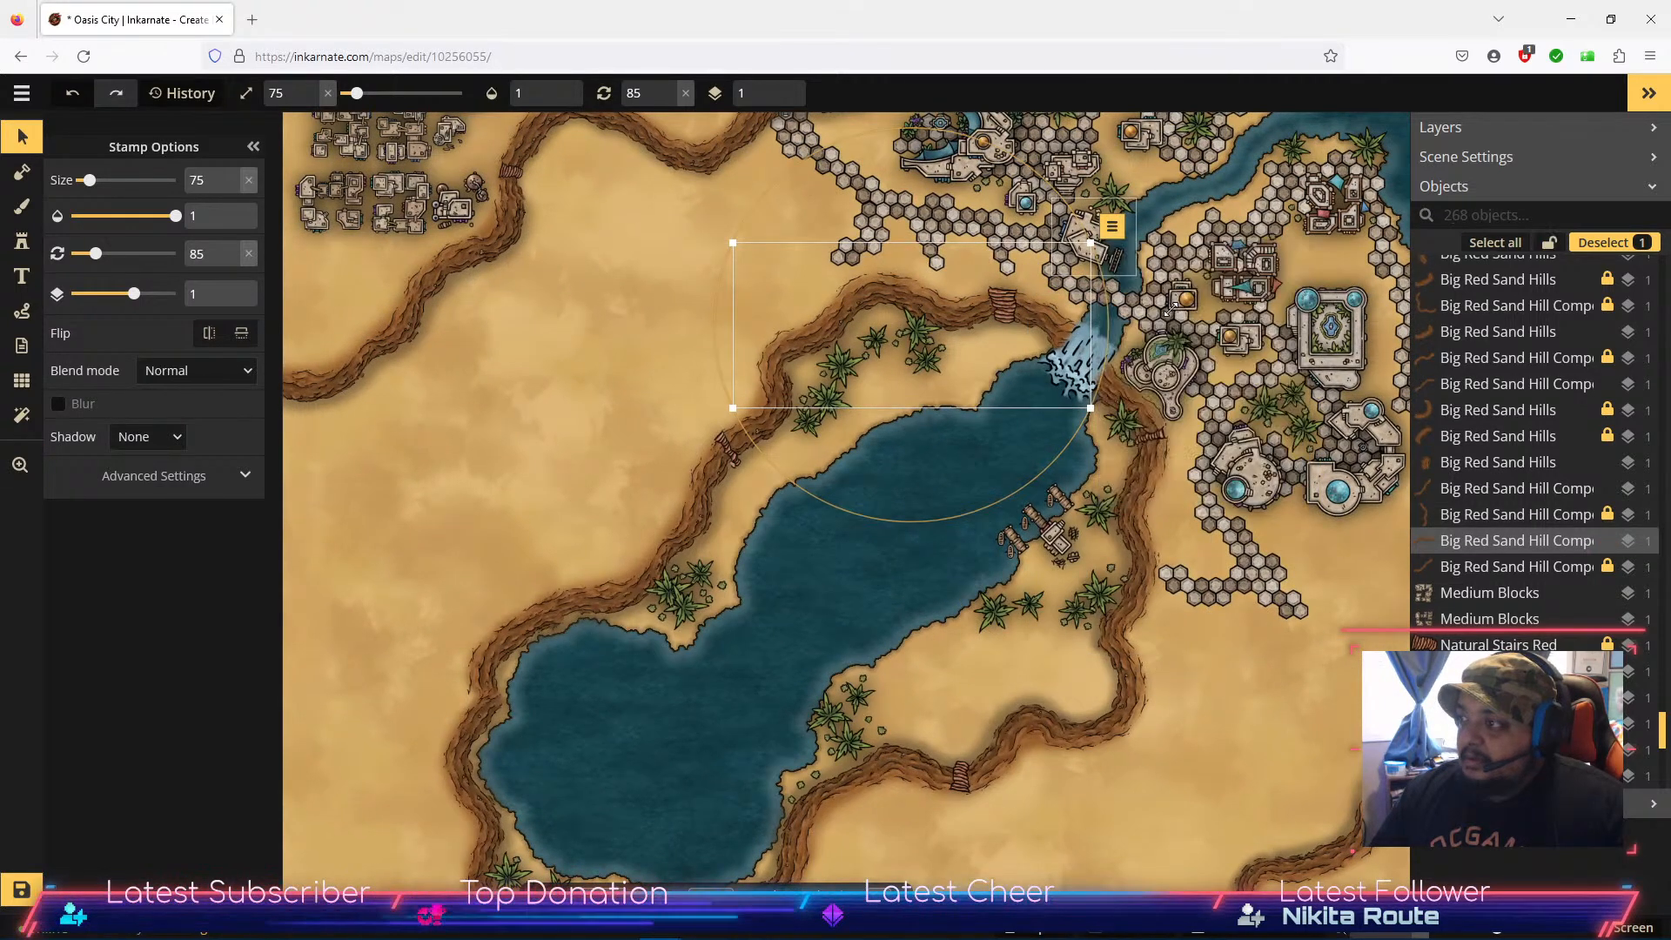
Step: Lock the natural stairs on the ridge northwest of the large lake and the sand hill stamp beneath them
left_click(725, 443)
left_click(770, 414)
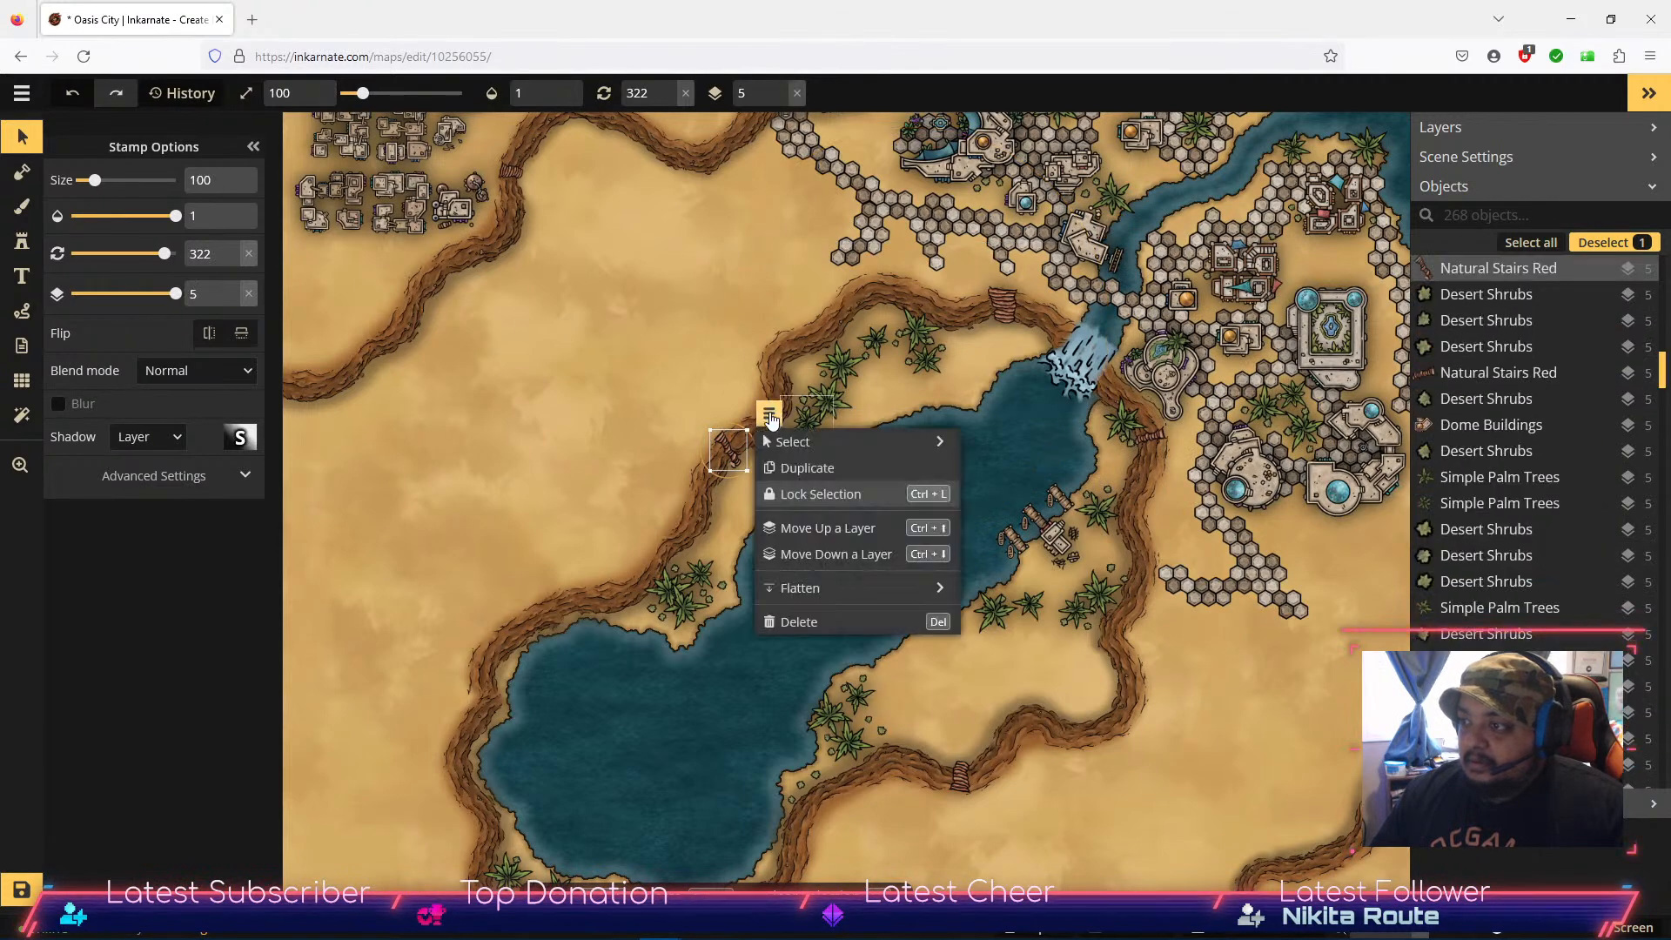
left_click(878, 495)
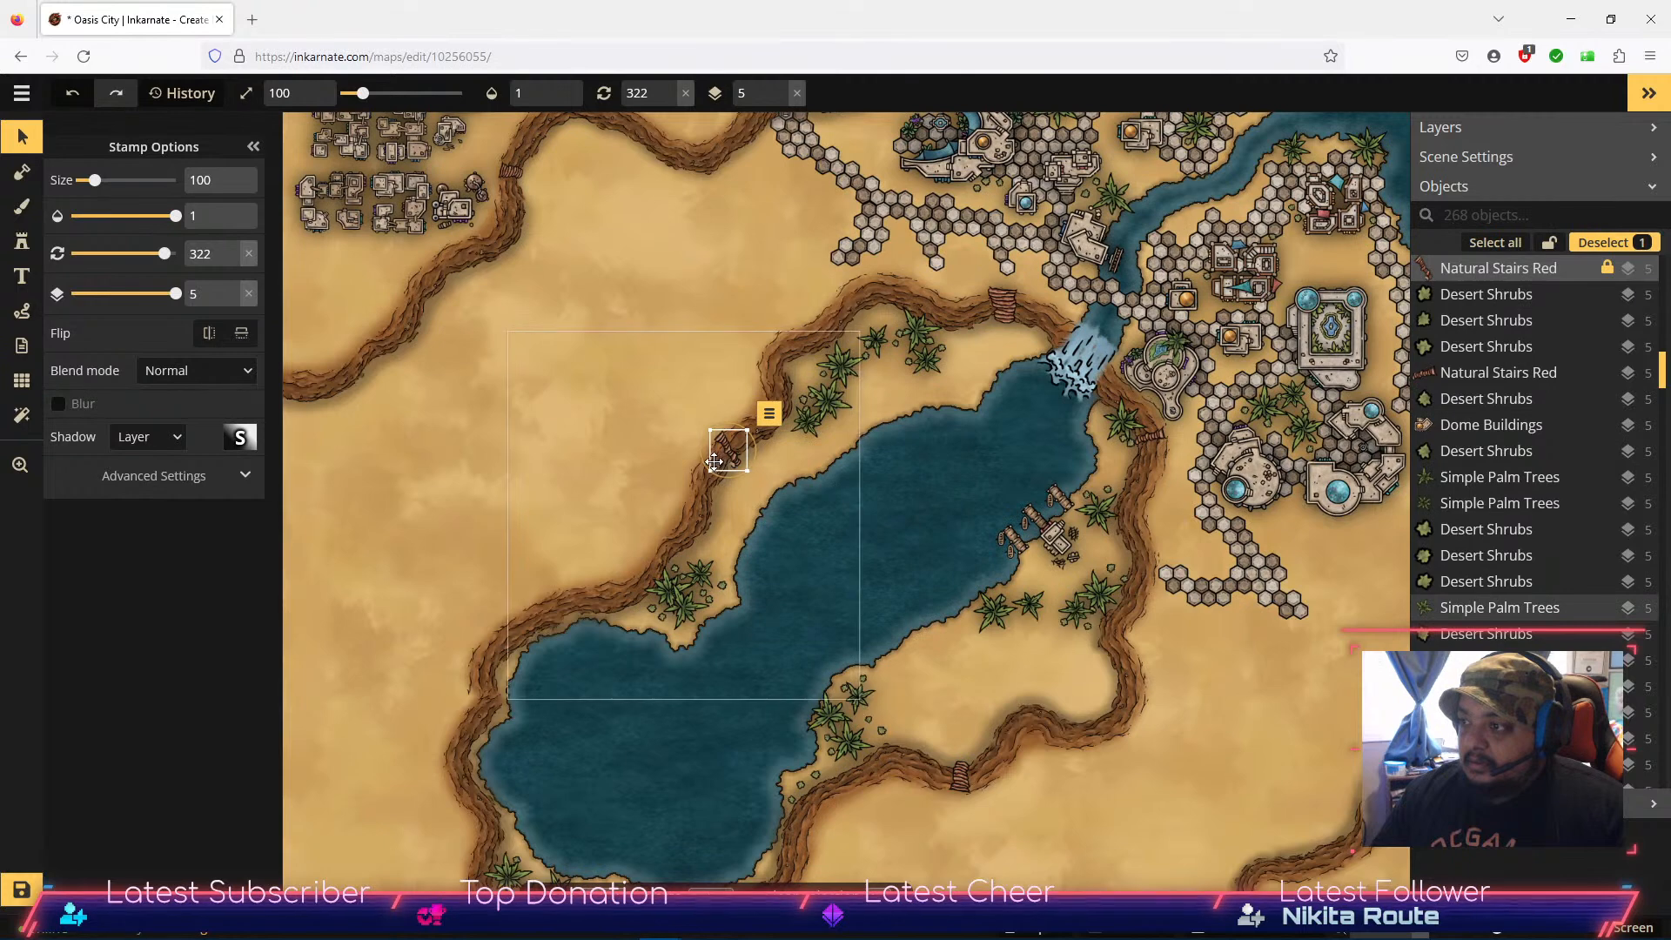
left_click(700, 490)
left_click(880, 314)
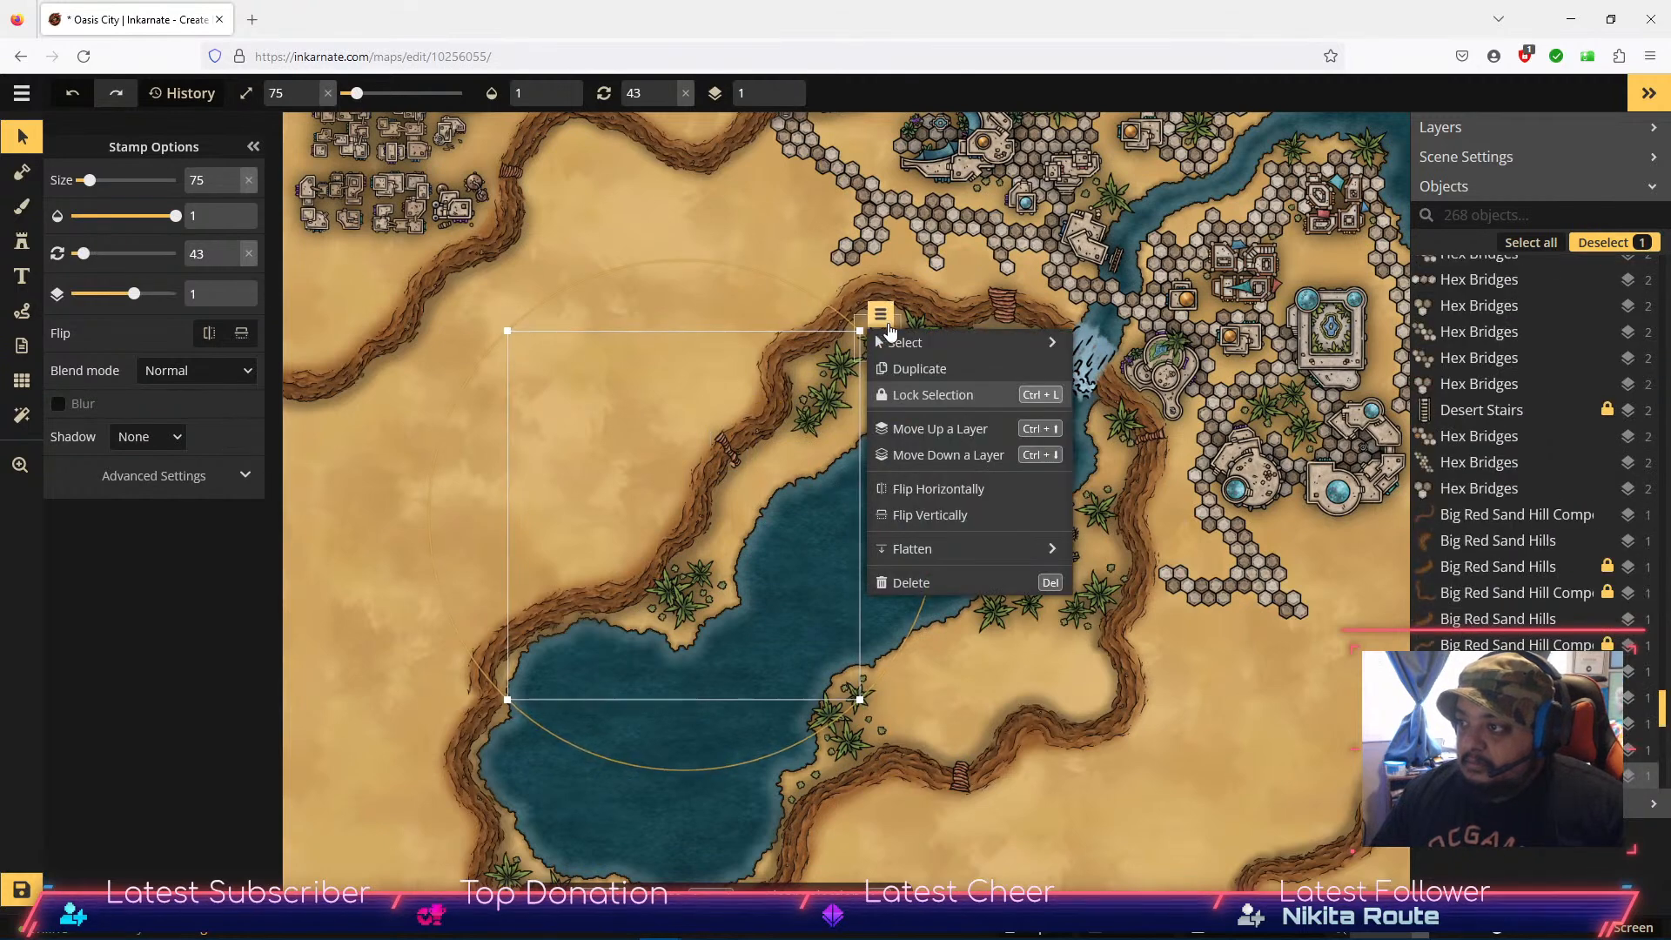
left_click(940, 397)
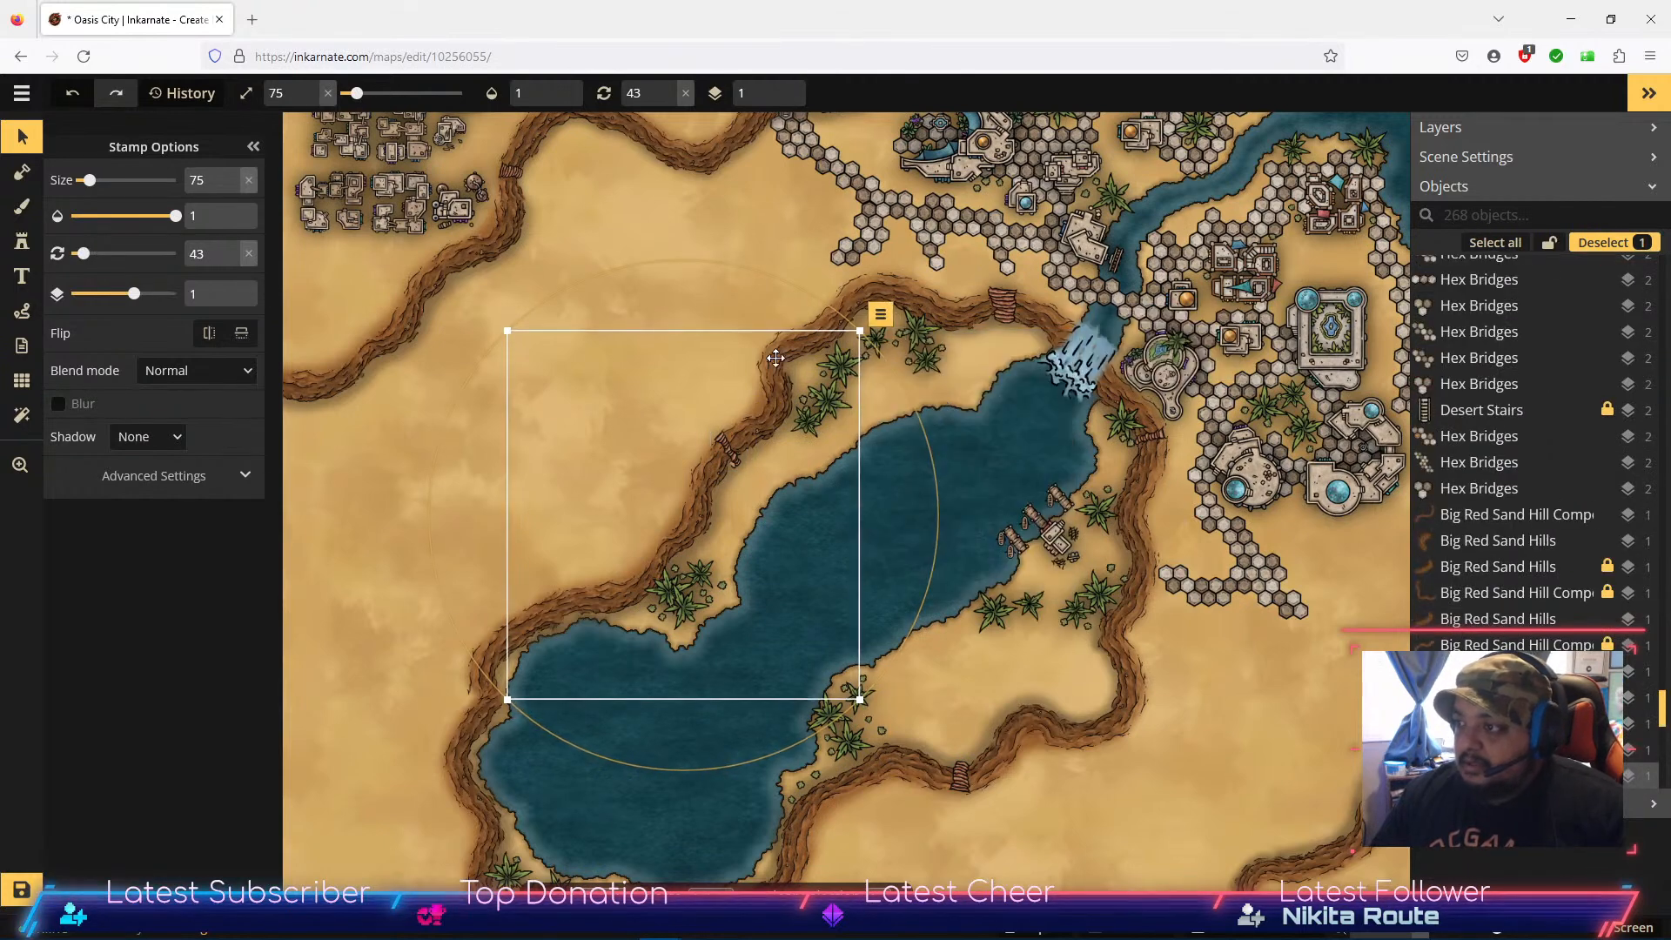
Step: Lock the natural stairs on the ridge just west of the waterfall and those on the ridge southeast of it
left_click(879, 294)
left_click(1002, 307)
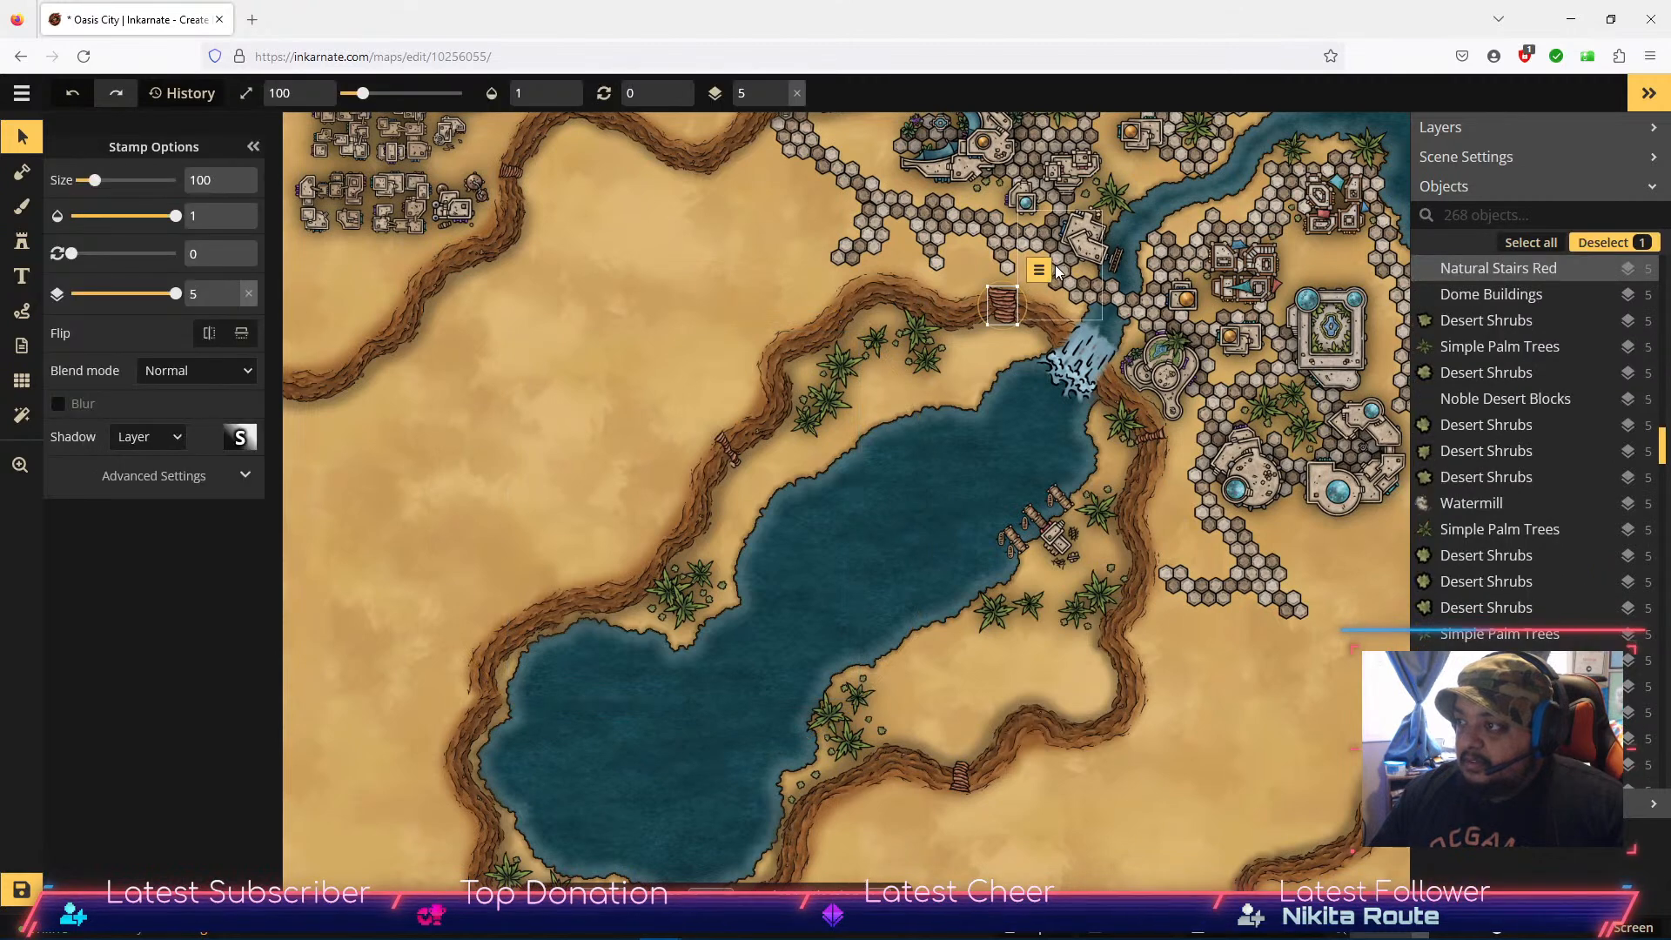
left_click(1037, 272)
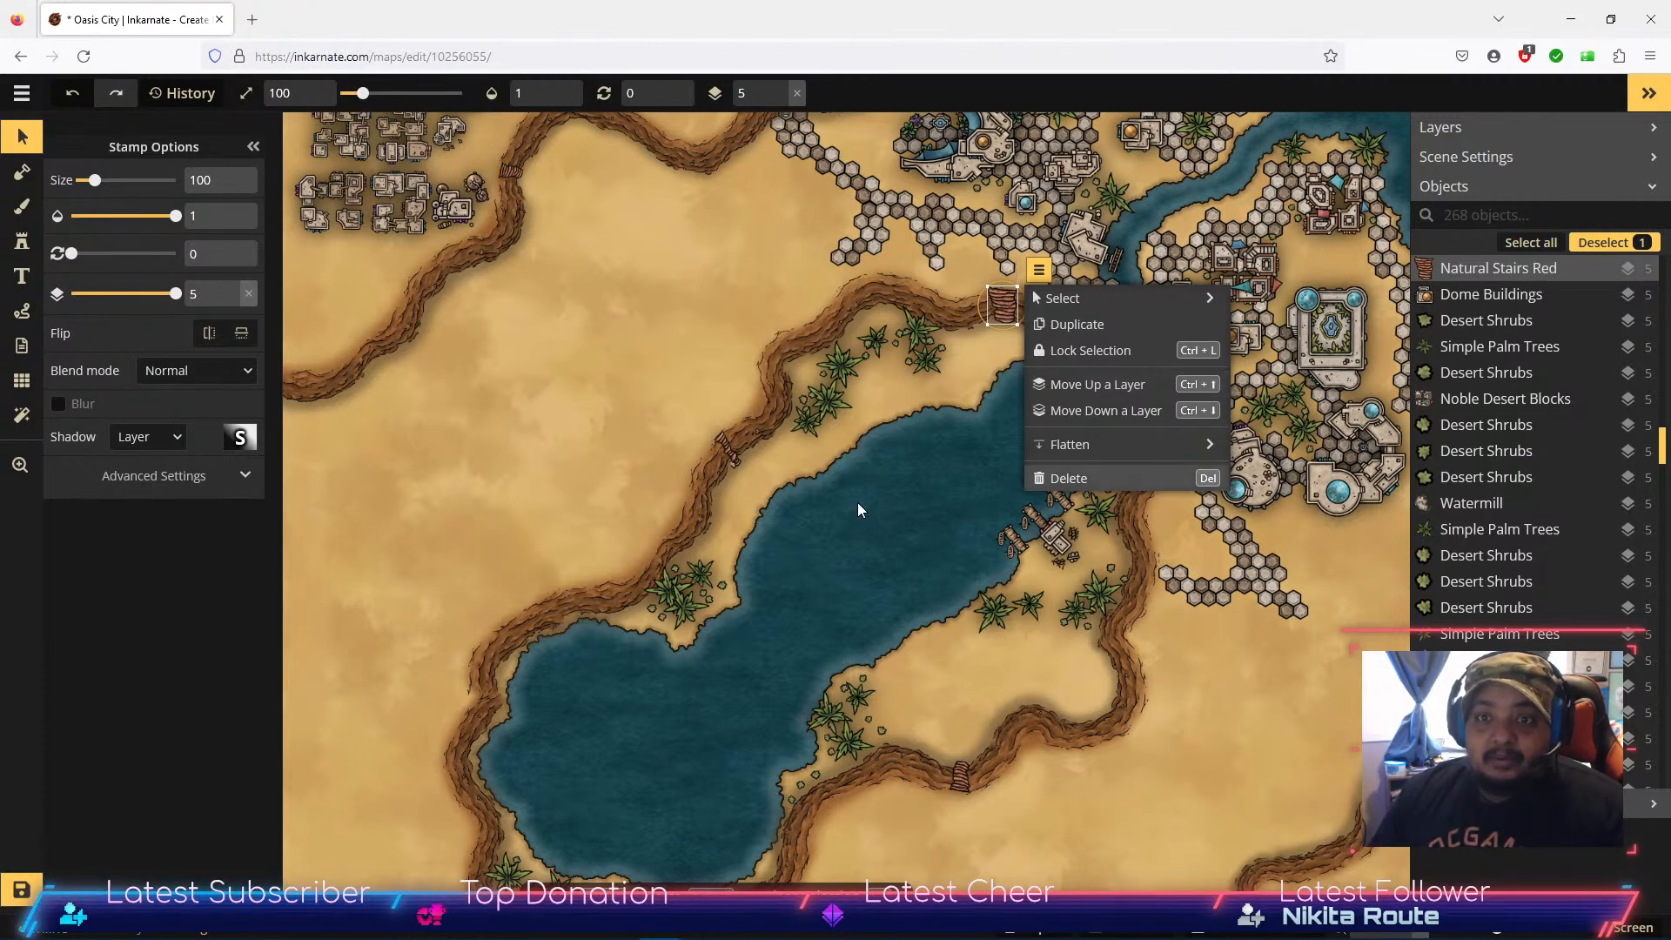
left_click(1090, 350)
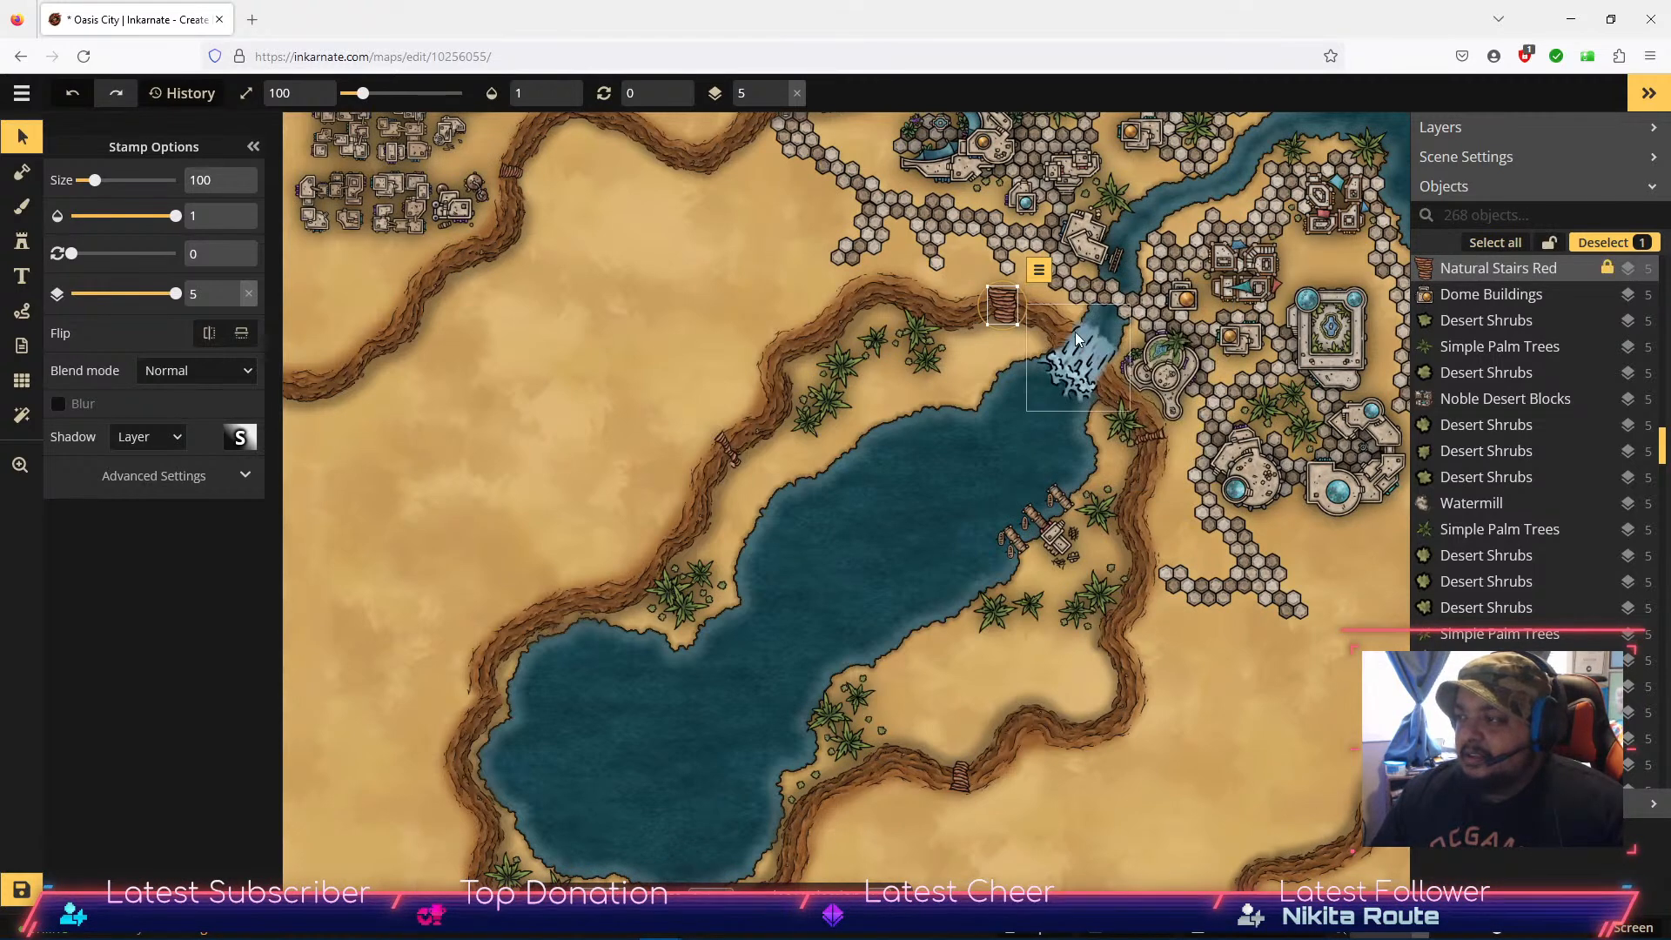
left_click(1157, 438)
left_click(1188, 409)
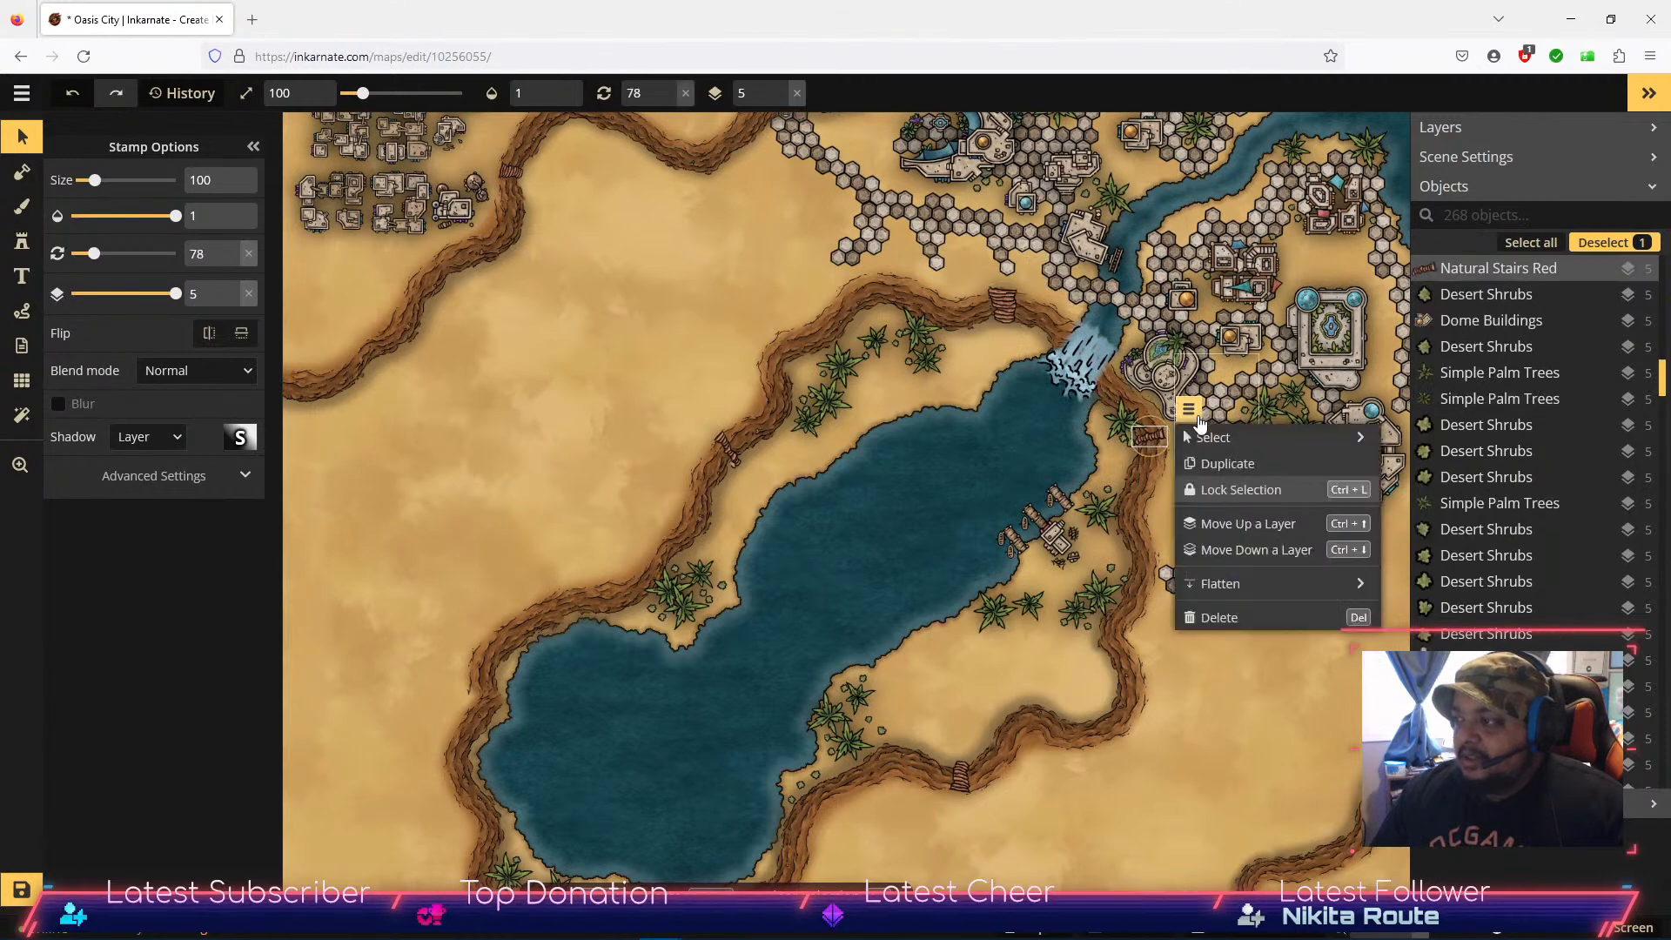
left_click(1231, 492)
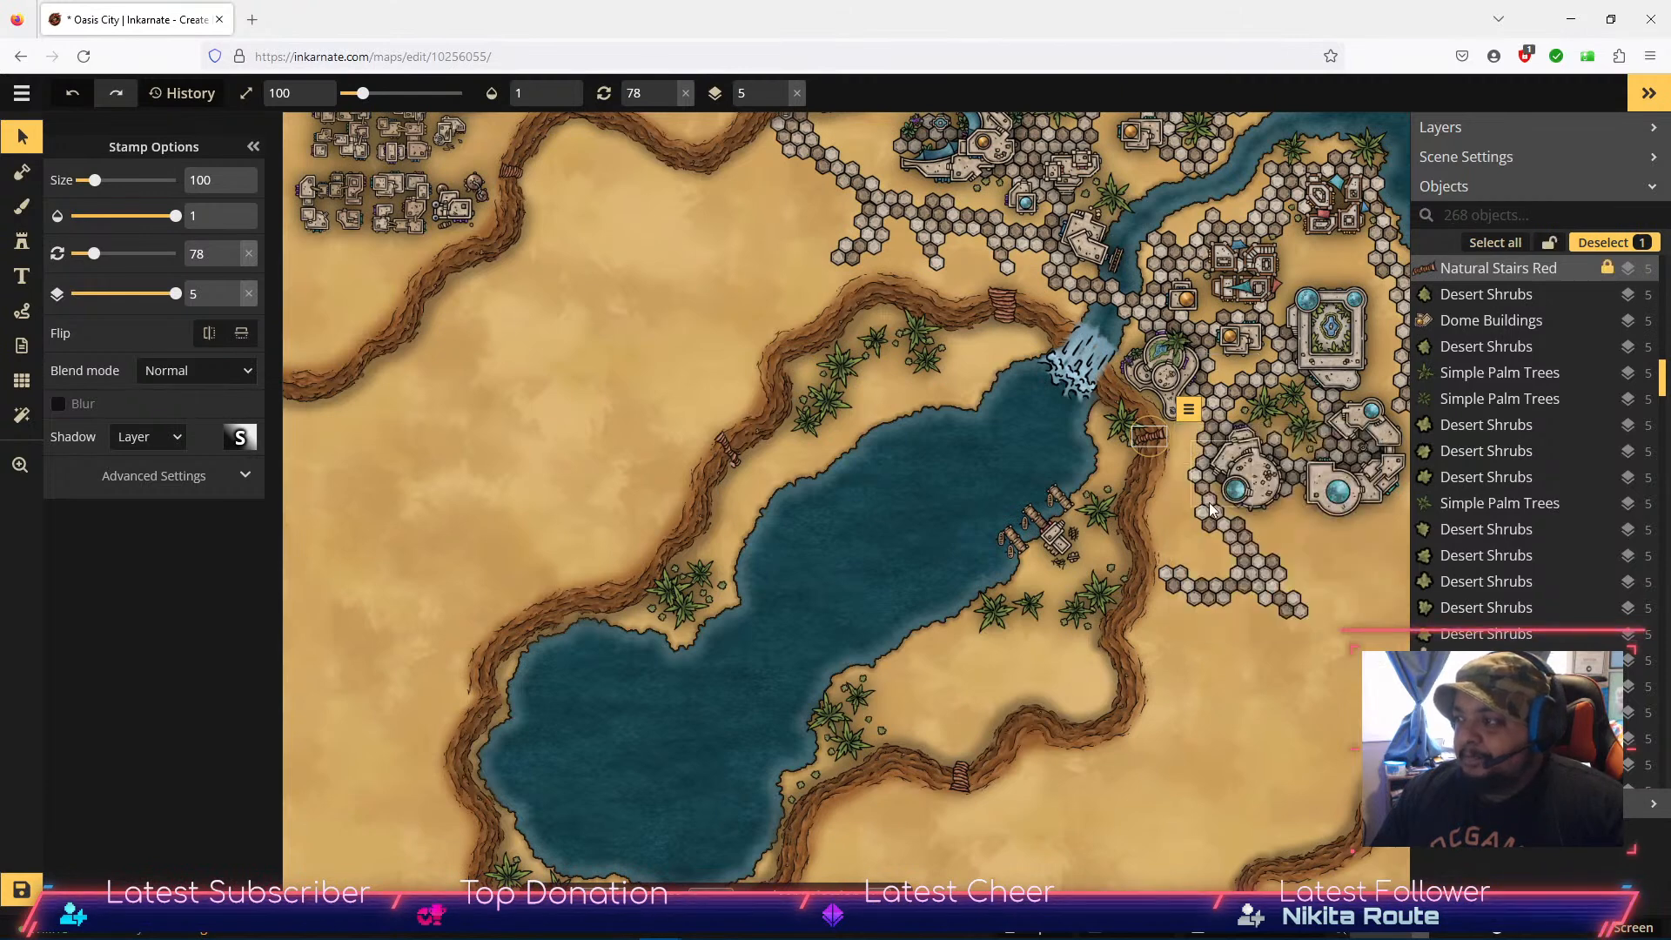
Step: Lock the waterfall stamp where the river enters the large lake
left_click(1088, 359)
left_click(1150, 288)
mouse_move(1184, 326)
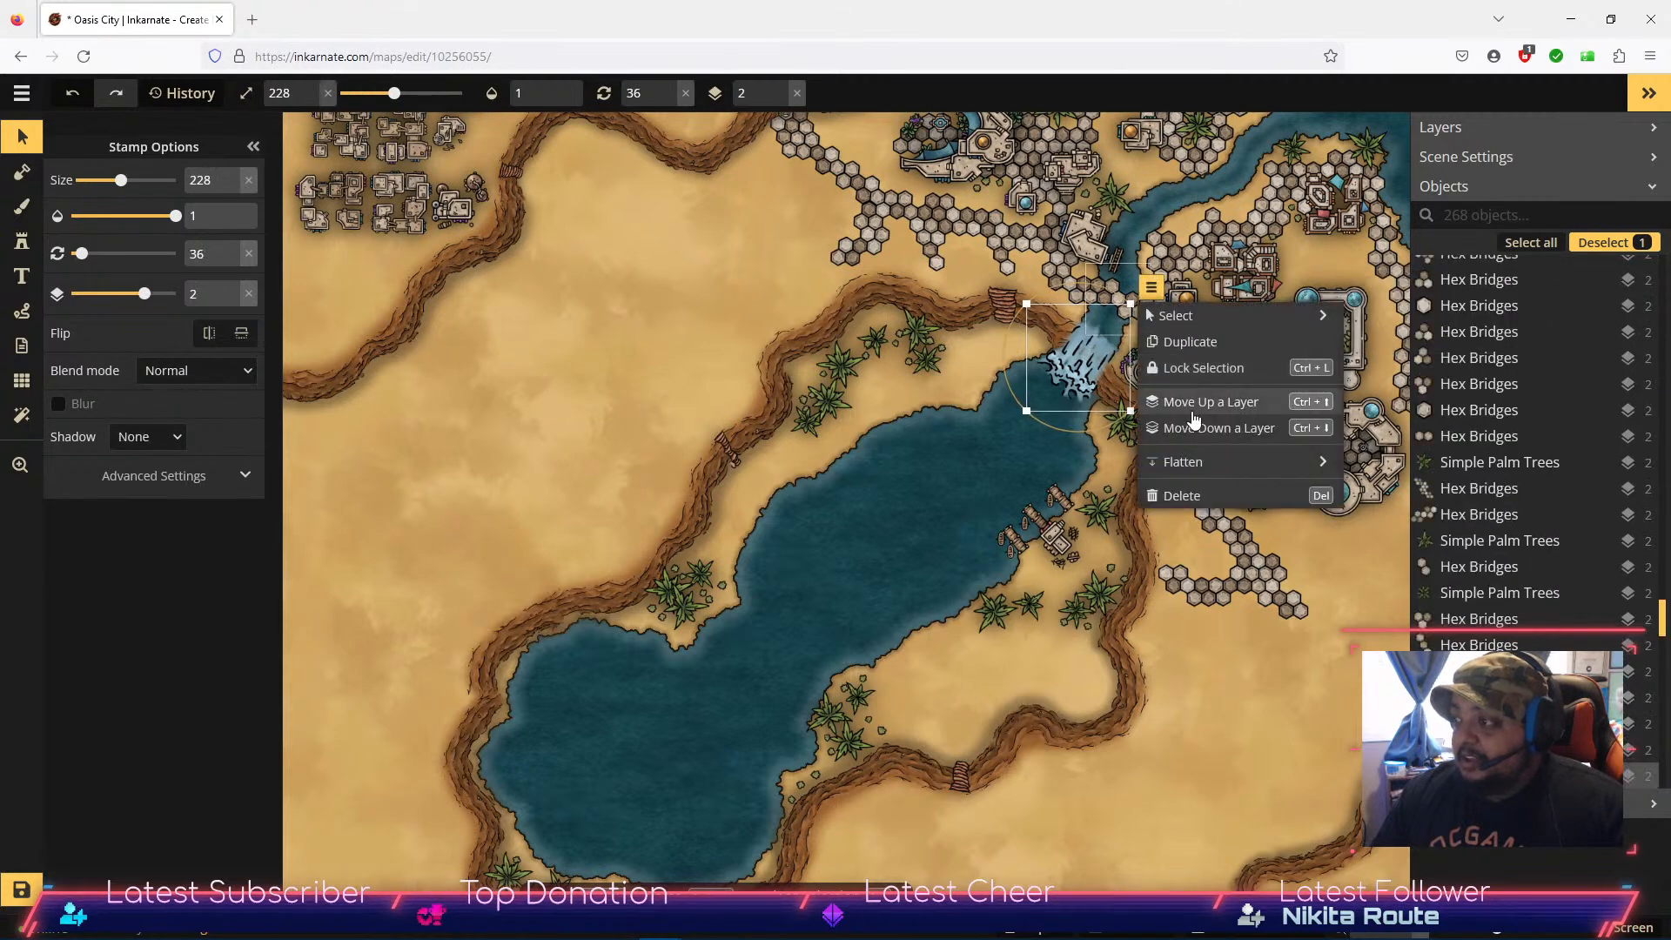
left_click(1203, 367)
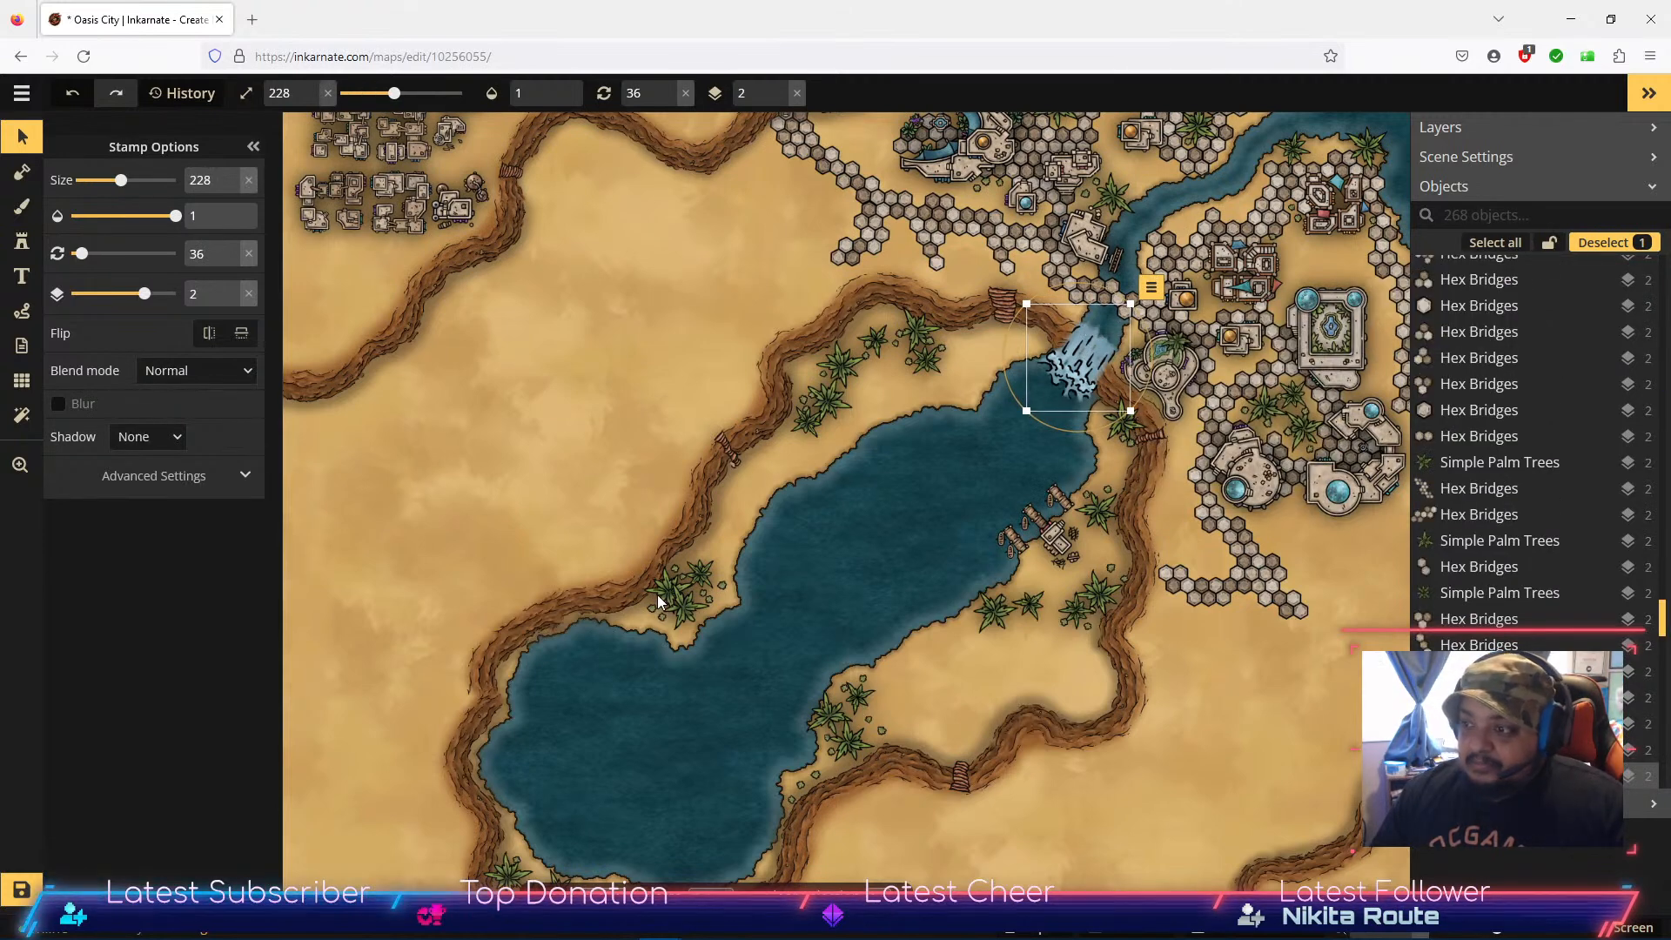
Step: Lock the natural stairs on the ridge southeast of the large lake
left_click(679, 585)
left_click(962, 775)
left_click(998, 744)
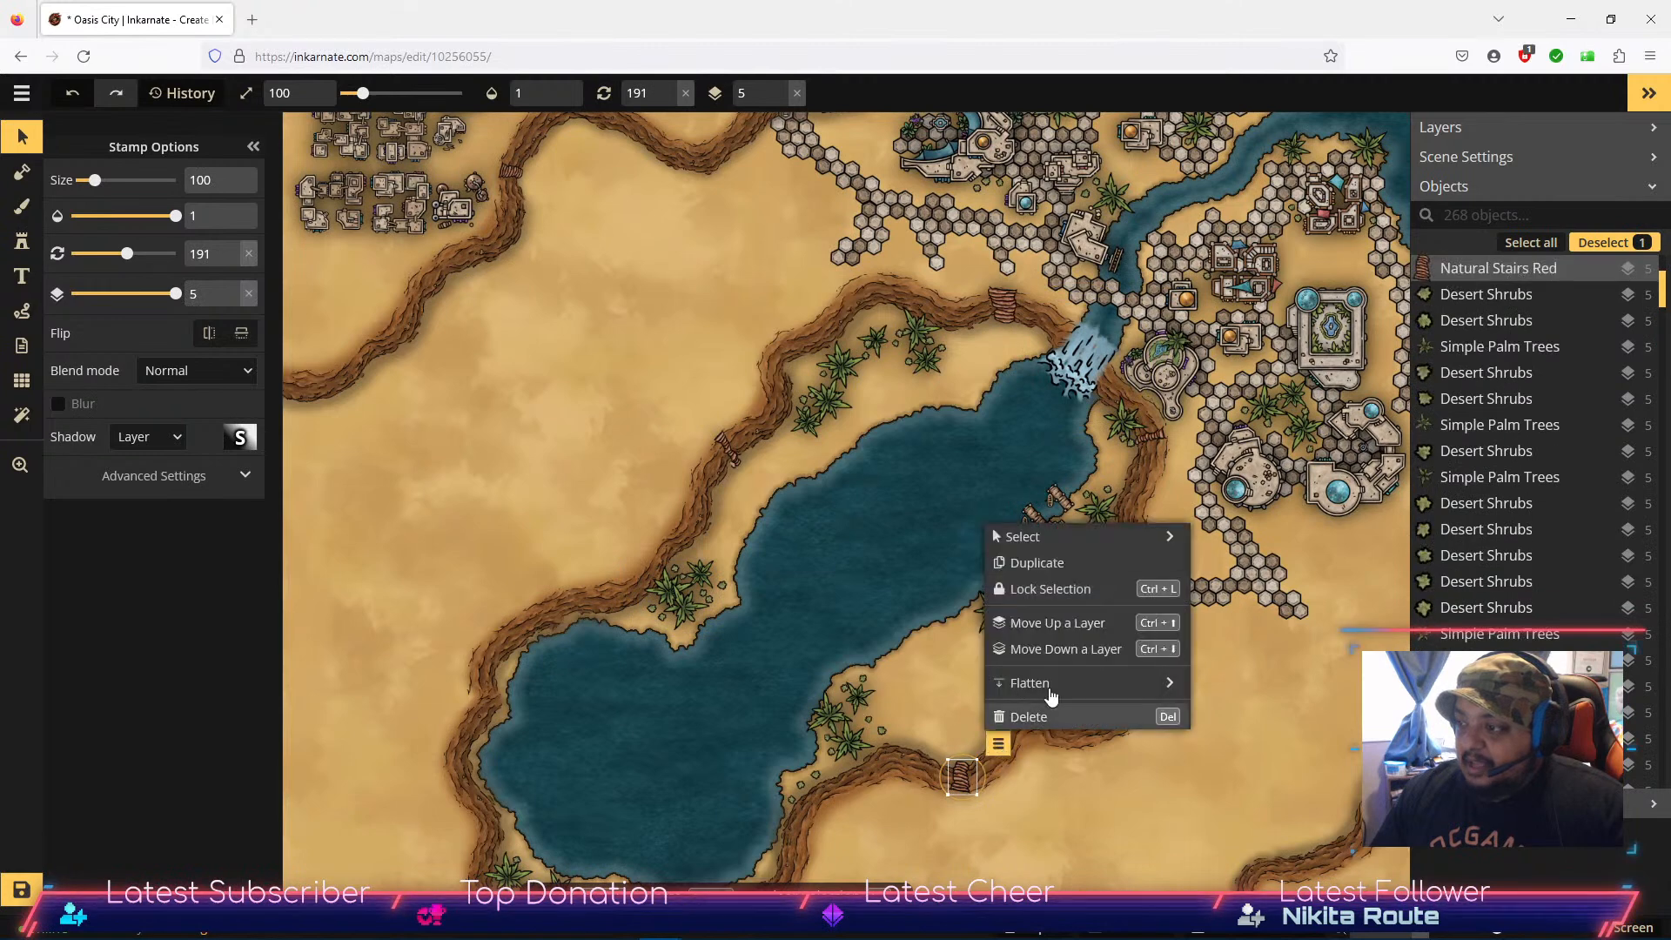
left_click(1094, 595)
Step: Lock the four sand hill stamps forming the separate ridge in the map's southeast together, and clear the selection
left_click_drag(1123, 788, 1204, 552)
left_click(897, 553)
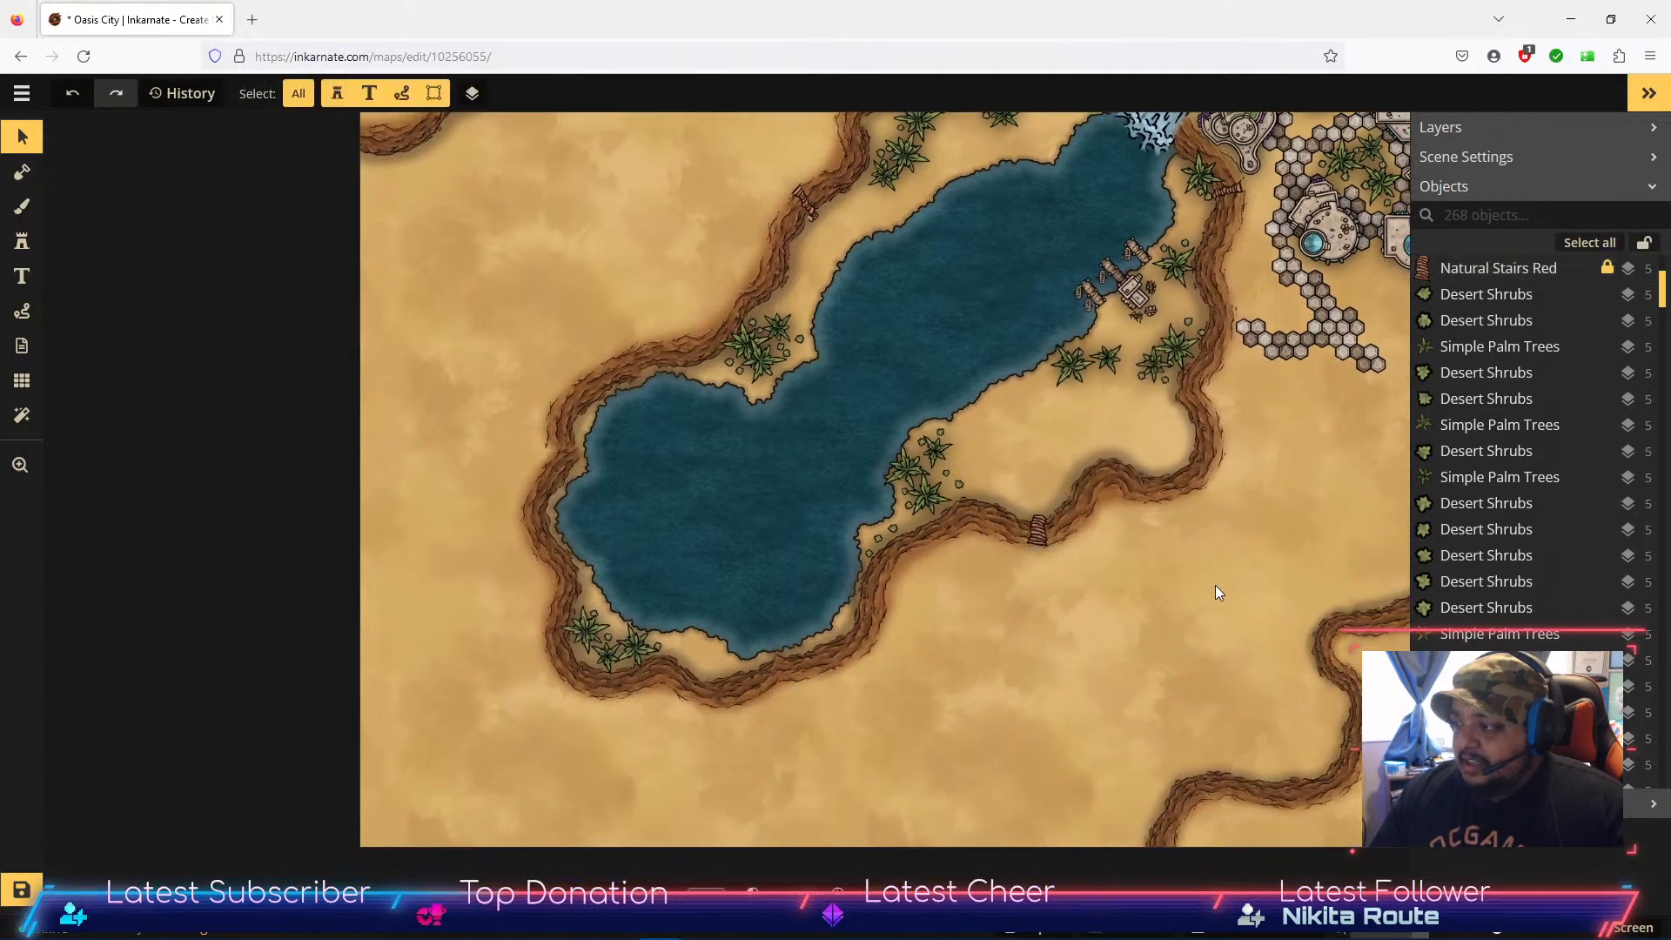
left_click(1392, 613)
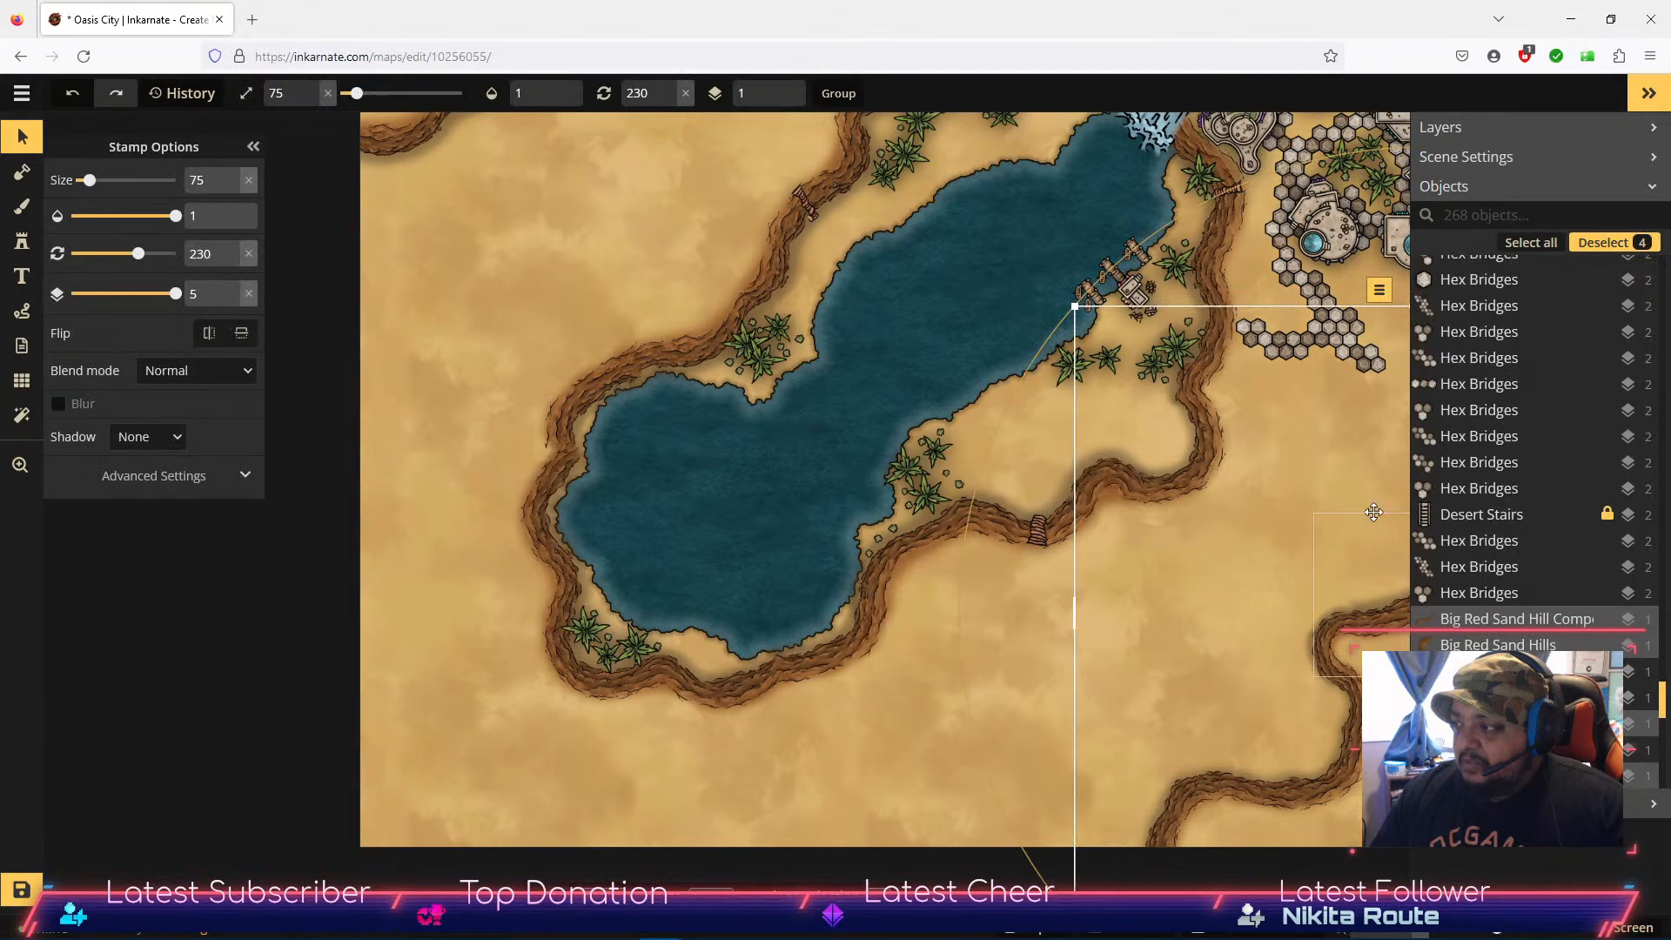
left_click(1377, 294)
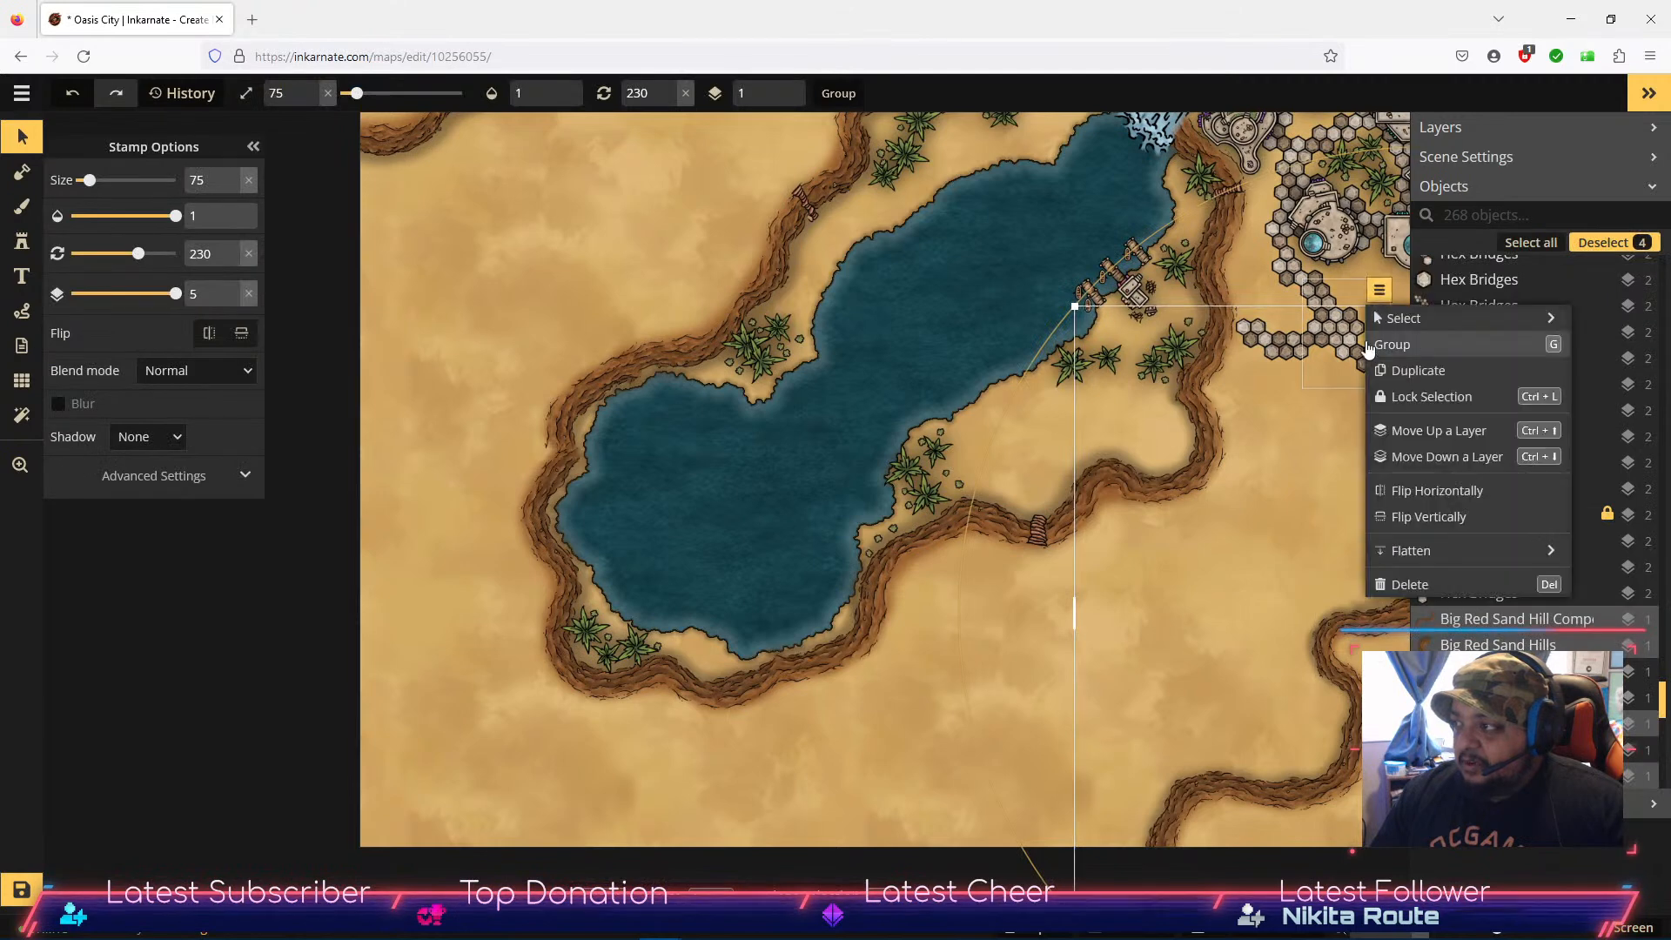
left_click(1444, 397)
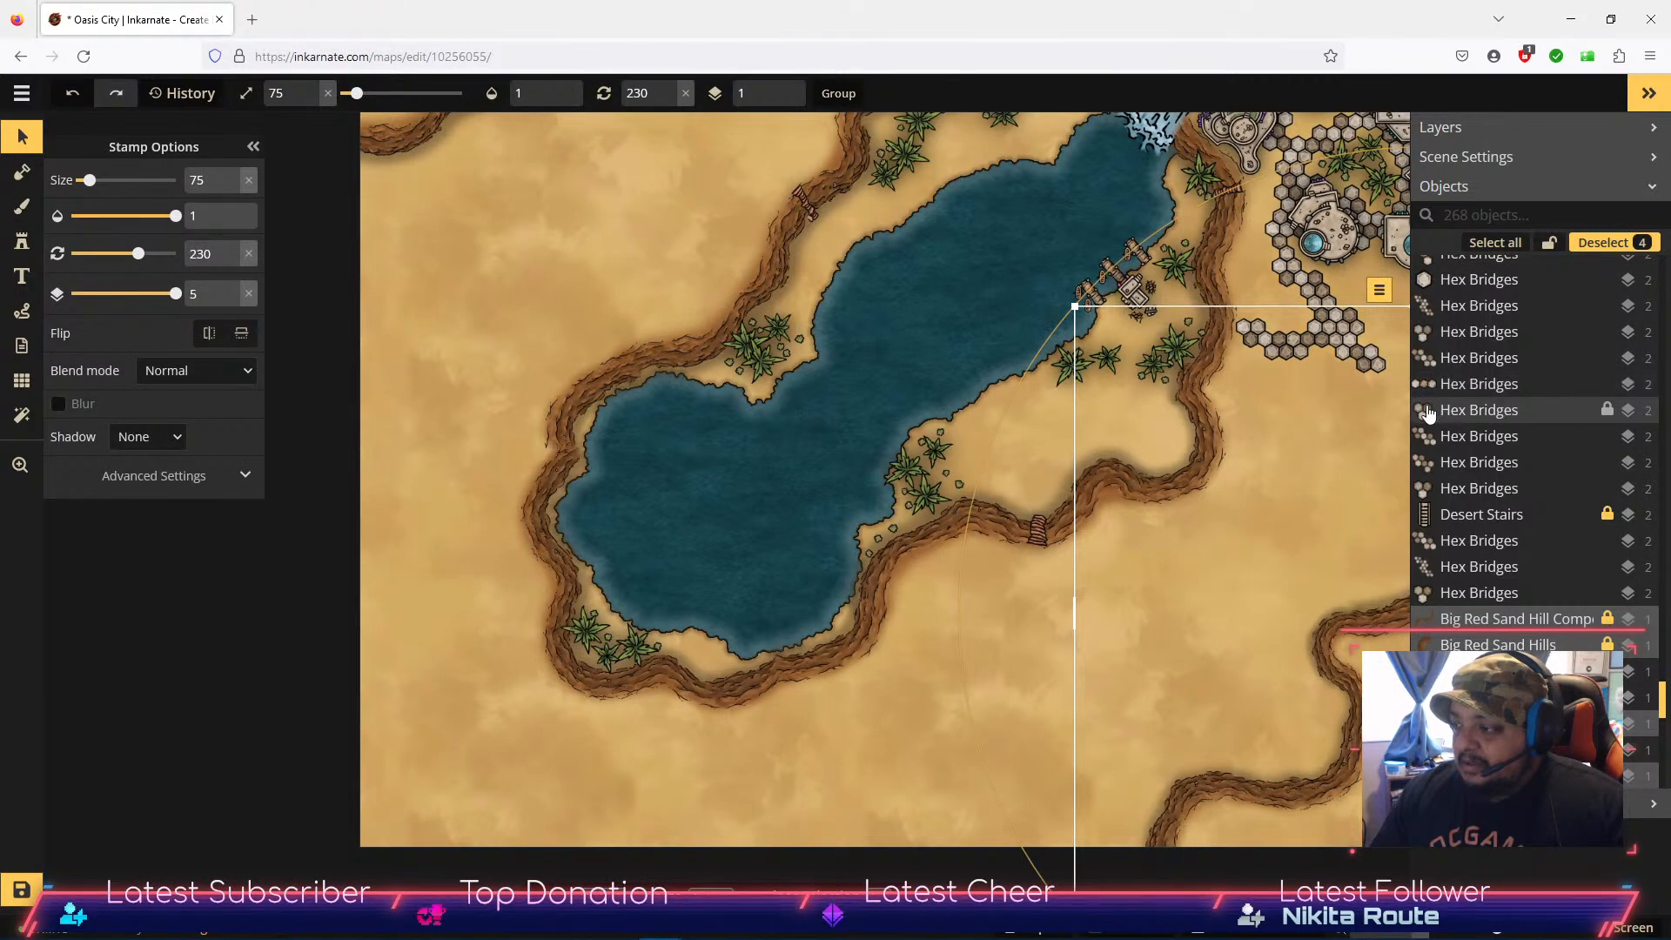
left_click(1035, 522)
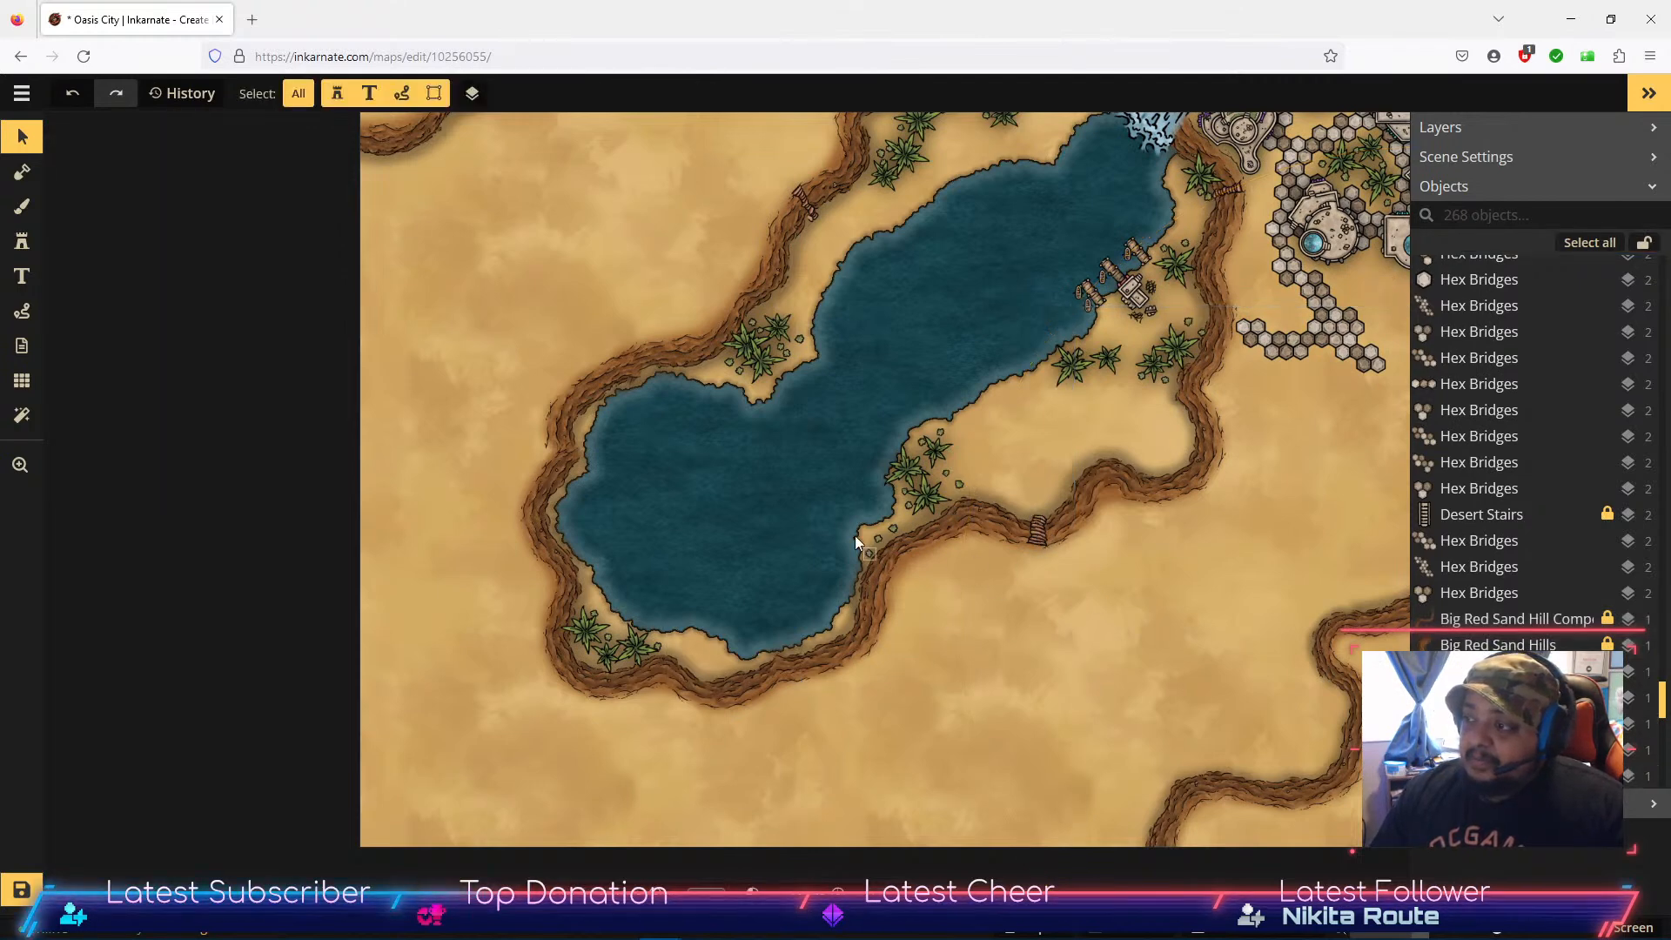
Step: Delete the eight Medium and Angled Blocks stamps lining the northern edge of the northwestern district
key("space")
left_click_drag(759, 207, 889, 628)
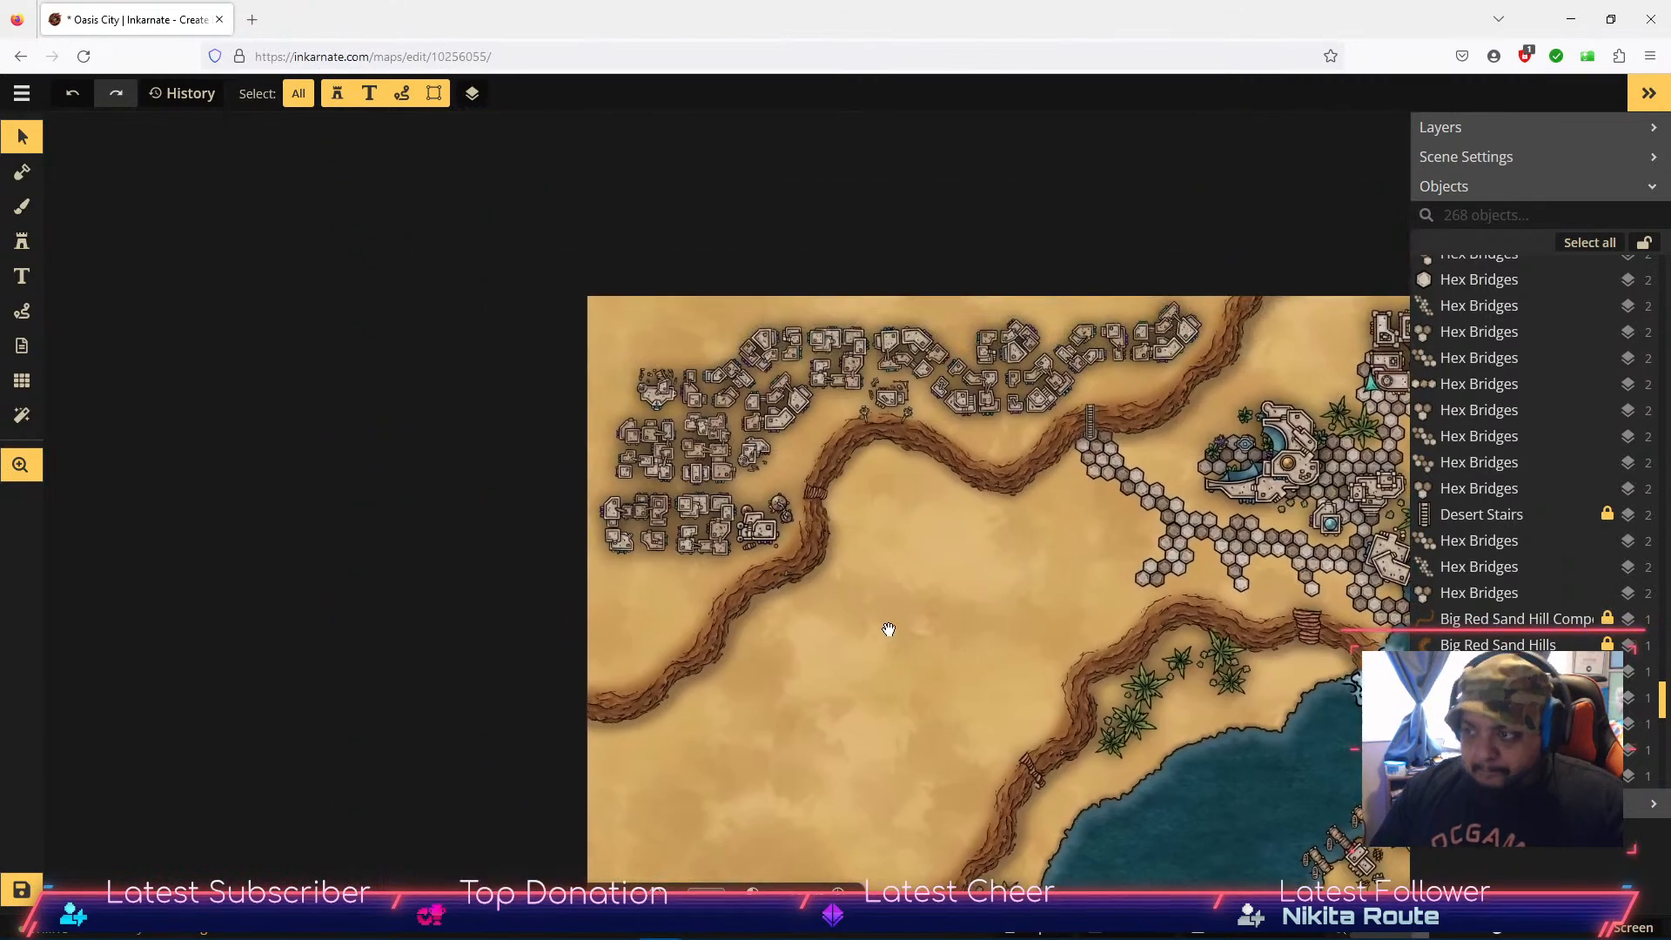
left_click(867, 420)
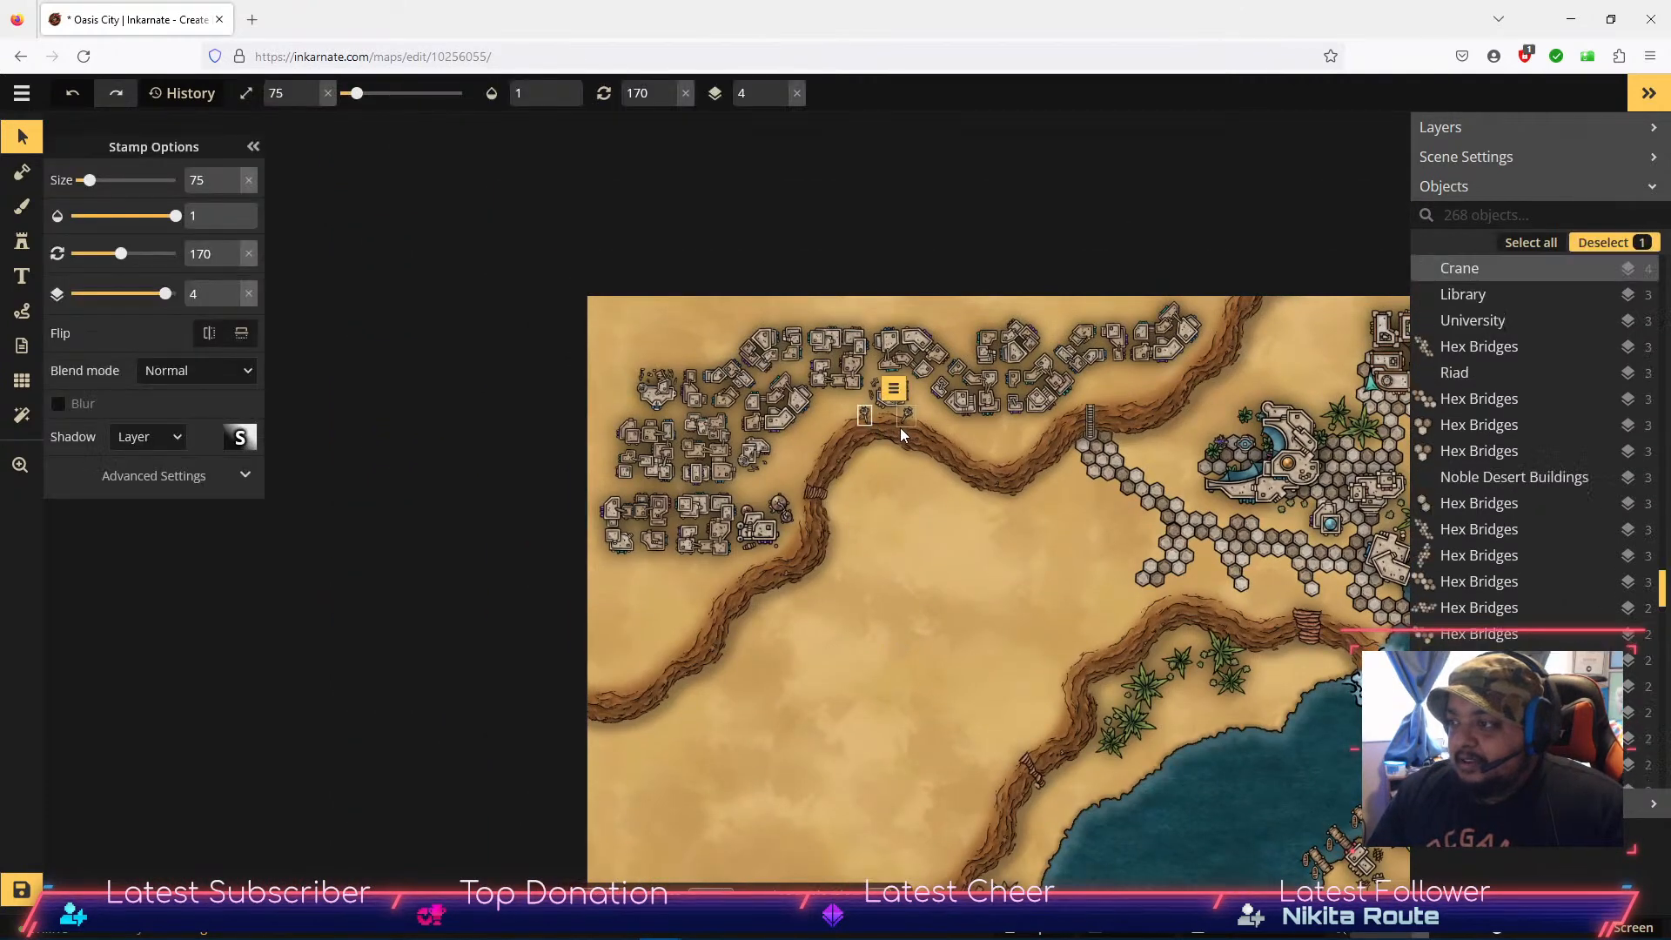
left_click(933, 445)
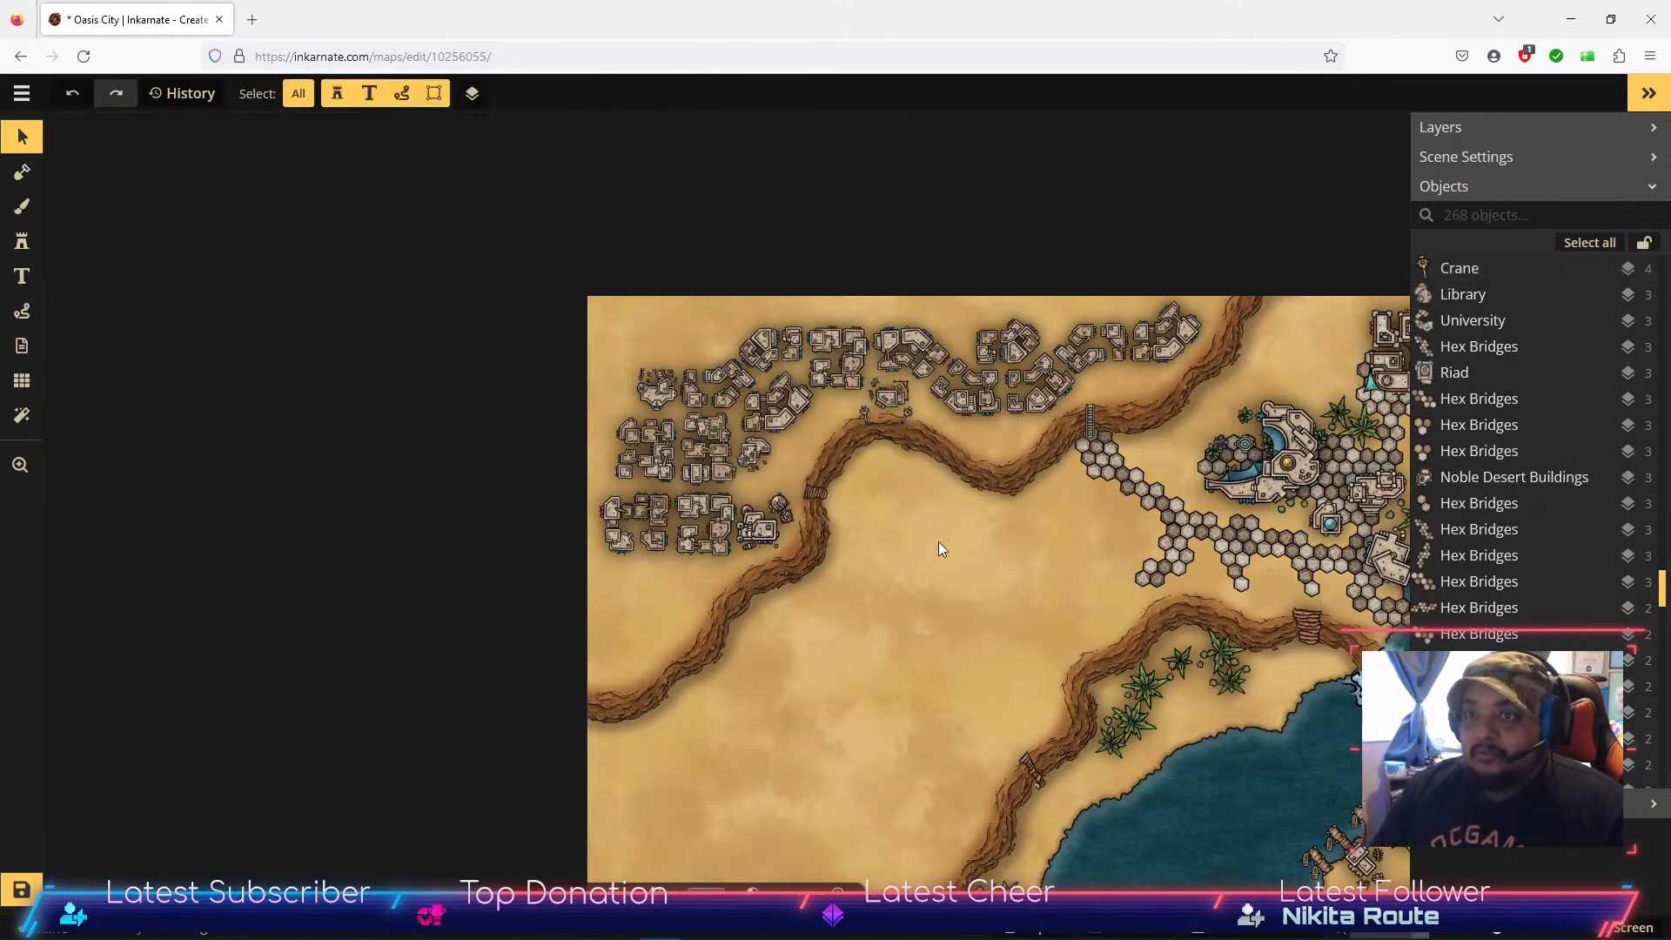
left_click_drag(627, 360, 1143, 356)
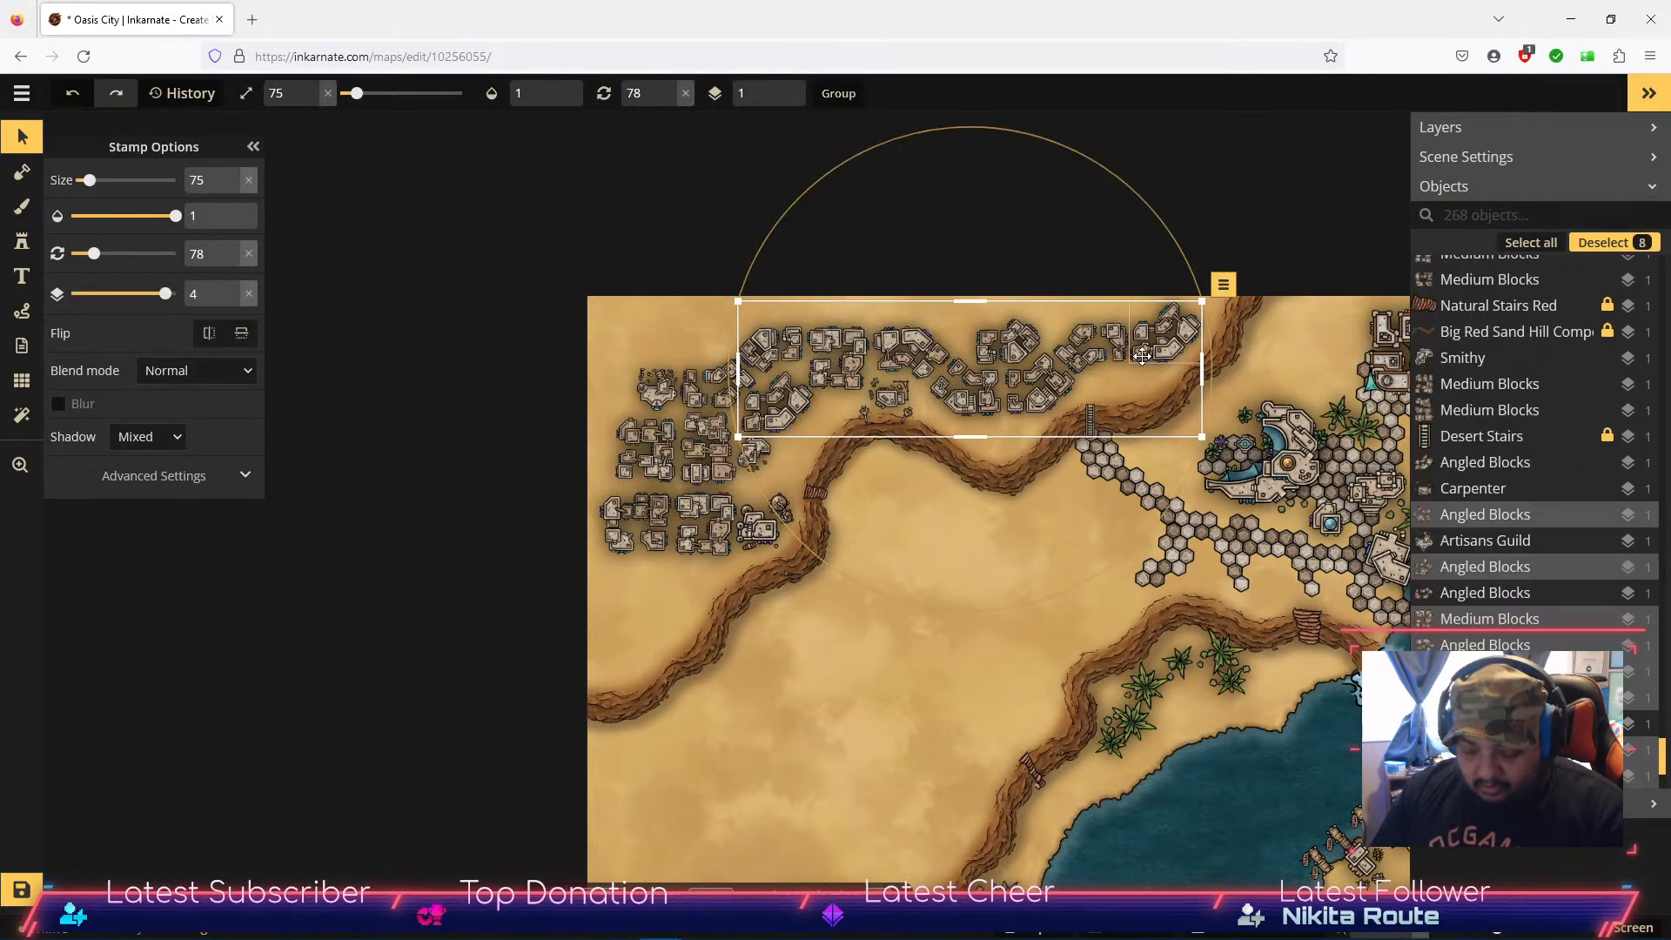
key("Delete")
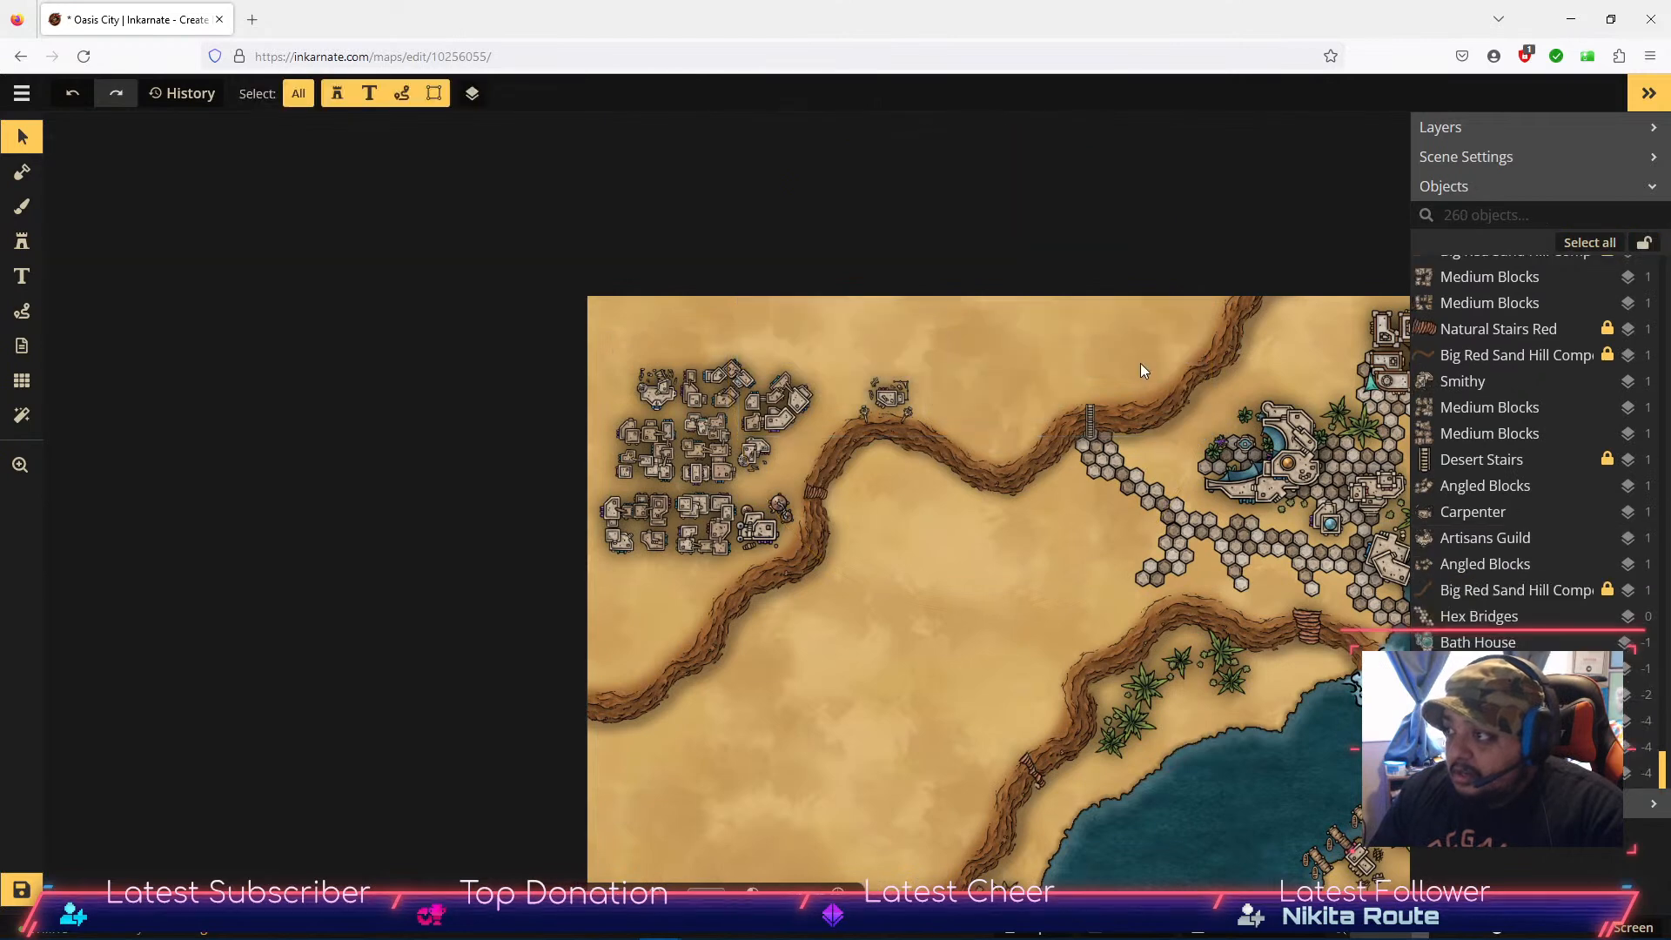
Step: Delete the six remaining housing block stamps in the northwestern district, sparing the individual workshop buildings
left_click(782, 400)
key("Delete")
left_click(733, 389)
key("Delete")
left_click(659, 446)
key("Delete")
left_click(696, 440)
key("Delete")
left_click(640, 516)
key("Delete")
left_click(698, 517)
key("Delete")
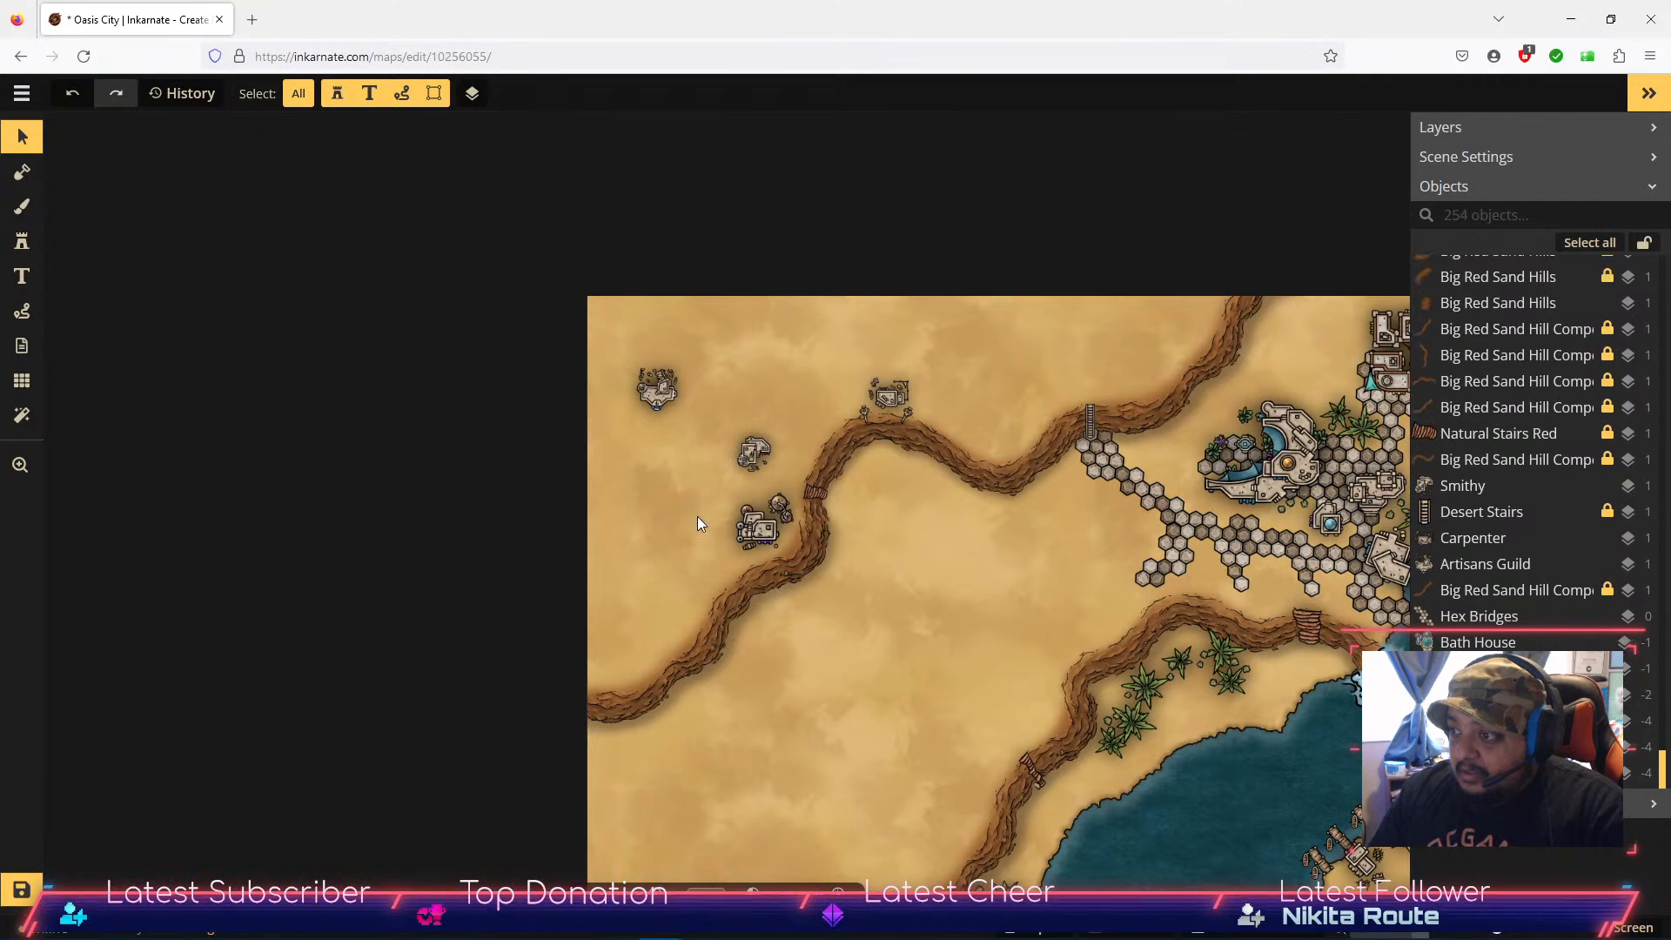
Step: Try deleting the Artisans Guild in the northwestern corner of the map, and undo the deletion
left_click(755, 454)
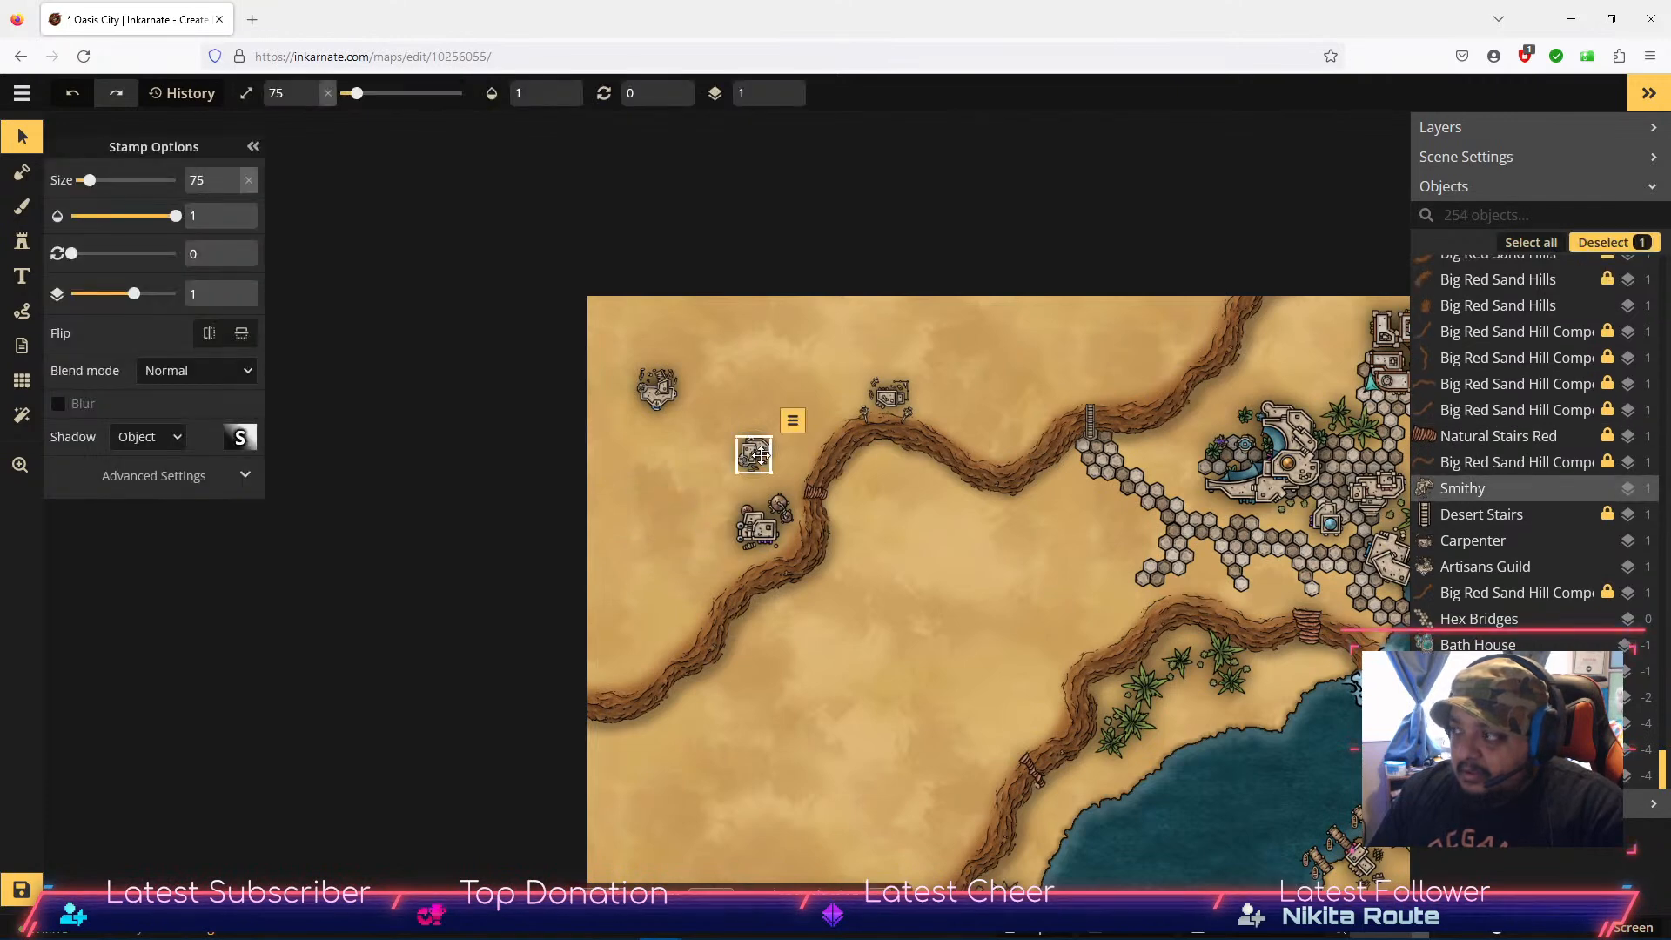
left_click(759, 538)
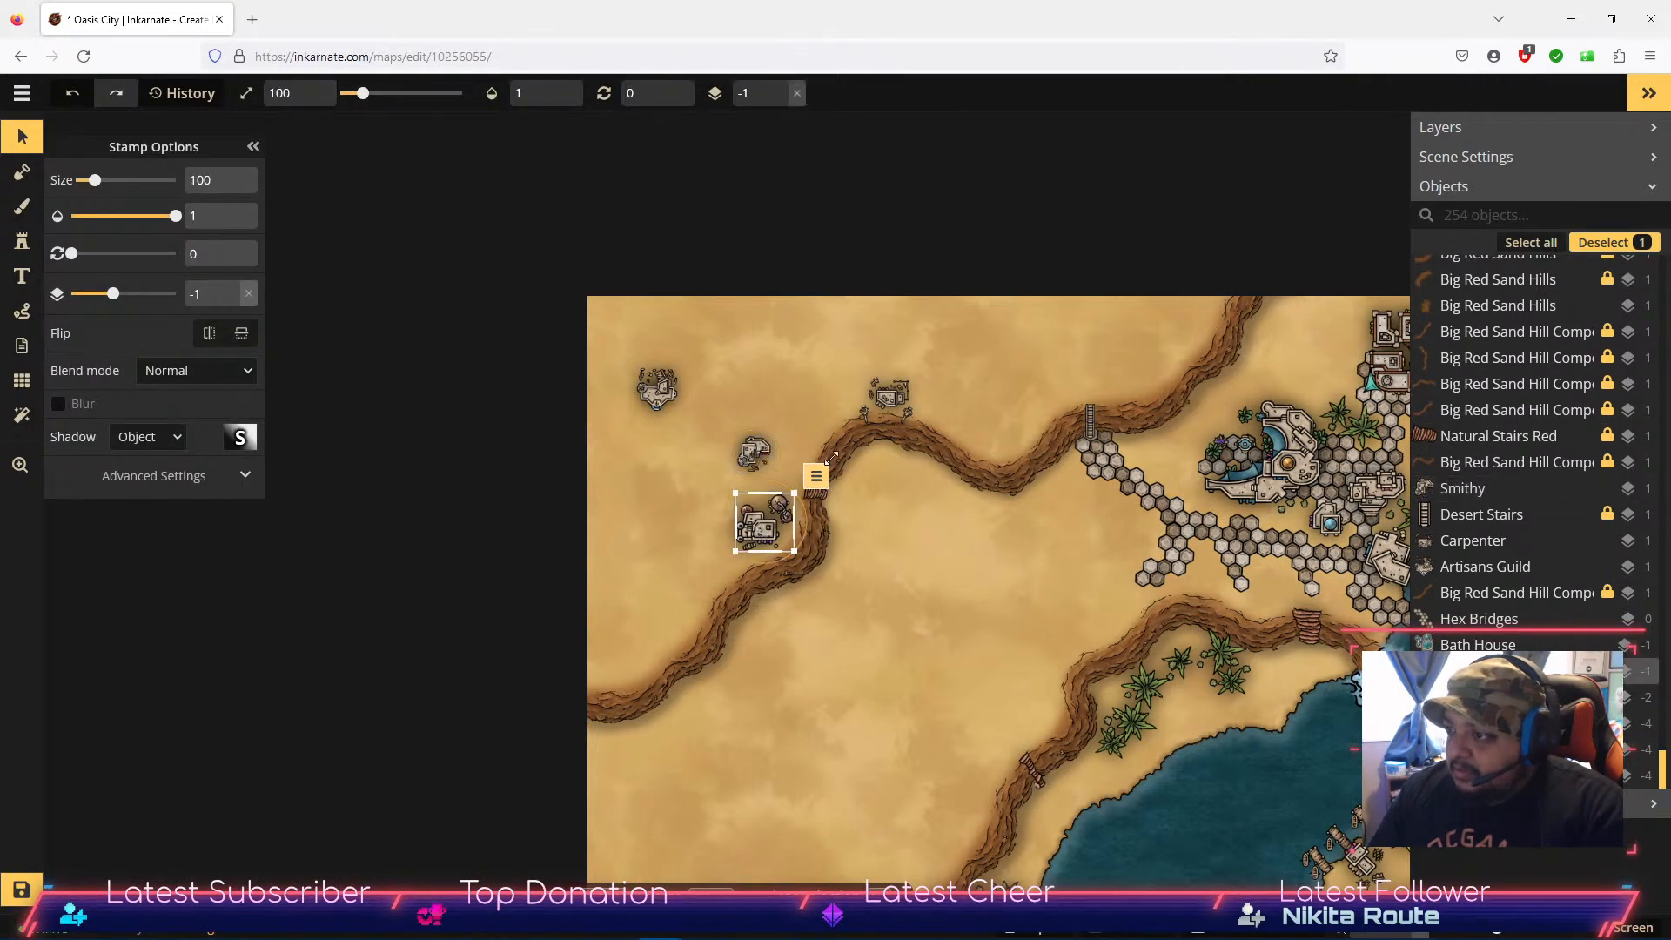
left_click(902, 393)
left_click(657, 388)
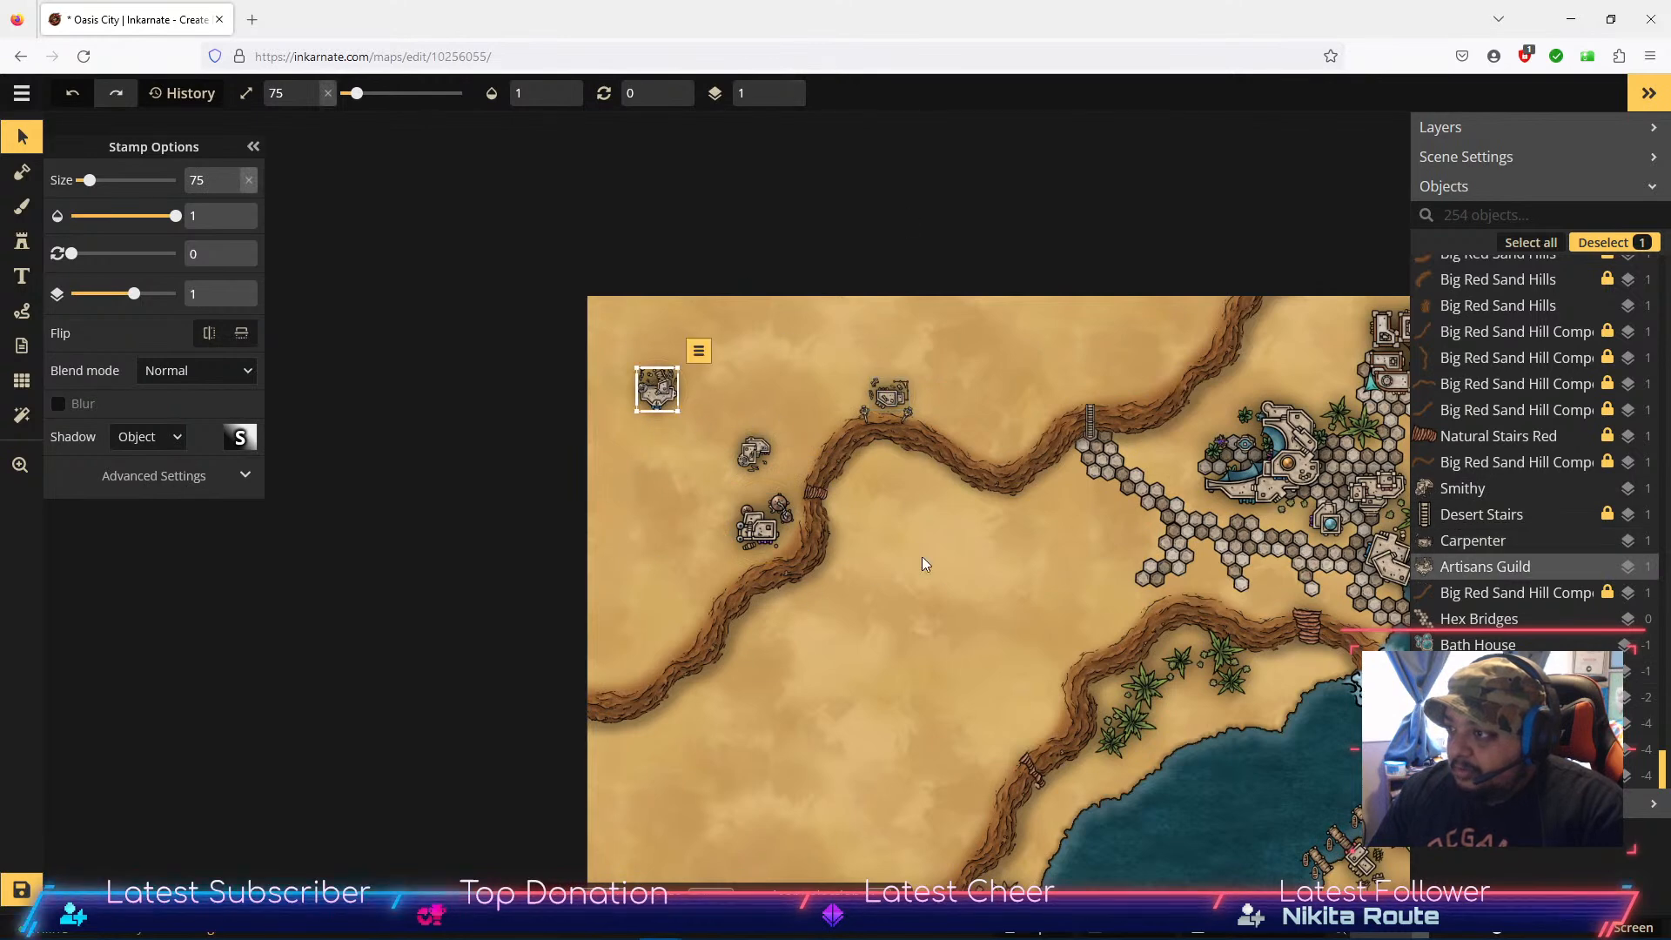
key("Delete")
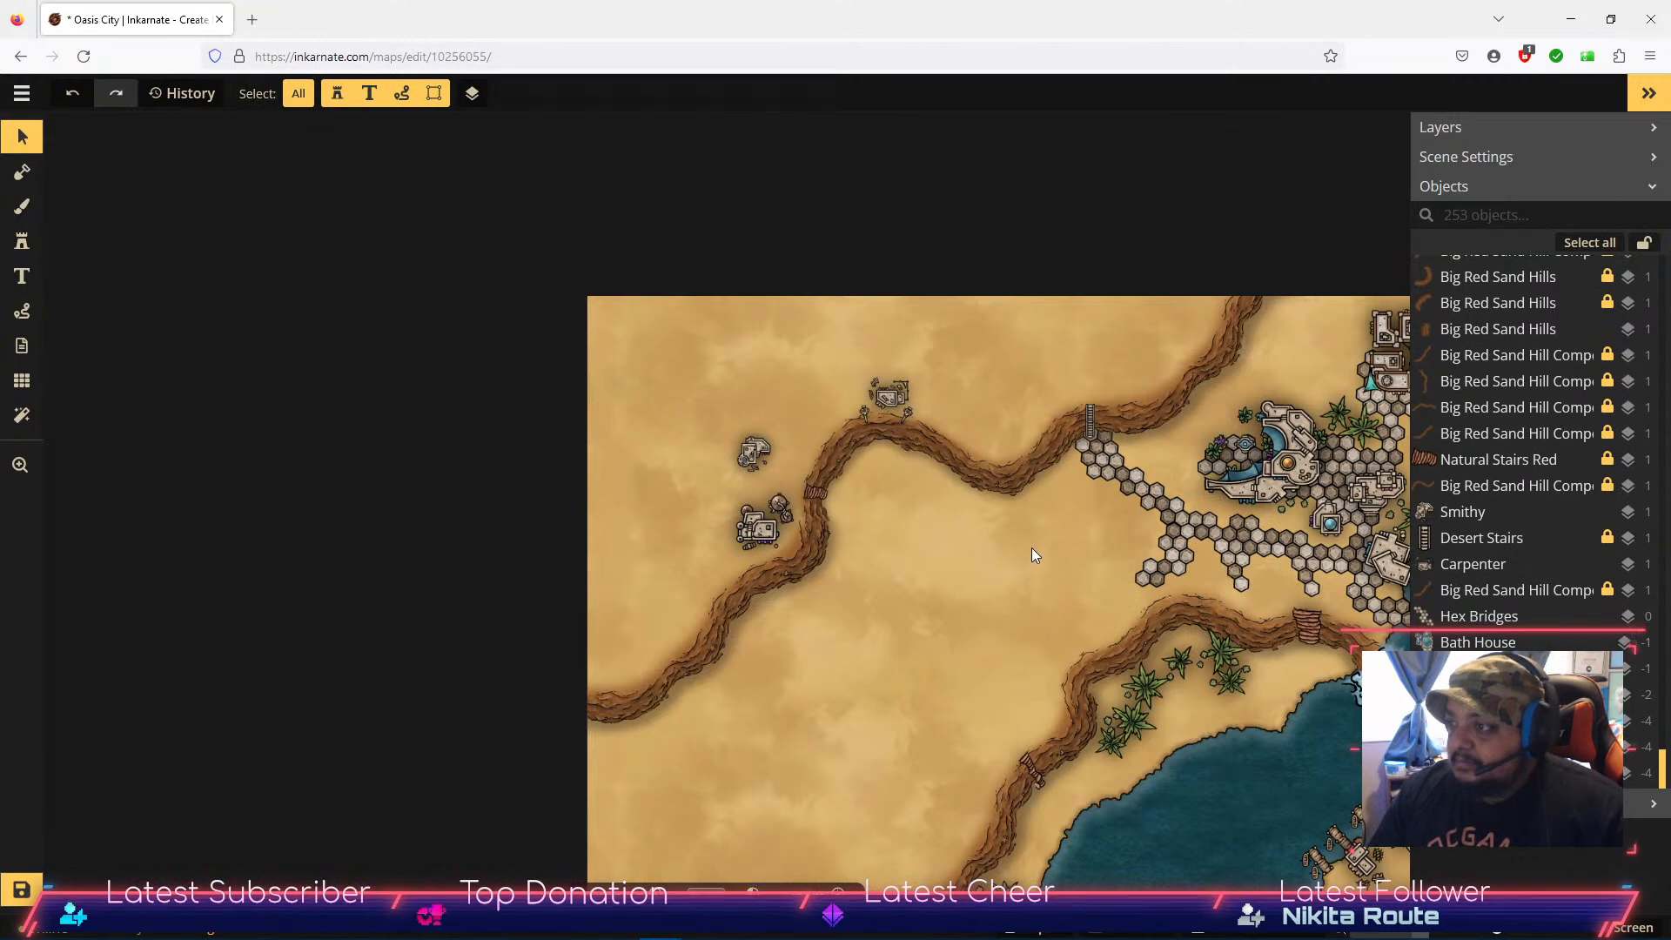
key("ctrl+z")
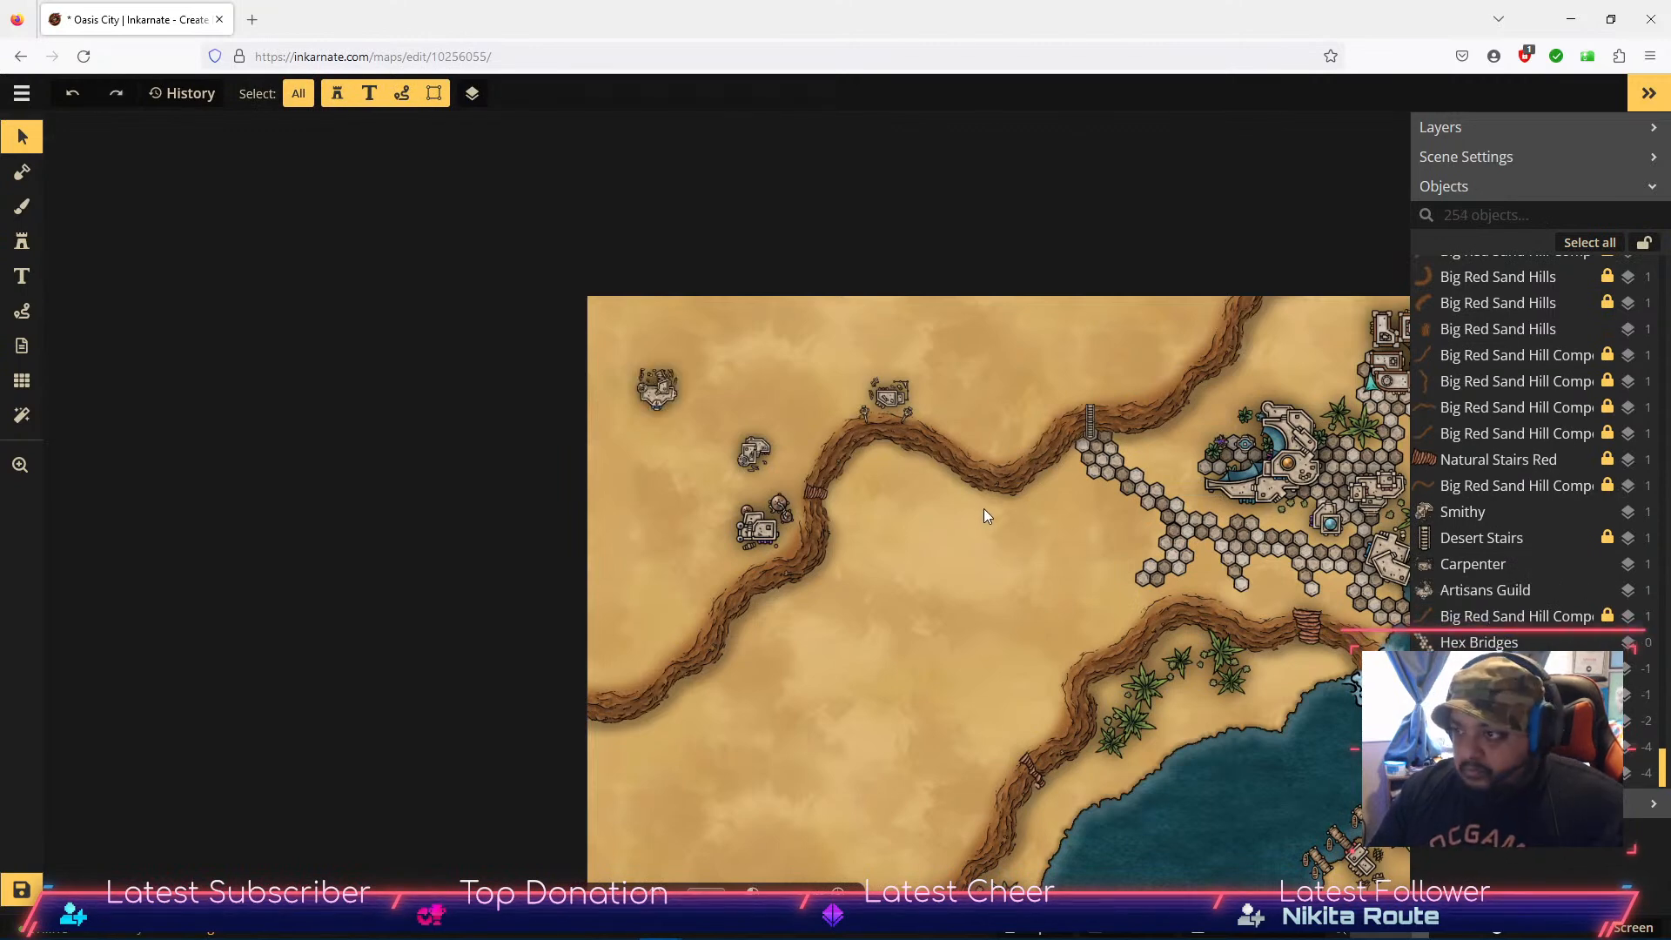
Step: Stamp a size 75 palm tree on the river's southern bank, just north of the central building cluster
key("space")
left_click_drag(1029, 573, 591, 390)
left_click_drag(716, 390, 587, 442)
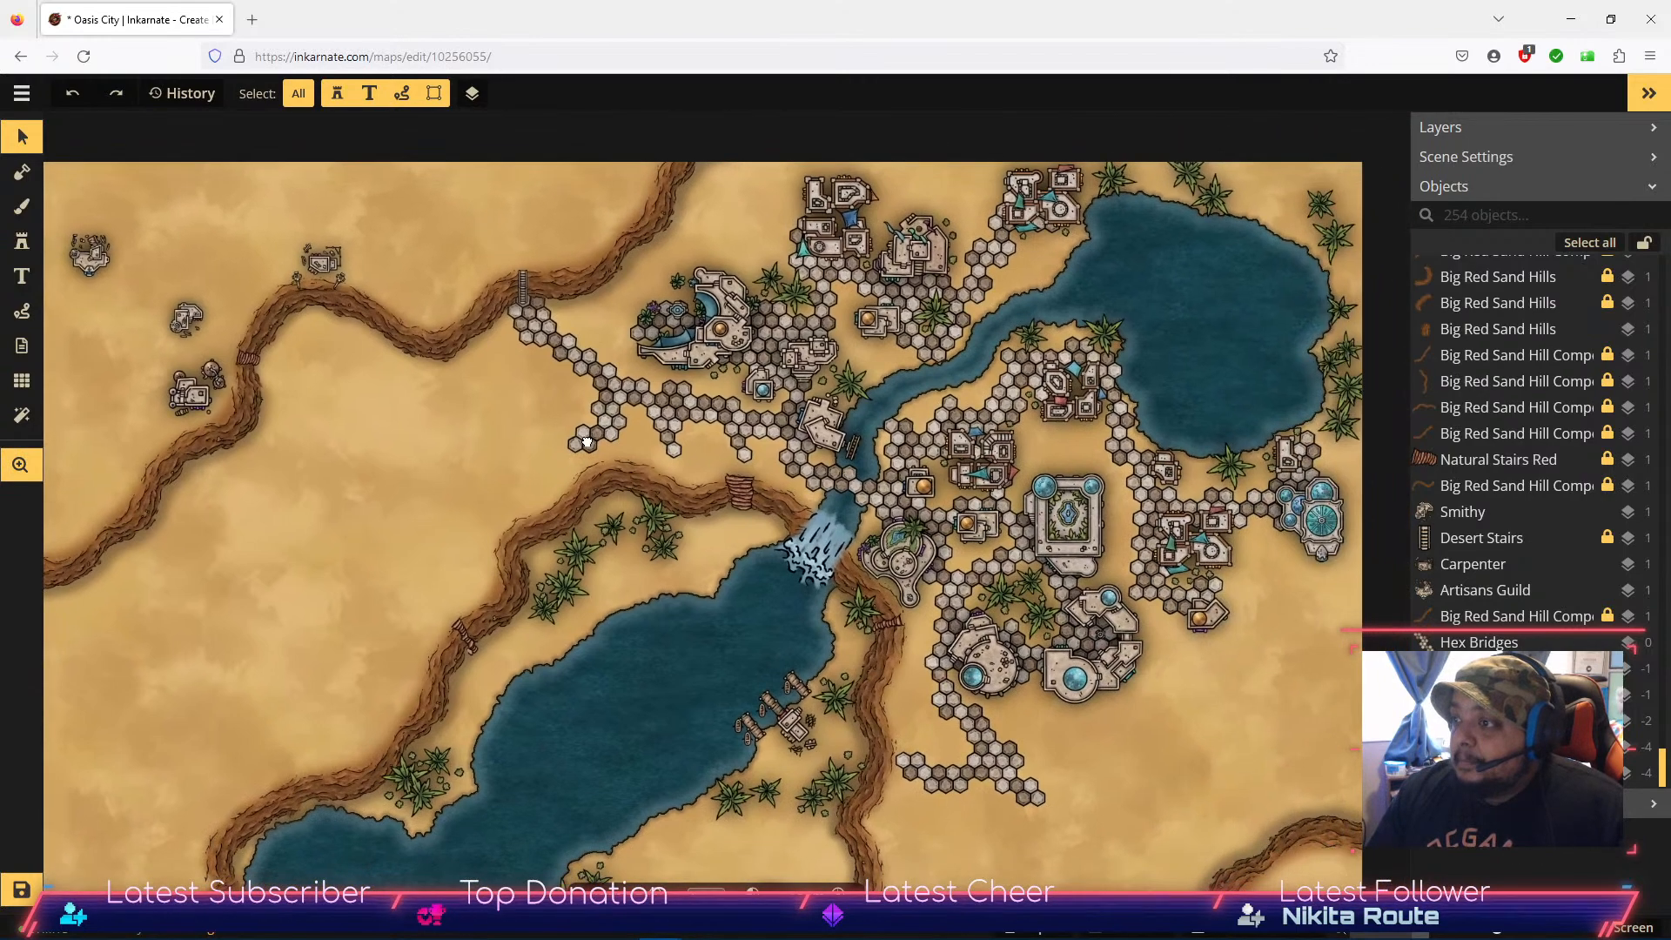
left_click_drag(1208, 693, 1164, 724)
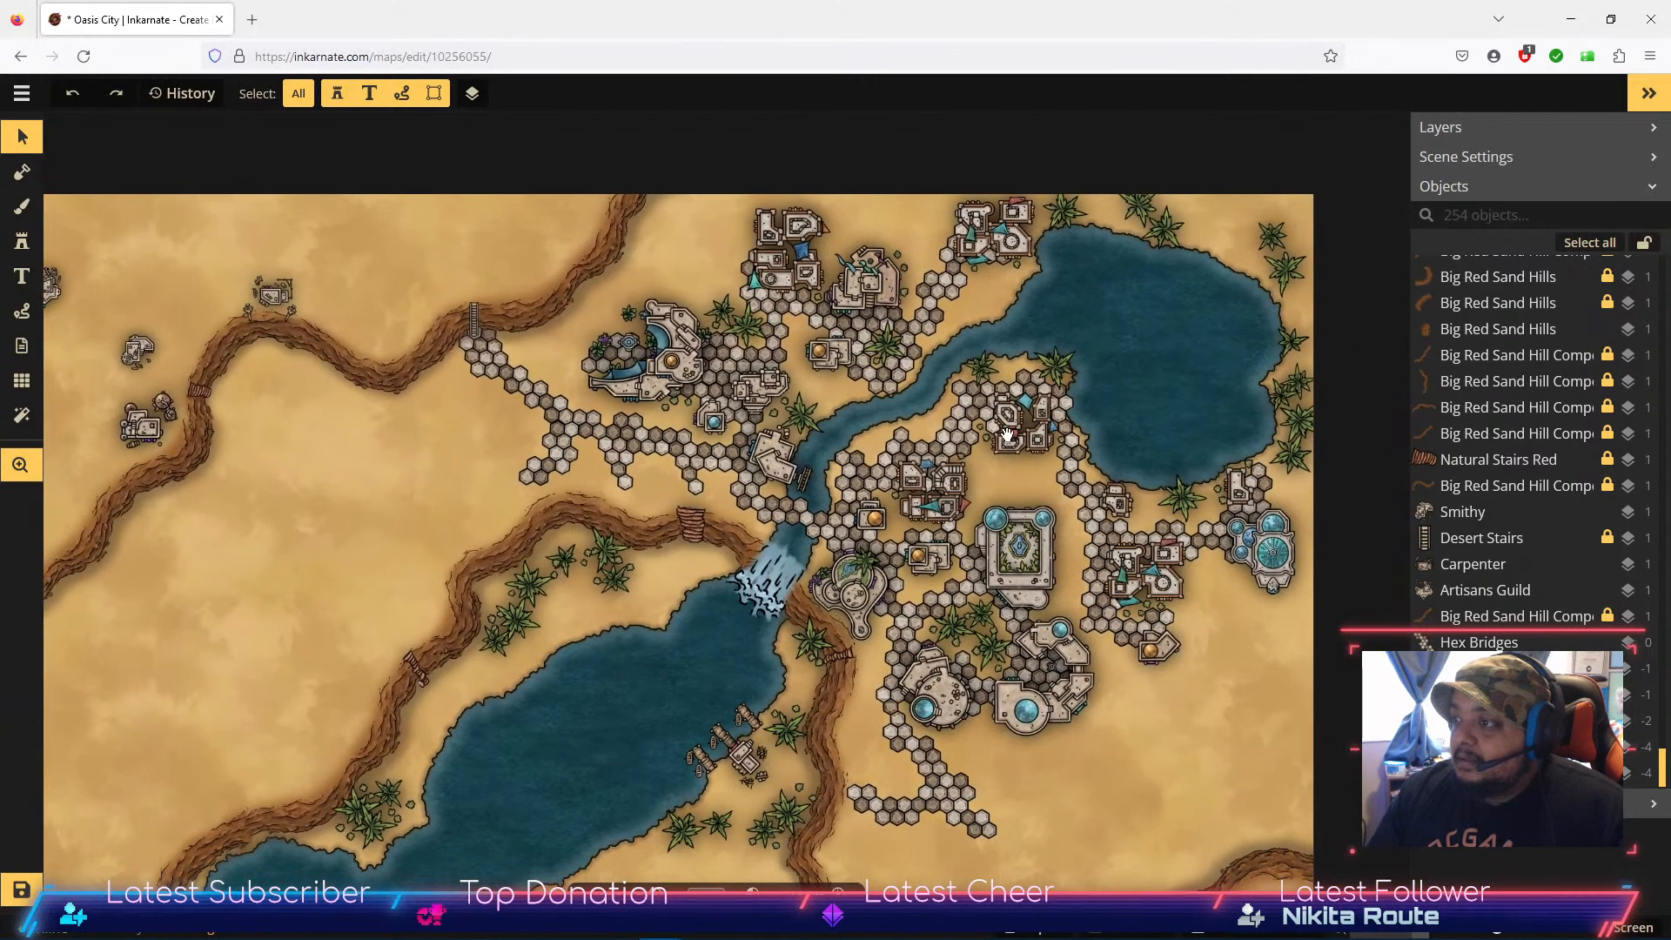
scroll(1010, 442, "up", 3)
scroll(1003, 442, "up", 3)
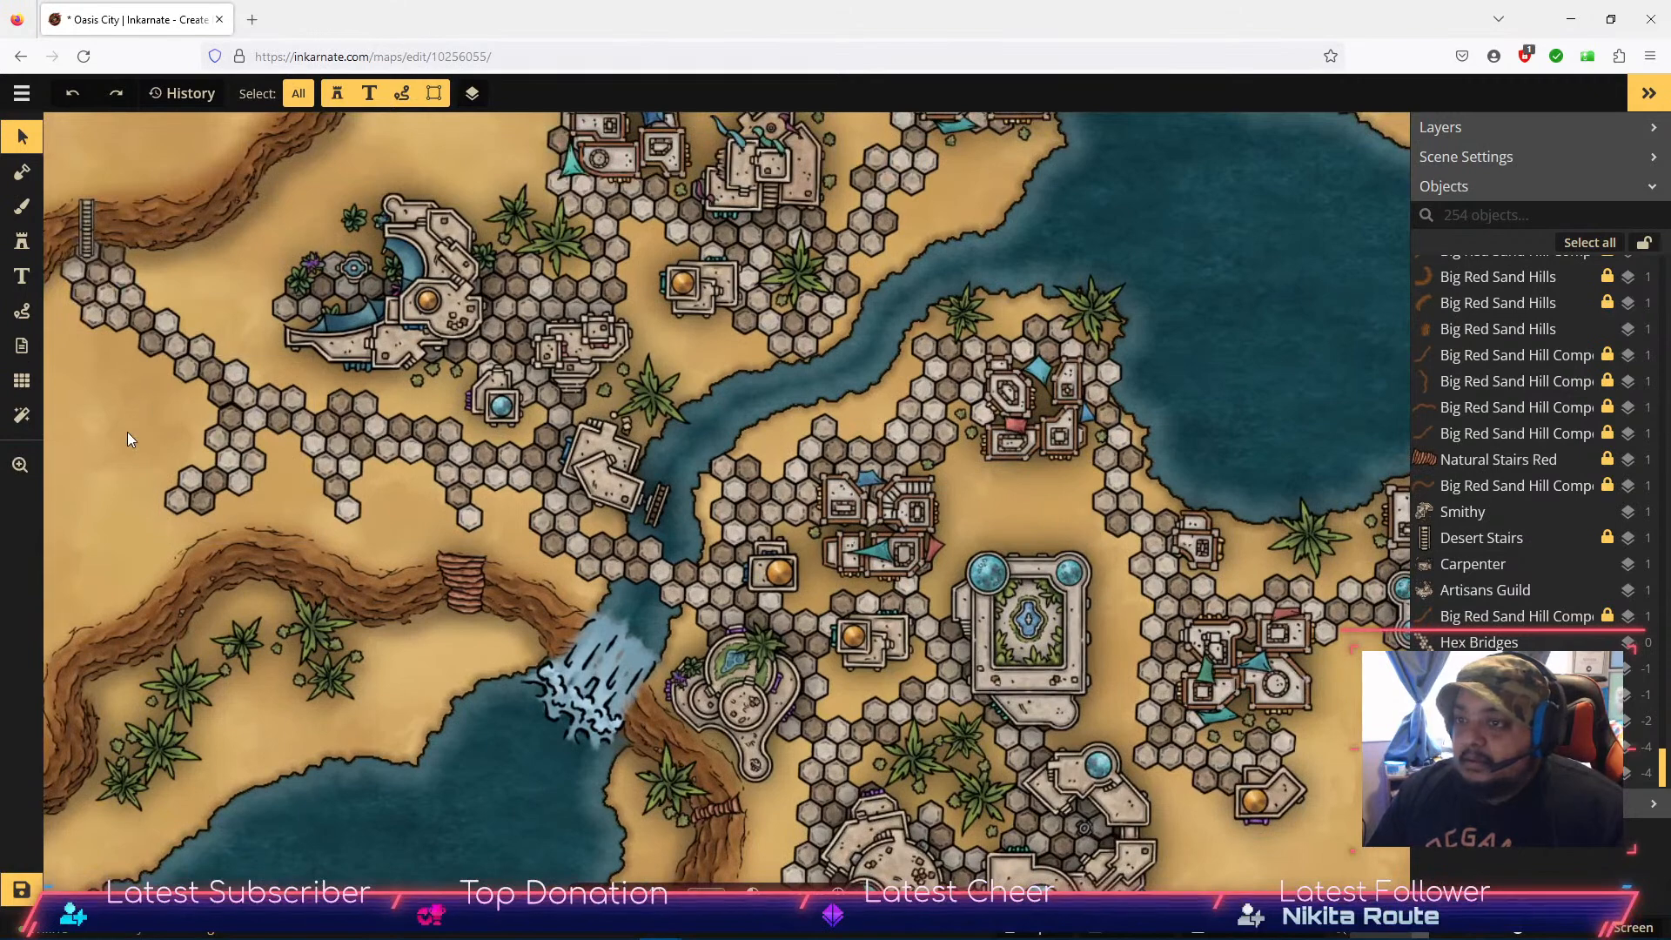
left_click(22, 241)
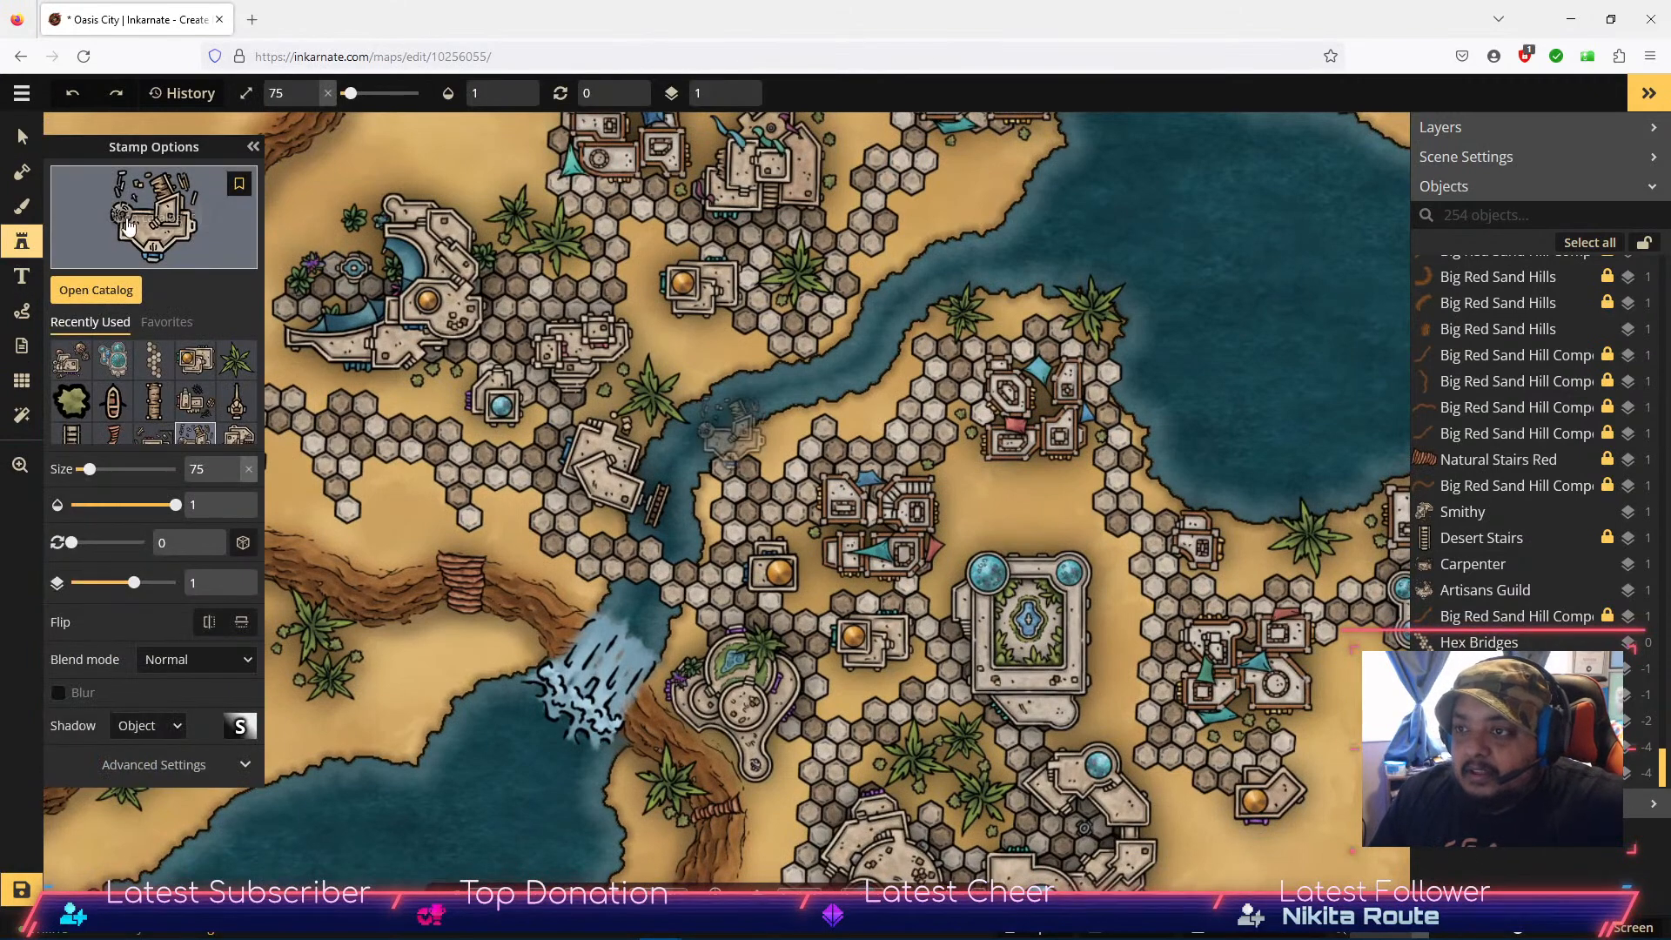
left_click(235, 366)
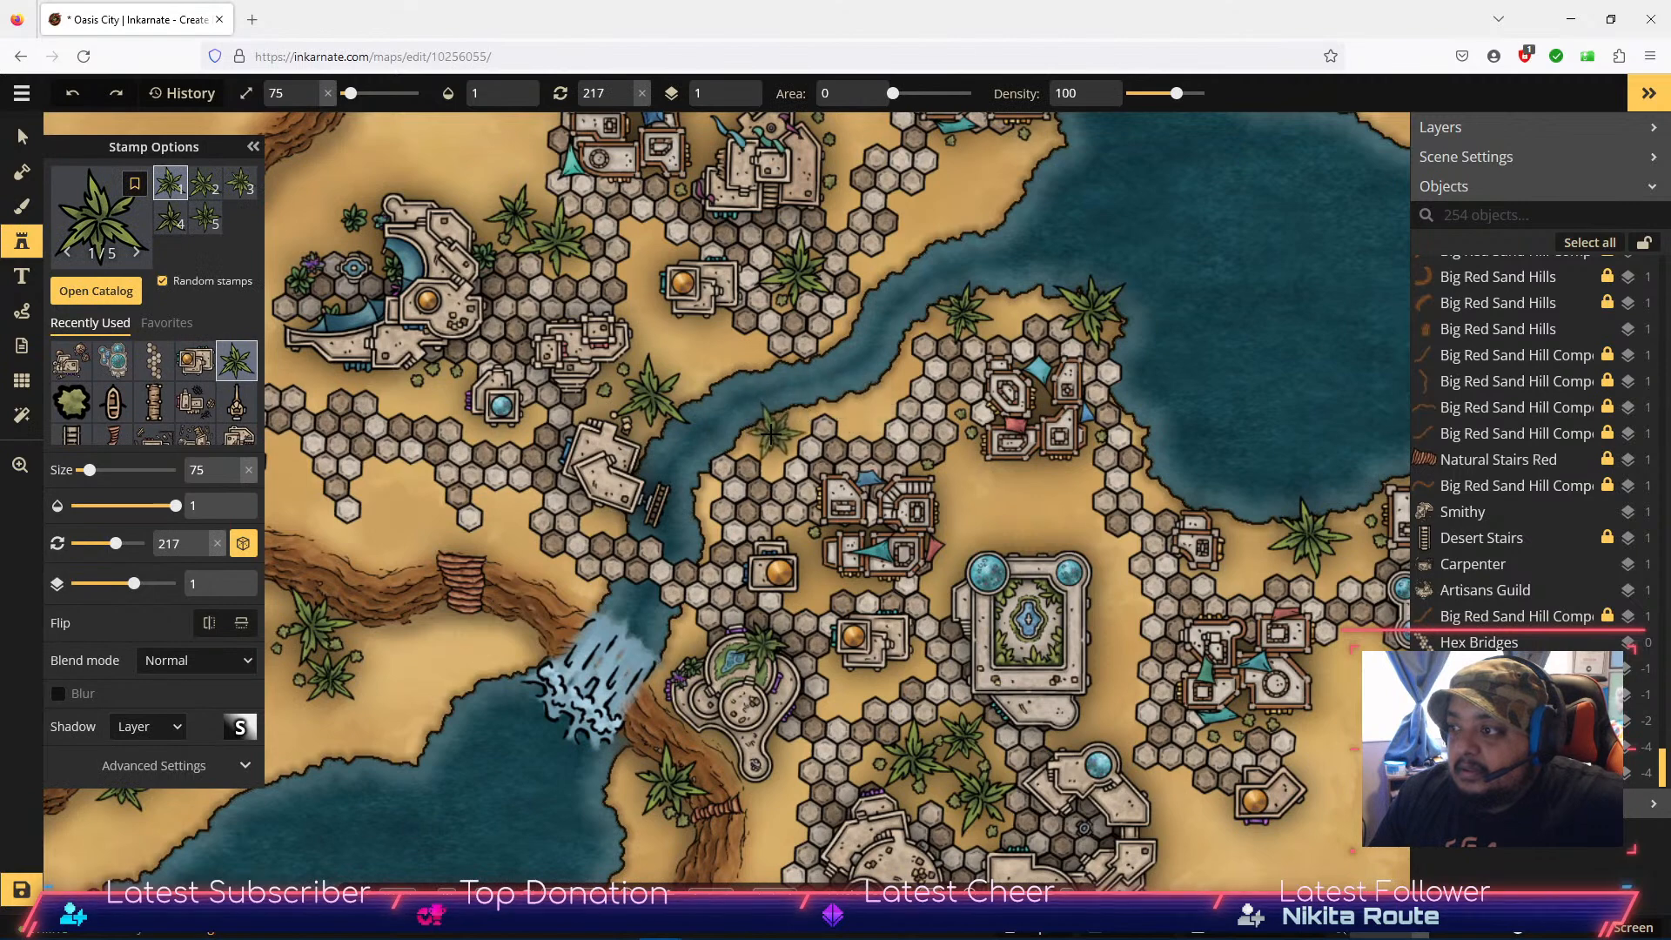
left_click(772, 433)
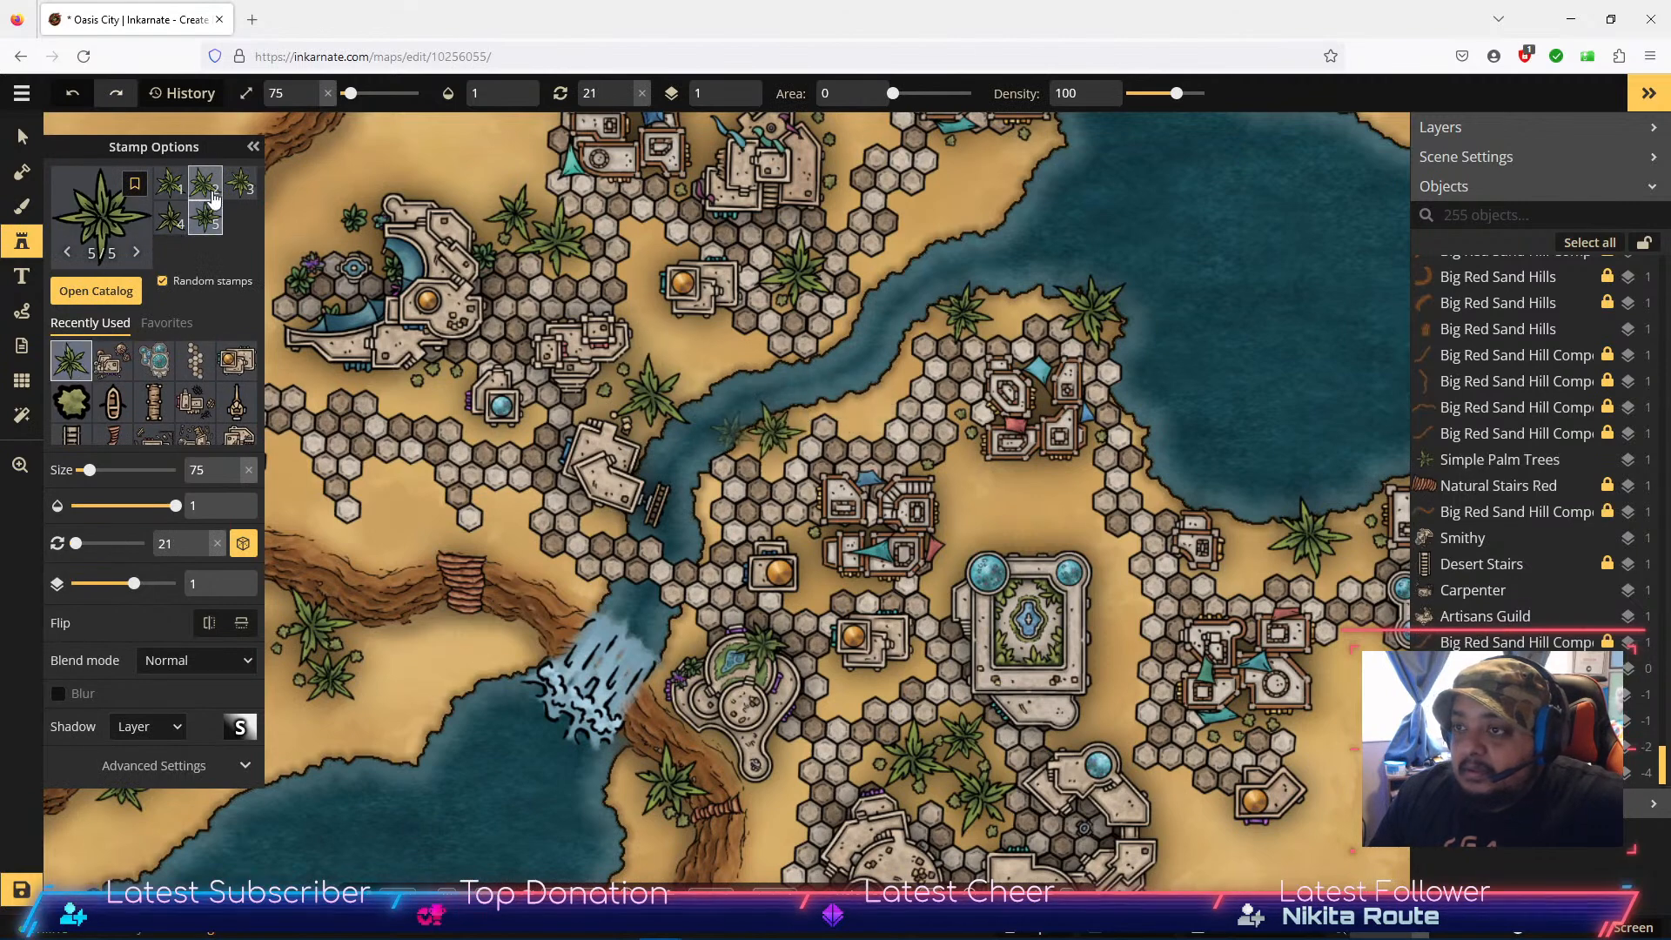
Step: Stamp two size 75 Desert Shrubs beside the new palm tree on the river's southern bank
left_click(71, 402)
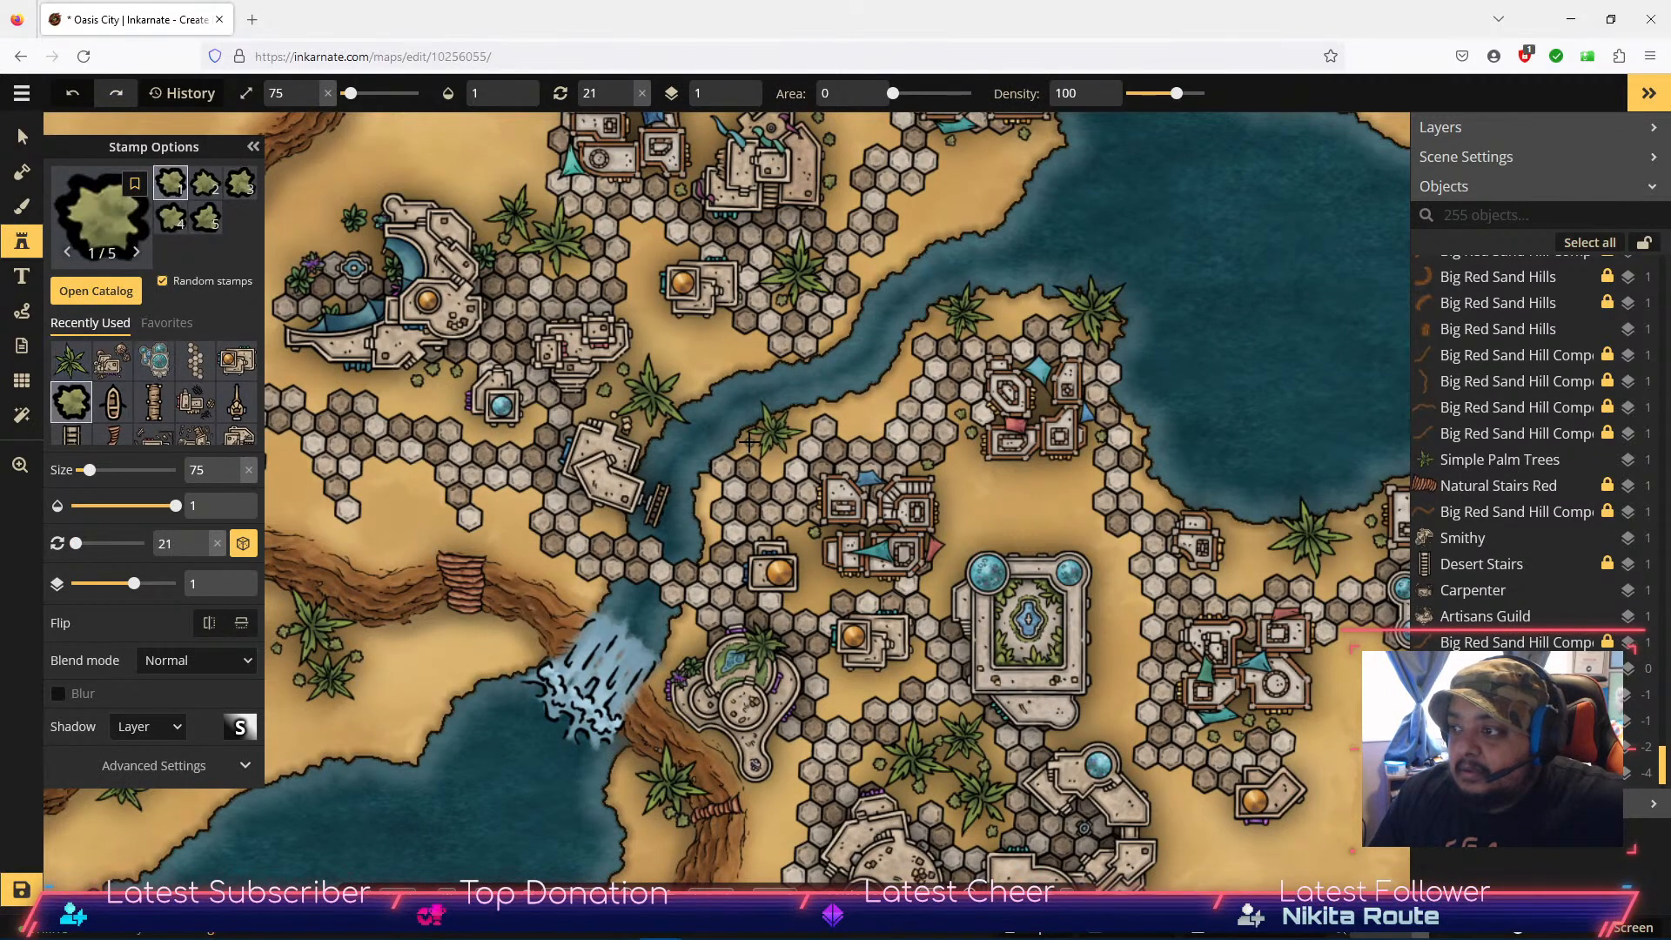
left_click(751, 441)
left_click(796, 418)
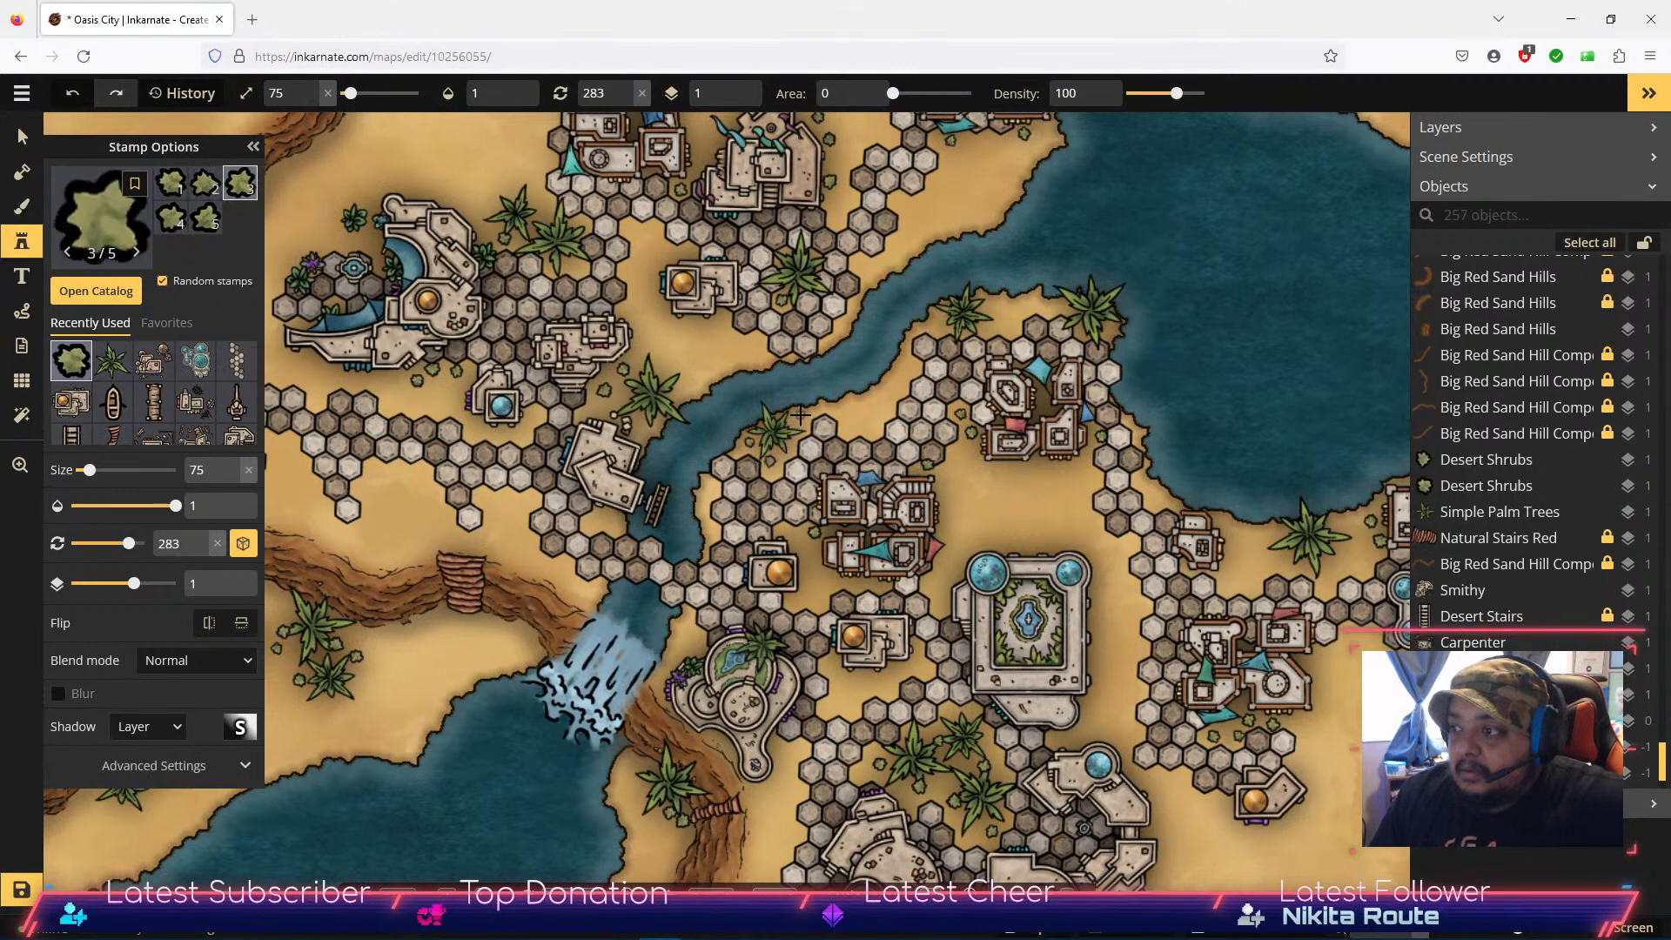
left_click(799, 415)
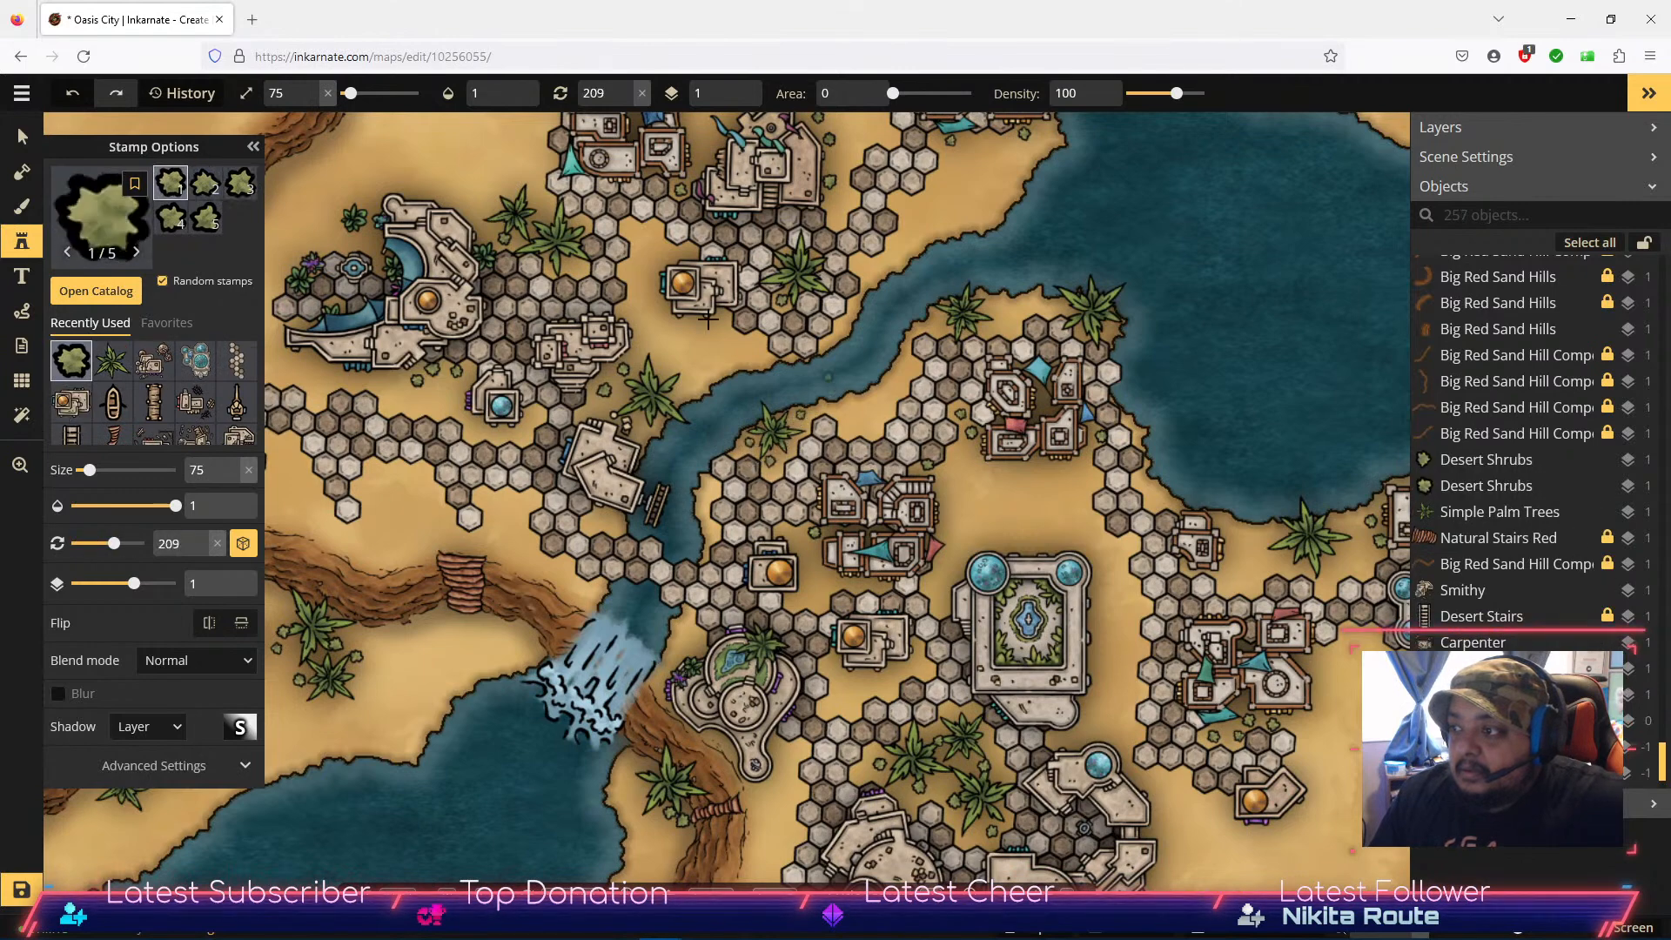
Step: Stamp a size 75 Runesmith from the Watercolor Cities Desert catalog on the river's southern bank, east of the new palm tree
left_click(129, 295)
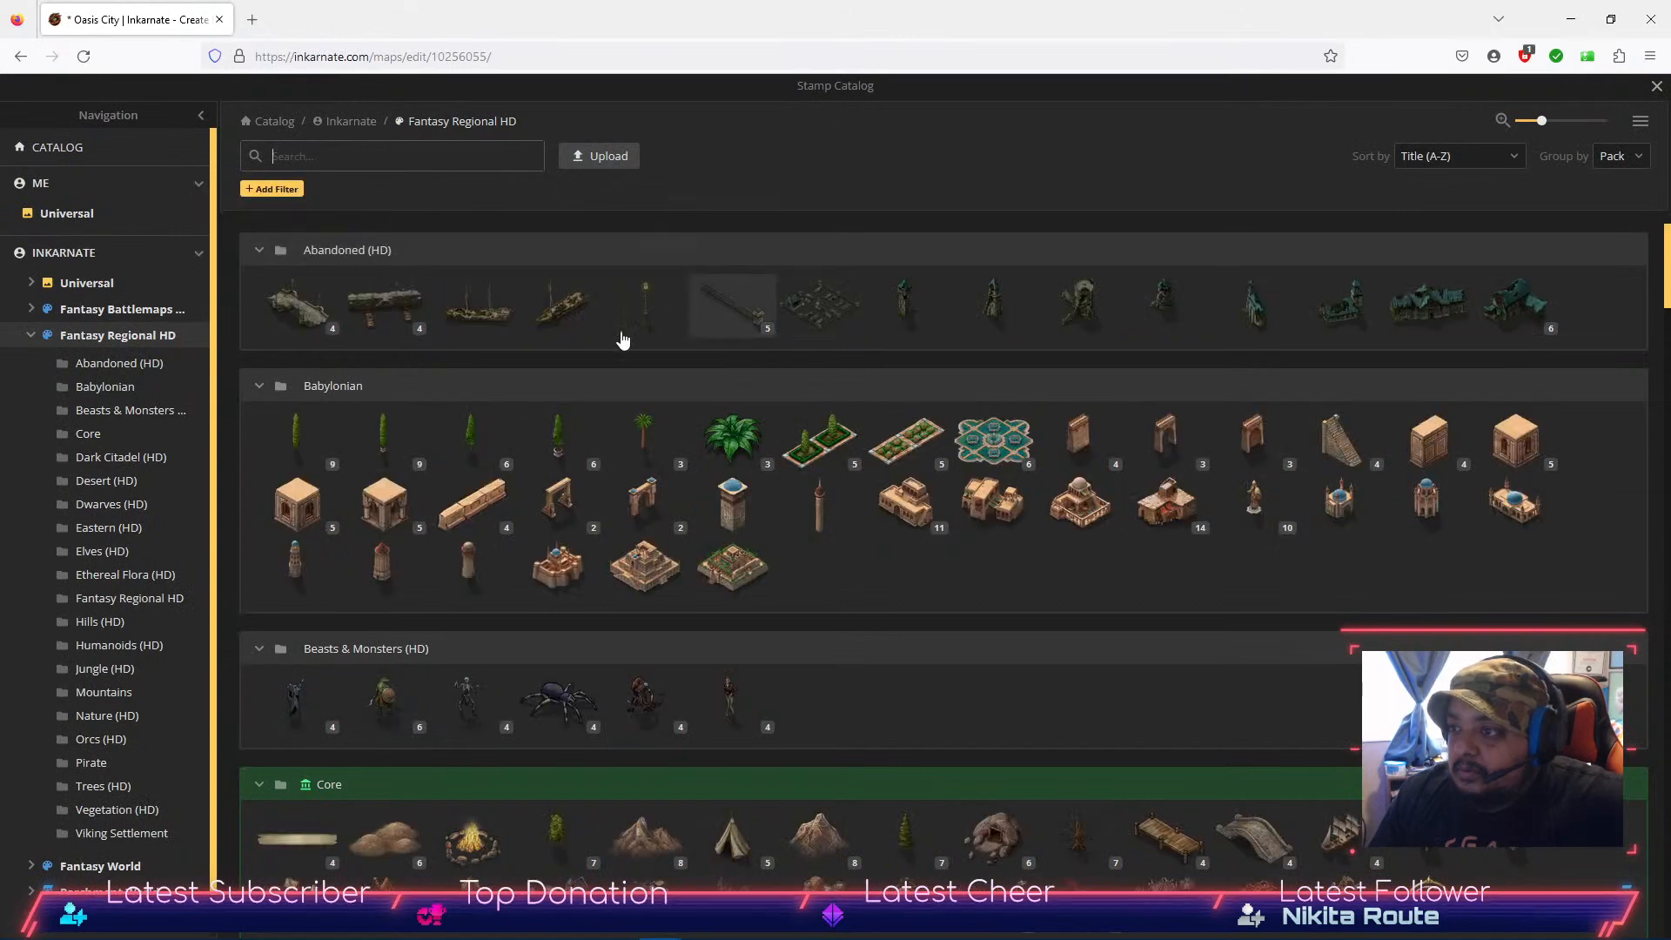
left_click(33, 335)
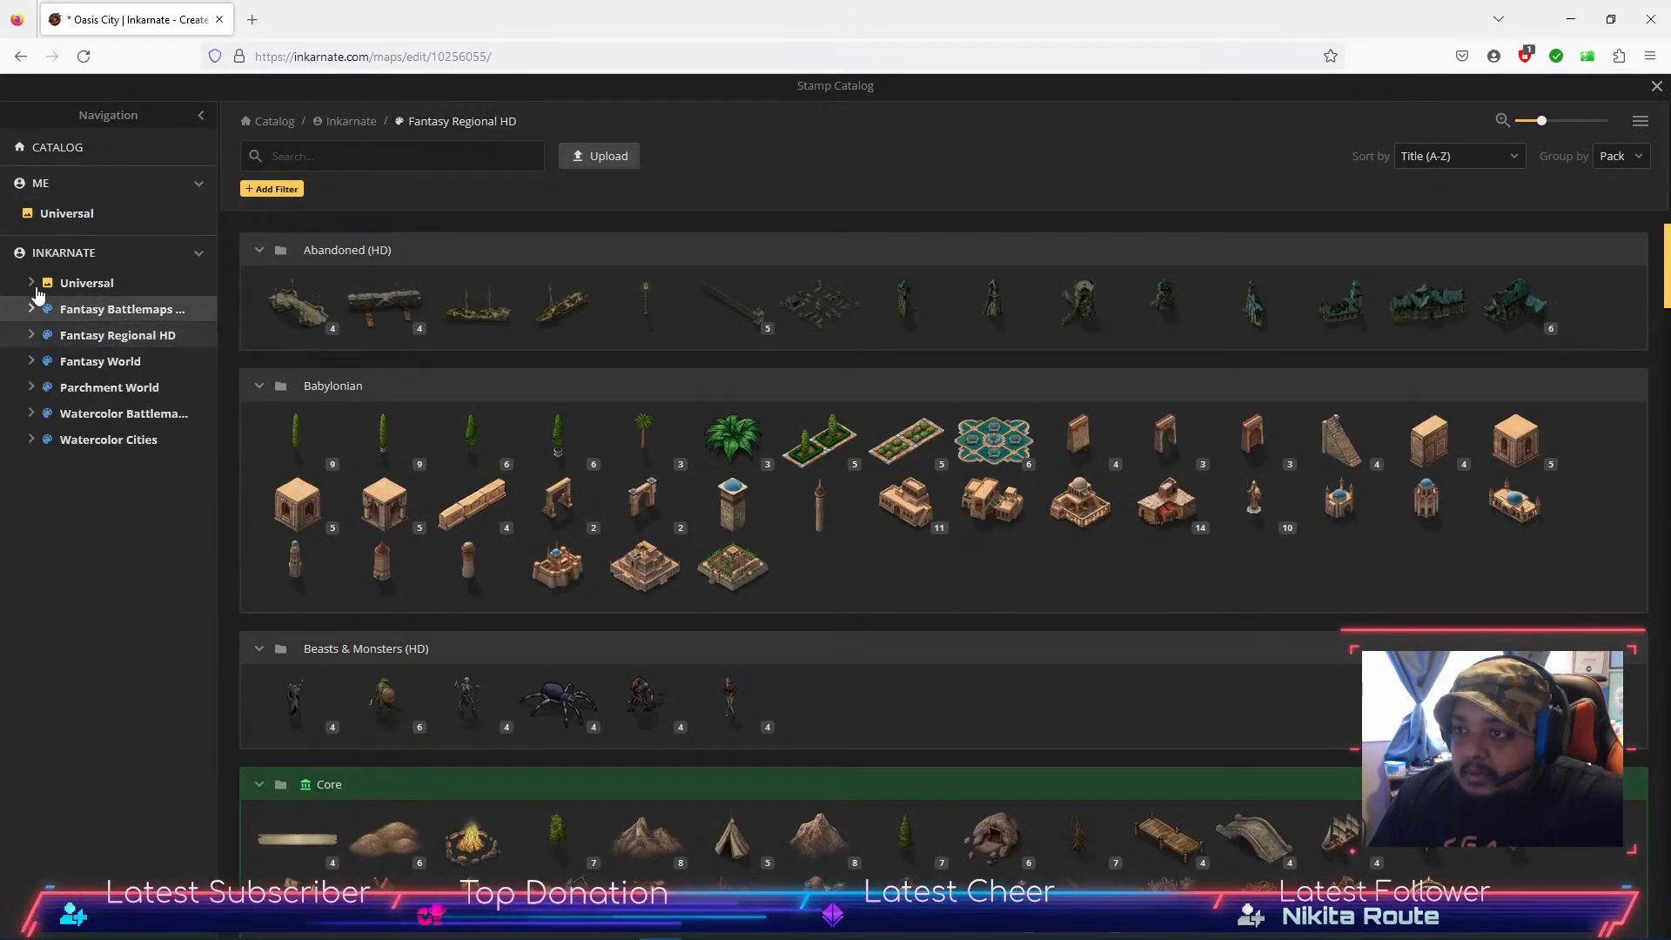
left_click(108, 440)
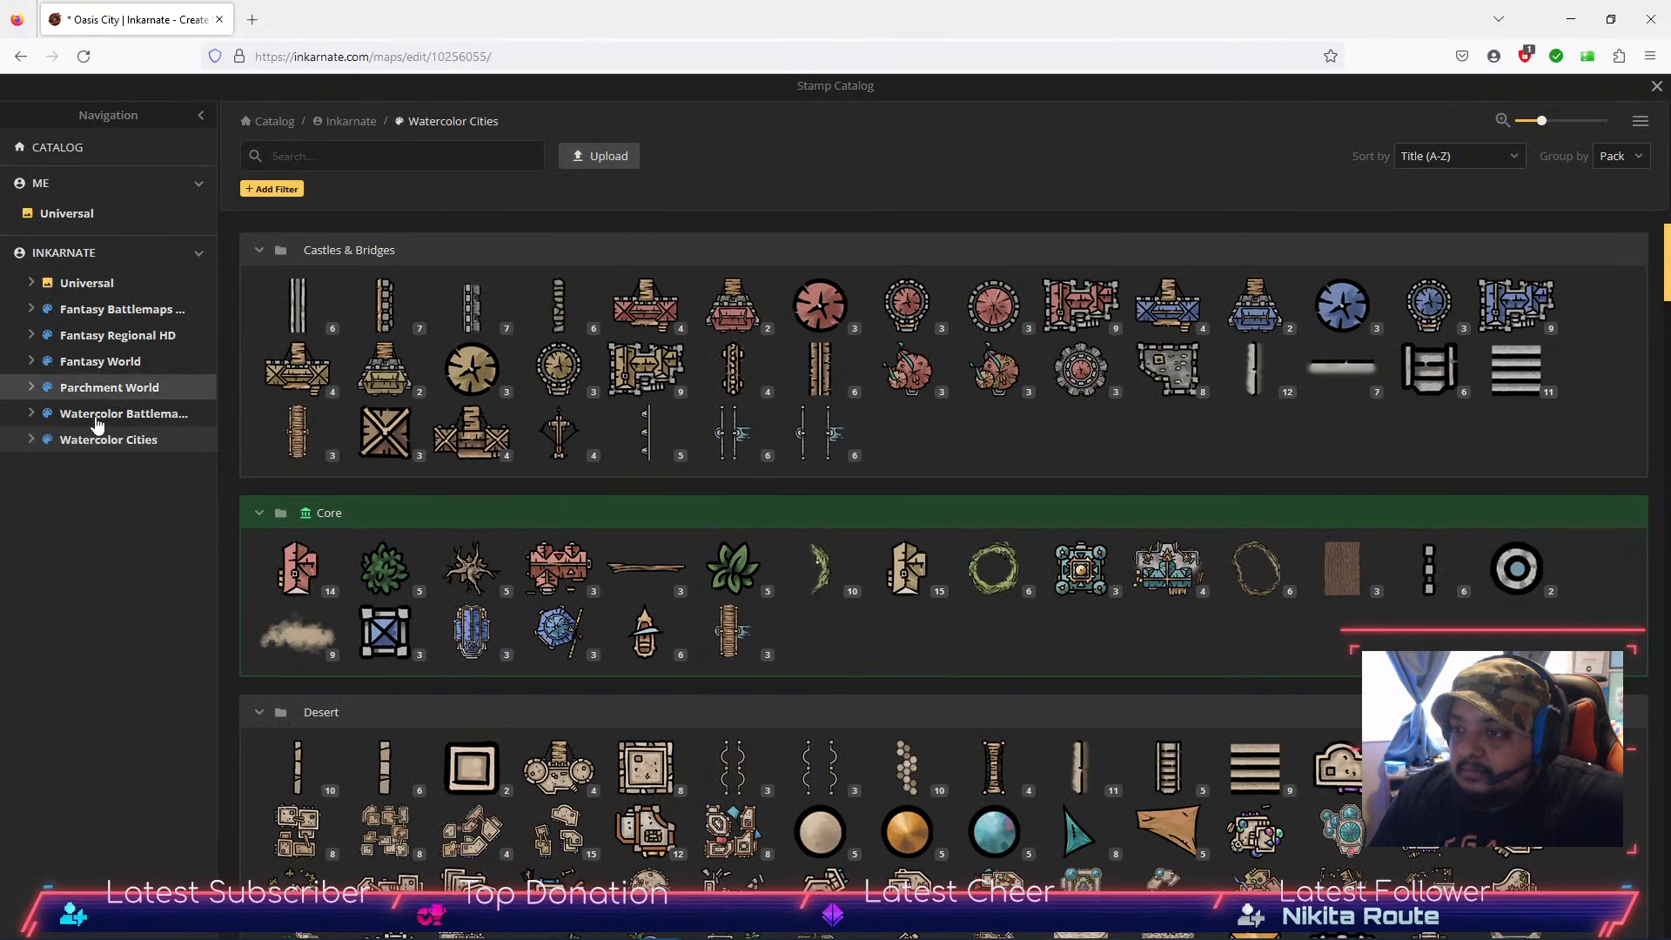
left_click(31, 440)
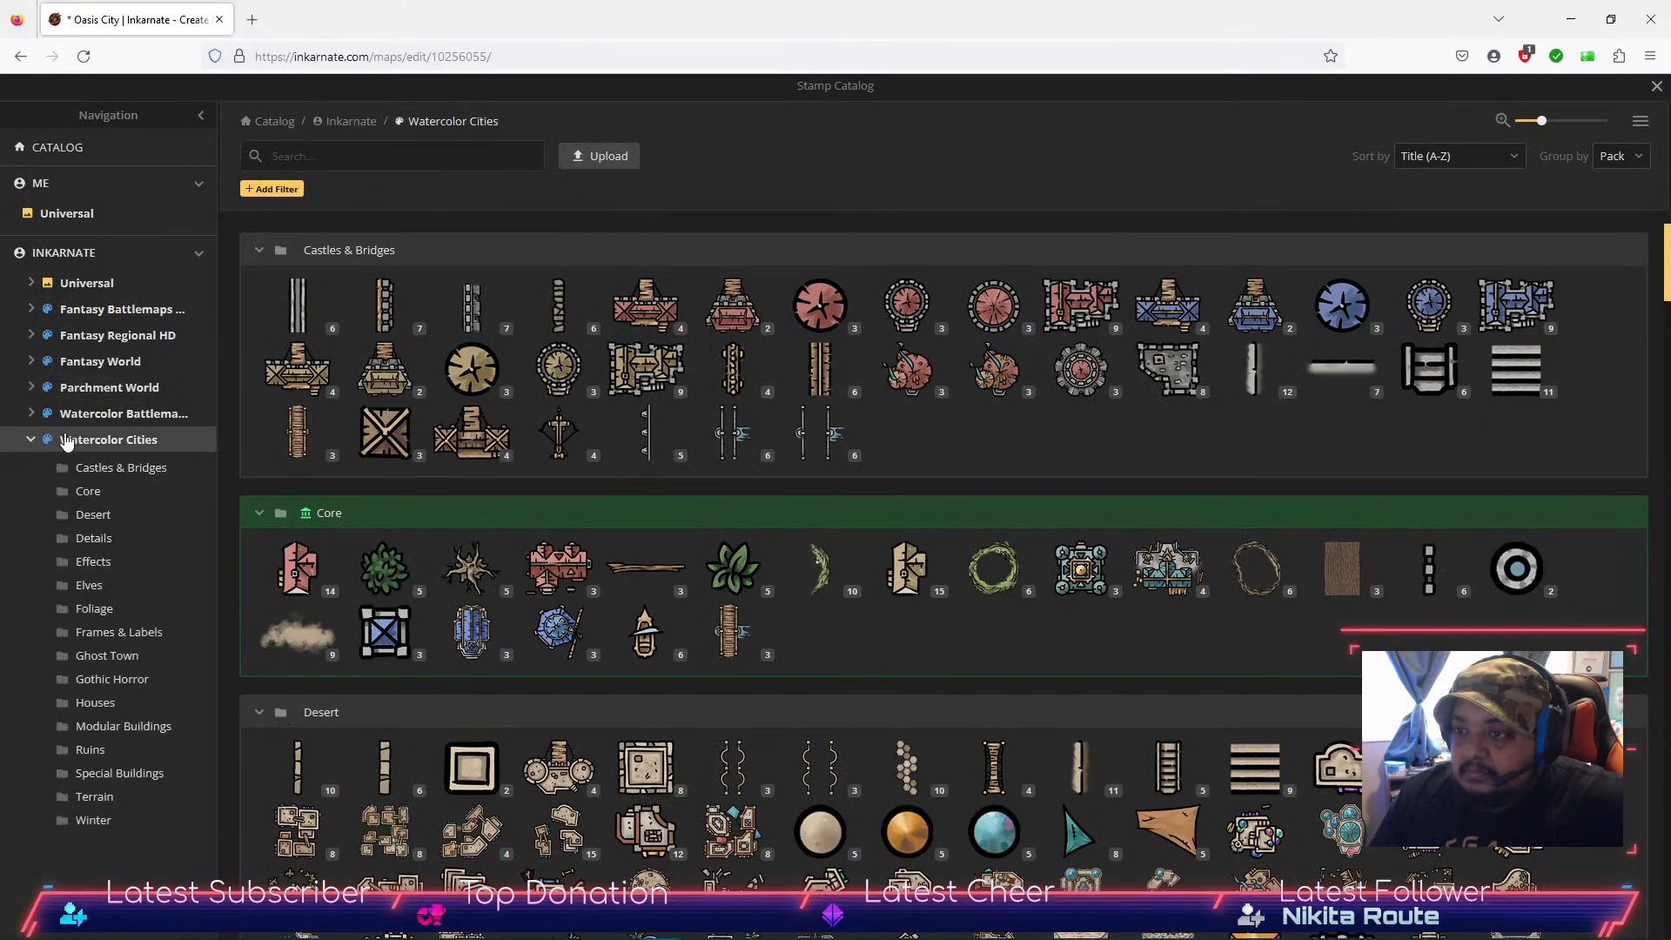
left_click(89, 515)
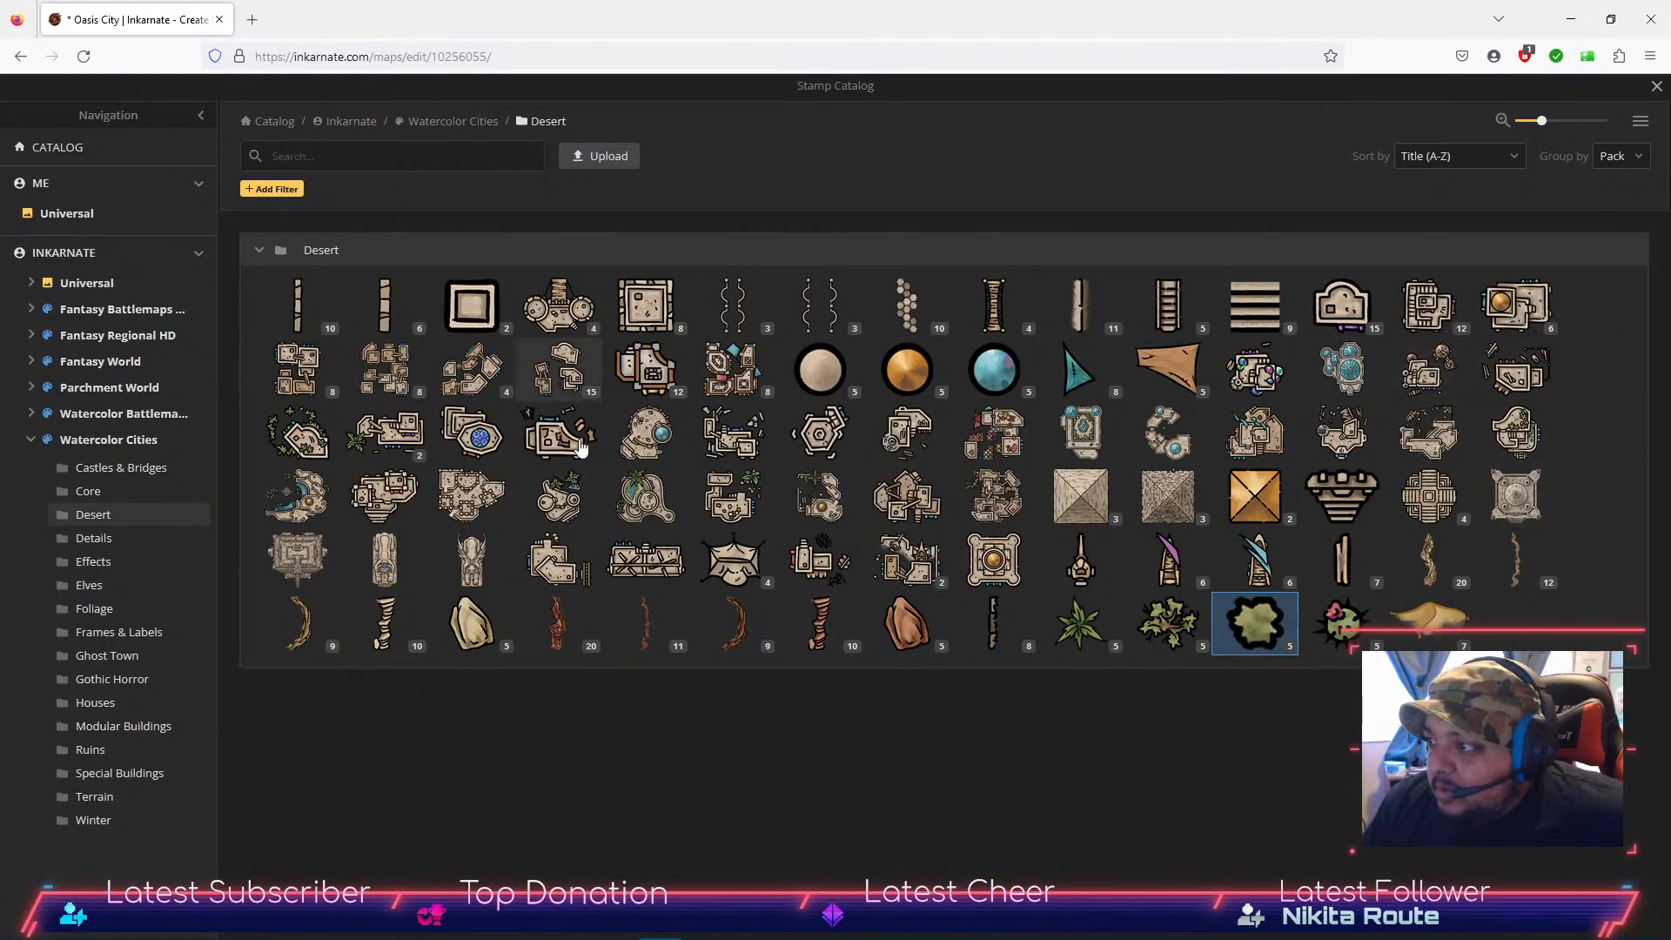
left_click(822, 432)
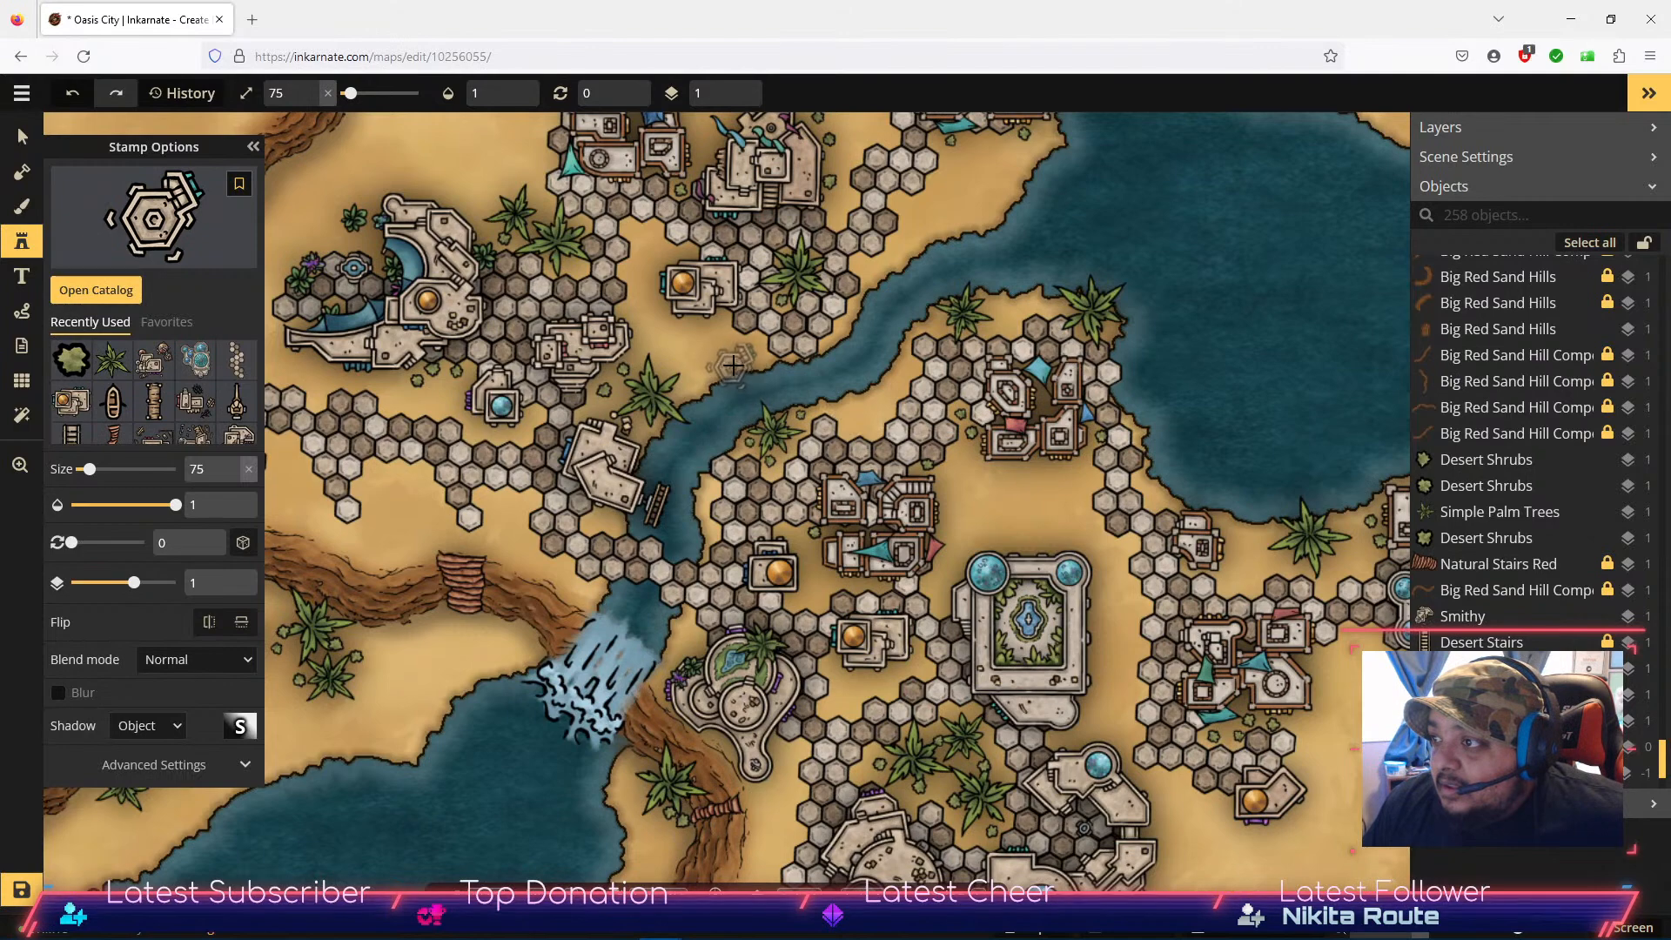
left_click(862, 414)
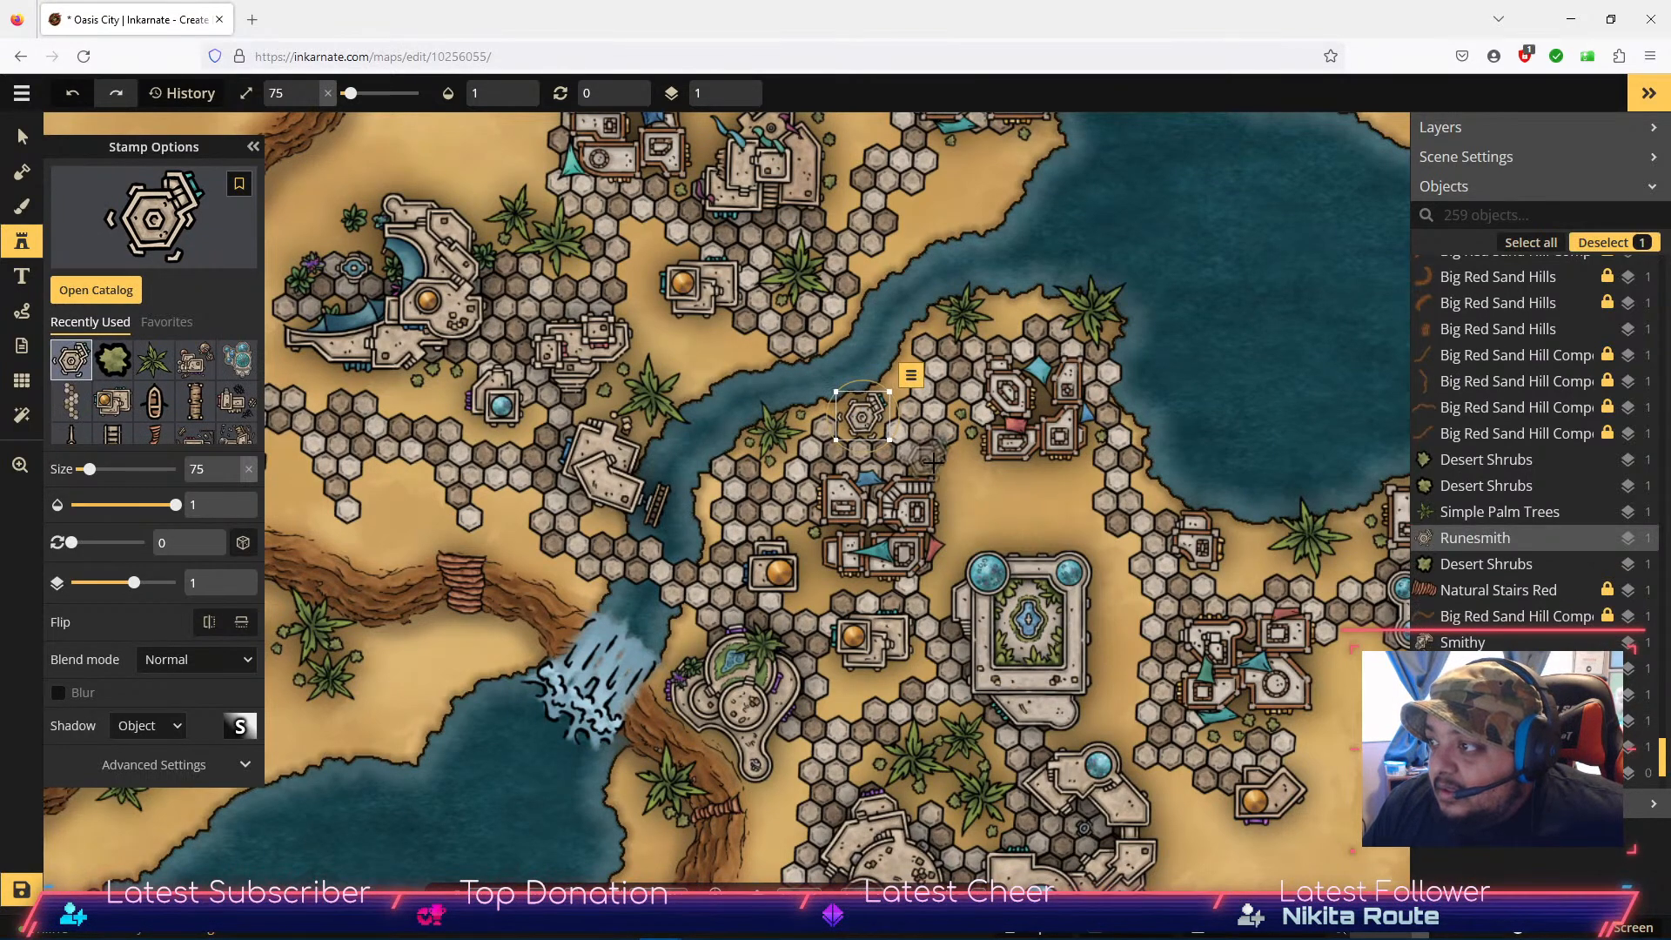
Step: Move the new Runesmith slightly west, closer to the palm tree on the southern bank
left_click(21, 137)
scroll(934, 473, "up", 1)
scroll(940, 473, "up", 5)
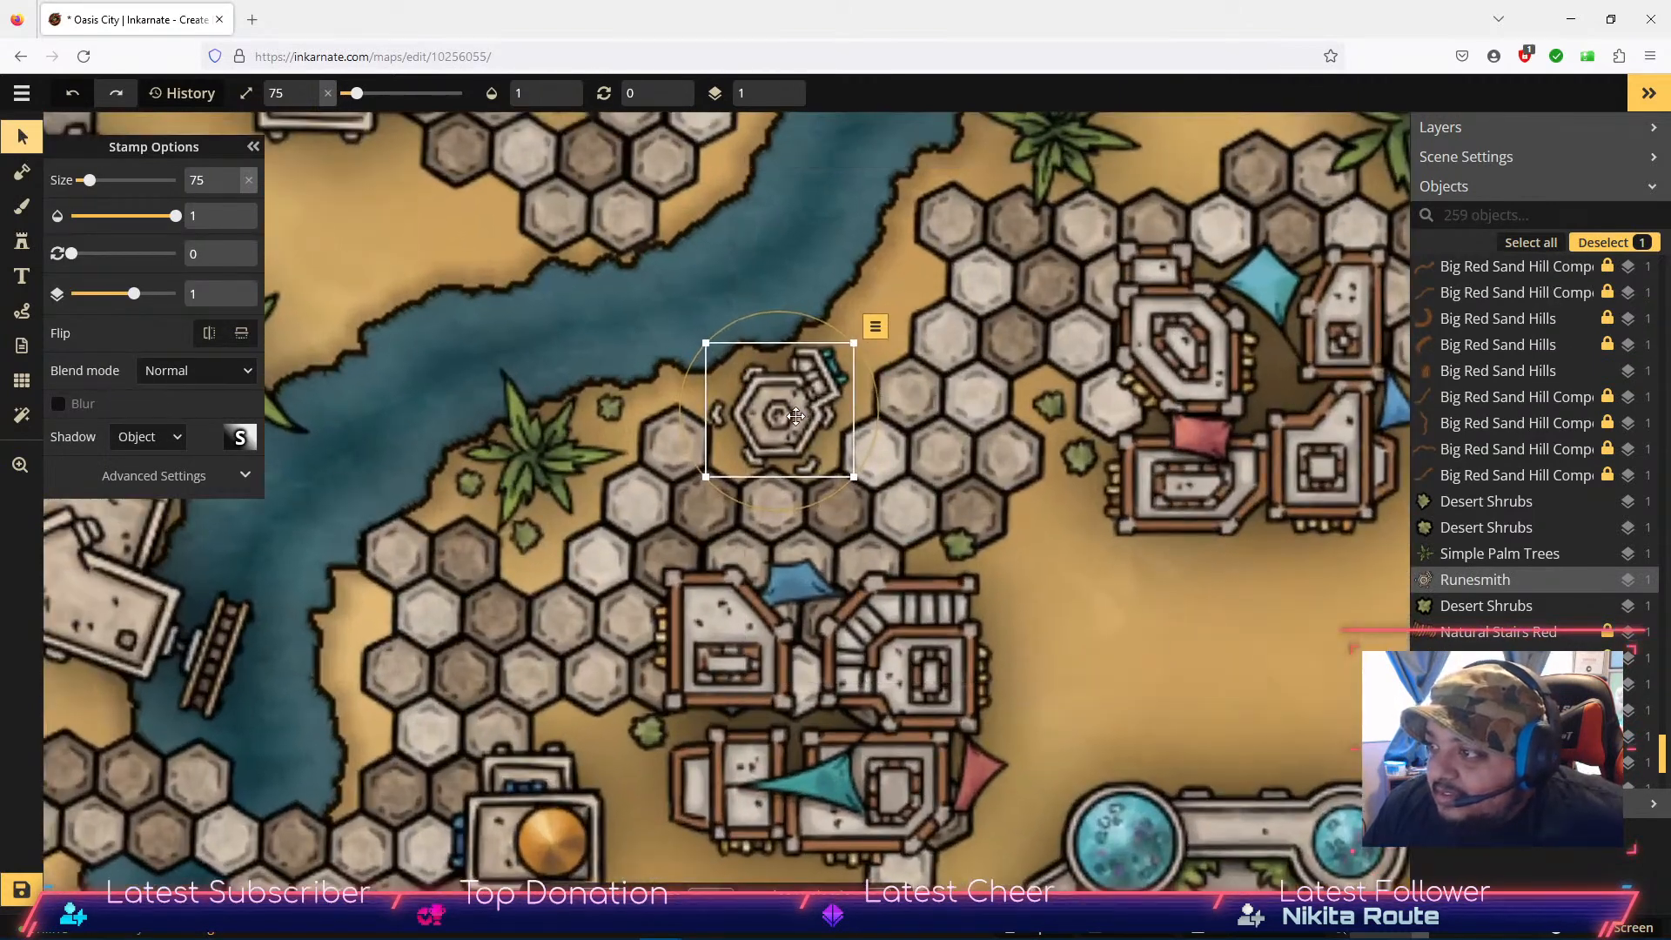
left_click_drag(782, 423, 756, 421)
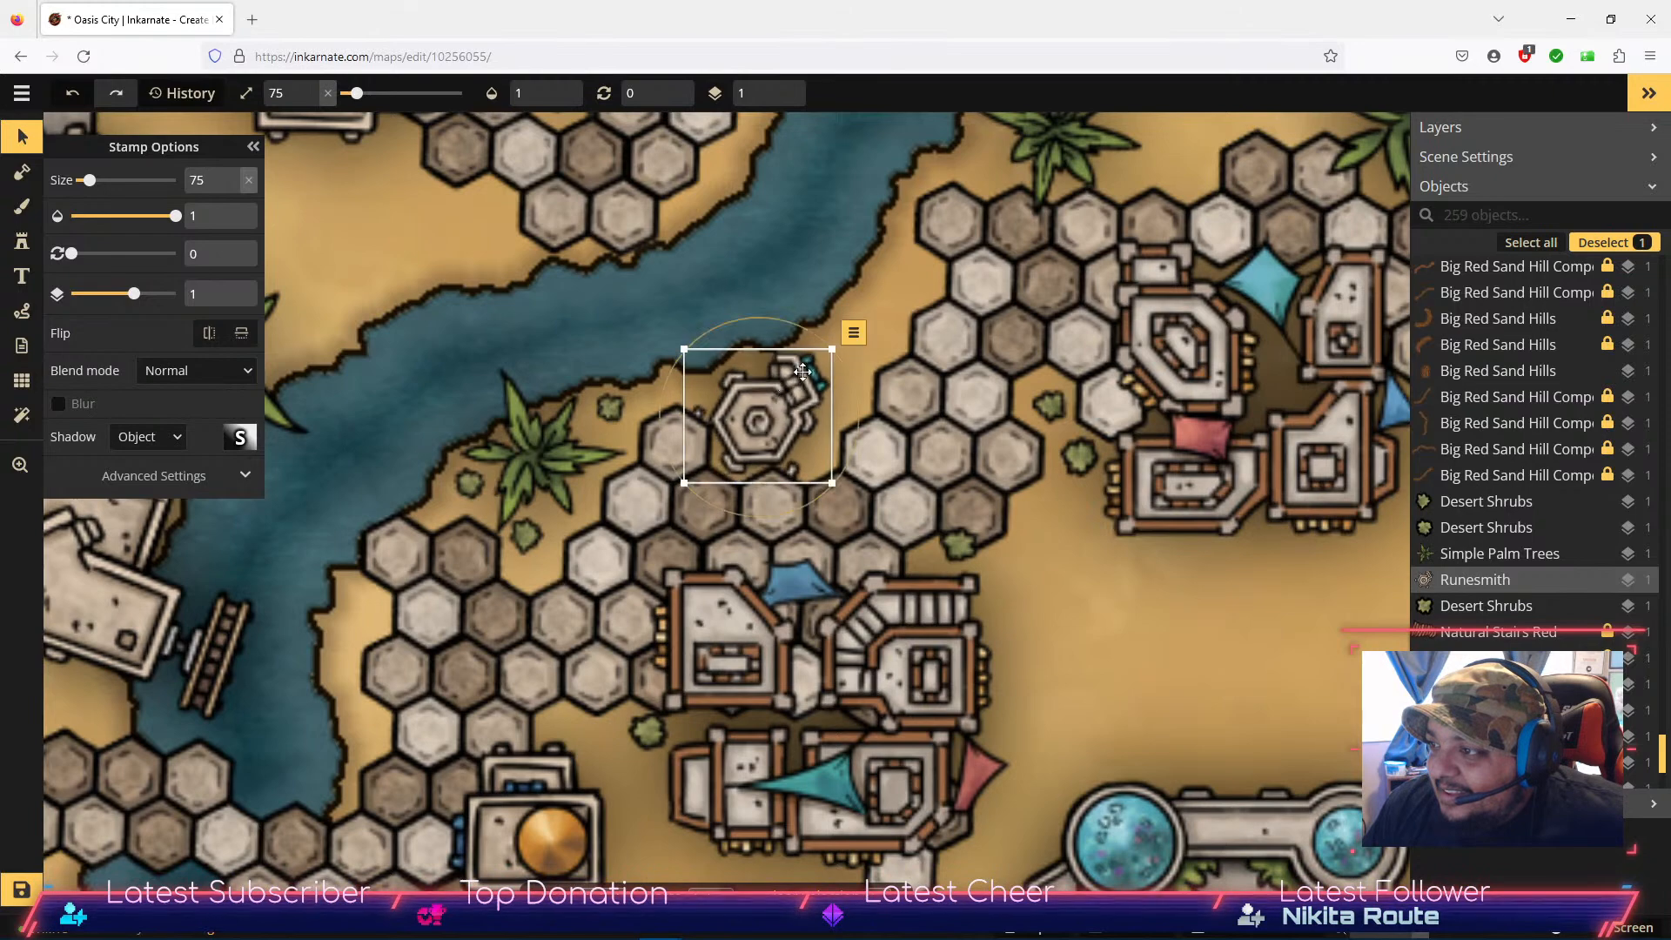
Step: Lower the Hex Bridges section southwest of the Runesmith by six layers
left_click(672, 505)
left_click(851, 374)
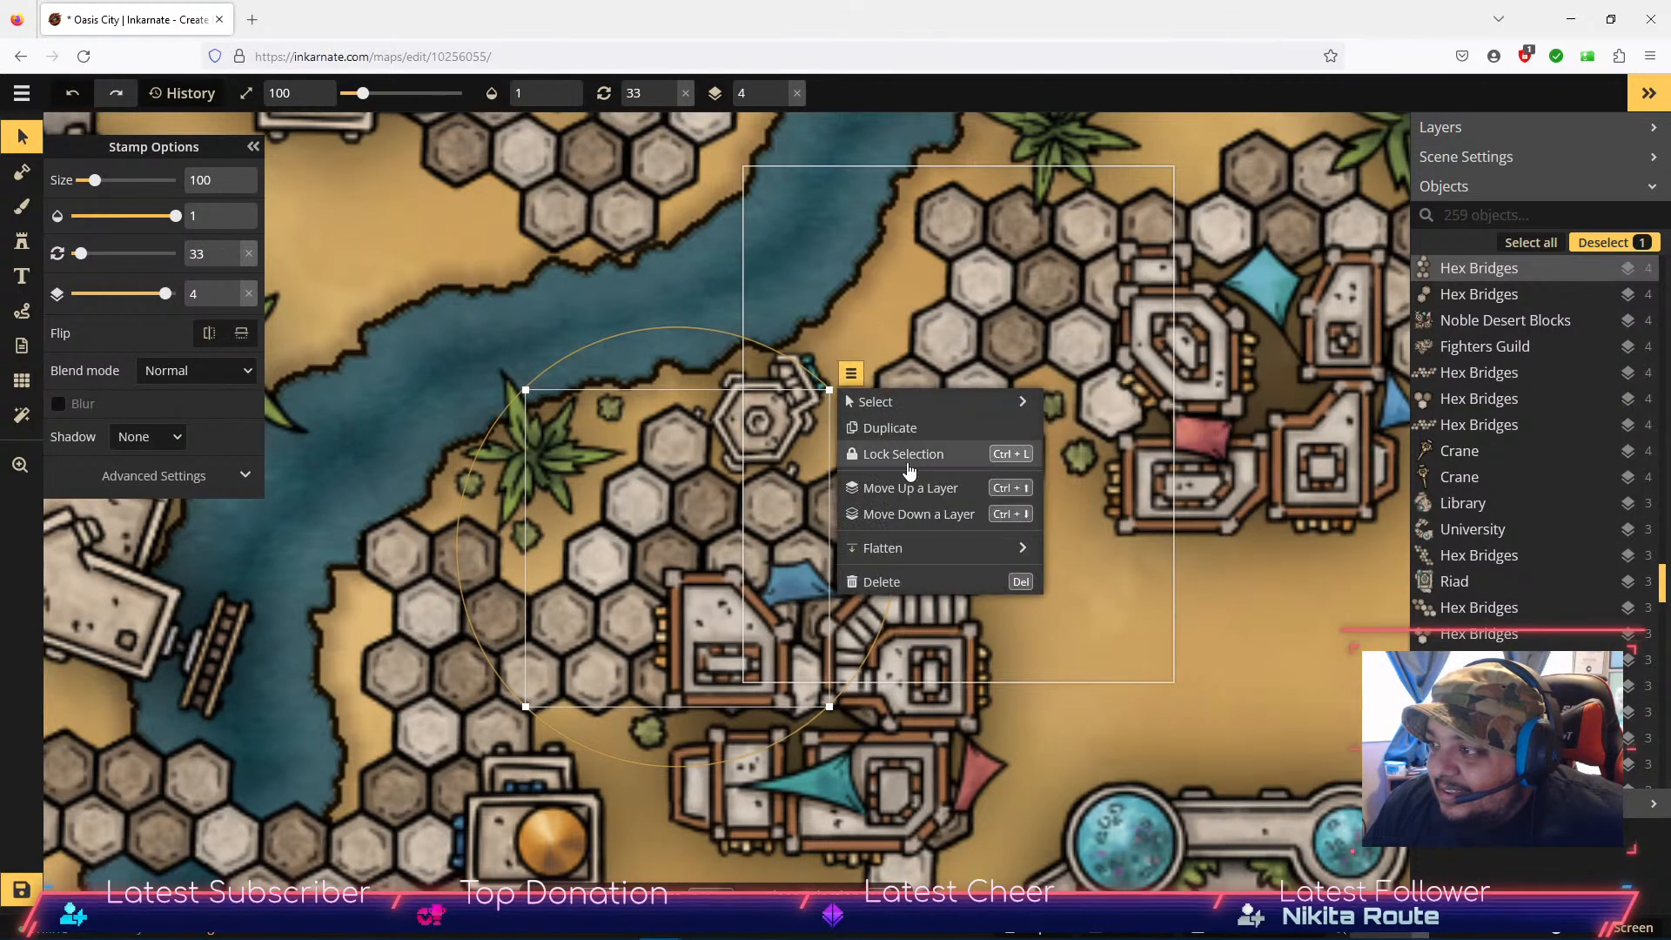
left_click(918, 514)
left_click(920, 513)
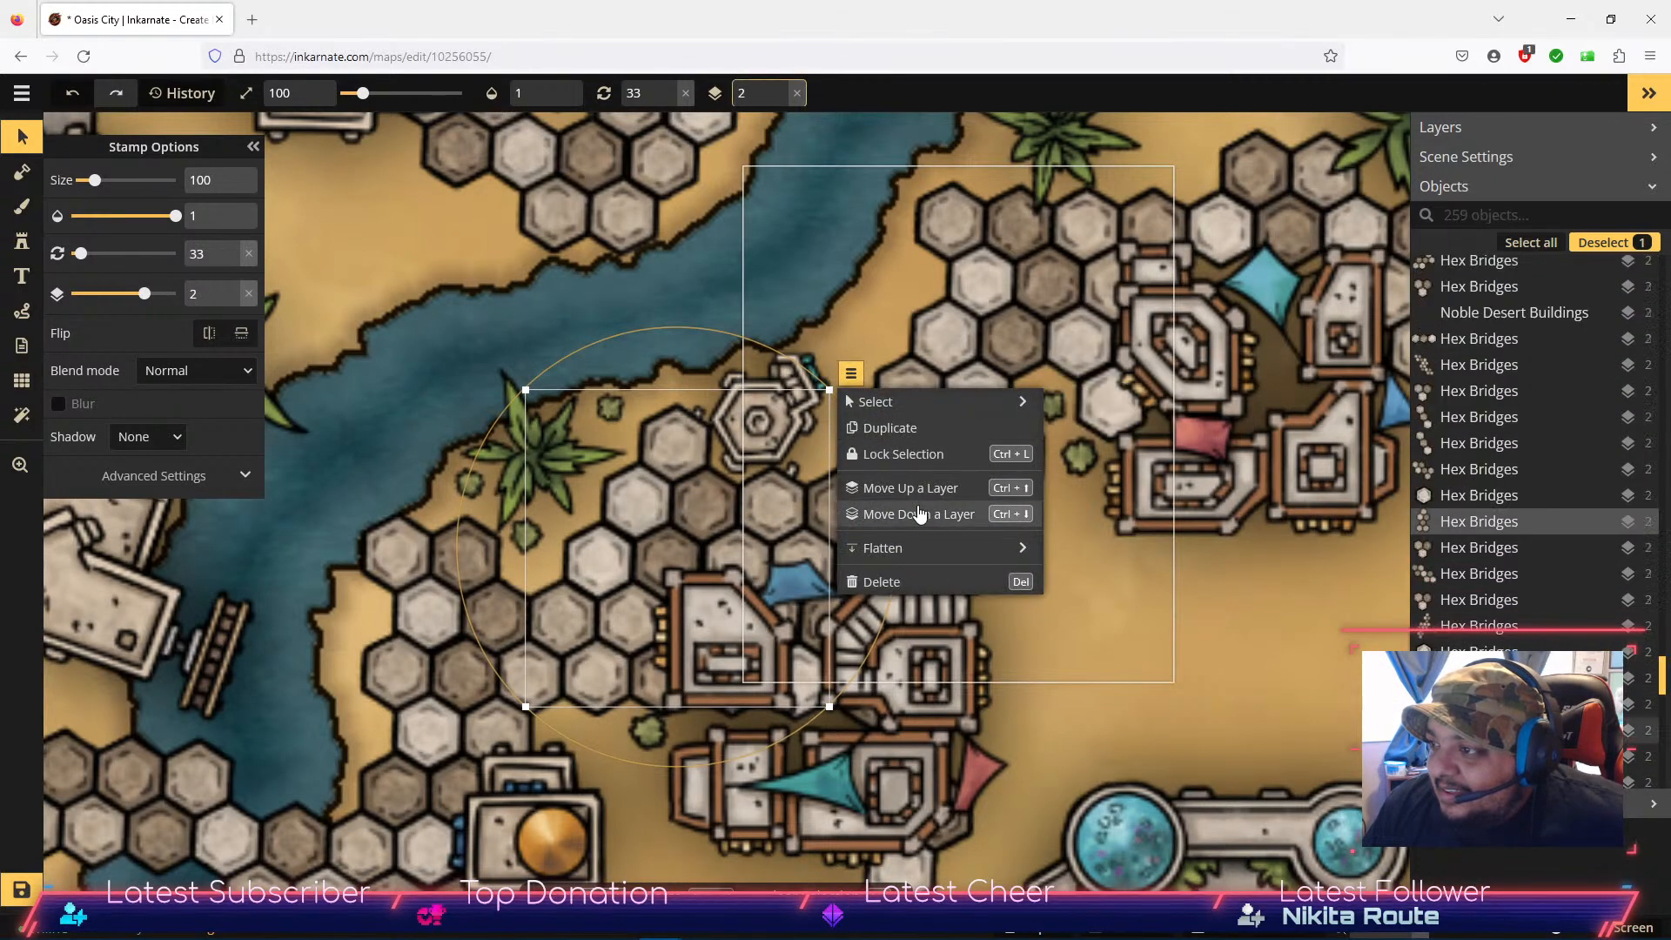
left_click(920, 514)
left_click(920, 513)
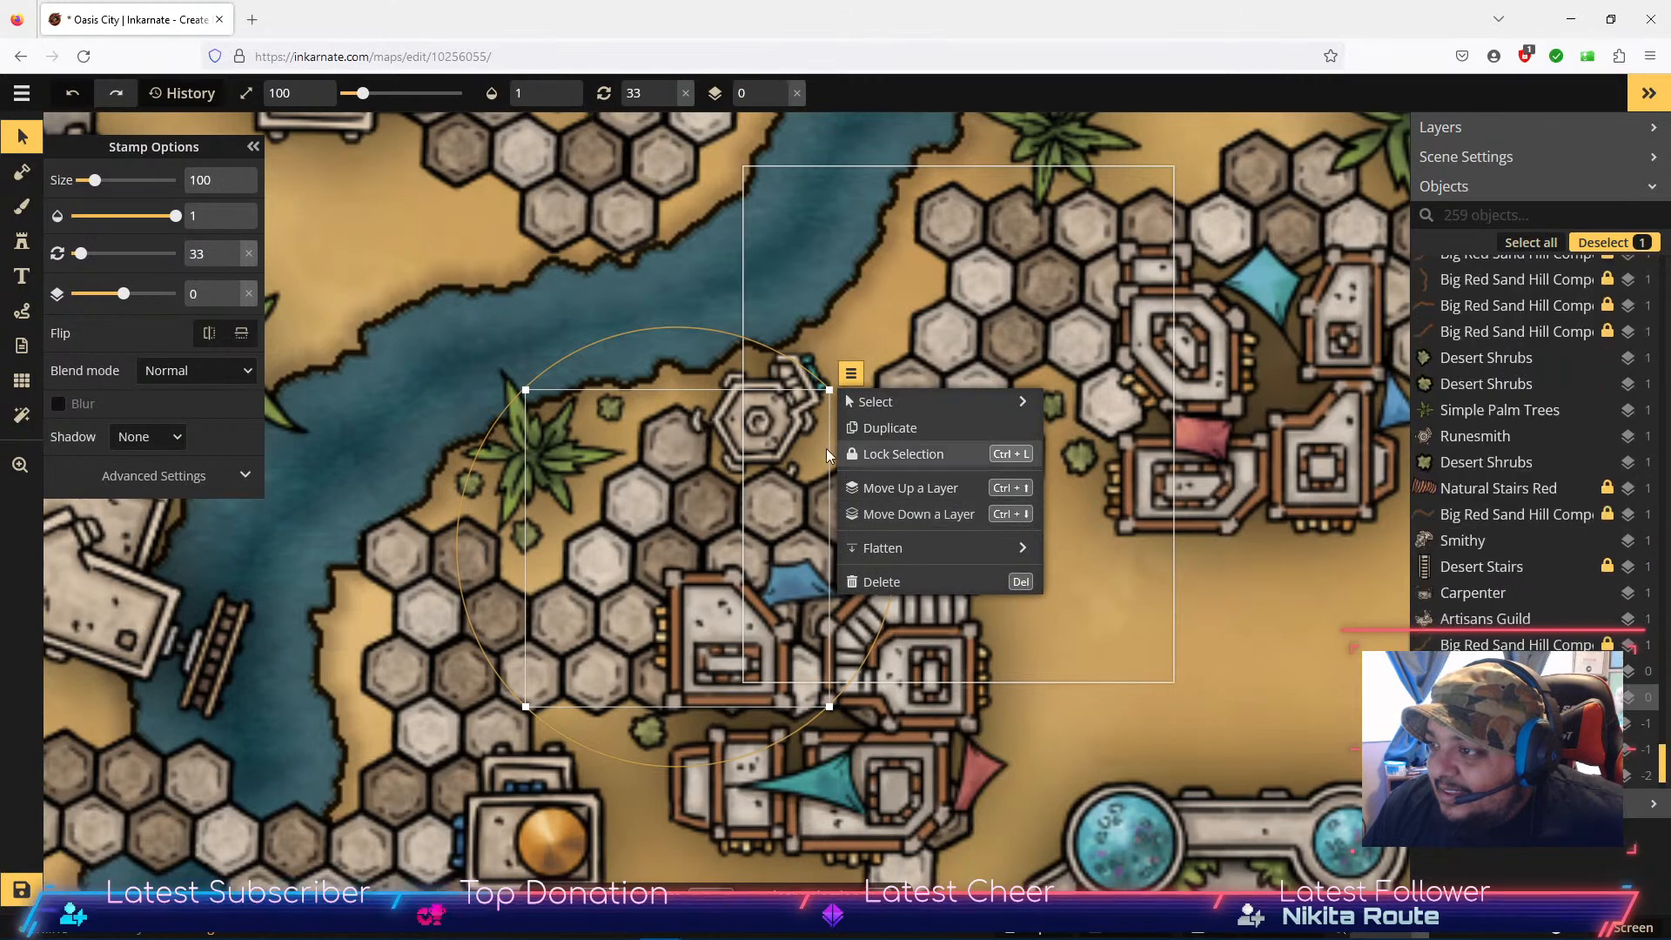
left_click(912, 516)
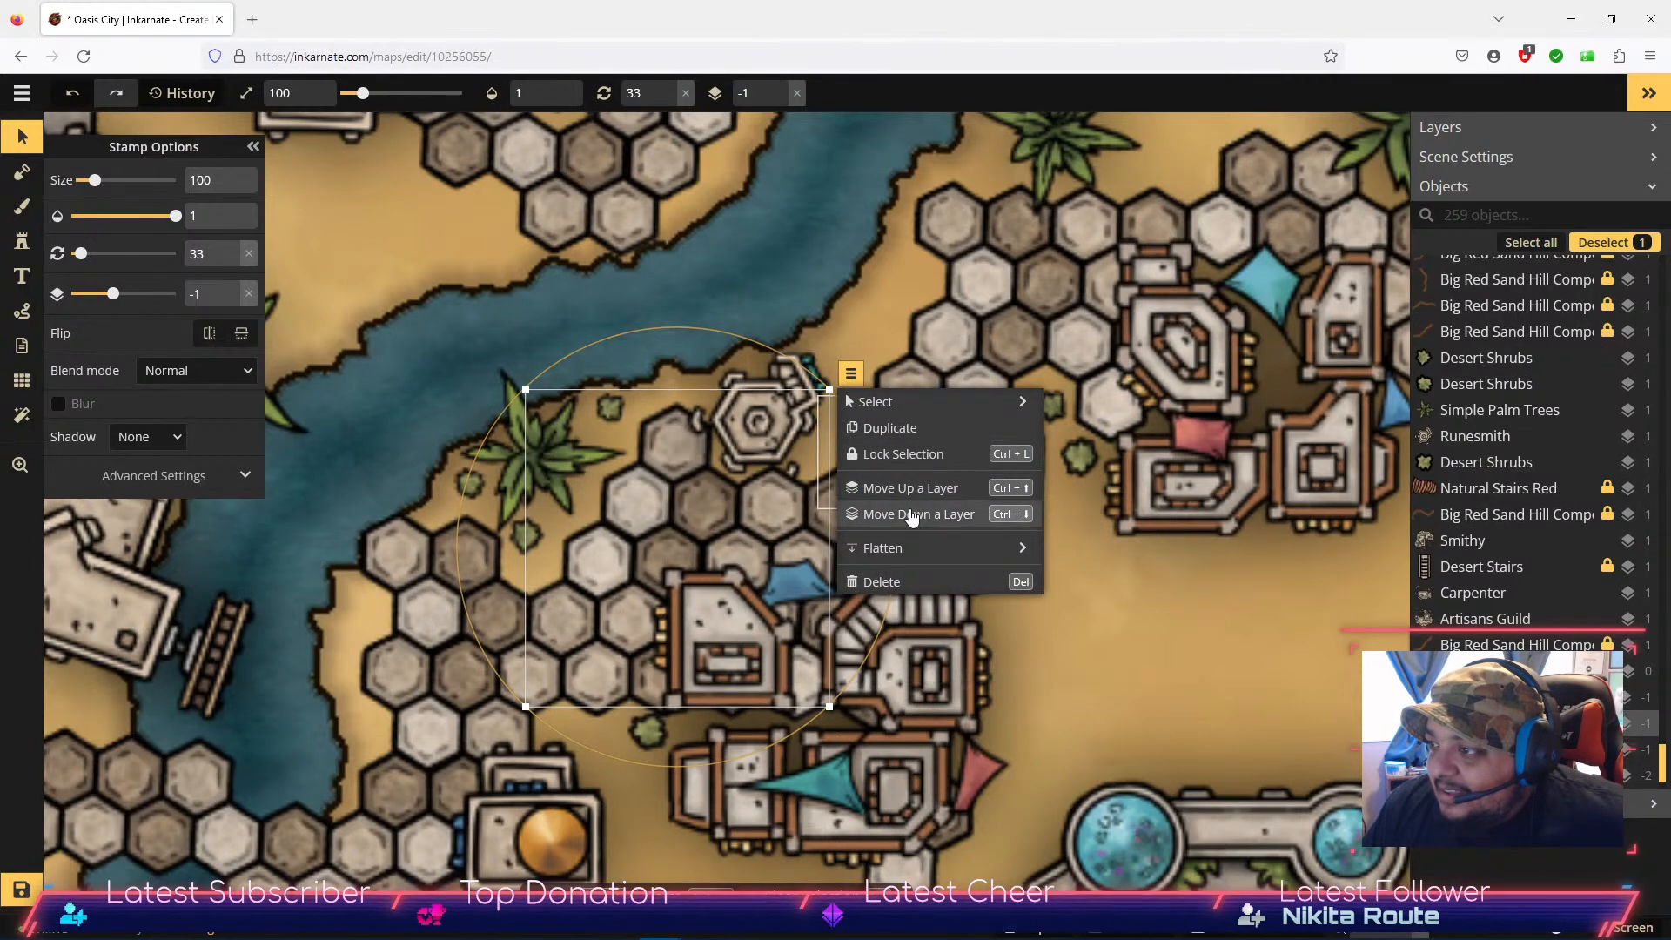
left_click(914, 518)
Step: Lower the flipped Hex Bridges section east of the Runesmith to layer -4
left_click(1098, 584)
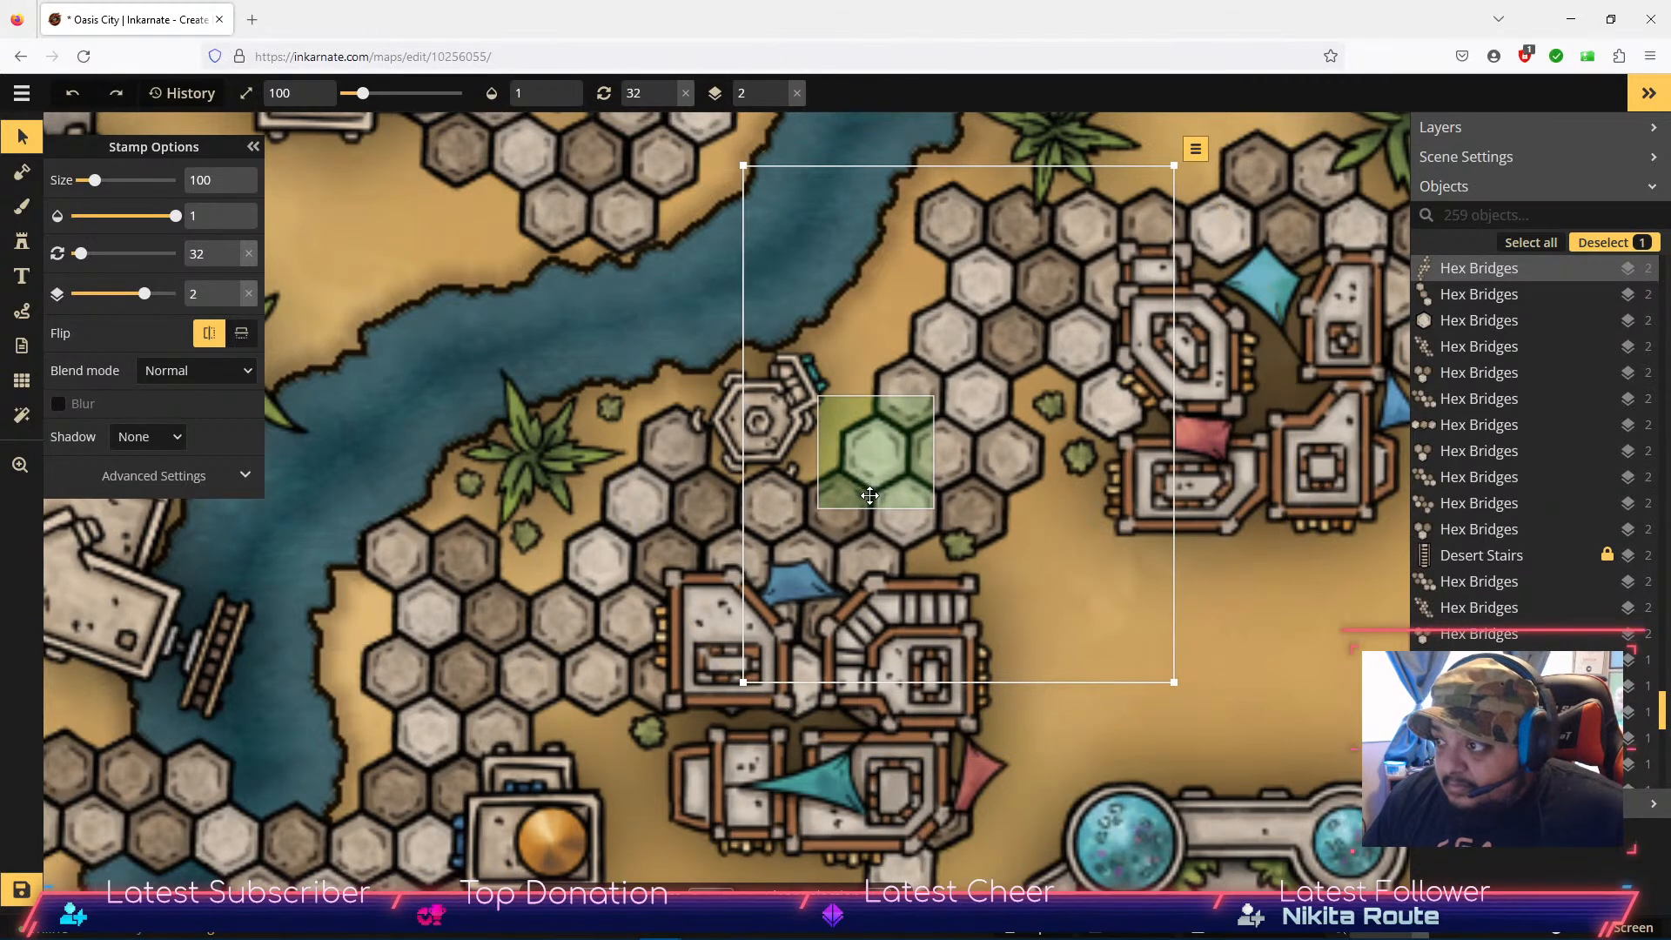
left_click(1196, 149)
left_click(1262, 289)
left_click(1262, 290)
left_click(1262, 290)
left_click(1240, 298)
left_click(1240, 298)
Step: Raise the Runesmith to layer 5
left_click(821, 403)
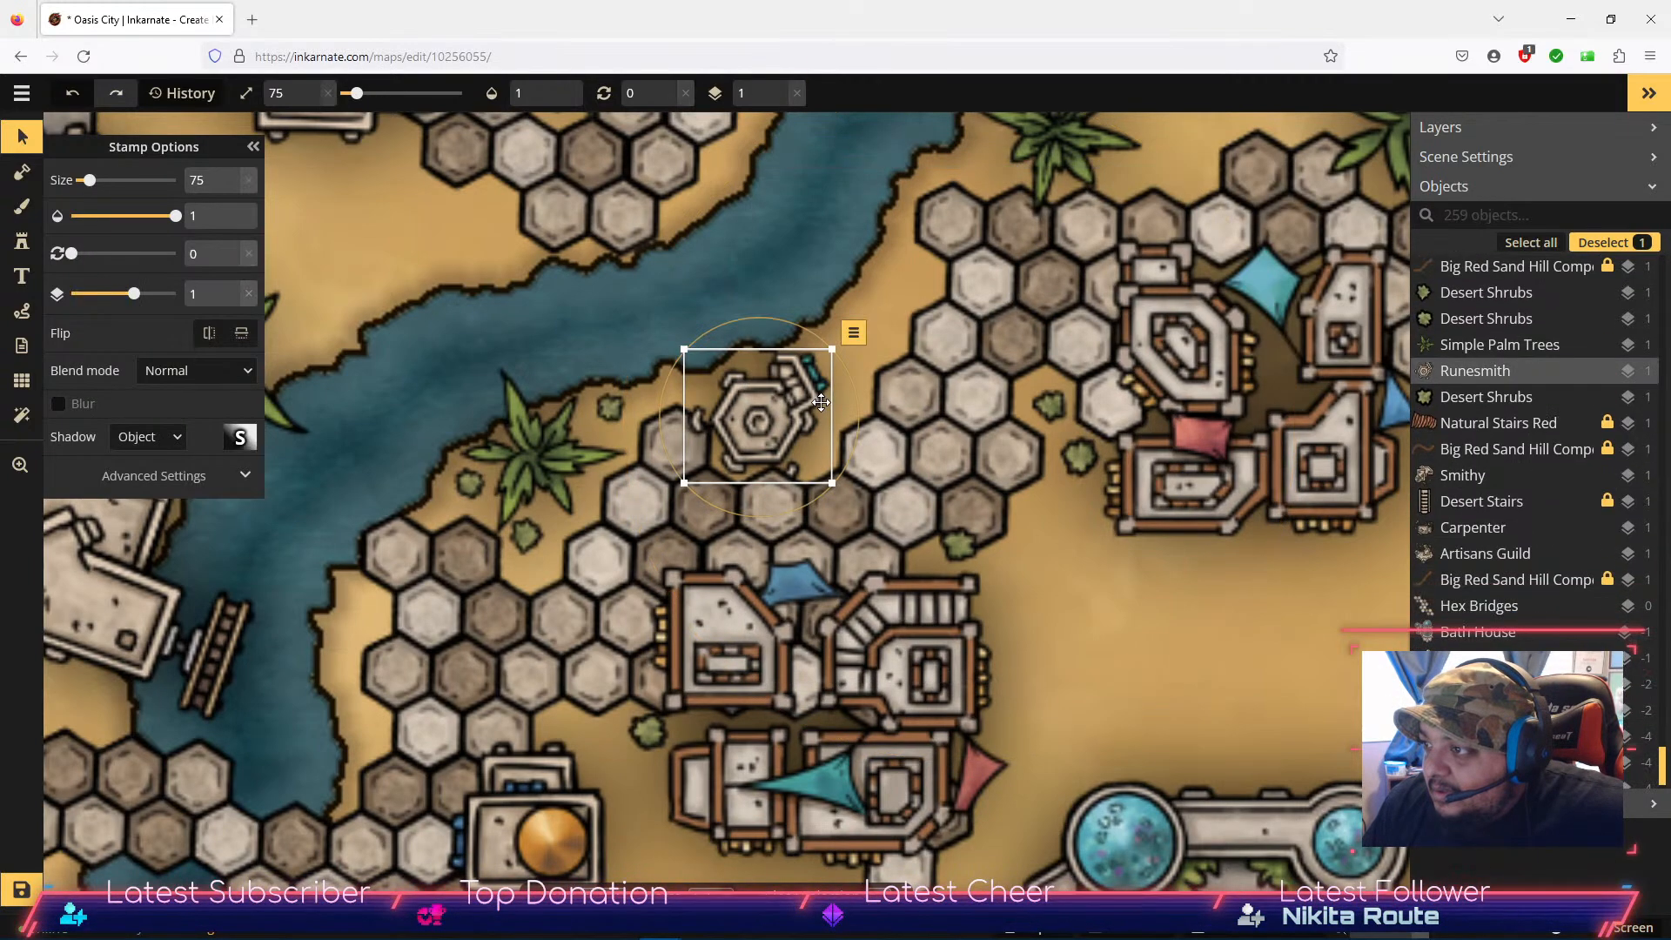
left_click(854, 333)
left_click(897, 448)
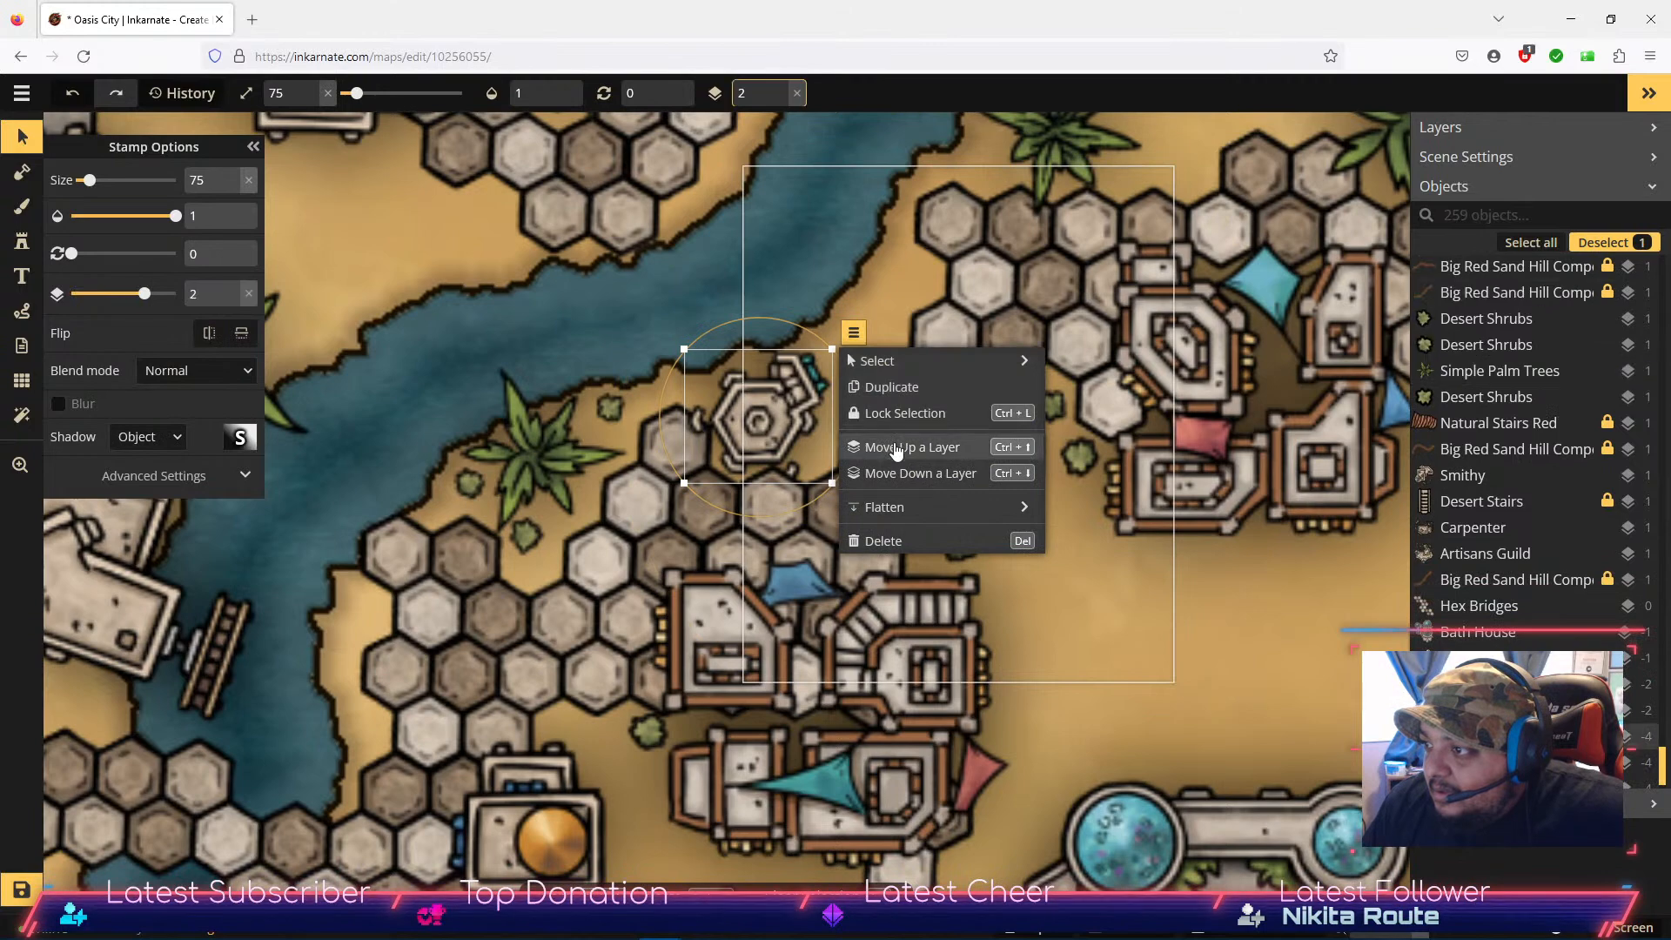
left_click(896, 448)
left_click(896, 448)
left_click(896, 448)
Step: Rotate the Runesmith so its blue-trimmed wing faces northwest, and seat it on the hex path's northern edge
left_click_drag(777, 405, 763, 426)
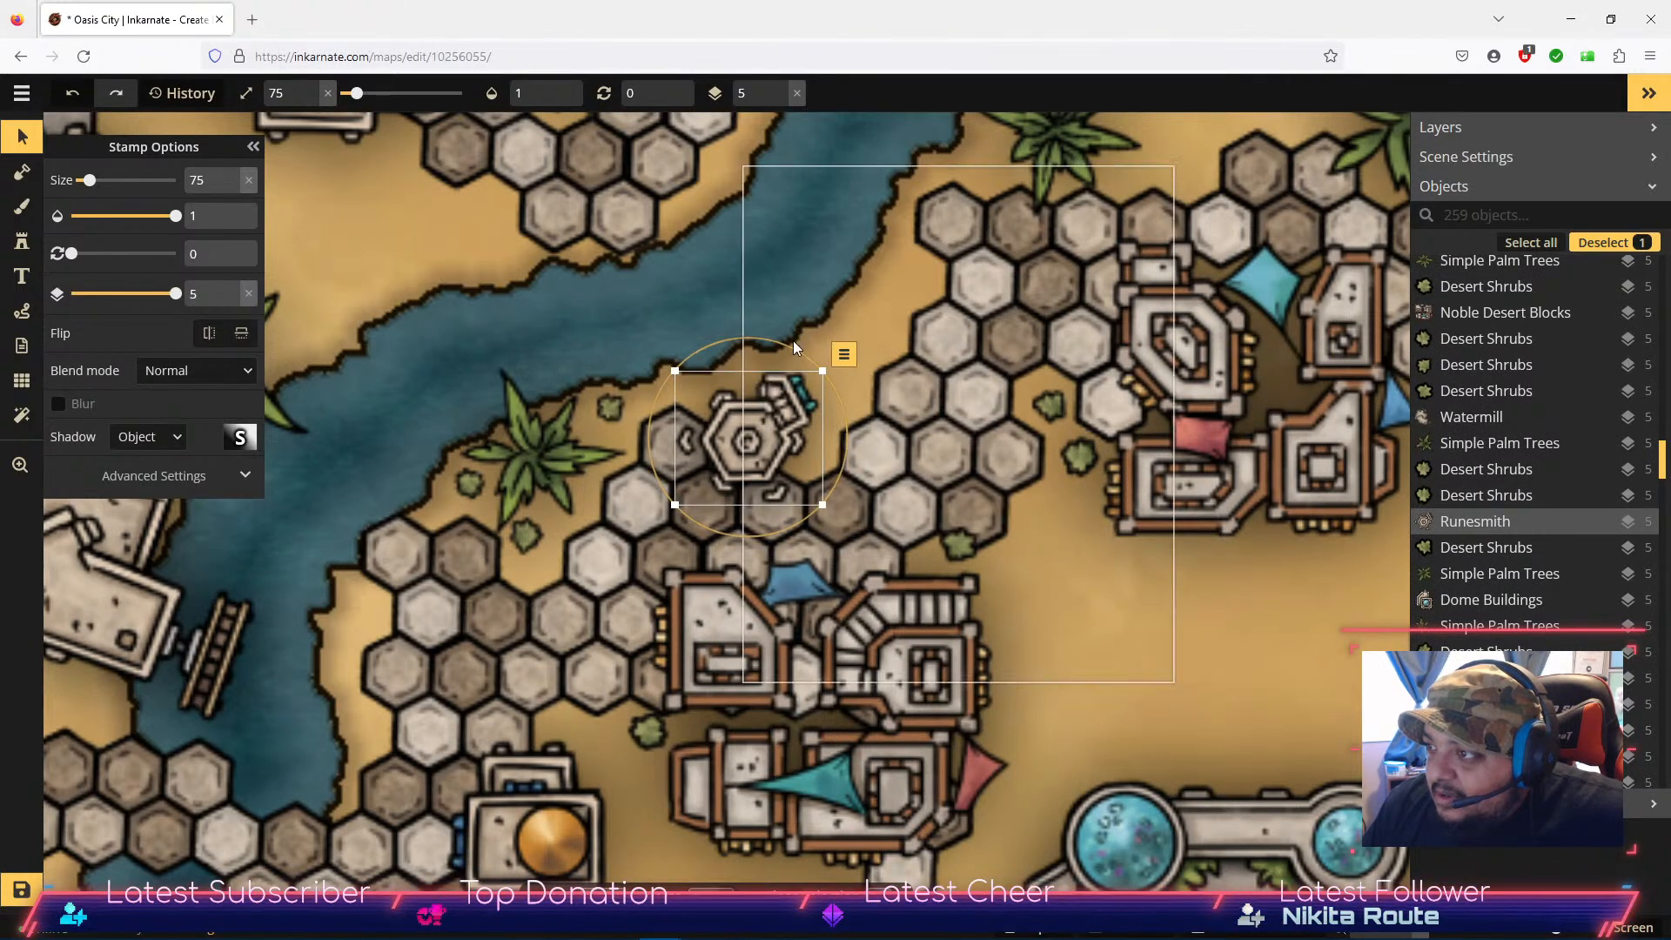
left_click_drag(789, 348, 671, 414)
left_click_drag(745, 459, 761, 442)
left_click_drag(780, 312, 746, 313)
left_click_drag(759, 423, 739, 440)
left_click(832, 261)
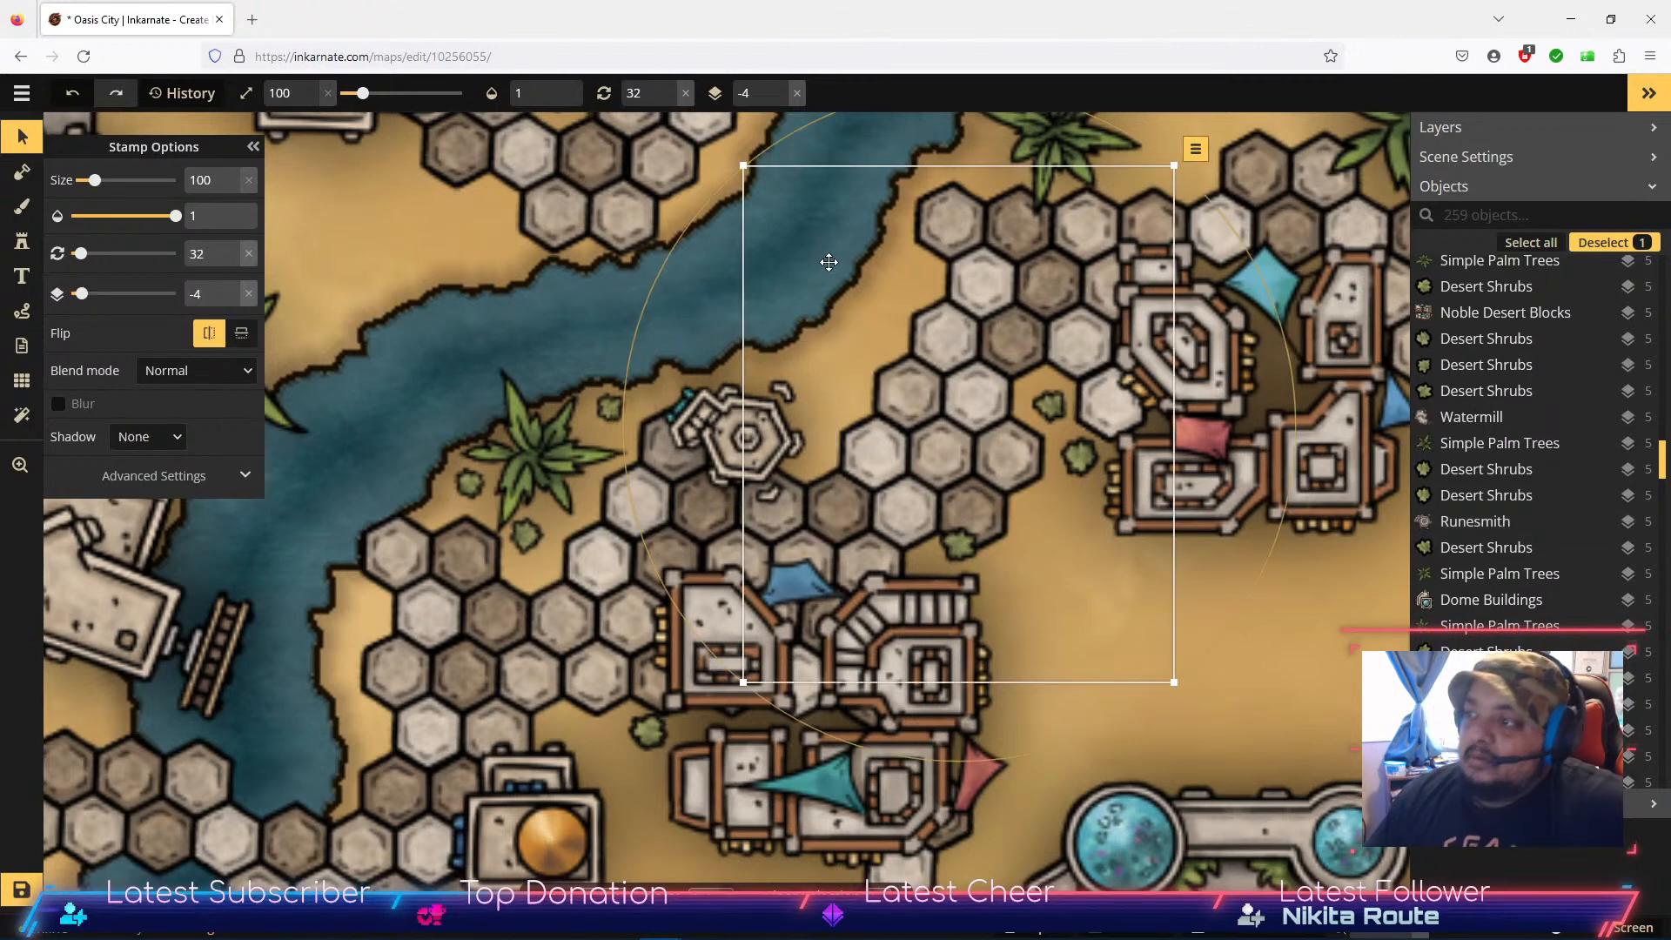
Step: Choose the Alchemist stamp from the Watercolor Cities Desert catalog
scroll(822, 450, "down", 2)
scroll(822, 450, "down", 3)
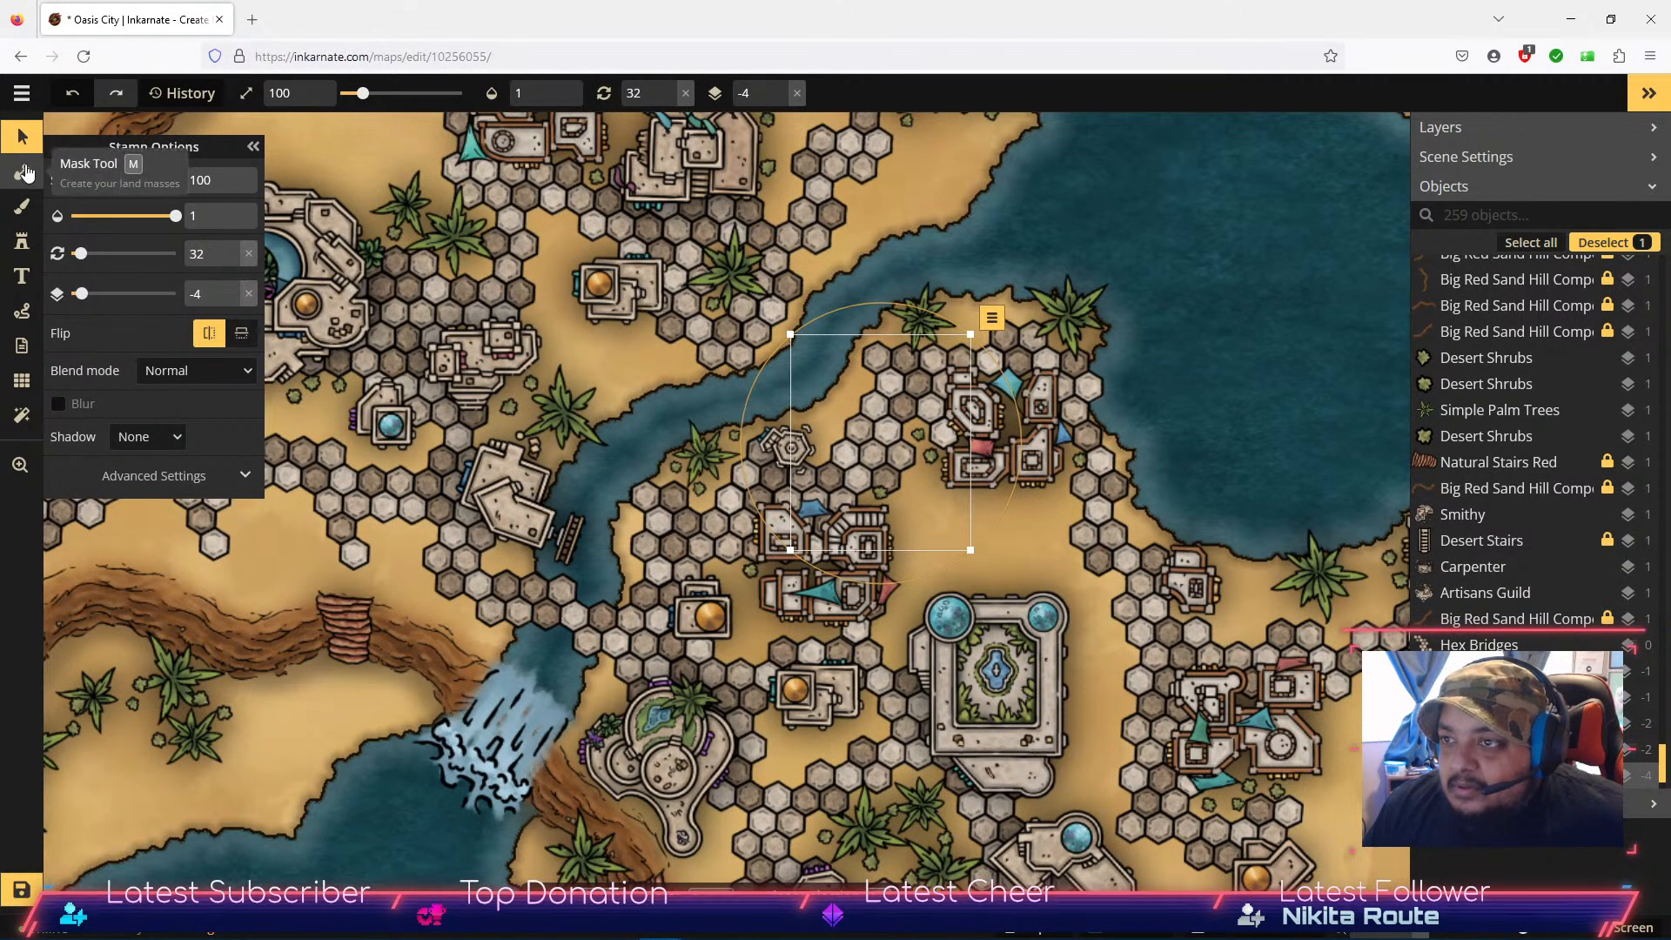
left_click(25, 246)
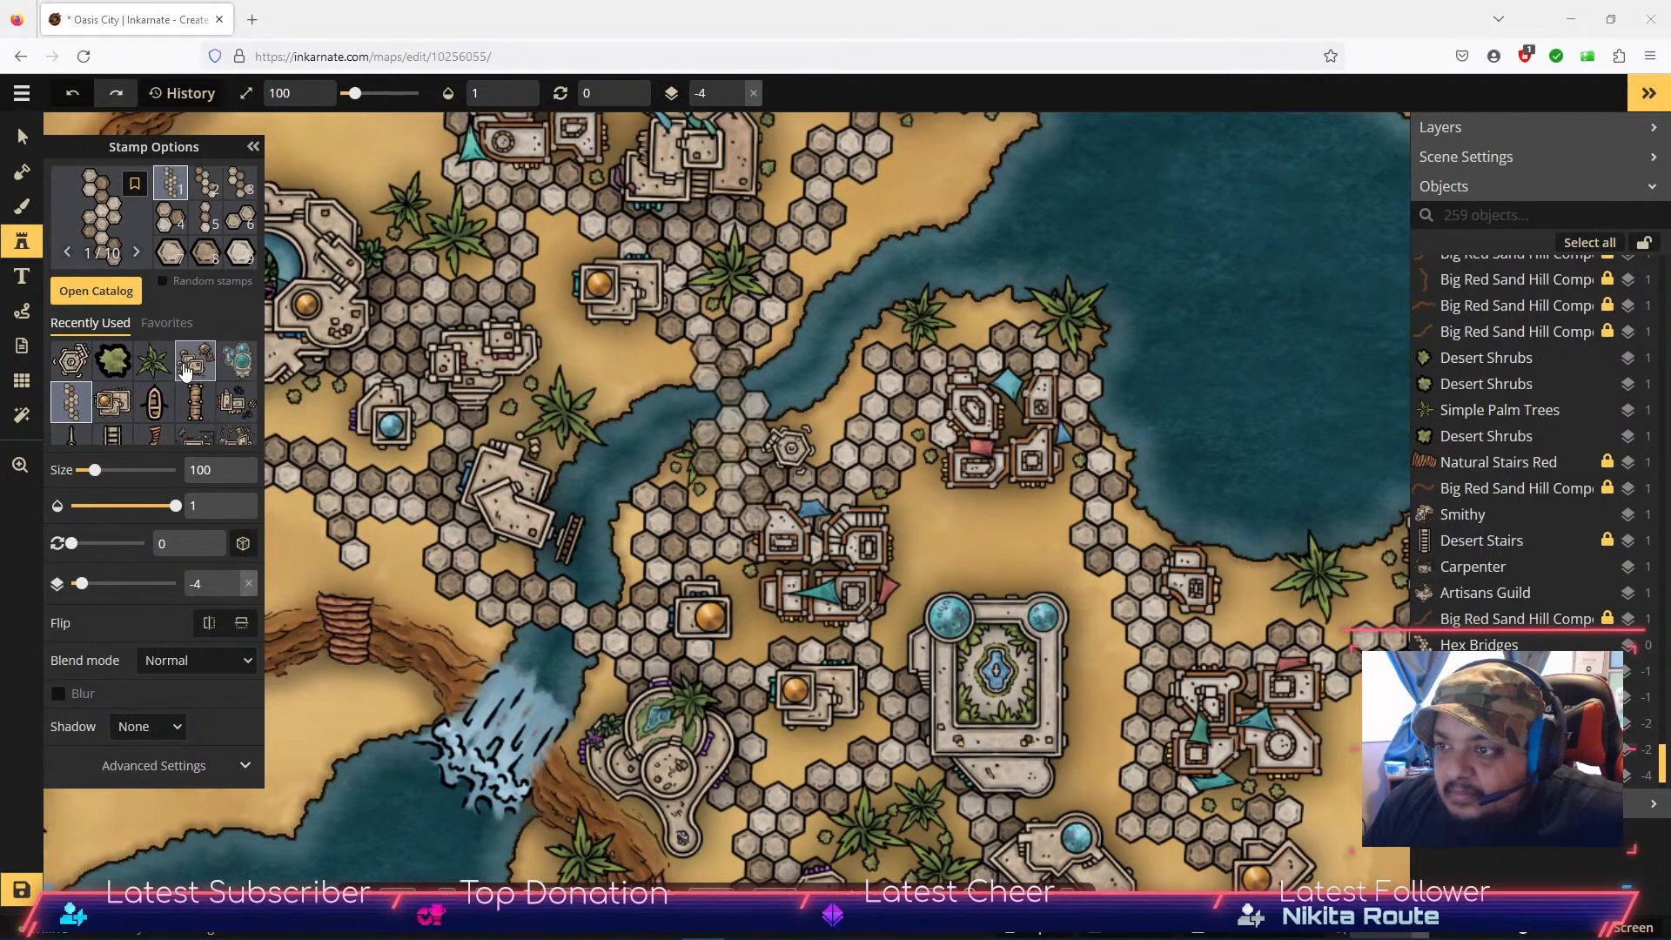
left_click(108, 296)
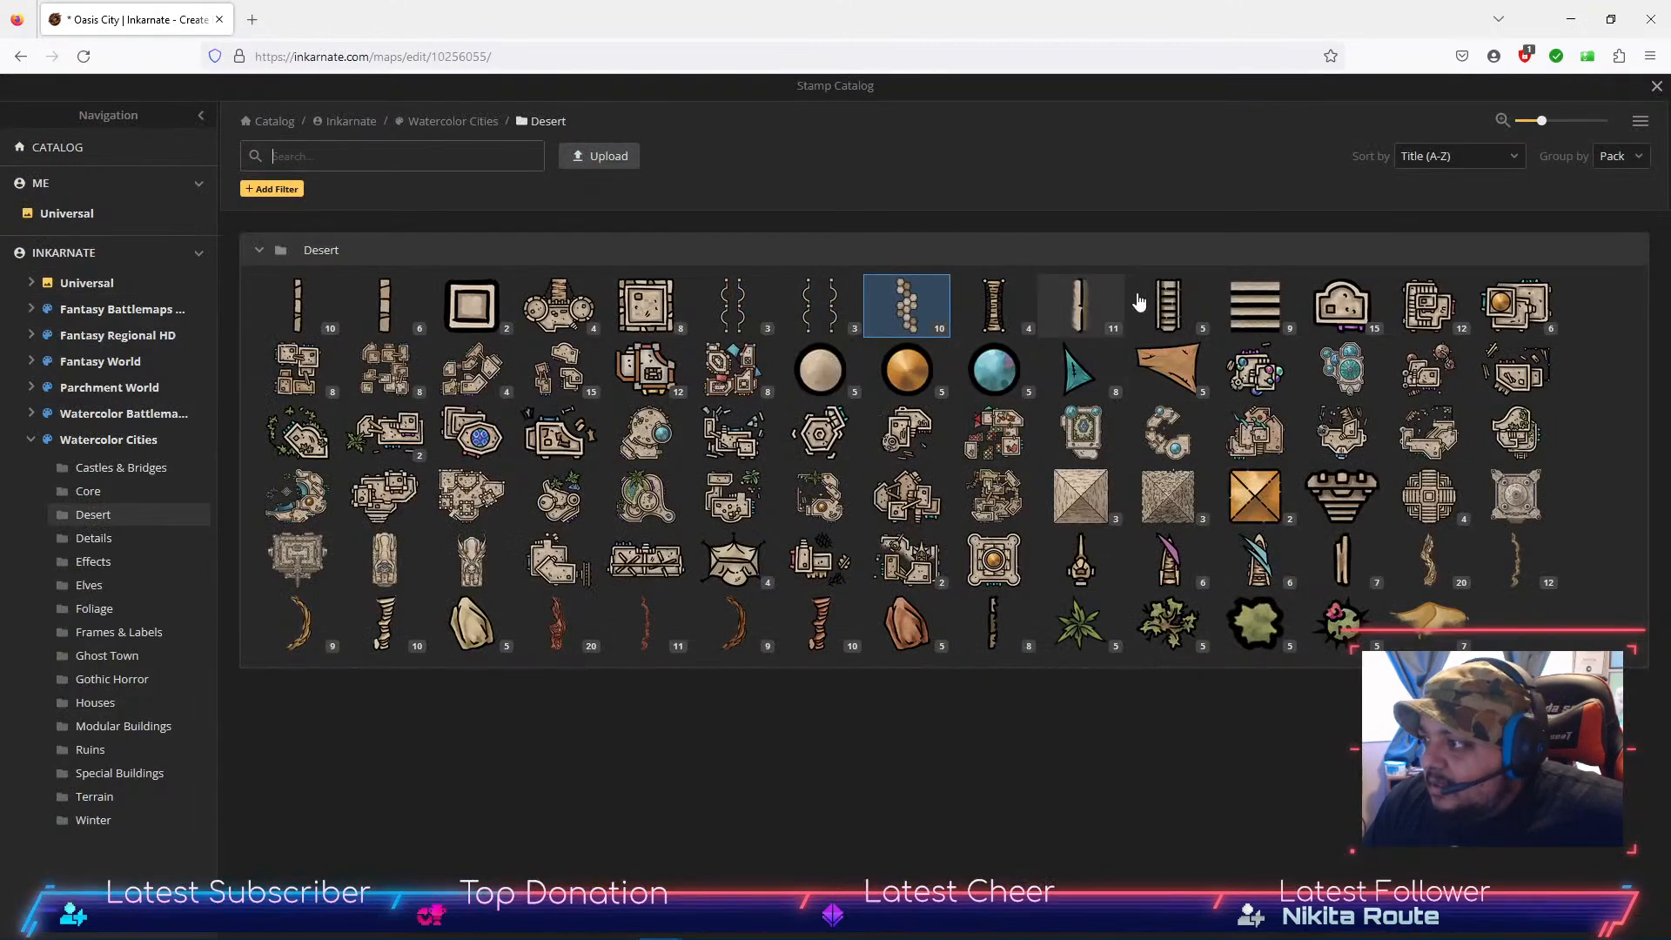
left_click(1266, 373)
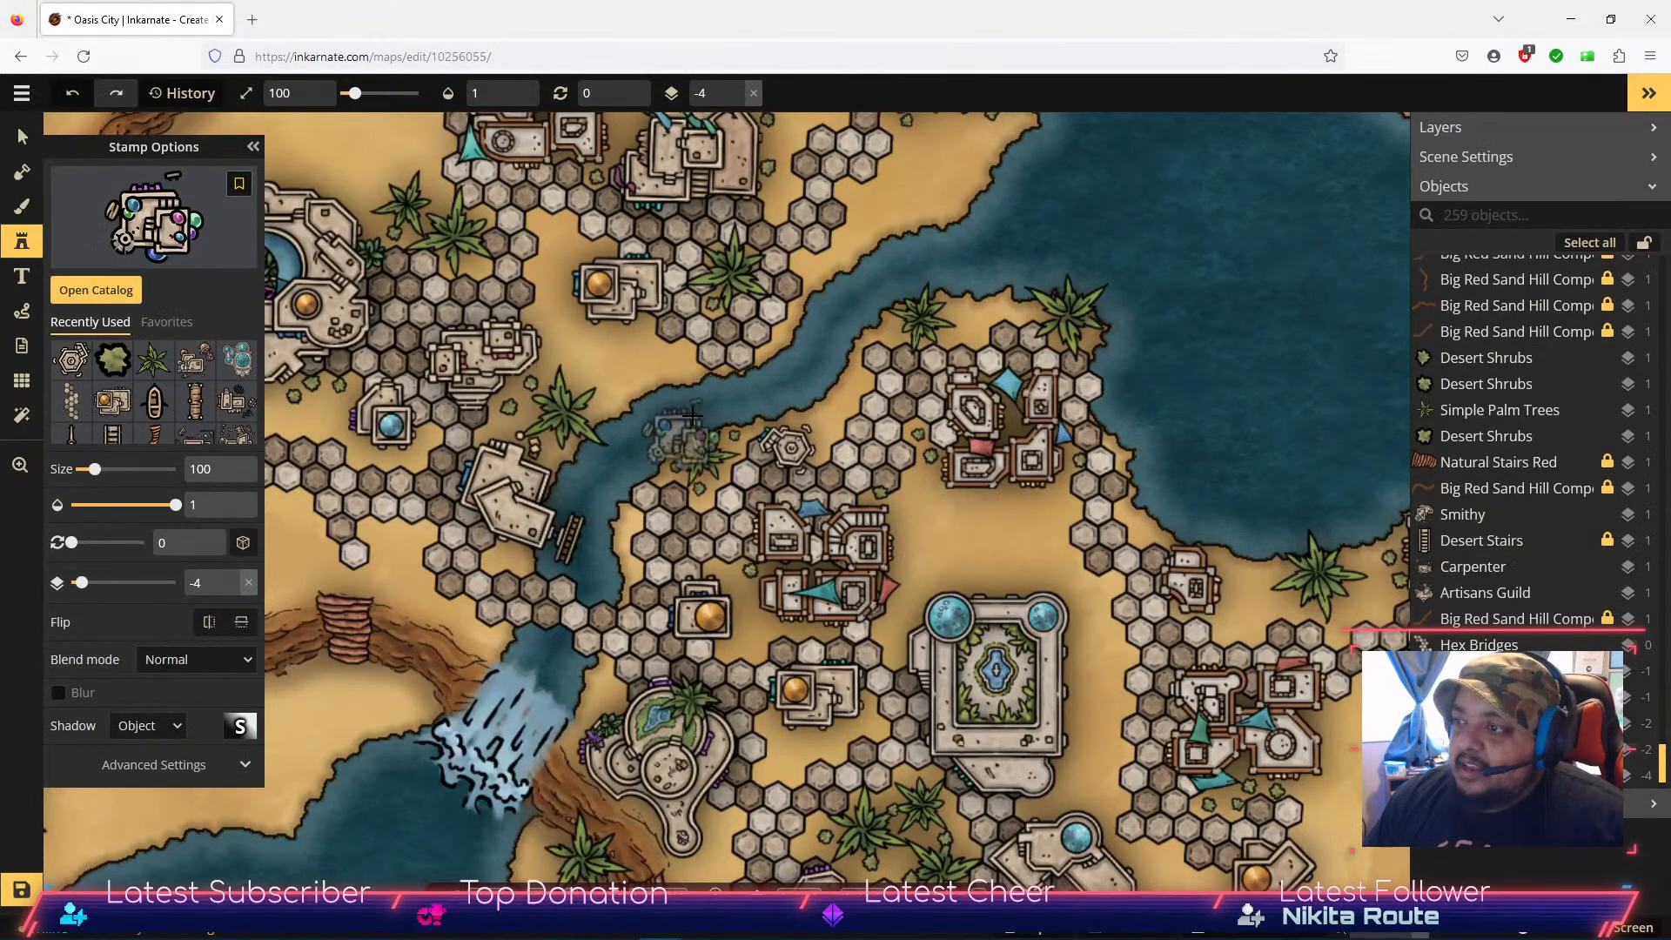
Step: Stamp a size 100 Alchemist just northeast of the large domed garden building, beside the hex path south of the lake
key("space")
left_click_drag(808, 266, 1027, 433)
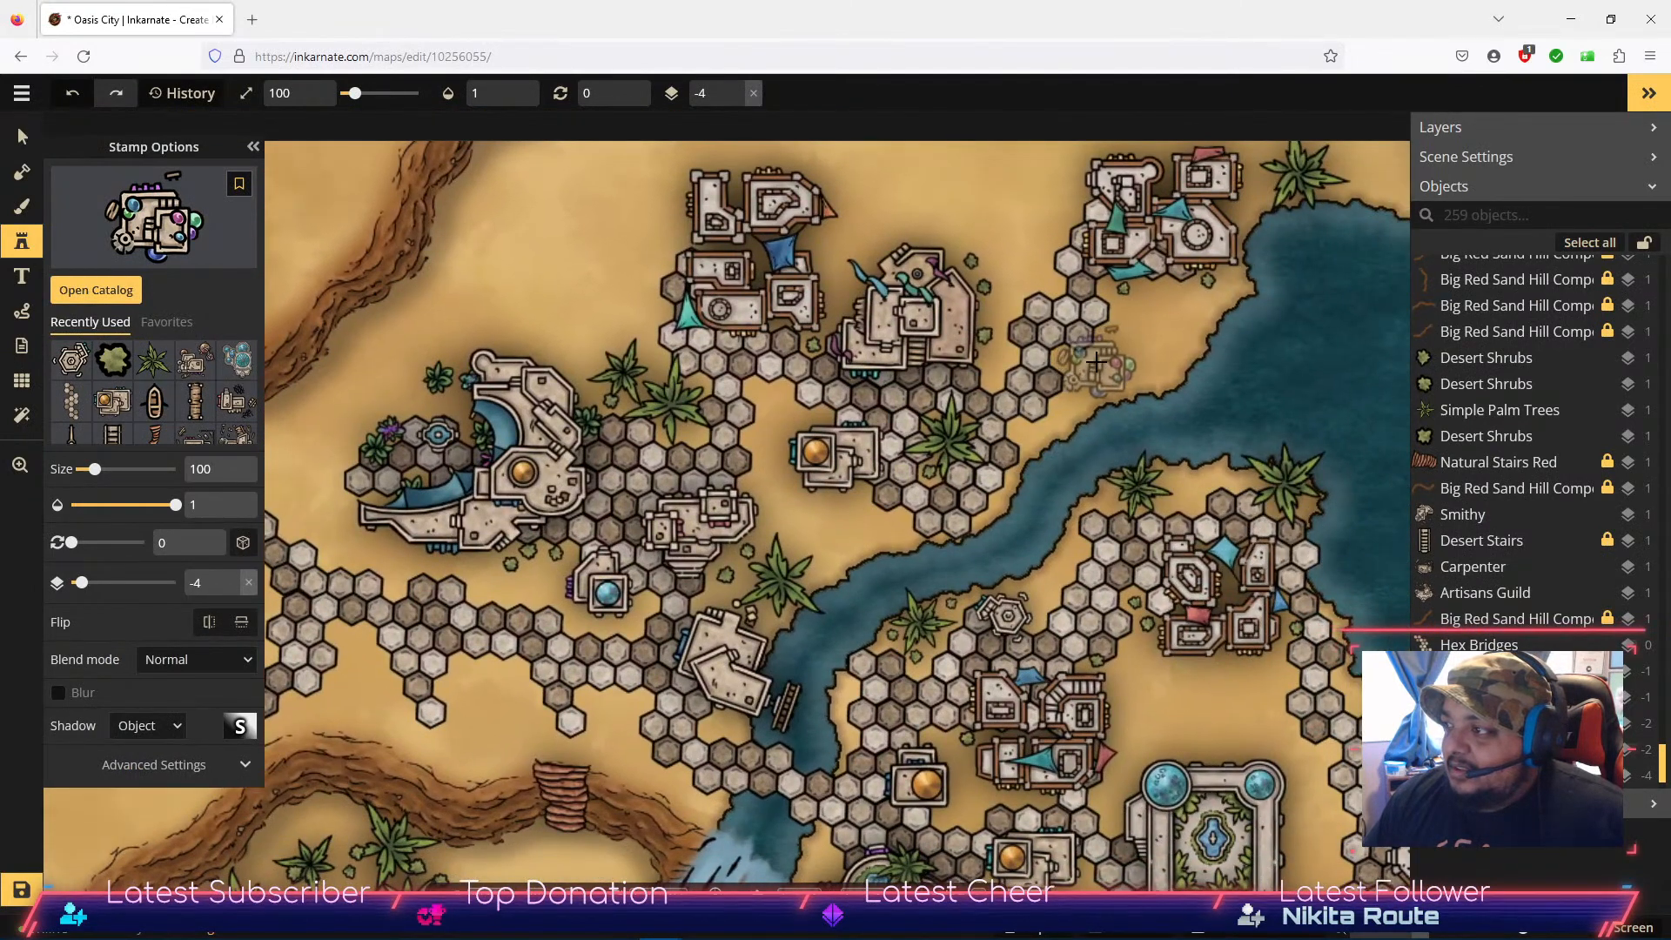
key("space")
left_click_drag(939, 501, 1146, 281)
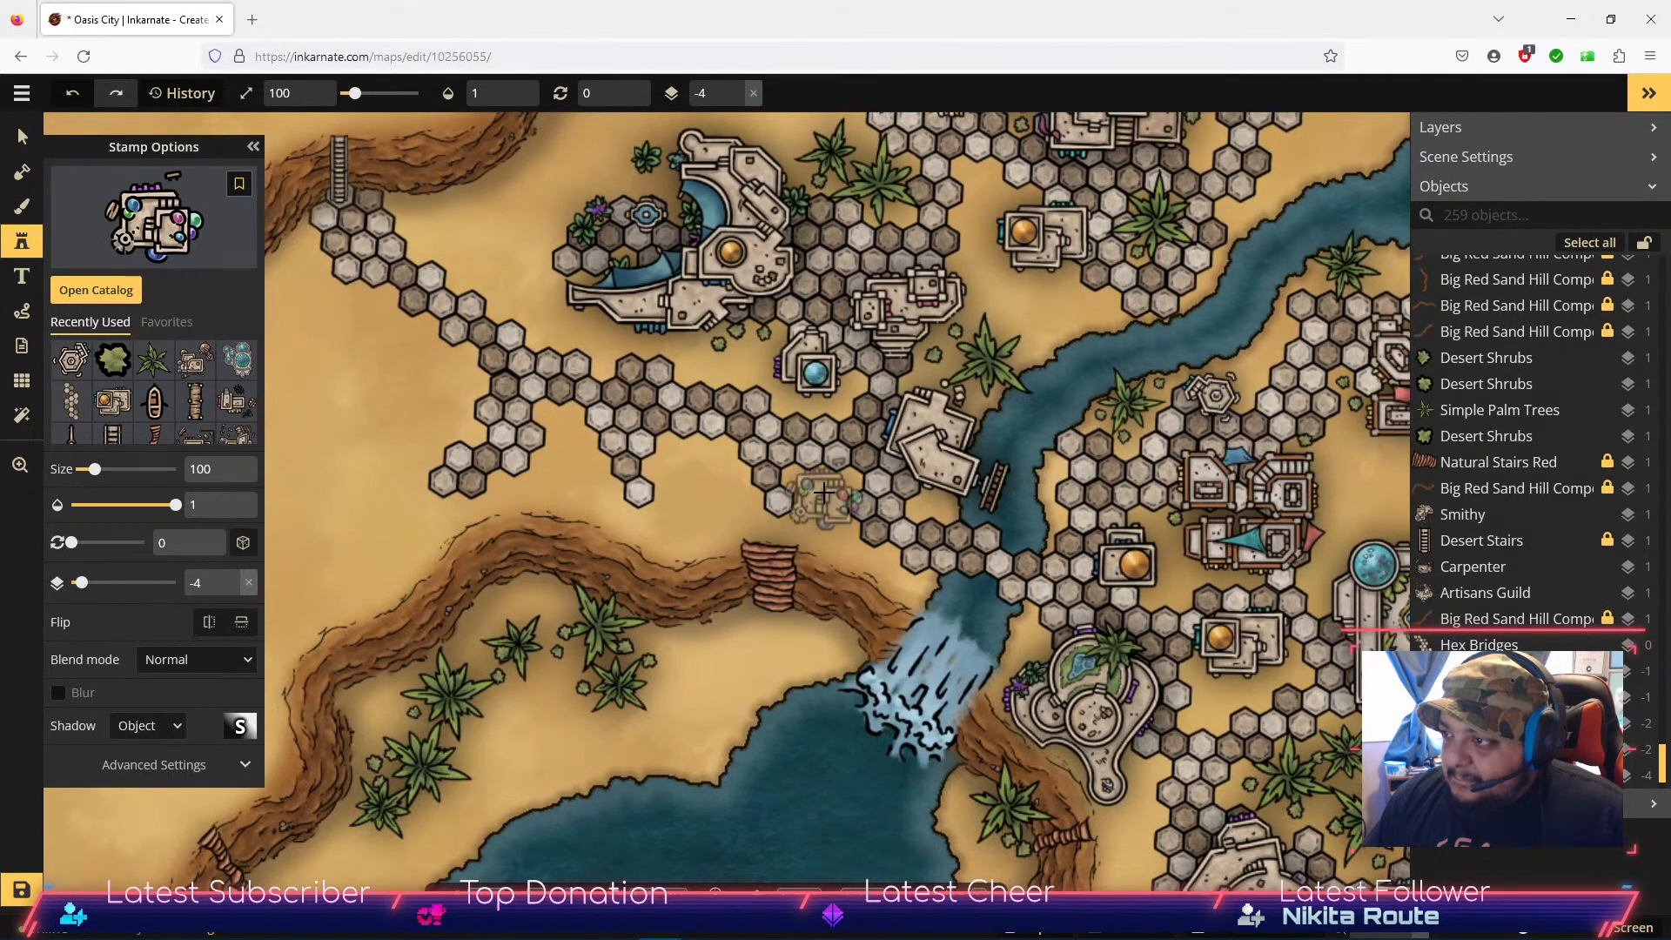
key("space")
left_click_drag(966, 644, 779, 256)
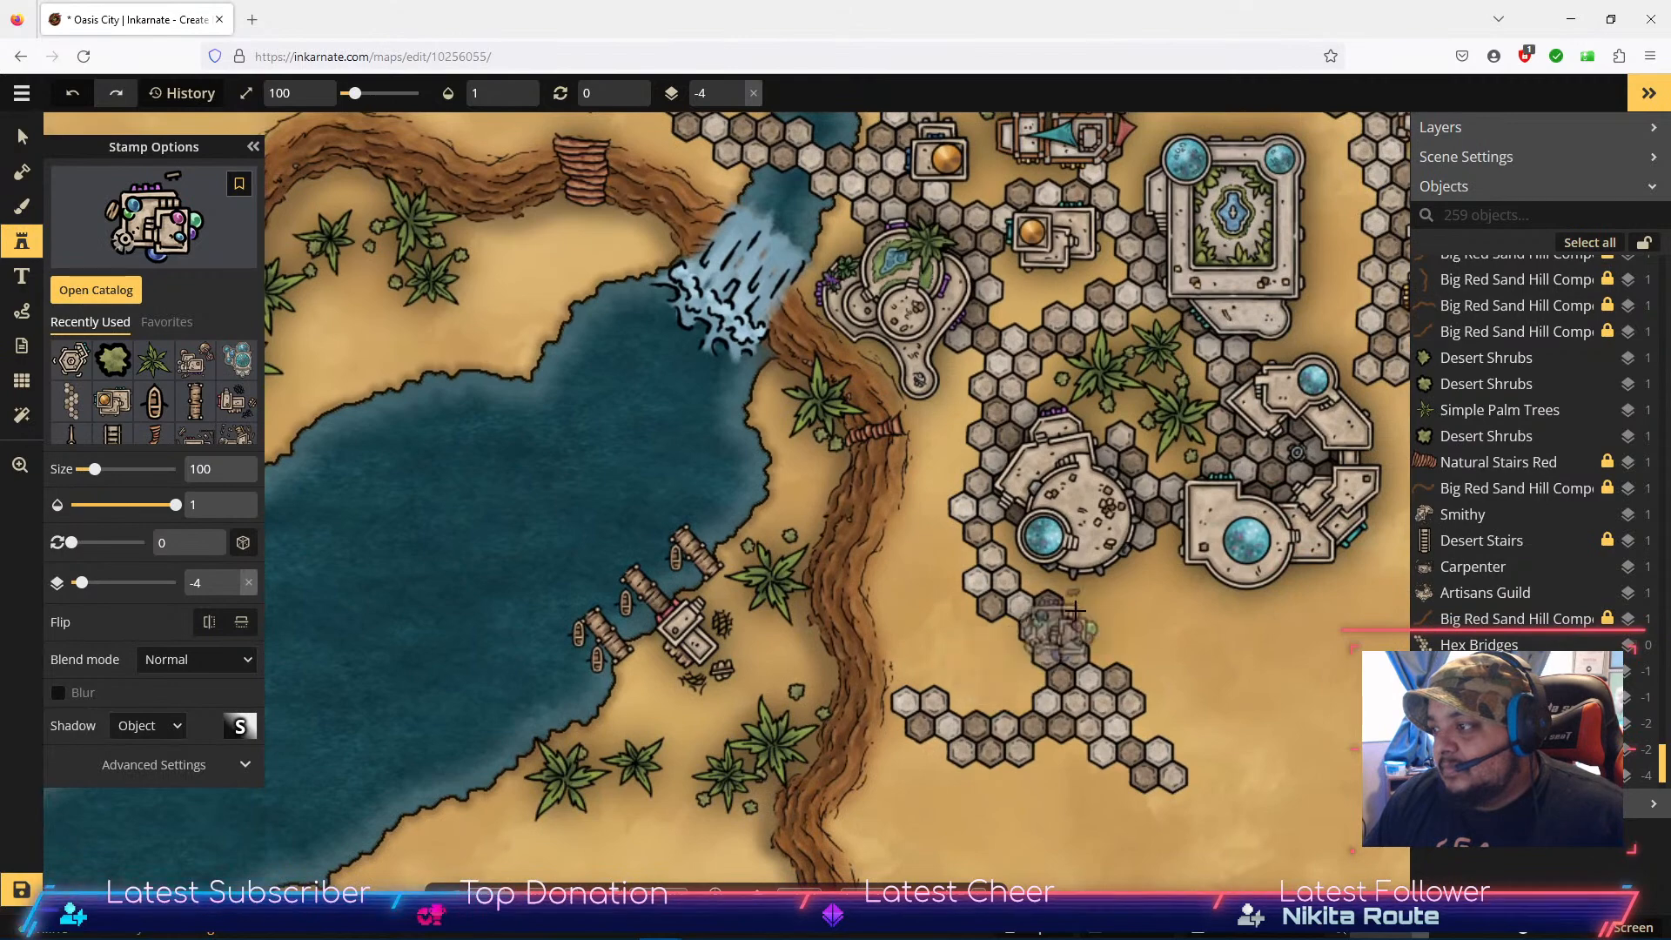
key("space")
left_click_drag(1012, 349, 1011, 679)
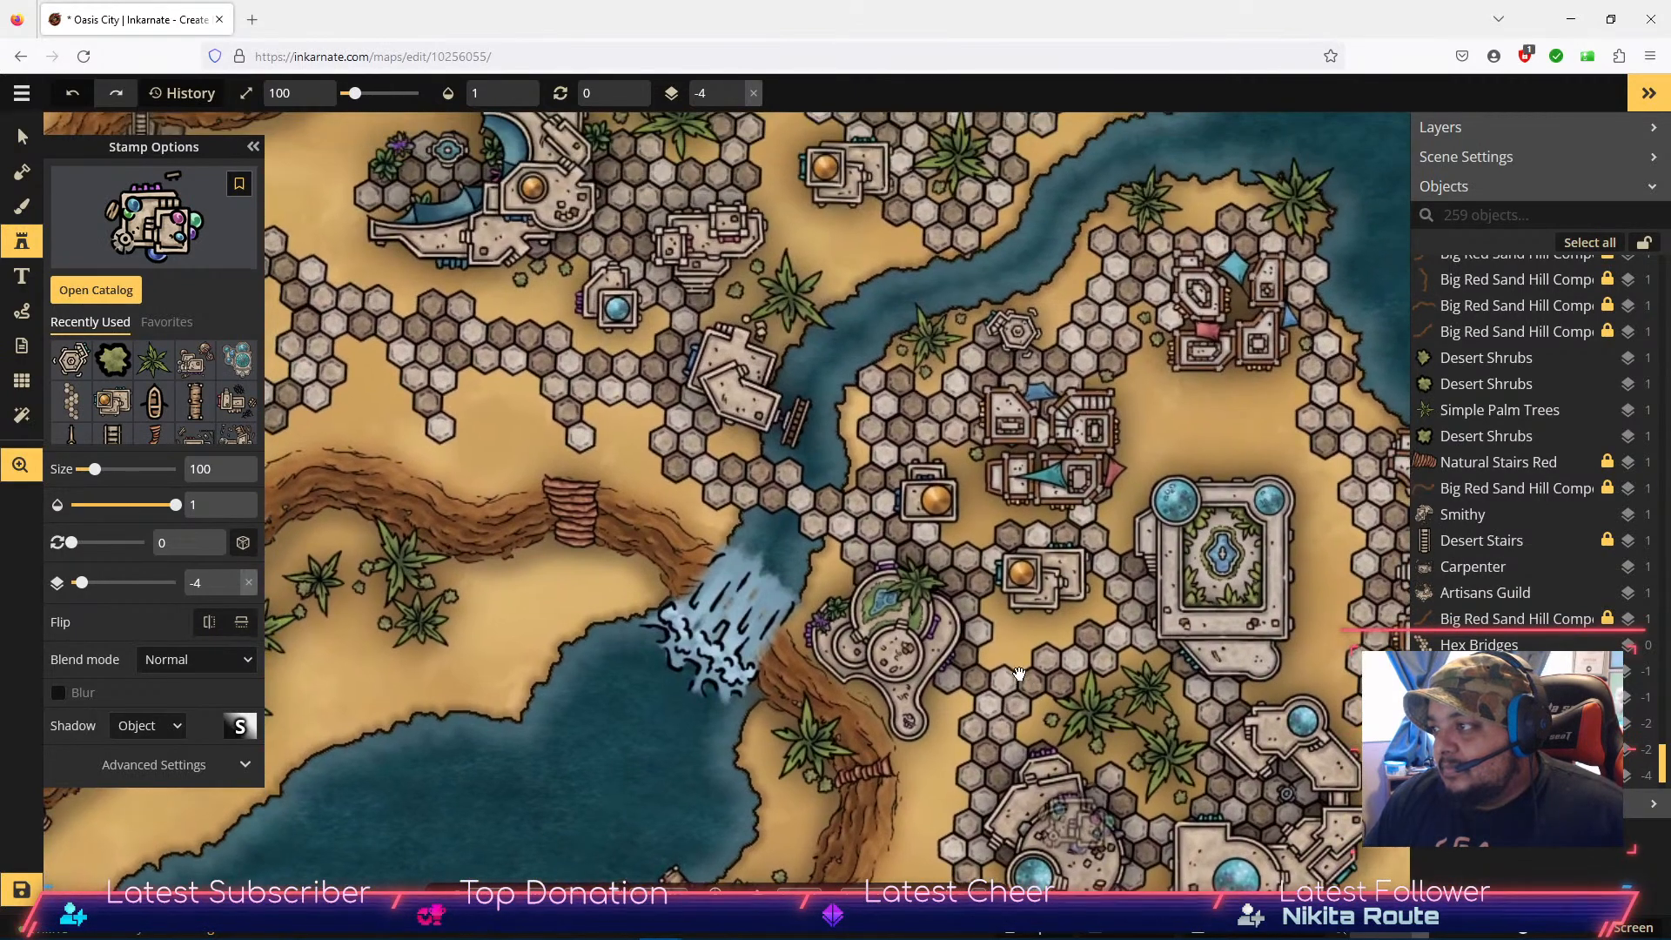
key("space")
left_click_drag(1297, 444, 914, 352)
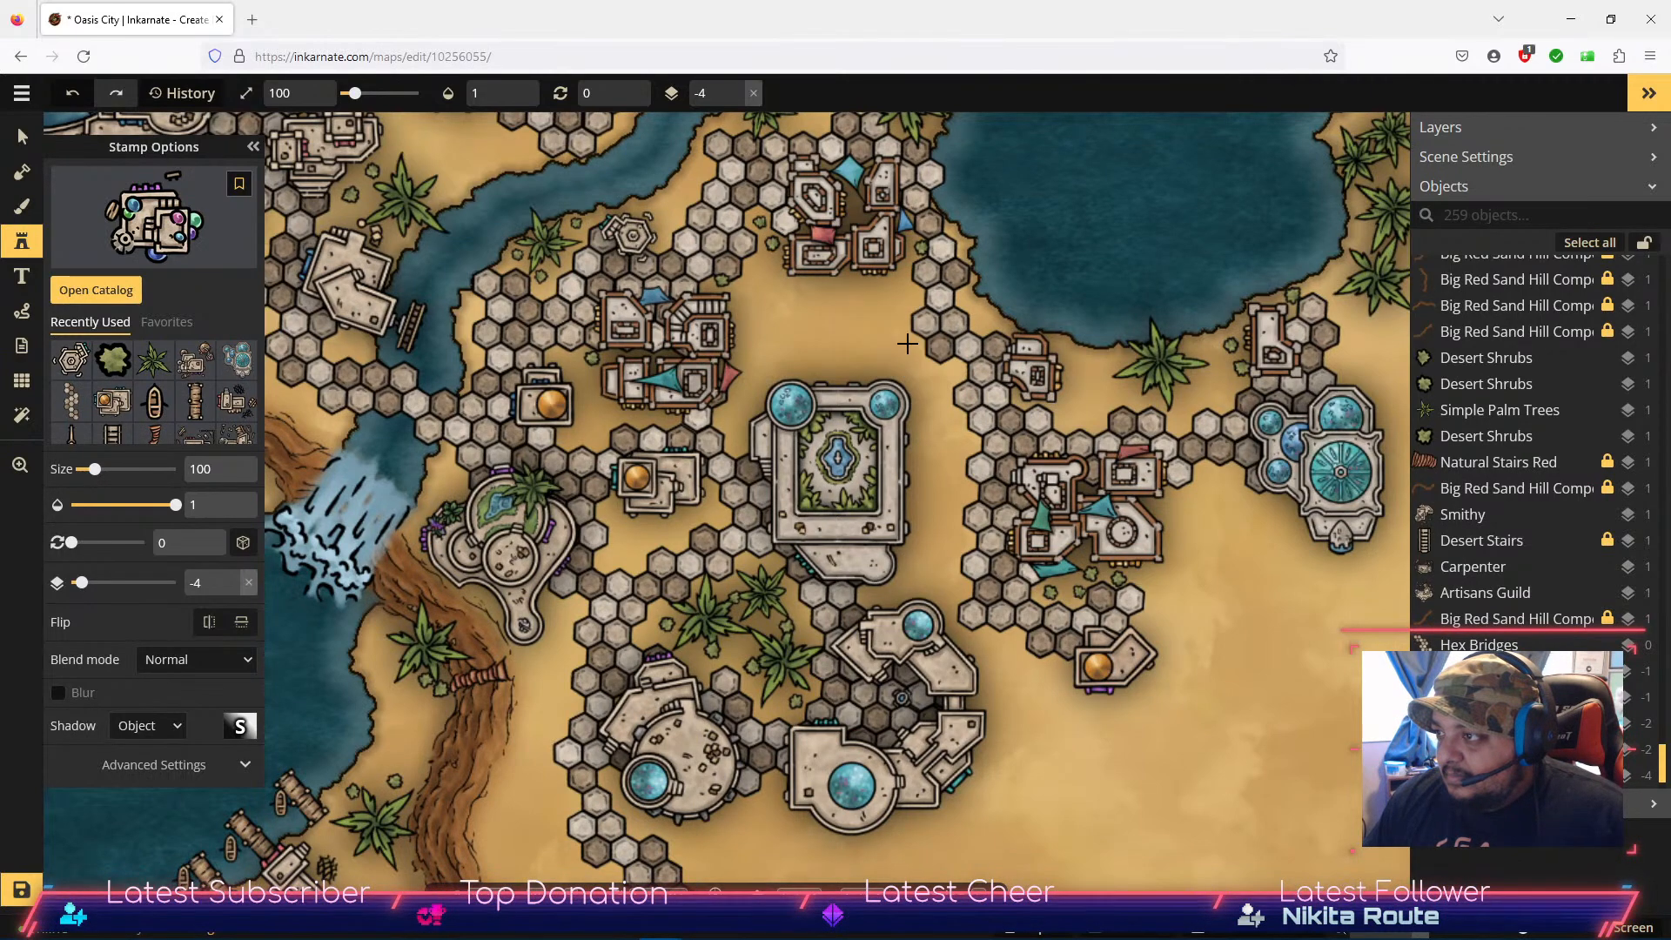
left_click(906, 344)
Step: Raise the new Alchemist to layer -2
left_click(969, 294)
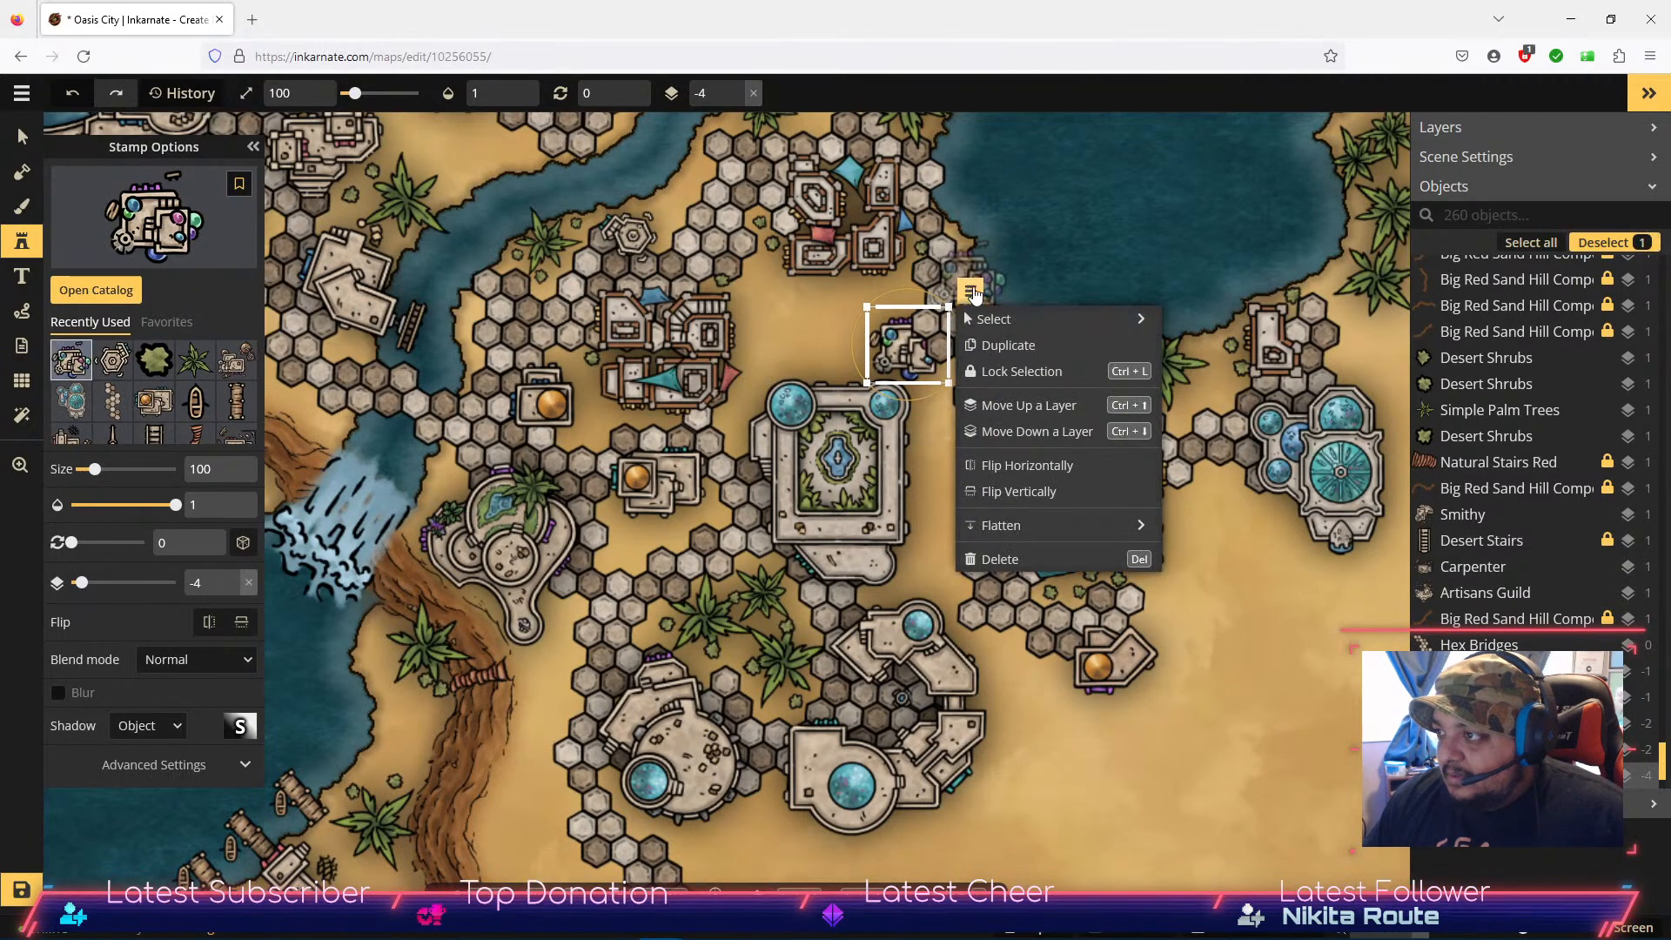
left_click(1058, 416)
left_click(1058, 416)
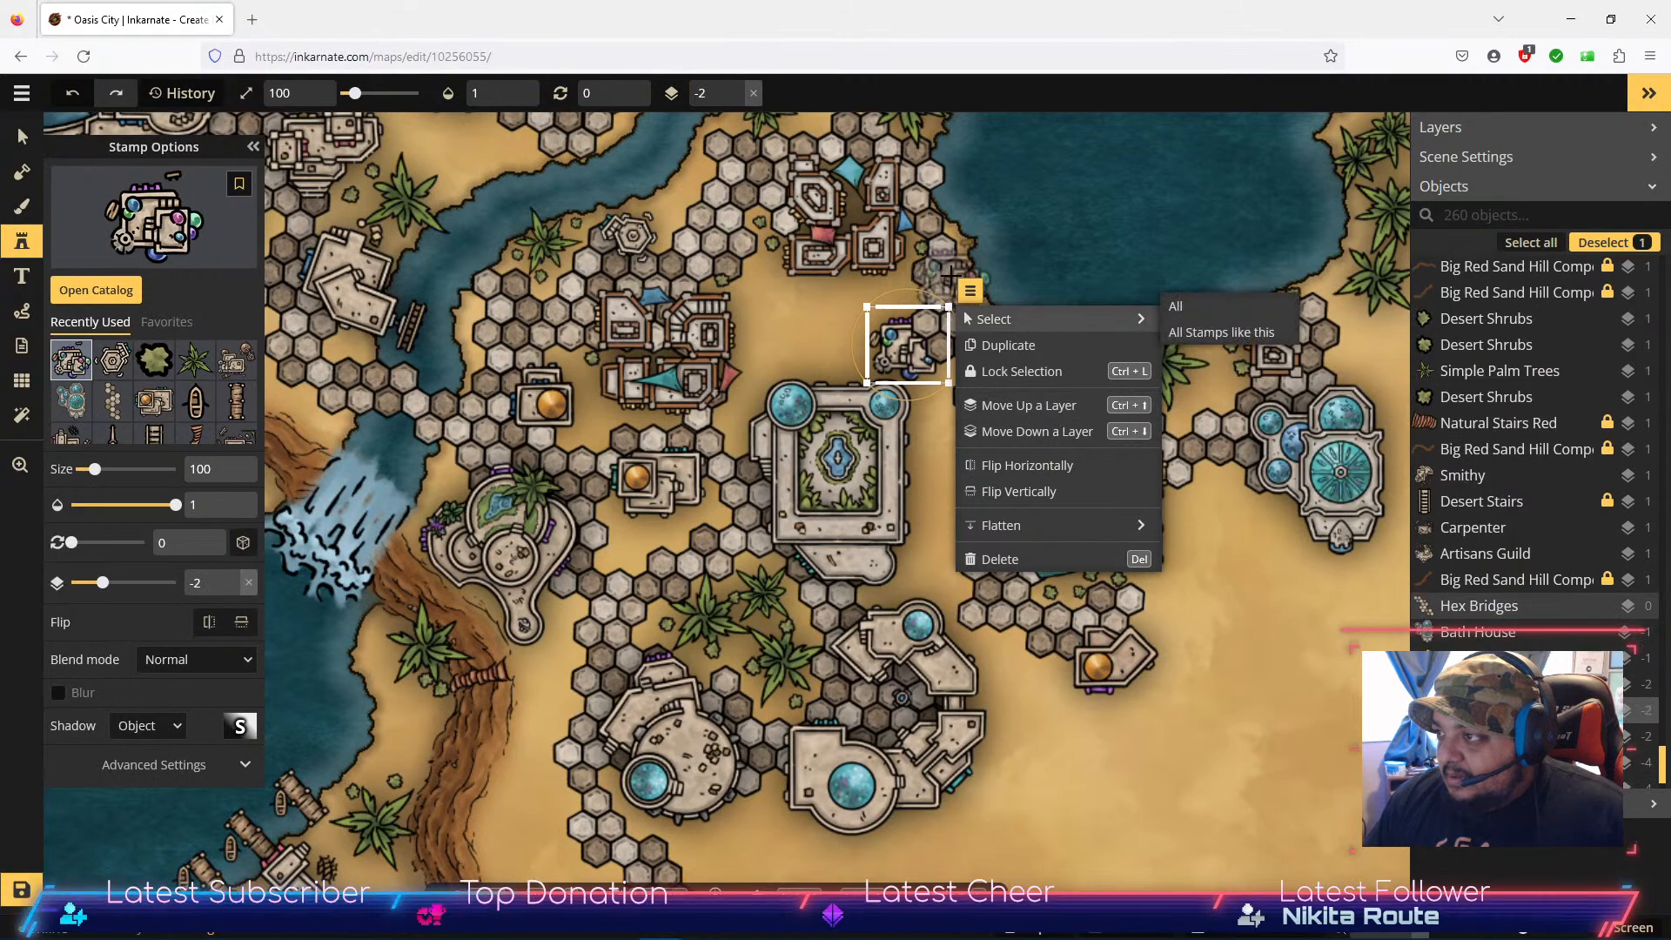
Step: Lower the Hex Bridges section running beside the Alchemist to layer -5
left_click(22, 137)
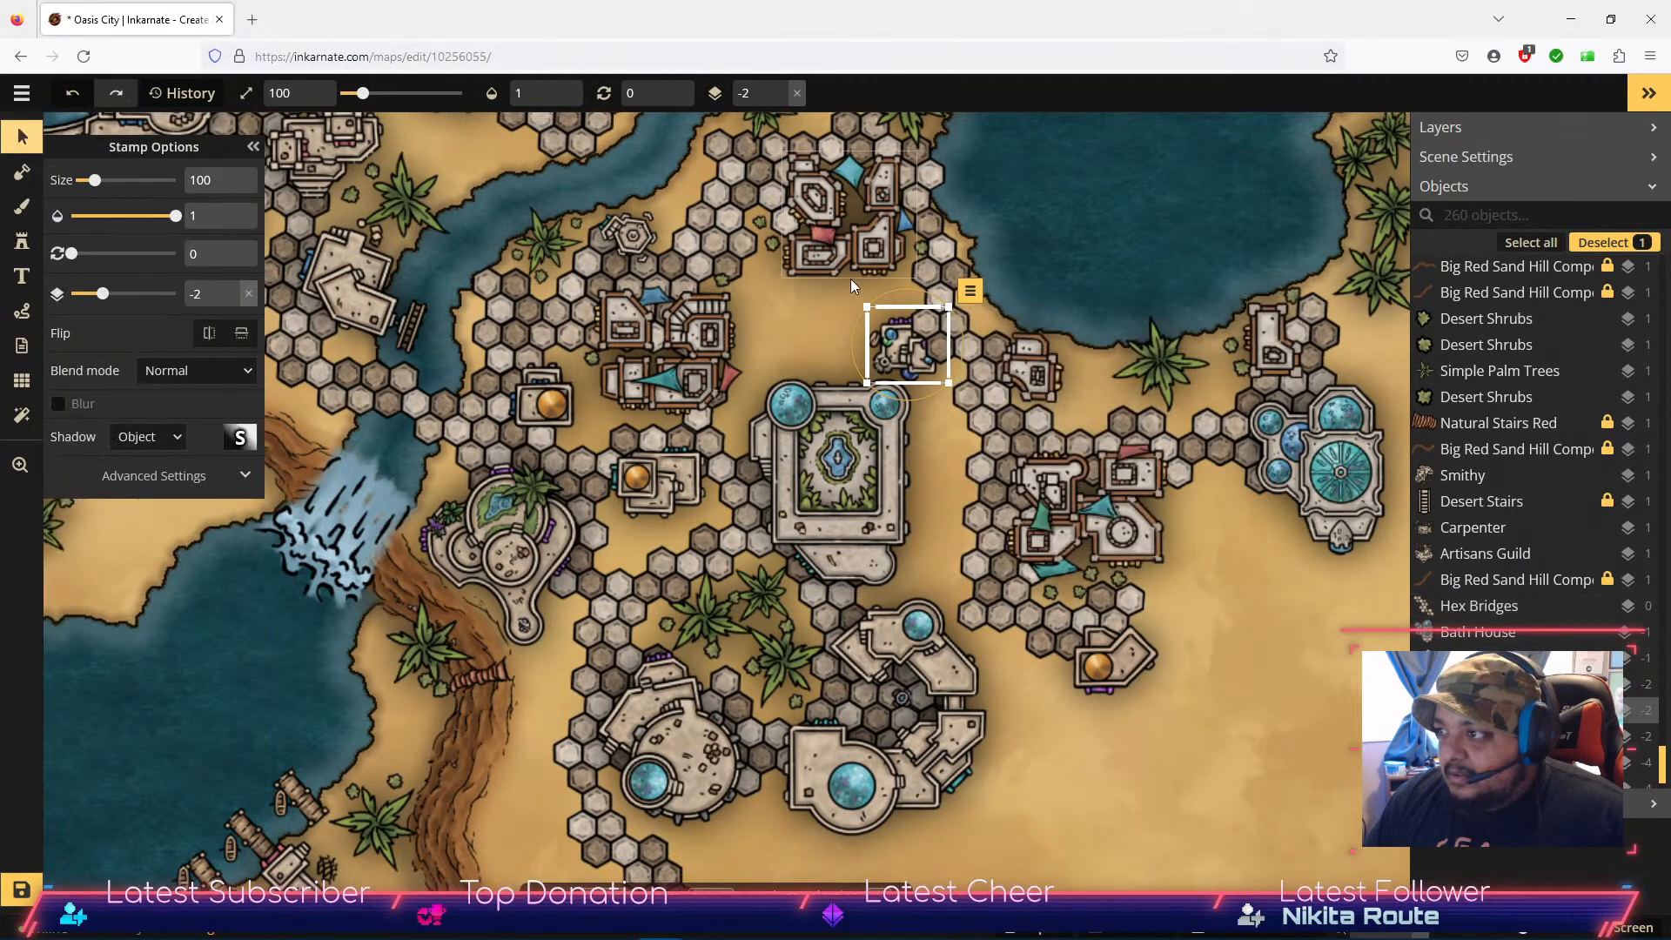
left_click(975, 349)
left_click(1099, 260)
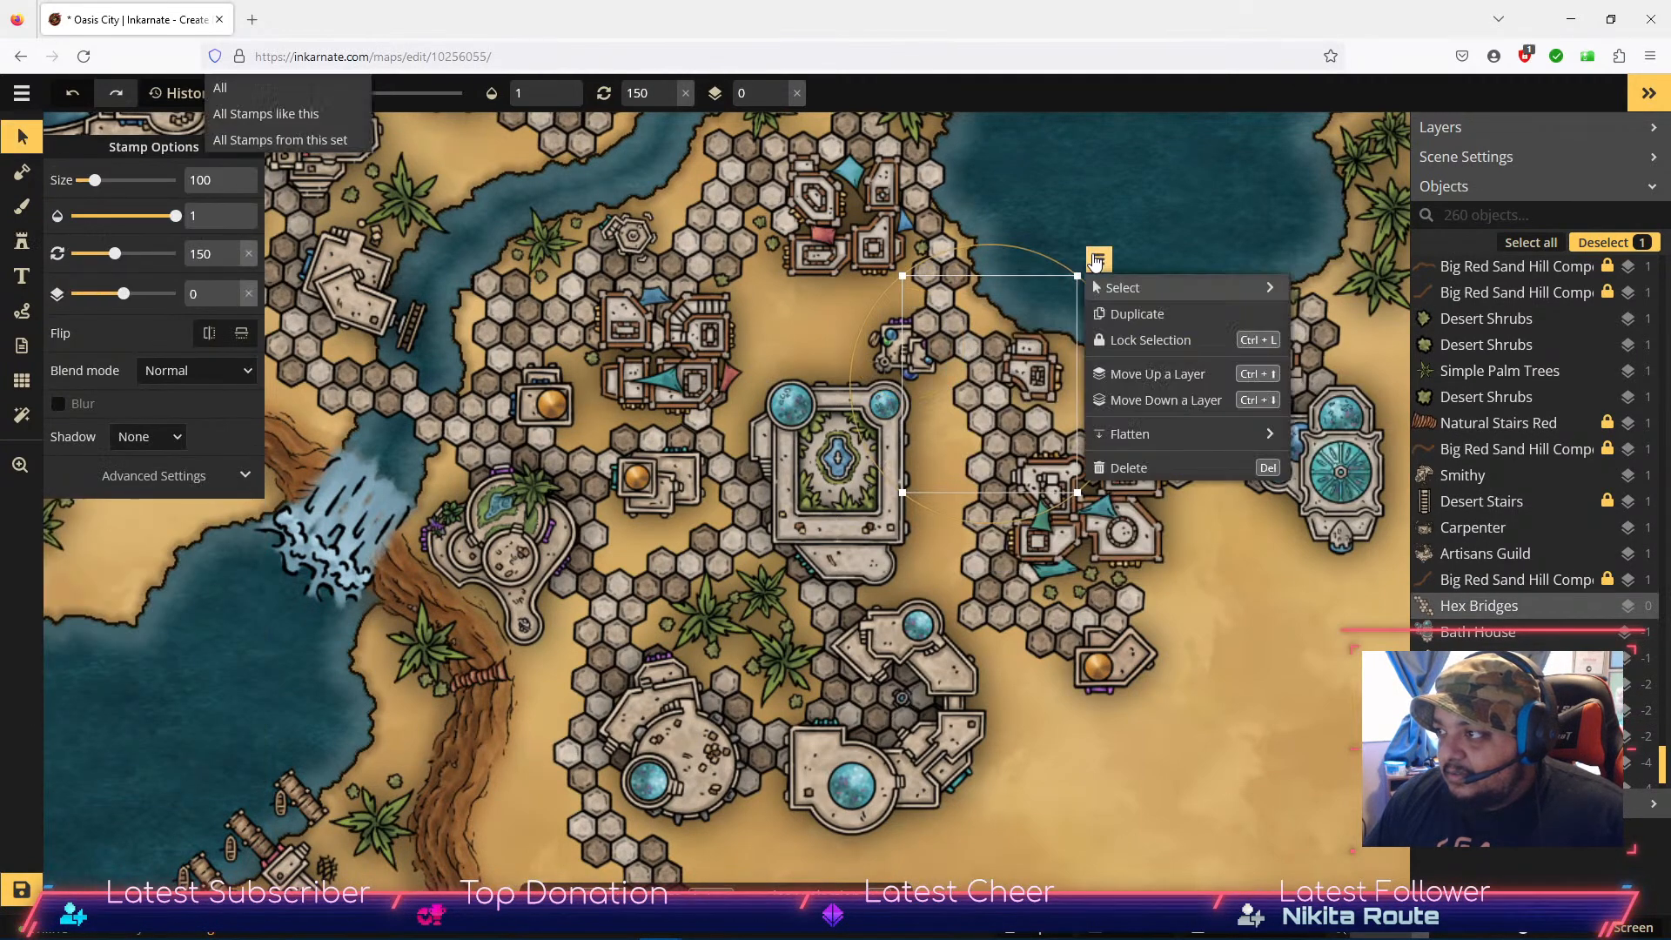
left_click(1172, 408)
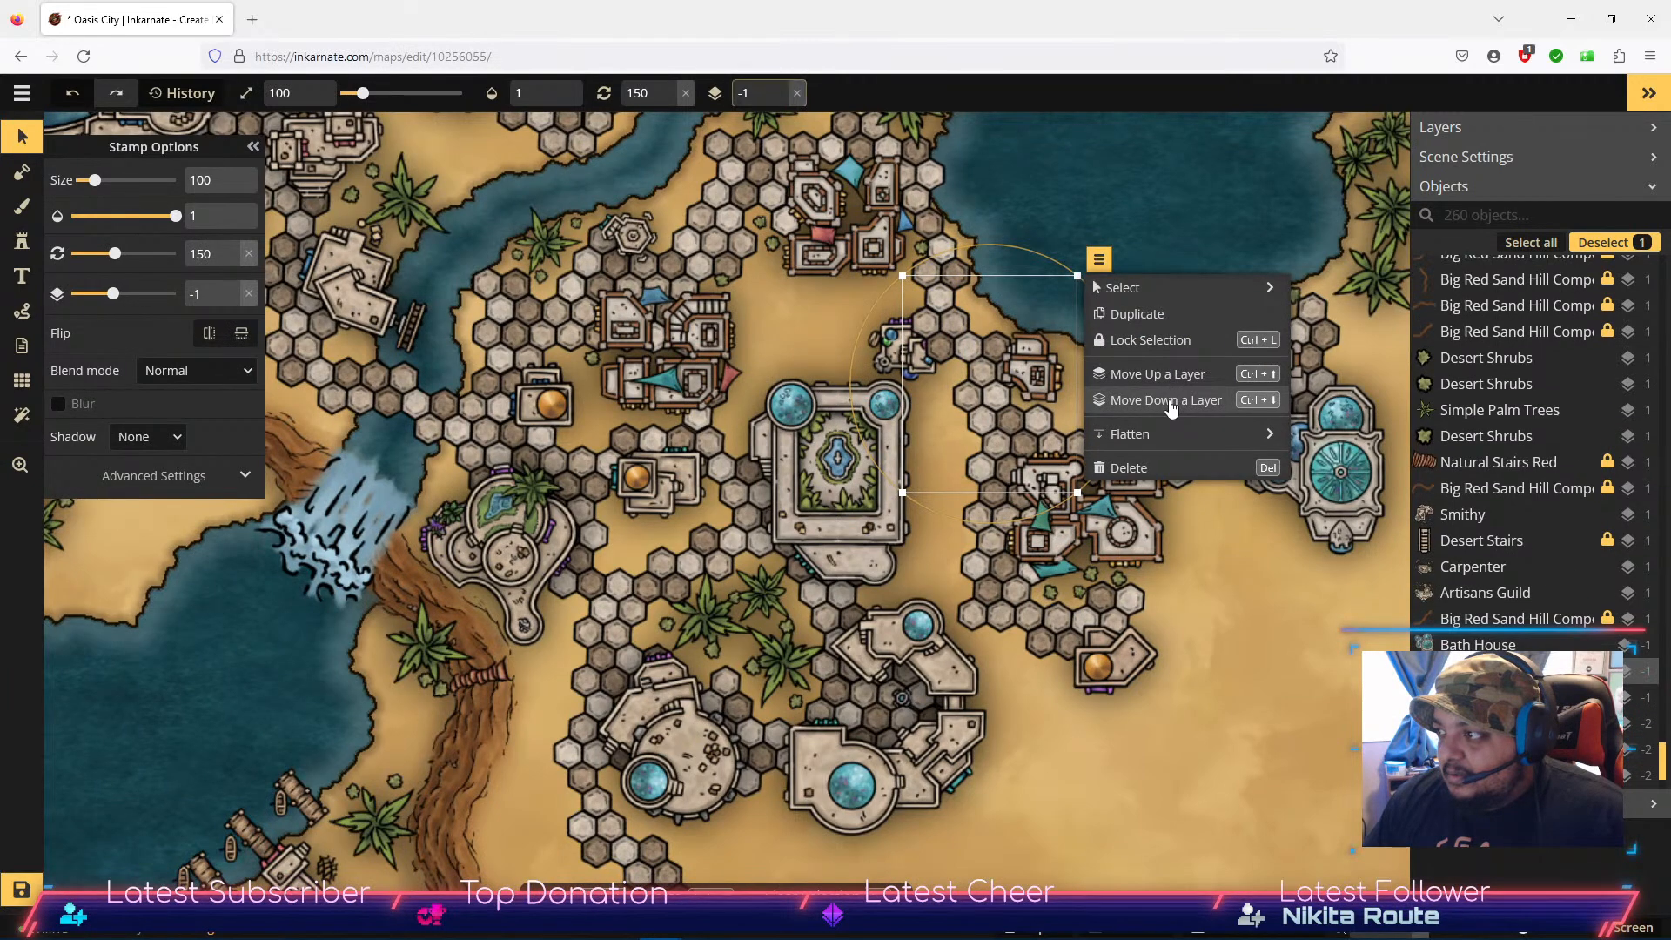
left_click(1172, 400)
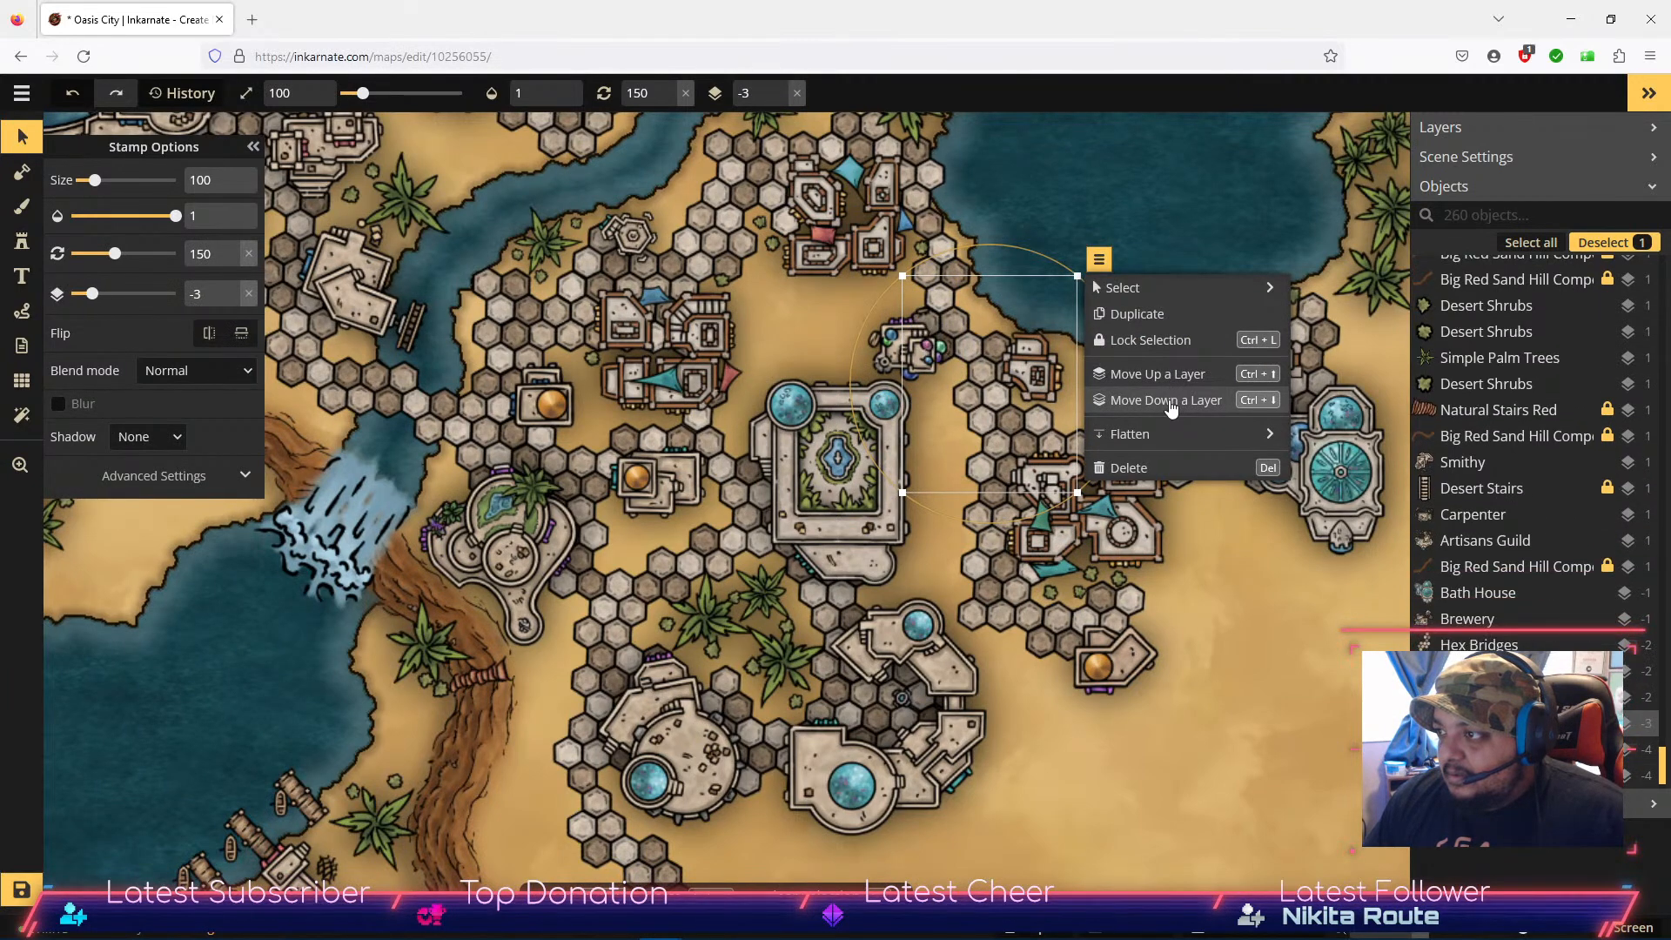
left_click(1172, 402)
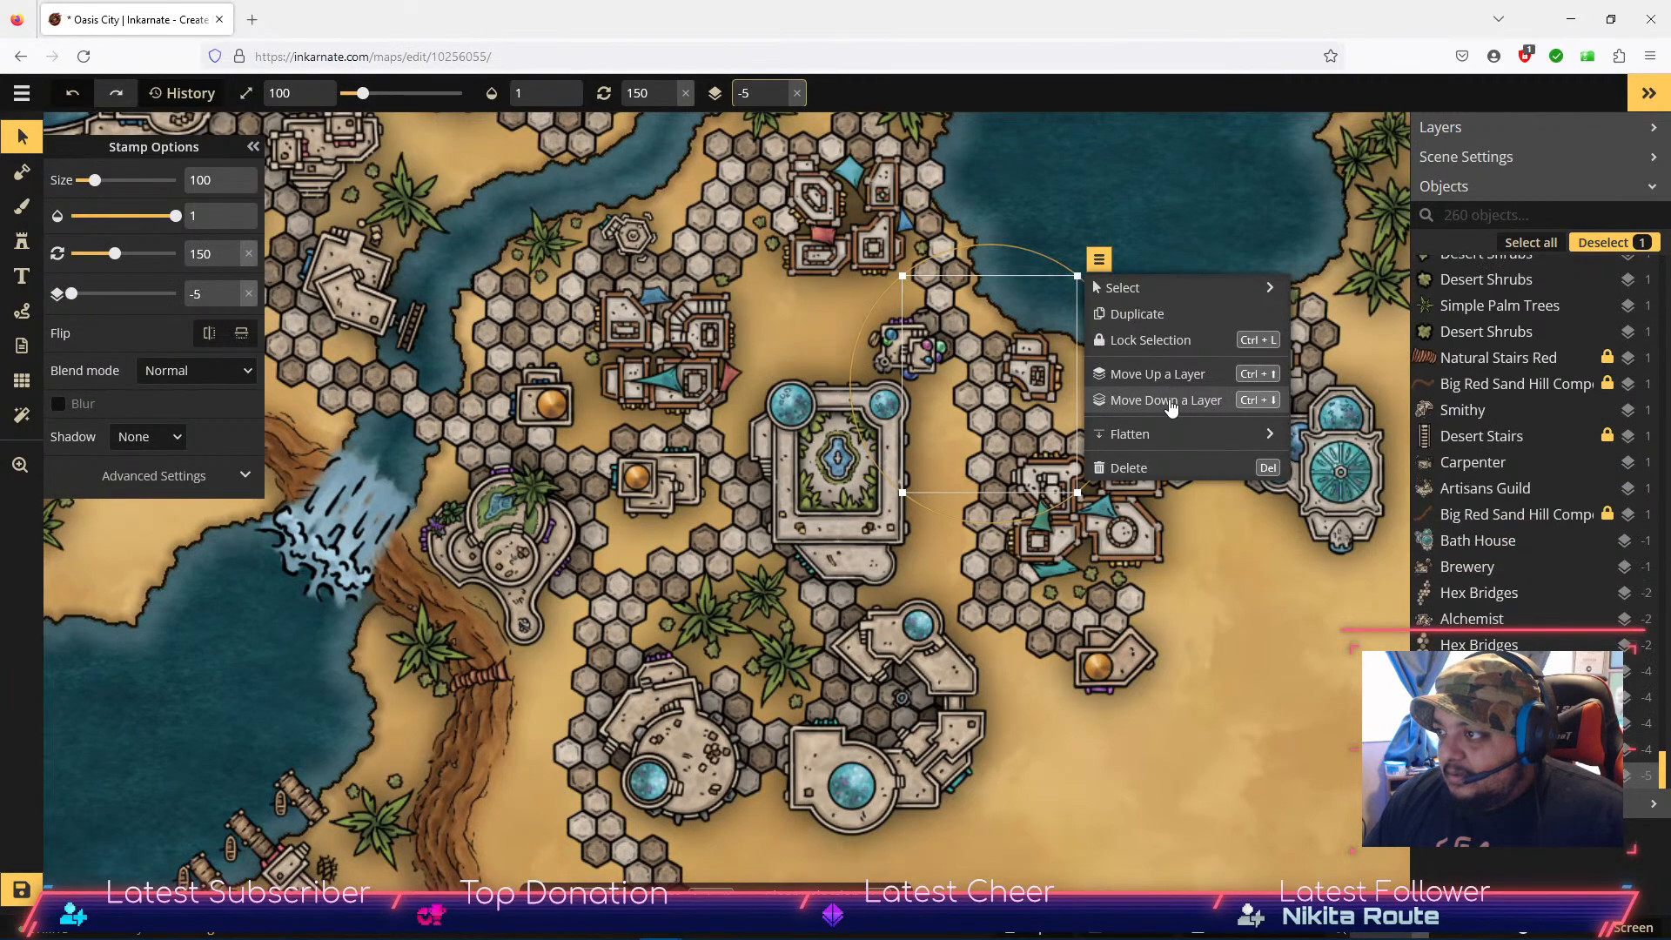
Step: Raise the Alchemist northeast of the large domed garden building to layer 0
left_click(901, 333)
left_click(900, 334)
left_click_drag(900, 334, 897, 336)
left_click(972, 287)
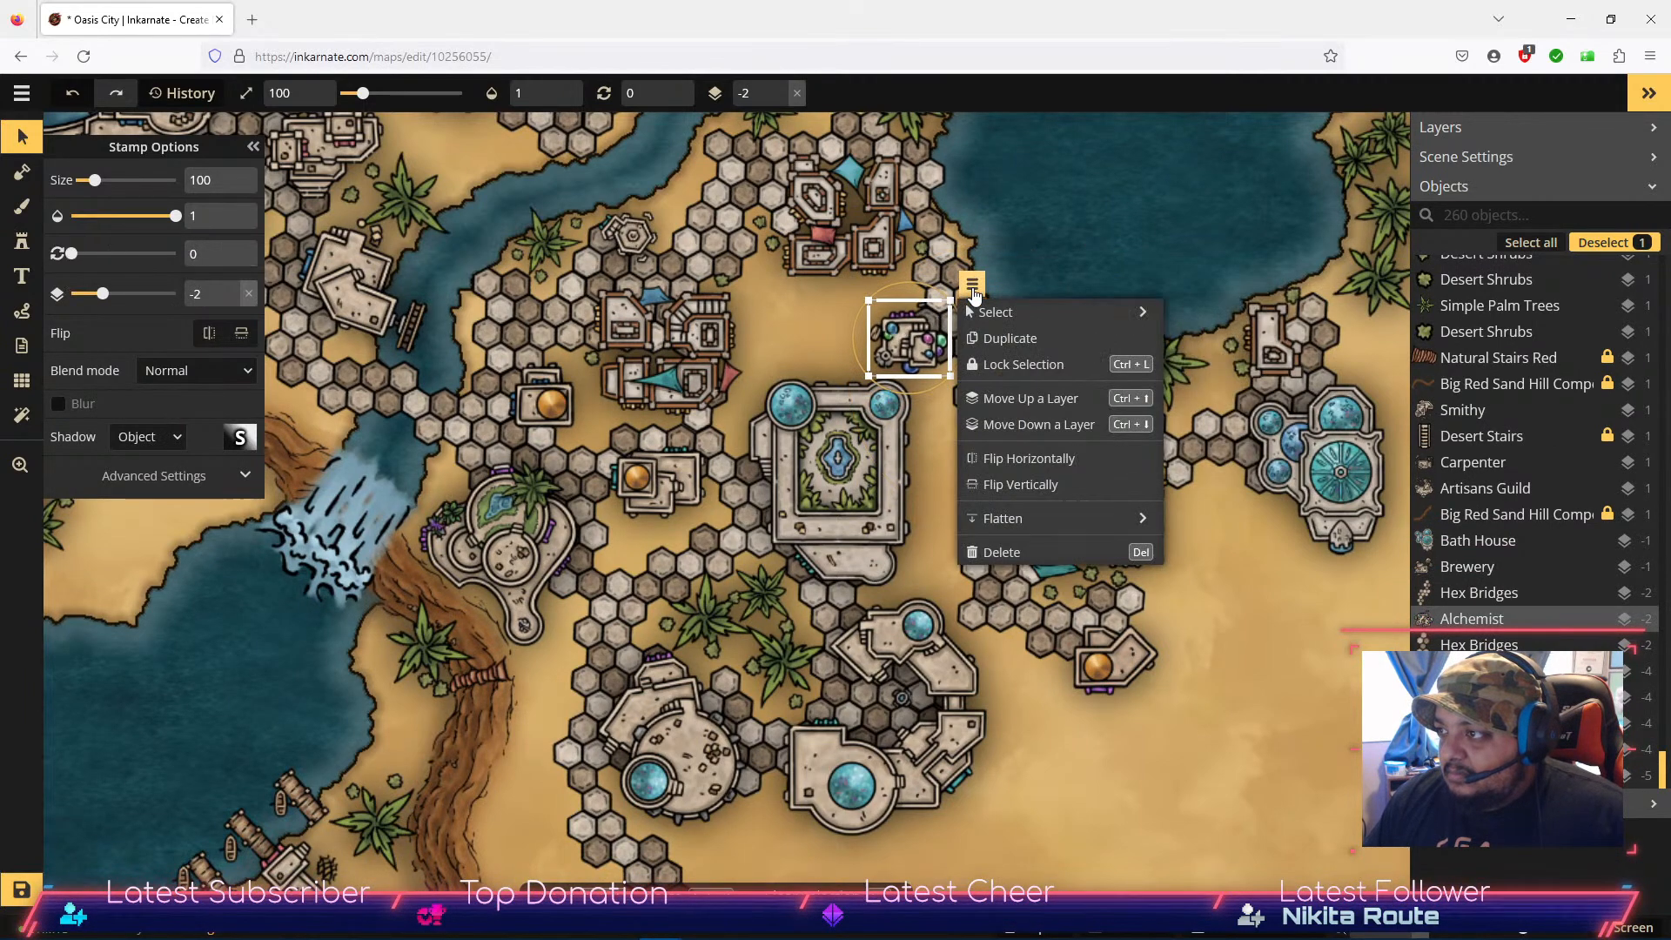
left_click(1033, 400)
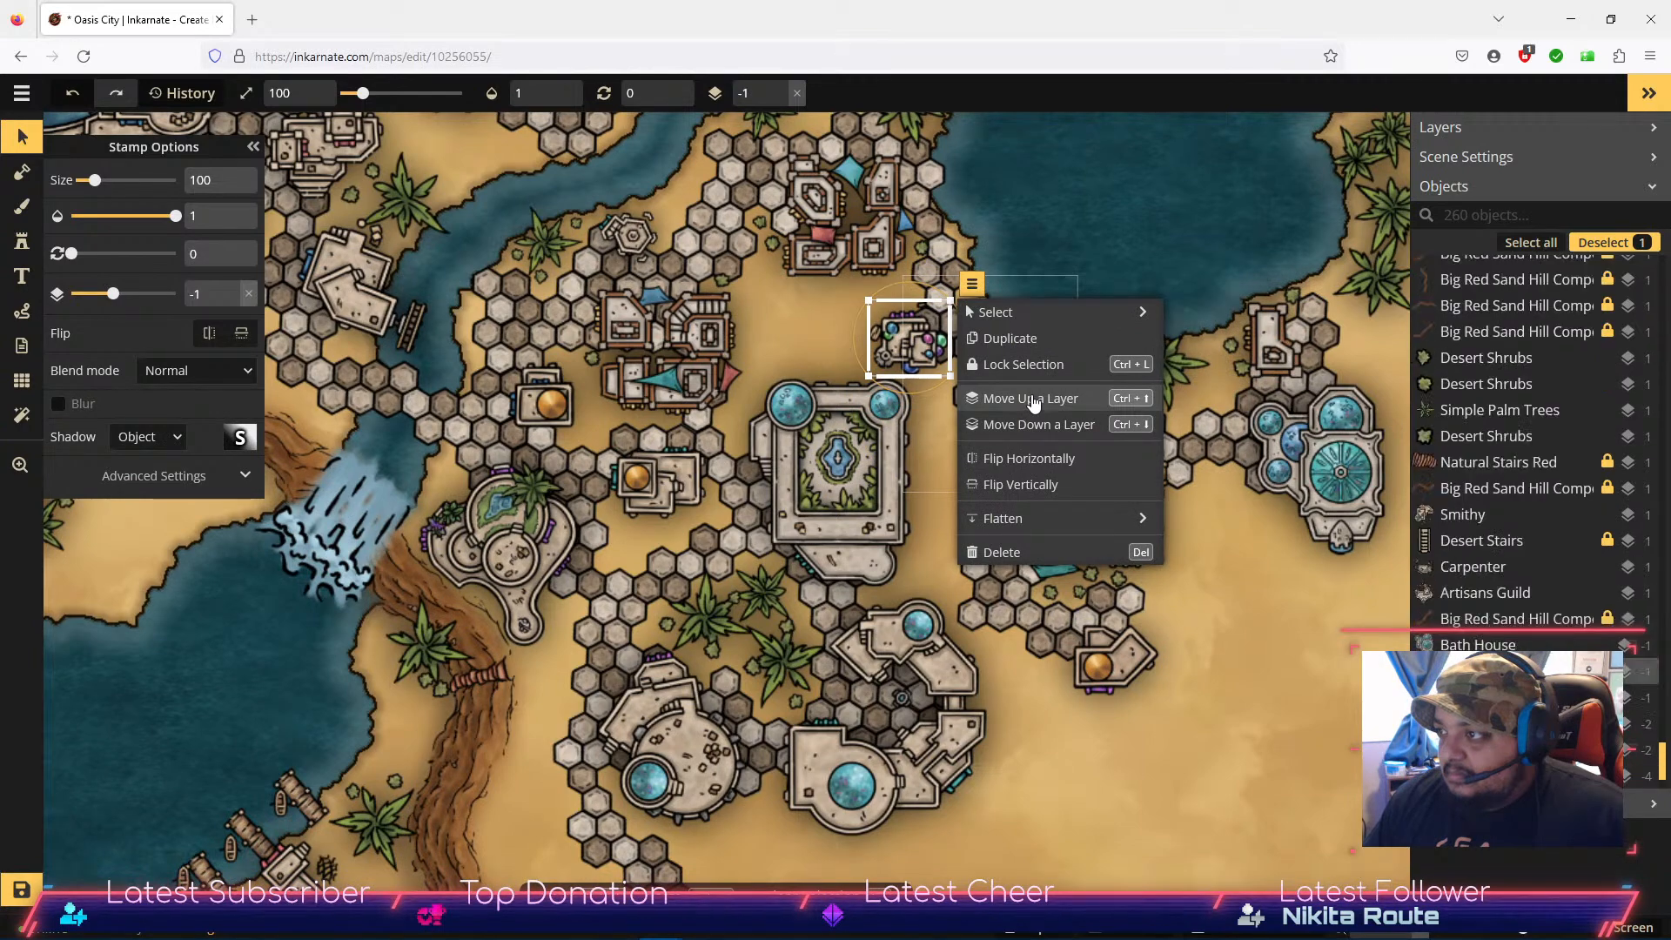
Step: Lower the Hex Bridges section just north of the Alchemist to layer -1 and nudge the Alchemist slightly north
left_click(947, 254)
left_click(947, 254)
left_click(1007, 223)
mouse_move(1027, 250)
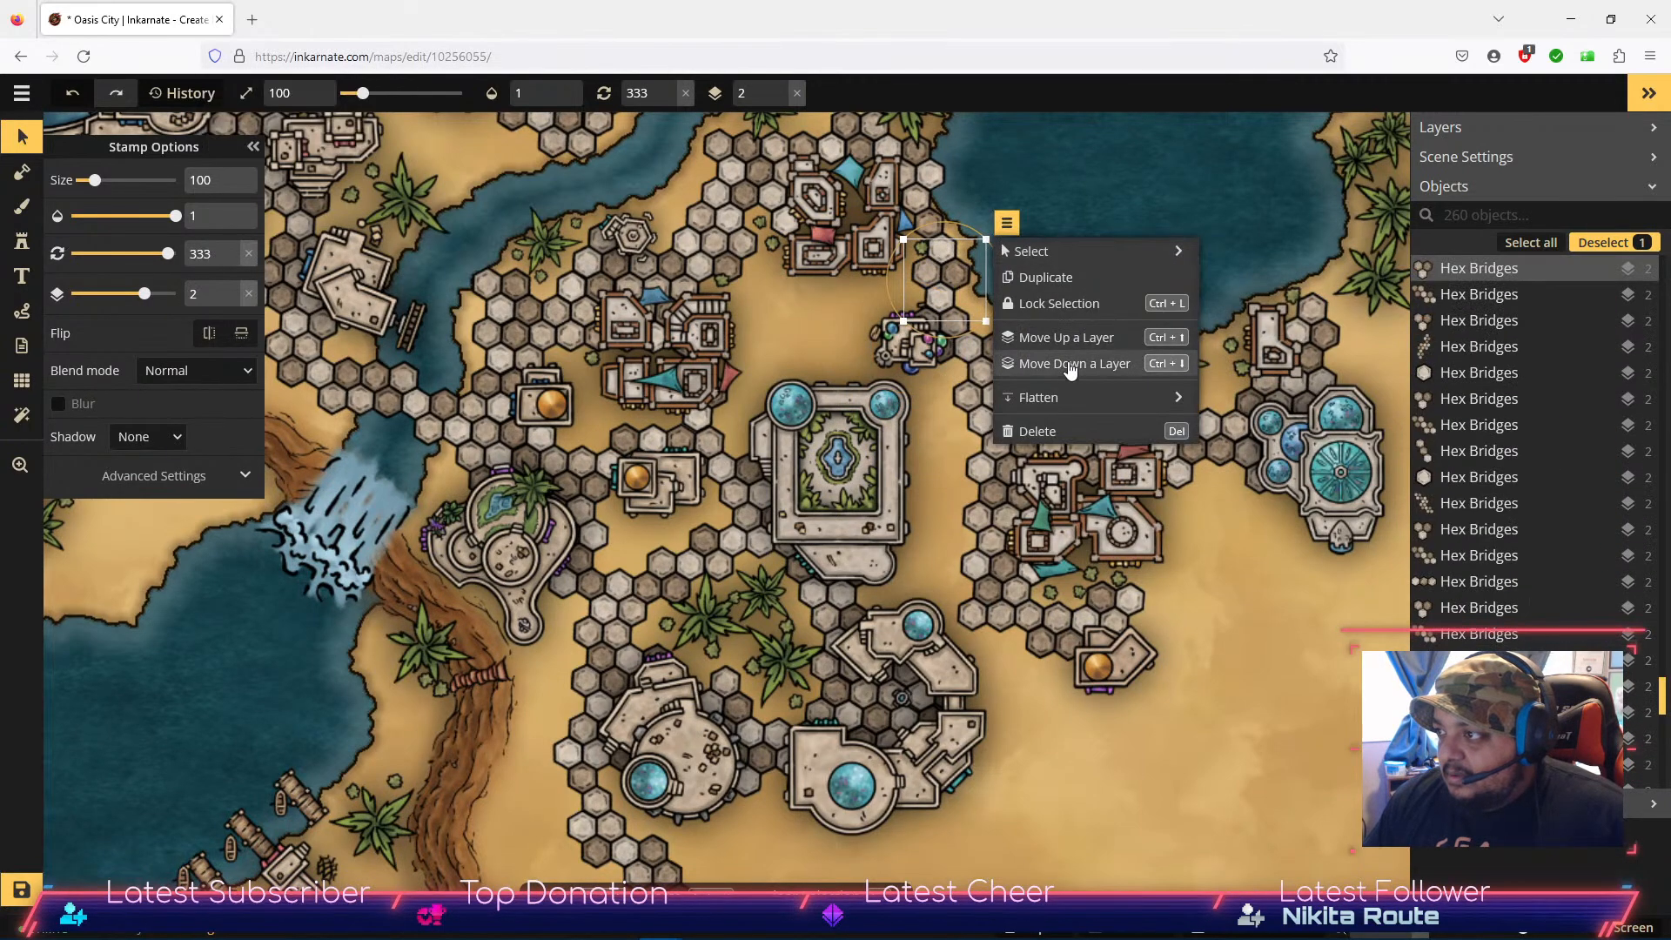
left_click(1071, 366)
left_click(1071, 366)
left_click(1069, 365)
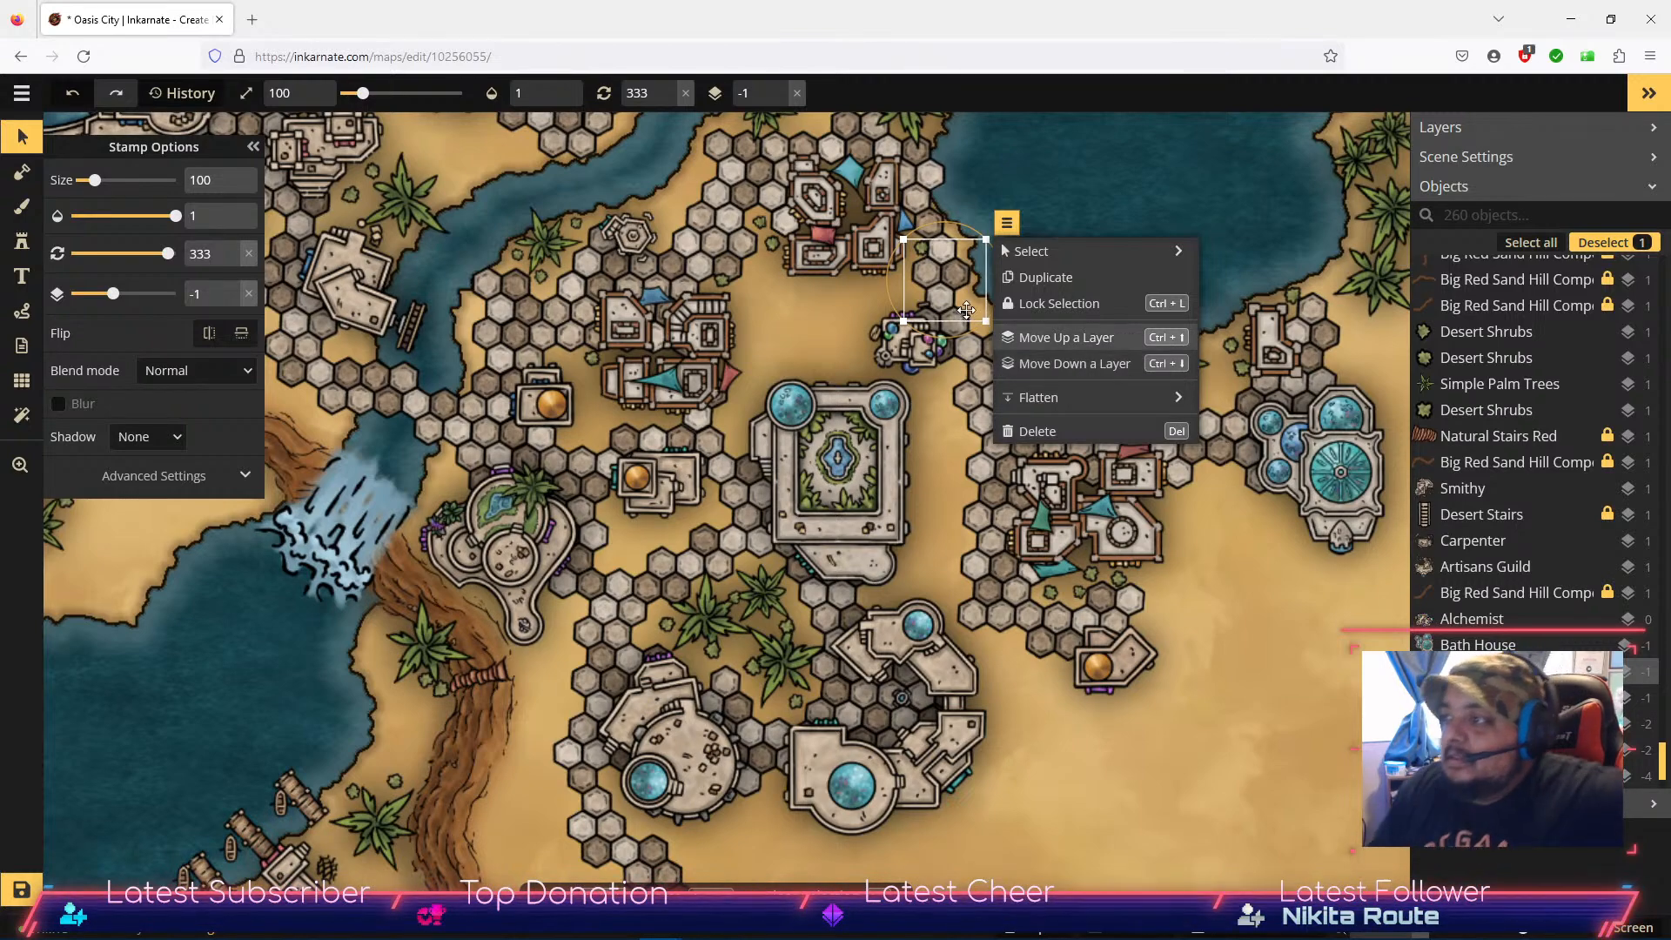
left_click(786, 301)
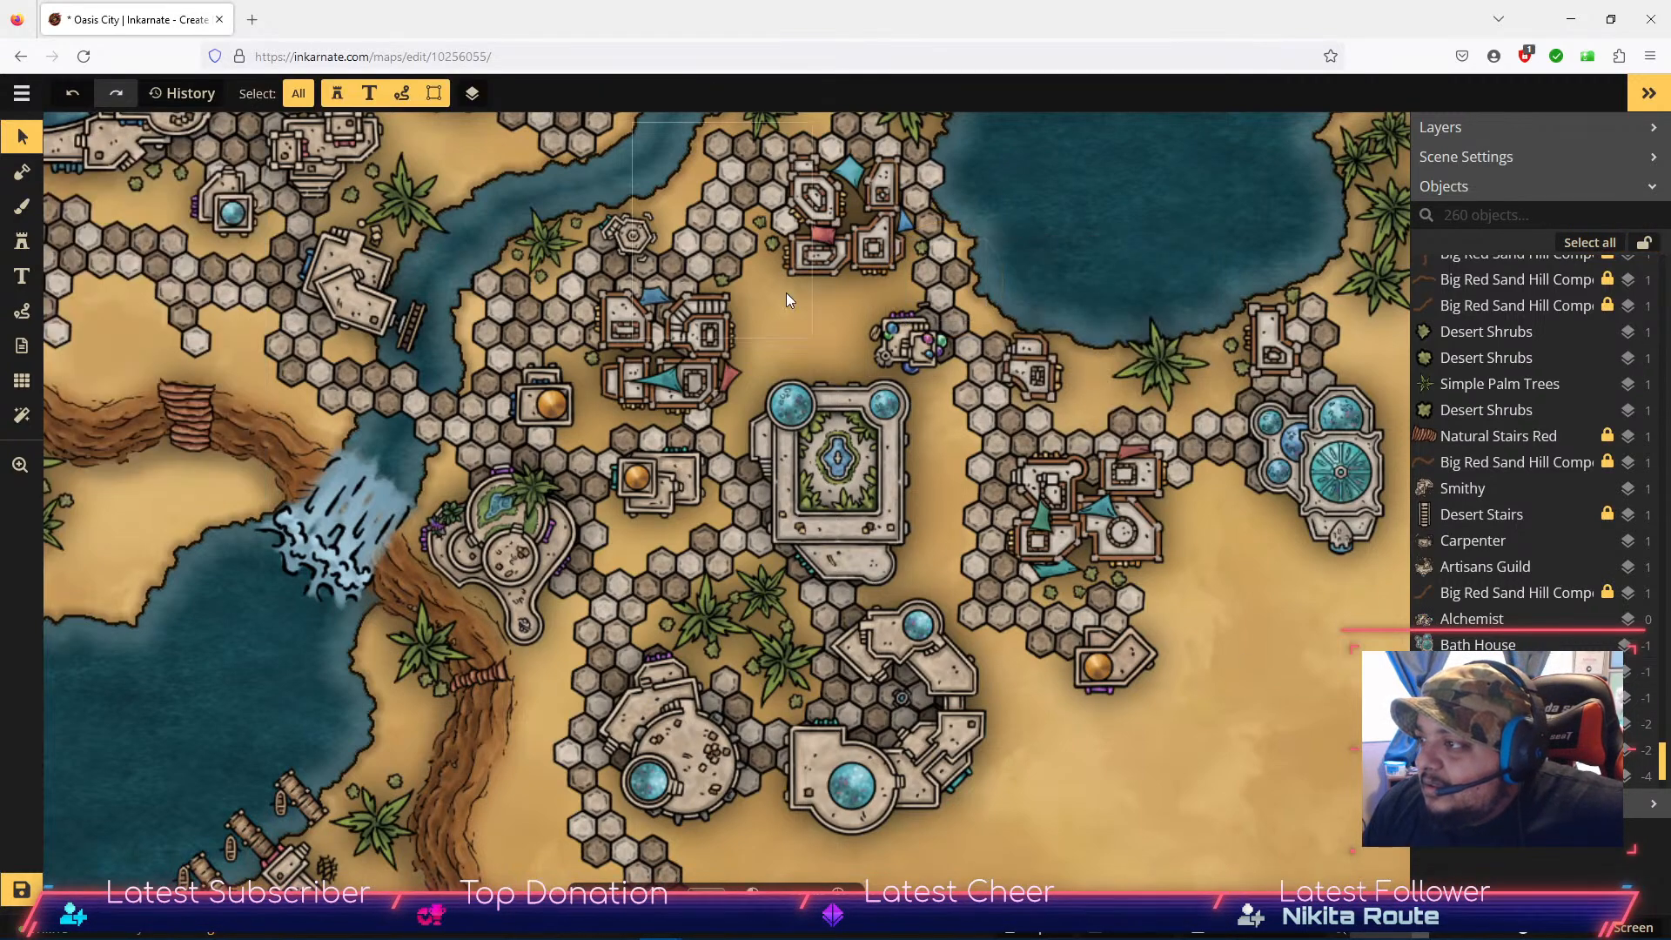
left_click(891, 348)
left_click_drag(890, 347, 895, 338)
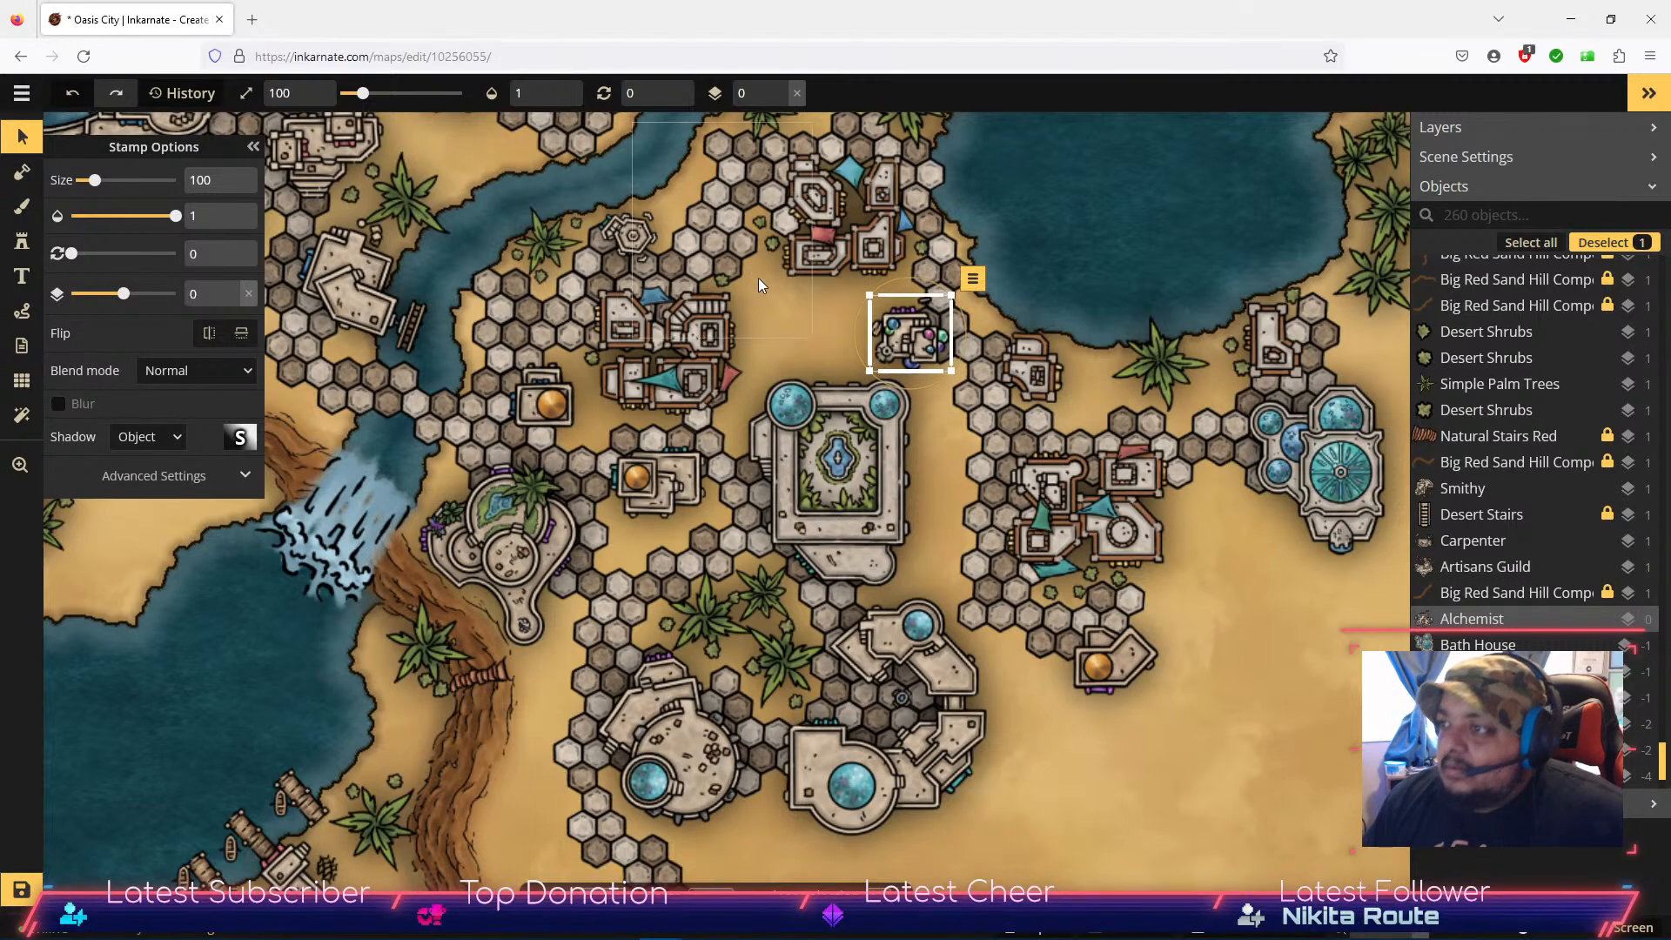
Step: Try the winged statue stamp from the Watercolor Cities Desert catalog and replace it with the Crane stamp
key("space")
left_click_drag(443, 426, 744, 619)
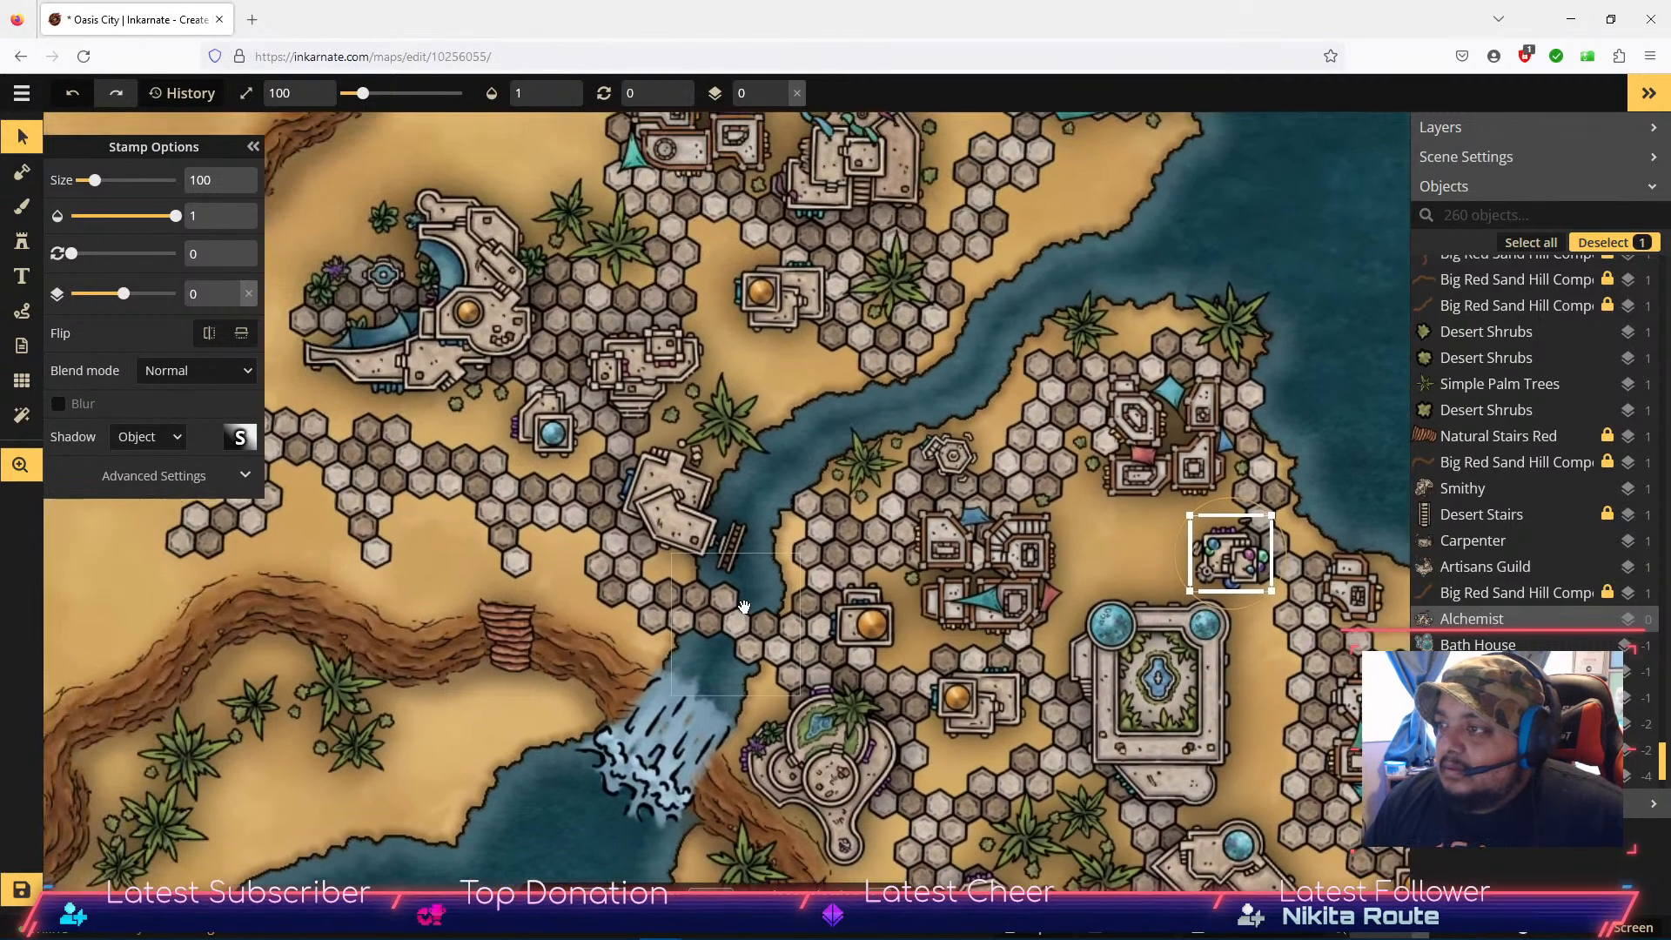
key("space")
left_click_drag(1011, 256, 1127, 102)
left_click_drag(675, 567, 581, 415)
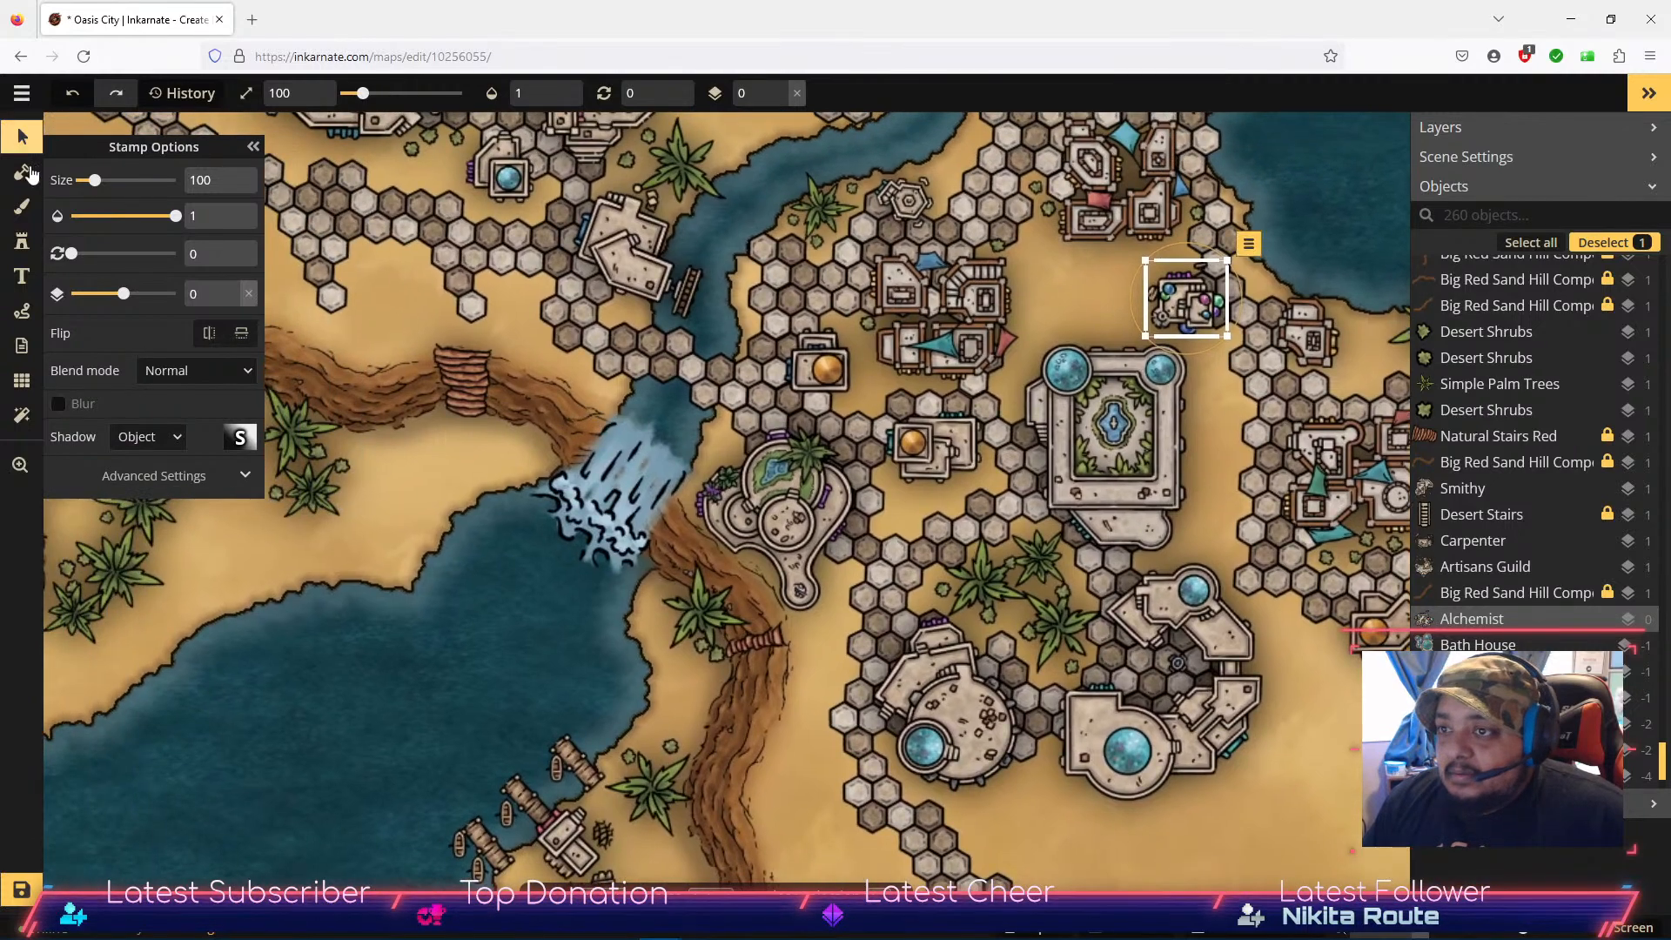
left_click(22, 250)
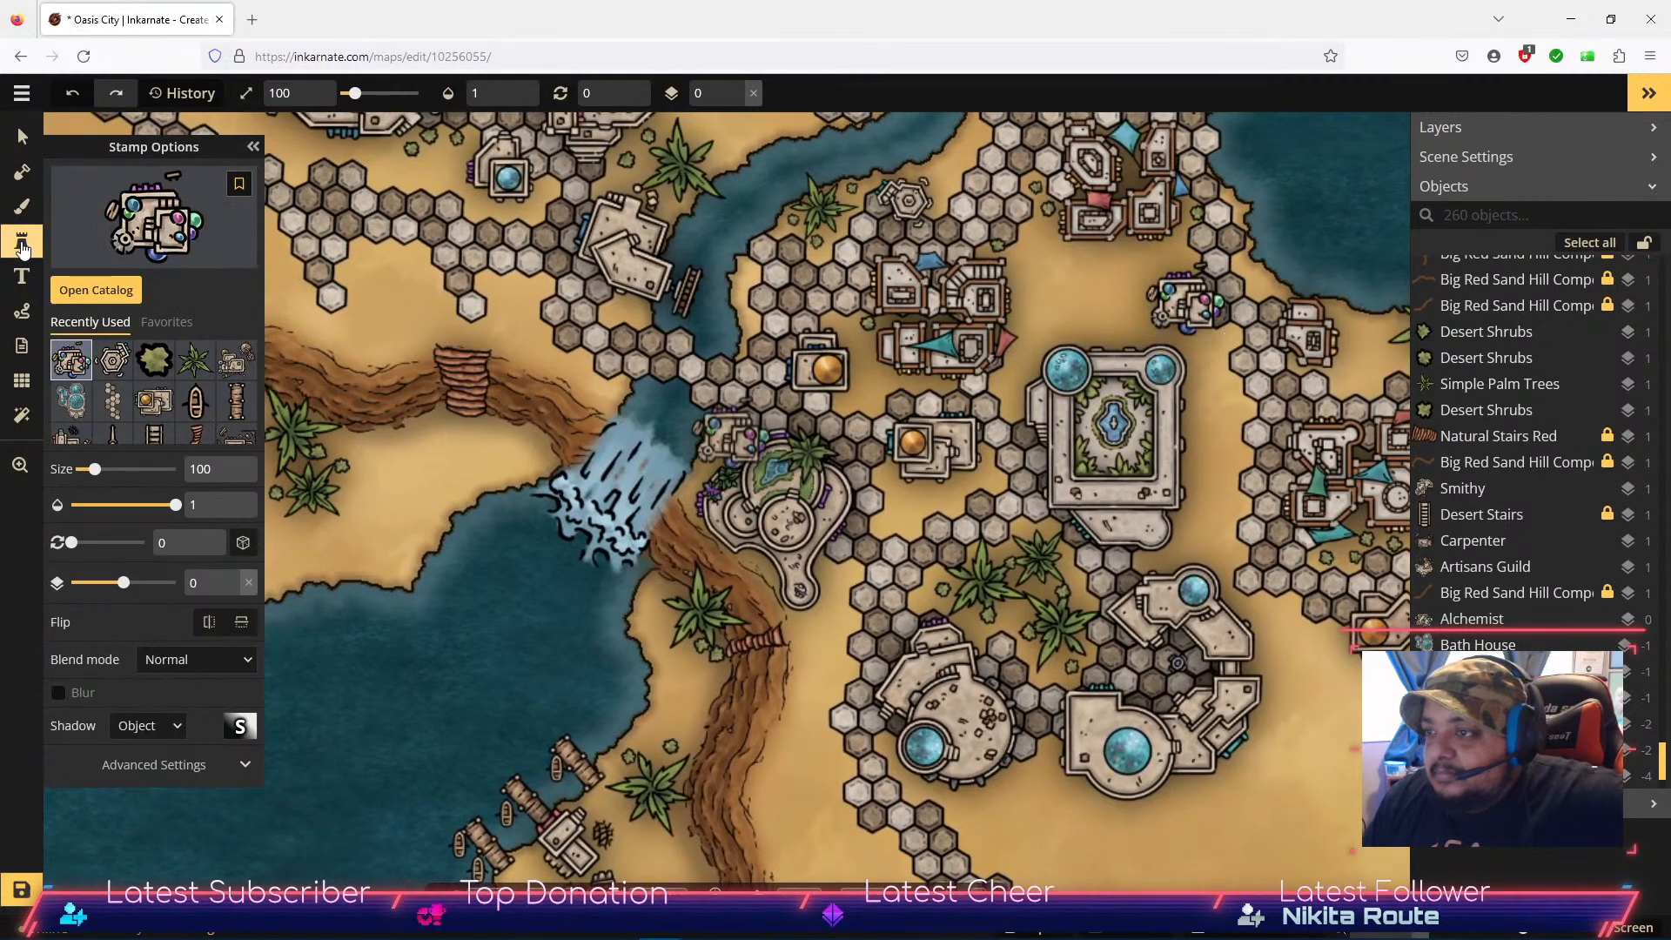
left_click(96, 290)
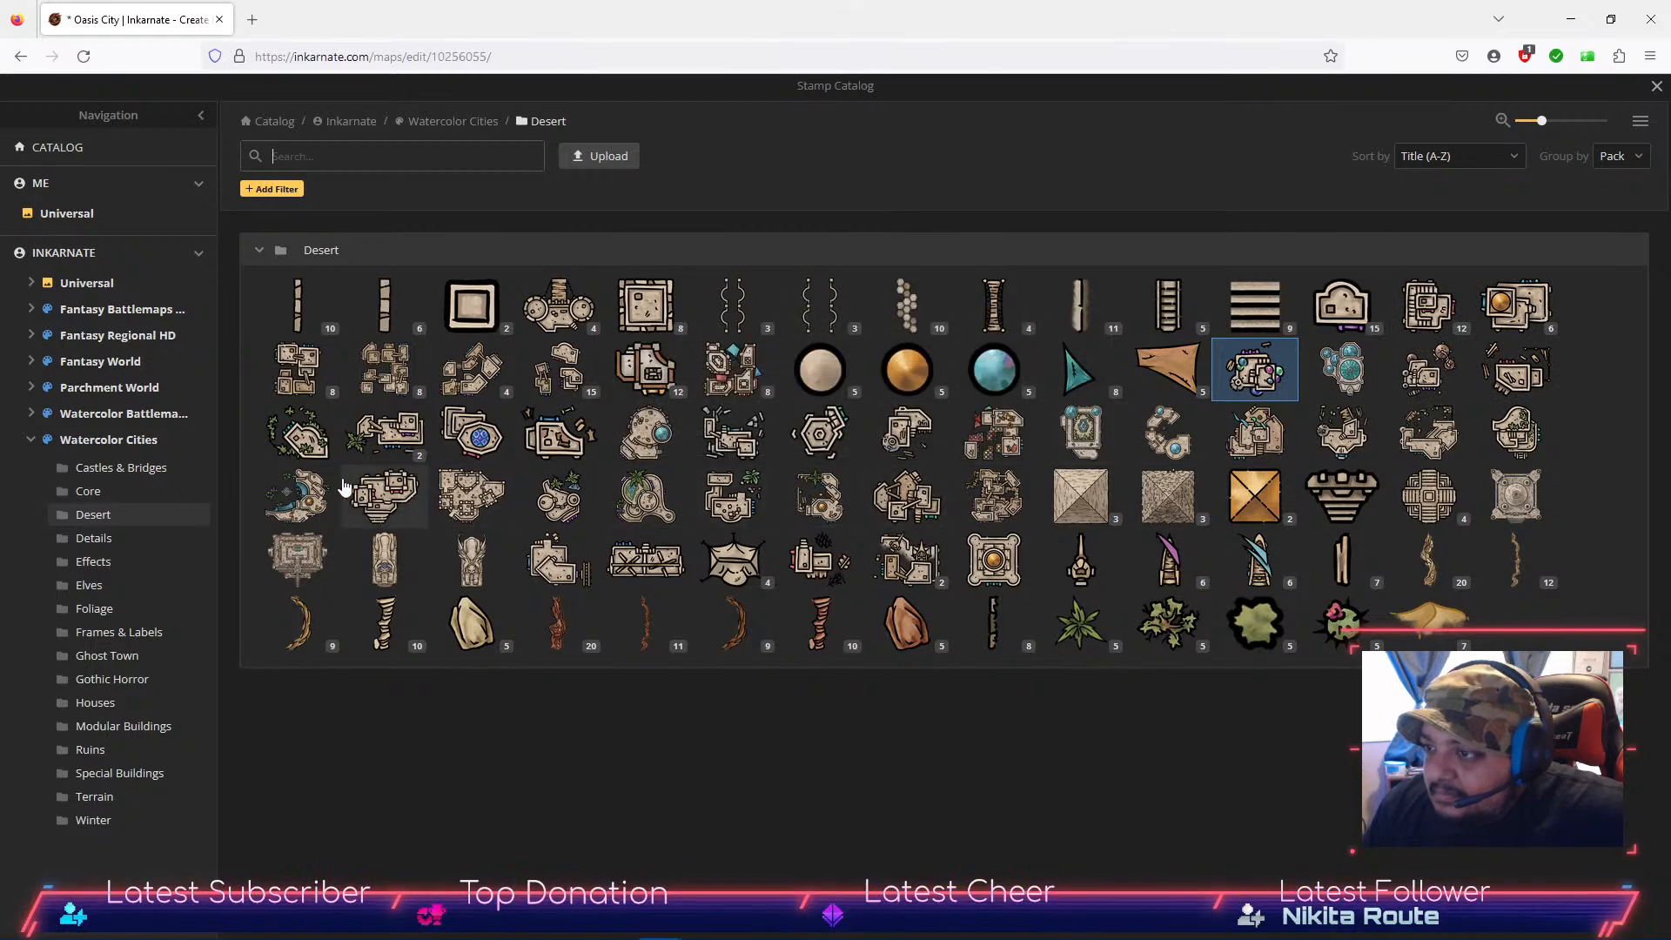
left_click(477, 575)
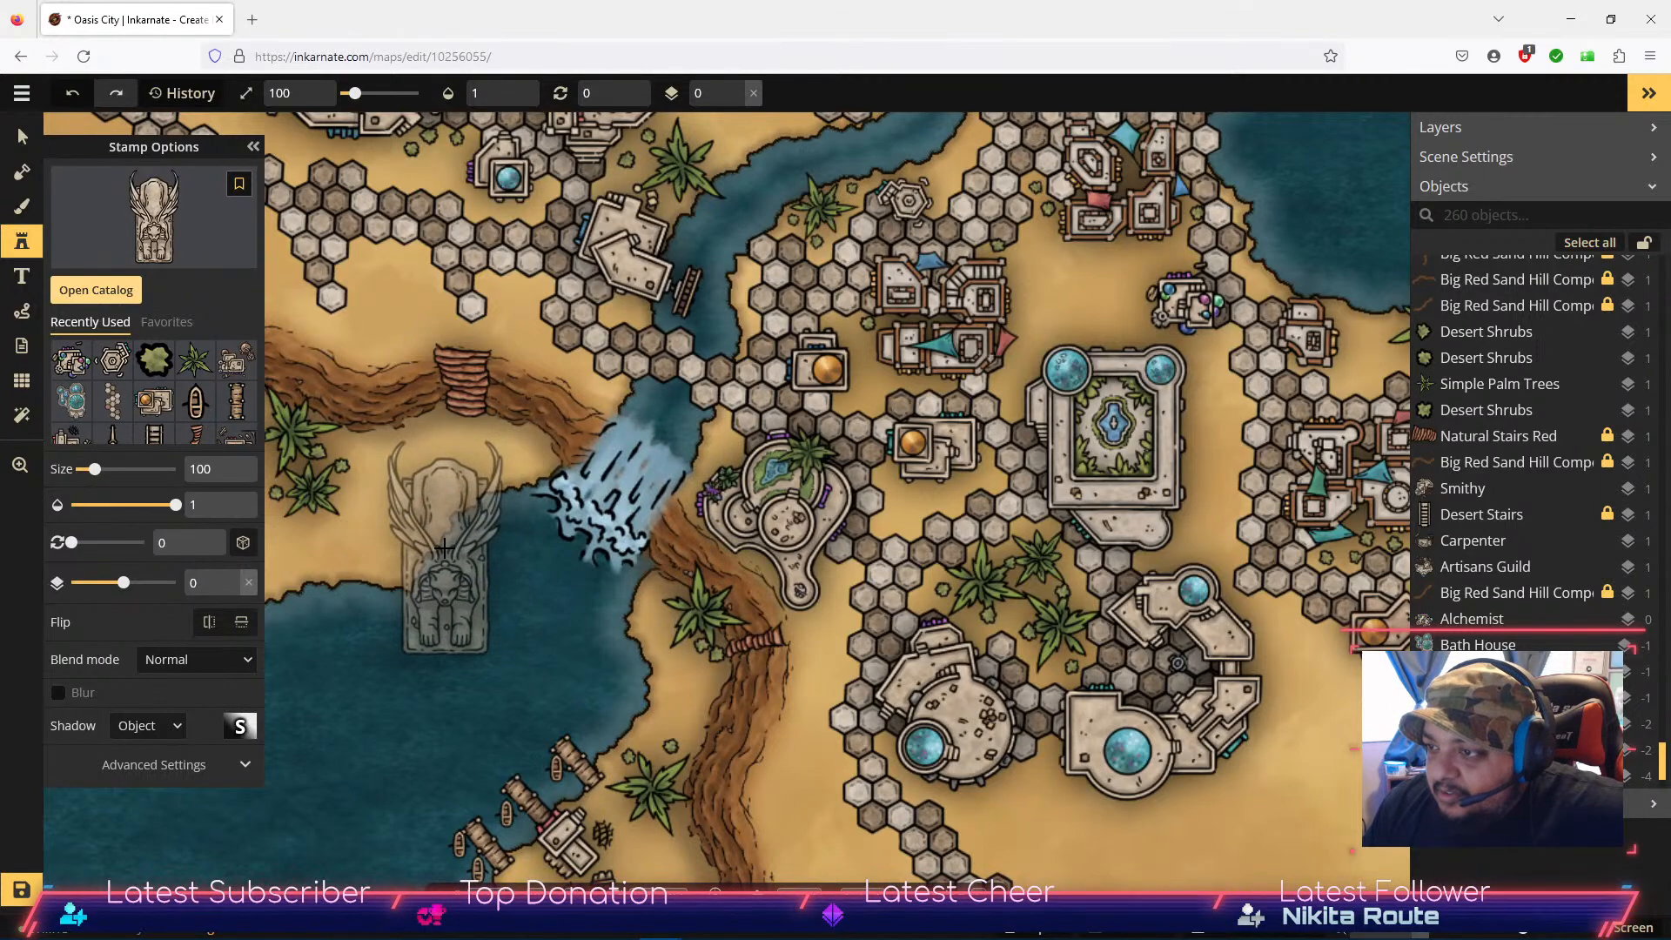
left_click(96, 291)
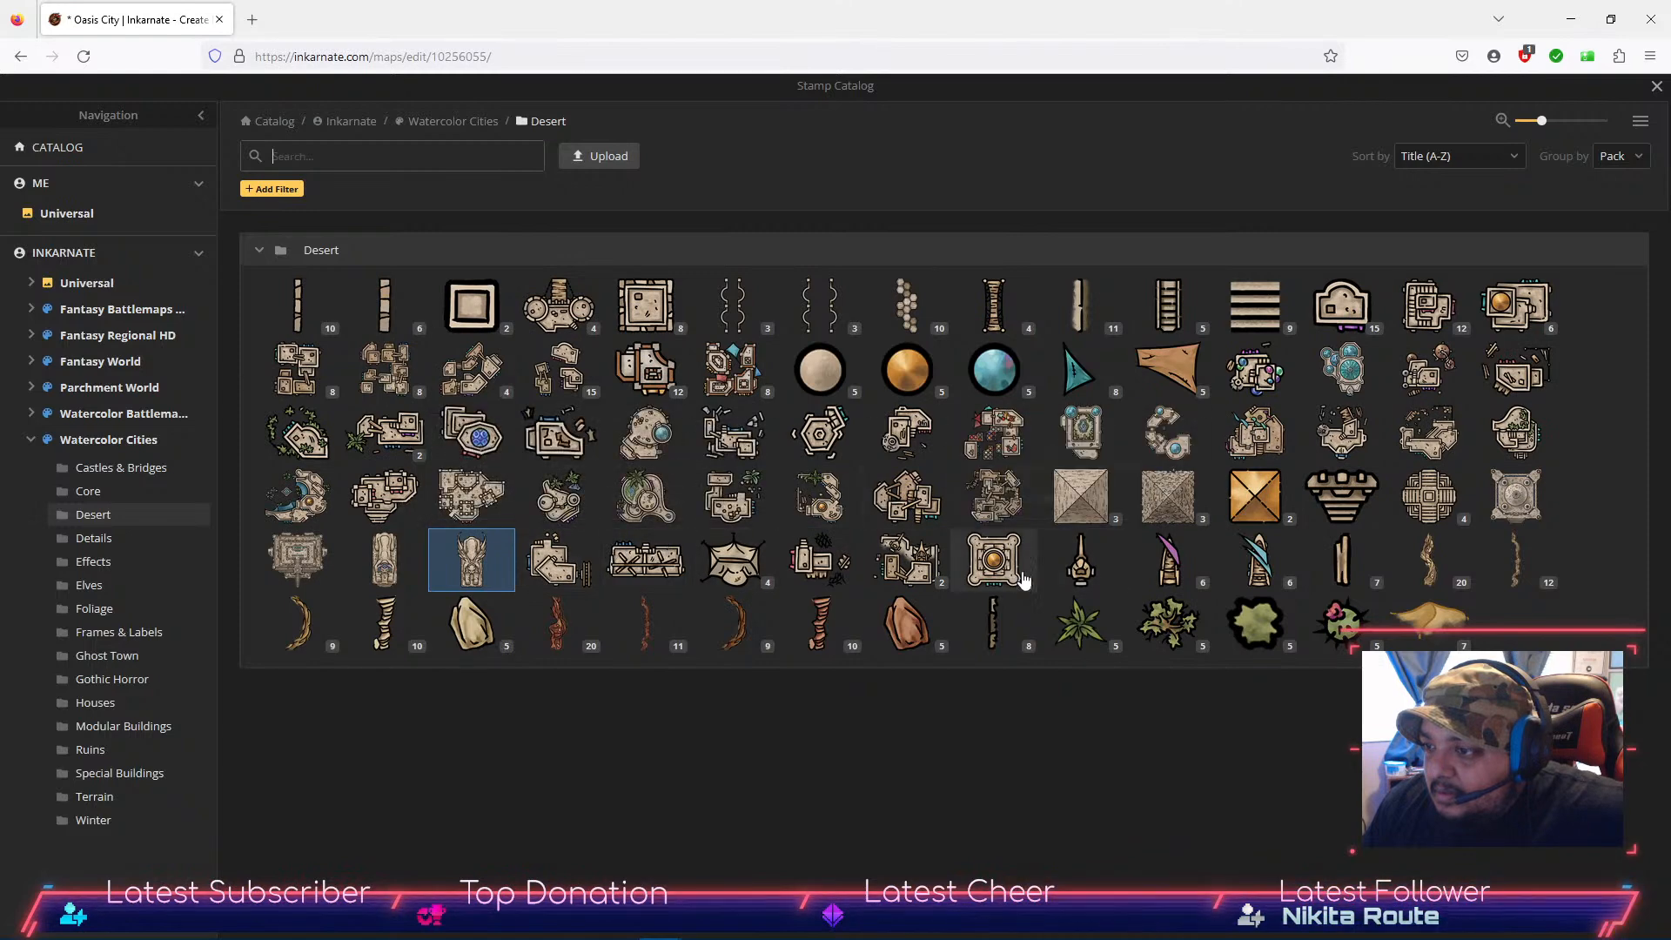
left_click(1079, 573)
Step: Stamp two size 100 Cranes along the eastern edge of the cliff ridge, across from the docks
key("space")
left_click_drag(783, 732, 906, 373)
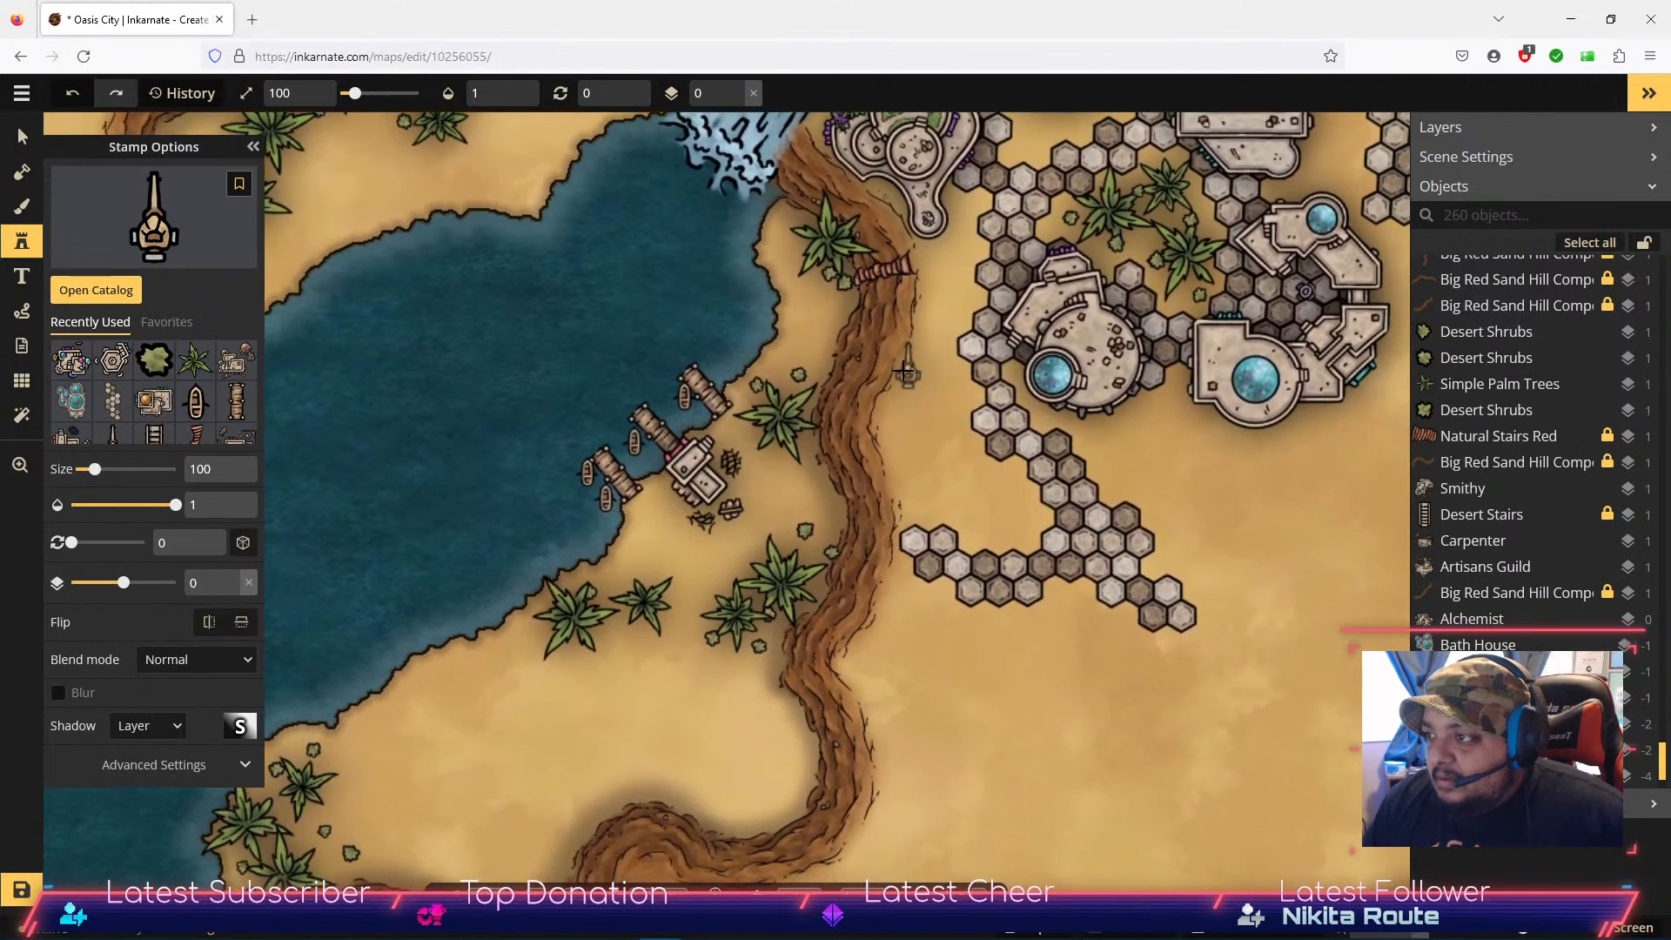
left_click(879, 412)
left_click(902, 491)
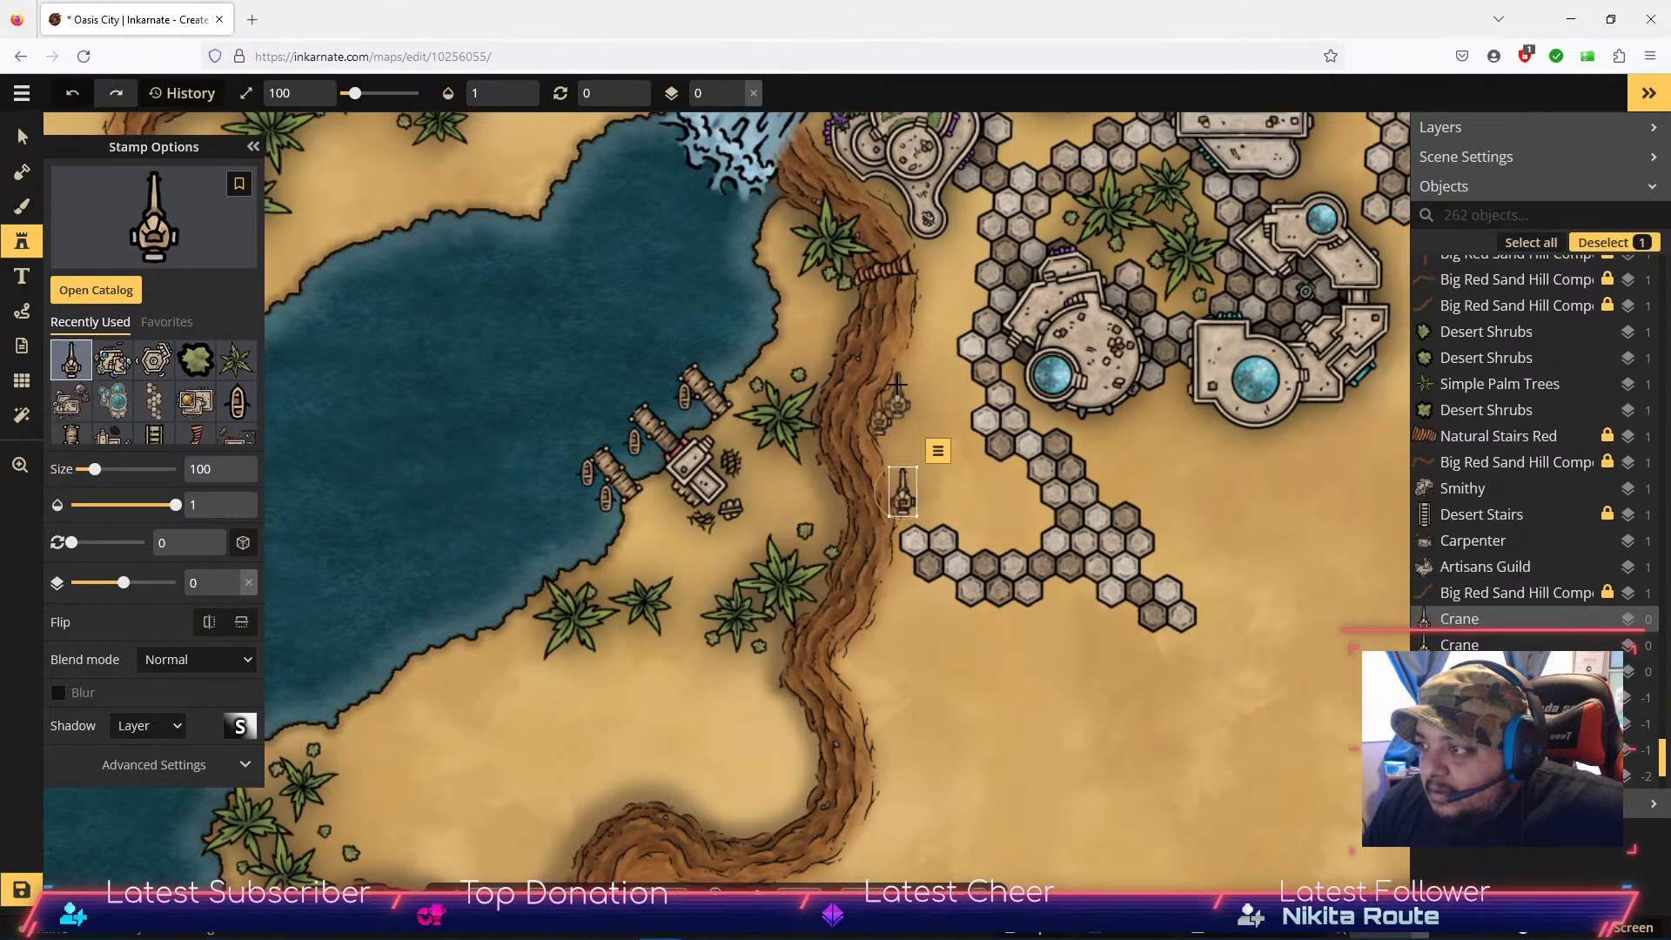
Step: Raise both Cranes on the cliff edge to layer 2
left_click(22, 137)
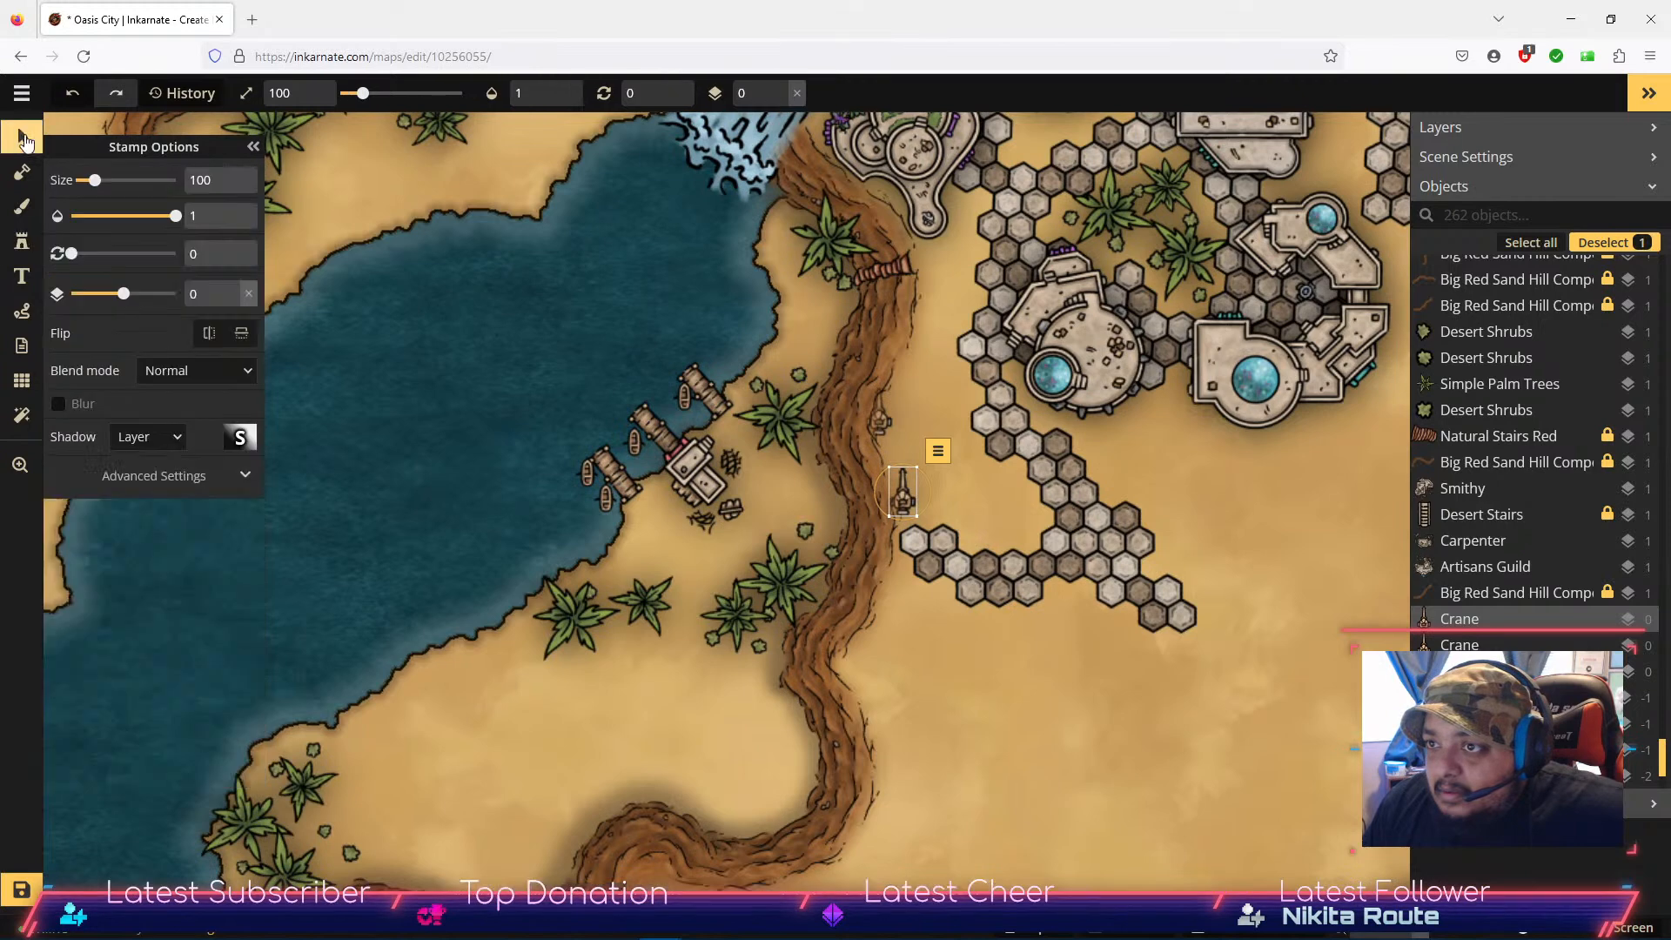
left_click(889, 403)
left_click(916, 375)
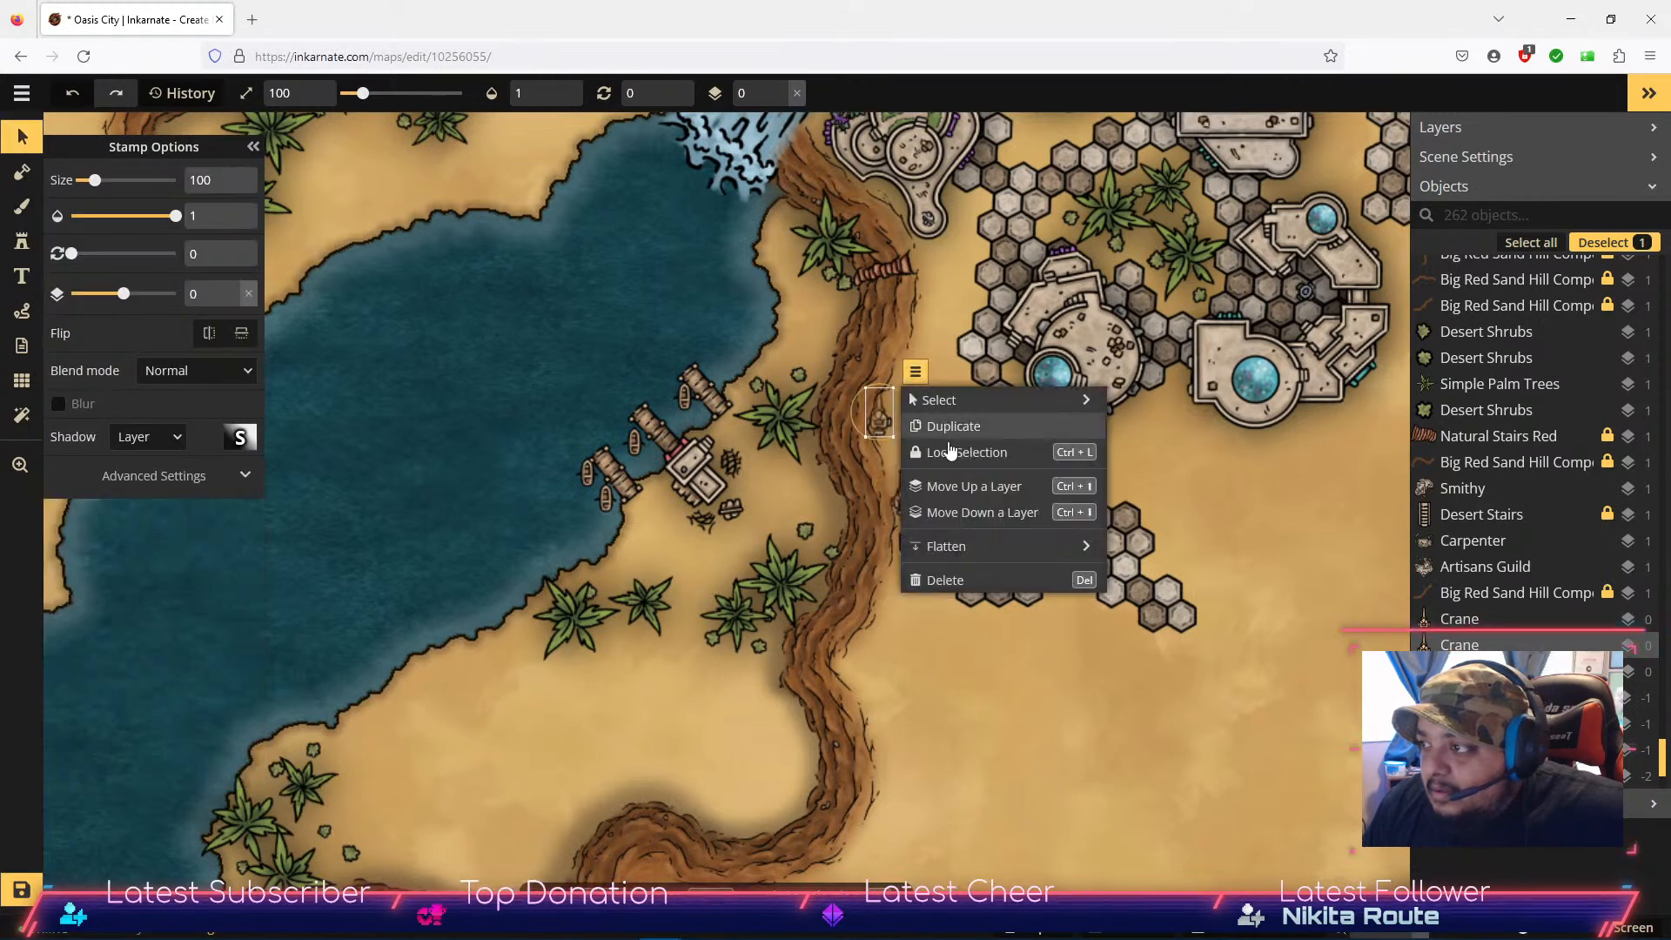
left_click(972, 492)
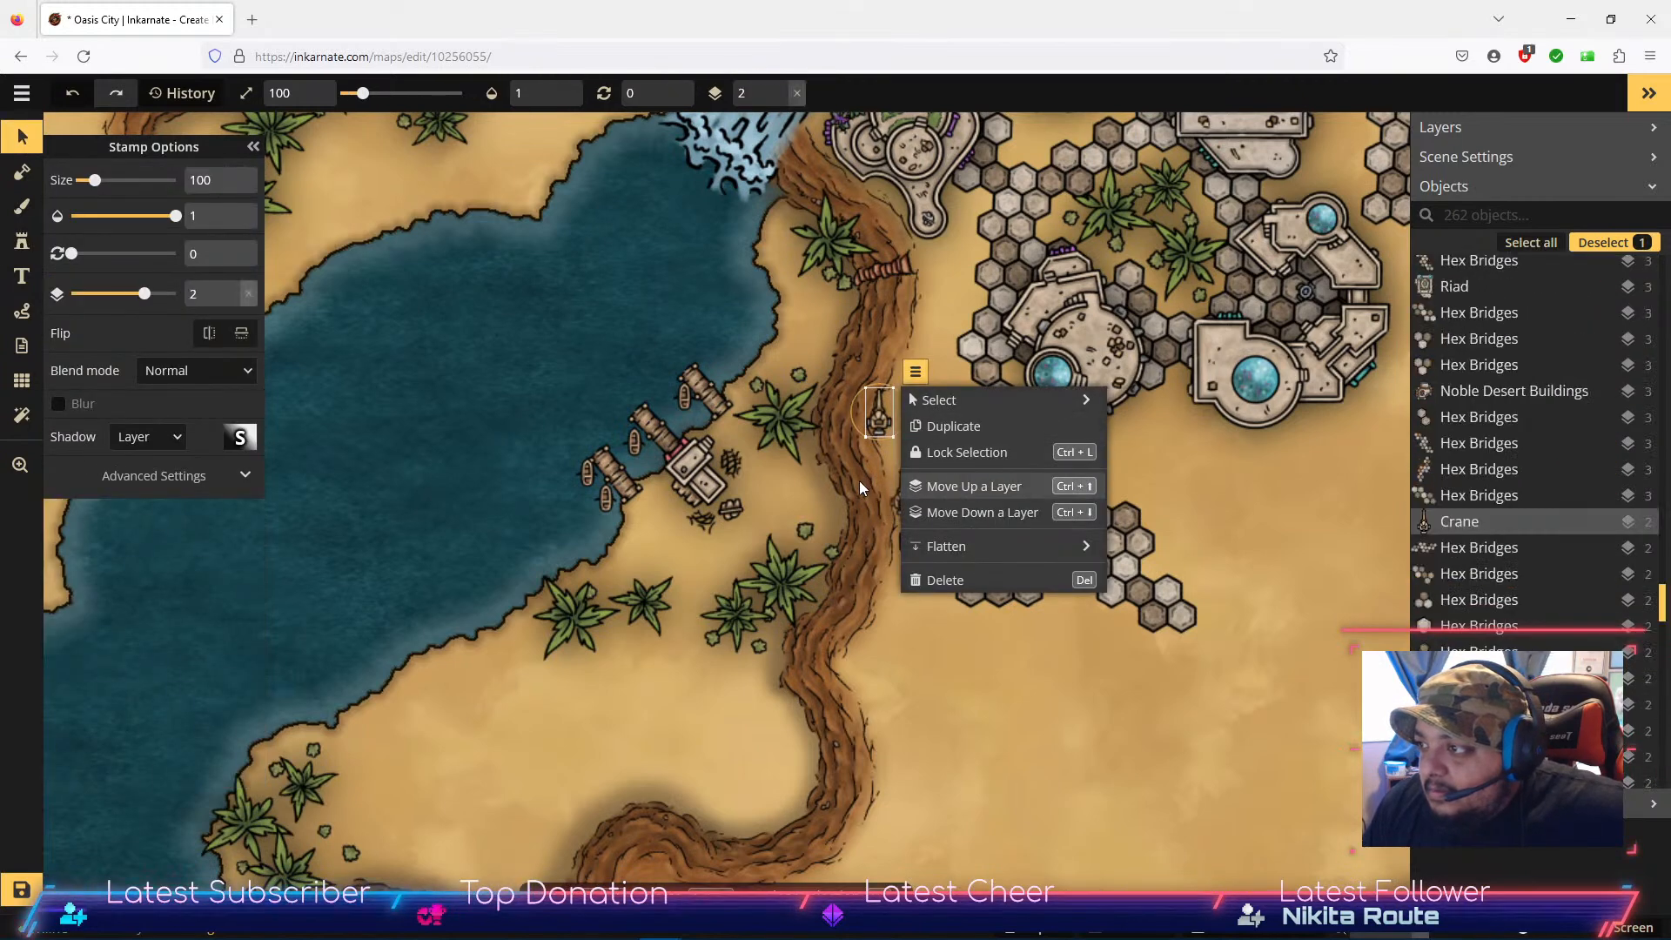
left_click(861, 481)
left_click(901, 493)
left_click(939, 451)
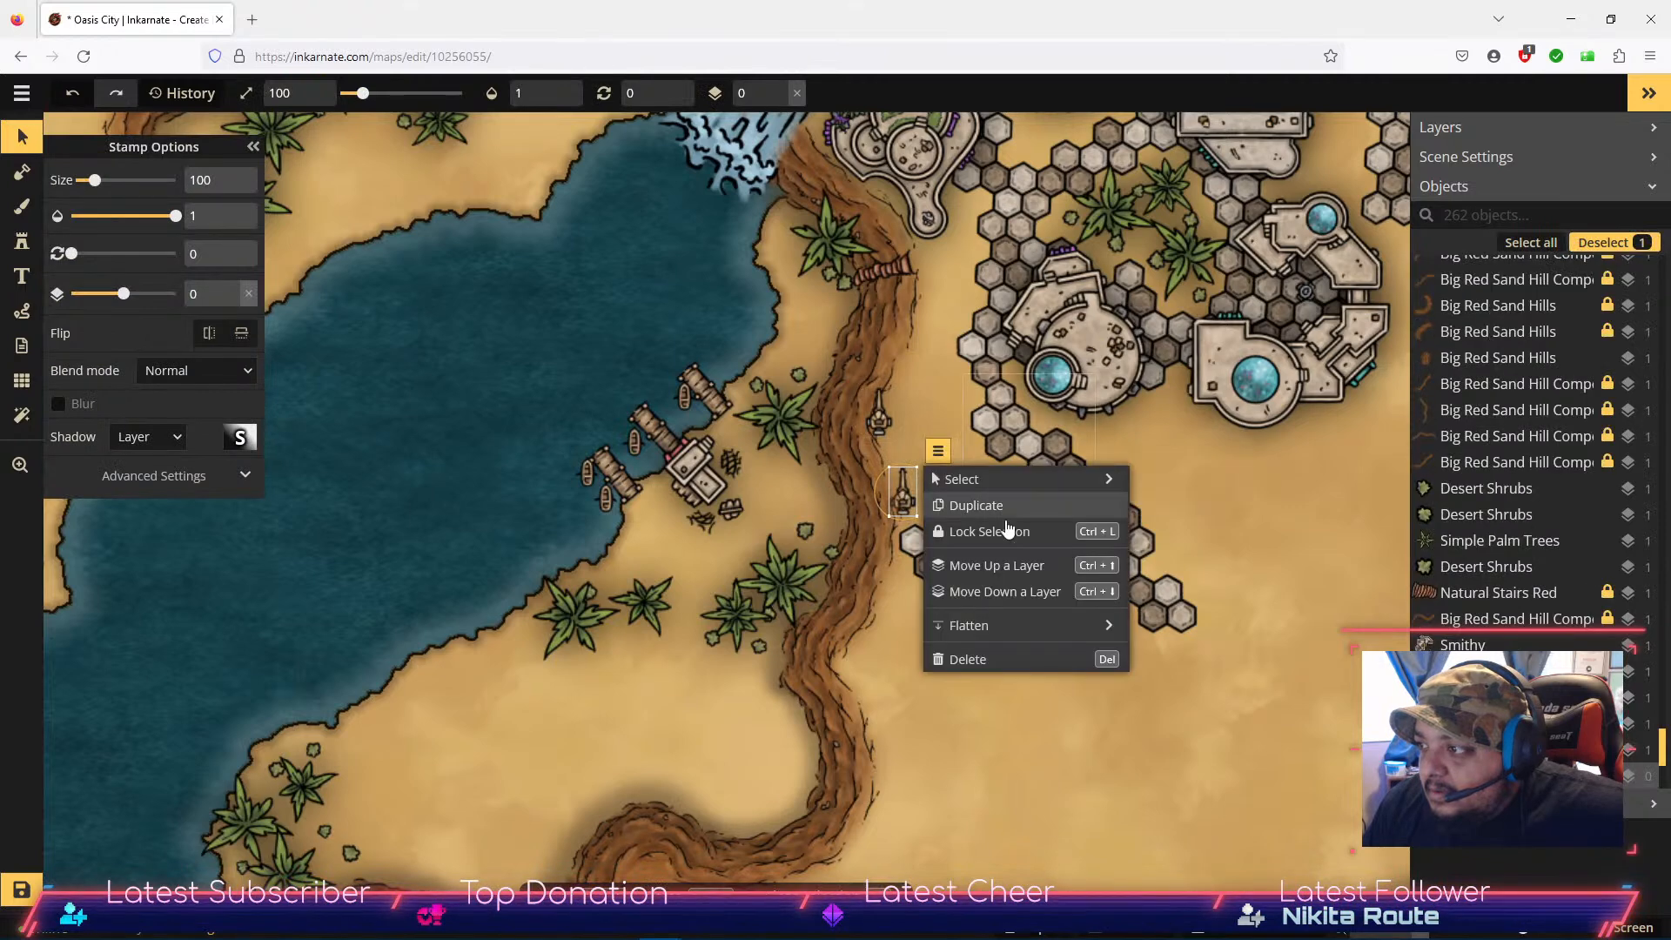
left_click(1005, 567)
left_click(1006, 568)
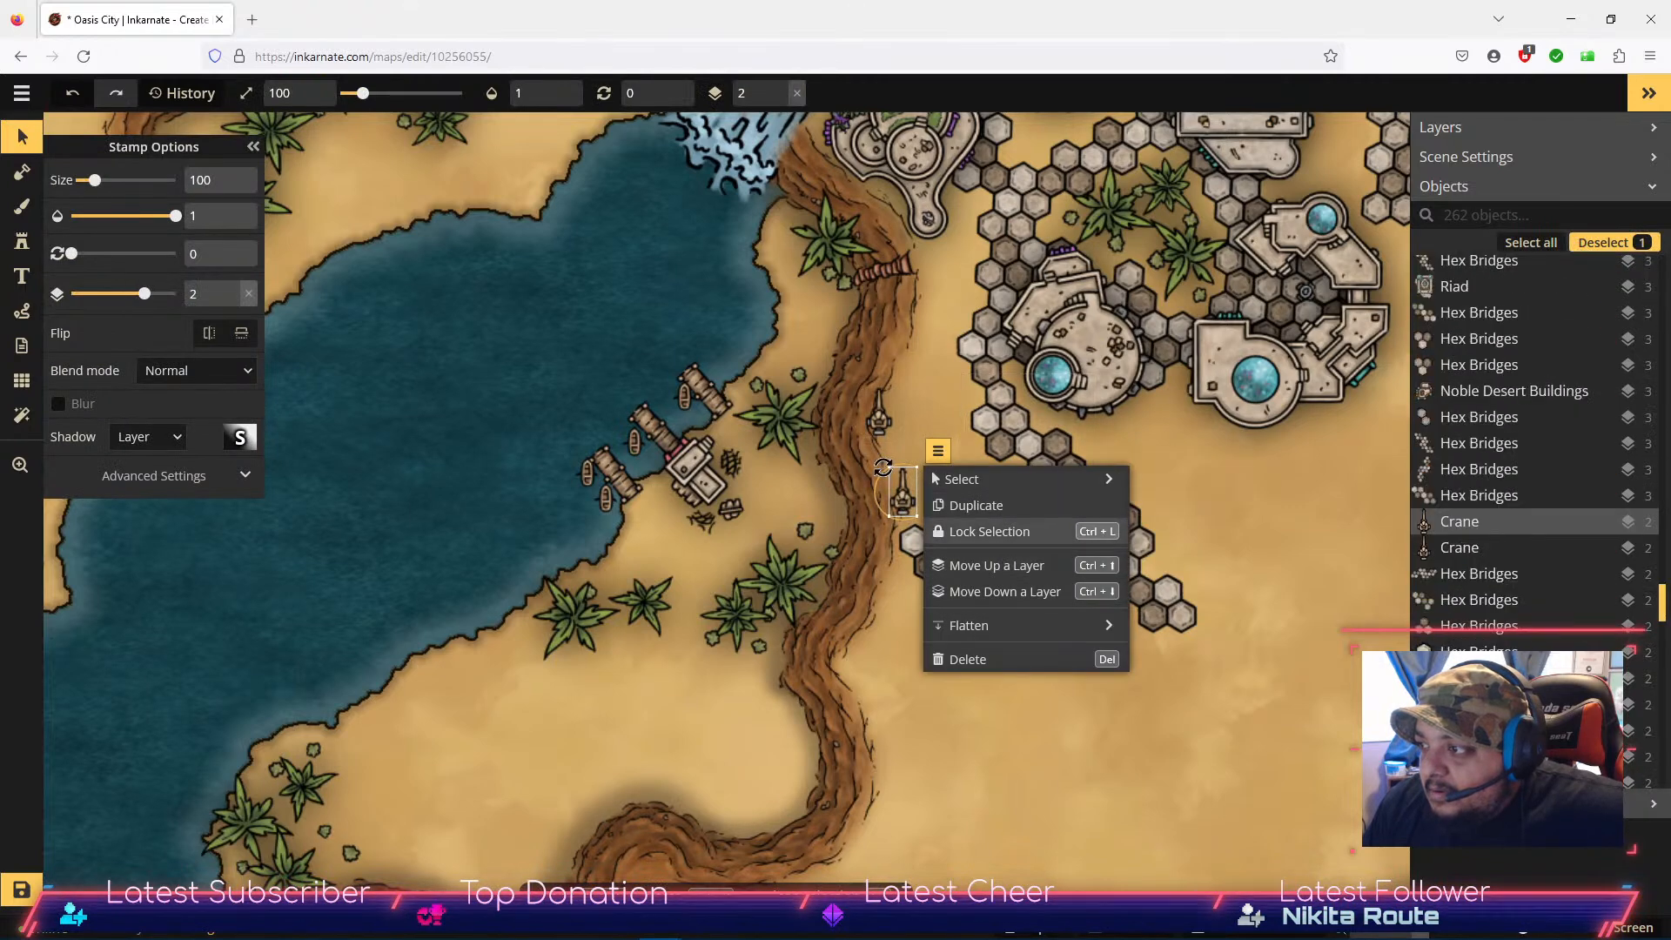
Step: Rotate the Cranes to point west over the cliff, the southern one to 285 and the northern one to 273
left_click_drag(881, 473, 840, 514)
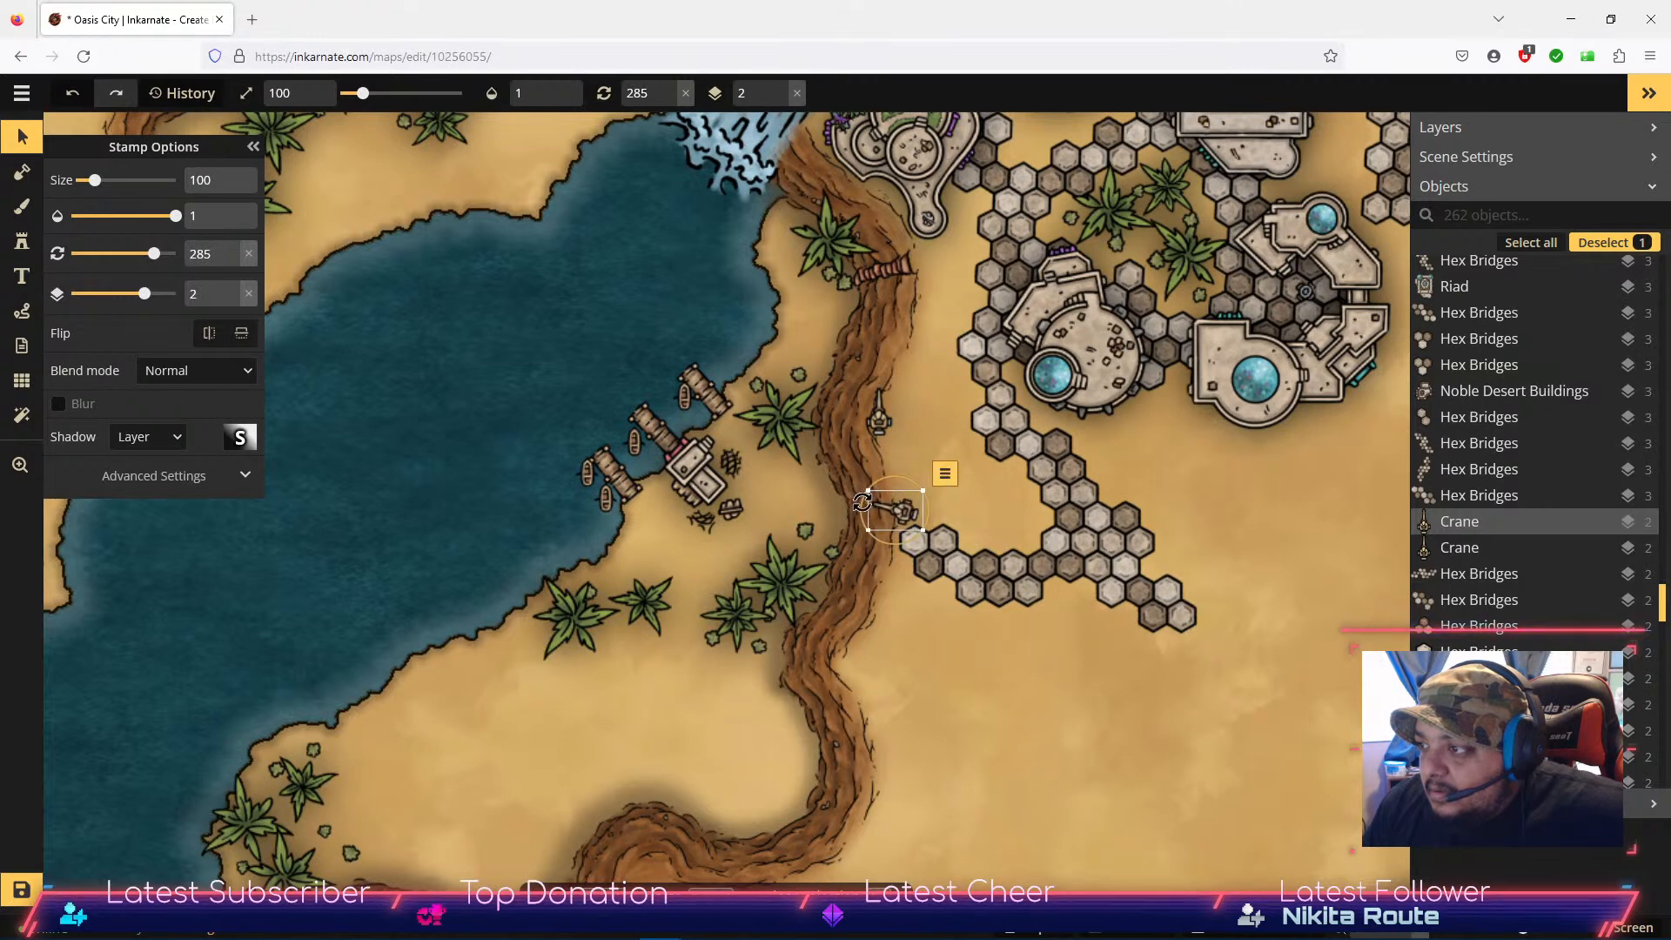
left_click(880, 430)
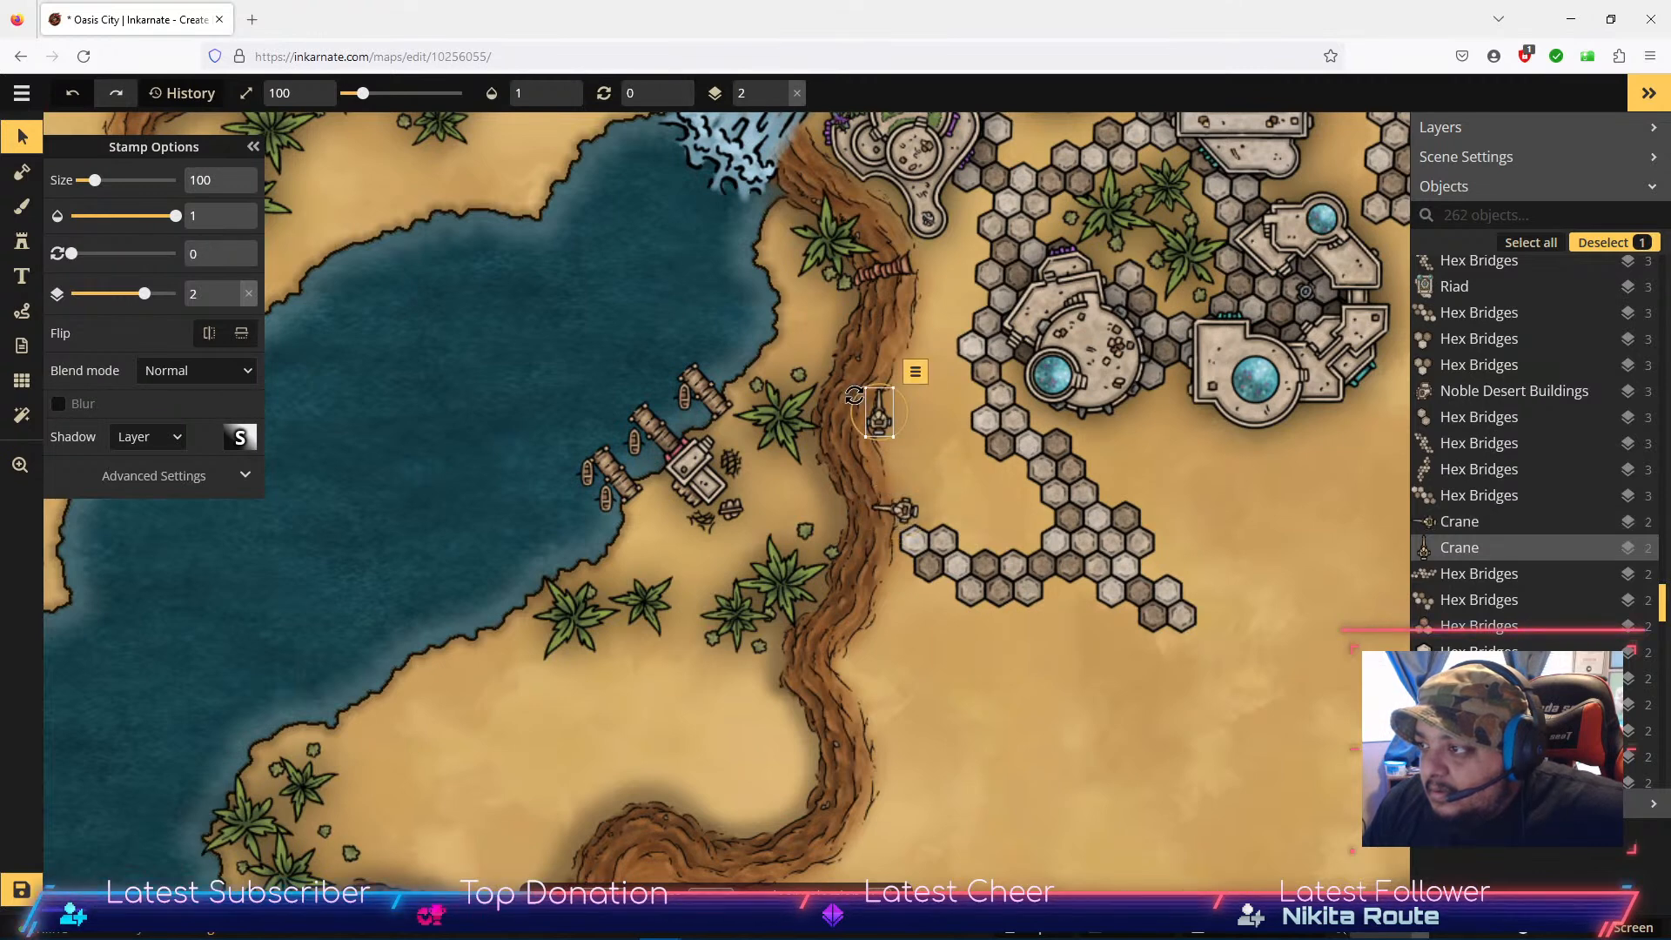
left_click_drag(852, 442, 819, 458)
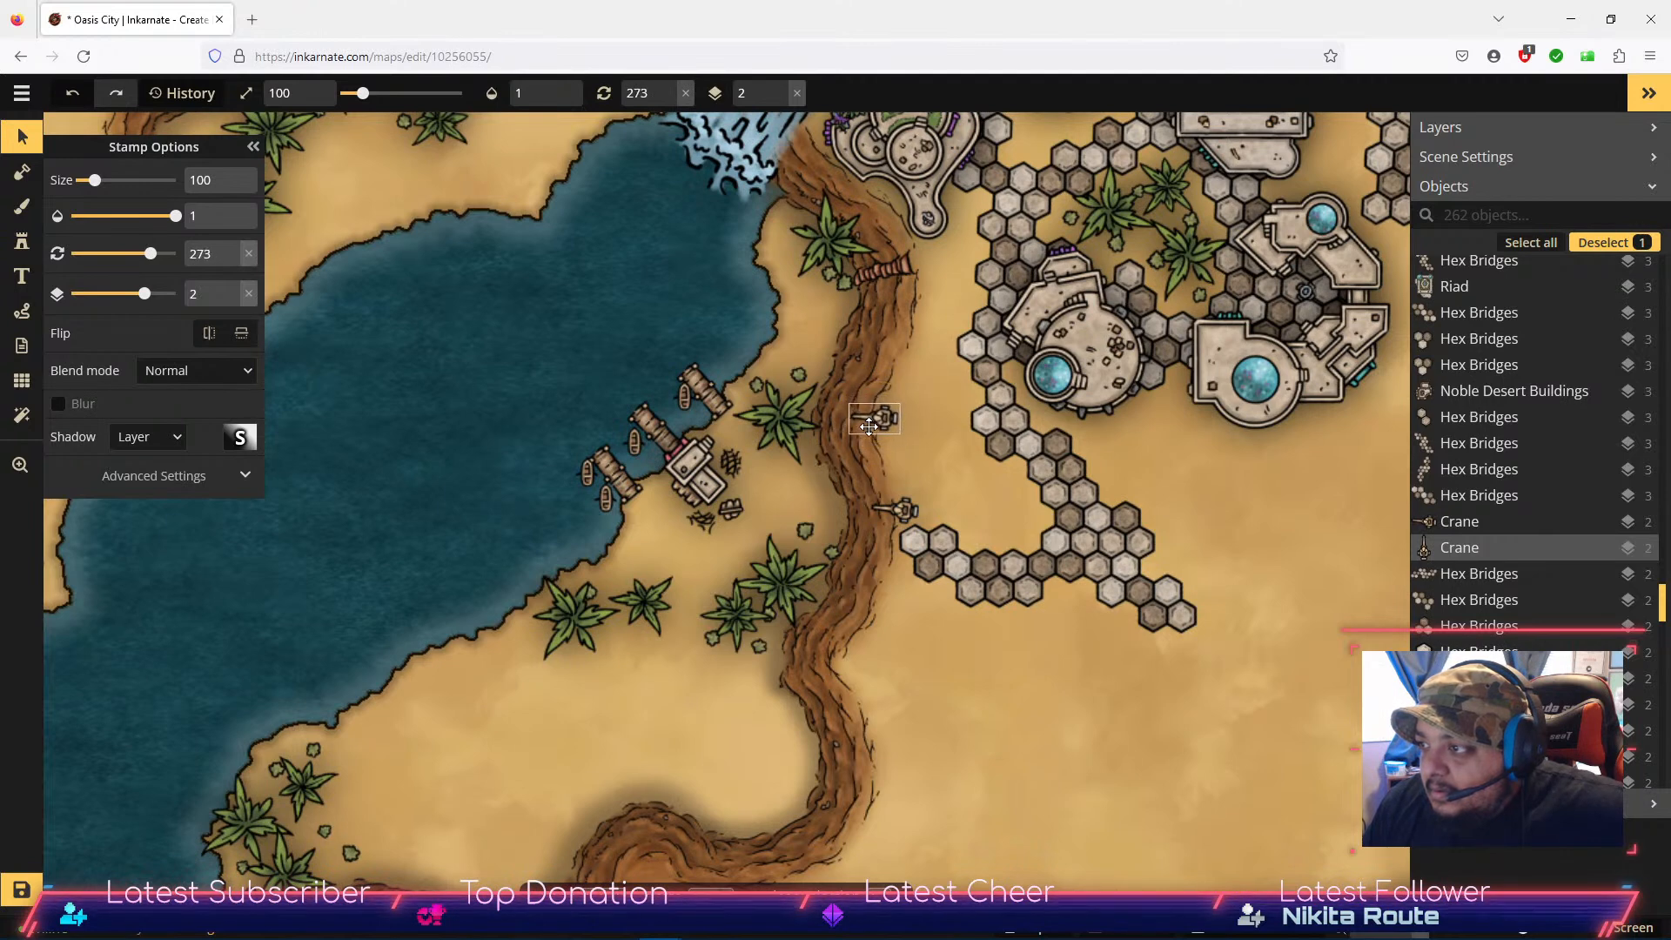
Step: Stamp the Desert catalog's Medium Buildings variant 9 of 12 at size 100 inside the hex path bend east of the southern Crane
left_click(22, 241)
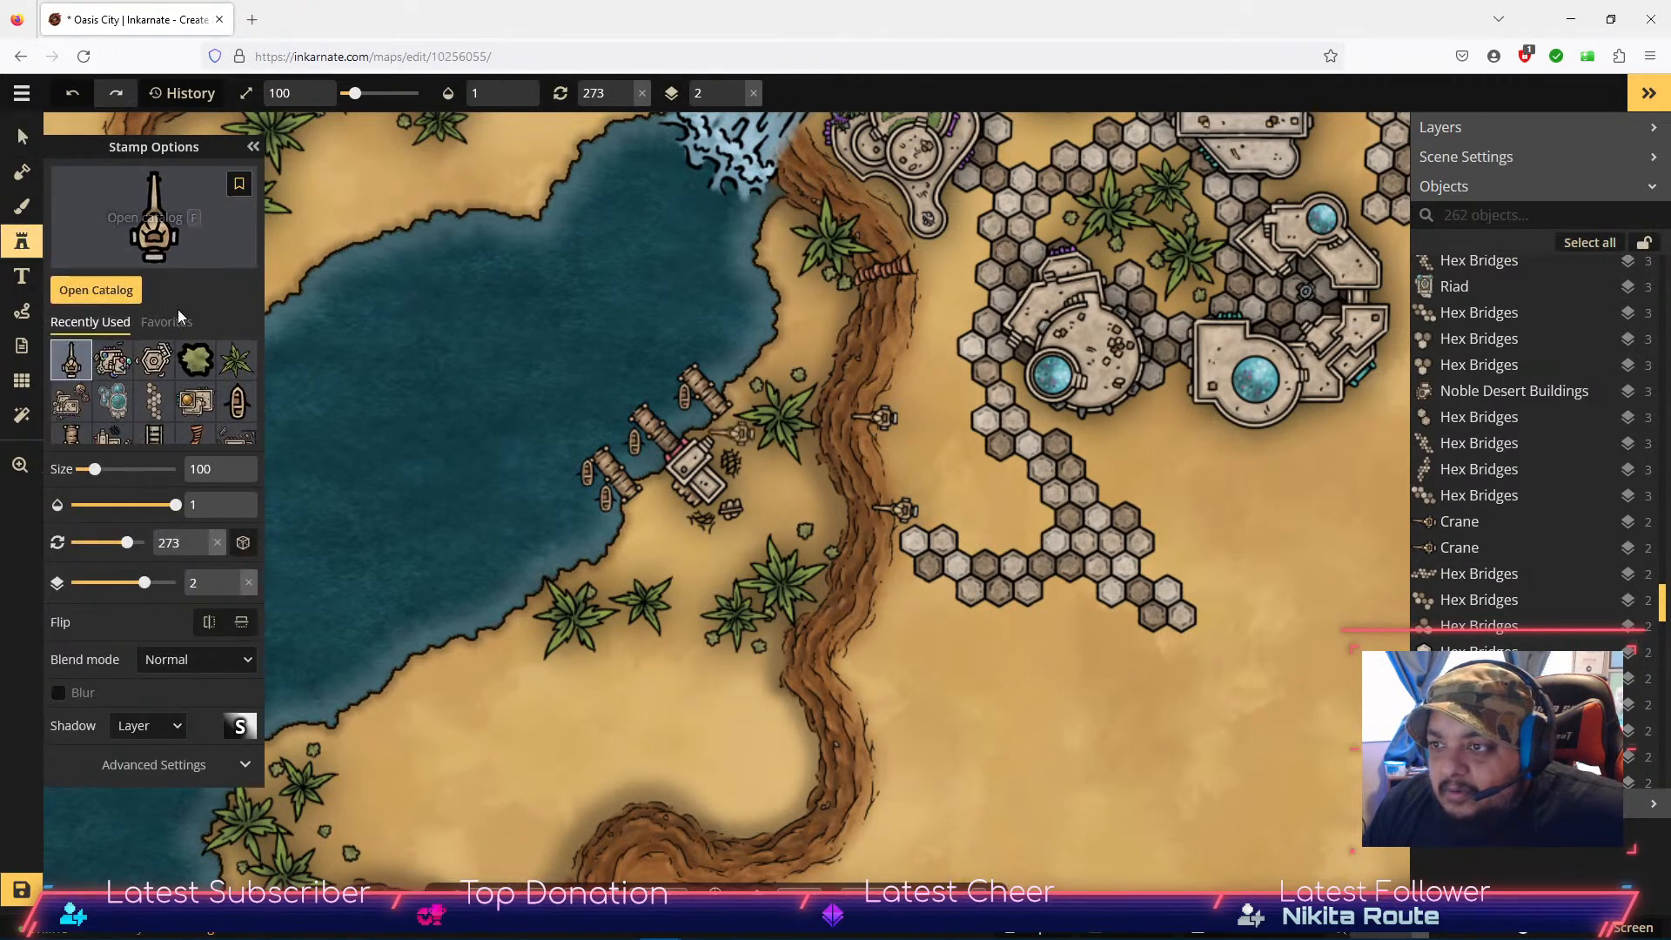
left_click(106, 288)
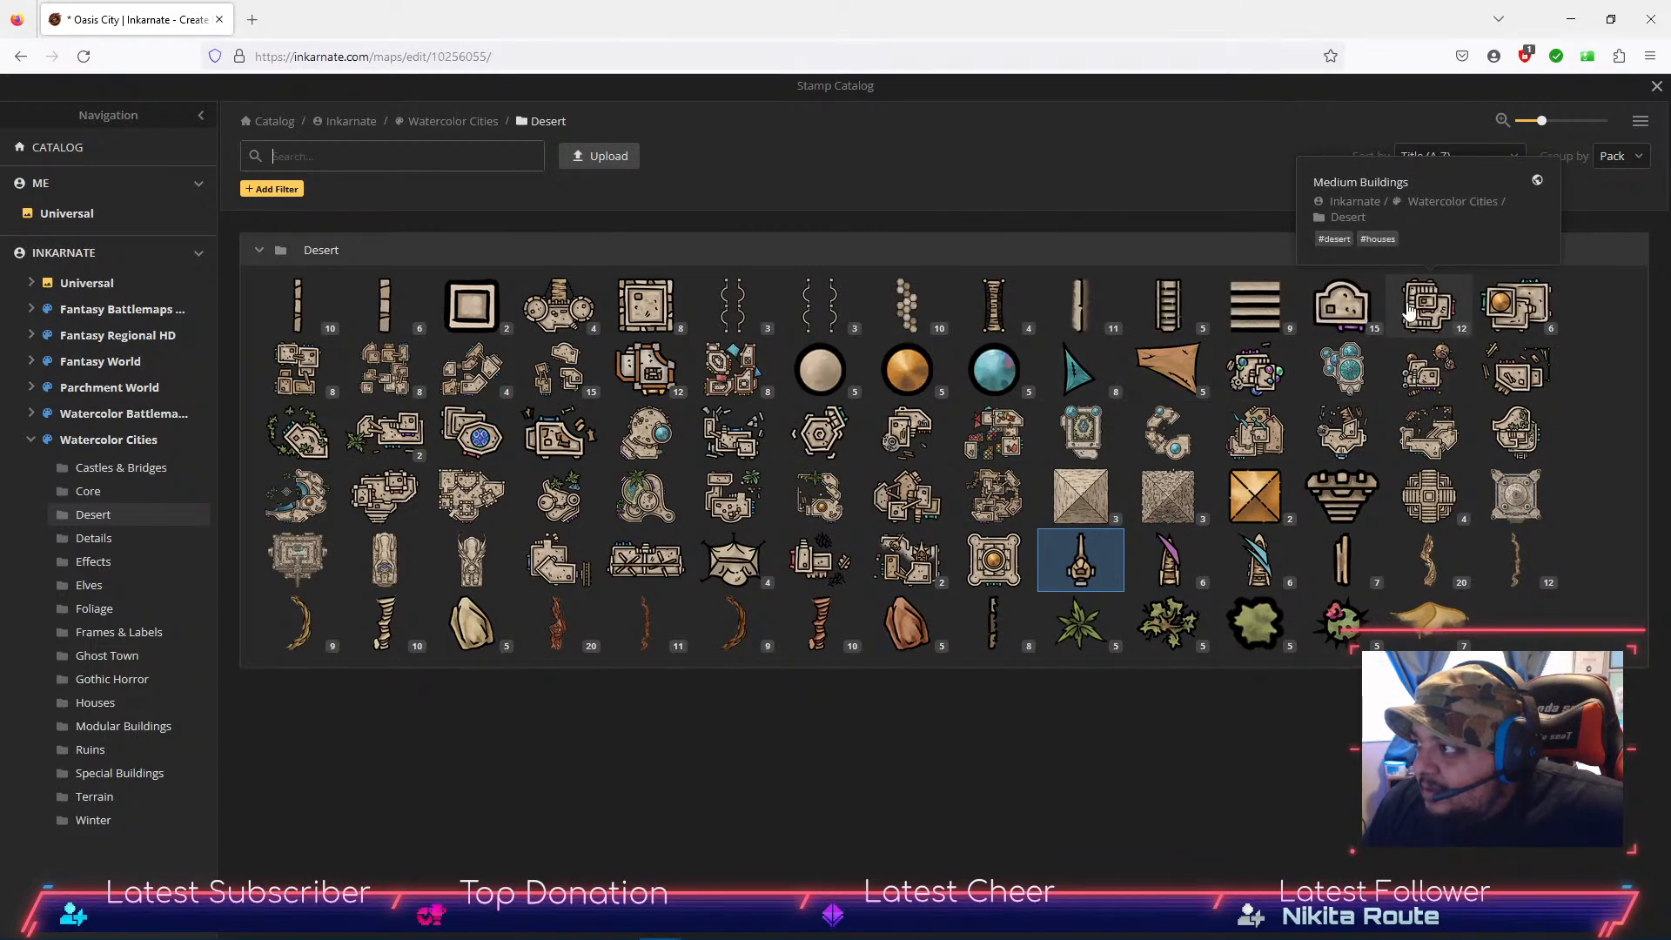
left_click(1427, 309)
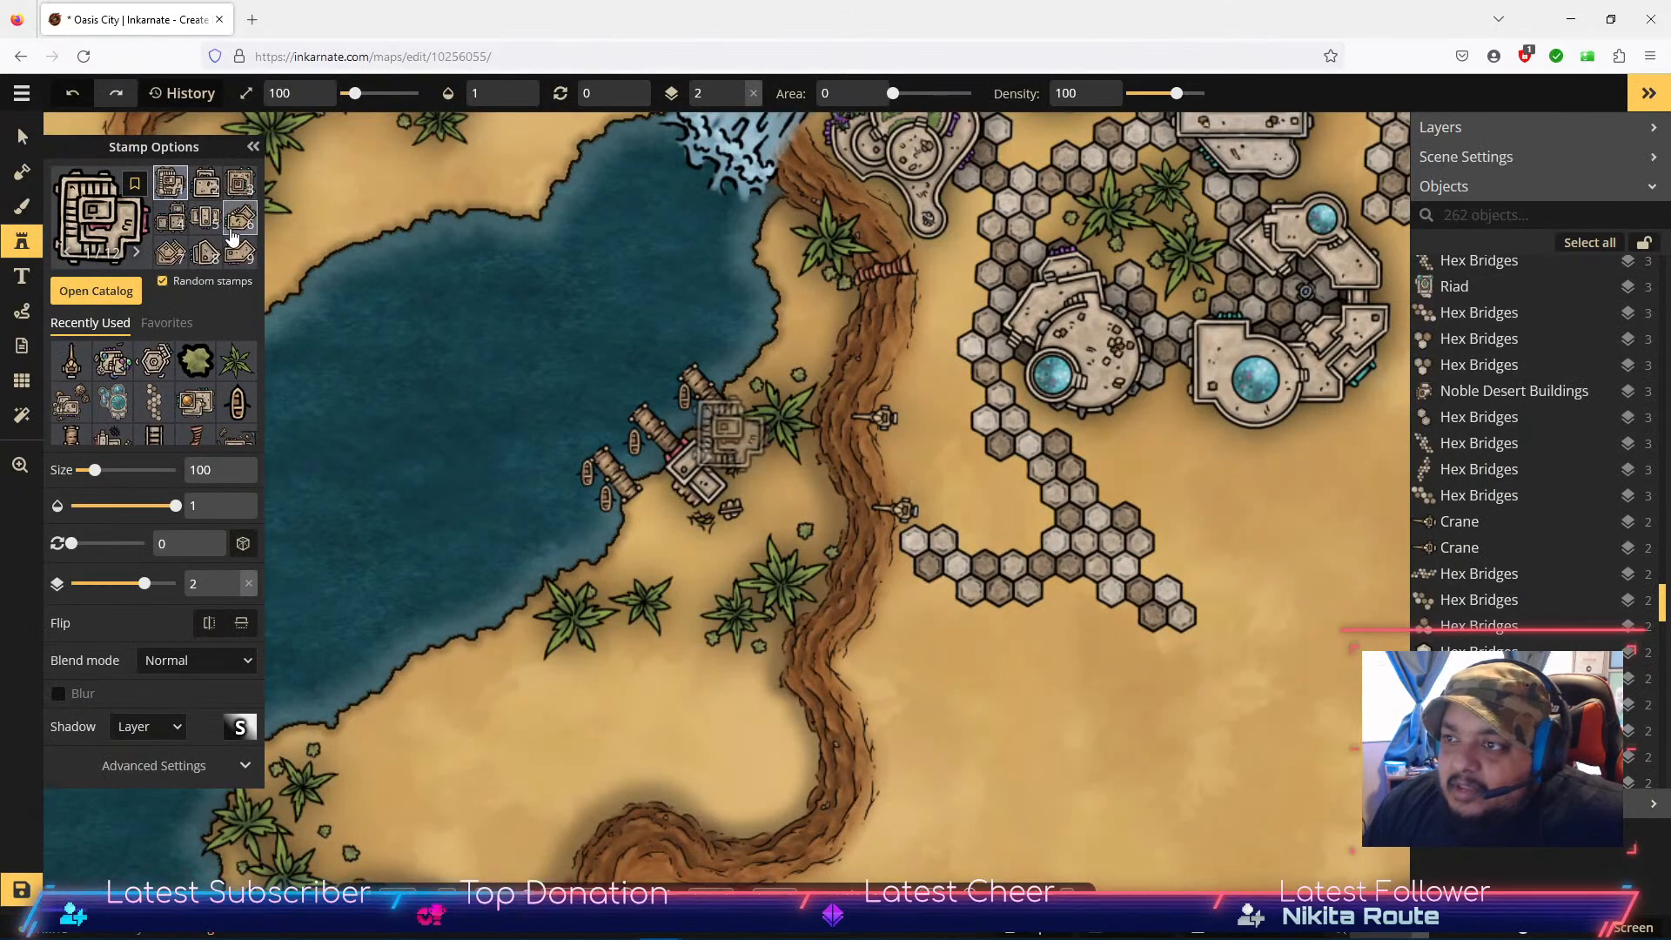
left_click(205, 217)
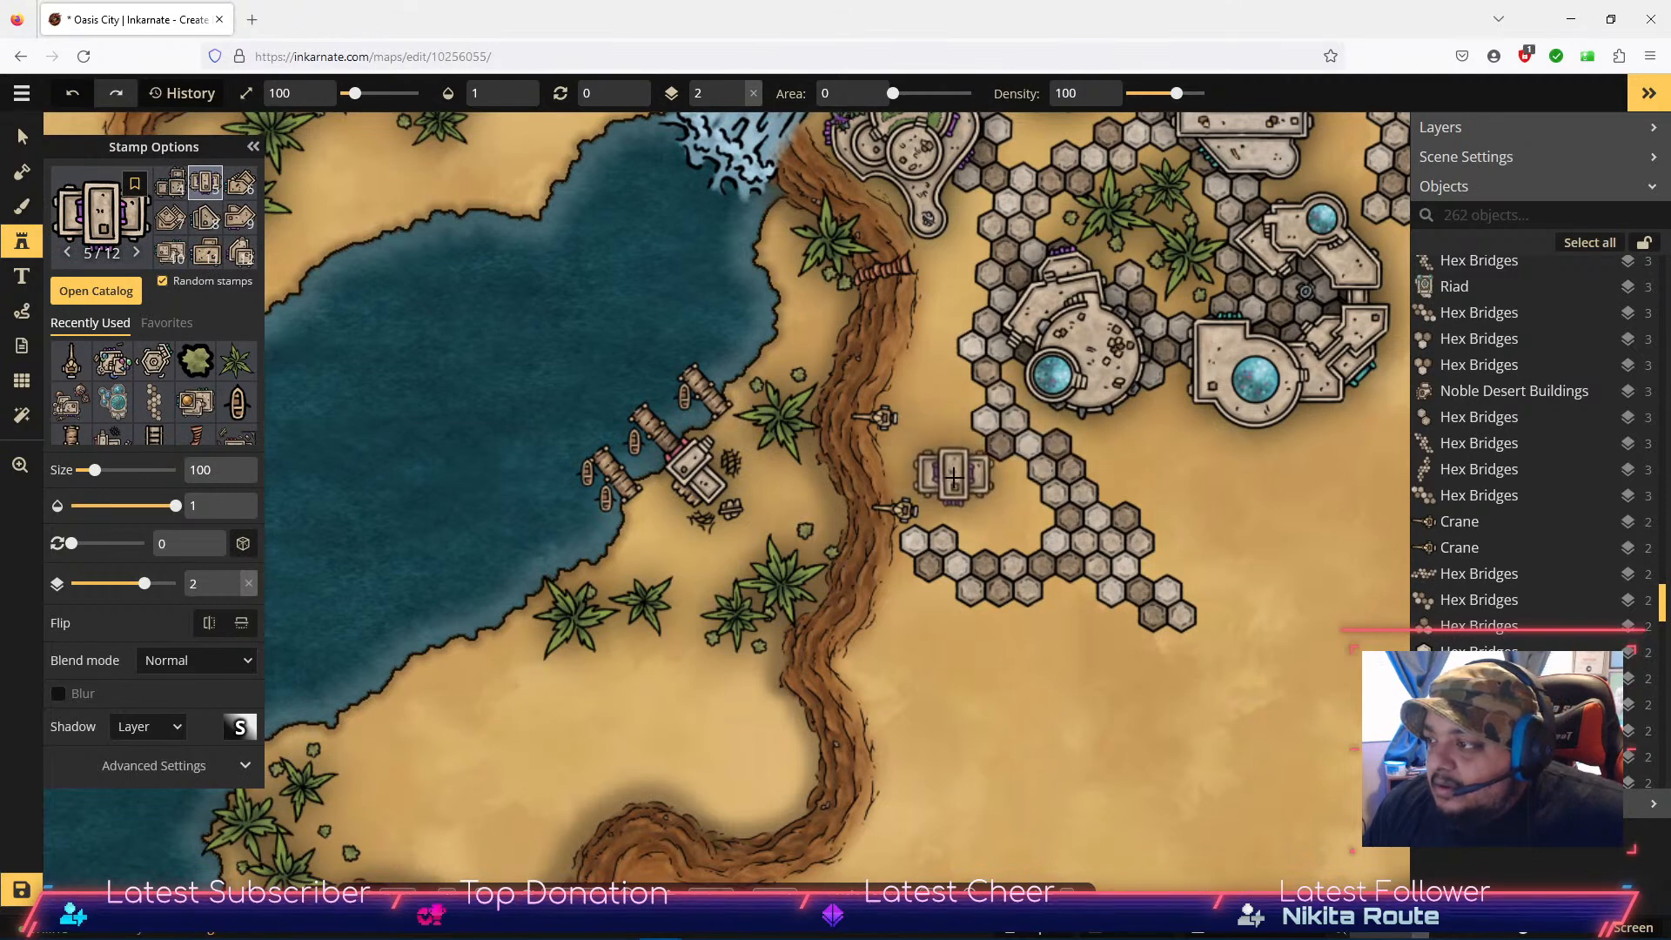
left_click(170, 228)
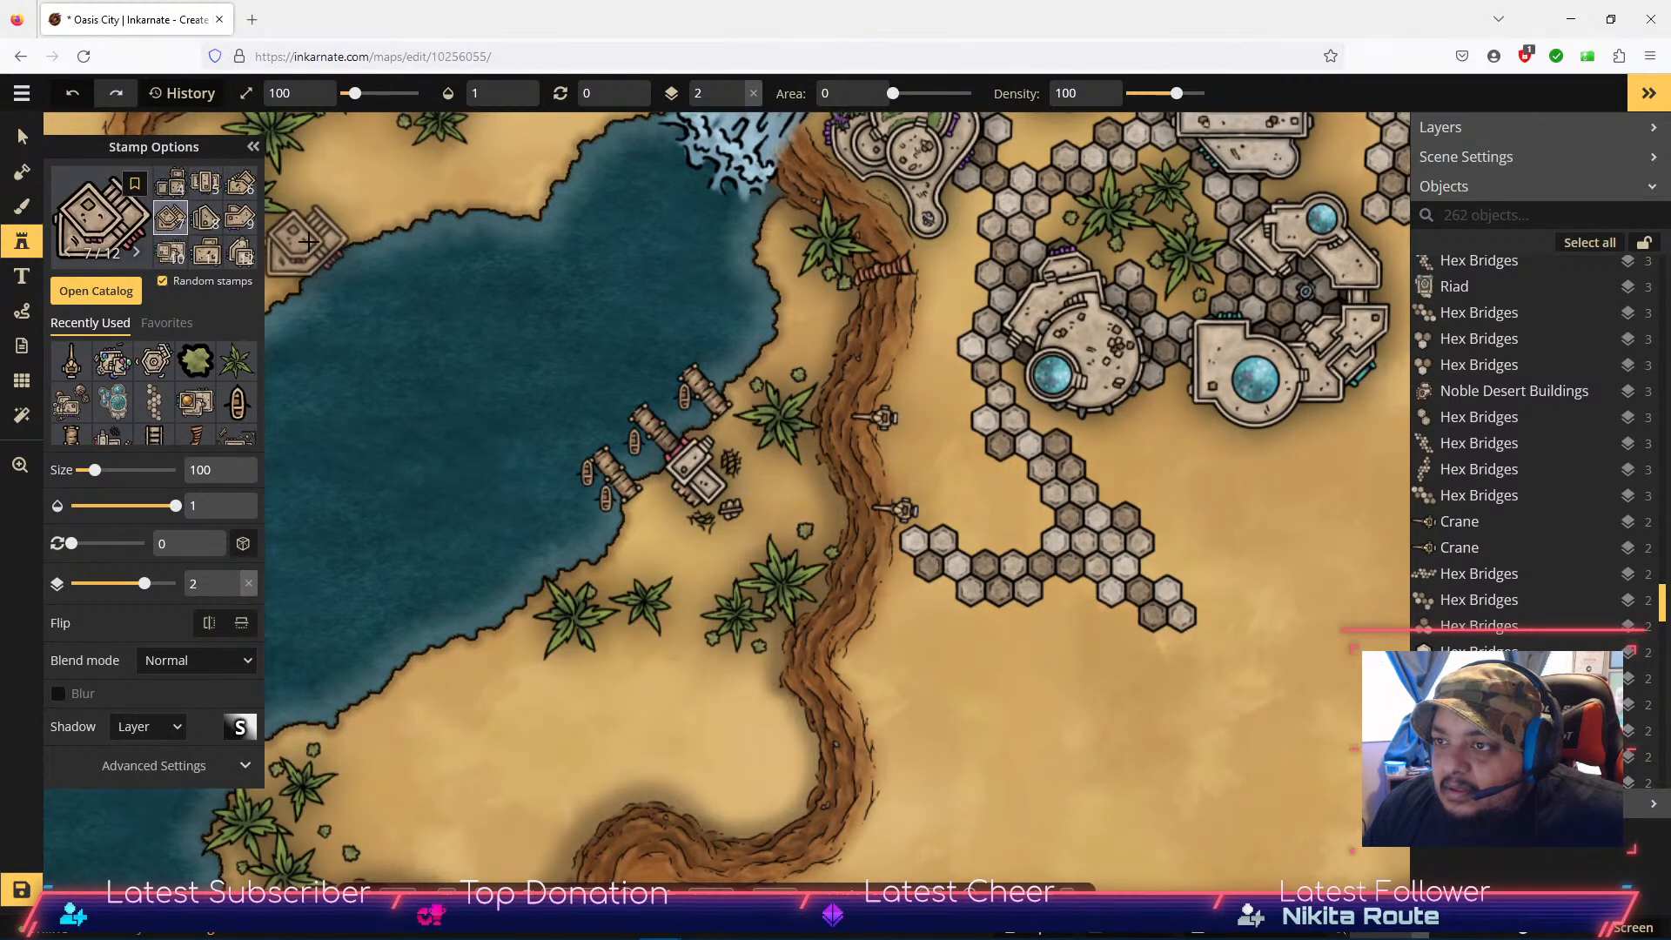
left_click(240, 218)
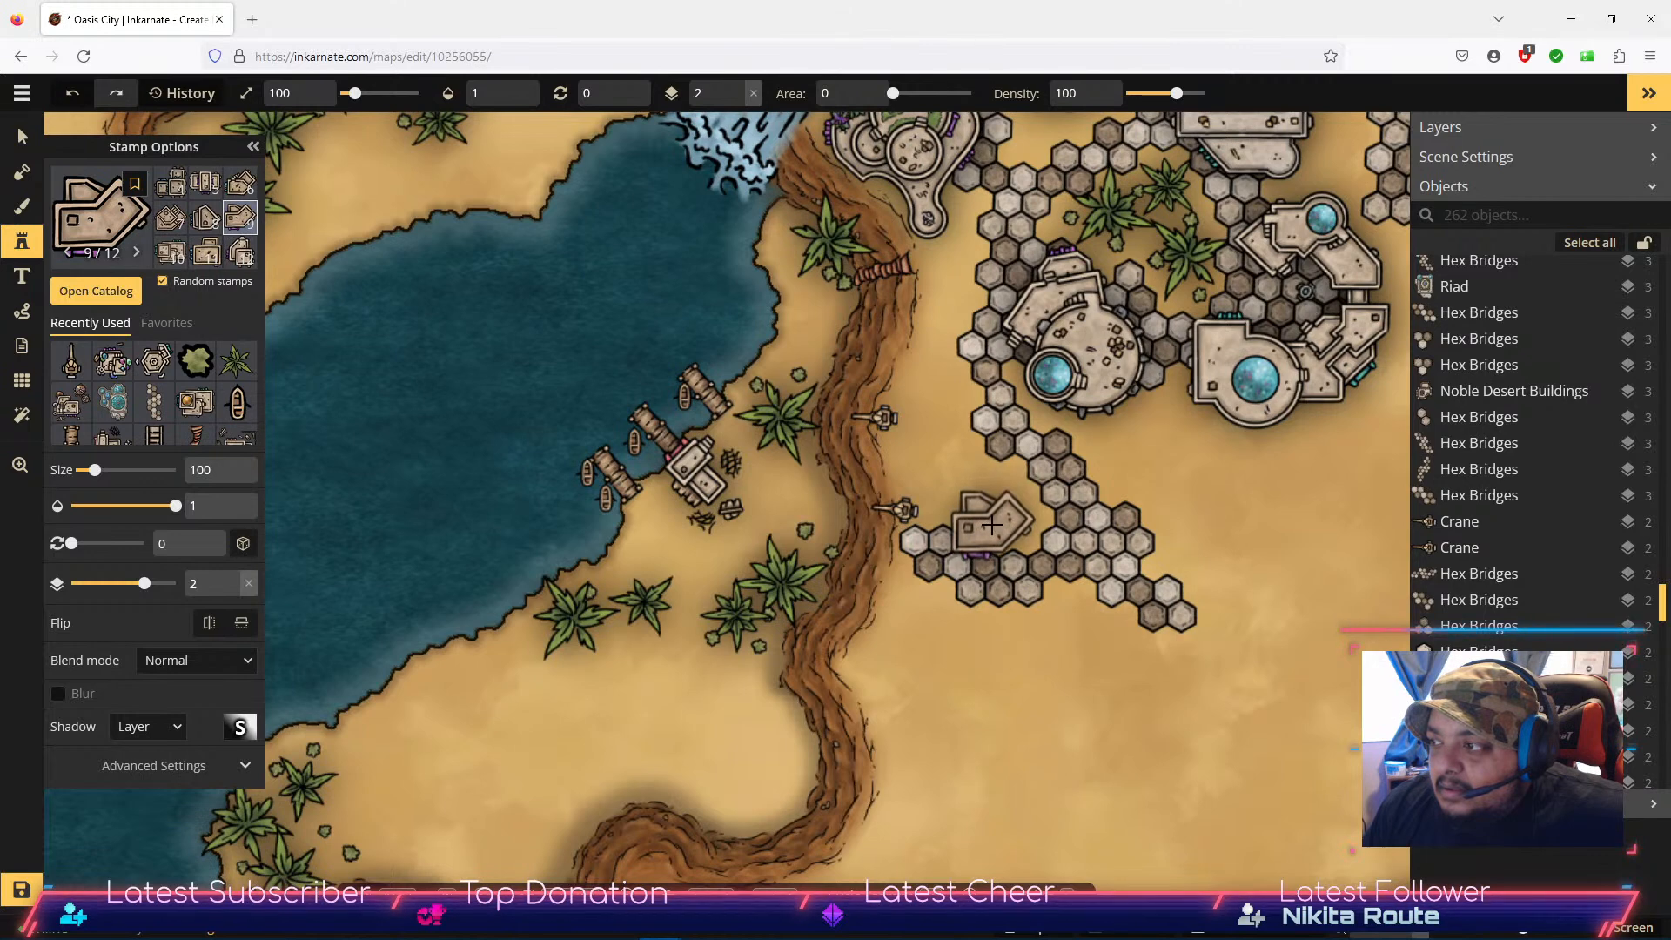
left_click(992, 523)
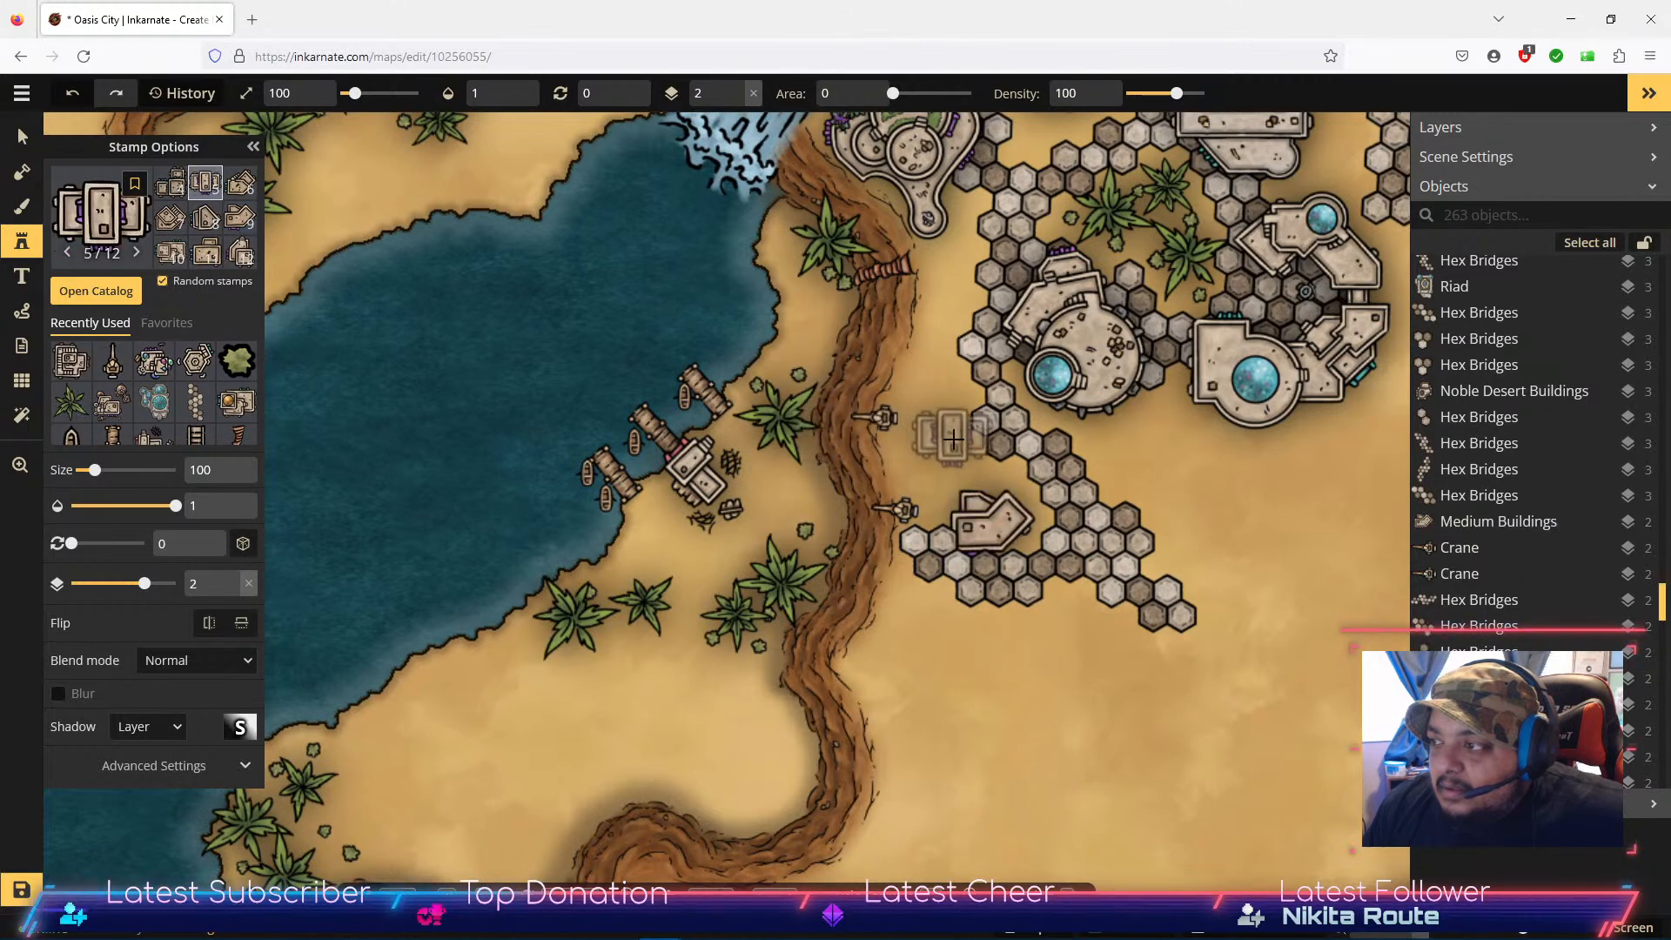
Step: Stamp Medium Buildings variant 11 of 12 at size 100 just east of the northern Crane, beside the hex path
left_click(210, 254)
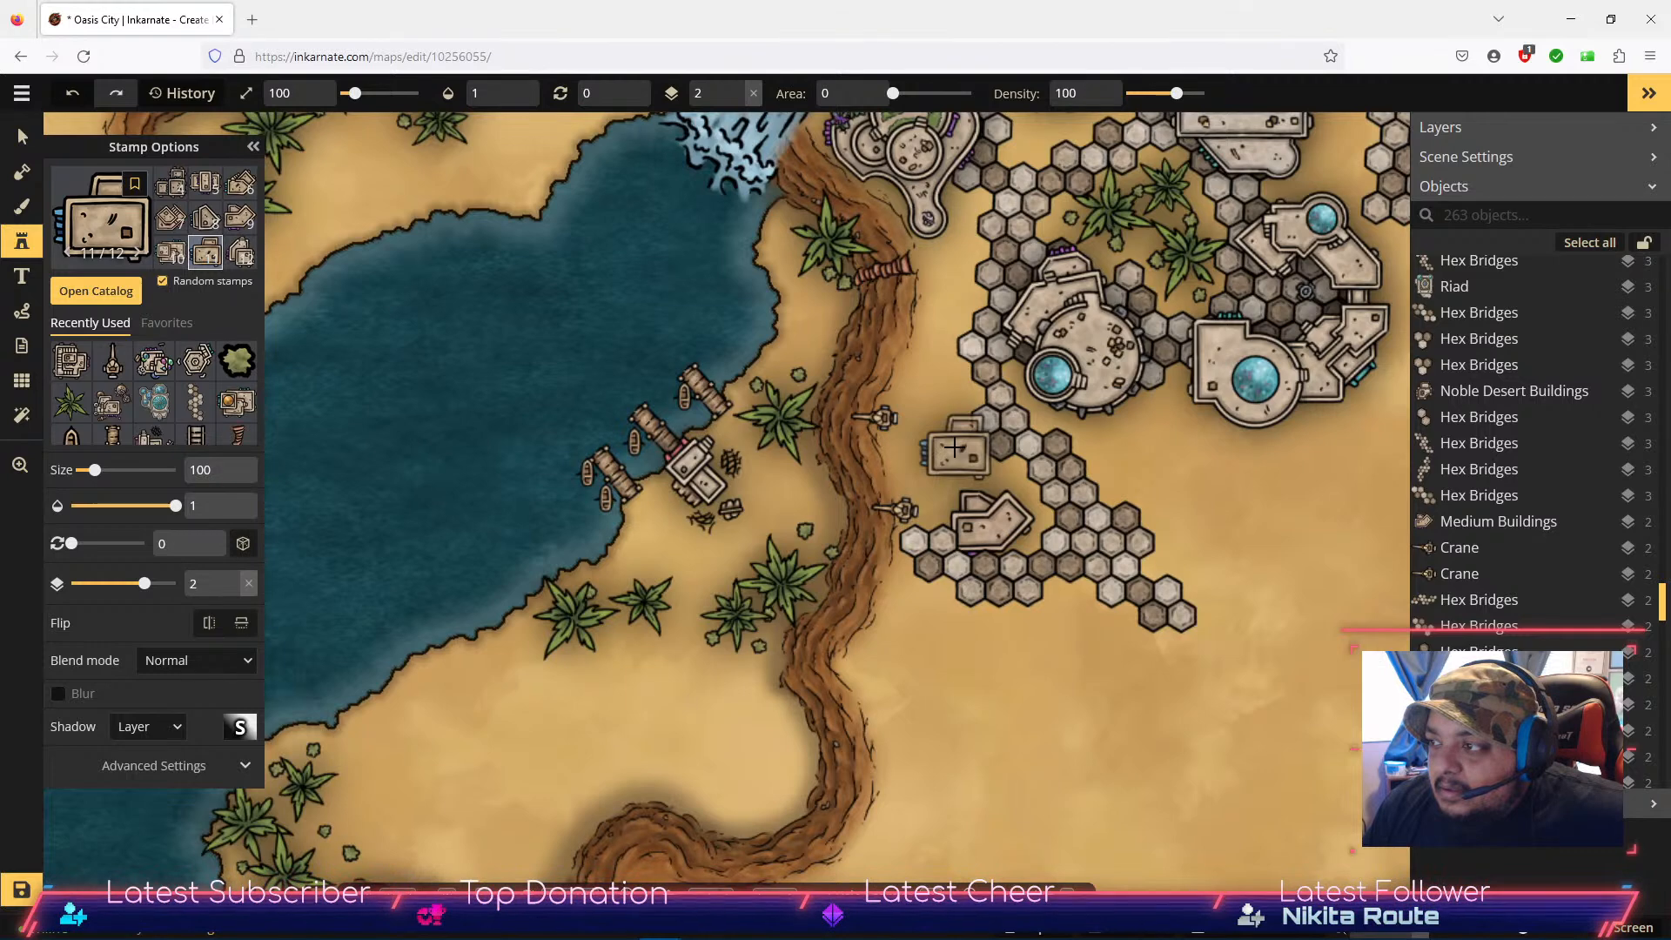
left_click(953, 447)
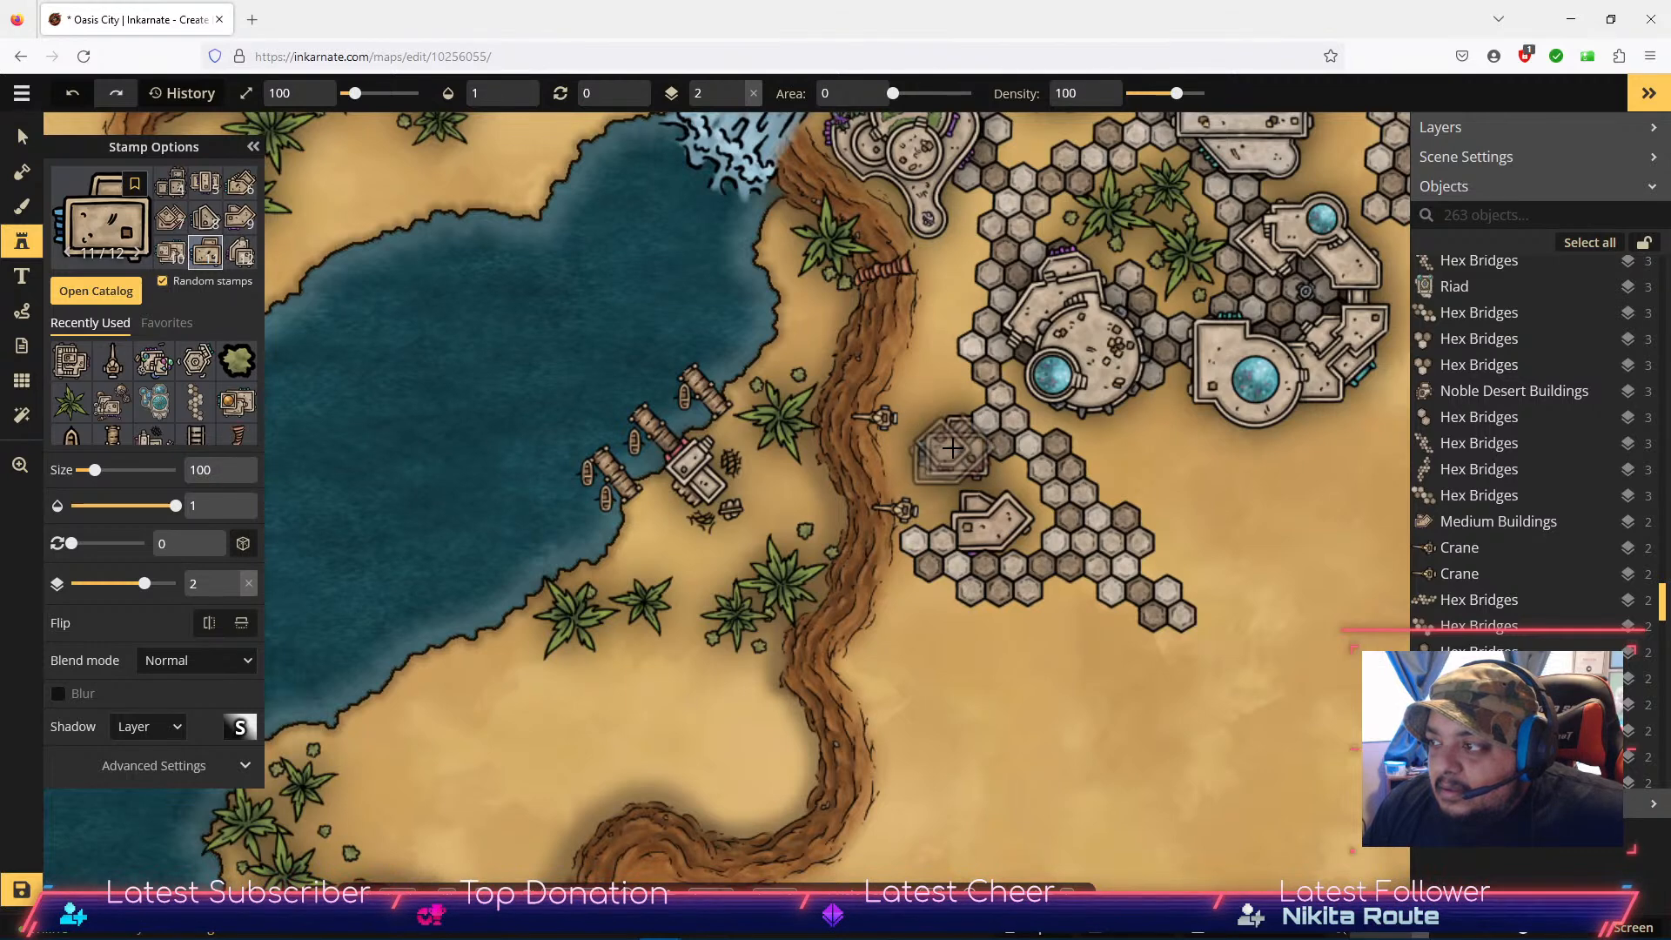
left_click(22, 246)
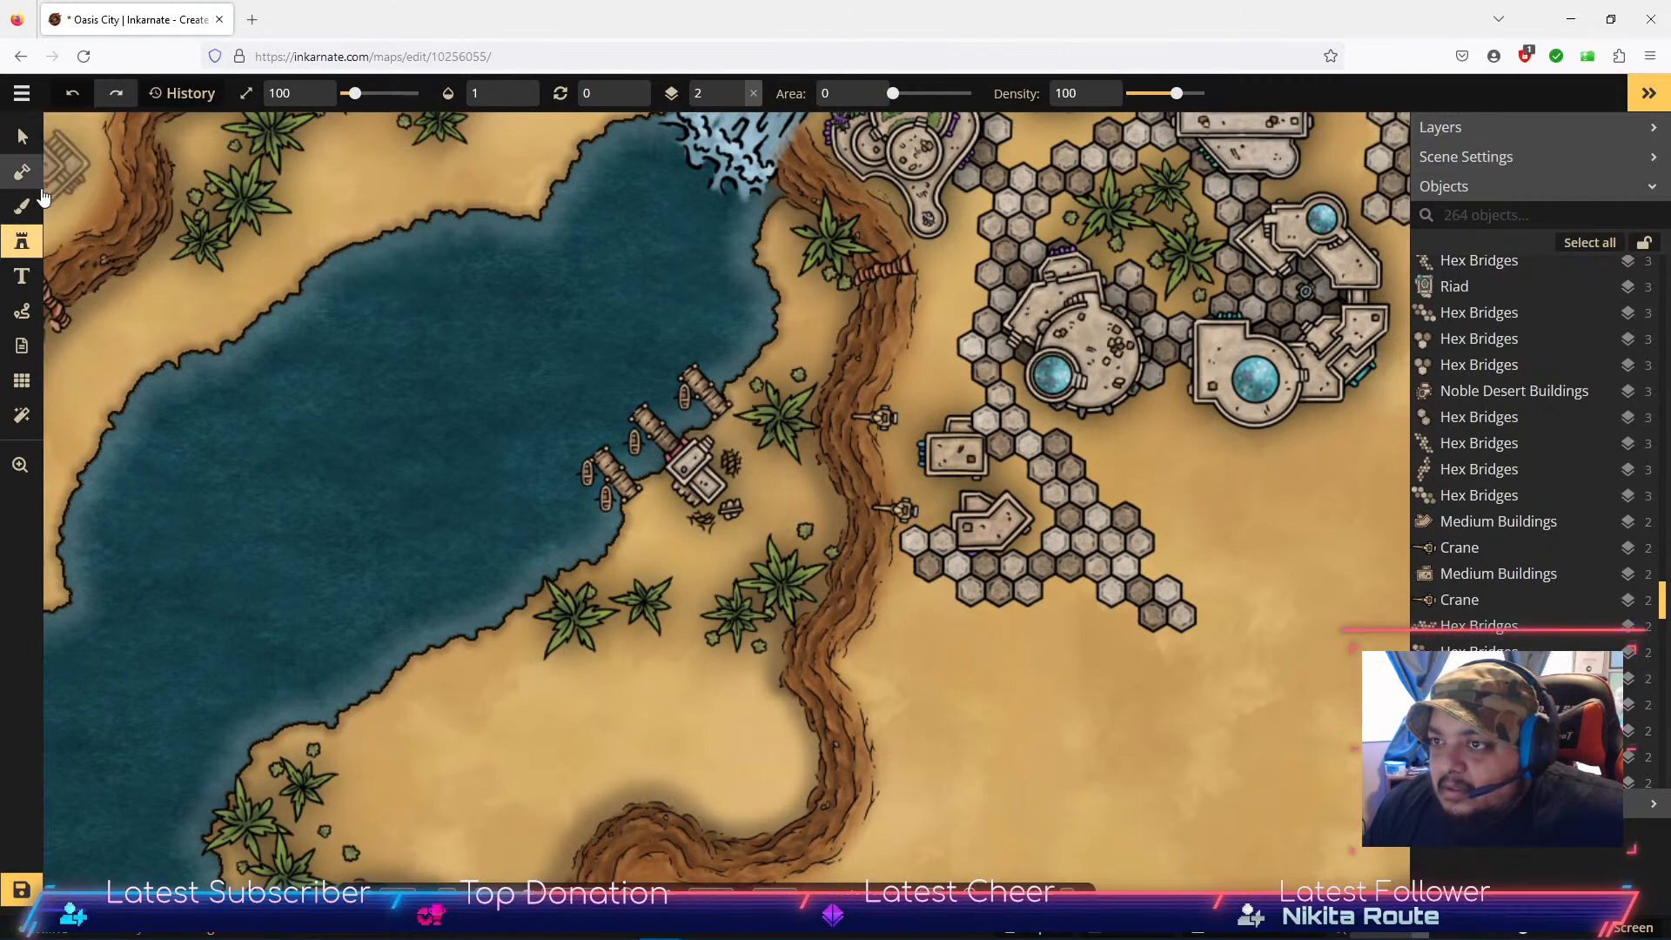
left_click(22, 242)
left_click(92, 293)
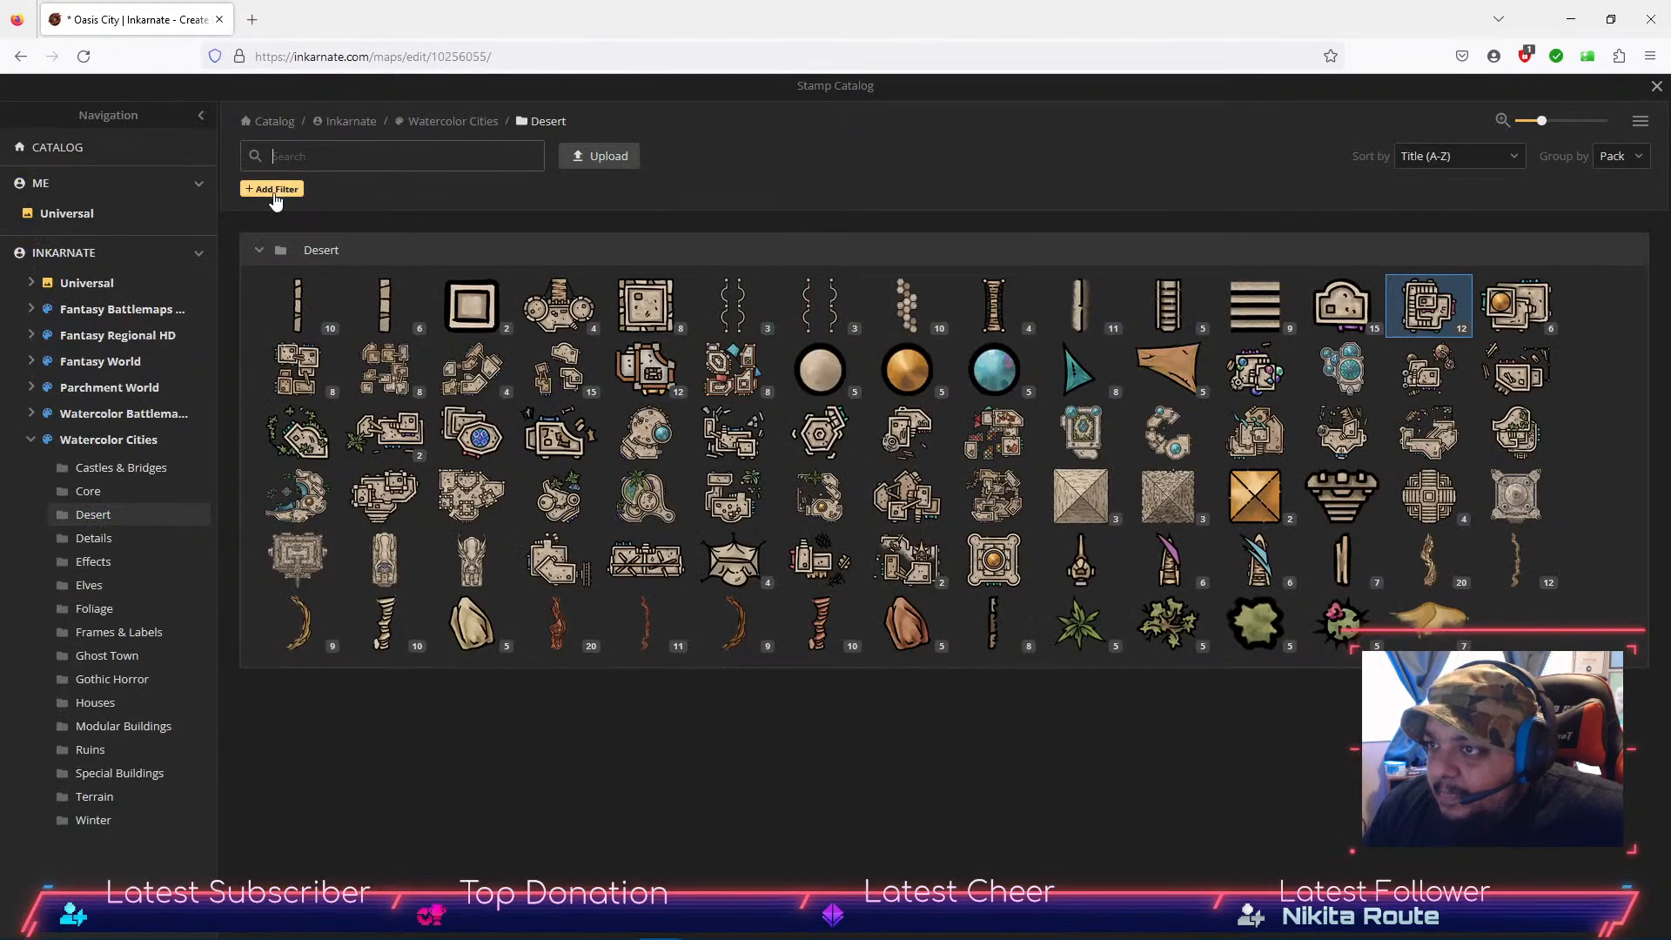
left_click(108, 443)
scroll(1007, 448, "down", 3)
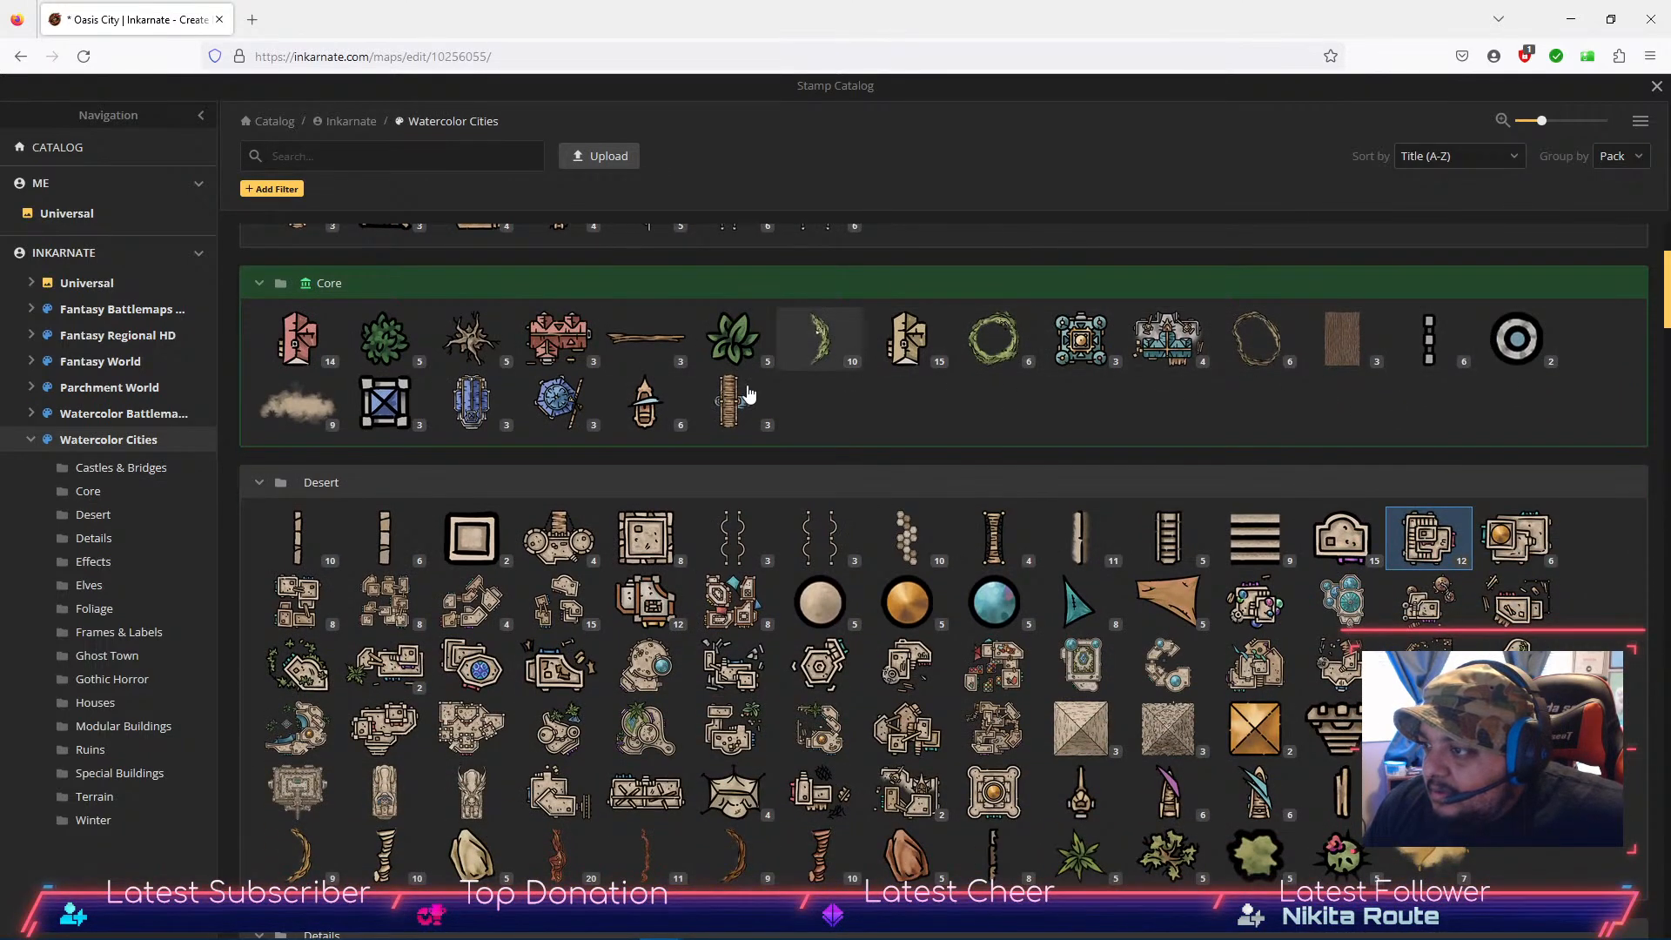
scroll(532, 508, "down", 4)
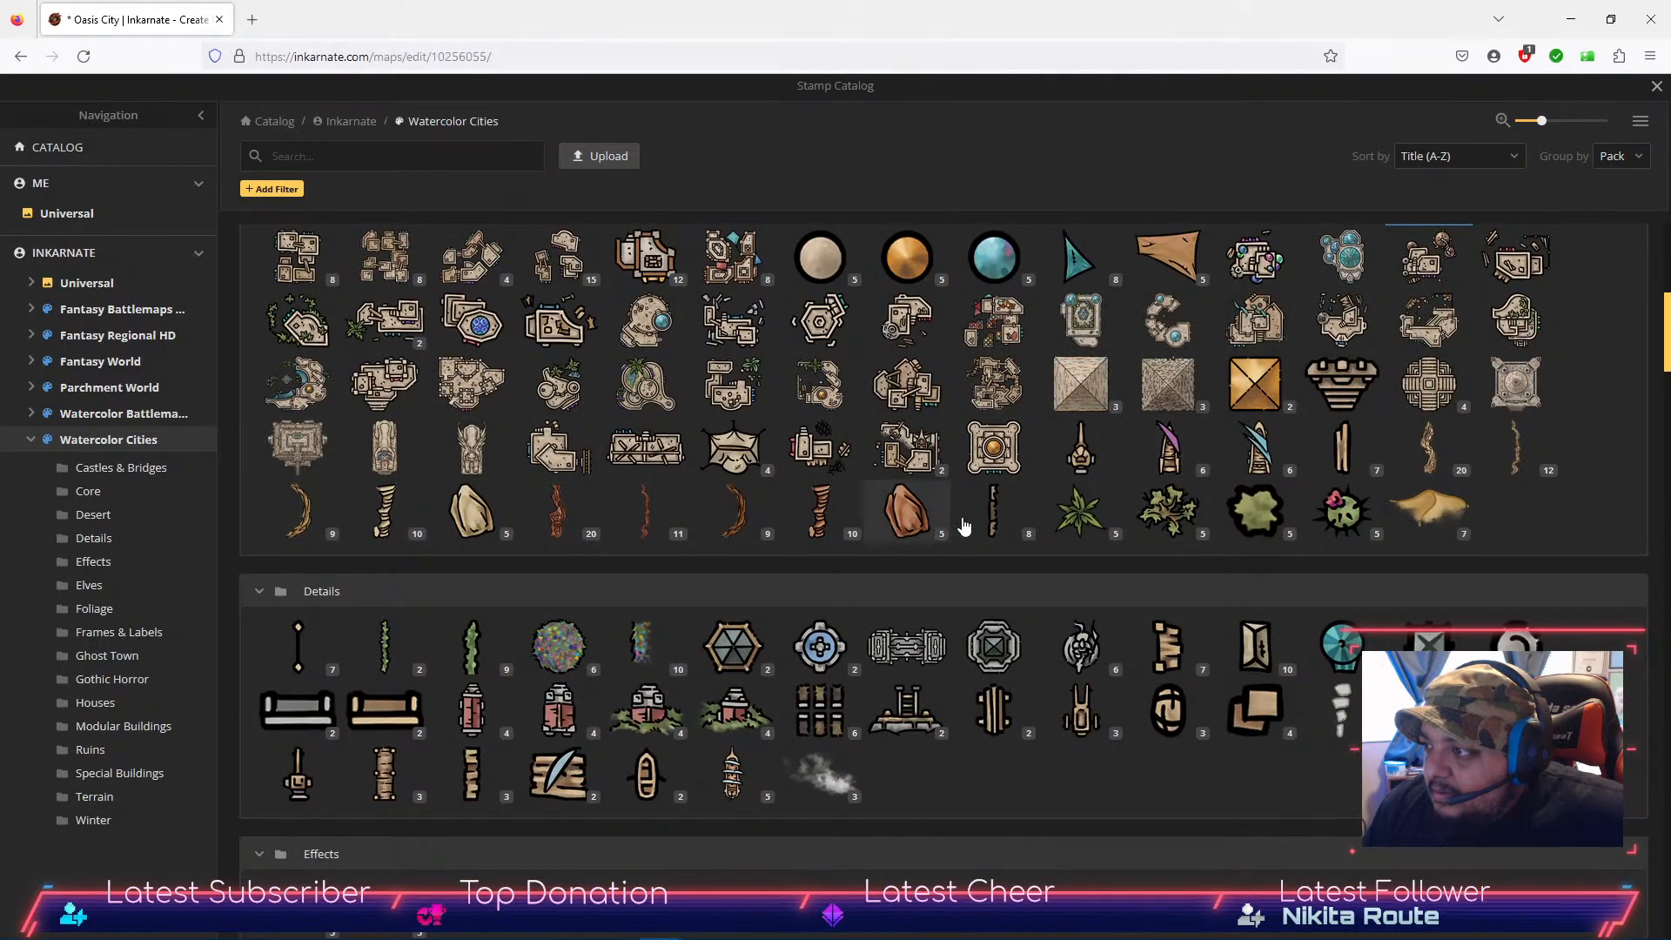
mouse_move(987, 531)
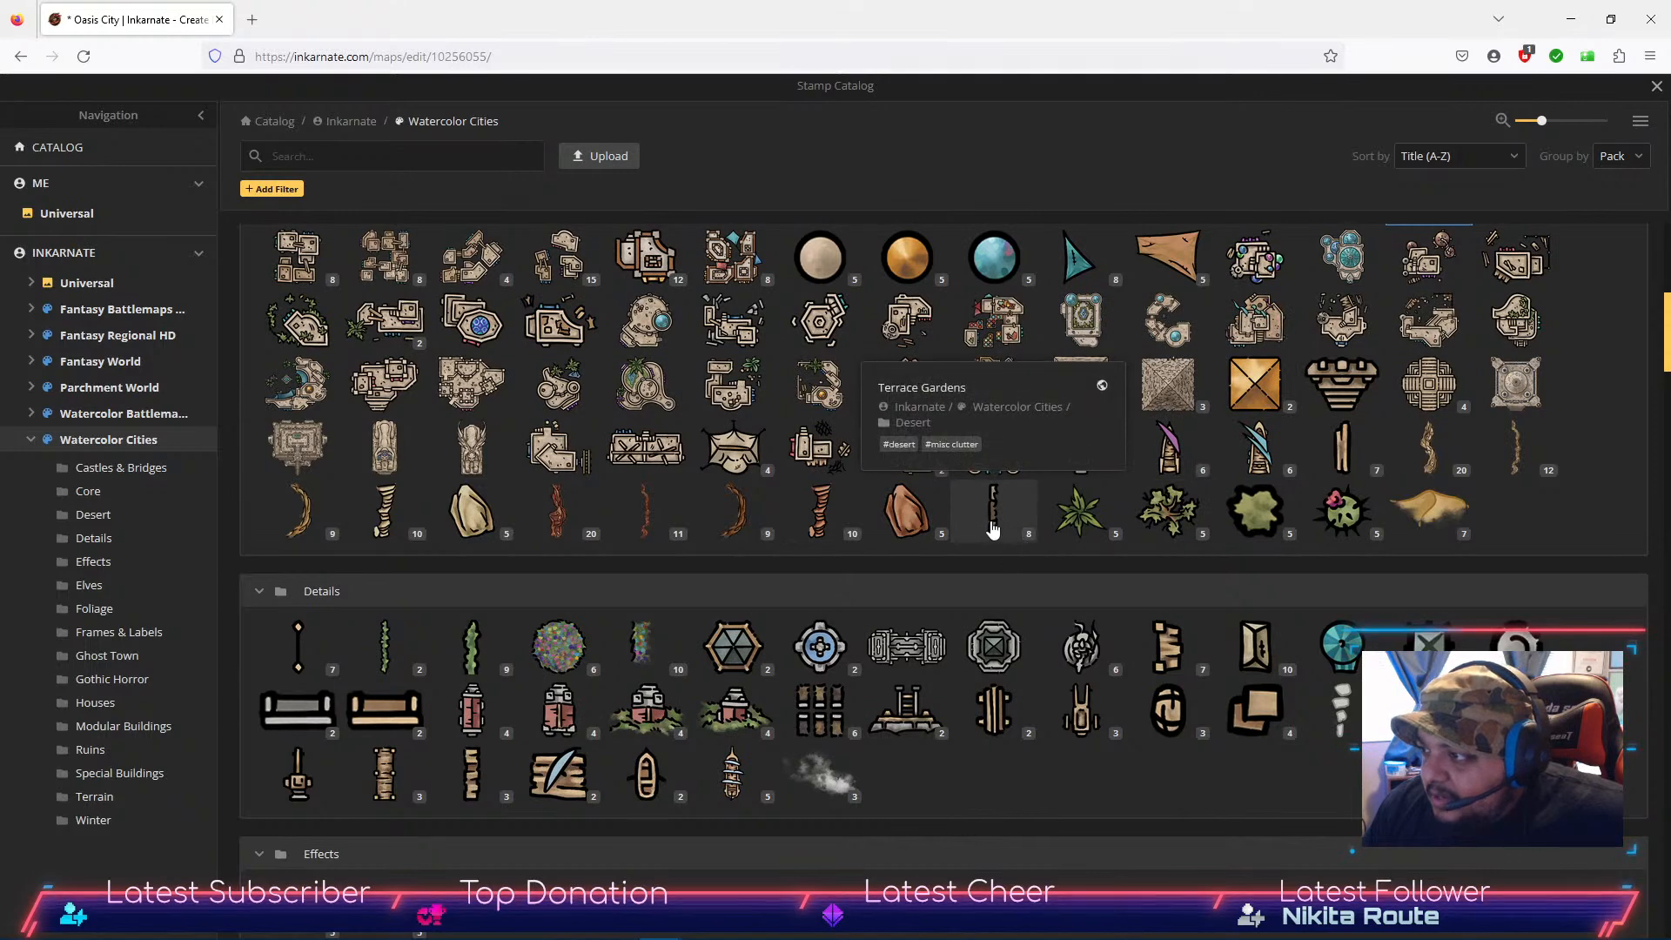
left_click(992, 527)
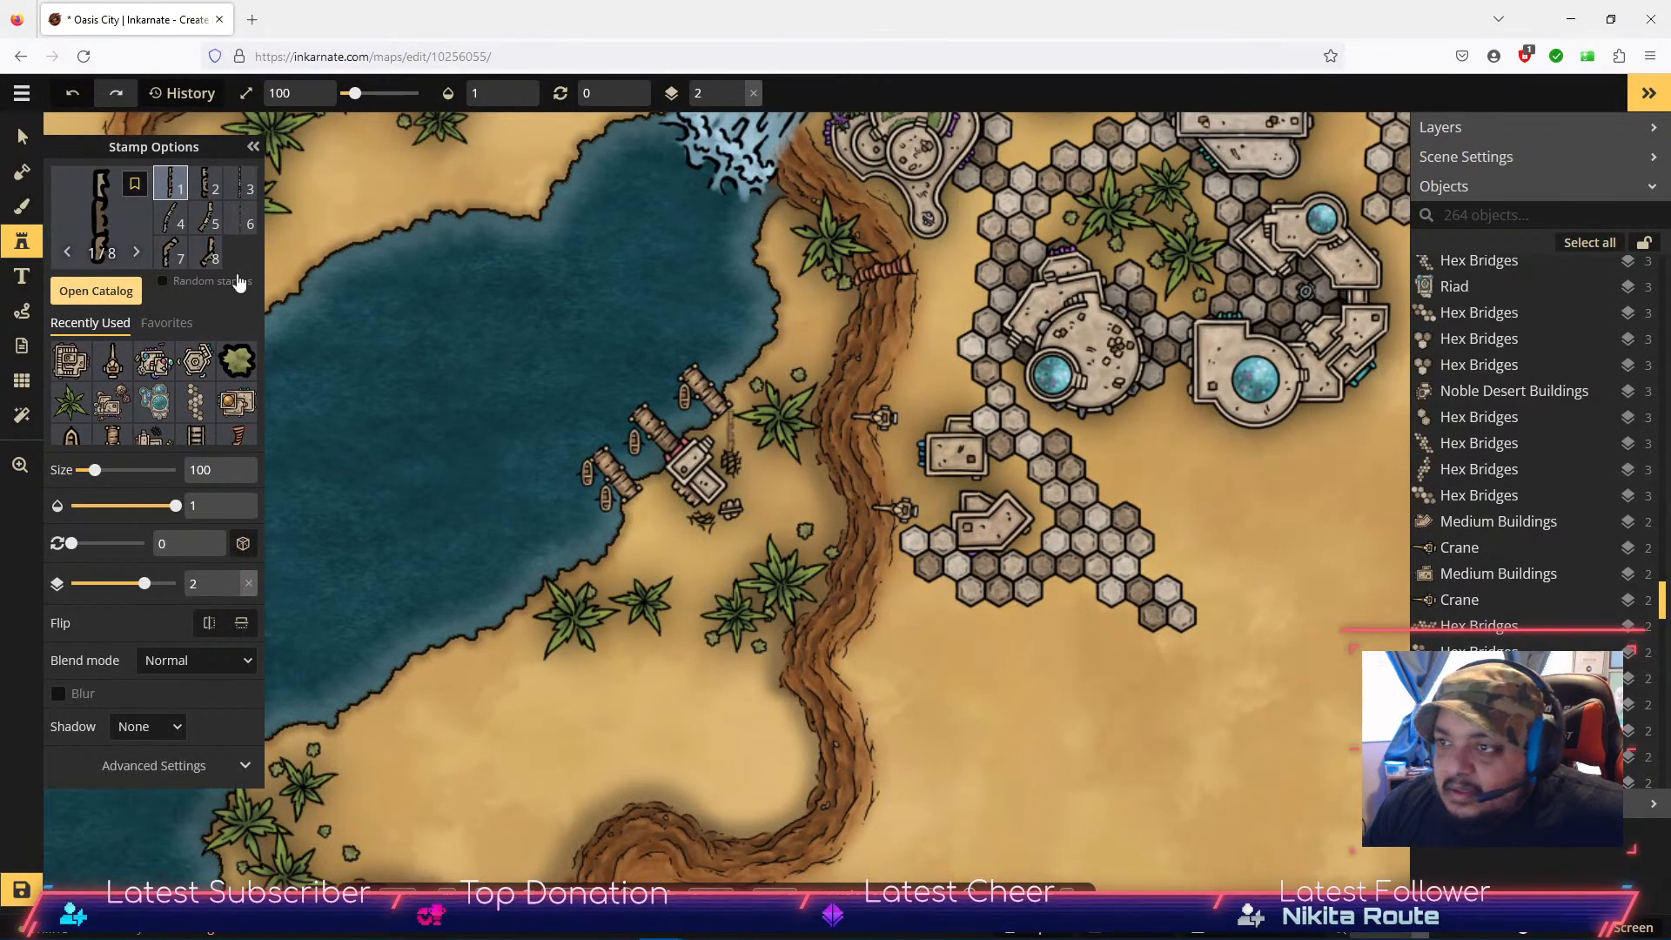
left_click(172, 219)
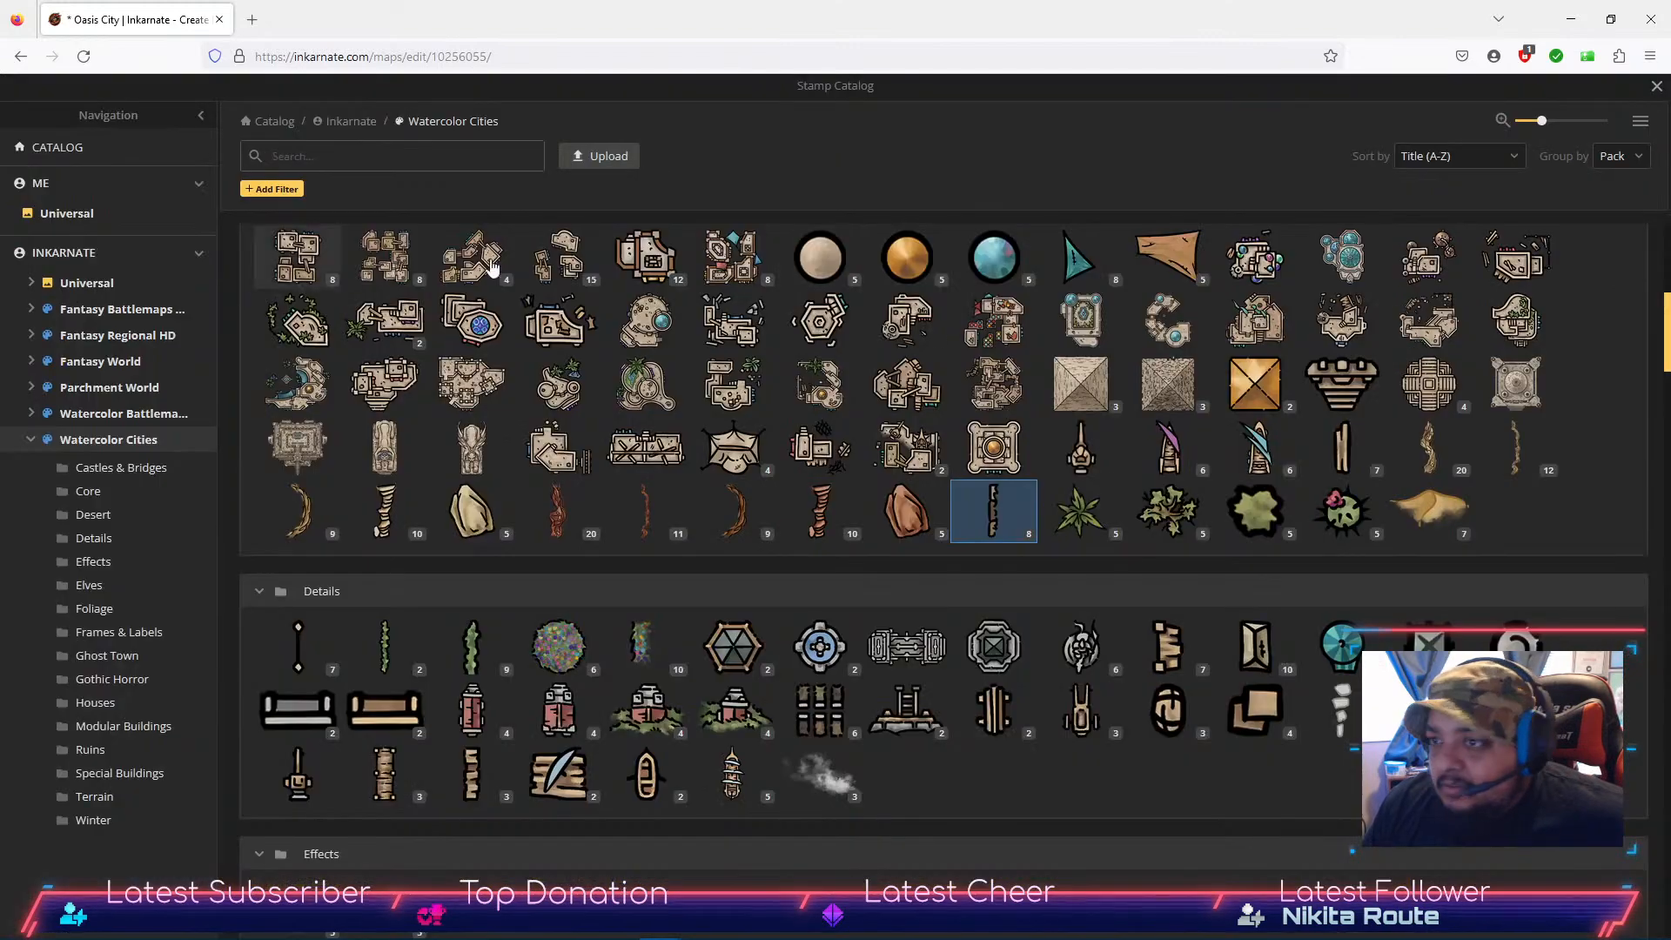
Step: Stamp two random Palm Trees from the Watercolor Cities Foliage catalog at size 100 within the palm grove south of the docks
scroll(1117, 318, "down", 3)
scroll(801, 453, "down", 3)
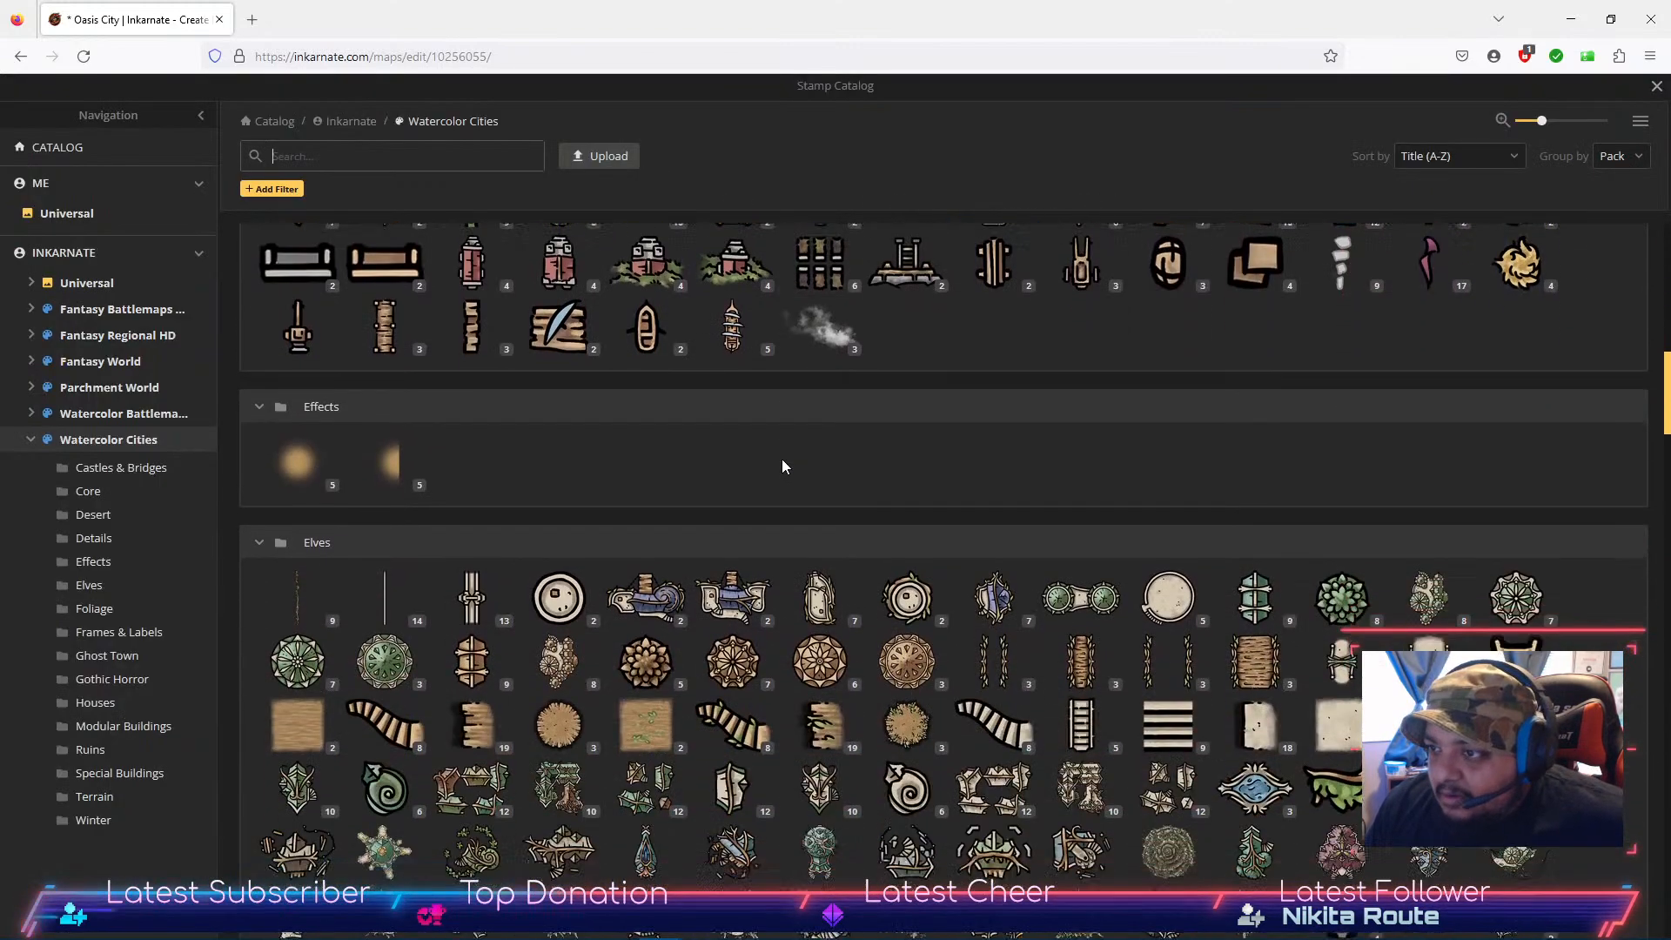
scroll(610, 436, "up", 3)
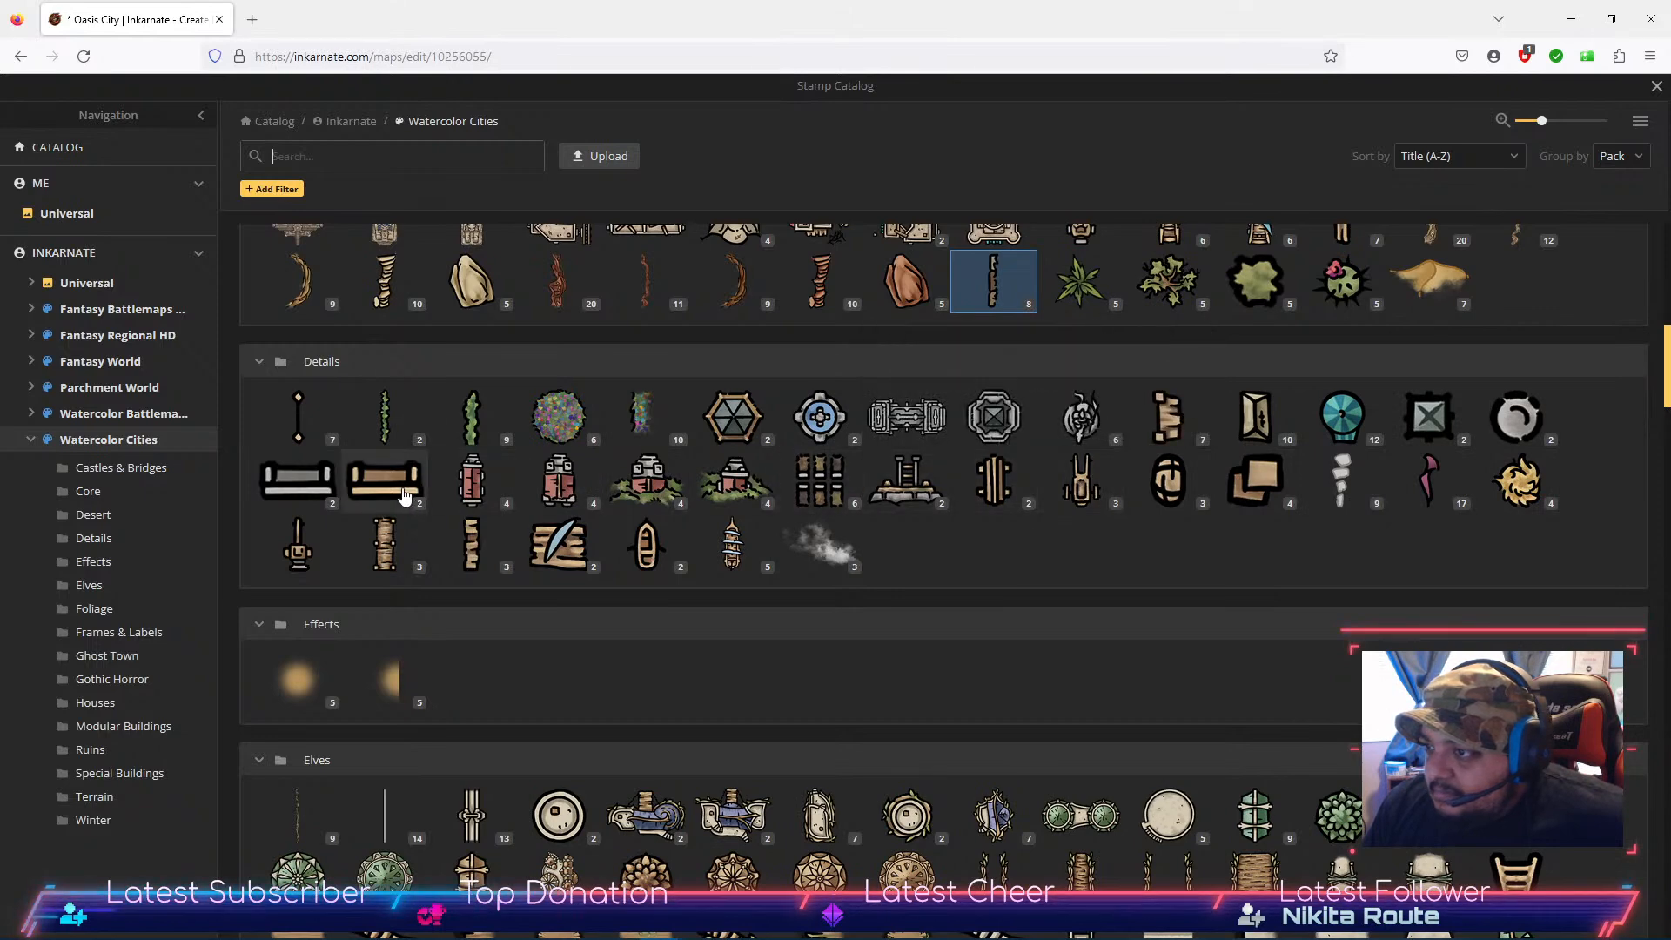
scroll(586, 568, "down", 2)
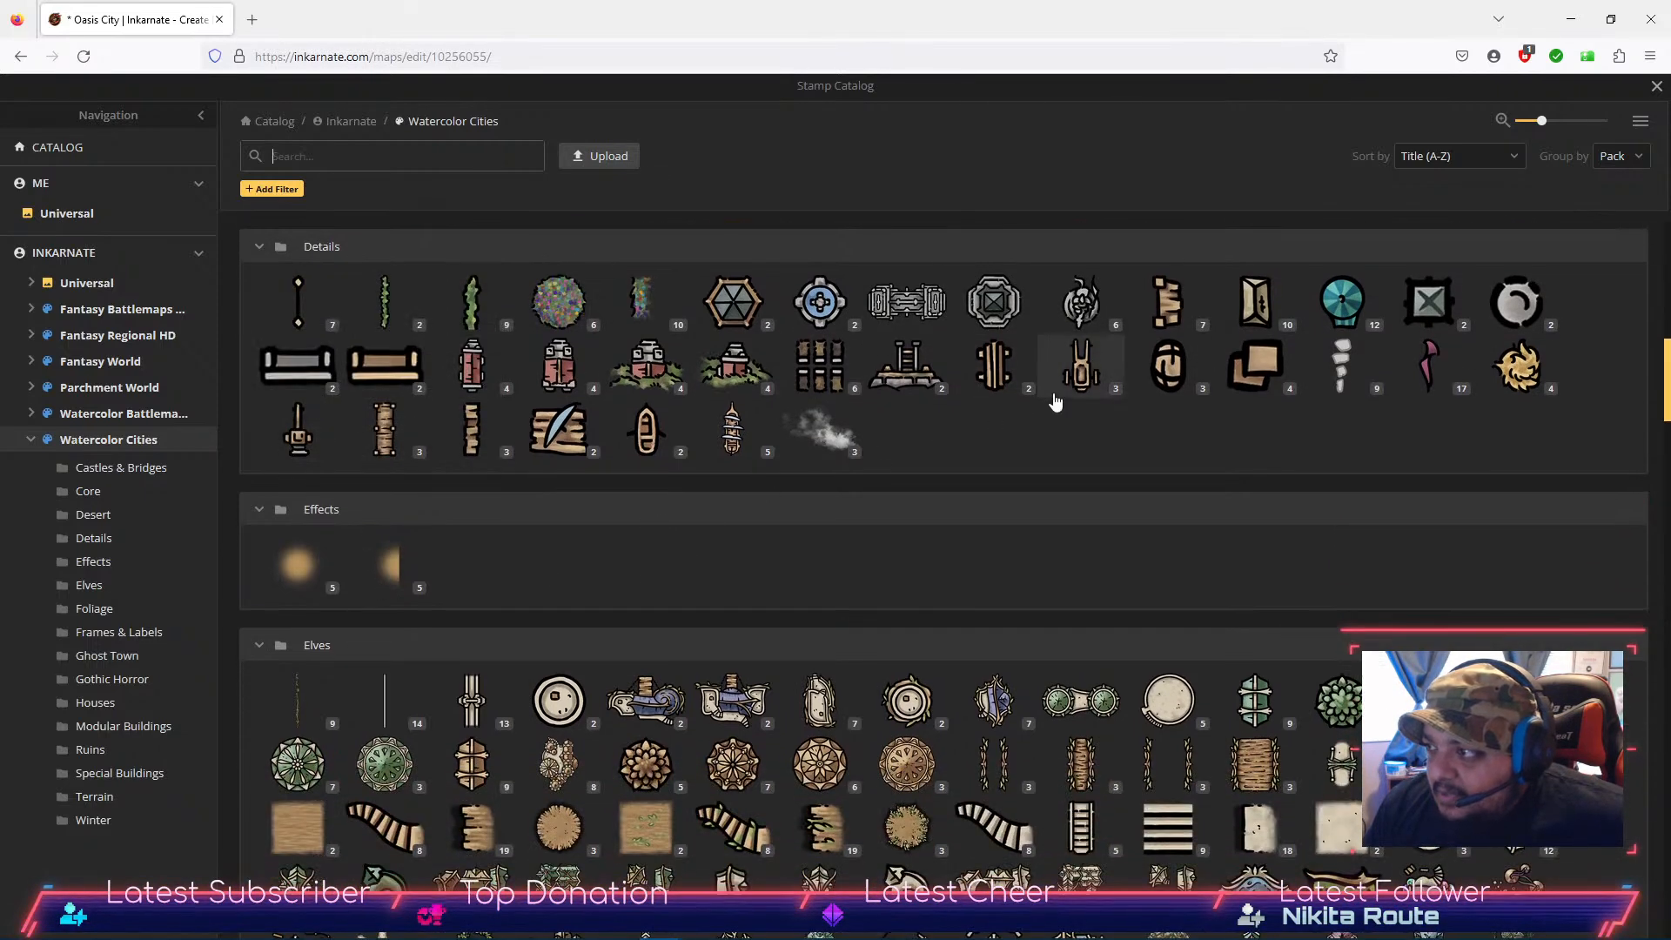
scroll(844, 455, "down", 8)
scroll(383, 370, "up", 2)
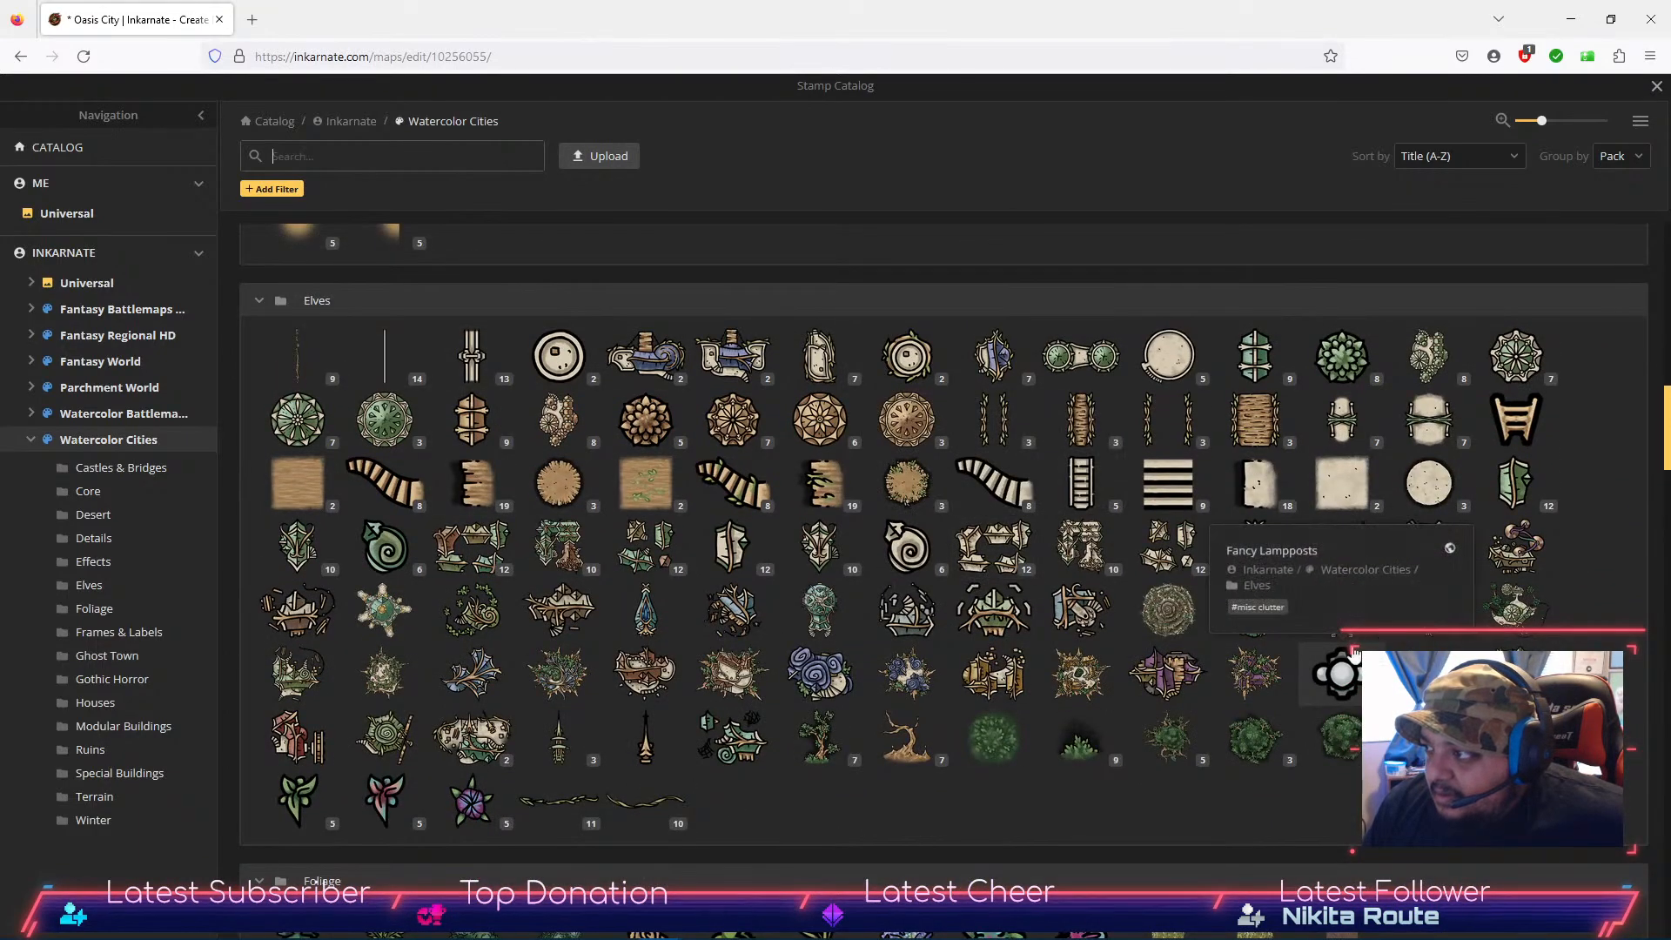
scroll(851, 640, "down", 8)
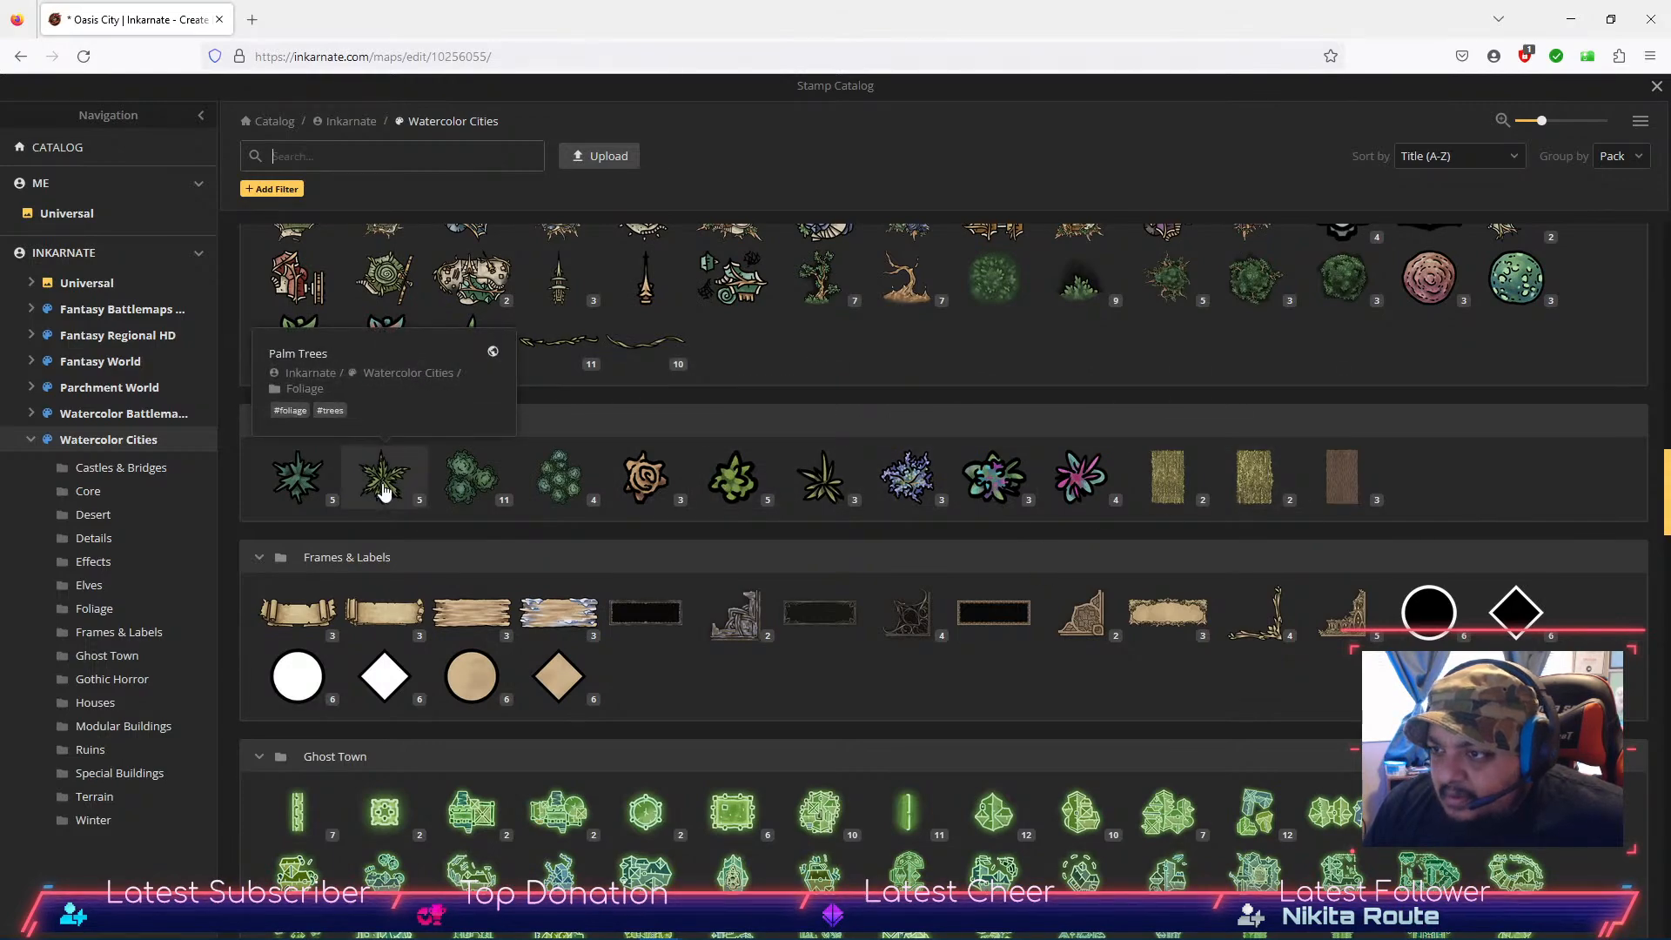
scroll(383, 489, "up", 15)
scroll(613, 557, "down", 1)
scroll(1088, 638, "down", 15)
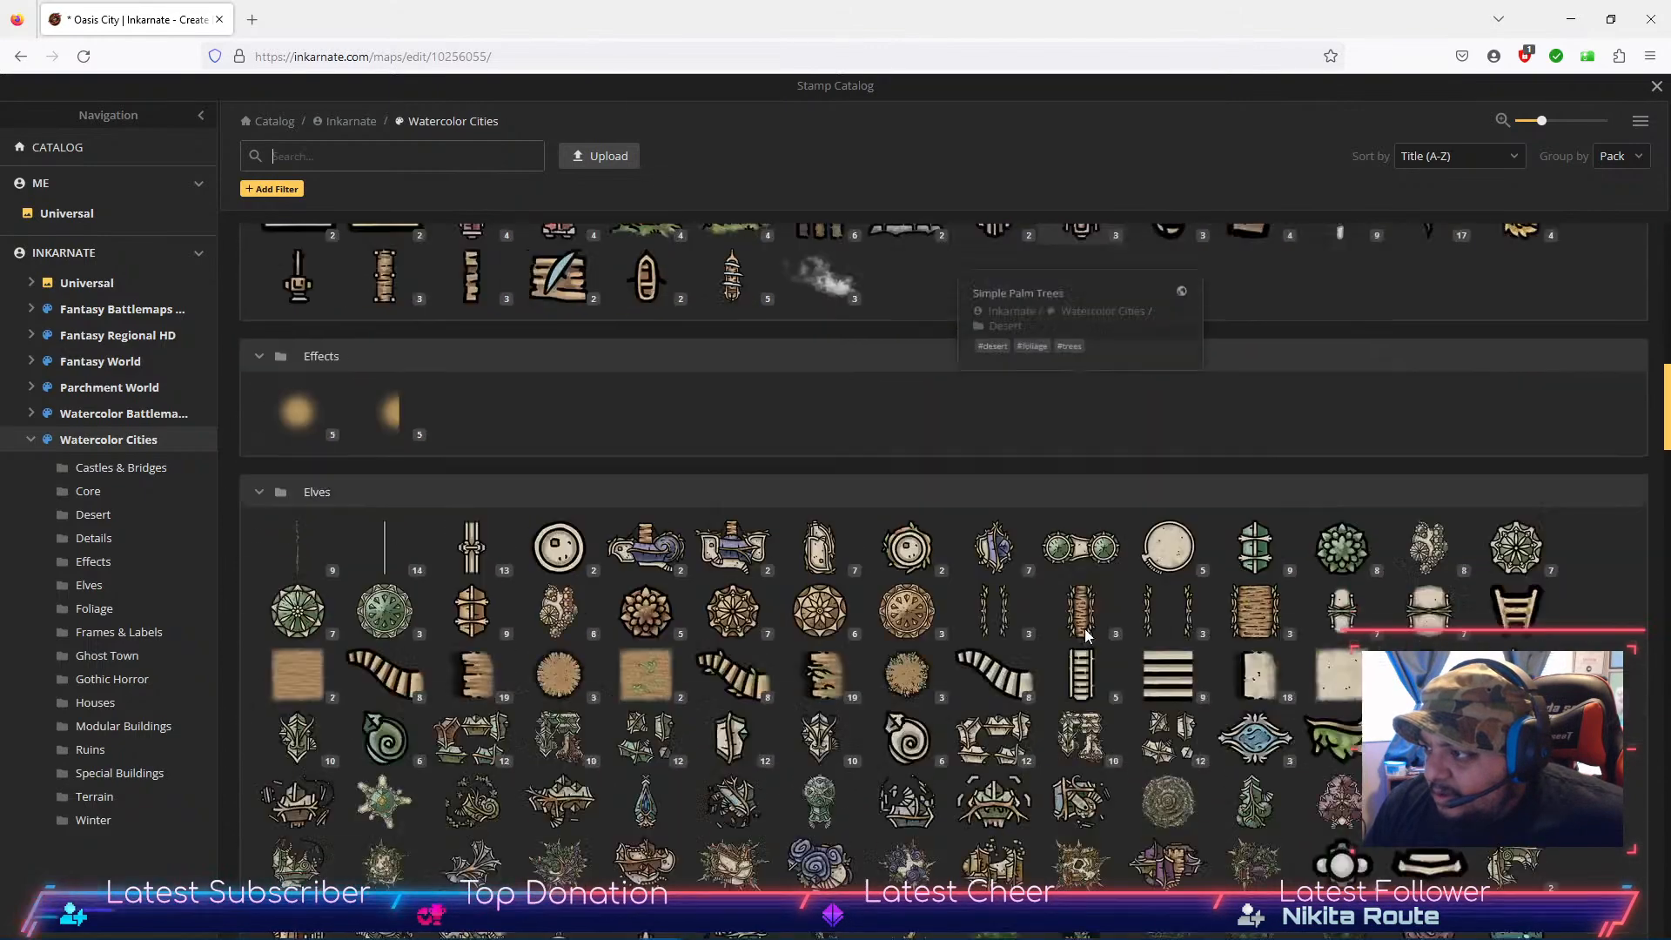
left_click(388, 716)
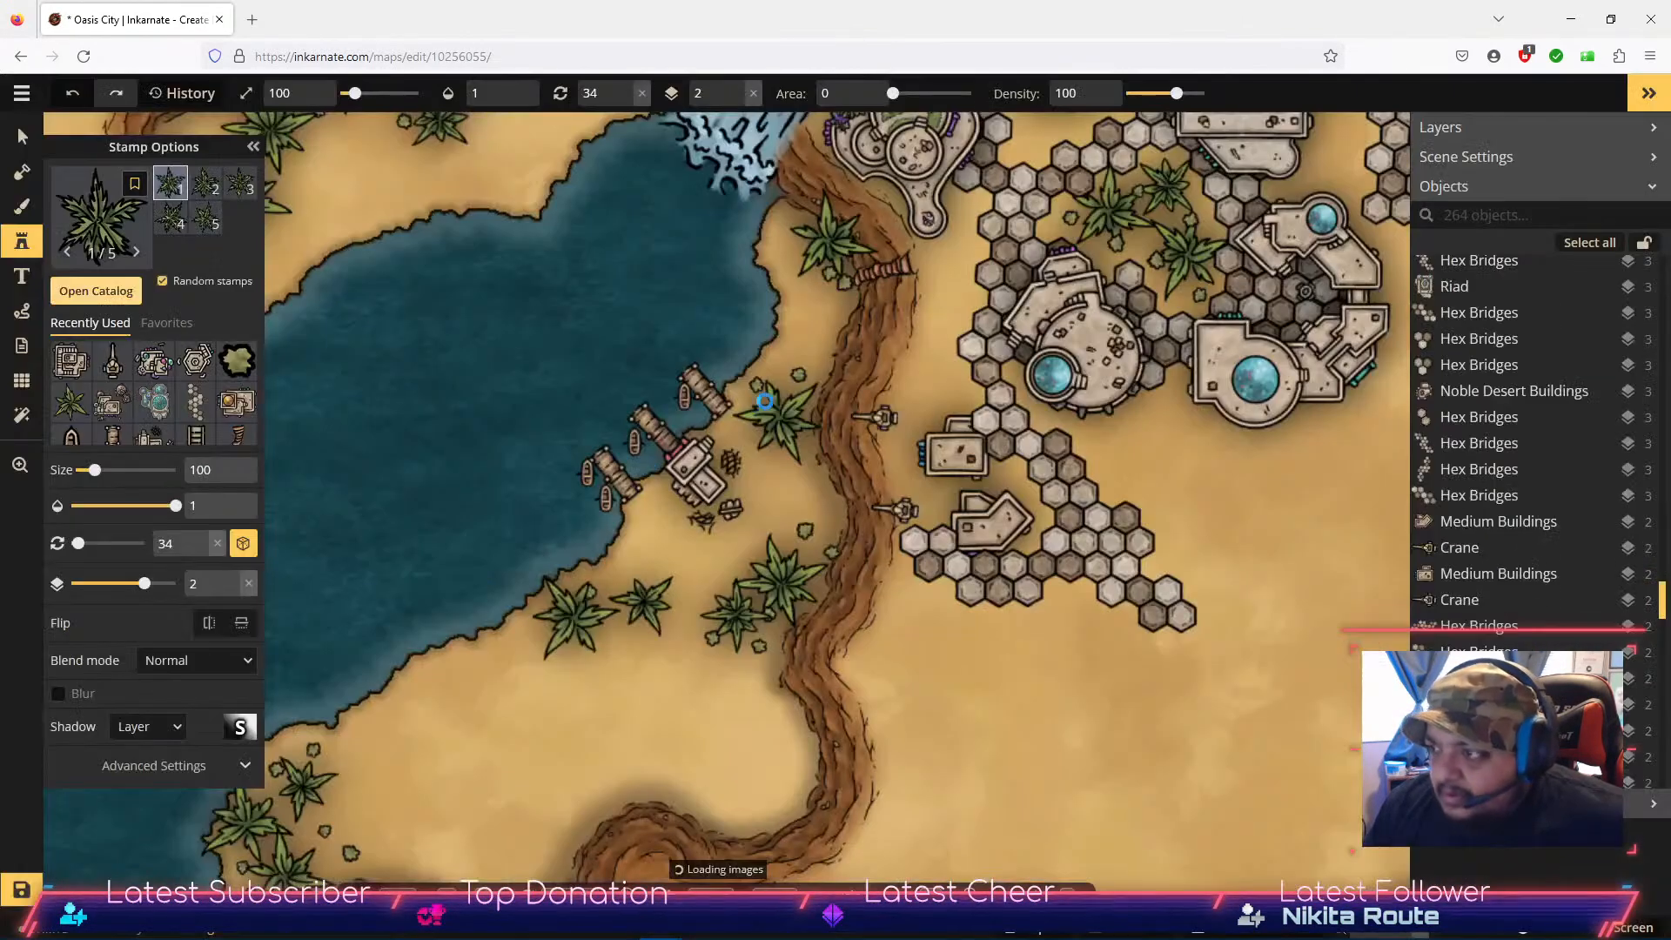
left_click(853, 734)
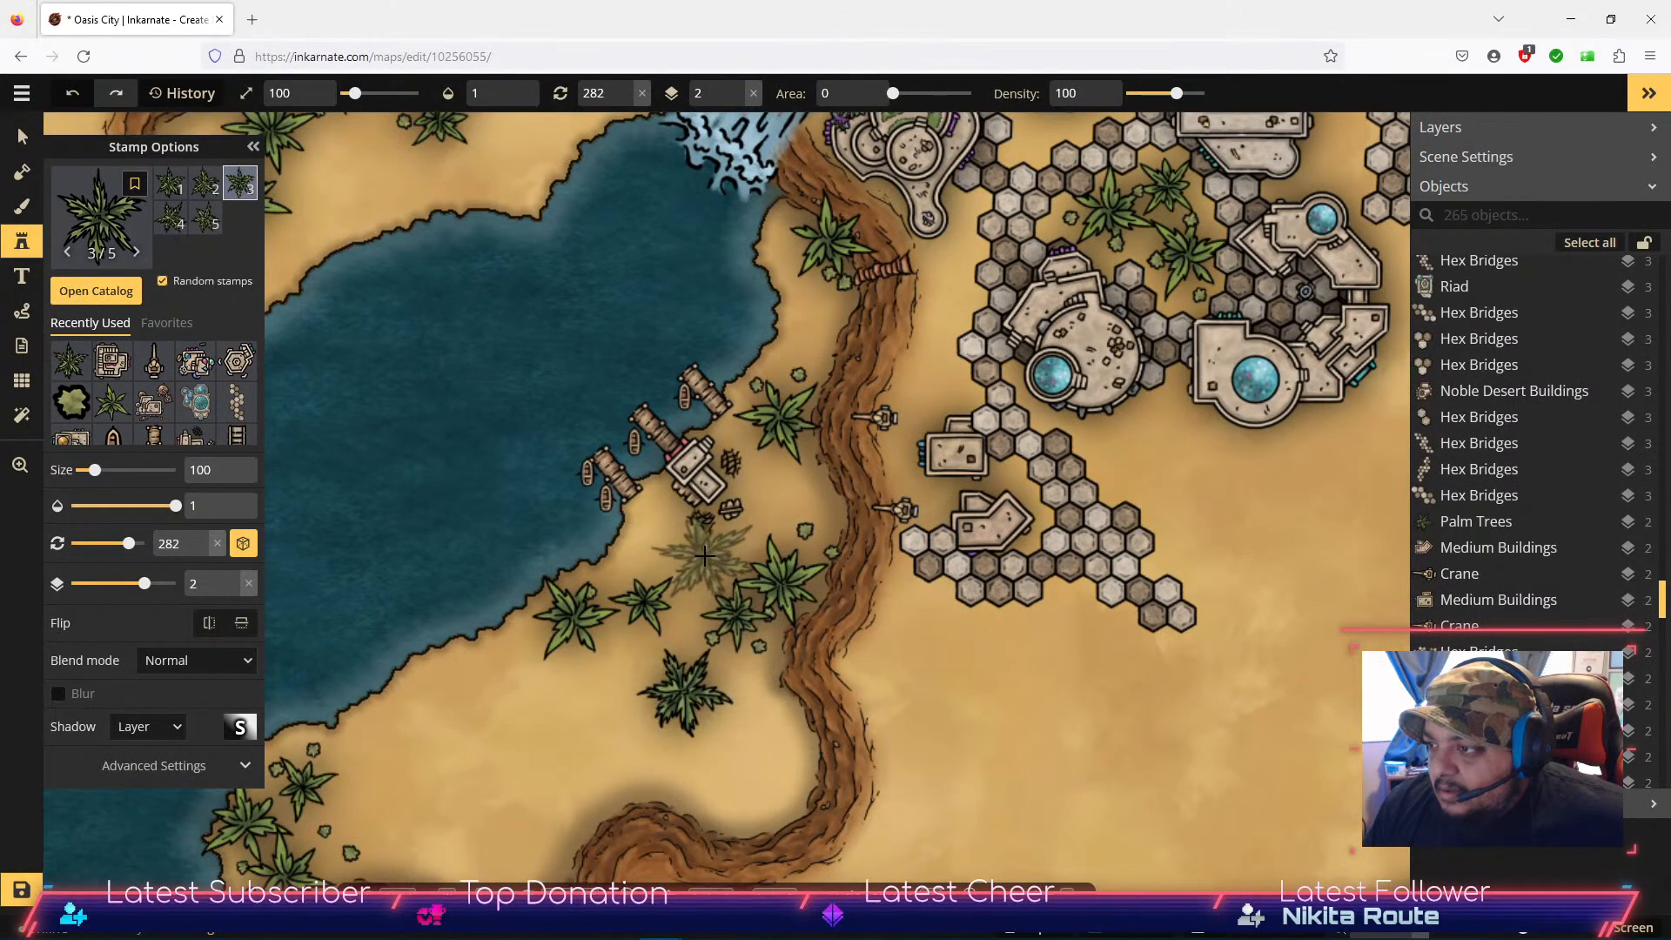
left_click(625, 649)
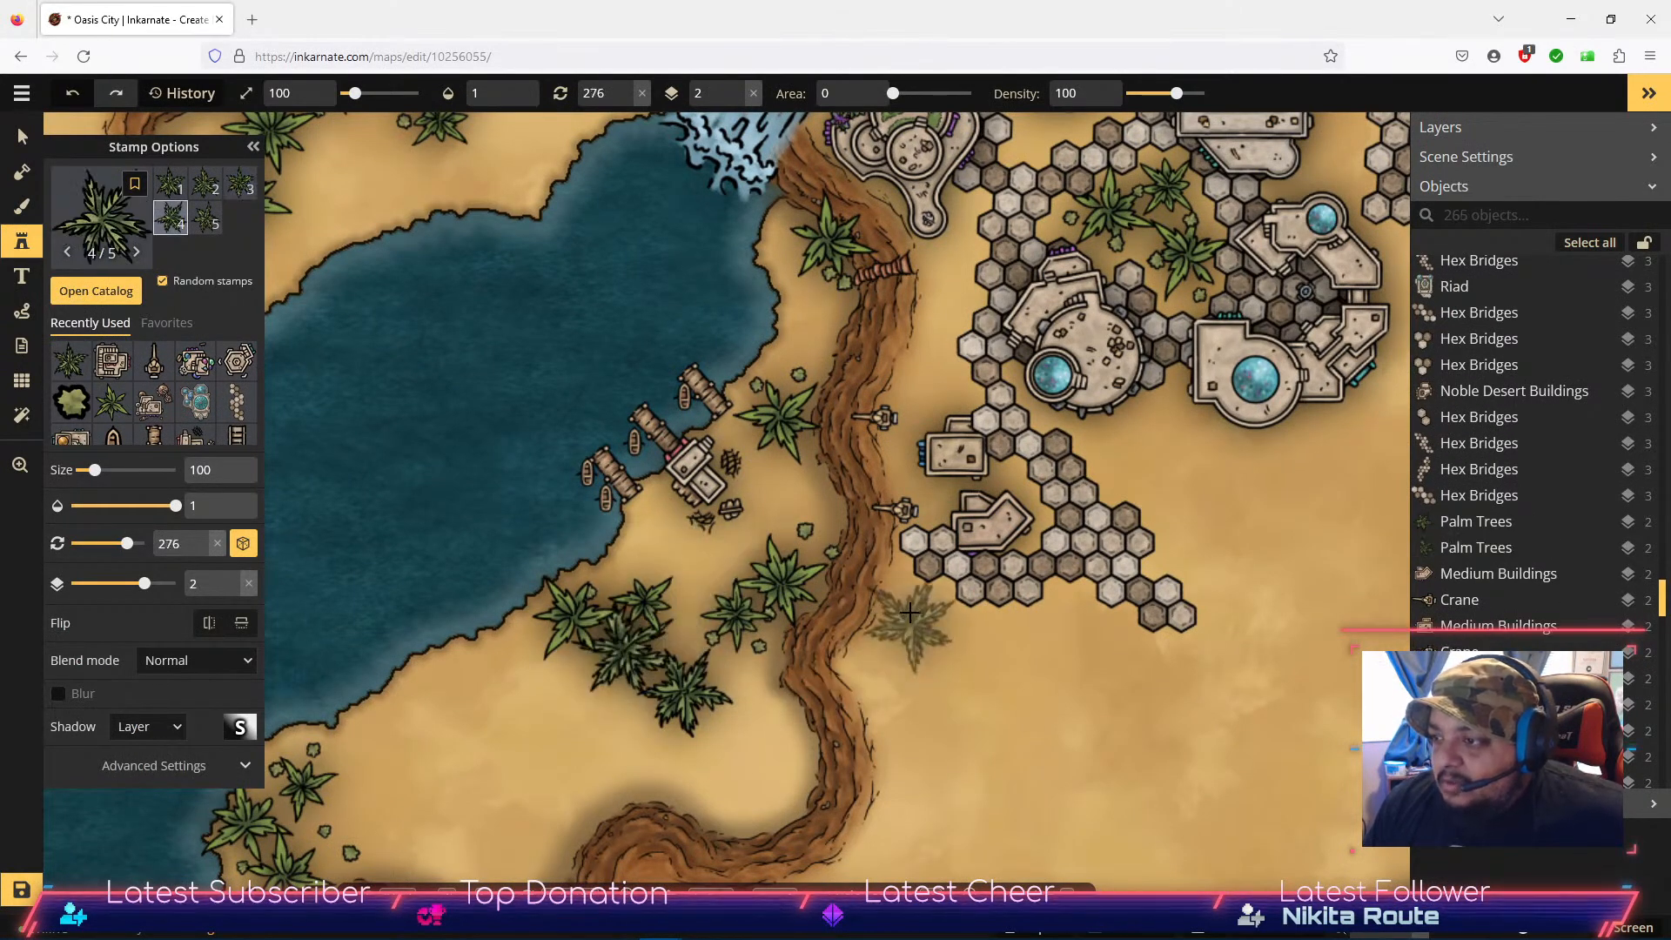
left_click(623, 627)
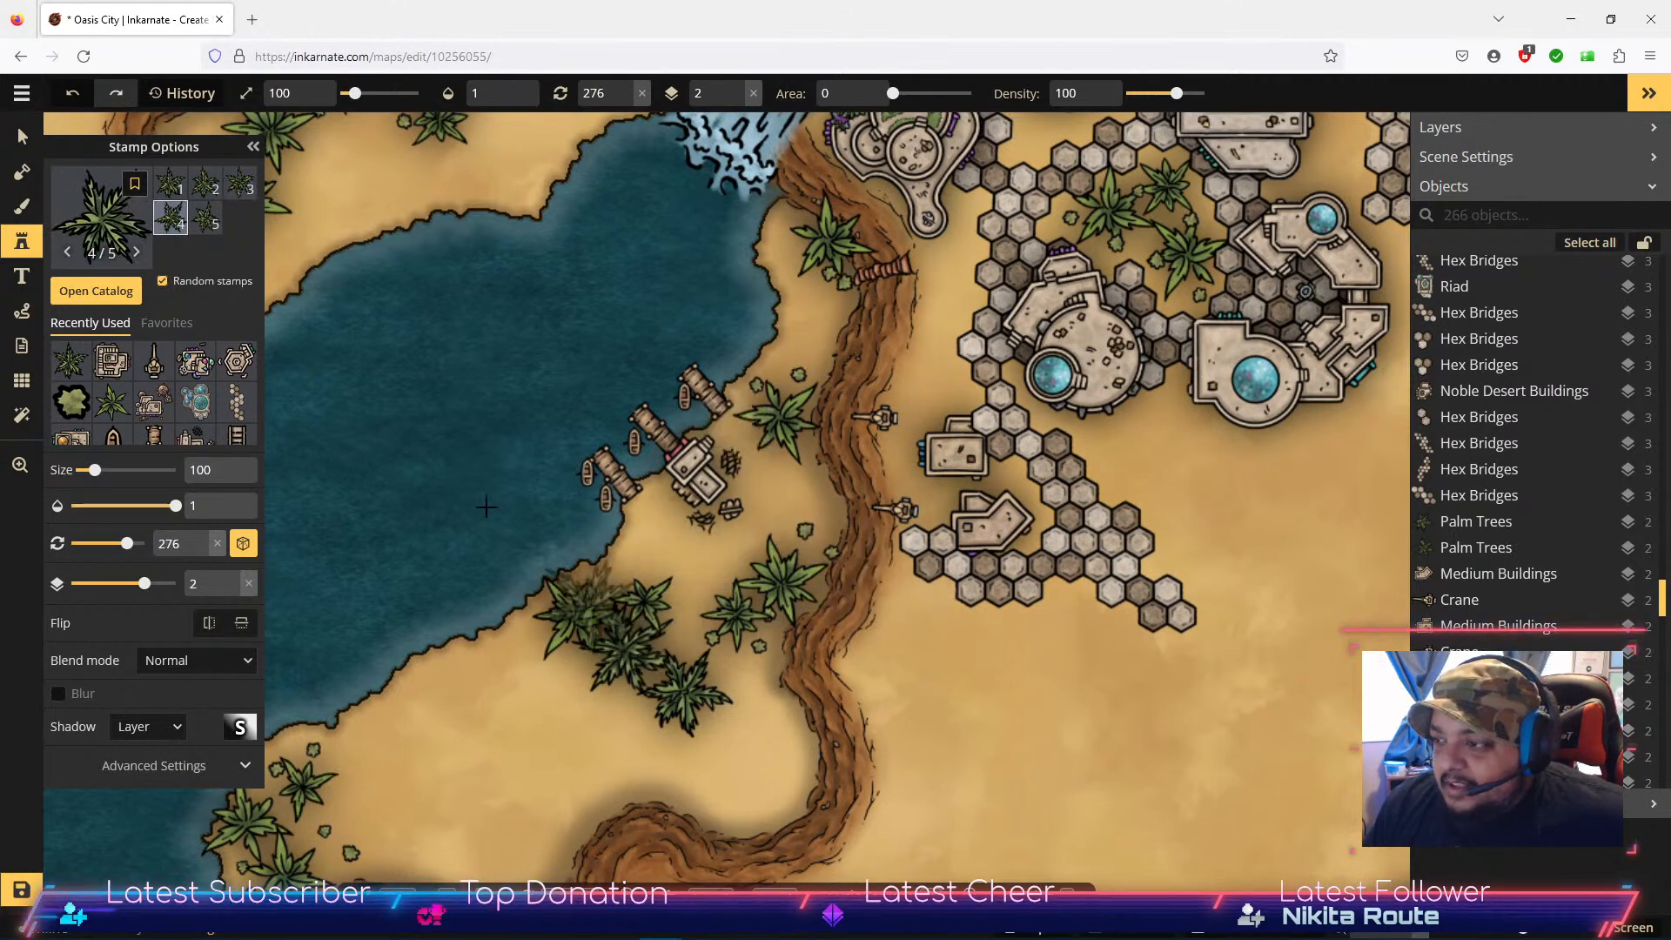
Step: Raise the new grove's western Palm Tree to layer 5 and shift it slightly southwest
key("v")
left_click(621, 657)
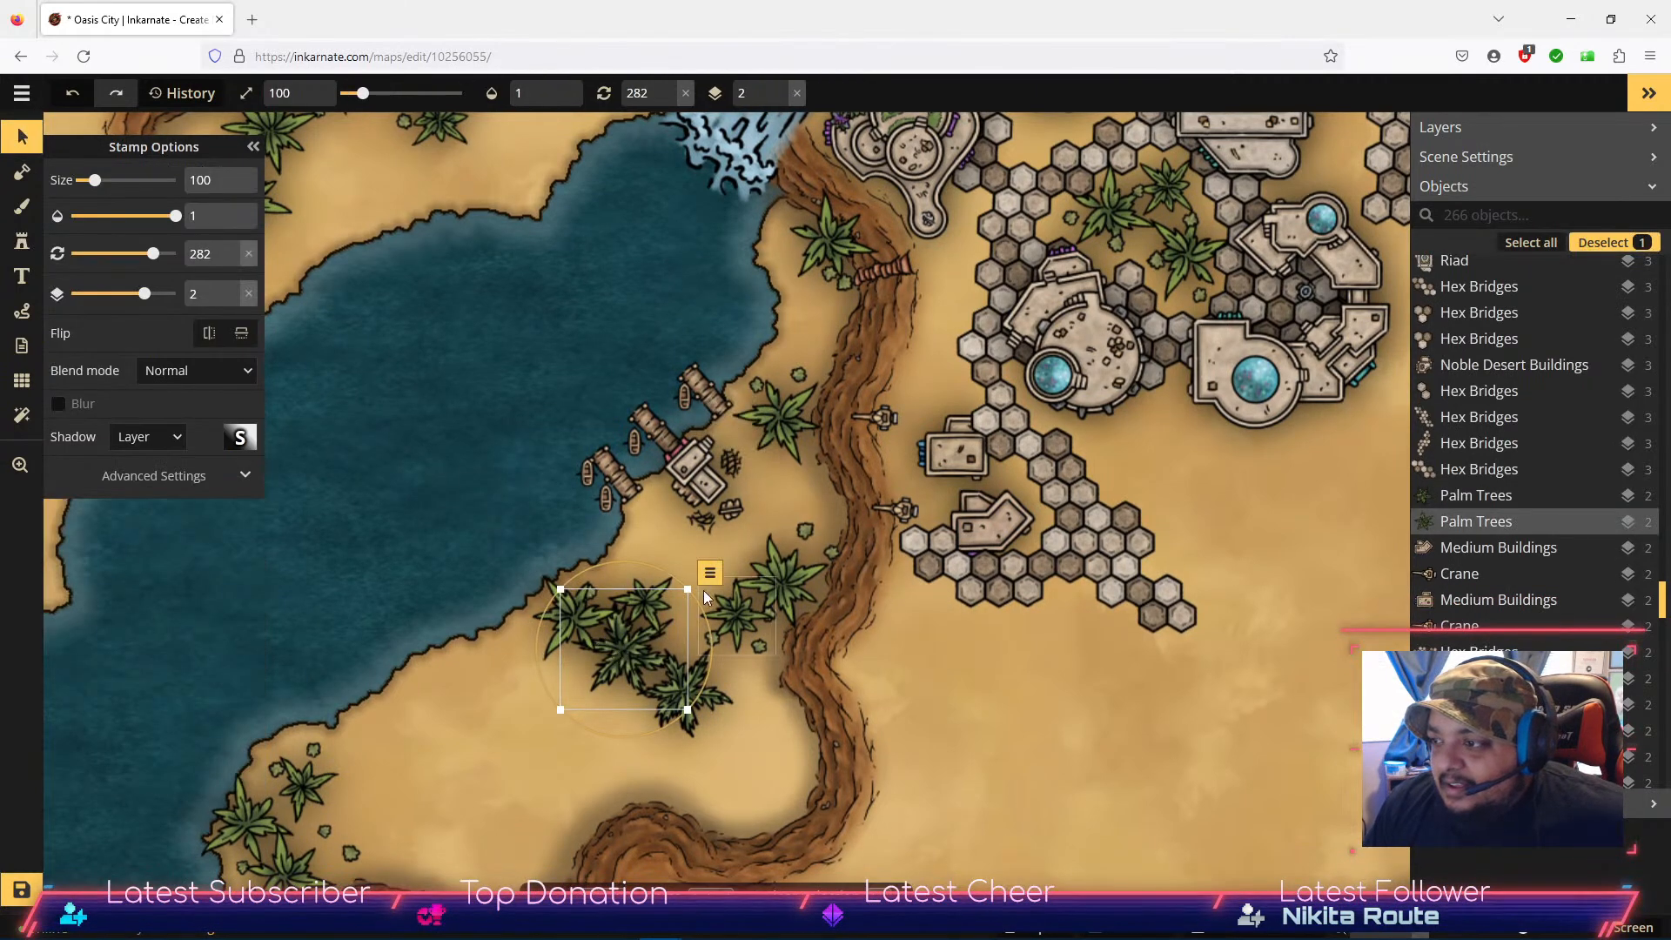
left_click(703, 590)
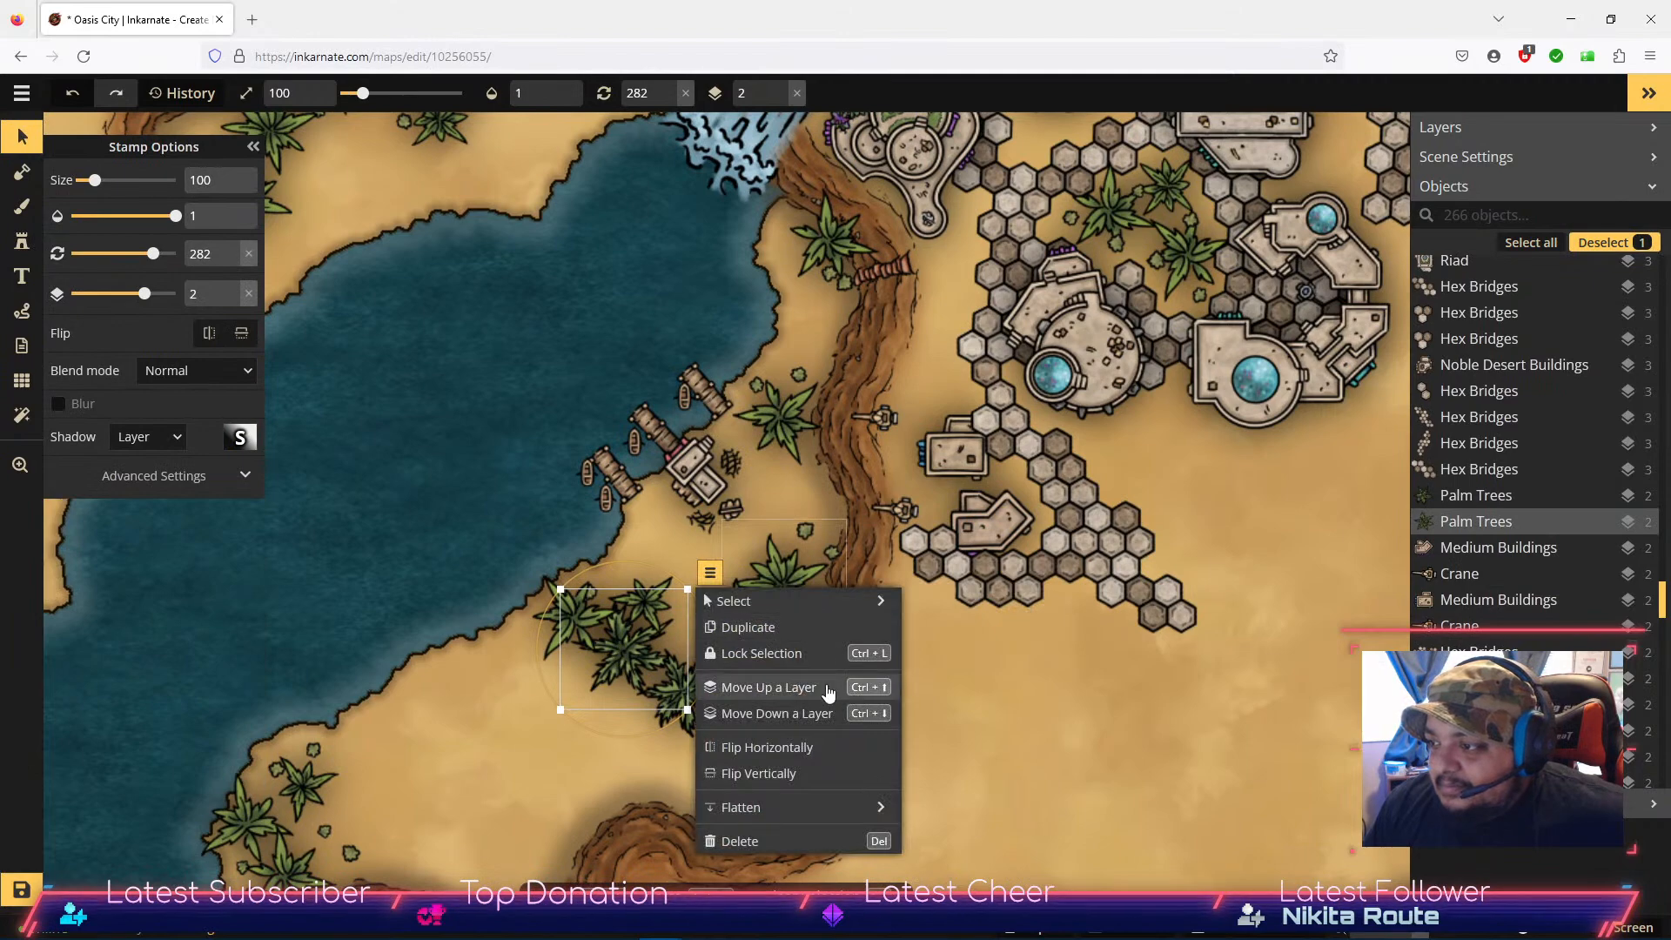
left_click(827, 692)
left_click(828, 692)
left_click(827, 692)
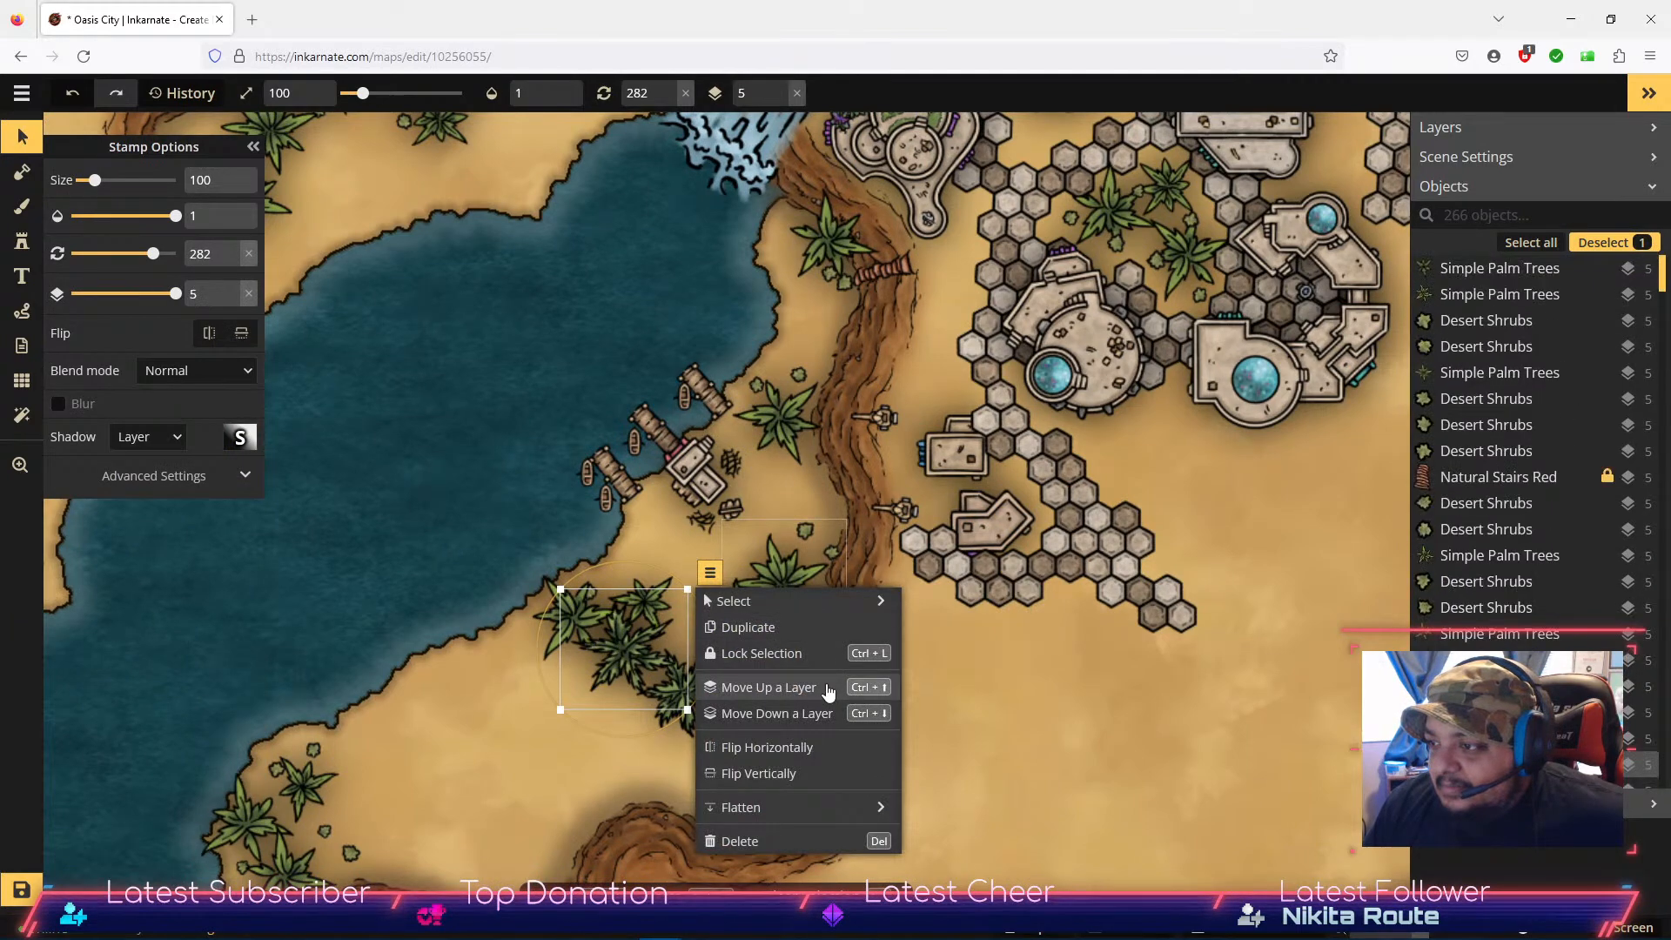
left_click_drag(631, 646, 616, 661)
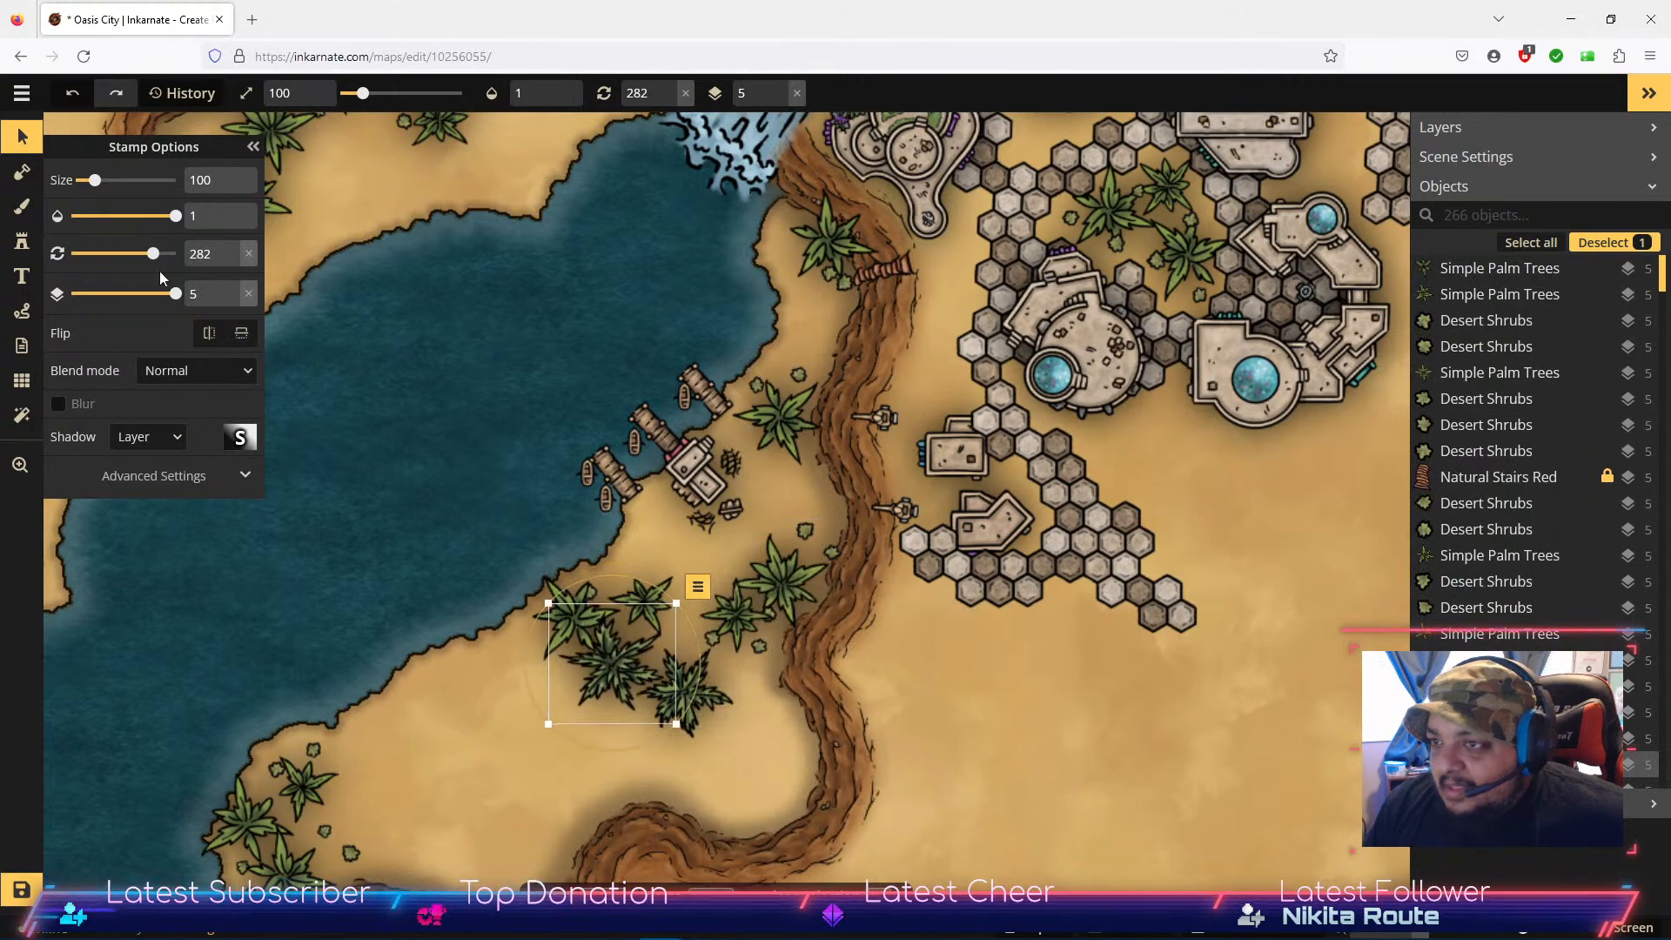
Step: Stamp four random Palm Trees on layer 5 around the lake: one in the southwestern grove, two in the northwestern grove, one beside the stairs southeast of the waterfall
left_click(22, 245)
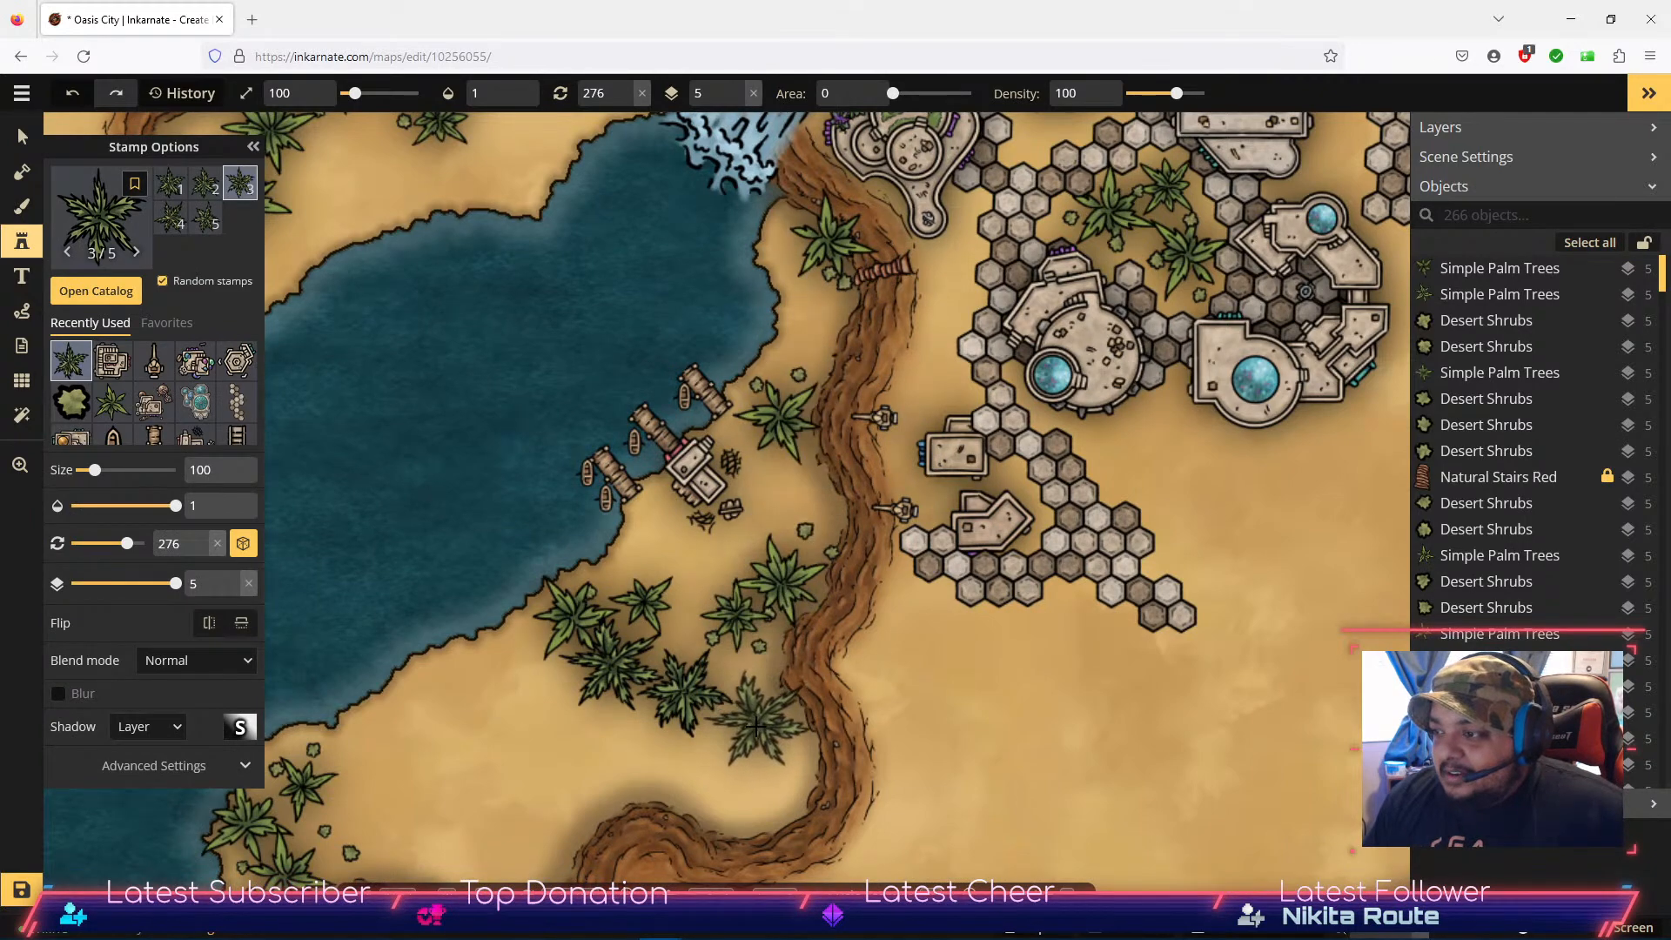
left_click_drag(484, 749, 703, 552)
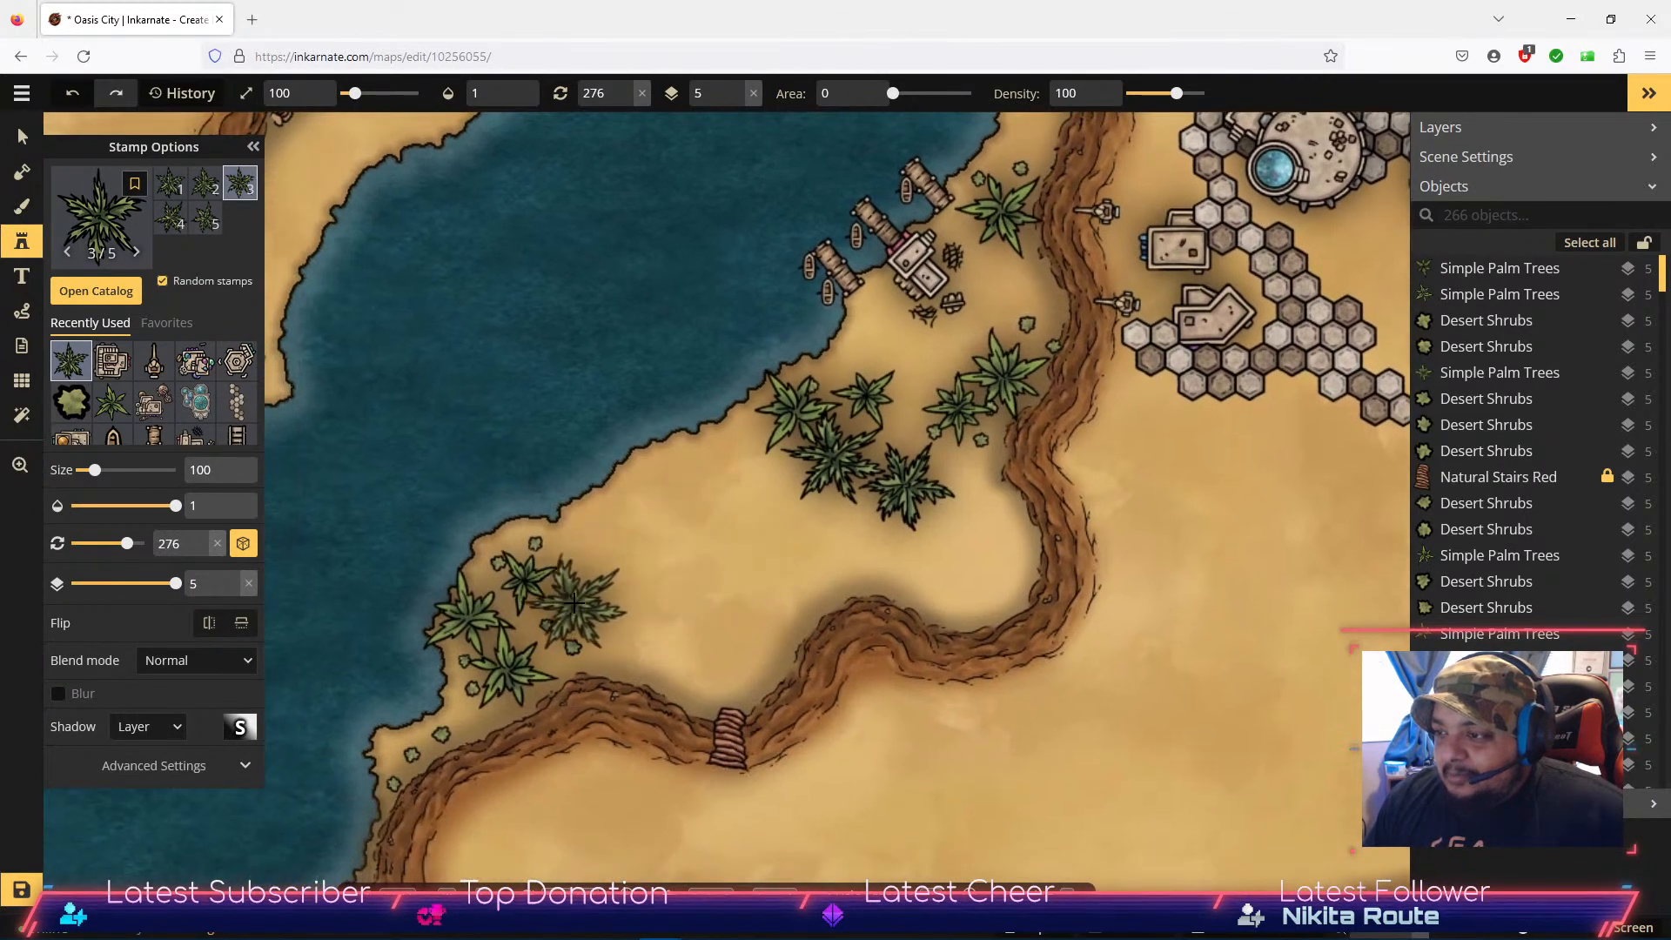
left_click(576, 606)
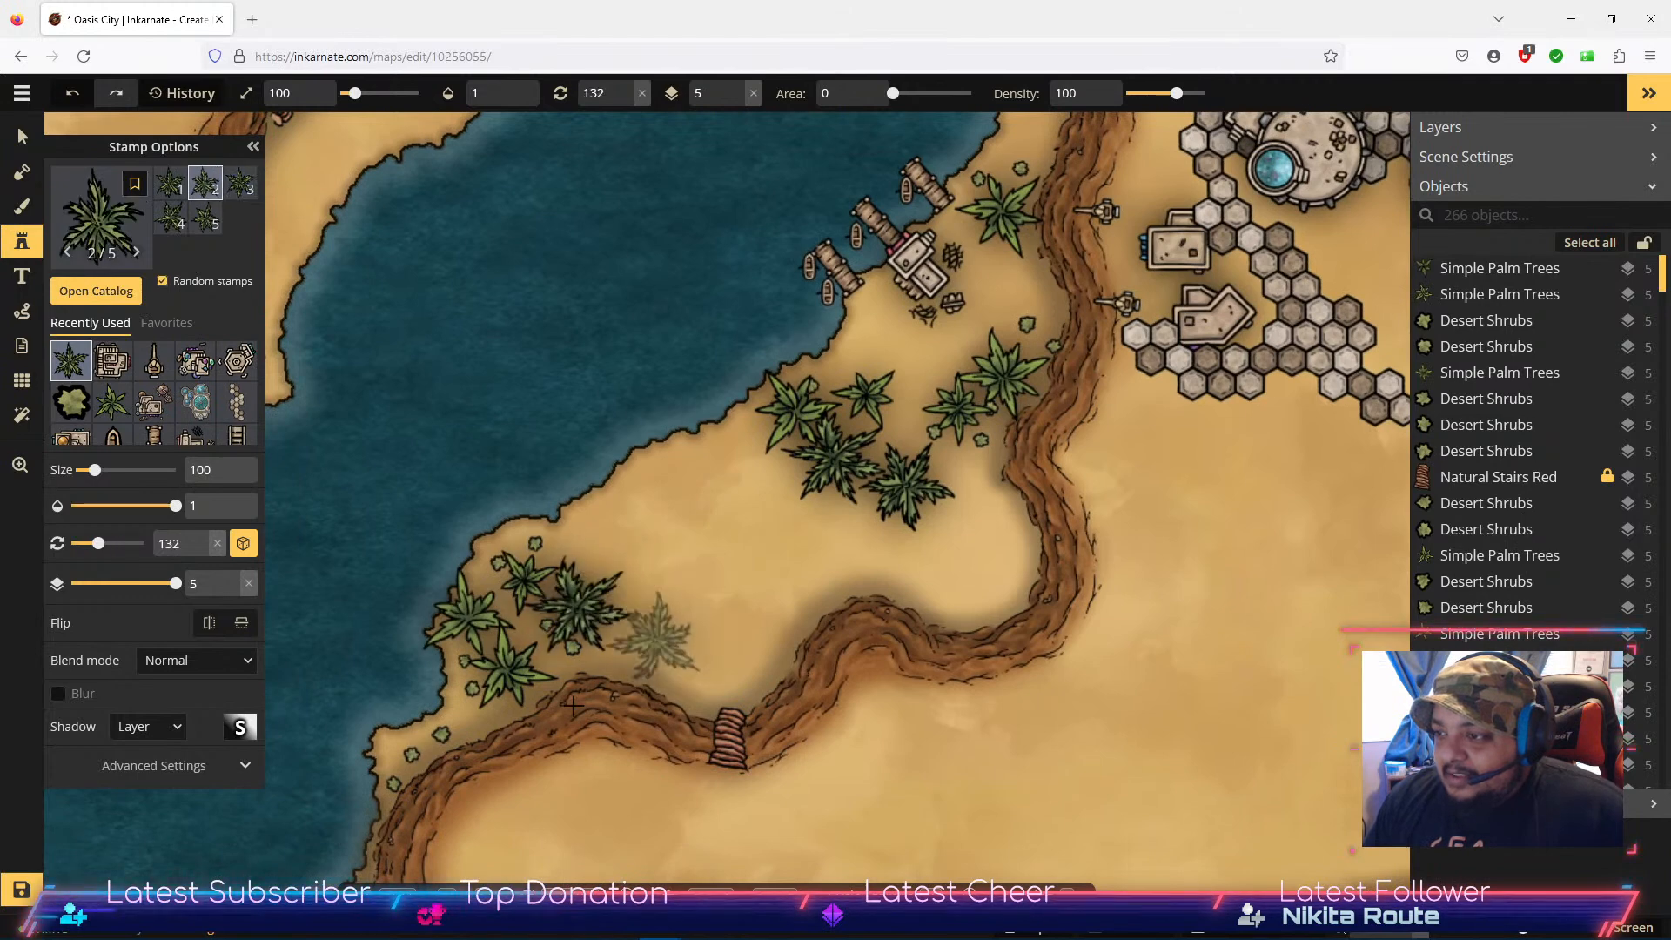
left_click_drag(560, 522, 982, 766)
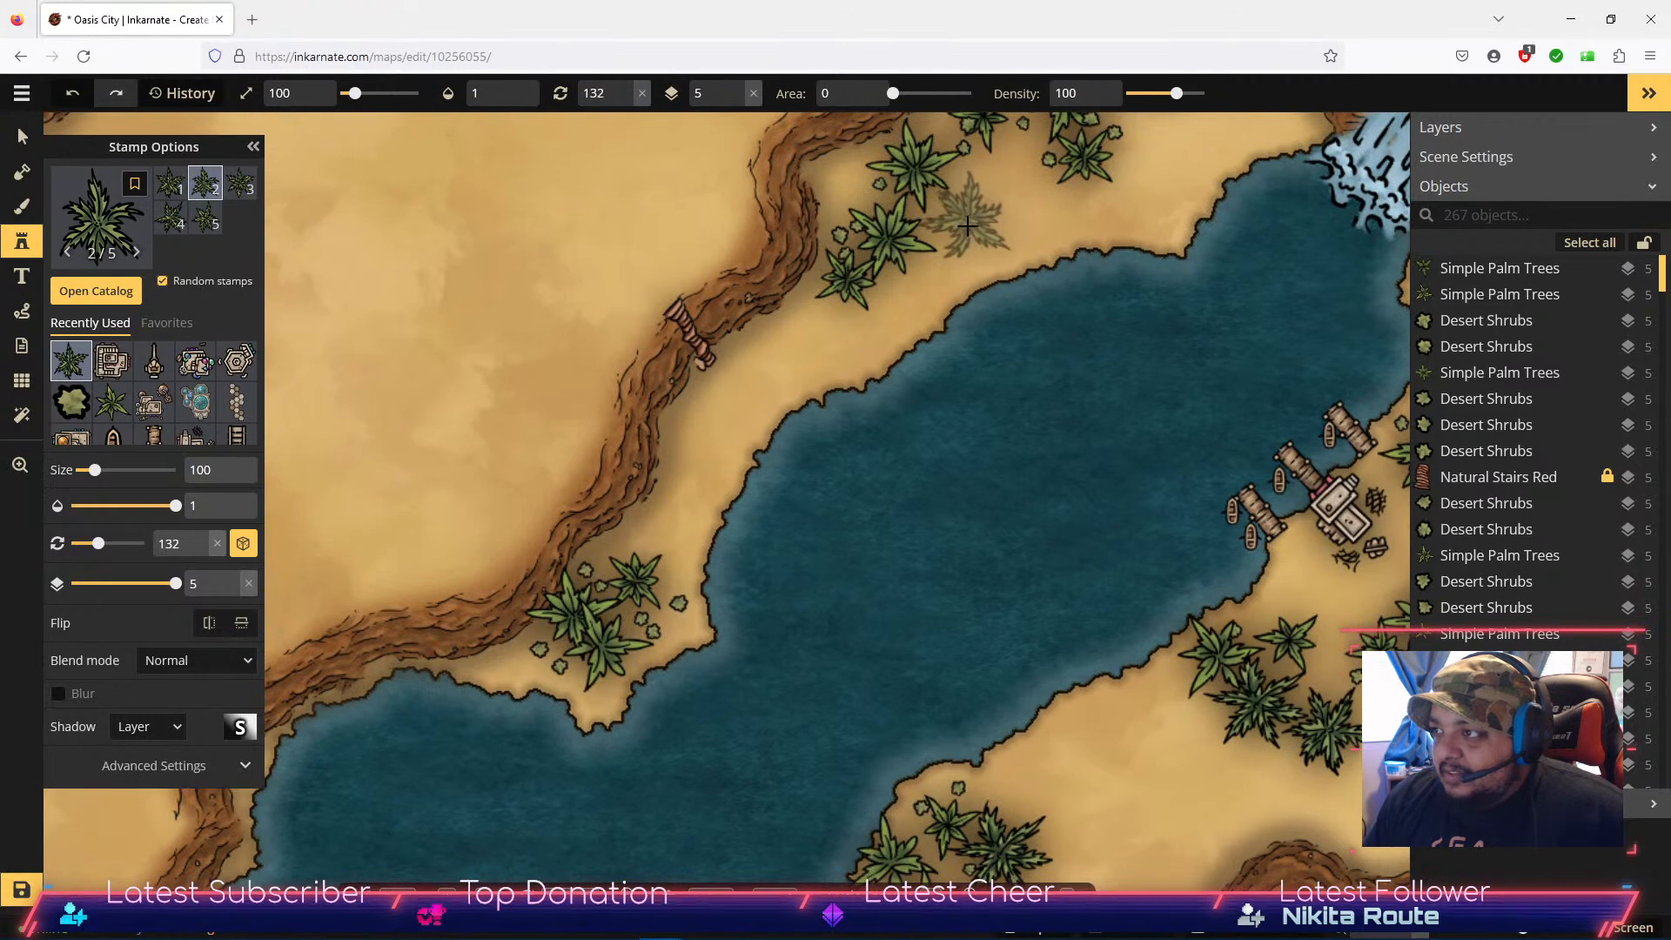
left_click(852, 193)
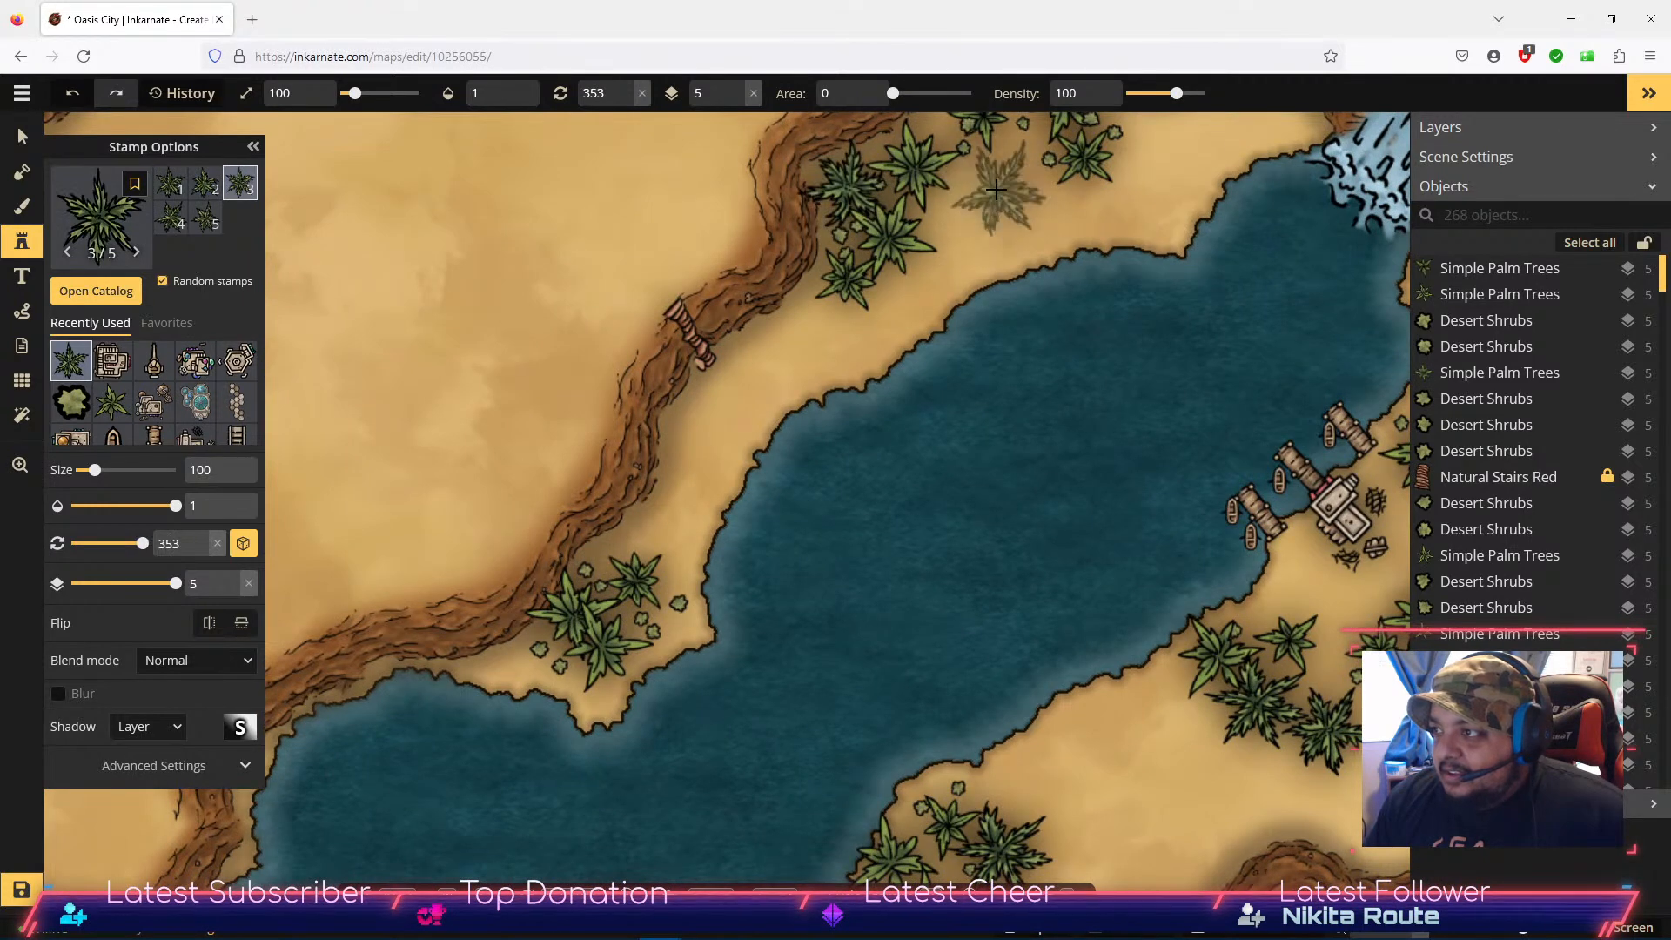
left_click(995, 190)
key("space")
left_click_drag(1108, 176, 888, 395)
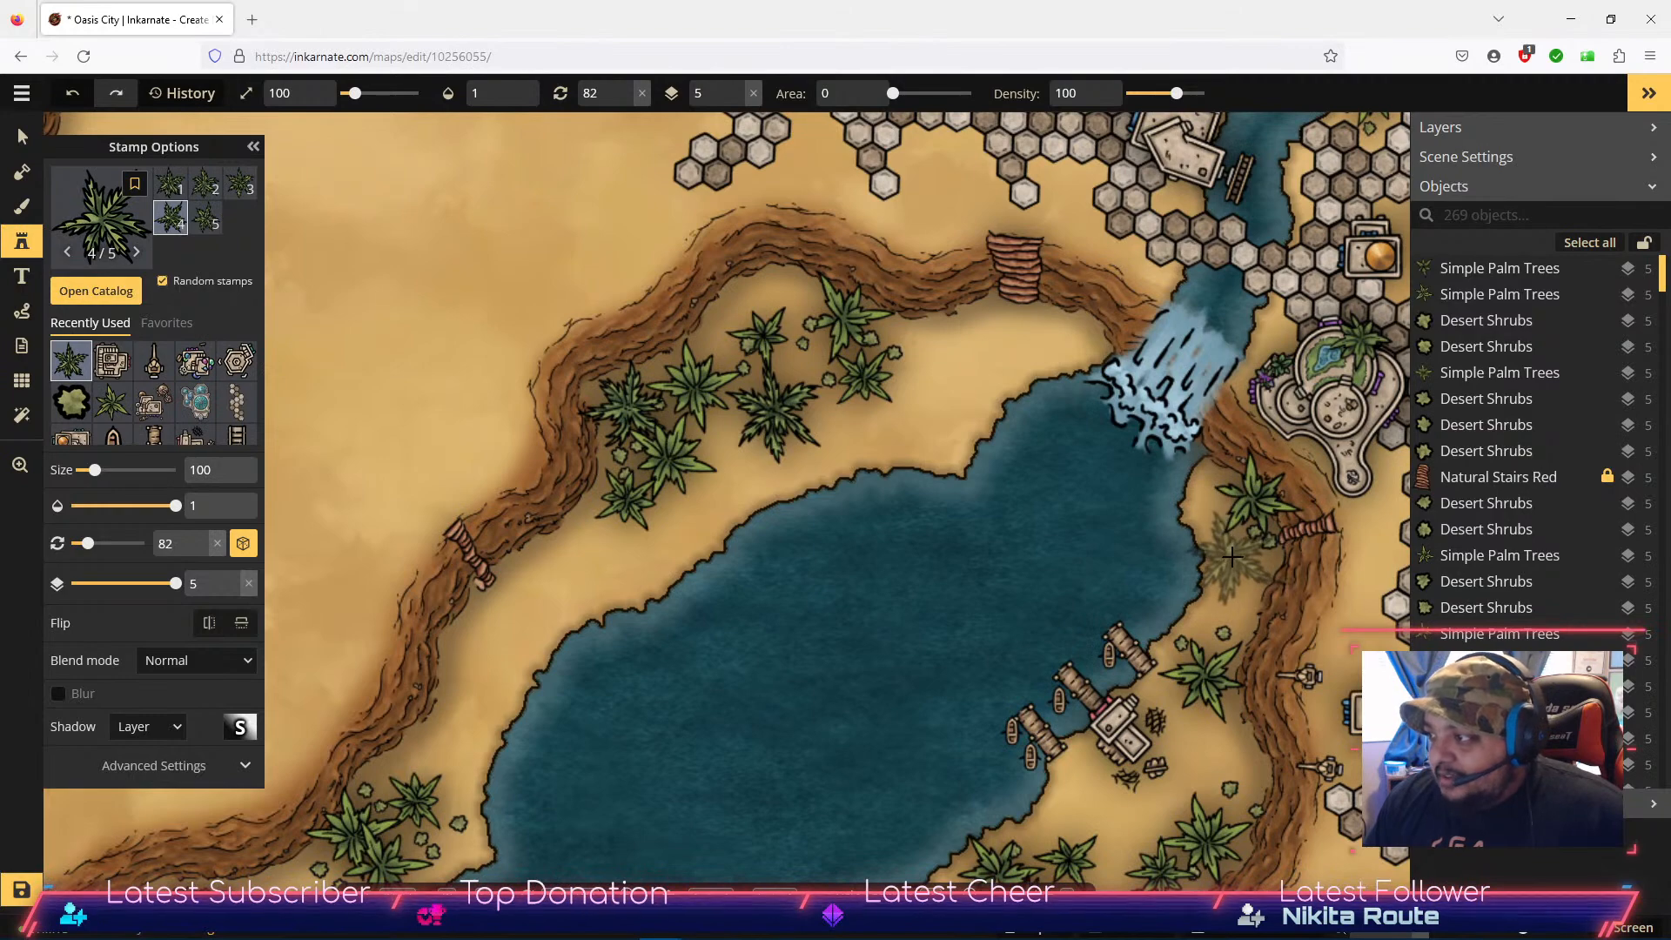
left_click(1228, 557)
Step: Stamp two random Palm Trees on layer 5 along the river, one beside the north bank's palm and one between the south bank's two palms
key("space")
left_click_drag(1155, 525, 544, 759)
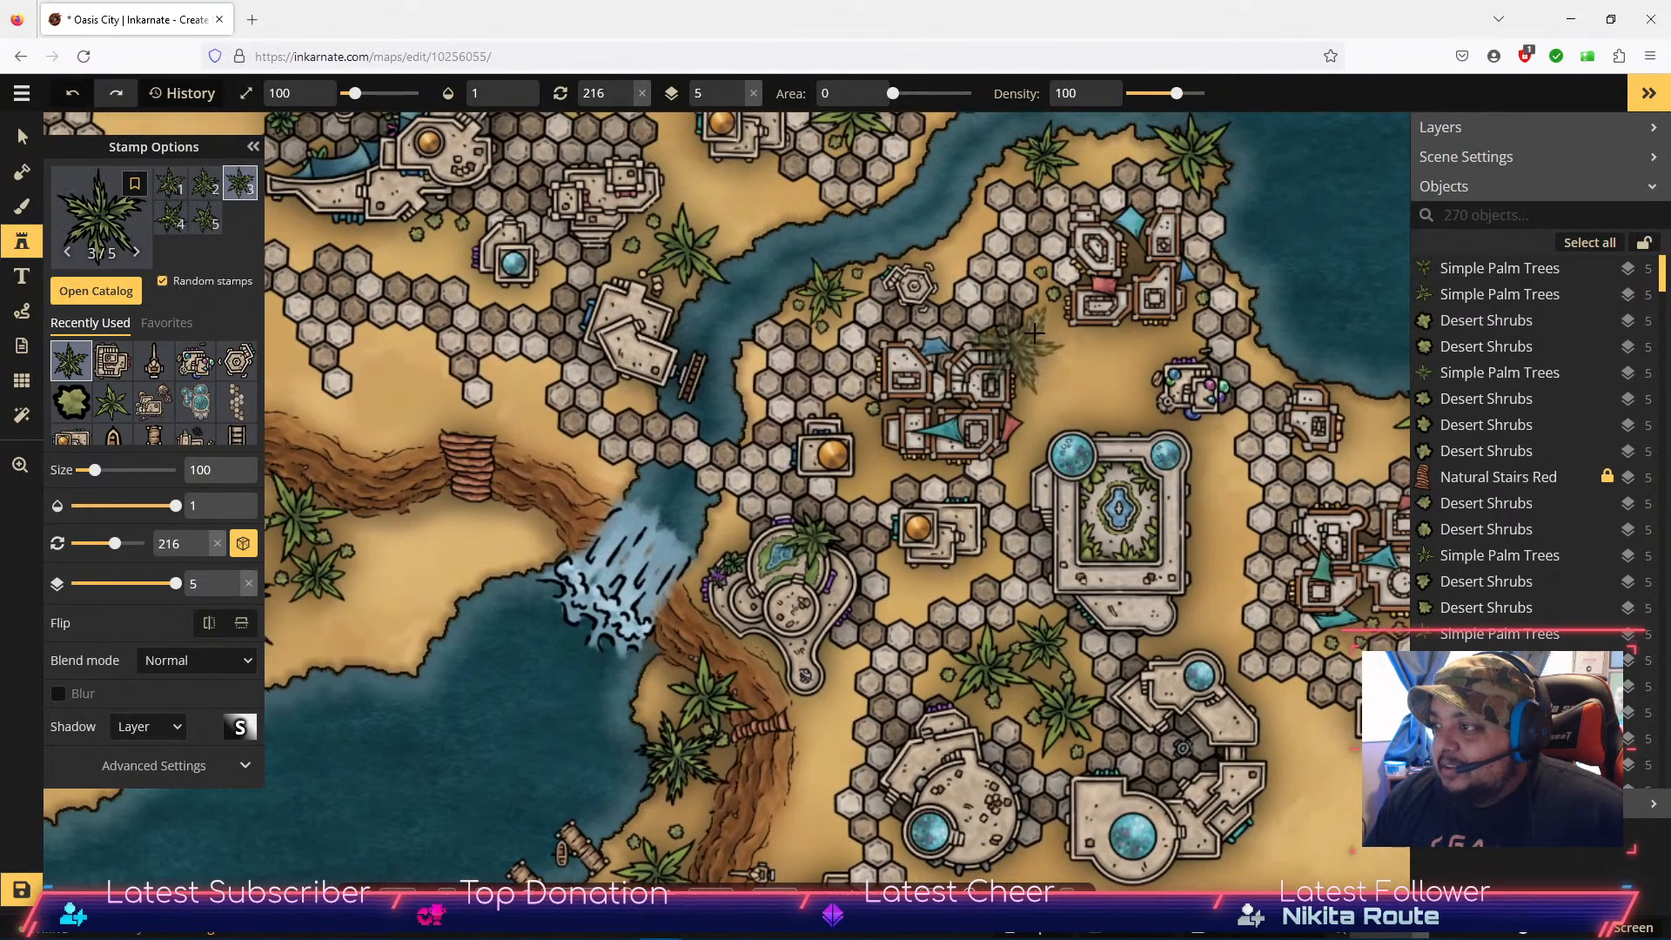
key("space")
left_click_drag(1005, 289, 1080, 525)
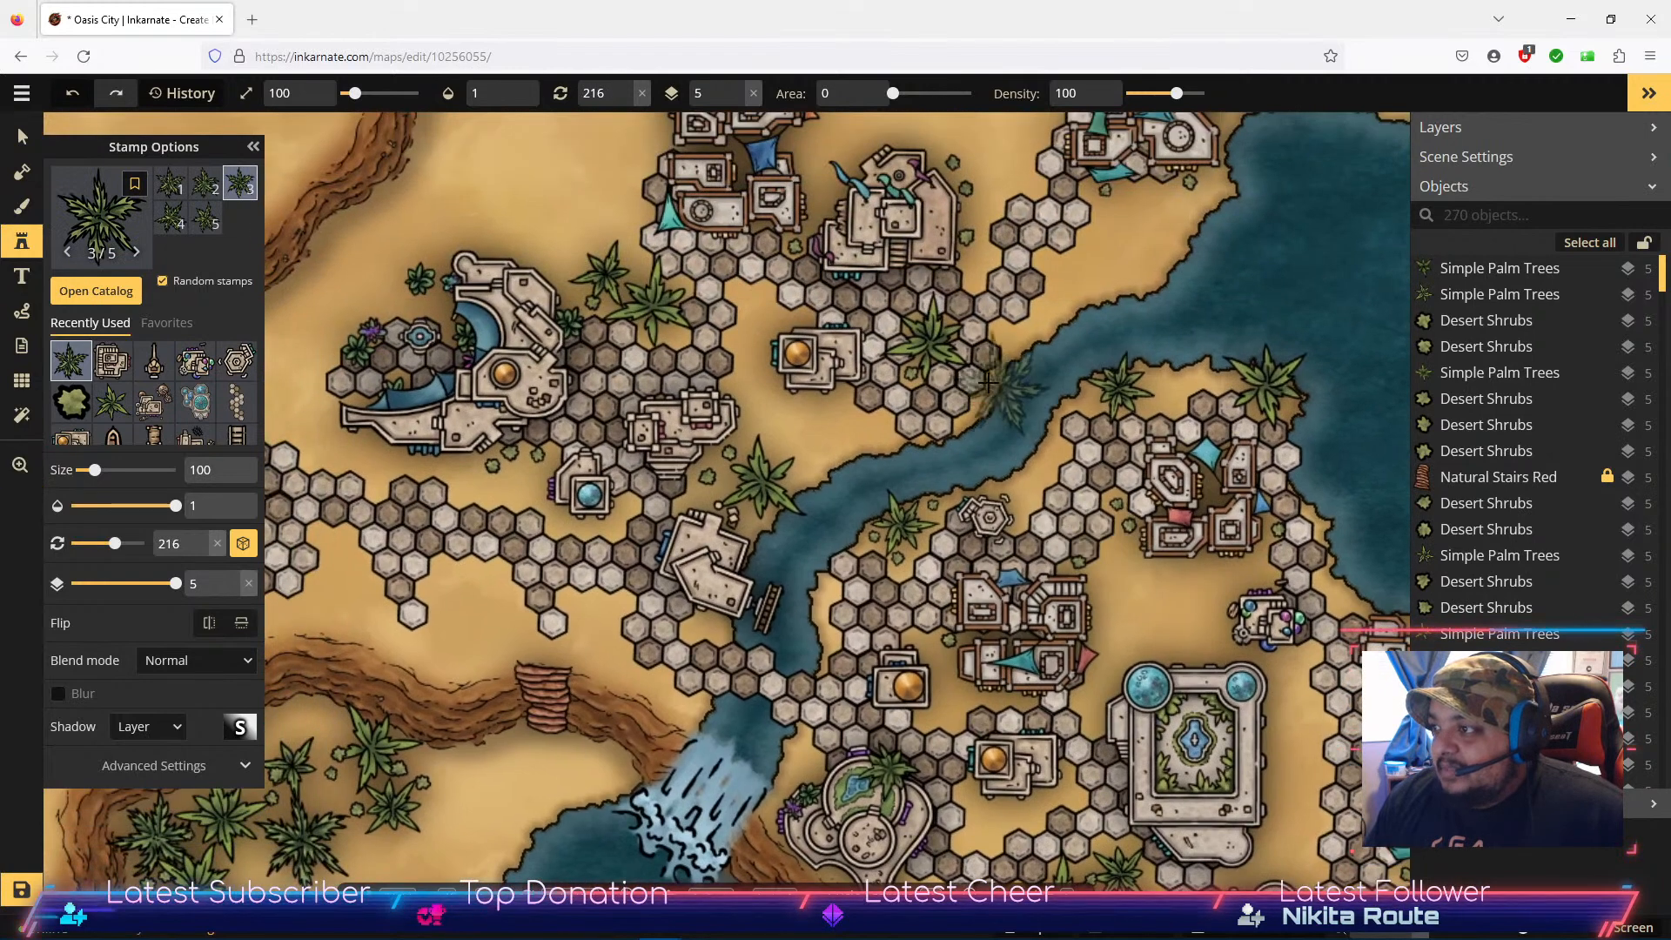
left_click(812, 446)
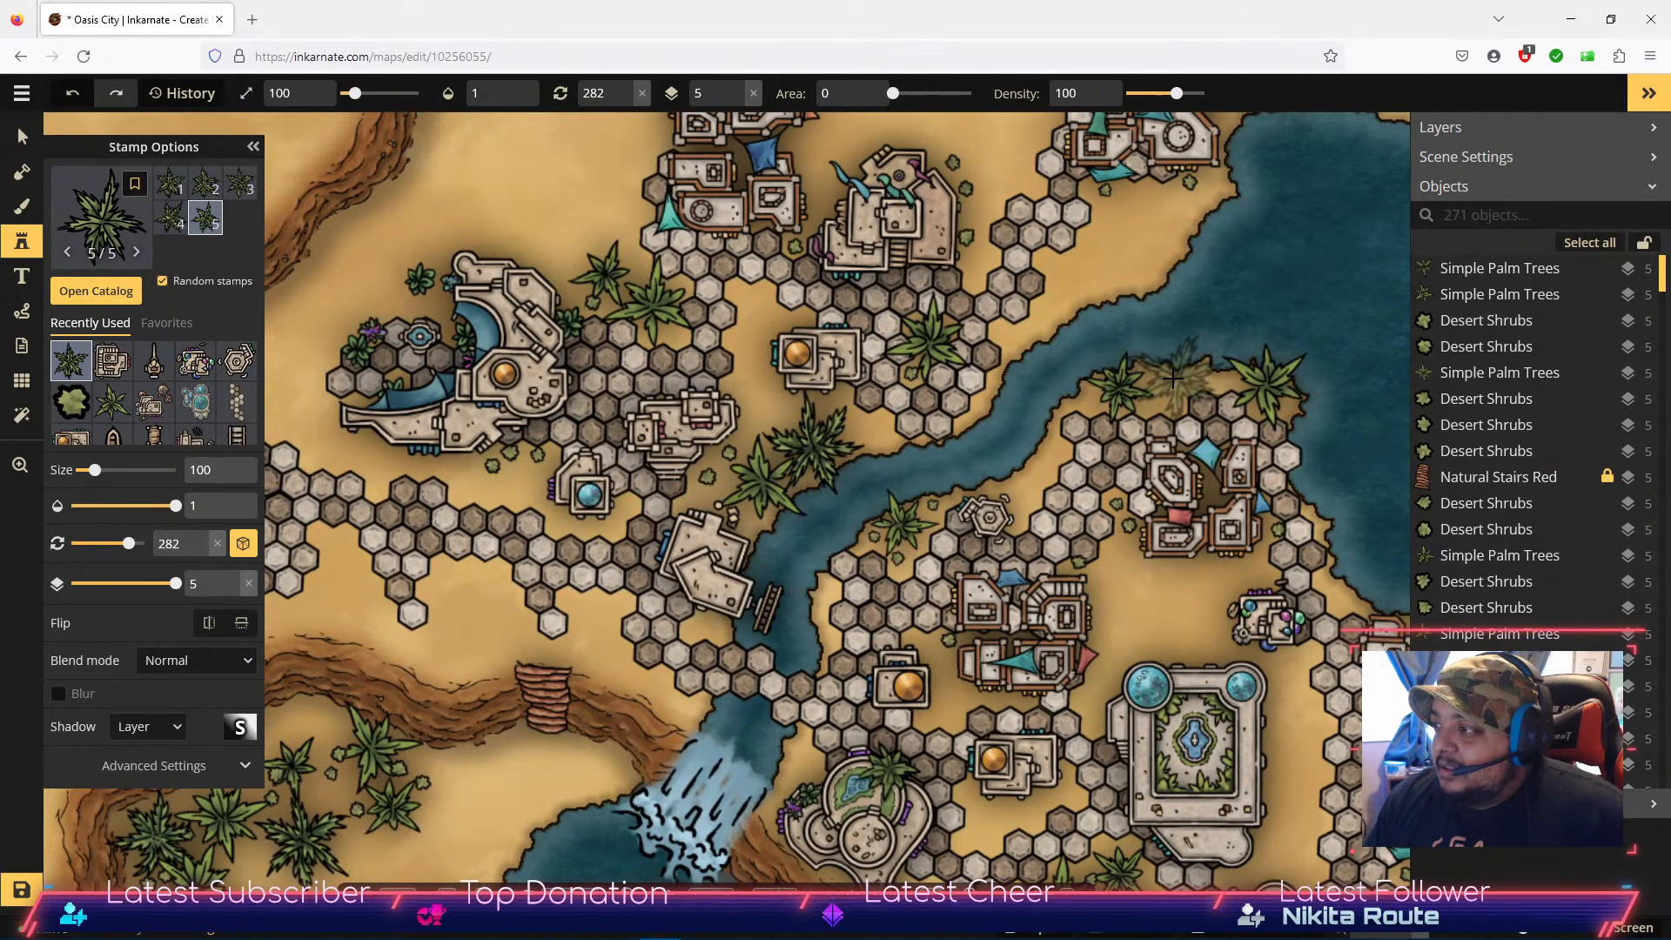
left_click(1173, 376)
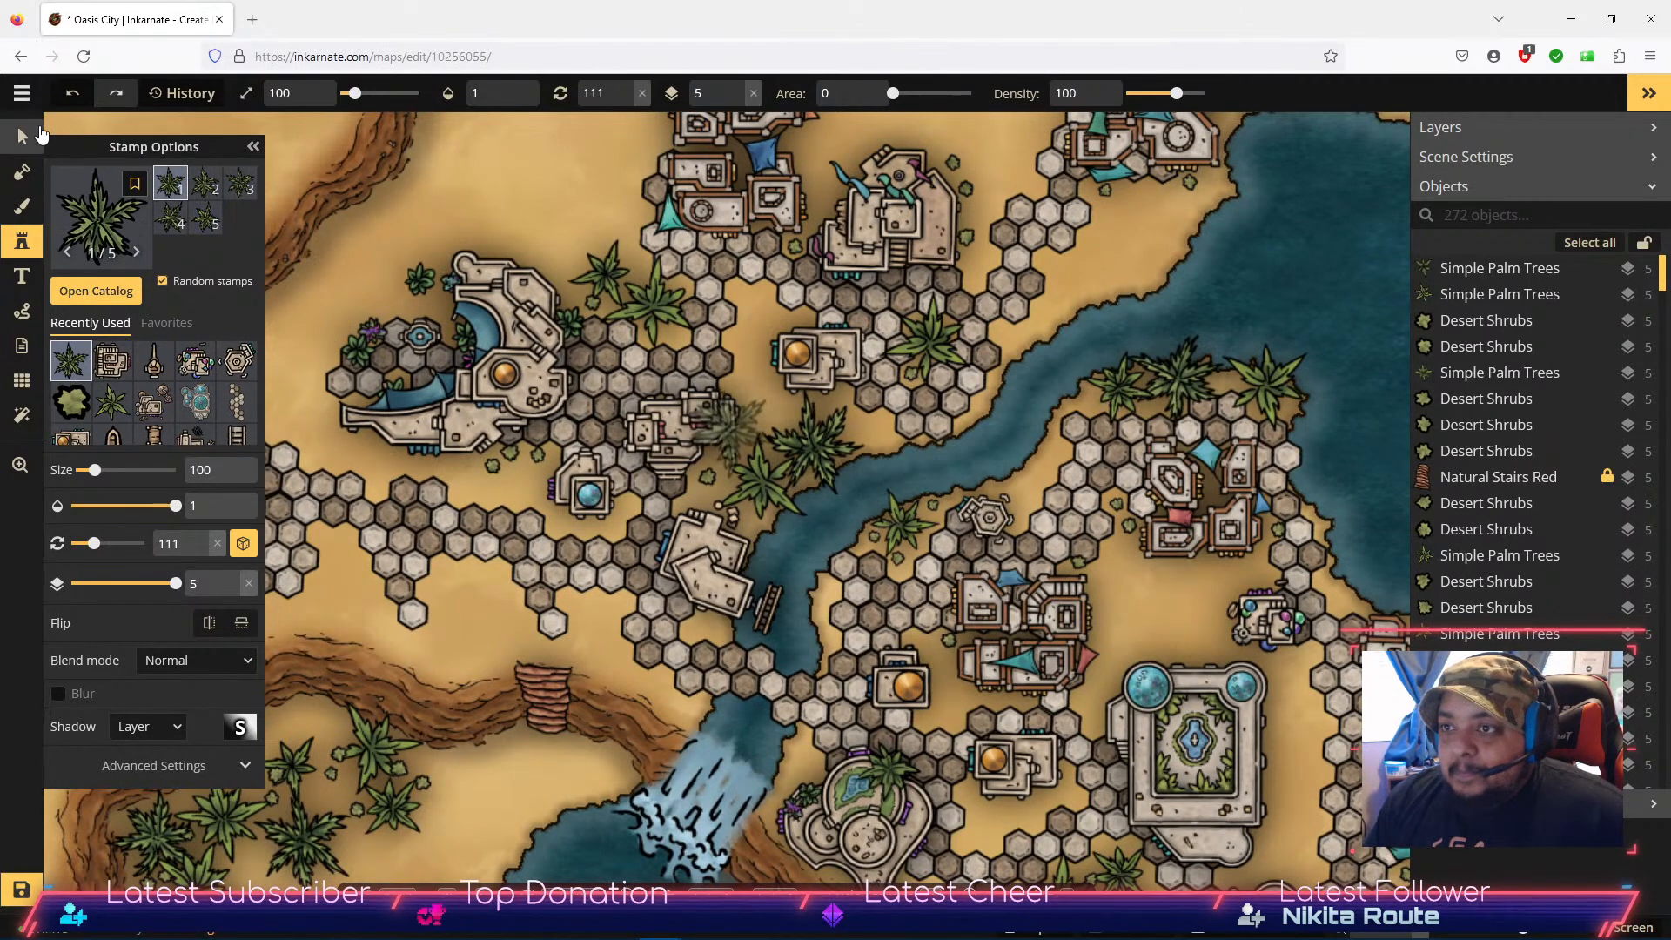
Step: Lower the western Simple Palm Tree of the south riverbank row to layer 3
left_click(22, 133)
left_click(1176, 345)
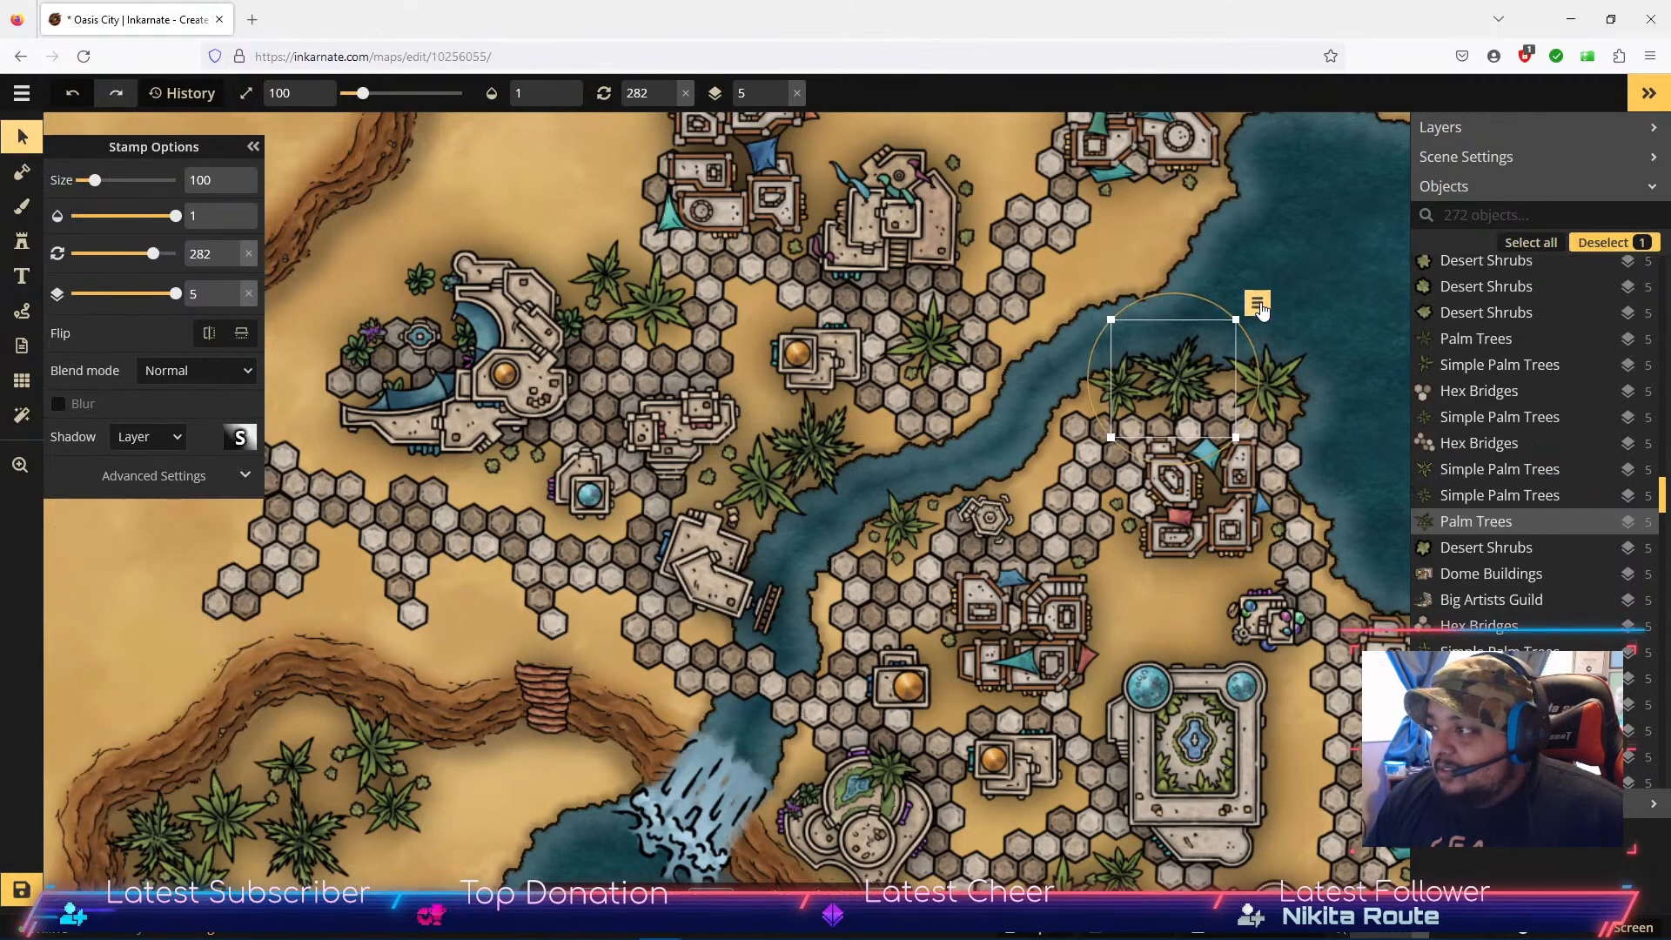
left_click(1258, 304)
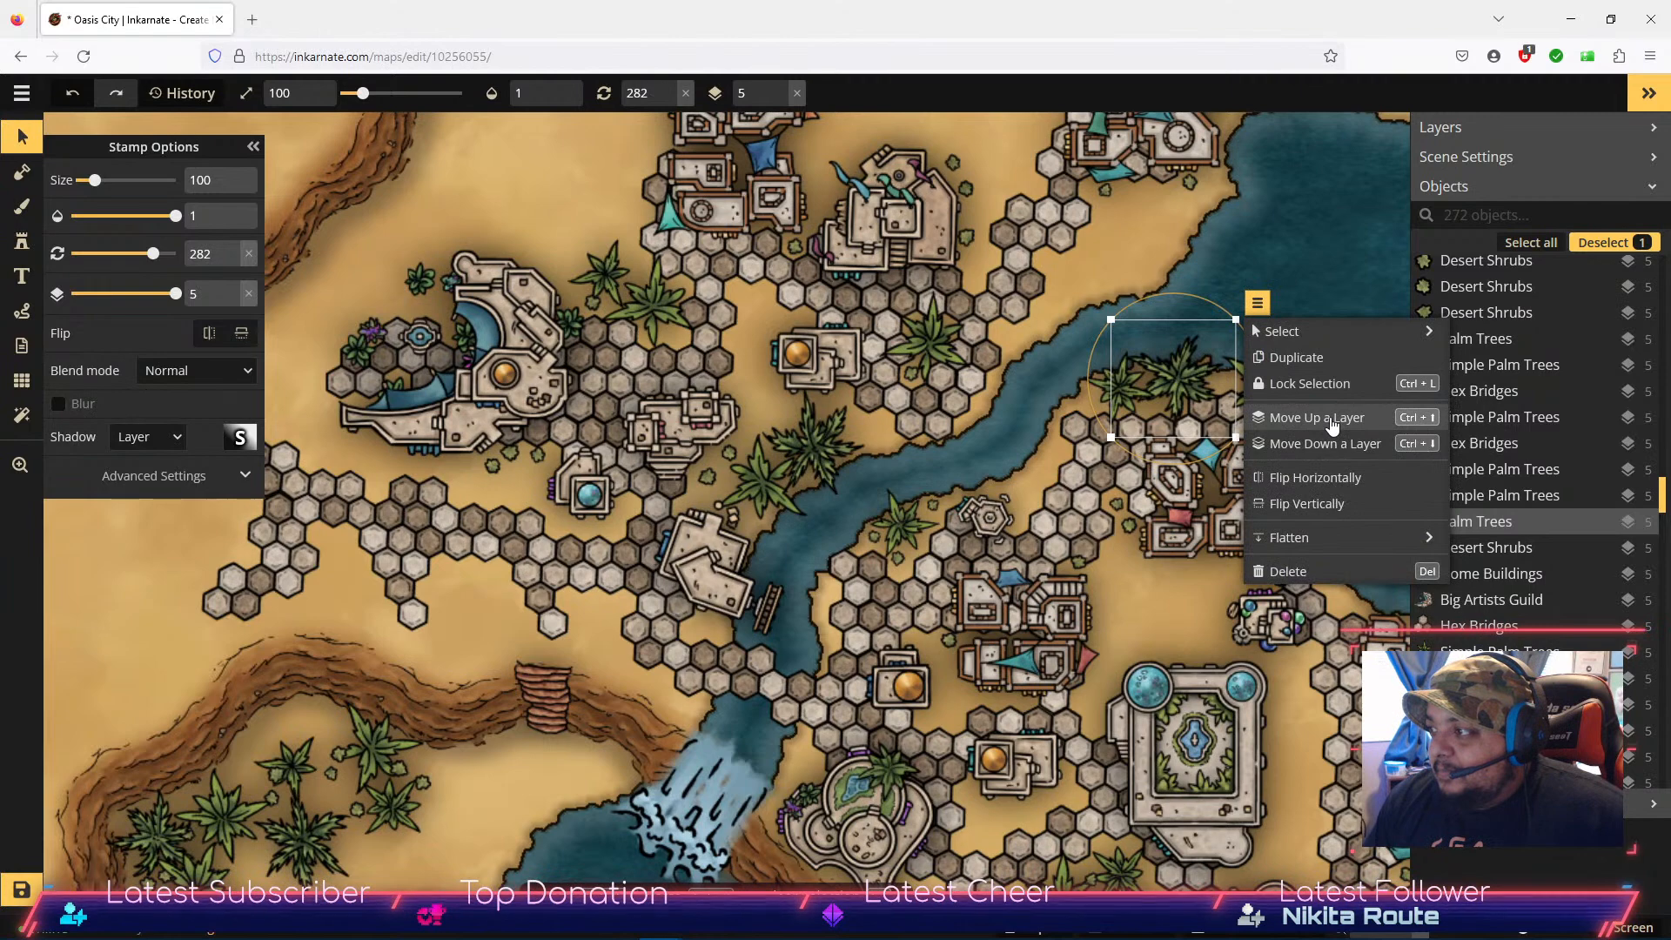
left_click(1123, 384)
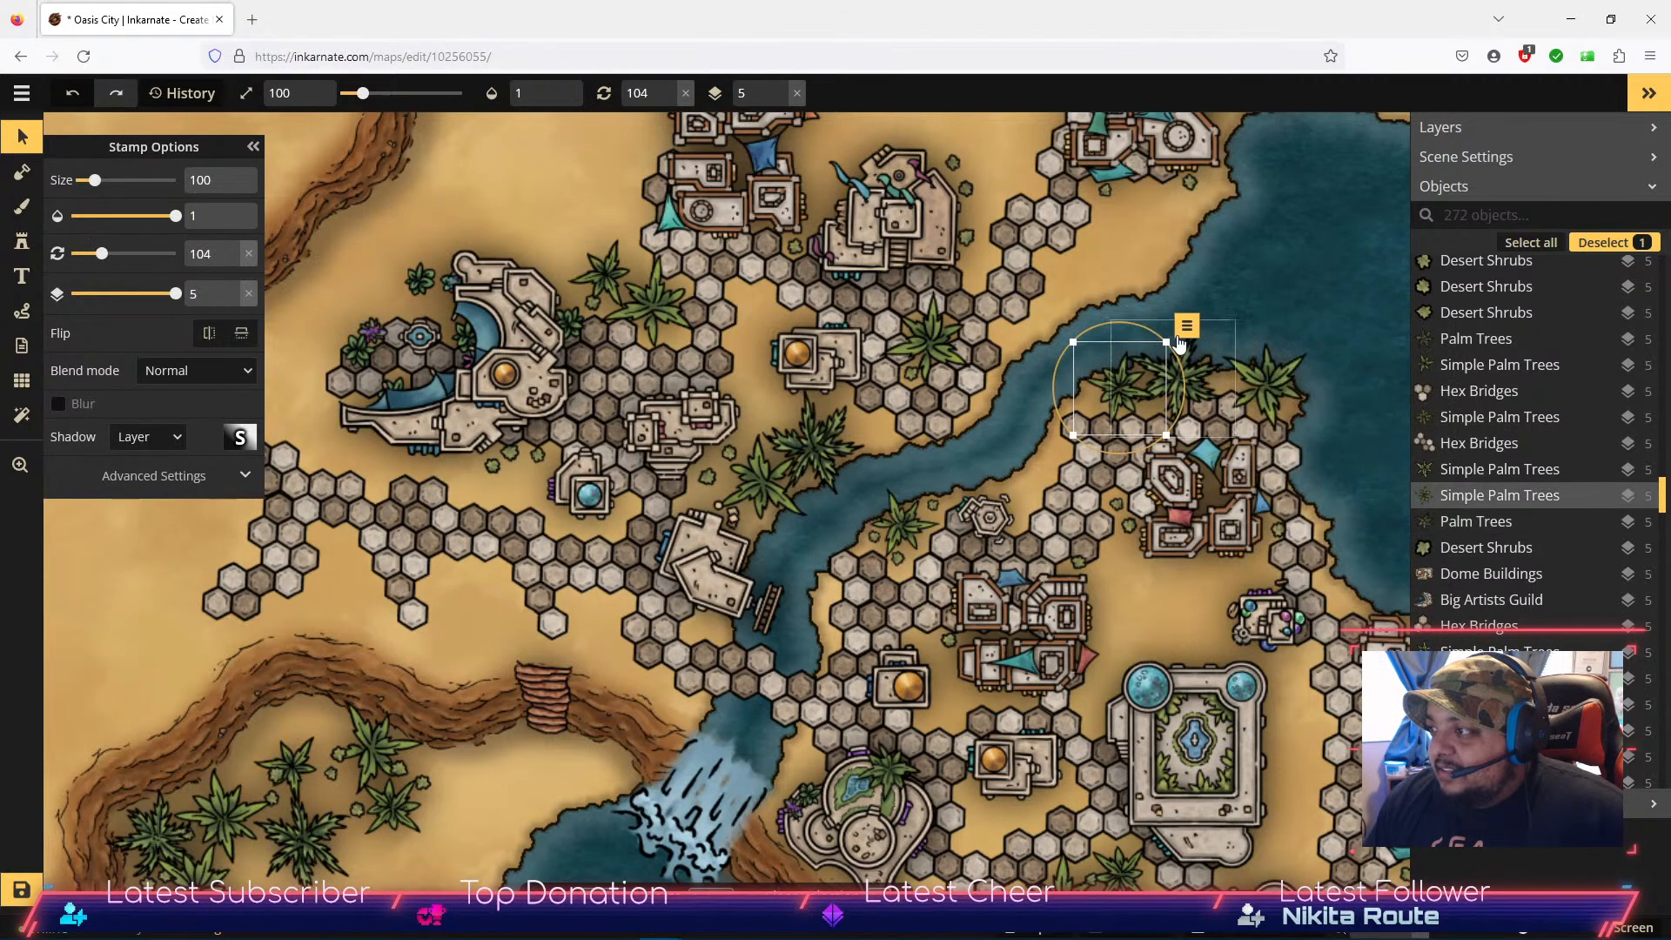
left_click(1187, 326)
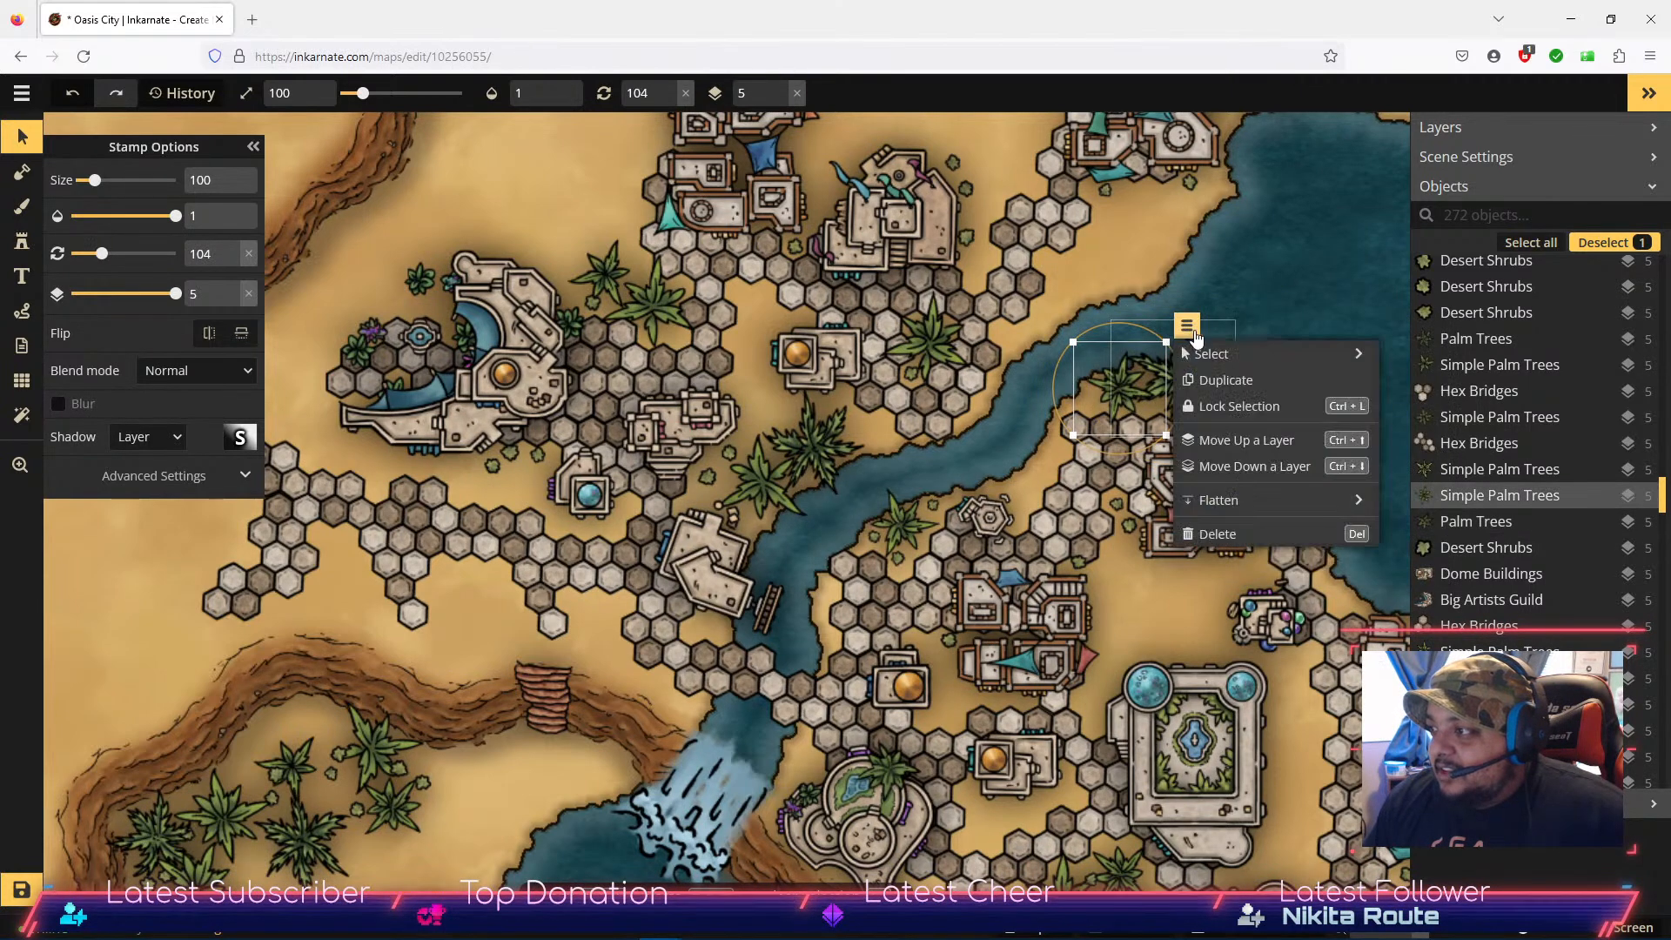
left_click(1254, 466)
left_click(1254, 467)
left_click(1255, 467)
left_click(1254, 467)
left_click(1263, 442)
left_click(1263, 445)
left_click(1140, 583)
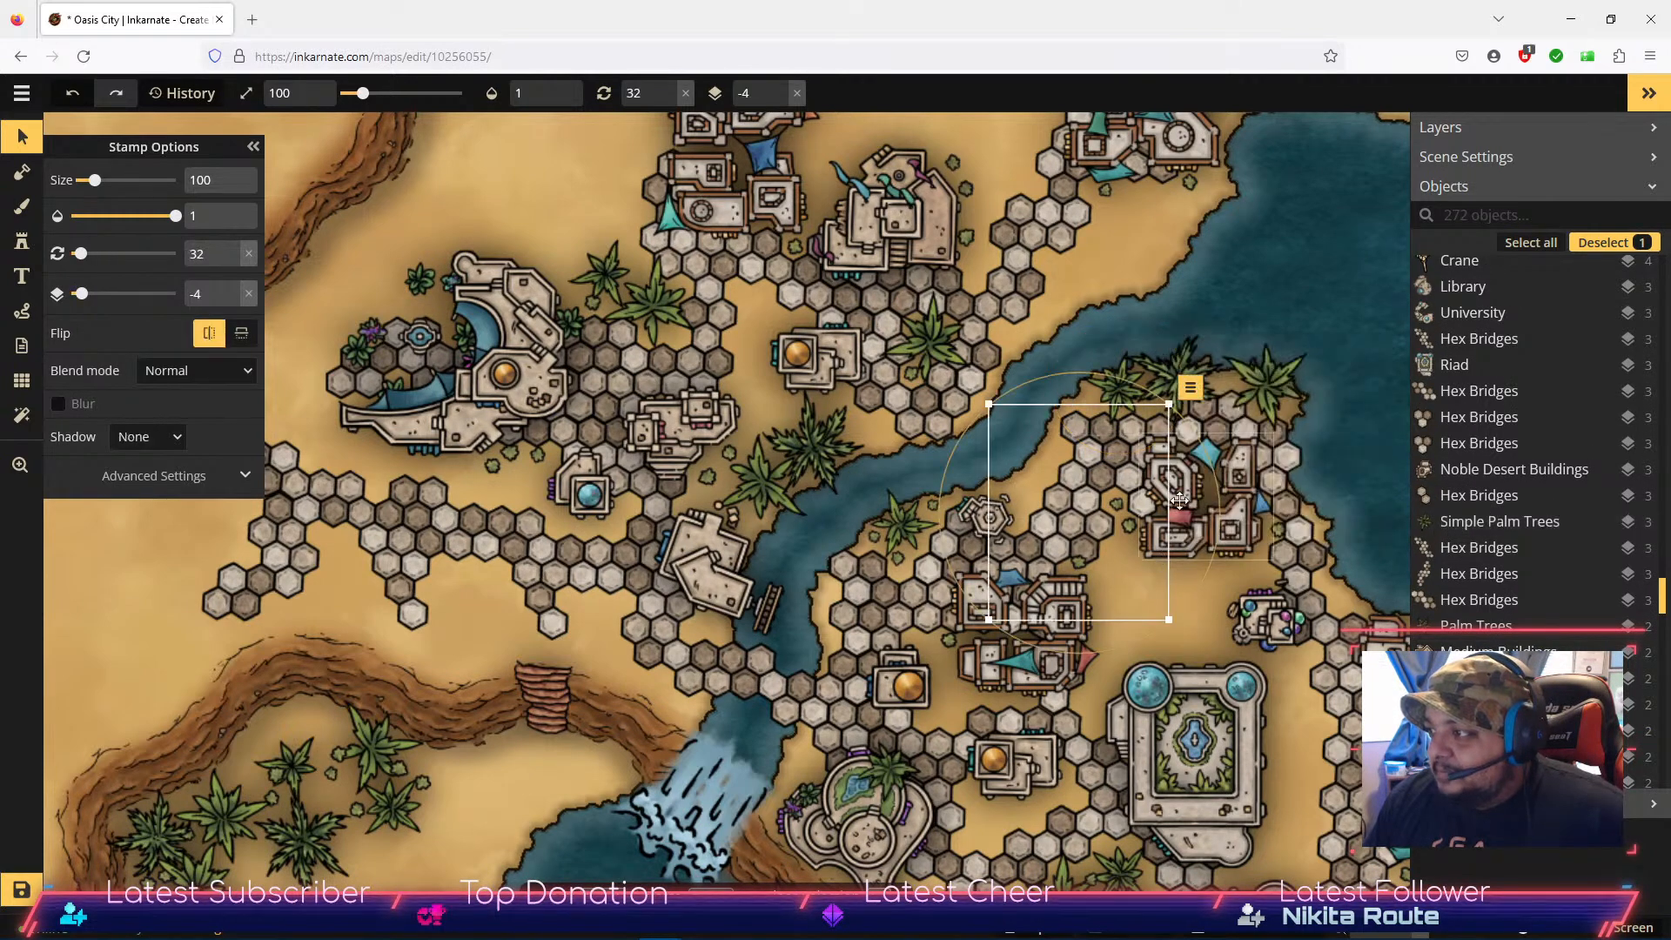
left_click(1177, 360)
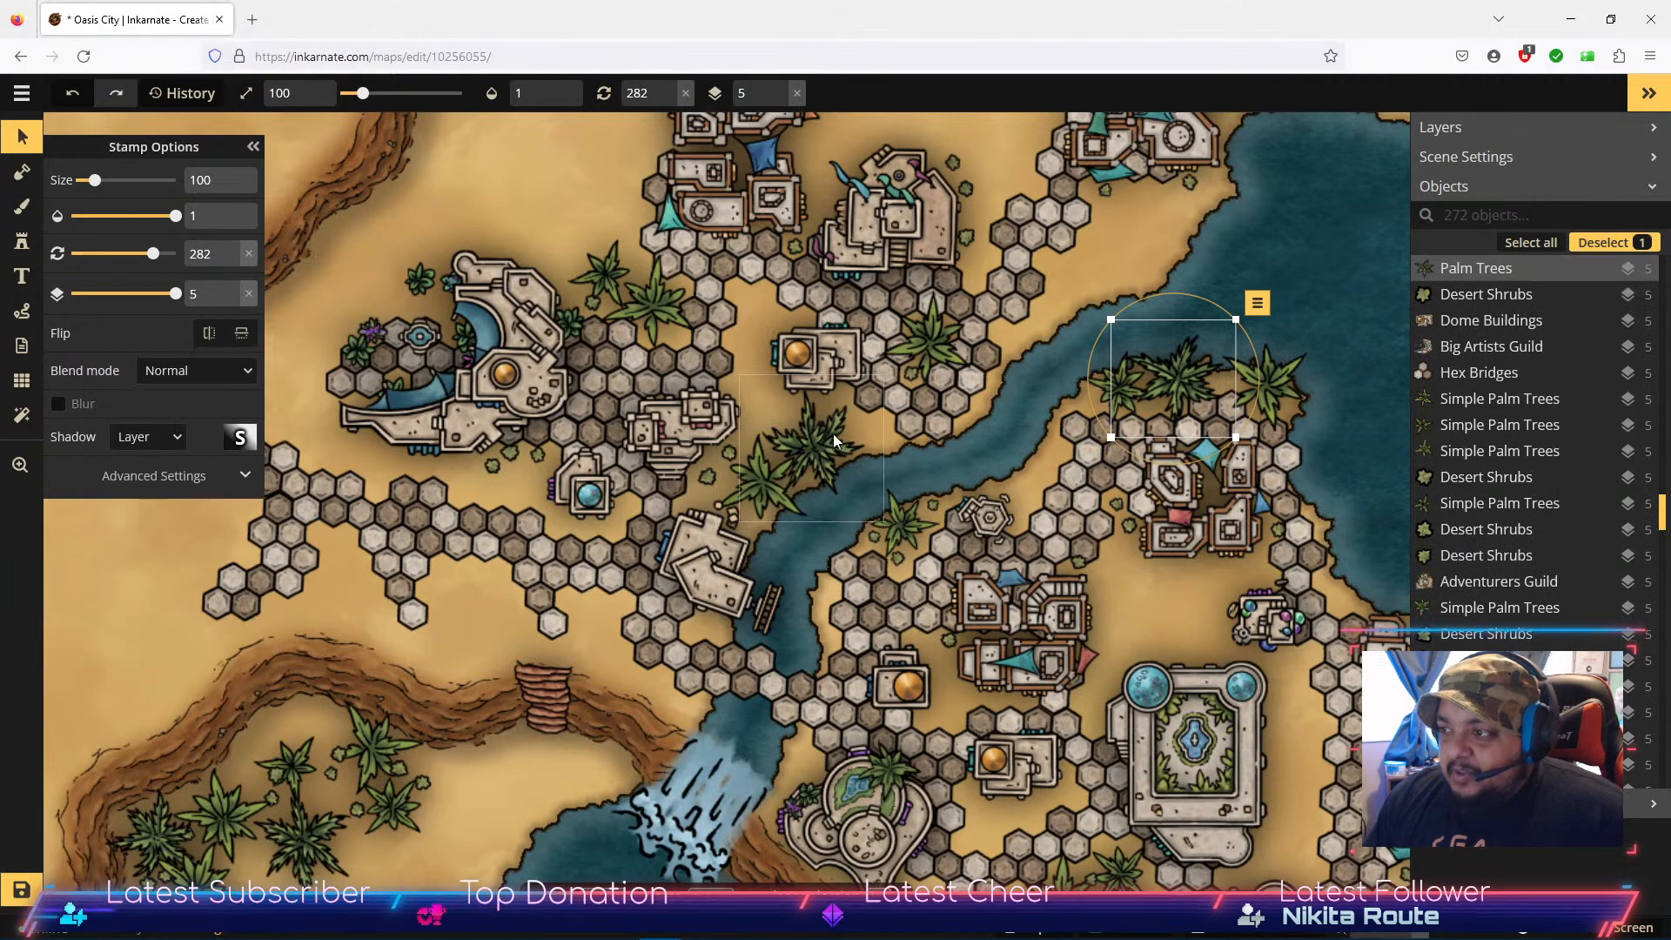
scroll(822, 469, "up", 5)
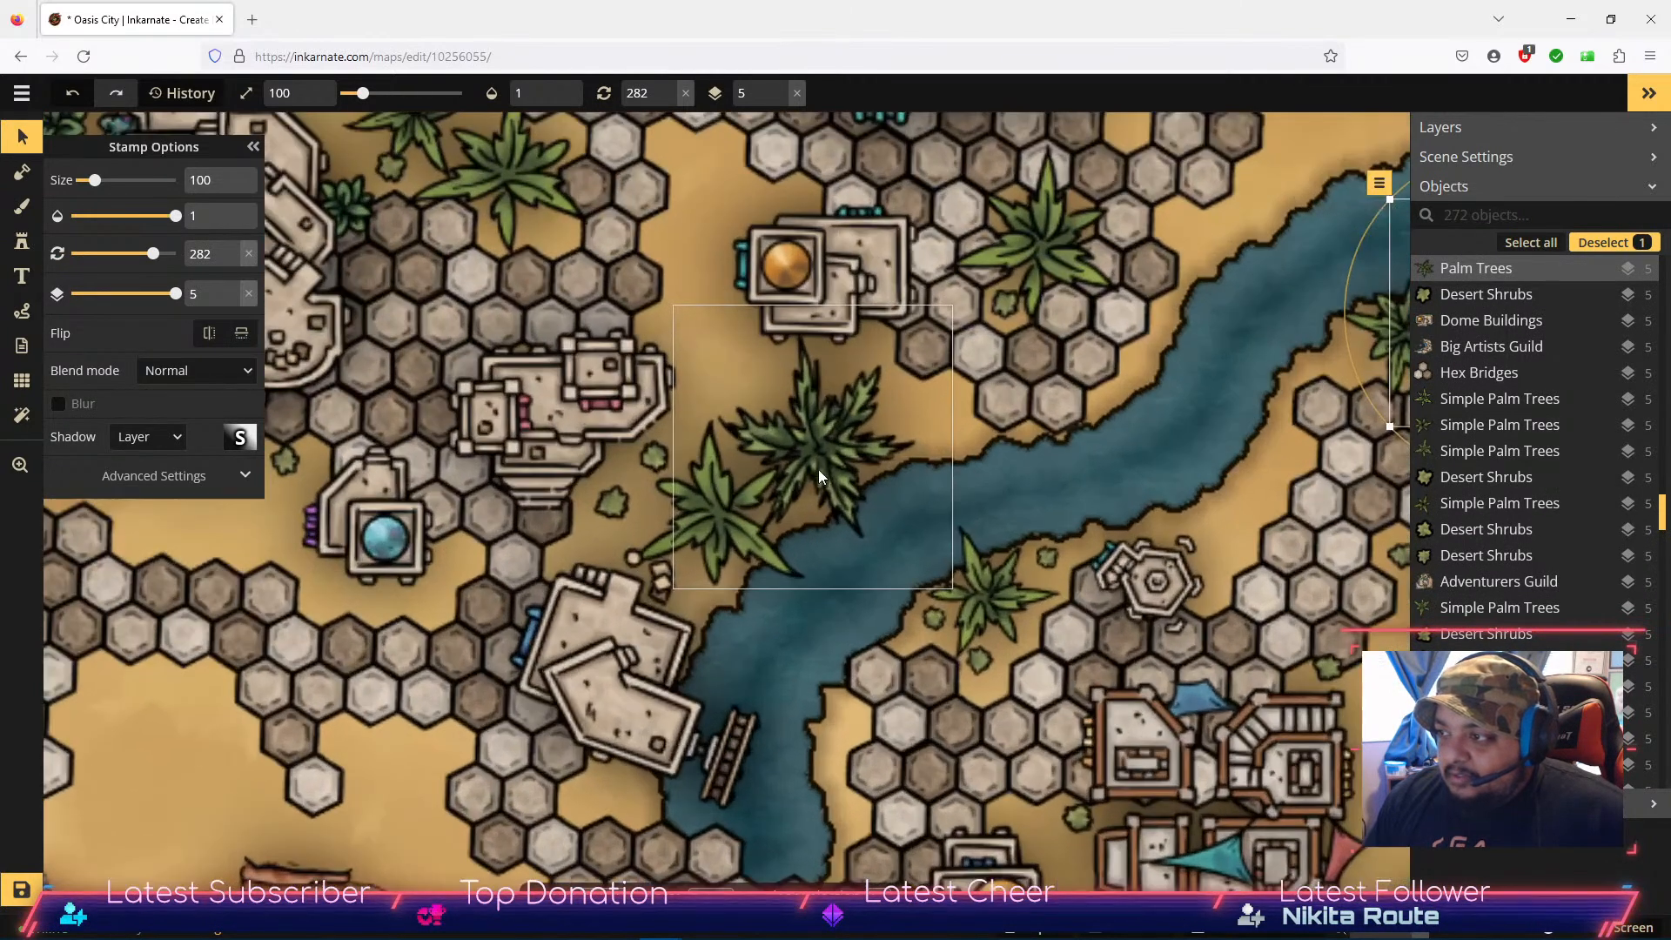
scroll(818, 463, "up", 1)
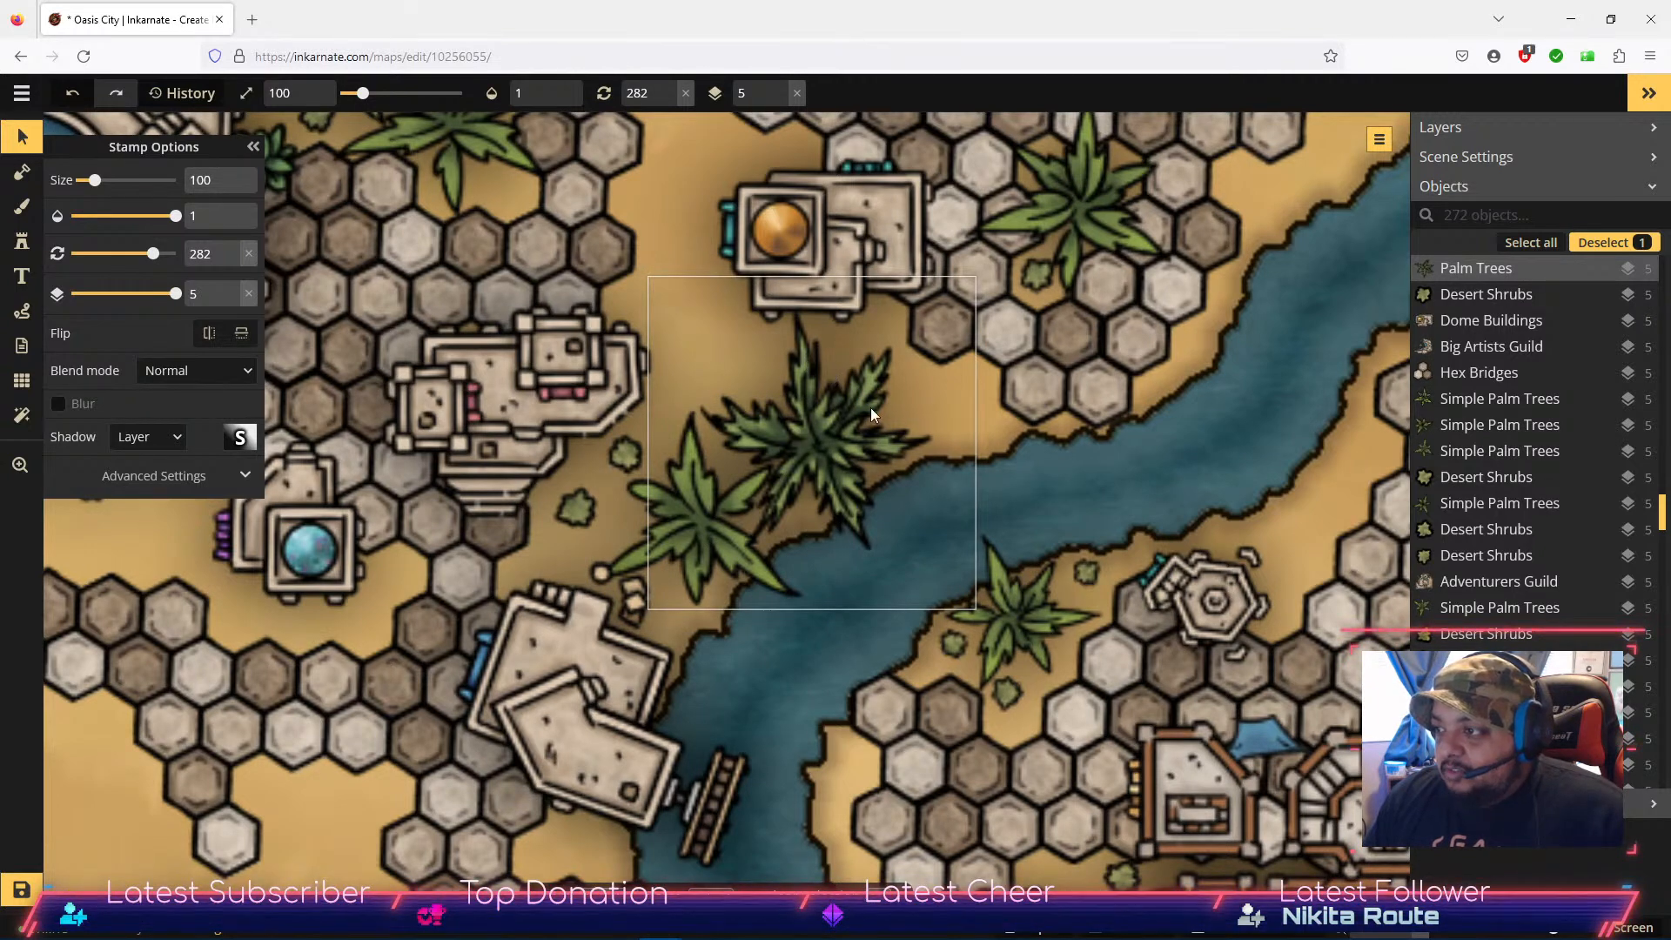
scroll(856, 513, "down", 8)
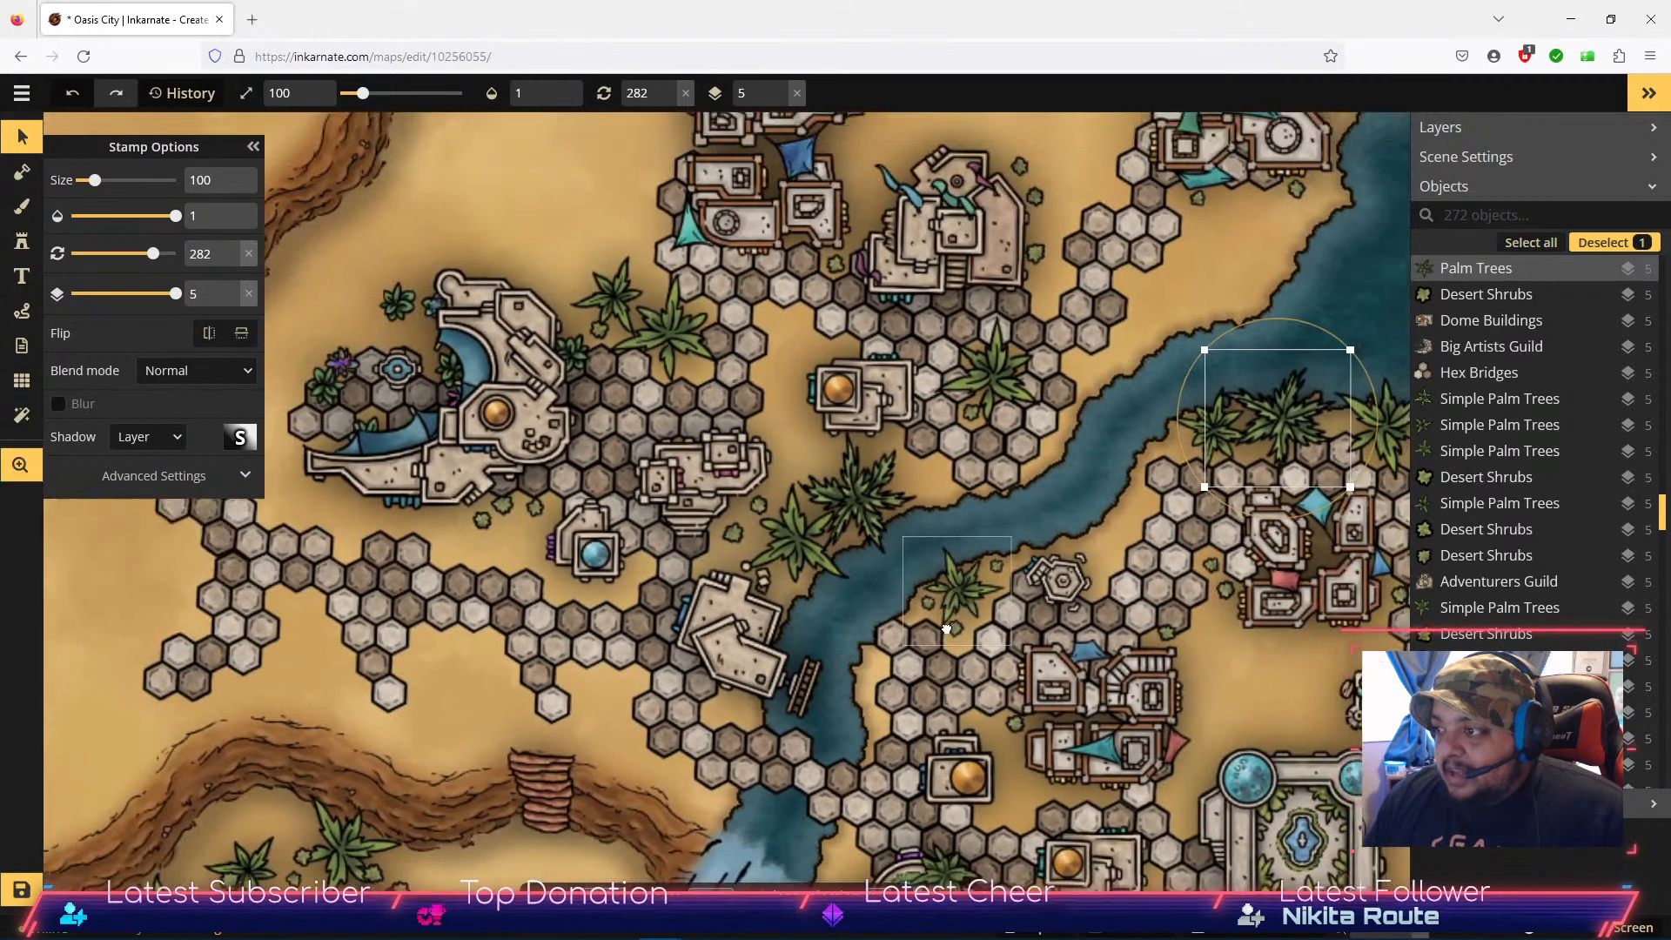
Step: Stamp the third Palm Trees variant on layer 5 just north of the grove on the lake's western peninsula
left_click_drag(947, 629, 1107, 567)
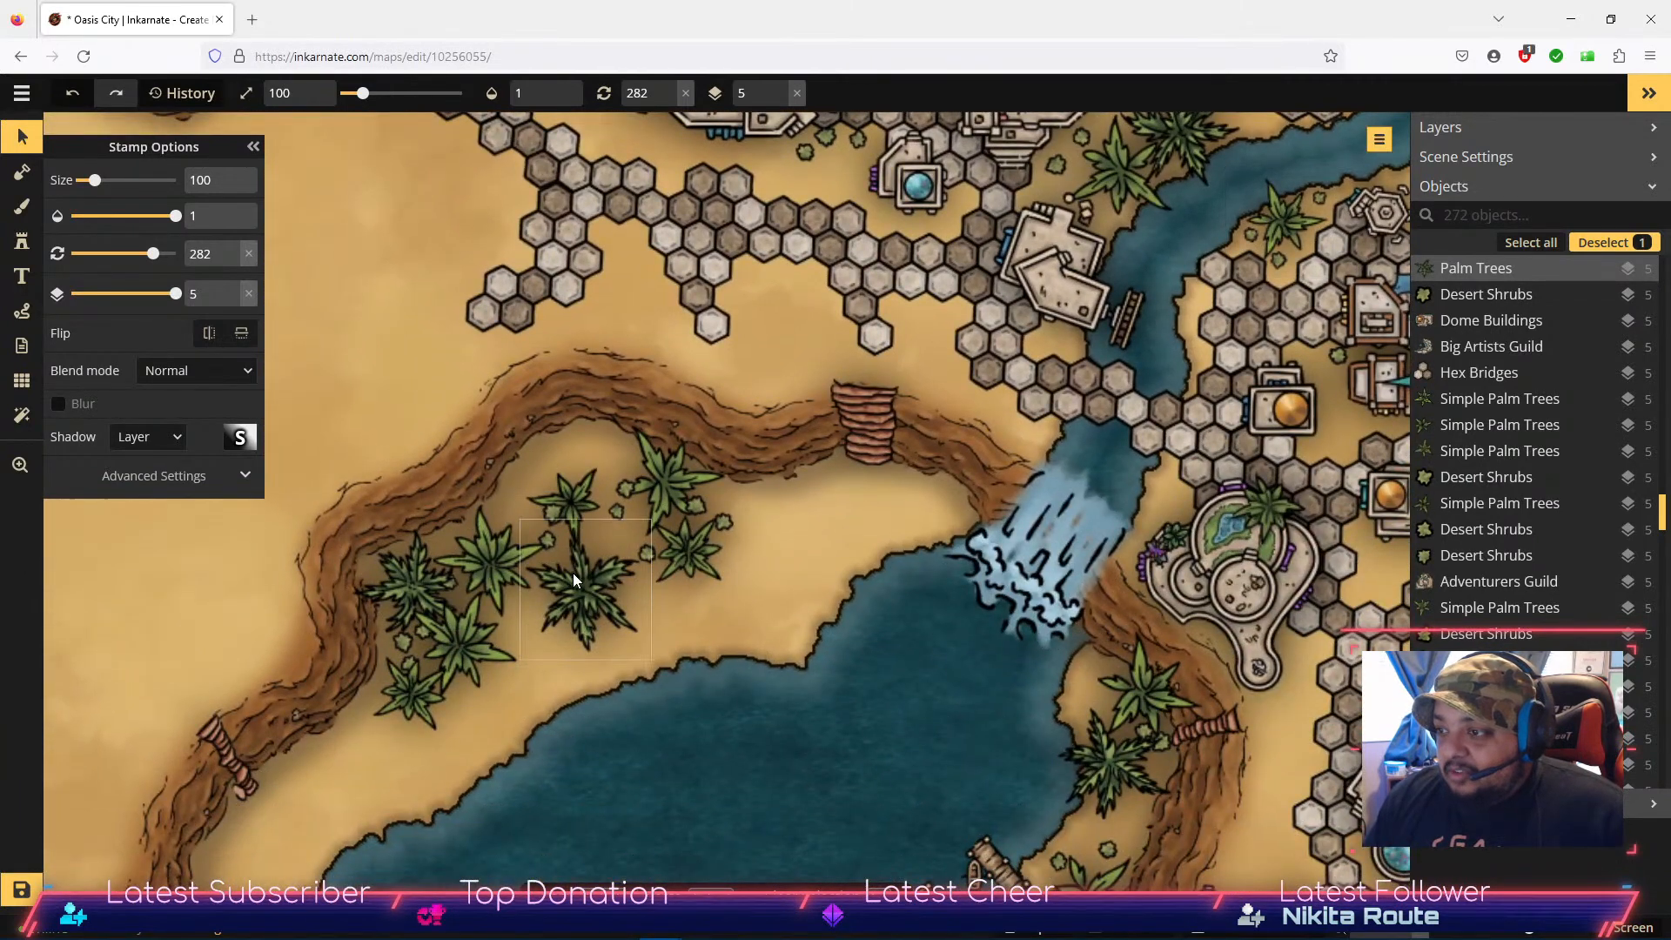
left_click_drag(912, 747, 1028, 432)
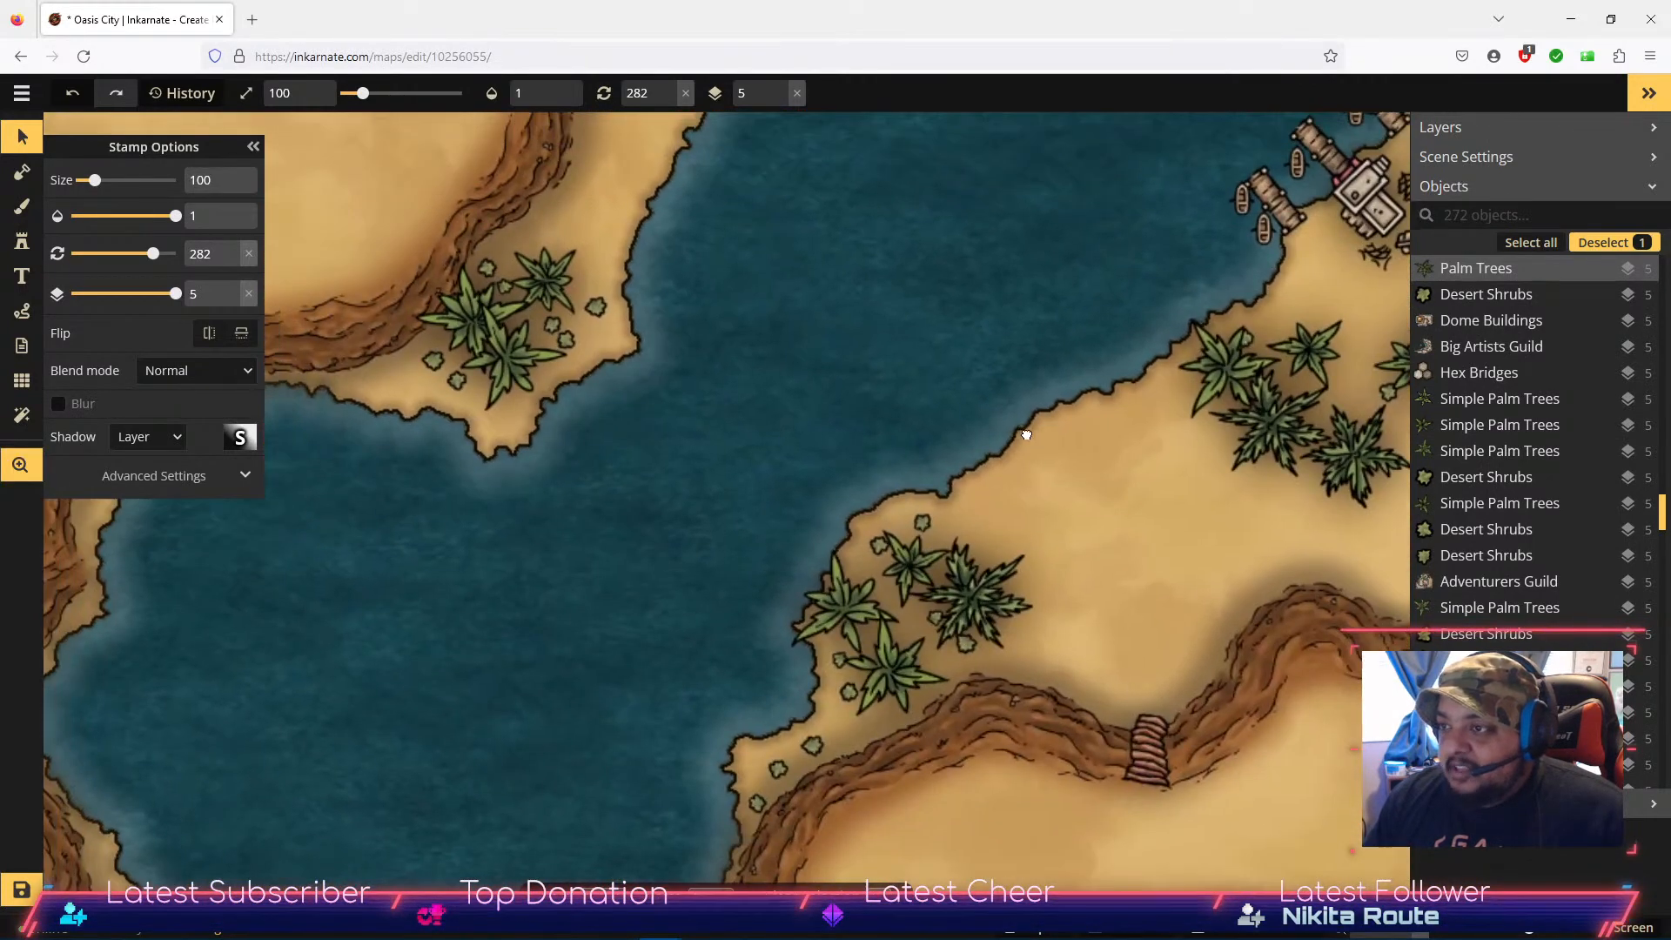
left_click(21, 279)
left_click(23, 242)
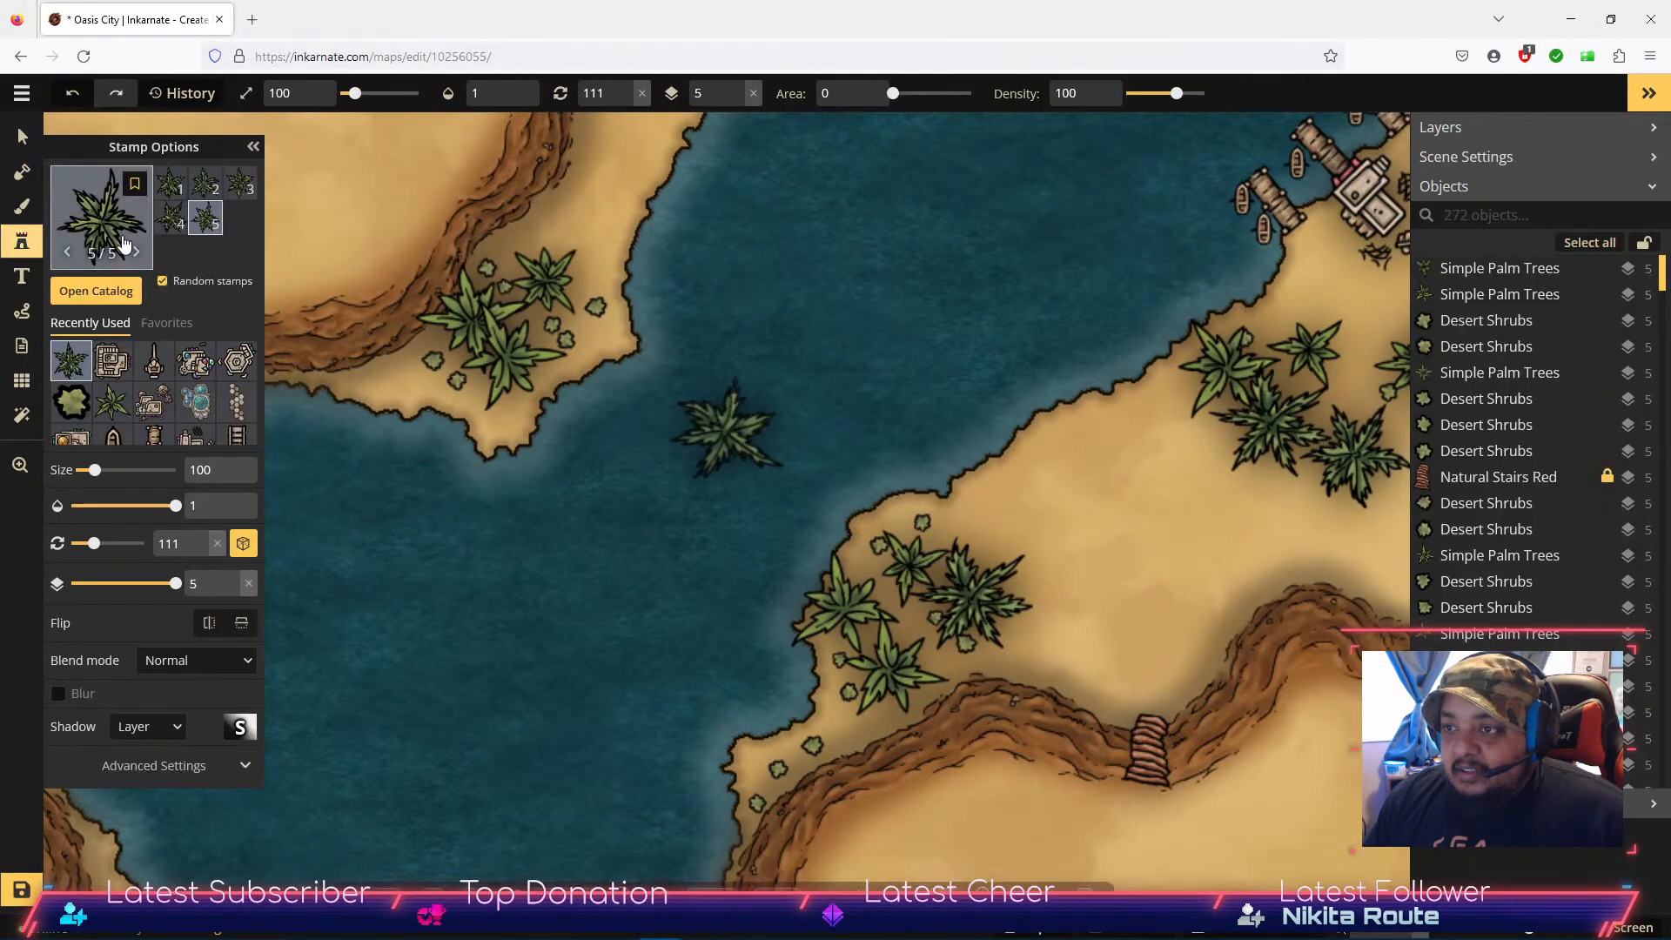
left_click(242, 183)
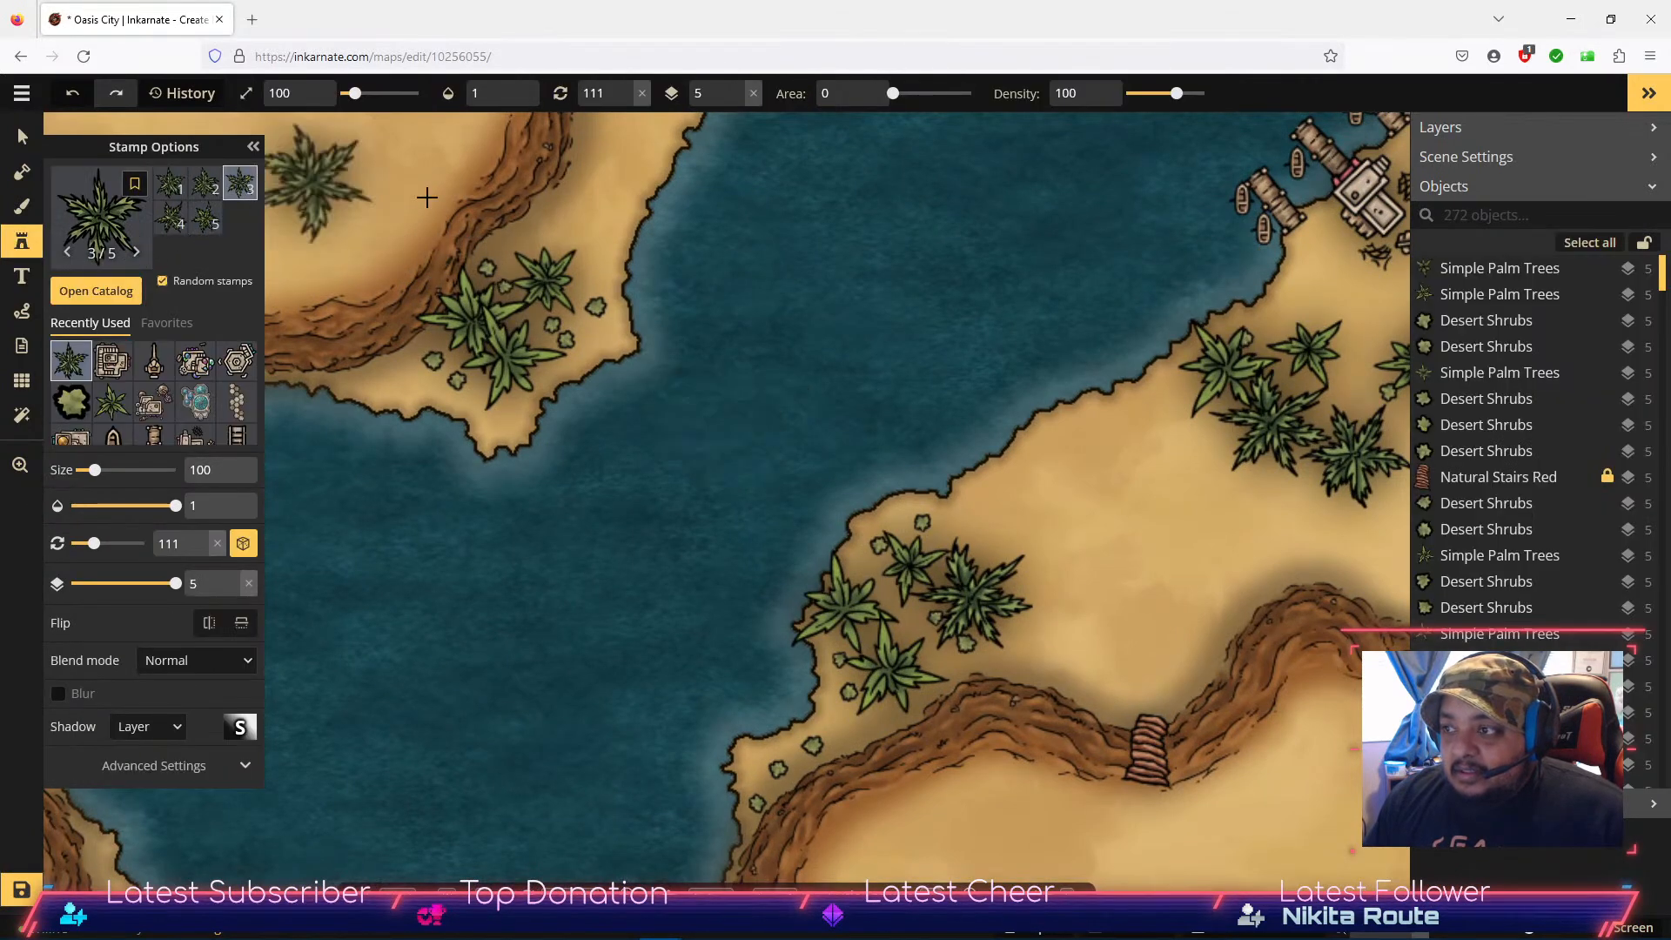
left_click(594, 223)
Step: Stamp two random Palm Trees on layer 5 in the lake's southwestern corner, one east and one north of the simple palms
key("space")
left_click_drag(1041, 728, 1400, 239)
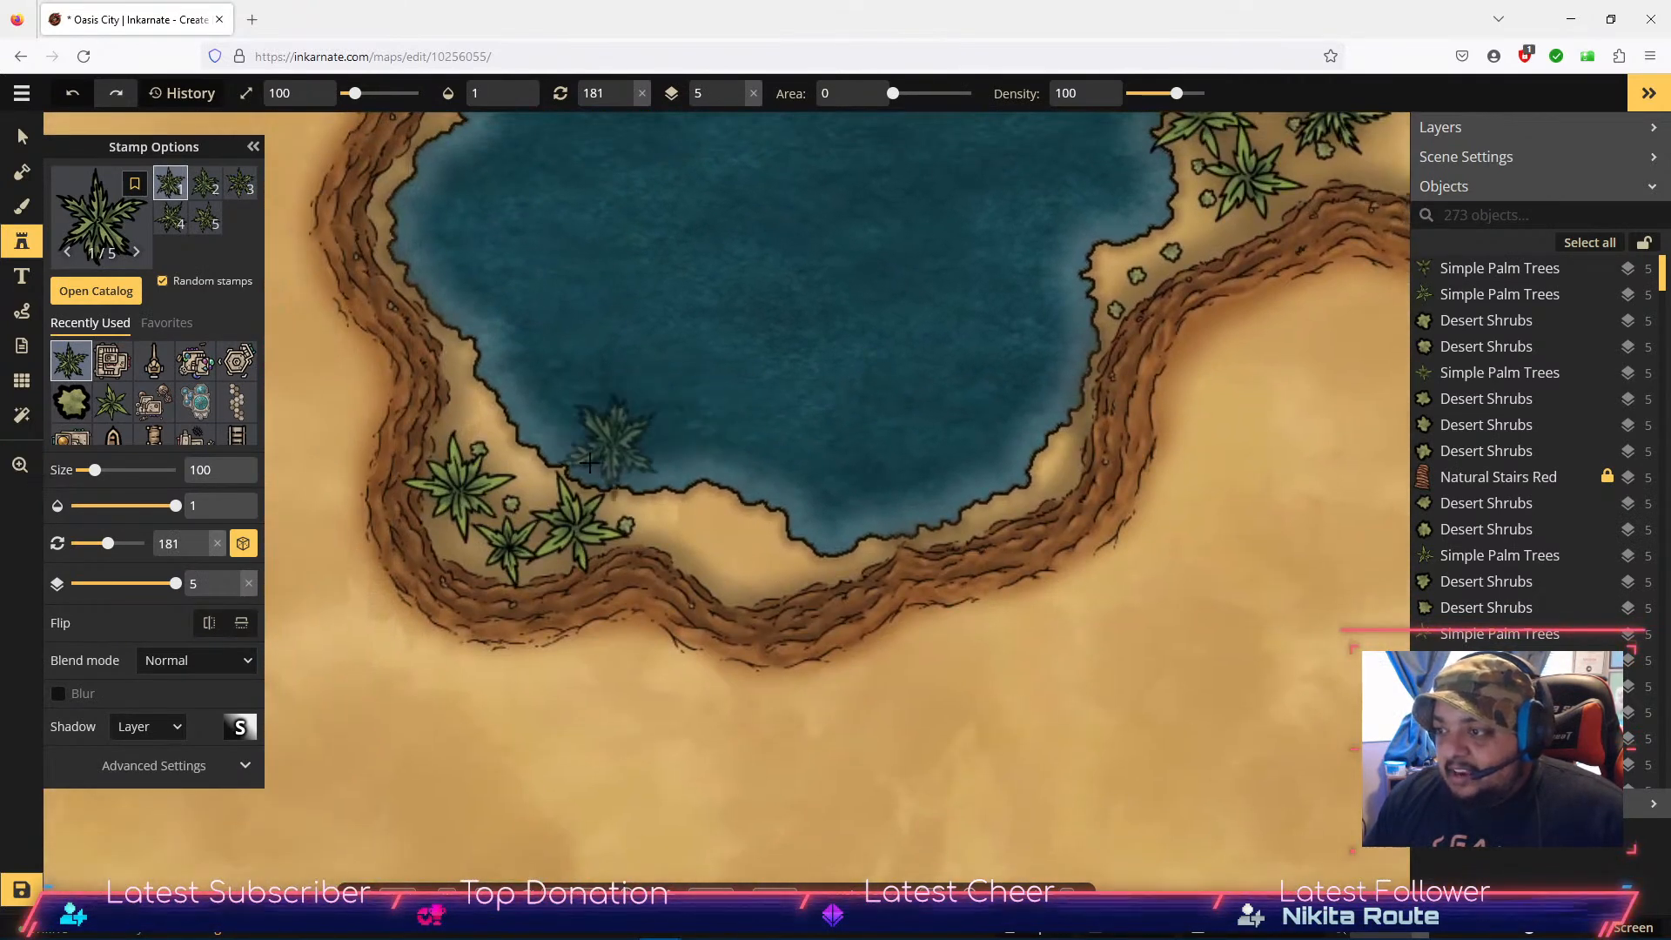
left_click(704, 523)
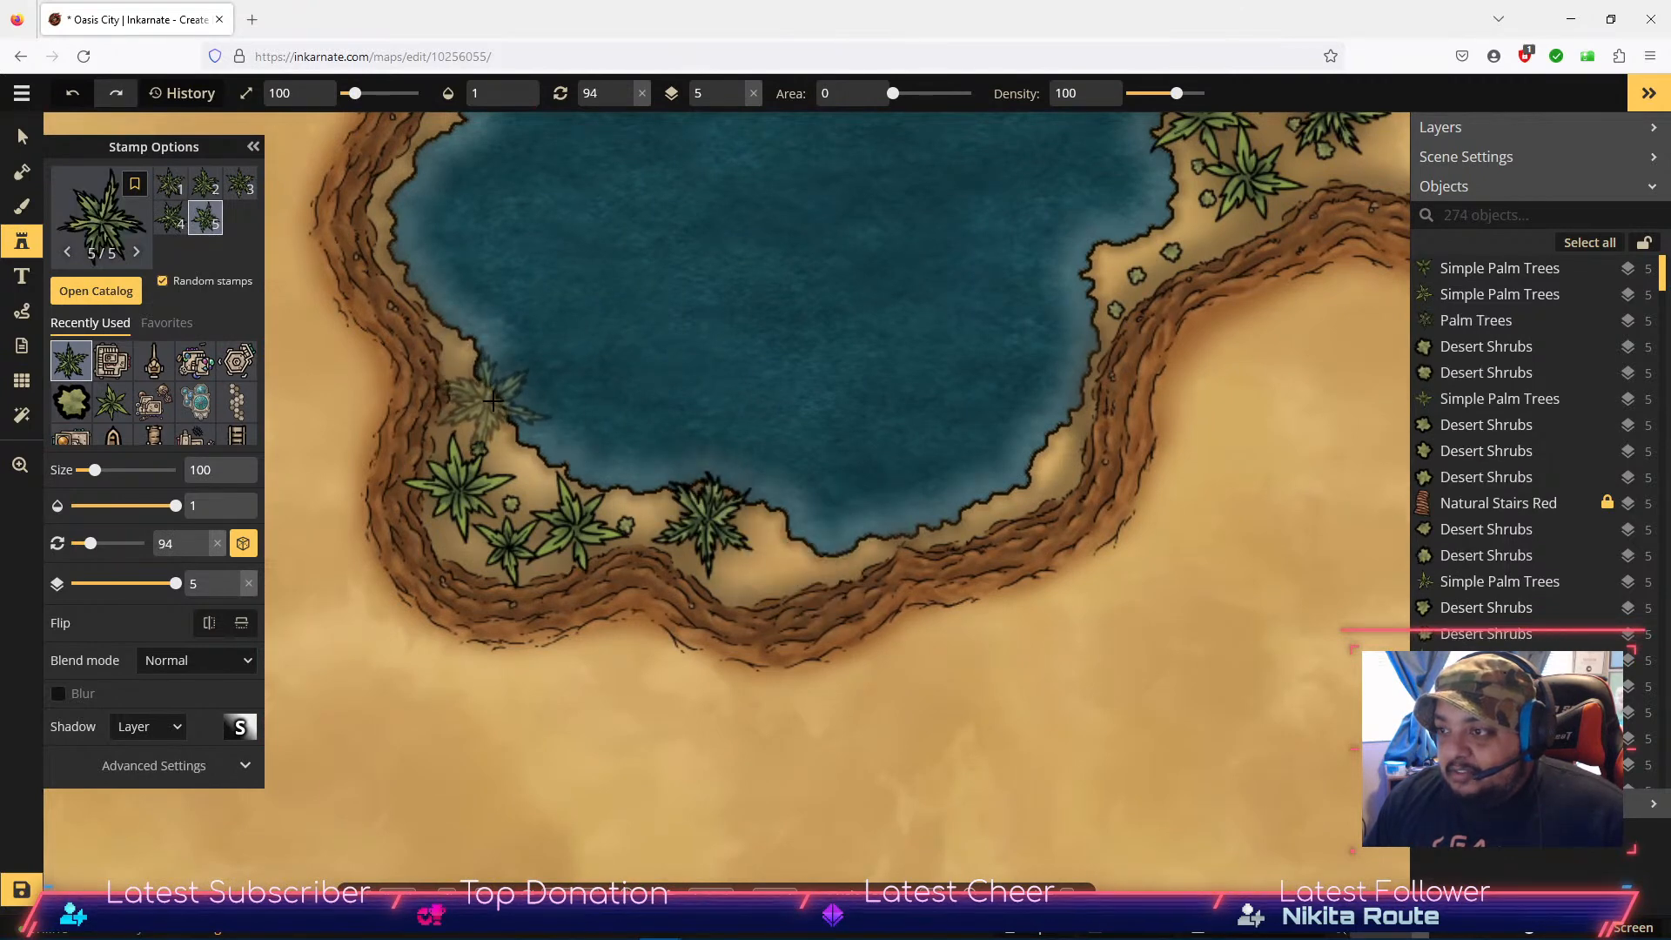
left_click(489, 397)
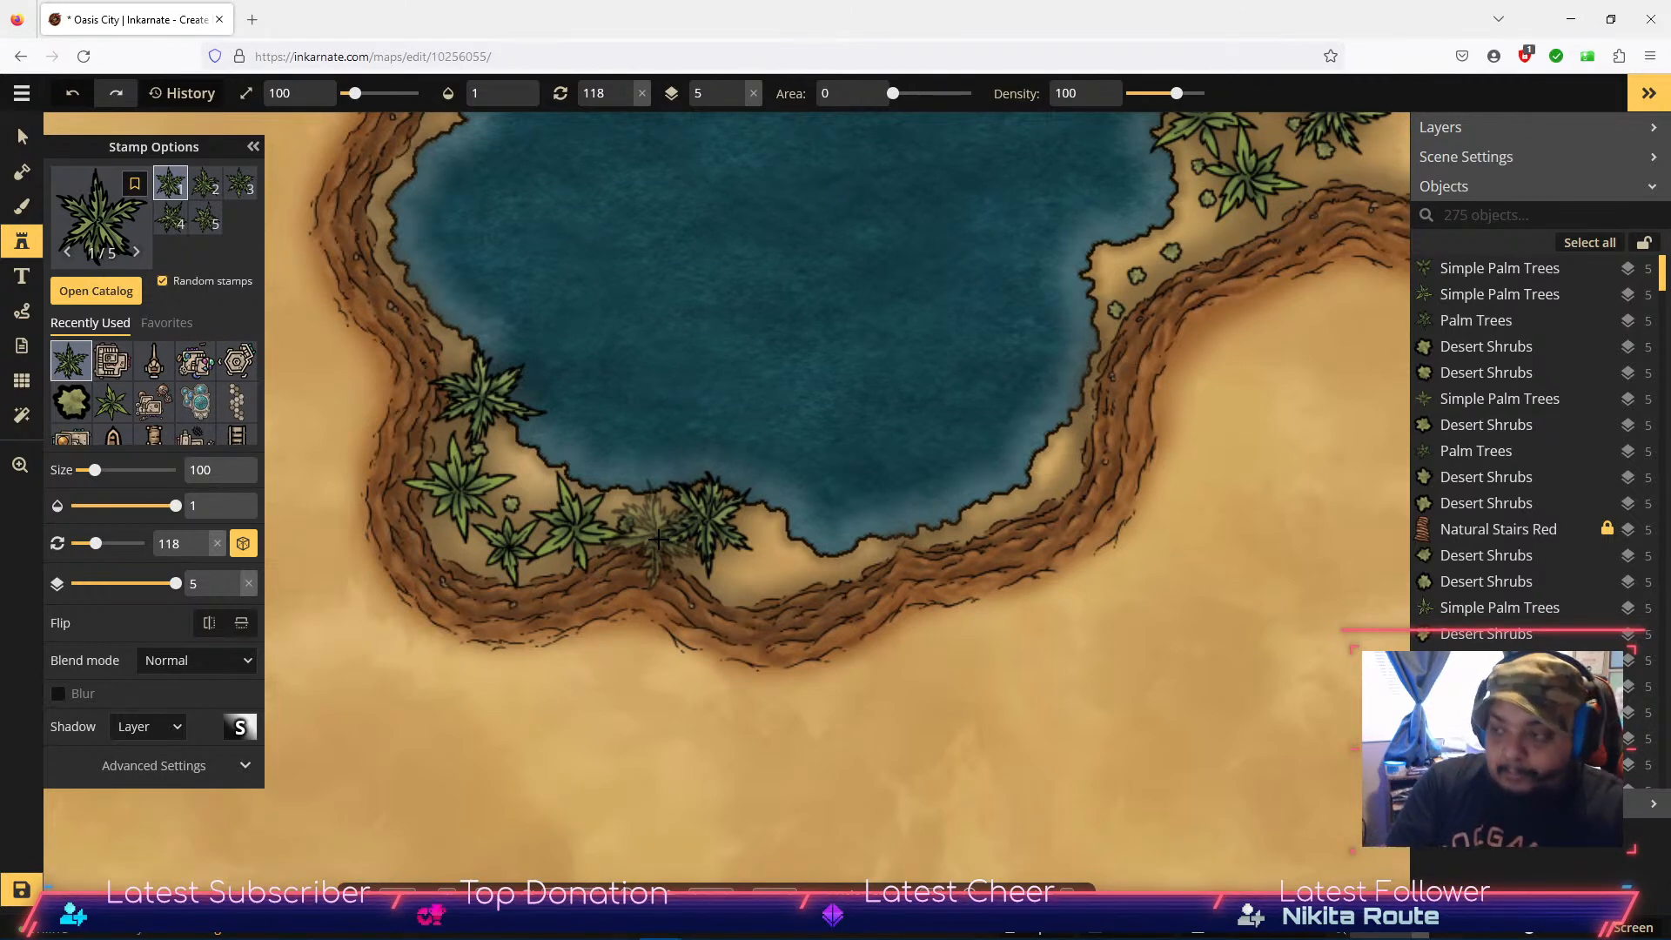
Step: Stamp one random Palm Tree on layer 5 near the cliff by the grove on the lake's southeastern shore
key("space")
left_click_drag(1181, 445, 1045, 705)
left_click_drag(1169, 427, 993, 687)
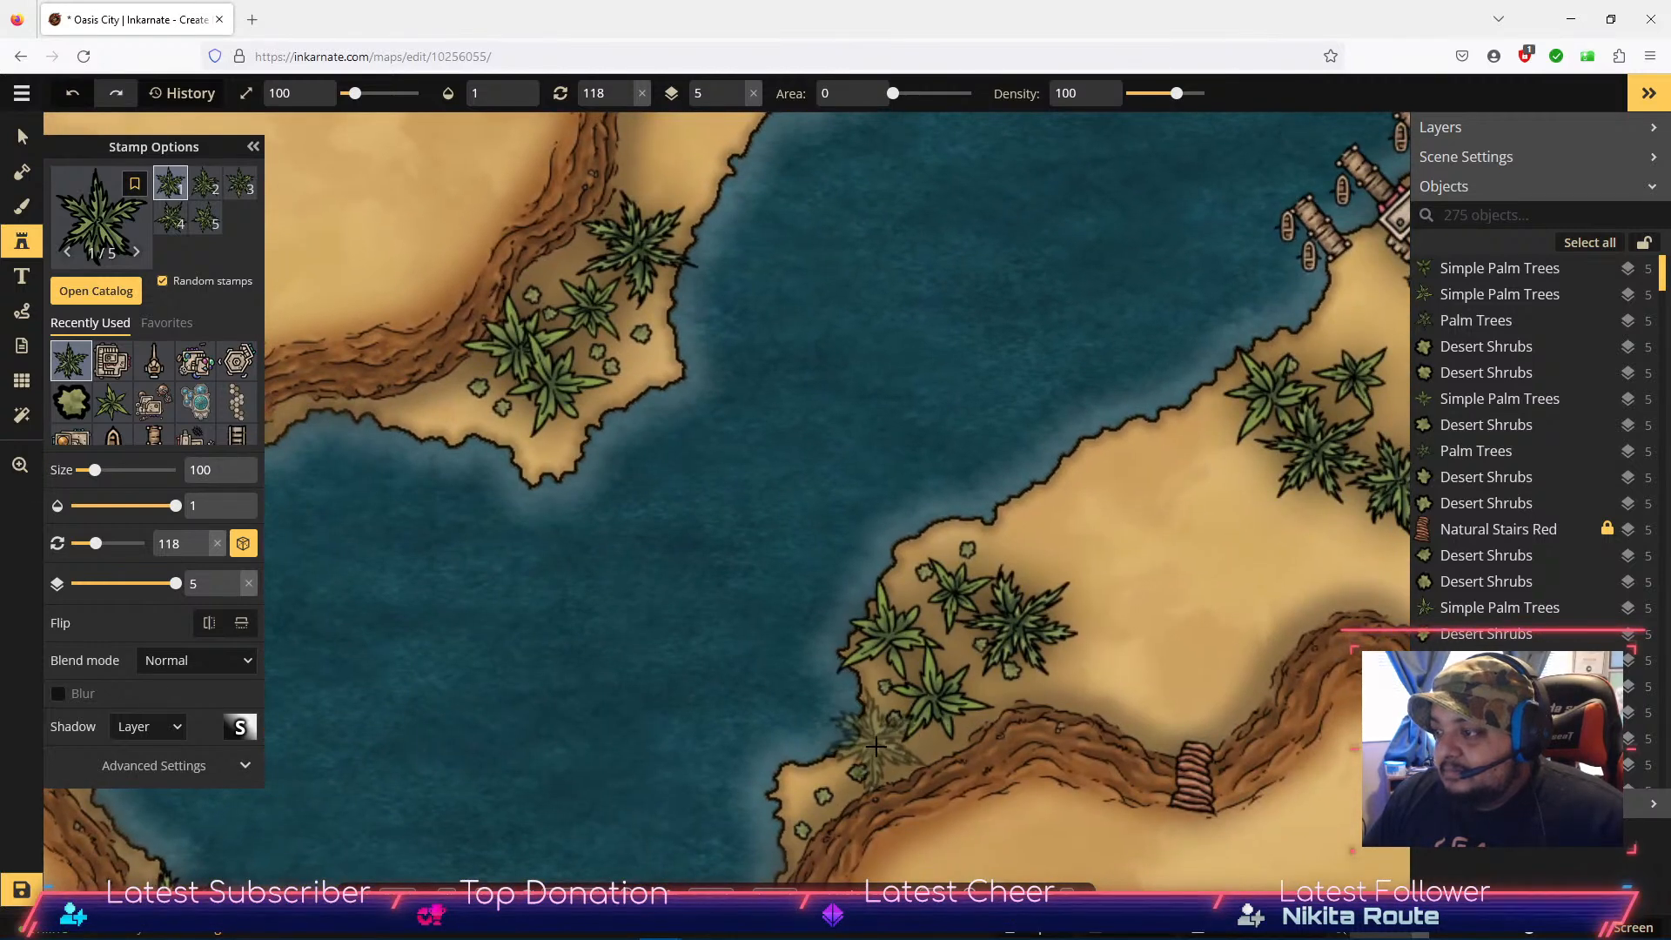
left_click(1073, 766)
Step: Stamp two random Palm Trees on layer 5 in the northwest, between the large domed complex and the northern building cluster
key("space")
left_click_drag(1126, 560, 952, 862)
left_click_drag(976, 313, 1048, 403)
key("space")
left_click_drag(1121, 275, 960, 798)
left_click_drag(1046, 400, 1026, 482)
left_click_drag(1158, 316, 1035, 546)
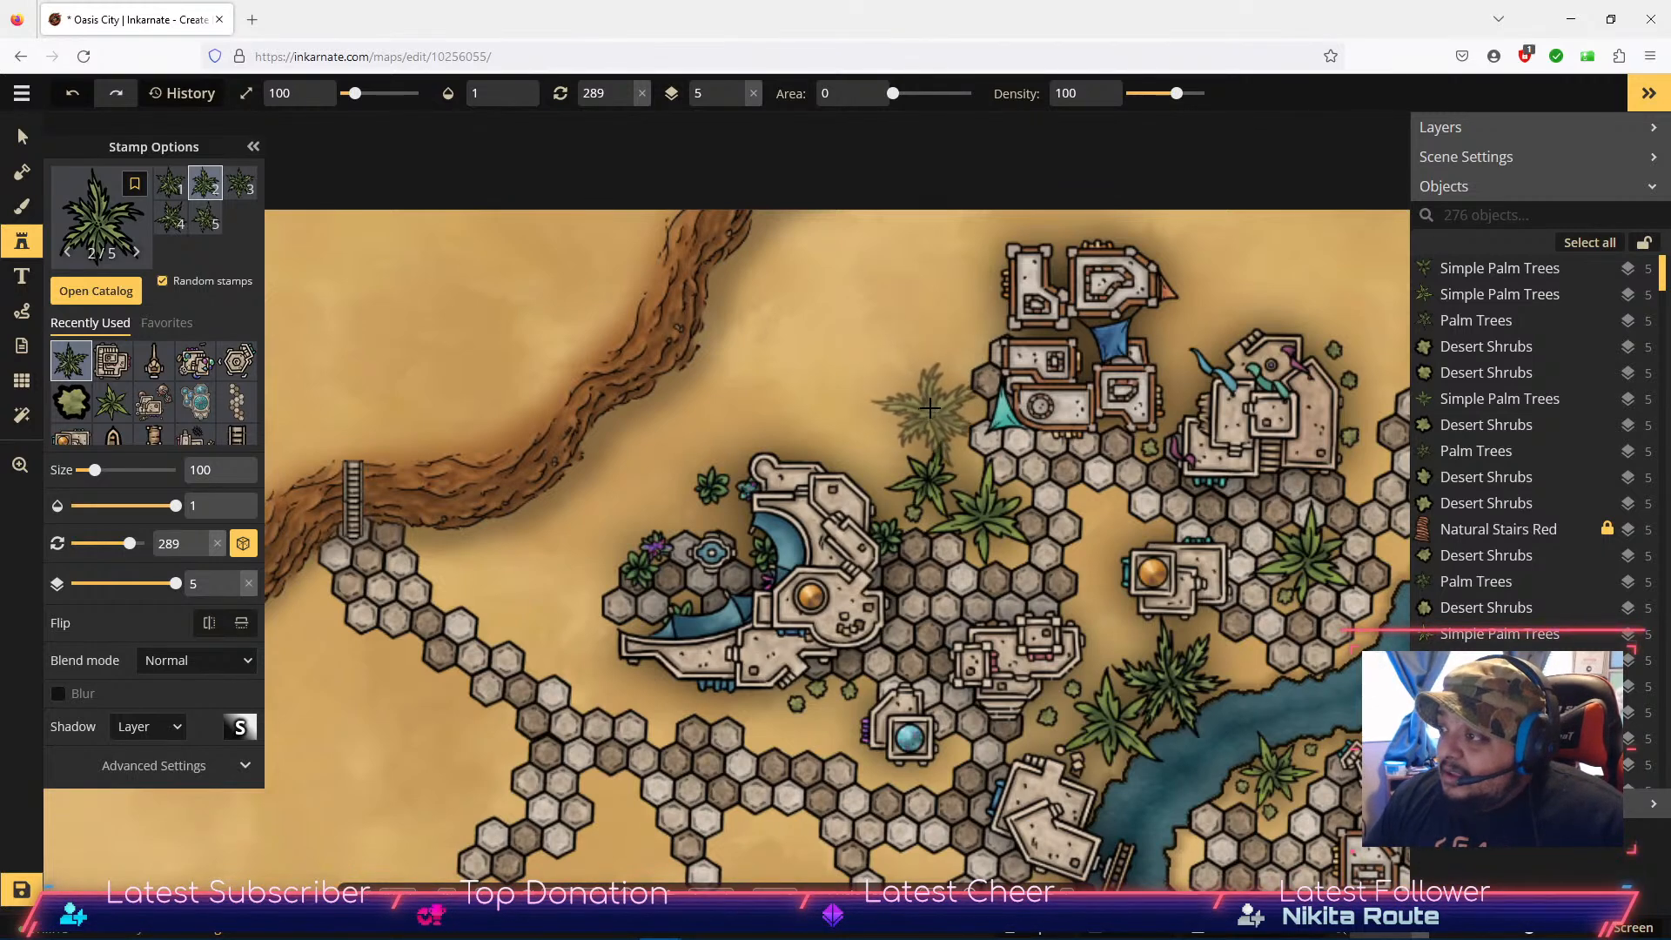
left_click(946, 409)
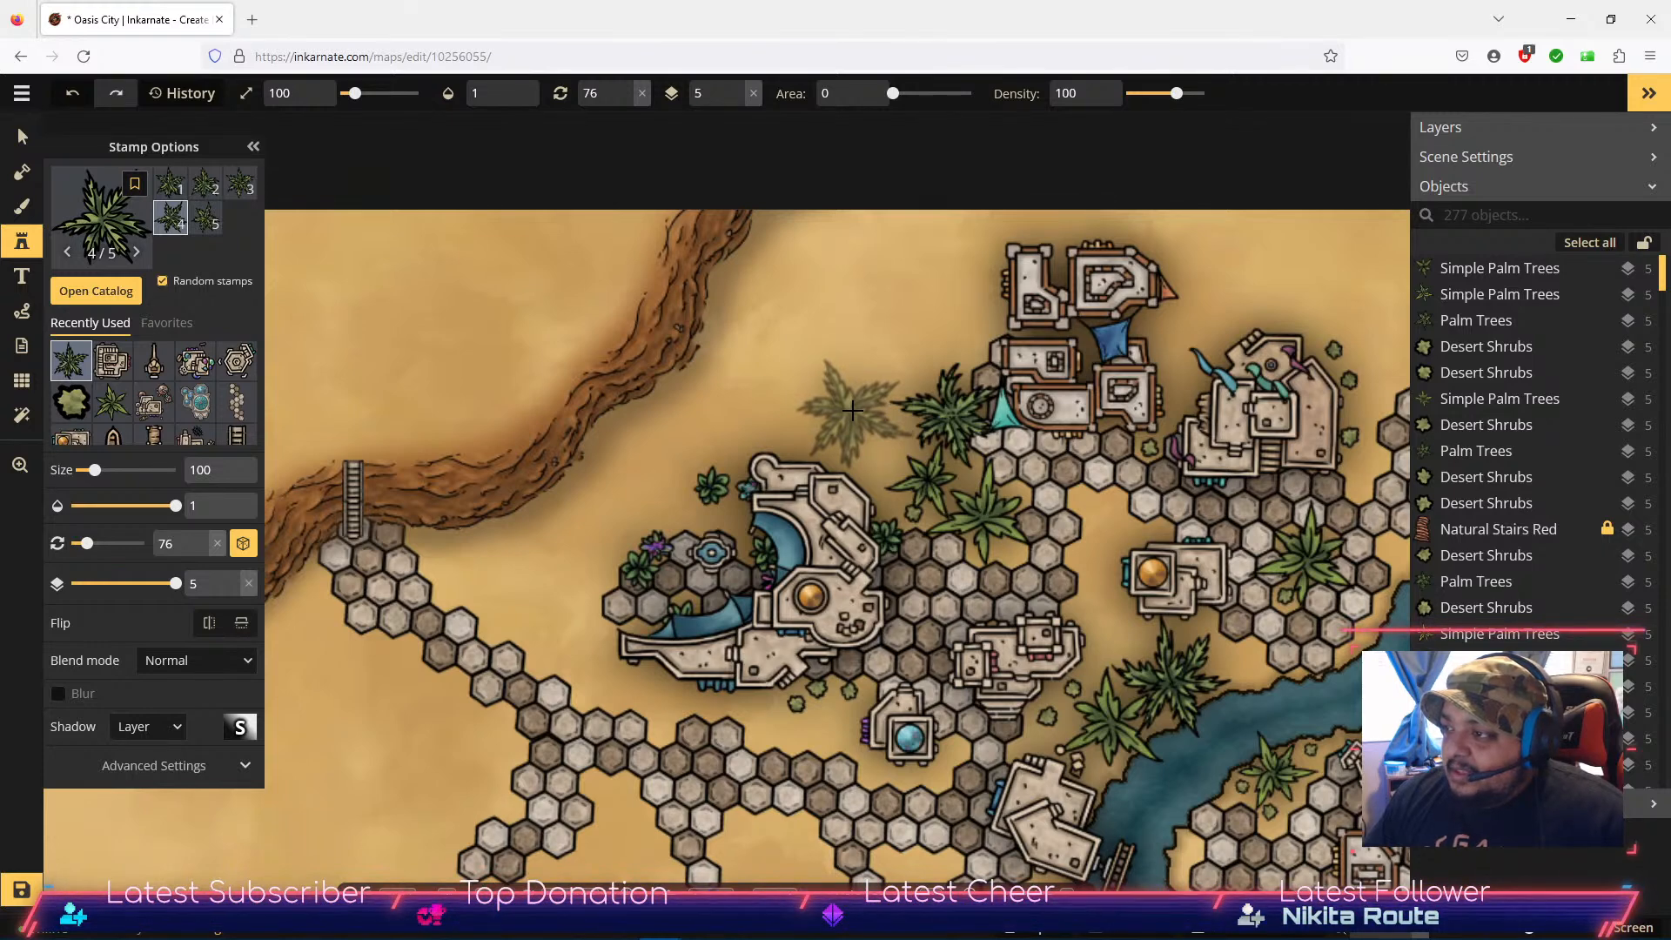
left_click(852, 410)
Step: Stamp two random Palm Trees on layer 5 along the north shore of the northeastern lake
left_click_drag(1043, 611, 686, 530)
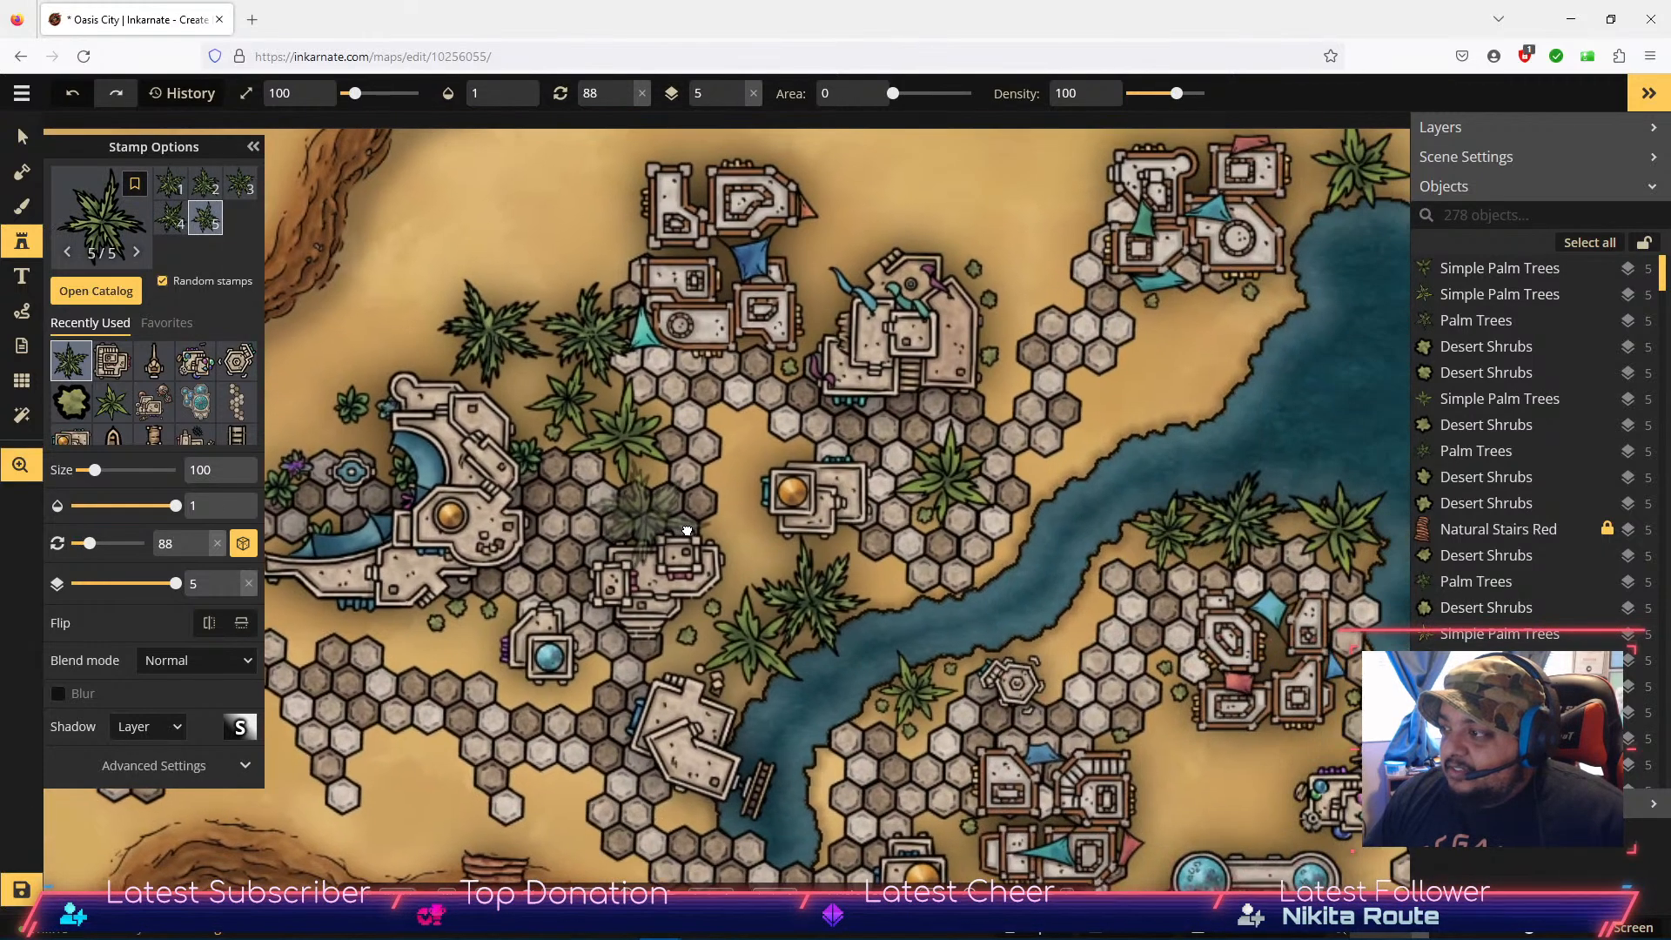
left_click_drag(1266, 324, 968, 408)
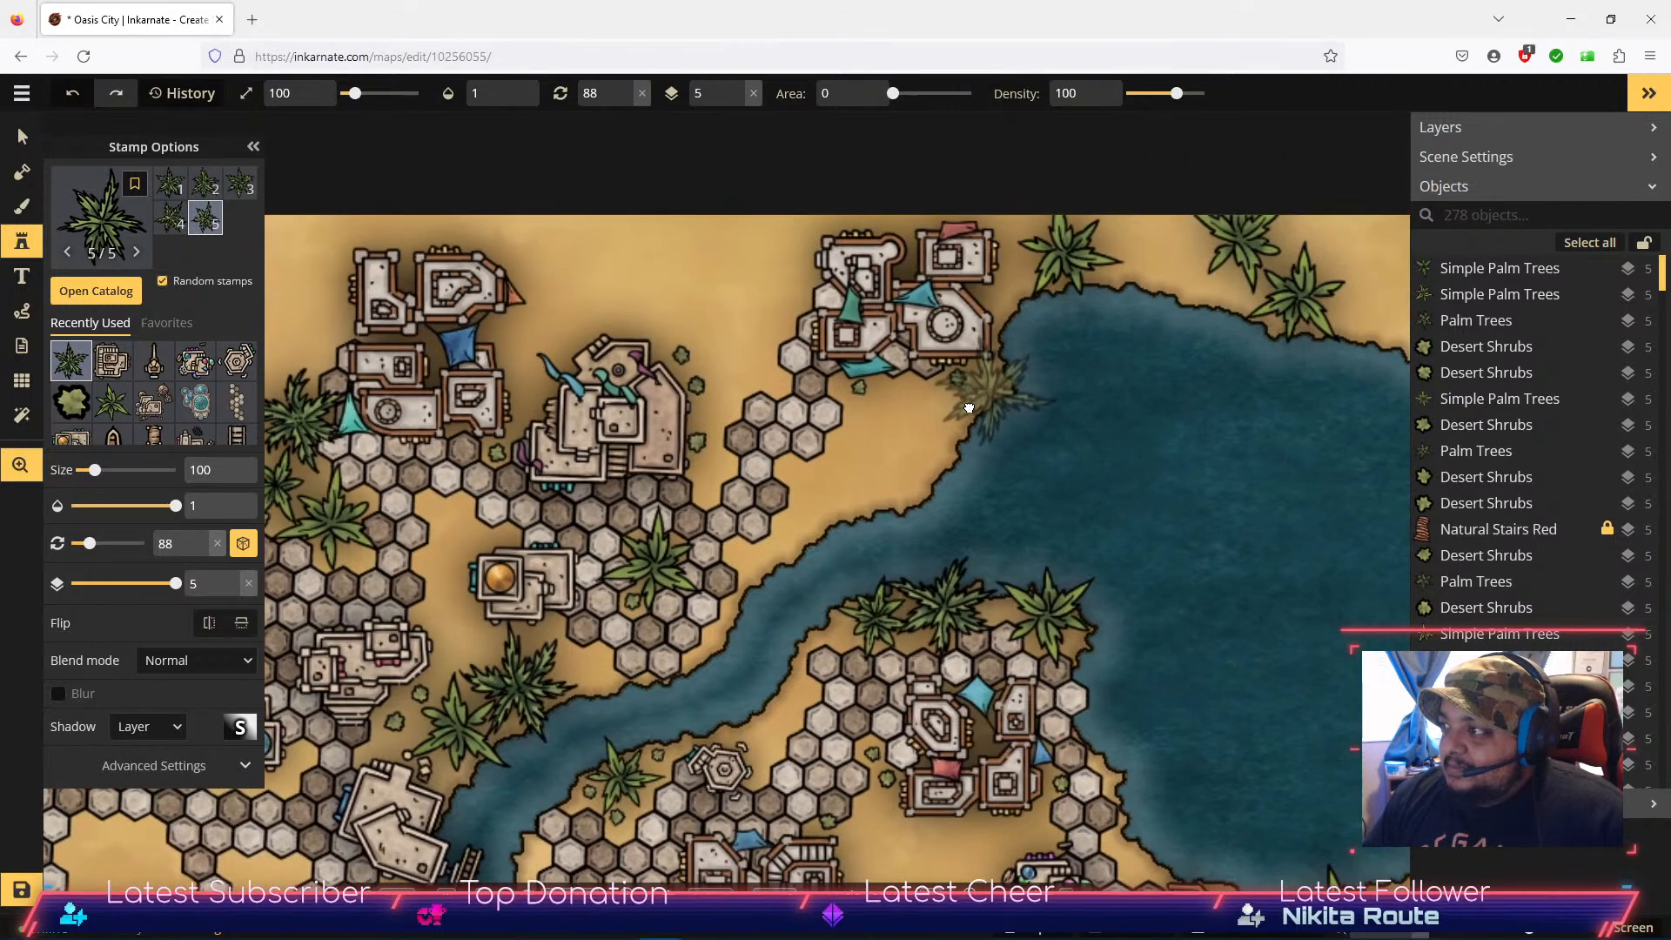
left_click(1164, 255)
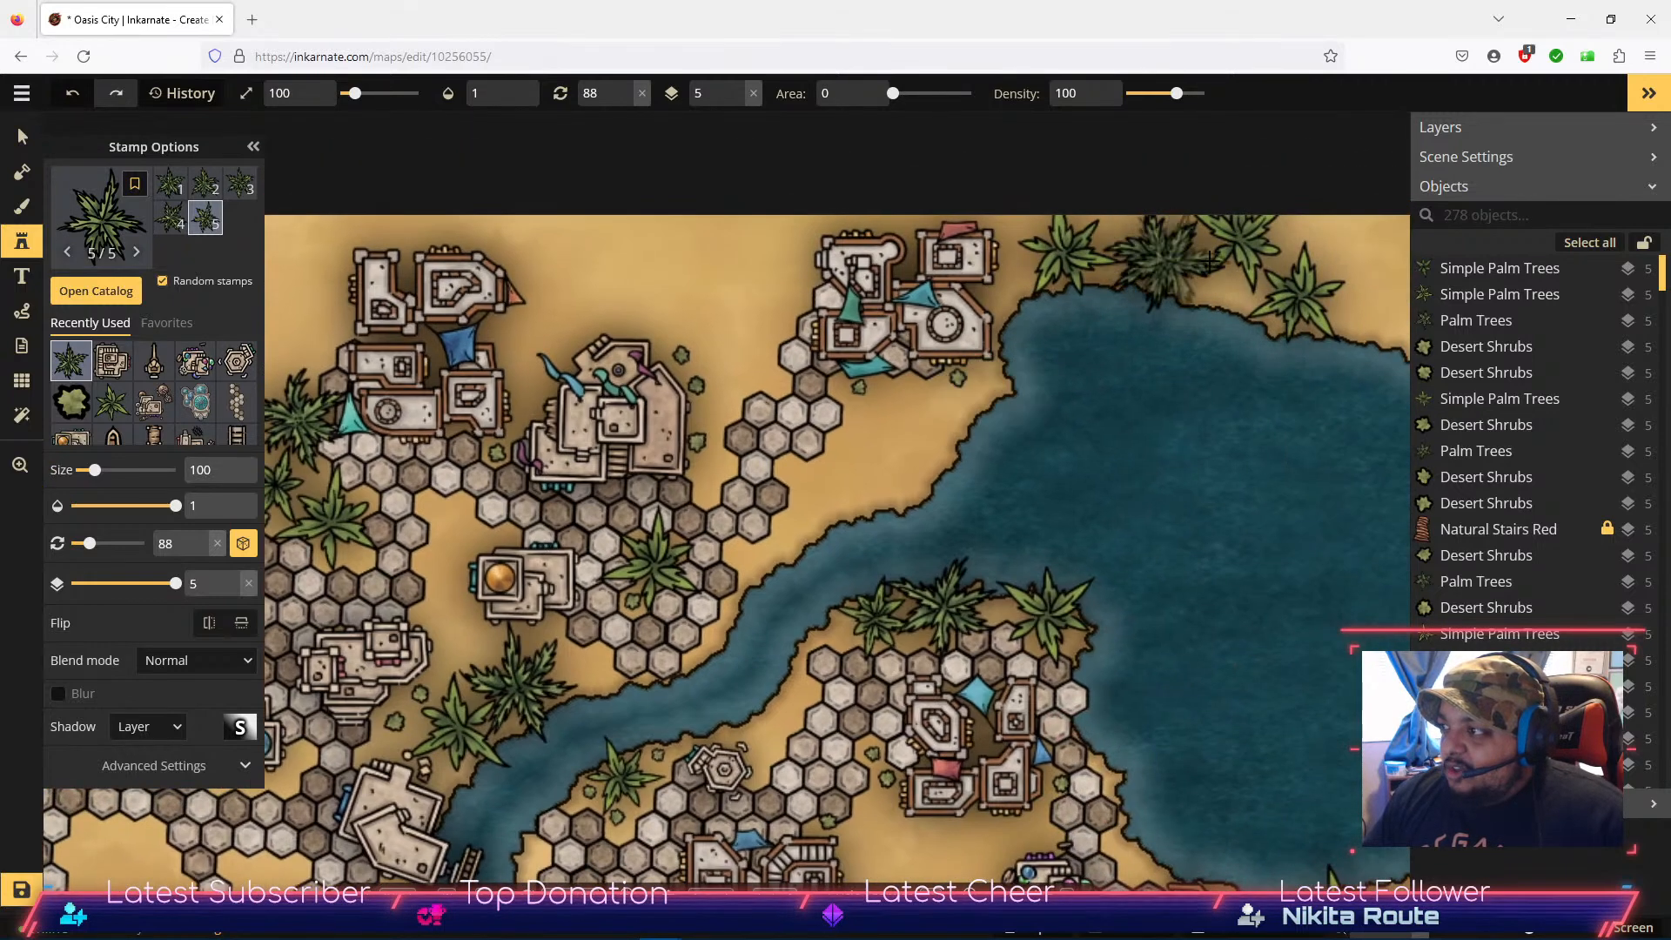
left_click_drag(1322, 309, 1079, 322)
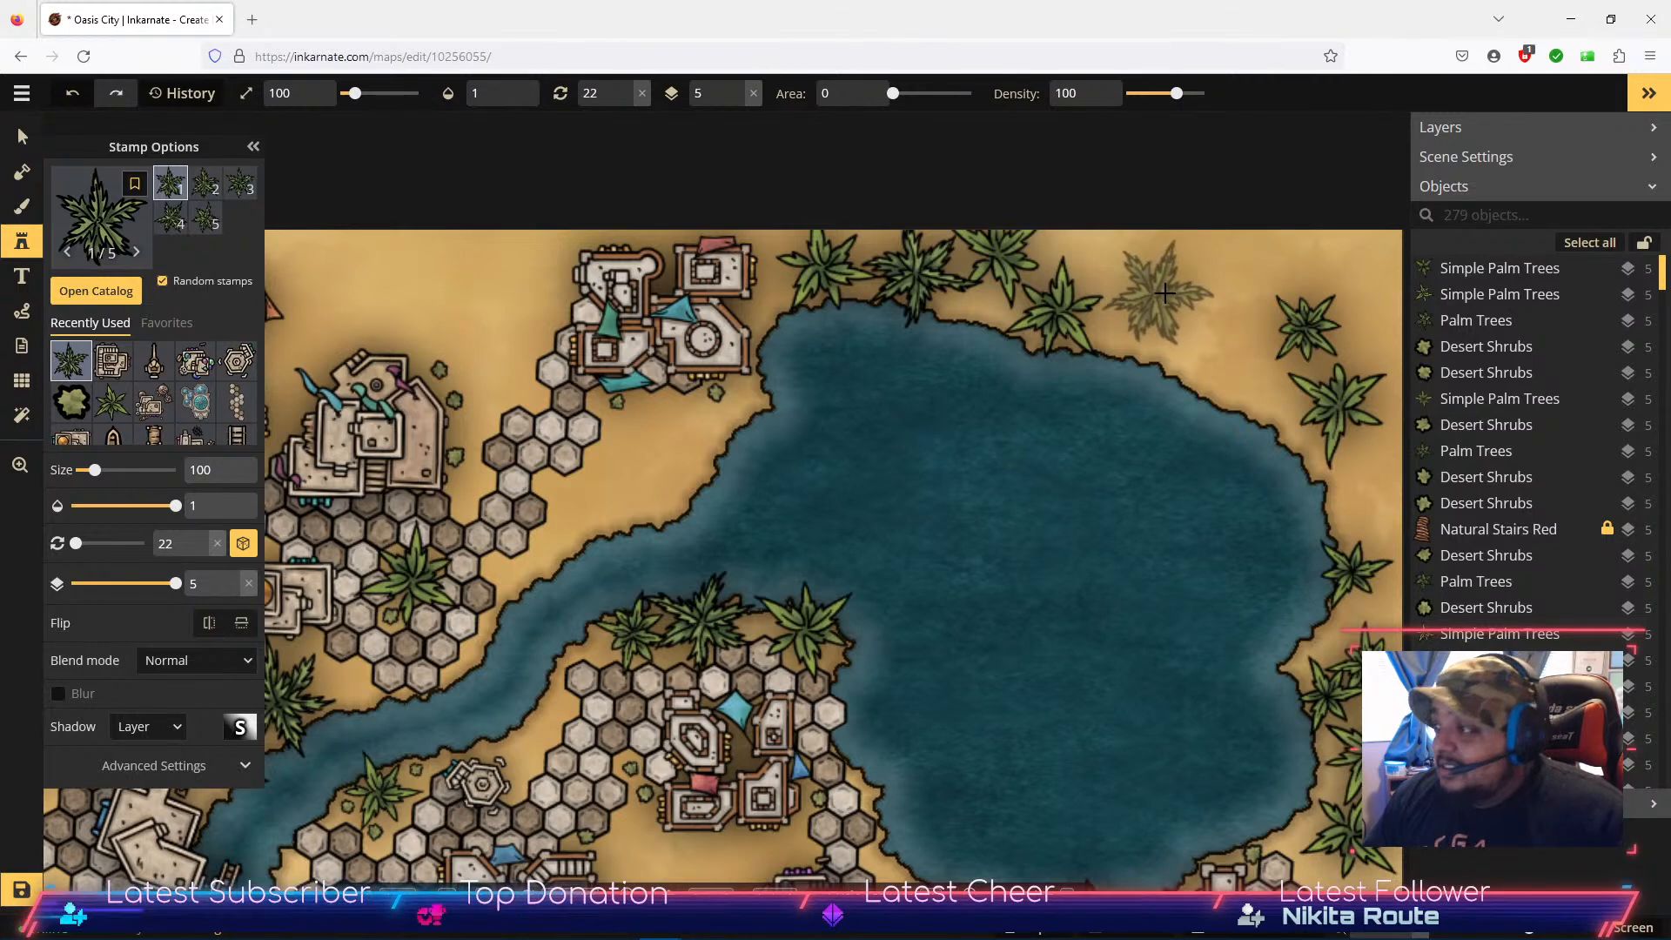
left_click(1130, 254)
Step: Stamp five random Palm Trees on layer 5 along the map's eastern edge, from the northeast corner down past the lake
left_click(1397, 336)
left_click(1399, 484)
left_click(1382, 622)
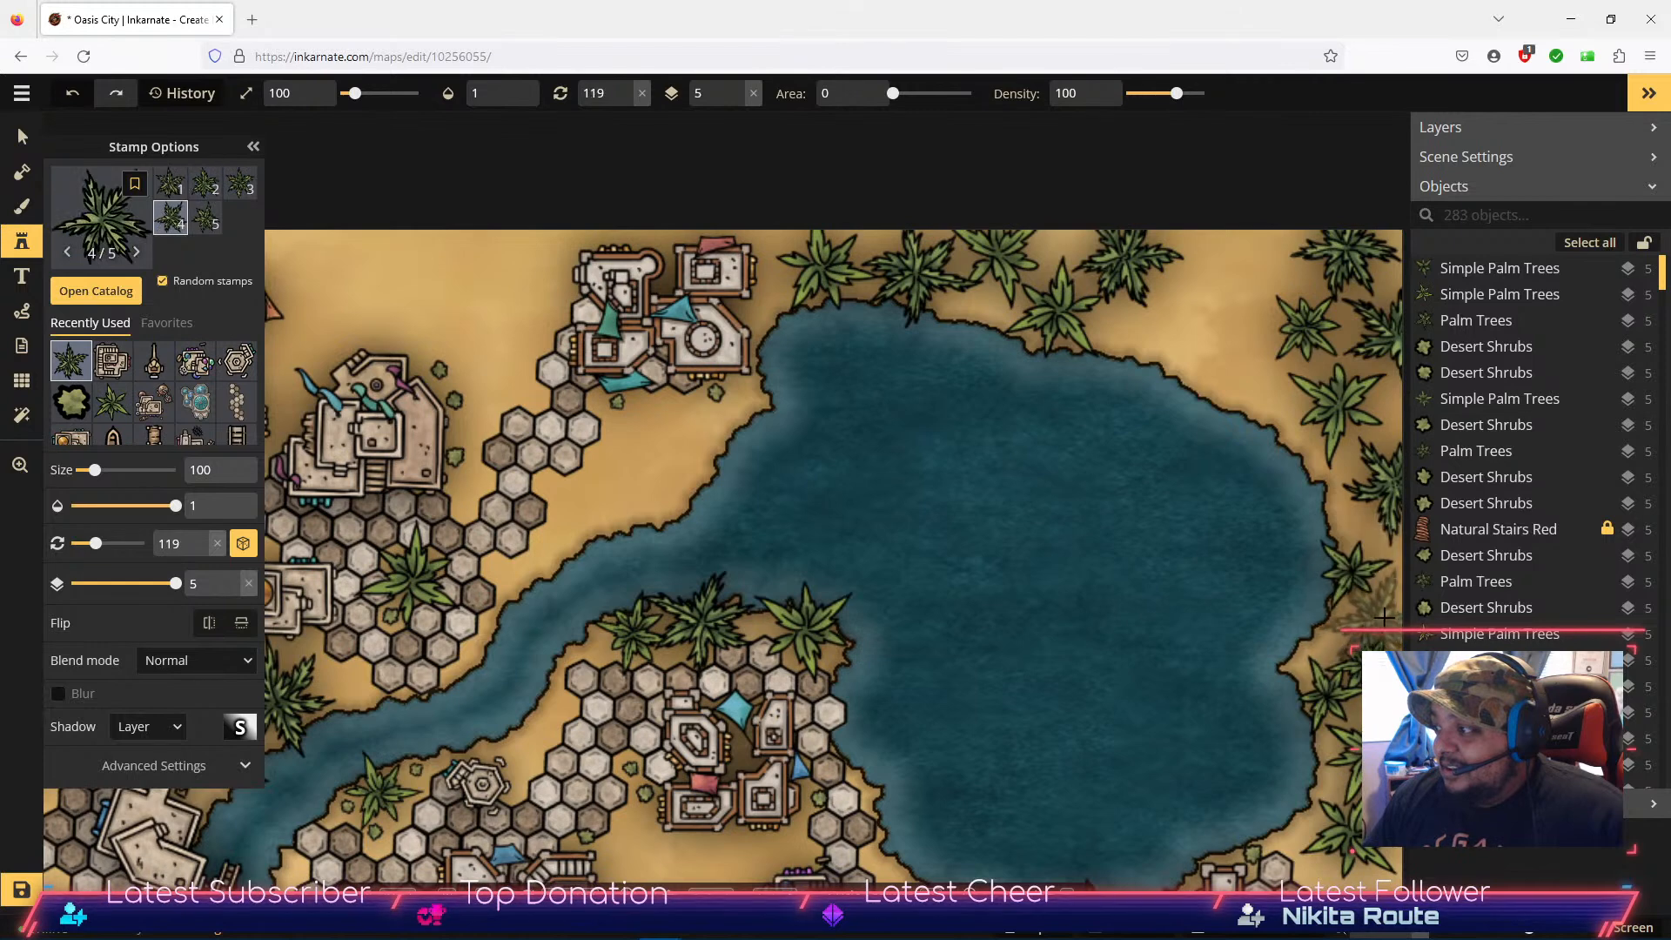
left_click(1393, 598)
key("space")
left_click_drag(1262, 710, 1013, 637)
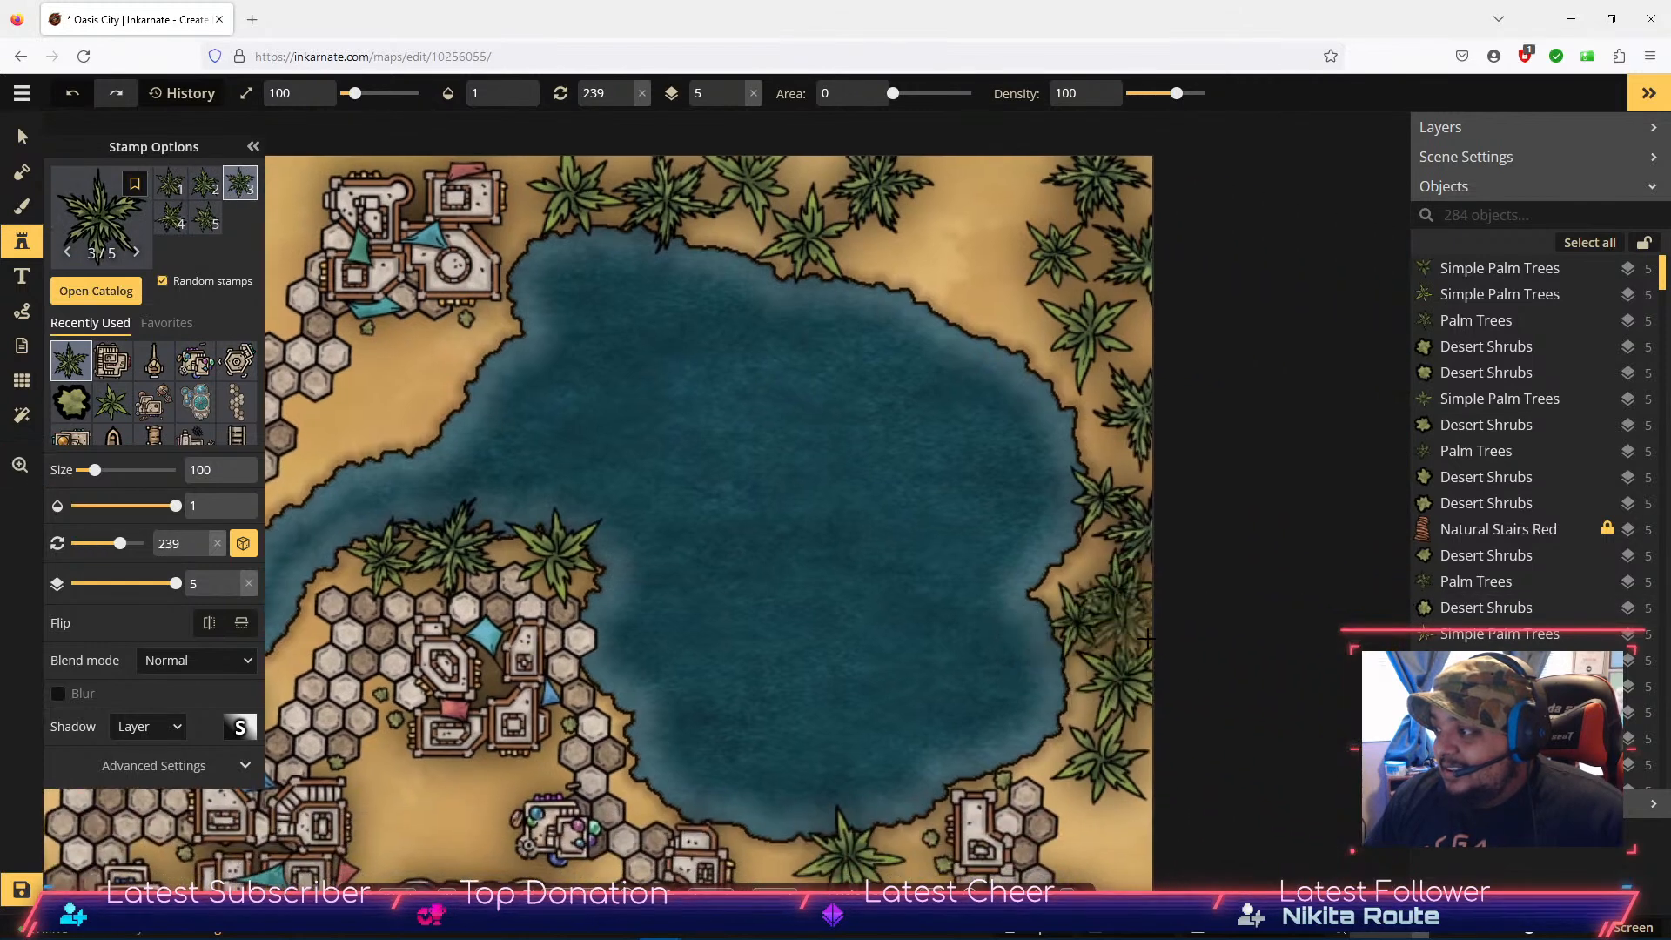
left_click(1131, 846)
Step: Open the stamp catalog and browse the Watercolor Cities sections from Foliage through Ghost Town, Gothic Horror and Houses to Ruins
key("space")
left_click_drag(492, 361, 1120, 258)
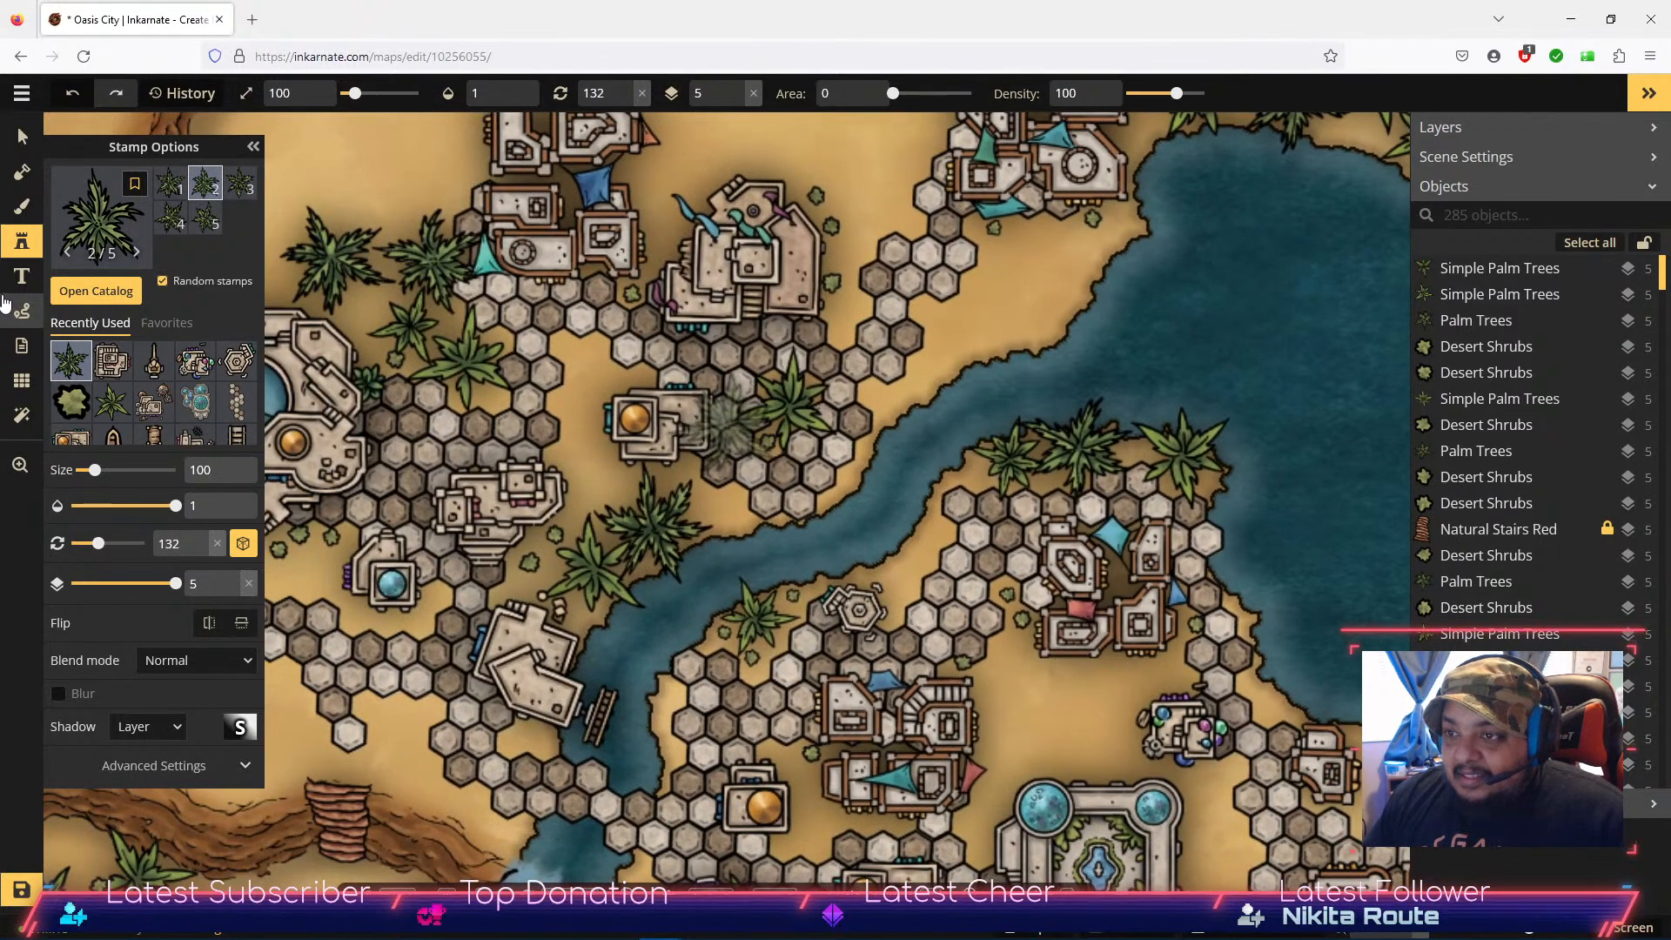
left_click(96, 291)
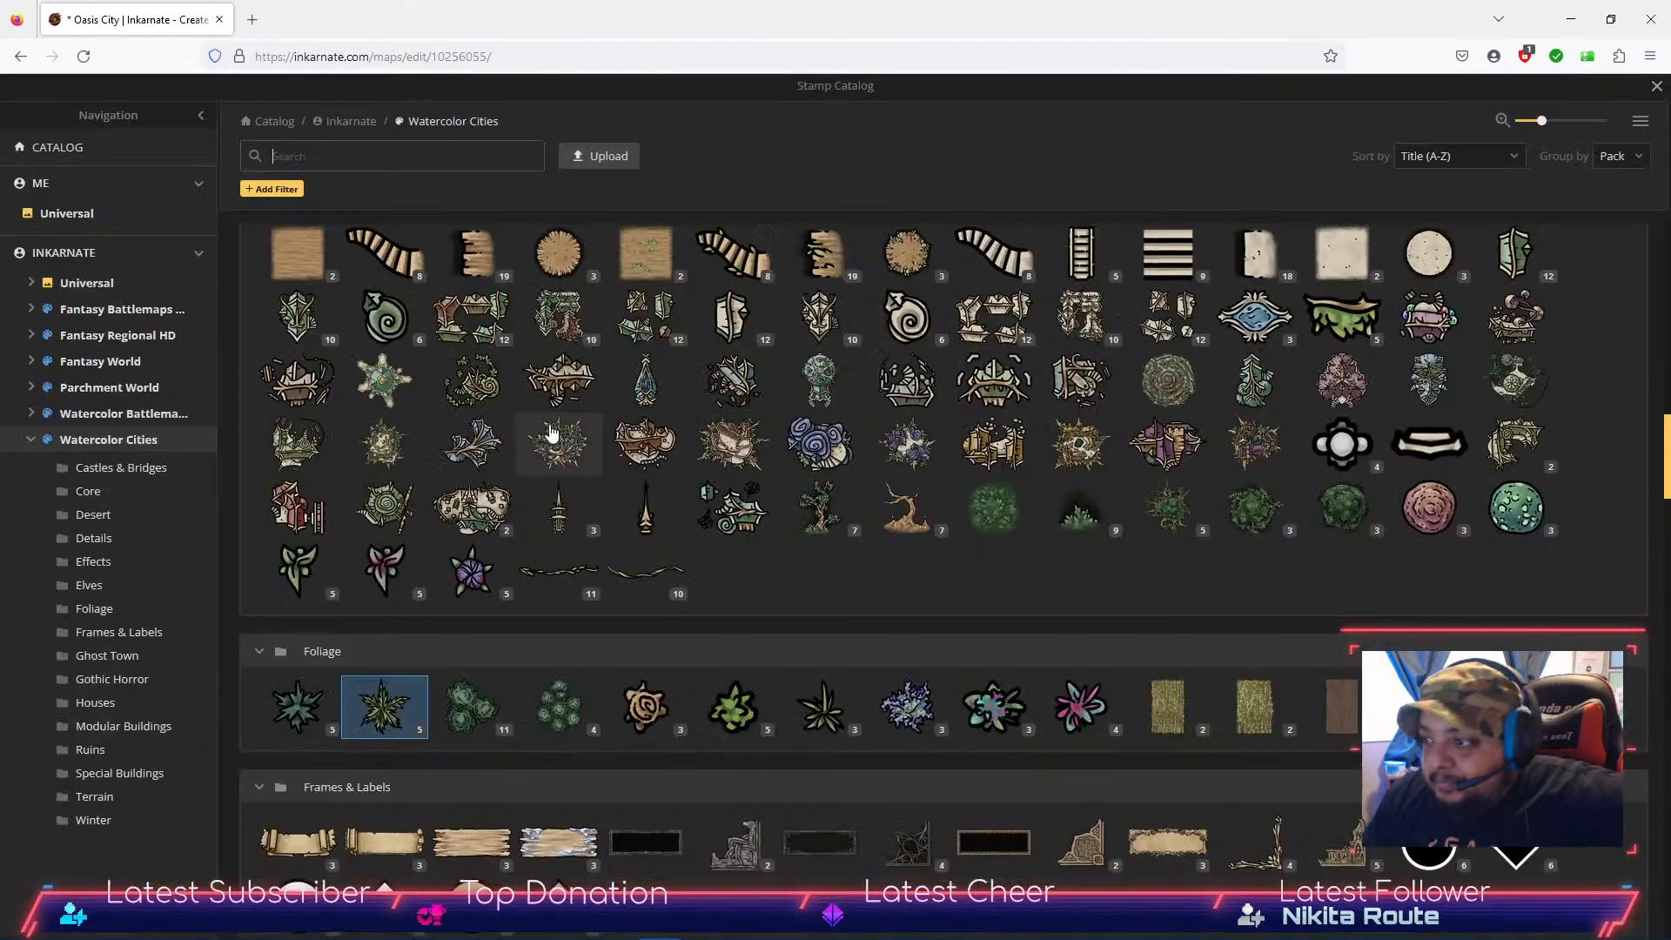
scroll(669, 487, "down", 10)
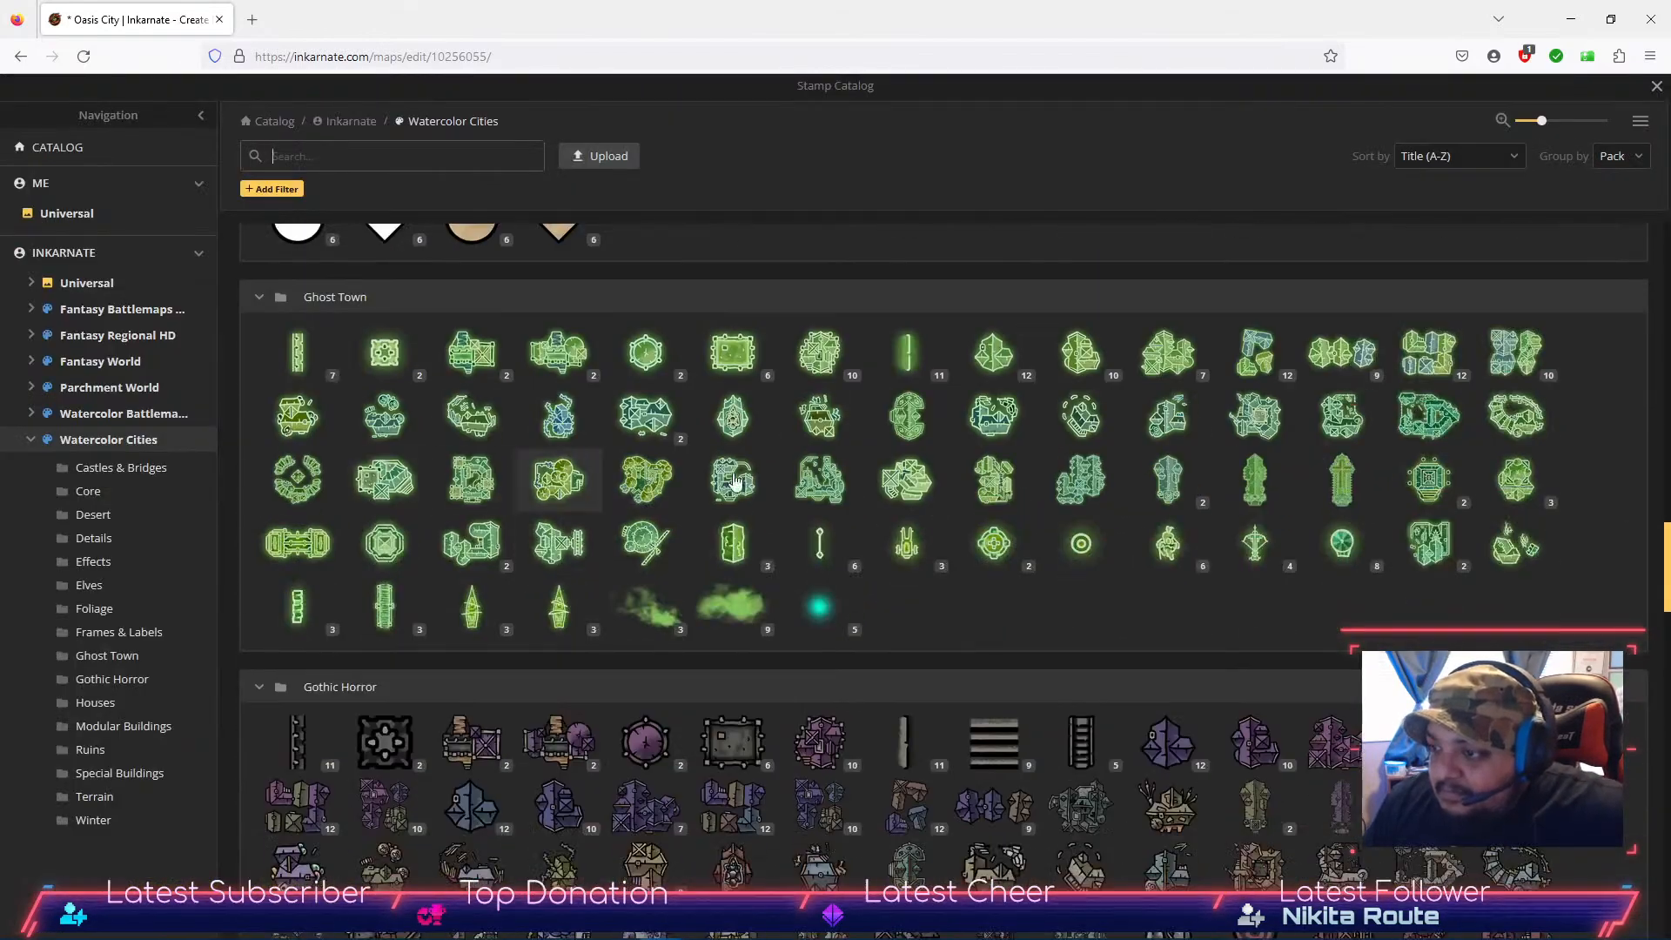
scroll(562, 522, "down", 5)
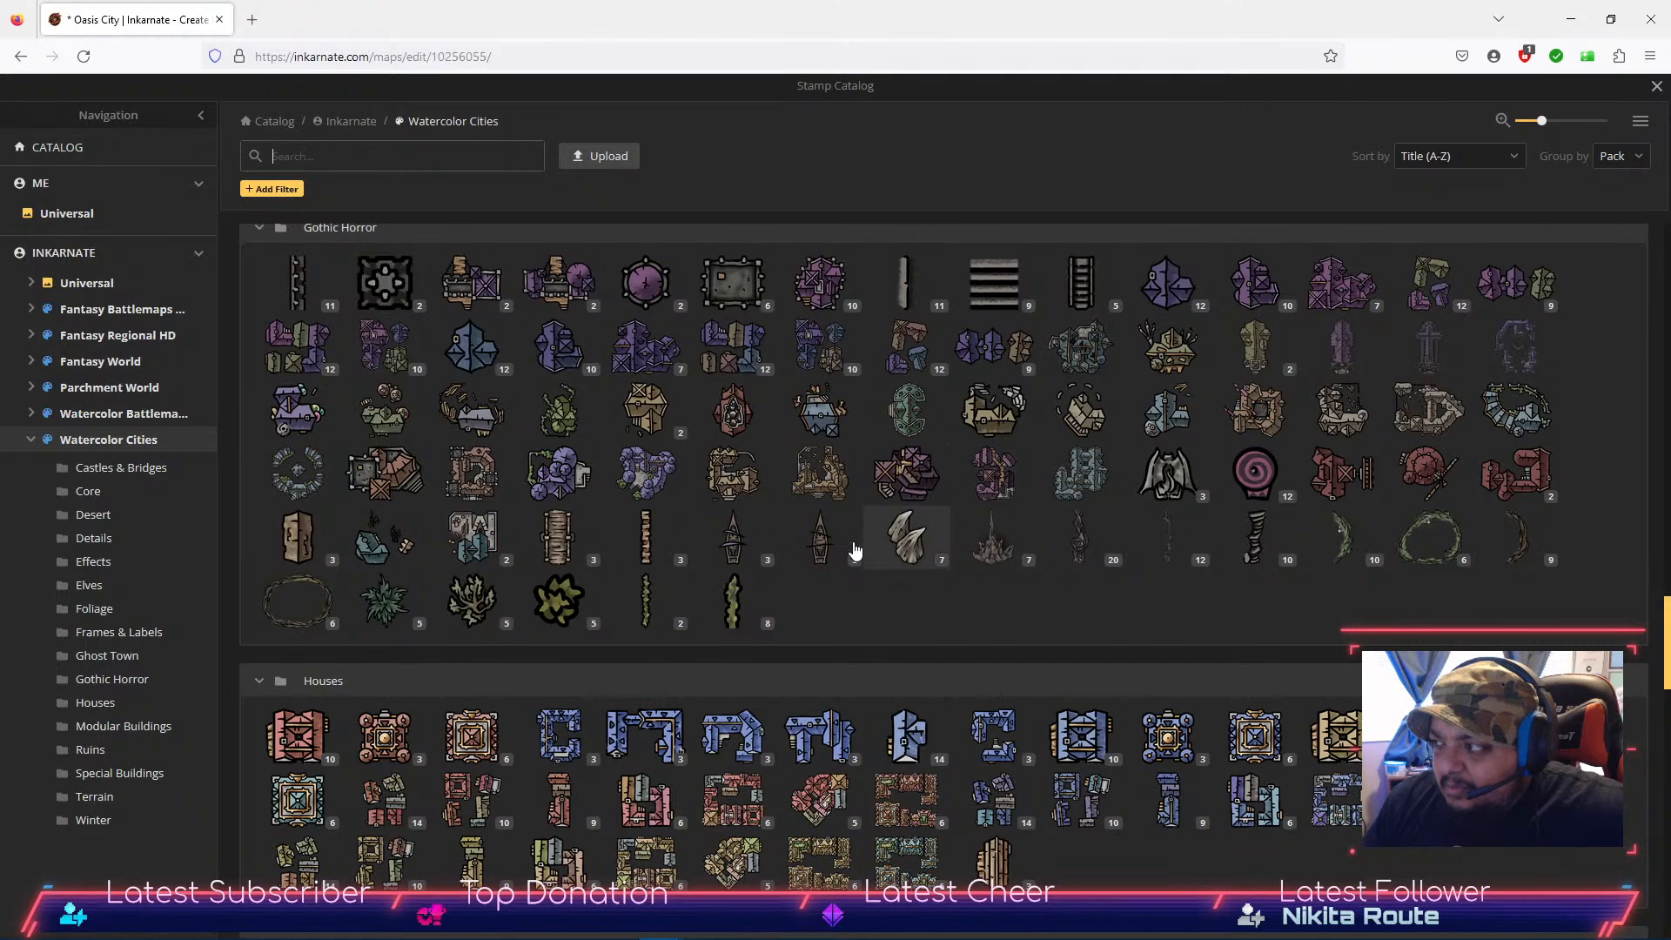
scroll(854, 545, "down", 4)
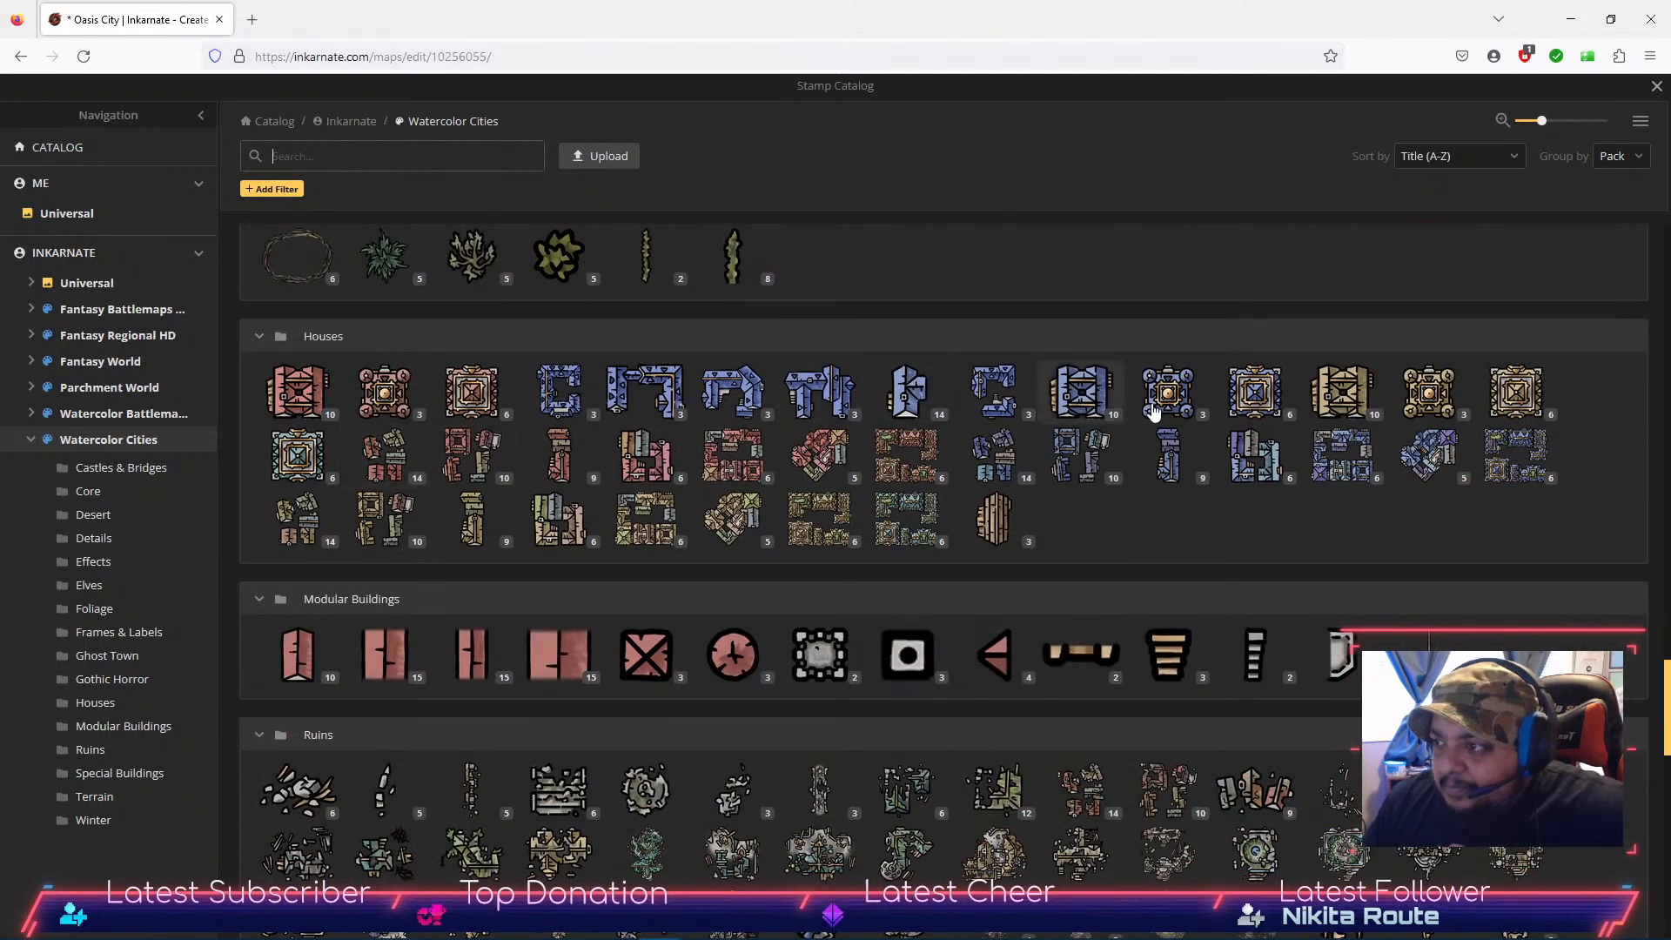
scroll(439, 561, "down", 4)
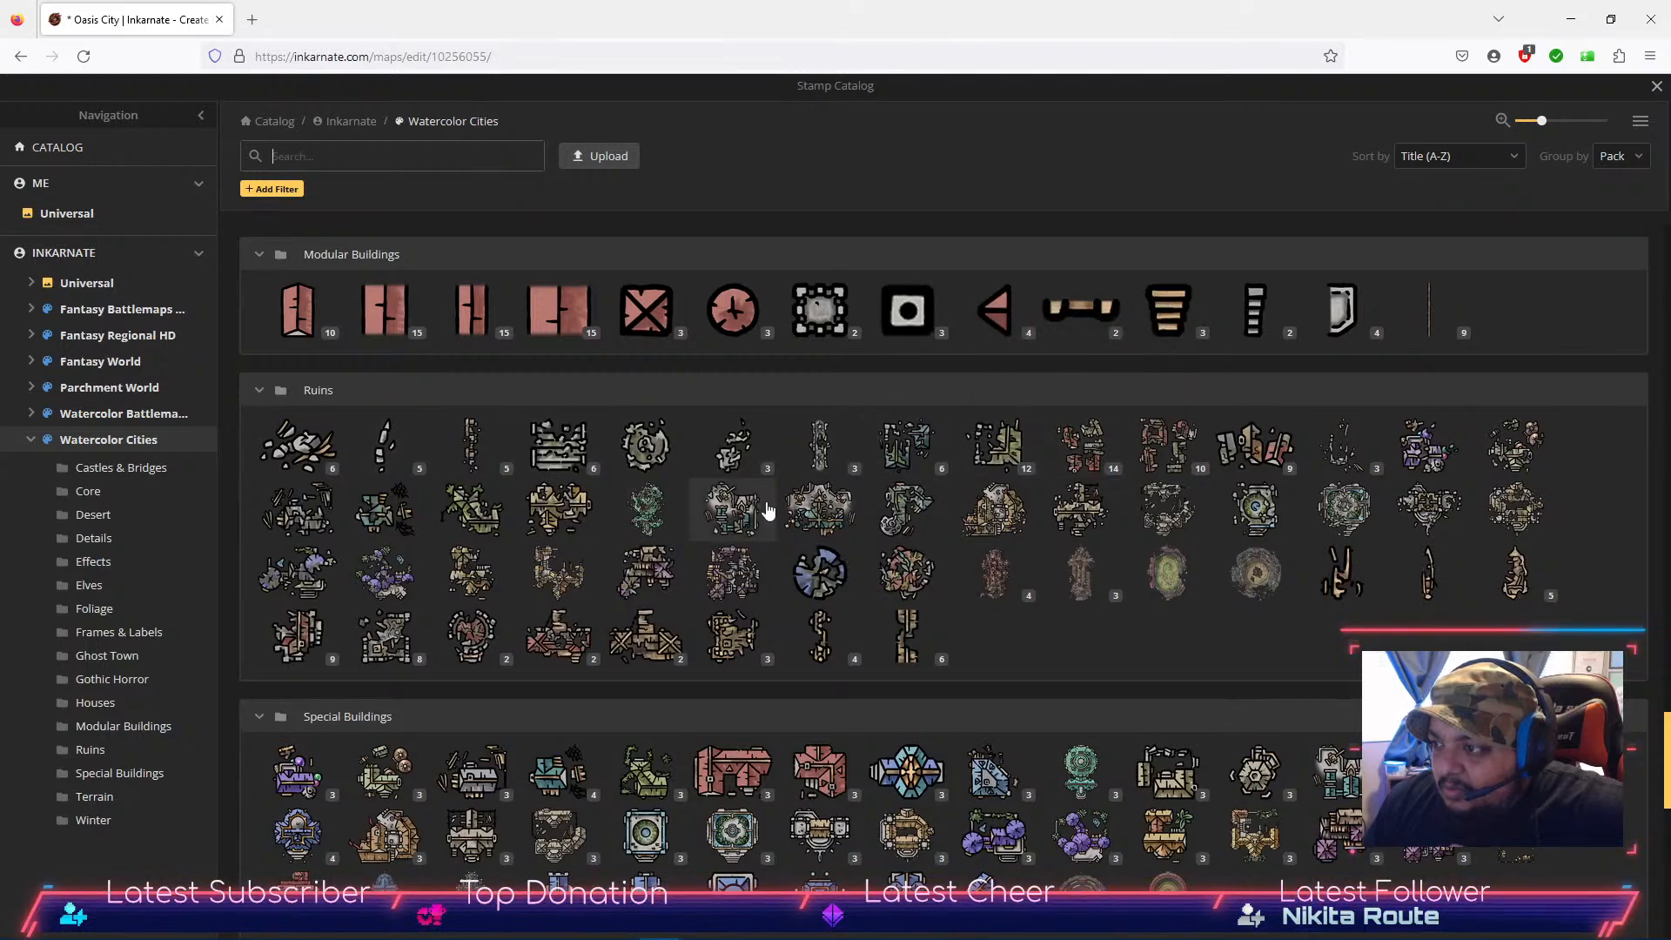
Step: Examine the destroyed buildings, towers, guilds and boats in the Ruins section of the Watercolor Cities stamps
mouse_move(723, 657)
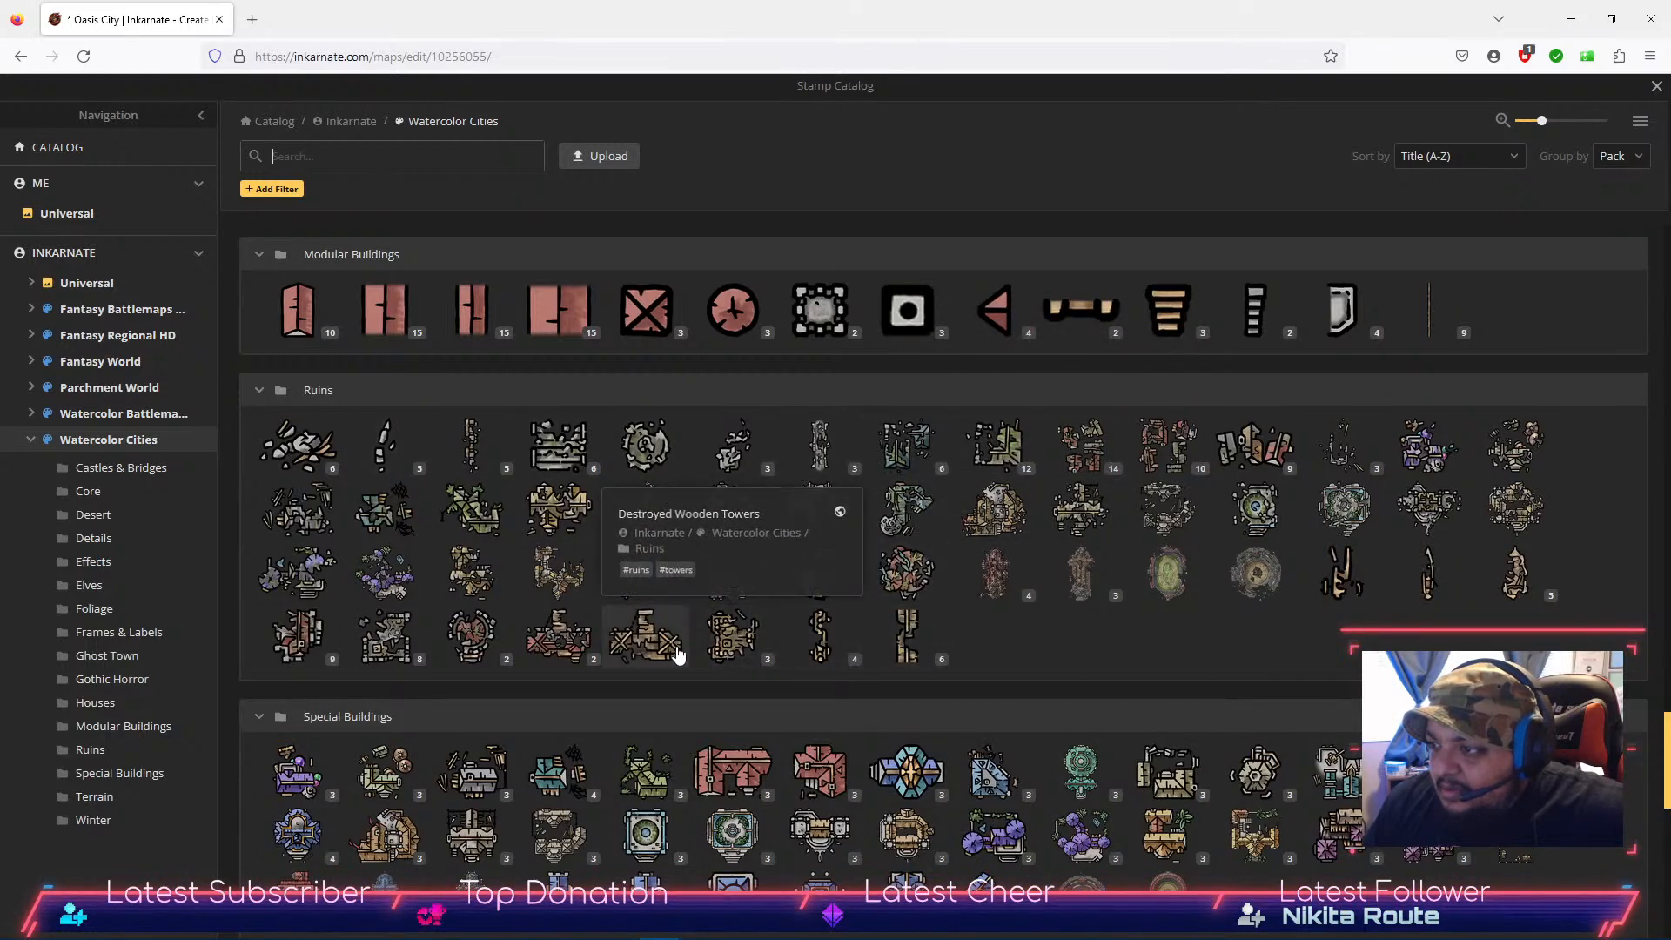
mouse_move(658, 653)
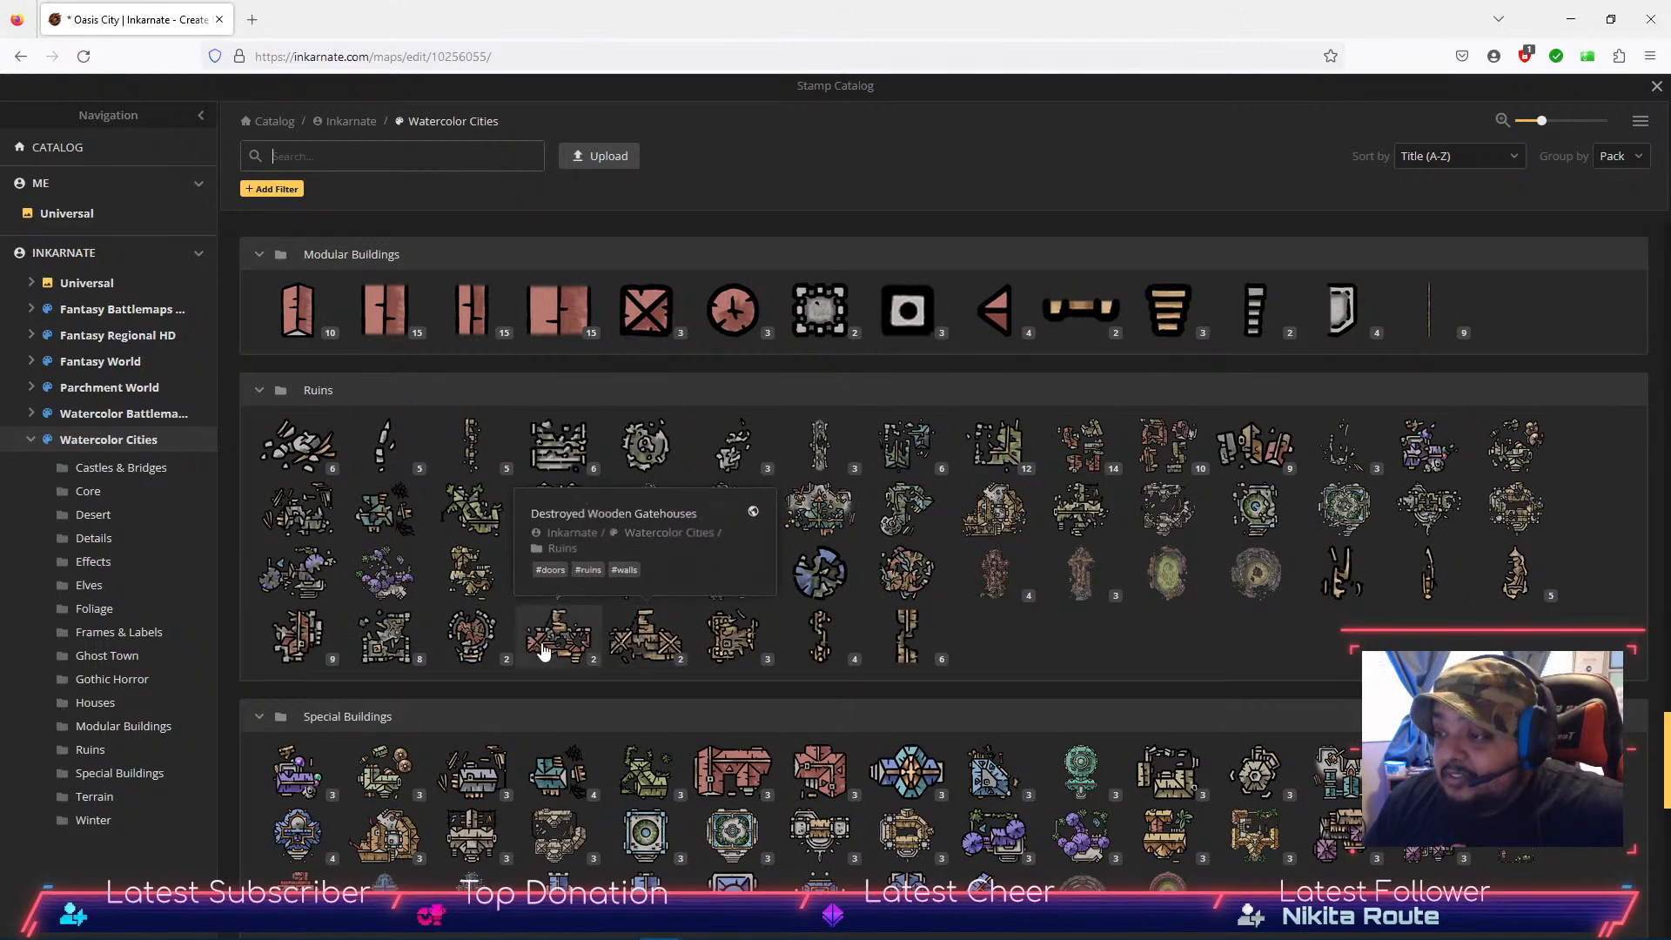
mouse_move(312, 638)
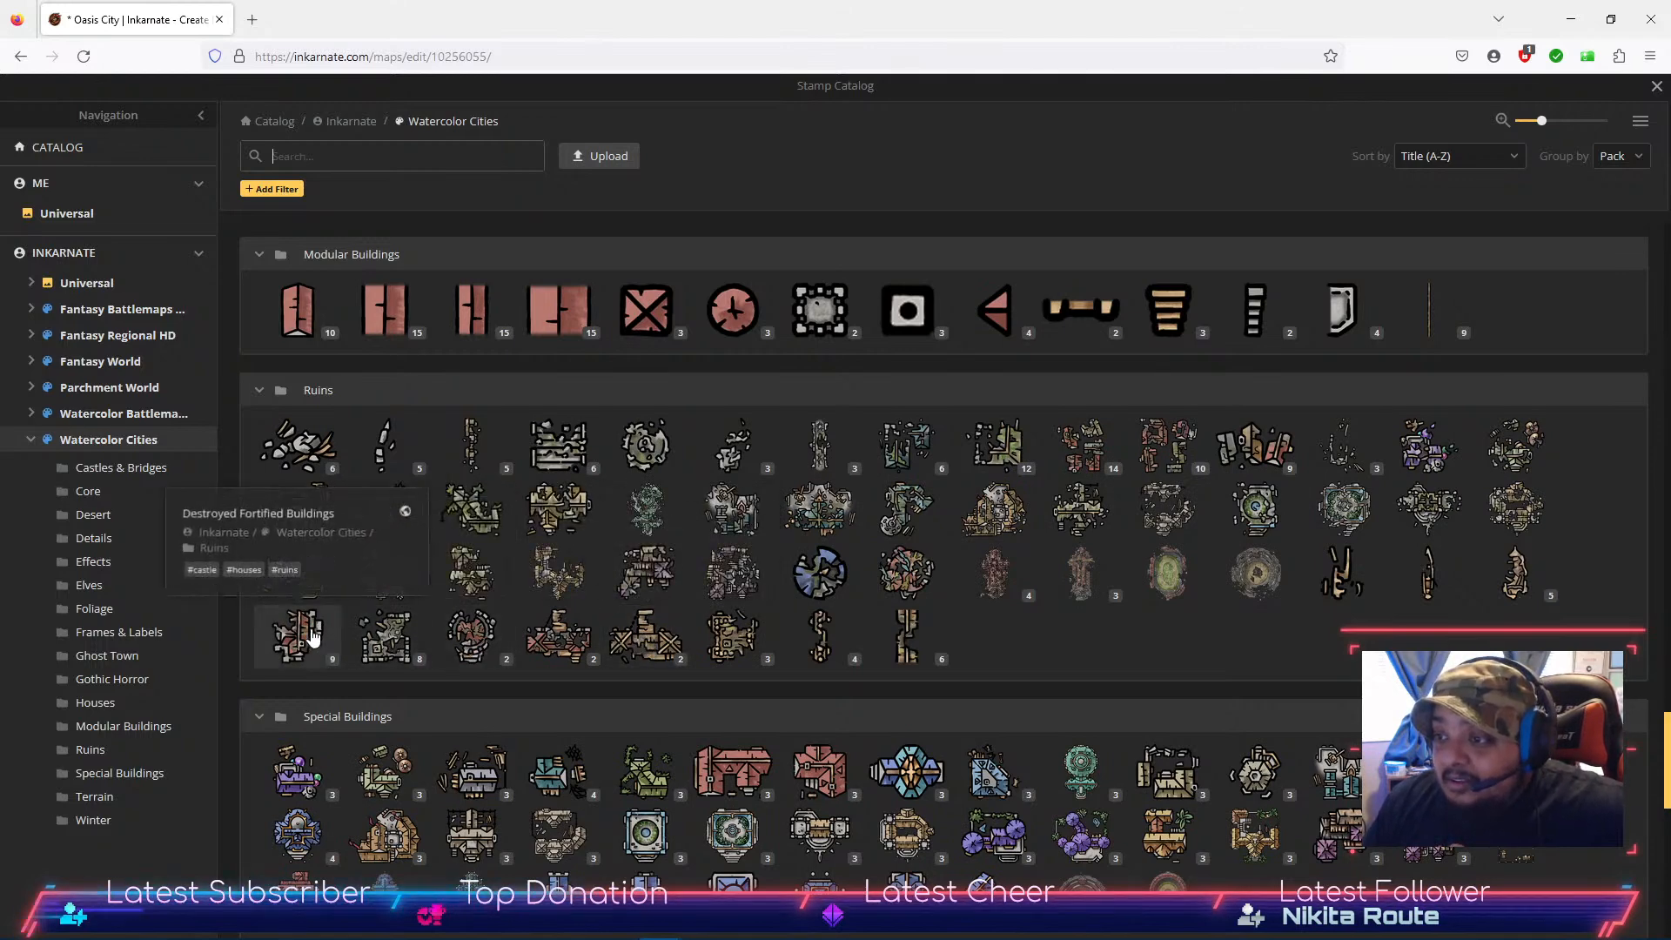
mouse_move(1462, 582)
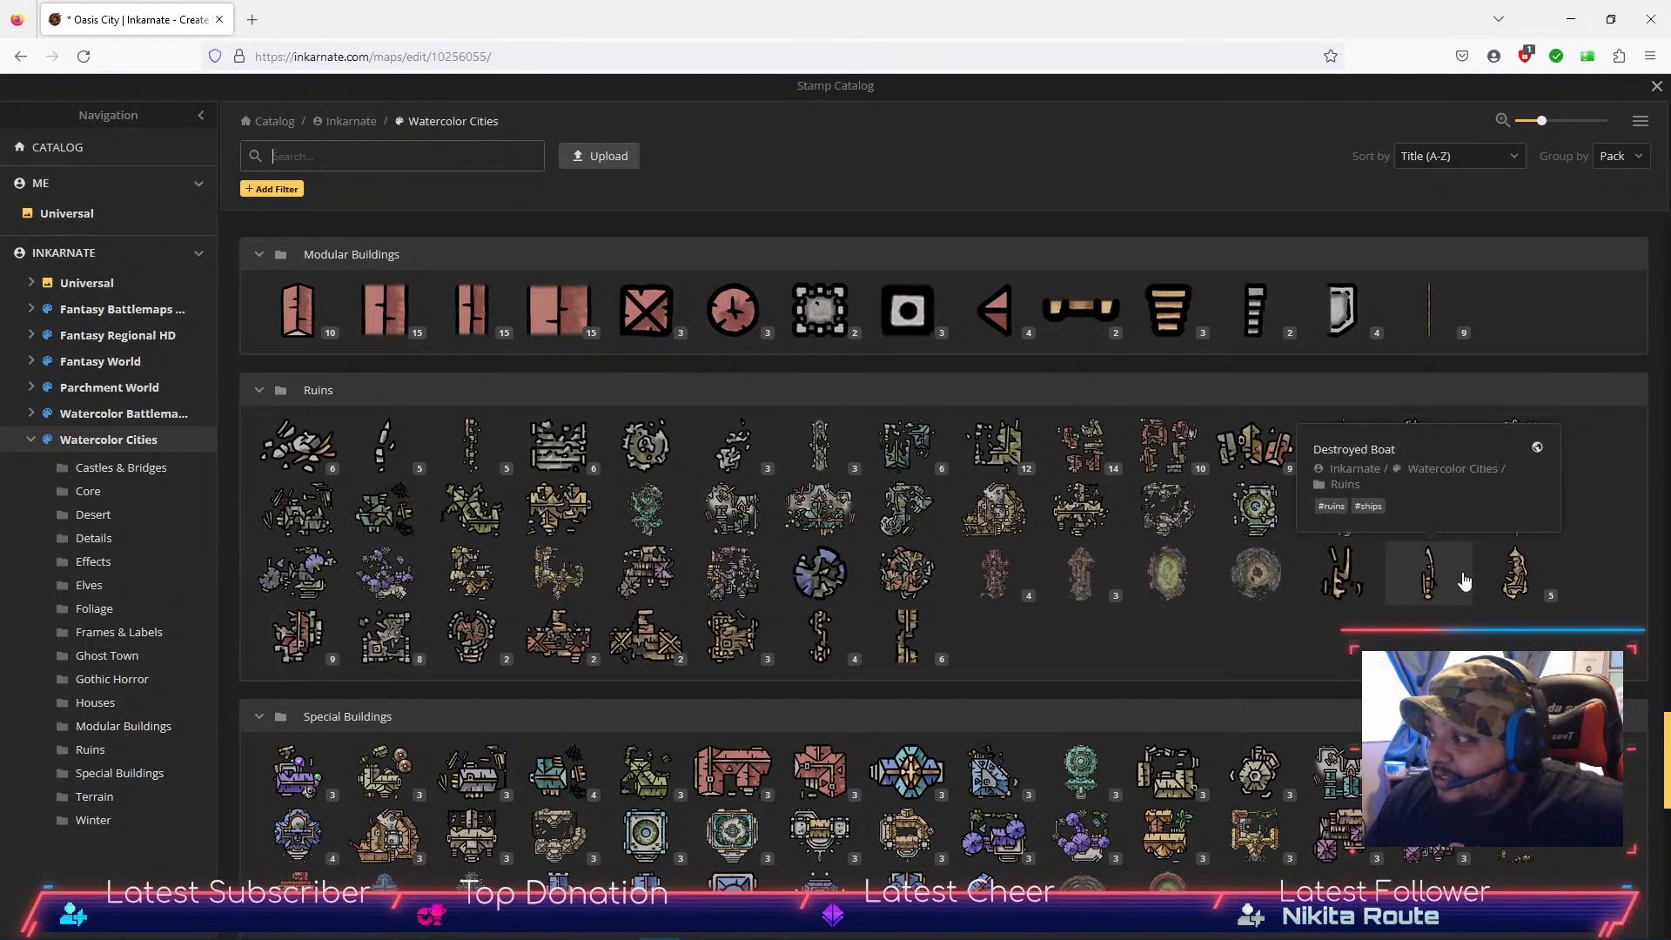
mouse_move(1238, 575)
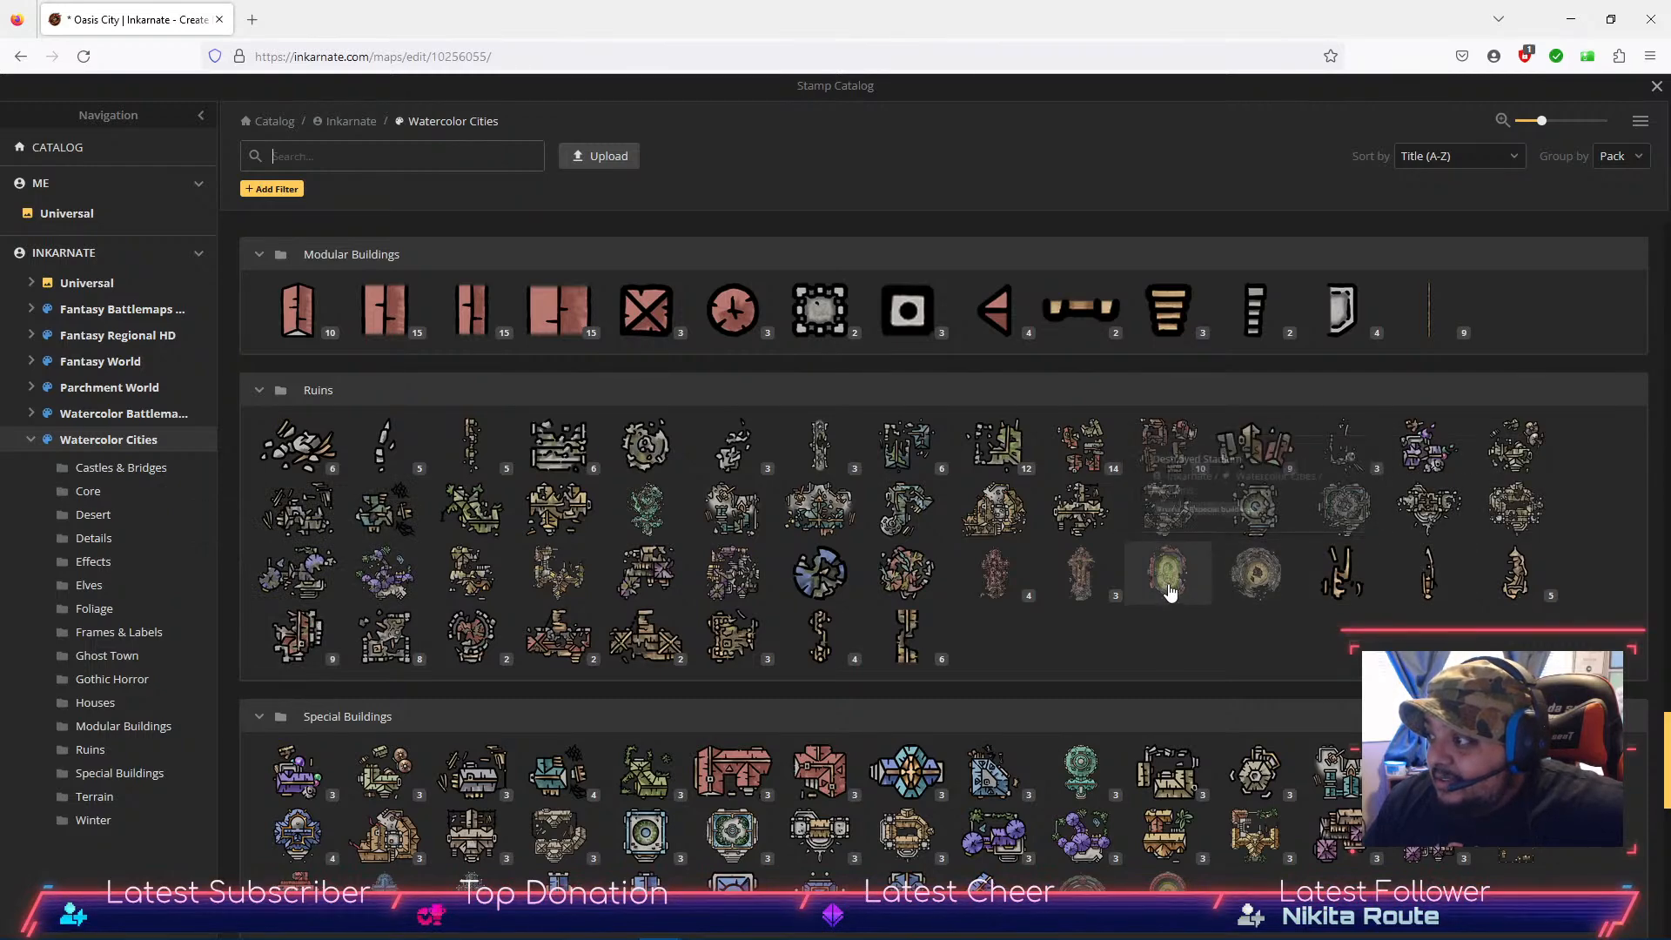
mouse_move(1166, 592)
mouse_move(1095, 589)
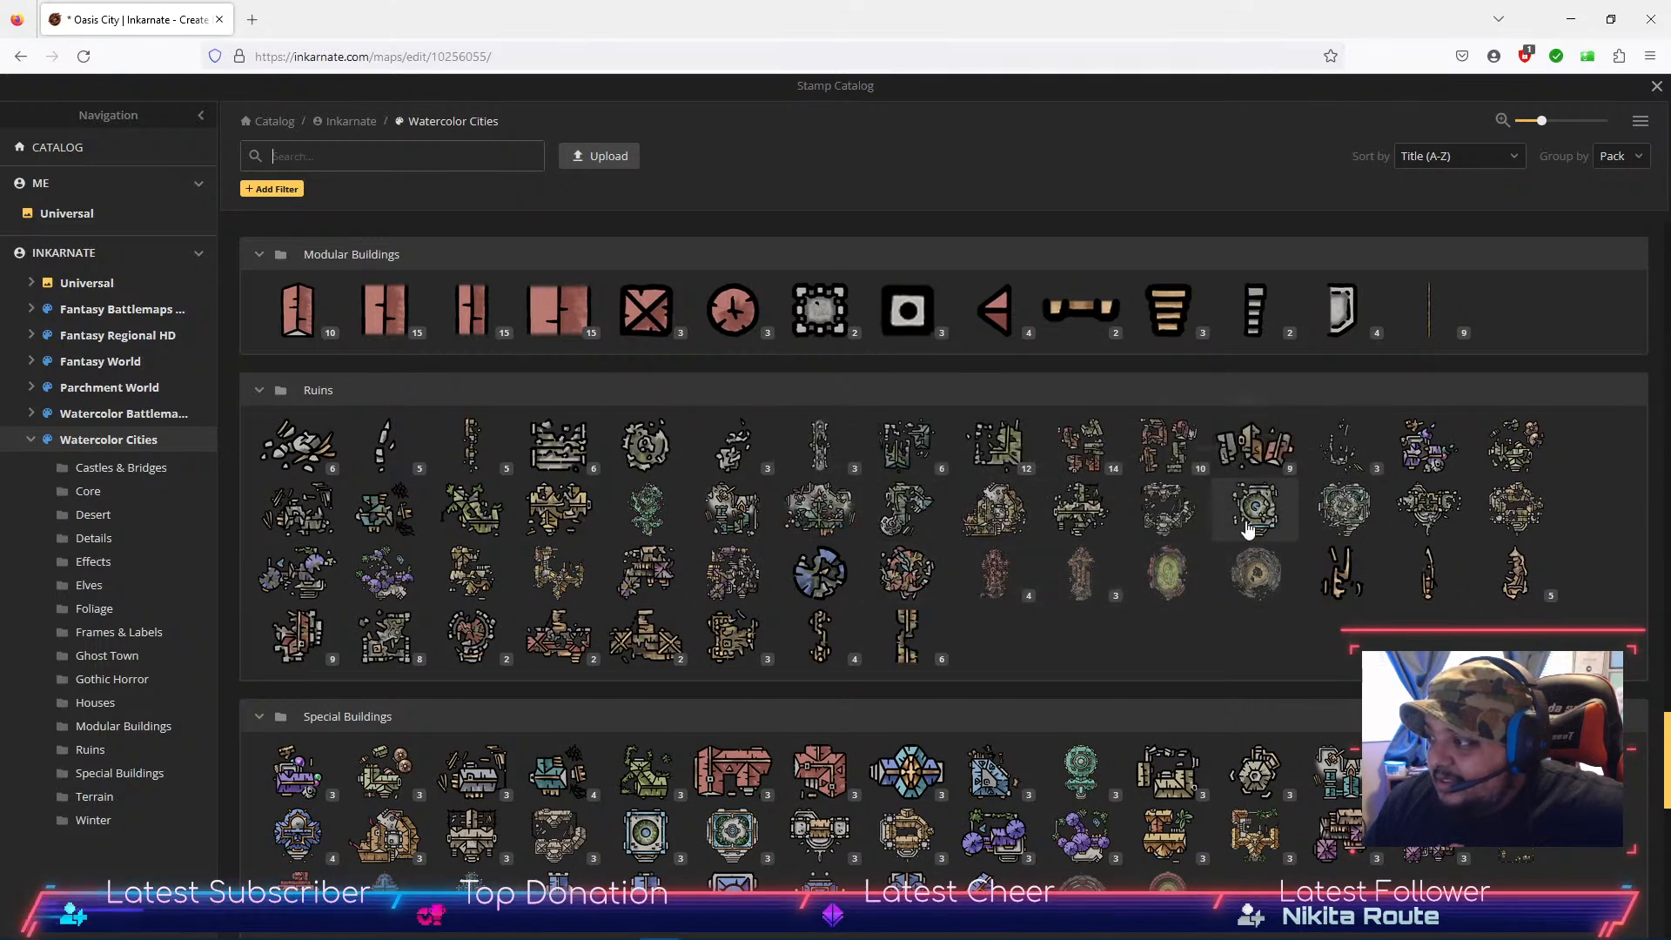
mouse_move(1245, 527)
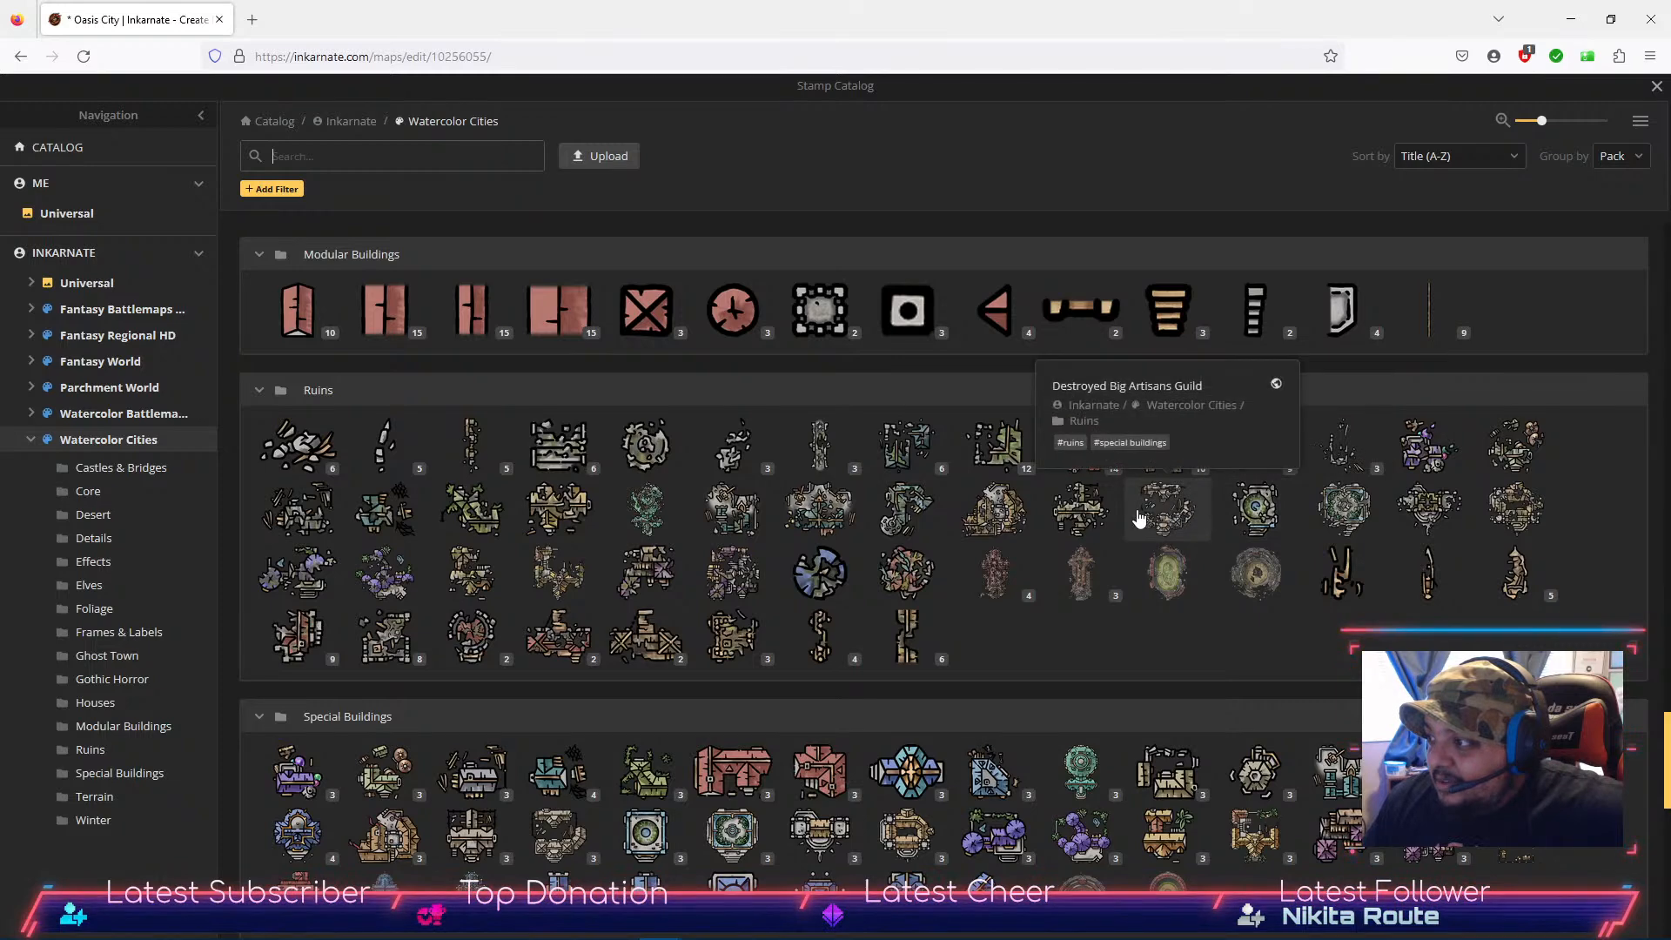
mouse_move(997, 522)
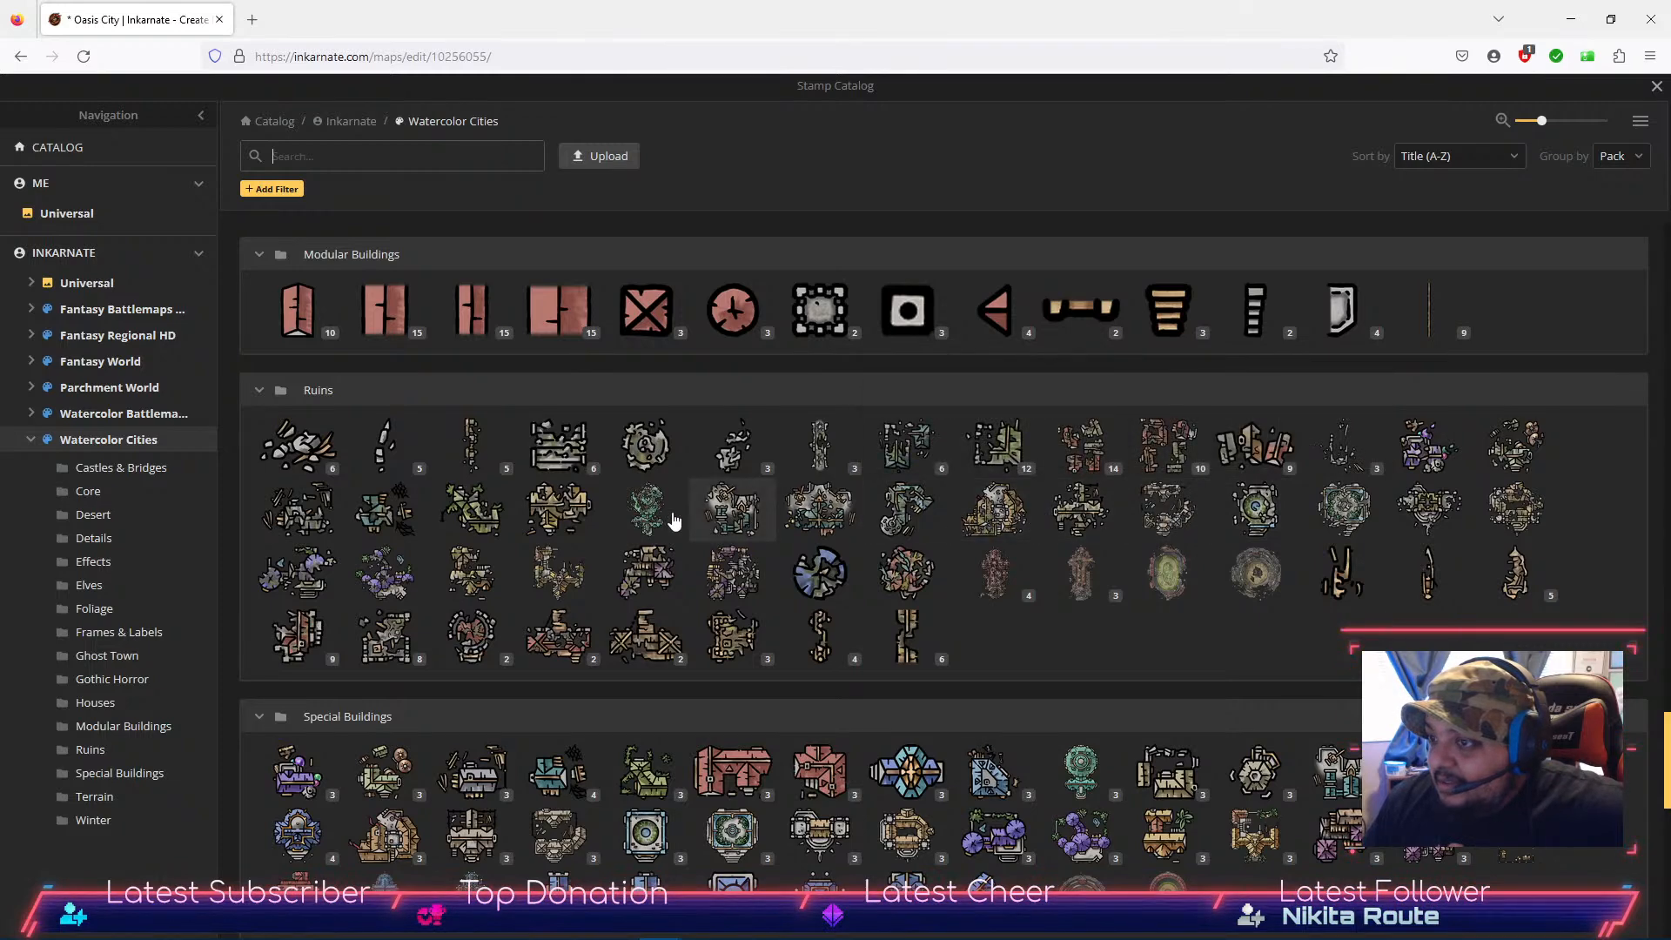
mouse_move(315, 600)
scroll(317, 590, "down", 3)
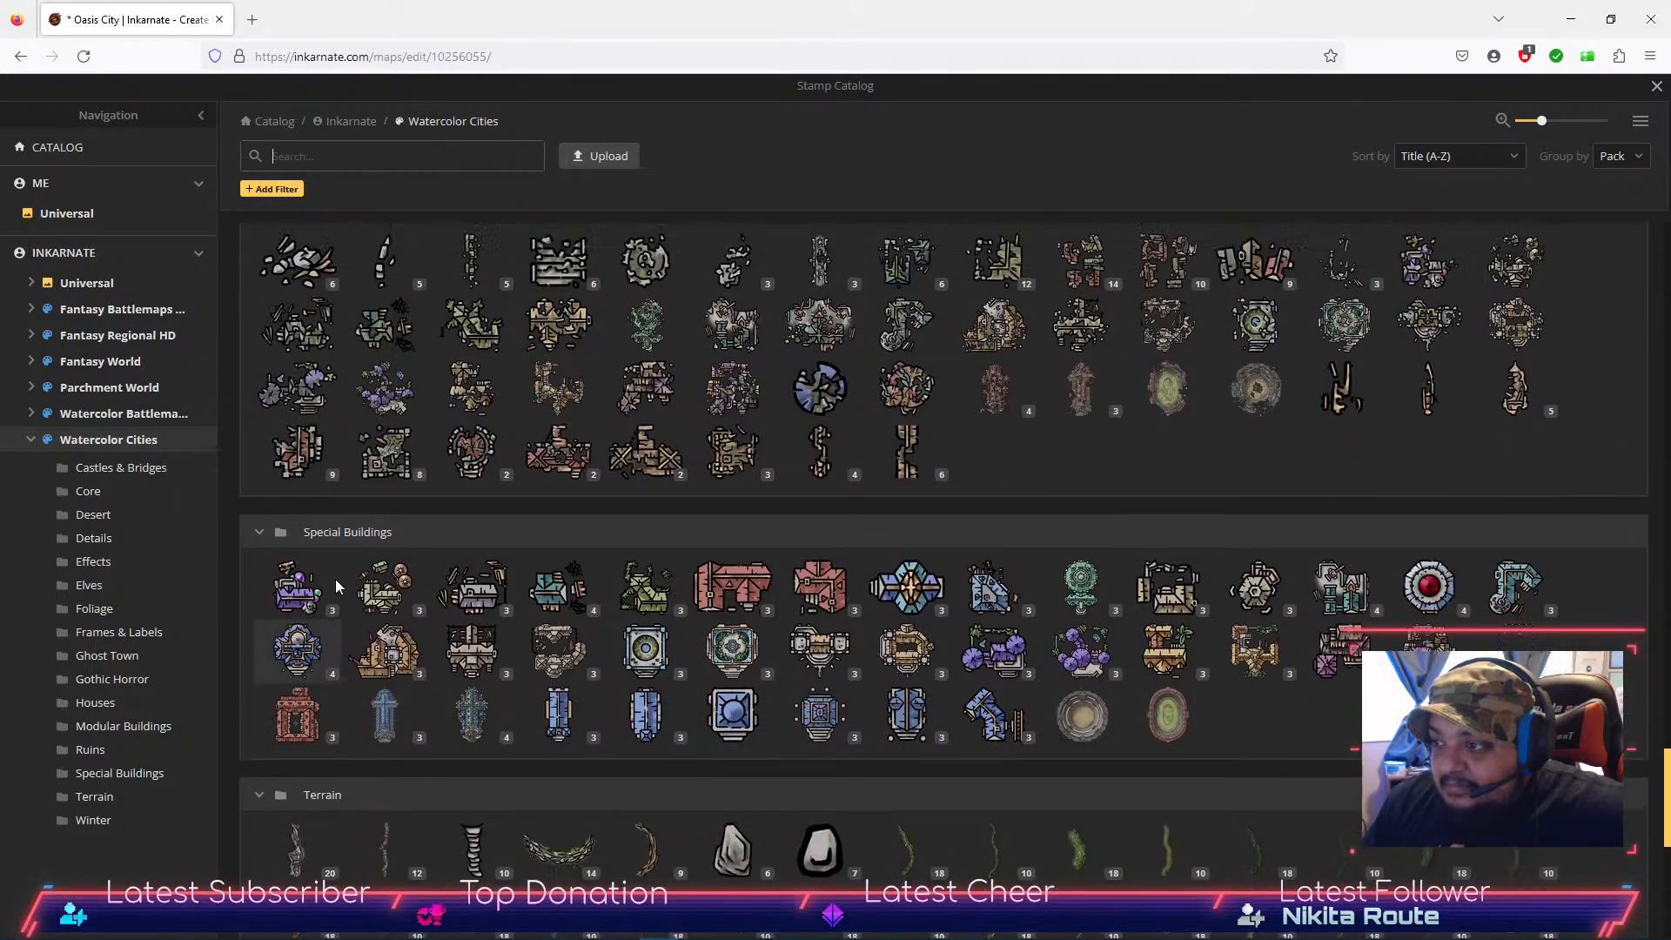
scroll(348, 522, "up", 3)
mouse_move(400, 444)
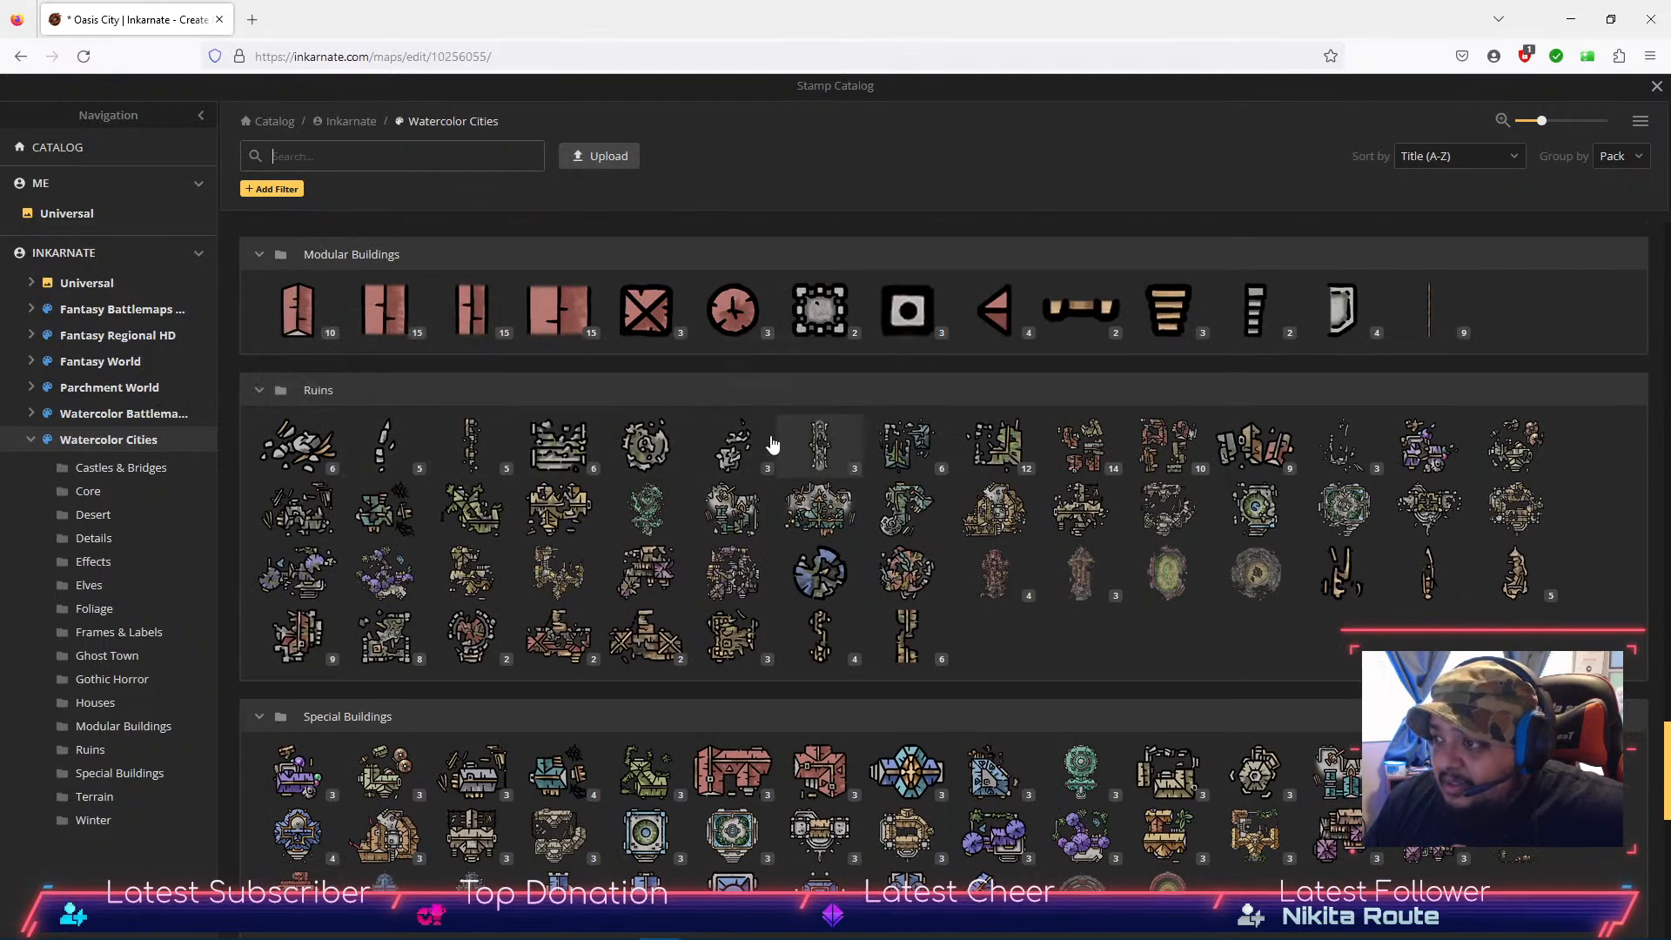
mouse_move(825, 456)
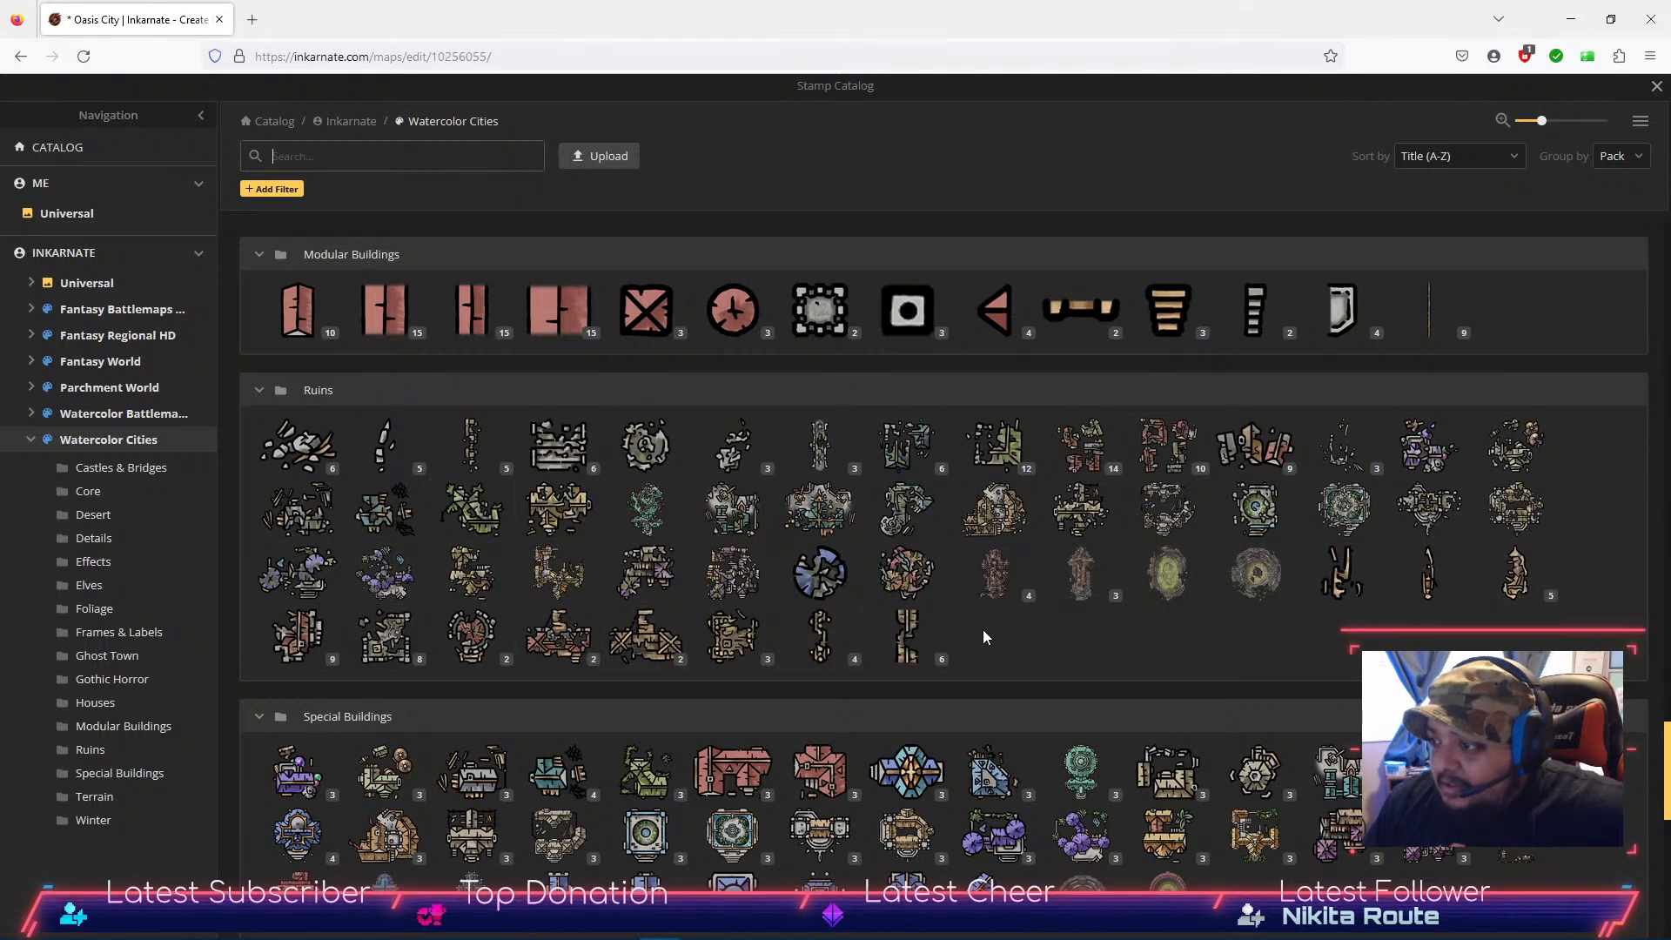
Step: Browse the Special Buildings, Terrain and Winter sections of the Watercolor Cities catalog
scroll(980, 638, "down", 3)
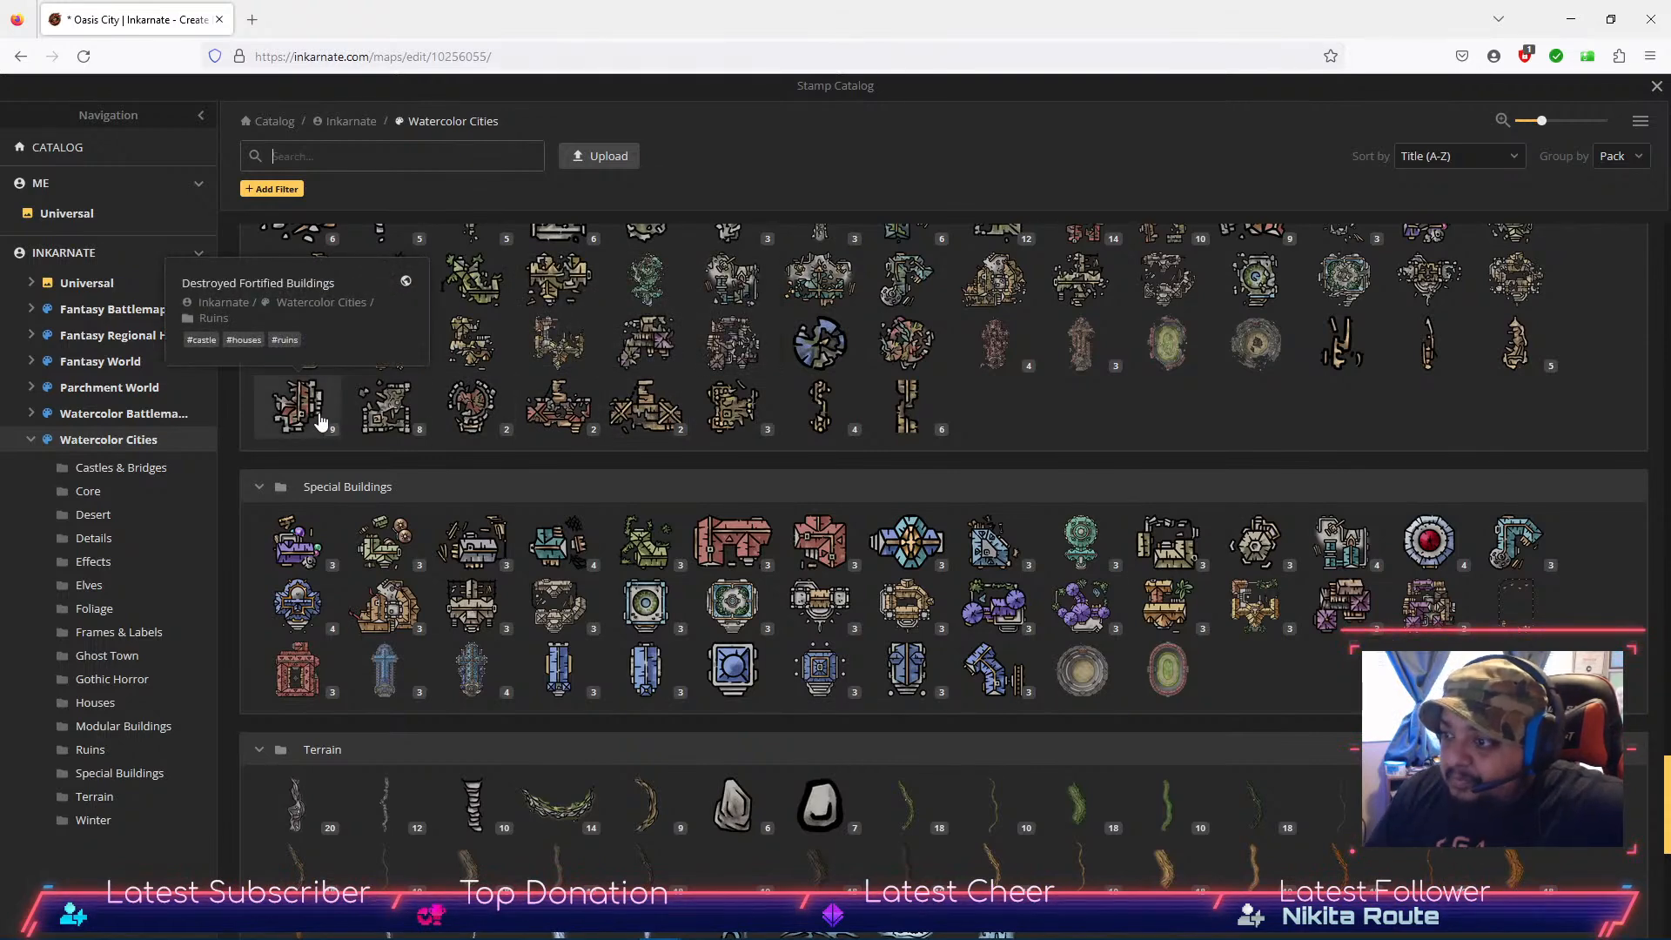
scroll(409, 460, "down", 2)
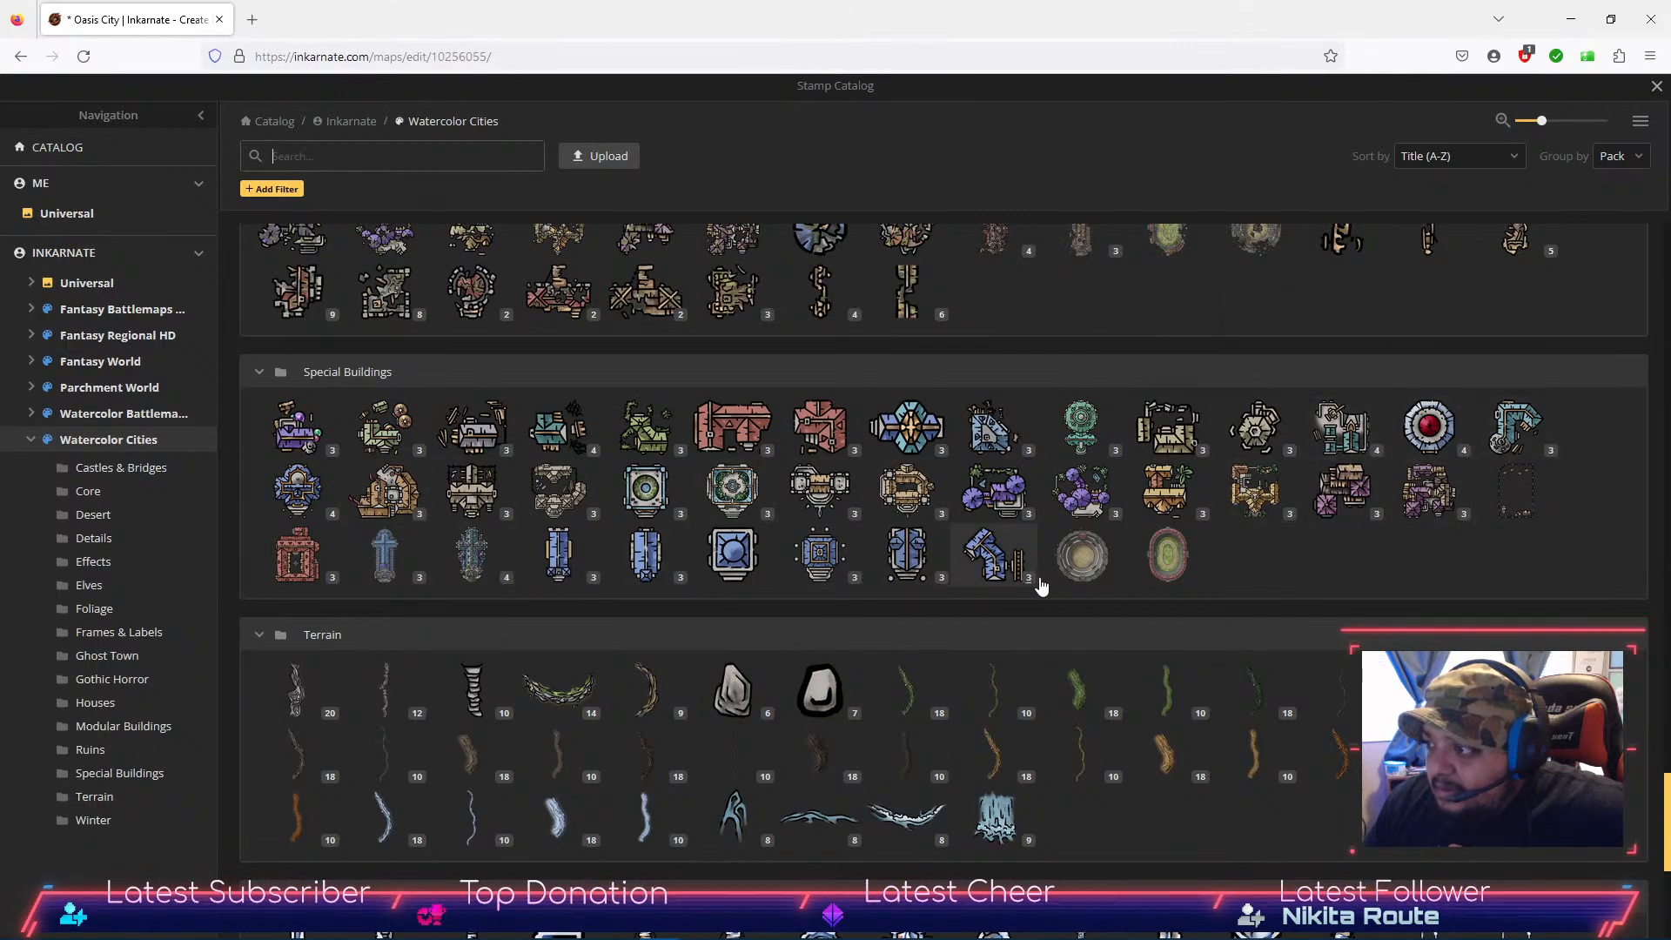
scroll(887, 676, "down", 4)
scroll(886, 667, "up", 3)
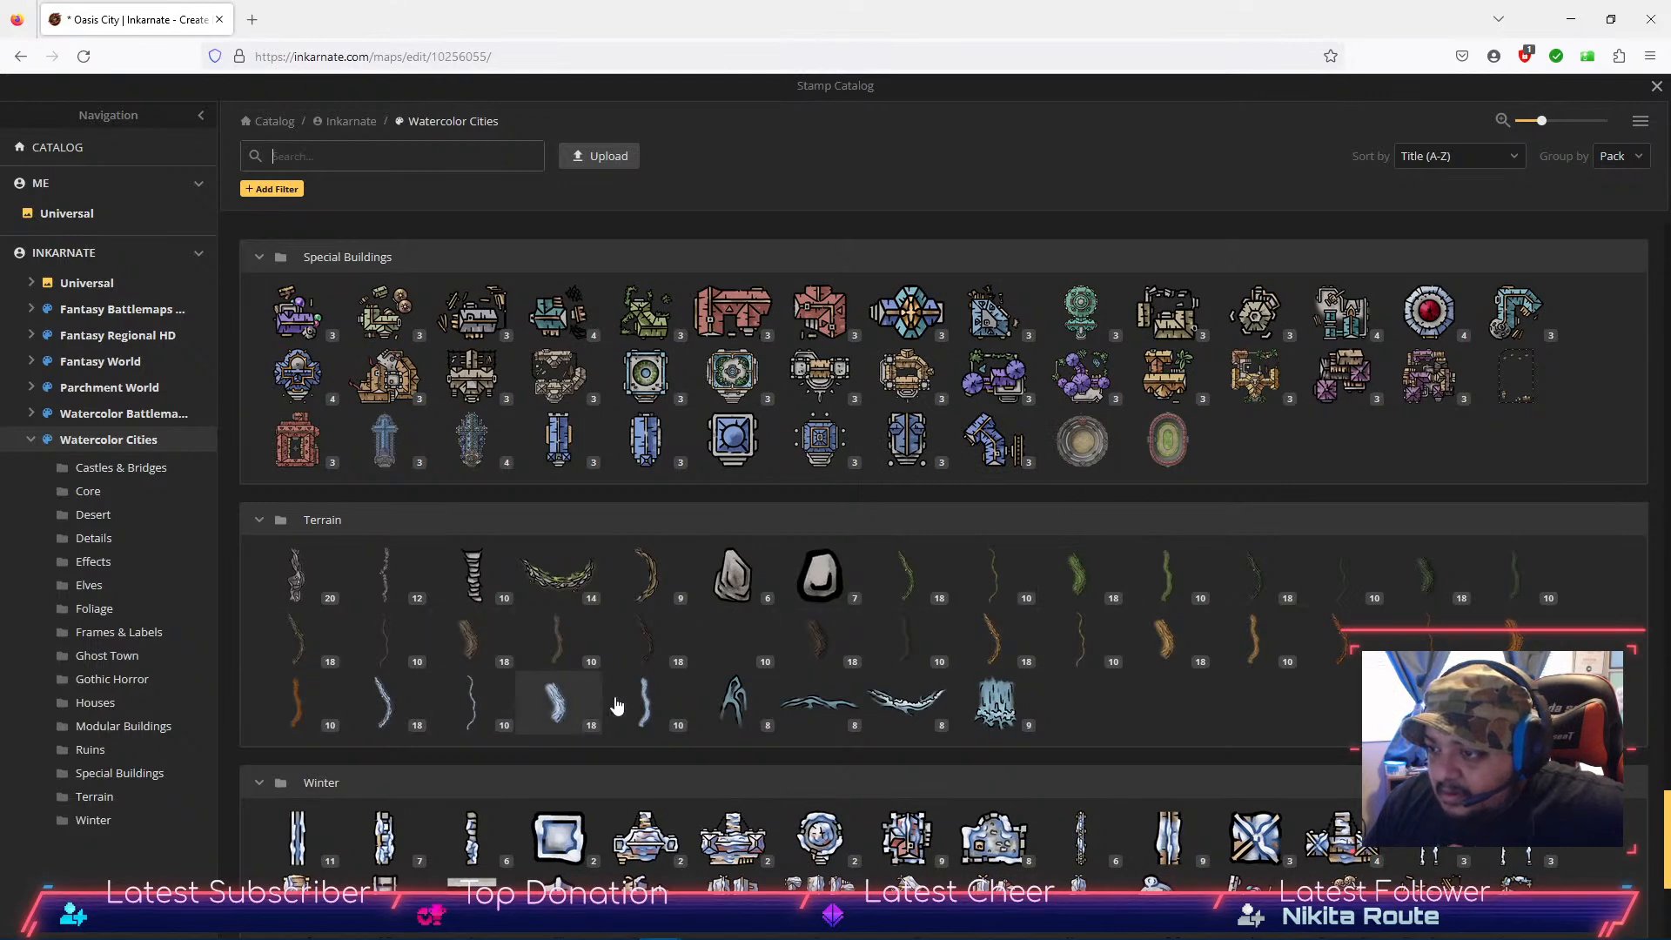
scroll(531, 694, "down", 1)
scroll(531, 694, "down", 4)
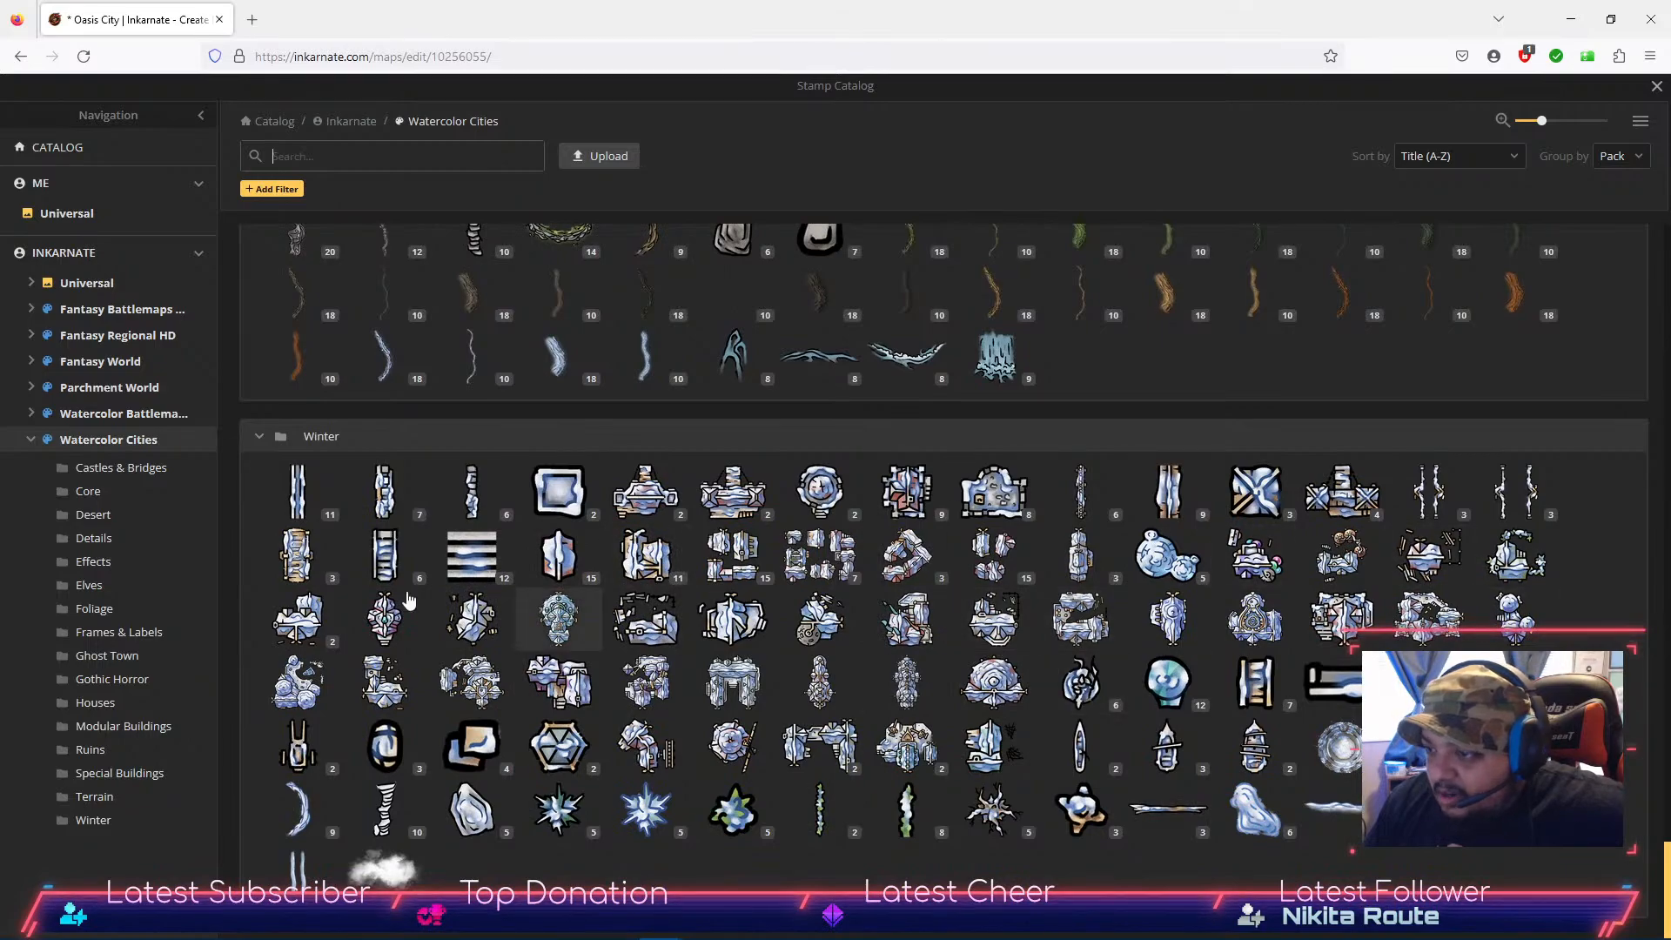
Step: Choose the Lighthouse from the Desert stamps and place it at size 100 on layer 5 by the northeastern lake's upper-right shore
scroll(594, 705, "up", 20)
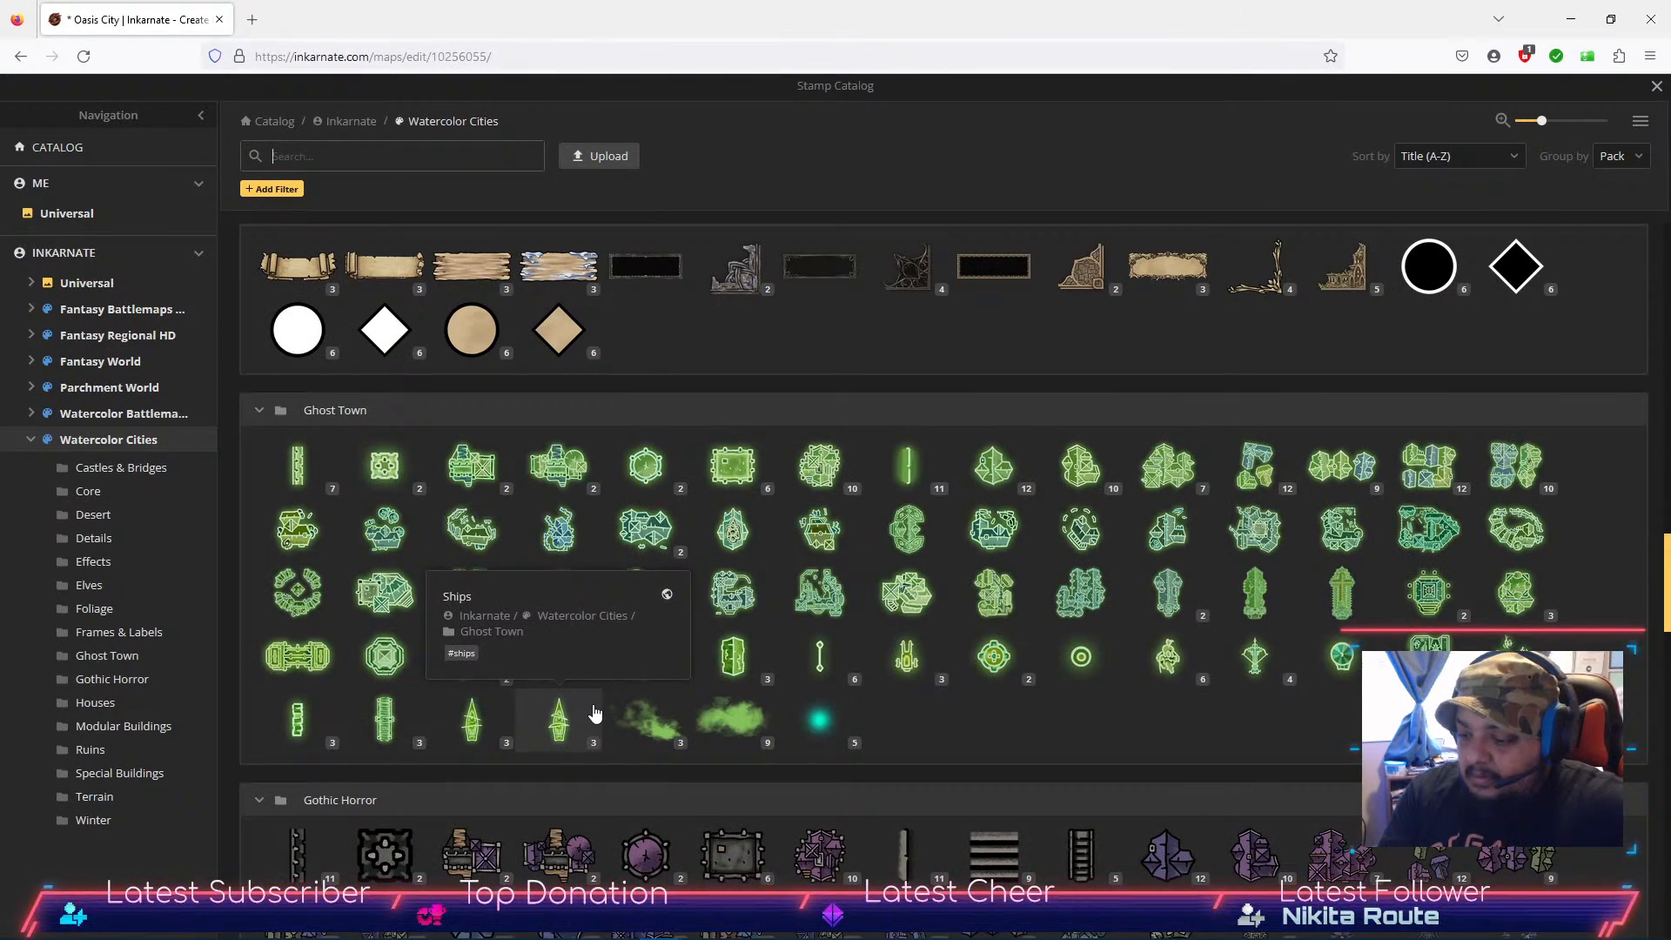
scroll(976, 671, "up", 10)
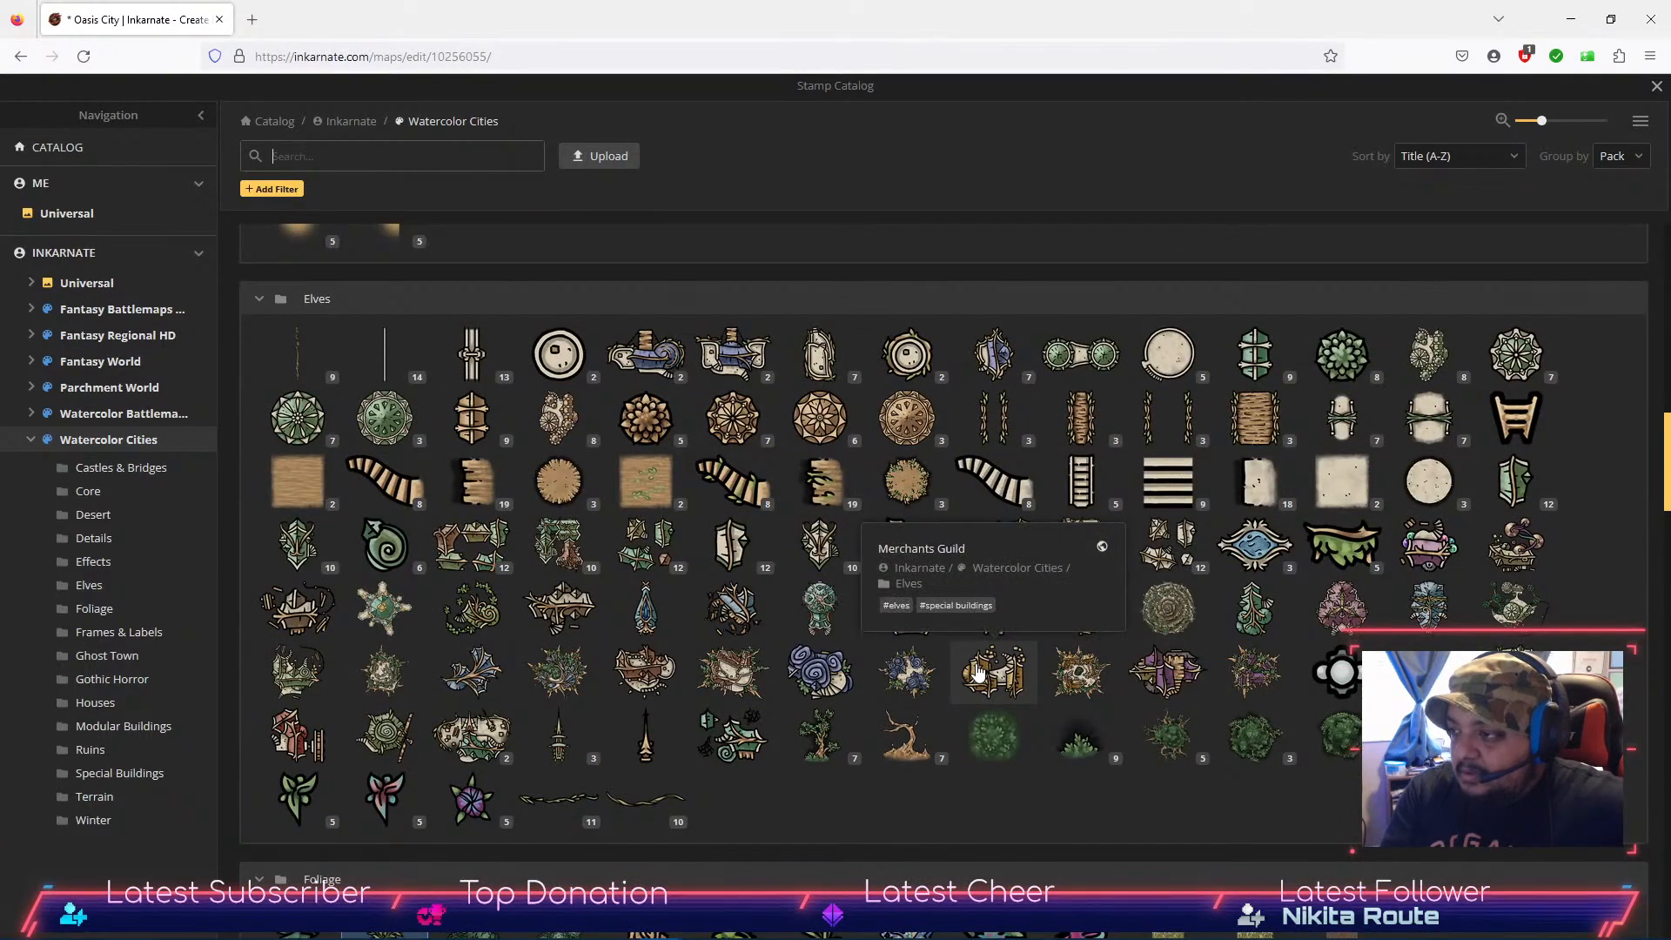
scroll(1223, 583, "up", 10)
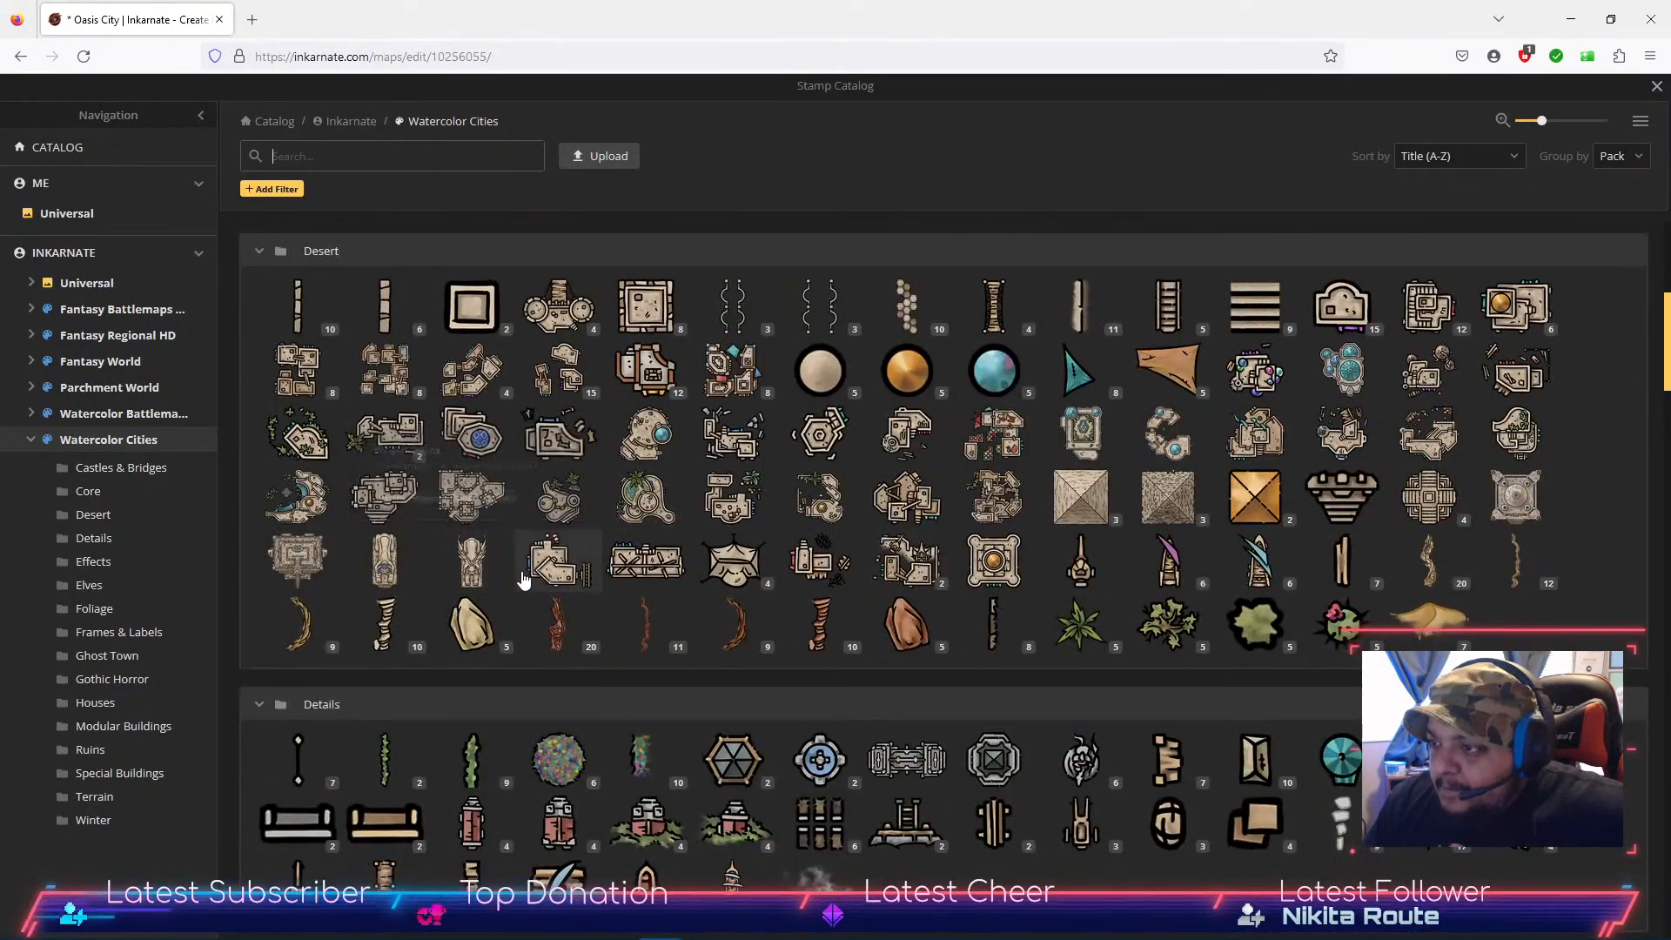
mouse_move(906, 566)
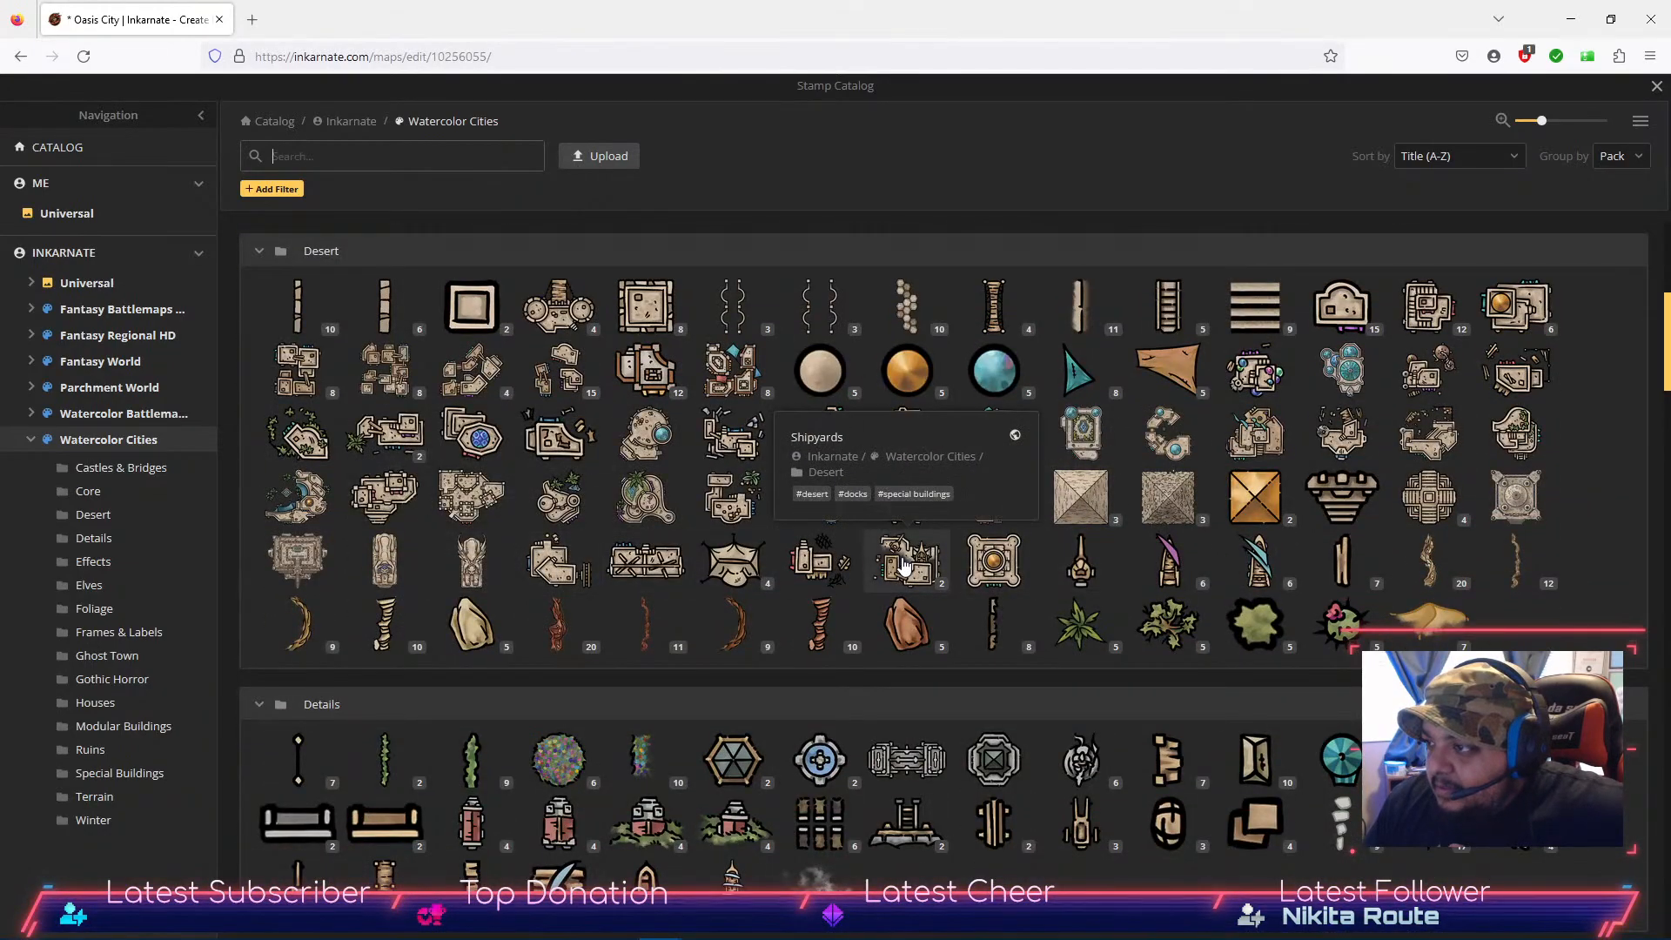
mouse_move(995, 567)
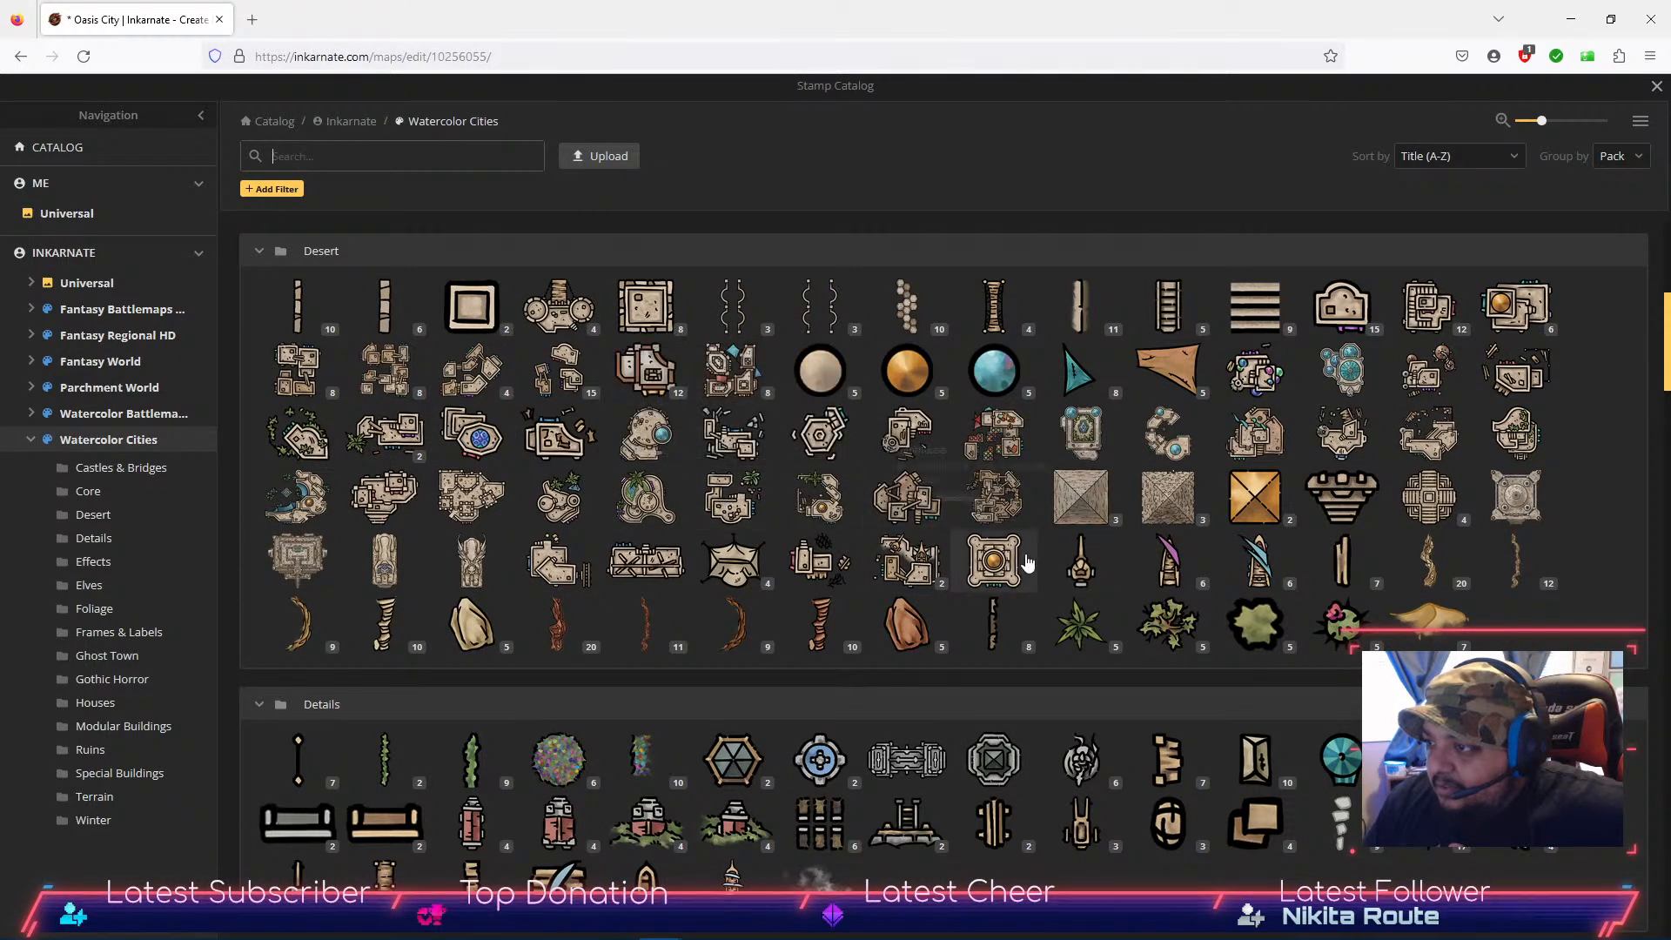
left_click(1013, 573)
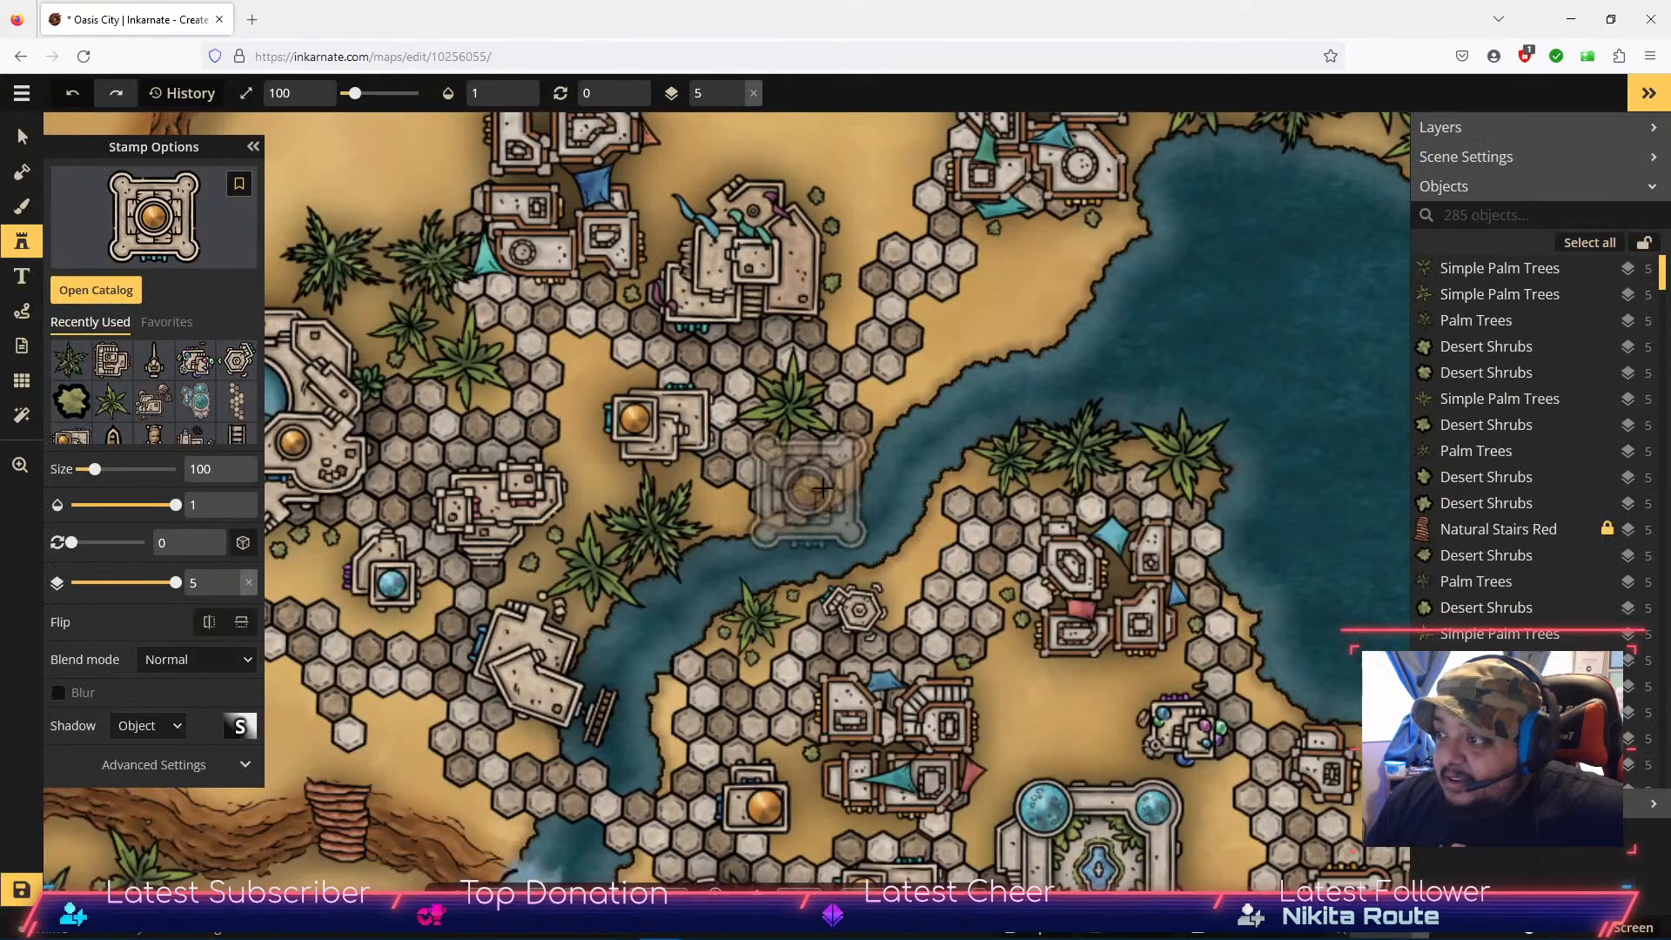
scroll(921, 479, "down", 5)
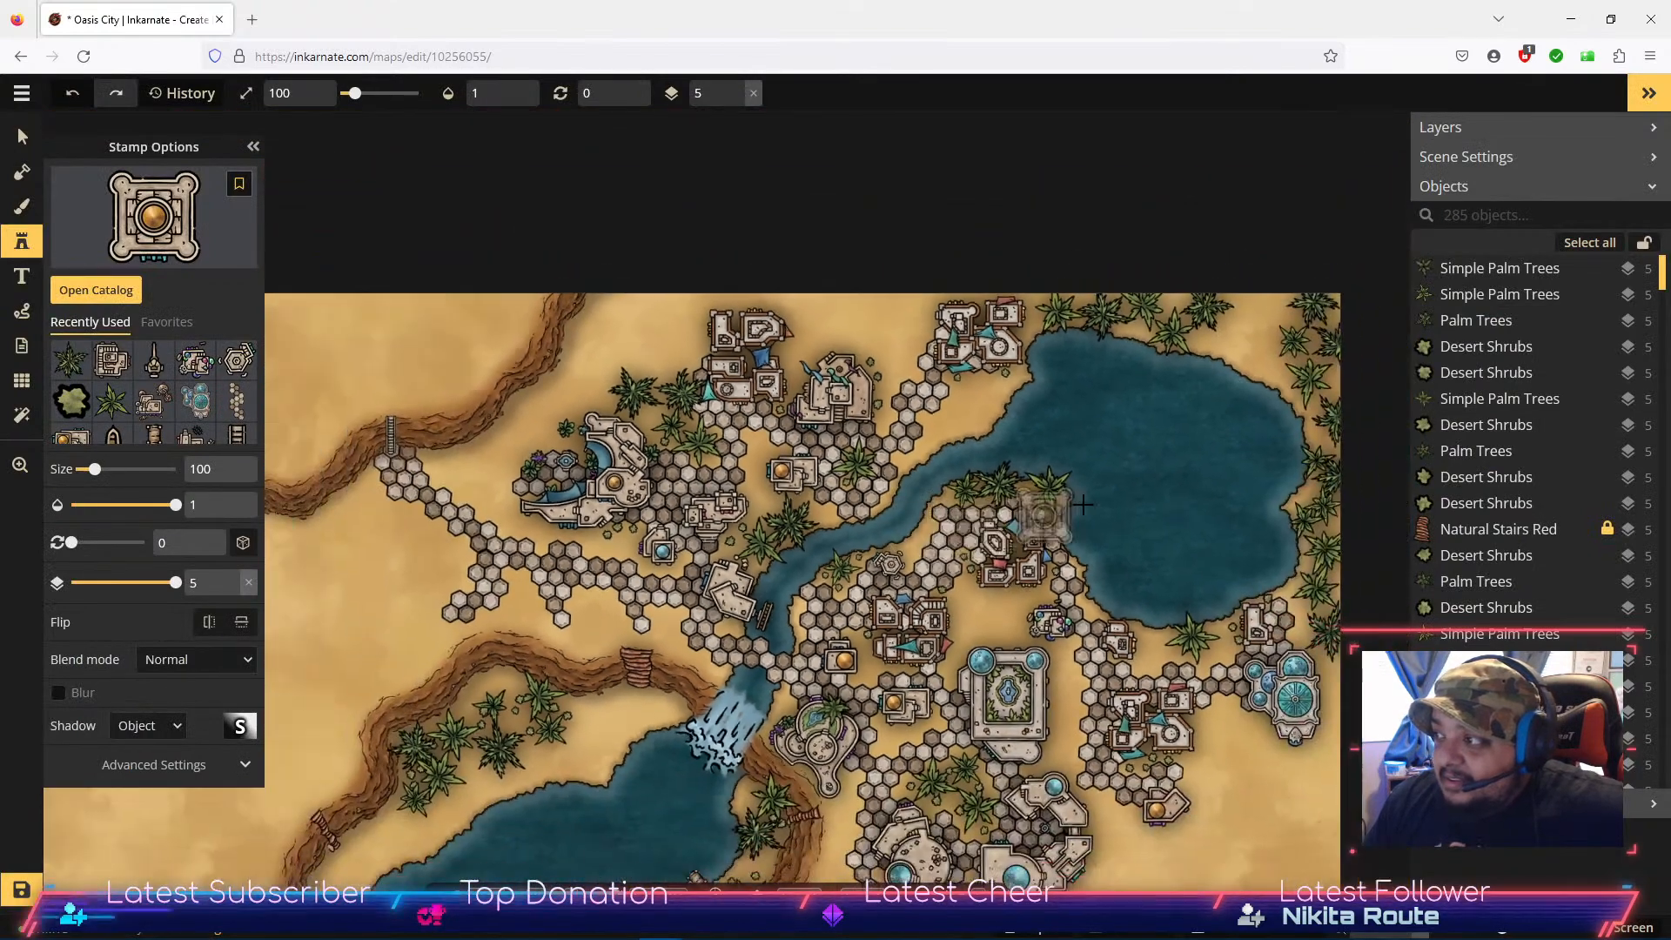
left_click(1251, 336)
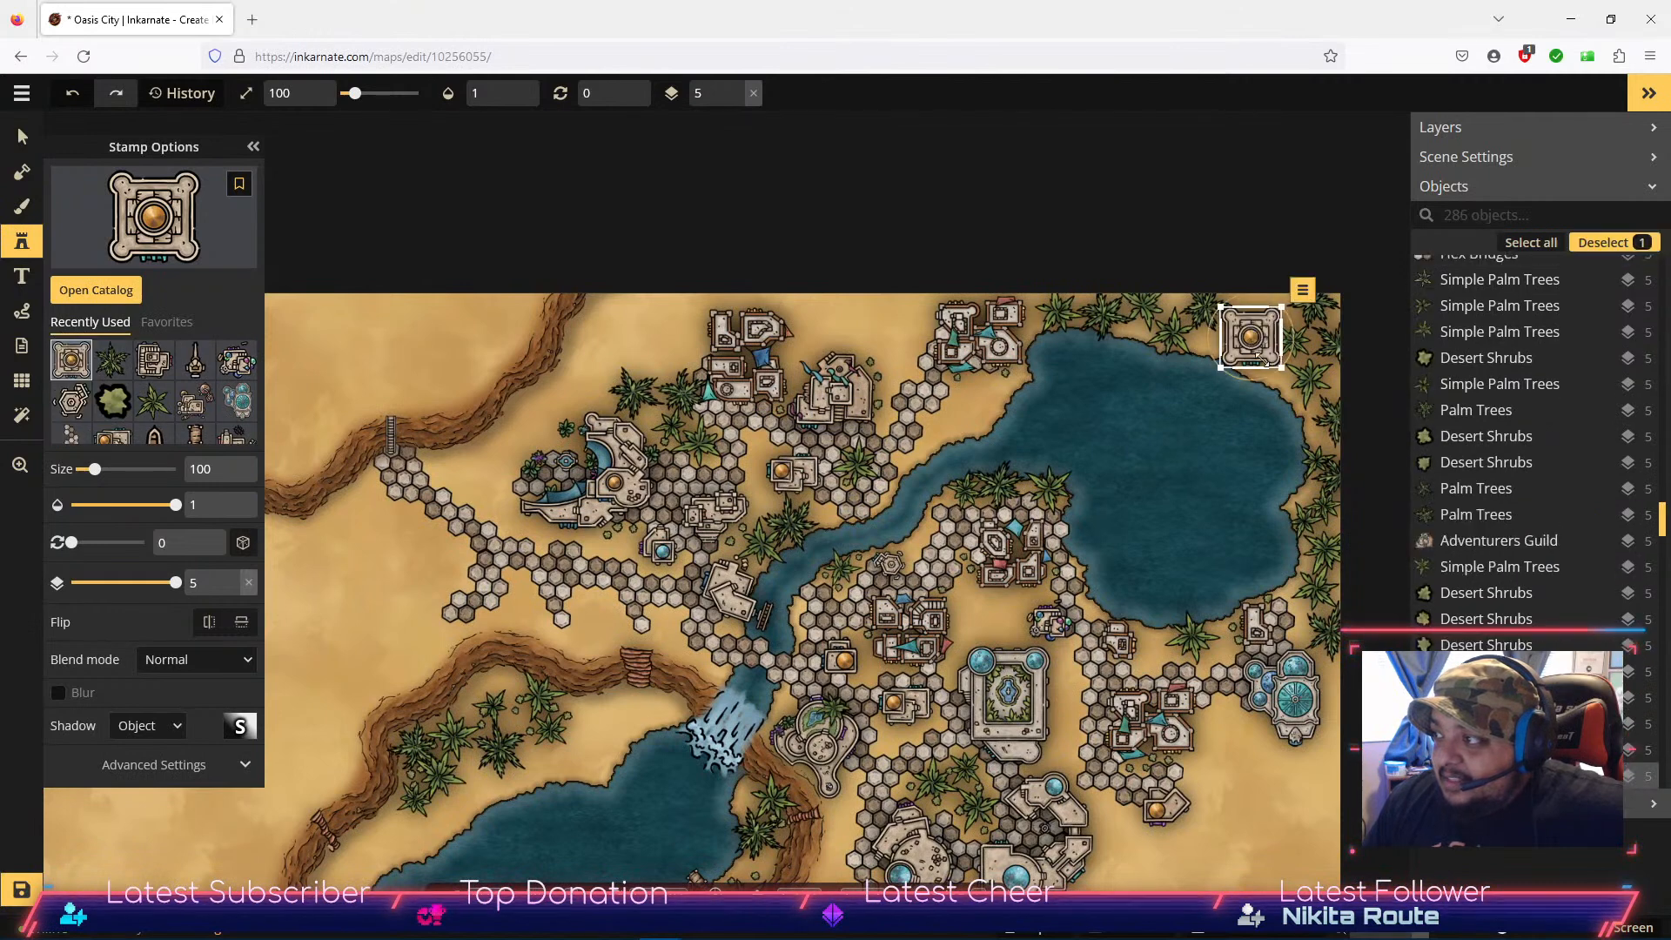
Step: Rotate the lighthouse to 35 degrees among the palm trees on the lakeshore
left_click(23, 138)
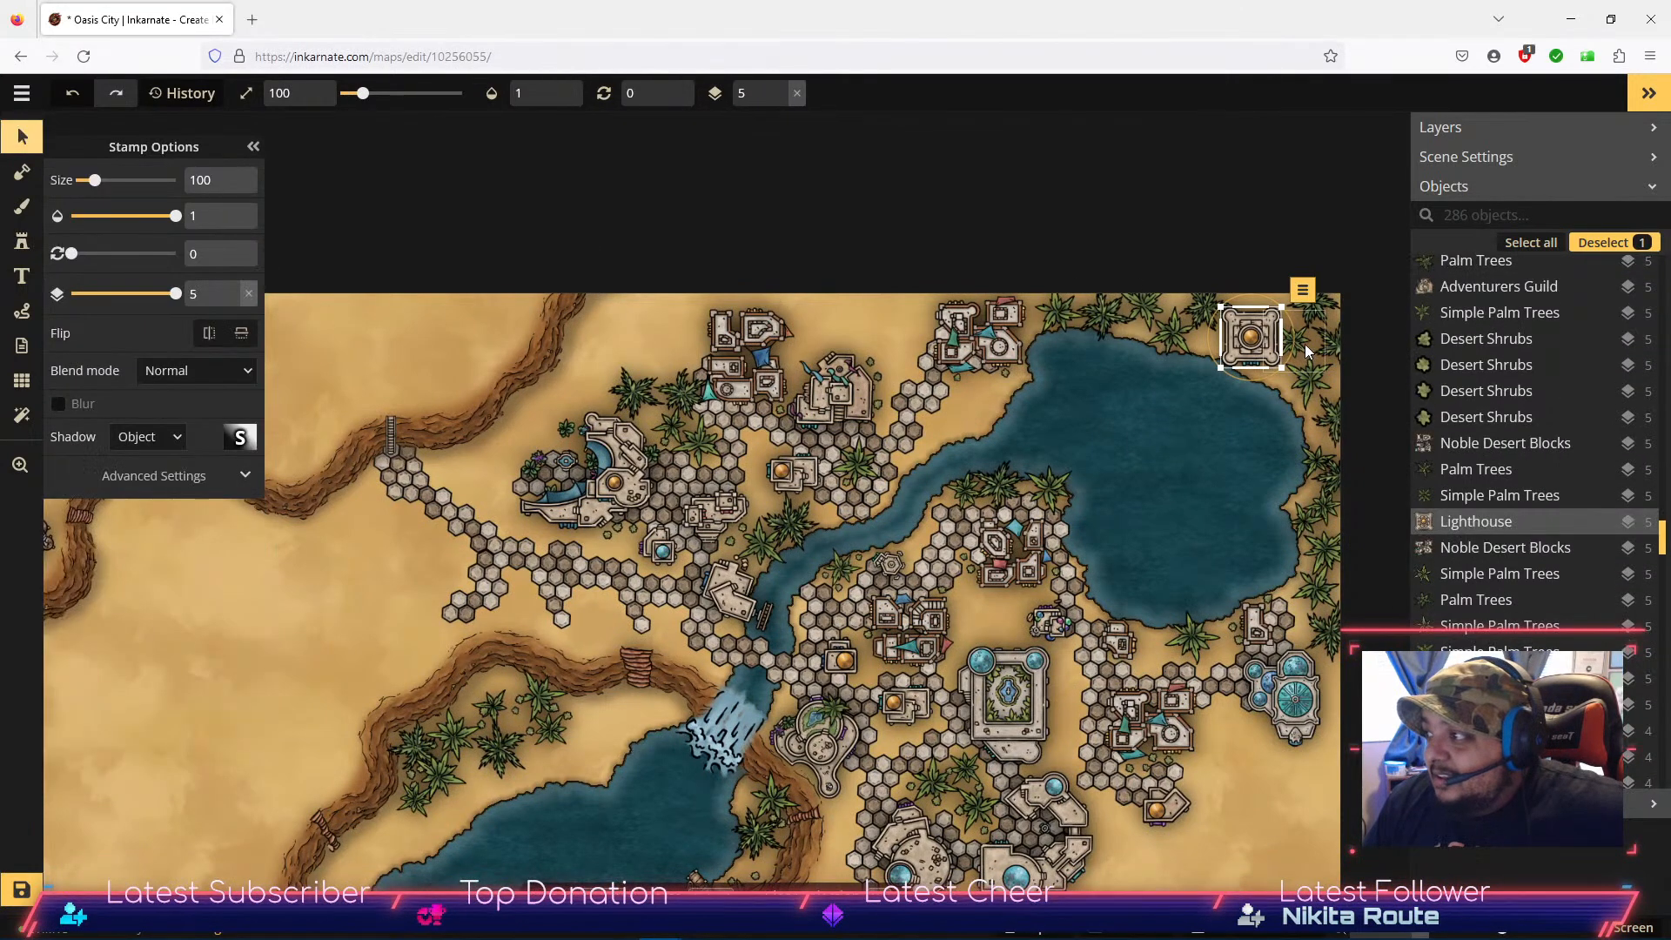
left_click_drag(1295, 345, 1247, 336)
scroll(1240, 338, "up", 2)
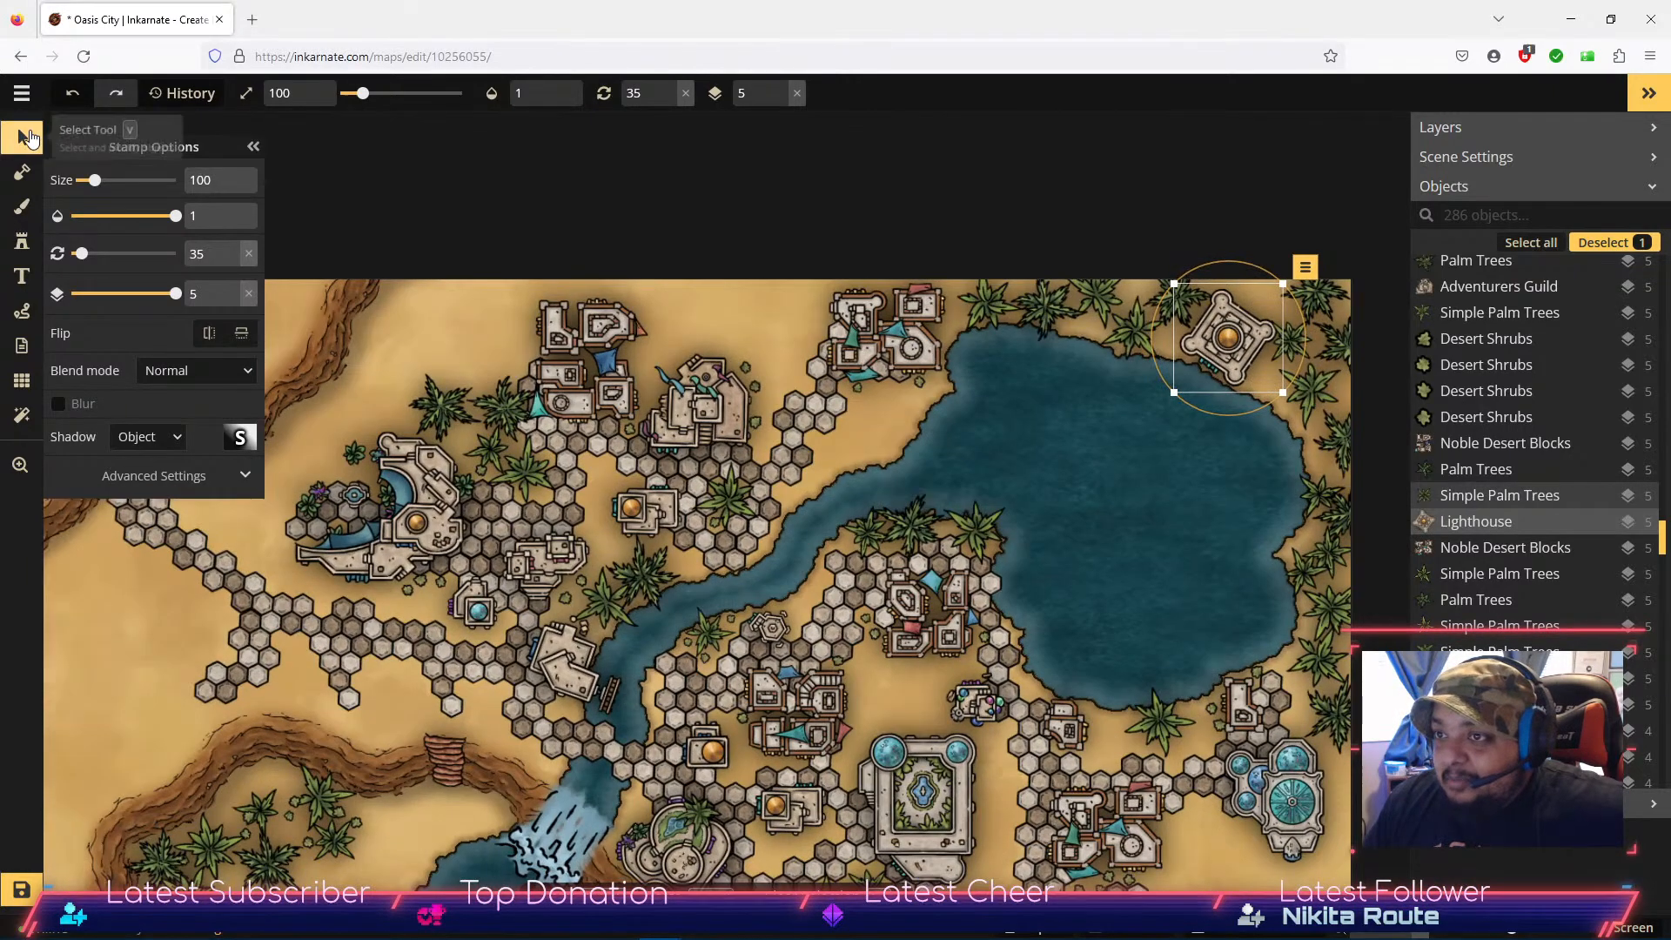
Step: Try to raise the Simple Palm Tree just east of the lighthouse by one layer
left_click(28, 136)
left_click(1294, 342)
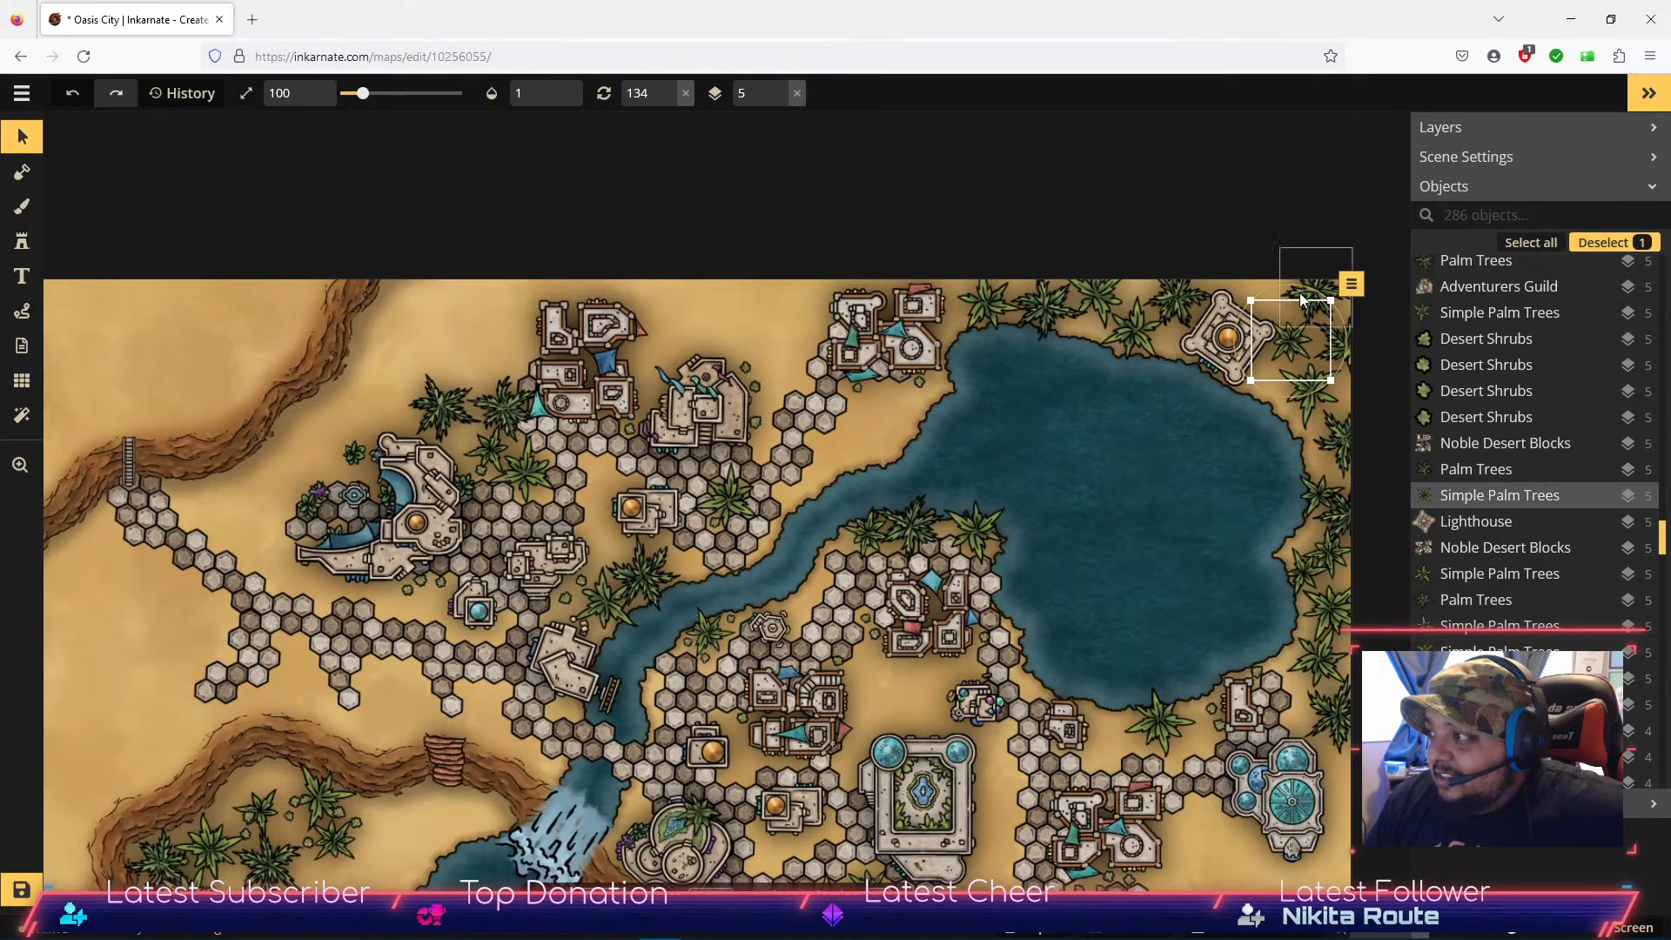
left_click(1349, 286)
left_click(1396, 399)
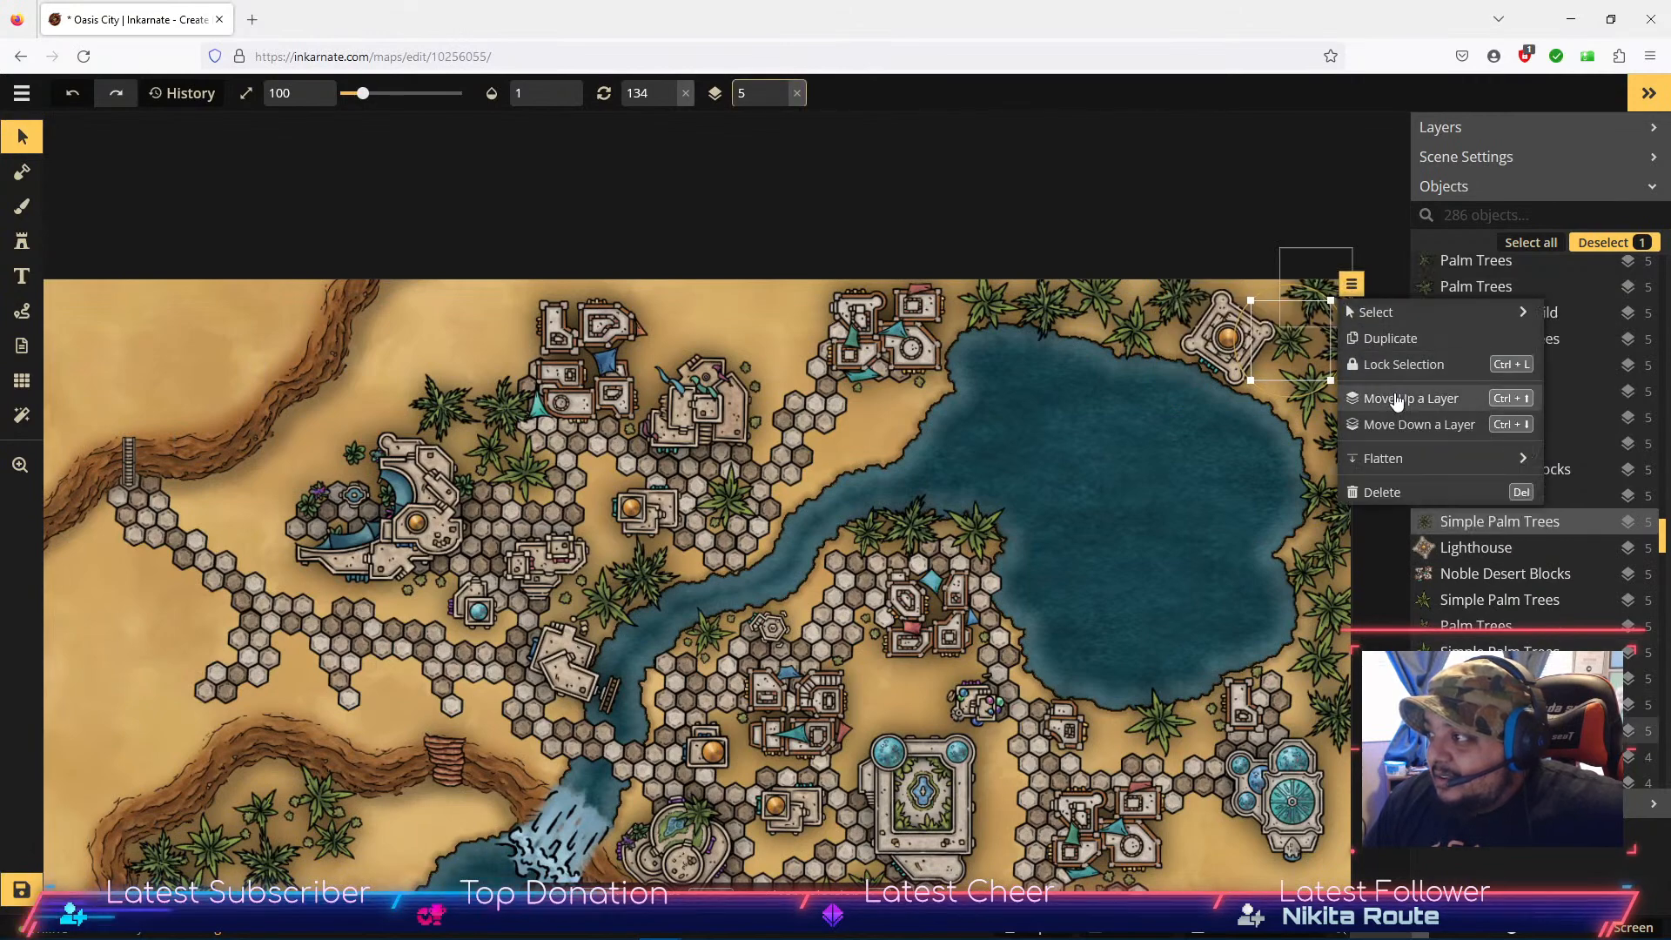
Step: Move the lighthouse down two layers to layer 3, beneath the surrounding palm trees
left_click(1217, 350)
left_click(1305, 269)
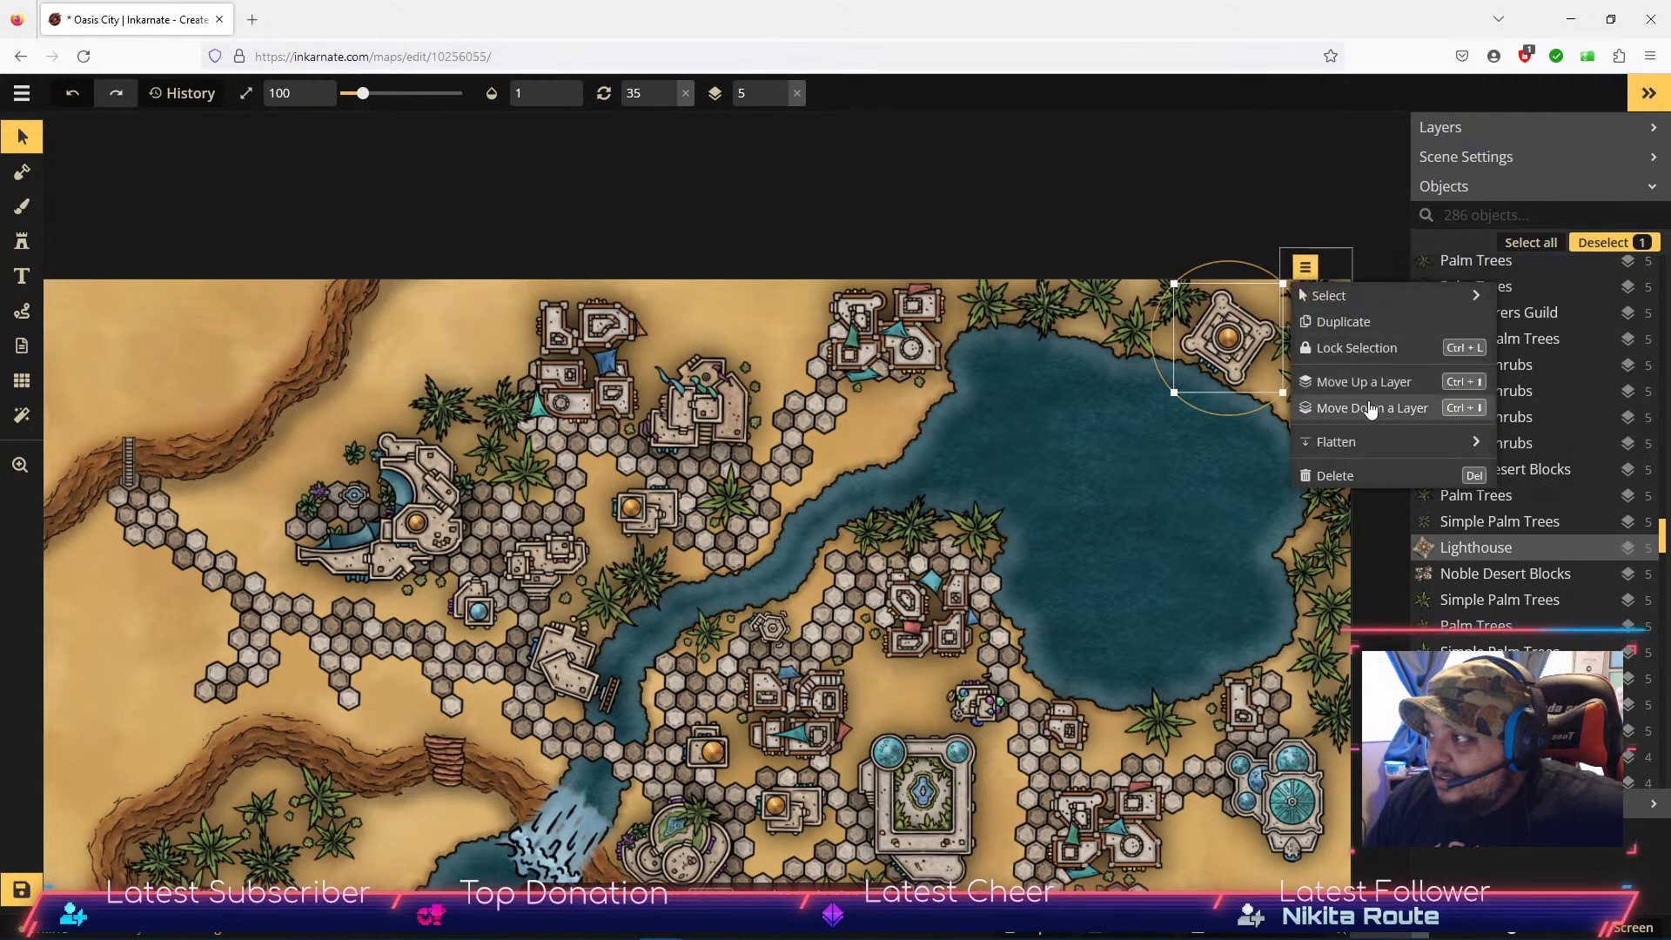
left_click(1370, 407)
left_click(1370, 408)
left_click(1146, 467)
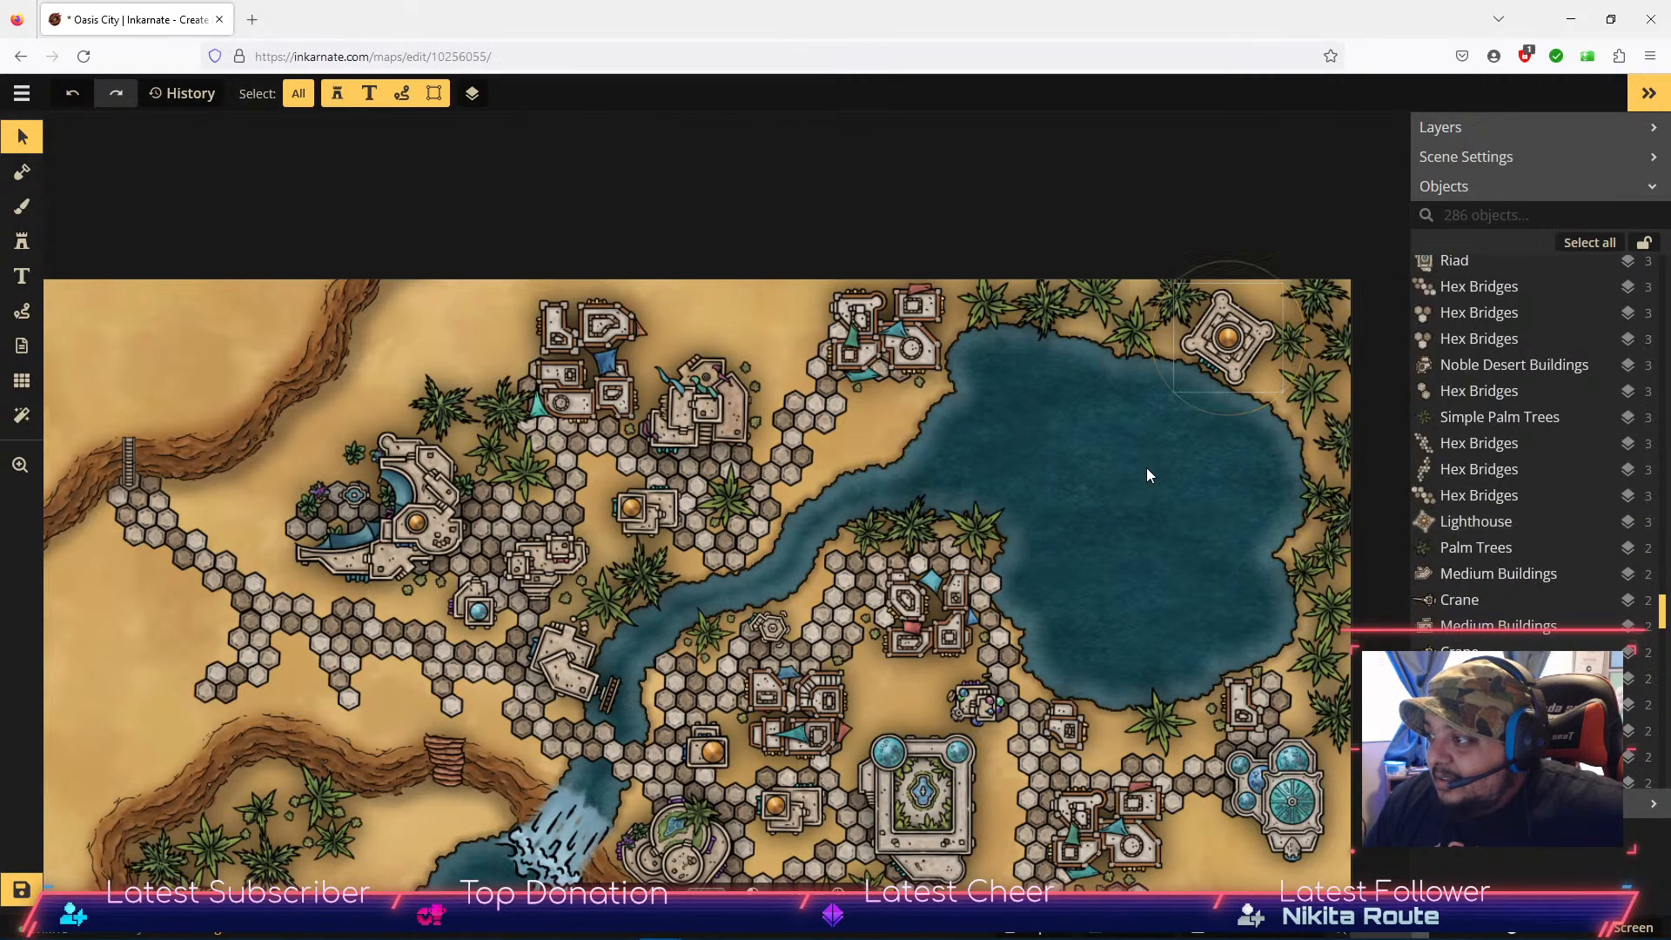
Step: Stamp a Wooden Dock on layer 3 at the lakeshore just below the lighthouse, and a boat on the water southwest of it
scroll(1121, 531, "down", 2)
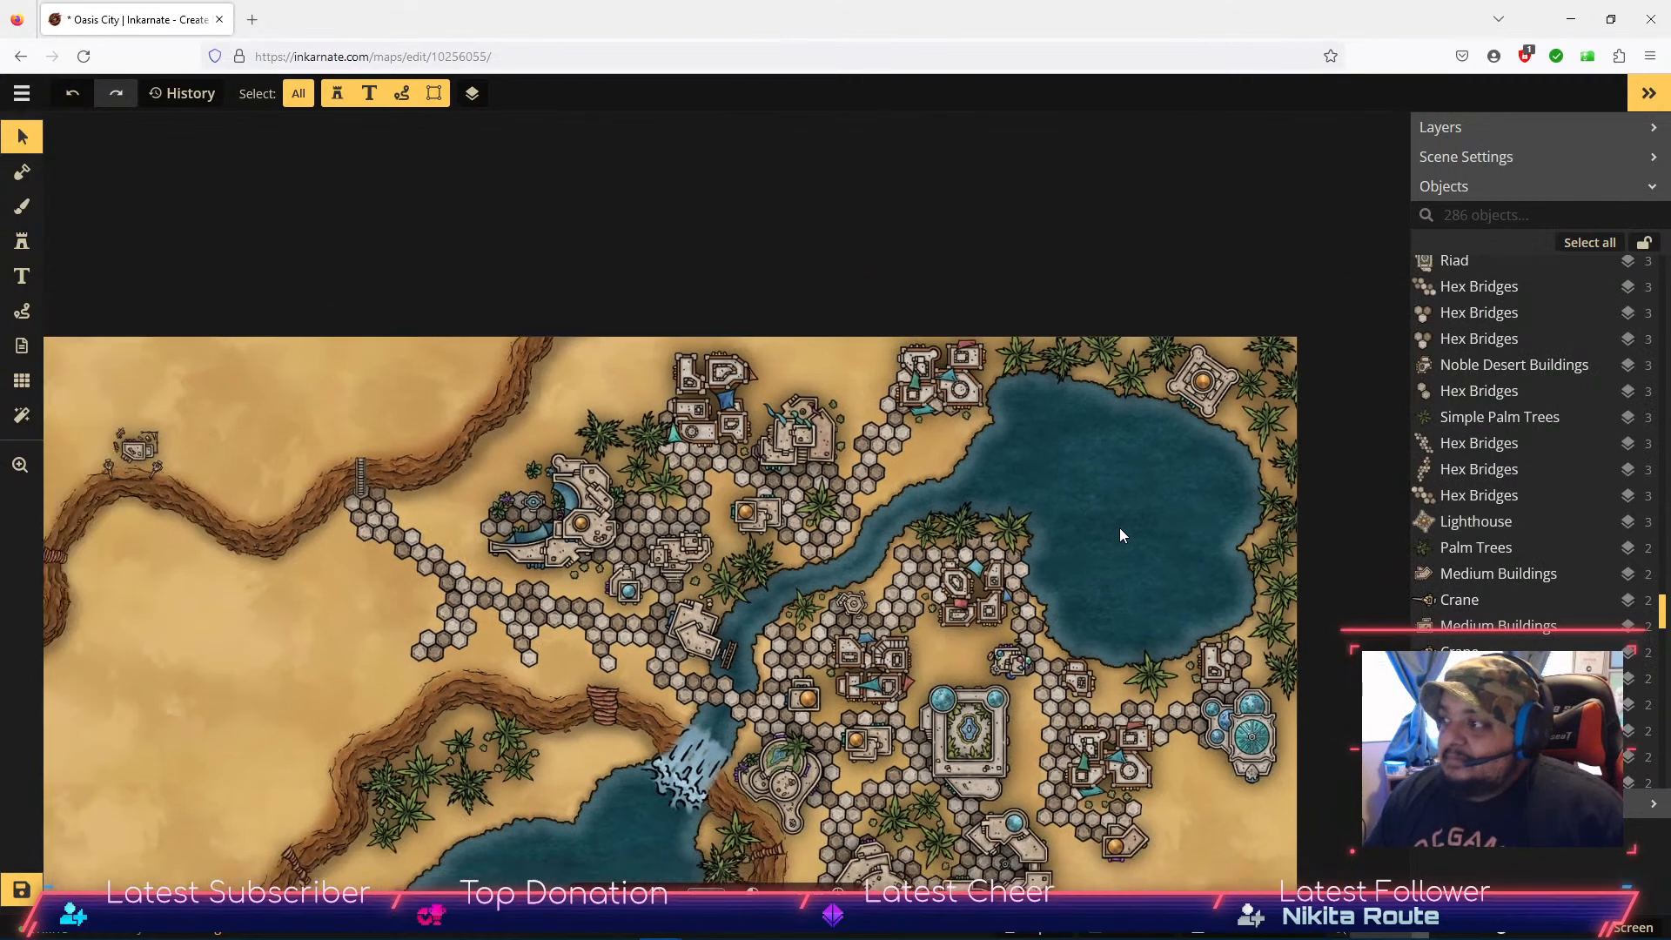
key("space")
left_click_drag(1105, 549, 1069, 383)
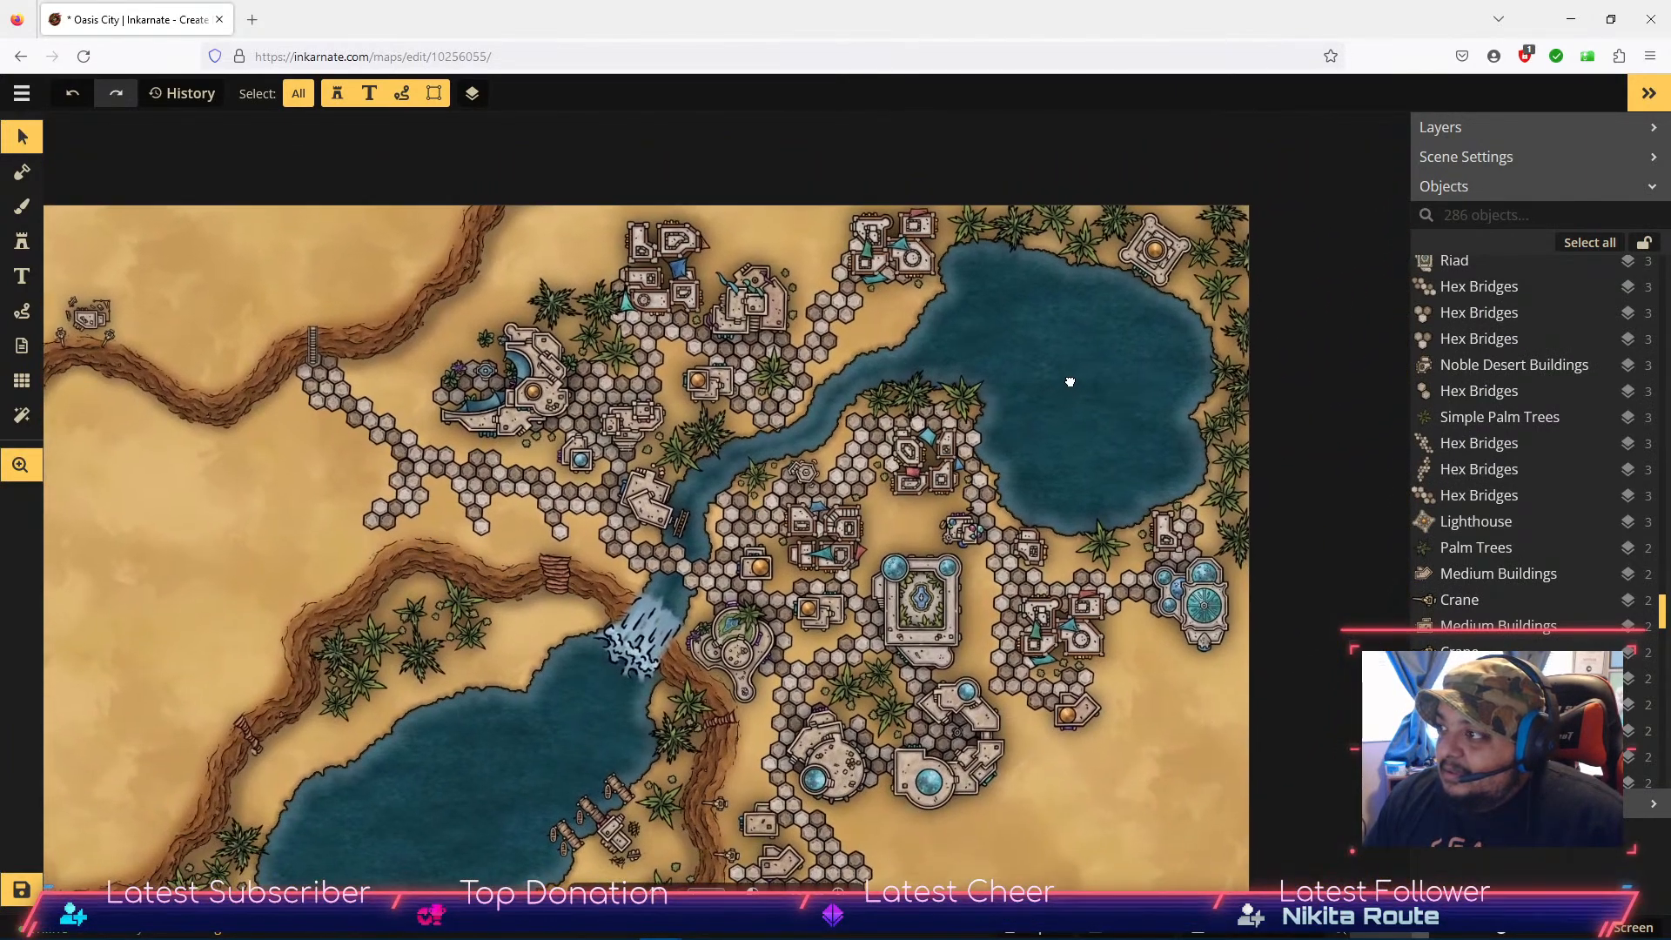
left_click(22, 244)
scroll(185, 397, "down", 1)
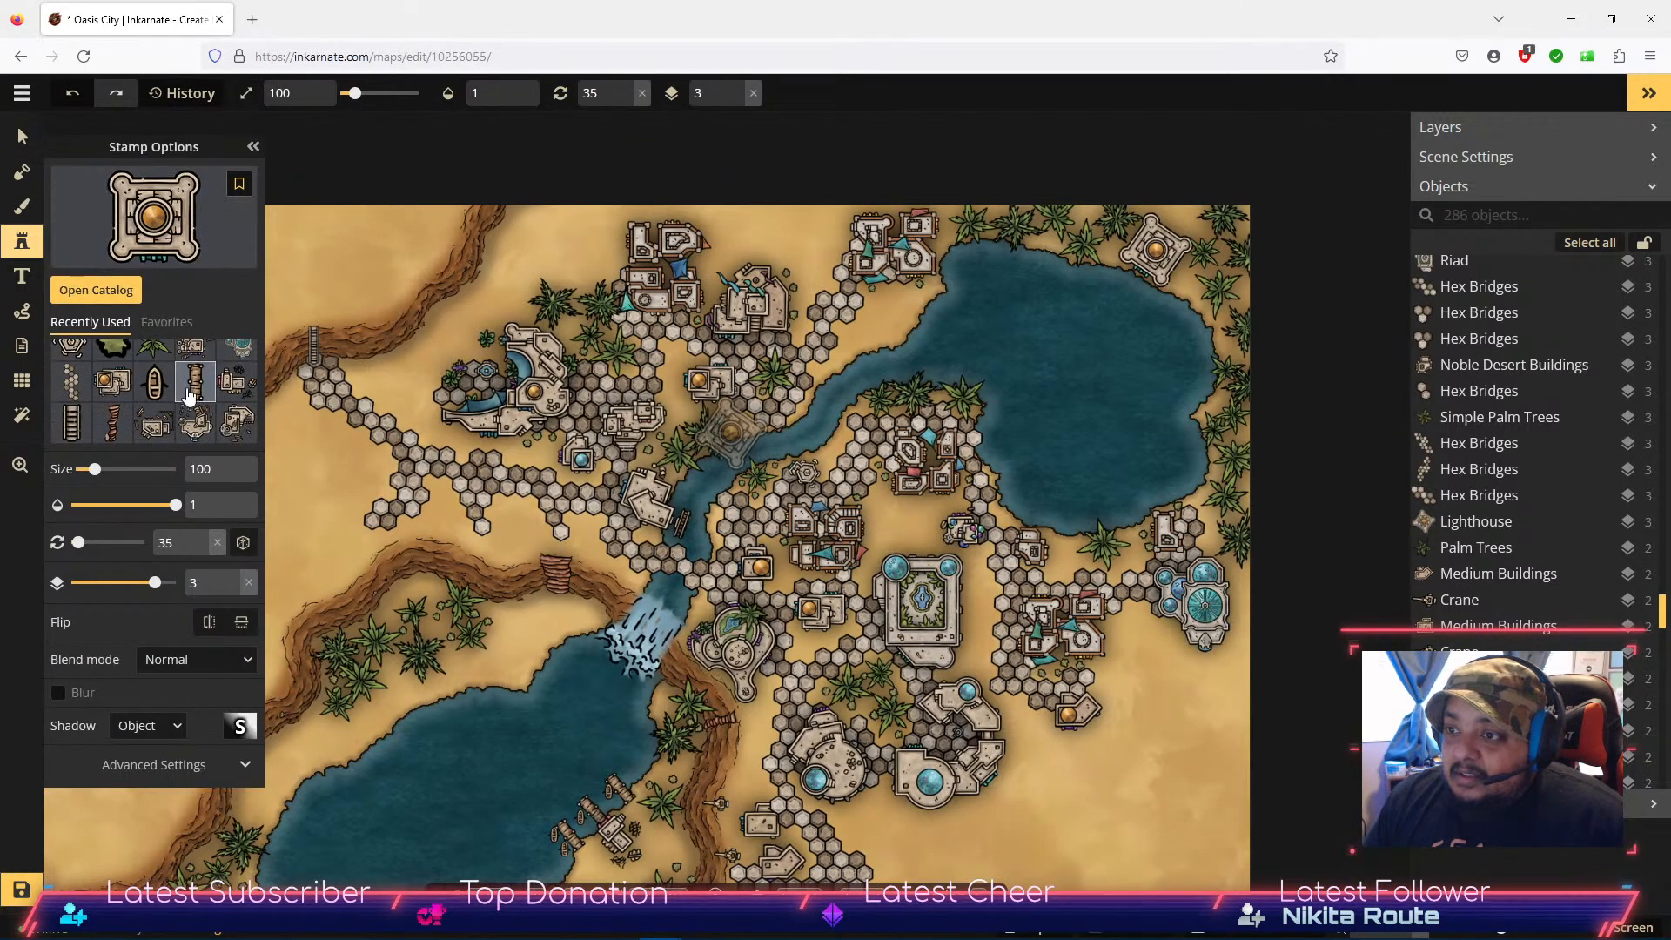
left_click(198, 379)
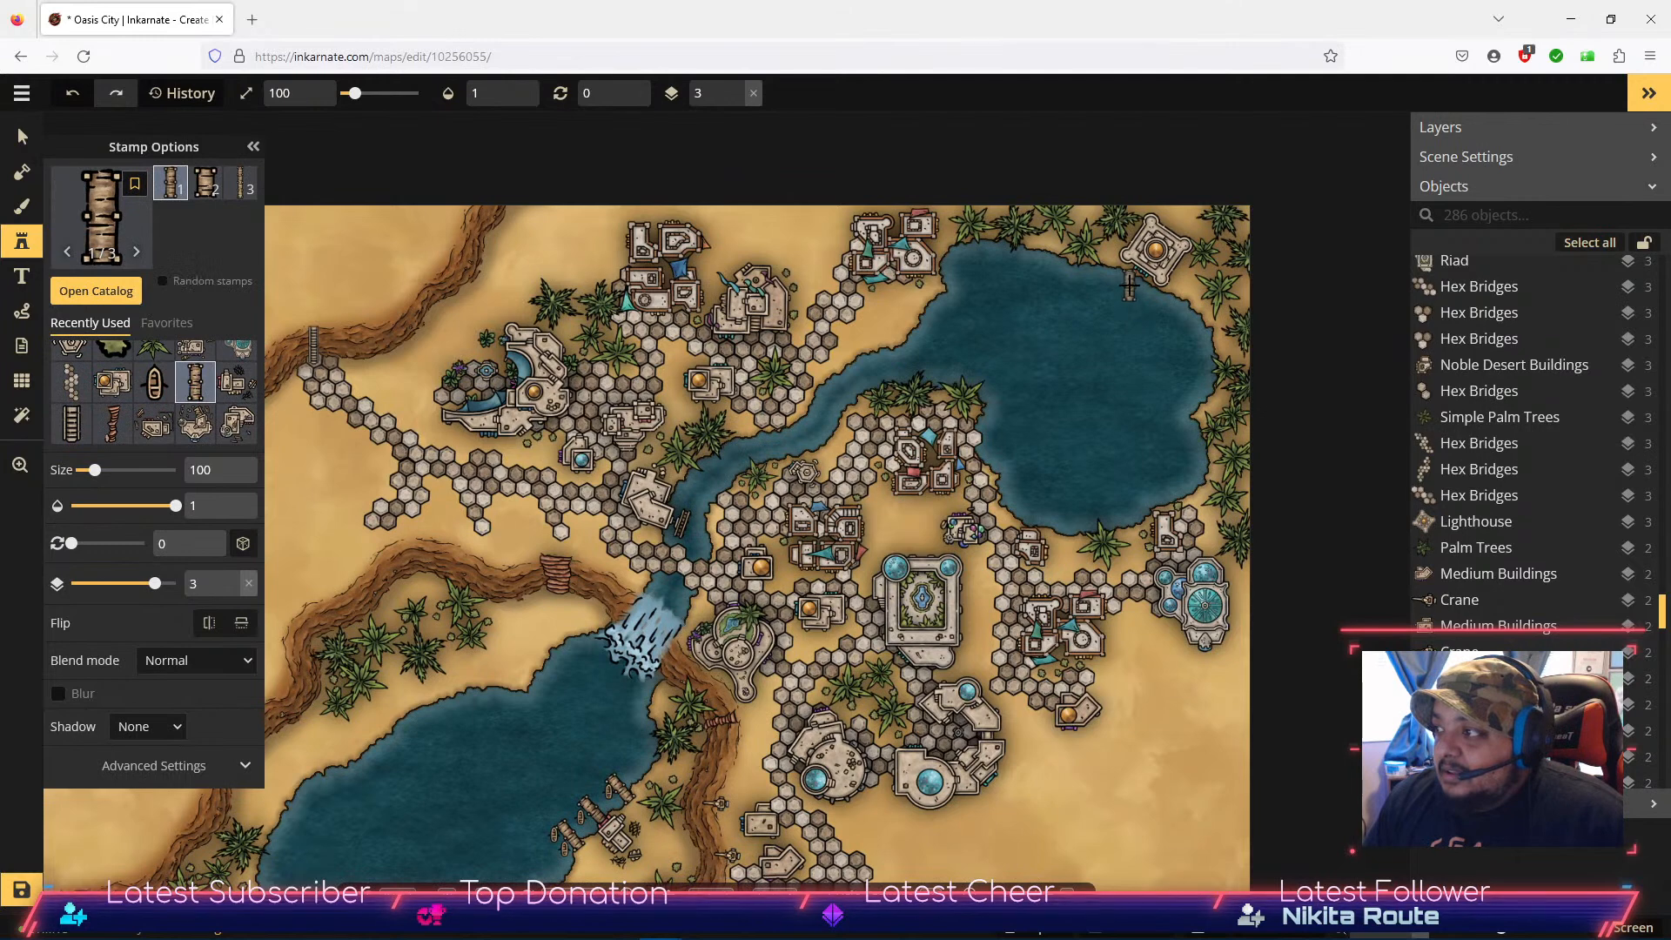
left_click(1138, 287)
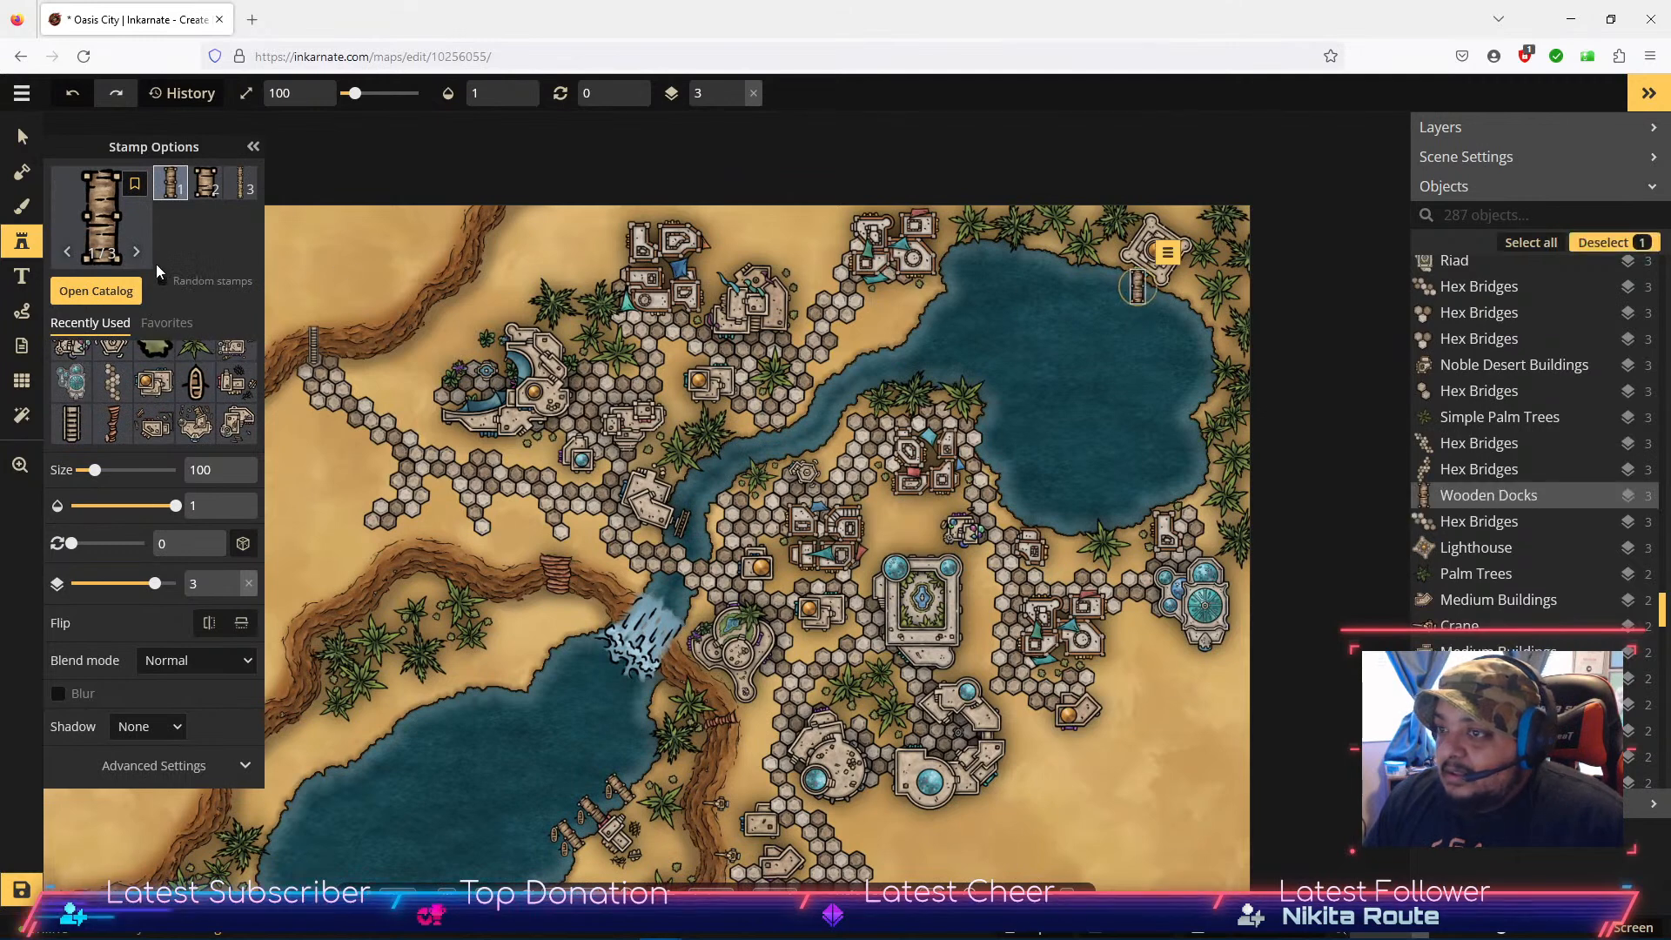
left_click(196, 381)
left_click(1104, 313)
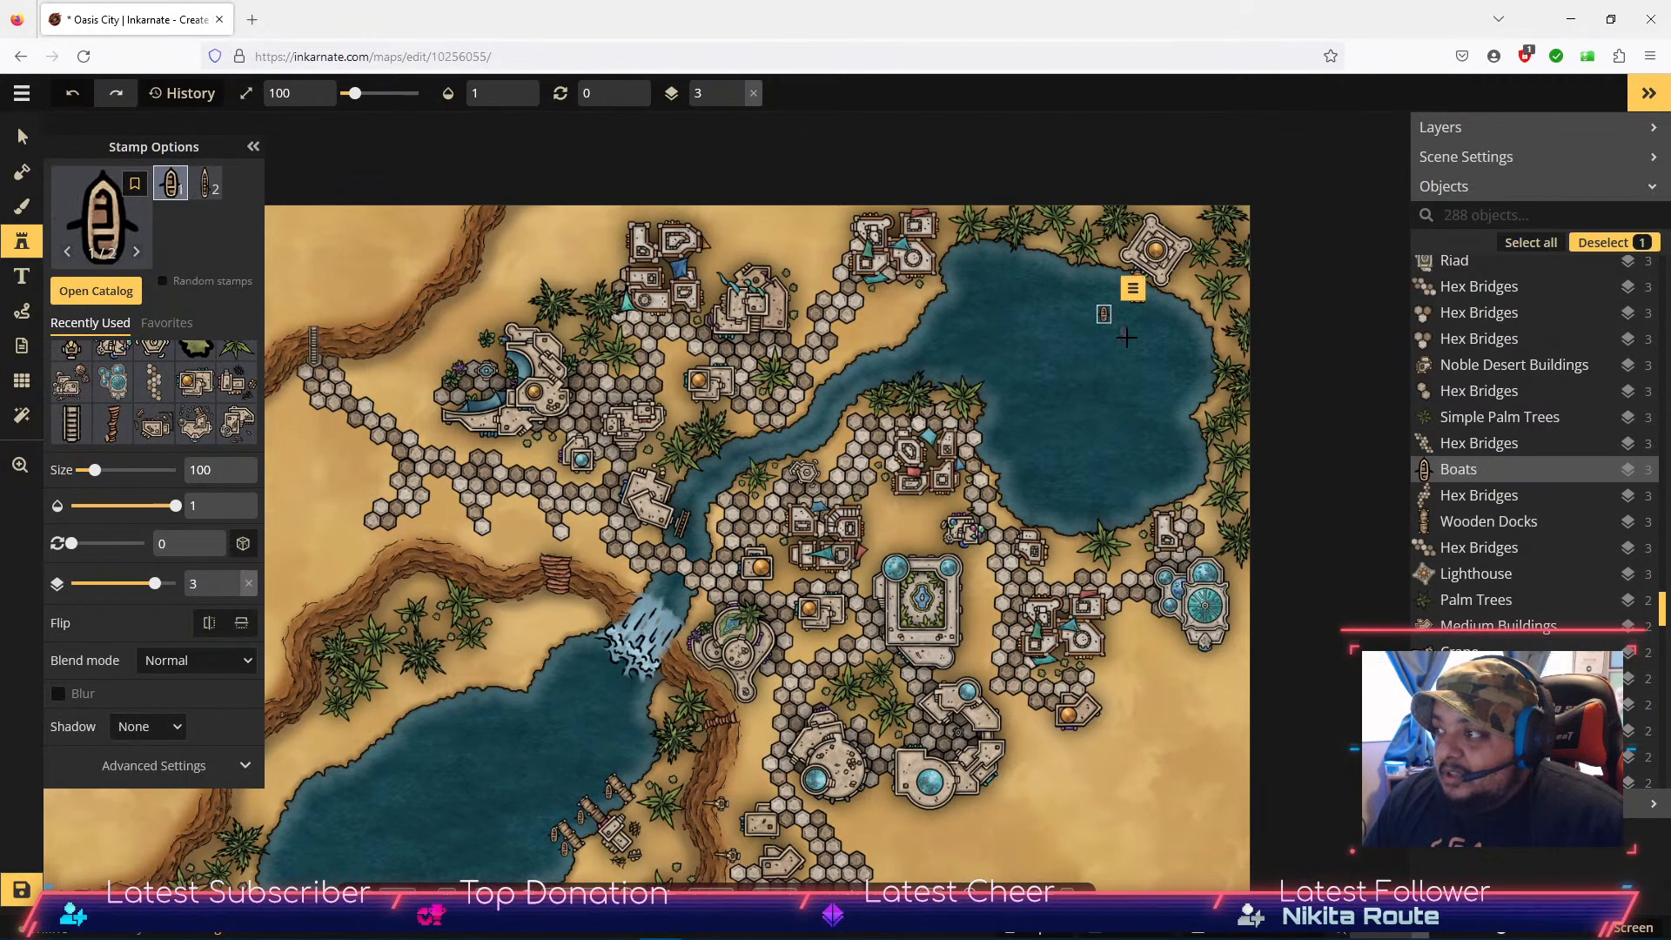
Step: Stamp another boat below the lighthouse dock, one boat at the lake's western shore, and a Wooden Dock next to that western boat
left_click(1139, 331)
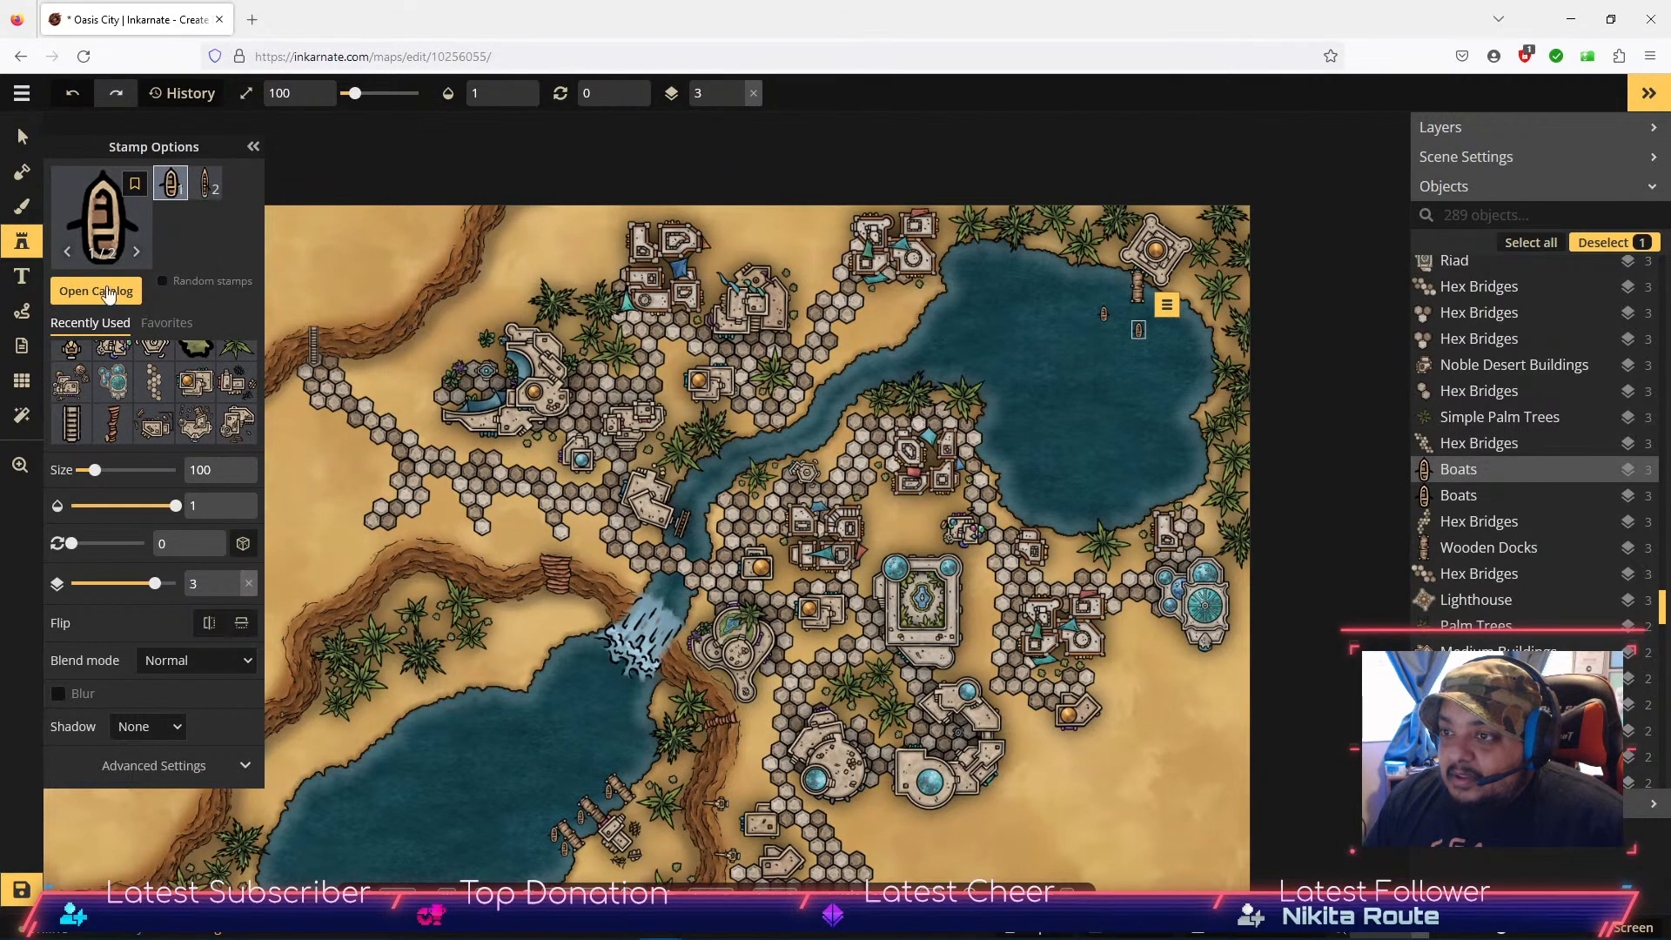
left_click(999, 446)
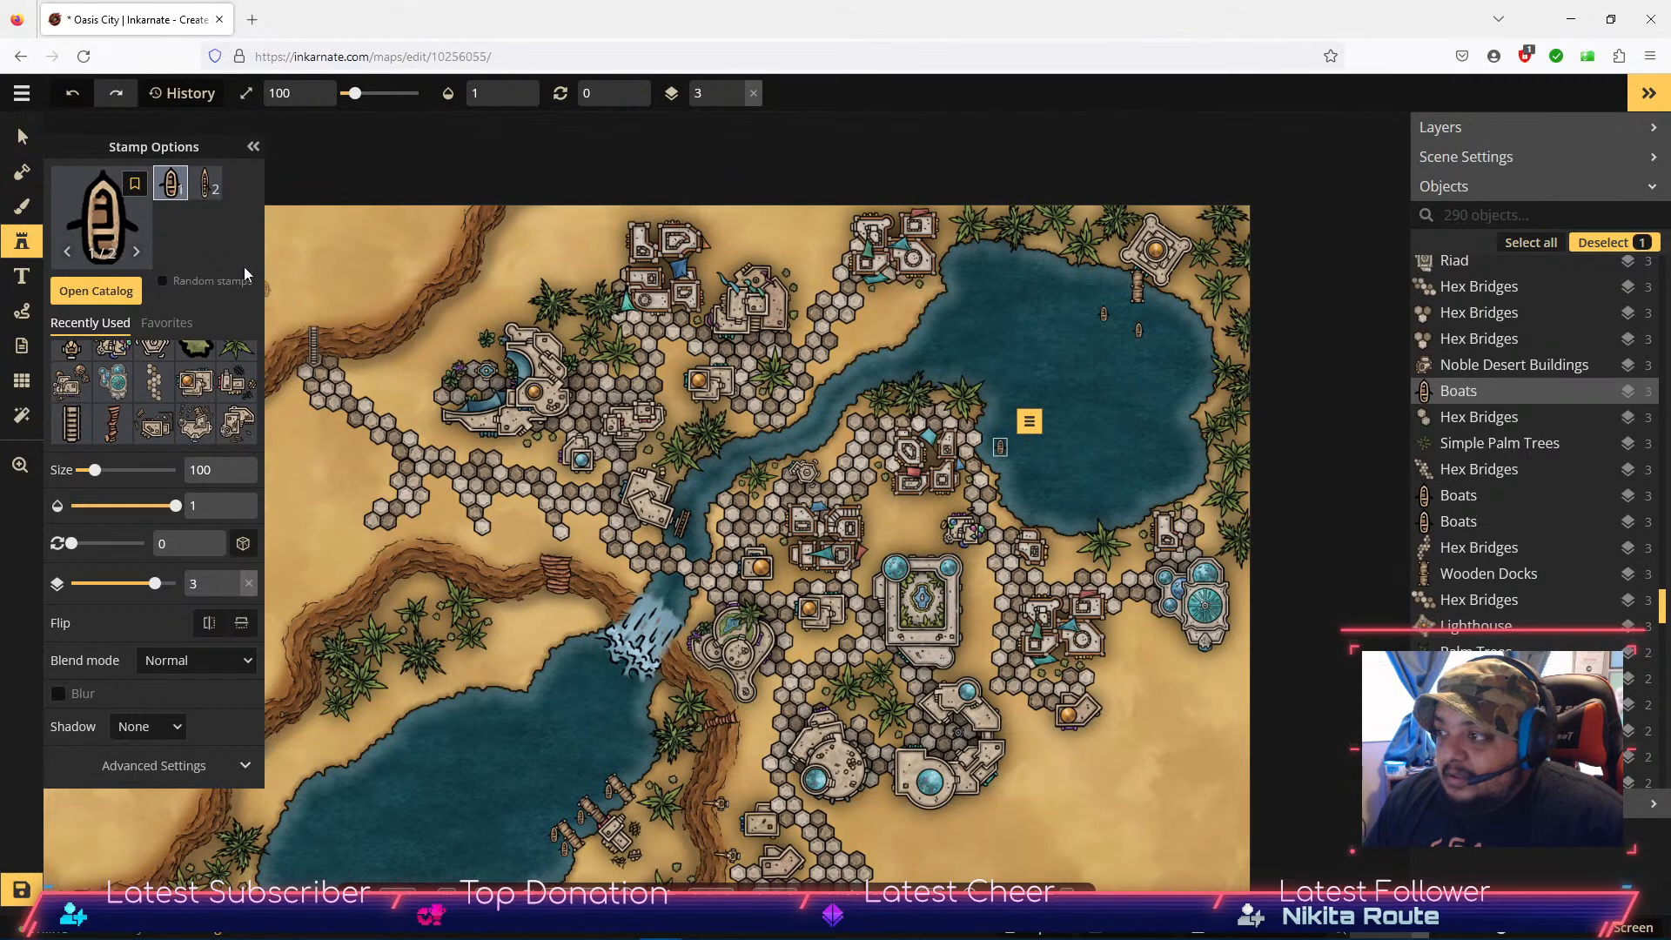
left_click(110, 358)
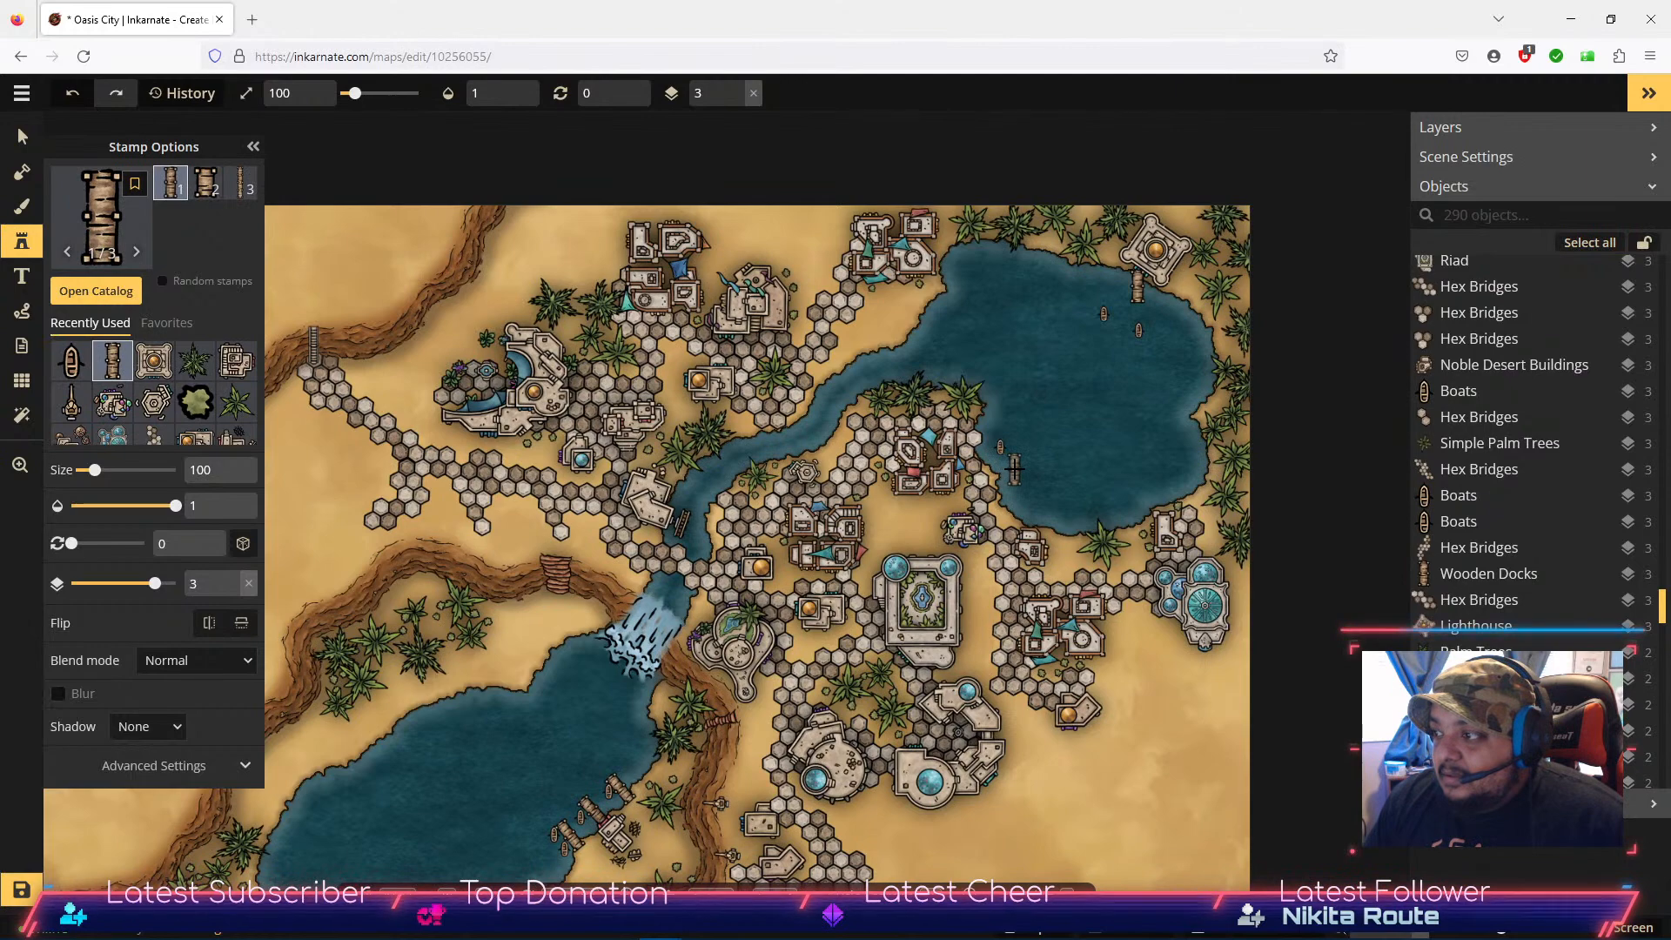
left_click(1014, 468)
scroll(1015, 469, "up", 4)
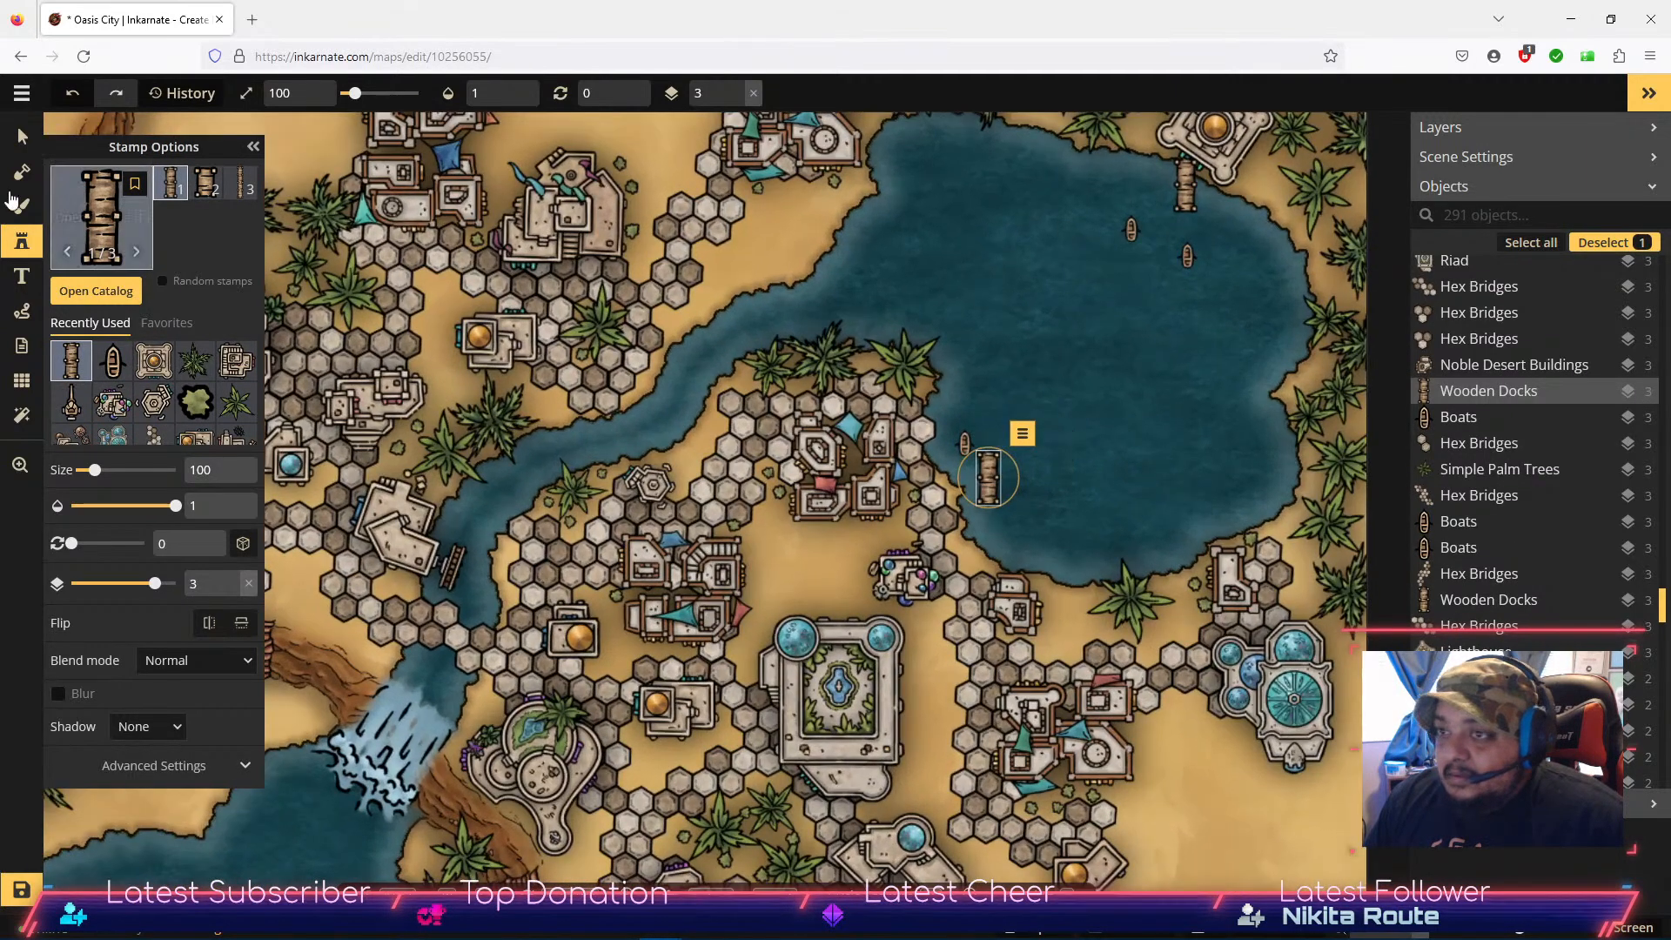
Step: Rotate the lighthouse's Wooden Dock to 34 degrees, fit it against the lighthouse, and move it down to layer 2
left_click(22, 137)
left_click(1189, 196)
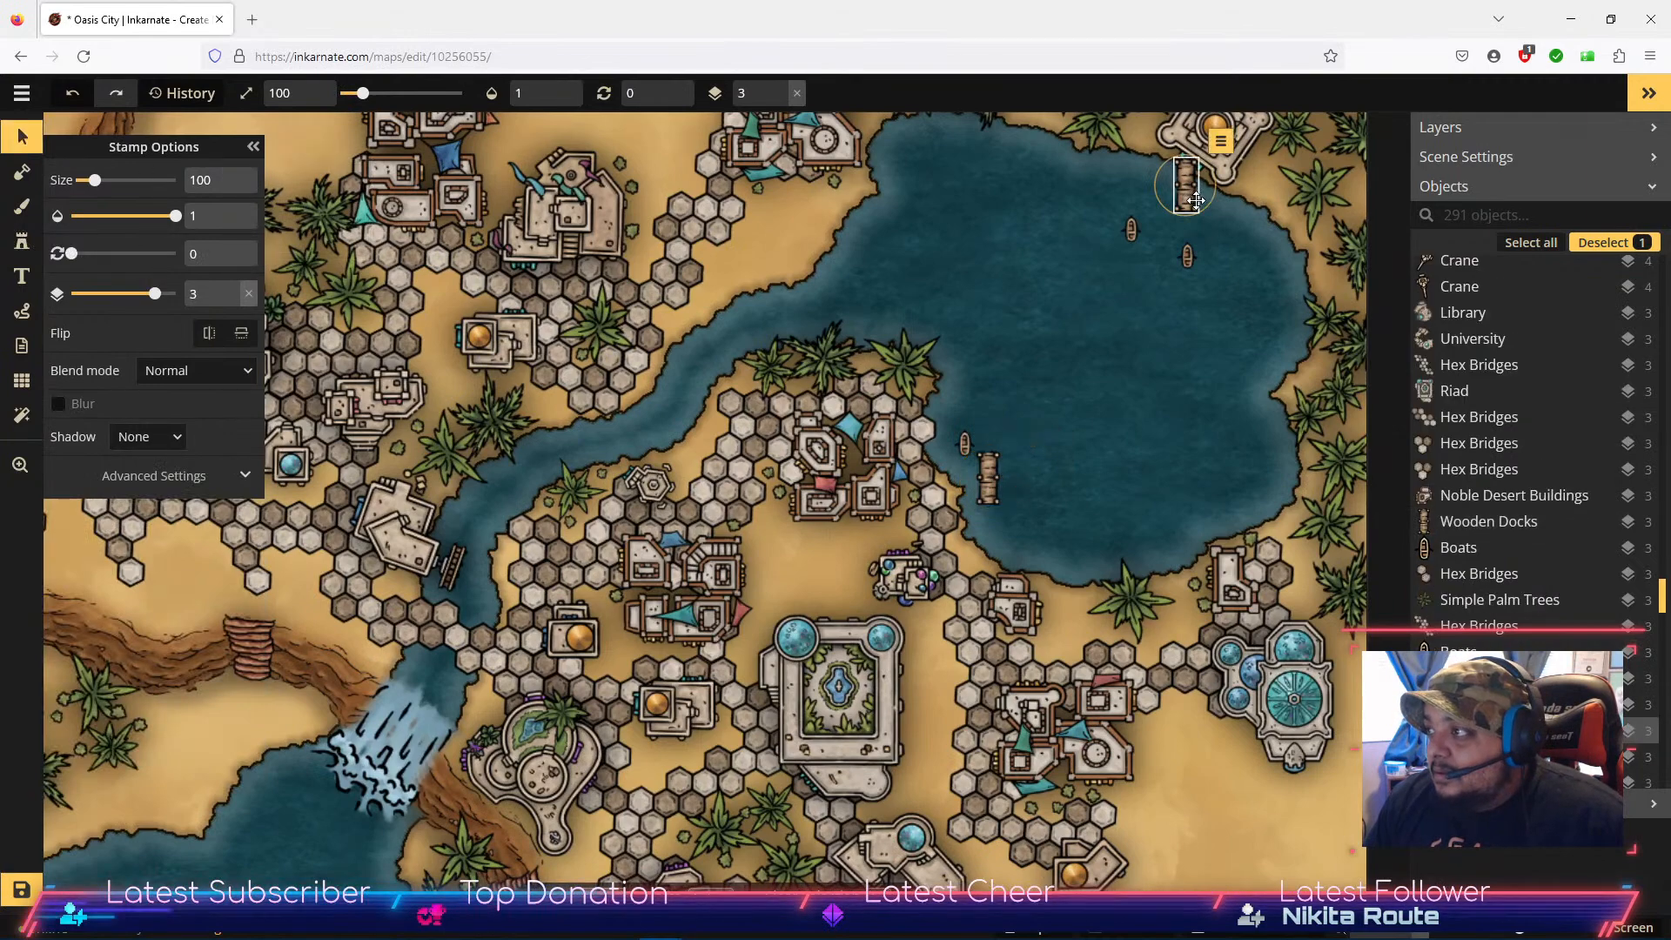
left_click_drag(1195, 209, 1170, 192)
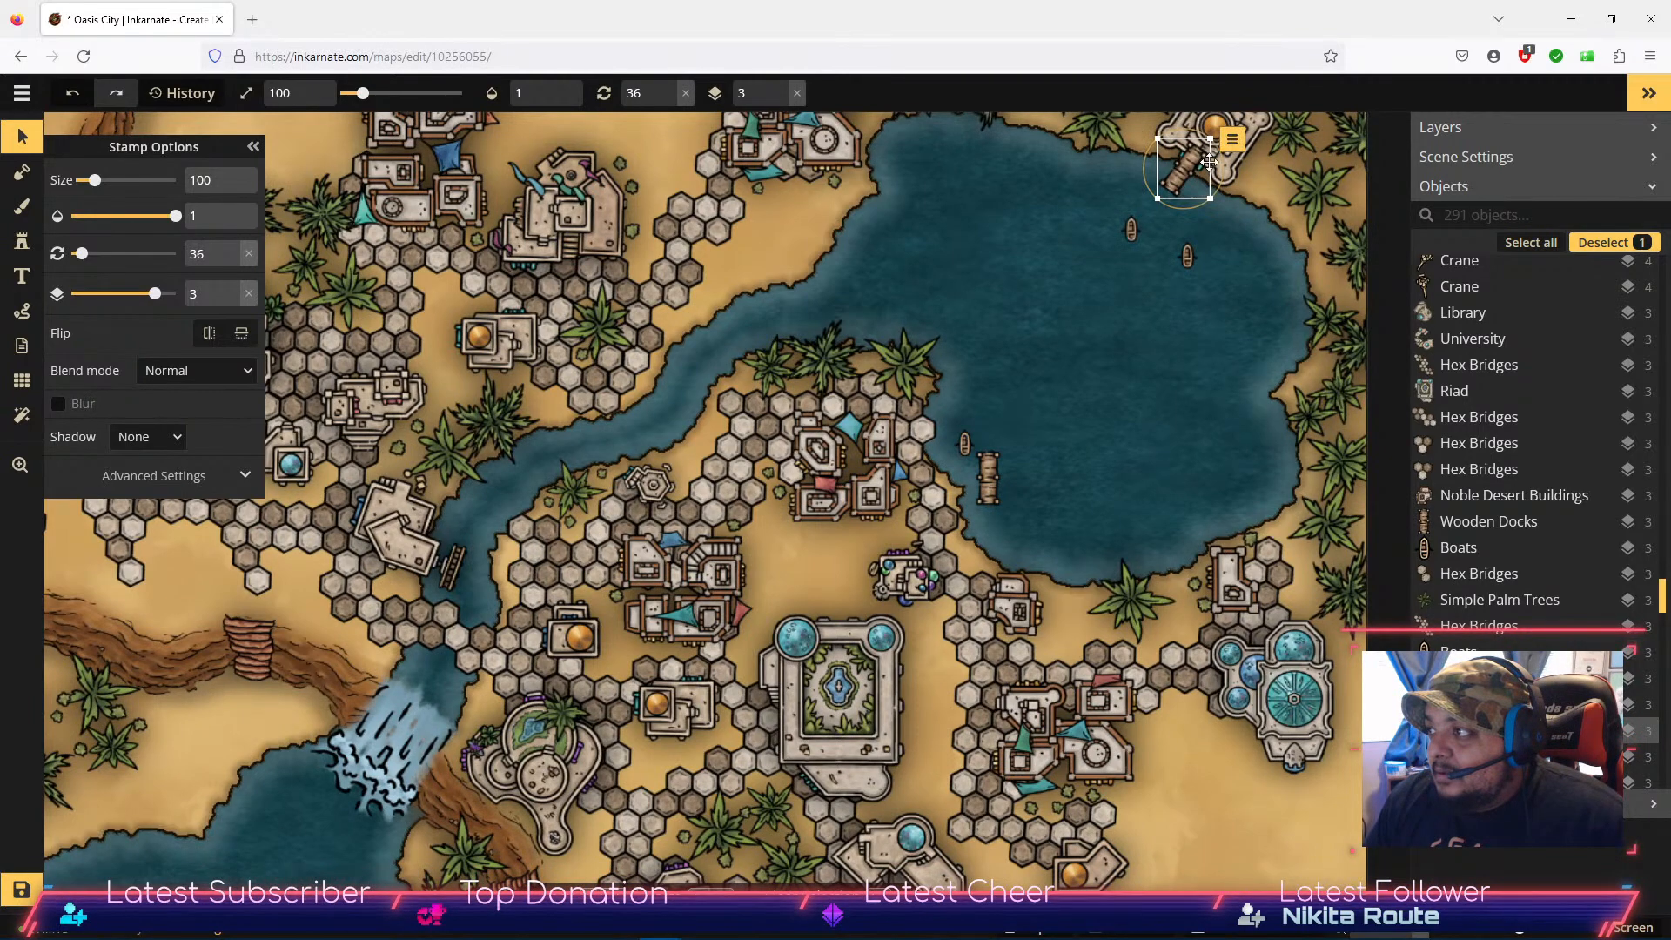
left_click(1234, 142)
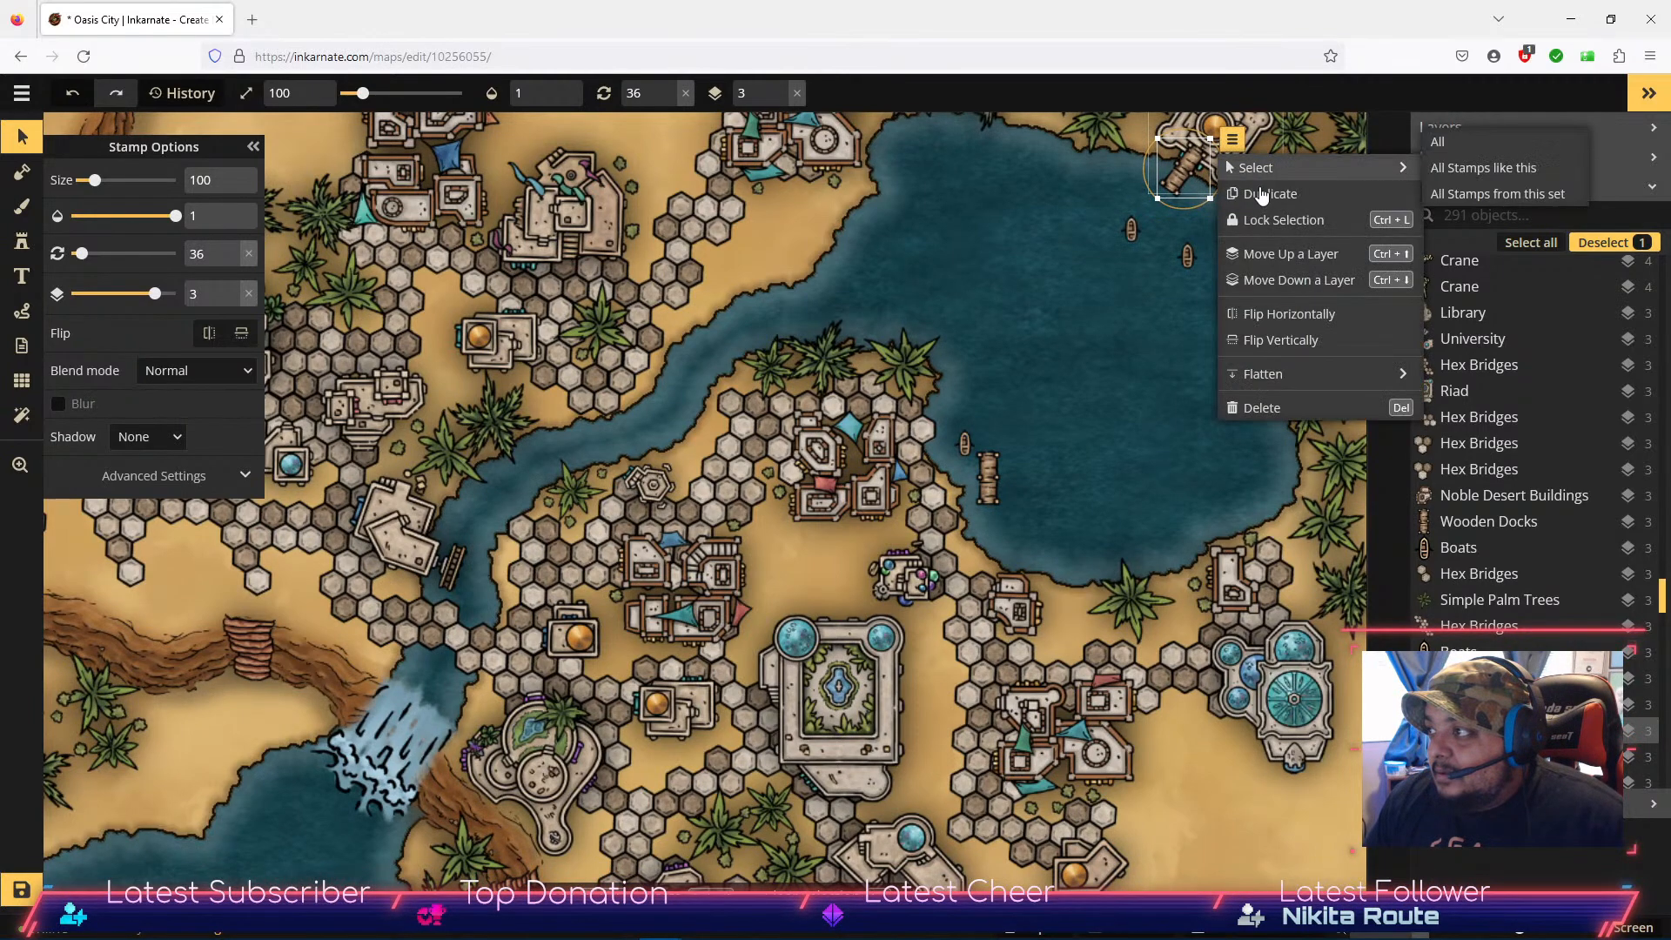
left_click(1289, 283)
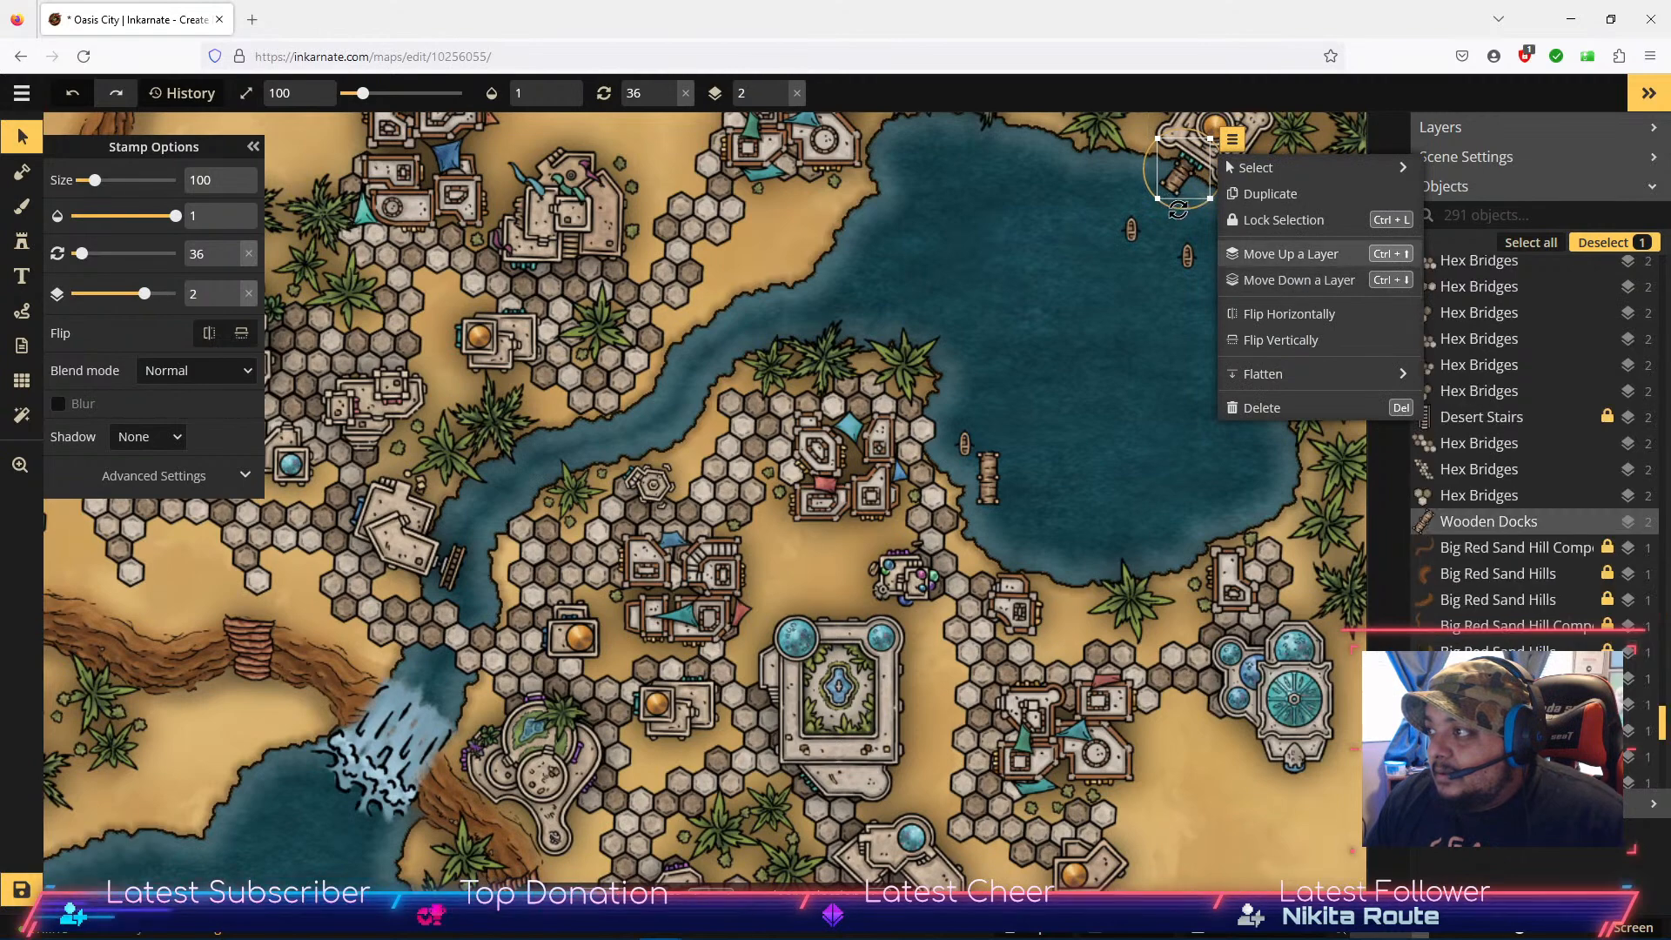
left_click(1179, 210)
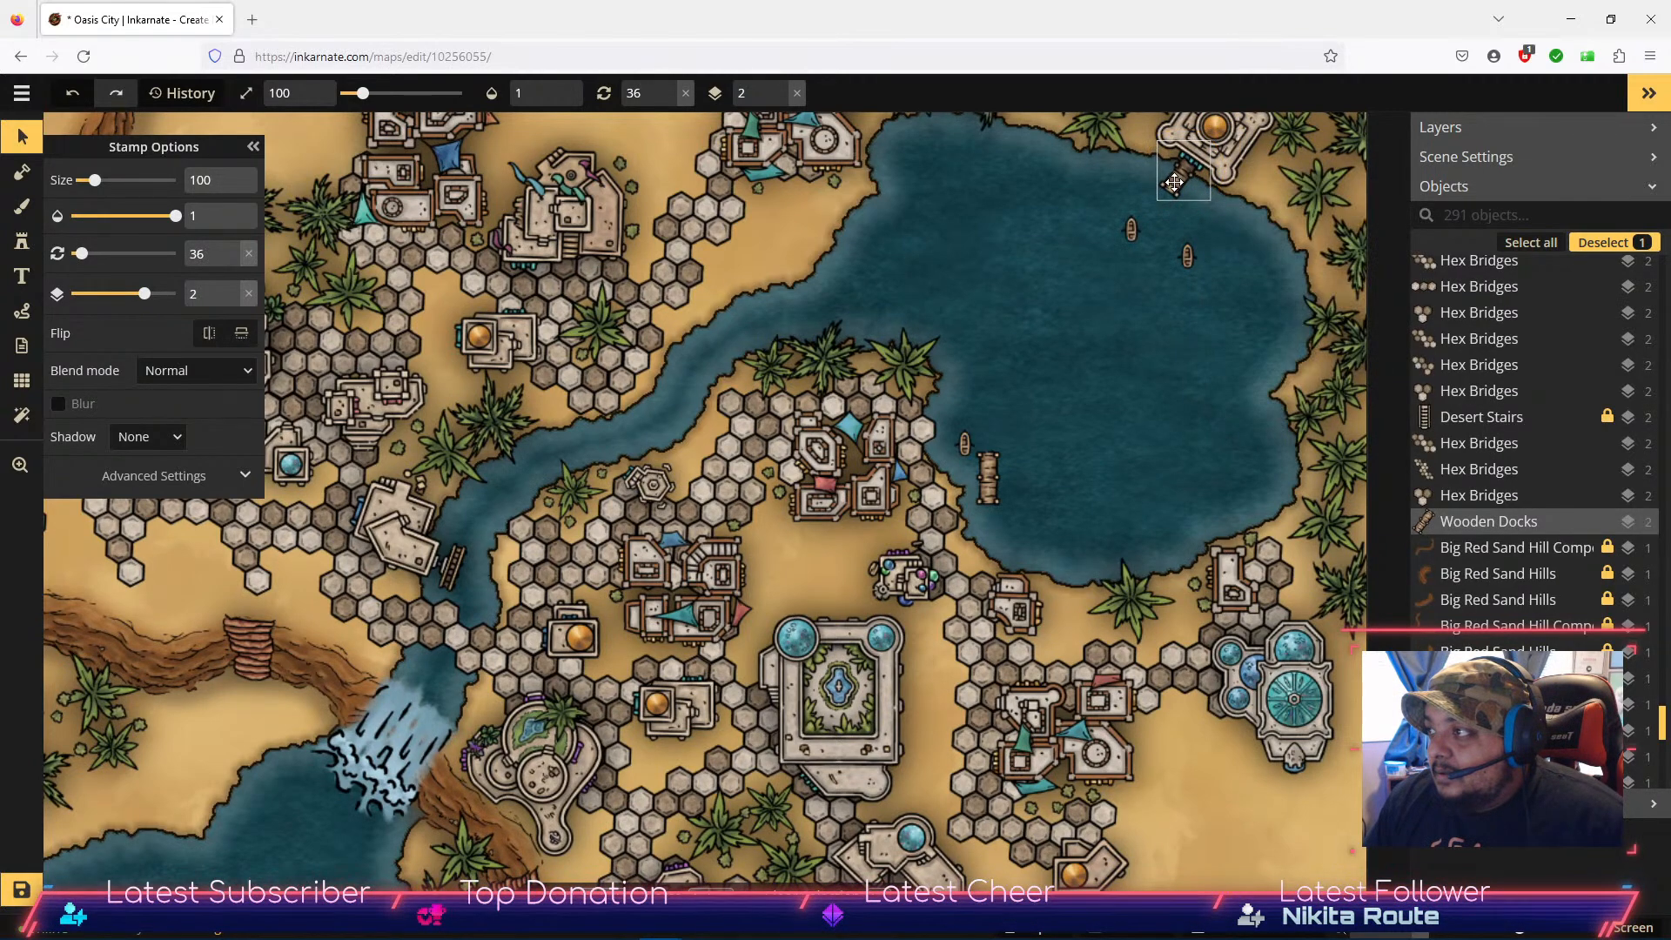
scroll(1245, 180, "up", 5)
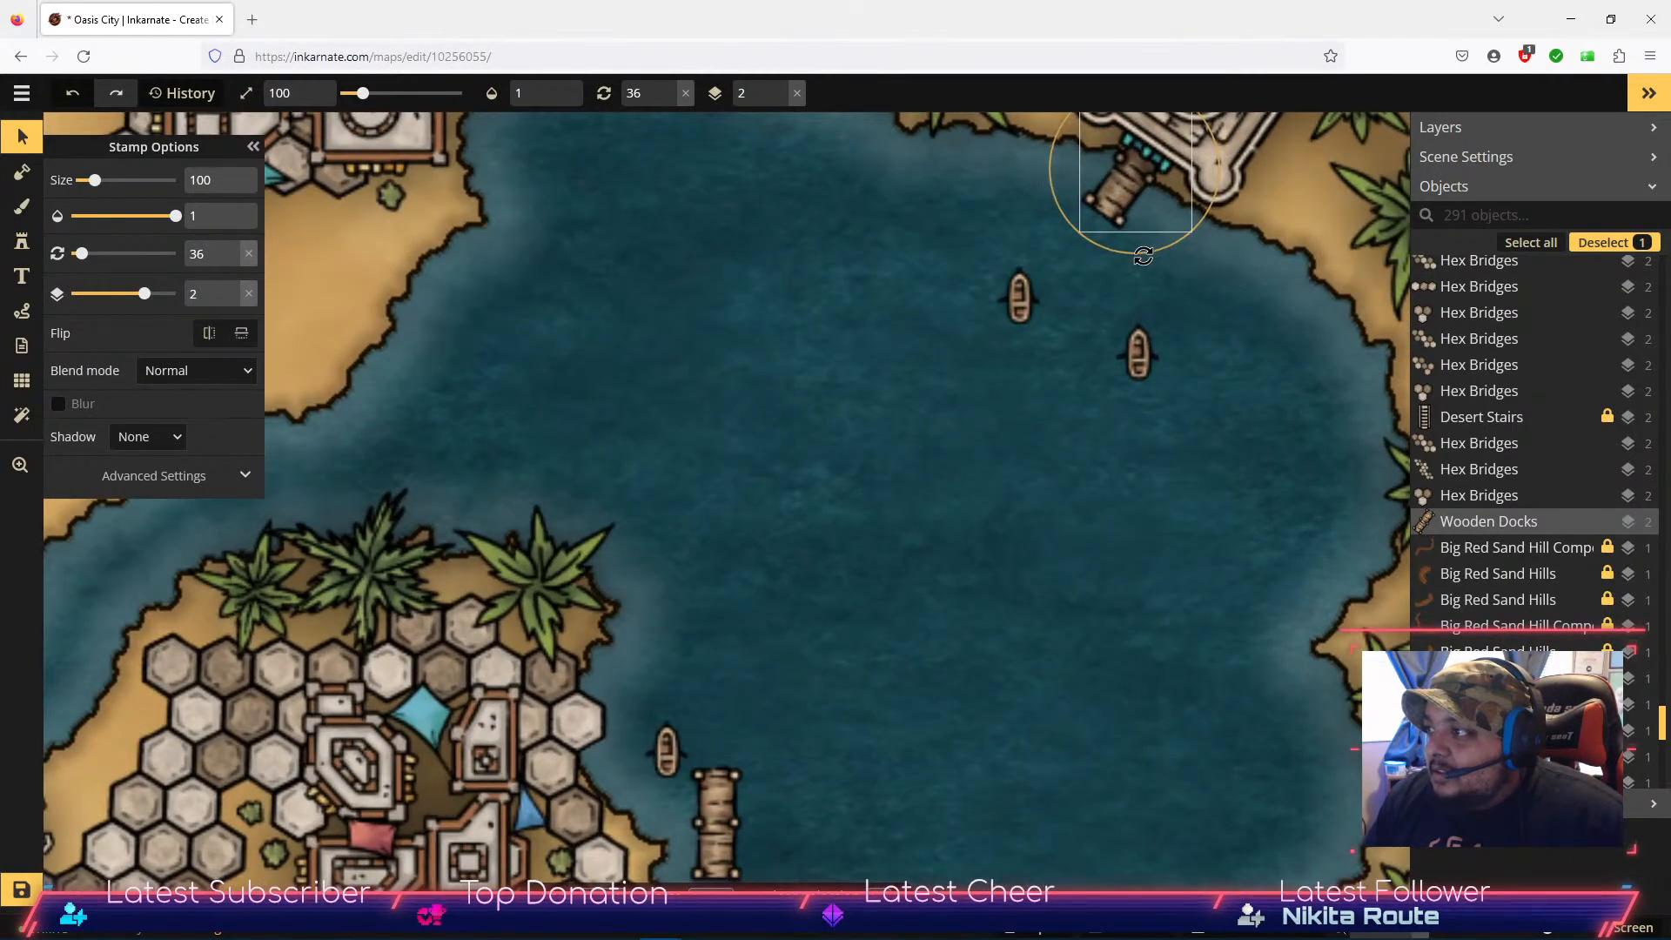
left_click_drag(1106, 201, 1111, 195)
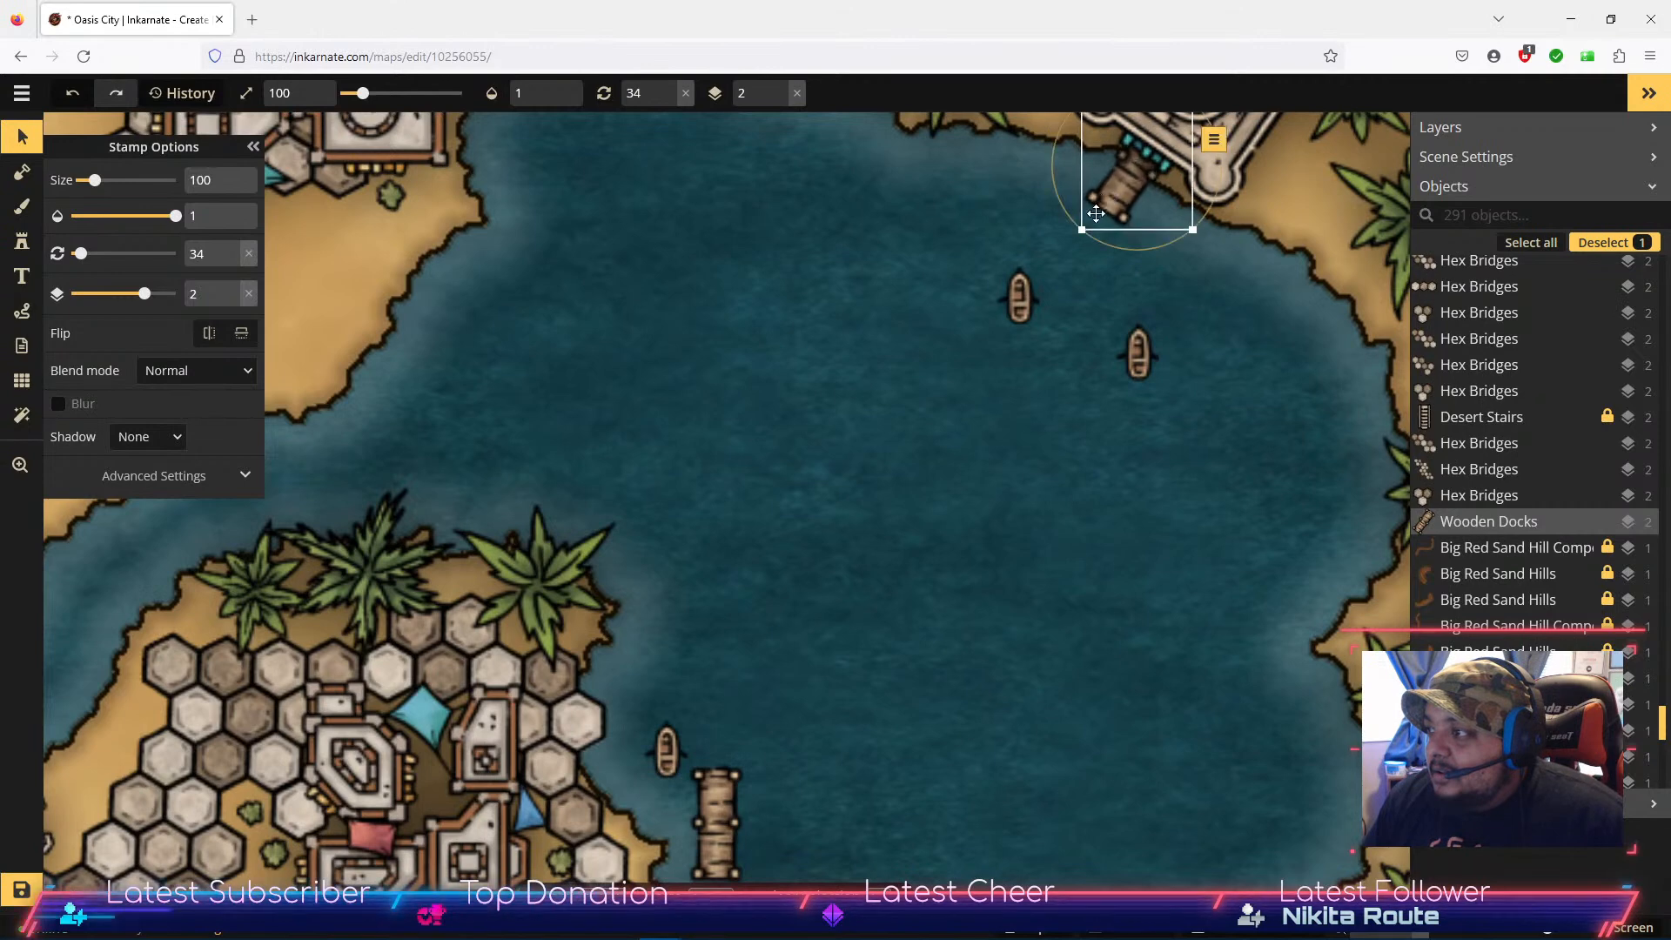
Step: Moor the two northern boats on either side of the lighthouse dock, rotated to 215 degrees on the east and 71 degrees on the west
left_click(1140, 353)
left_click_drag(1195, 344, 1193, 294)
left_click_drag(1139, 352, 1149, 216)
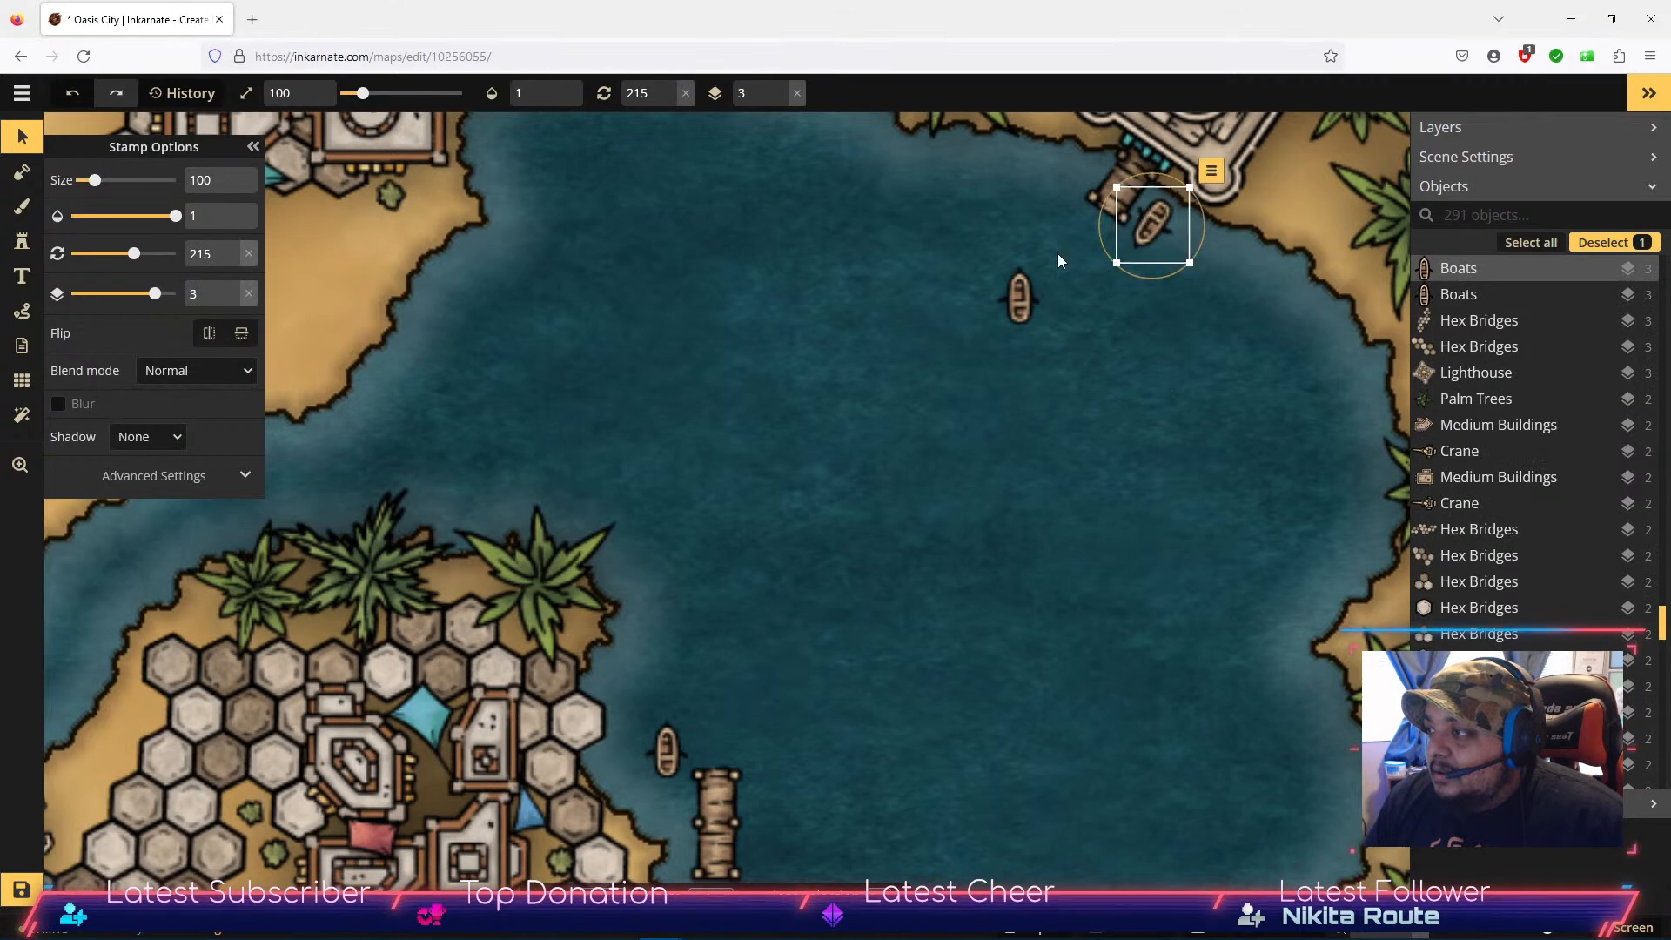
left_click(1022, 314)
left_click_drag(1031, 333, 1122, 197)
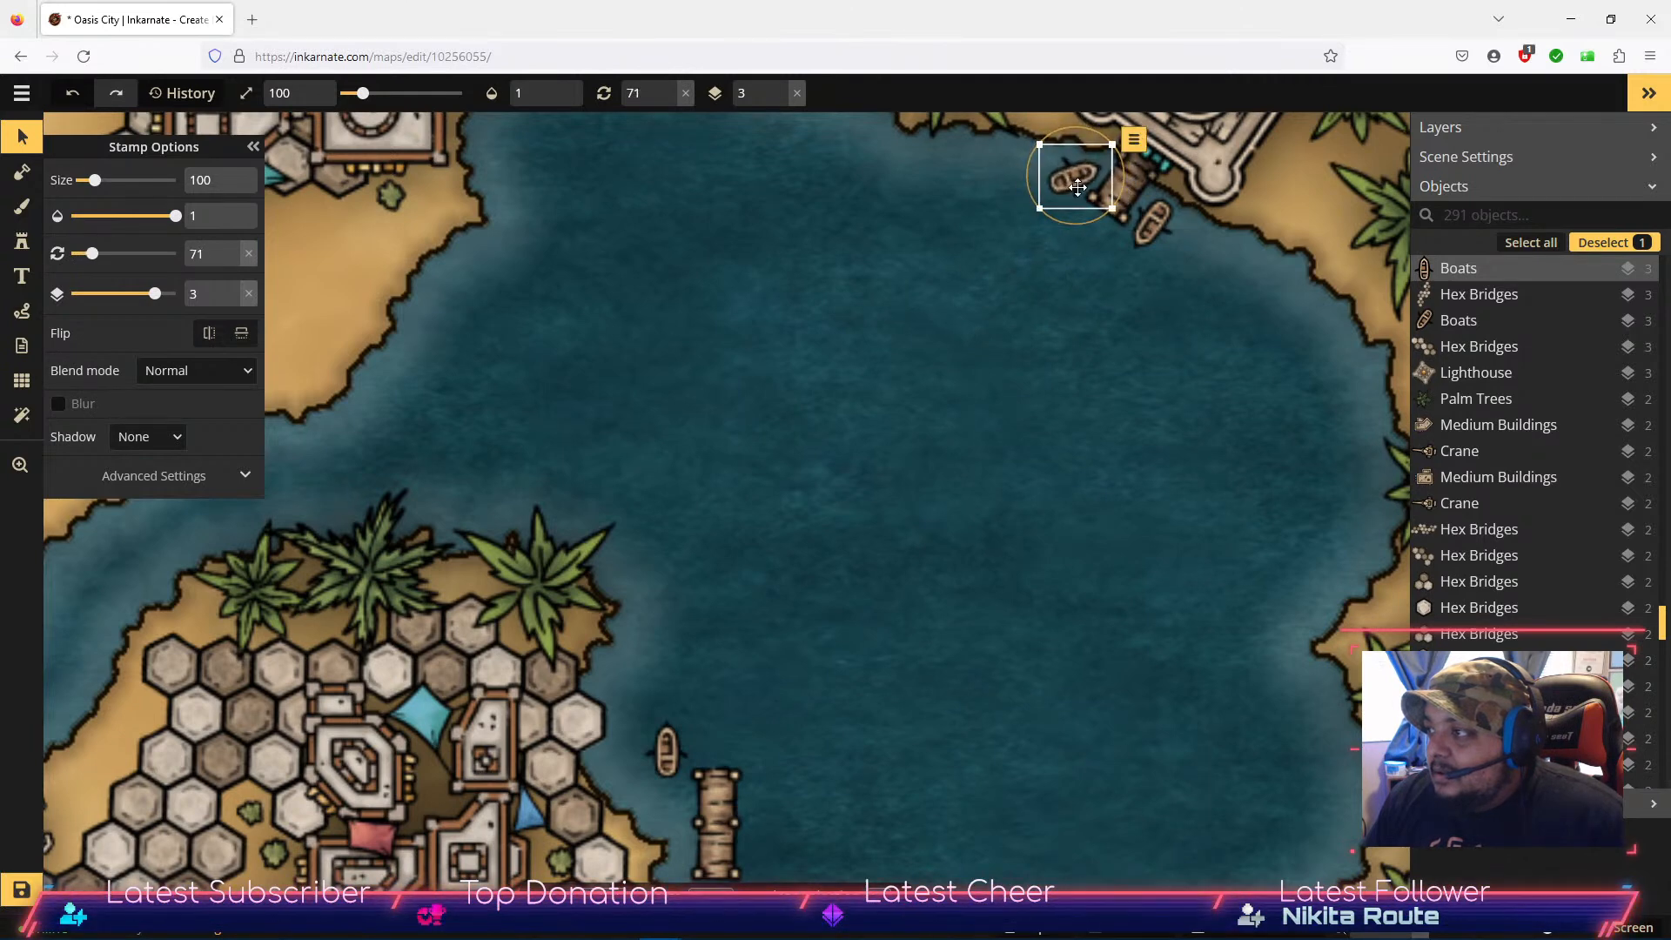
Step: Rotate the western Wooden Dock to 67 degrees against the shore and moor its boat alongside at 58 degrees
scroll(818, 664, "down", 5)
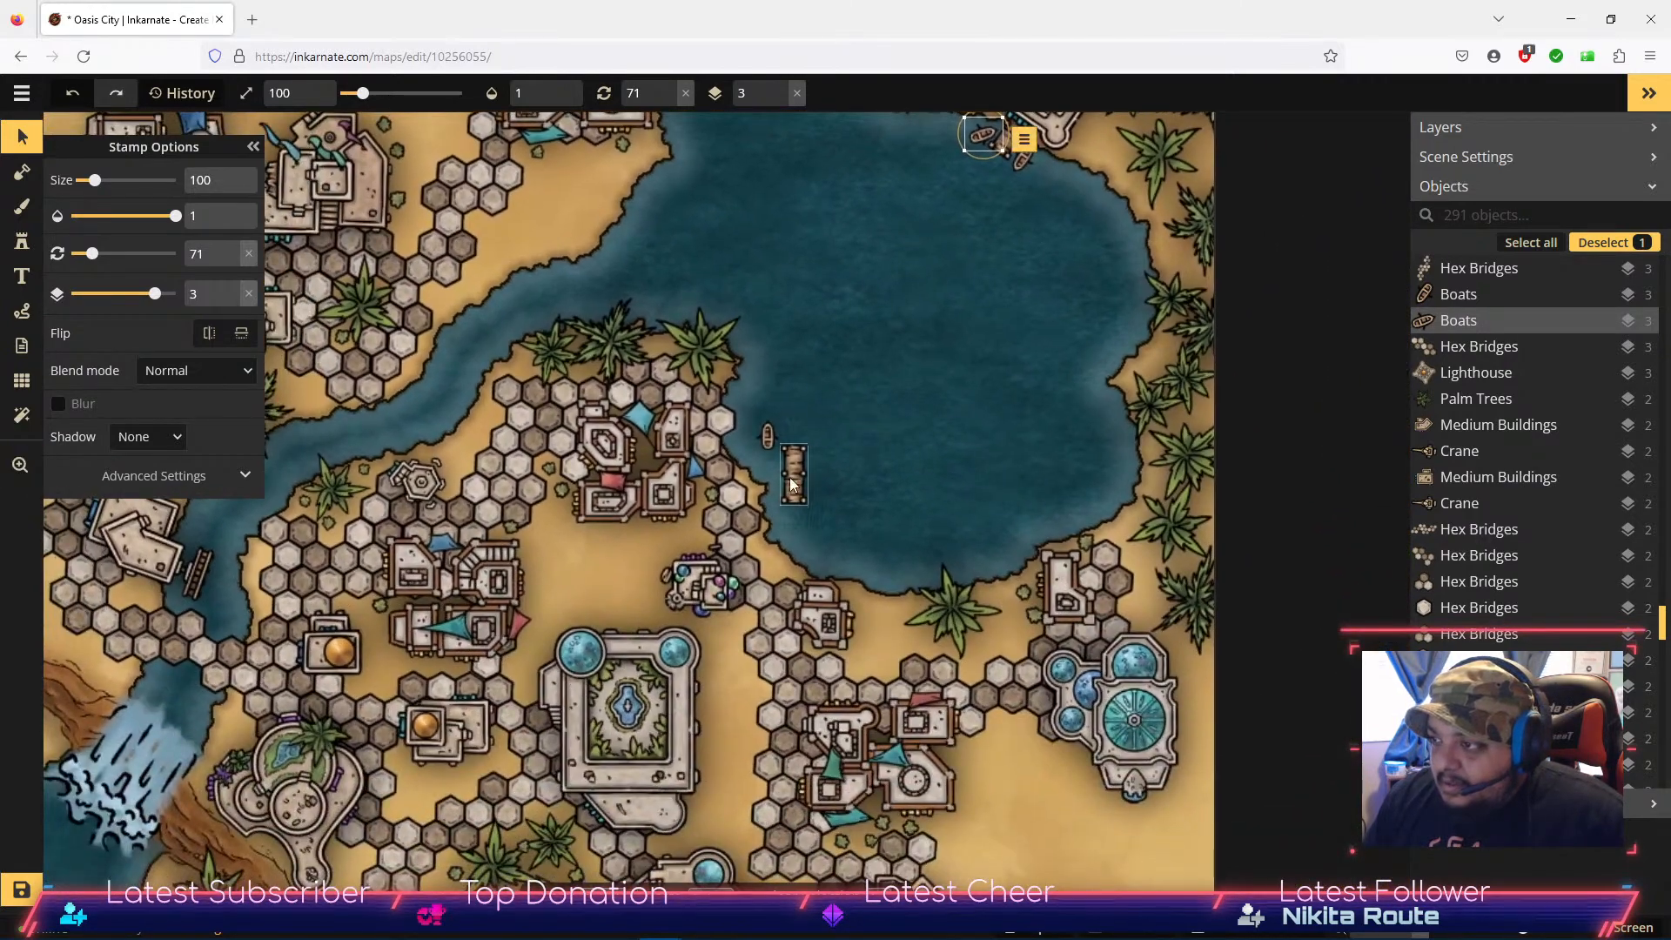
left_click(802, 473)
left_click_drag(803, 462, 772, 395)
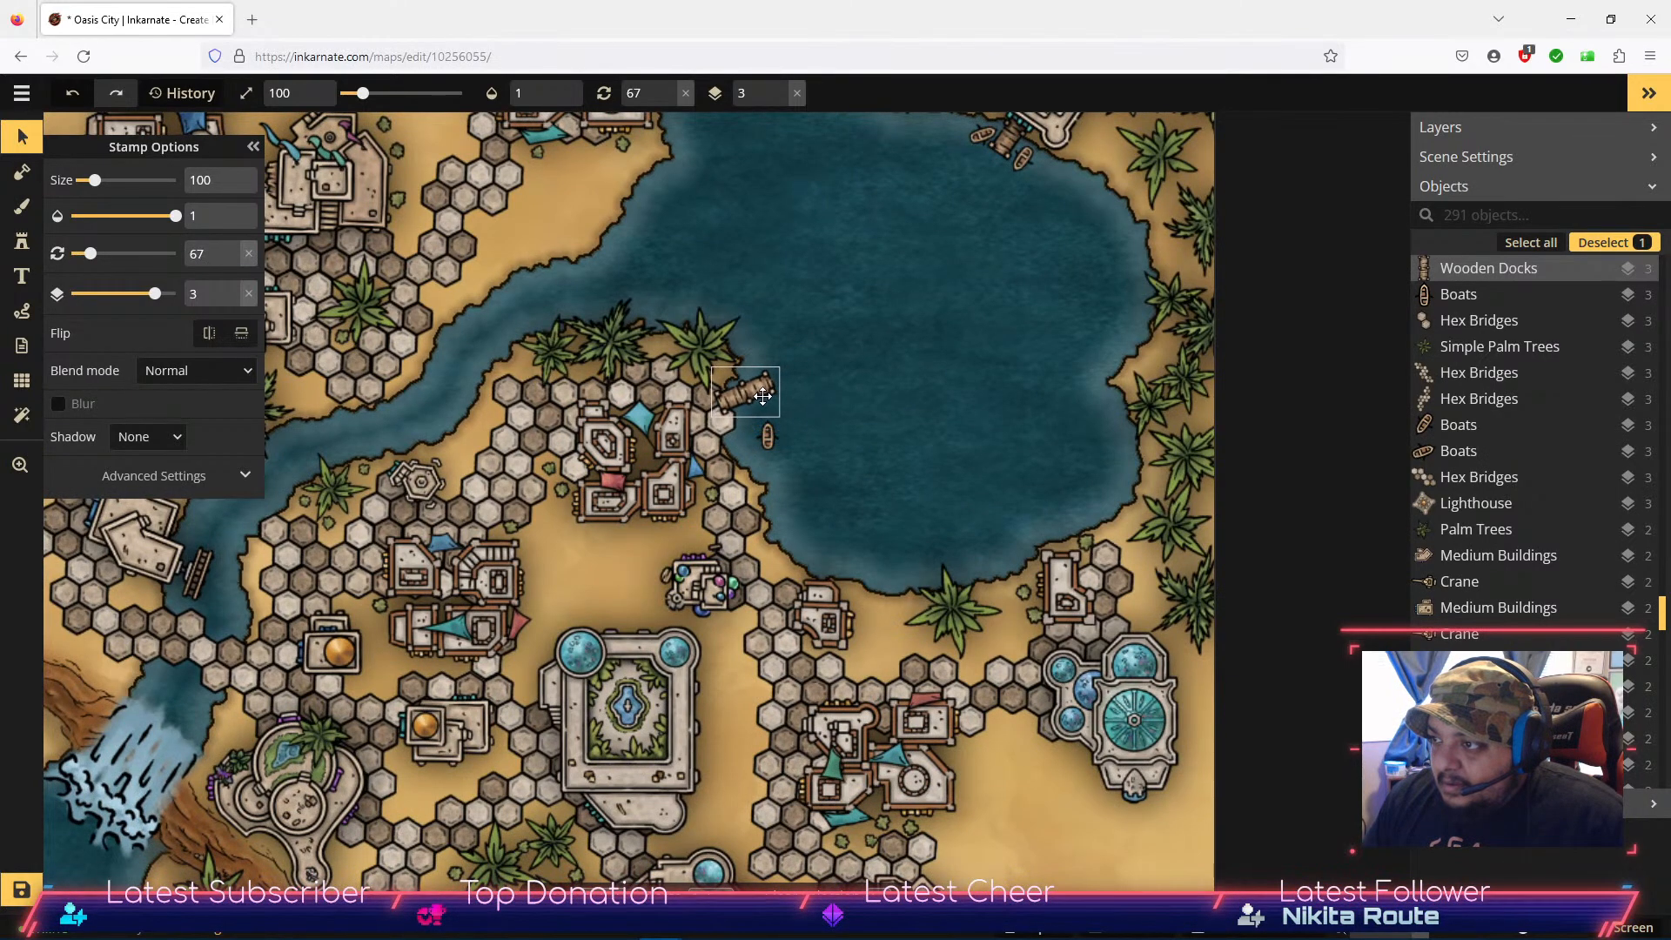
left_click(771, 442)
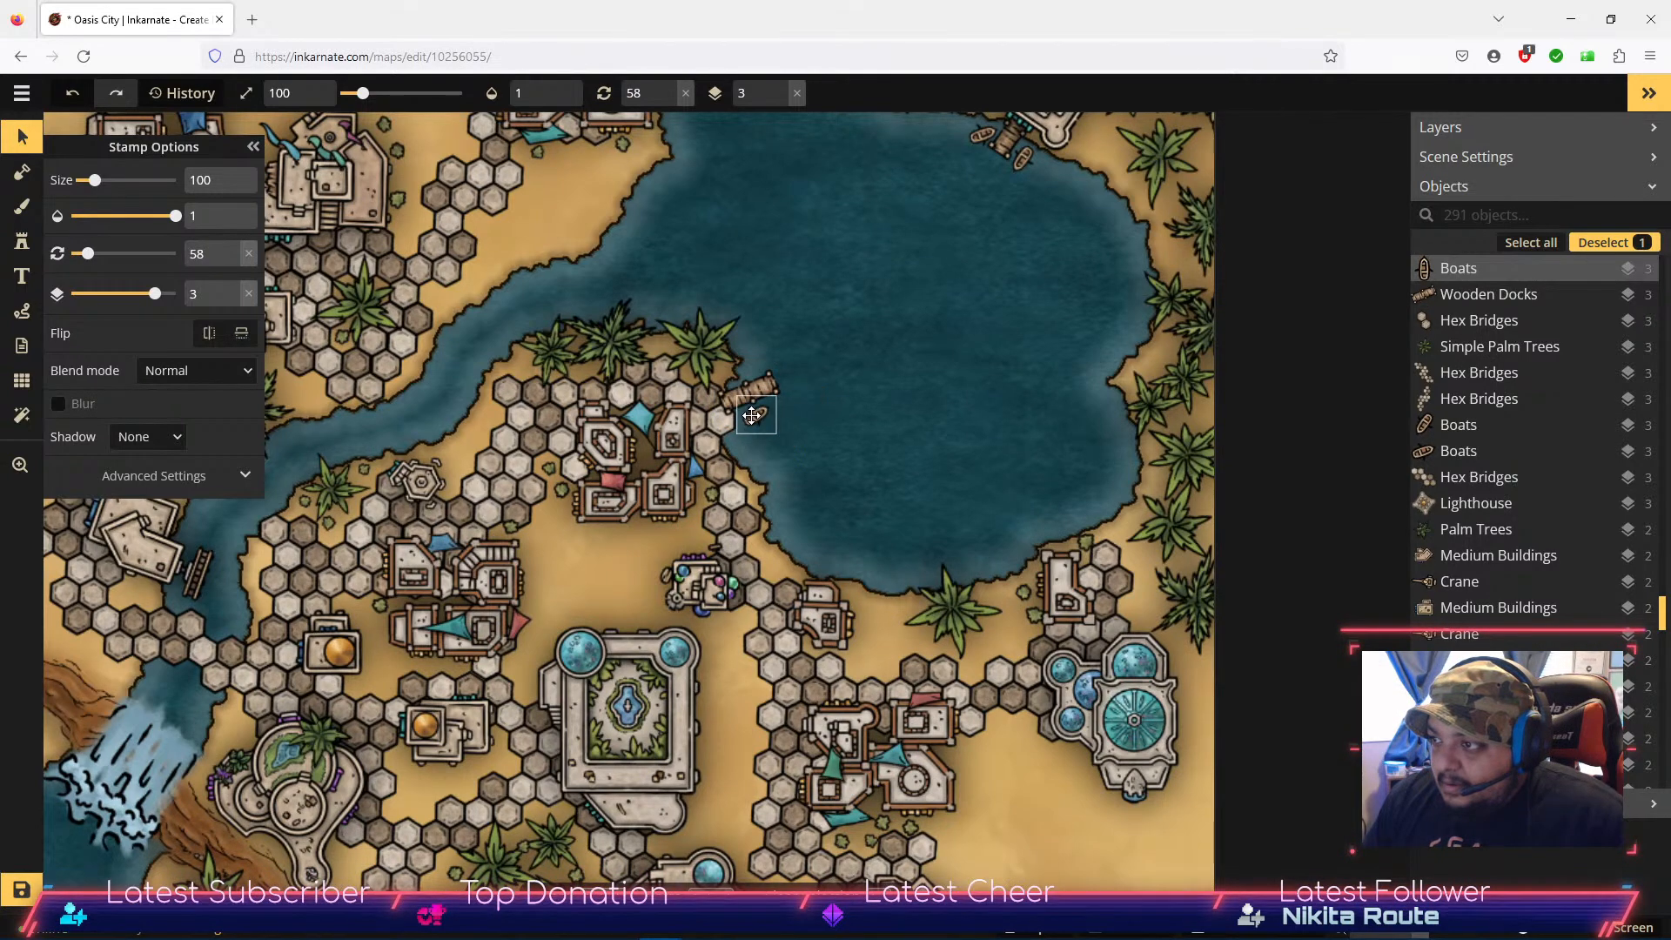
Step: Choose the Noble Desert Blocks stamp from the Desert group of the Watercolor Cities catalog
scroll(828, 431, "down", 5)
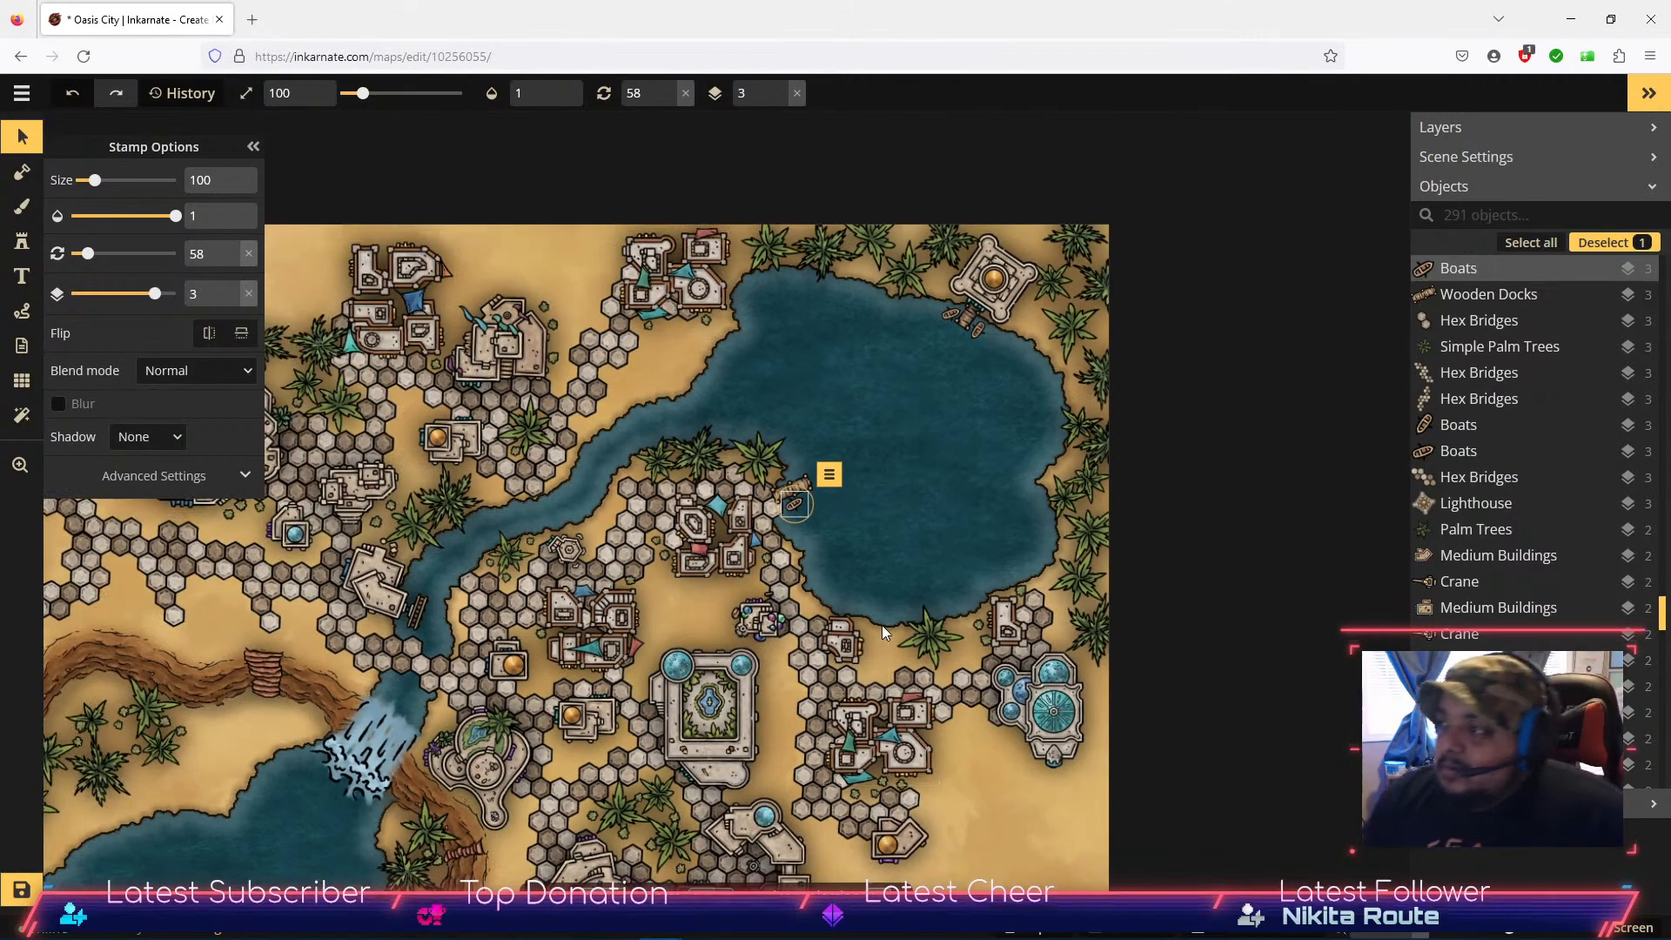
left_click_drag(943, 719, 1058, 558)
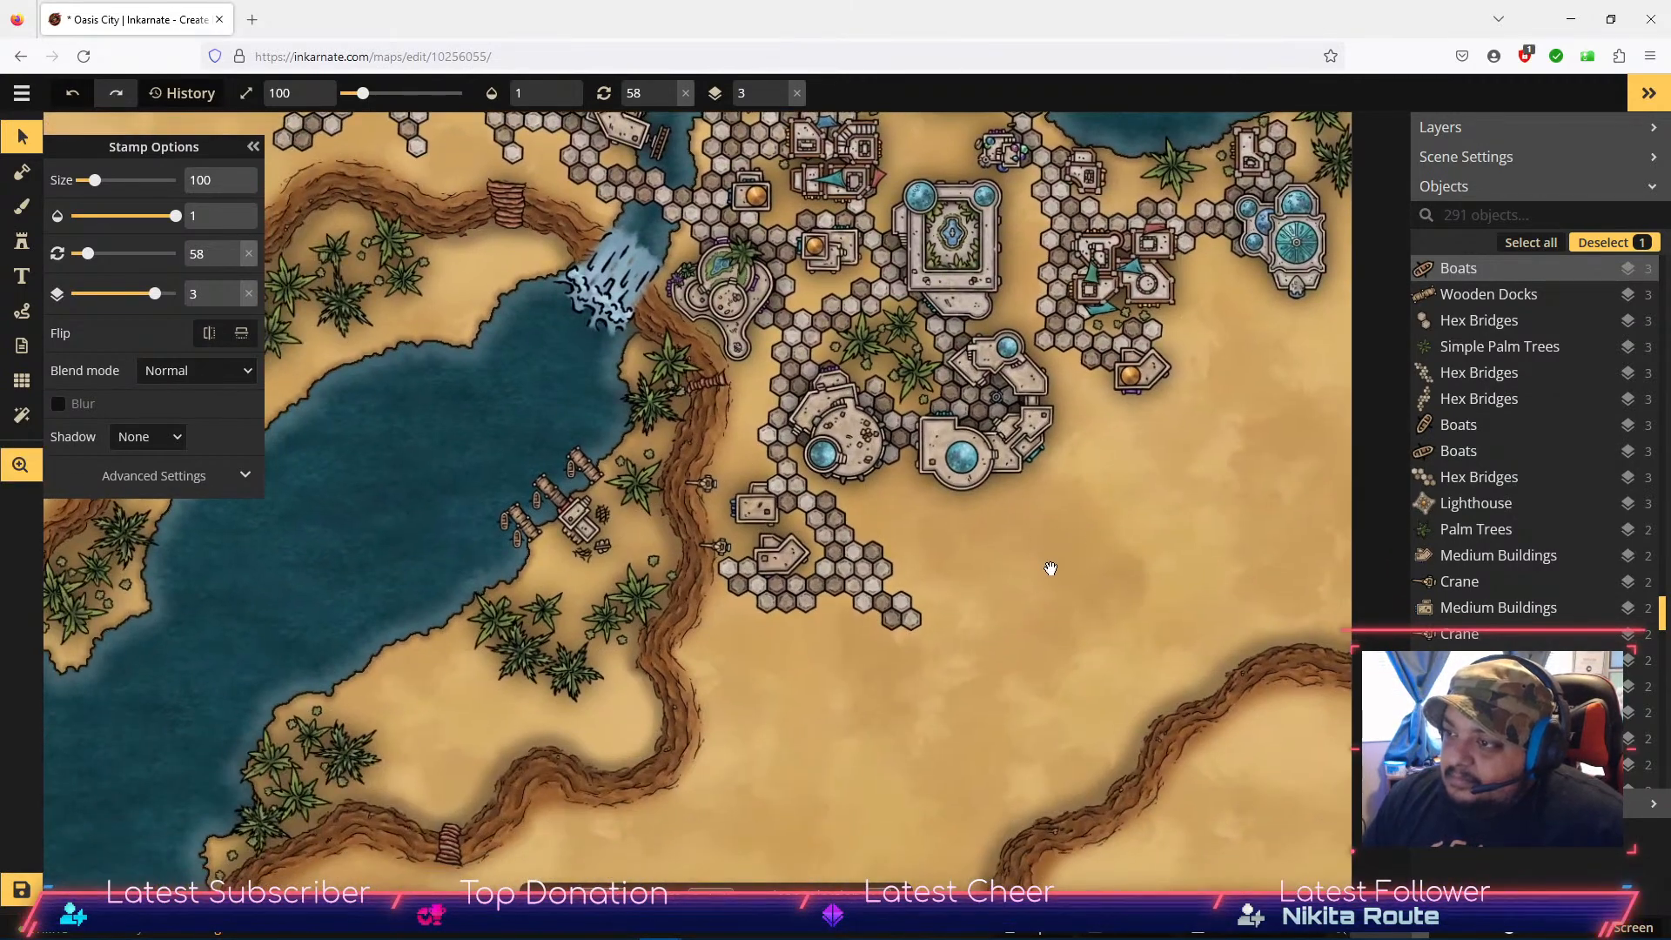
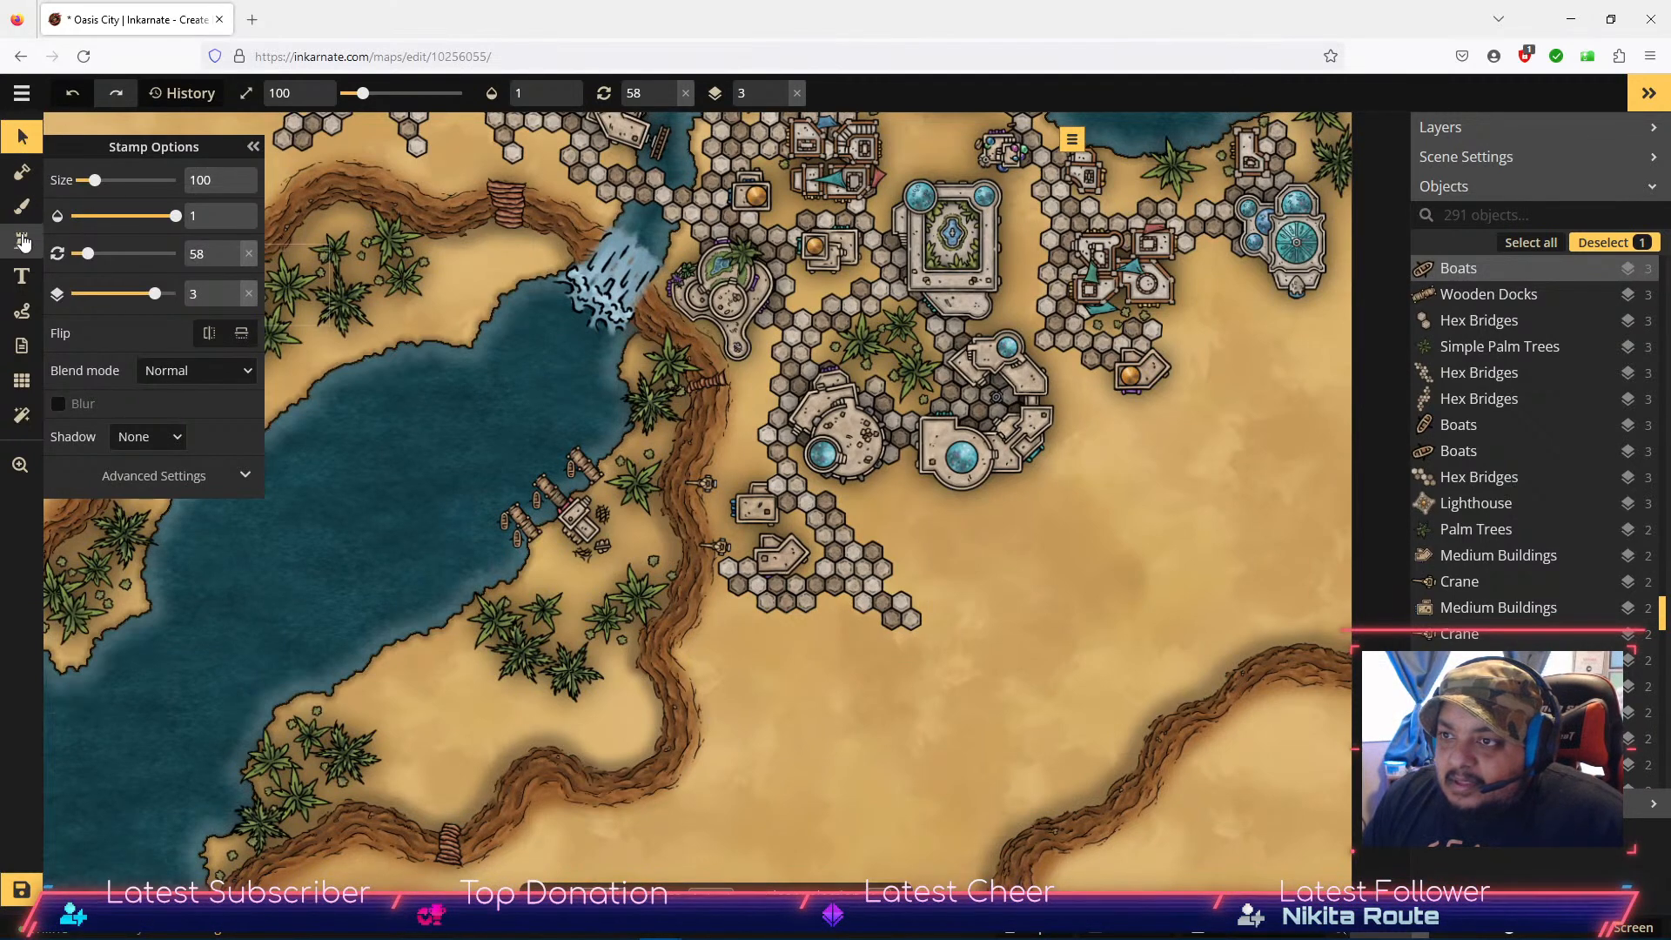
left_click(17, 249)
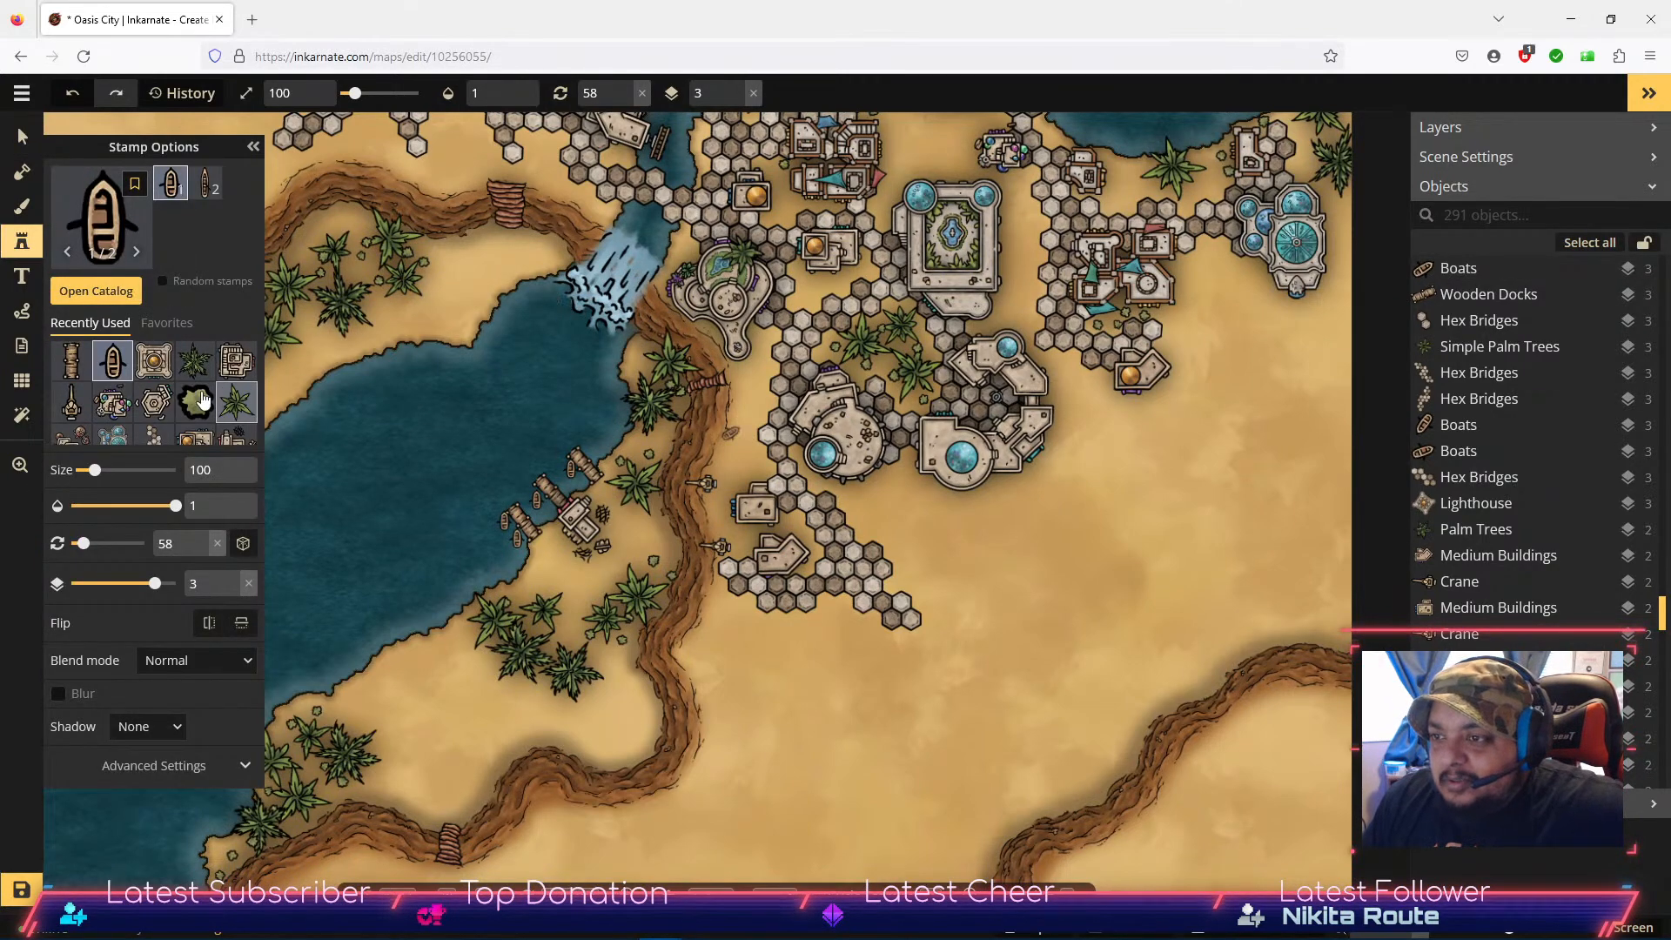
left_click(97, 292)
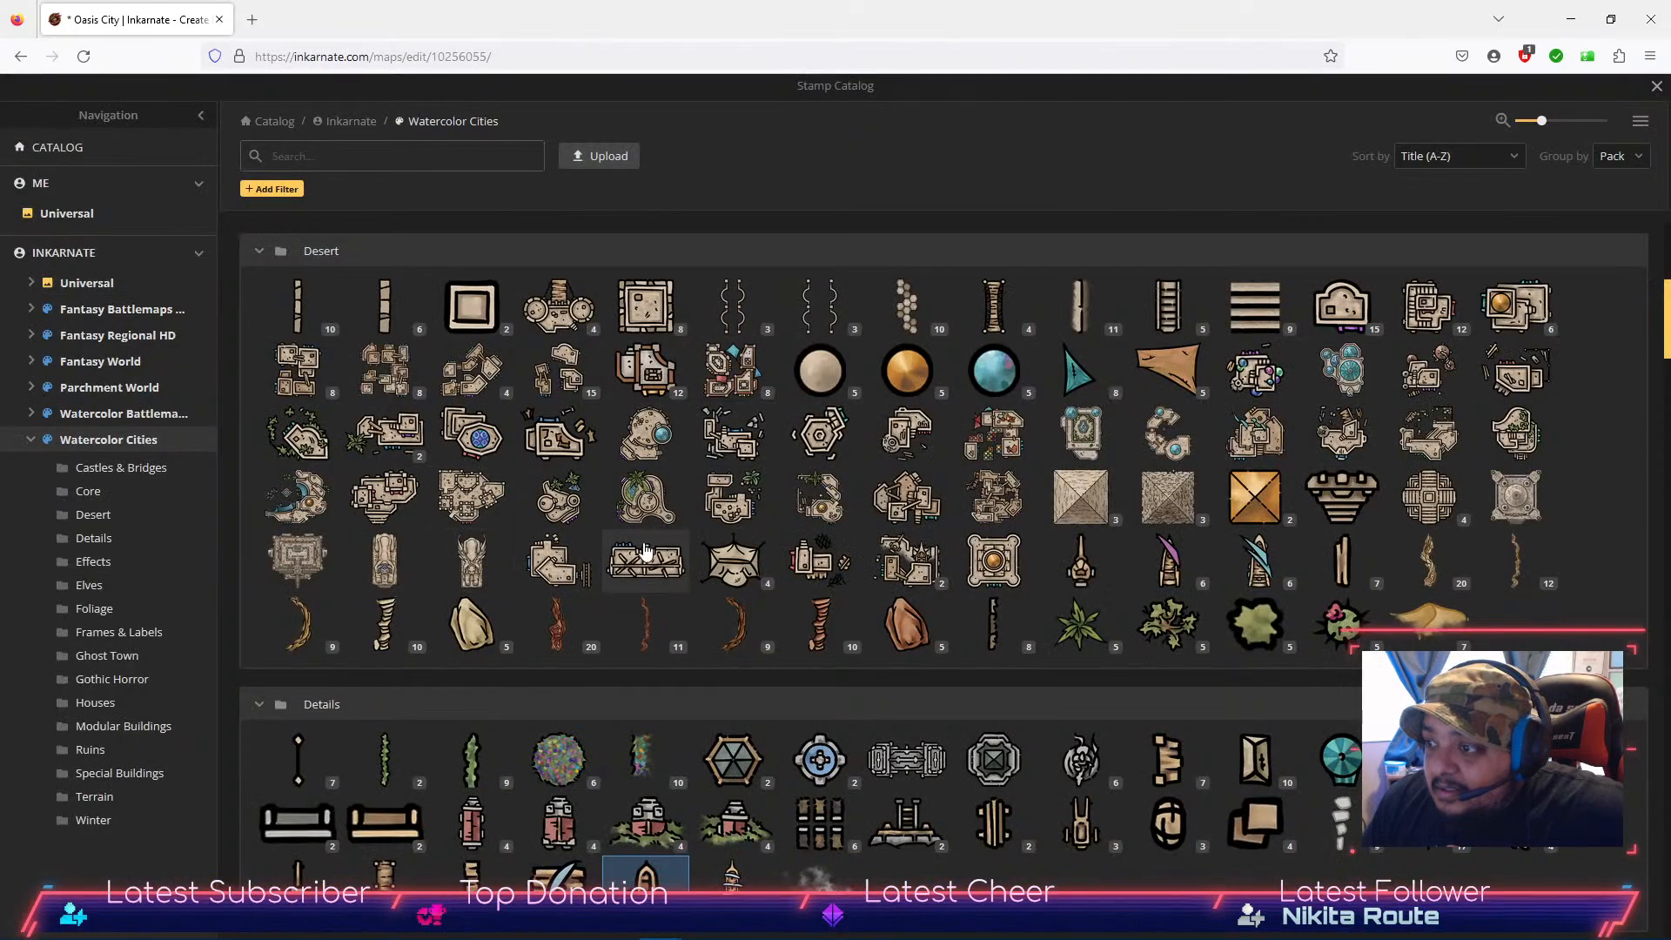
left_click(729, 377)
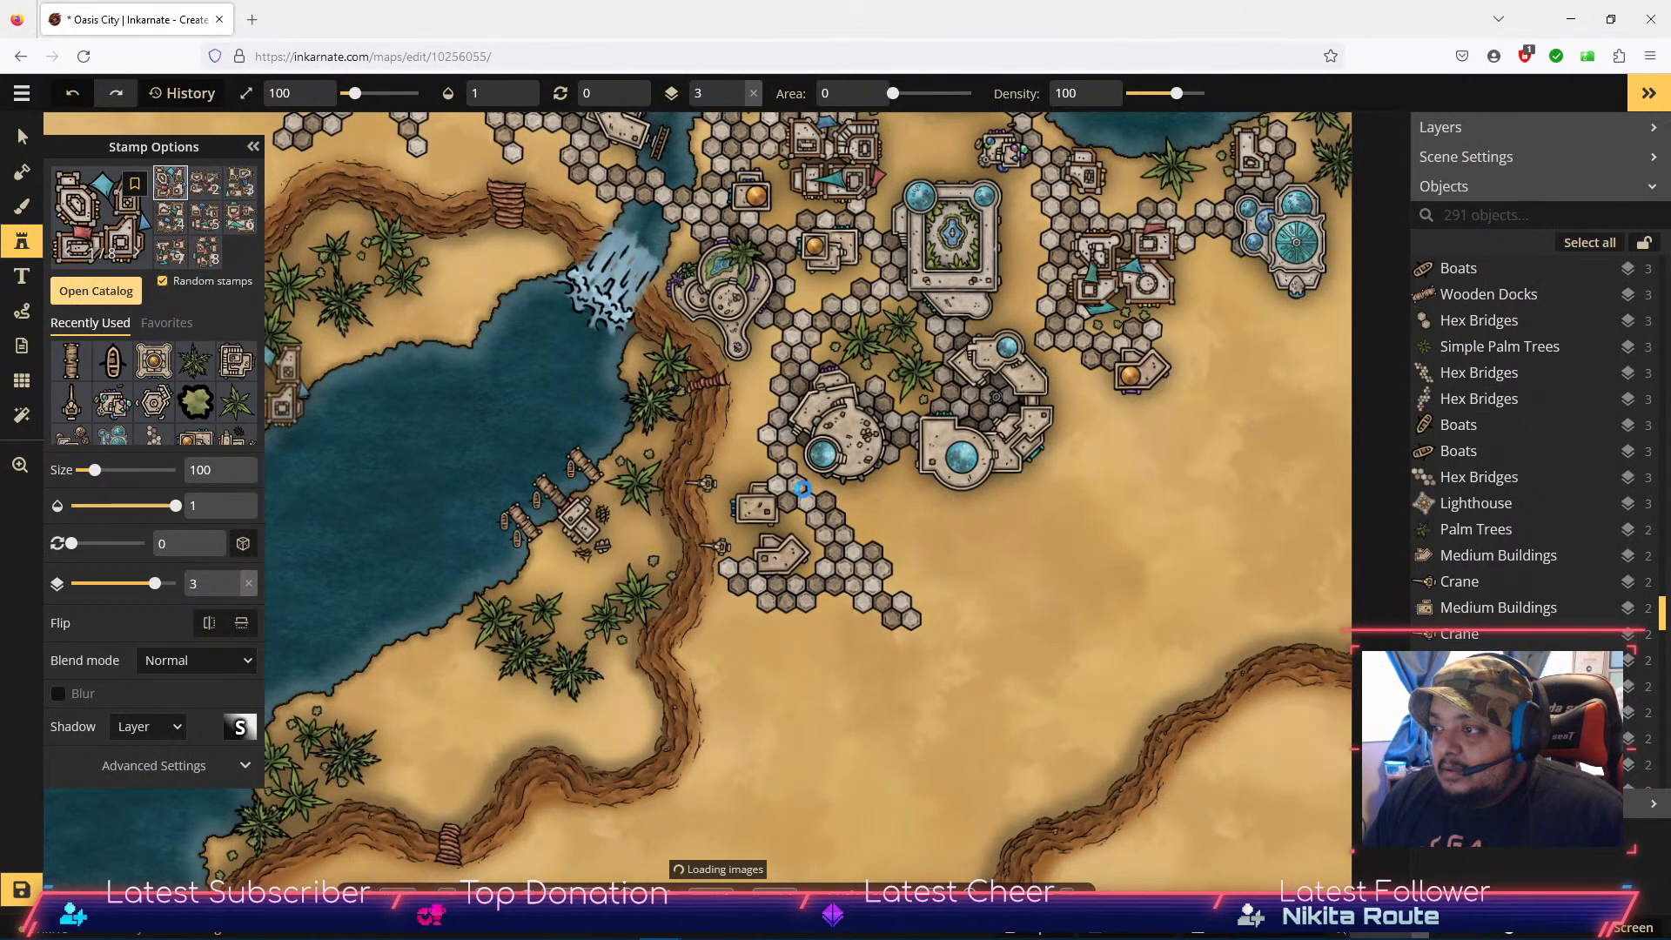
left_click_drag(774, 470, 946, 497)
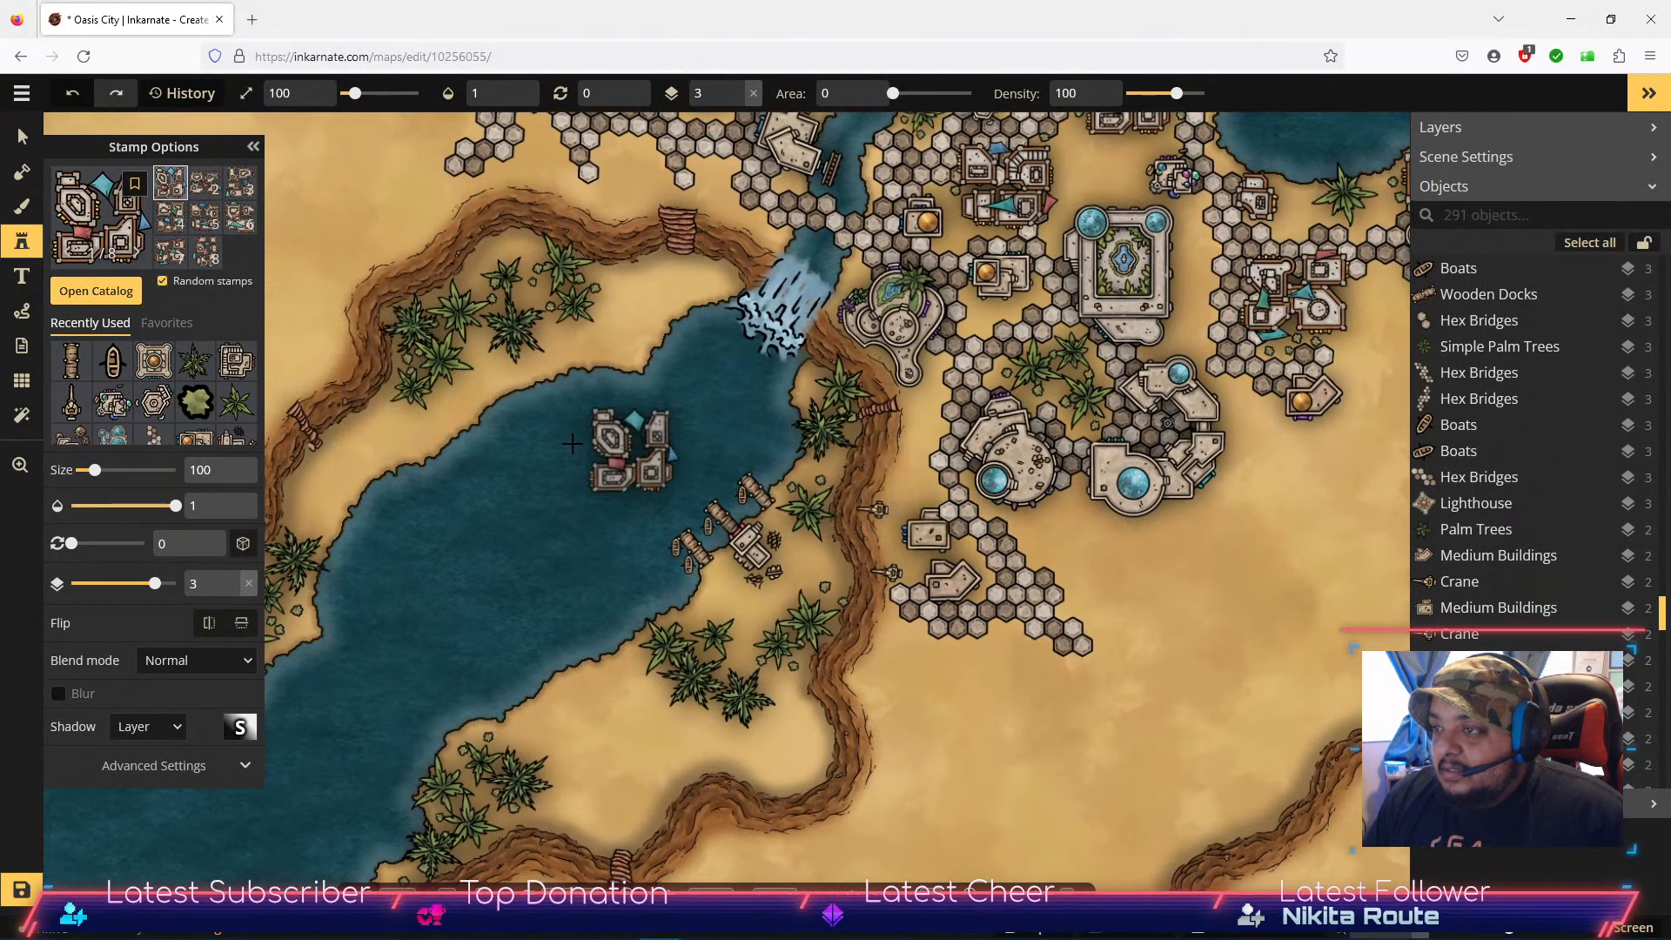
left_click_drag(999, 318, 981, 515)
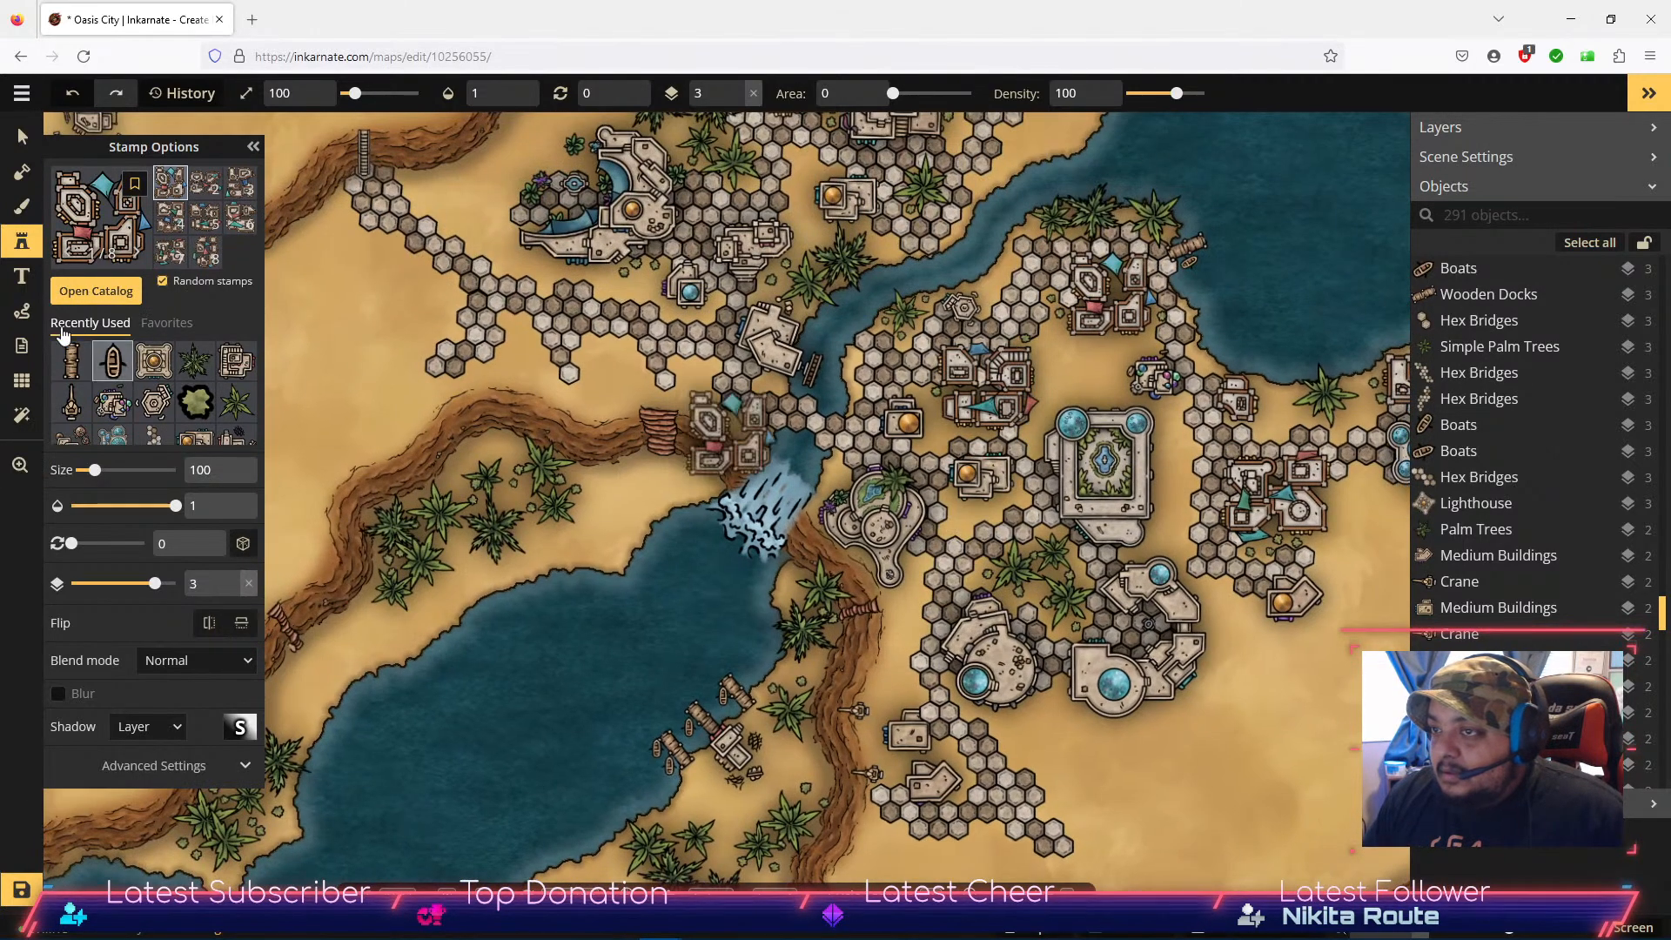
Step: Stamp the first Noble Desert Blocks variant on layer 5, below the western hex path and above the cliff stairs
left_click(22, 136)
left_click(1001, 385)
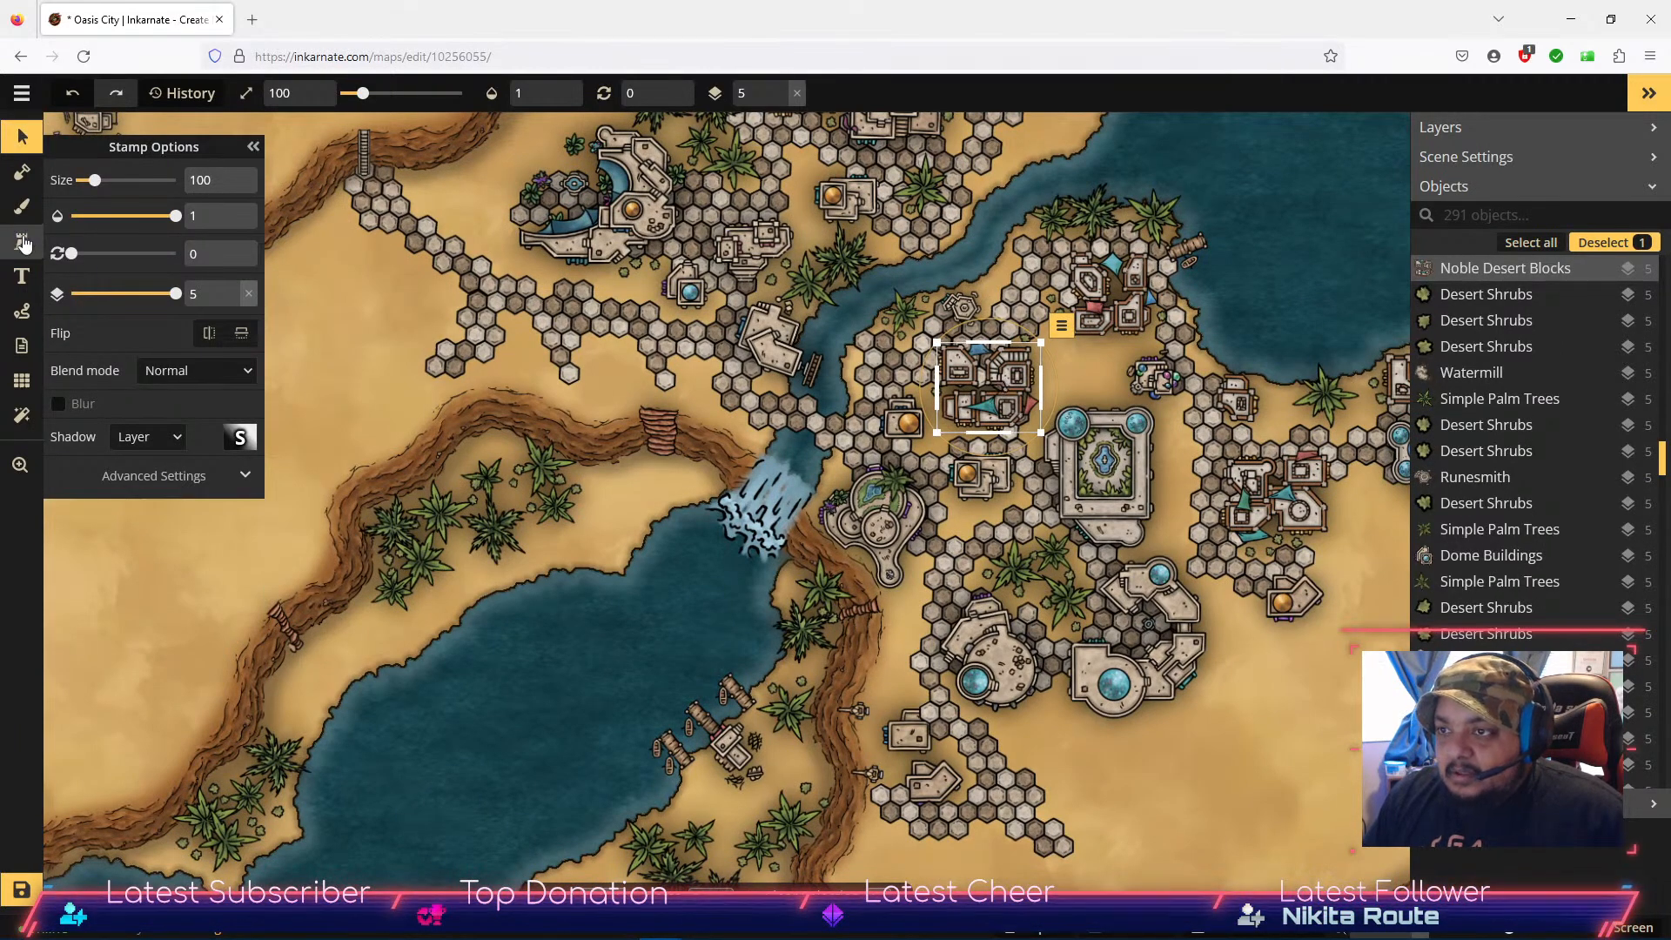
left_click(23, 242)
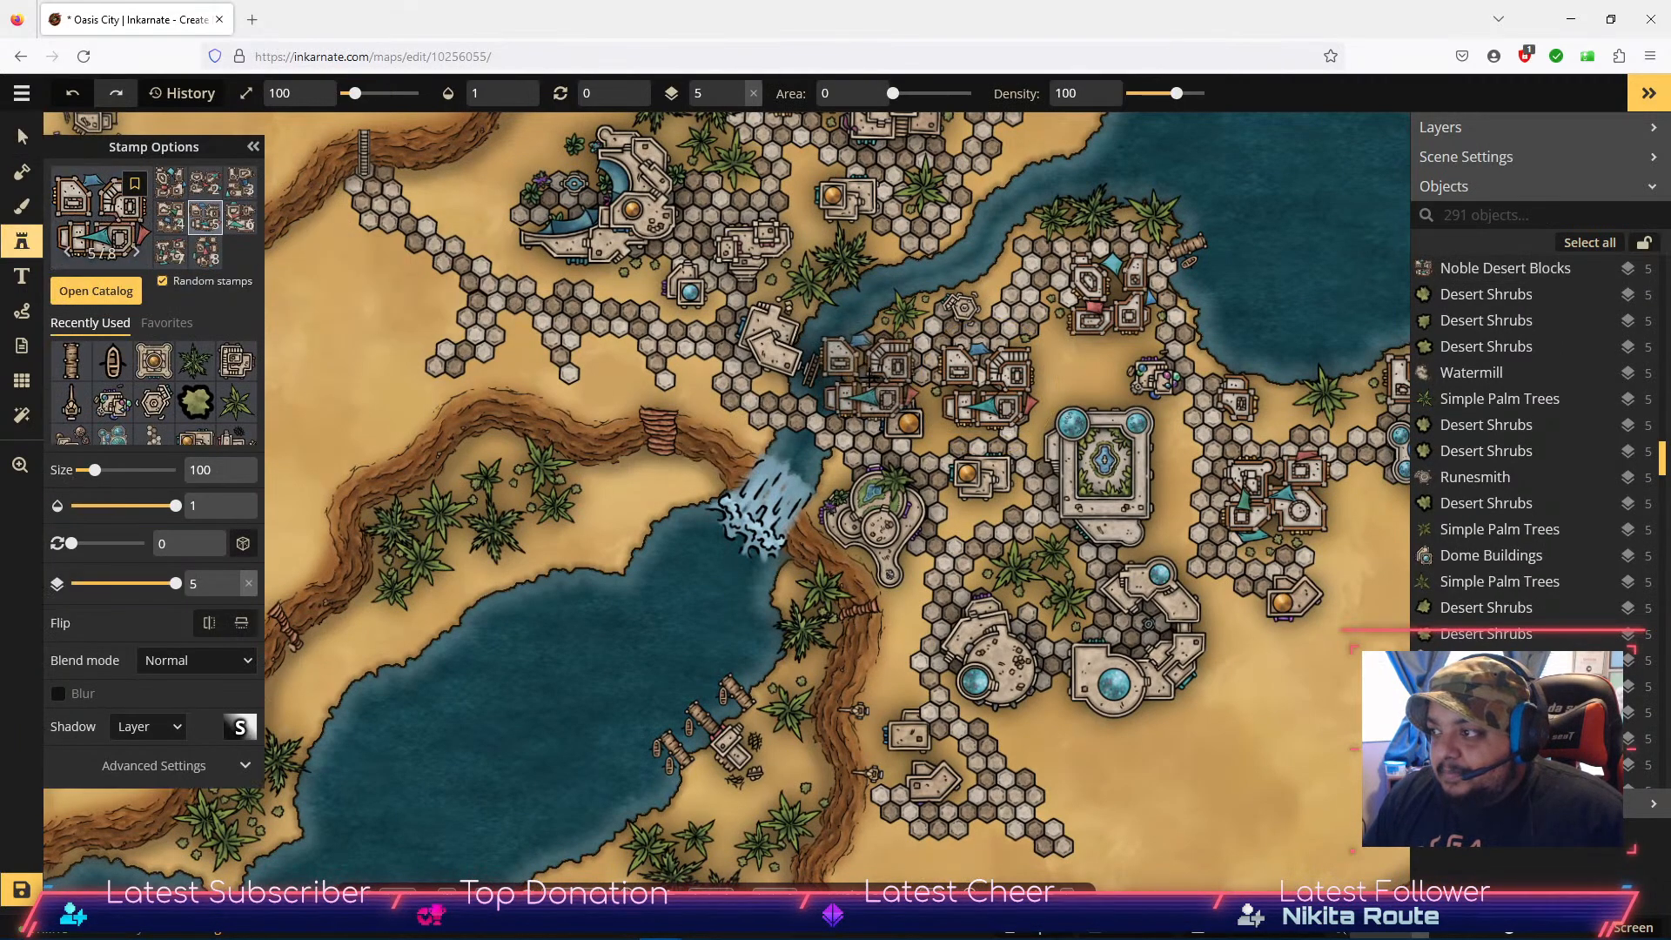
left_click(169, 184)
left_click_drag(654, 429, 725, 496)
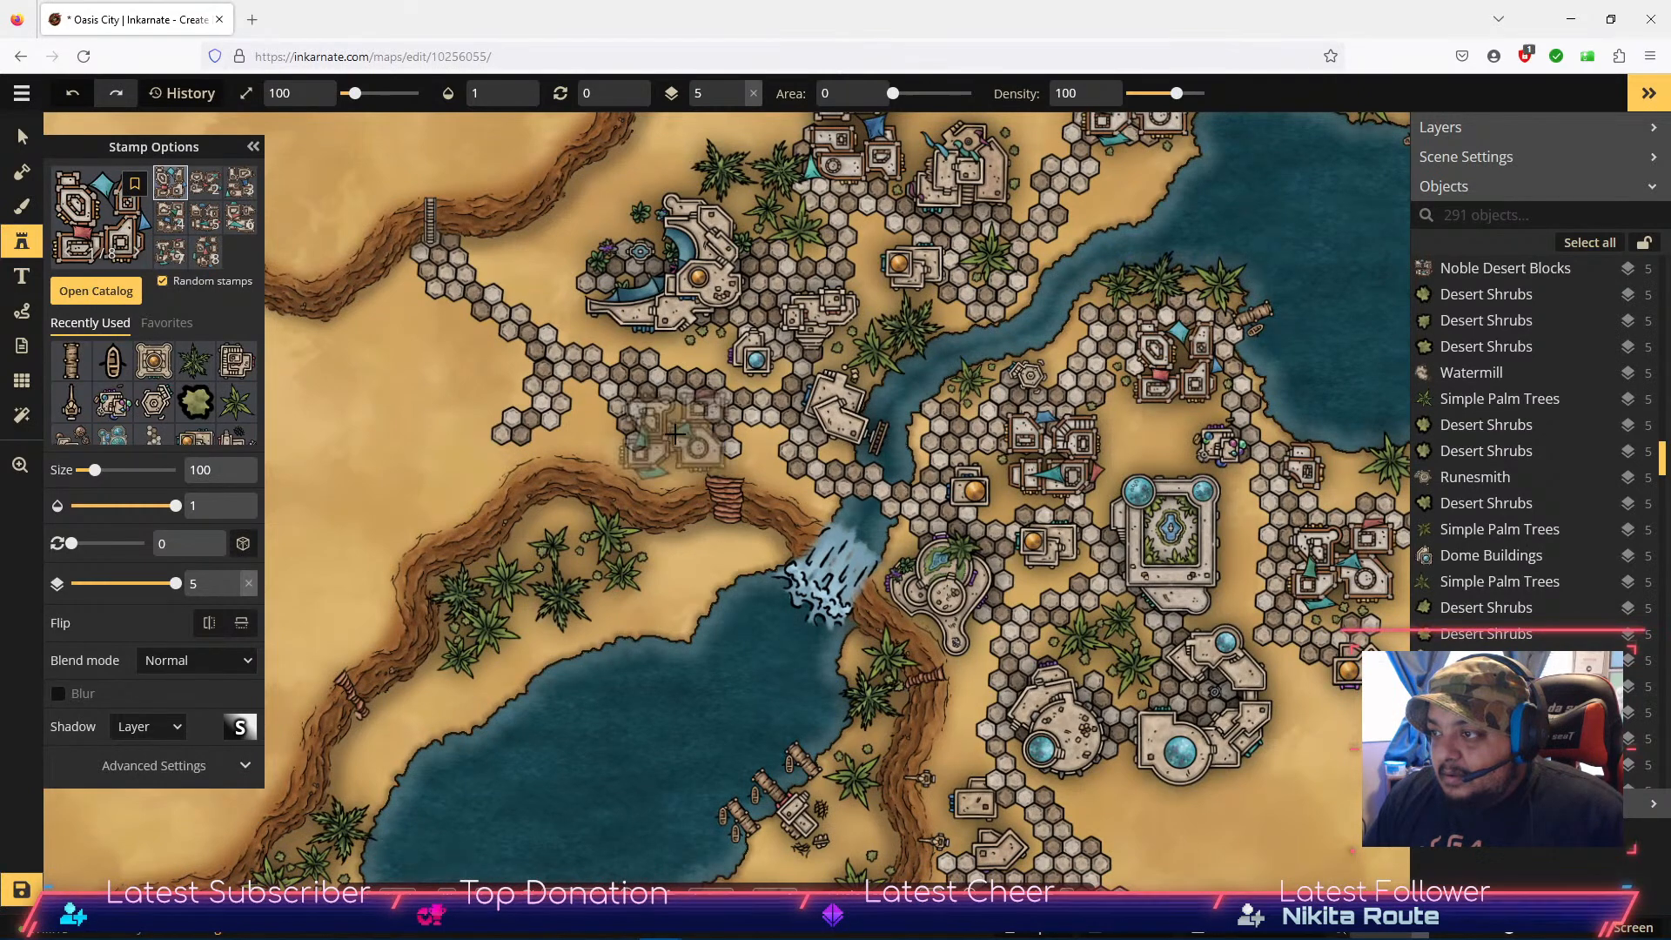
left_click(675, 433)
Step: Rotate the new Noble Desert Blocks to 186 degrees and fit them between the western hex path and the cliff
left_click(24, 148)
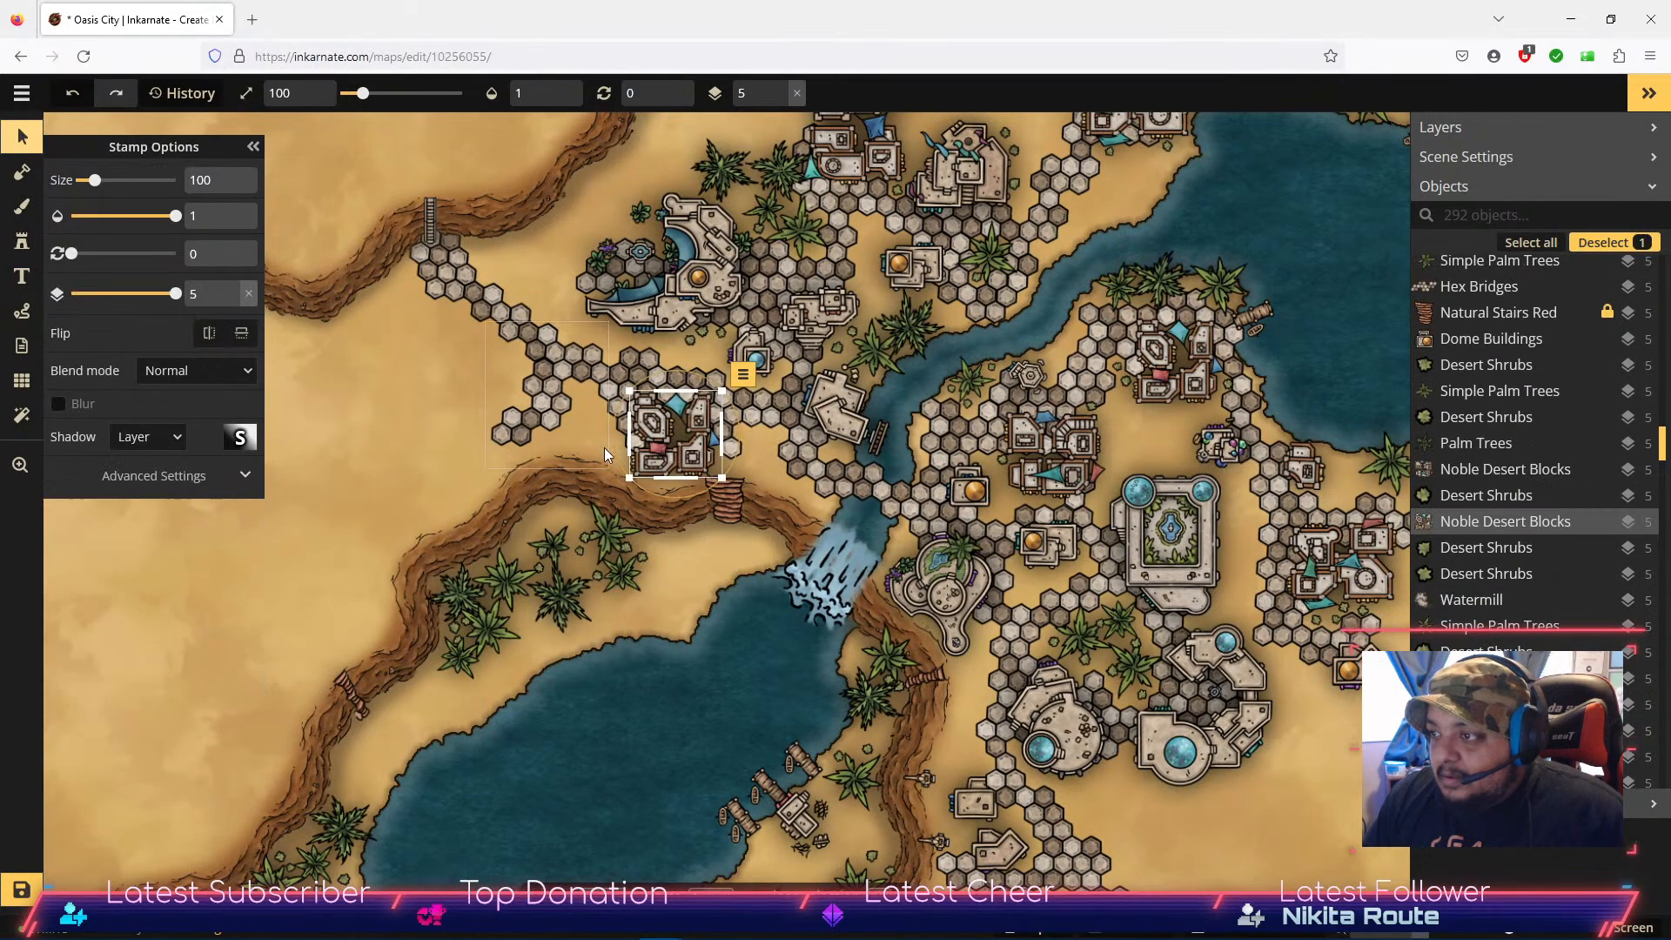
left_click_drag(729, 409, 626, 460)
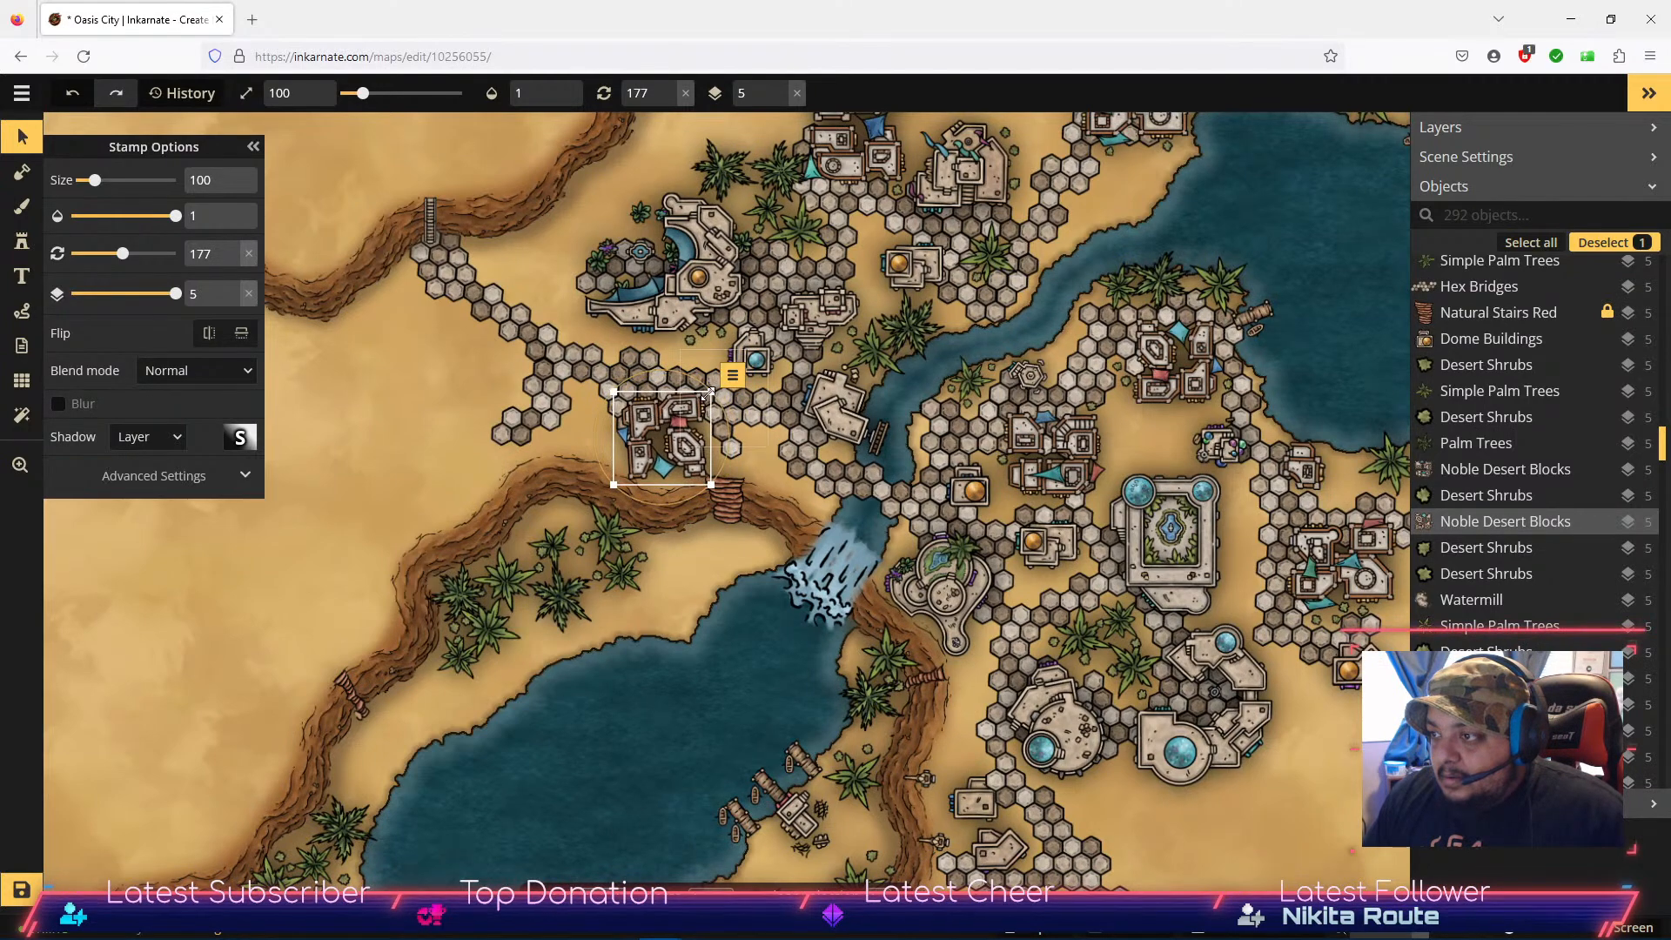
left_click_drag(677, 403, 677, 402)
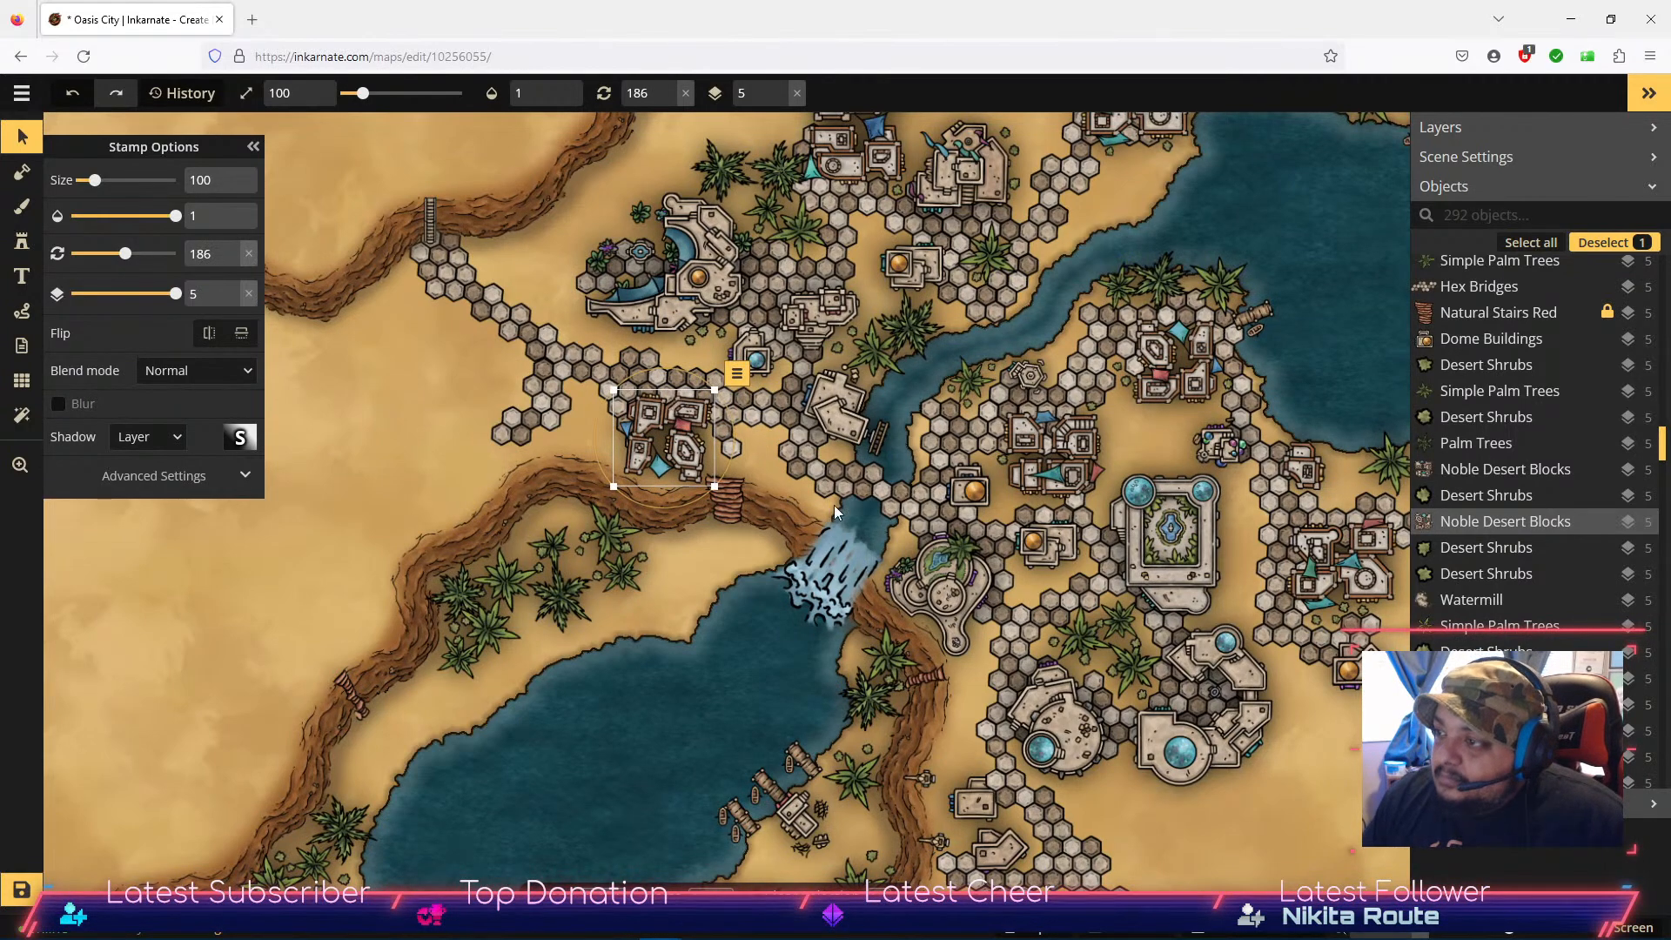
left_click_drag(675, 437, 675, 436)
Step: Stamp the sixth Dome Buildings variant on layer 5 at the hex path junction west of the new Noble Desert Blocks
left_click(26, 241)
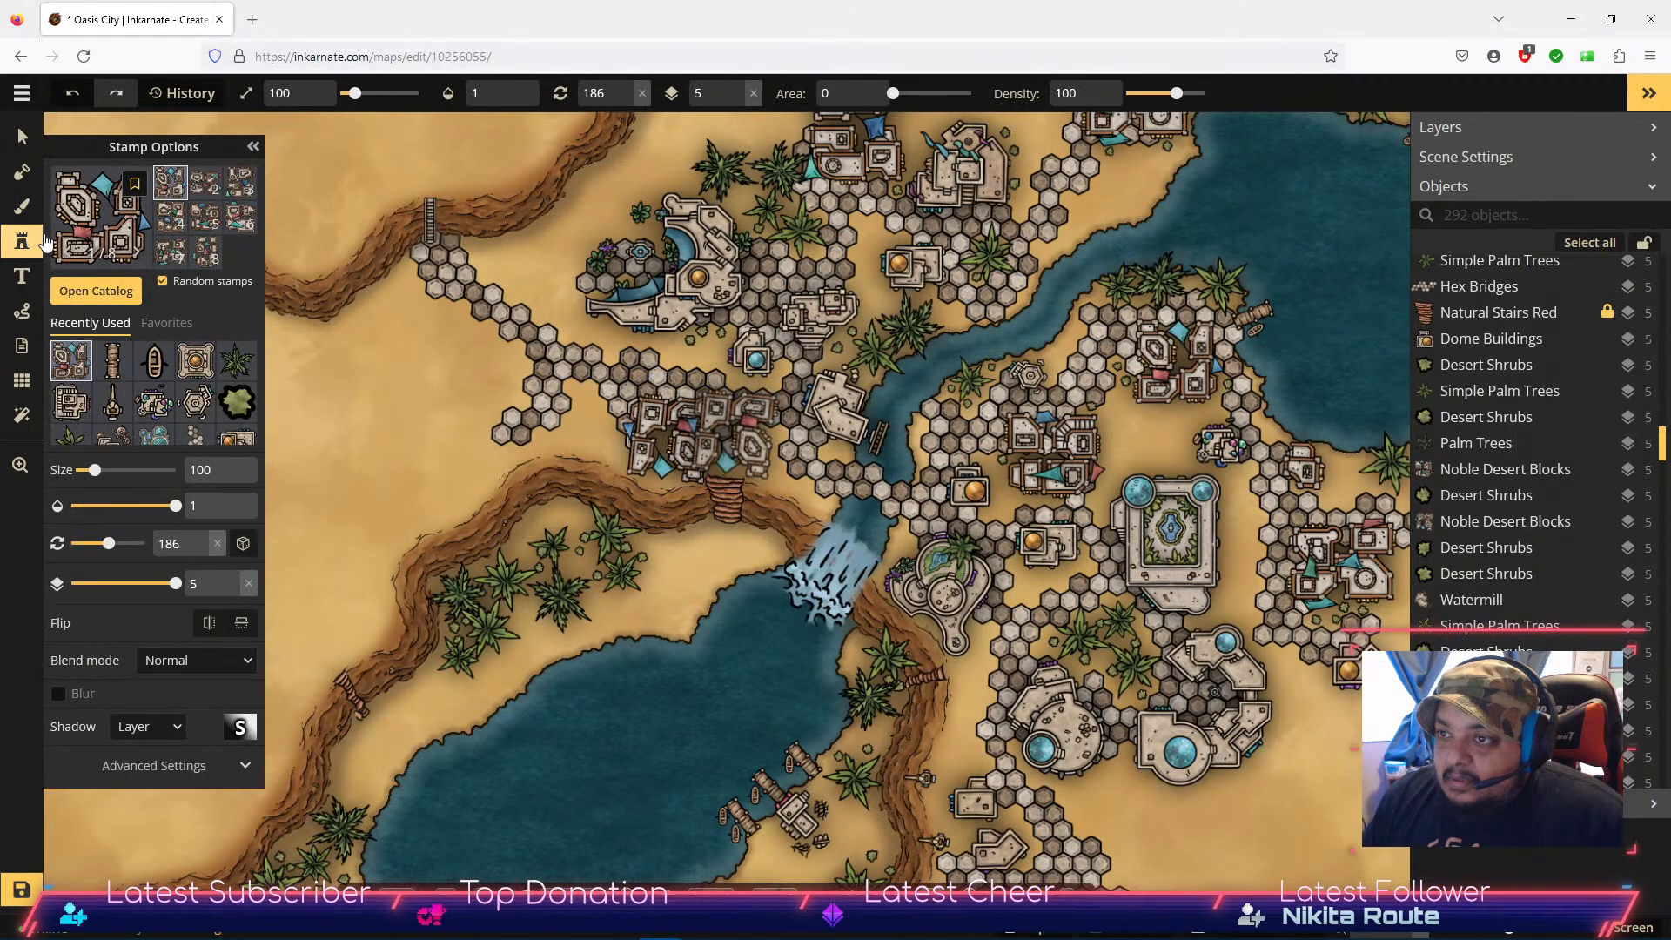
left_click(232, 438)
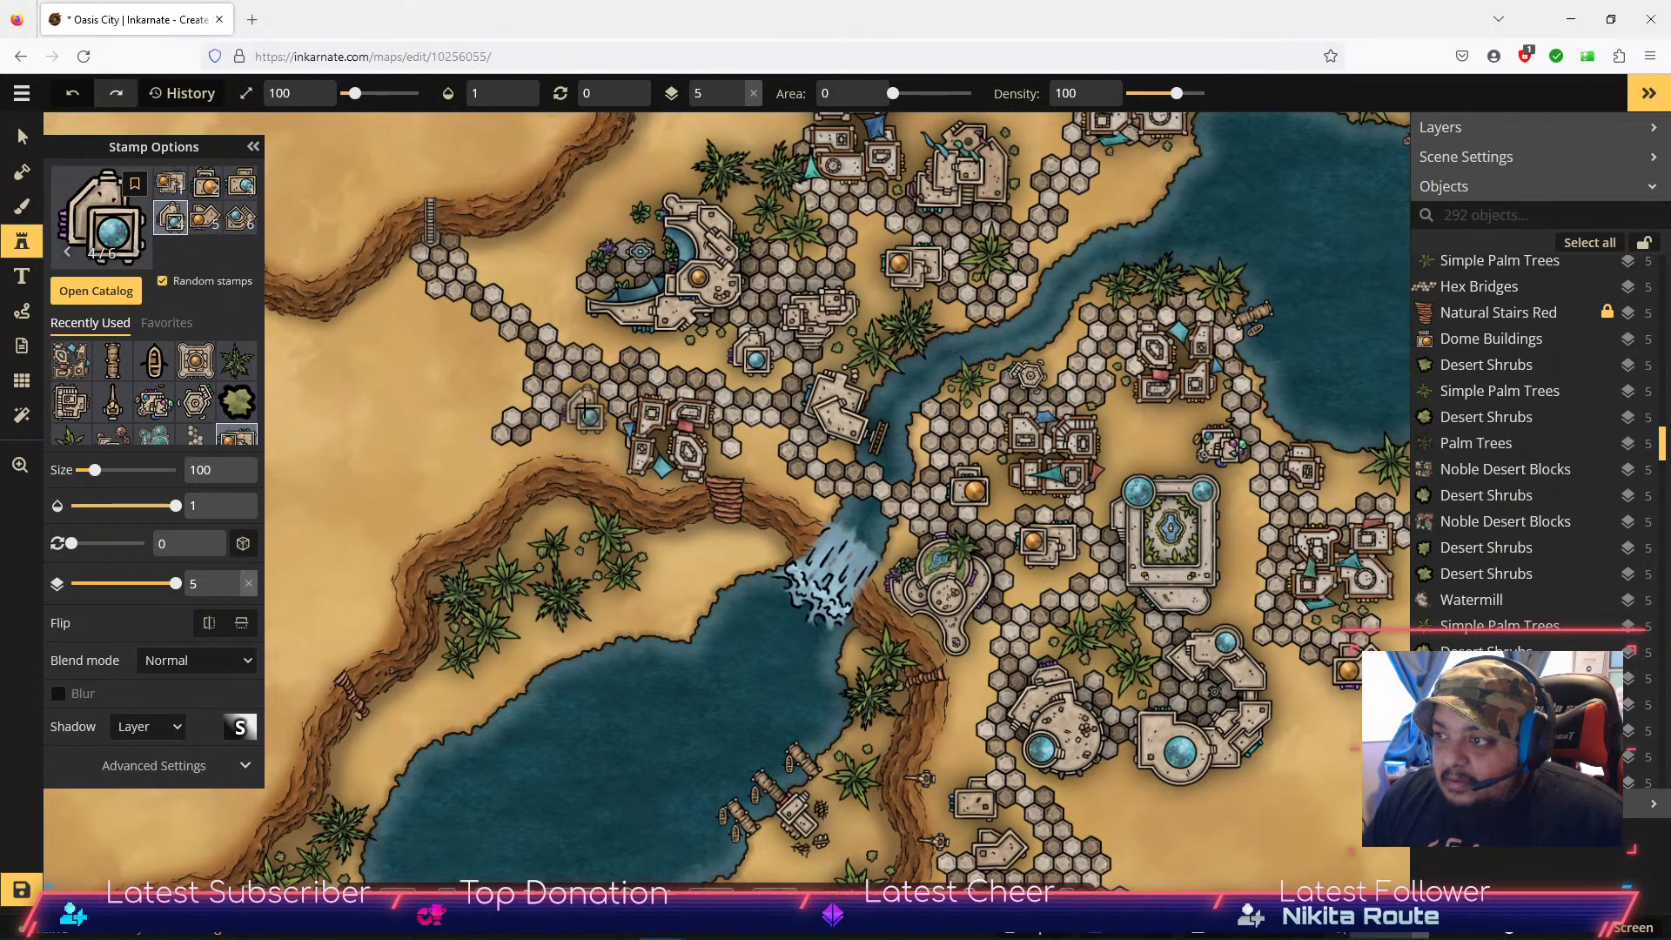
left_click(240, 218)
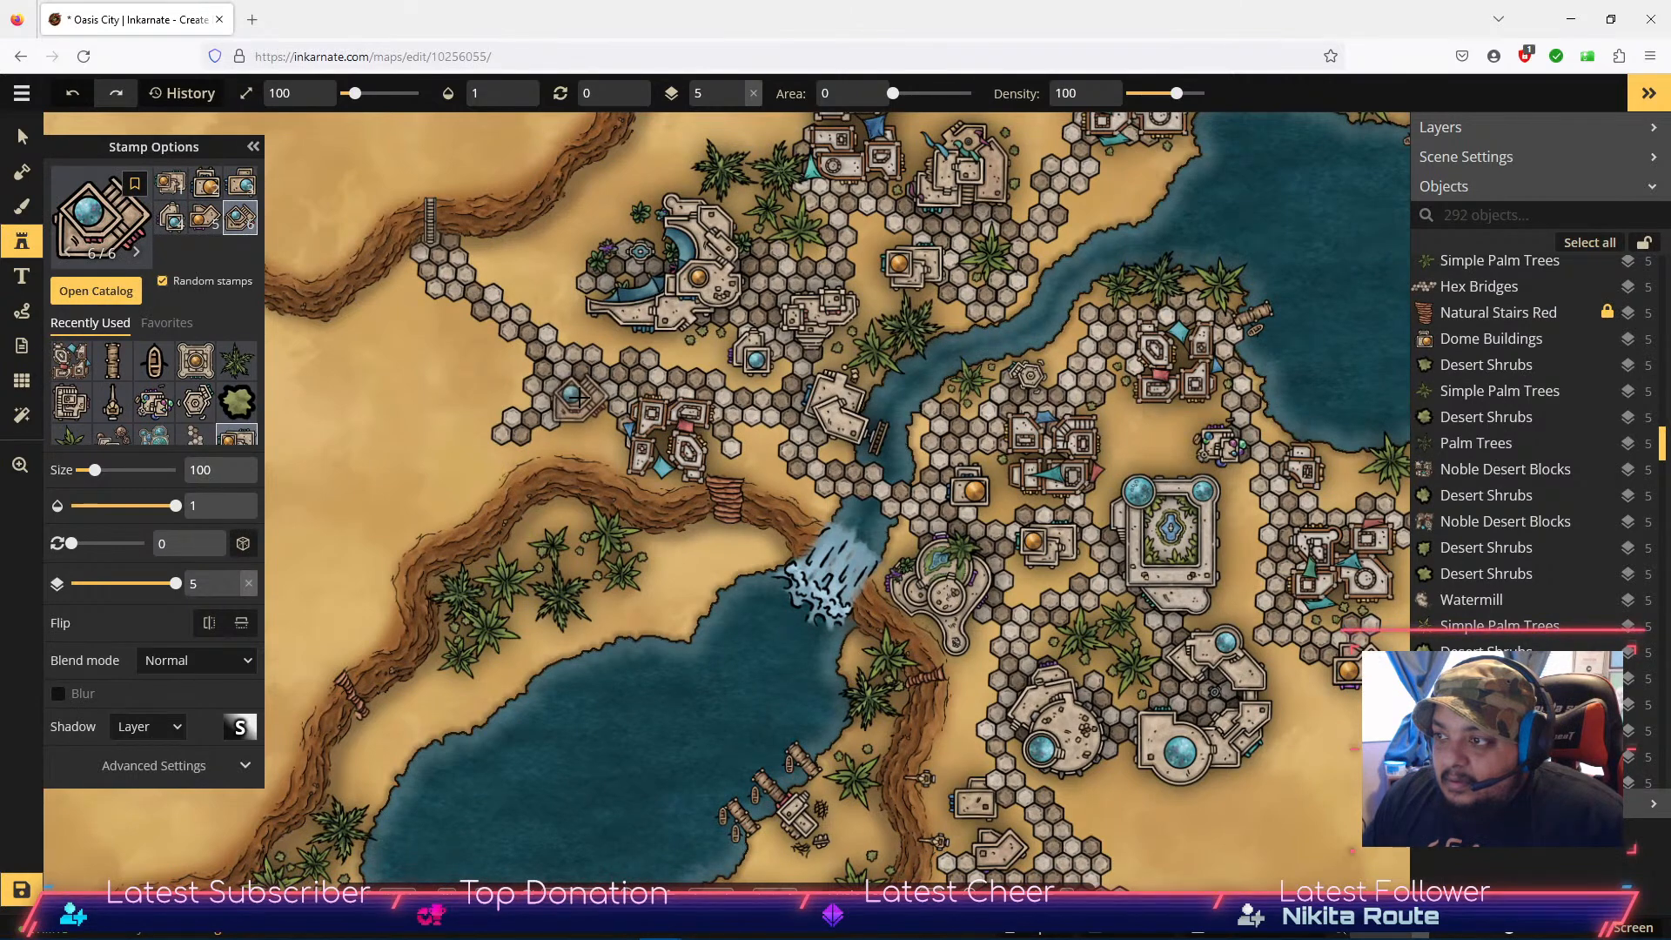
left_click(577, 396)
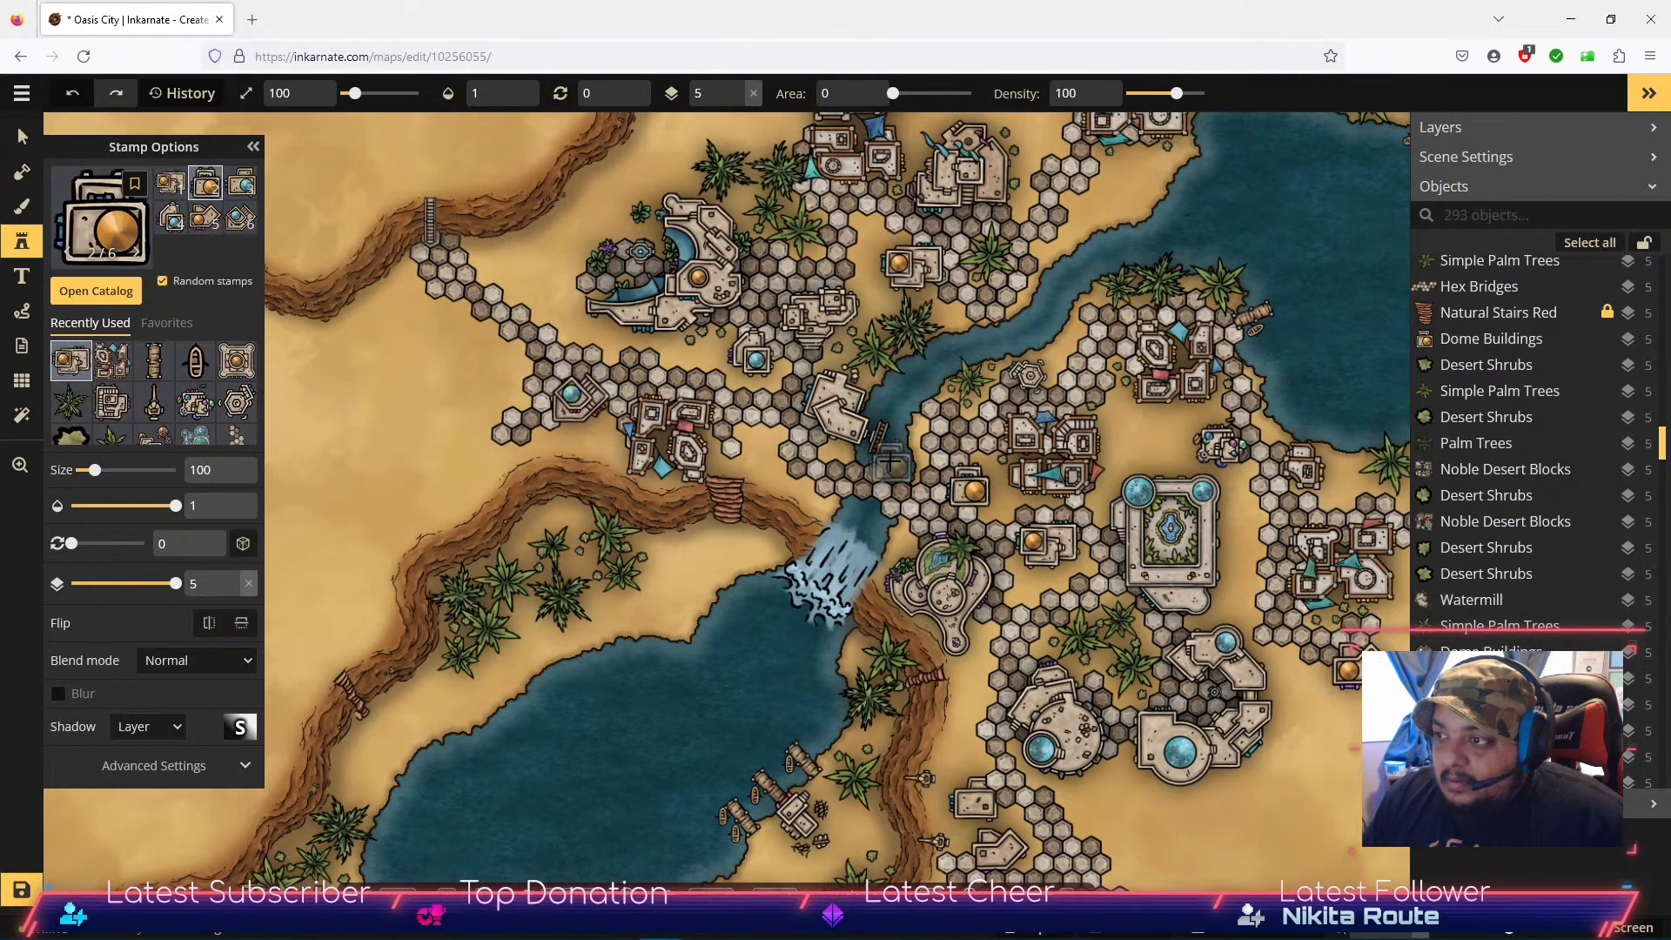
key("space")
left_click_drag(1057, 256, 925, 436)
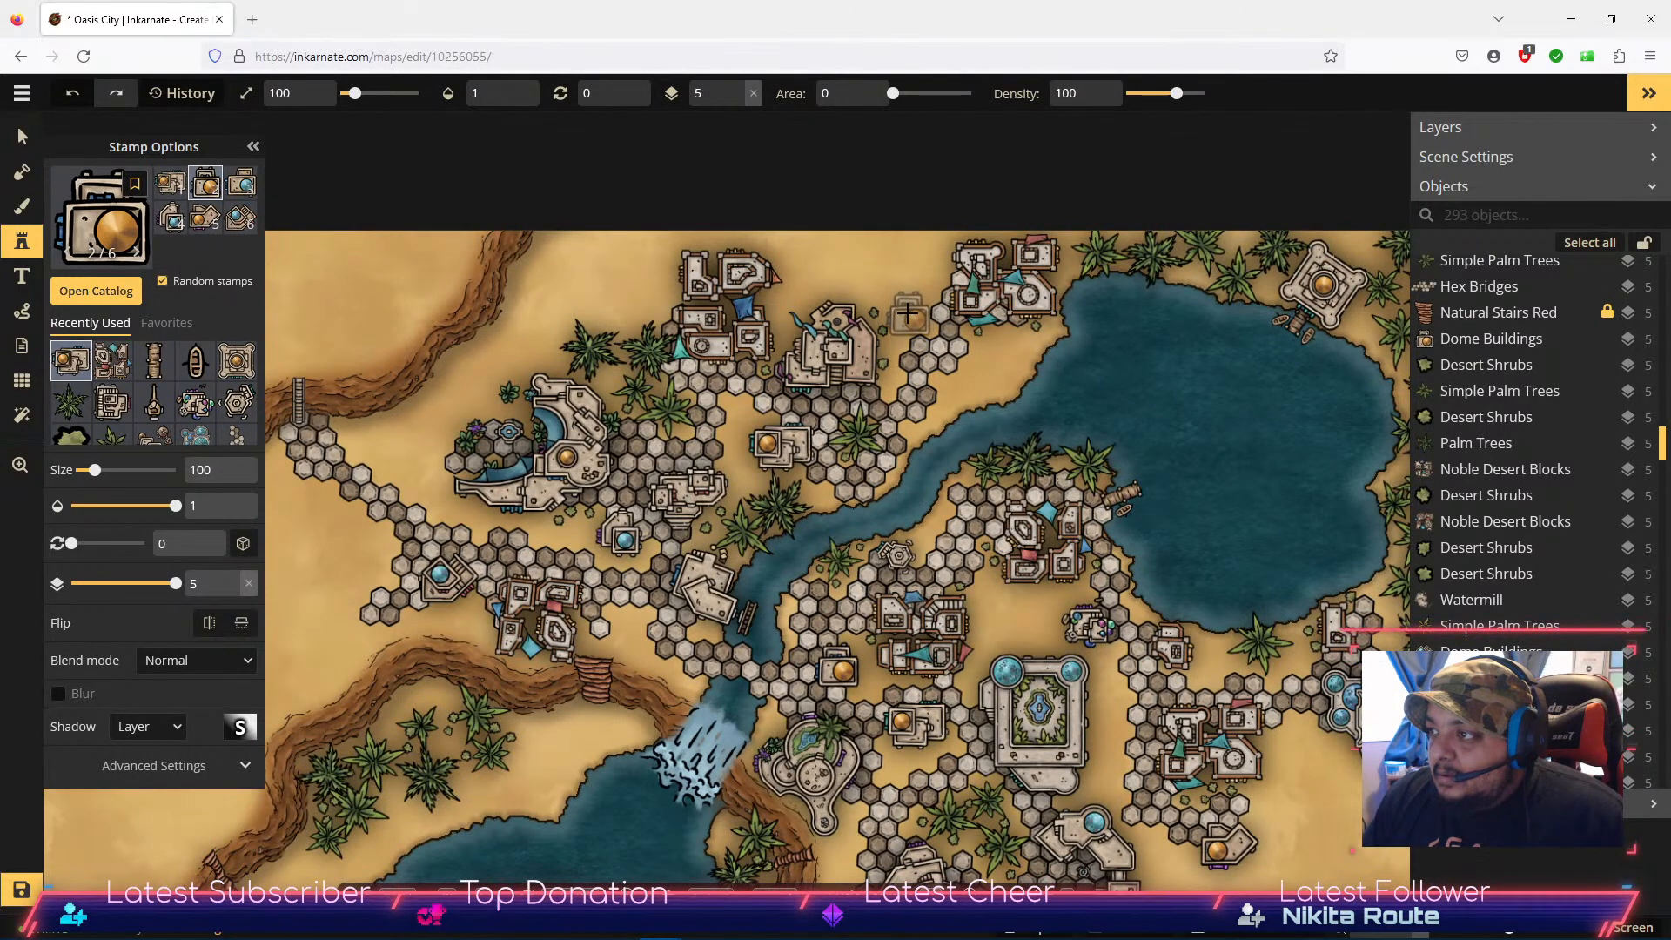
Step: Stamp two gold-domed Dome Buildings on layer 5 along the hex path running toward the lake's northwest shore
left_click(921, 317)
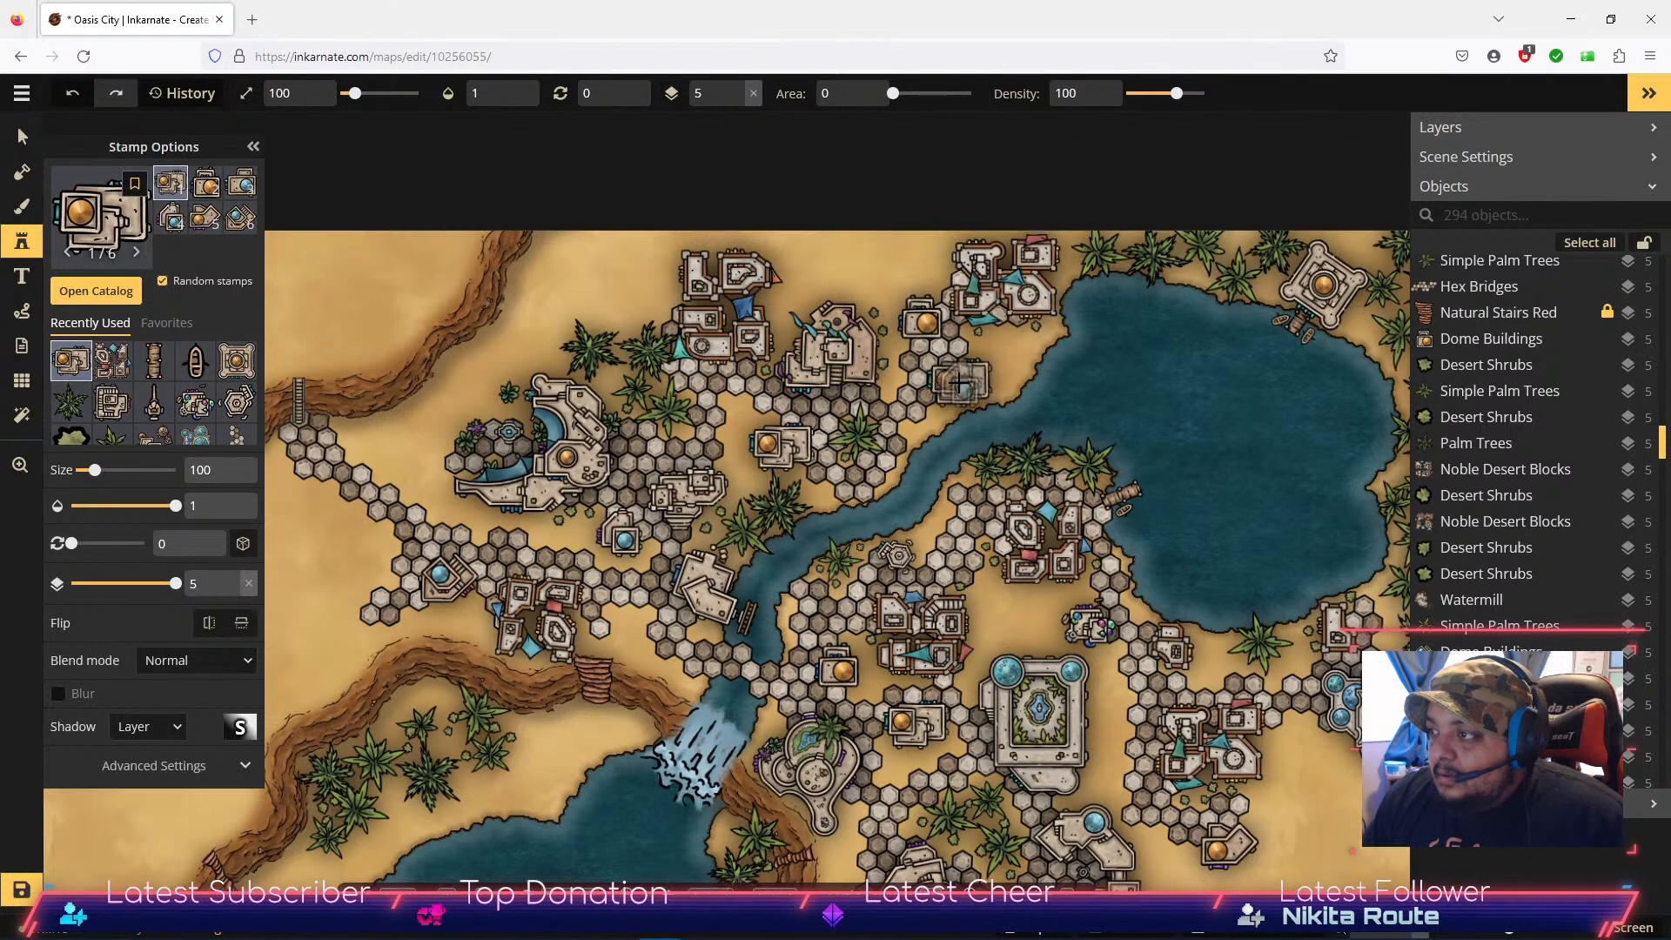
left_click(957, 381)
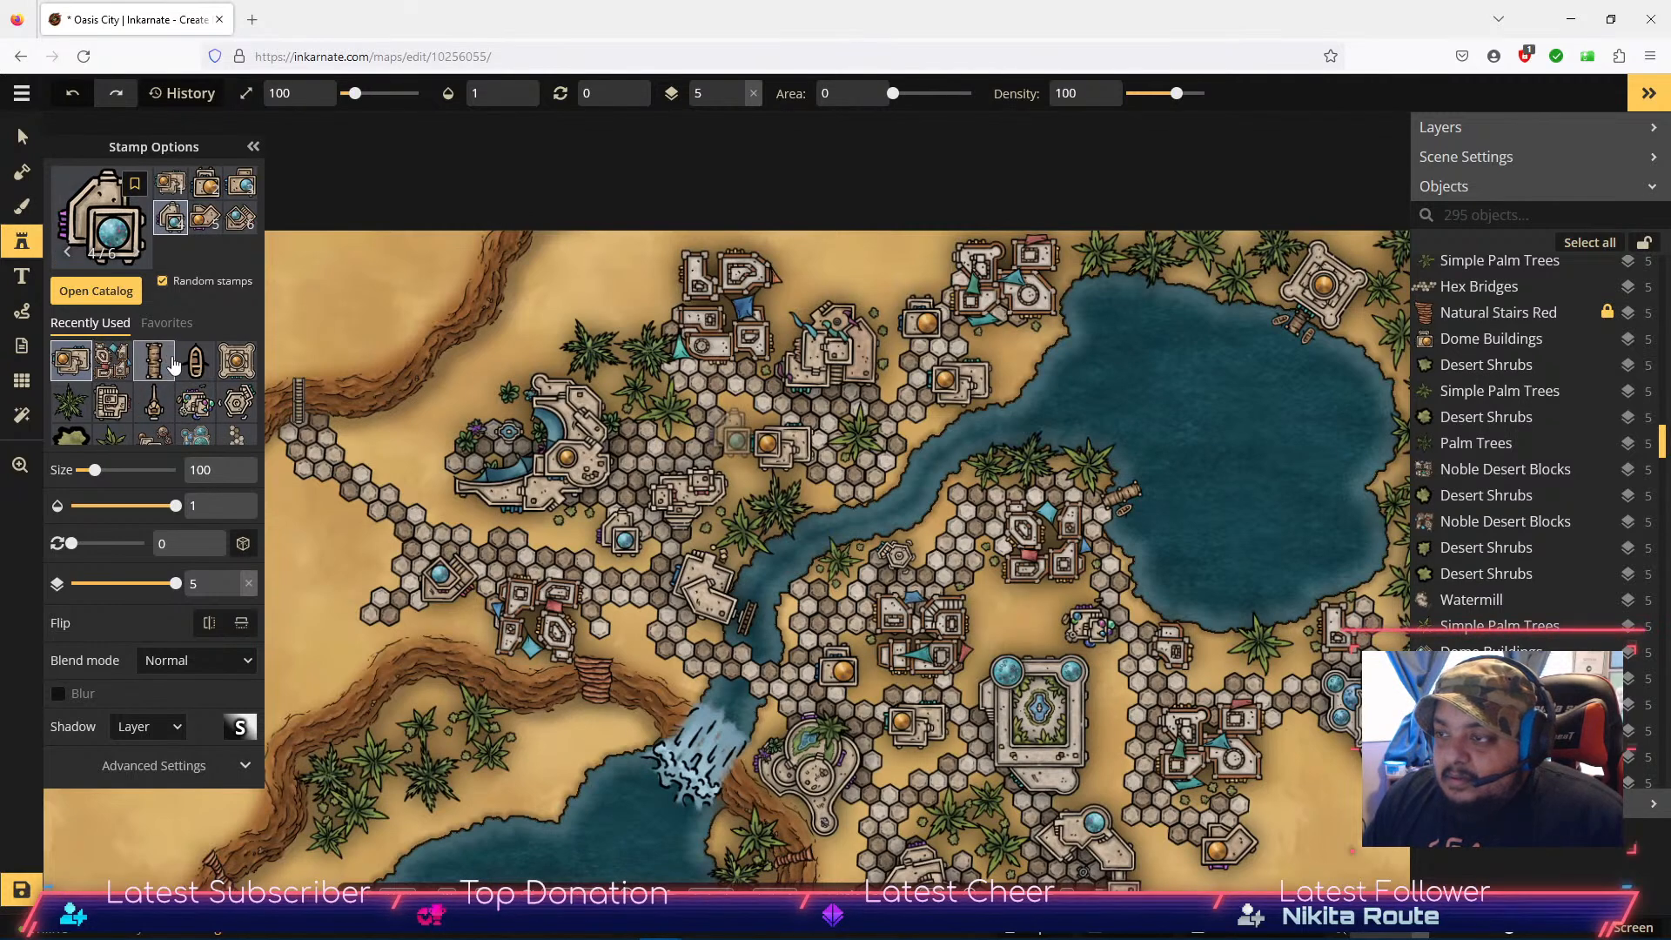
Step: Place three copies of the first Hex Bridges variant at size 100 and rotation 282 in the open desert south of the city
key("space")
left_click_drag(1046, 556, 1024, 91)
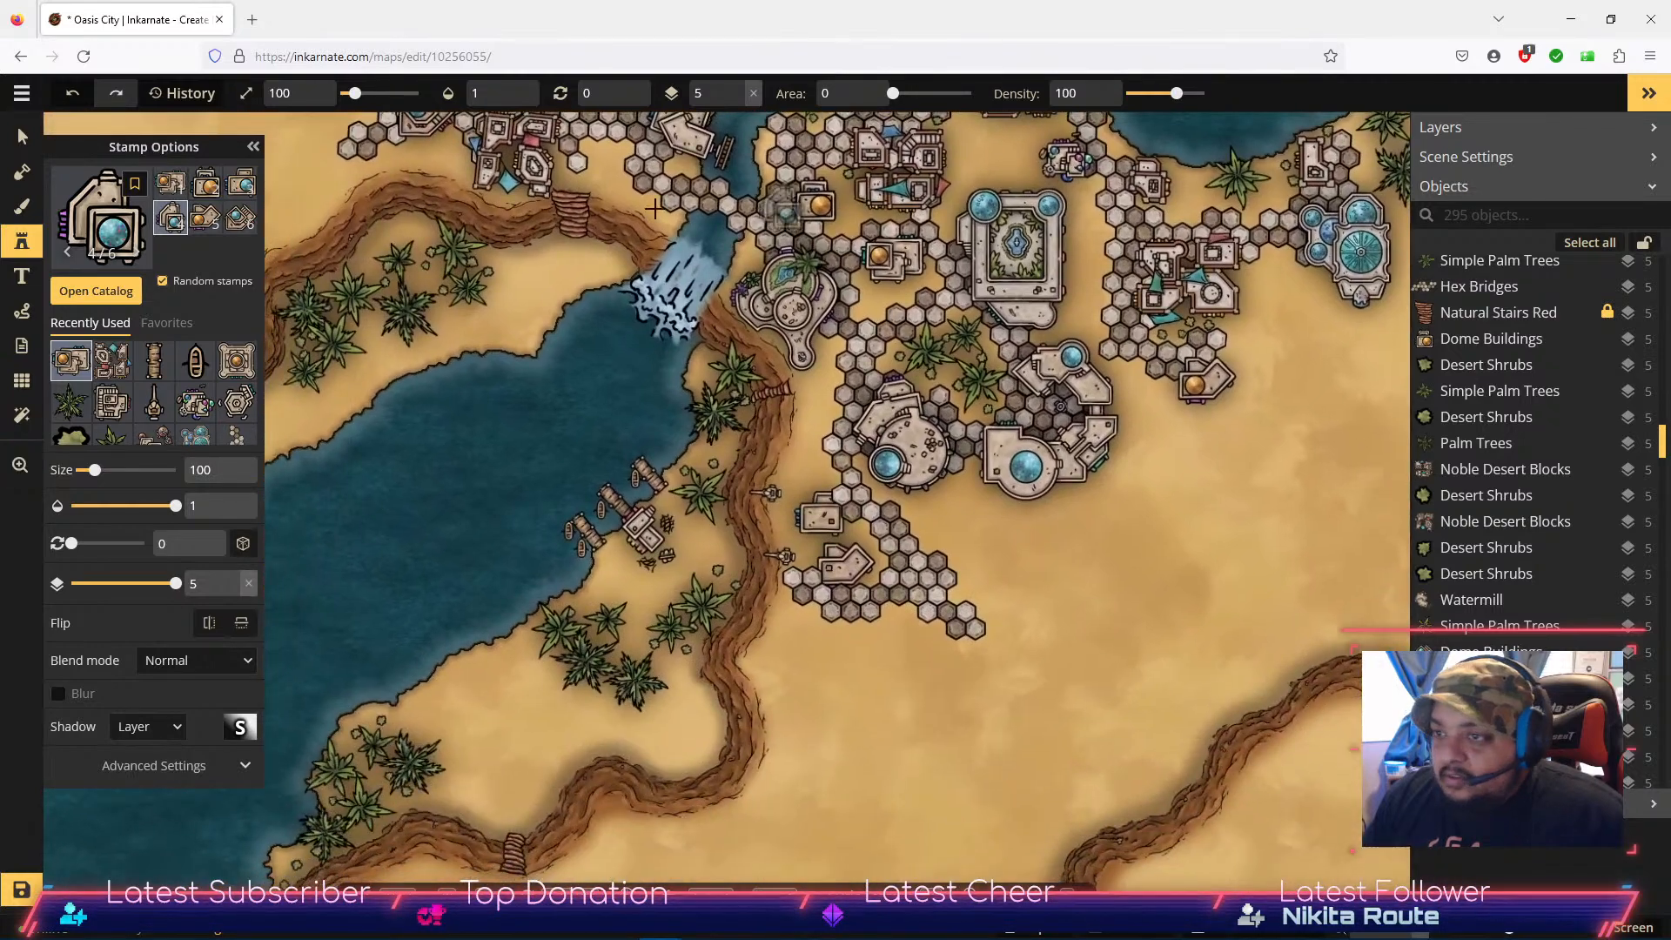
scroll(174, 365, "down", 1)
left_click(237, 381)
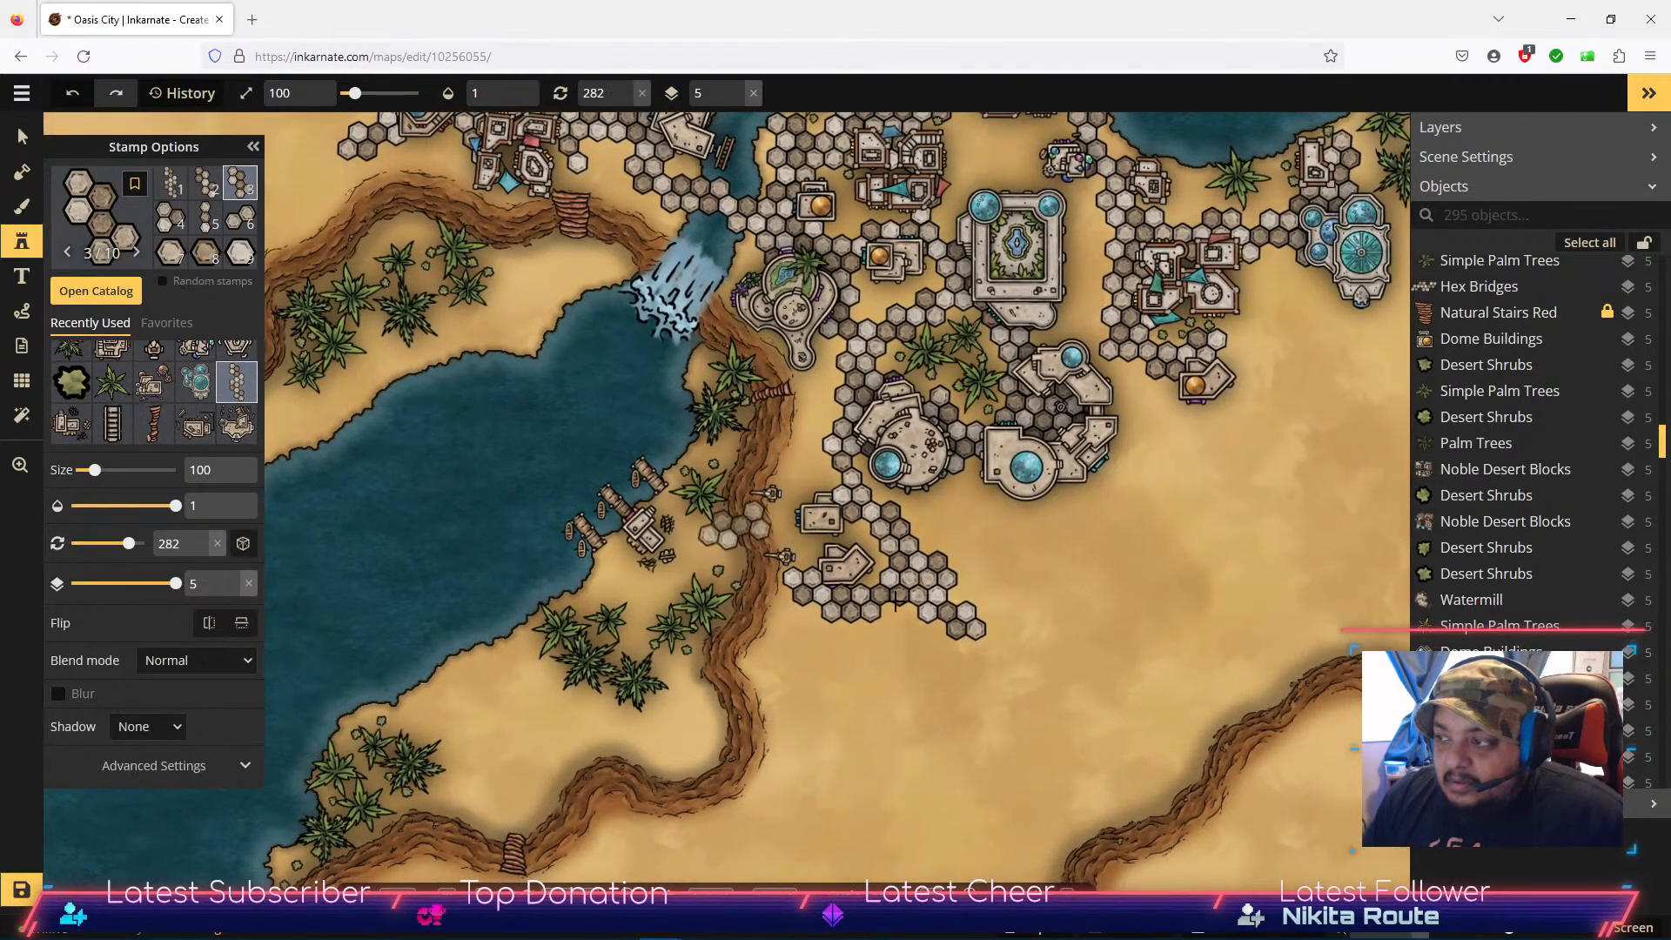
key("space")
left_click_drag(1001, 718, 1012, 456)
key("1")
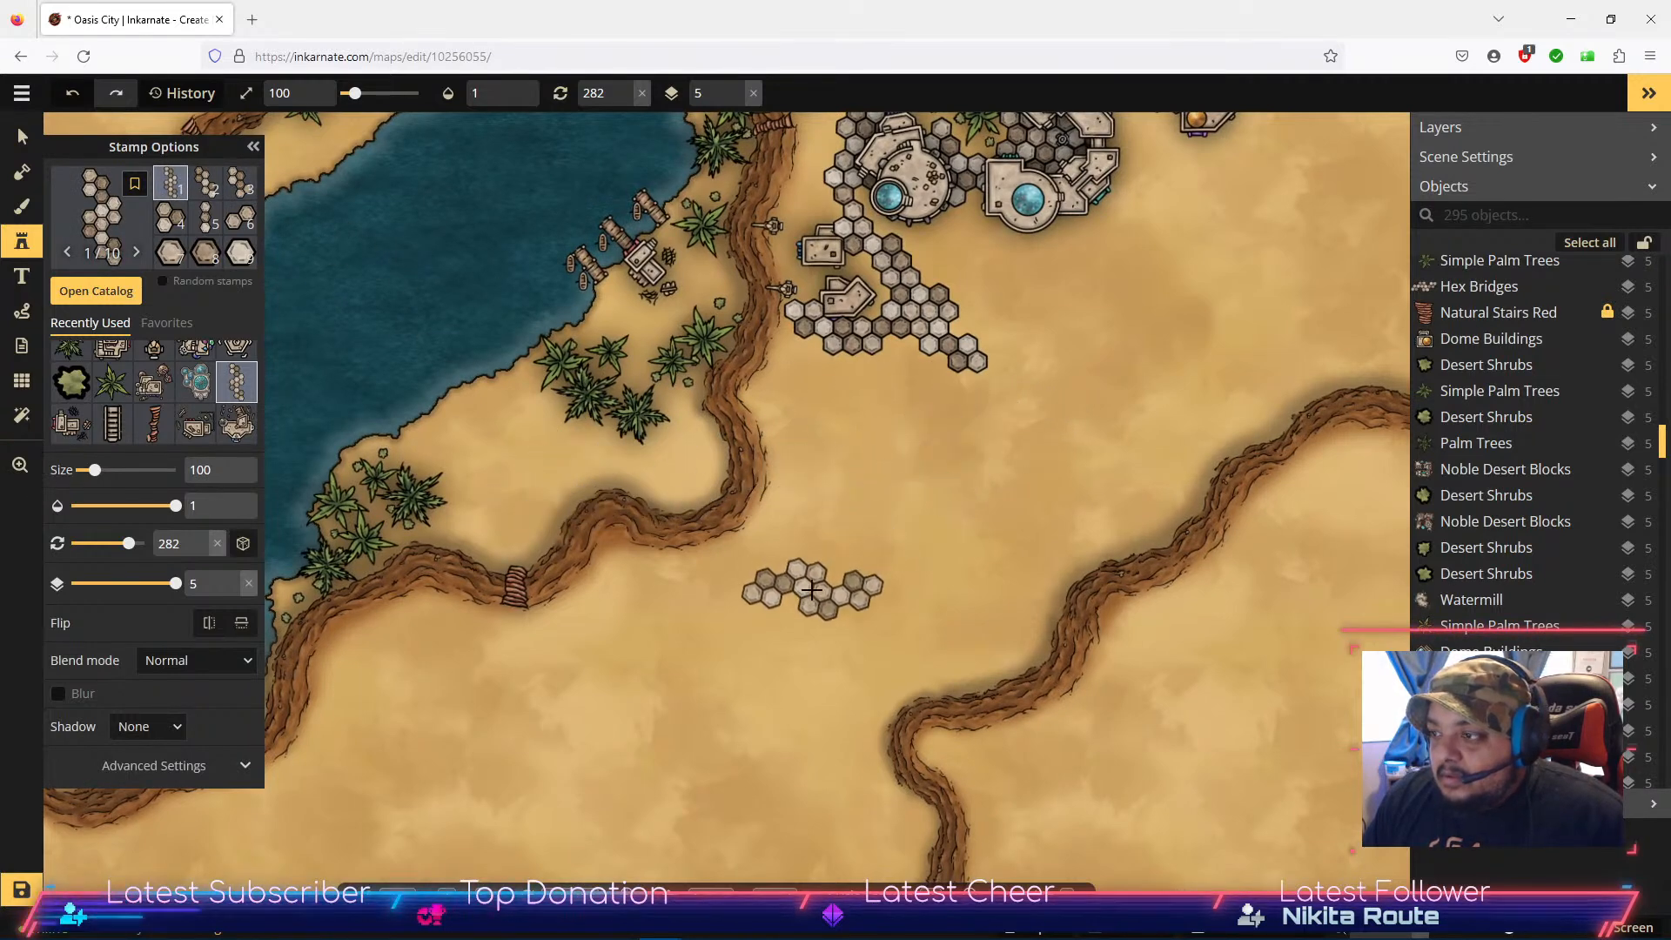
left_click(812, 590)
left_click(712, 666)
left_click(577, 734)
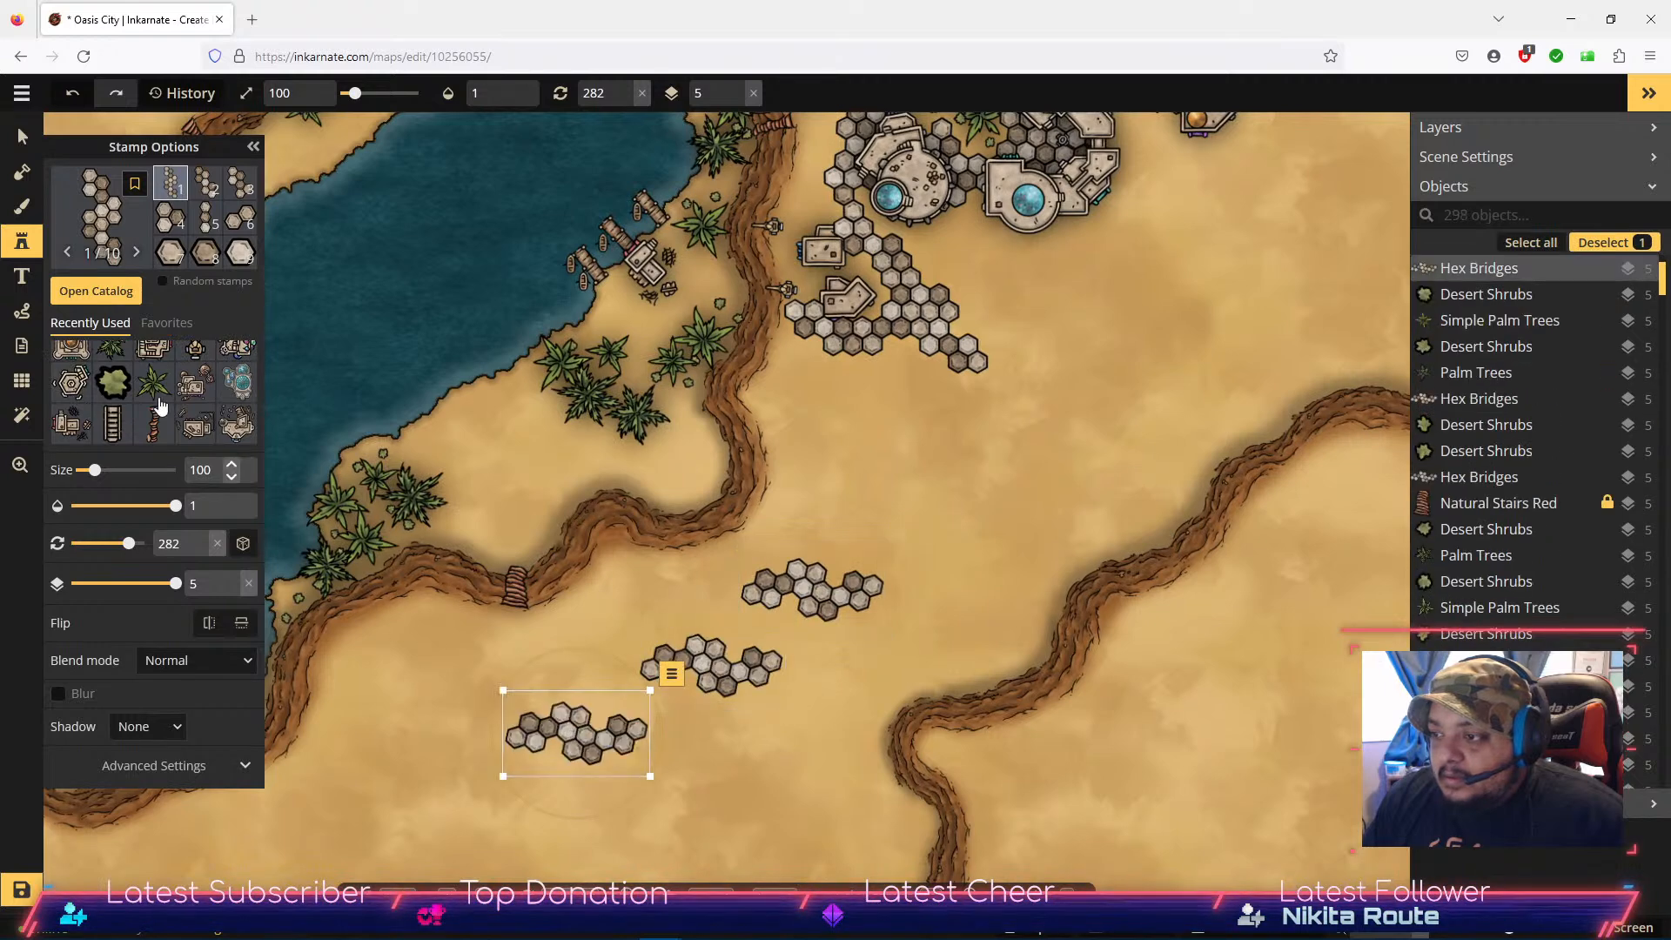
Step: Place five copies of the second Hex Bridges variant around the loose hex pieces in the southern desert
left_click(200, 199)
left_click(403, 694)
left_click(781, 760)
left_click(925, 661)
left_click(1024, 540)
left_click(561, 659)
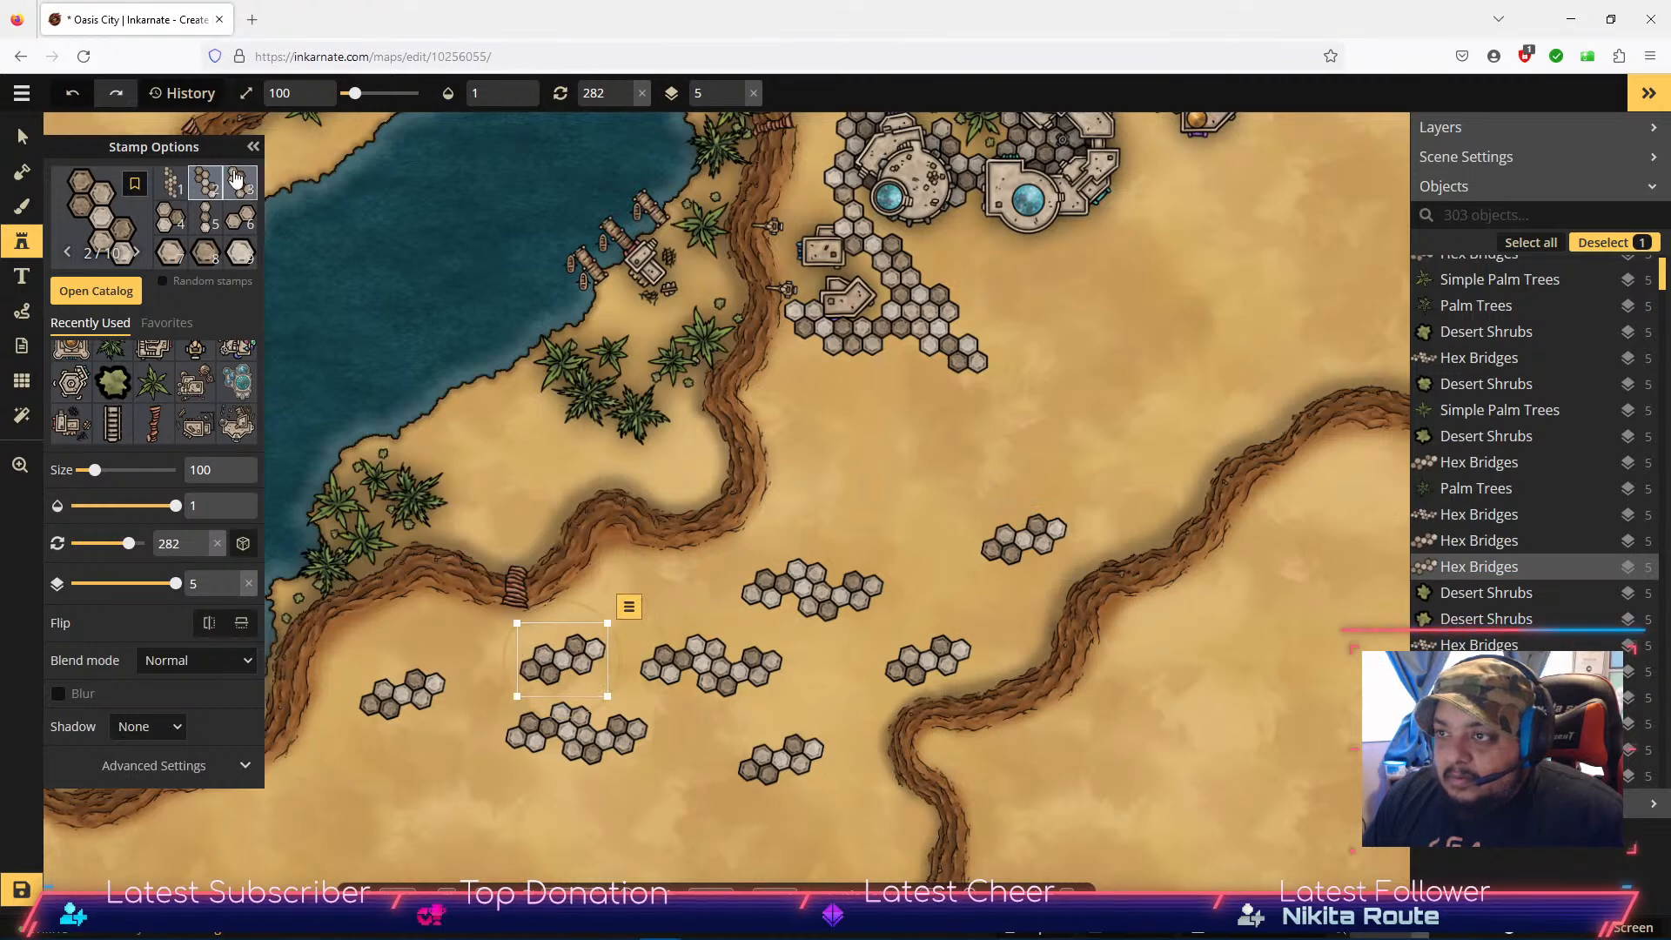
Step: Place four copies of the third Hex Bridges variant among the loose hex pieces in the southern desert
left_click(236, 181)
left_click(877, 481)
left_click(934, 578)
left_click(831, 684)
left_click(689, 741)
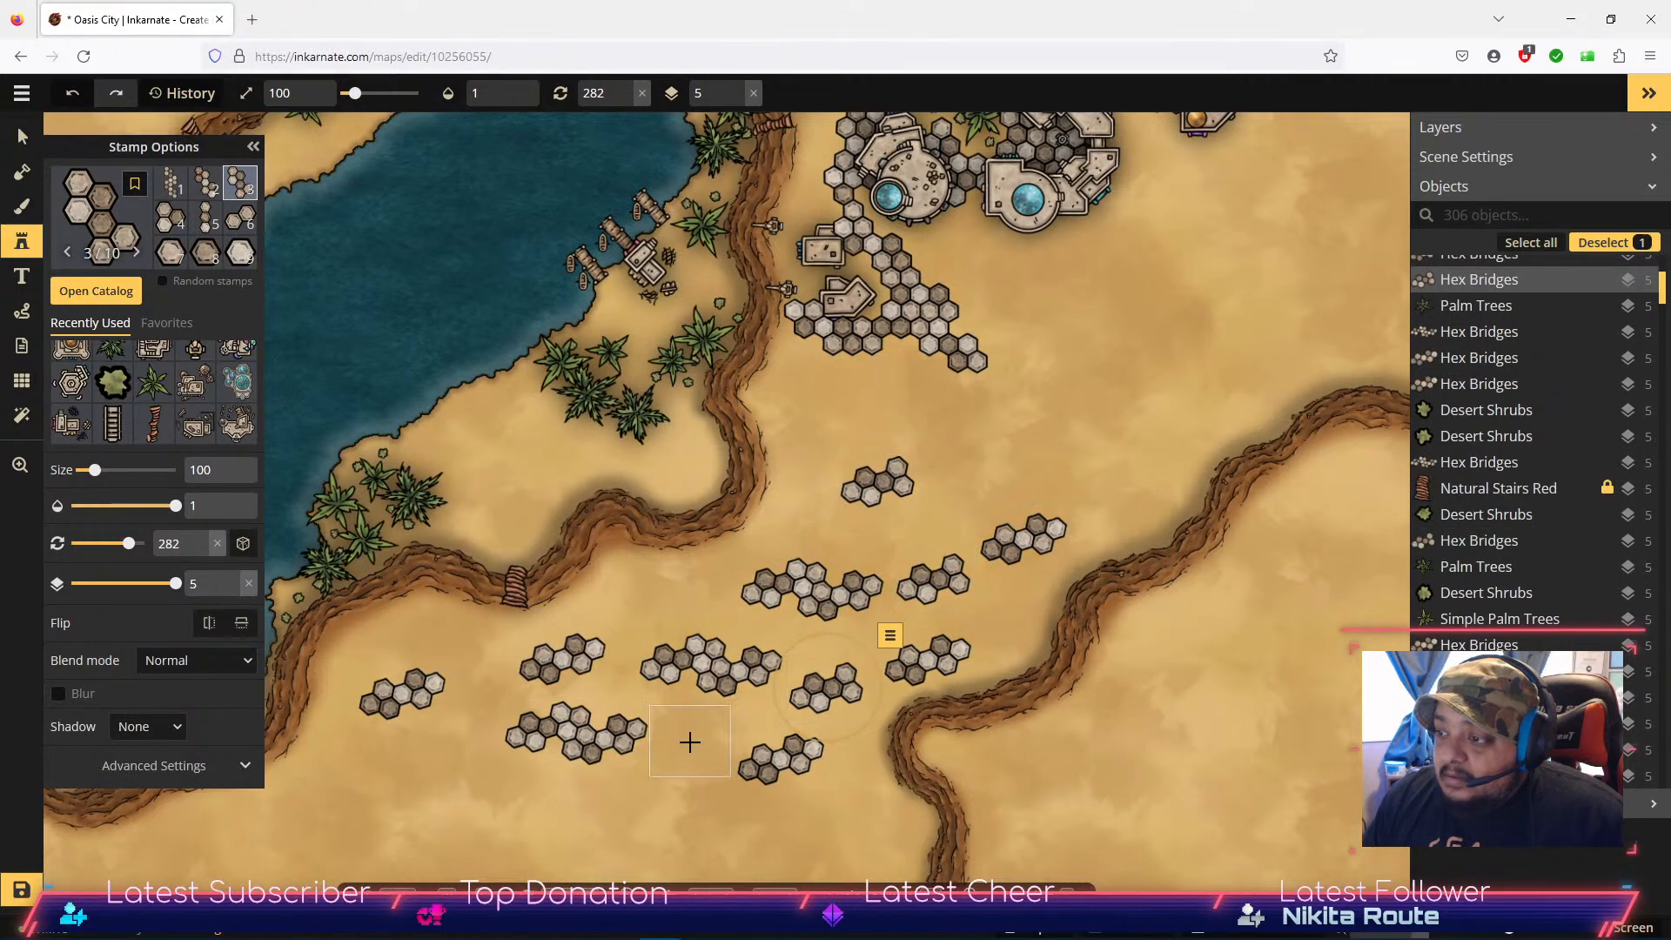
Step: Place four copies of the fourth Hex Bridges variant, the three-hex cluster, near the southwestern loose pieces
left_click(168, 216)
left_click(468, 667)
left_click(468, 721)
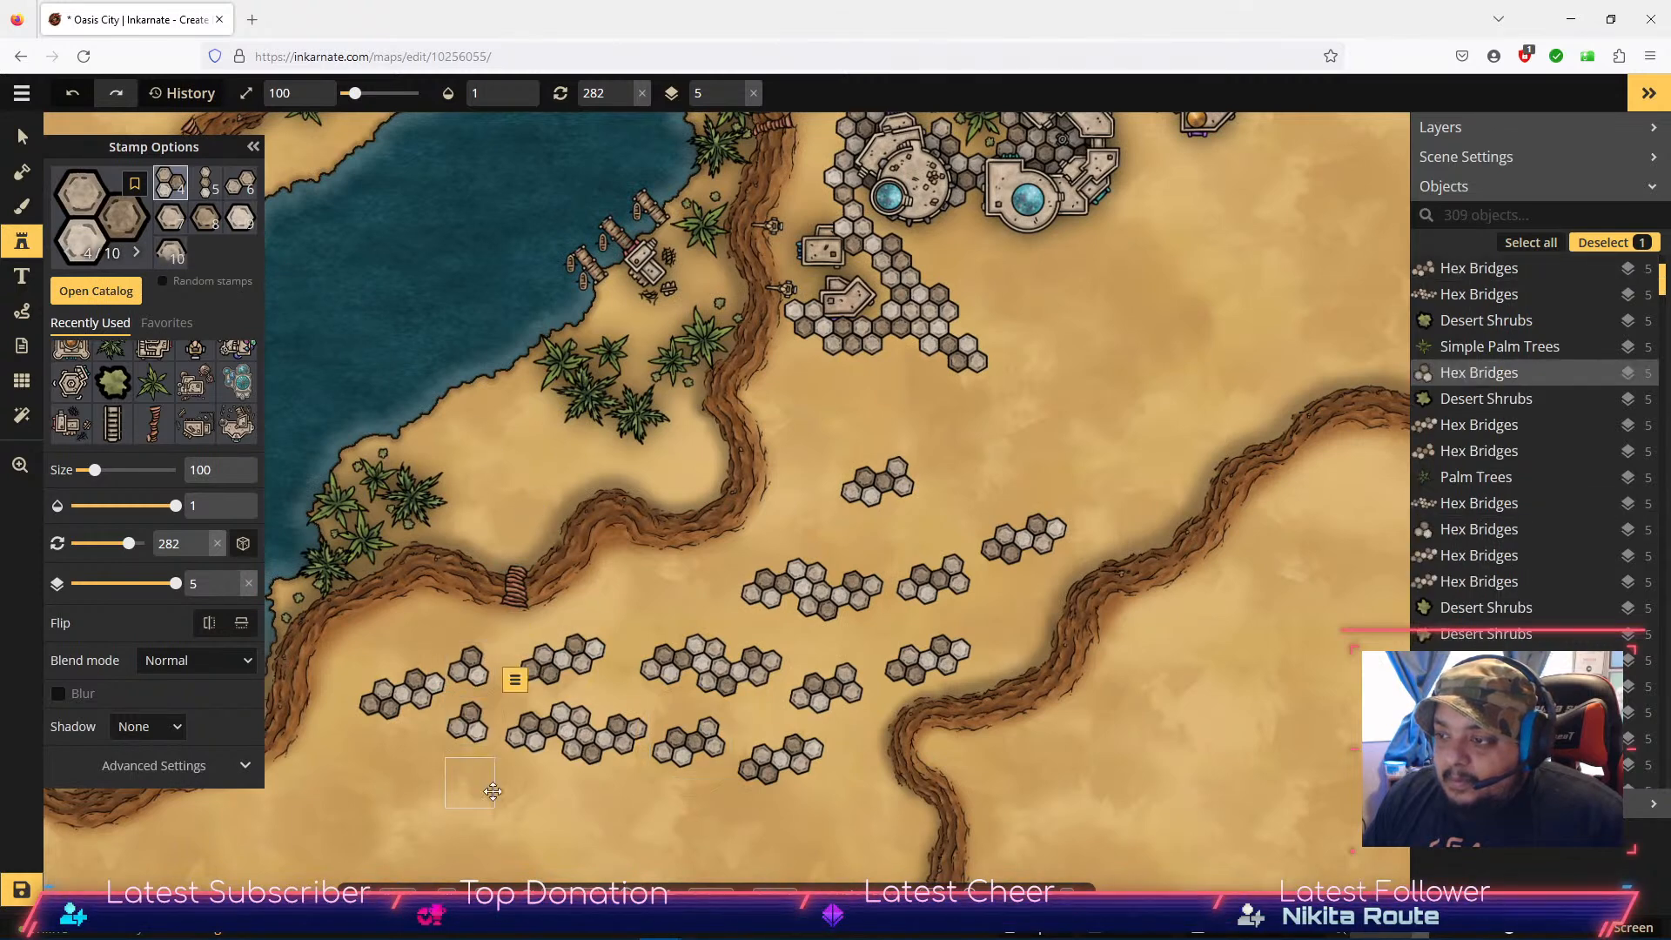
left_click(471, 786)
left_click(547, 802)
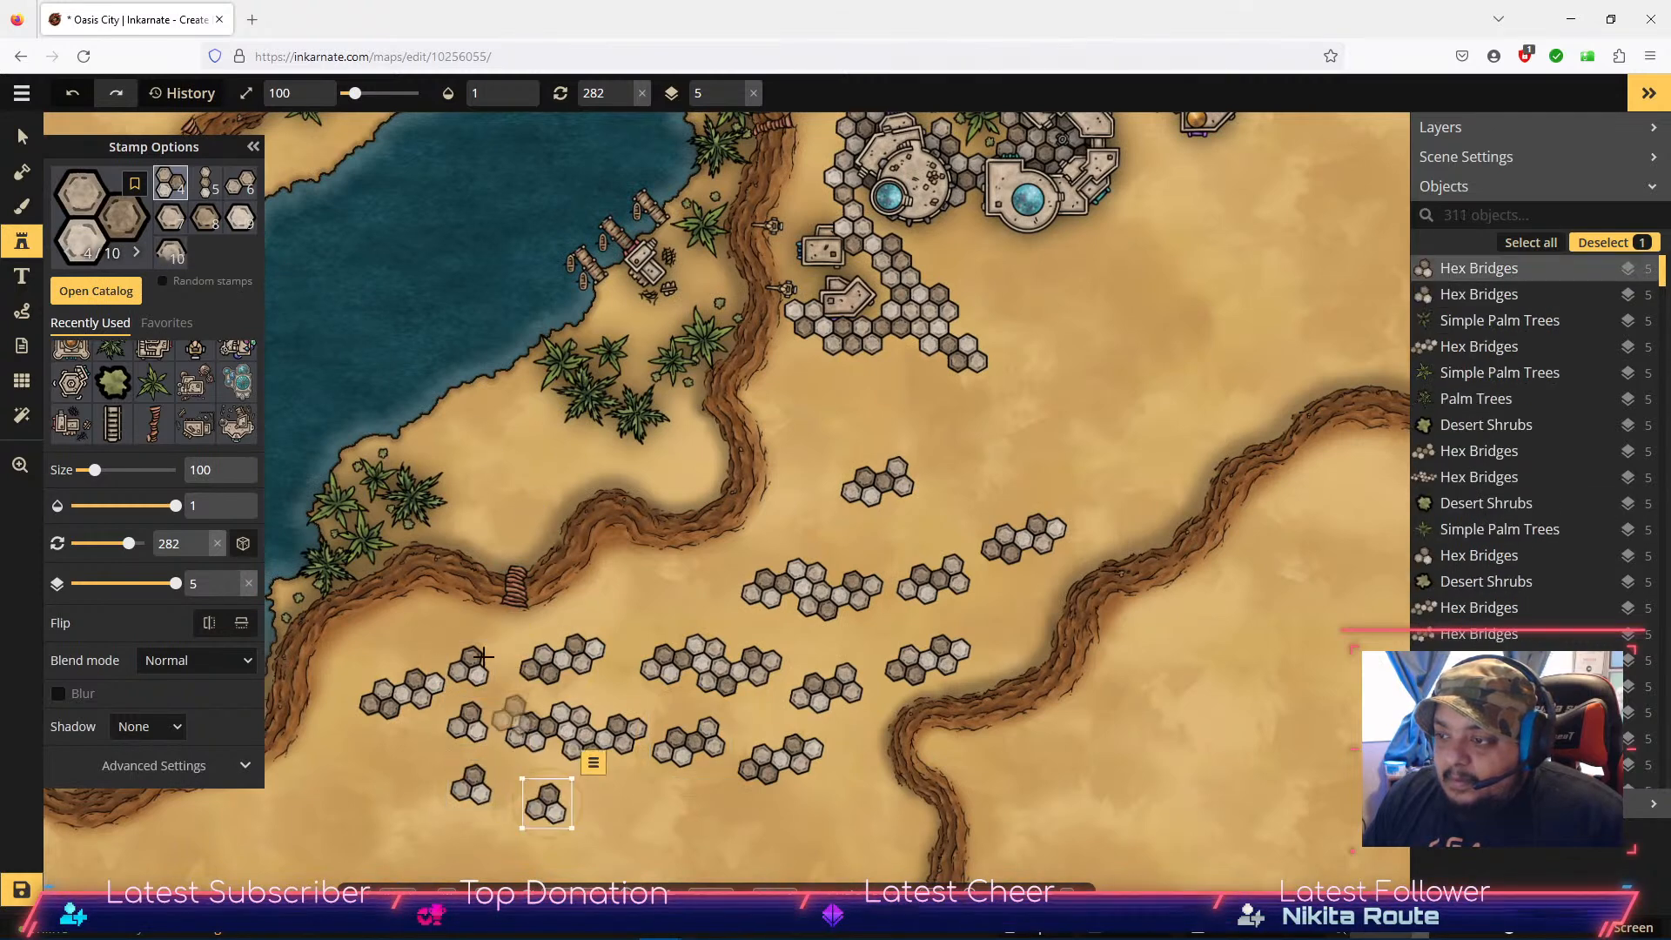
Step: Place three copies of the fifth Hex Bridges variant, the row of three hexes, below the other loose pieces
left_click(207, 185)
left_click(705, 816)
left_click(792, 813)
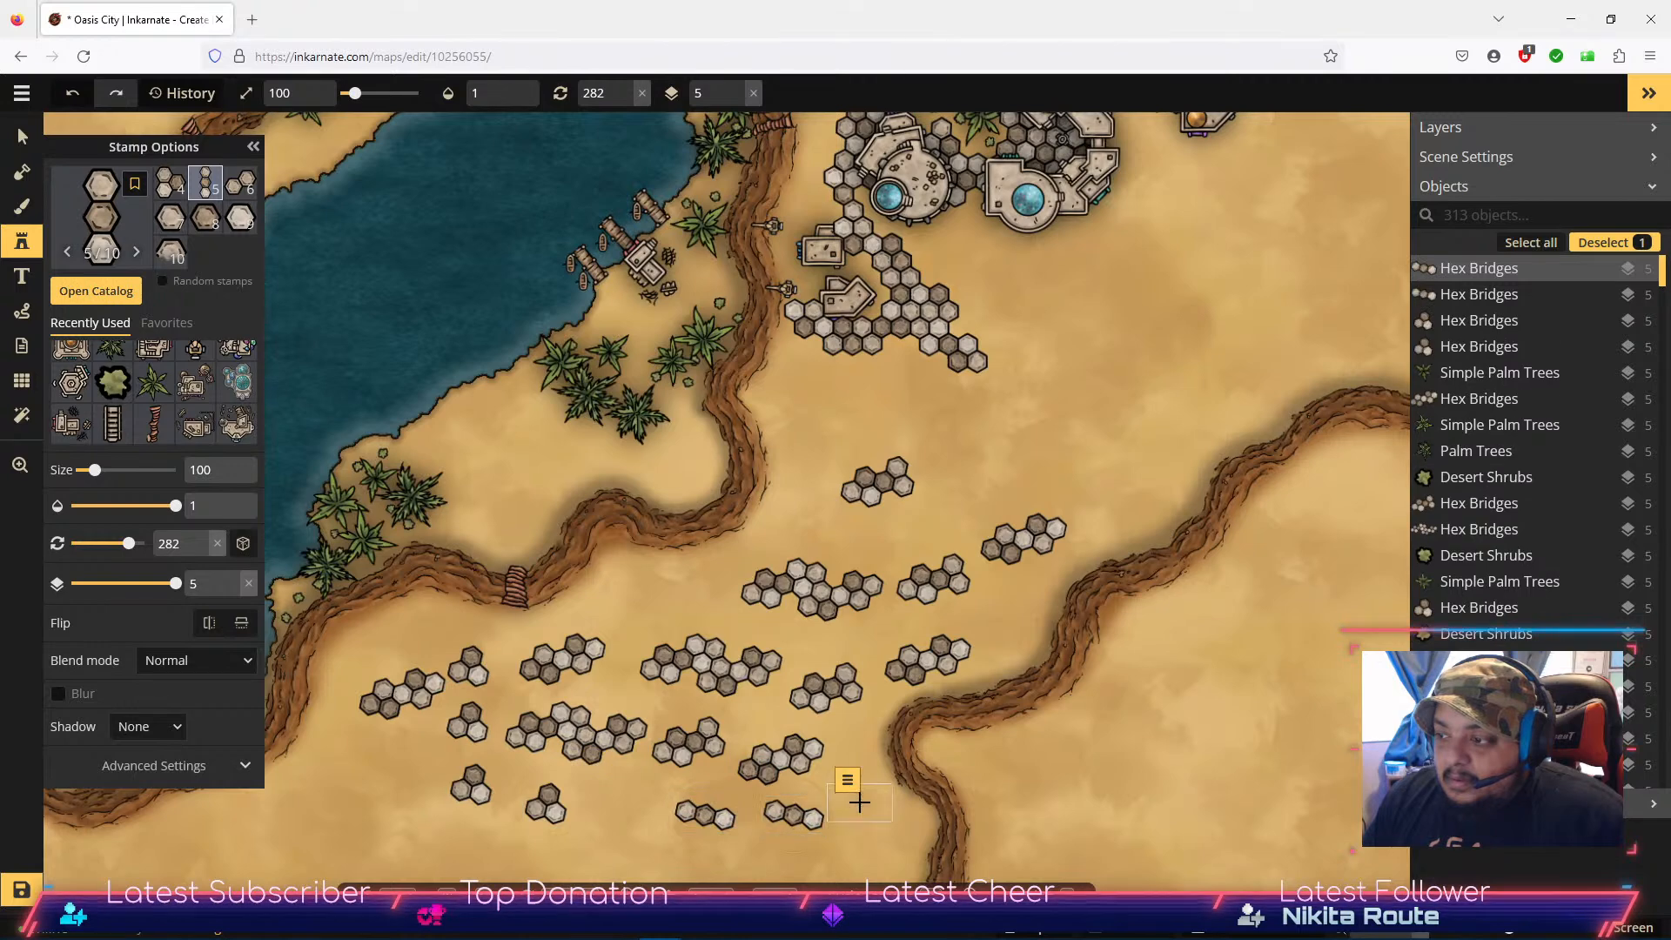
left_click(859, 803)
Step: Place three copies of the sixth Hex Bridges variant, the two-hex piece, east of the stairs in the southern cliff
left_click(243, 185)
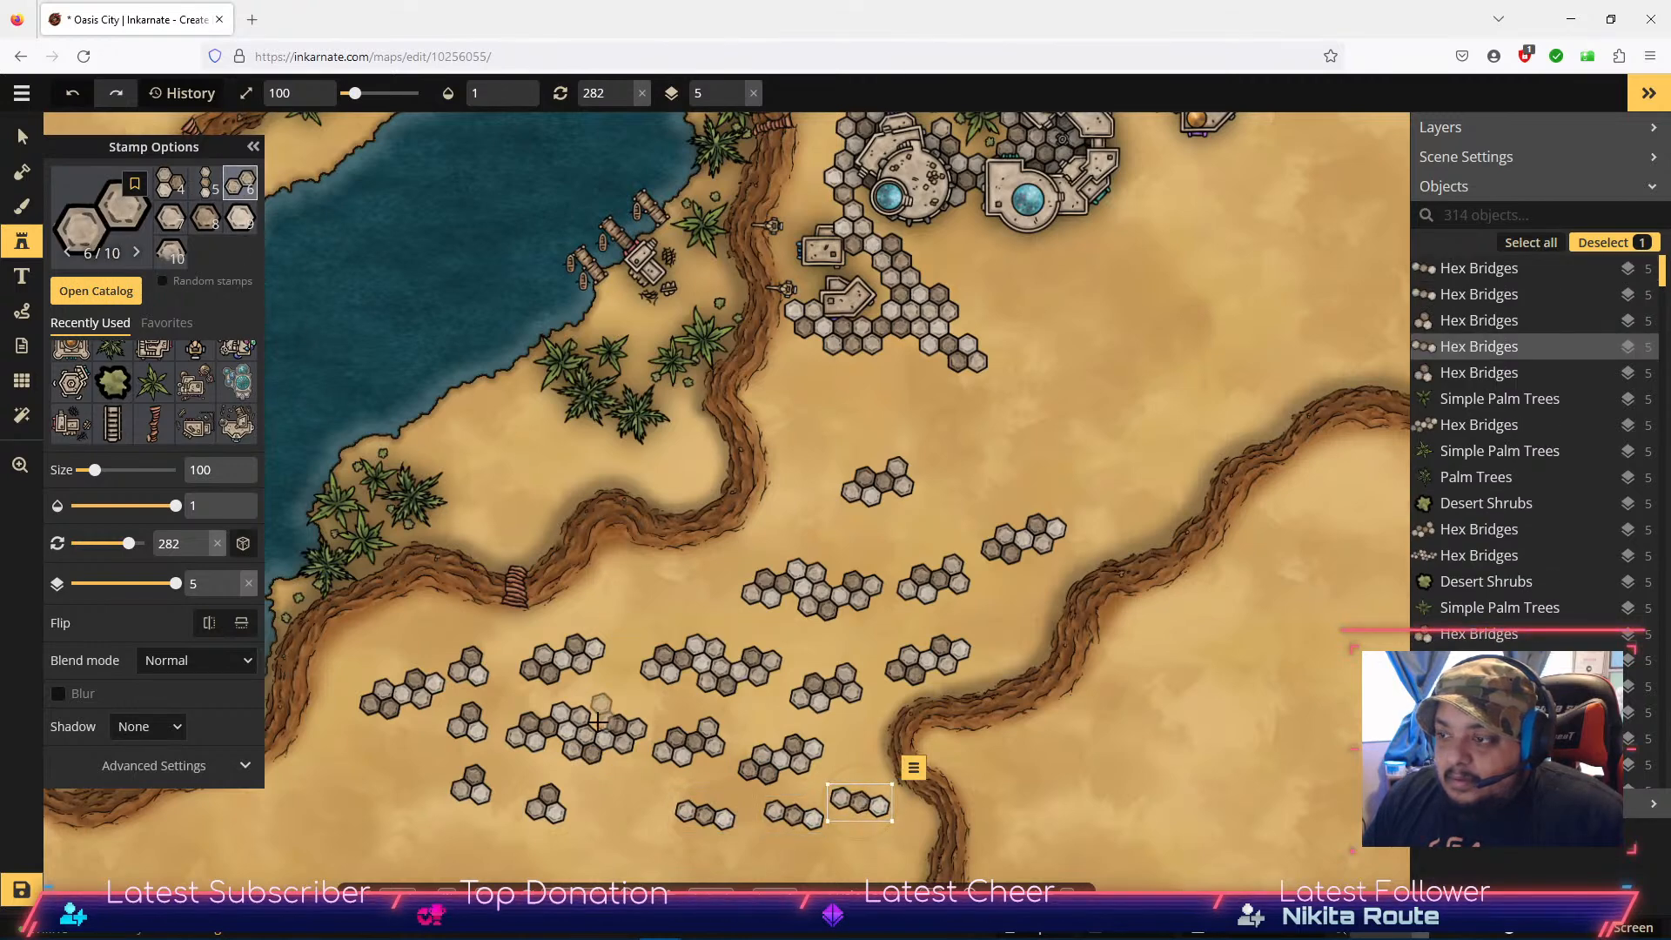
left_click(615, 688)
left_click(615, 609)
left_click(647, 585)
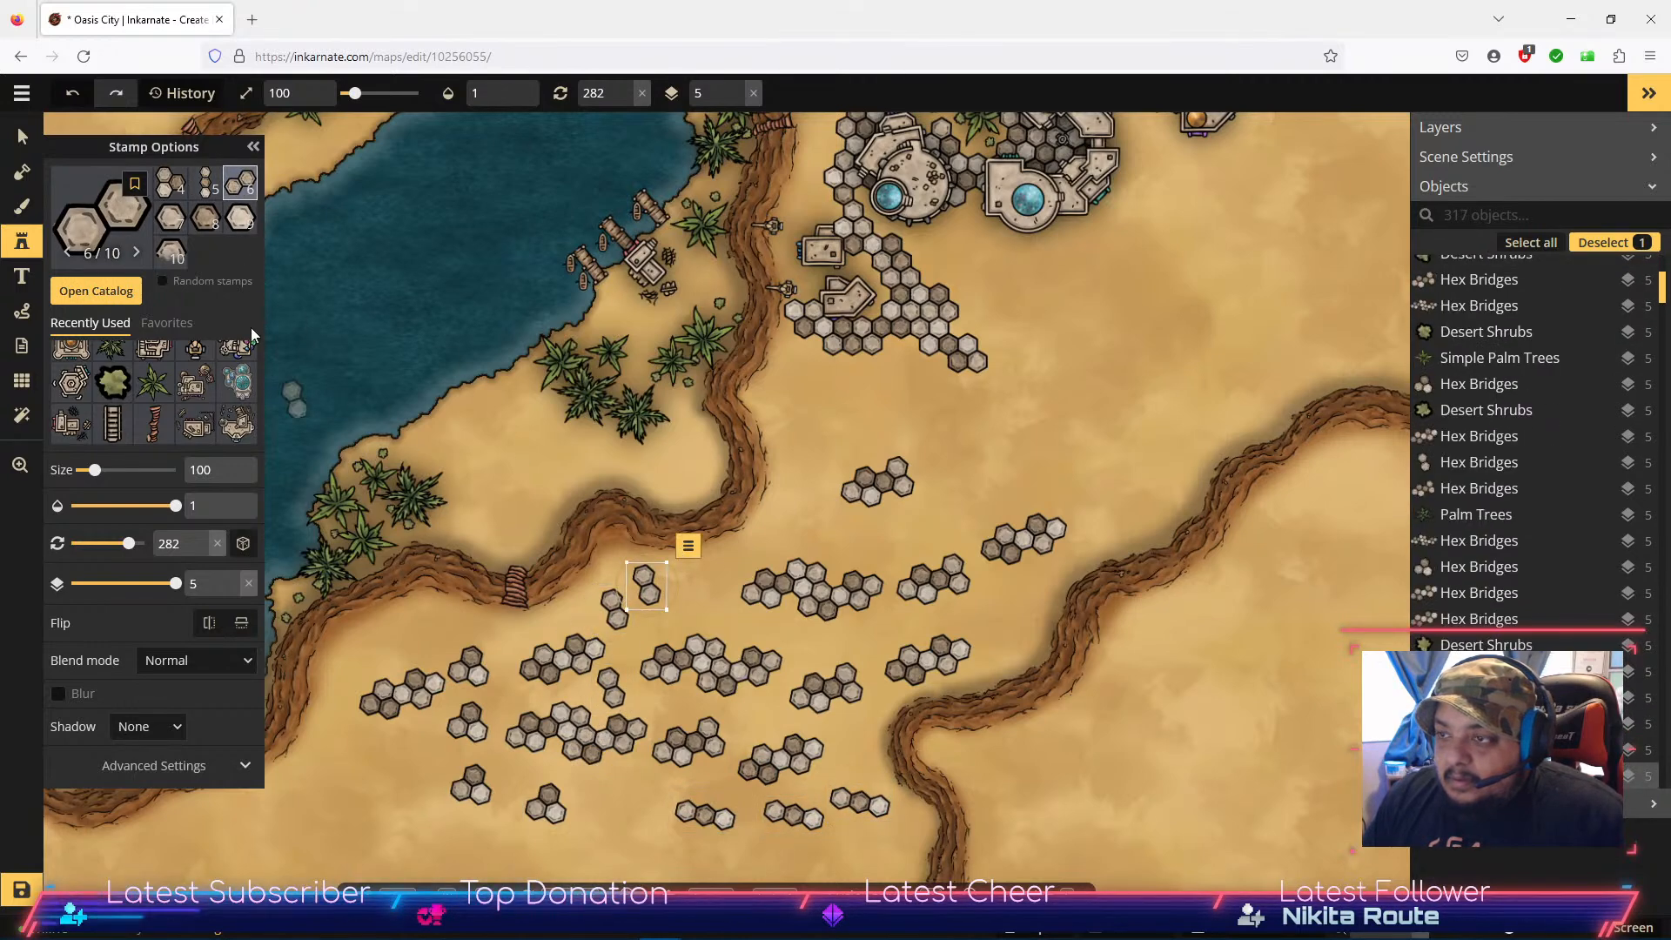
Step: Attach the northernmost loose hex piece to the southeastern tip of the city's hex path, rotated to 30 degrees
left_click(26, 139)
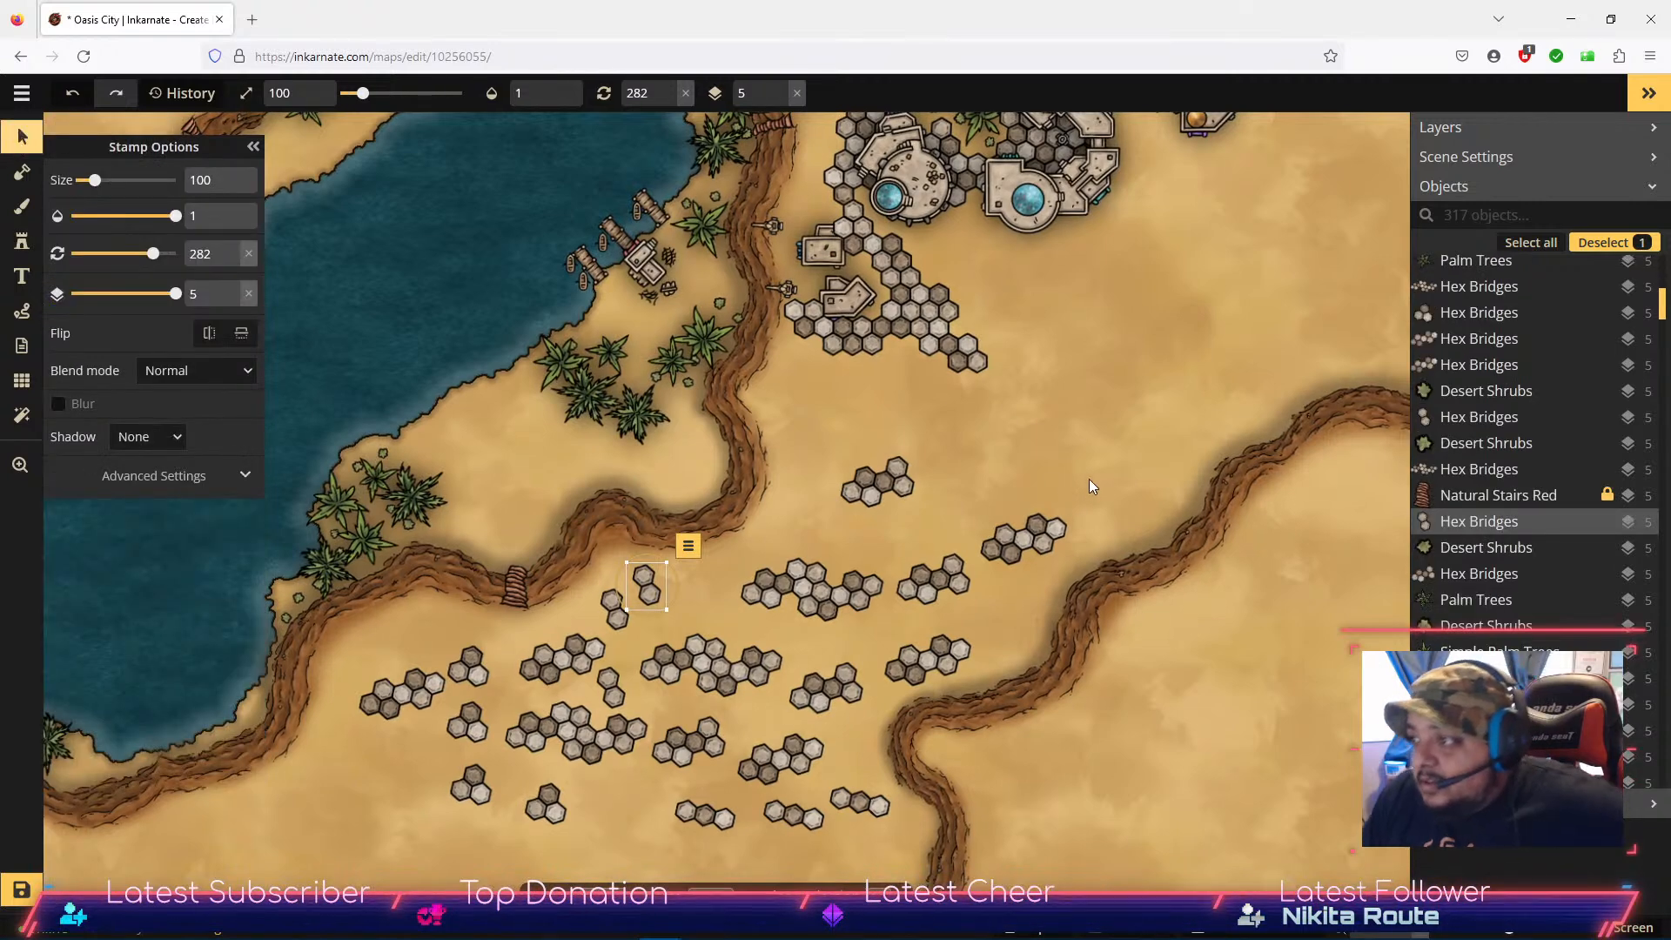
left_click(877, 482)
left_click_drag(879, 433, 965, 409)
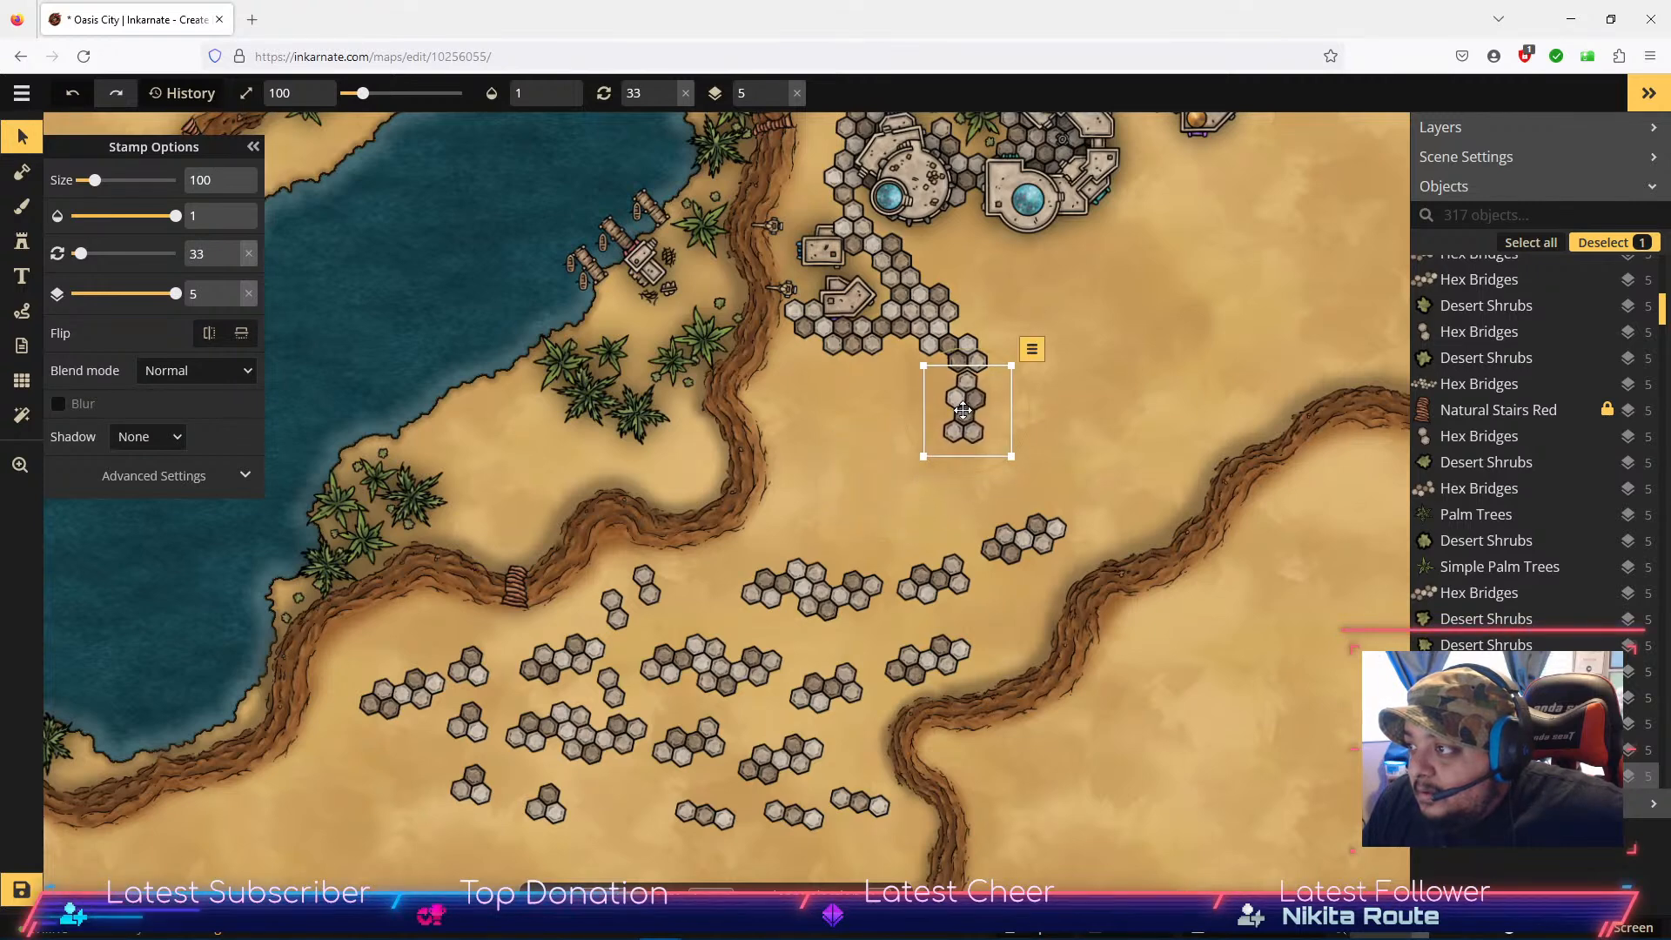
scroll(962, 366, "up", 1)
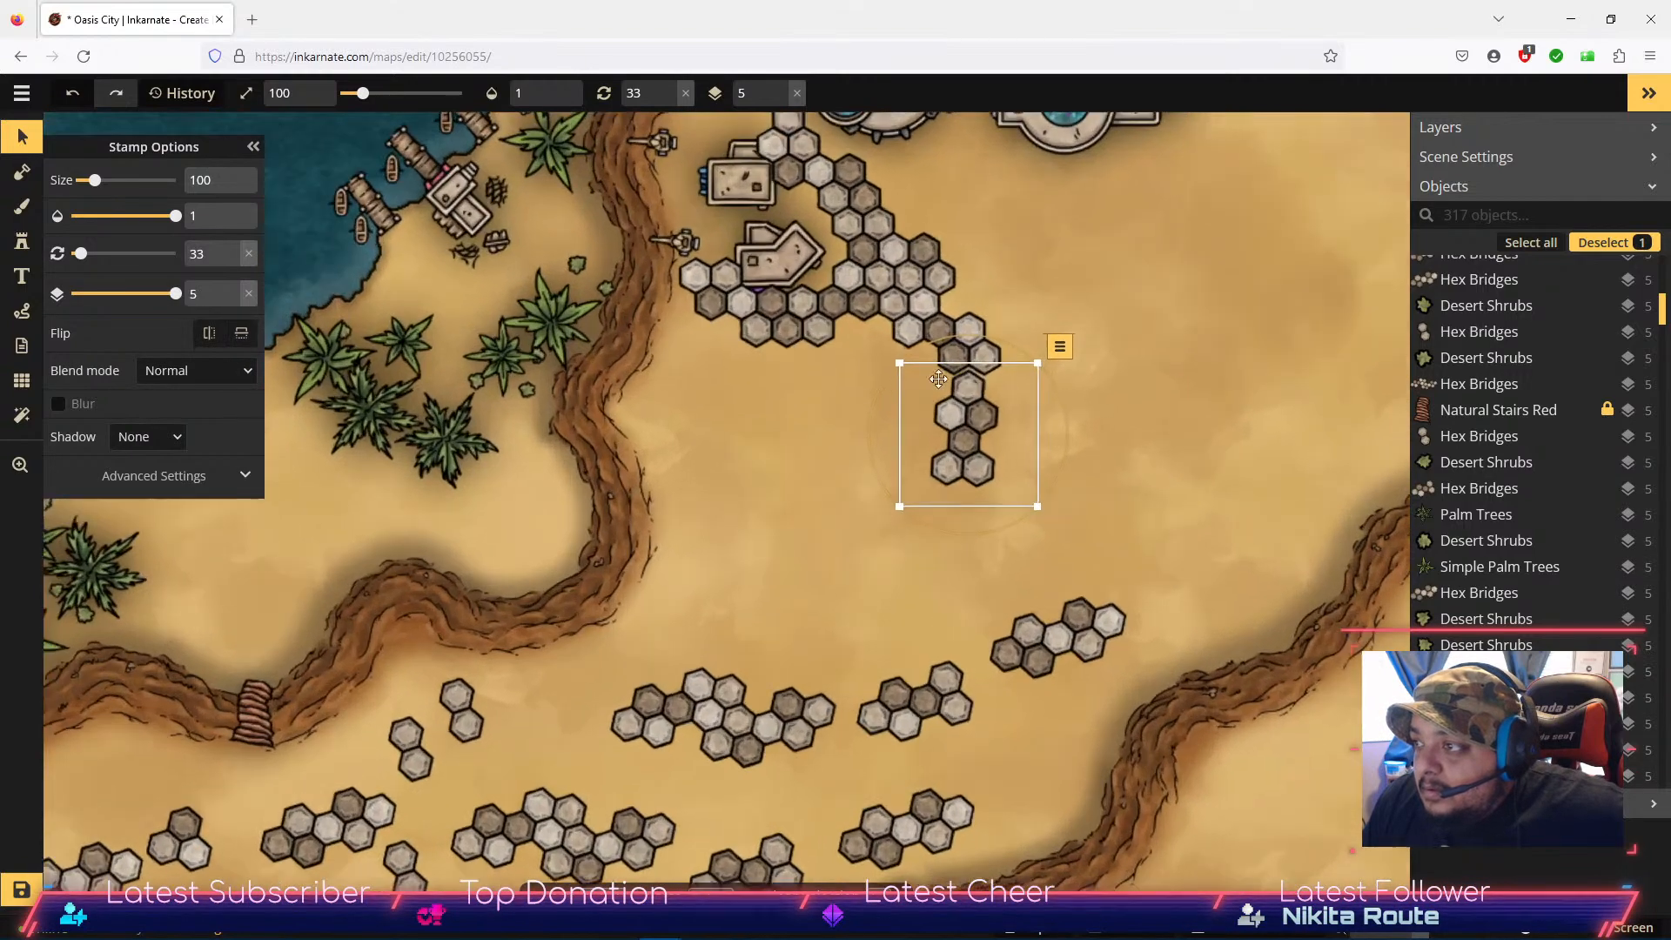
left_click(233, 249)
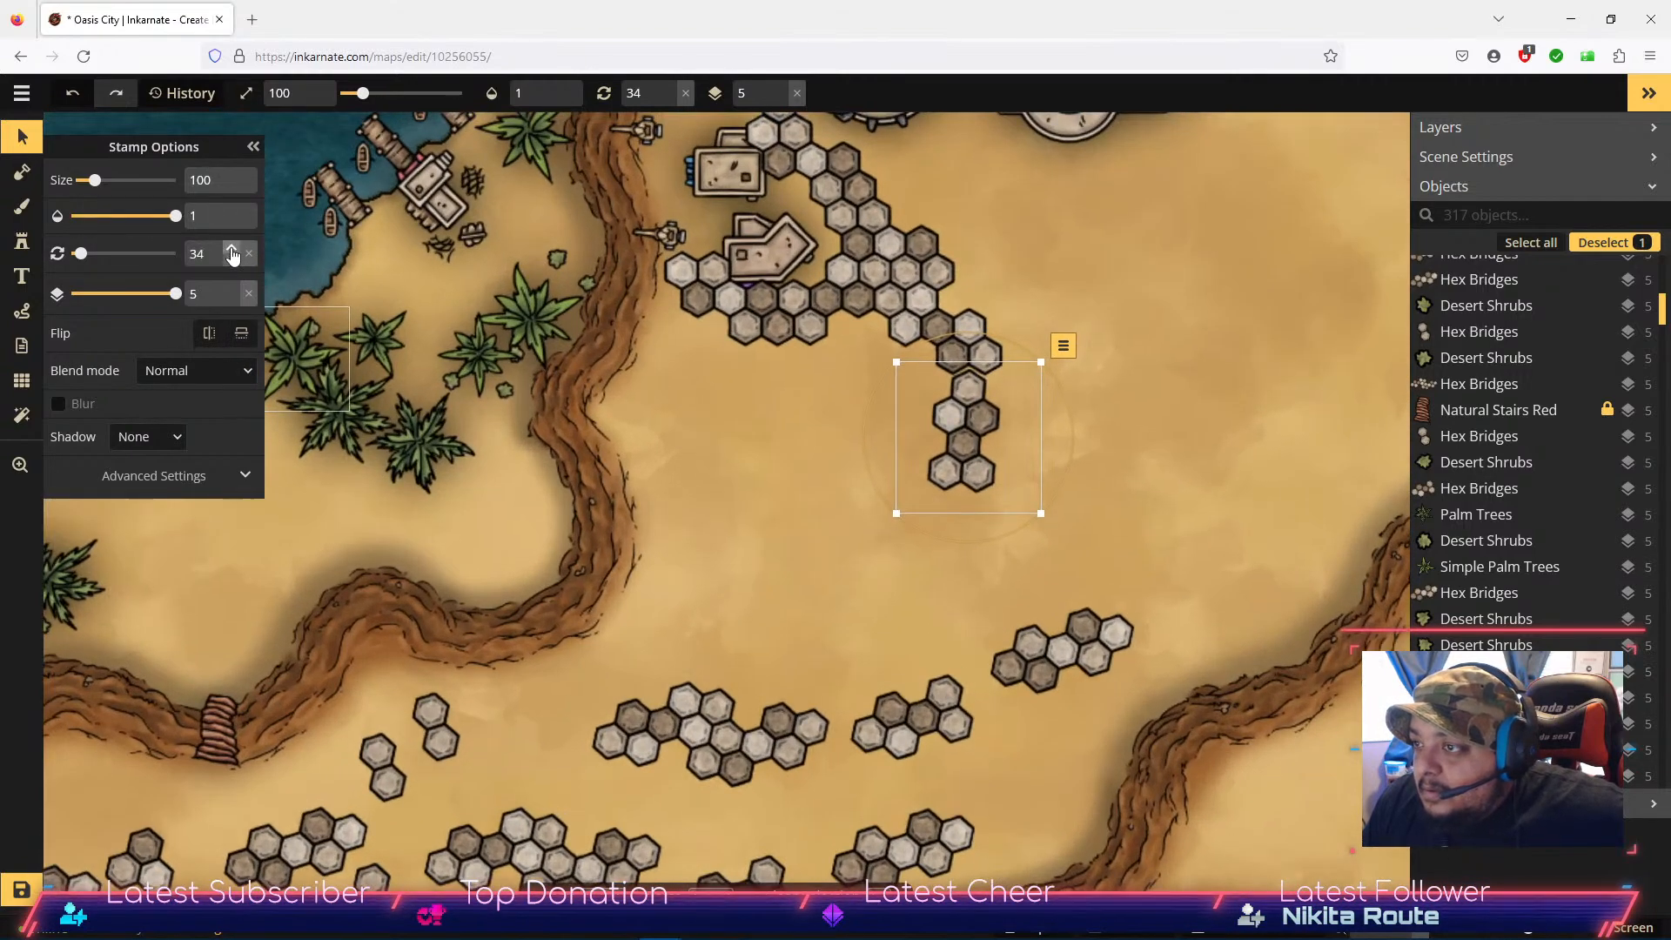
left_click(232, 261)
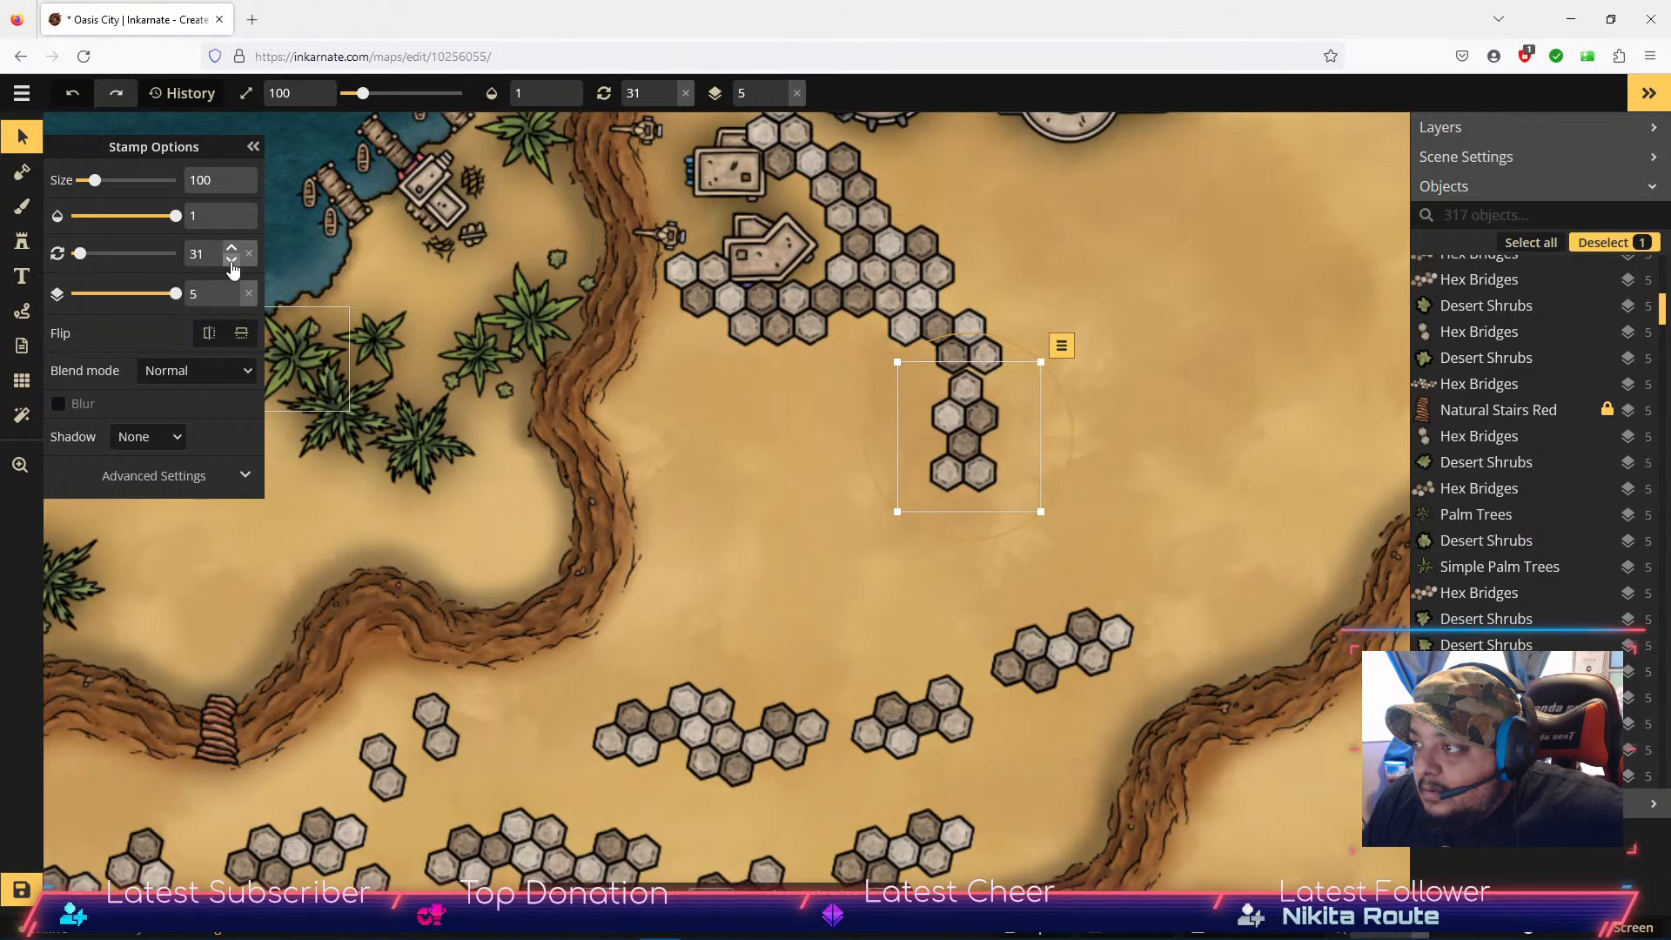
left_click_drag(964, 422, 972, 417)
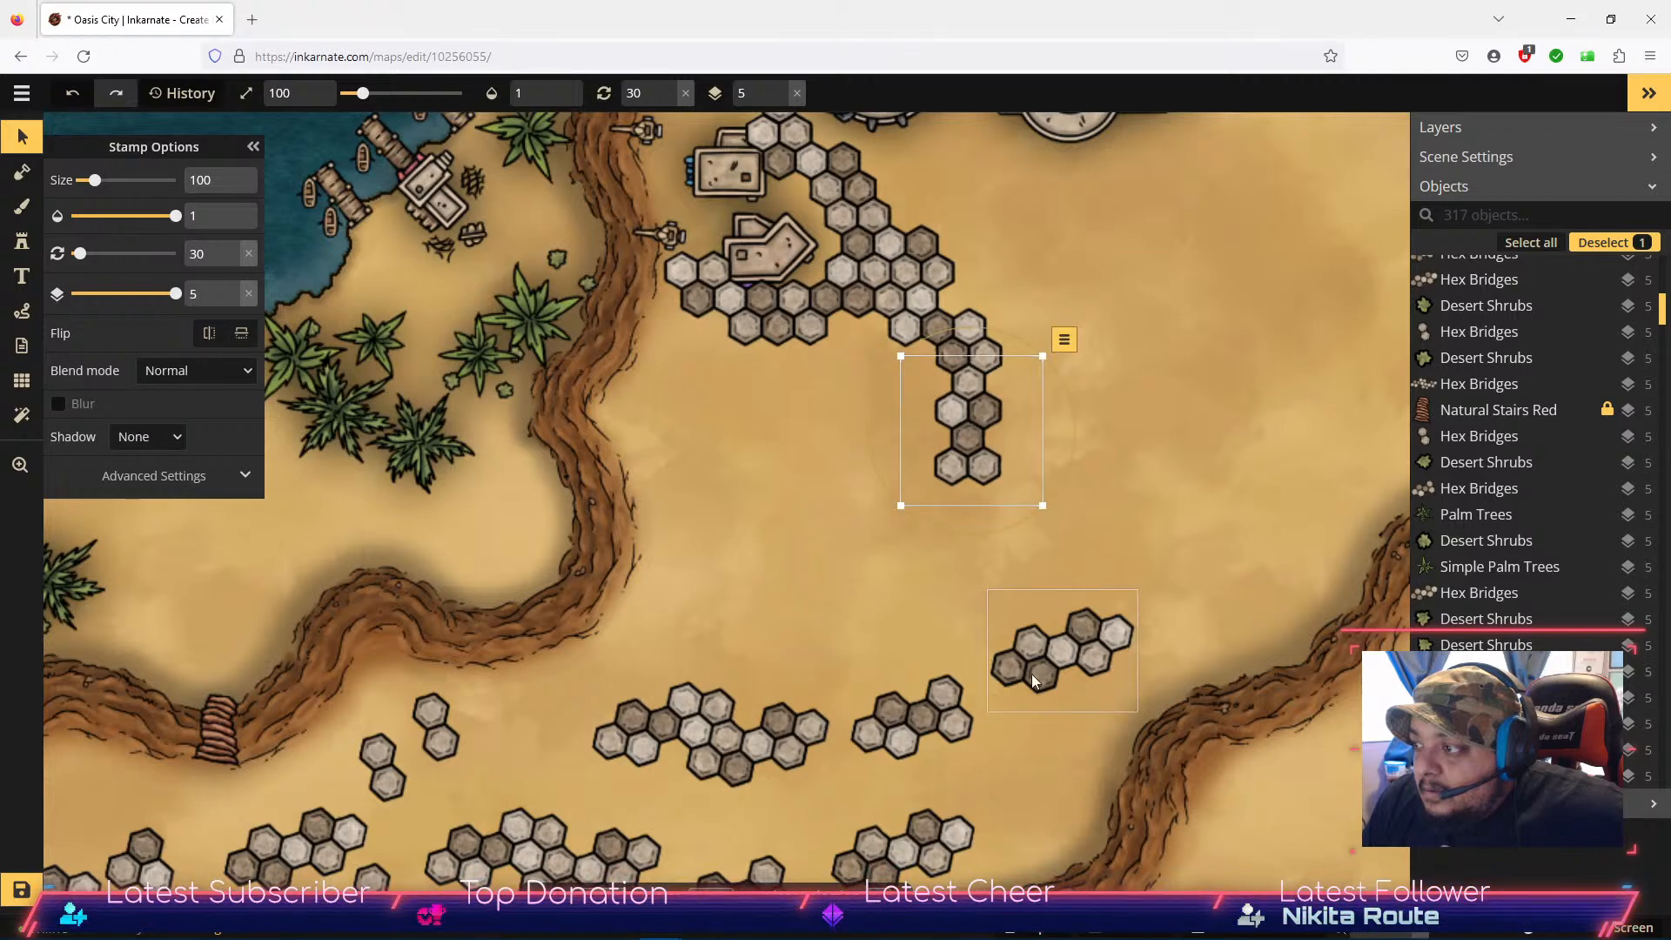
Step: Move the easternmost loose hex piece to the path's new southern end, rotate it to 271 degrees and align its hexes
left_click_drag(1084, 648, 930, 519)
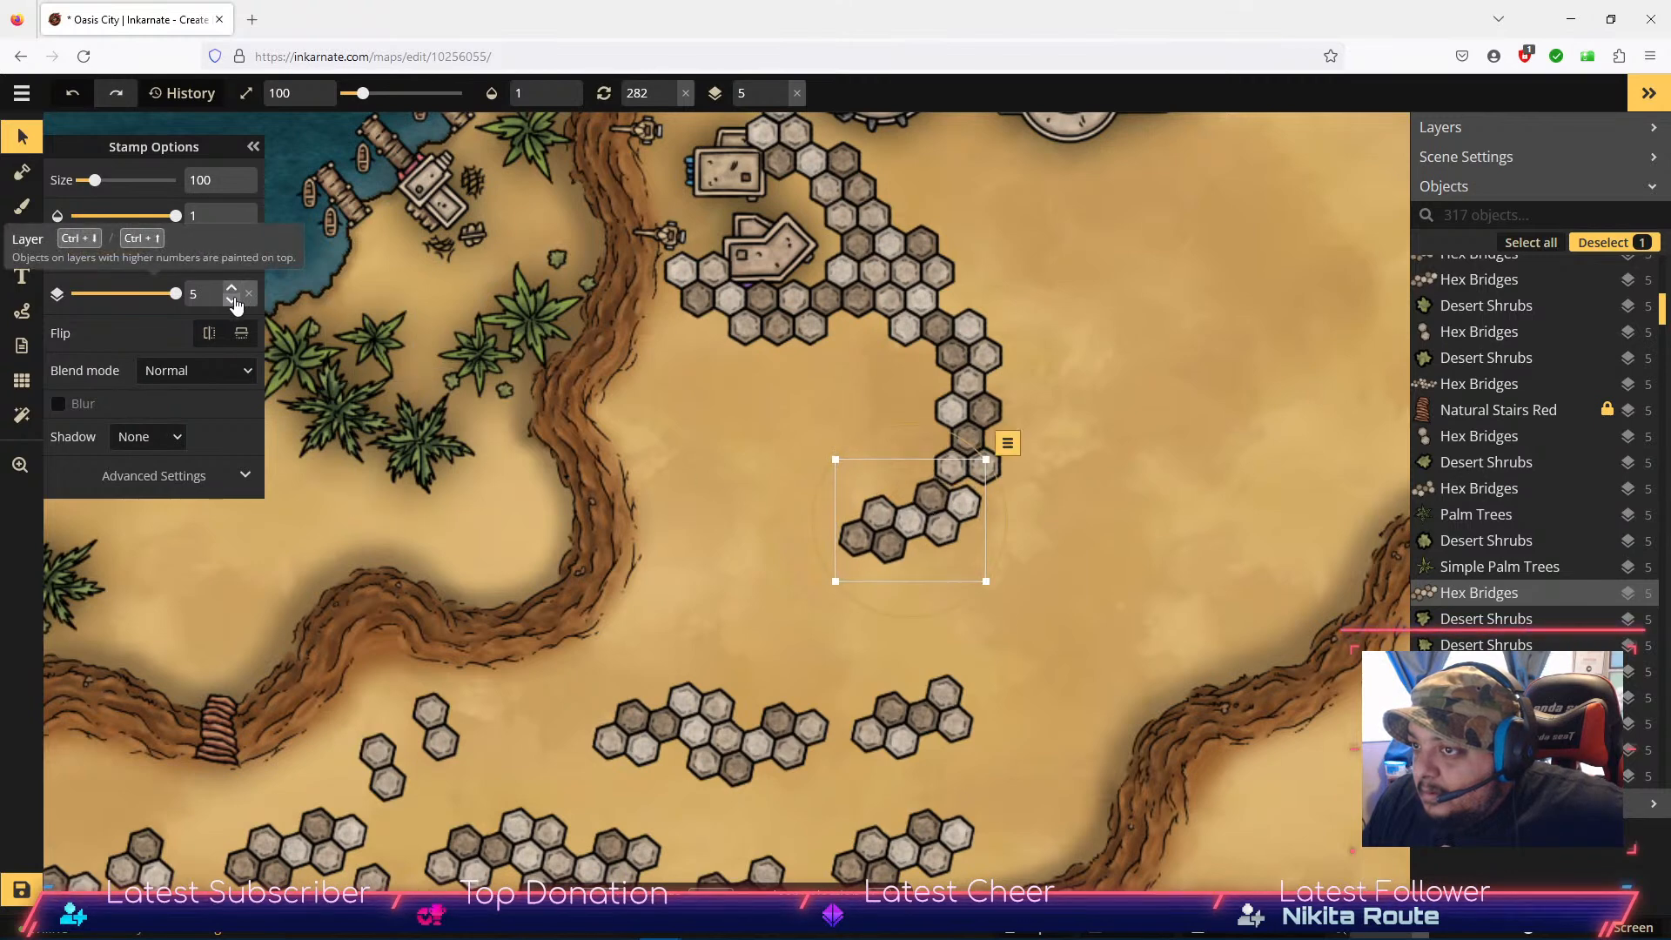
left_click(232, 261)
left_click(231, 260)
left_click(232, 260)
left_click(231, 260)
left_click_drag(936, 520, 941, 522)
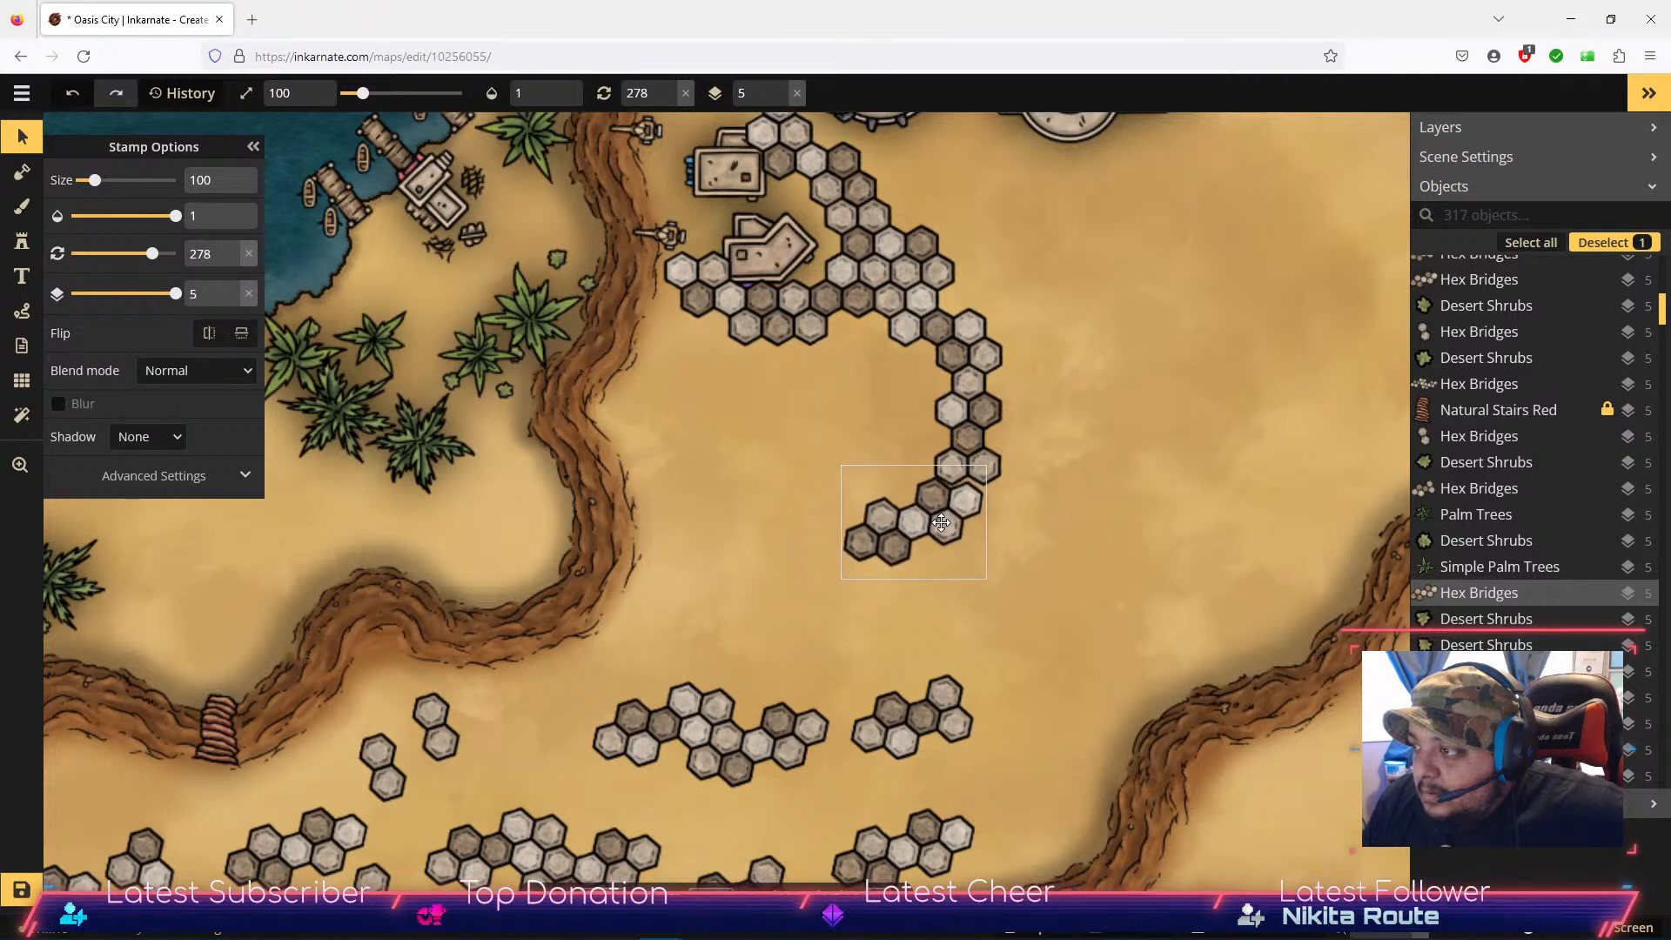
left_click(231, 260)
left_click(231, 260)
left_click(232, 260)
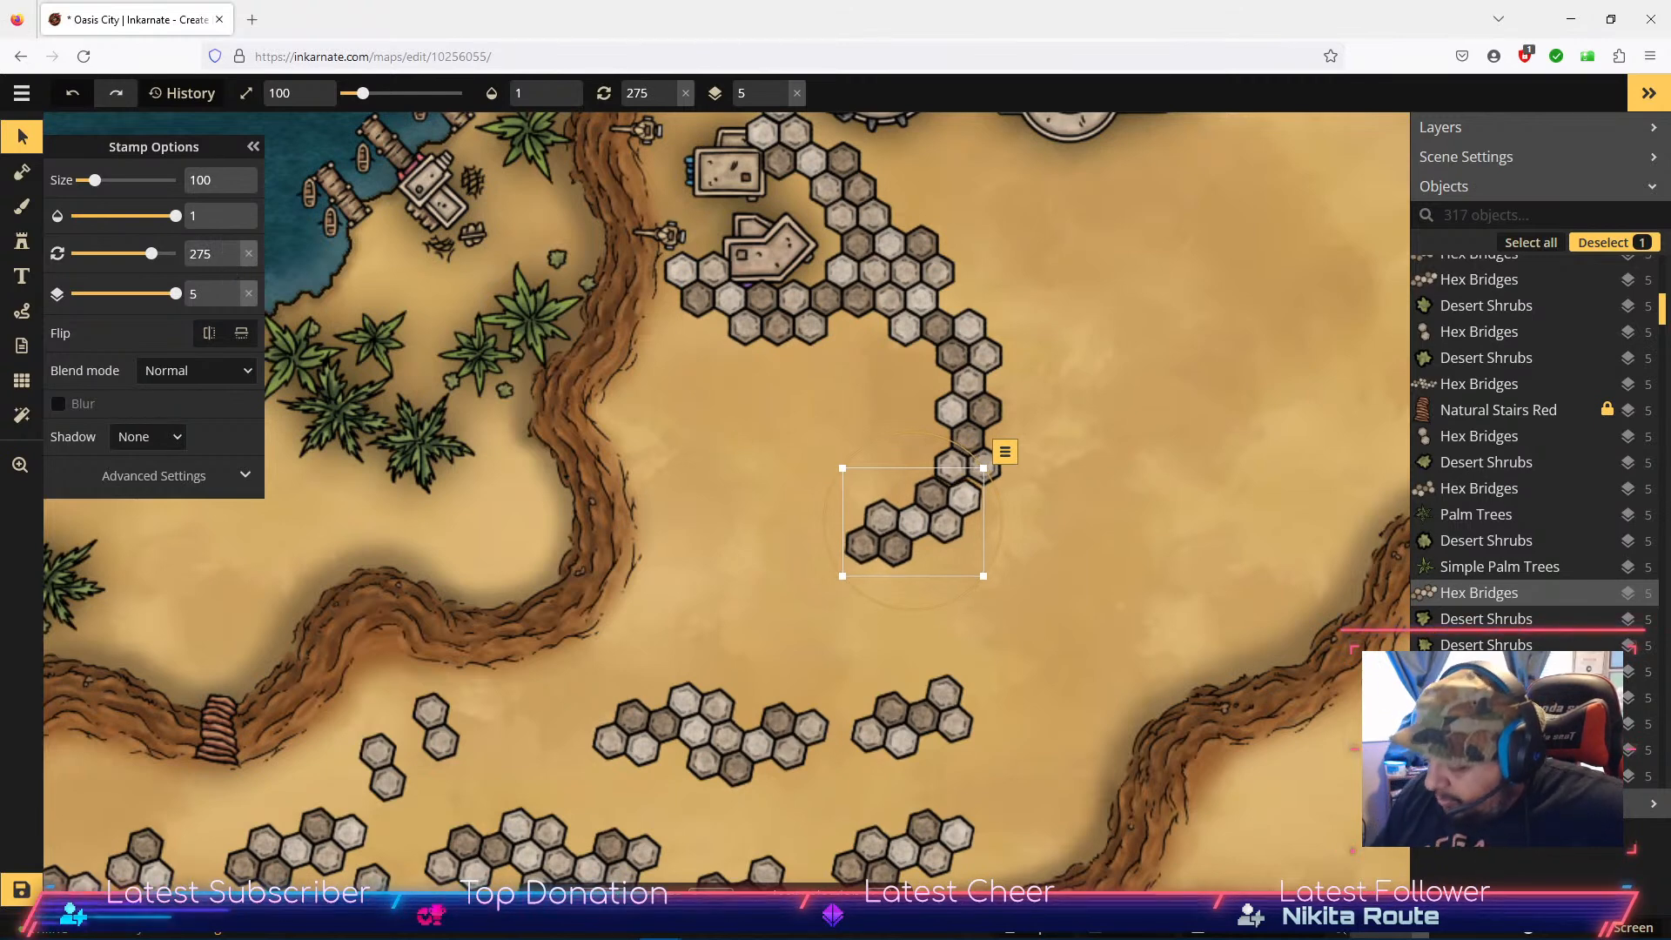
left_click_drag(905, 528, 906, 528)
left_click(231, 259)
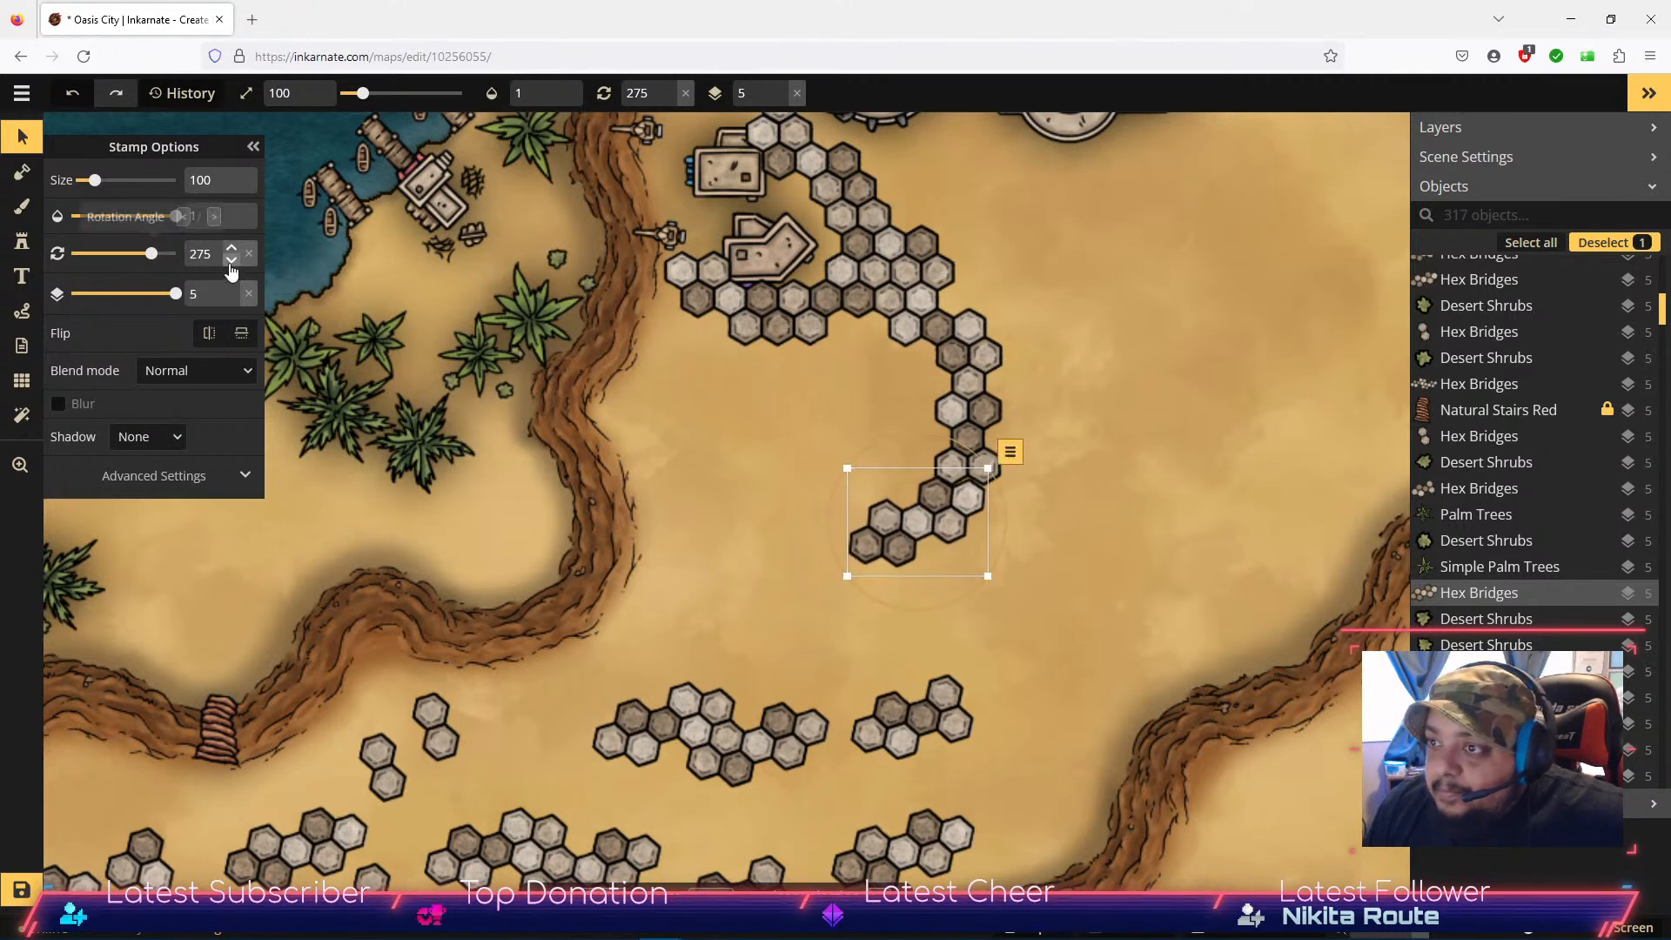
left_click(231, 259)
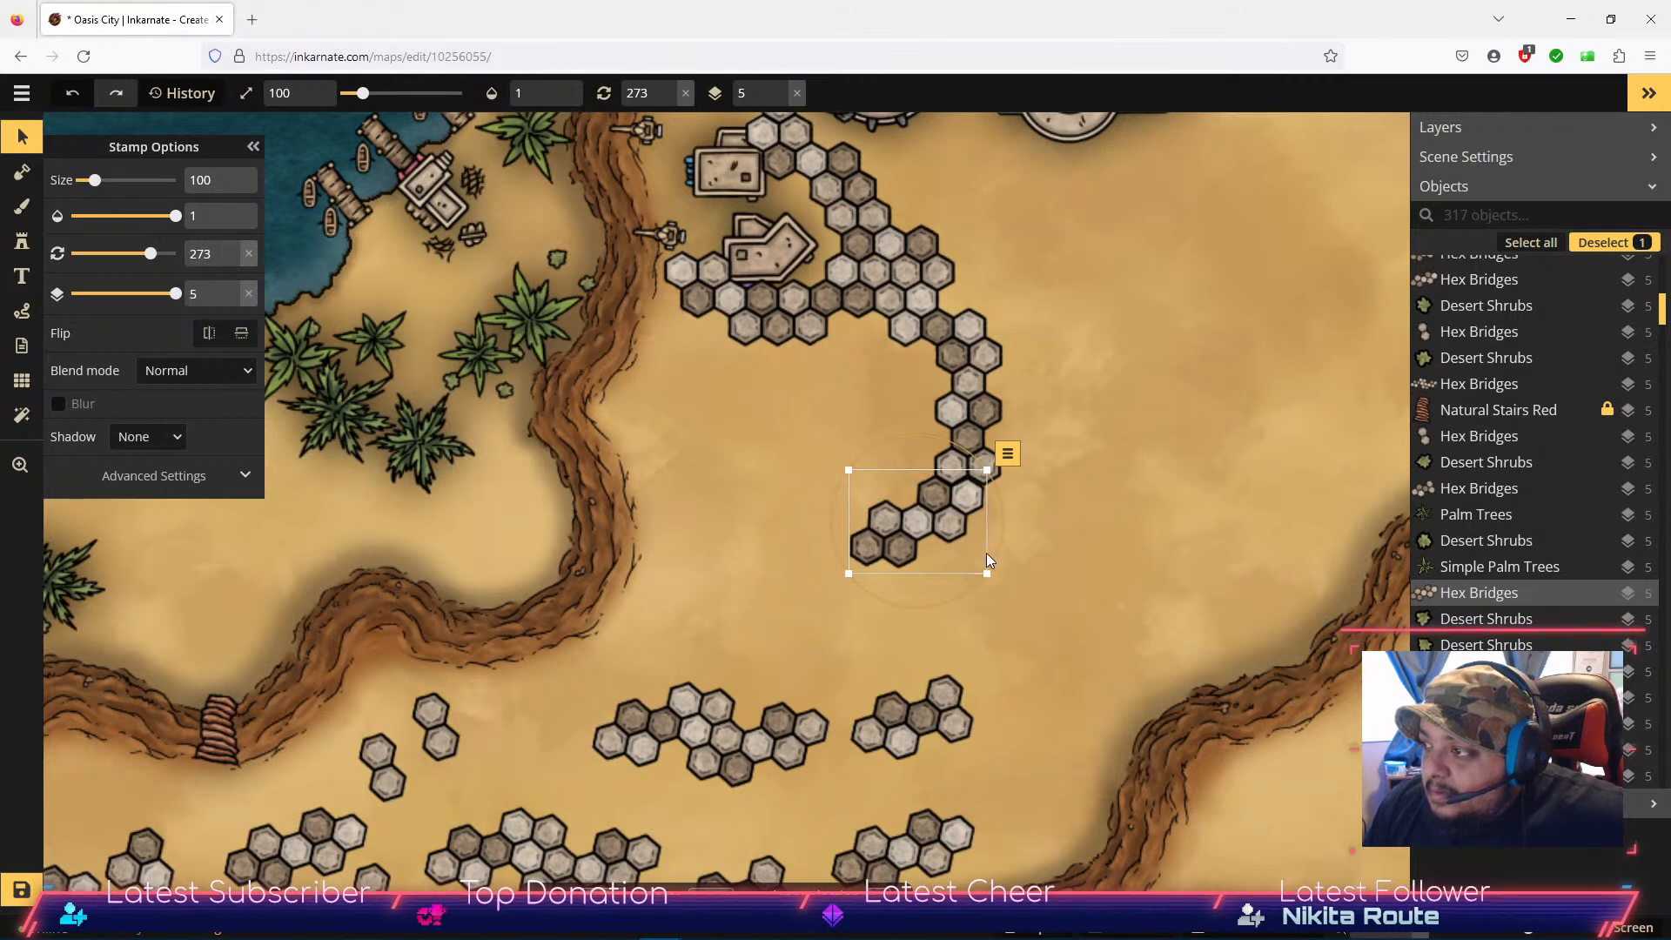
left_click(940, 532)
left_click(232, 259)
left_click(232, 260)
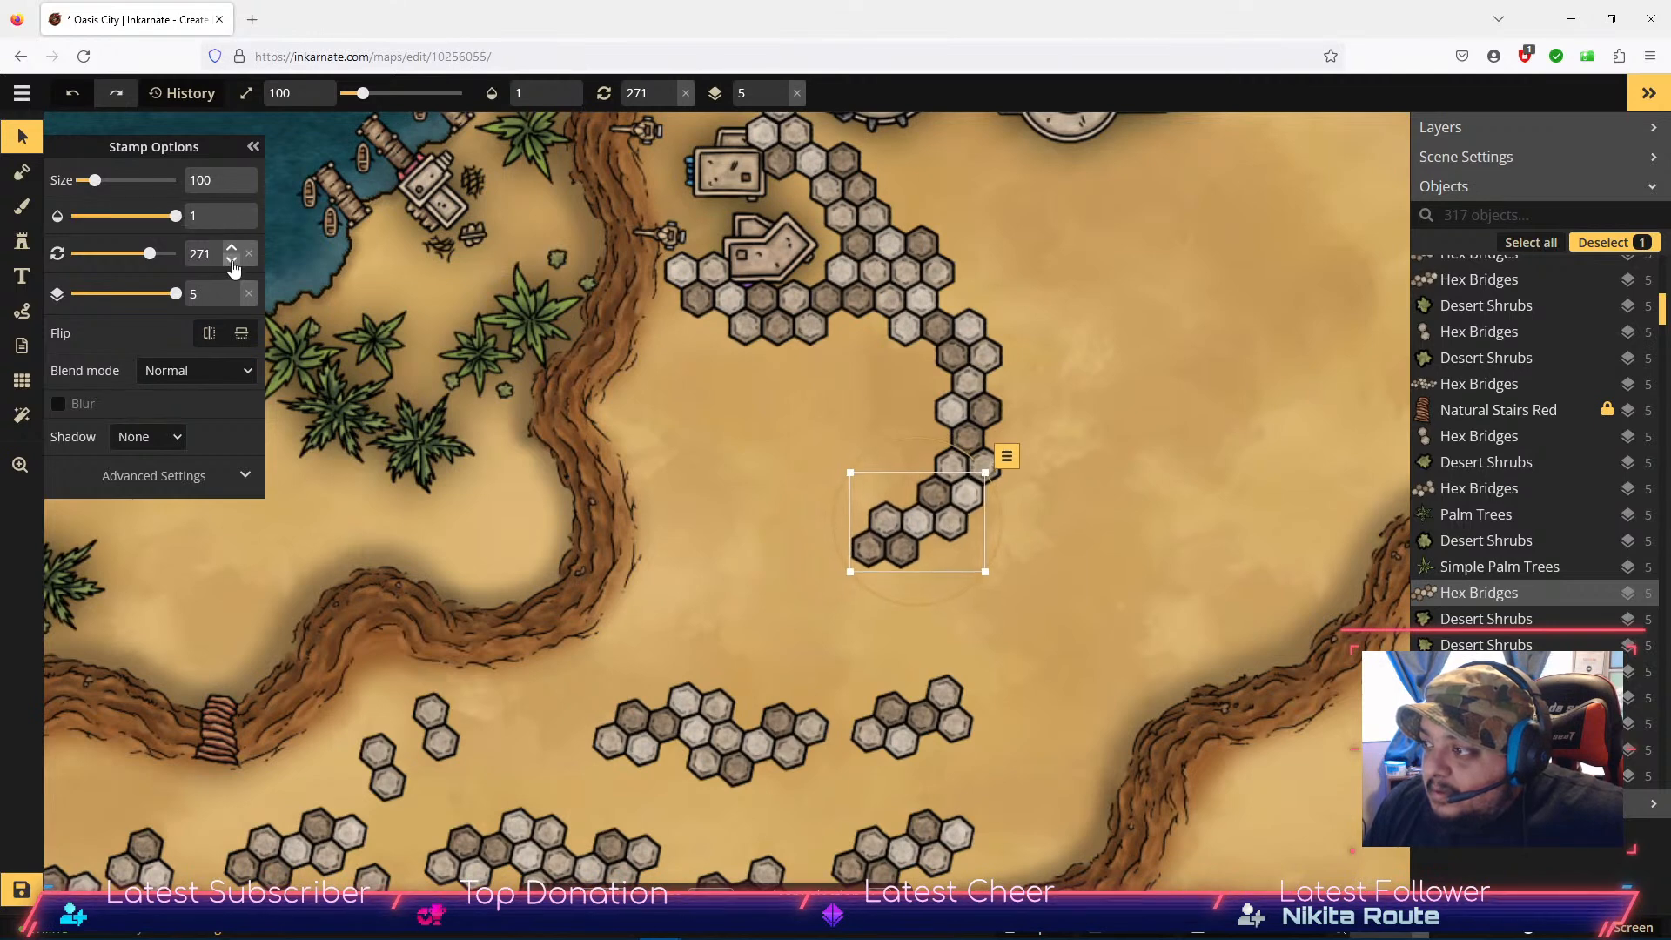
left_click_drag(942, 518, 943, 518)
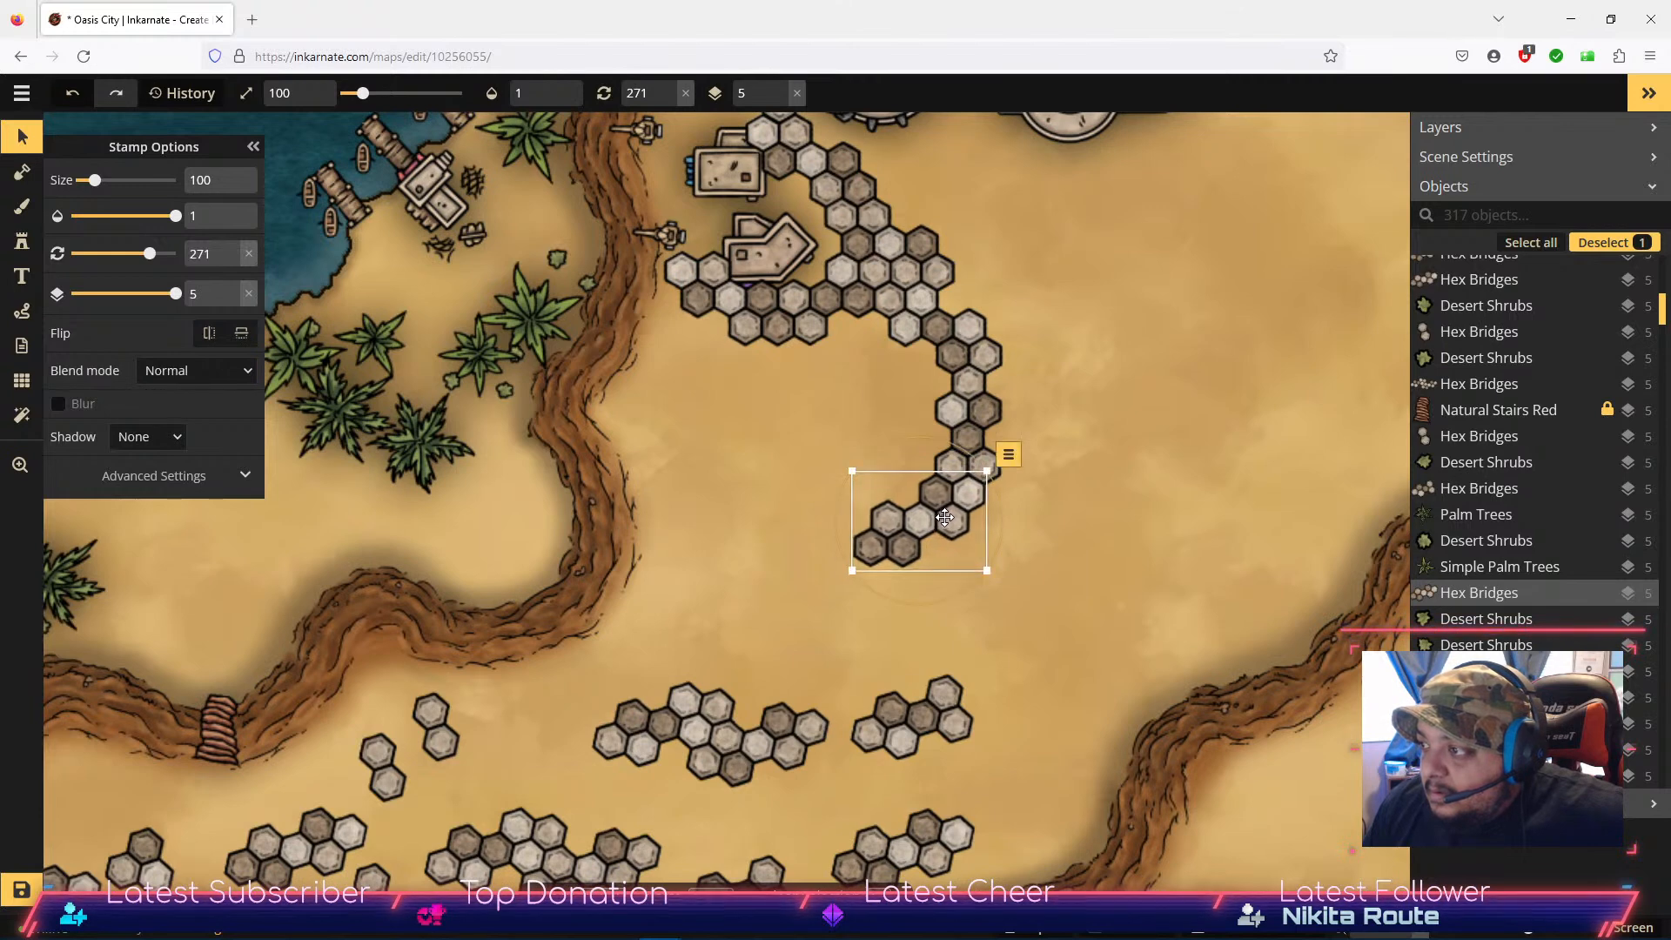
Step: Move a loose first-variant Hex Bridges piece to the east side of the path junction, rotate it to 270 degrees and align it
left_click_drag(702, 730, 1091, 374)
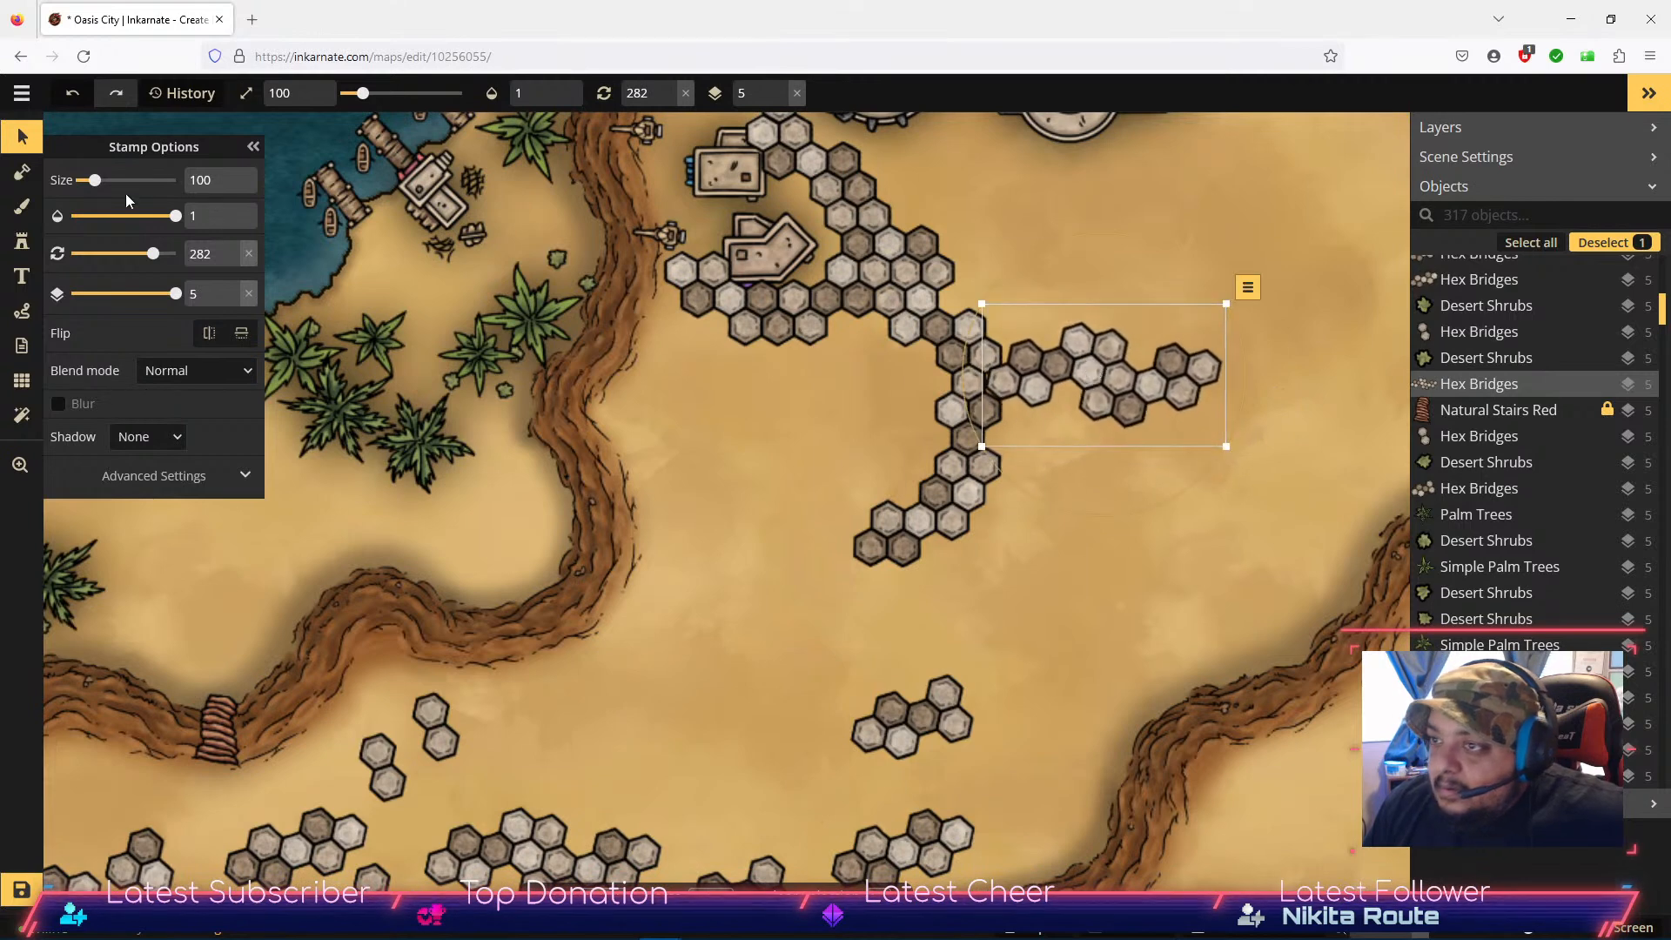
left_click(230, 263)
left_click(231, 263)
left_click(231, 263)
left_click(231, 263)
left_click(231, 263)
left_click(230, 263)
left_click(230, 263)
left_click(231, 262)
left_click(231, 262)
left_click(230, 263)
left_click_drag(1120, 350, 1116, 336)
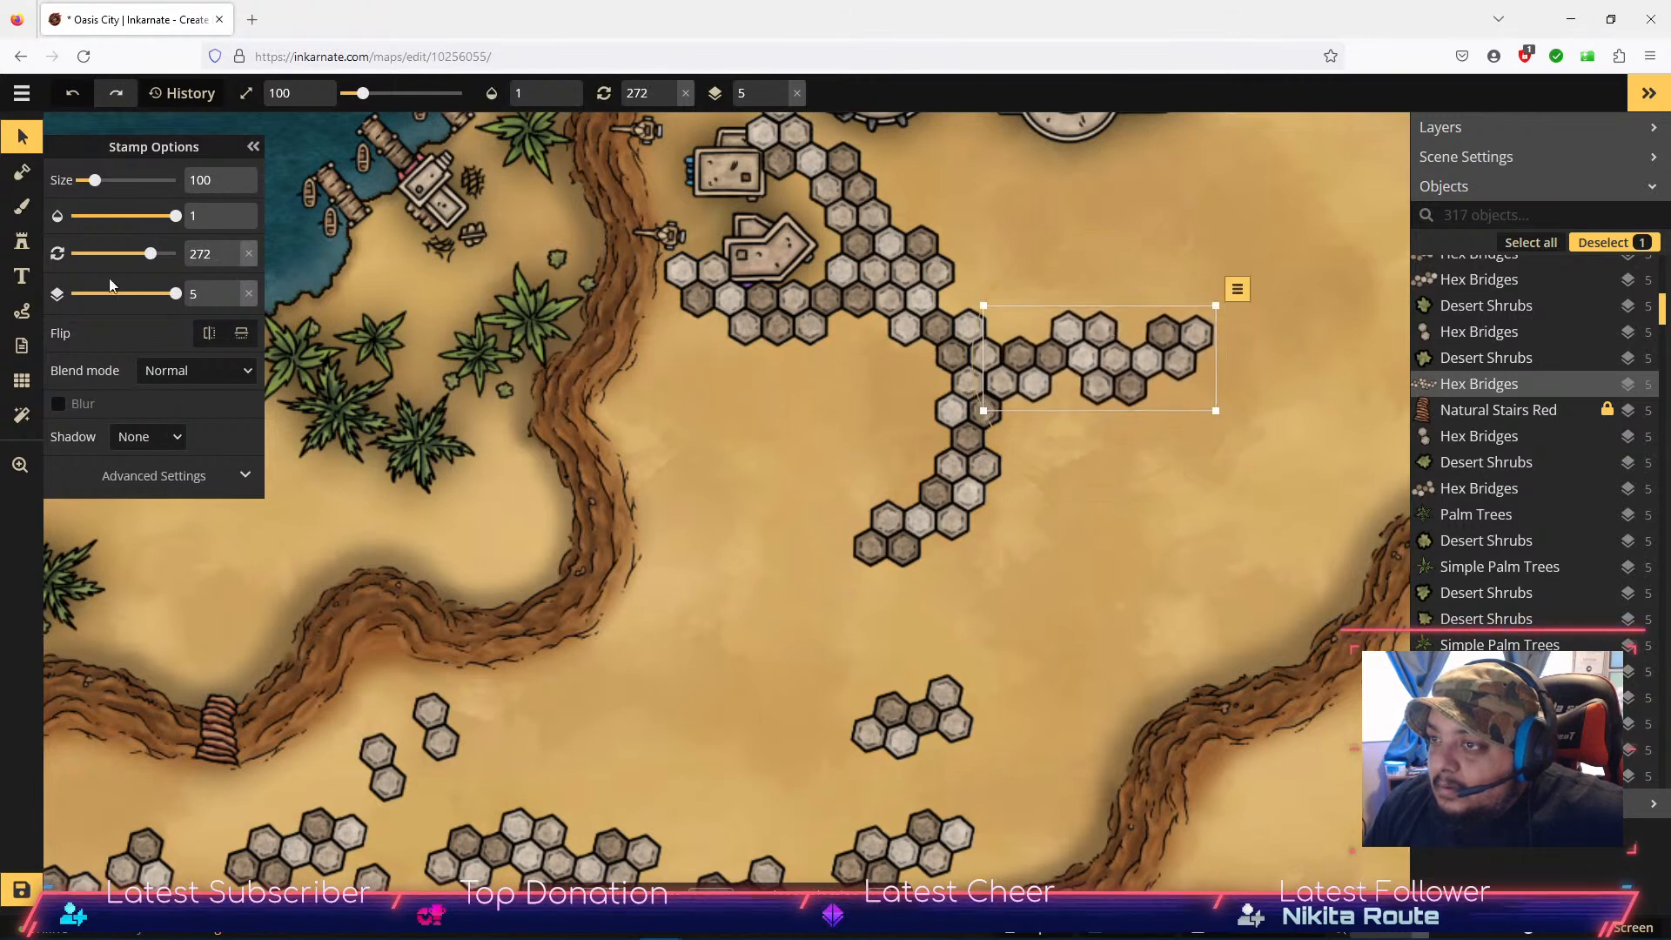
left_click(230, 262)
left_click(231, 261)
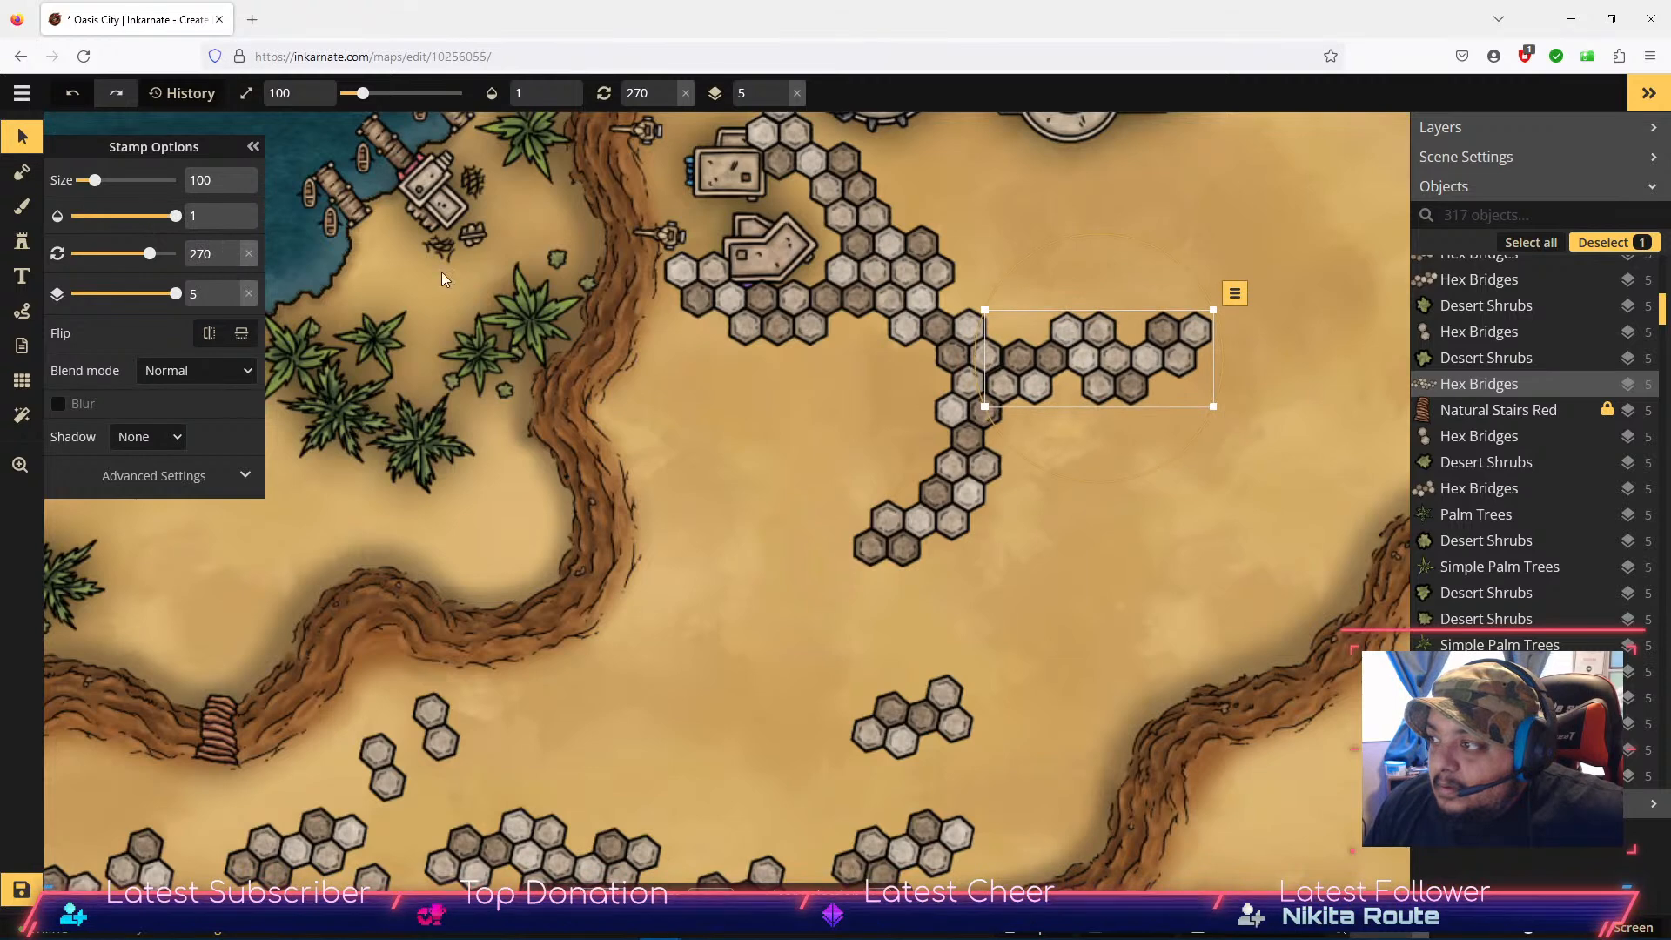
left_click_drag(1062, 350, 1059, 346)
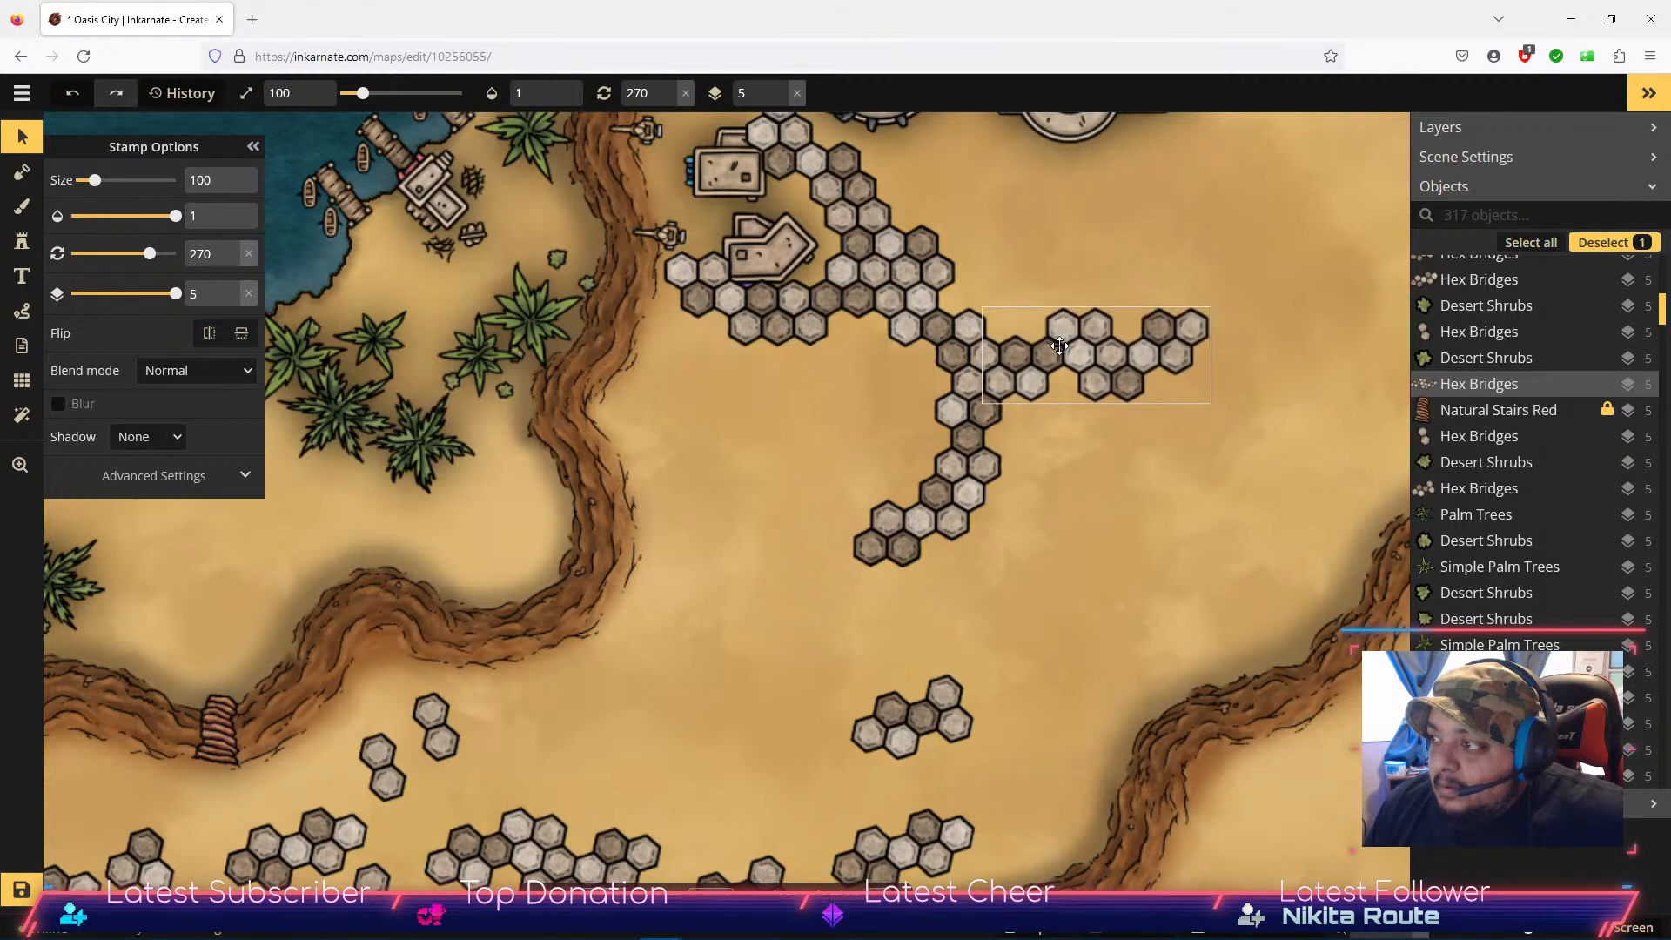
left_click(1092, 540)
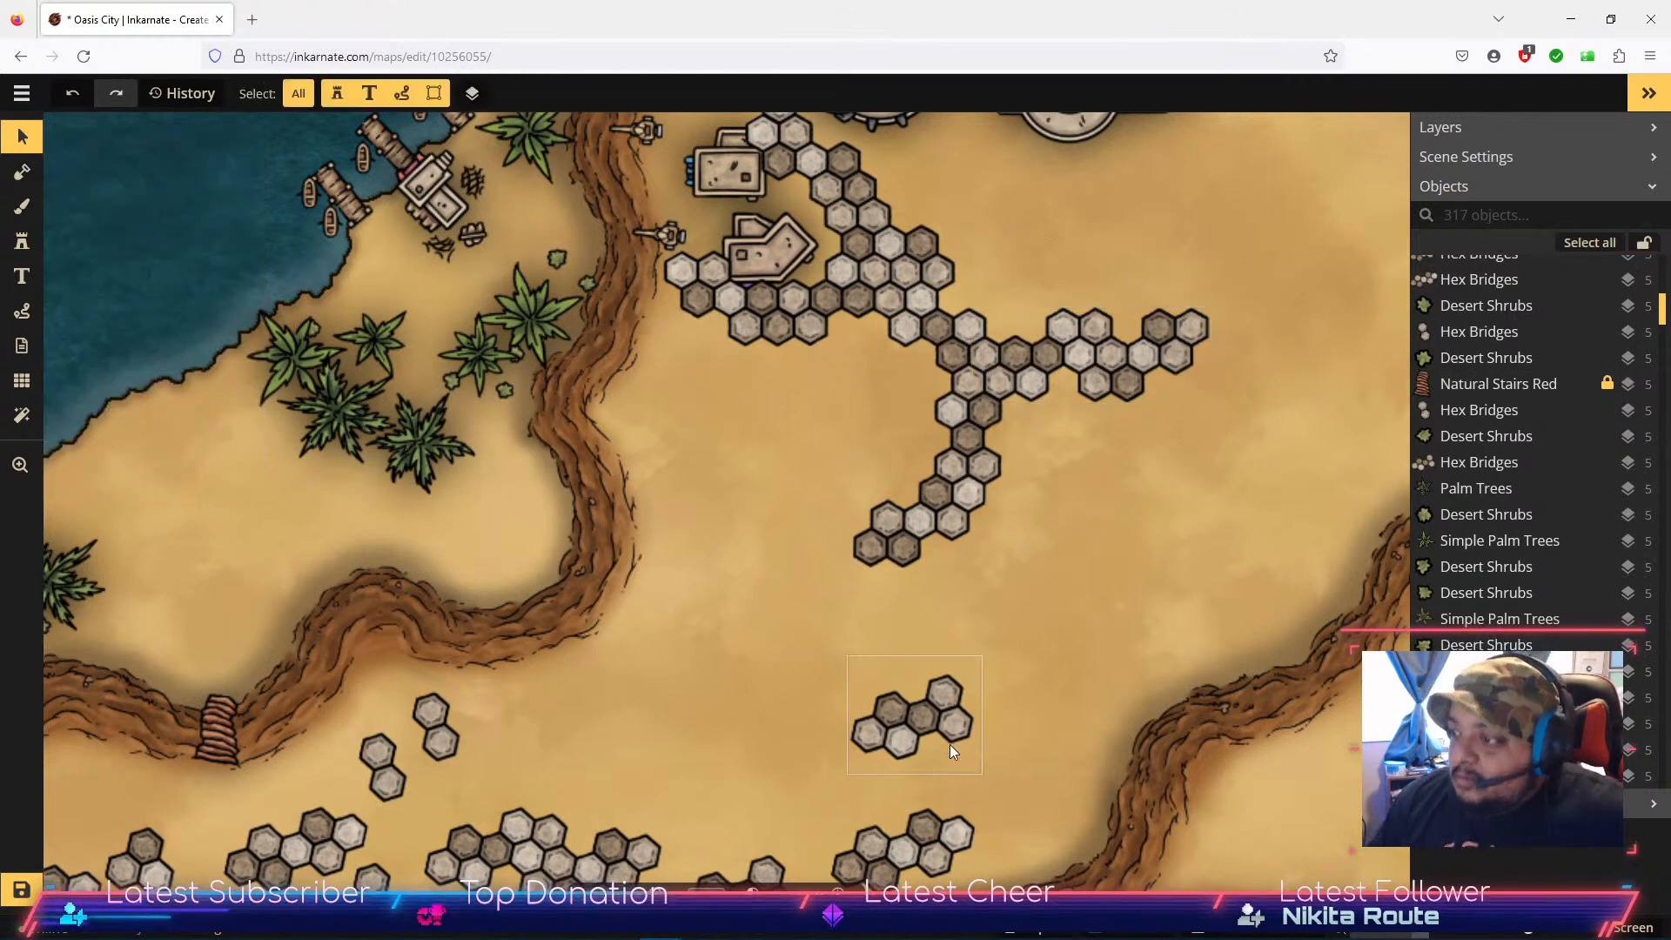
Step: Move the northernmost loose hex piece to the eastern end of the hex path, rotate it to 326 degrees and align its hexes
left_click(990, 671)
left_click_drag(989, 670, 1335, 339)
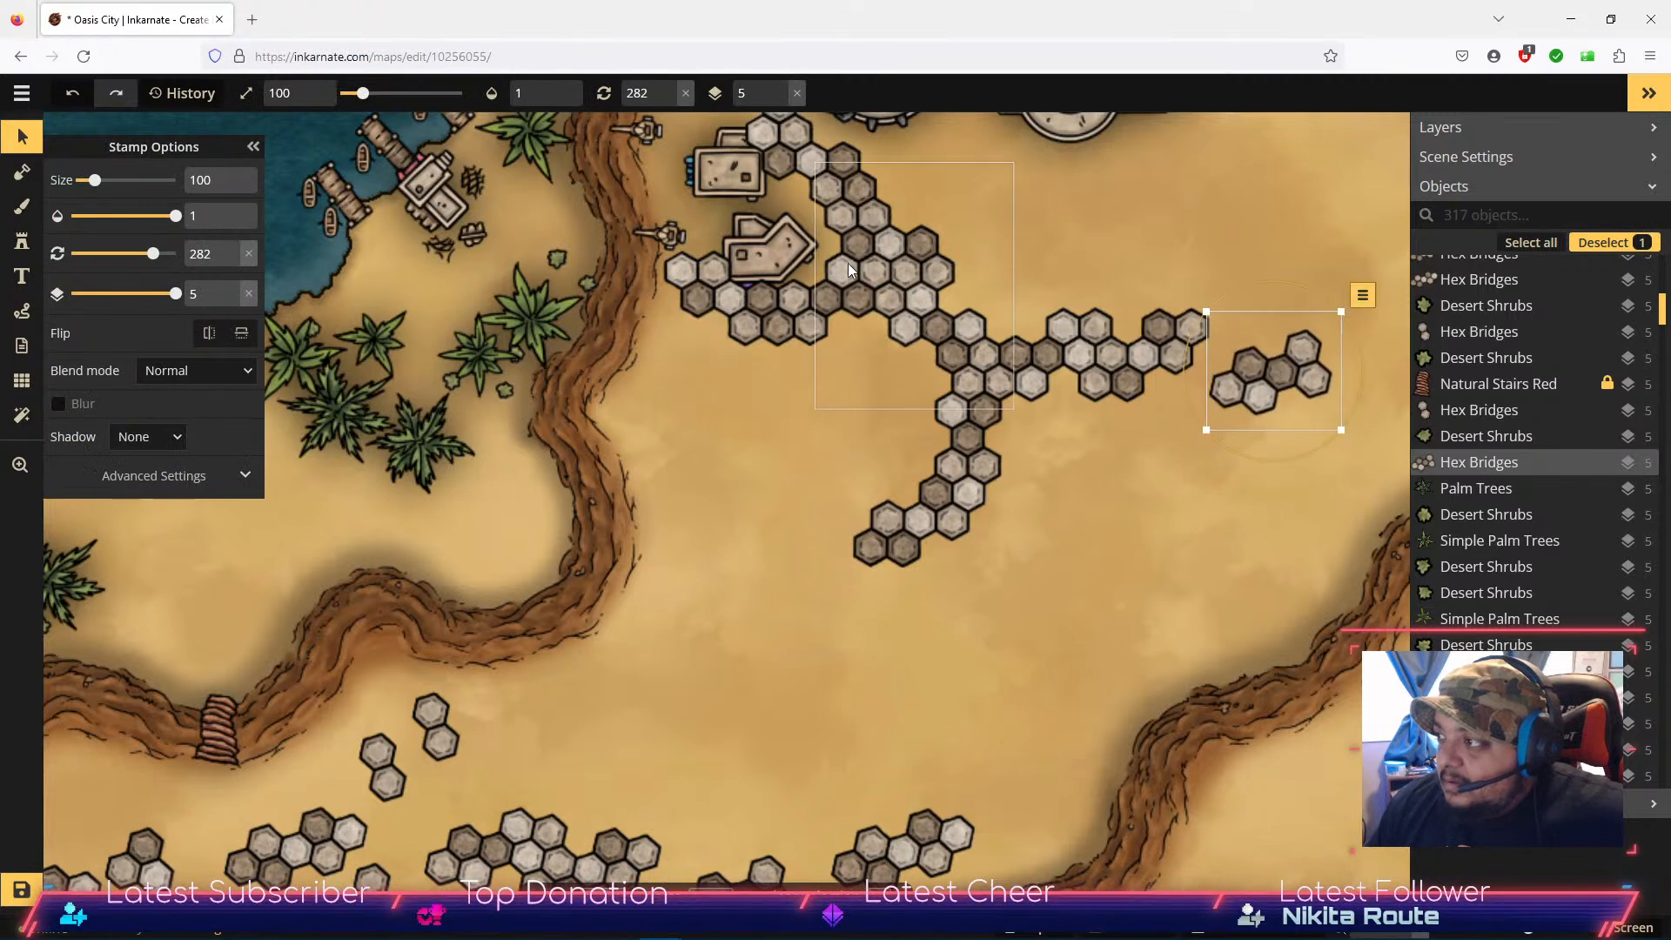
left_click_drag(232, 253, 232, 253)
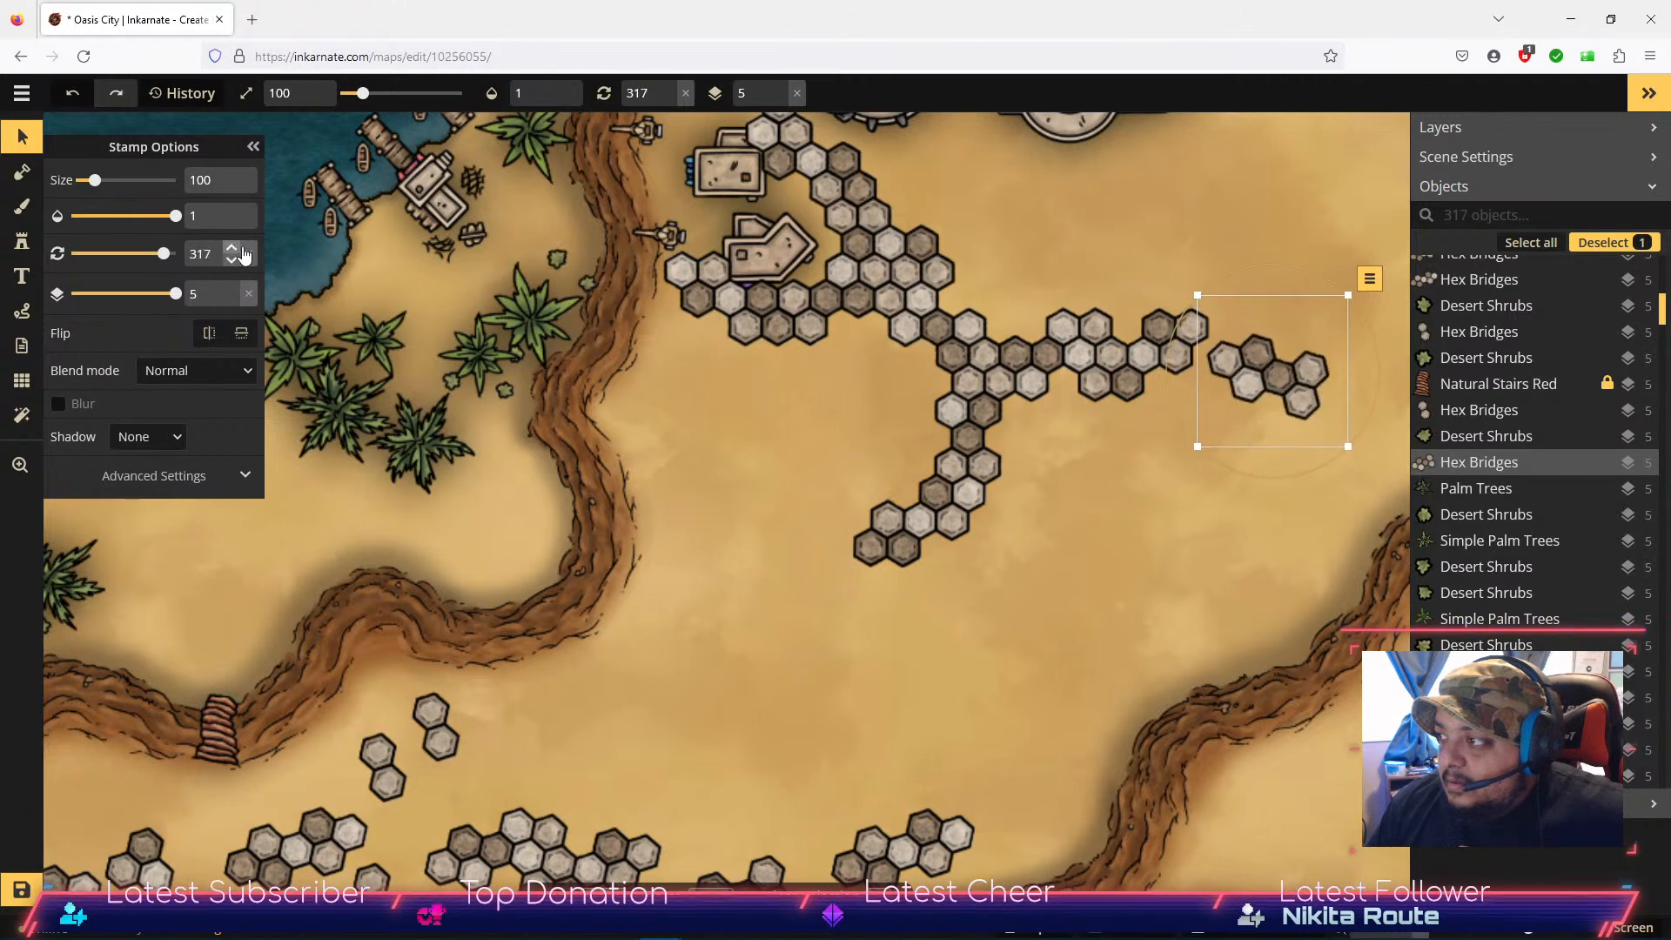
left_click_drag(1310, 380, 1299, 377)
left_click_drag(232, 253, 231, 252)
left_click(232, 253)
left_click(231, 252)
left_click(231, 253)
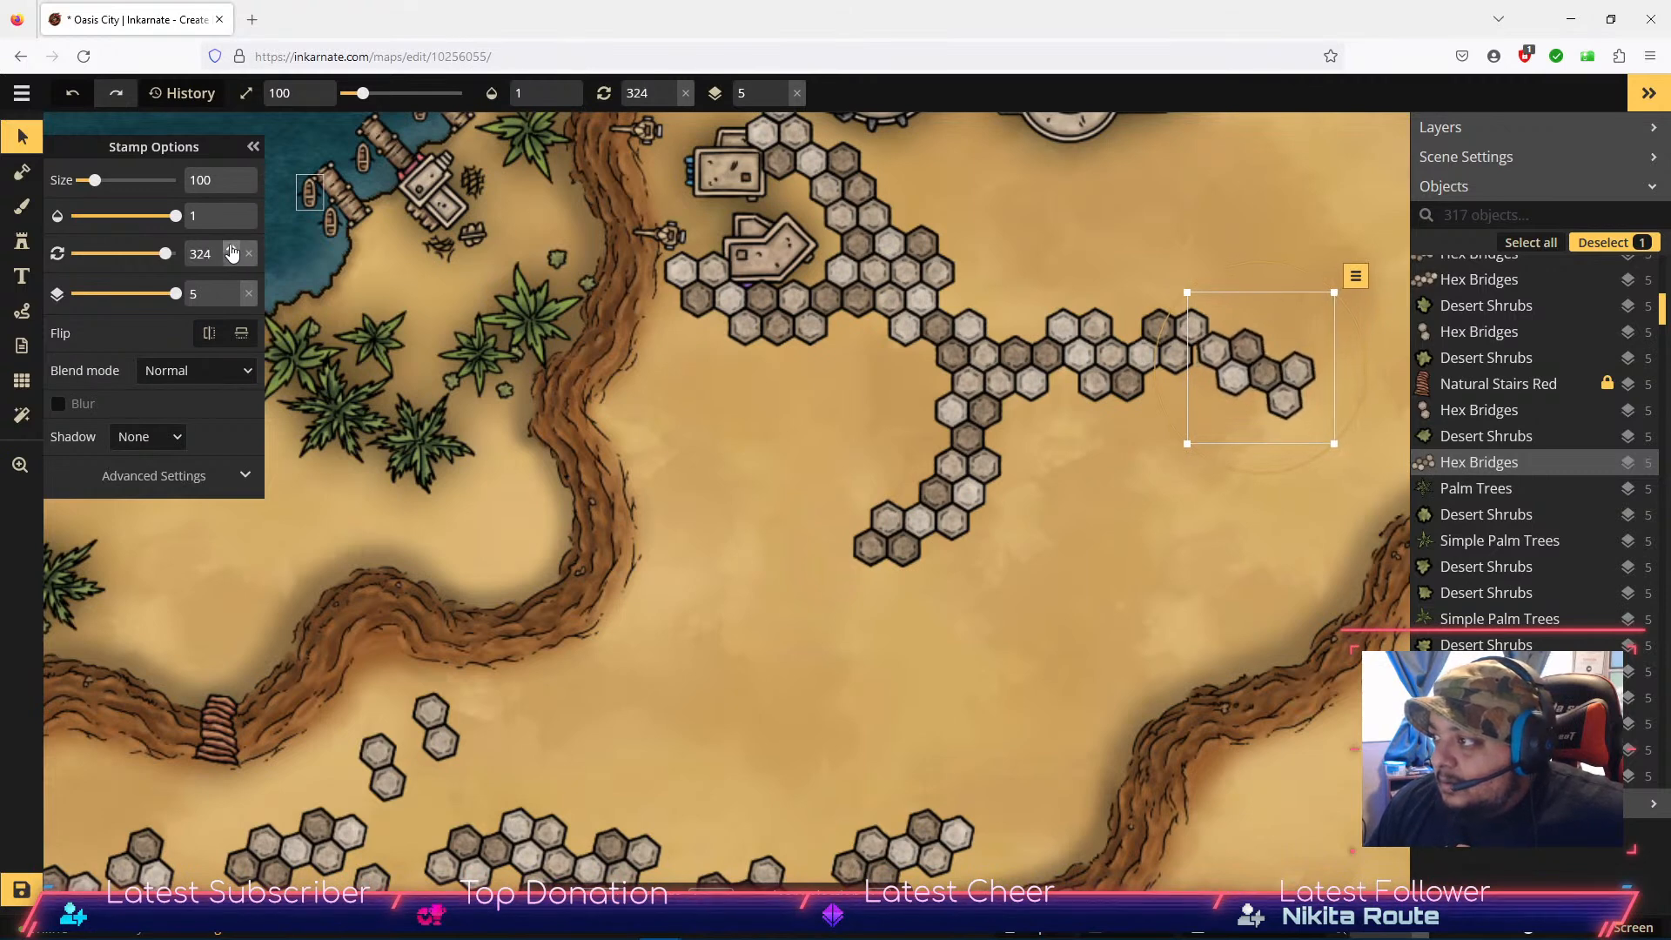
left_click_drag(1276, 388, 1269, 388)
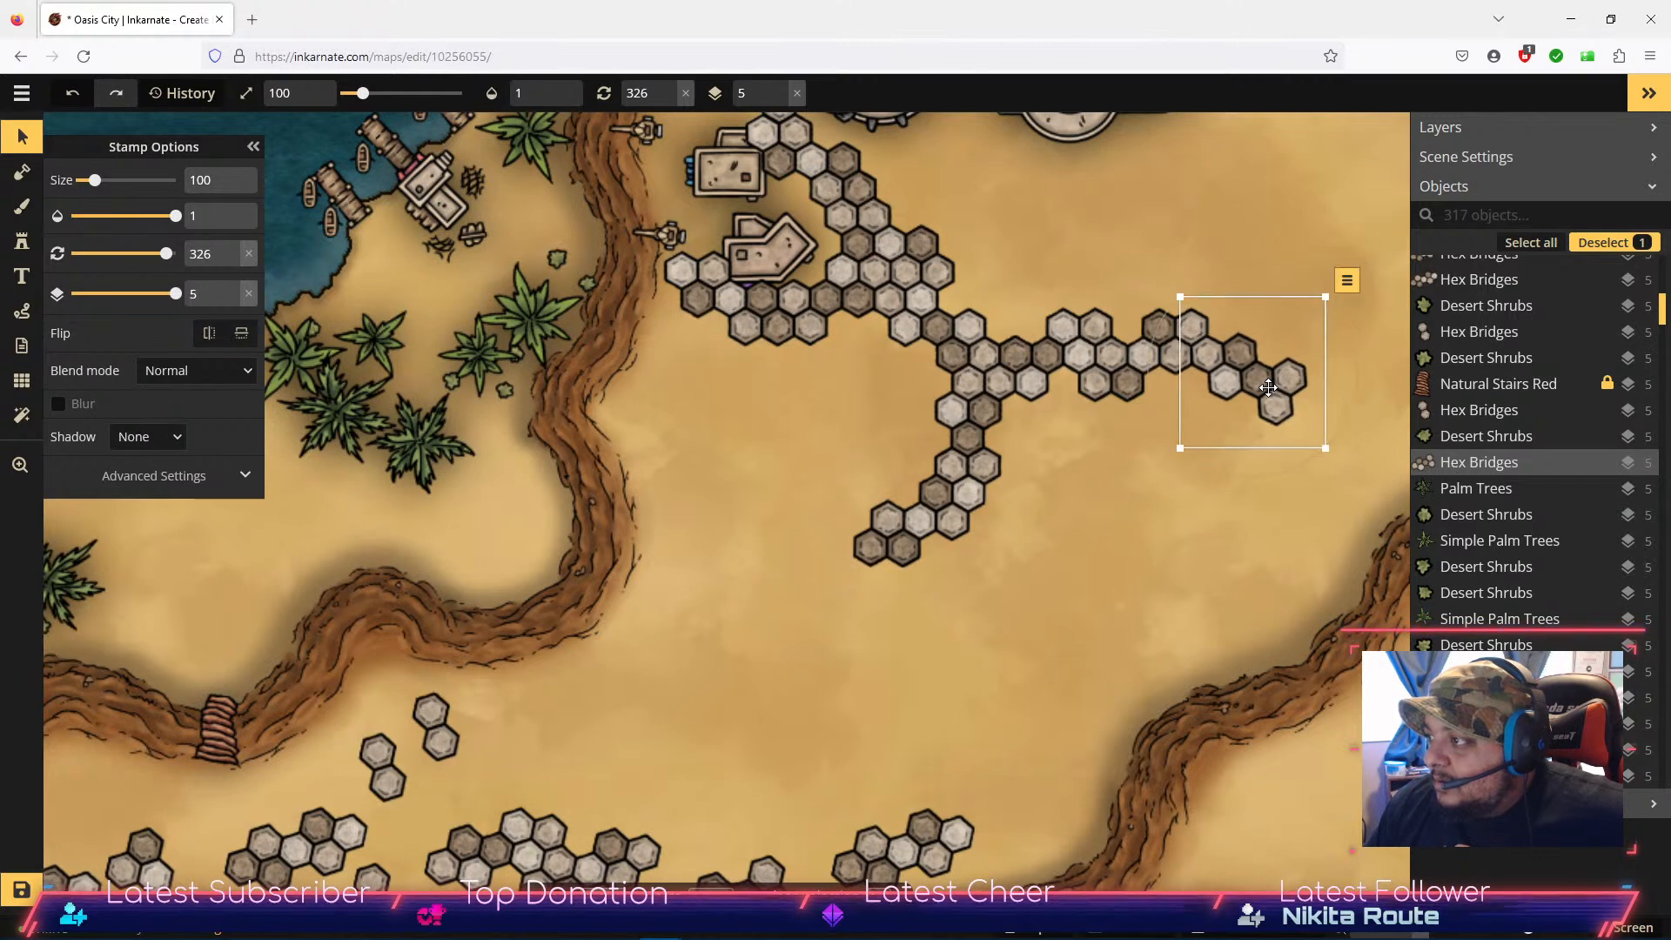
left_click(1114, 541)
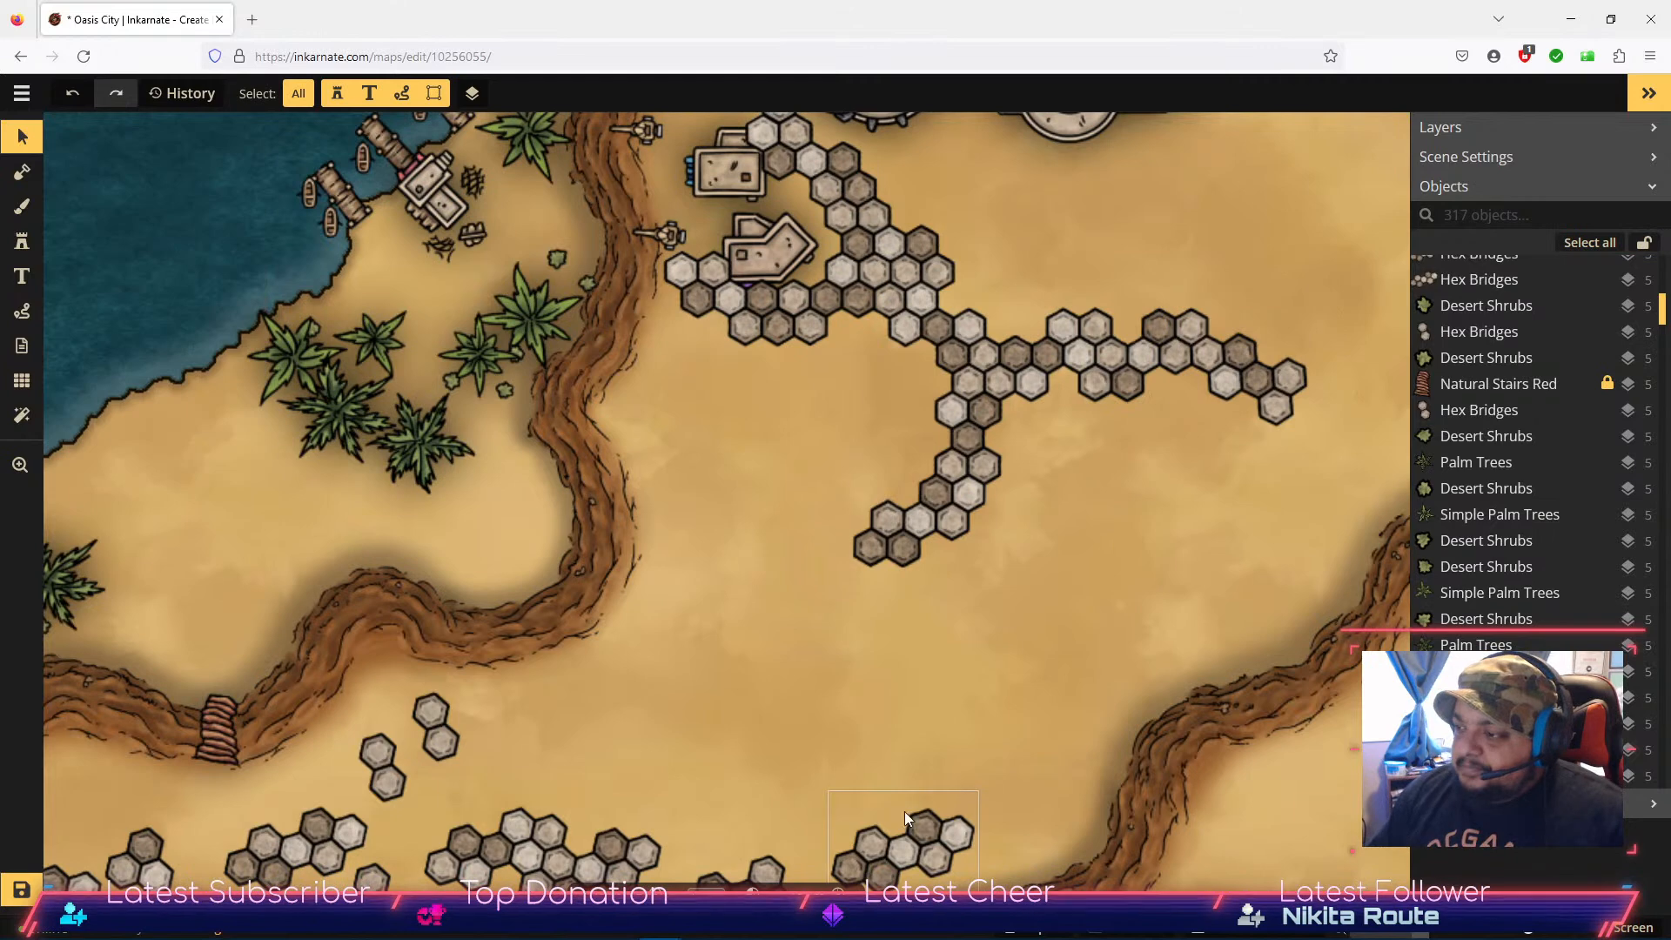
Step: Attach a loose long Hex Bridges piece to the southwestern end of the hex path, rotated to 271 degrees
left_click(933, 852)
left_click(546, 855)
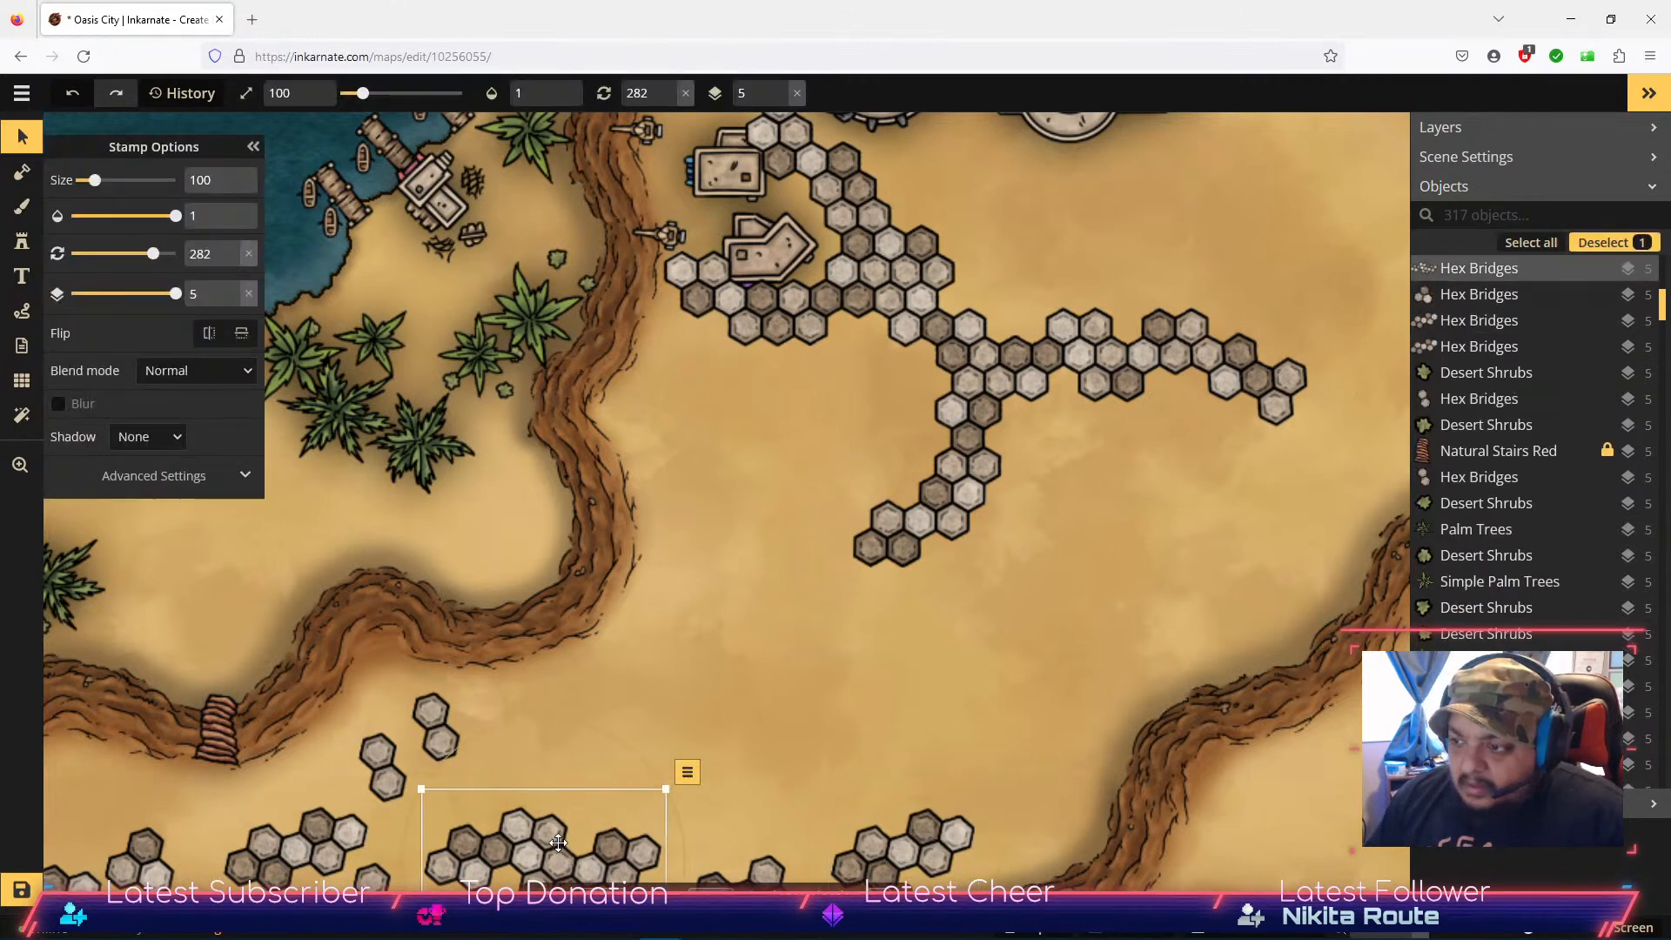
left_click_drag(781, 710, 825, 555)
left_click_drag(585, 702, 822, 485)
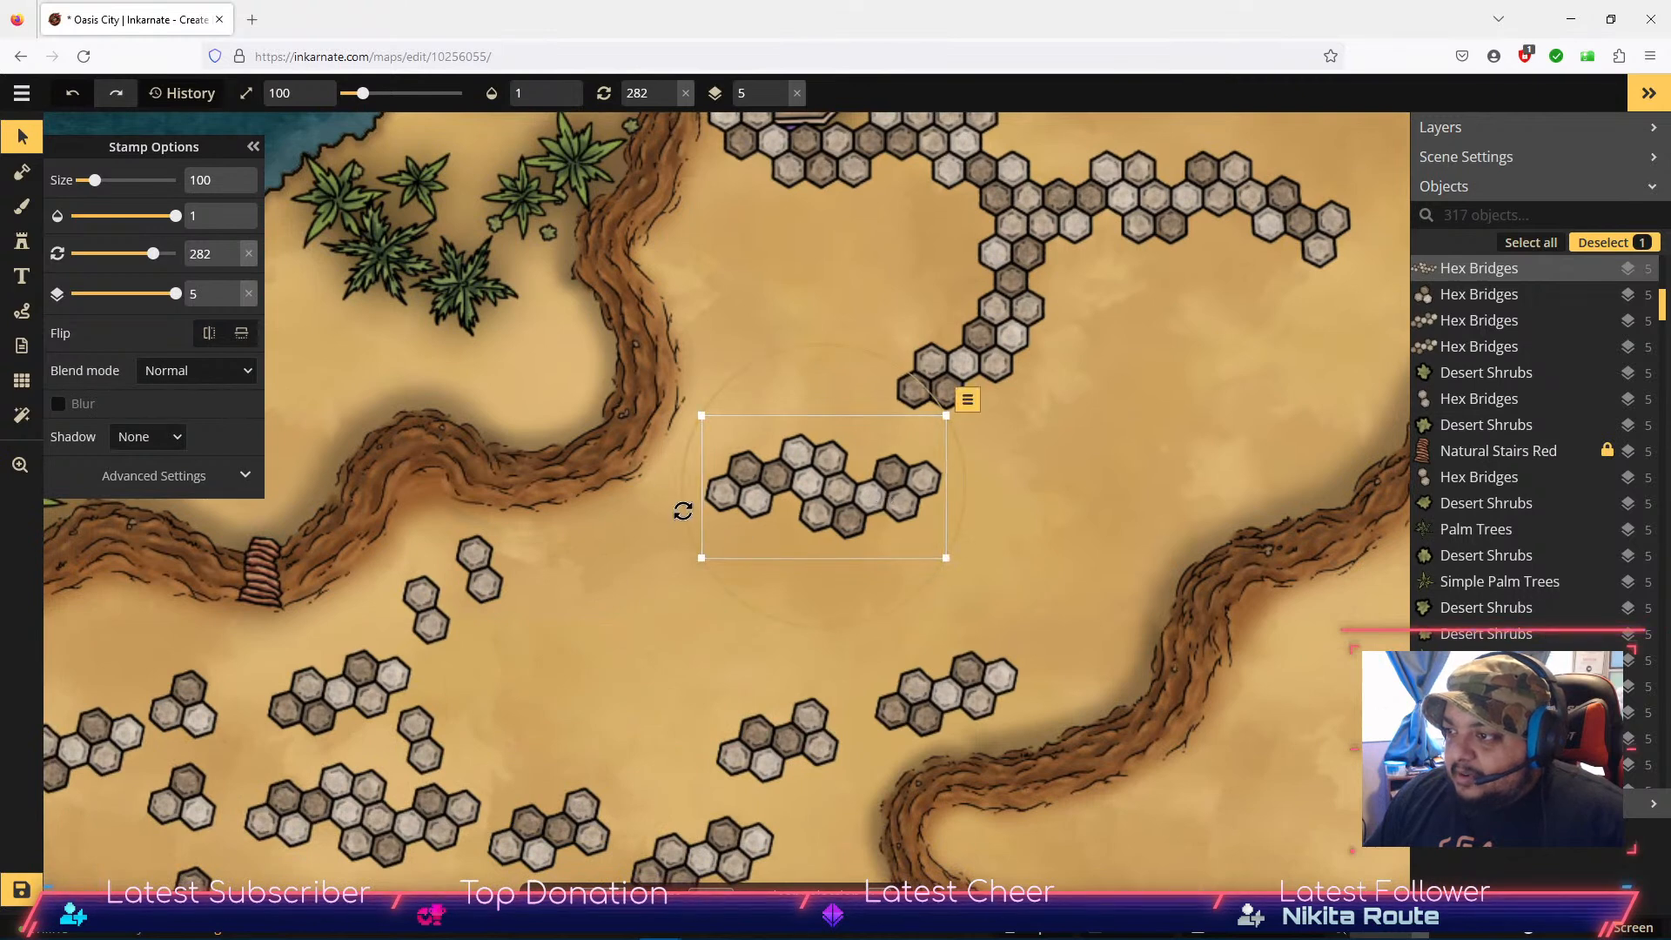
mouse_move(682, 517)
left_mouse_down()
mouse_move(710, 592)
mouse_move(715, 517)
left_mouse_up()
left_click_drag(838, 501, 853, 451)
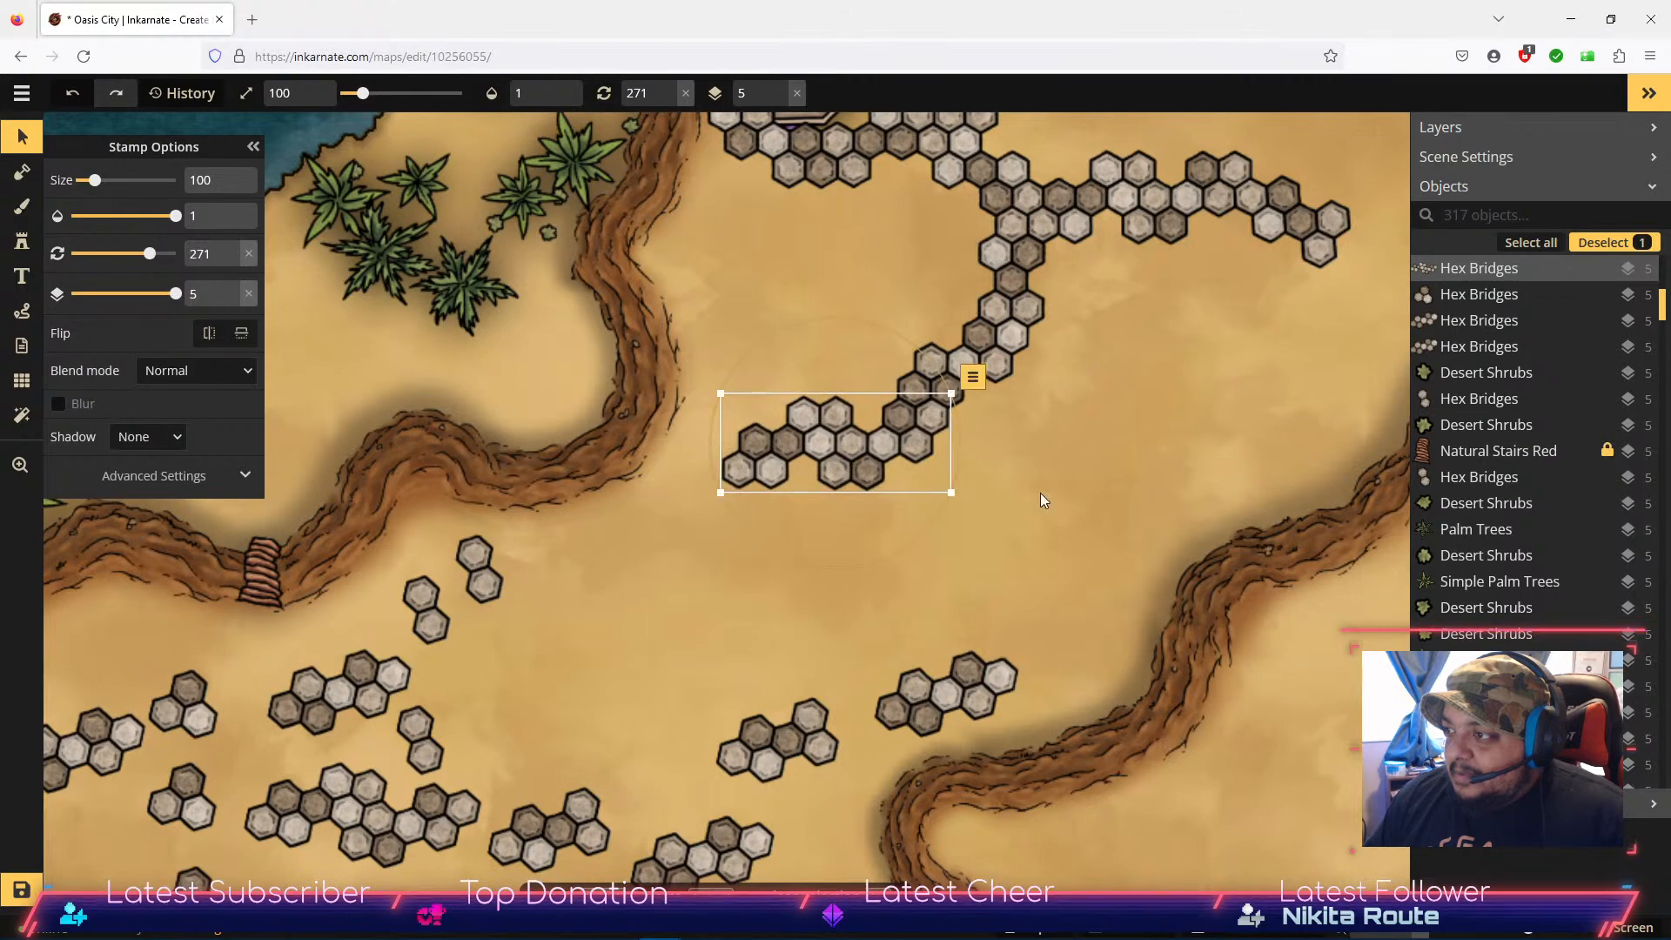
left_click(1095, 518)
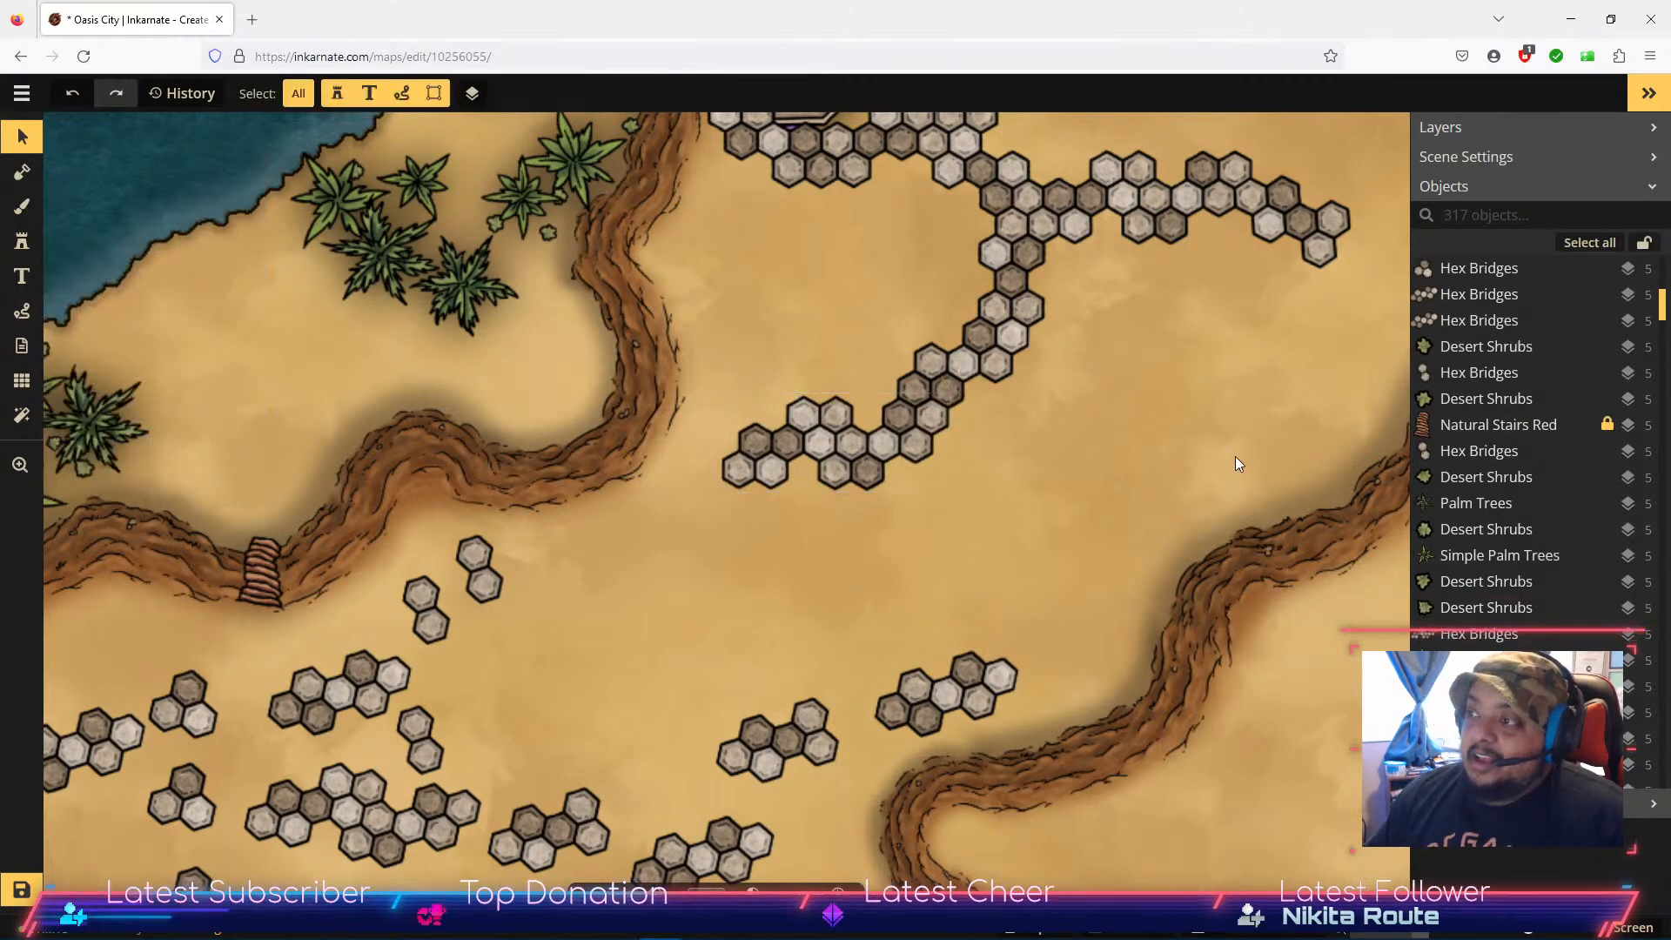
Step: Select the connected hex path pieces in the city's south and lower them to layer -2
scroll(1147, 461, "up", 1)
scroll(1119, 433, "down", 3)
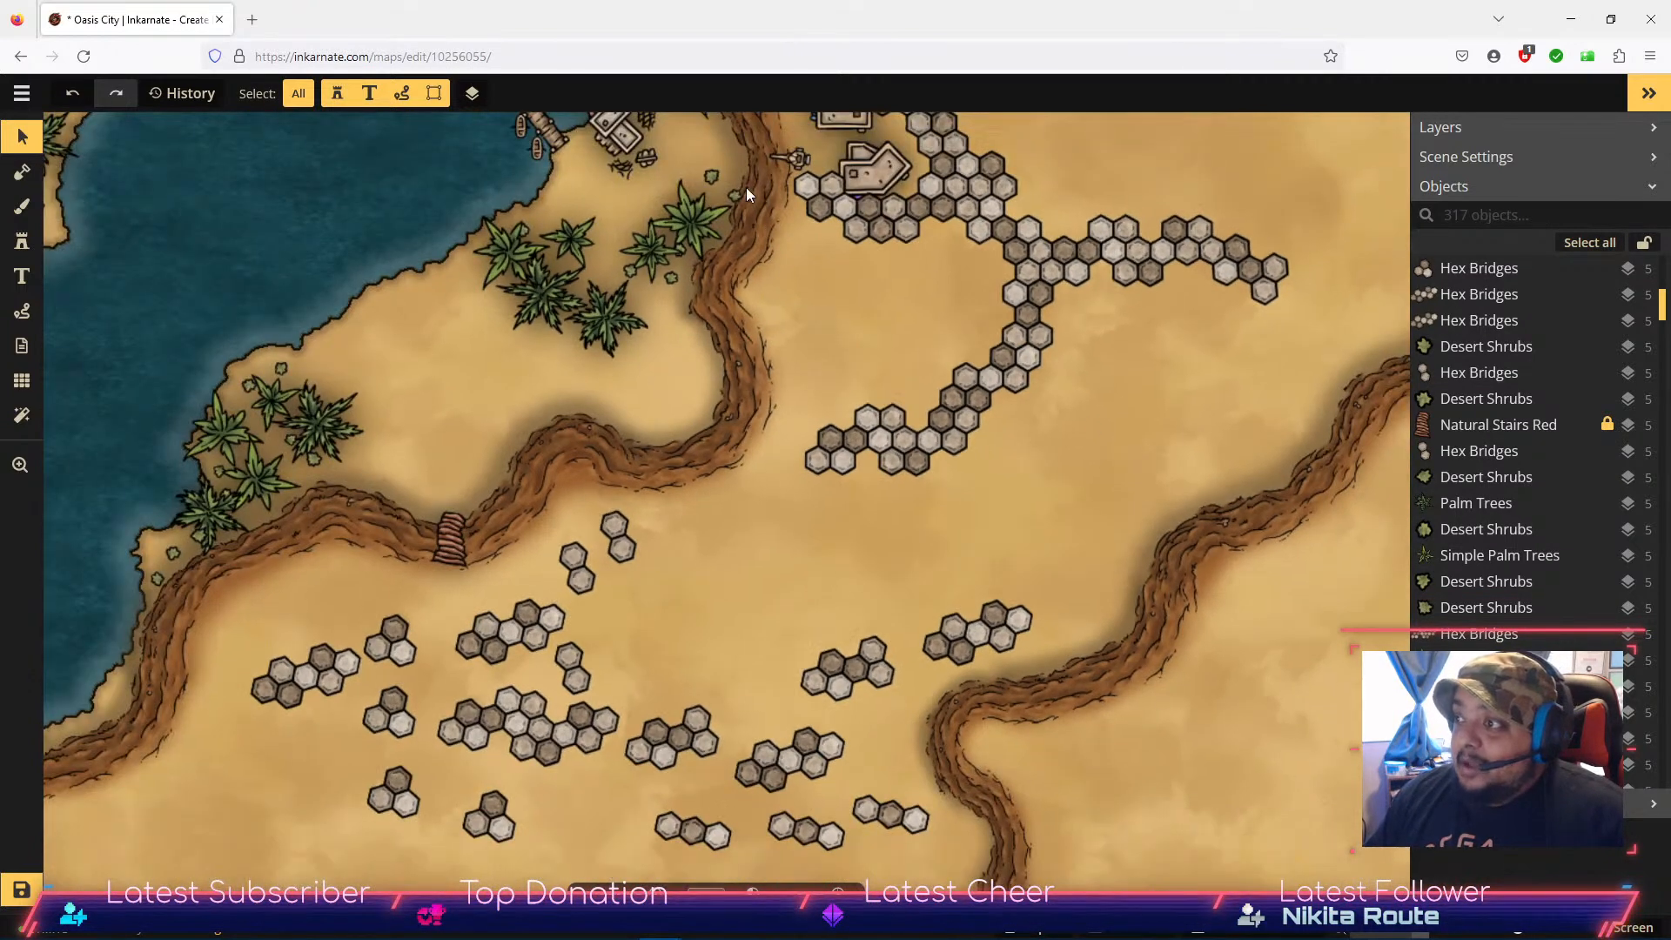
left_click_drag(783, 185, 1240, 478)
left_click(842, 261)
left_click_drag(797, 221, 1299, 484)
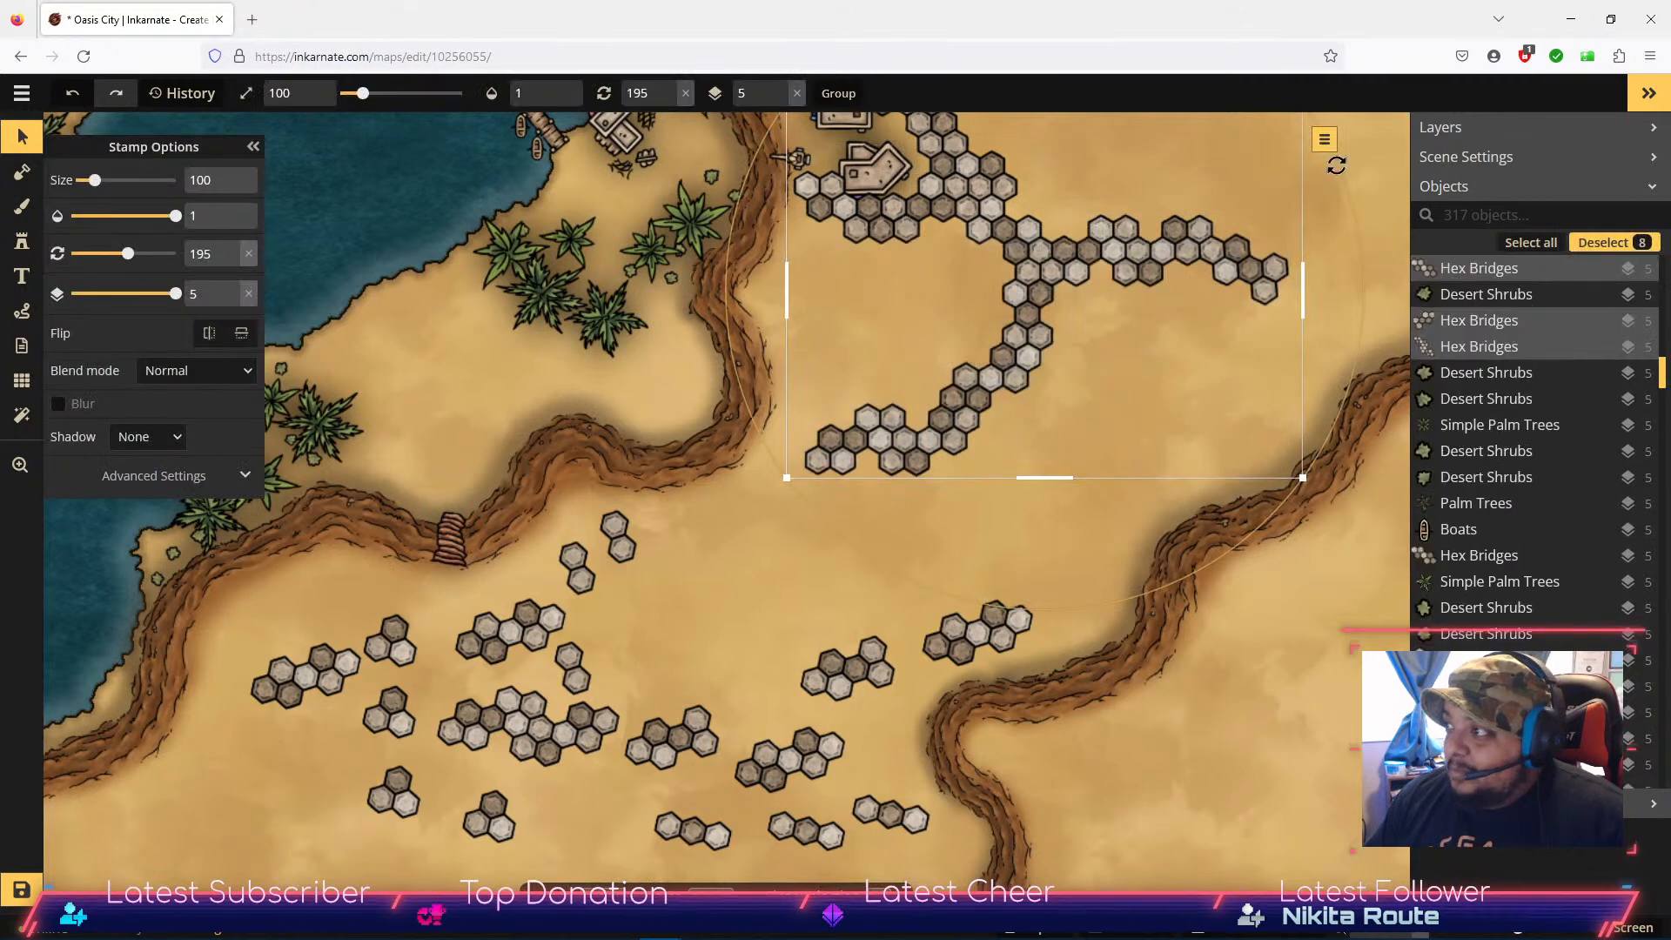
left_click(1324, 139)
left_click(1374, 306)
left_click(1374, 306)
left_click(1374, 306)
left_click(1373, 307)
left_click(1373, 306)
left_click(1374, 307)
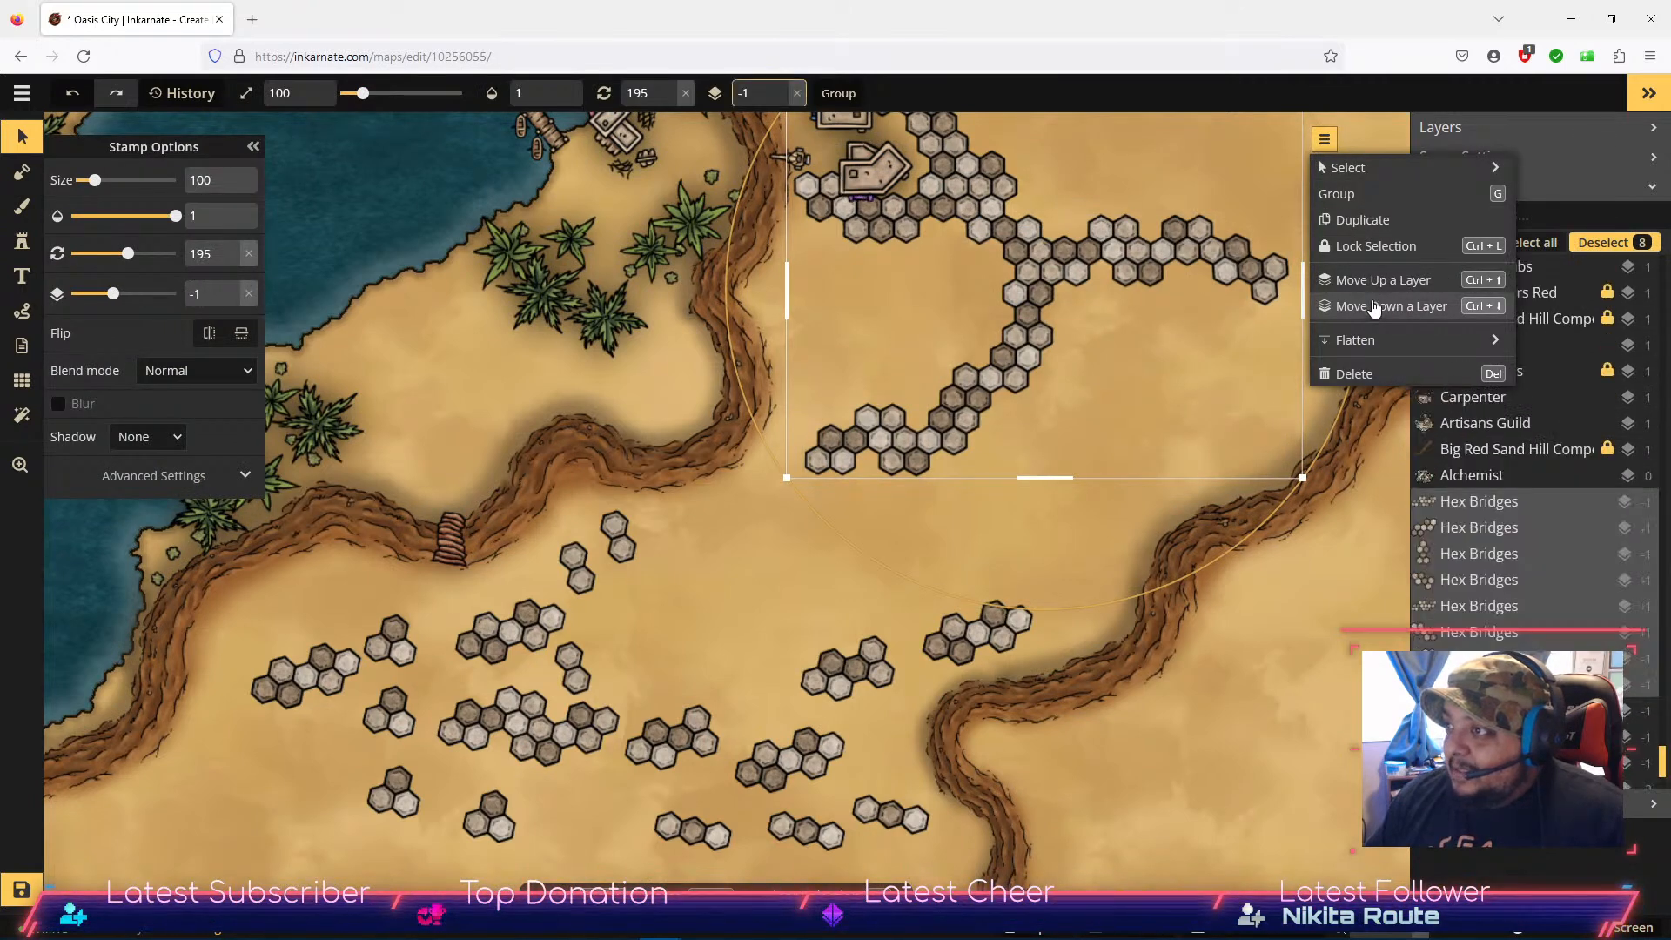
left_click(1373, 307)
left_click(806, 543)
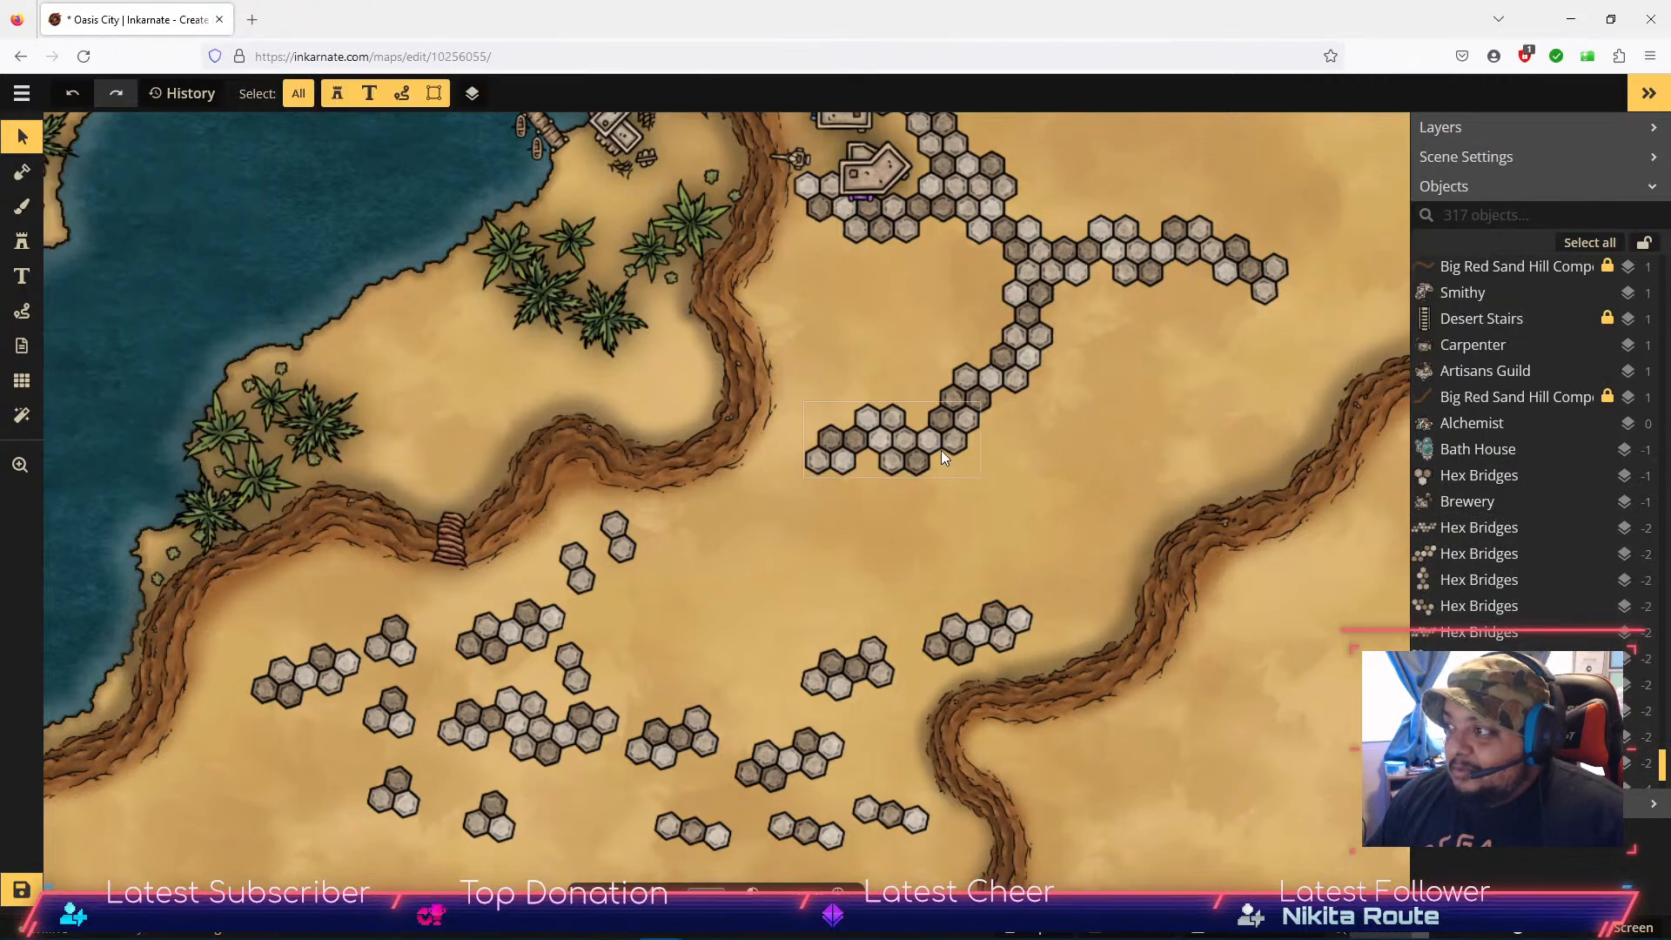
Step: Move the easternmost loose hex piece to the far eastern end of the path, rotate it to 266 degrees and align it
left_click(979, 614)
left_click_drag(978, 615, 1200, 366)
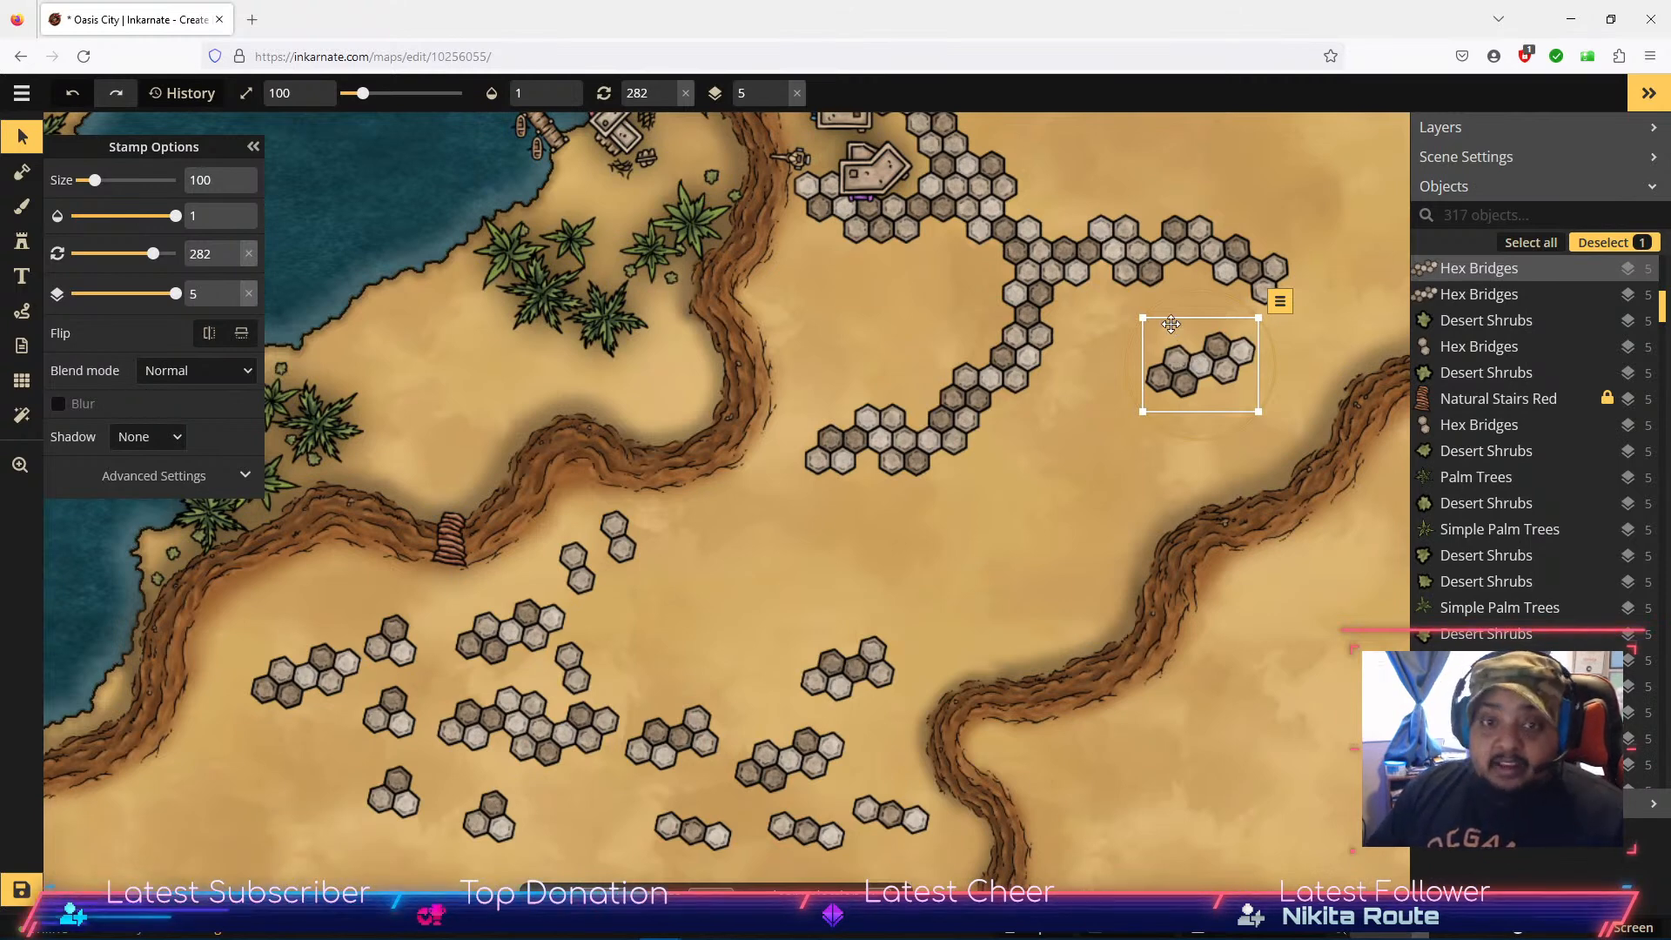
left_click_drag(1262, 352, 1361, 267)
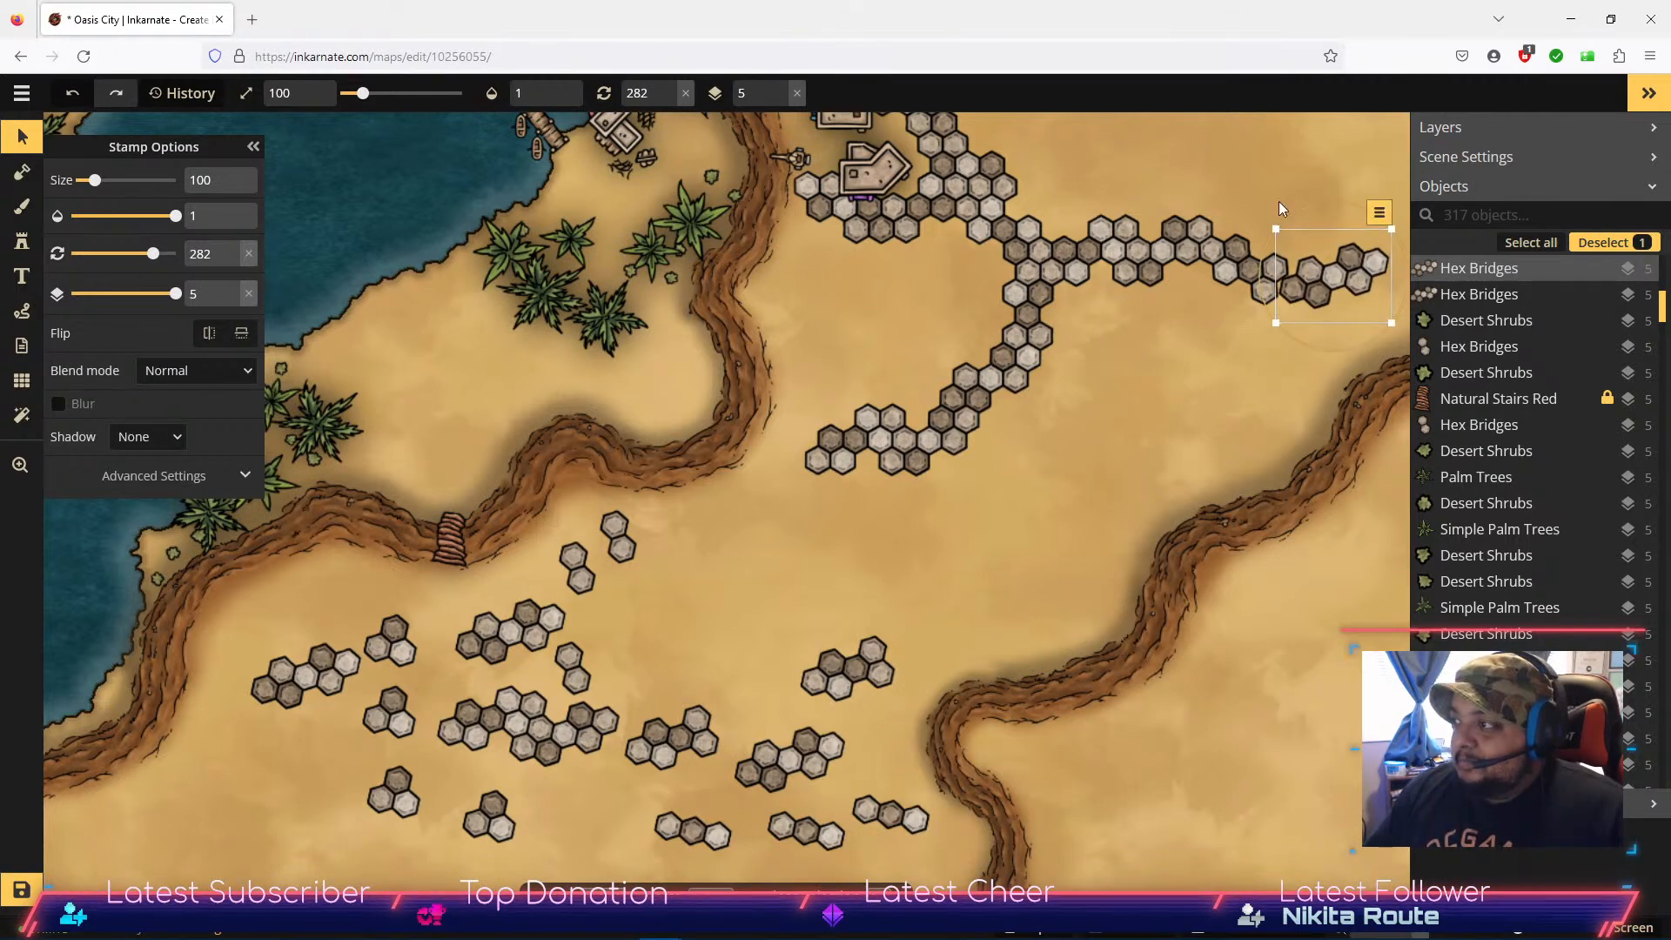
left_click(231, 249)
left_click(231, 250)
left_click(232, 260)
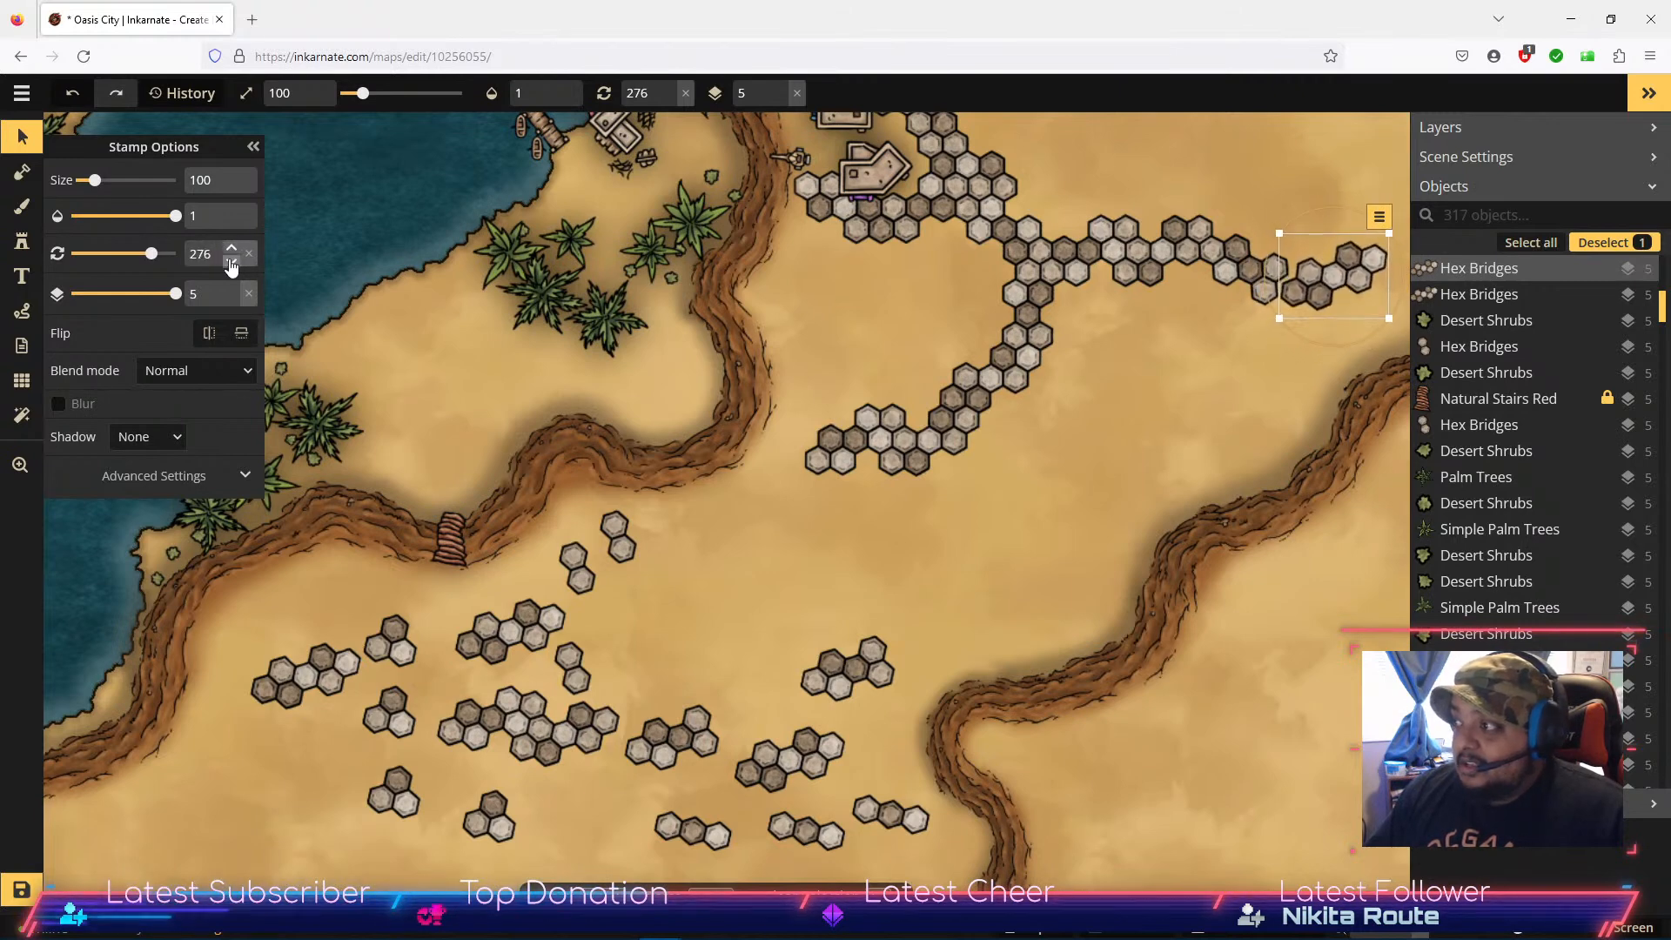
left_click_drag(1349, 279, 1346, 271)
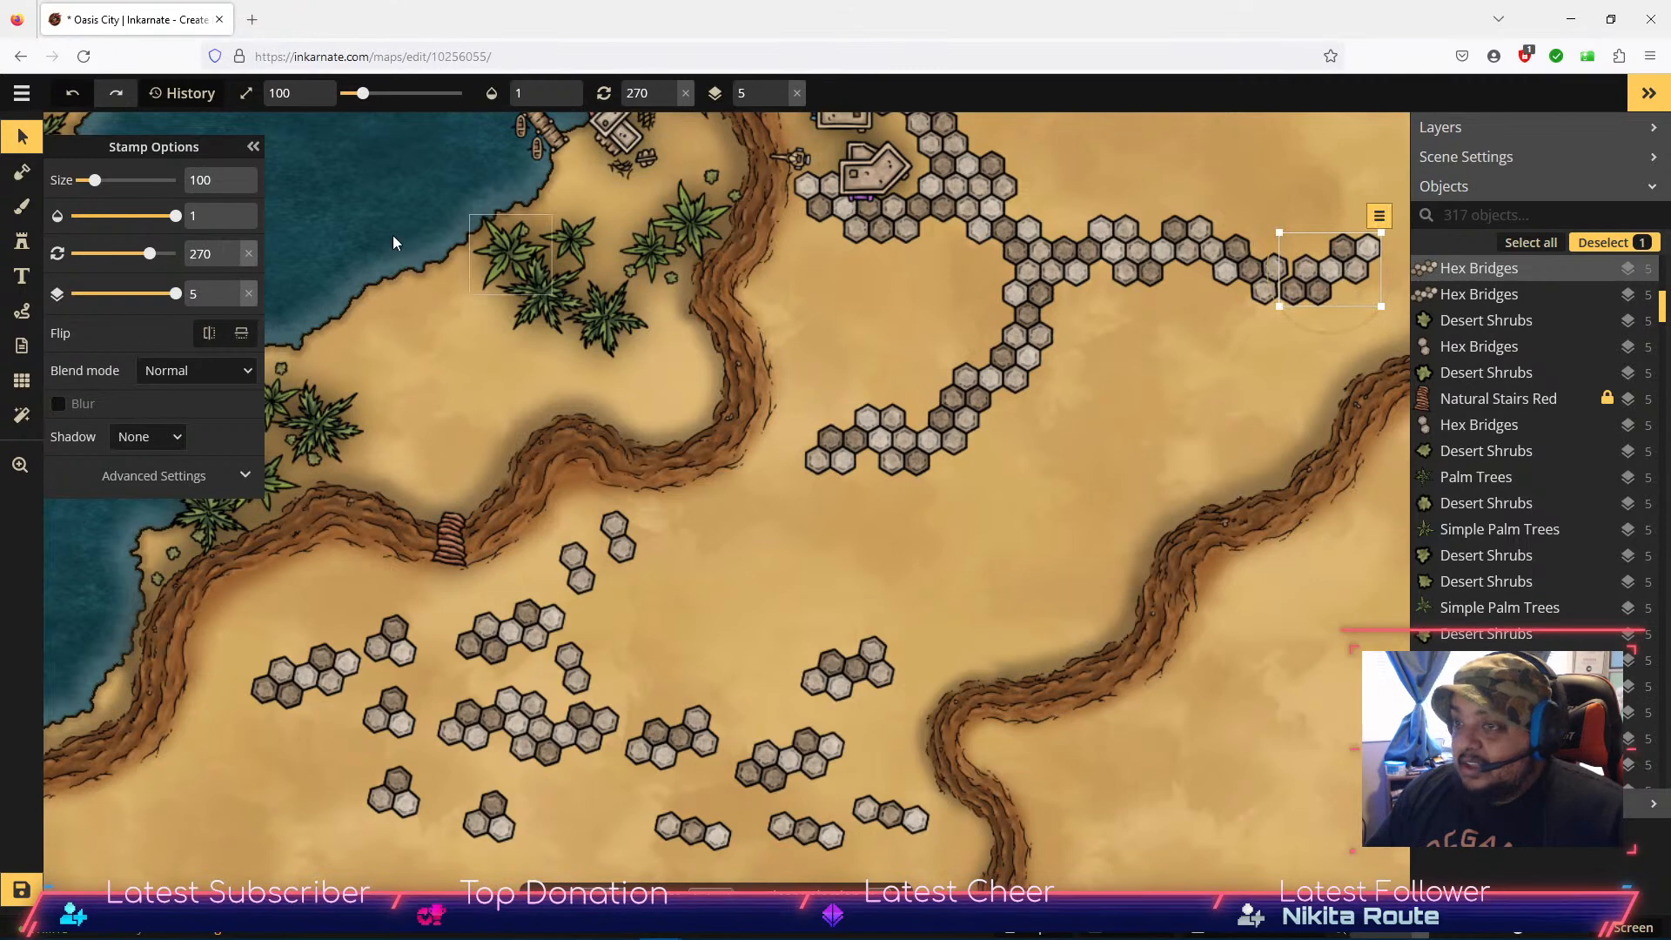
left_click(232, 261)
left_click(231, 261)
left_click(232, 261)
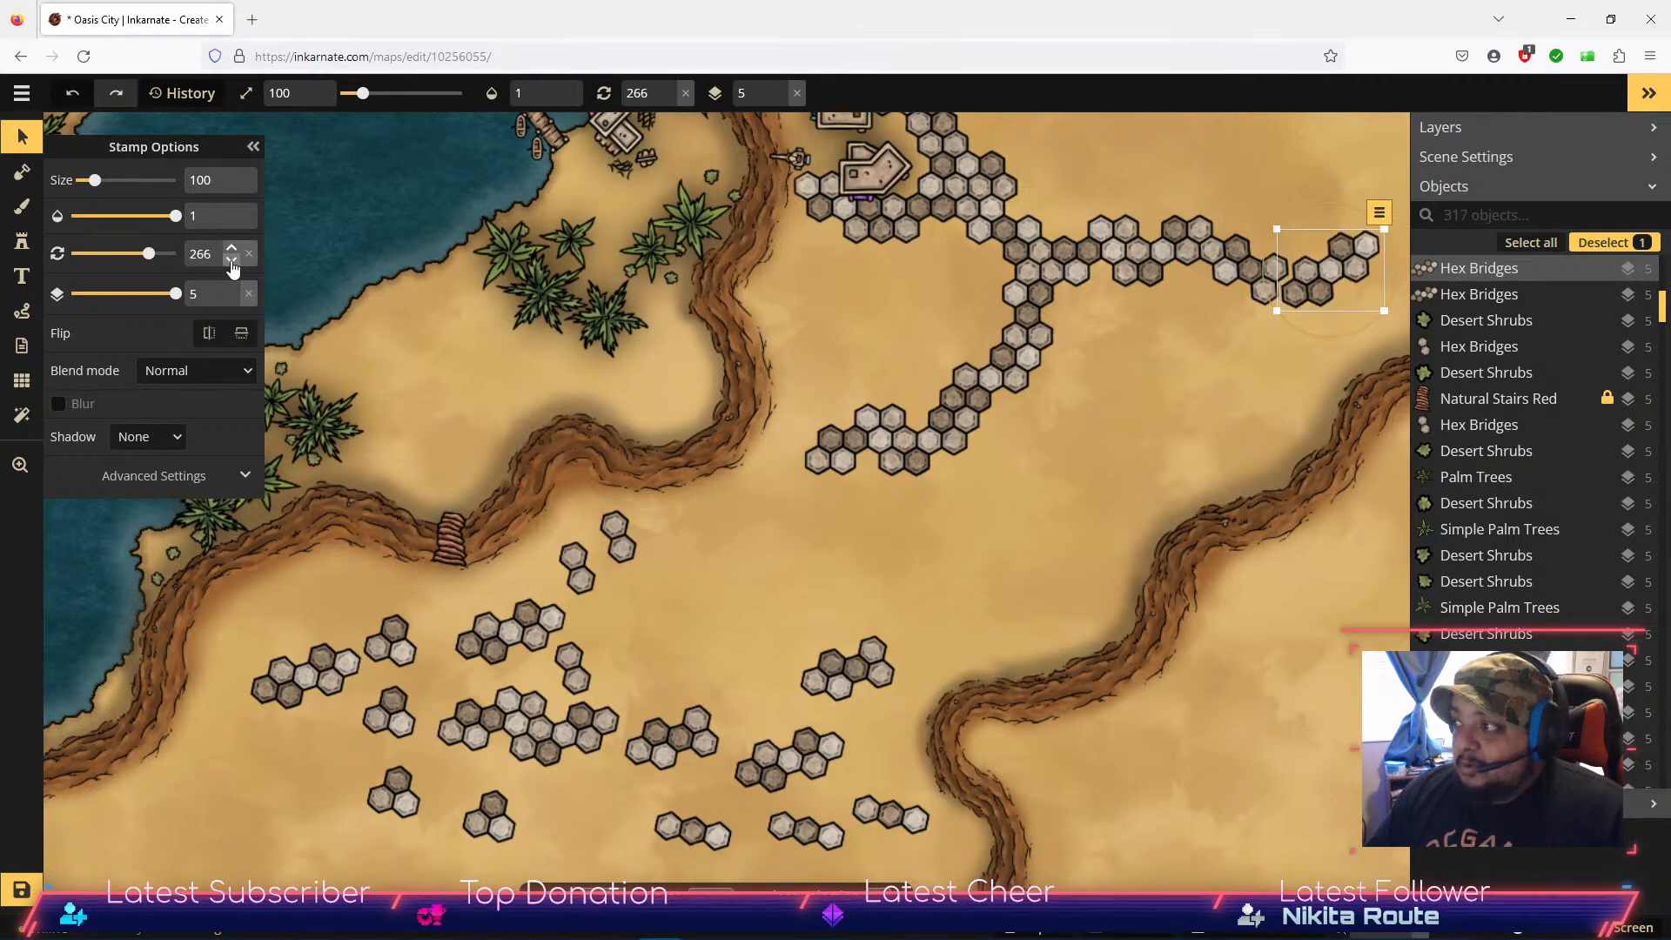
left_click_drag(1352, 258, 1345, 254)
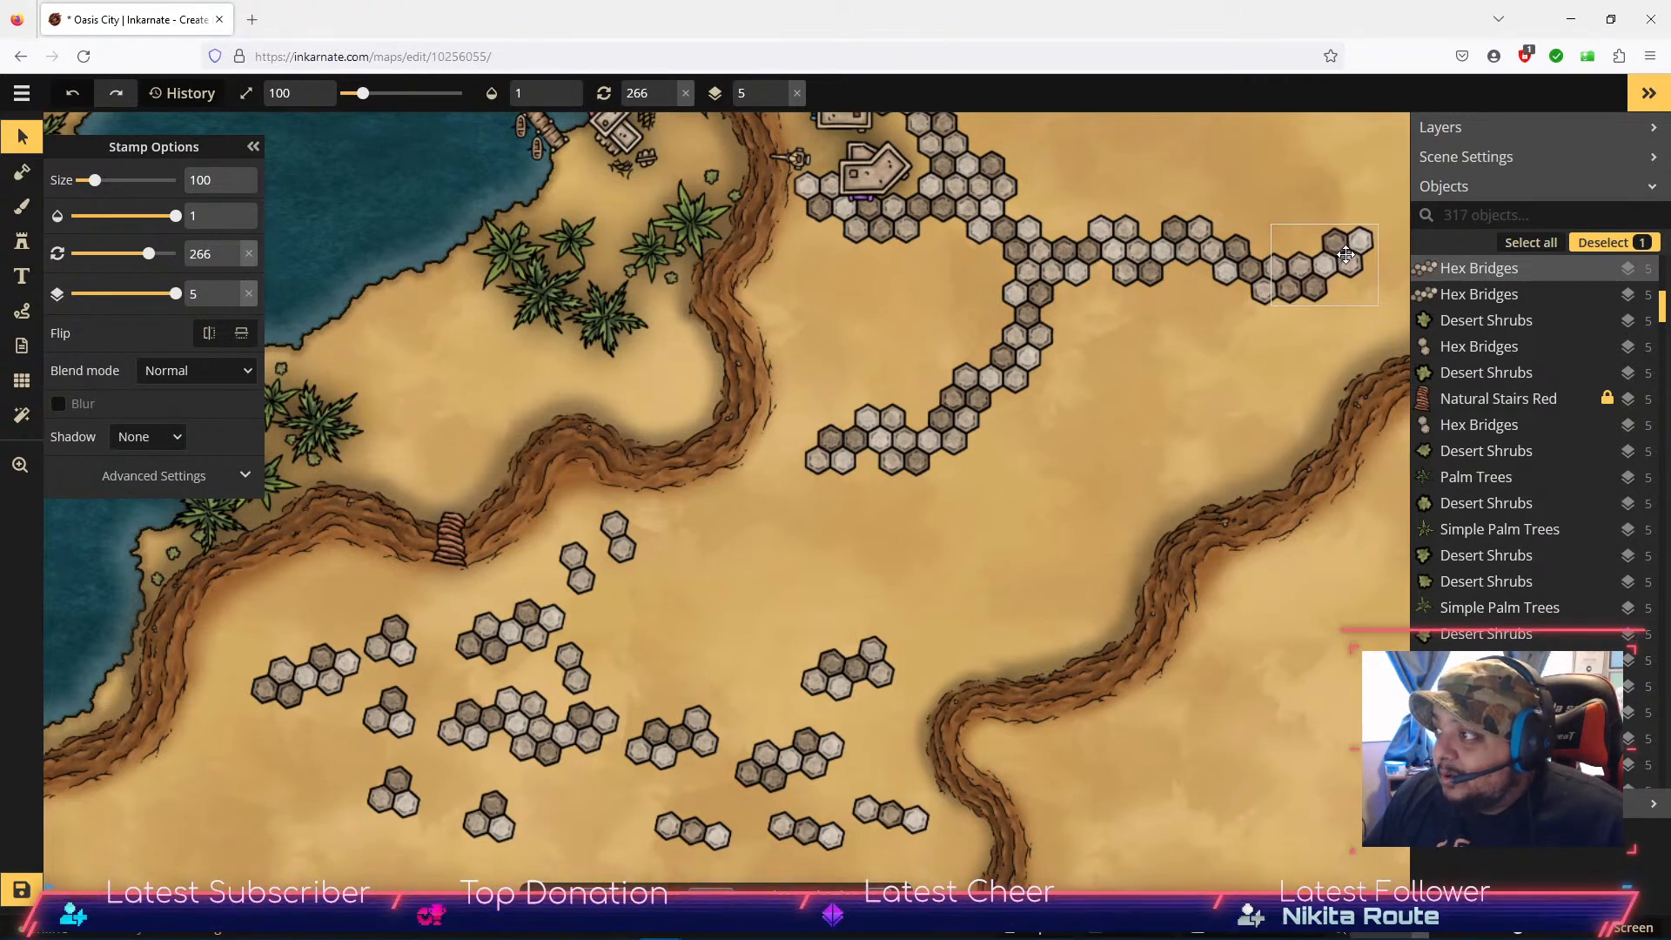
Step: Fine-tune the far eastern hex piece's fit against the path and set its rotation to 265 degrees
left_click(232, 249)
left_click(232, 261)
left_click(233, 261)
left_click(232, 261)
left_click(232, 261)
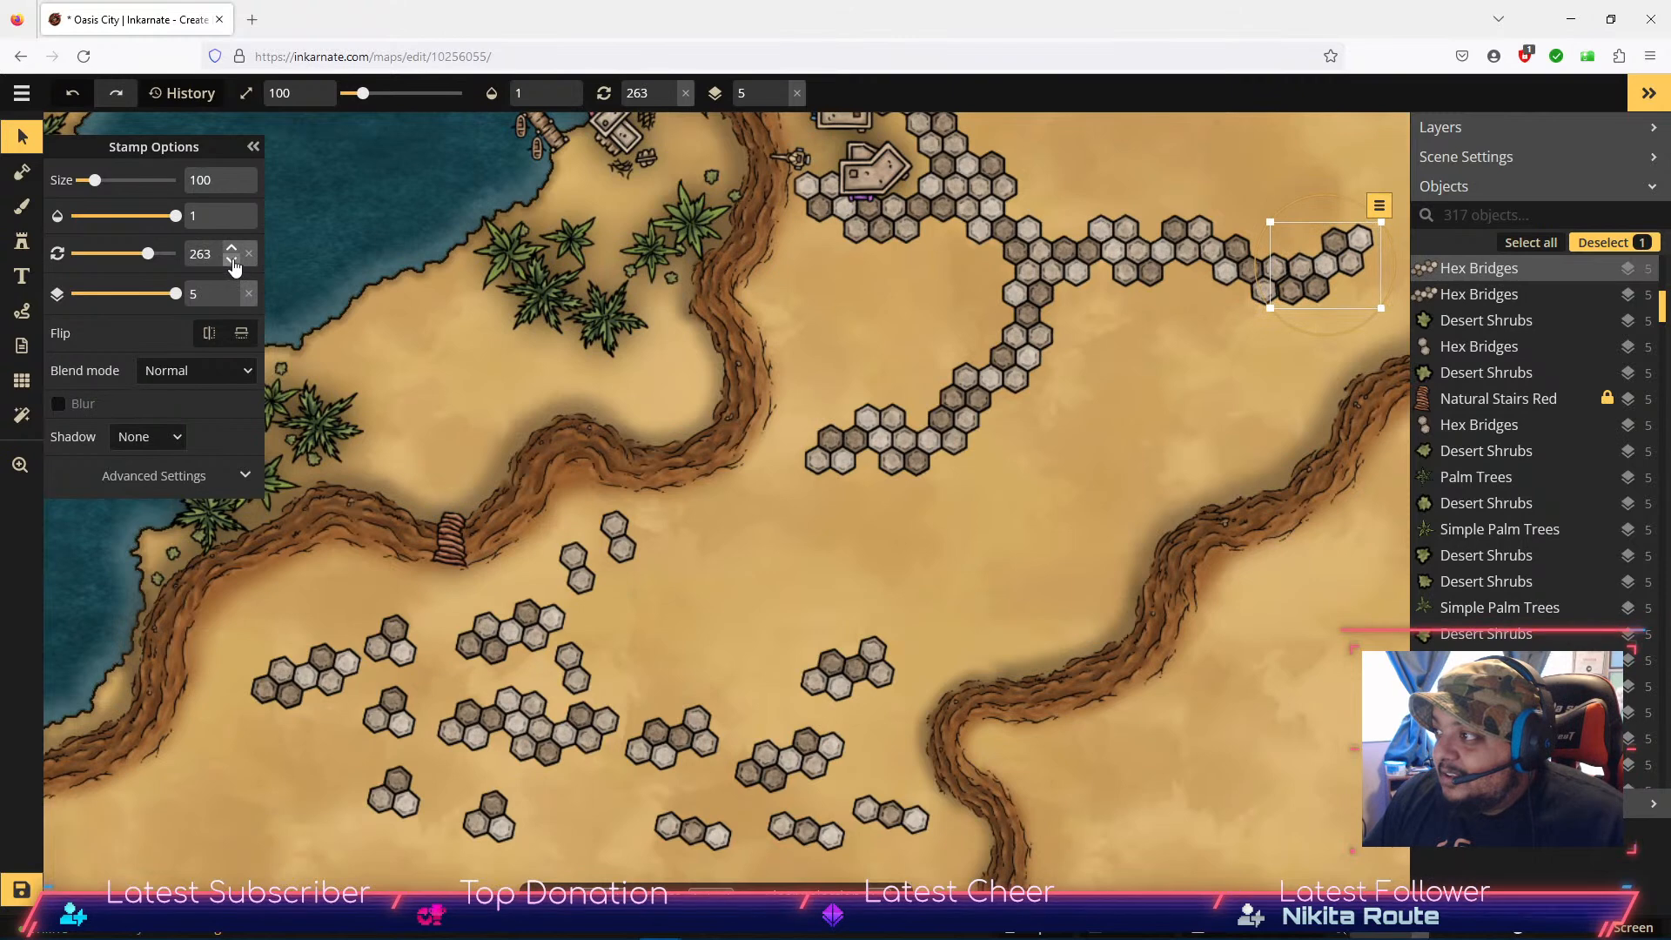
left_click(232, 249)
left_click_drag(1343, 270, 1340, 271)
left_click(232, 261)
left_click(233, 261)
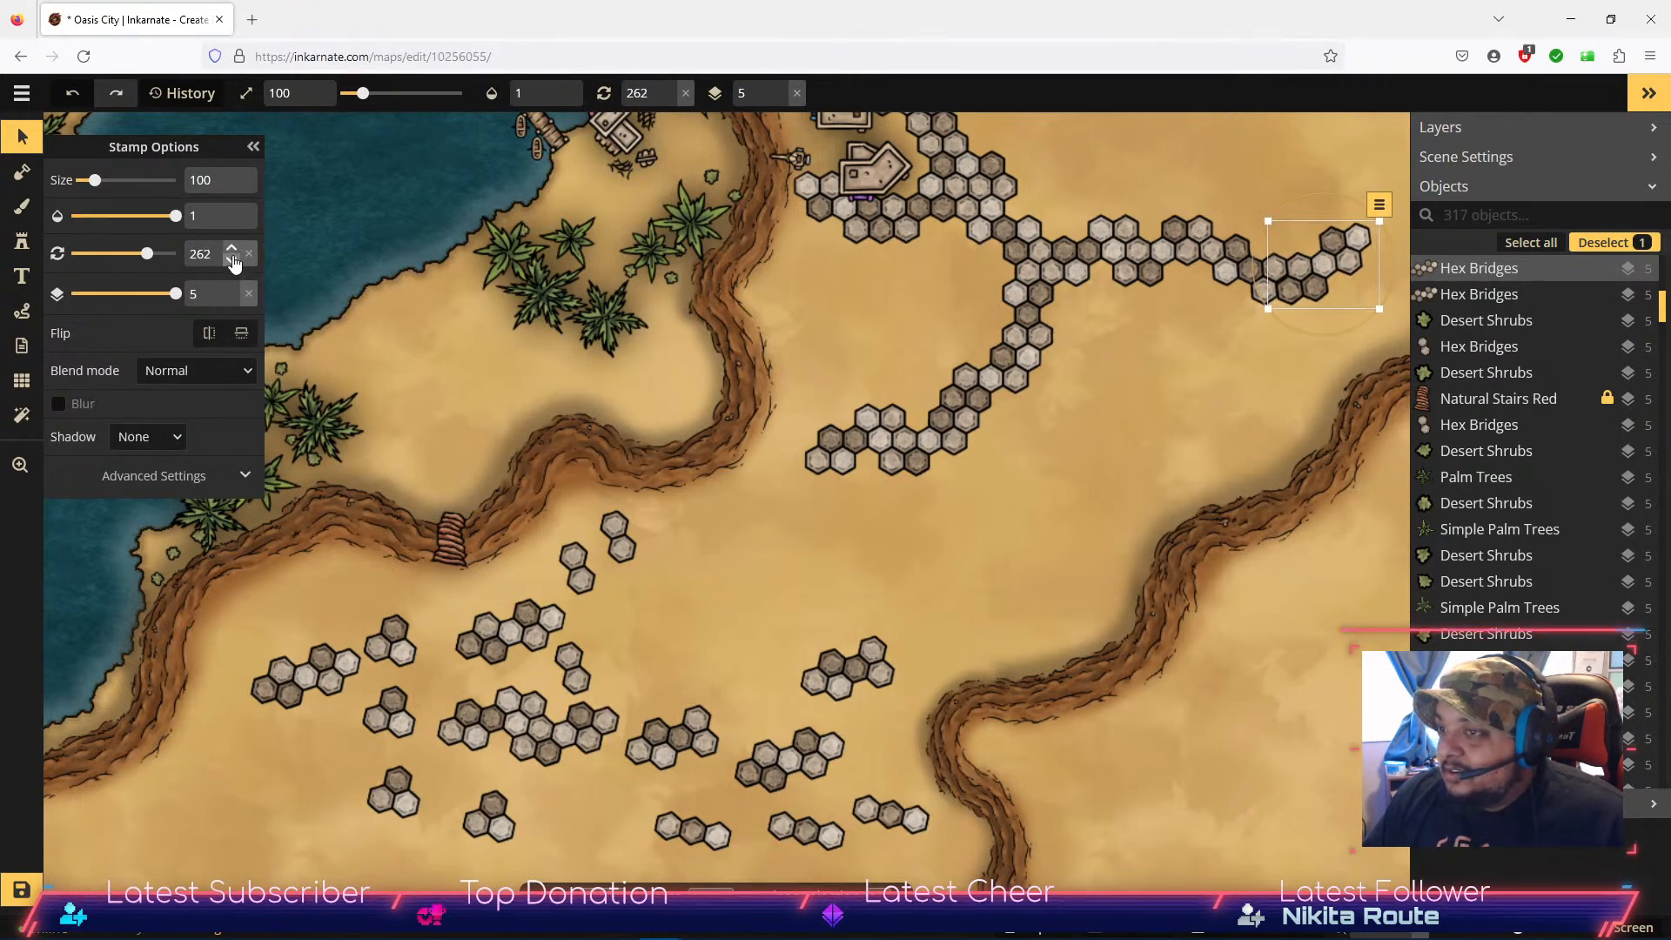
left_click(232, 249)
left_click(233, 249)
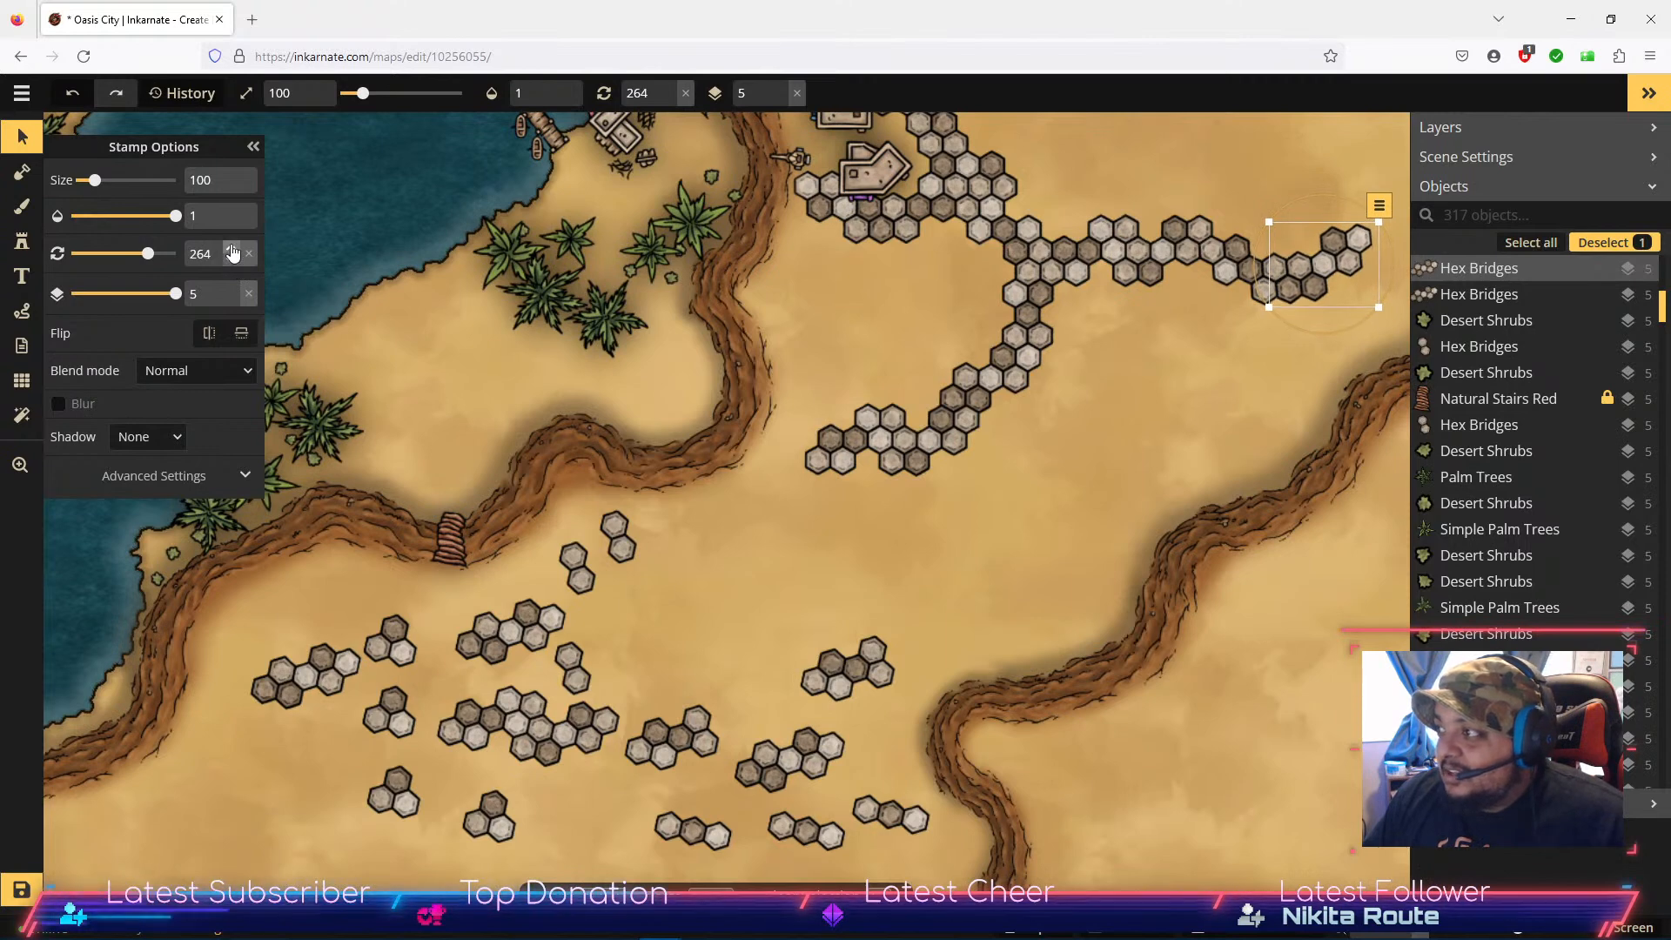
left_click(232, 249)
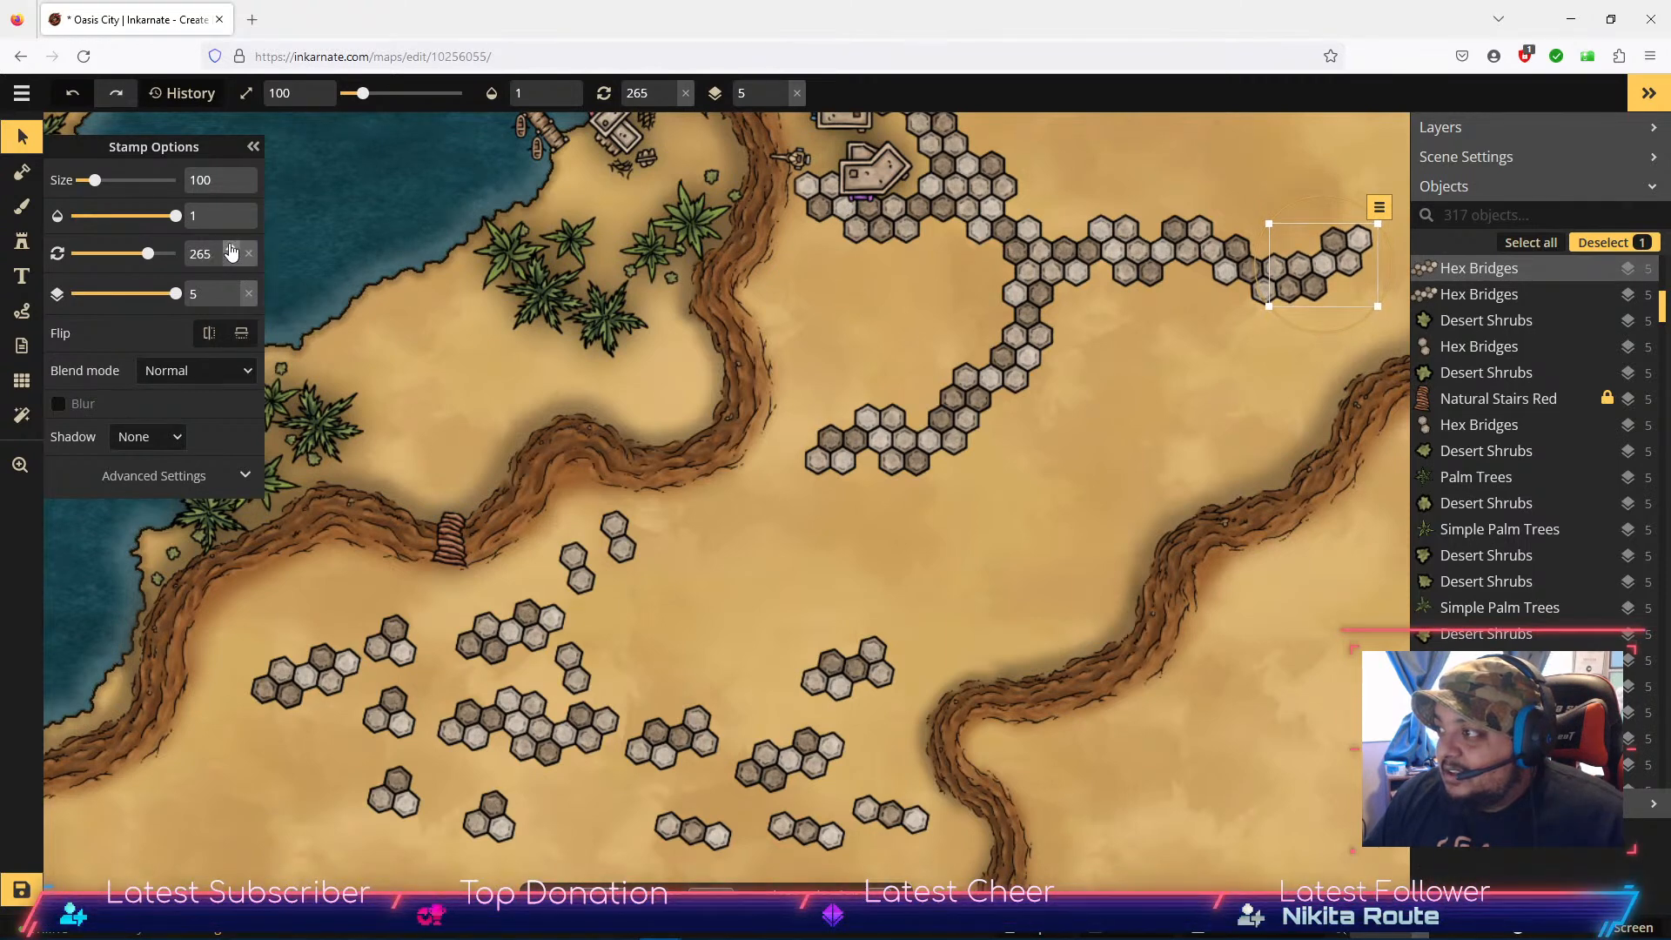
left_click(1005, 577)
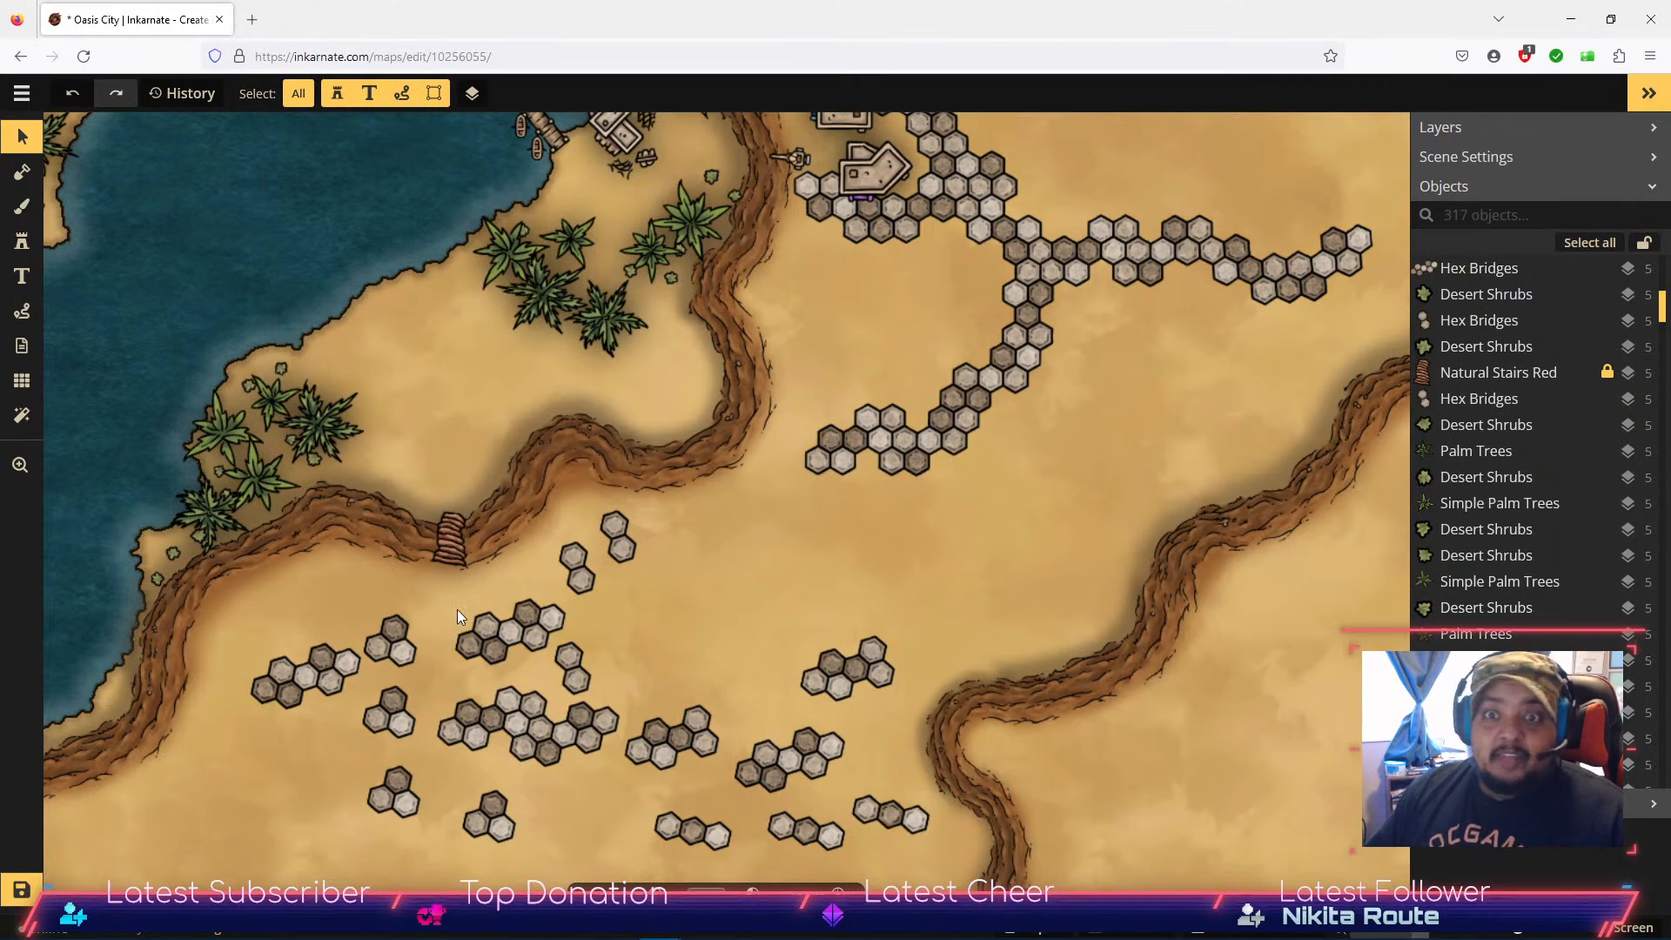
Step: Bring the remaining long hex piece below the southwestern branch, and attach another loose piece southeast of the path's bend at 333 degrees
left_click_drag(524, 727, 860, 541)
left_click(868, 672)
left_click_drag(868, 672, 1130, 511)
left_click_drag(1080, 455, 1042, 441)
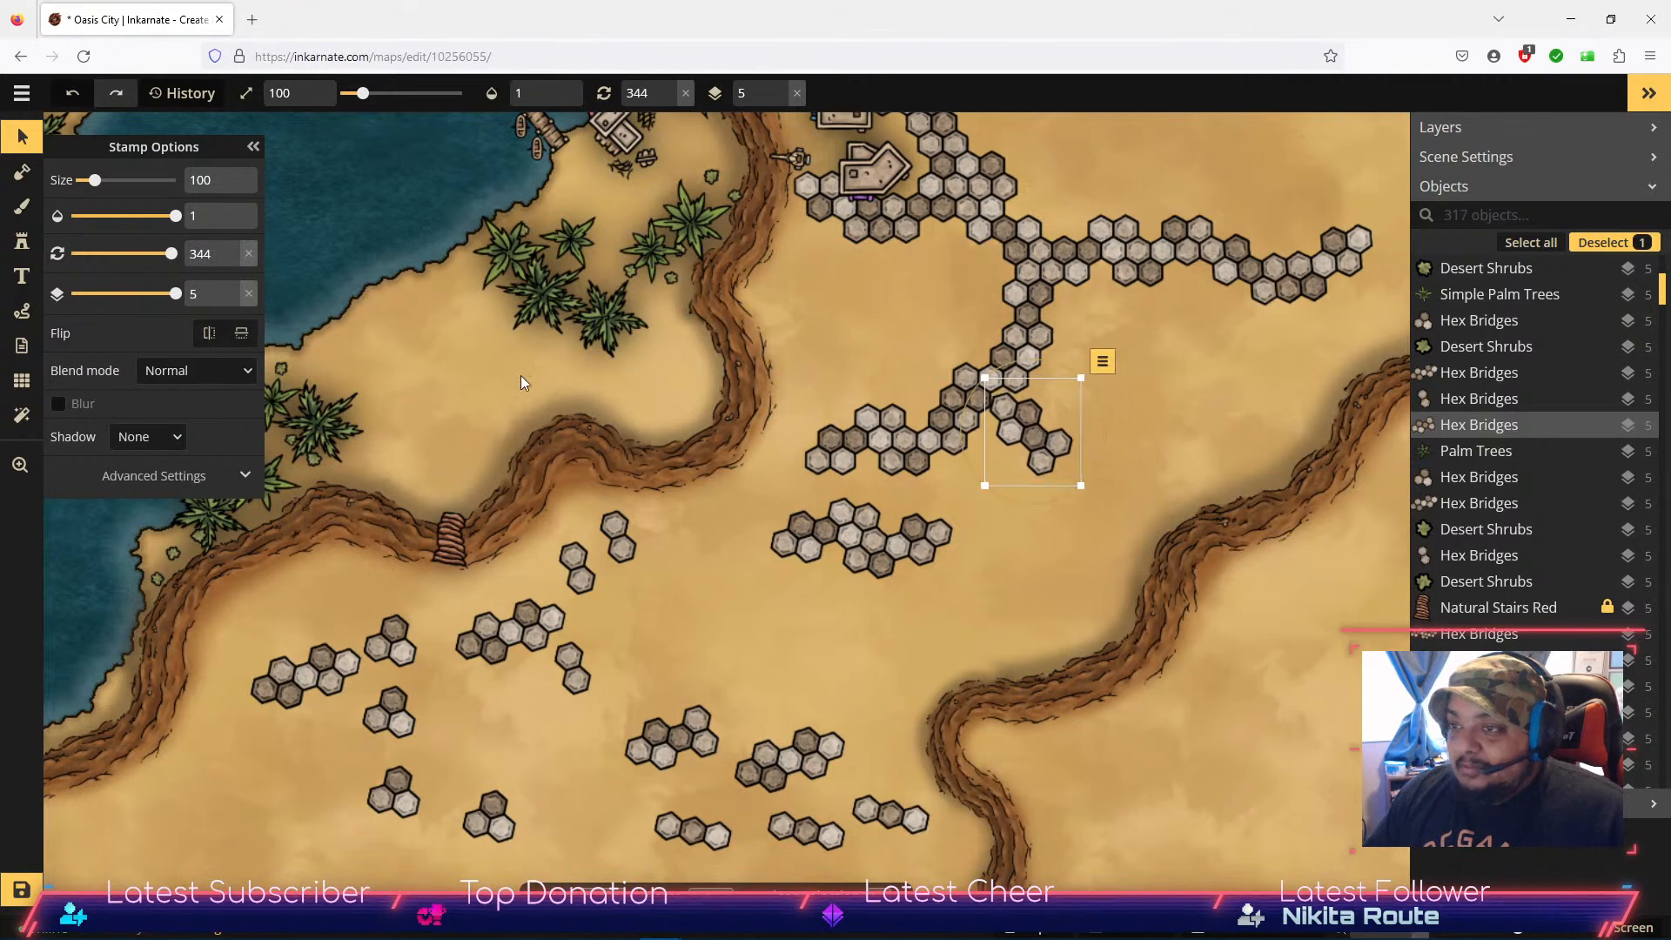
double_click(233, 249)
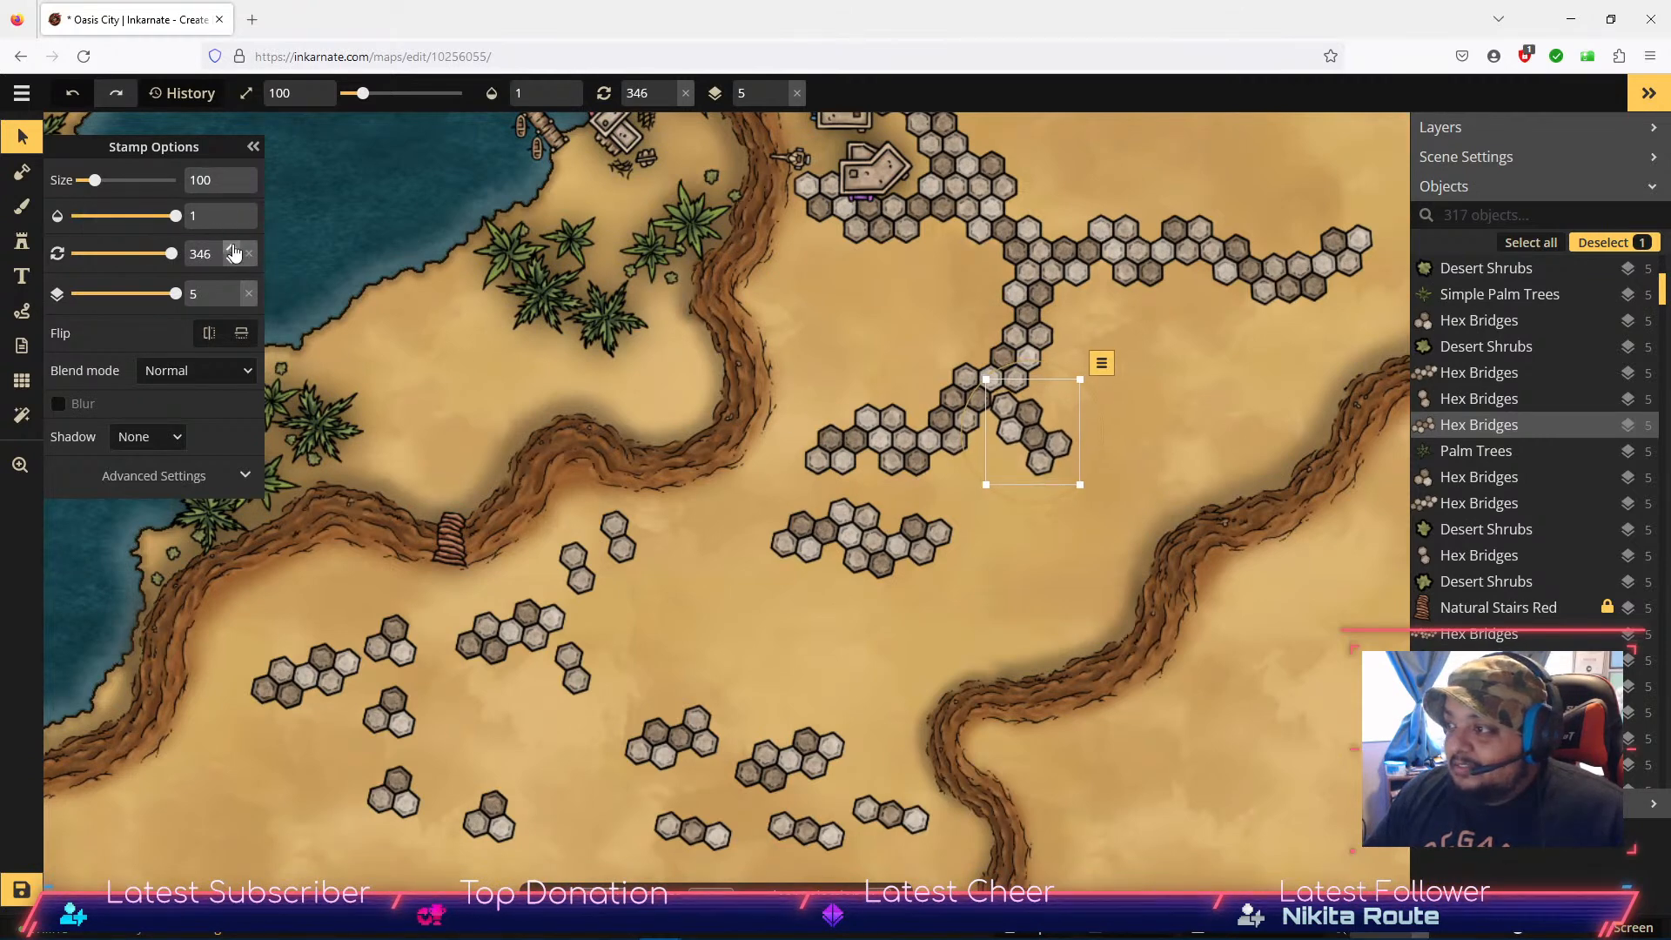
left_click(231, 259)
triple_click(231, 259)
triple_click(230, 259)
double_click(231, 260)
double_click(230, 260)
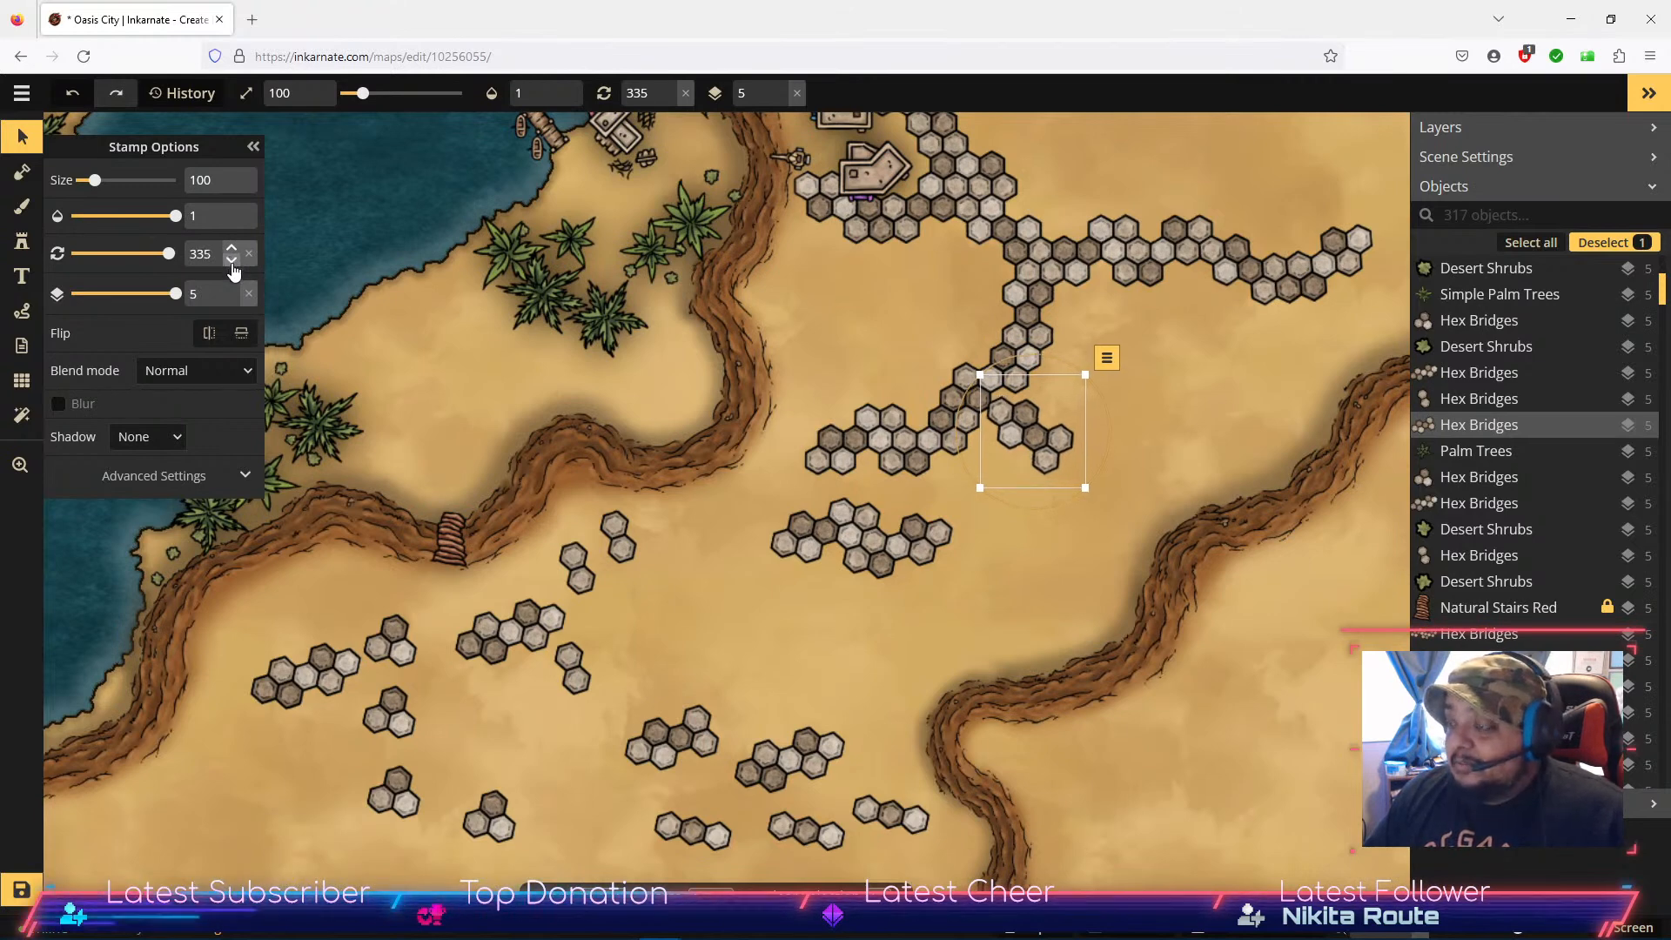
double_click(230, 259)
left_click_drag(1049, 453, 1049, 440)
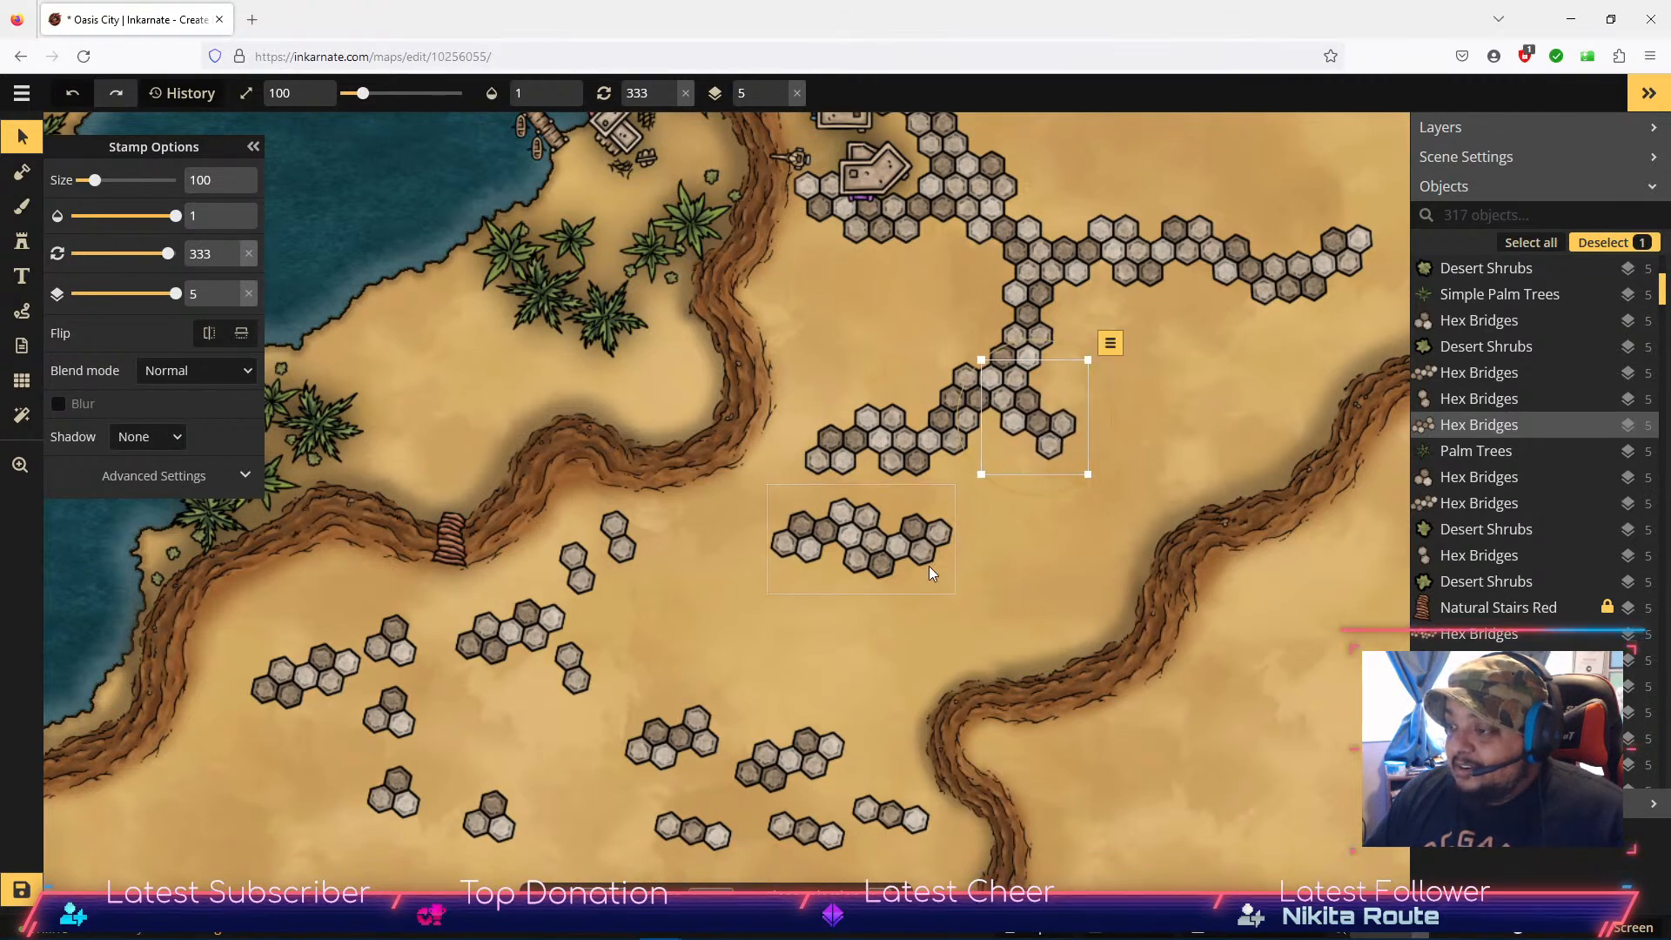
Step: Move another loose hex piece to the end of the new southeastern branch, rotate it to 272 degrees and align its hexes
left_click(800, 748)
left_click_drag(800, 748, 1120, 430)
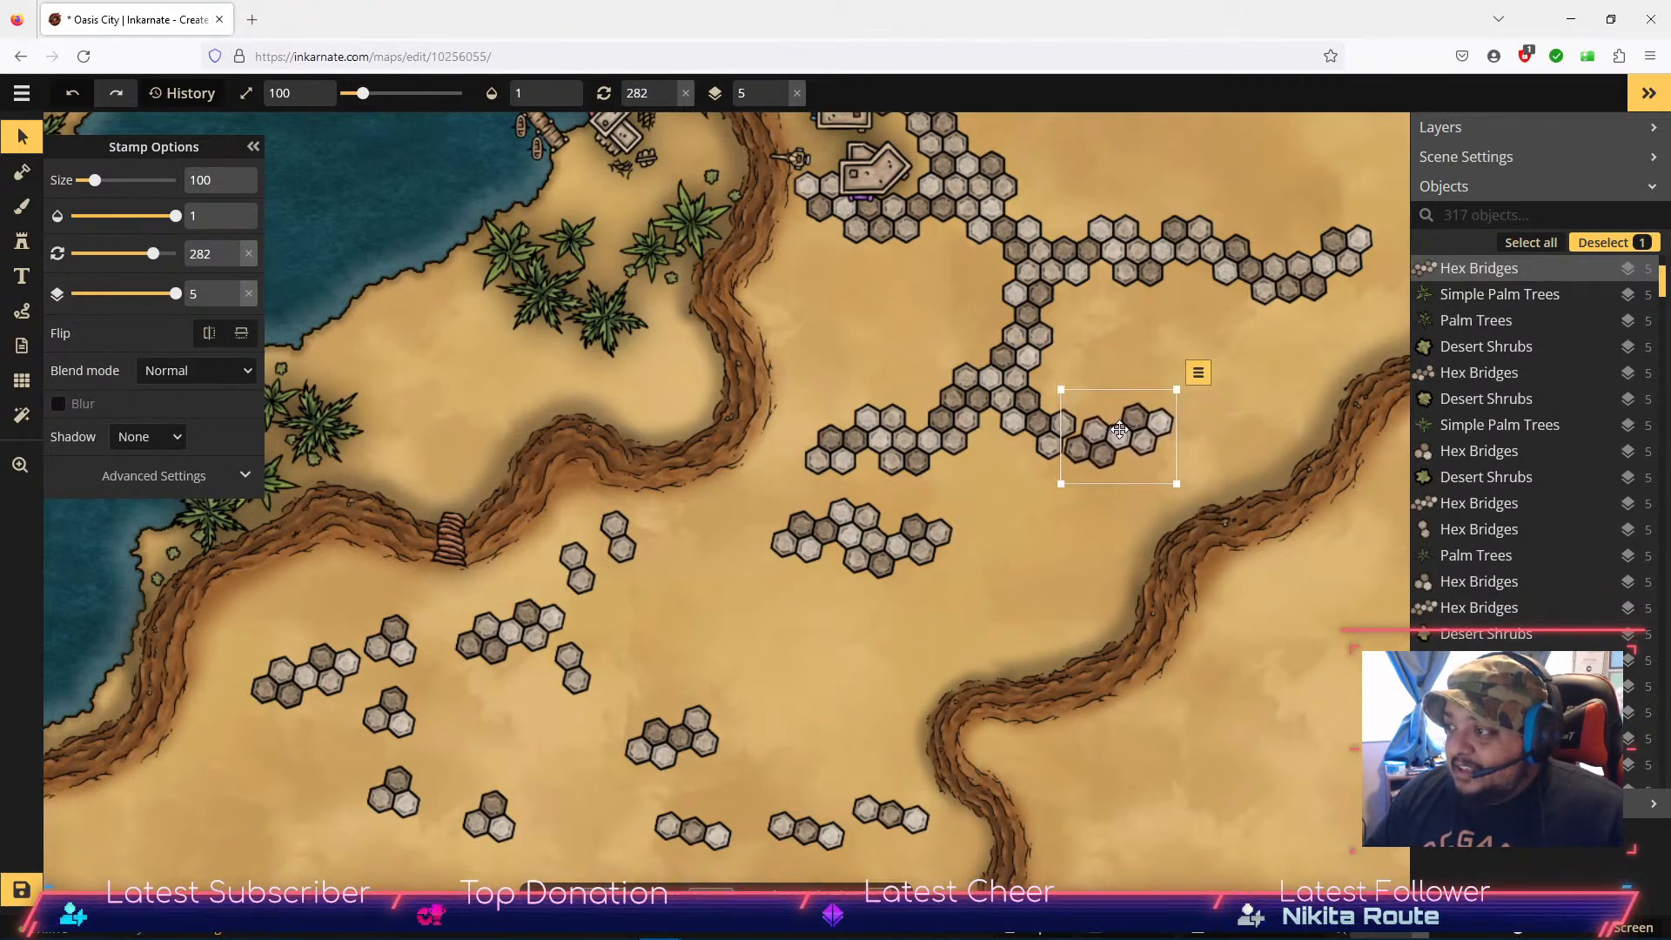
left_click(231, 248)
left_click(231, 248)
left_click(232, 261)
left_click(232, 260)
left_click(231, 261)
left_click(231, 261)
left_click(232, 260)
left_click(232, 261)
left_click(232, 260)
left_click(231, 260)
left_click_drag(1117, 438, 1114, 431)
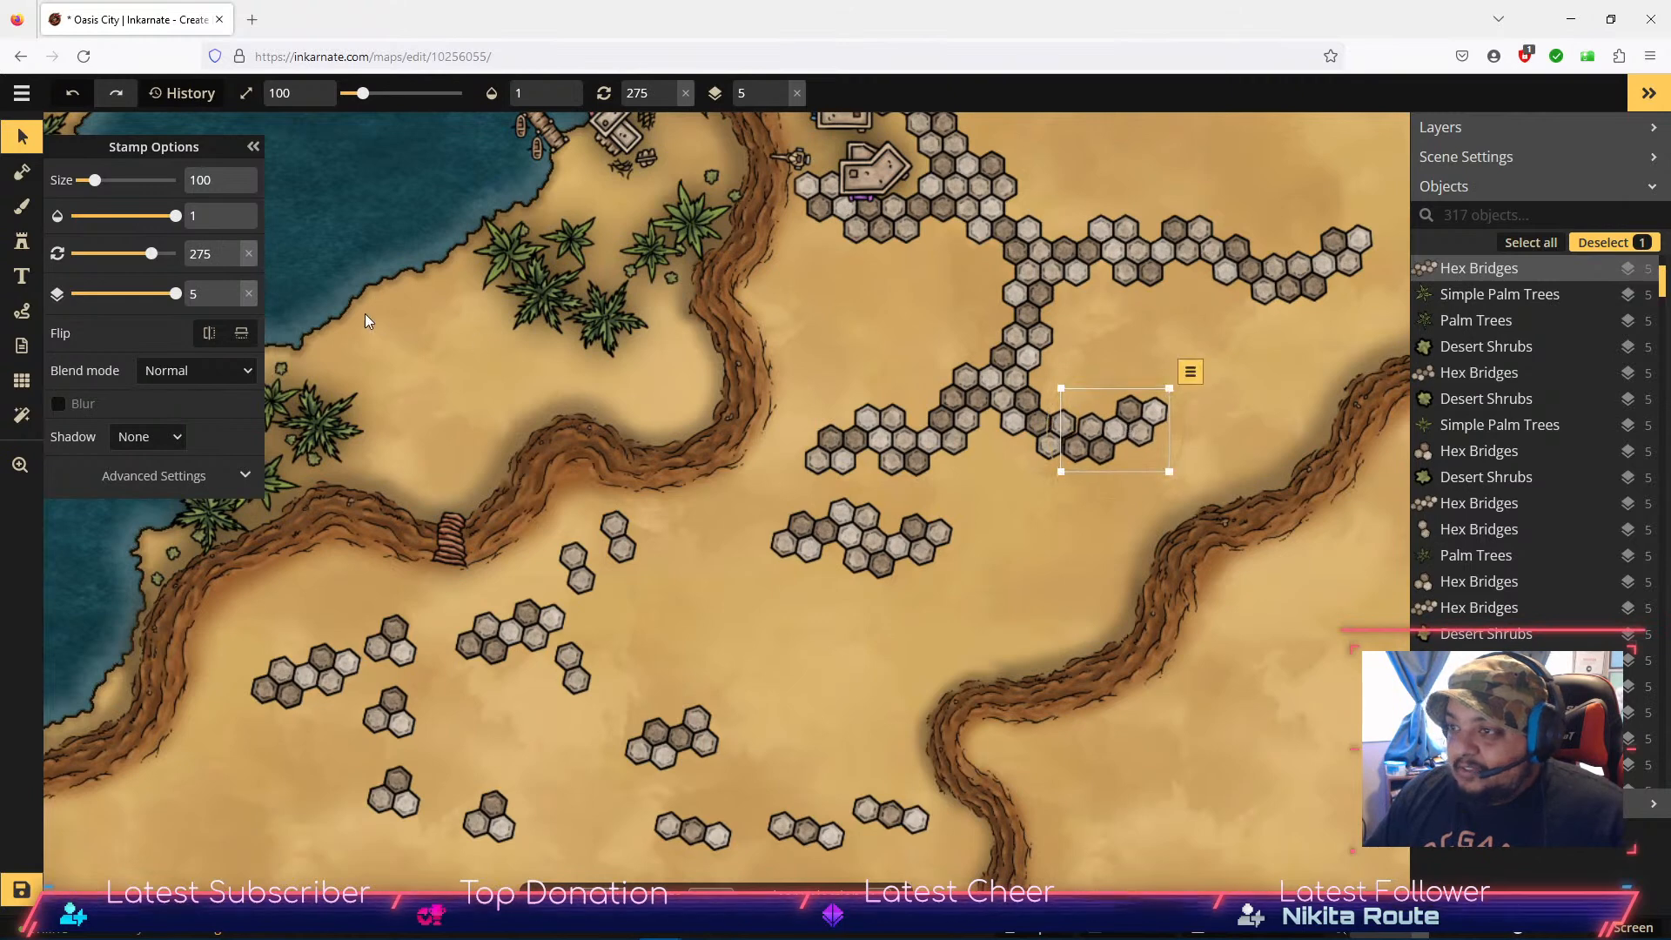
left_click(232, 260)
left_click(232, 259)
left_click(232, 261)
left_click_drag(1117, 430, 1112, 427)
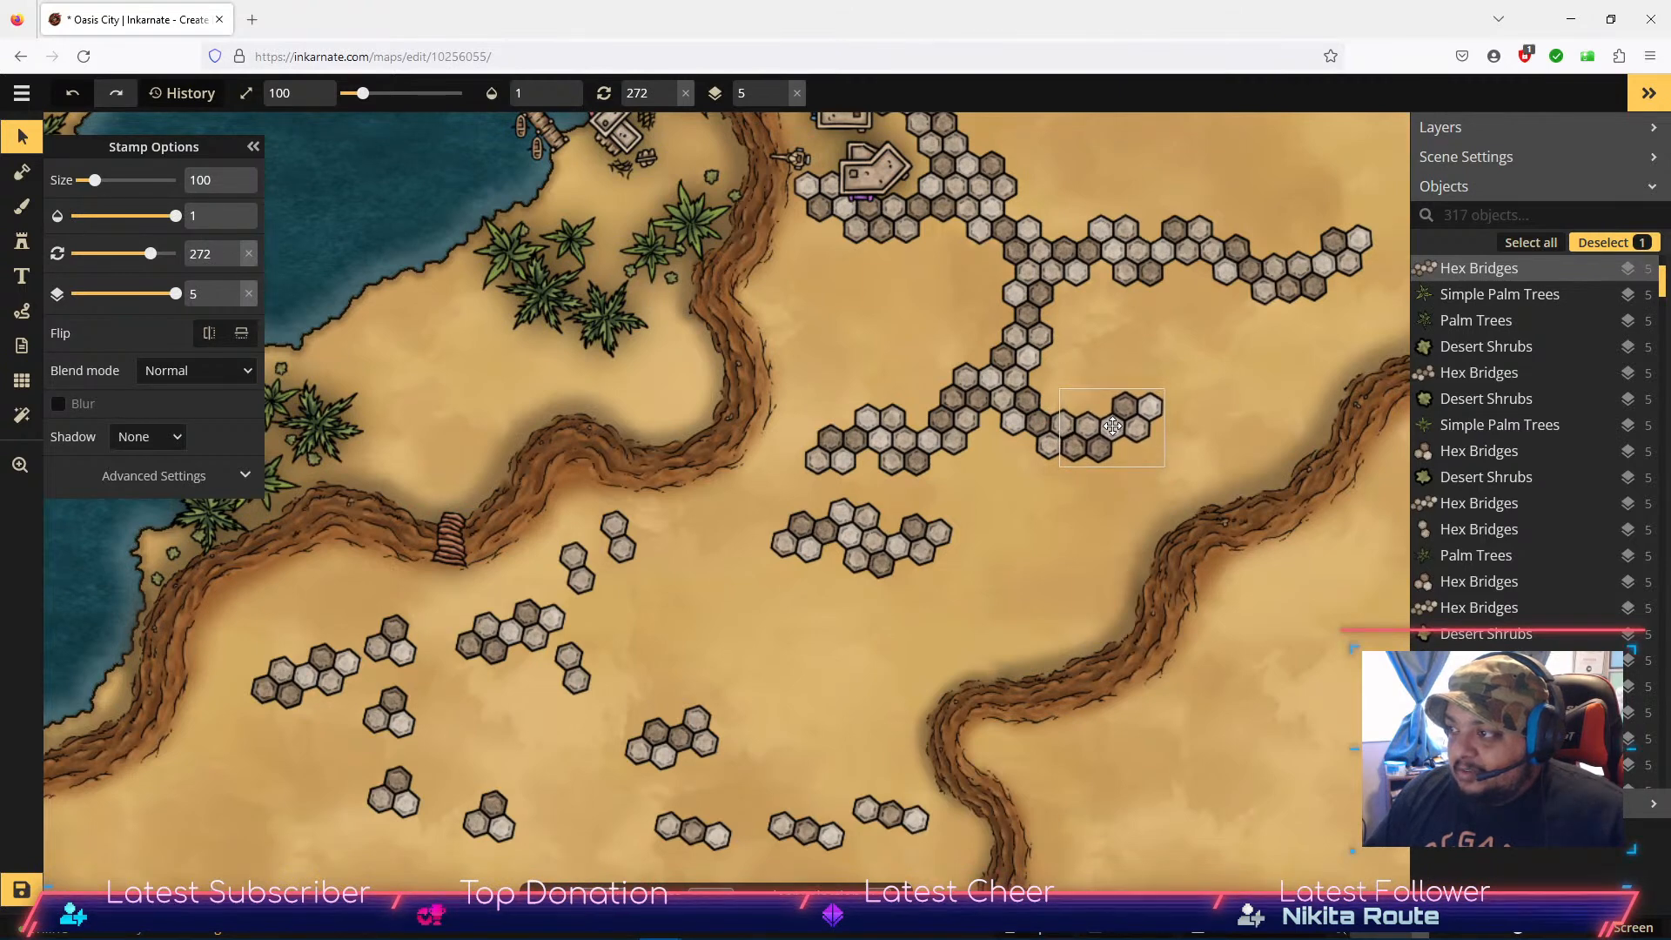
left_click_drag(1112, 427, 1111, 427)
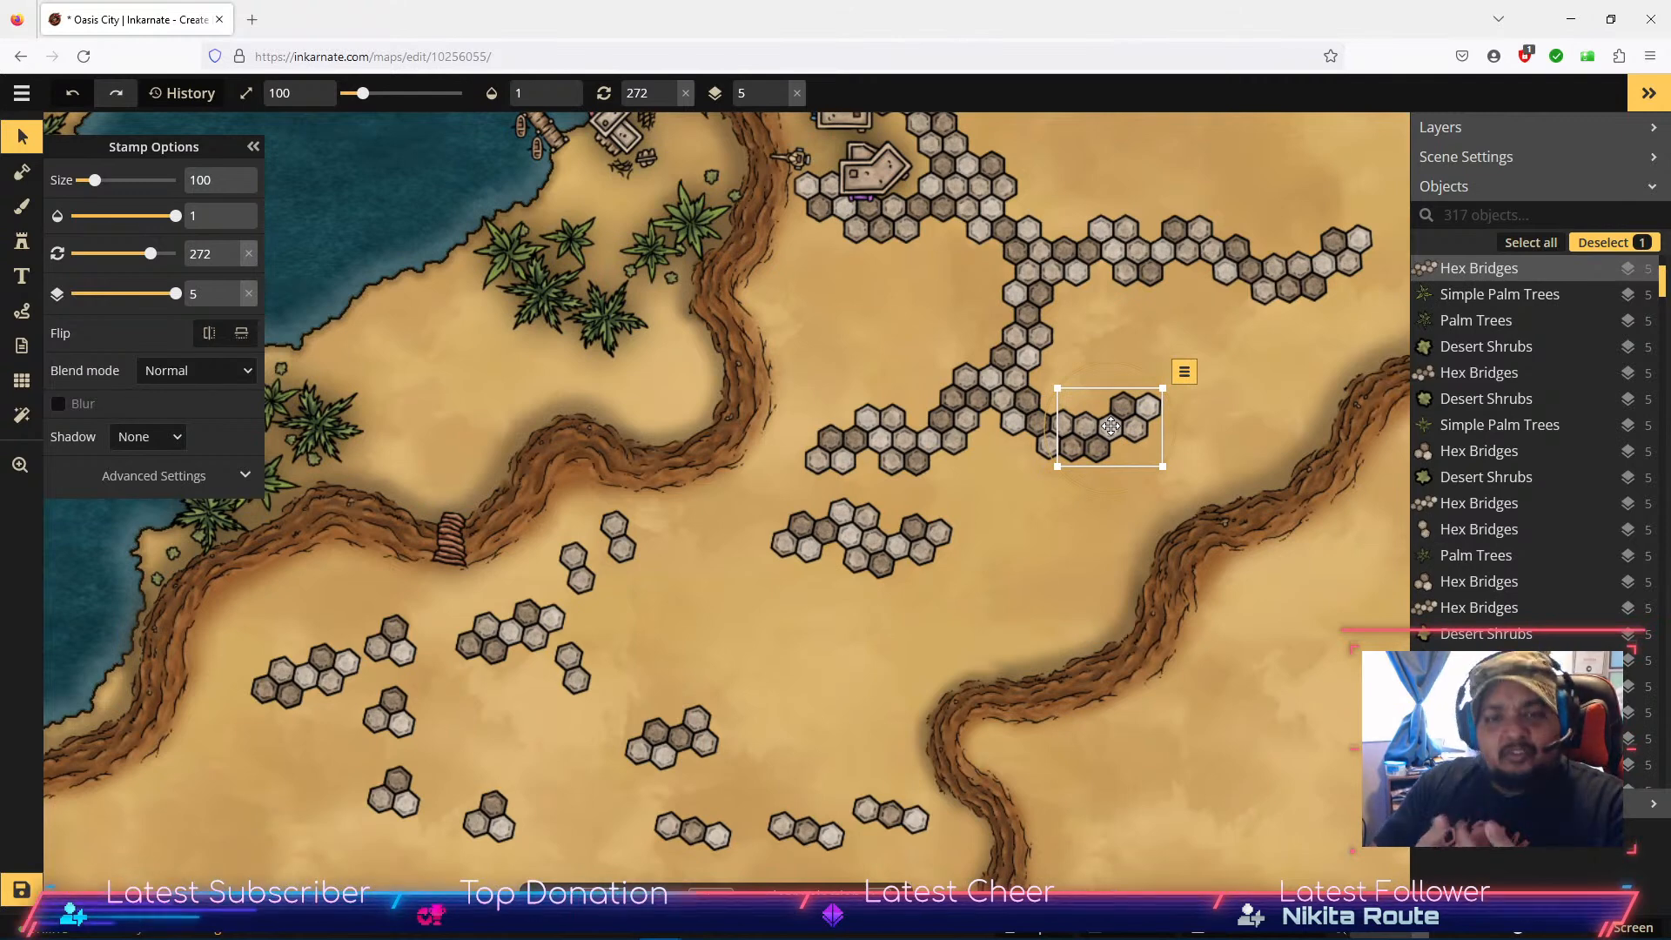
left_click(1044, 544)
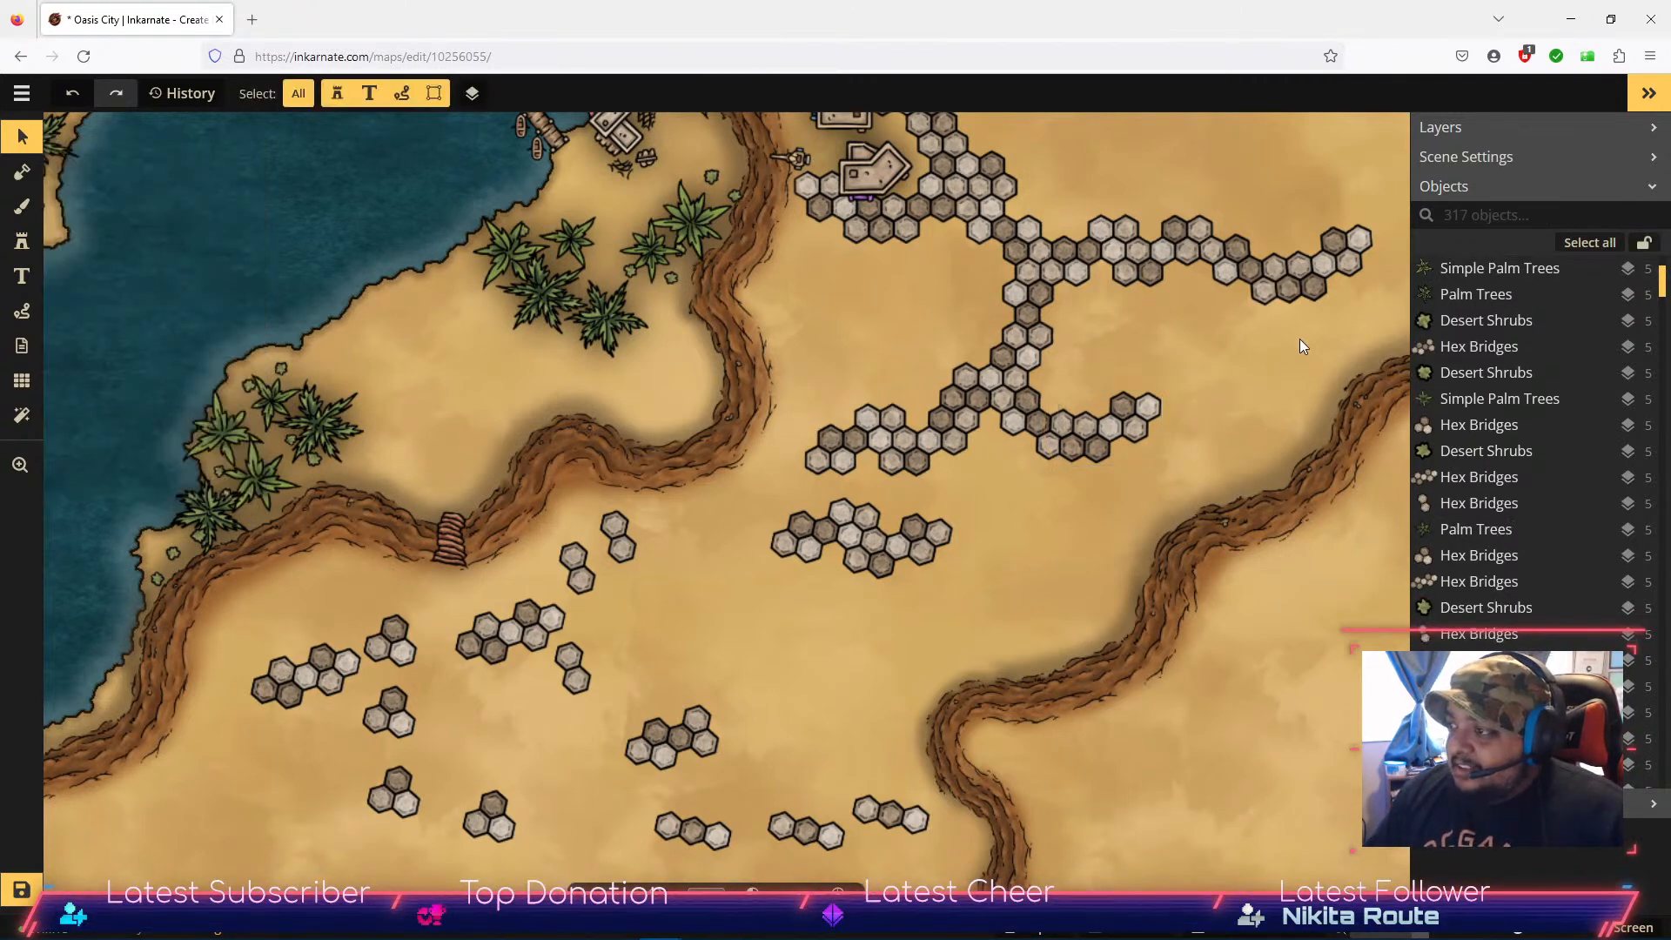
Step: Select the hex pieces forming the new southeastern branch and move them down one layer
left_click_drag(1206, 363, 1058, 528)
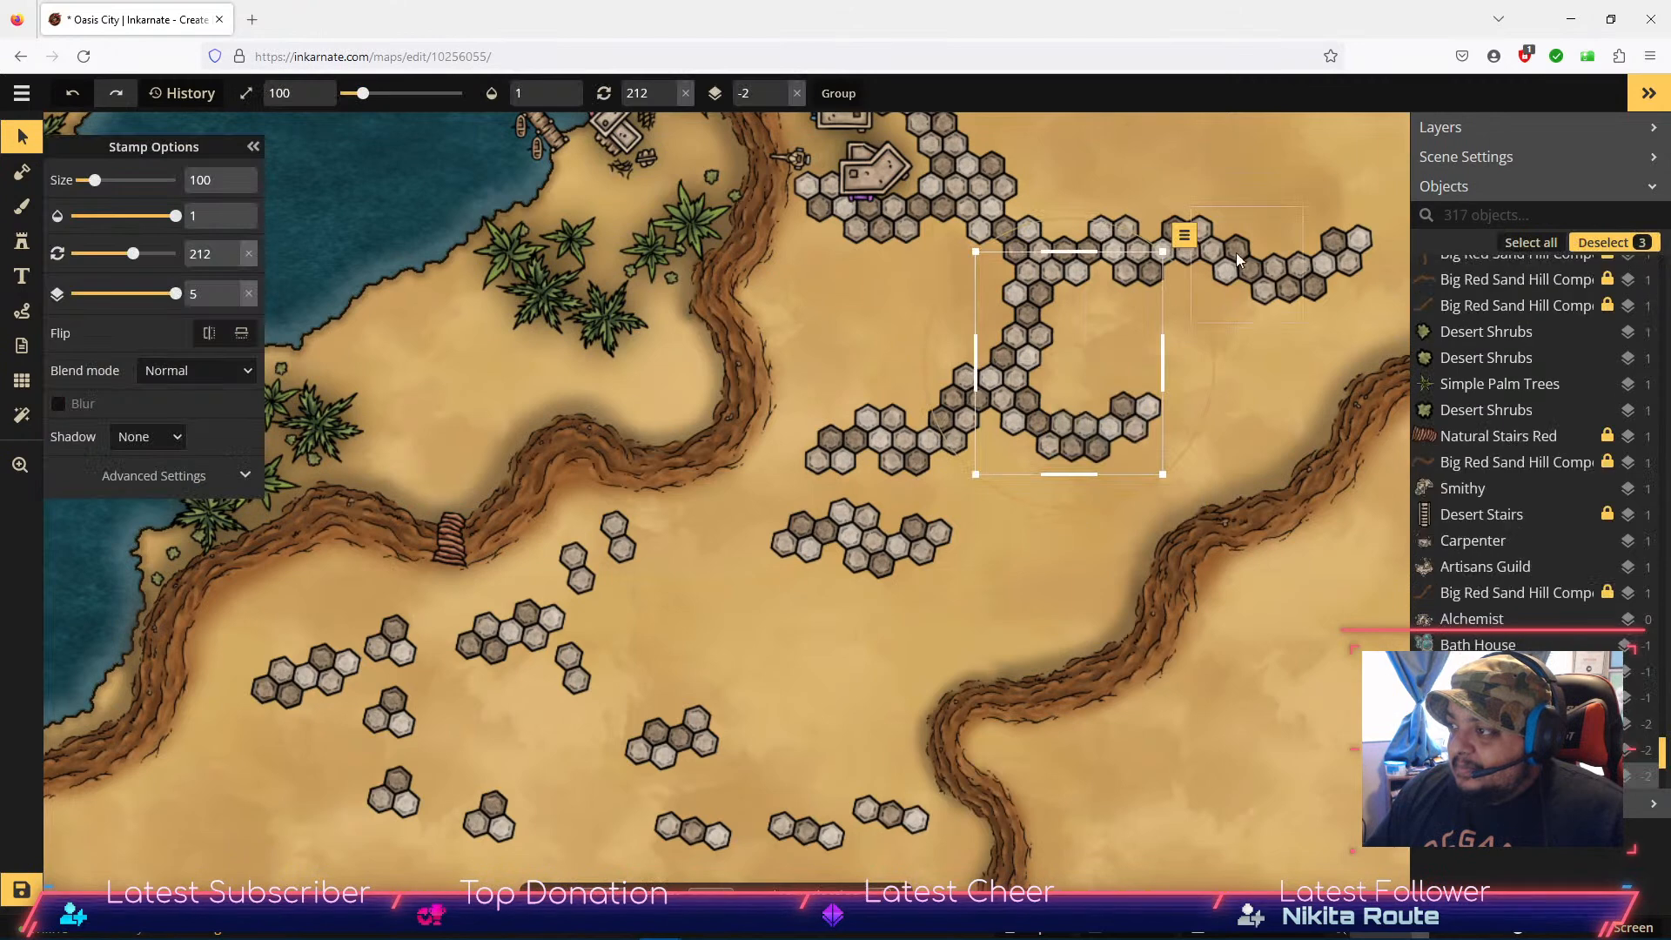
left_click(1185, 236)
left_click(1259, 402)
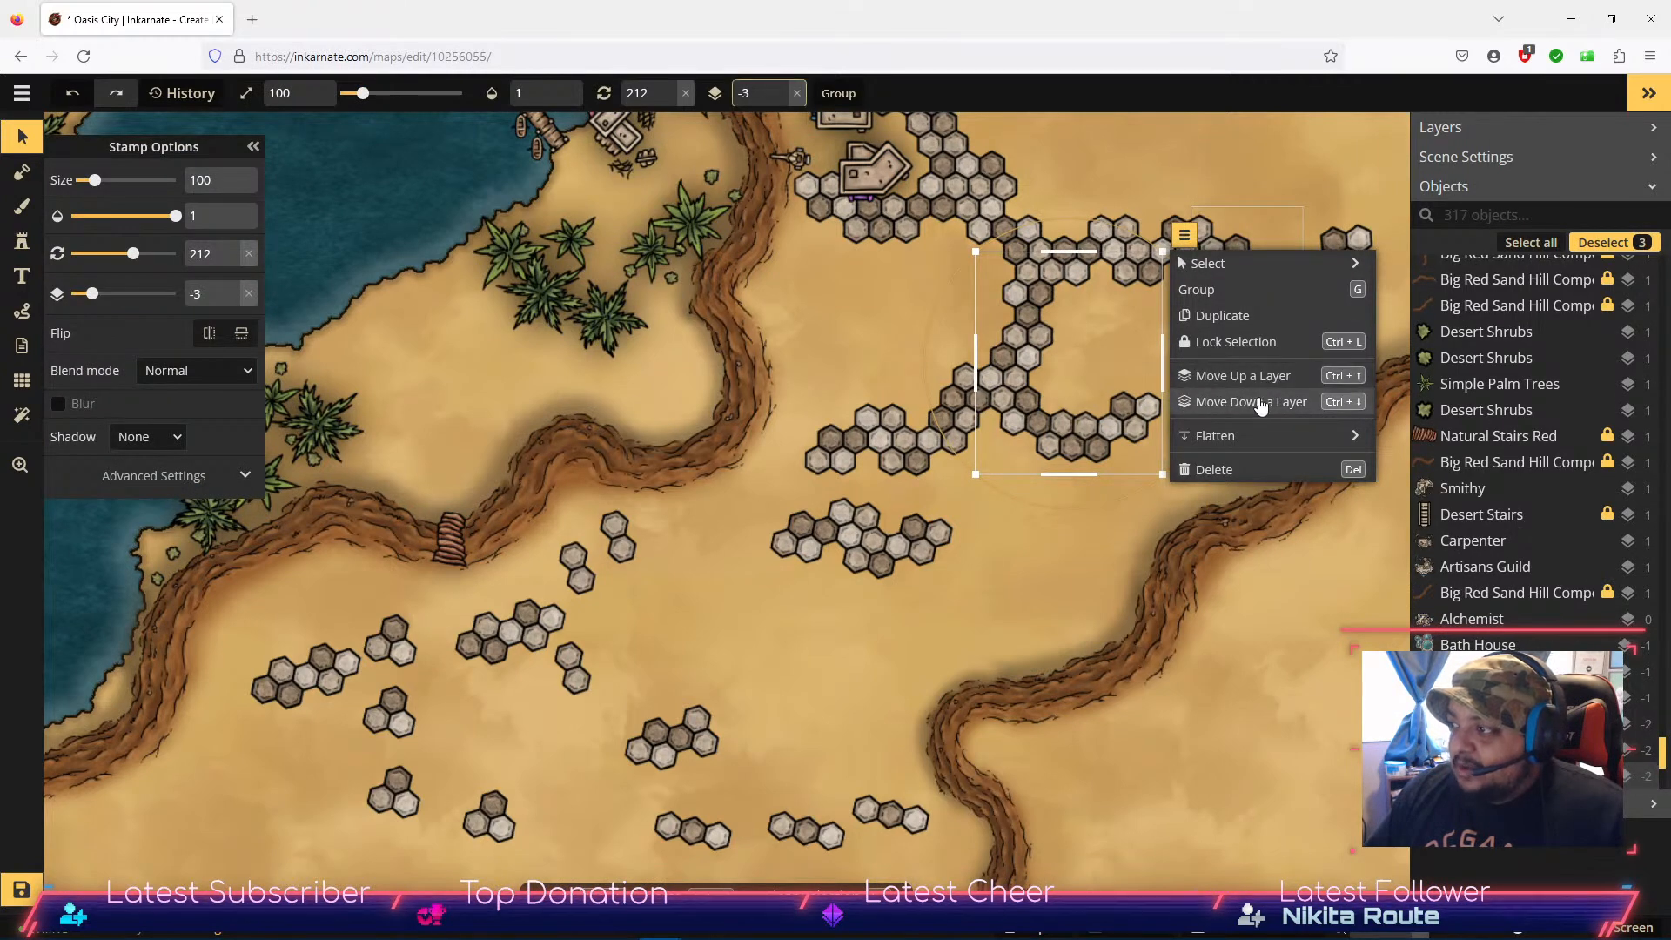
left_click(806, 678)
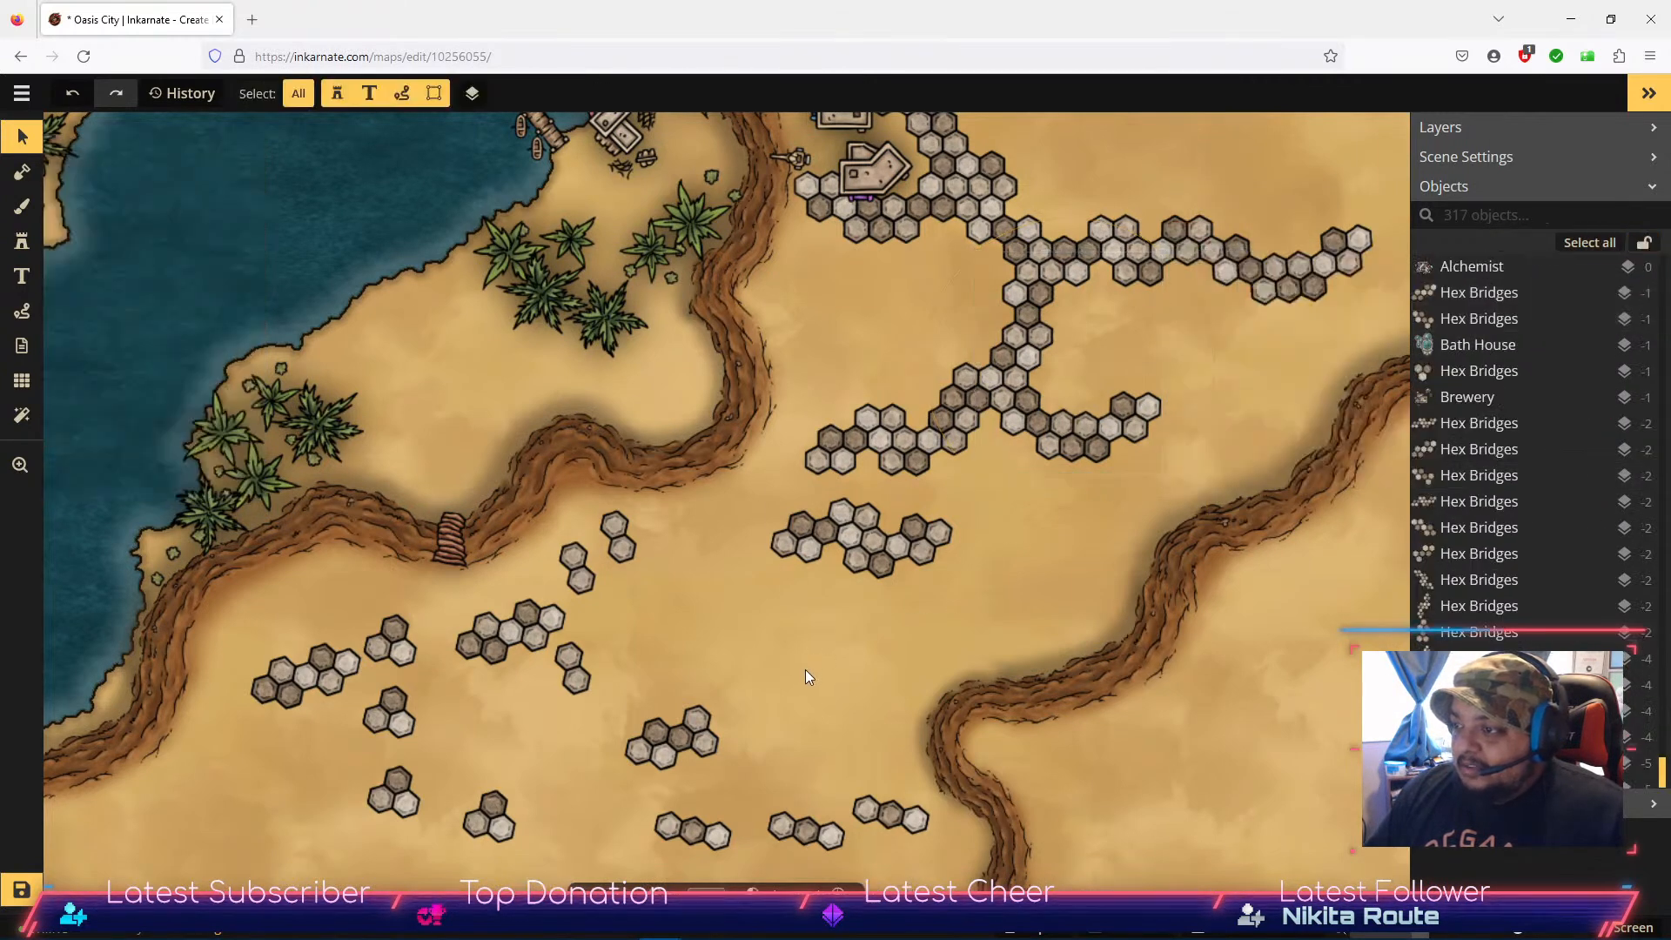
Step: Set the long hex piece aside among the southwestern loose pieces and bring a three-hex row to the southeastern branch's end
left_click(891, 567)
left_click_drag(892, 568, 258, 765)
left_click(890, 812)
left_click_drag(890, 812, 1188, 437)
Step: Rotate the three-hex row to 265 degrees and shift it against the end of the southeastern branch
left_click(232, 248)
left_click(234, 248)
left_click(232, 248)
left_click(232, 248)
left_click(231, 261)
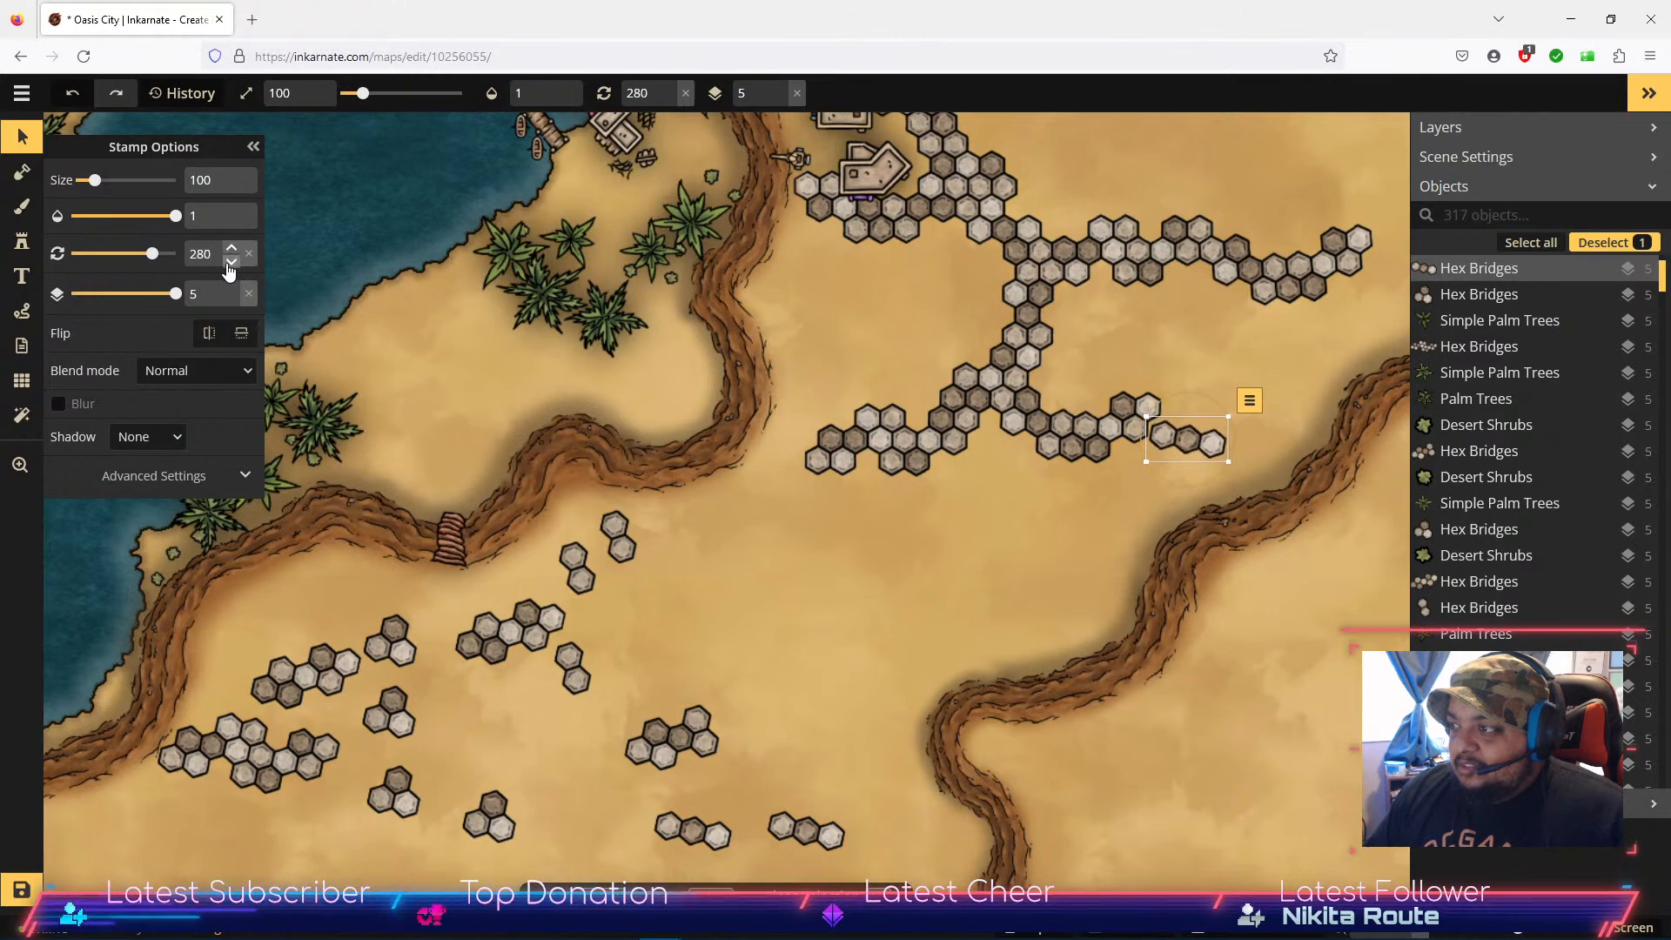
left_click_drag(1172, 442, 1181, 426)
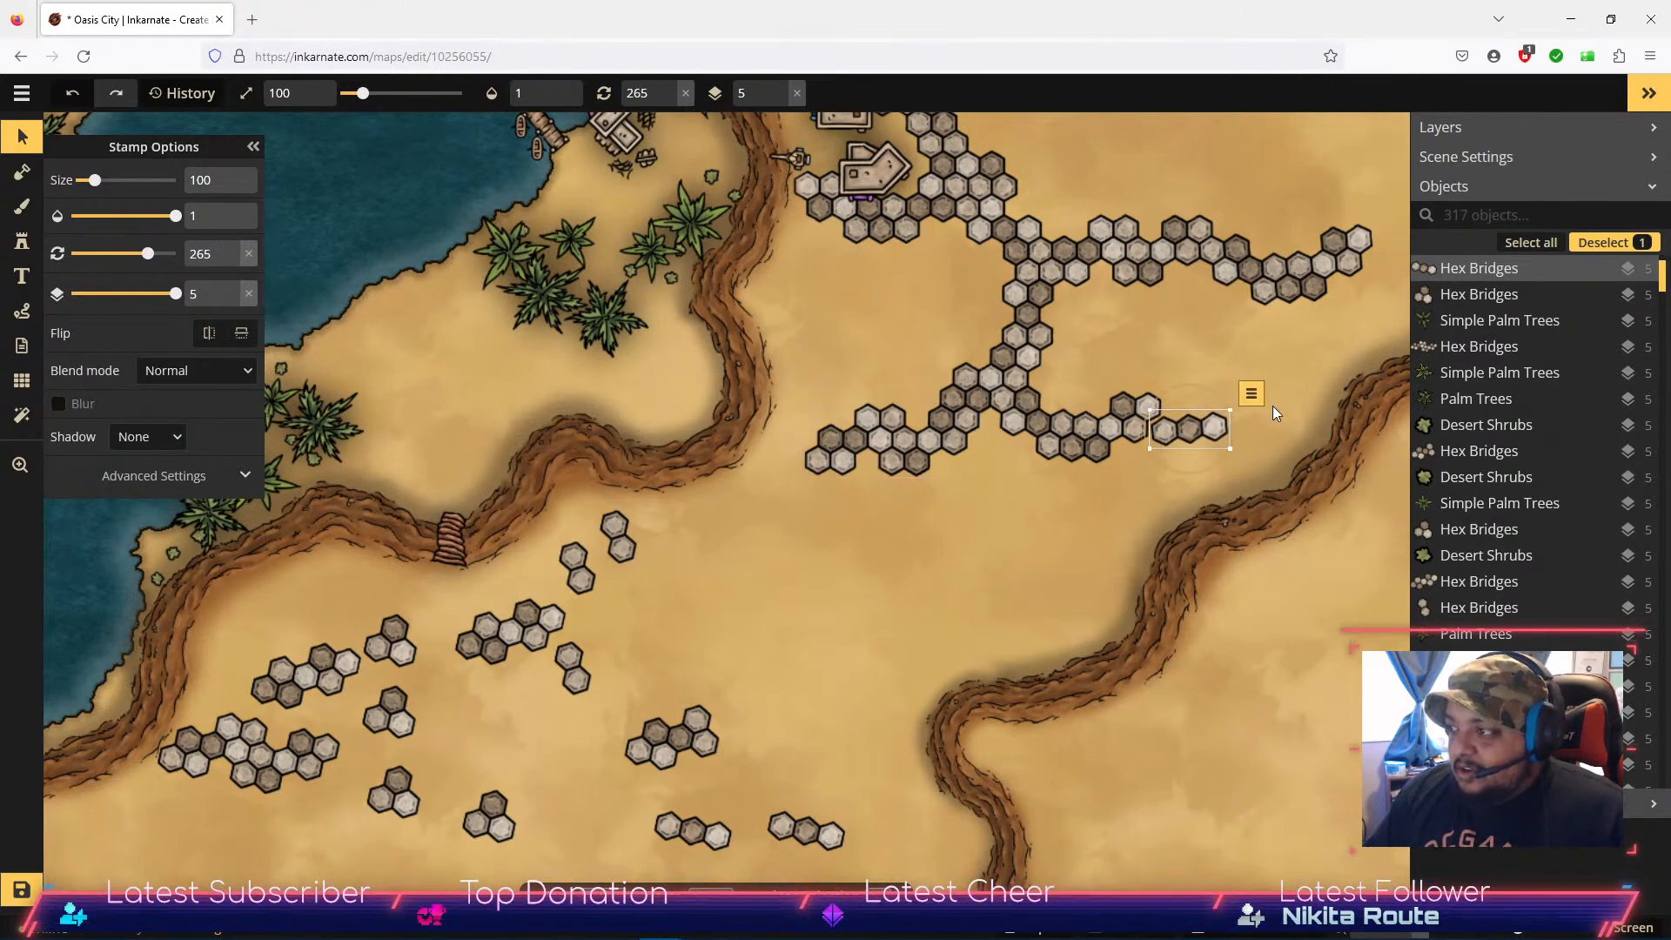
Step: Try different angles for the three-hex row, set its rotation to 269 degrees and nudge it toward the branch
scroll(1276, 408, "up", 2)
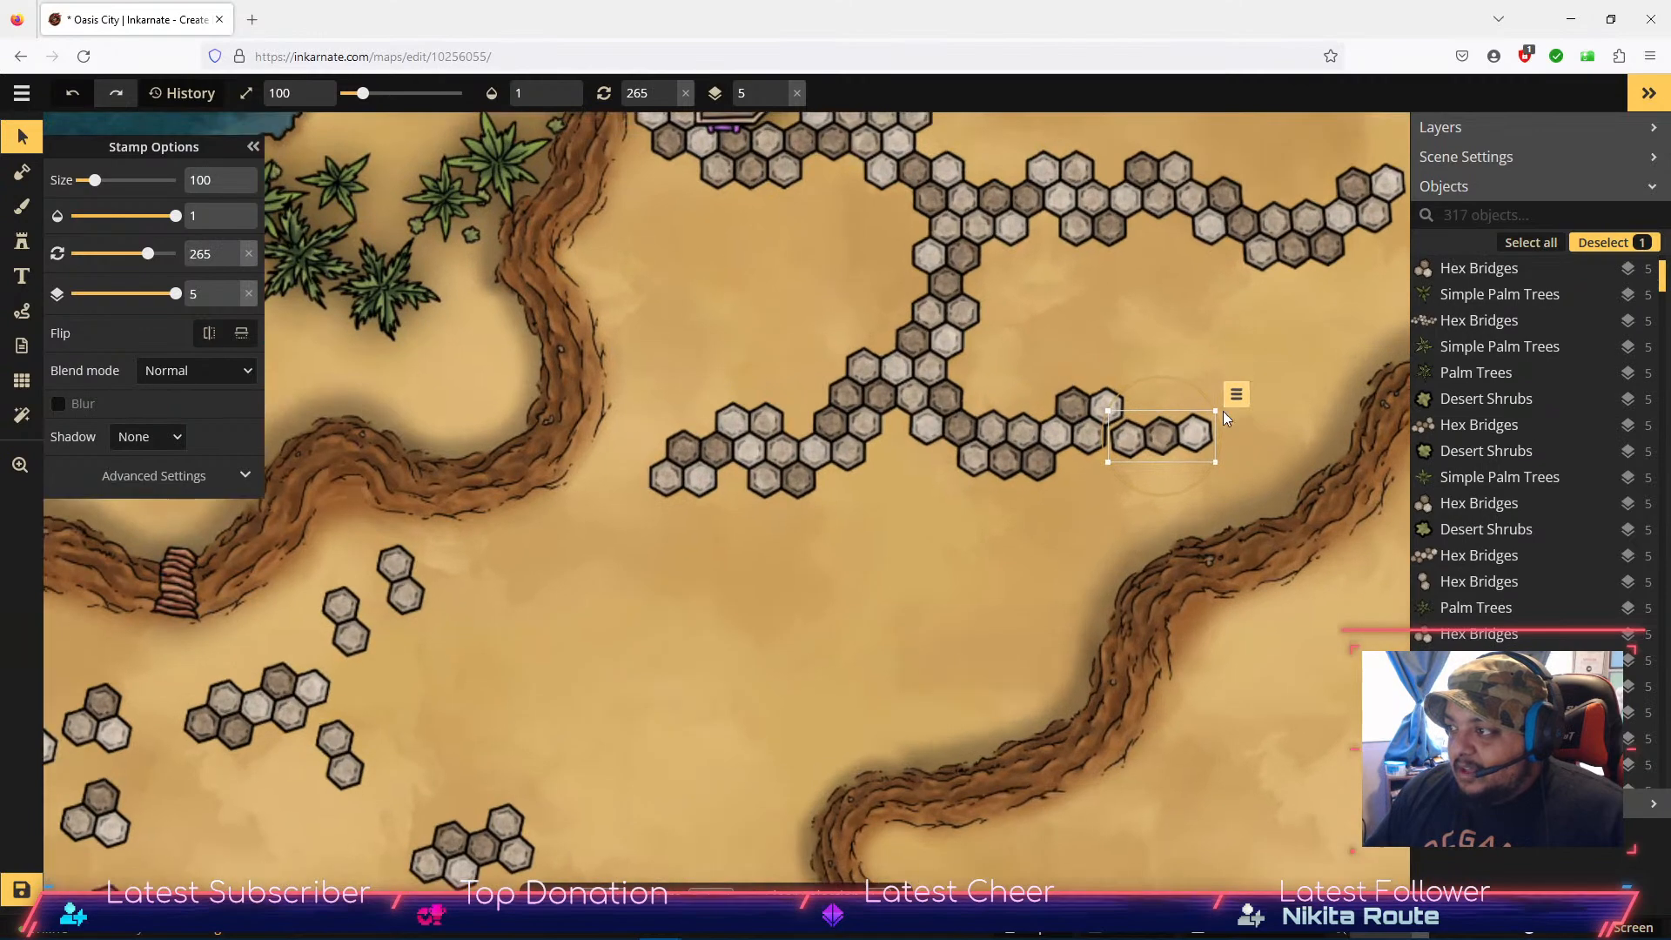
left_click(233, 260)
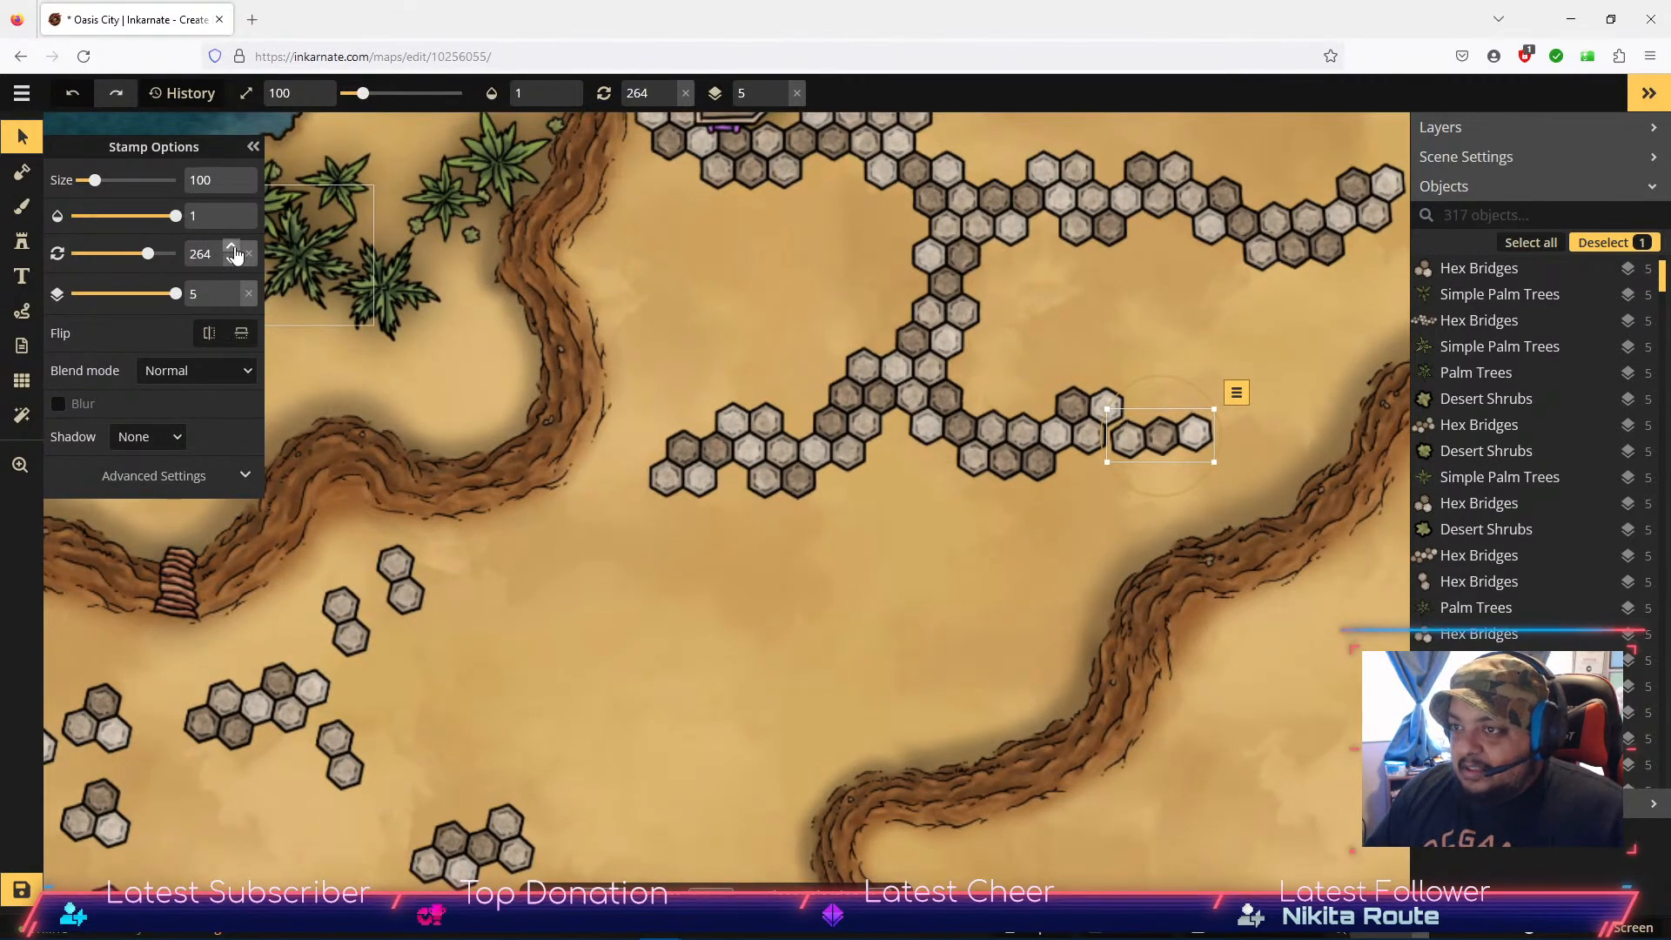
left_click(232, 248)
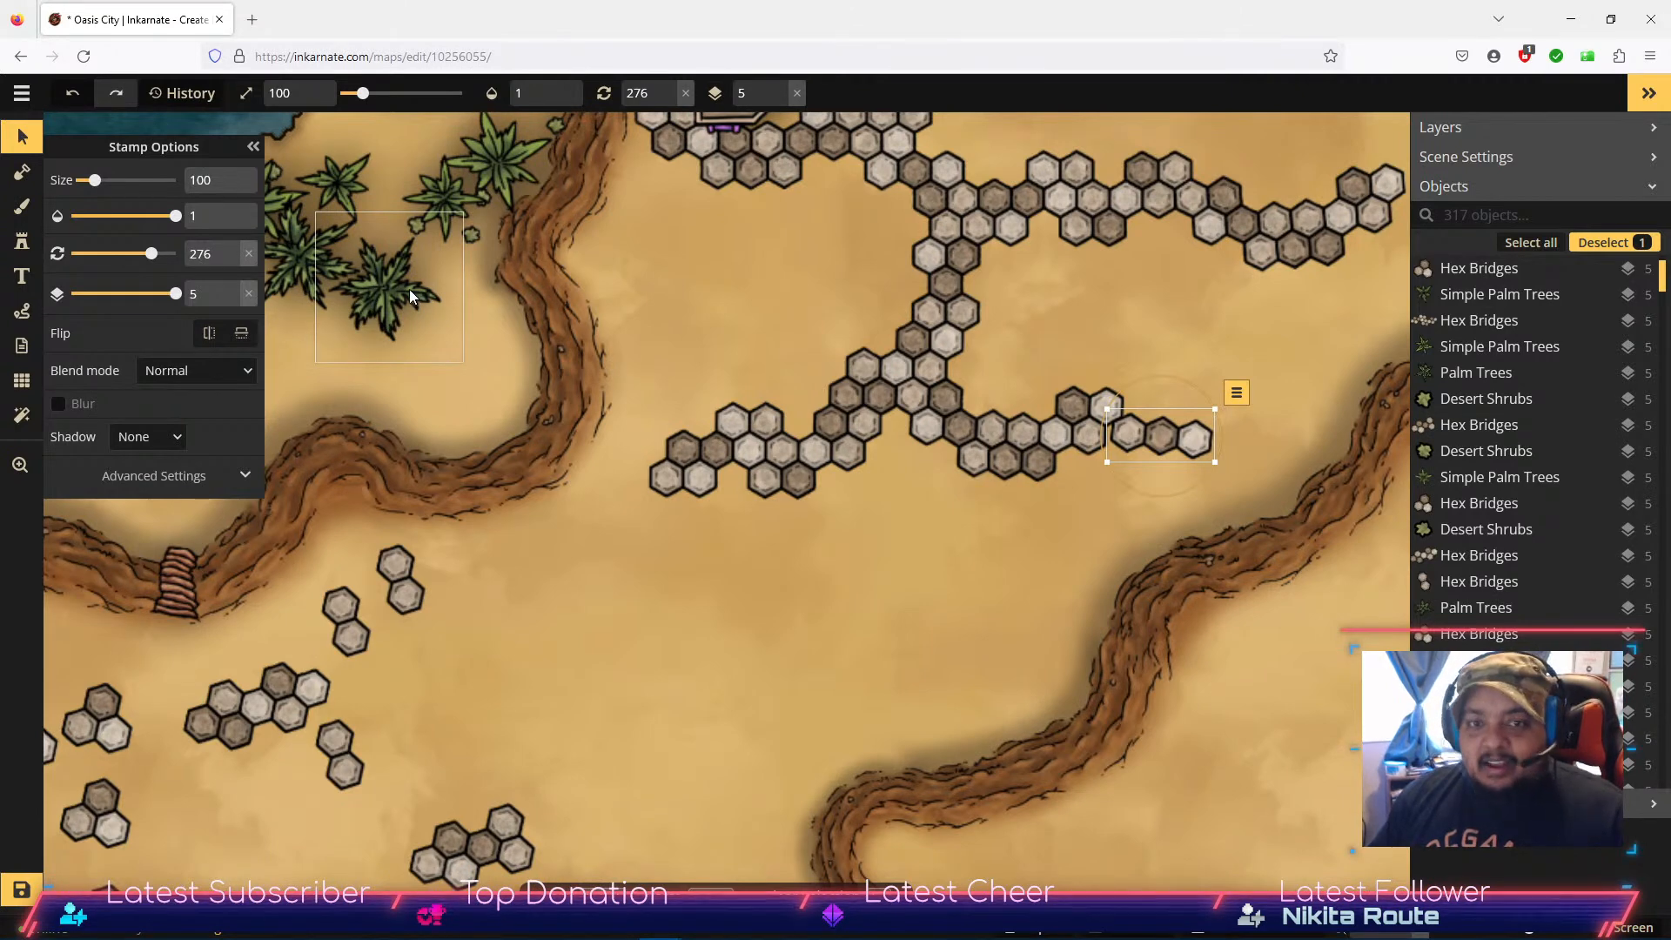
left_click(231, 260)
left_click(232, 260)
left_click(232, 260)
left_click(232, 260)
left_click(231, 261)
left_click(232, 261)
left_click(232, 261)
left_click_drag(1161, 430, 1159, 431)
left_click(1093, 523)
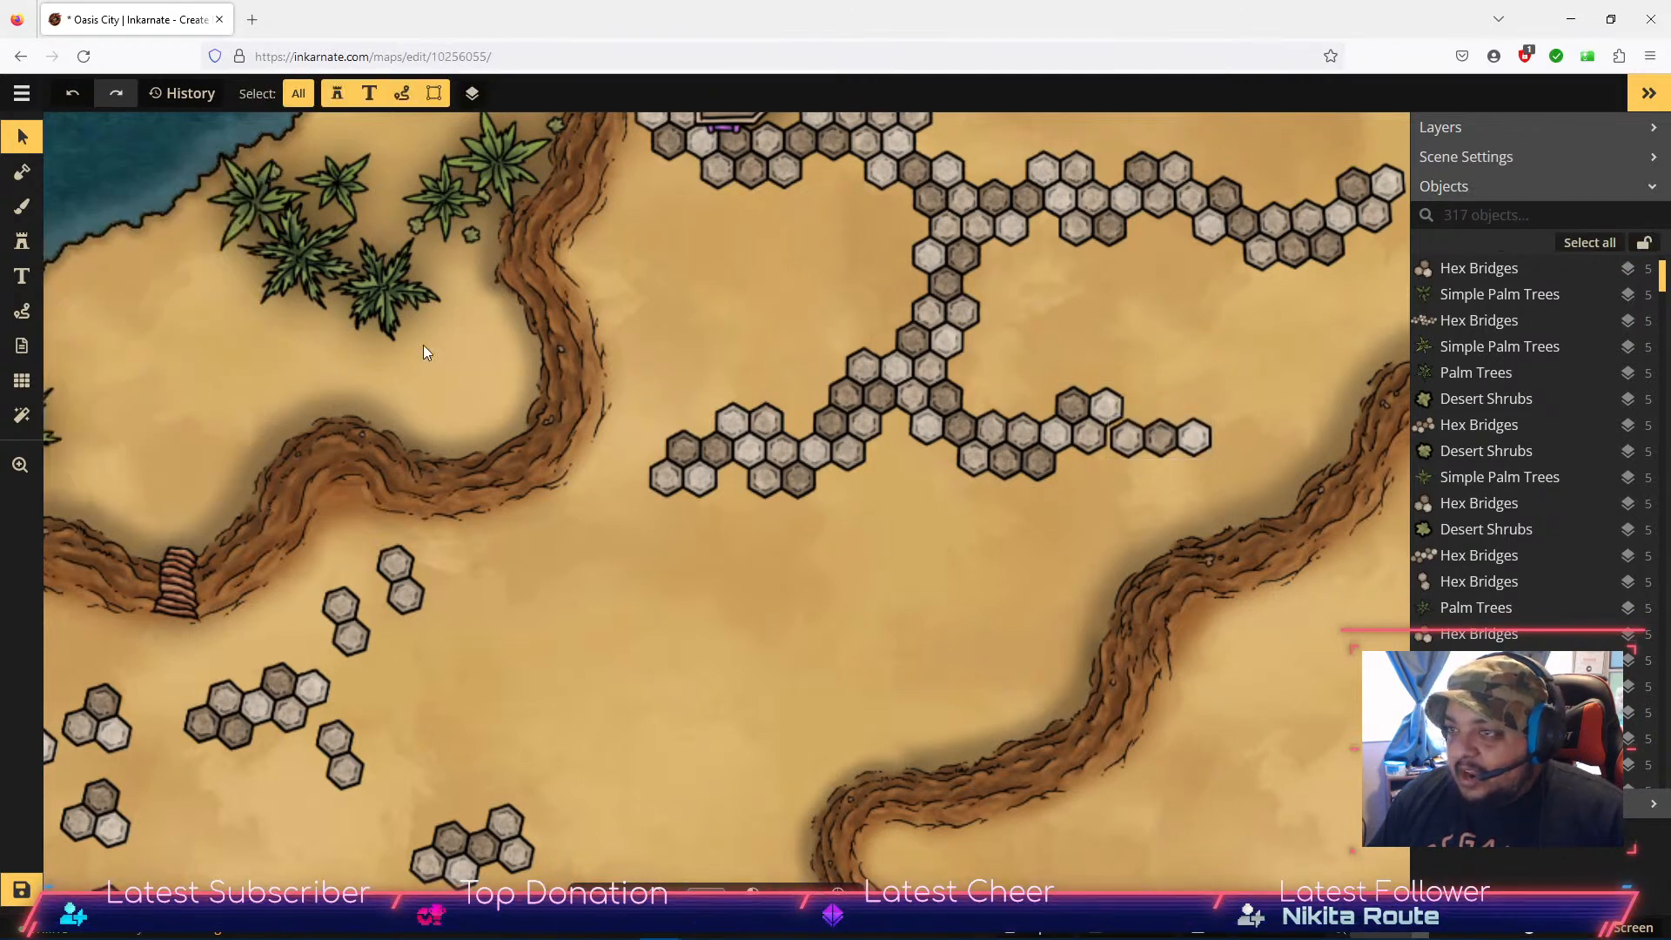
Step: Refine the rotation of the three-hex row at the southeastern branch's end to 271 degrees
left_click(1205, 438)
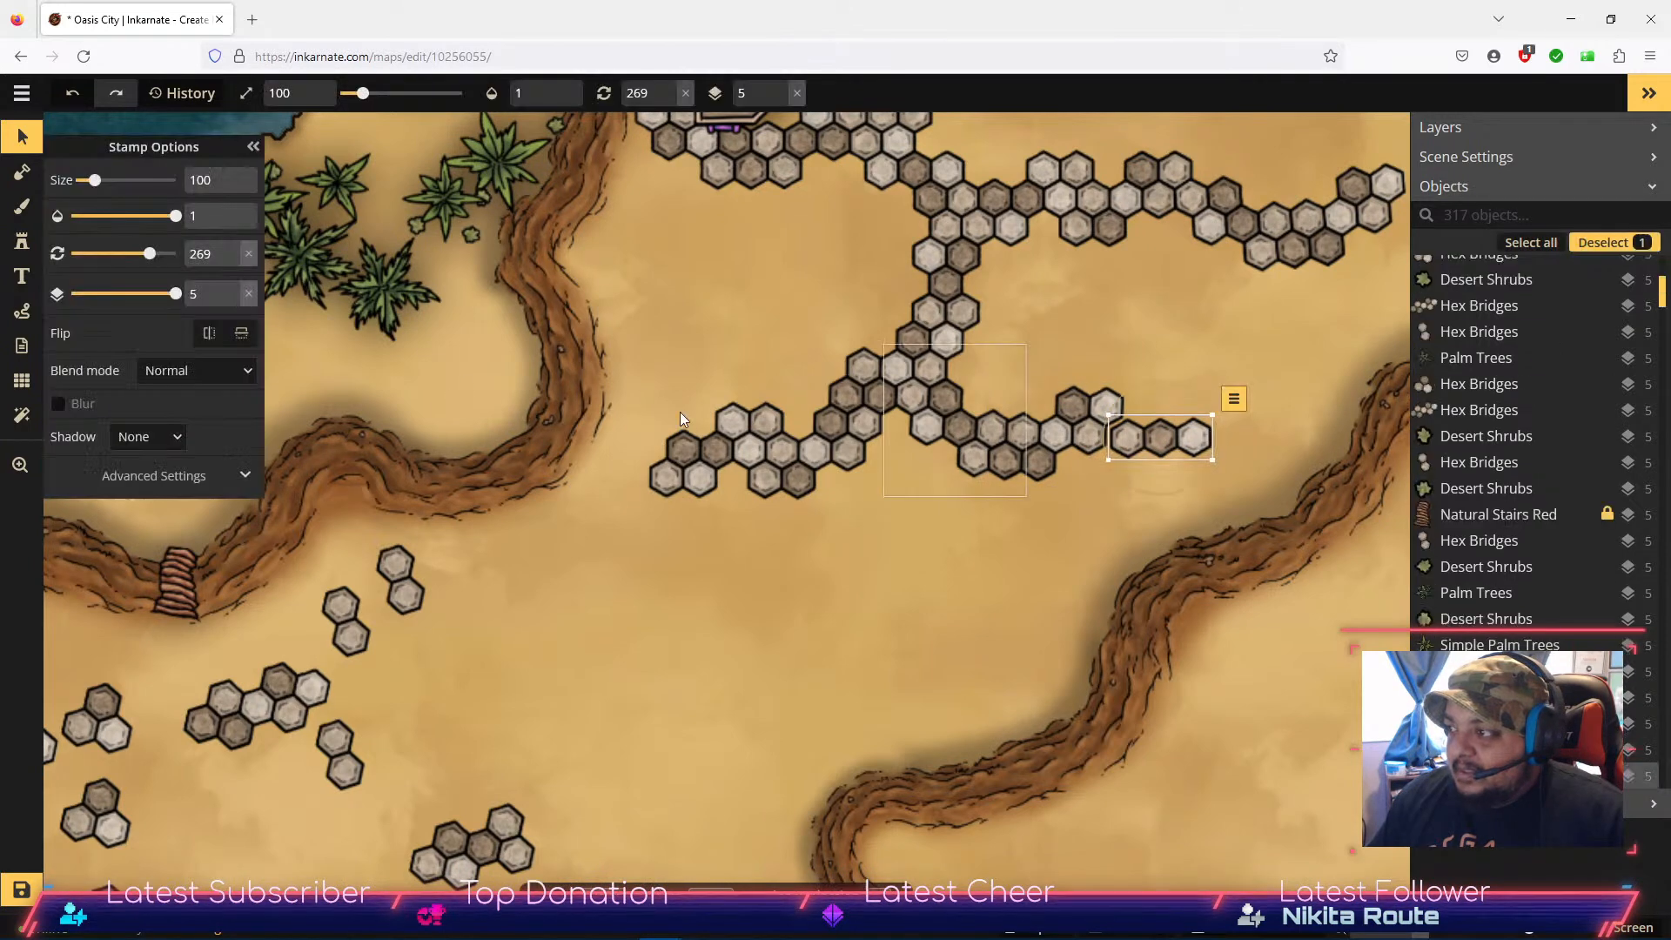
left_click(236, 261)
left_click(232, 249)
left_click(231, 249)
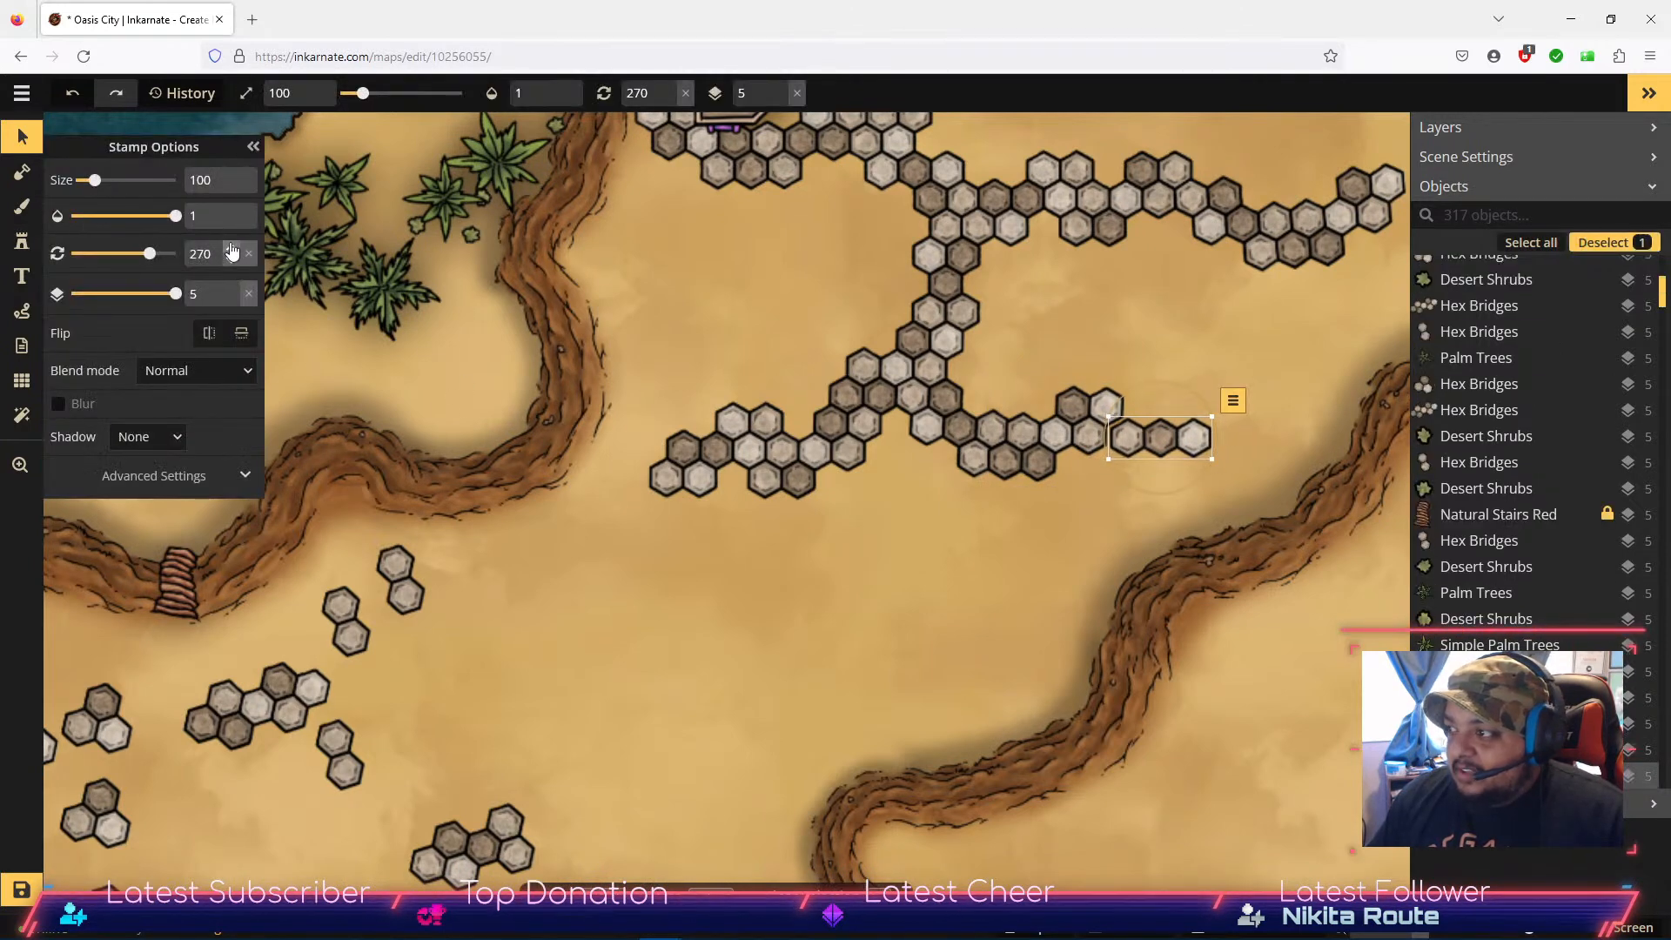
left_click(1117, 524)
left_click(1199, 430)
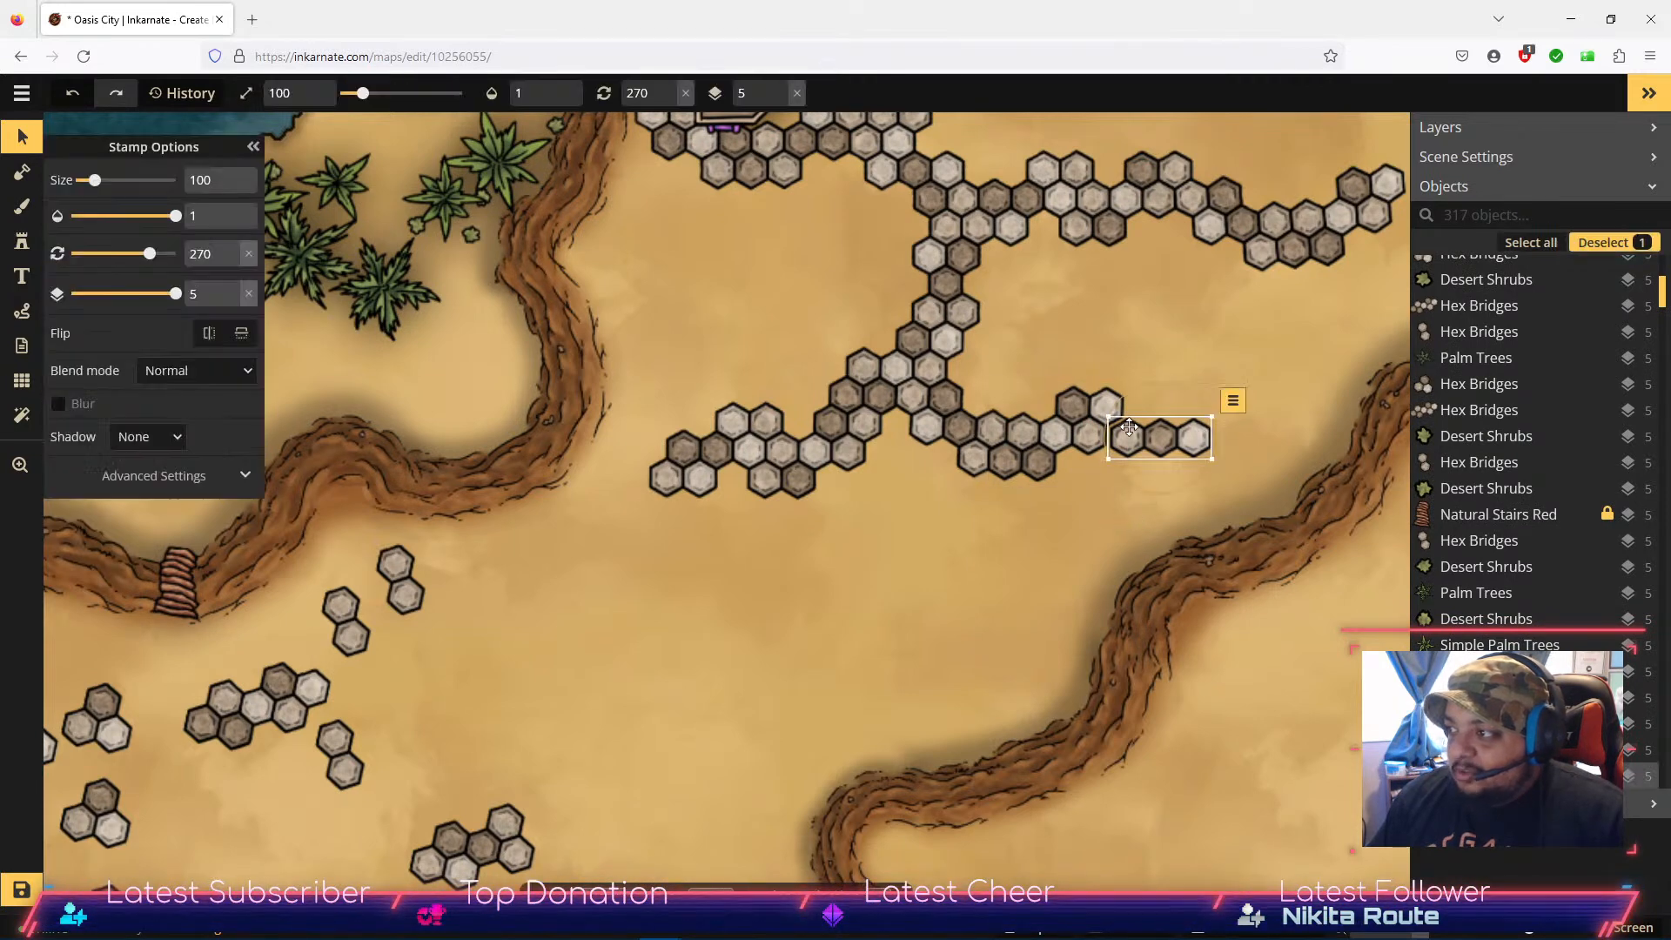
left_click(231, 249)
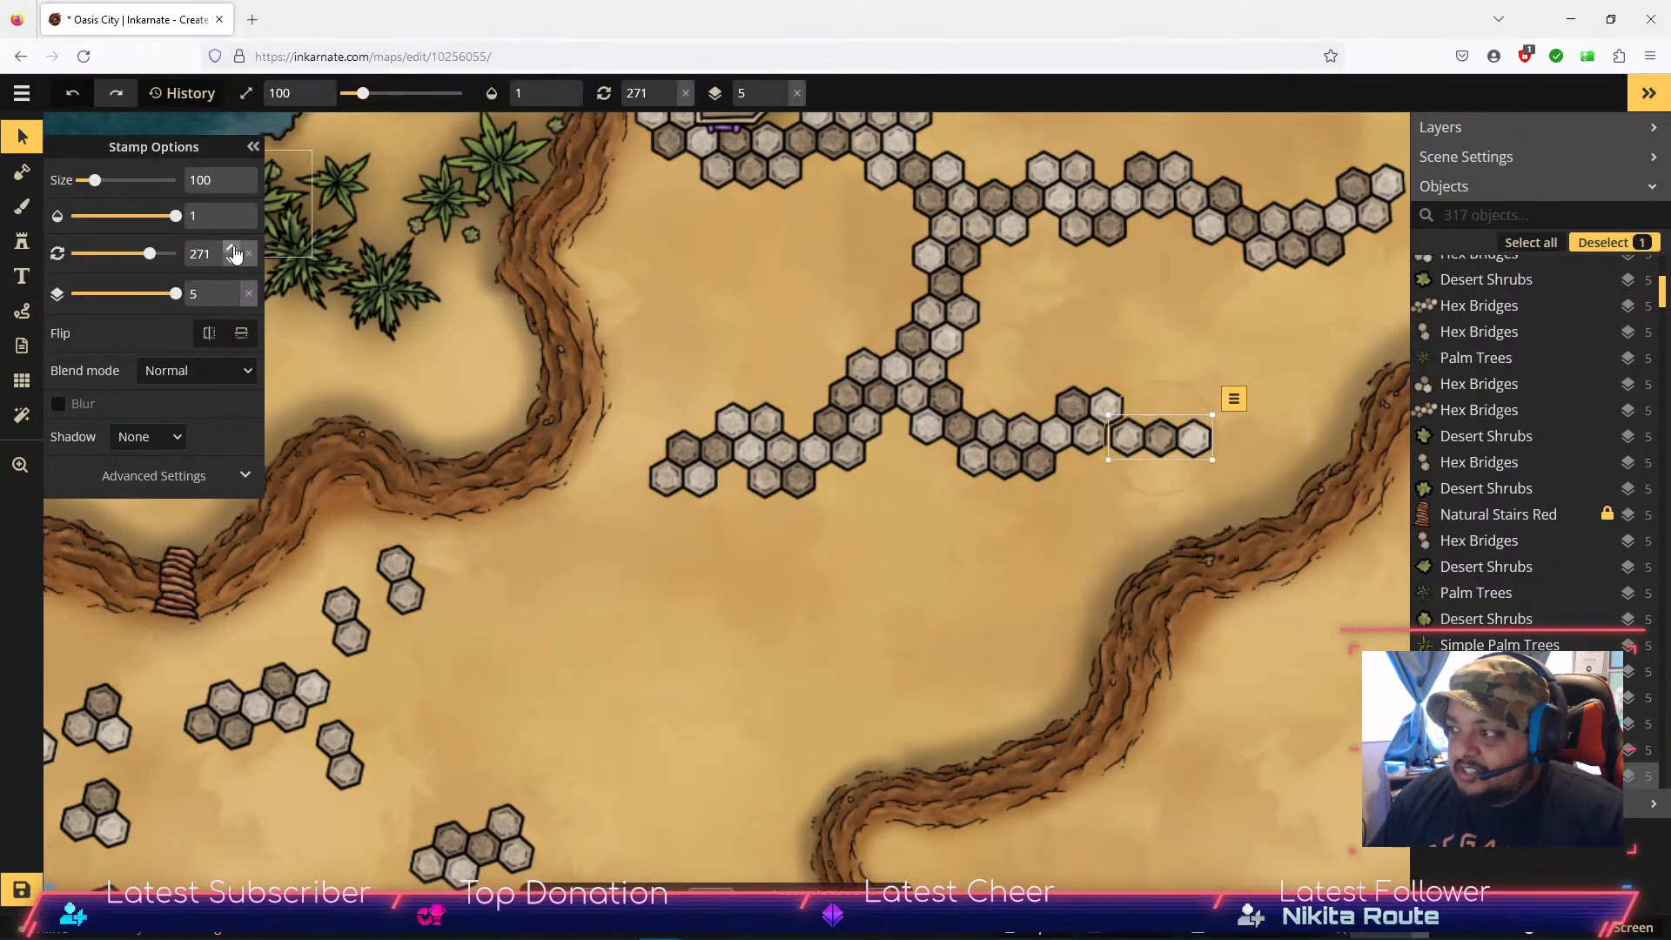
left_click(1123, 557)
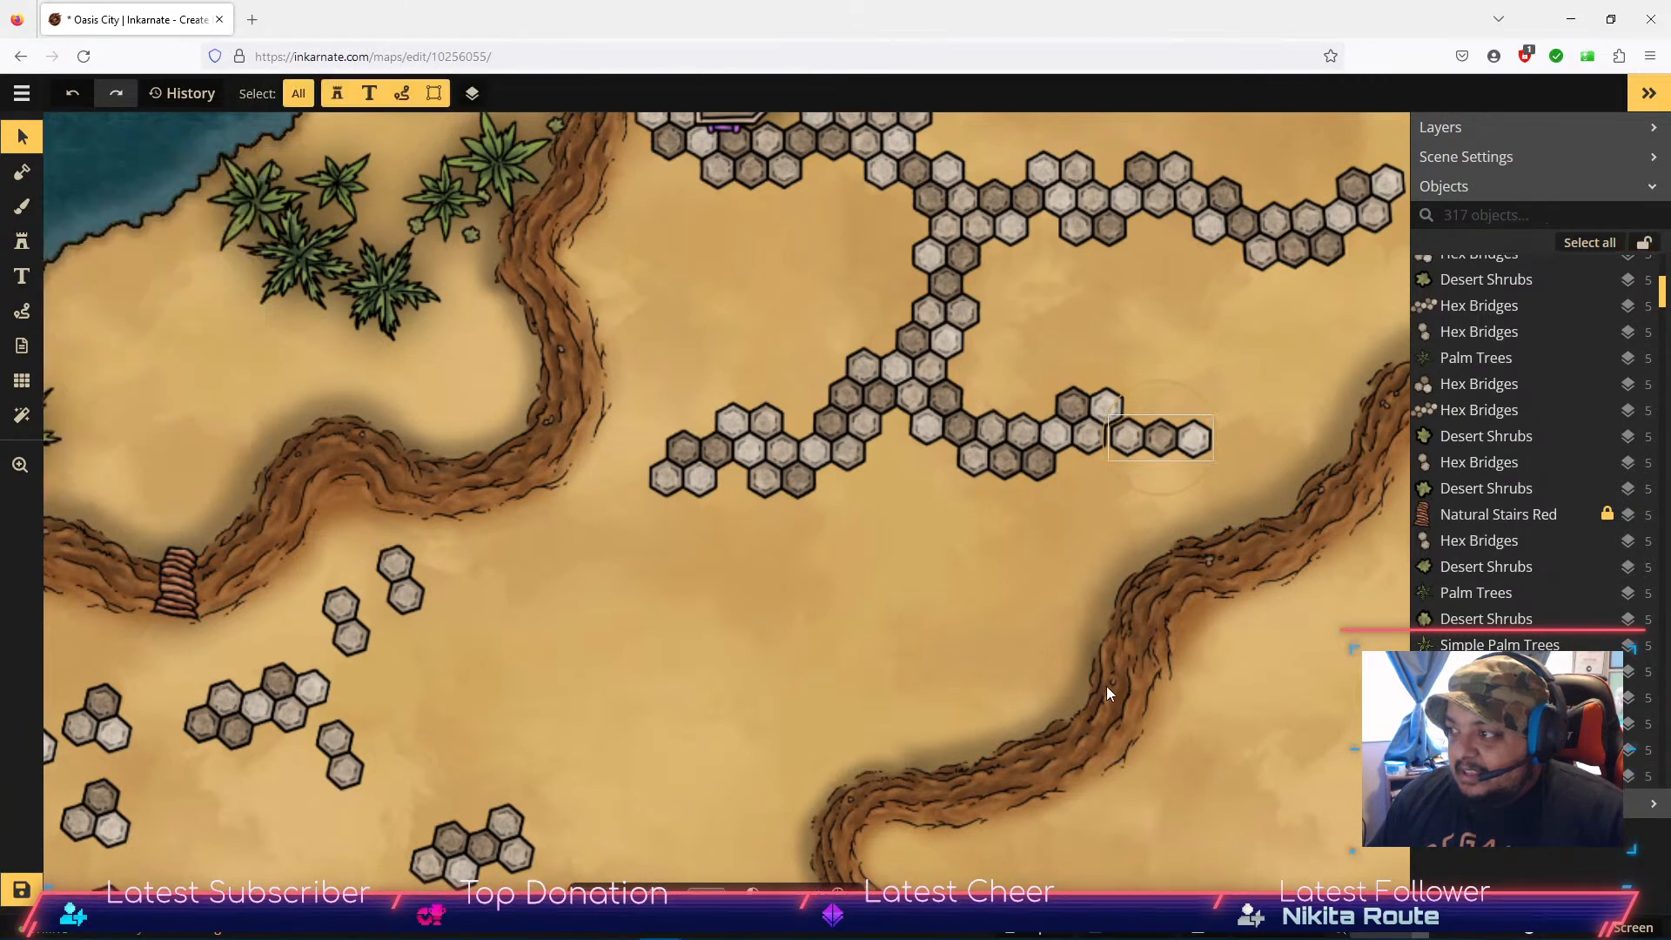
Step: Close the gap between the three-hex row and the southeastern branch, fine-tuning its rotation and position until the hexes line up
left_click(1135, 444)
left_click_drag(1135, 442, 1129, 434)
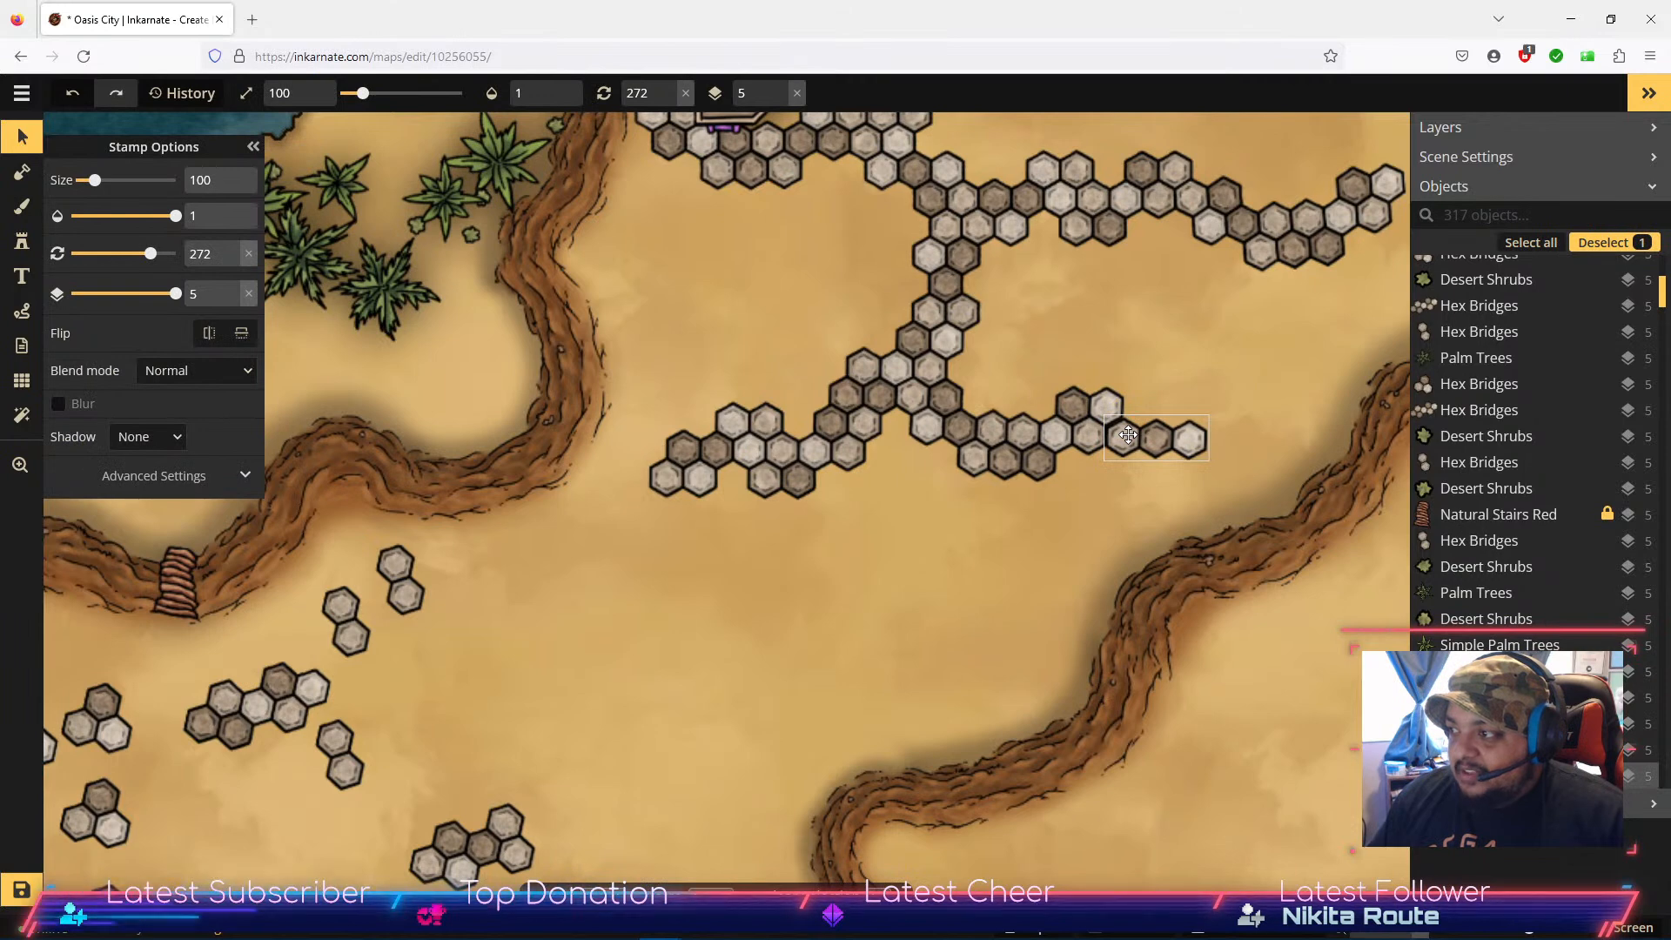
left_click(231, 263)
left_click(231, 262)
left_click_drag(1153, 436, 1153, 431)
left_click(1105, 504)
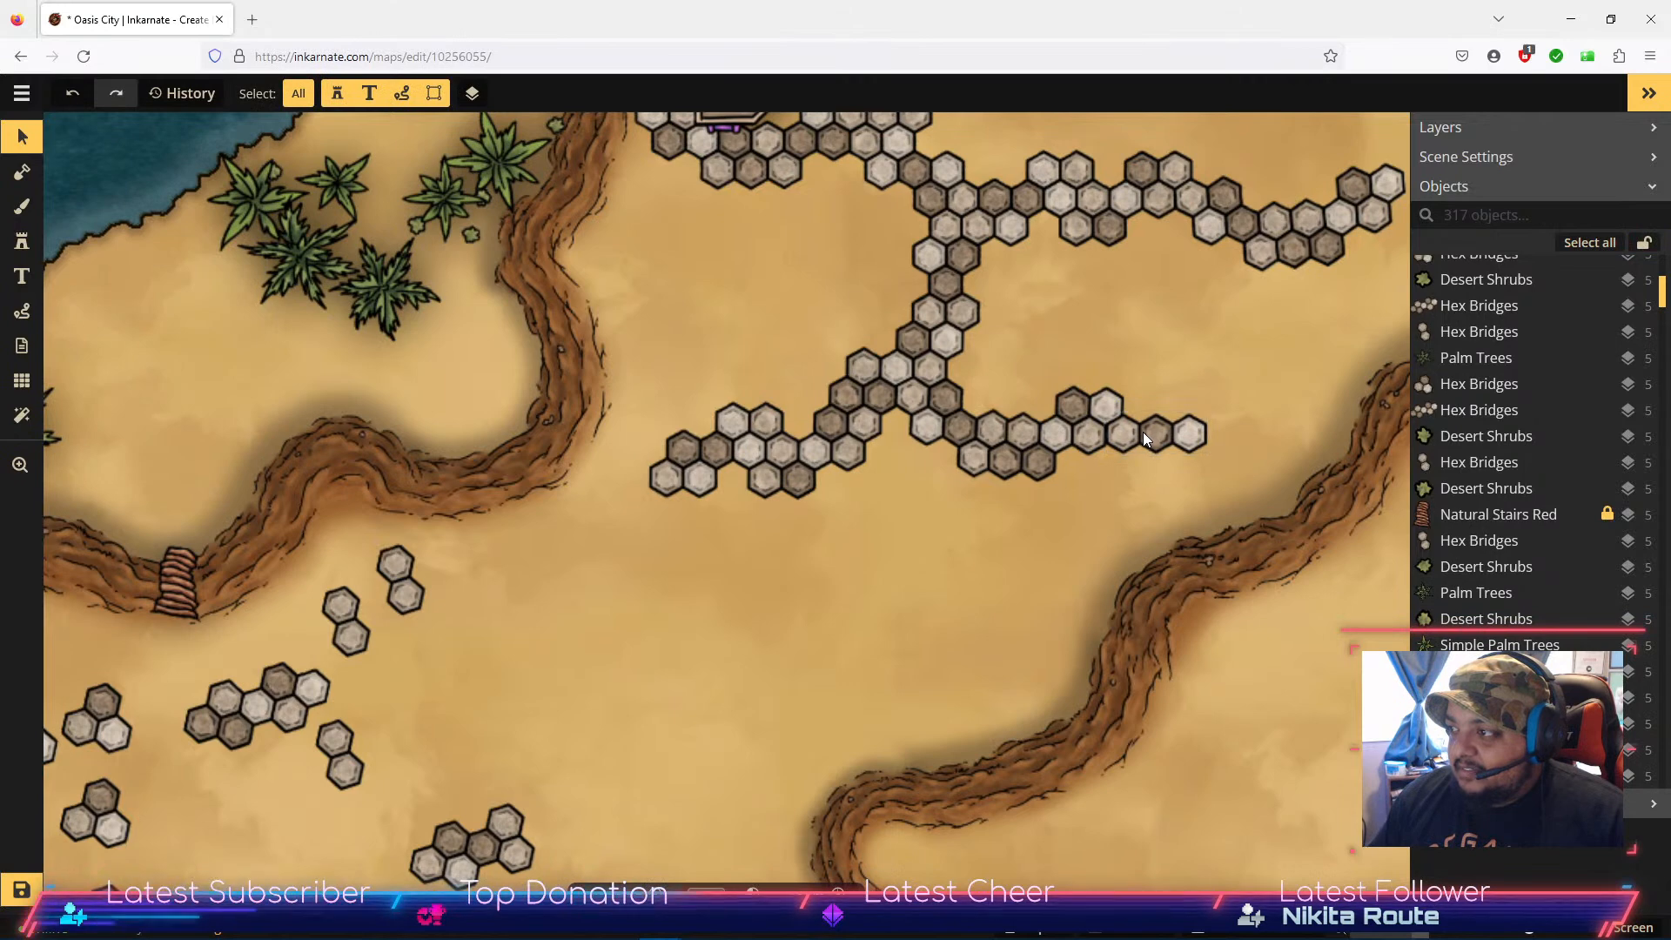
left_click(1142, 432)
left_click_drag(1150, 435, 1150, 435)
left_click(1086, 517)
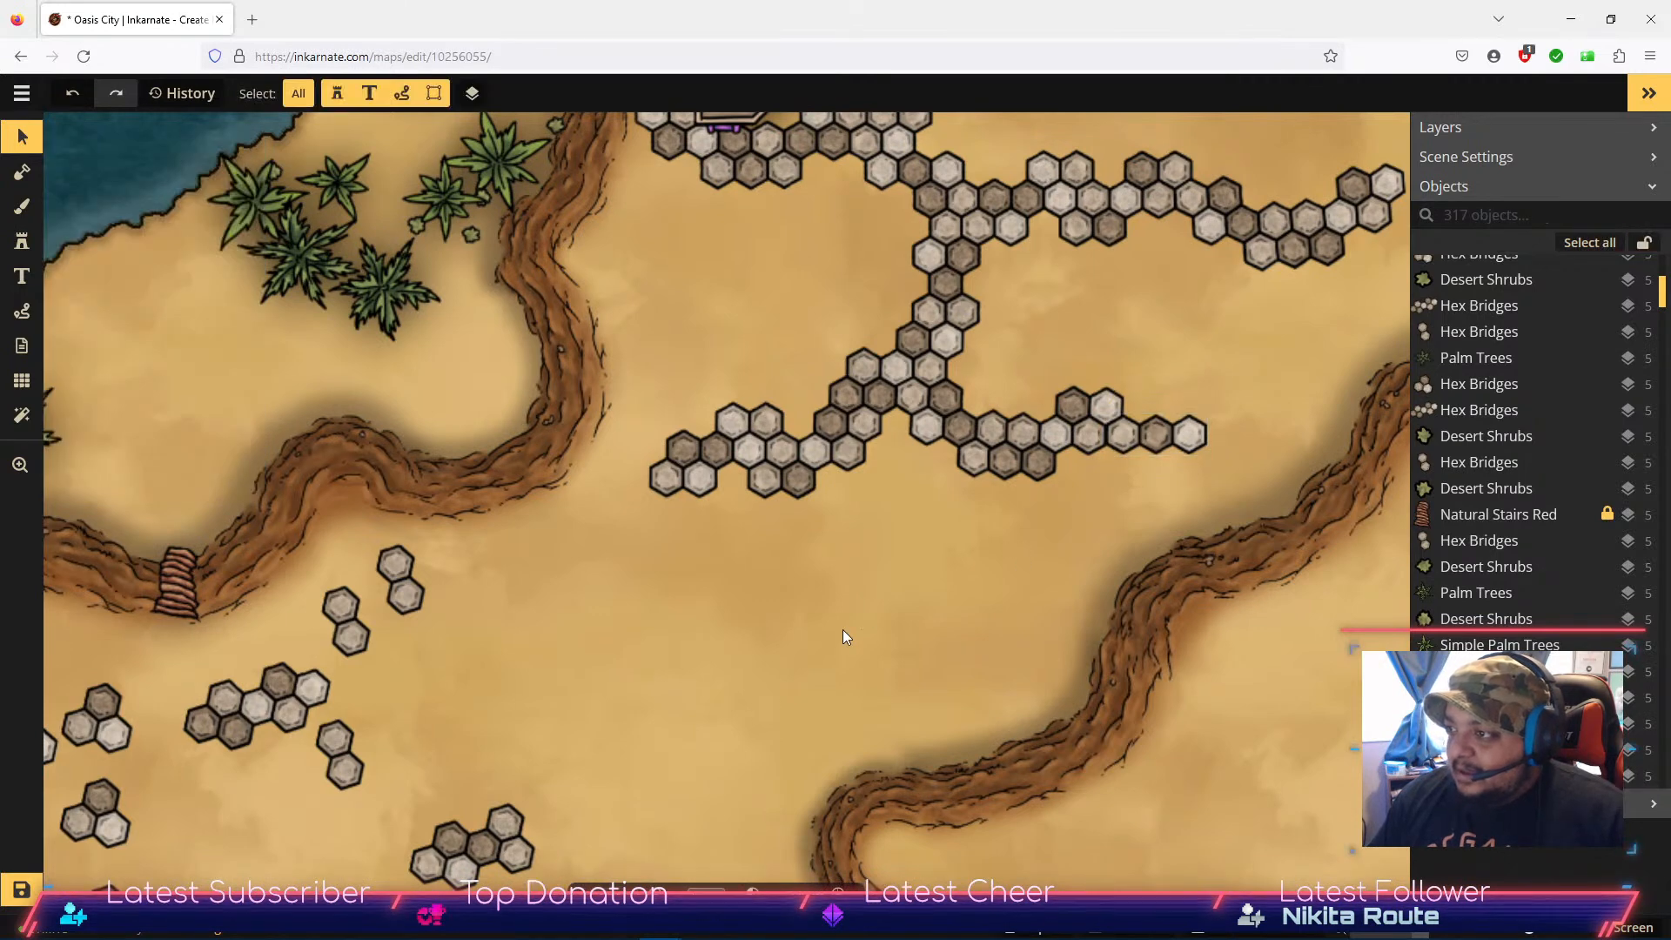
Step: Bring a five-hex piece closer, and attach a six-hex piece upright beneath the southwestern branch at 28 degrees
left_click_drag(475, 830, 600, 639)
left_click_drag(251, 698, 806, 625)
left_click_drag(865, 716, 892, 608)
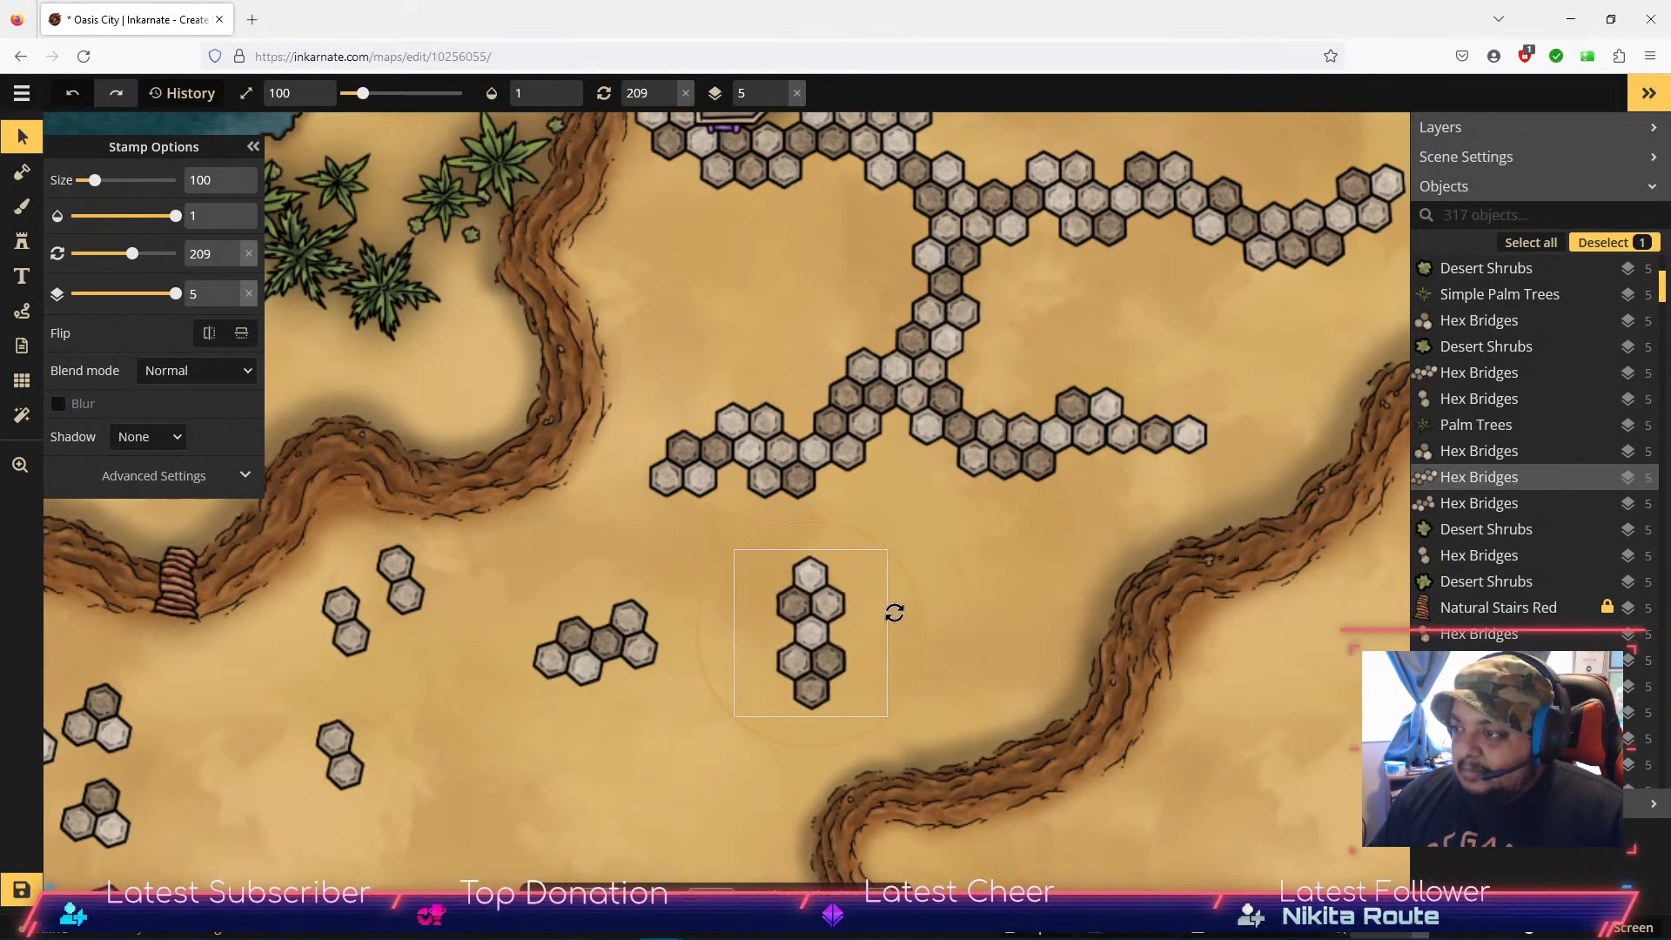
left_click_drag(813, 647, 742, 586)
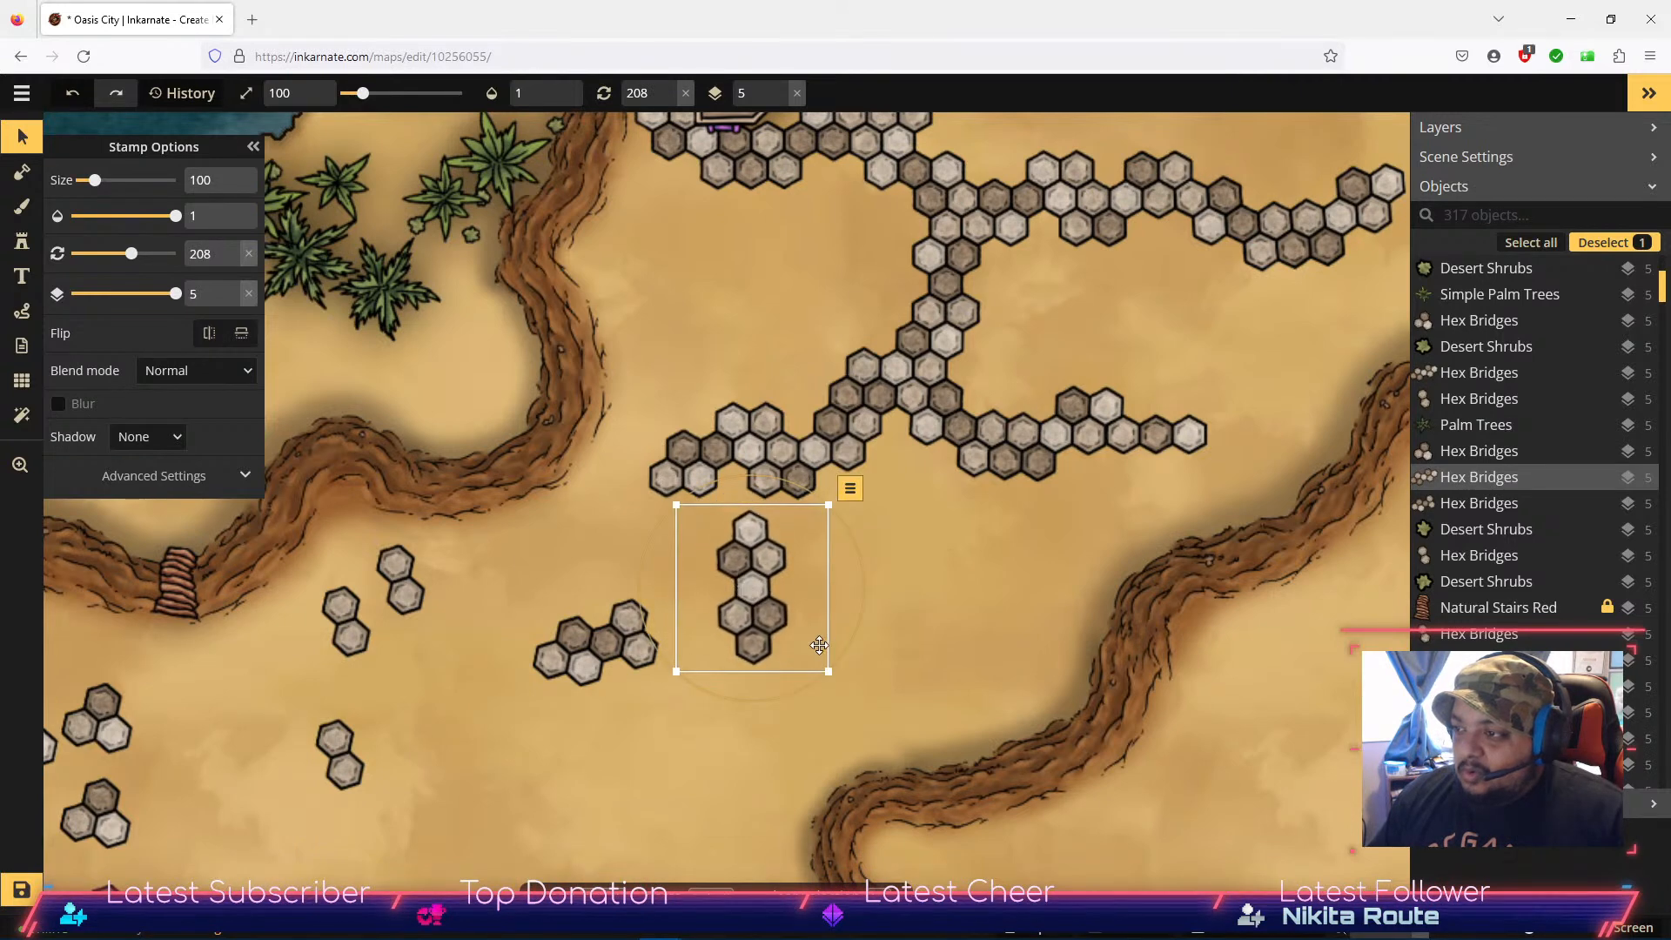
left_click_drag(841, 660, 661, 522)
left_click_drag(758, 573, 758, 527)
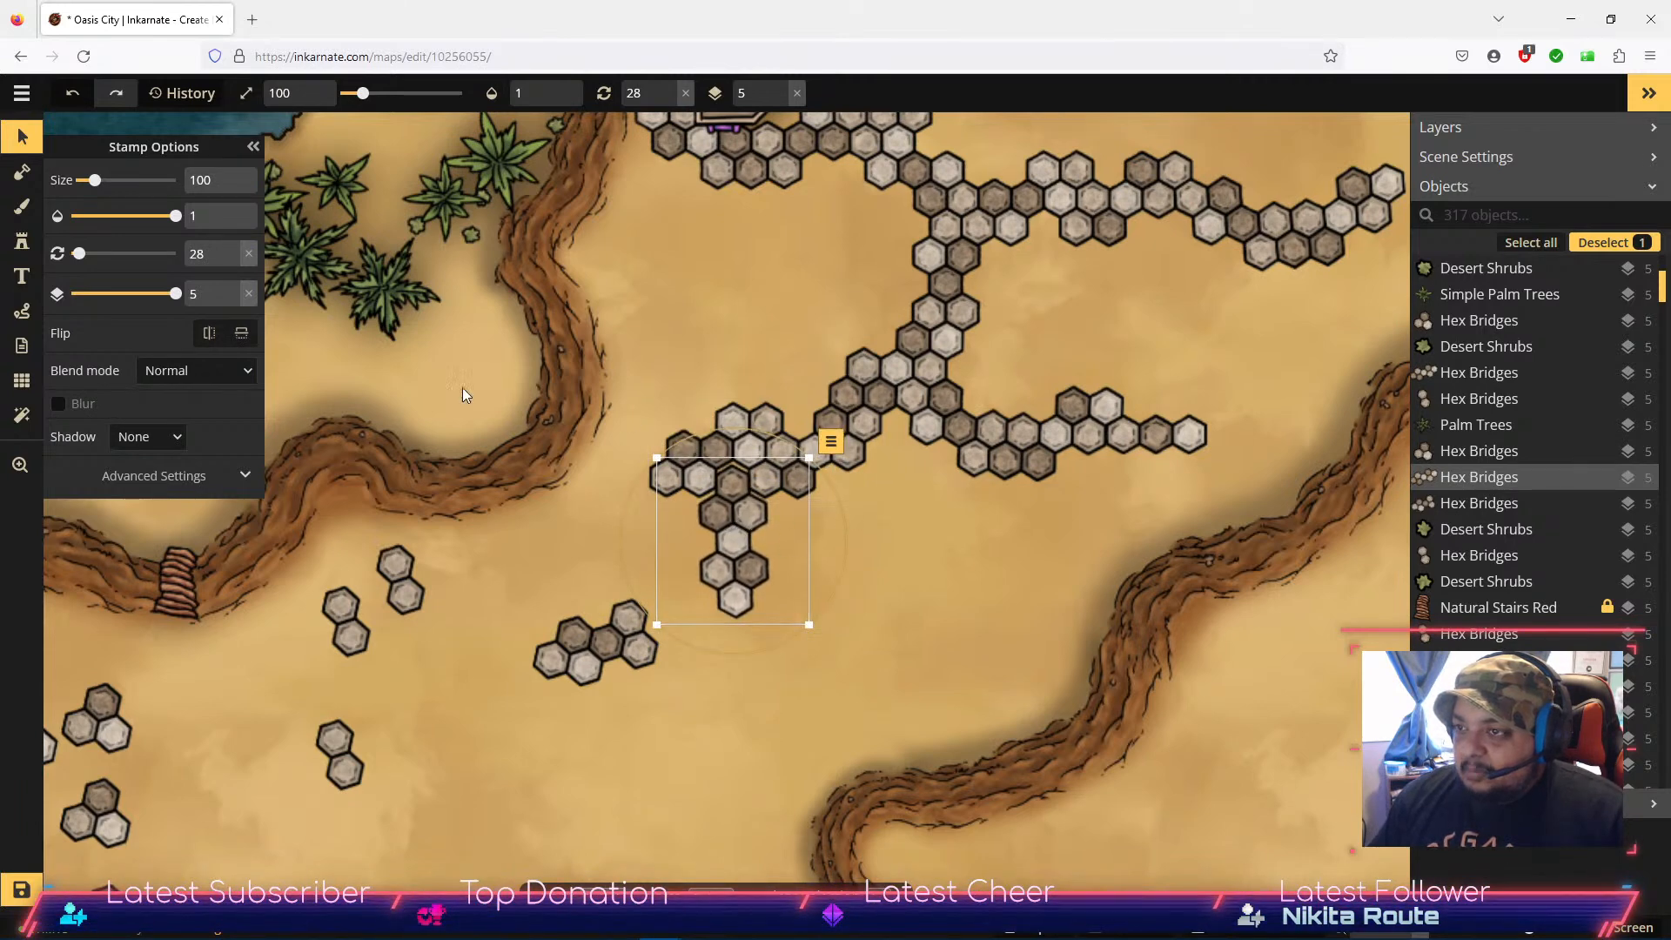
Step: Set the upright six-hex piece's rotation to 31 degrees and align it with the underside of the southwestern branch
left_click(231, 261)
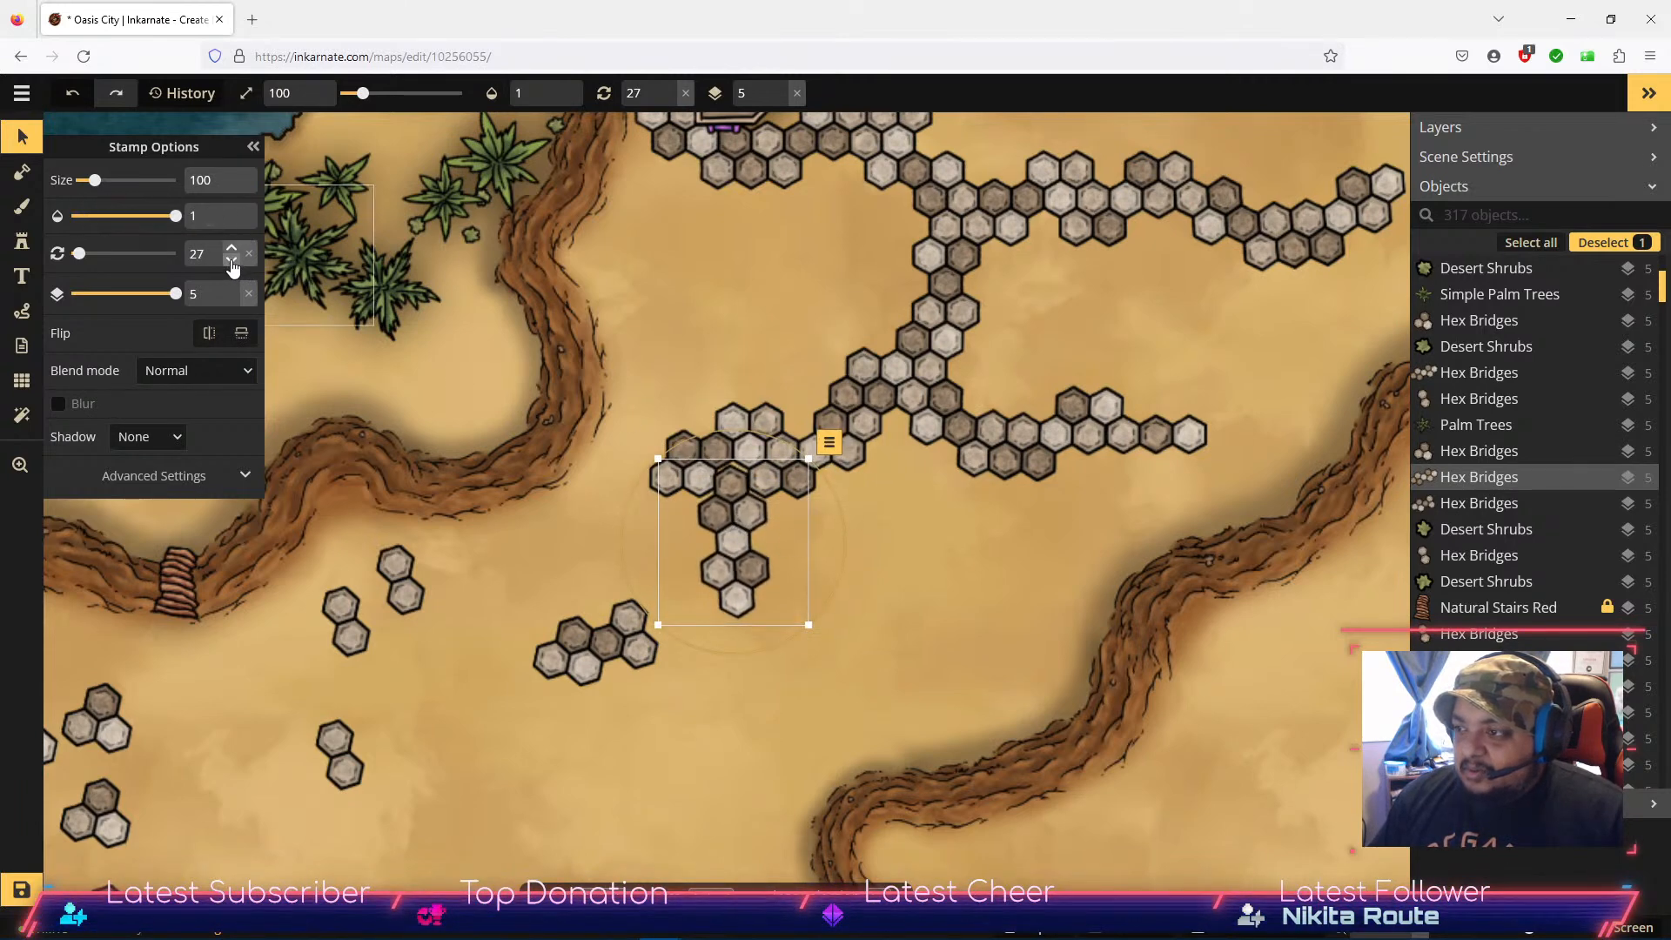
left_click(231, 249)
left_click(232, 249)
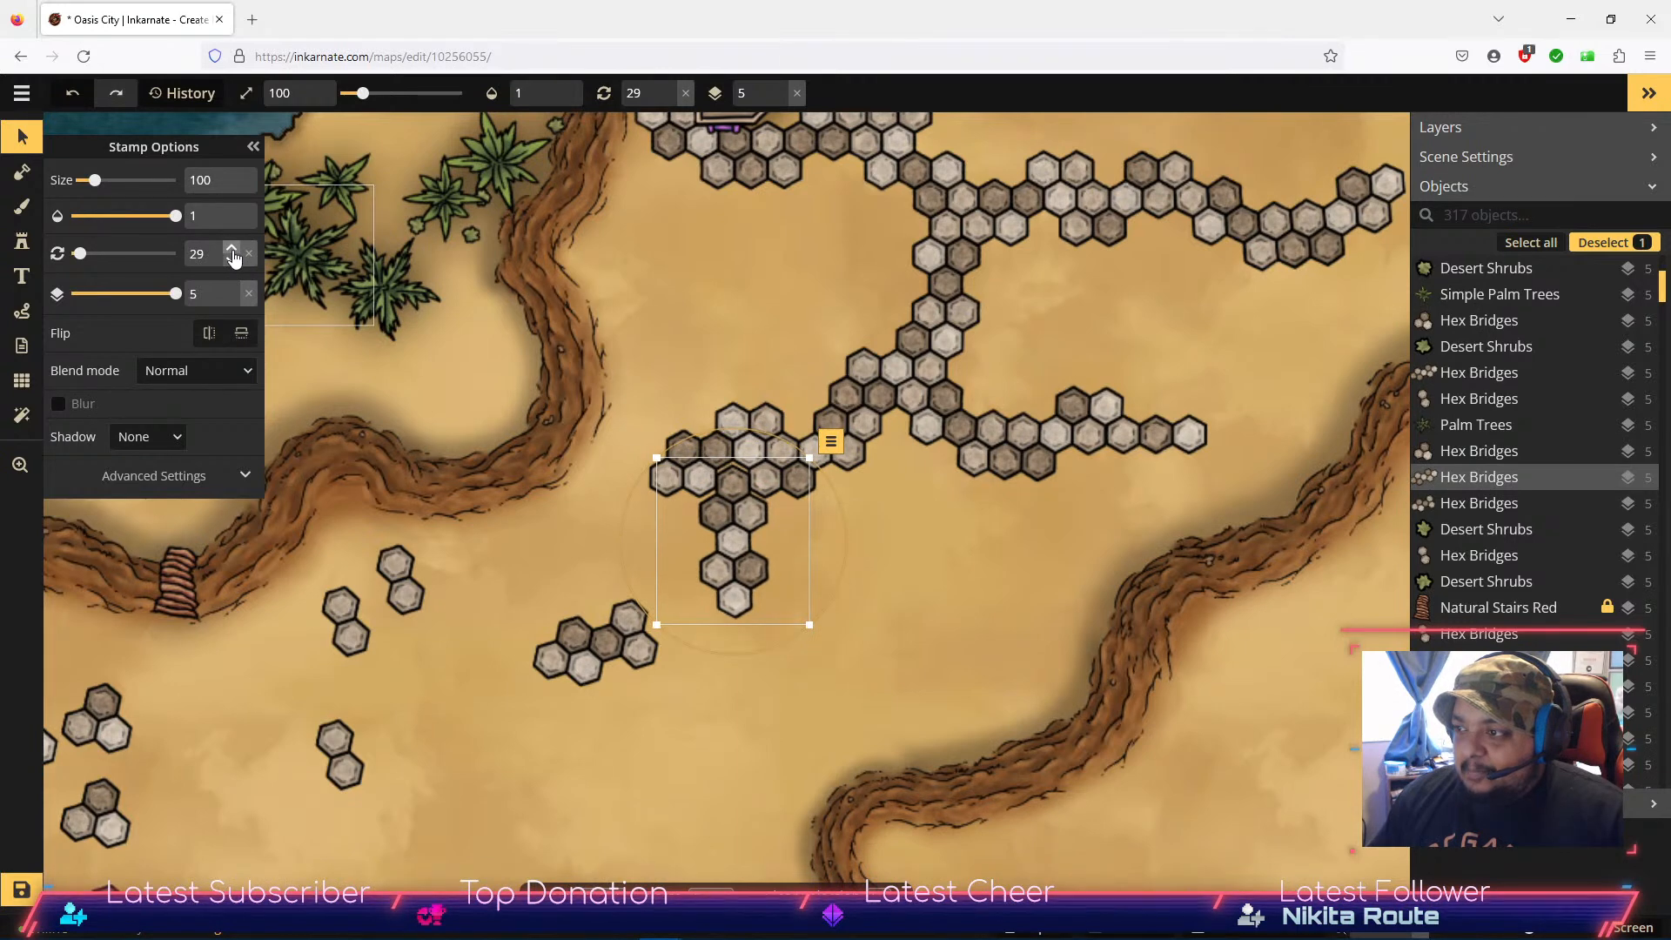
left_click(232, 249)
left_click(232, 249)
left_click_drag(728, 555, 728, 548)
left_click(933, 629)
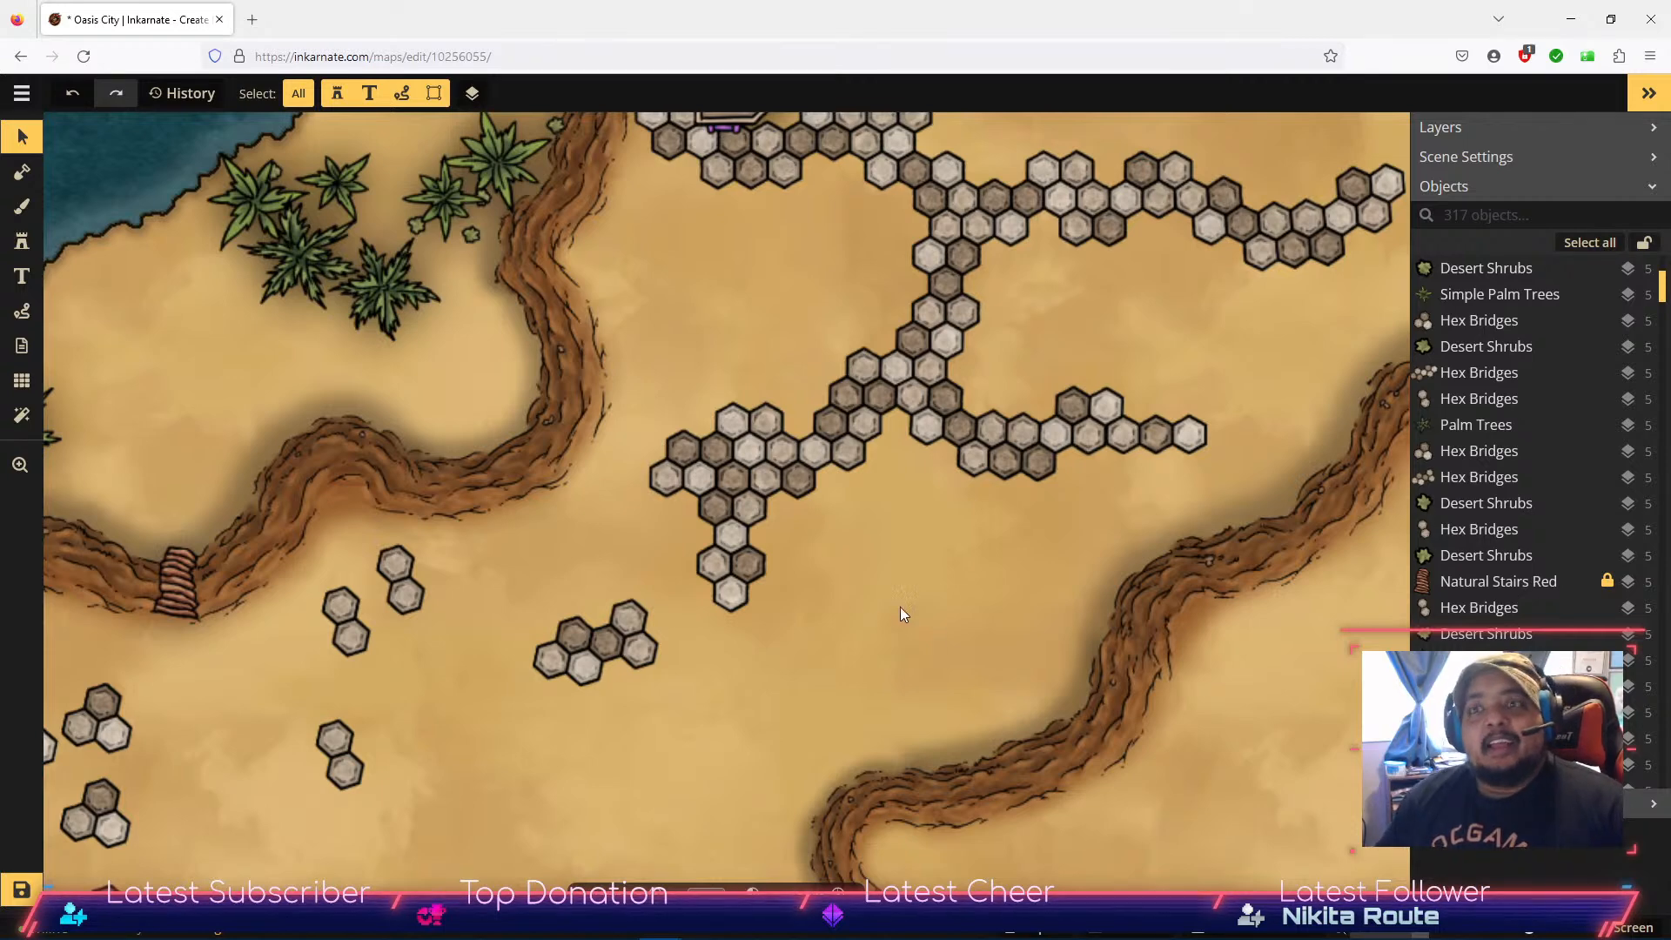
Step: Move the upright six-hex piece down several layers from layer 5
left_click(754, 562)
left_click(831, 434)
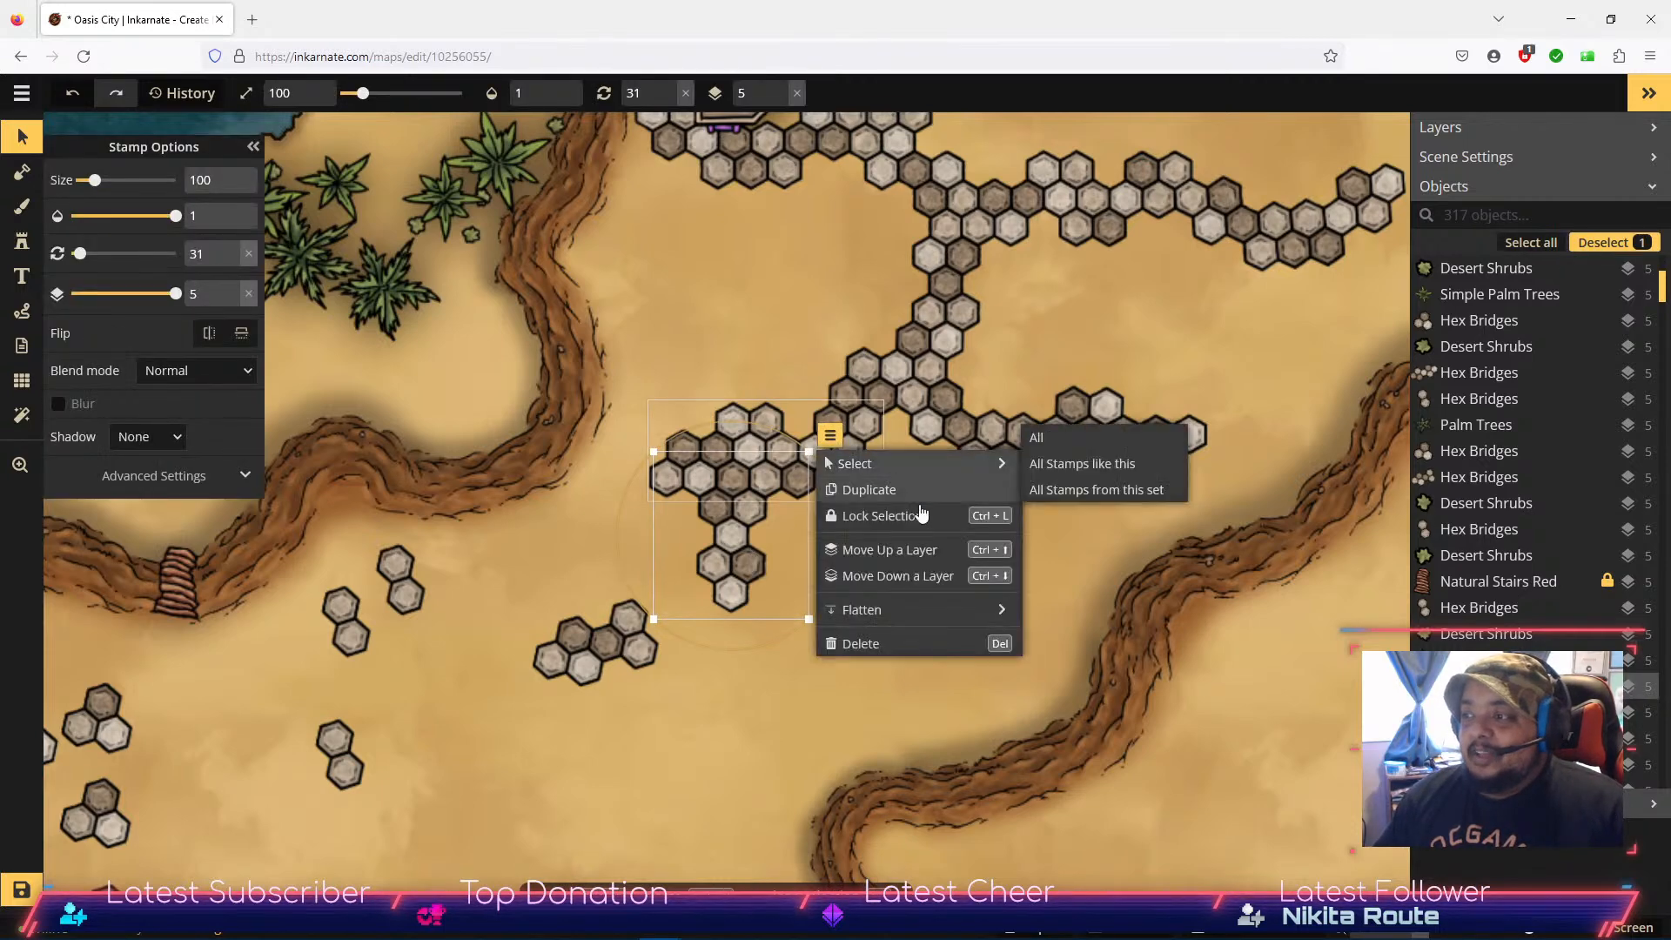
left_click(927, 580)
left_click(928, 581)
left_click(928, 581)
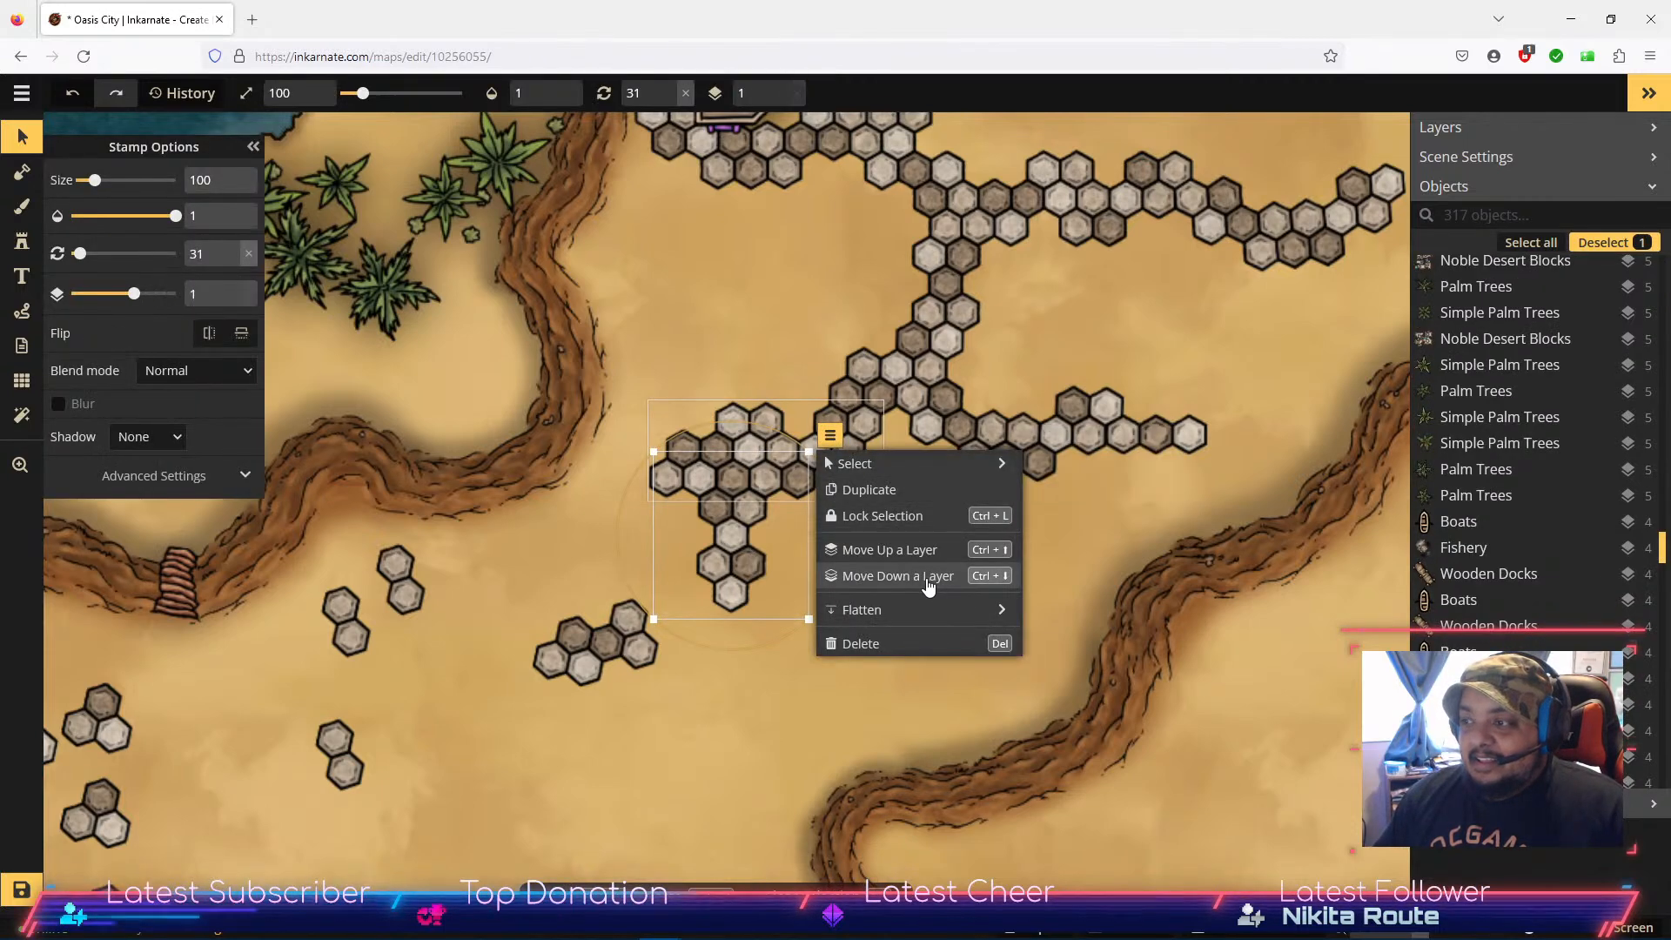
left_click(928, 581)
left_click(928, 581)
left_click(927, 580)
left_click(799, 727)
Step: Select the southeastern branch's hex pieces together with its new end row and move them down one layer
left_click_drag(1268, 364, 944, 558)
left_click(1236, 306)
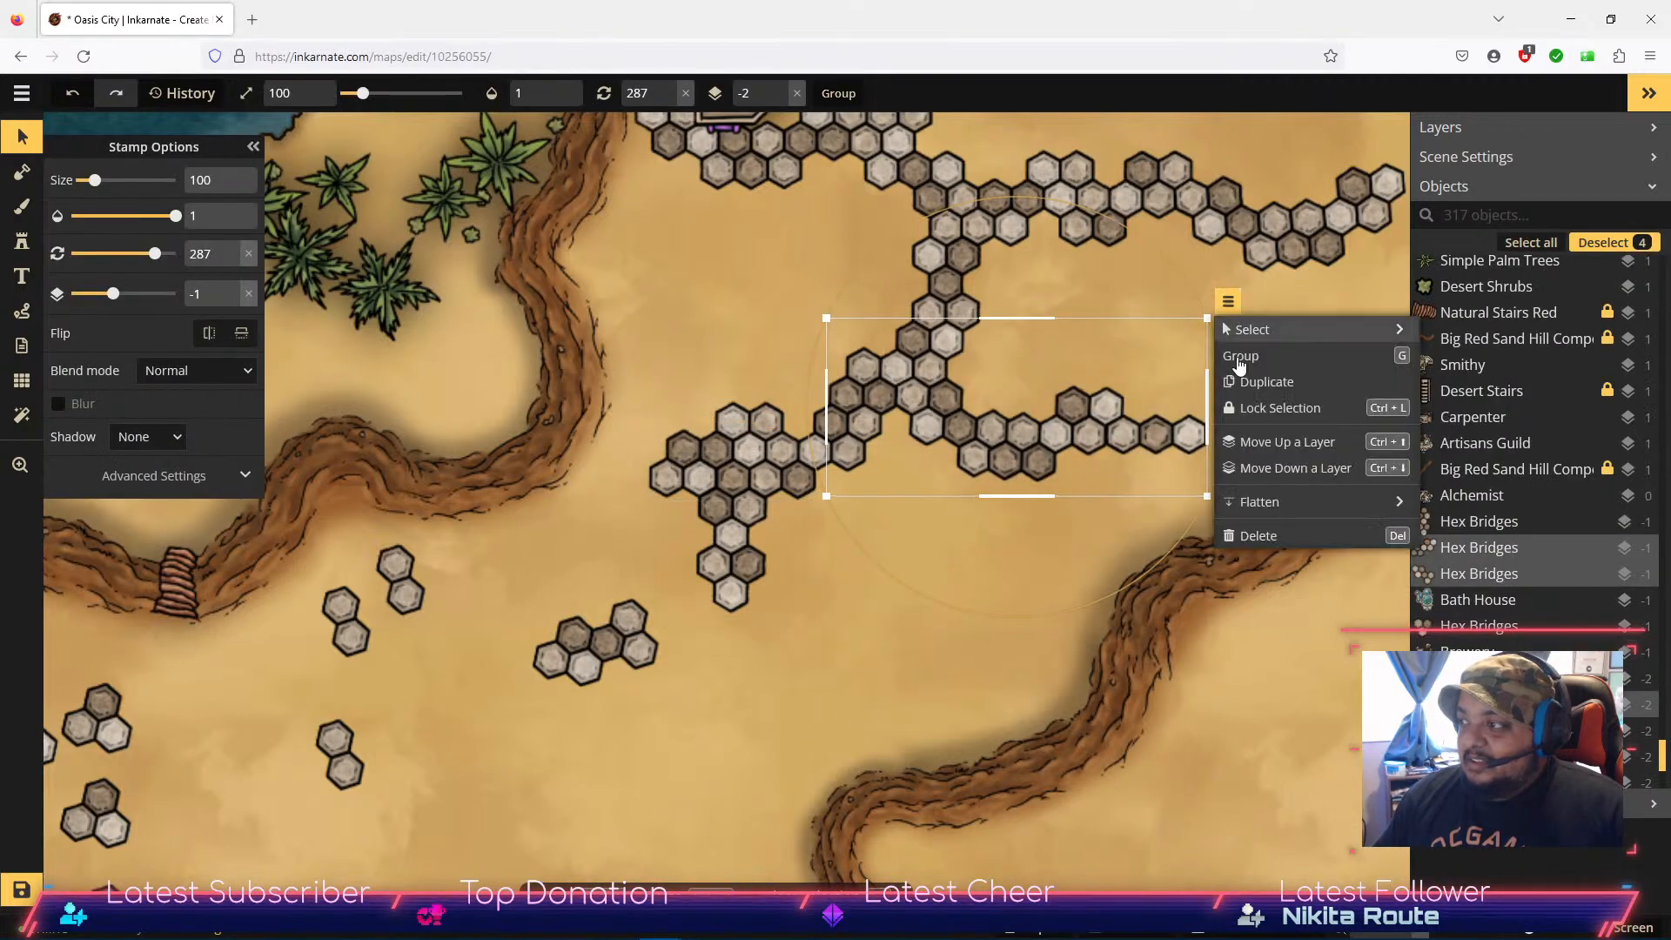
left_click(1266, 472)
left_click(781, 702)
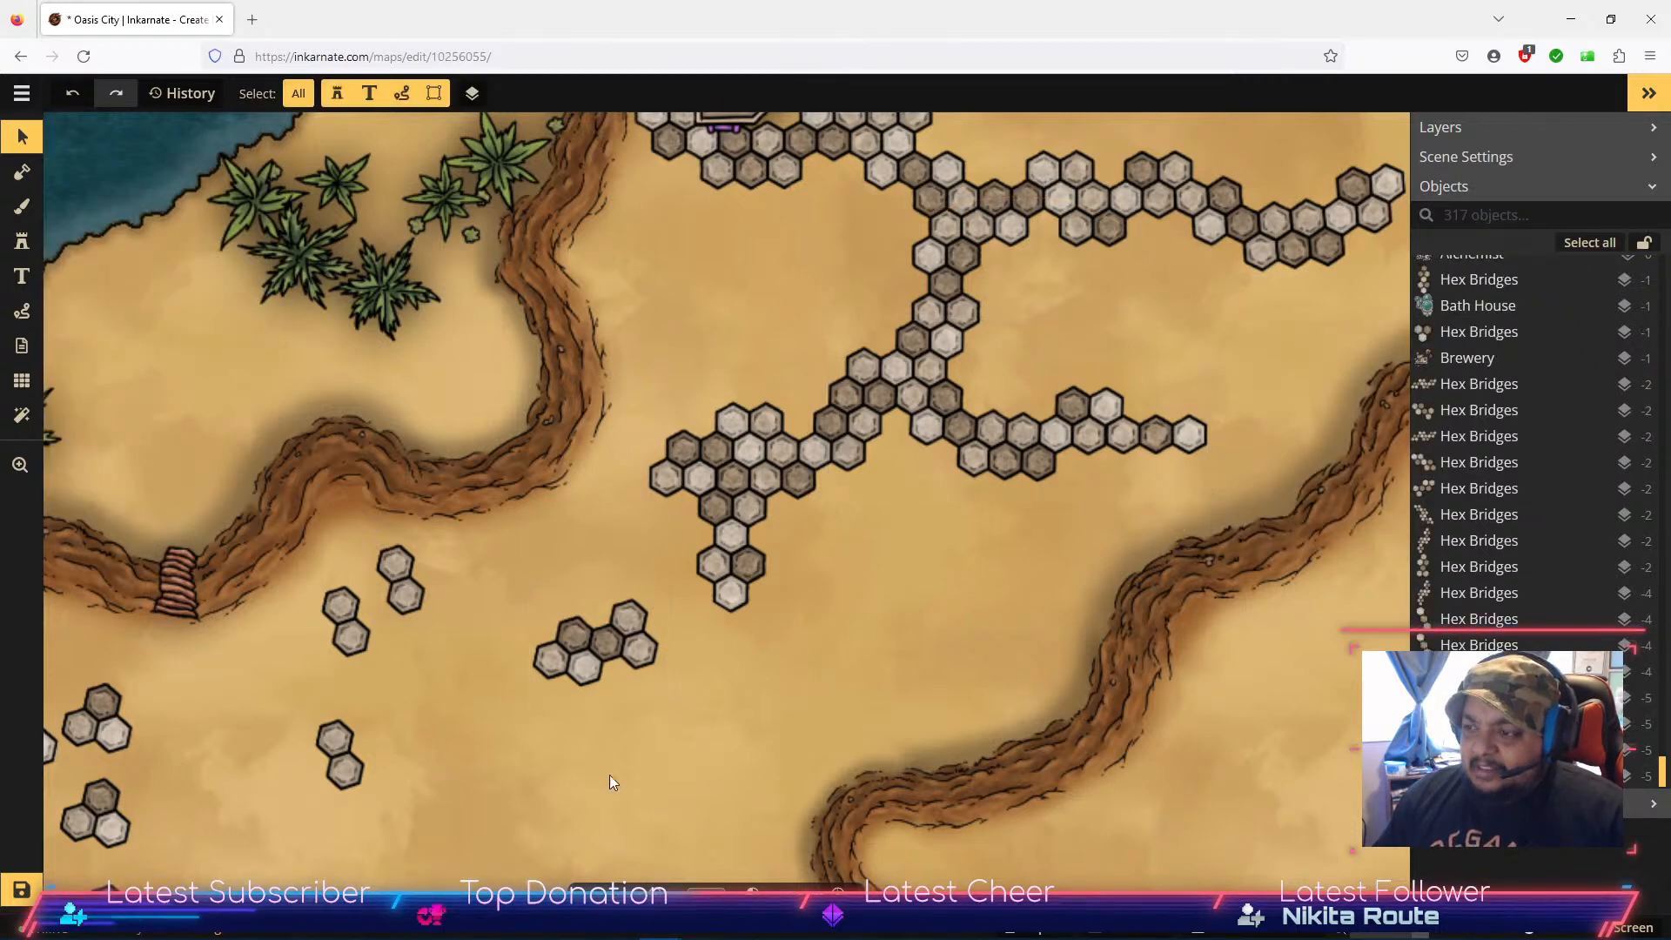
Step: Move the five-hex piece to the lower end of the upright piece and rotate it to 271 degrees
left_click(598, 652)
mouse_move(598, 653)
left_mouse_down()
mouse_move(666, 304)
mouse_move(583, 631)
mouse_move(602, 667)
left_mouse_up()
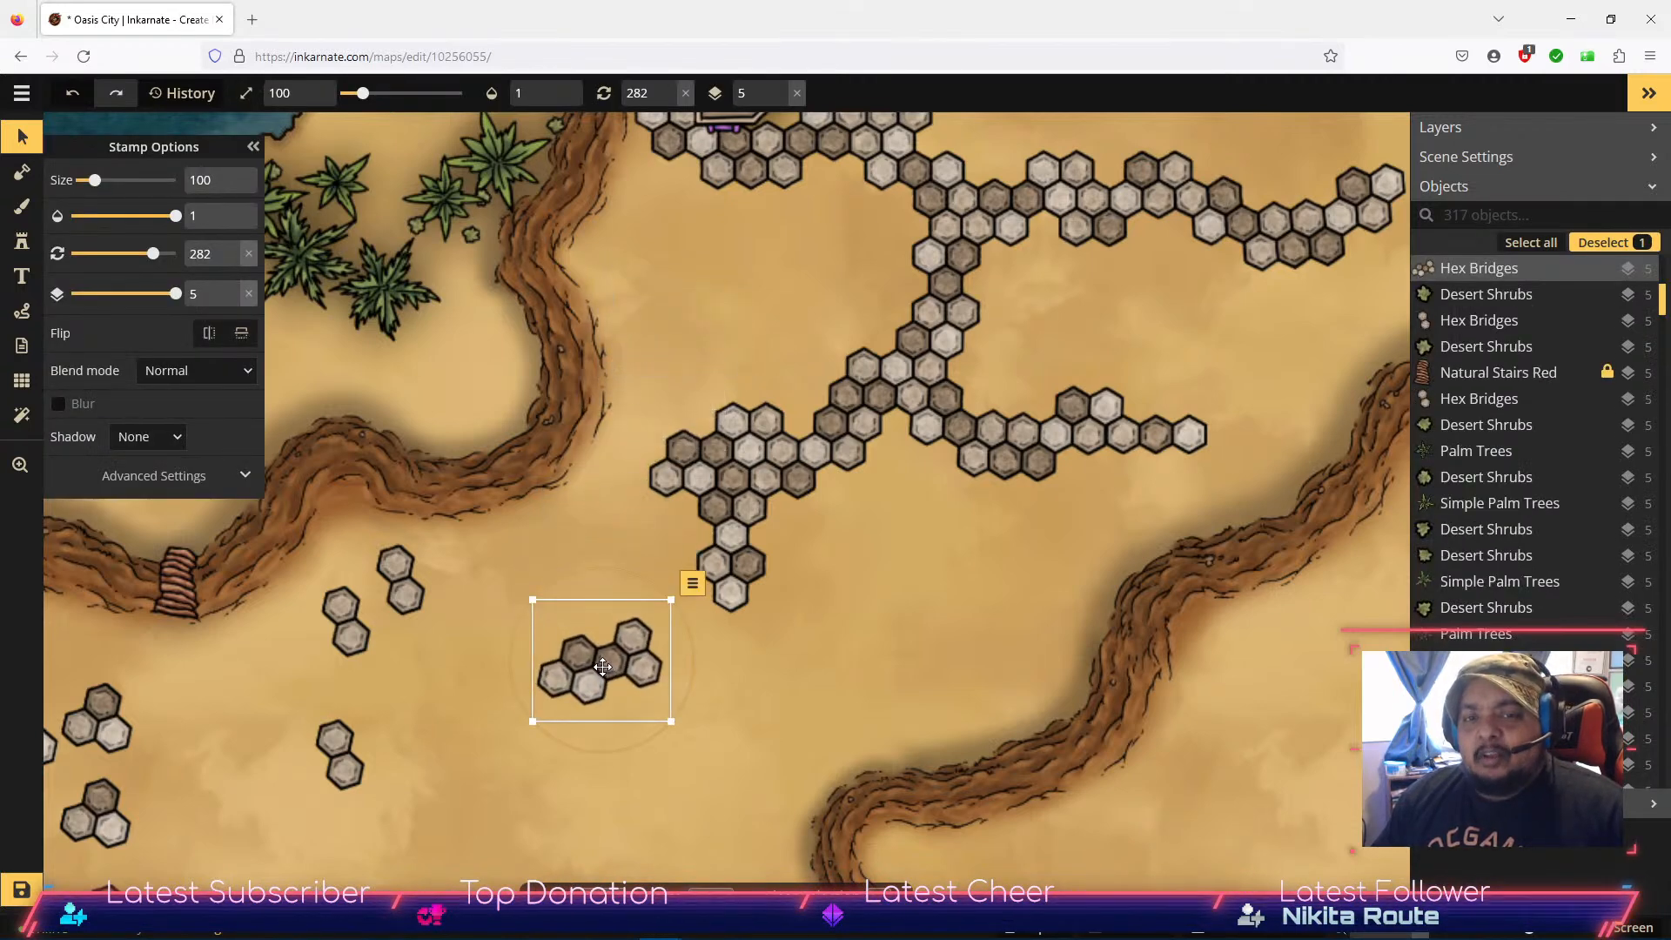
left_click_drag(598, 662, 661, 625)
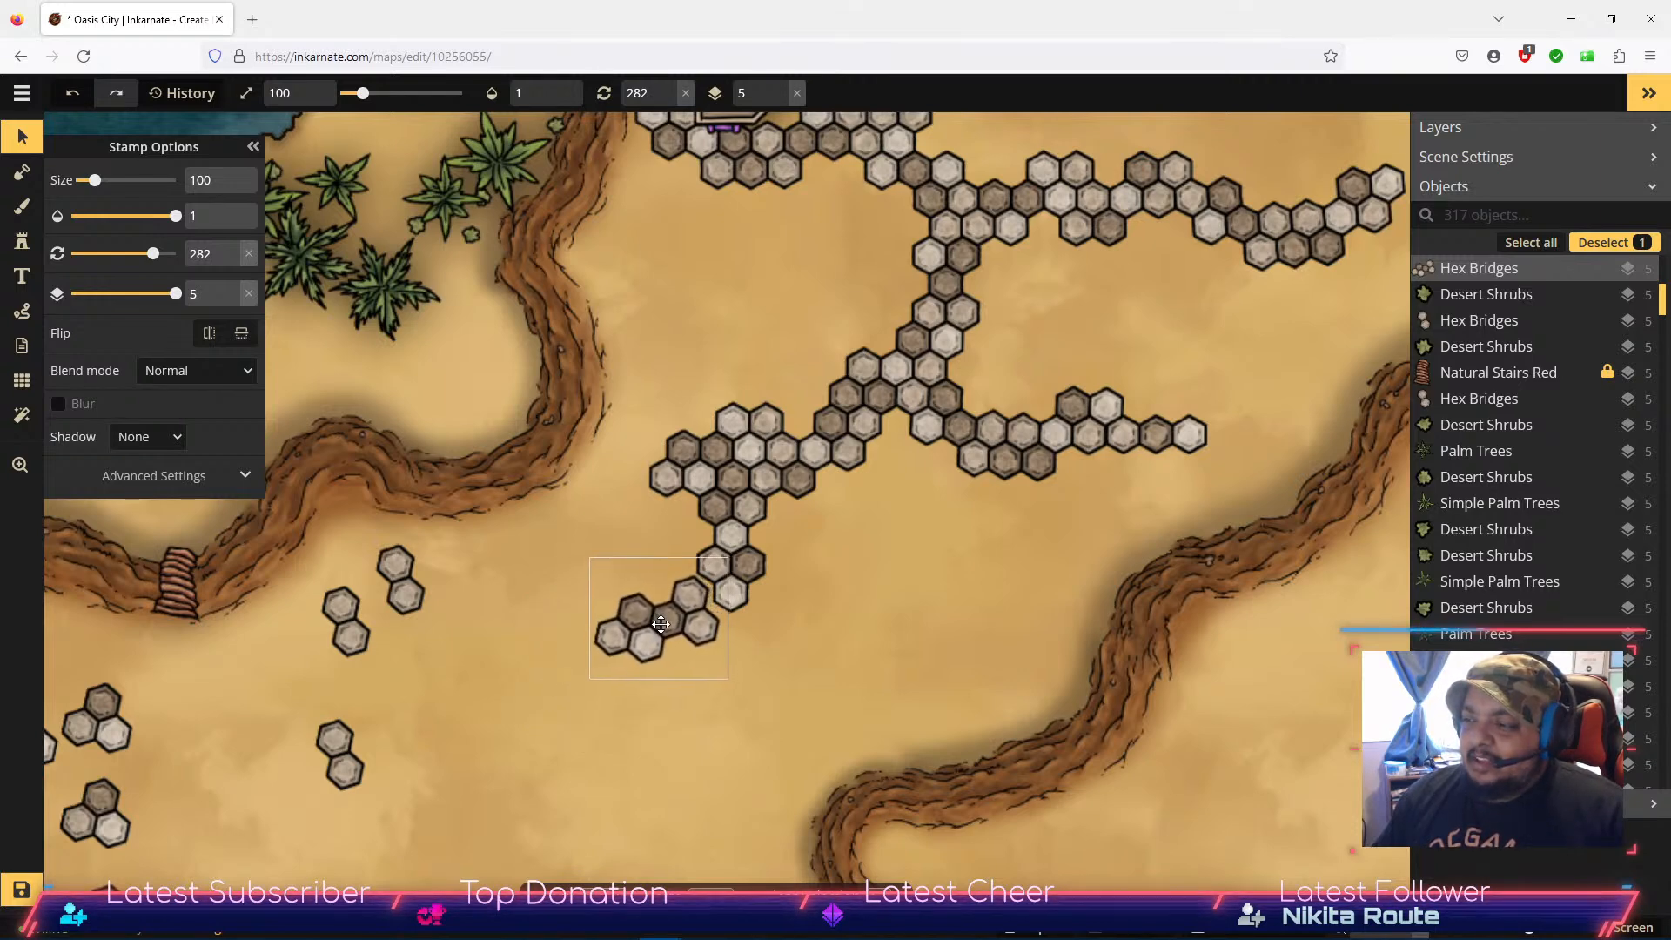
left_click(230, 248)
left_click(230, 248)
left_click(230, 248)
left_click(231, 260)
left_click(231, 260)
left_click(231, 260)
left_click(231, 261)
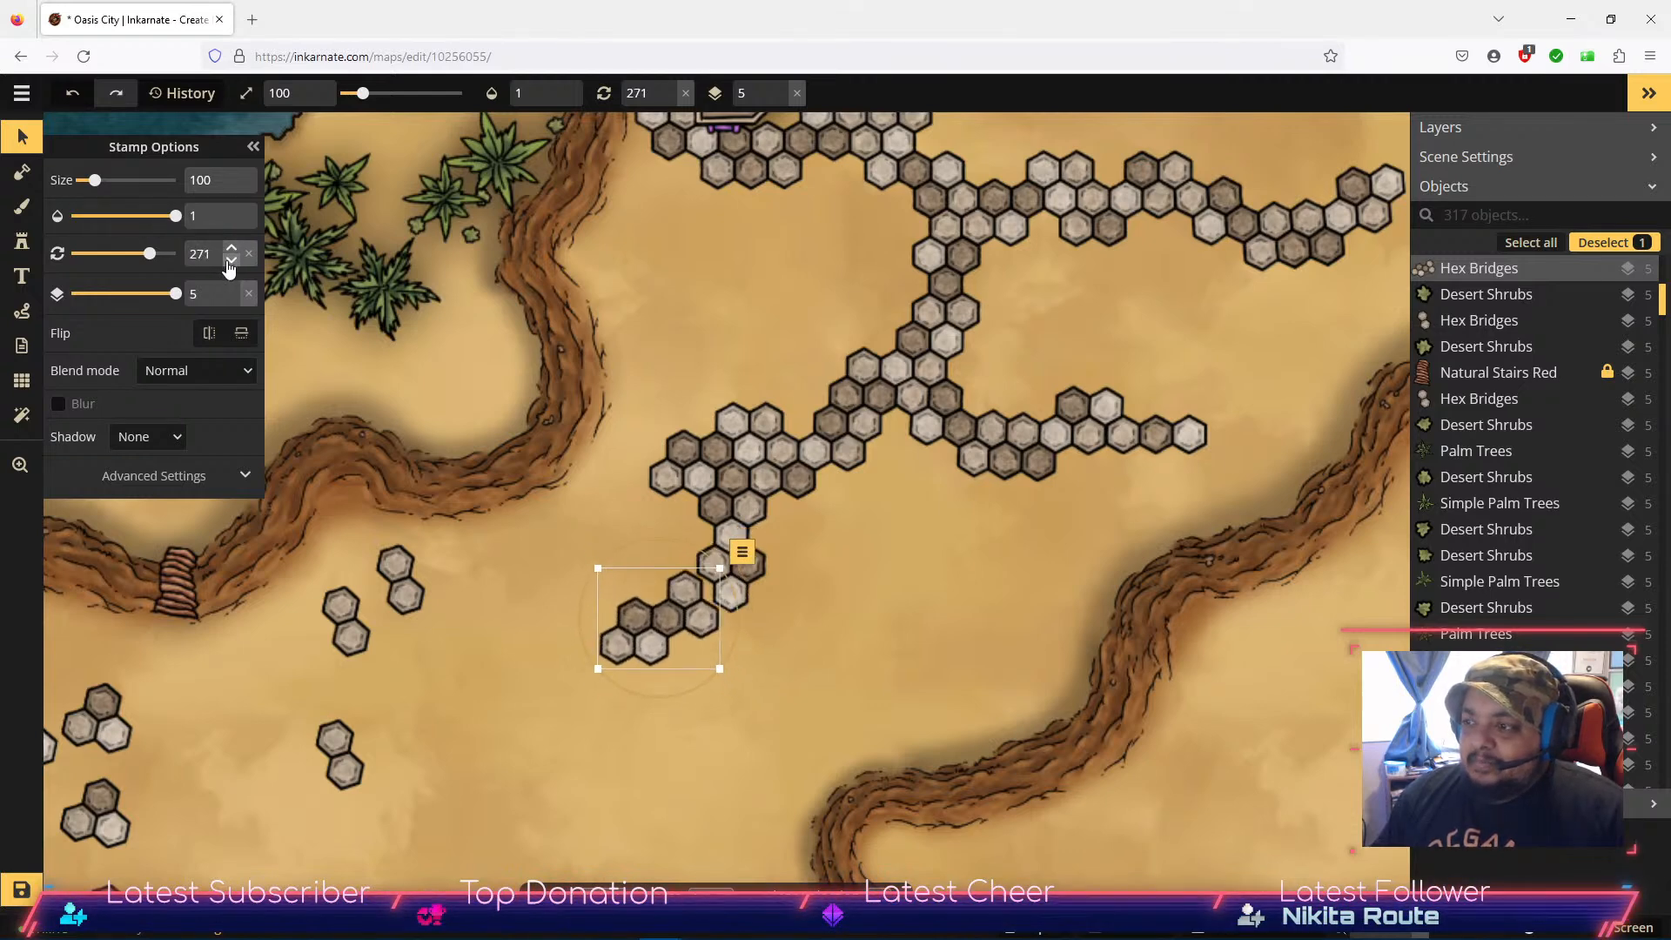
left_click_drag(664, 635, 676, 627)
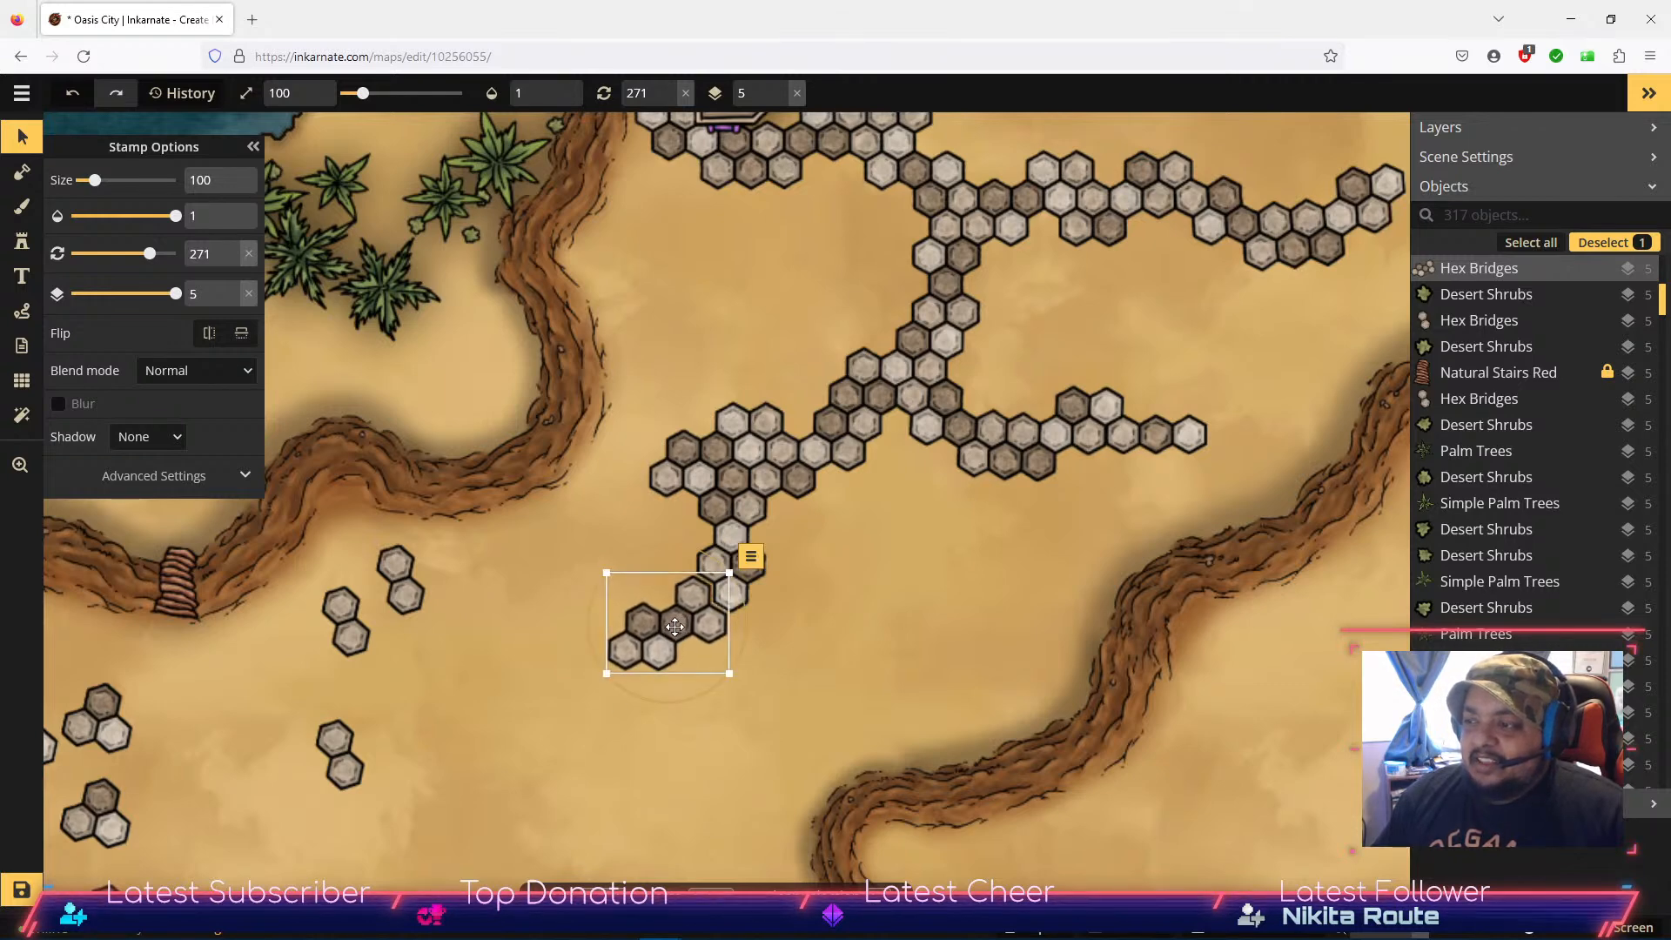
Step: Nudge the five-hex piece east and north in small increments until its hexes line up with the upright piece
key("Right")
key("Right")
key("Right")
key("Right")
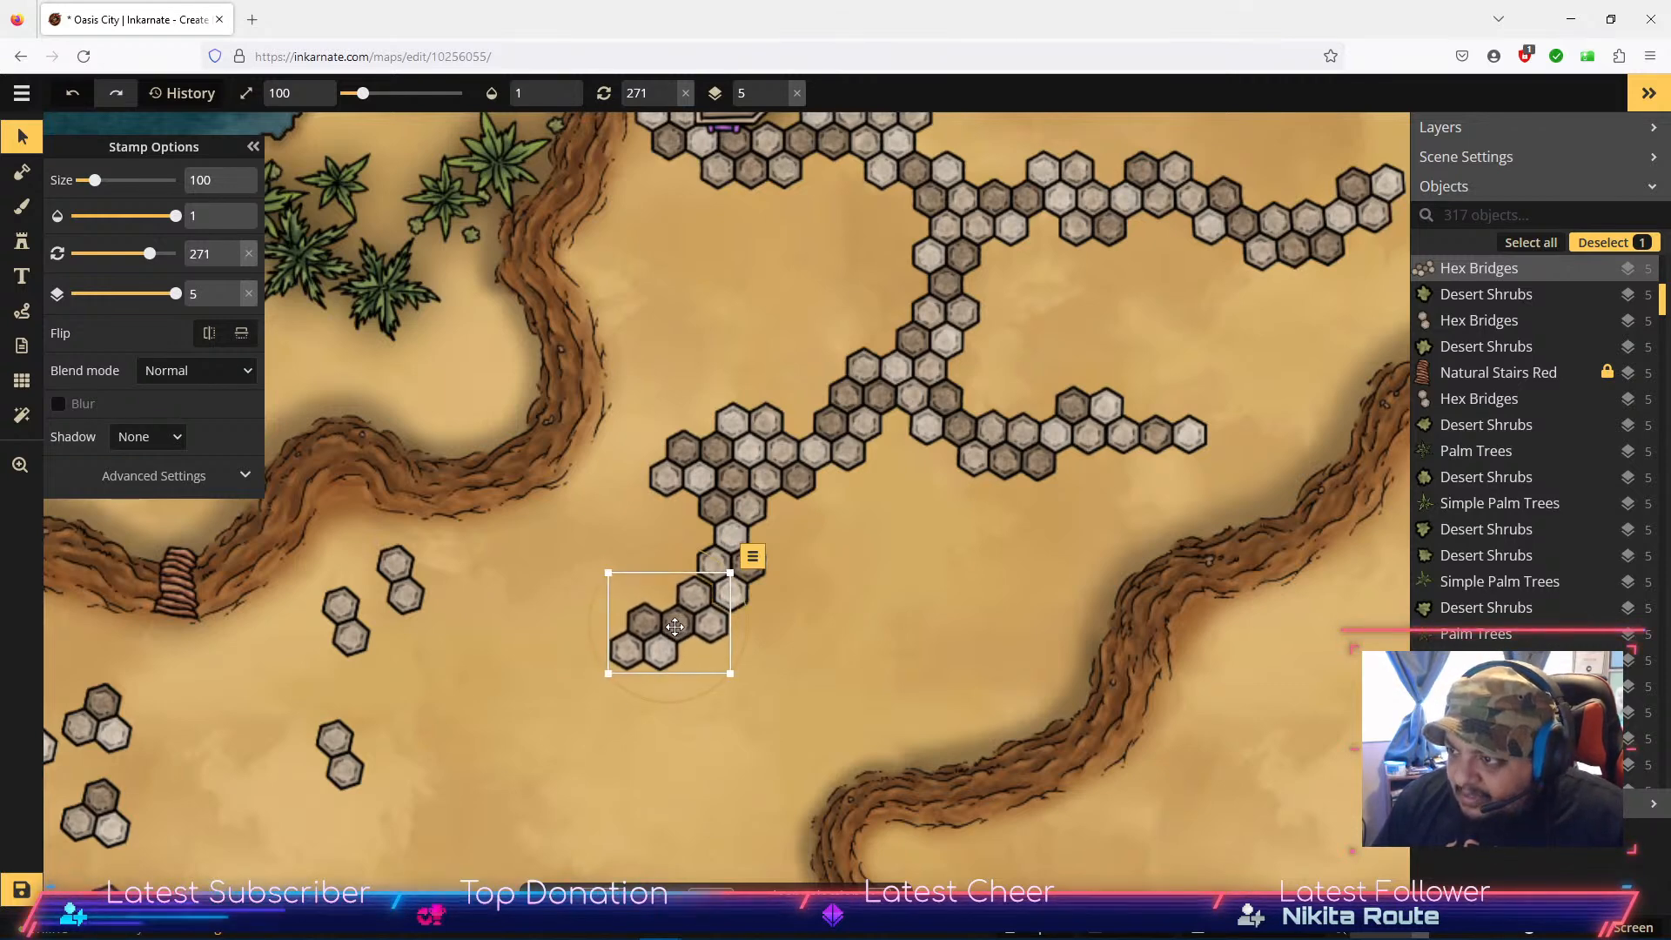
key("Up")
key("Right")
key("Up")
key("Right")
key("Up")
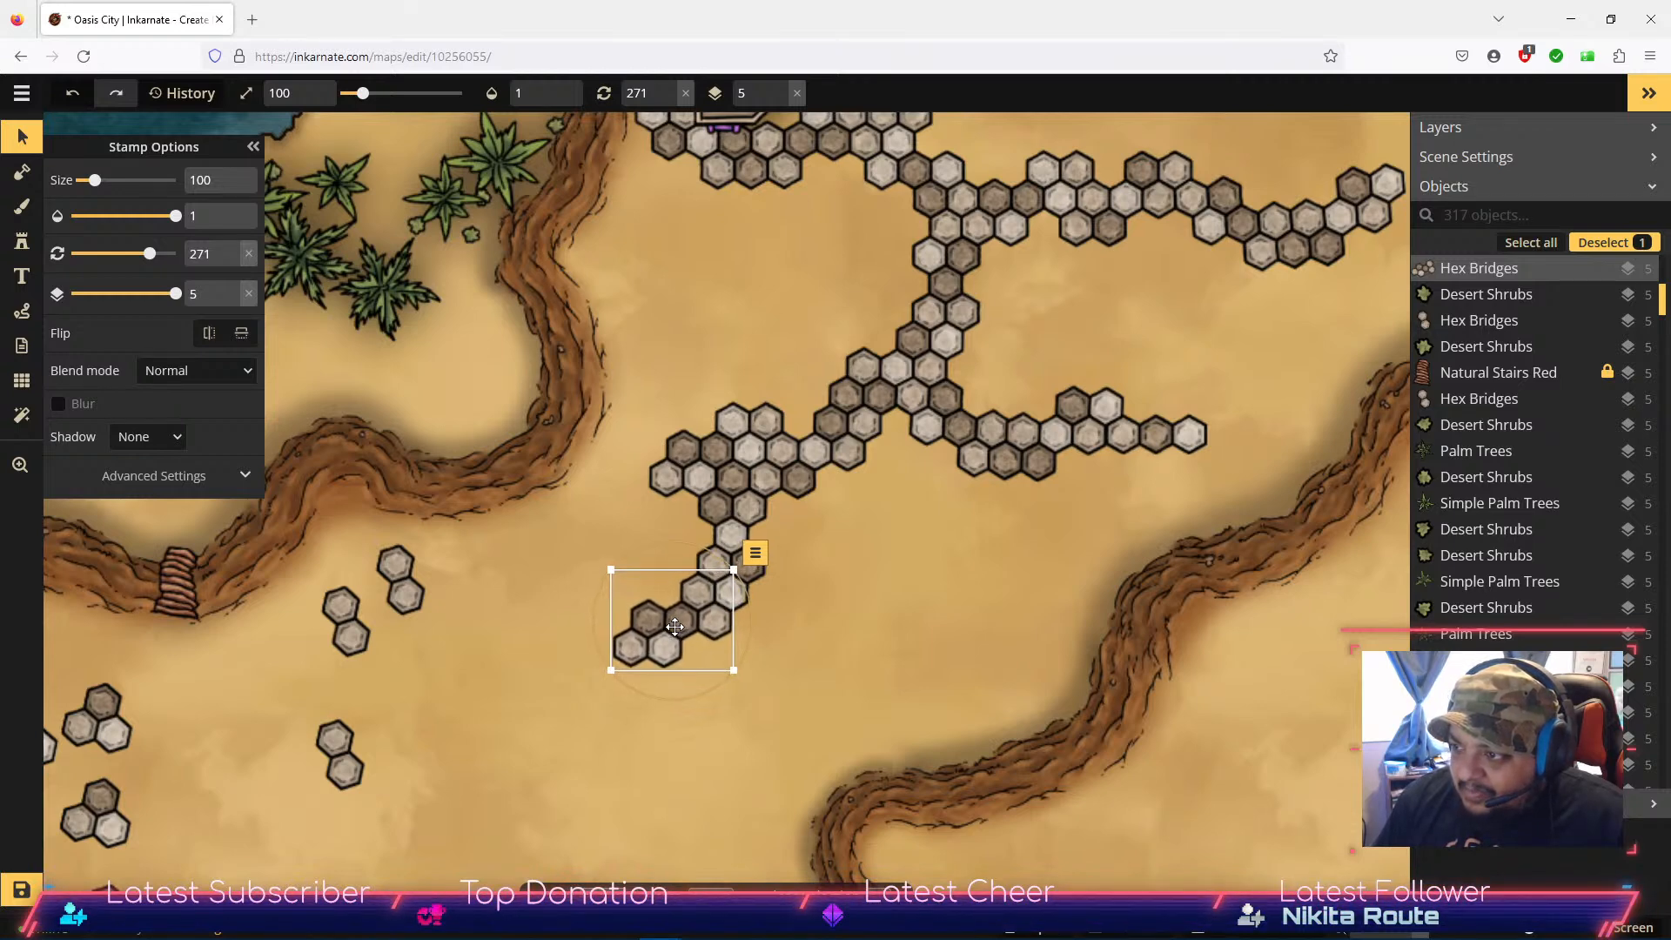
left_click(940, 636)
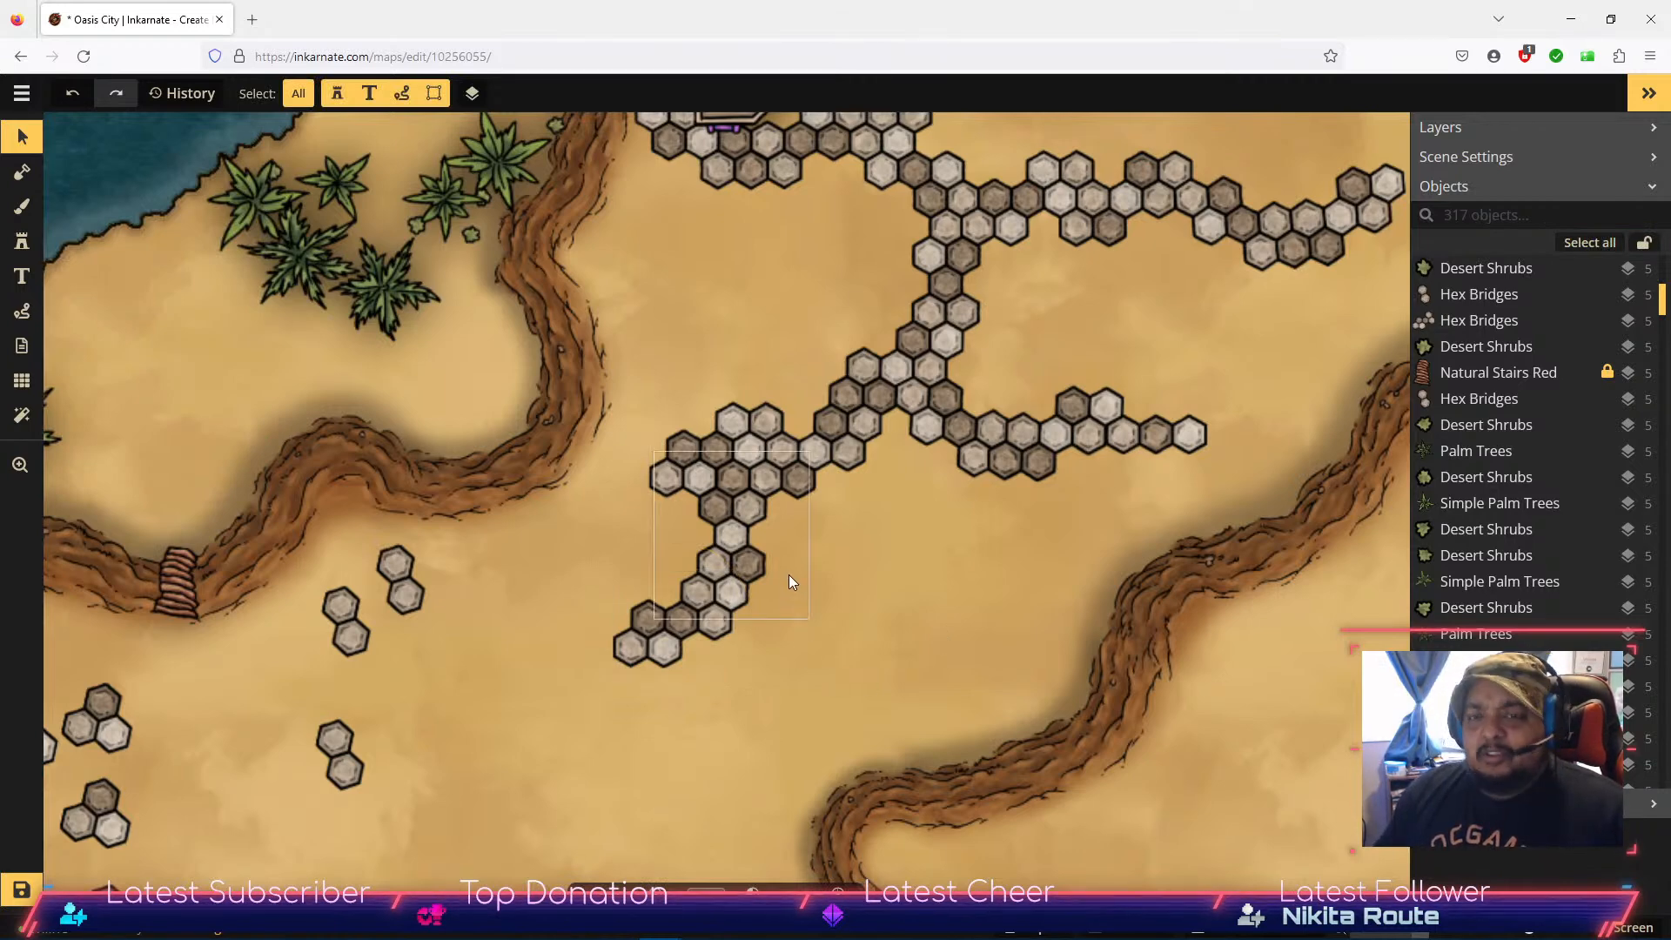
Step: Move a spare three-hex piece to the southeastern branch's east end and bring the large spare hex piece farther east
left_click_drag(117, 738, 1260, 421)
key("space")
left_click_drag(581, 772, 819, 619)
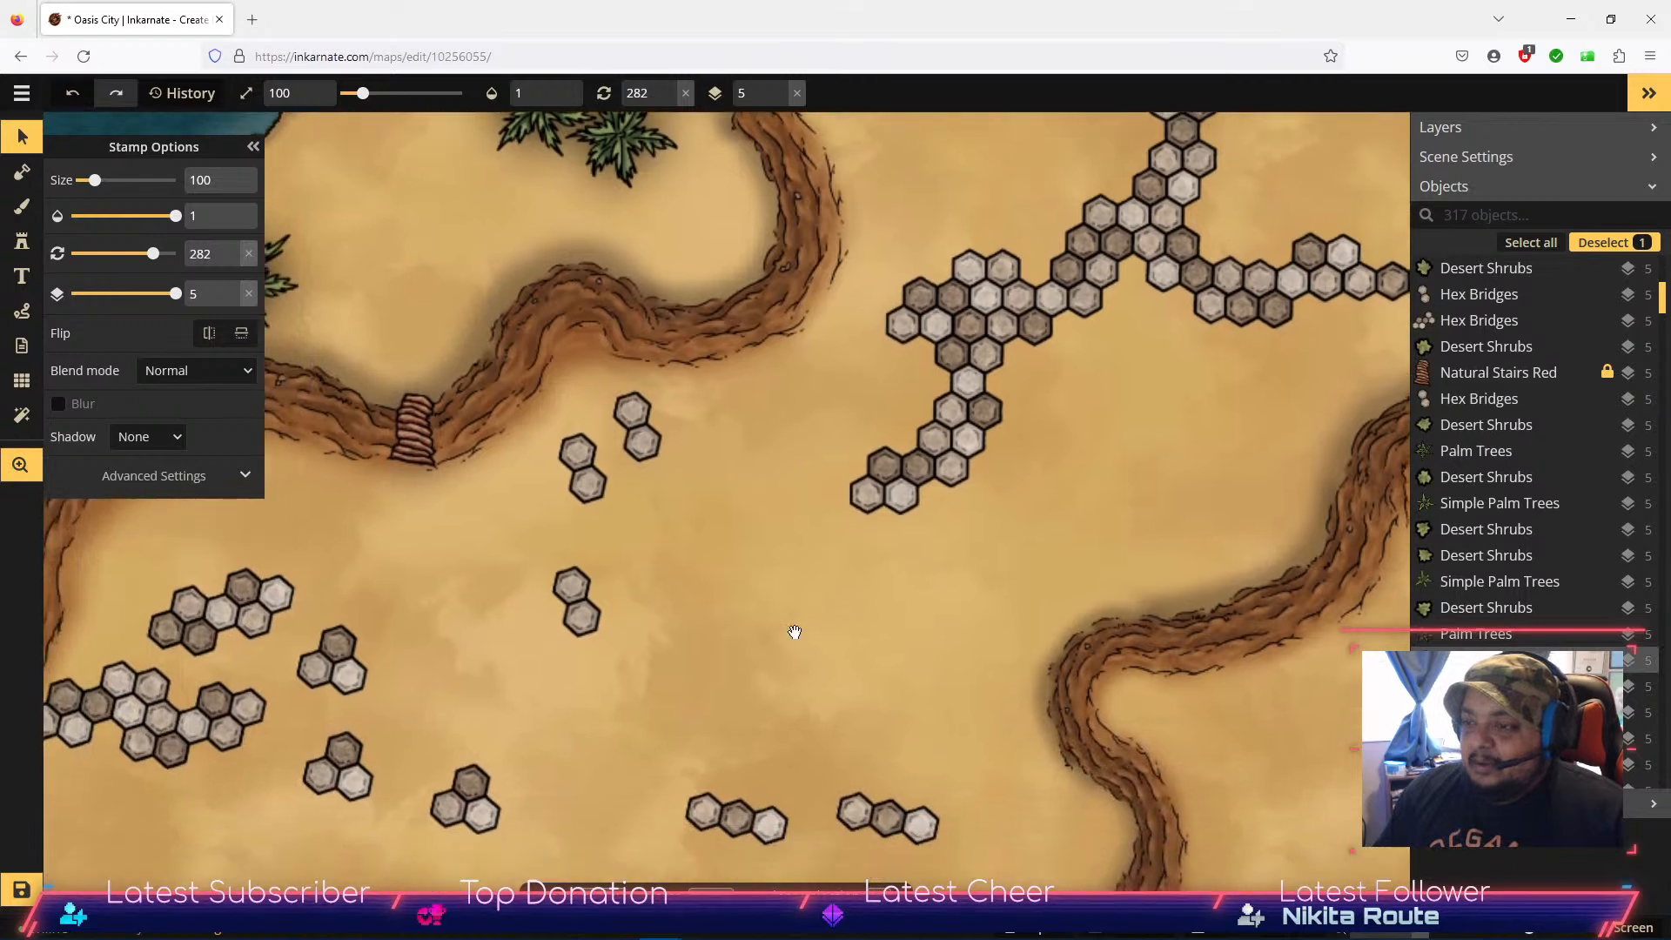
left_click_drag(268, 704, 595, 734)
Step: Move the spare seven-hex piece to the southern branch's lower end and rotate it to 276 degrees
left_click(222, 609)
left_click_drag(222, 609, 883, 625)
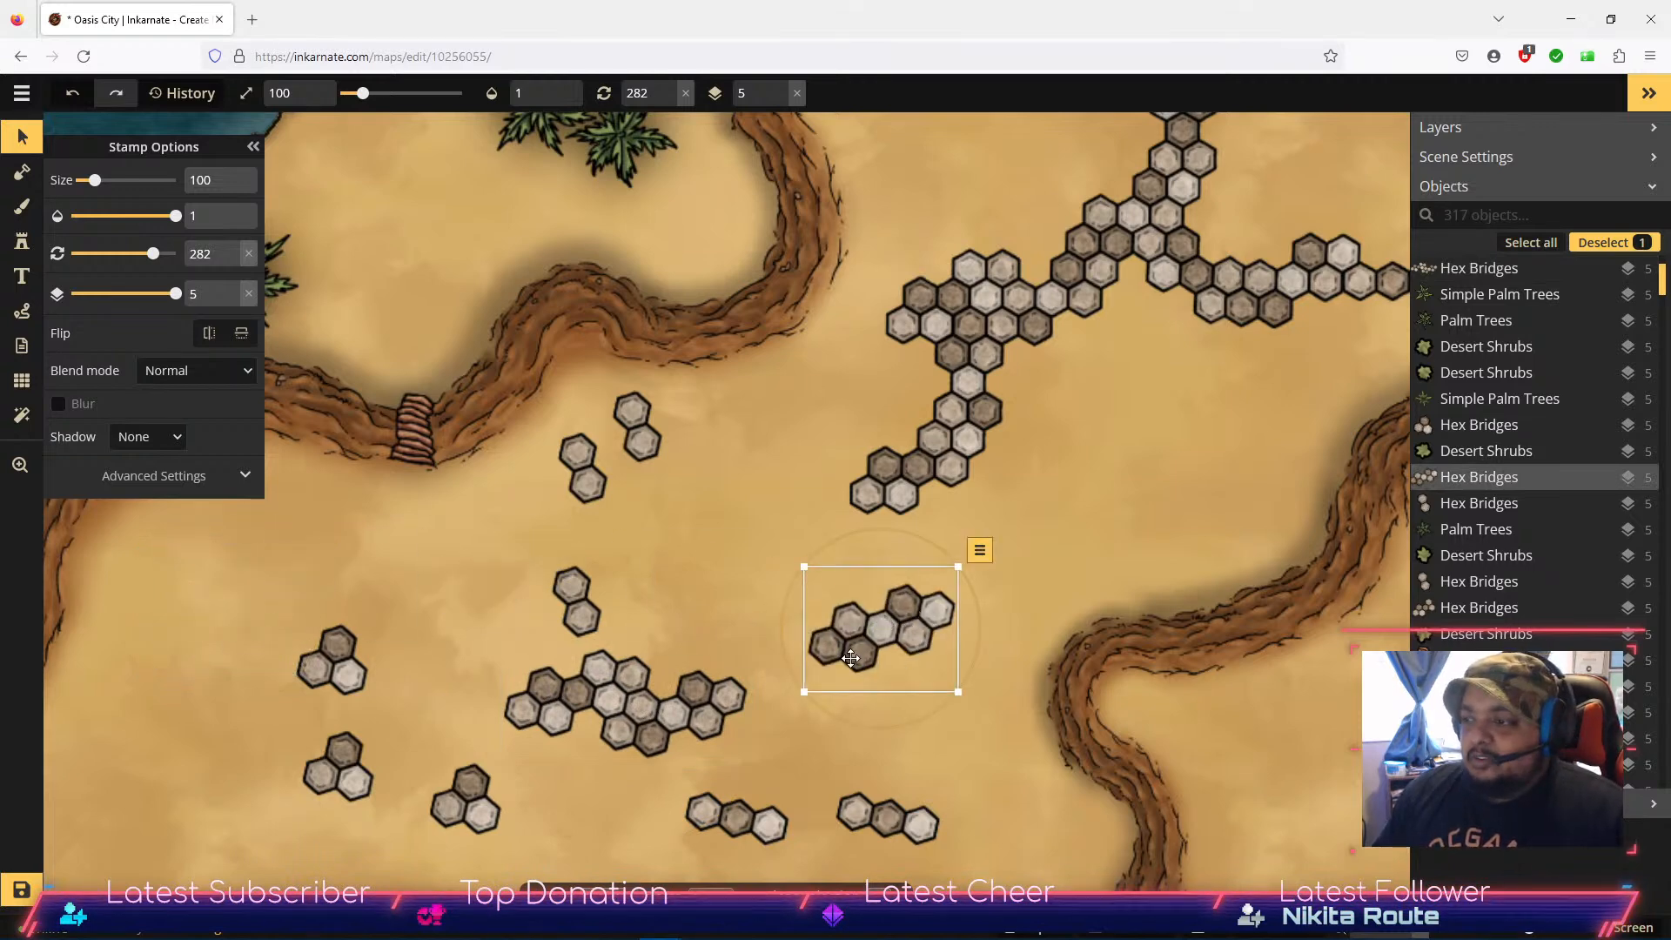
left_click_drag(912, 627, 864, 555)
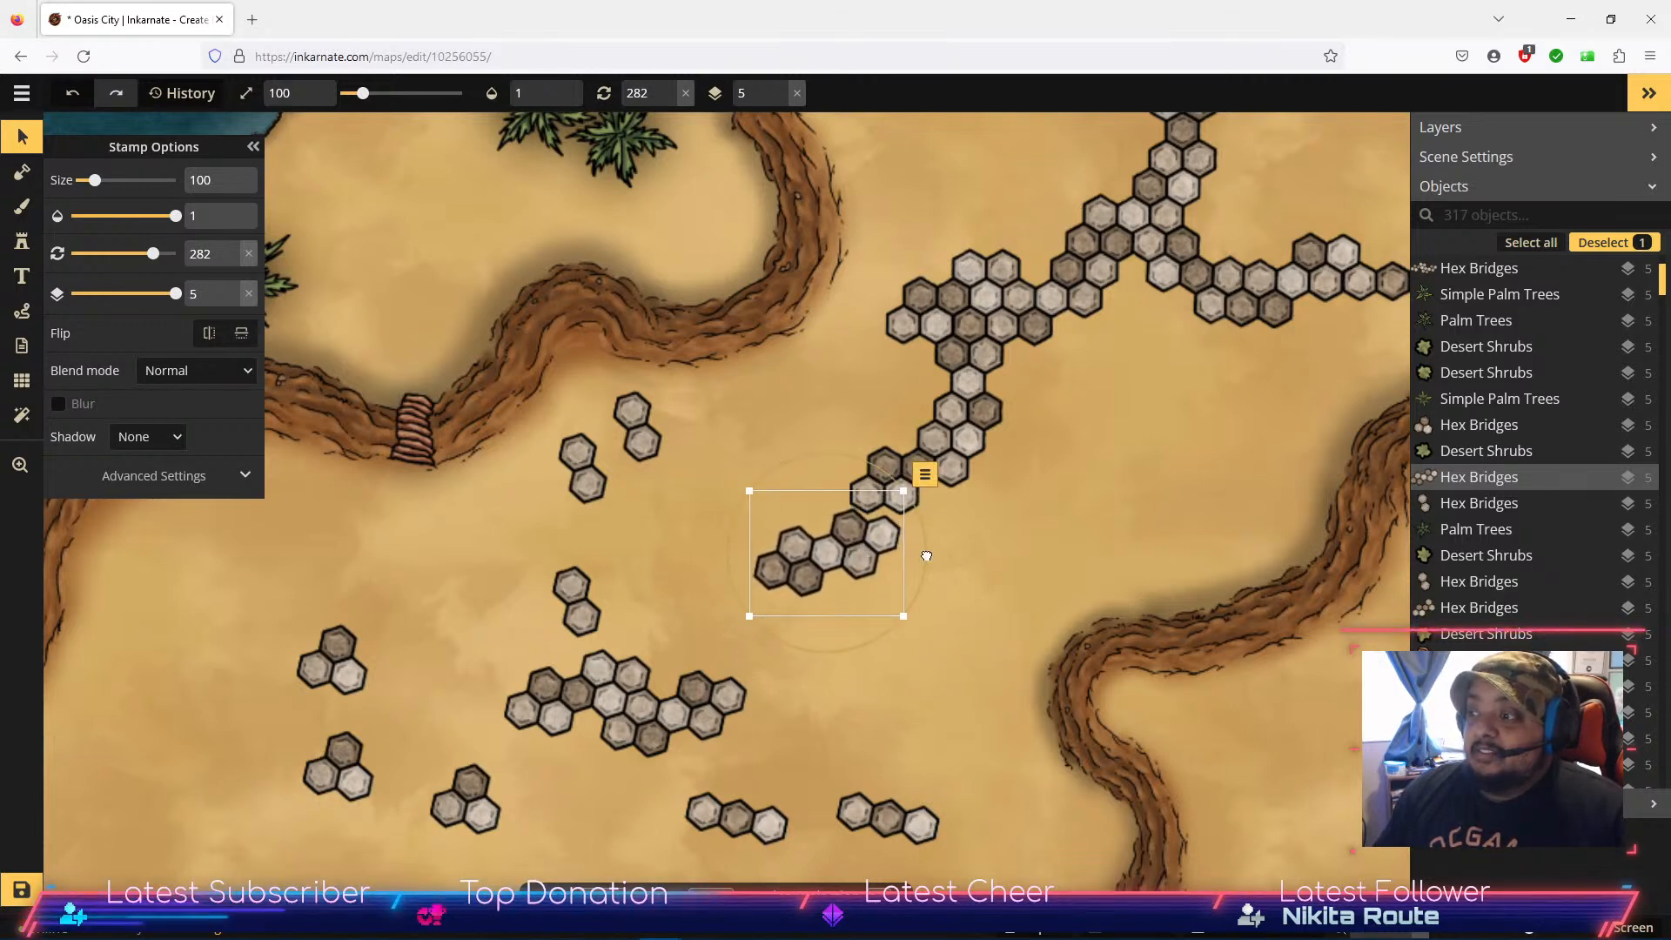
left_click(231, 249)
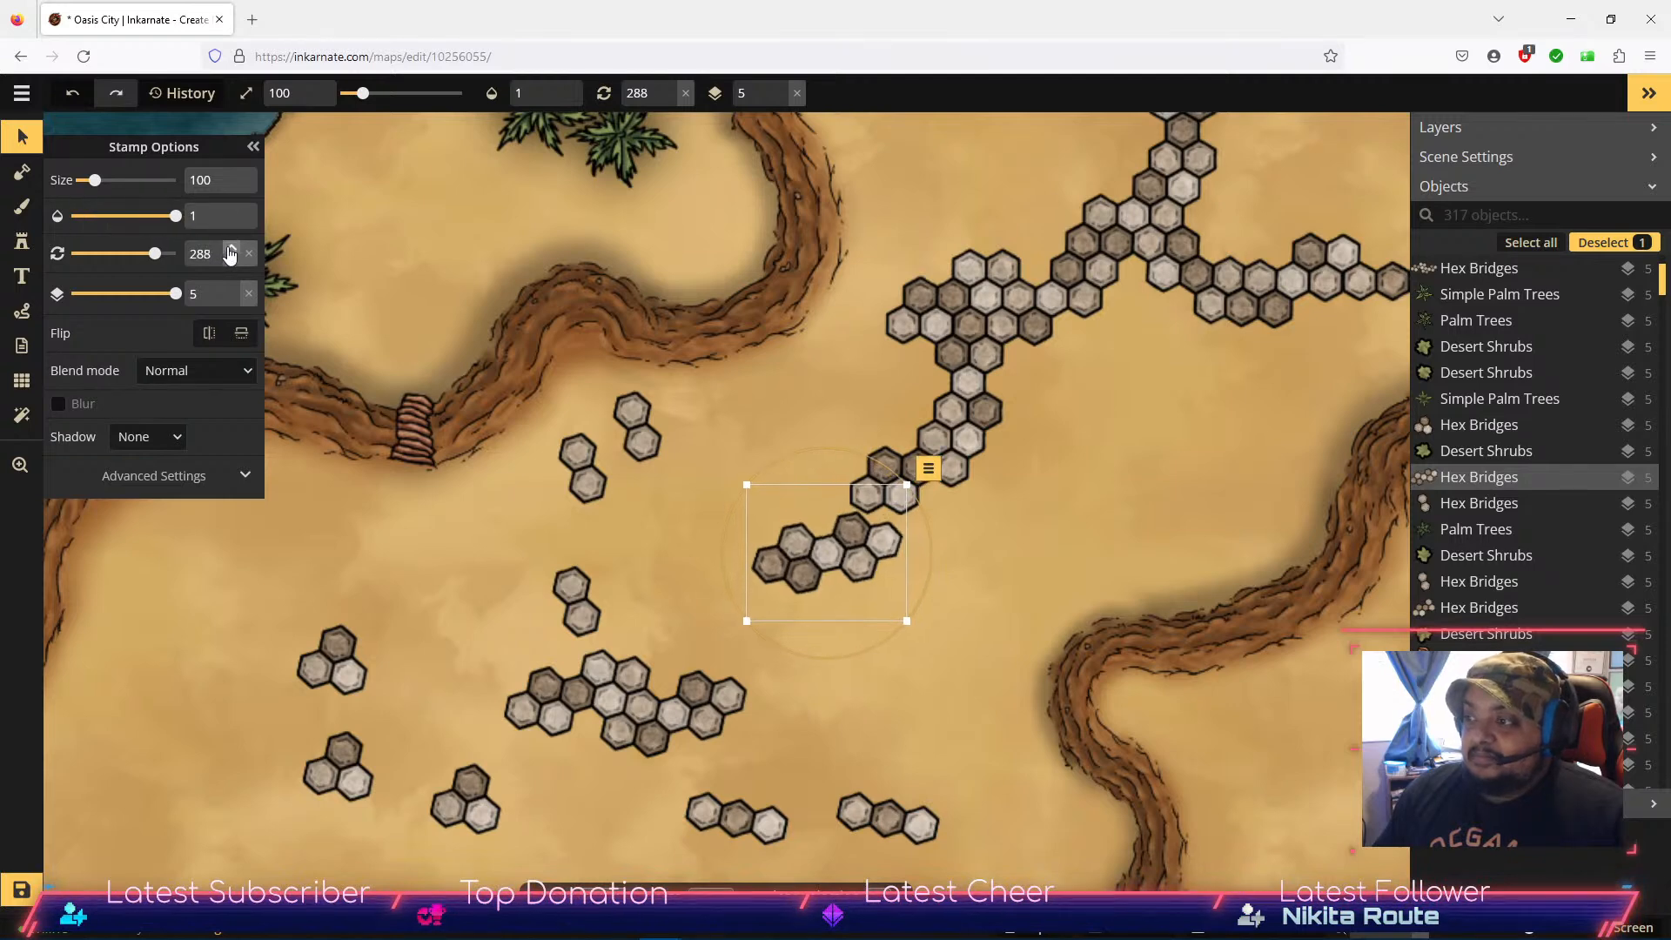
left_click(232, 261)
left_click(231, 261)
left_click(232, 261)
left_click(231, 262)
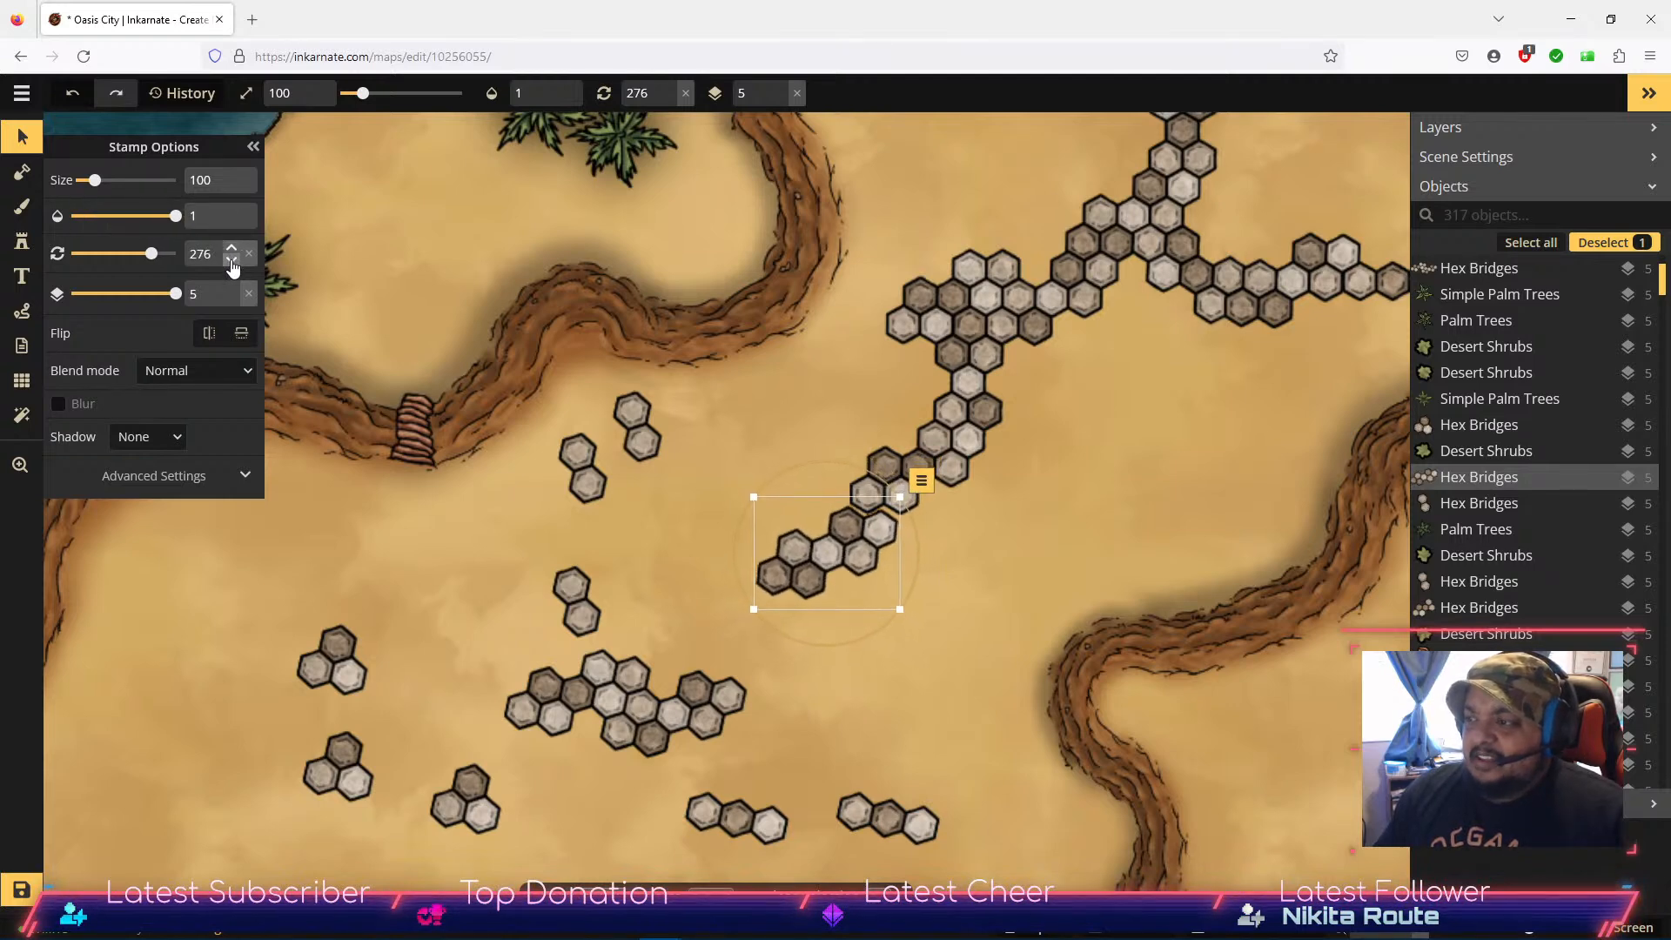
Step: Fine-tune the seven-hex piece's rotation to 273 degrees and nudge it until its hexes line up with the southern branch
left_click_drag(831, 555, 832, 557)
left_click(231, 250)
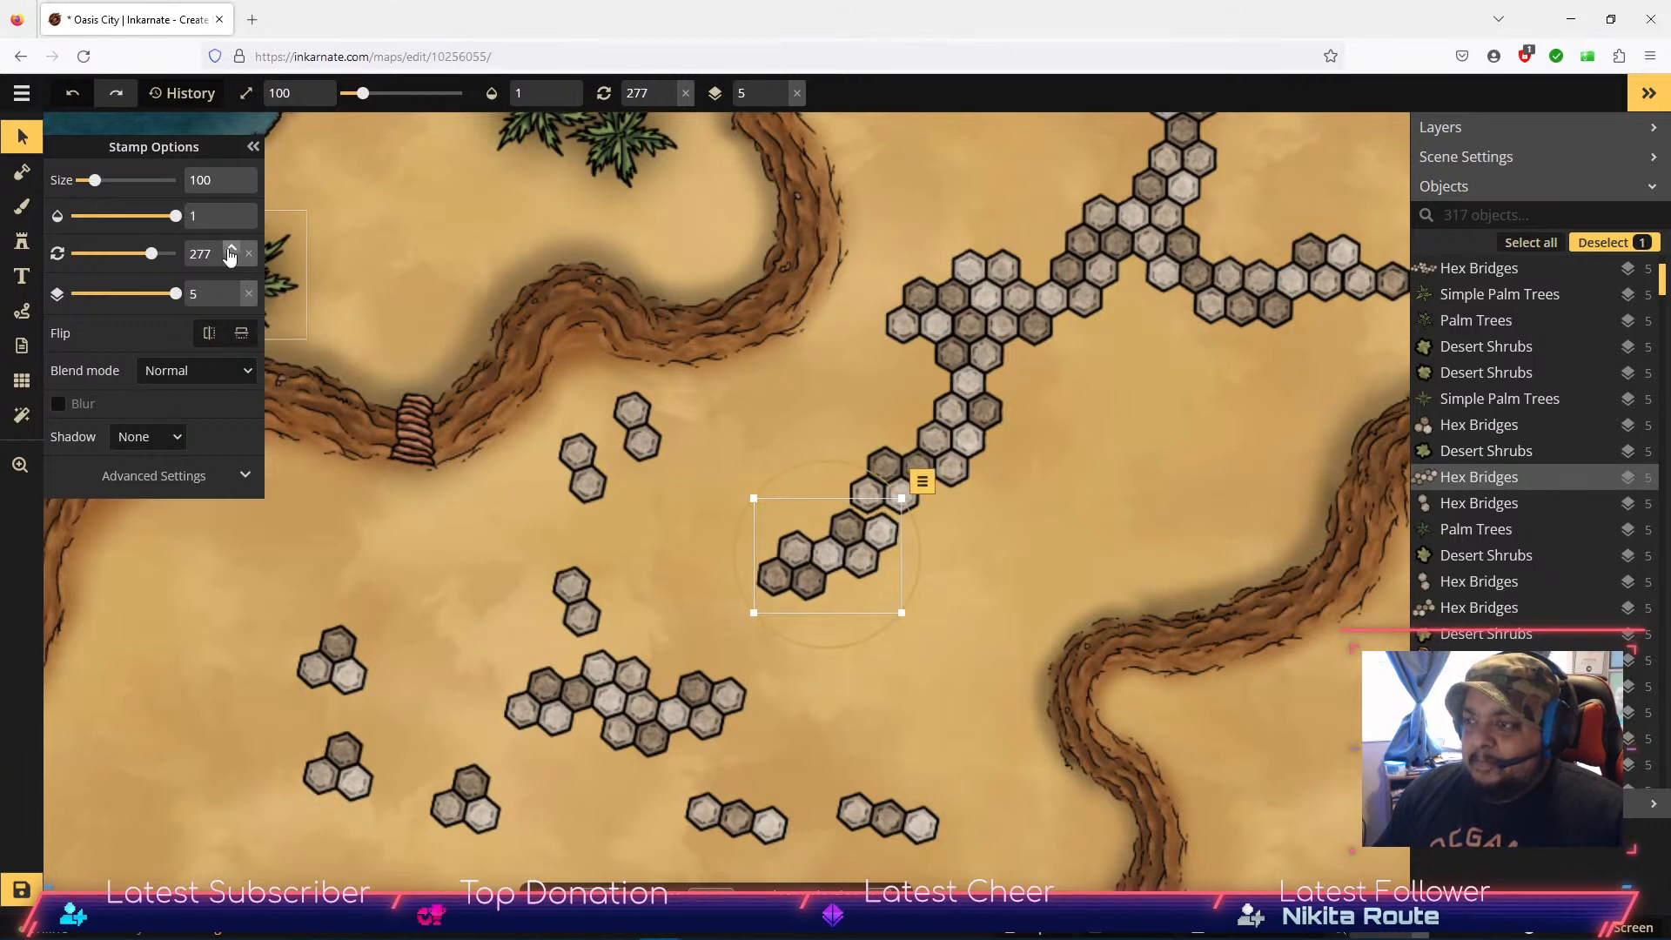
left_click(230, 250)
left_click(231, 259)
left_click(231, 259)
left_click(230, 259)
left_click_drag(837, 547, 846, 547)
left_click(230, 248)
left_click(231, 261)
left_click(232, 261)
left_click(231, 261)
left_click_drag(852, 555, 856, 551)
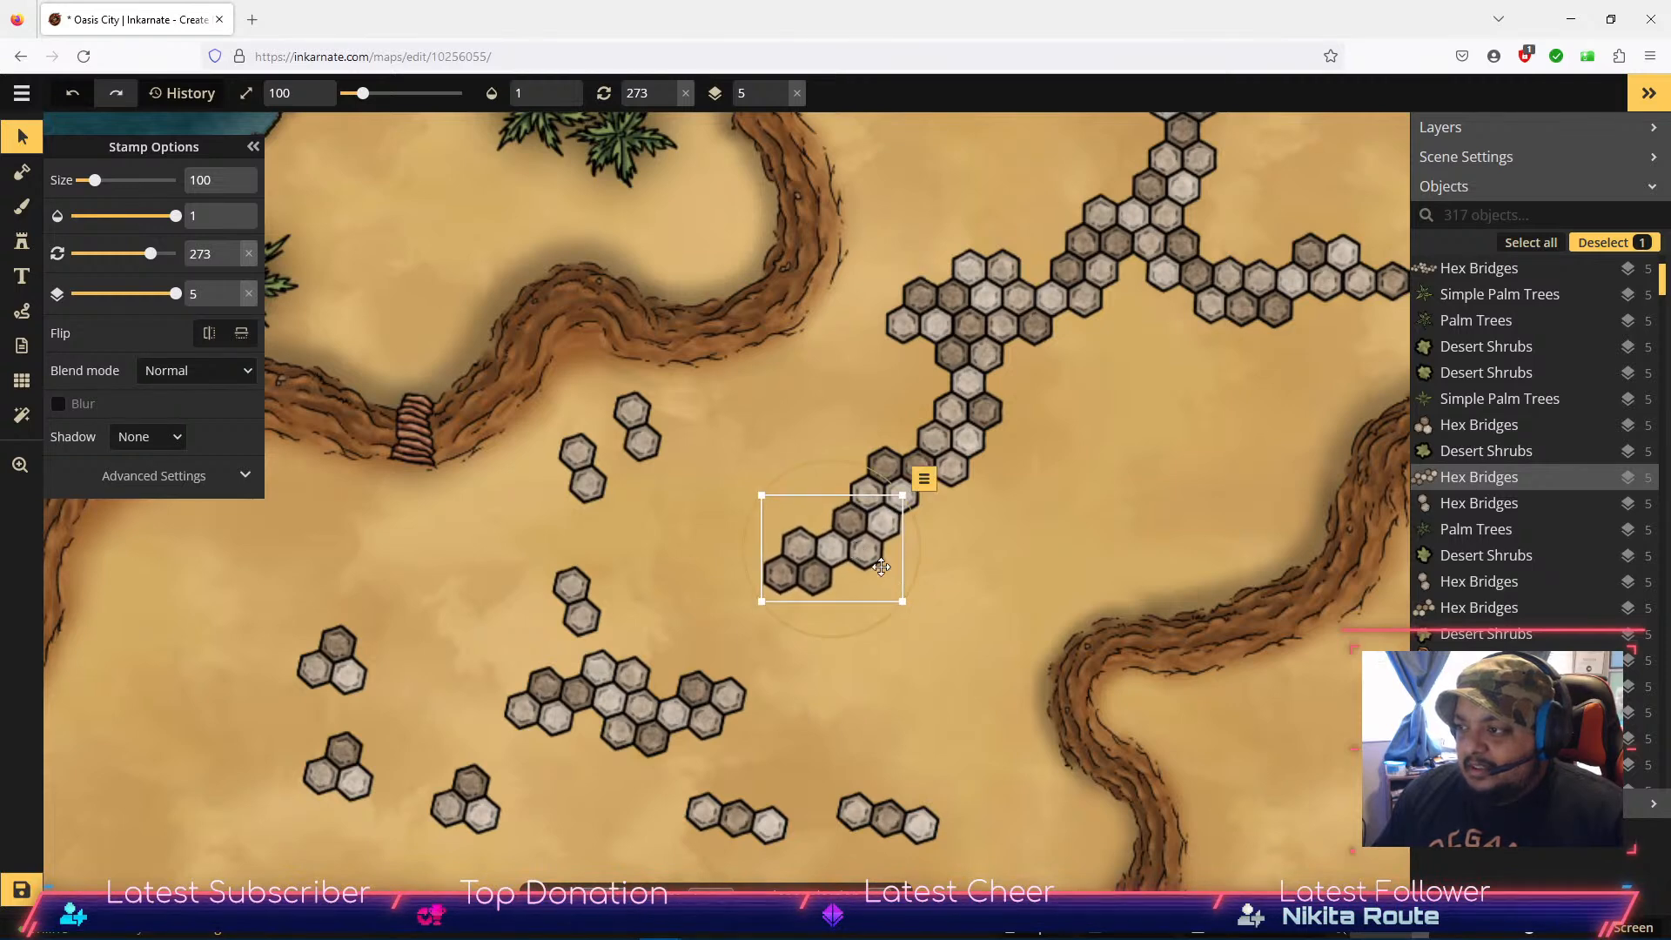
left_click(1010, 649)
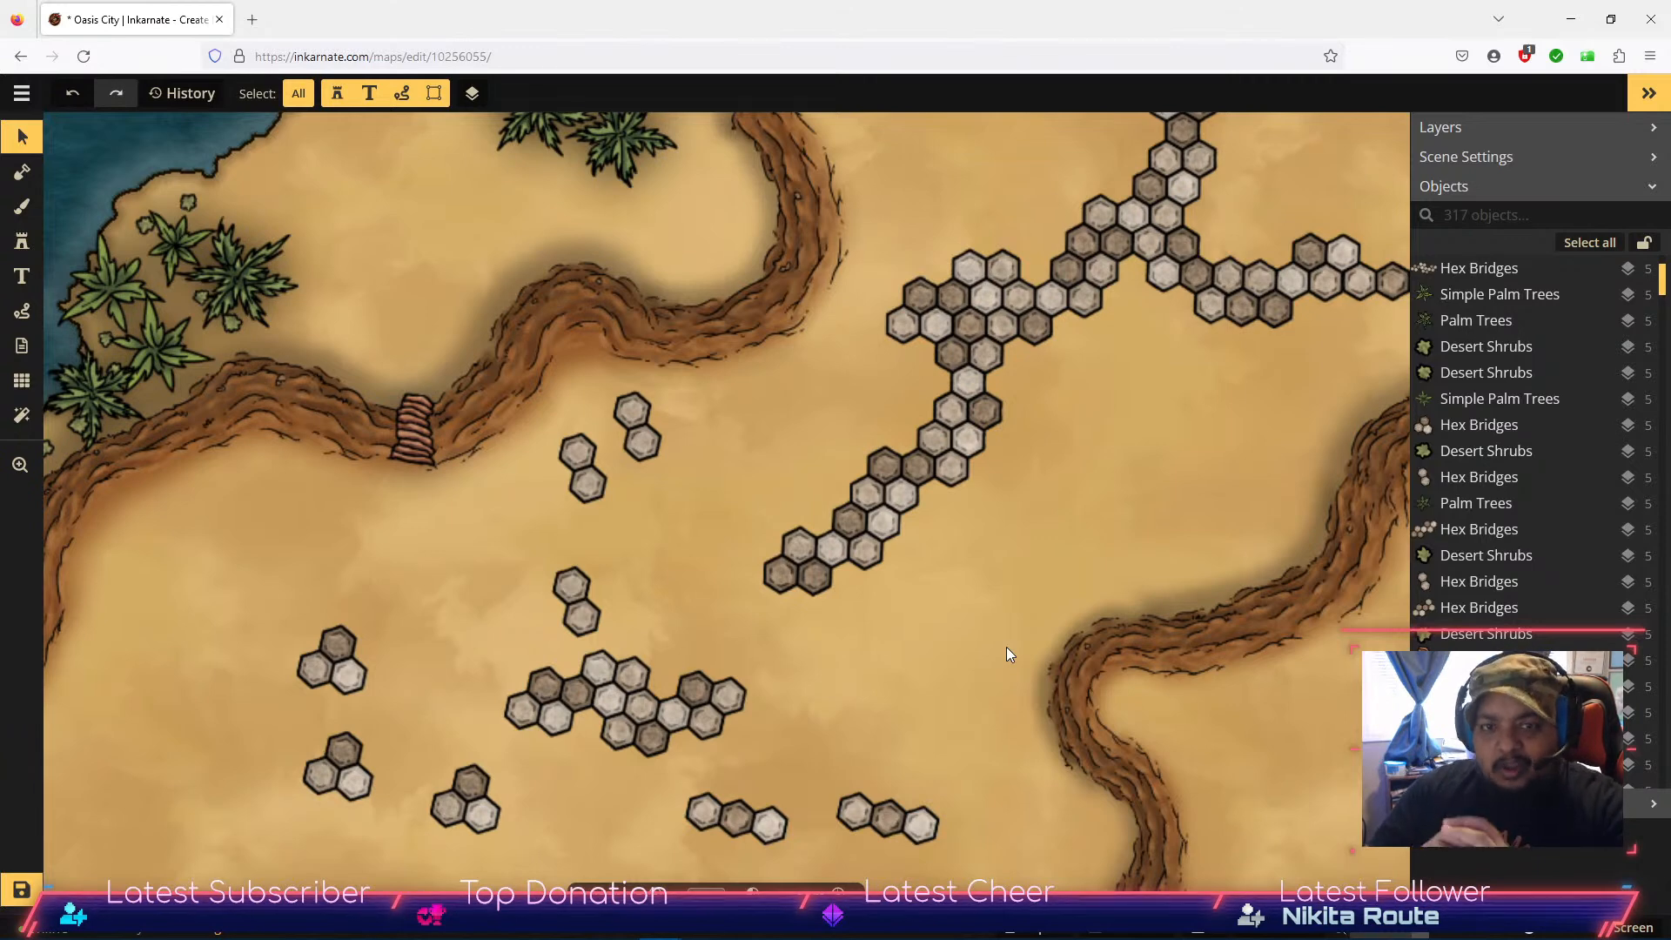
Step: Move the spare two-hex piece near the large hex piece west among the other spares, and shift the large piece slightly north
left_click(670, 746)
left_click_drag(579, 602, 270, 593)
left_click_drag(642, 707, 708, 664)
Step: Attach the easternmost spare three-hex row to the east side of the southern branch's lower bend, rotated to 270 degrees
left_click_drag(908, 794, 1037, 470)
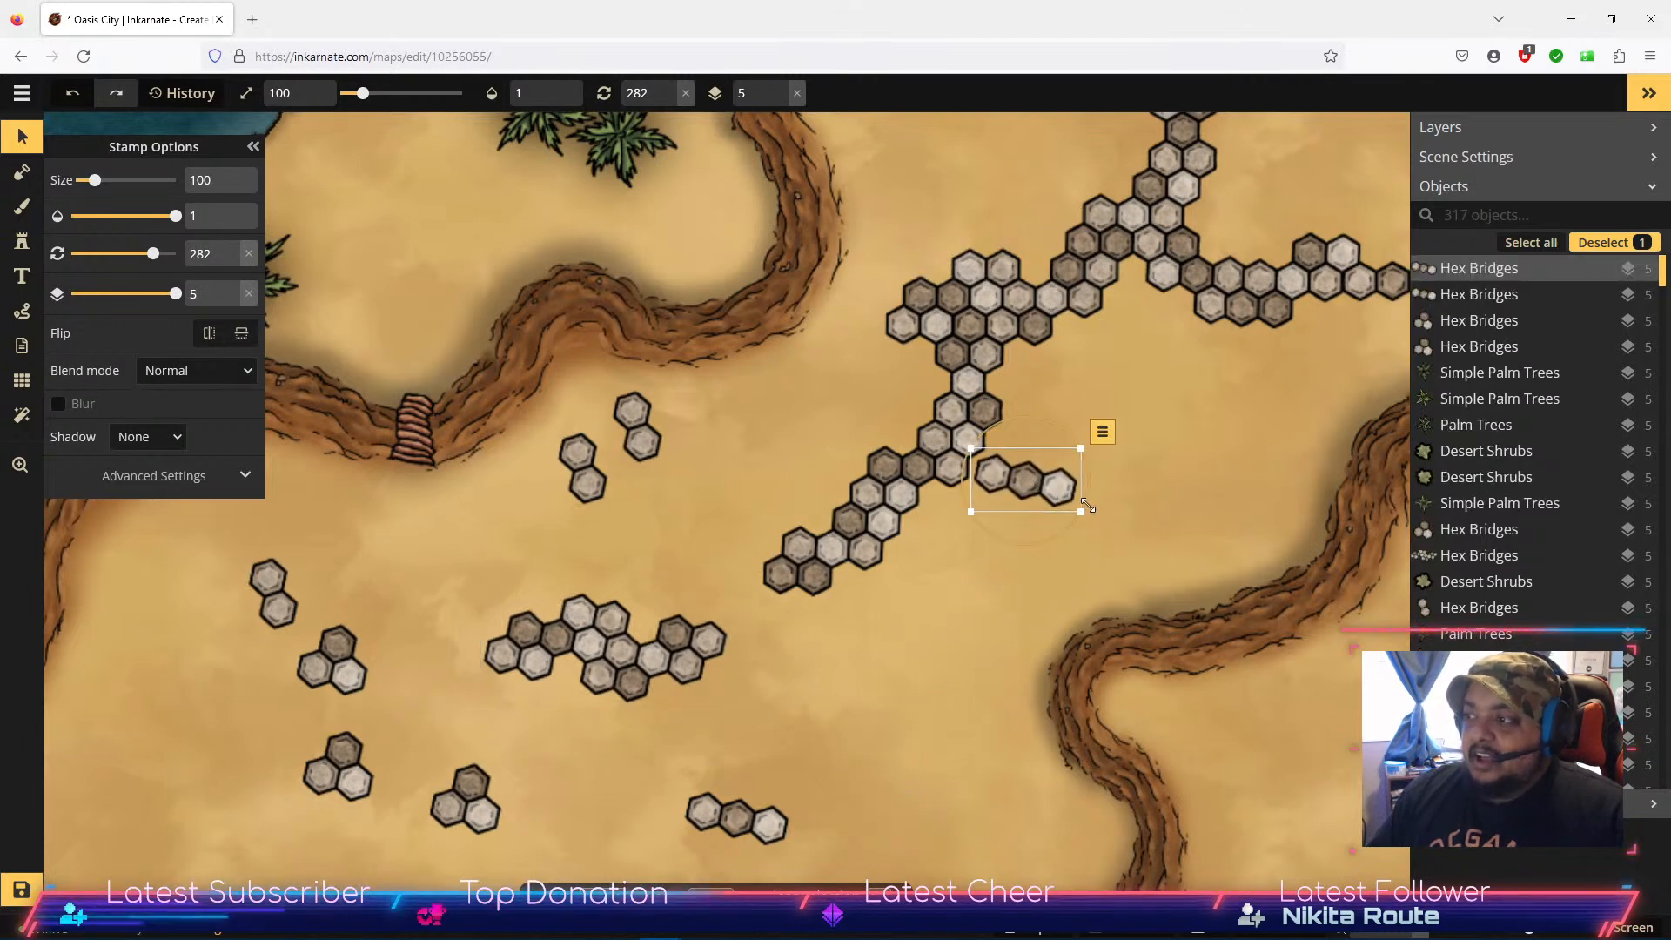
left_click_drag(1220, 398, 921, 644)
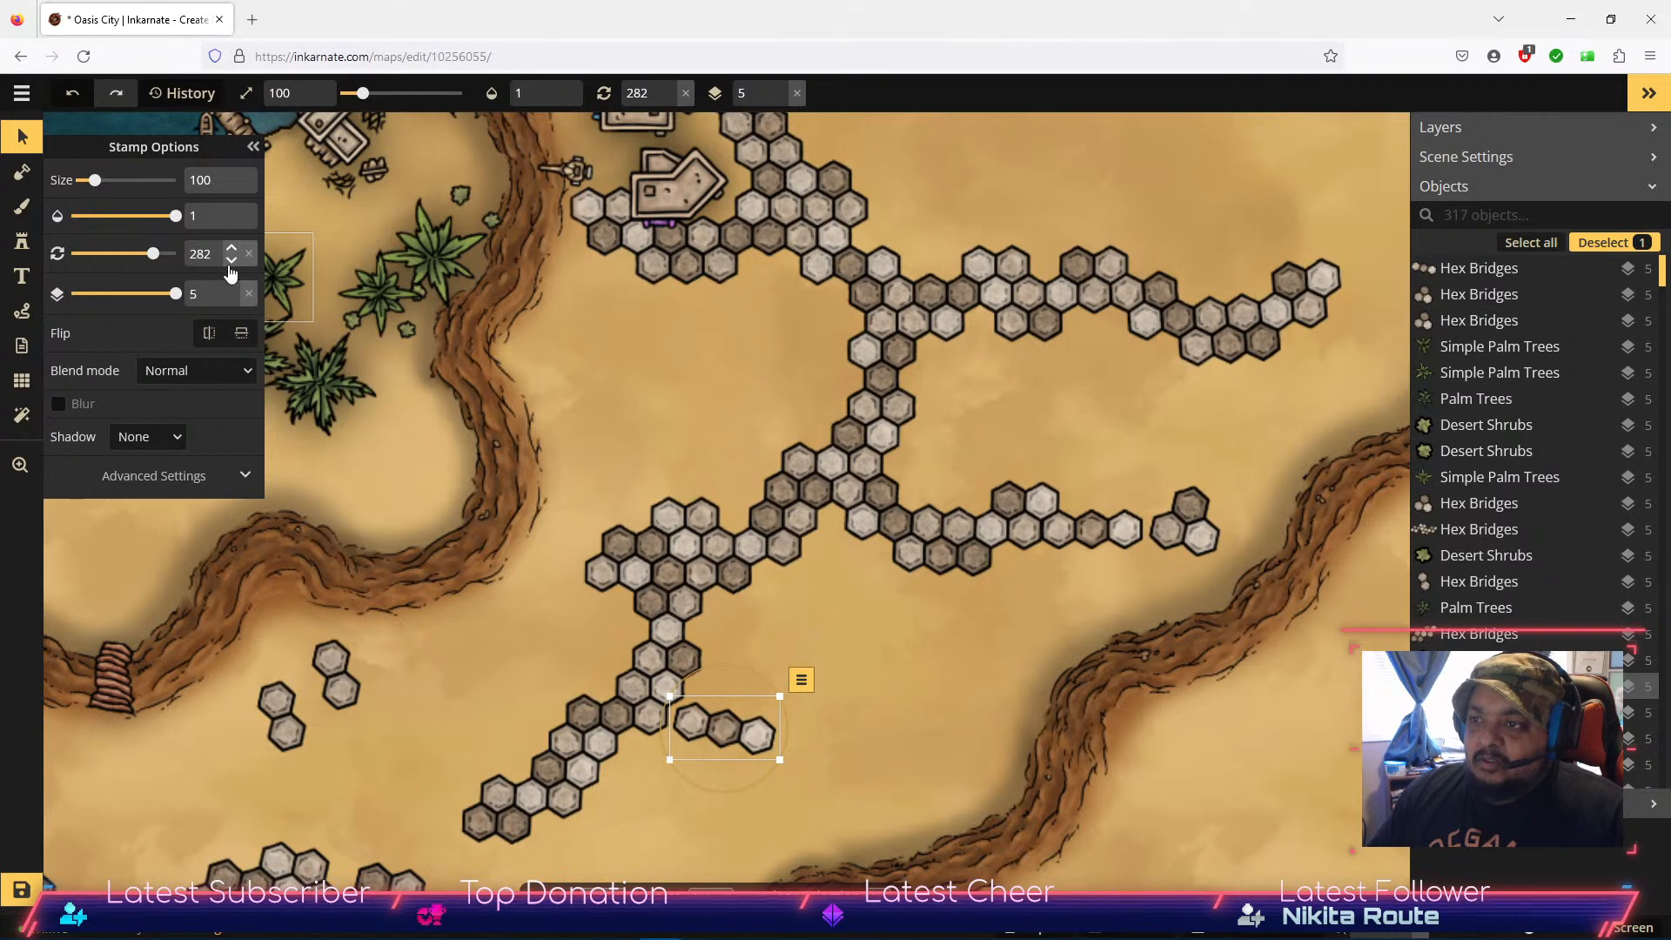
left_click(232, 260)
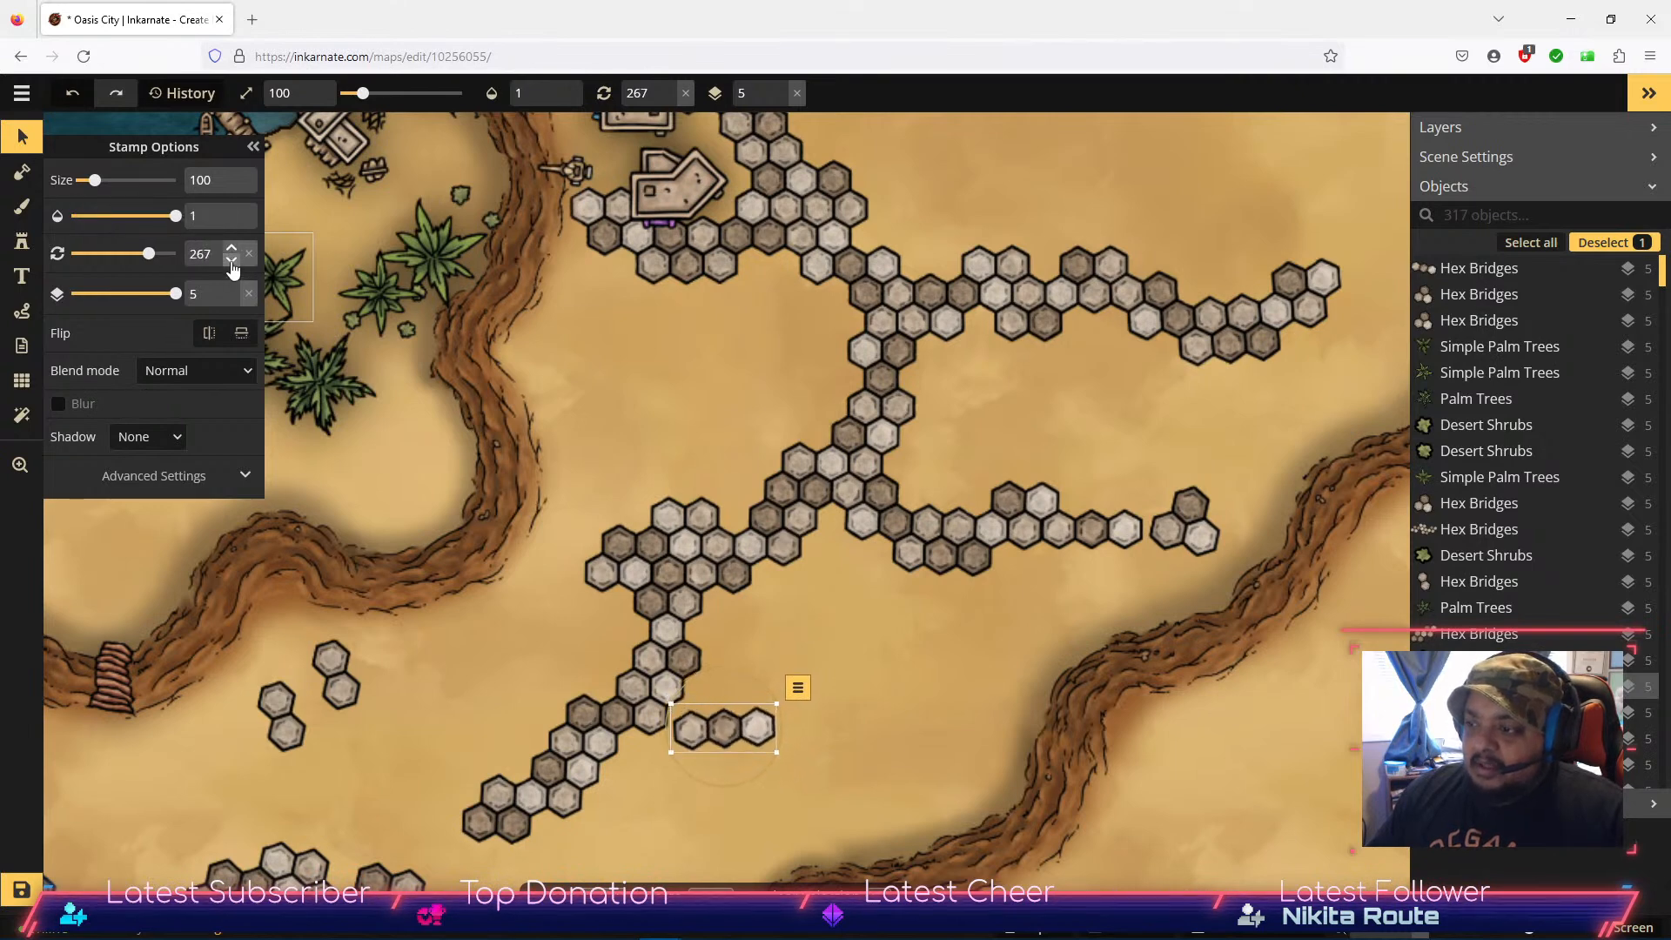
left_click(232, 249)
left_click(233, 249)
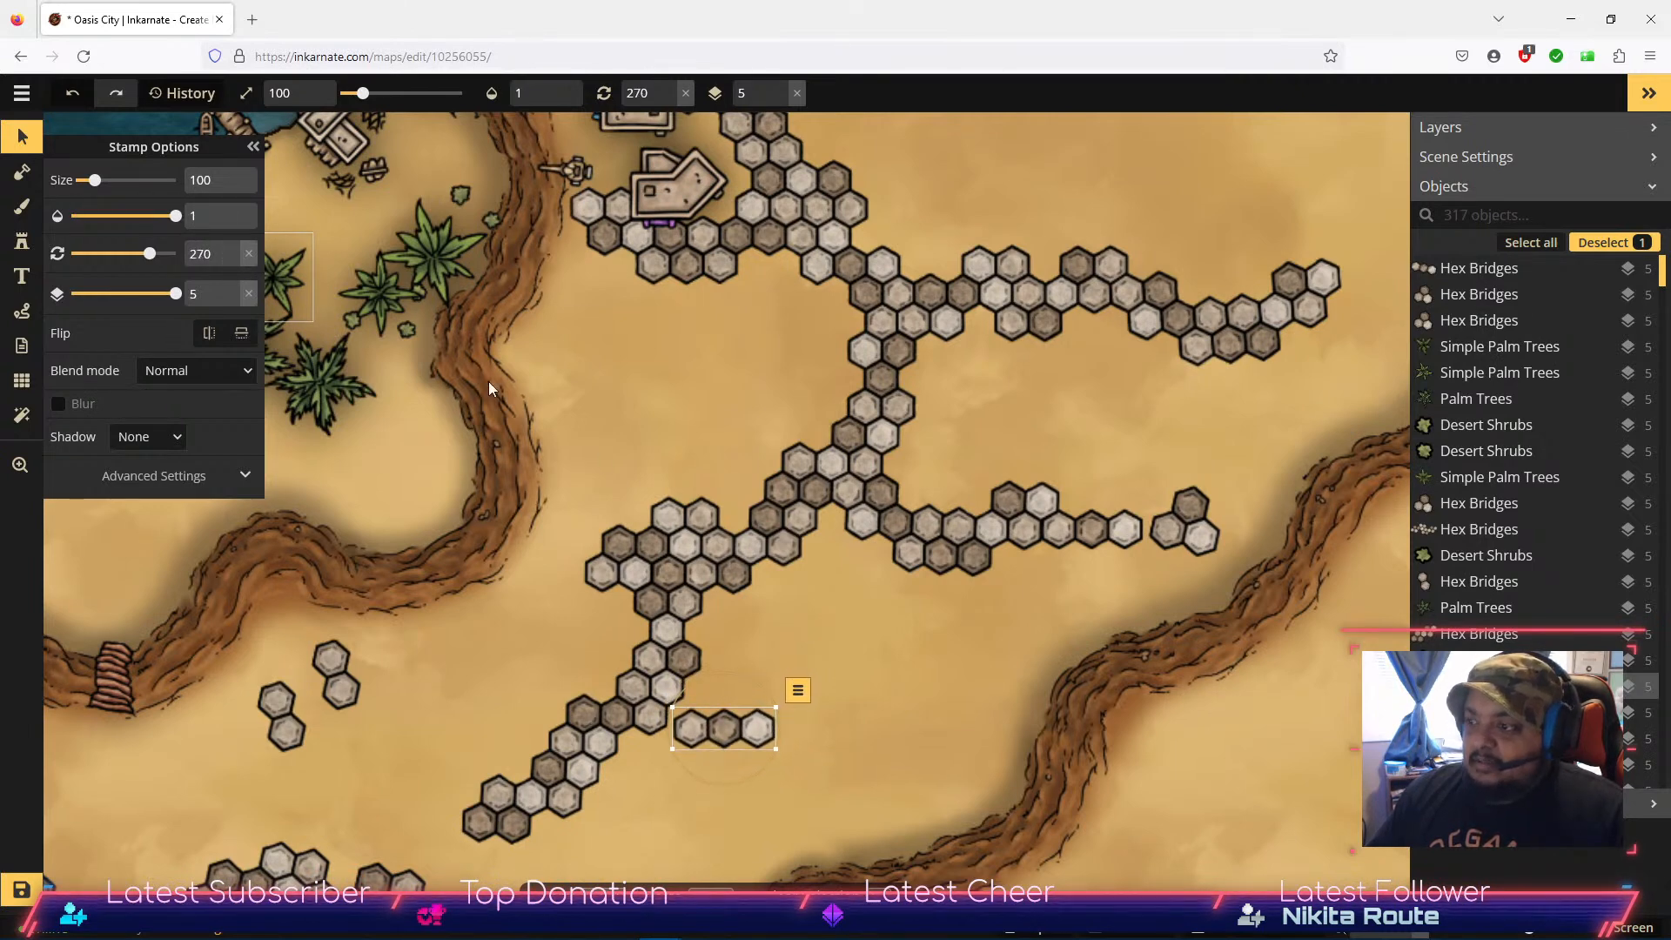
left_click_drag(713, 743, 708, 730)
left_click(651, 788)
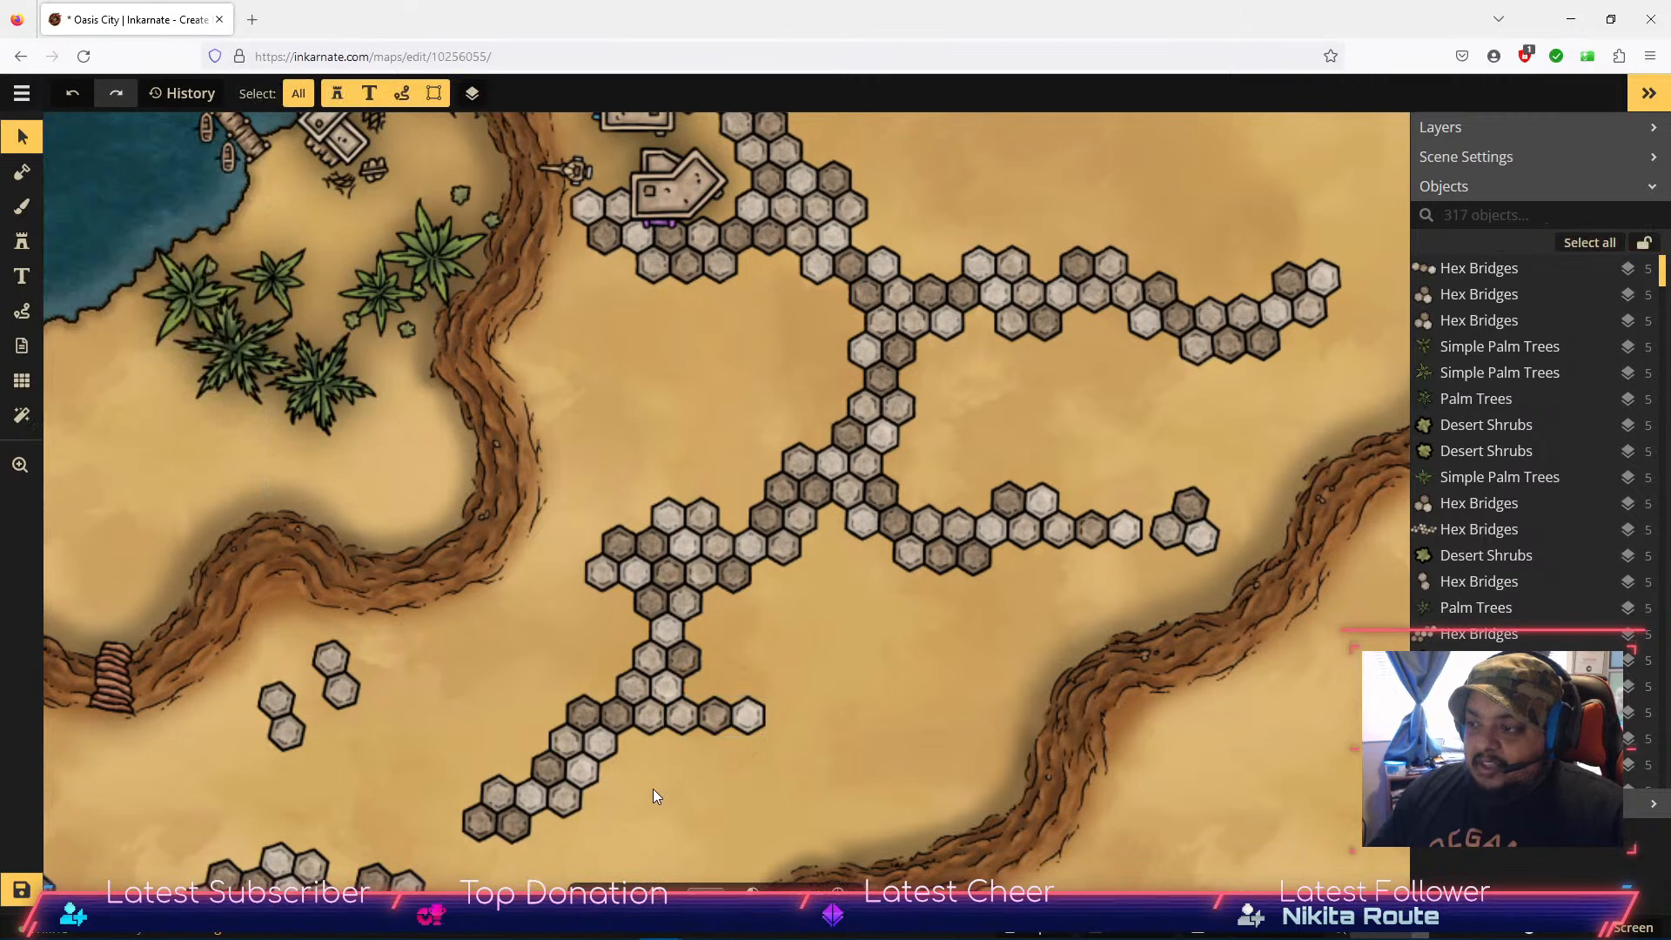
Step: Move the large hex piece to the new row's east end, rotate it to 271 degrees and align its hexes with the row
key("space")
left_click_drag(633, 819, 786, 706)
left_click(477, 773)
left_click_drag(477, 773, 964, 657)
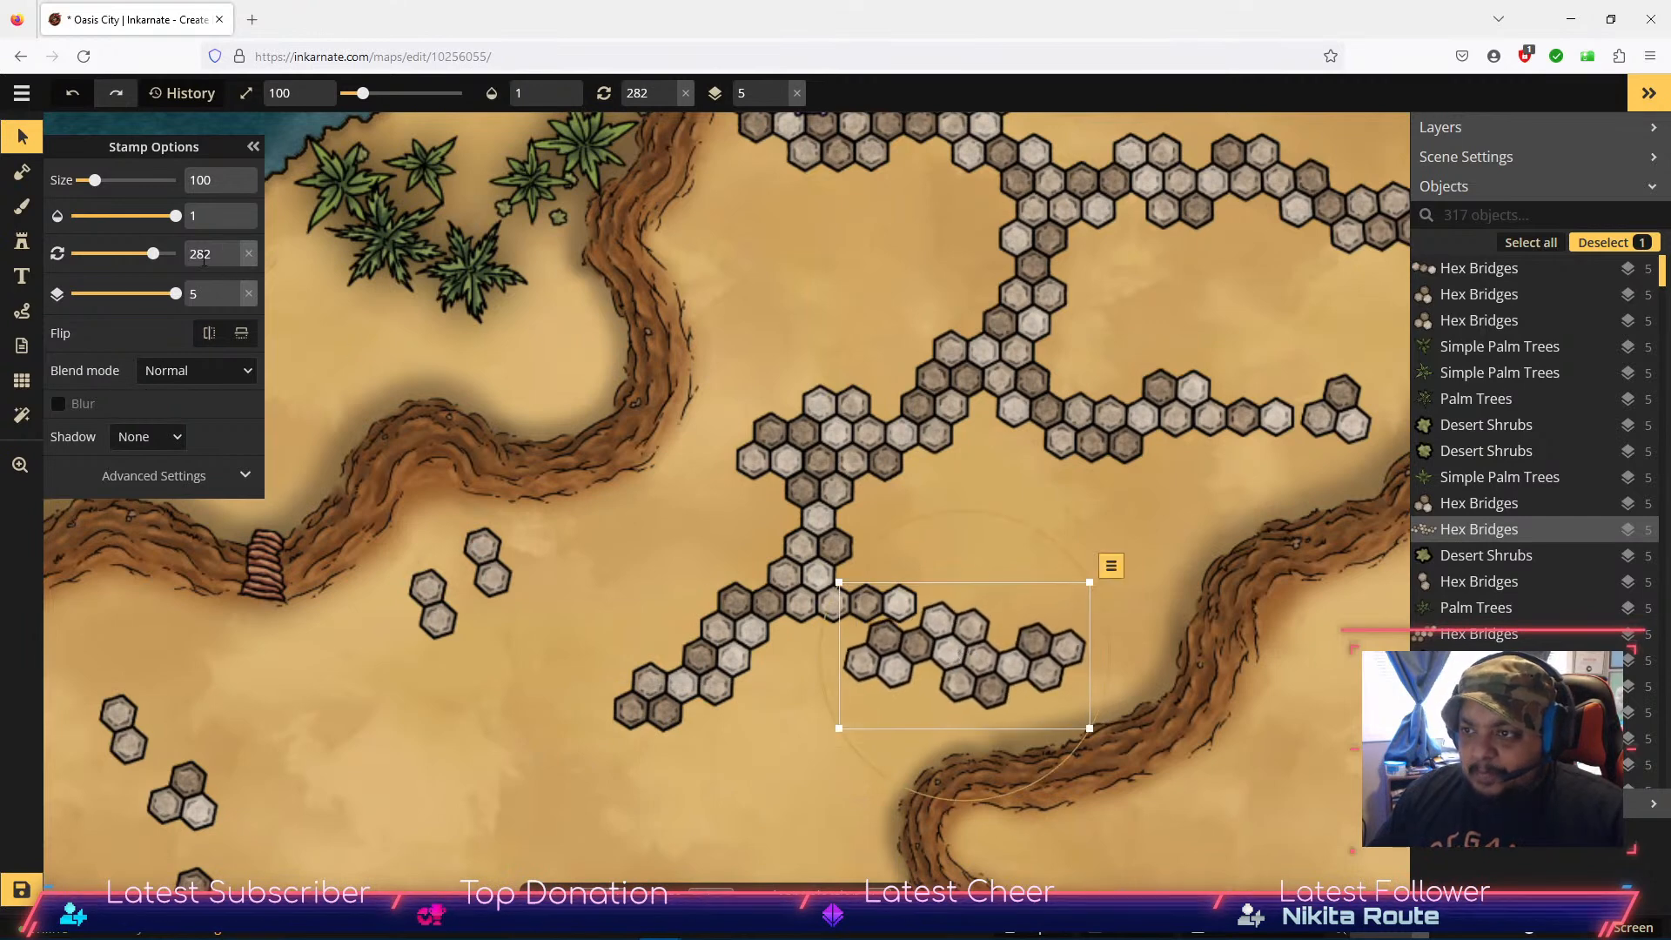
left_click(230, 248)
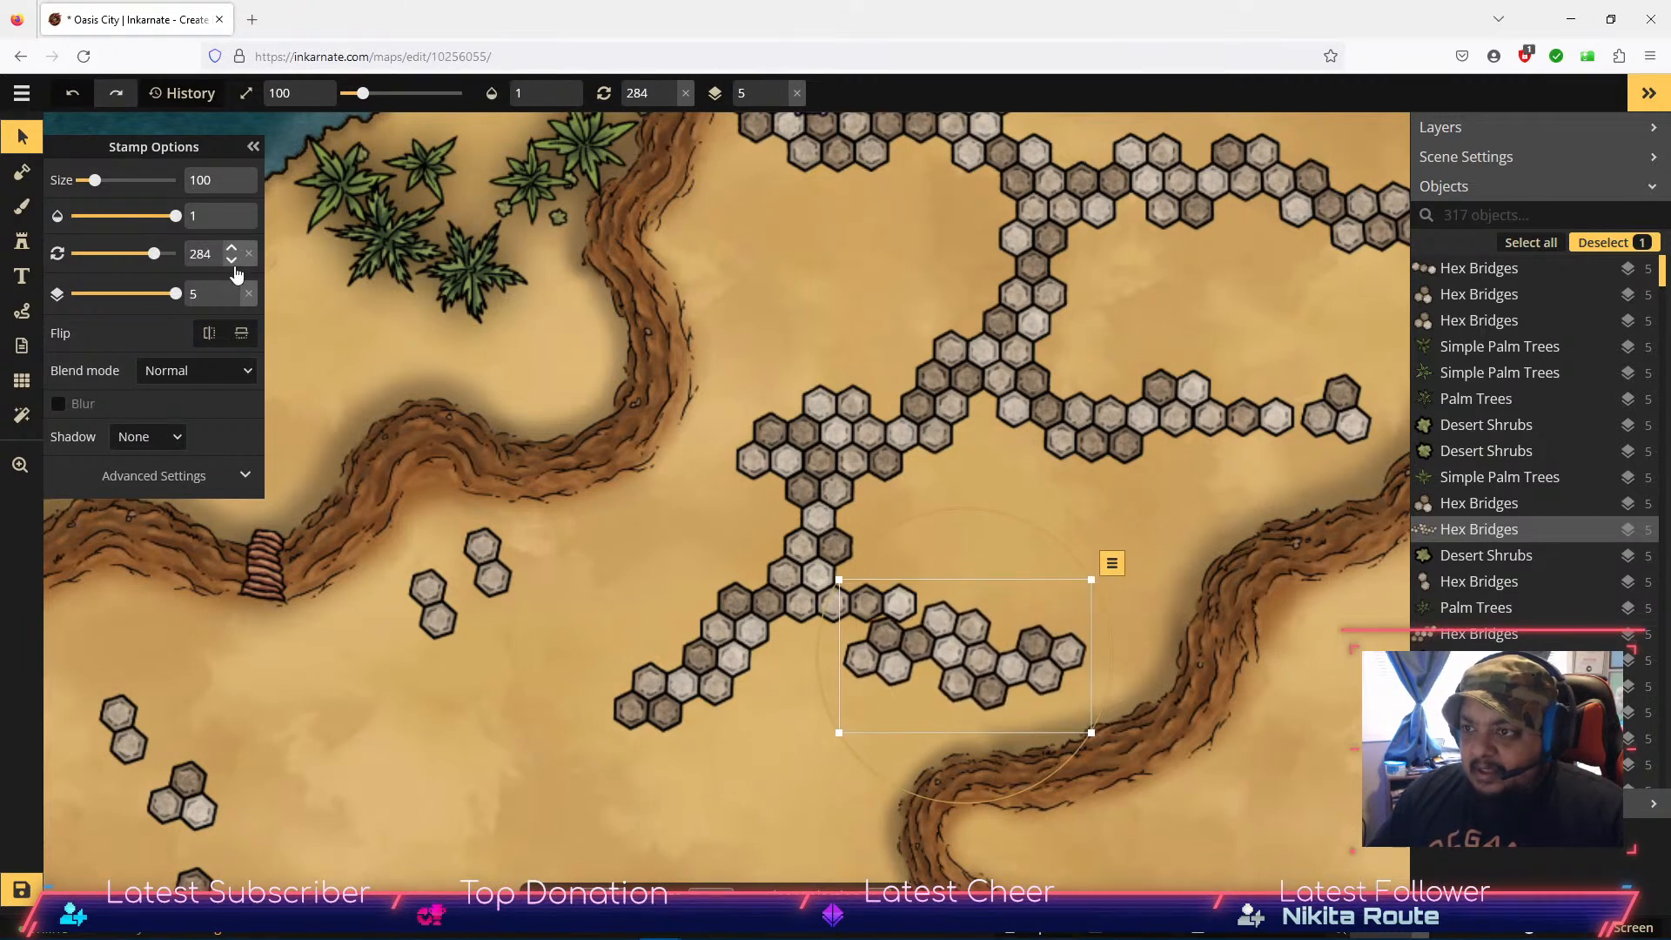
left_click(233, 262)
triple_click(233, 263)
left_click_drag(960, 640, 957, 619)
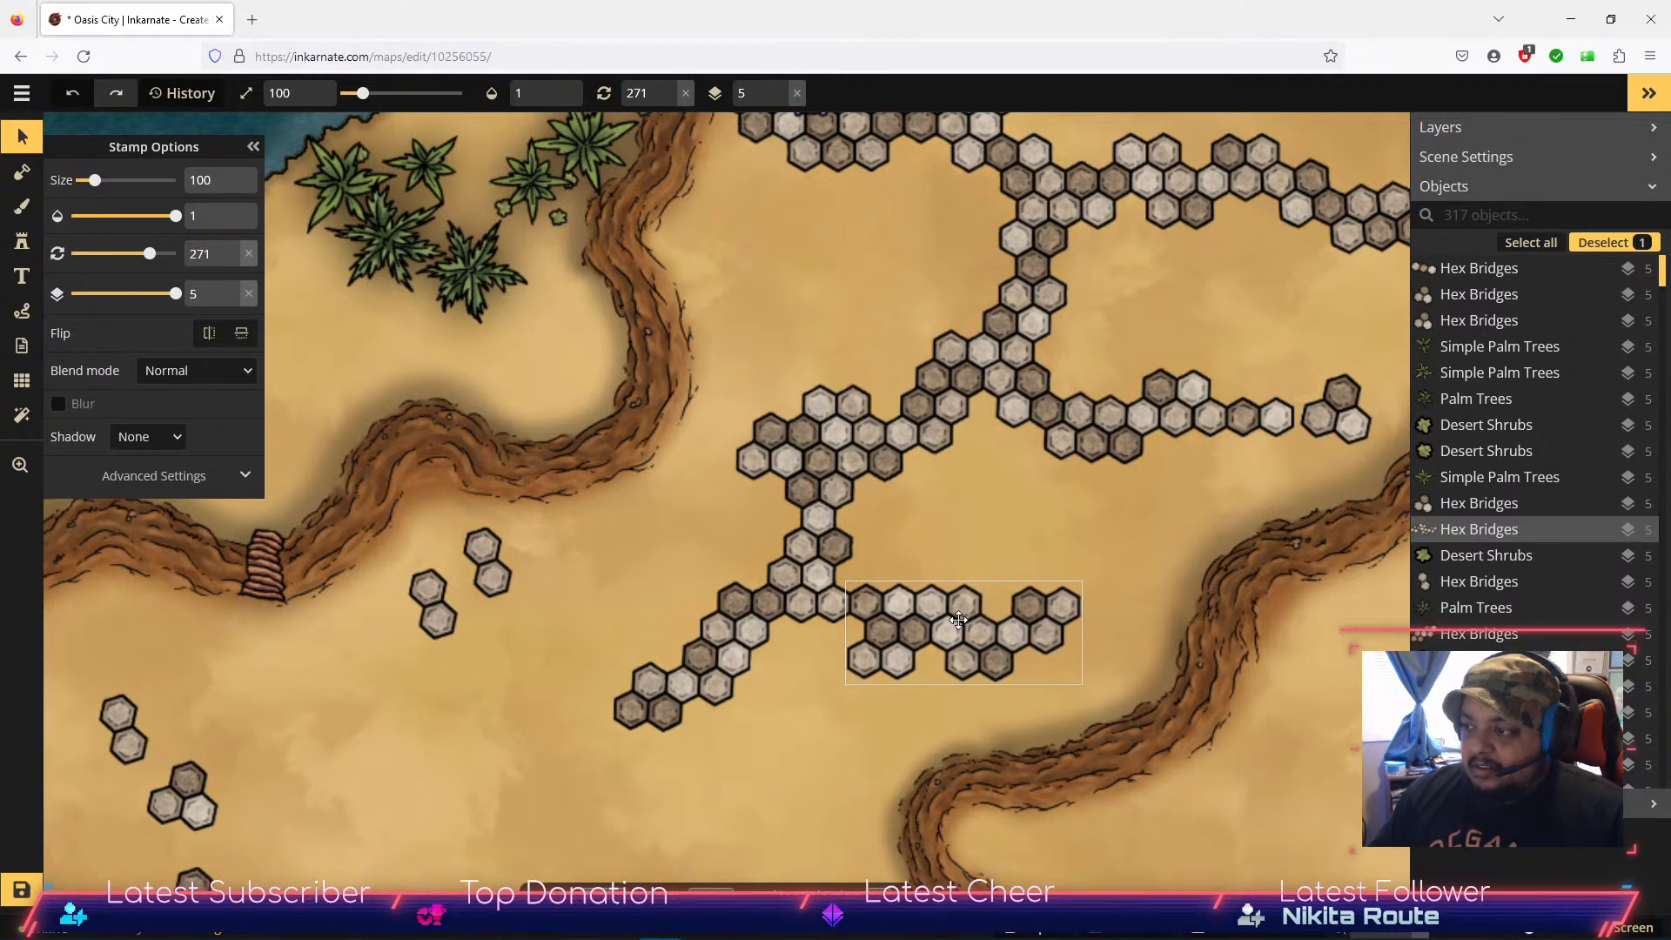
left_click(745, 760)
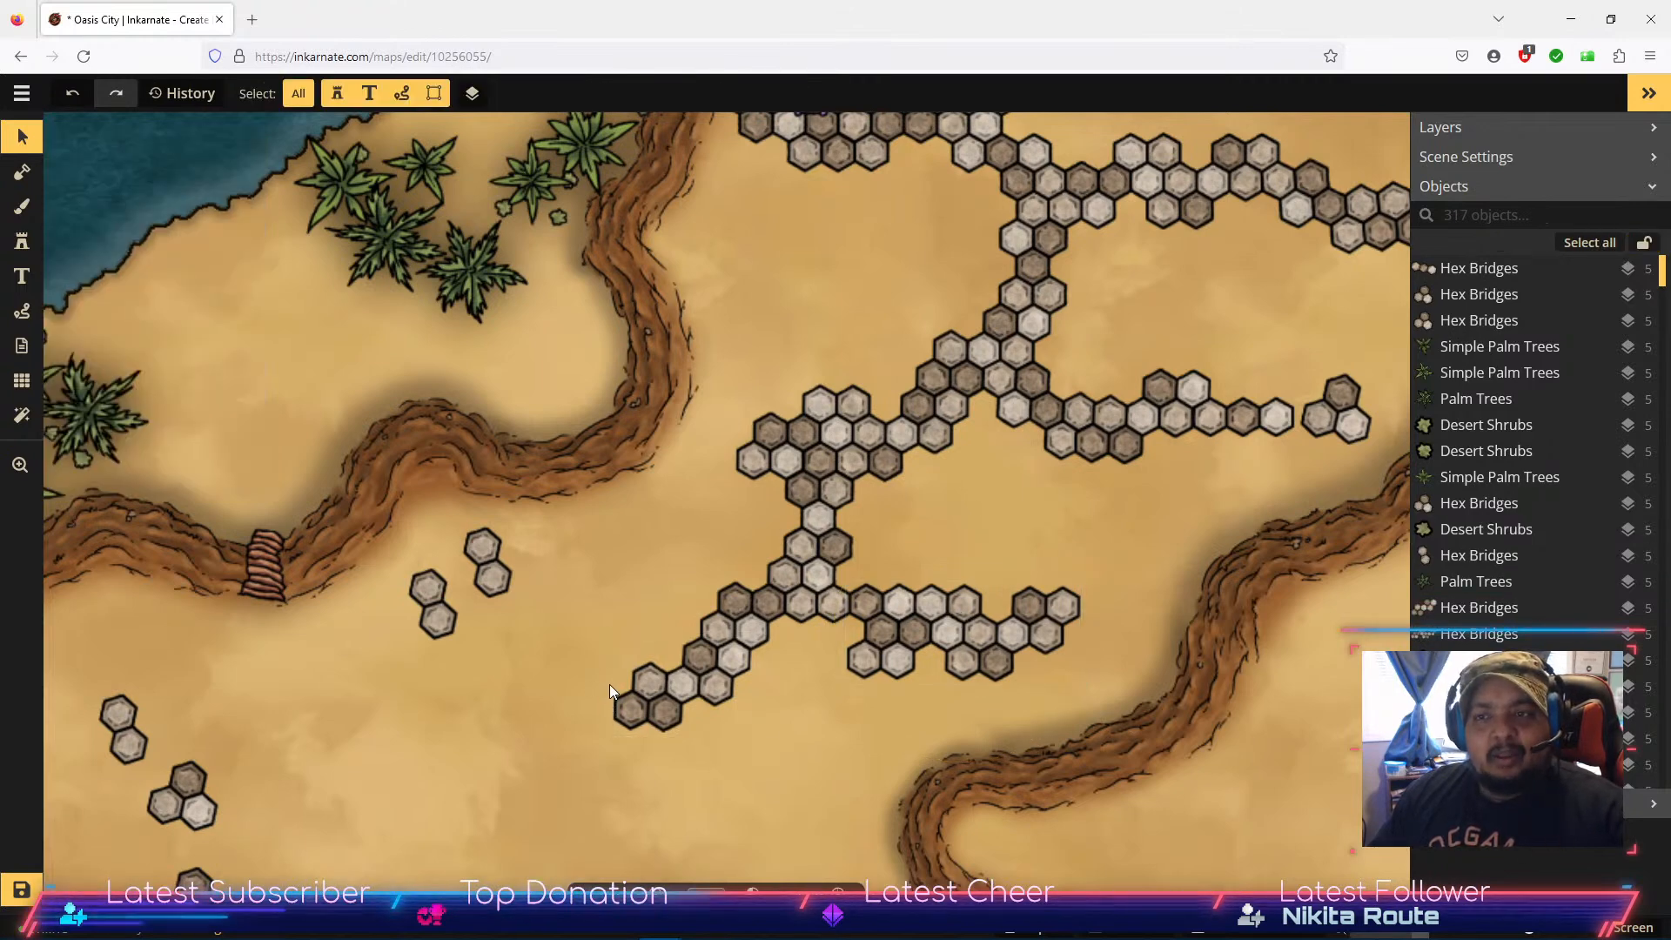
Step: Move the remaining three-hex row north beside the spare two-hex pieces east of the red stairs
left_click_drag(338, 827, 434, 648)
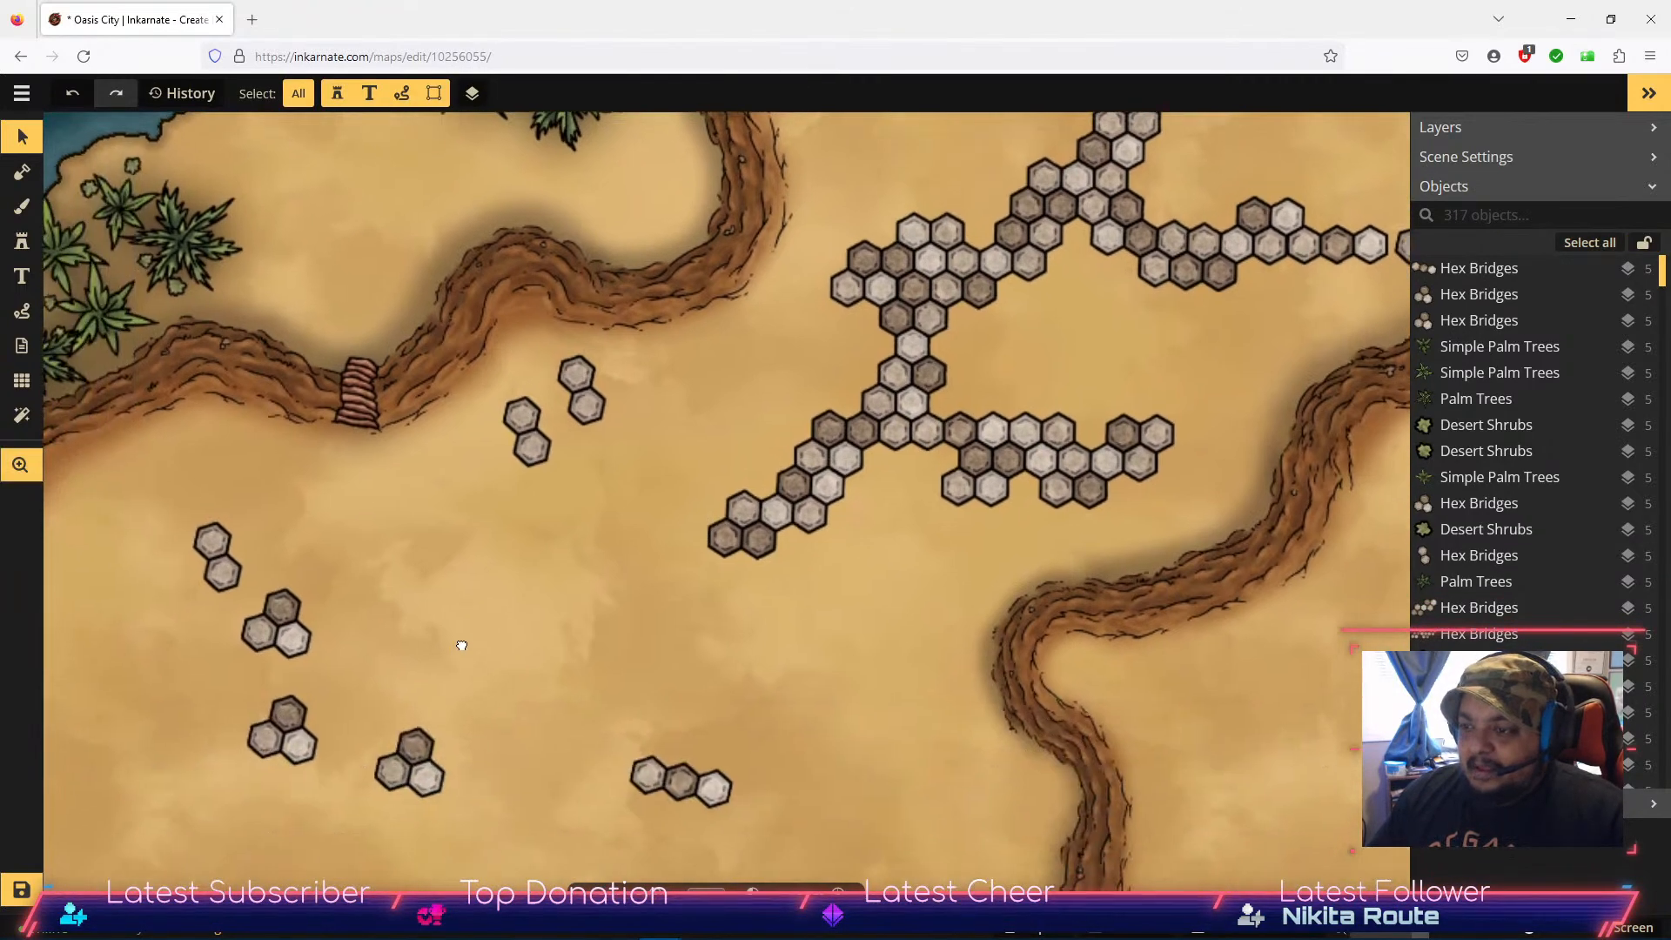
left_click(691, 790)
left_click_drag(691, 790, 666, 409)
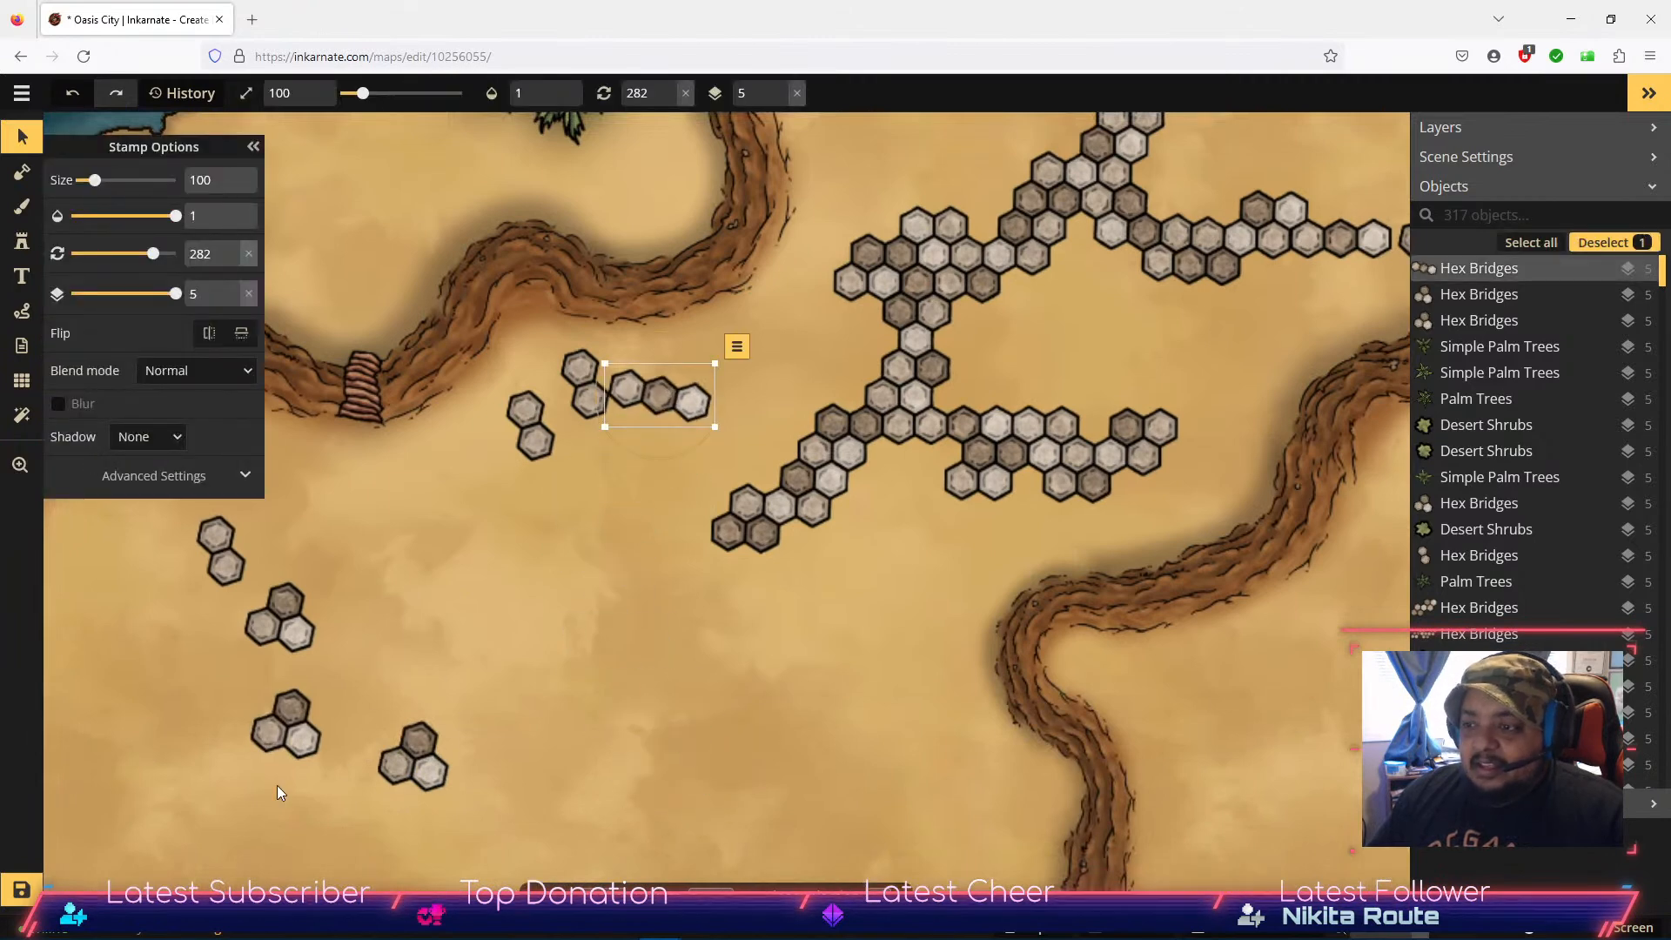
Step: Move the spare two-hex piece and three-hex clusters from the southwestern sand closer to the paved road
left_click(290, 731)
left_click_drag(290, 731, 453, 472)
left_click_drag(413, 766, 514, 550)
left_click_drag(300, 619, 407, 529)
left_click(220, 551)
left_click_drag(220, 551, 622, 599)
Step: Move the detached three-hex cluster from the end of the eastern road branch to the open sand beside the western cliff
key("space")
left_click_drag(296, 766, 366, 835)
left_click_drag(1180, 452, 927, 660)
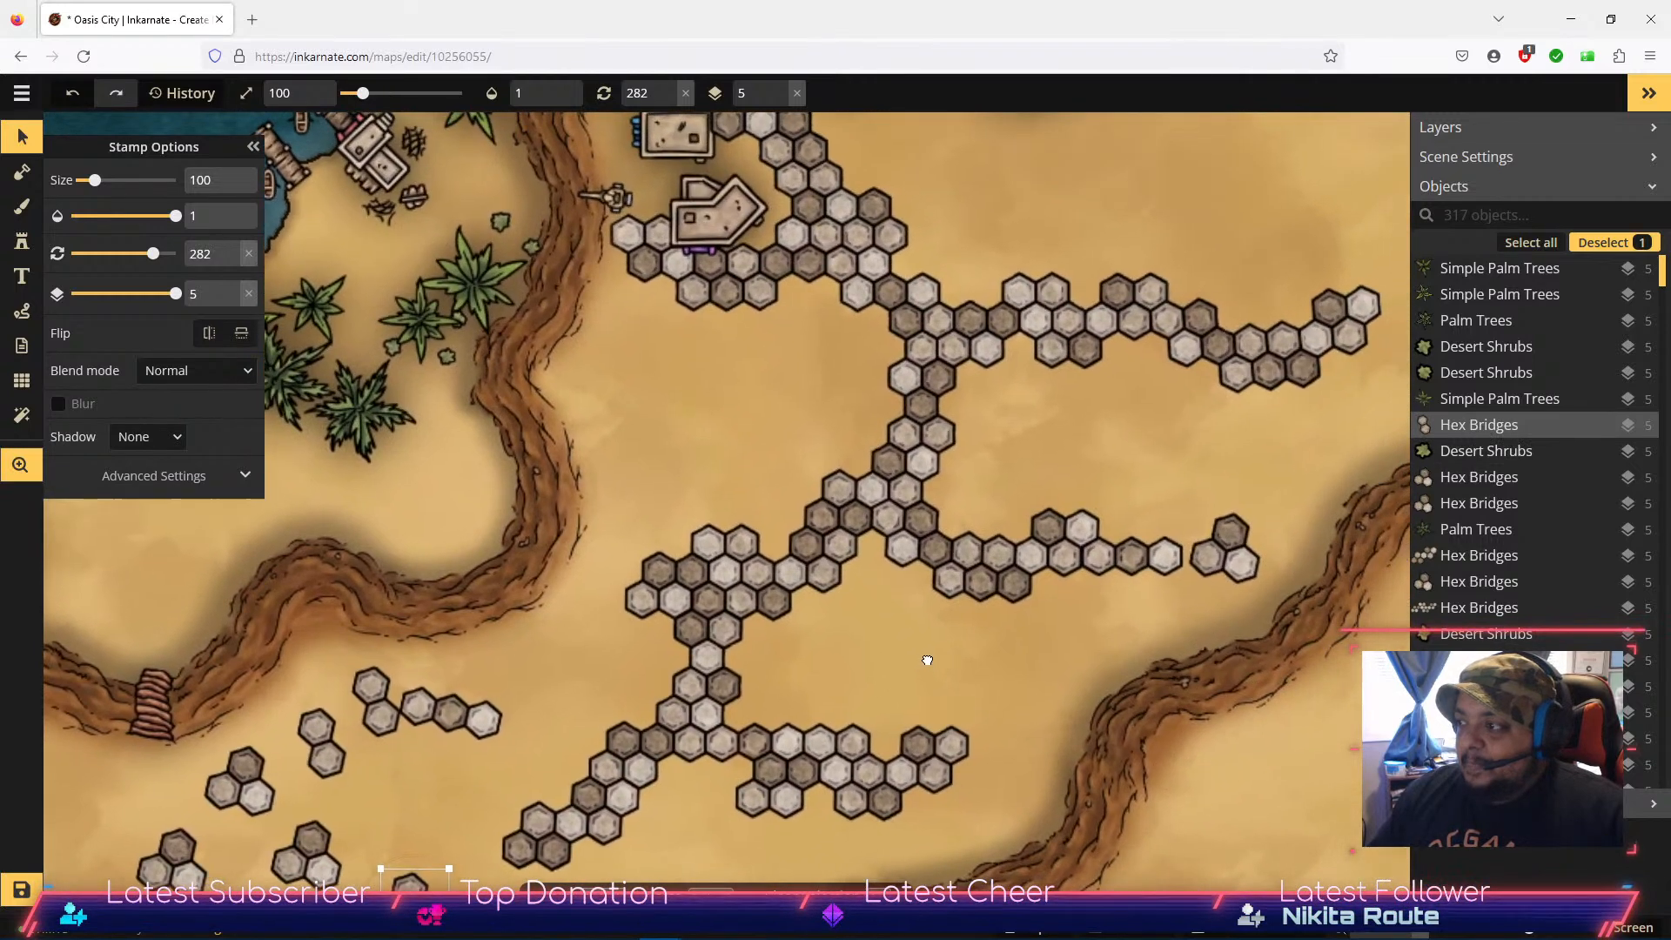
left_click_drag(1246, 541, 614, 411)
Step: Attach the straight three-hex bridge piece to the northeastern road as an upward spur, rotated to 208 degrees
left_click_drag(483, 684, 1102, 379)
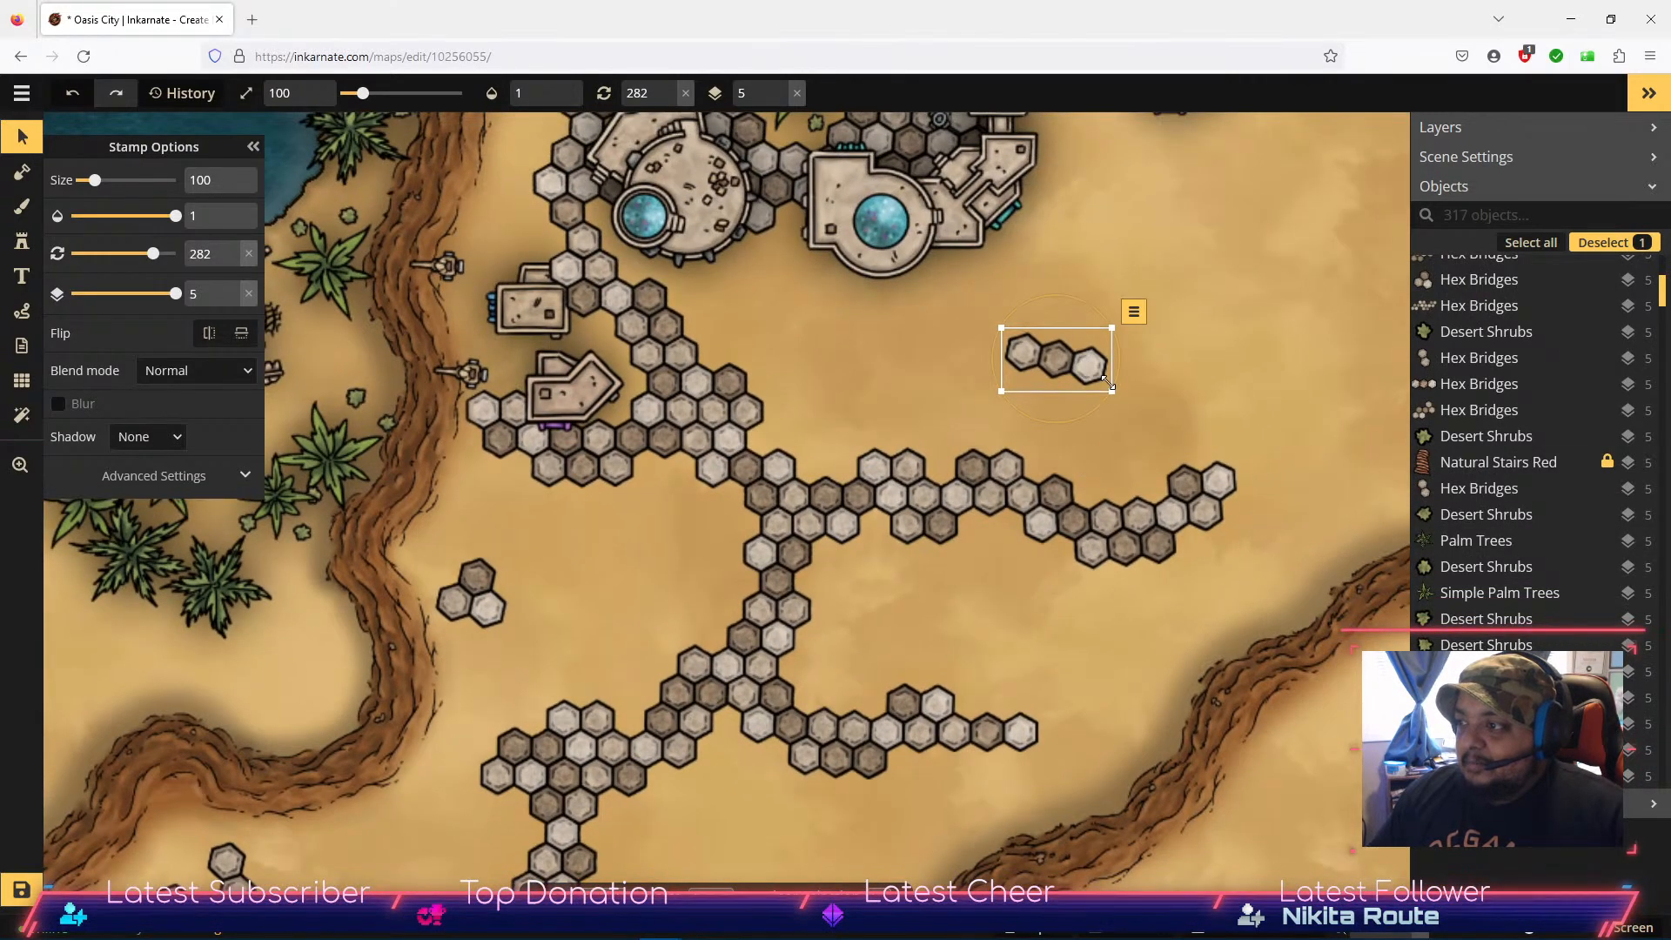
mouse_move(1095, 410)
left_mouse_down()
mouse_move(1097, 332)
mouse_move(1072, 421)
left_mouse_up()
left_click(231, 259)
left_click(231, 260)
left_click(231, 259)
left_click(232, 259)
left_click(232, 259)
left_click(231, 259)
left_click_drag(1082, 424, 1082, 430)
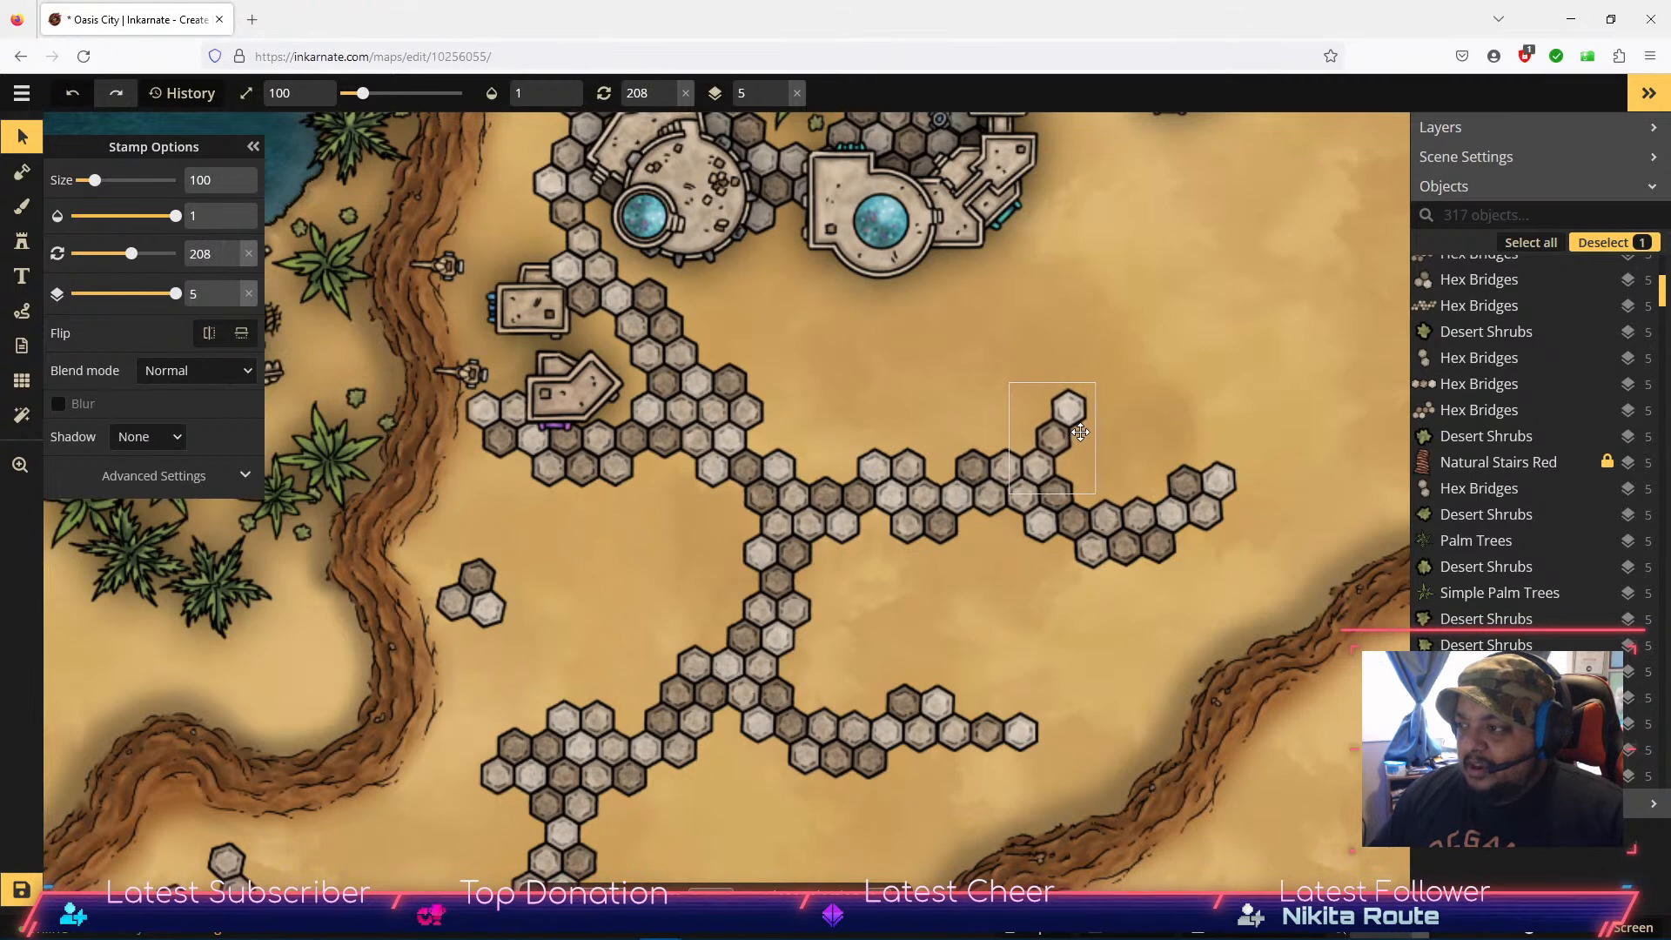
Step: Fit a three-hex cluster onto the end of the new northeastern spur, rotated to 206 degrees
left_click_drag(442, 427, 345, 630)
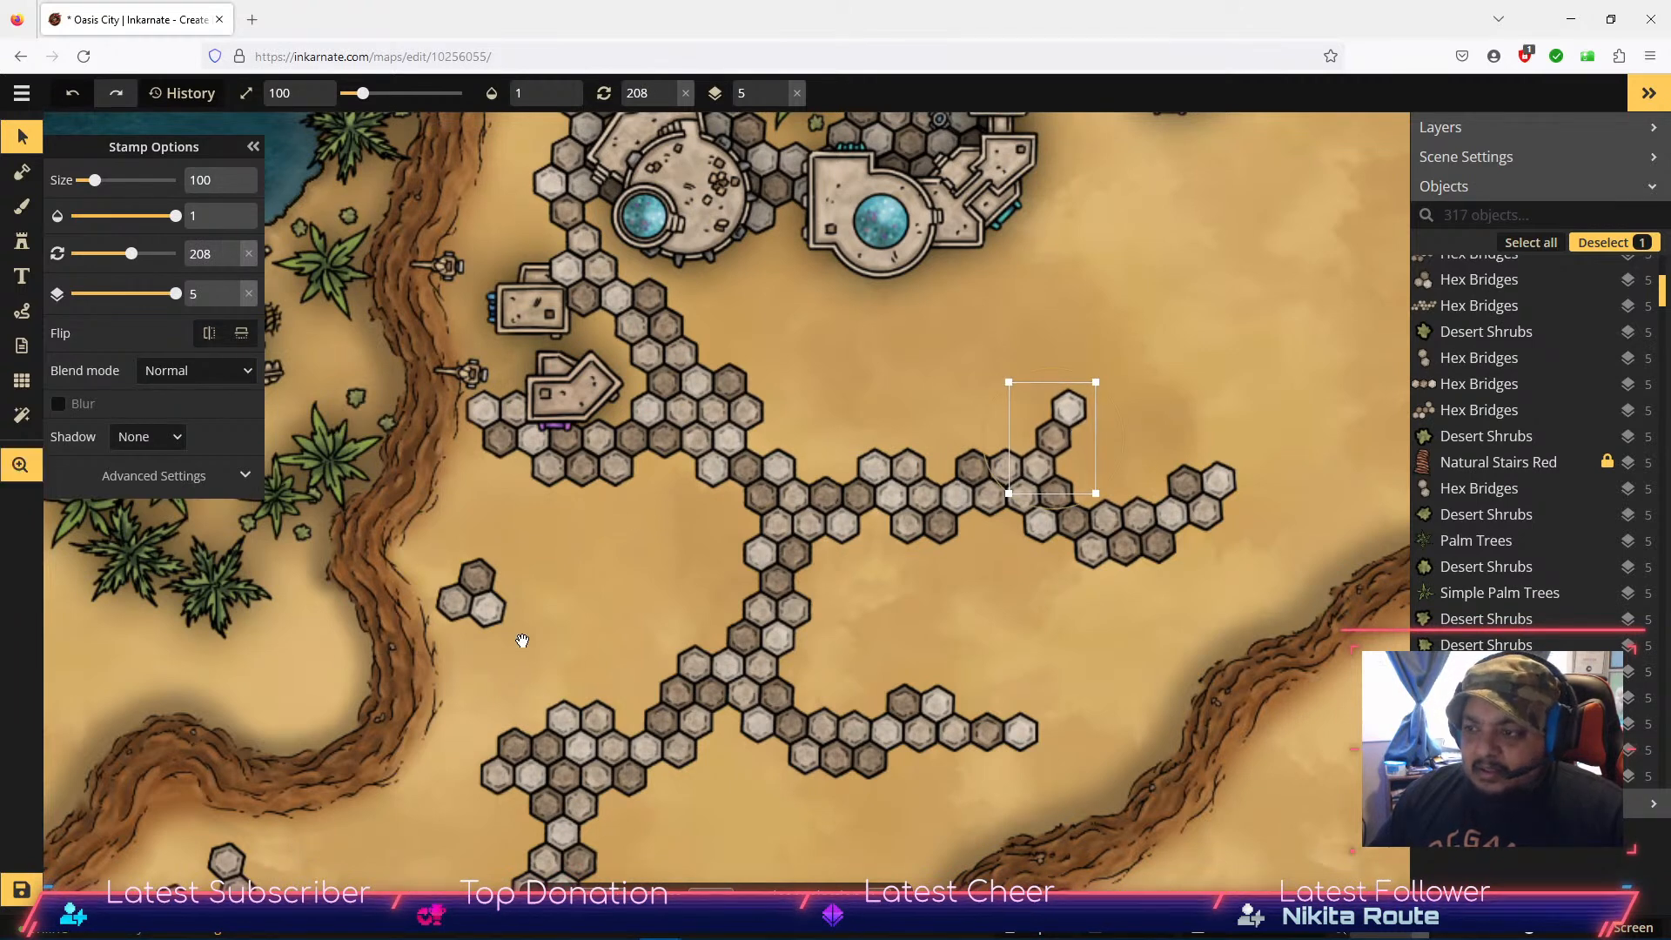
left_click_drag(470, 591, 1108, 357)
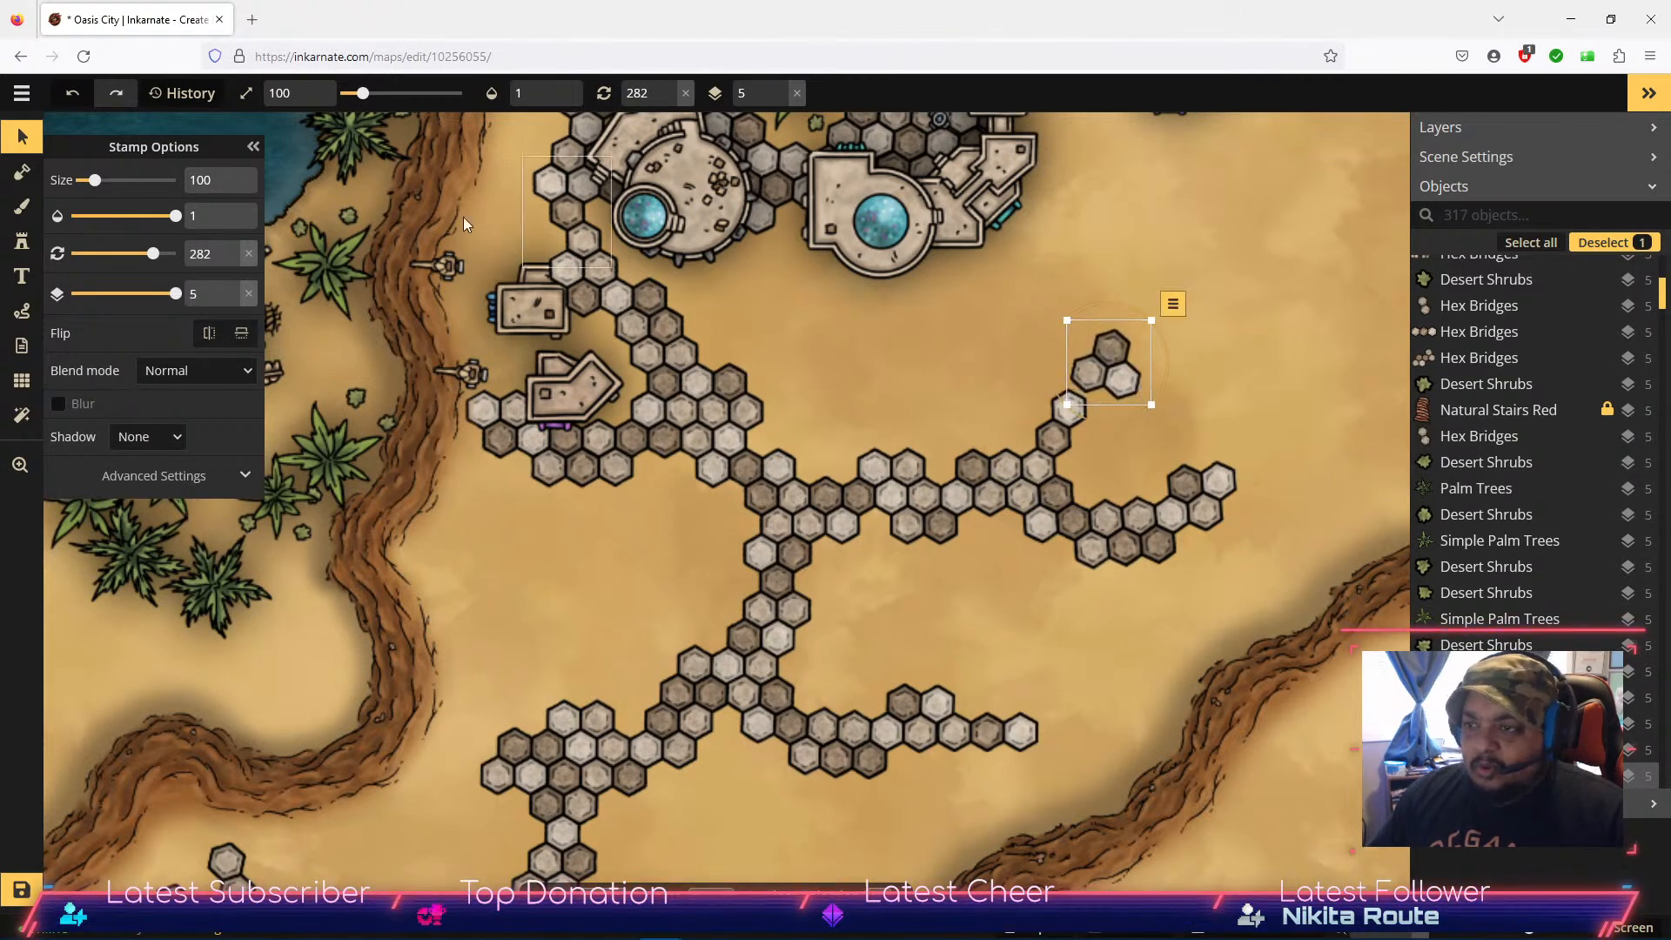
left_click(232, 248)
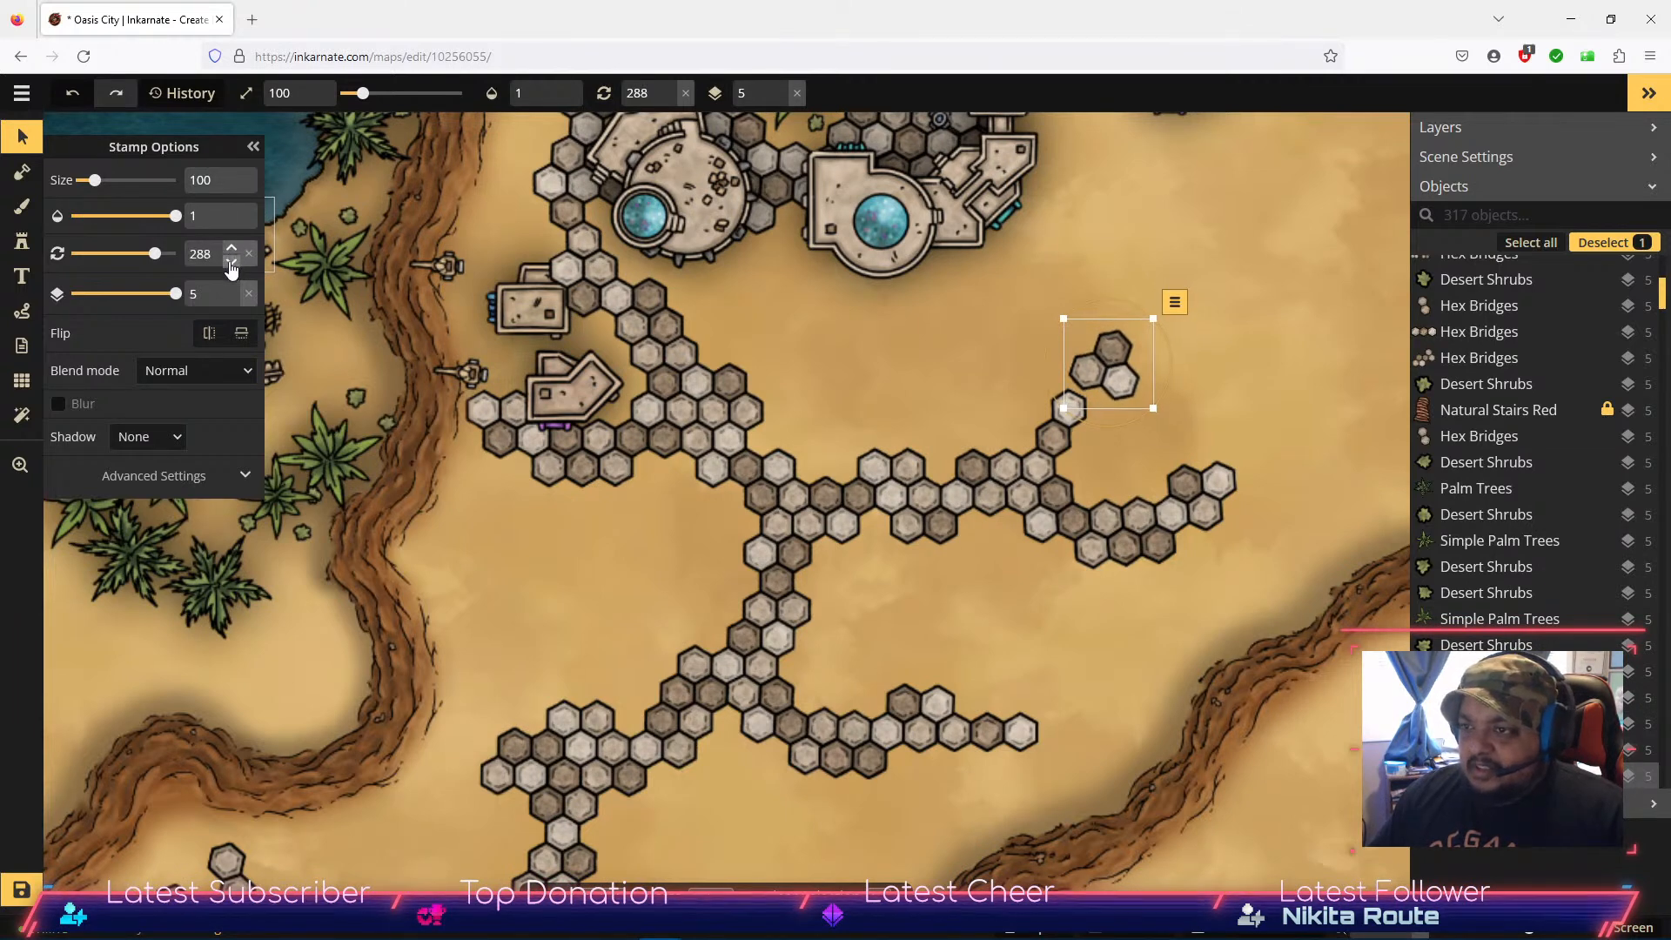
left_click(231, 262)
left_click(231, 262)
left_click(232, 264)
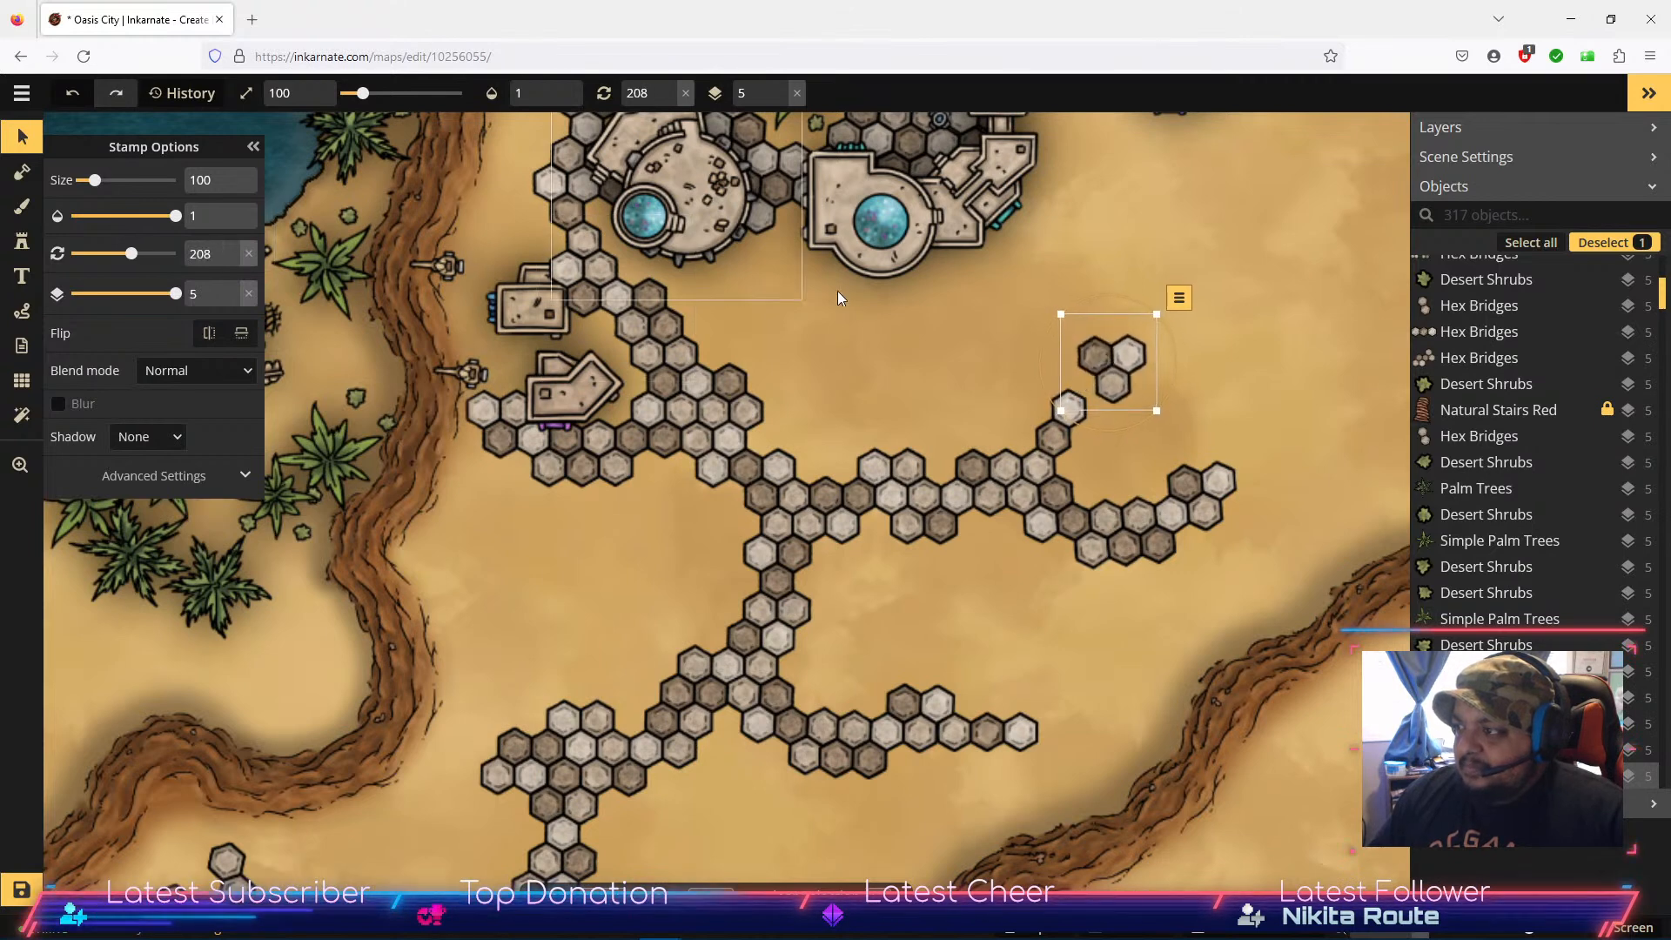
left_click_drag(1127, 338, 1118, 354)
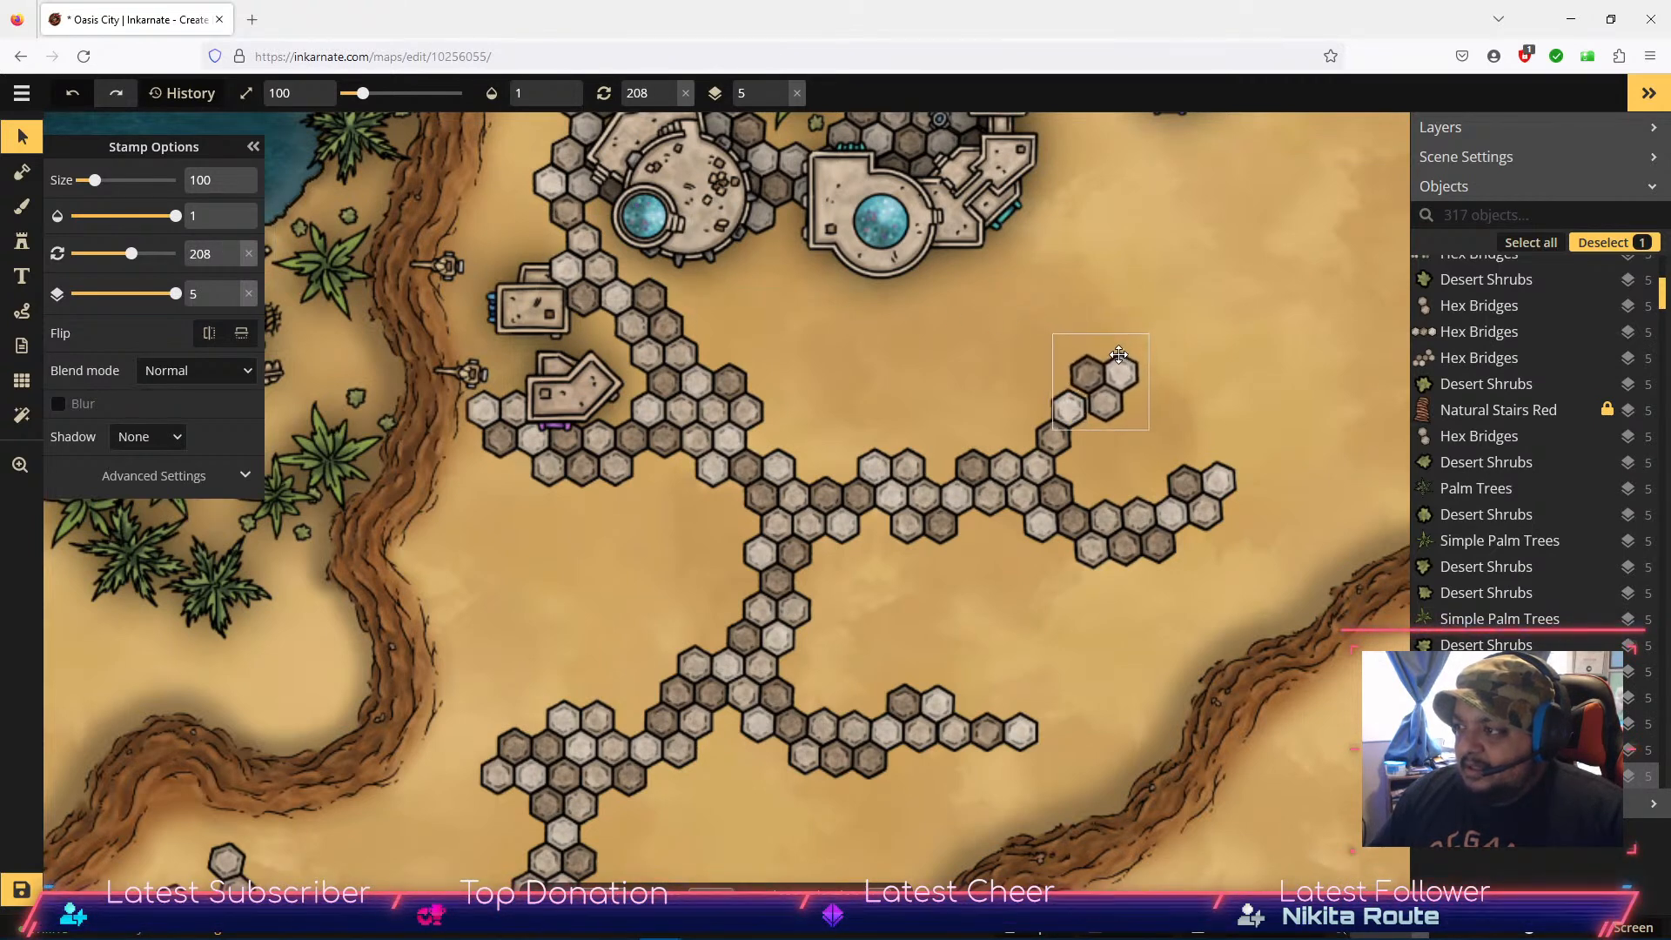
left_click(232, 262)
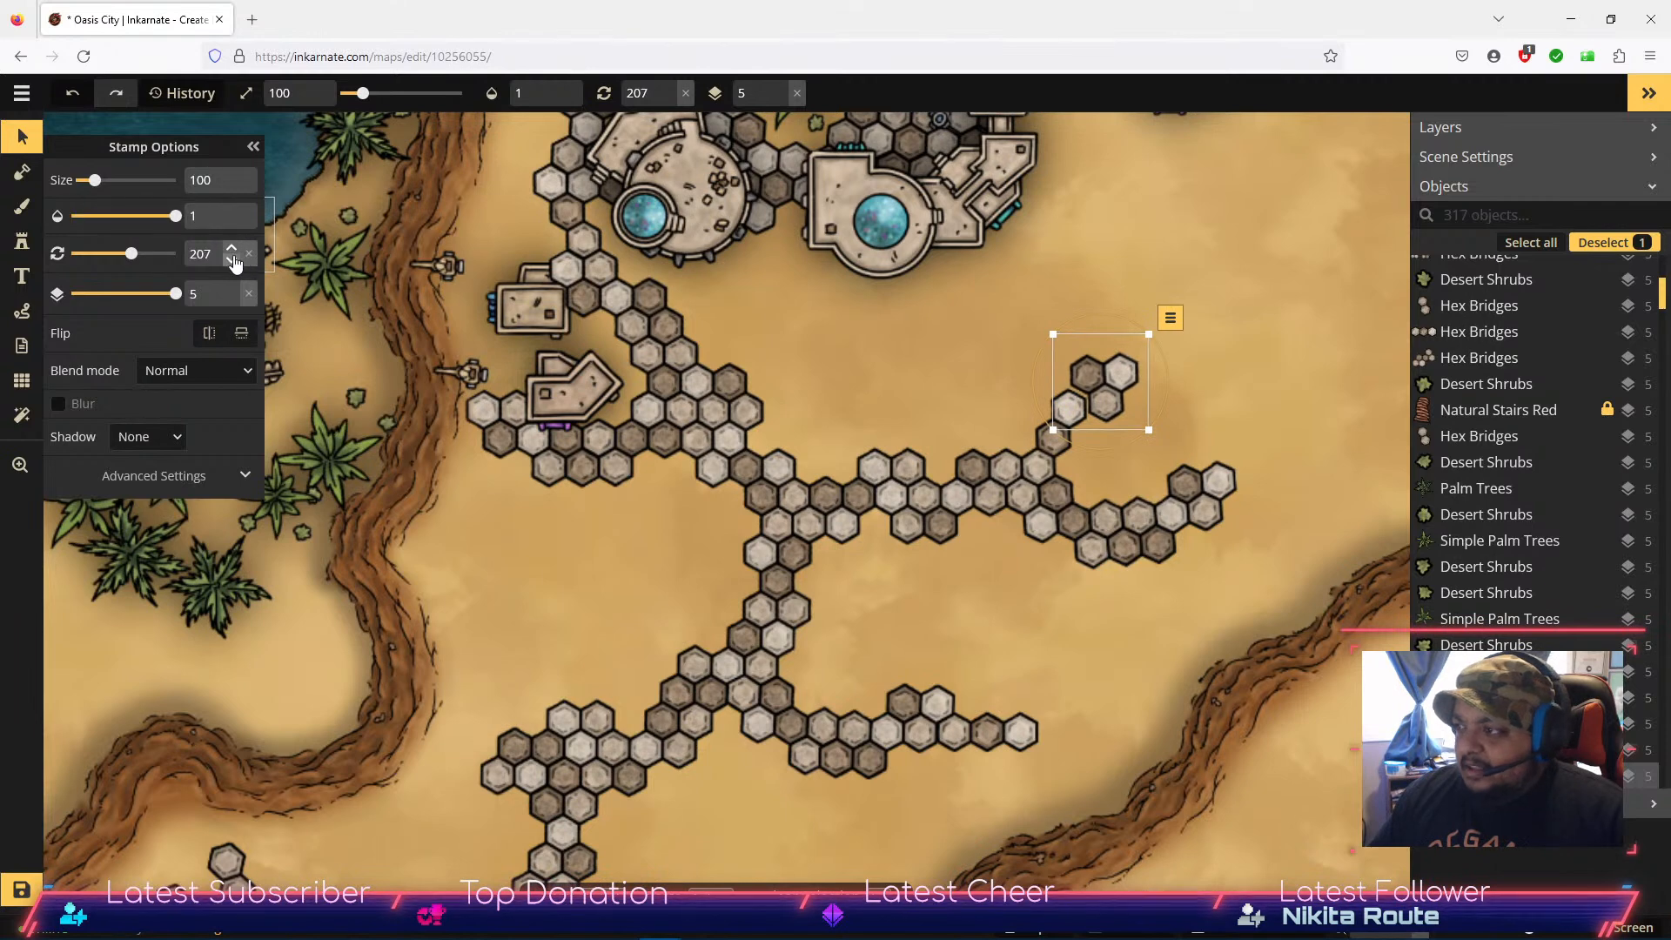
left_click_drag(1129, 372, 1120, 376)
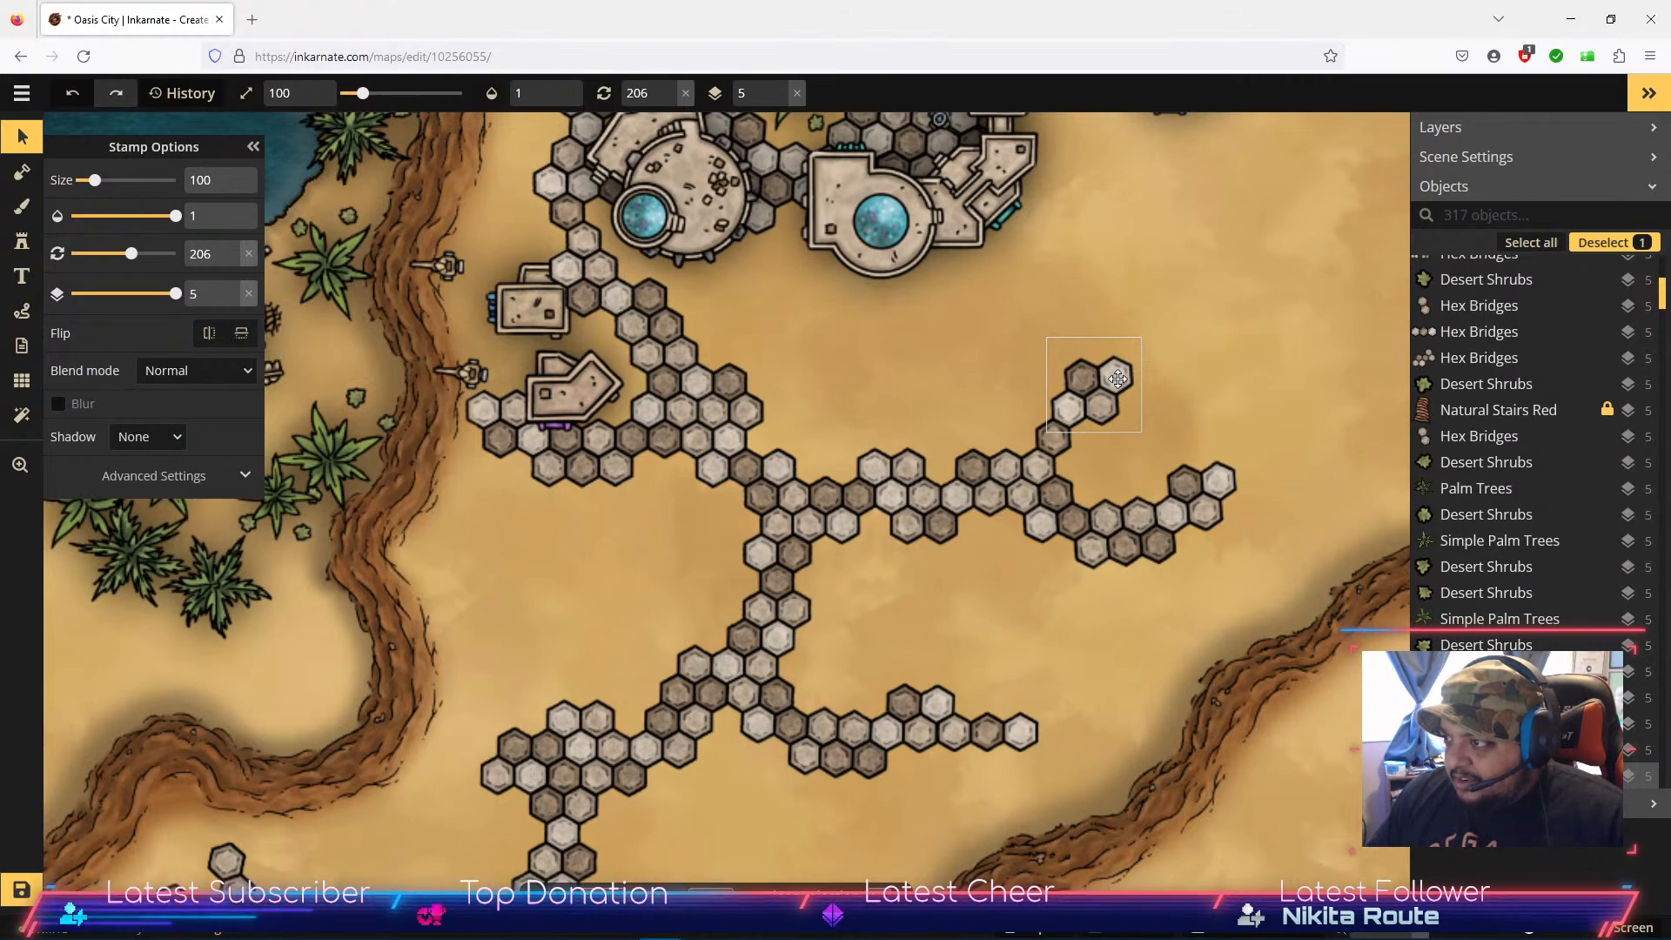
left_click(1240, 450)
Step: Try a two-hex piece above the northeastern spur and return it to the spare pieces in the southwest
left_click_drag(747, 791, 896, 473)
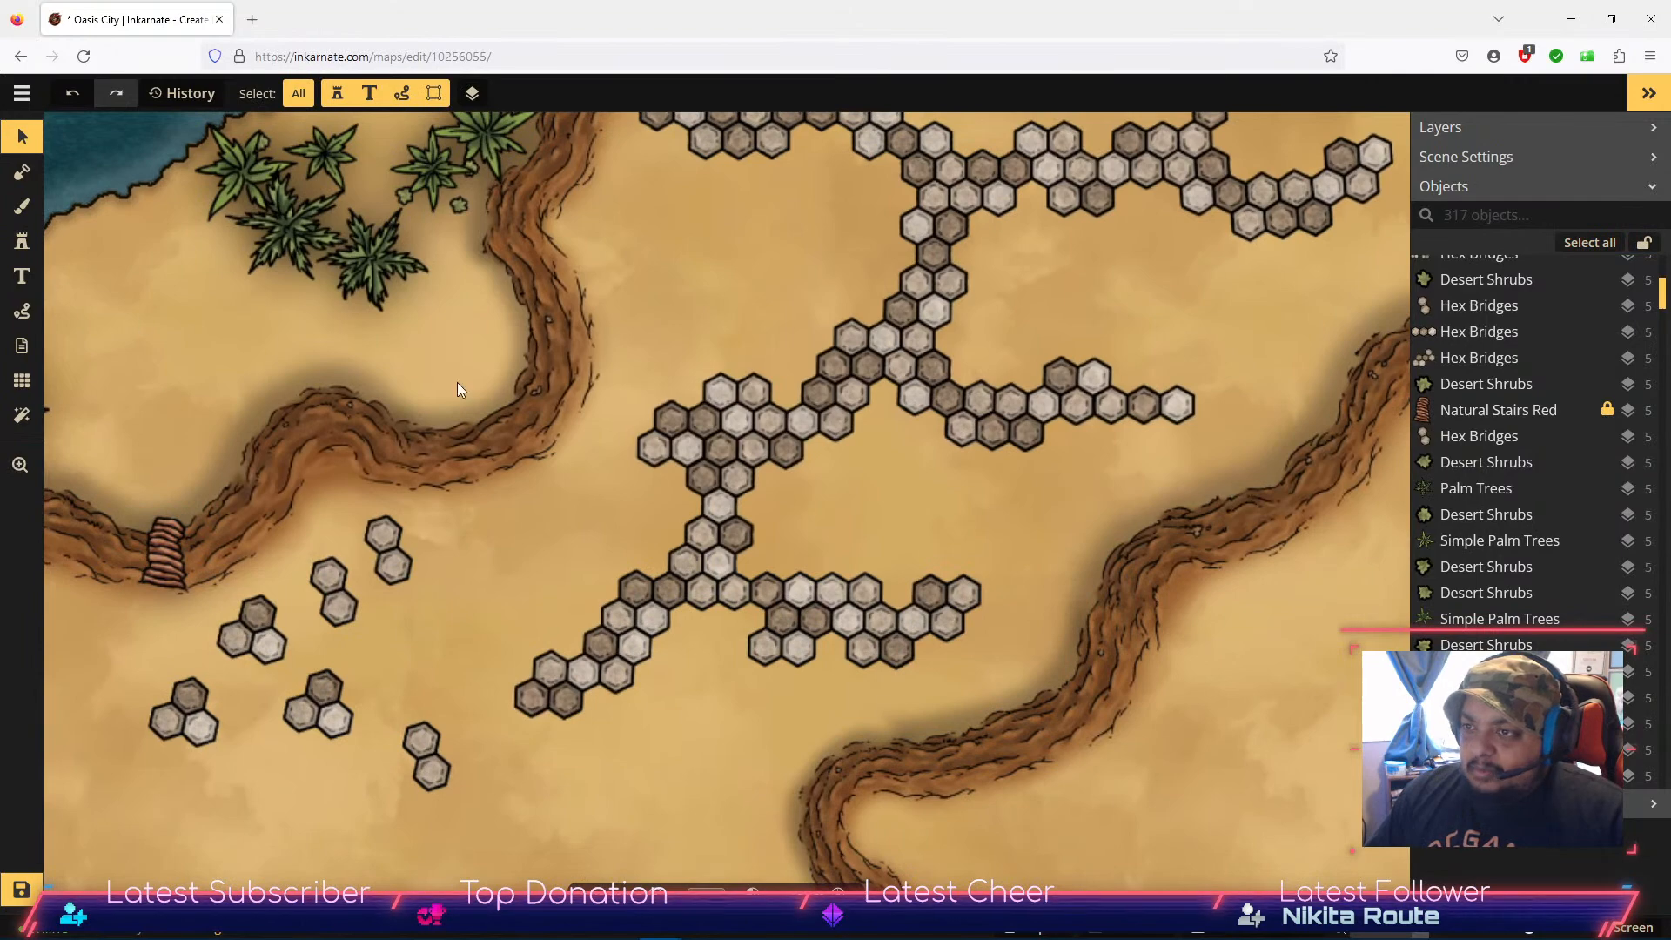
left_click_drag(1203, 322, 962, 599)
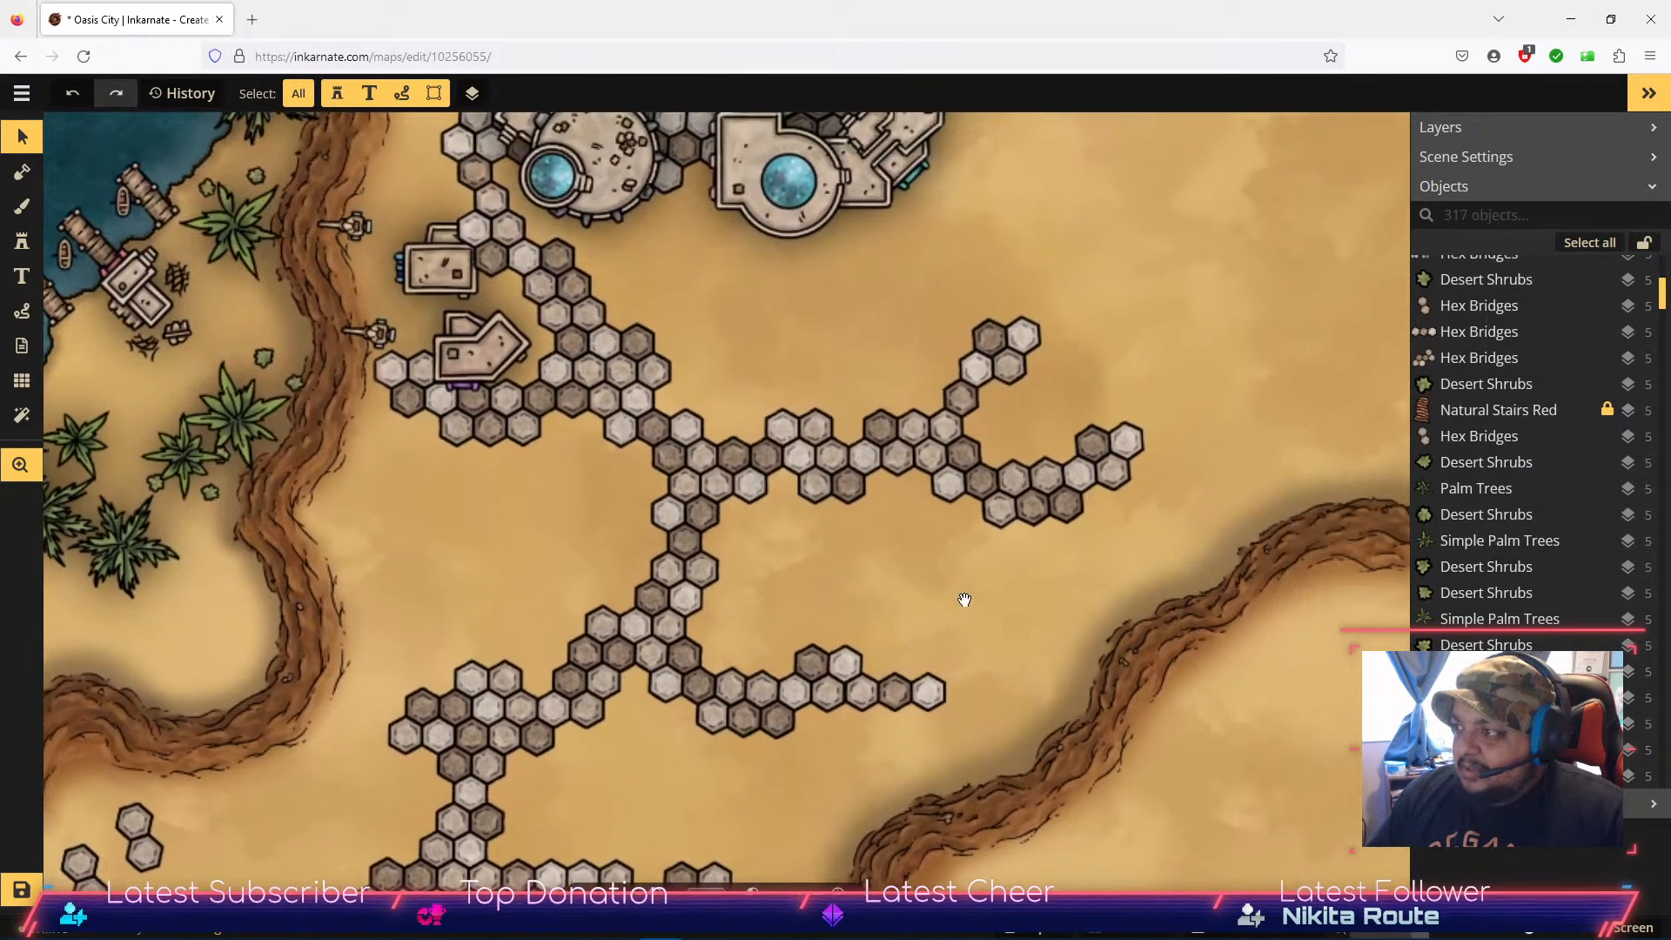
left_click_drag(360, 723, 438, 610)
left_click_drag(234, 727, 1075, 170)
left_click_drag(1212, 209, 1206, 372)
left_click_drag(1069, 338, 319, 841)
left_click_drag(453, 687, 665, 428)
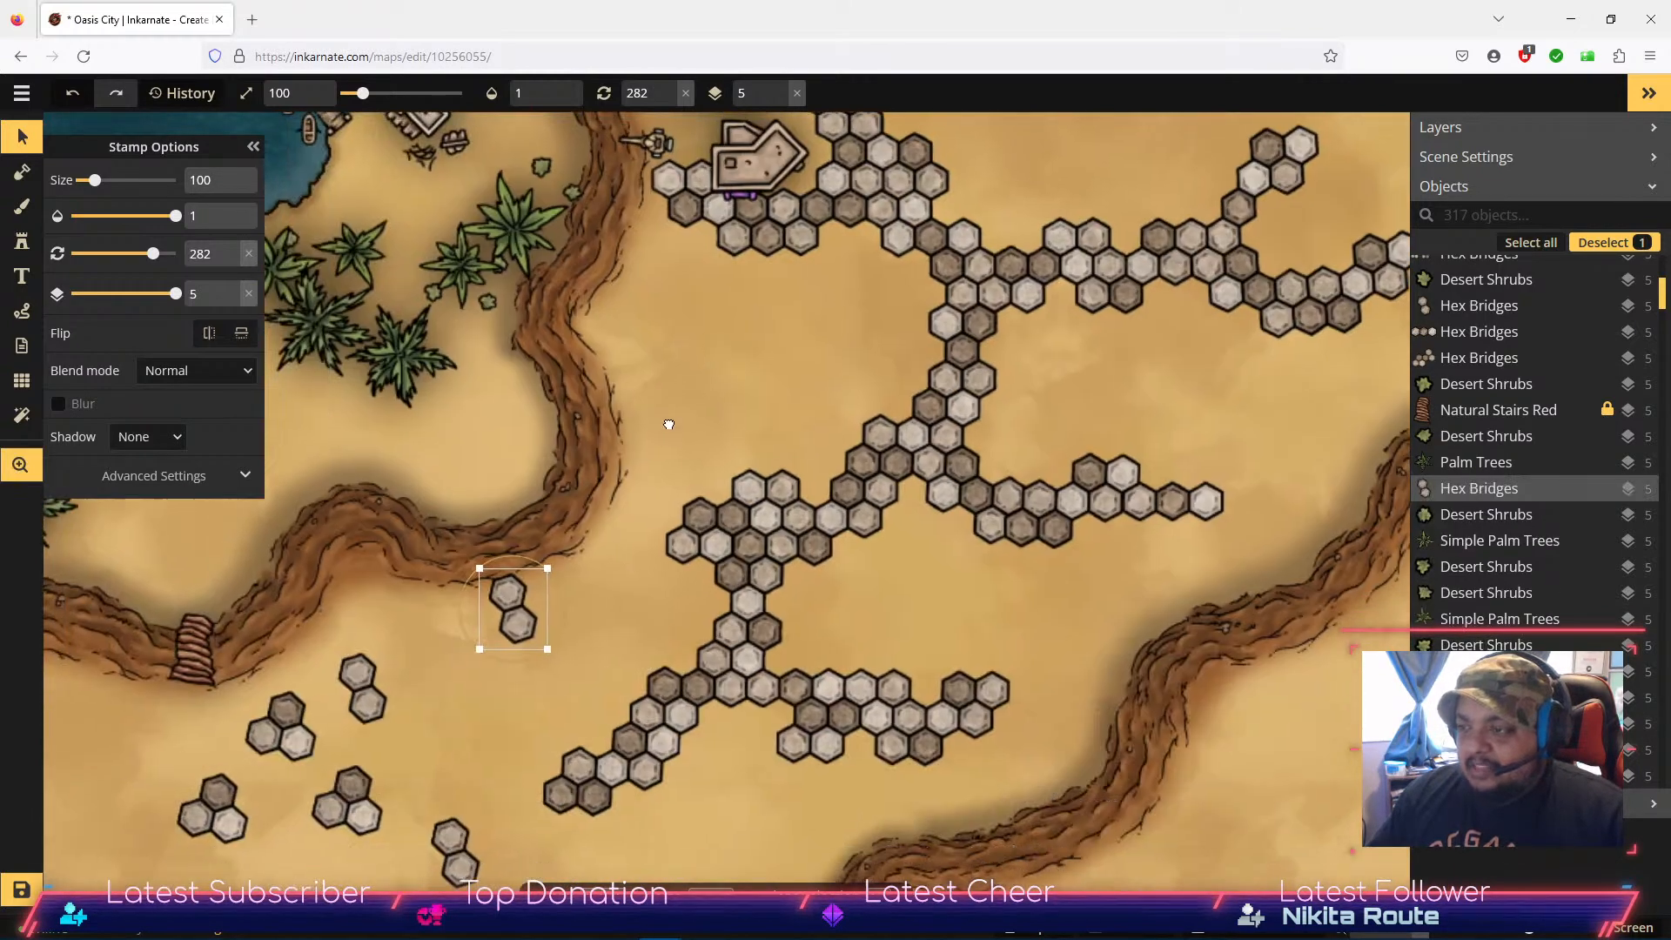
left_click_drag(518, 603, 417, 754)
left_click_drag(1114, 394, 948, 472)
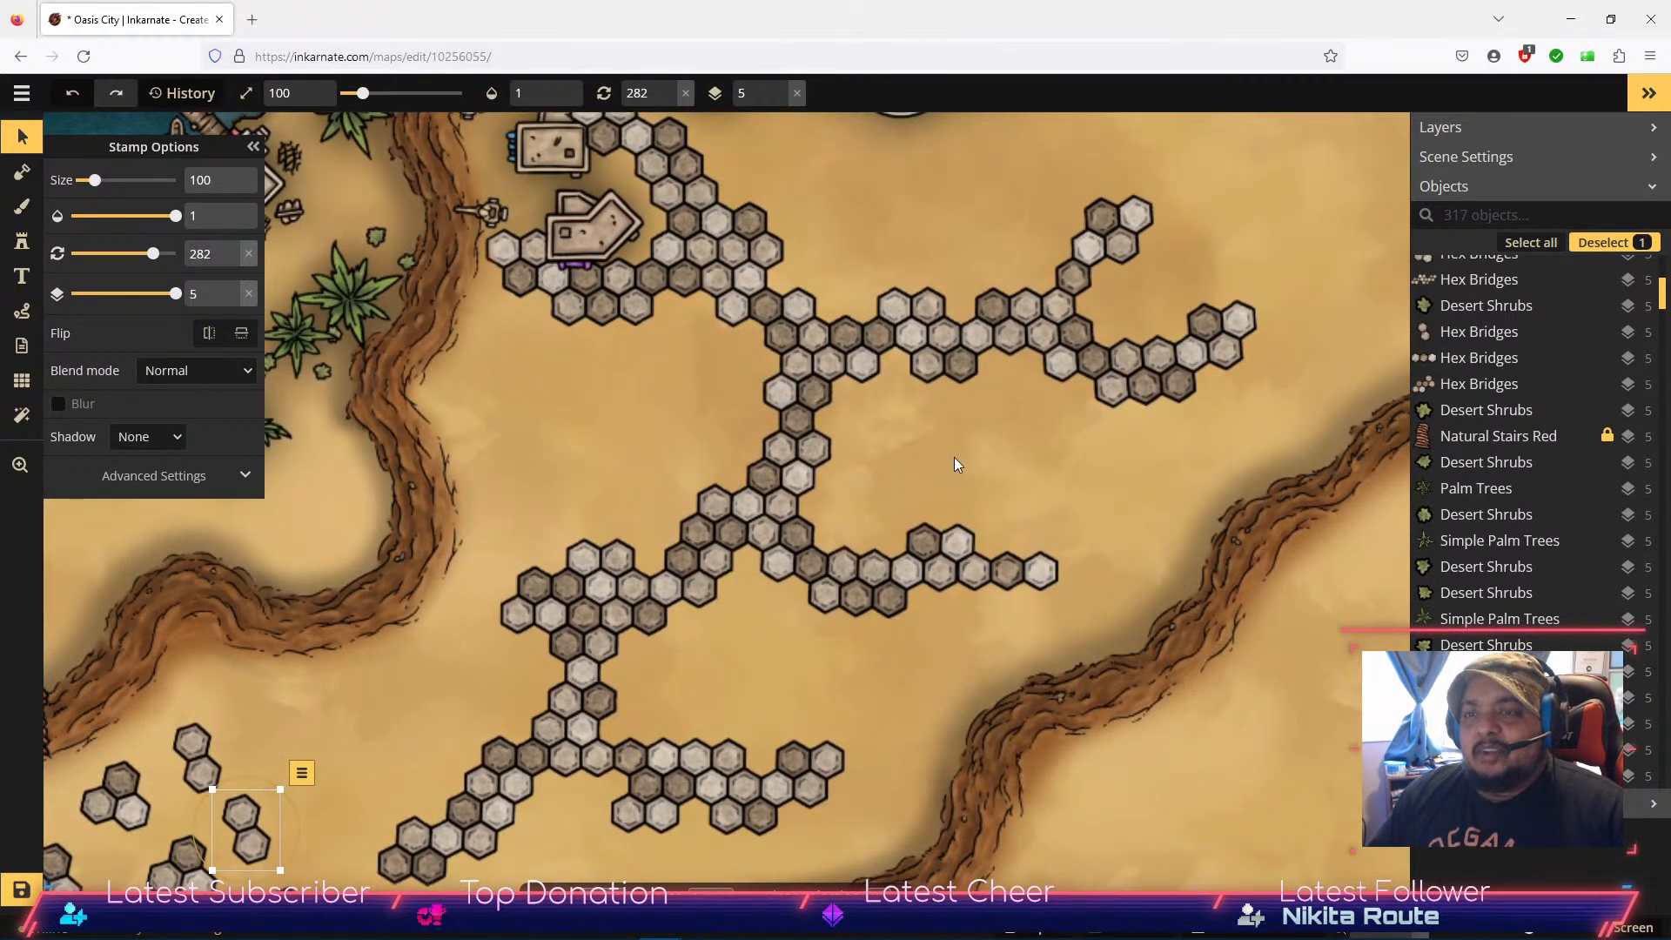
left_click_drag(1082, 417, 1241, 311)
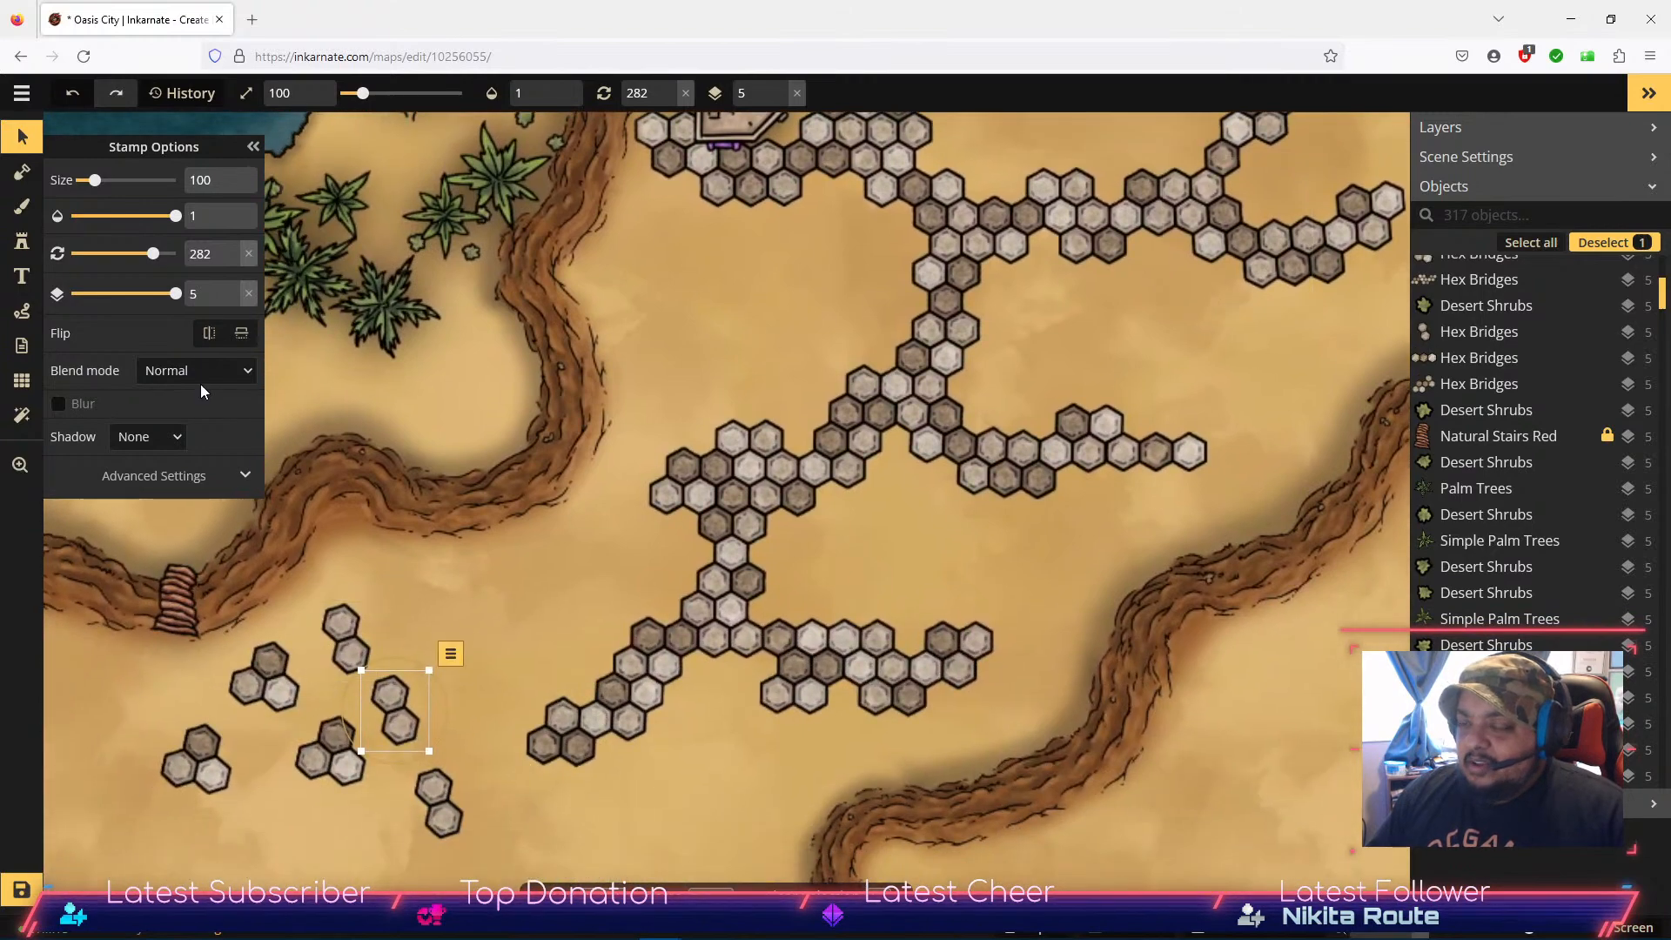
Step: Place three Noble Desert Blocks stamps: beside the central road junction, at the northeastern spur's end, and below the eastern branch
left_click(20, 242)
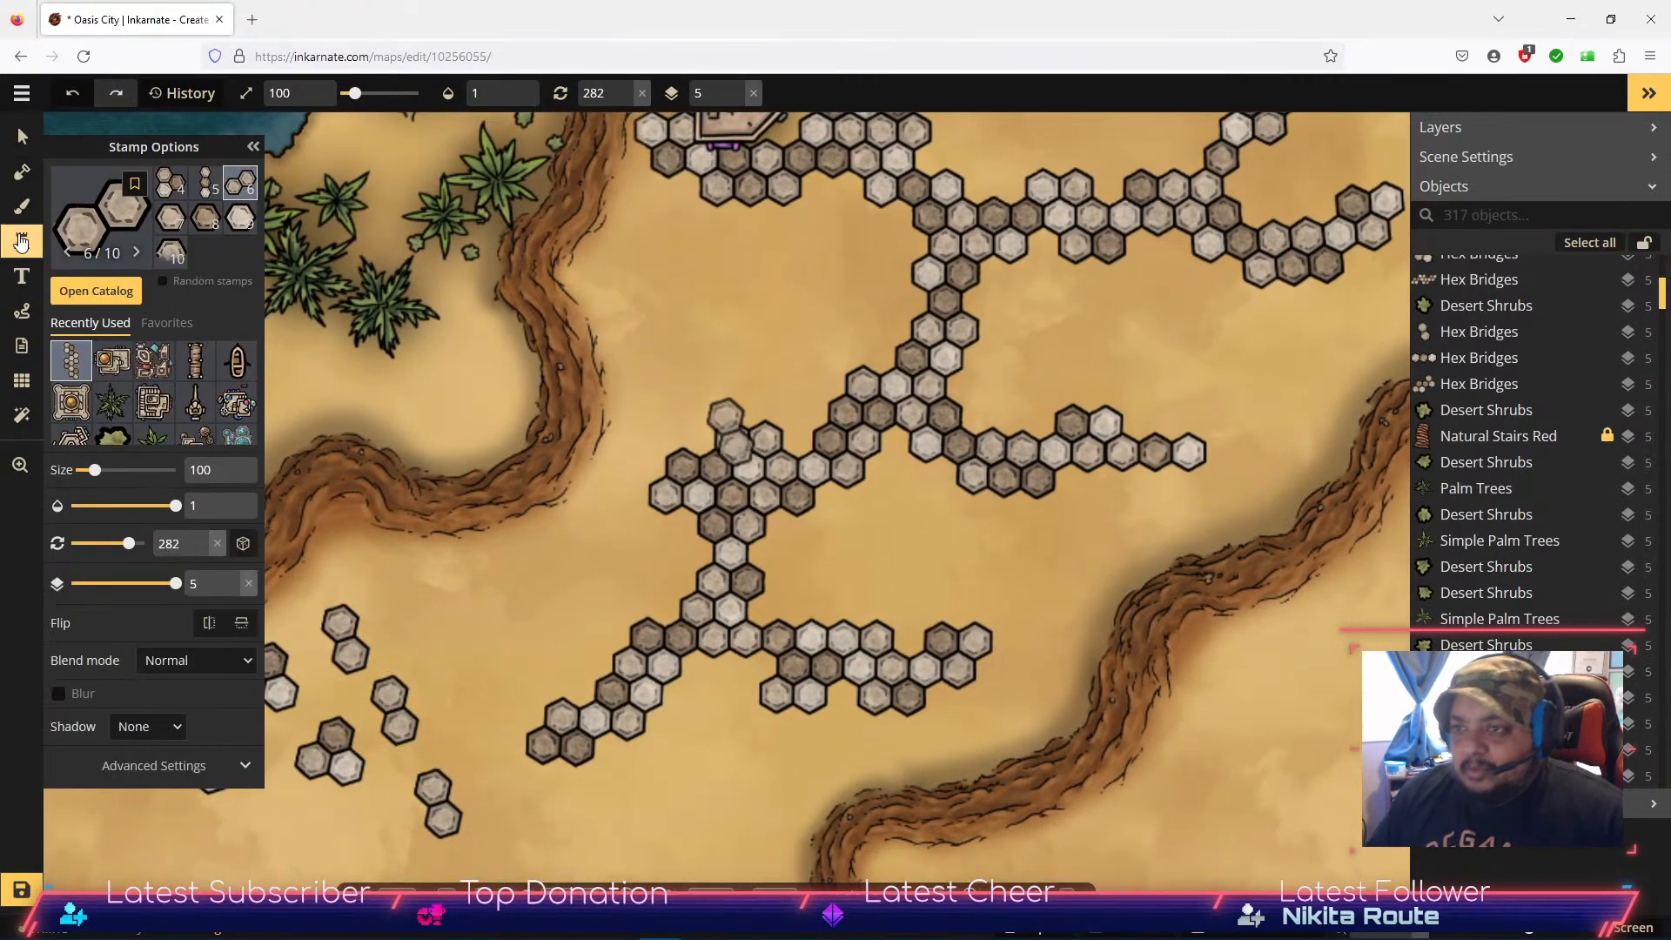
left_click(155, 360)
left_click_drag(1114, 314, 848, 593)
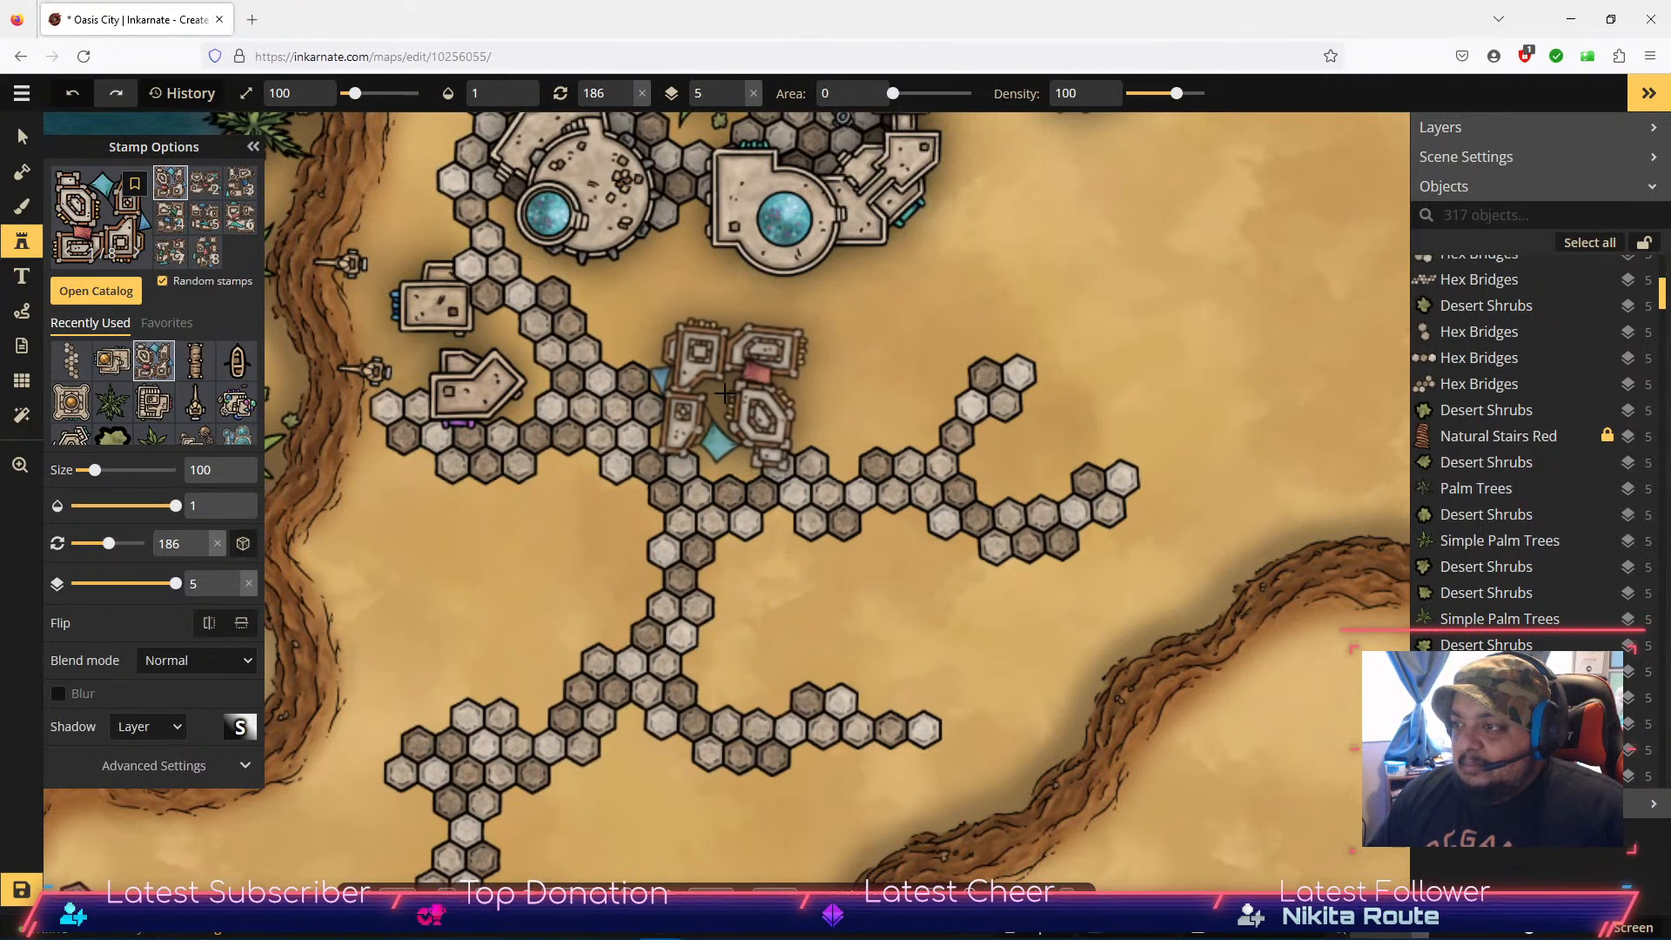
left_click(725, 394)
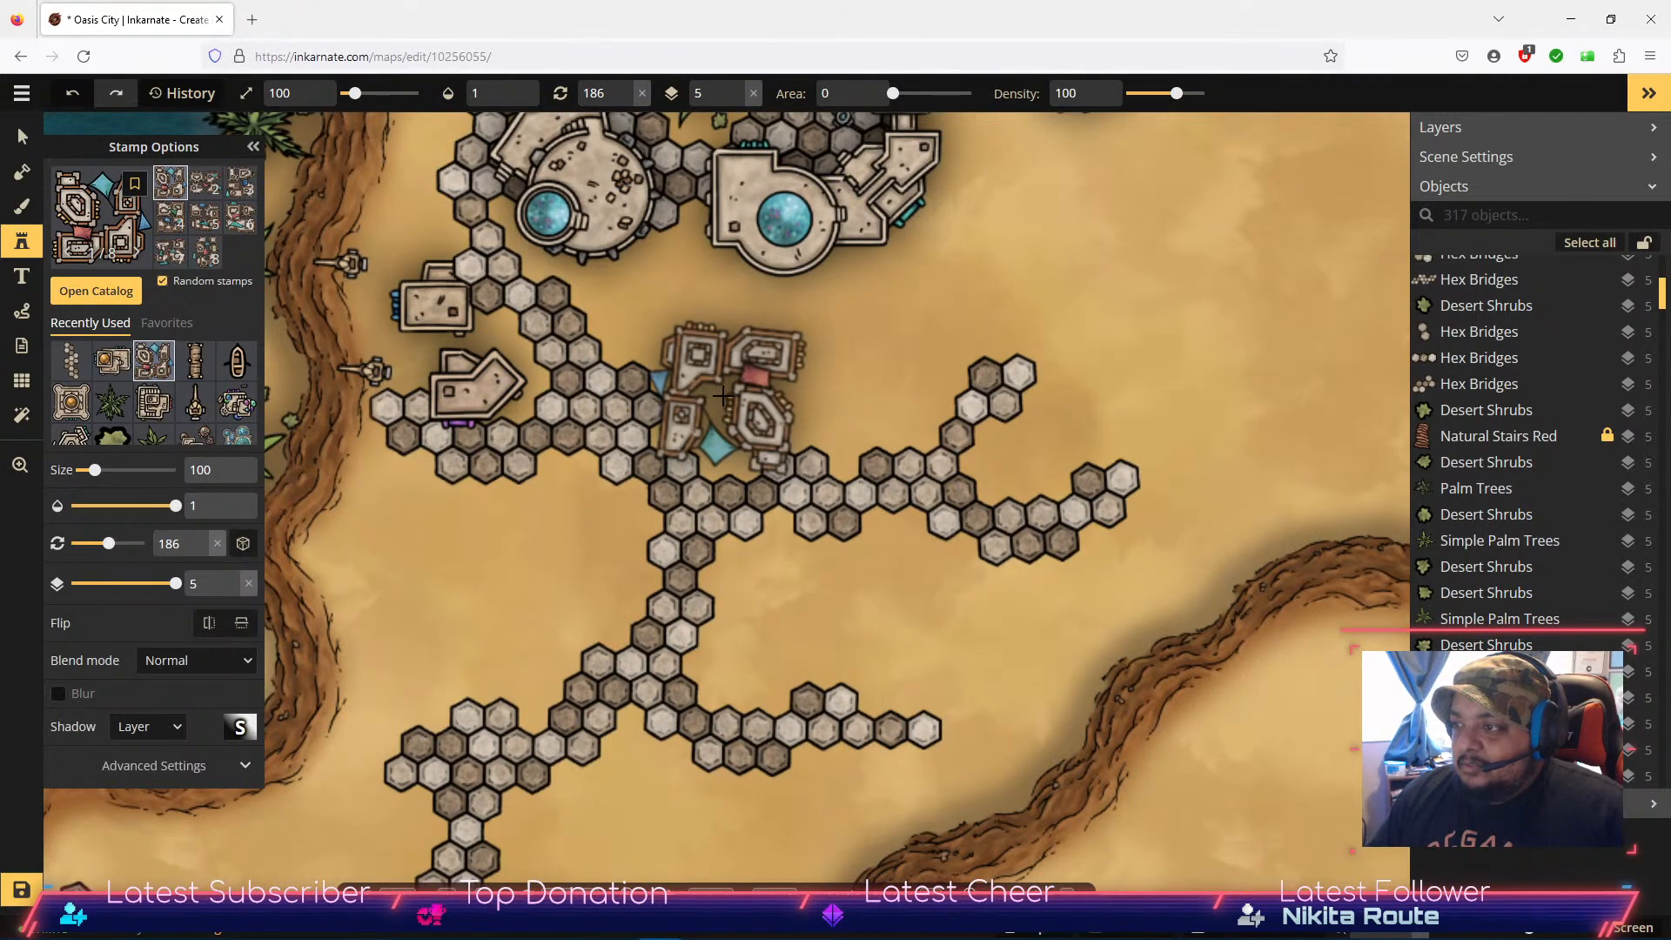
left_click(1005, 322)
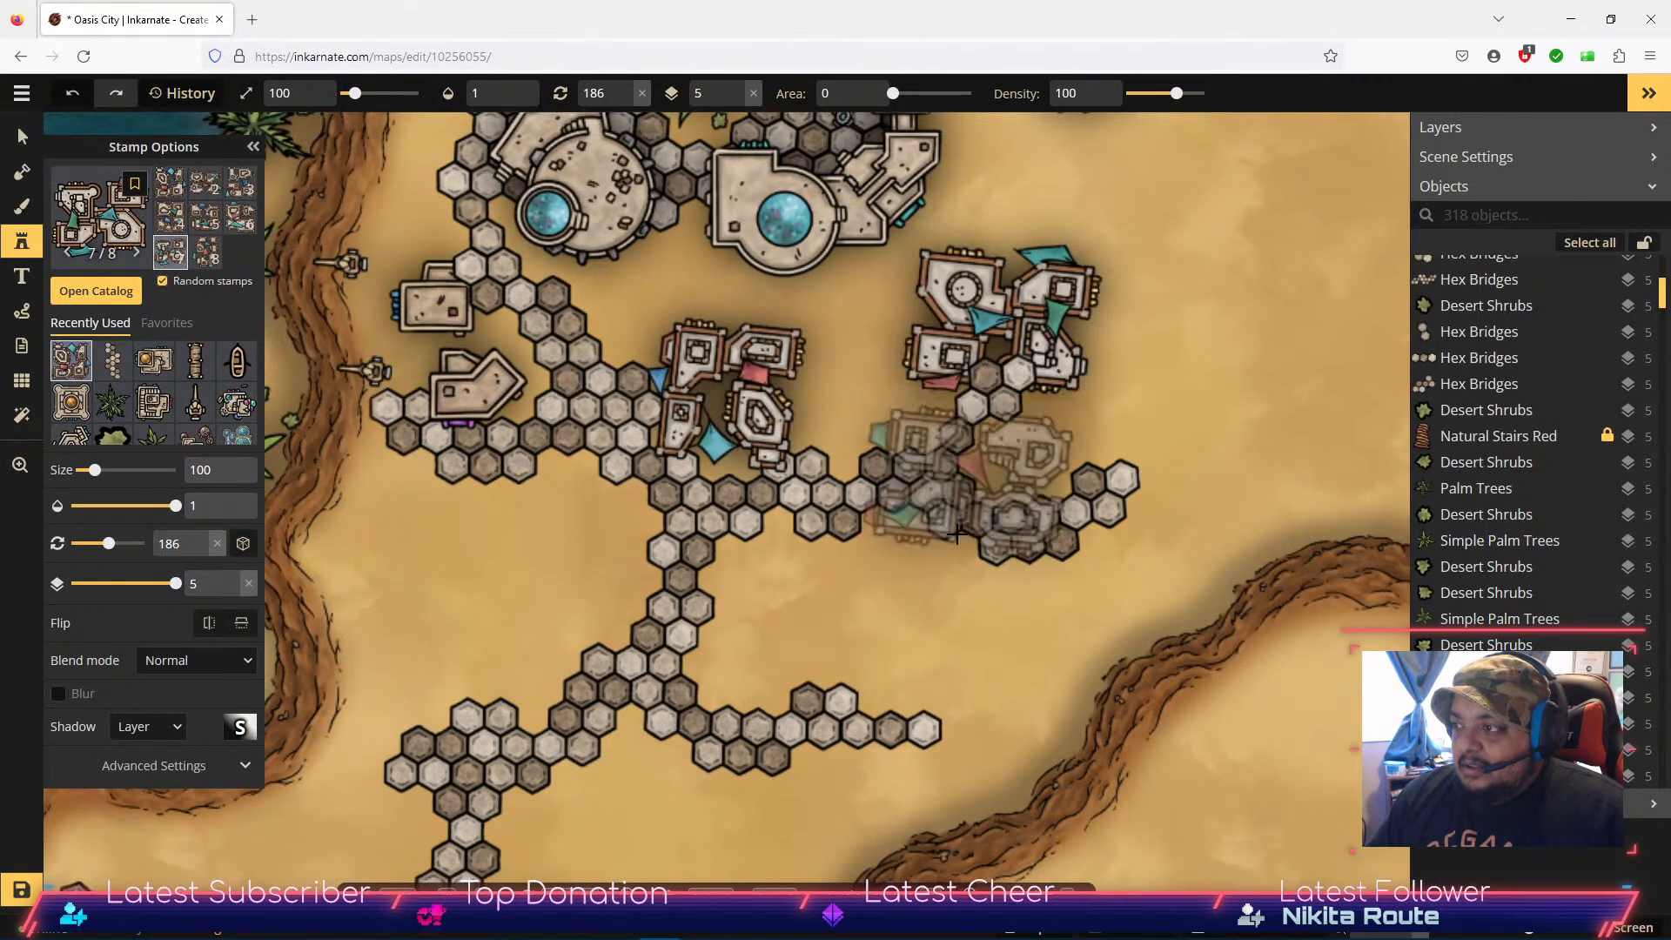
left_click(961, 609)
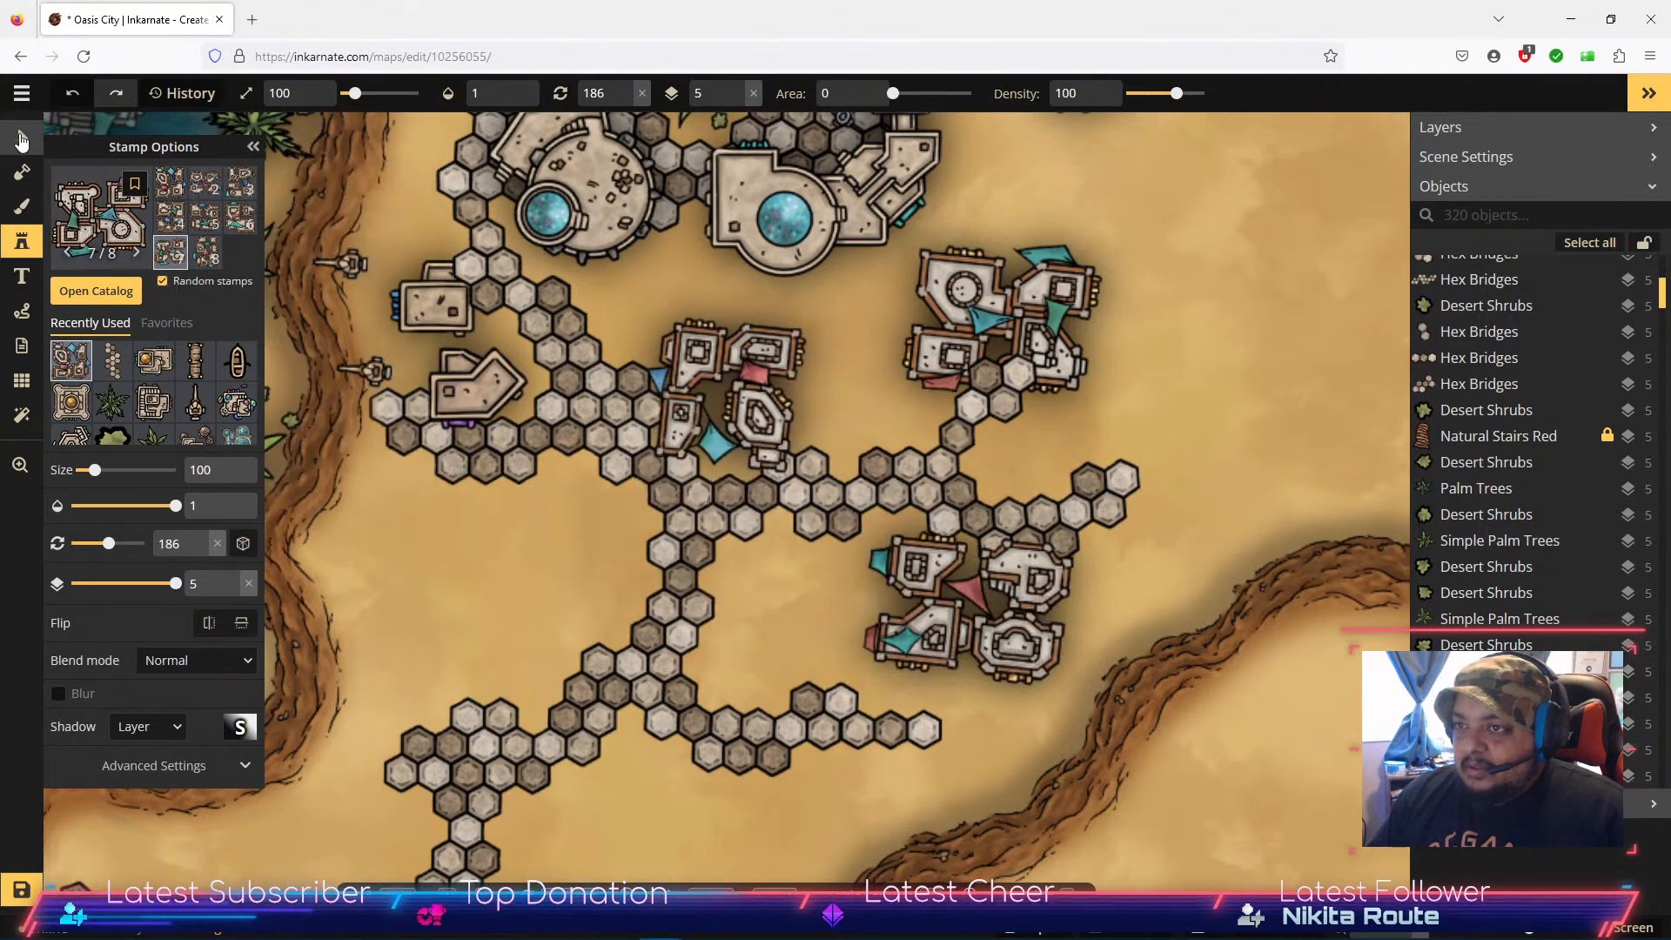
Step: Move the two hex bridge pieces of the northeastern spur down in layer order, beneath the noble desert blocks
left_click(21, 138)
left_click(1001, 392)
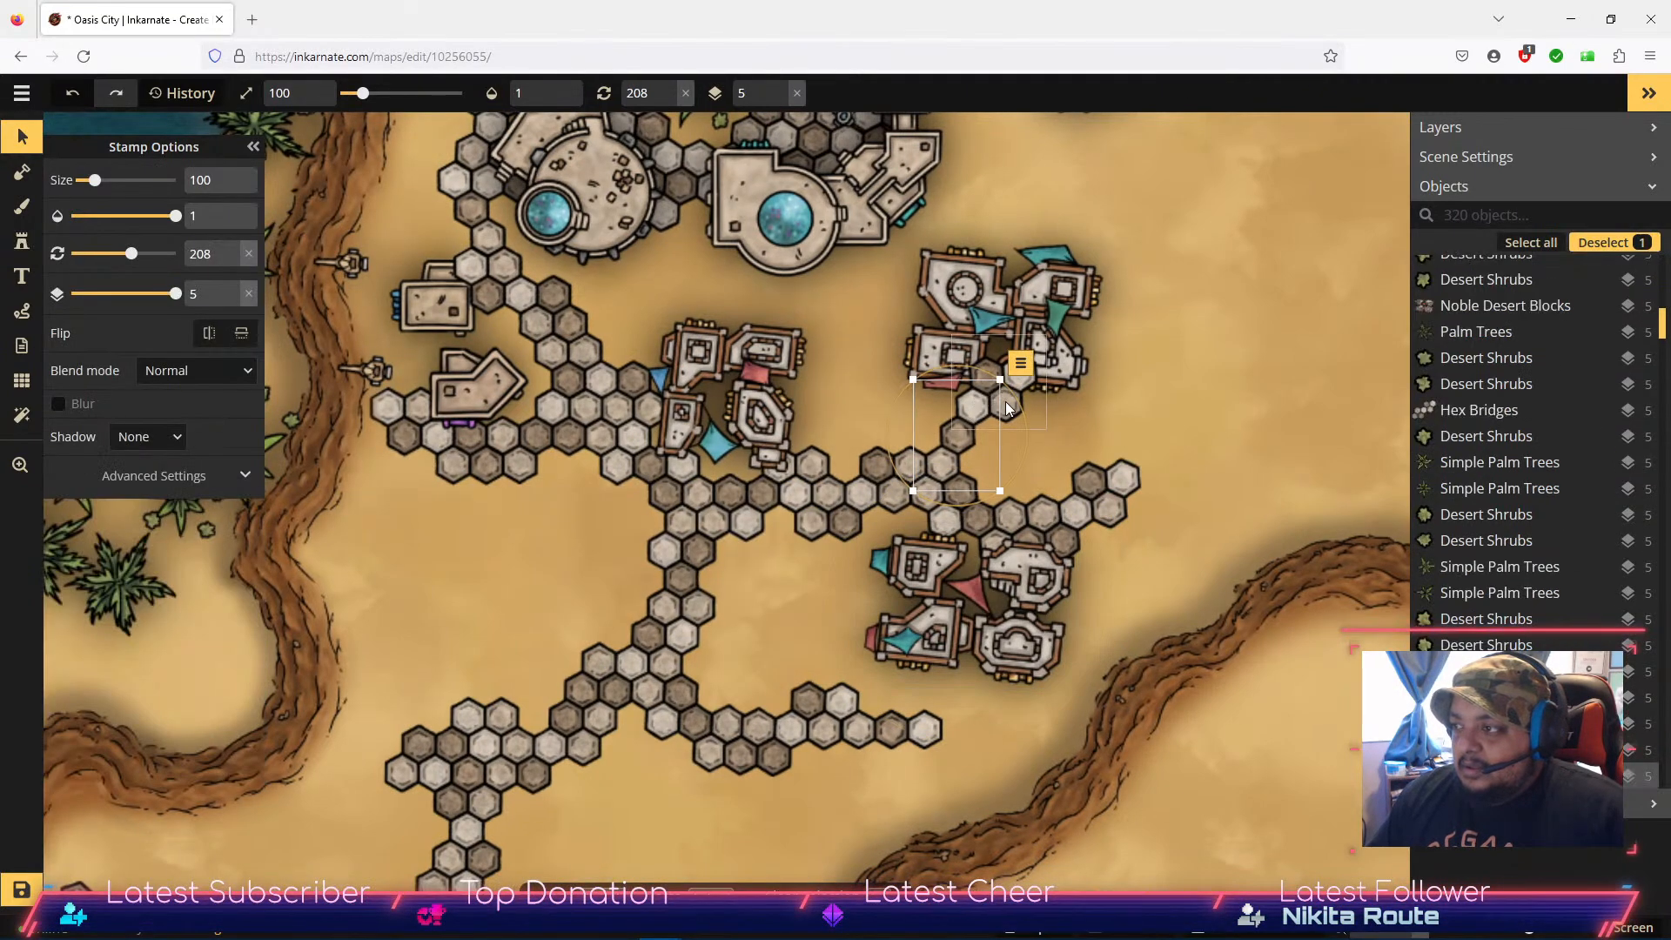
left_click(1006, 407)
left_click(1068, 317)
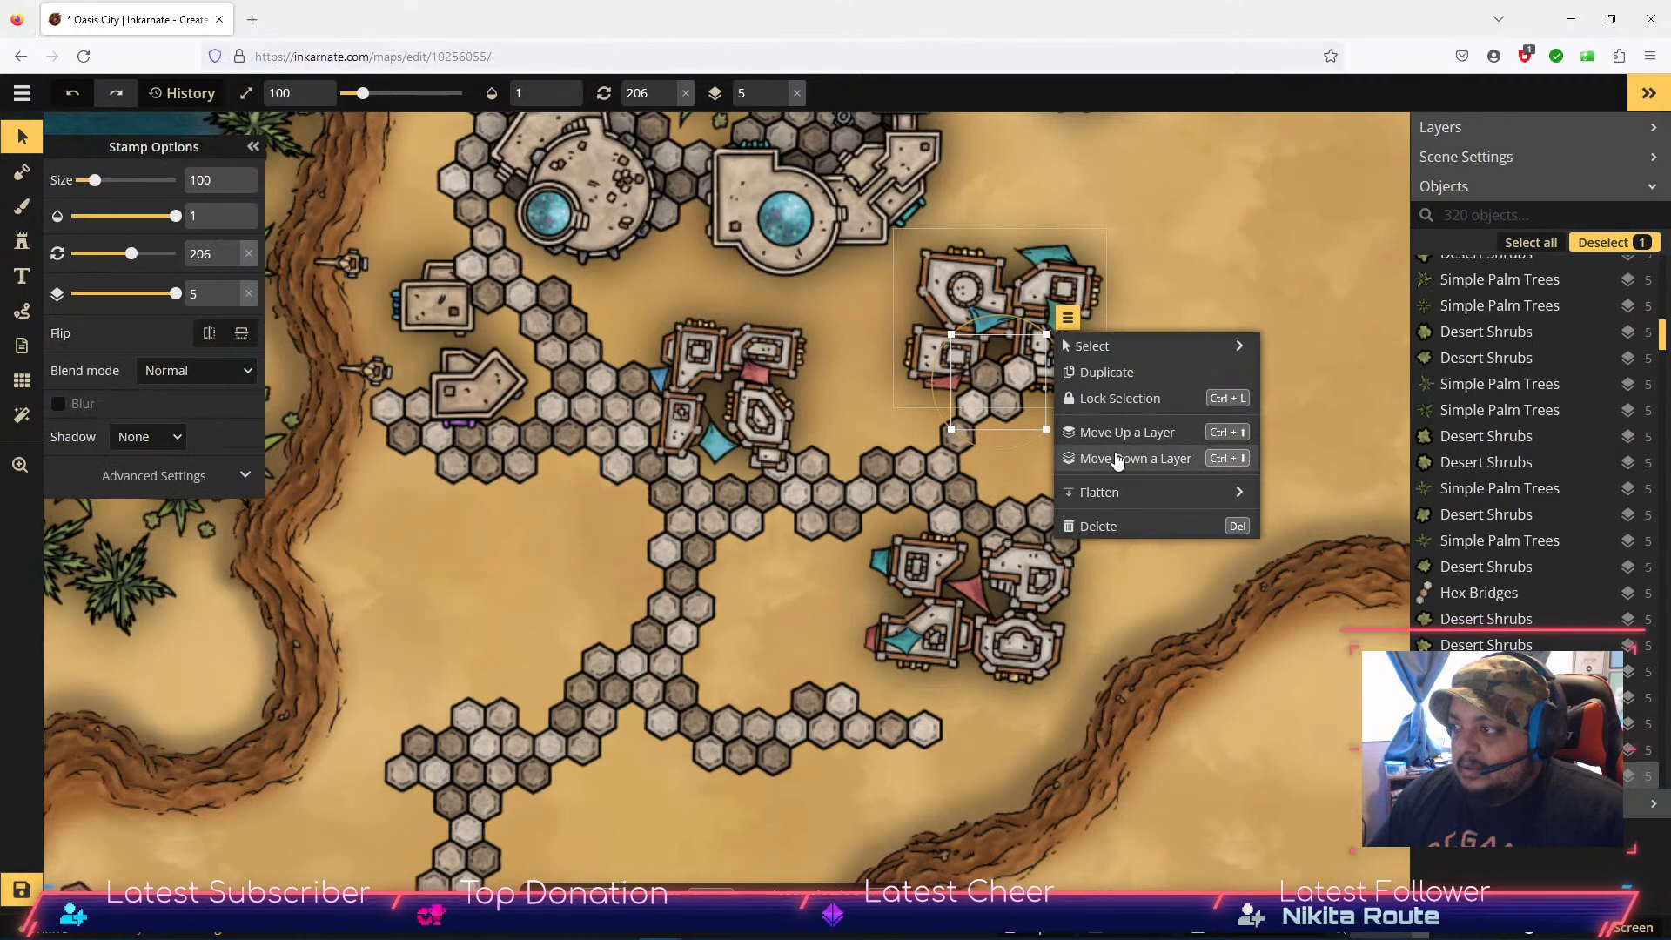
left_click(1119, 459)
left_click(919, 464)
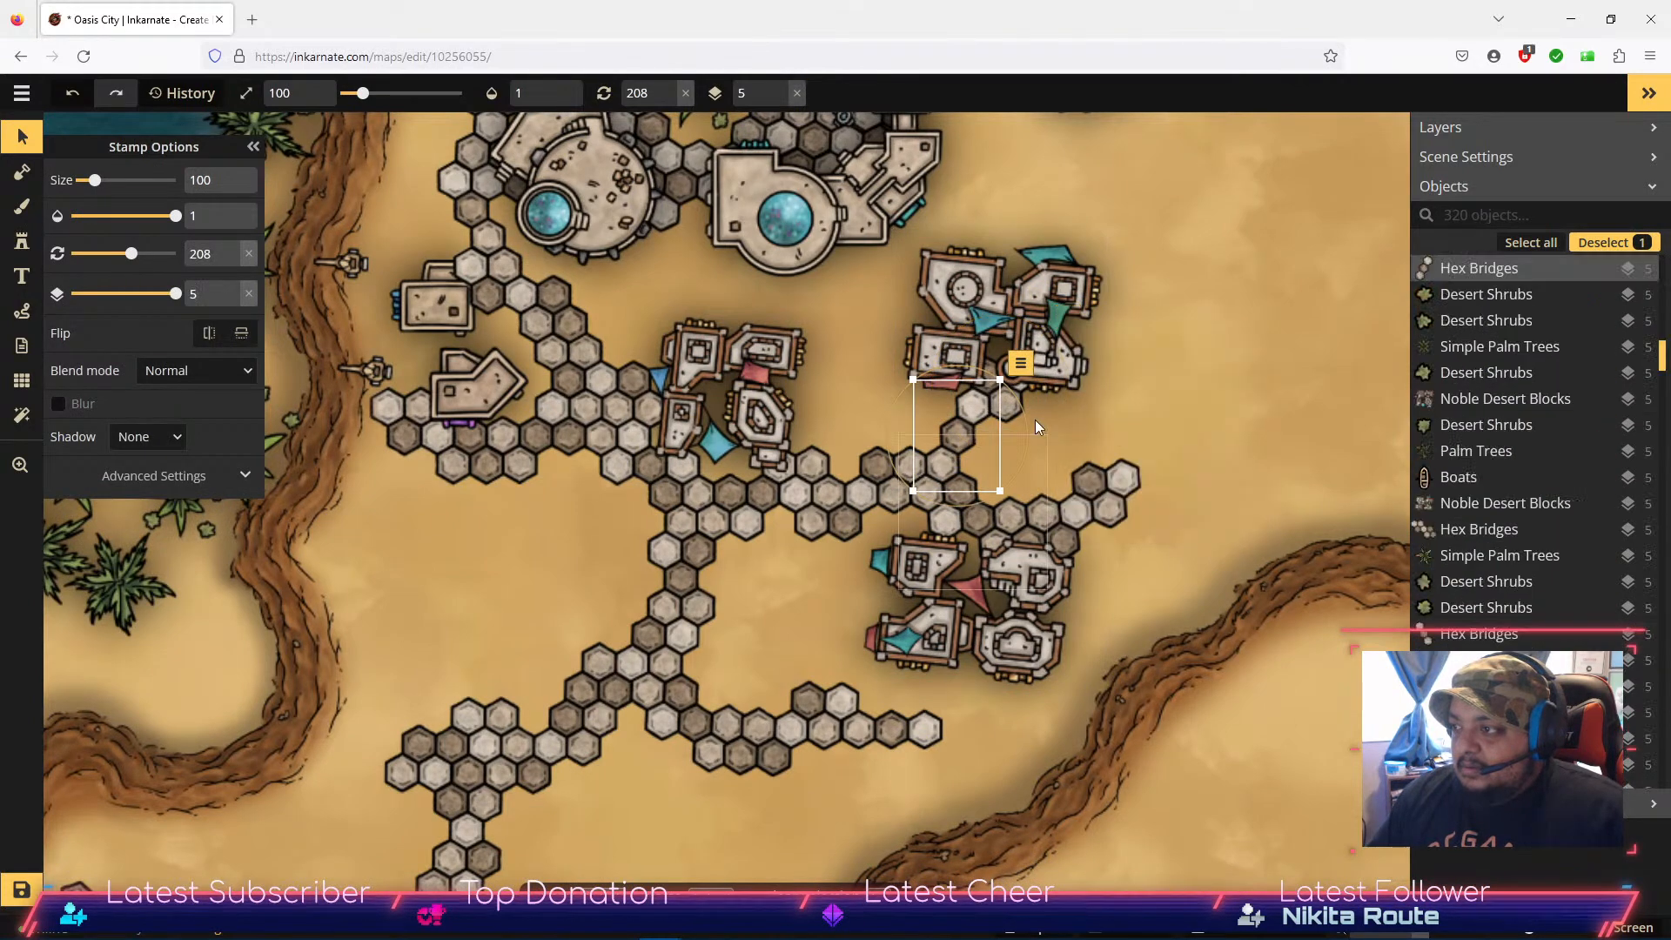
left_click(1020, 362)
left_click(1098, 504)
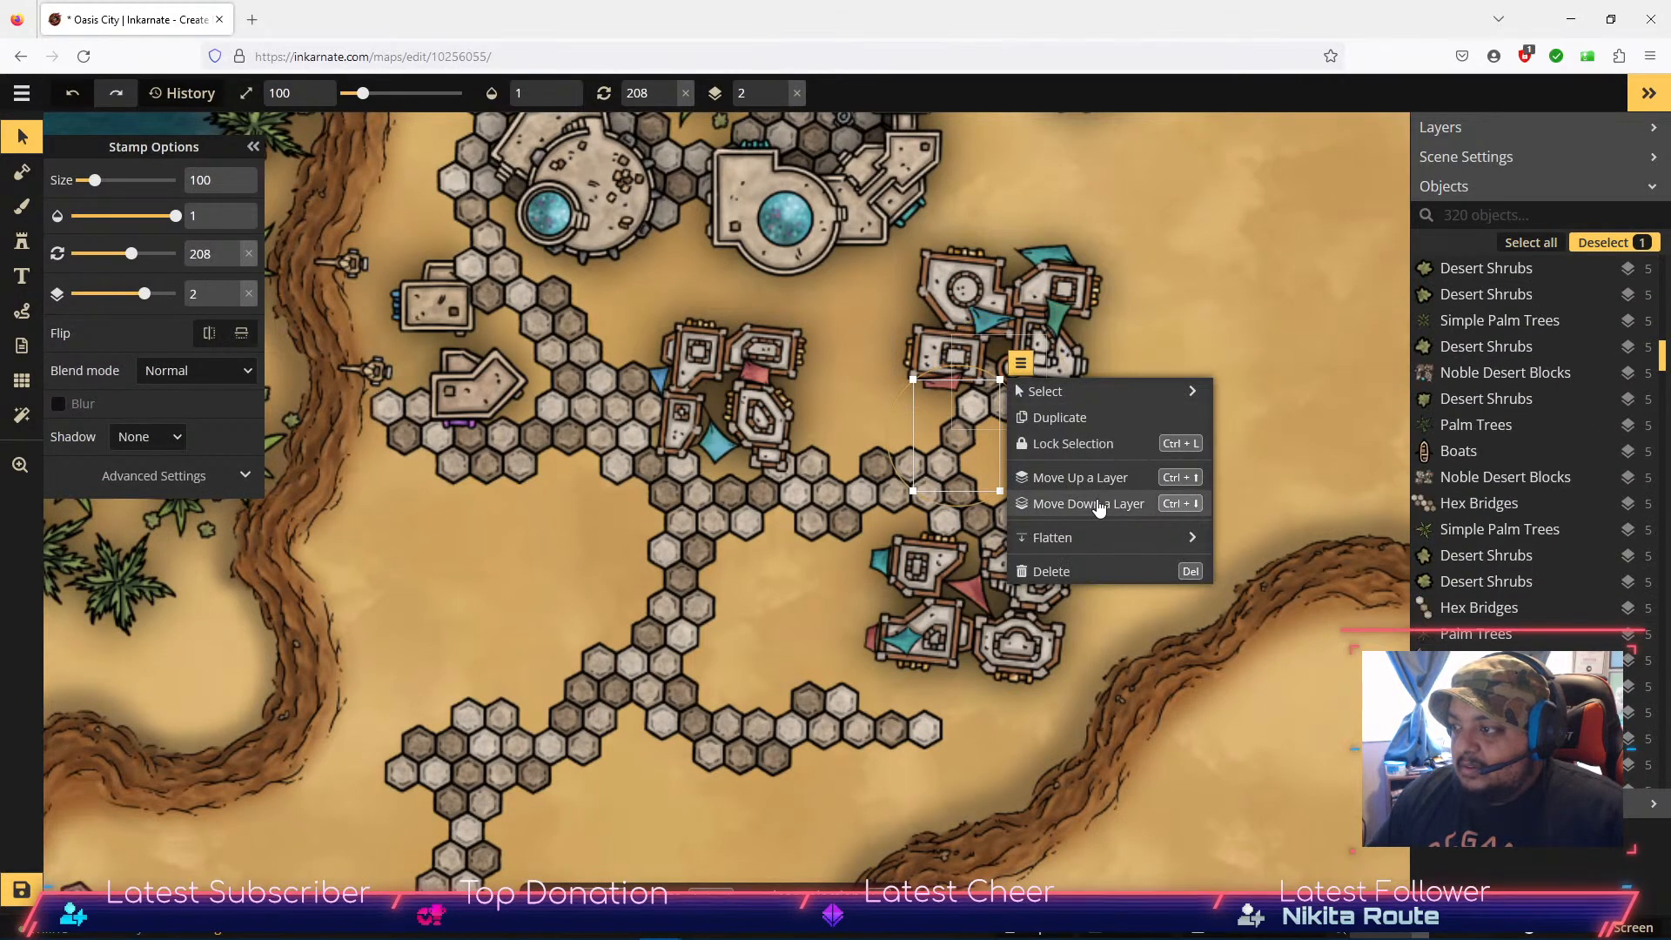
left_click(1098, 504)
Step: Rotate the noble desert block beside the central junction to 182 degrees and nudge it slightly west
left_click(724, 372)
left_click_drag(741, 344, 740, 340)
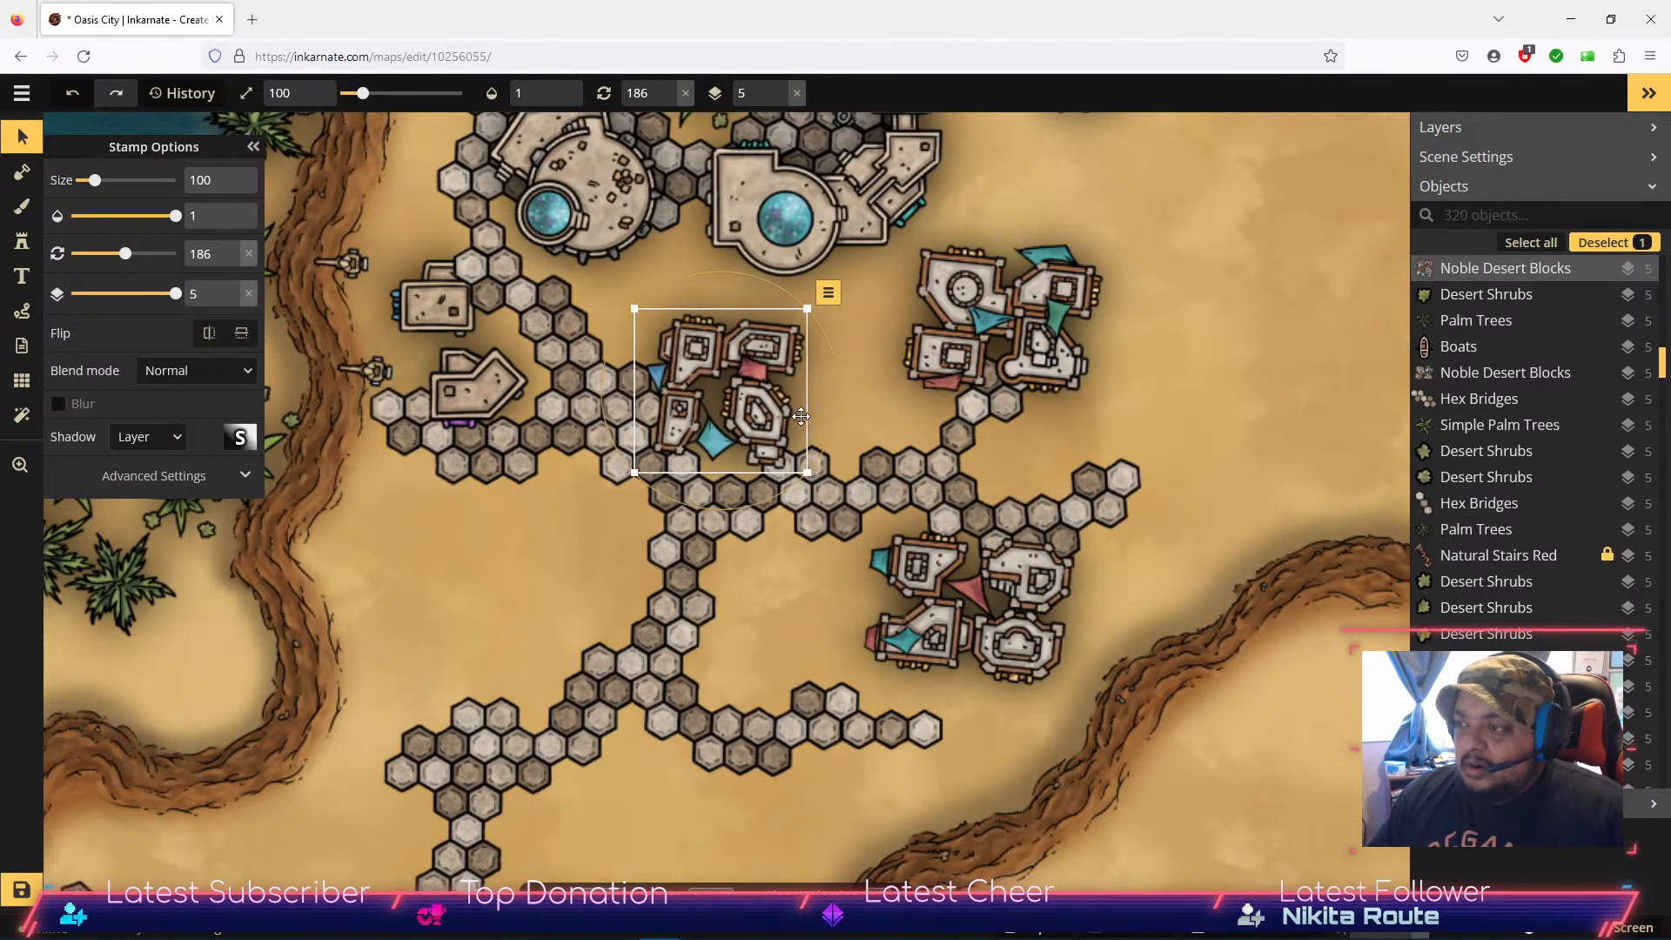
left_click_drag(837, 421, 838, 411)
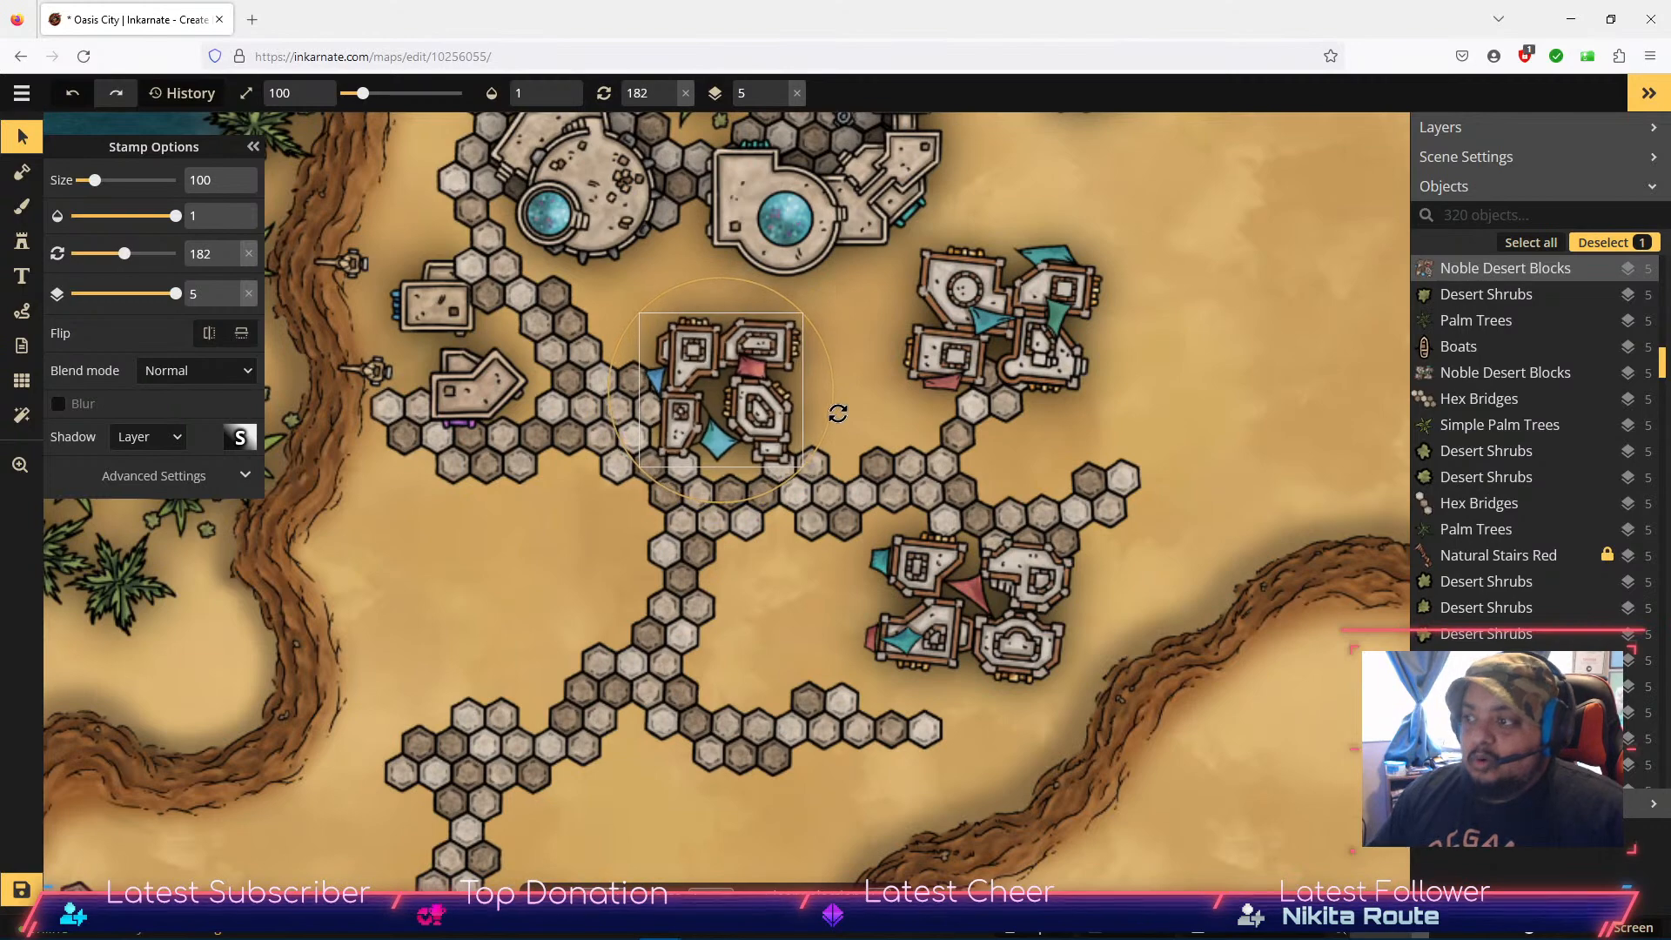
left_click_drag(707, 391, 698, 391)
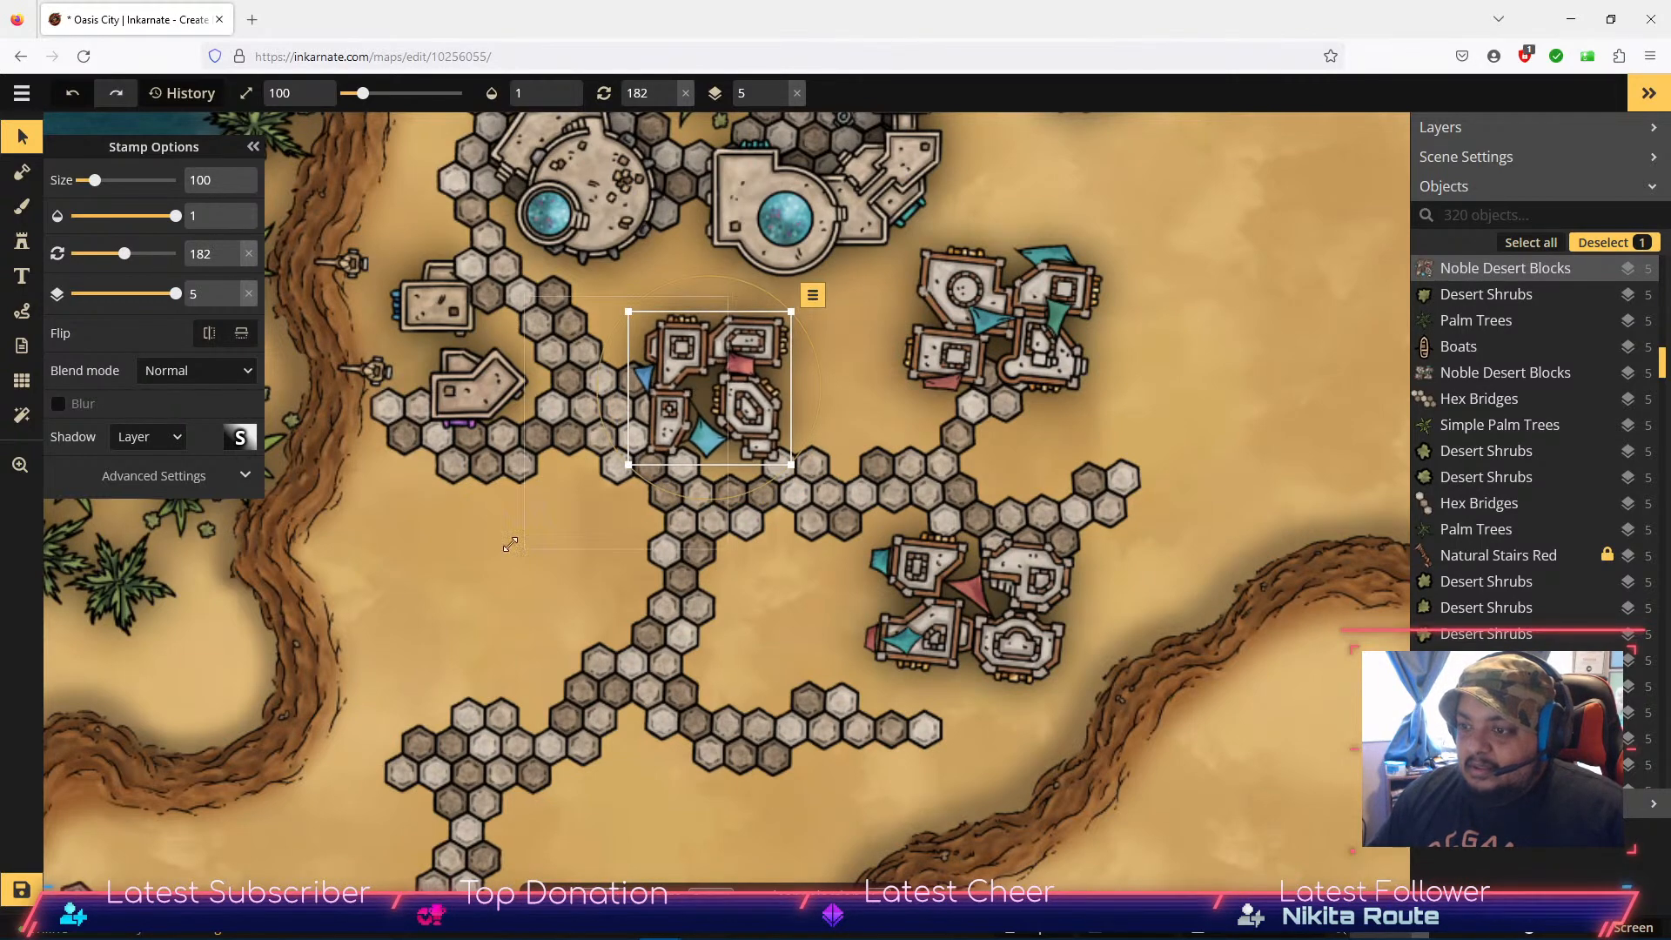
Step: Bring a spare three-hex cluster to the sand below the central road and rotate the junction's noble block to 180 degrees
left_click_drag(175, 848, 281, 716)
left_click_drag(107, 812, 879, 457)
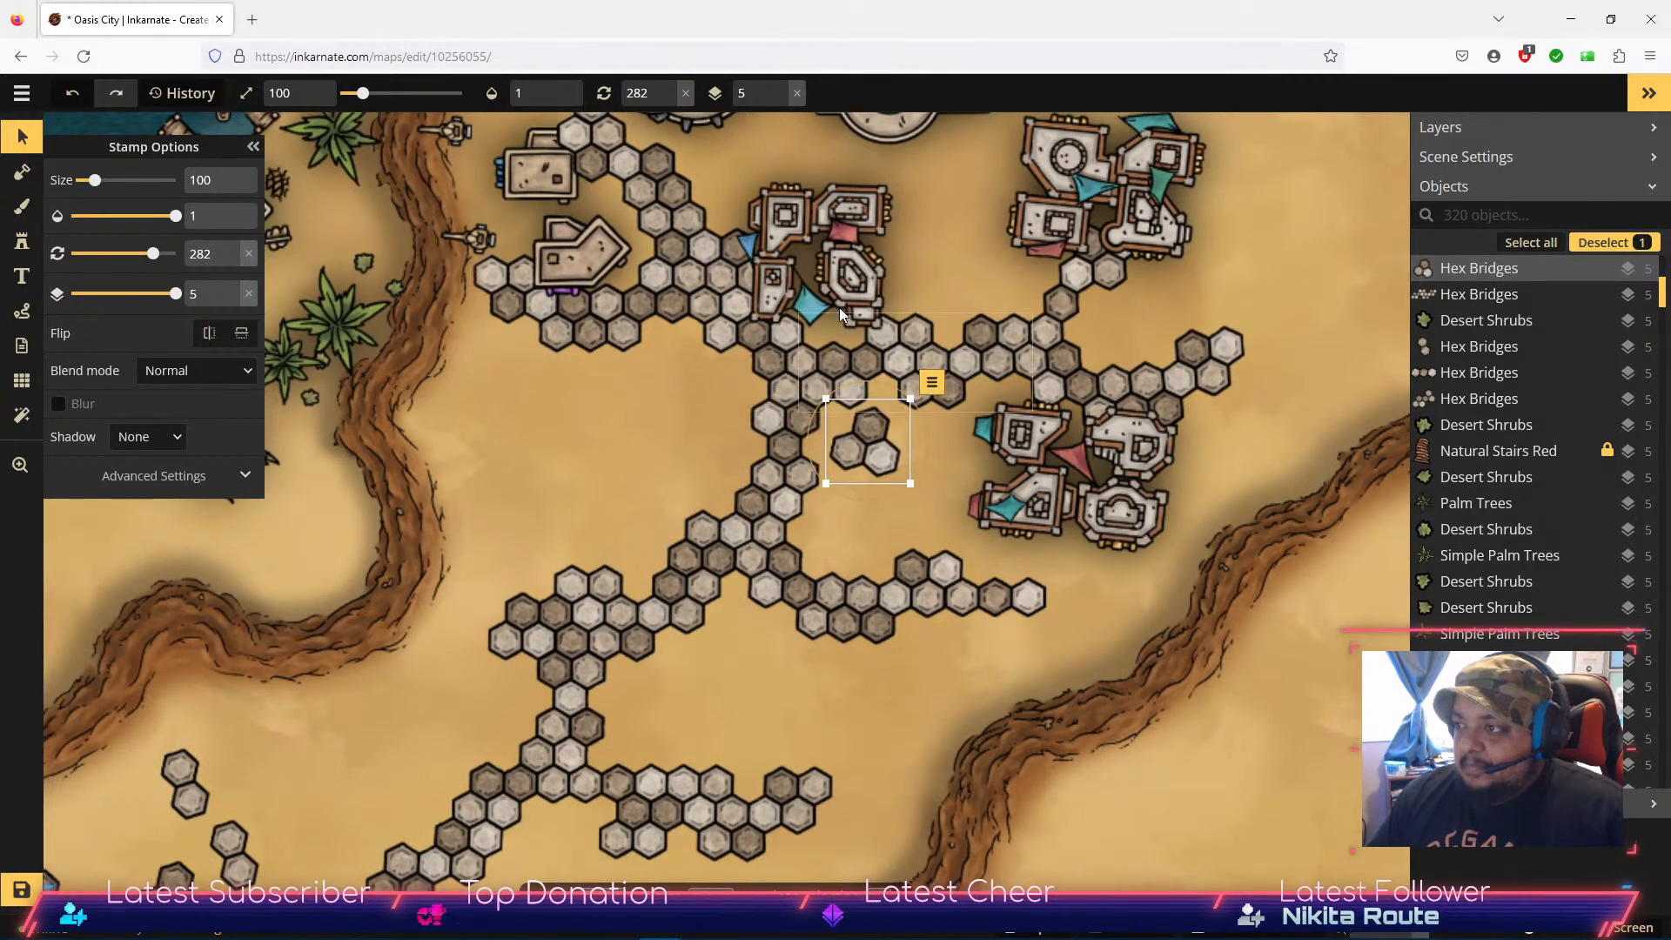
left_click_drag(825, 219, 822, 219)
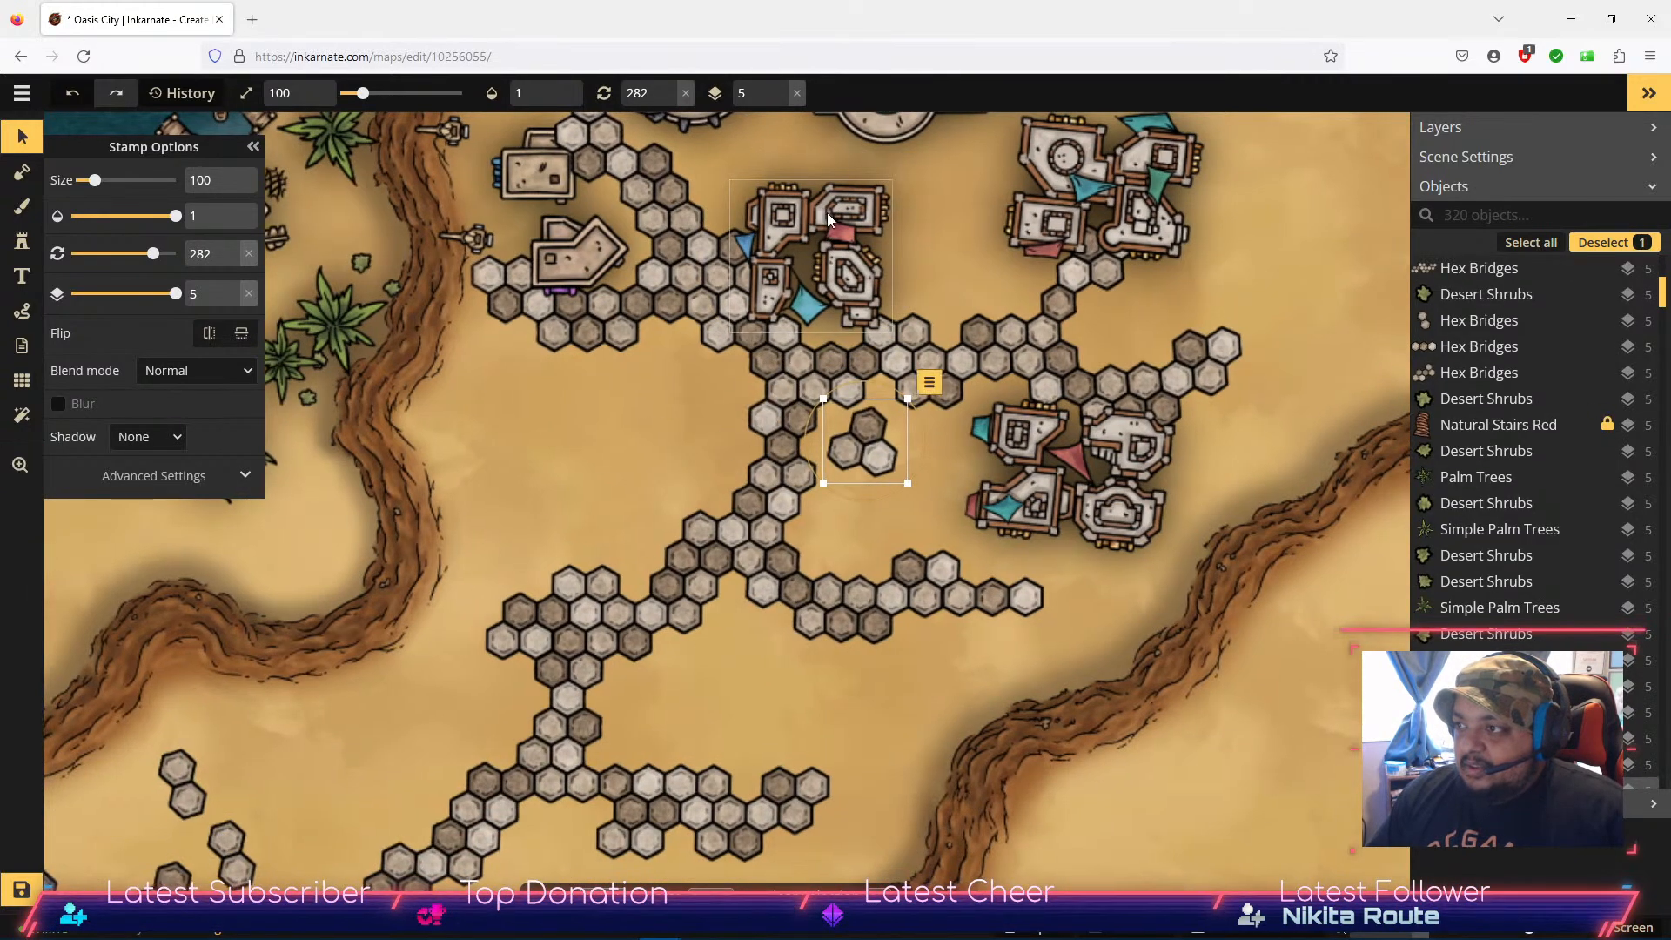
left_click(885, 232)
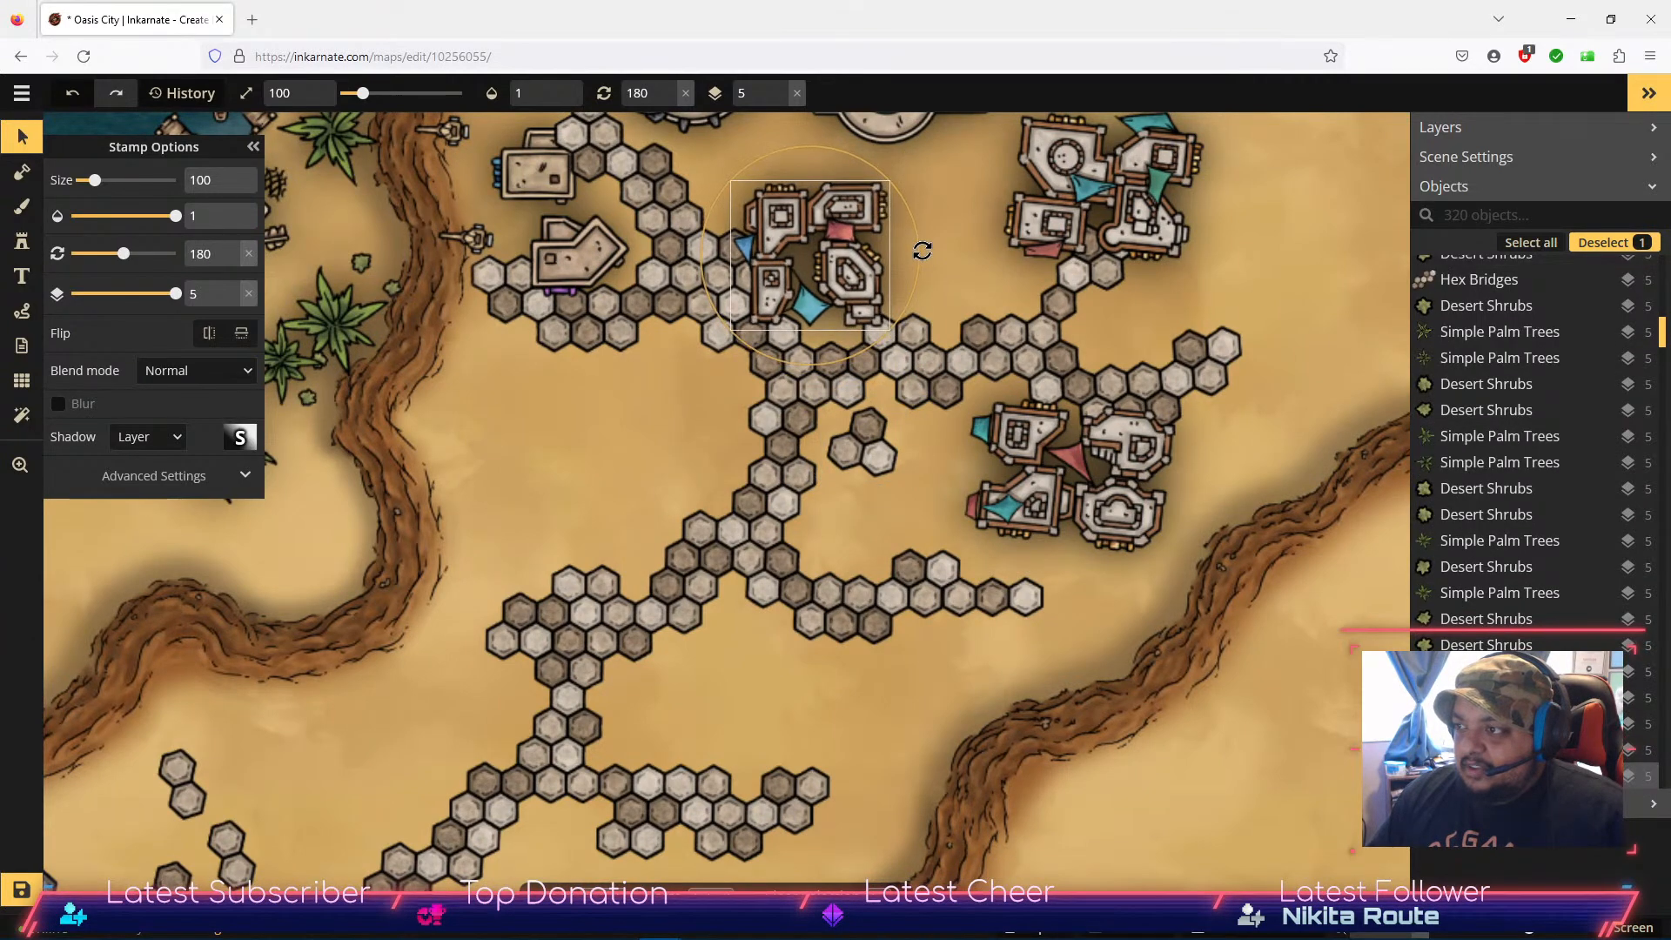
Step: Fit the three-hex cluster against the road at the noble block's southern edge, rotated to 270 degrees
left_click_drag(885, 481, 846, 326)
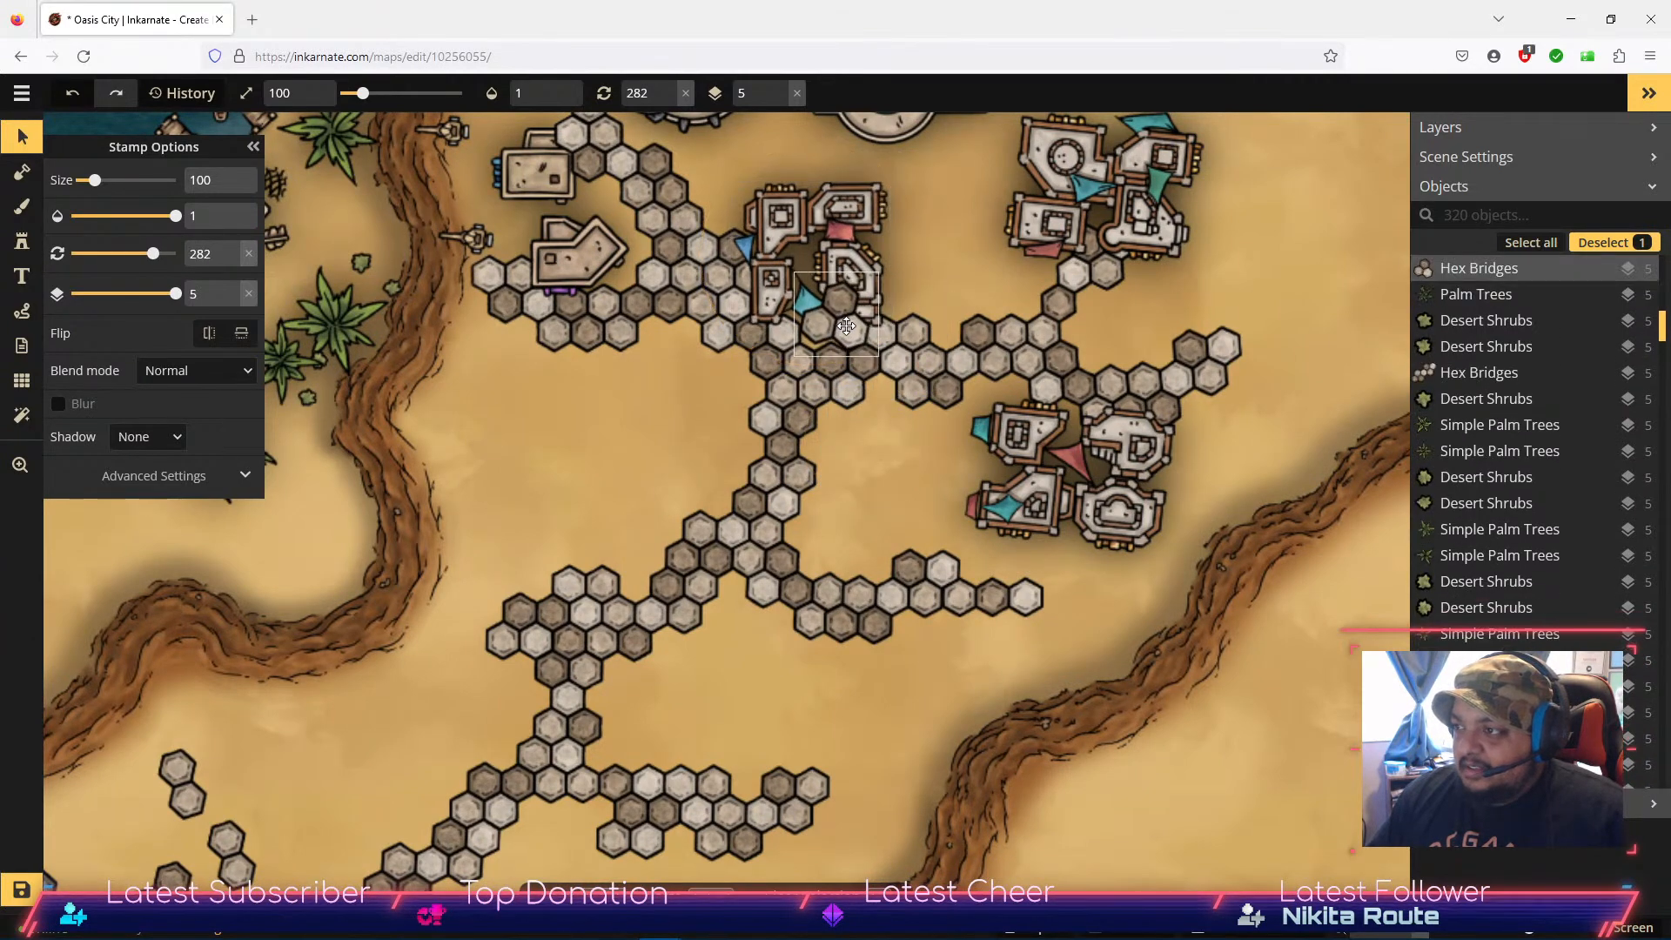
left_click(230, 262)
left_click(232, 249)
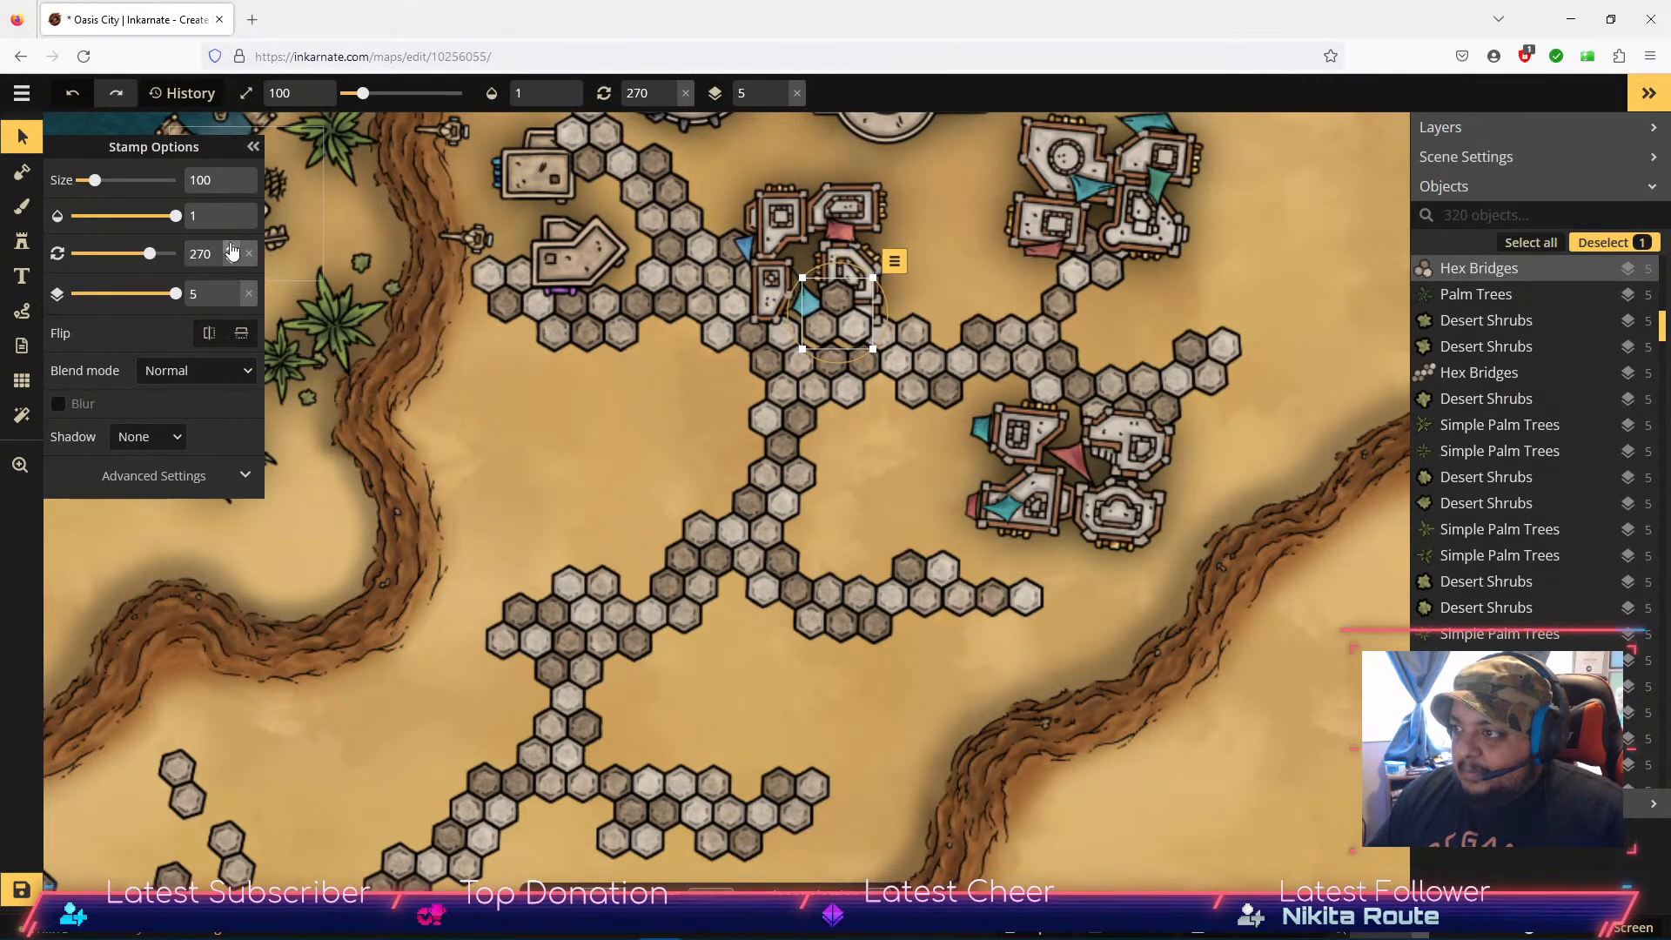
left_click_drag(842, 304, 836, 308)
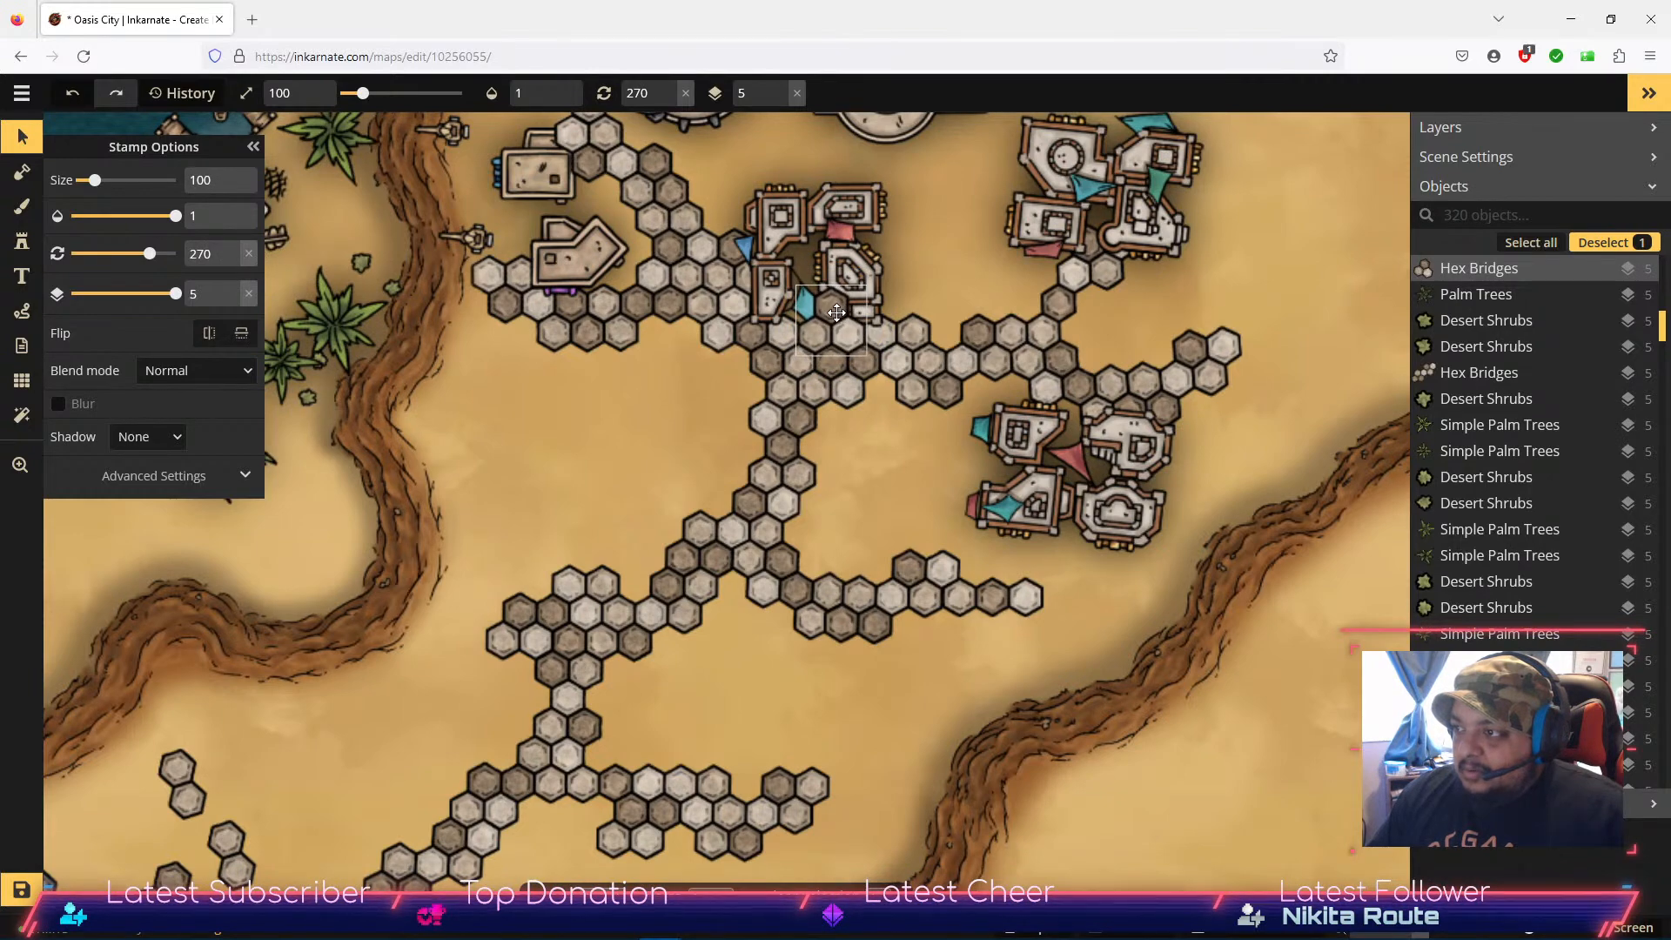
Step: Move the three-hex cluster under the noble block down to layer 2
left_click(888, 269)
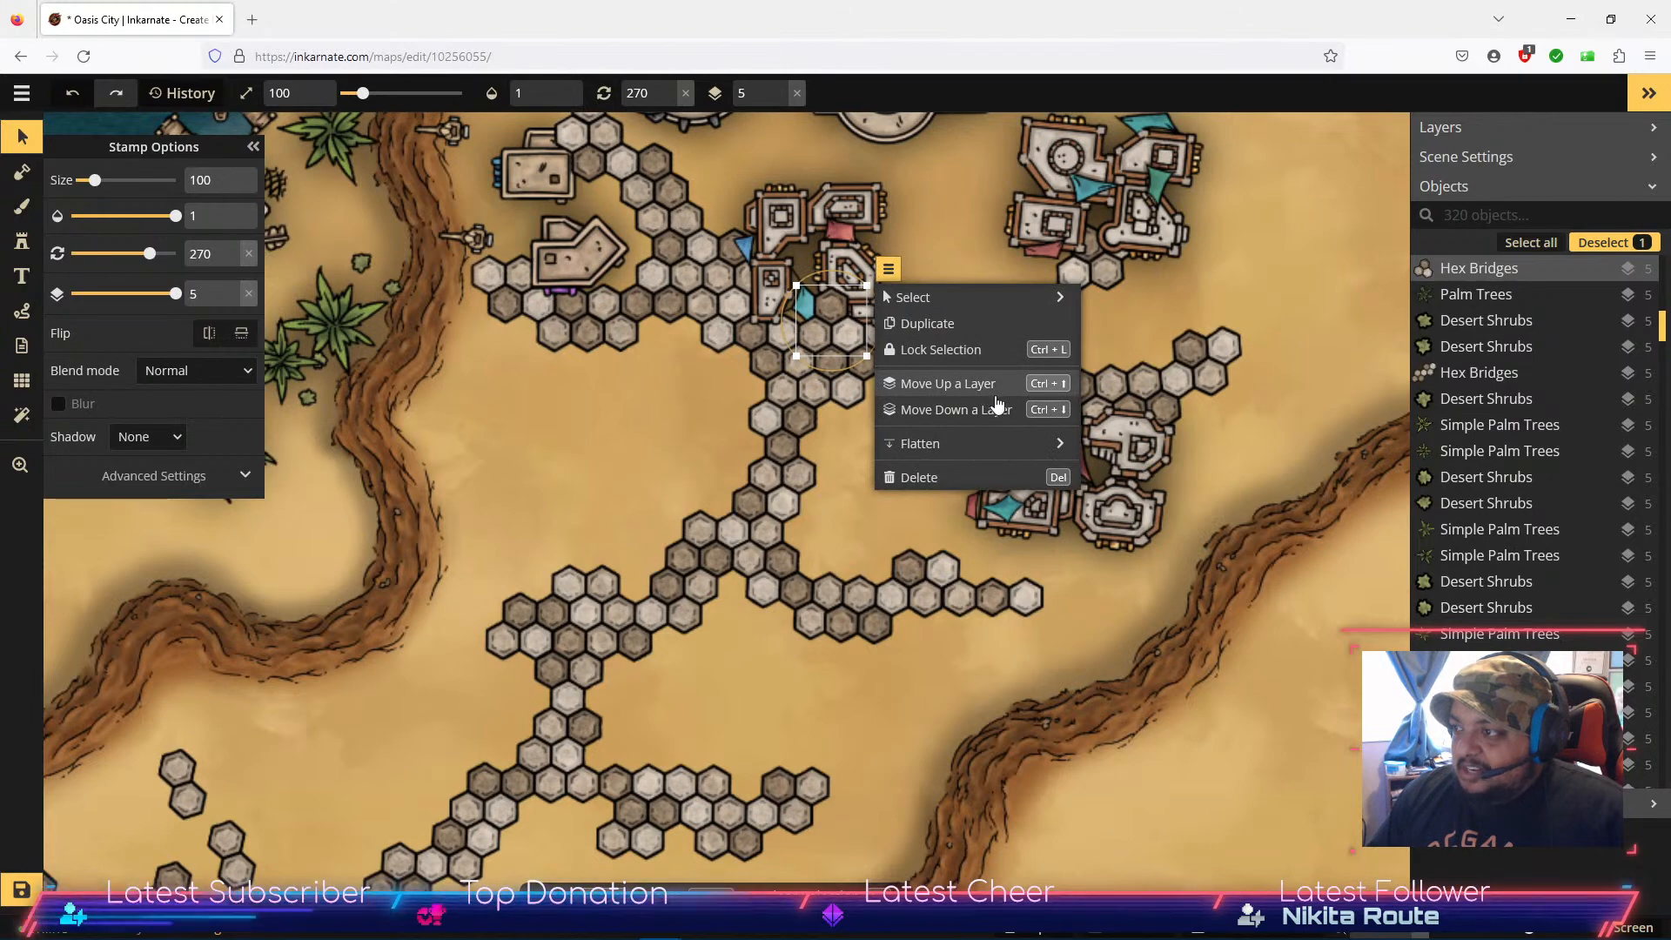
left_click(989, 412)
left_click(988, 415)
left_click(989, 414)
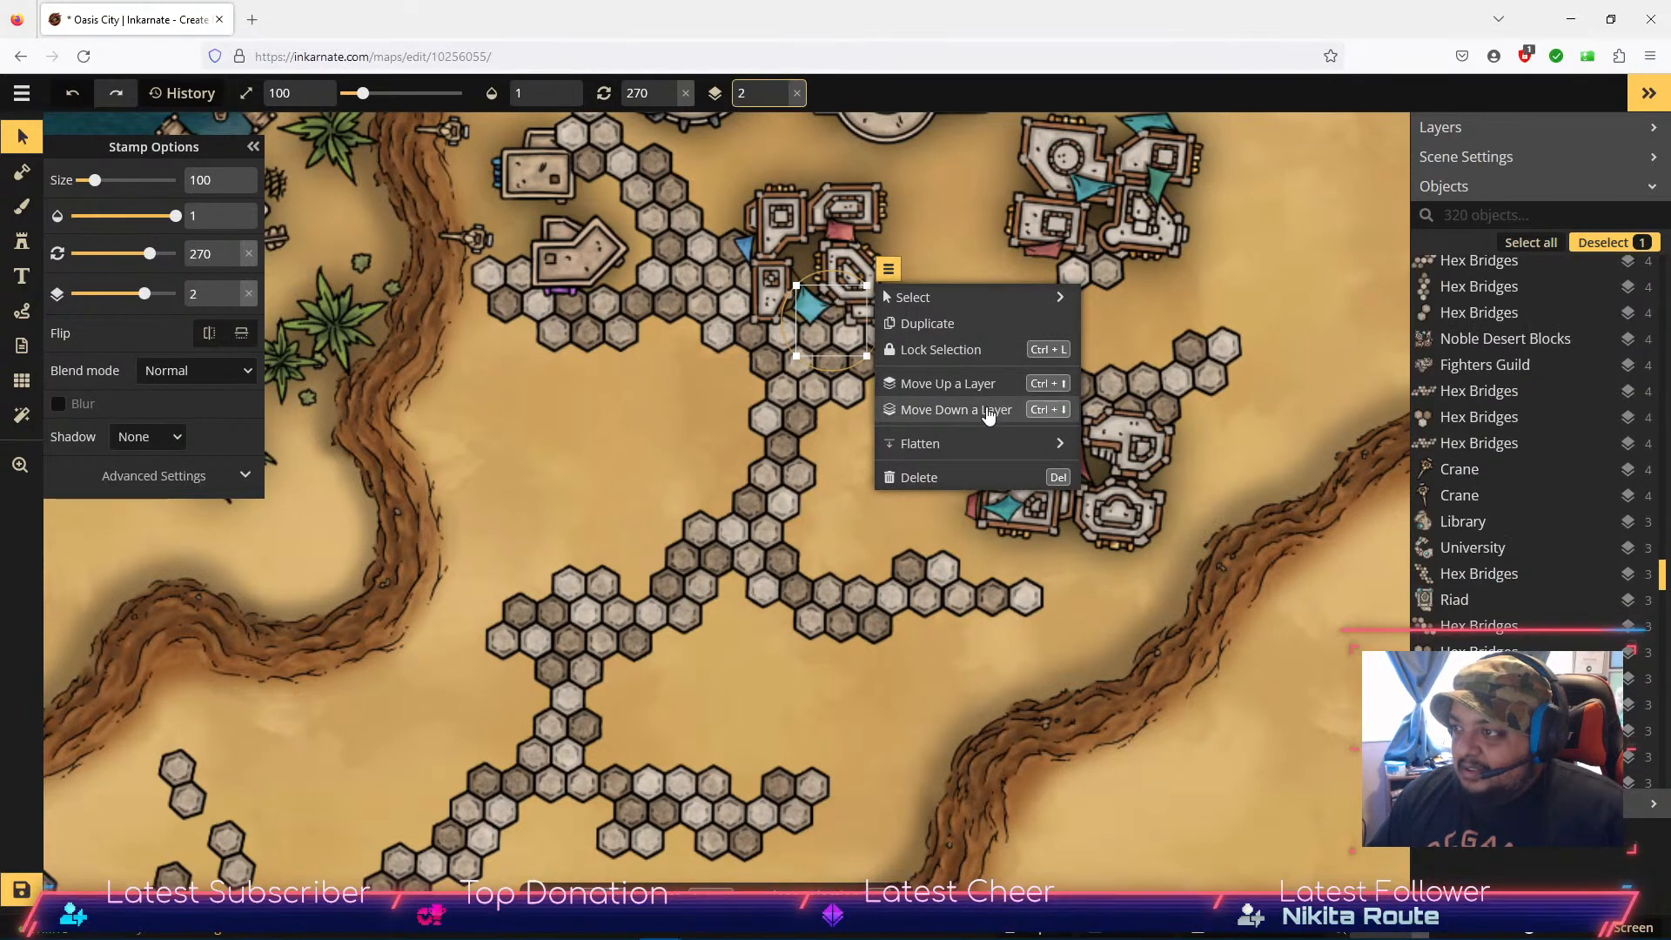
Step: Lower the three-hex cluster four more layers so it sits beneath the noble block at the central junction
left_click(989, 414)
left_click(989, 415)
left_click(989, 414)
left_click(989, 414)
left_click(614, 449)
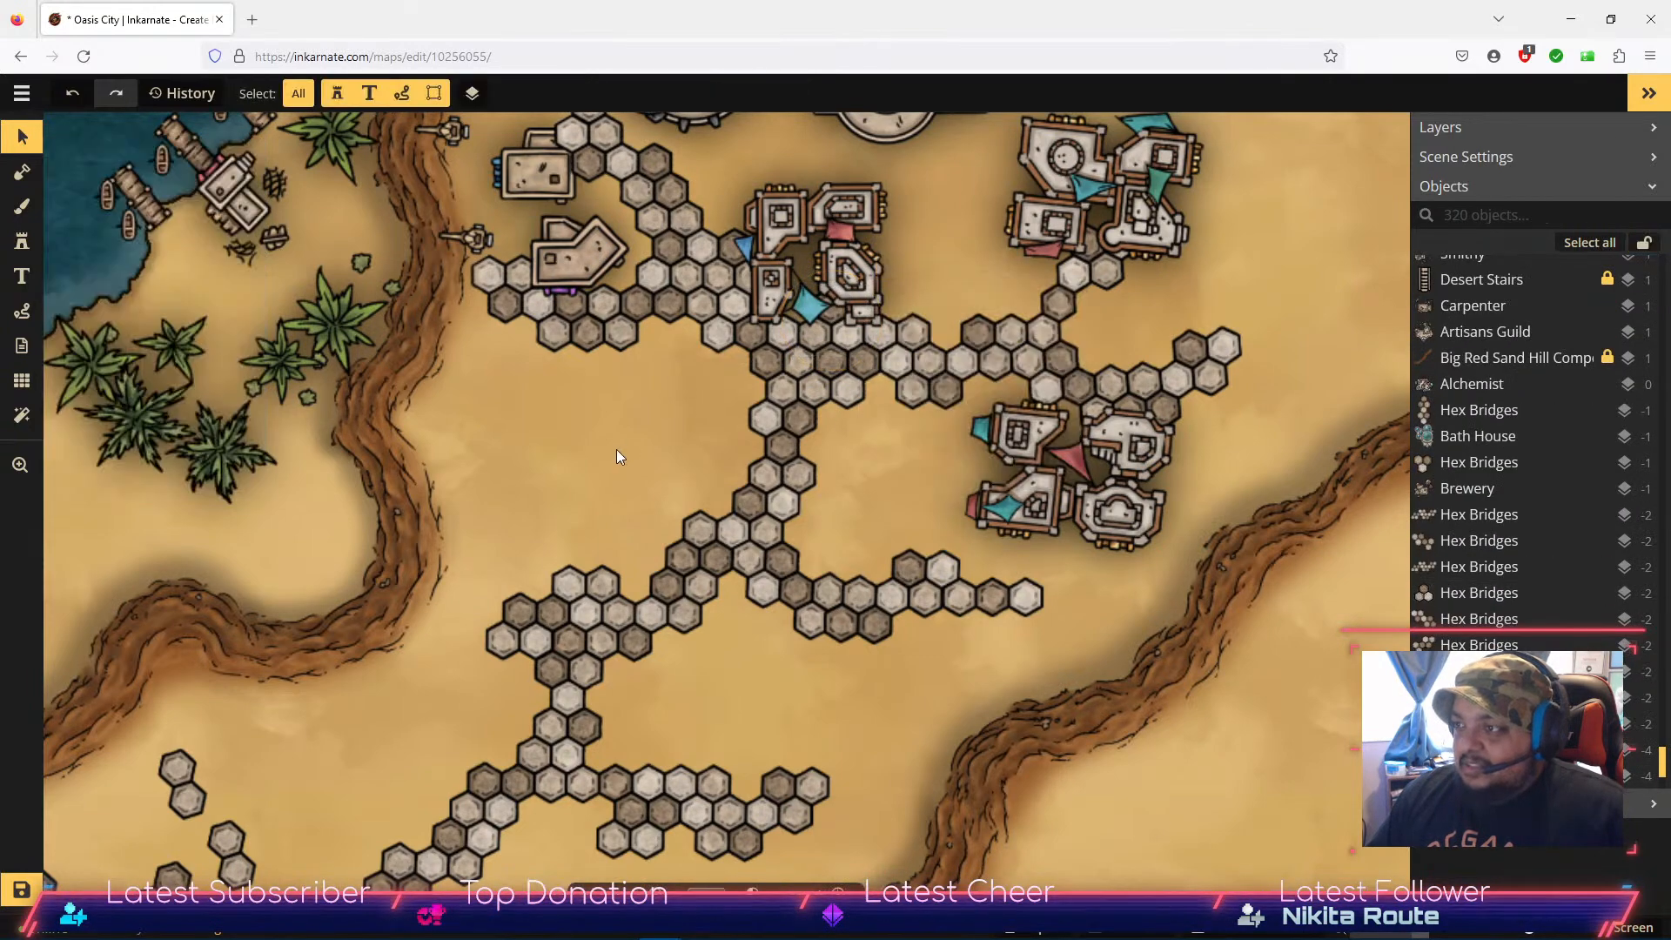
Step: Move the northeastern noble desert block to the west side of the southbound road below the junction, rotated to 178 degrees
left_click(1118, 195)
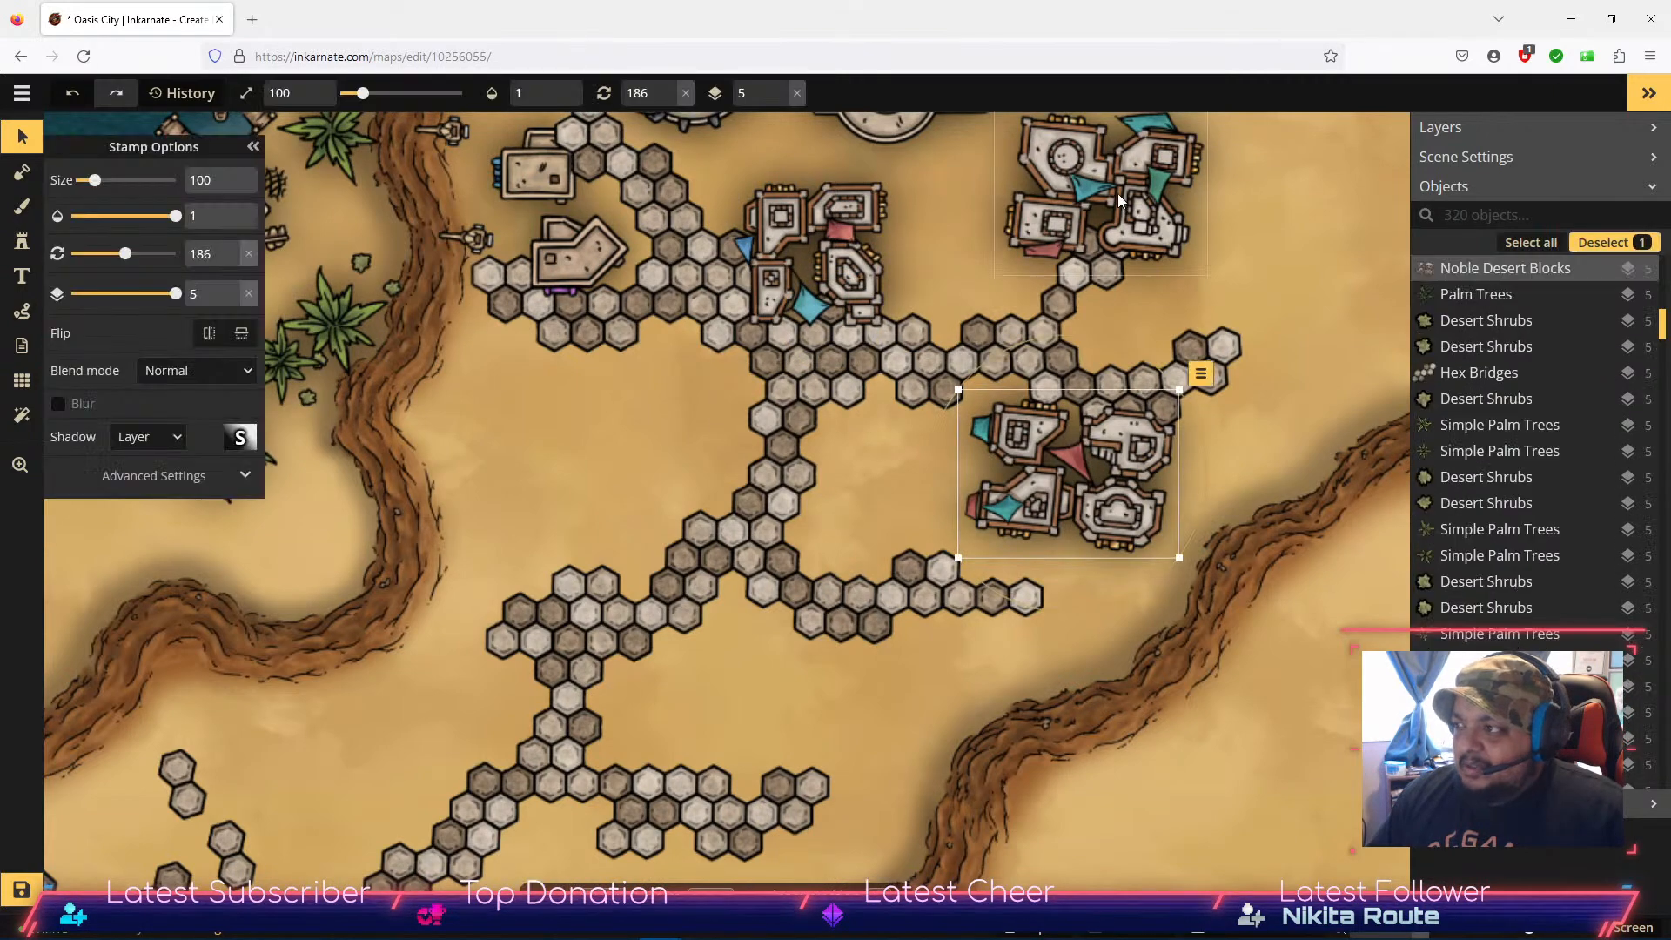
left_click_drag(1123, 167, 1166, 171)
key("space")
left_click_drag(1166, 171, 1102, 313)
key("space")
left_click_drag(1248, 300, 1163, 446)
left_click_drag(977, 516, 508, 741)
key("space")
left_click_drag(468, 662, 703, 499)
mouse_move(836, 595)
left_mouse_down()
mouse_move(803, 568)
mouse_move(818, 560)
mouse_move(840, 592)
left_mouse_up()
left_click_drag(674, 715, 672, 409)
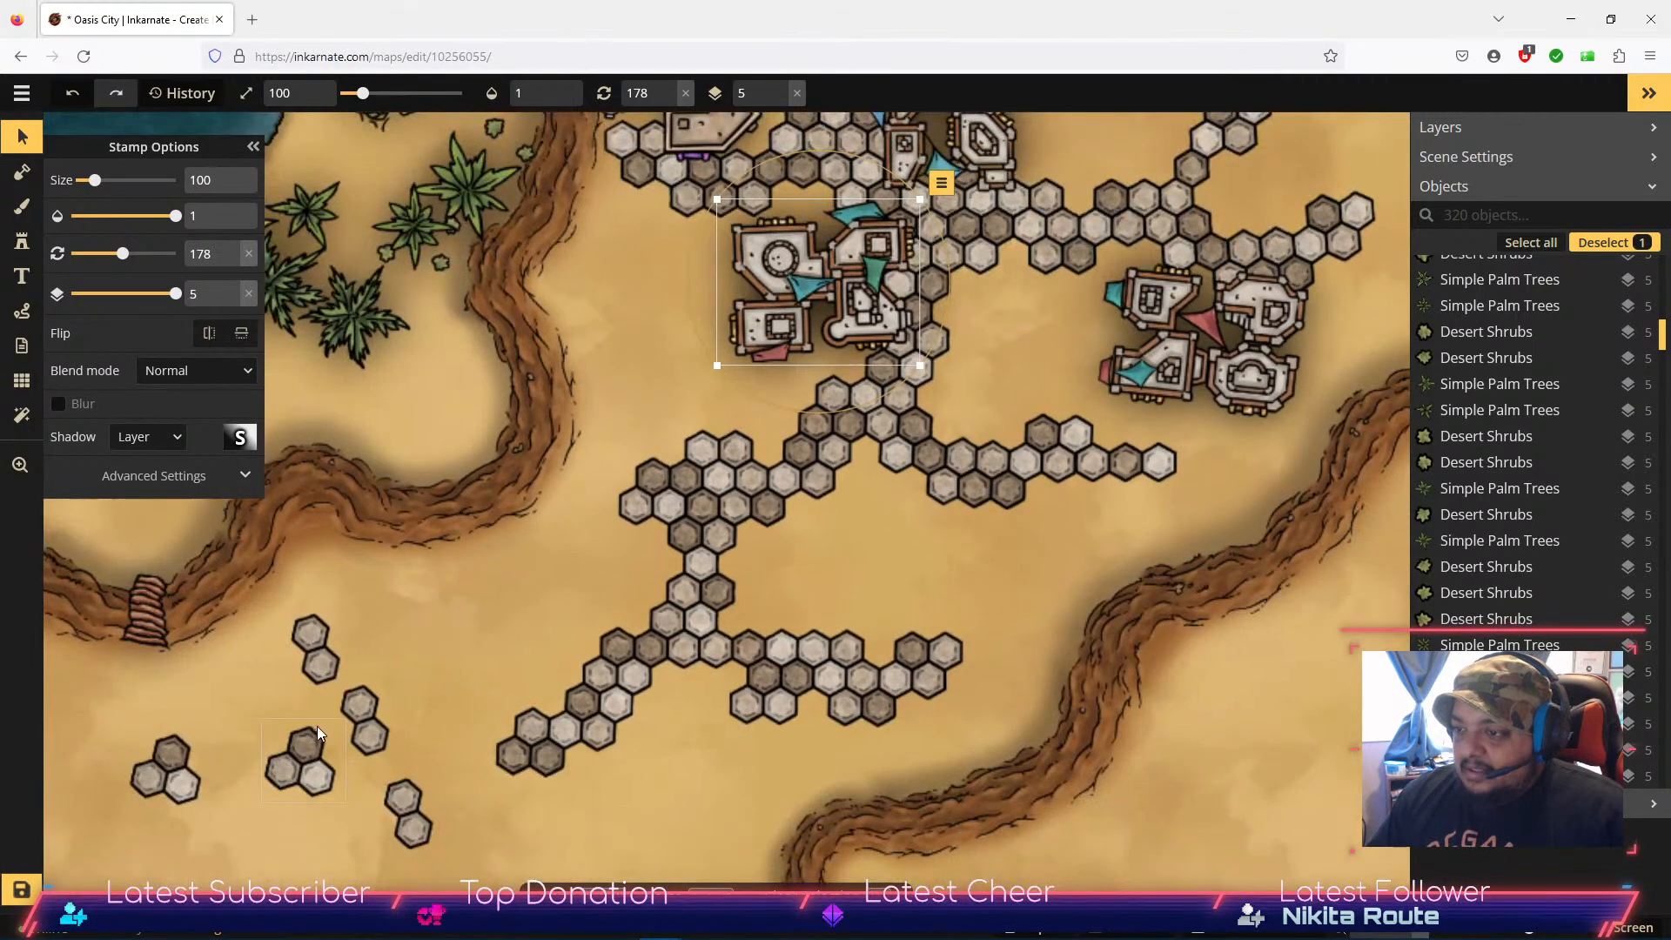
Step: Bring a spare two-hex piece from the southwestern sand, rotate it, and fit it against the southbound road's eastern edge
left_click_drag(352, 727, 1009, 310)
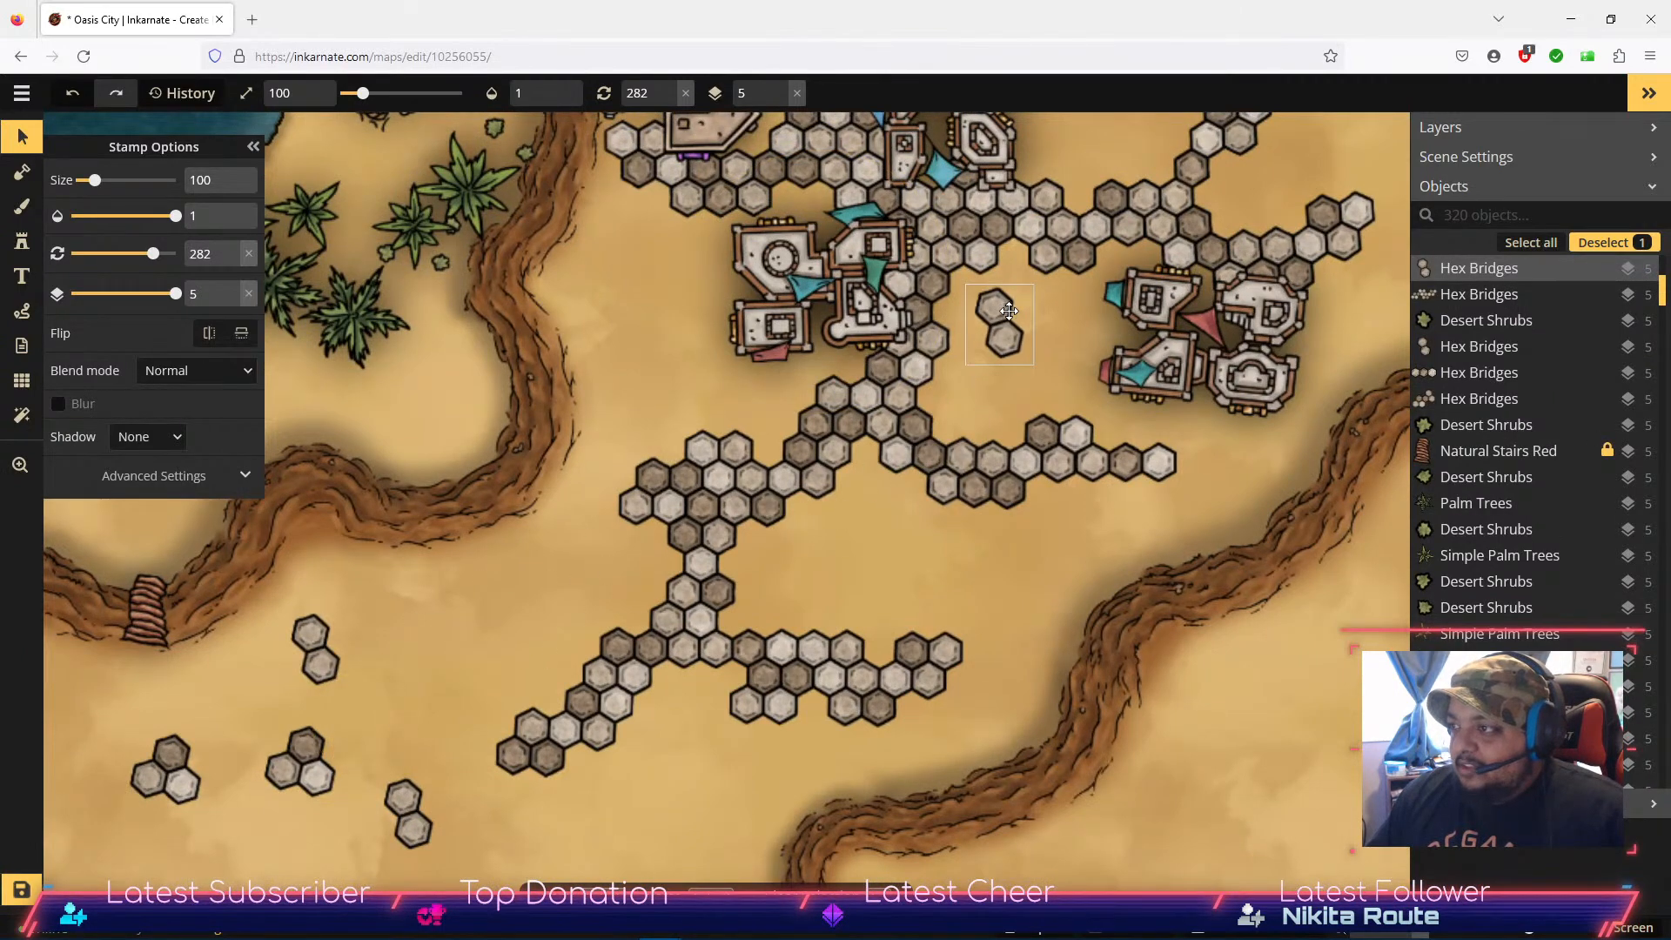
left_click(232, 261)
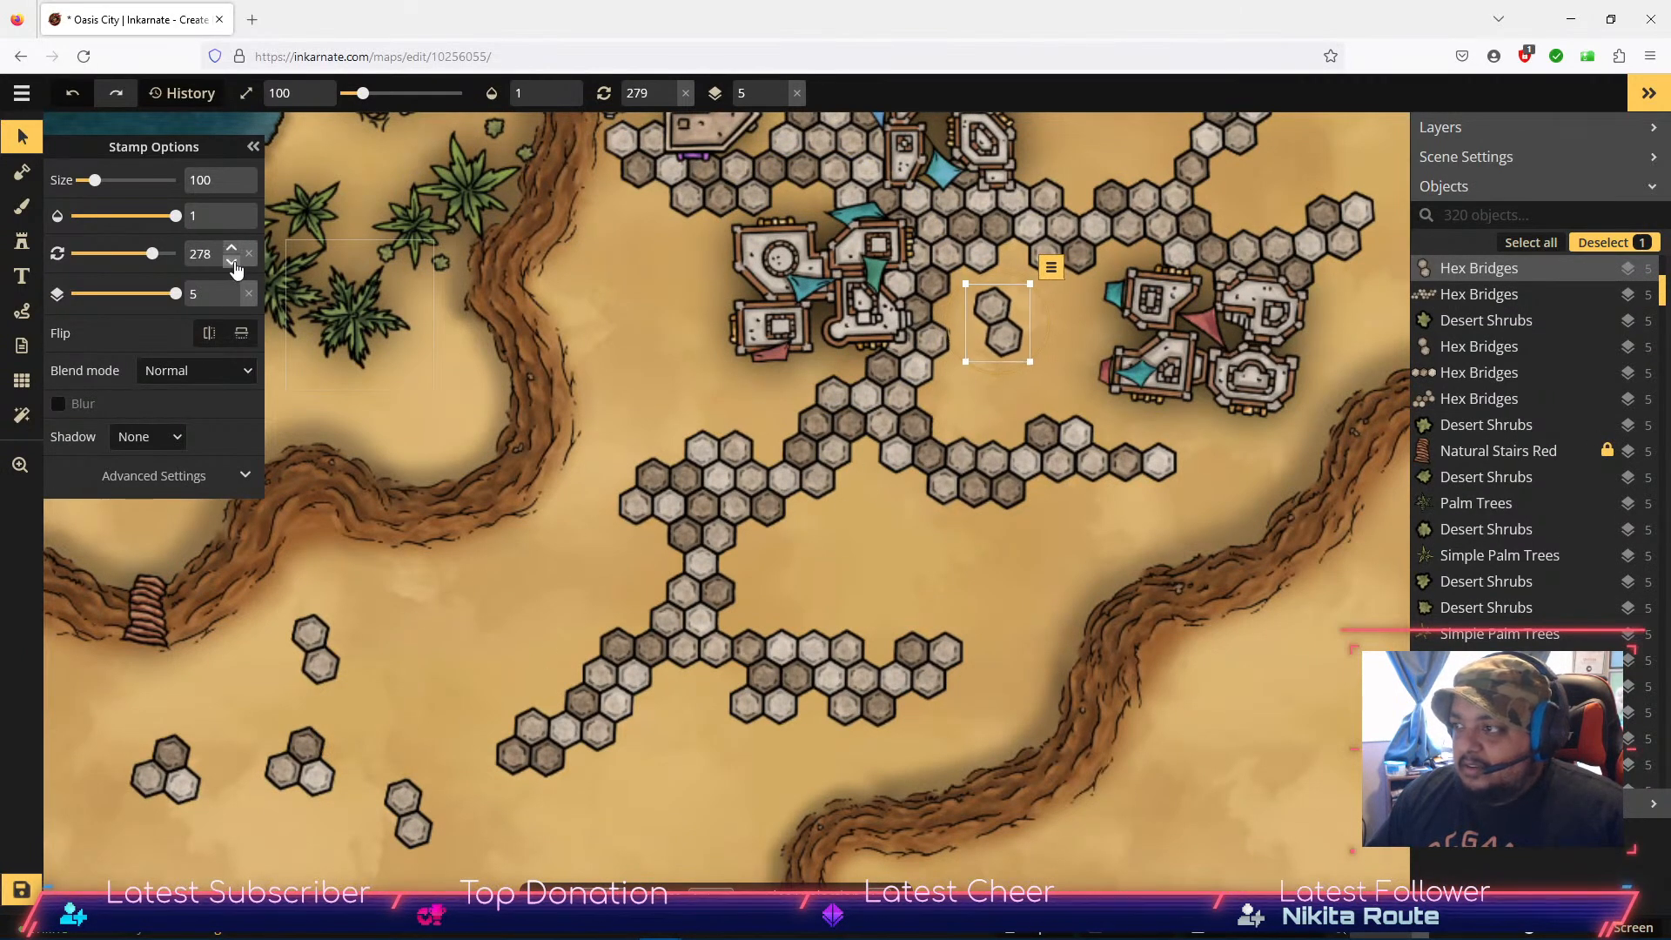
left_click(232, 249)
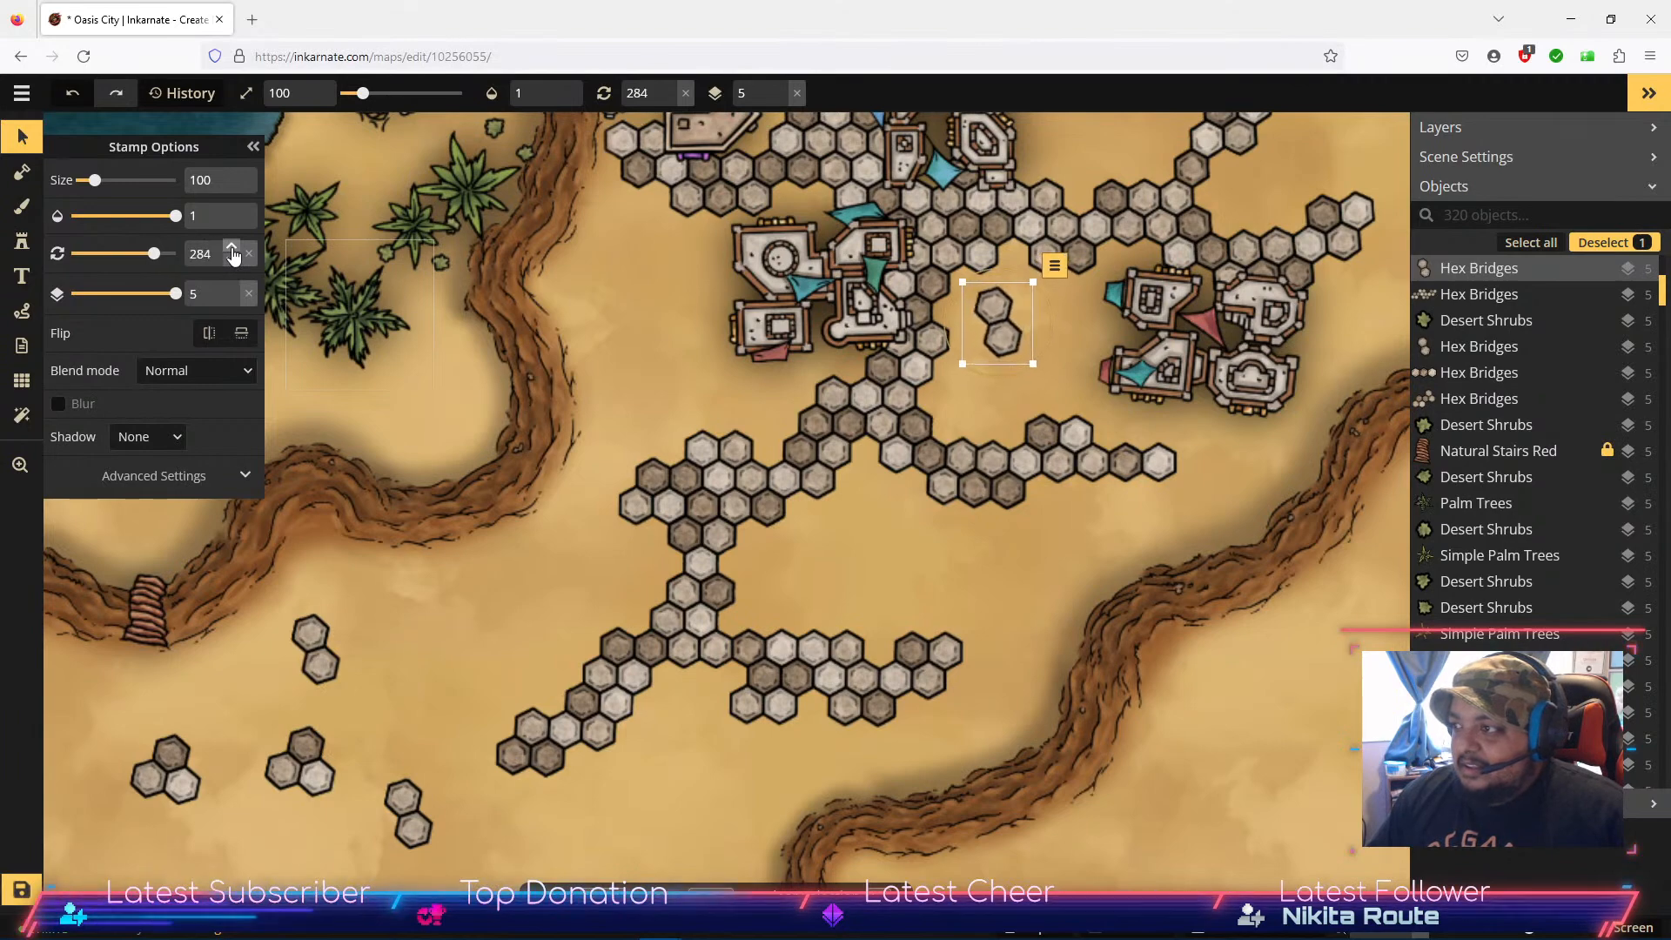
left_click(231, 249)
left_click_drag(1006, 331, 972, 311)
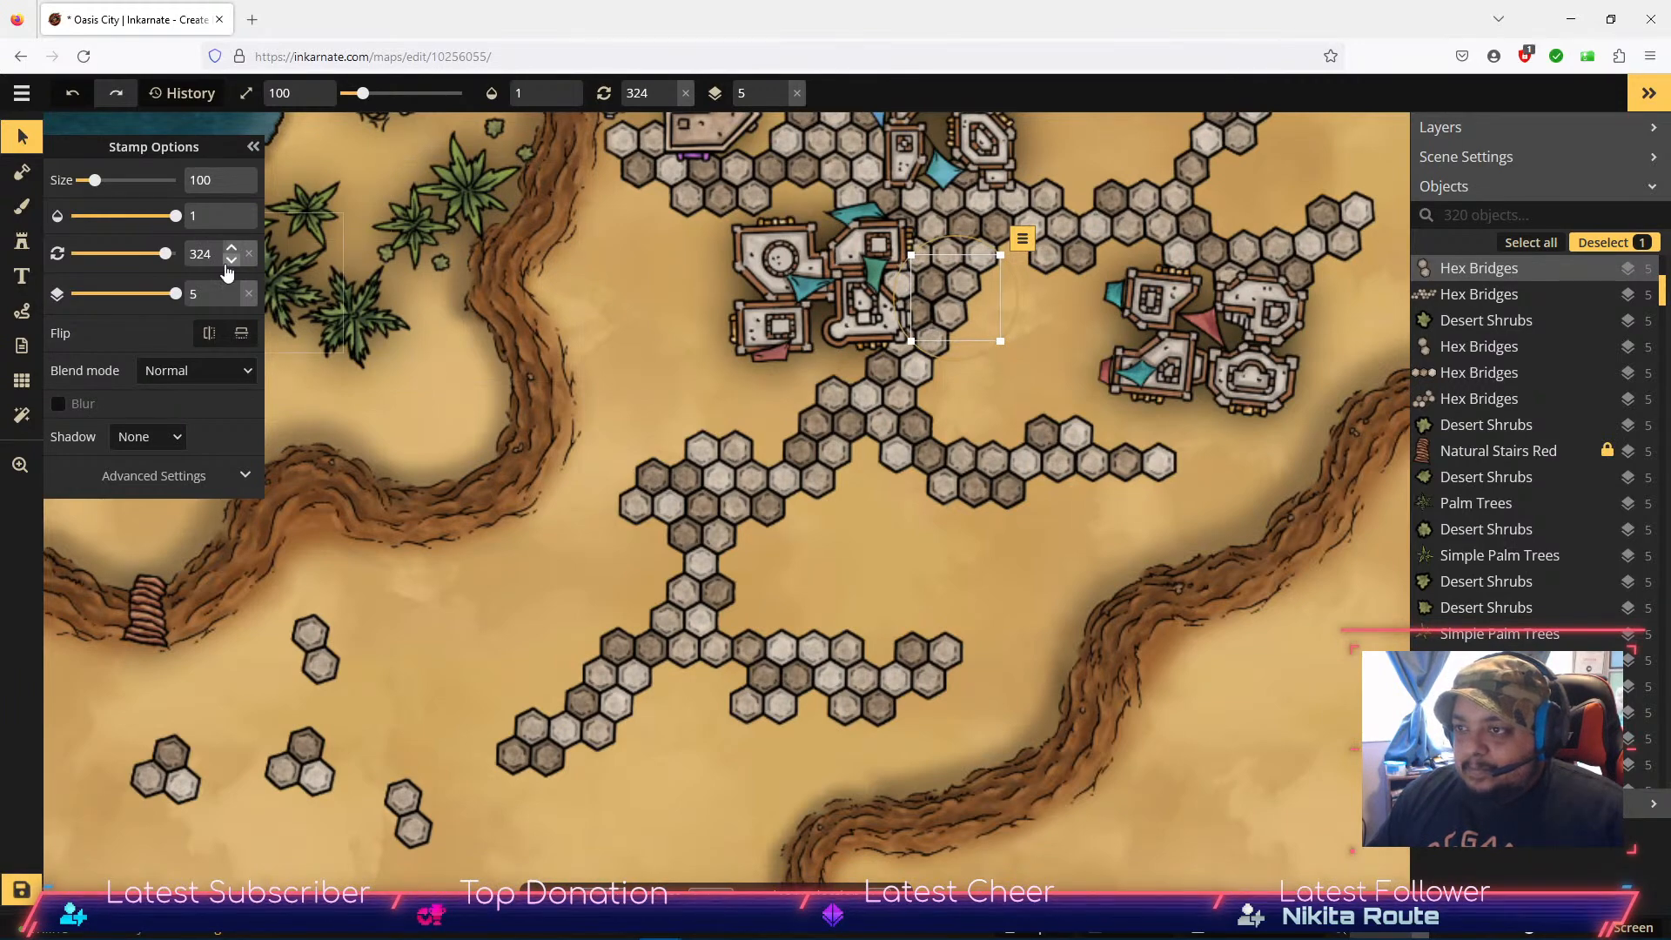
Step: Fine-tune the two-hex piece's rotation to 329 degrees and nudge it into line with the road
left_click(231, 258)
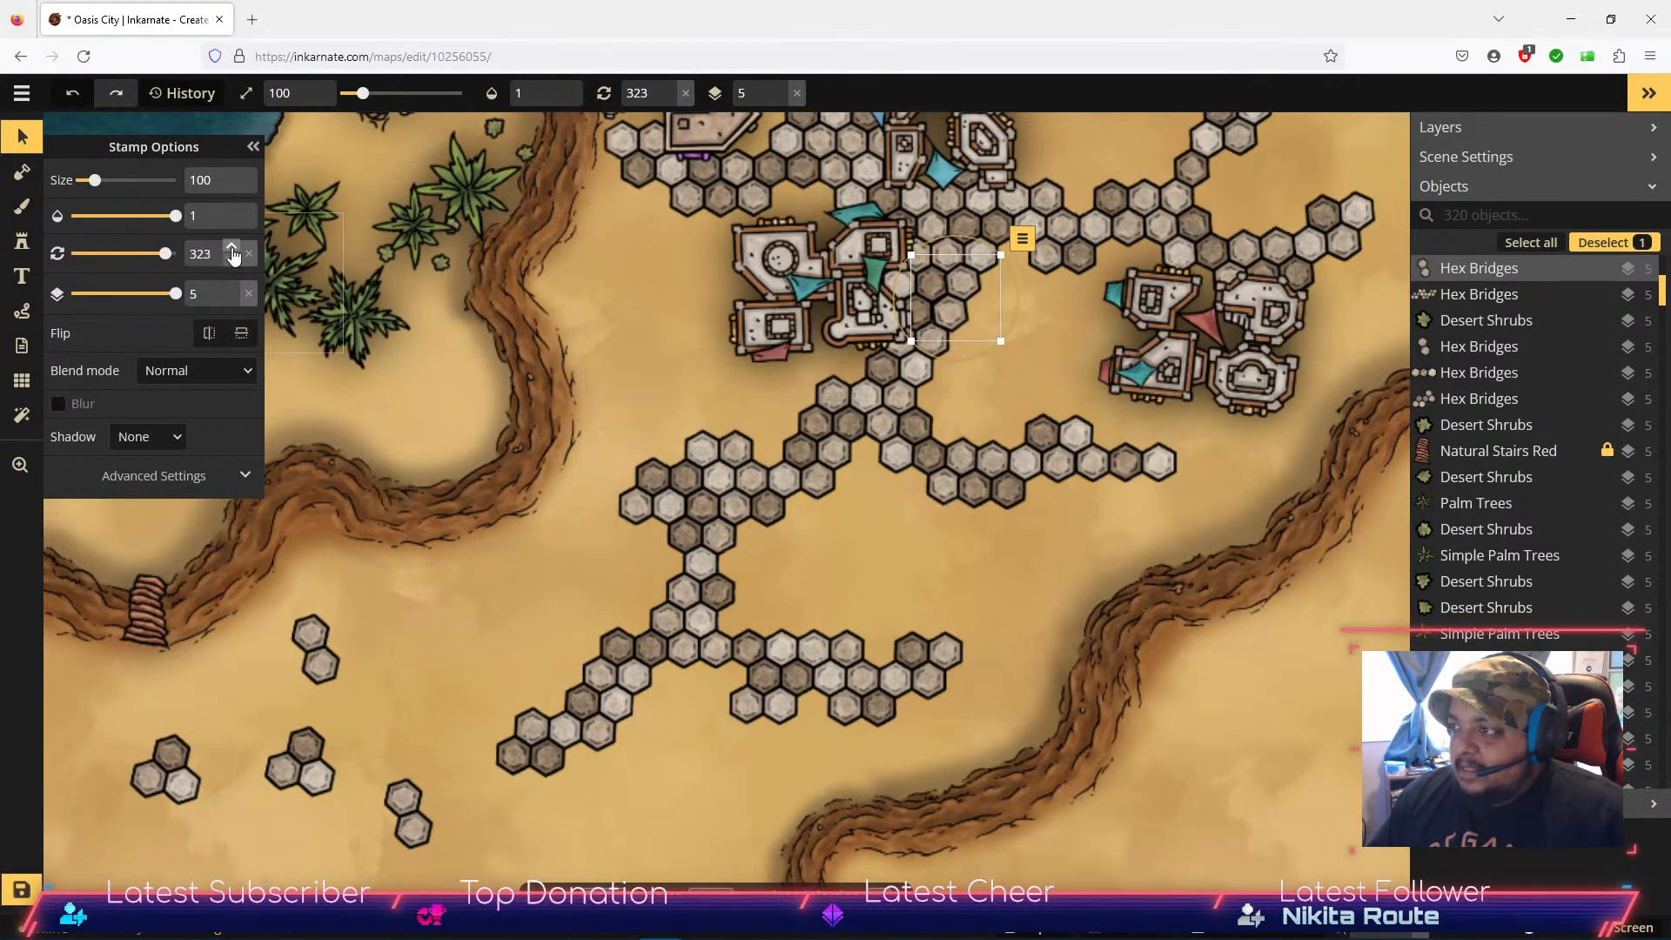
left_click(232, 250)
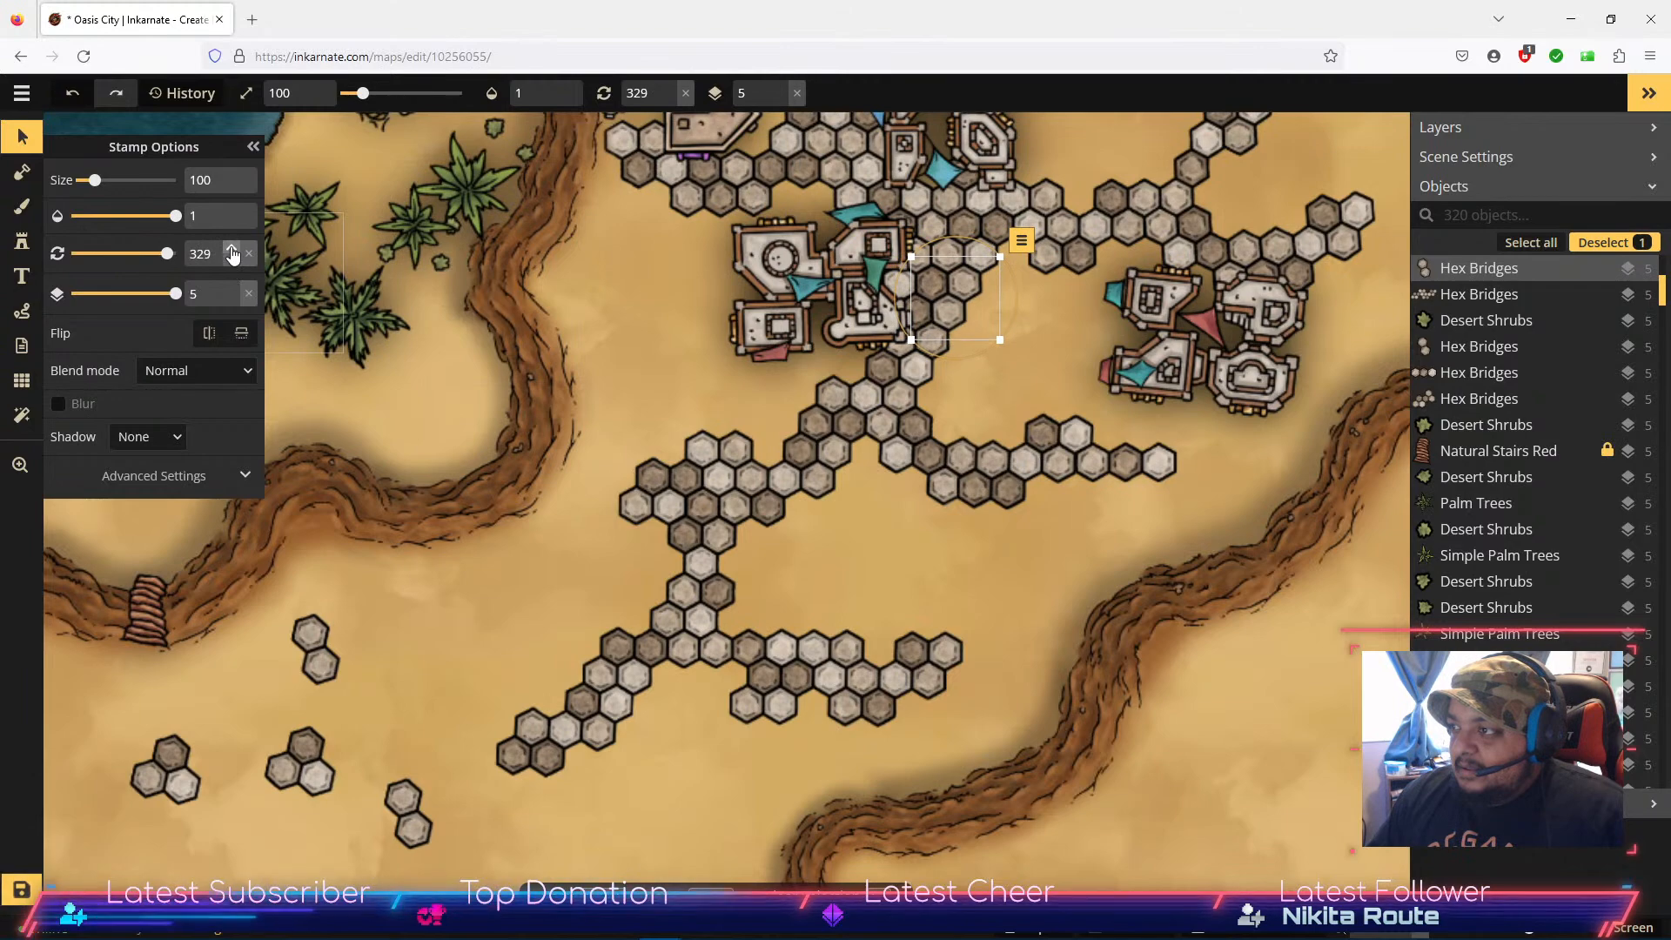
left_click(1045, 381)
left_click(956, 303)
left_click_drag(958, 303, 956, 303)
left_click(1024, 394)
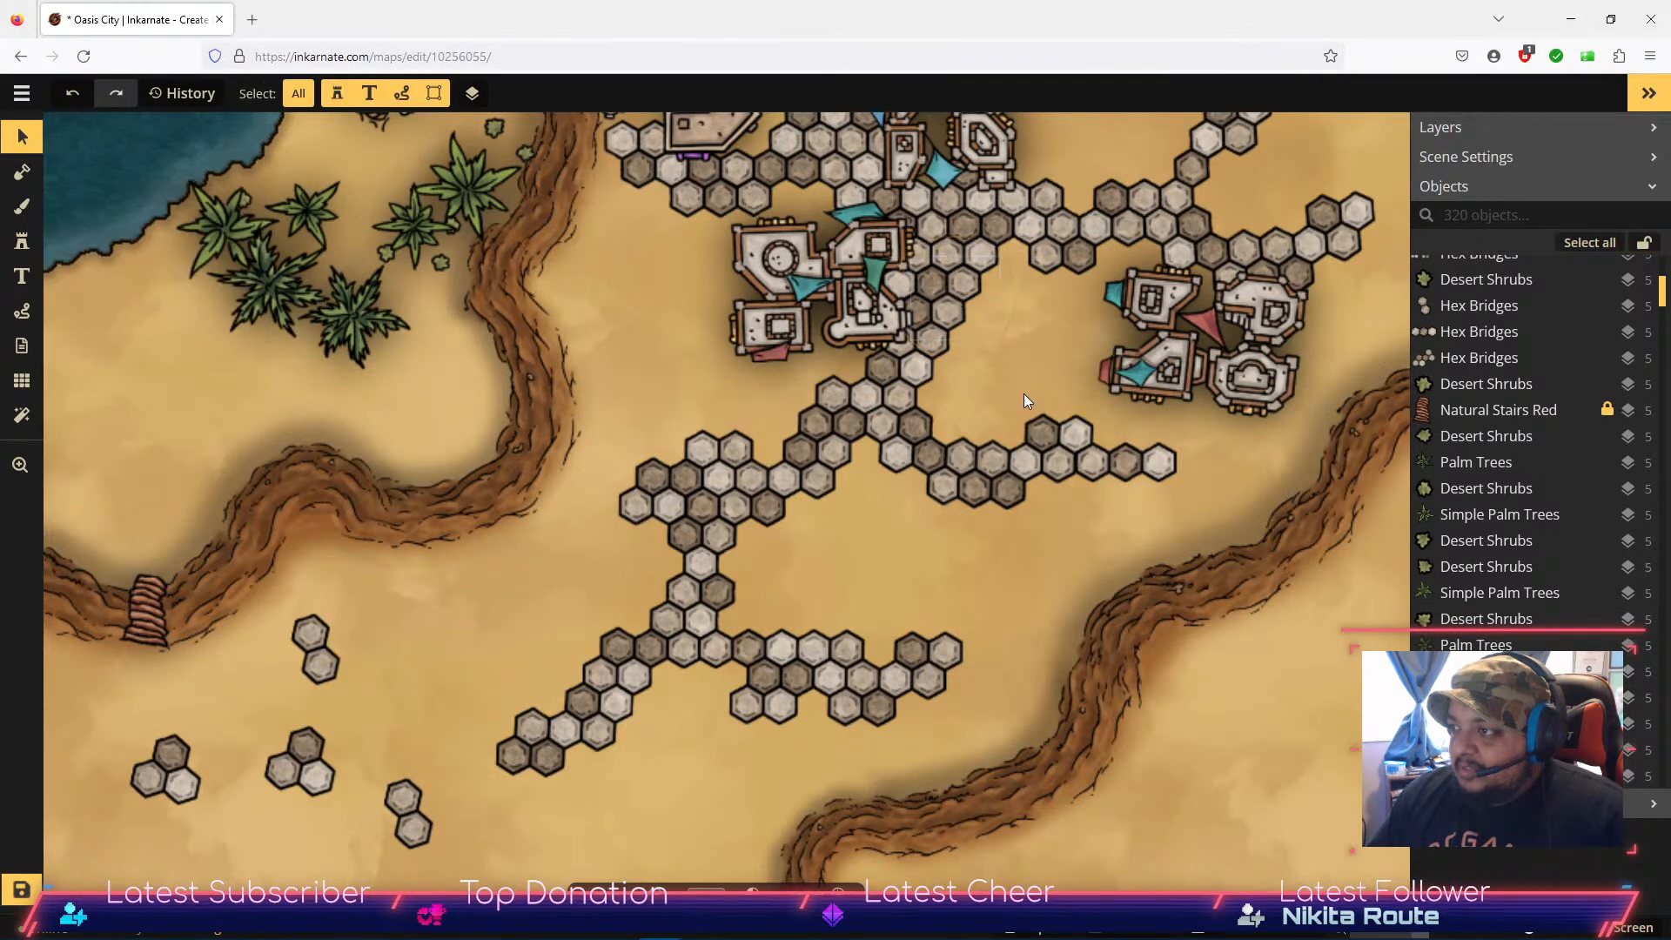
Step: Rotate the noble block west of the southbound road to 181 degrees and nudge it slightly north
left_click(807, 247)
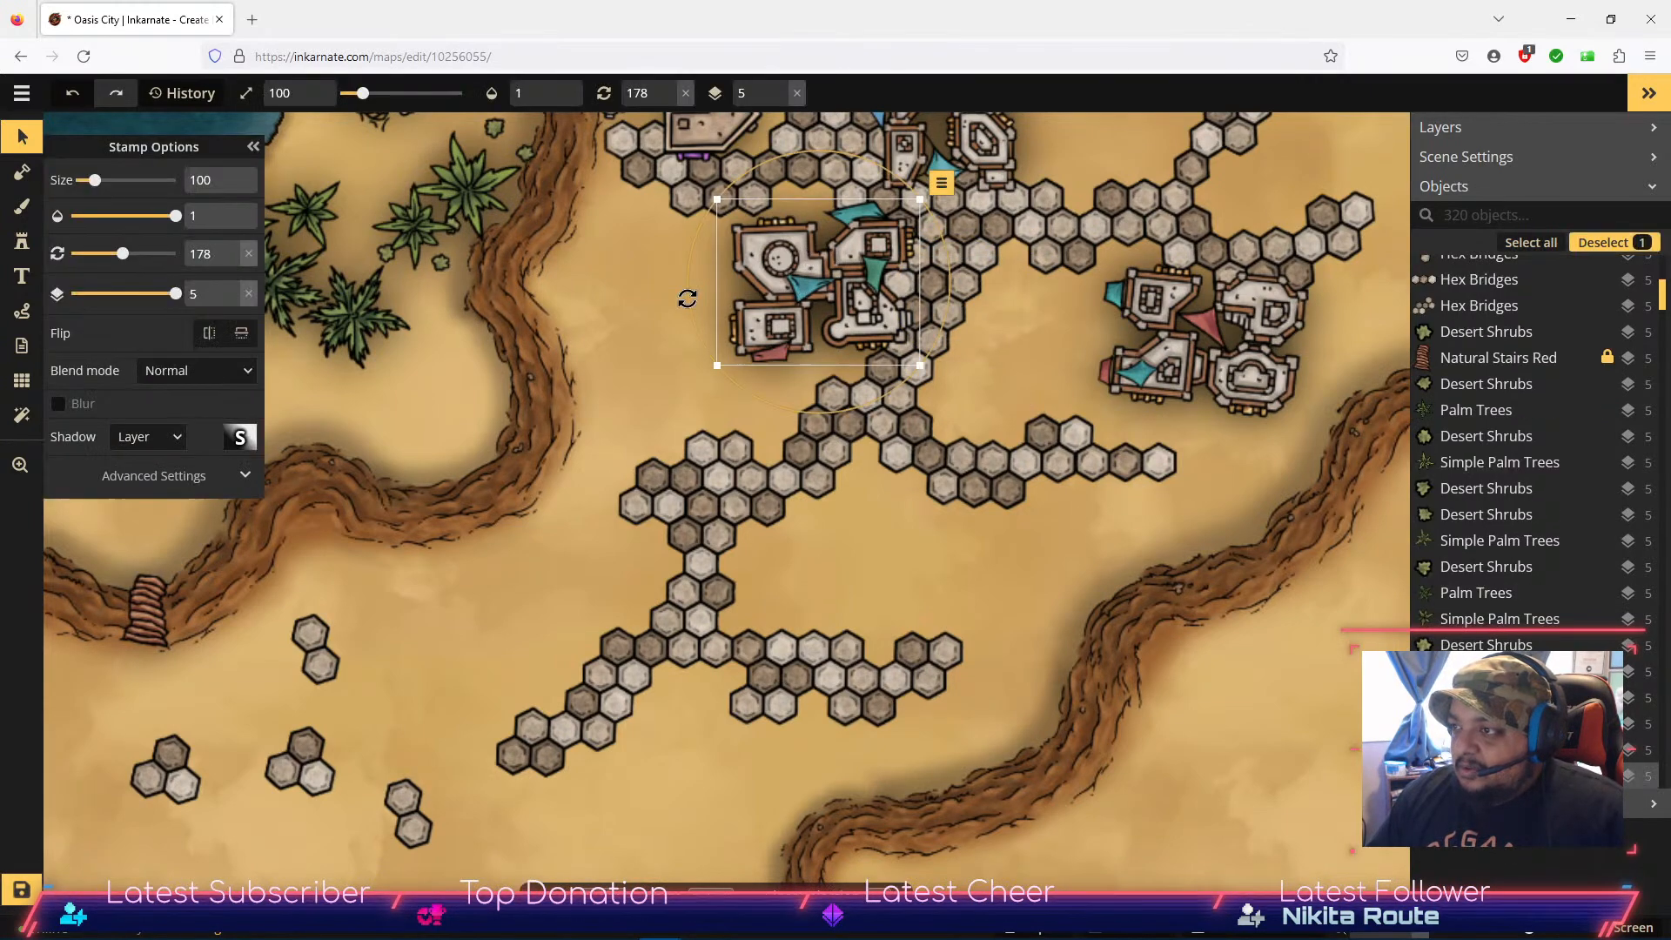
left_click_drag(688, 293, 688, 288)
left_click_drag(805, 271, 804, 265)
Step: Move the southeastern noble desert block to the upper end of the northeastern road branch
left_click_drag(954, 591, 940, 638)
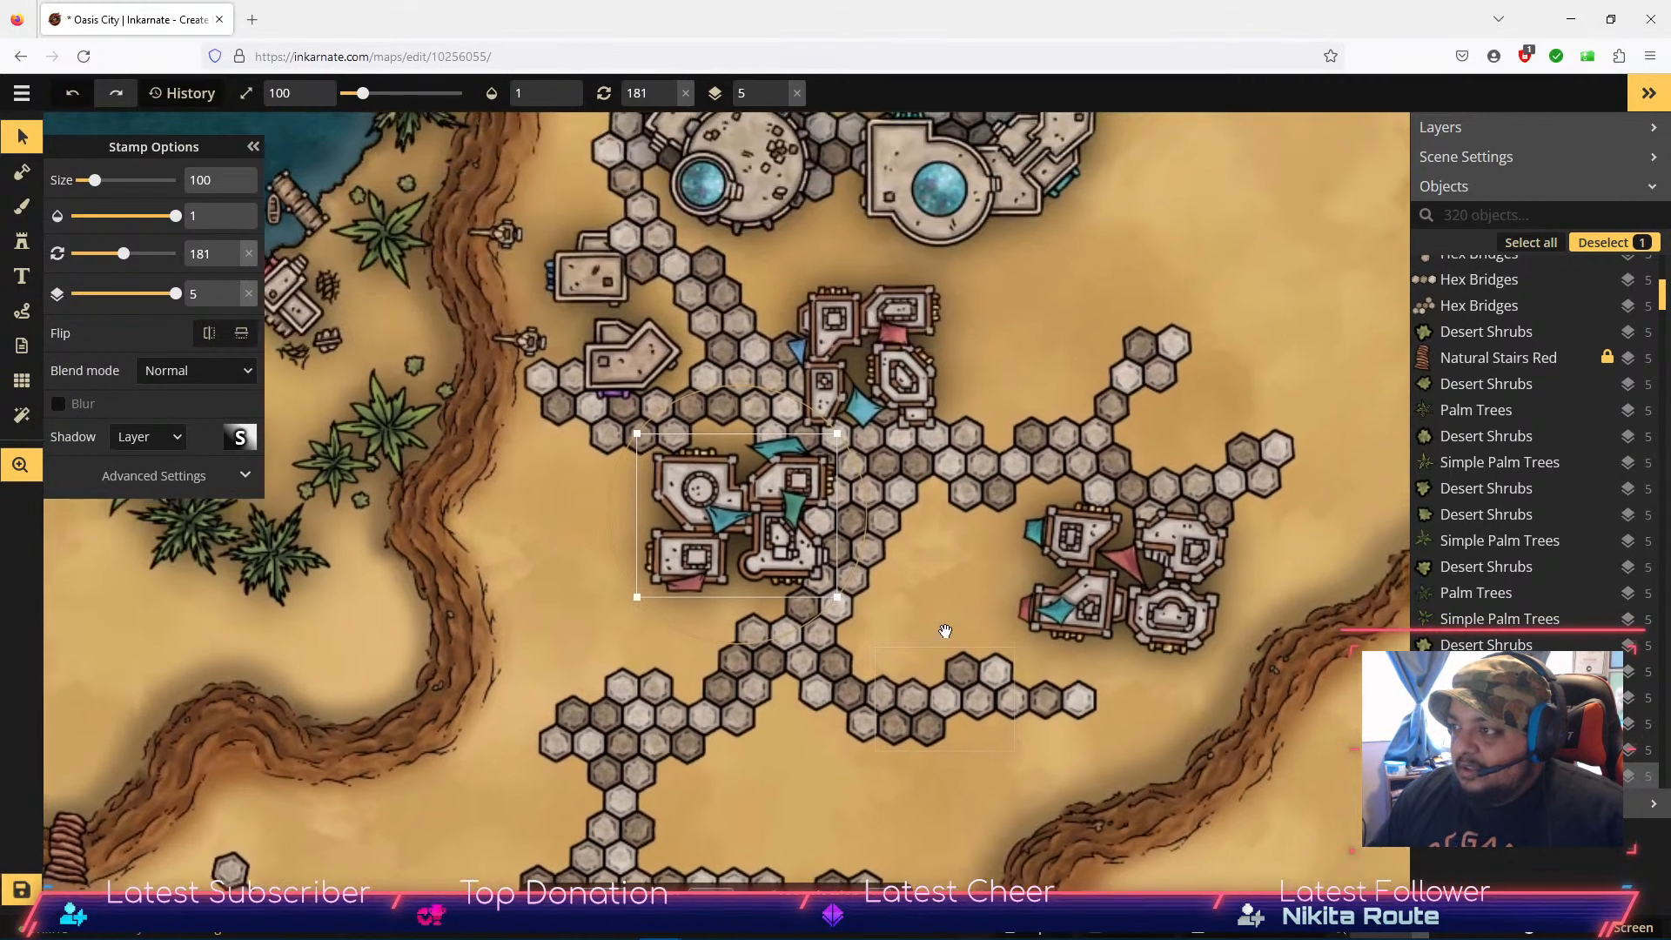
left_click(1142, 577)
left_click_drag(1137, 576, 1219, 259)
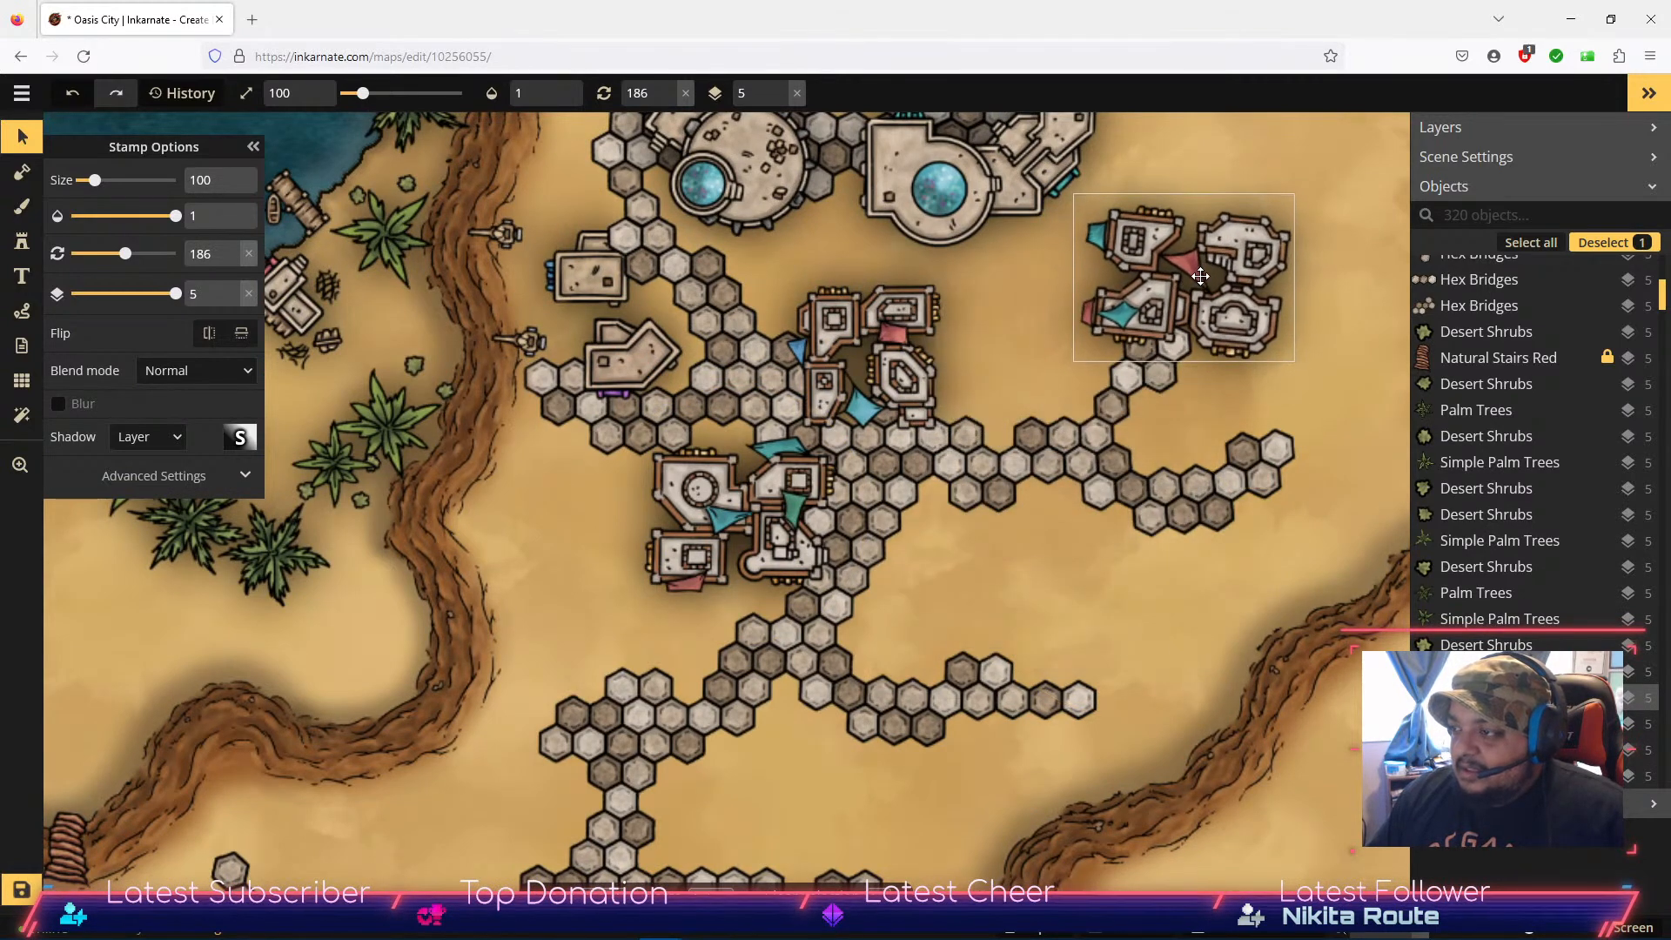
Step: Fit a spare three-hex cluster against the central road's northern edge, east of the junction's noble block, rotated to 210 degrees
left_click_drag(432, 783, 537, 583)
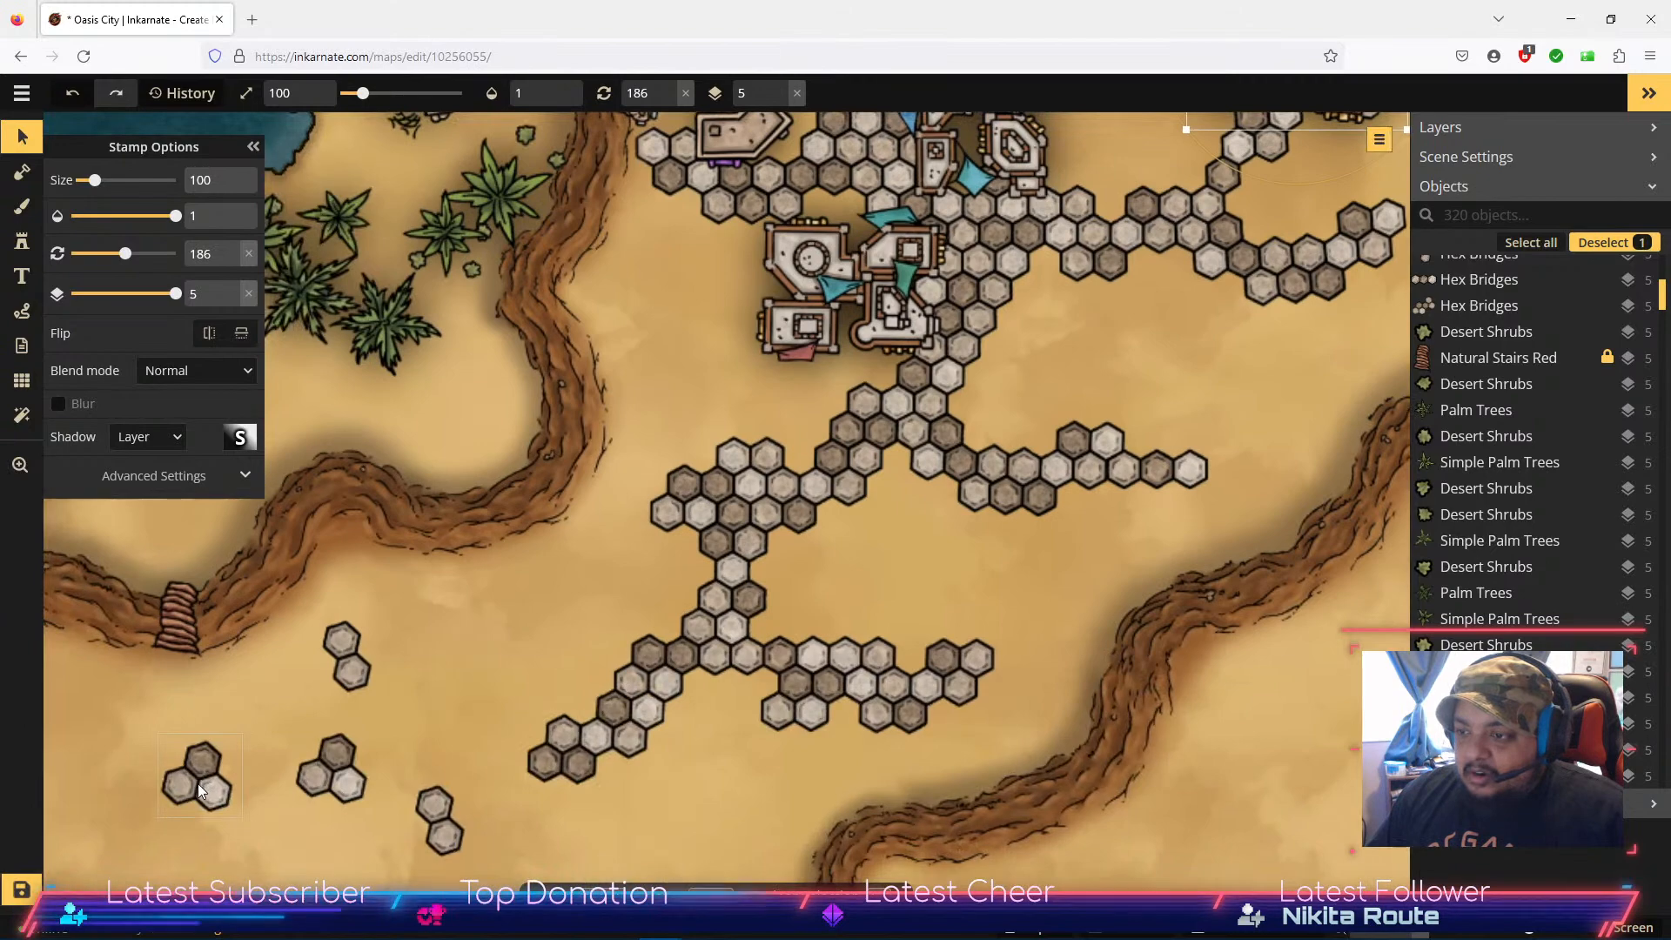
left_click(200, 774)
left_click_drag(200, 774, 1160, 329)
key("space")
left_click_drag(1045, 381, 998, 534)
left_click_drag(1114, 455, 1085, 333)
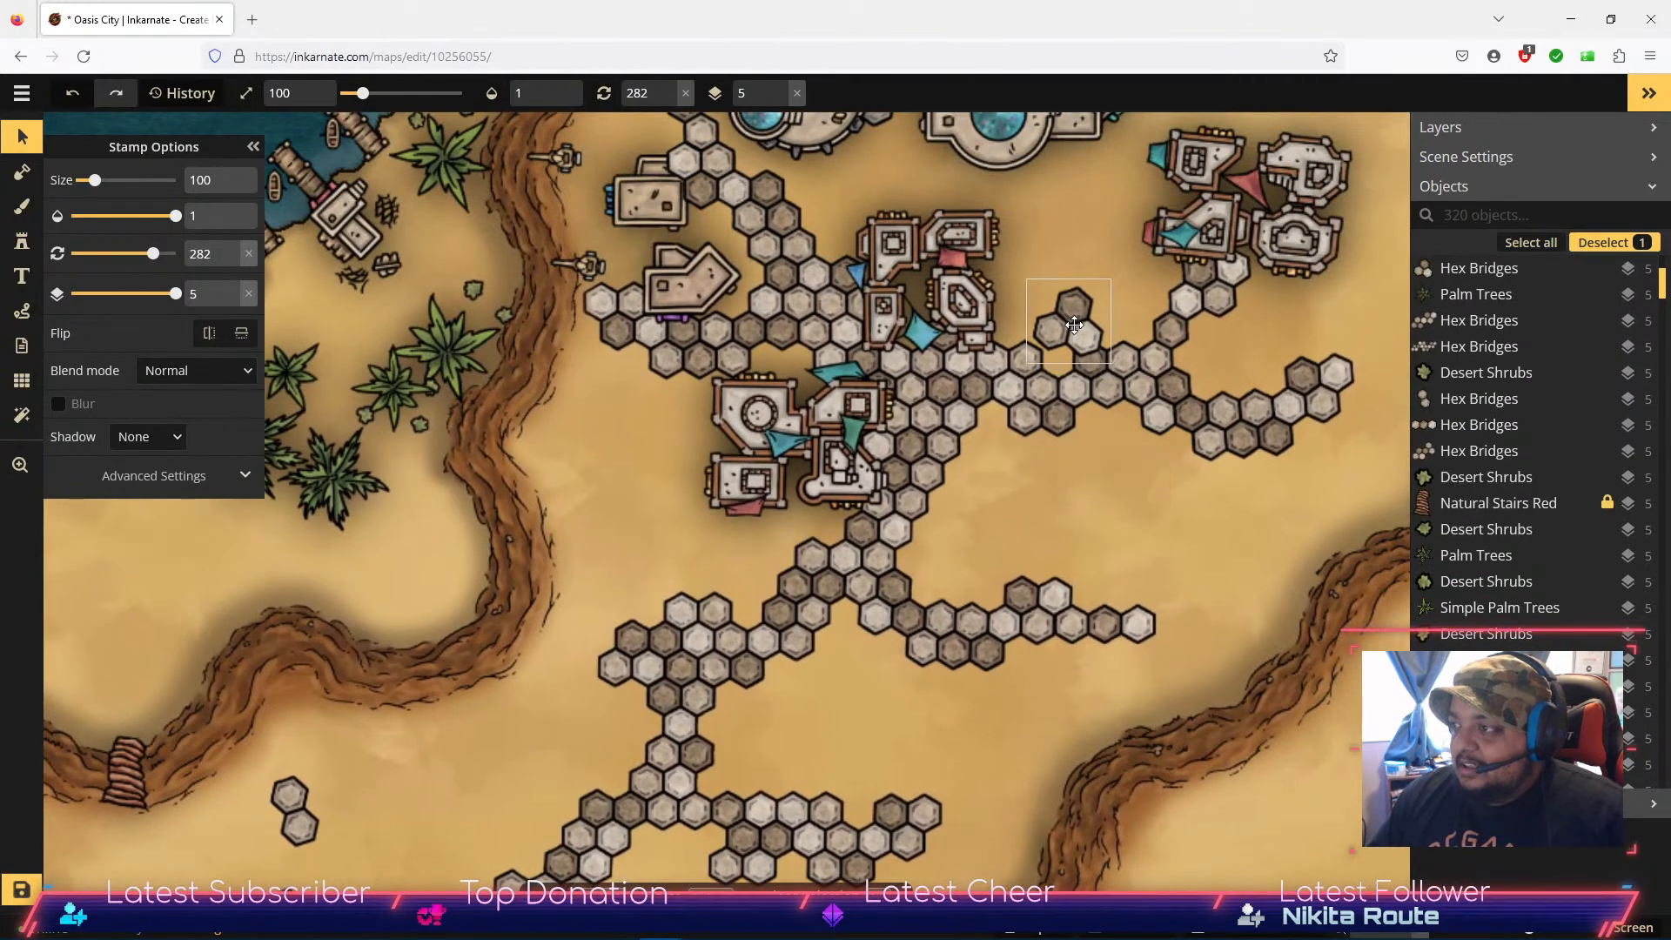
left_click_drag(1113, 304, 1057, 334)
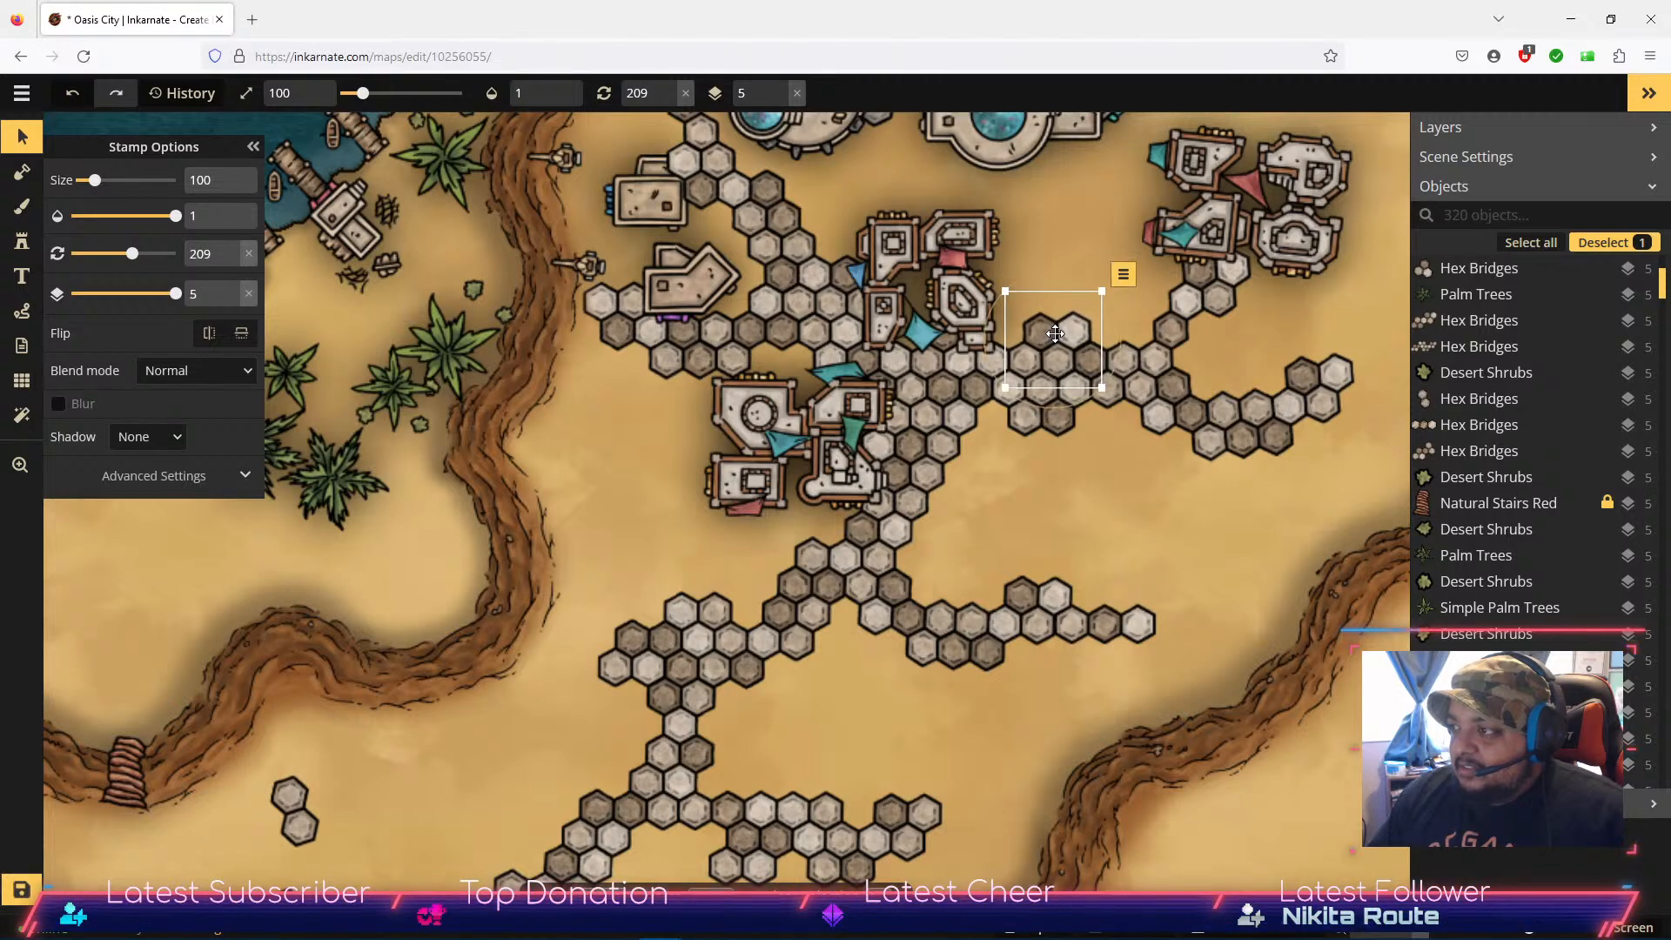
left_click(233, 248)
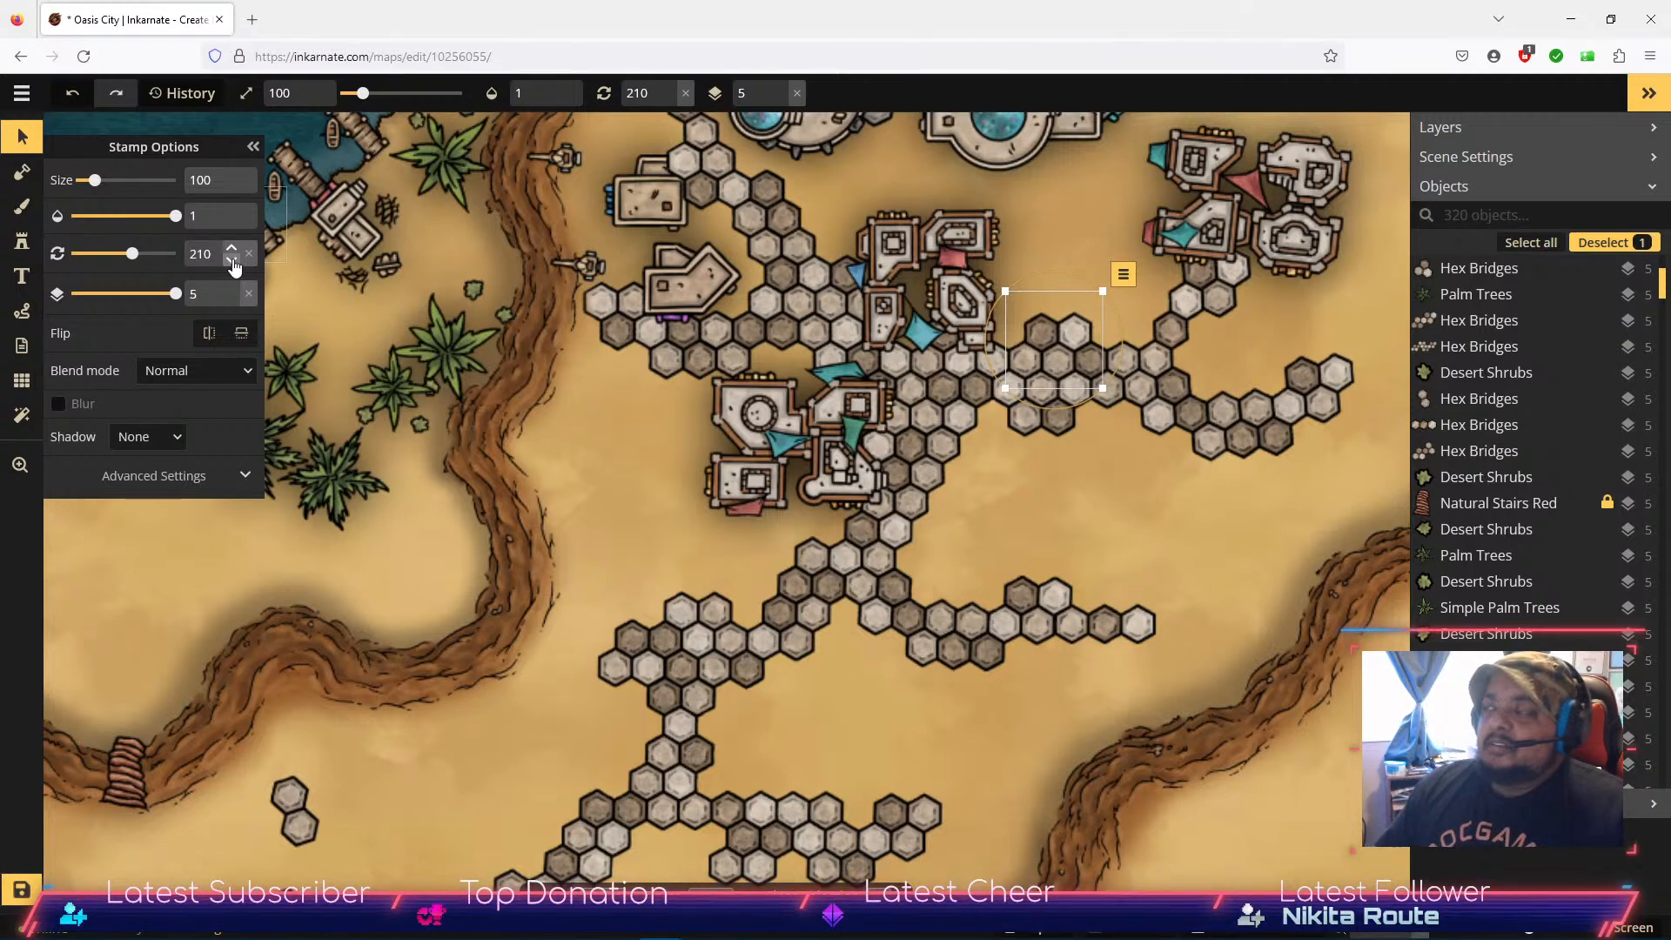
Step: Move the northeastern noble block next to the junction's block and lower the three-hex cluster beneath it to layer -2
left_click(1219, 171)
left_click_drag(1220, 171, 1093, 238)
left_click(1060, 364)
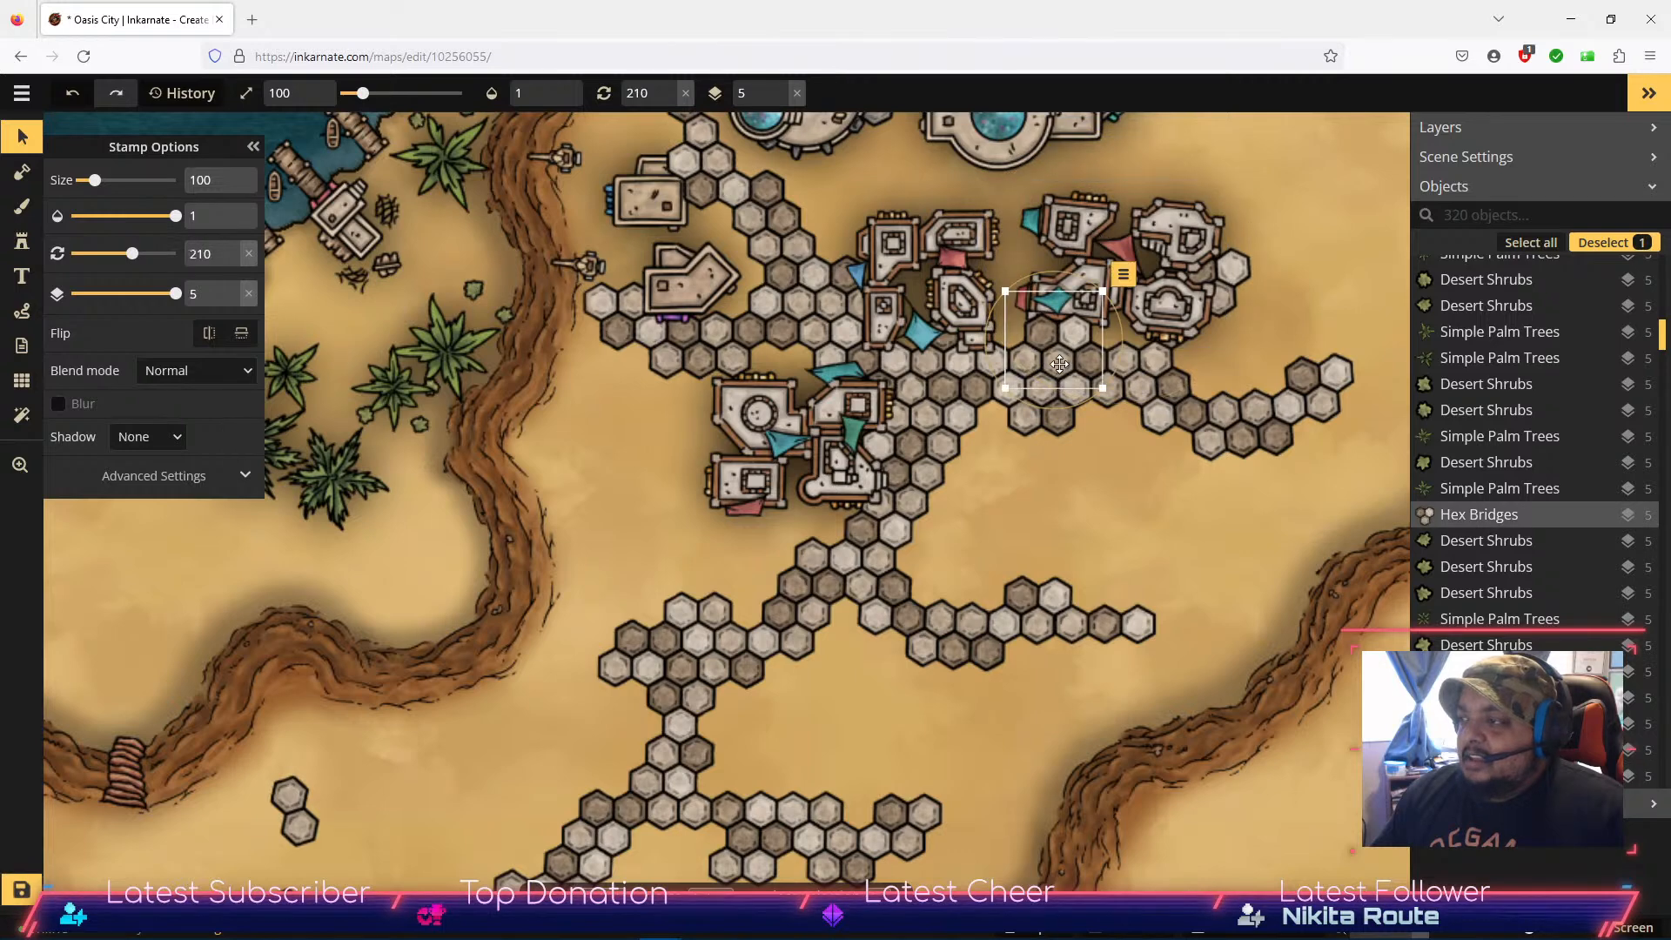
left_click(1126, 274)
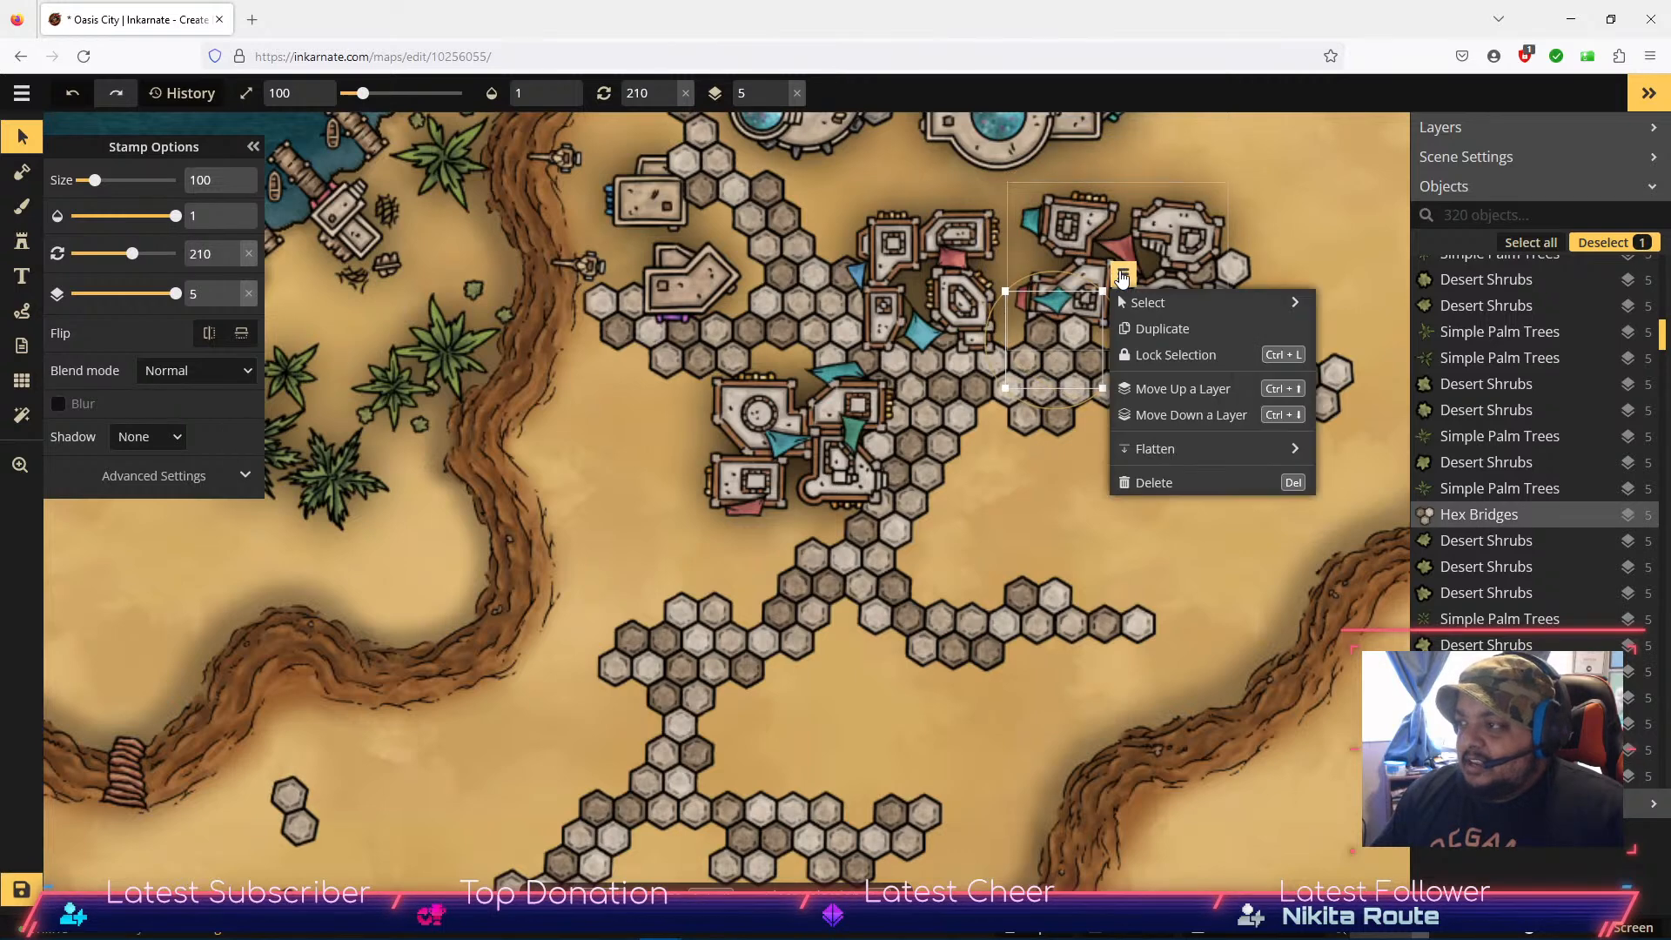
left_click(1213, 420)
left_click(1212, 419)
left_click(1212, 420)
left_click(1213, 420)
left_click(1212, 420)
left_click(1212, 419)
left_click(1213, 420)
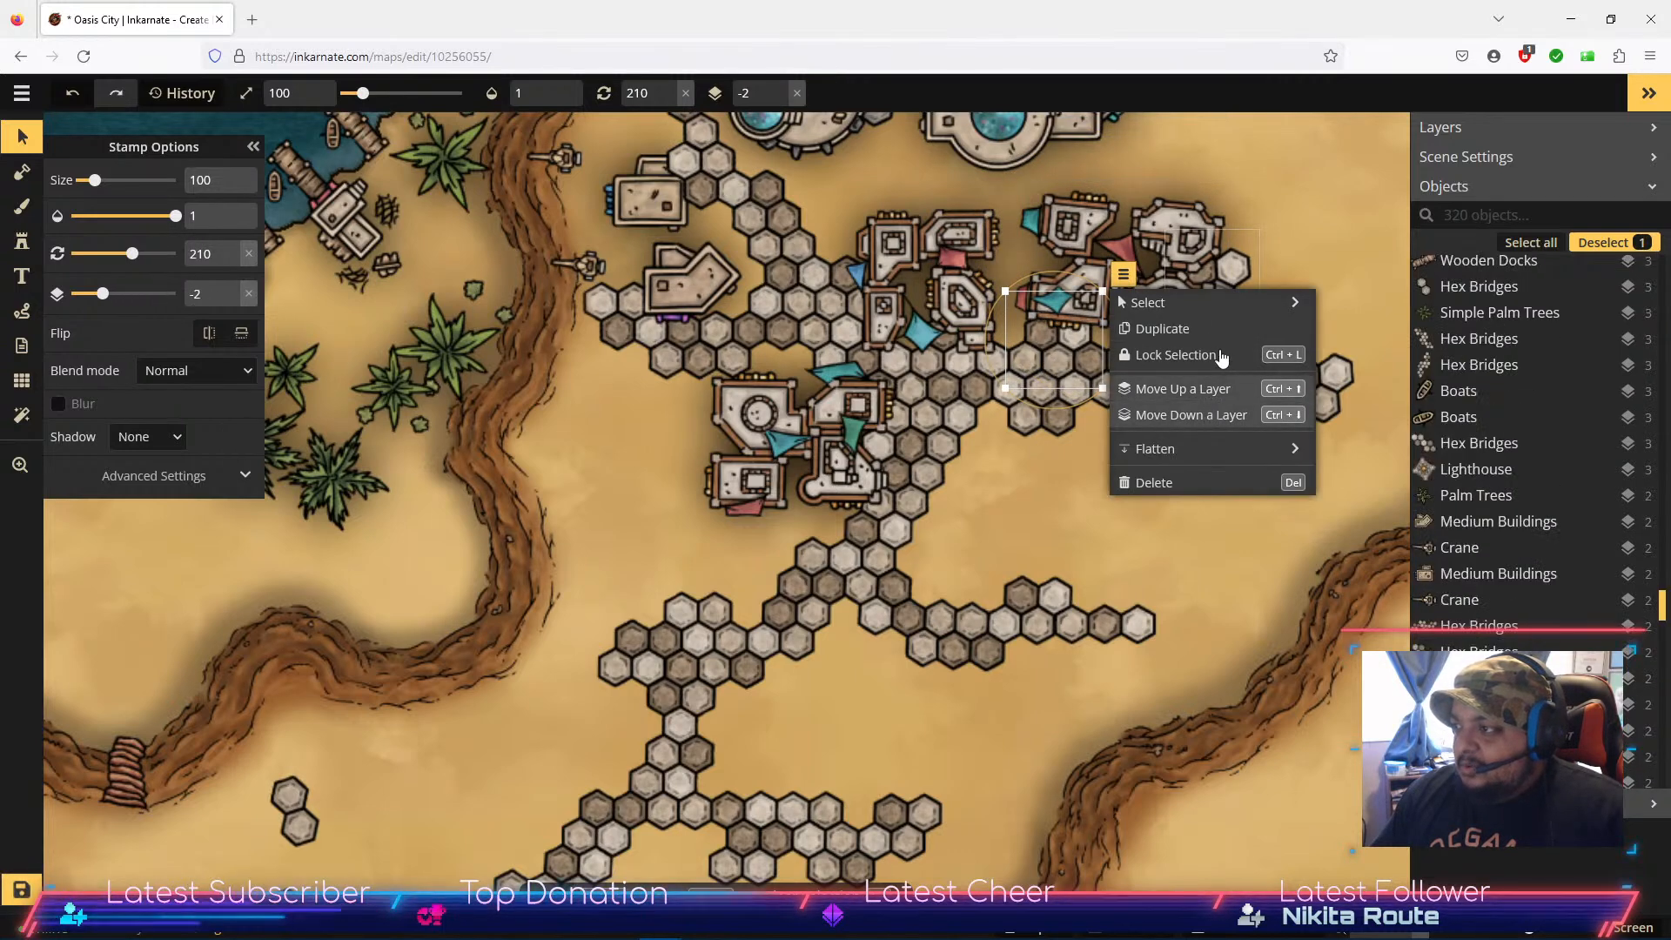
left_click(1315, 235)
Step: Rotate the relocated noble block to 180 degrees and align it with the central road's northern edge
left_click(1128, 249)
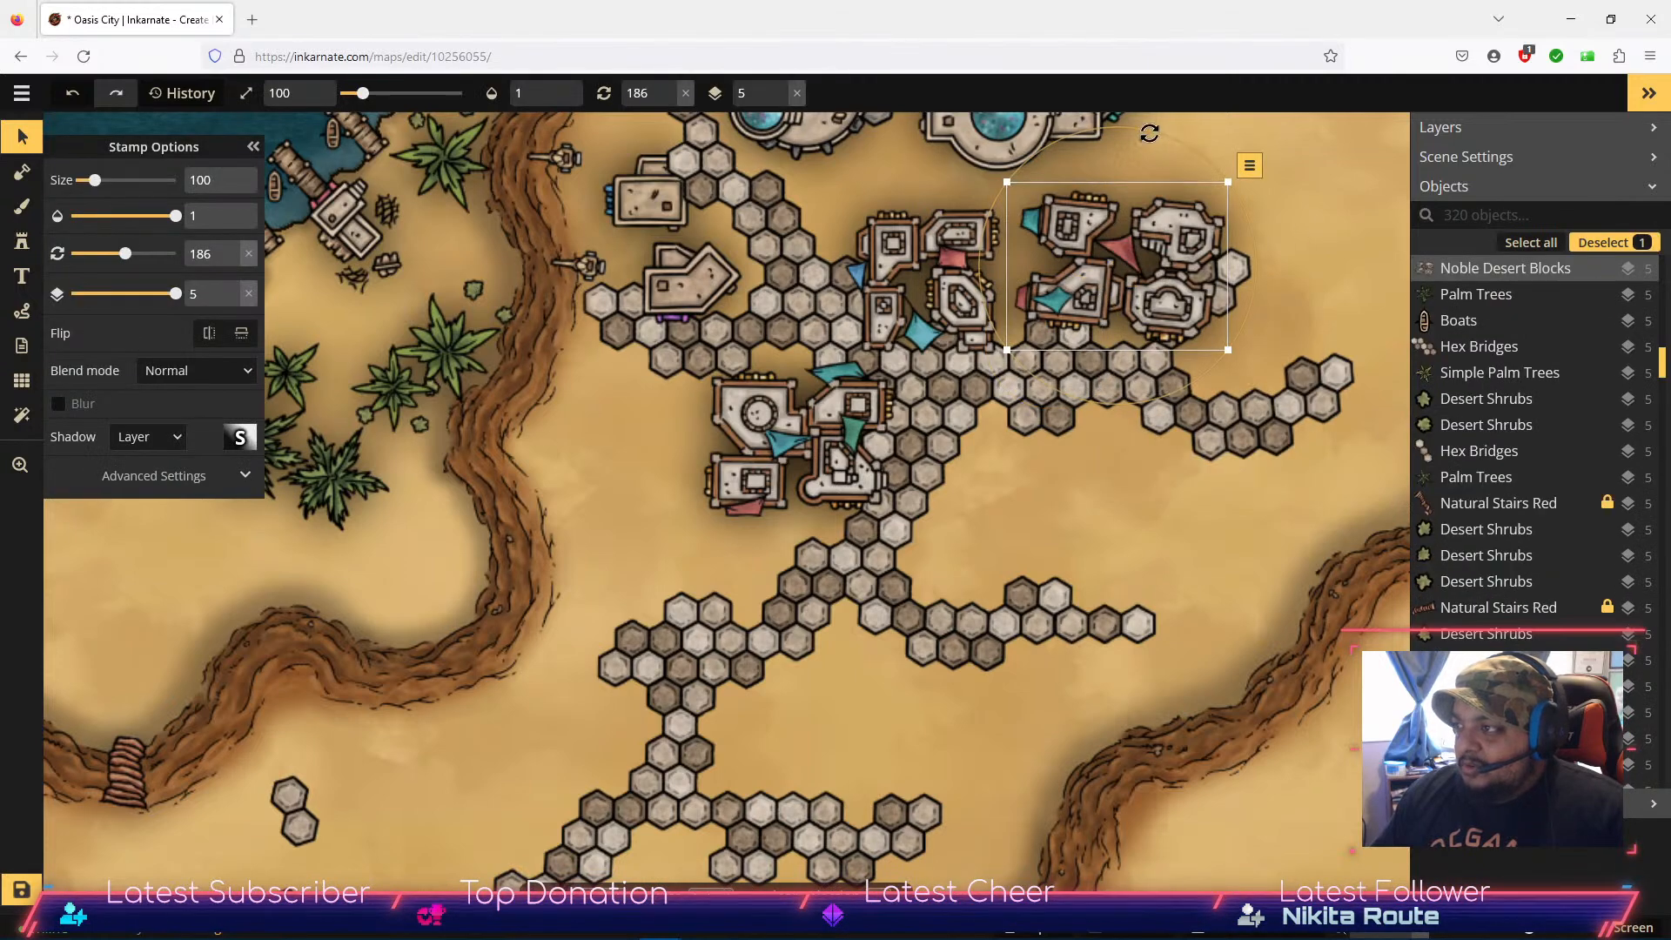
left_click_drag(1133, 135, 1120, 136)
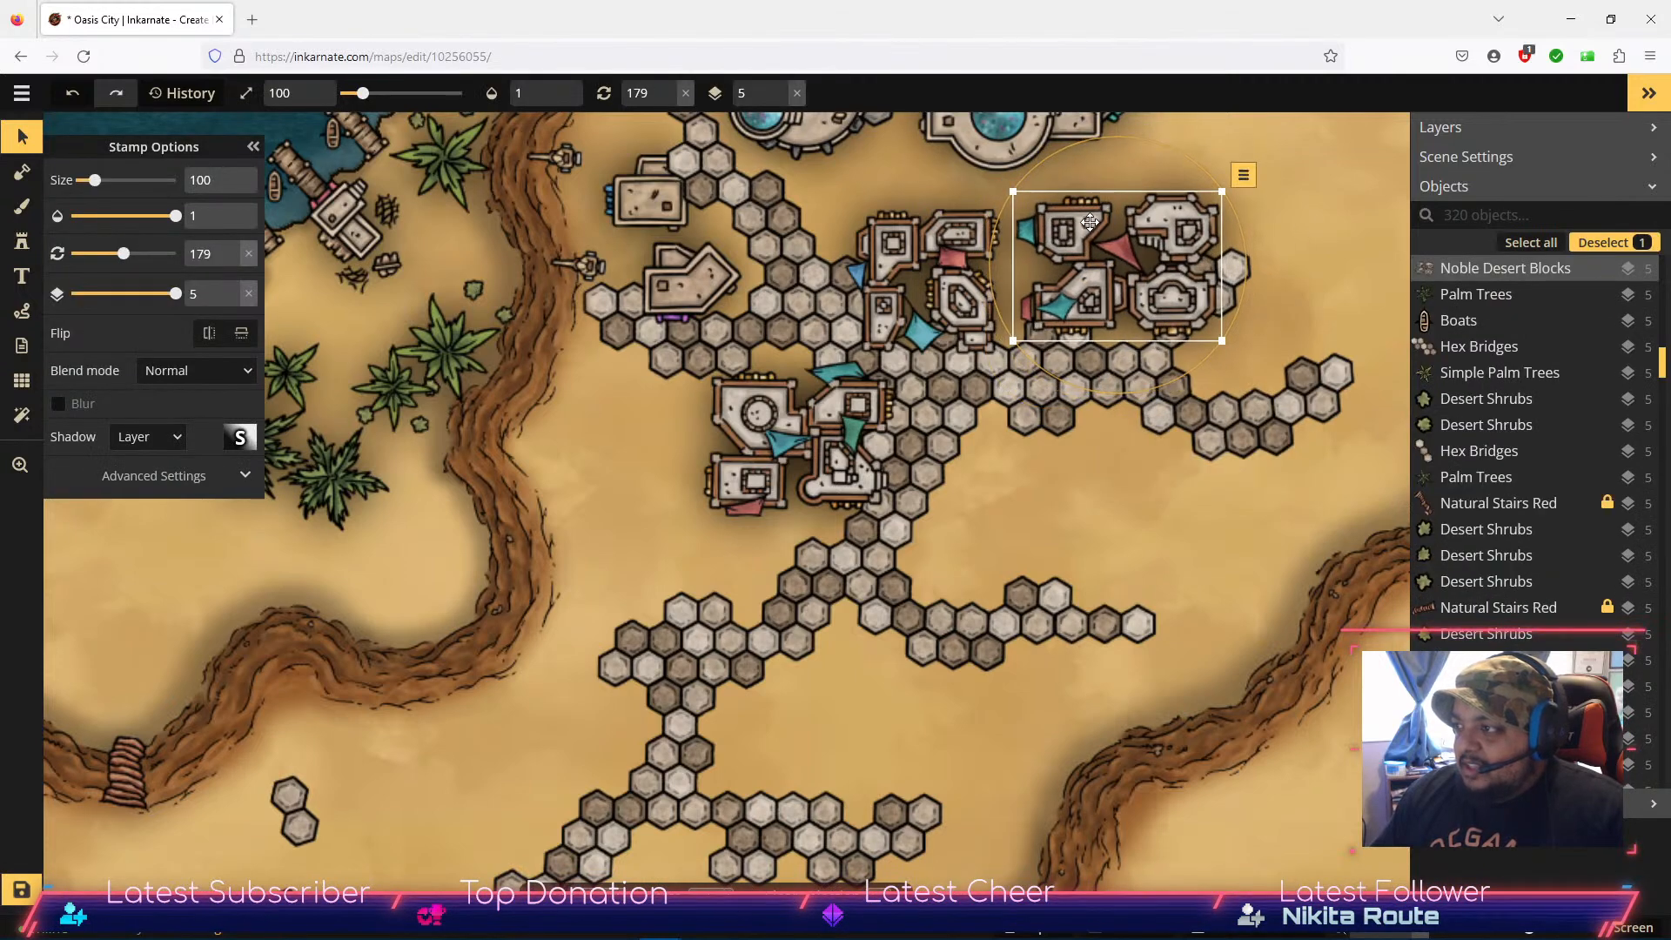
left_click_drag(1085, 230, 1163, 251)
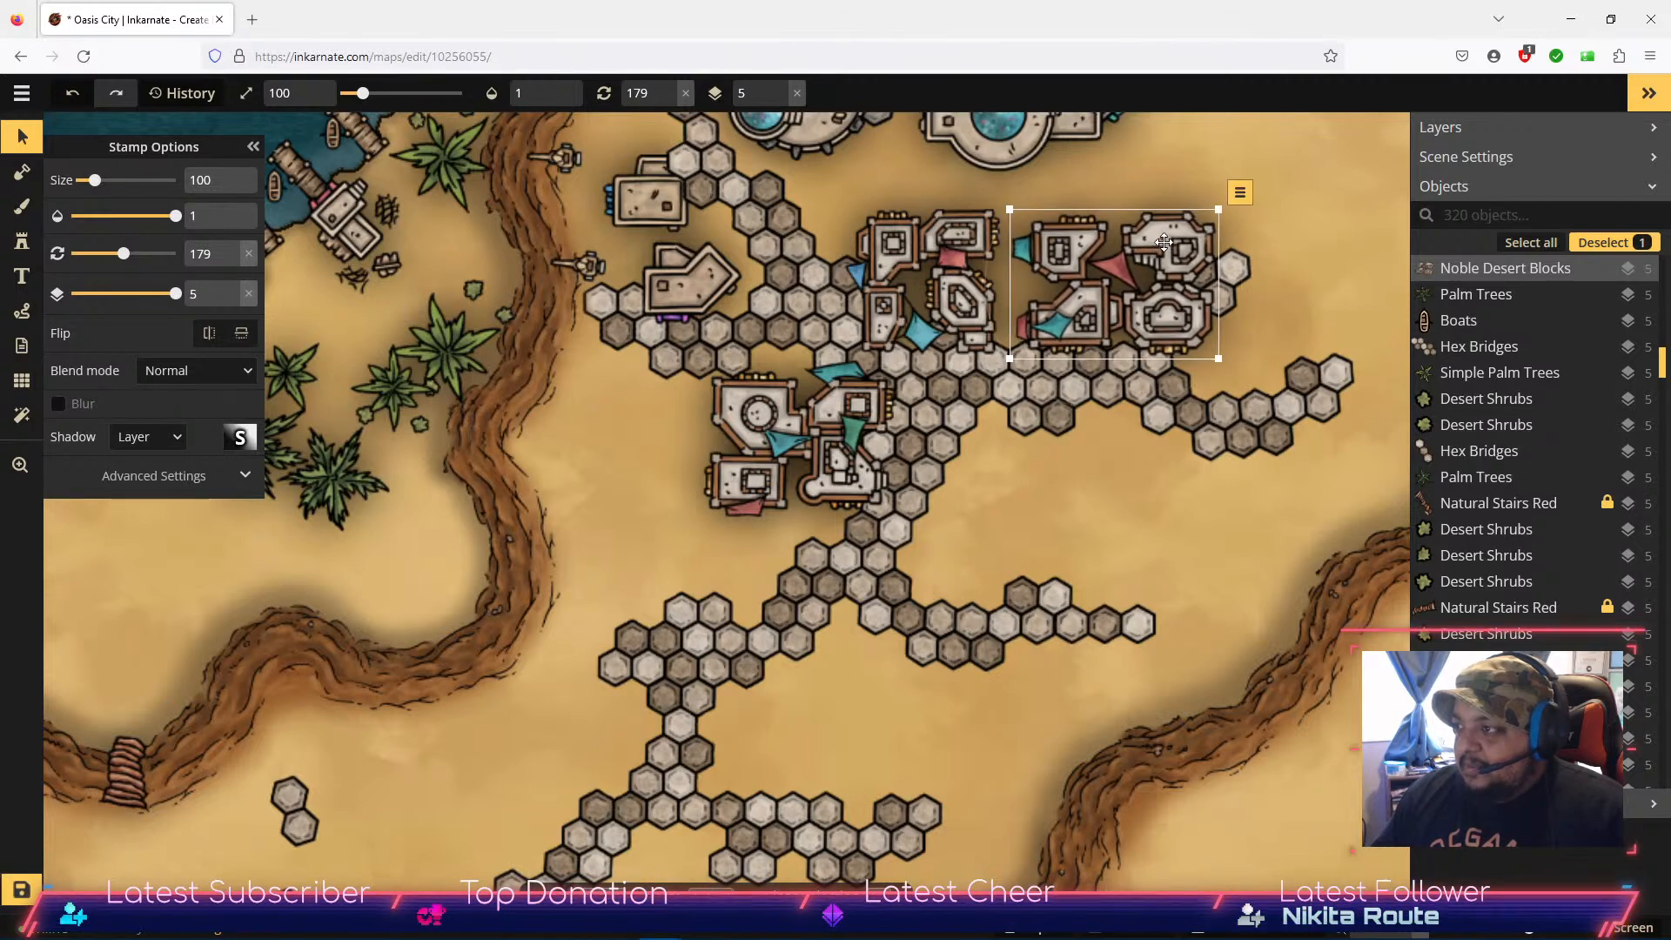
left_click_drag(1187, 176, 1189, 178)
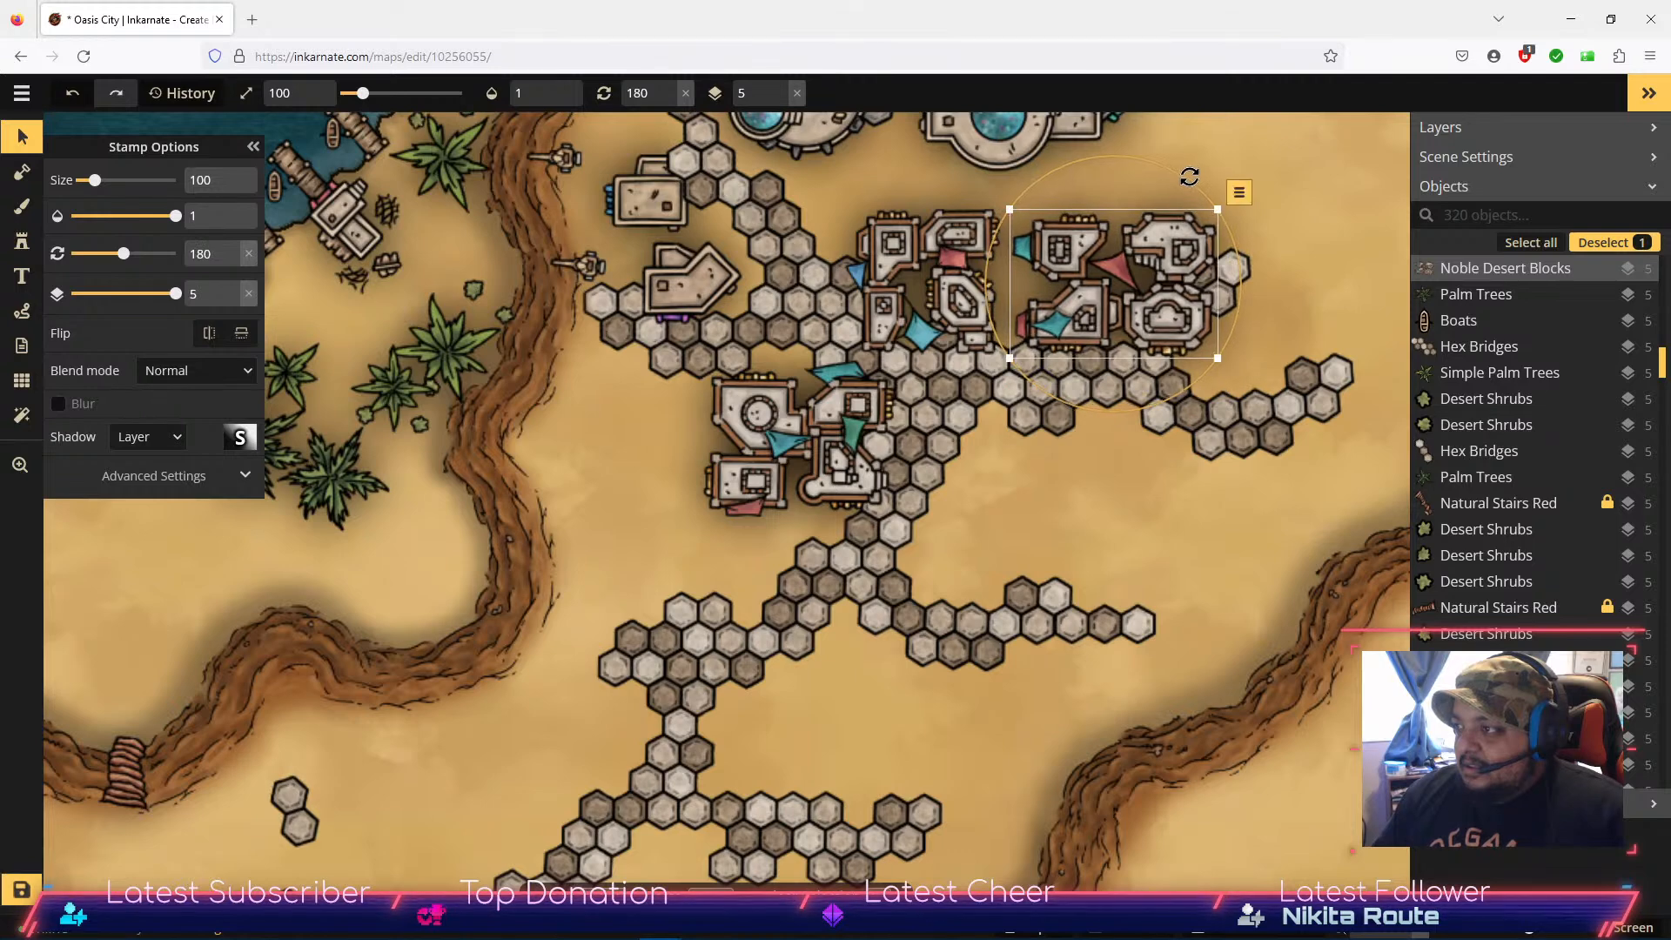
left_click_drag(1158, 267, 1163, 261)
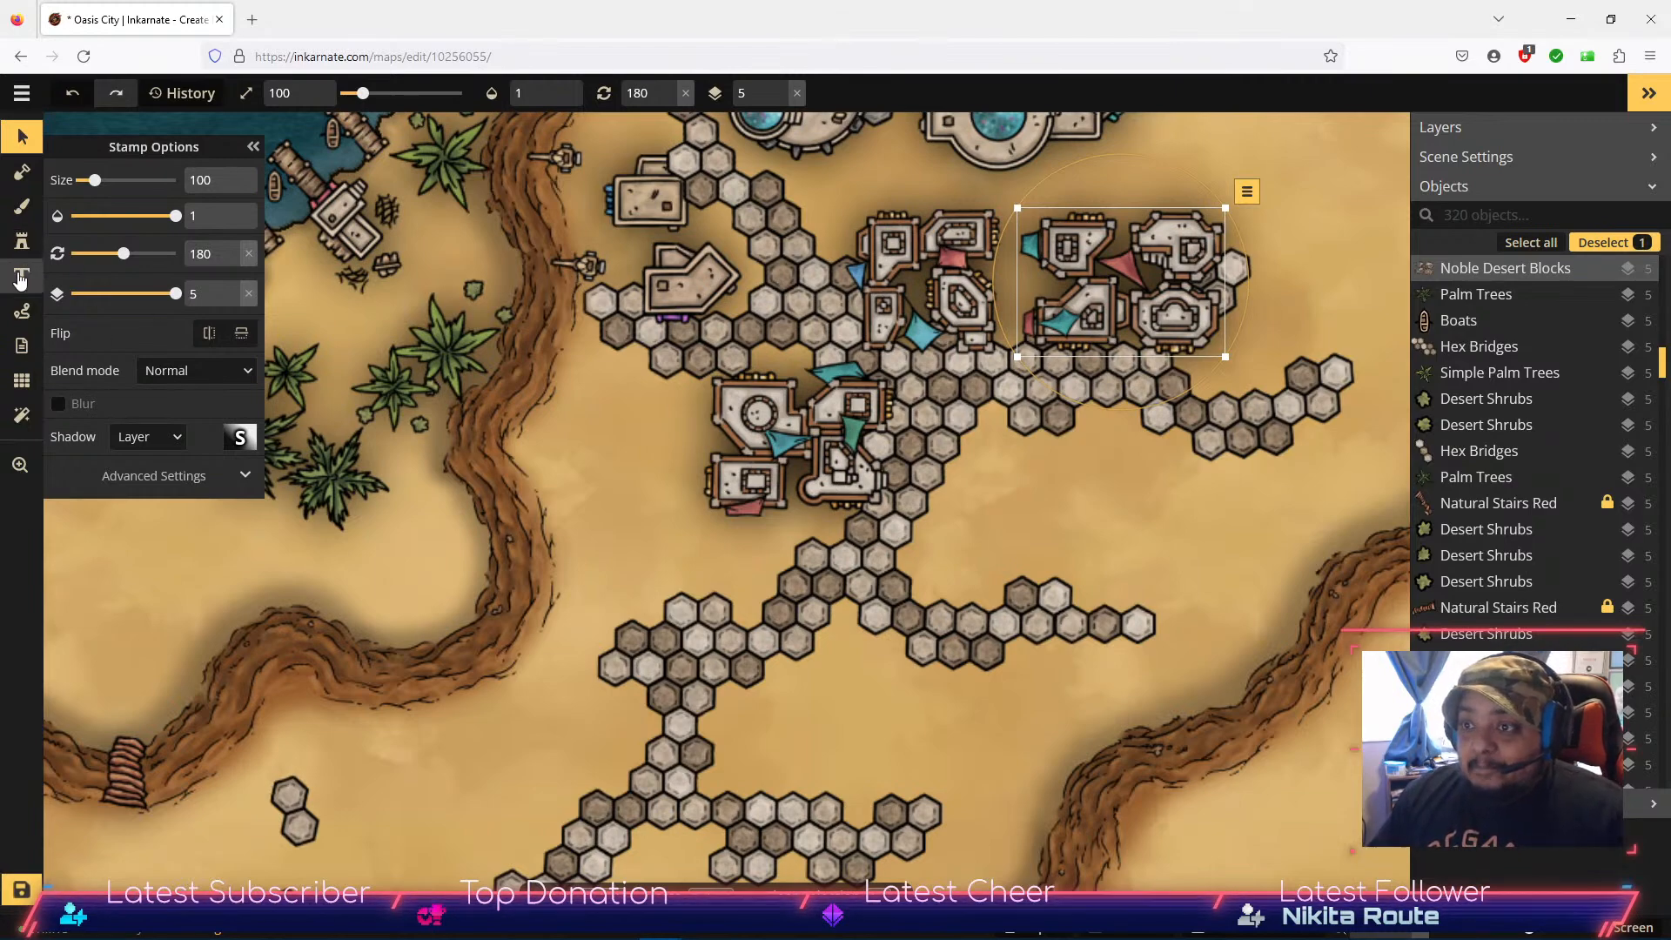
Step: Stamp two simple palm trees, one northwest of the junction's noble block and one southeast of the blue-domed complex
left_click(22, 243)
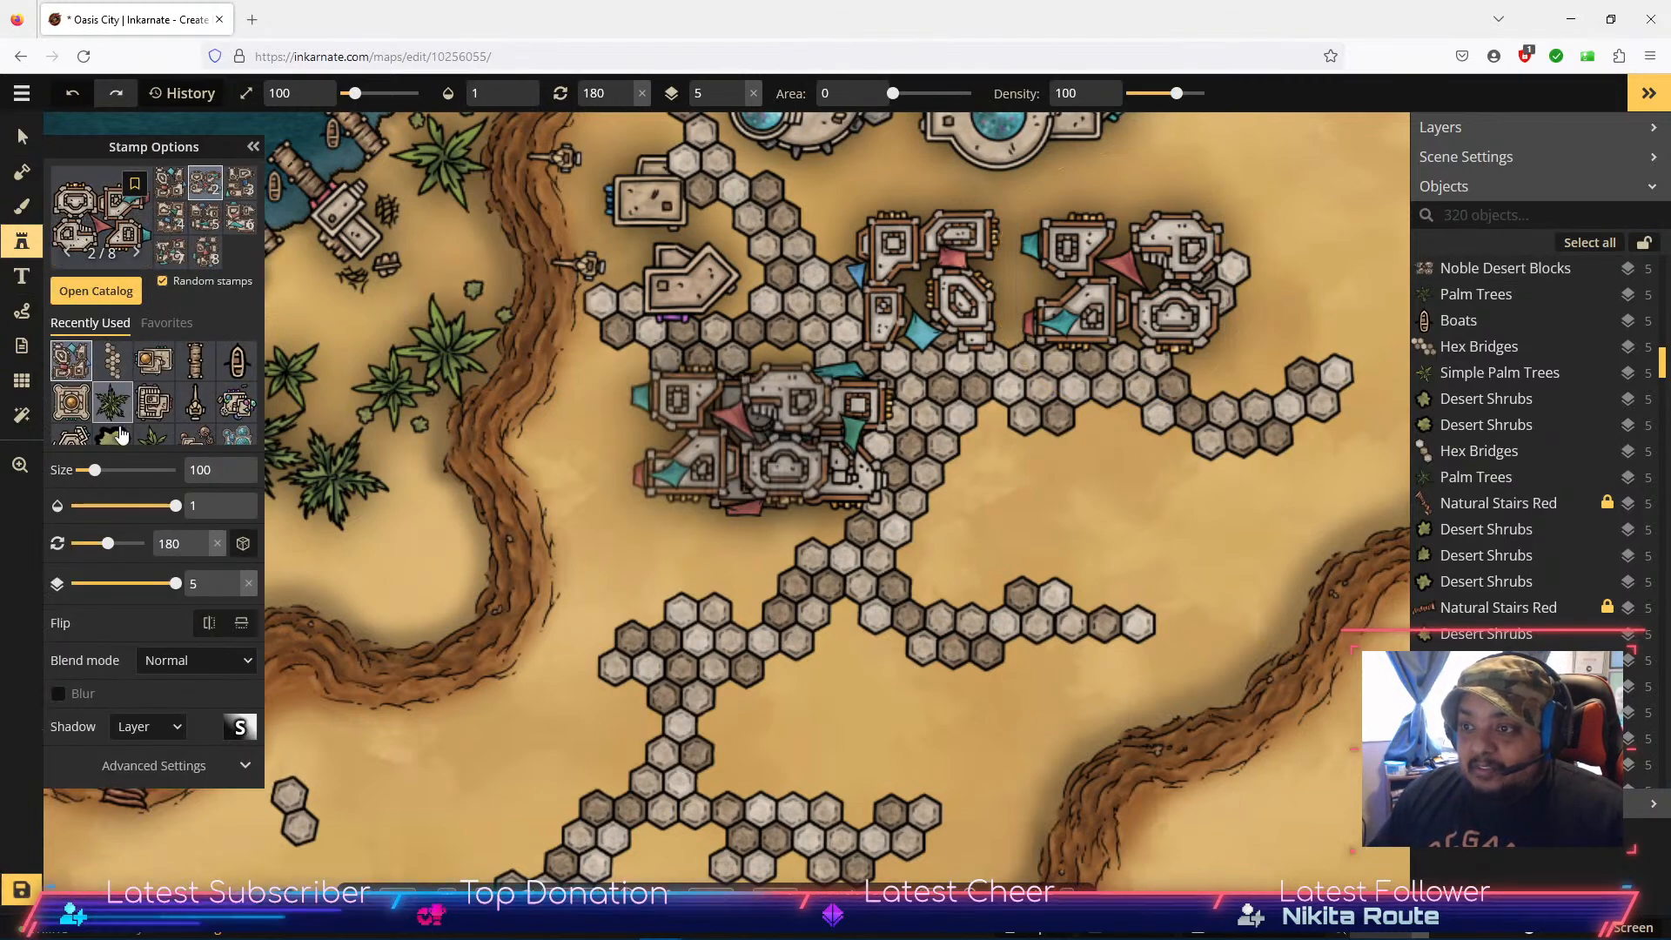
left_click(153, 436)
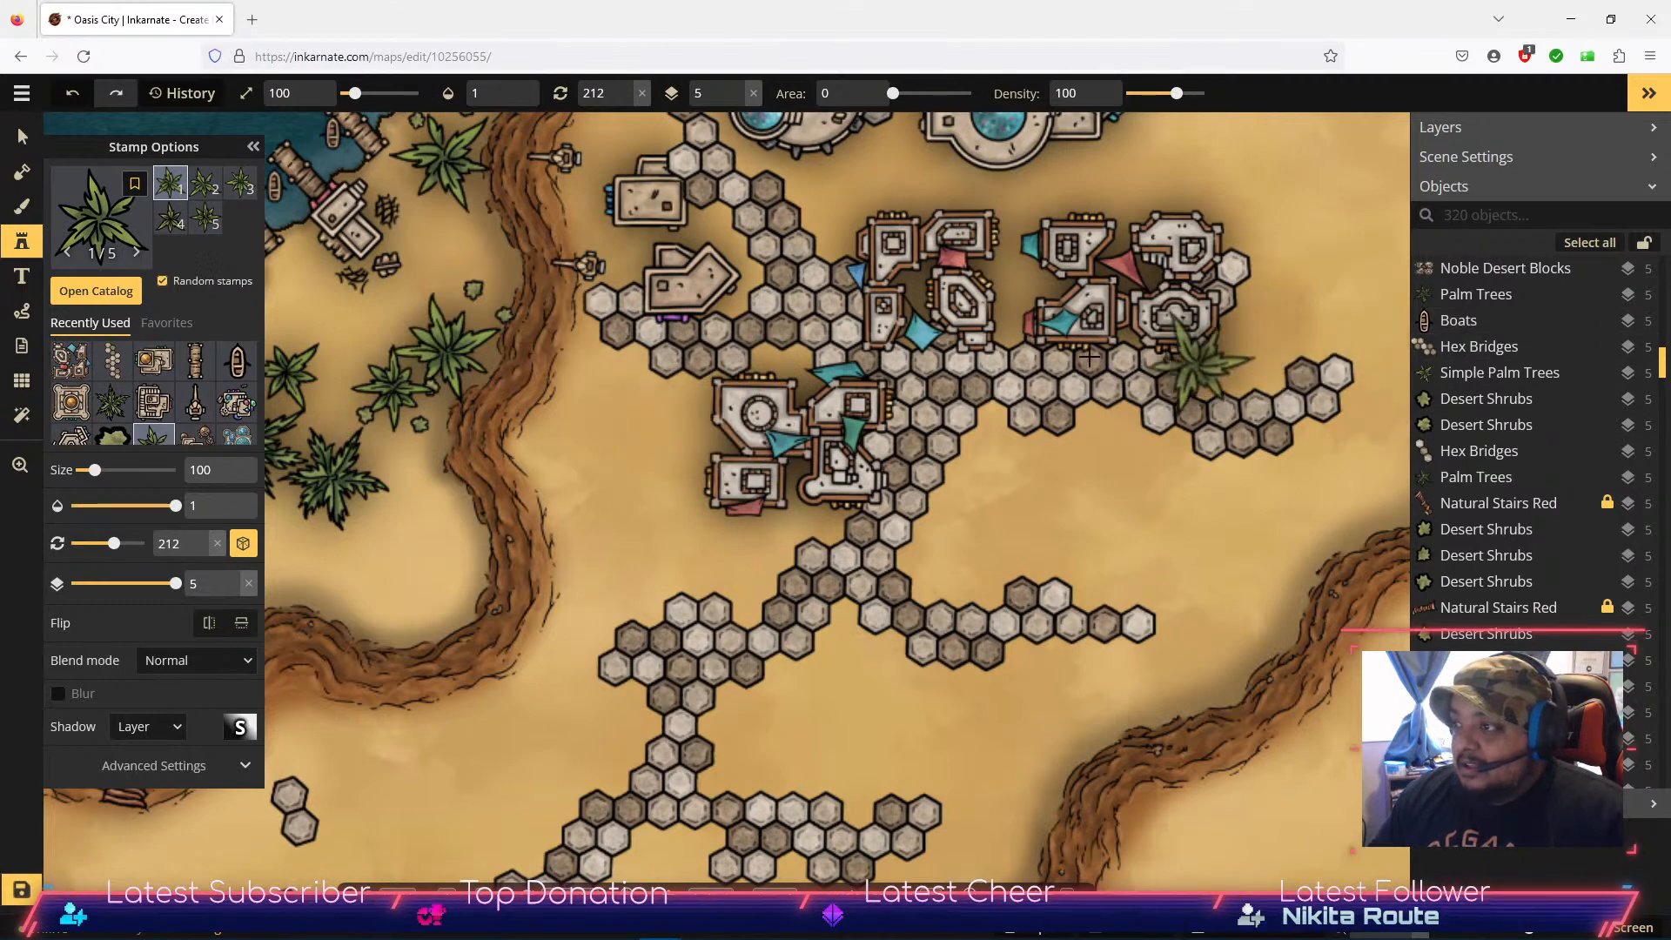
left_click(825, 207)
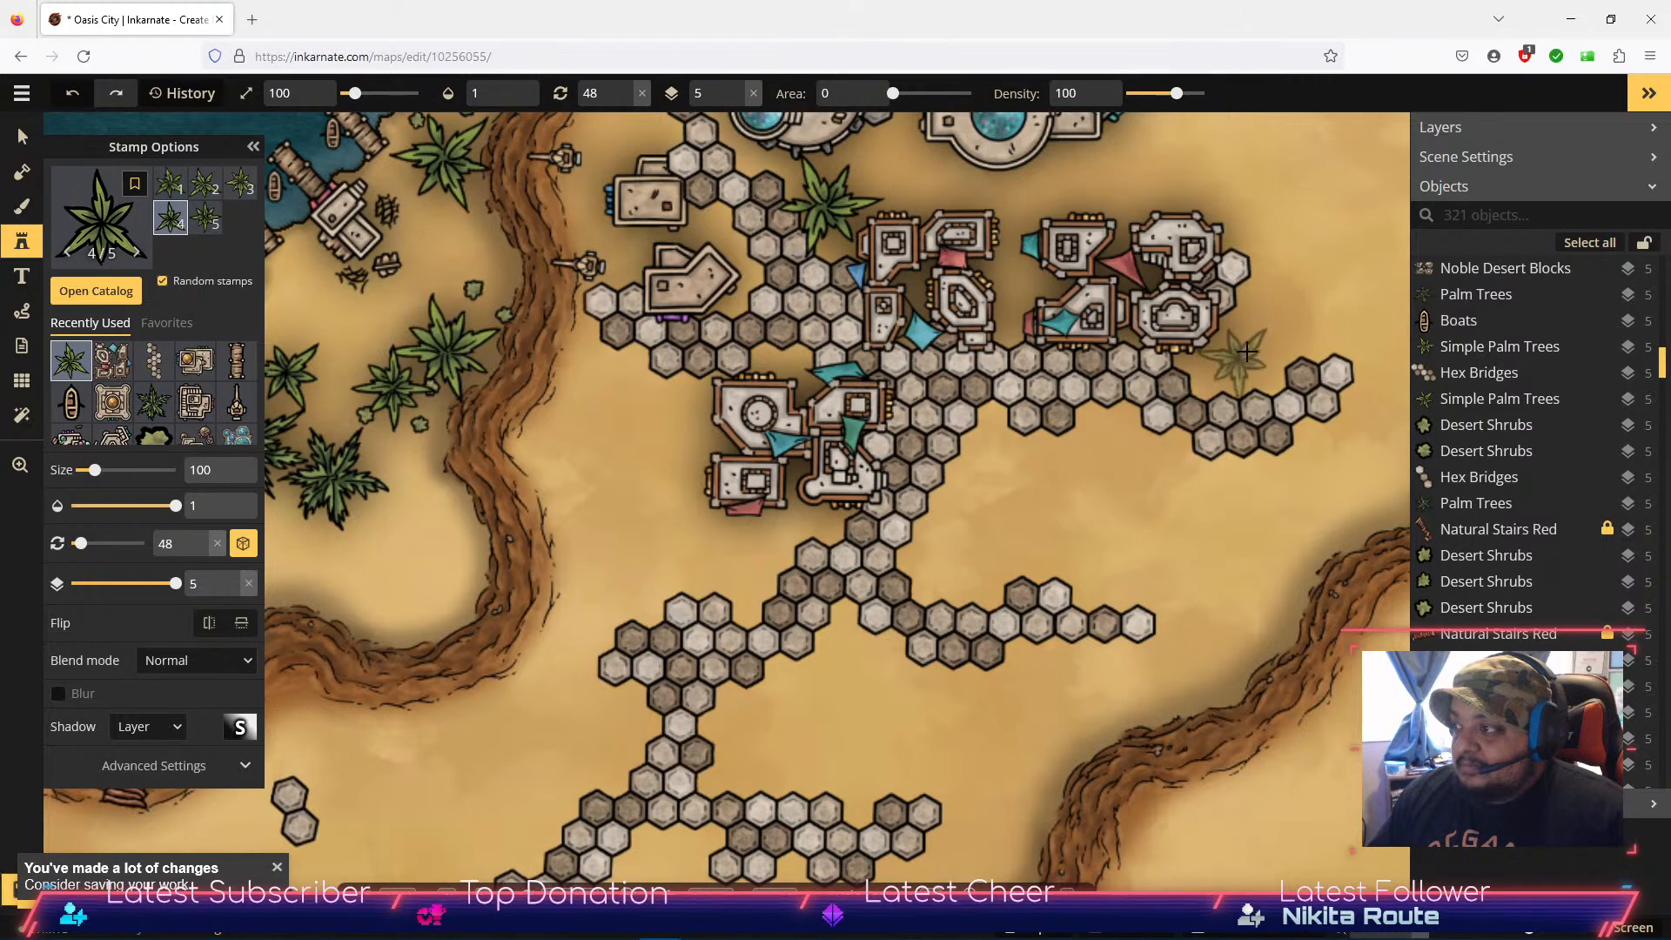
left_click(1206, 152)
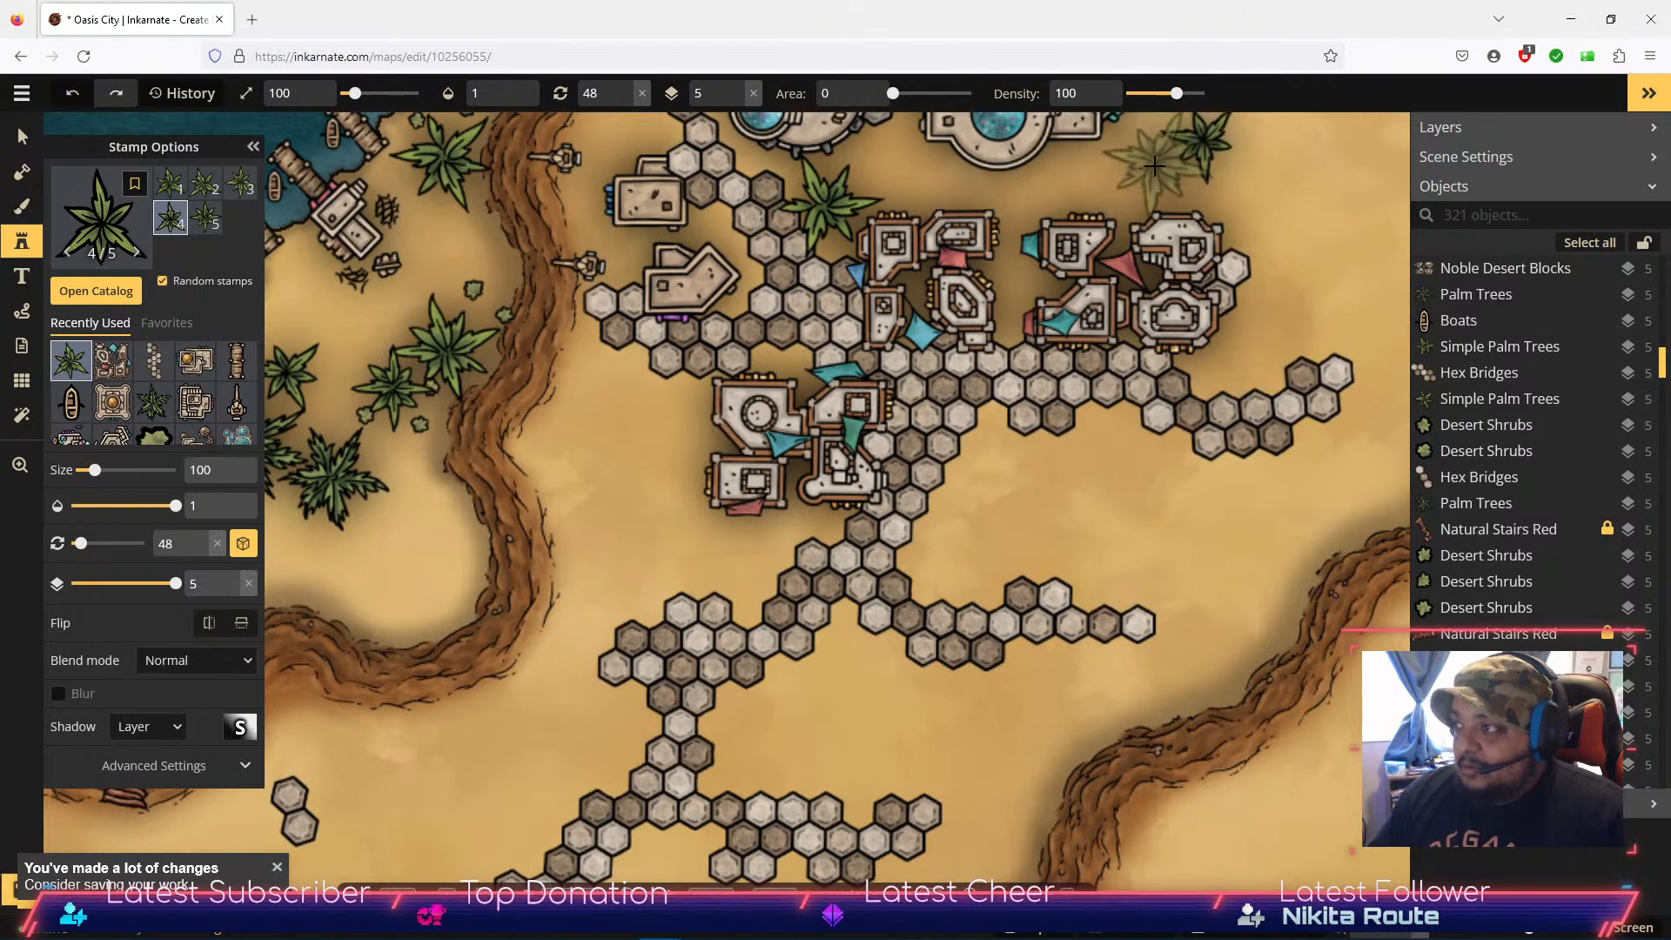
Step: Stamp three fuller palm trees: beside the northeastern simple palm, below the western road end, and between the cliff and the round domed building
left_click(153, 402)
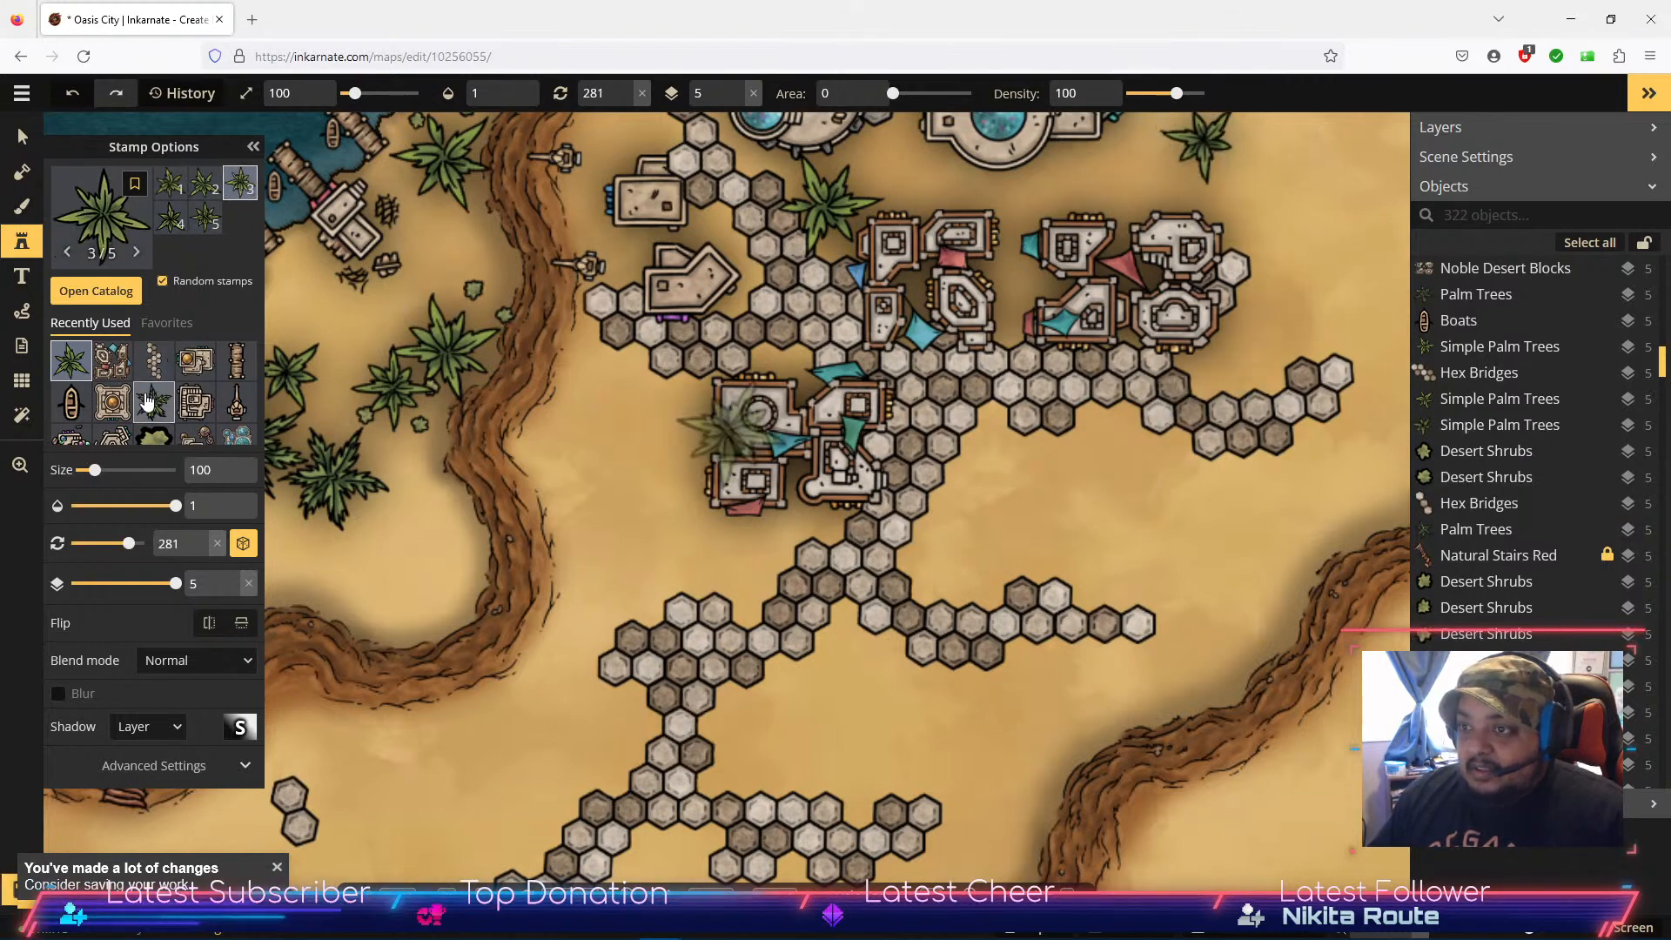
left_click(1148, 154)
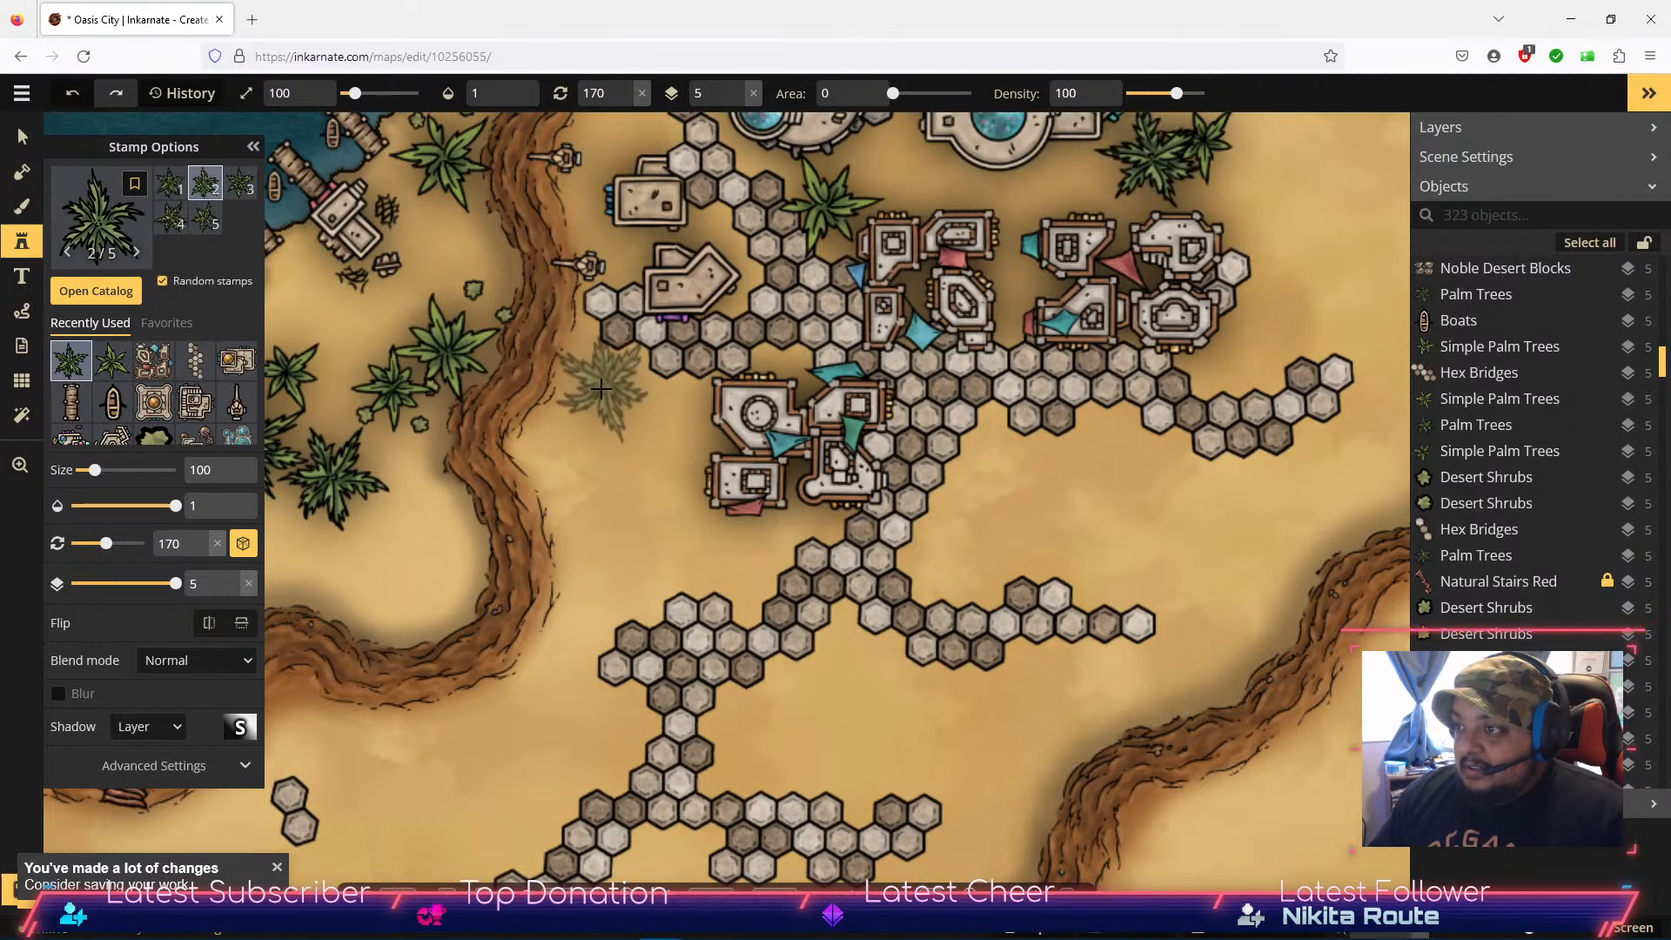
left_click(614, 381)
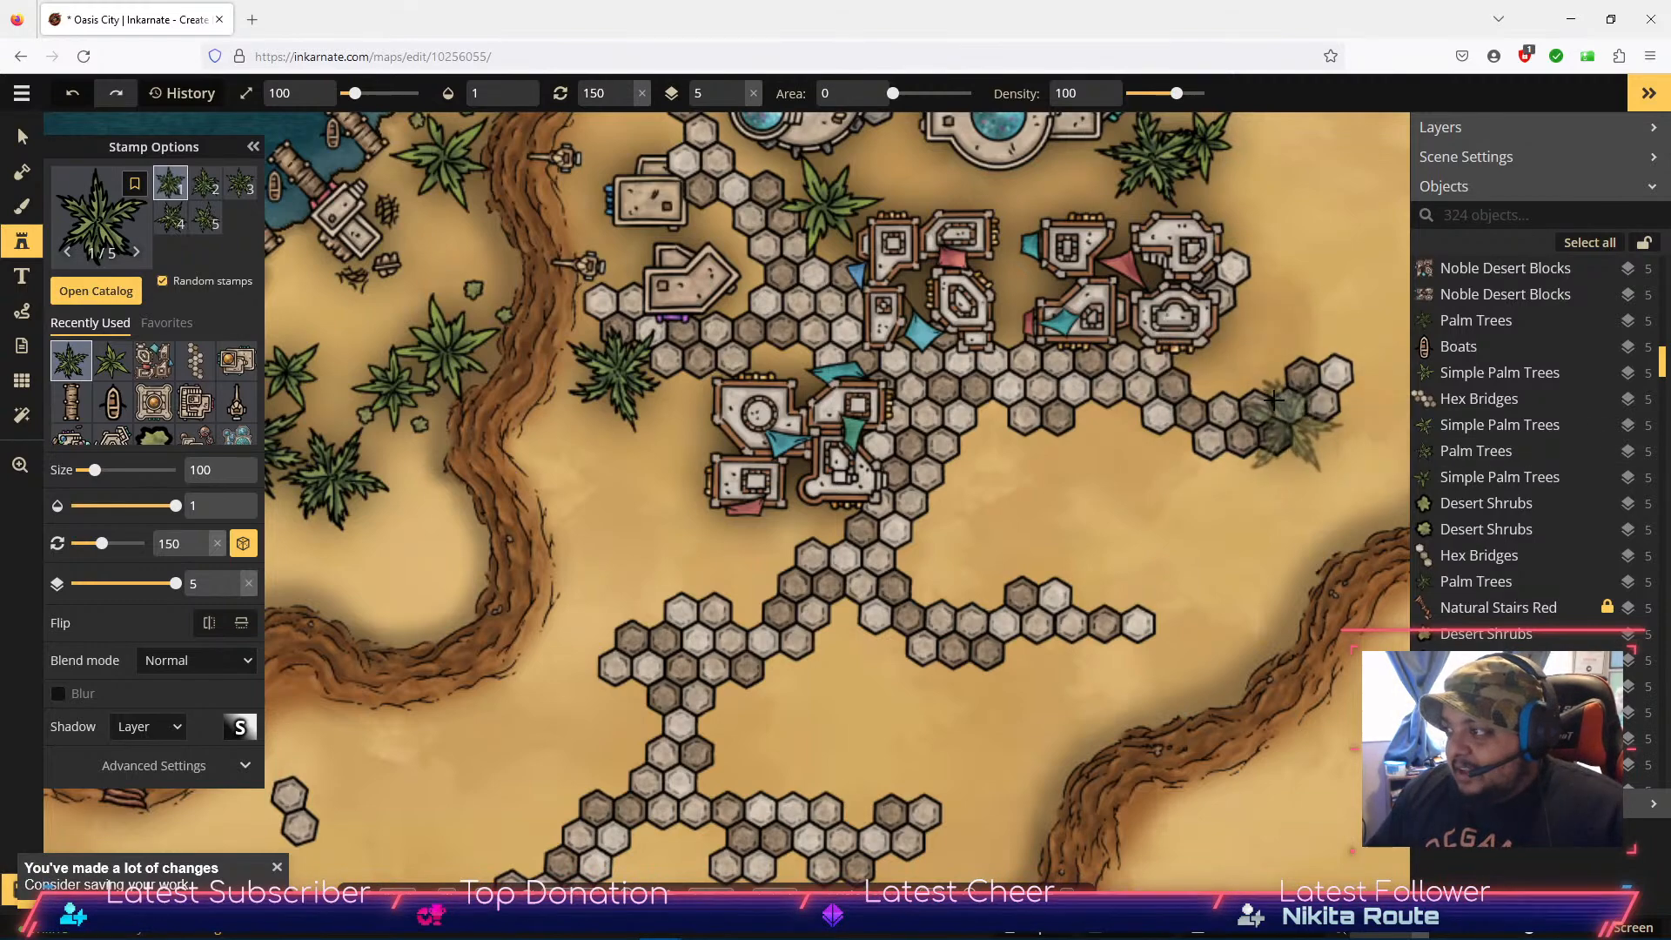
left_click_drag(1279, 287, 1226, 664)
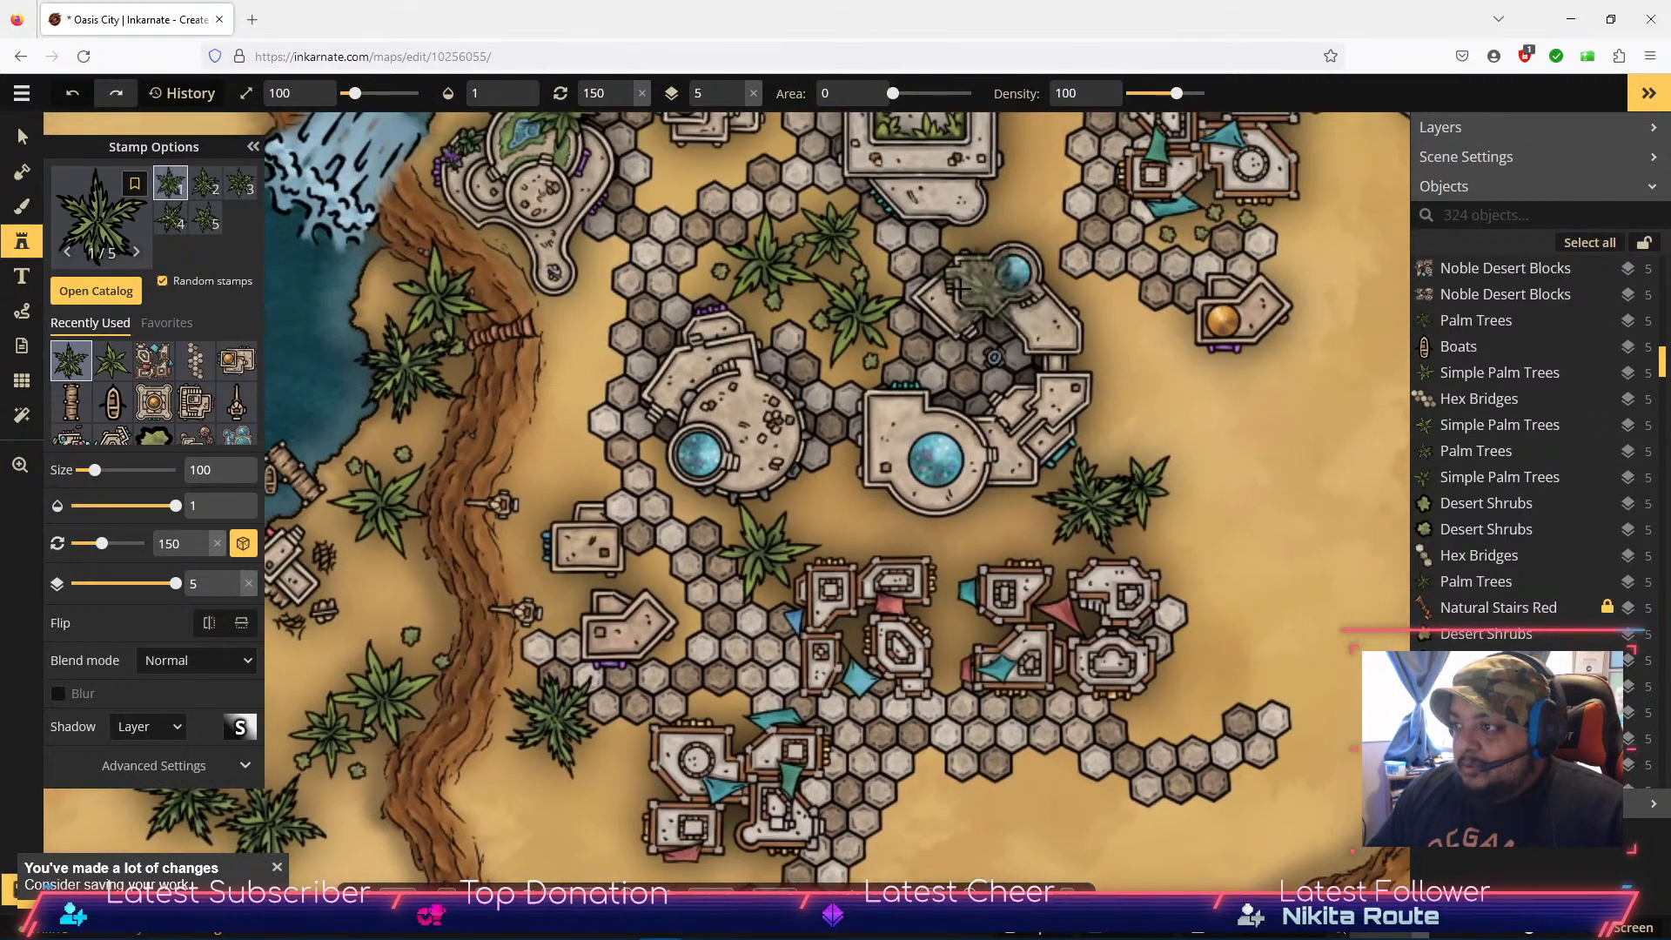
left_click(563, 436)
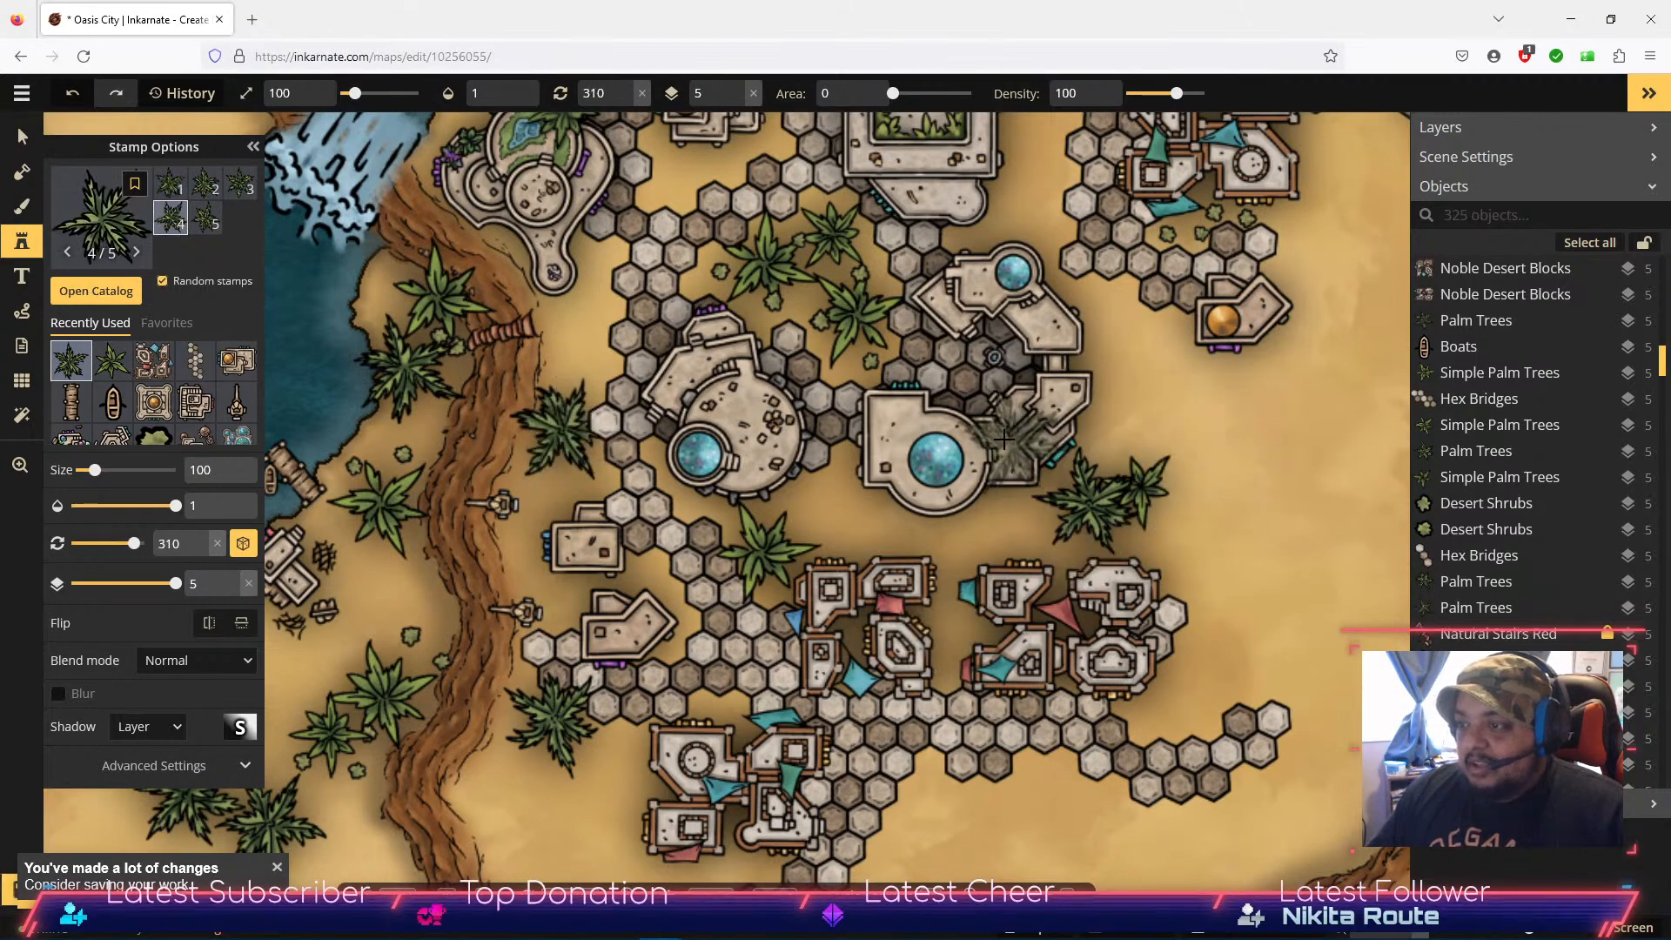
key("v")
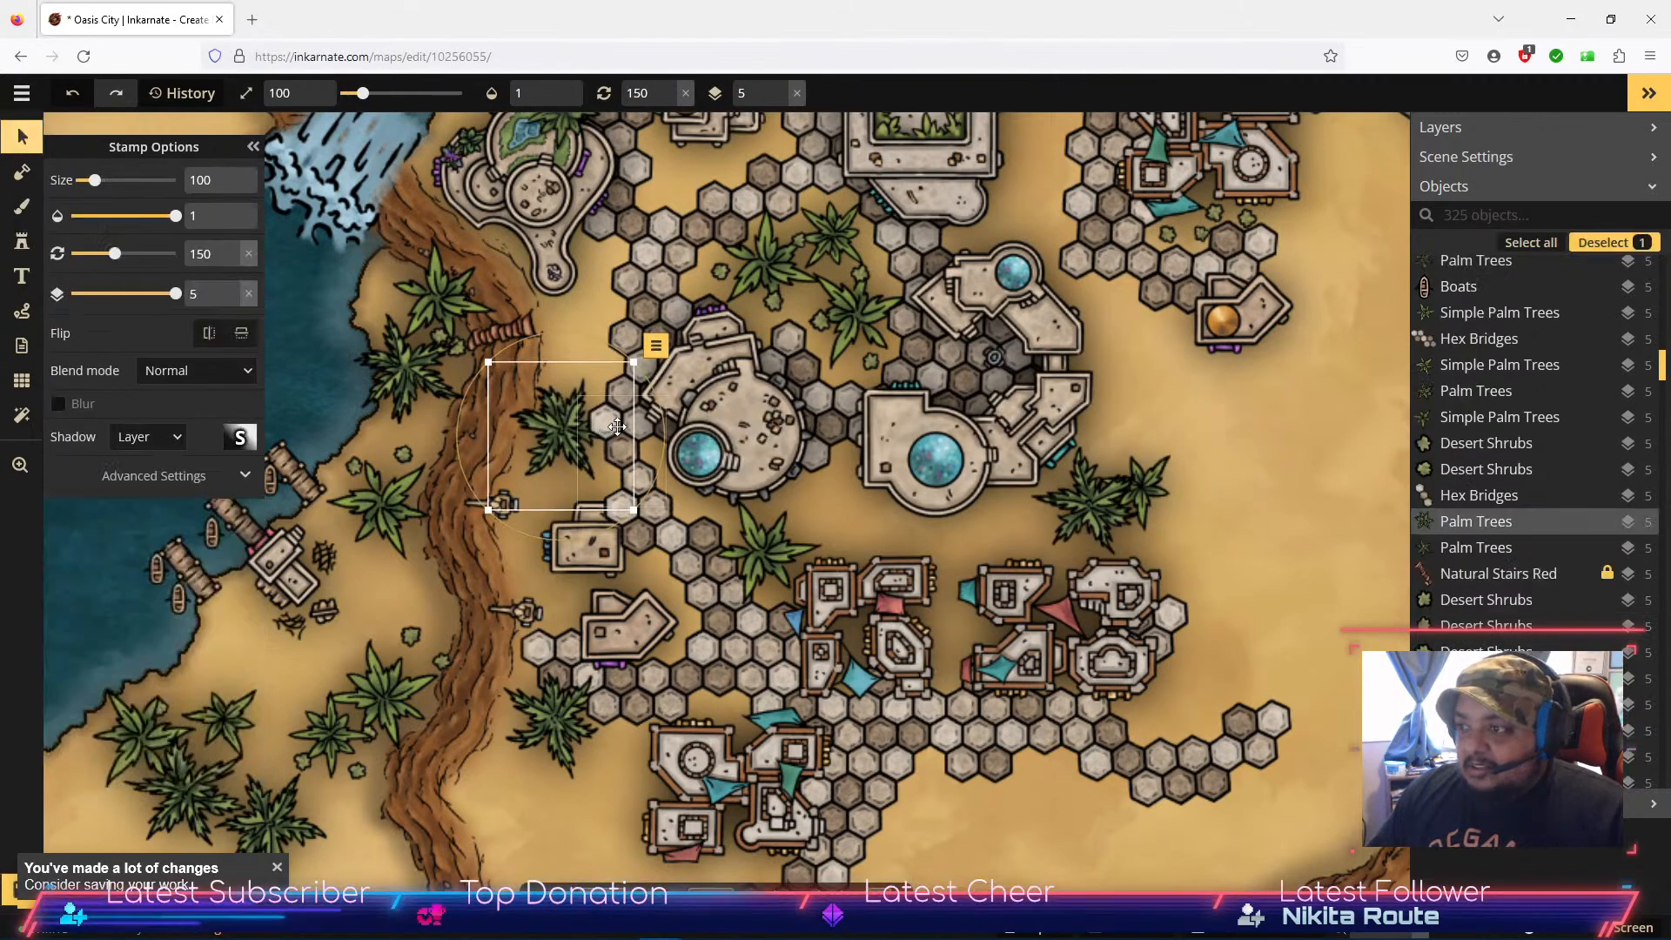
Step: Lower the hex paving piece west of the round domed building so it lies beneath the neighbouring cliffside palm tree
left_click(619, 439)
left_click(688, 380)
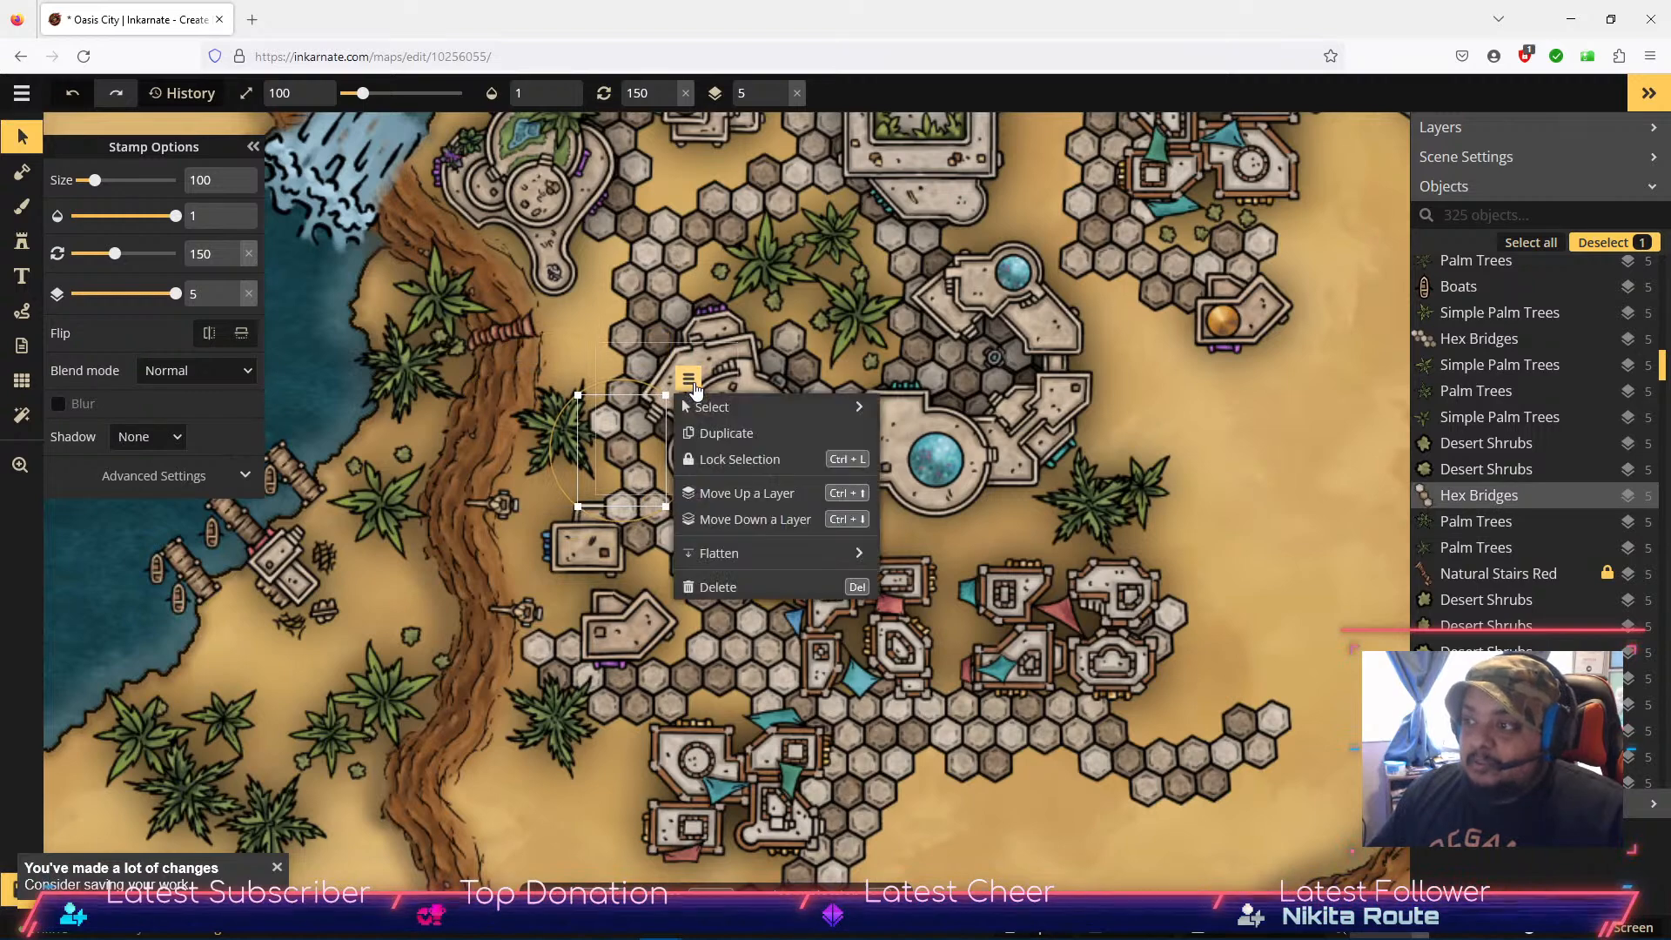
left_click(742, 520)
left_click(743, 519)
left_click(743, 520)
left_click(743, 520)
left_click(742, 520)
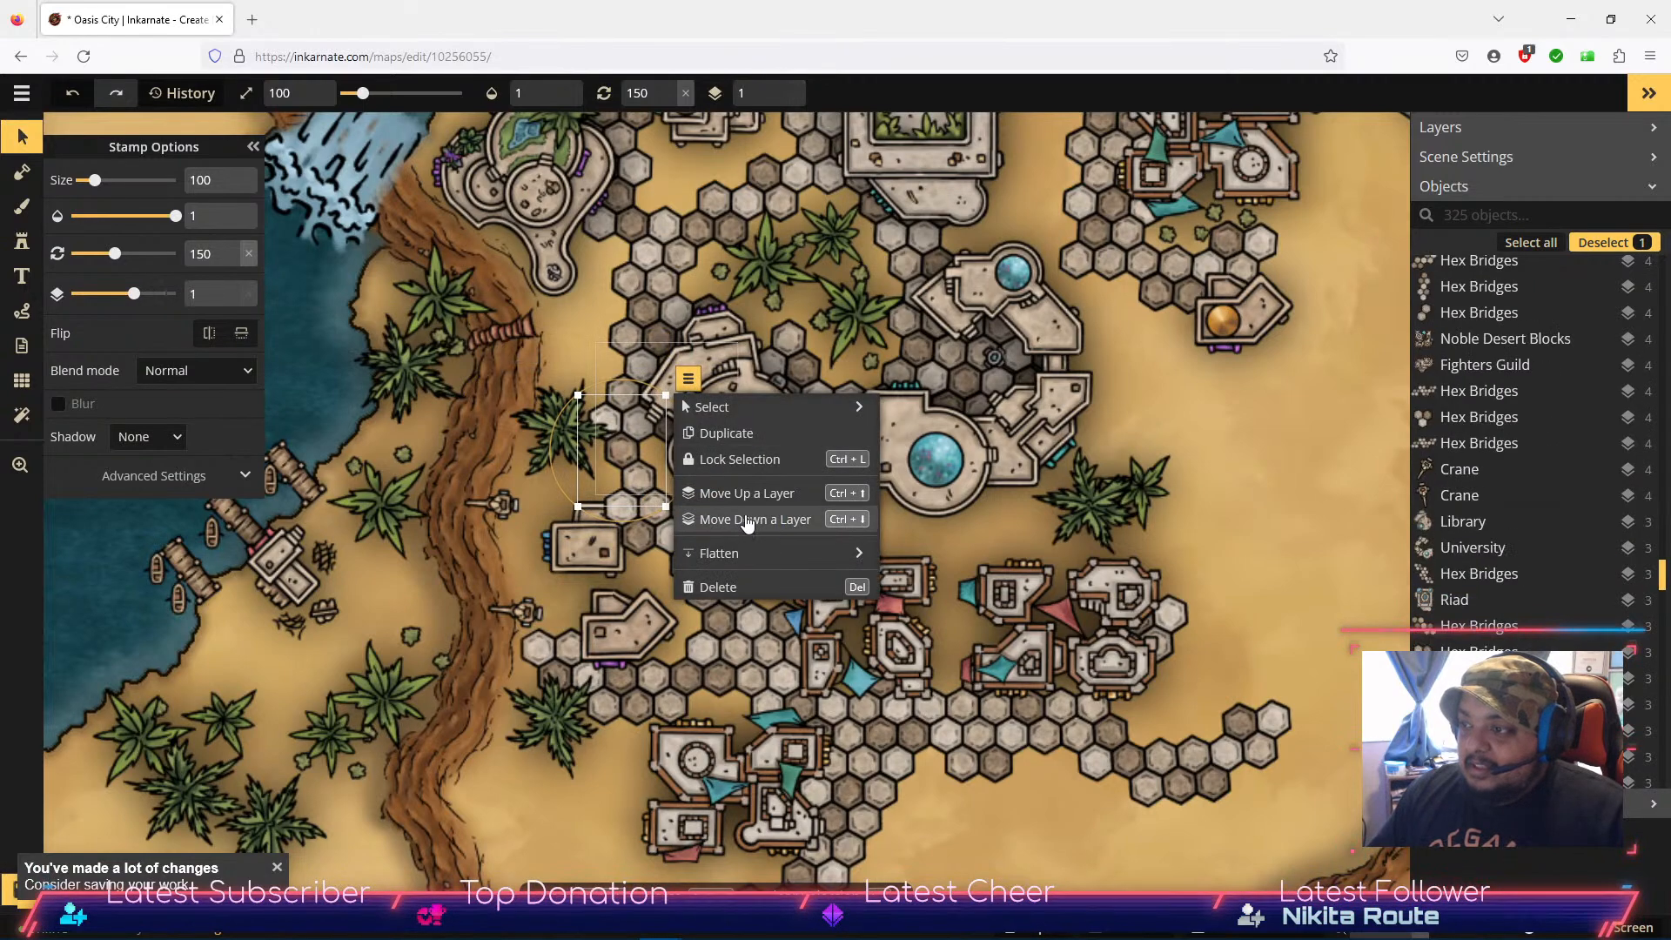
left_click(1265, 450)
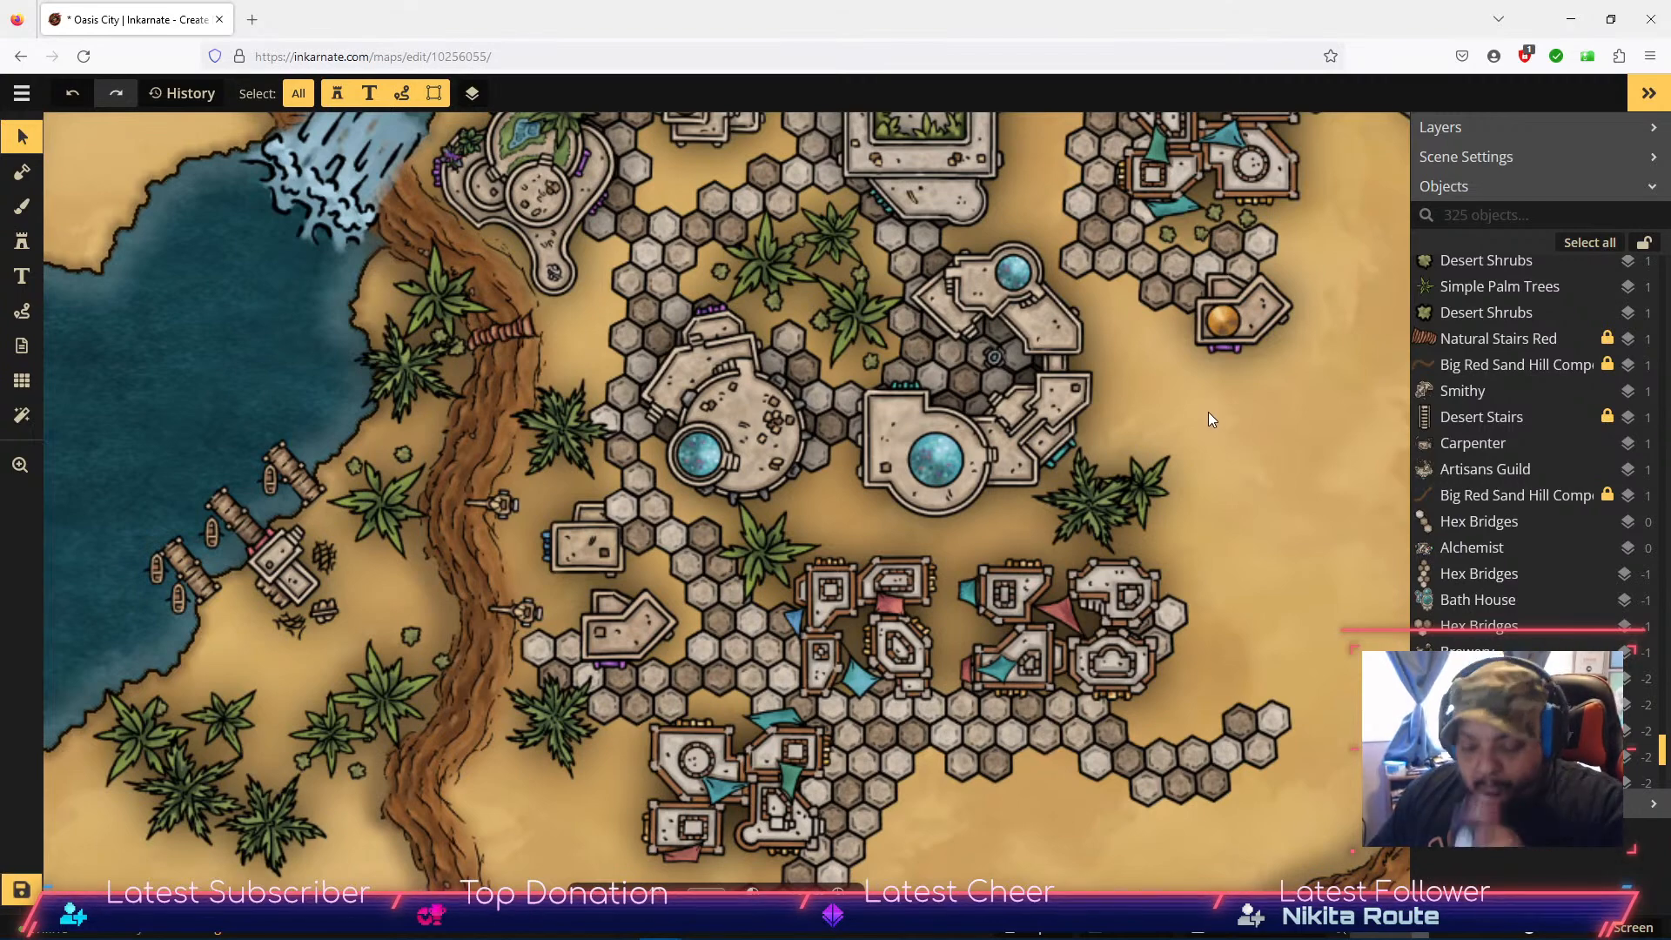
Step: Stamp three simple palm trees in a vertical row along the eastern side of the garden palace
key("space")
left_click_drag(1292, 441, 973, 670)
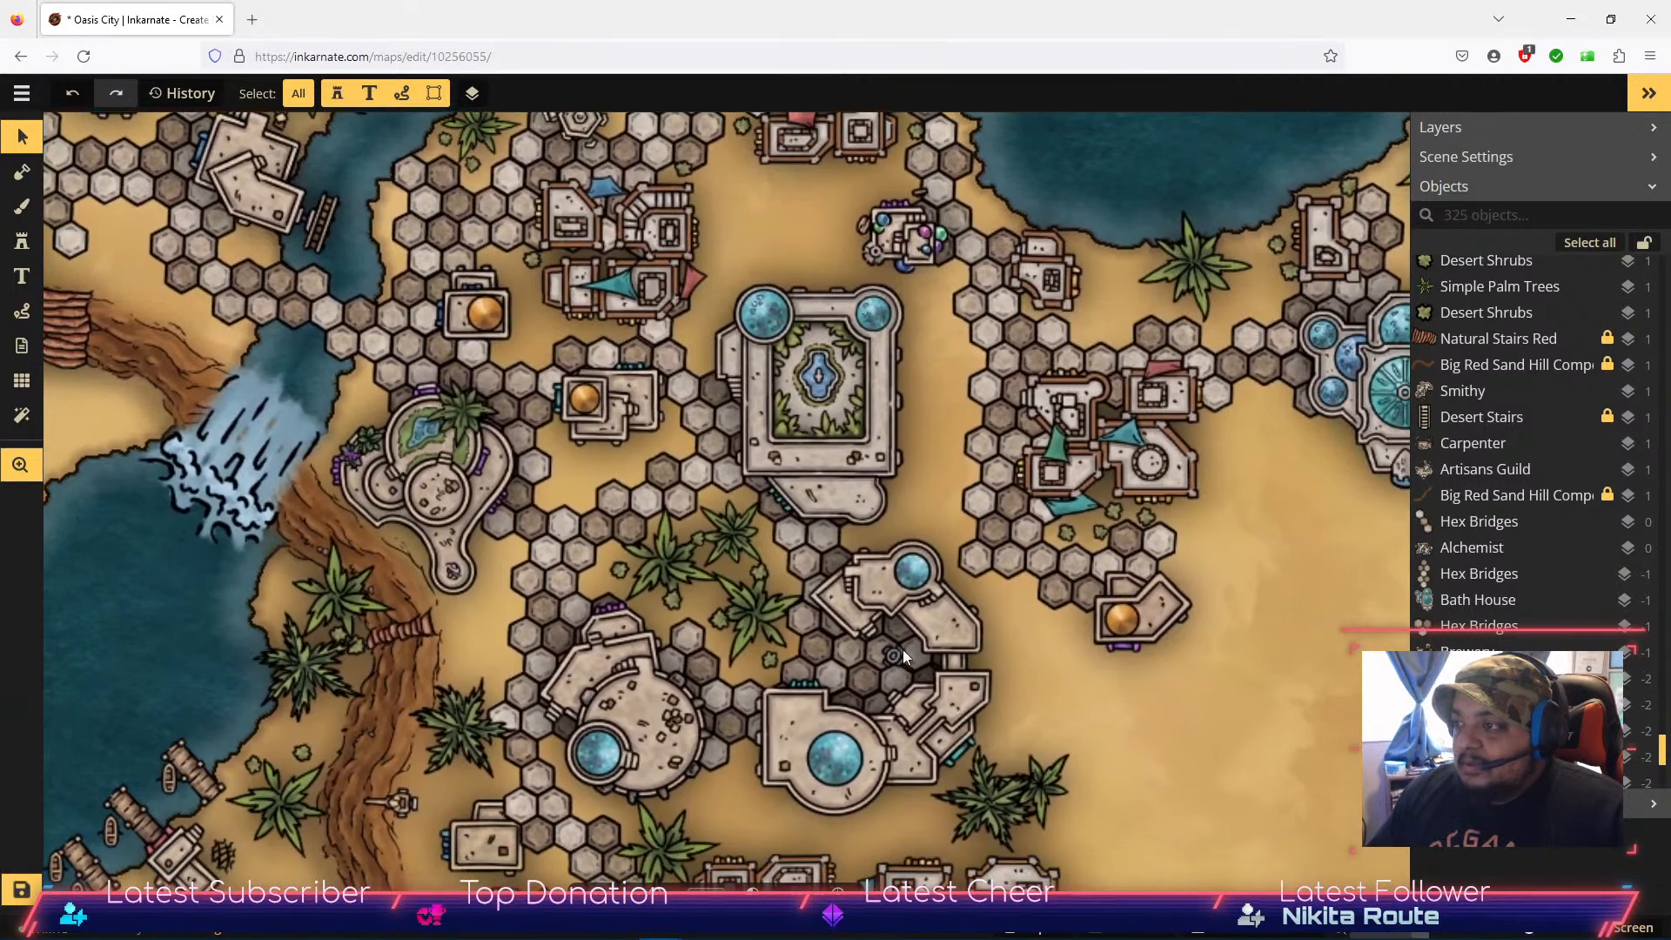
left_click(24, 243)
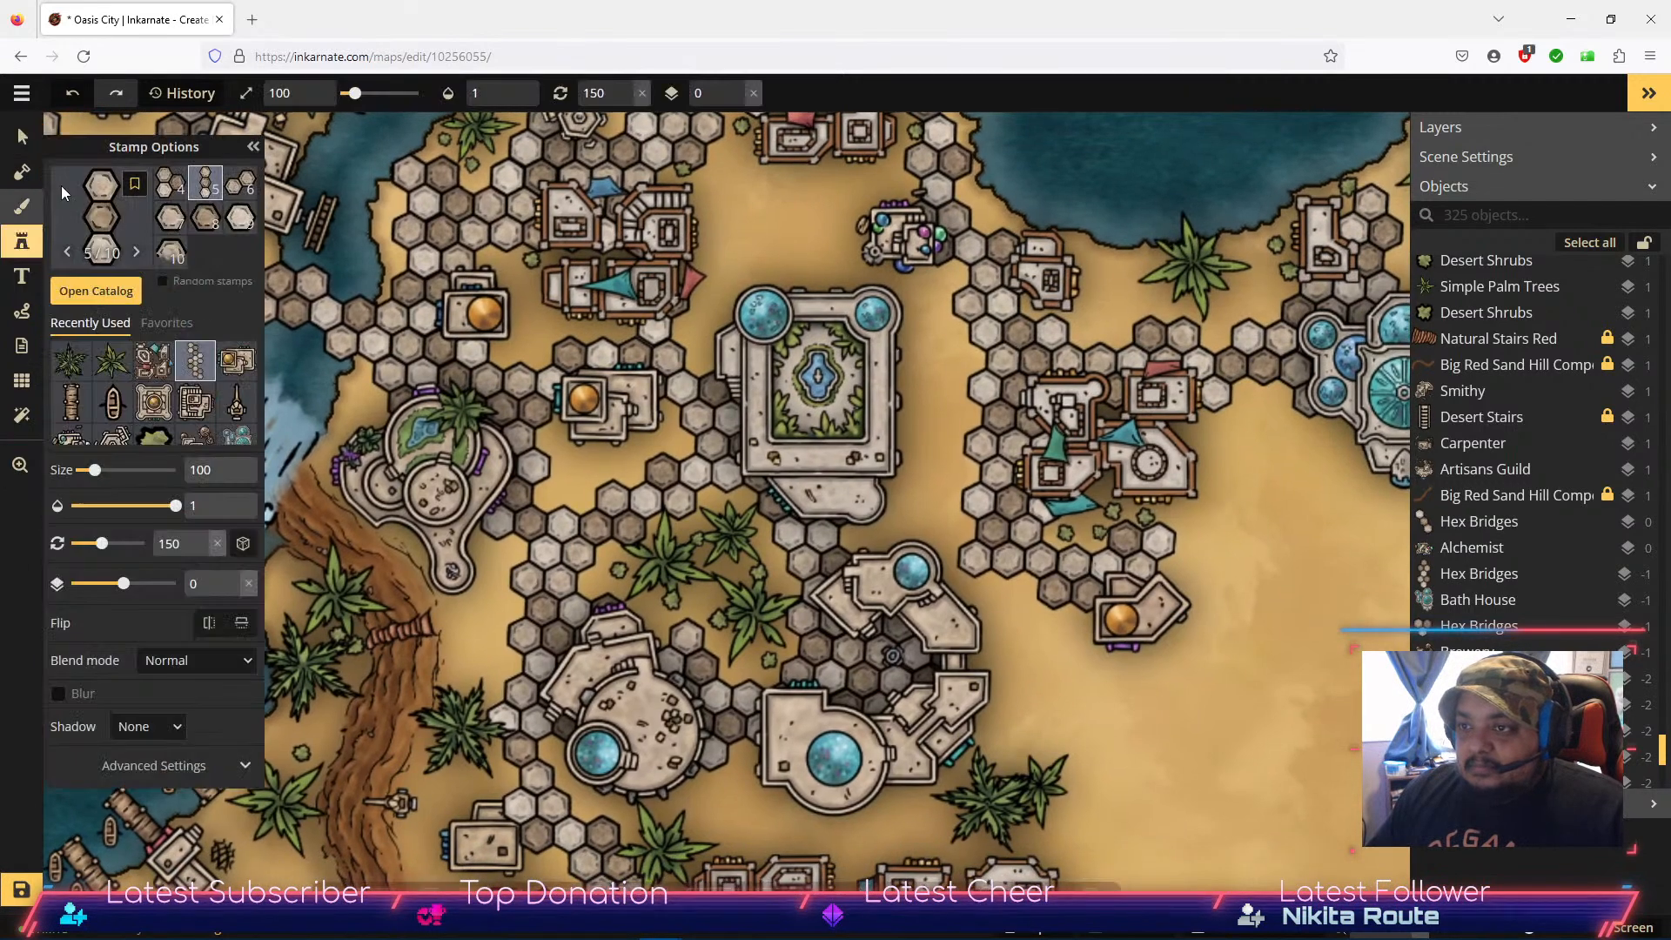
left_click(113, 366)
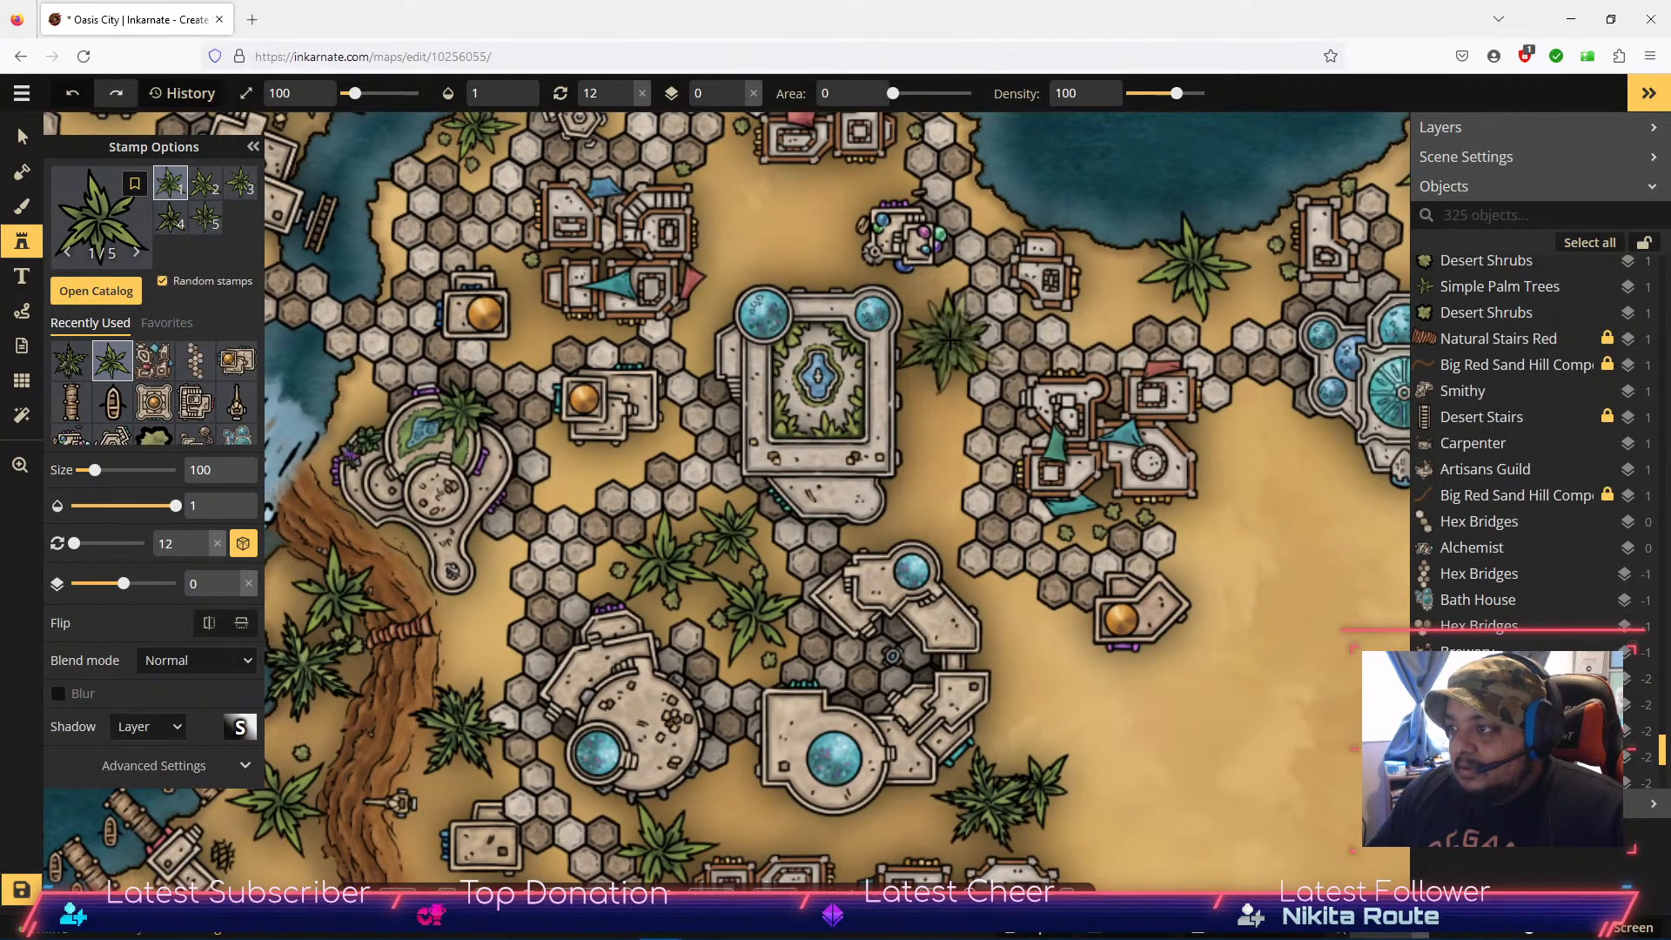
left_click(948, 339)
left_click(951, 418)
left_click(937, 498)
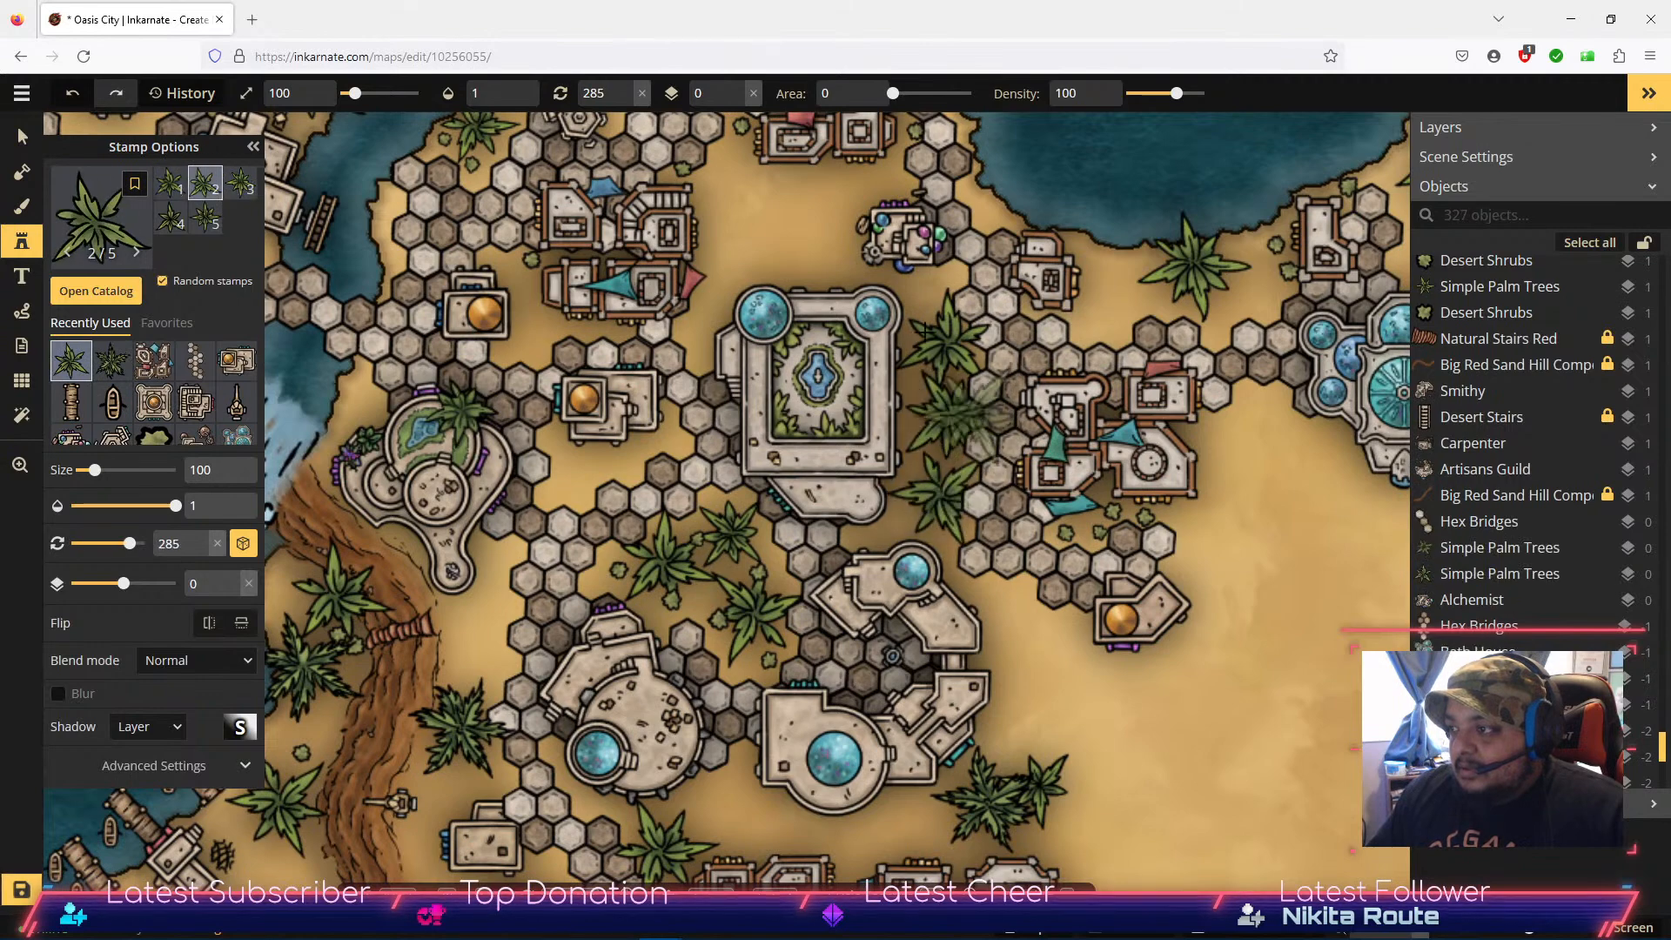
Step: Lower the upper hex paving piece just east of the new palm row to layer -4
left_click(23, 139)
left_click(938, 488)
left_click(1004, 376)
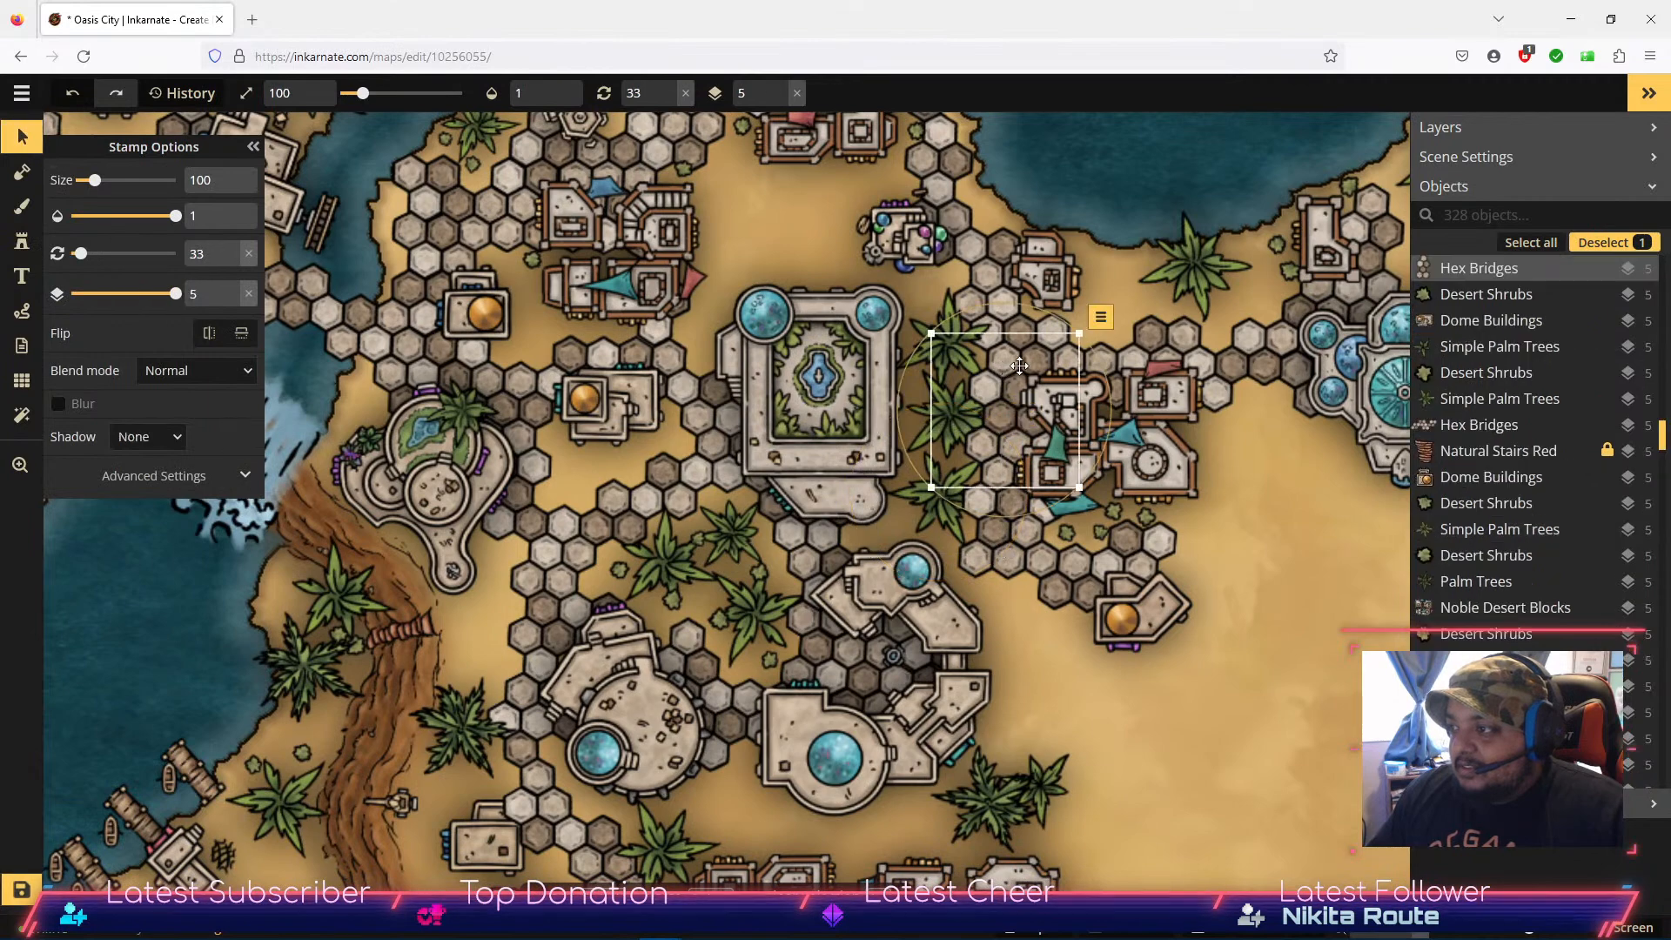
left_click(1102, 317)
left_click(1175, 459)
left_click(1175, 458)
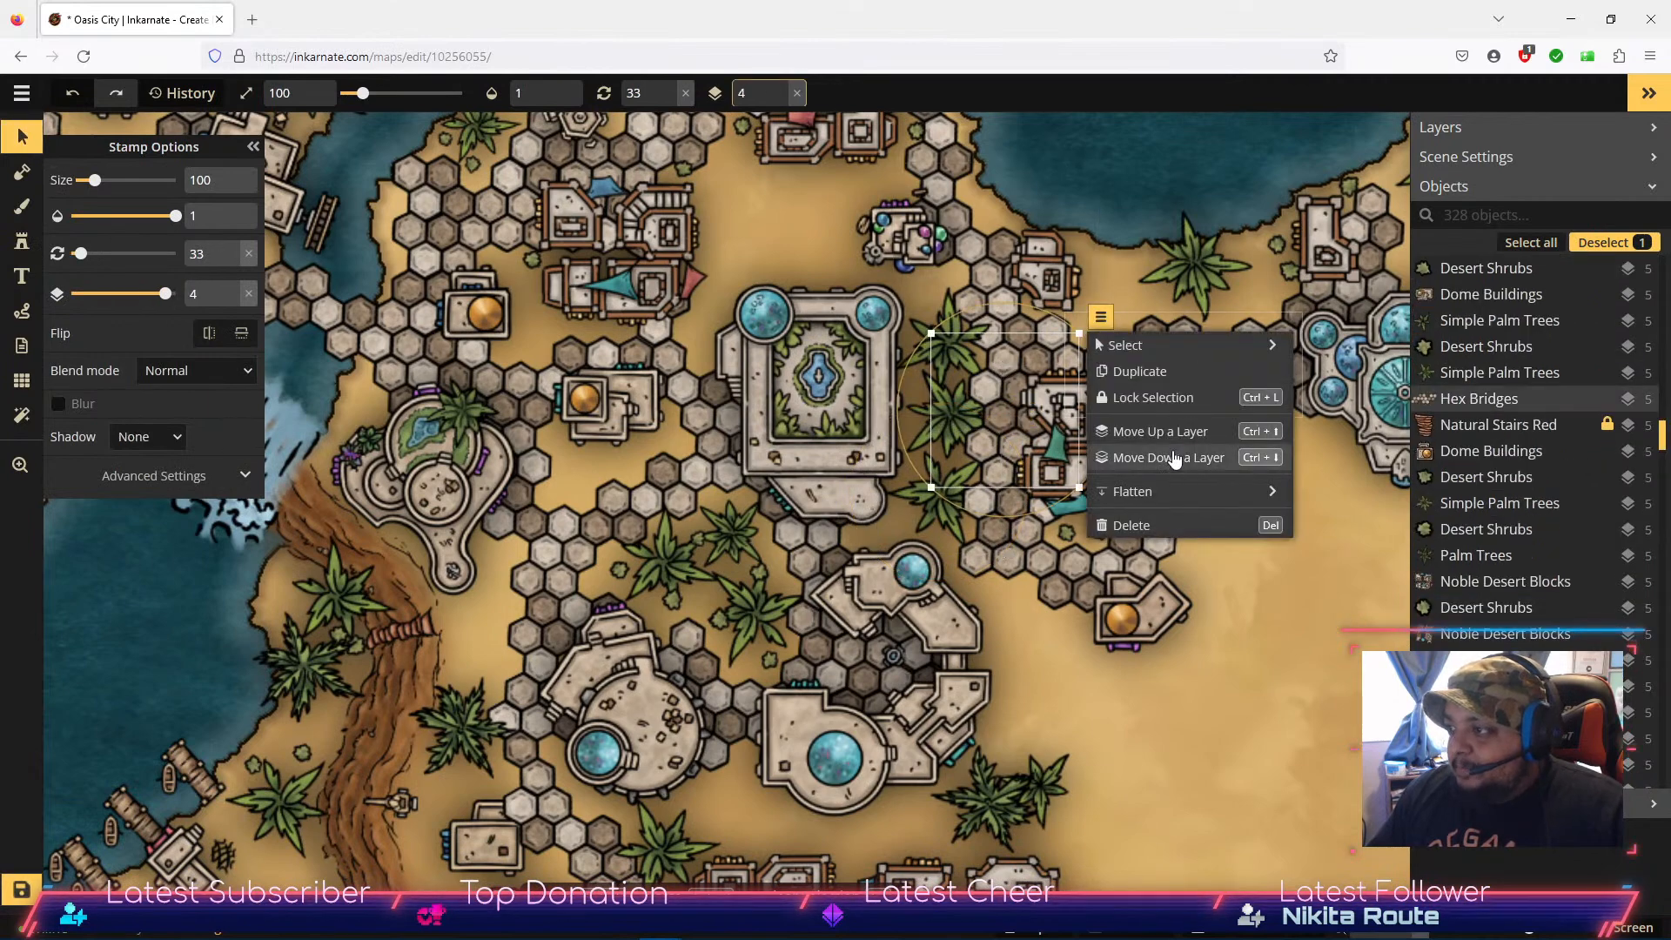
left_click(1175, 459)
left_click(1175, 459)
left_click(1176, 458)
left_click(1176, 457)
left_click(1177, 456)
left_click(1177, 456)
left_click(1177, 456)
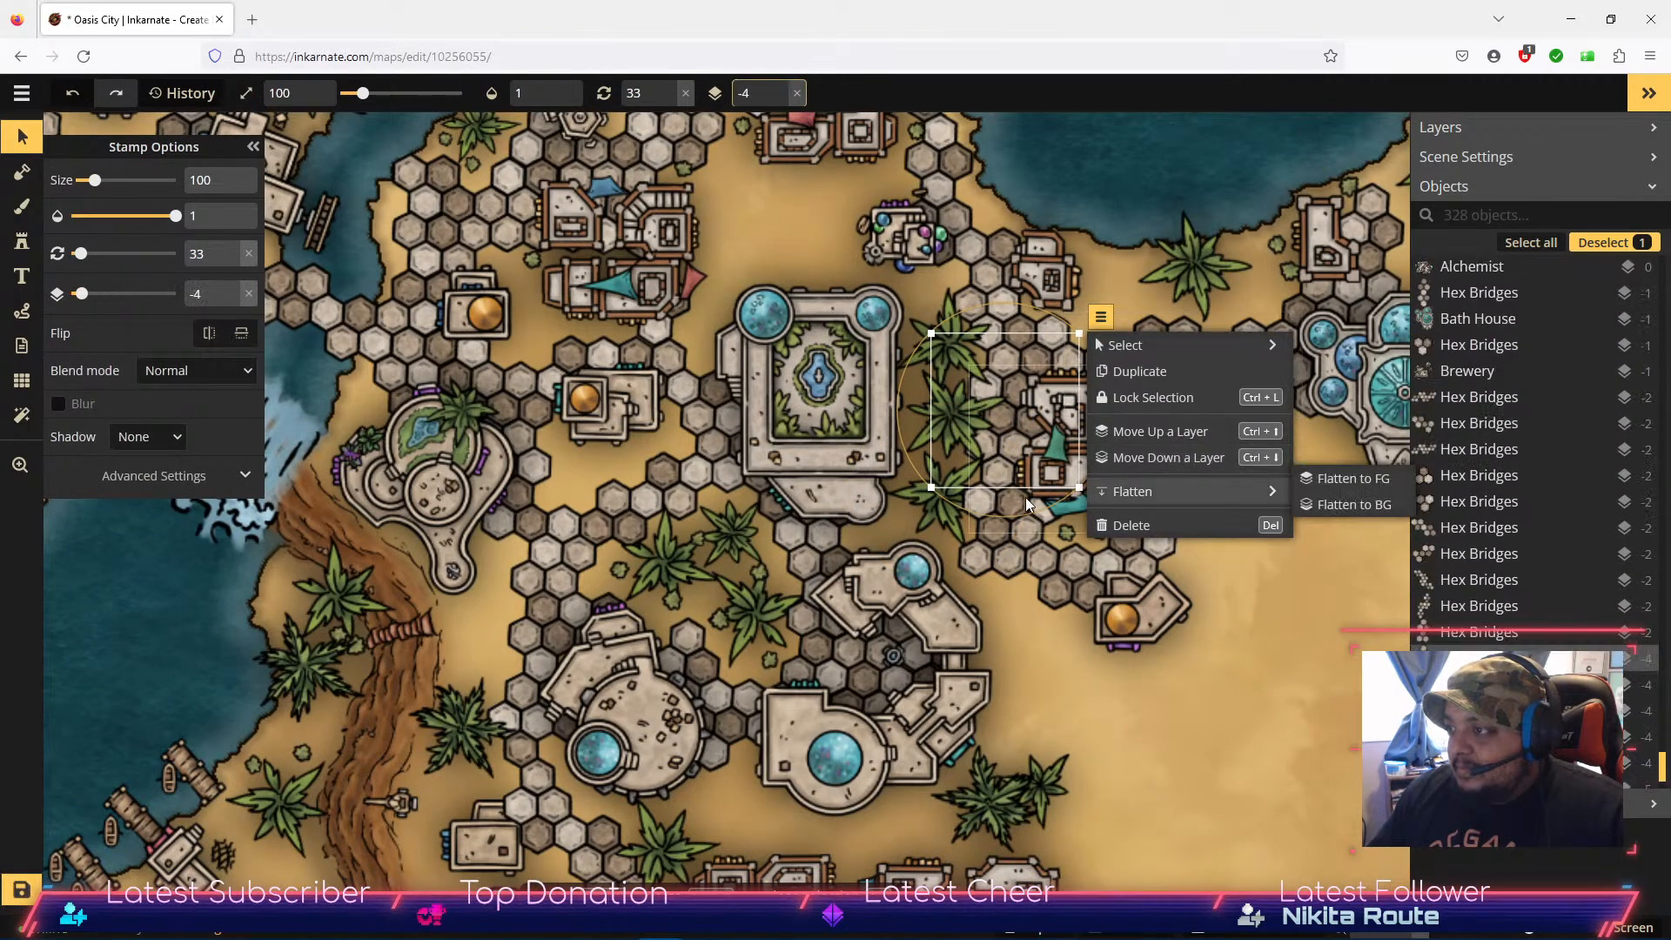
Step: Lower the adjoining southern hex paving piece, beside the lowest new palm, to layer -5
left_click(991, 554)
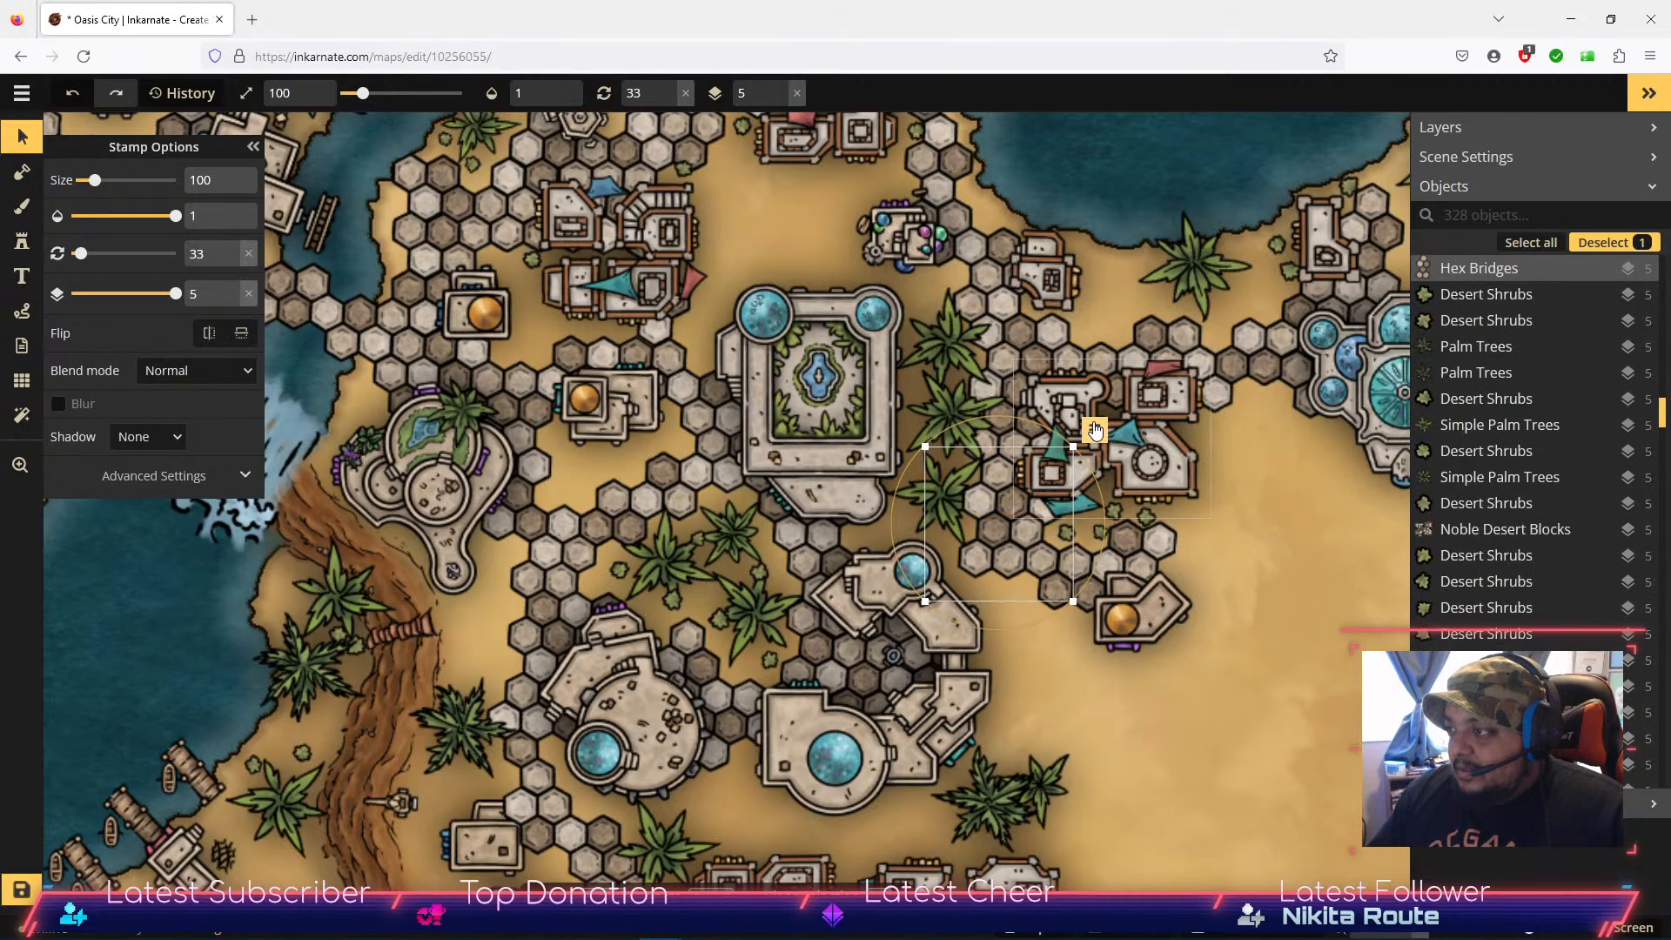
left_click(1095, 430)
left_click(1156, 572)
left_click(1156, 572)
left_click(1156, 572)
left_click(1156, 572)
left_click(1156, 572)
left_click(1155, 571)
left_click(1156, 572)
left_click(1156, 572)
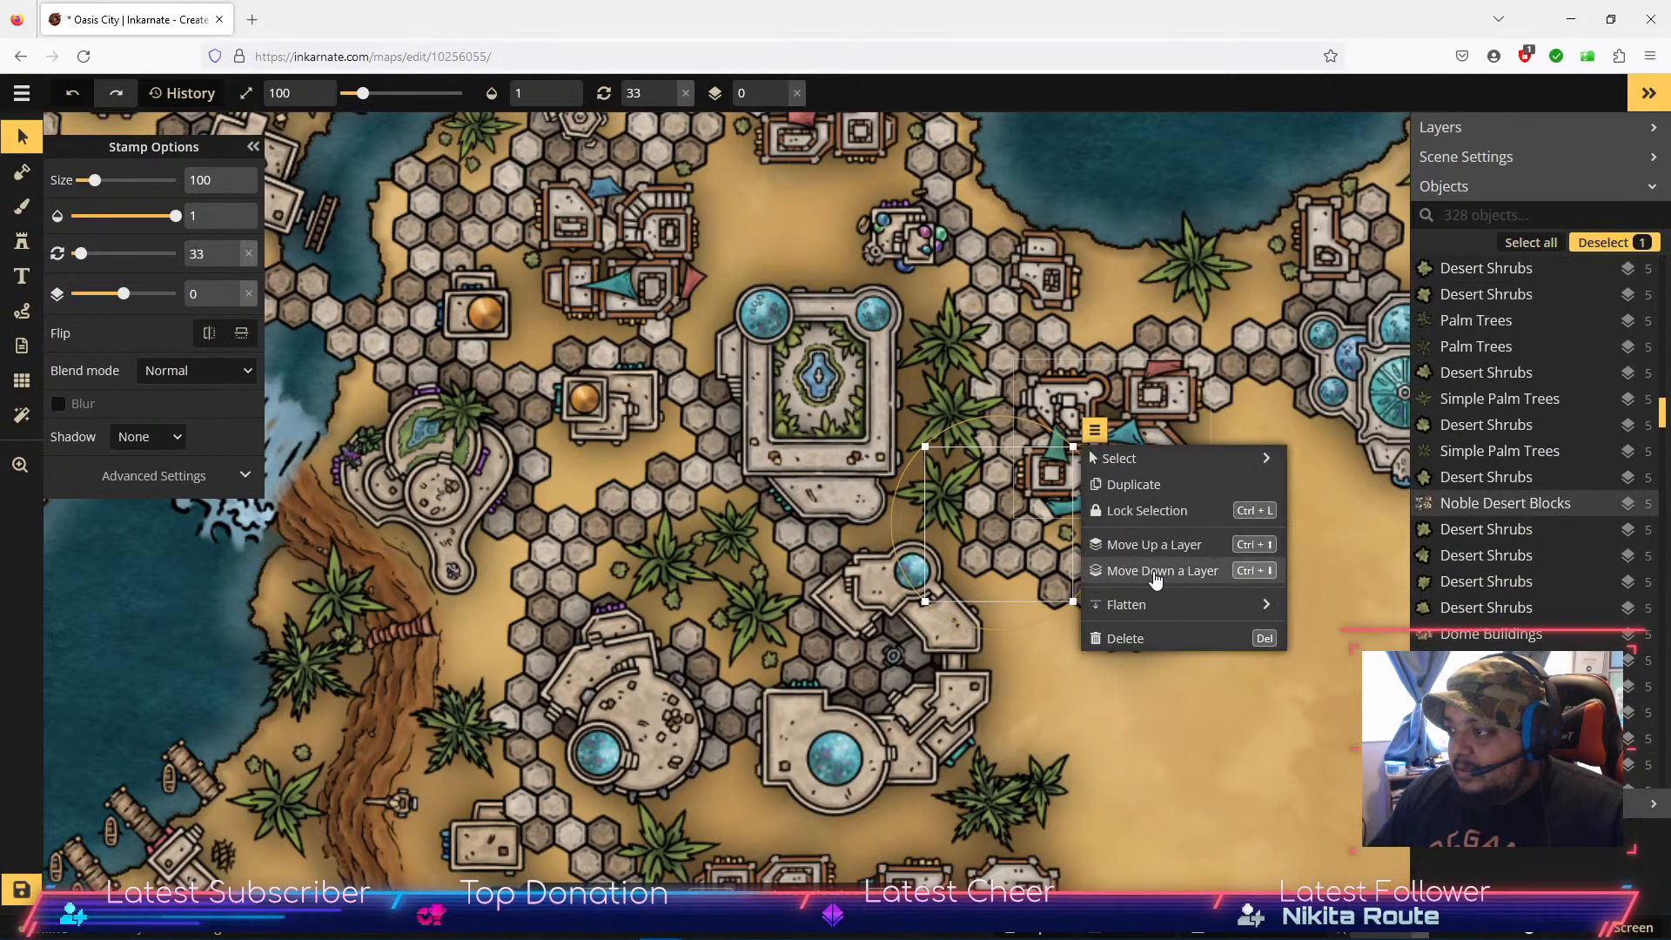
left_click(1155, 572)
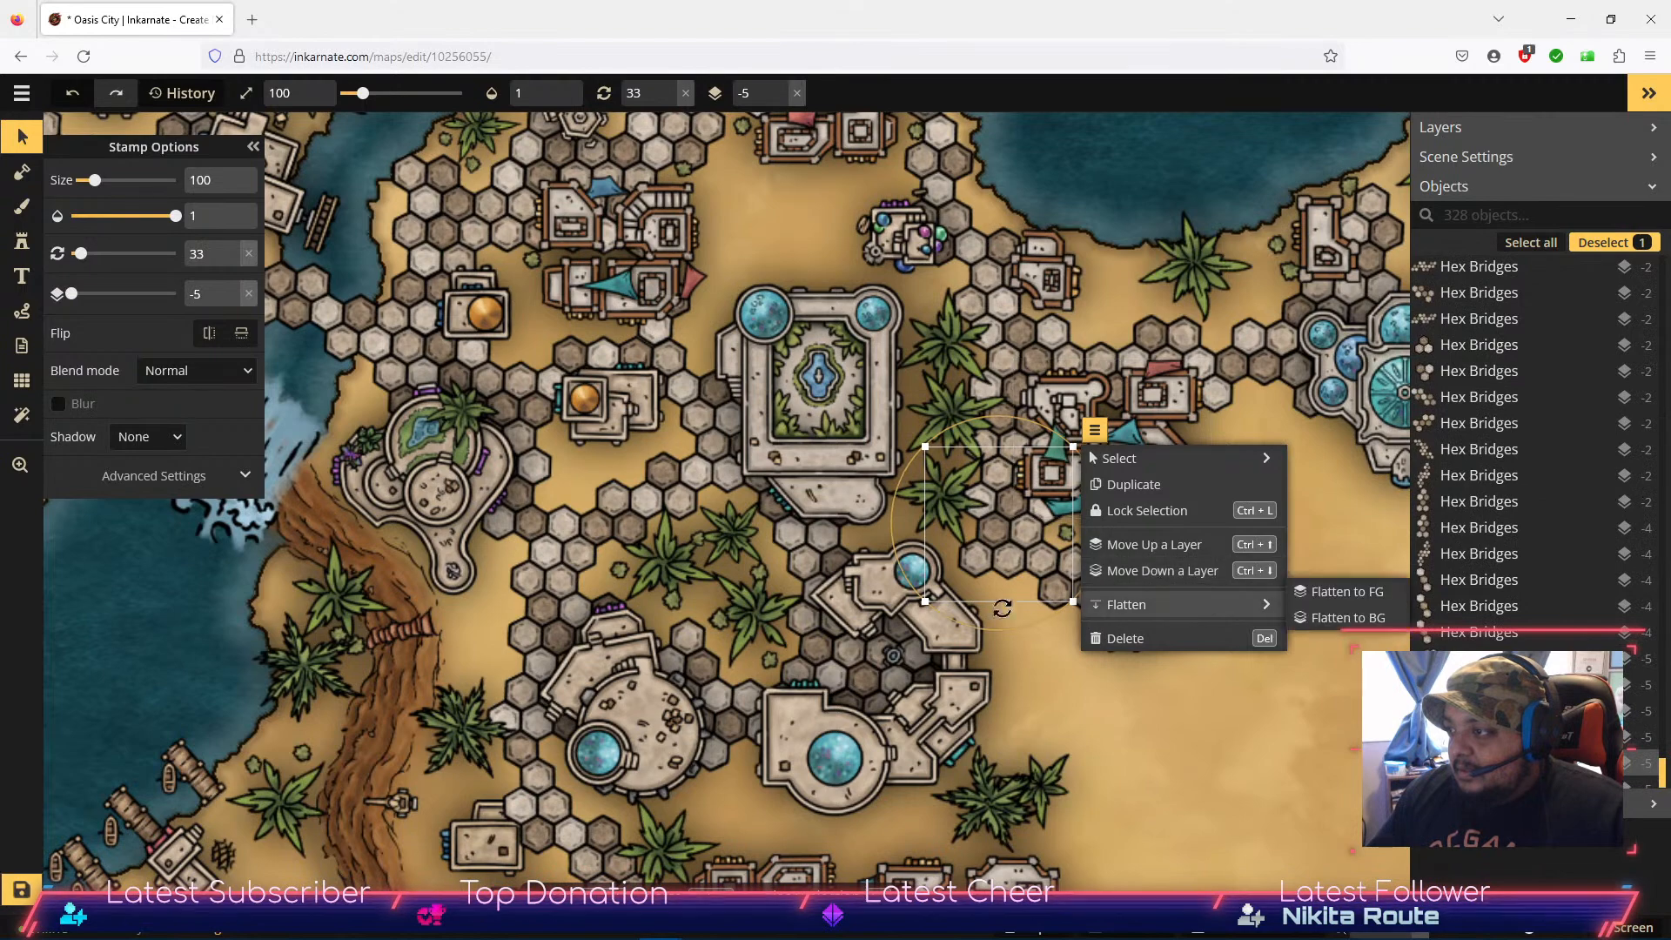
left_click(1172, 729)
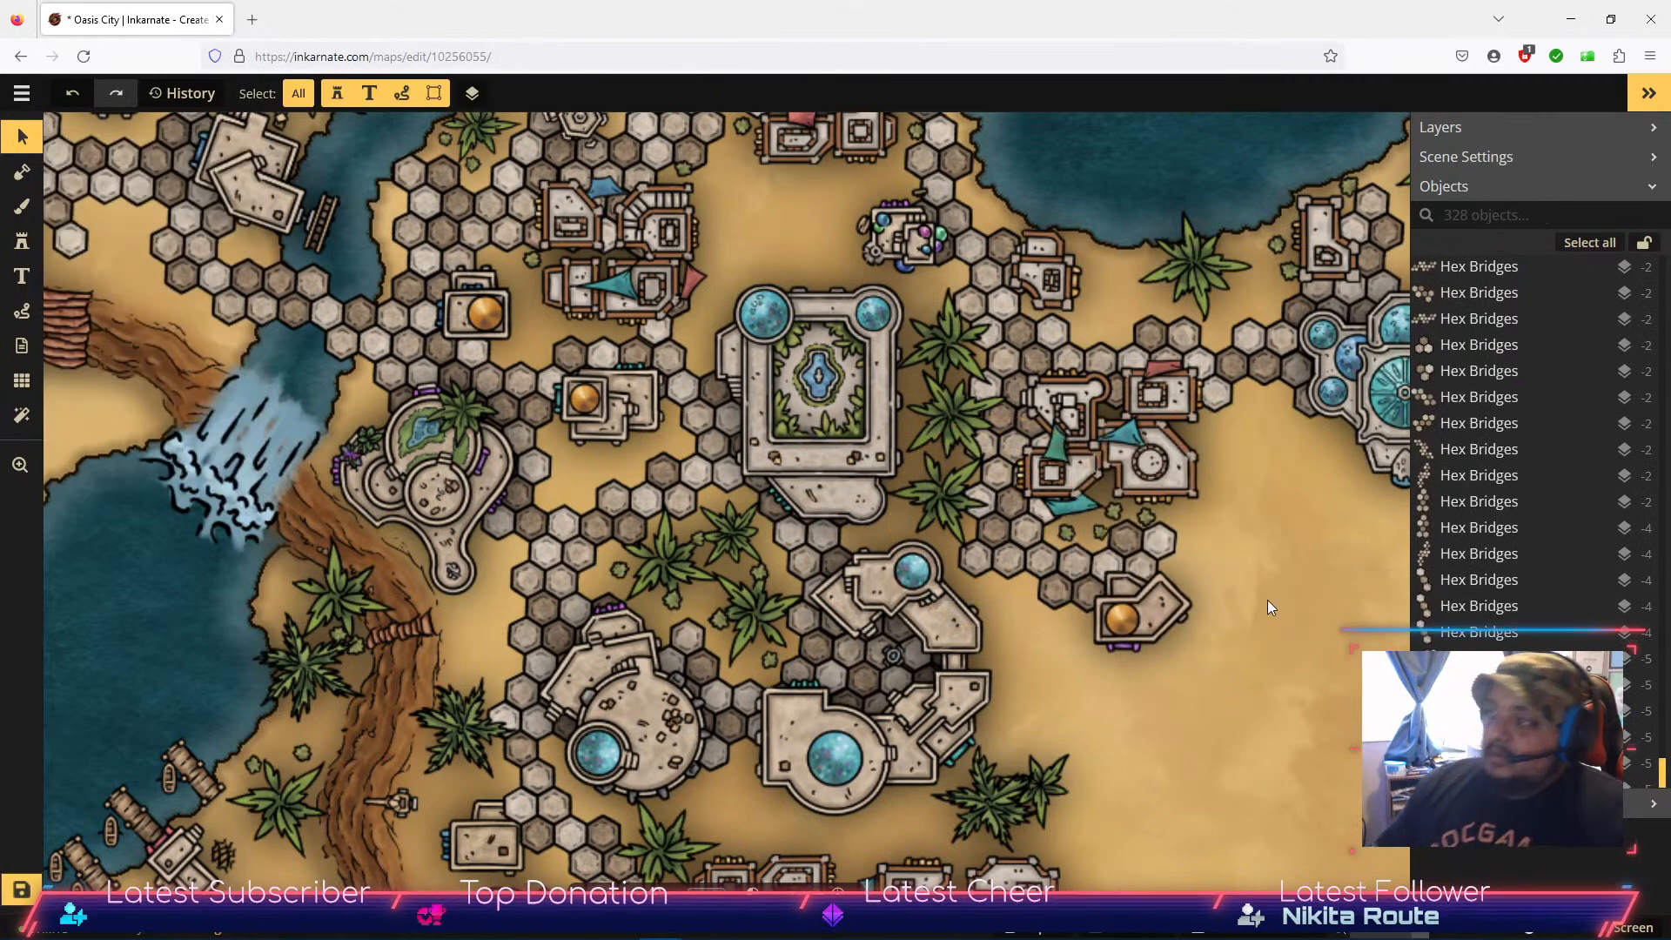
Step: Set the mask brush to subtract with size 14 and roughness 3
key("space")
mouse_move(1290, 648)
left_mouse_down()
mouse_move(1192, 633)
mouse_move(1104, 675)
mouse_move(1180, 728)
mouse_move(1263, 666)
left_mouse_up()
scroll(1263, 666, "down", 5)
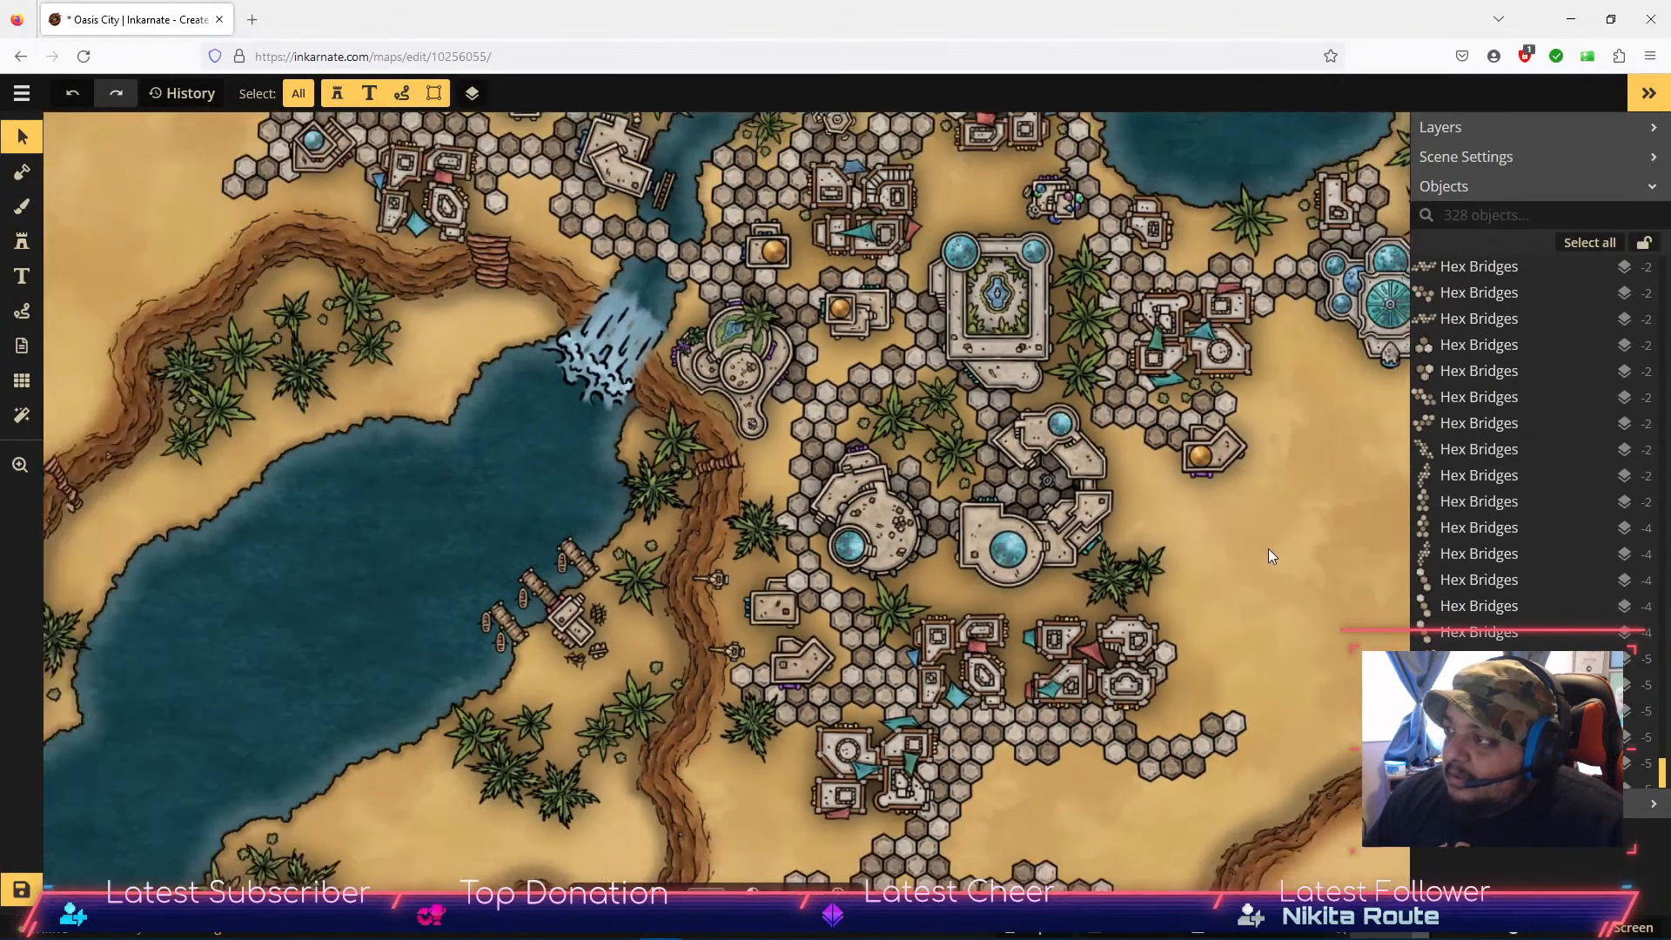
scroll(1267, 548, "down", 1)
key("space")
left_click_drag(1228, 669, 1006, 781)
left_click_drag(983, 665, 1002, 766)
left_click_drag(830, 455, 873, 496)
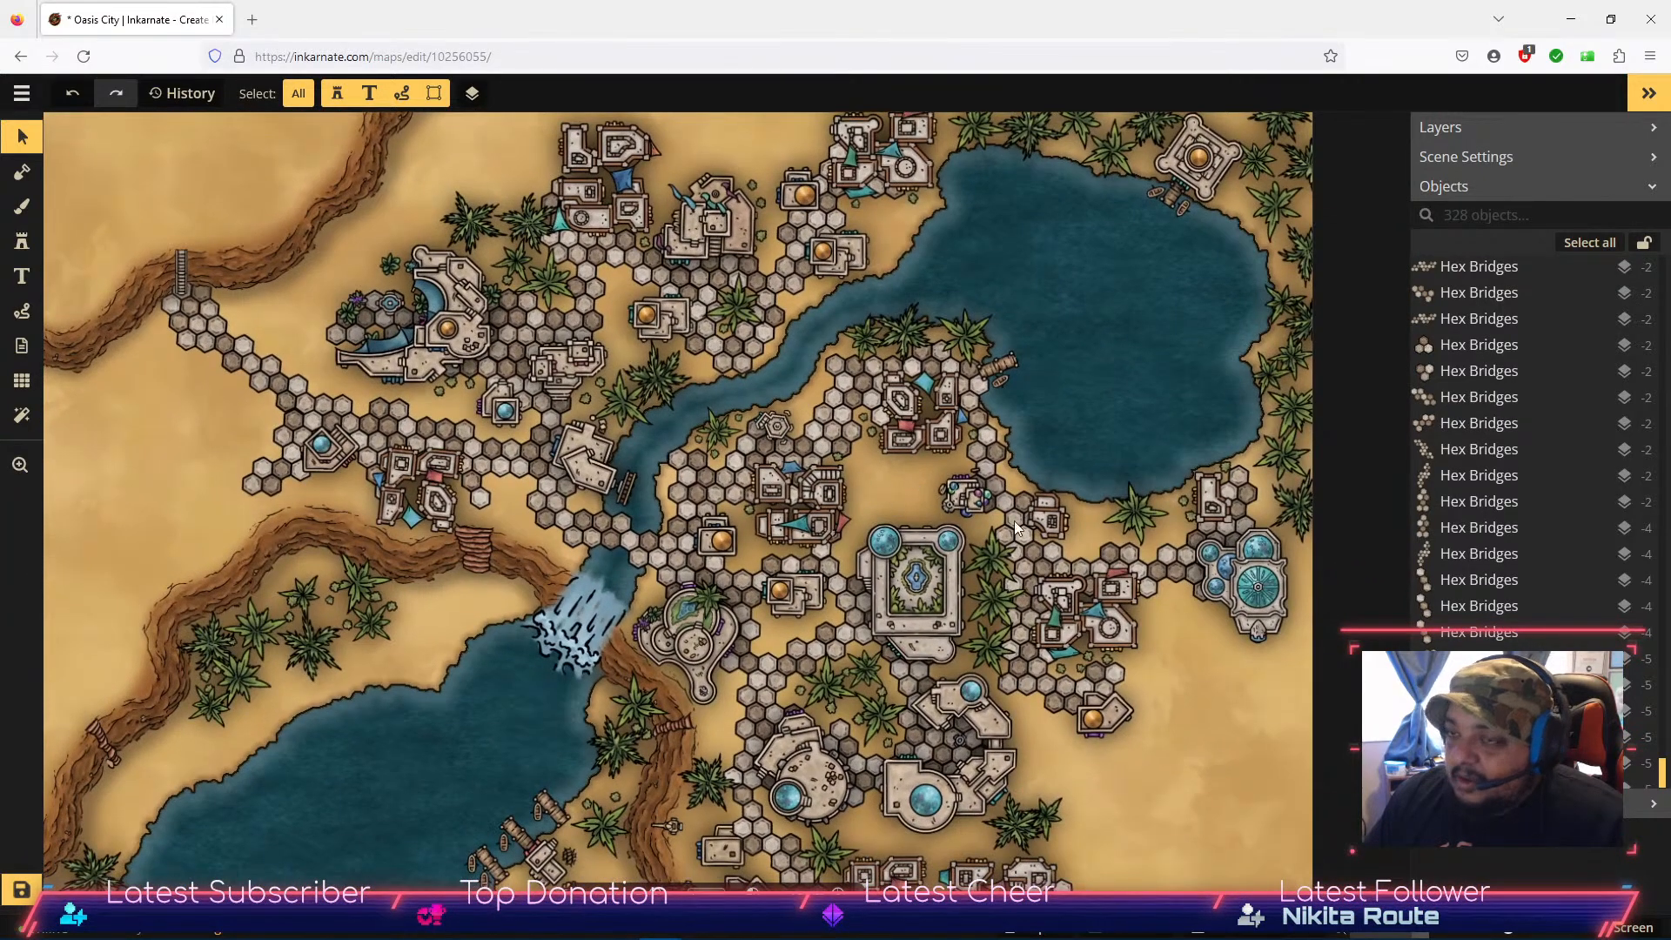
left_click(22, 177)
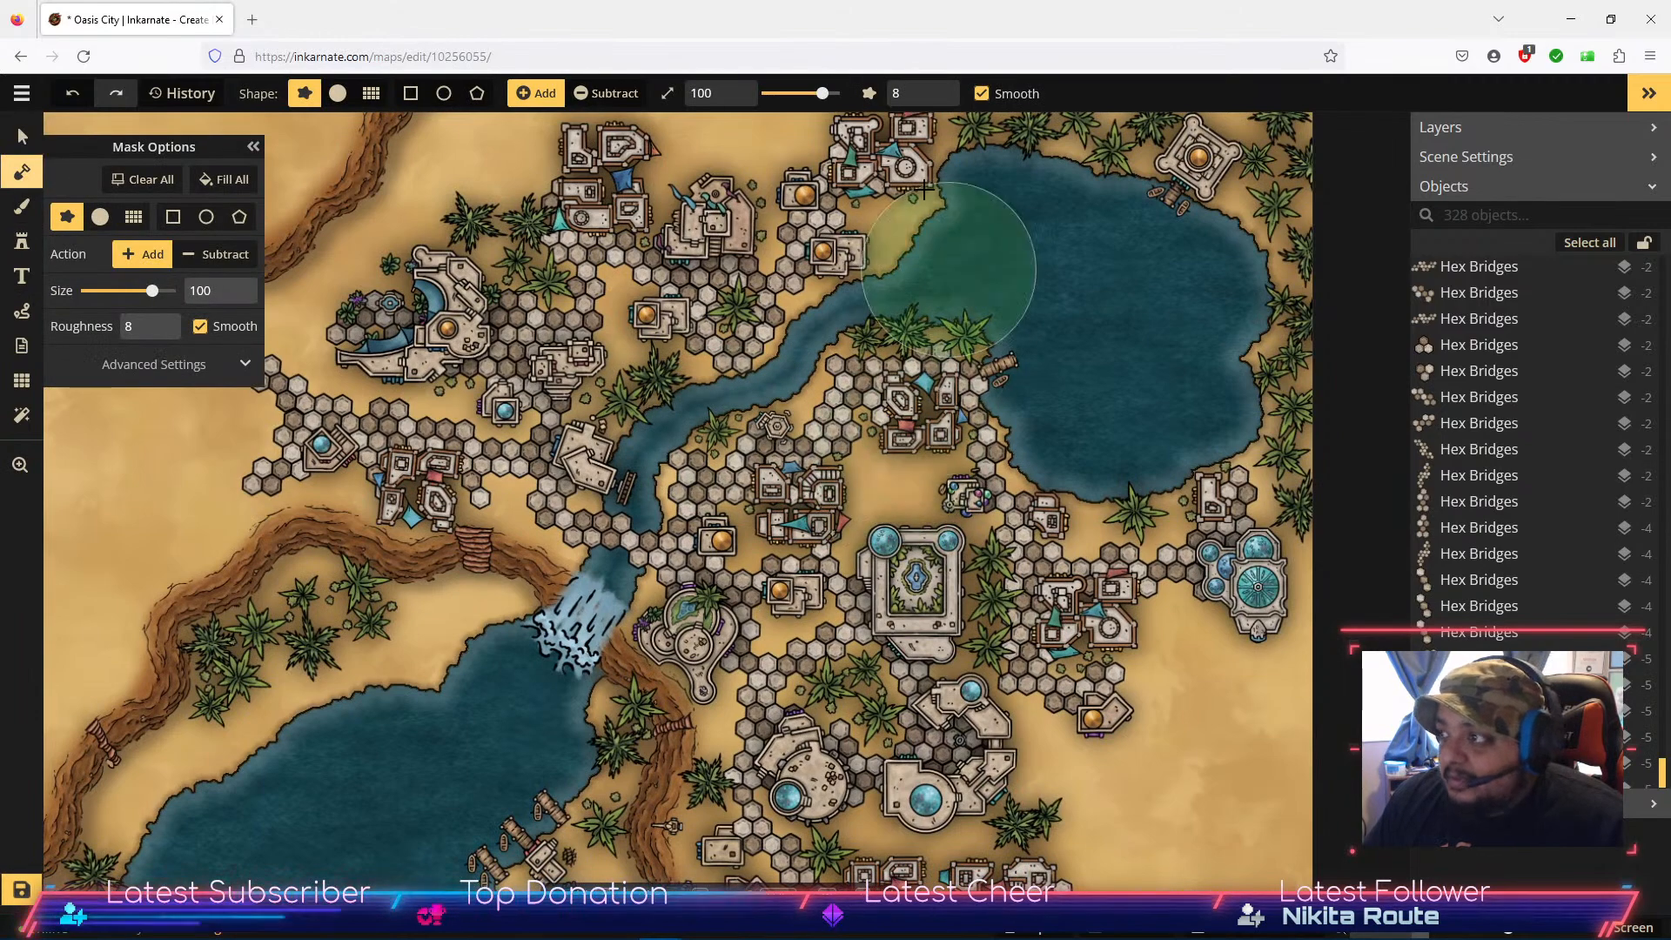
left_click(731, 103)
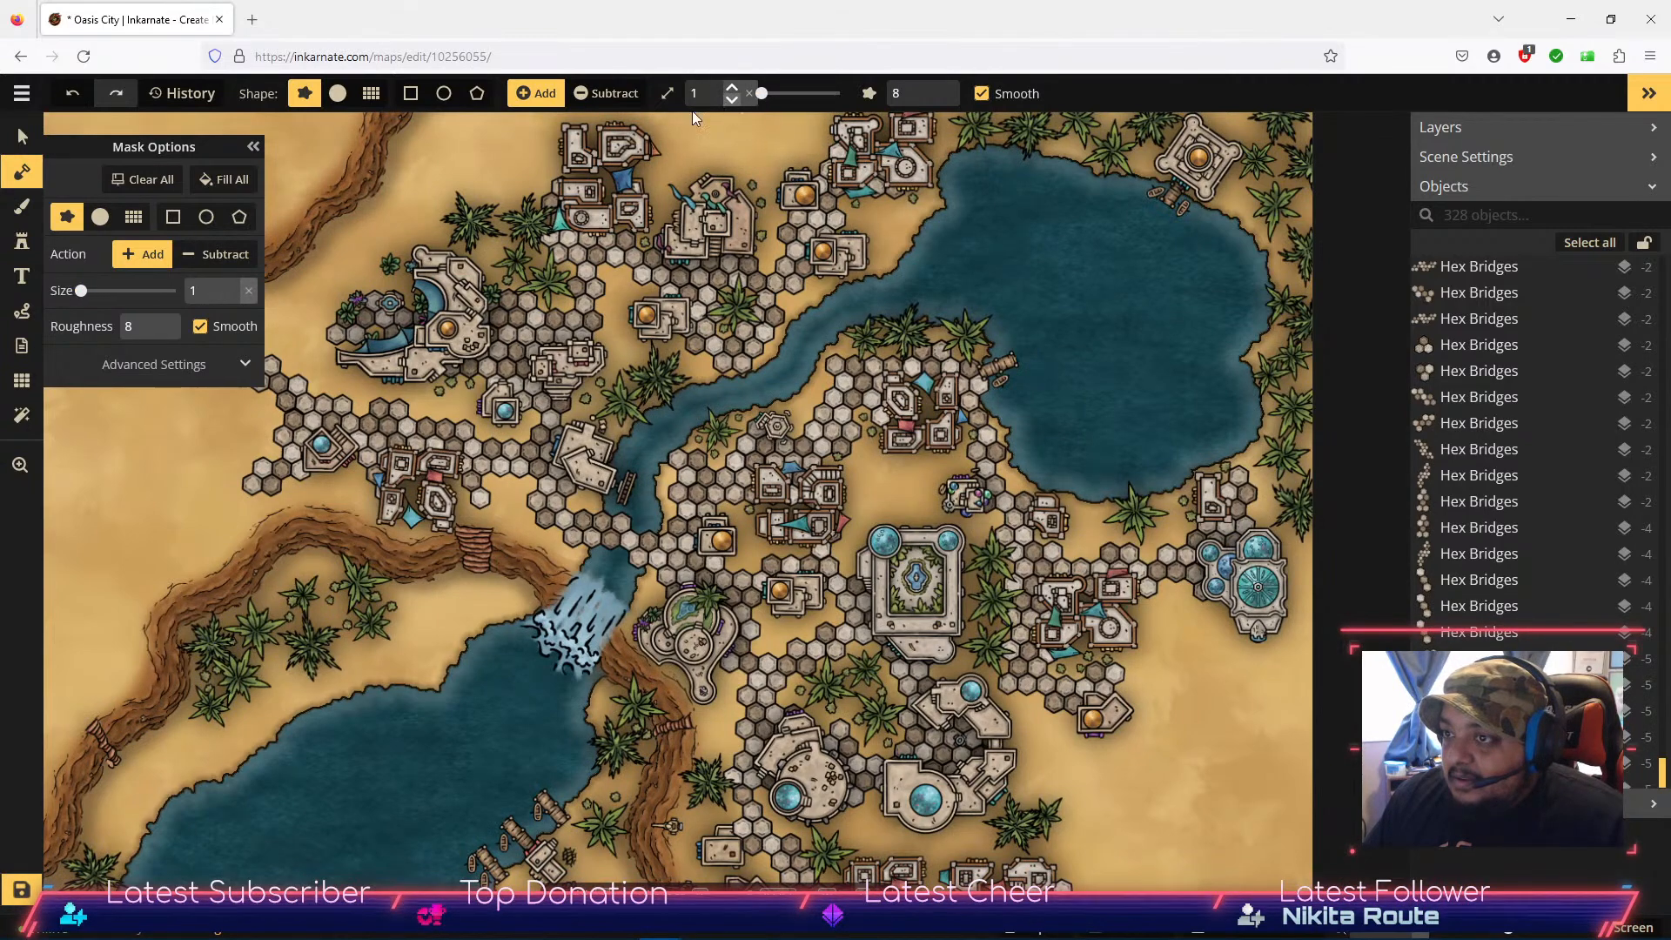
left_click(217, 254)
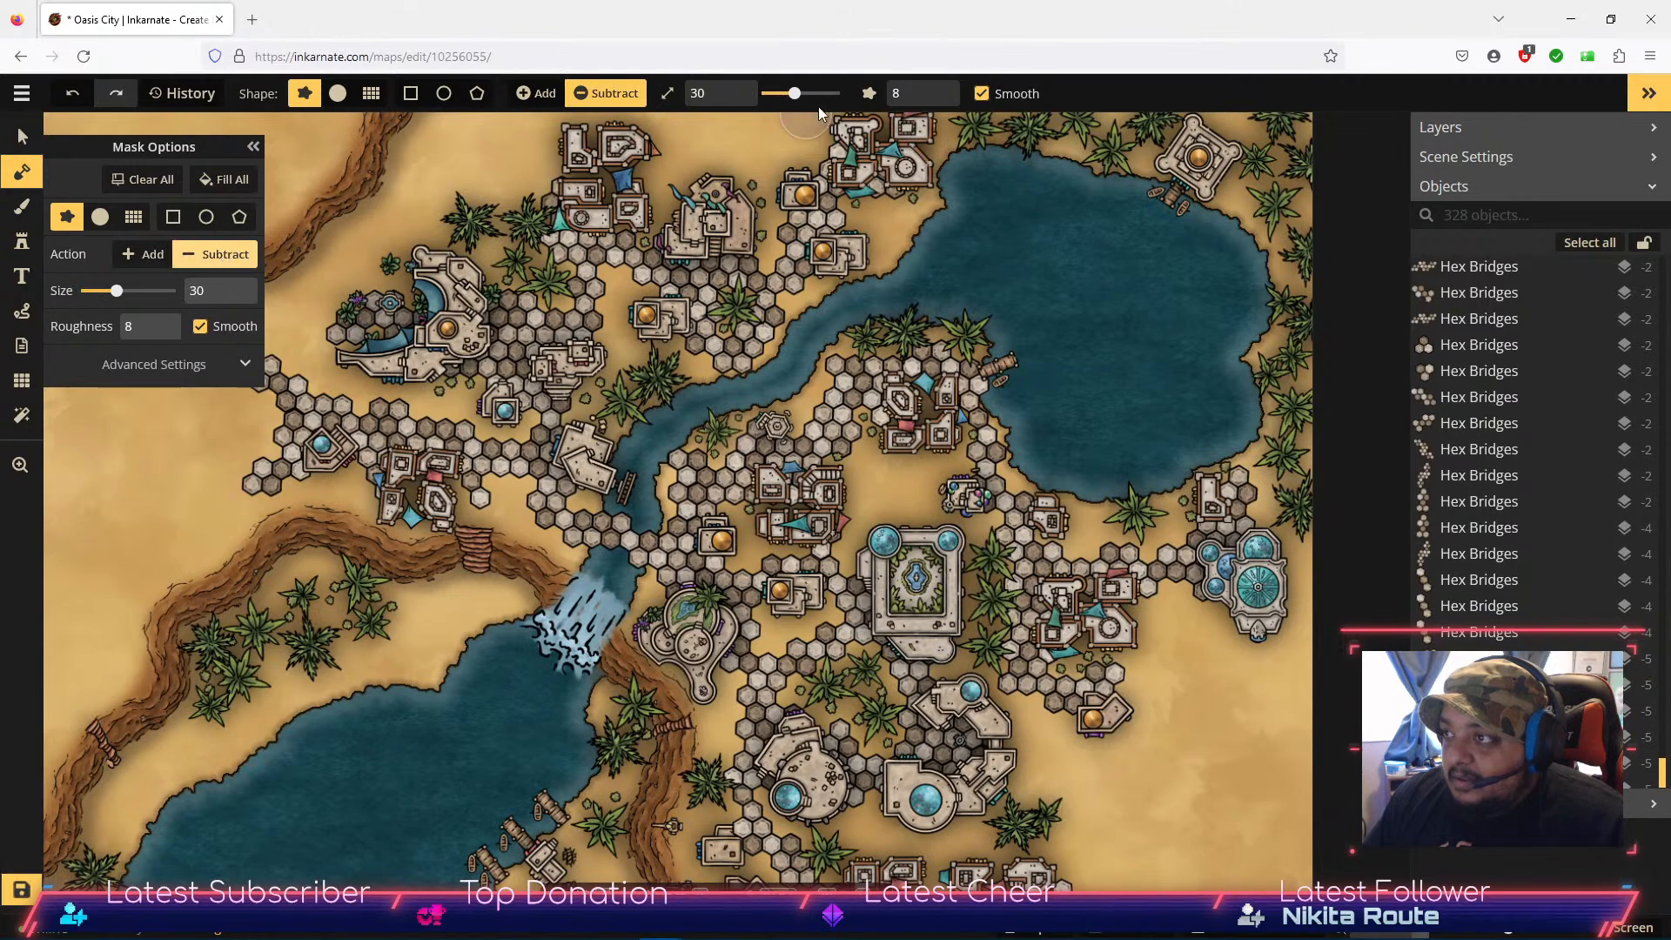
left_click(731, 102)
left_click(731, 102)
left_click(732, 103)
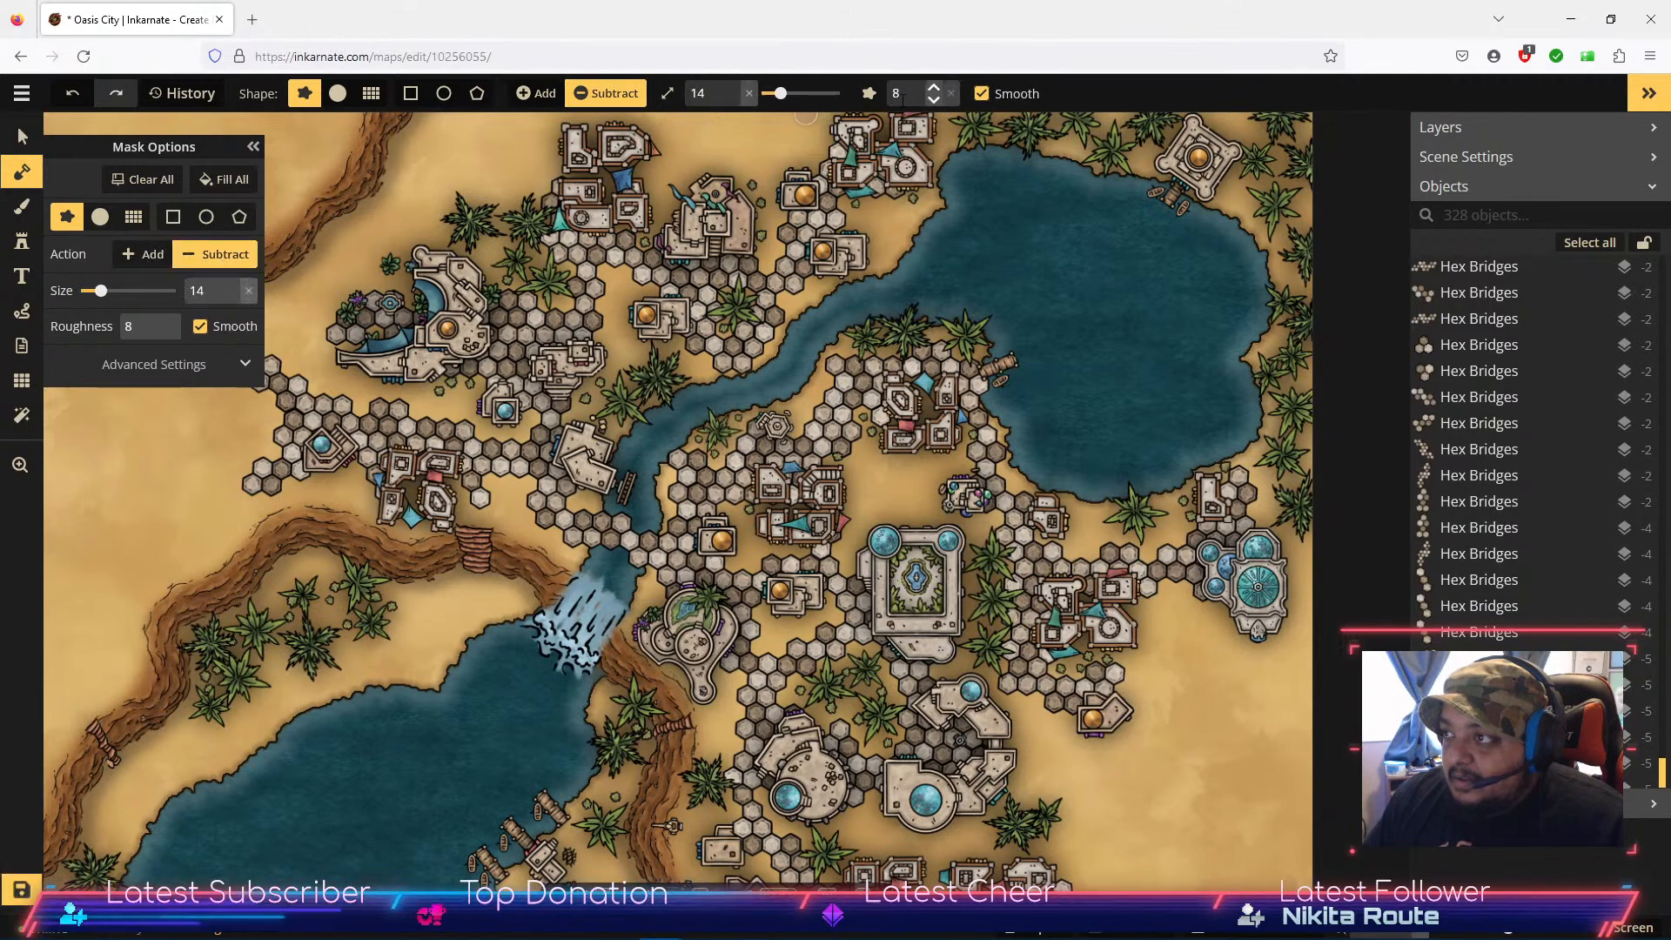
left_click(934, 103)
Step: Carve a small irregular pond into the sand north of the garden palace, between the noble blocks and the market building
left_click_drag(905, 490, 883, 421)
scroll(873, 421, "up", 3)
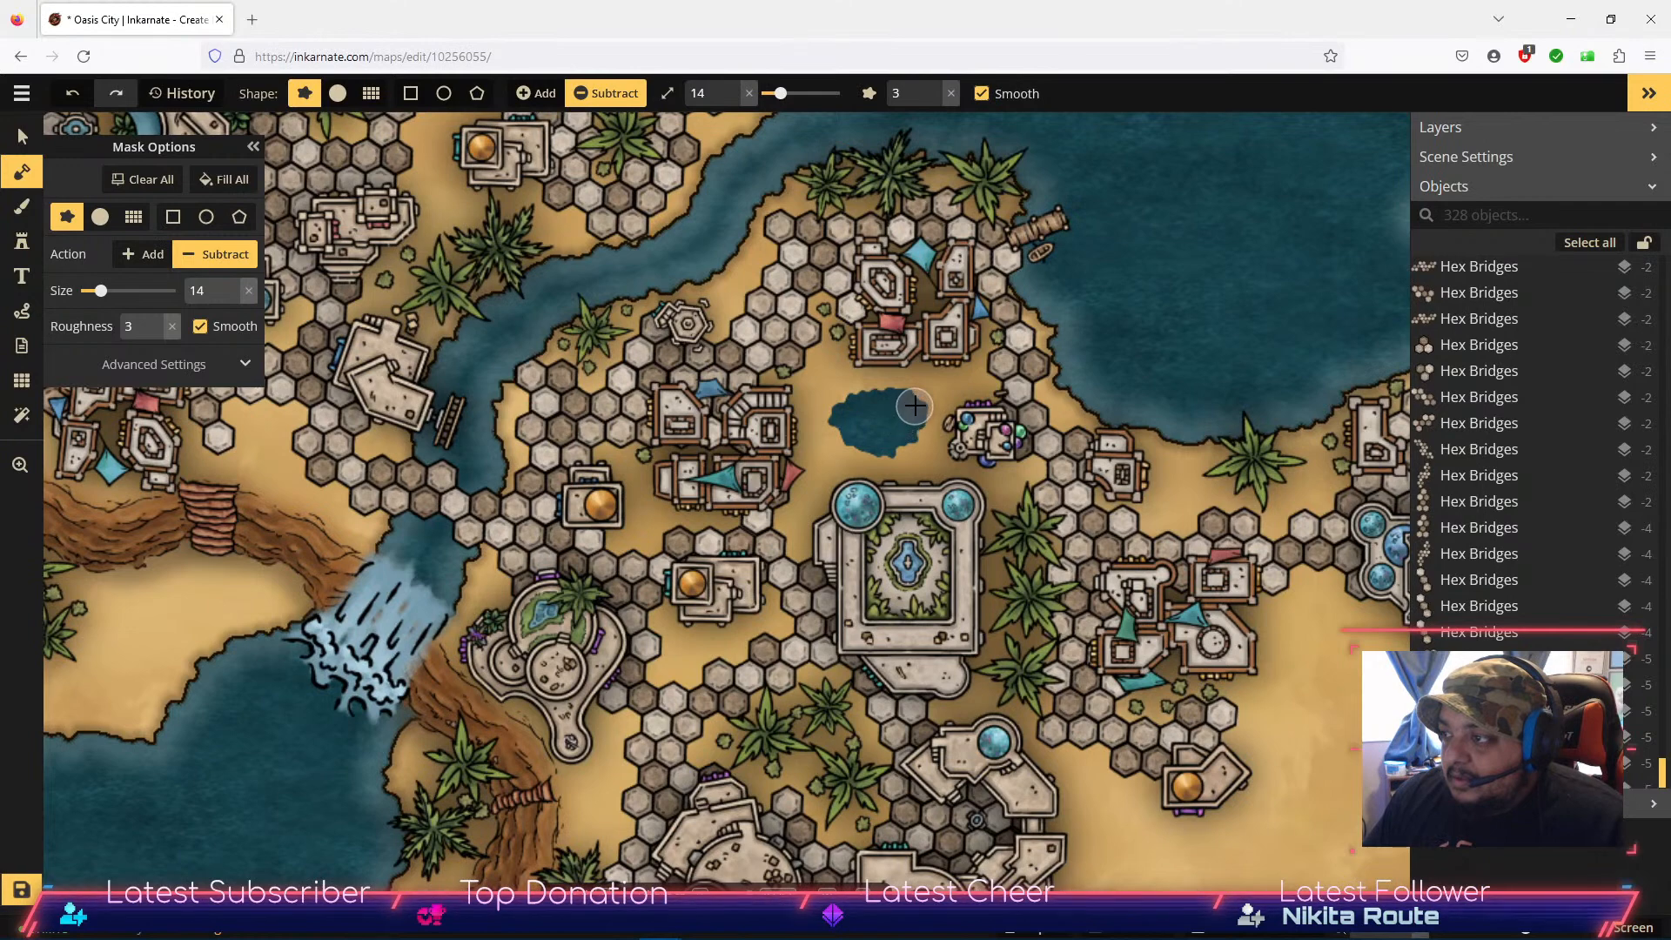
mouse_move(925, 401)
left_mouse_down()
mouse_move(843, 448)
mouse_move(859, 447)
left_mouse_up()
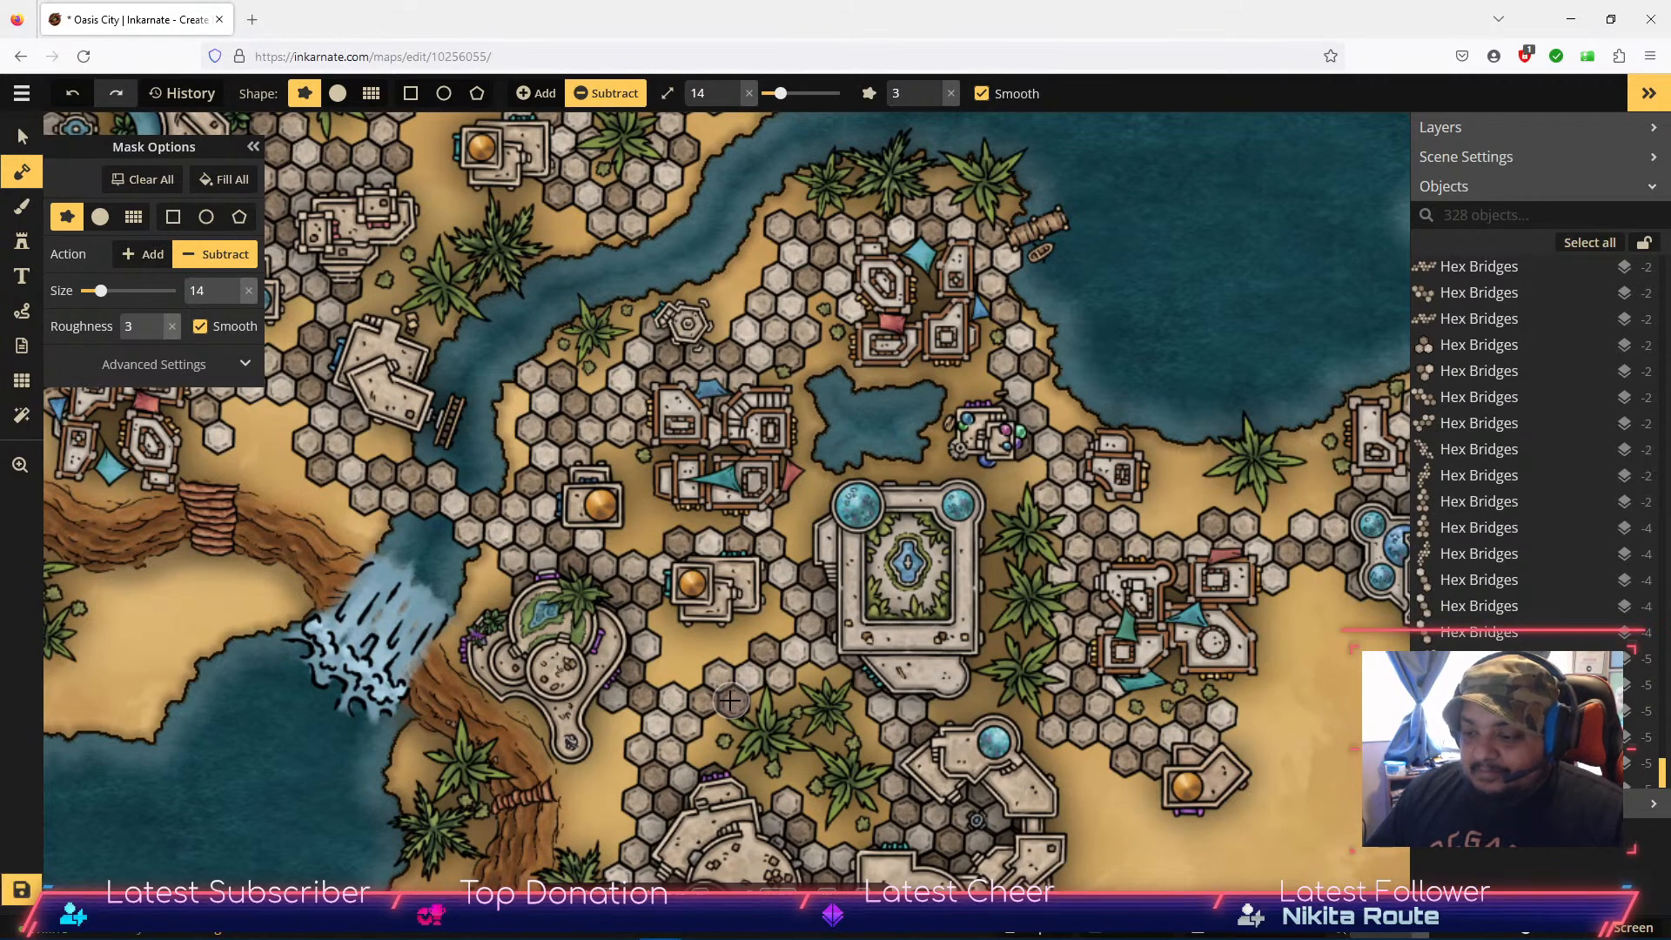
Step: Stamp one fuller palm tree on the large lake's northwestern shore, beside the two gold-domed buildings
key("space")
left_click_drag(1124, 829, 1080, 687)
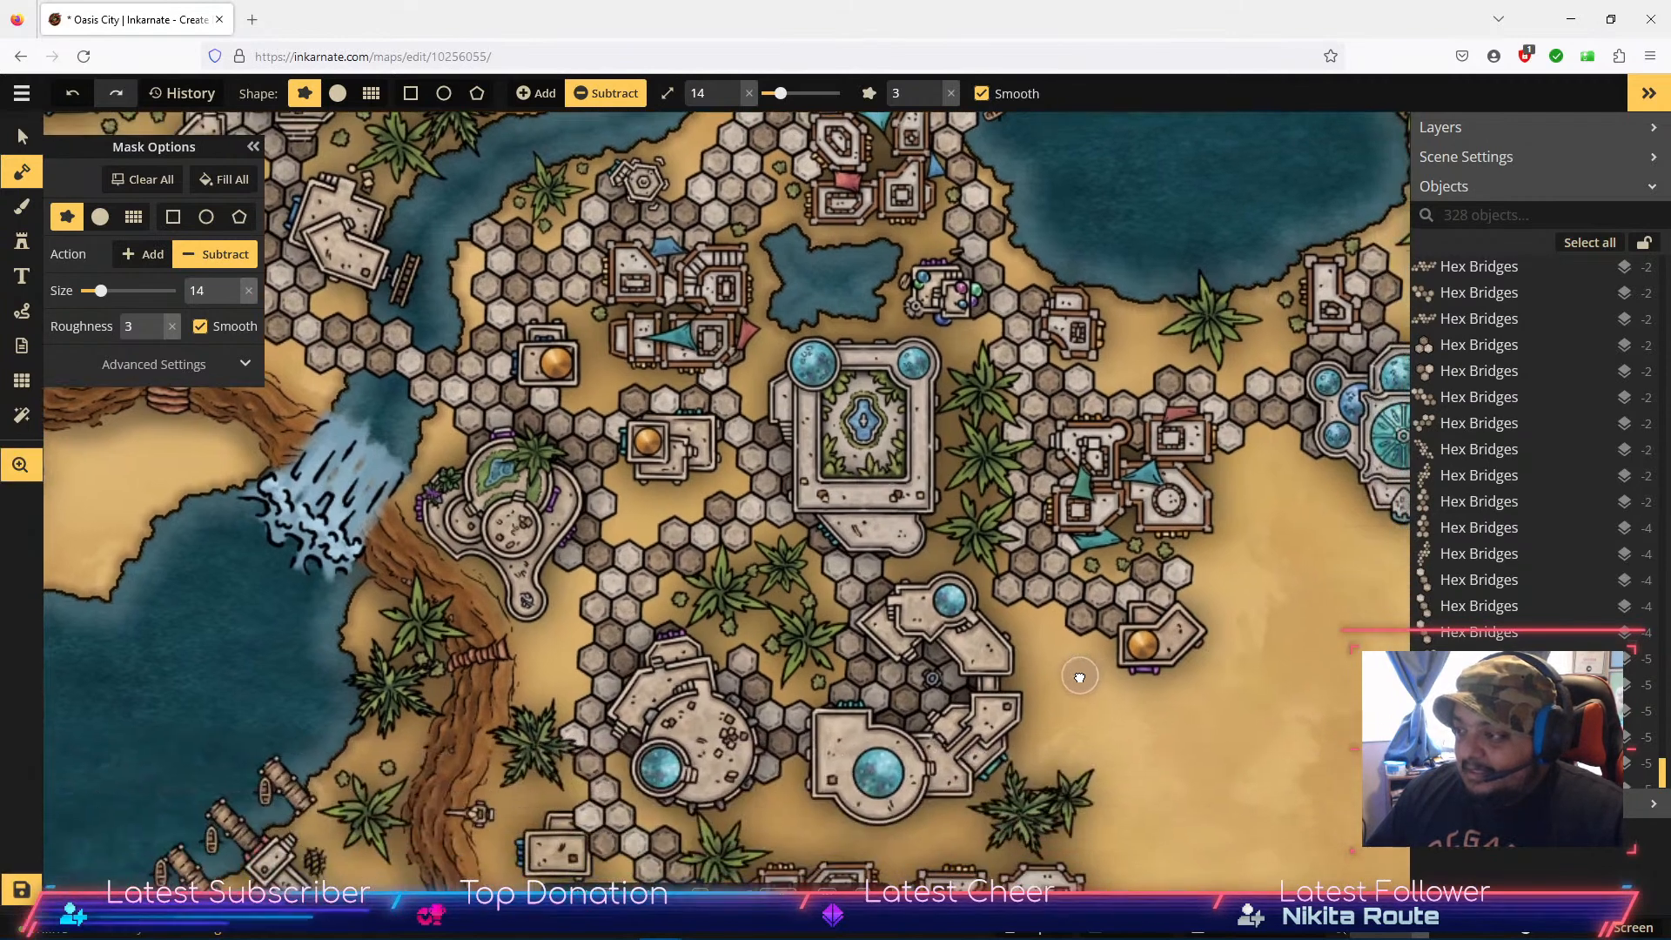
mouse_move(1095, 387)
left_mouse_down()
mouse_move(1045, 505)
mouse_move(962, 601)
mouse_move(956, 579)
left_mouse_up()
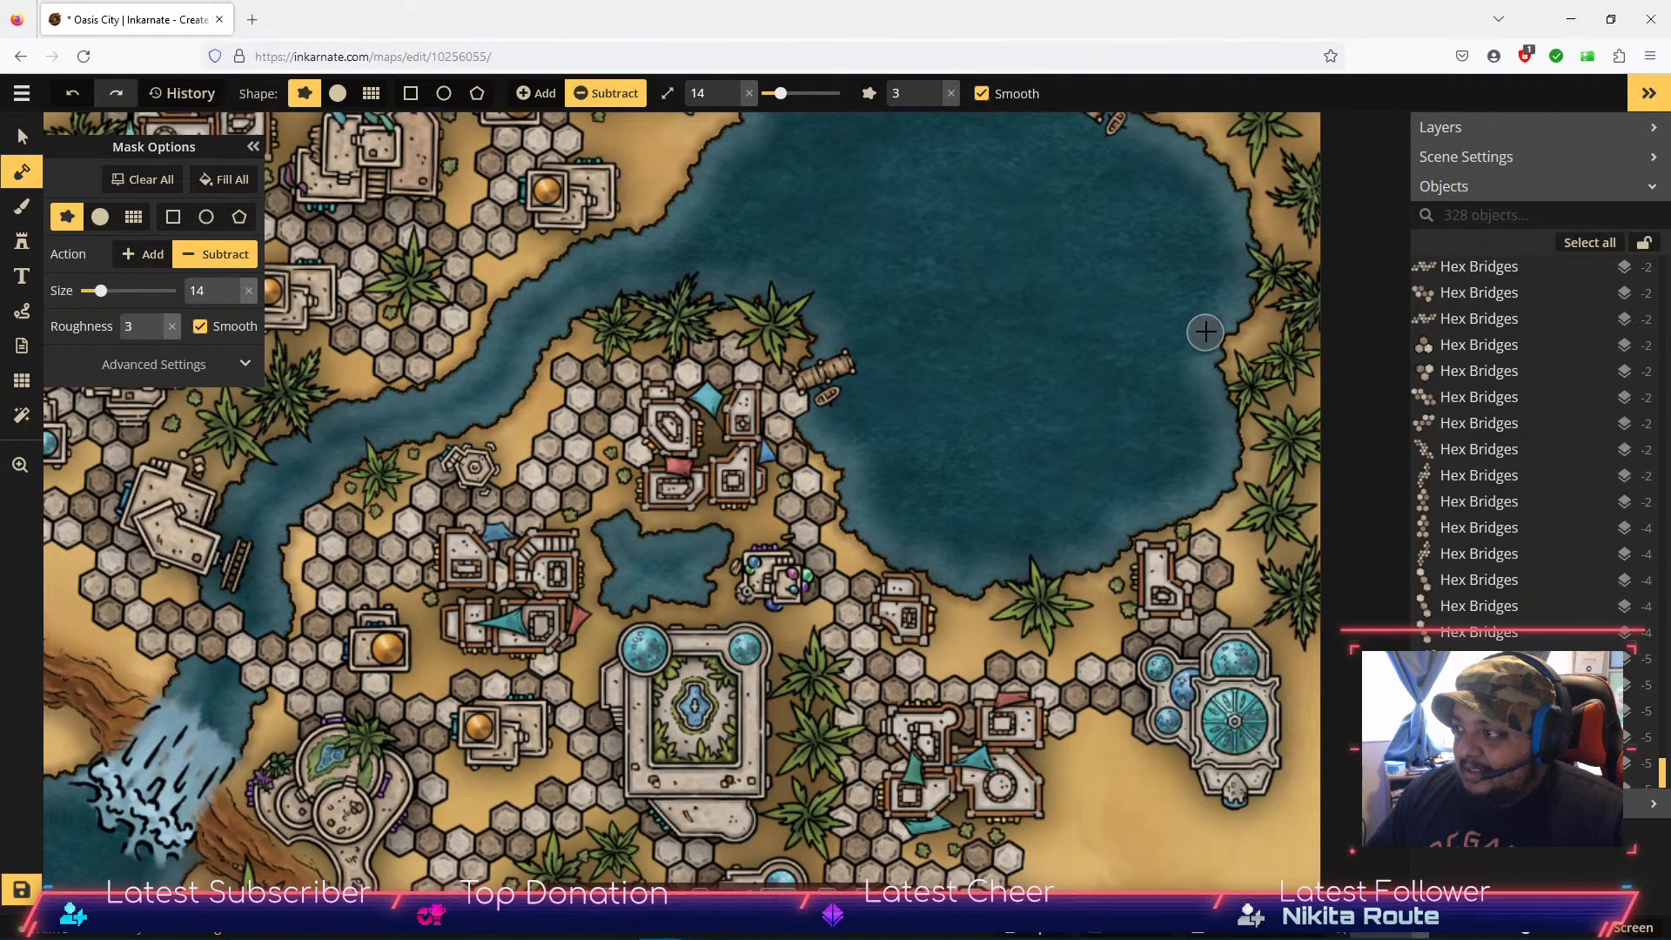
mouse_move(1000, 354)
left_mouse_down()
mouse_move(1048, 519)
mouse_move(1087, 568)
left_mouse_up()
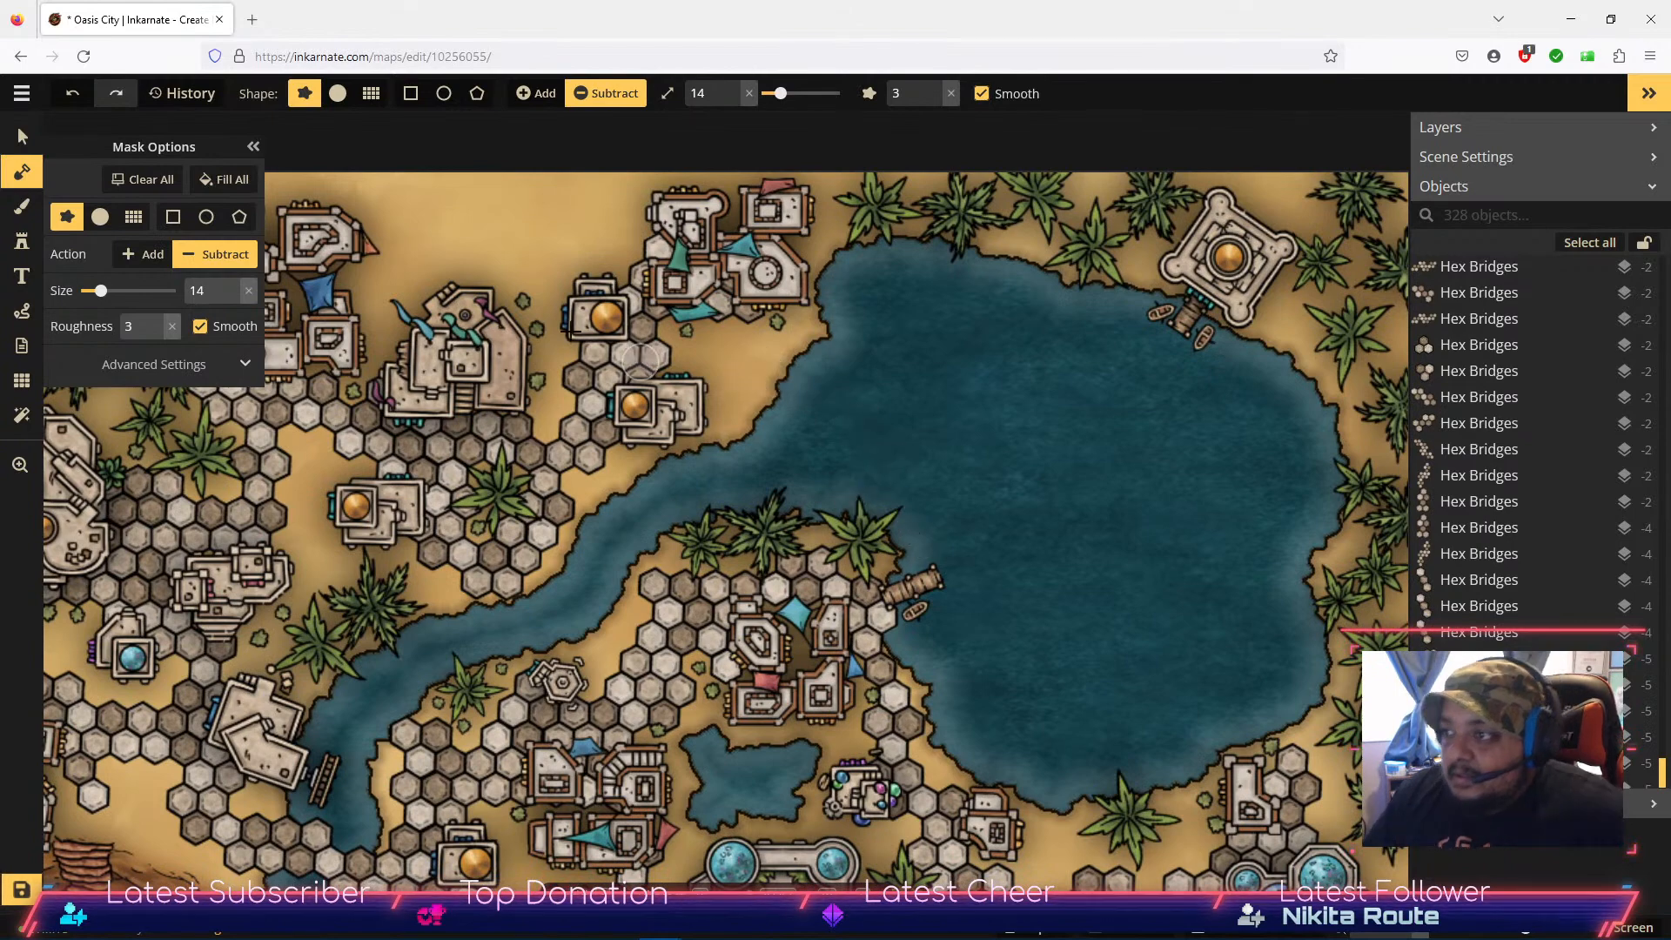
left_click(22, 241)
left_click(113, 362)
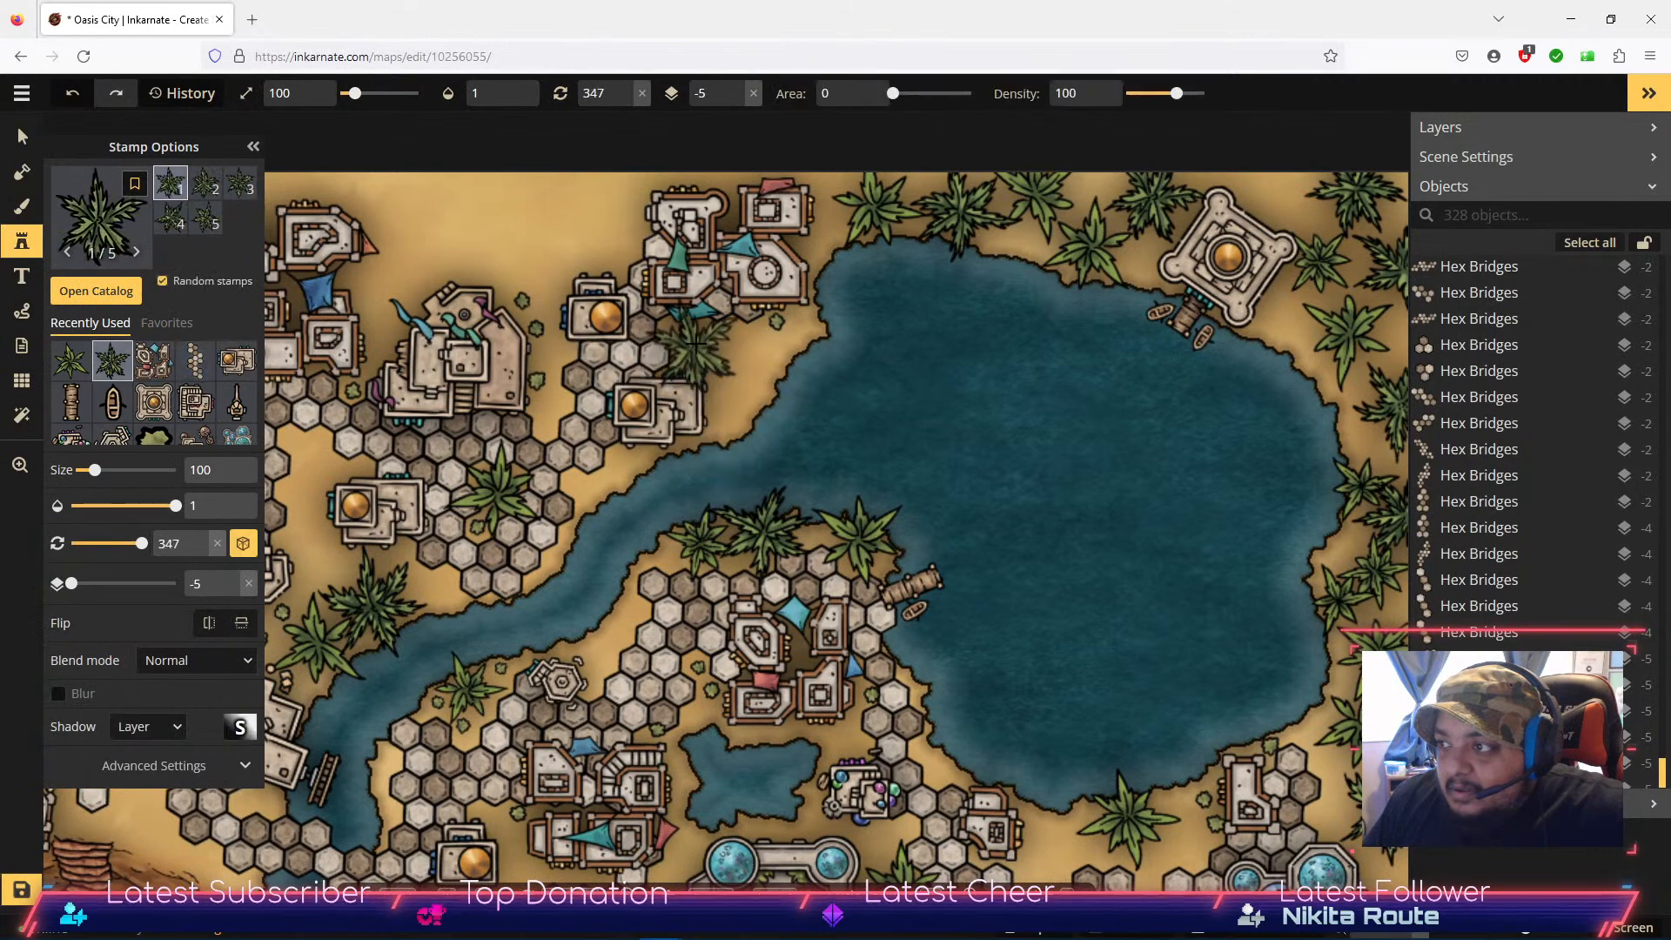
left_click(747, 368)
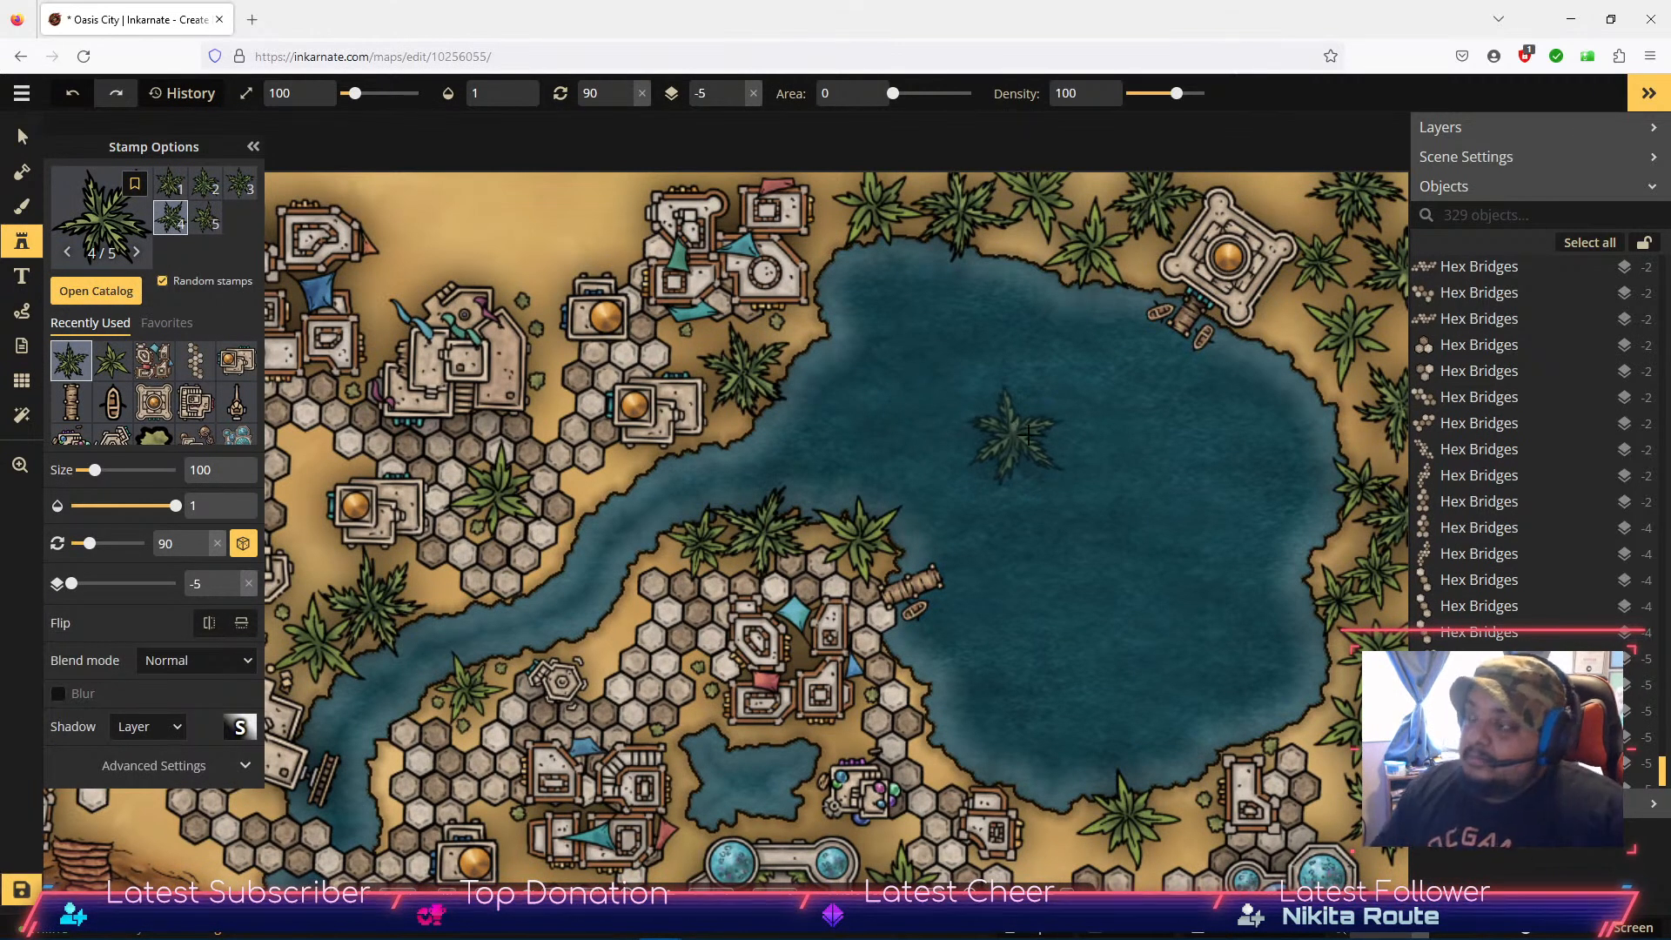
scroll(1001, 470, "down", 5)
left_click_drag(980, 541, 1029, 229)
left_click_drag(928, 630, 1003, 476)
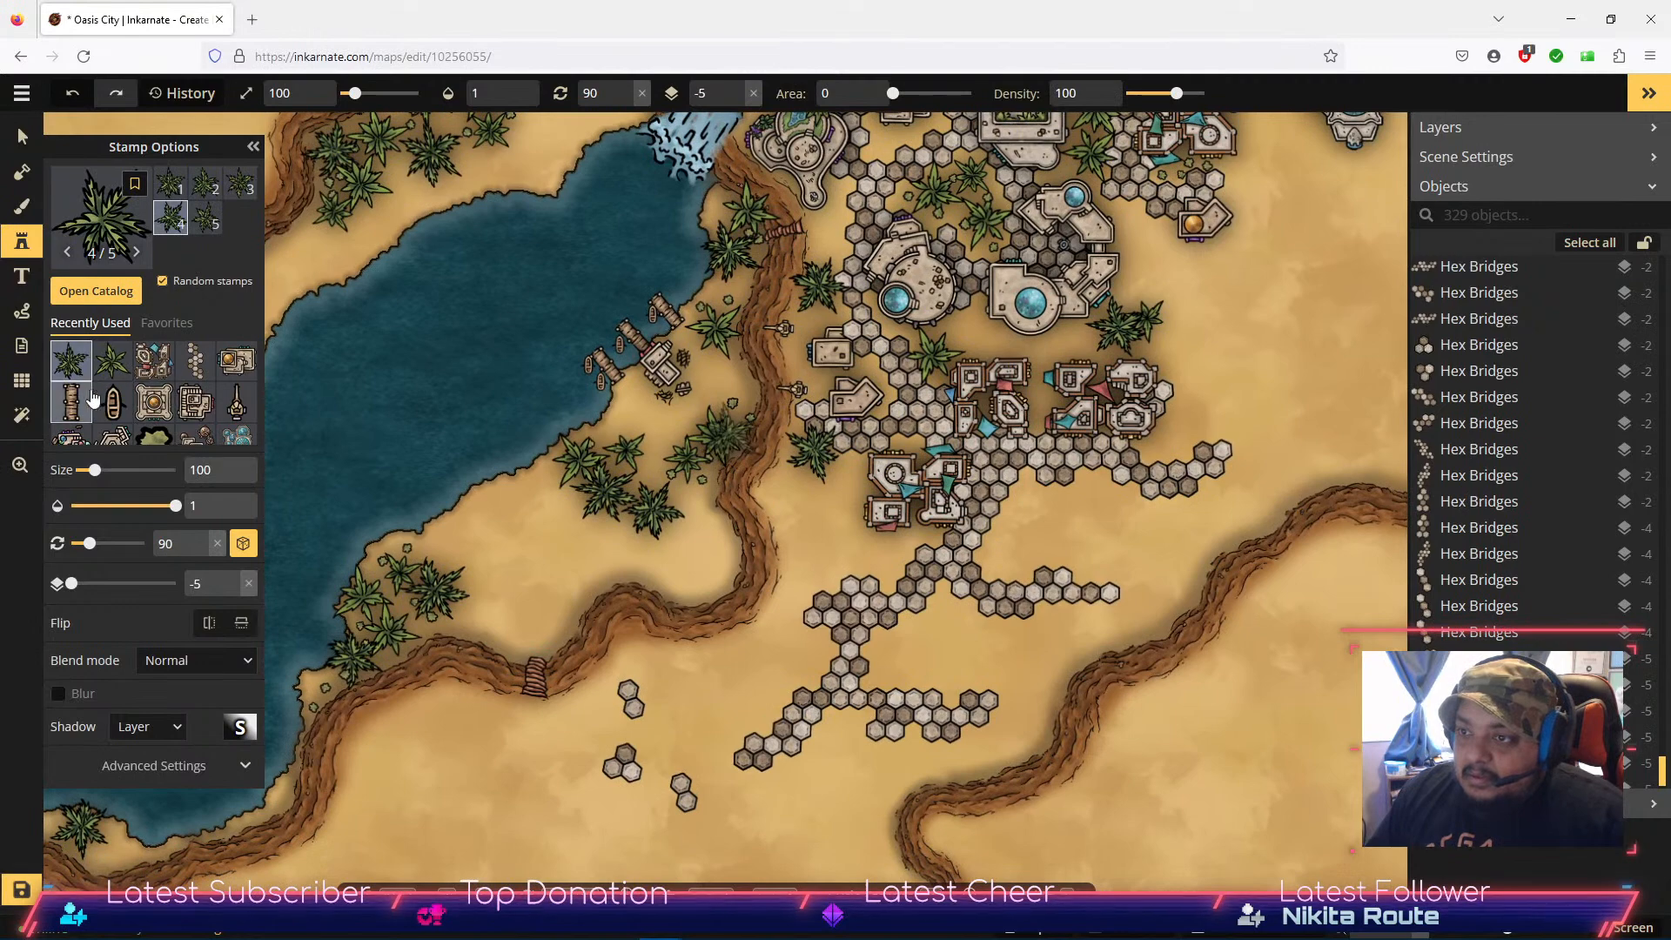
left_click(96, 292)
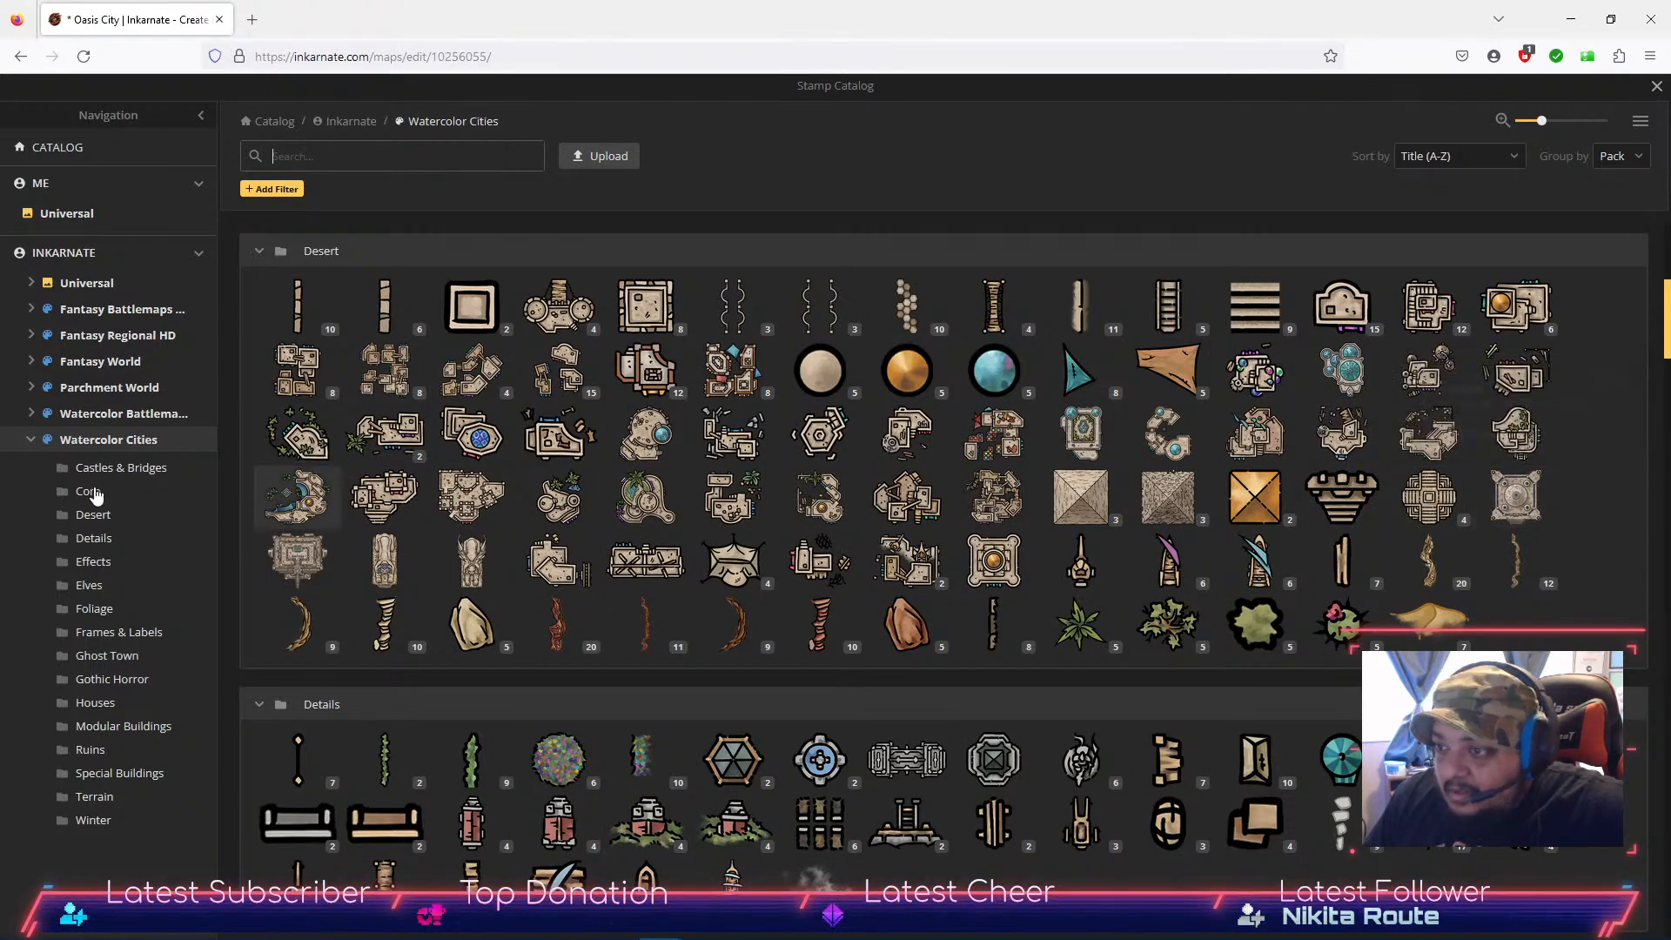
left_click(1515, 498)
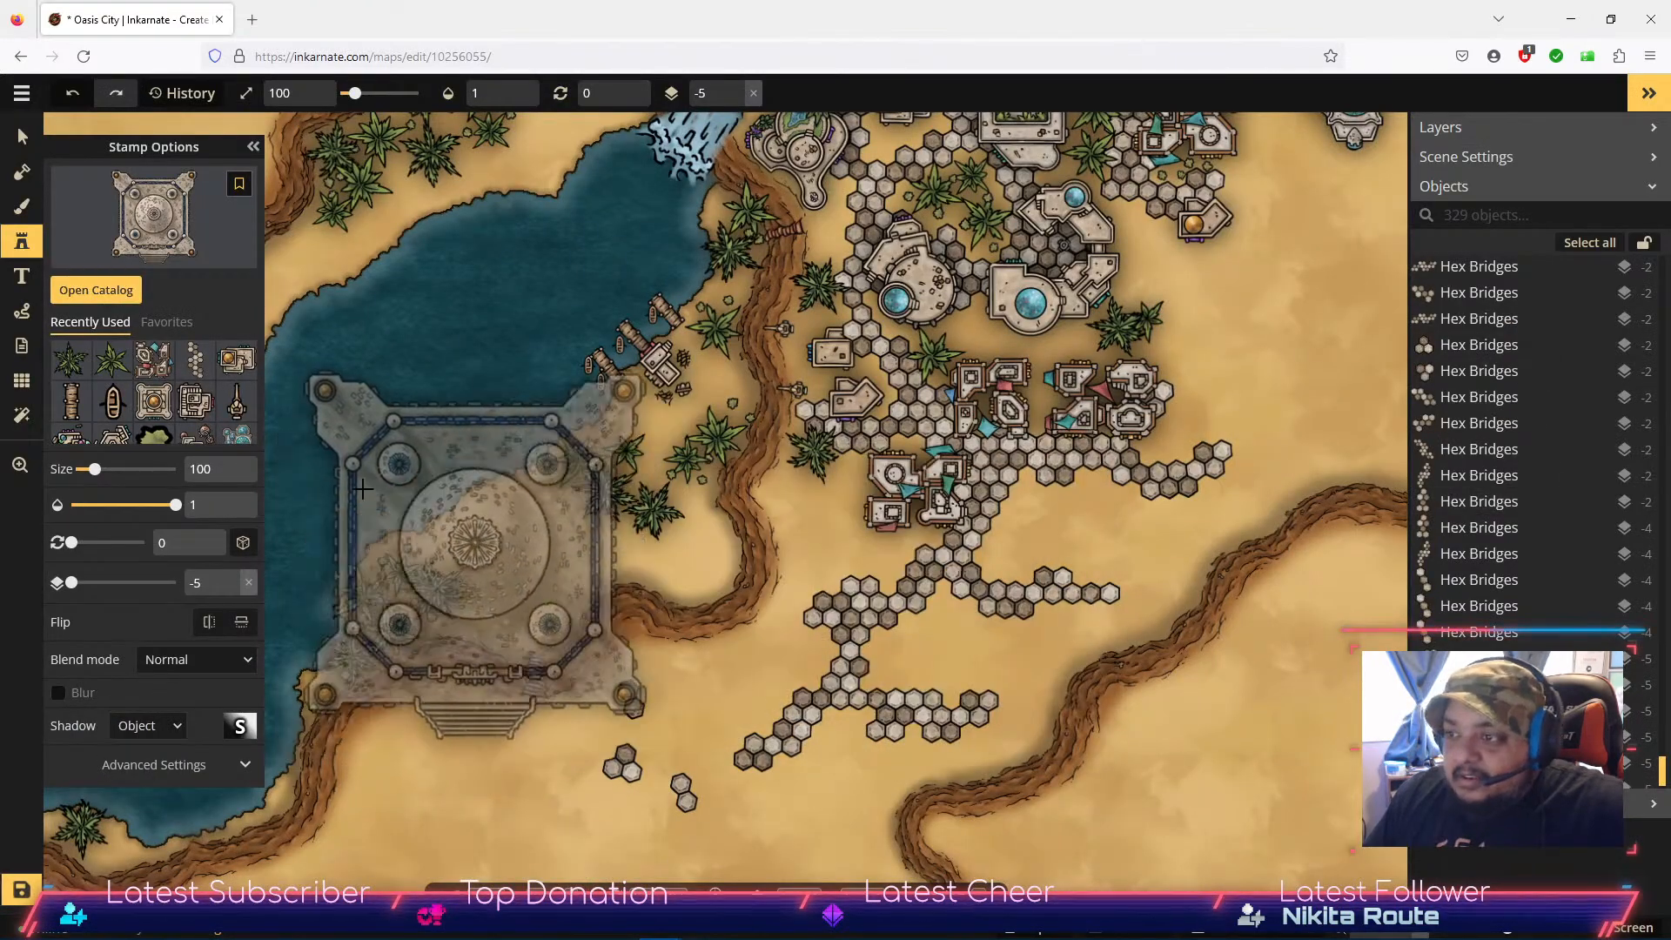
left_click(710, 447)
left_click(102, 299)
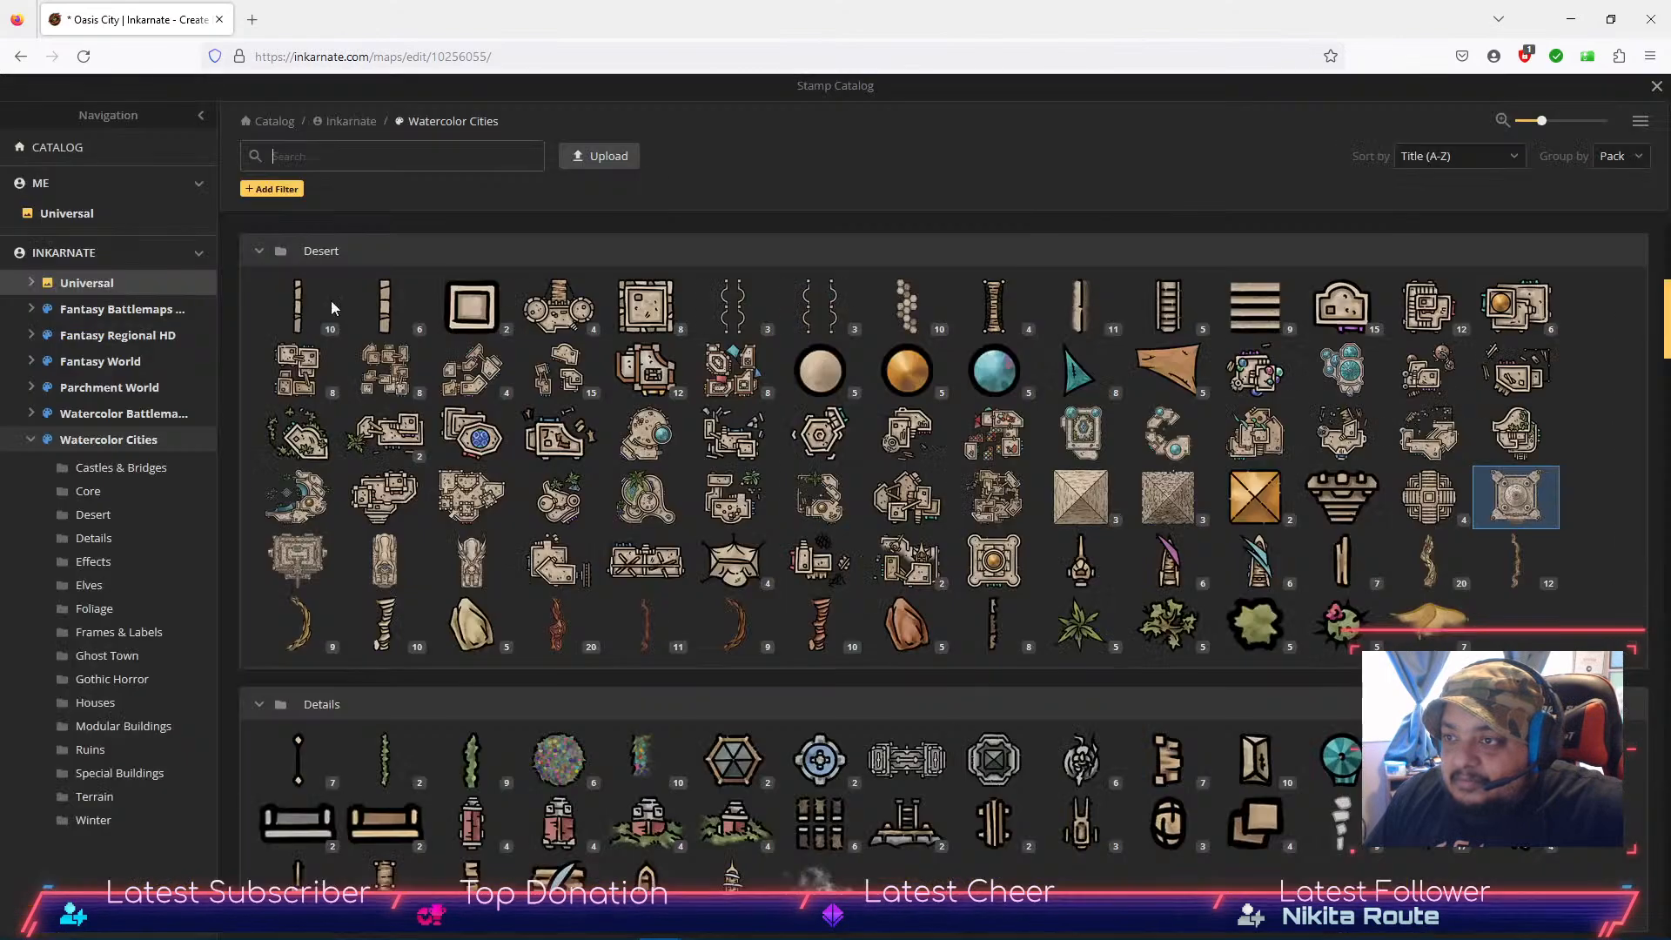
left_click(1428, 501)
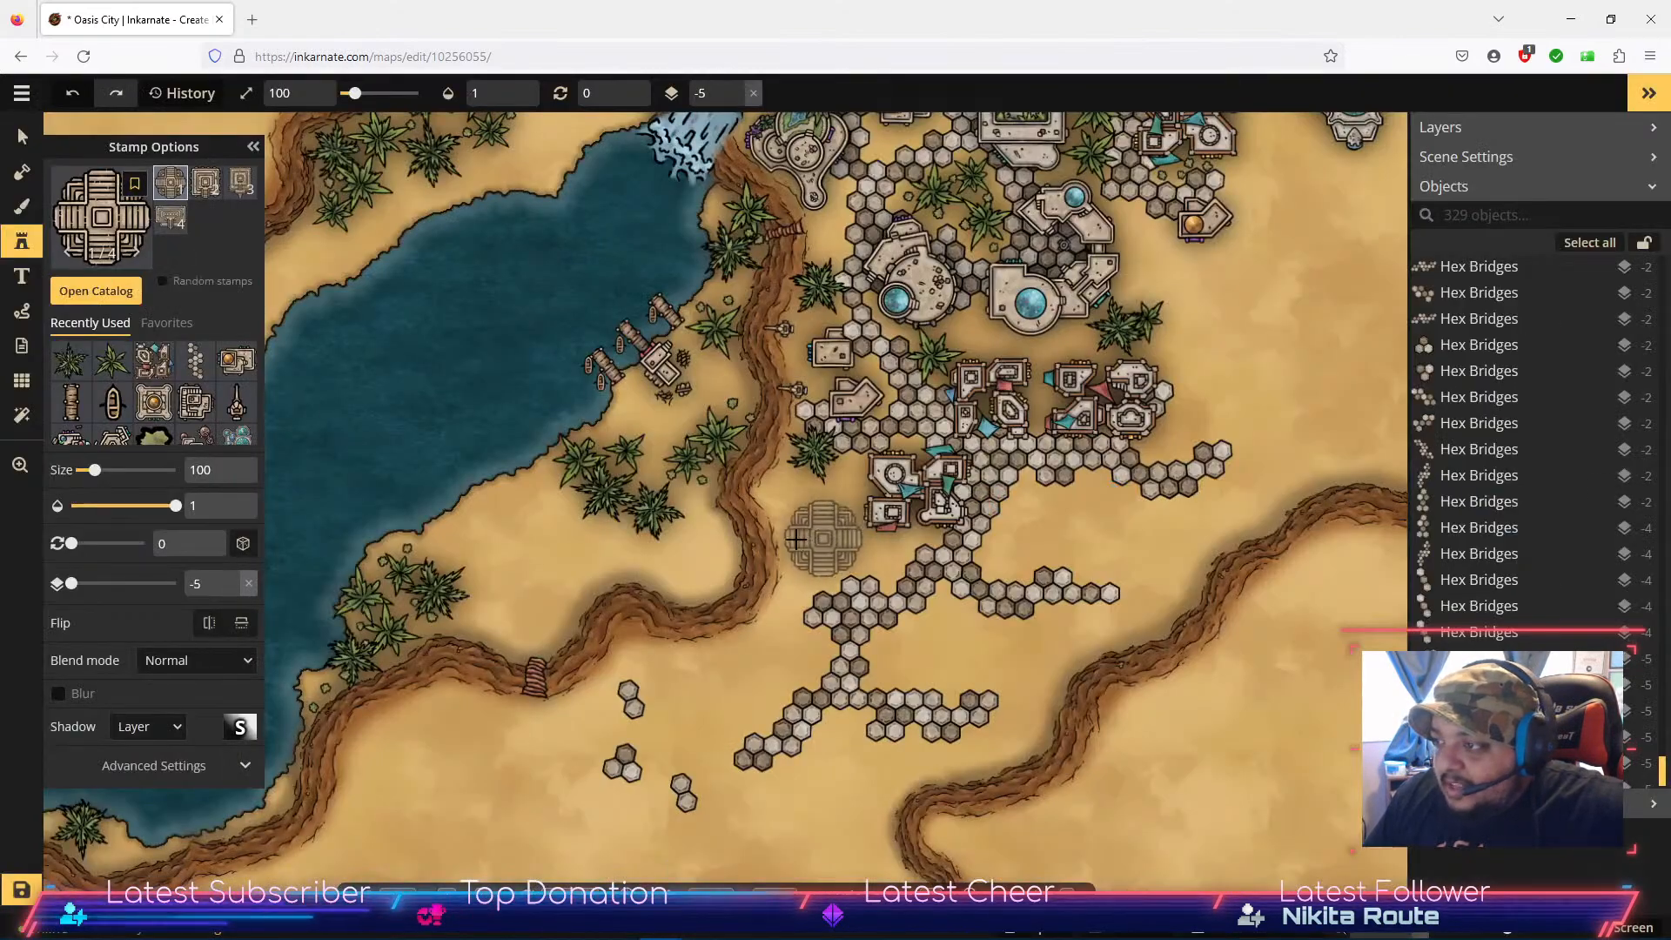
left_click(206, 186)
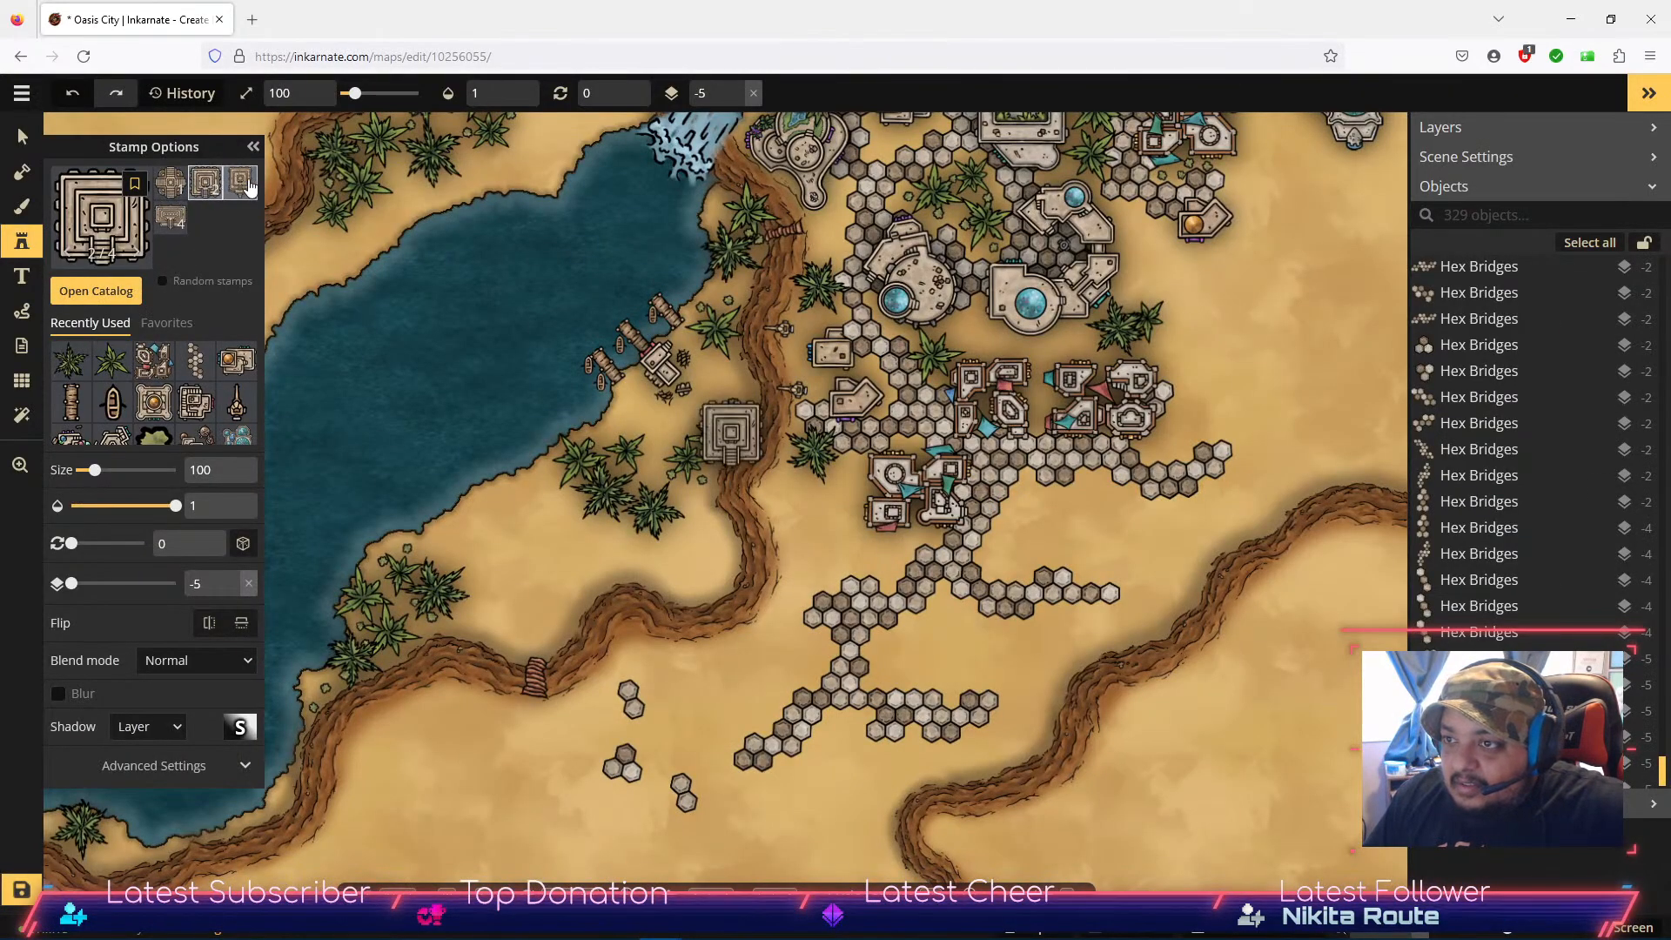
left_click(245, 185)
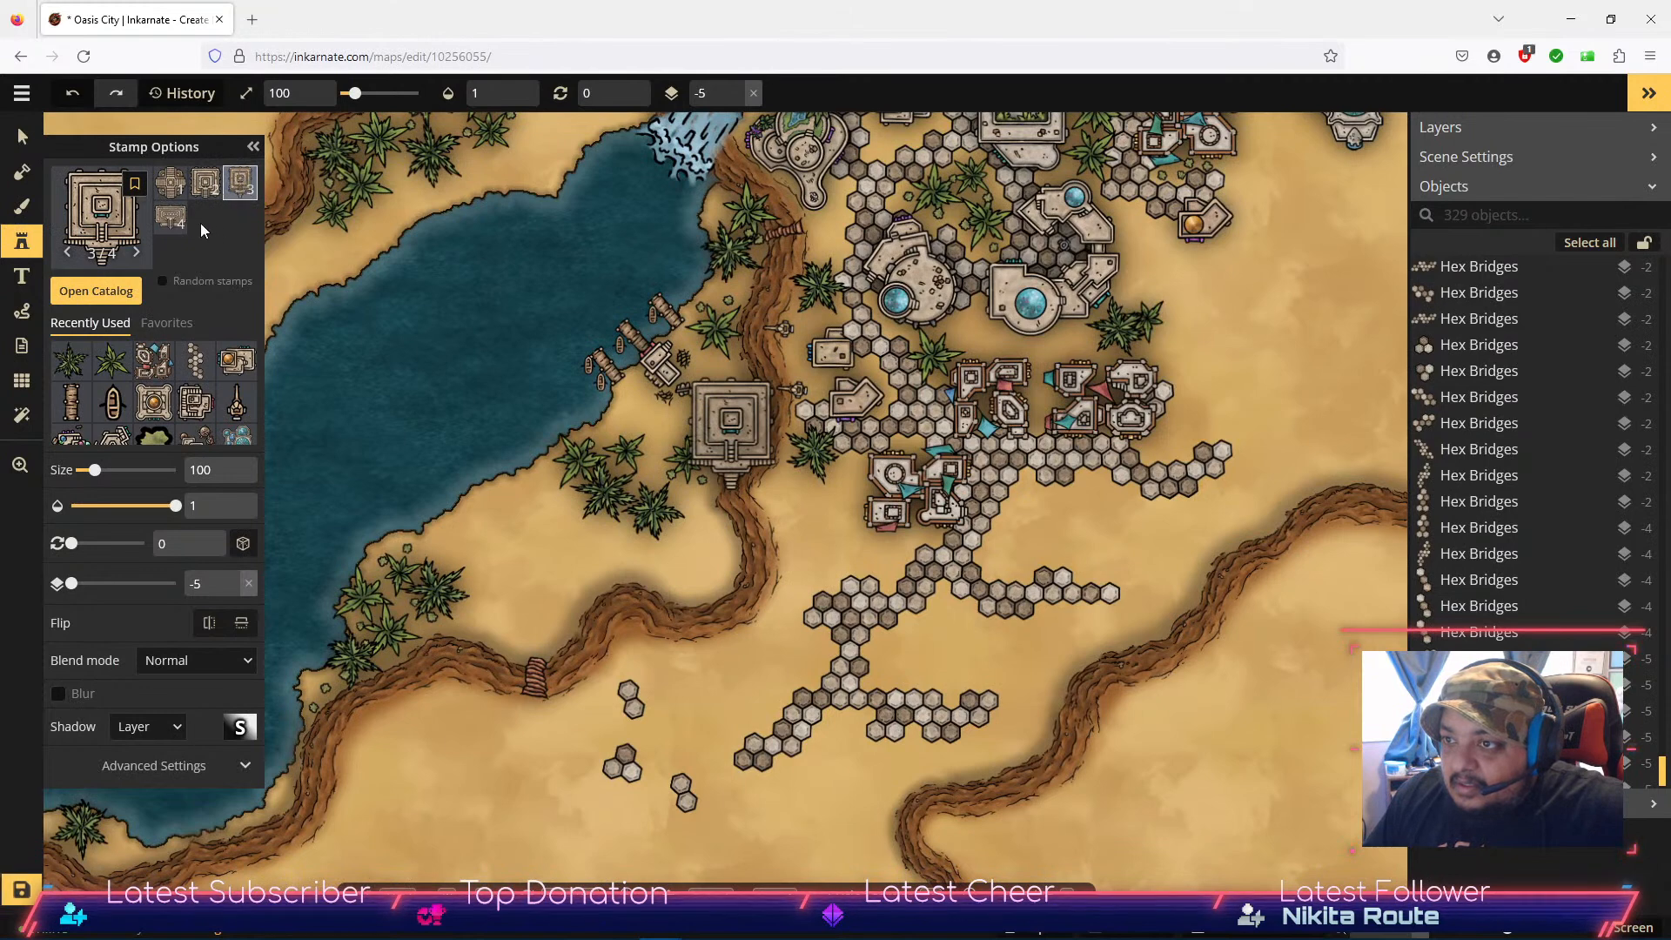
left_click(172, 219)
left_click(240, 185)
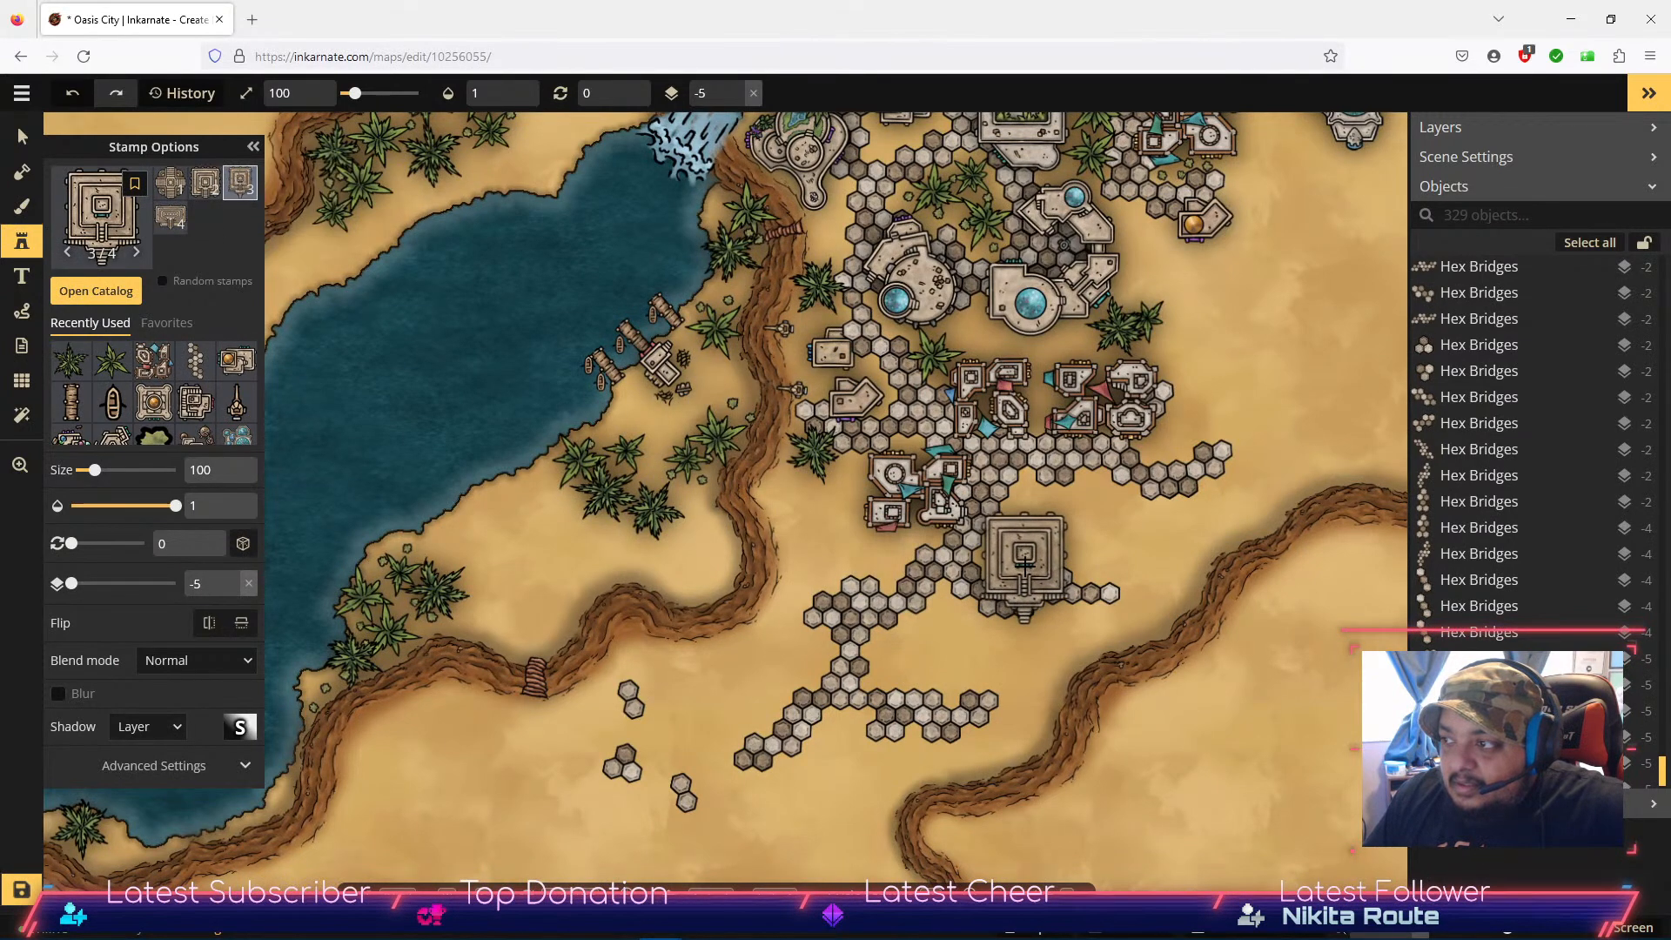
left_click_drag(1242, 454, 1426, 772)
left_click_drag(1015, 318, 1210, 480)
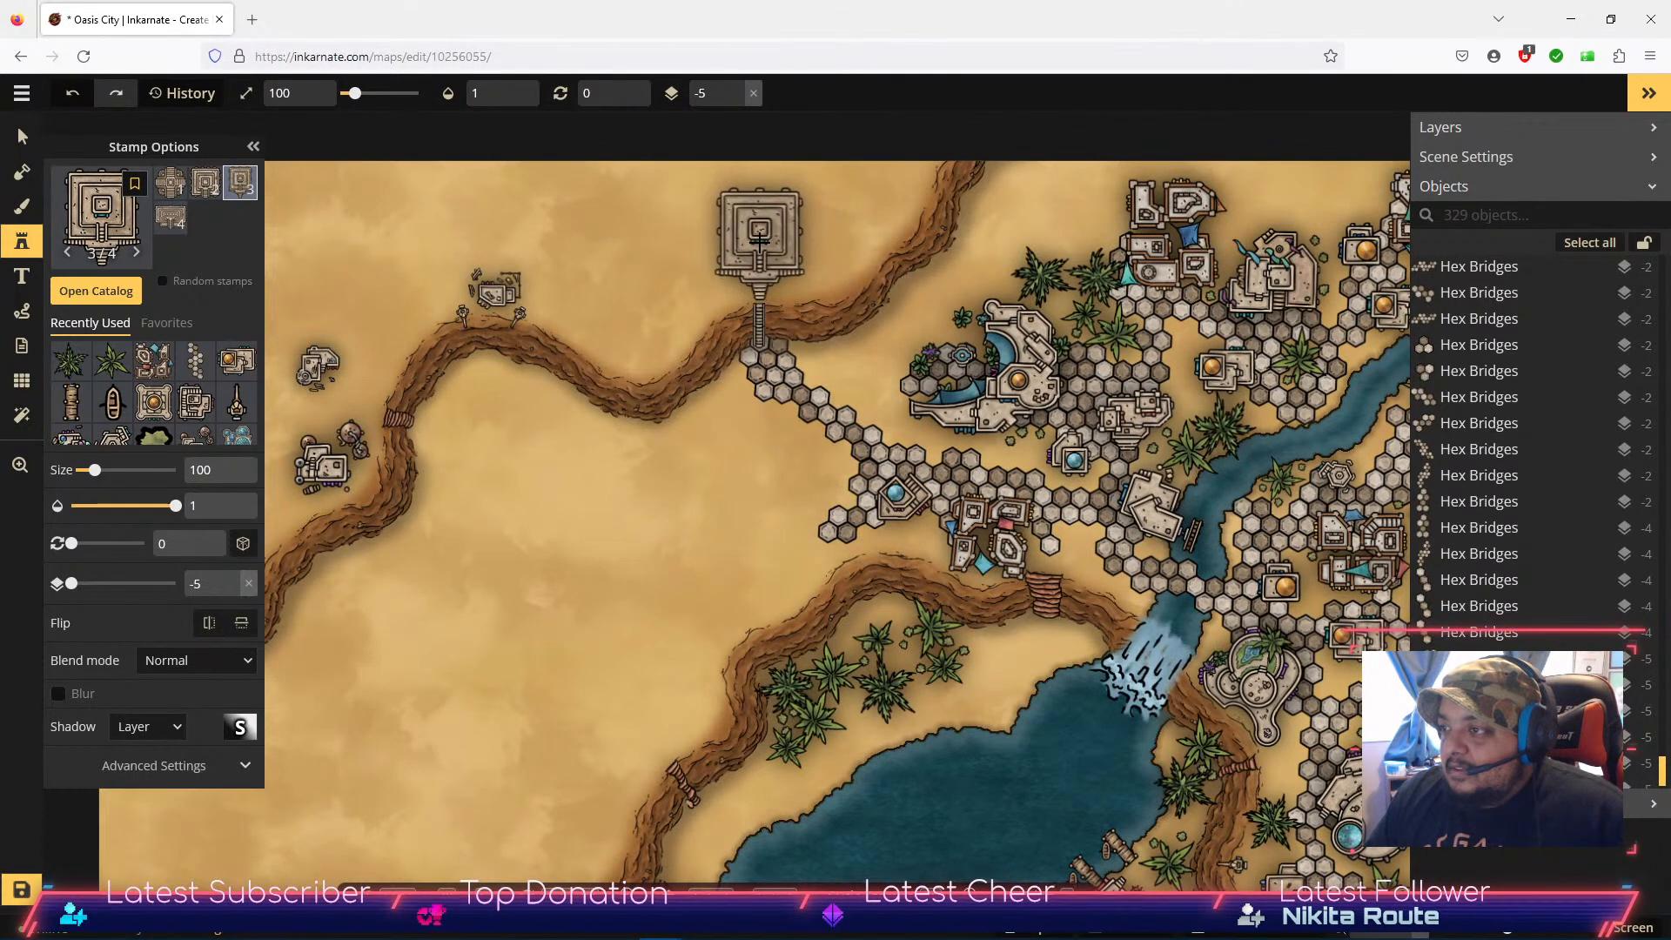
Step: Stamp the domed Bath House from the desert catalog at the western end of the hex-paved road, above the cliff
left_click(61, 295)
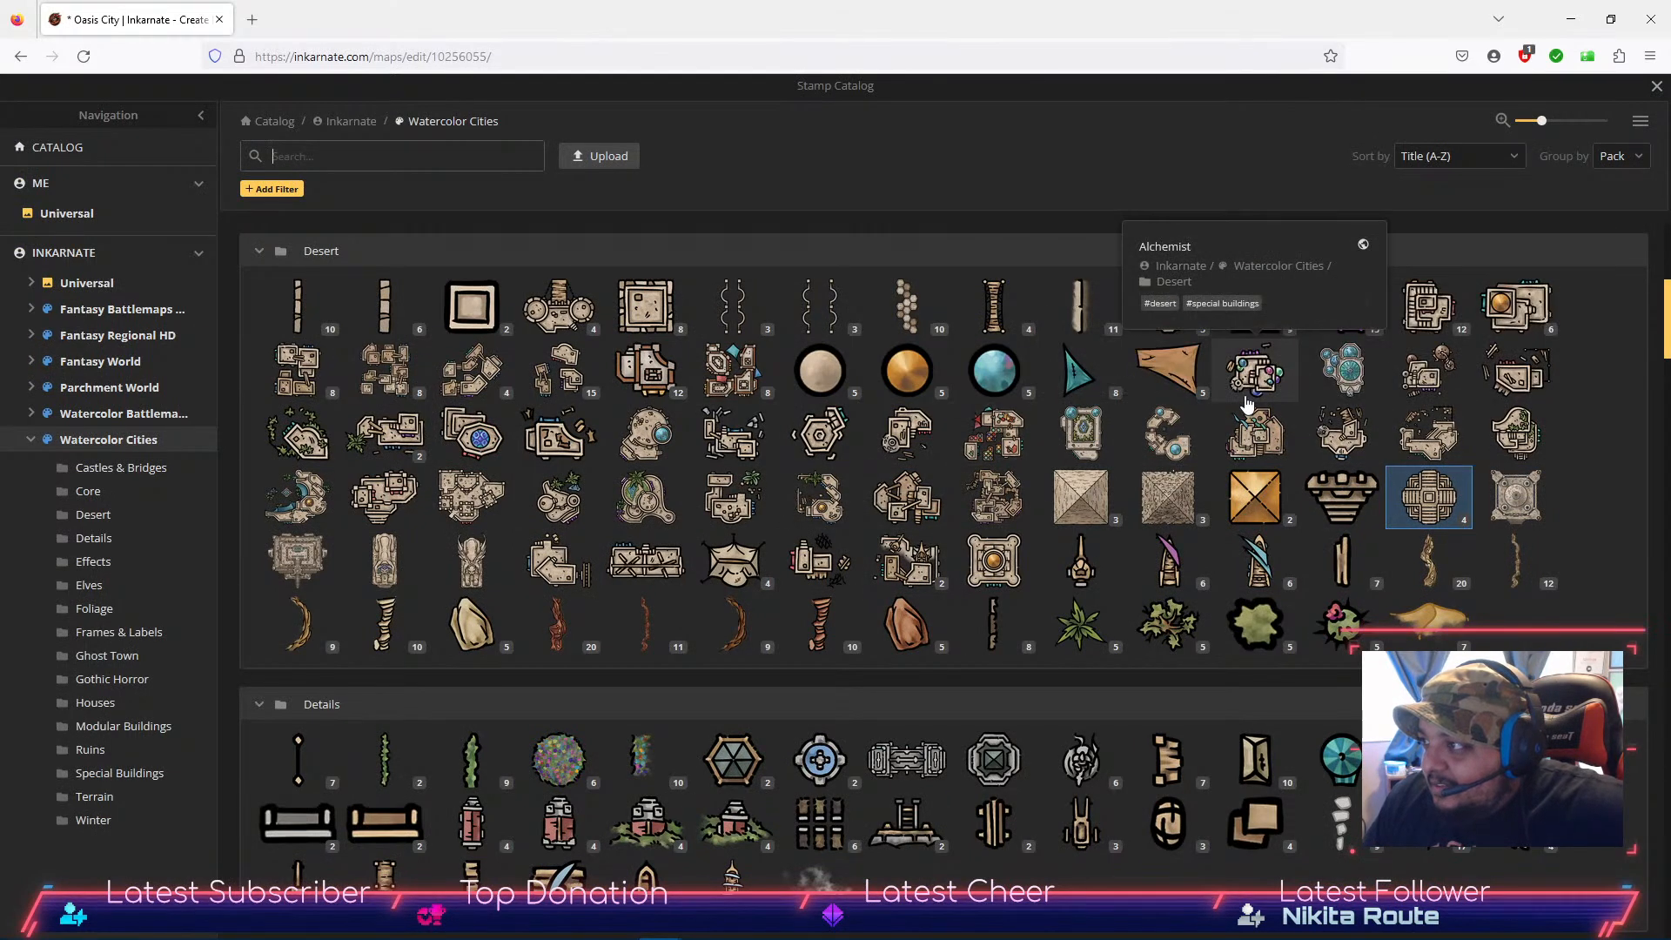
left_click(1358, 390)
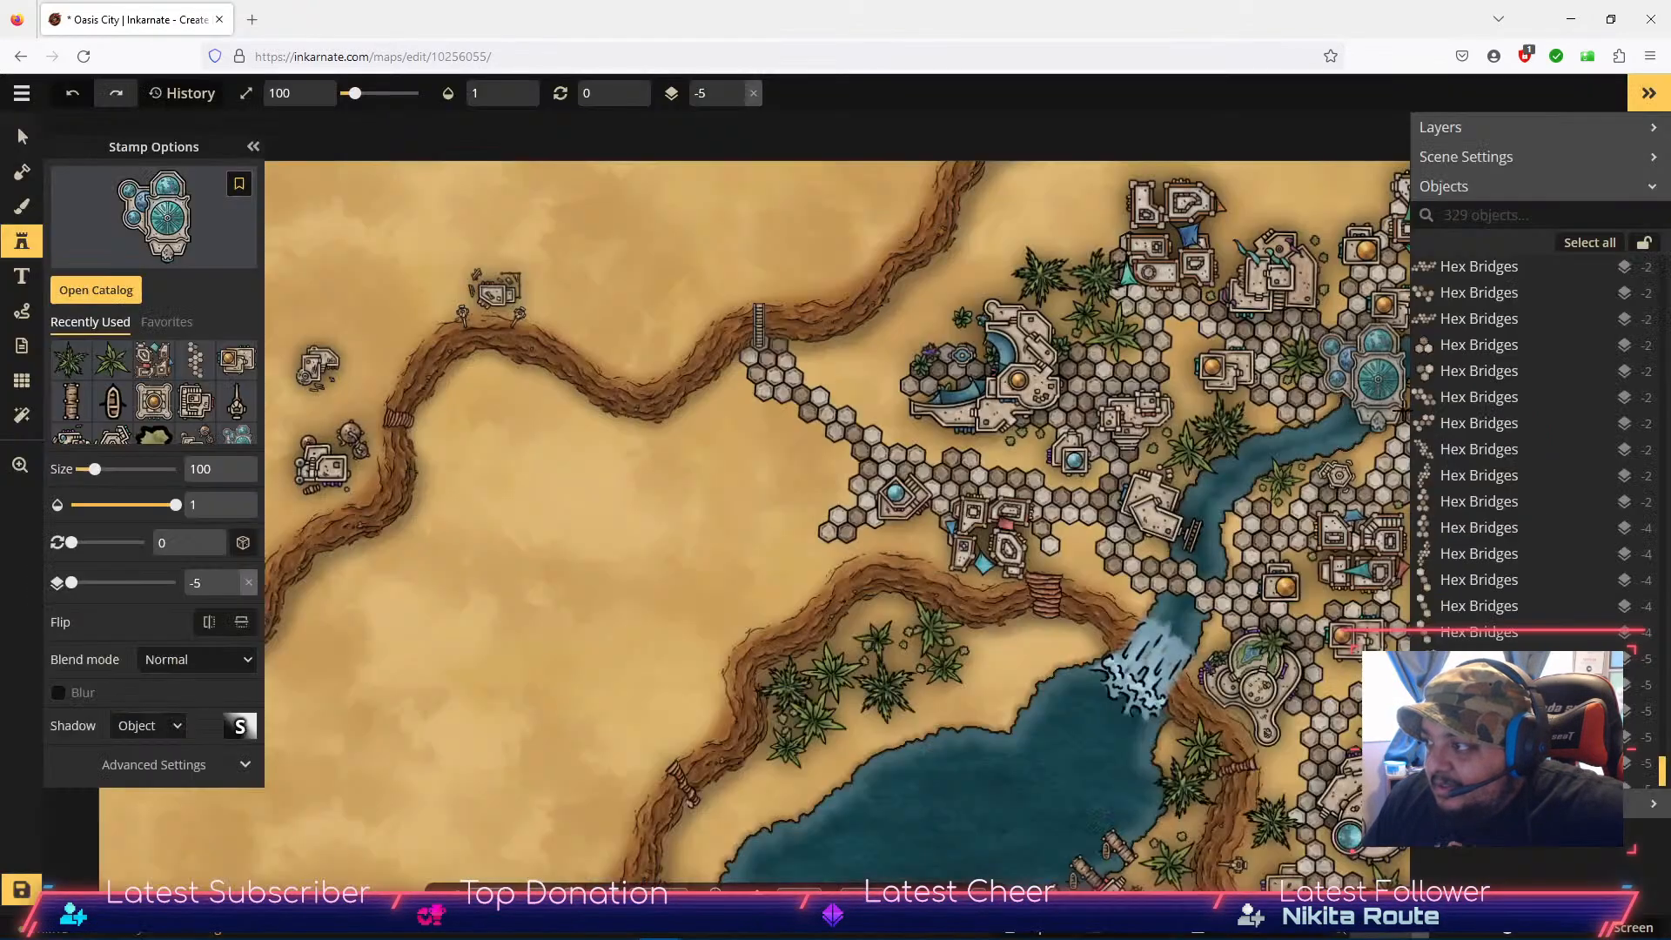
scroll(859, 332, "up", 3)
left_click_drag(859, 332, 1127, 412)
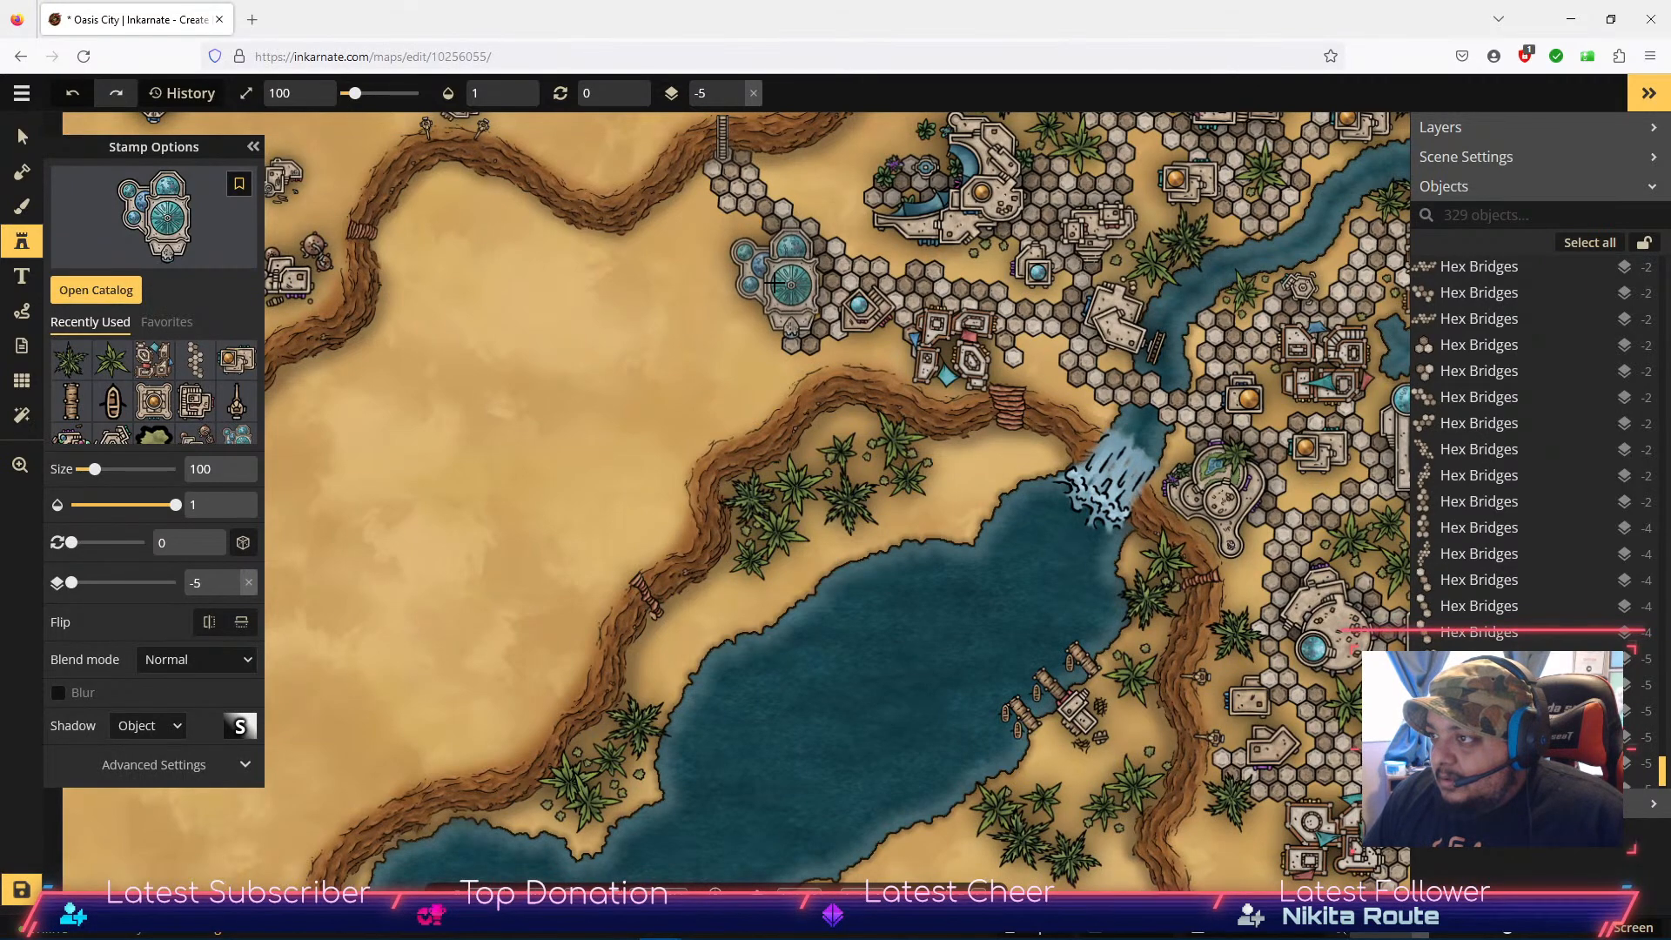
left_click(775, 283)
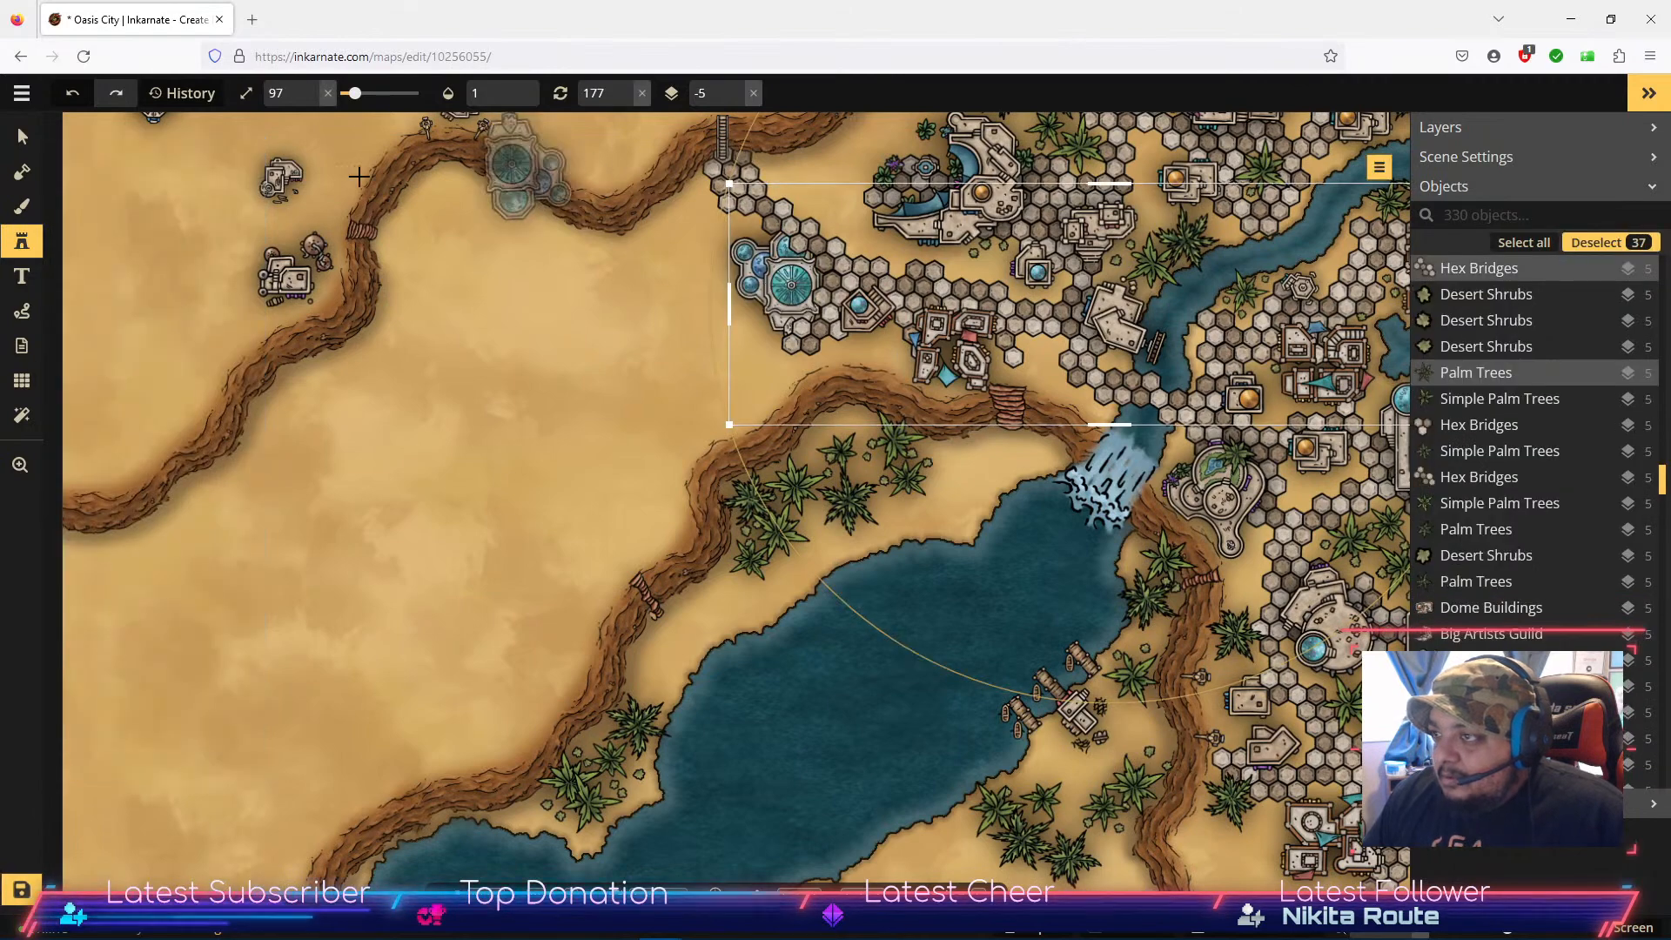
Step: Move the hex paving piece just north of the bath house down eight layers
left_click(38, 150)
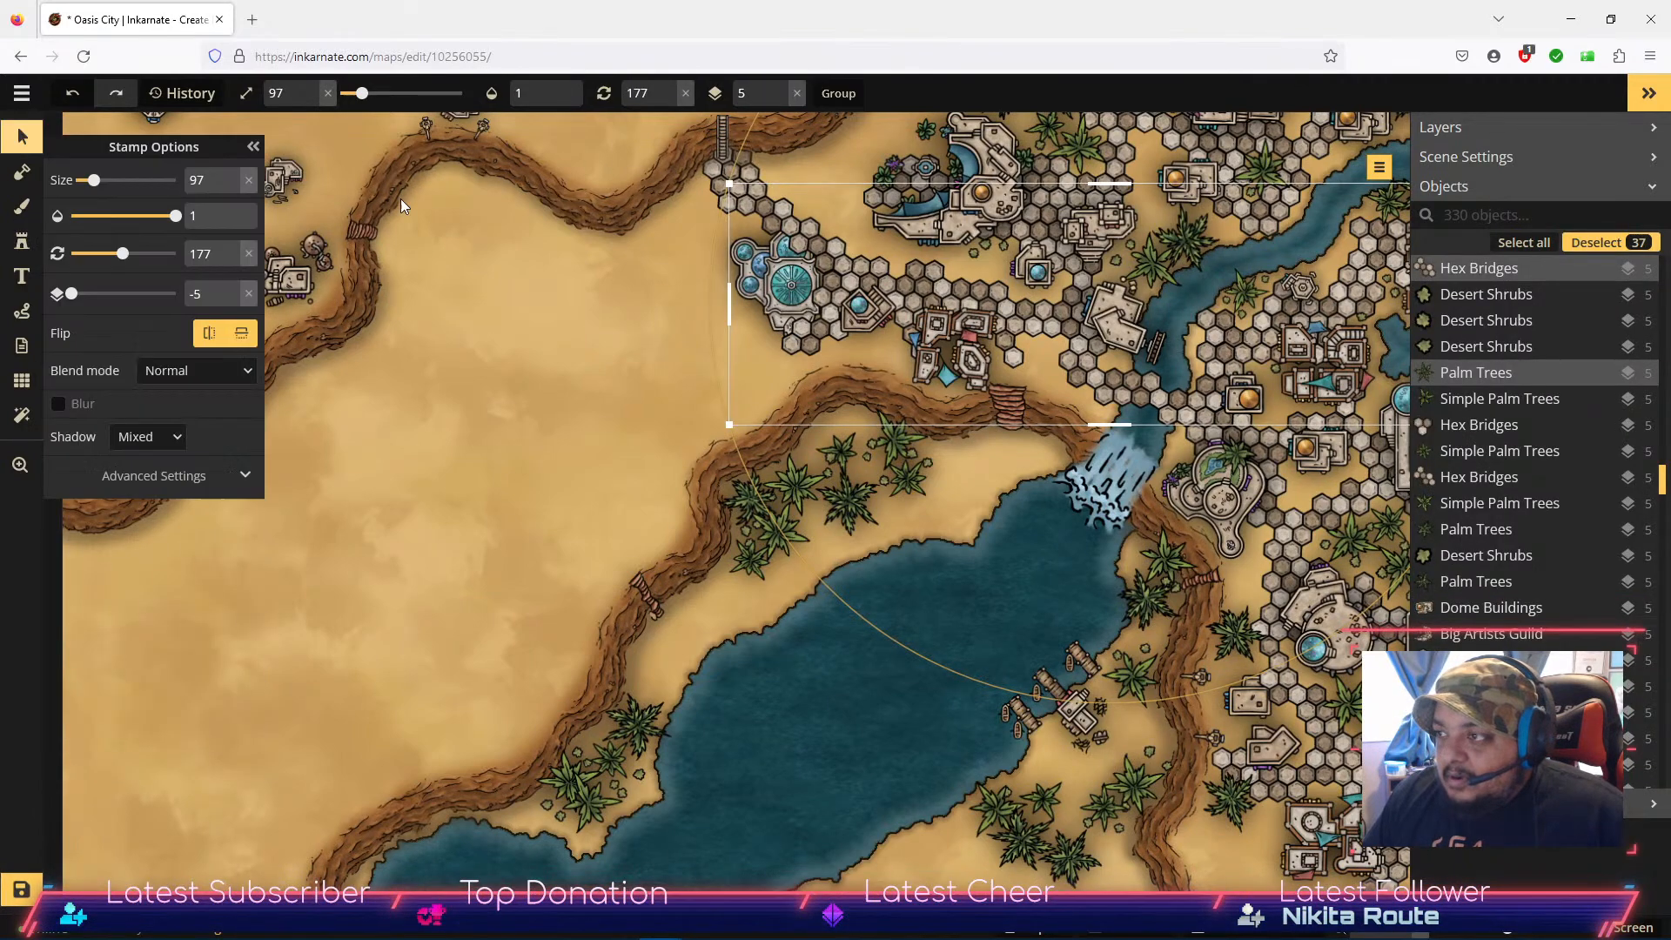
left_click(733, 211)
left_click(827, 153)
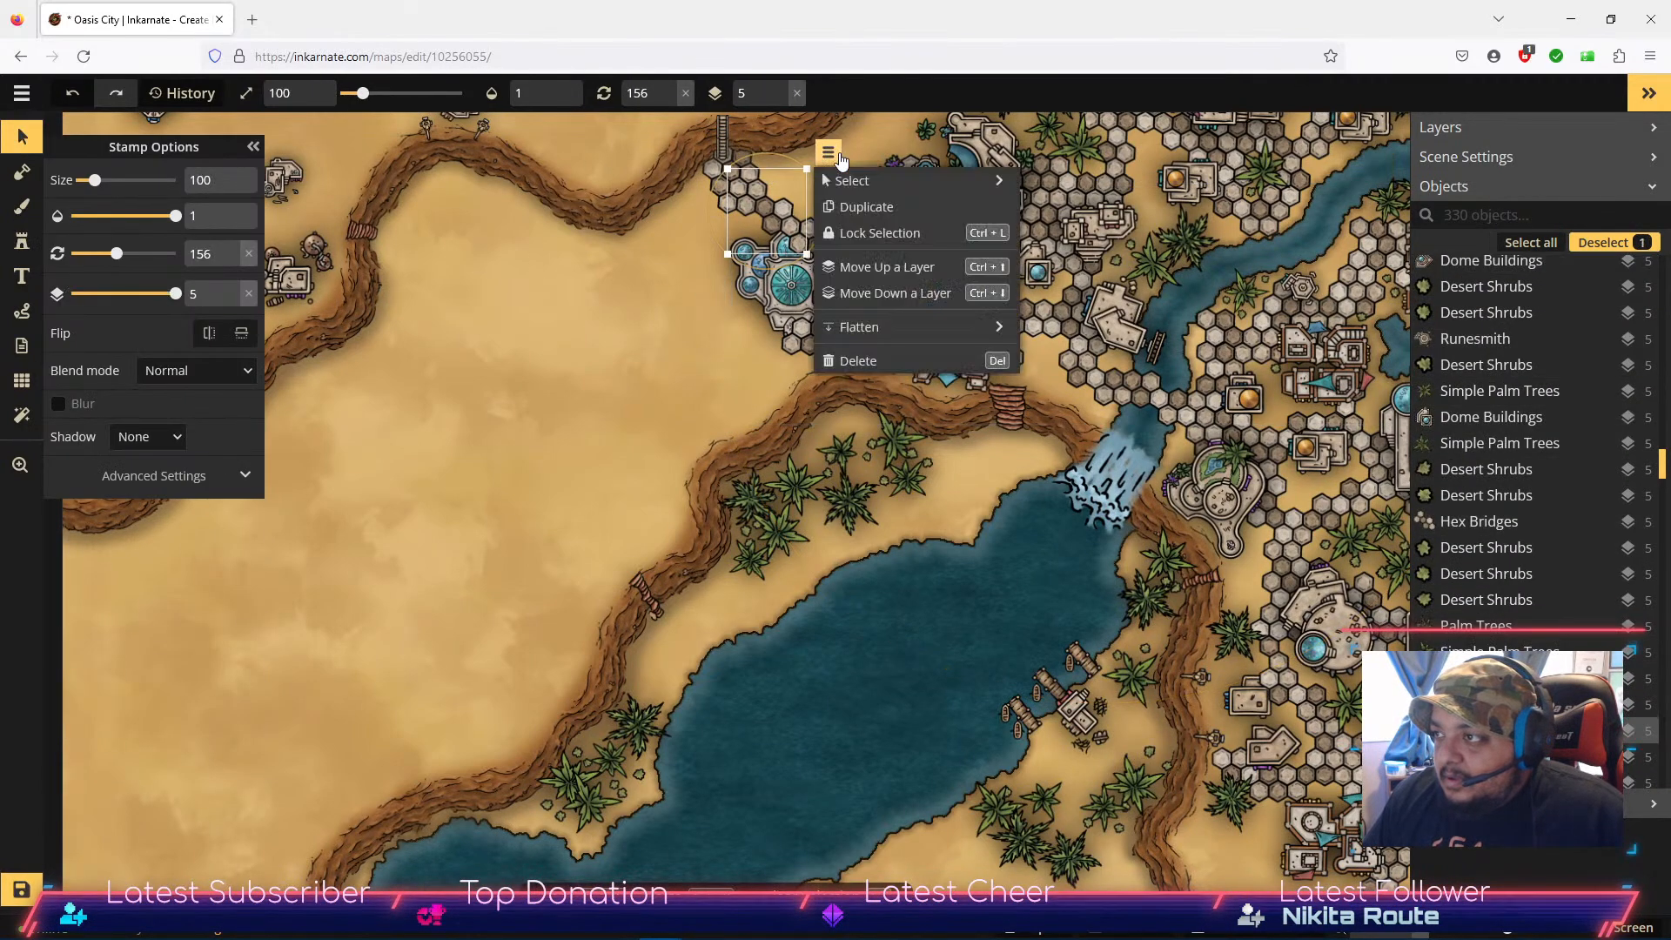
left_click(877, 294)
left_click(877, 293)
left_click(877, 293)
left_click(877, 293)
left_click(878, 293)
left_click(877, 293)
left_click(878, 293)
left_click(878, 293)
Step: Lower the hex paving piece overlapping the bath house's northeastern side to layer -5
left_click(716, 306)
left_click(833, 269)
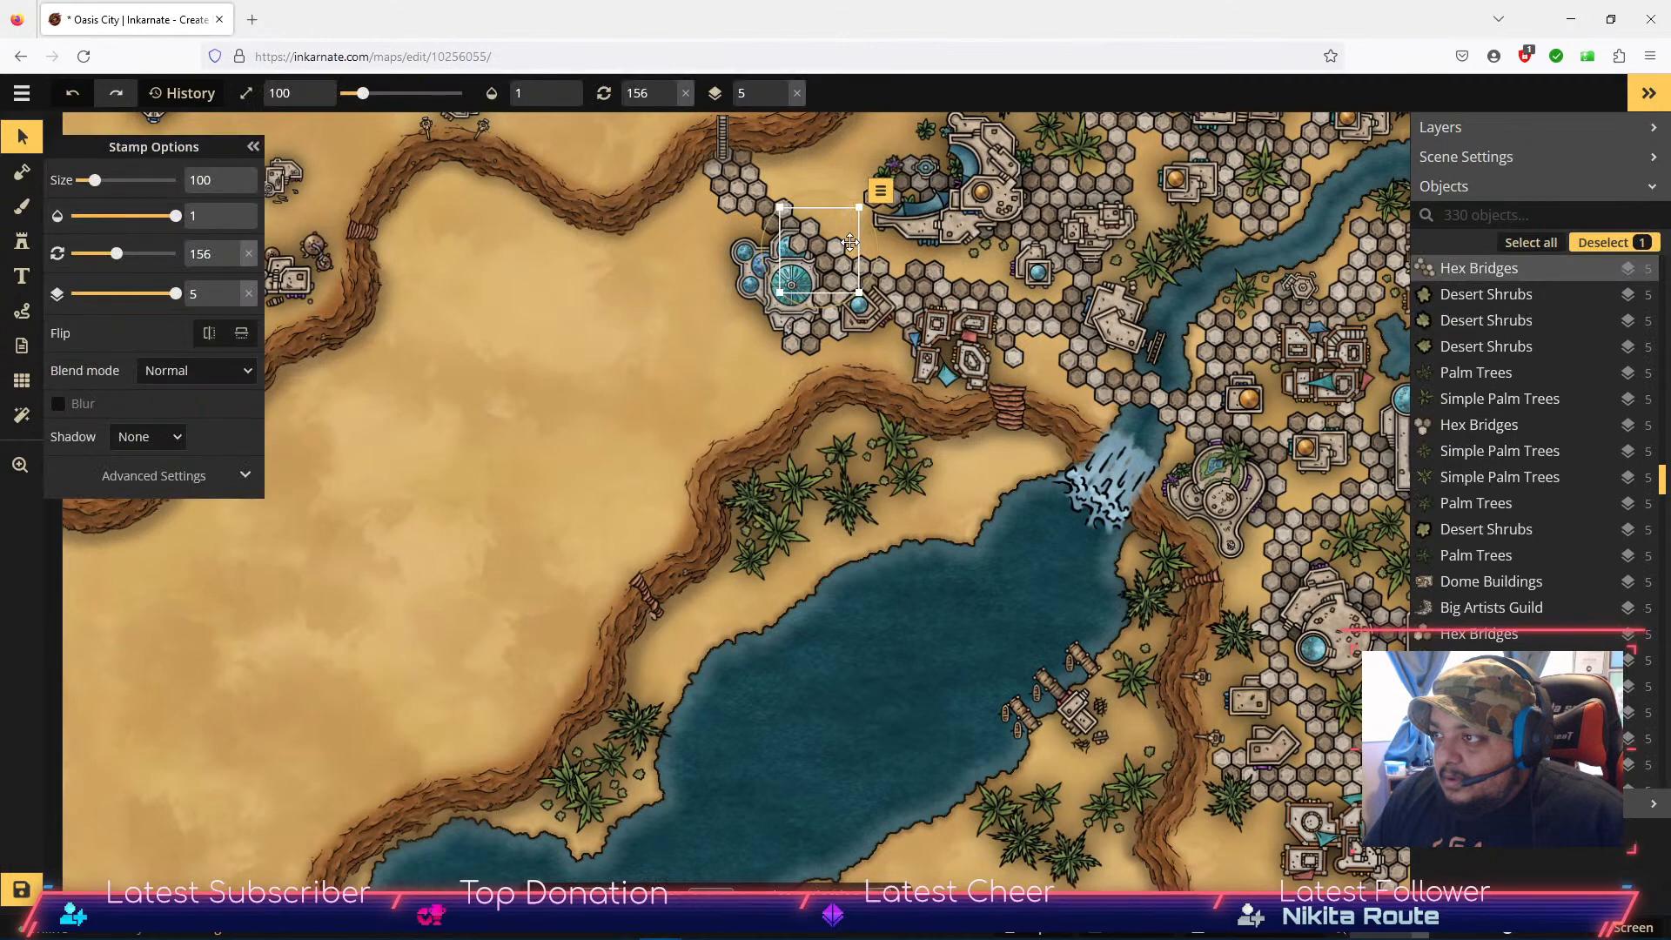
left_click(232, 301)
left_click(232, 301)
left_click(232, 301)
left_click(231, 301)
left_click(231, 301)
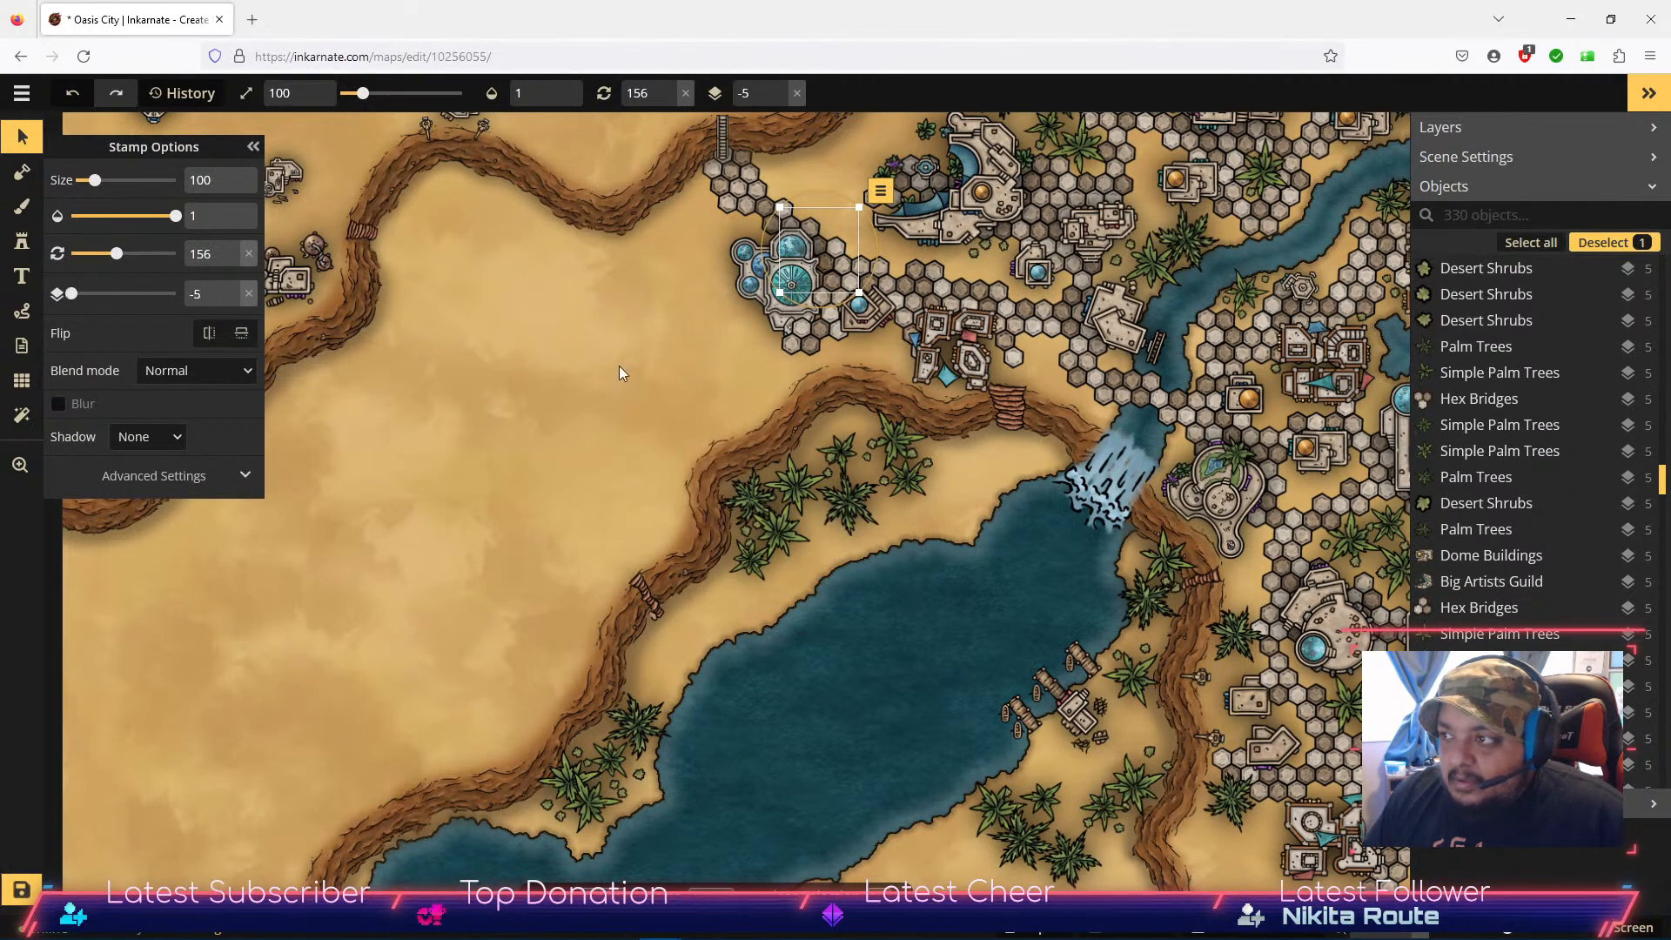
Step: Lower the hex paving piece at the bath house's southeastern corner to layer -5
left_click(806, 338)
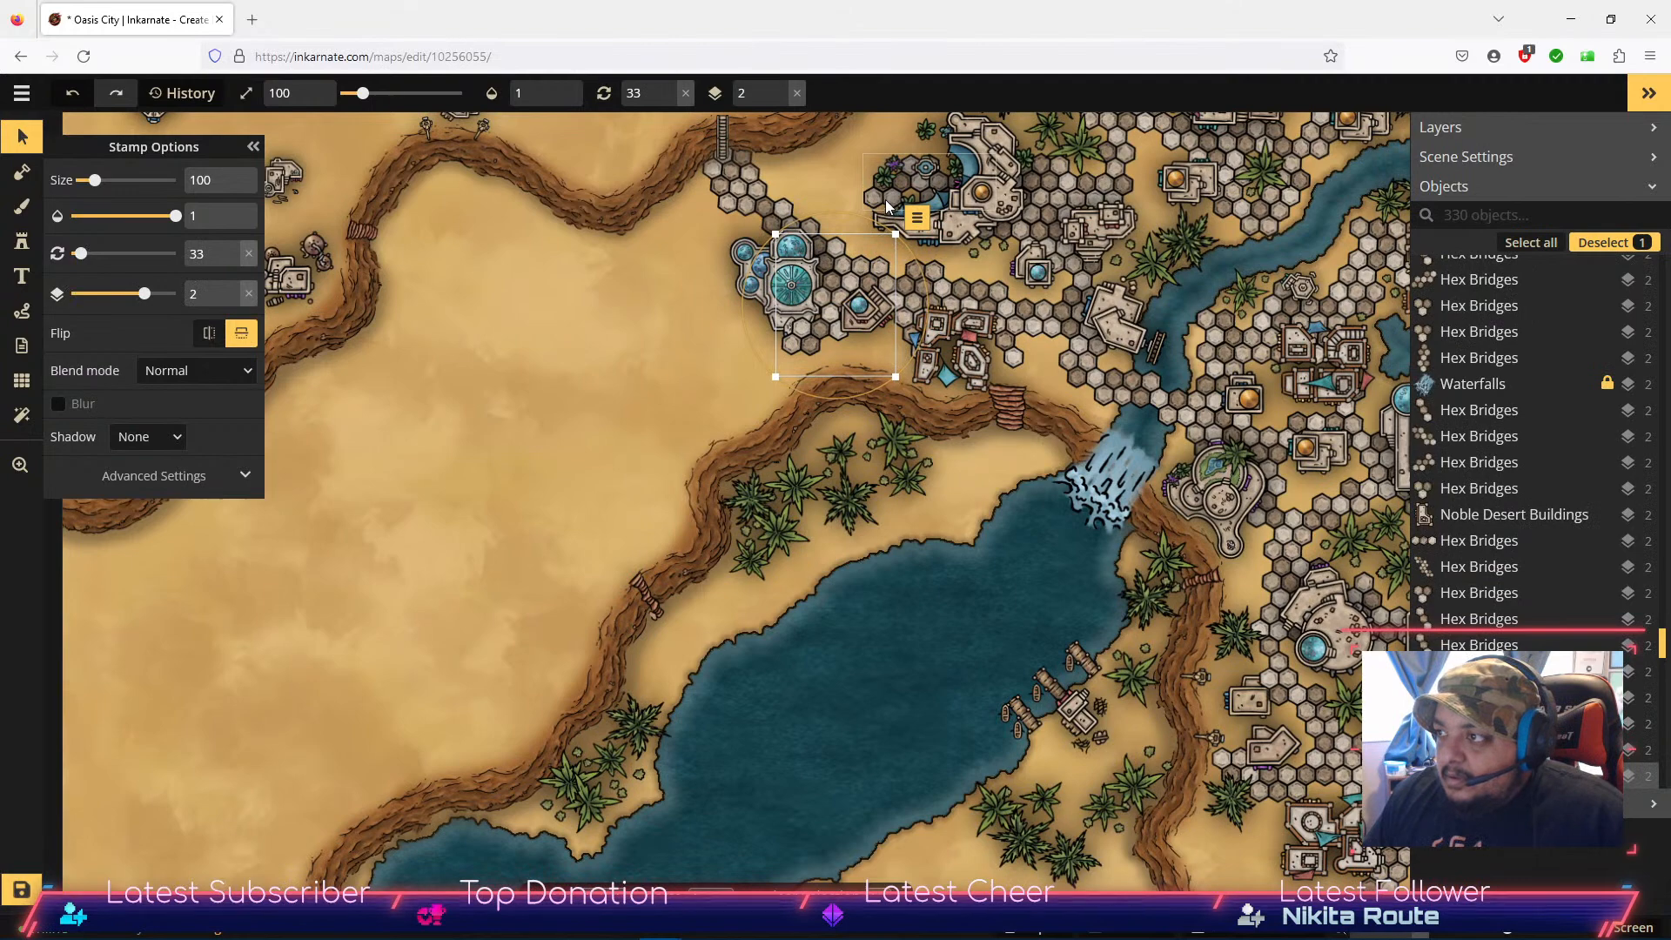
left_click(916, 218)
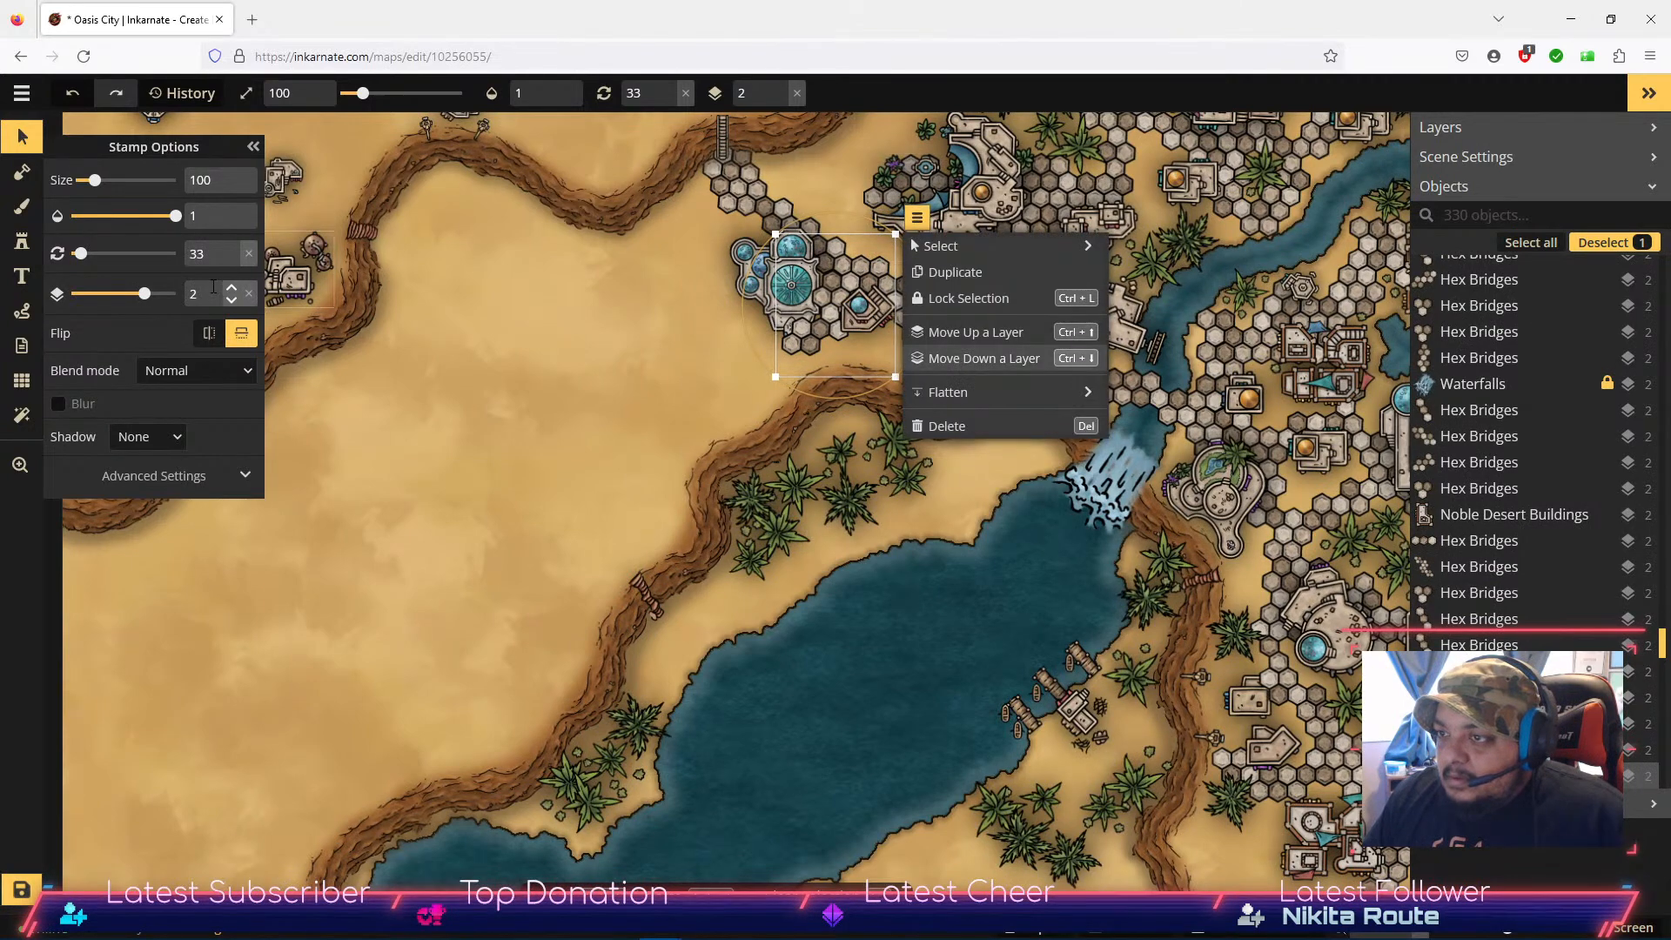
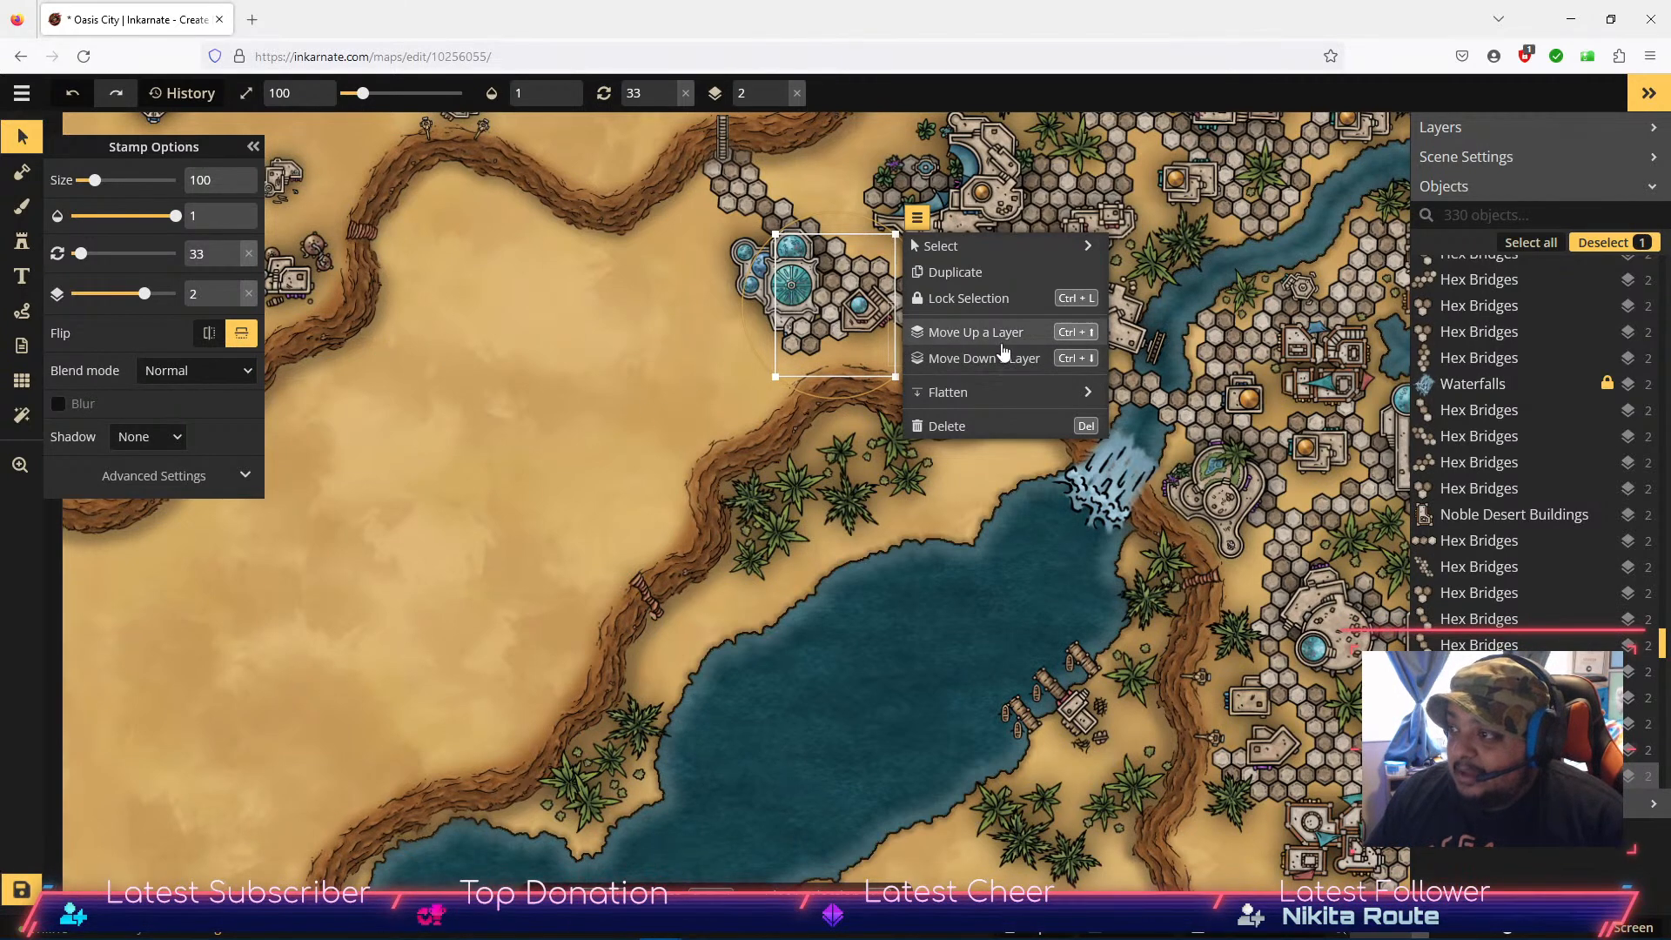
left_click(232, 300)
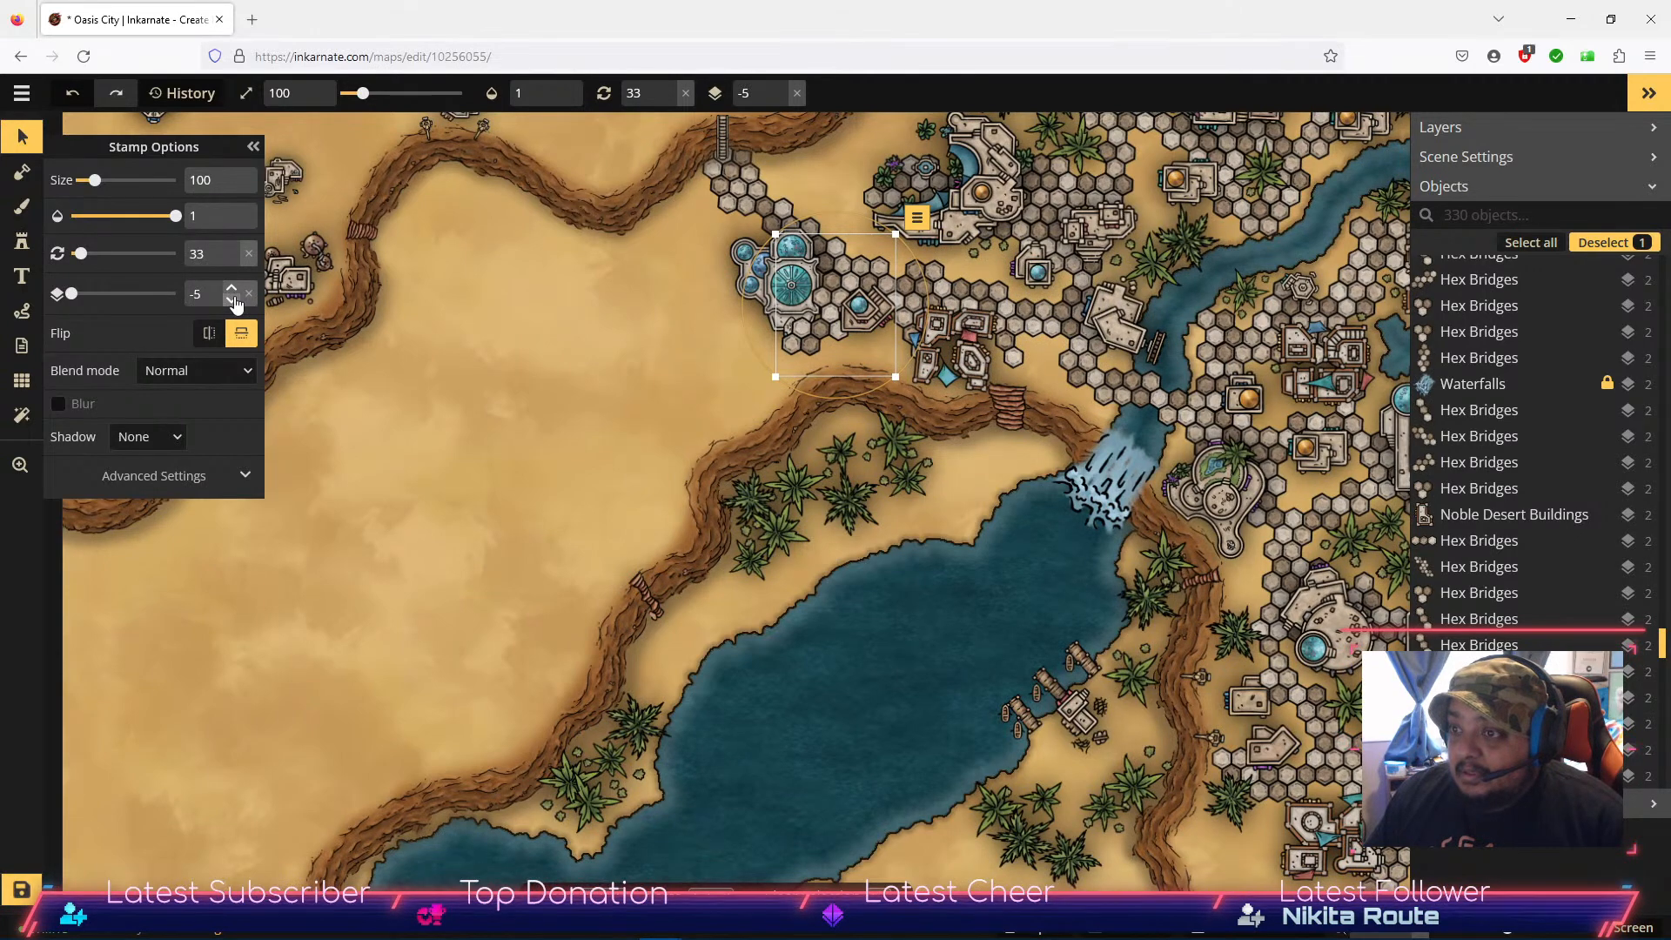
Step: Raise the bath house to layer 3 so it sits above the surrounding paving
left_click(796, 264)
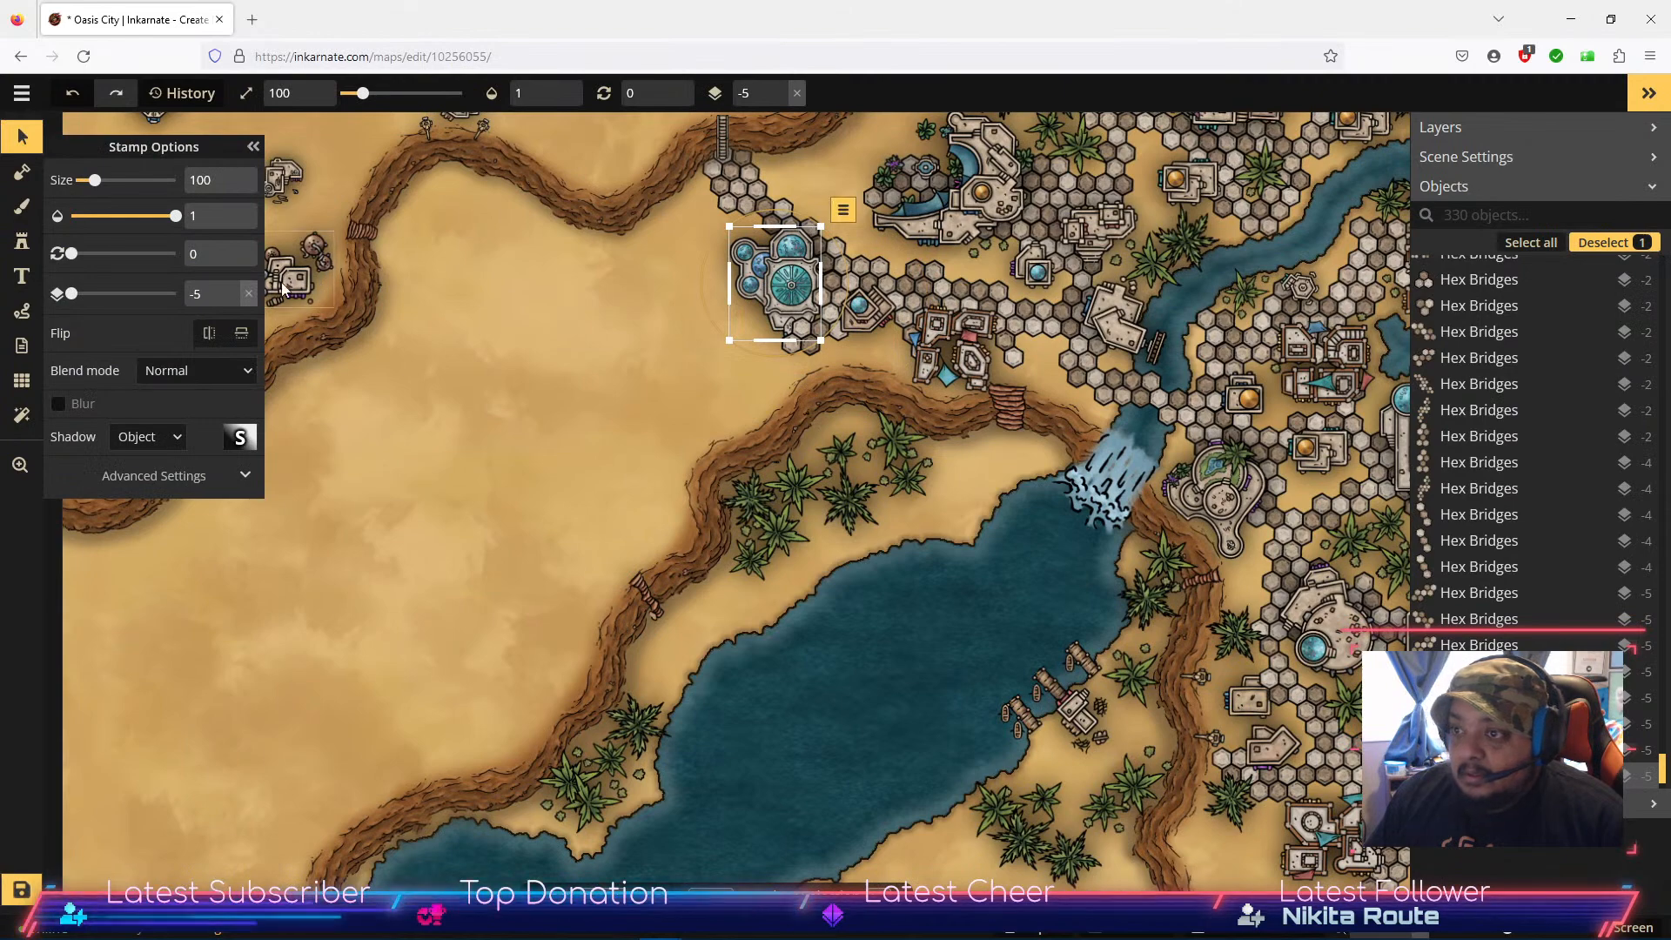
left_click(233, 290)
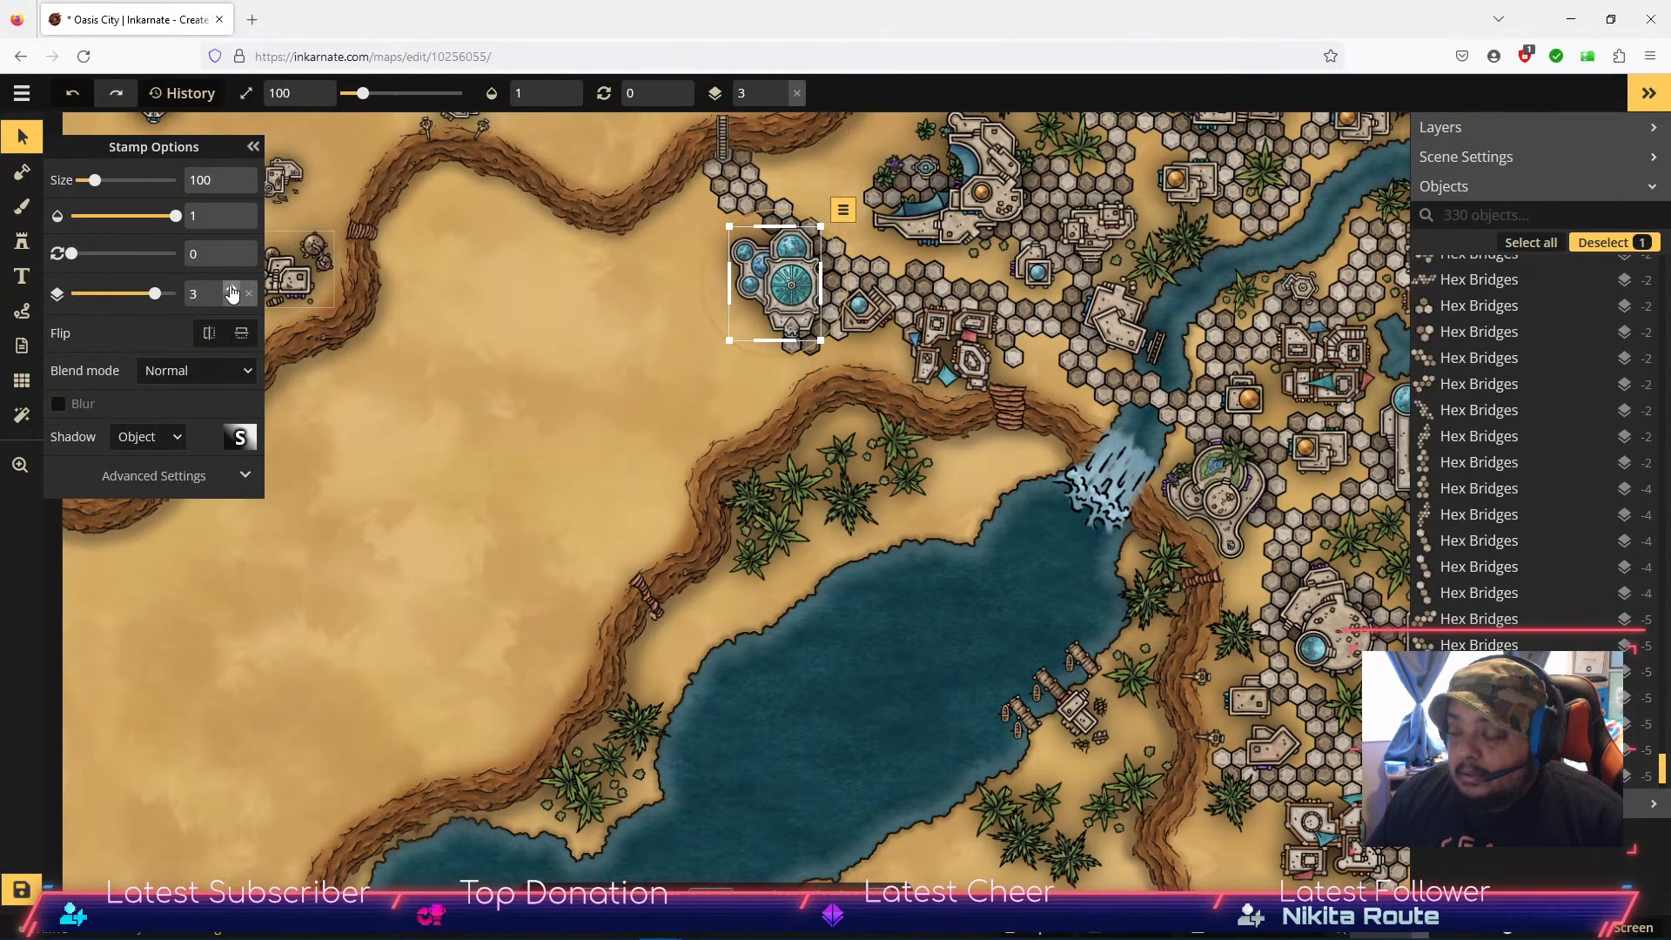
left_click(533, 368)
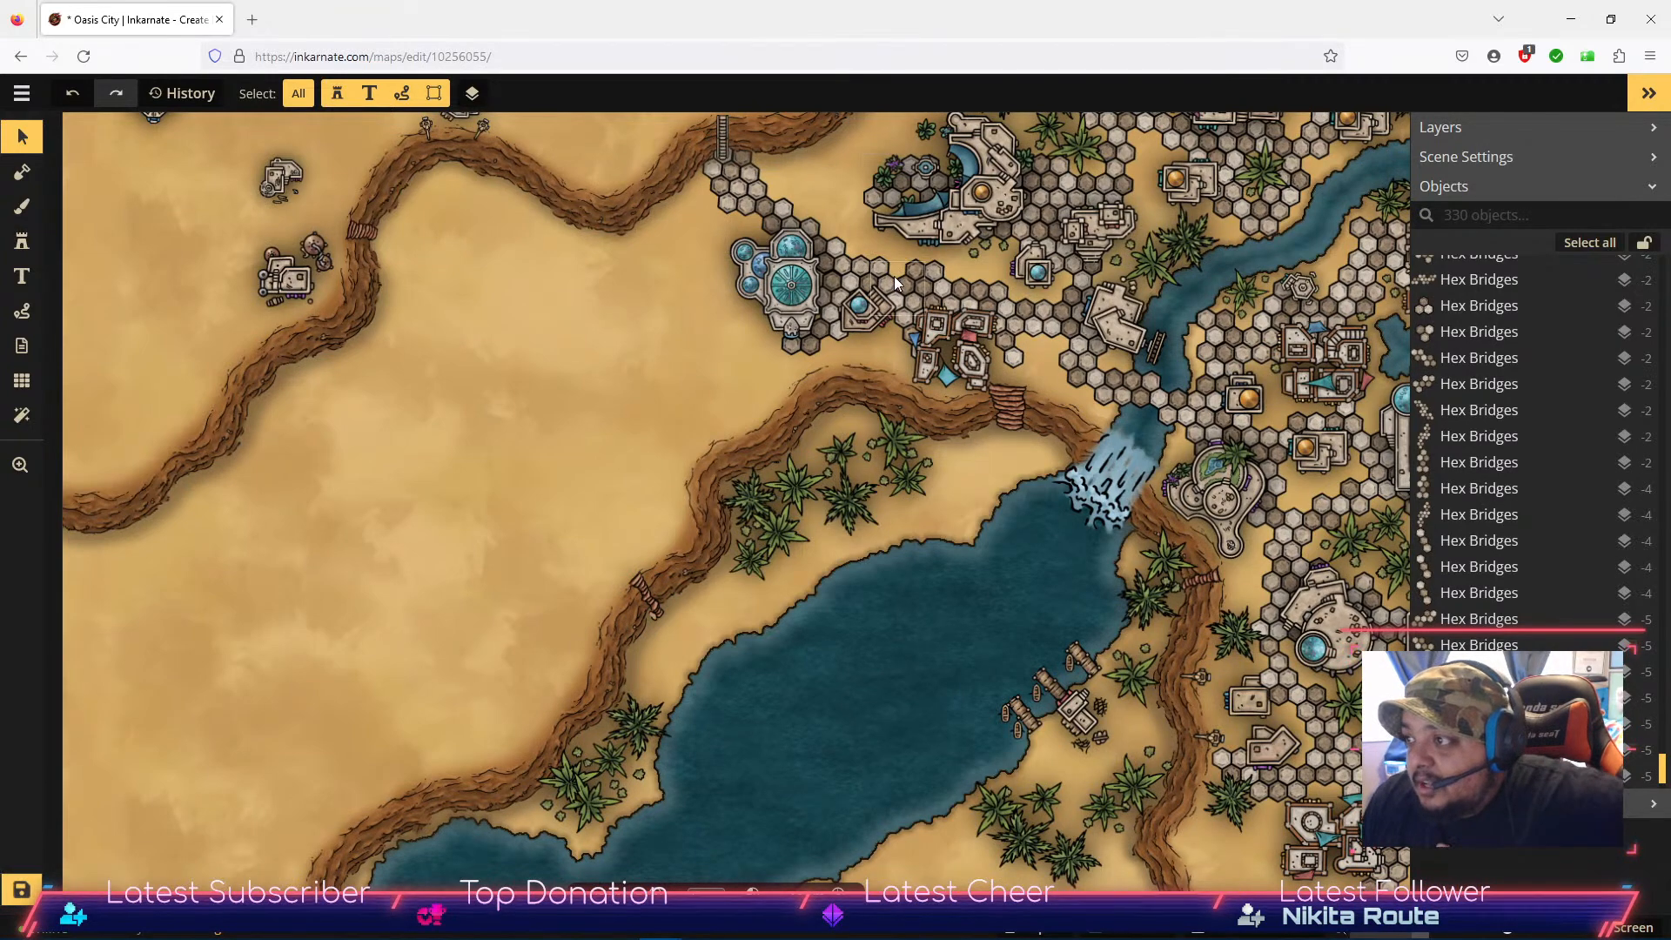
left_click(792, 284)
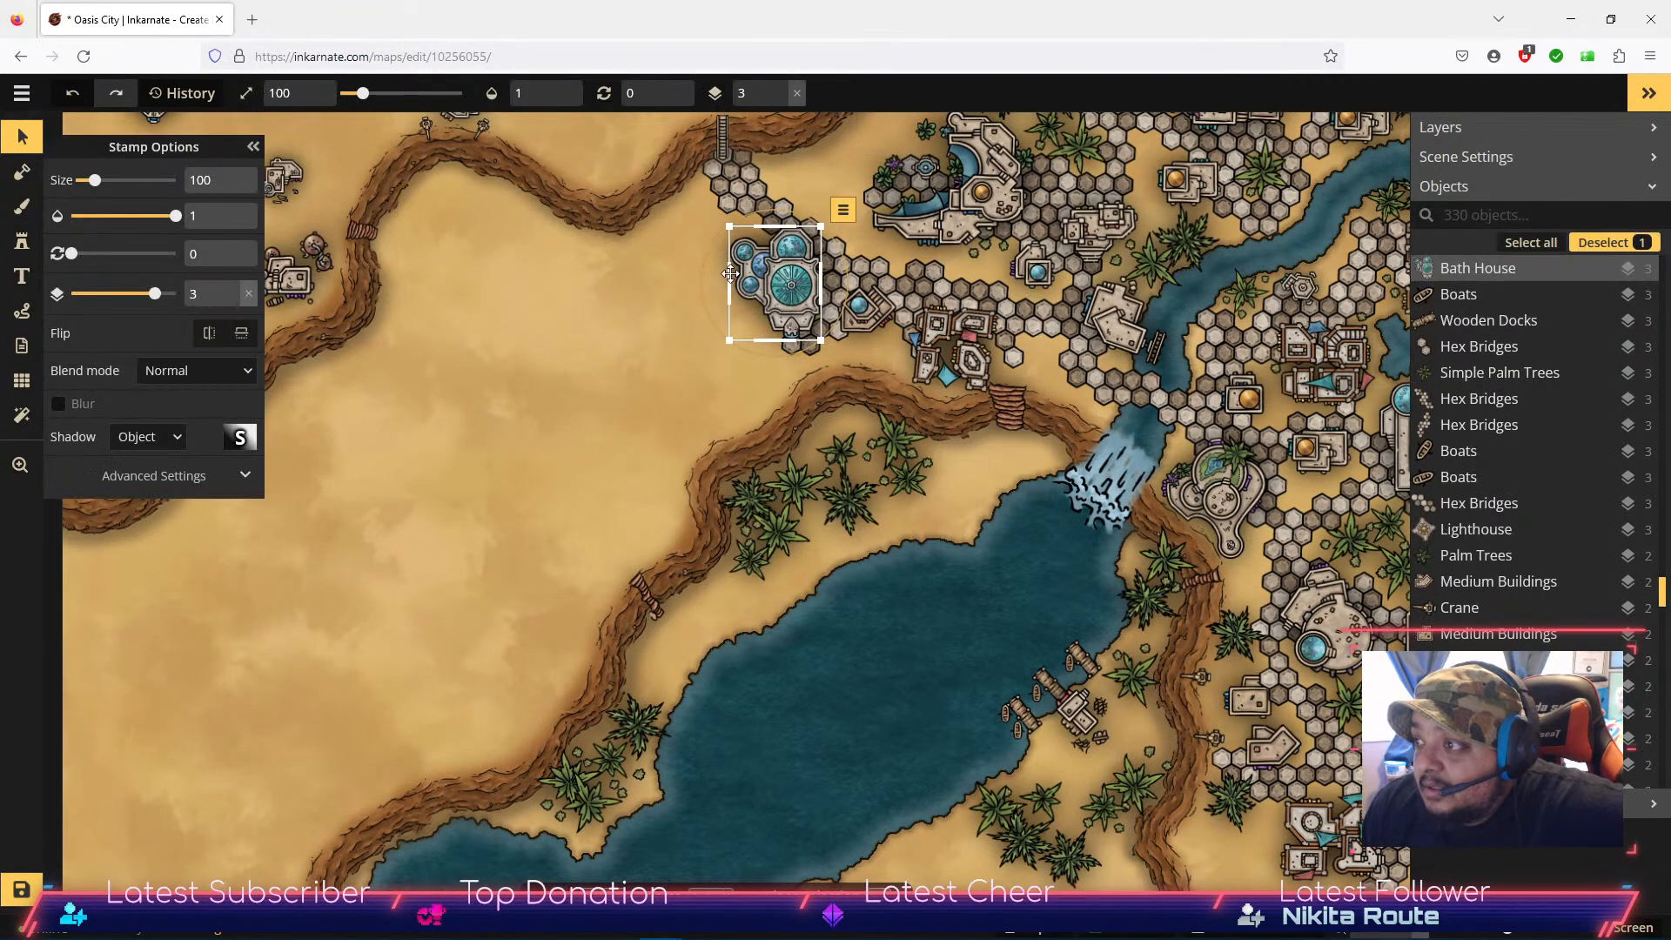
Step: Stamp the second hex bridge variant on layer -4 just northeast of the bath house
left_click(17, 243)
left_click(235, 361)
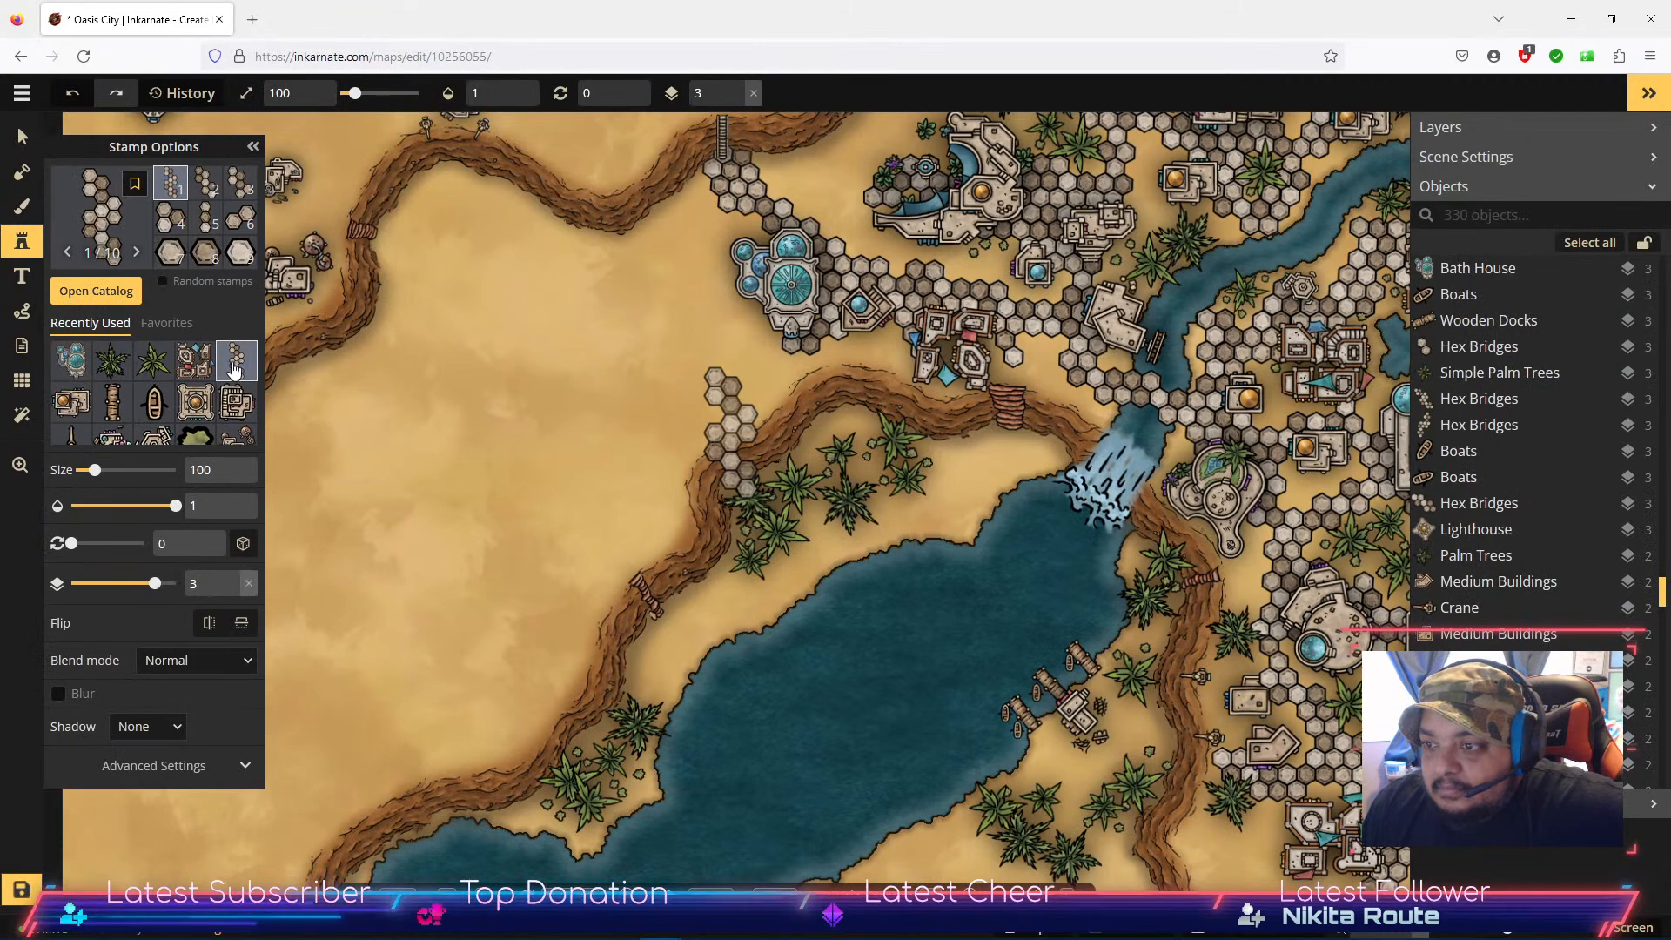
left_click(231, 591)
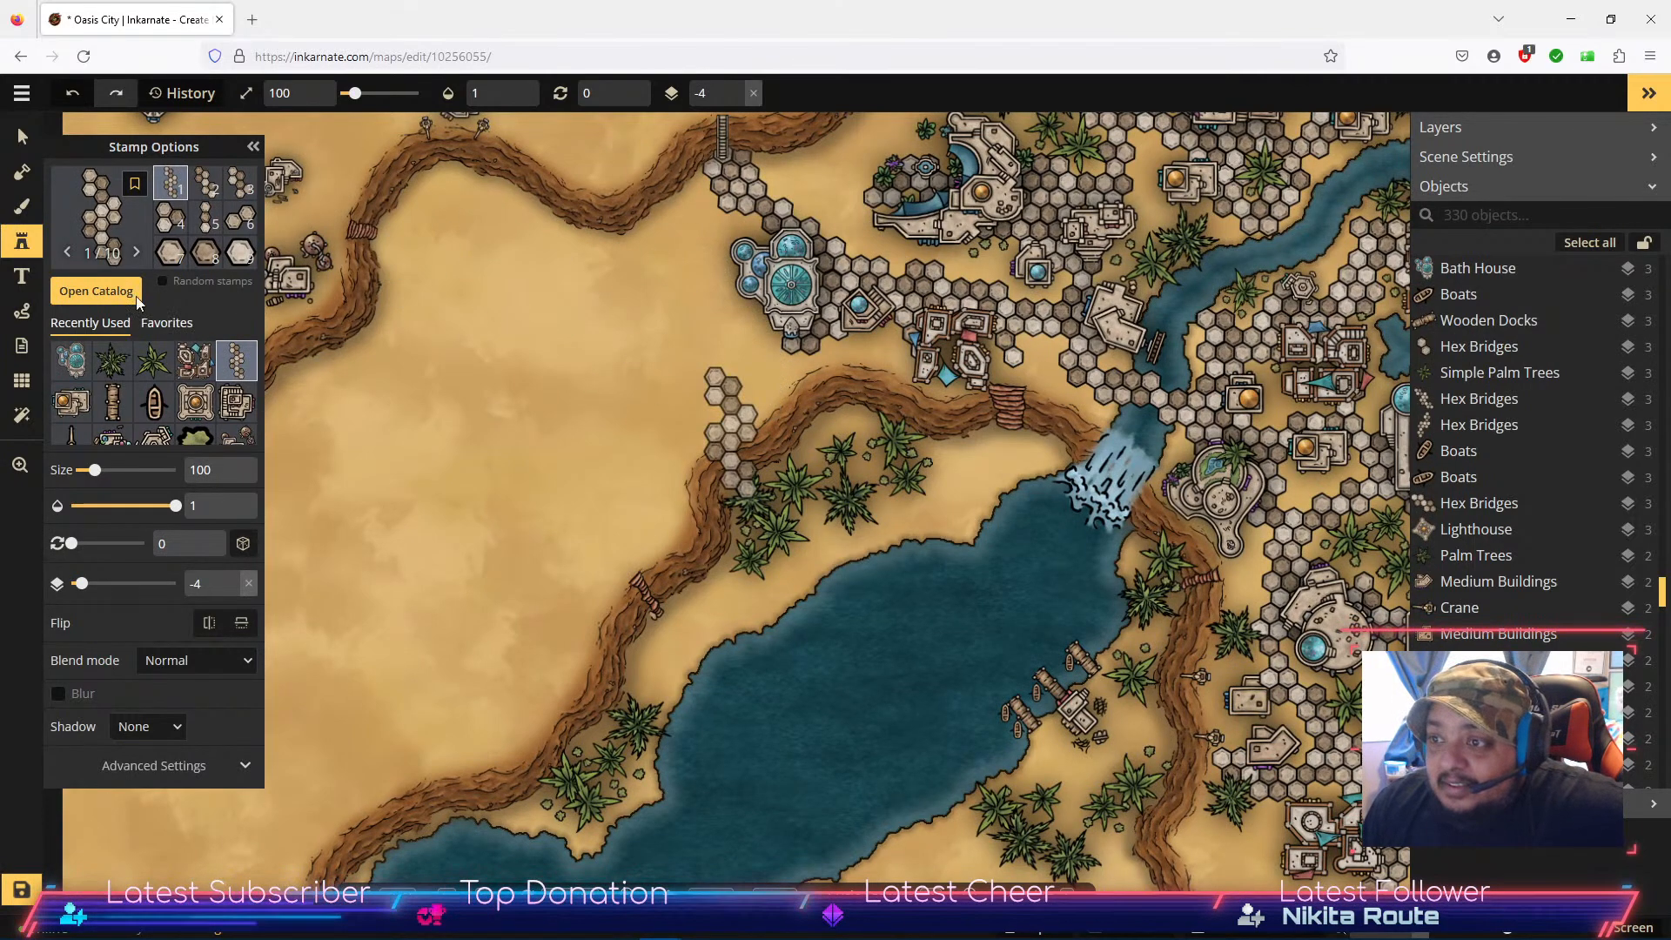
left_click(205, 183)
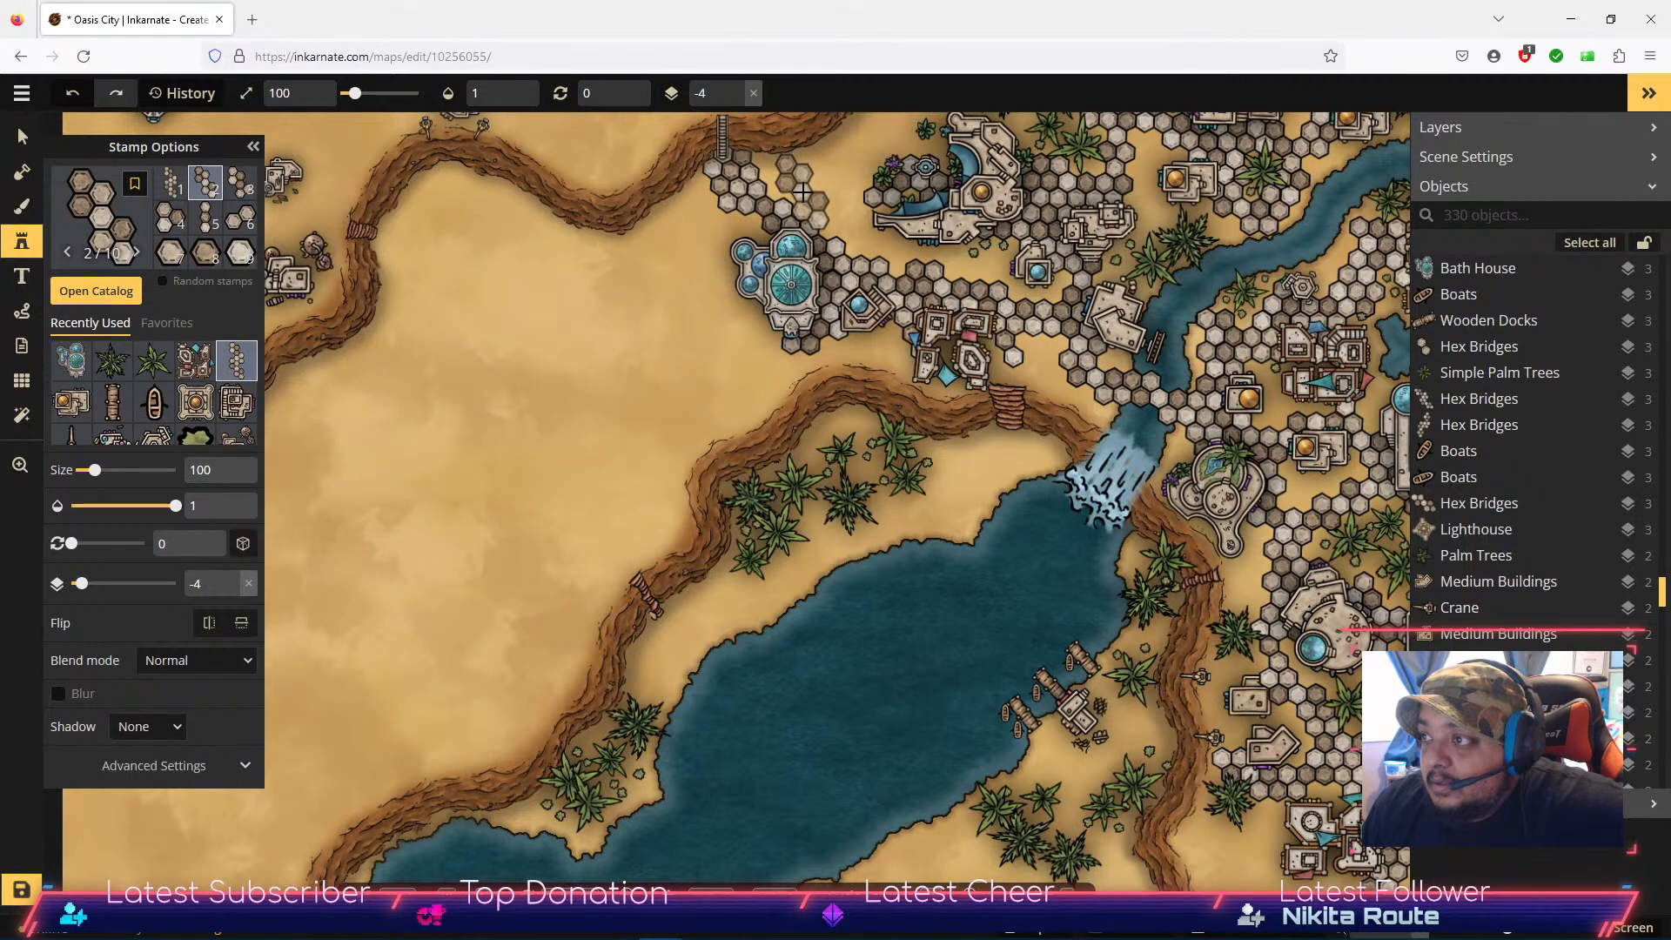
left_click(833, 209)
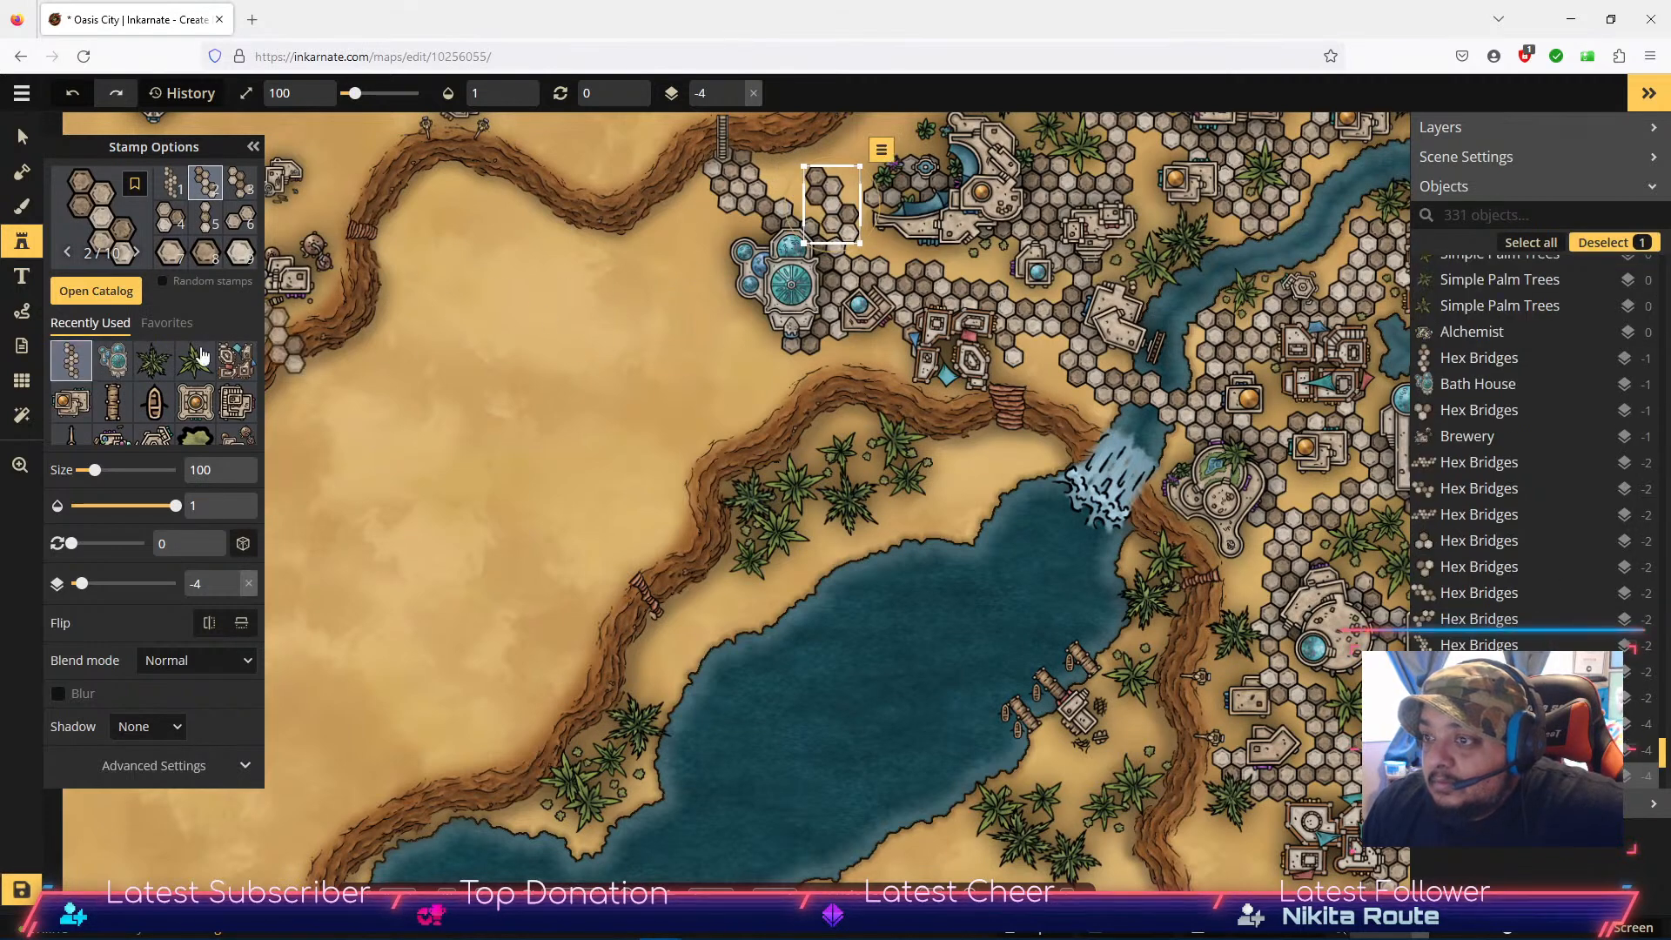
Step: Place spare hex paving on the open sand west of the bath house: two pieces of the first variant and three of the second
left_click(170, 190)
left_click(667, 346)
left_click(547, 413)
left_click(219, 184)
left_click(348, 428)
left_click(364, 574)
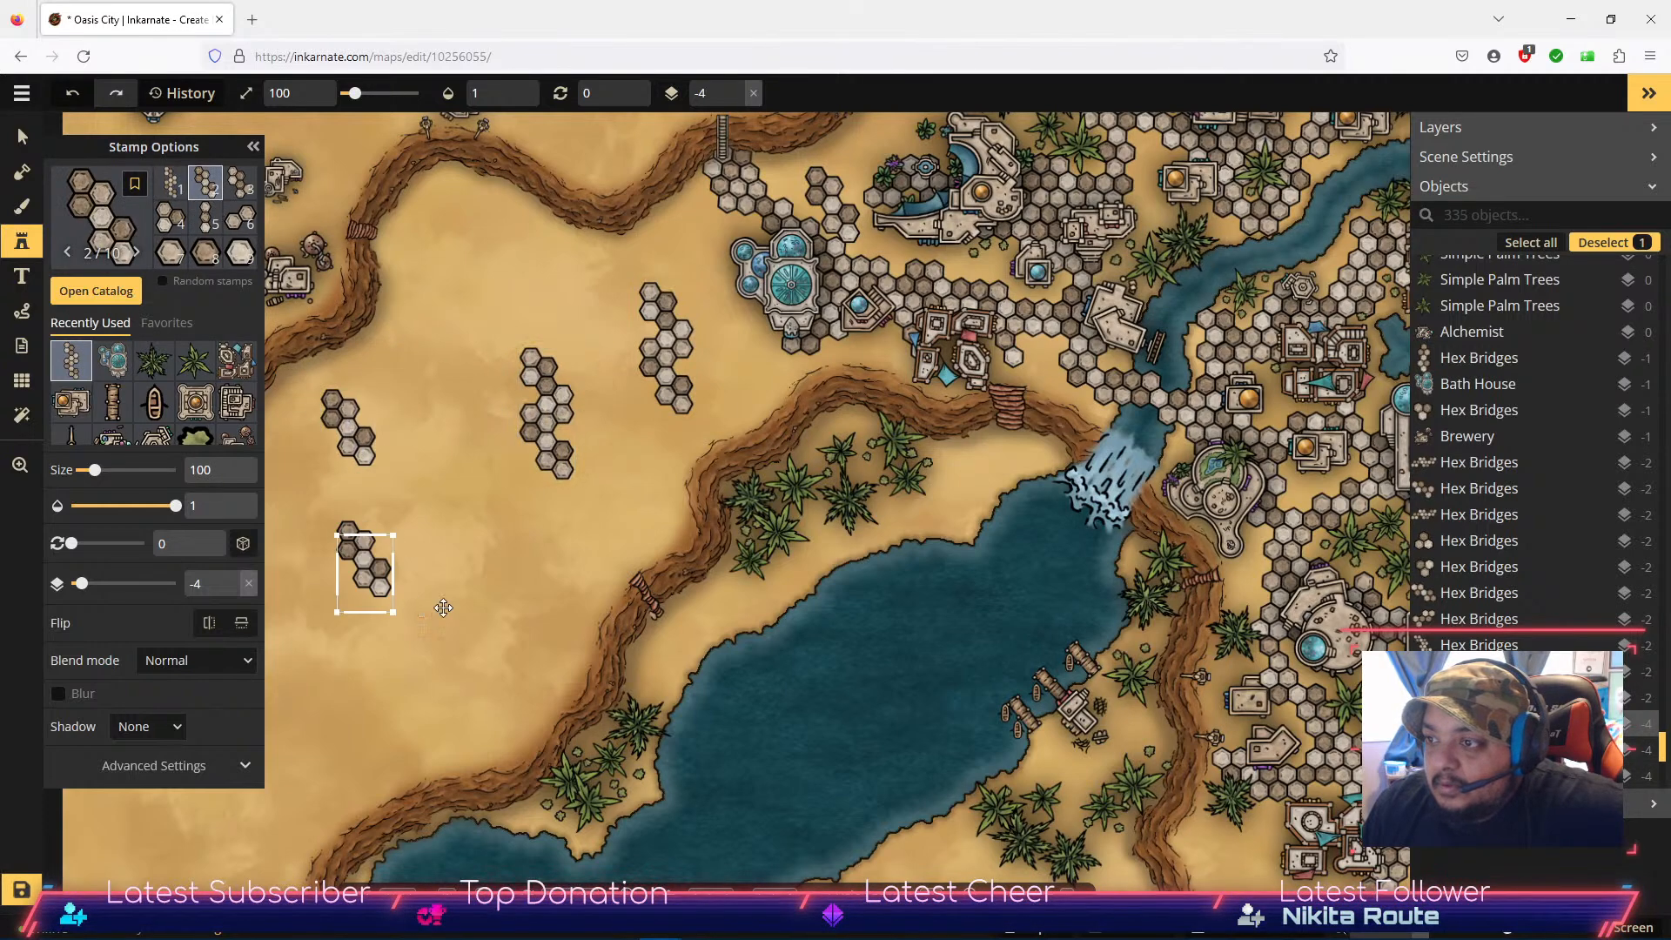
left_click(473, 603)
Step: Add four spare pieces of the third hex bridge variant to the western sand, rotating the last two to 13 degrees
left_click(246, 188)
left_click(420, 332)
left_click(470, 450)
scroll(470, 451, "up", 1)
left_click(410, 538)
left_click(544, 545)
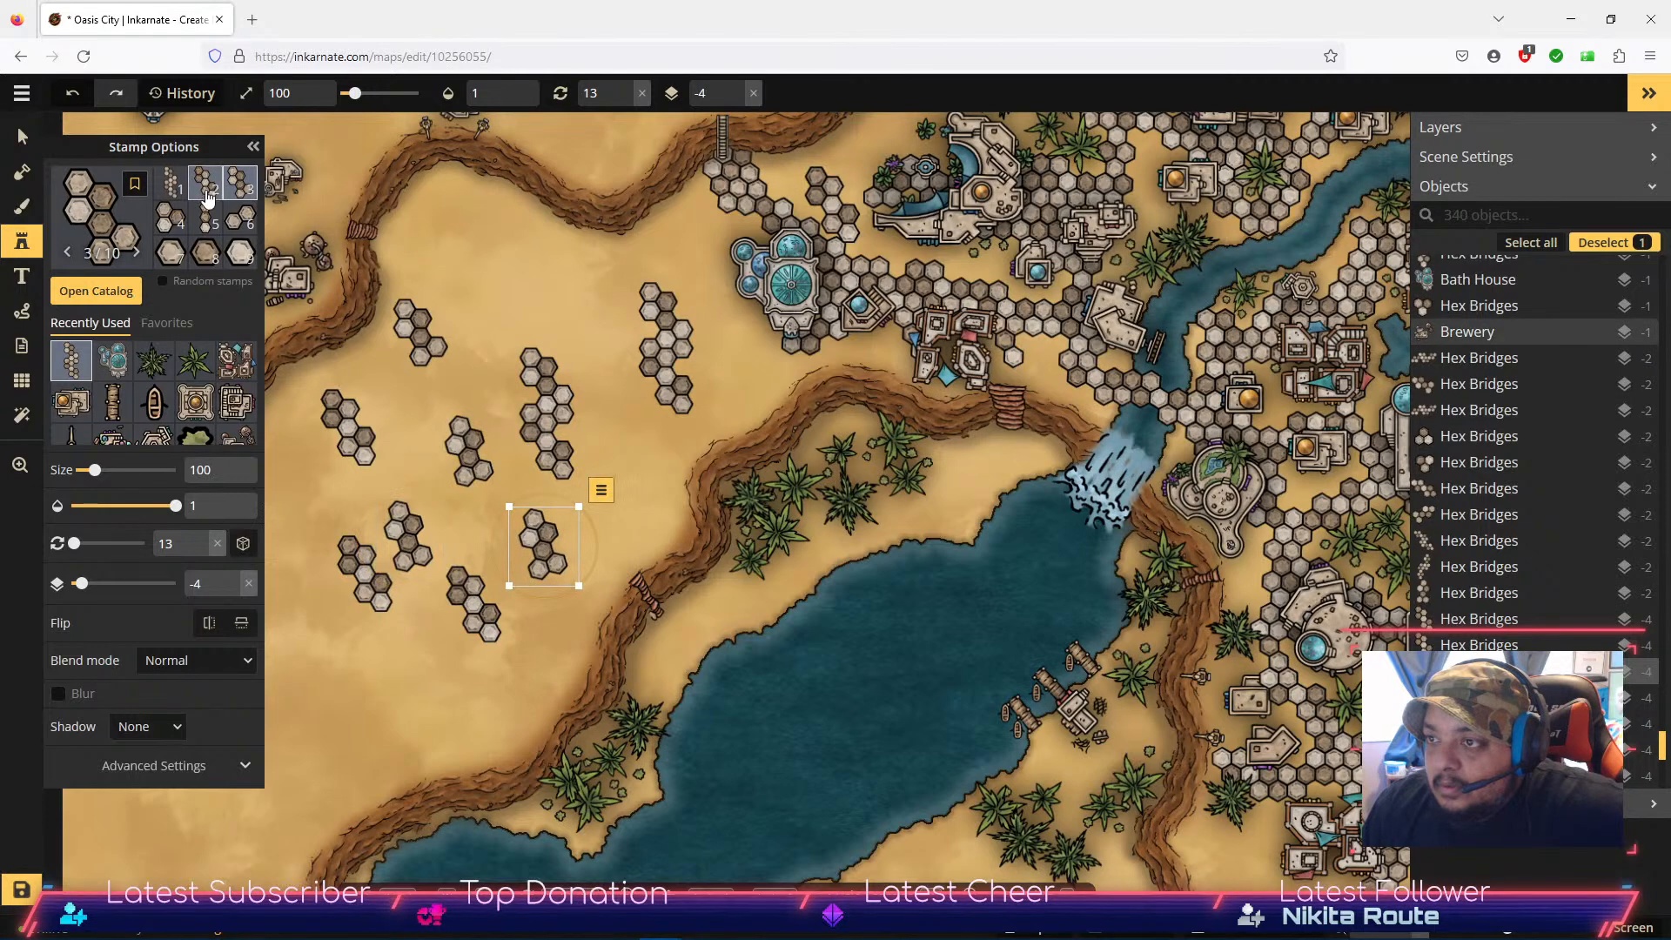
Step: Add four small spare pieces of the fifth hex bridge variant, rotated 13 degrees, to the northern part of the western sand
left_click(206, 218)
left_click(439, 245)
left_click(477, 284)
left_click(493, 357)
left_click(428, 415)
Step: Rotate the hex paving piece northeast of the bath house to 336 degrees and fit it against the adjoining road hexes
left_click(21, 136)
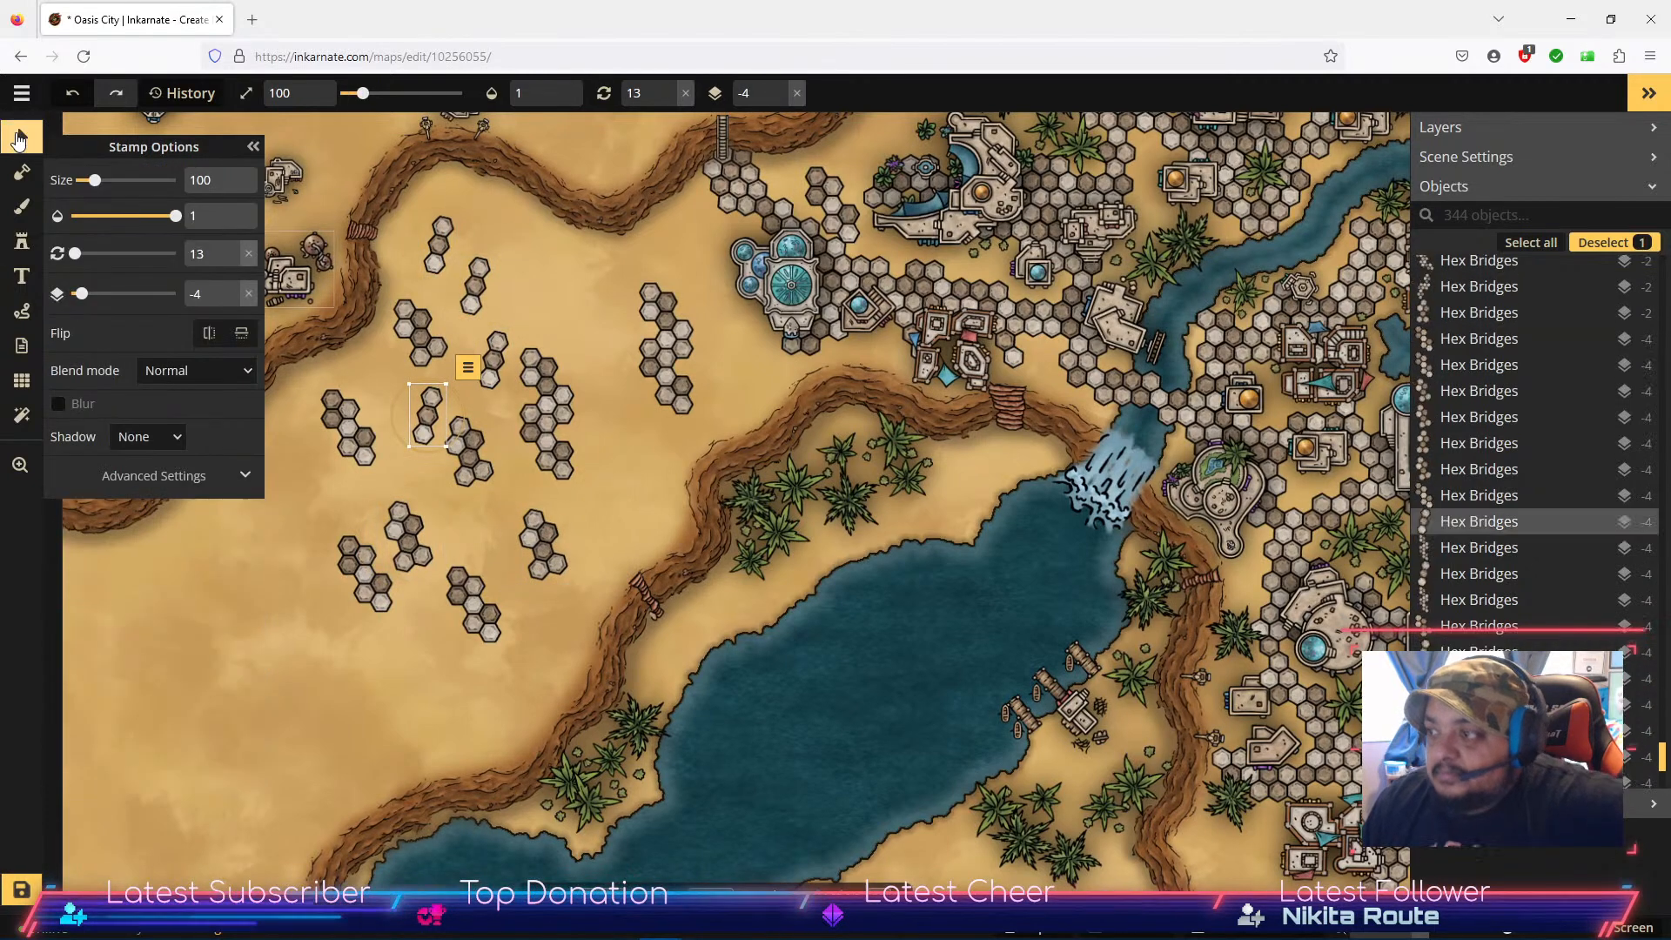
left_click(848, 178)
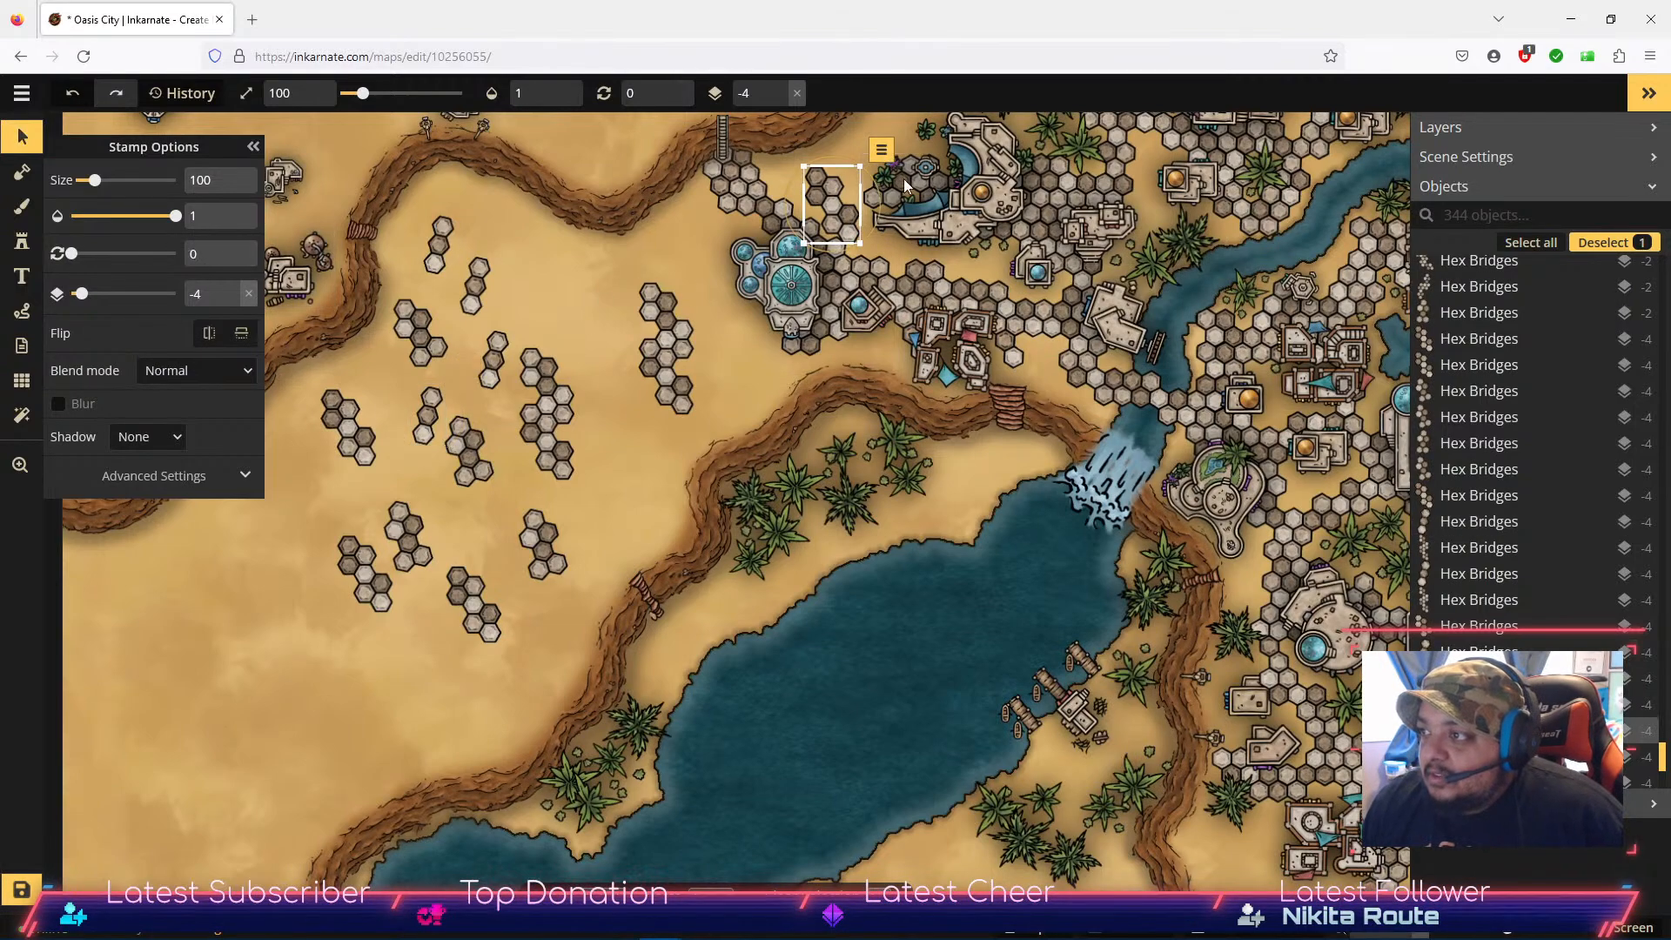
scroll(896, 161, "up", 4)
scroll(883, 204, "up", 1)
left_click_drag(788, 143, 750, 144)
left_click_drag(775, 235, 756, 245)
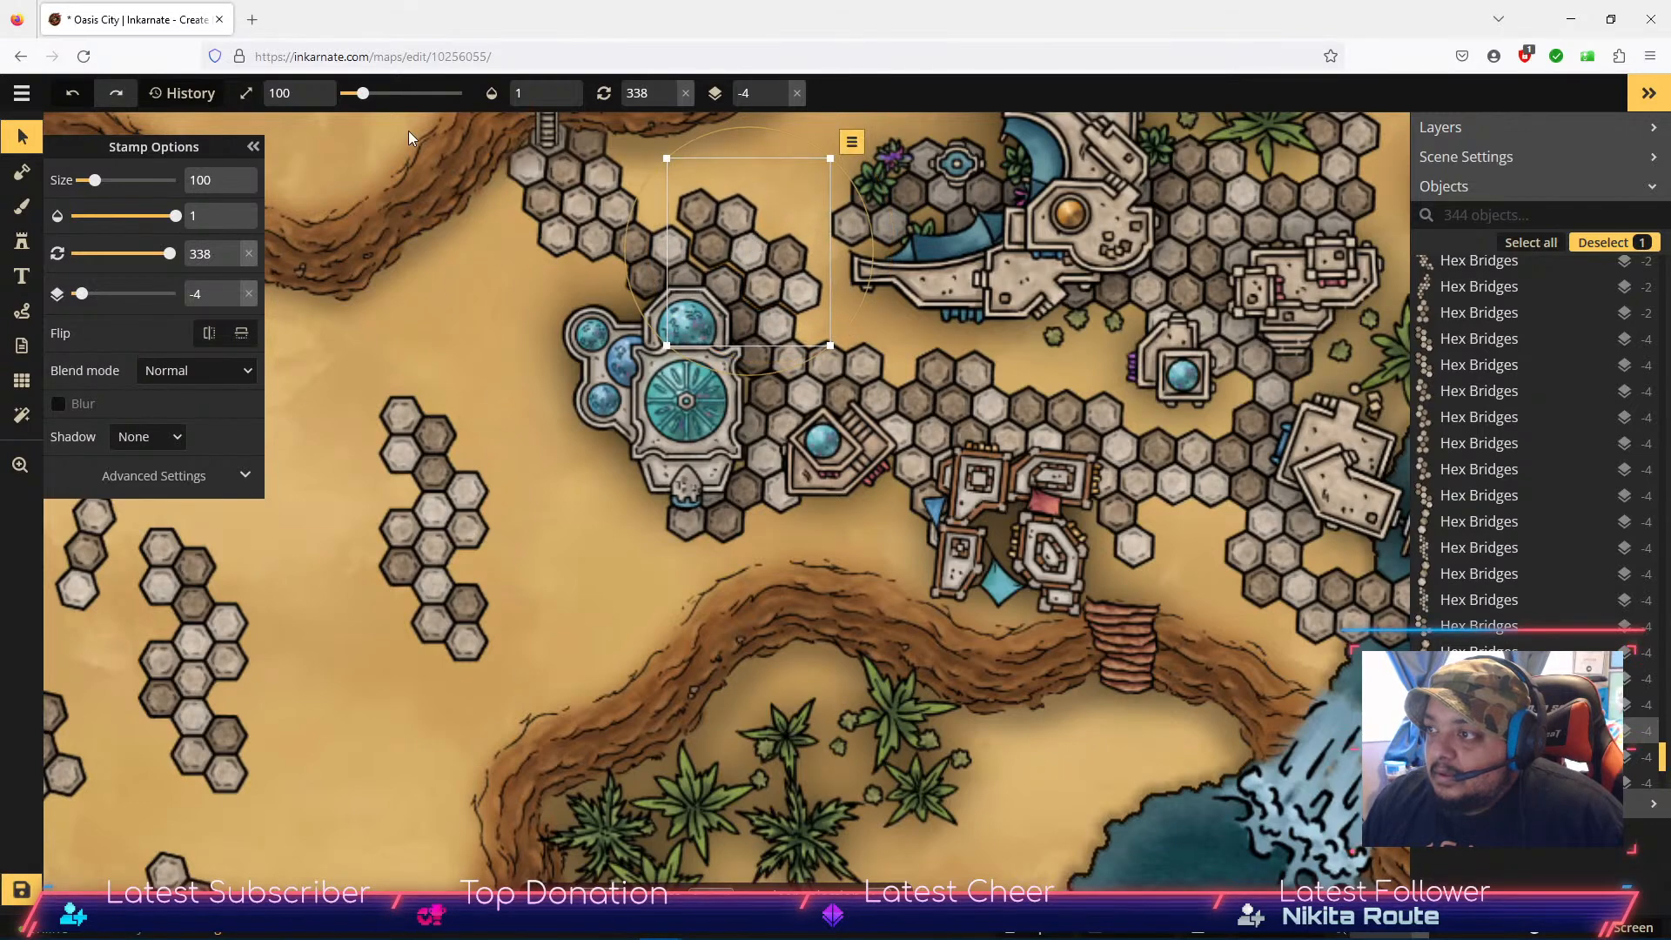
left_click(231, 260)
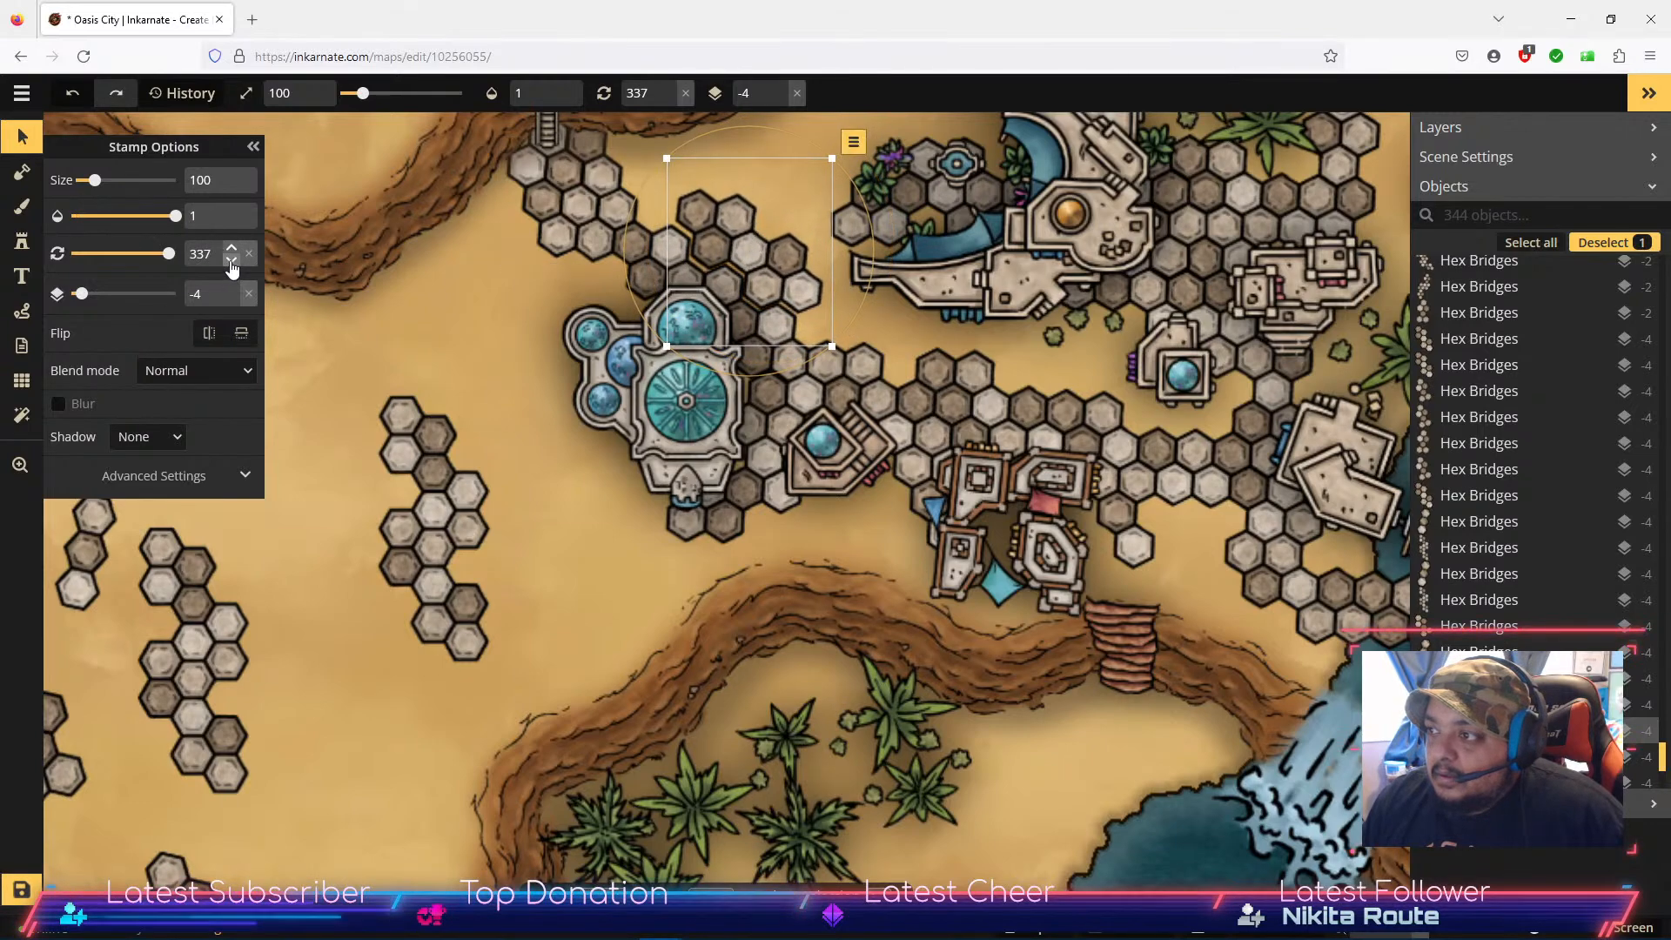
left_click(232, 261)
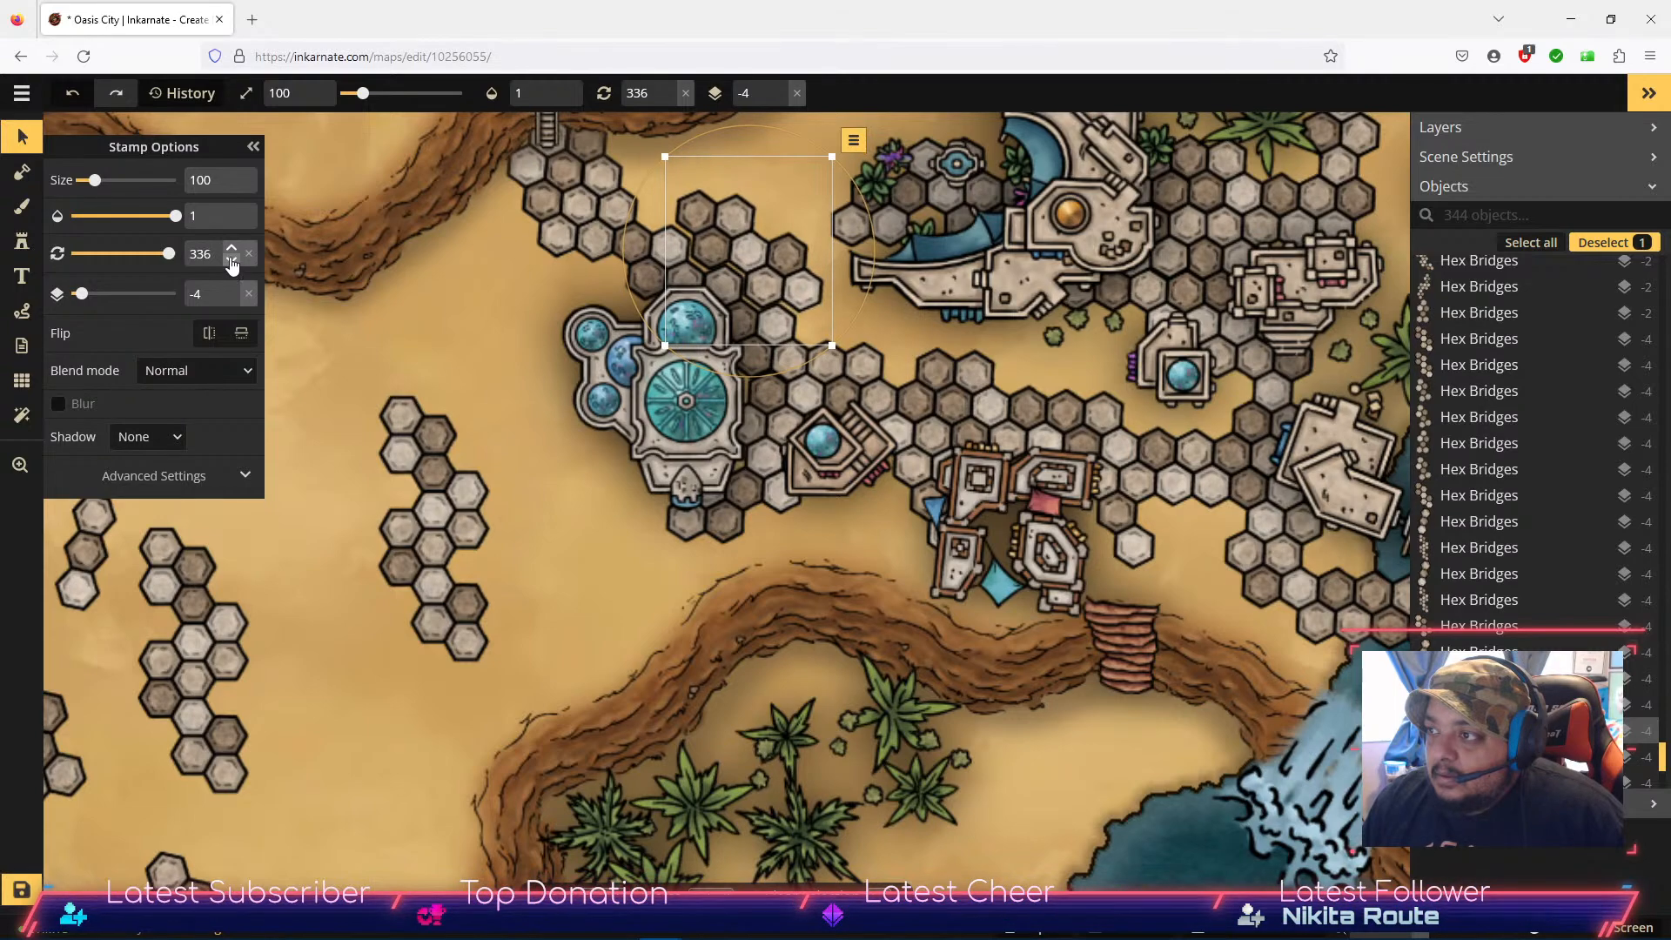
left_click_drag(765, 239, 761, 245)
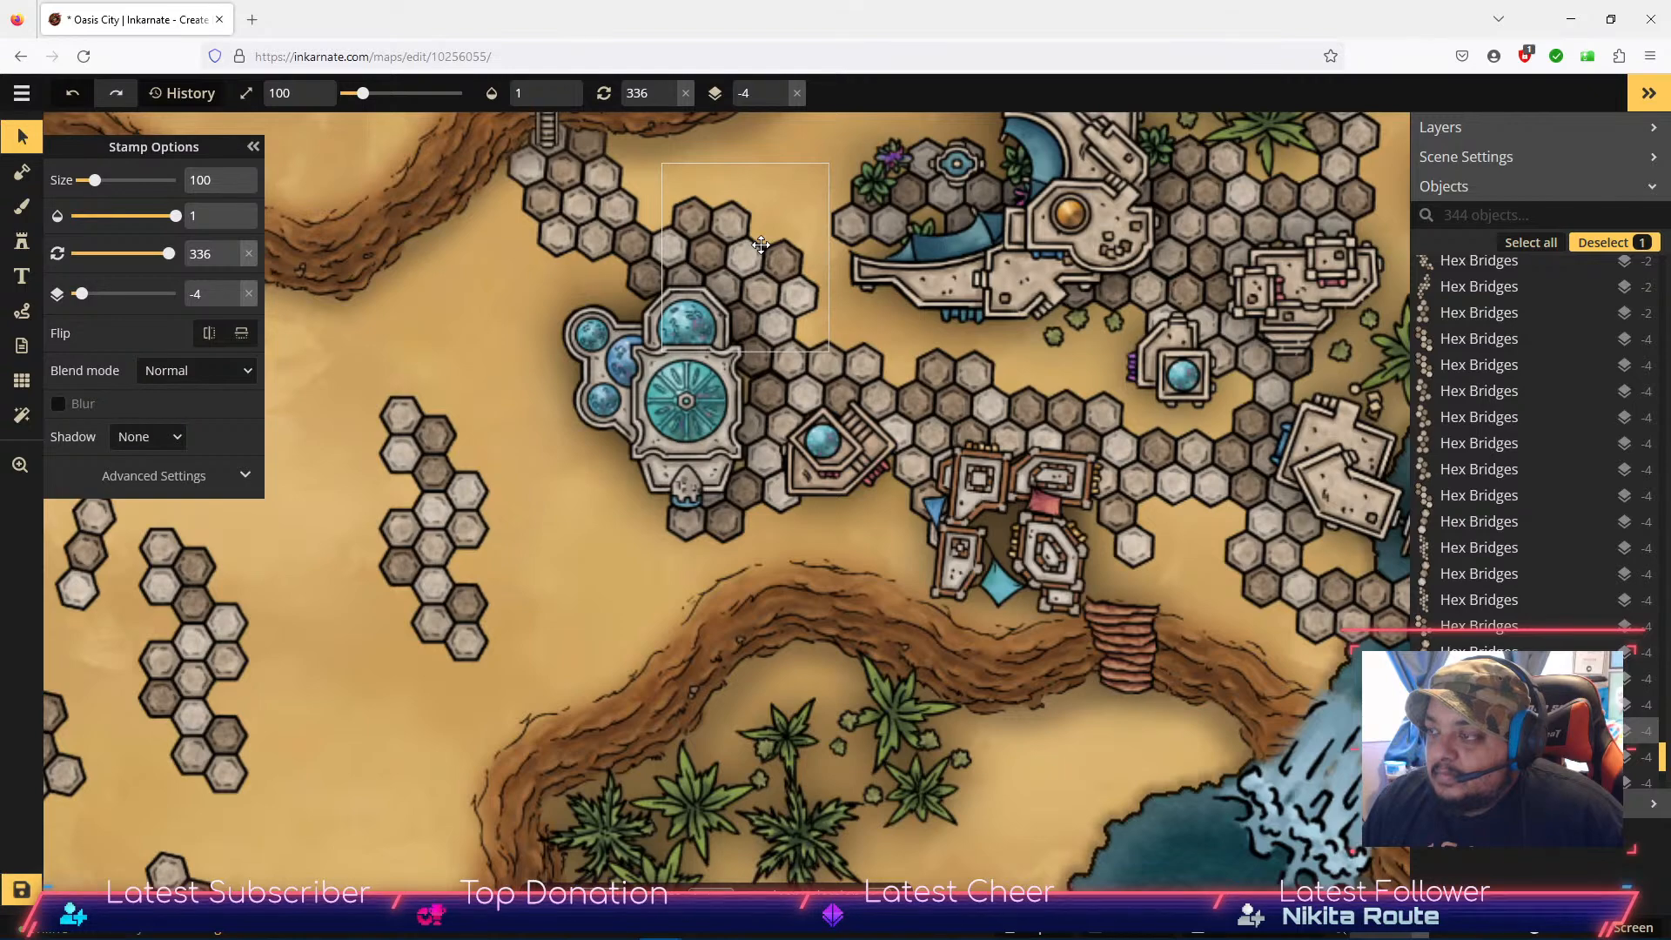
left_click(22, 241)
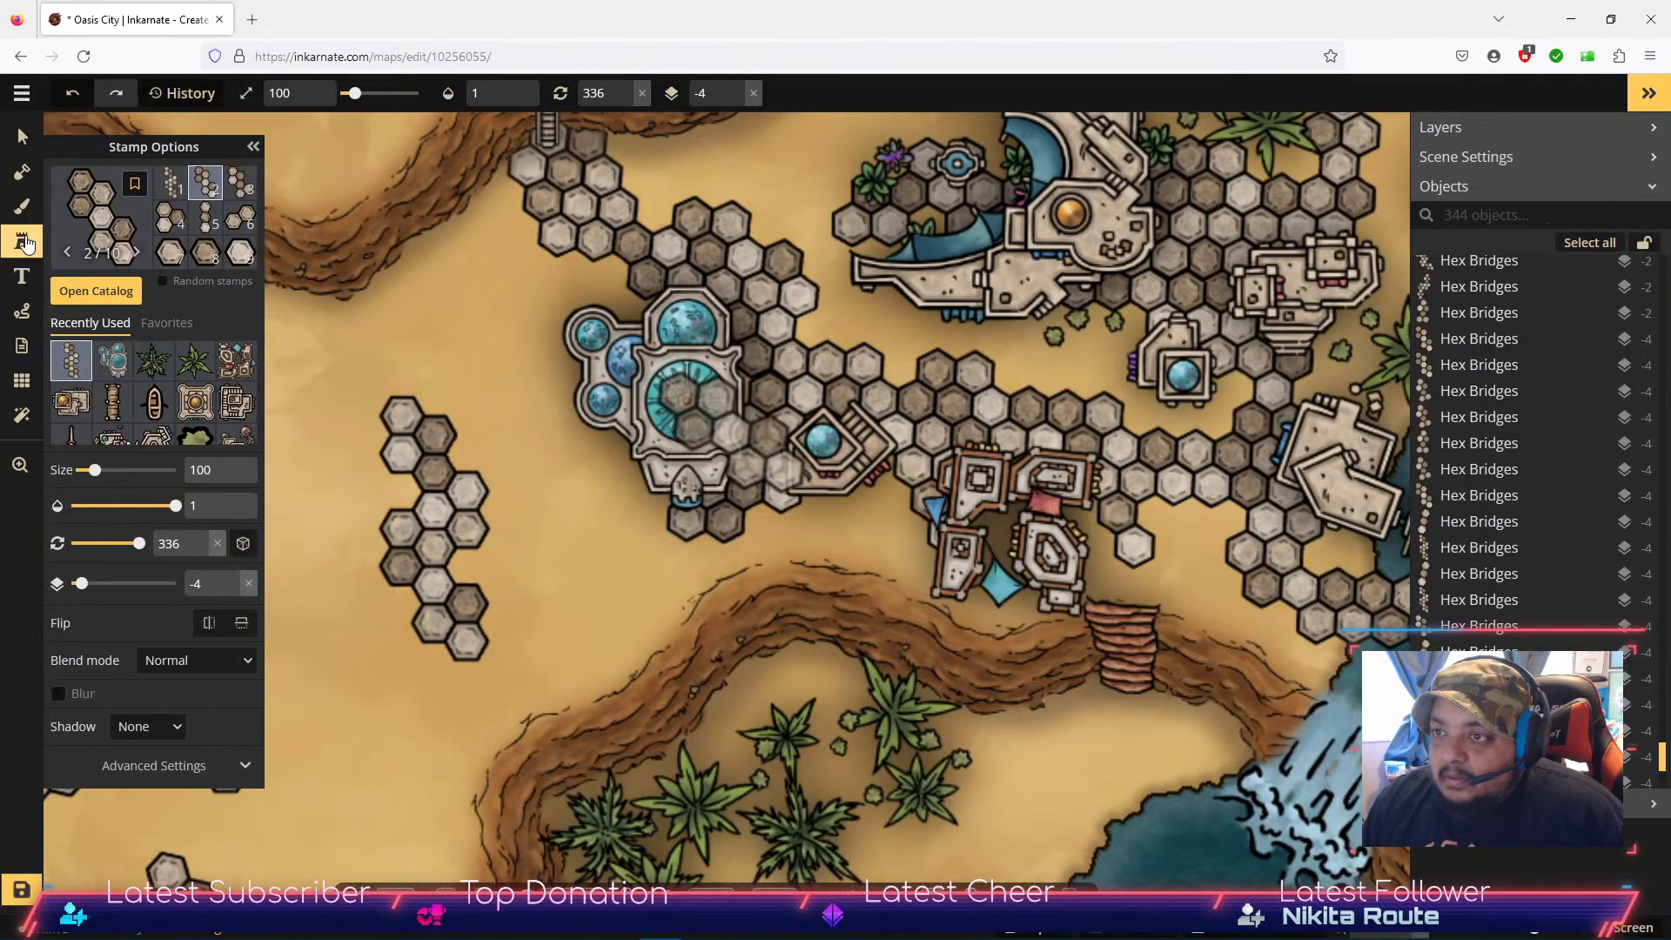
Step: Fill the gap in the road north of the bath house with one single-hex paving stamp at 336 degrees
left_click(247, 251)
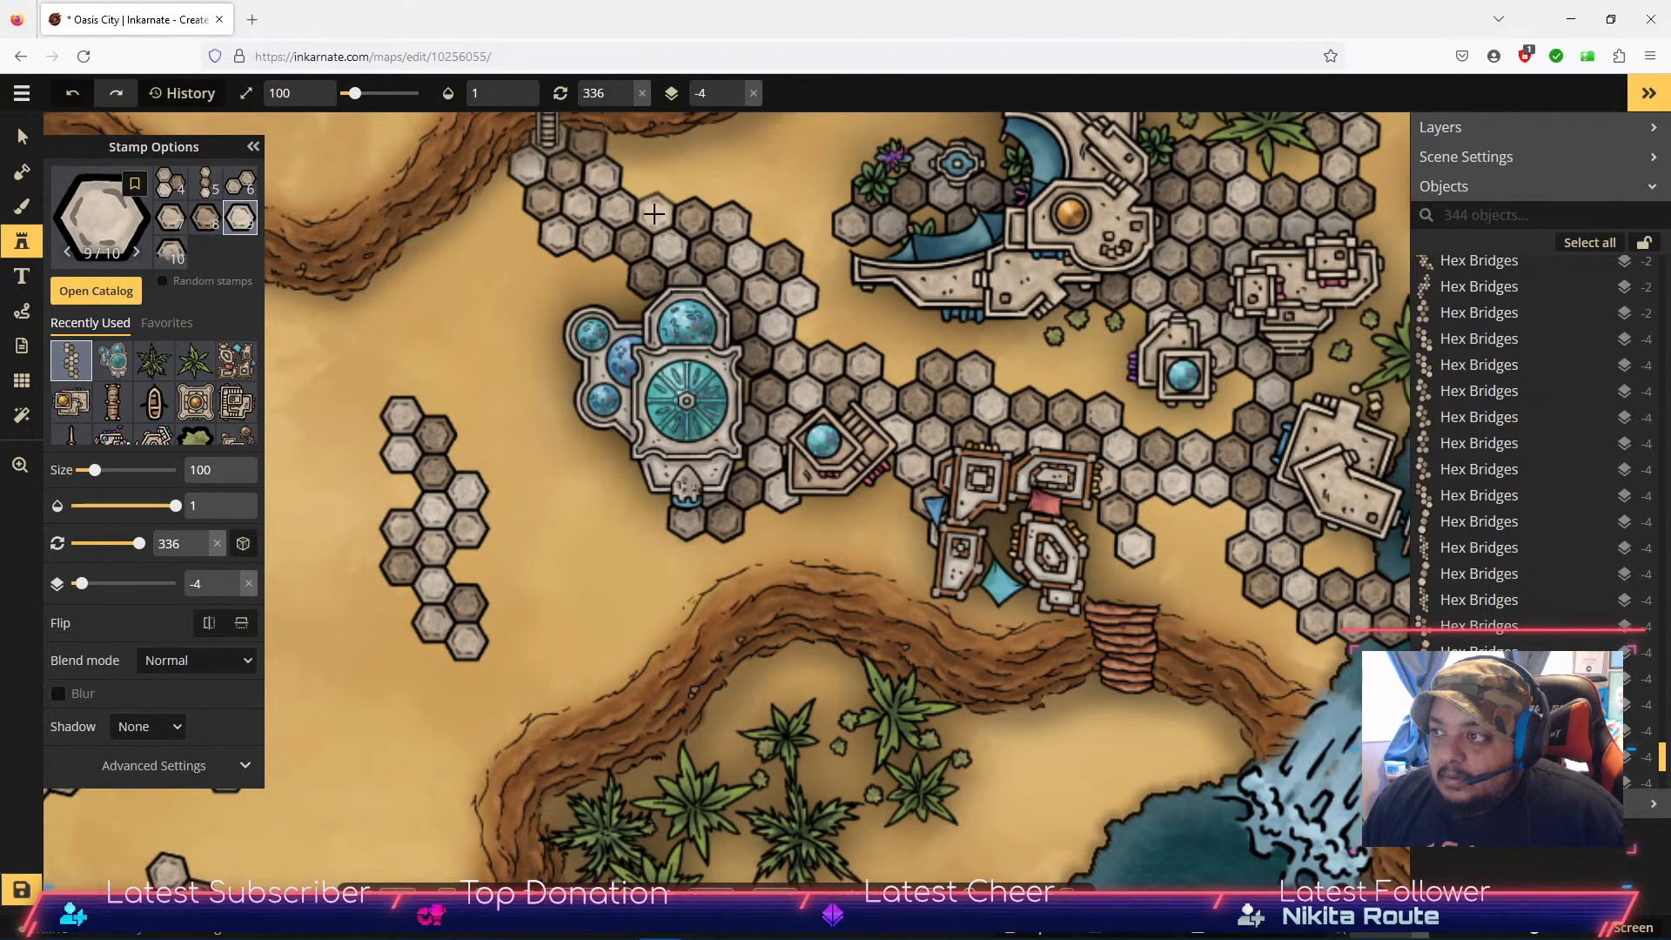
left_click(654, 214)
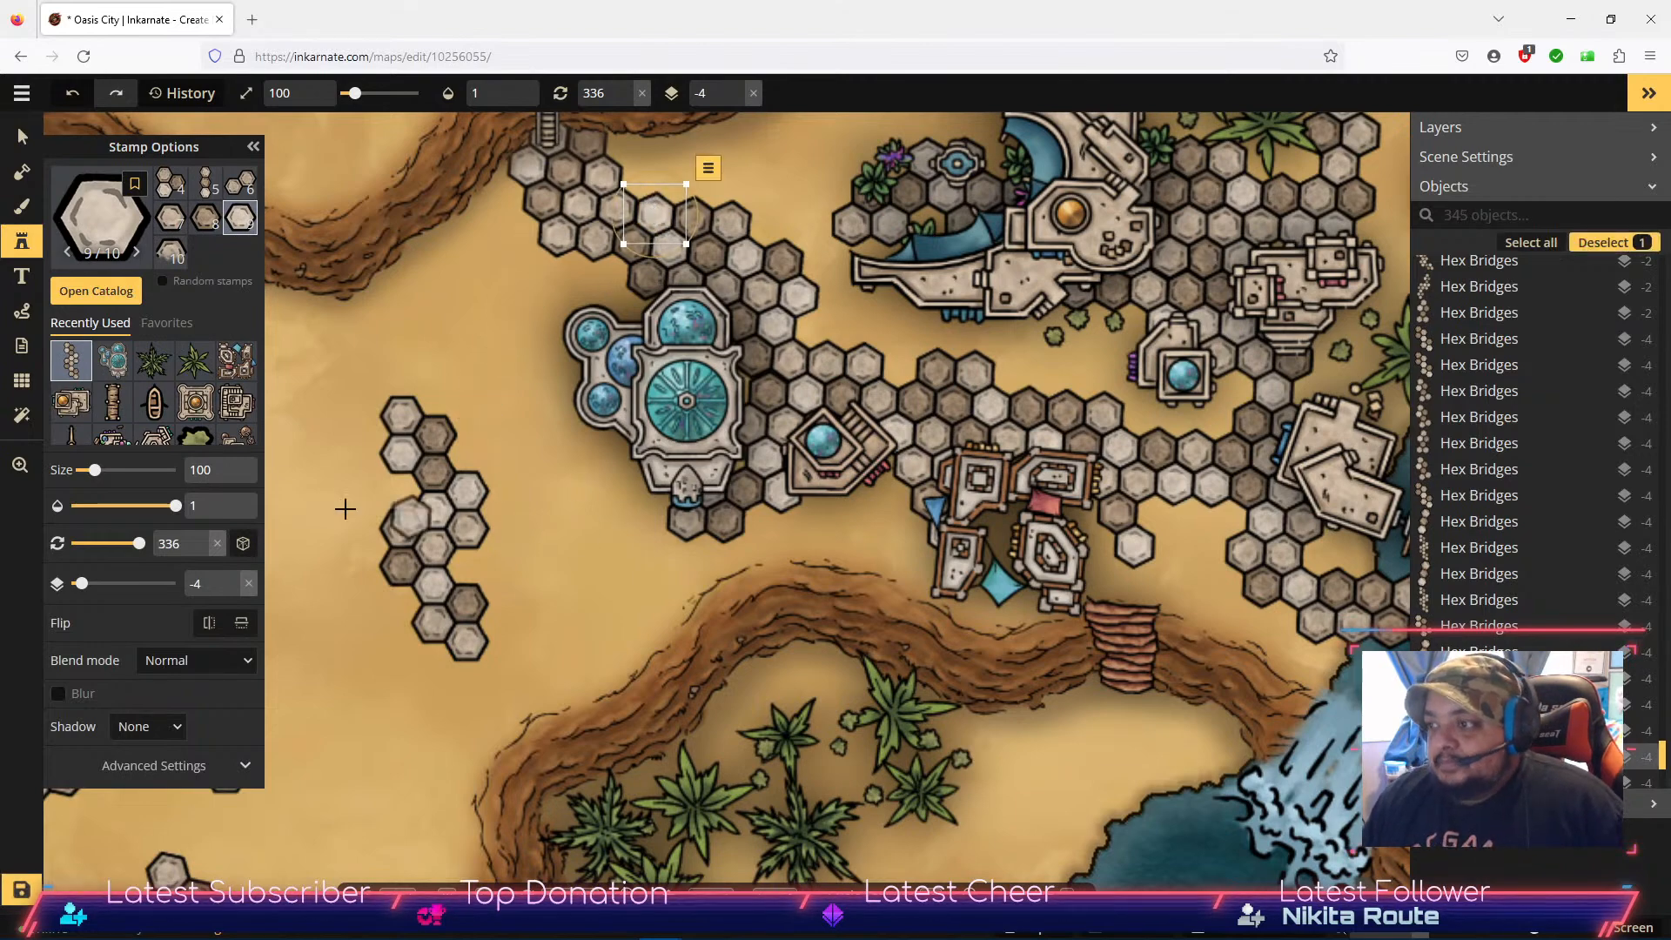
left_click(23, 137)
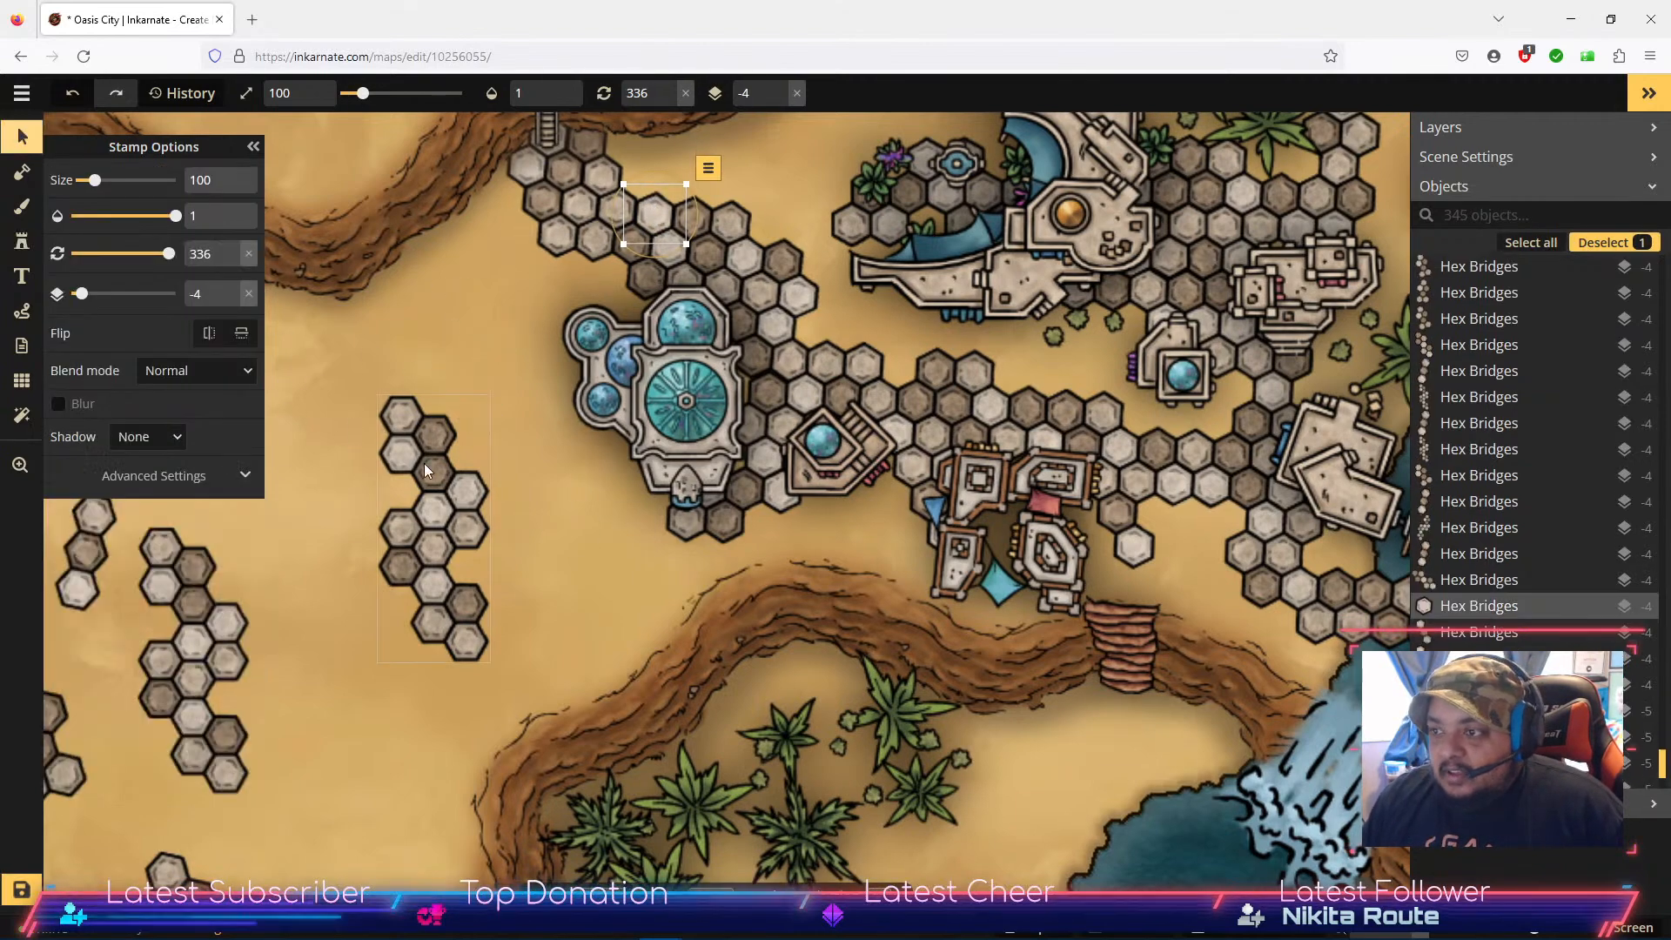
Step: Move a large spare hex paving piece to the sand just west of the bath house and flip it vertically
left_click(427, 466)
left_click_drag(427, 466, 577, 280)
left_click(210, 334)
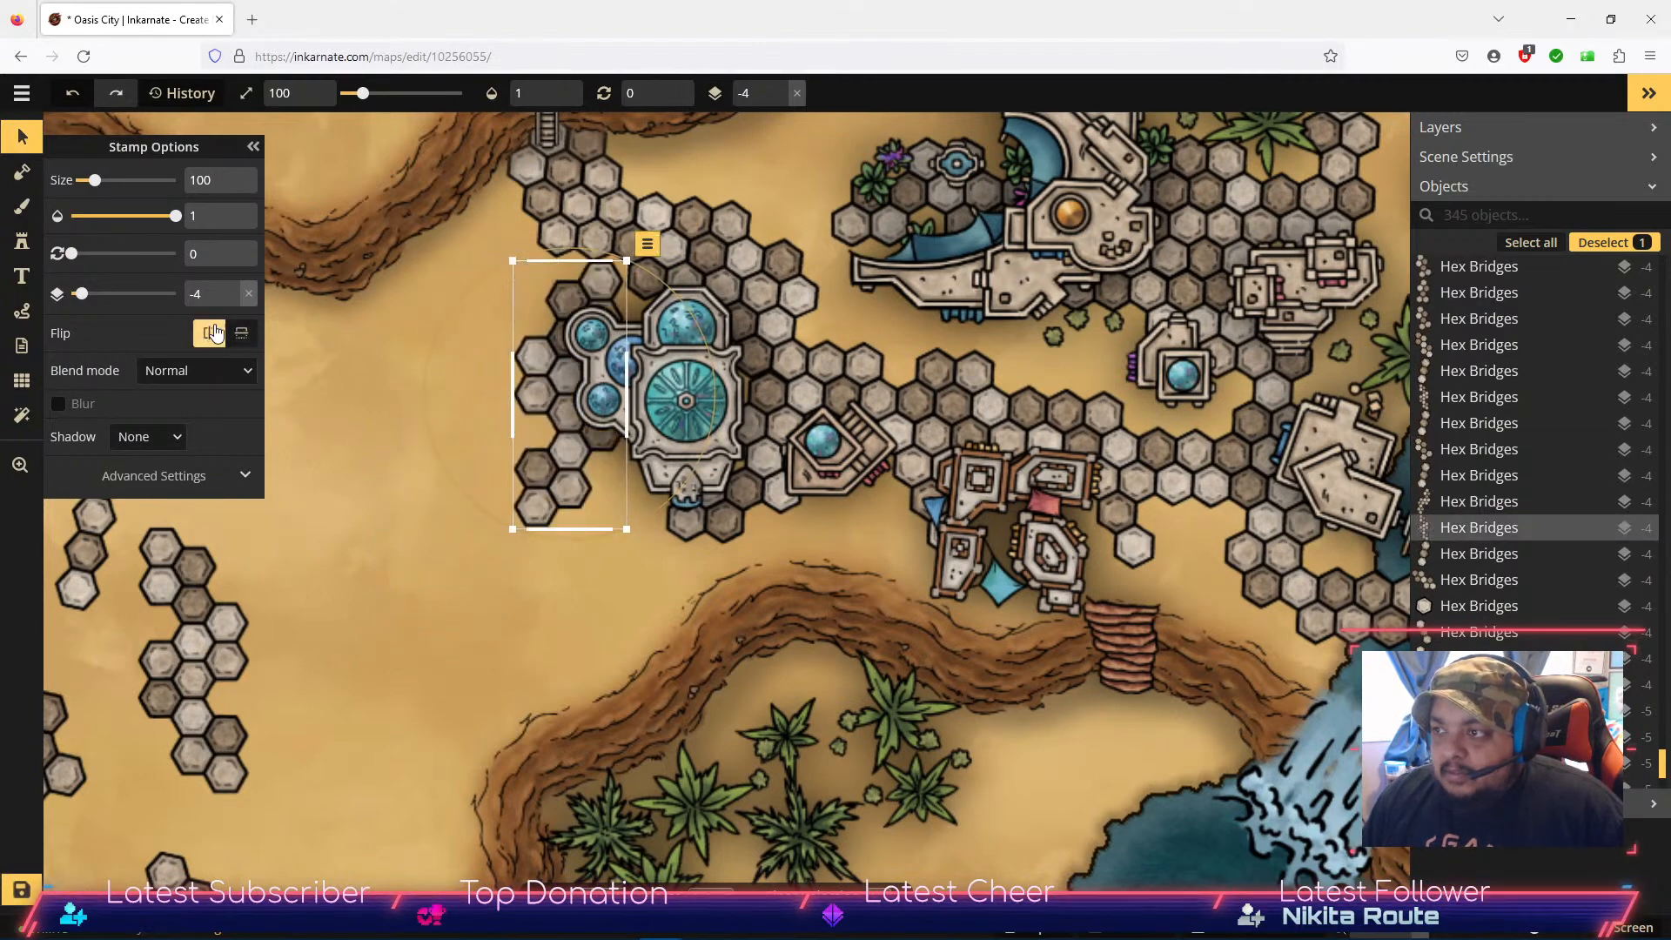
left_click(243, 338)
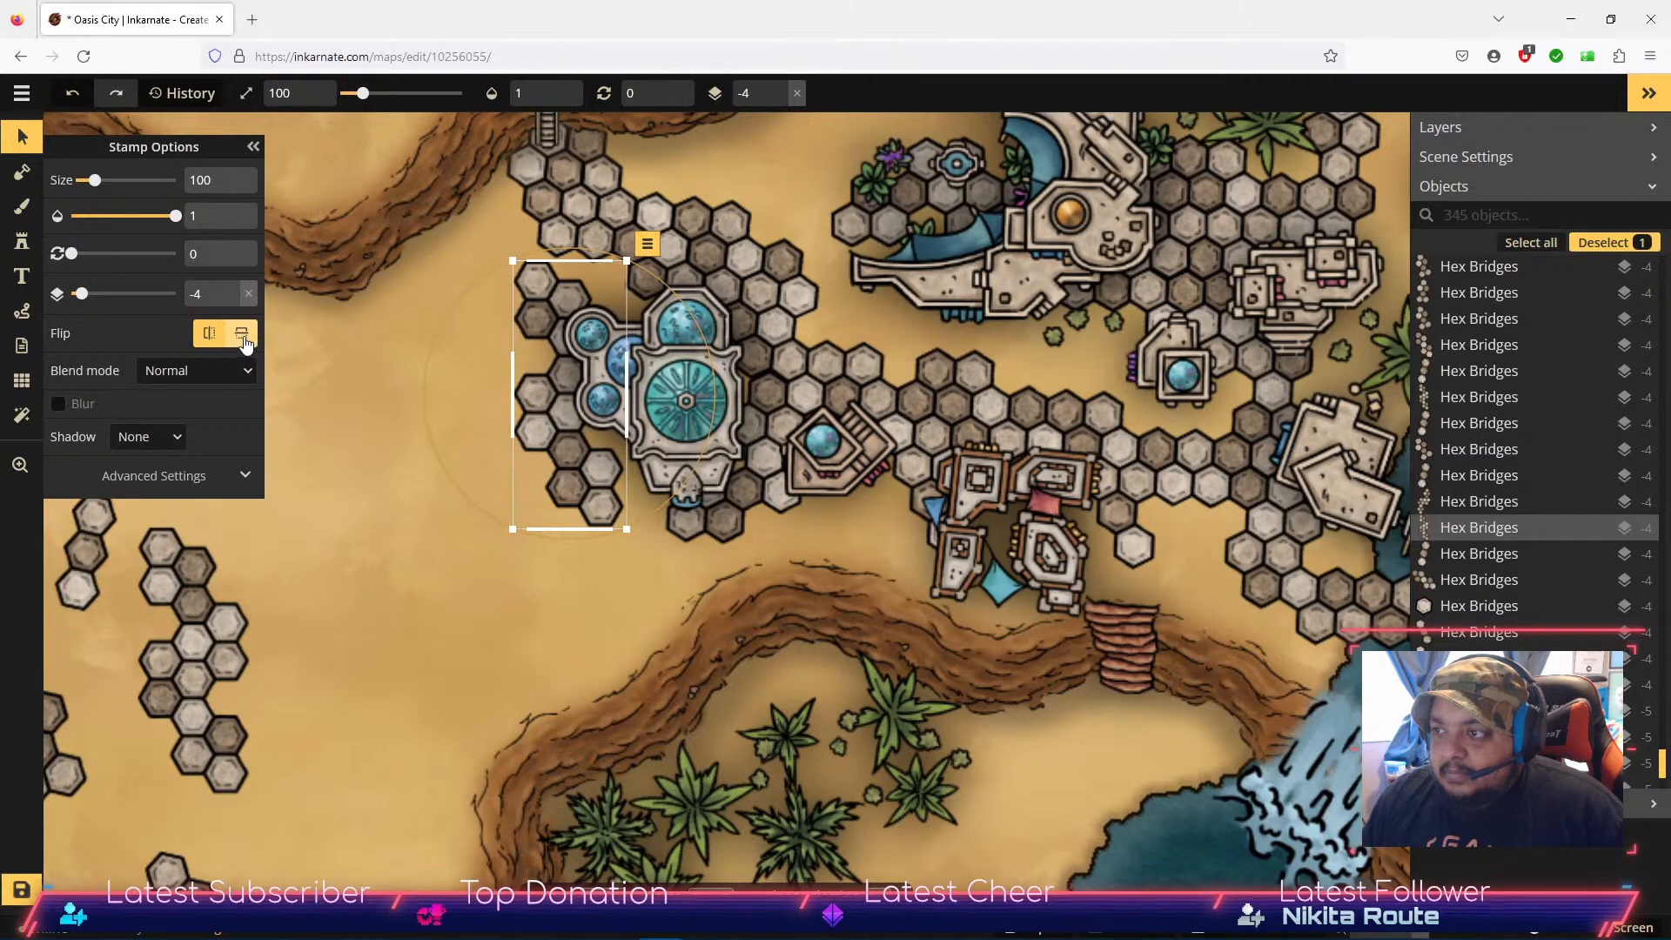
left_click(209, 334)
left_click_drag(575, 469, 505, 471)
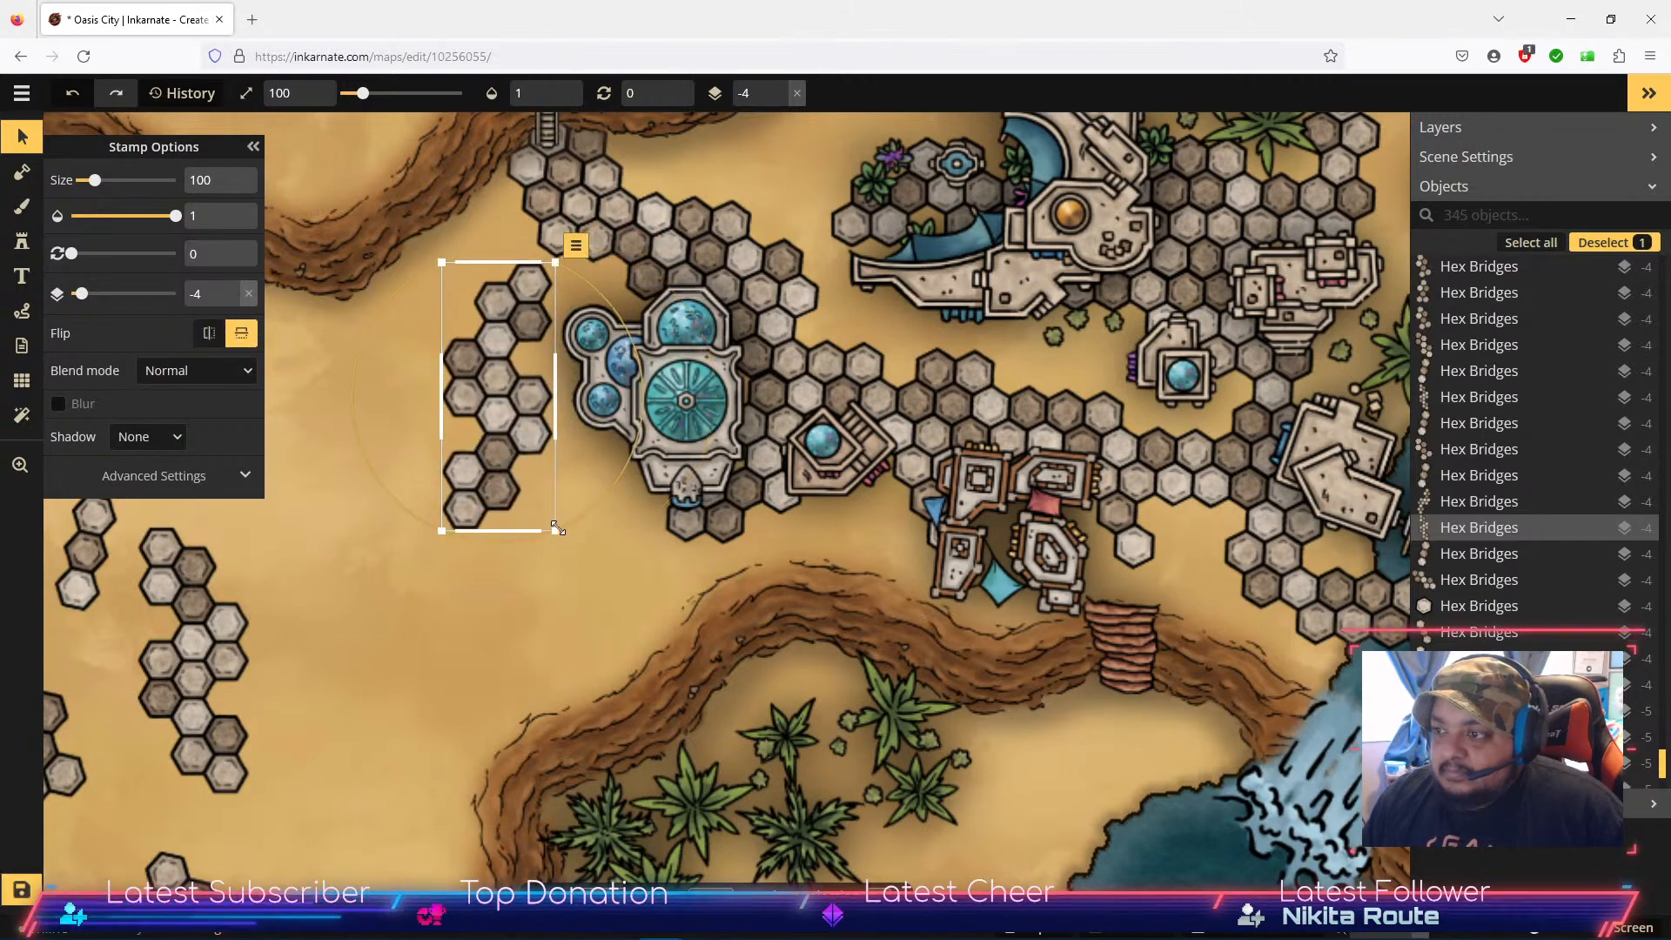
Step: Rotate the flipped paving piece to 35 degrees and fit it against the road hexes northwest of the bath house
left_click_drag(578, 523, 487, 500)
left_click_drag(474, 407, 485, 356)
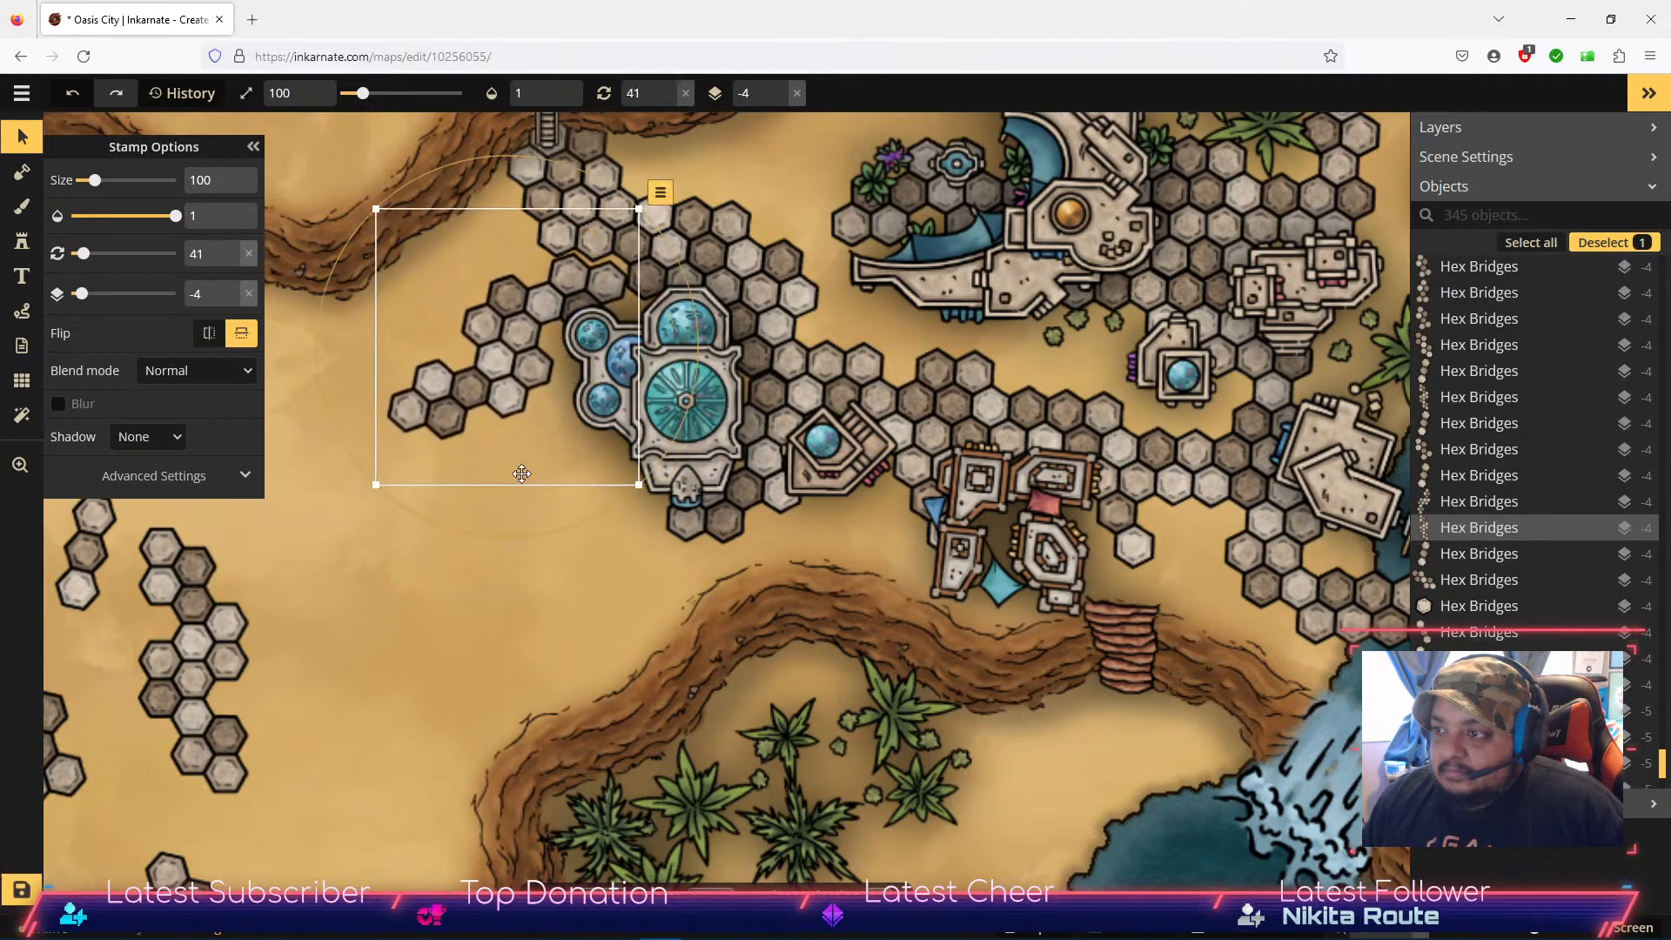
left_click_drag(526, 535, 551, 522)
left_click_drag(540, 331, 543, 341)
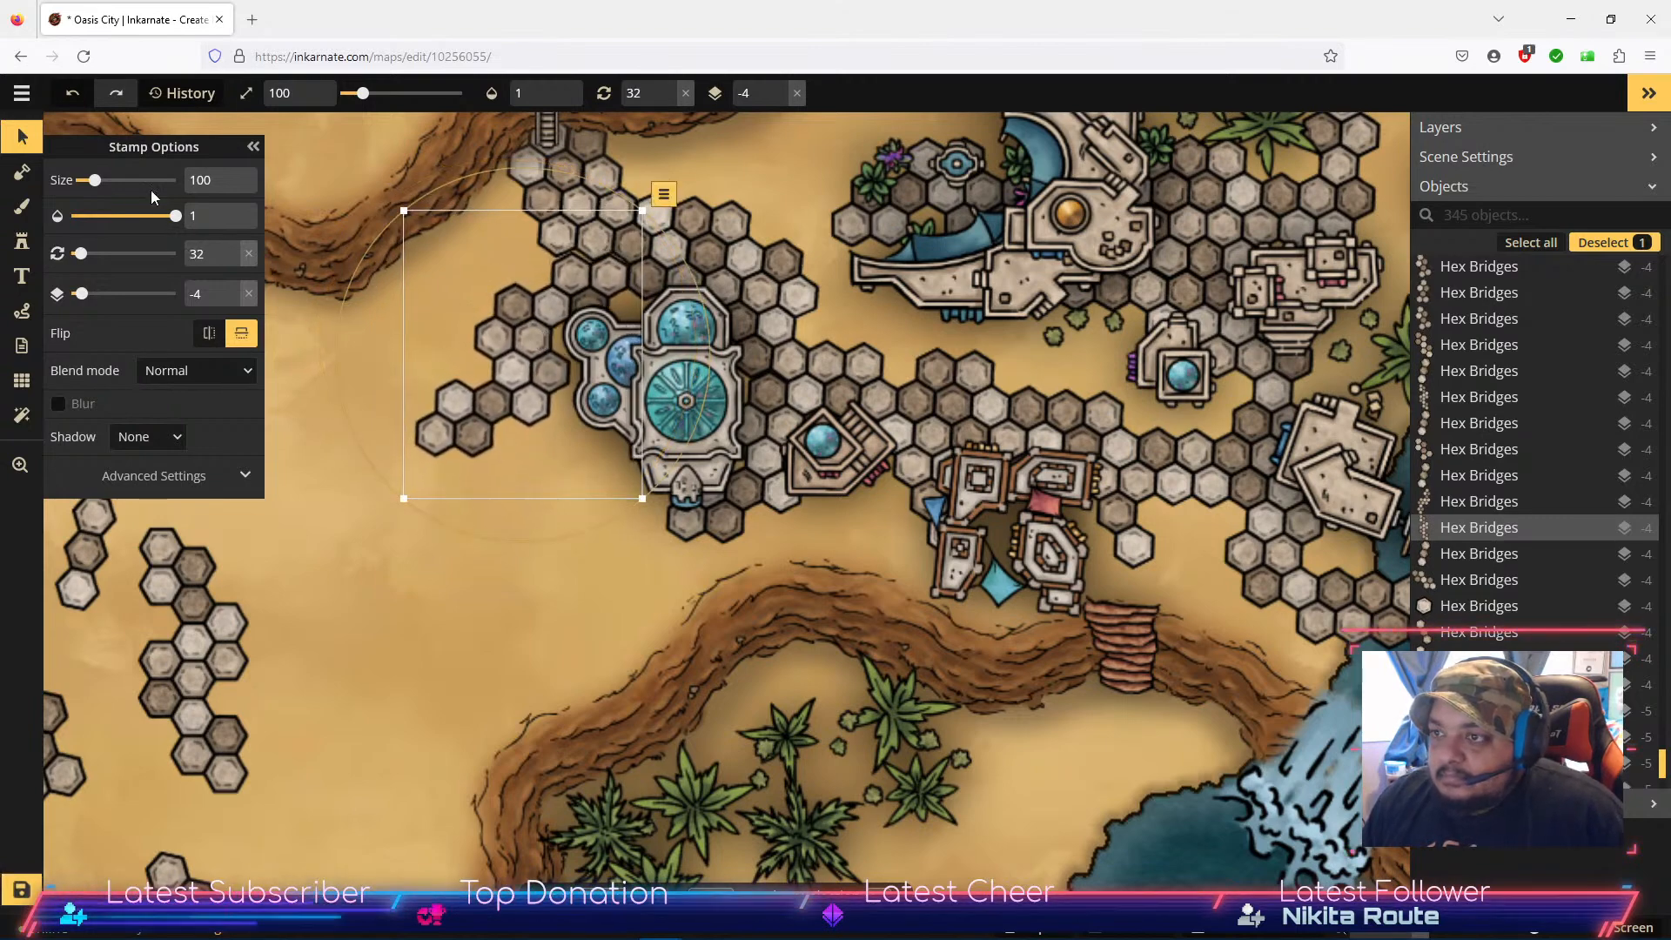
left_click(231, 251)
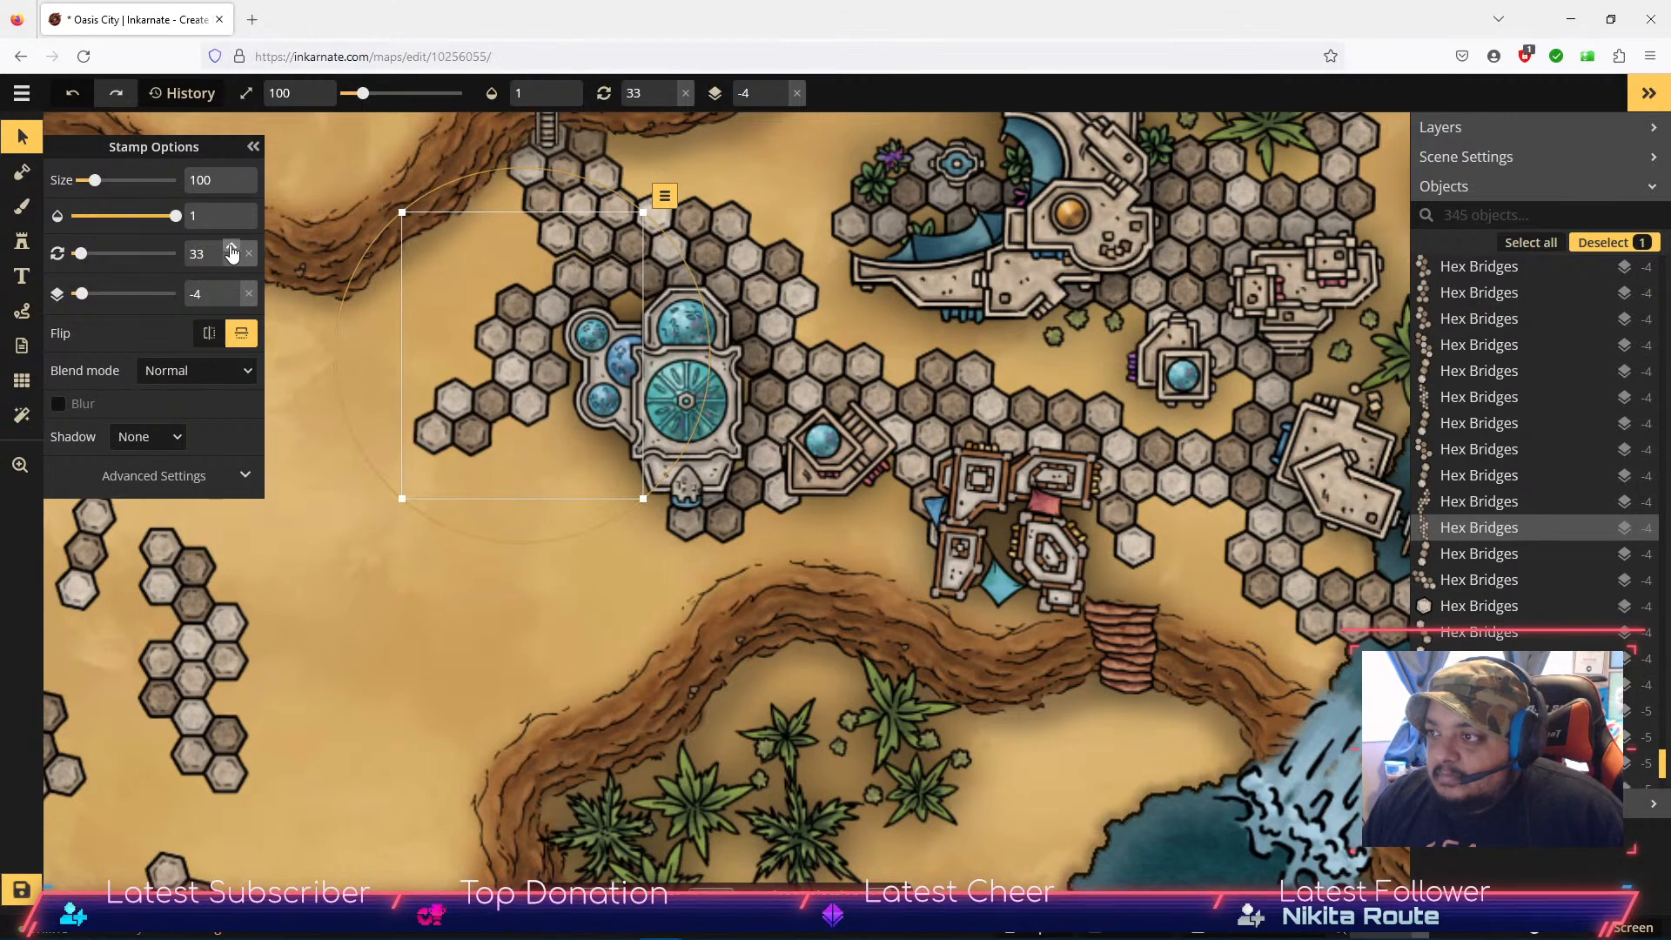
left_click(232, 250)
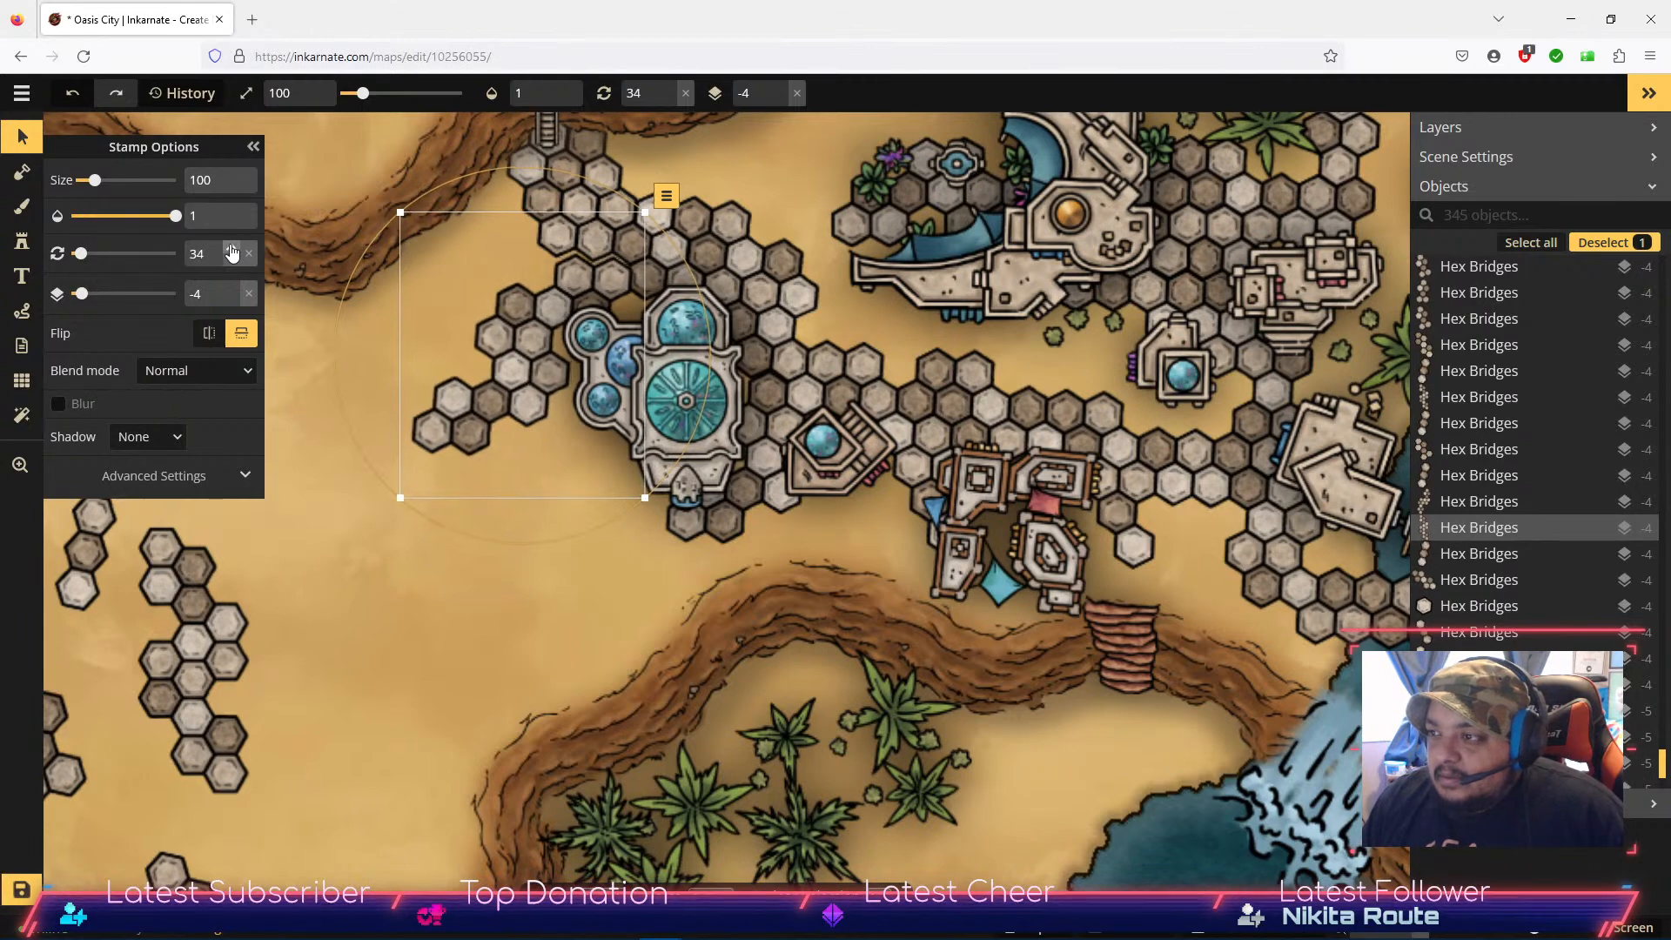
left_click(232, 250)
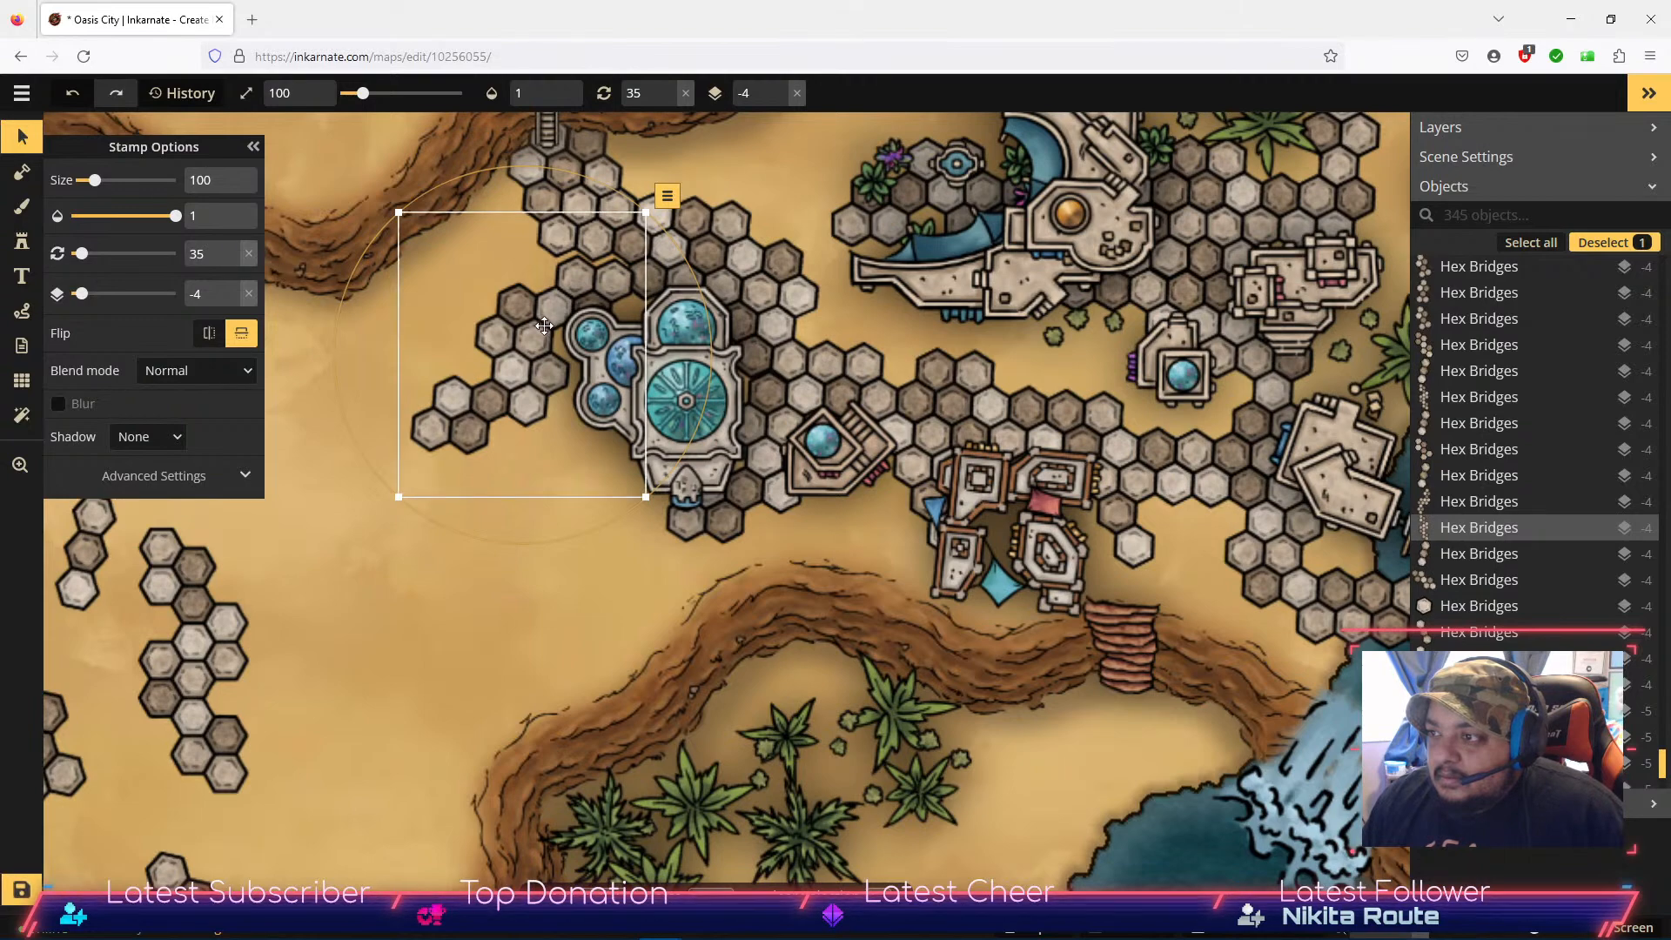
left_click_drag(544, 325, 541, 318)
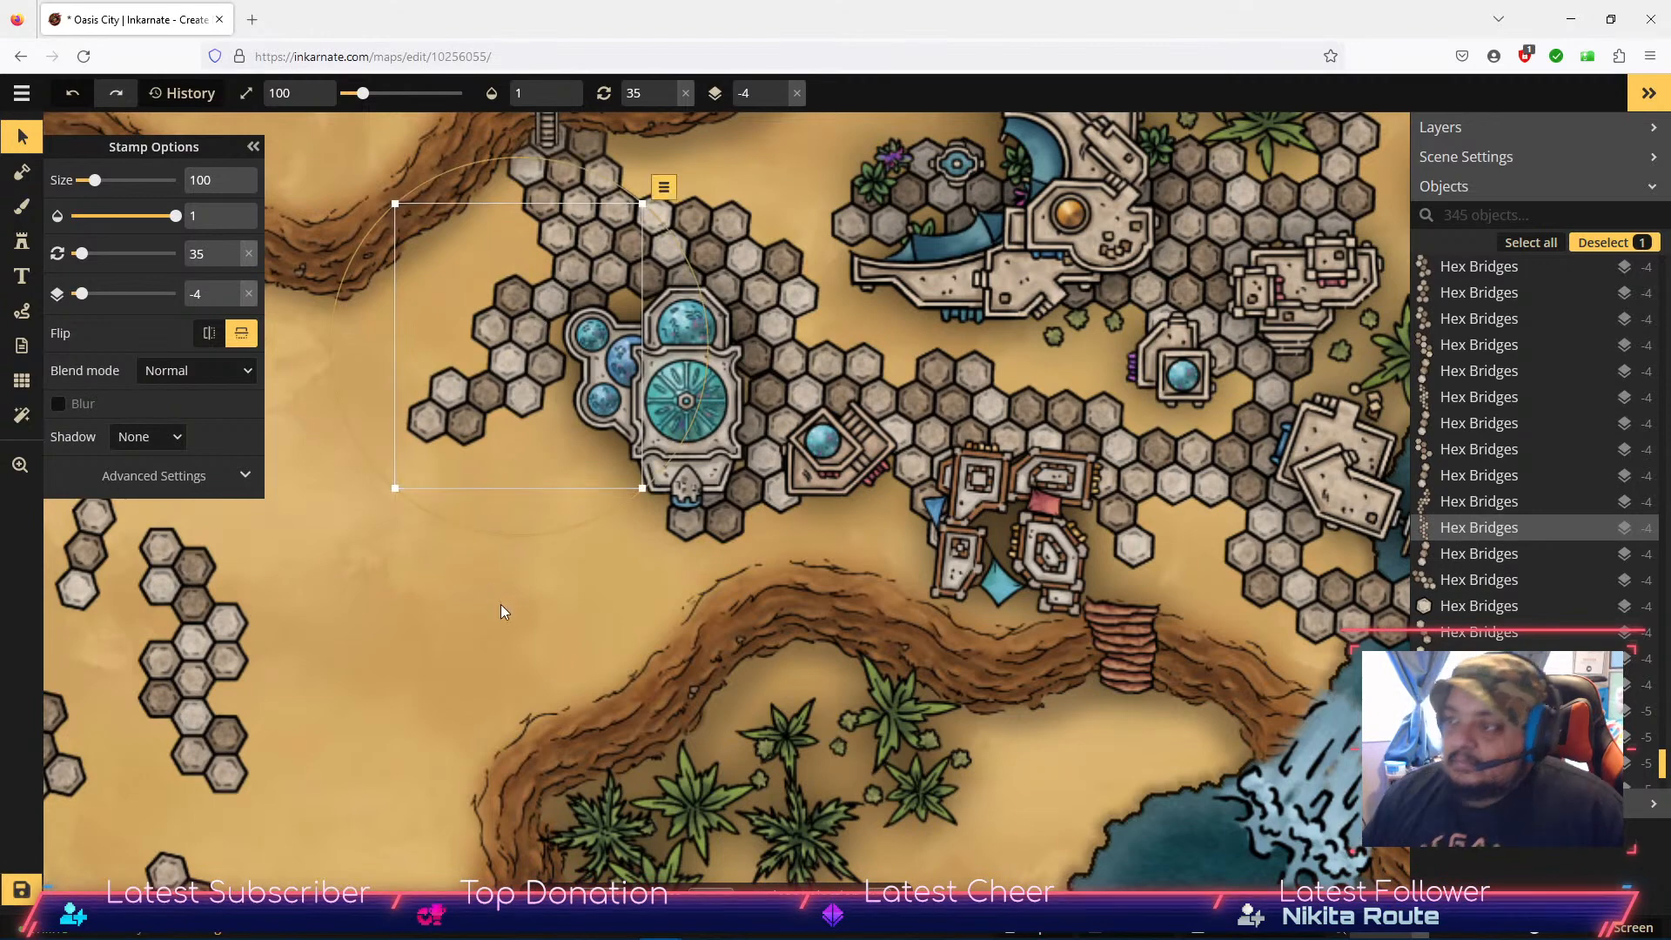
Step: Examine the paved roads across the city, the river crossing and the spare paving on the western sand
left_click_drag(410, 642, 384, 429)
scroll(1214, 528, "down", 1)
scroll(1214, 528, "down", 3)
left_click_drag(1141, 642, 627, 555)
scroll(885, 488, "down", 2)
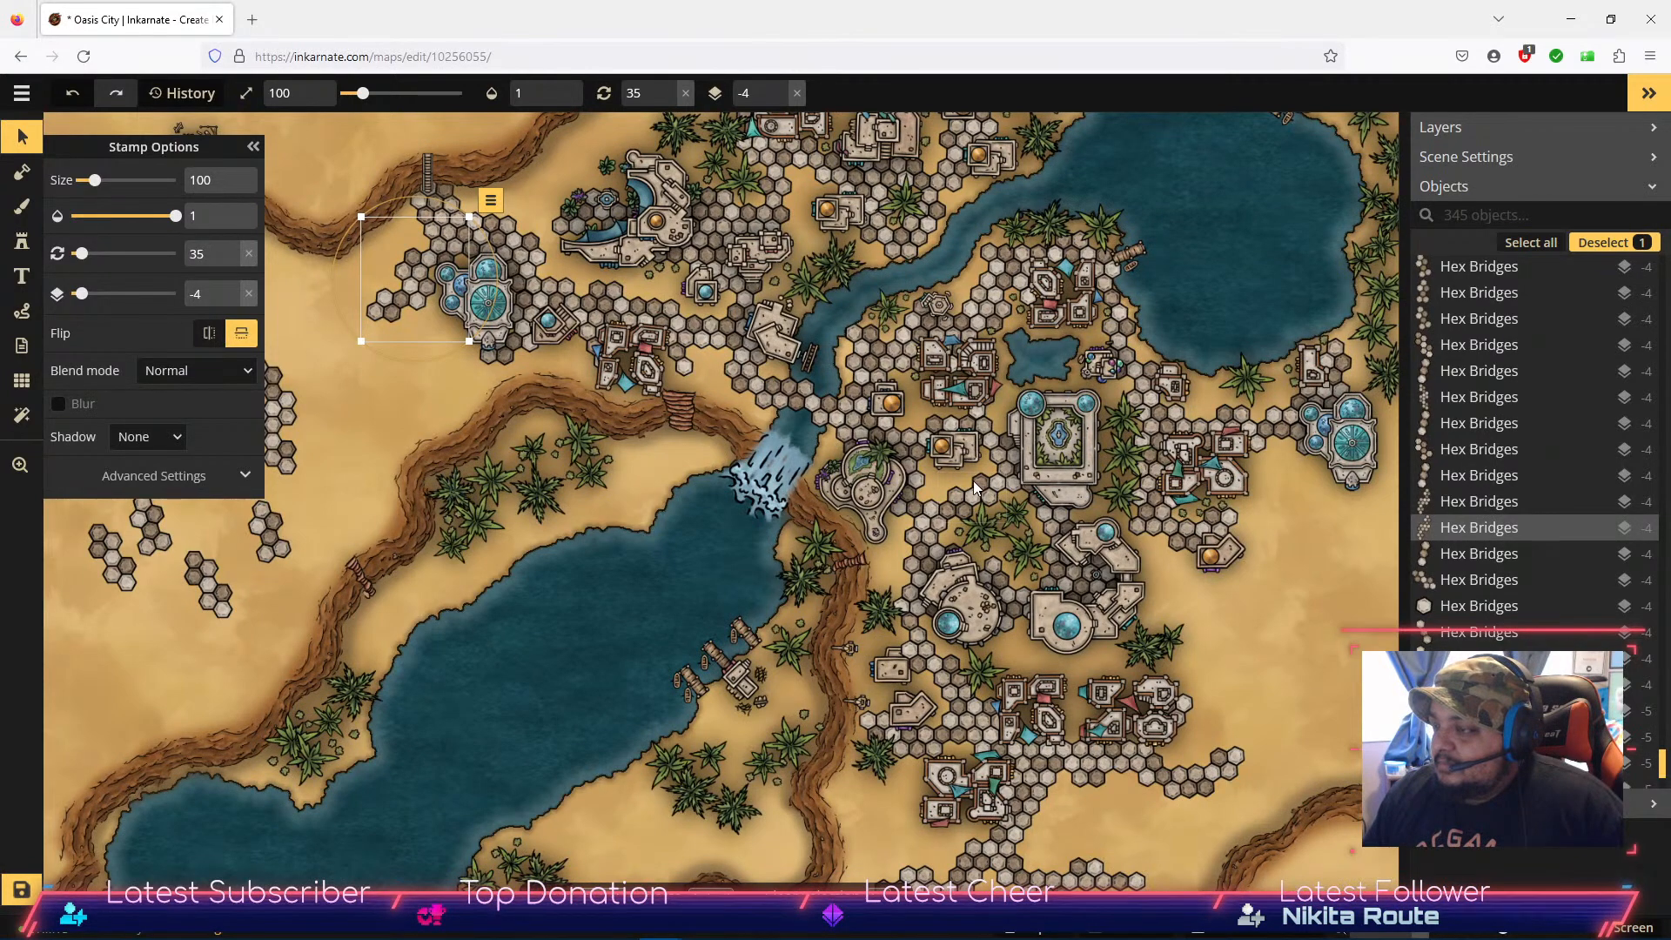
left_click_drag(617, 520, 819, 521)
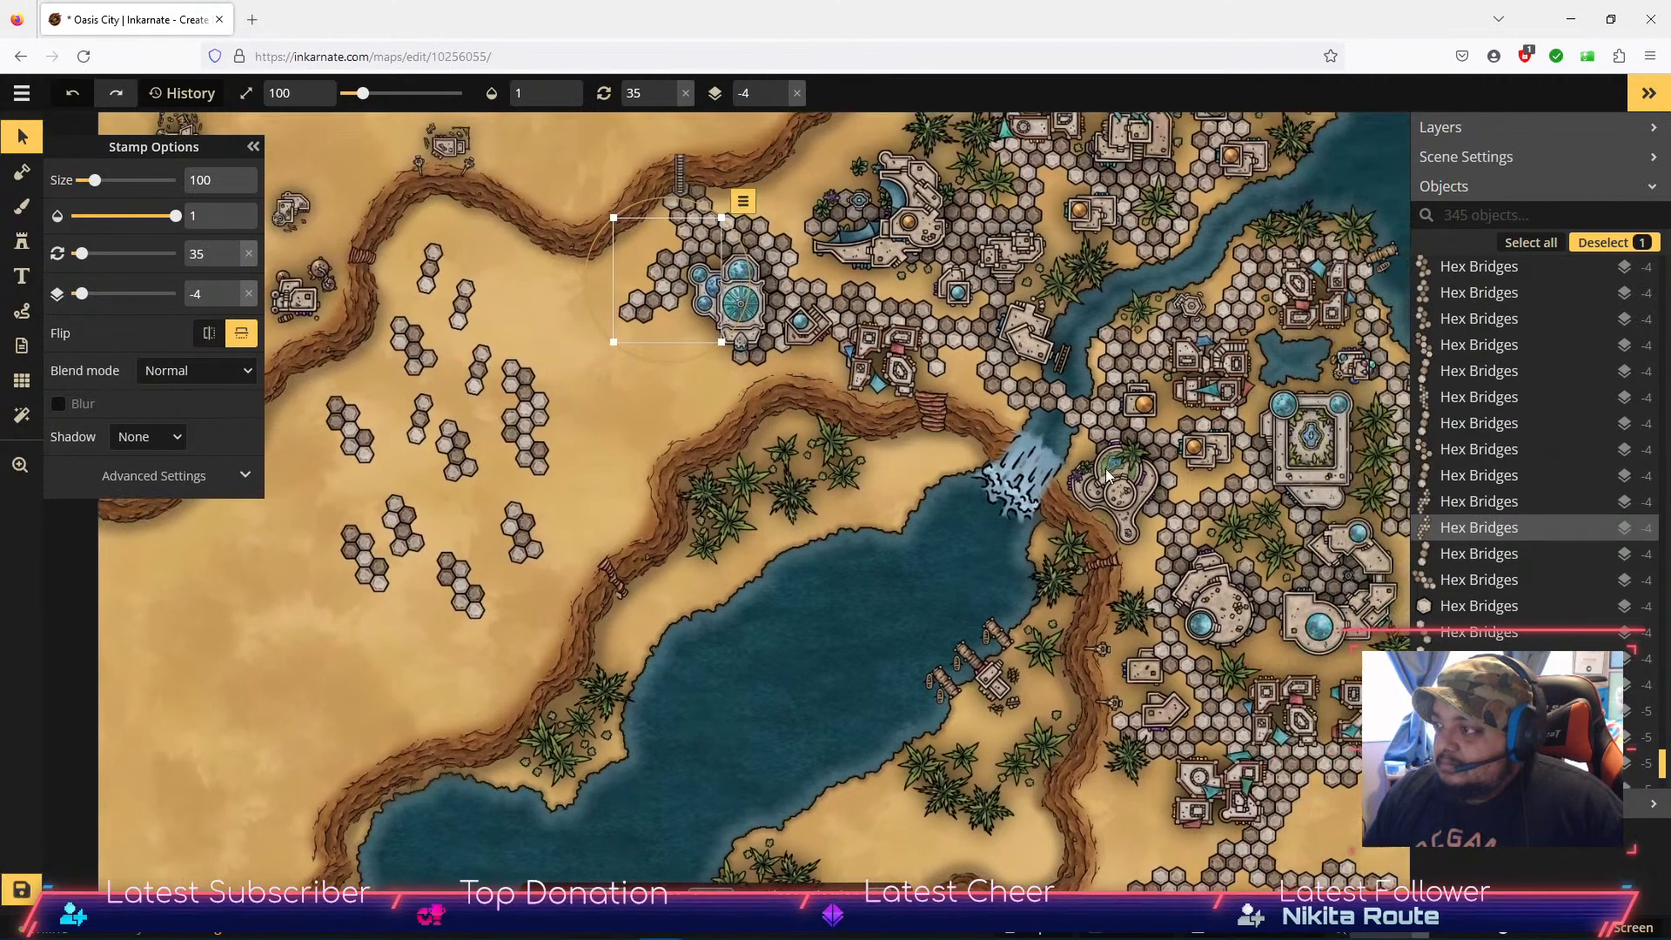
left_click(1065, 402)
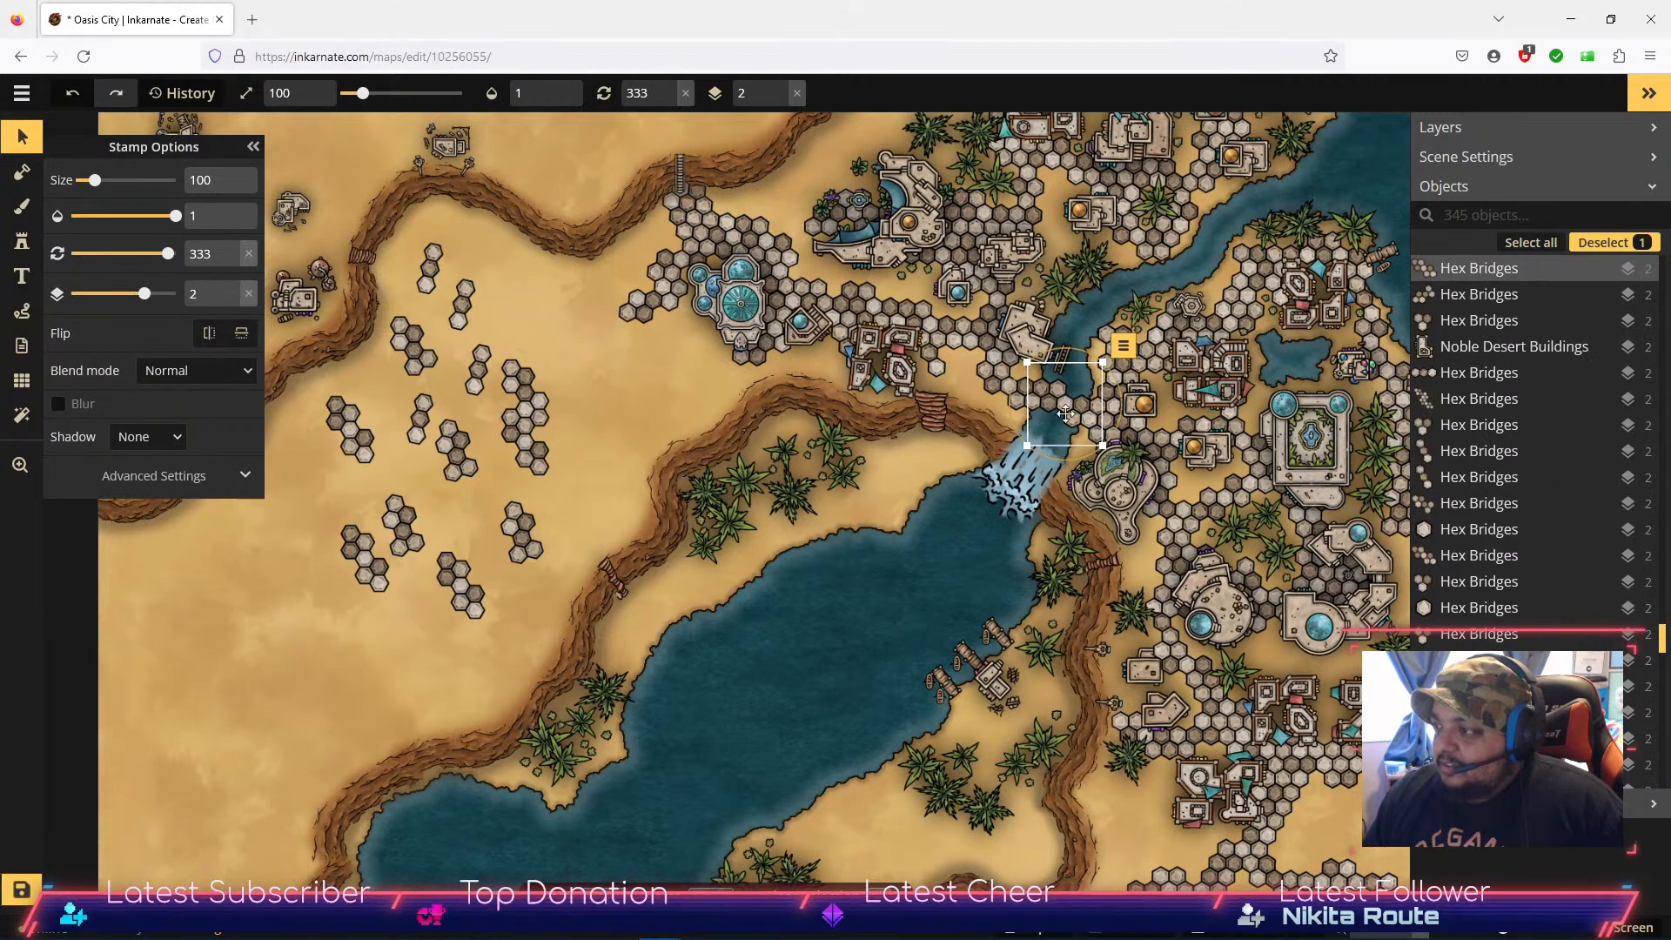
left_click_drag(605, 383, 691, 513)
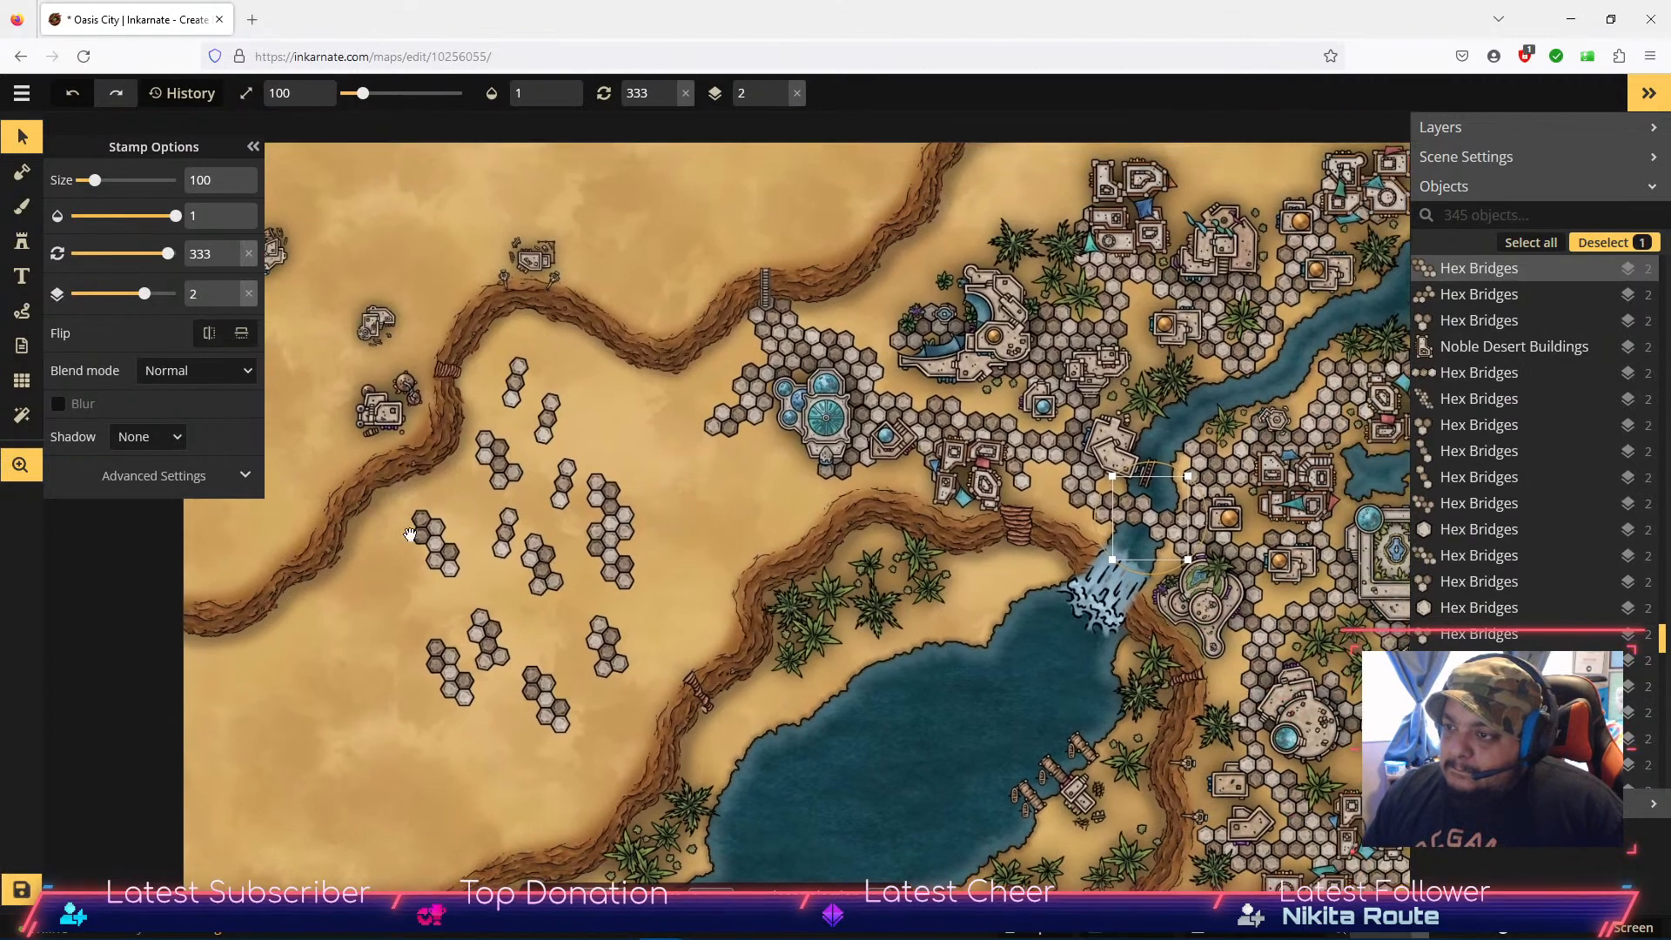
Step: Bring a six-hex spare piece to the road's end southwest of the bath house, flipping it horizontally and rotating it to 18 degrees
left_click_drag(433, 545, 722, 490)
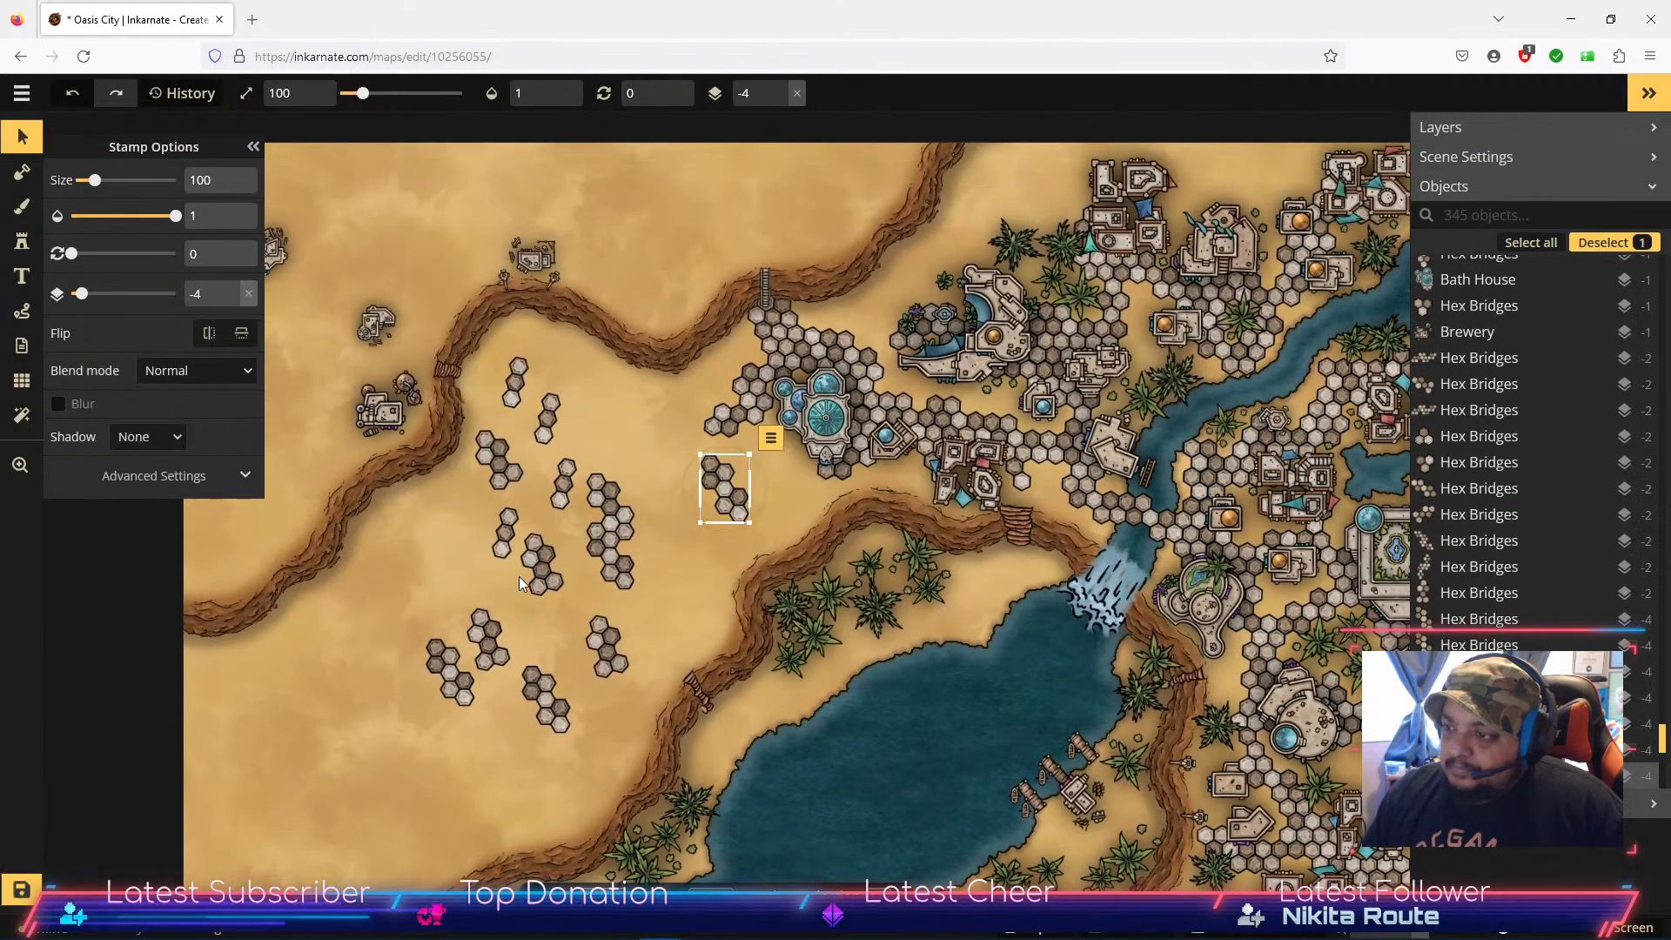
scroll(729, 550, "up", 5)
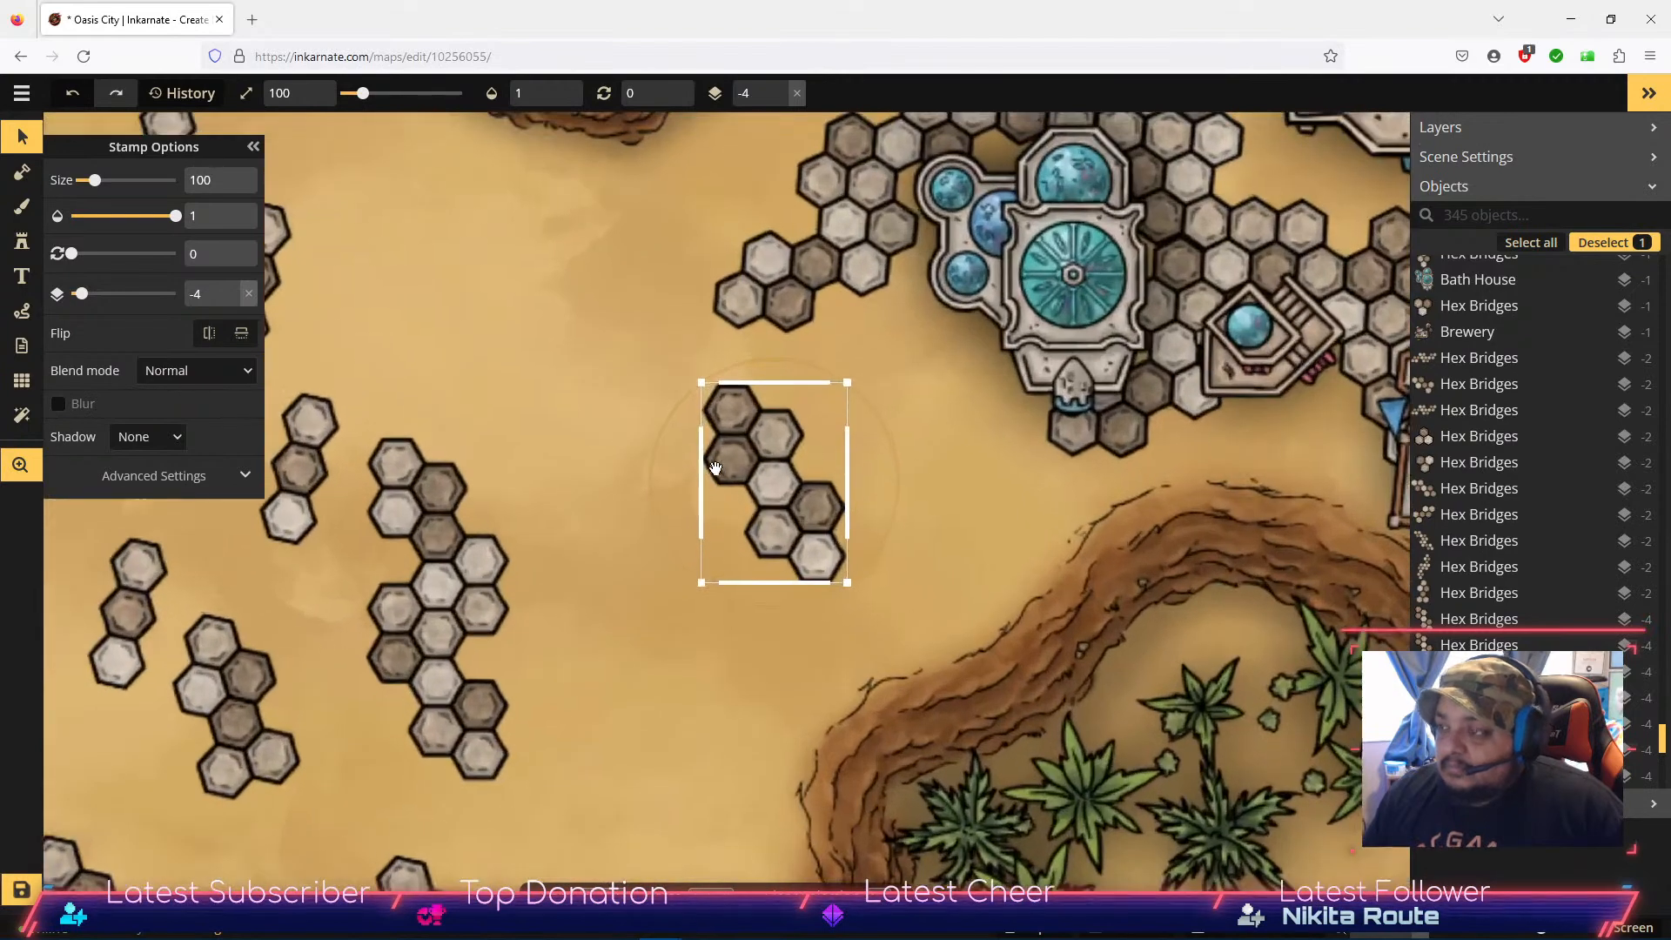
left_click_drag(768, 457, 715, 377)
left_click(209, 334)
left_click(231, 249)
left_click_drag(727, 421, 705, 403)
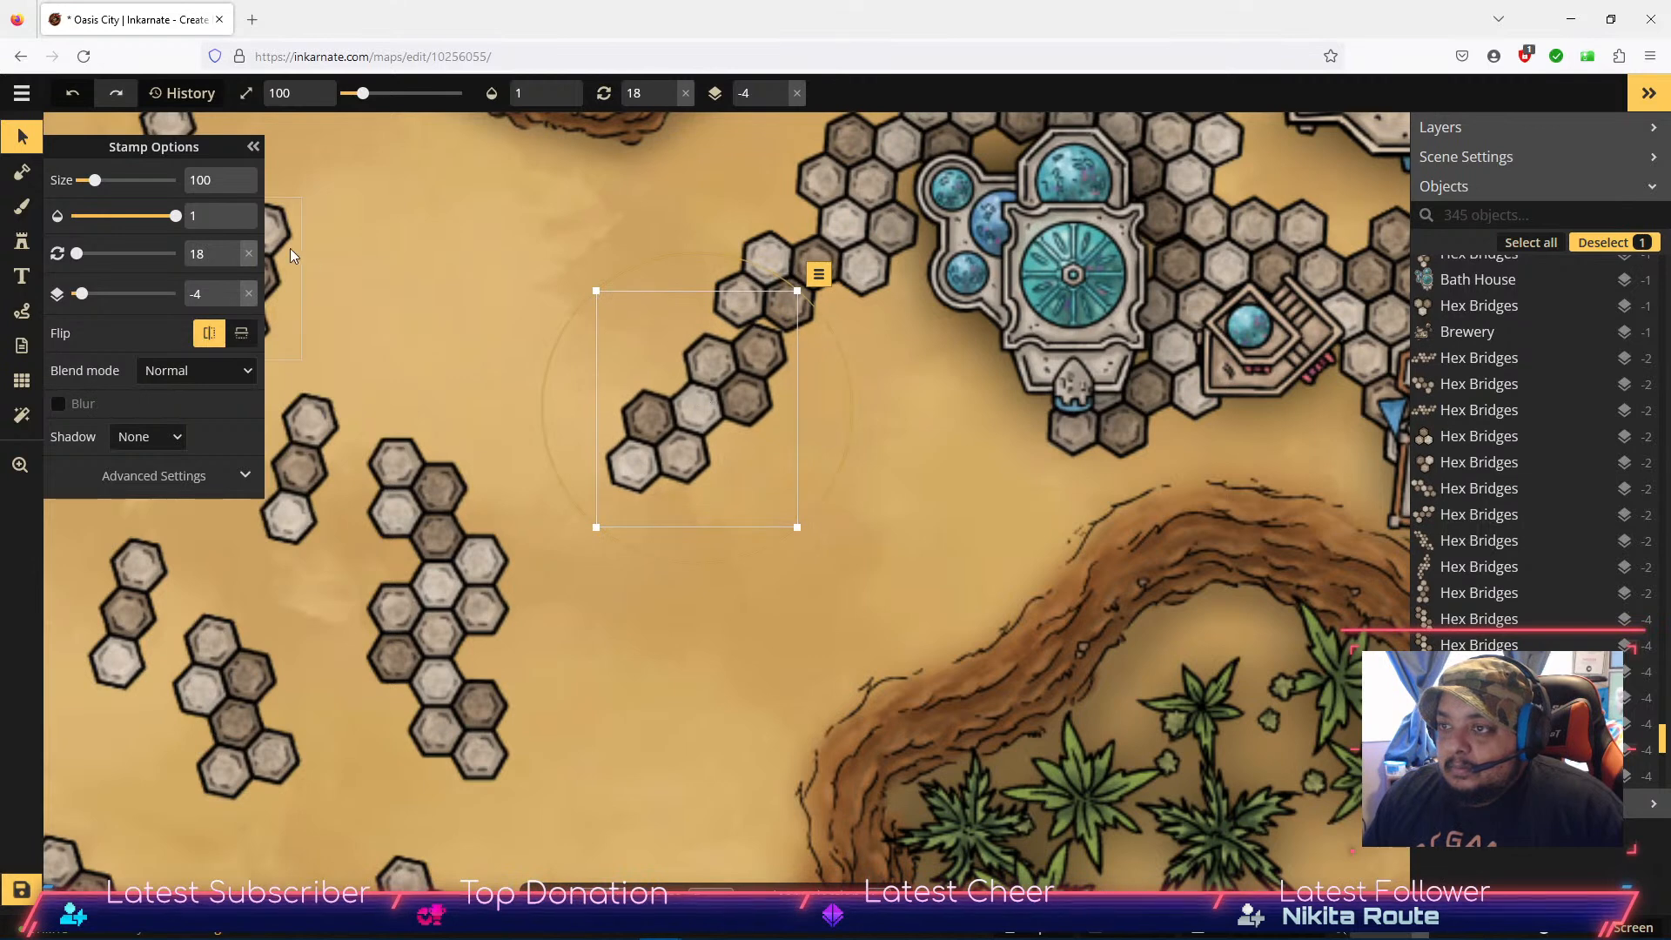
Step: Rotate the six-hex paving piece to 34 degrees and fit it against the western end of the bath house road
left_click(232, 249)
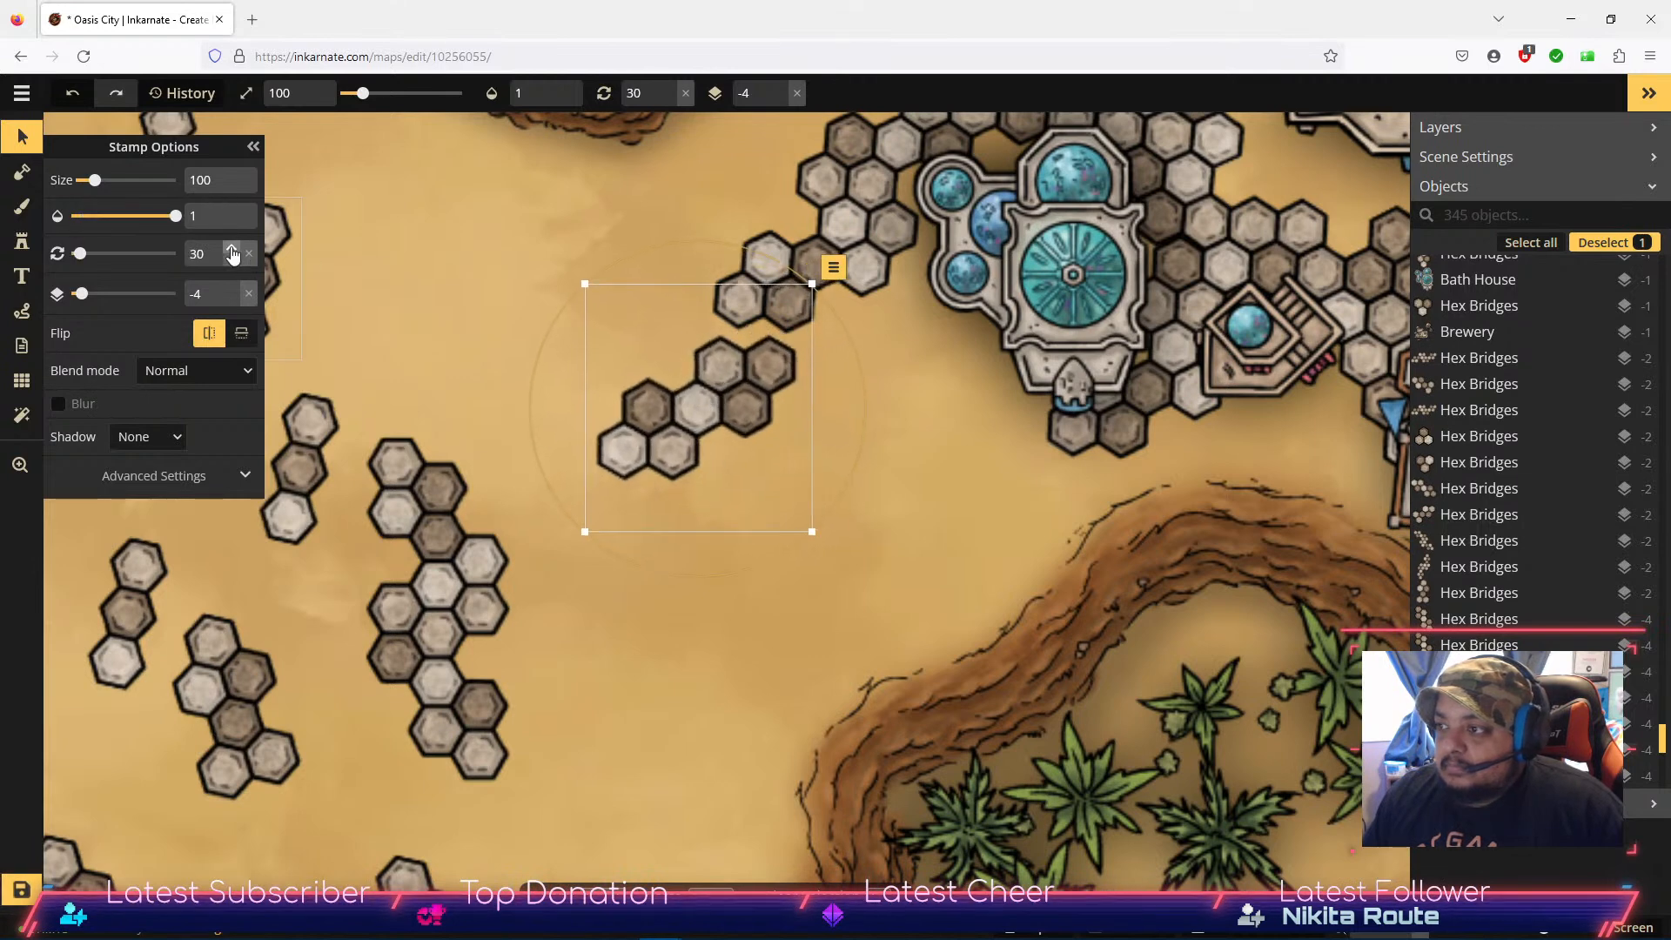
left_click(231, 250)
left_click(231, 250)
left_click_drag(707, 426, 682, 384)
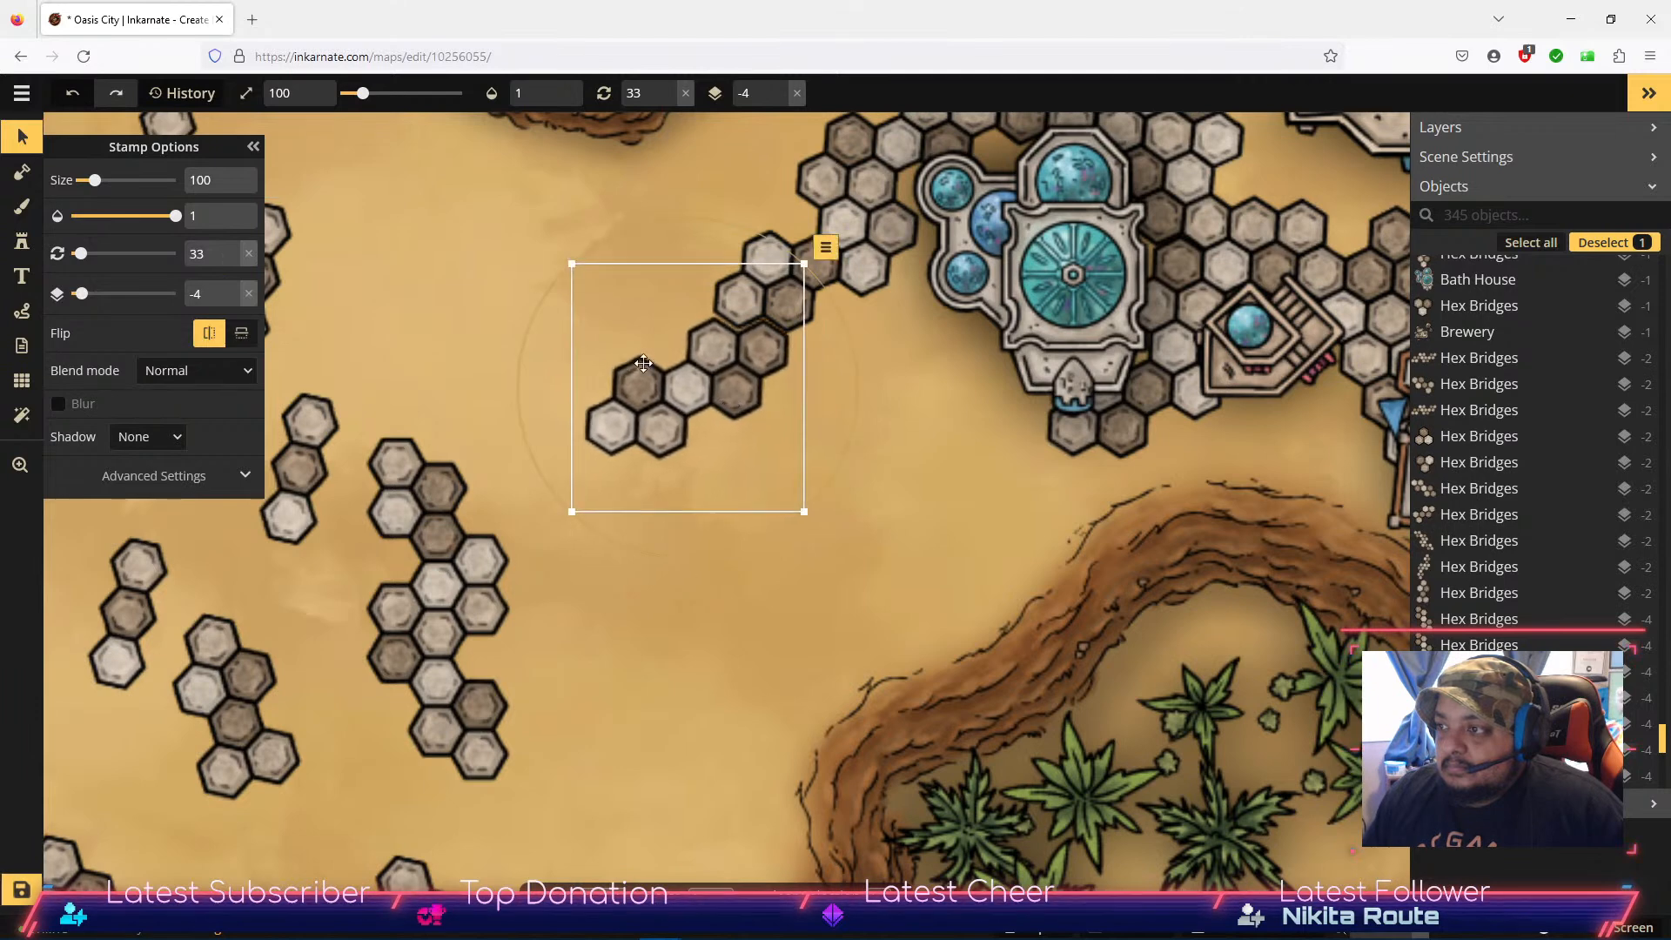
left_click(232, 249)
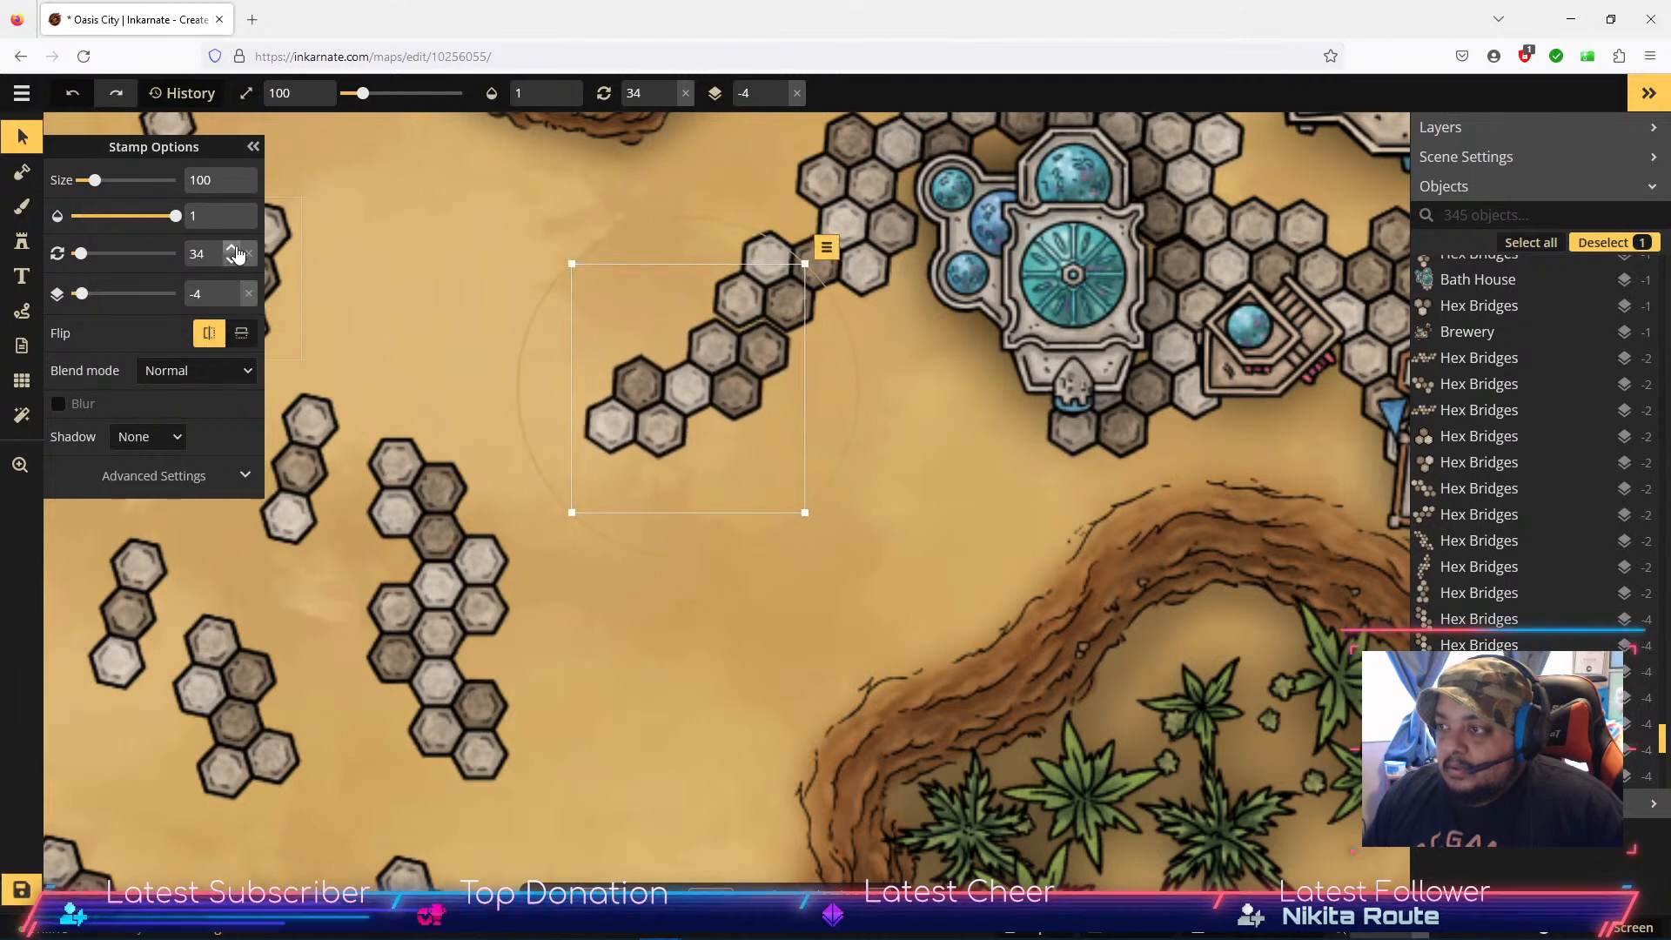
left_click_drag(715, 399, 717, 392)
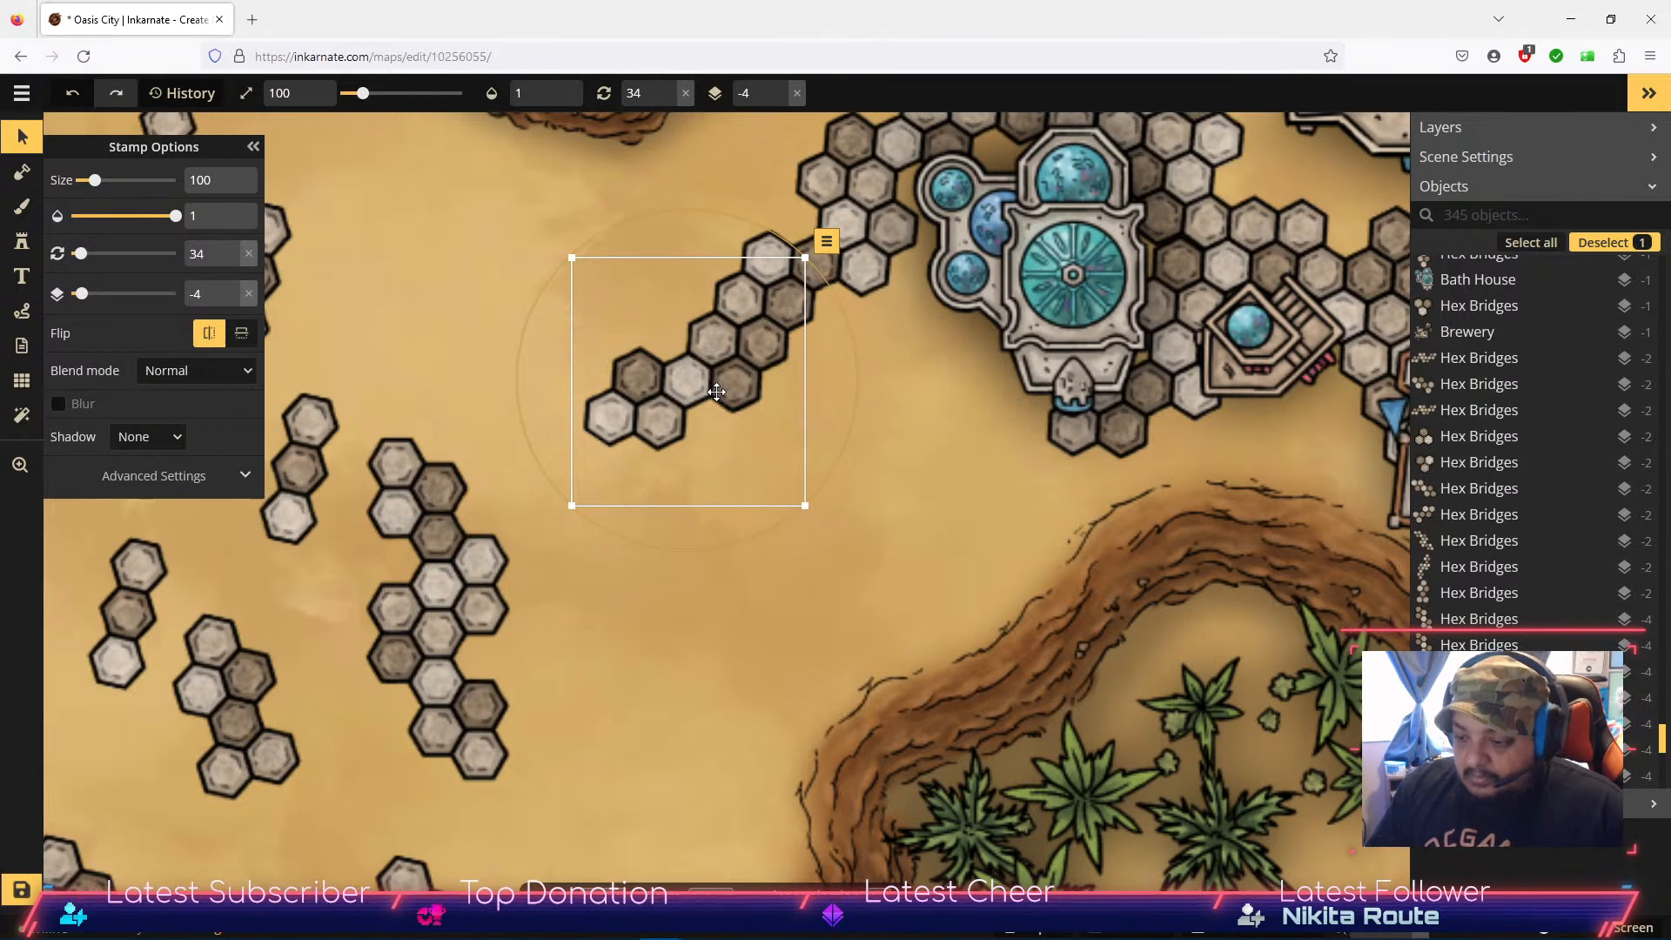
Step: Extend the road southeast toward the cliff with a large spare hex piece, rotated to 334 degrees and fitted to the last hexes
left_click_drag(452, 568, 676, 576)
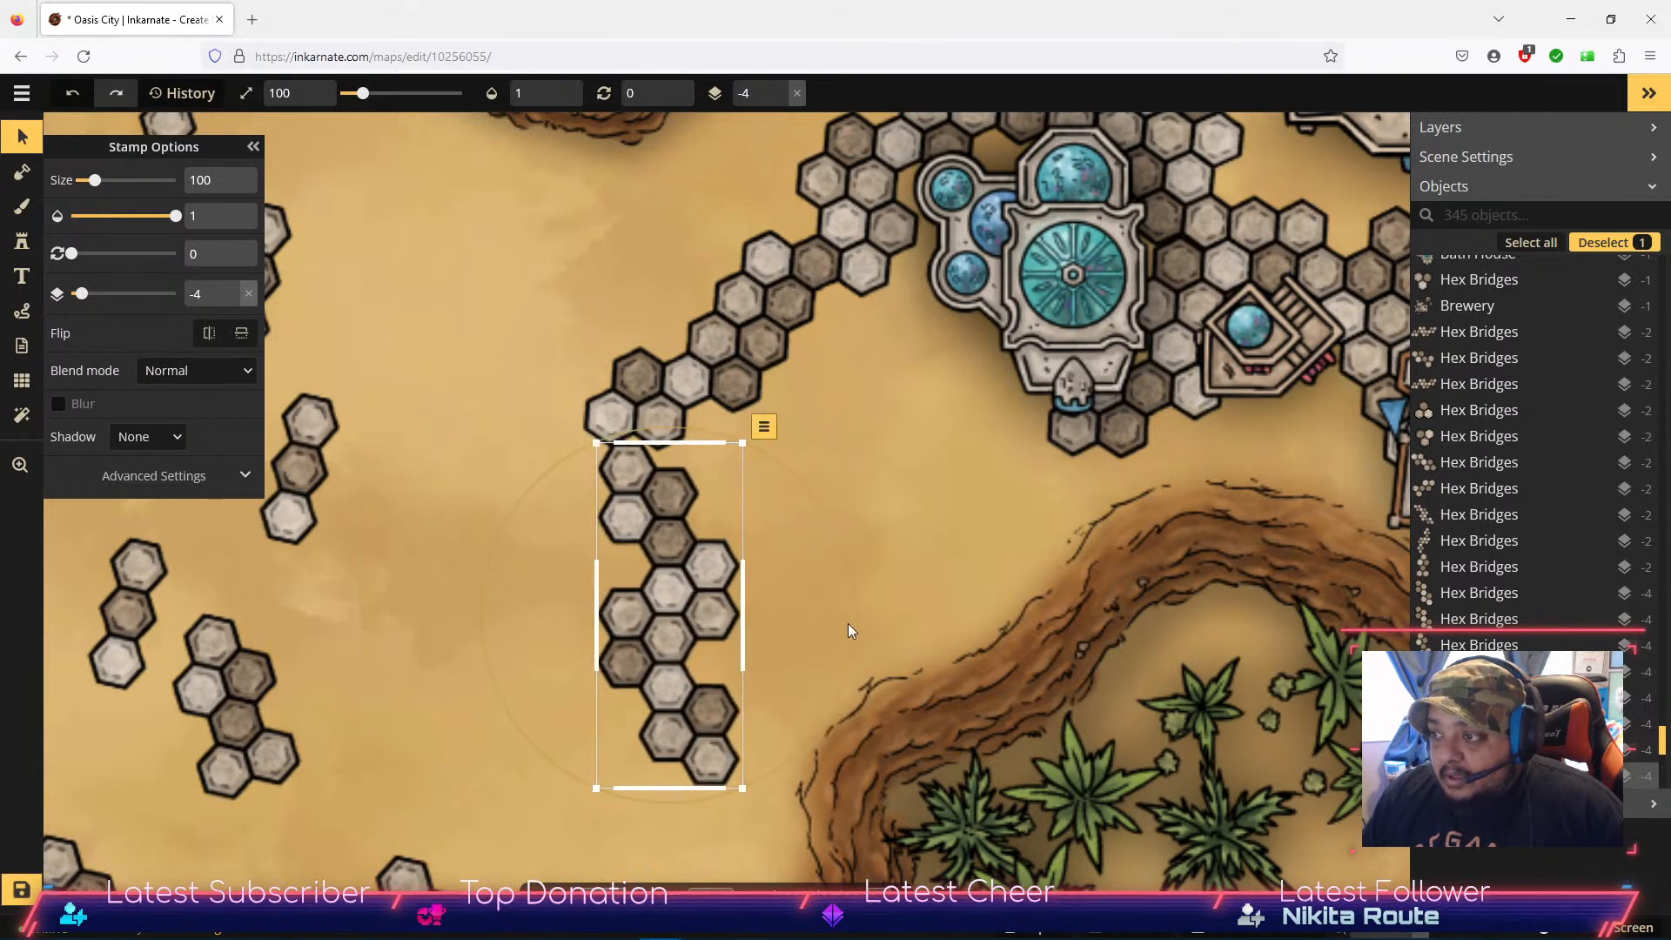
left_click_drag(856, 623, 777, 624)
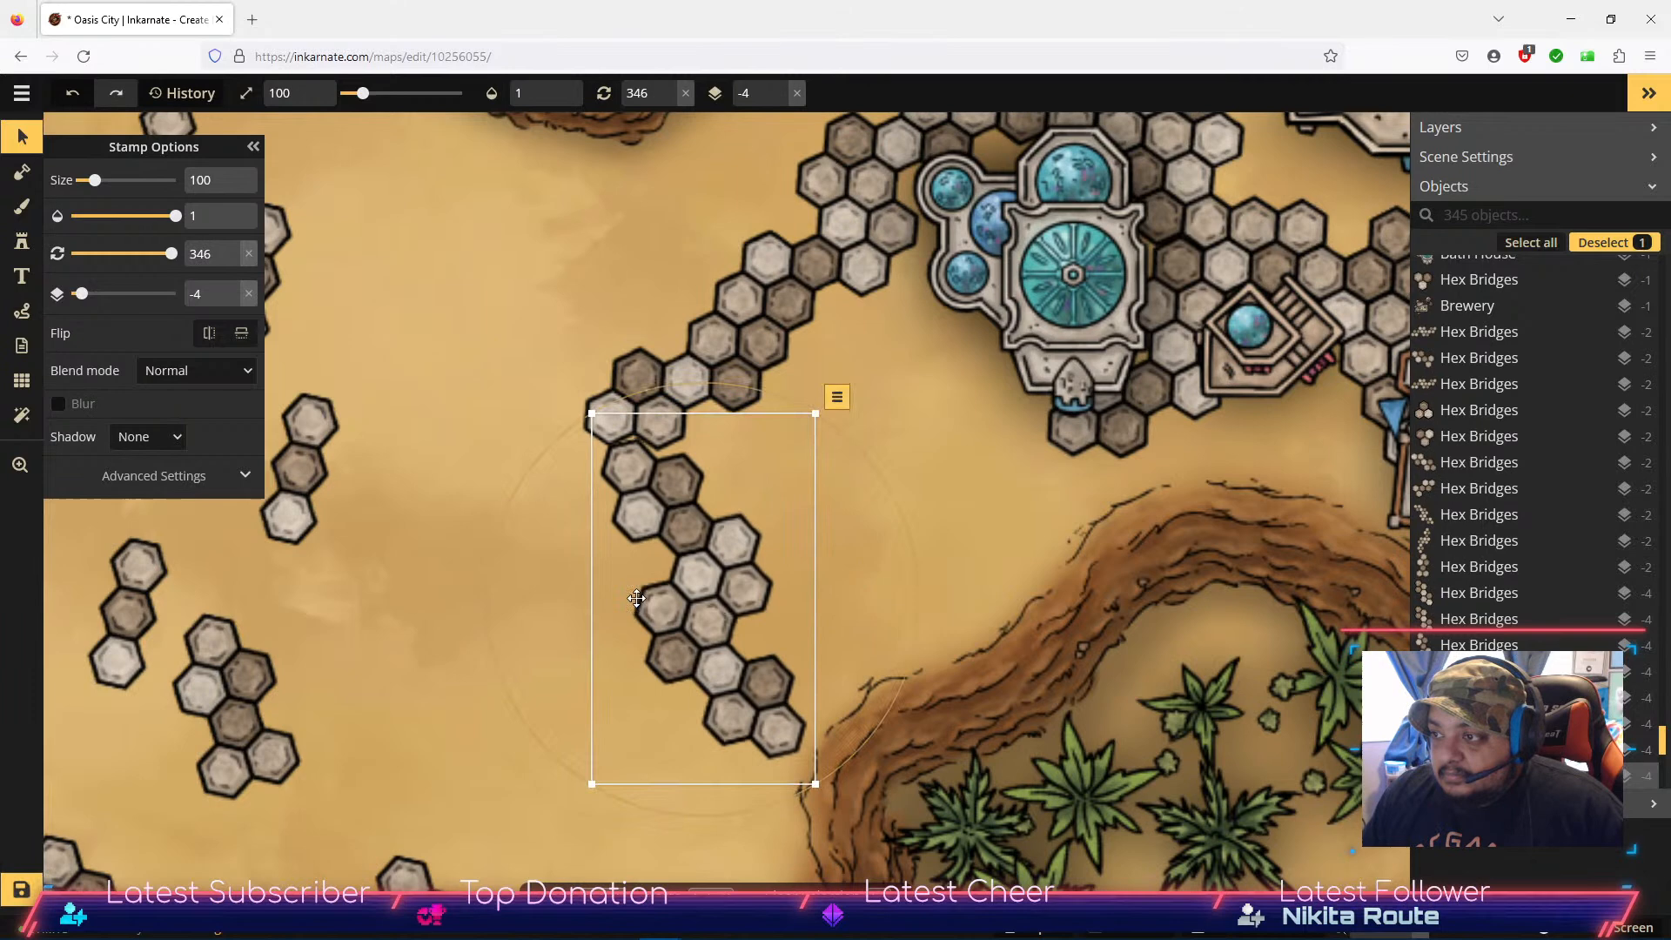
left_click(232, 249)
left_click(232, 248)
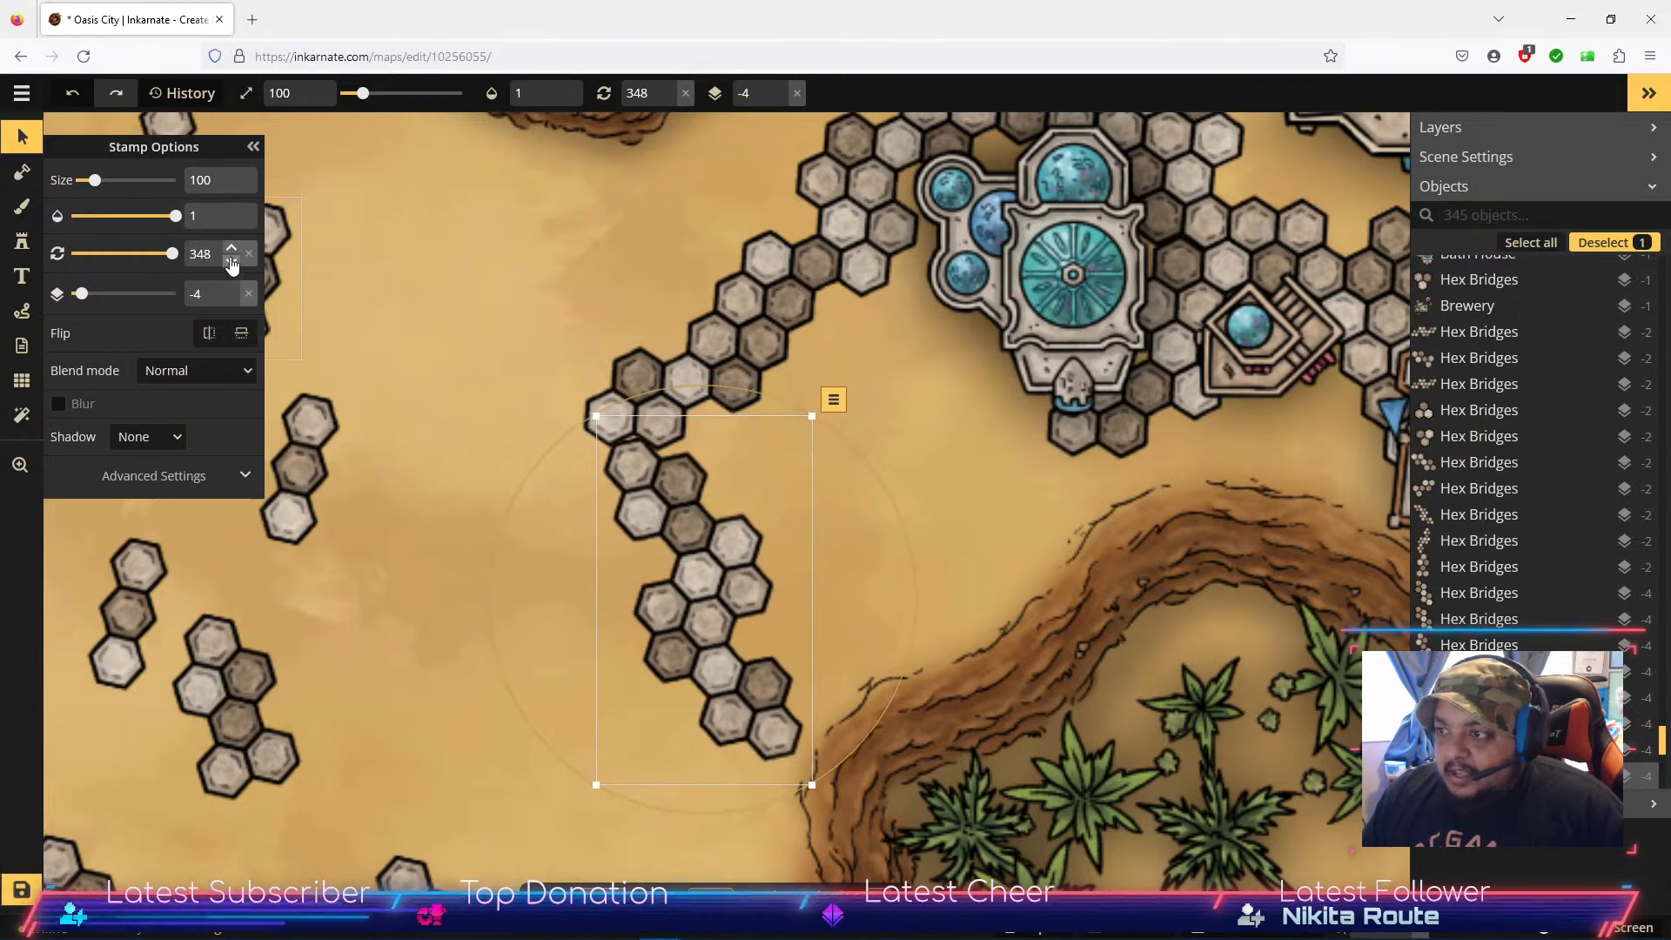
left_click(232, 264)
left_click_drag(705, 580, 728, 563)
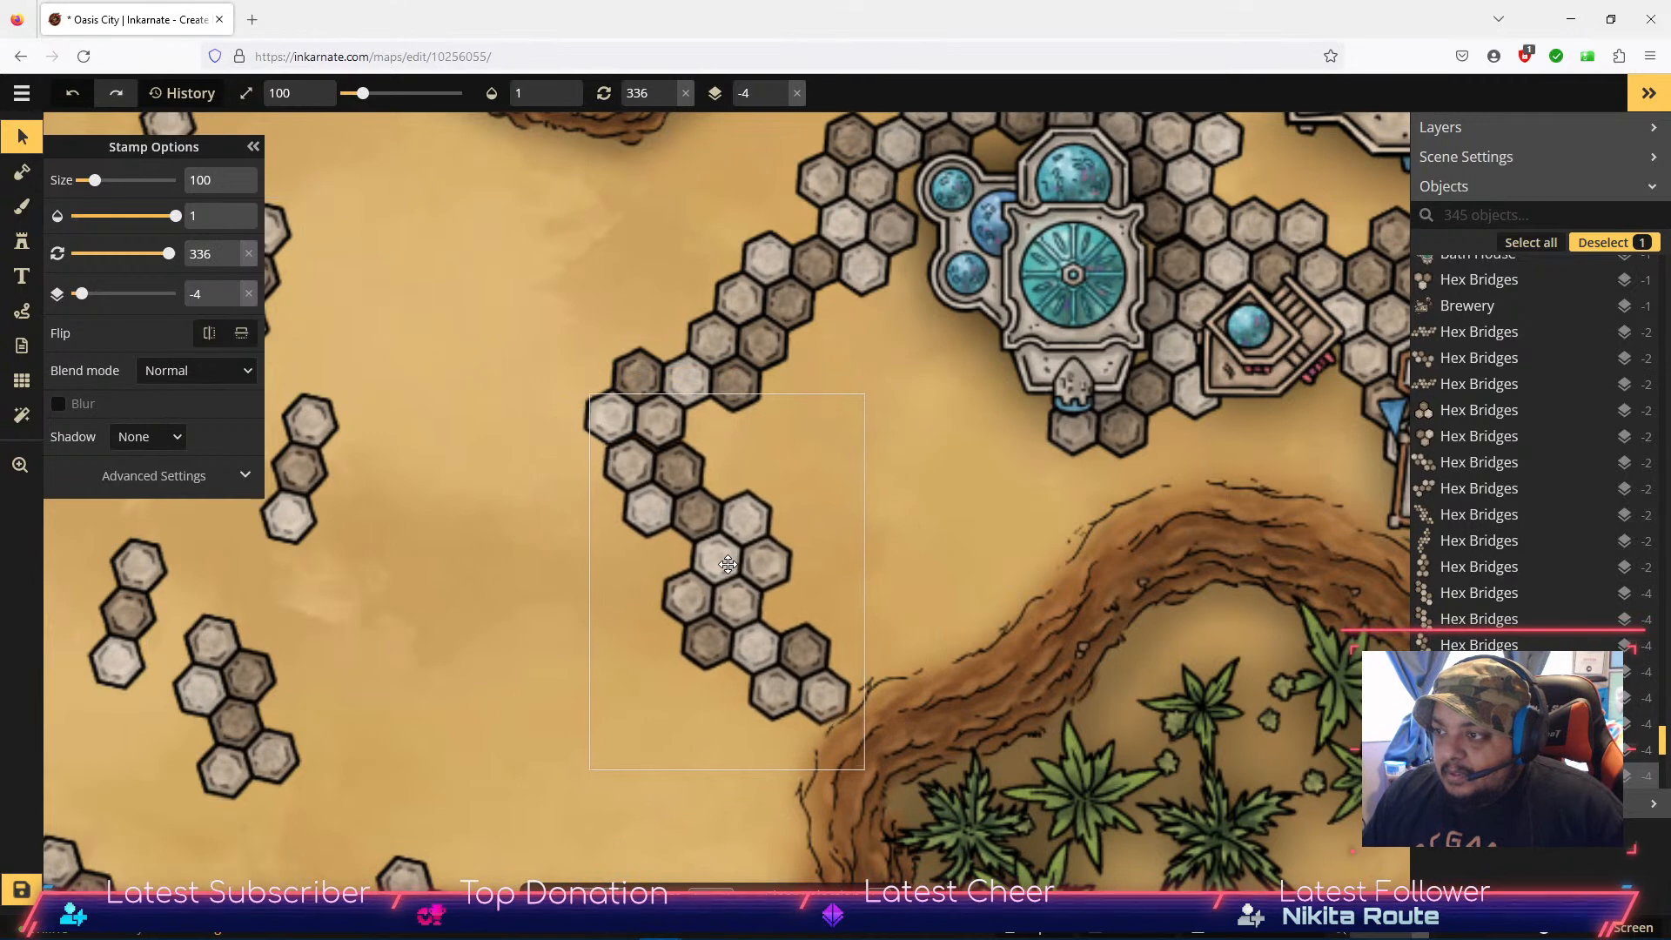
left_click(231, 263)
left_click(231, 263)
left_click_drag(760, 576, 765, 566)
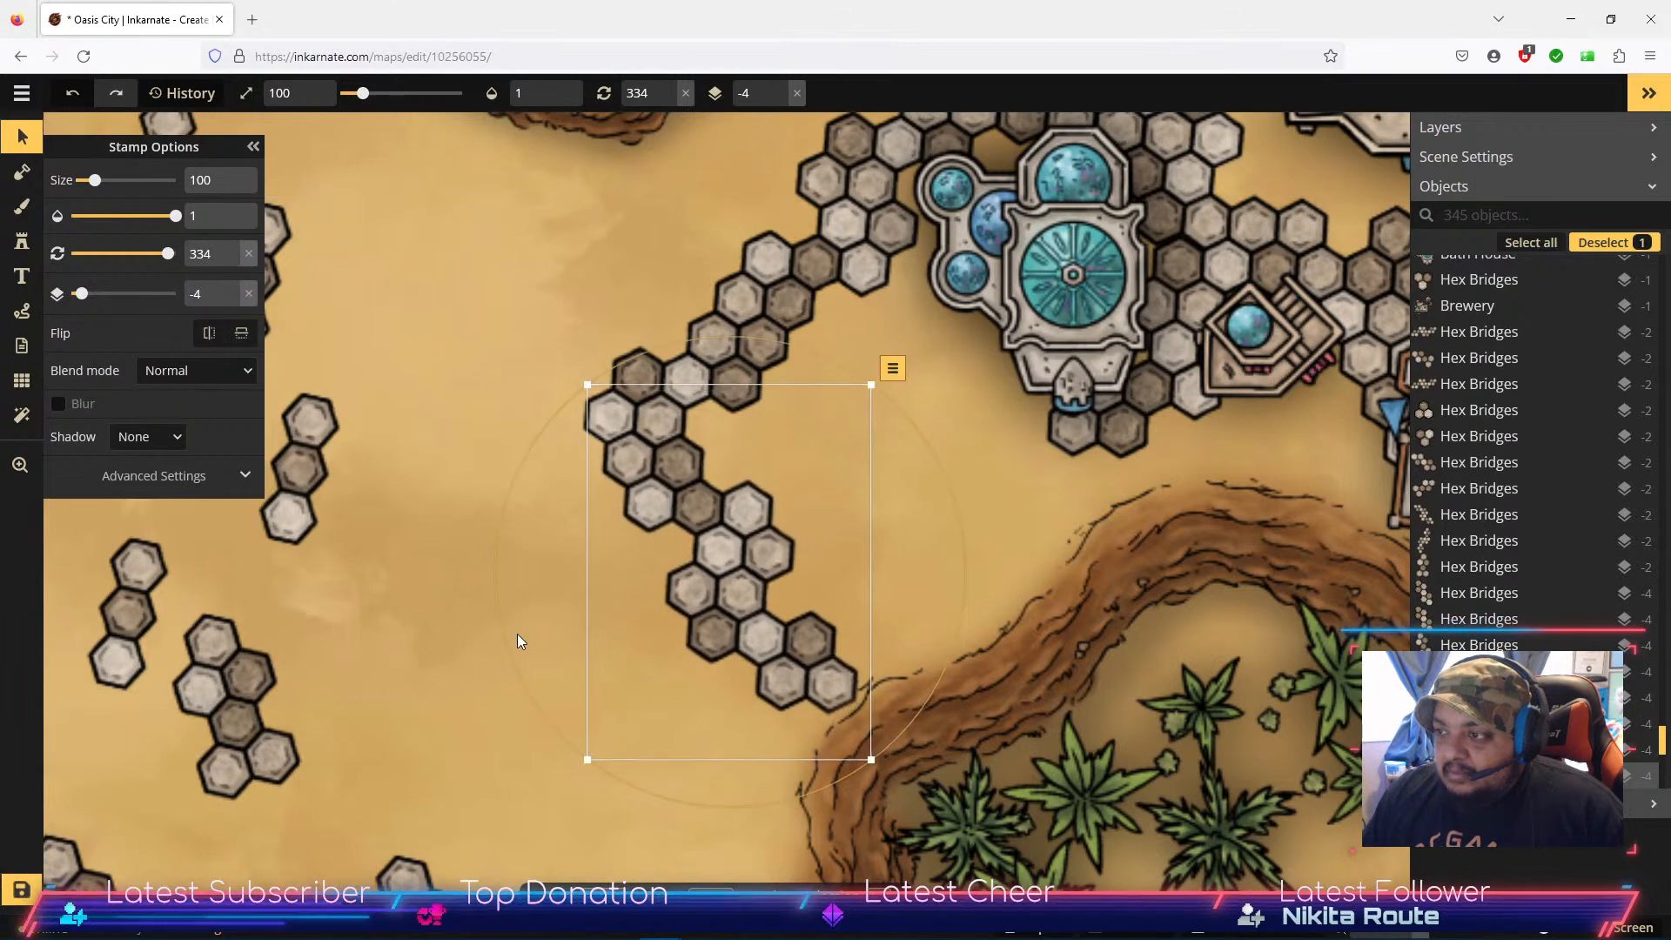
left_click(399, 632)
Step: Examine the extended bath house road, the cliff and waterfall area, and the spare paving left on the western sand
key("space")
left_click_drag(485, 710, 305, 536)
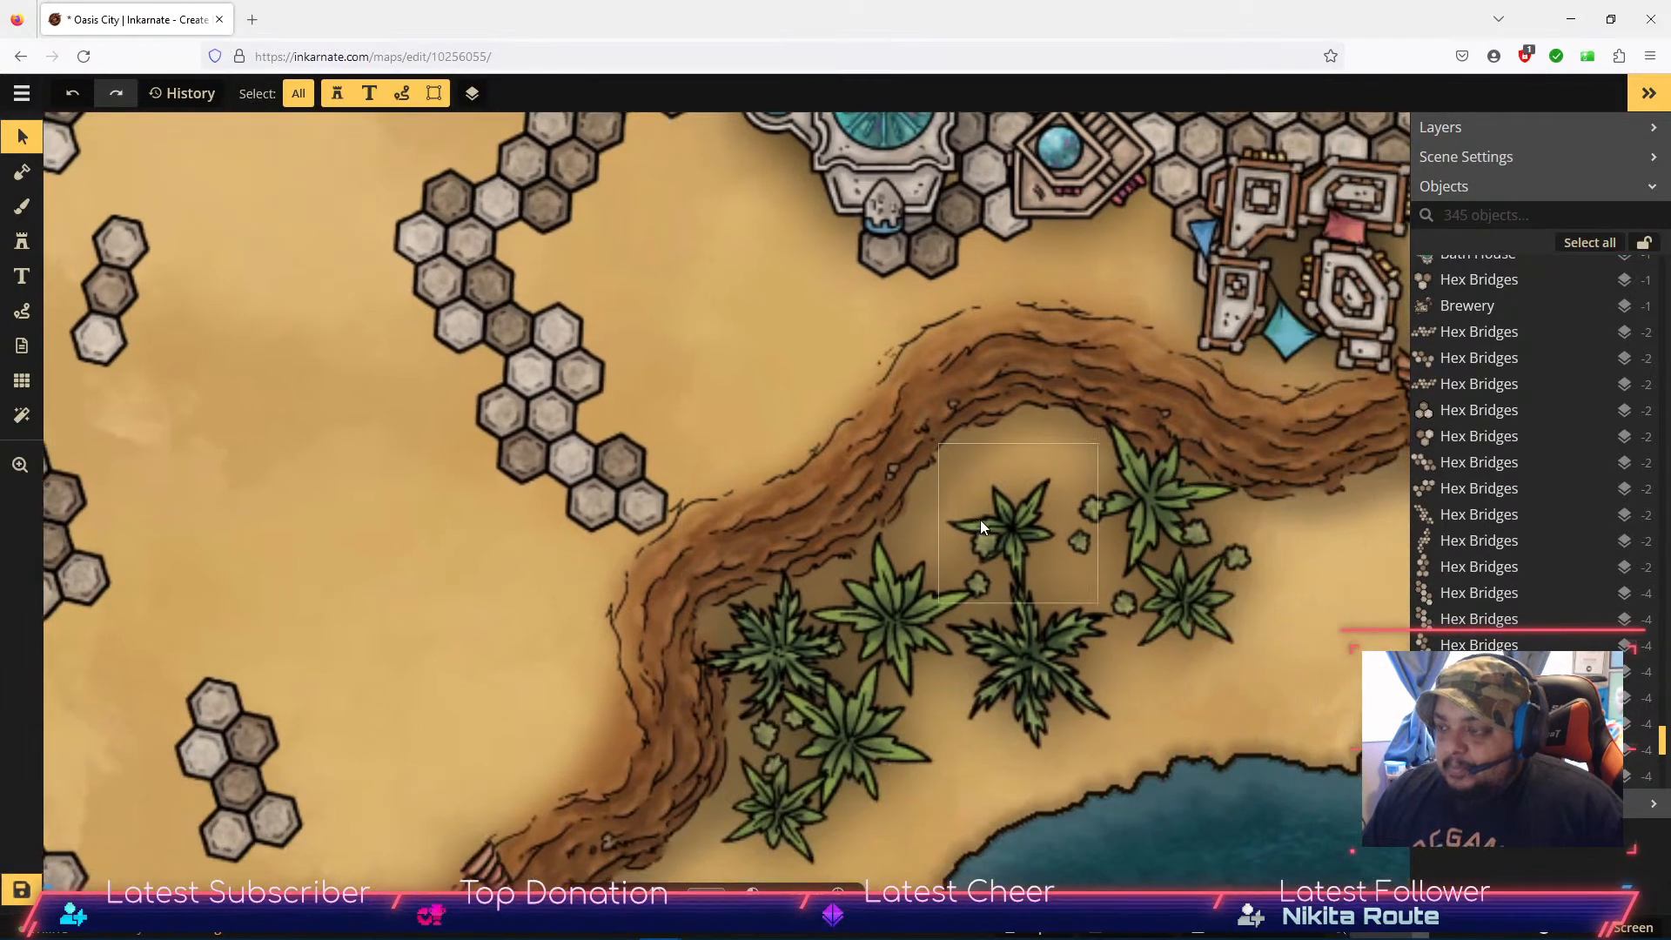
scroll(979, 505, "down", 2)
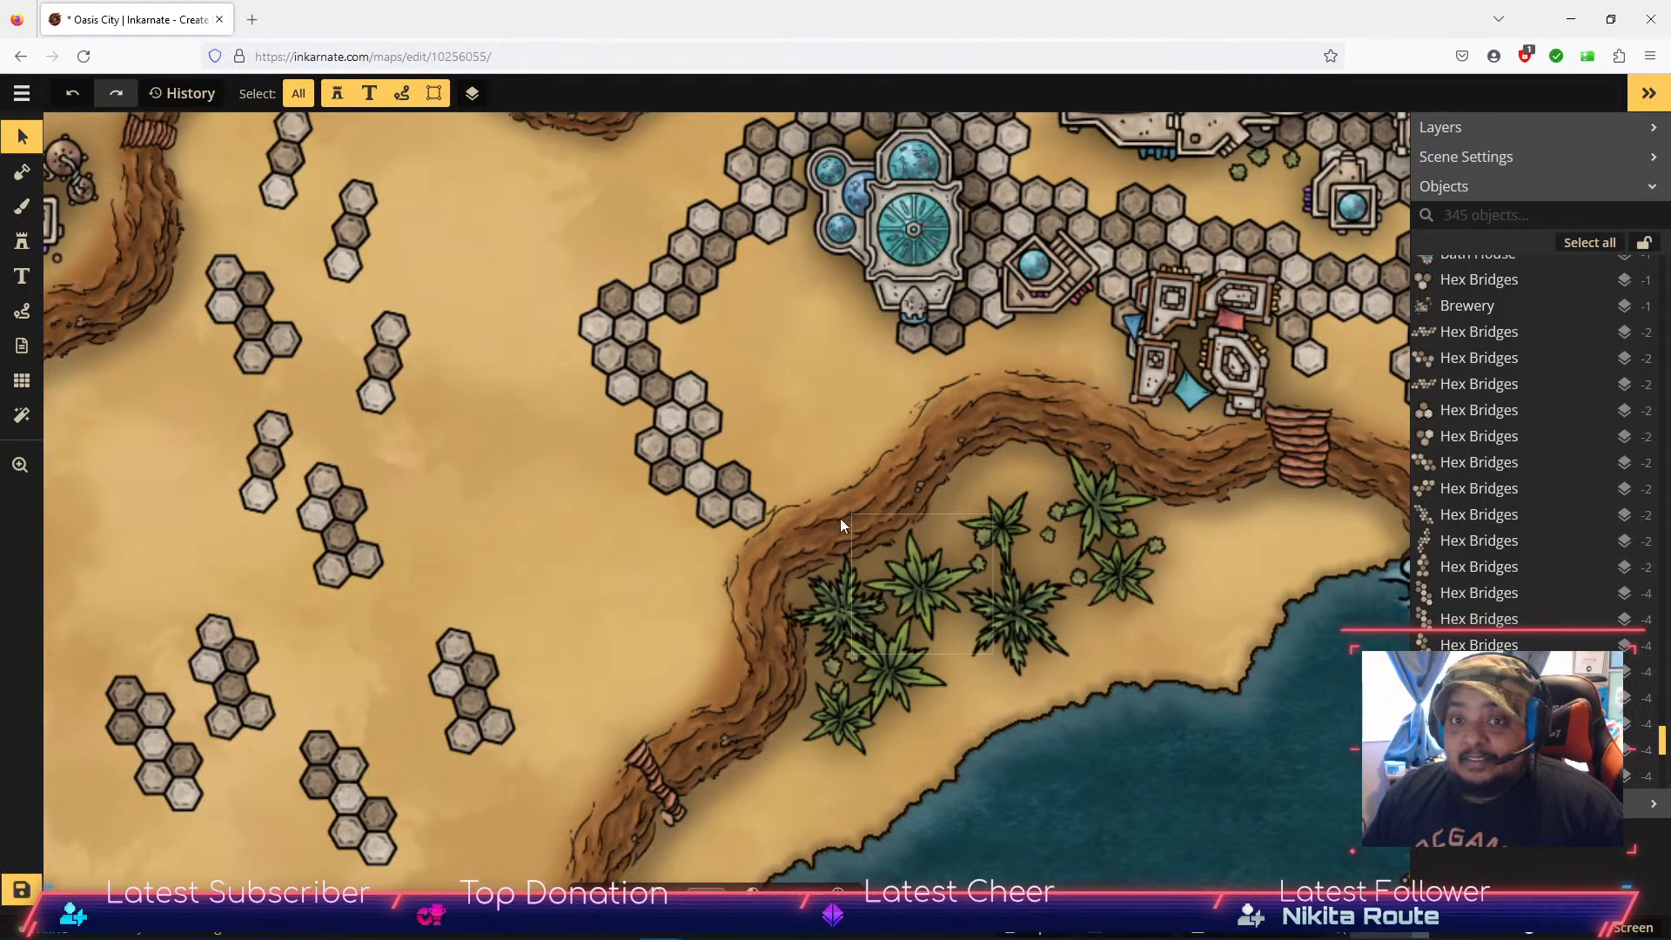
key("space")
left_click_drag(1071, 683, 795, 773)
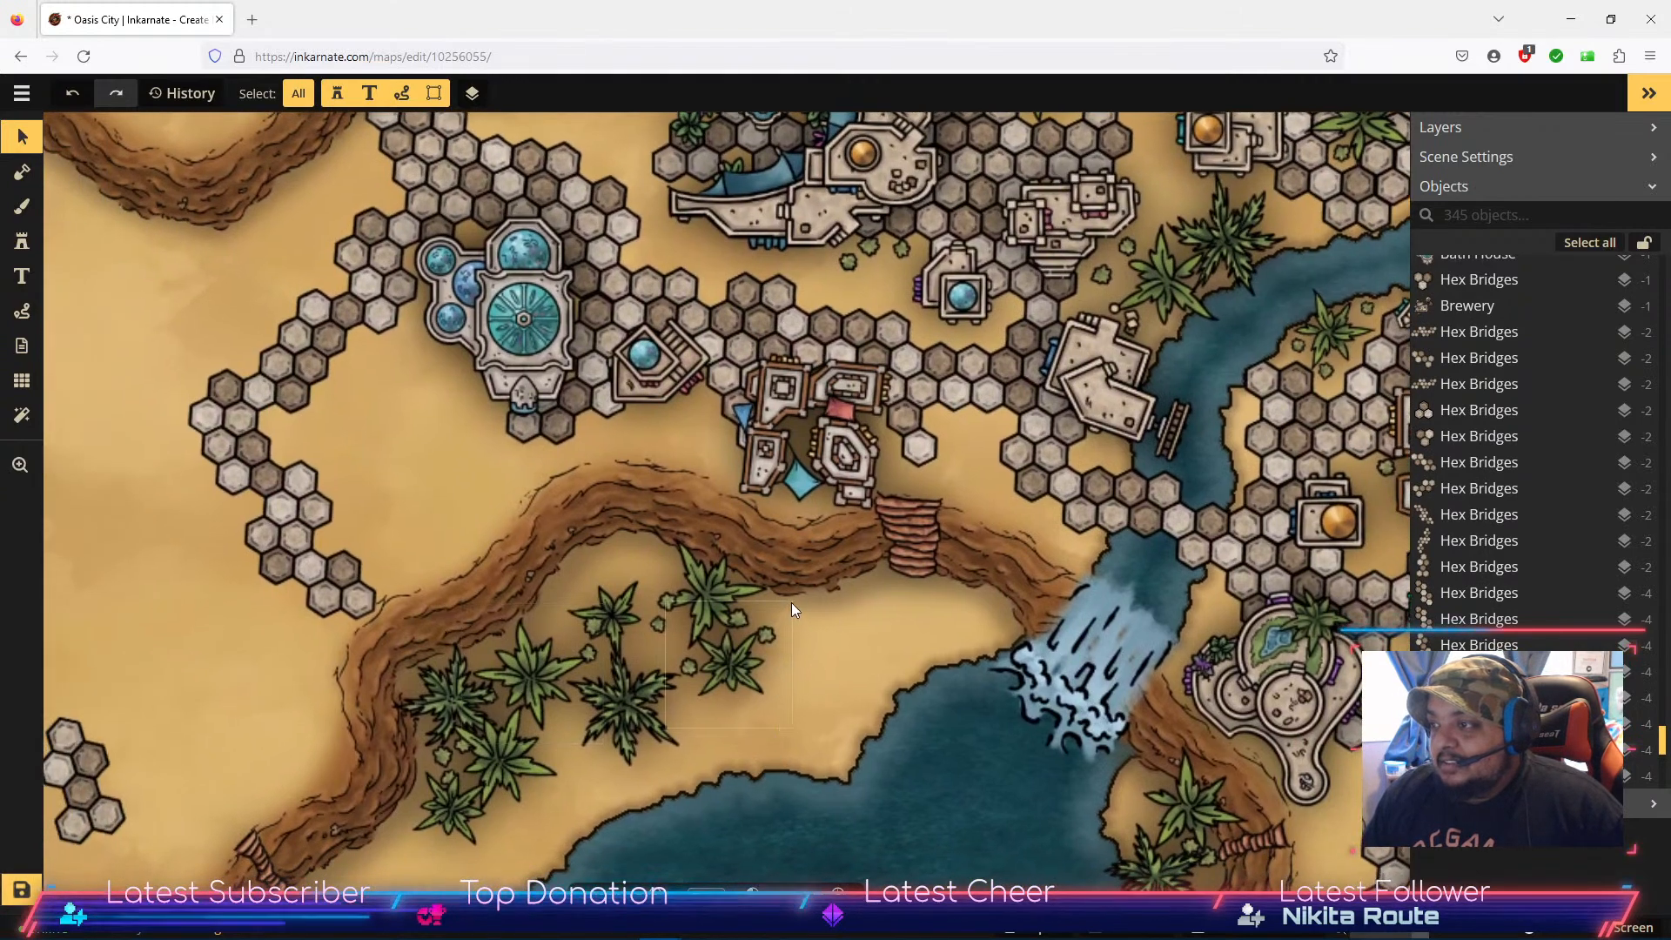
key("space")
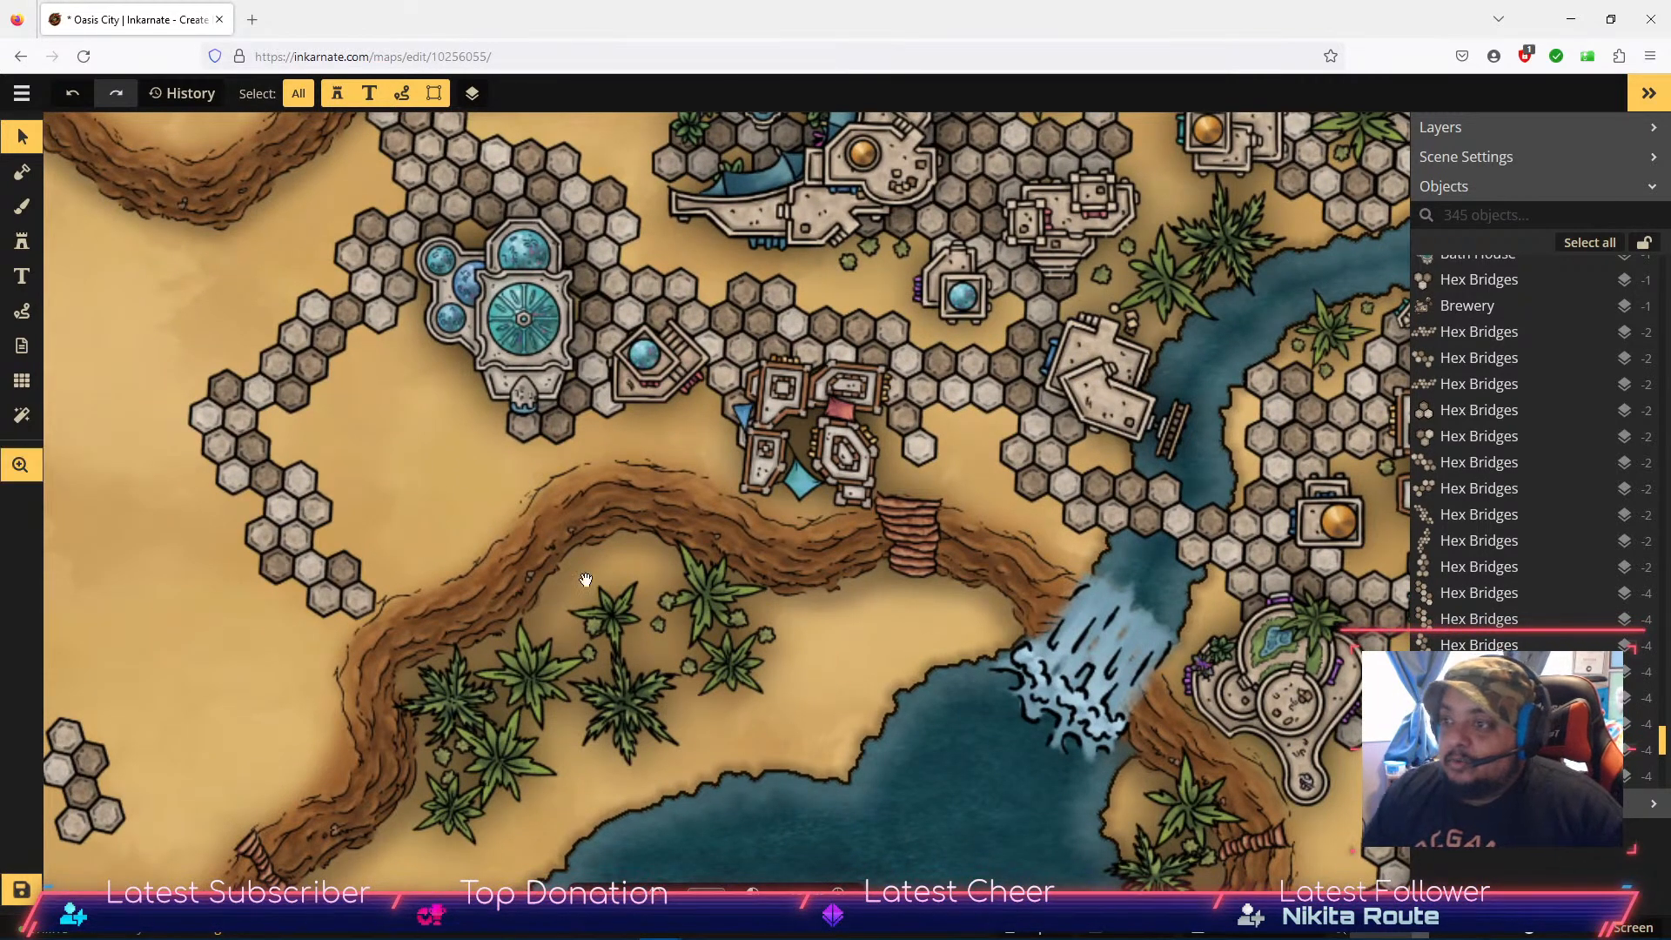
left_click_drag(741, 490, 788, 520)
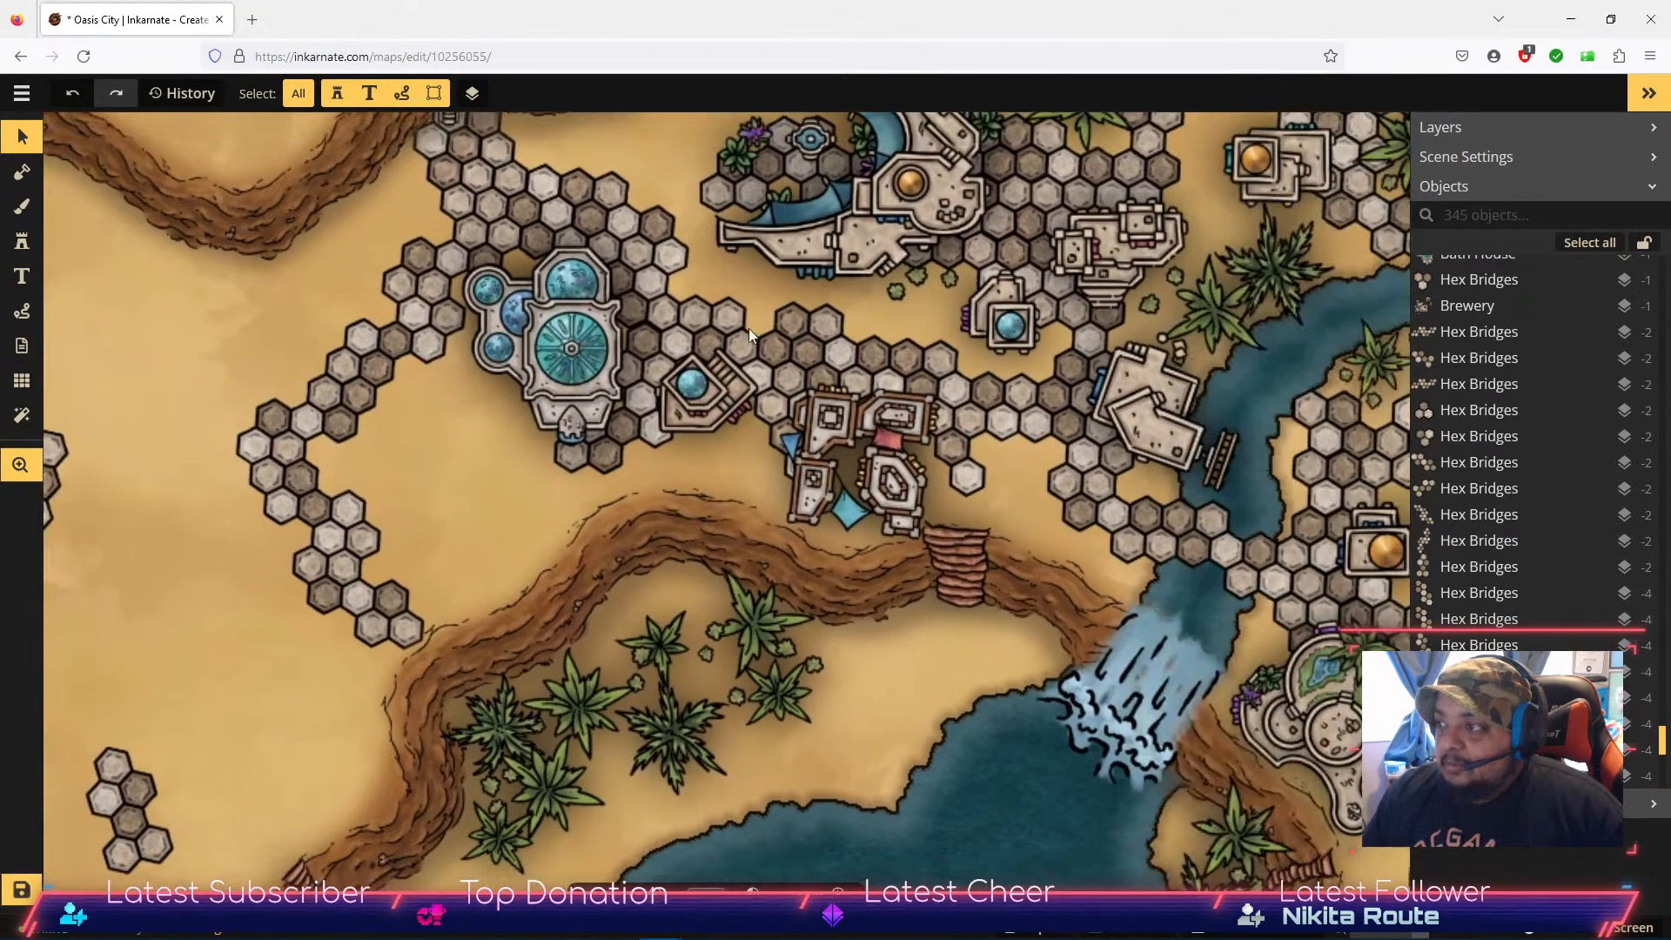
left_click_drag(1092, 593, 644, 552)
scroll(794, 586, "down", 3)
left_click_drag(802, 672, 827, 687)
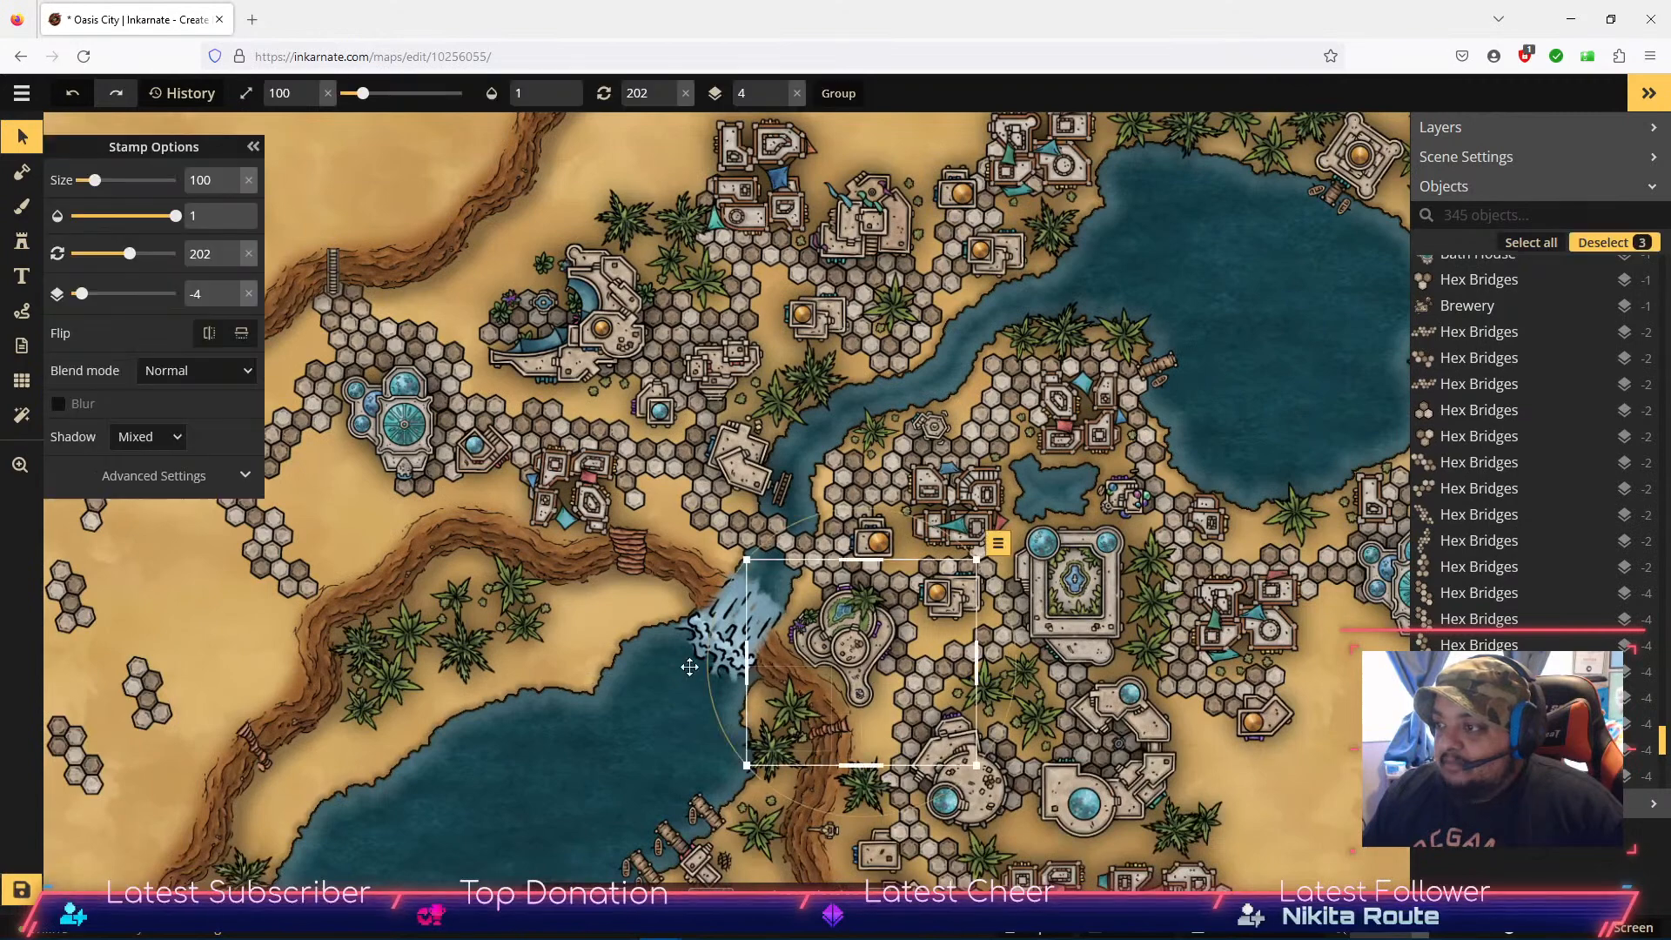
left_click(578, 683)
key("space")
left_click_drag(544, 687, 1097, 583)
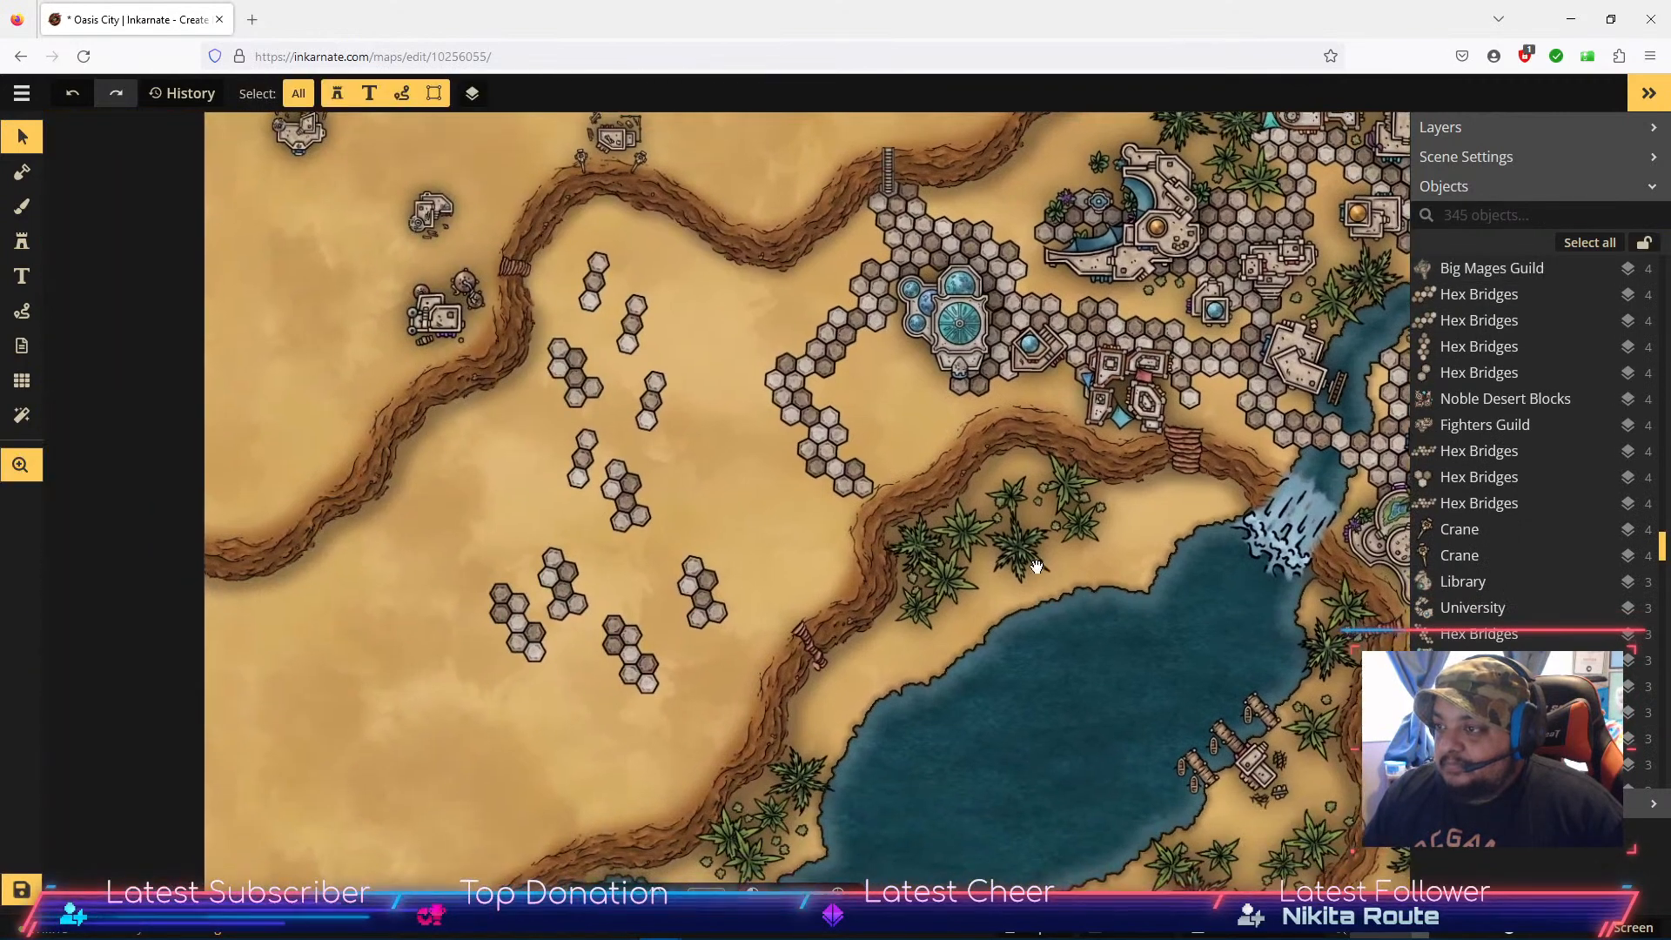
Step: Move a three-hex spare paving piece slightly southeast on the western sand, away from the other spare pieces
key("space")
left_click_drag(729, 493, 732, 642)
left_click_drag(670, 545, 955, 390)
key("space")
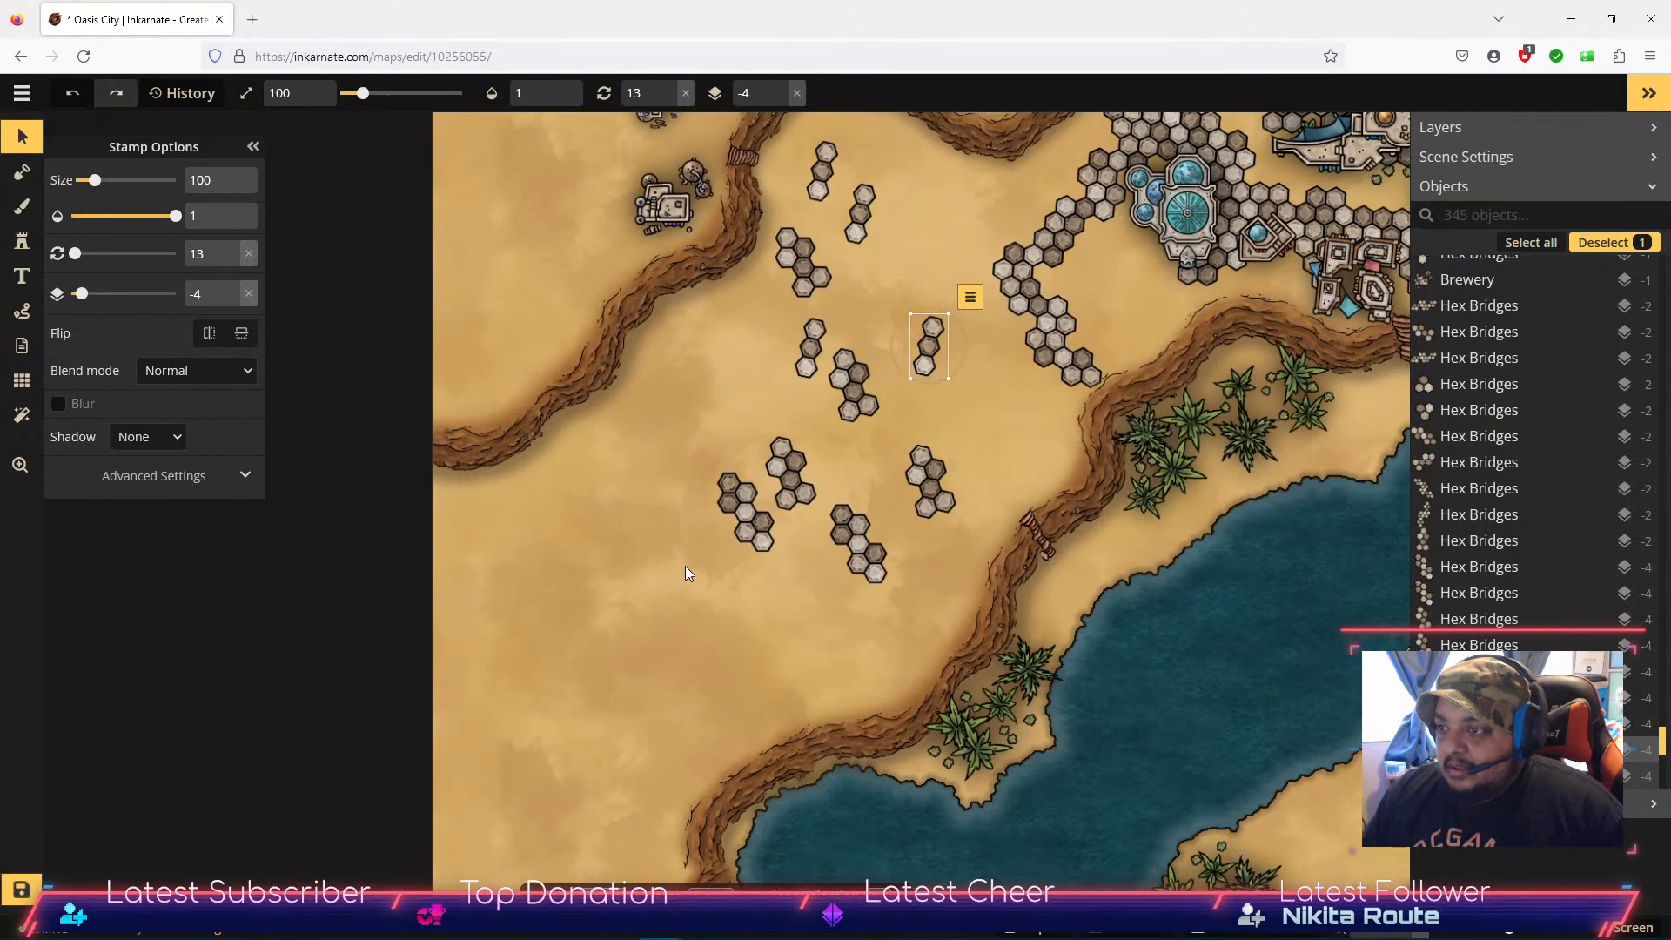
Step: Flip a six-hex spare paving piece horizontally and bring it to the west side of the road southwest of the bath house
key("space")
left_click_drag(975, 588, 806, 169)
left_click_drag(1153, 555, 1249, 839)
left_click_drag(965, 446, 924, 771)
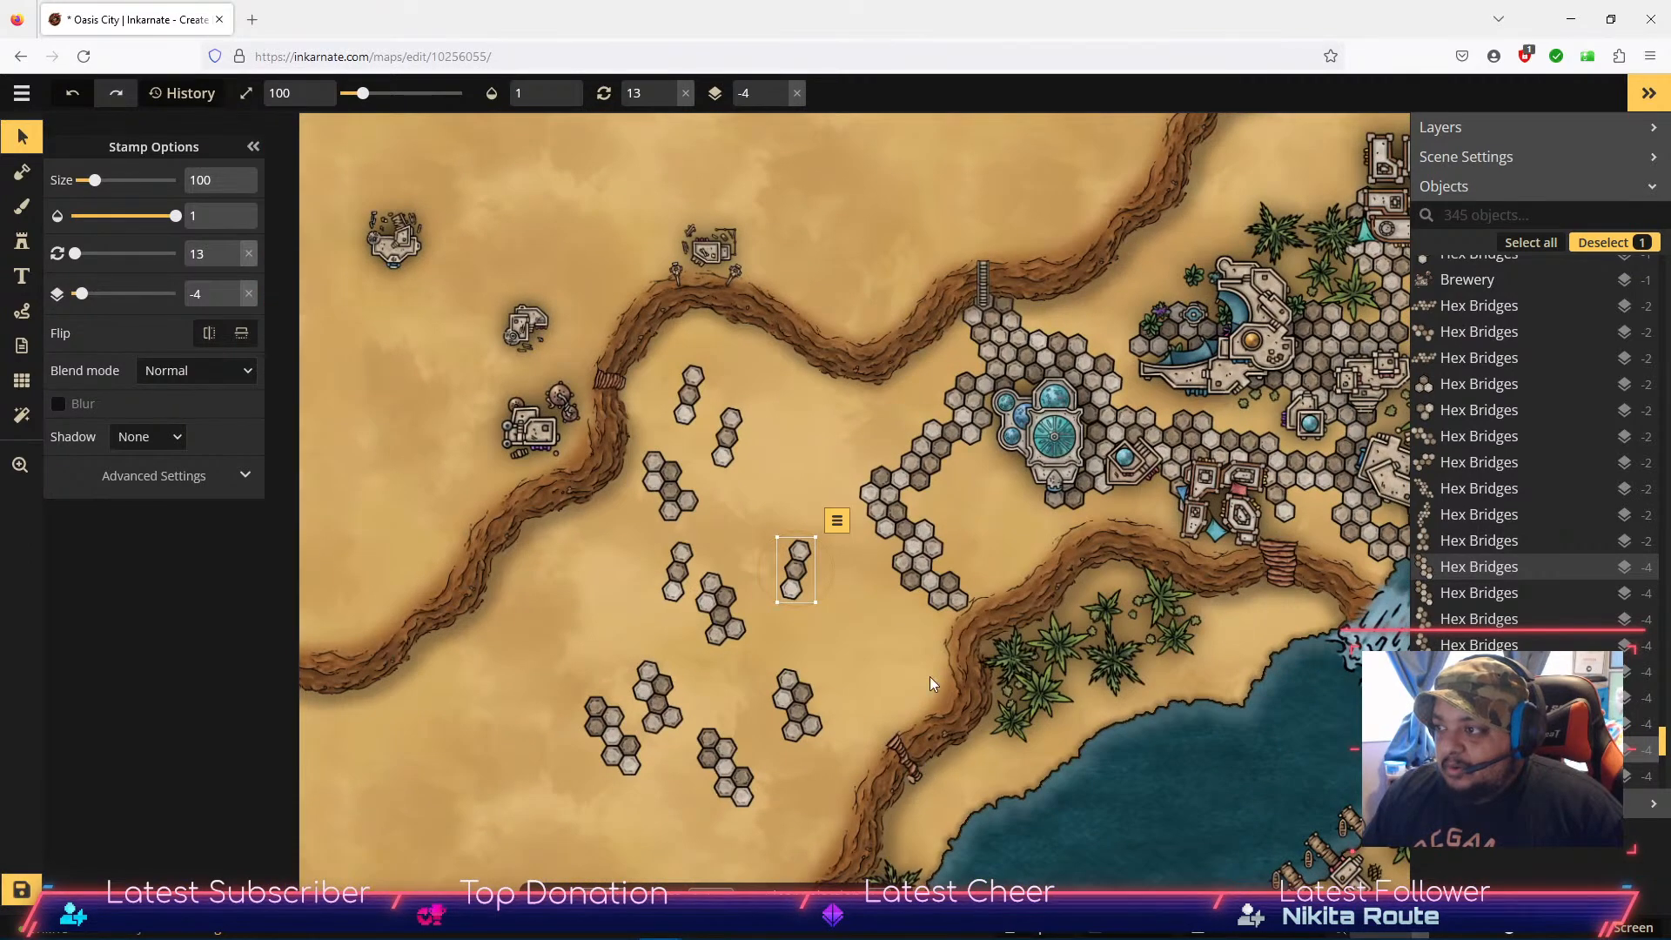
key("space")
left_click_drag(1109, 614, 772, 641)
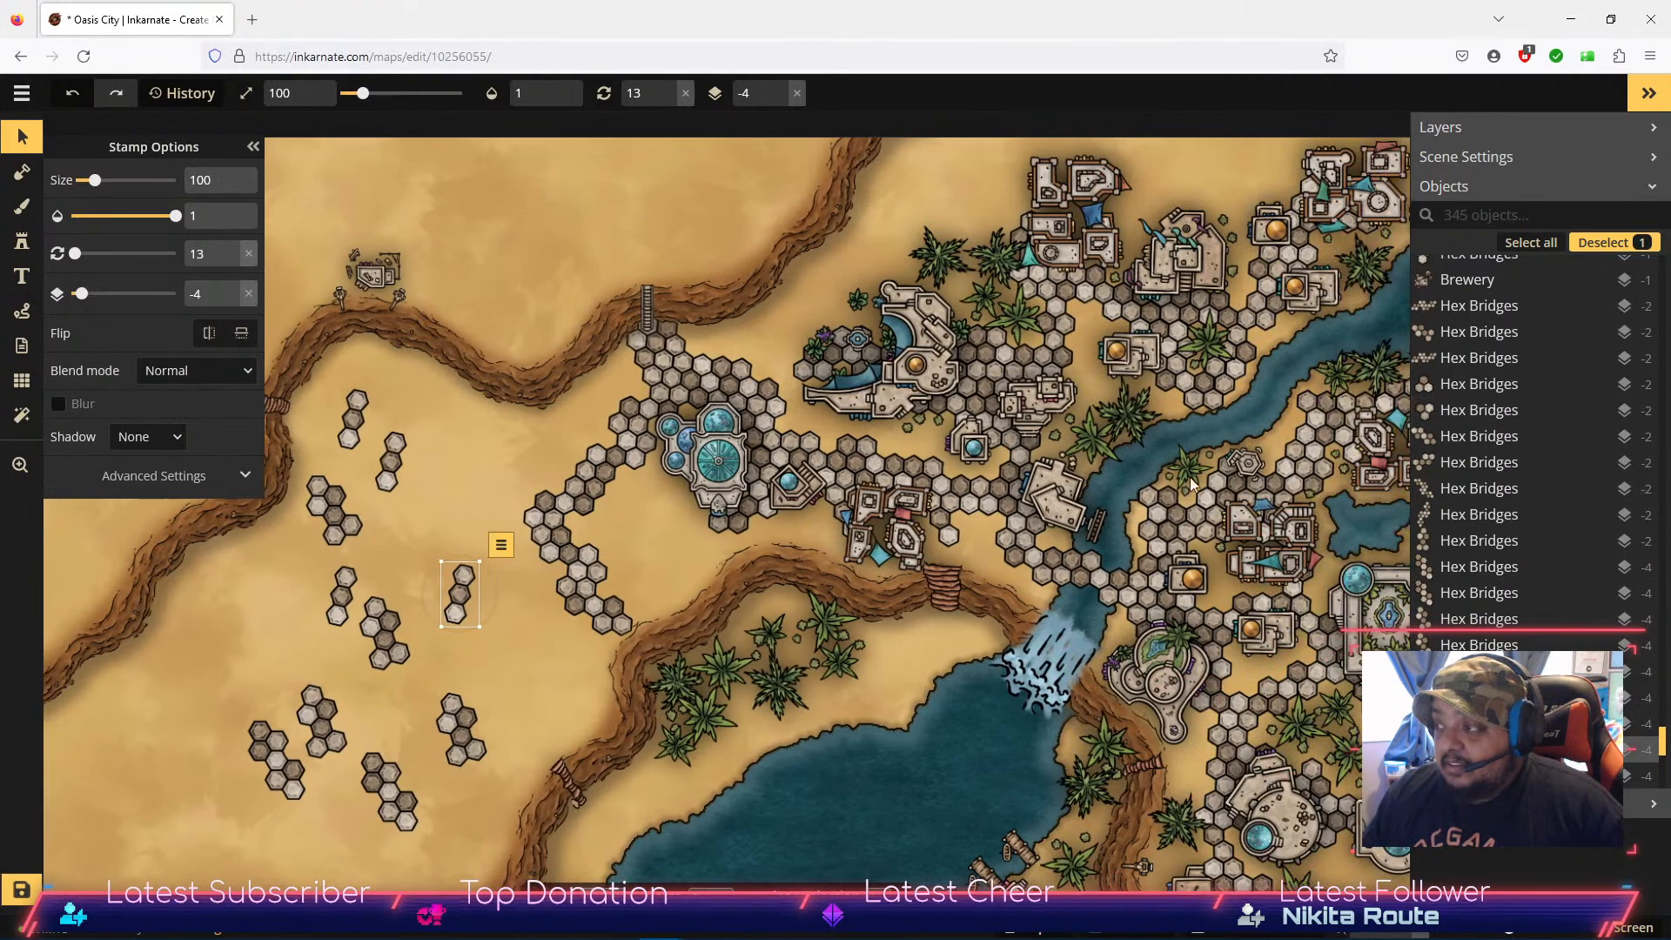
left_click(383, 648)
scroll(562, 635, "up", 3)
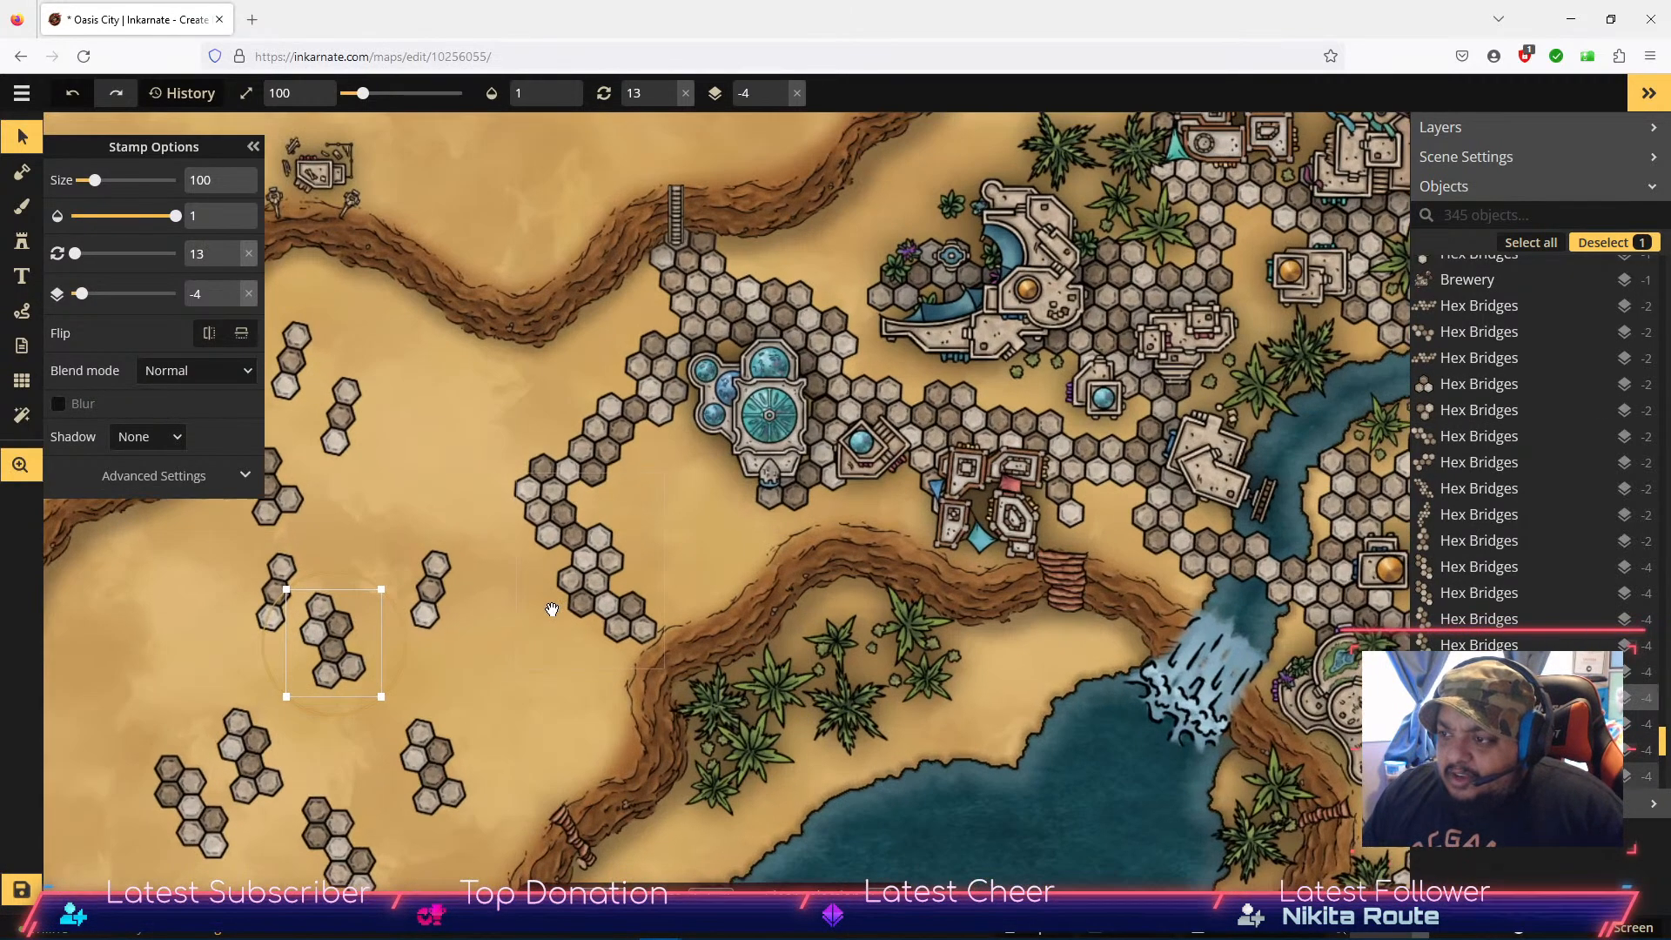
left_click(209, 334)
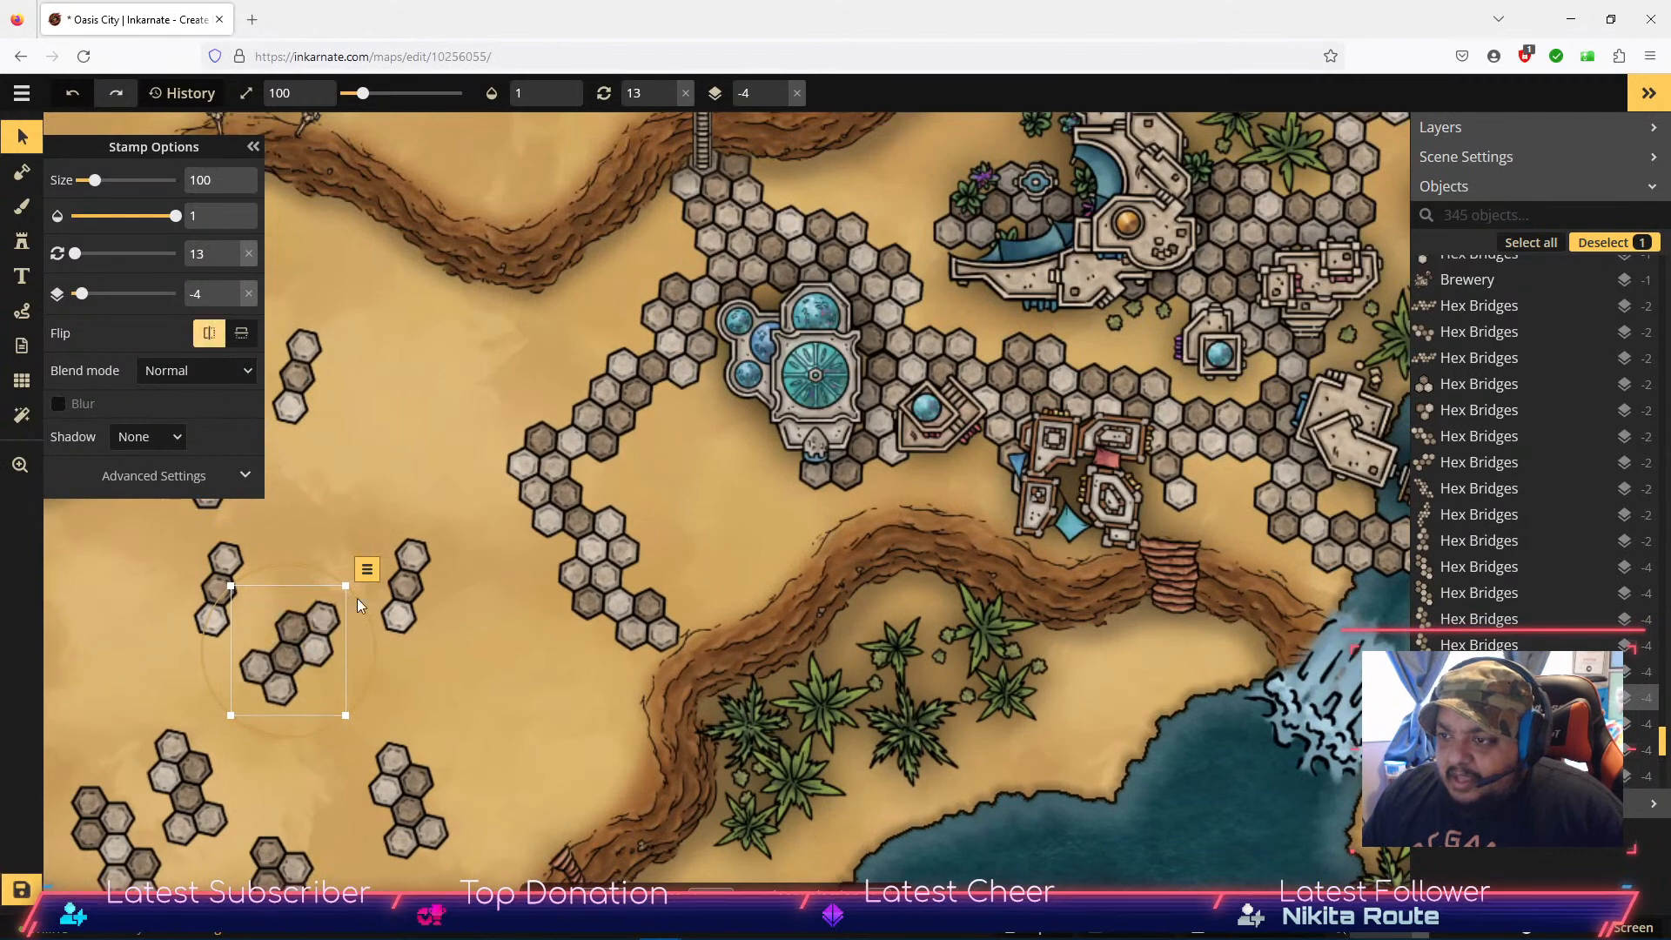
left_click_drag(281, 644, 507, 579)
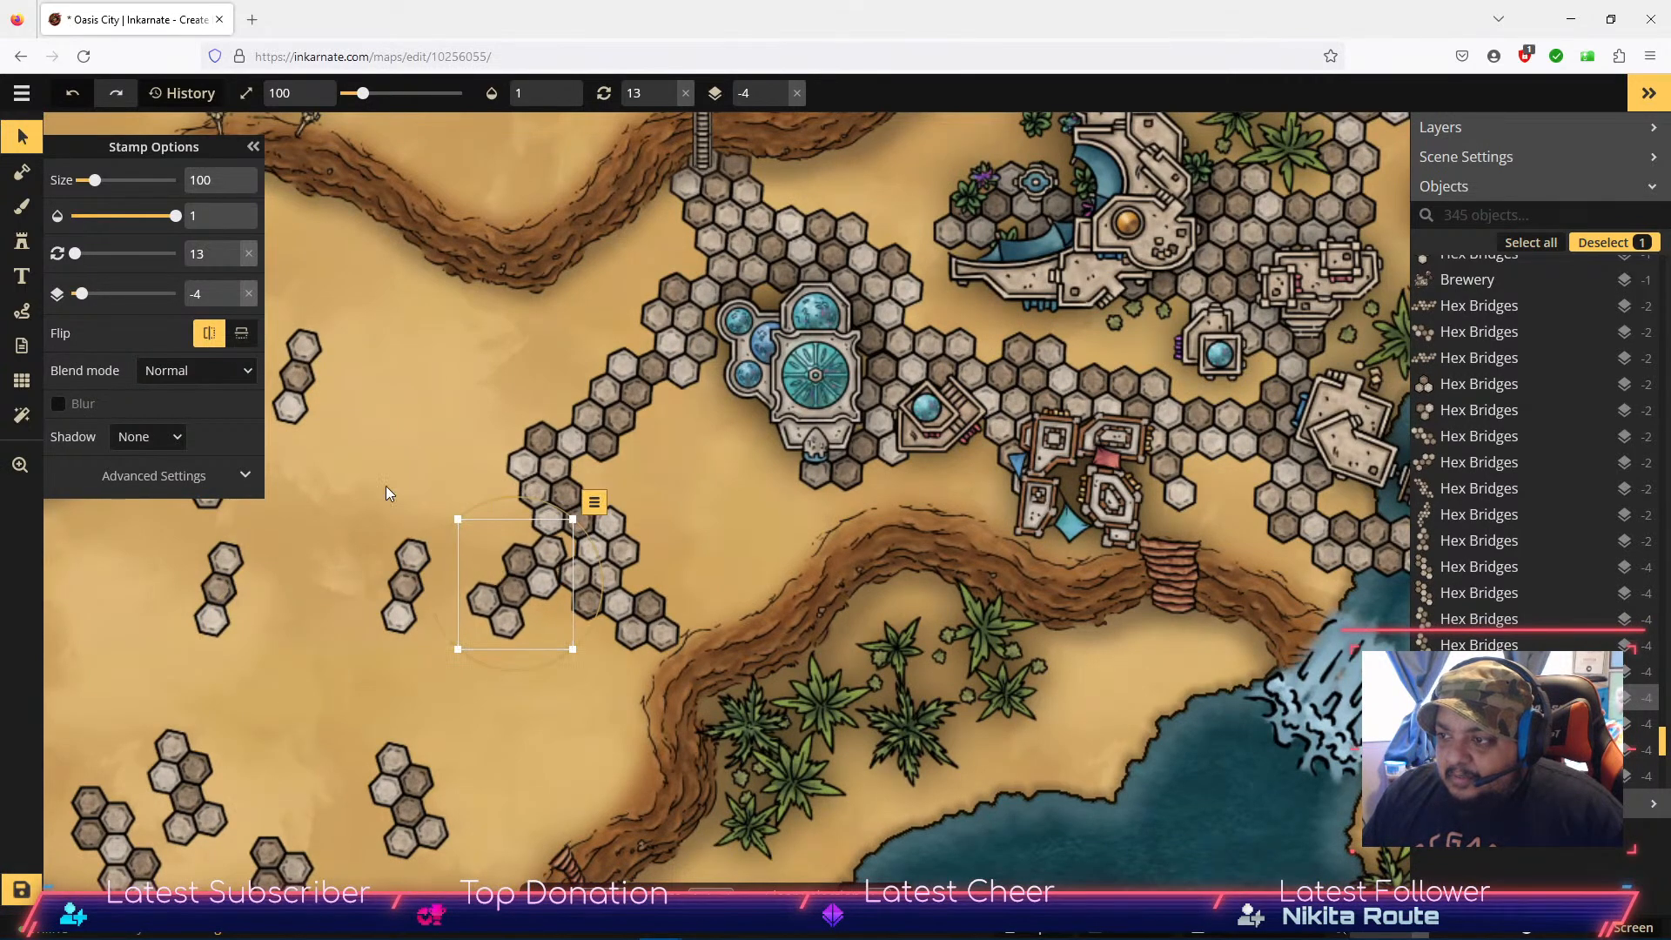
Step: Rotate the flipped six-hex piece to 34 degrees and fit it against the road as a branch heading west
left_click(231, 251)
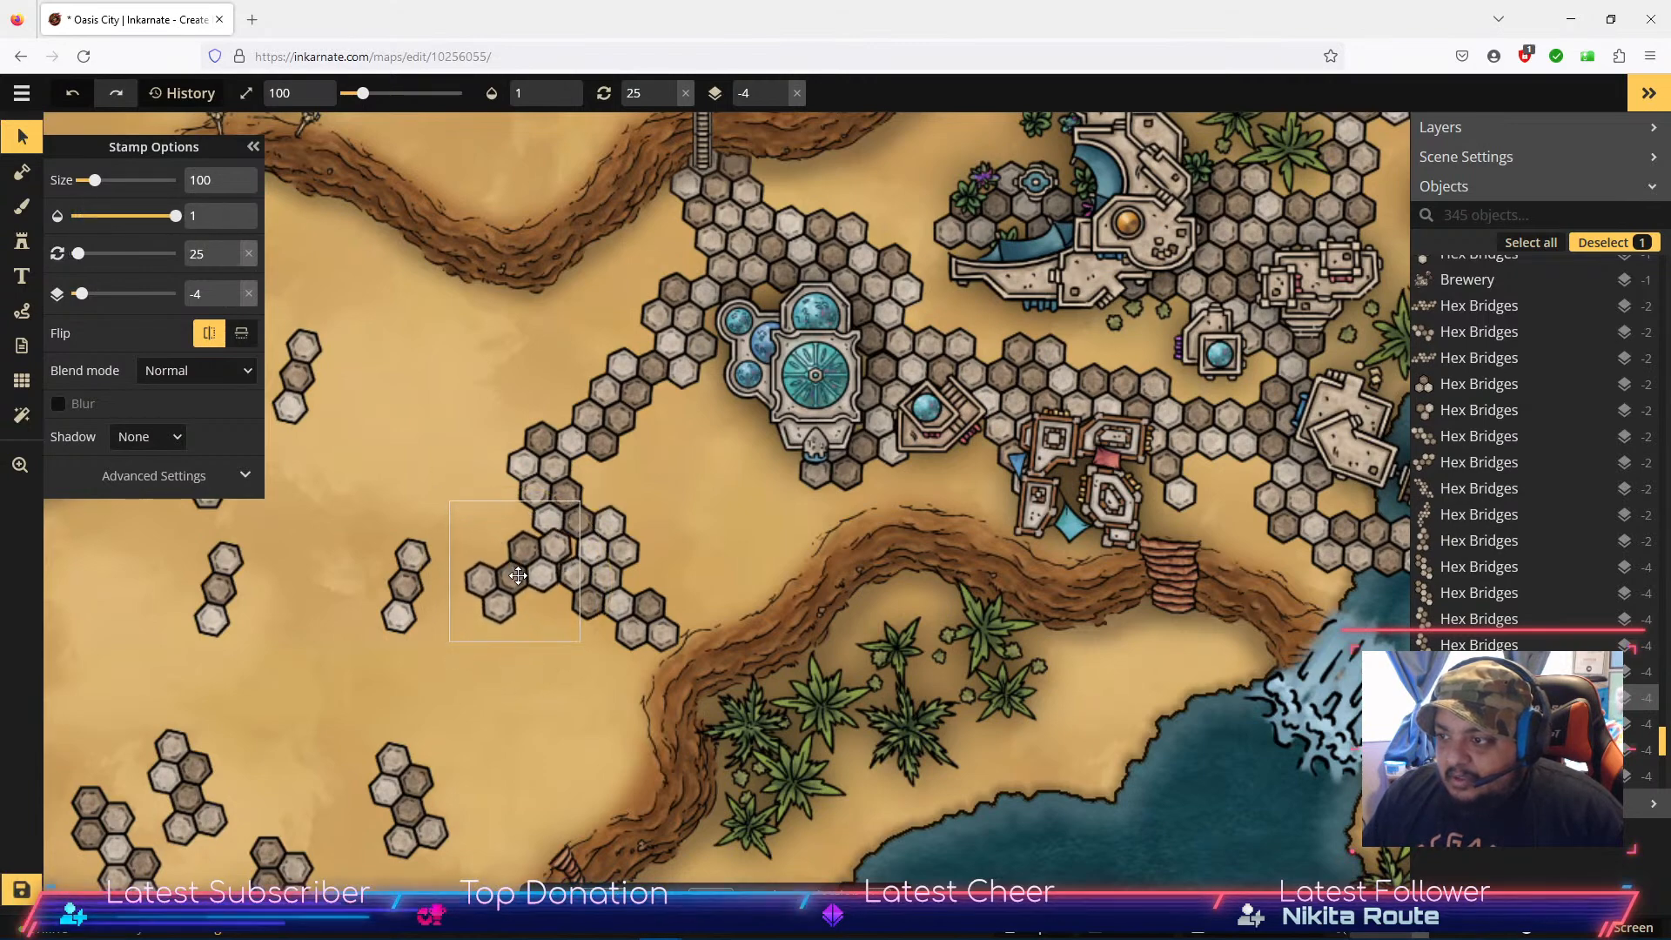
scroll(220, 252, "up", 10)
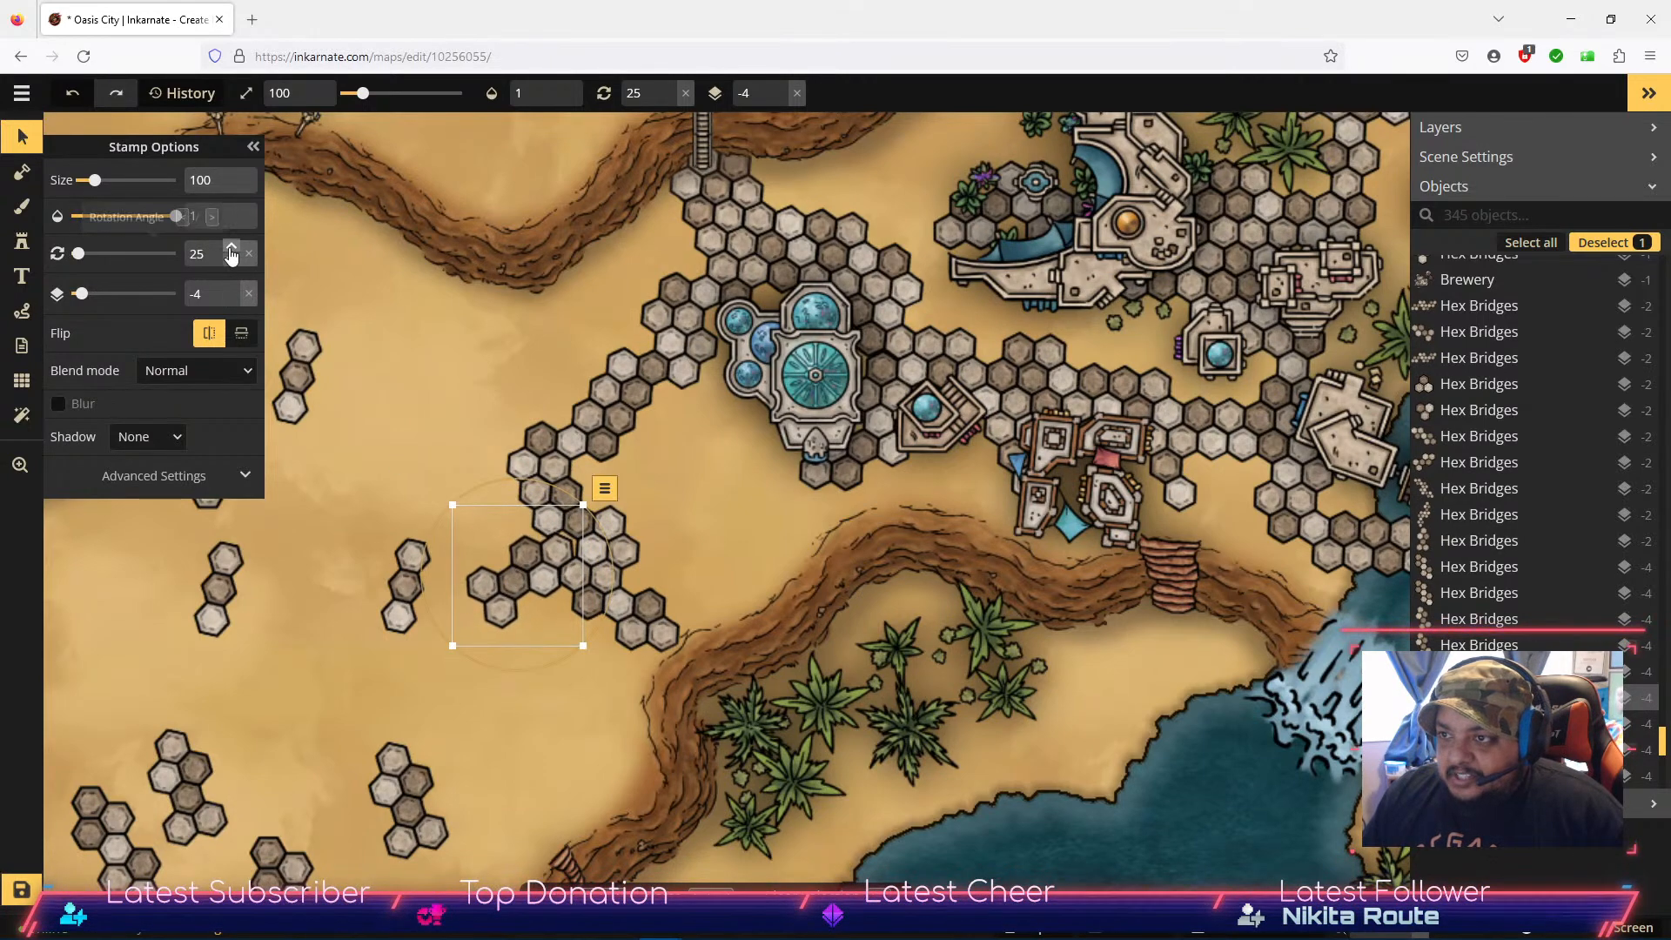
left_click_drag(541, 582, 543, 570)
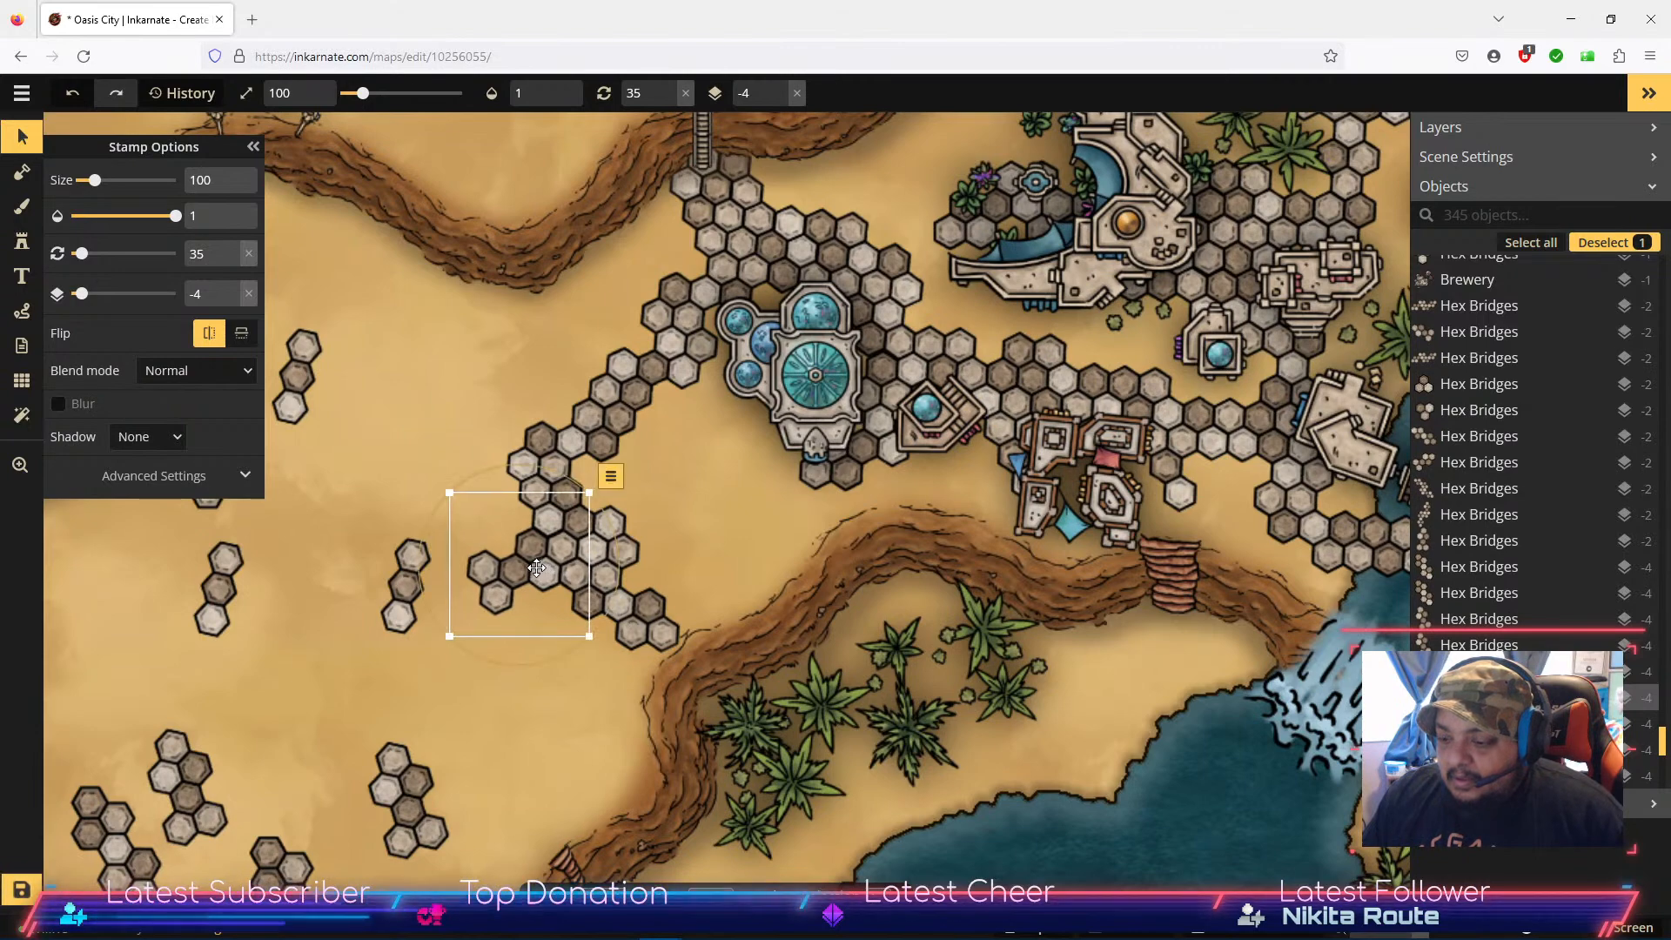
left_click(231, 261)
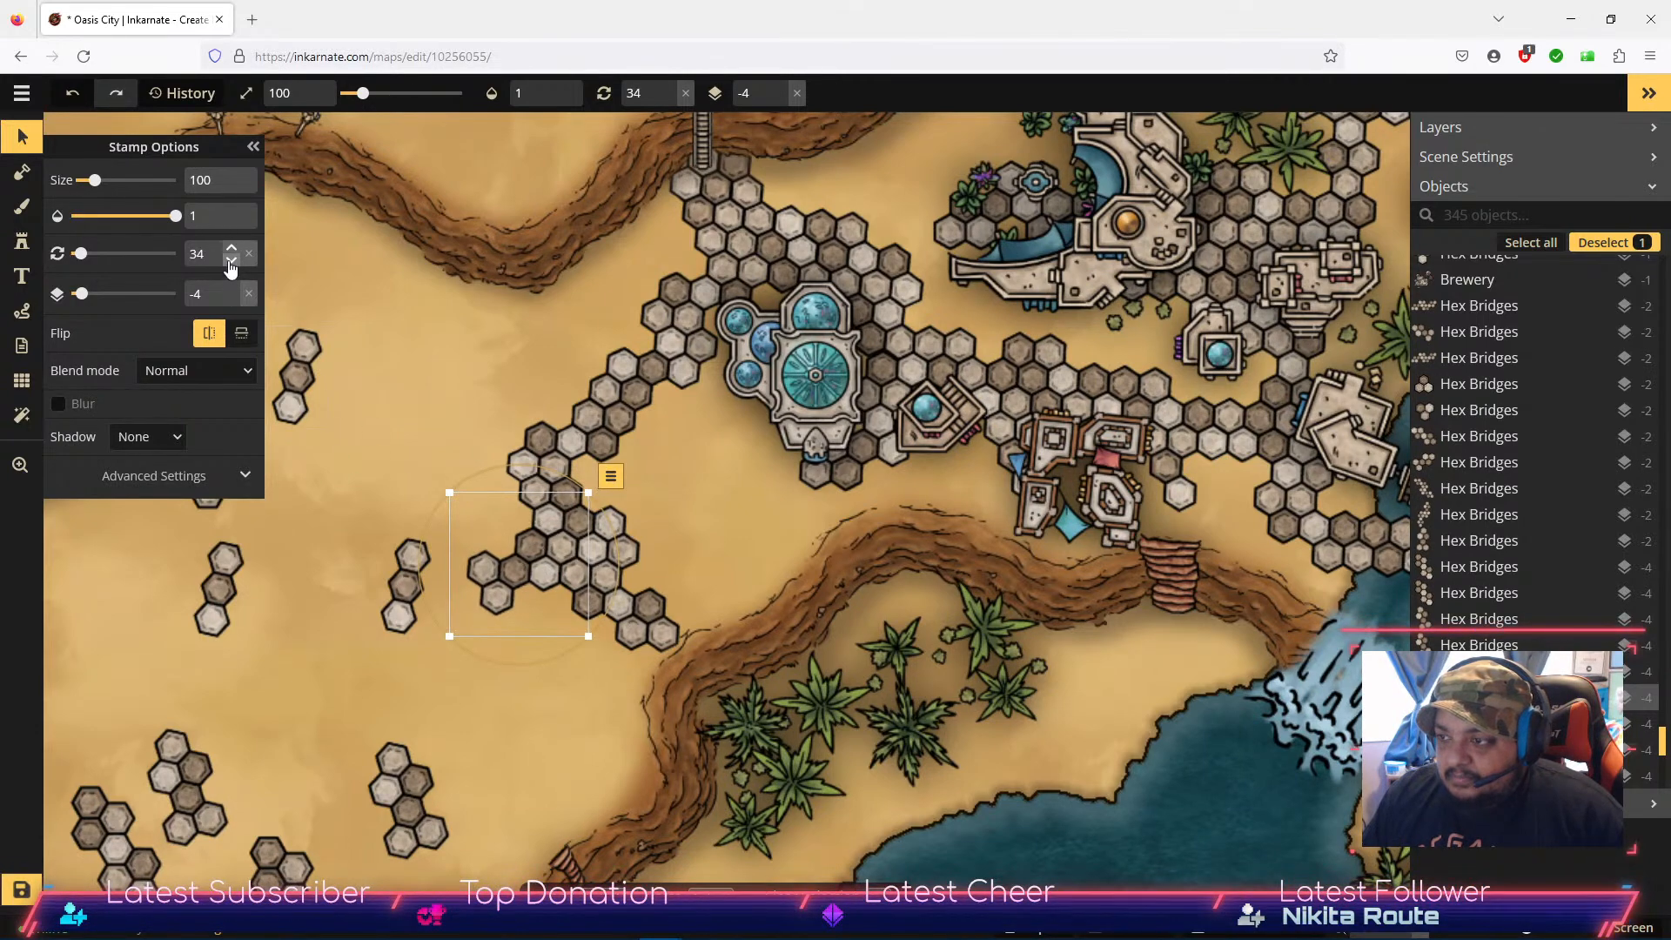
left_click_drag(535, 569, 536, 569)
Step: Move the easternmost six-hex spare piece northwest on the sand, to just below the three-hex spare pieces
left_click(515, 738)
left_click_drag(519, 779, 754, 701)
left_click(344, 745)
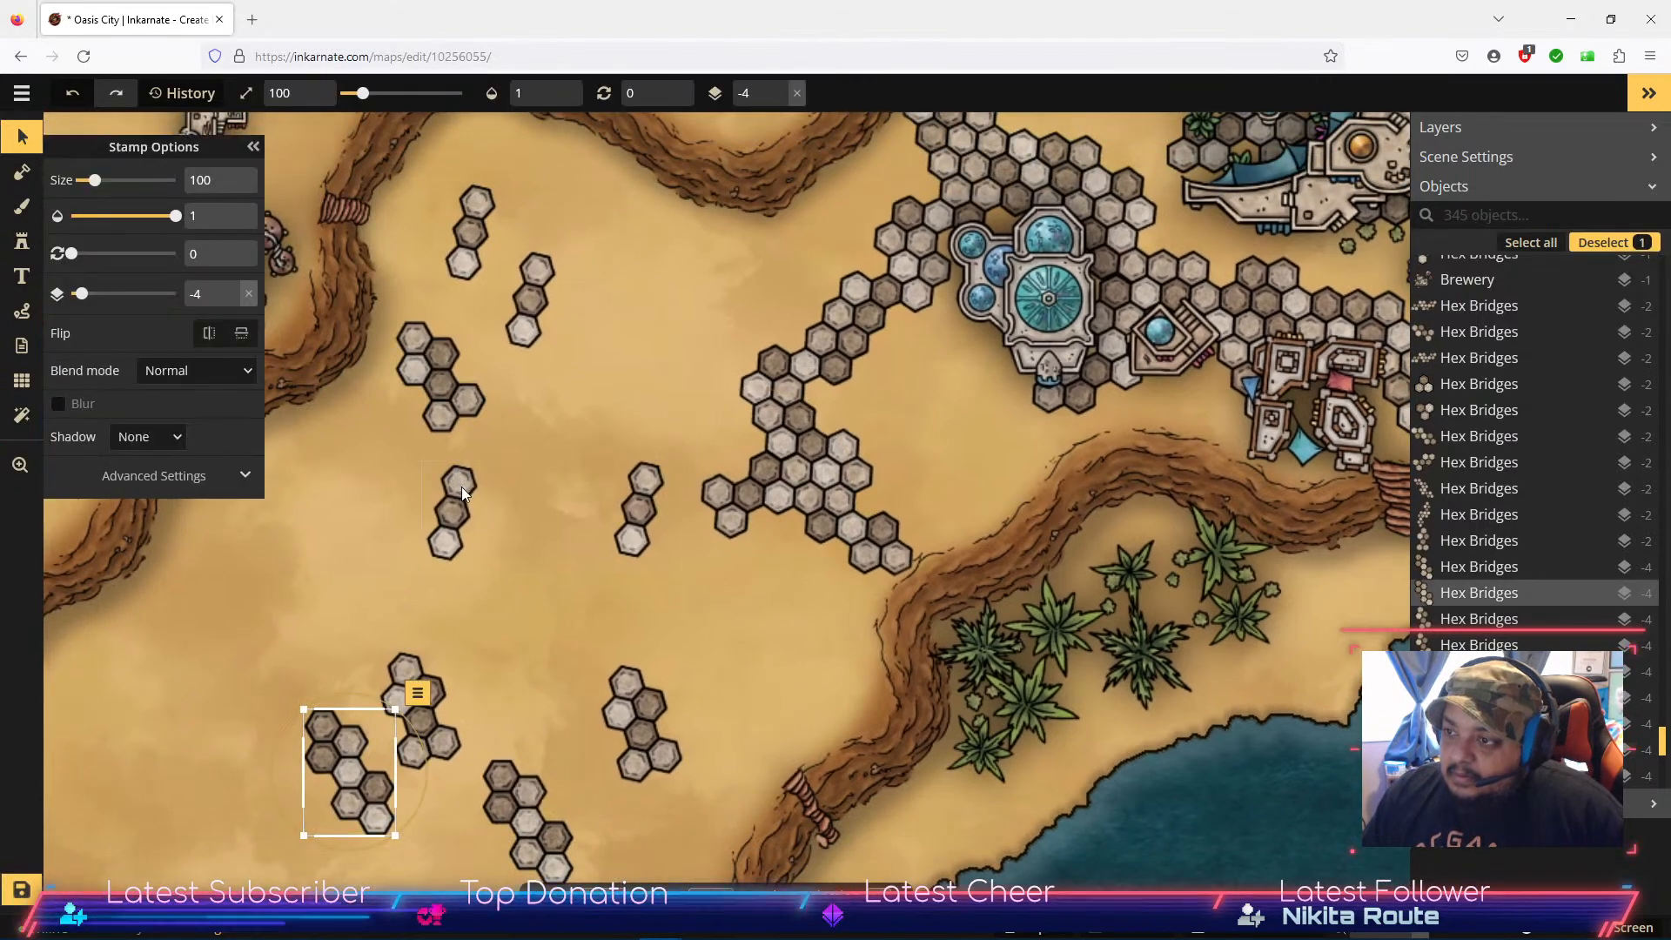
left_click(638, 728)
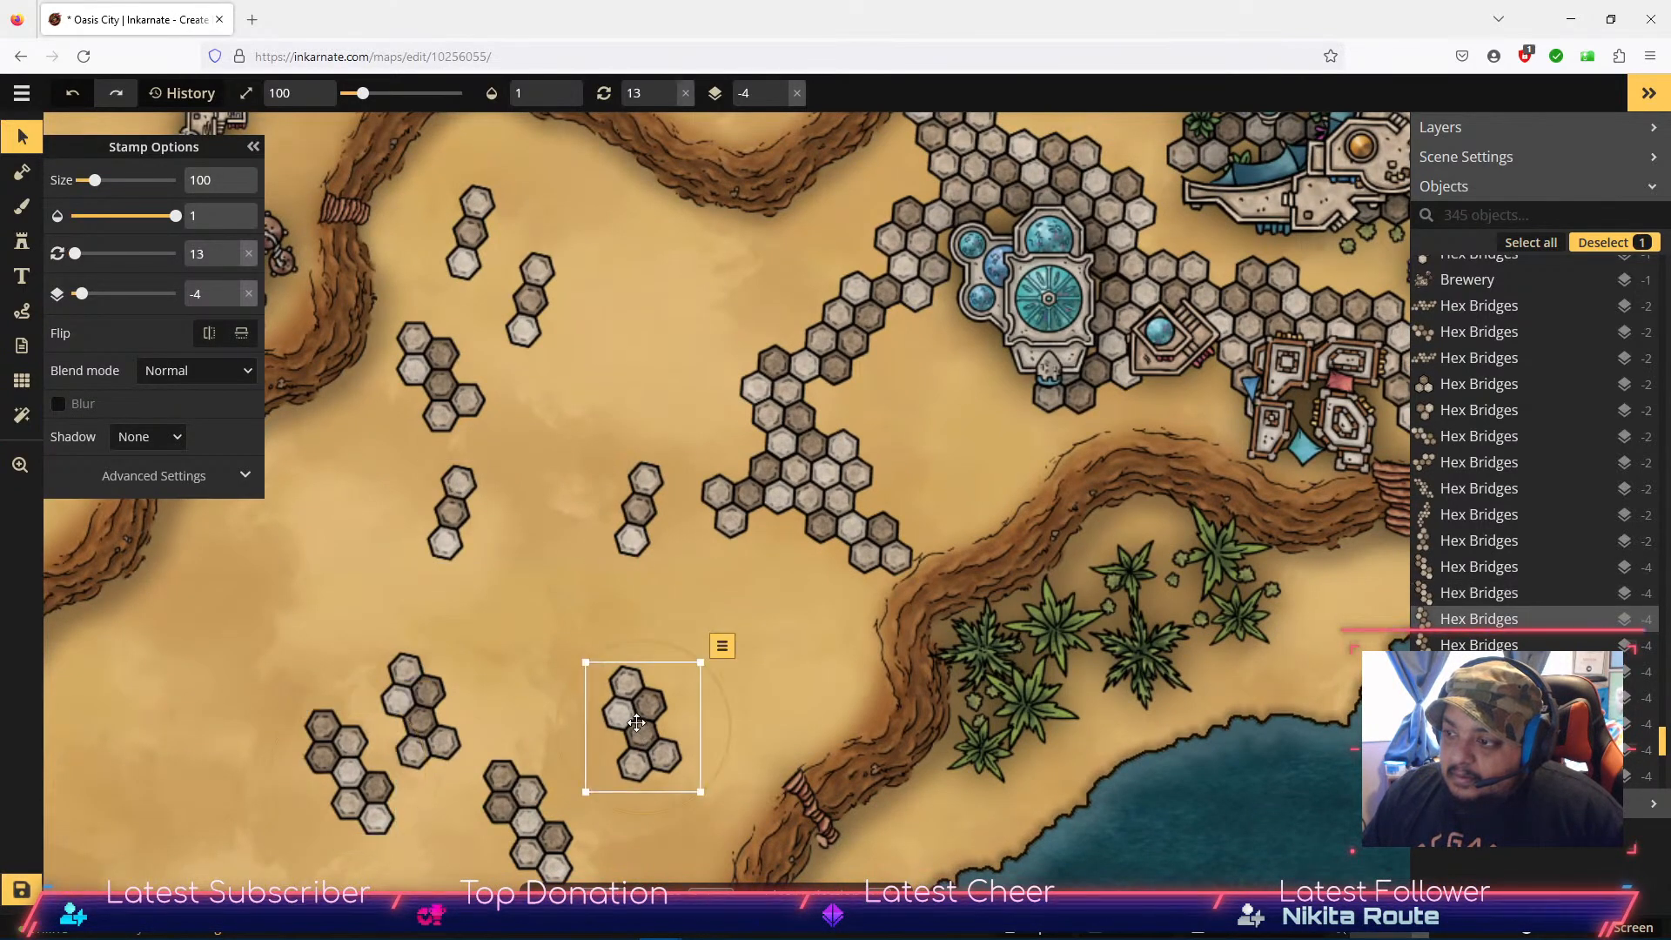
left_click_drag(637, 716, 507, 601)
left_click_drag(749, 673, 559, 687)
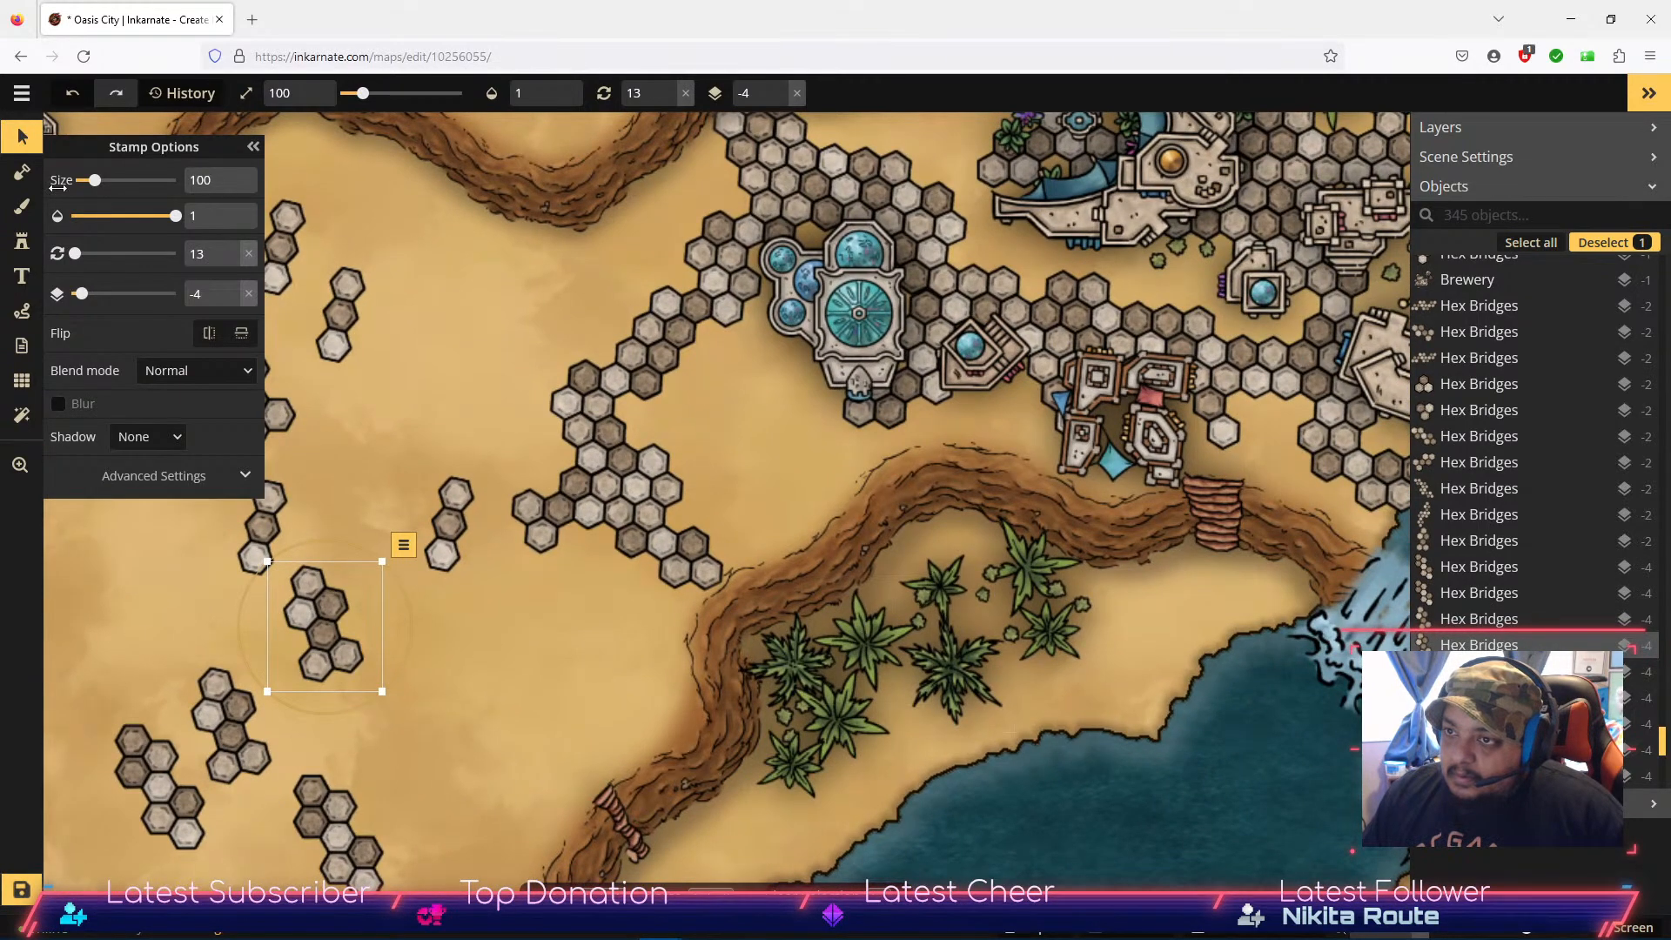
left_click_drag(204, 574, 250, 572)
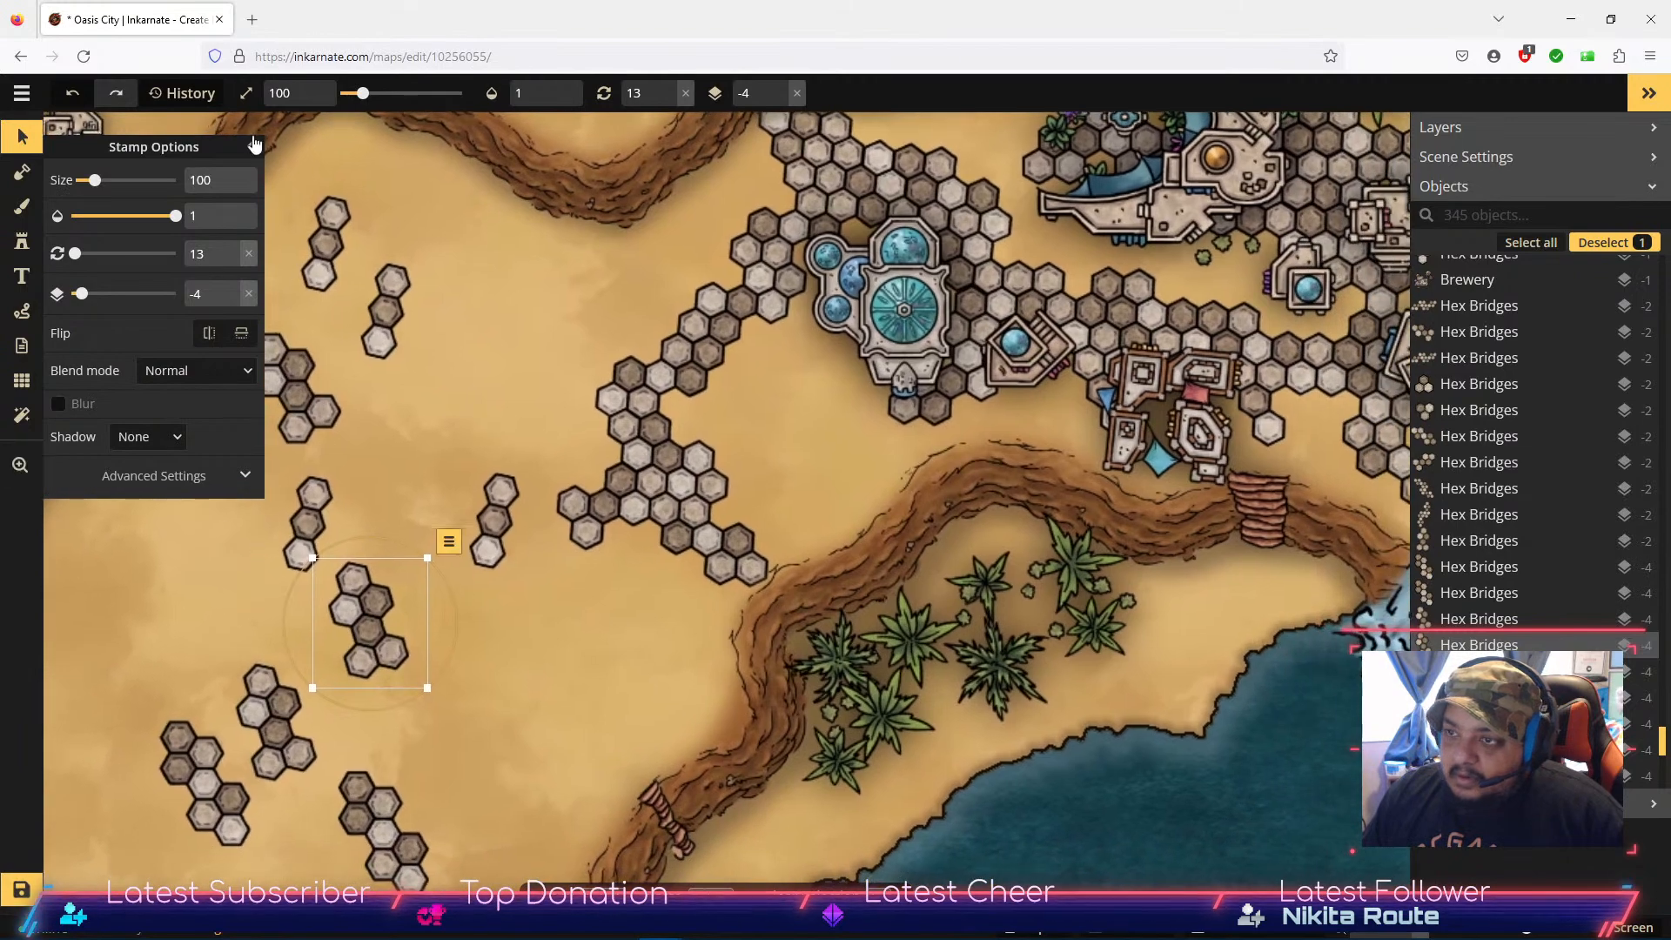
Step: Place a two-hex Hex Bridges stamp at the top of the cliff stairs beside the noble blocks, rotated to 31 degrees
left_click(22, 241)
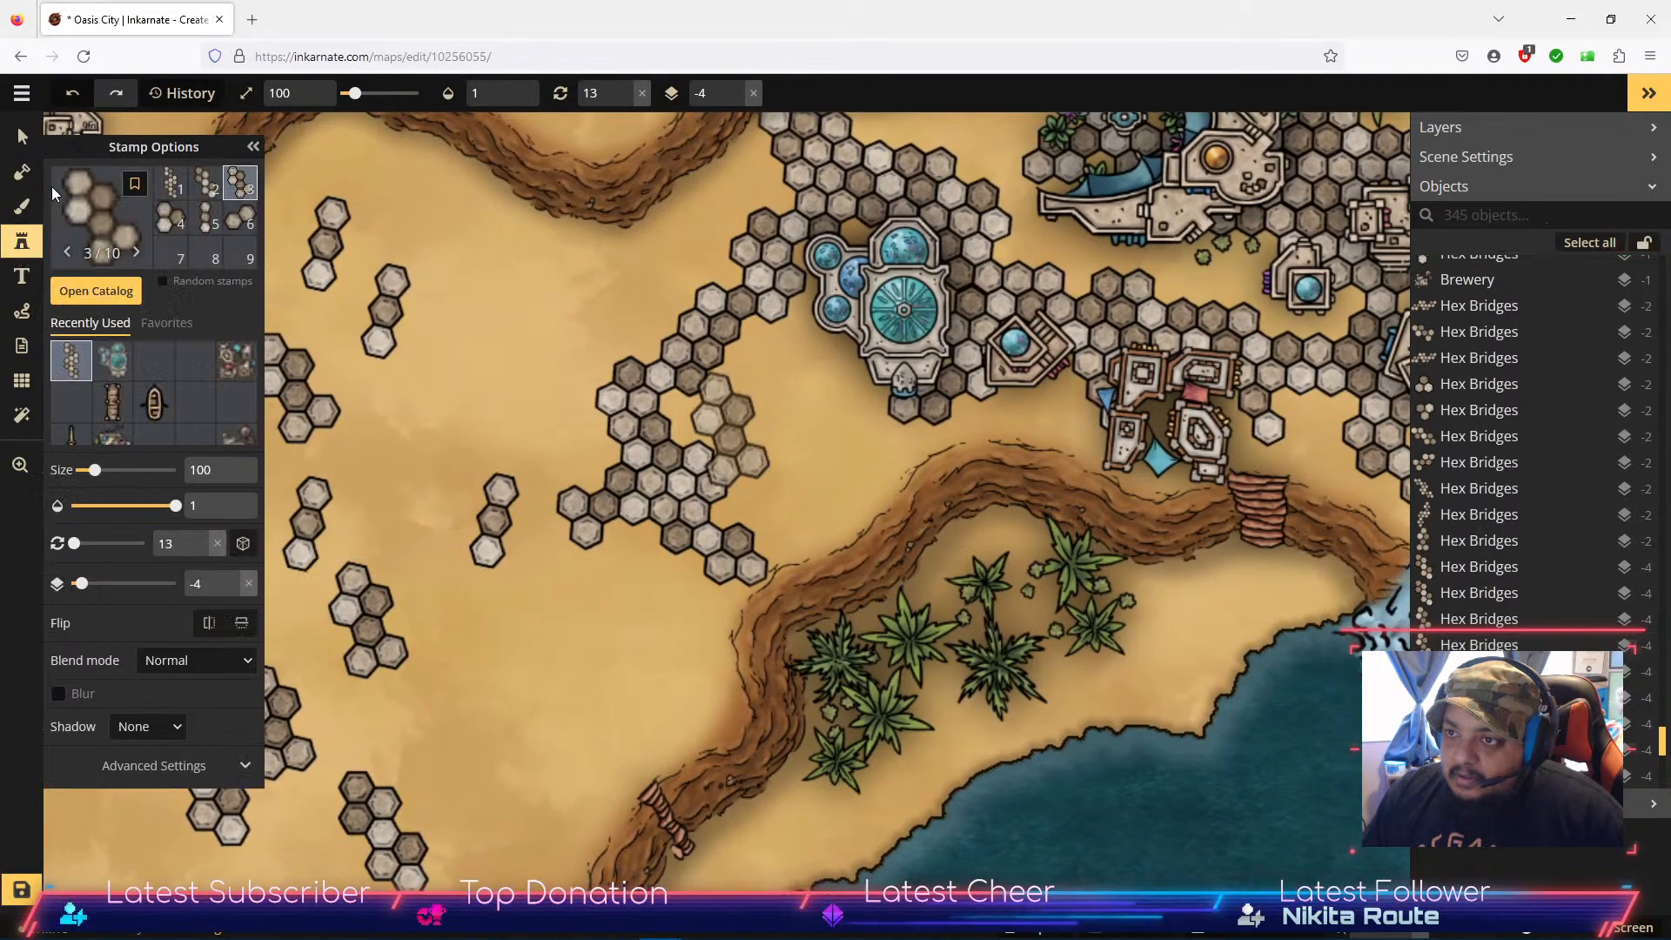
left_click(241, 219)
left_click(1296, 453)
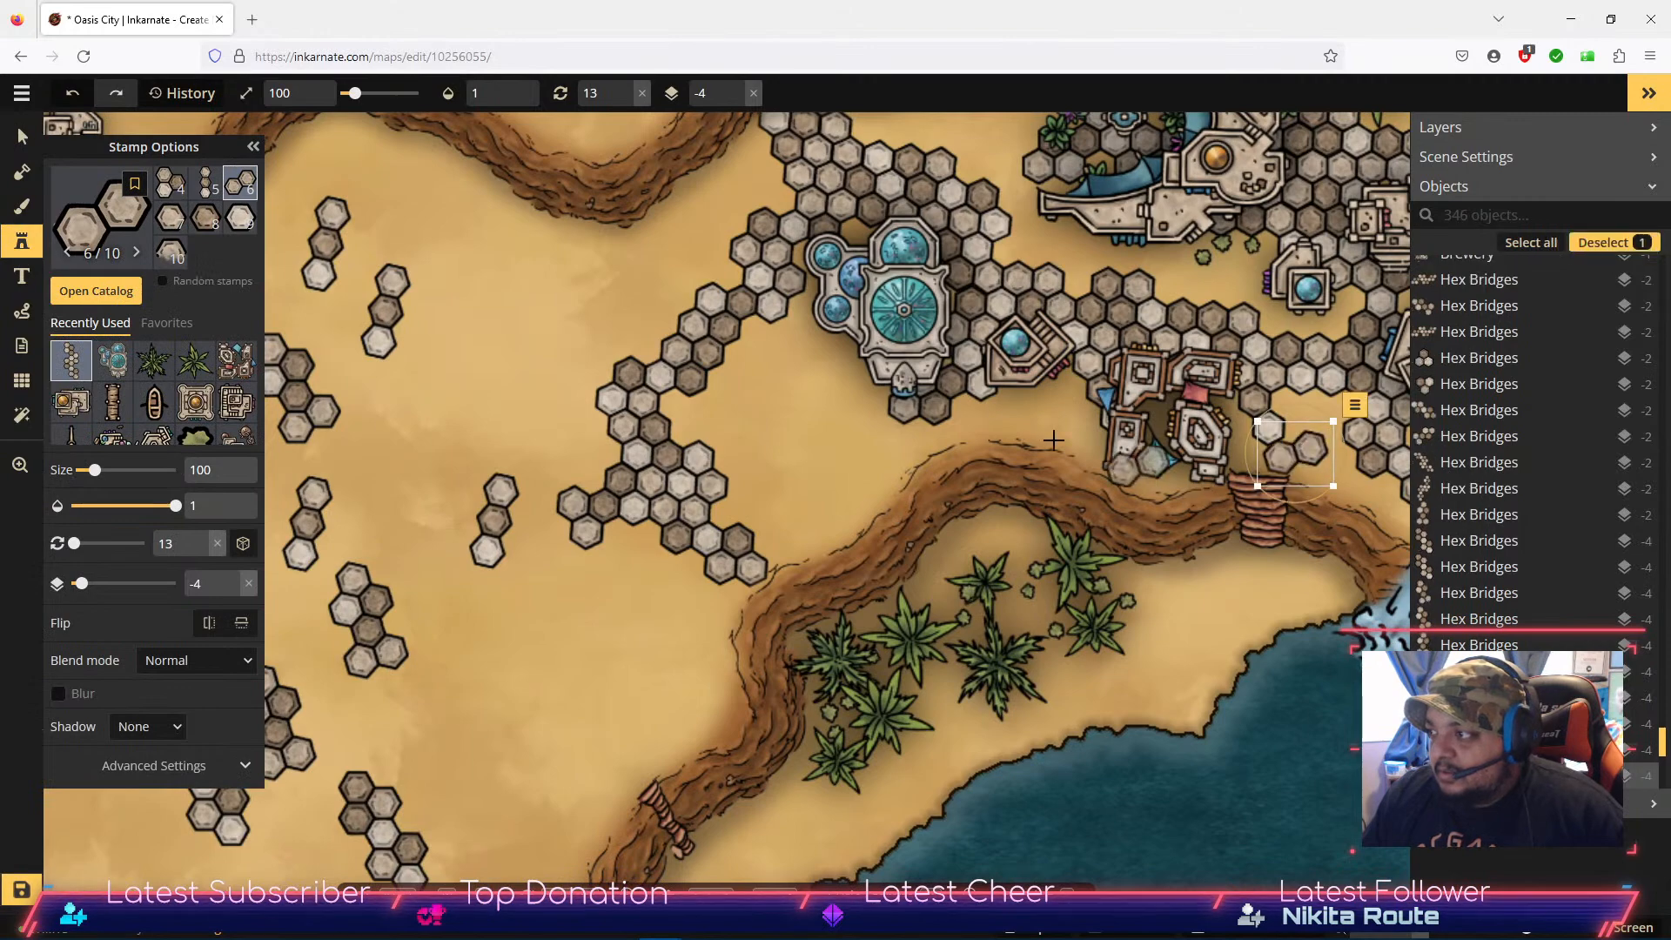
left_click(21, 137)
left_click_drag(1297, 448, 1270, 454)
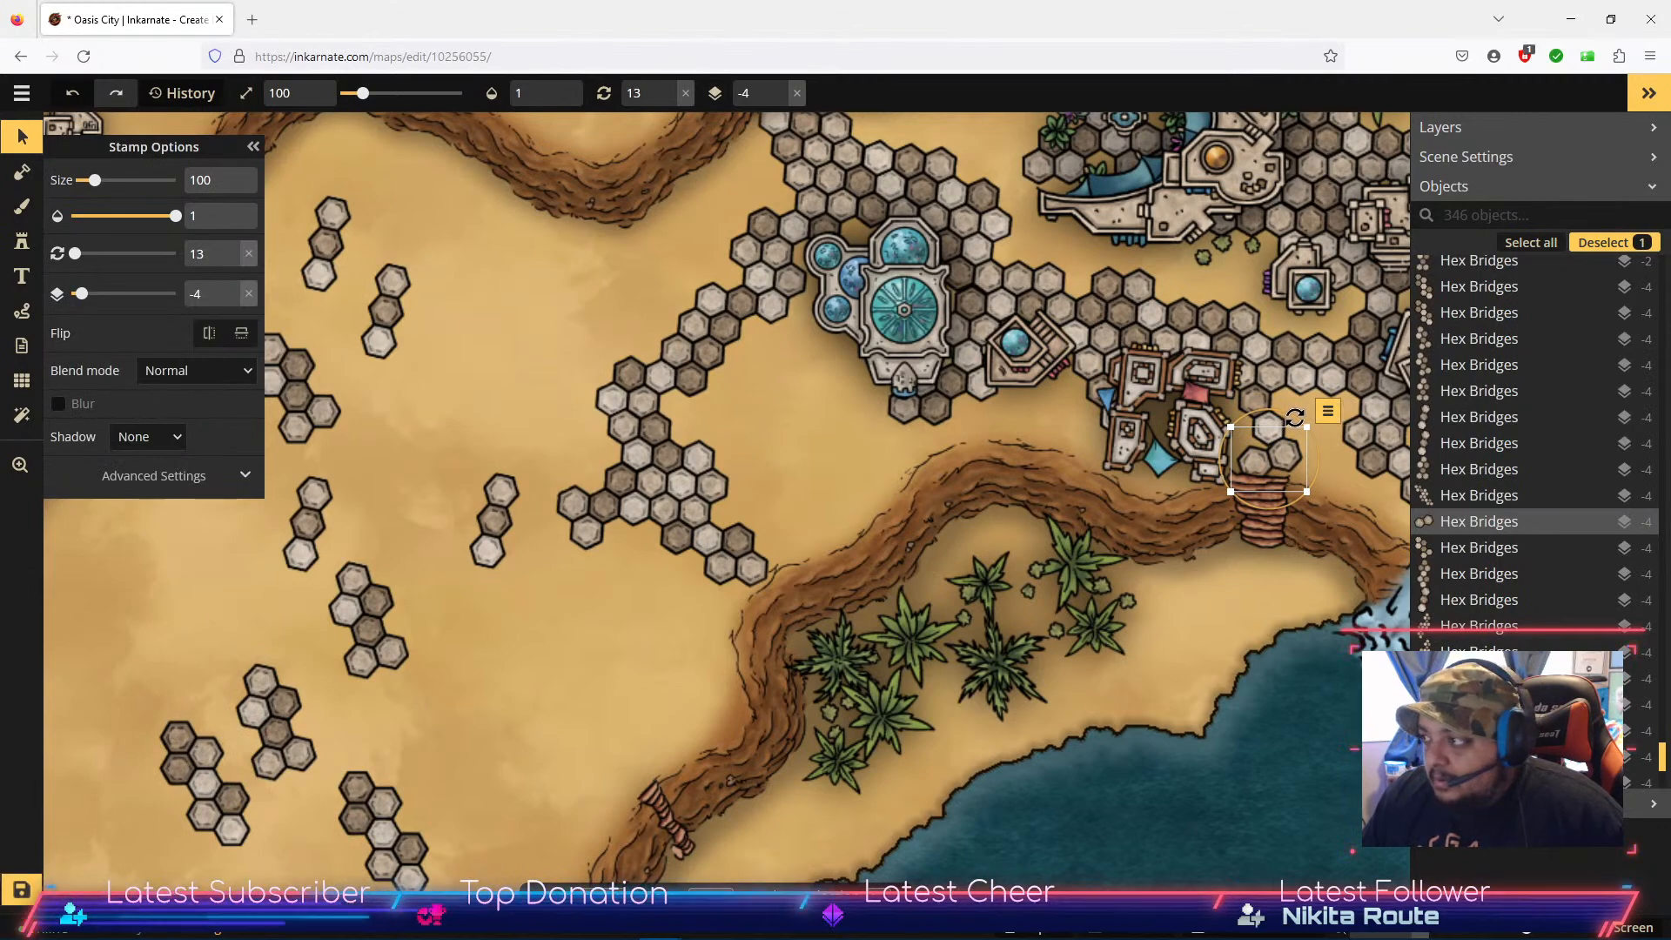
left_click_drag(1294, 416, 1284, 462)
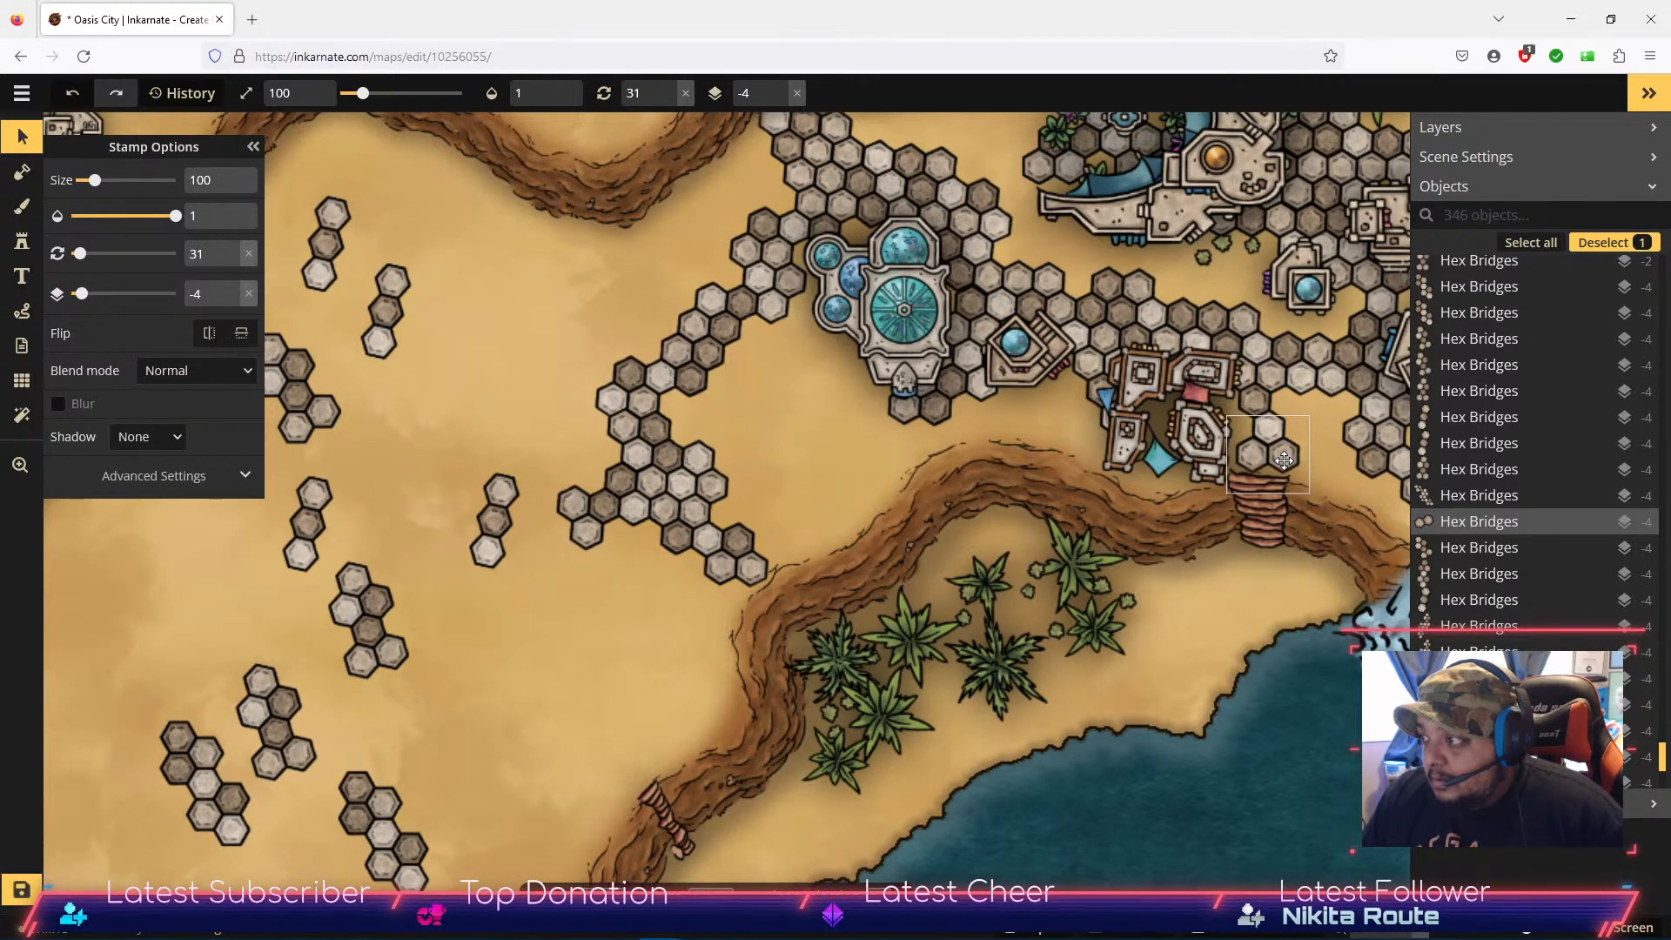
left_click_drag(1284, 460, 1284, 460)
left_click(1269, 526)
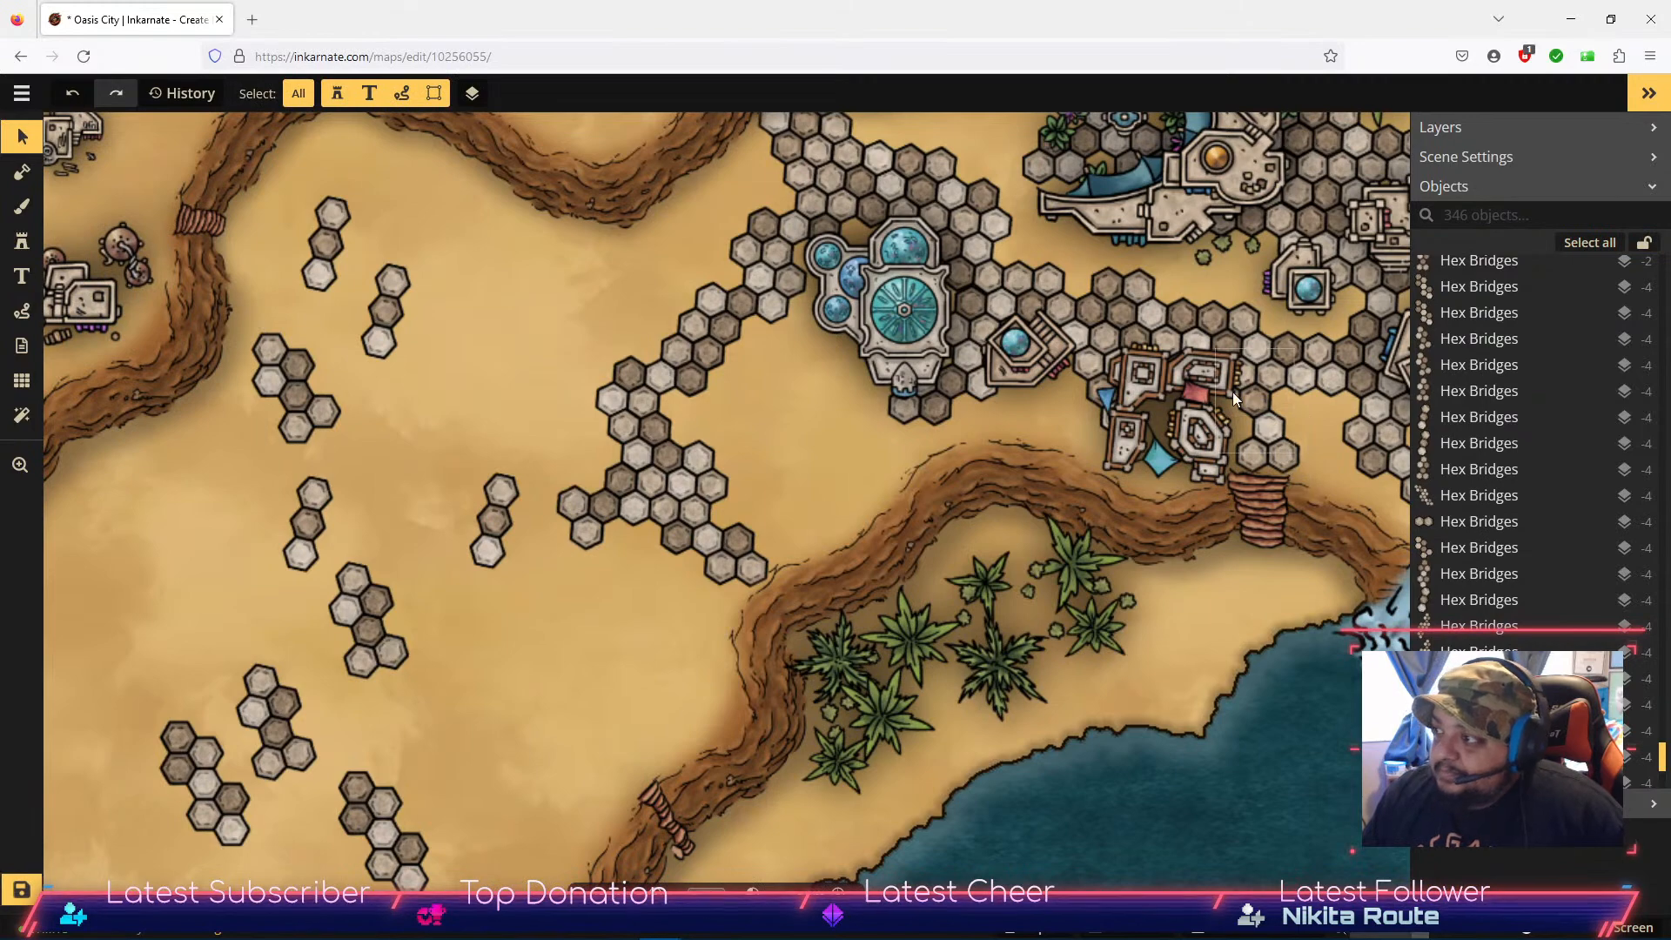
Step: Bring a three-hex spare piece to the eastern cliff stairs south of the waterfall, rotate it to 91 degrees and join it to the road
key("z")
left_click_drag(1095, 630, 520, 404)
key("space")
left_click_drag(180, 537, 782, 419)
left_click_drag(332, 185, 1238, 506)
key("space")
left_click_drag(986, 580, 479, 554)
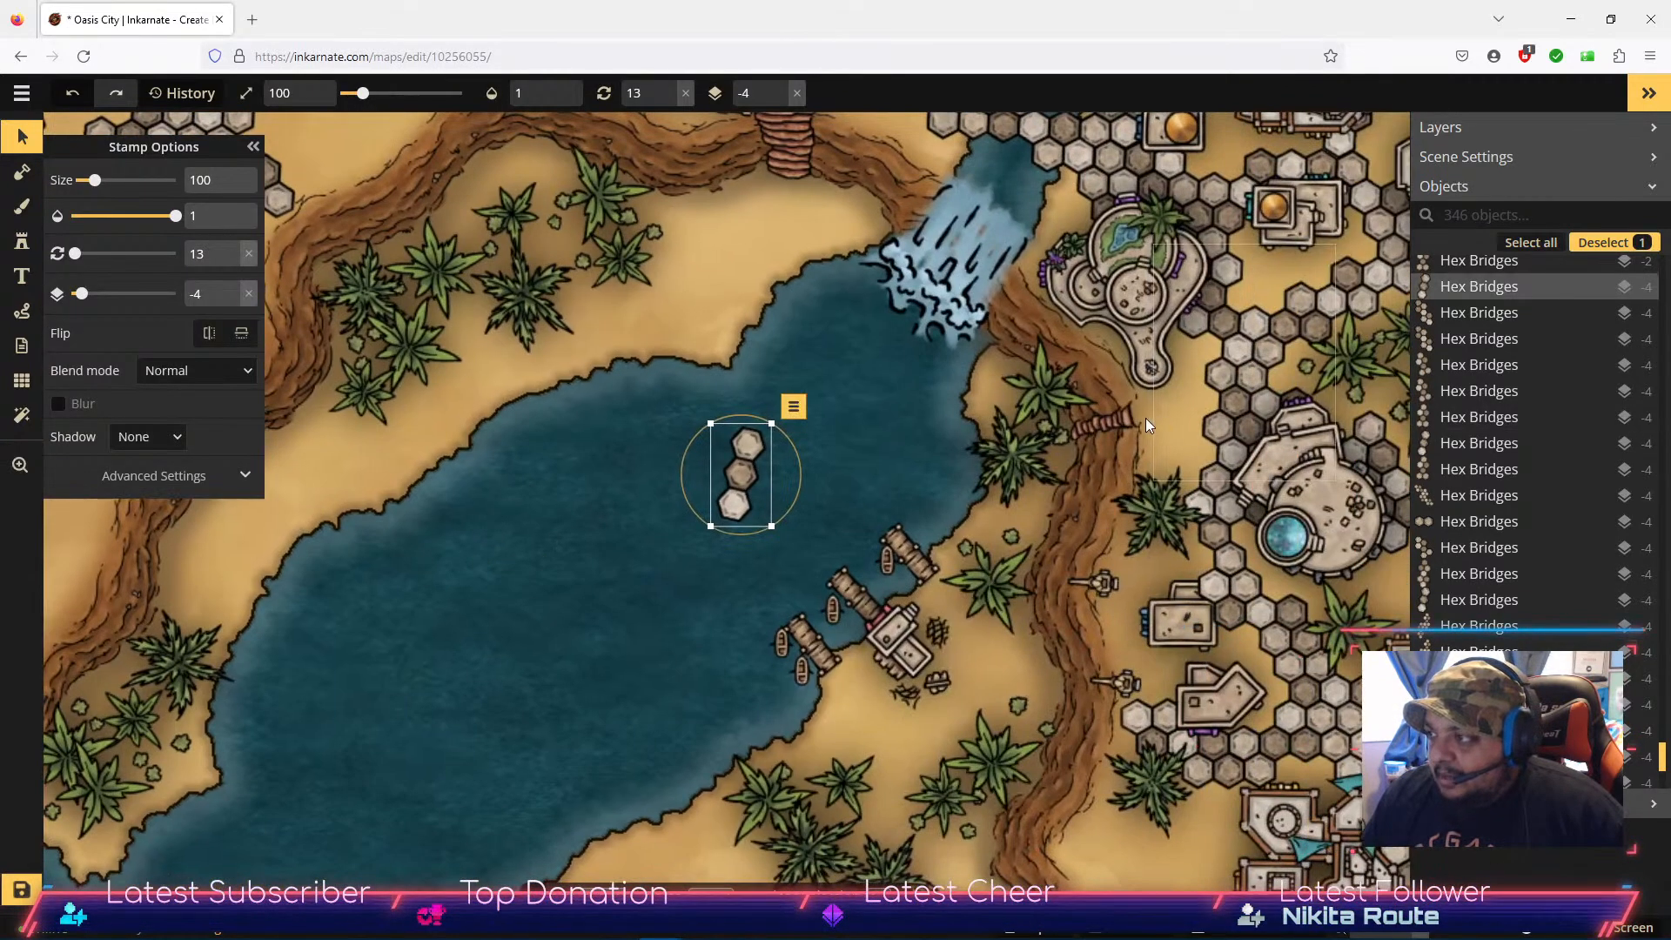
left_click_drag(751, 433, 1206, 397)
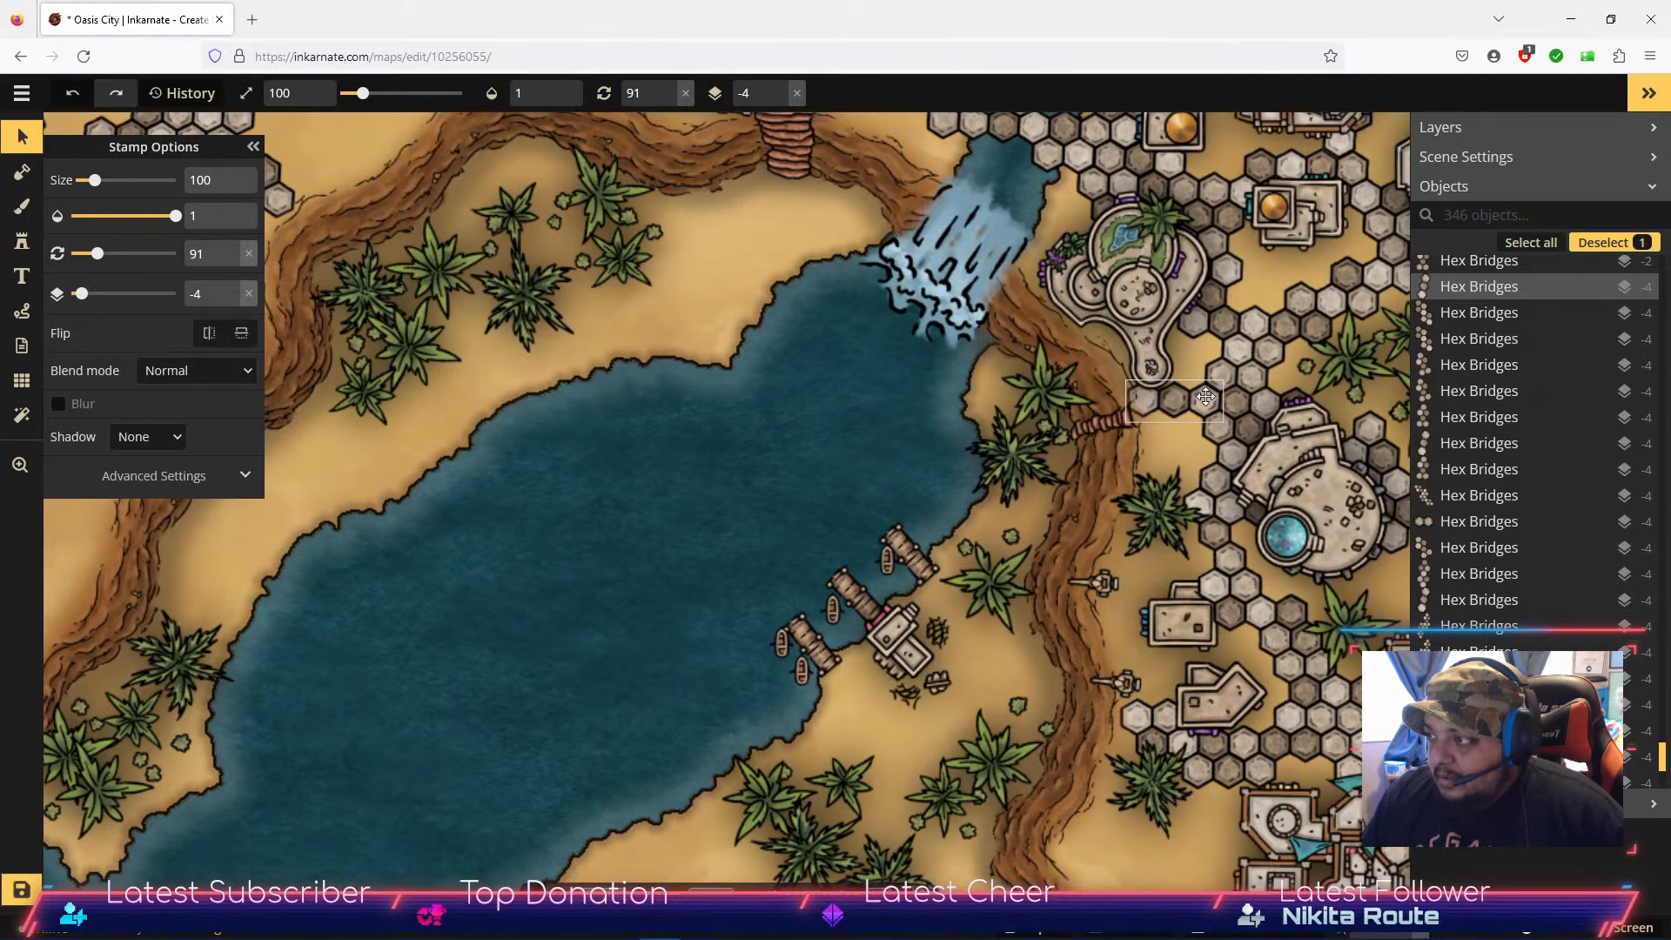
left_click_drag(1205, 397, 1204, 397)
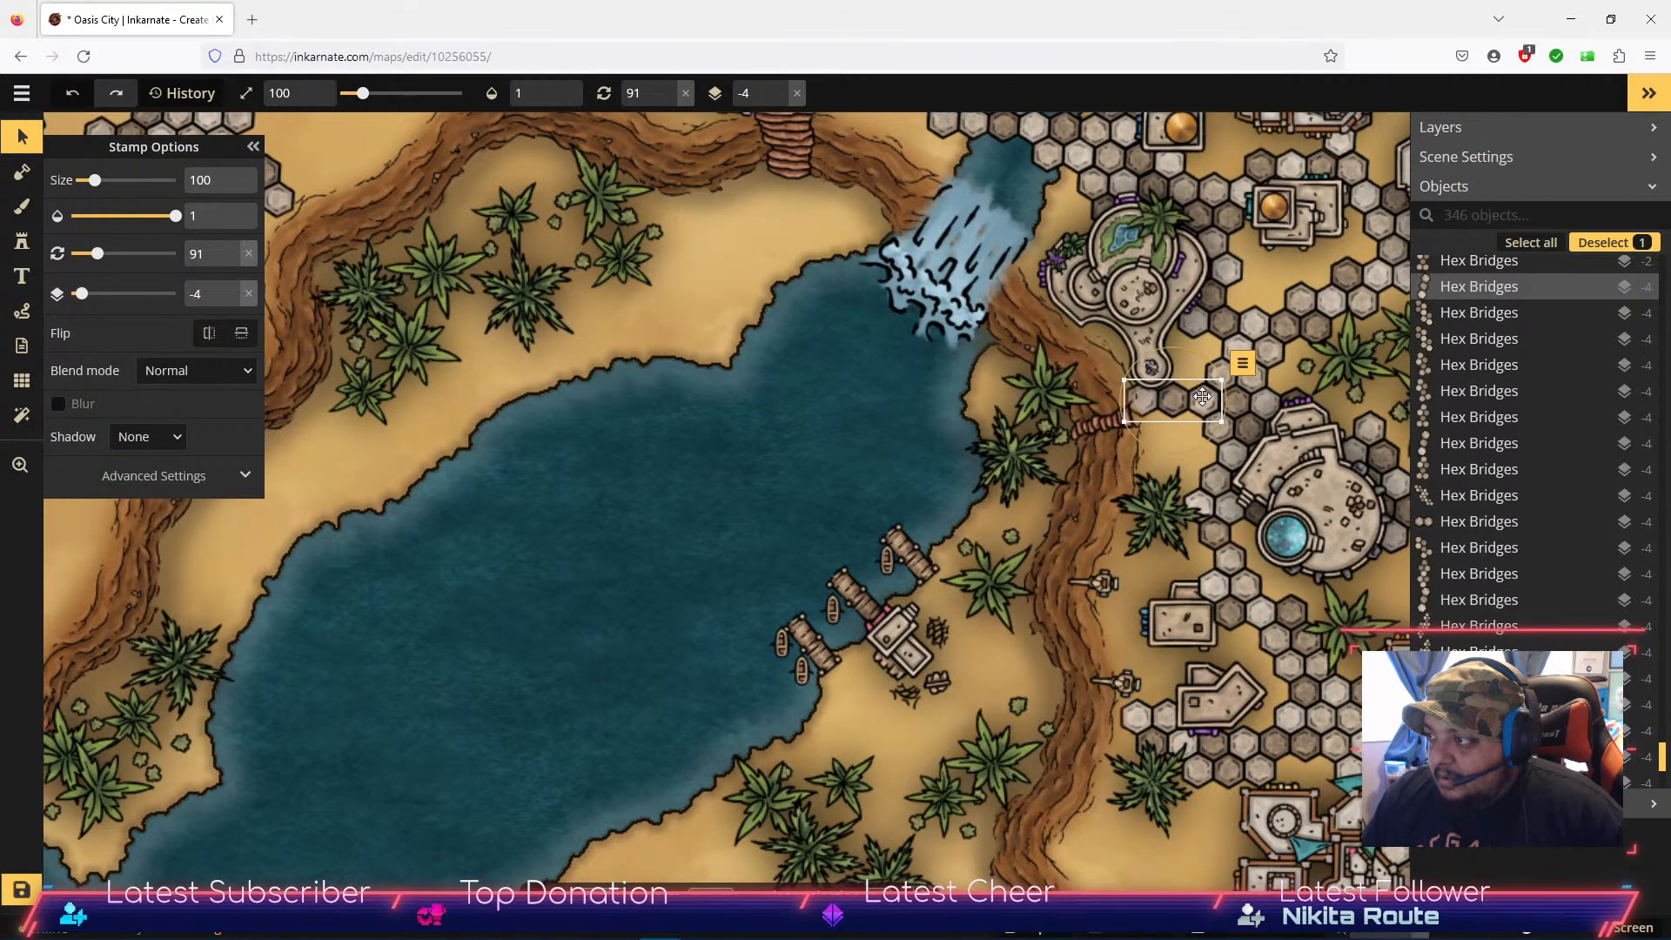
Step: Place a single Hex Bridges stamp at the top of the eastern cliff stairs and raise it to layer 5
left_click(24, 249)
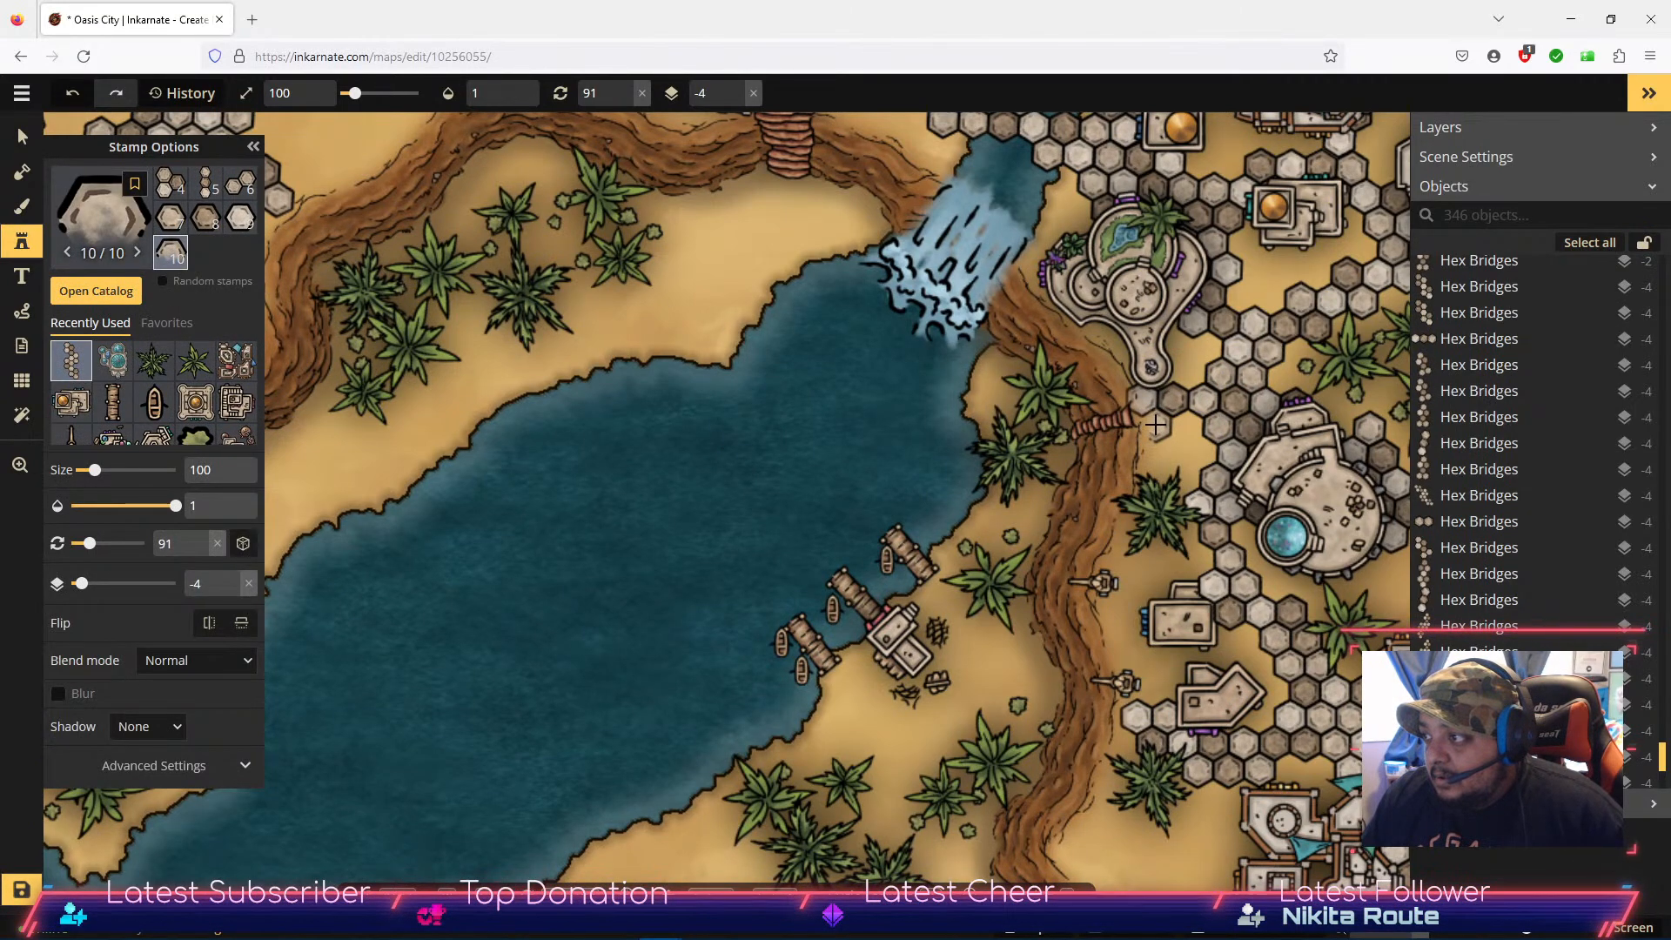
left_click(1156, 424)
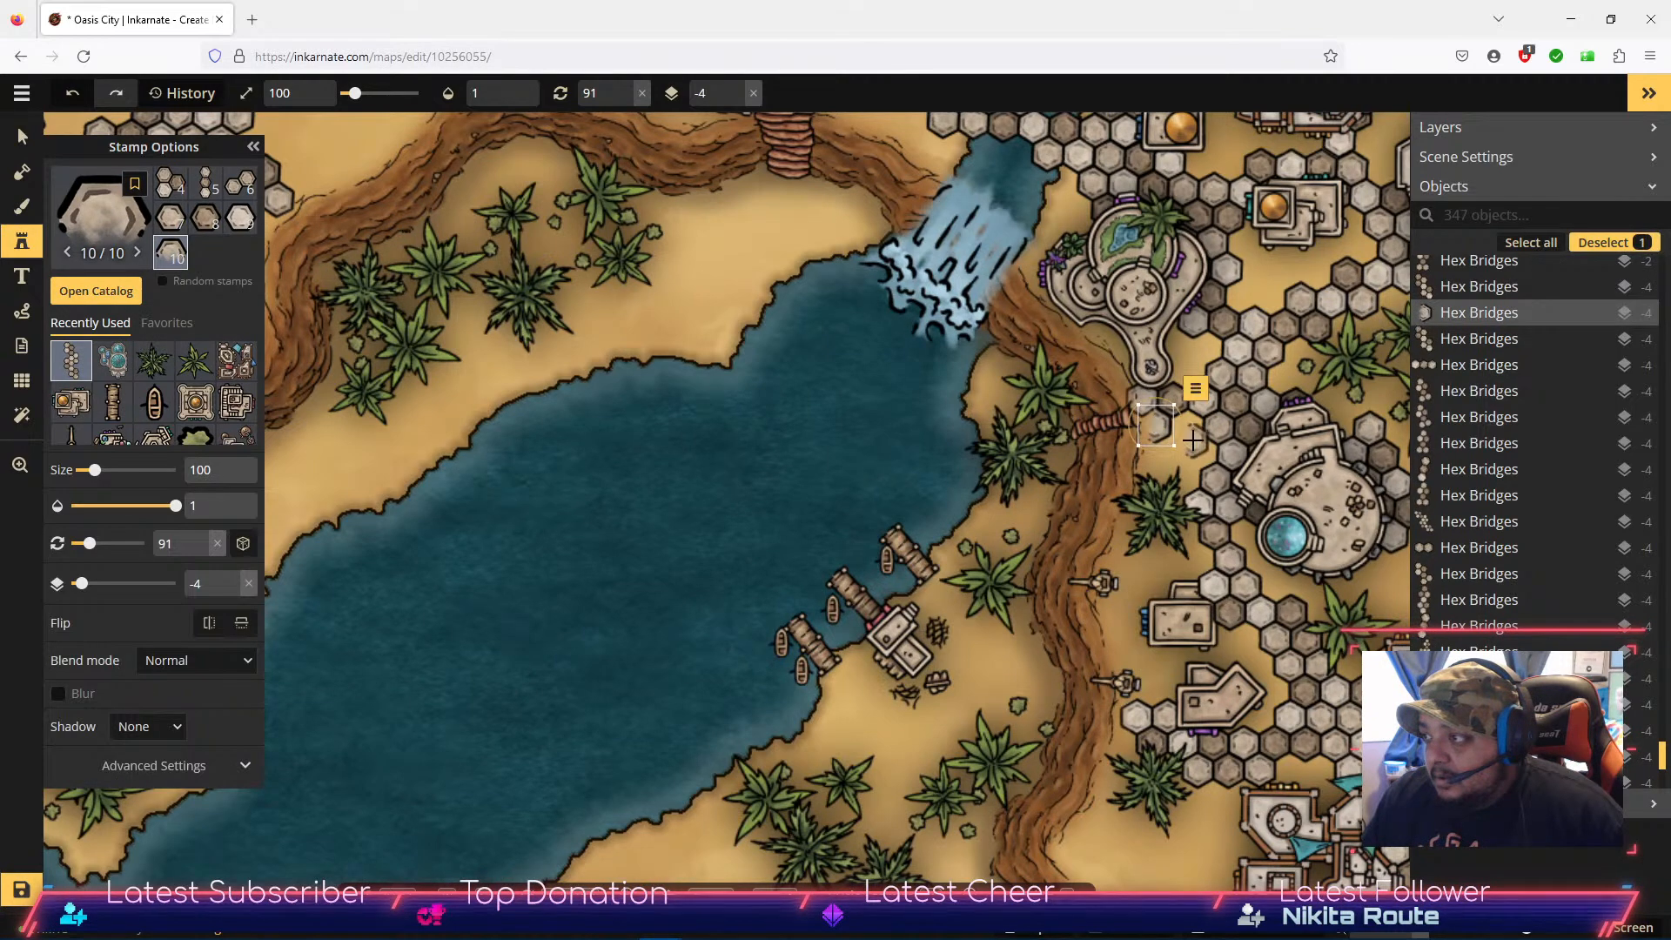
left_click(1195, 393)
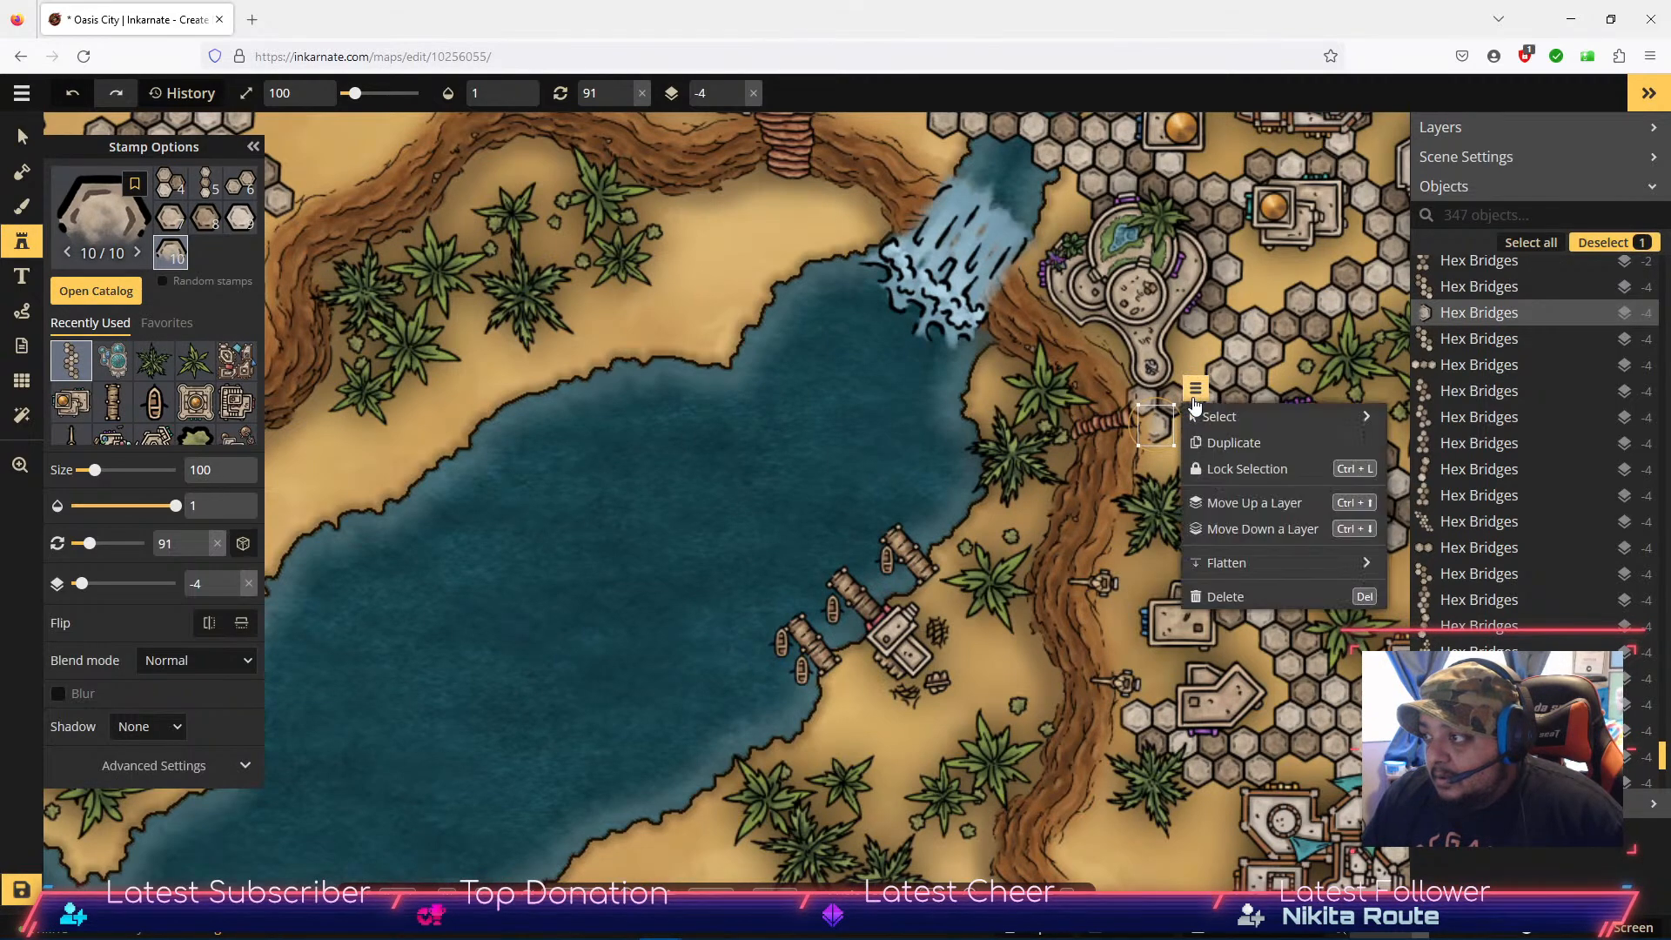
left_click(1246, 503)
left_click(1246, 504)
left_click(1246, 503)
left_click(1247, 503)
left_click(1247, 503)
left_click(1246, 503)
left_click(1247, 504)
left_click(1246, 503)
left_click(1246, 503)
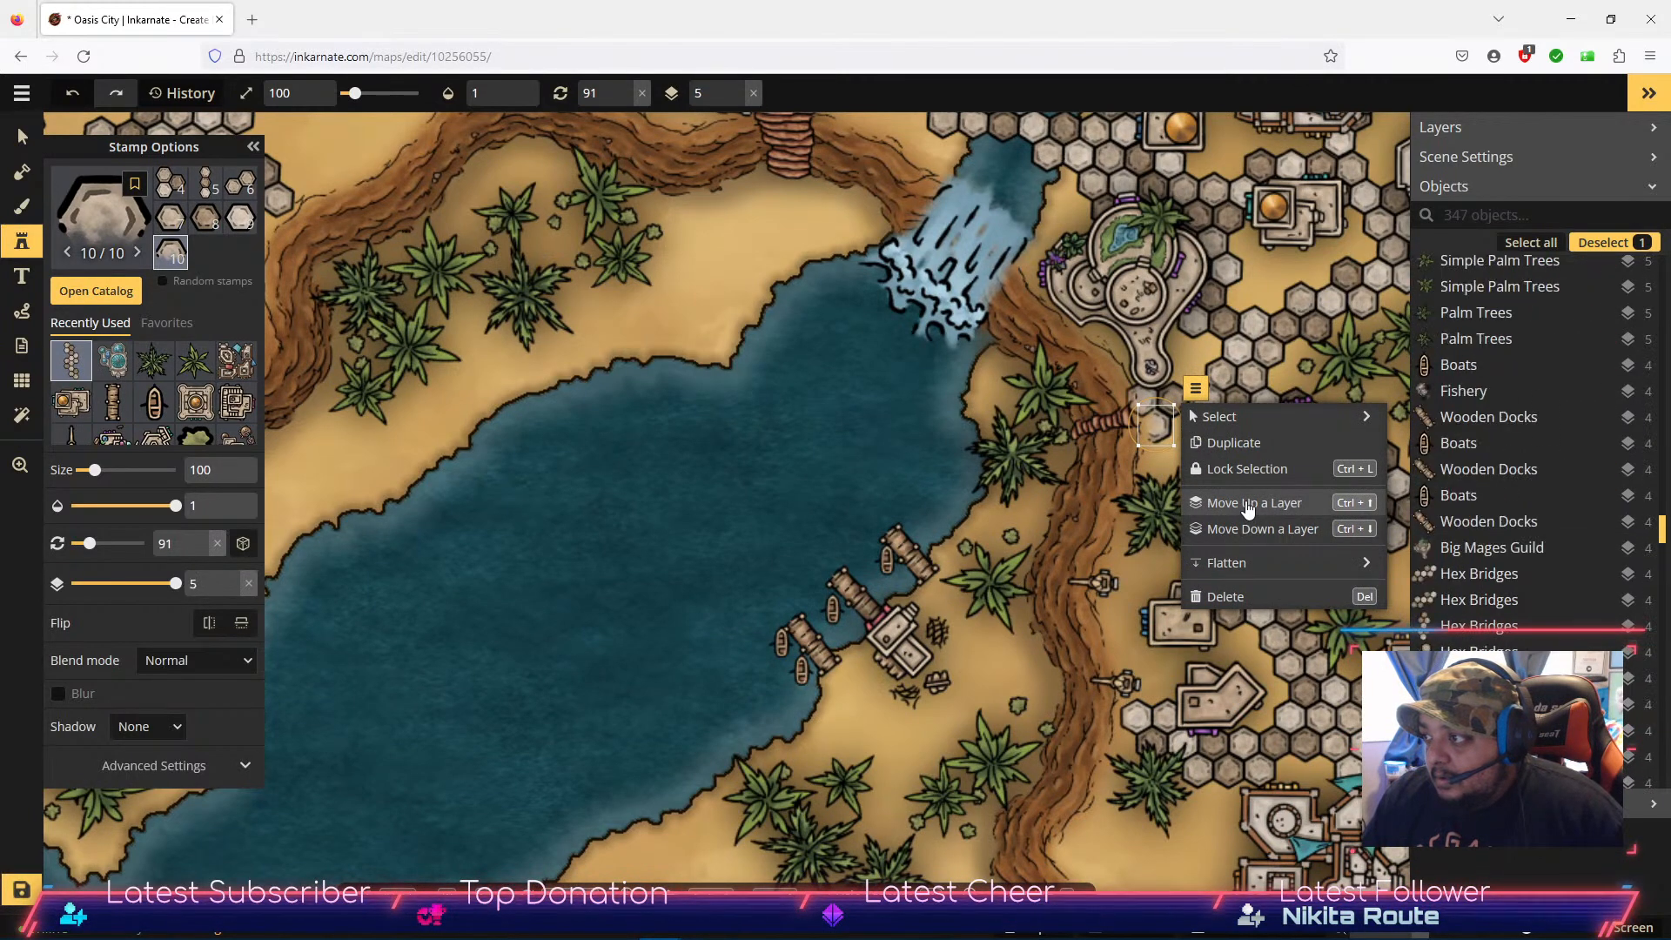
left_click(1247, 503)
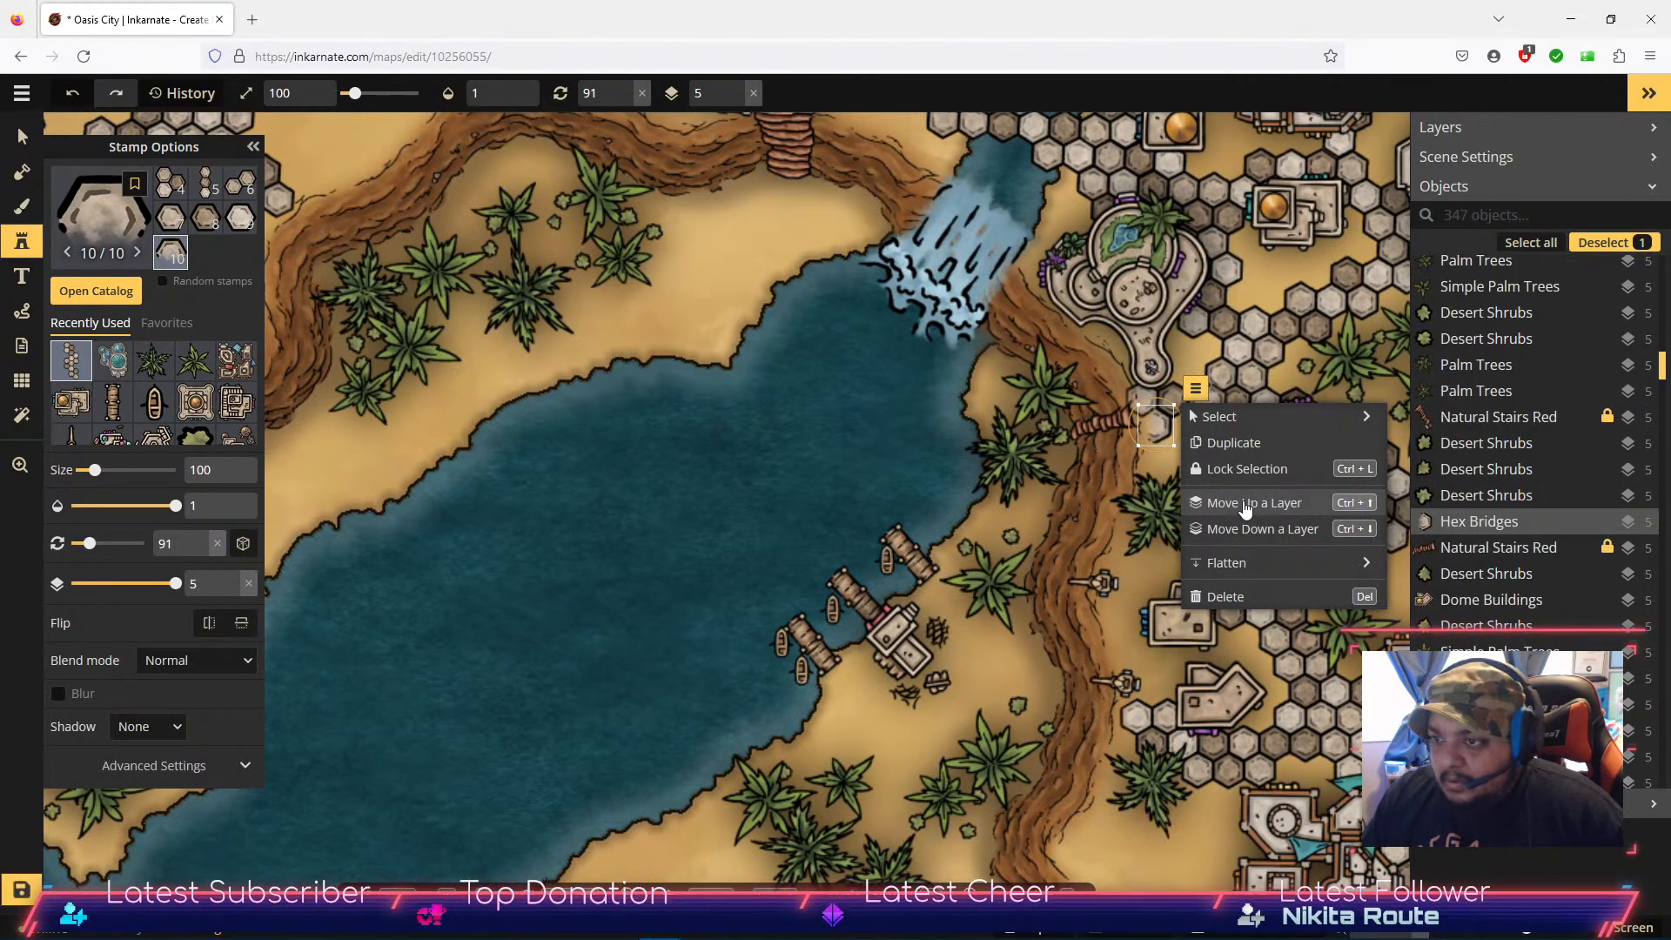
Step: Go through the Big Red Sand Hill entries in the object list to find the cliff piece along the eastern stairs
left_click(19, 132)
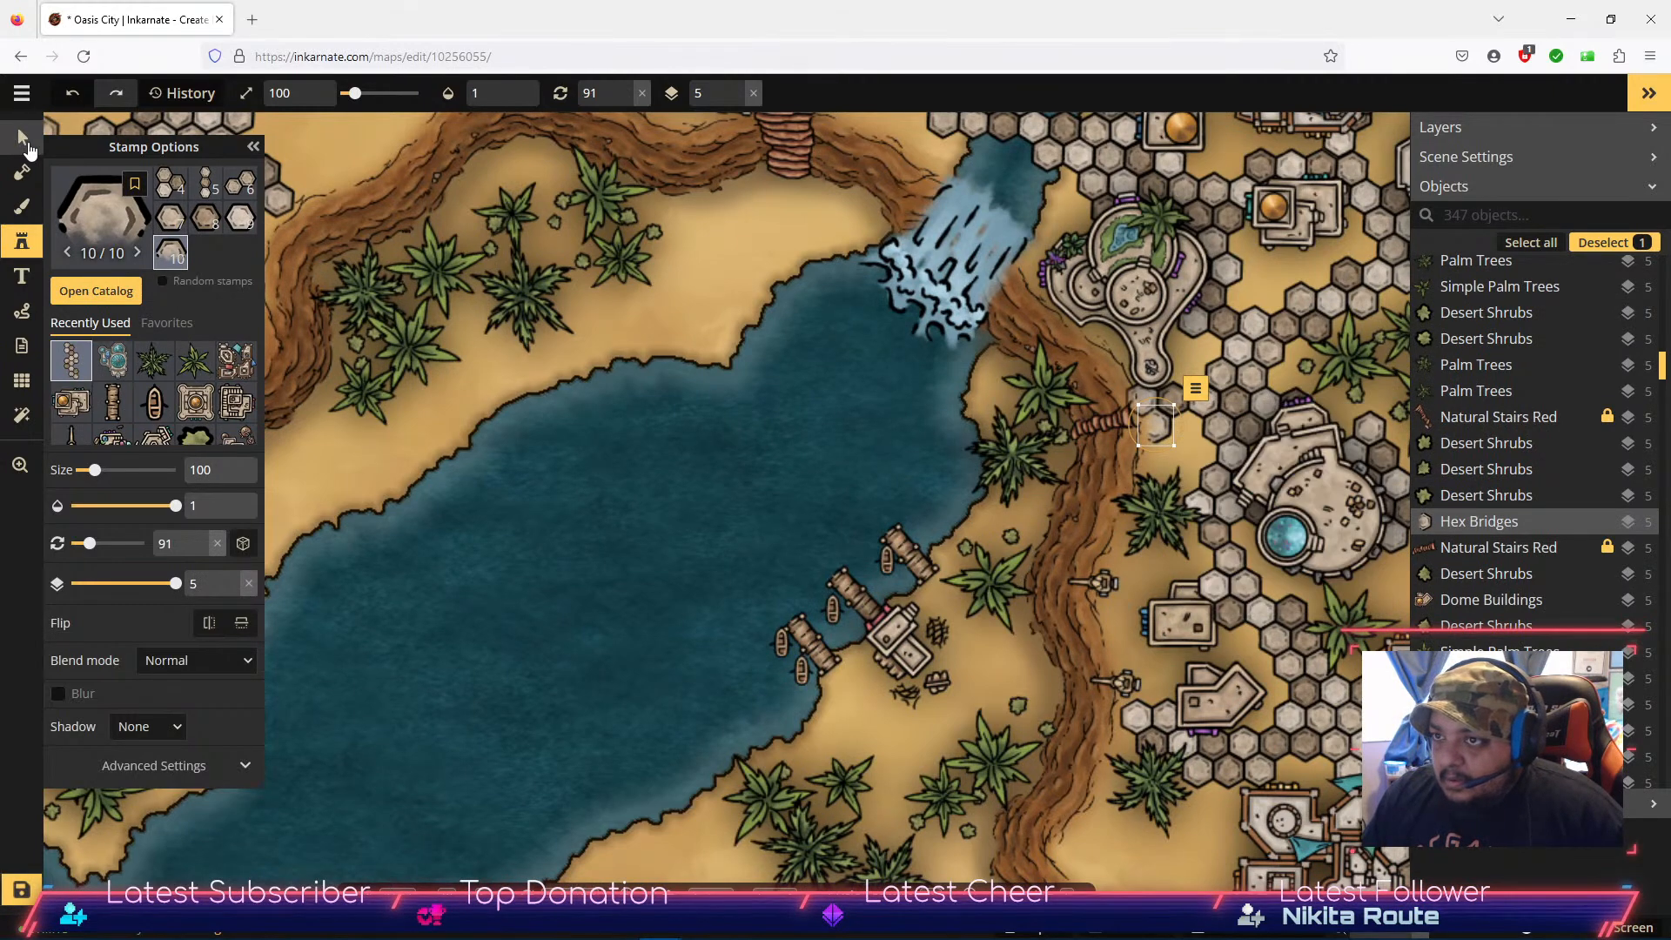
scroll(1520, 494, "down", 1)
scroll(1523, 500, "down", 5)
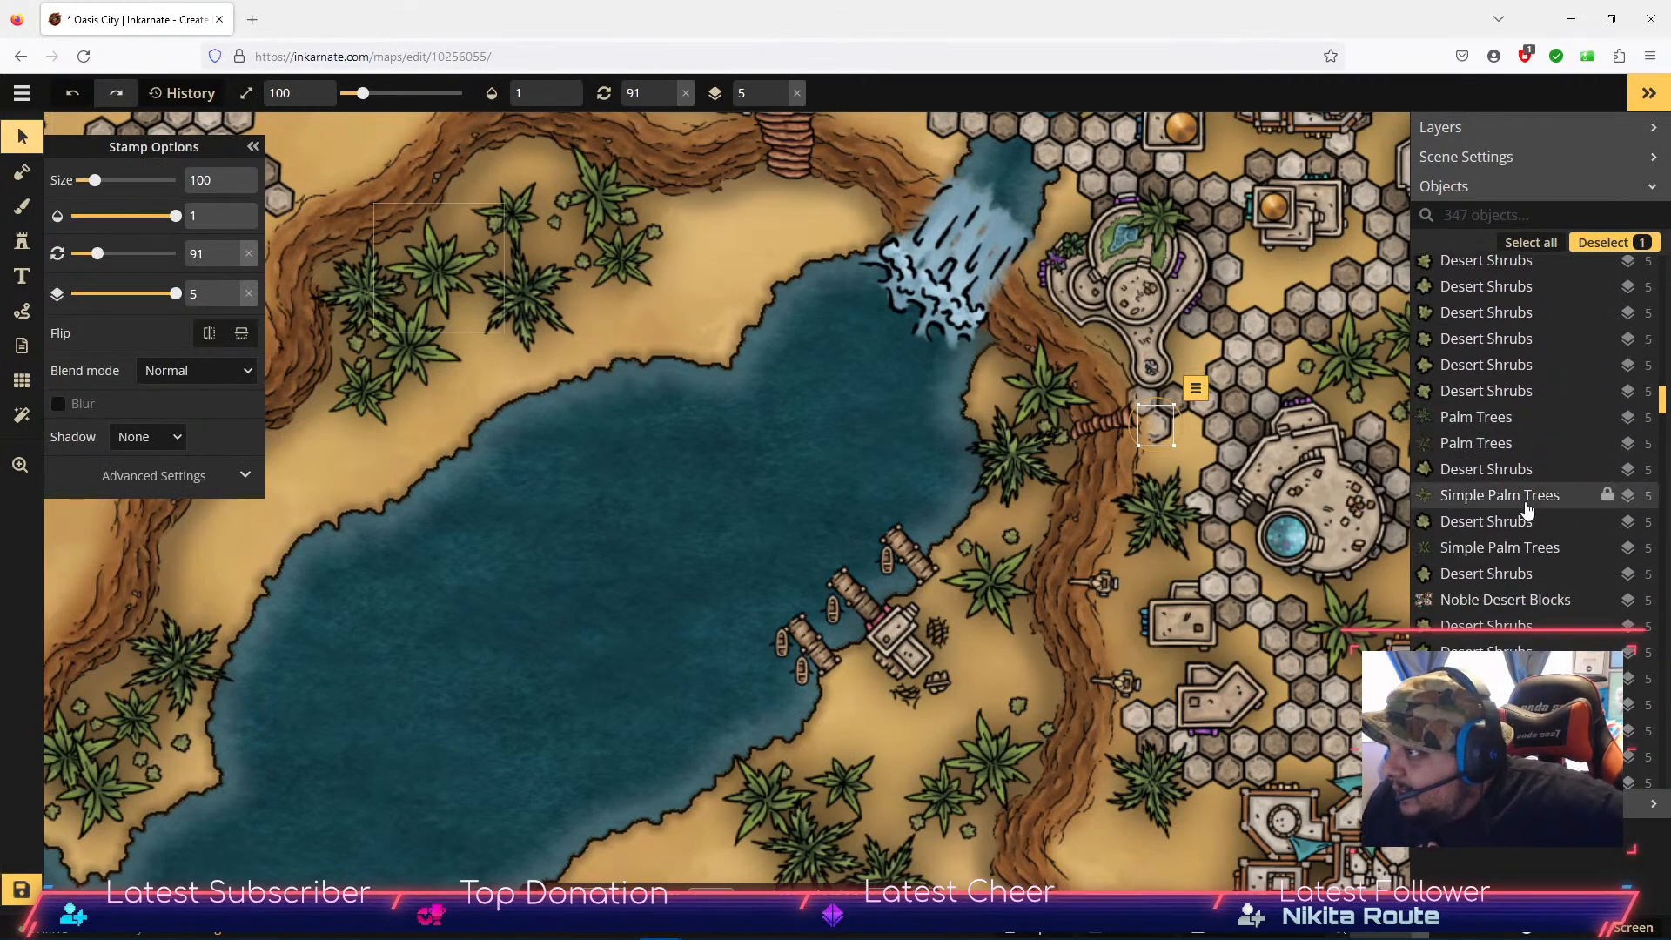
scroll(1527, 506, "down", 10)
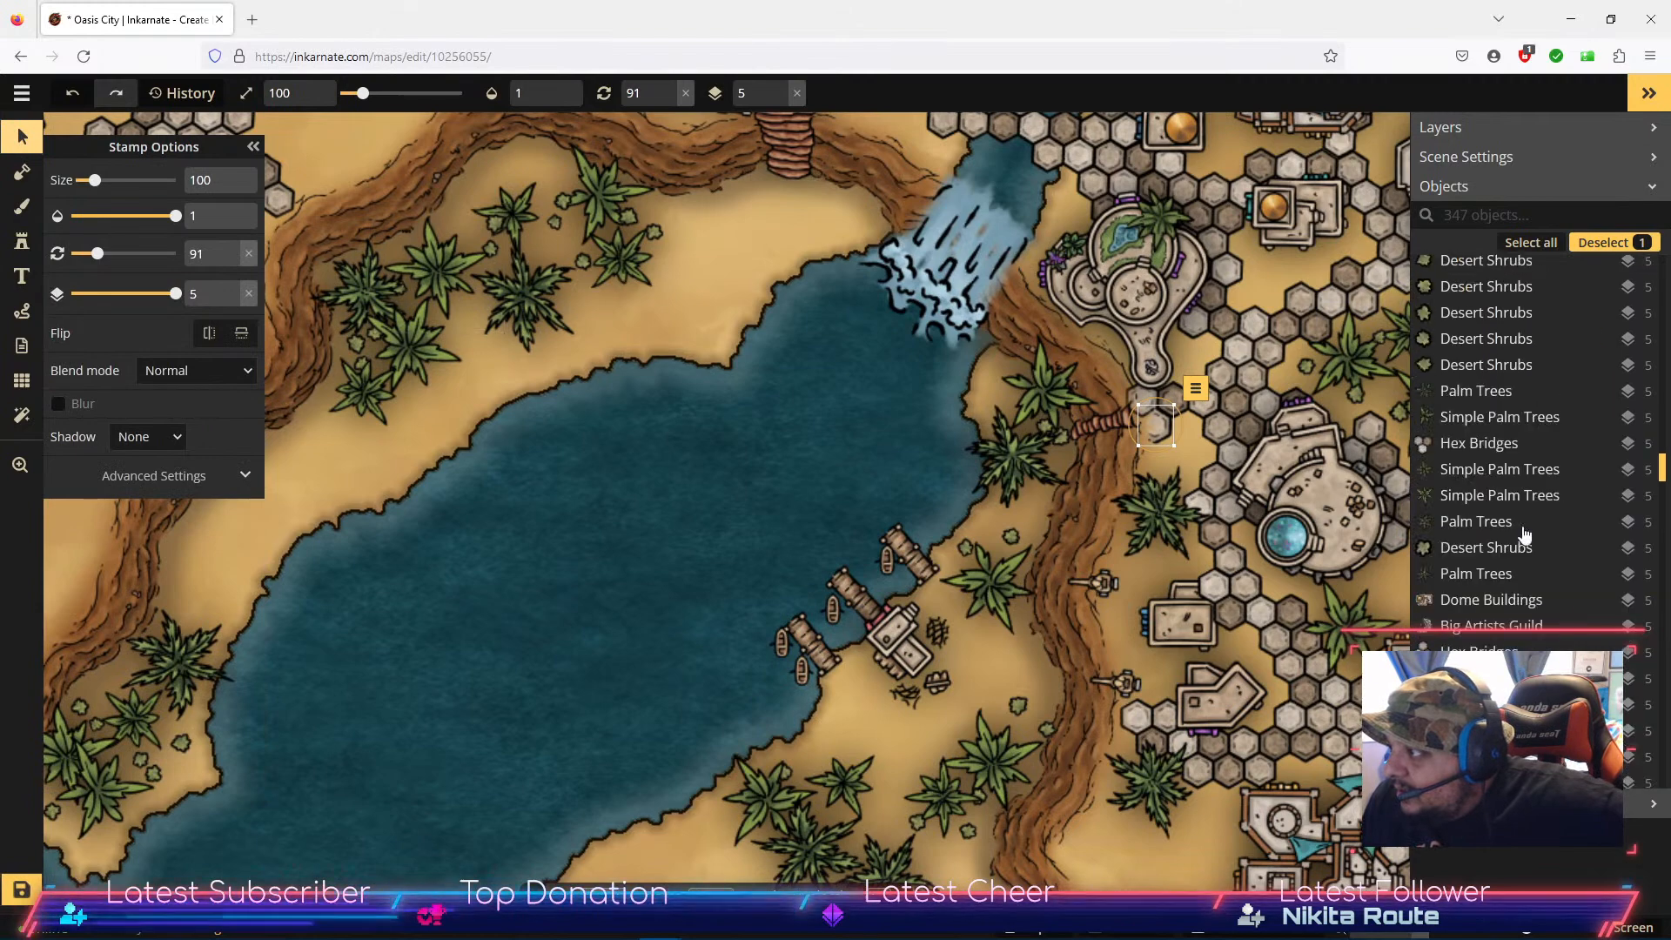
scroll(1548, 564, "down", 6)
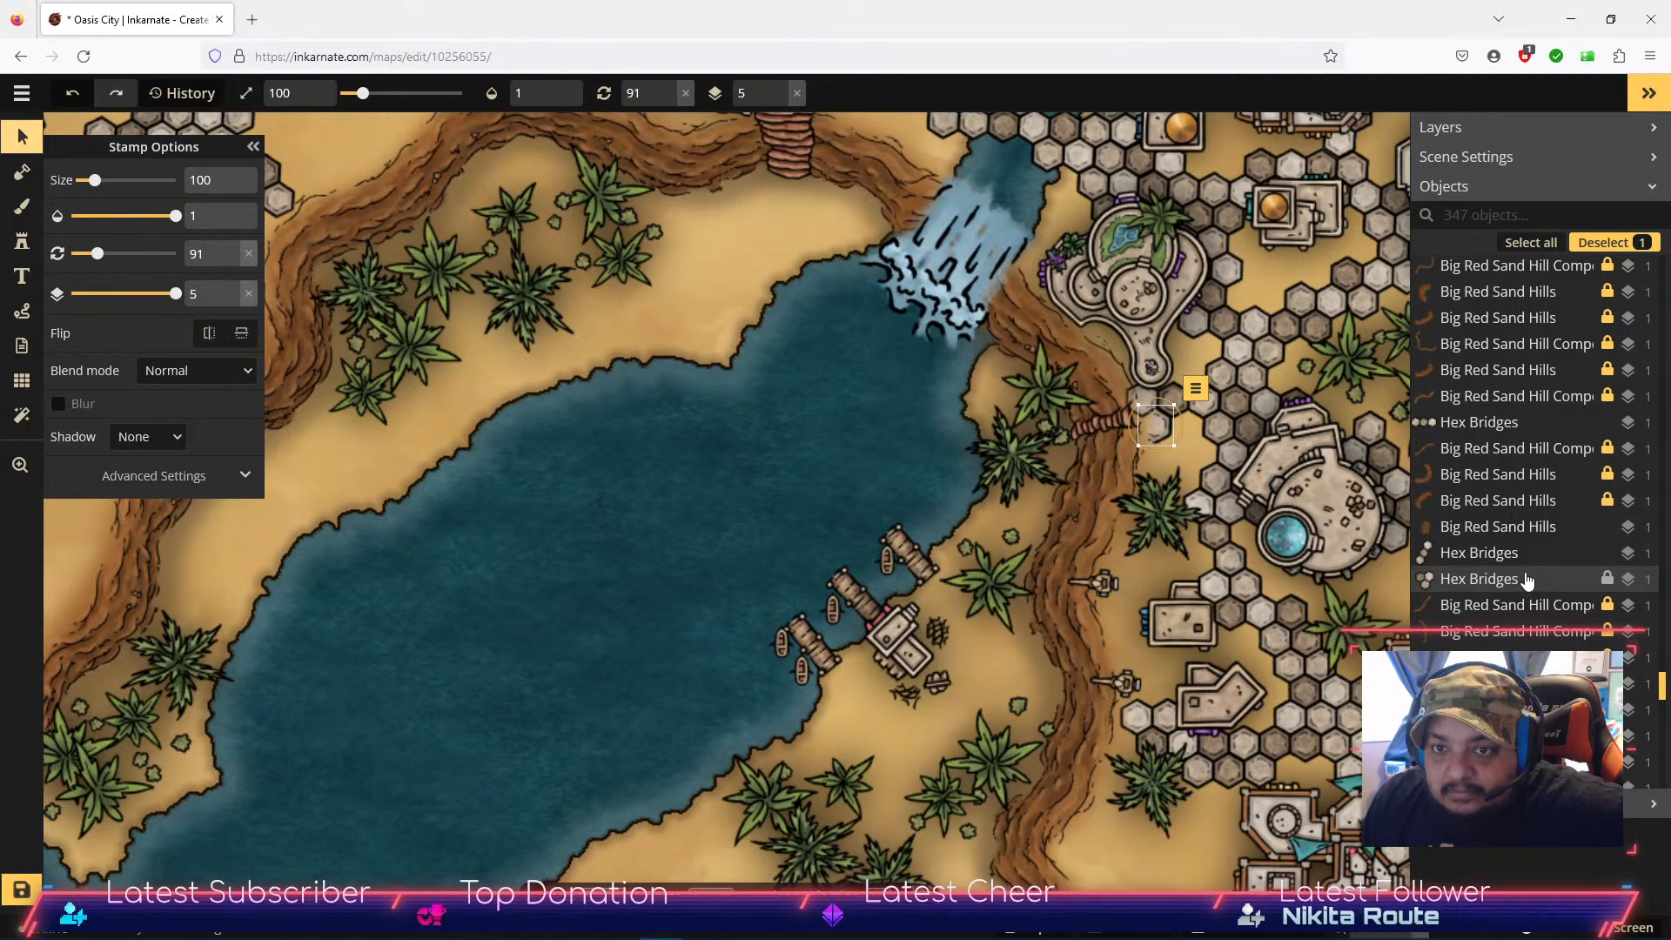
scroll(1500, 620, "down", 4)
scroll(1542, 568, "up", 2)
left_click(1510, 361)
left_click(1514, 387)
left_click(1514, 412)
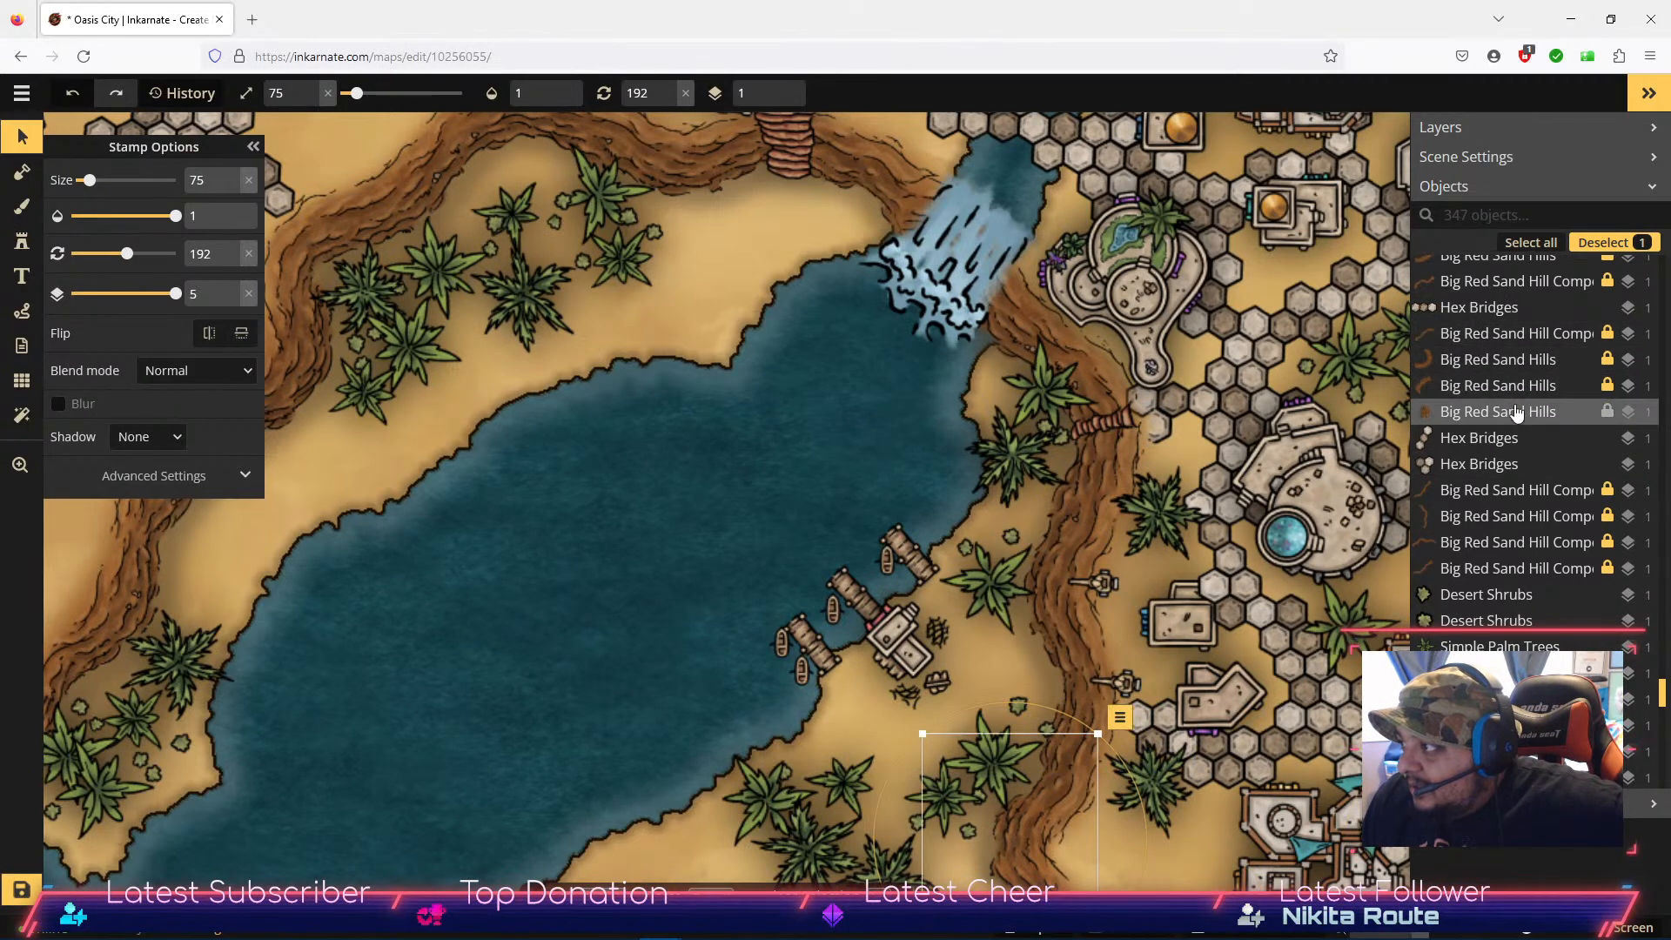
left_click(1518, 282)
scroll(1490, 385, "up", 4)
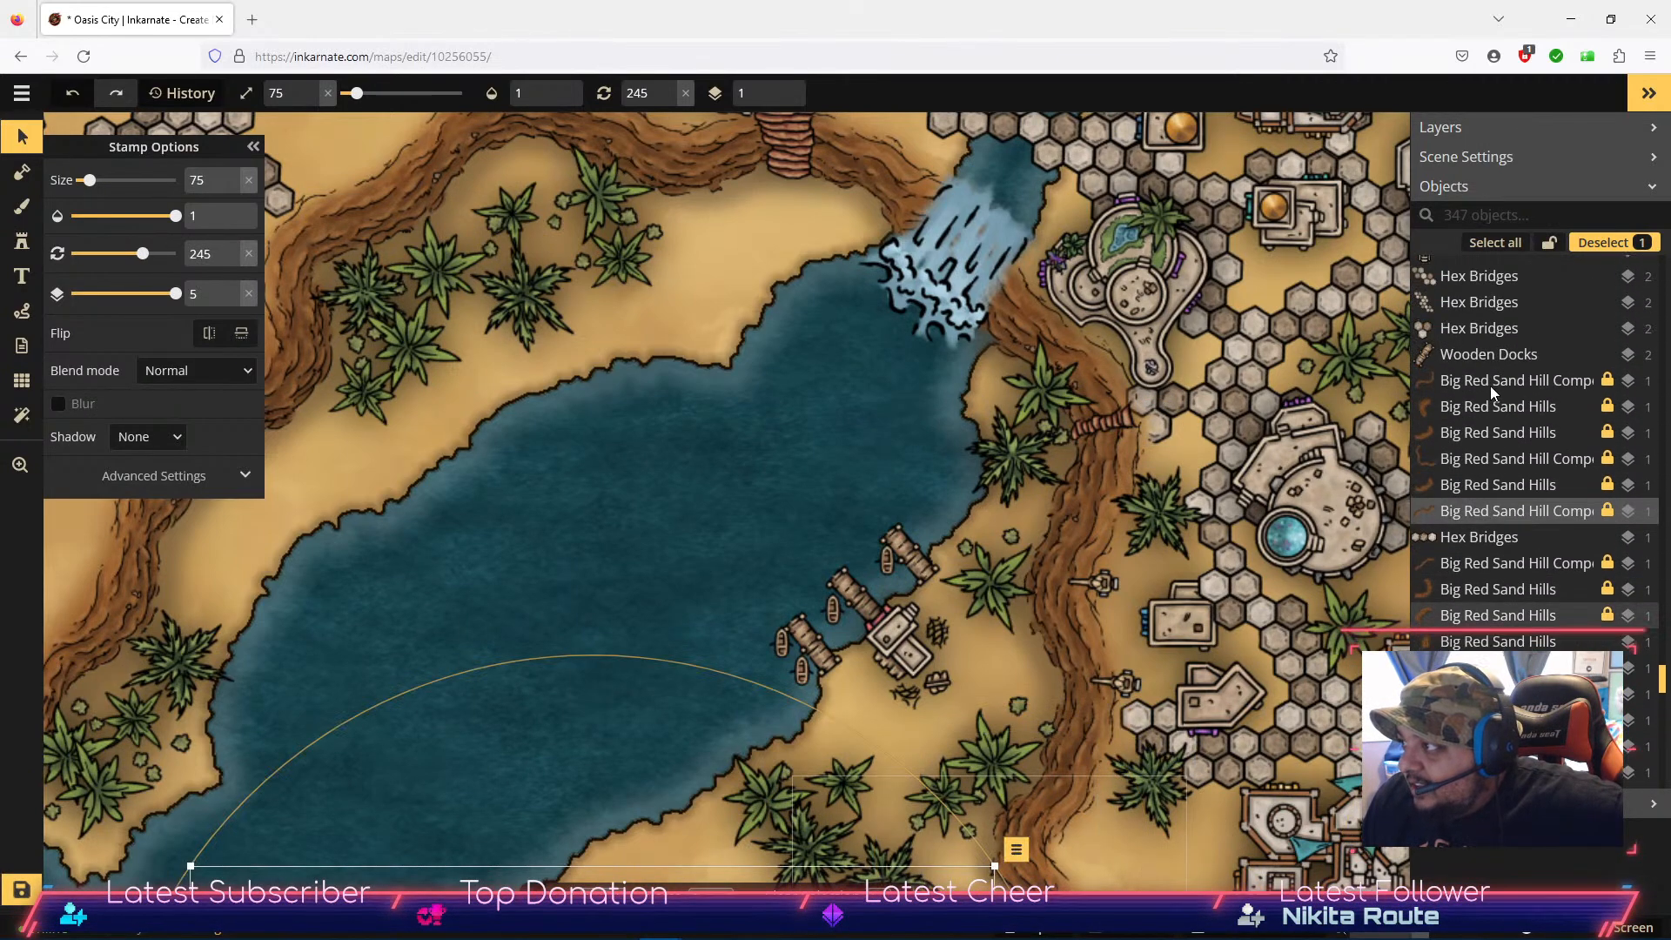
left_click(1513, 477)
left_click(1512, 459)
left_click(1511, 433)
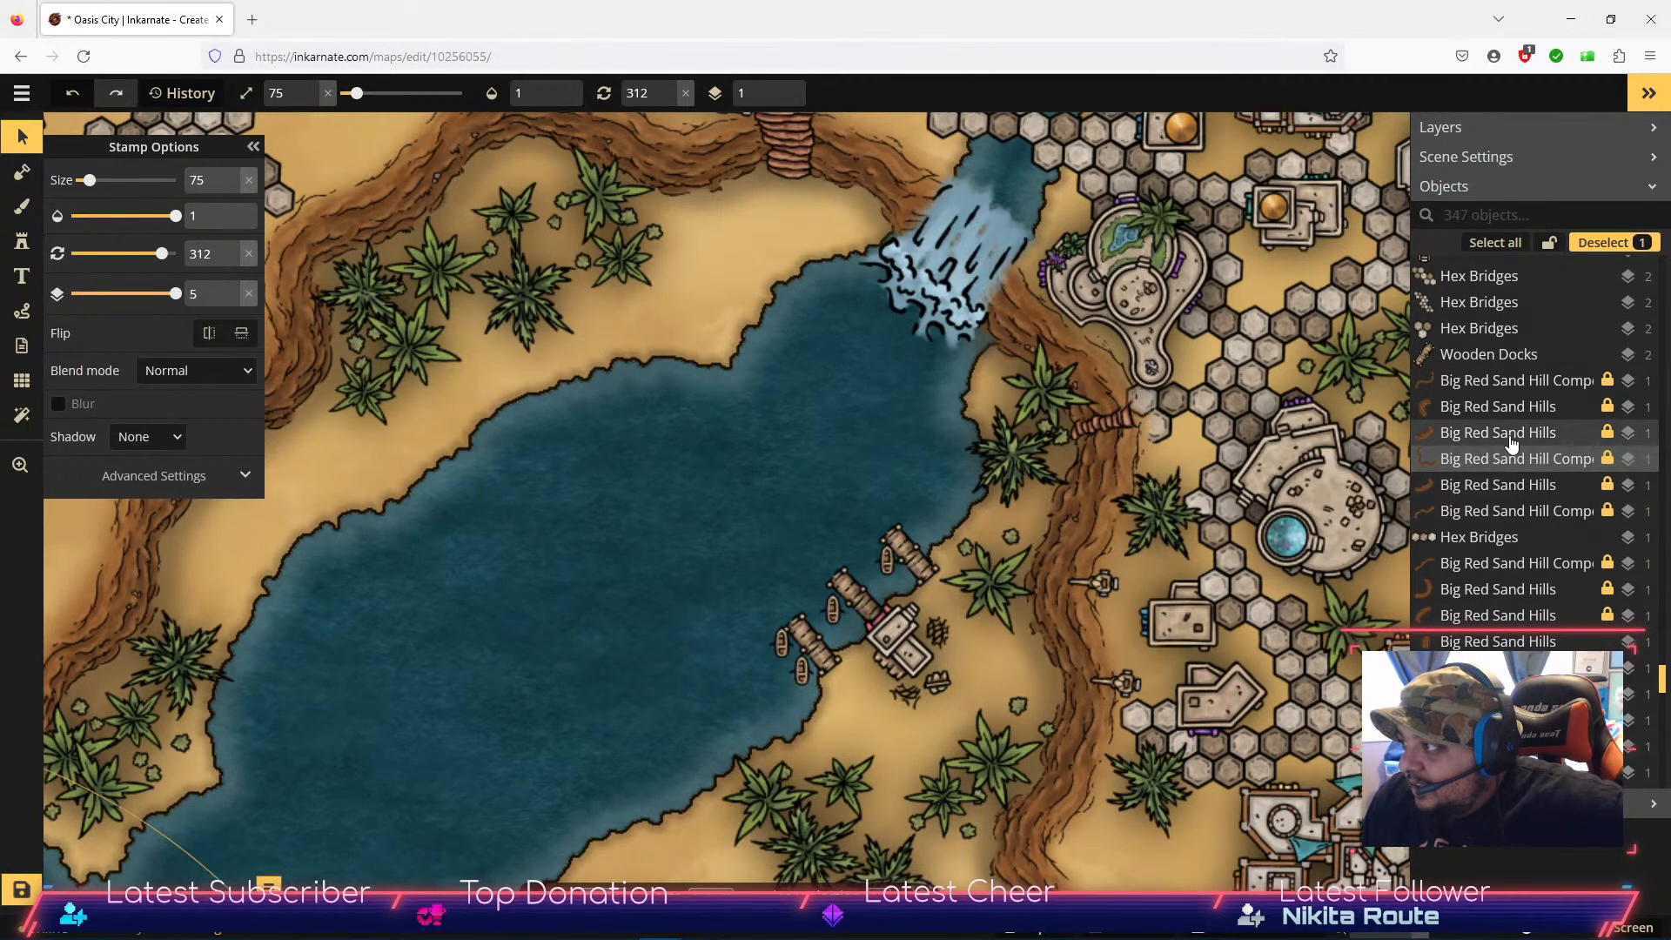
left_click(1510, 409)
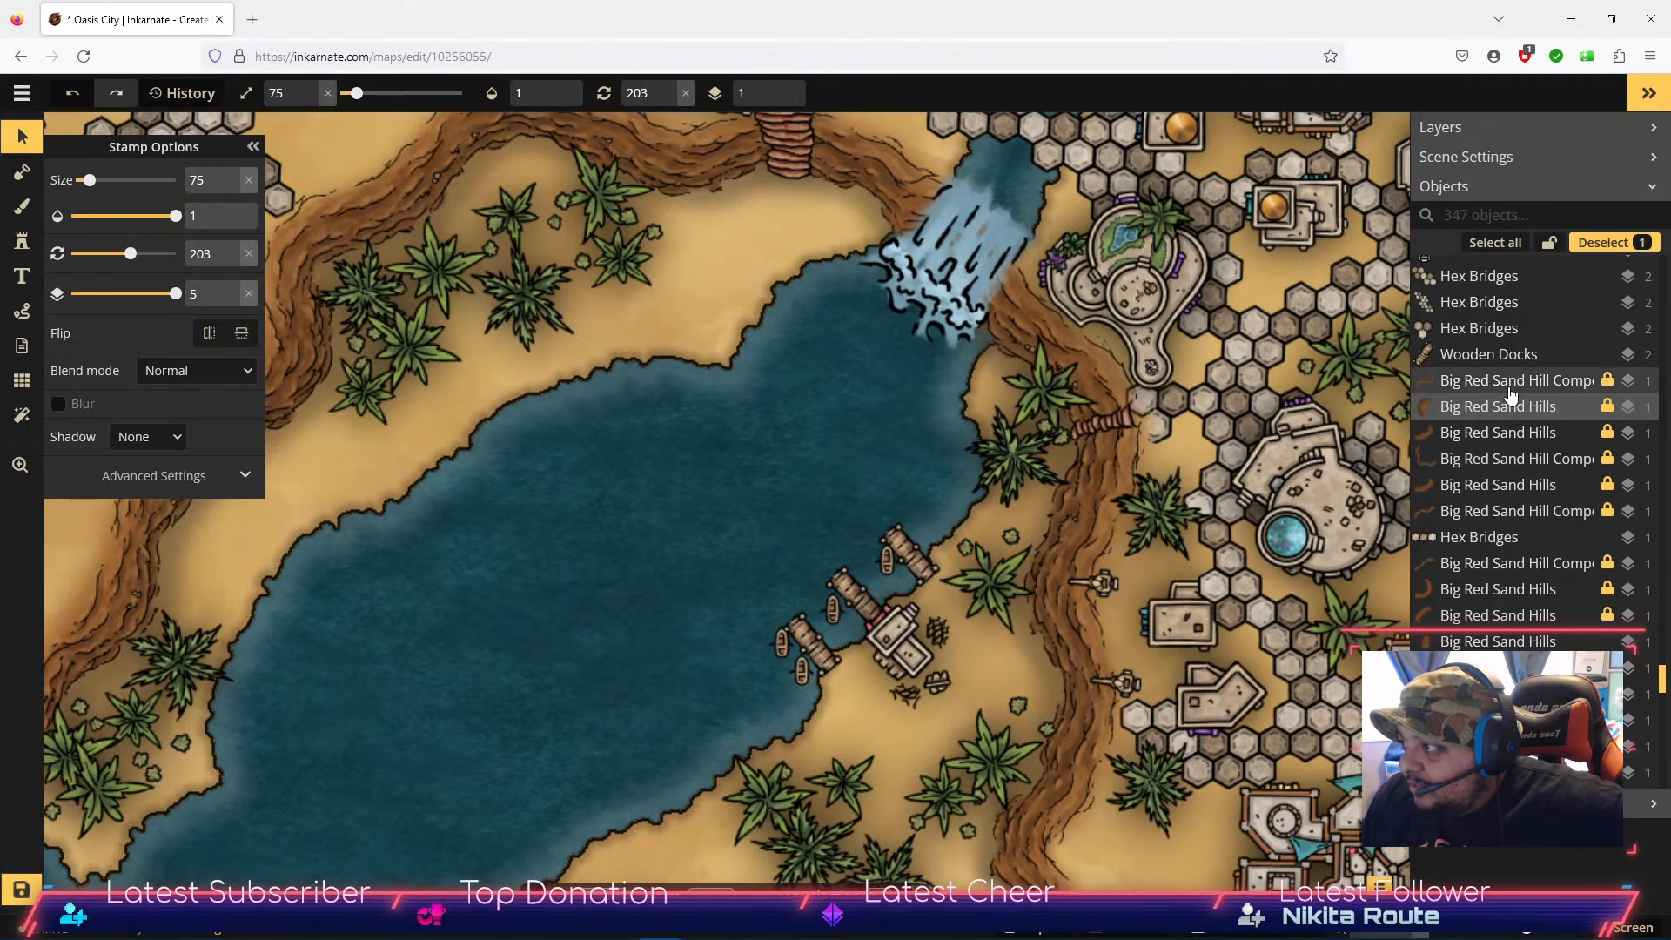
left_click(1511, 388)
Step: Unlock the eastern Big Red Sand Hill composite cliff beside the lake, set its layer to -3 and lock it again
left_click(1504, 720)
scroll(1501, 574, "down", 3)
left_click(1500, 521)
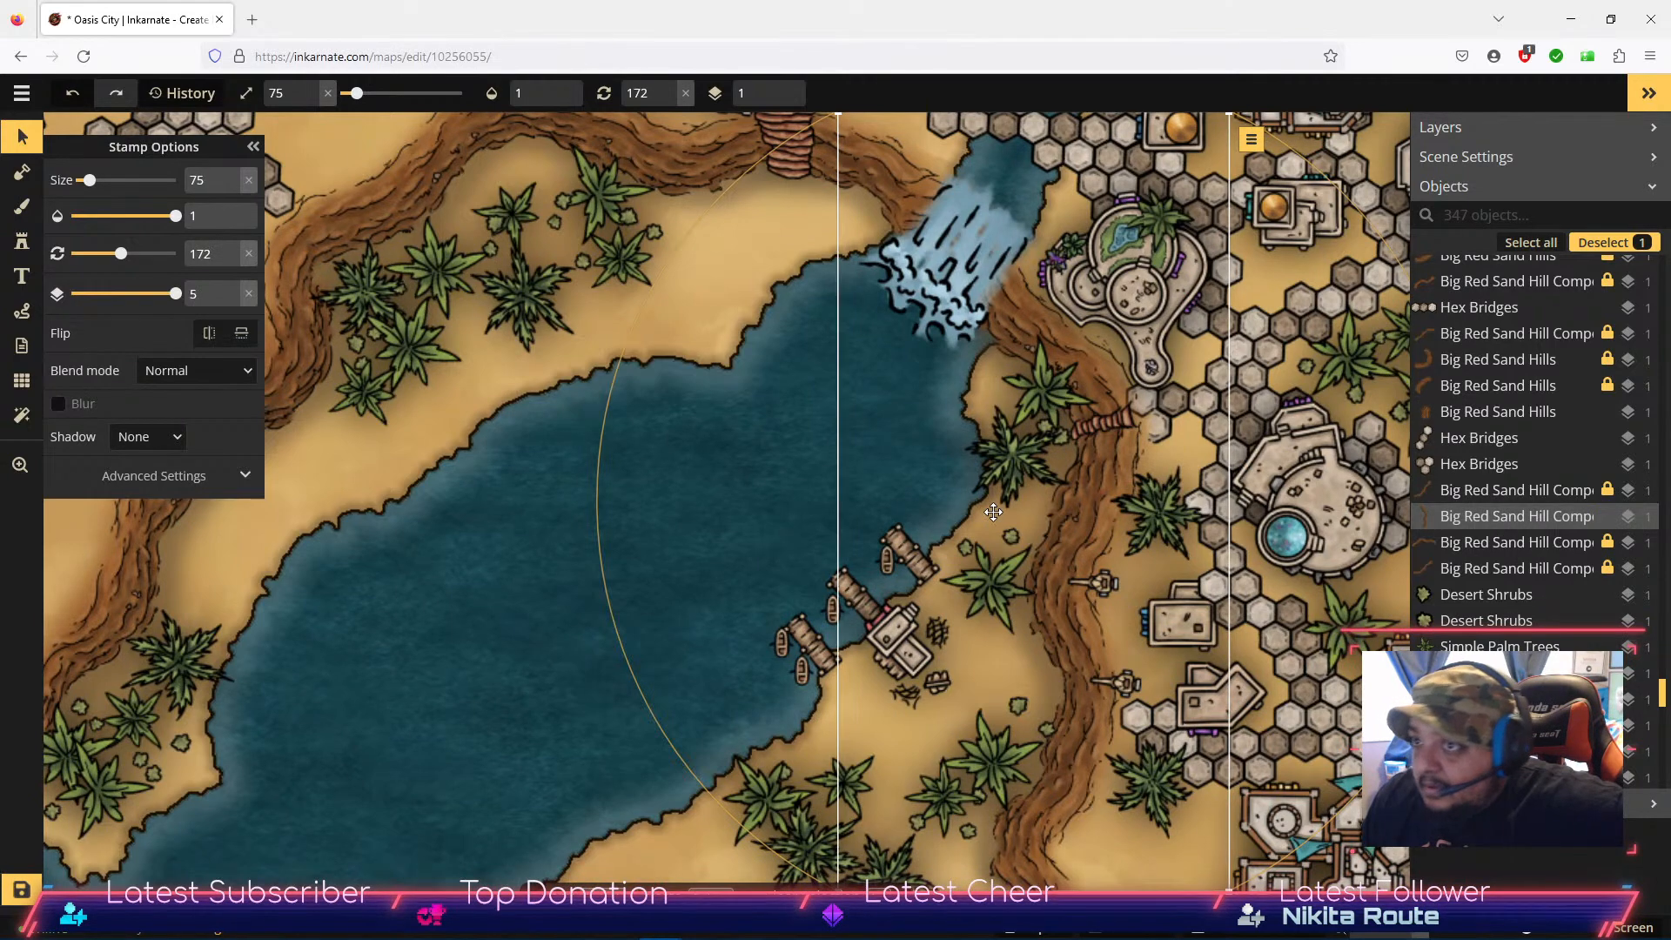
left_click(231, 301)
left_click(232, 301)
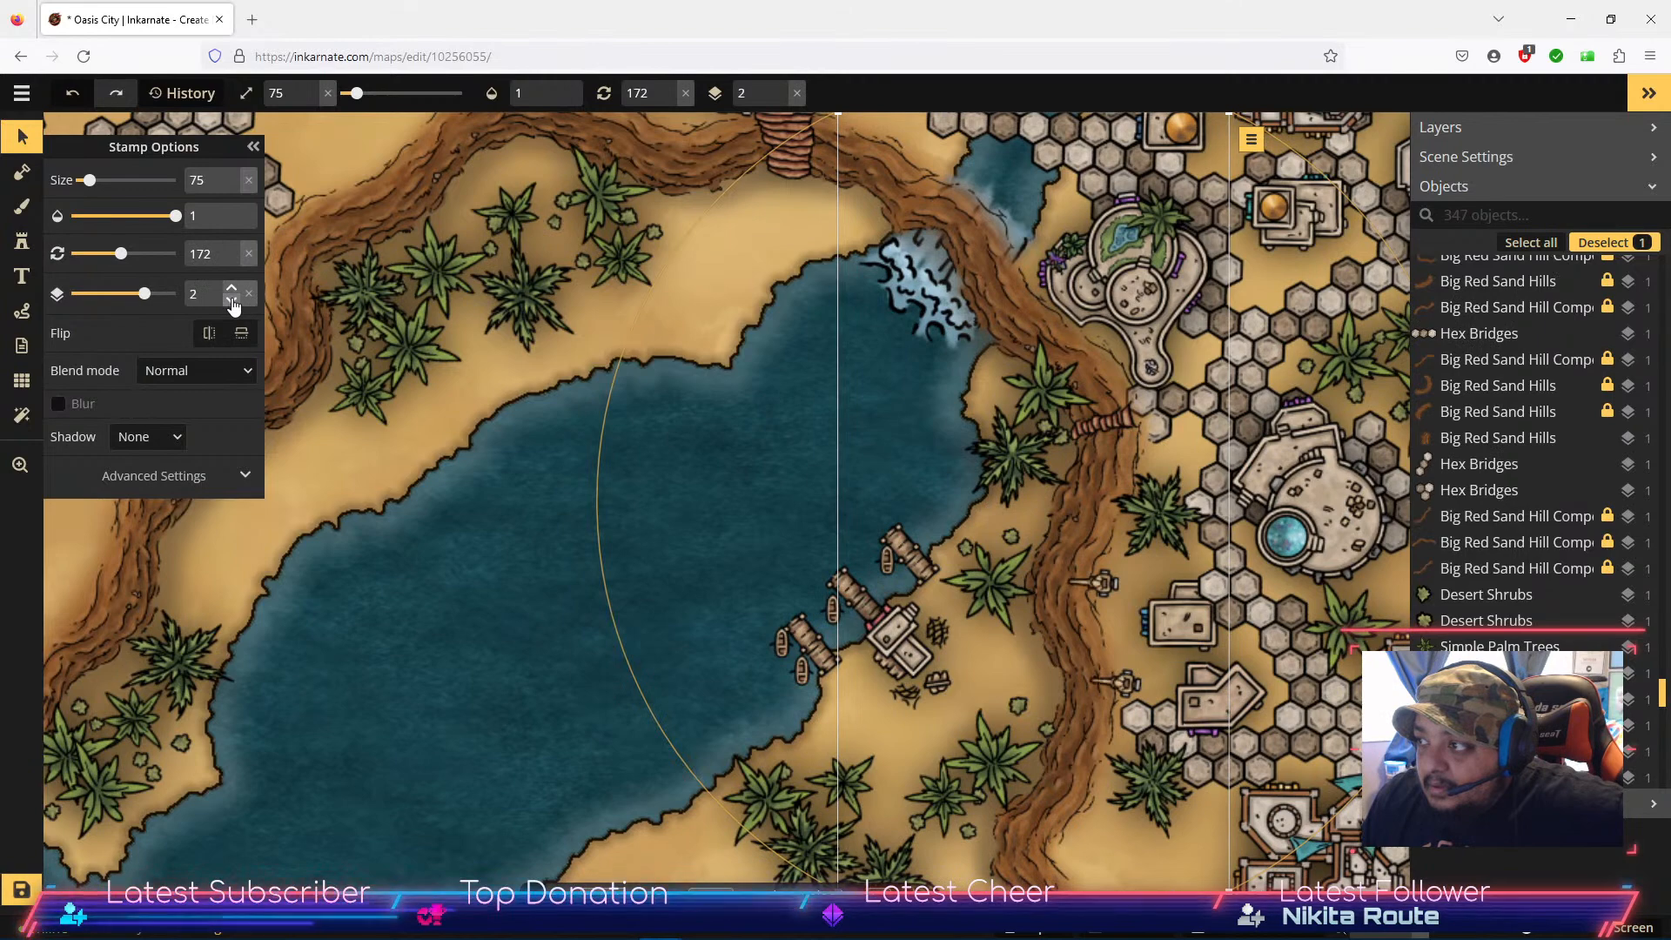
left_click(232, 301)
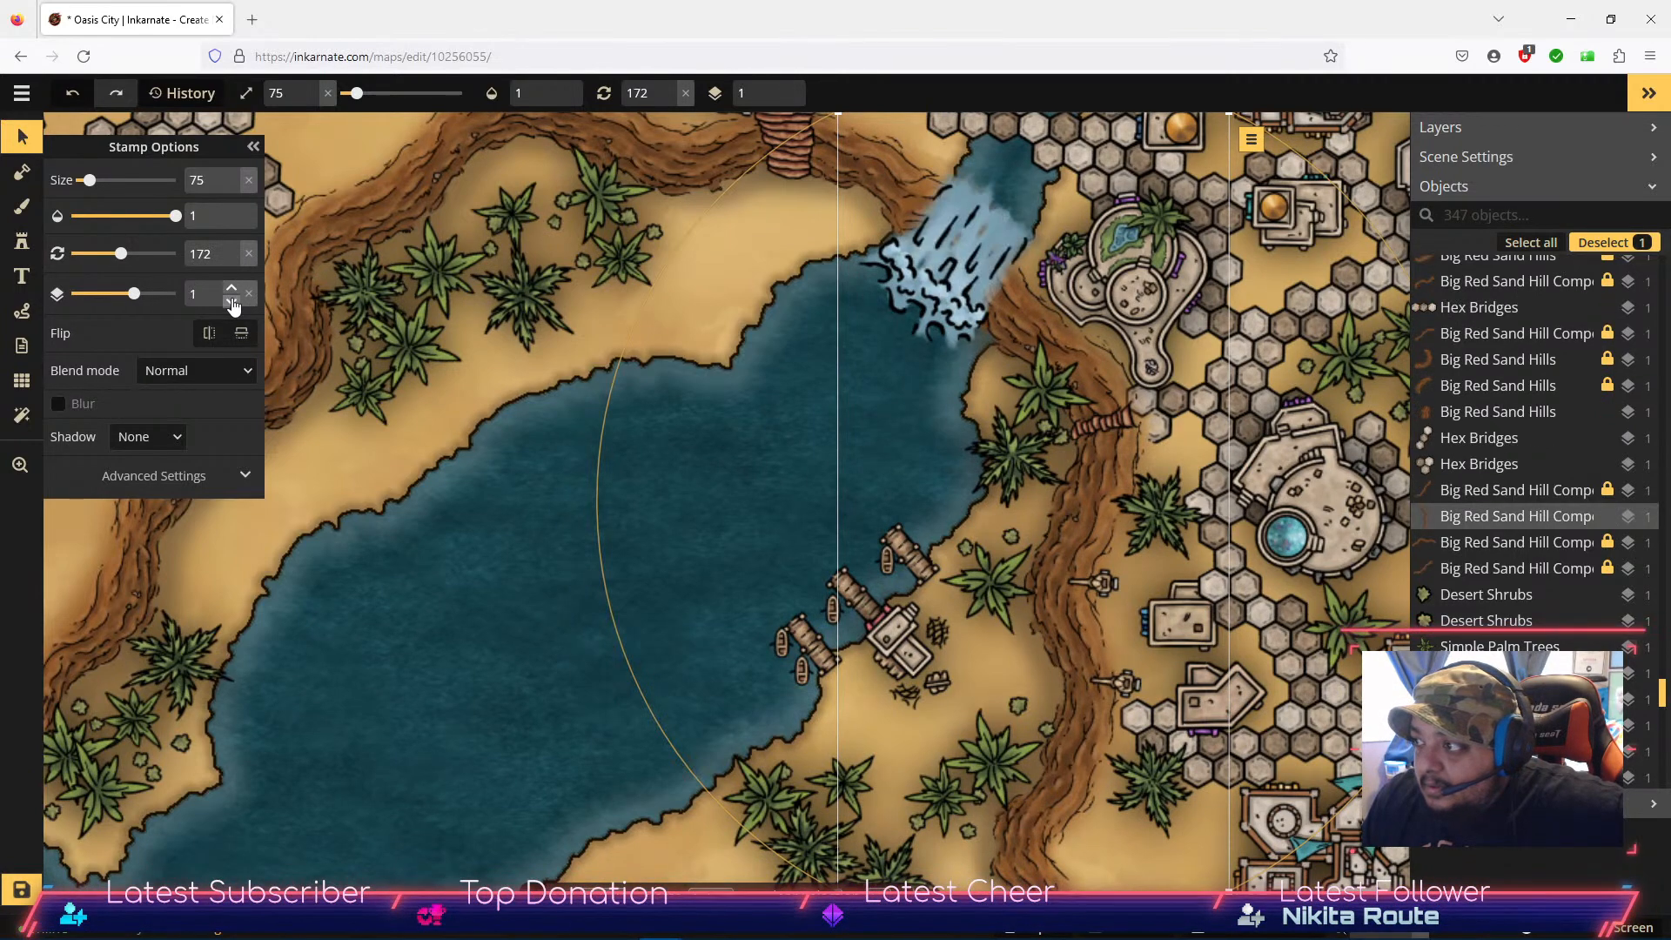
left_click(232, 301)
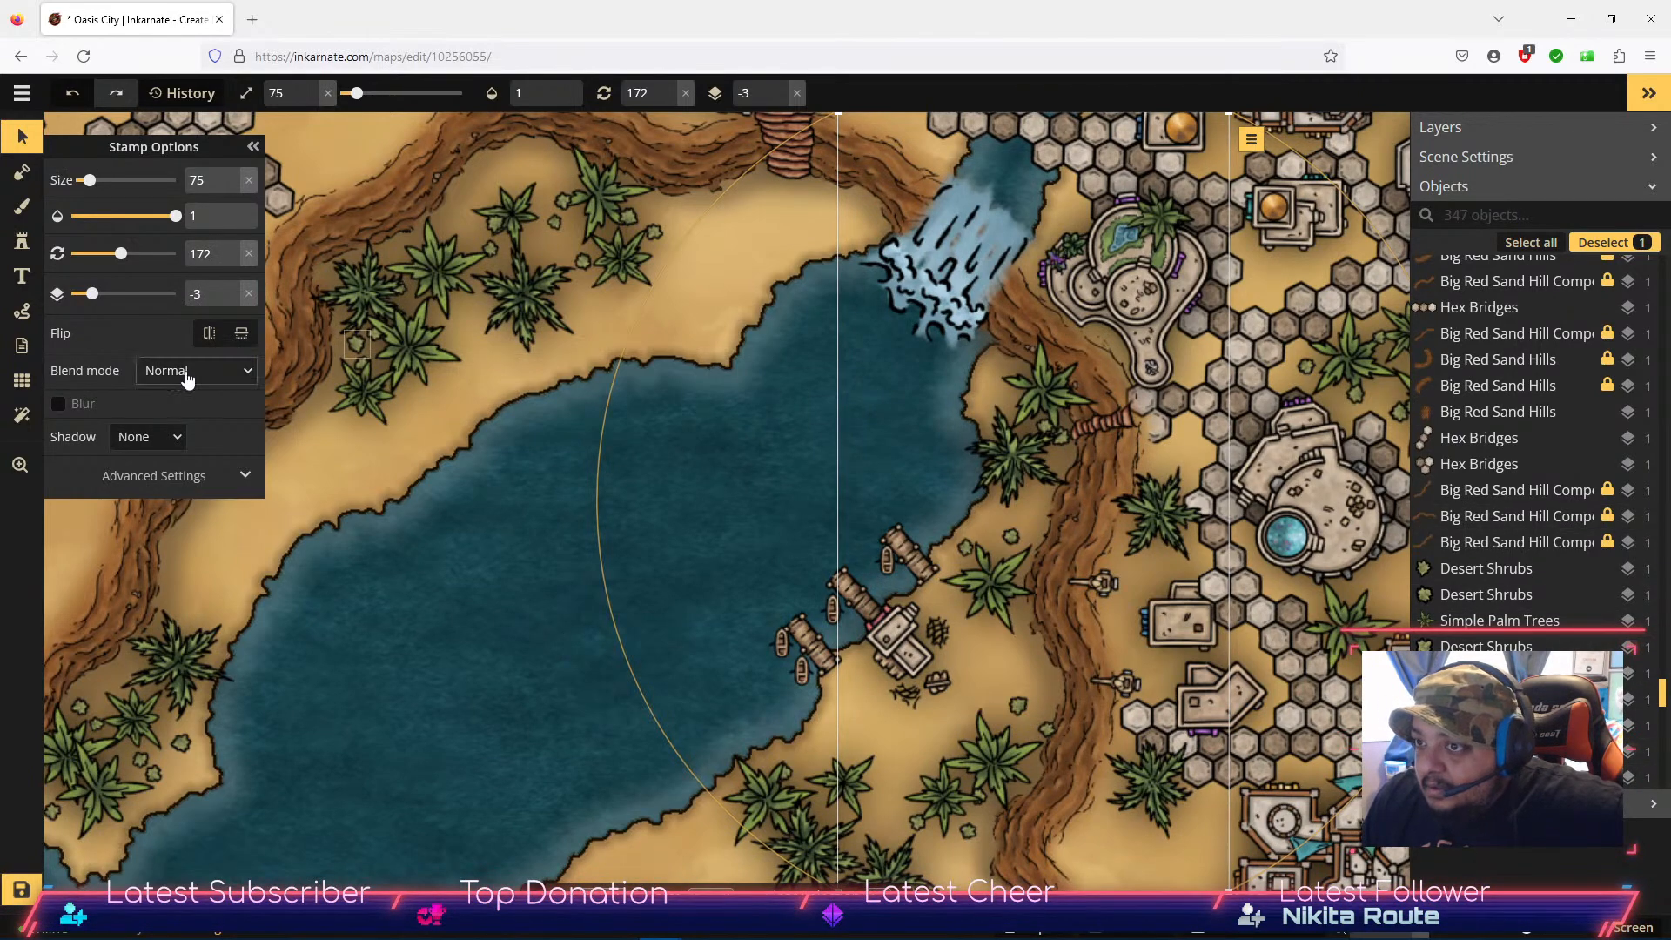
scroll(1498, 583, "down", 10)
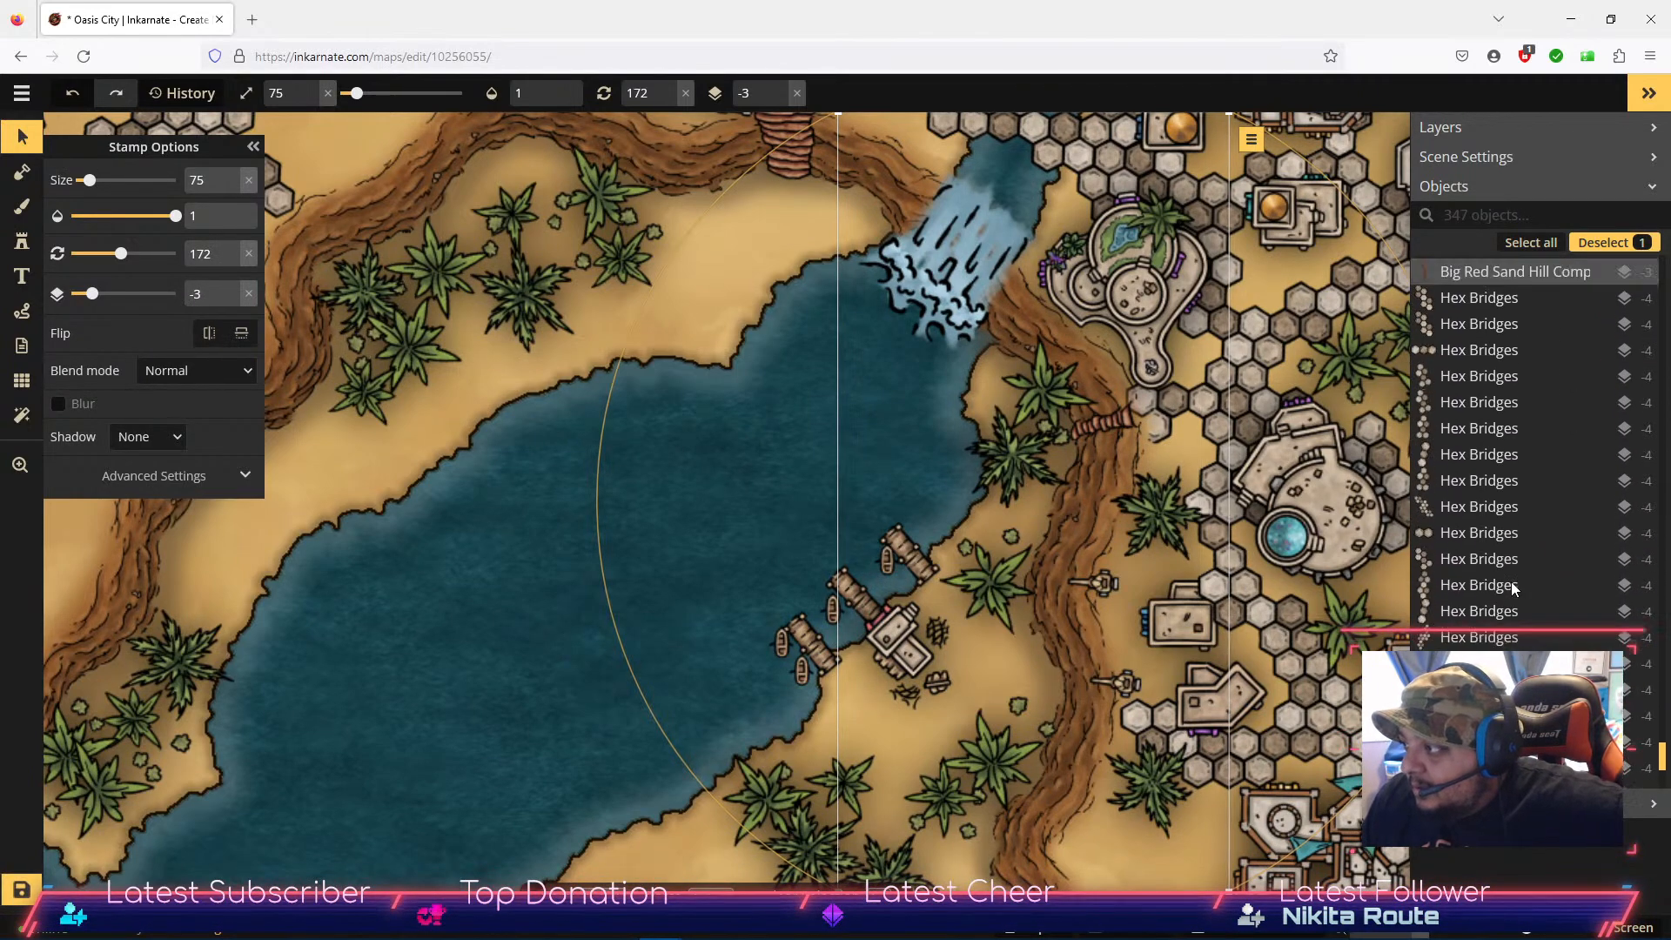
scroll(1511, 581, "up", 4)
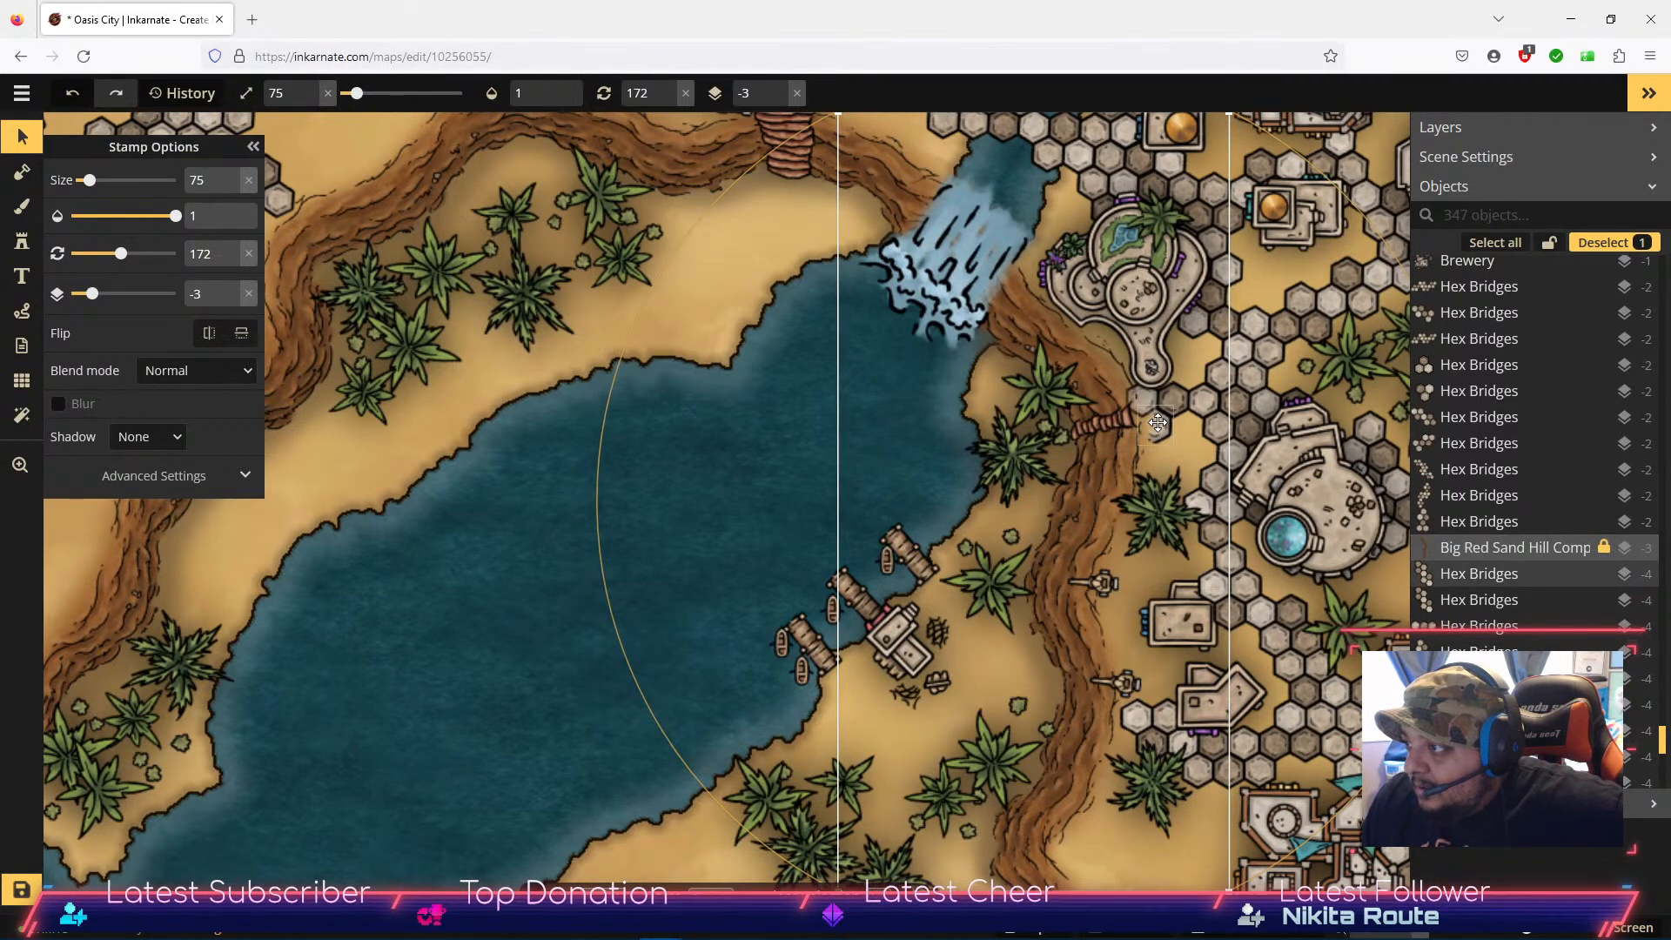
Step: Move the faded partial hex off the eastern cliff stairs into the lake and stamp a full single hex in its place
left_click(1157, 423)
left_click_drag(1158, 426, 956, 449)
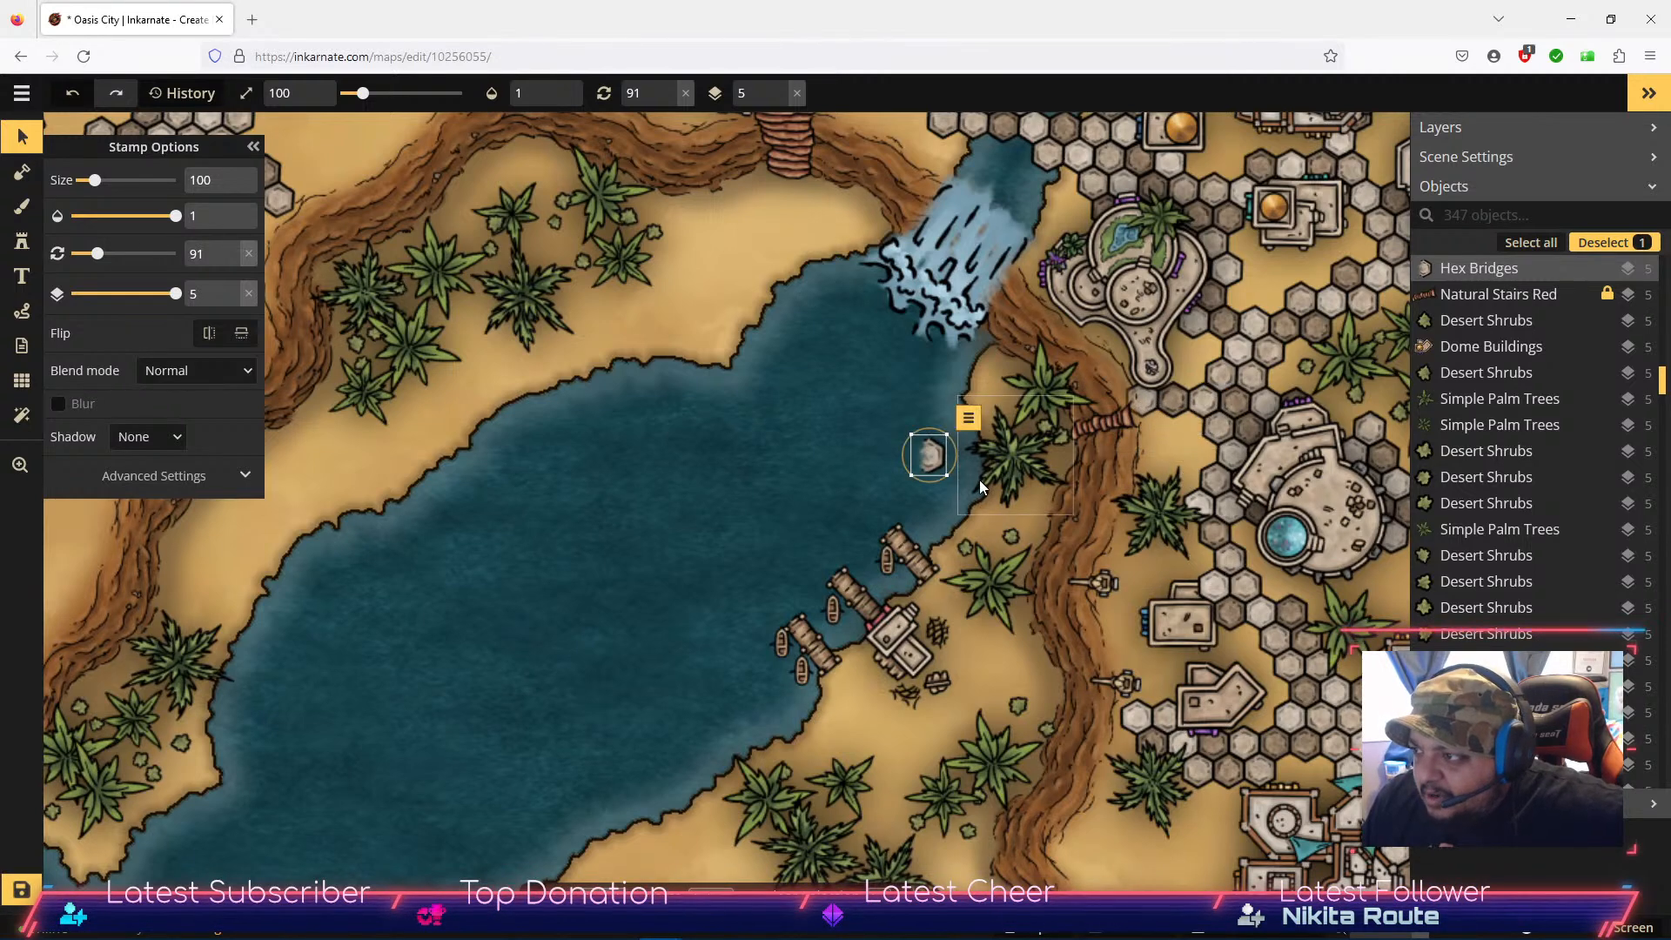
left_click(22, 242)
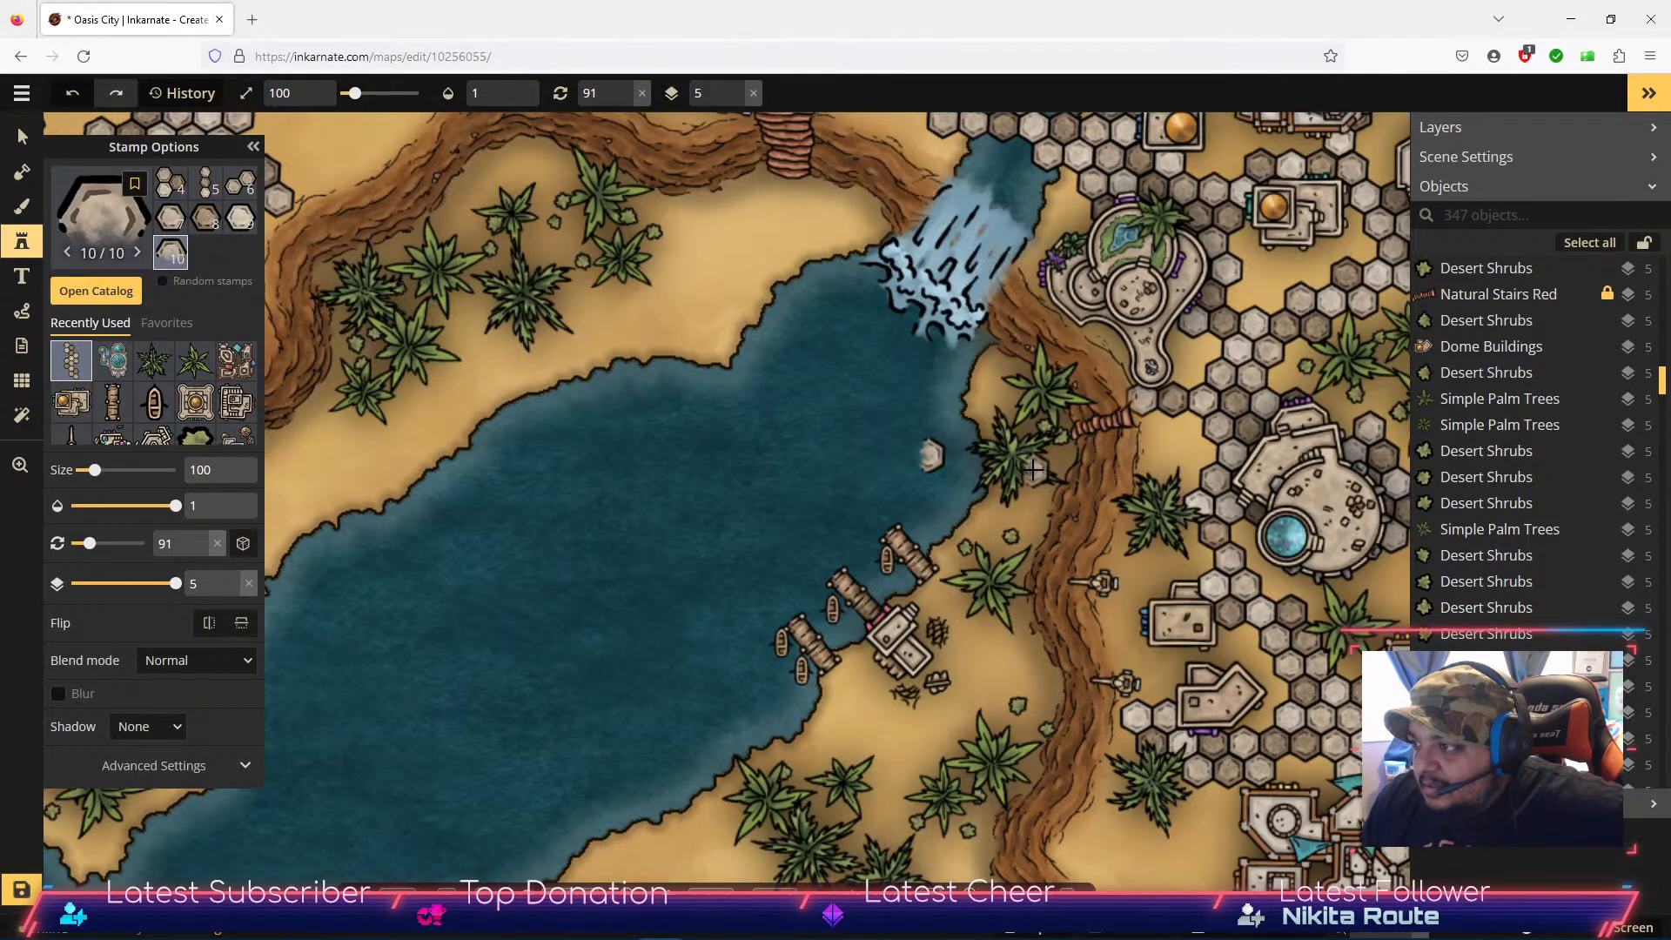
left_click(171, 218)
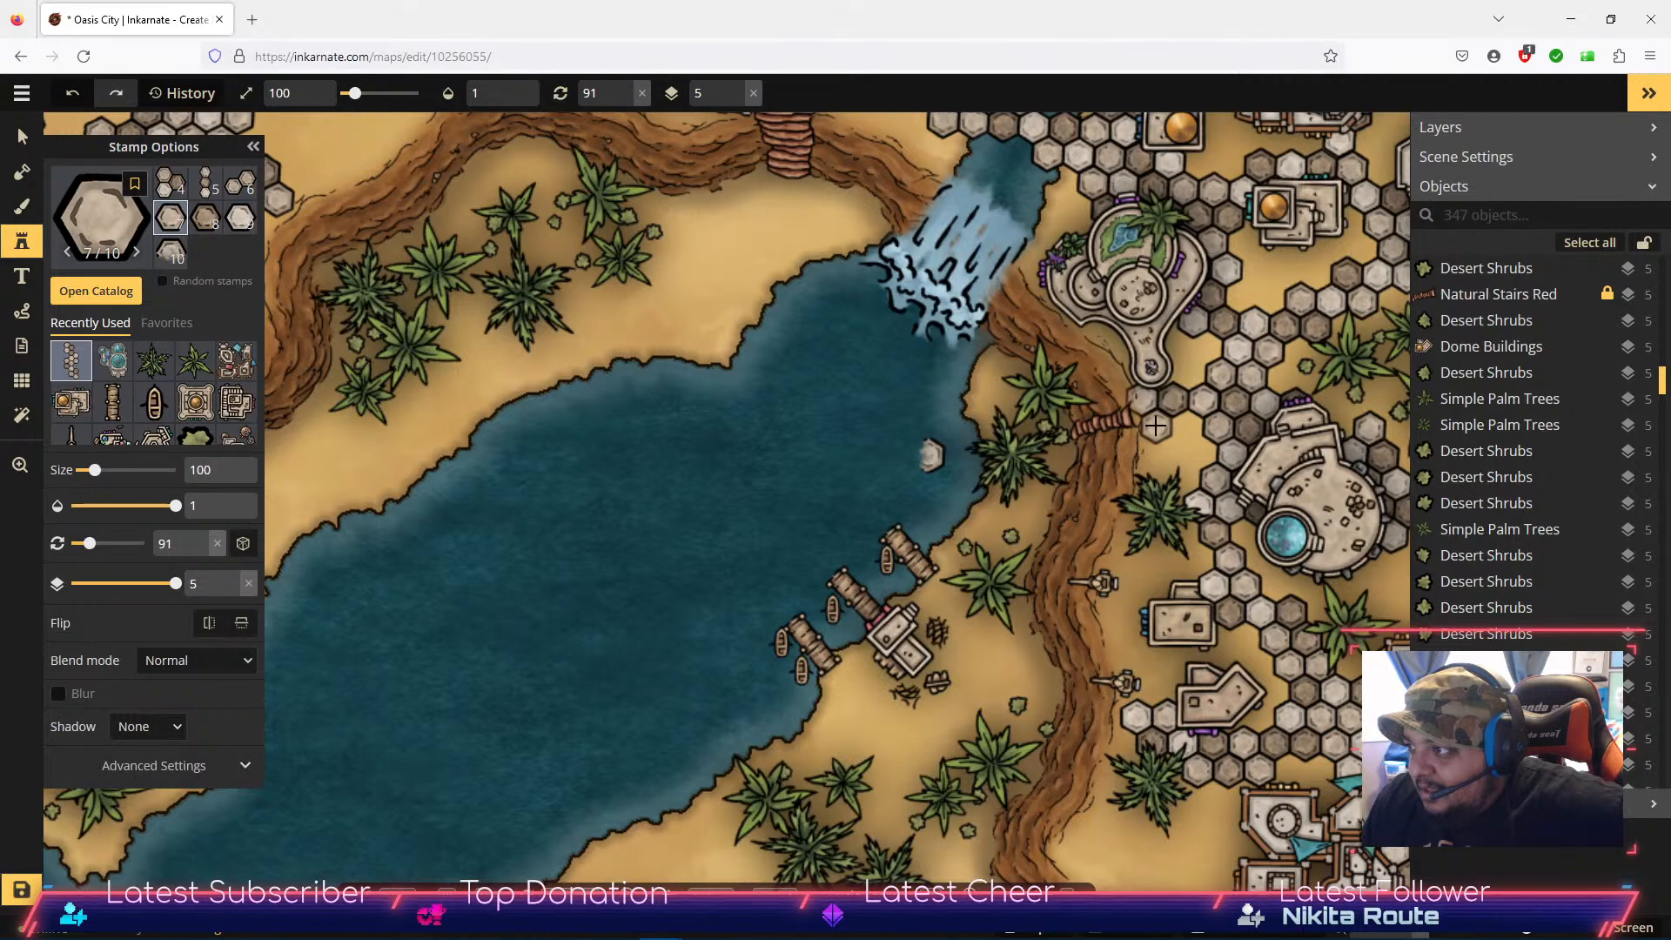
left_click(1156, 426)
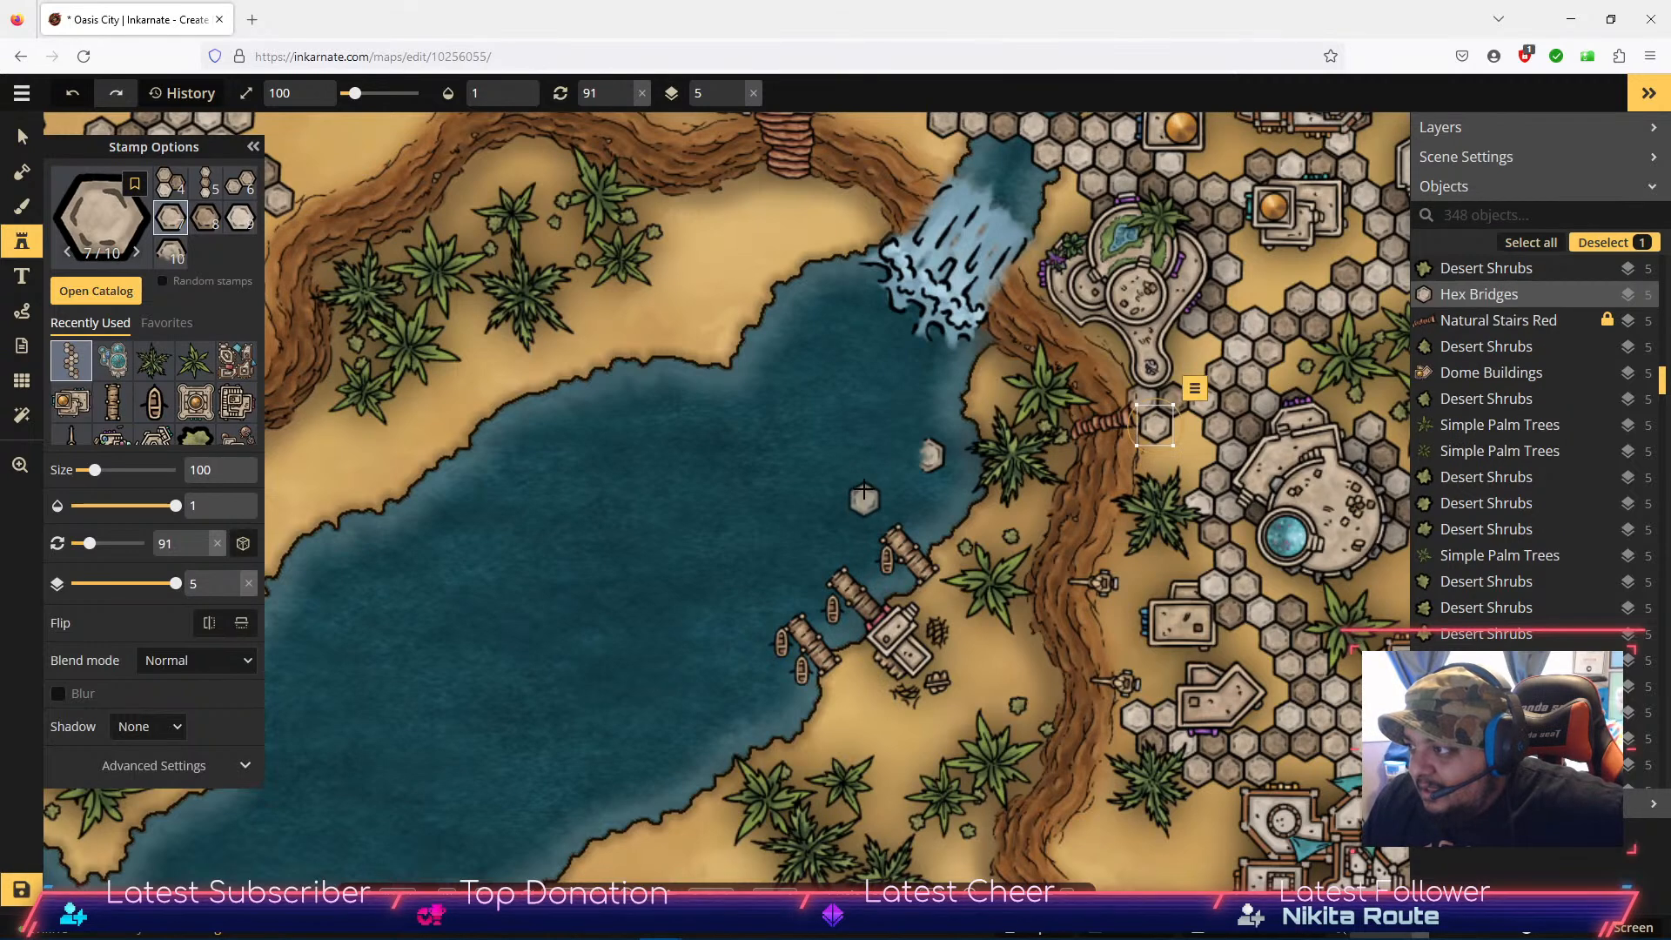
Step: Move the faded partial hex to the shore southeast of the waterfall and stamp another on the northwest shore, rotated to 329 degrees
left_click(22, 135)
left_click_drag(929, 461, 992, 503)
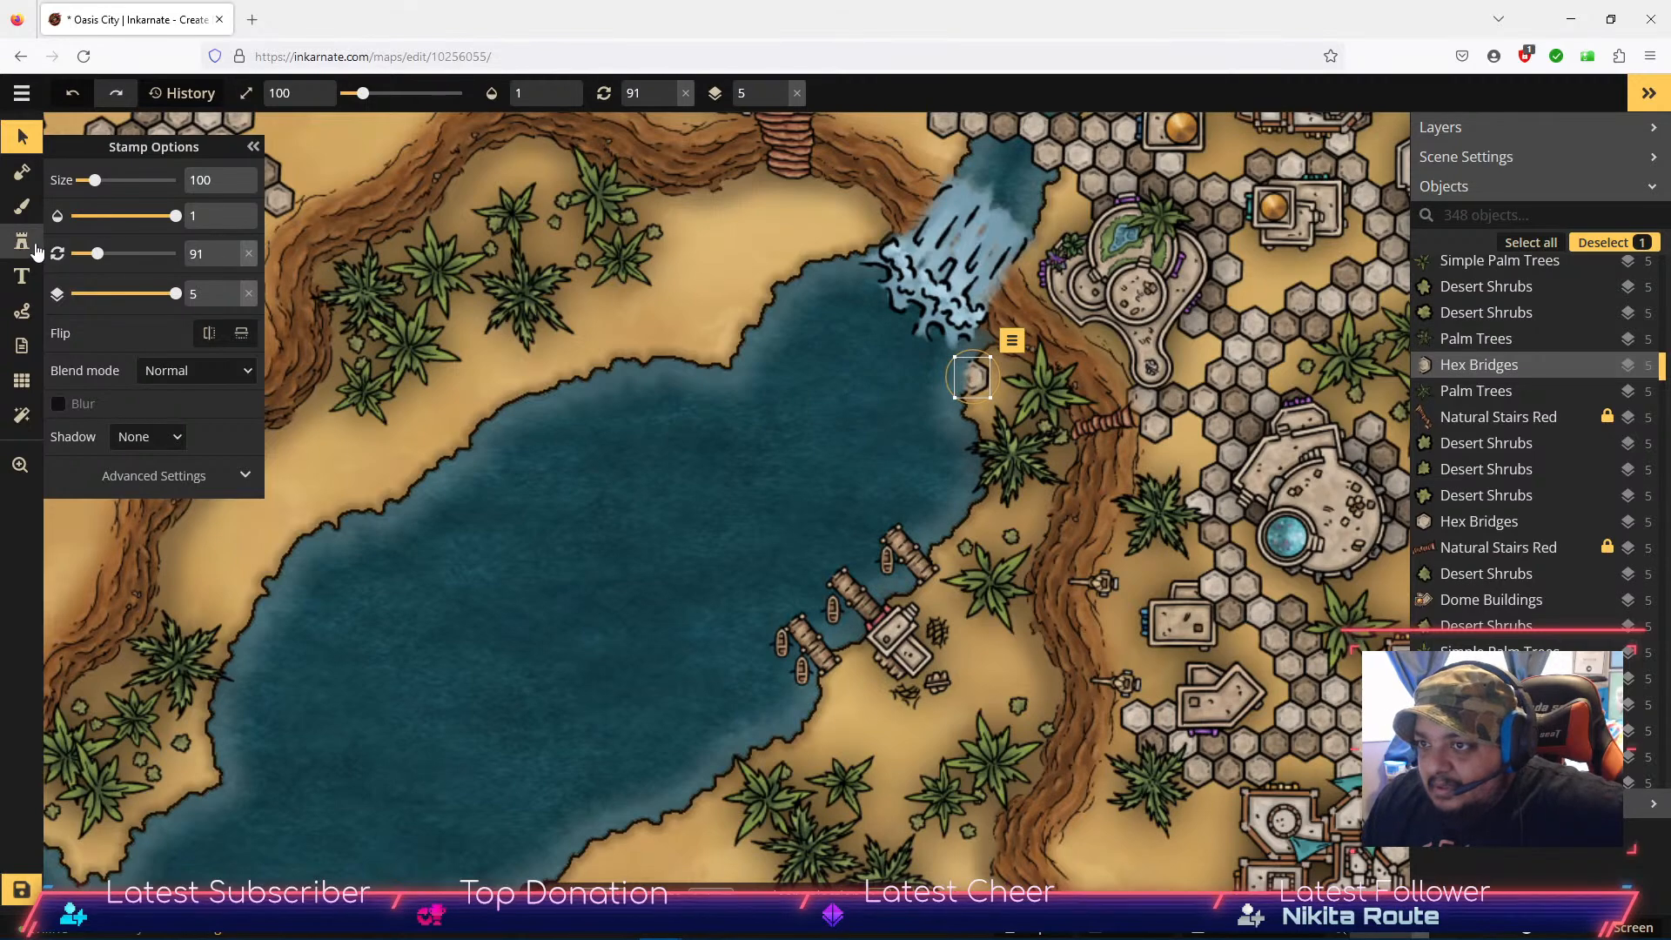
left_click(22, 246)
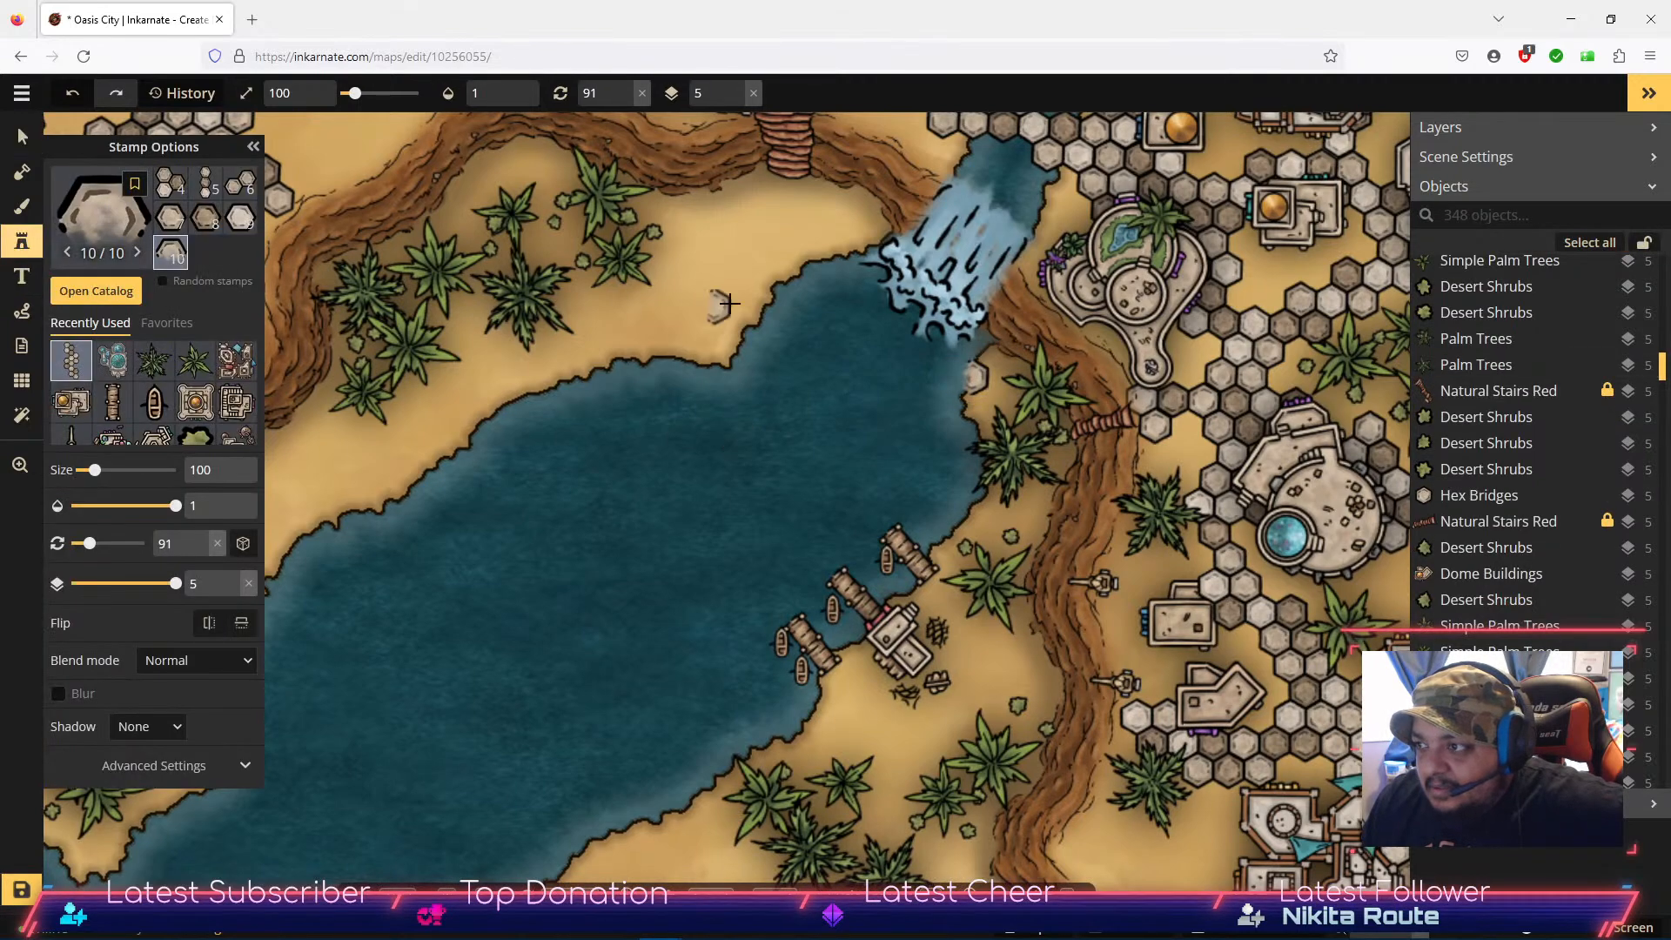
left_click(761, 300)
left_click_drag(749, 272, 715, 354)
left_click_drag(758, 301, 798, 261)
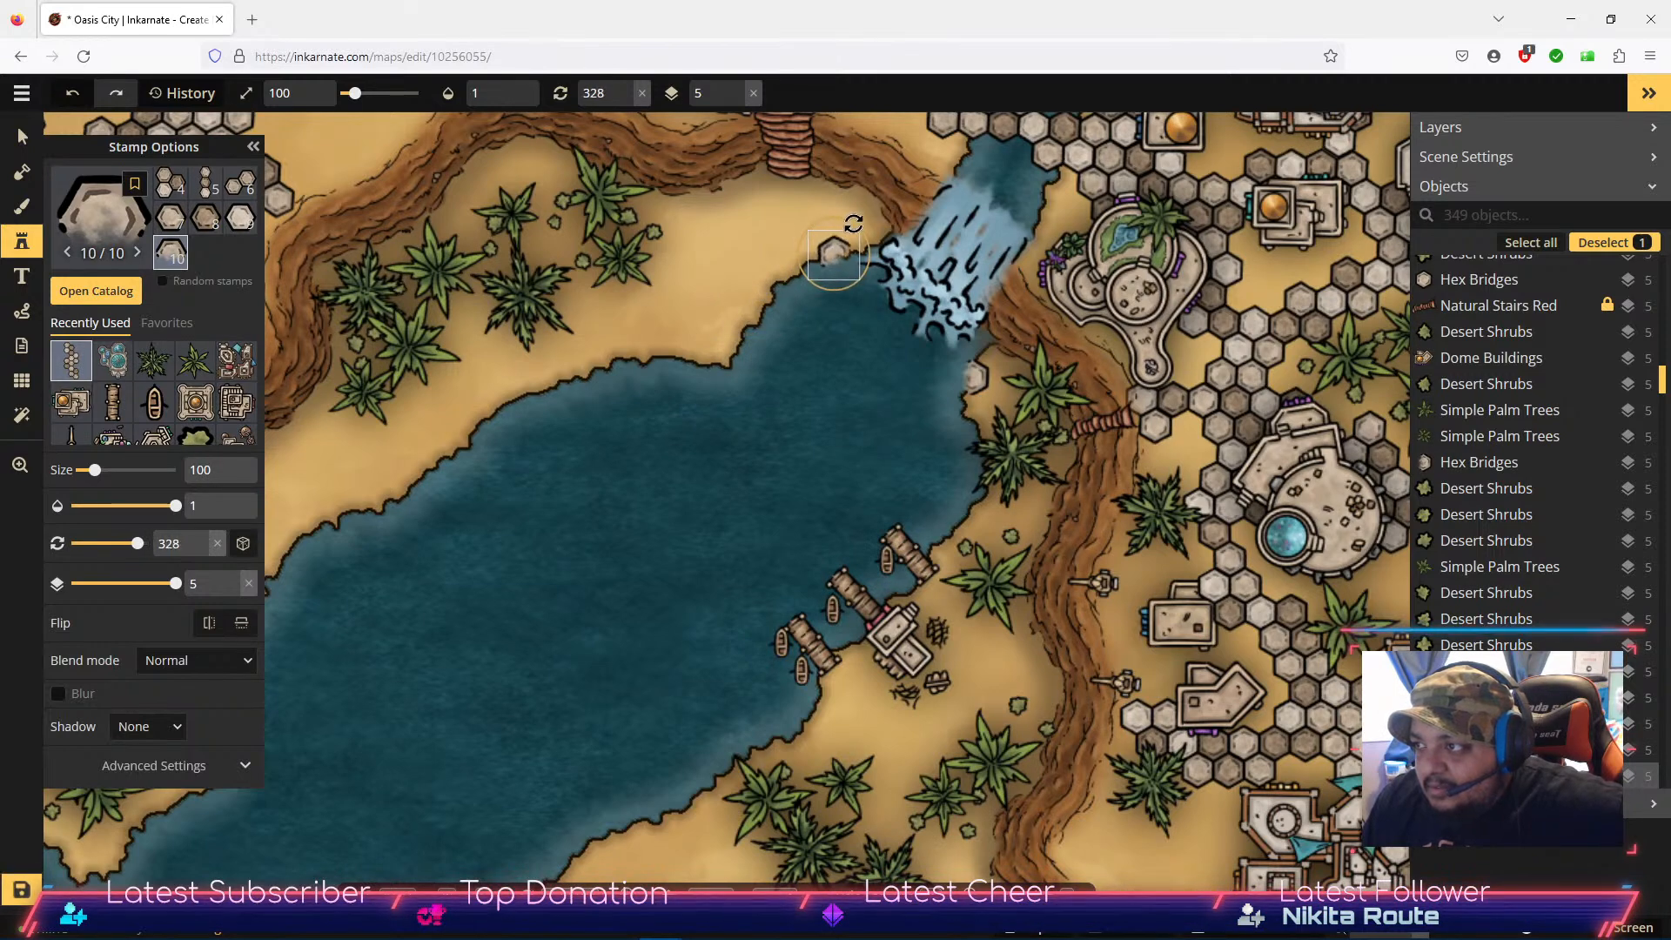
left_click_drag(833, 250, 837, 246)
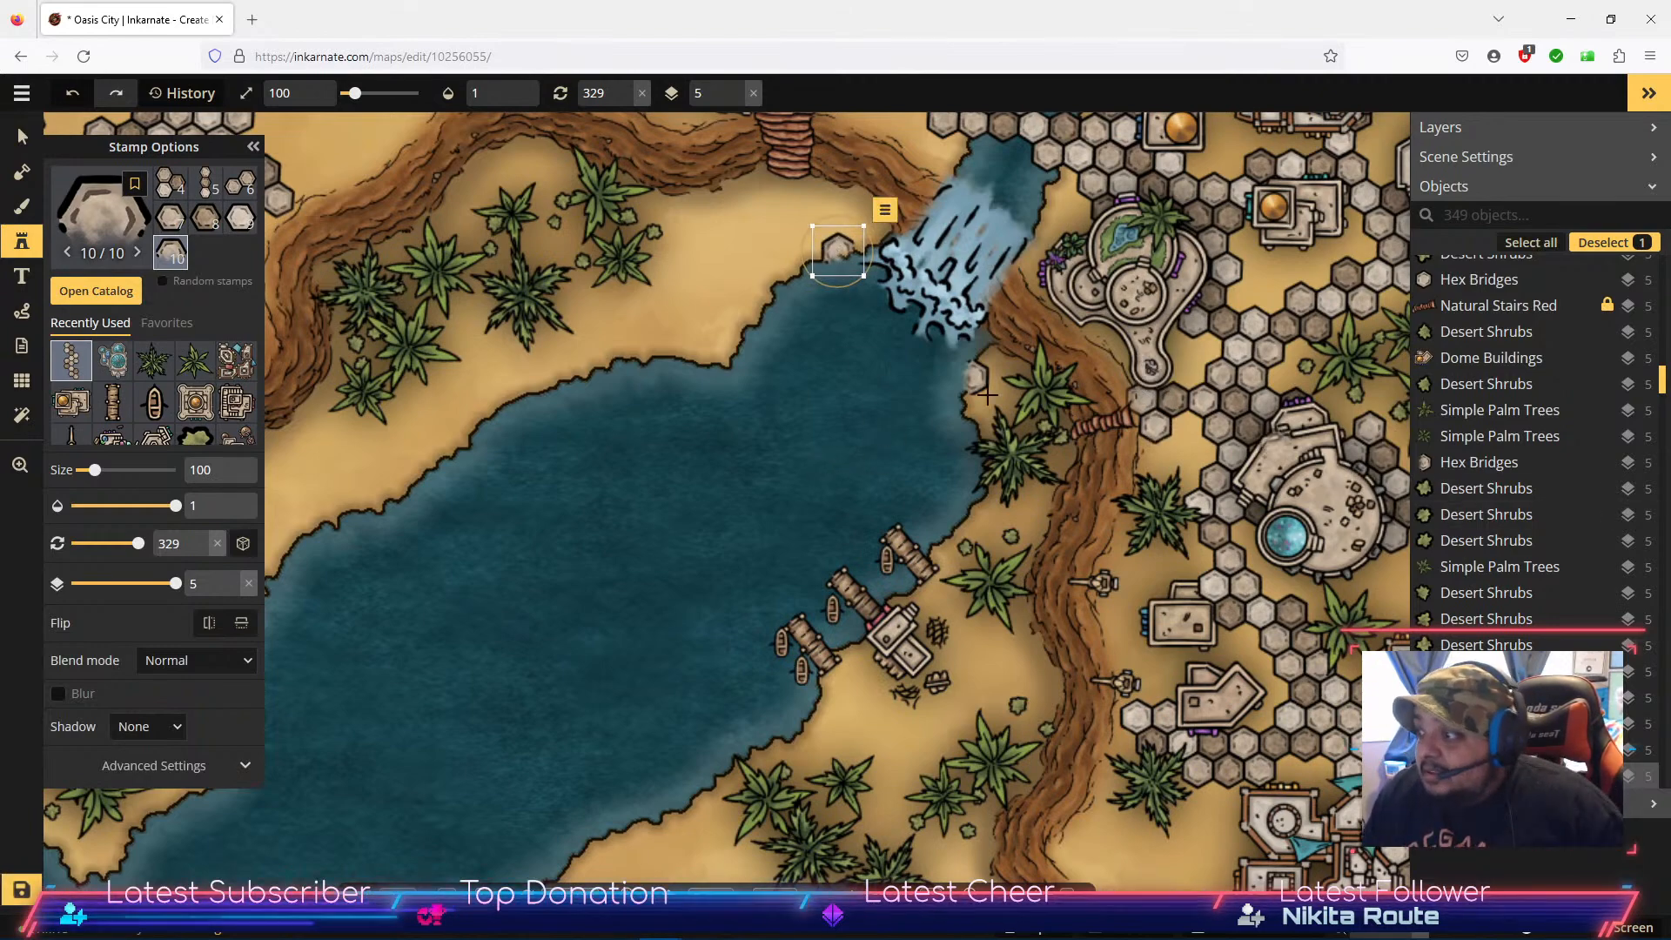
Step: Fill the paving gaps around the large blue-domed building with three single Hex Bridges stamps on layer -4, rotated to 334 degrees
left_click(21, 140)
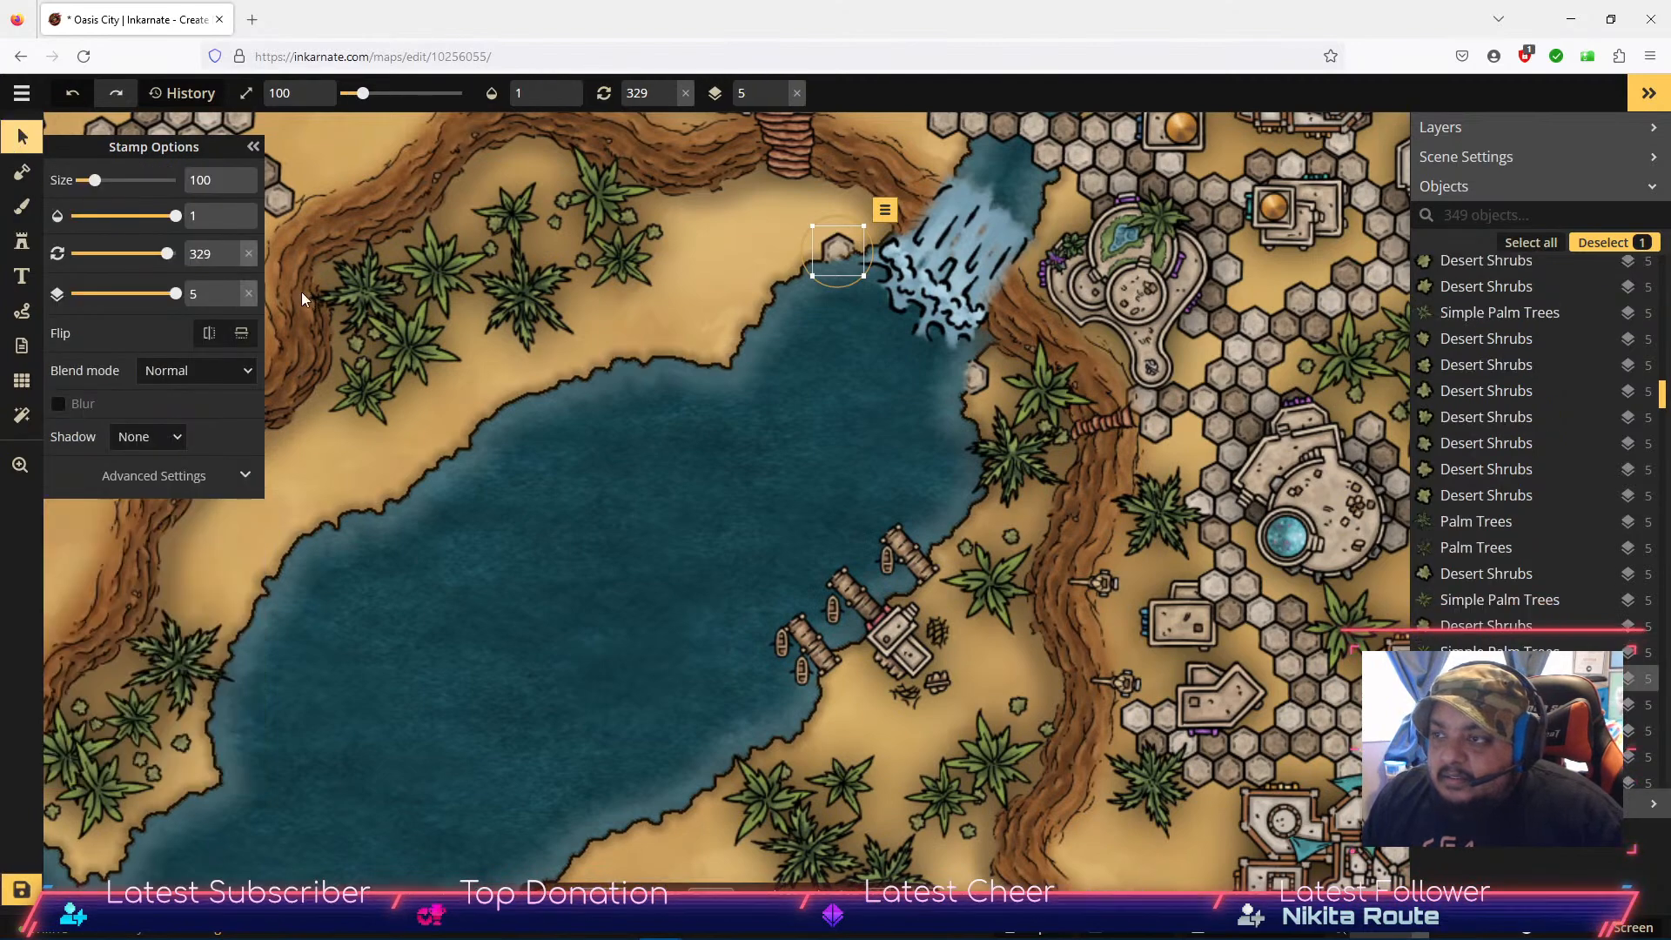
key("space")
left_click_drag(538, 547, 833, 622)
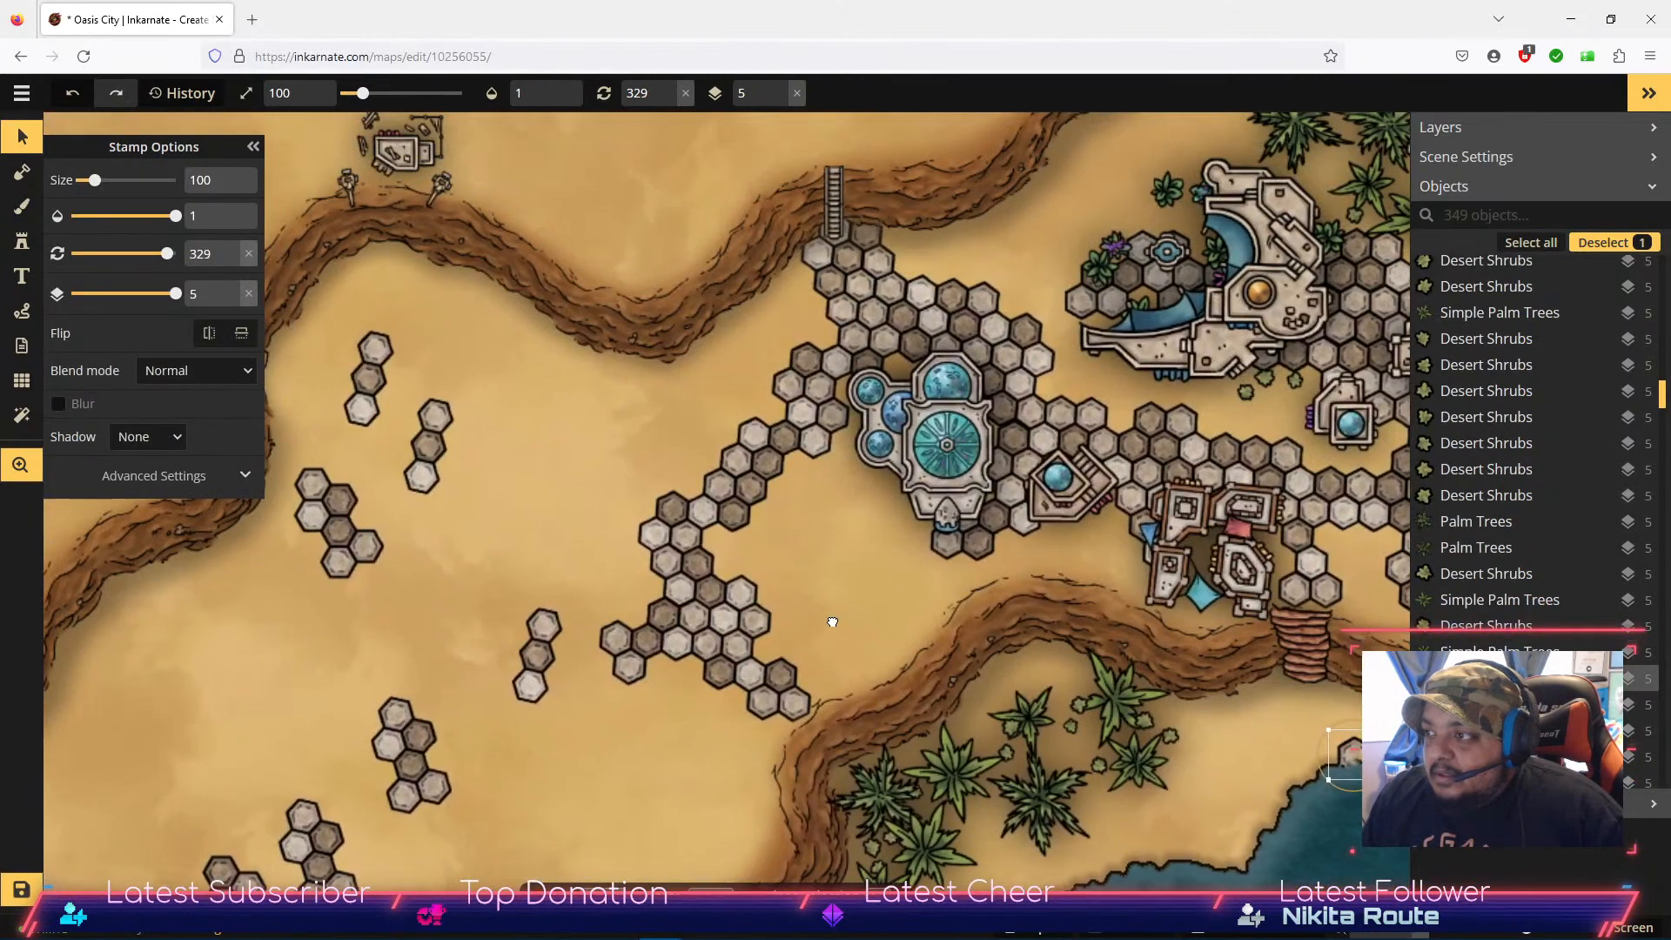
left_click(366, 416)
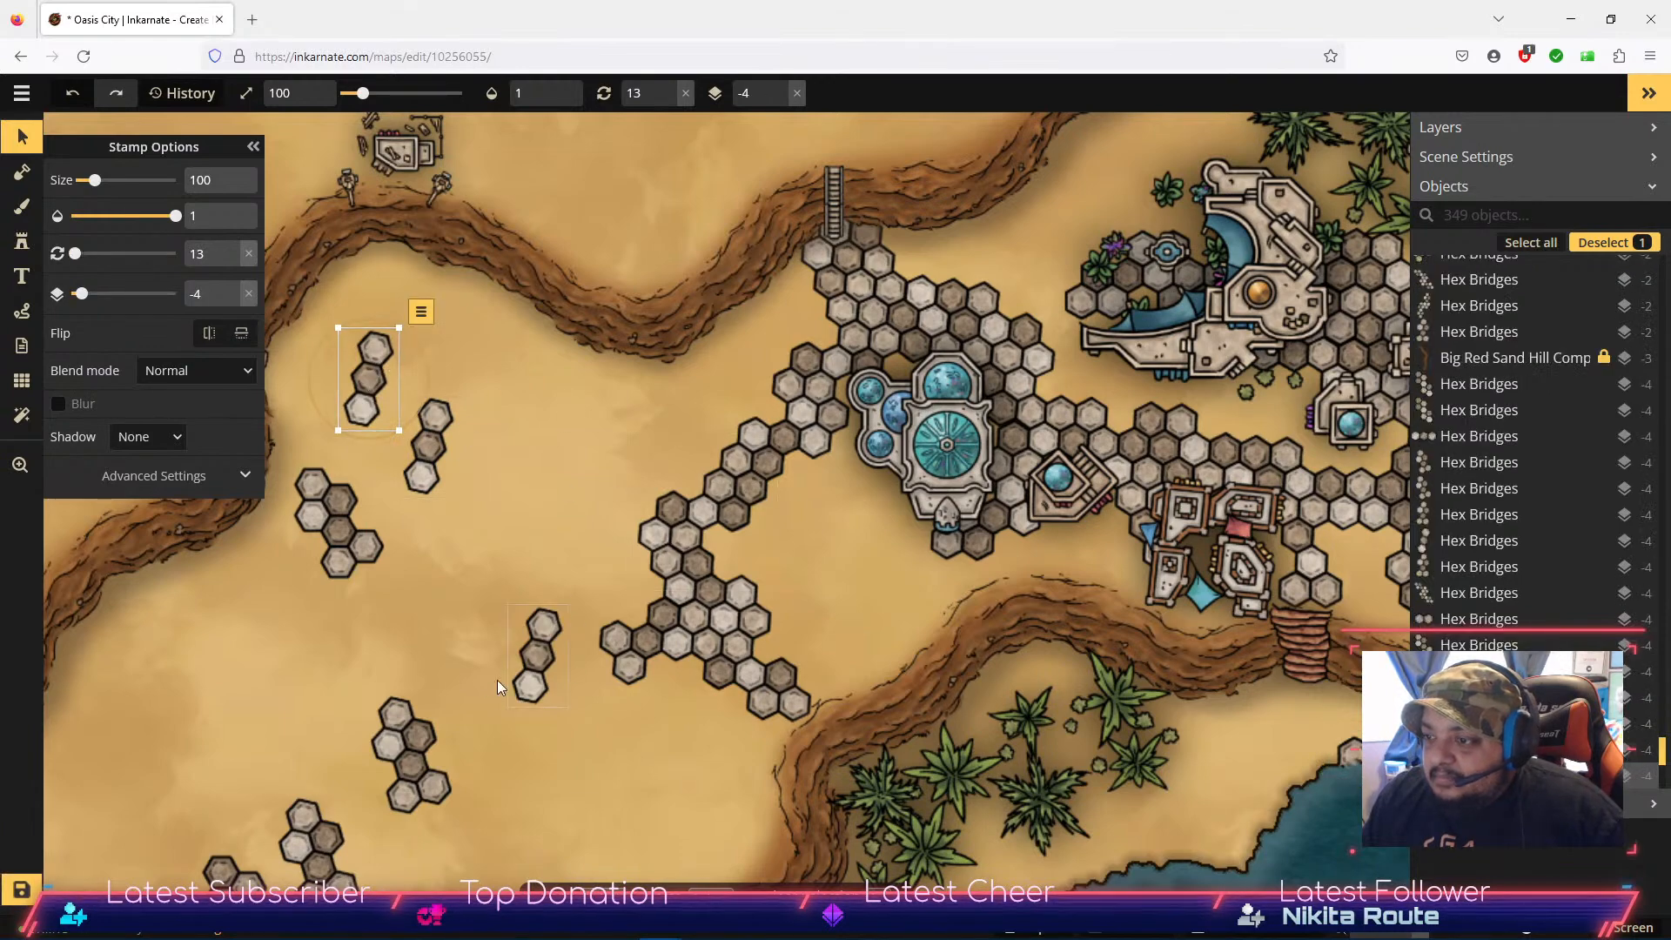
left_click(22, 241)
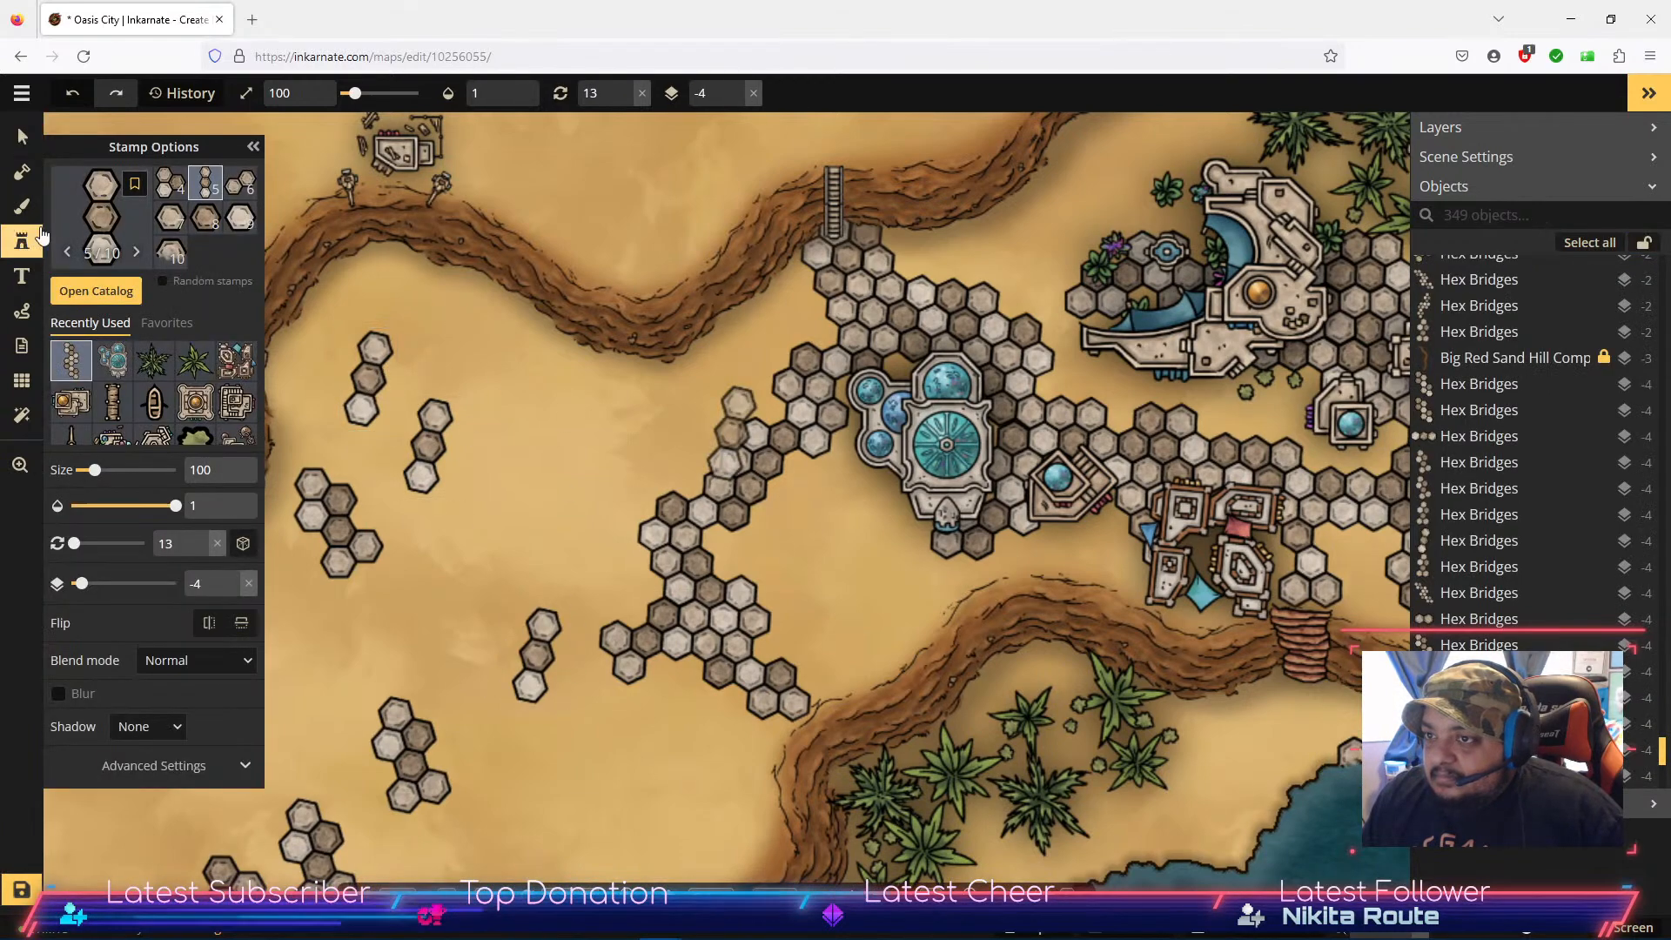
left_click(898, 370)
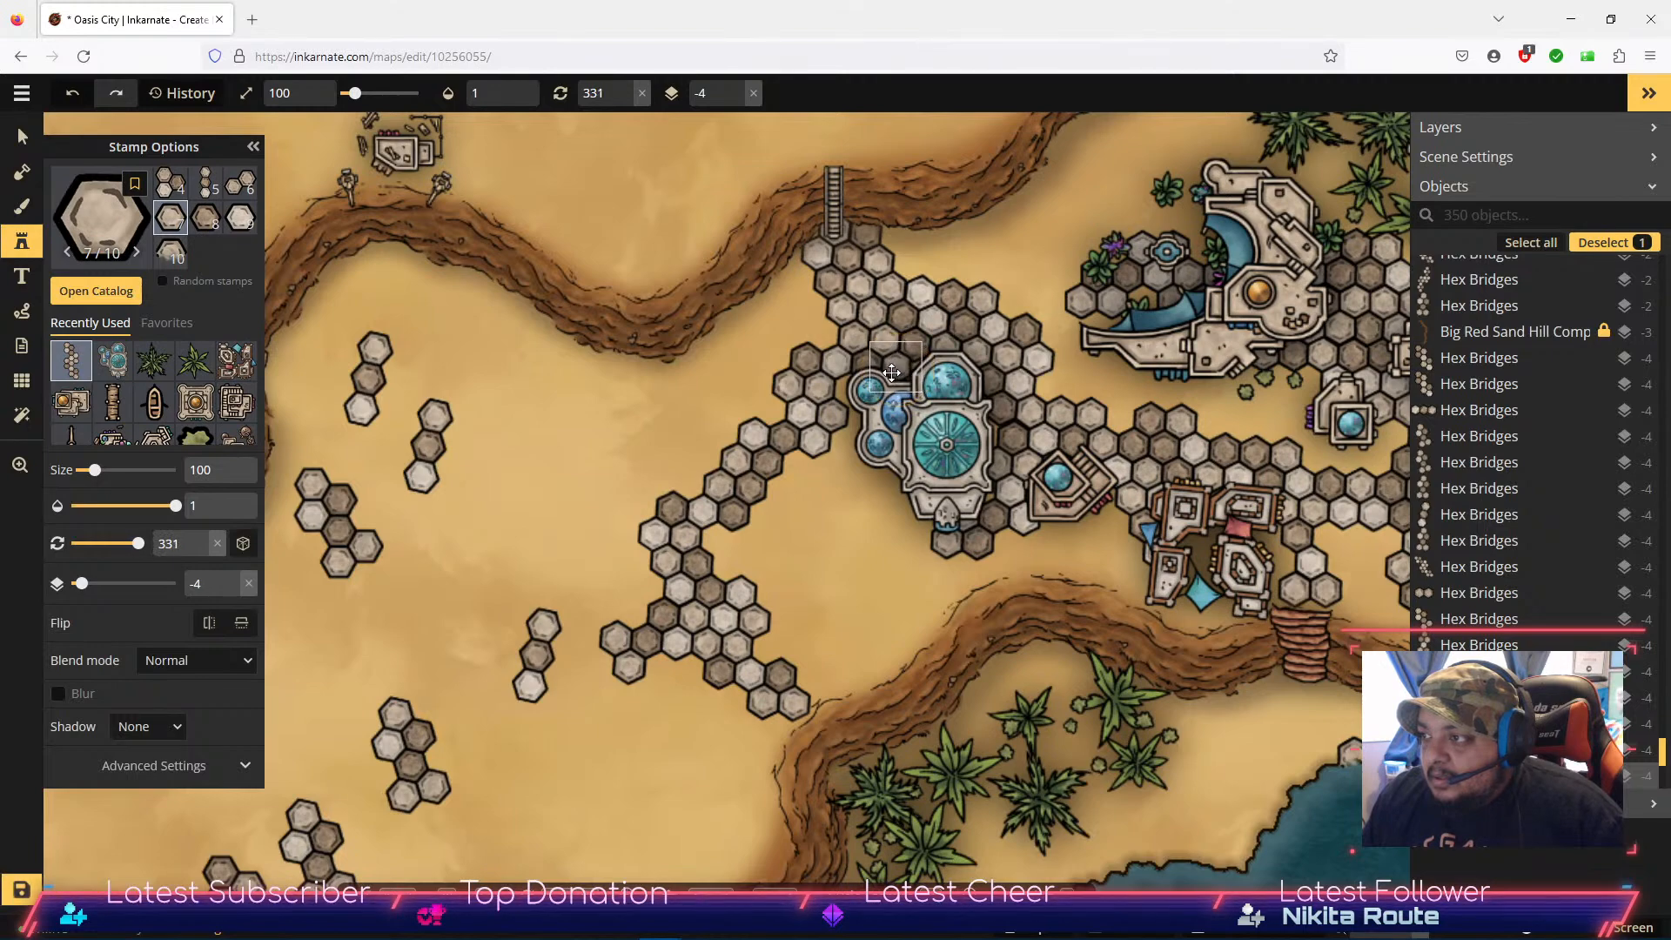
left_click_drag(914, 333, 905, 366)
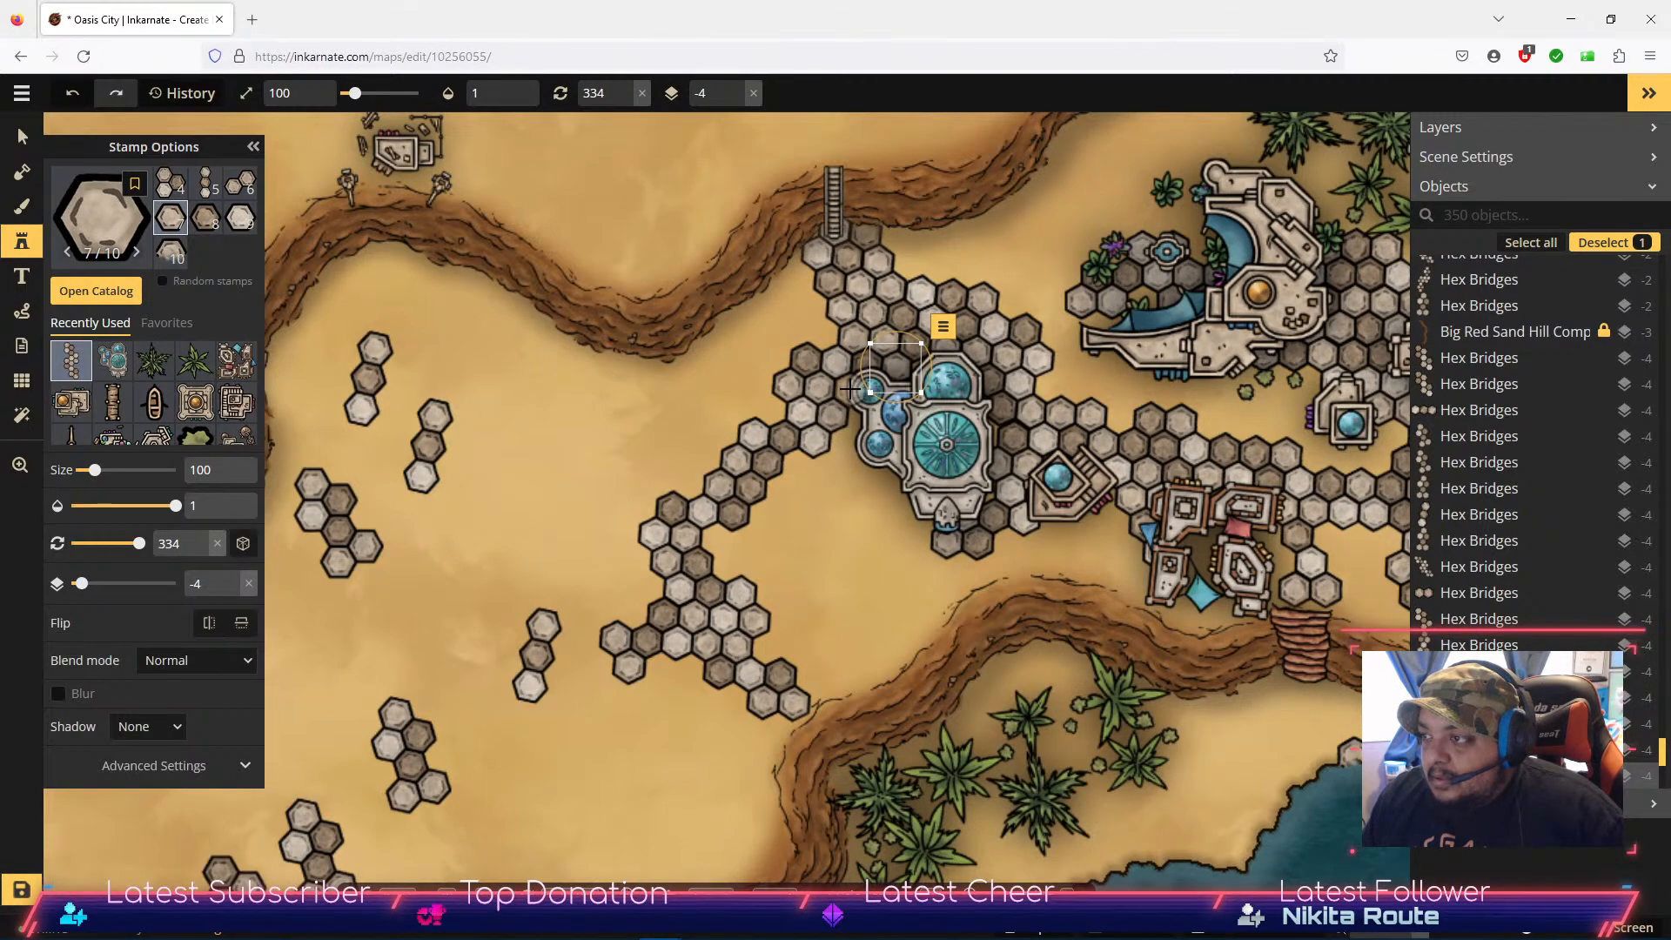
left_click(849, 389)
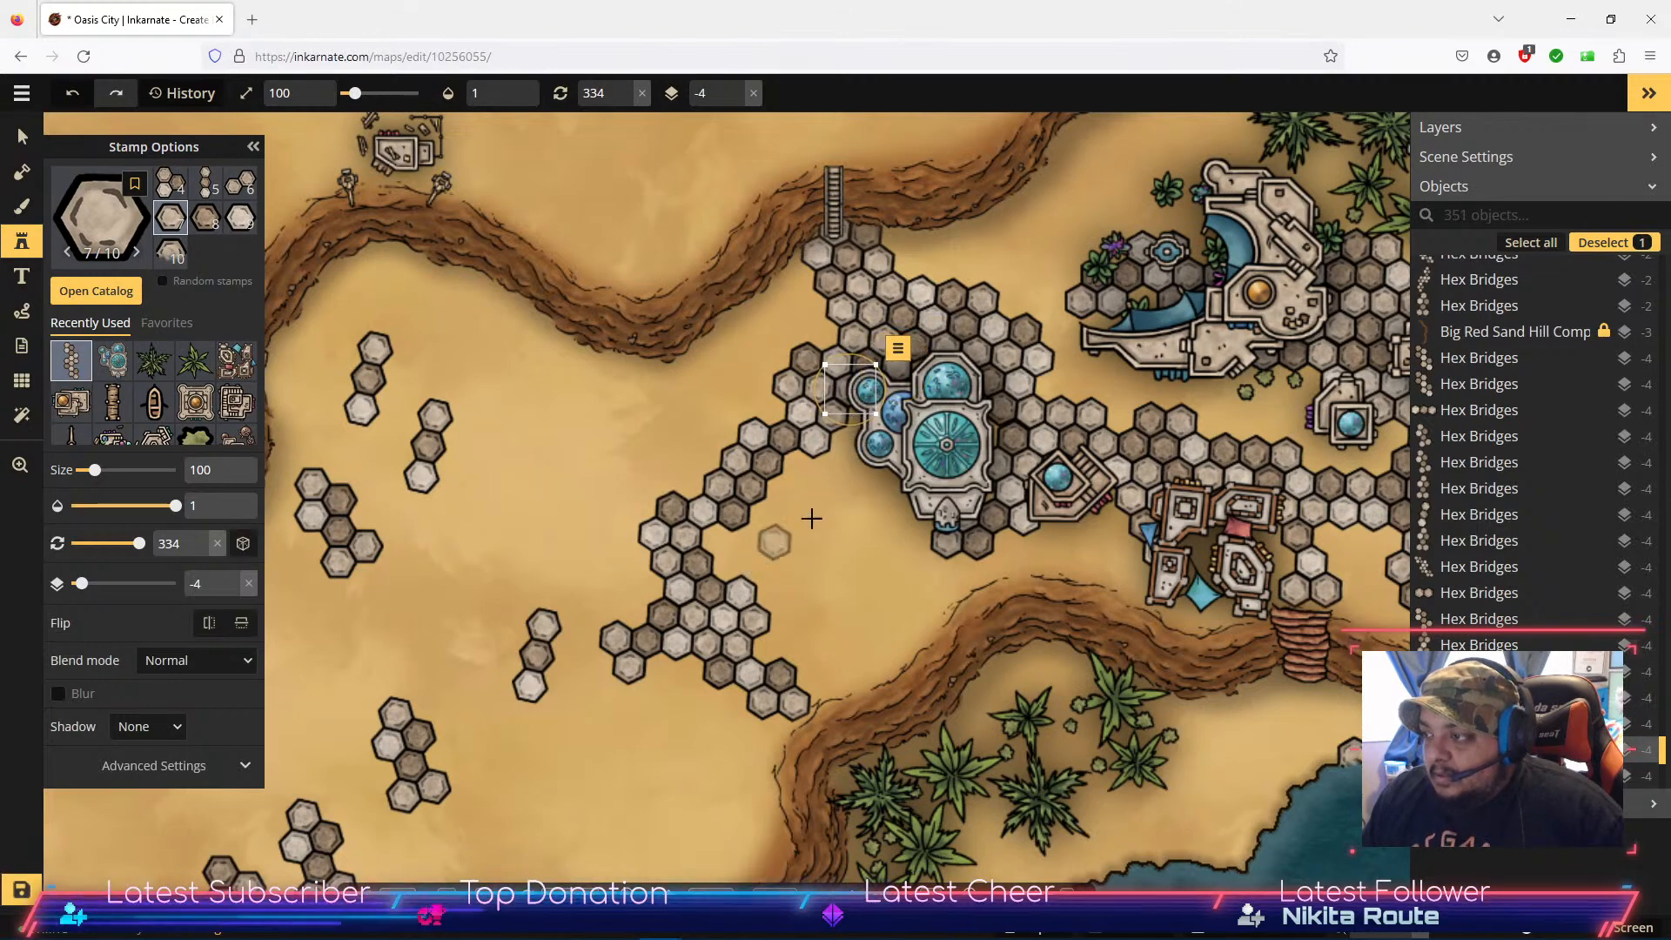
left_click(979, 490)
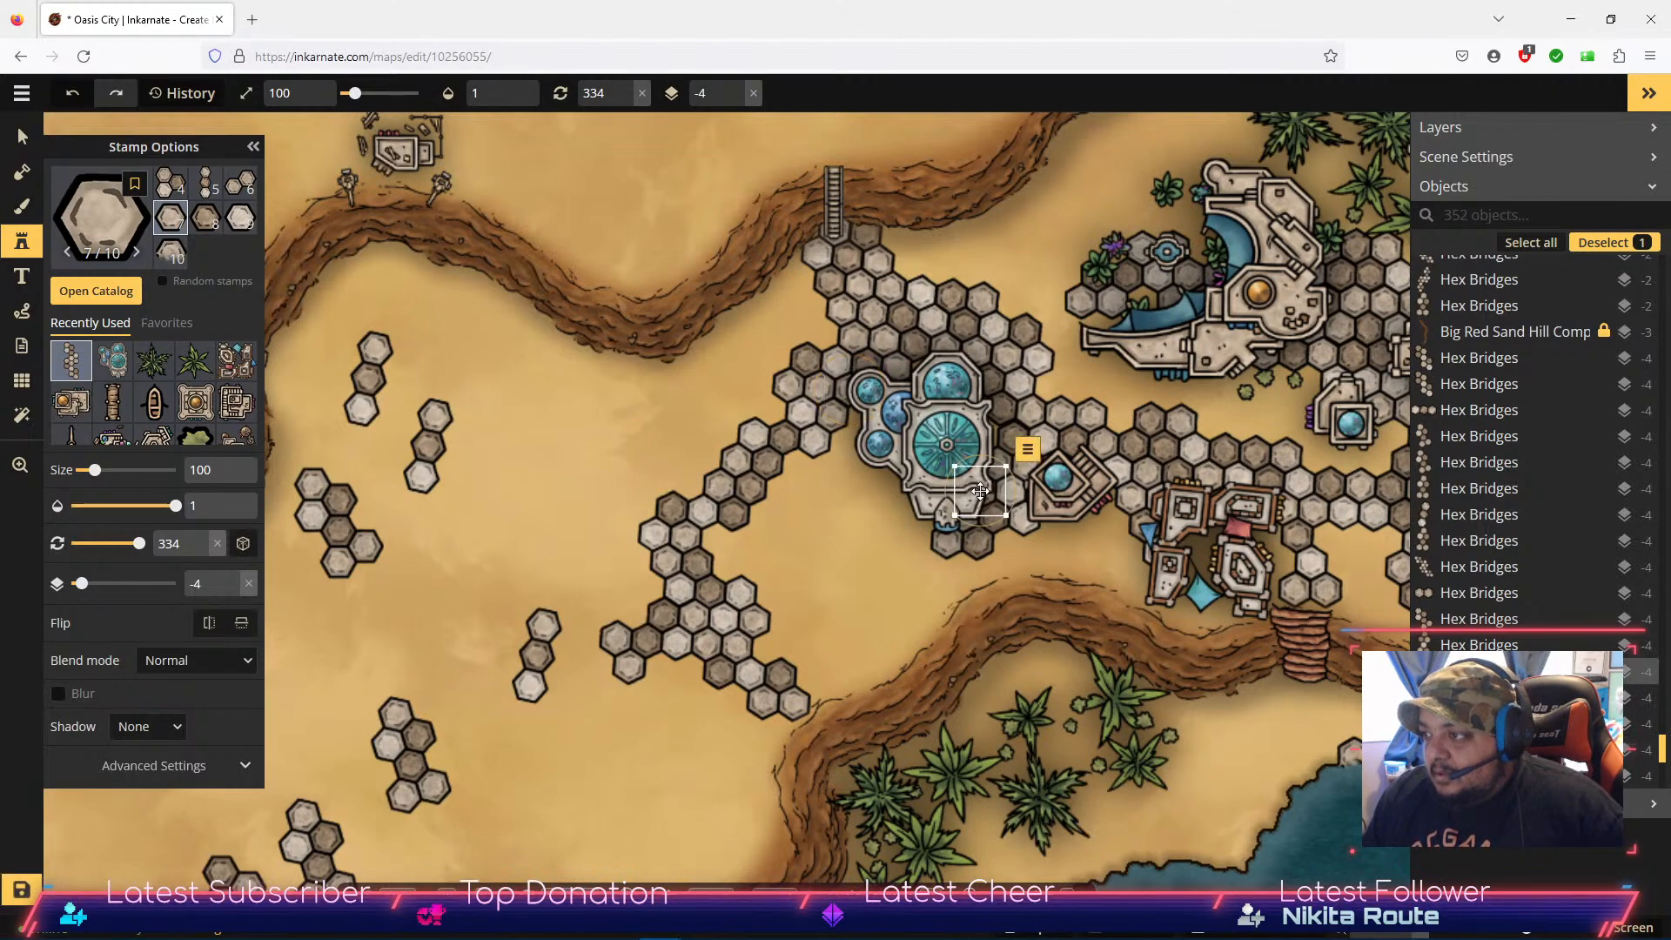
Step: Move a six-hex spare piece to the top of the northern cliff ladder and set its layer to 3
left_click(23, 136)
left_click(422, 473)
left_click(366, 529)
left_click_drag(366, 529, 847, 127)
scroll(787, 224, "up", 3)
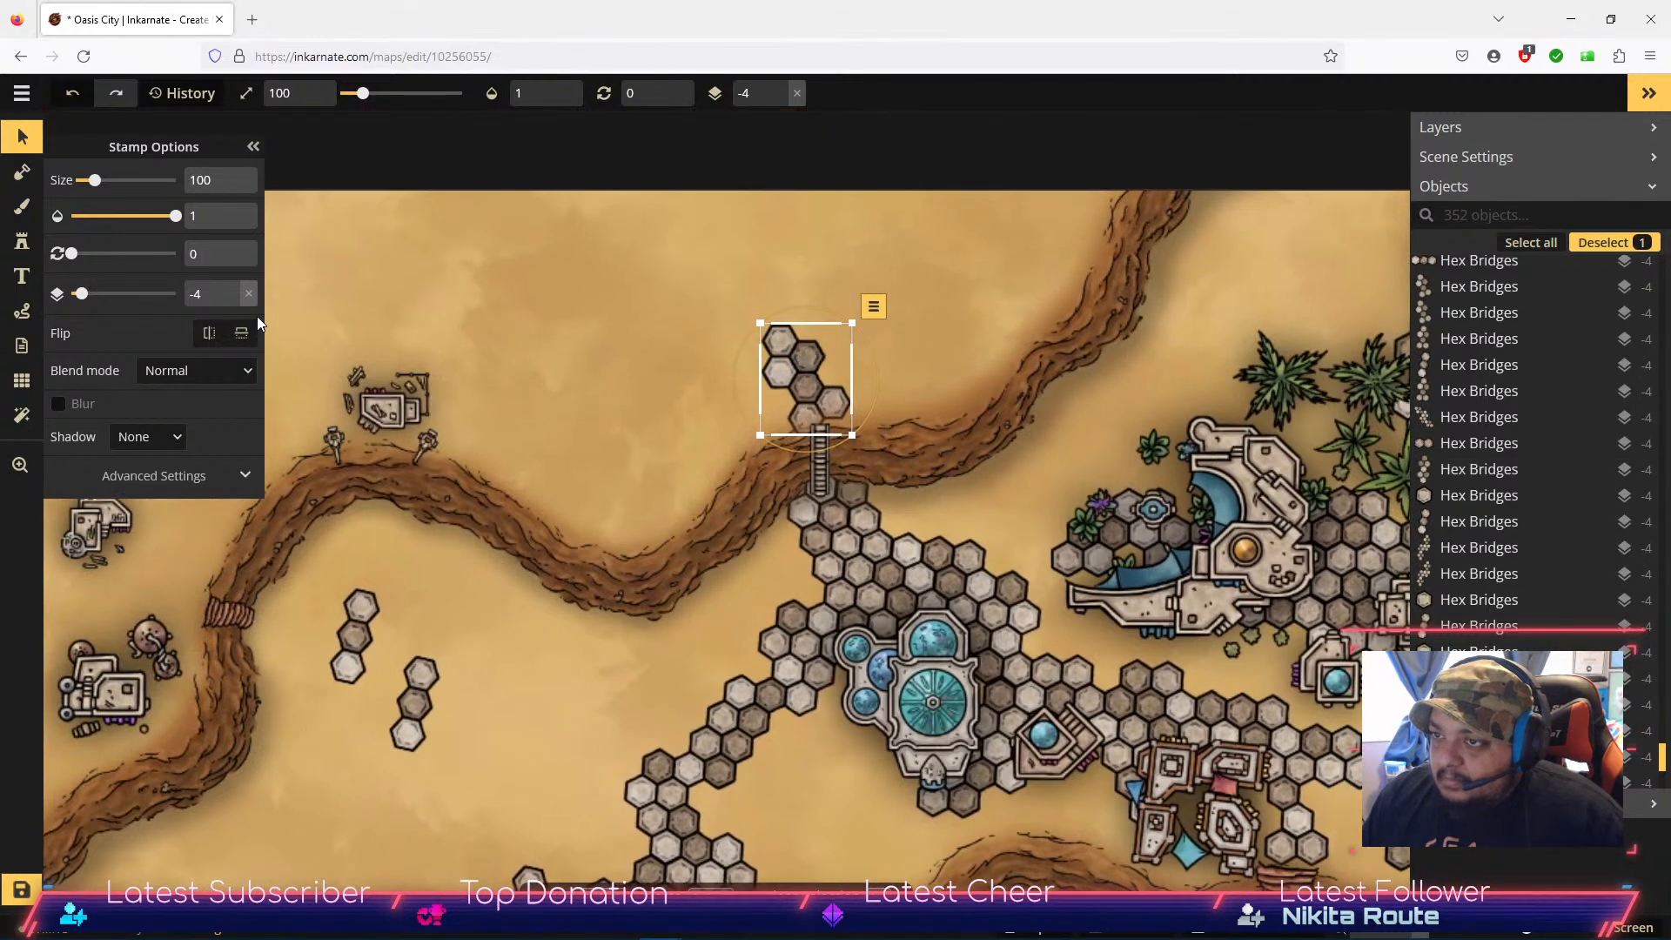
left_click(232, 289)
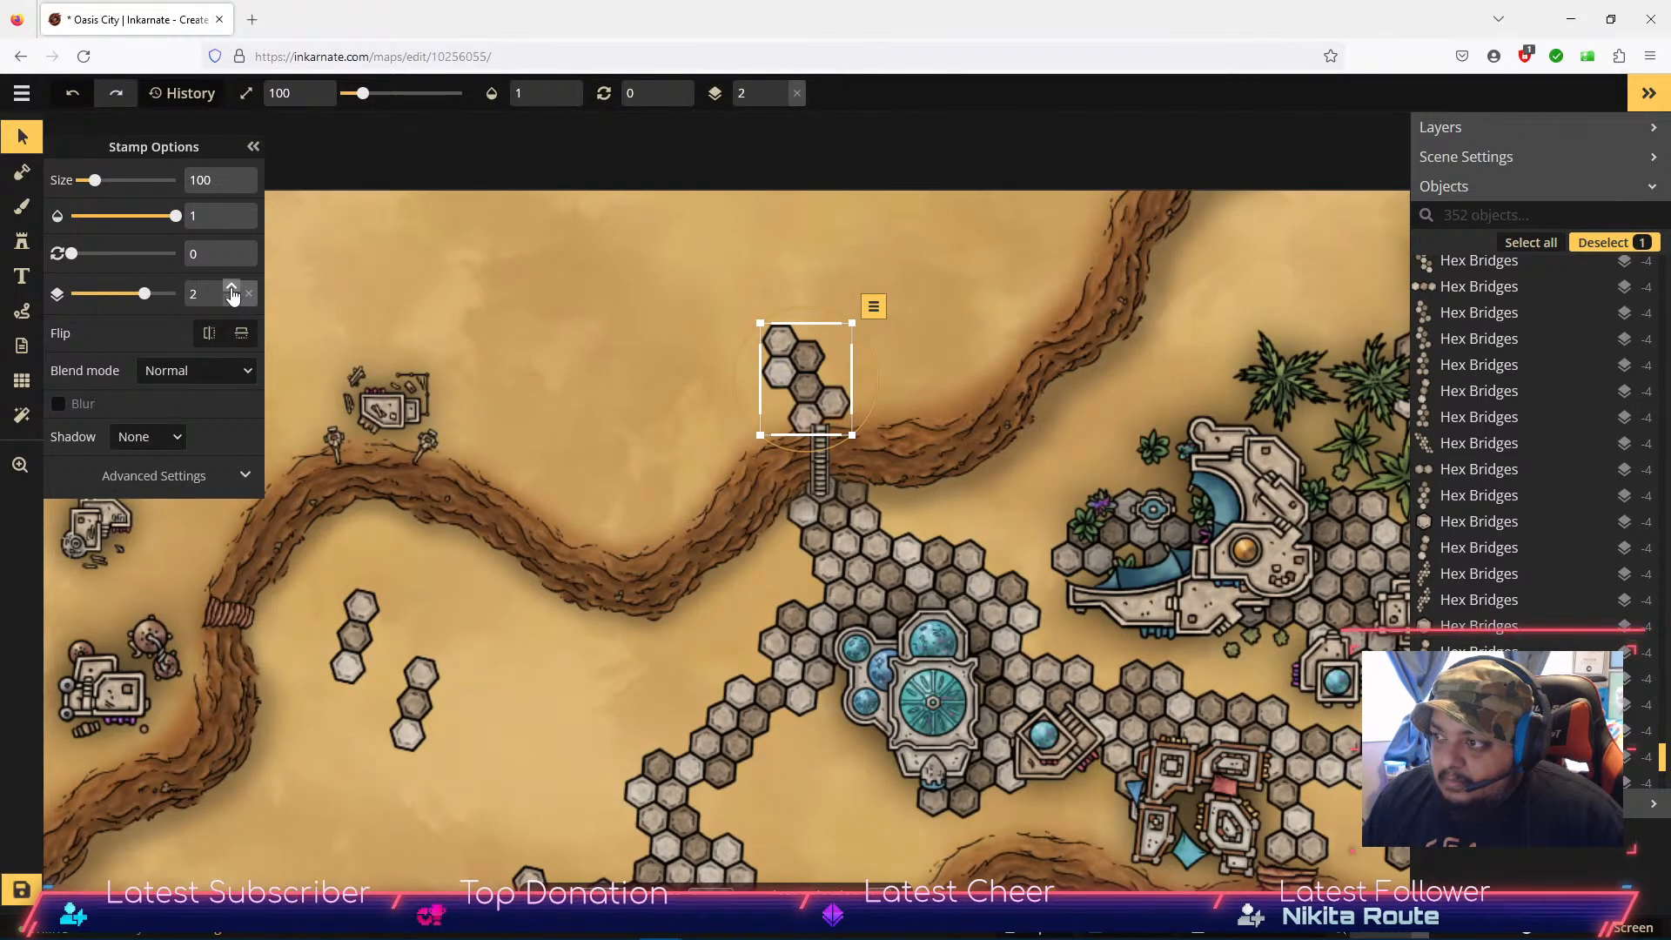
left_click_drag(820, 394, 809, 402)
scroll(801, 468, "up", 3)
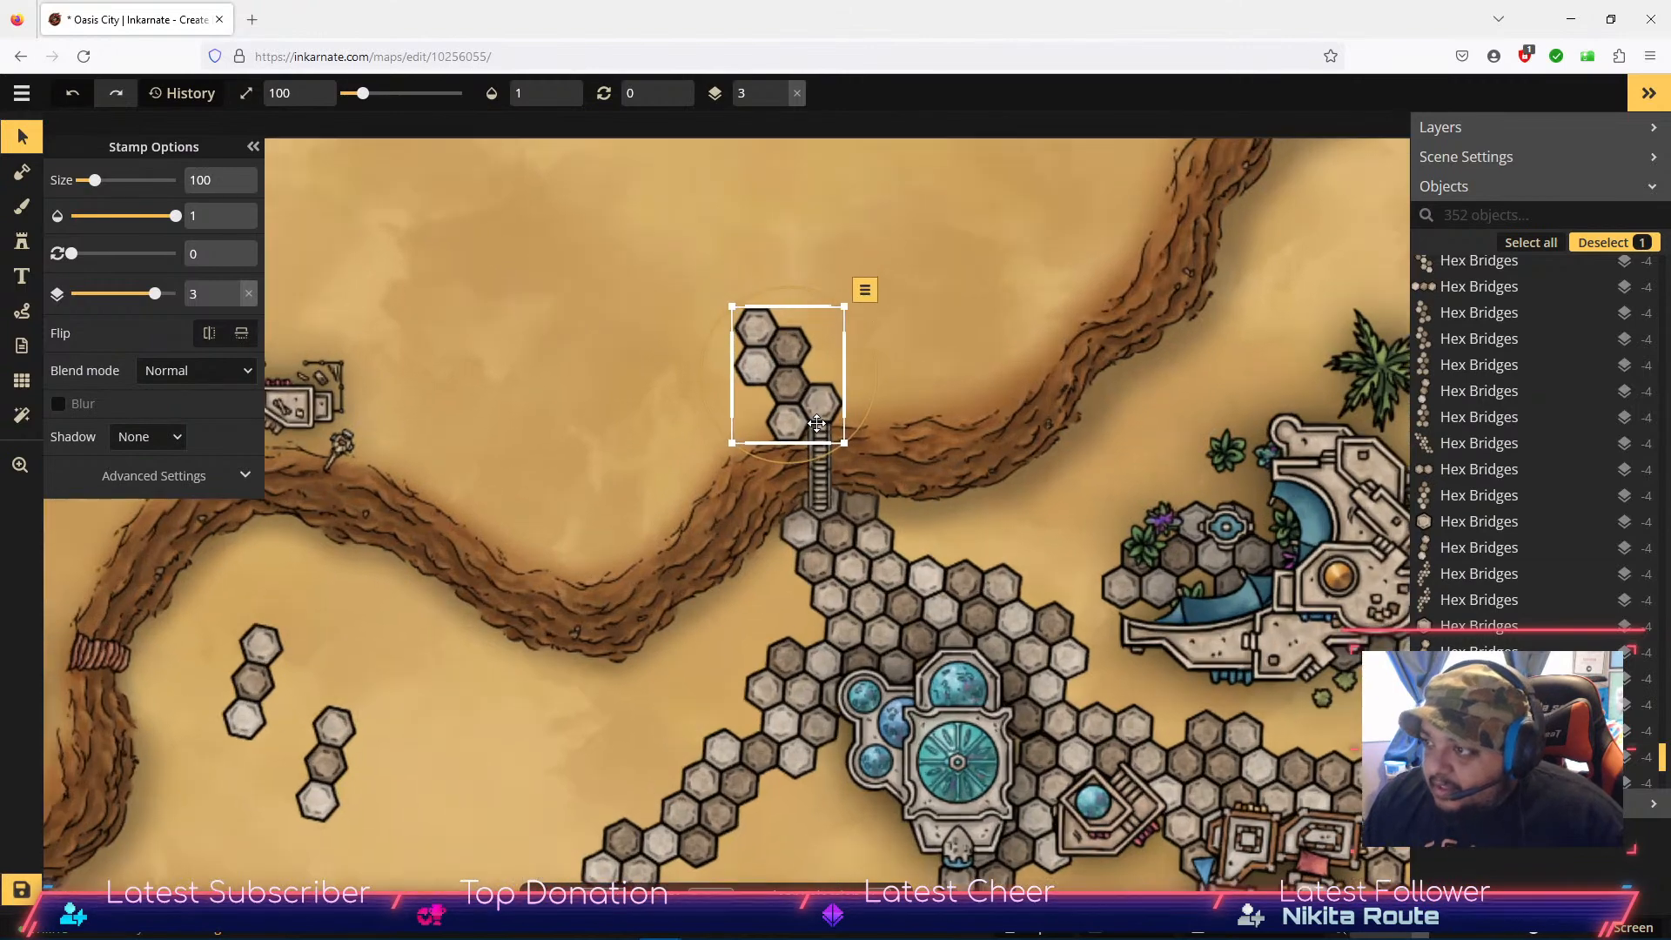
scroll(757, 470, "down", 4)
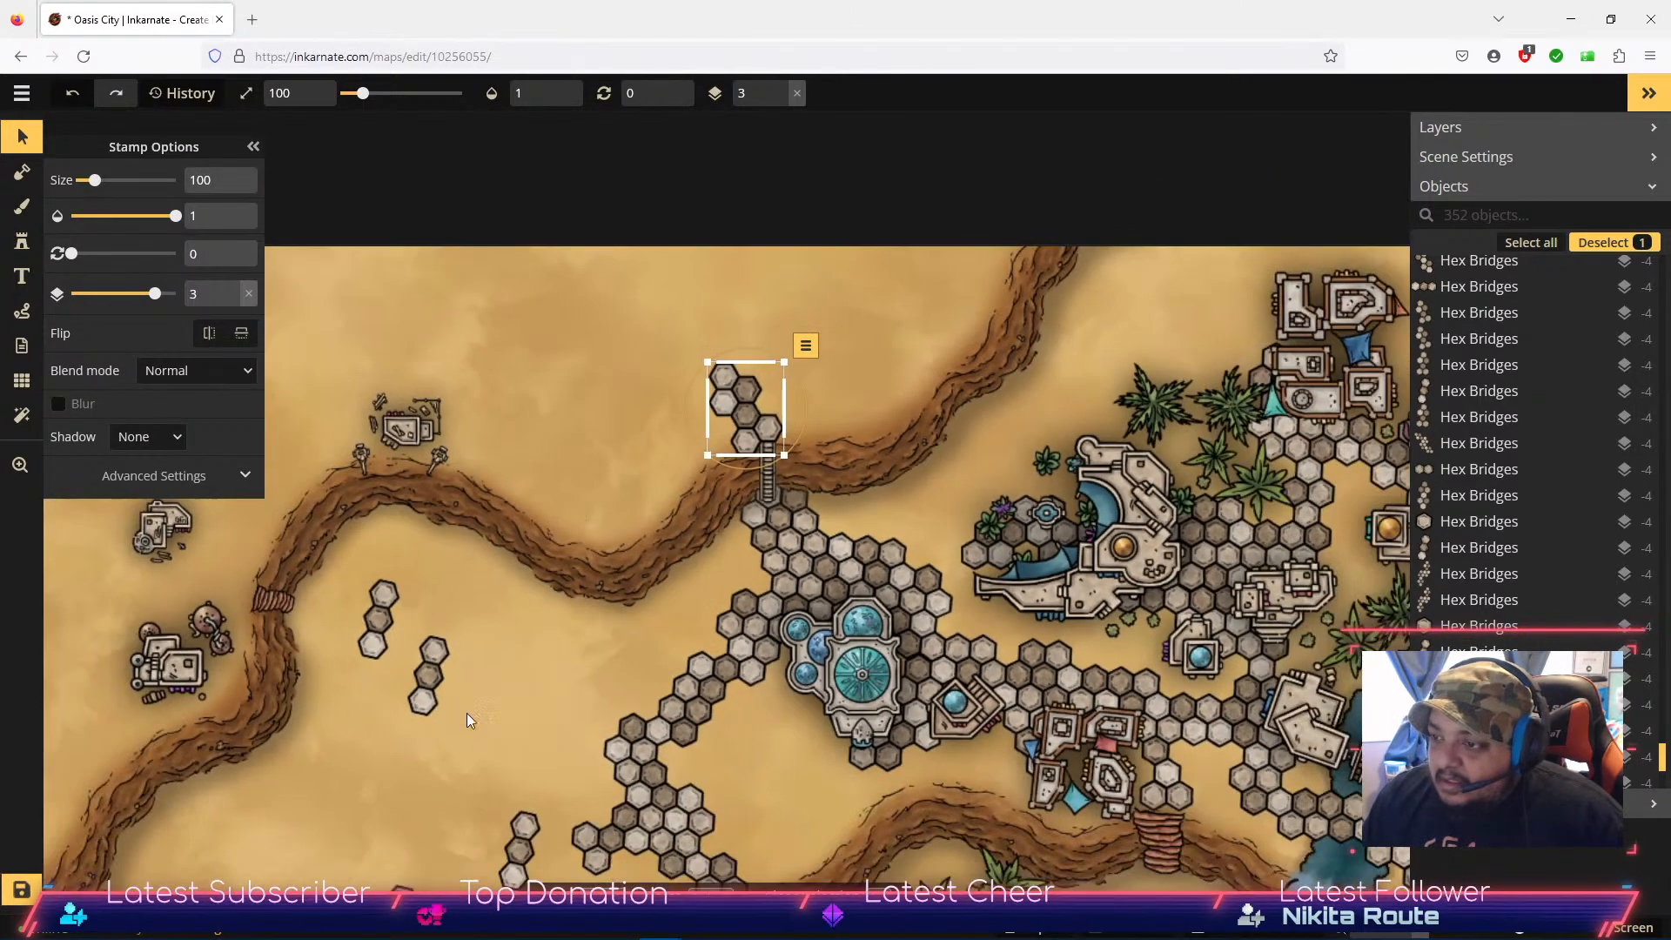
Step: Move a three-hex spare piece onto the plateau northwest of the ladder and bring four larger spare pieces north beside the remaining spares
left_click(428, 674)
left_click_drag(428, 675, 644, 357)
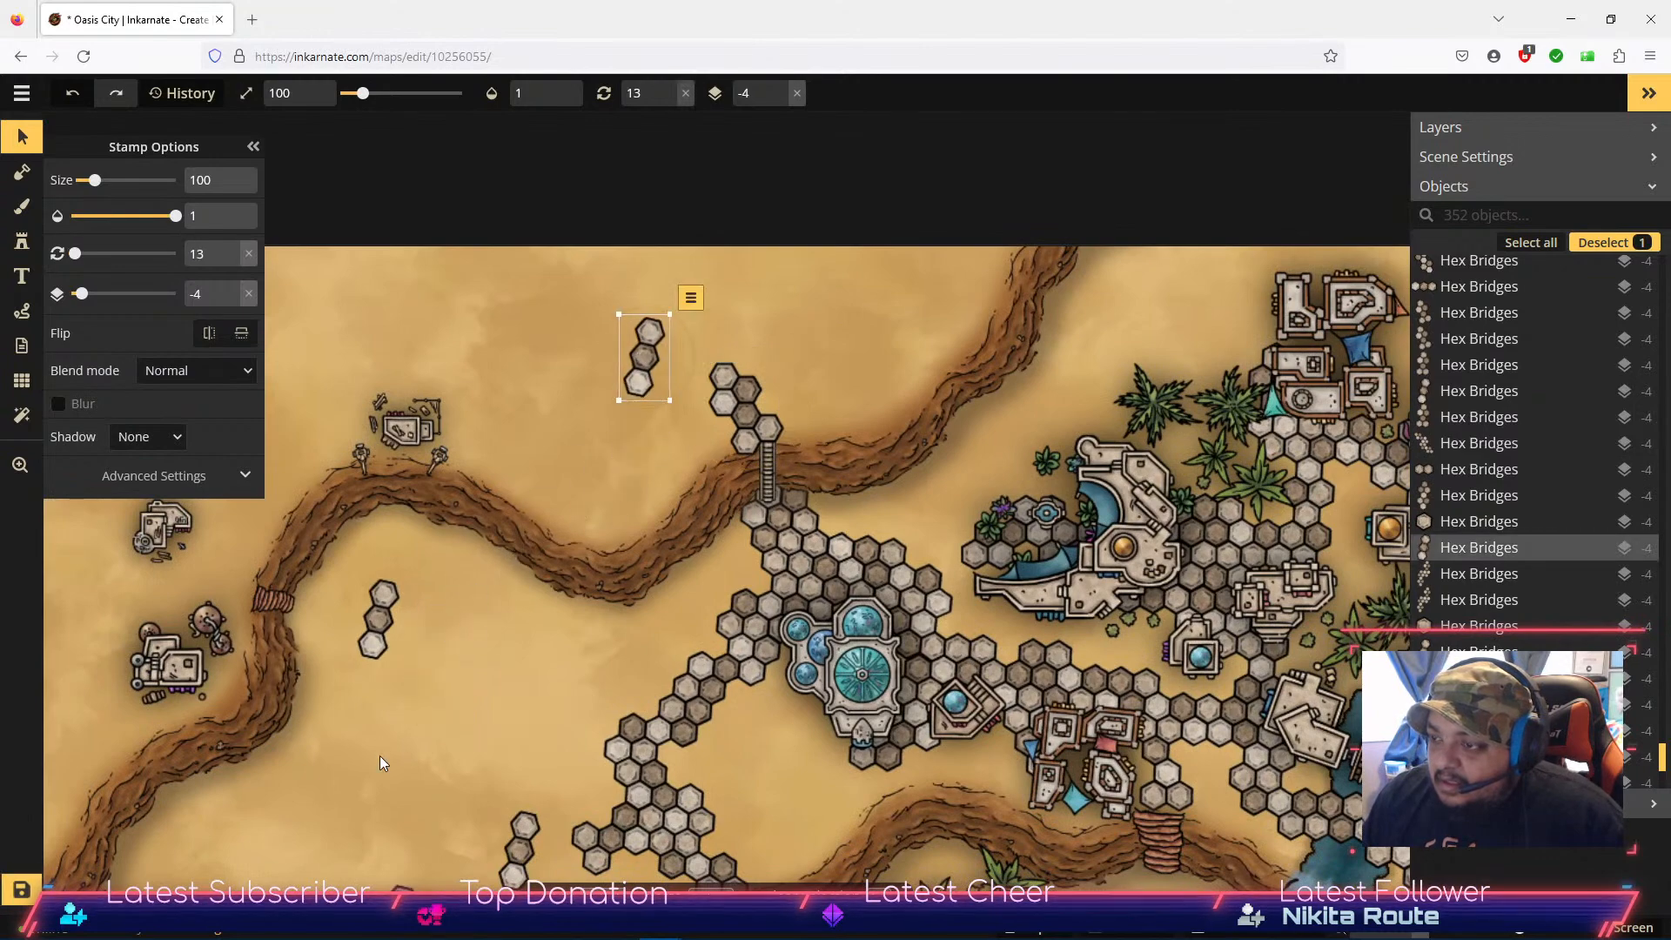
left_click_drag(409, 772, 499, 574)
left_click_drag(419, 804, 444, 570)
left_click_drag(585, 674, 363, 387)
left_click_drag(537, 434, 543, 677)
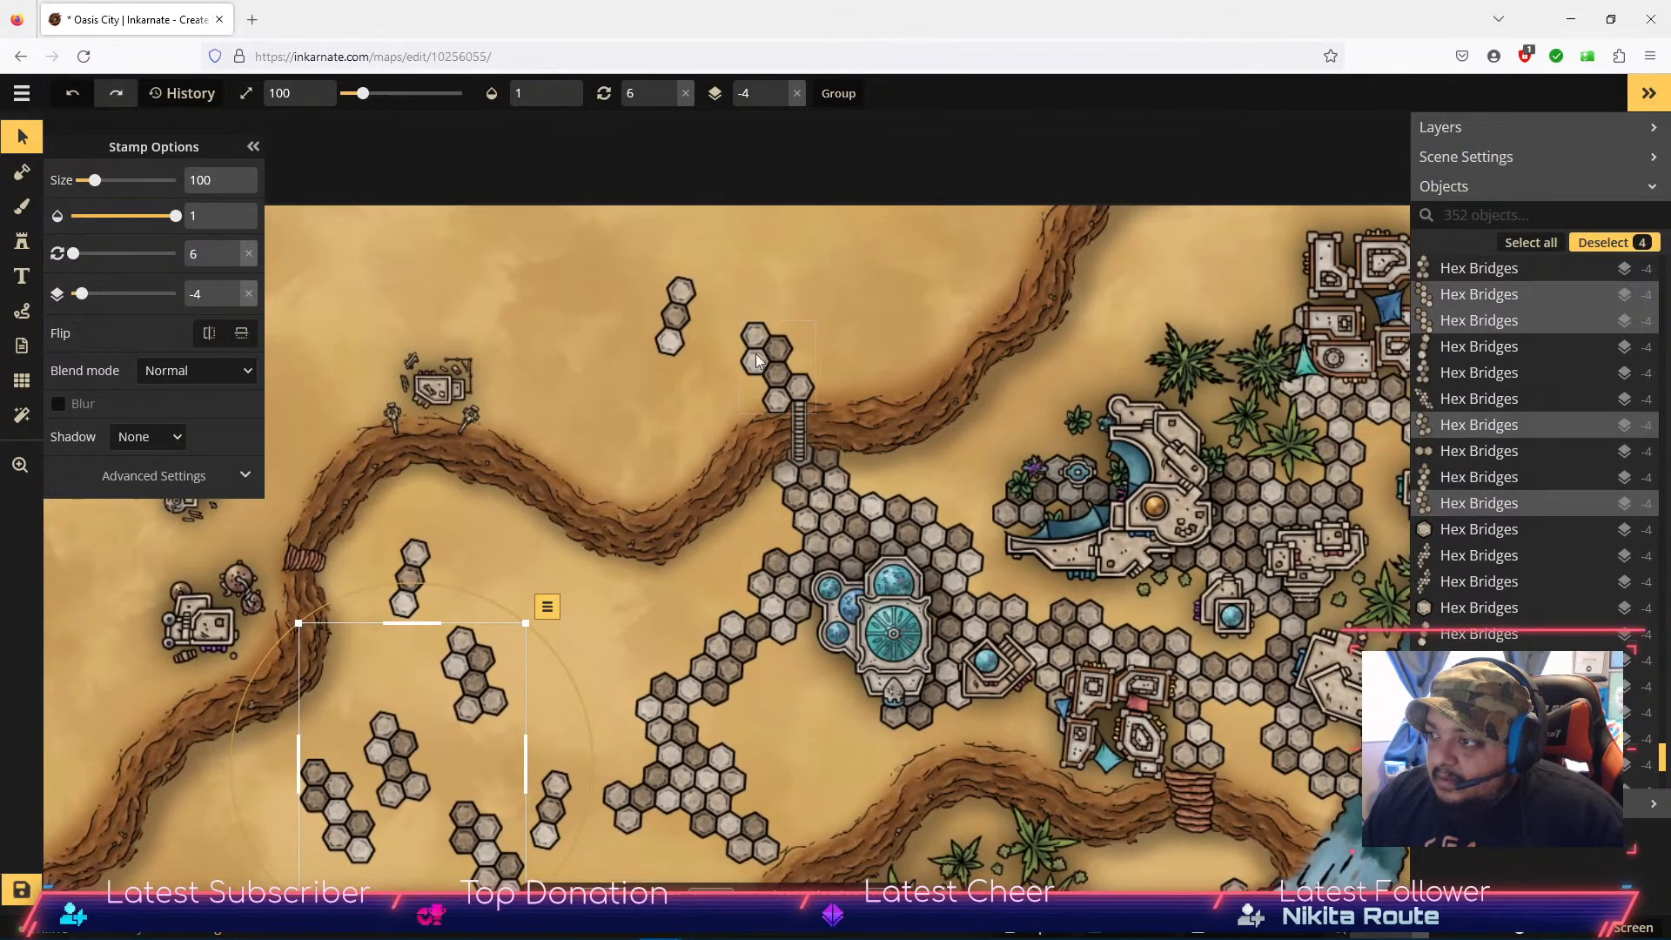
Step: Try the three-hex piece rotated to 306 degrees against the paving above the northern ladder, and set it aside among the spare pieces
left_click(676, 318)
left_click_drag(658, 265, 570, 376)
left_click_drag(670, 306, 714, 323)
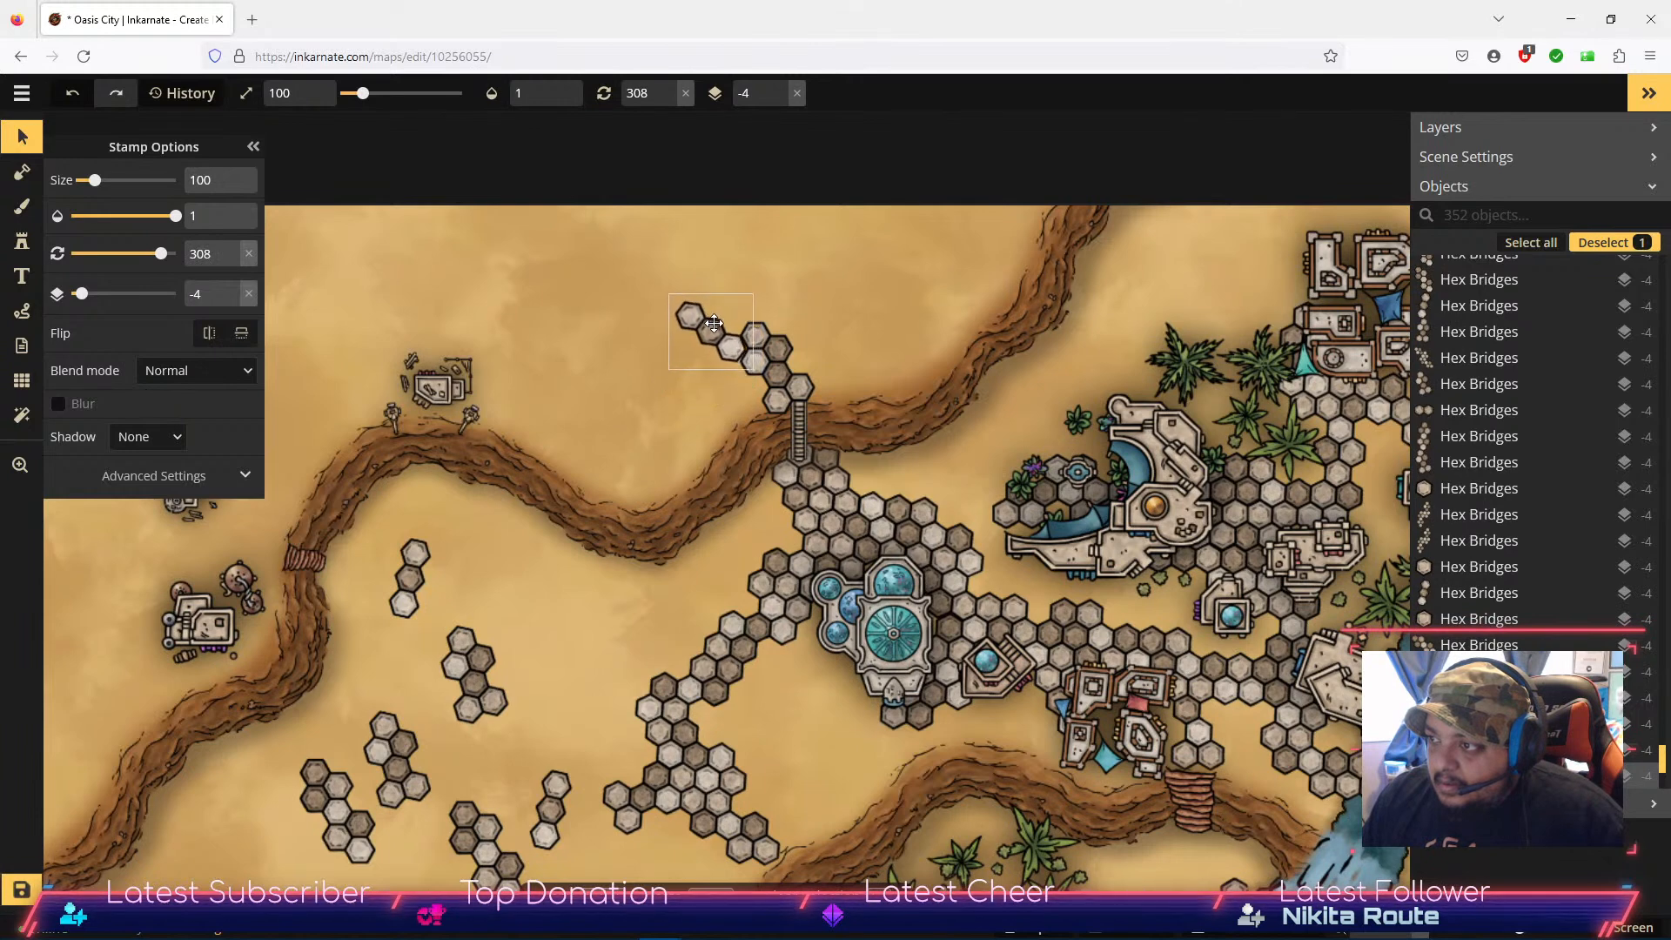
left_click(231, 260)
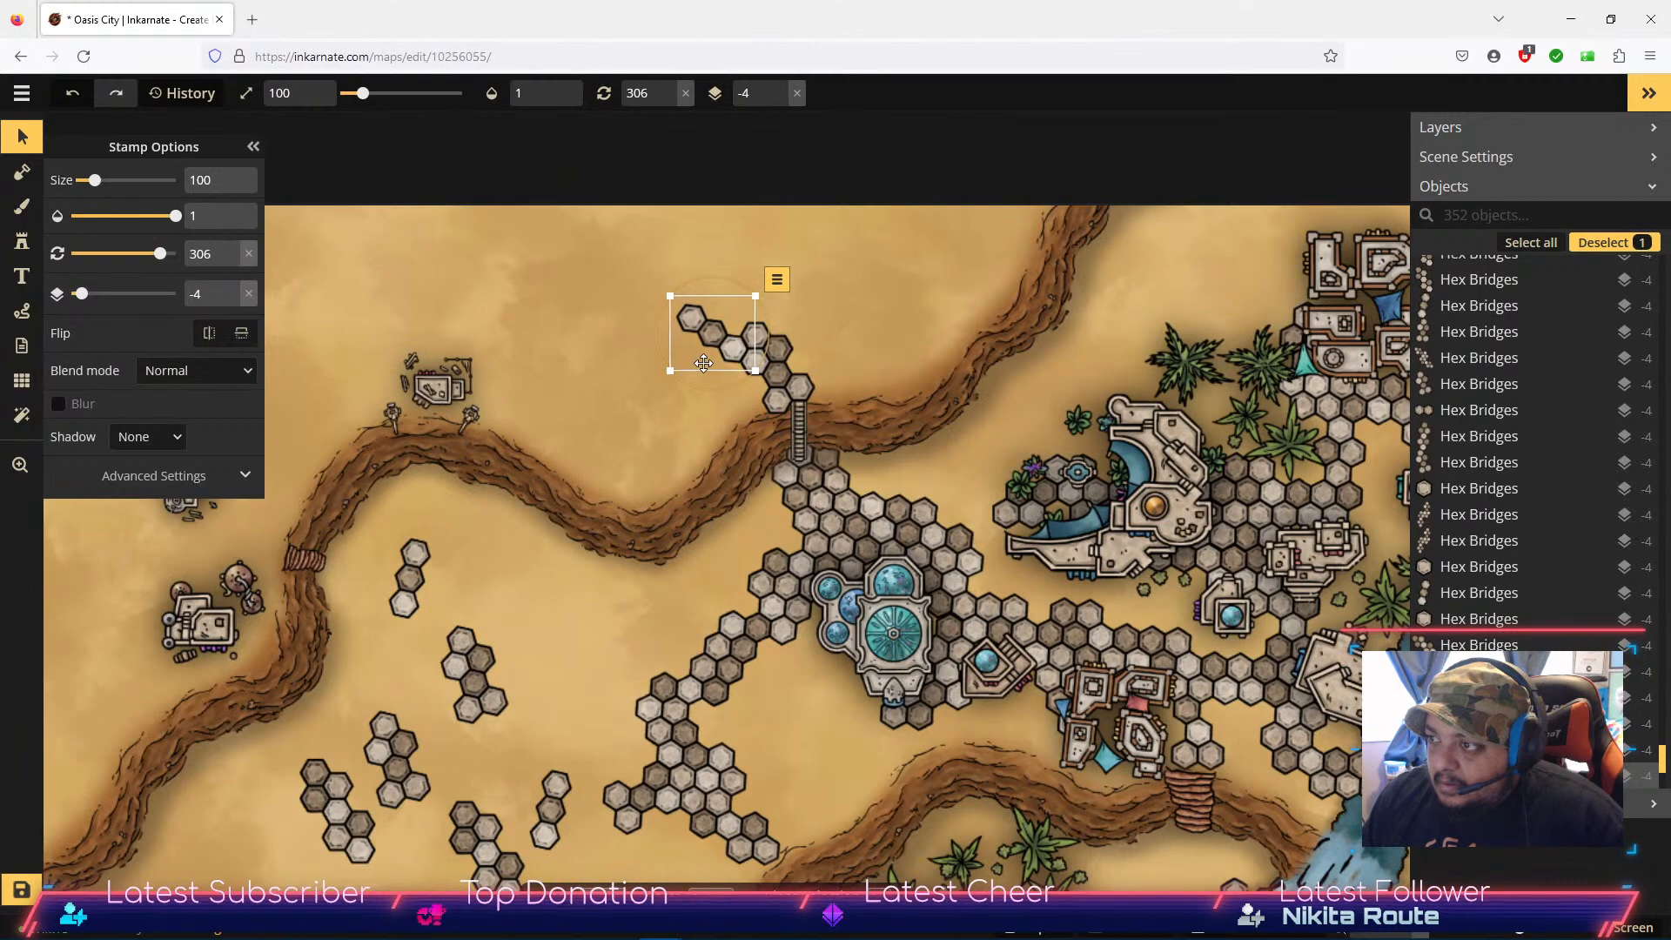
left_click_drag(731, 351, 569, 659)
Step: Fit a seven-hex spare piece onto the upper end of the paving above the northern ladder, rotated to 300 degrees
left_click_drag(336, 822, 765, 308)
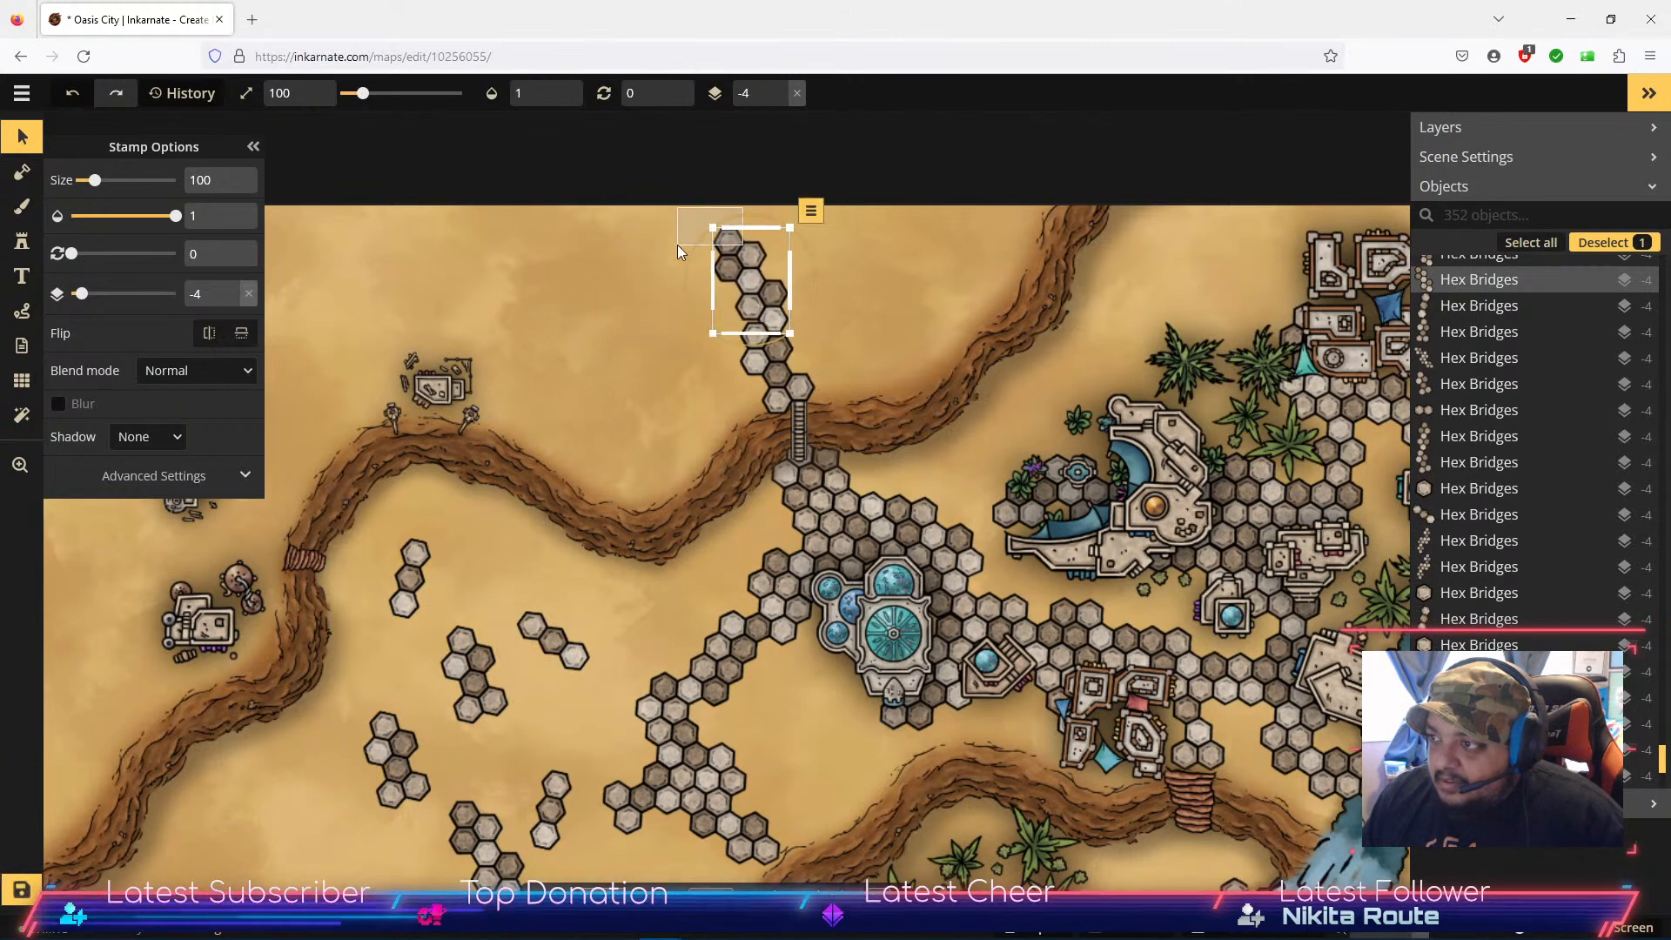
left_click_drag(739, 218, 697, 251)
left_click_drag(782, 299, 798, 314)
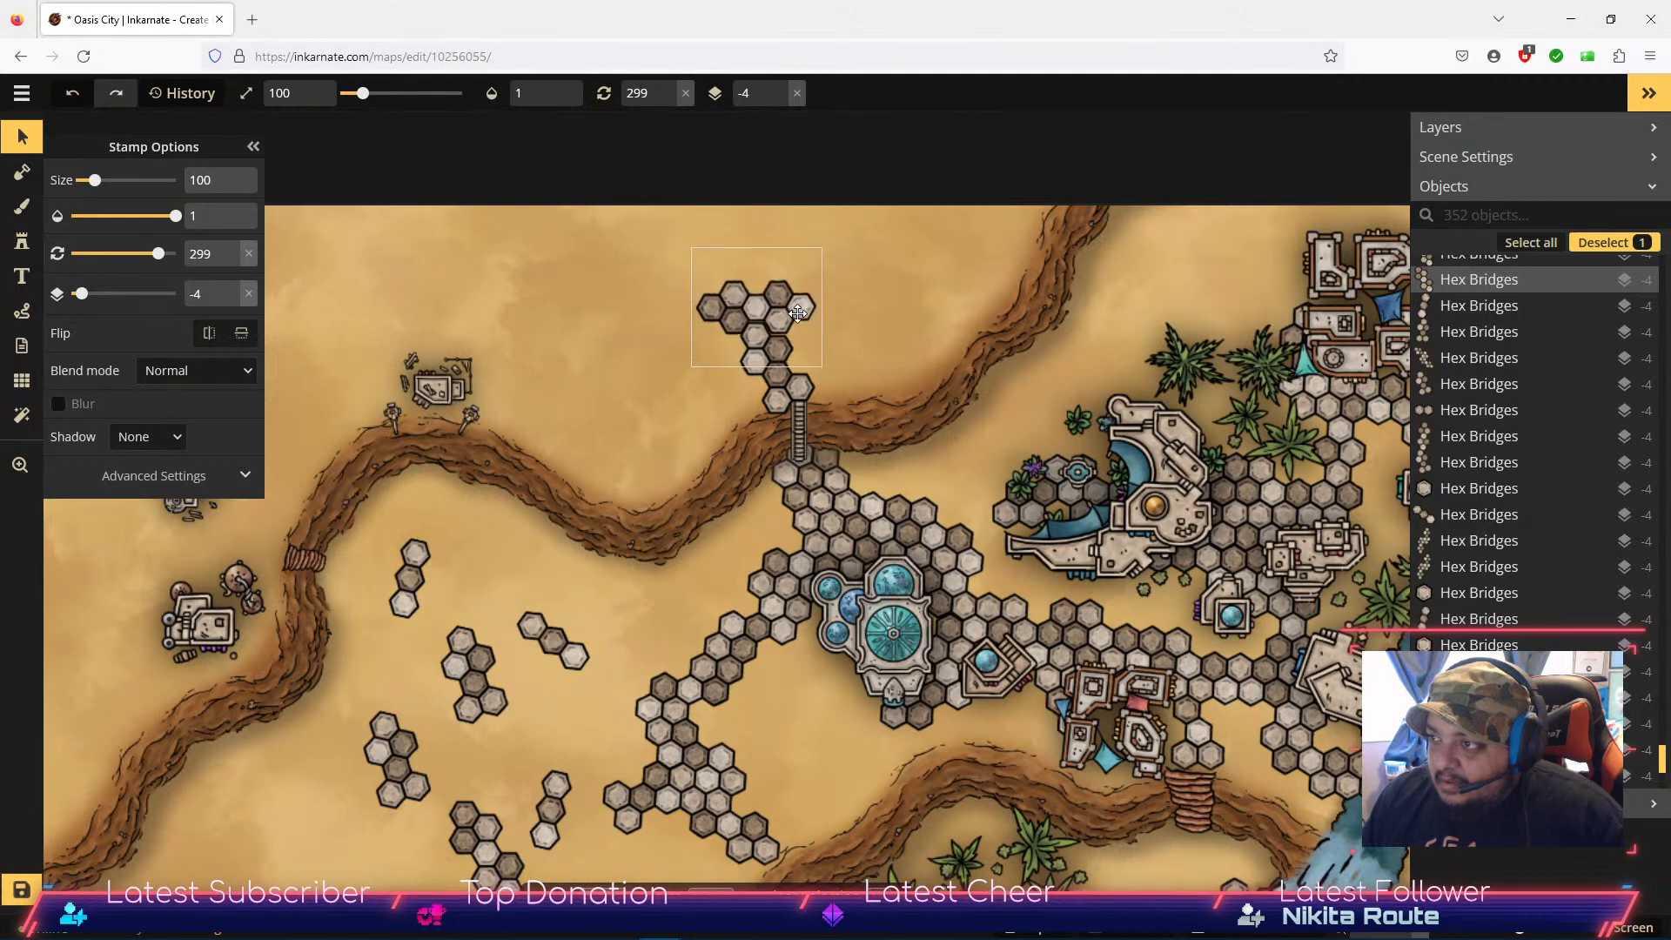
left_click(234, 260)
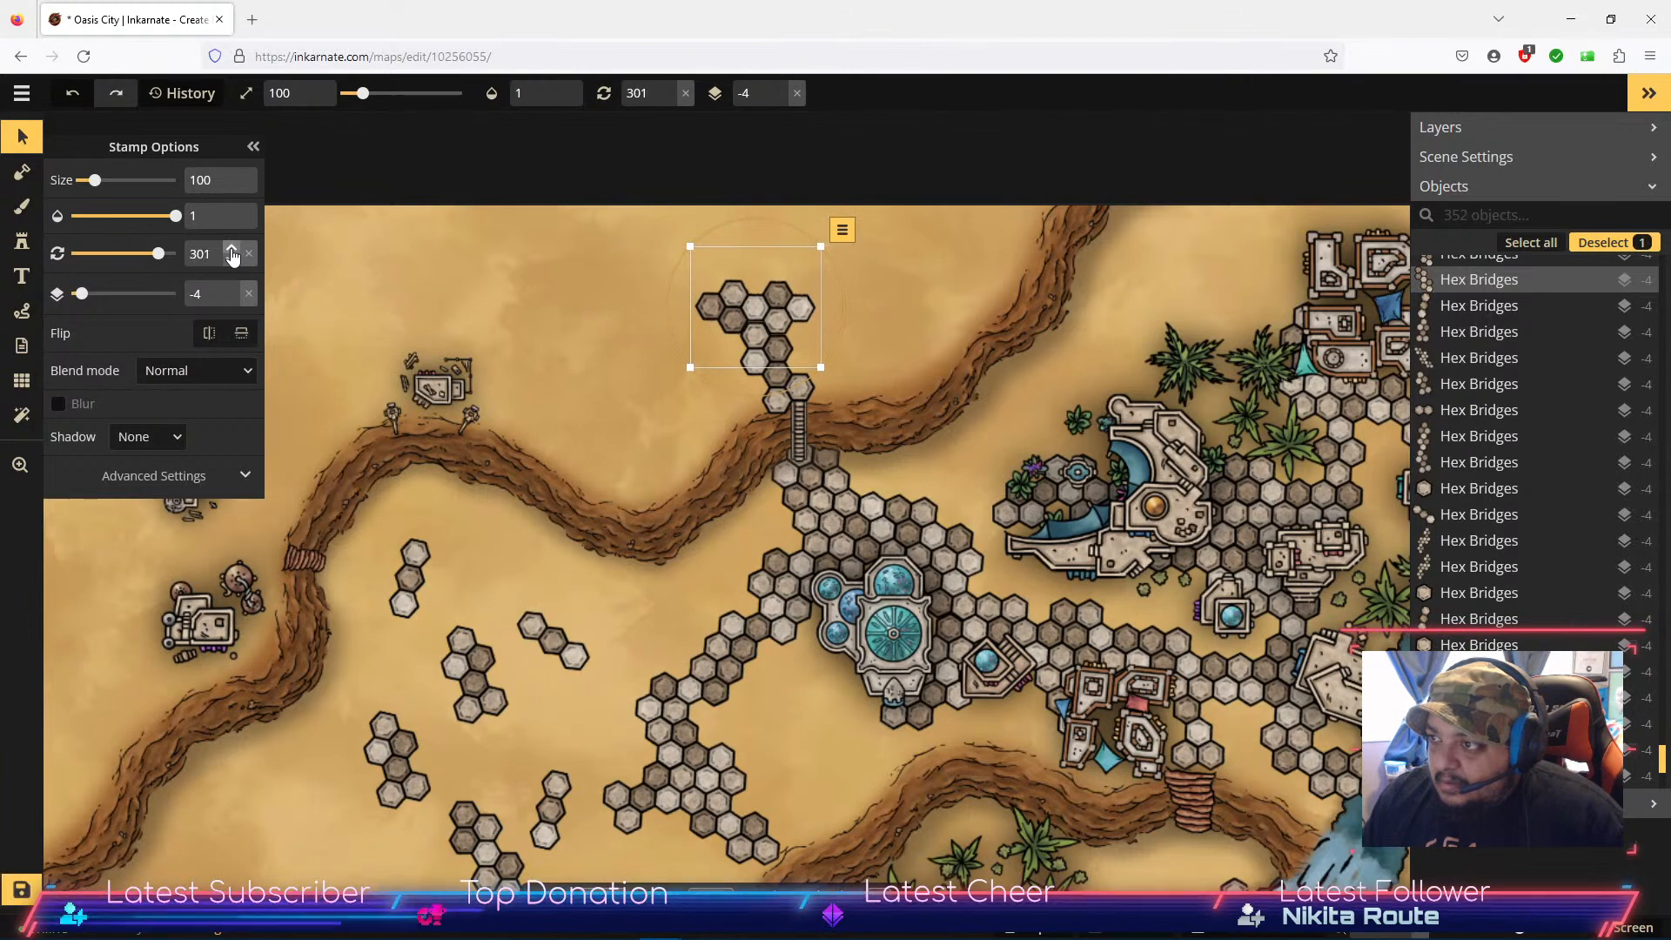
scroll(834, 326, "up", 3)
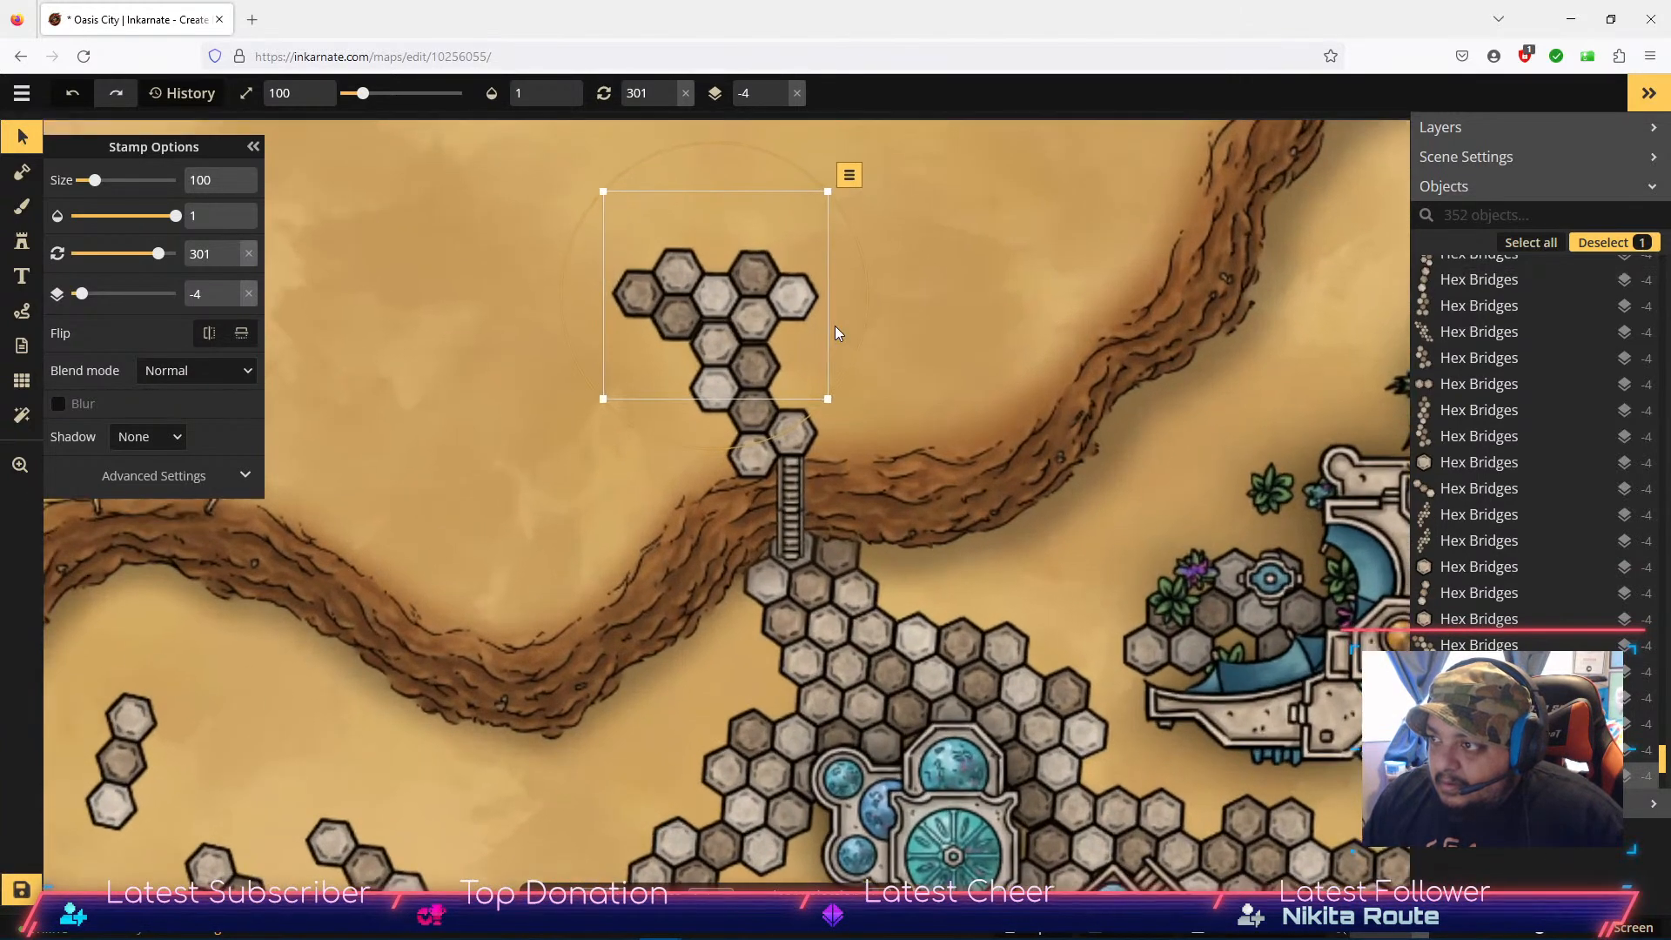
left_click(232, 260)
left_click_drag(771, 292, 766, 295)
left_click(572, 482)
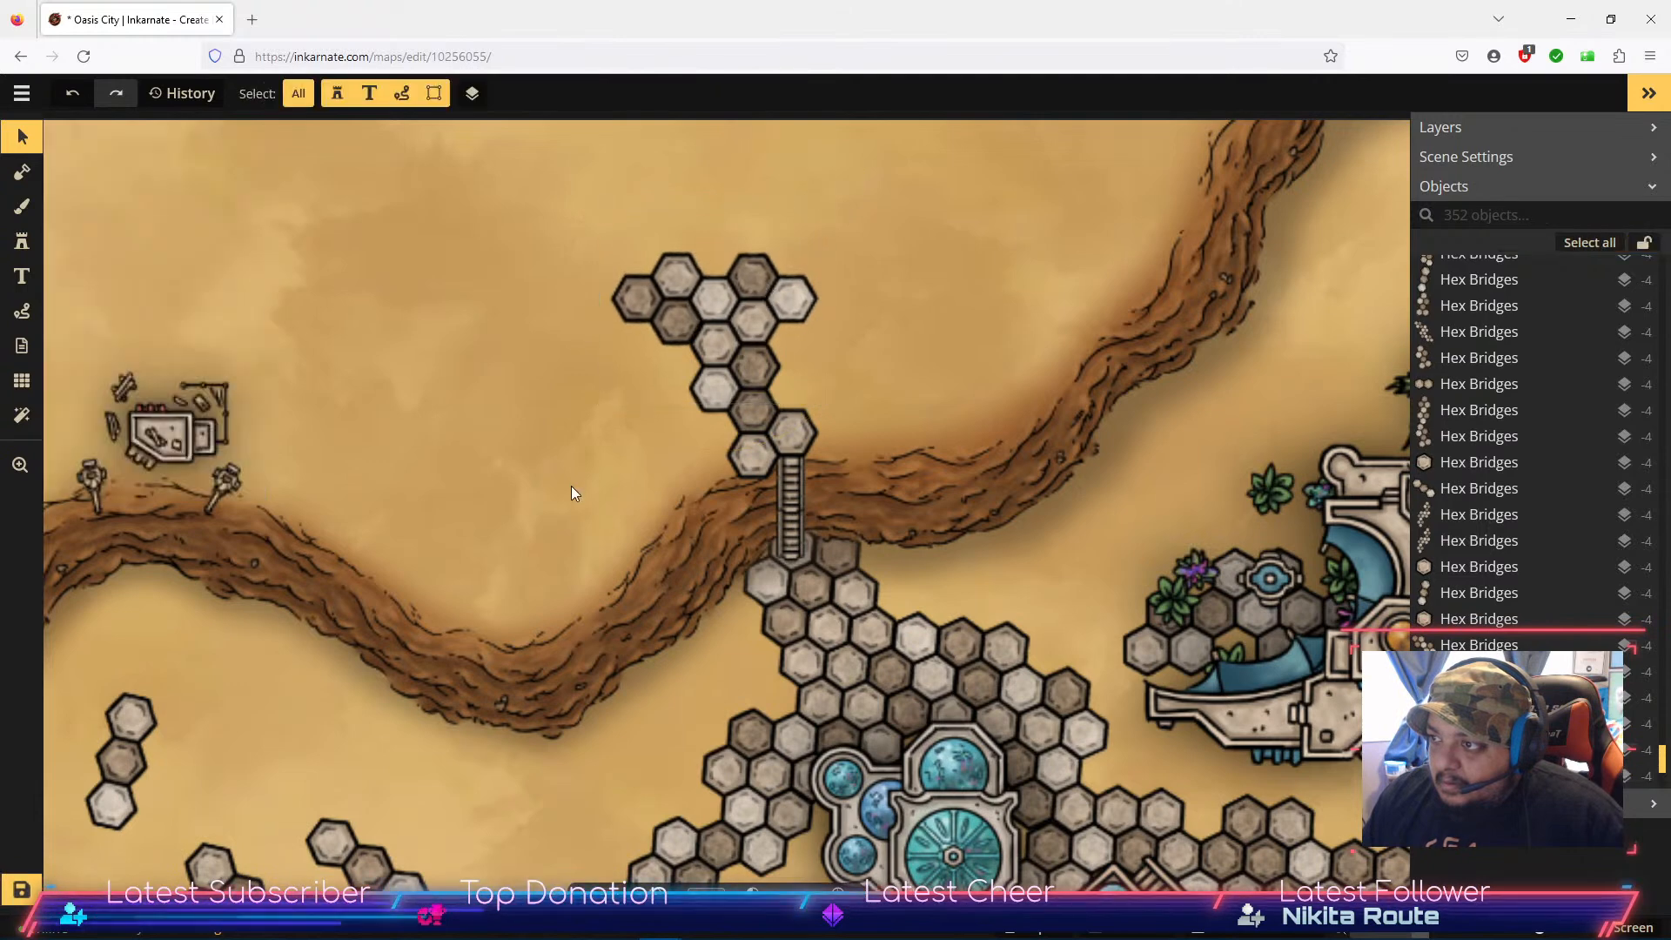
Step: Stamp randomized Palm Trees on layer -4 across the northern edge of the northwest plateau
left_click_drag(540, 534, 1031, 417)
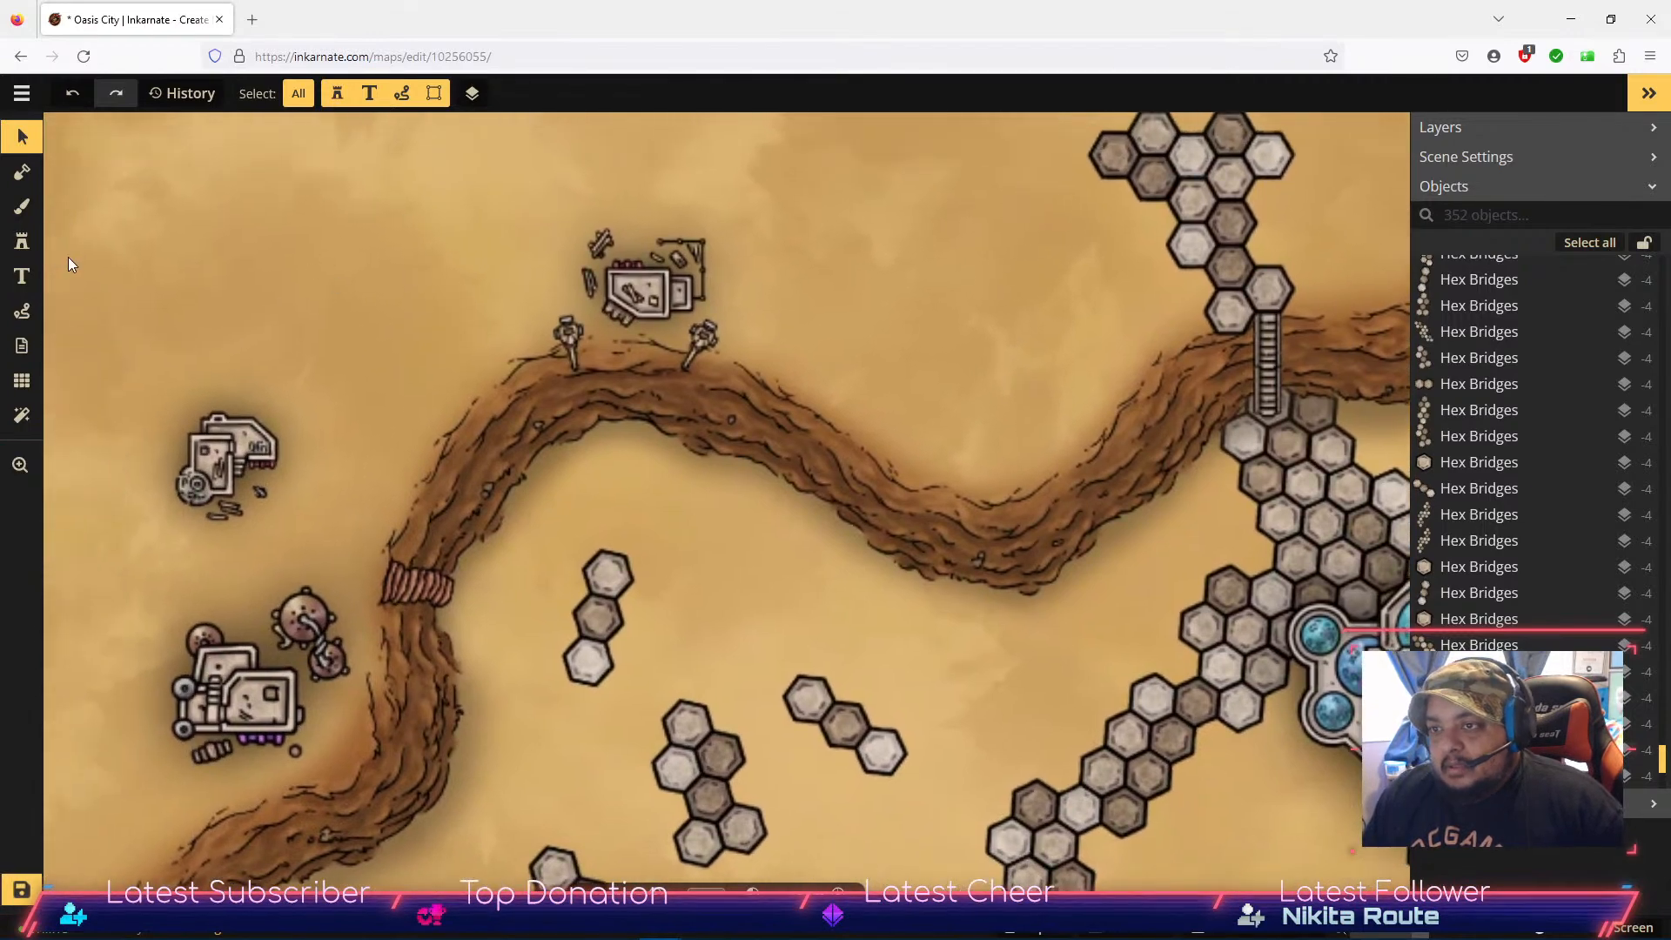
left_click(21, 241)
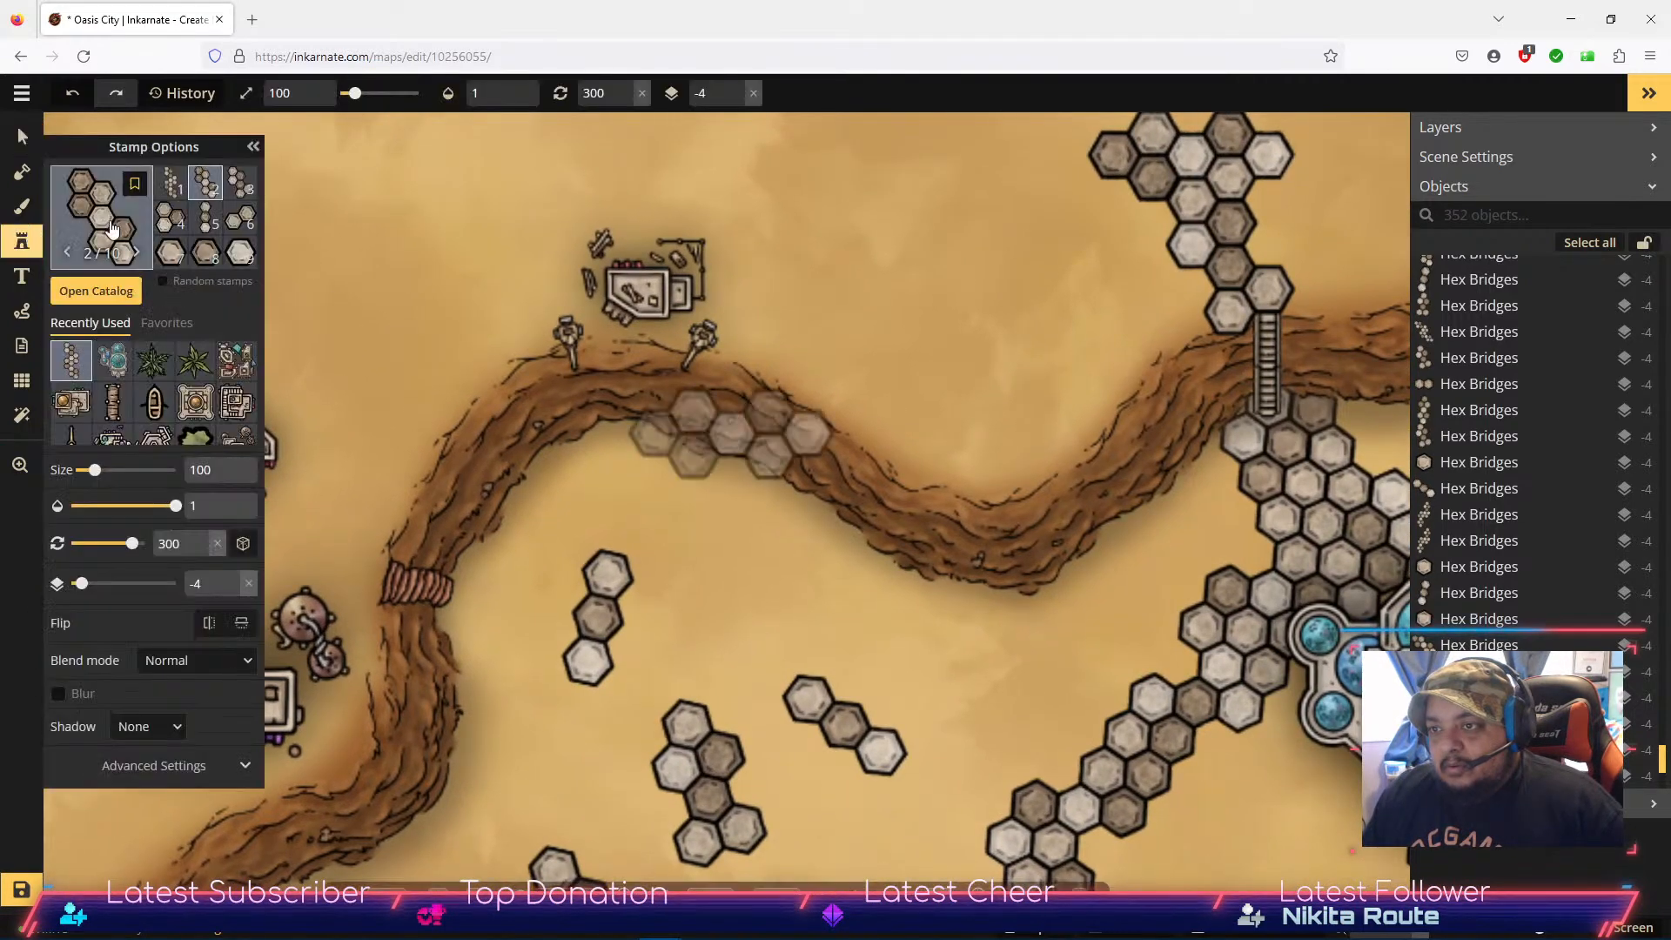
left_click(155, 359)
scroll(609, 278, "down", 5)
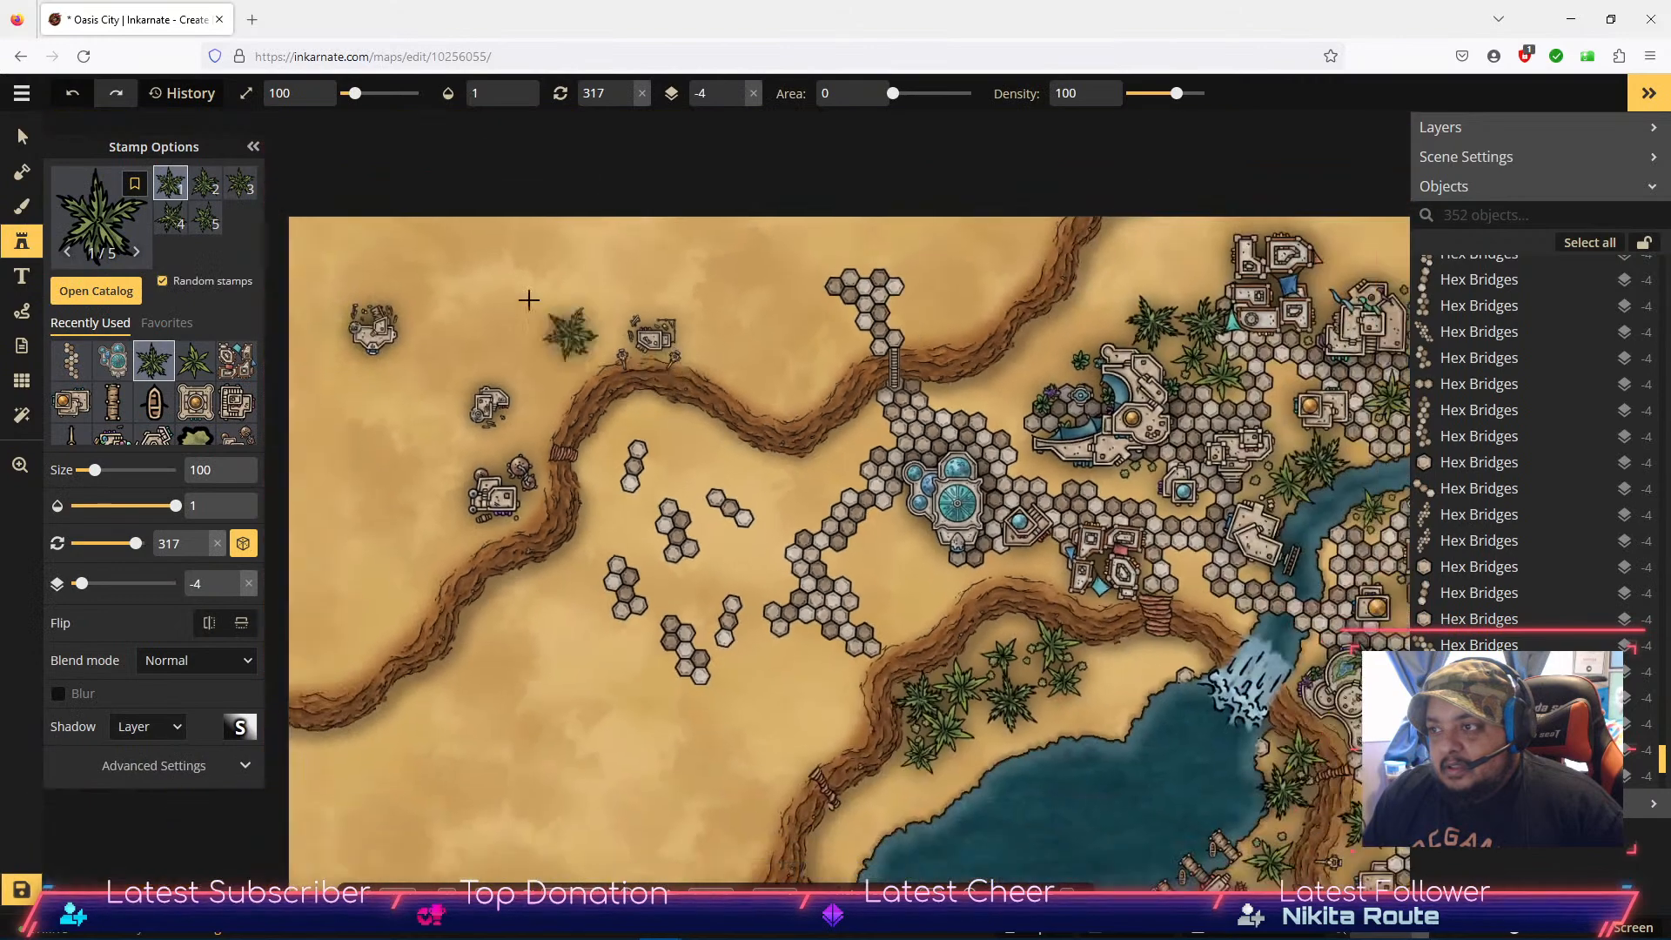
left_click(581, 245)
left_click(668, 250)
left_click(560, 291)
left_click(490, 330)
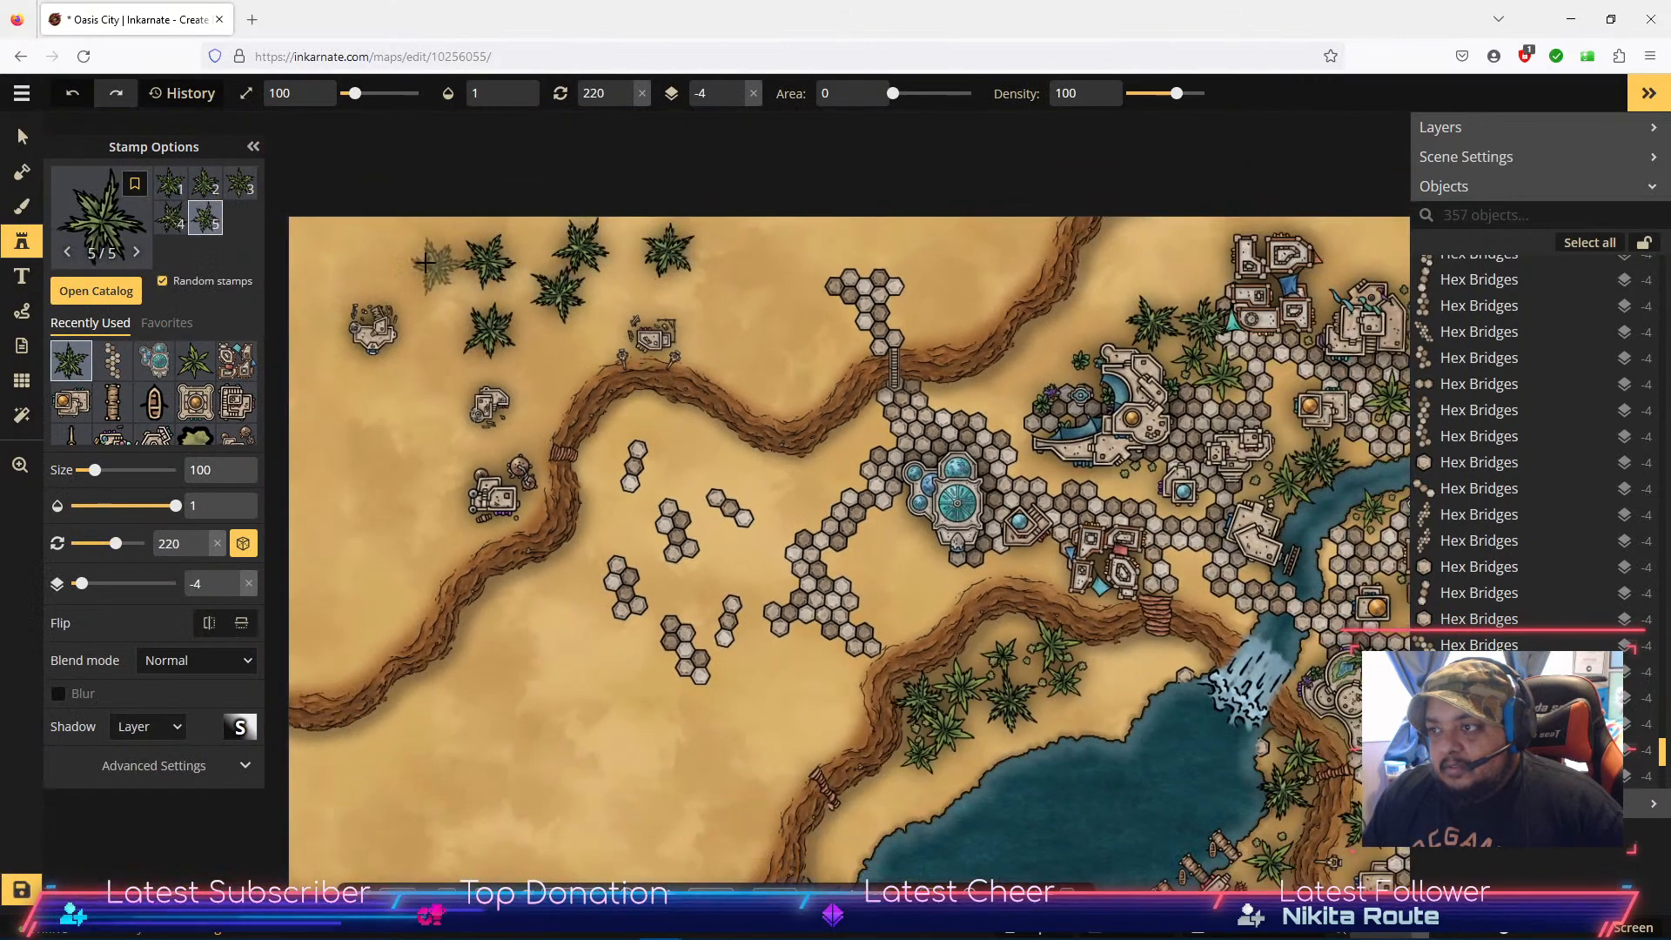
left_click(427, 259)
left_click(340, 244)
Step: Stamp six Palm Trees down the western edge of the plateau, west of the small ruined buildings
left_click(324, 381)
left_click(364, 444)
left_click(387, 504)
left_click(431, 401)
left_click(332, 516)
left_click(363, 573)
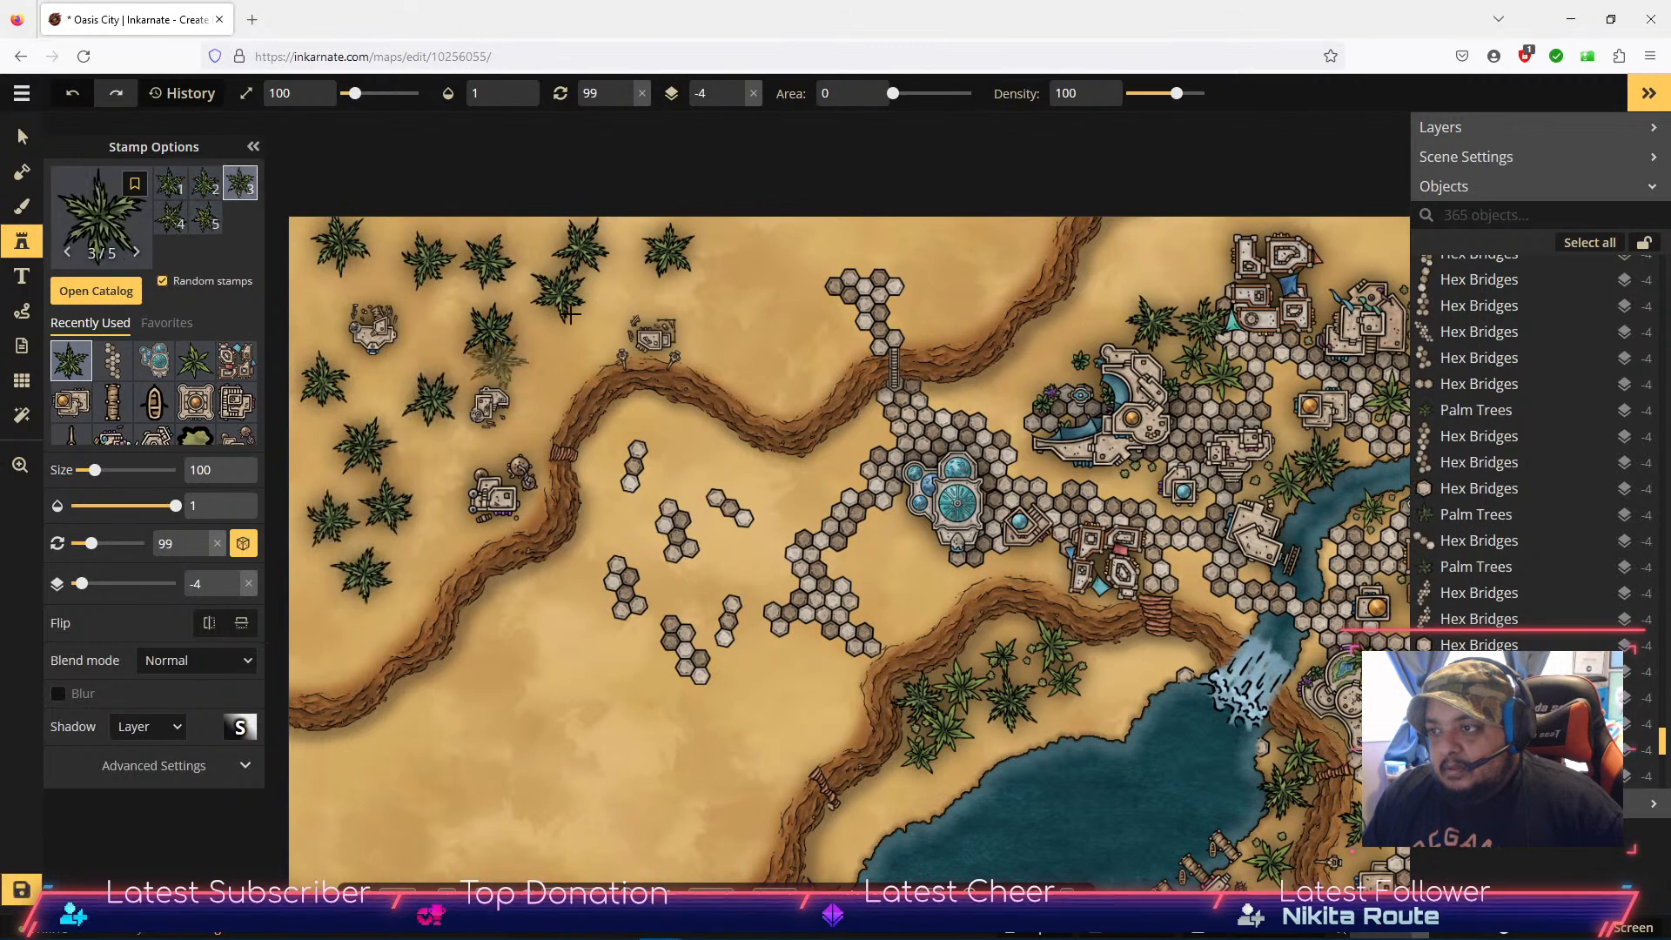
Step: Stamp Palm Trees along the northern map edge on both sides of the paving above the ladder
left_click(748, 237)
left_click(873, 233)
left_click(762, 281)
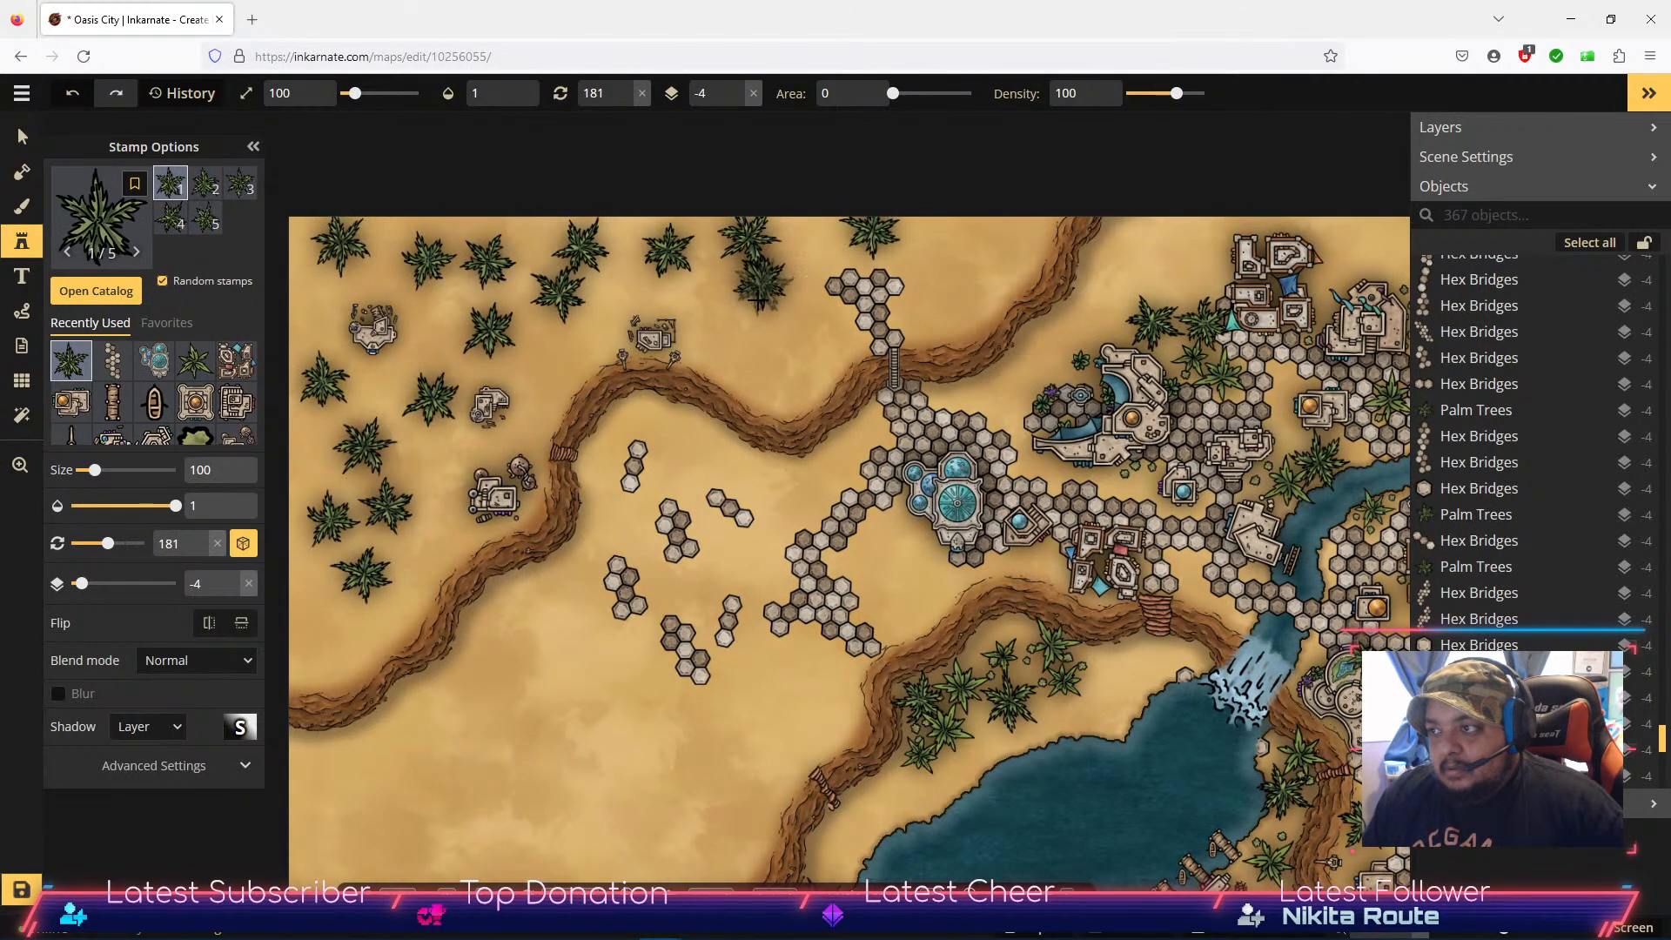
left_click(966, 229)
left_click(961, 261)
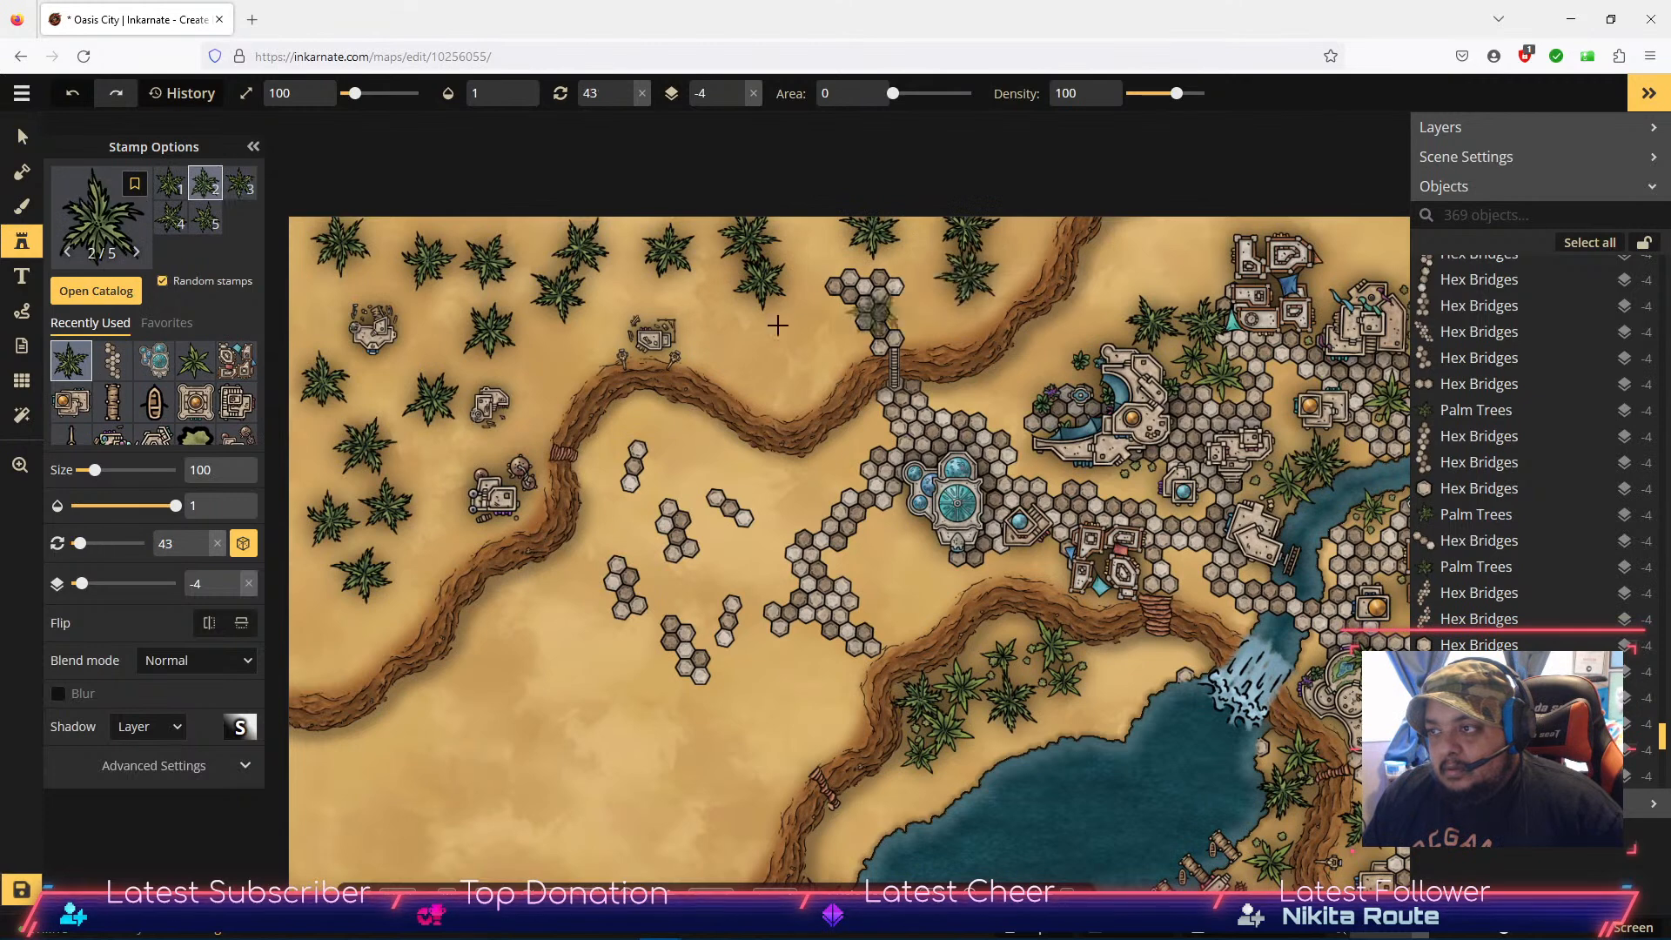
Step: Stamp randomized Simple Palm Trees among the palms in the northwest corner, around the Artisans Guild
left_click(192, 364)
left_click(303, 306)
left_click(341, 294)
left_click(383, 262)
left_click(407, 228)
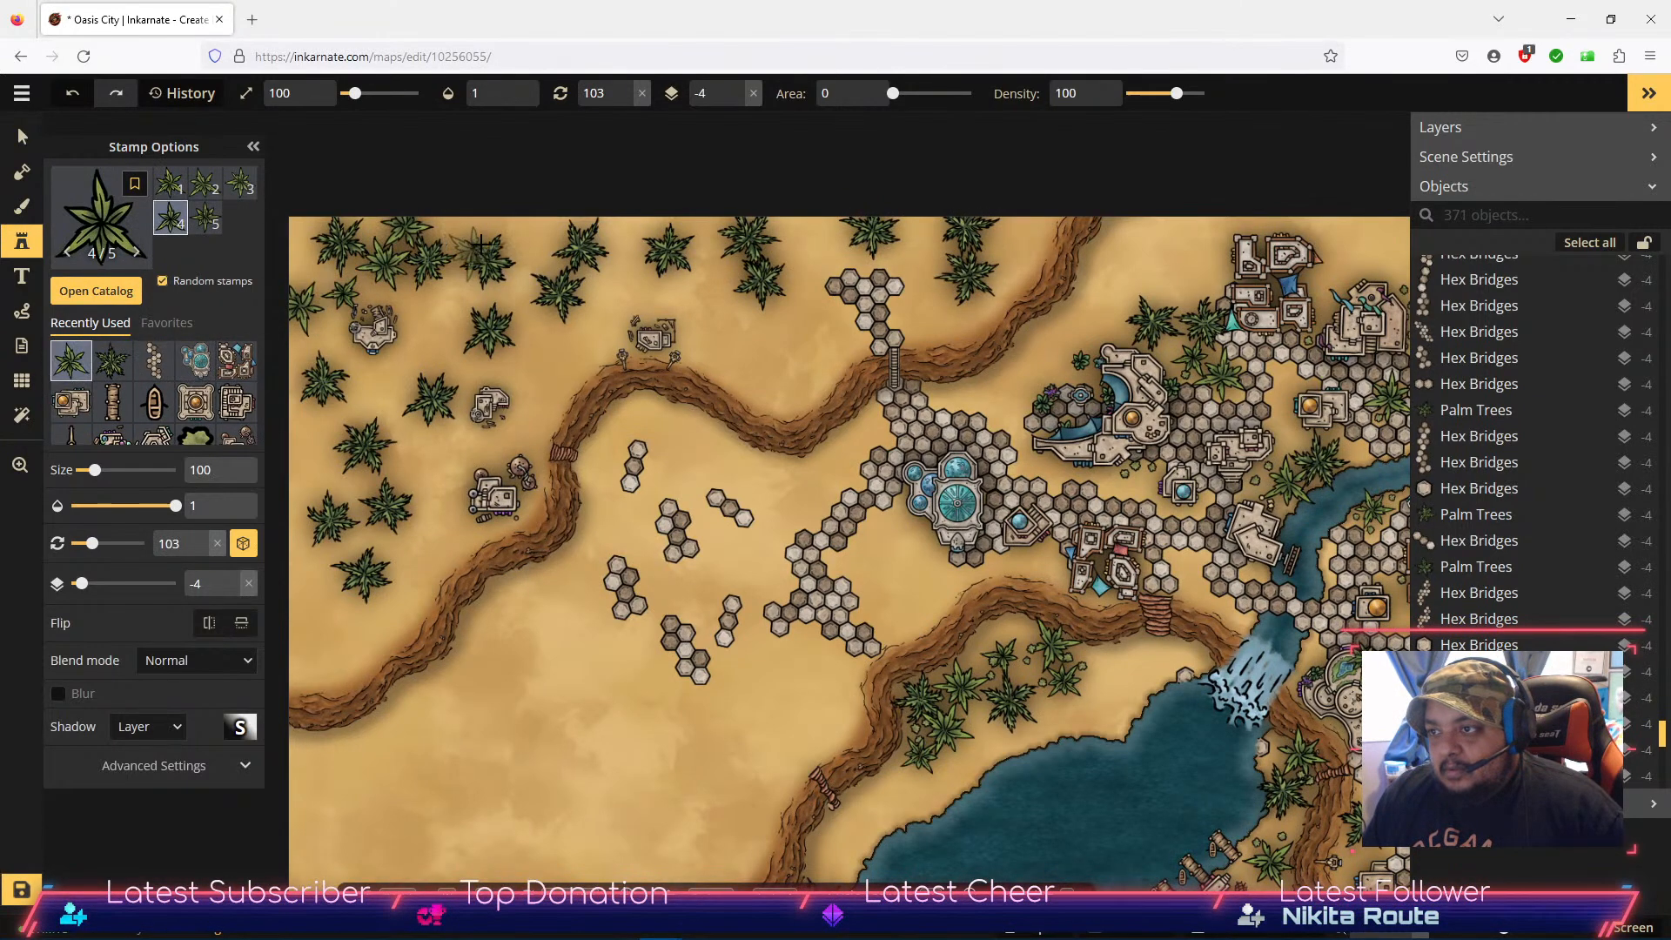
left_click(537, 239)
left_click(449, 303)
left_click(425, 374)
left_click(373, 392)
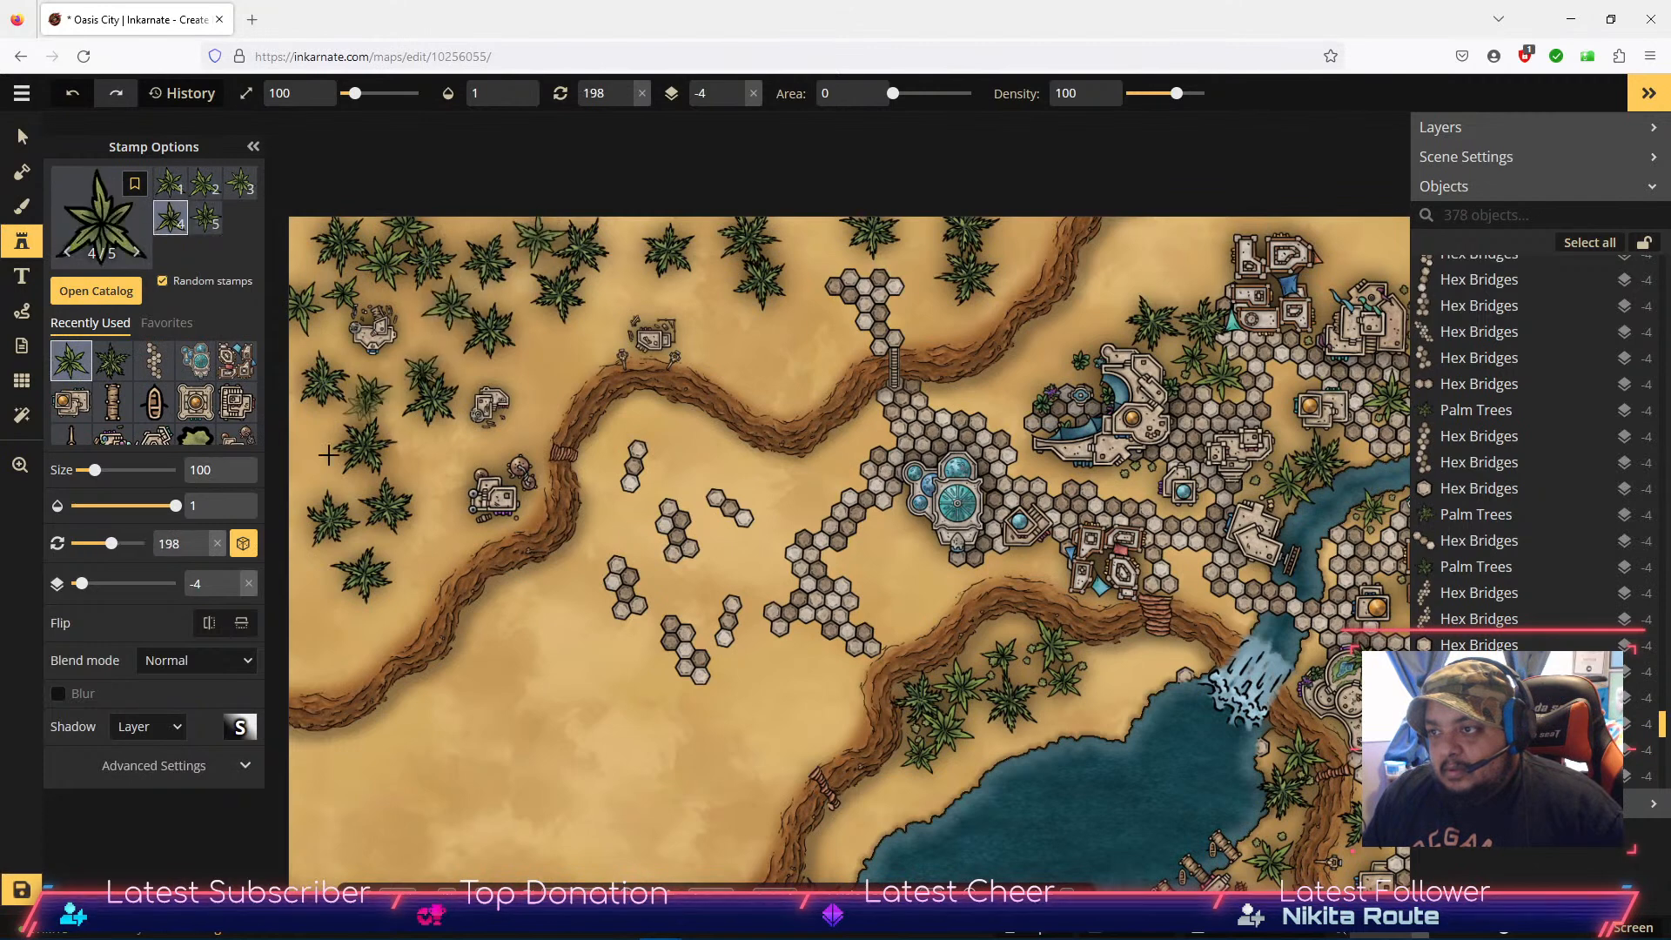
Step: Fill the gaps between the palms along the plateau's western edge with Simple Palm Trees, down toward the cliff
left_click(316, 470)
left_click(311, 564)
left_click(310, 636)
left_click(361, 633)
left_click(411, 571)
left_click(404, 478)
left_click(316, 425)
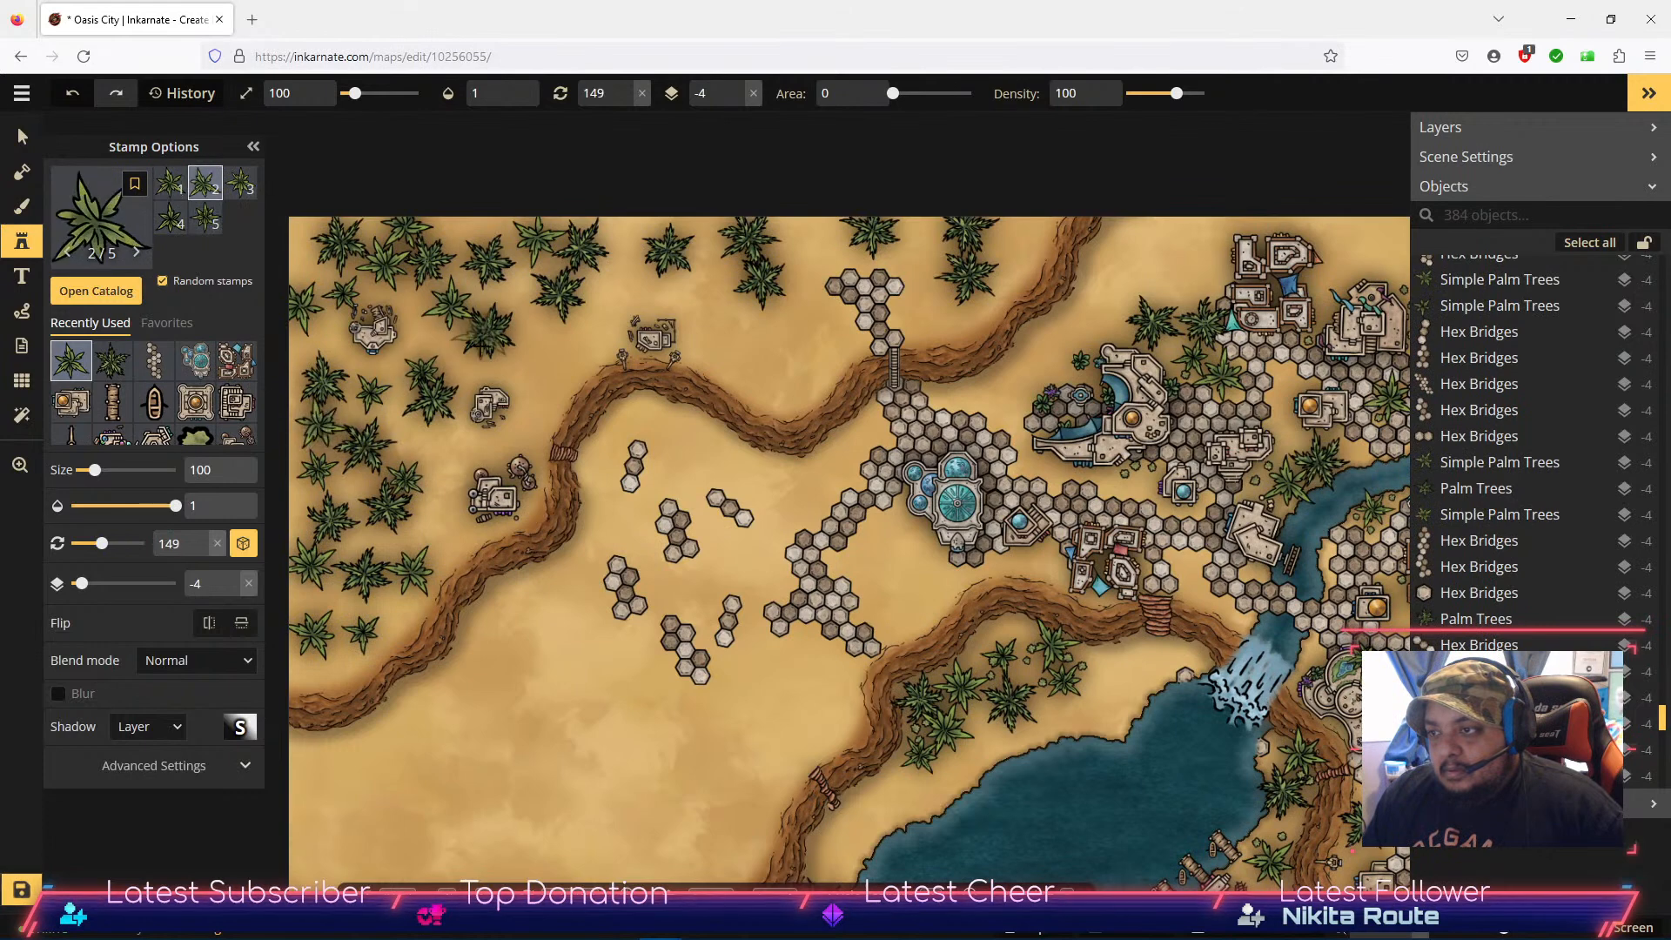
Step: Stamp Simple Palm Trees west and north of the Carpenter building on the northern plateau
left_click(511, 294)
left_click(528, 337)
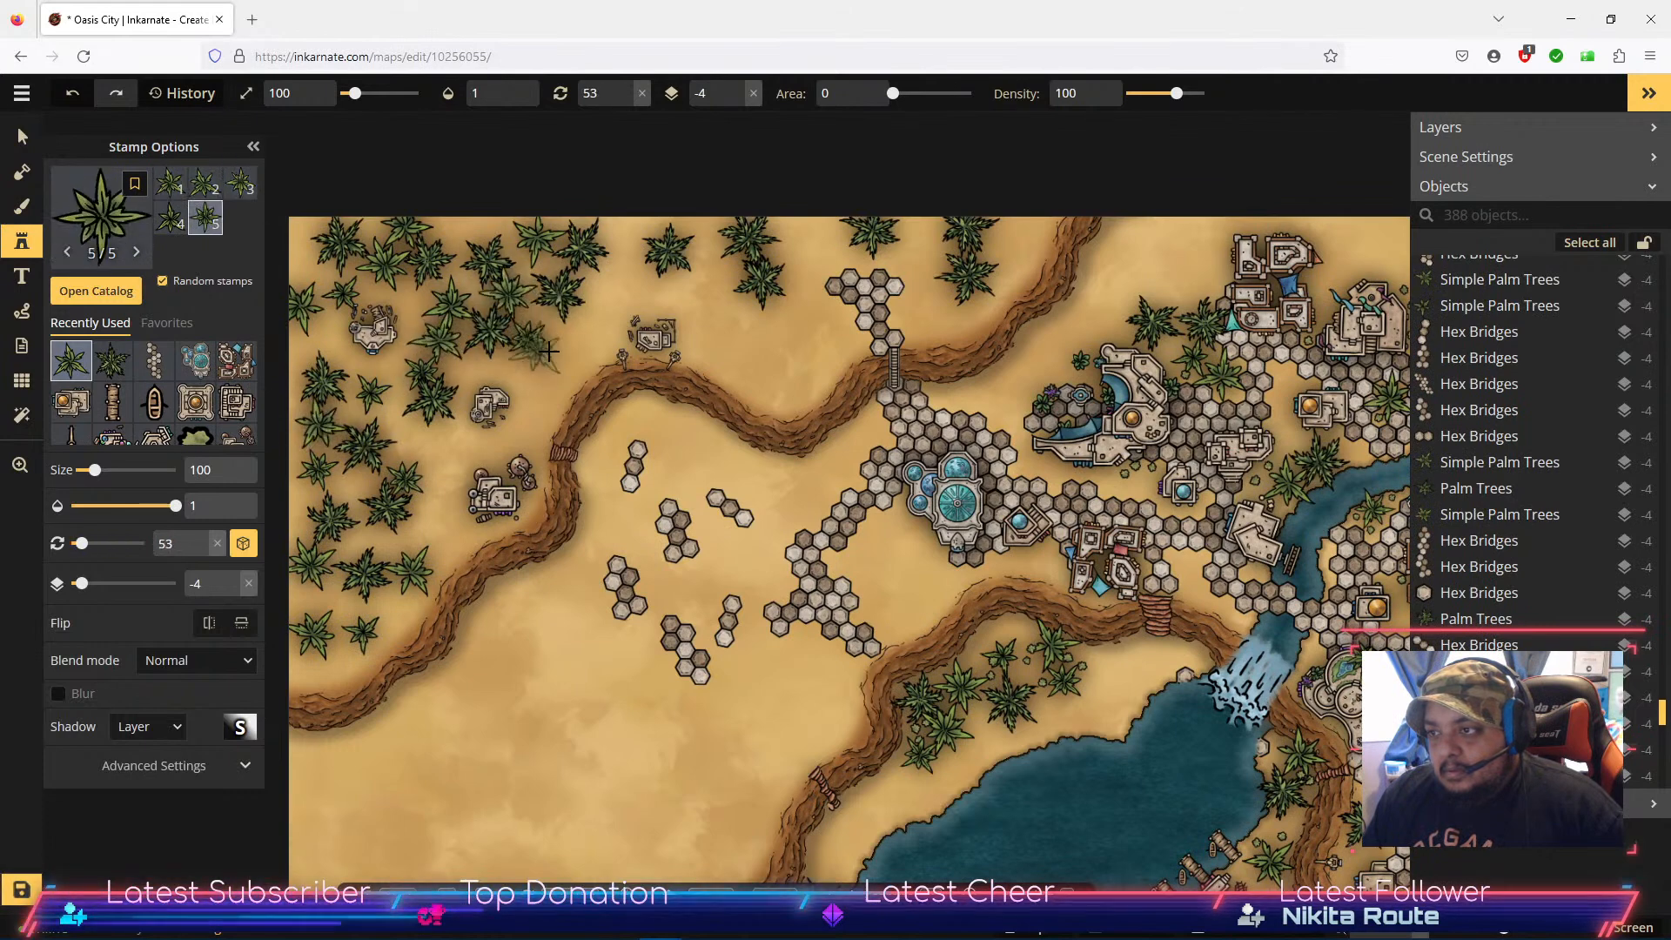
left_click(575, 327)
left_click(601, 287)
left_click(638, 246)
left_click(692, 278)
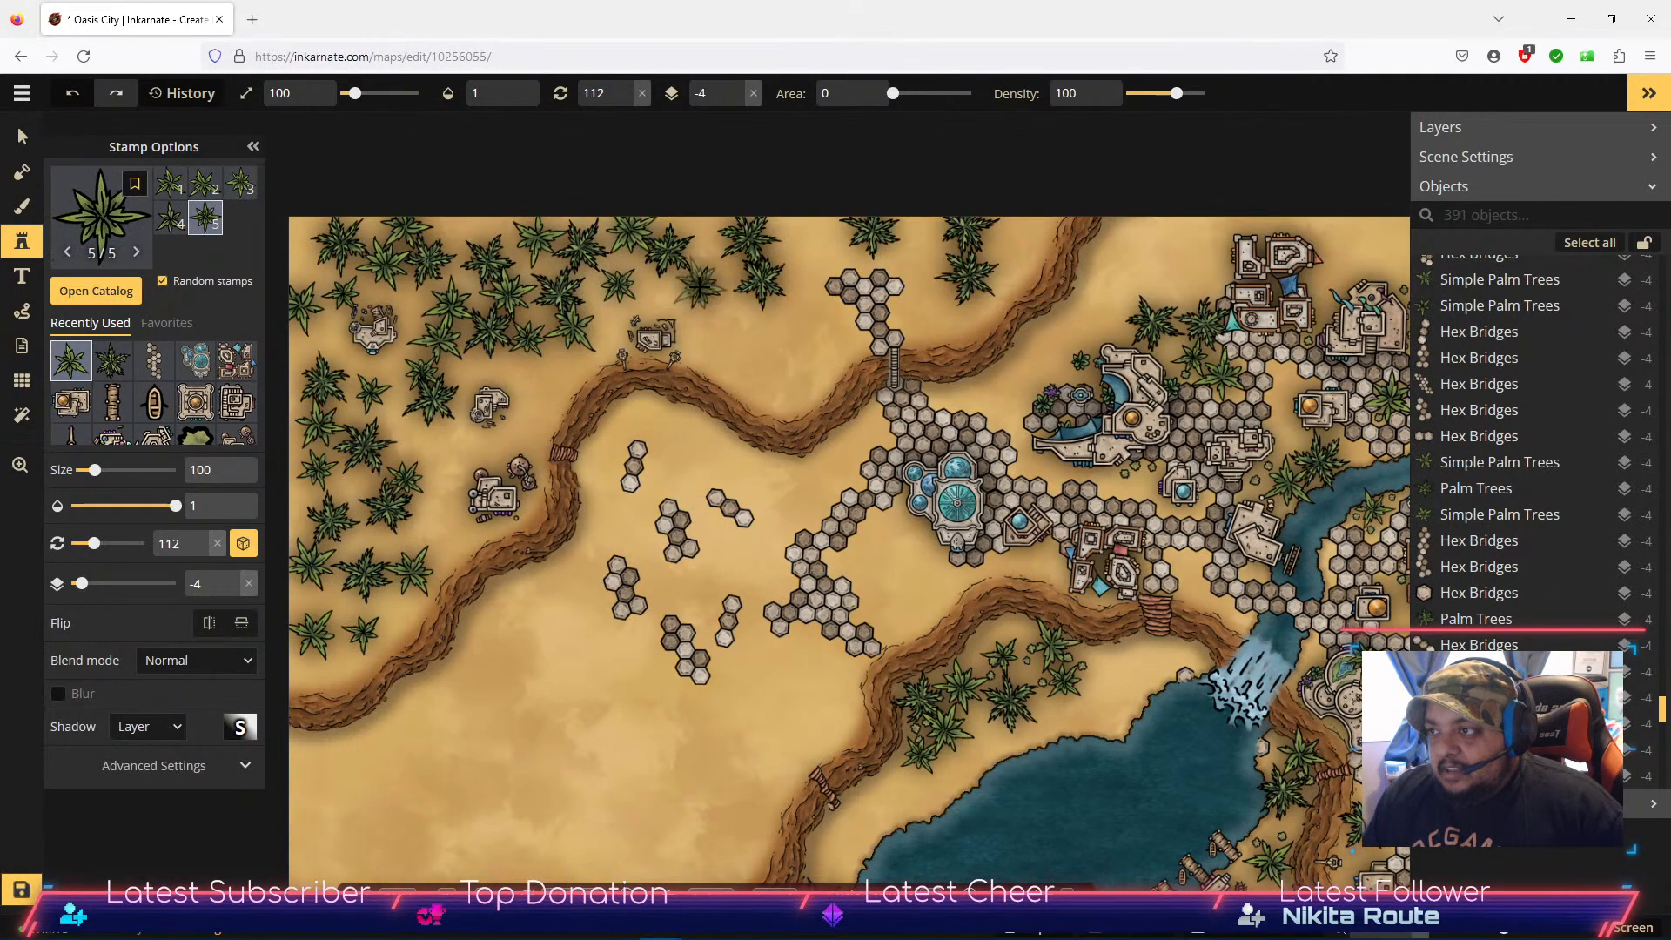
Step: Stamp four Simple Palm Trees between the Carpenter building and the paving above the northern ladder
left_click(733, 320)
left_click(711, 264)
left_click(796, 248)
left_click(804, 295)
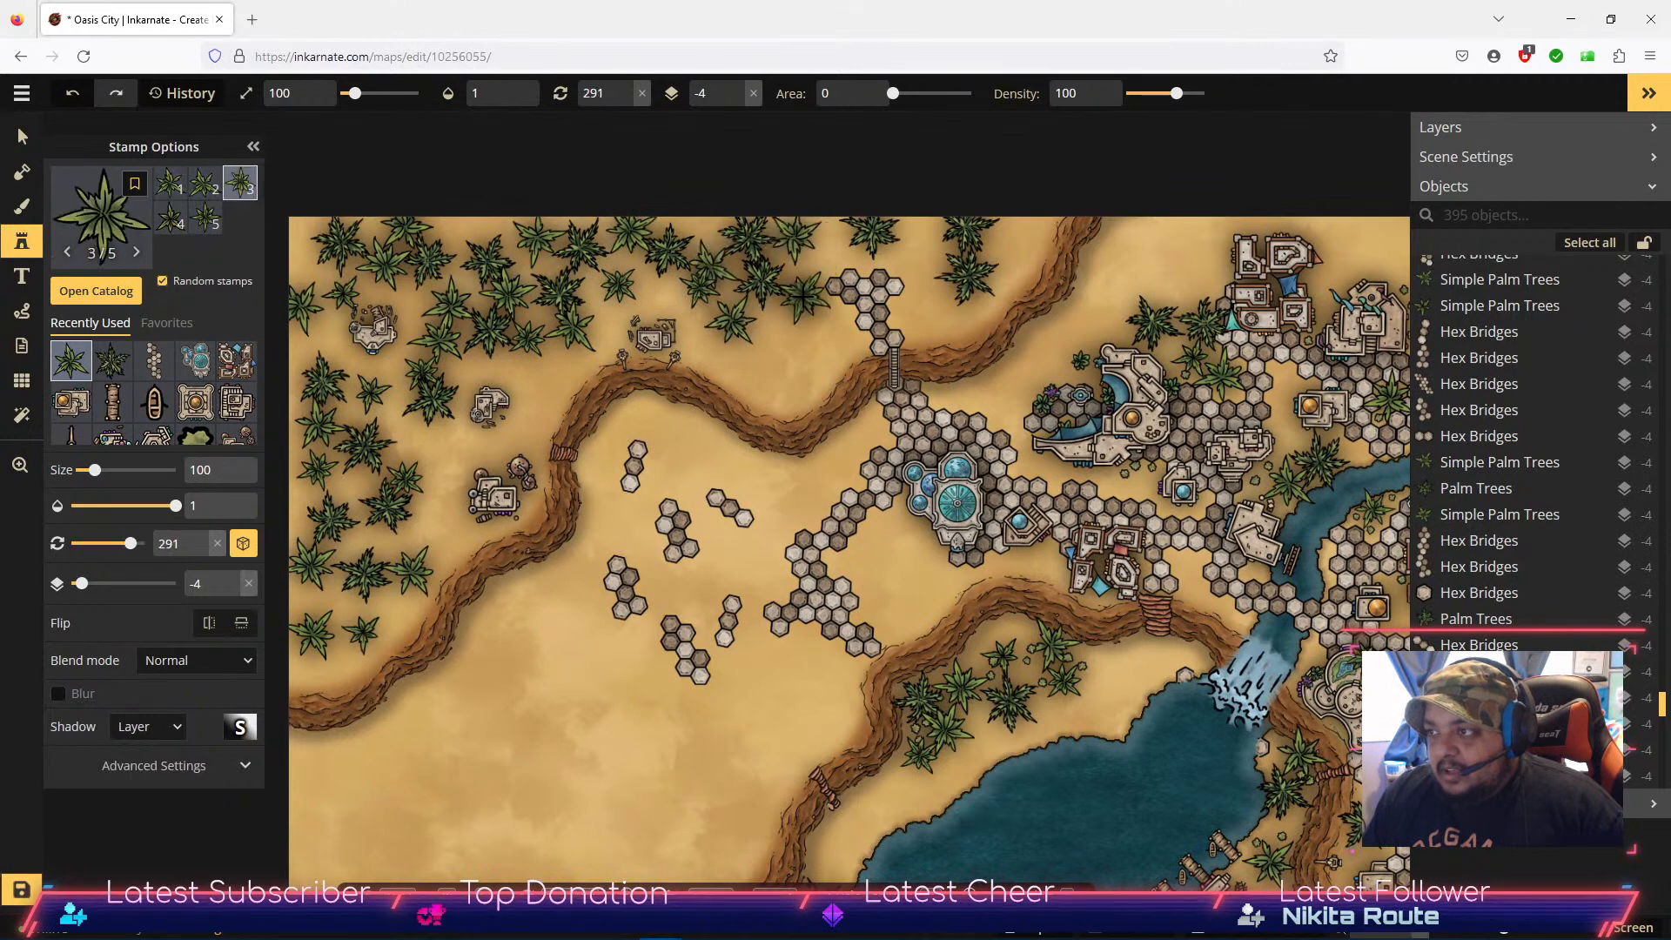
Step: Stamp Simple Palm Trees east of the paving above the ladder, up to the cliff
left_click(918, 252)
left_click(928, 286)
left_click(987, 263)
left_click(1012, 254)
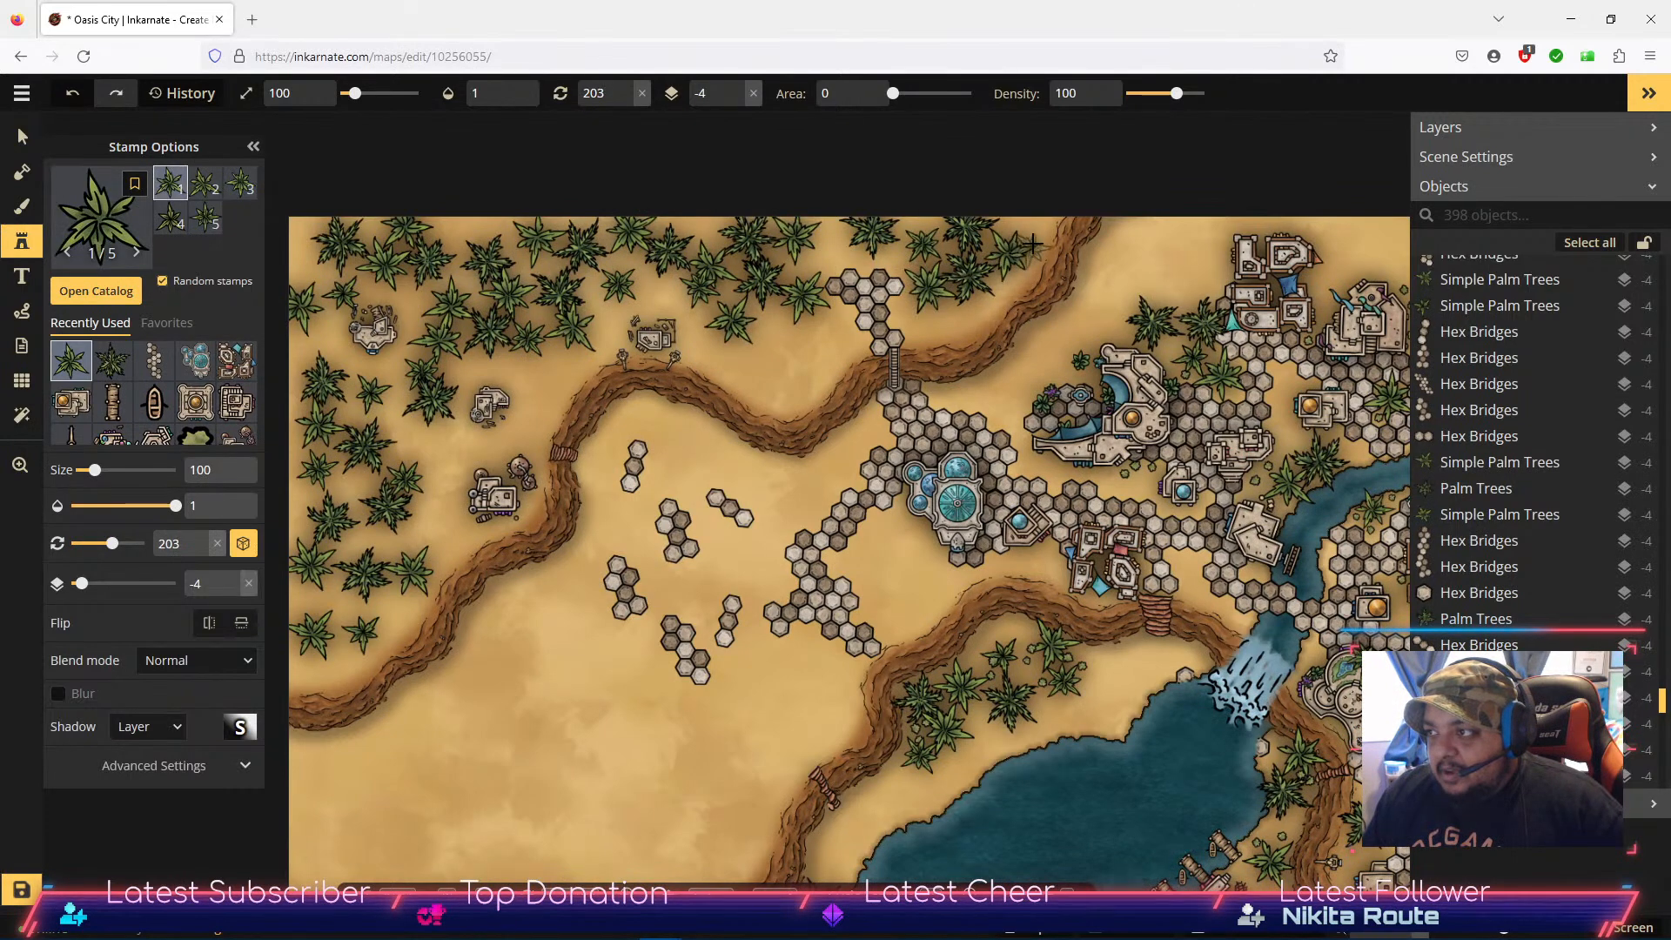
left_click(981, 241)
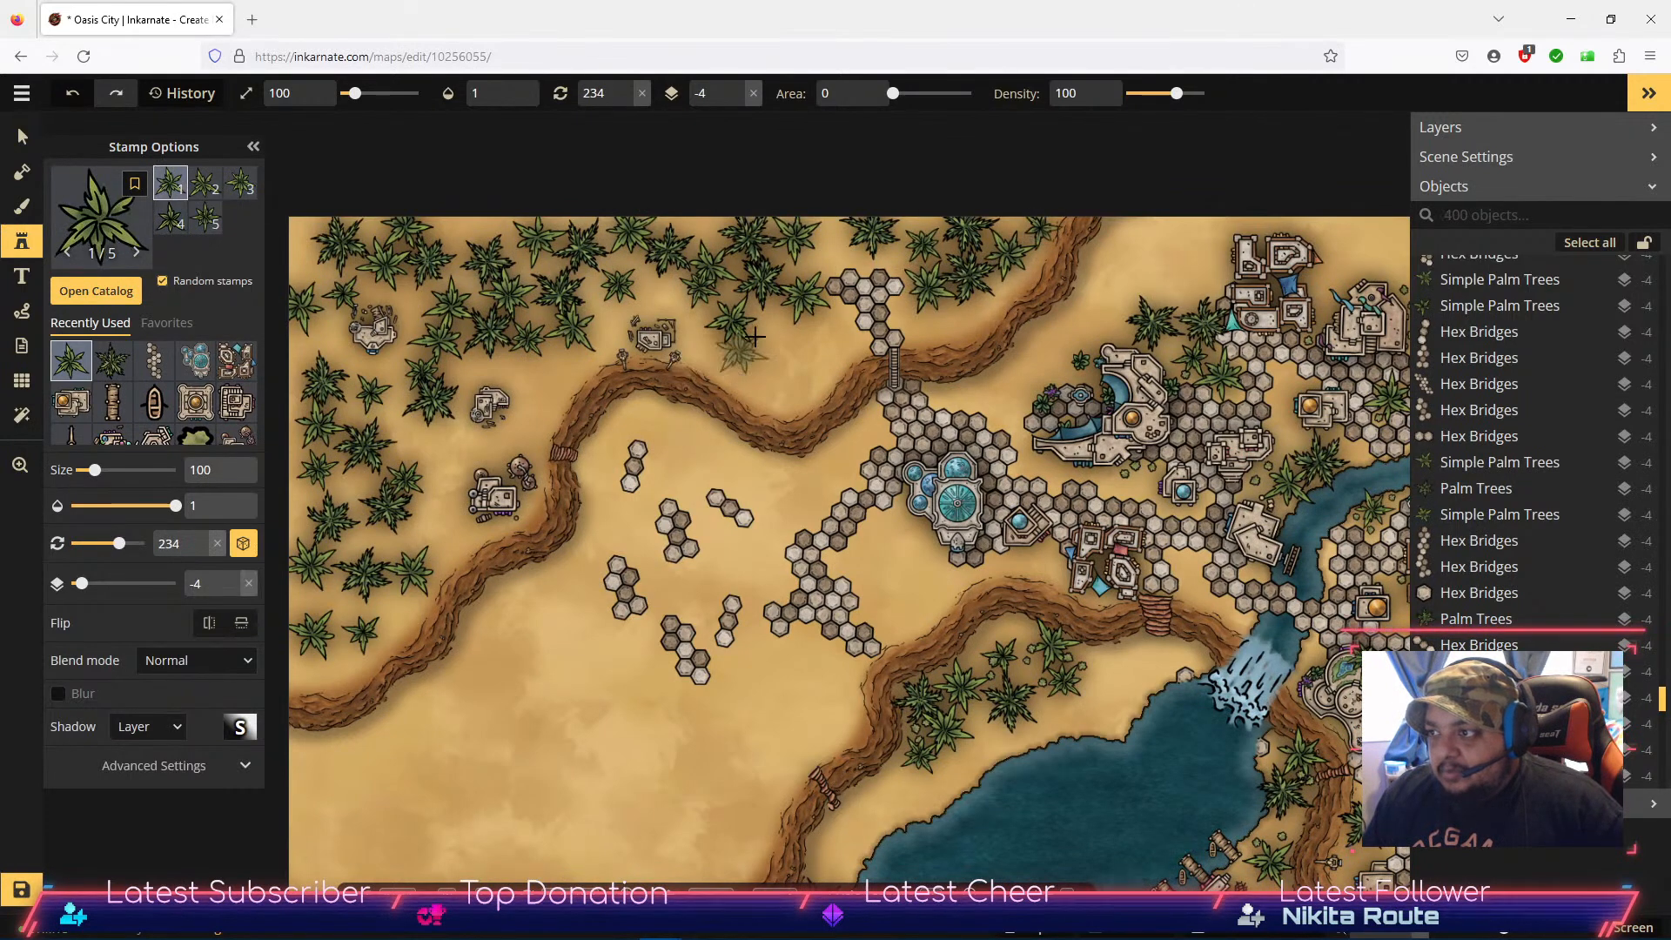
Step: Fill the remaining gaps in the northwest corner and along the western map edge with Simple Palm Trees
left_click(459, 228)
key("space")
left_click_drag(412, 374, 523, 372)
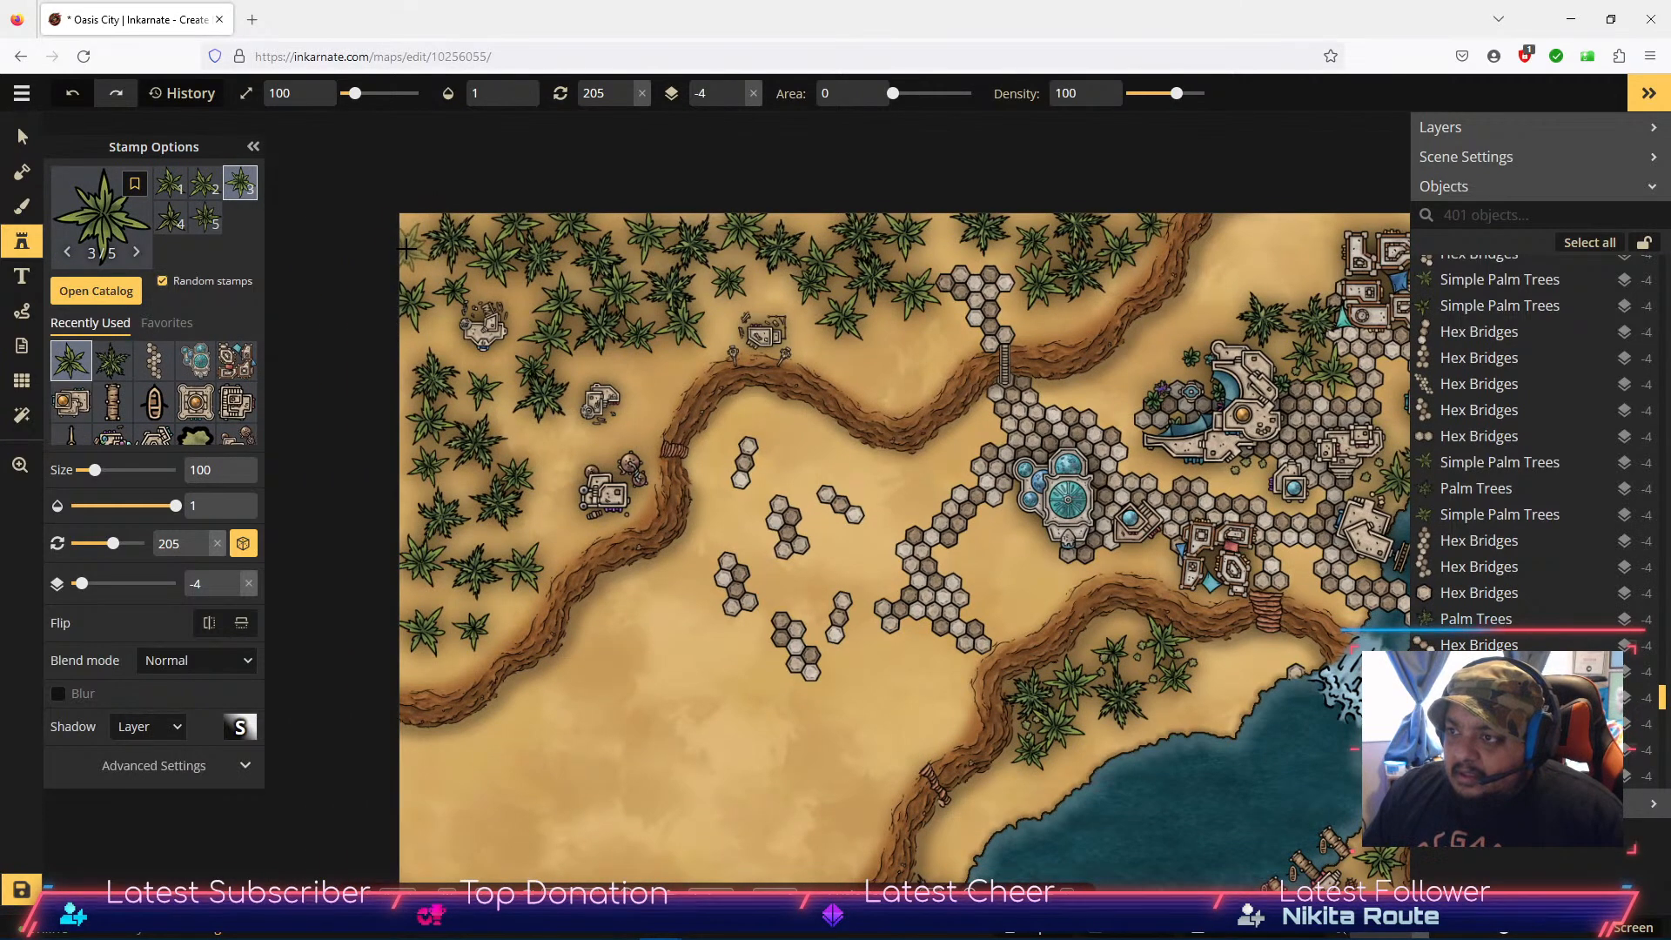
left_click(415, 326)
left_click(418, 479)
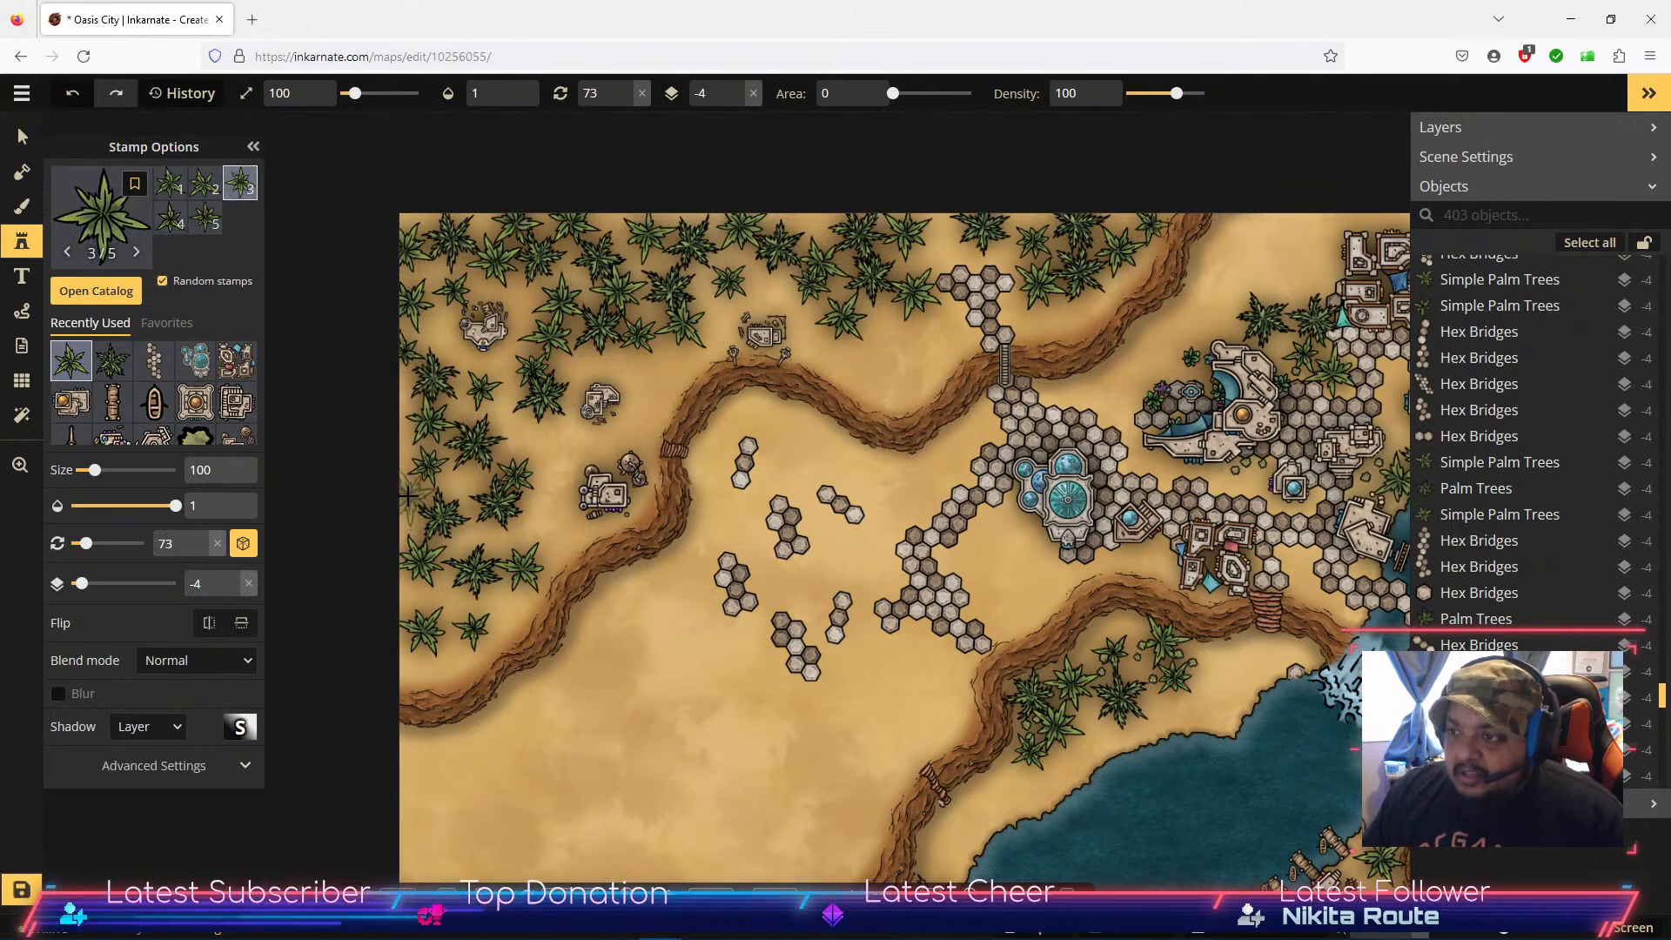
left_click(435, 420)
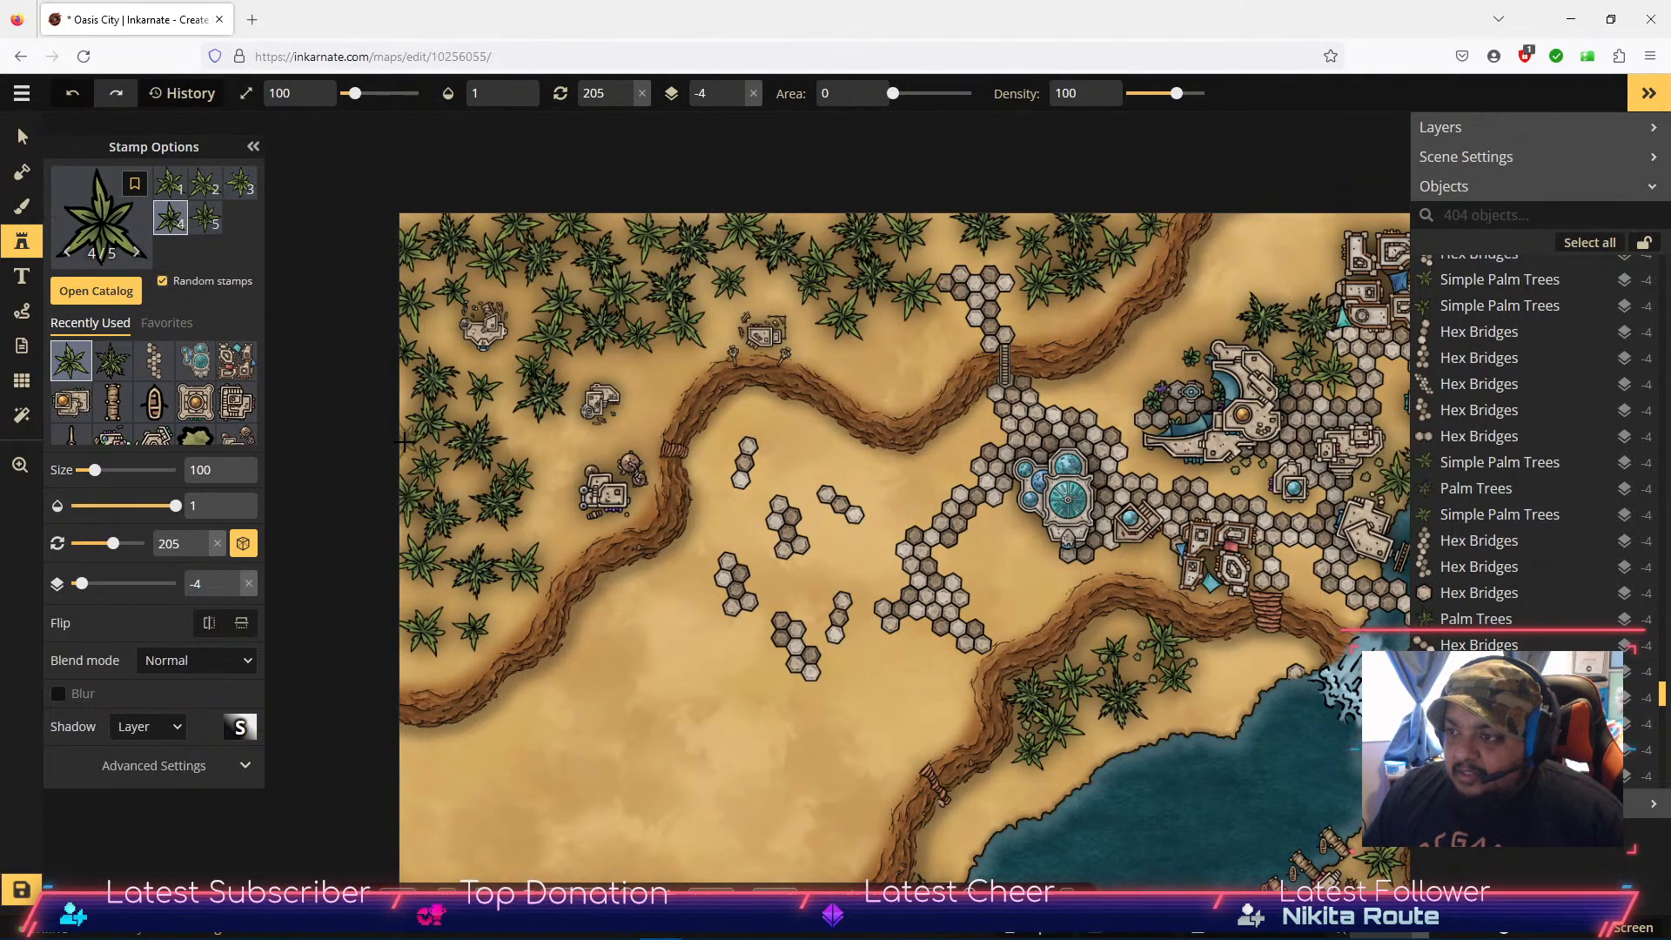
Step: Add two more Simple Palm Trees north of the Carpenter building and one Palm Trees stamp above the ladder paving's western end
left_click(742, 299)
left_click(815, 222)
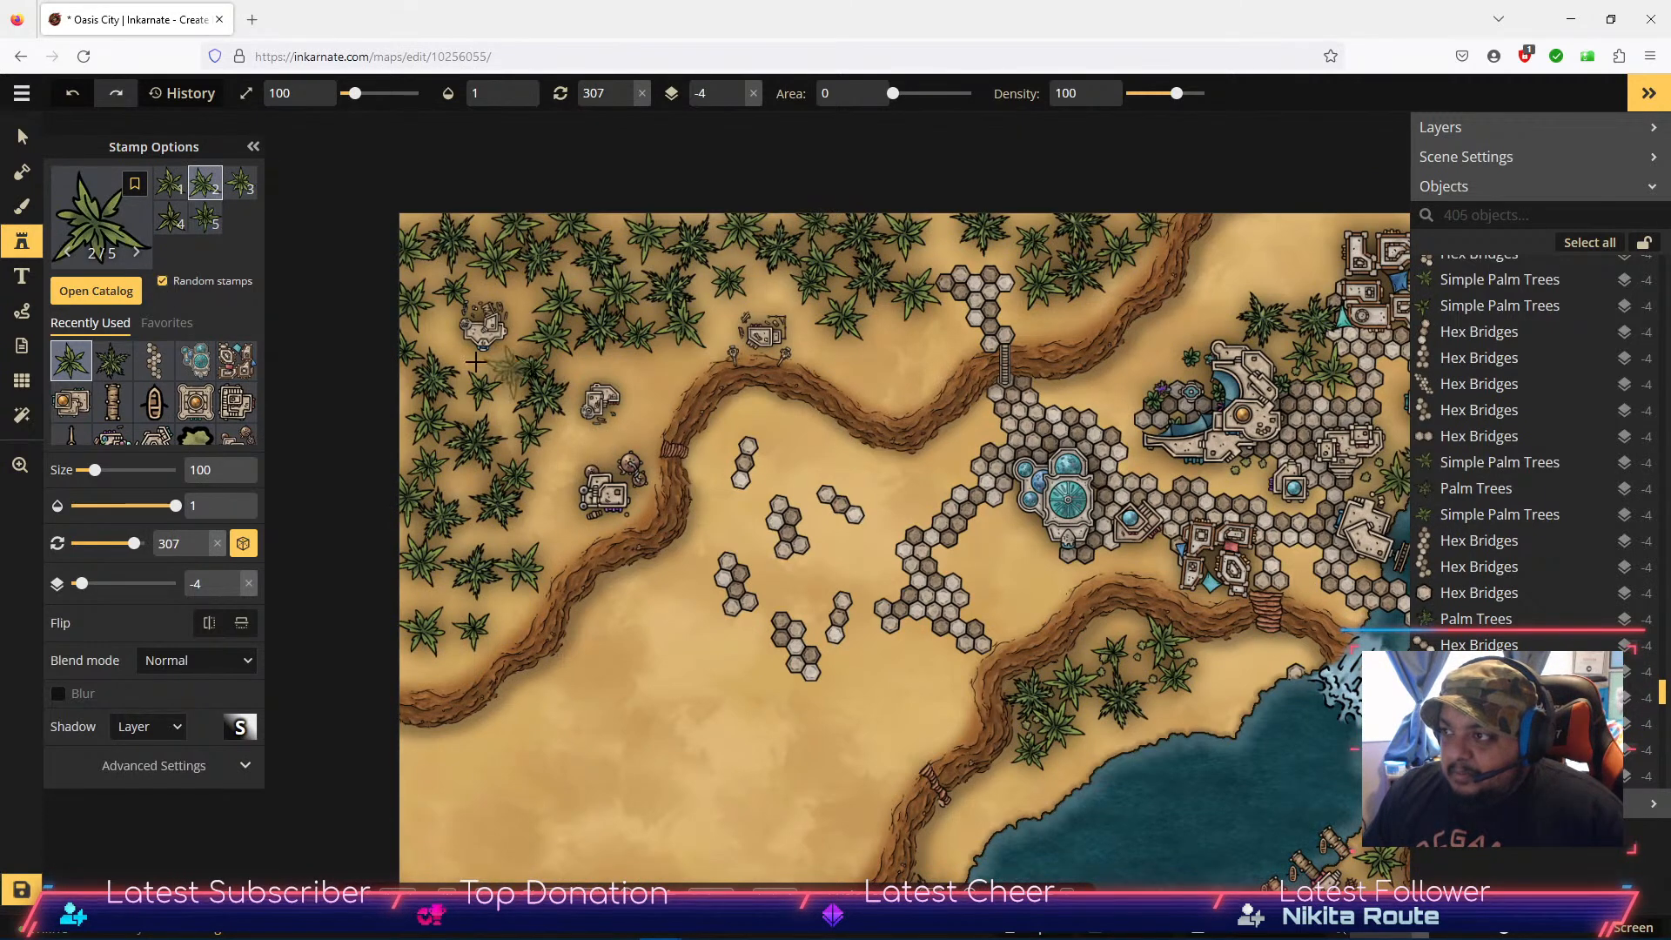
left_click(112, 360)
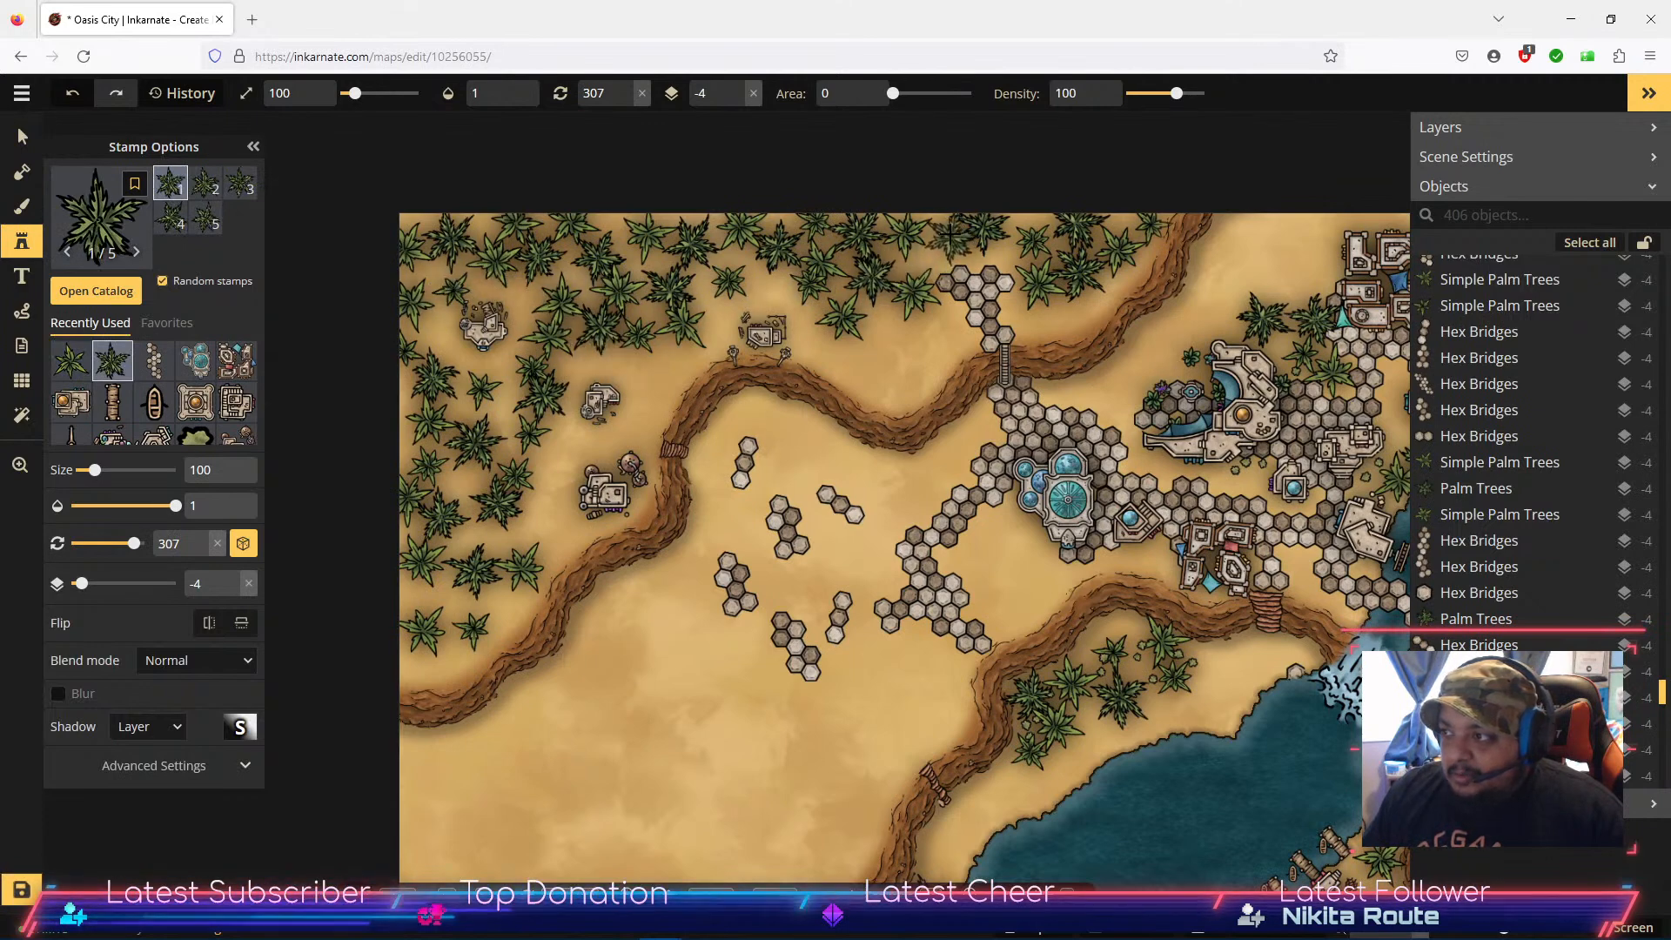
left_click(947, 235)
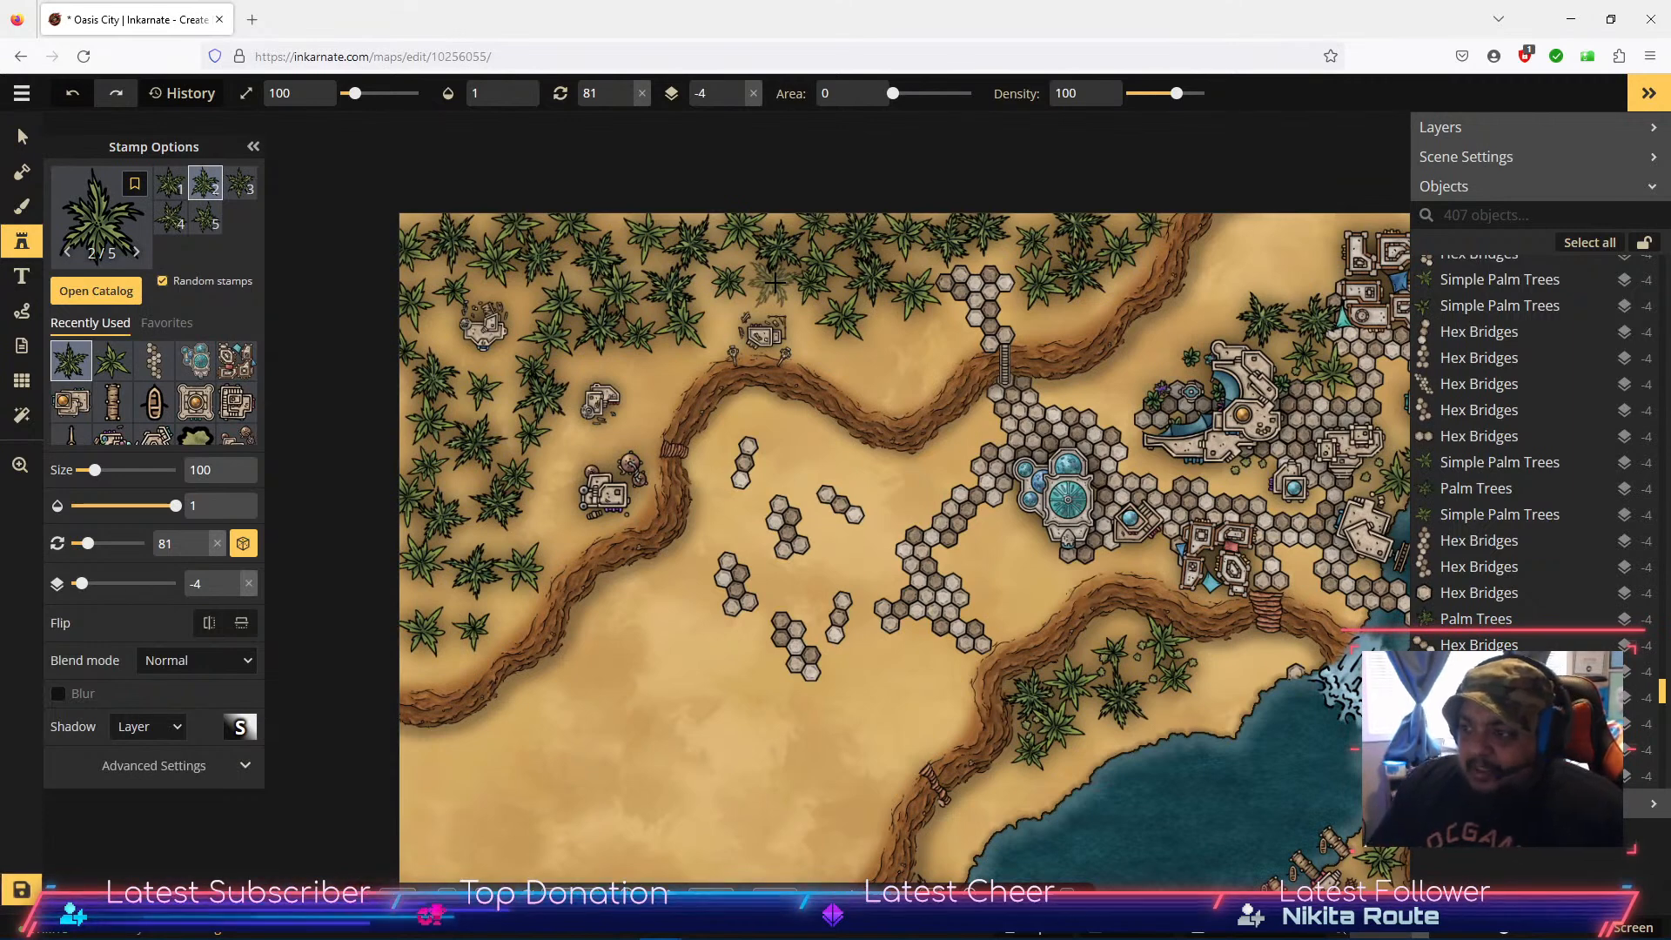
Step: Move the Artisans Guild, the small ruined building southeast of it and the Brewery off the plateau into the open southwestern desert
left_click(22, 136)
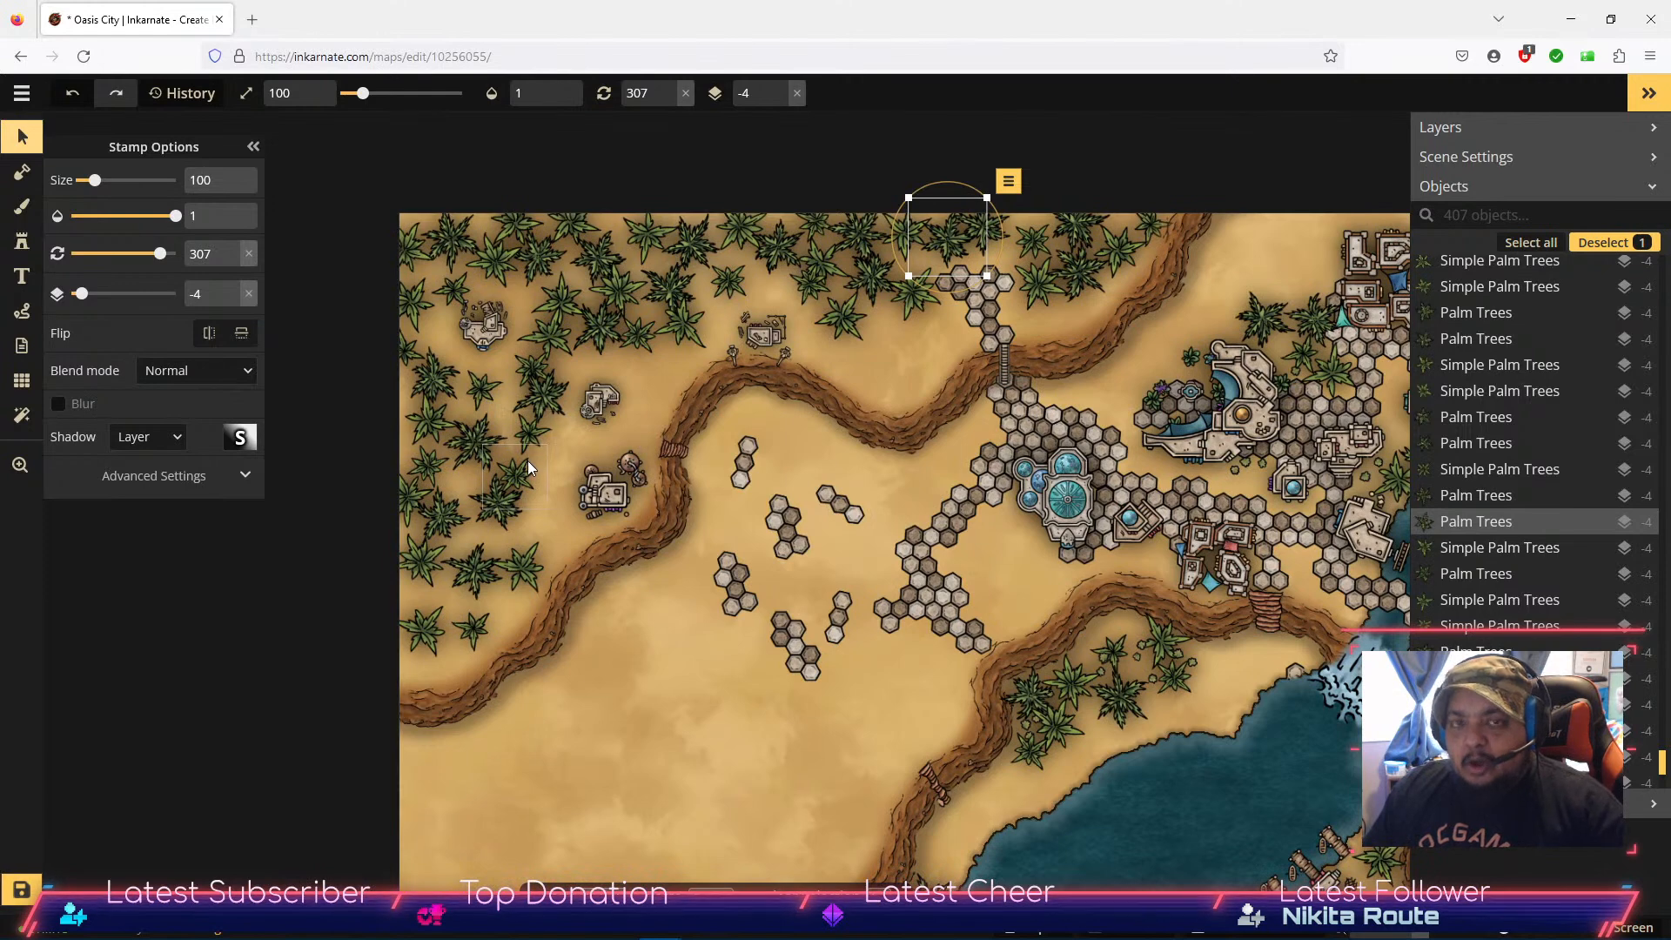
left_click(483, 327)
left_click_drag(486, 331, 486, 344)
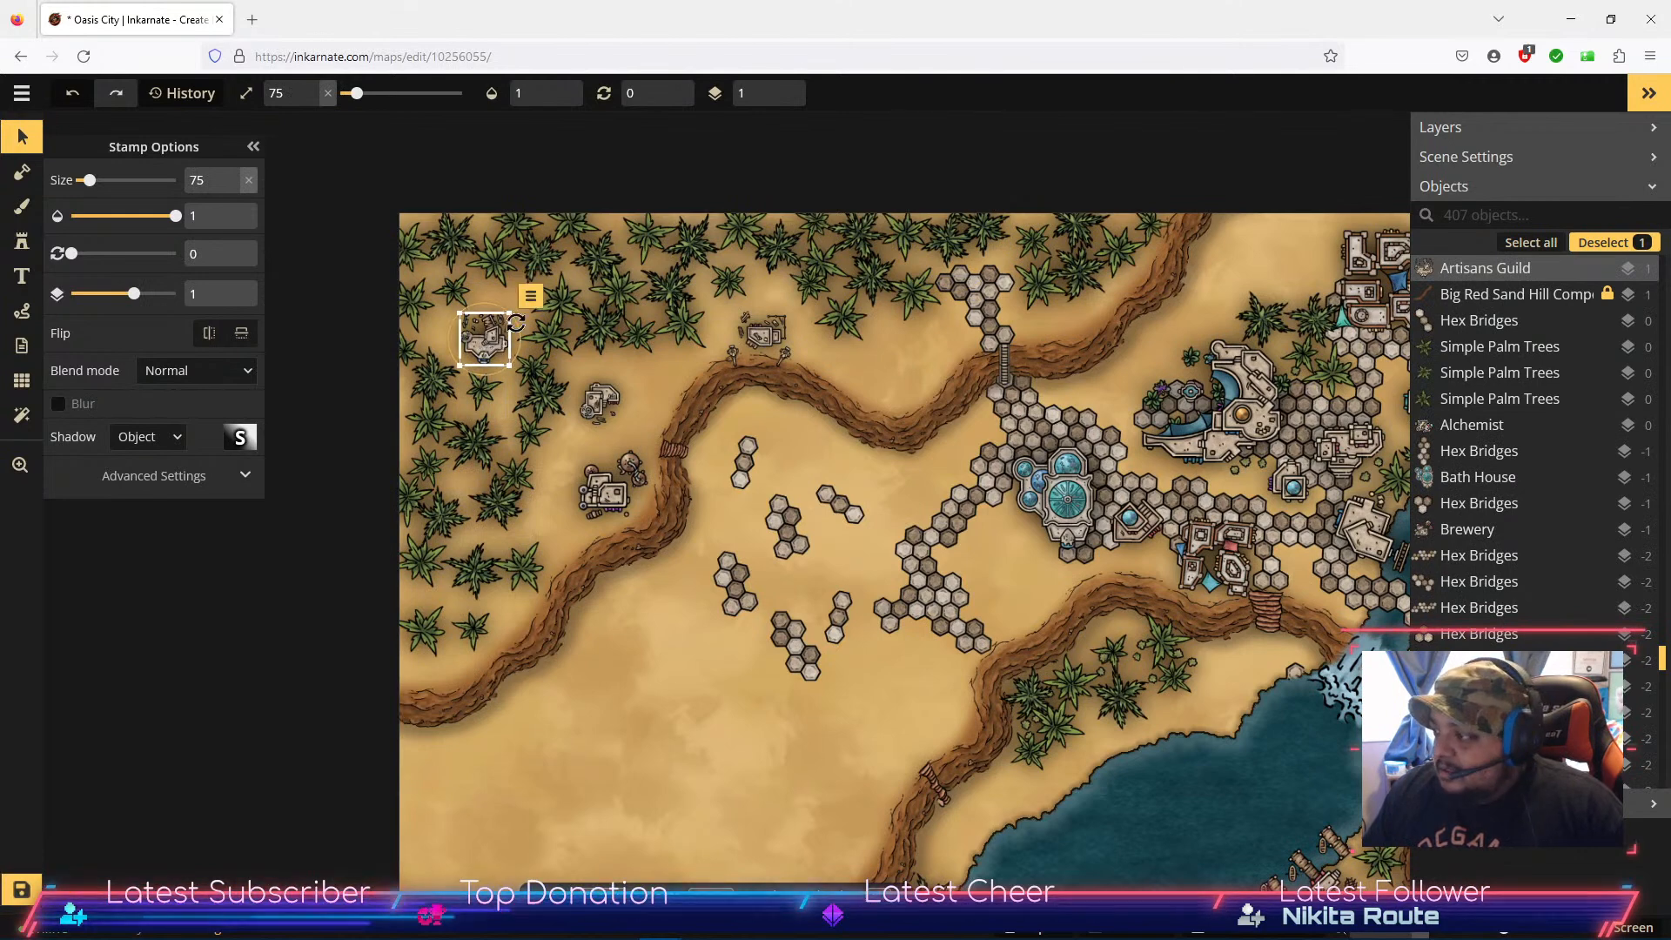
left_click_drag(476, 336, 776, 750)
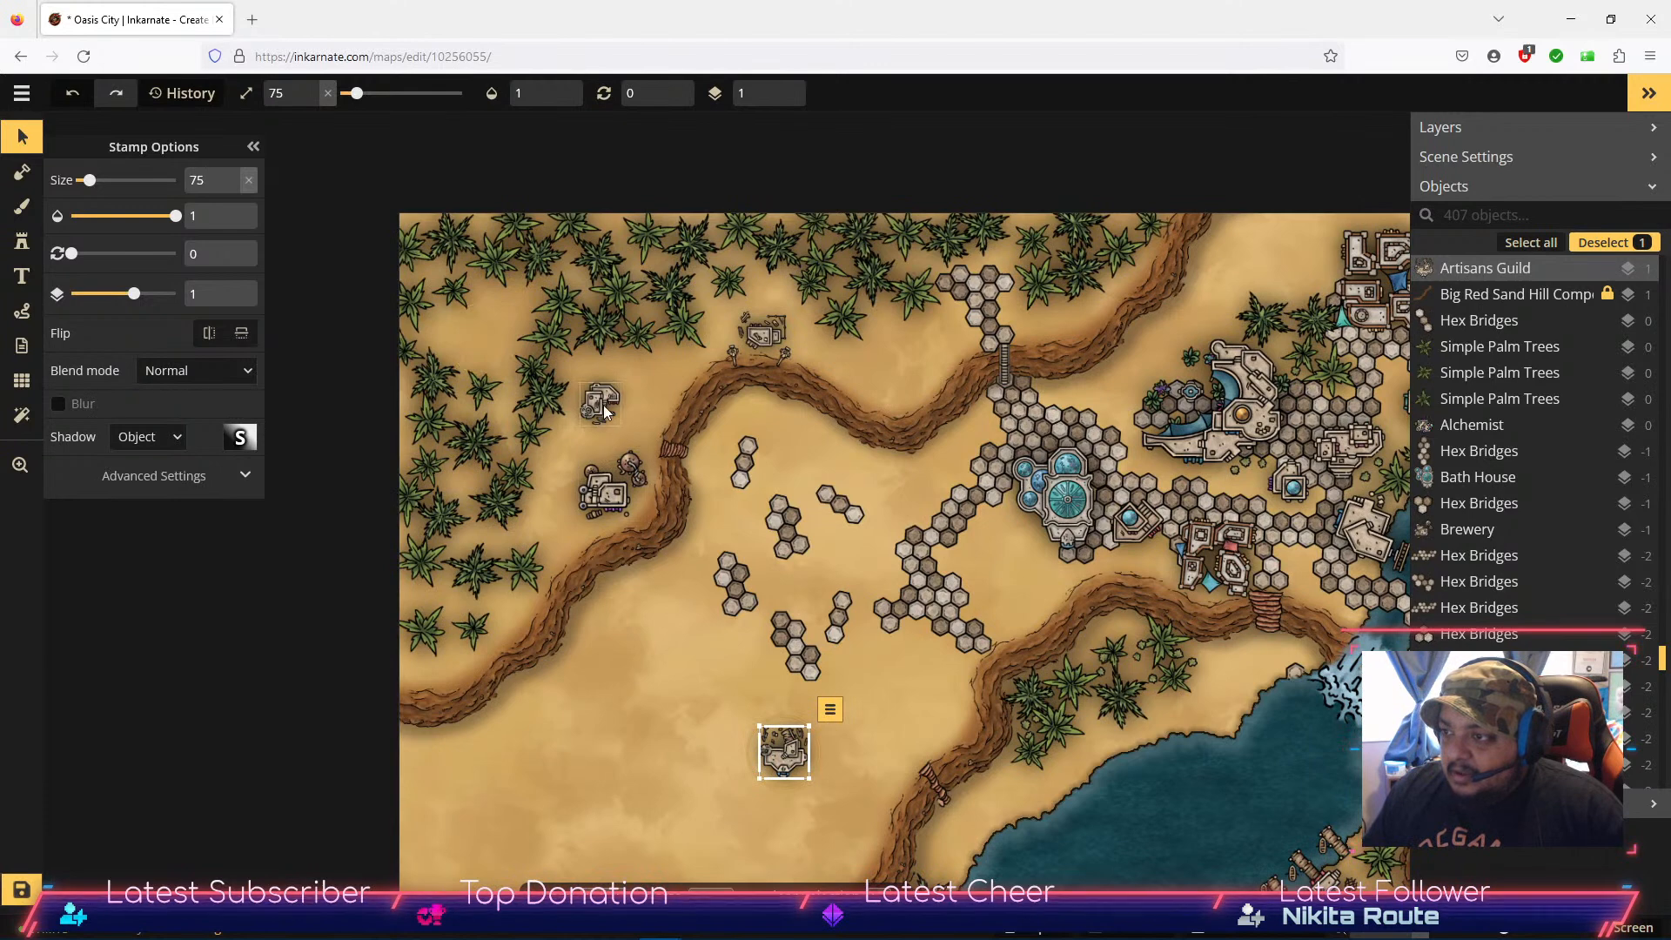
left_click(604, 407)
left_click_drag(604, 403, 682, 687)
left_click(615, 478)
left_click_drag(615, 478, 600, 716)
Step: Move the Brewery back onto the plateau, just west of the Carpenter building and above the cliff stairs
left_click(760, 335)
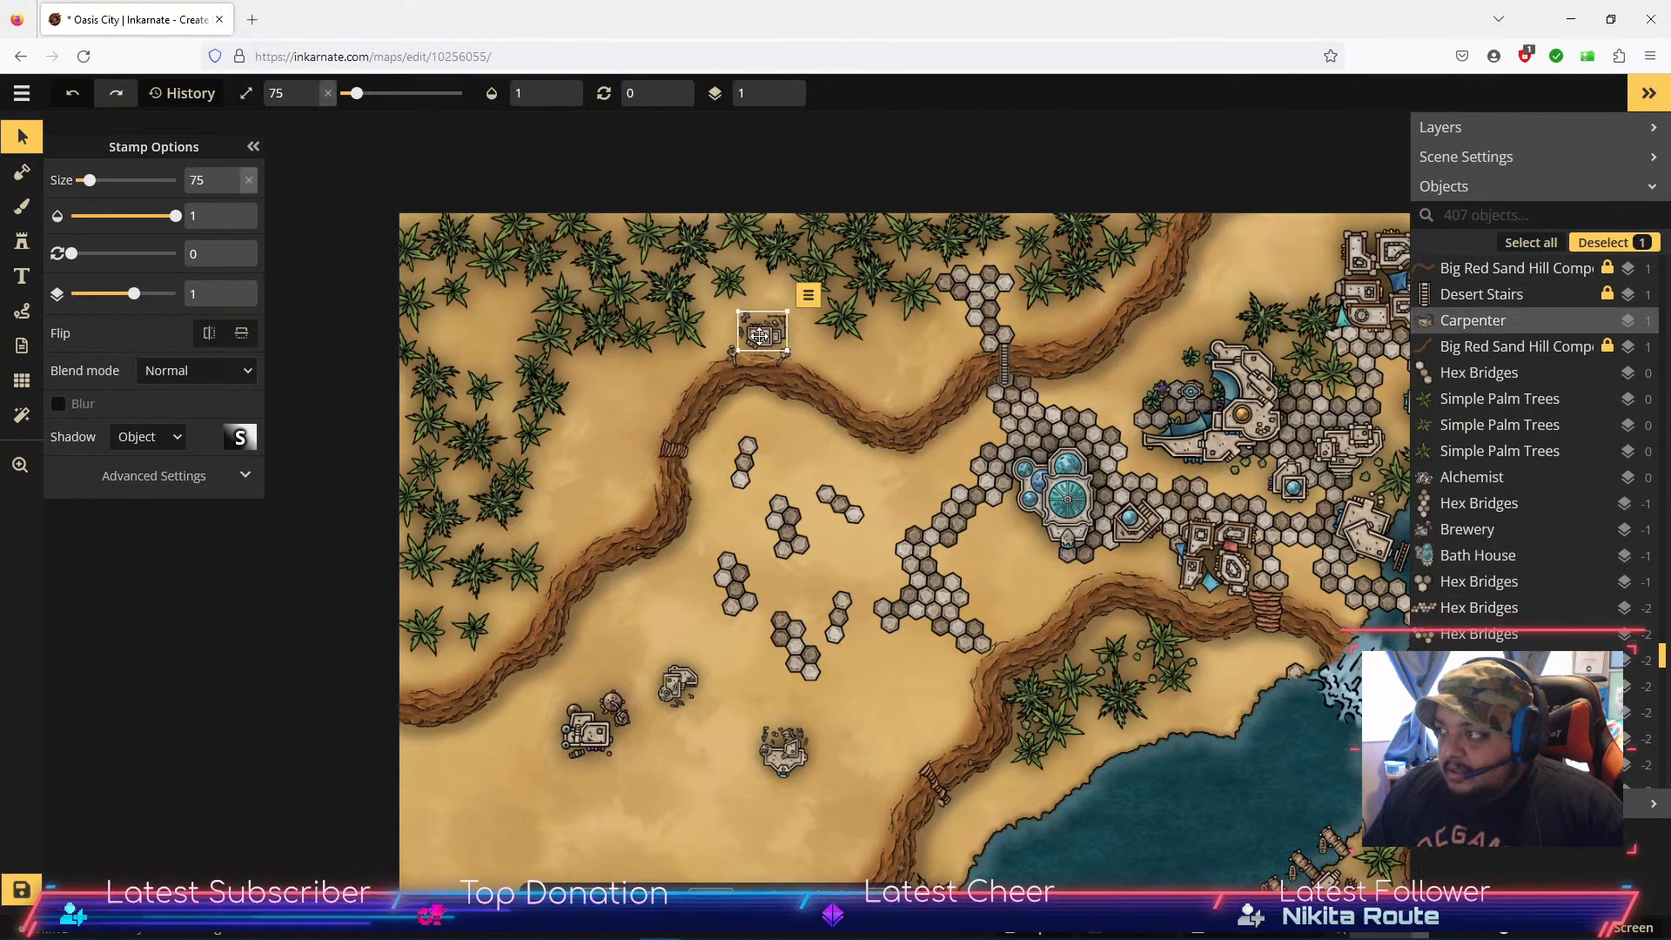
left_click(592, 731)
left_click_drag(592, 731, 658, 363)
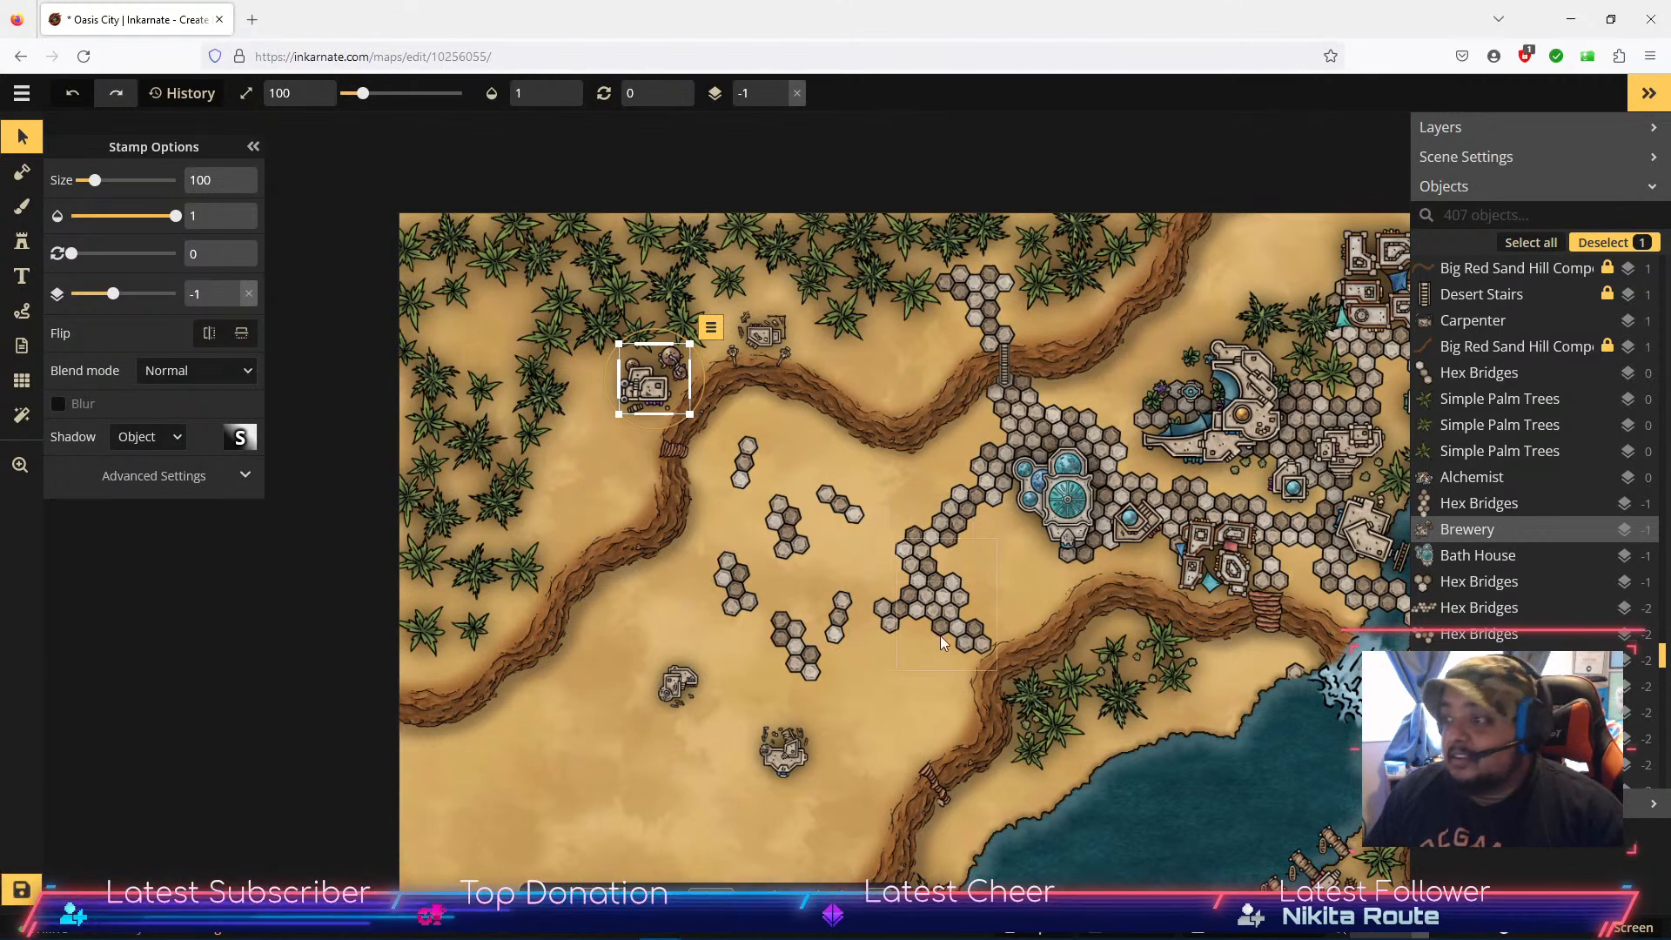
Step: Move the Artisans Guild and the Smithy northwest, closer to the plateau cliff's foot, and nudge the Brewery slightly down
left_click(777, 766)
left_click_drag(777, 766, 642, 634)
left_click(679, 687)
left_click_drag(678, 688, 699, 650)
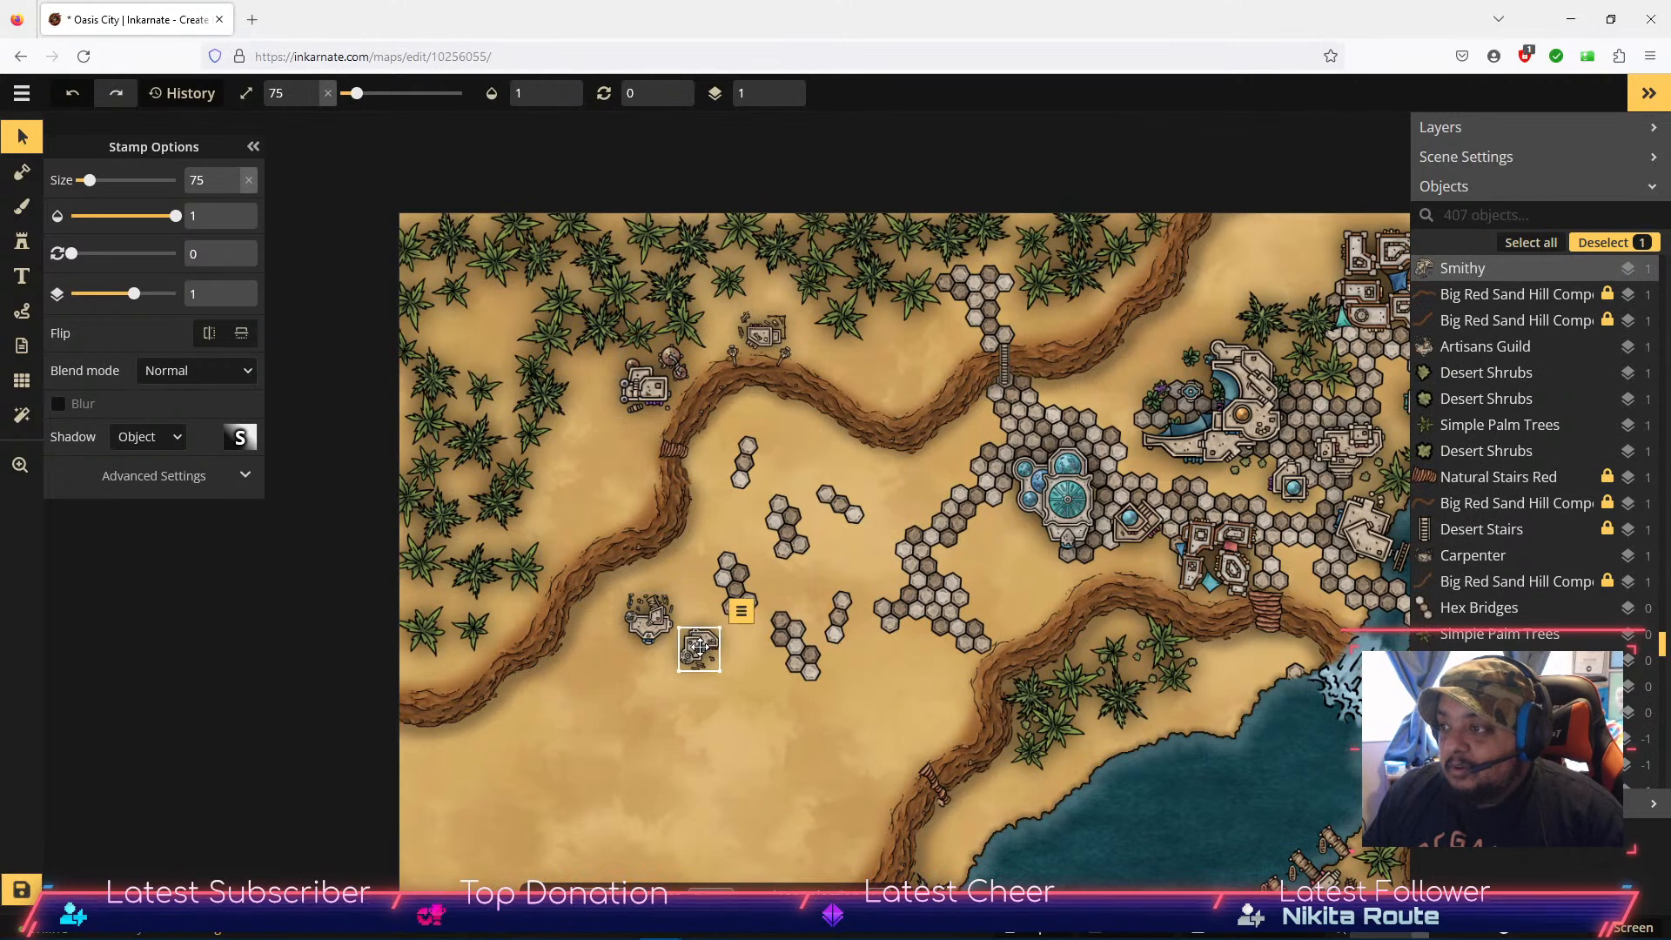
left_click(660, 387)
left_click_drag(639, 384, 640, 388)
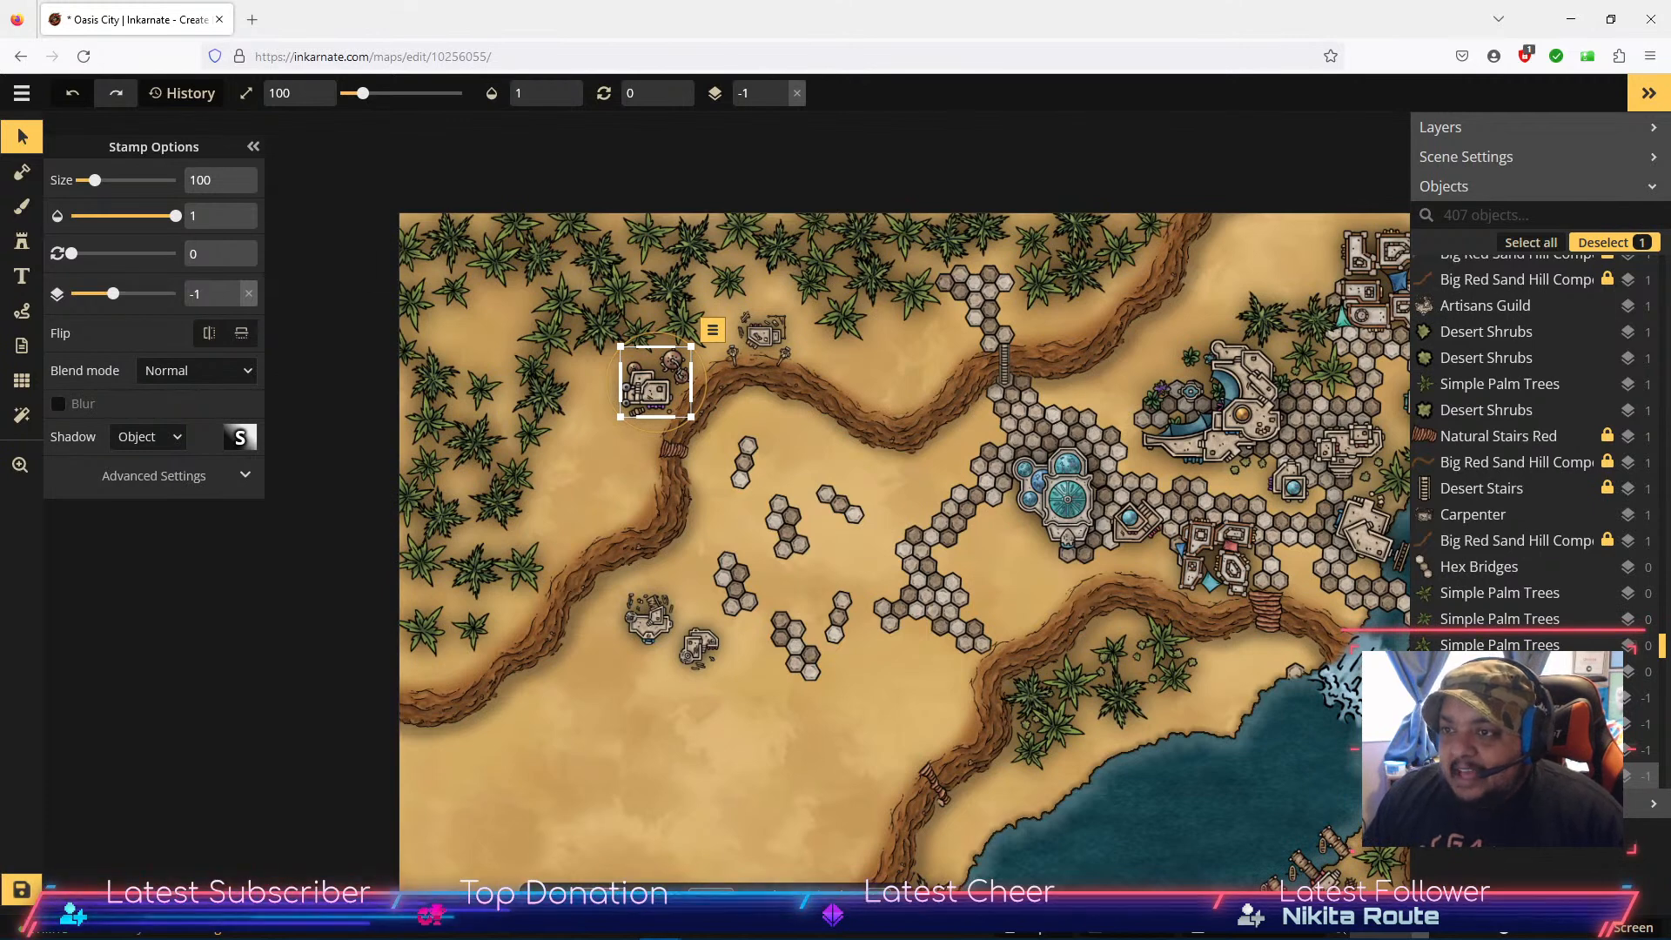
Step: Fill the gaps in the western plateau's palm grove with more palm tree stamps, from beside the Brewery down toward the cliff
left_click(22, 242)
left_click(70, 359)
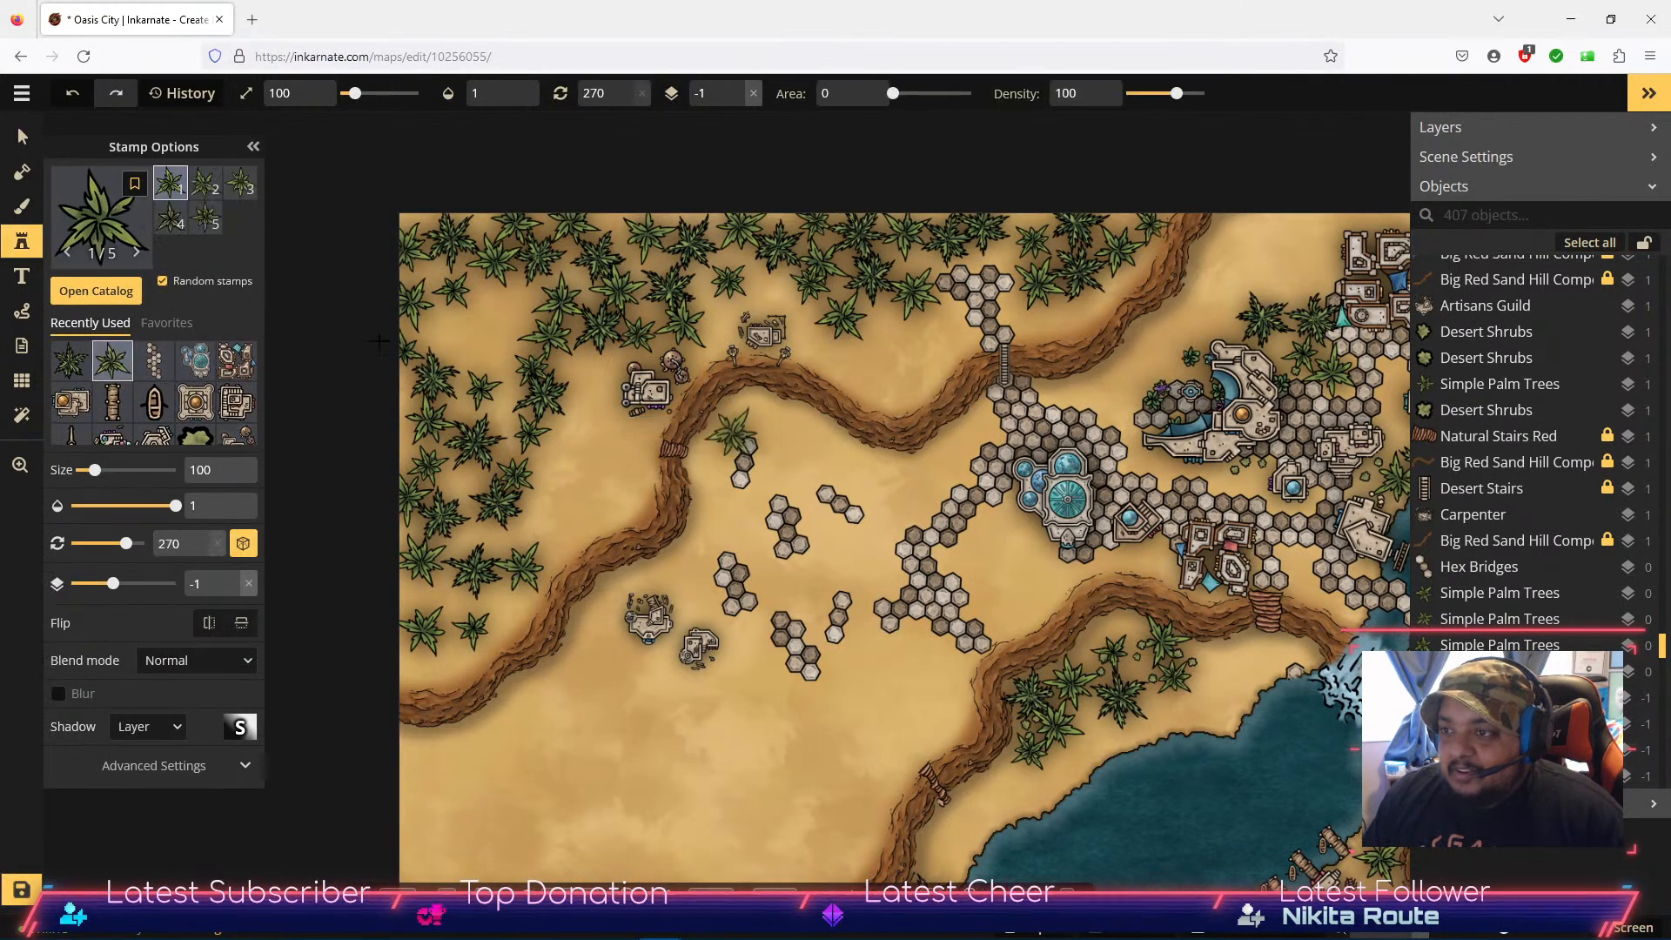
left_click(546, 447)
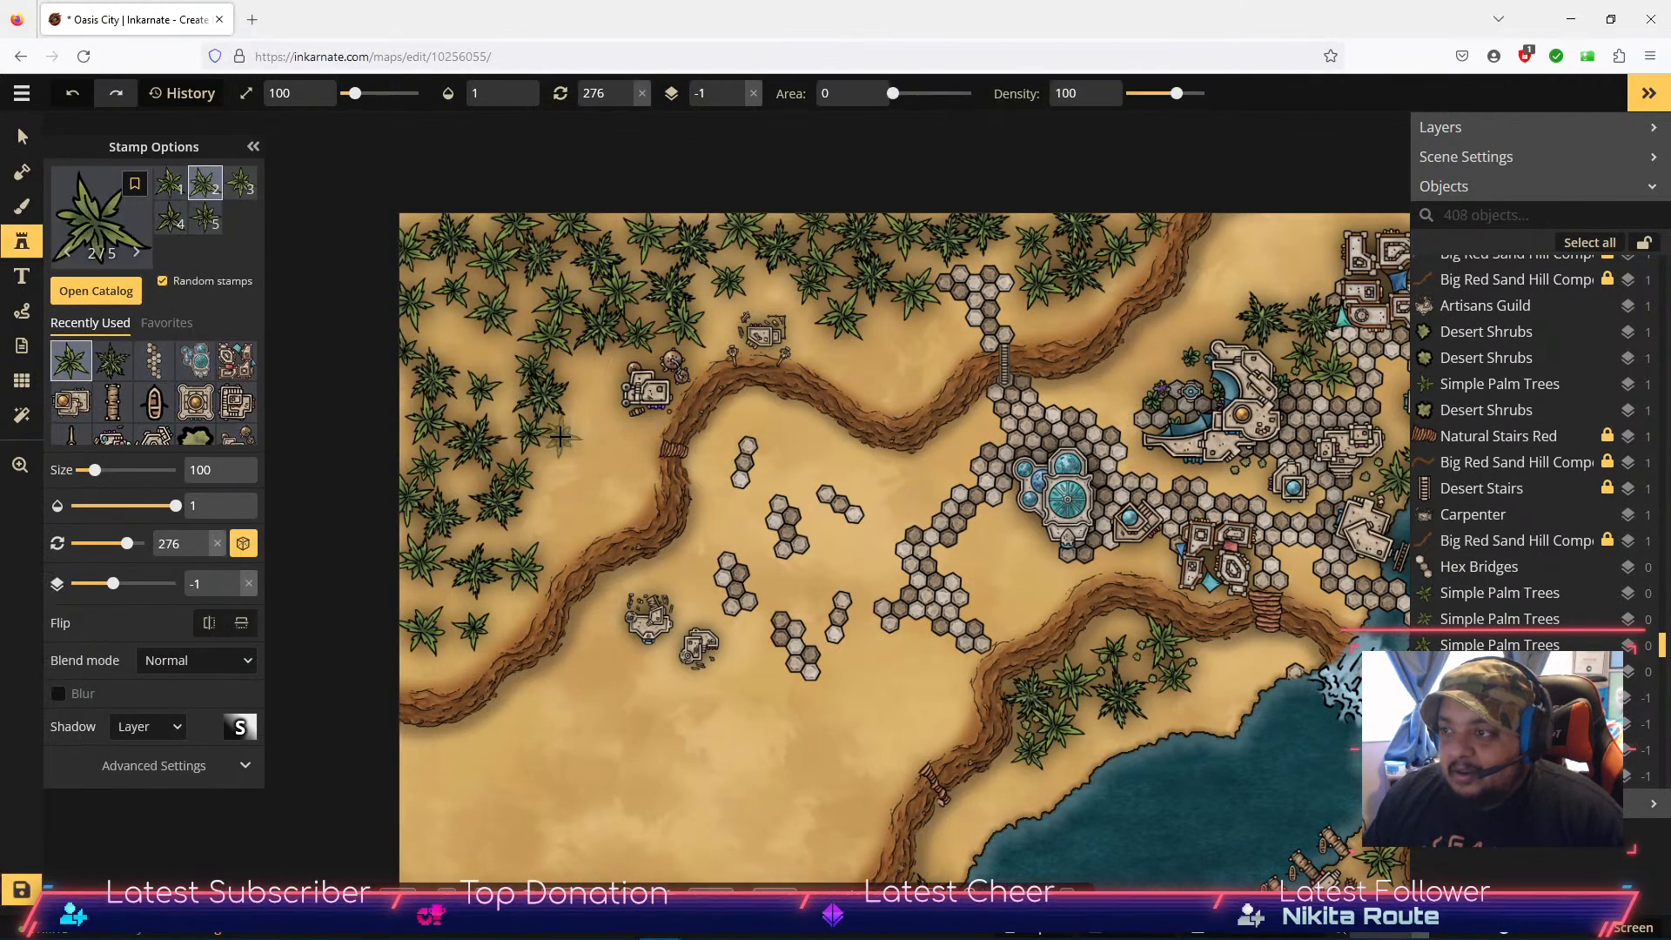
left_click(568, 447)
left_click(597, 505)
left_click(640, 492)
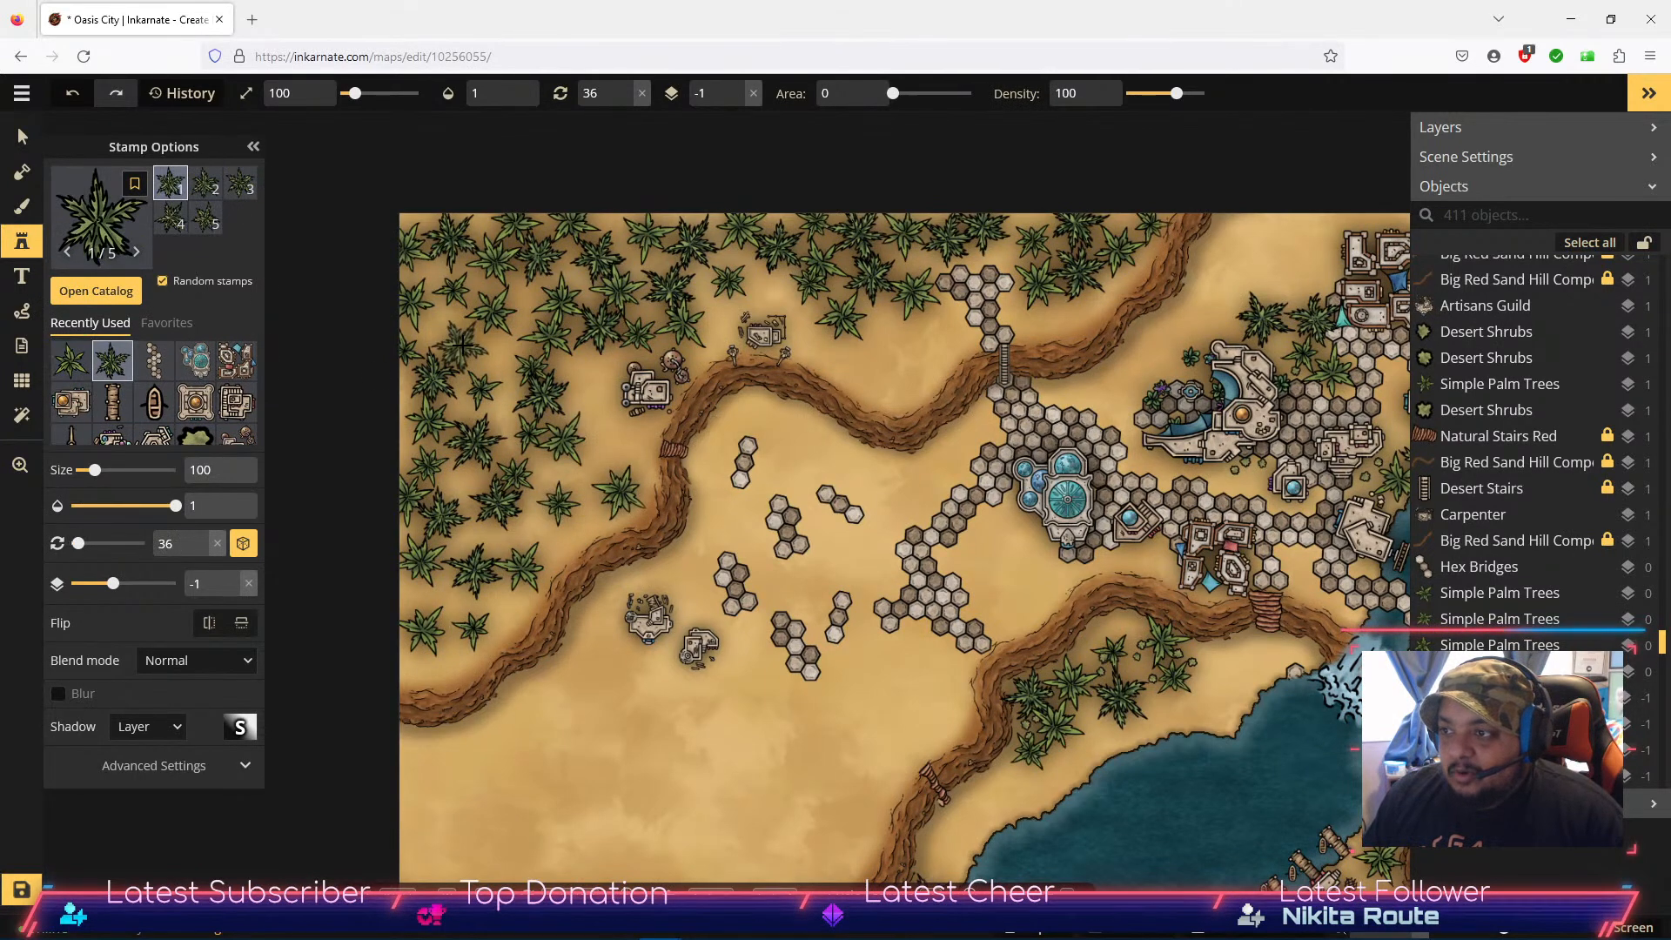
left_click(498, 366)
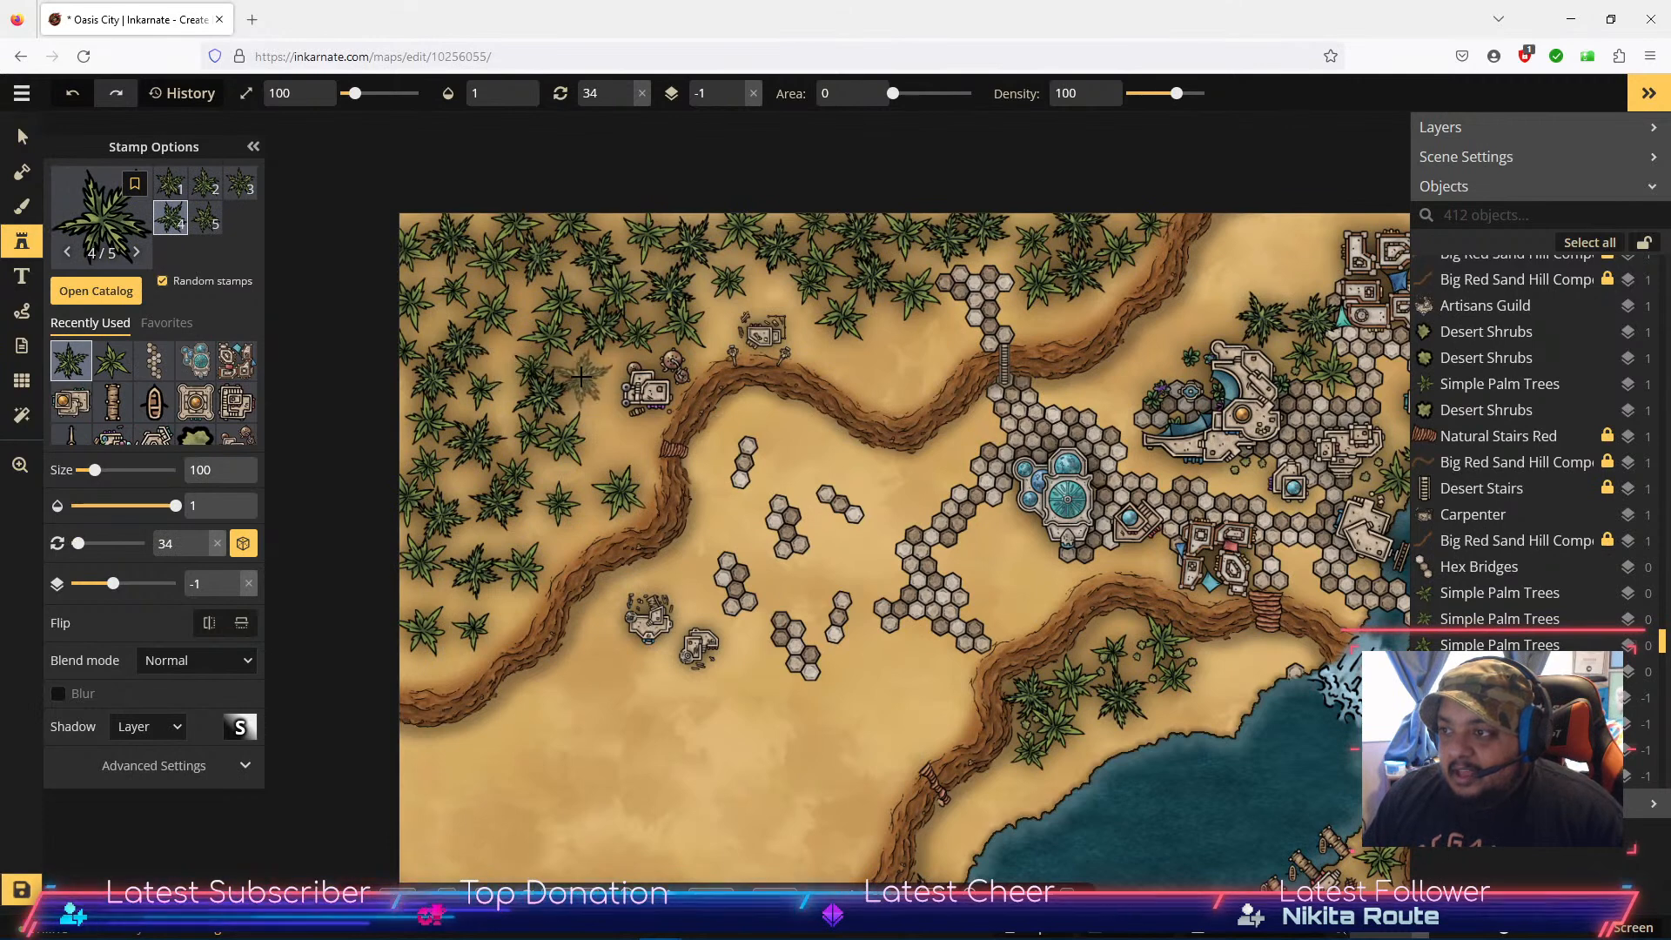
left_click(596, 438)
left_click(567, 500)
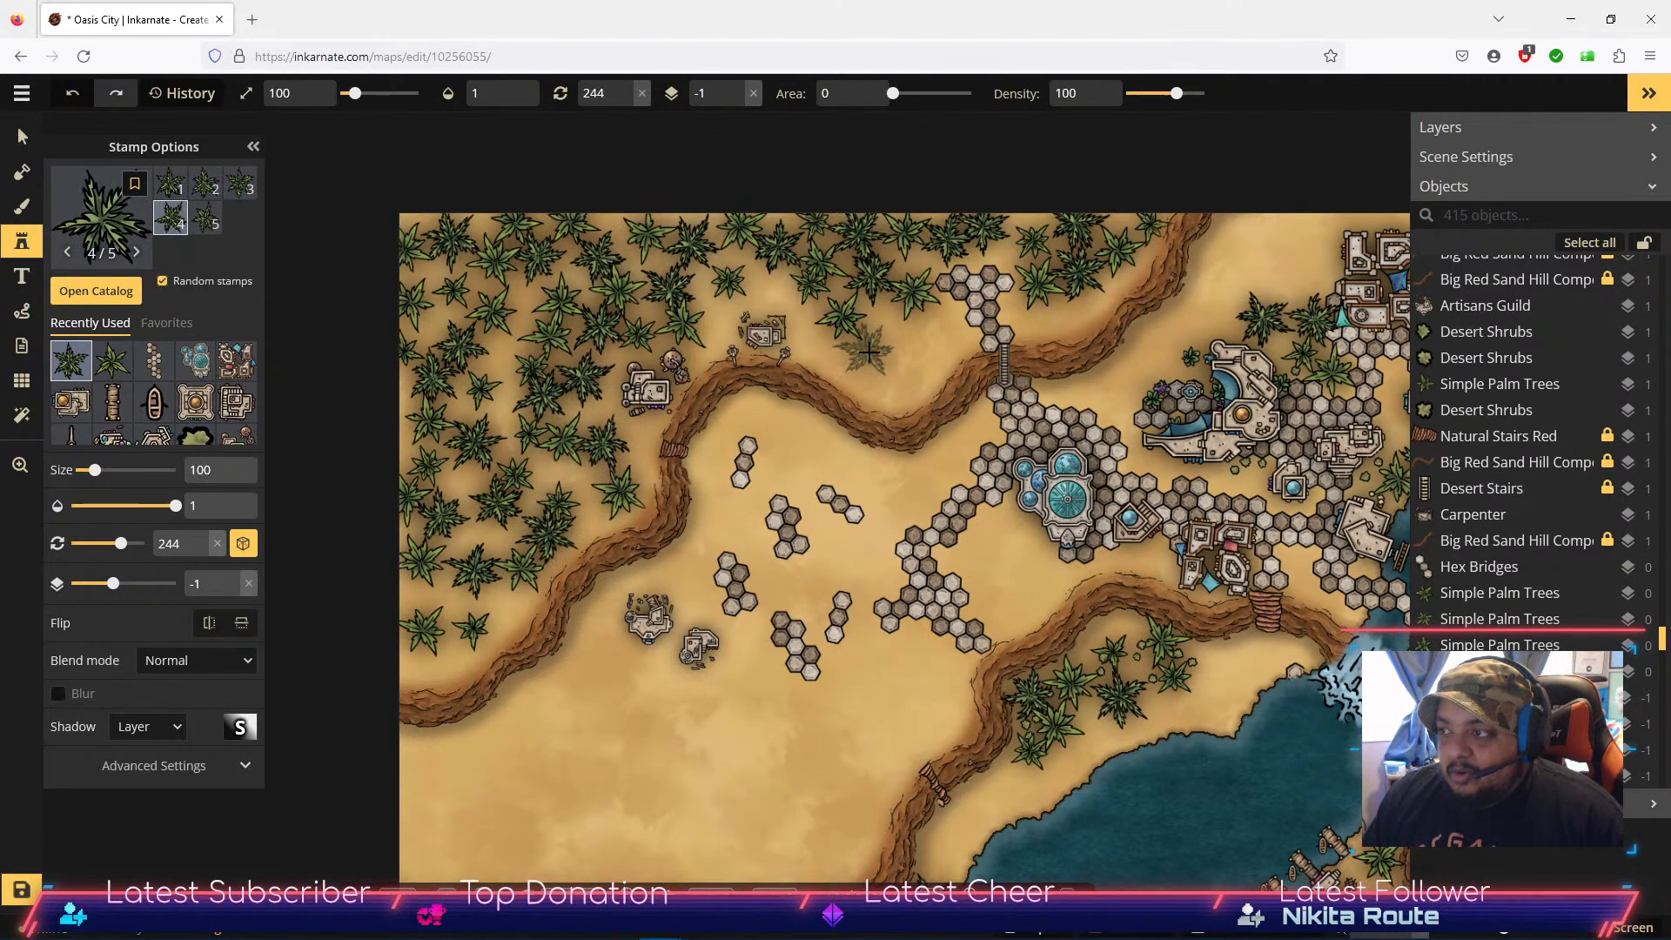
Step: Add palm trees along the plateau's cliff edge on both sides of the hex paving above the ladder
left_click(903, 332)
left_click(945, 336)
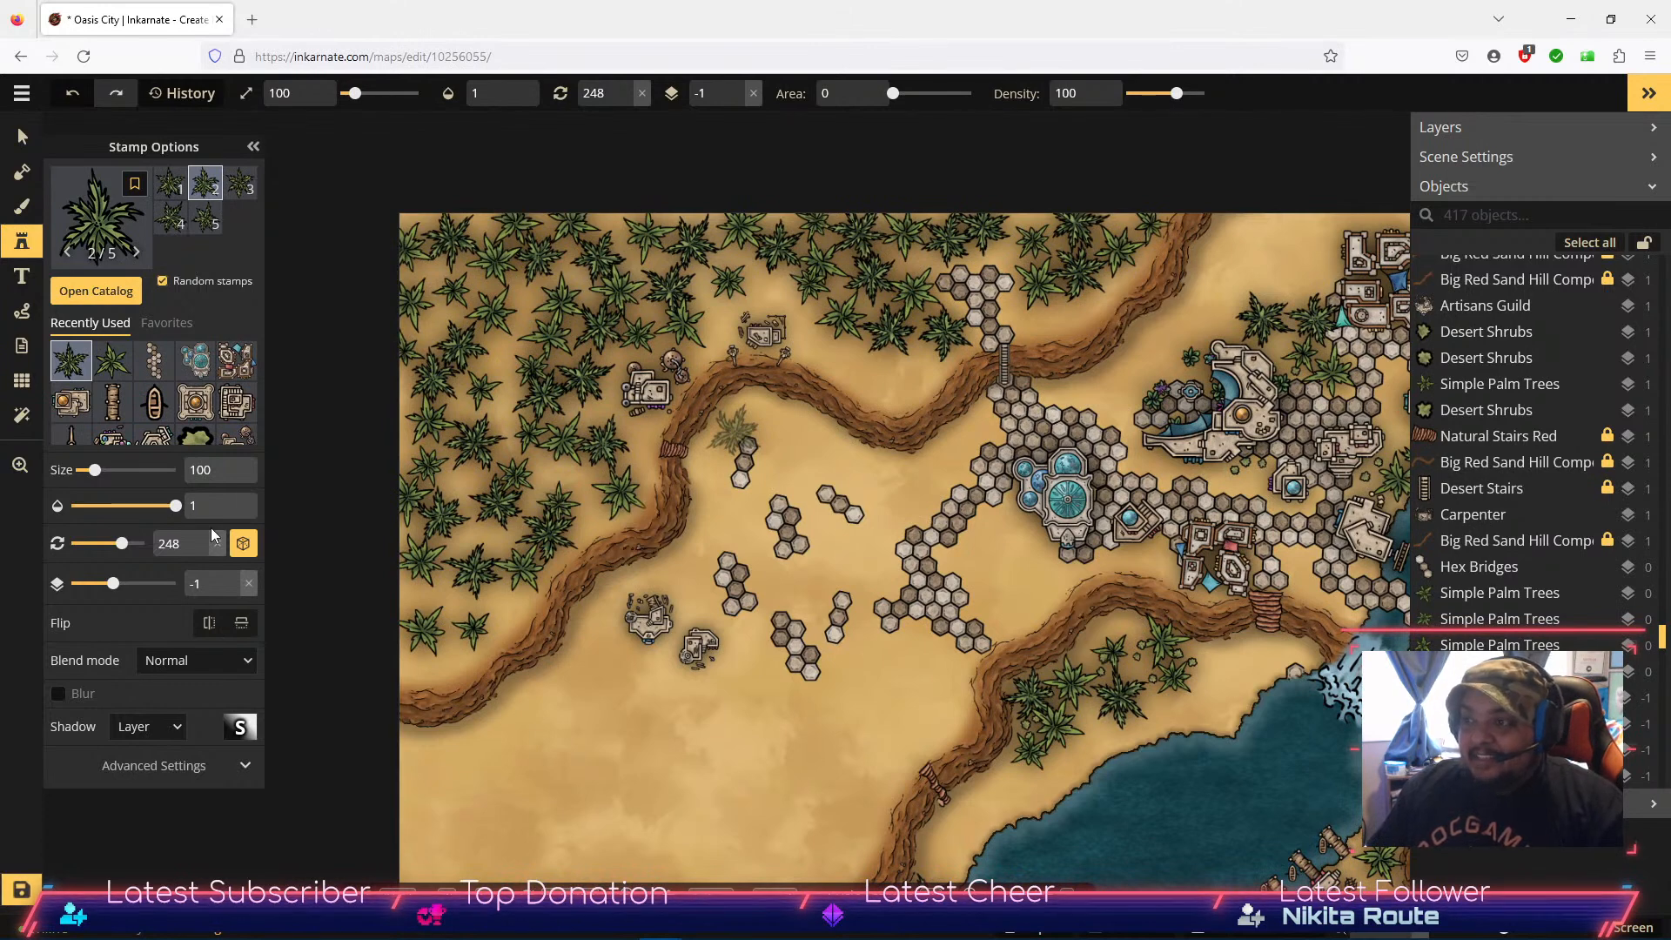
left_click(81, 359)
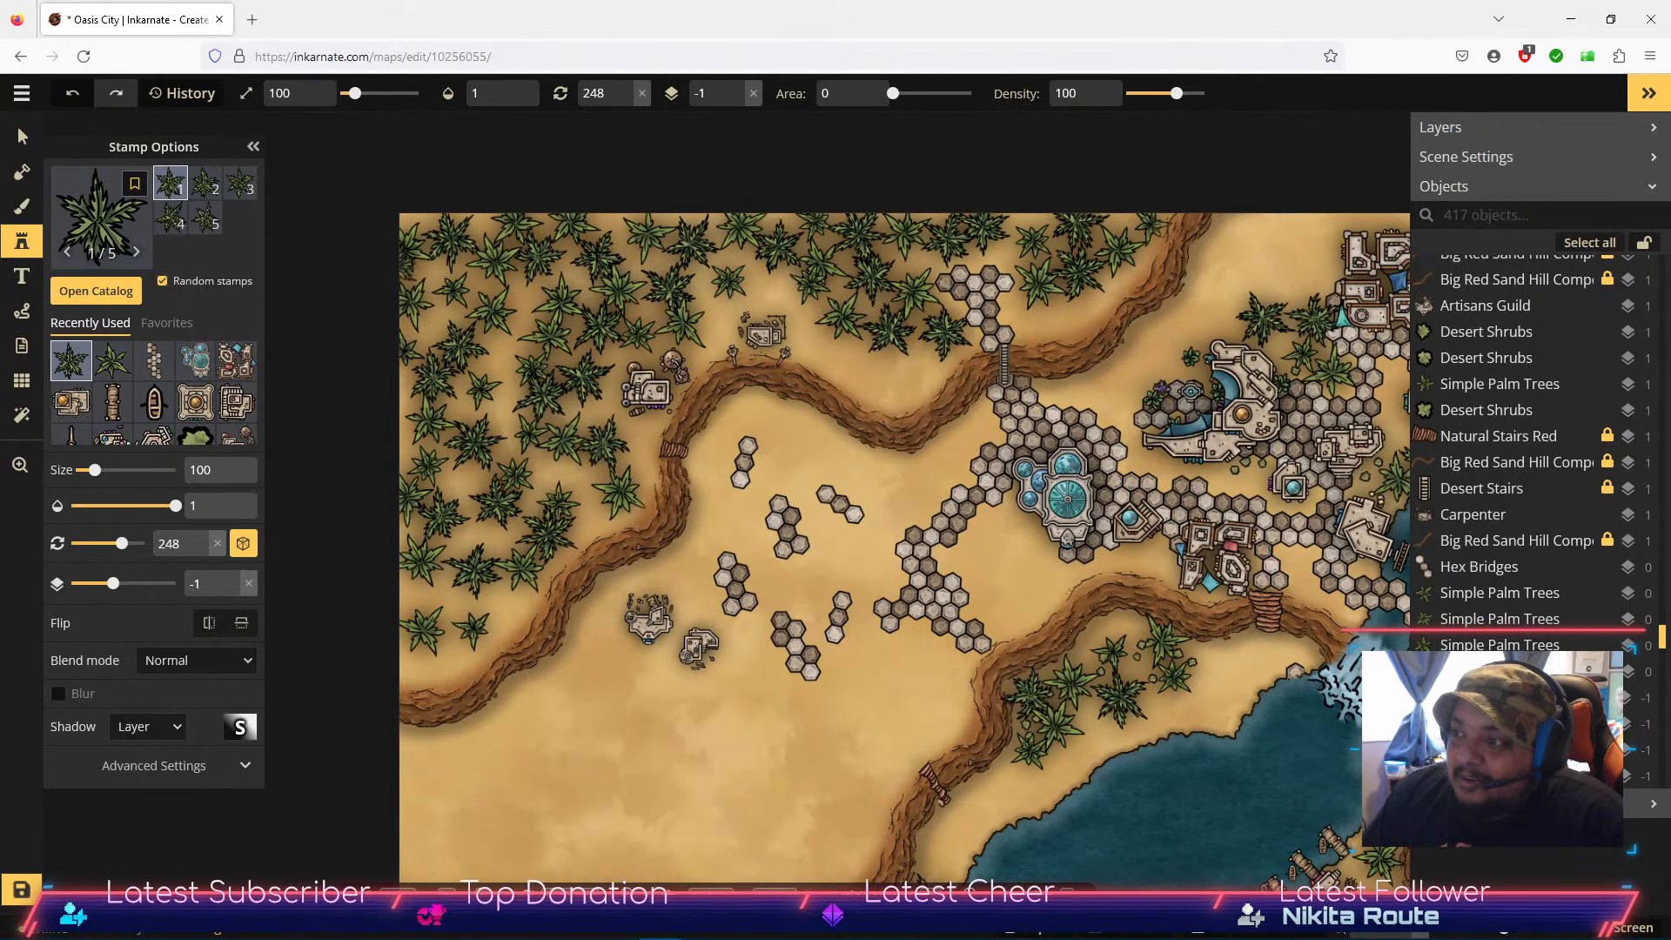
left_click(887, 374)
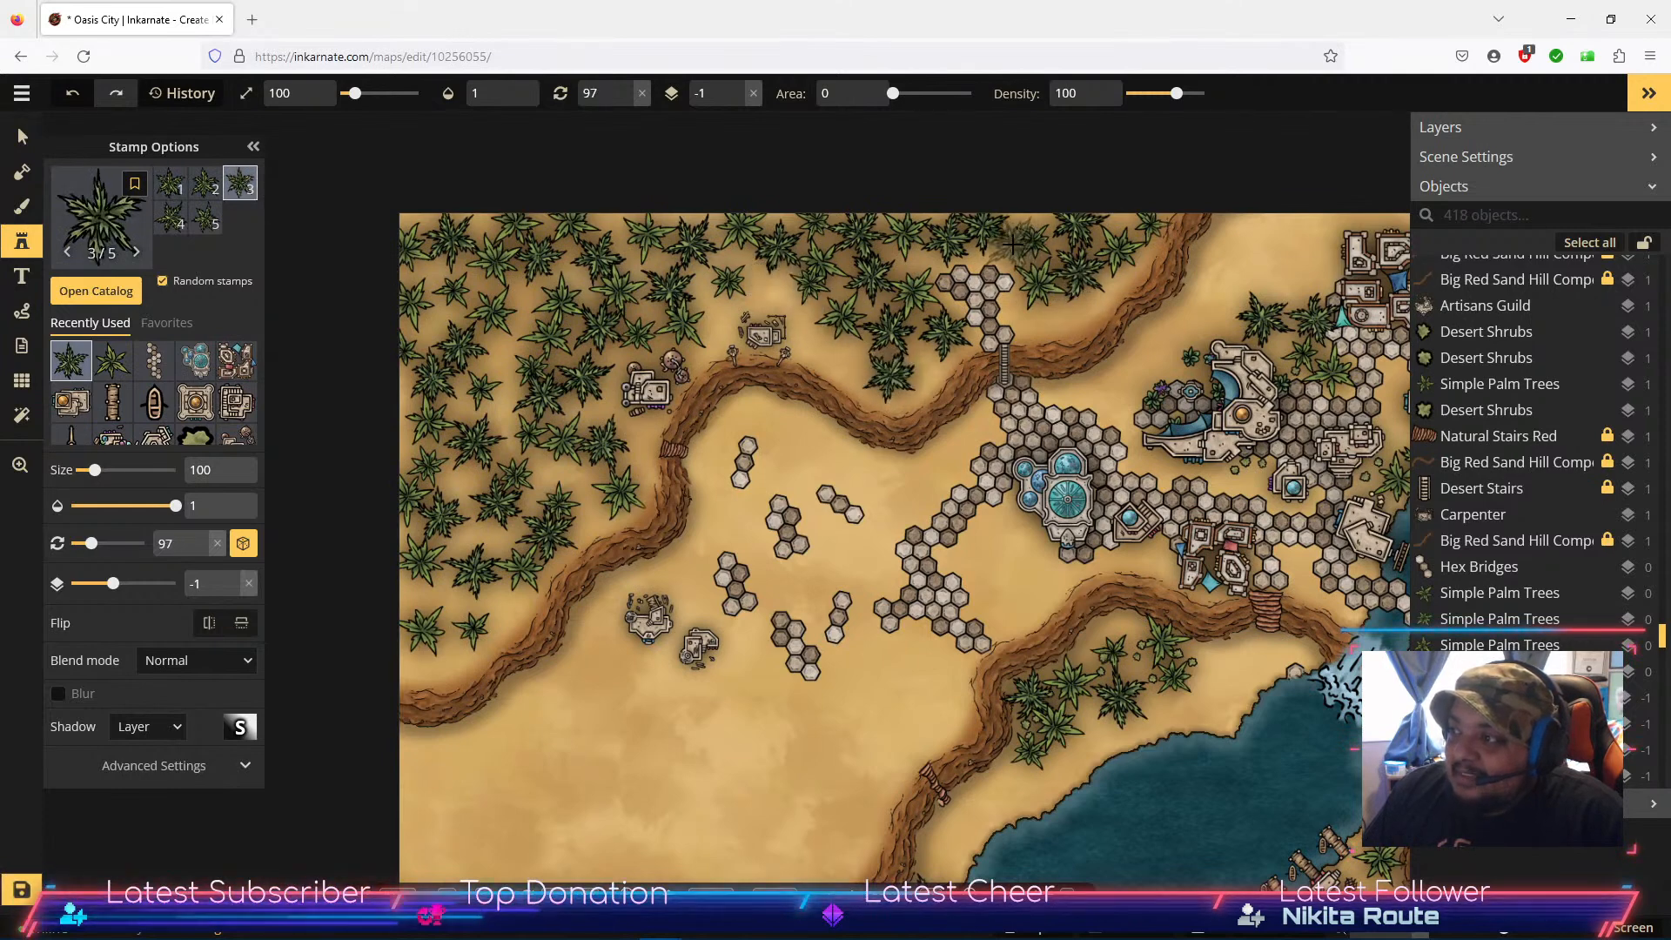
left_click(1051, 321)
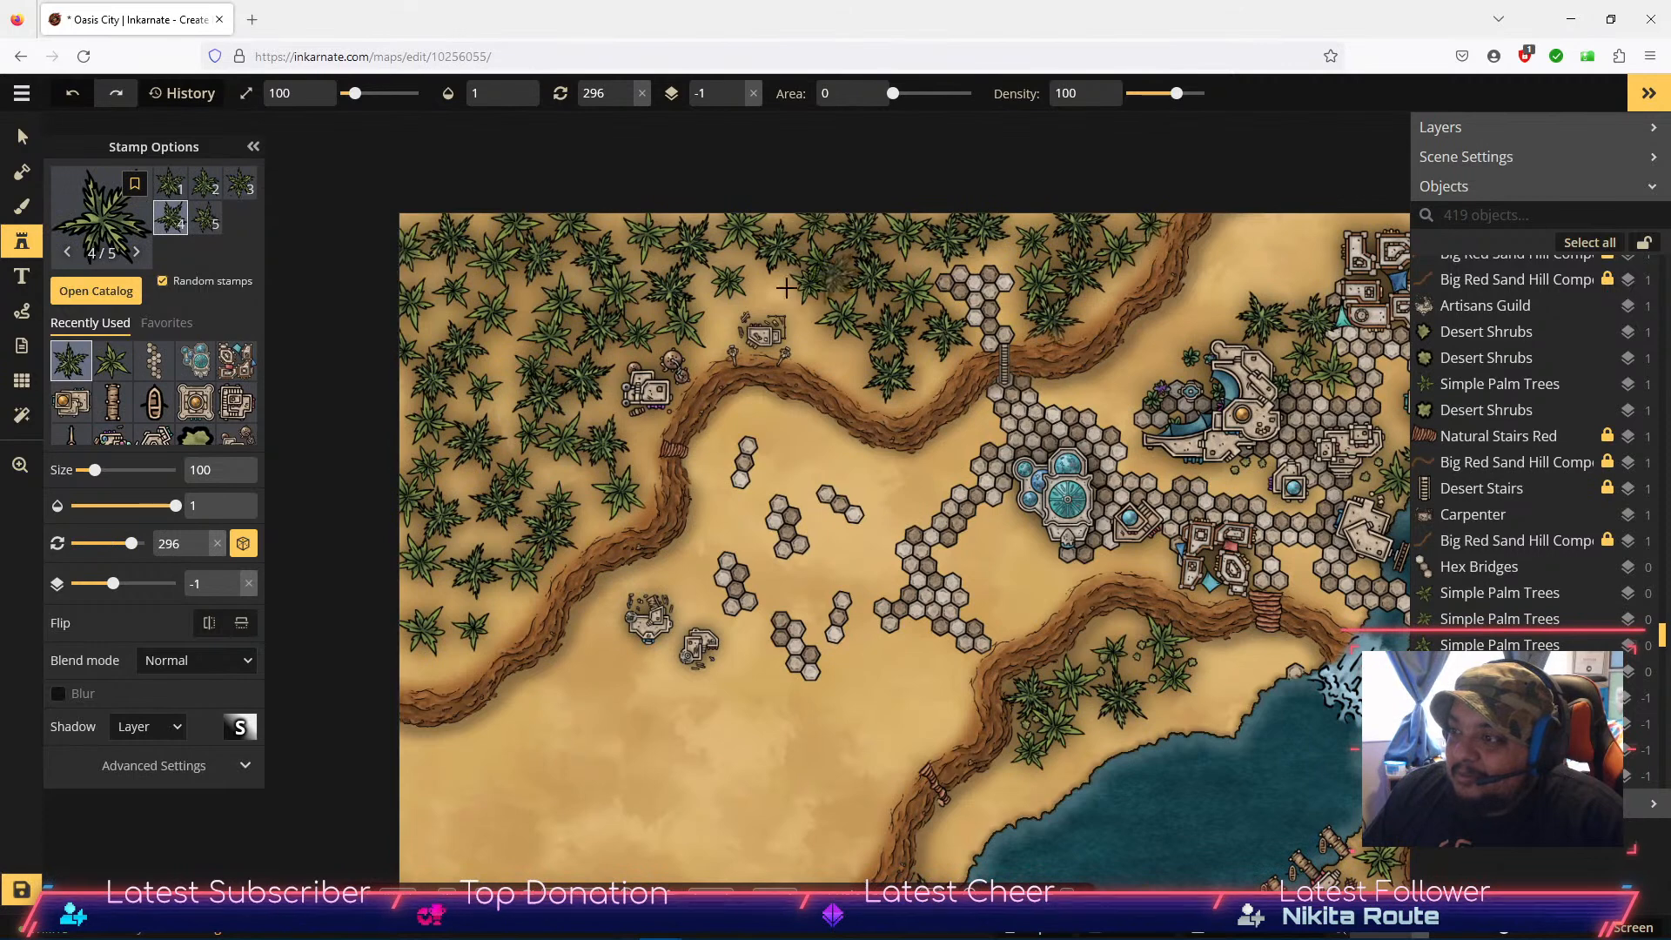
Step: Thicken the palm grove toward the plateau's southwestern end with more palm trees
left_click(504, 363)
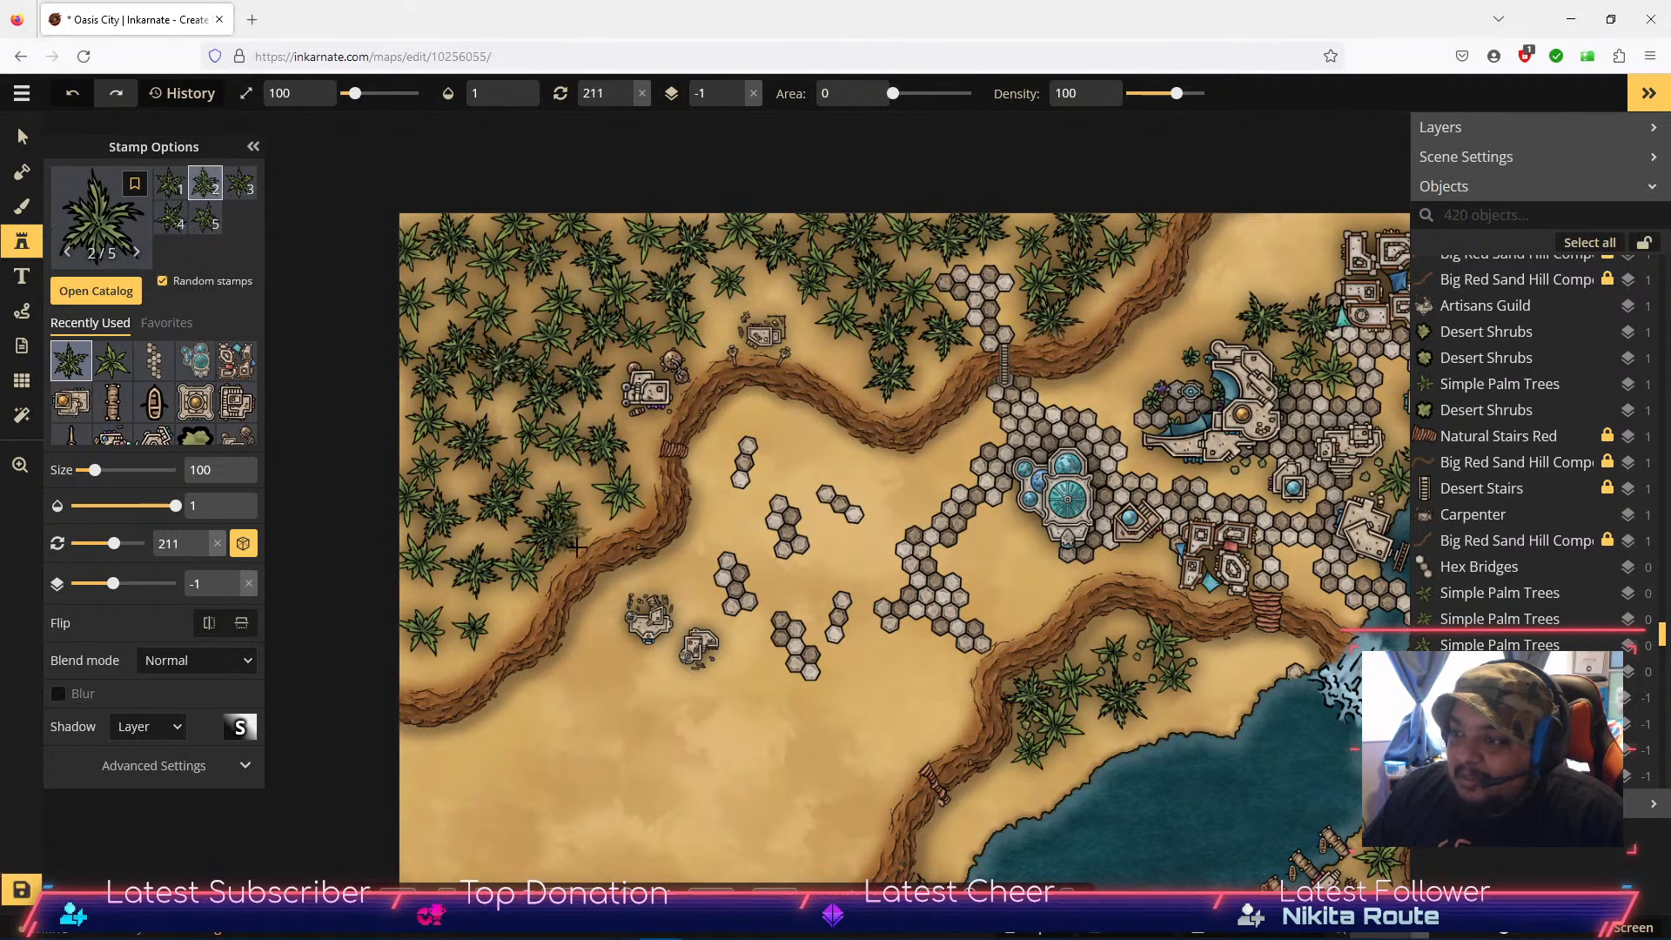
left_click(114, 363)
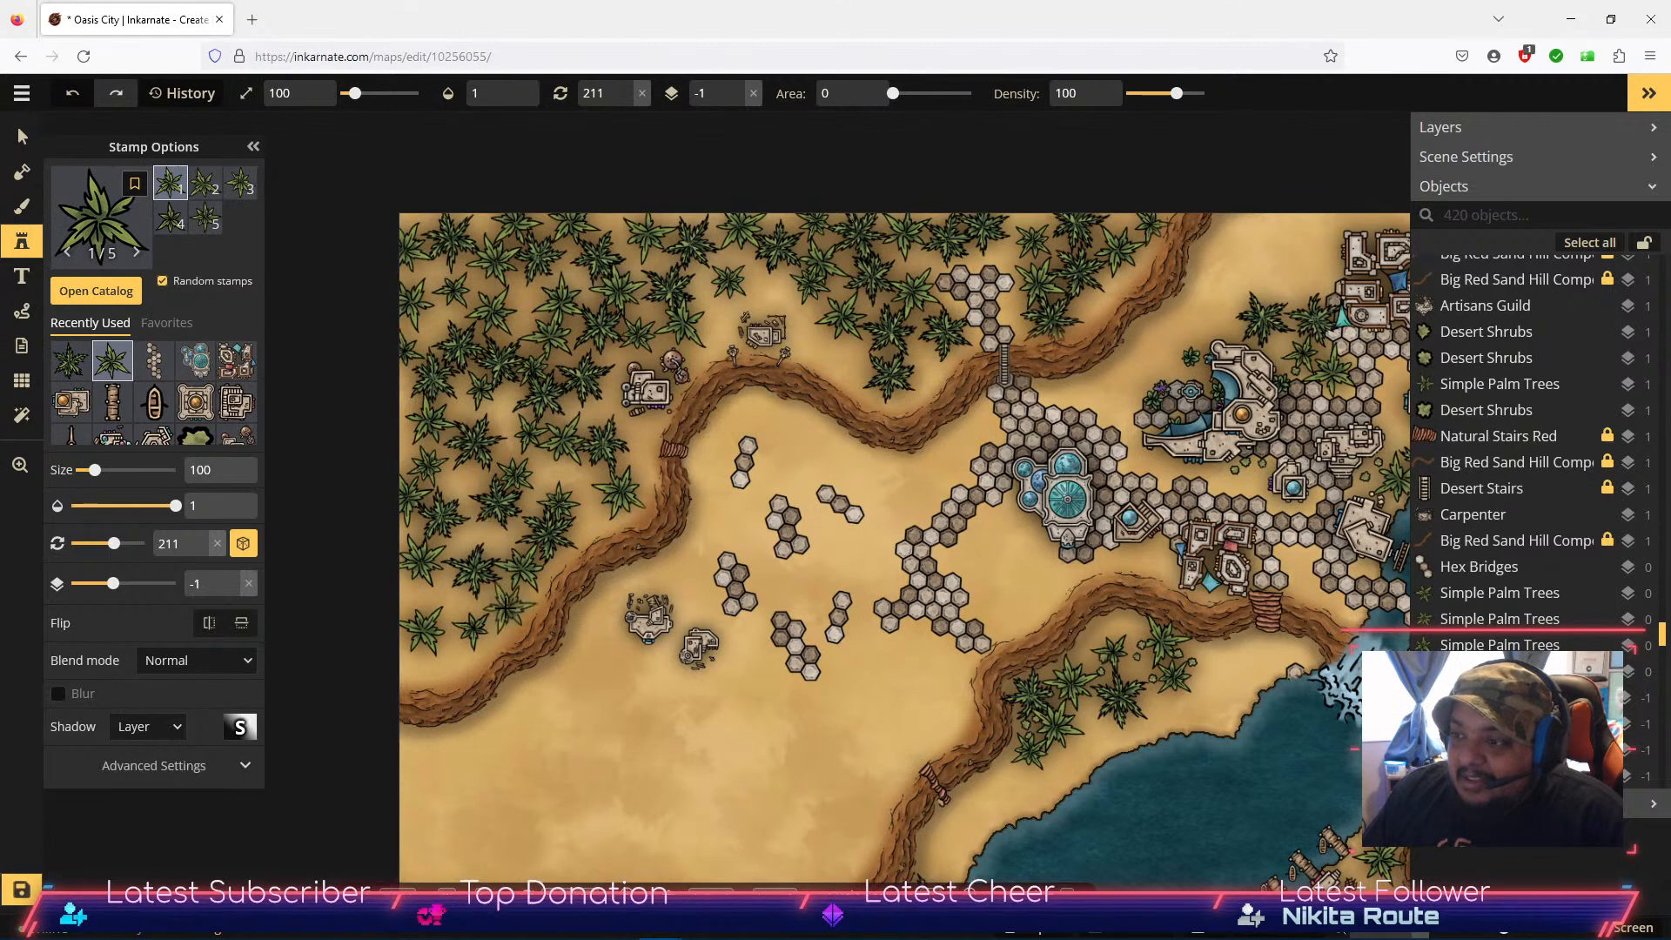
left_click(506, 607)
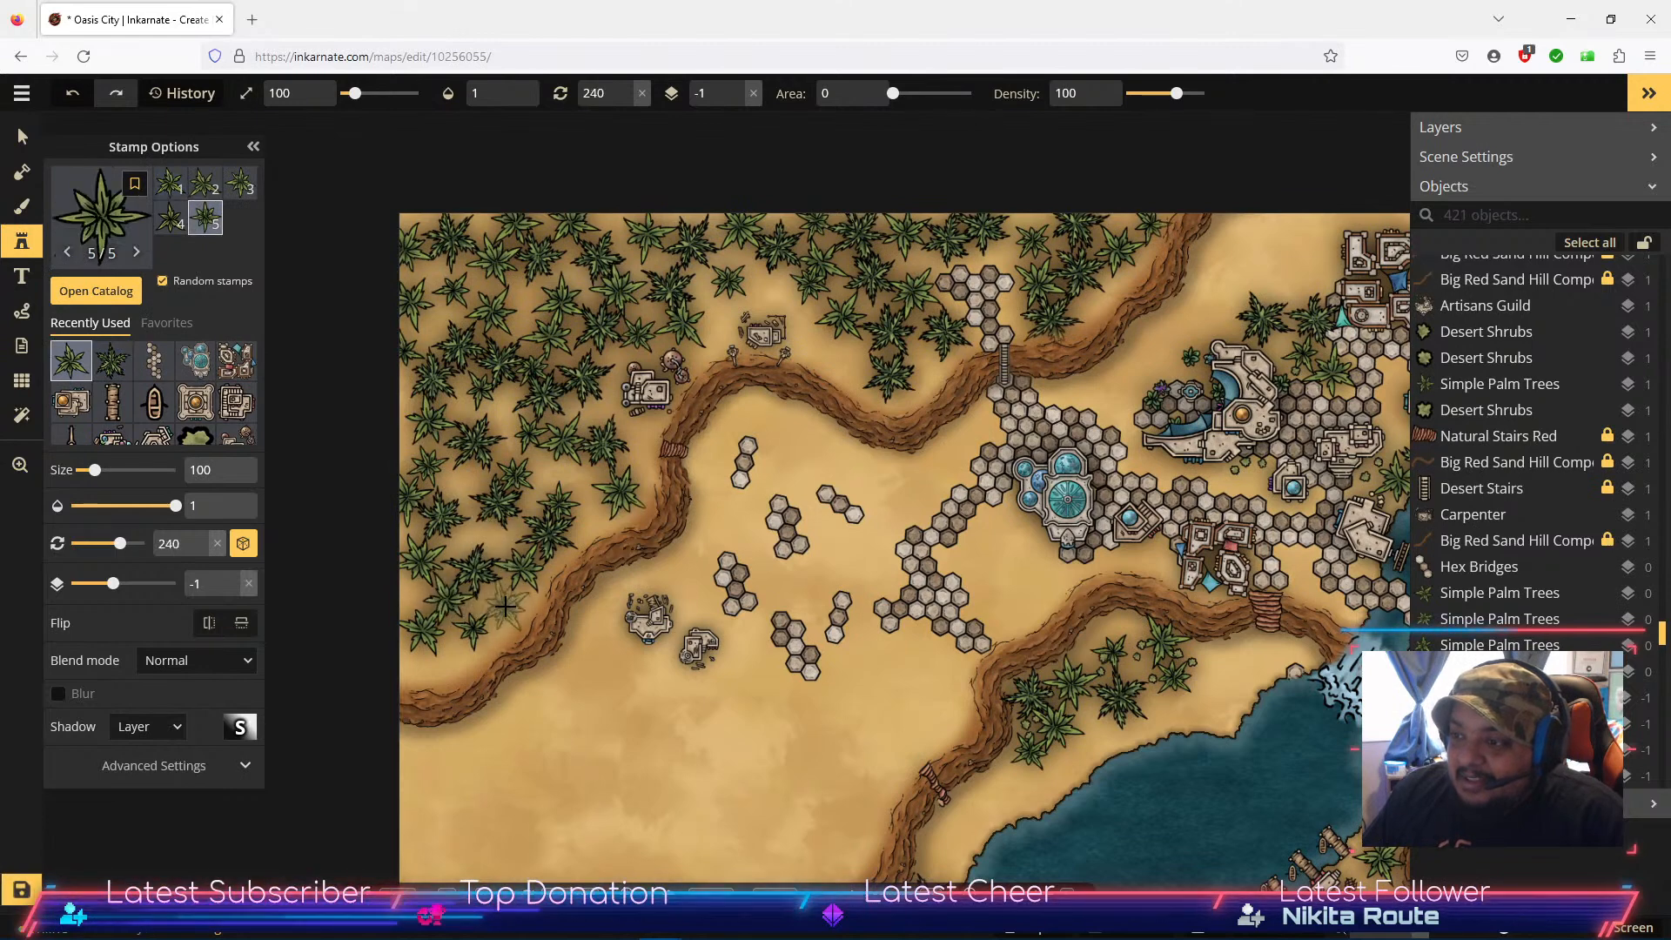
left_click(505, 607)
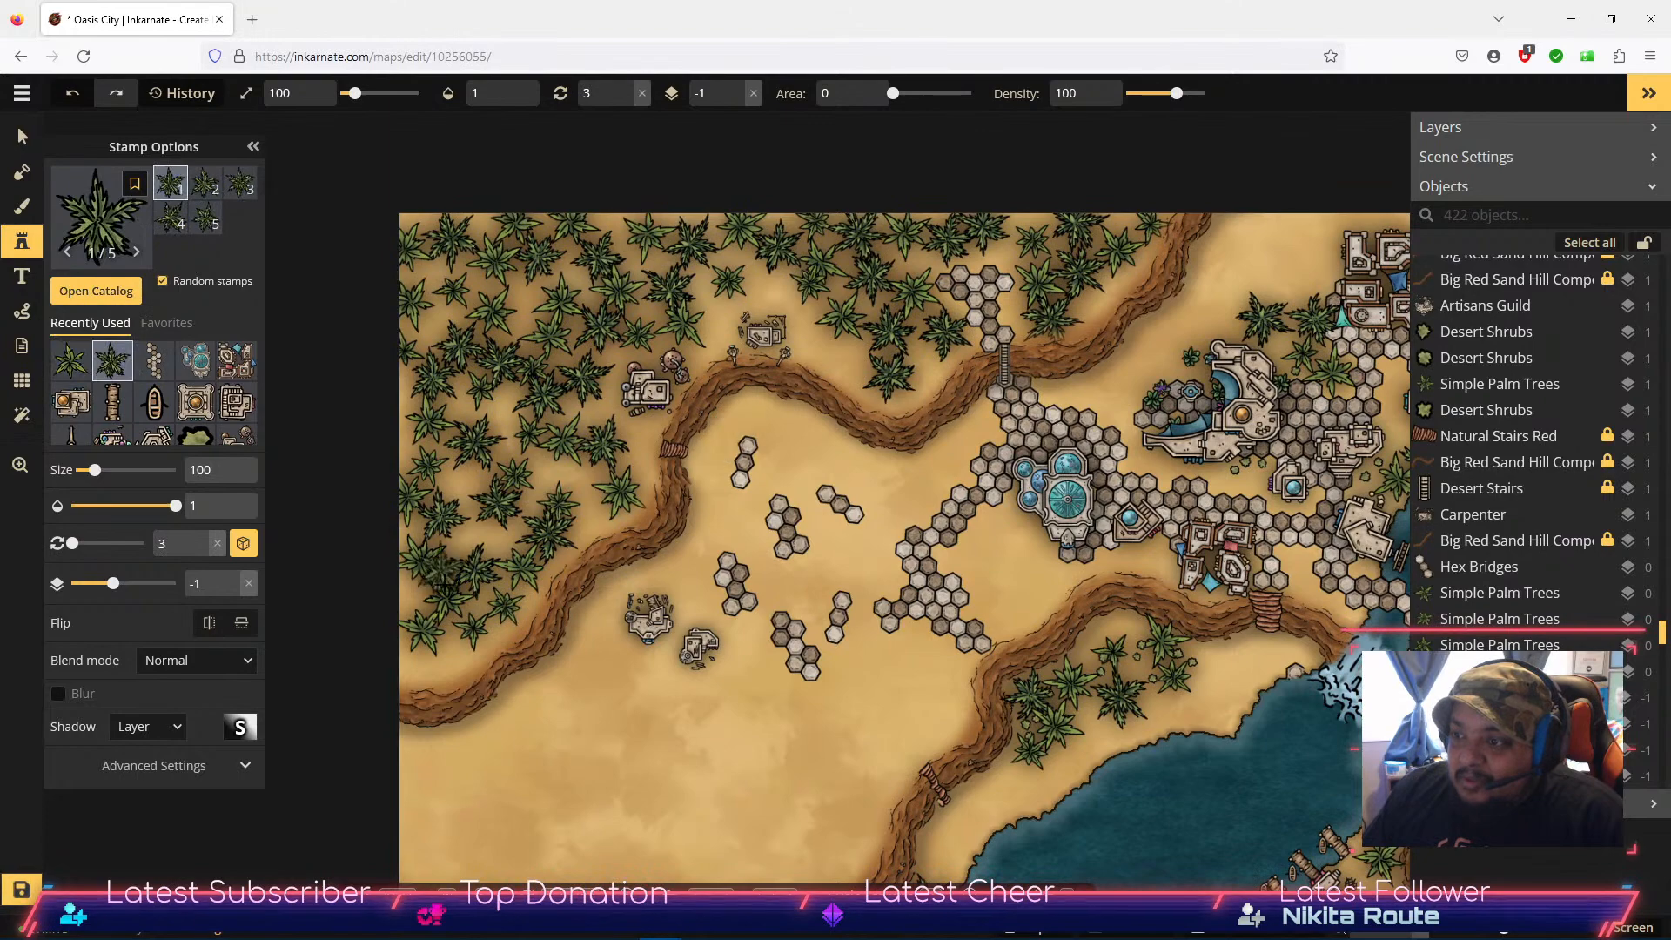
left_click(458, 645)
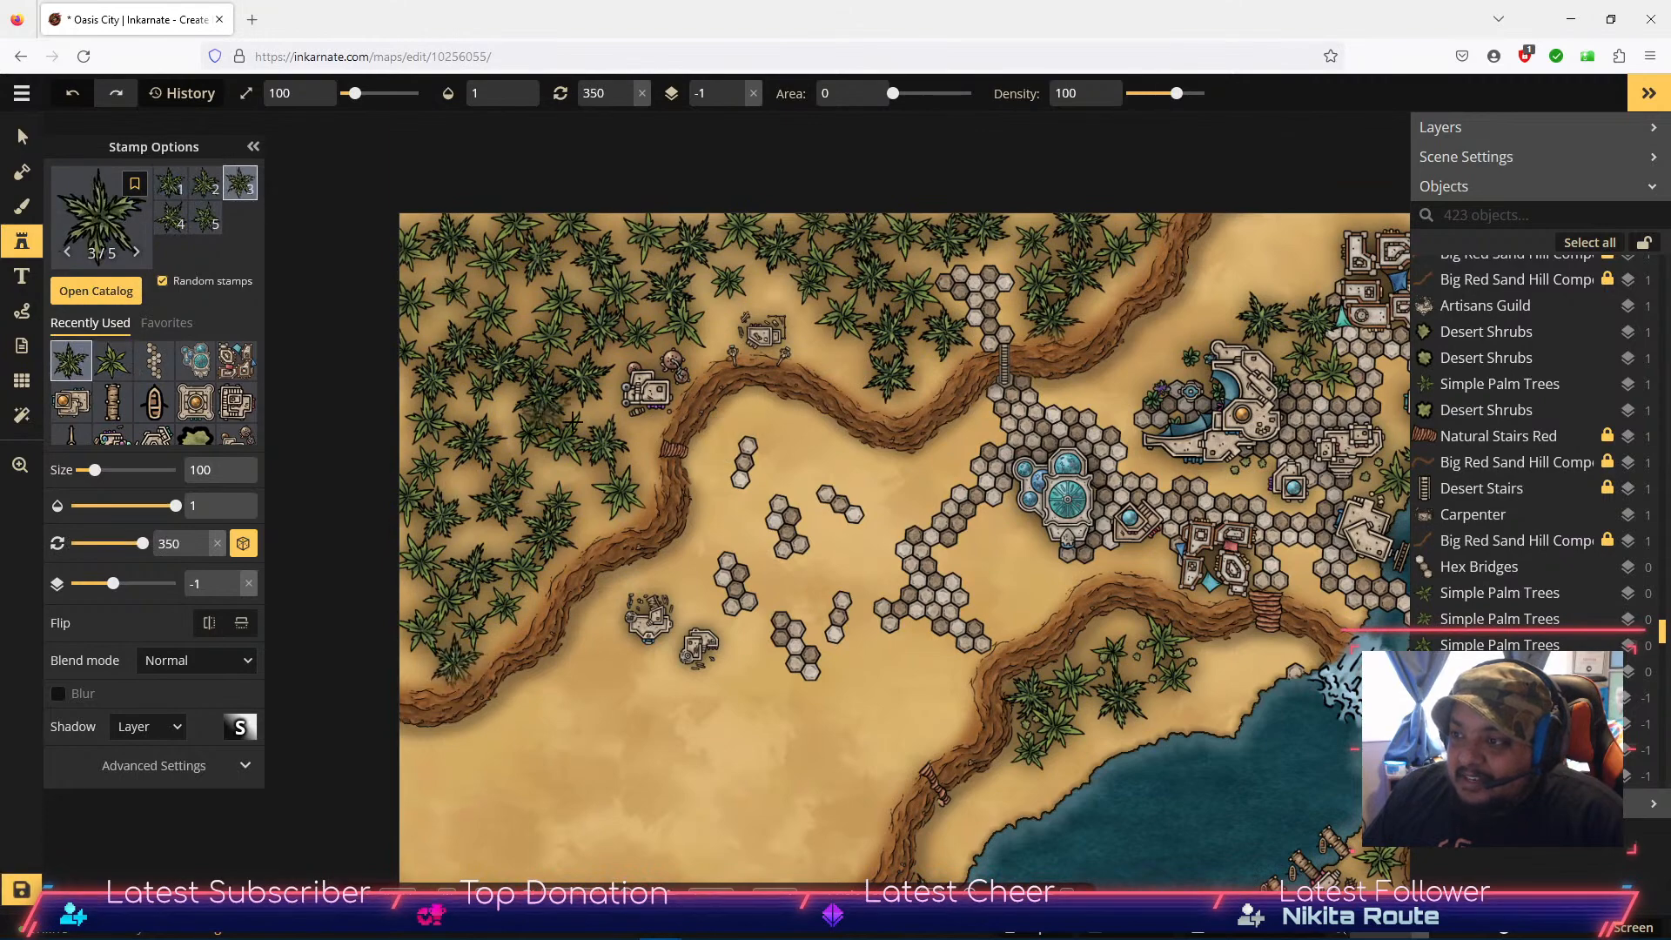
Step: Place two palm trees on the lake's north shore, below the cliff stairs west of the waterfall
left_click_drag(844, 727, 494, 284)
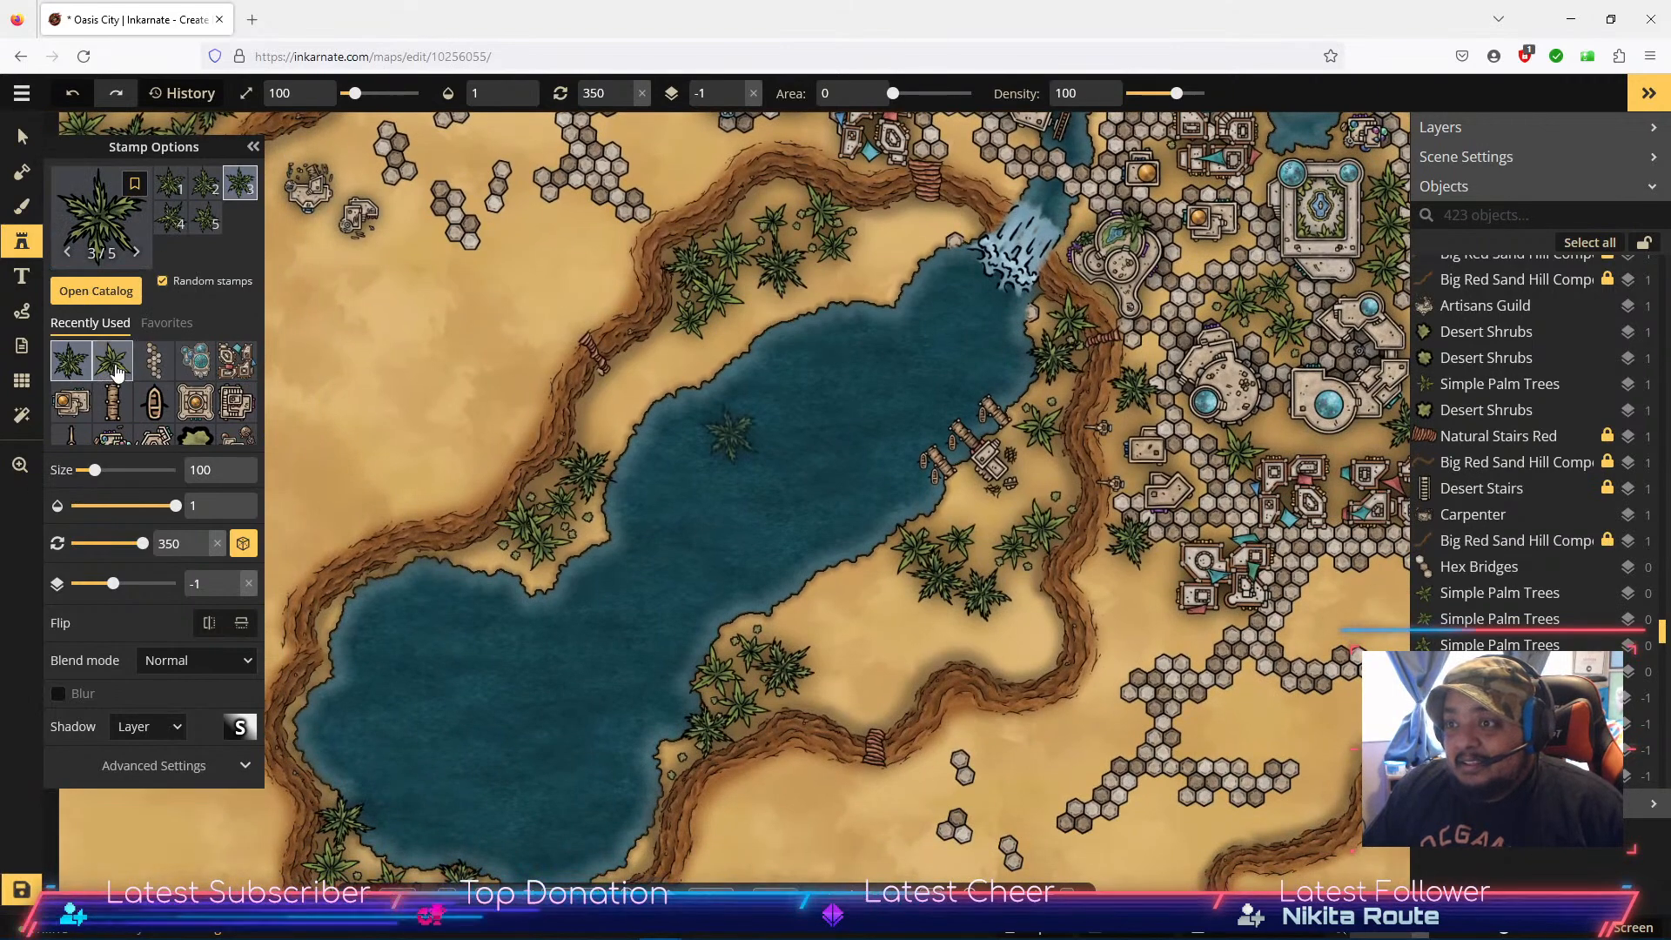
left_click(883, 228)
left_click(869, 262)
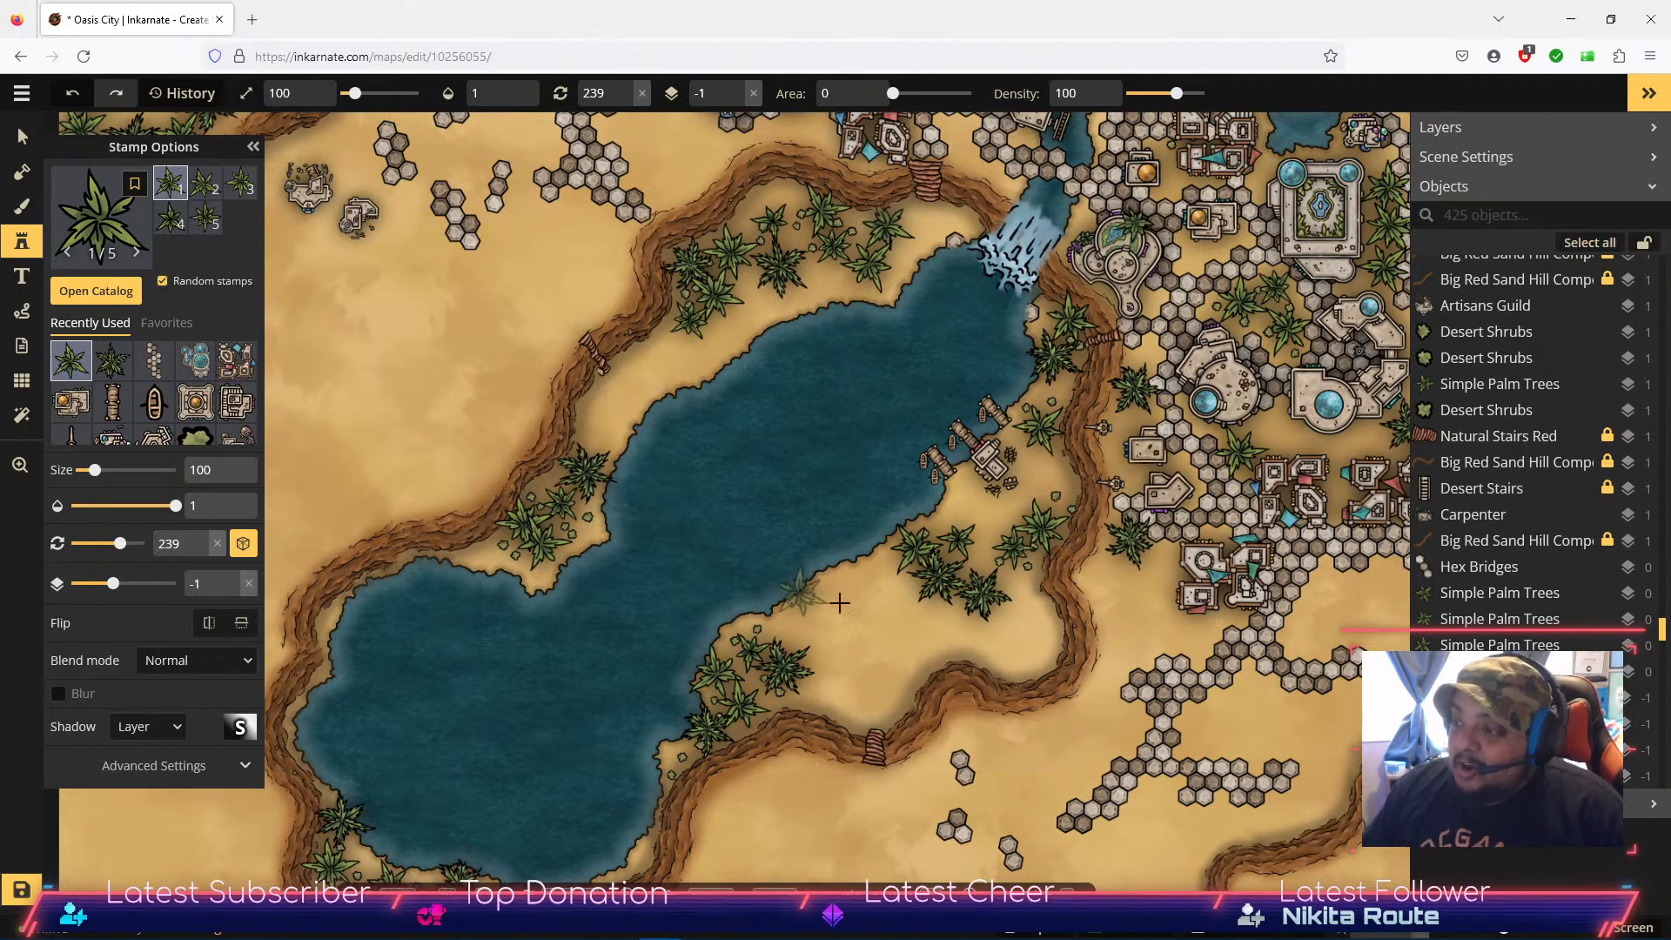
Step: Extend the palm grove on the lake's southeastern shore down to the cliff with six more palm trees
left_click(1028, 600)
left_click(979, 640)
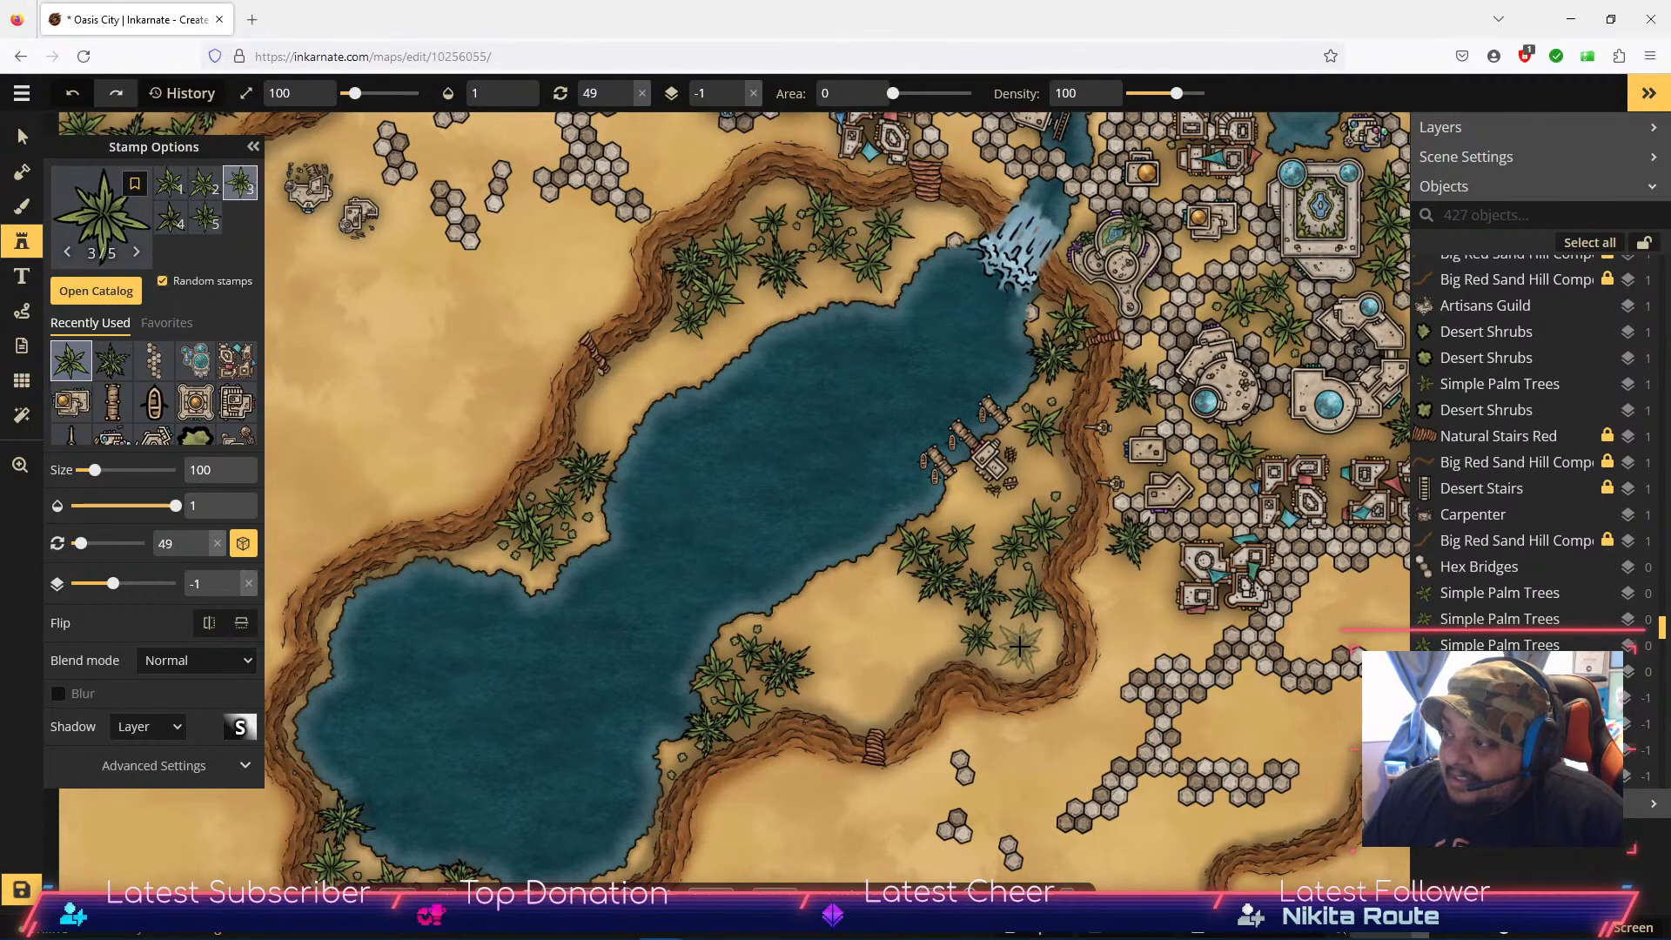
left_click(1018, 646)
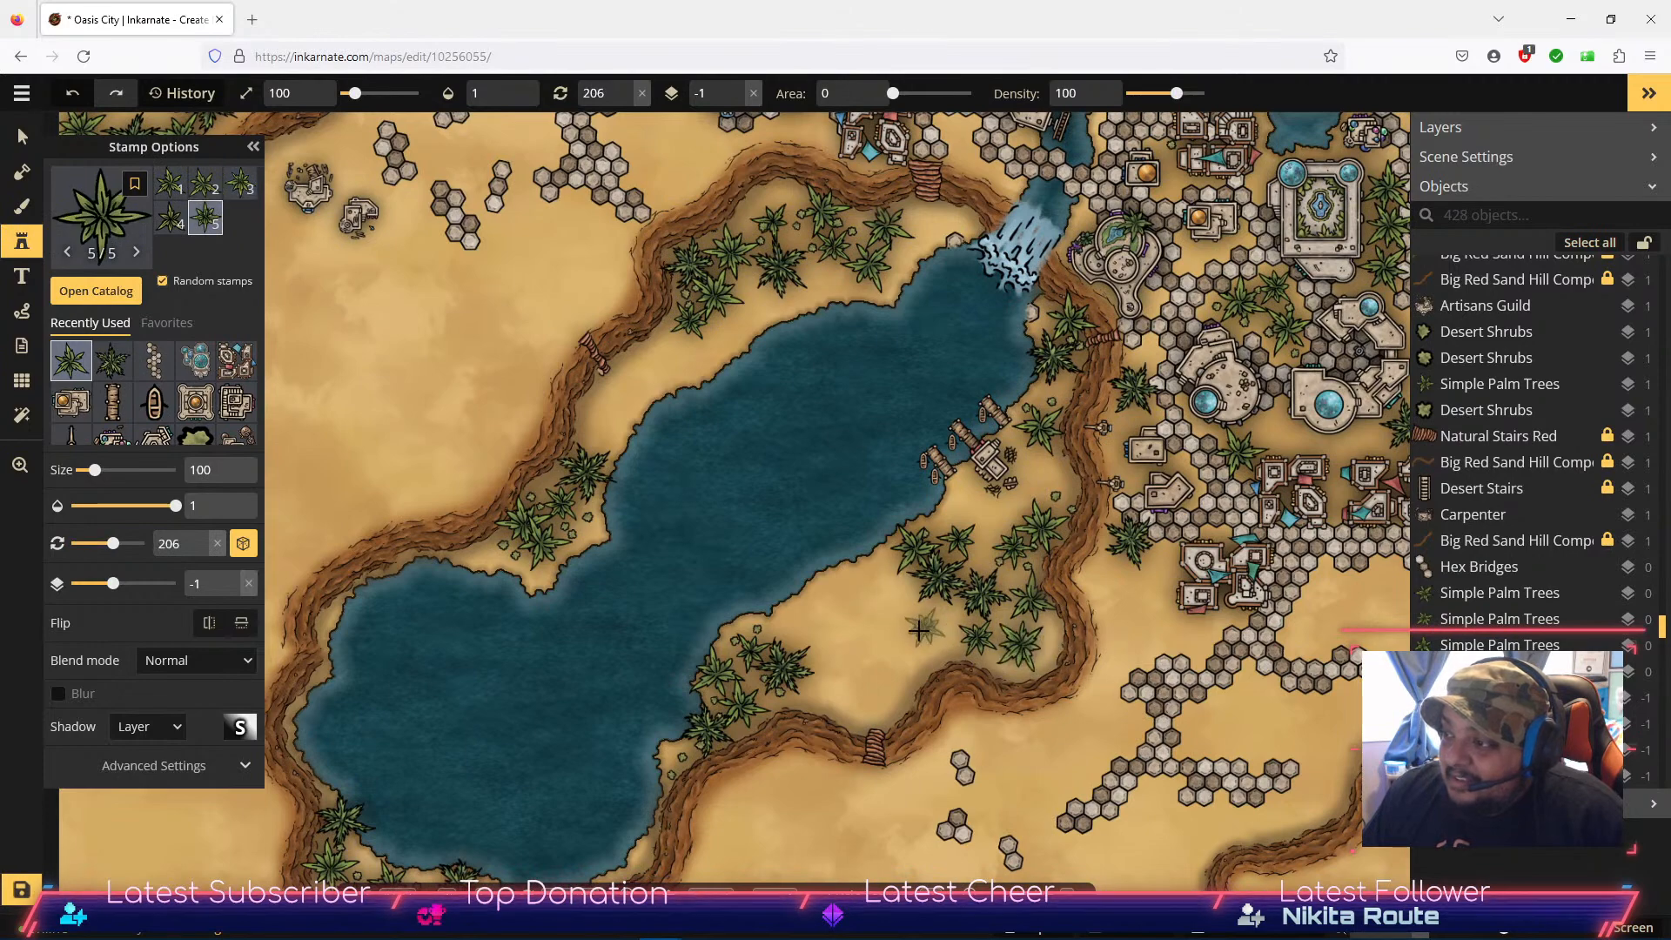
left_click(894, 628)
left_click(905, 662)
left_click(112, 360)
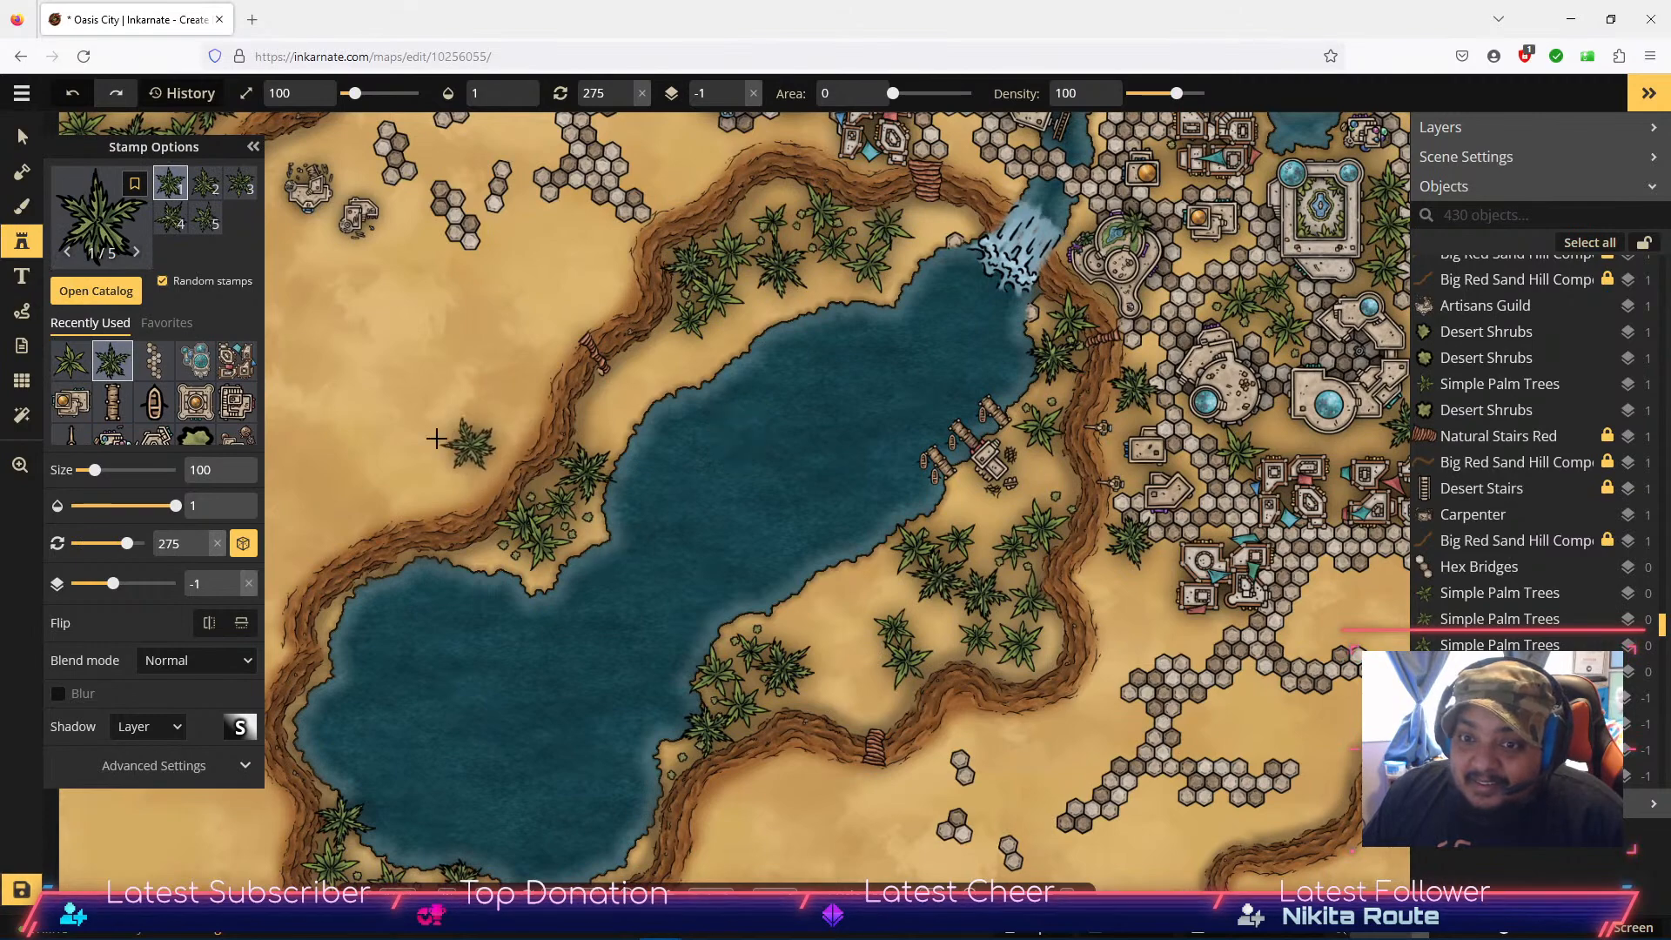
left_click(938, 623)
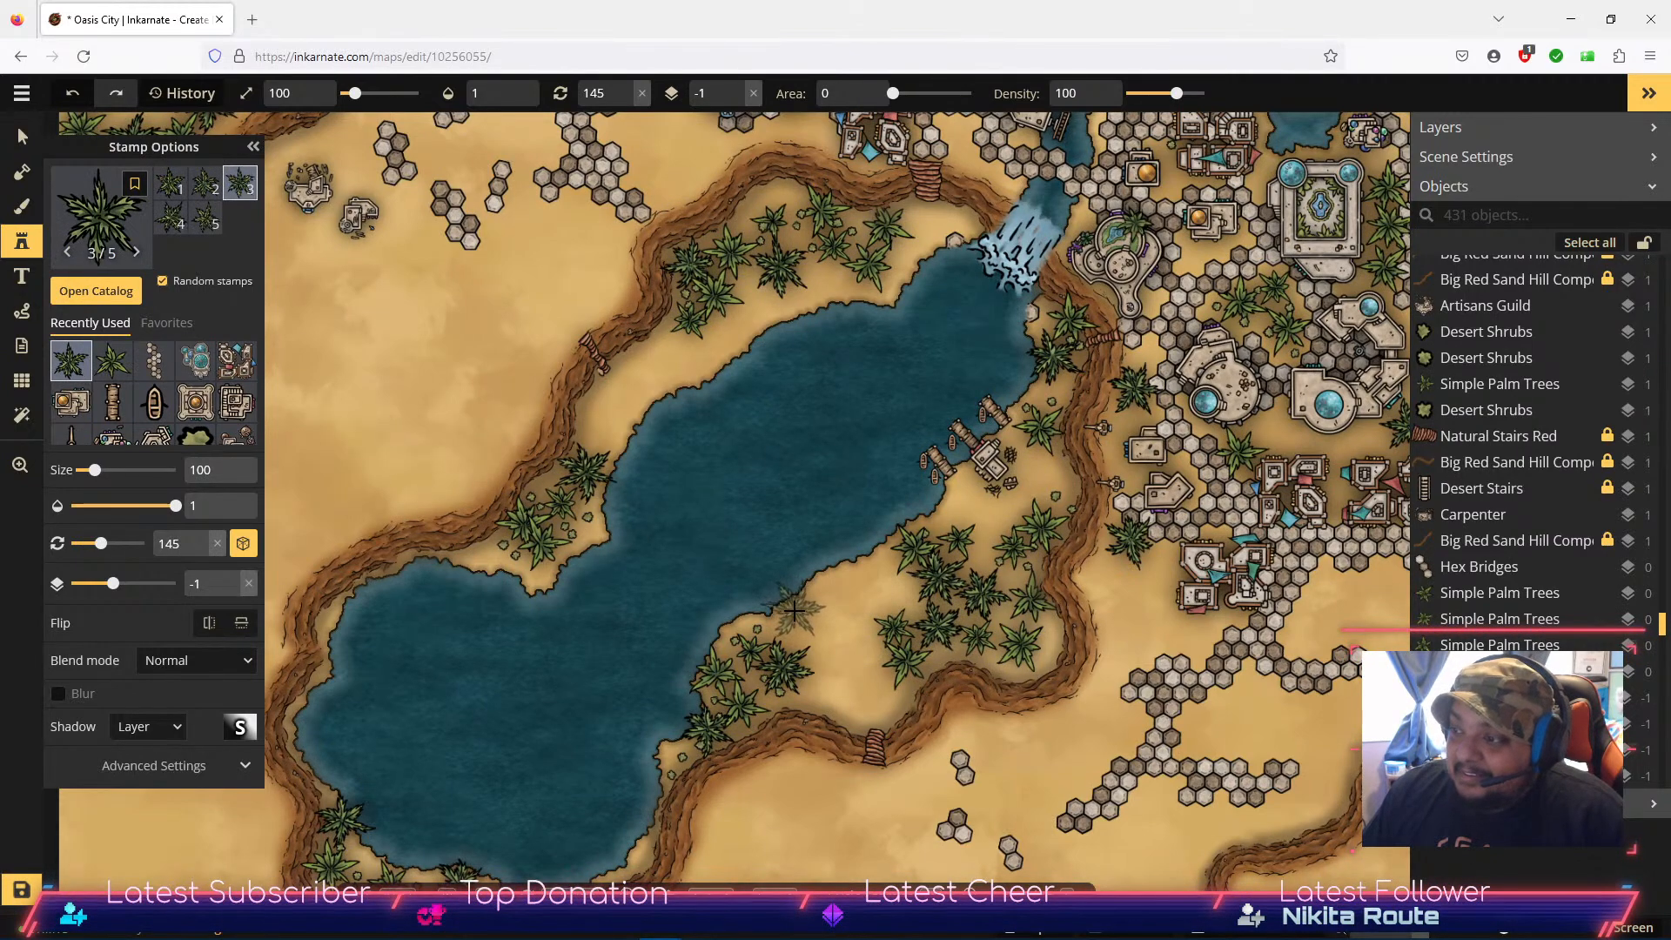
Step: Place a Palm Trees stamp northwest of the waterfall, on the paving just west of the slanted riverside building
key("space")
left_click_drag(1193, 680, 914, 938)
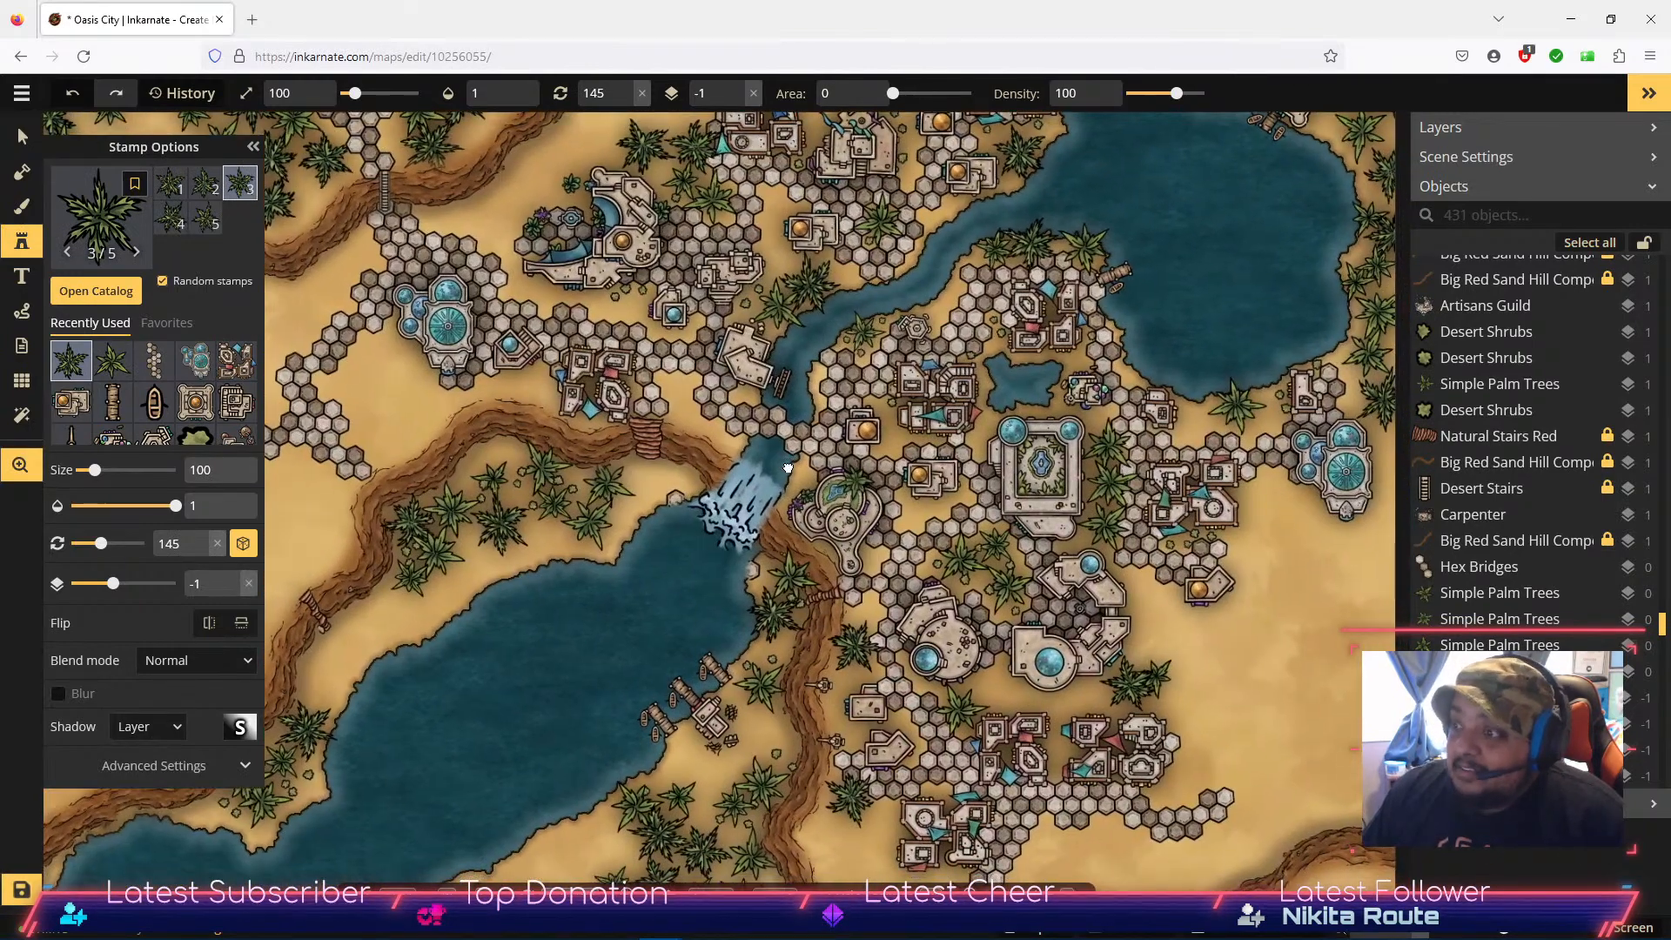
left_click_drag(786, 463, 806, 622)
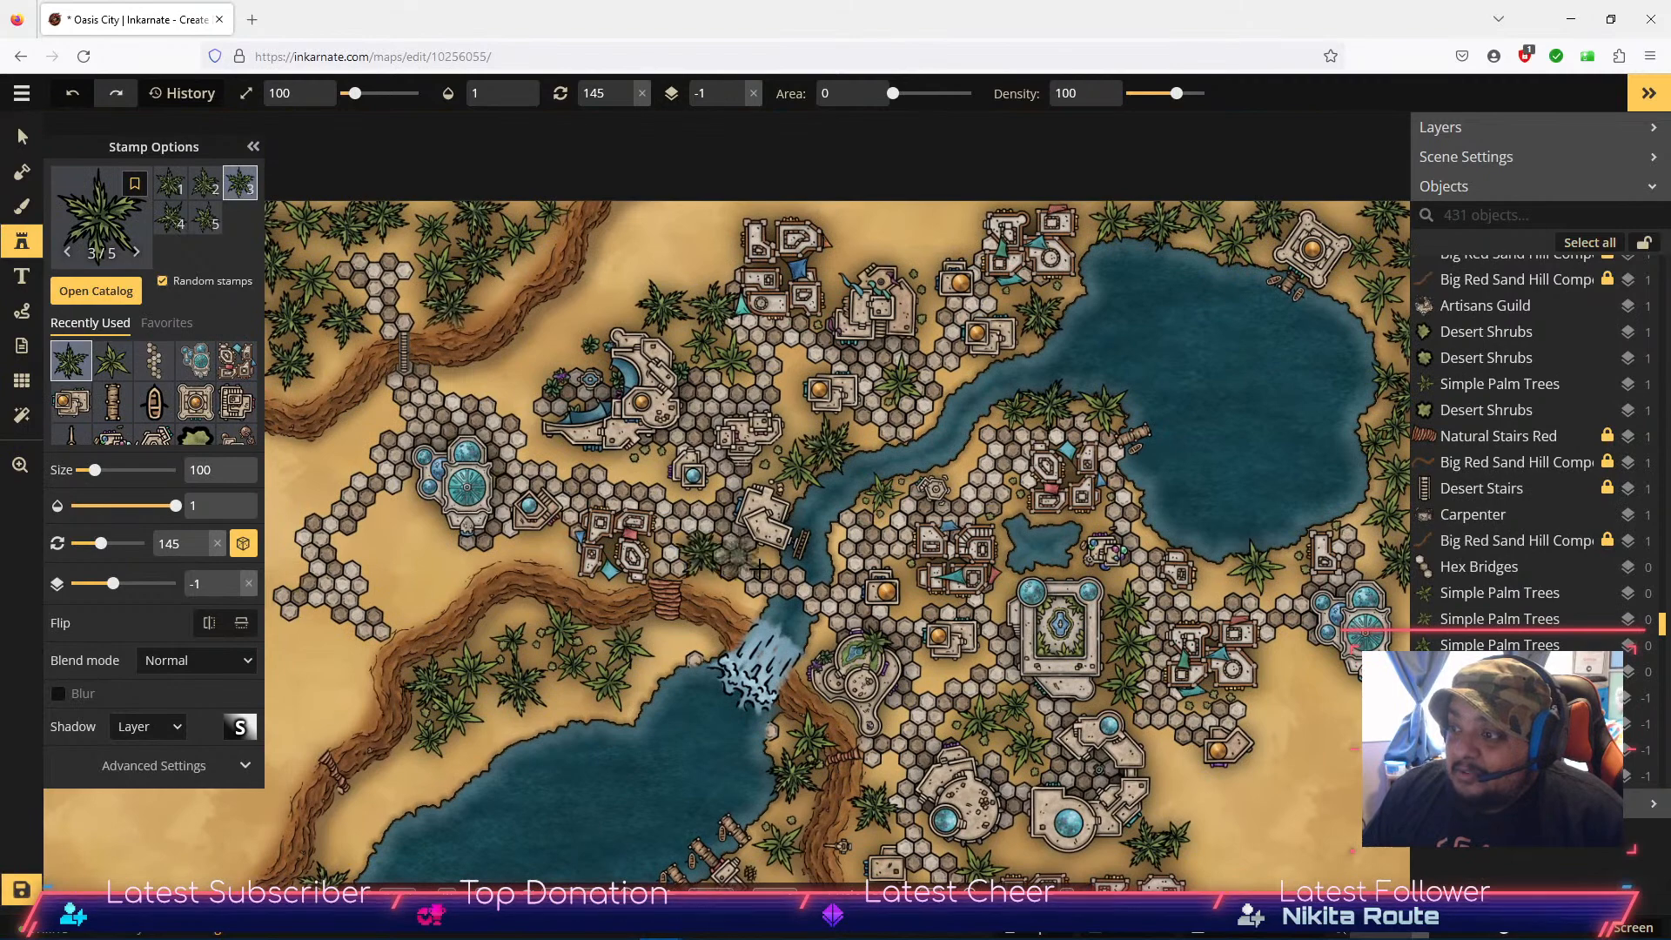
left_click(744, 564)
Step: Lower the two Hex Bridges pieces around the new palm west of the slanted riverside building to layer -5
left_click(22, 136)
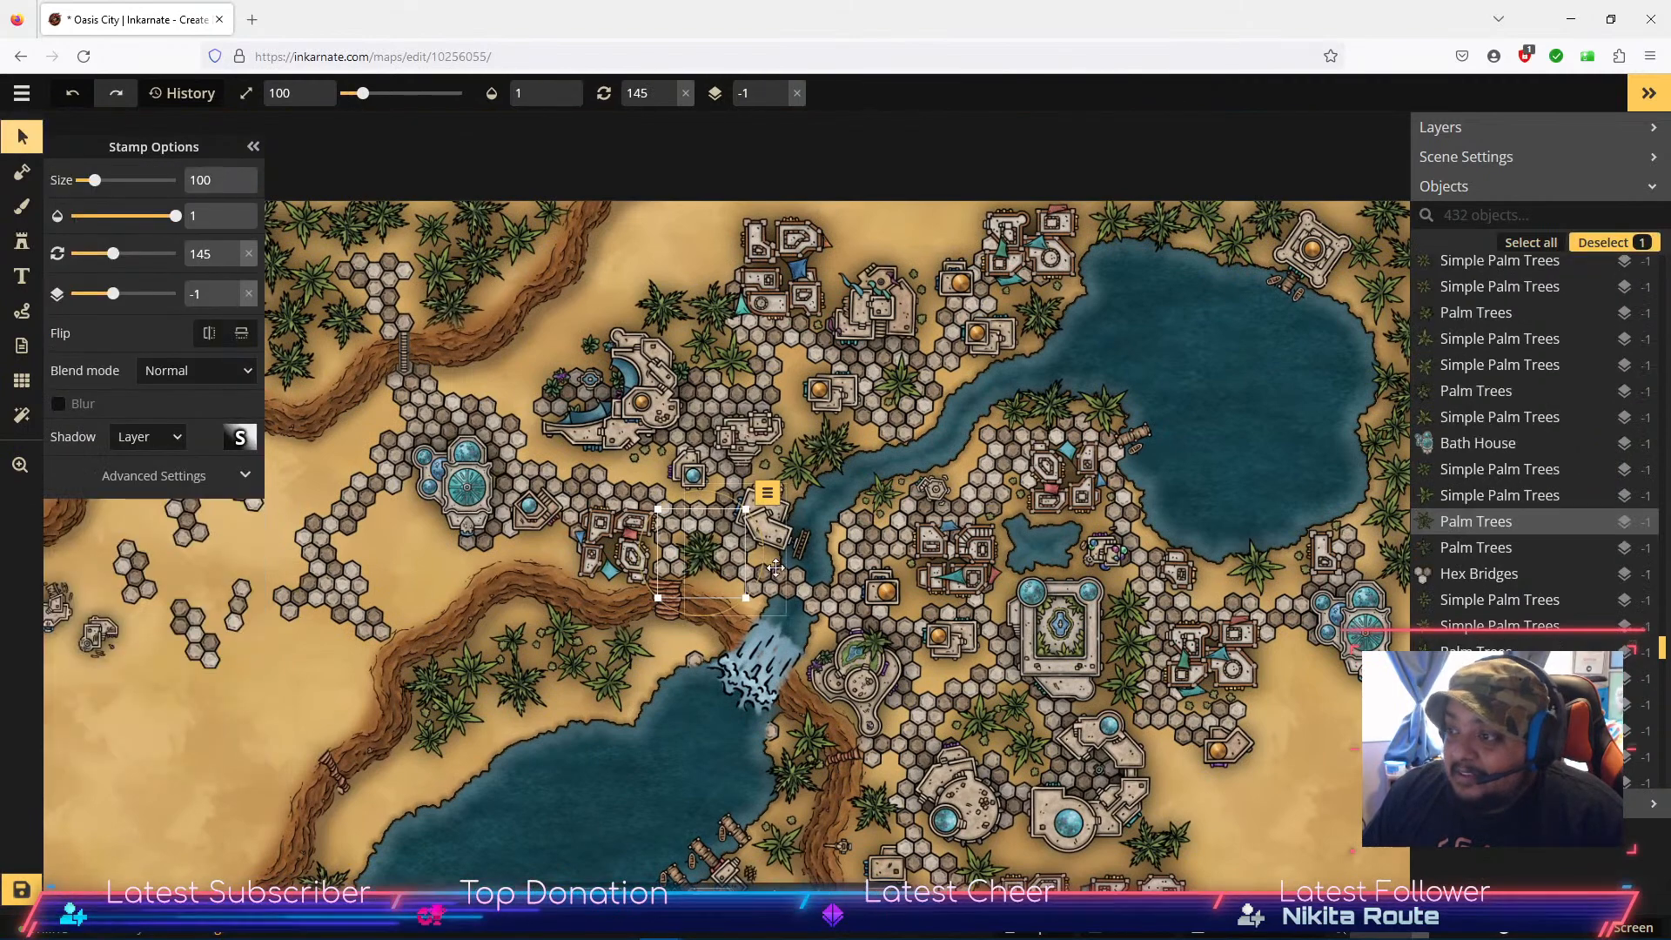
left_click(725, 561)
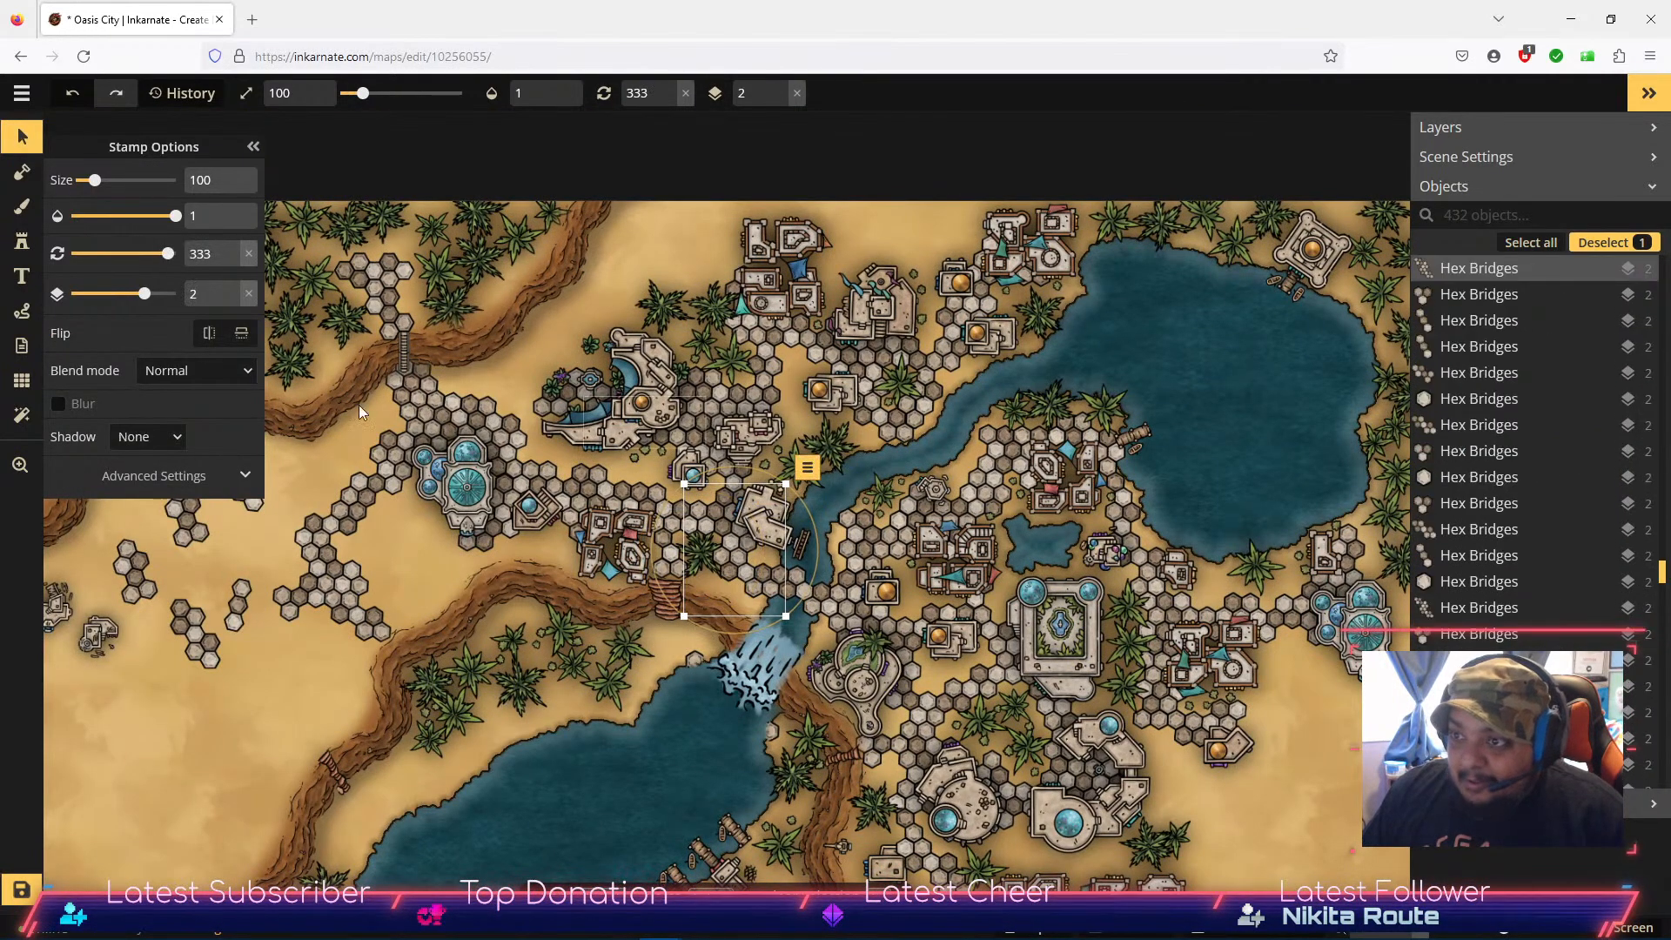
left_click(231, 301)
left_click(232, 302)
left_click(232, 301)
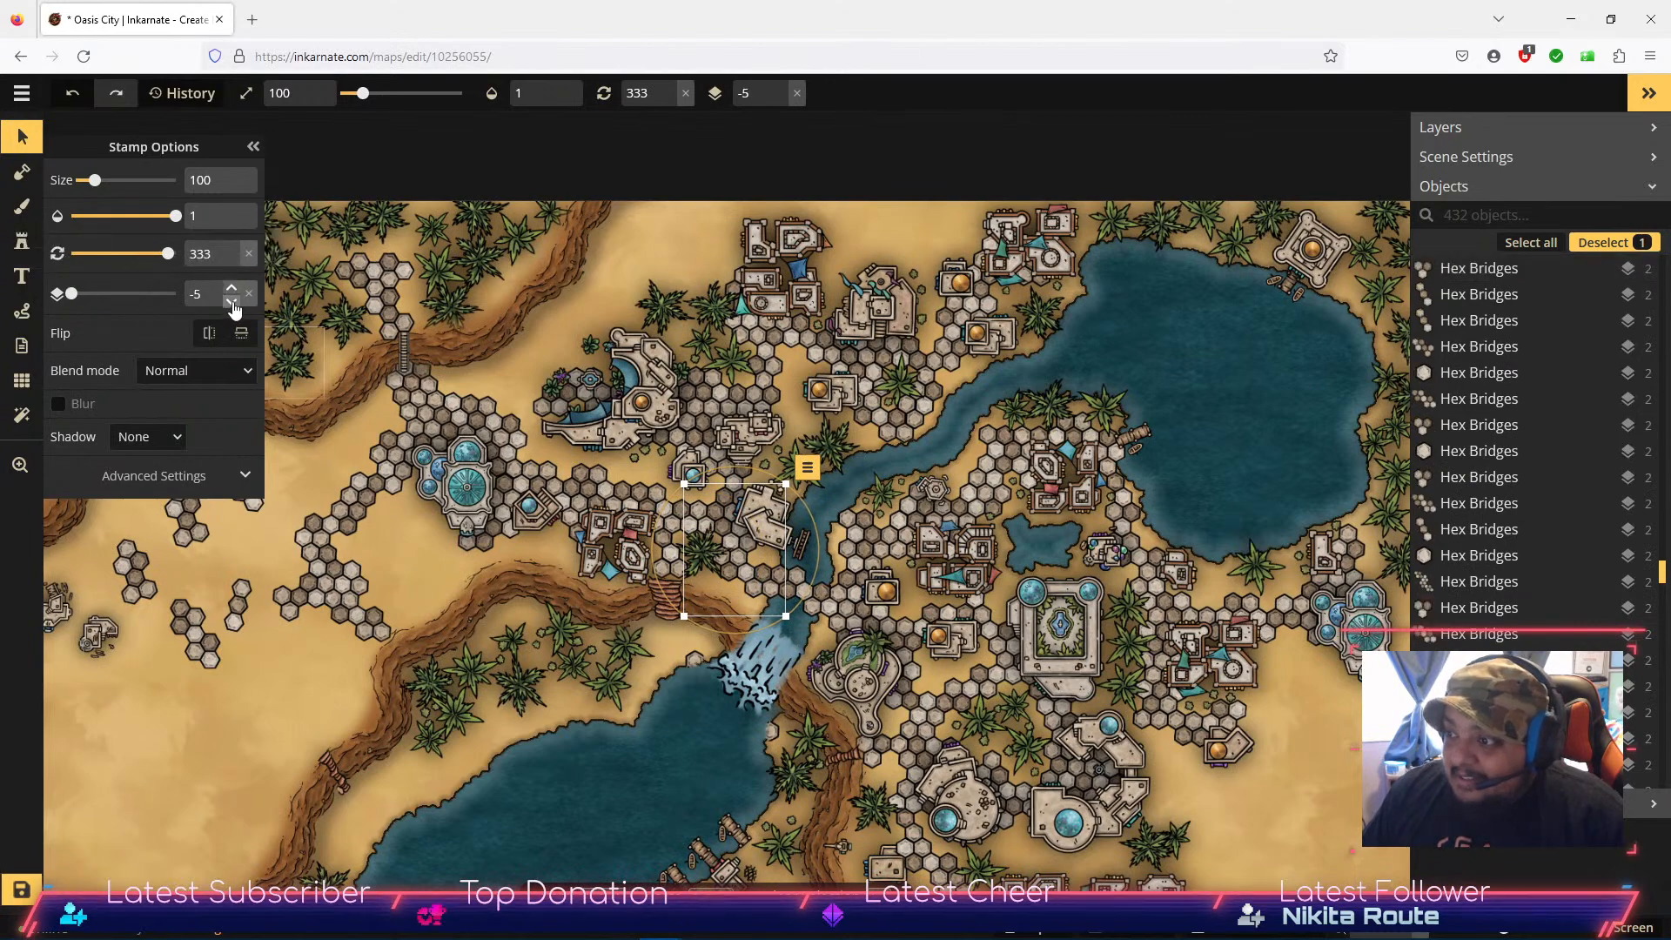
left_click(672, 571)
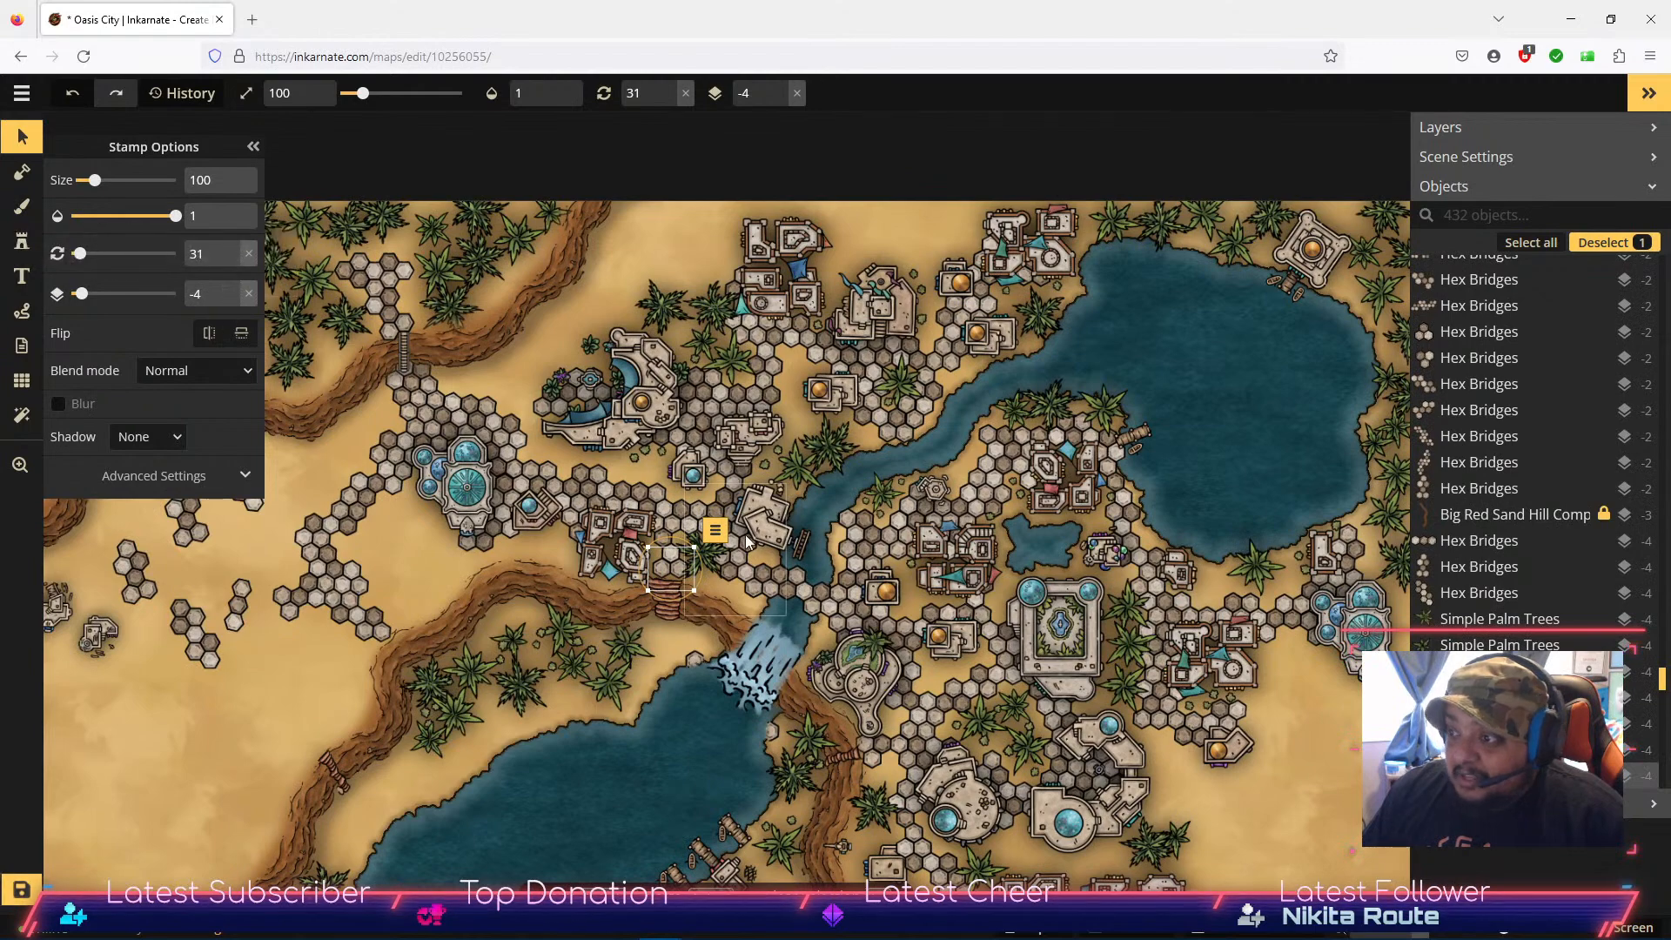
left_click(688, 511)
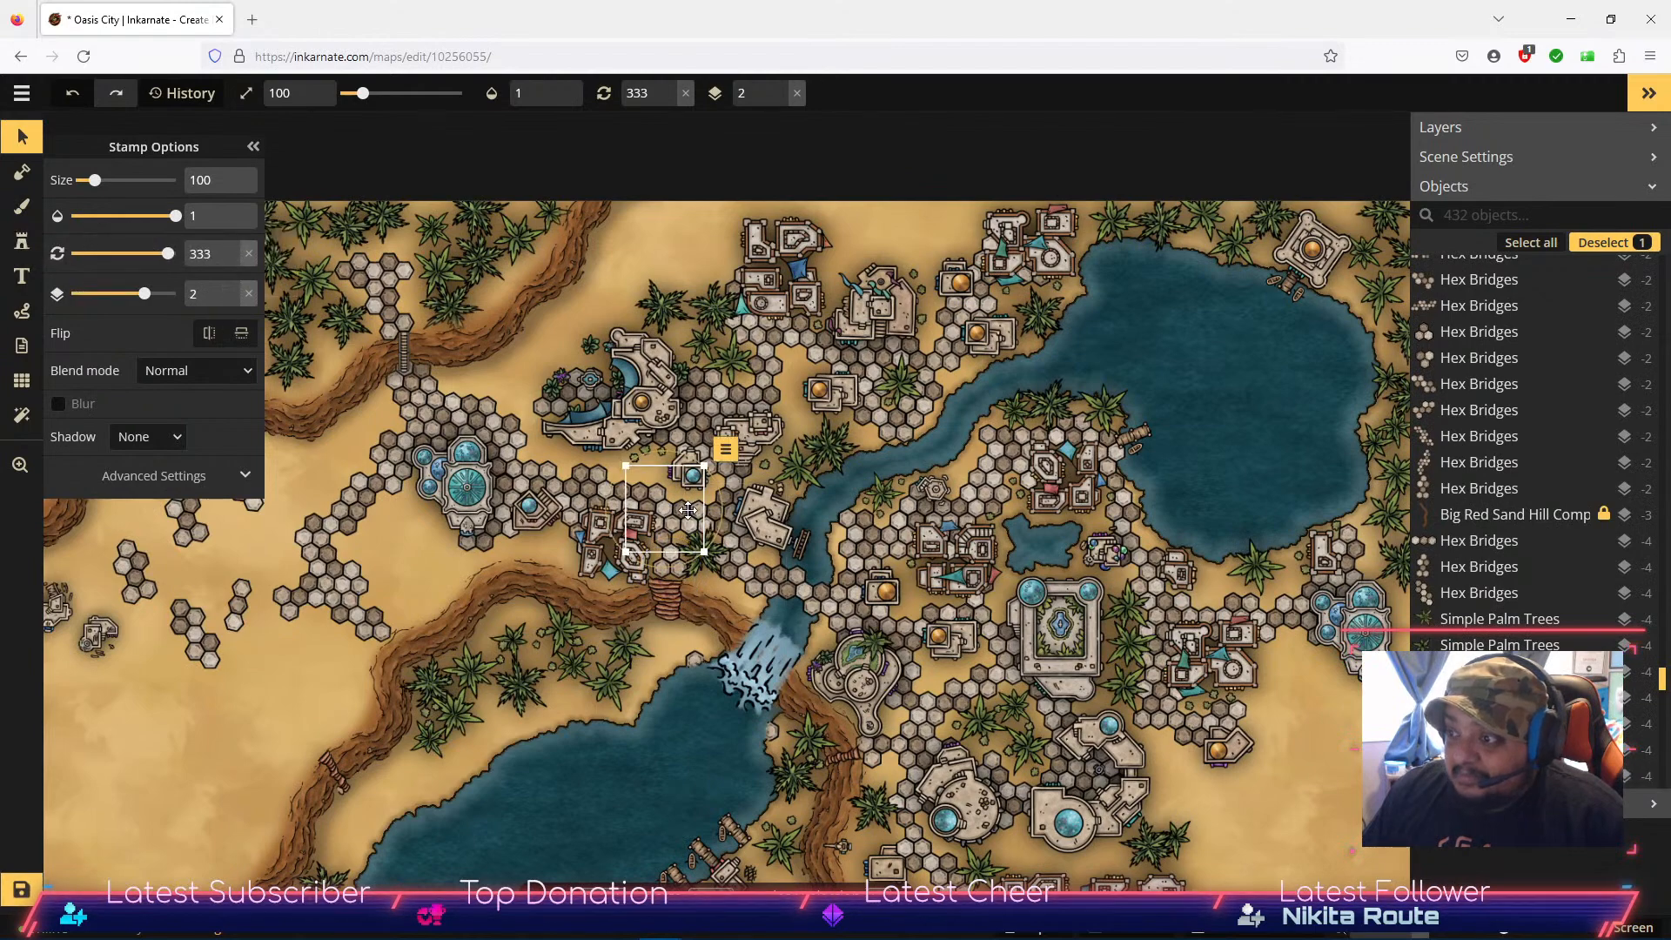
left_click(233, 302)
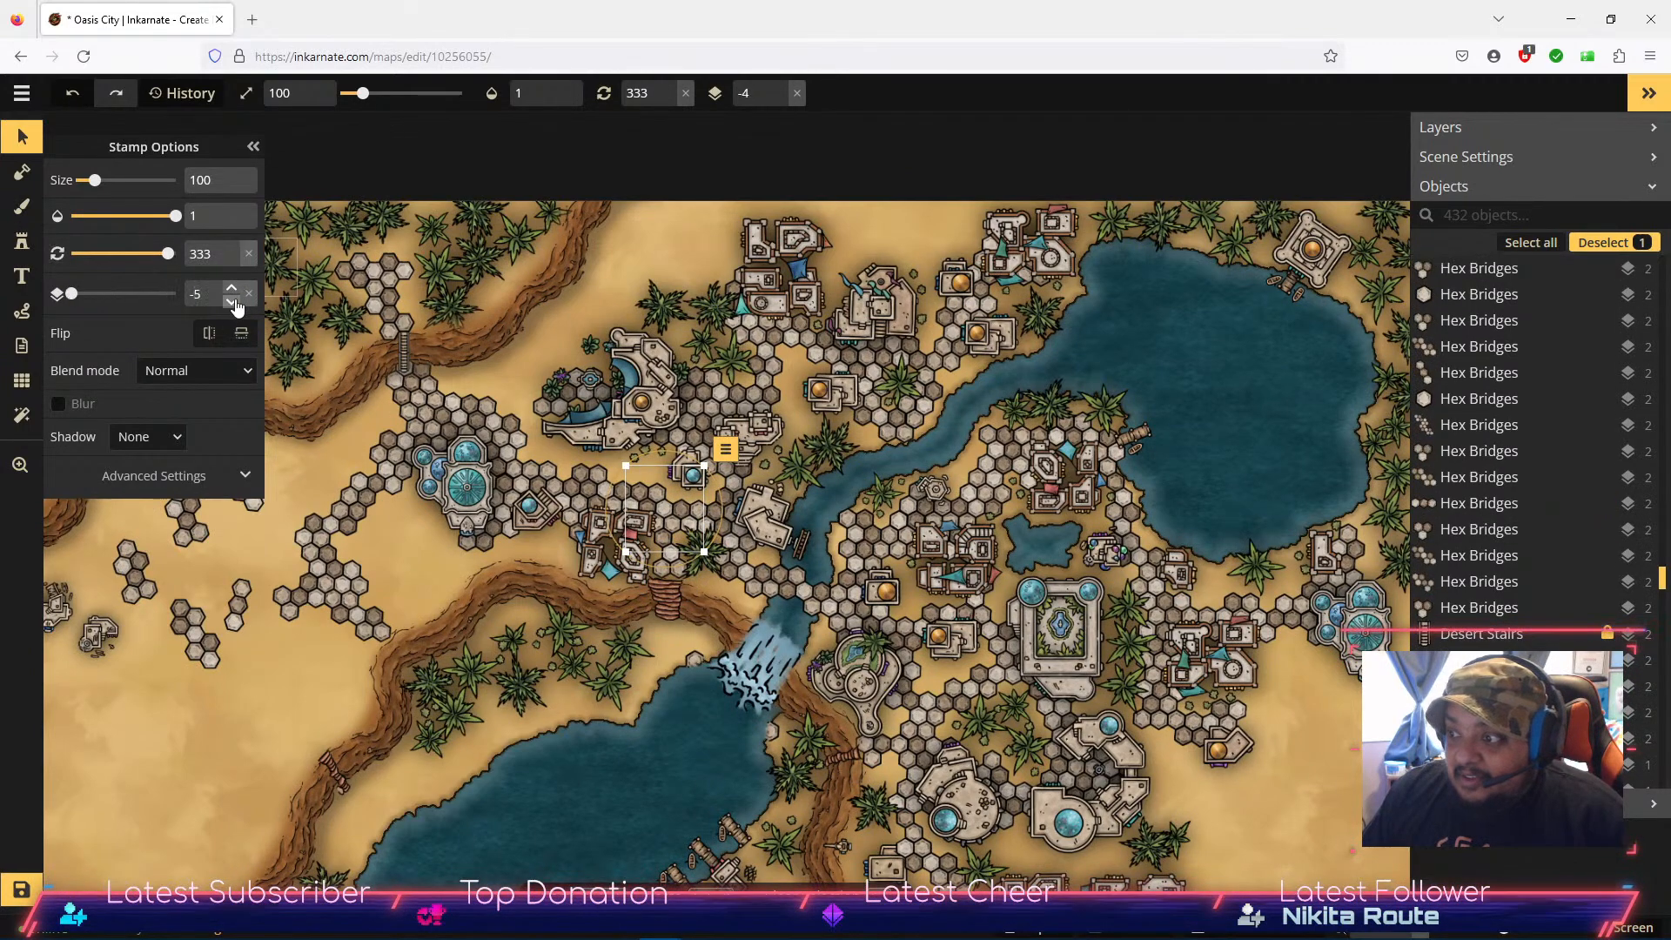
left_click(726, 532)
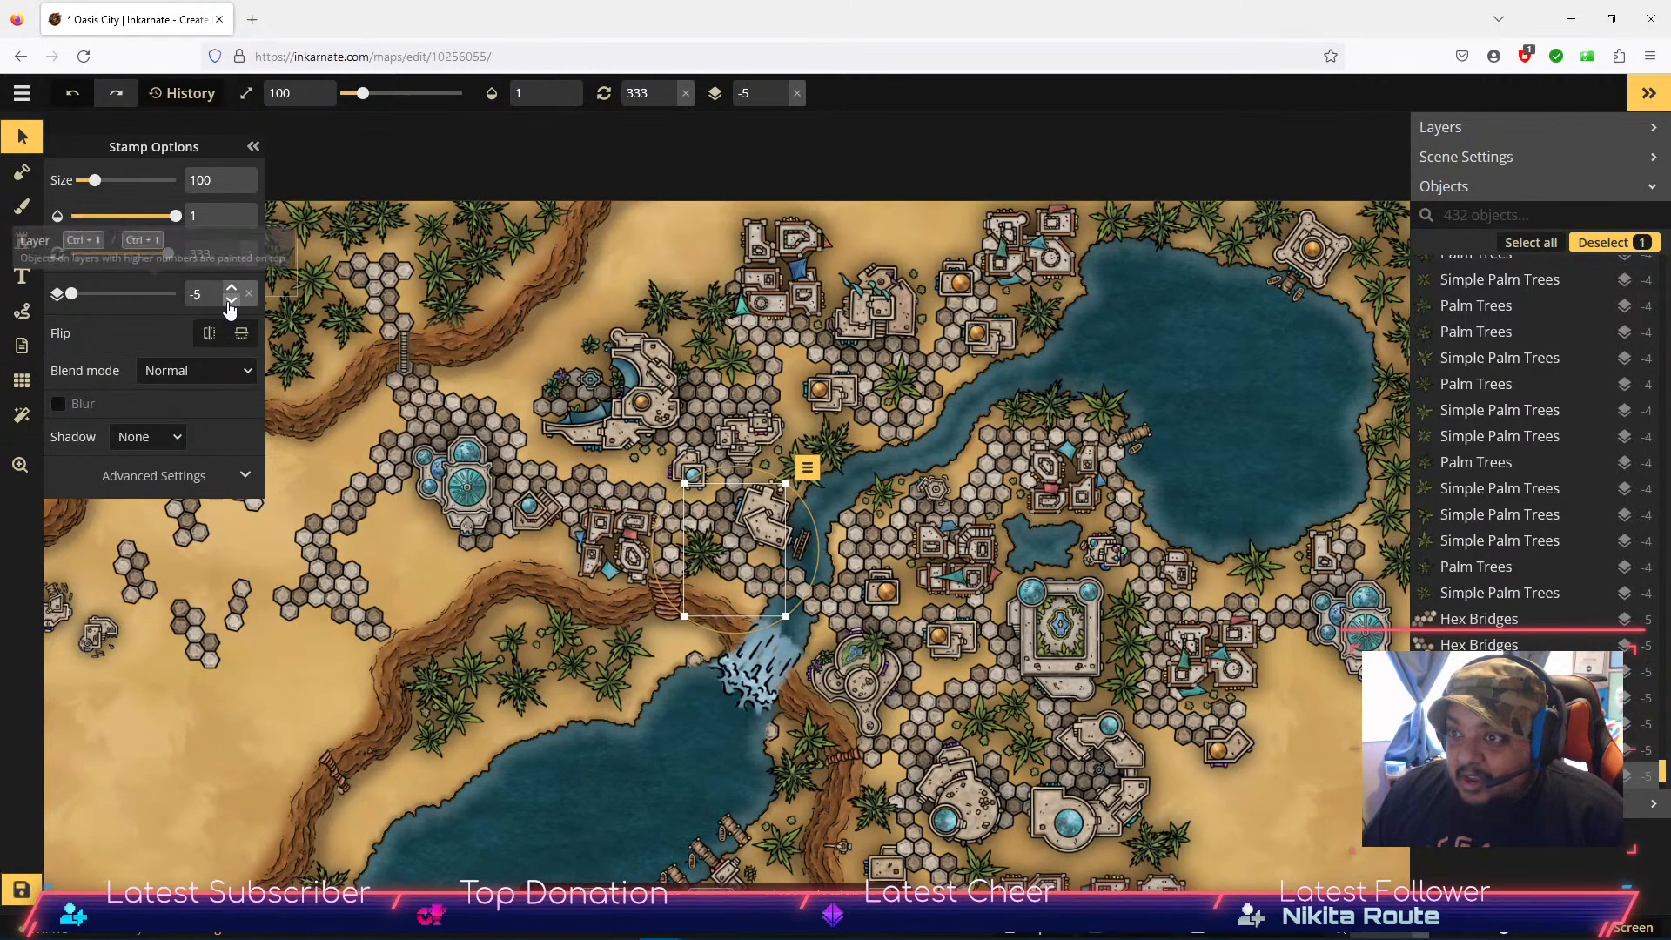
Step: Set the rotation of the Hex Bridges piece just above the cliff stairs to 9
left_click(701, 558)
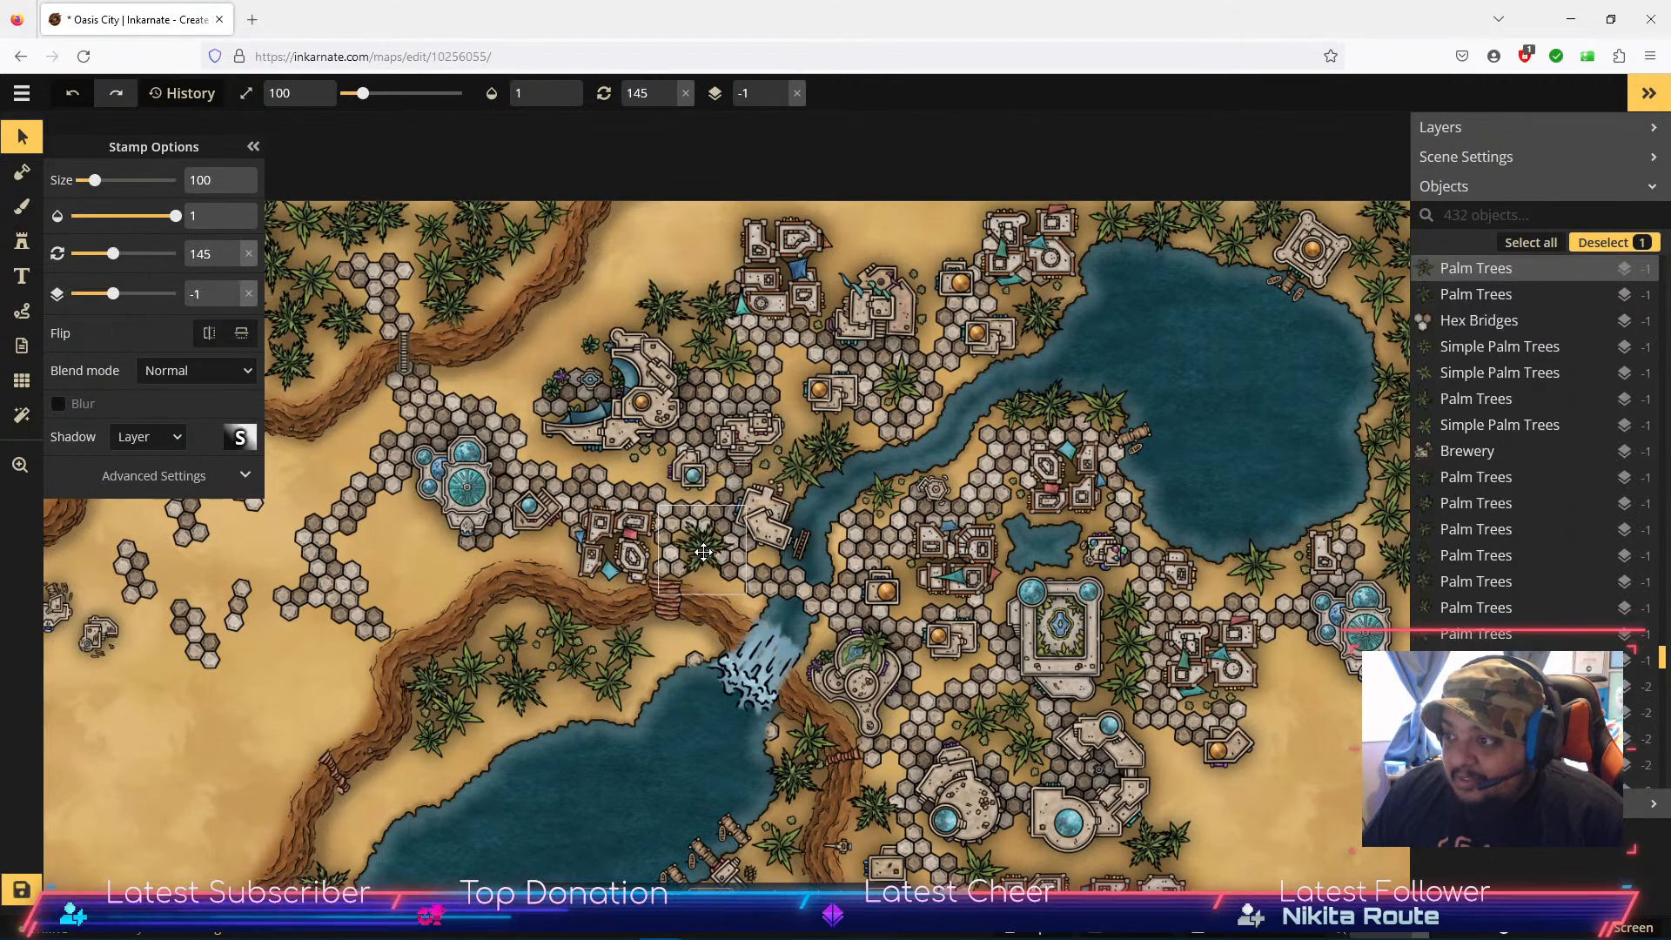
left_click(674, 570)
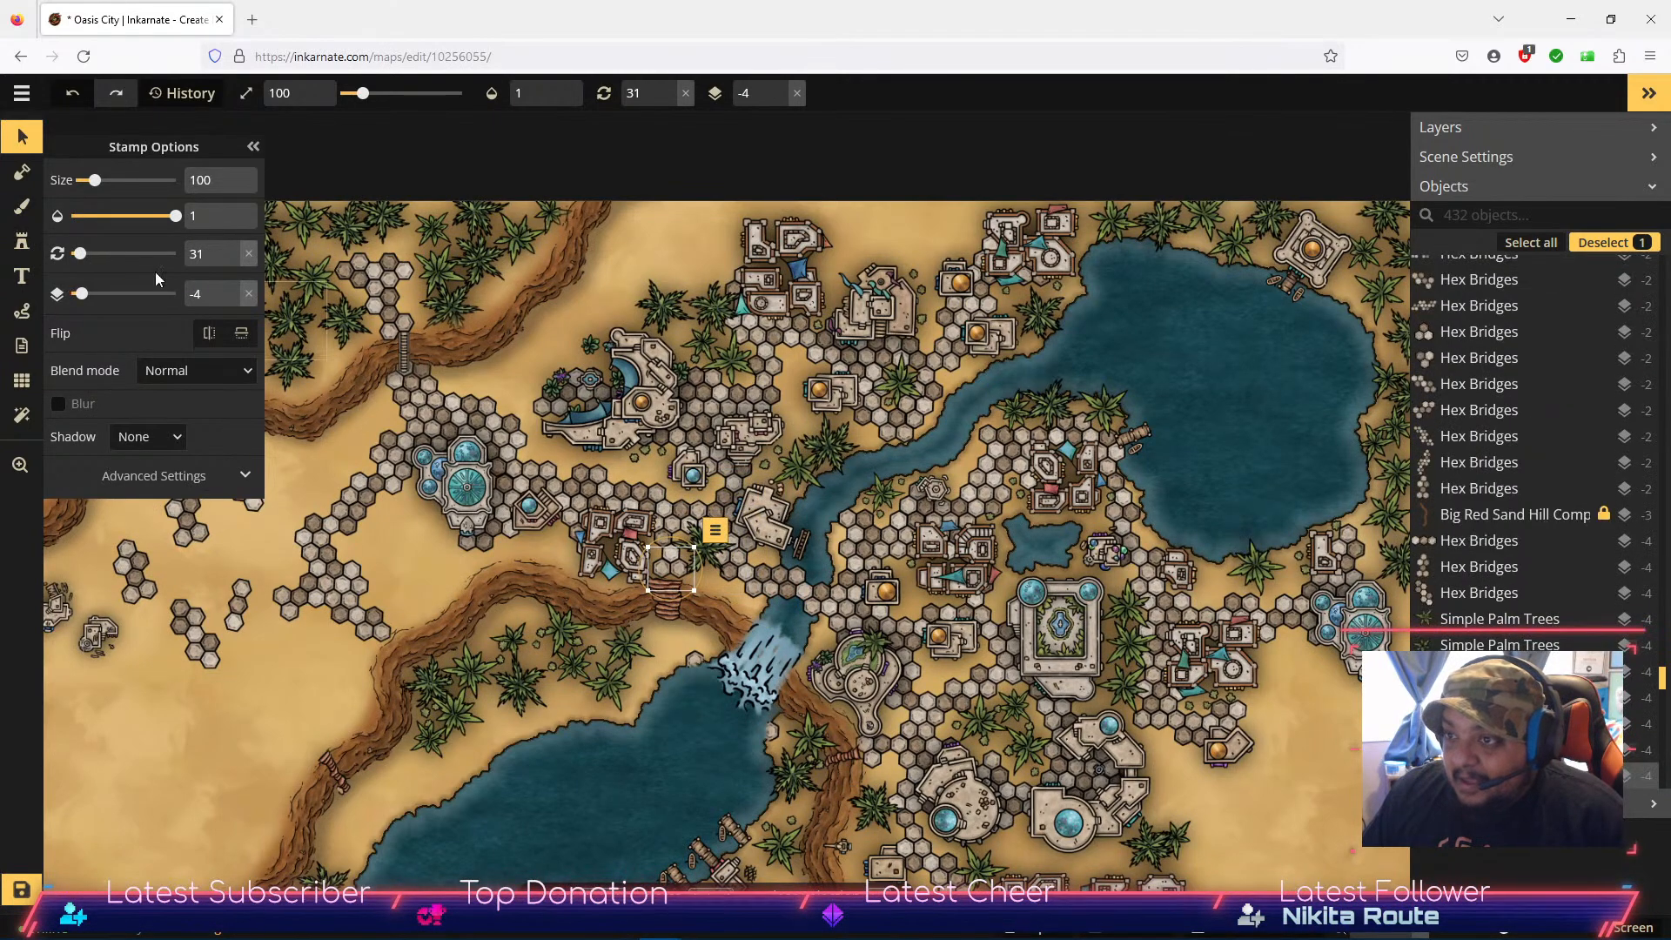
left_click(231, 262)
left_click(231, 262)
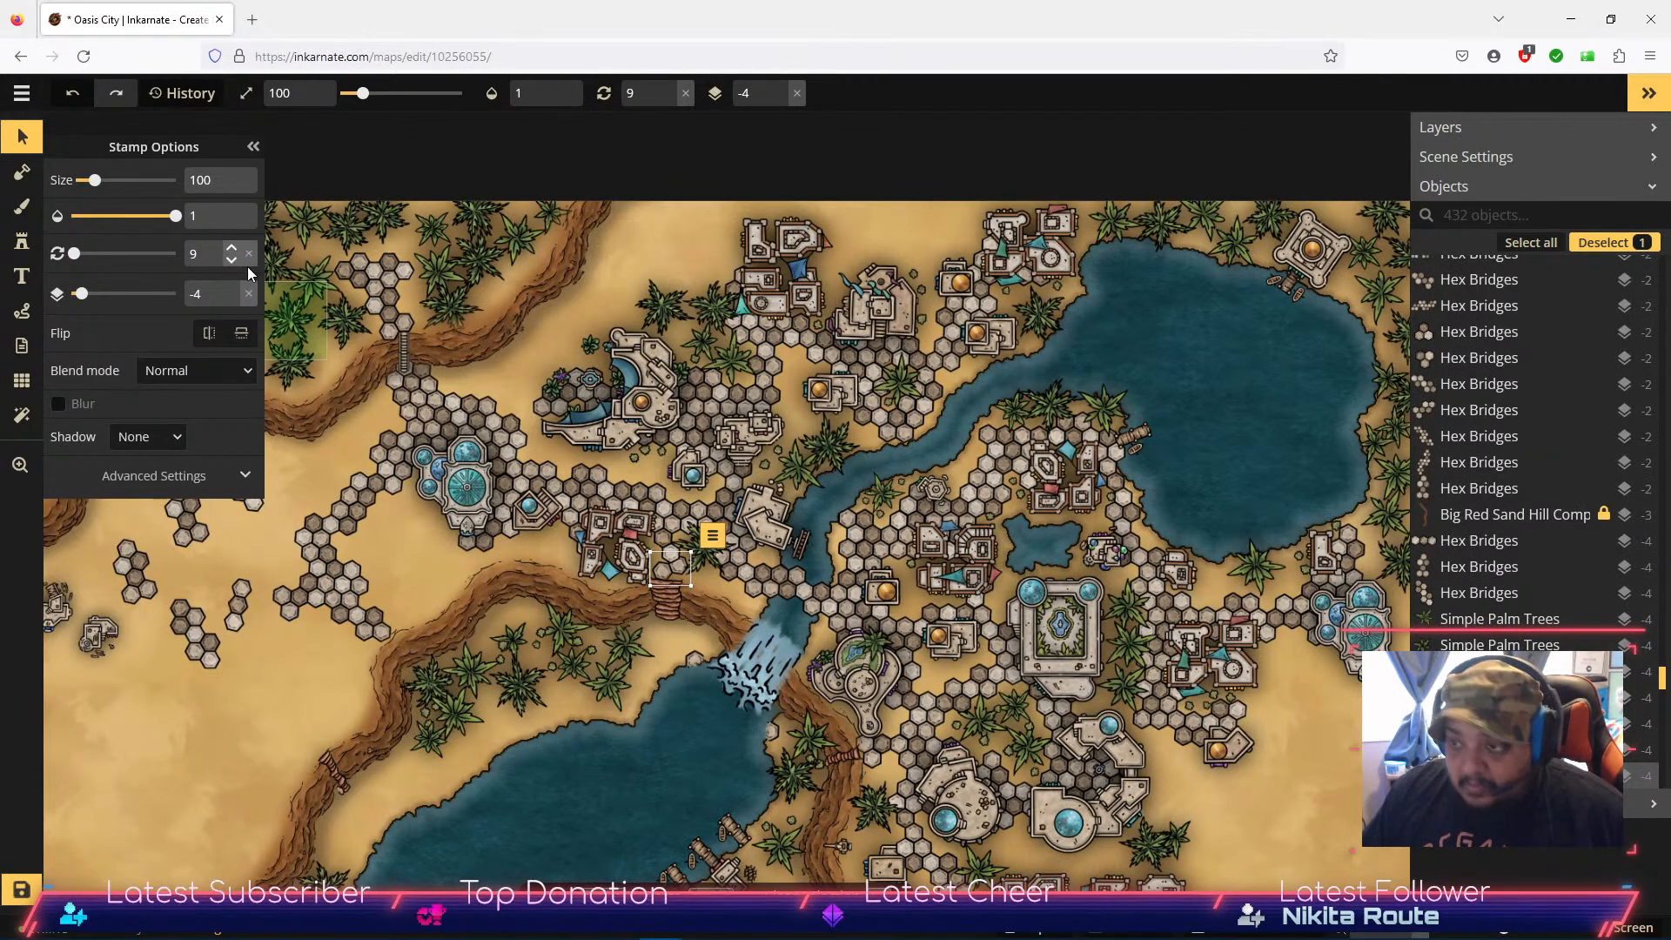
left_click(648, 556)
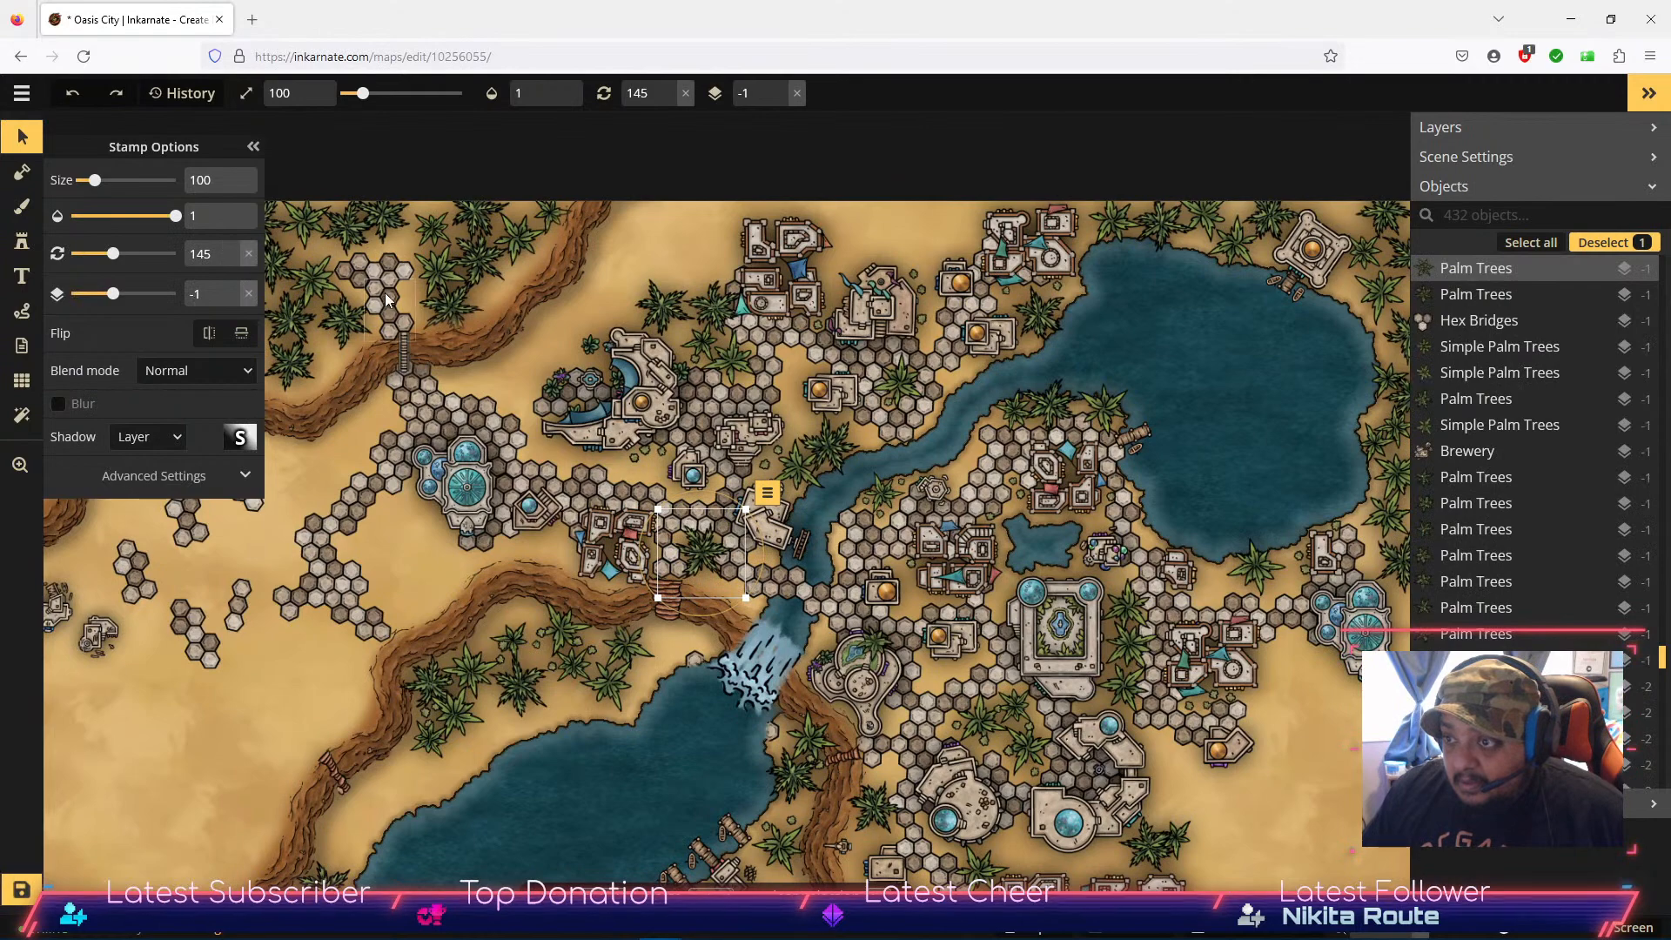
Step: Lower the Hex Bridges piece just above the cliff stairs to layer -5 and raise the palm beside it to layer 4
left_click(663, 565)
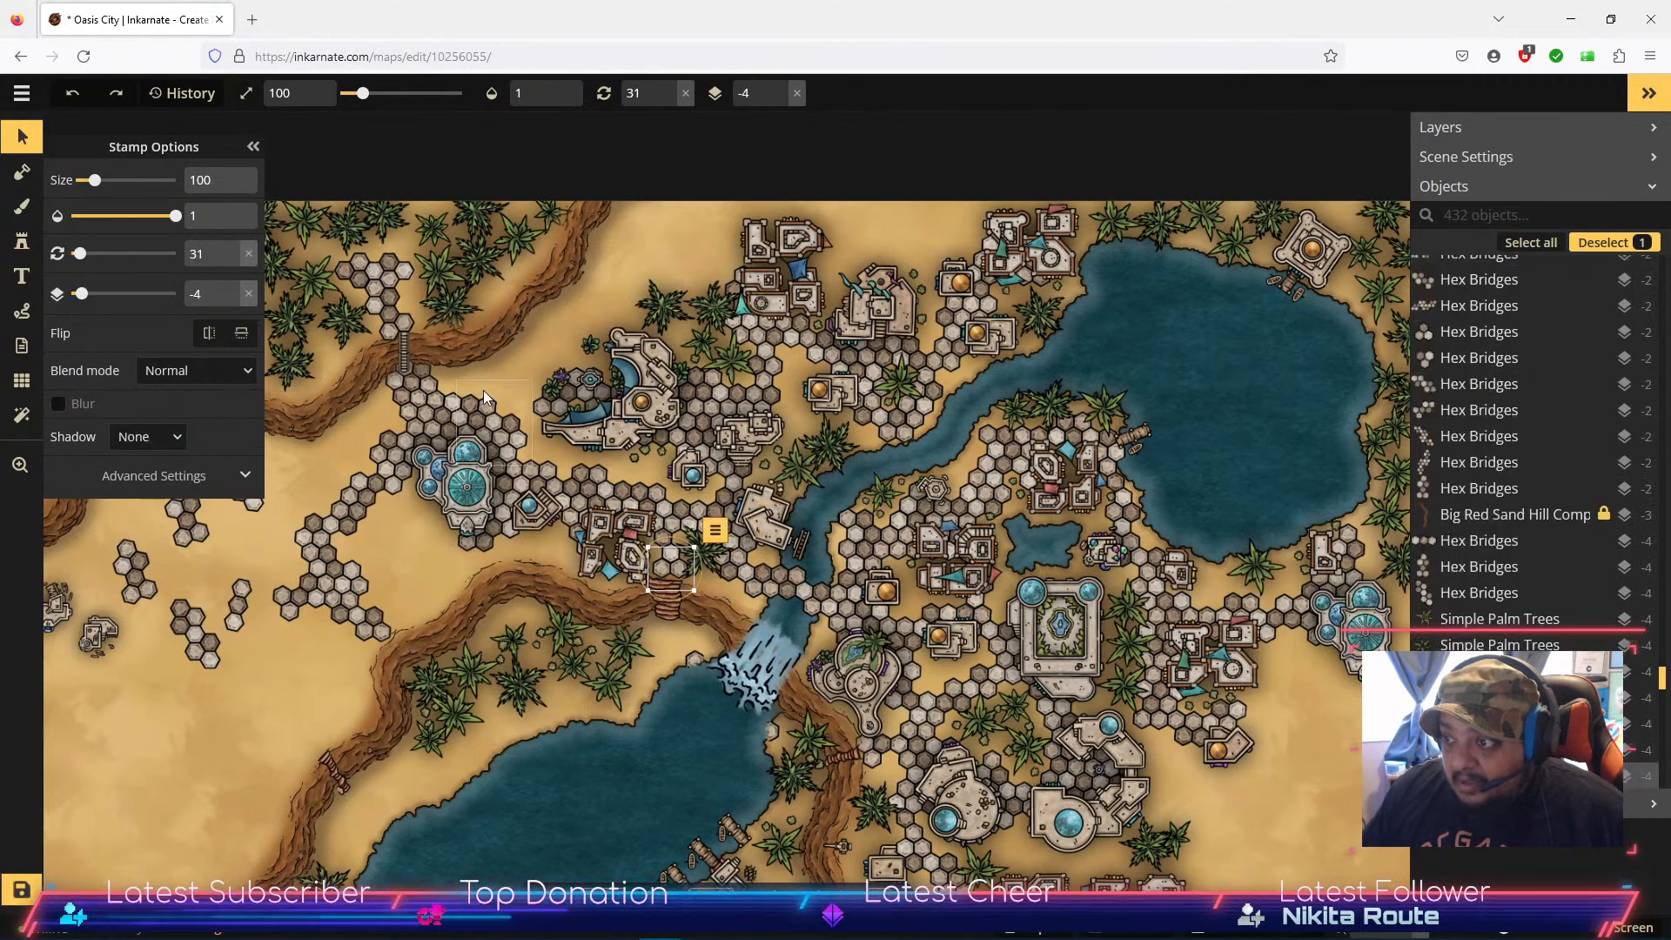
left_click(235, 299)
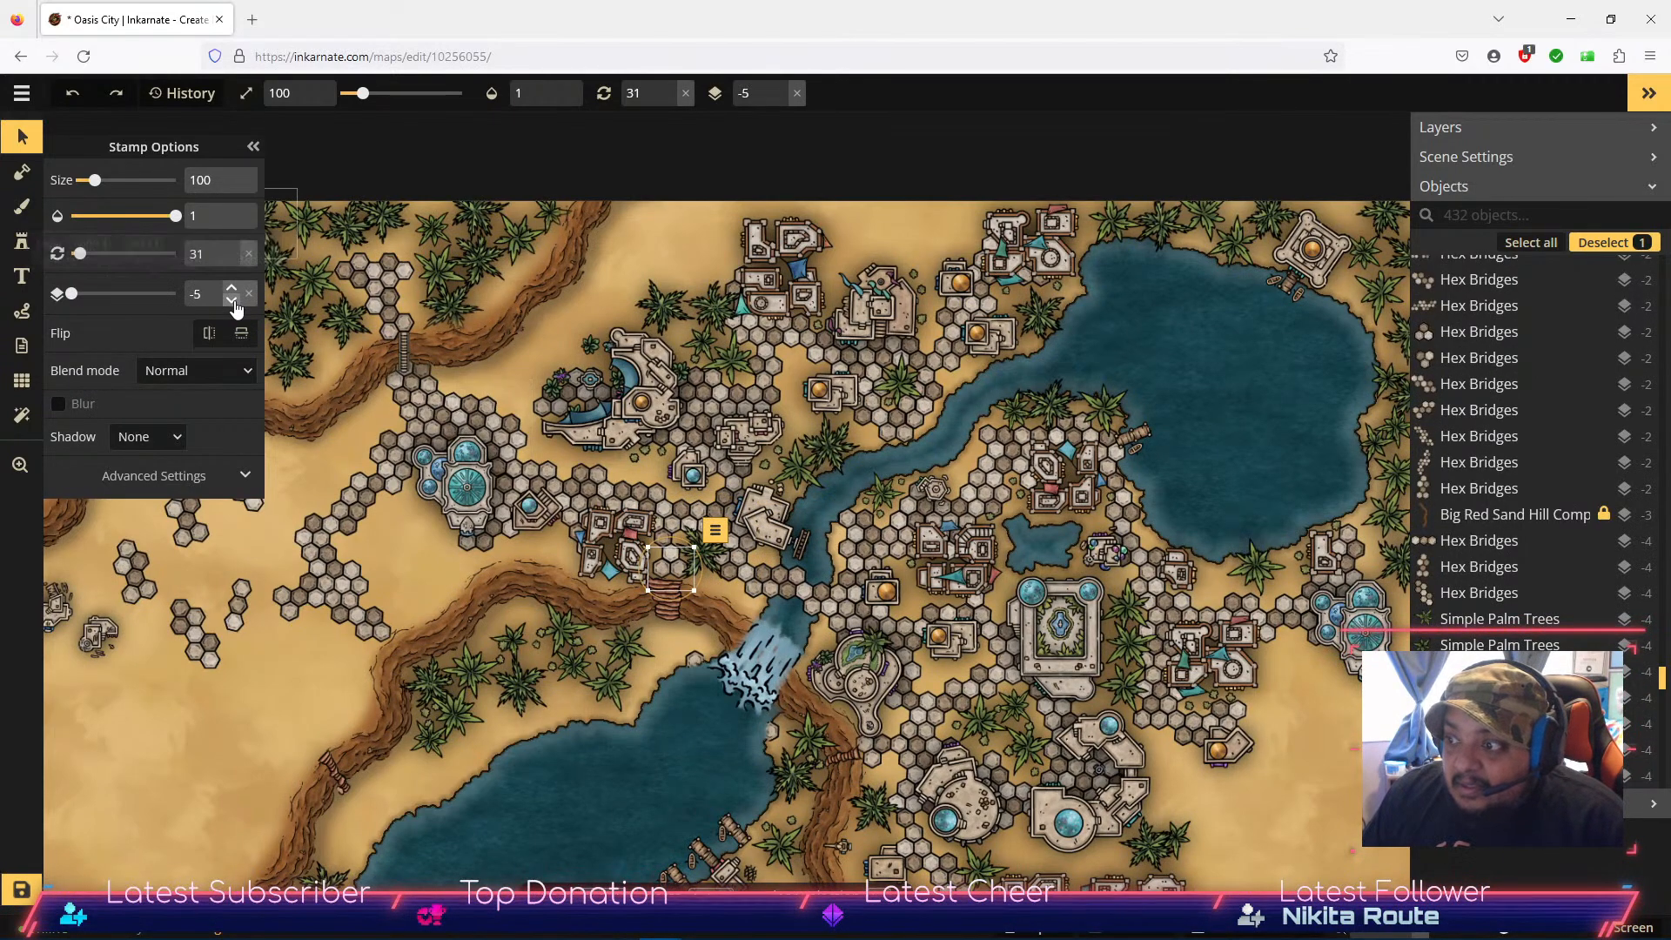
left_click(697, 560)
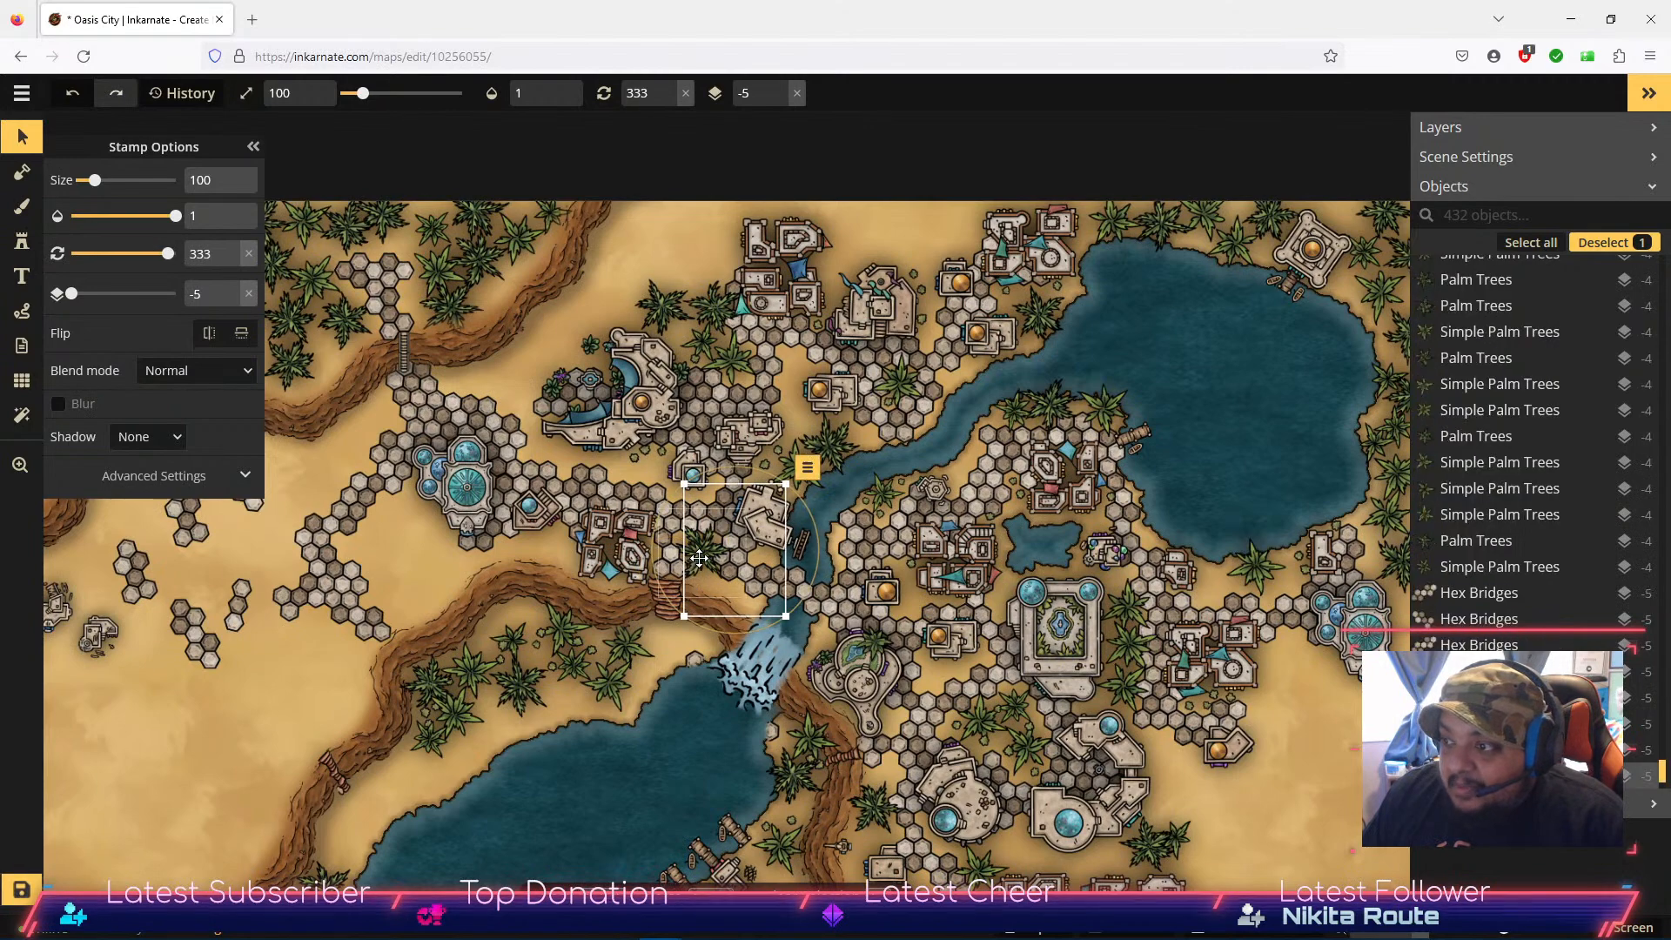
left_click(231, 289)
left_click(231, 289)
left_click(231, 289)
left_click(232, 289)
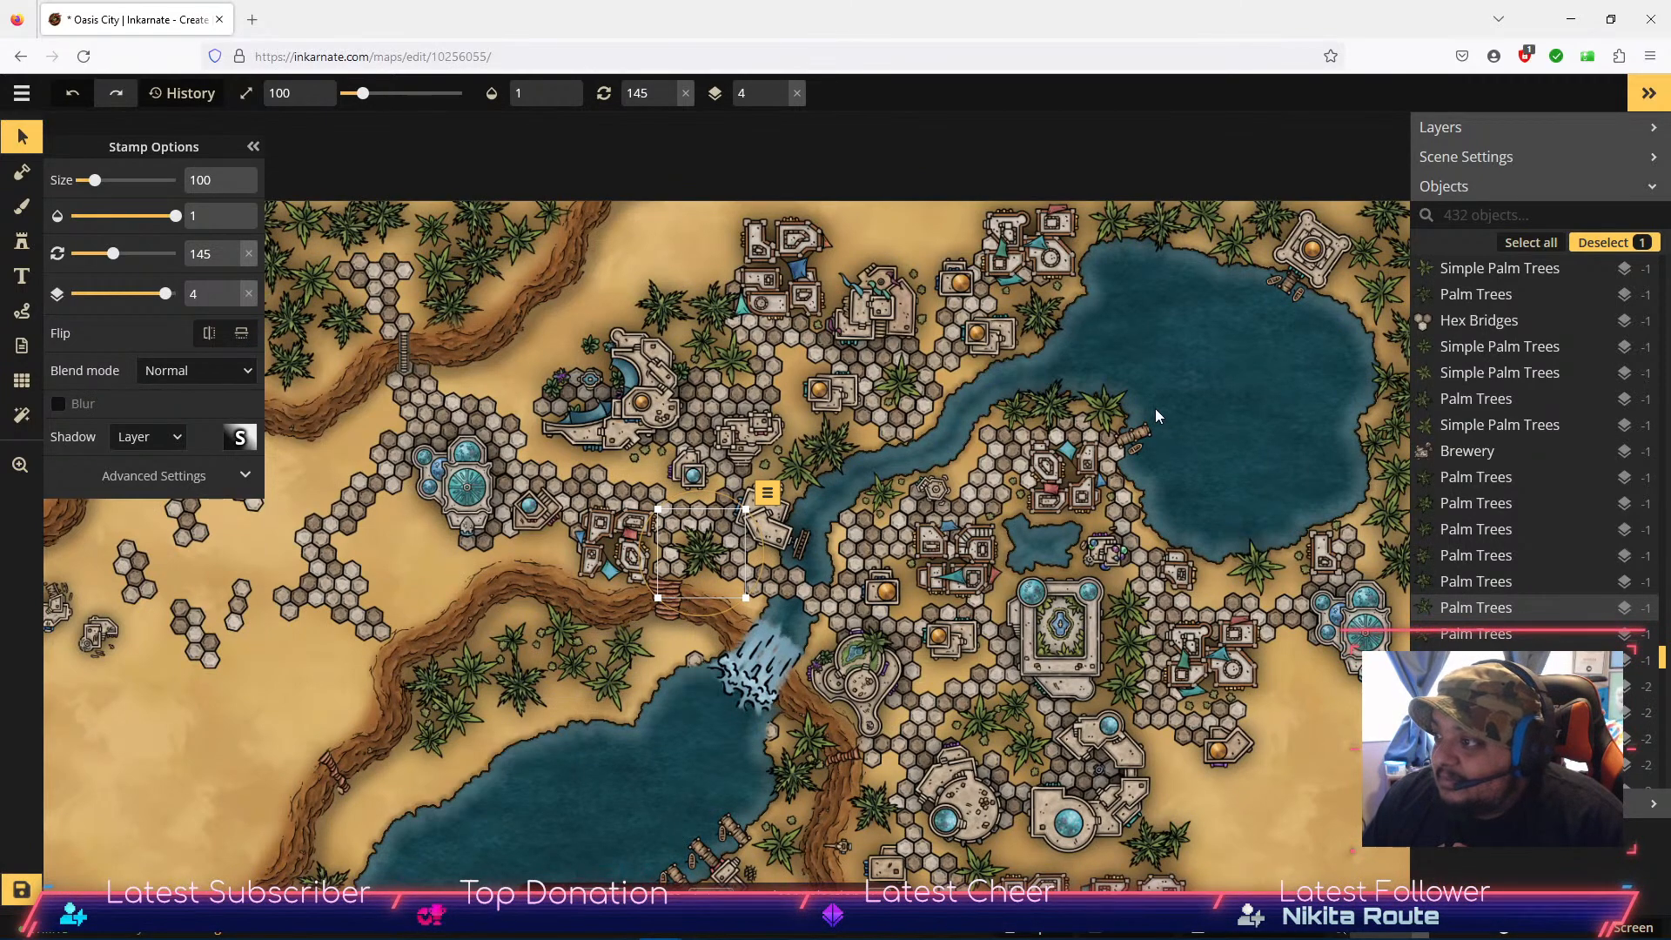
left_click(22, 242)
left_click(155, 372)
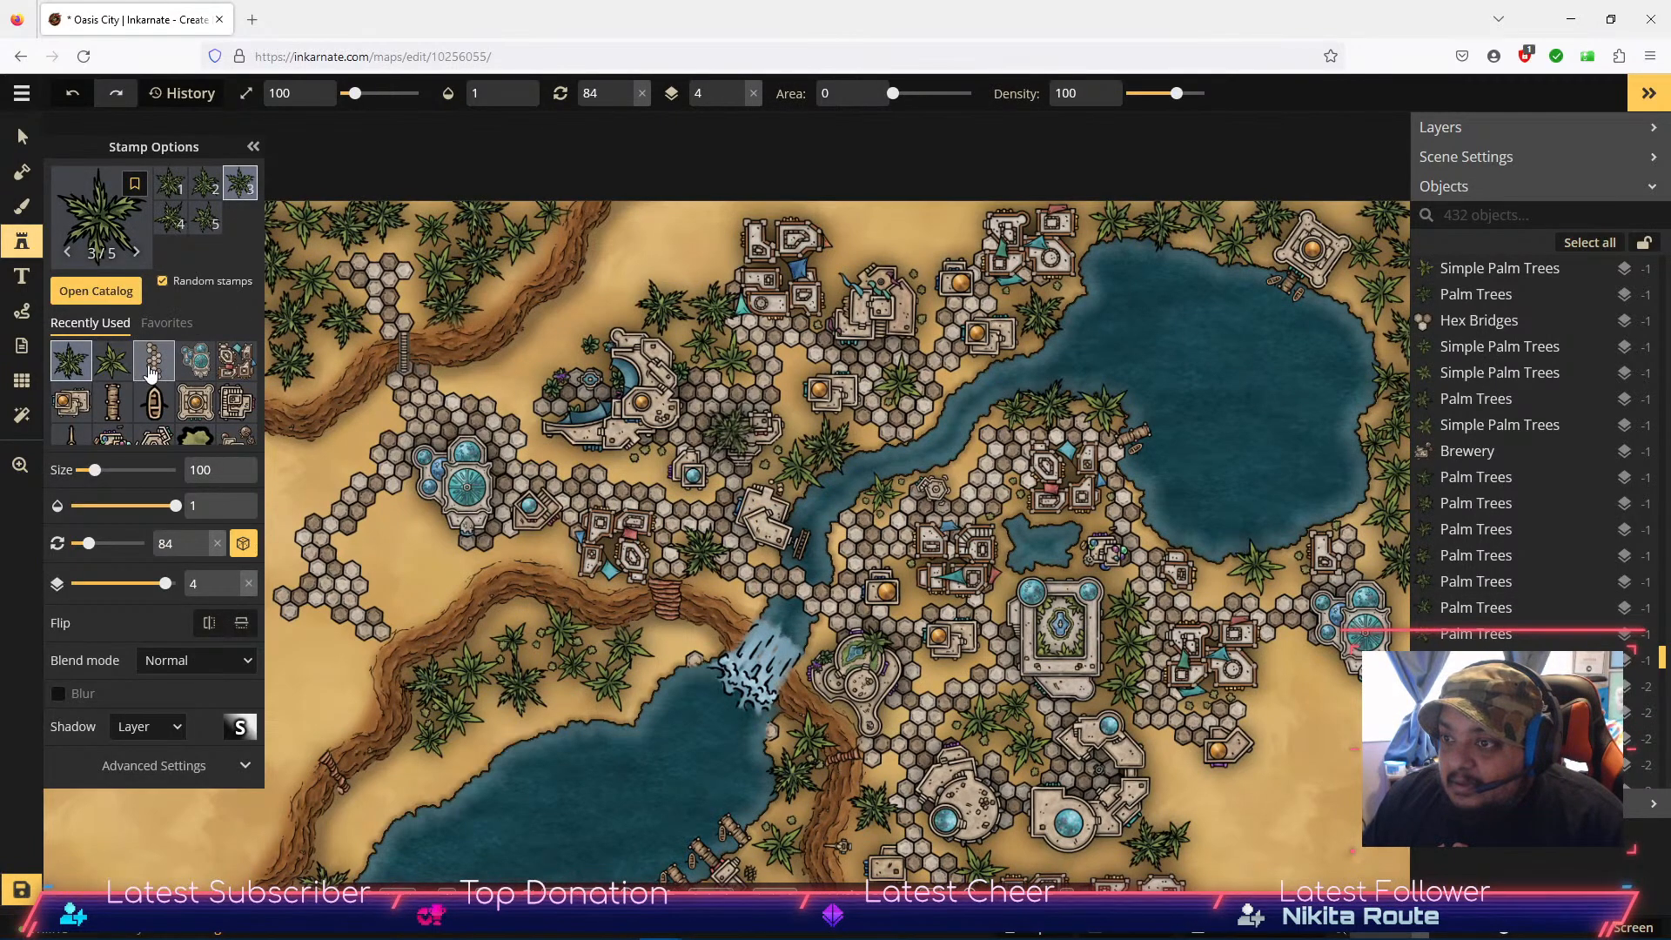
scroll(209, 242, "down", 1)
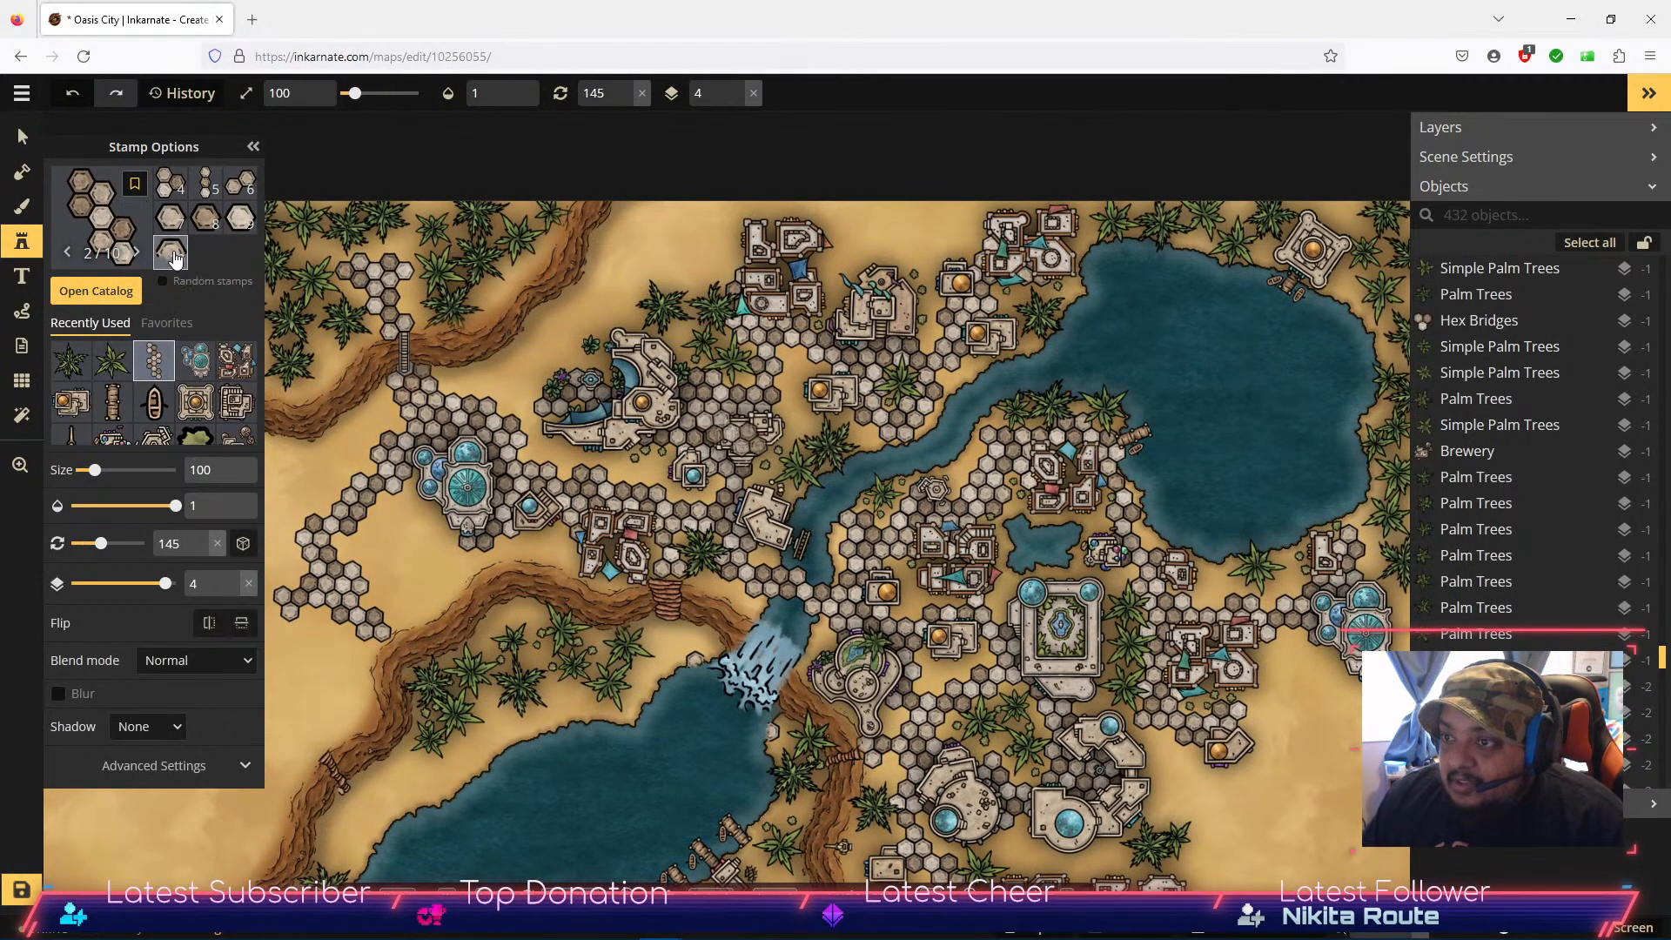
left_click(172, 252)
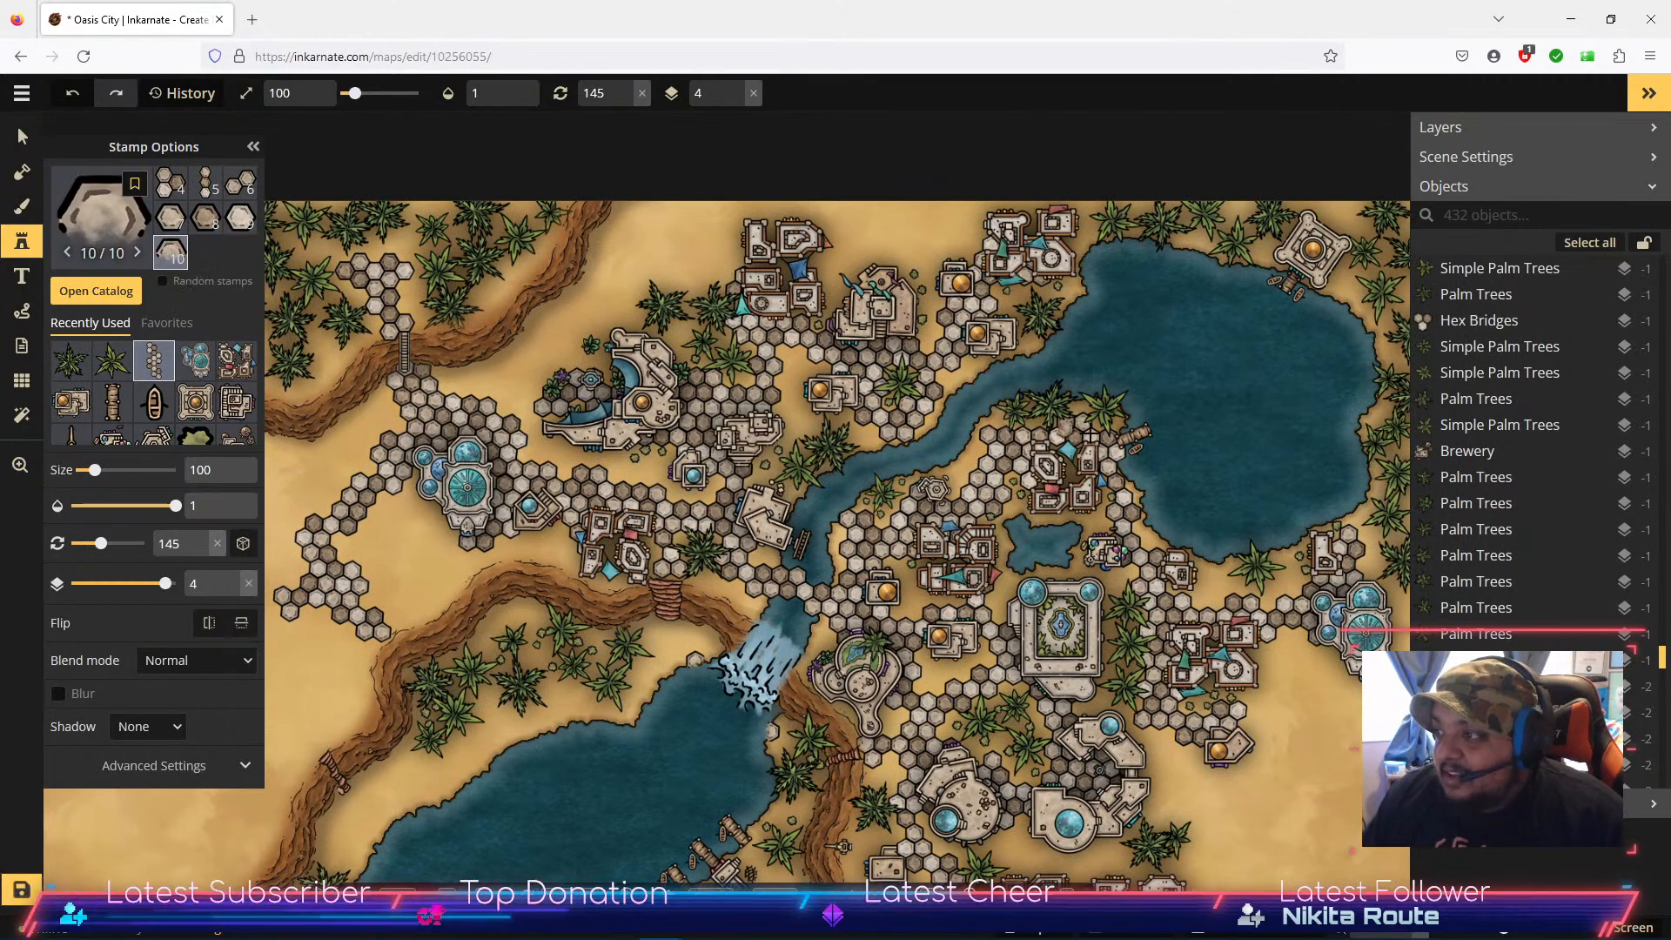
key("space")
left_click_drag(1093, 457, 1469, 477)
left_click(1470, 477)
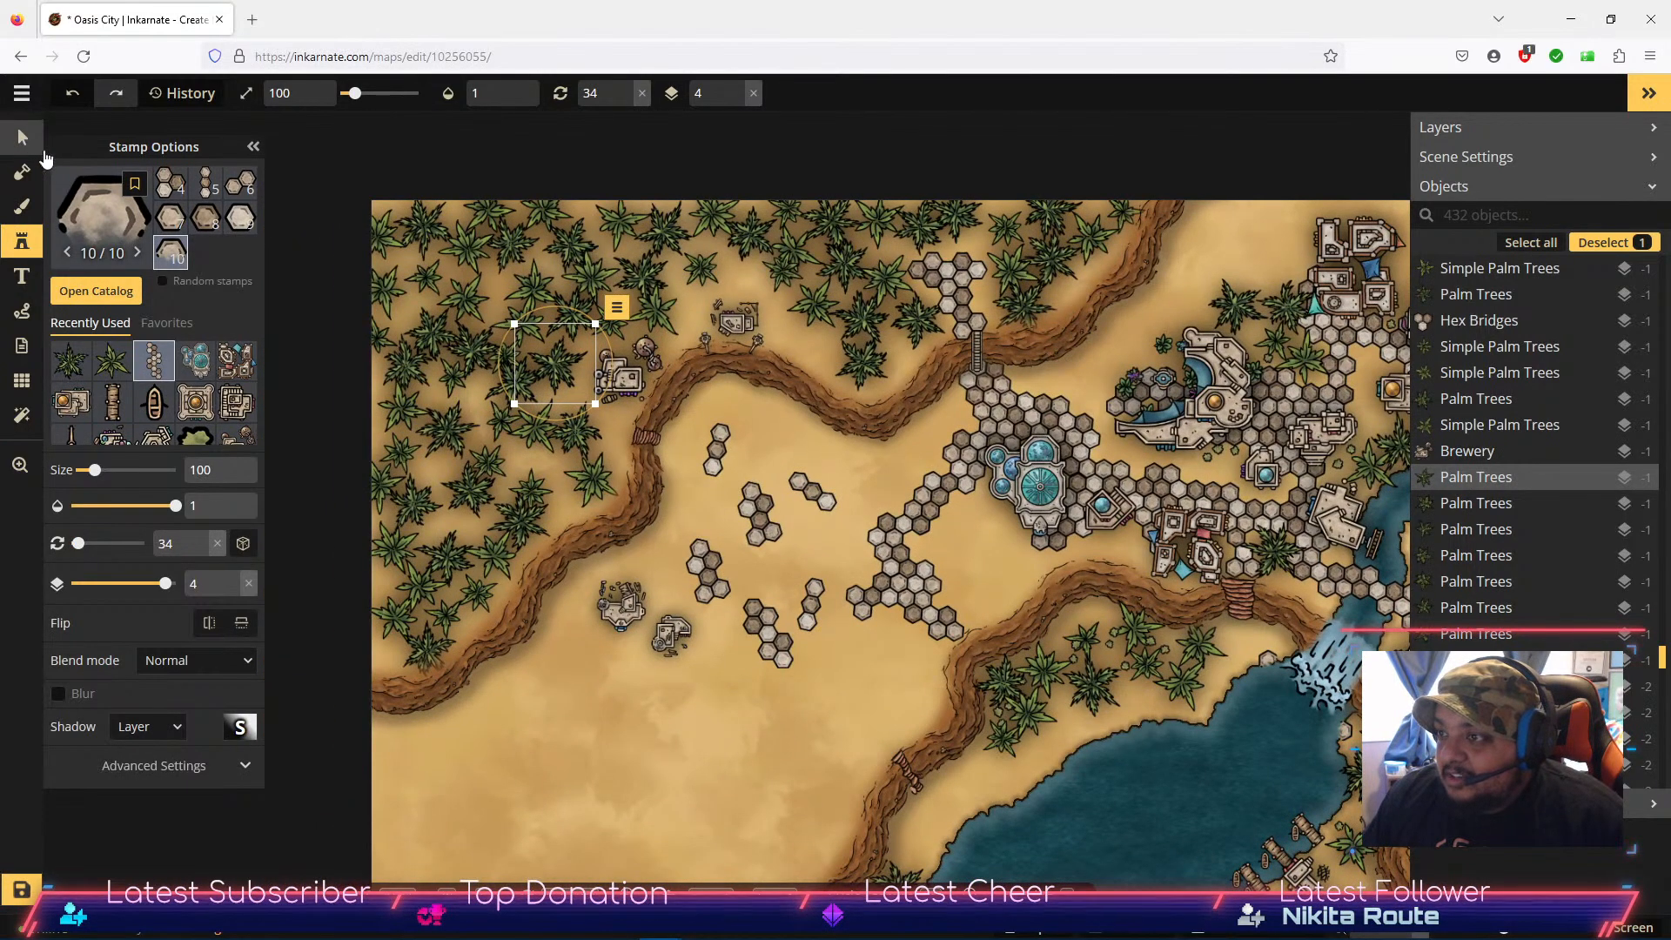
Step: Nudge the Brewery at the edge of the northwestern palm plateau slightly to the west
left_click(22, 136)
left_click(619, 373)
left_click_drag(622, 369, 623, 367)
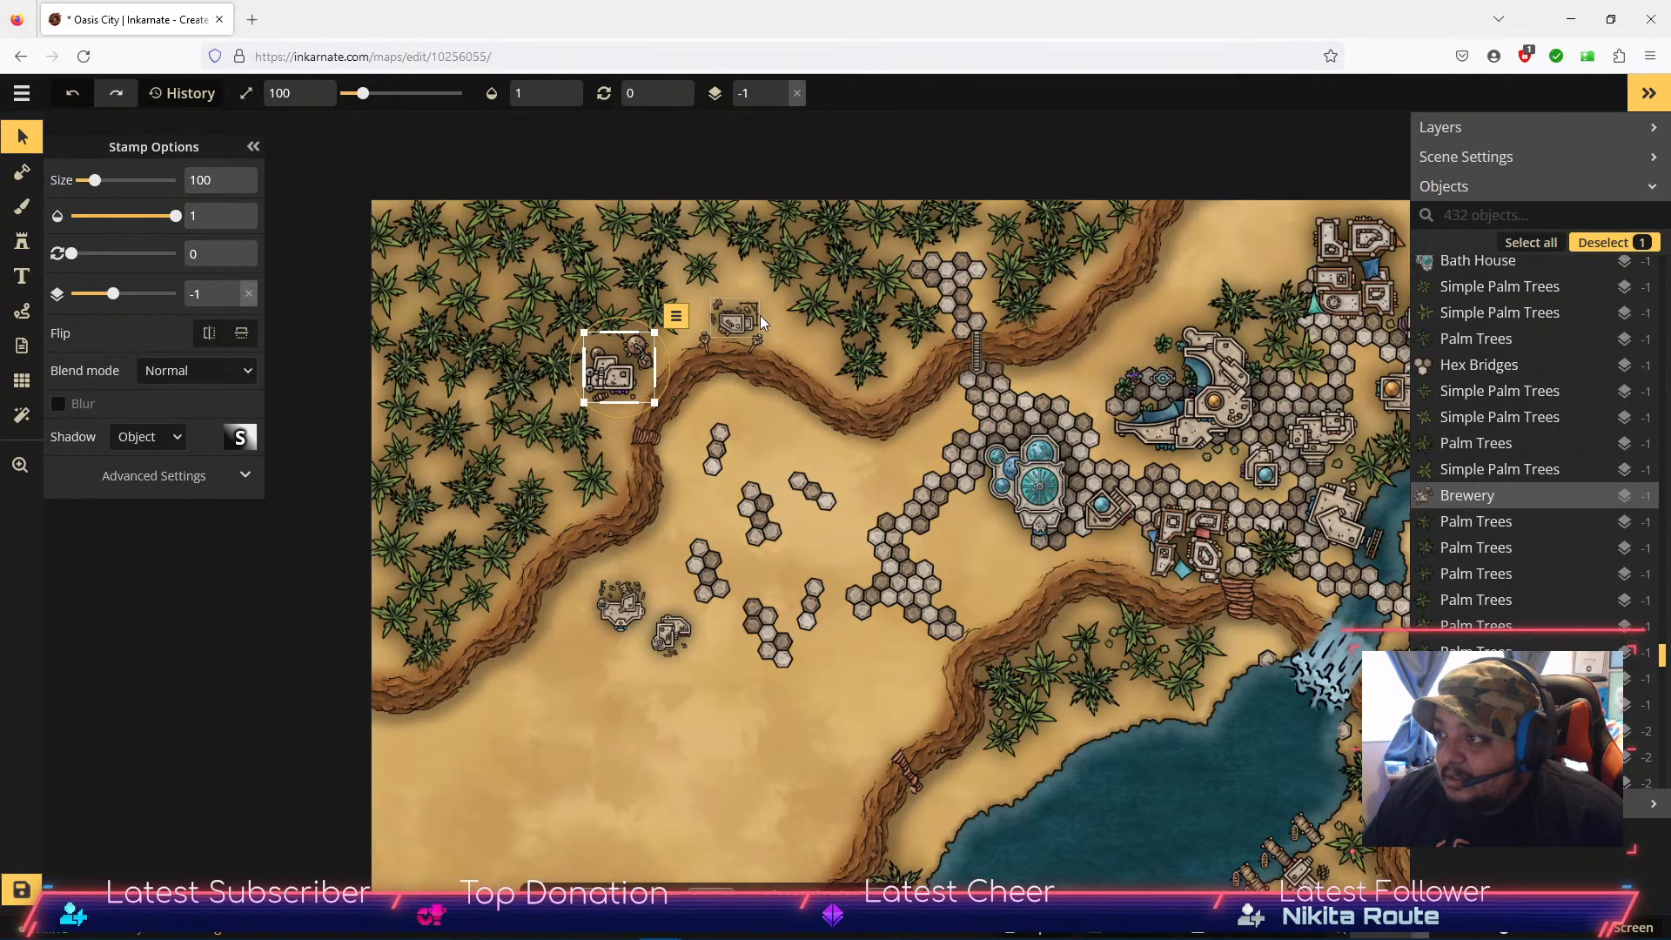
left_click(21, 241)
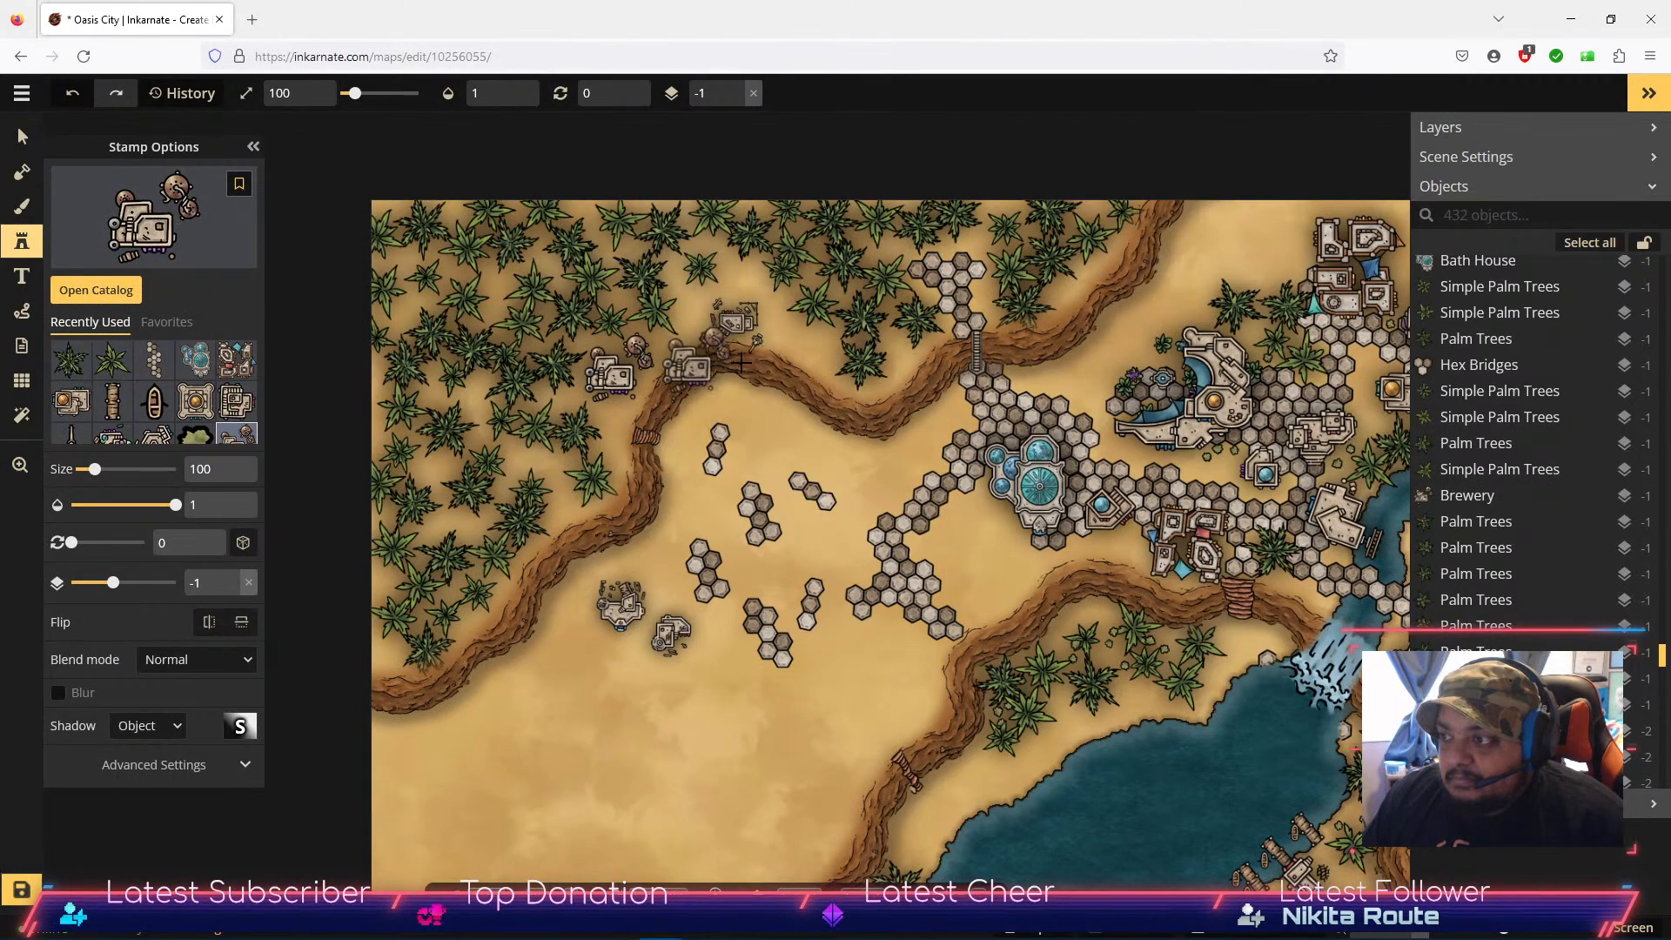
left_click(735, 318)
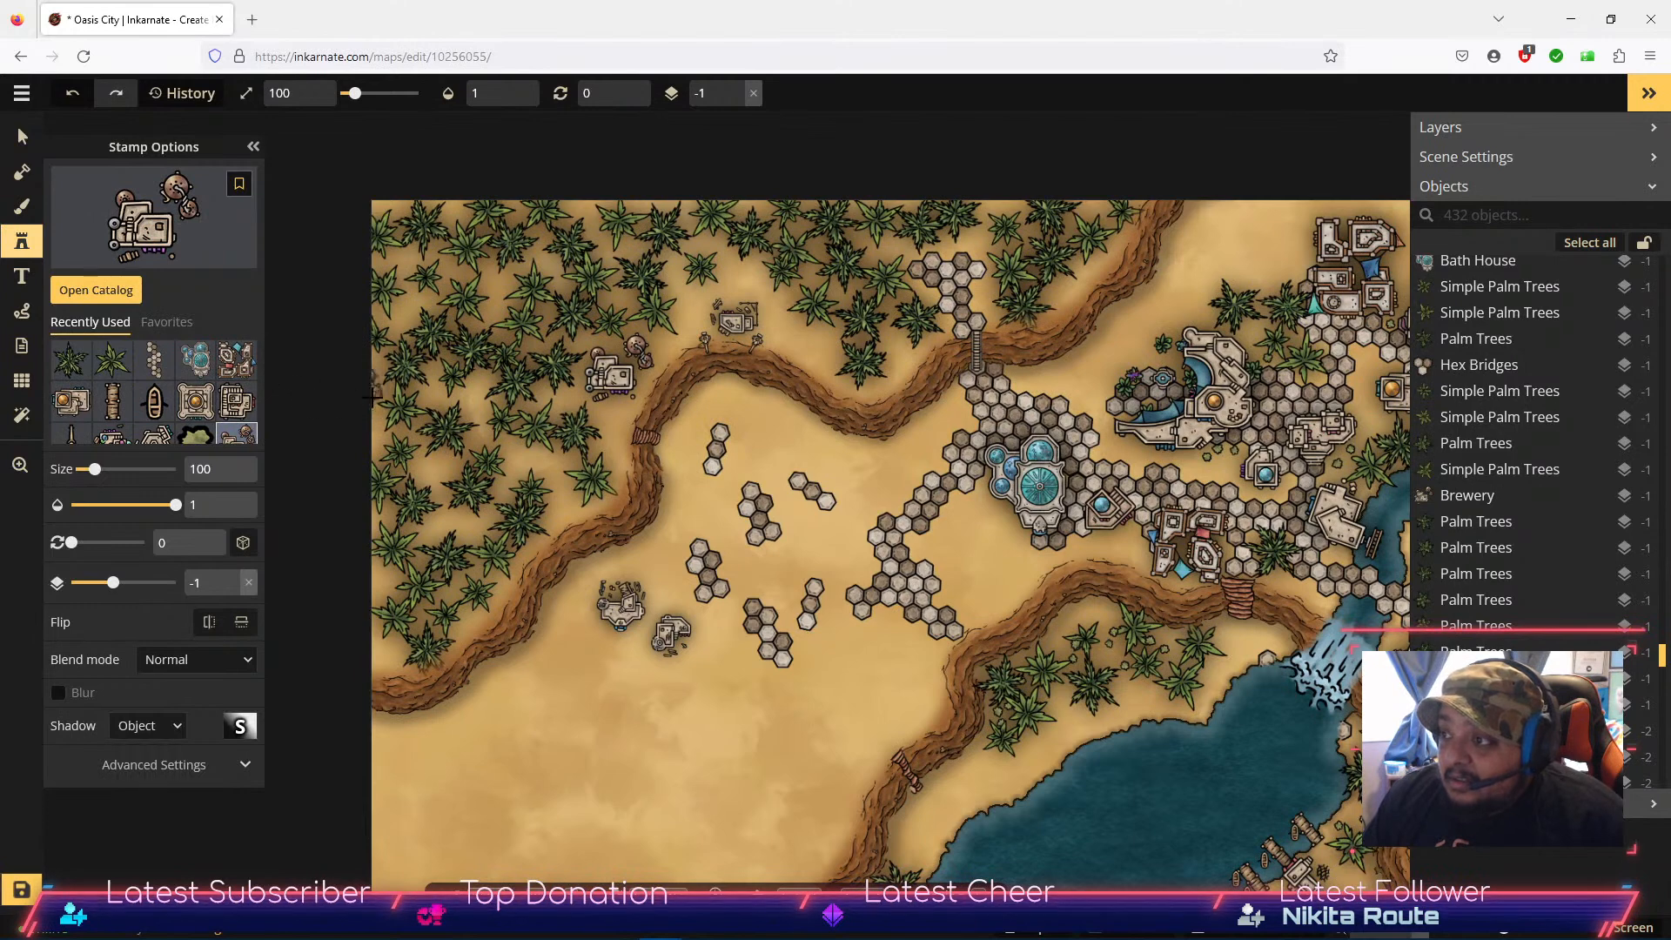
left_click(24, 141)
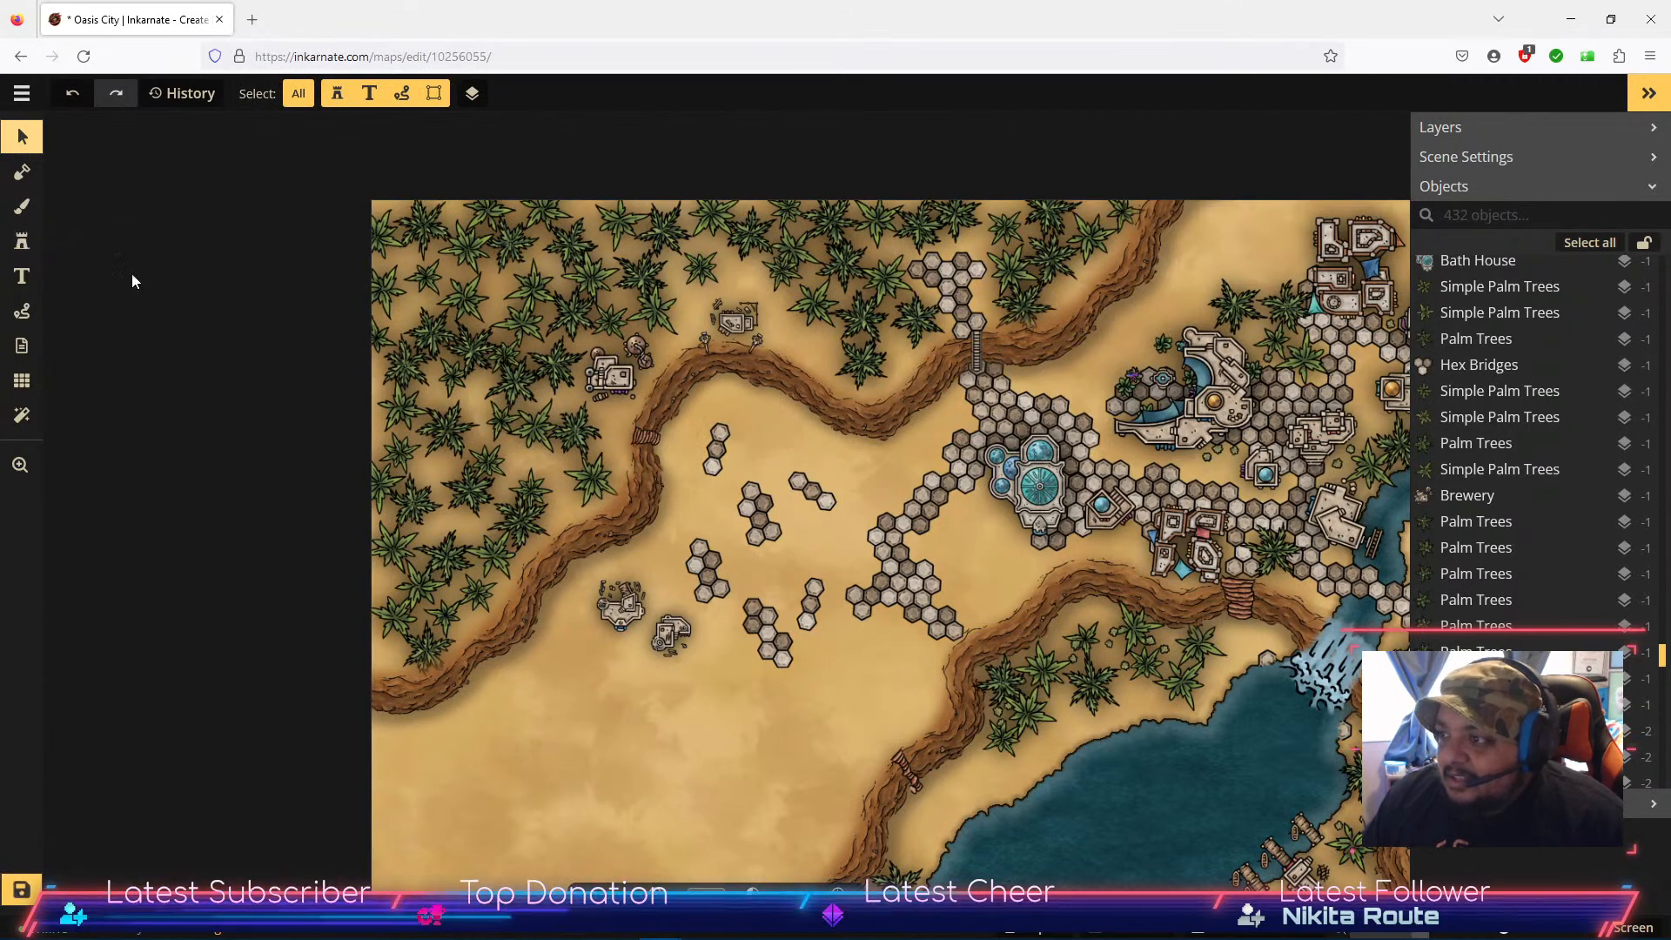
Step: Extend the hex road west below the cliff with two loose four-hex Hex Bridges pieces, moving the three-hex piece there aside to the south
left_click_drag(712, 589, 847, 472)
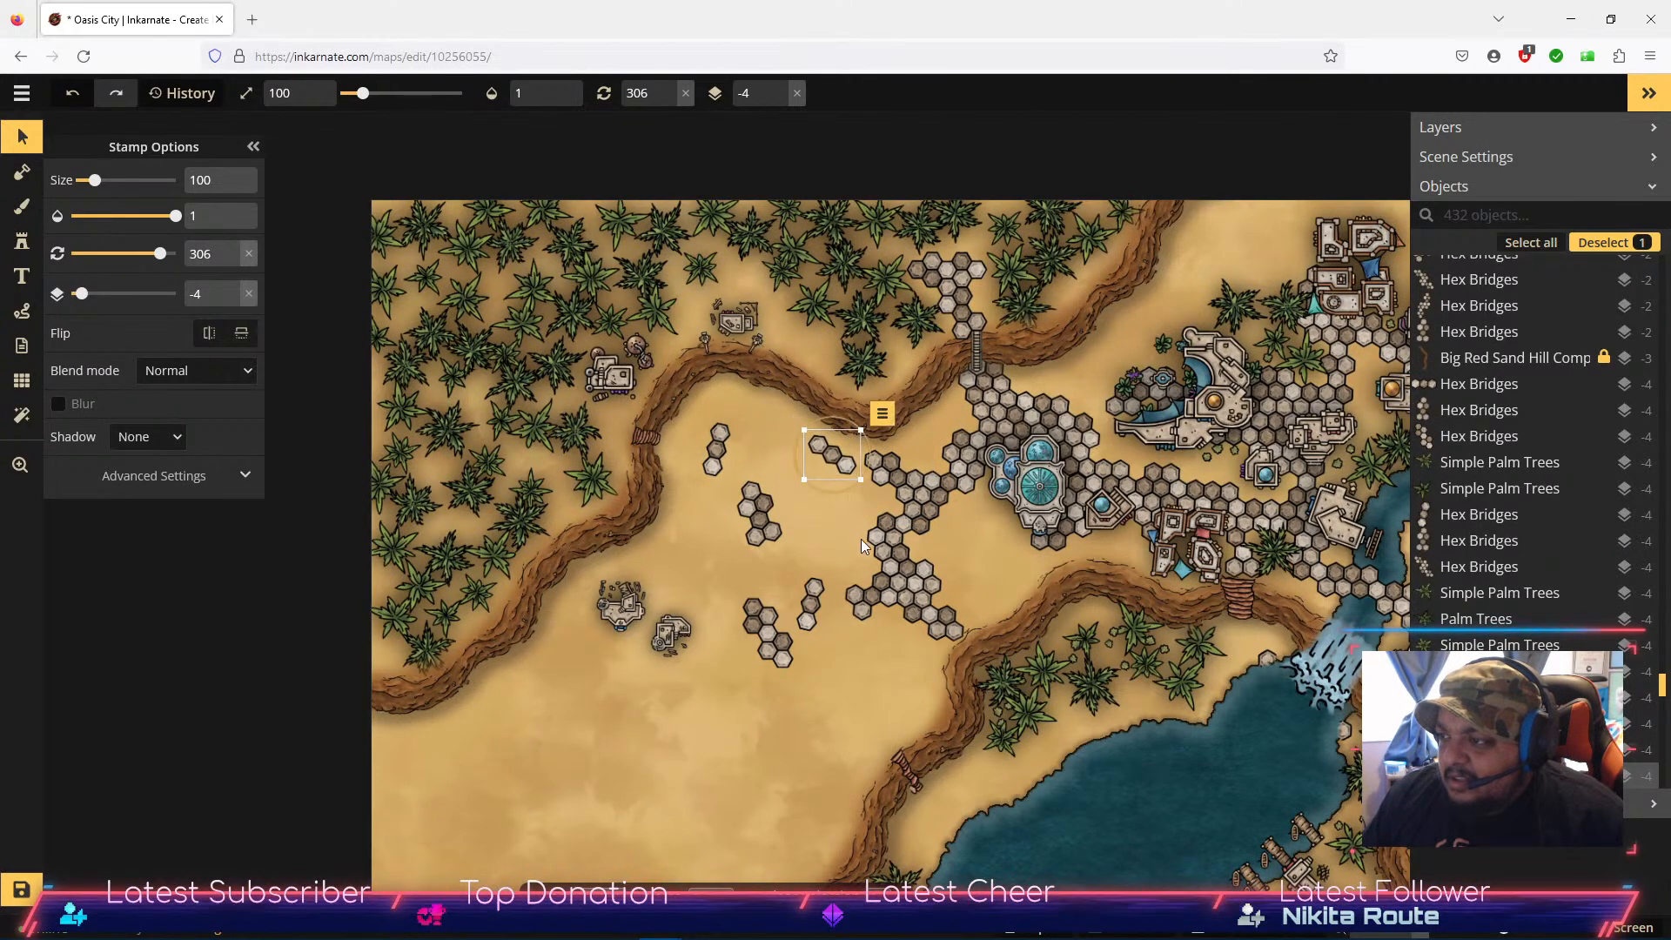
left_click(868, 600)
left_click(765, 630)
left_click_drag(764, 630, 820, 512)
left_click(839, 451)
left_click_drag(838, 451, 756, 649)
left_click(825, 476)
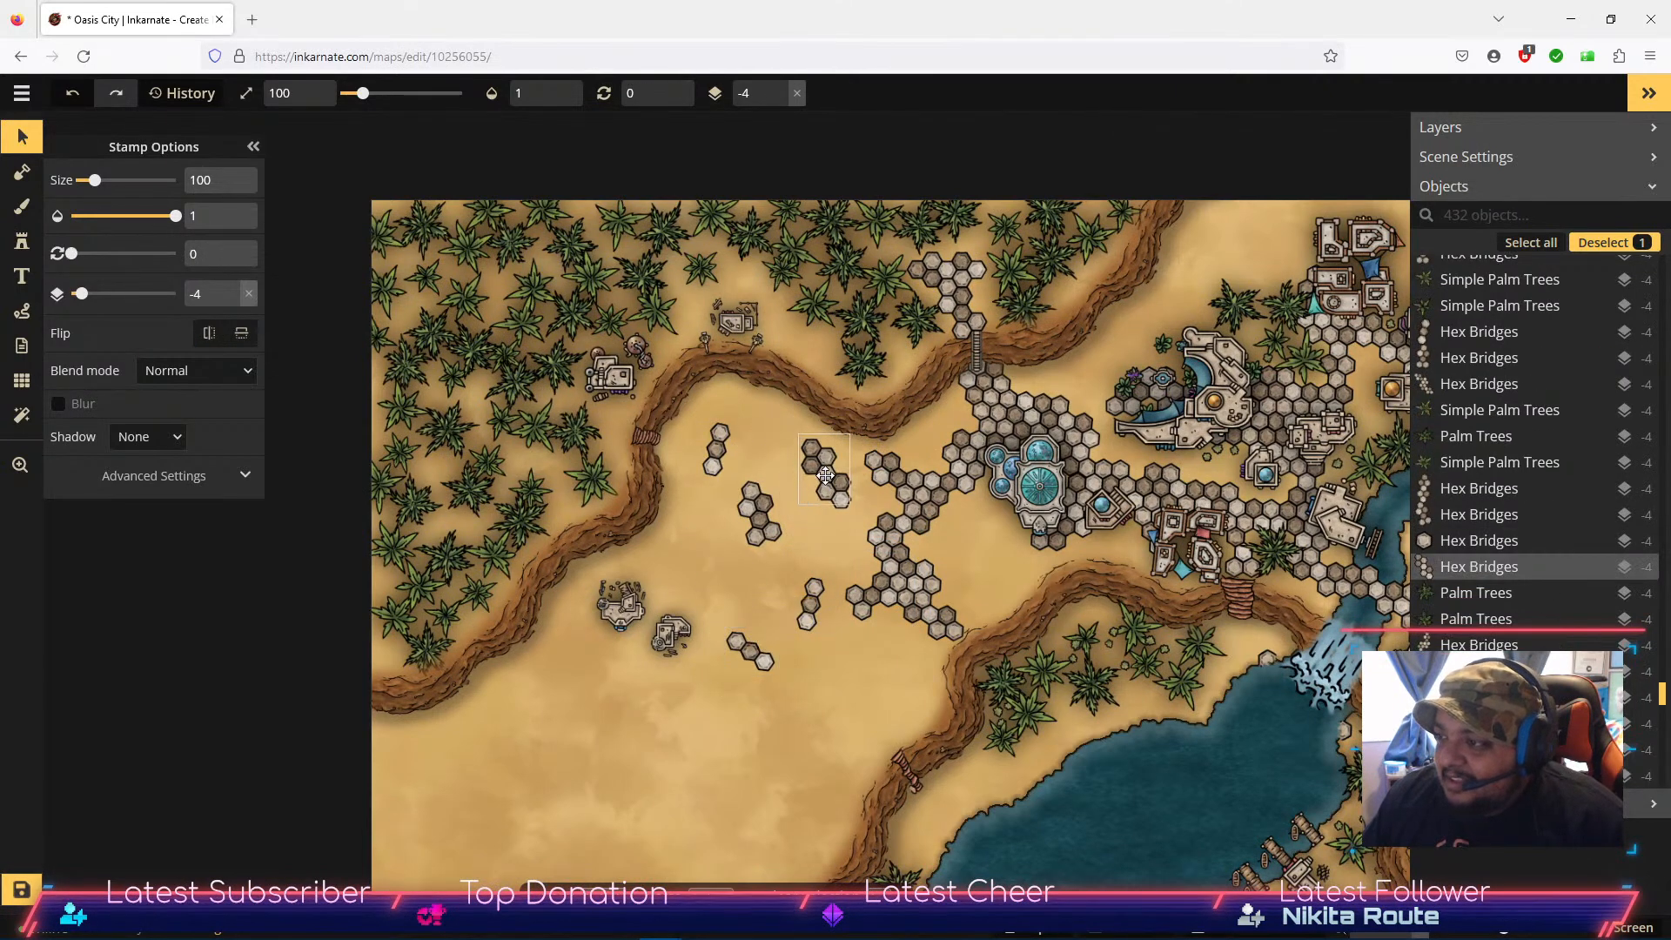
Step: Attach another loose four-hex Hex Bridges piece to the road's western end along the cliff, rotated to 154
left_click_drag(870, 407, 841, 460)
left_click_drag(756, 512, 803, 422)
scroll(822, 426, "up", 3)
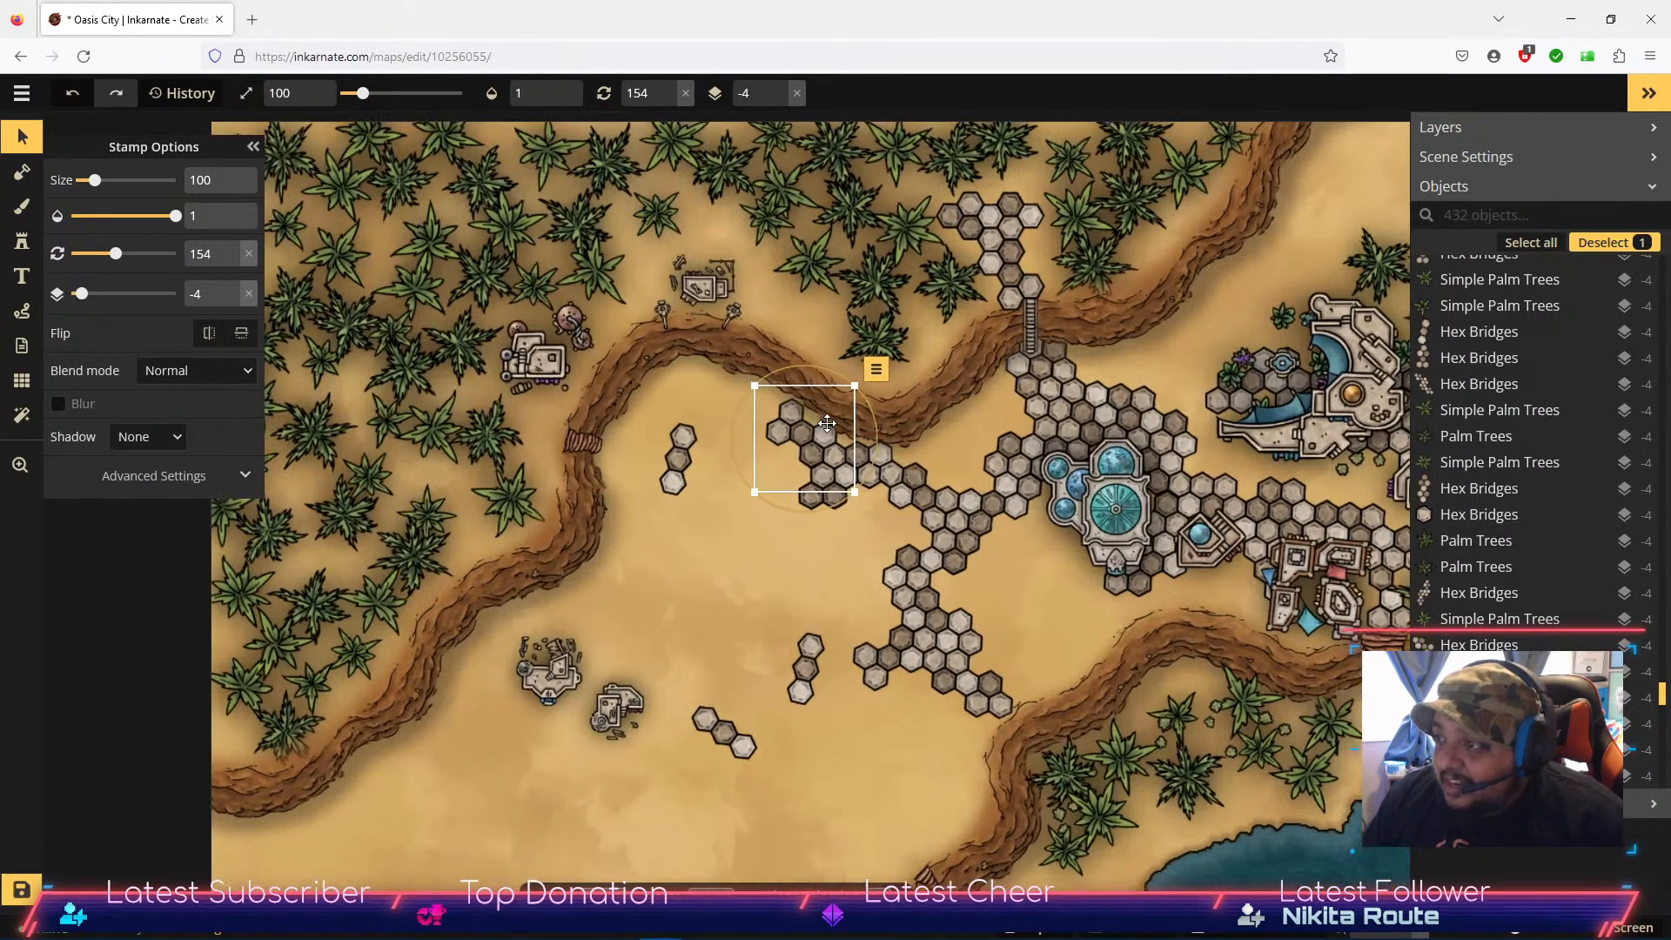
left_click(761, 588)
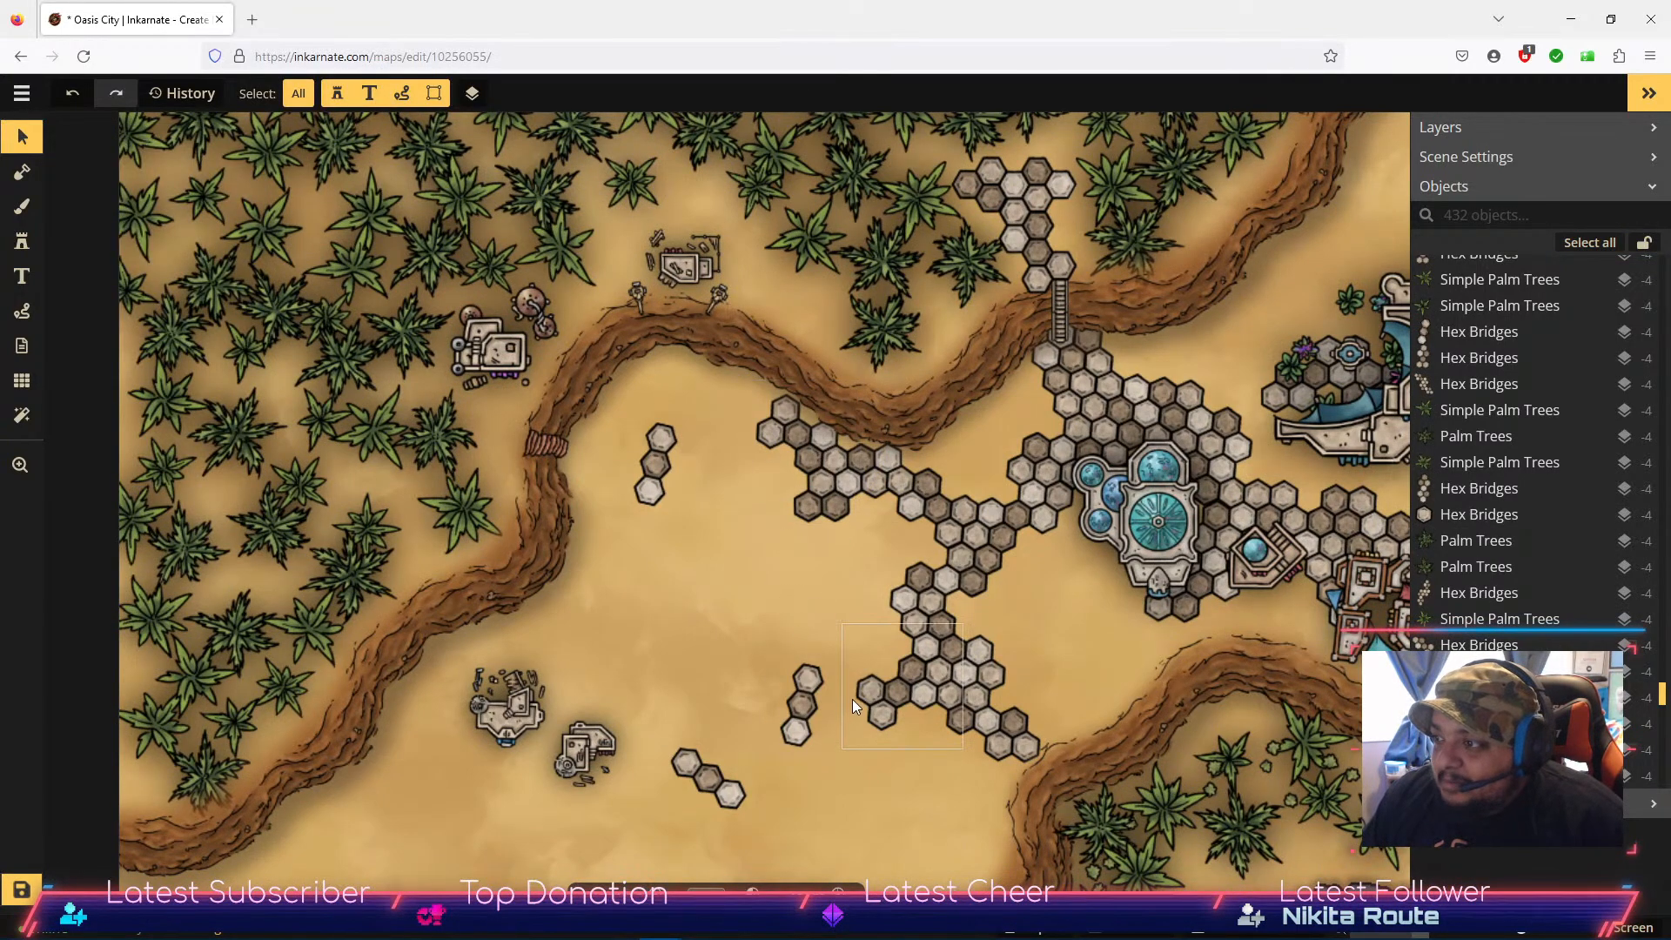
Step: Continue the cliffside road northwest with the nearest loose three-hex Hex Bridges piece, rotated to 271
left_click_drag(677, 447, 729, 401)
left_click_drag(695, 473, 733, 404)
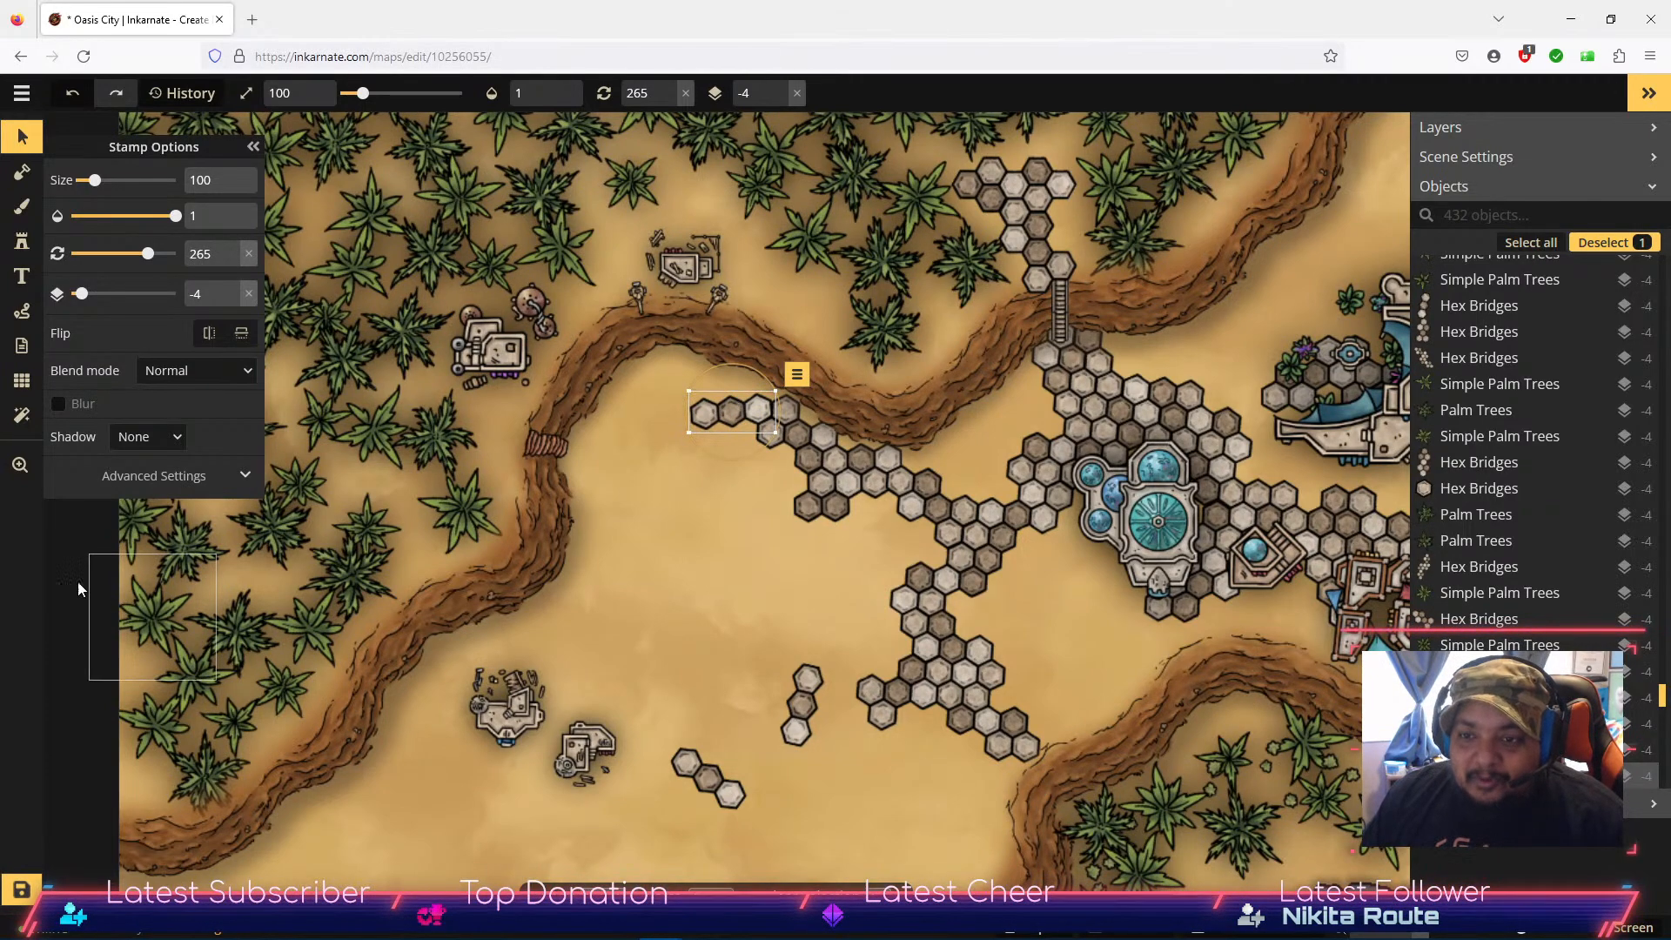
mouse_move(743, 357)
left_mouse_down()
mouse_move(730, 400)
mouse_move(742, 365)
left_mouse_up()
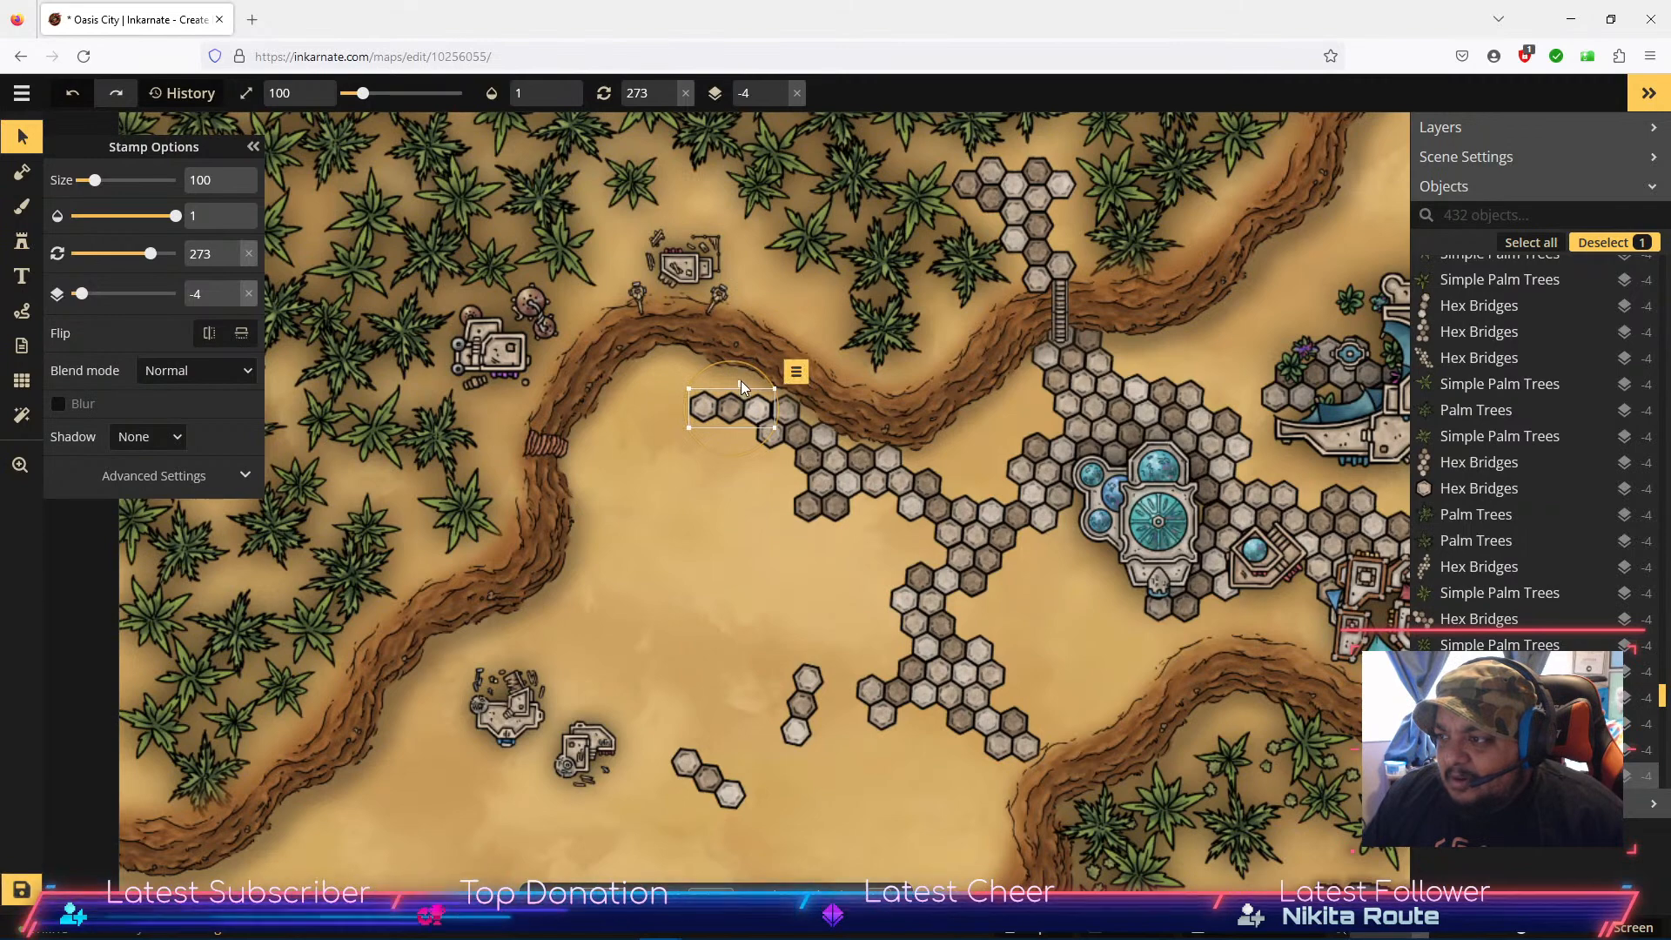
left_click(742, 380)
left_click(739, 397)
mouse_move(727, 407)
left_mouse_down()
mouse_move(748, 360)
mouse_move(742, 407)
left_mouse_up()
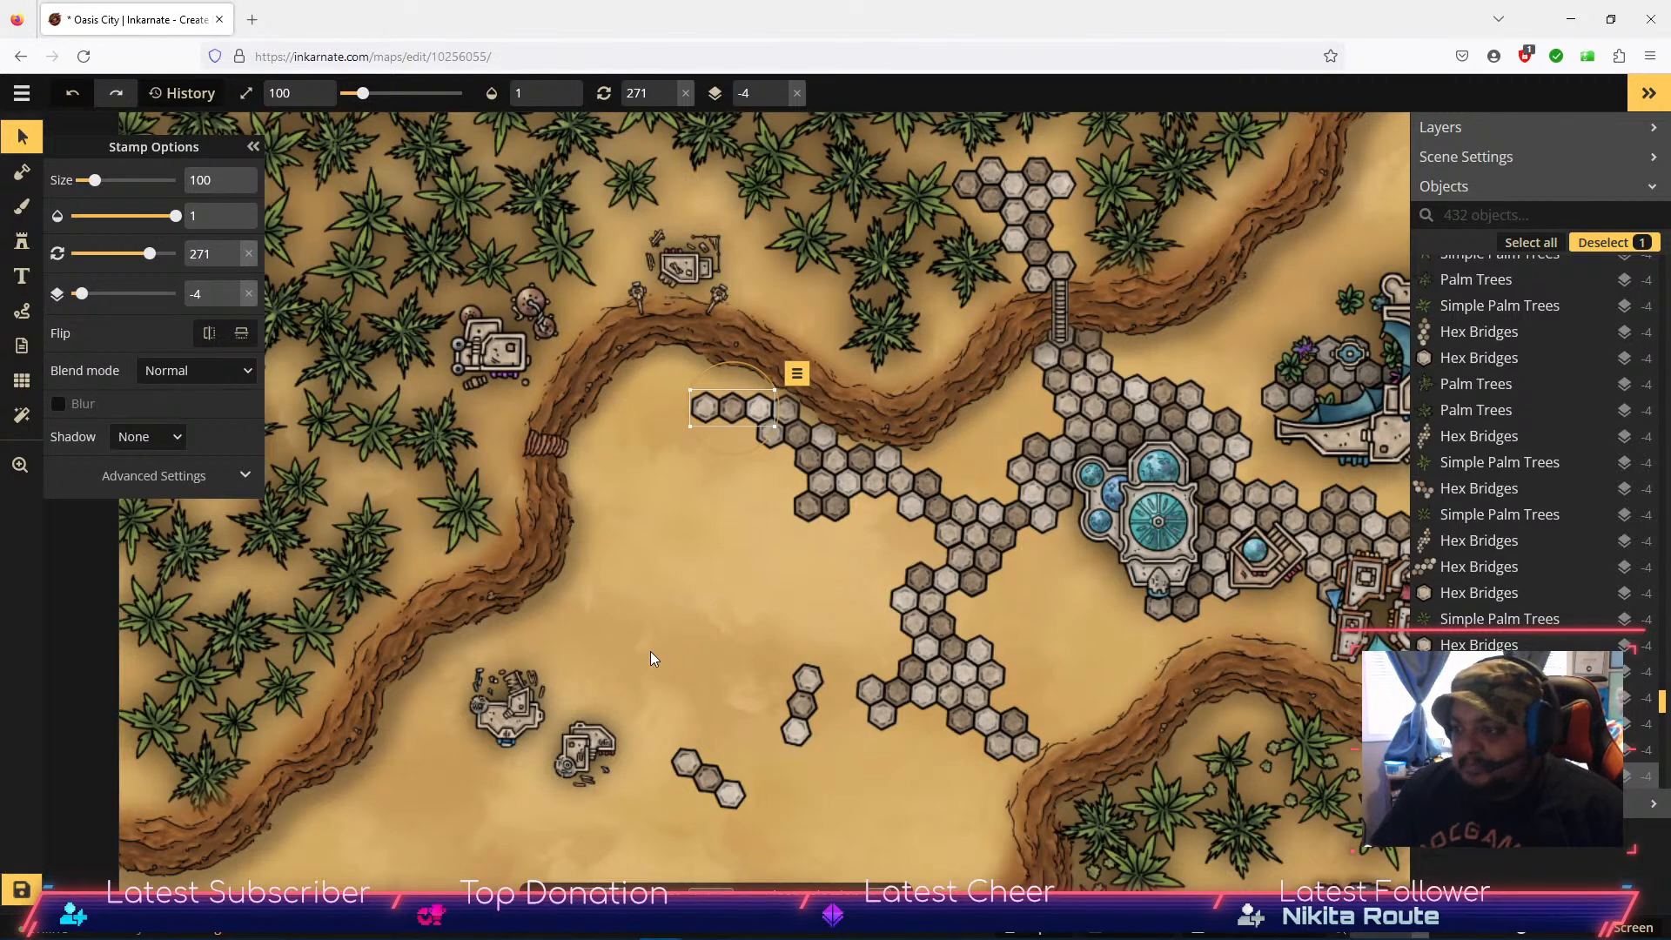
Step: Bring the two remaining three-hex pieces up to the road's northwestern end and attach one of them, rotated to 92
left_click_drag(791, 718, 623, 453)
left_click(709, 780)
left_click_drag(709, 781, 683, 537)
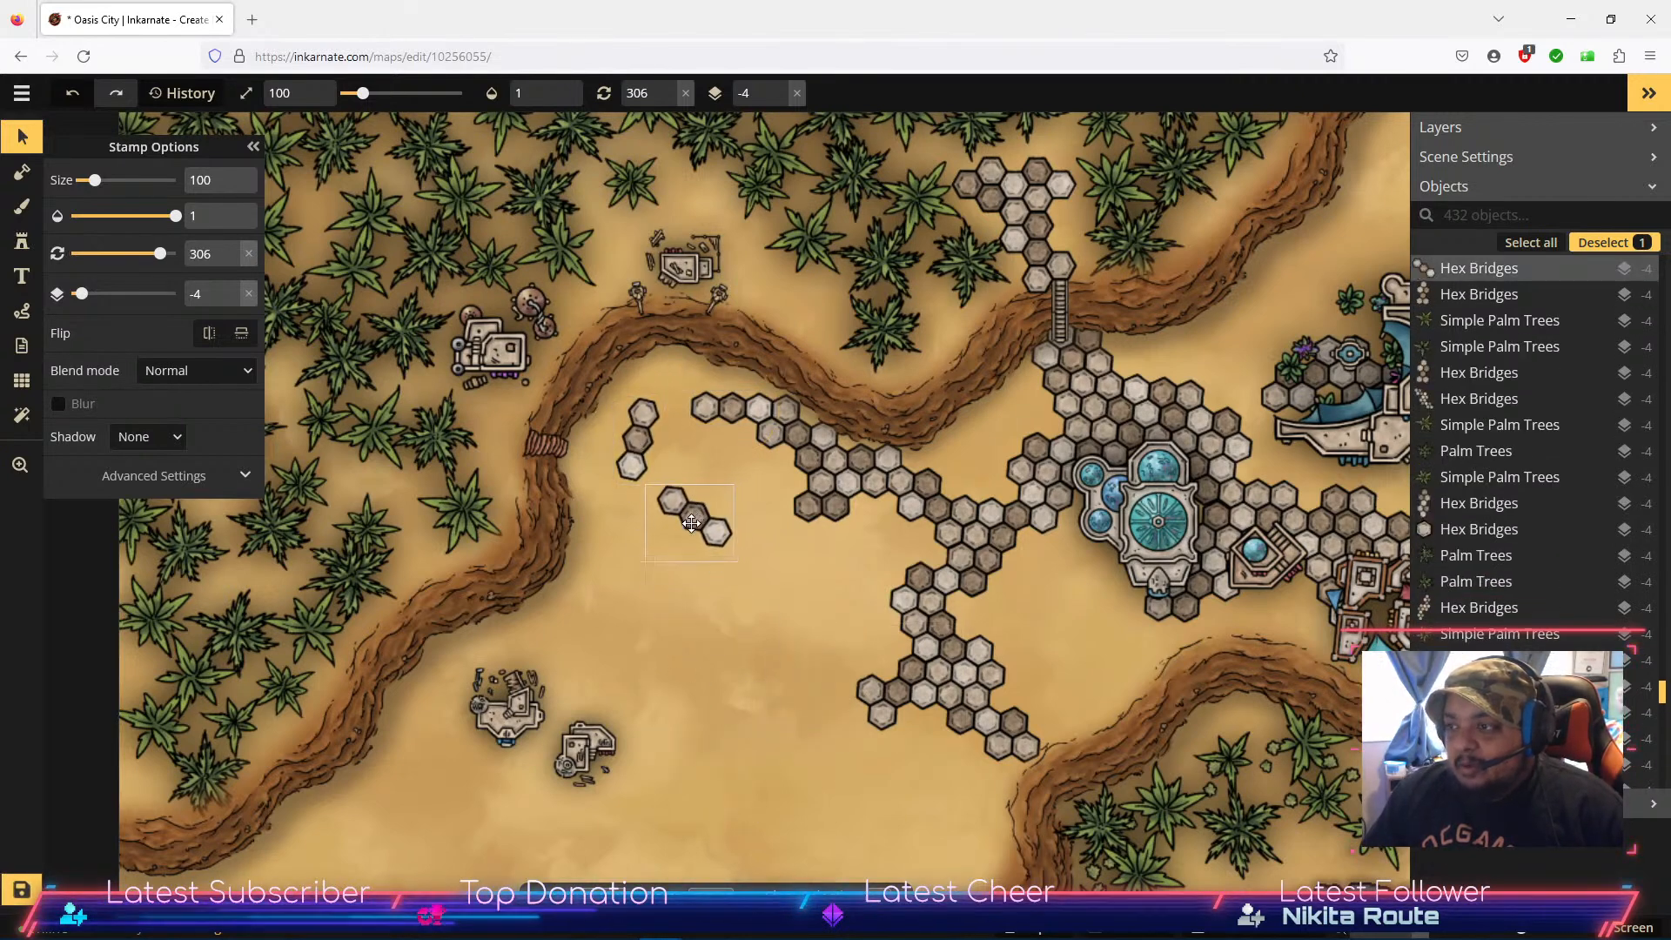
left_click(648, 447)
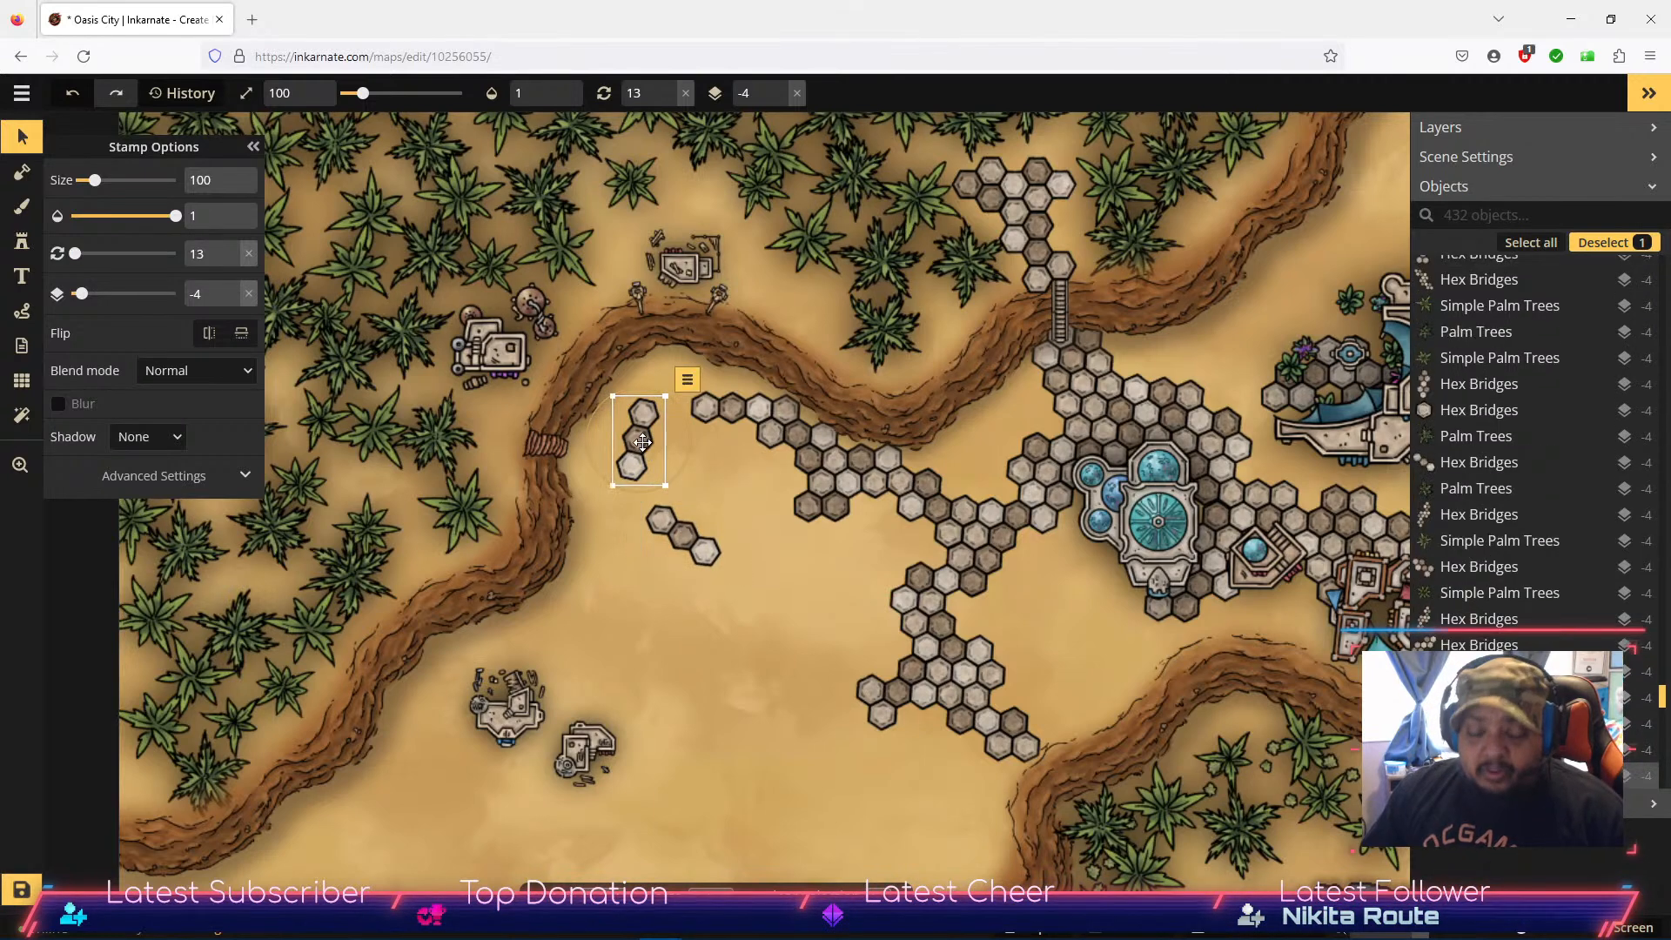
left_click_drag(649, 397, 721, 371)
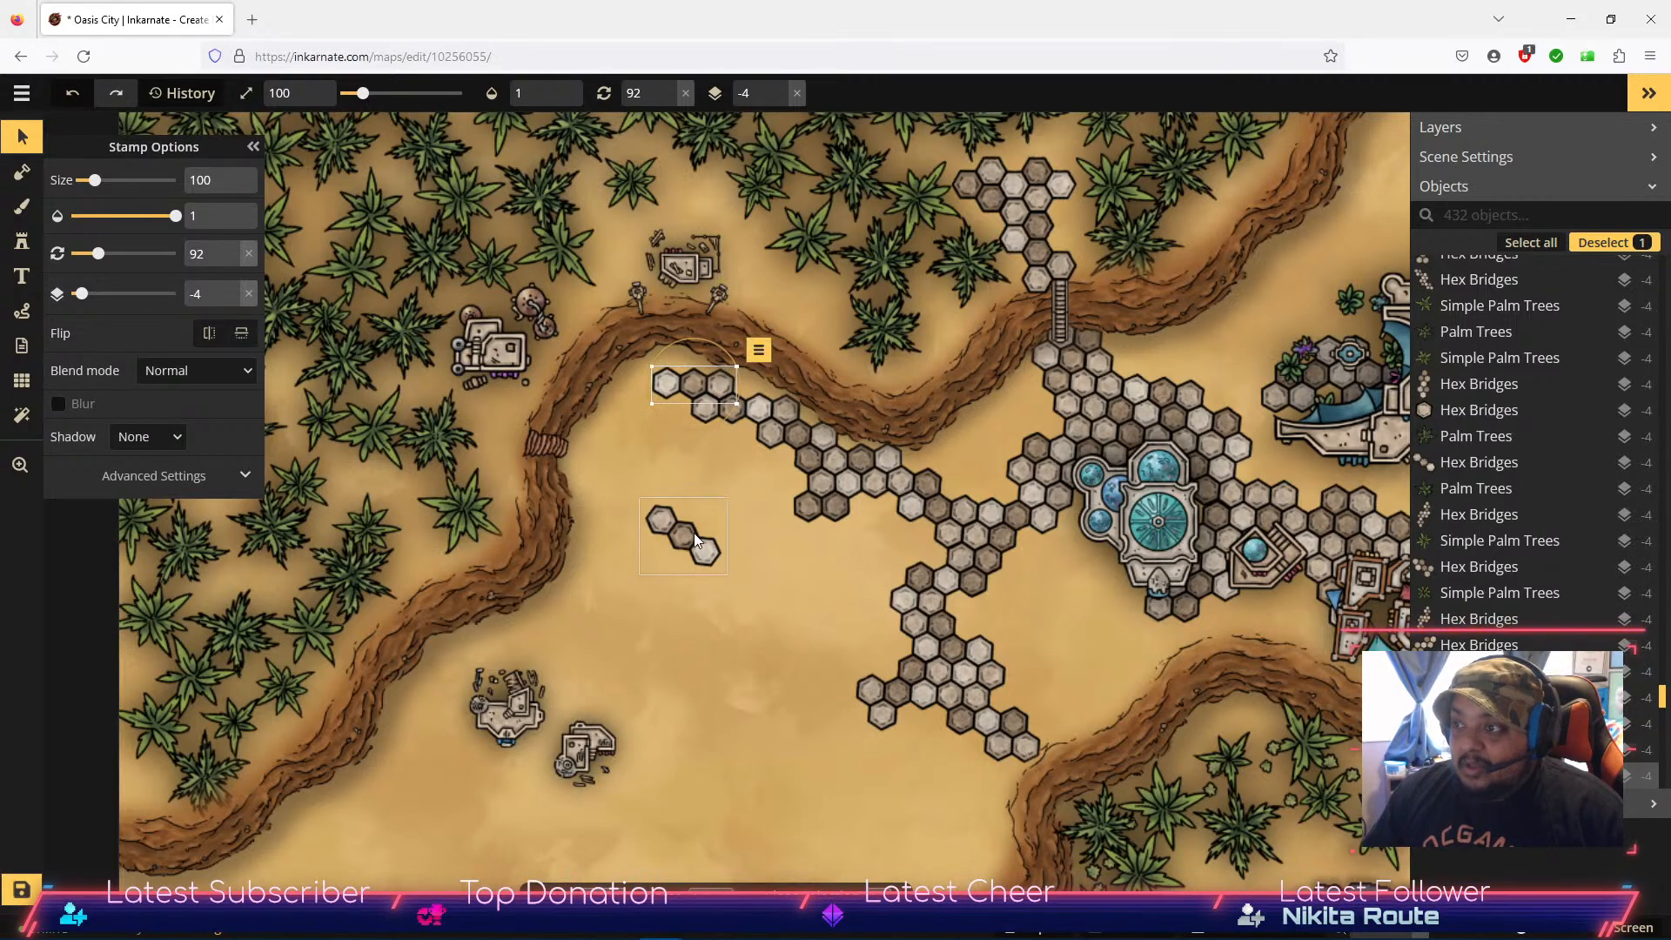
Step: Attach the last three-hex Hex Bridges piece to the road's end below the plateau ruin, rotated to 272
left_click_drag(686, 522, 711, 359)
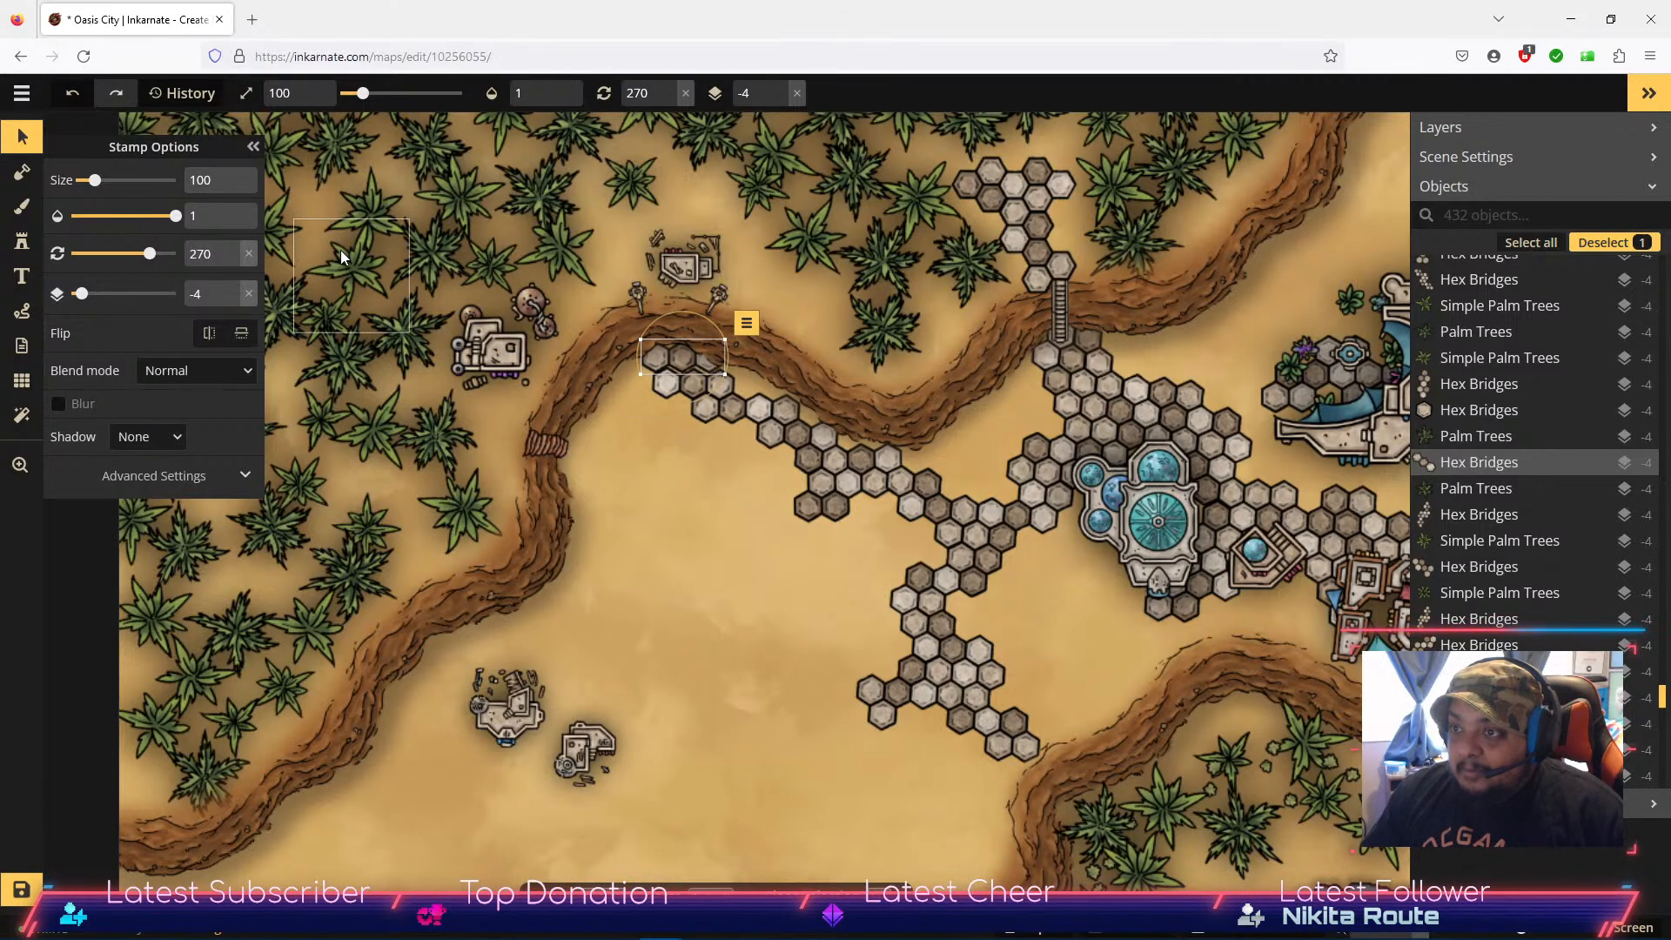
left_click(231, 261)
left_click(231, 248)
left_click(231, 248)
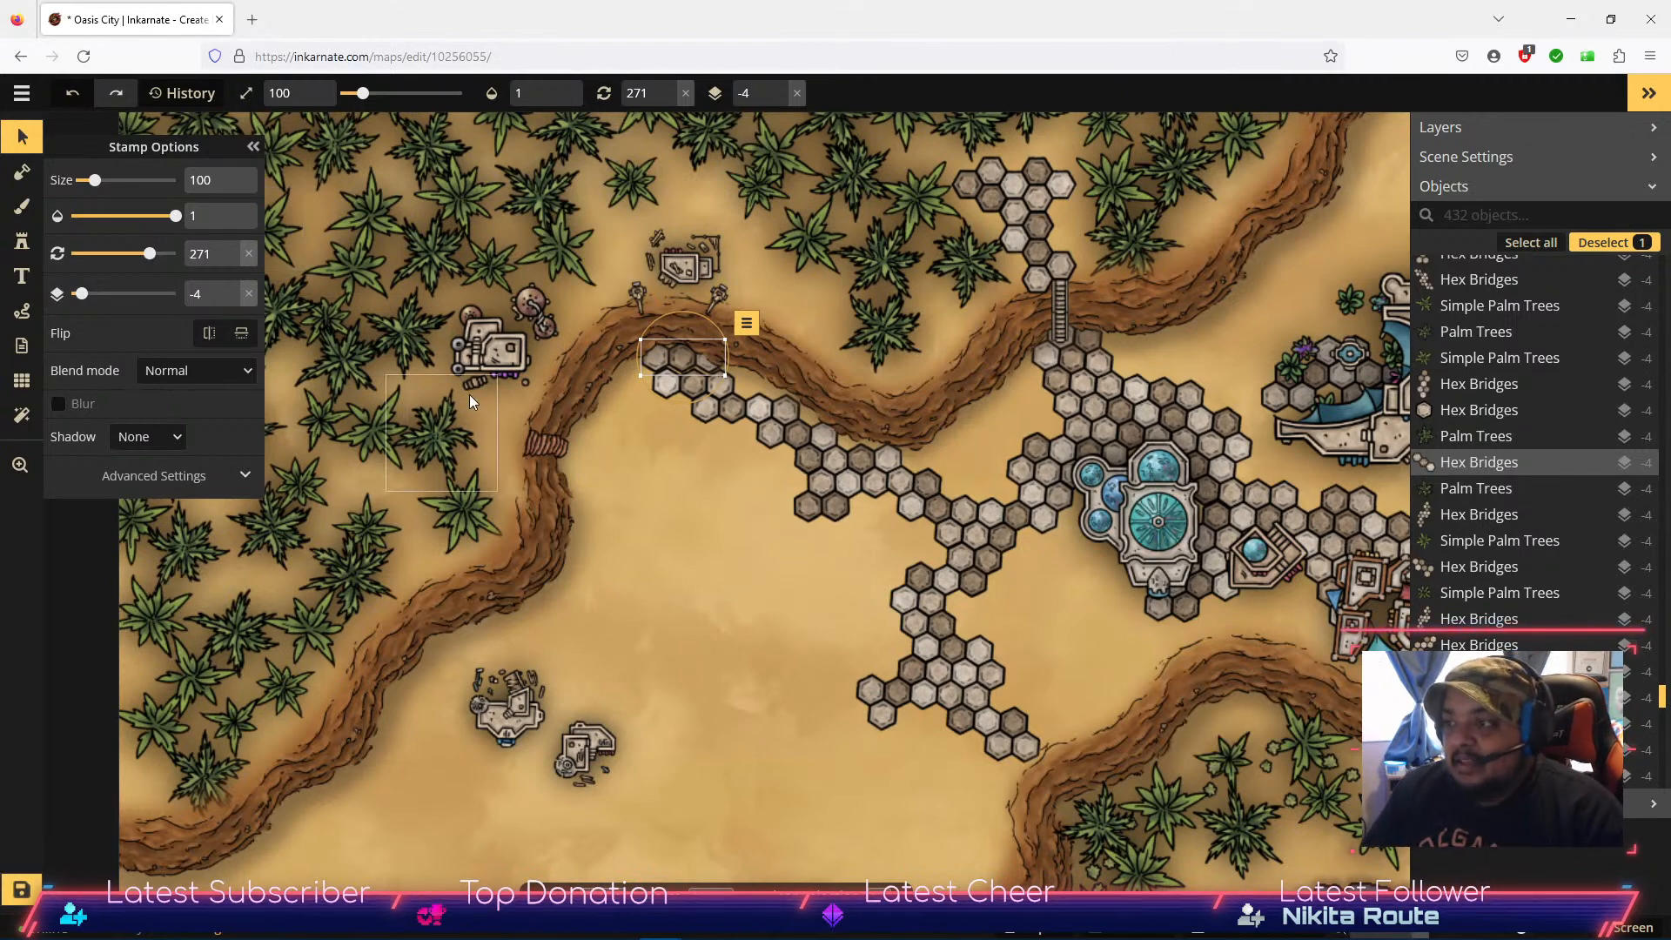
left_click(232, 260)
left_click(232, 249)
left_click(231, 249)
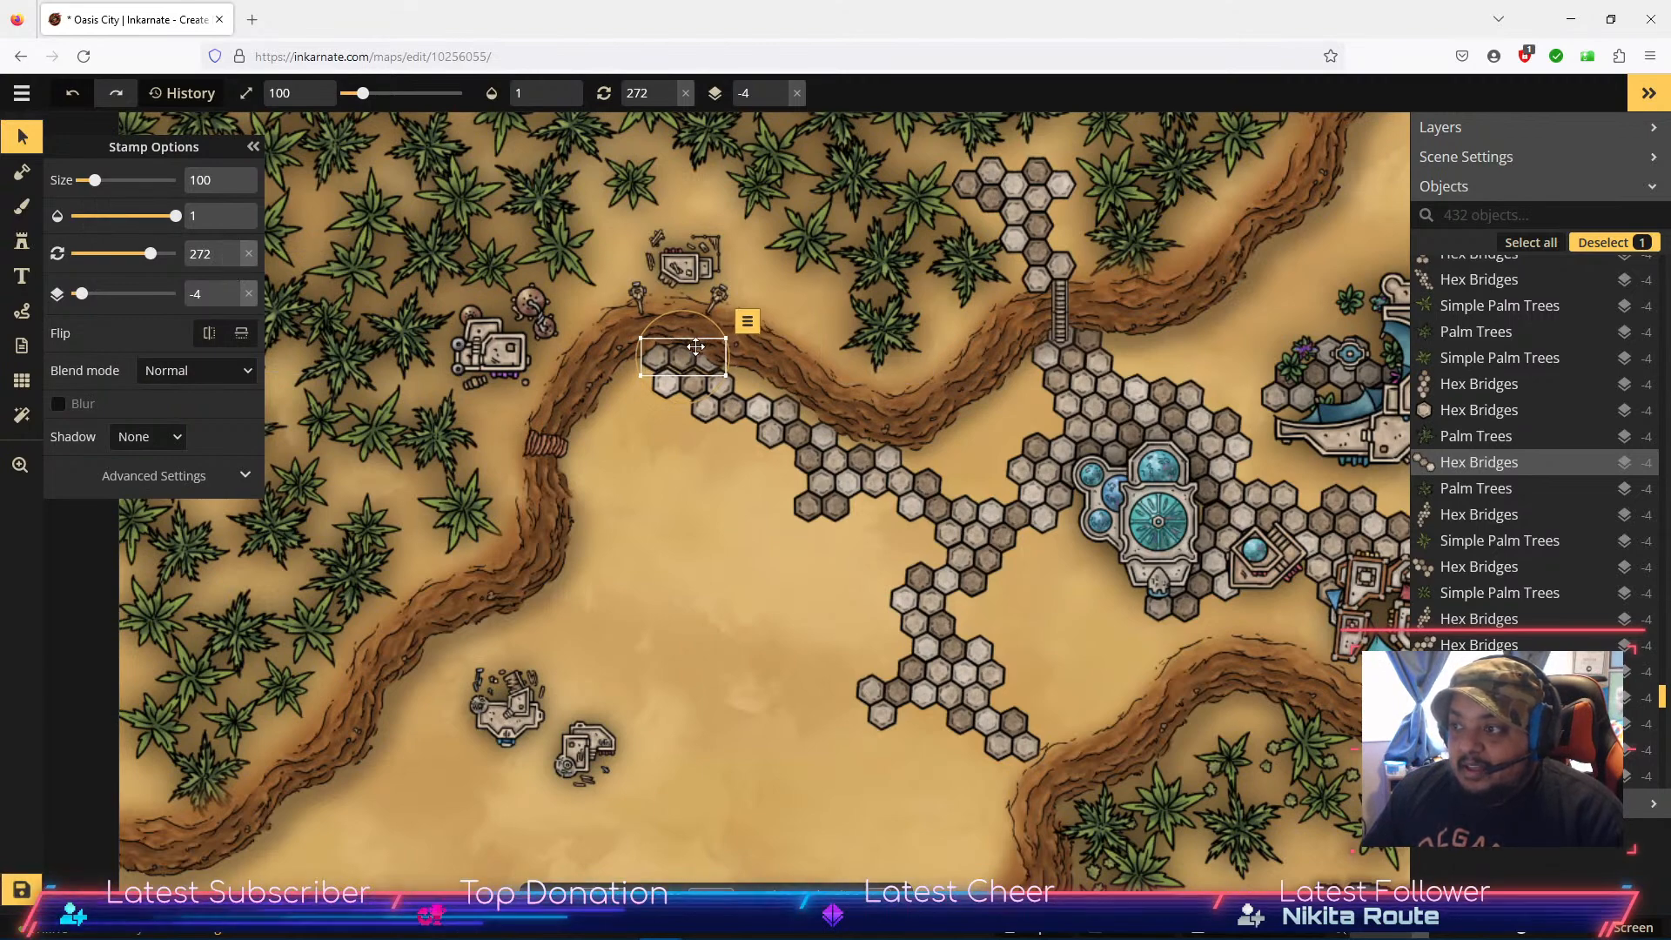
left_click_drag(687, 355, 688, 358)
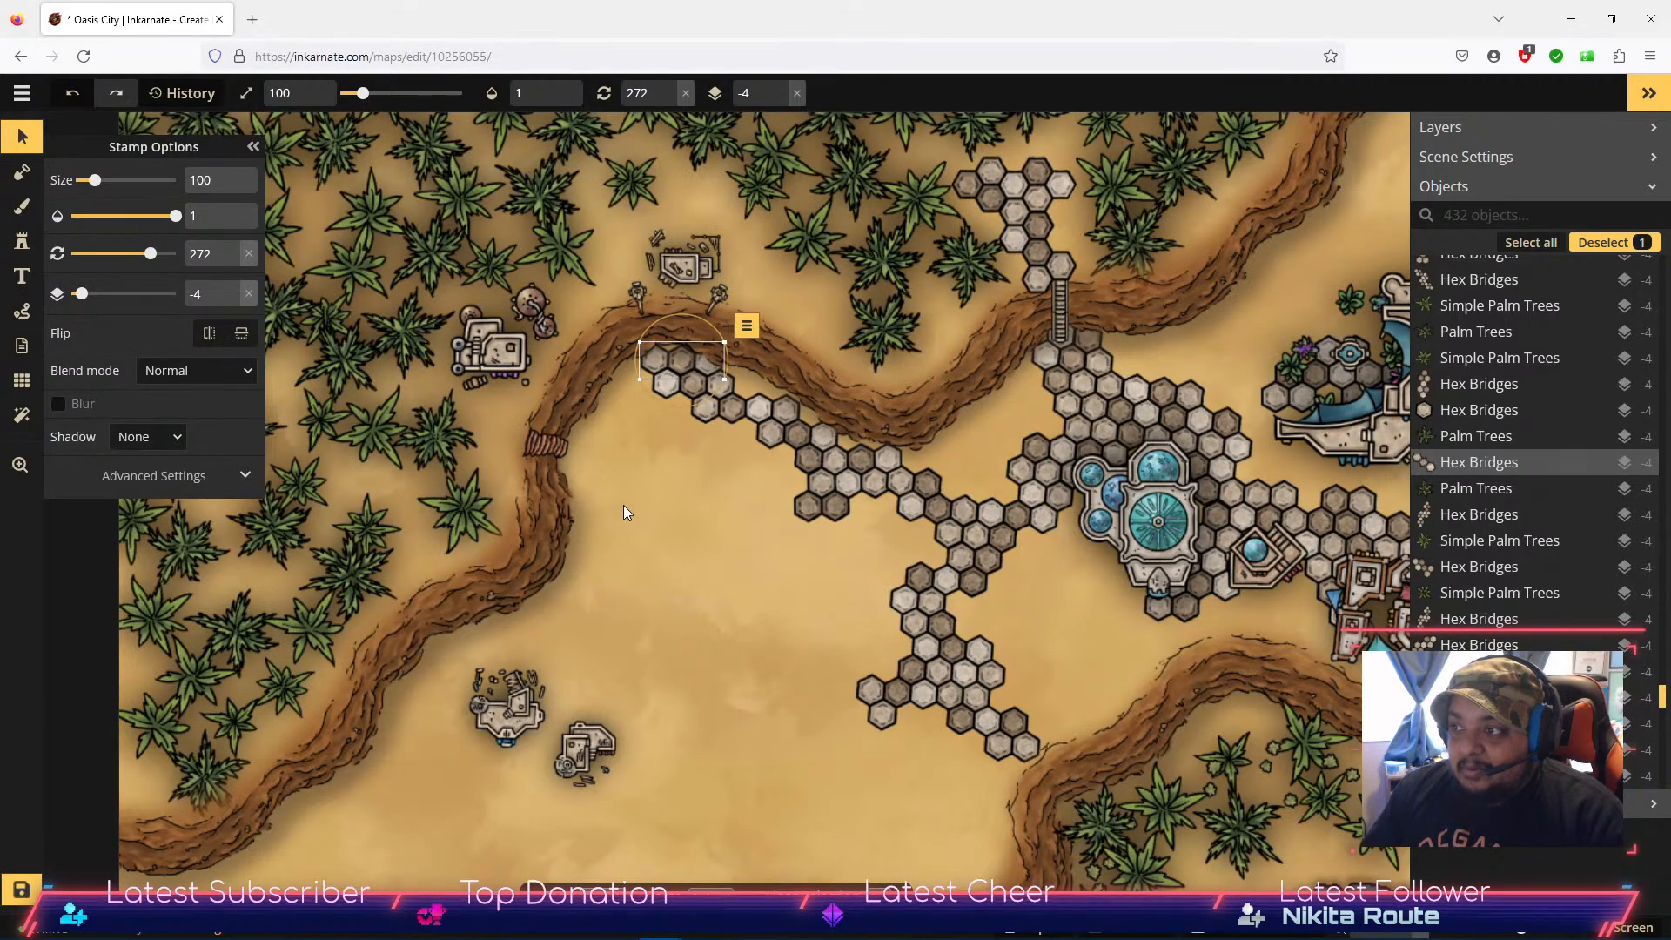
left_click(682, 527)
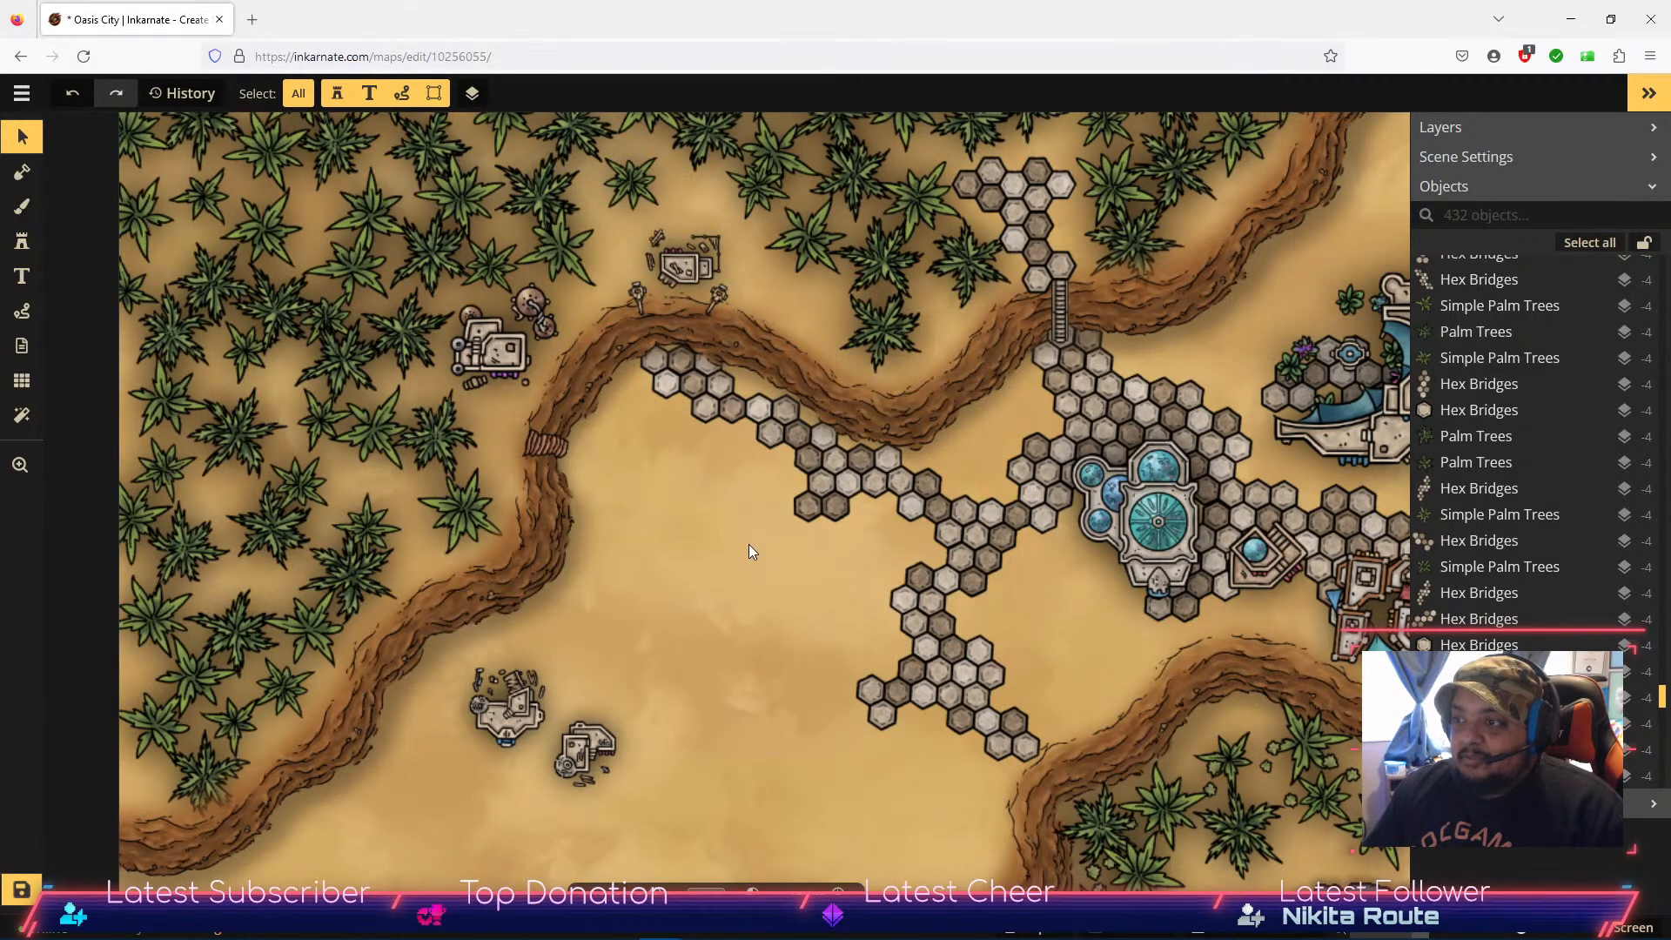
Step: Move the Artisans Guild and the Smithy east toward the middle of the open sand, south of the new cliffside road
left_click(508, 710)
left_click_drag(508, 710, 746, 622)
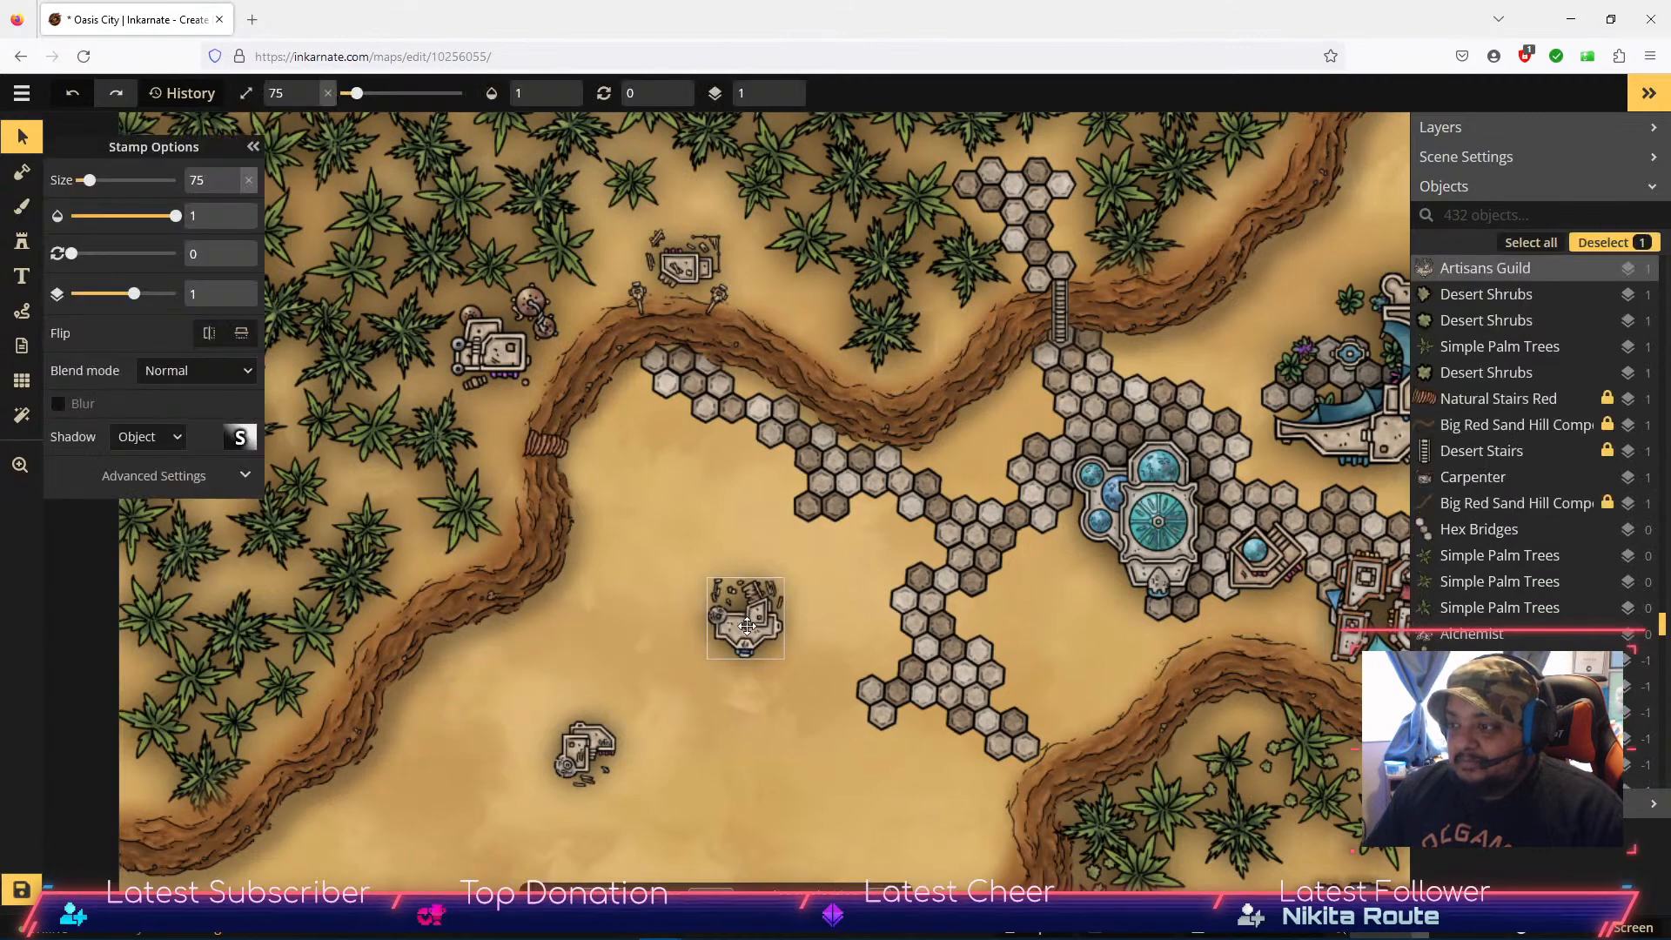
left_click(545, 756)
left_click(583, 750)
left_click_drag(584, 750, 683, 698)
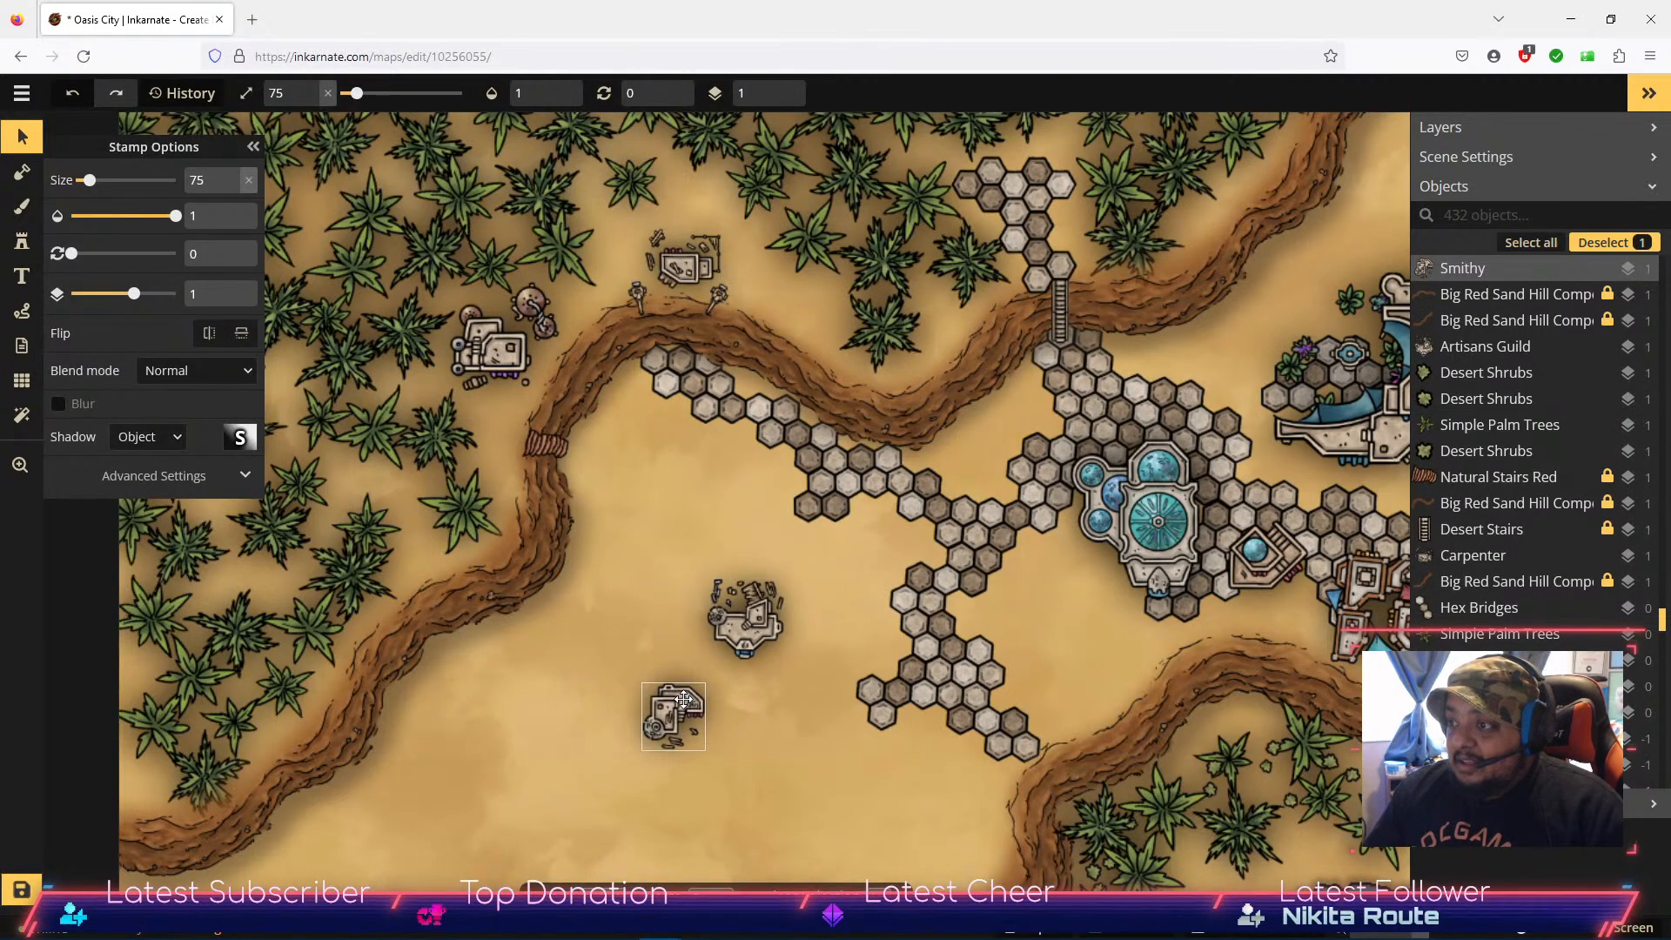
Step: Set up the single light hexagon variant (7 of 10) of the Hex Bridges stamp at size 100
left_click(22, 242)
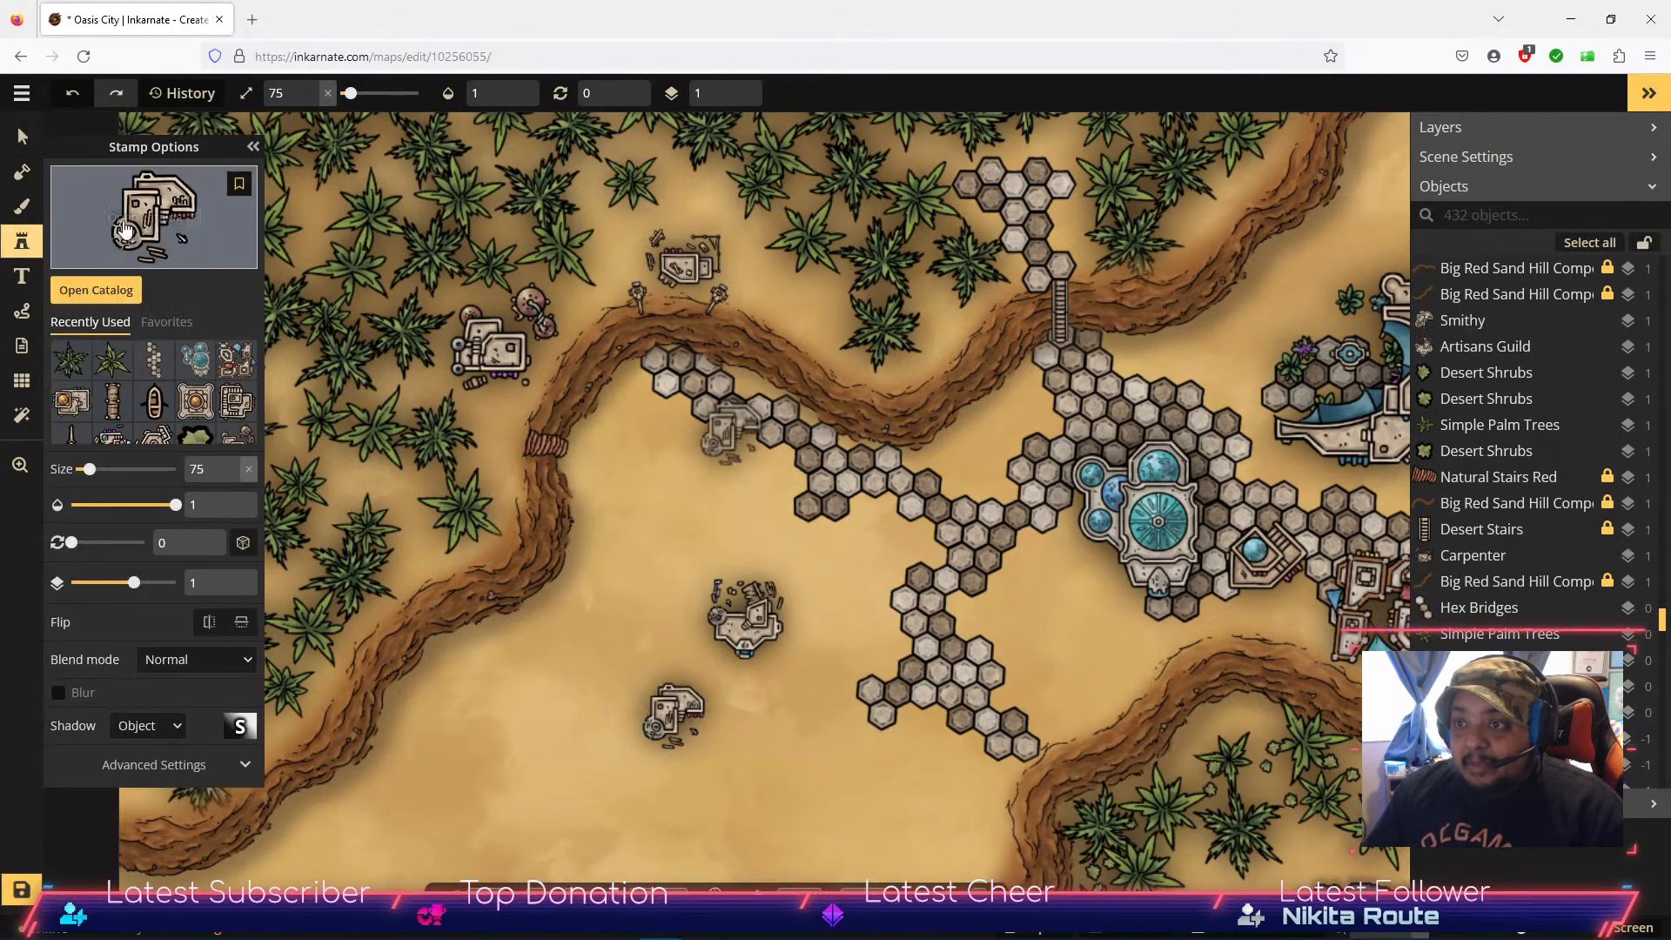
left_click(154, 360)
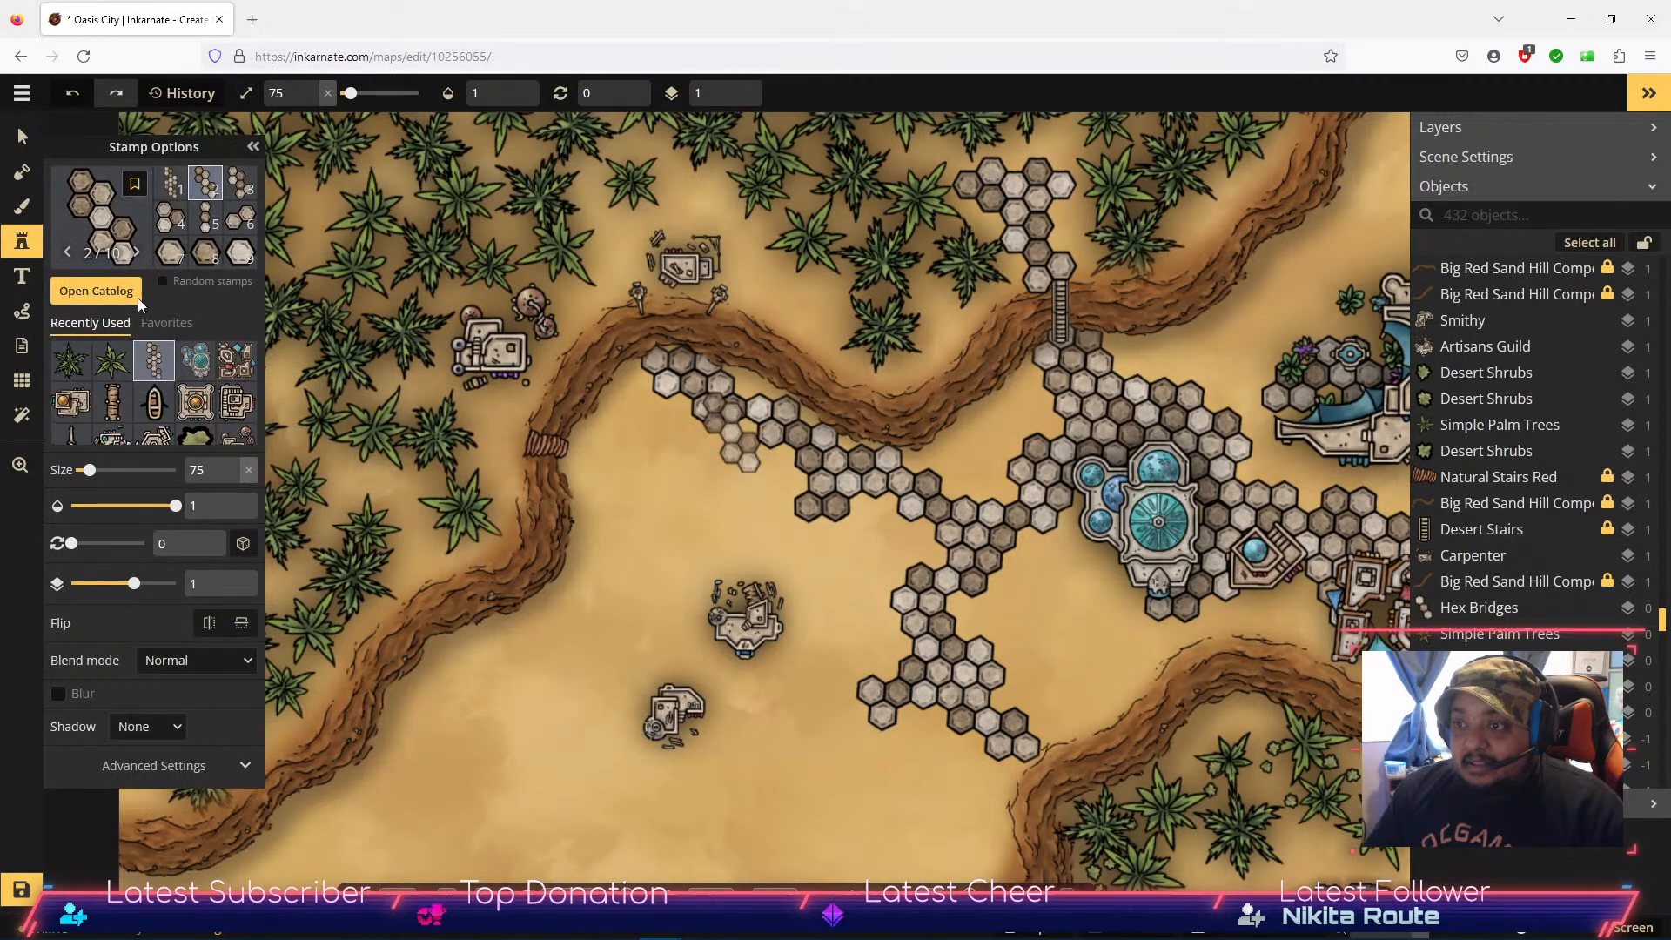
left_click(171, 254)
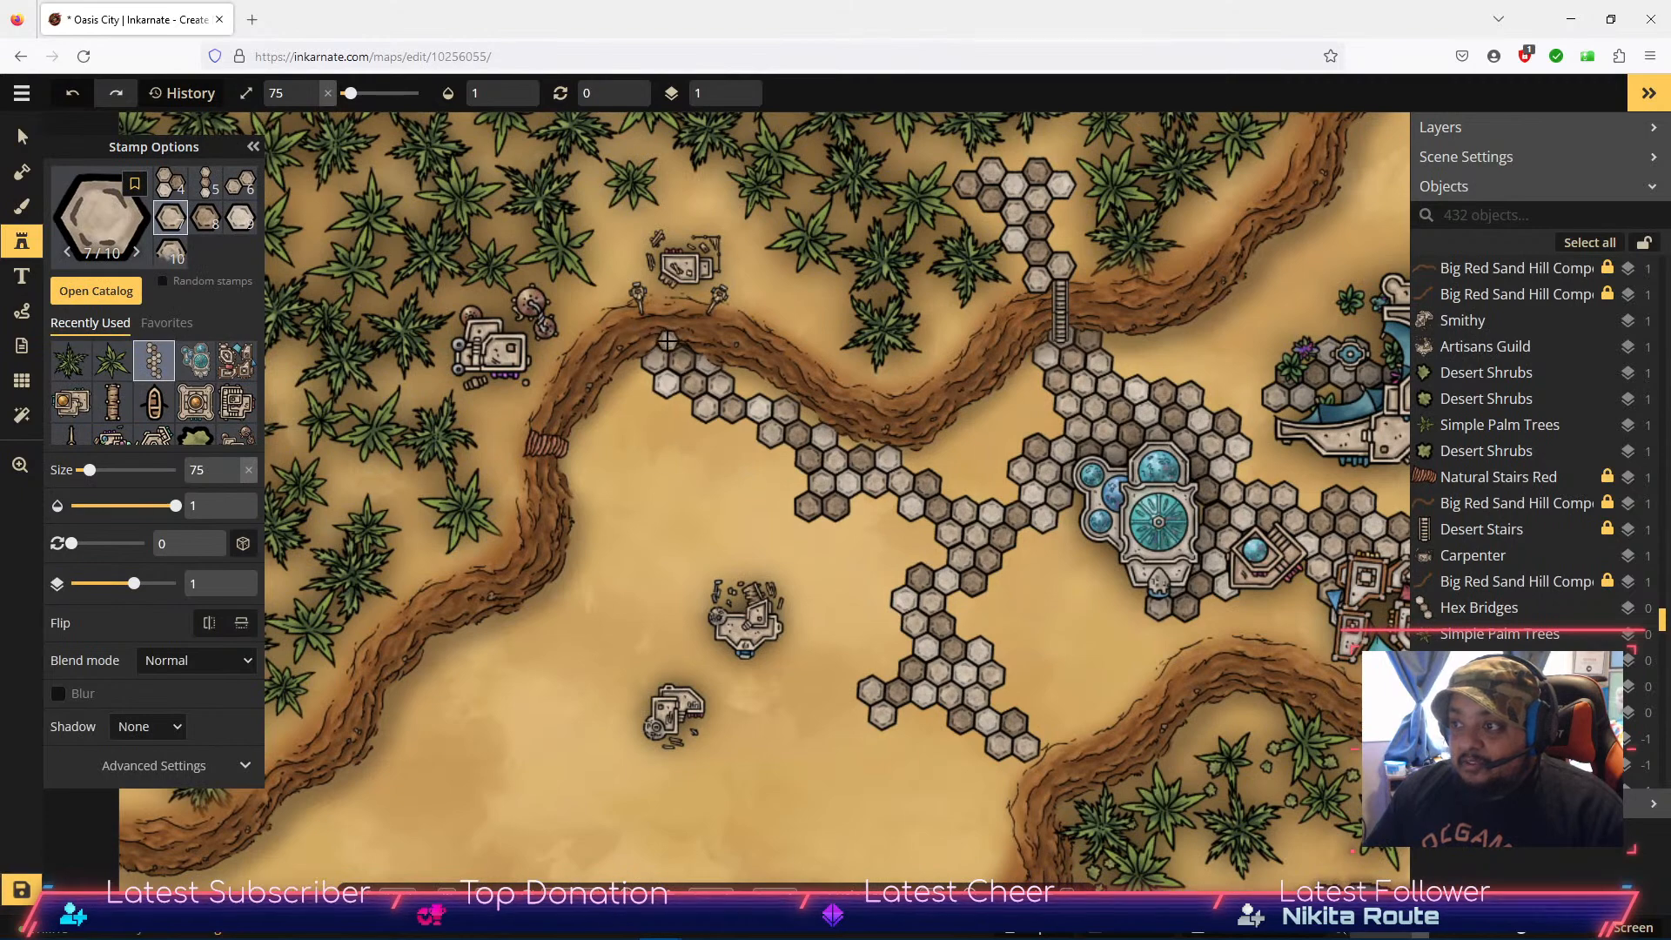
left_click(233, 467)
left_click(233, 468)
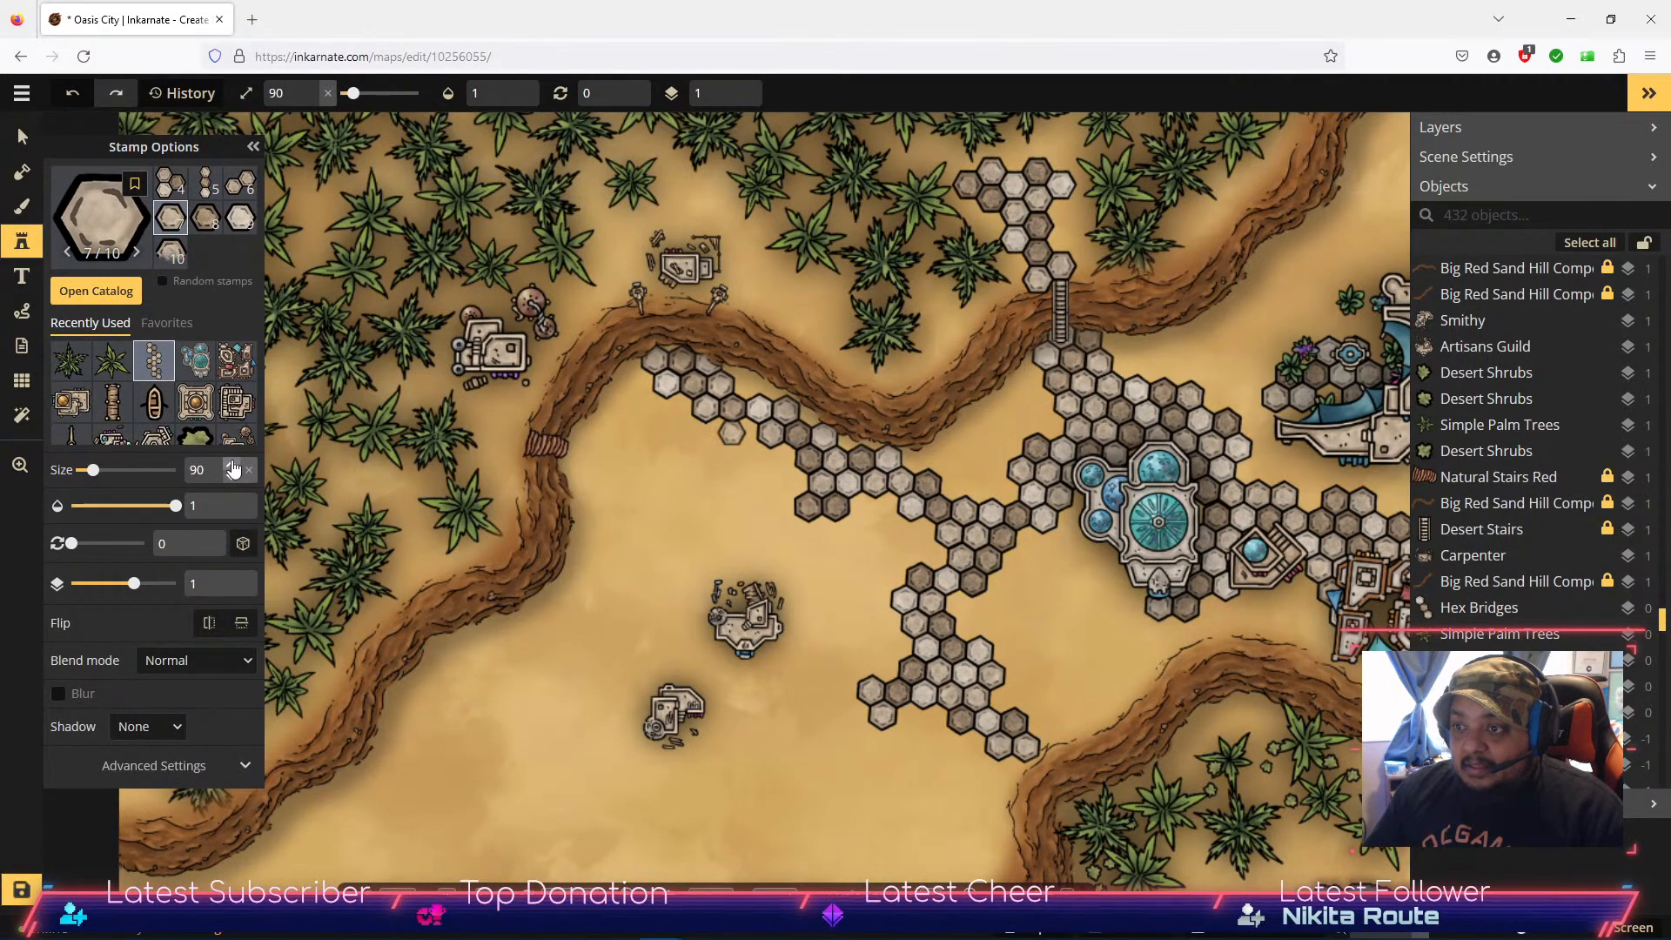
left_click(232, 467)
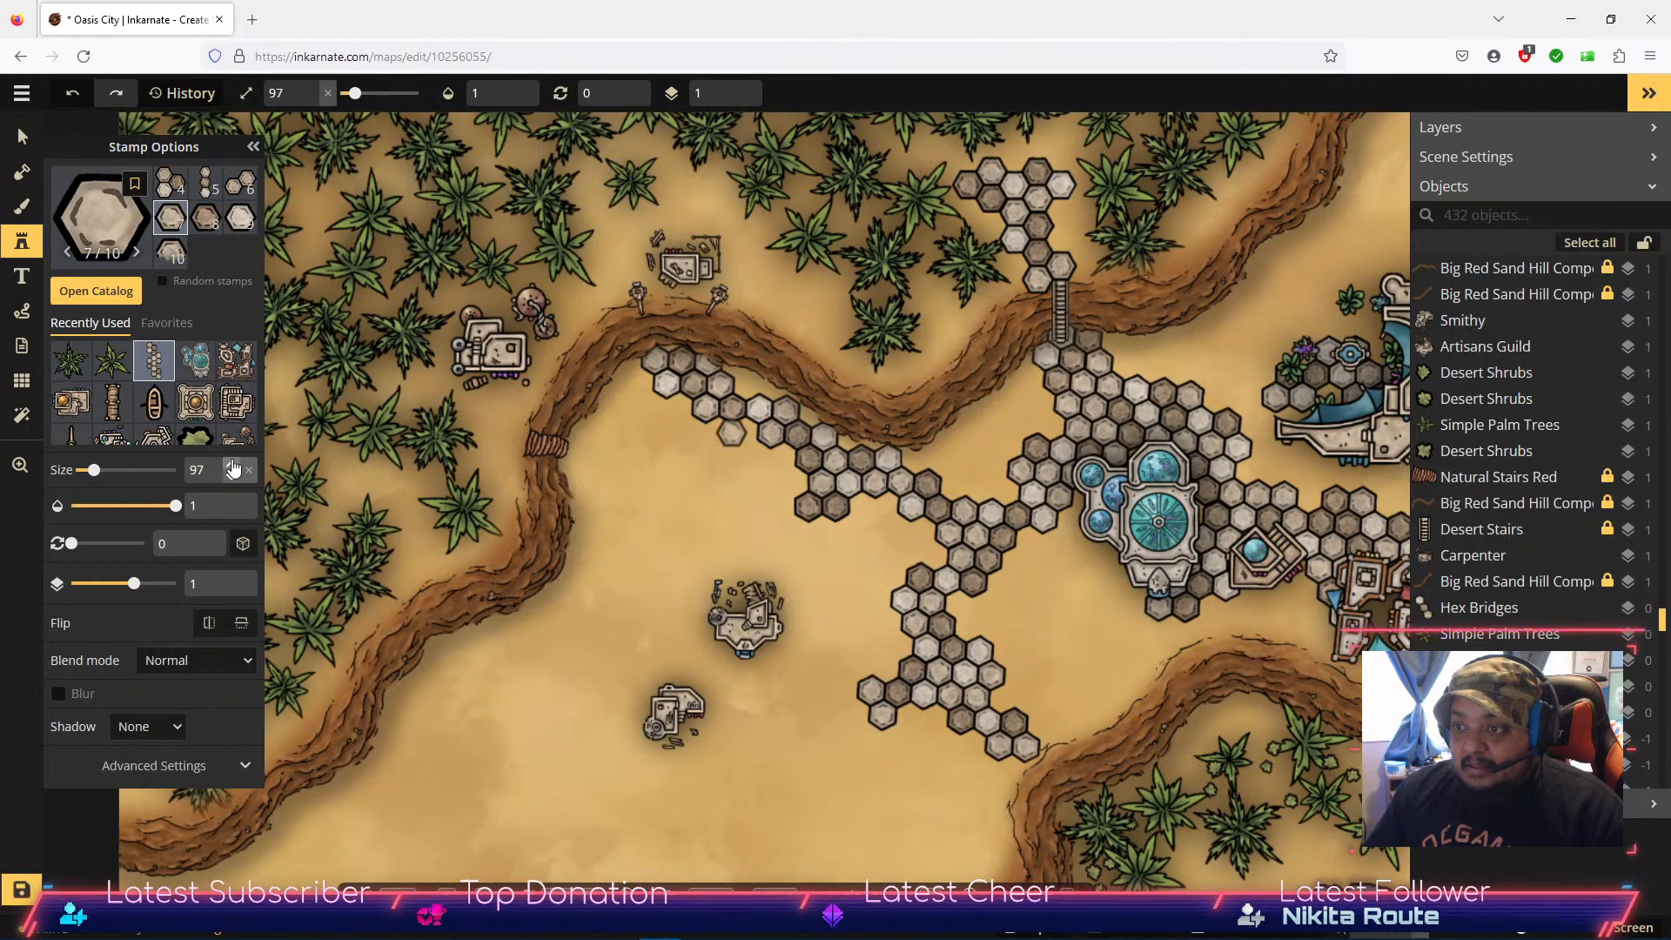
left_click(233, 468)
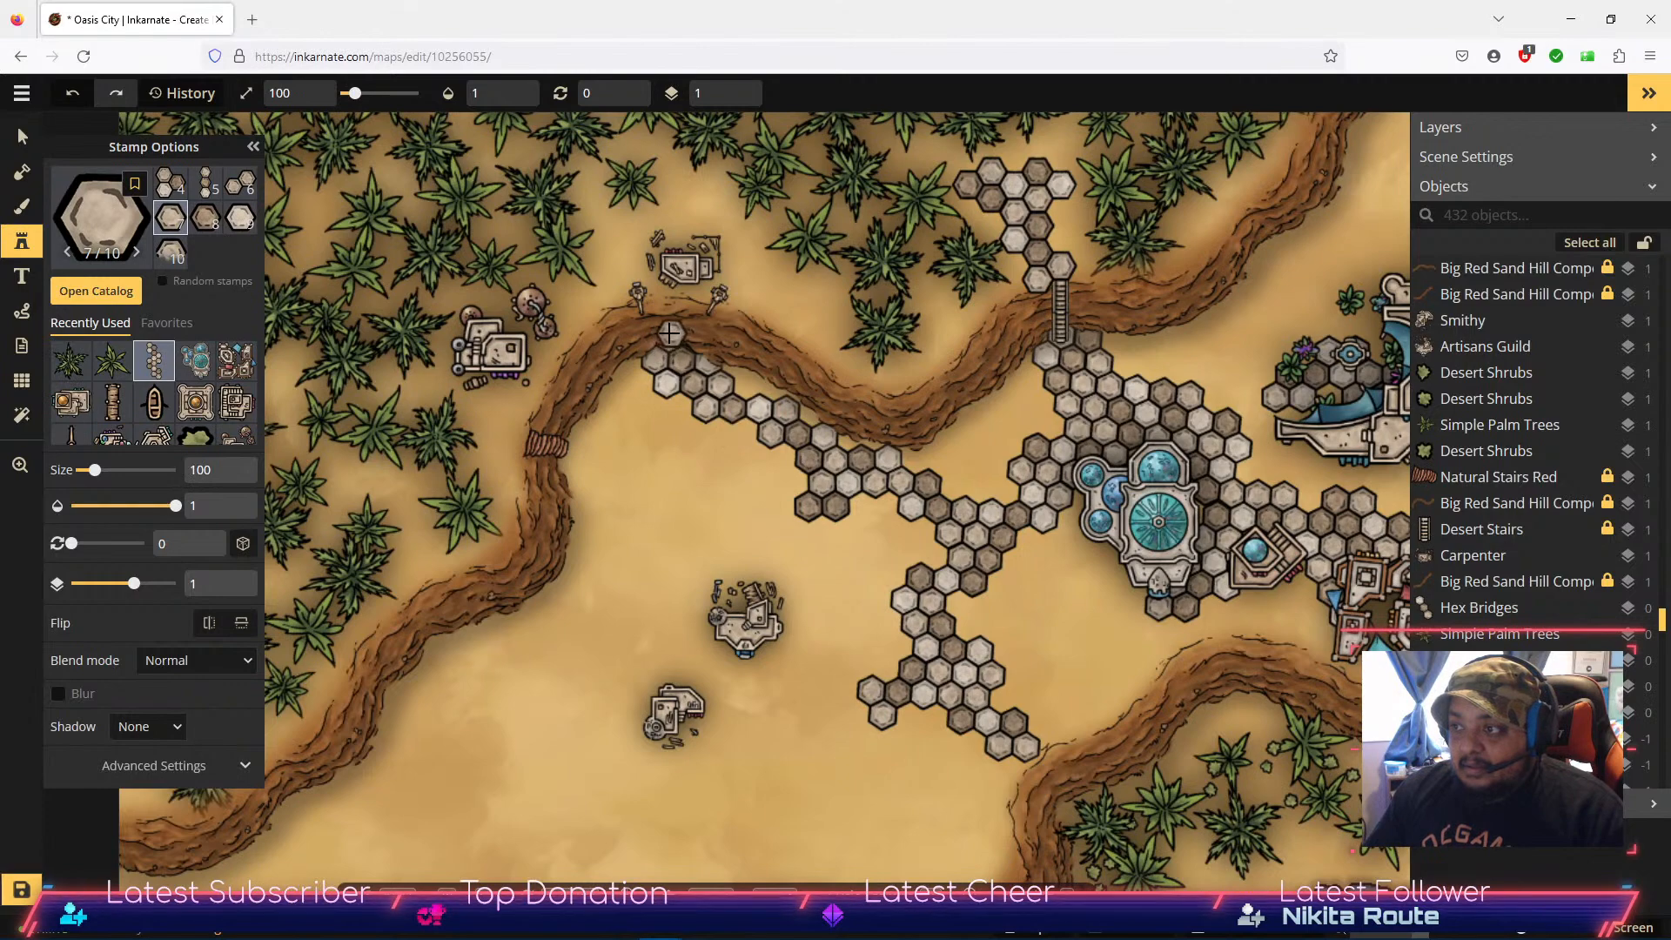
Step: Place a single hex tile at the cliffside road's northwestern end against the cliff, rotated to 336
left_click(667, 333)
mouse_move(686, 314)
left_mouse_down()
mouse_move(663, 314)
mouse_move(693, 313)
left_mouse_up()
scroll(679, 335, "up", 5)
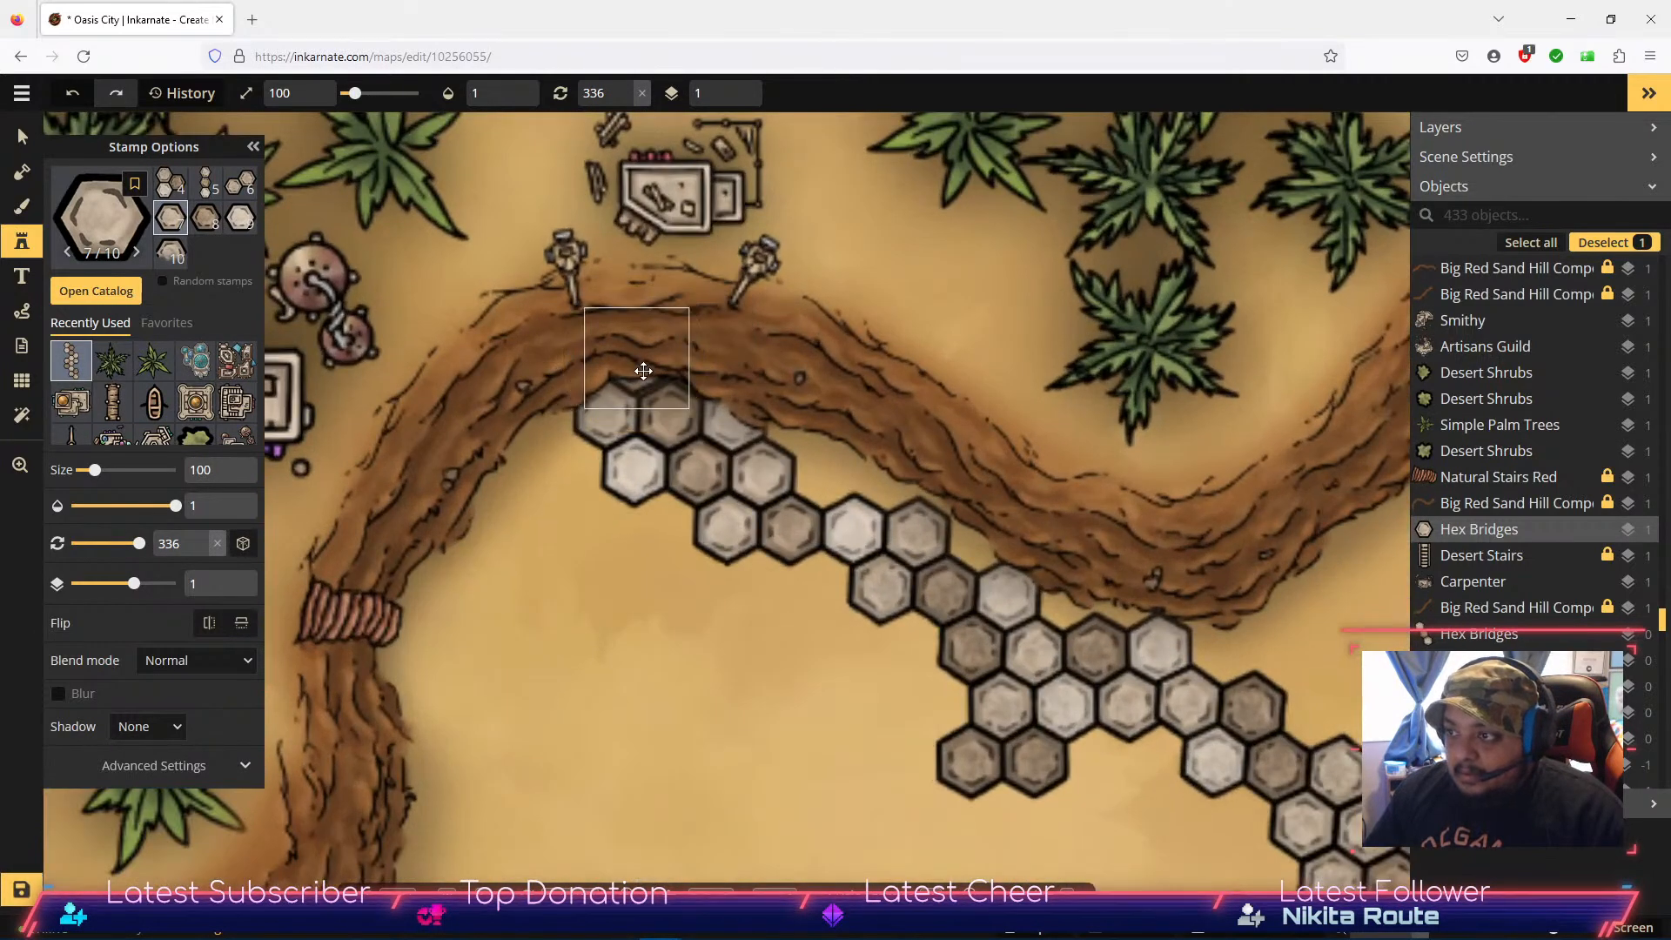
left_click_drag(643, 371, 647, 371)
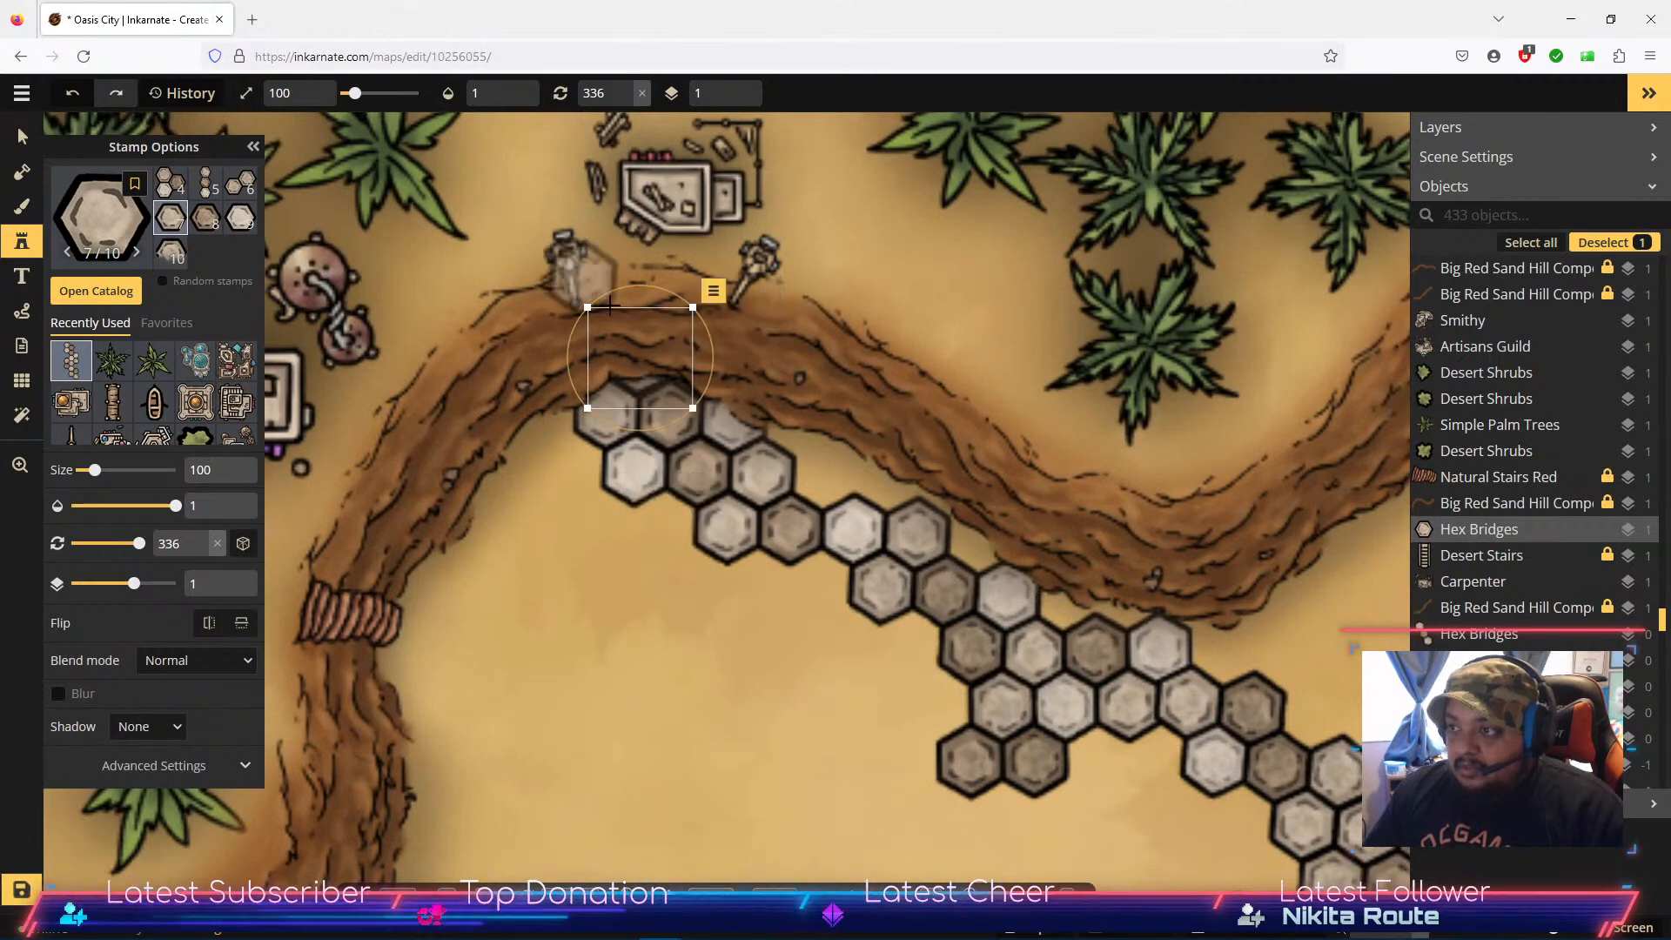
Step: Fill the gaps between the cliff base and the road's northern edge with four more single hex tiles, rotated to 336
key("space")
left_click_drag(661, 626, 747, 466)
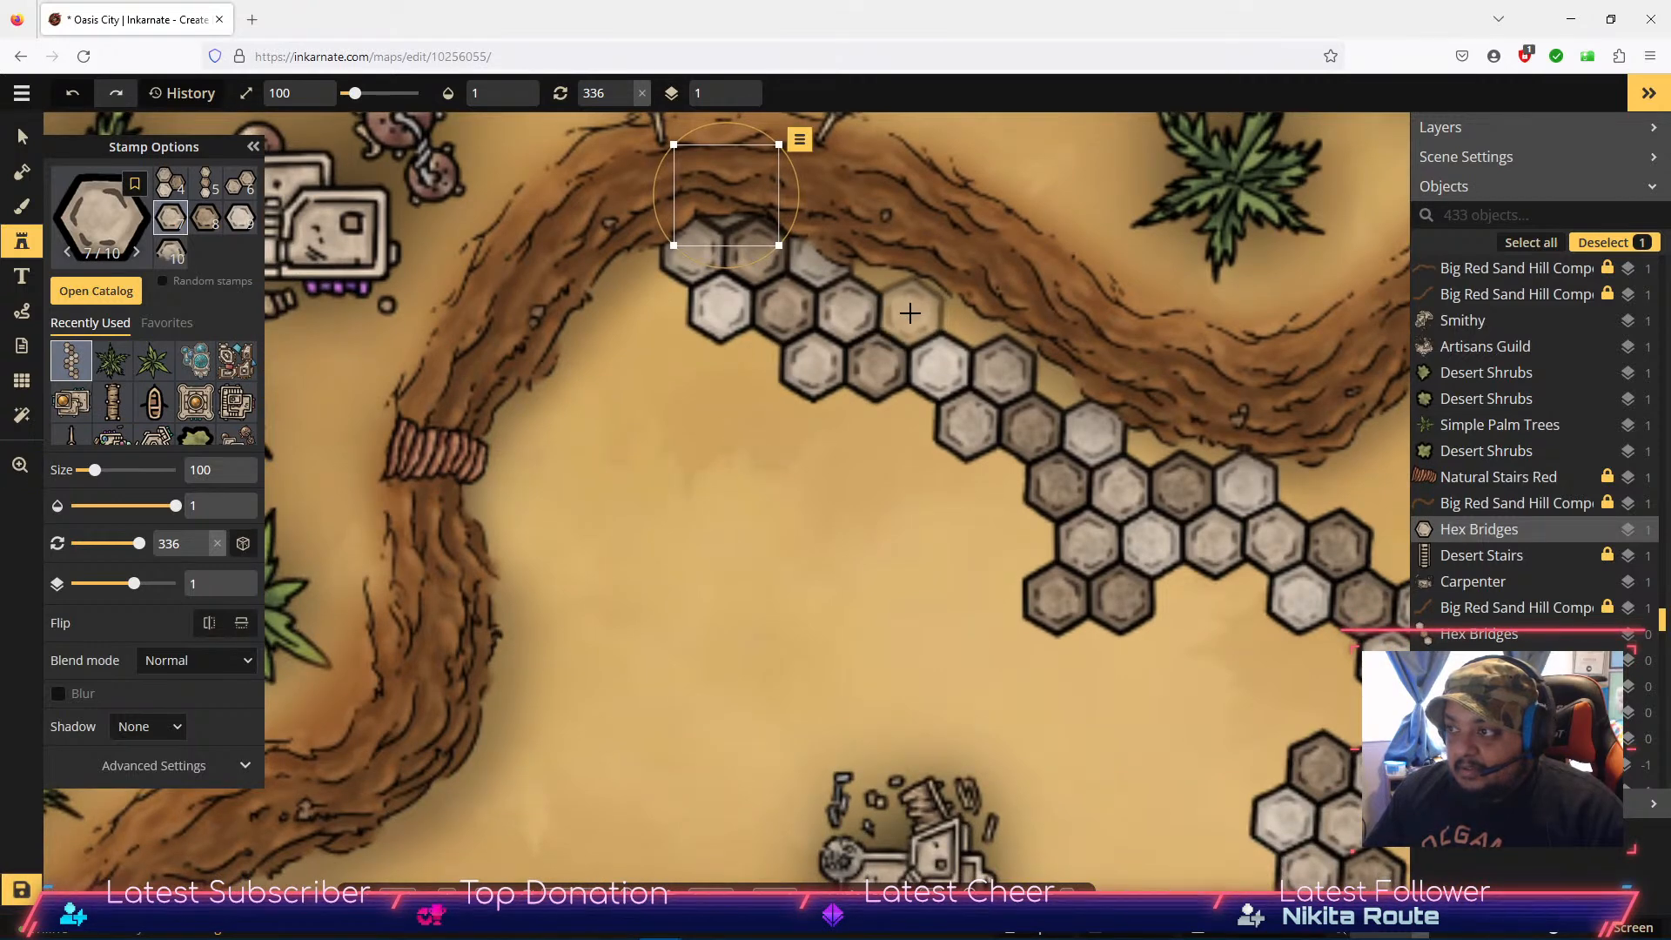
left_click(910, 313)
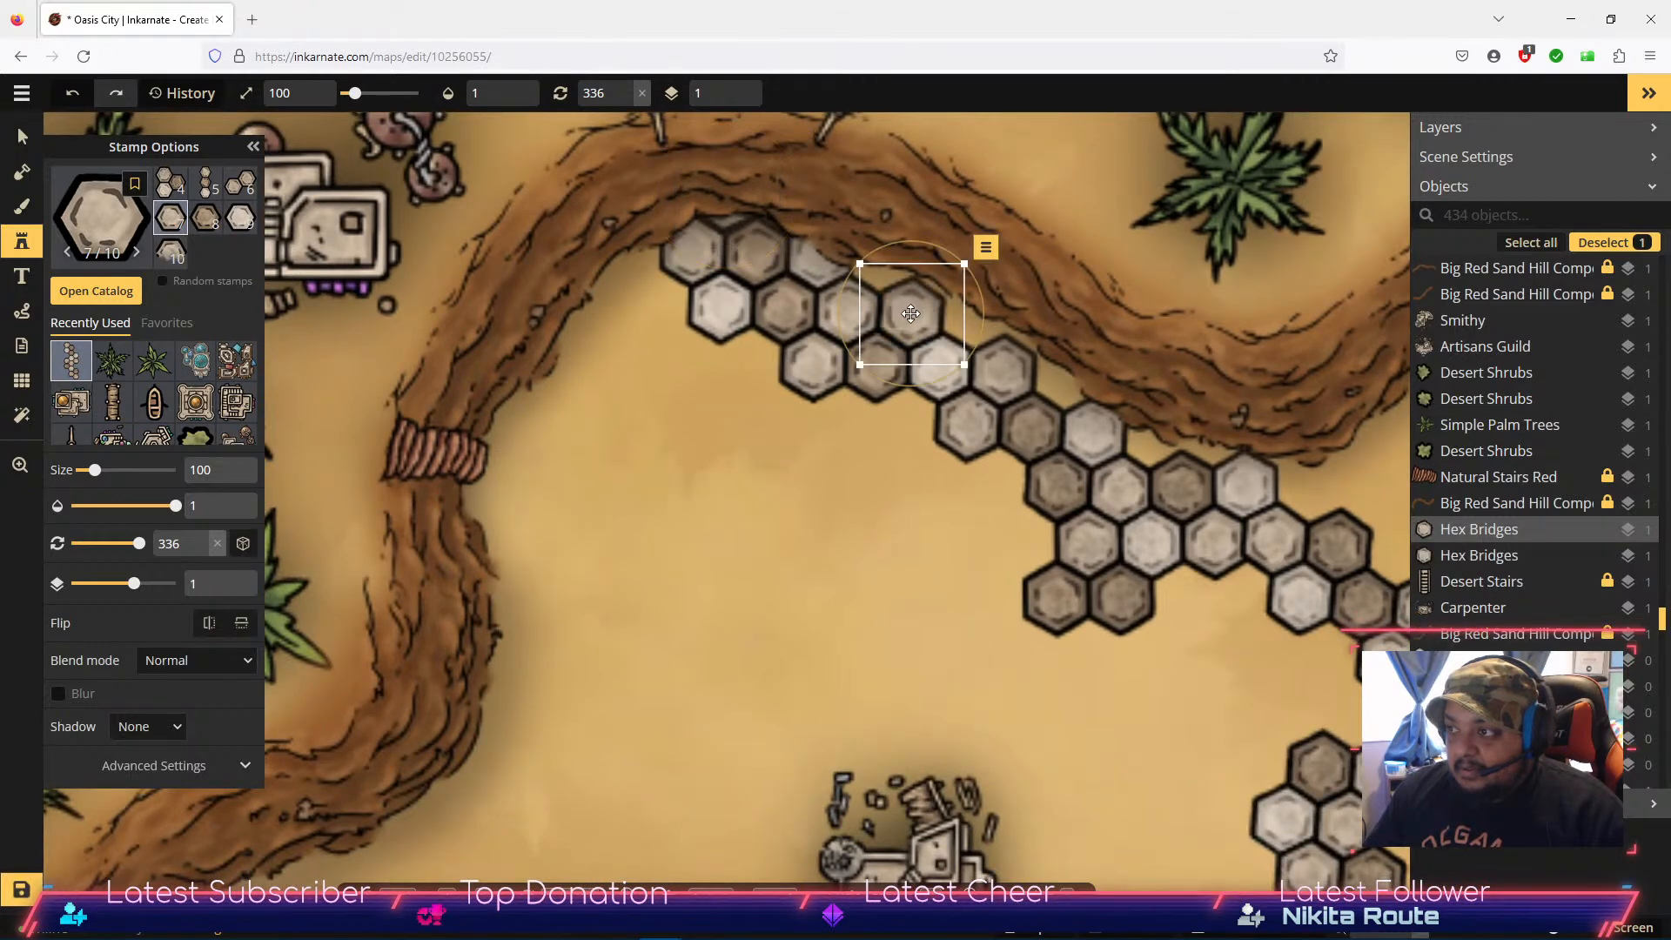
left_click(979, 316)
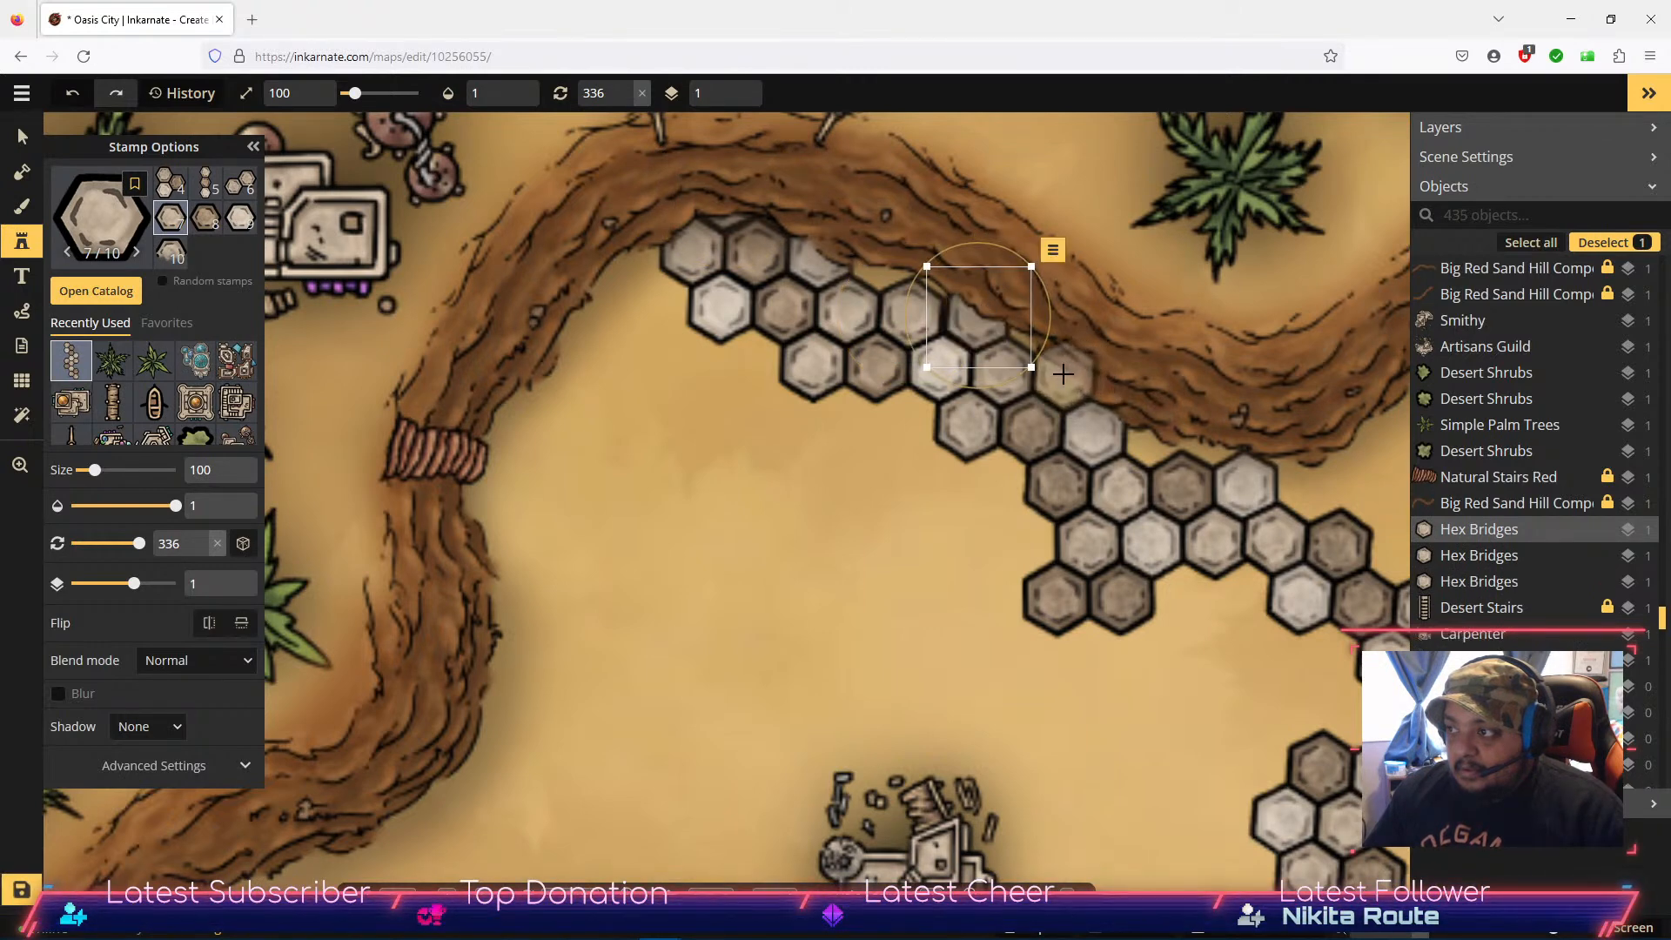
left_click(1068, 375)
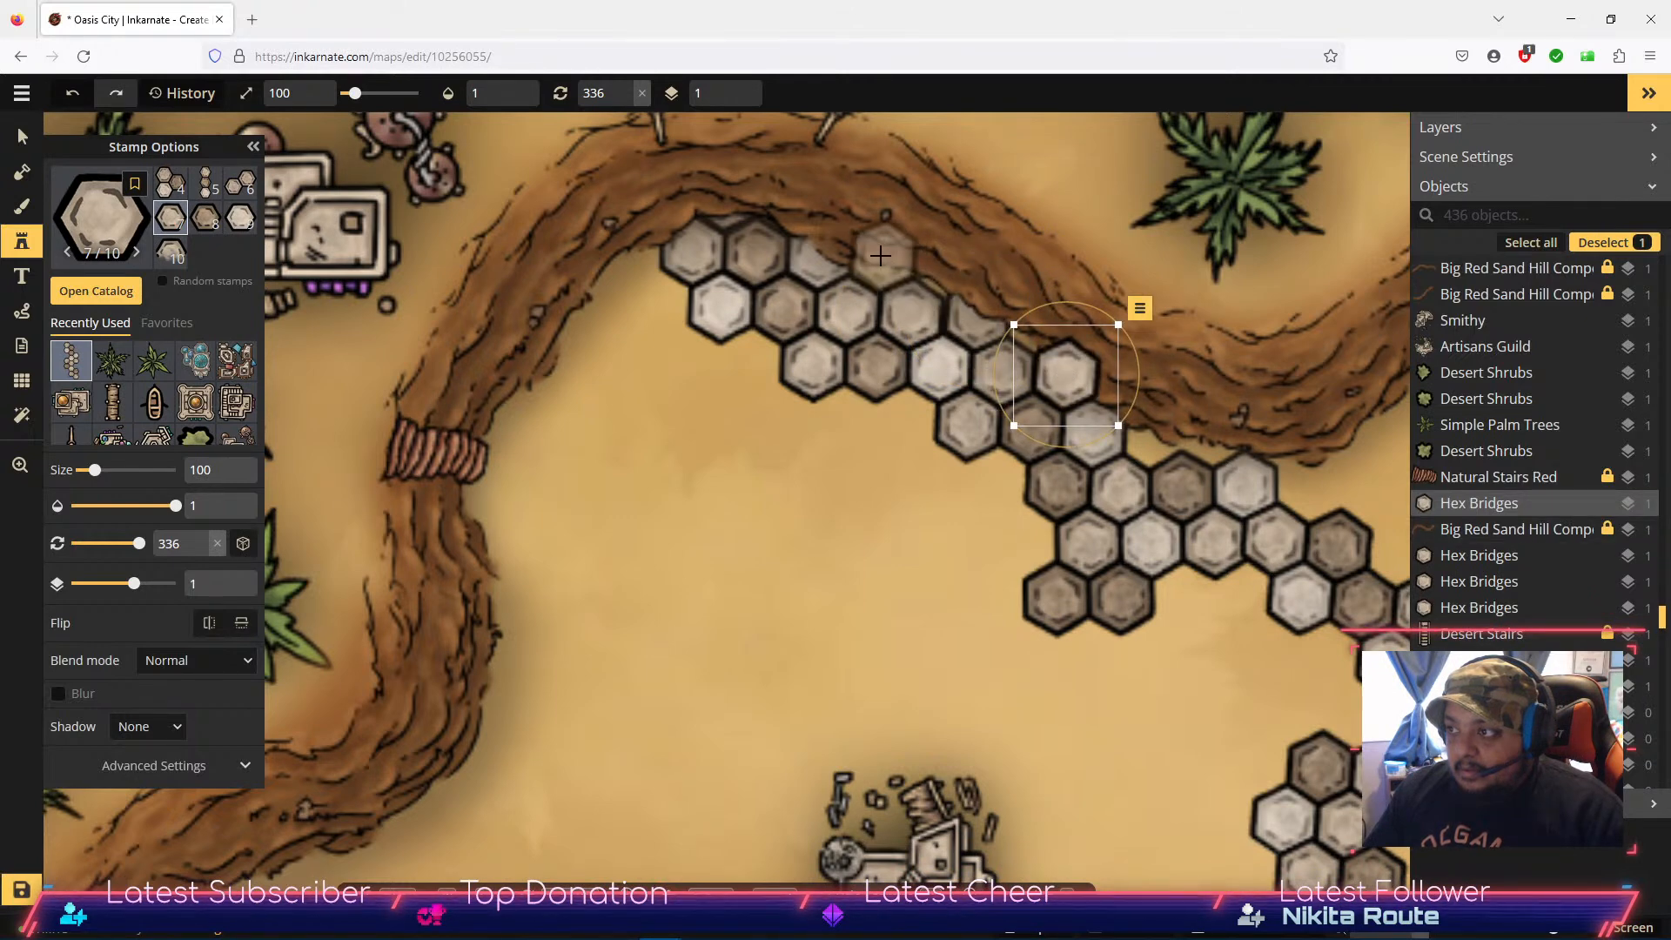
left_click(880, 257)
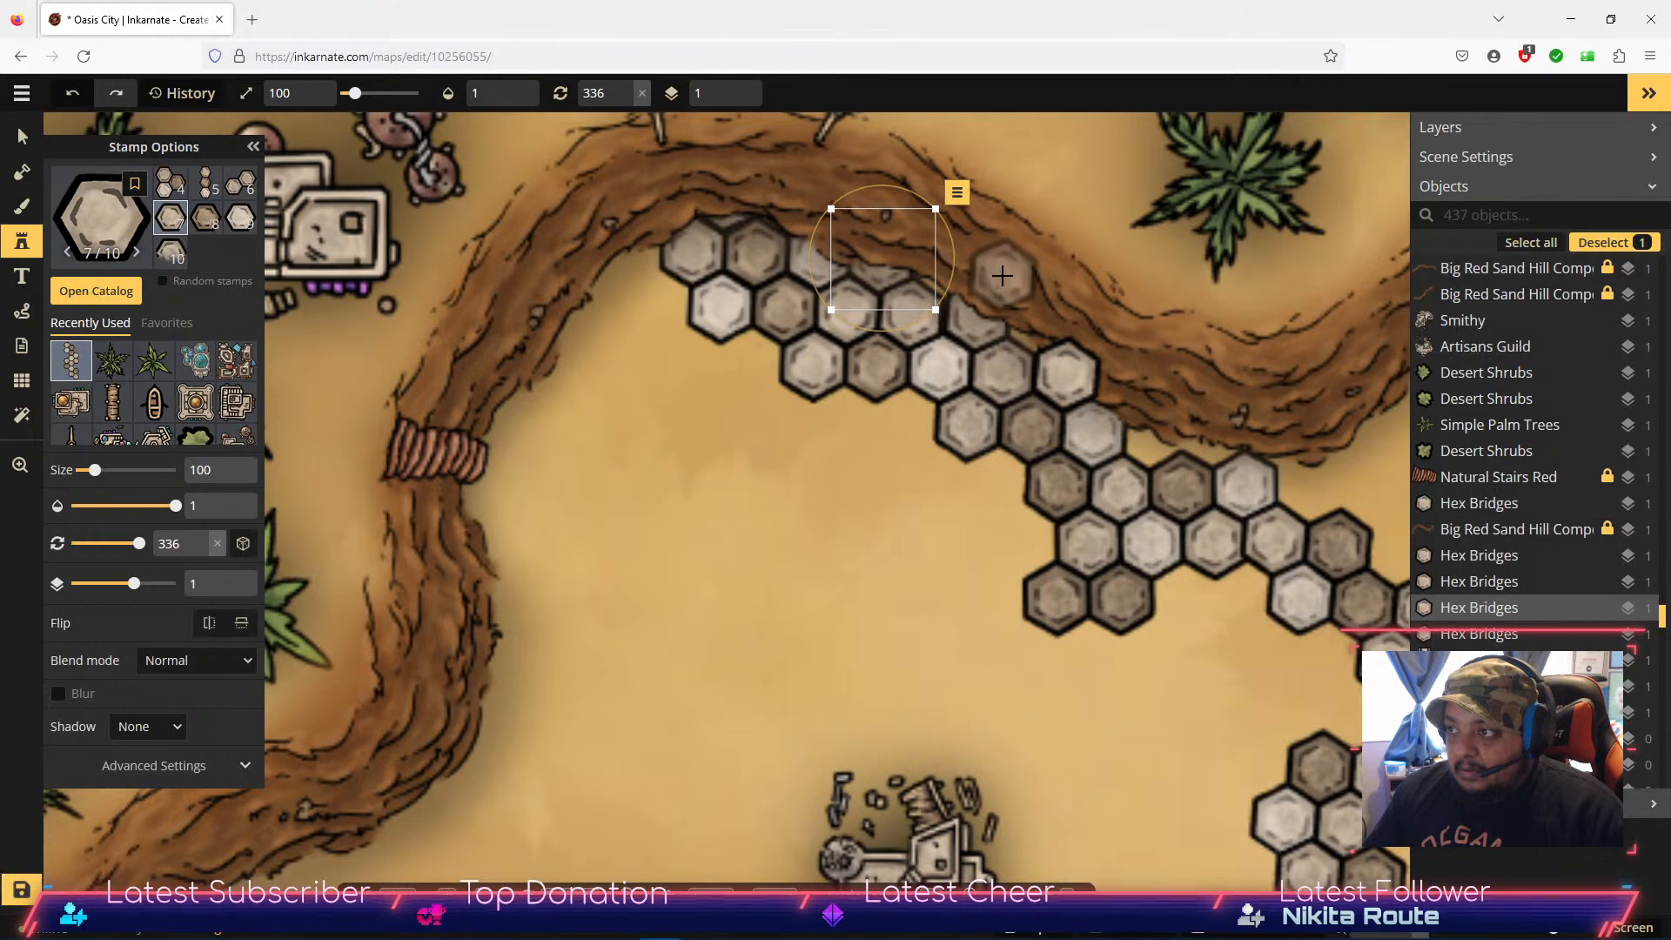
Step: Move the single hex tile that overlaps the cliff at the eastern end of the new row down to layer 0
left_click(23, 135)
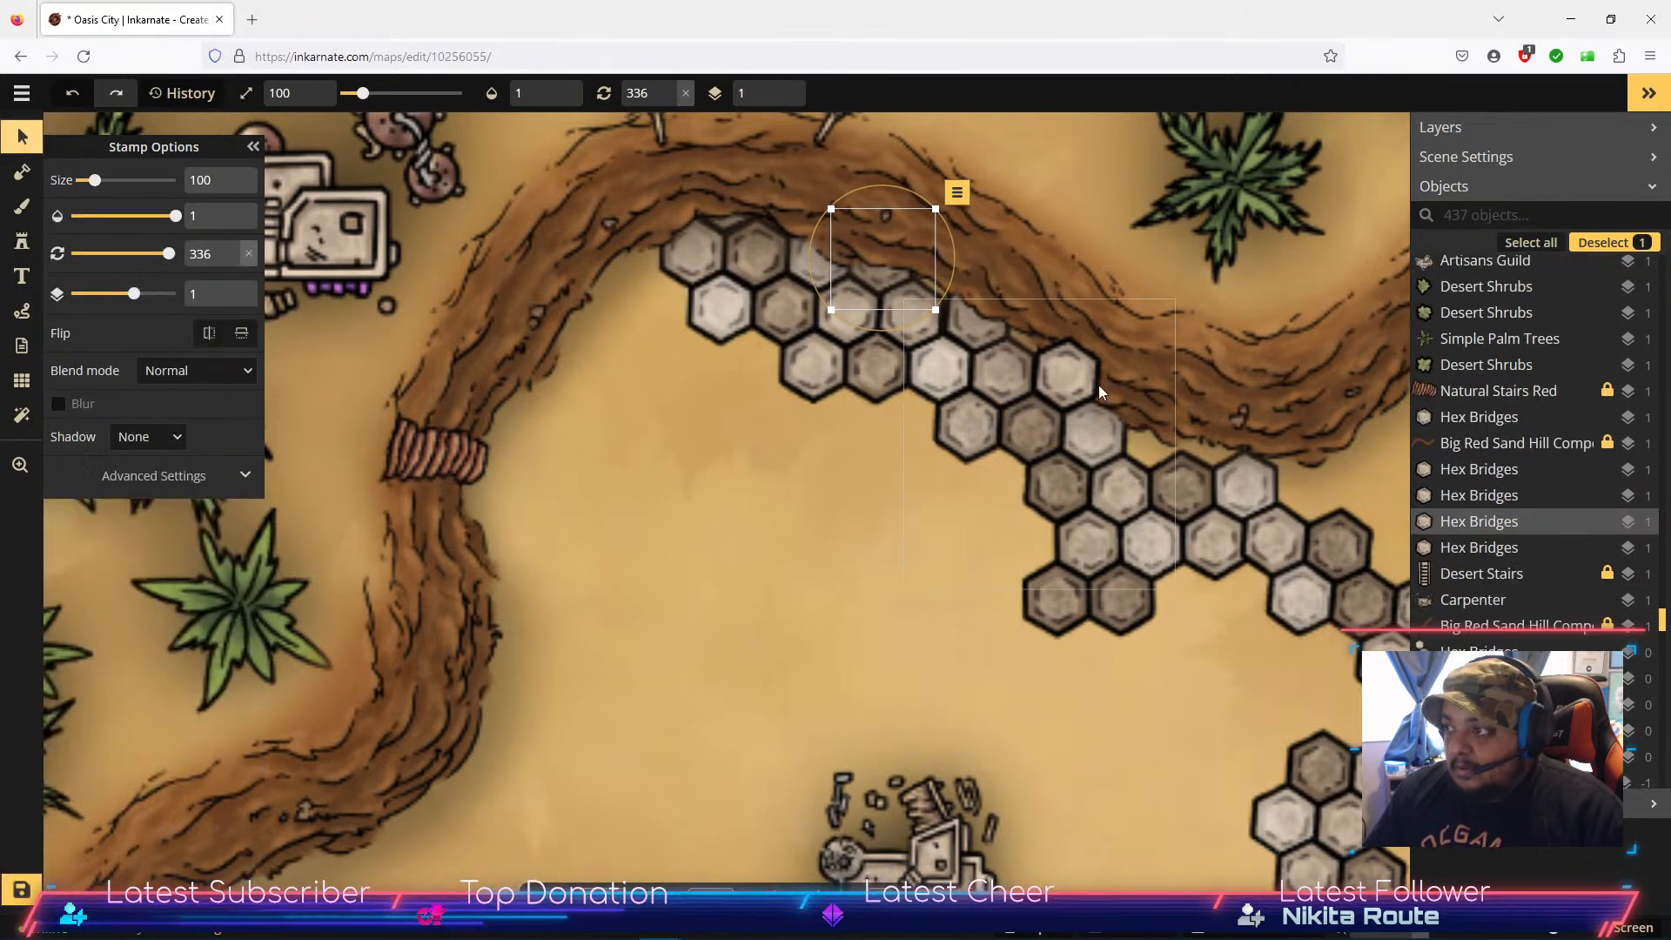
left_click_drag(884, 258, 1066, 375)
left_click(1140, 315)
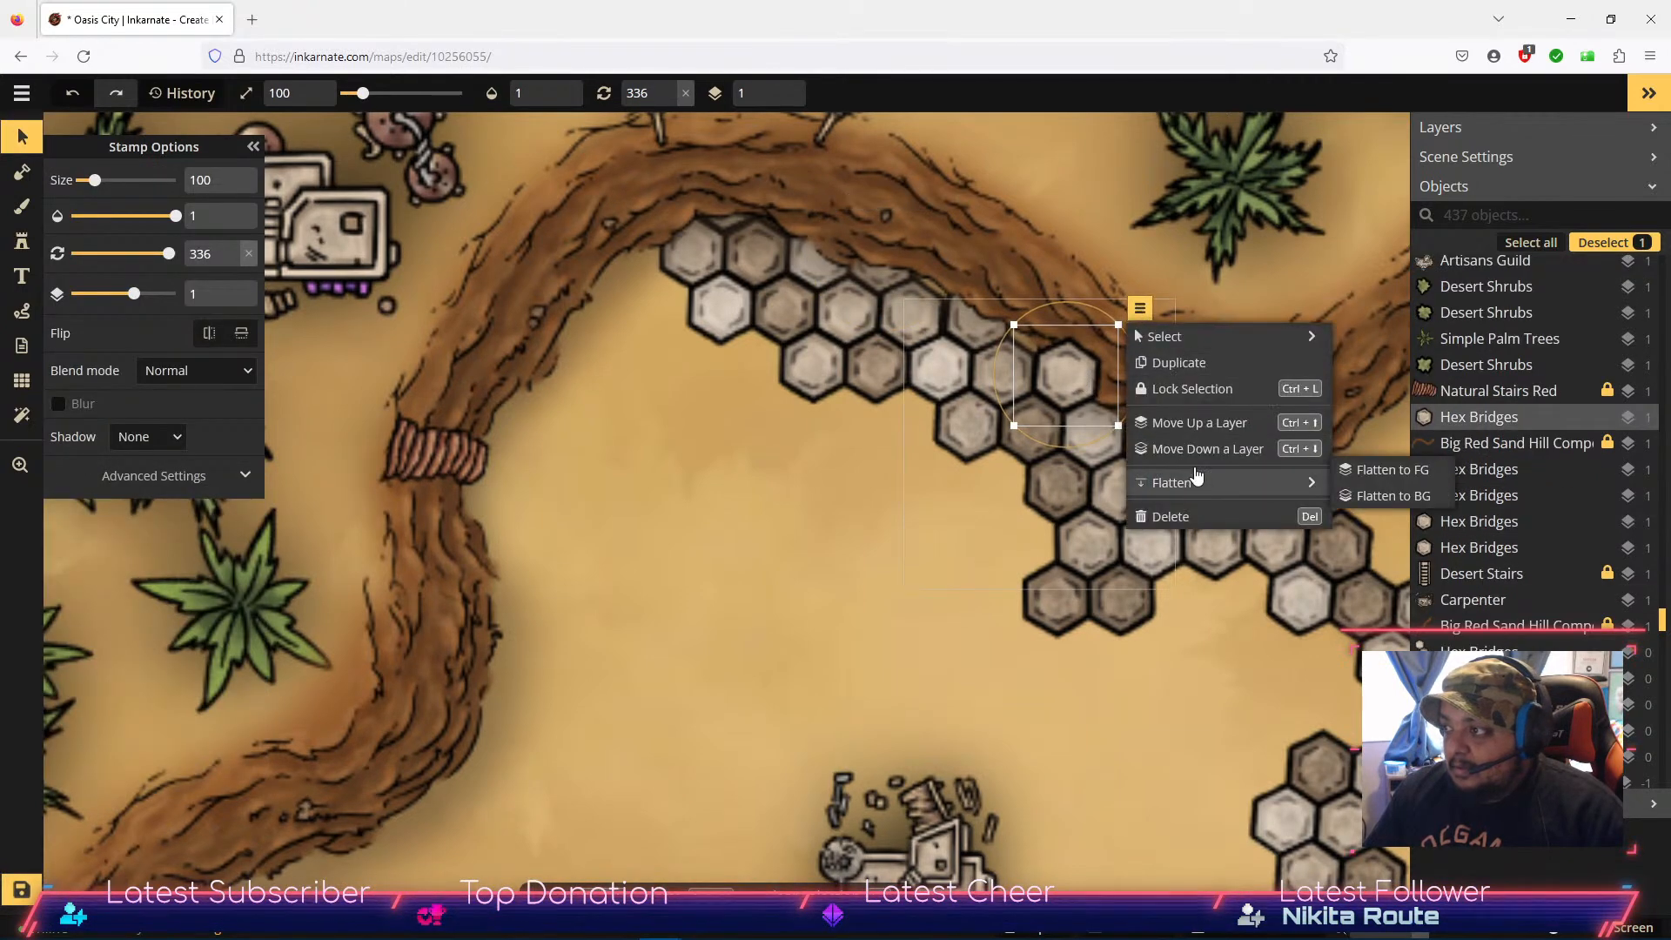
left_click(1202, 450)
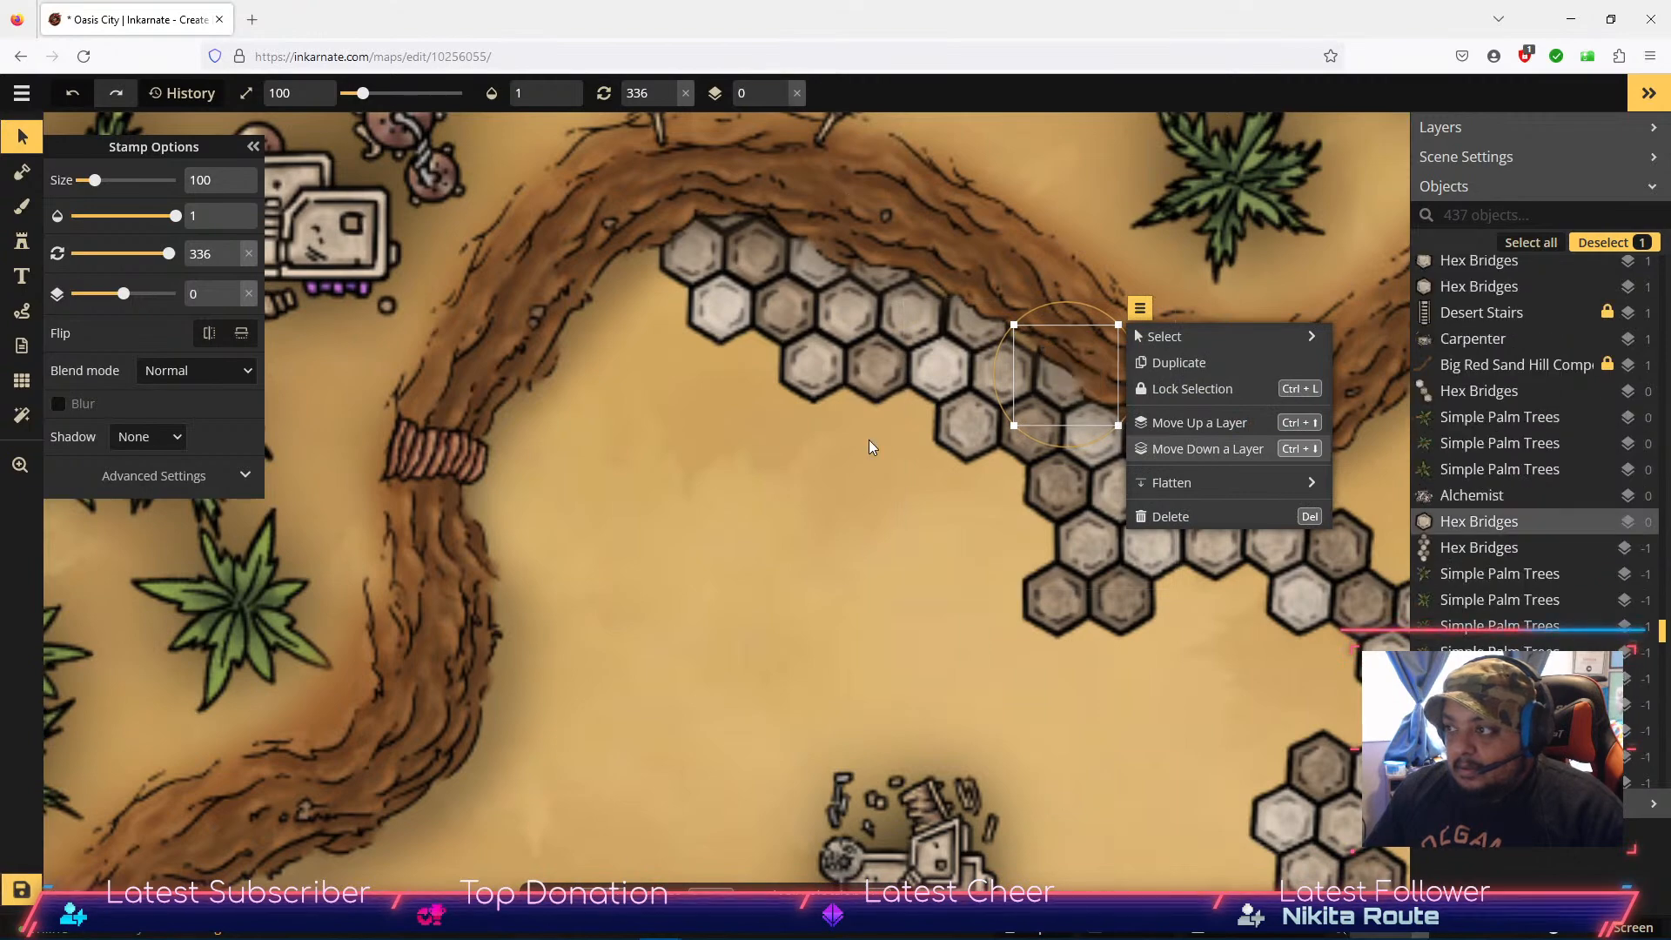
left_click(817, 469)
Step: Save the map with the newly filled cliffside road
scroll(1114, 504, "down", 4)
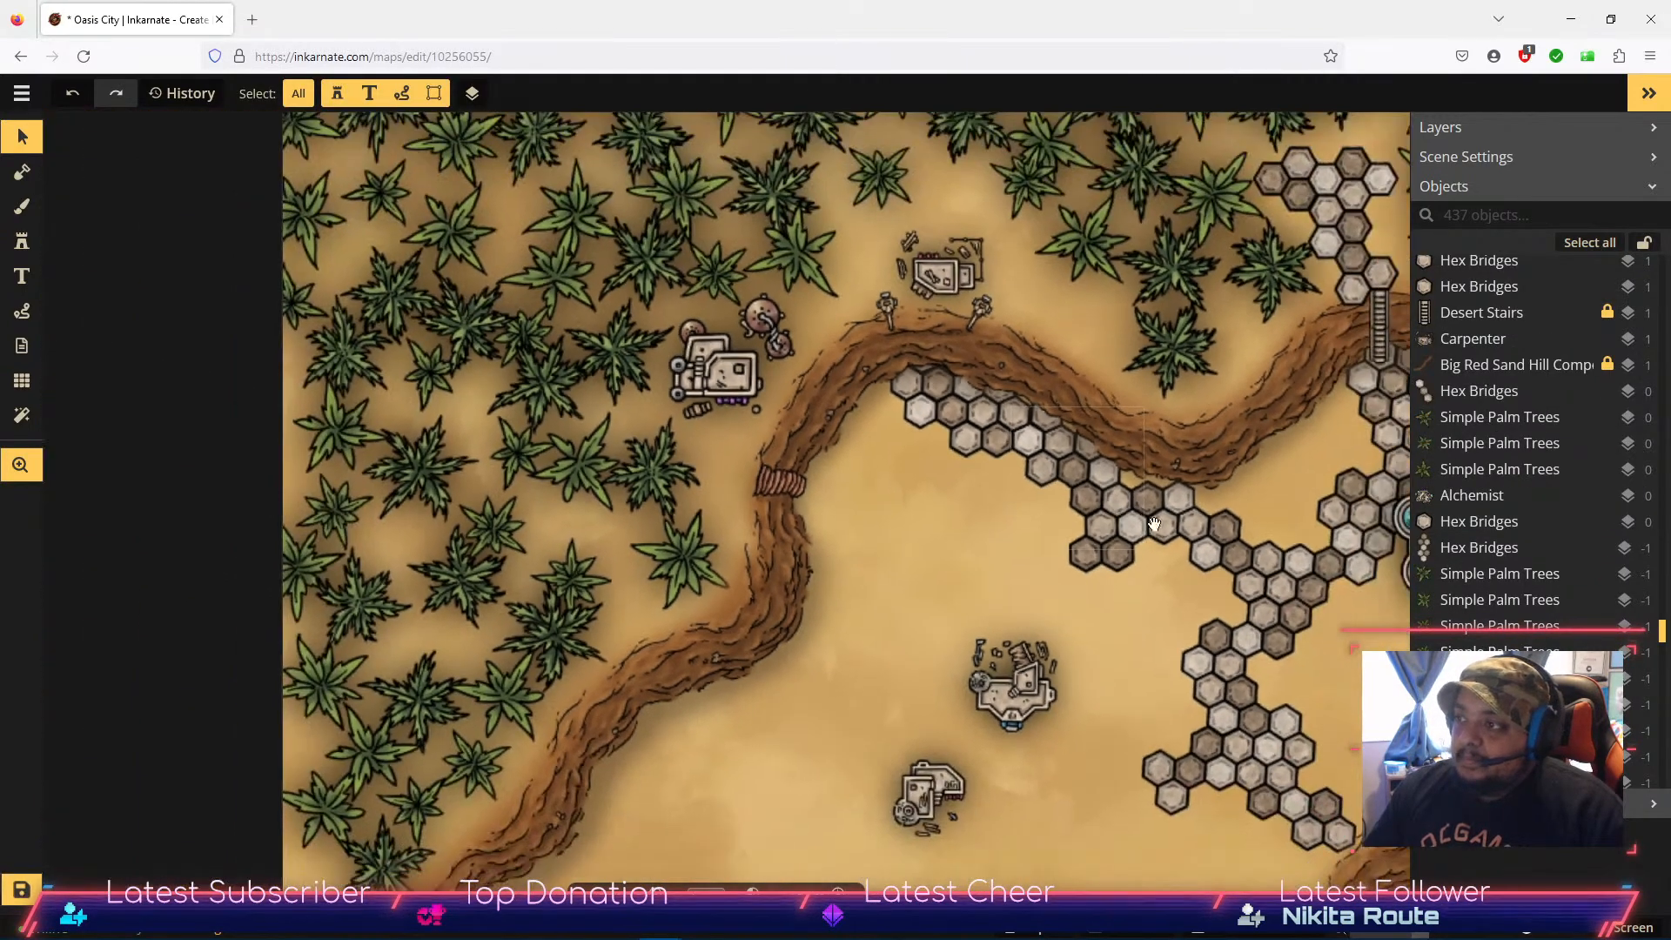
scroll(968, 505, "up", 2)
left_click_drag(967, 504, 588, 461)
left_click(1043, 505)
left_click_drag(849, 781, 764, 716)
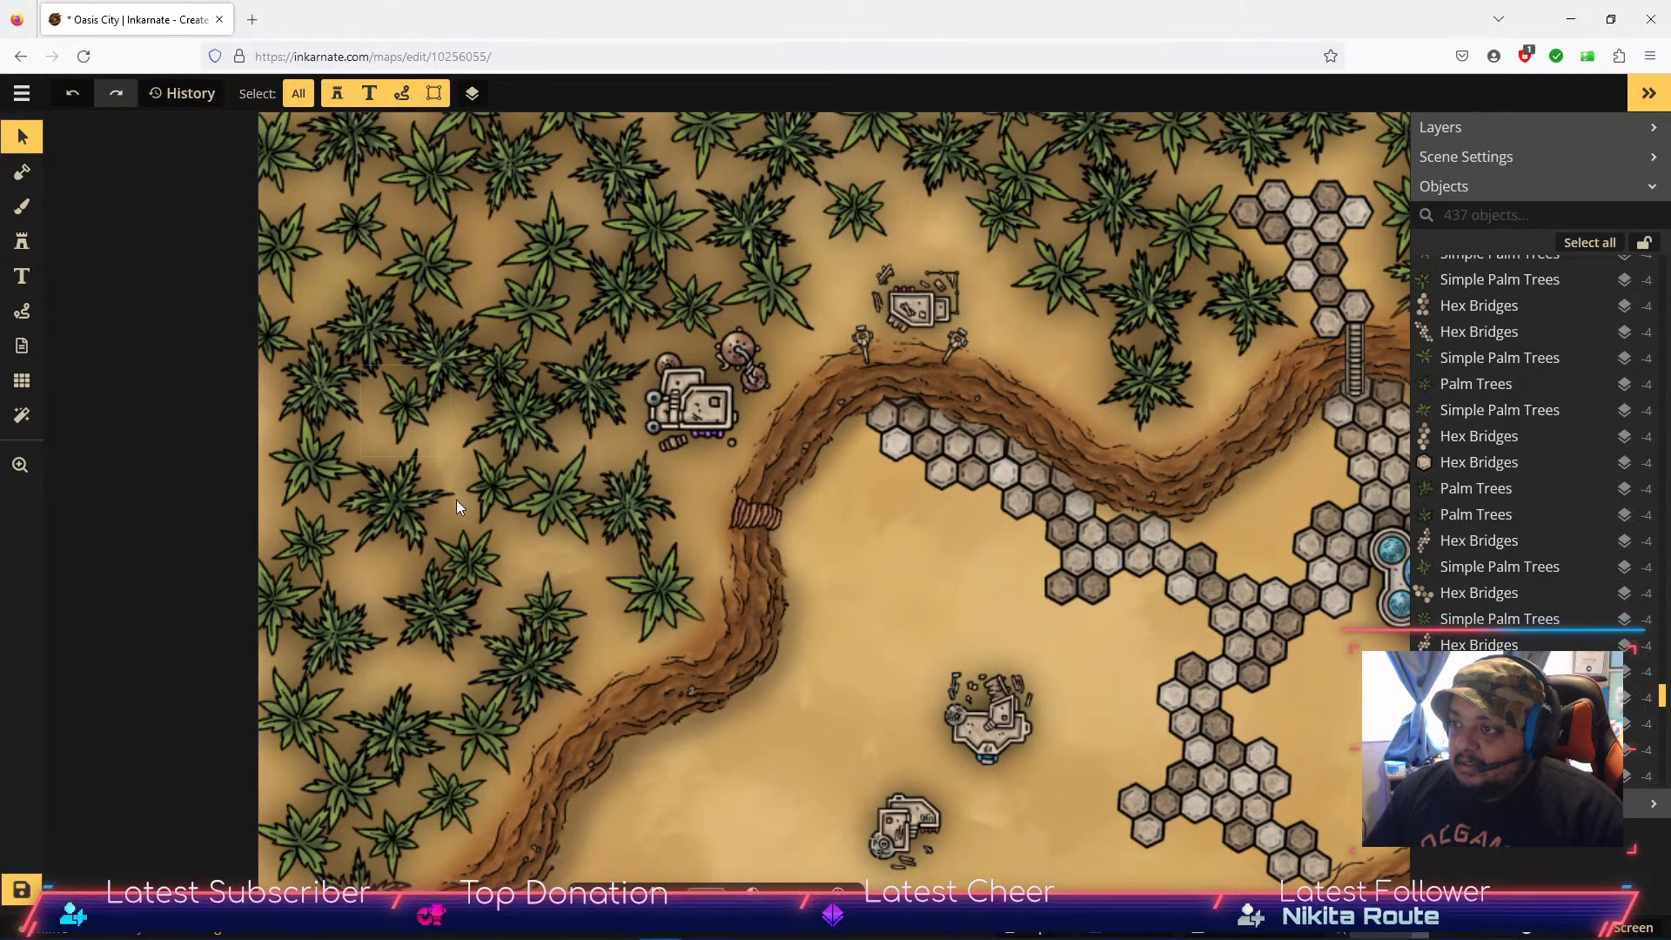
scroll(1064, 540, "down", 2)
scroll(1070, 529, "up", 1)
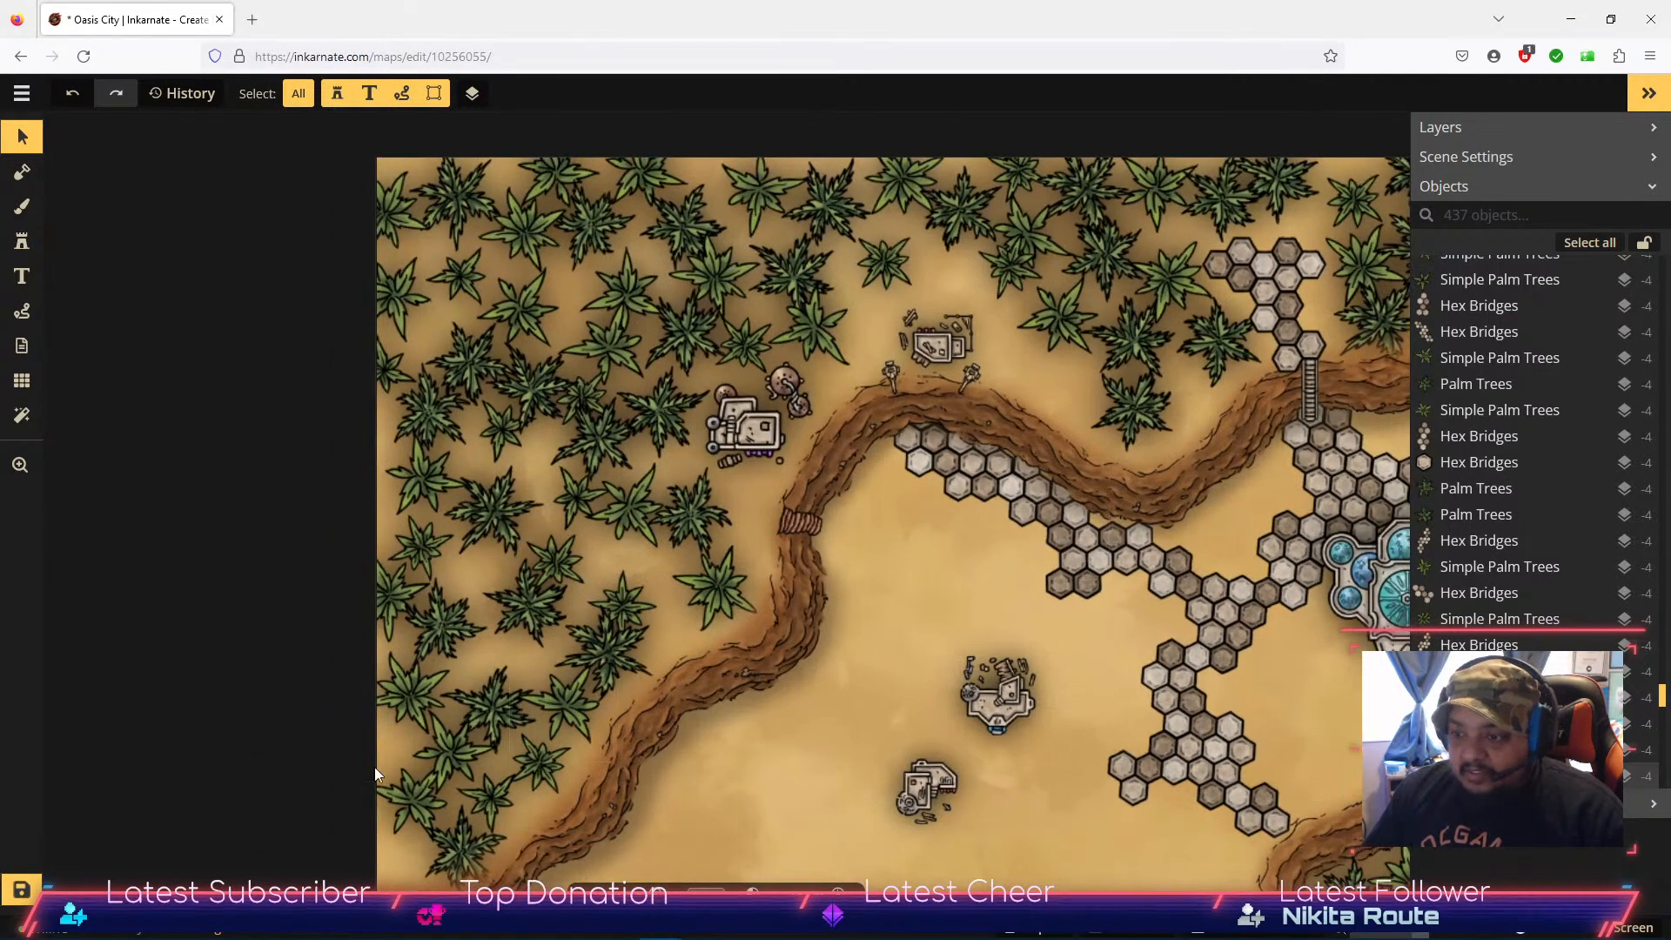
left_click(22, 891)
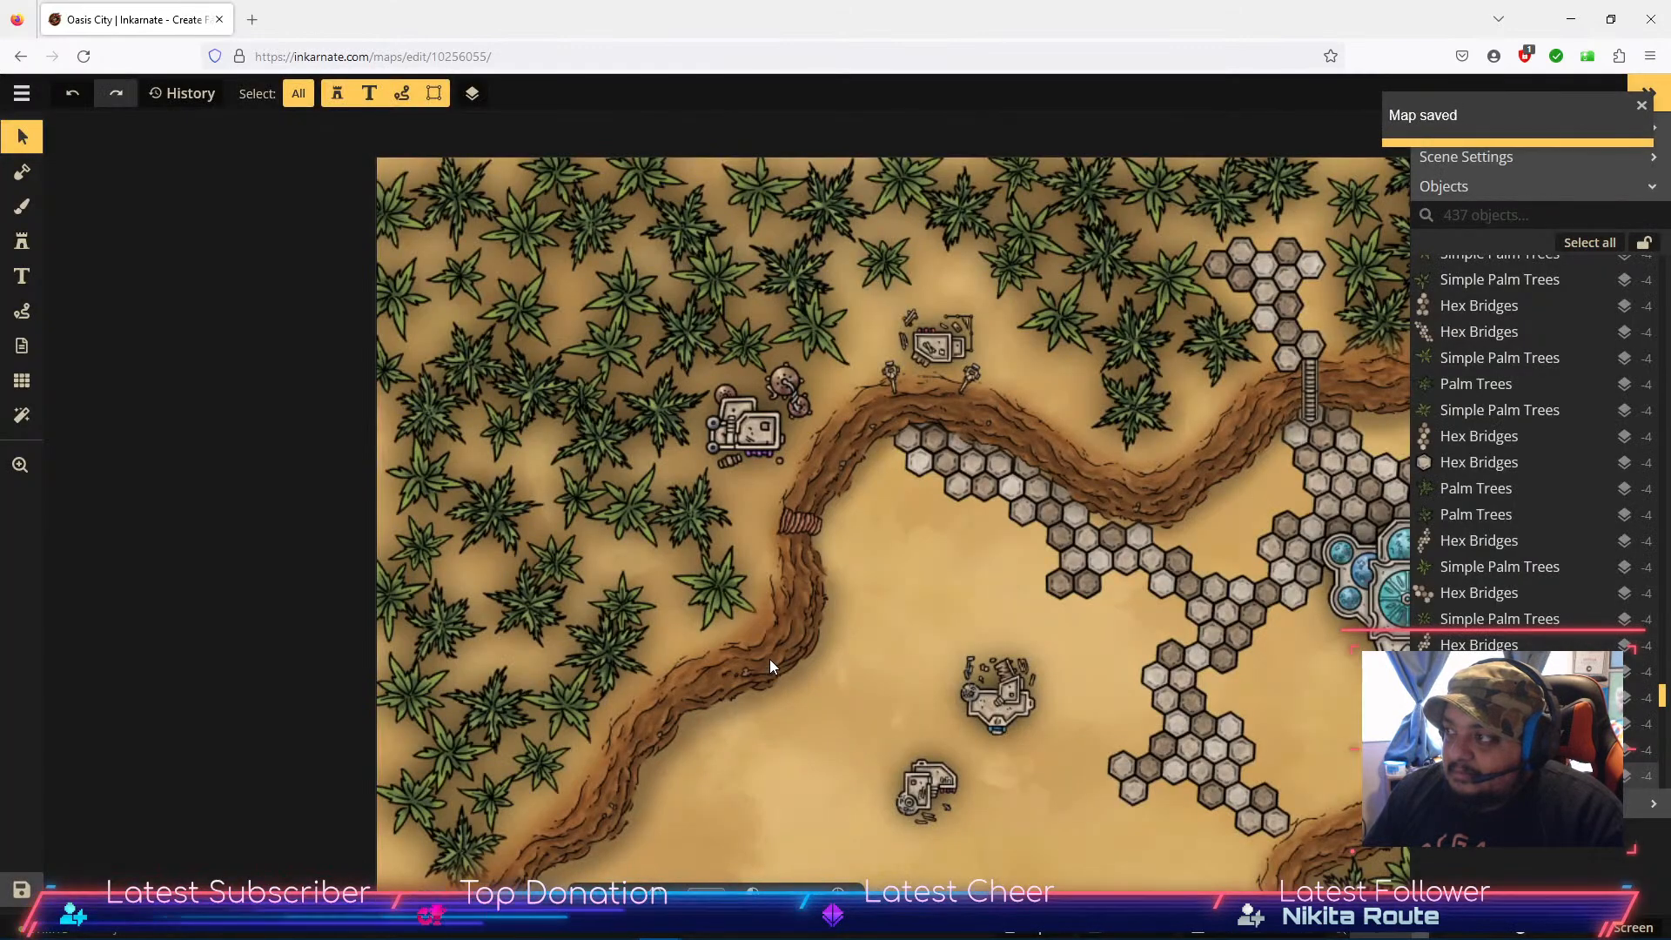
Step: Place a round Desert Fortifications tower, size 100 on layer -1, at the northeastern tip of the hex path above the desert stairs
left_click_drag(1099, 658, 756, 715)
left_click_drag(887, 414, 844, 465)
left_click(855, 450)
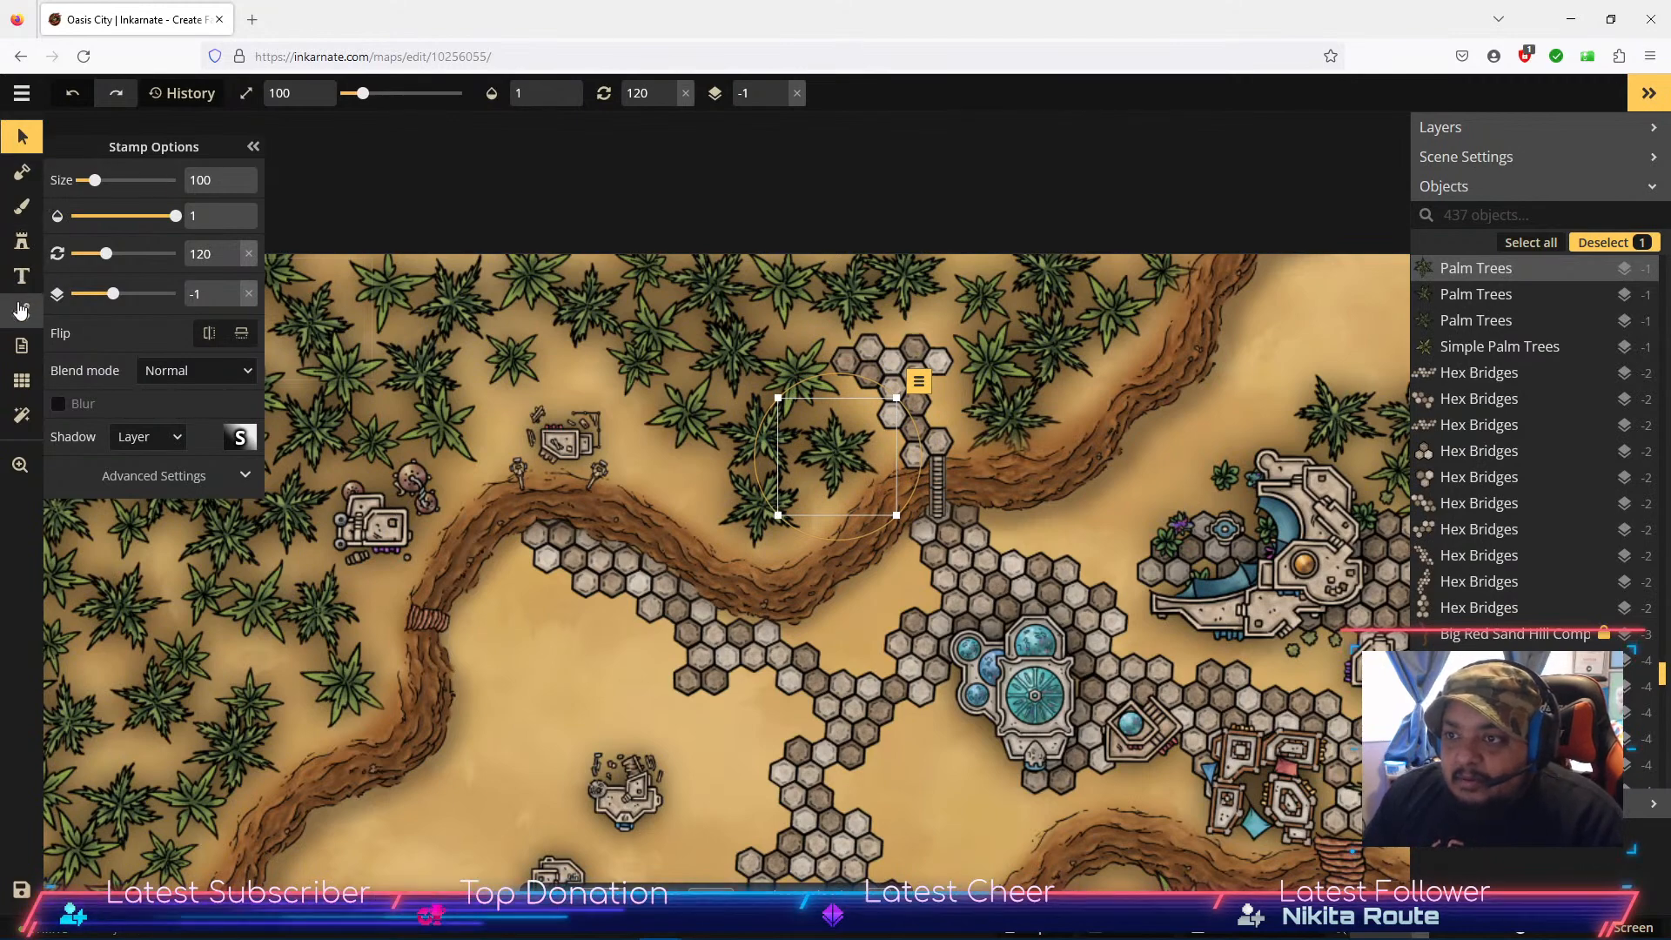
left_click(24, 245)
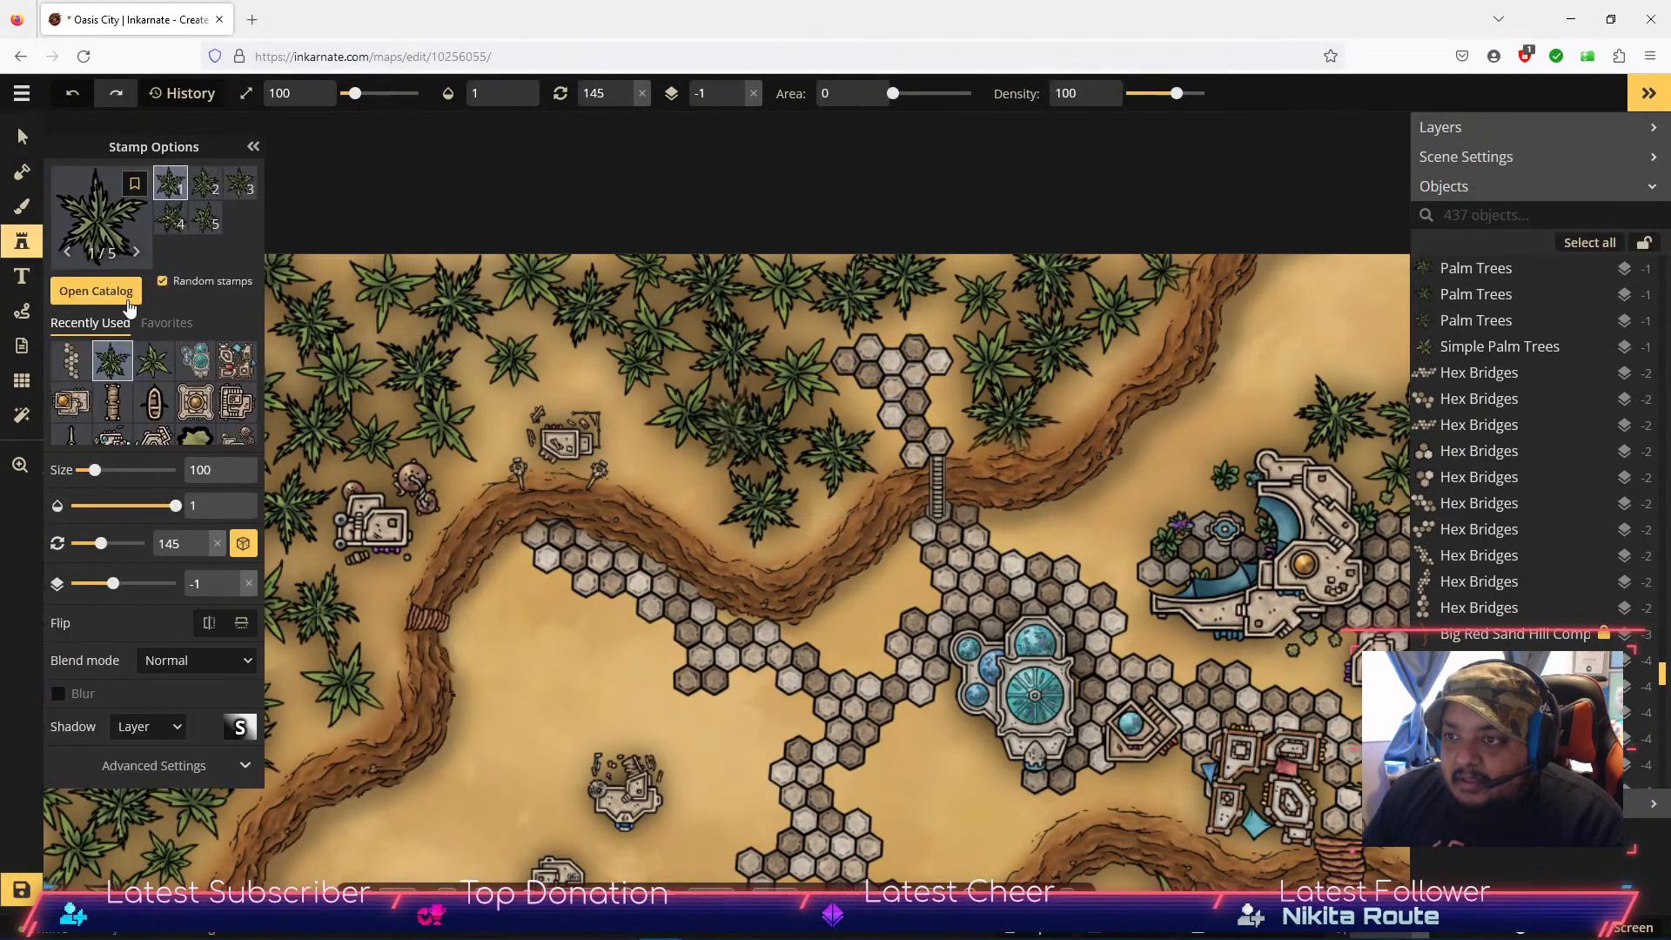
left_click(96, 294)
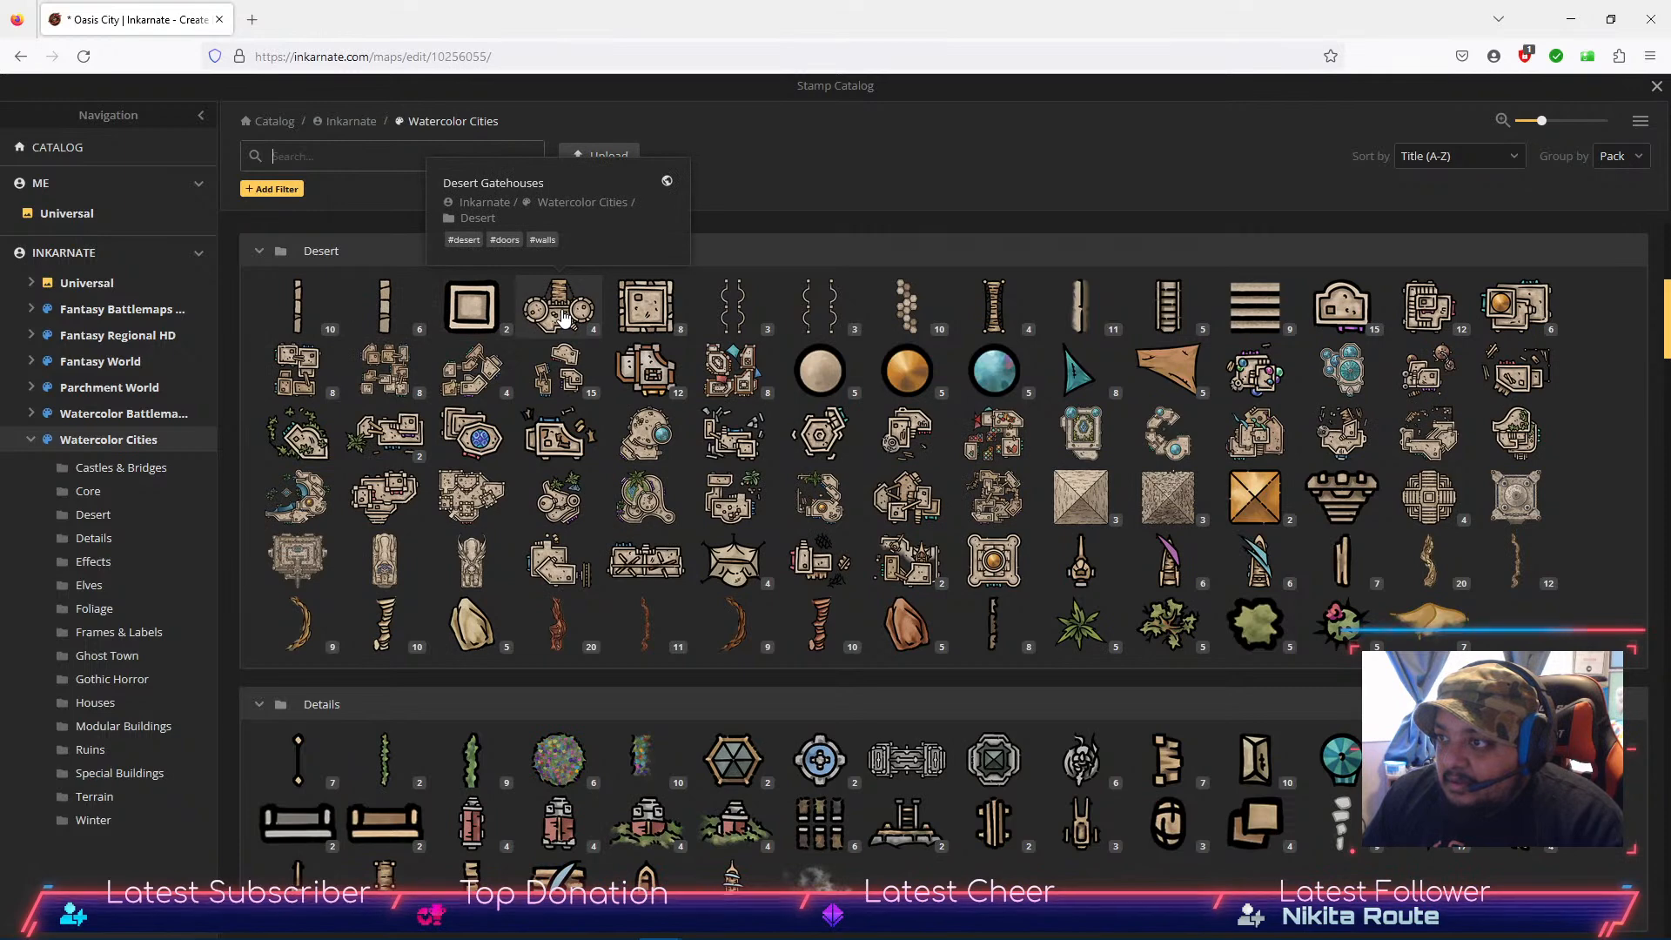
left_click(652, 315)
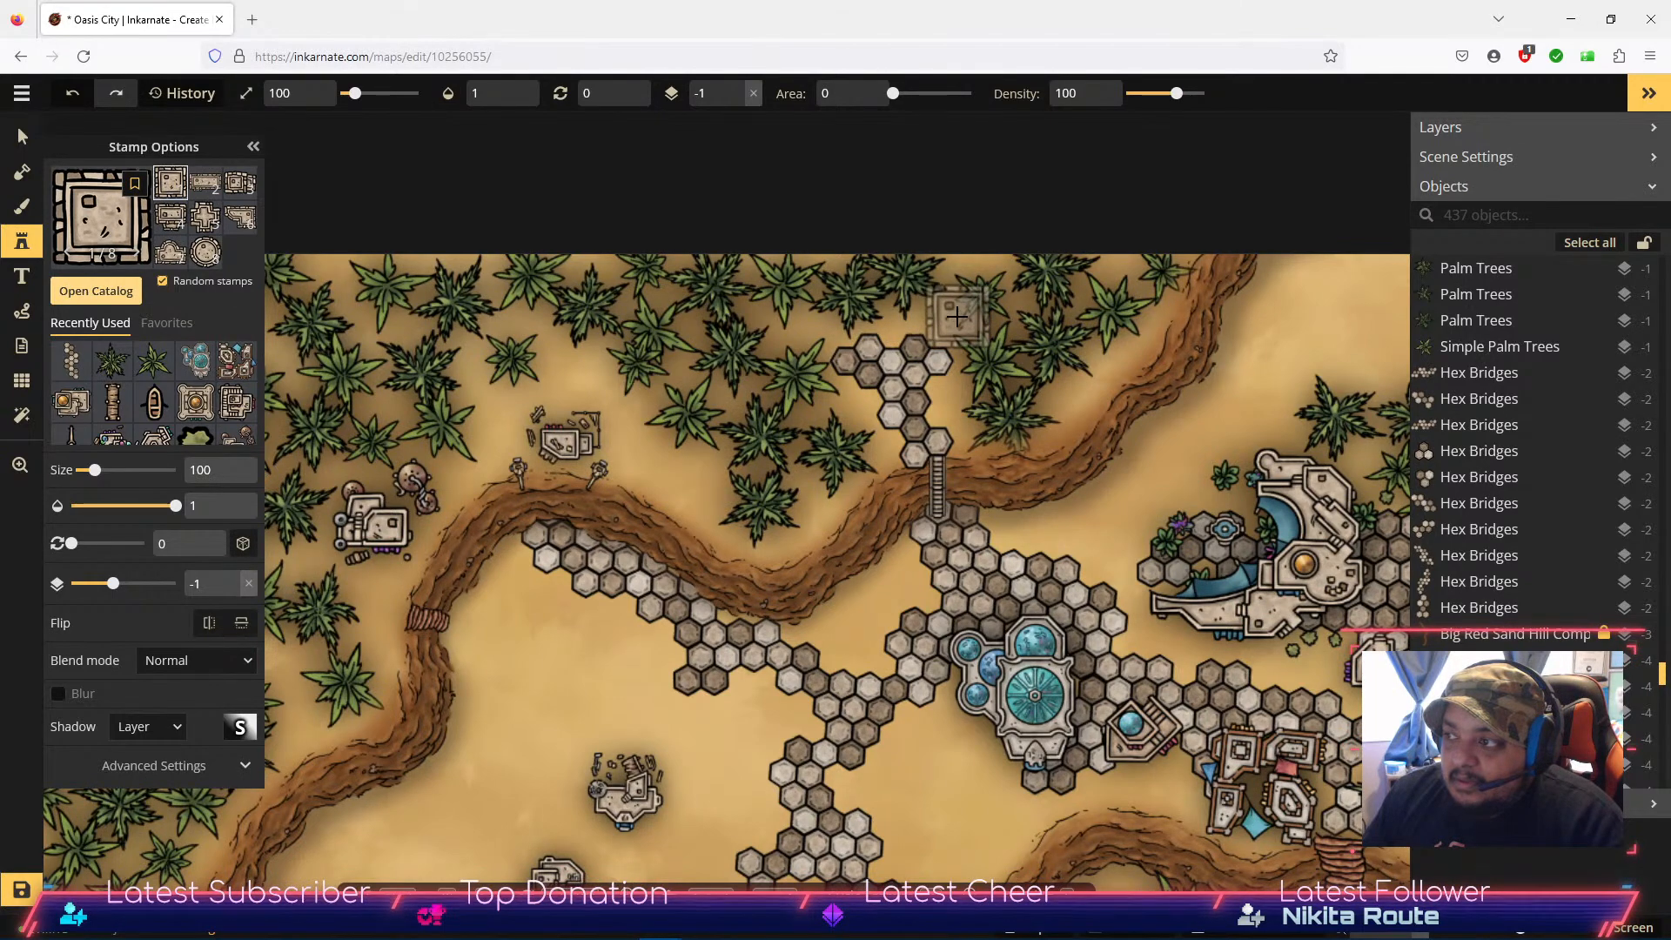
left_click(205, 252)
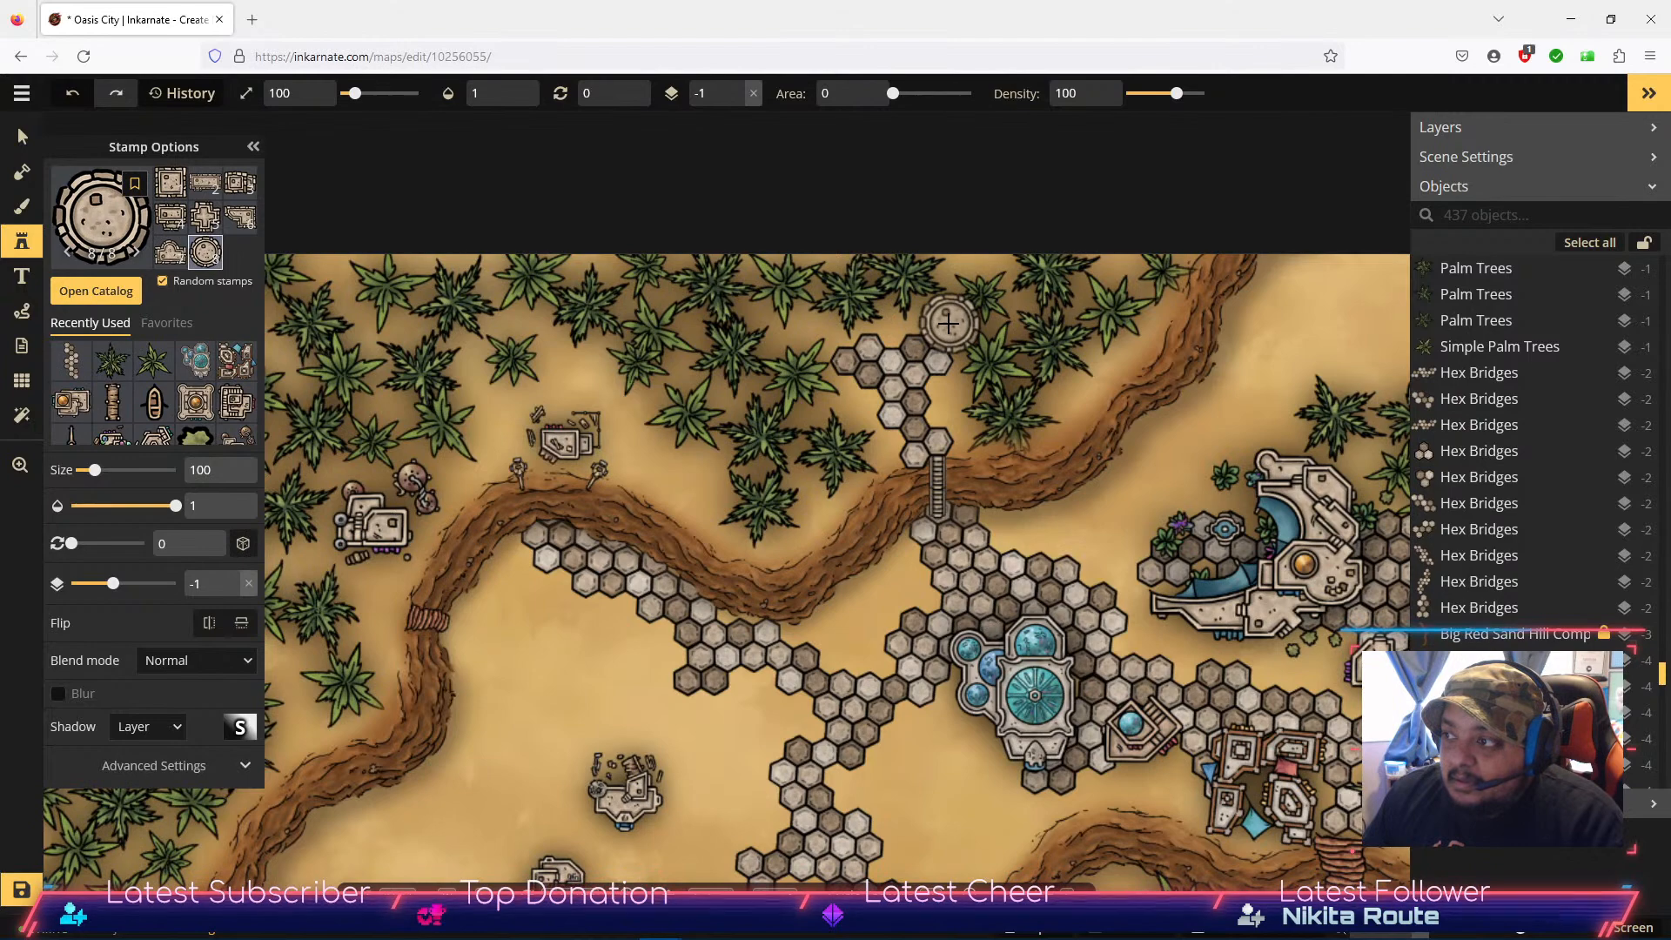
left_click(947, 326)
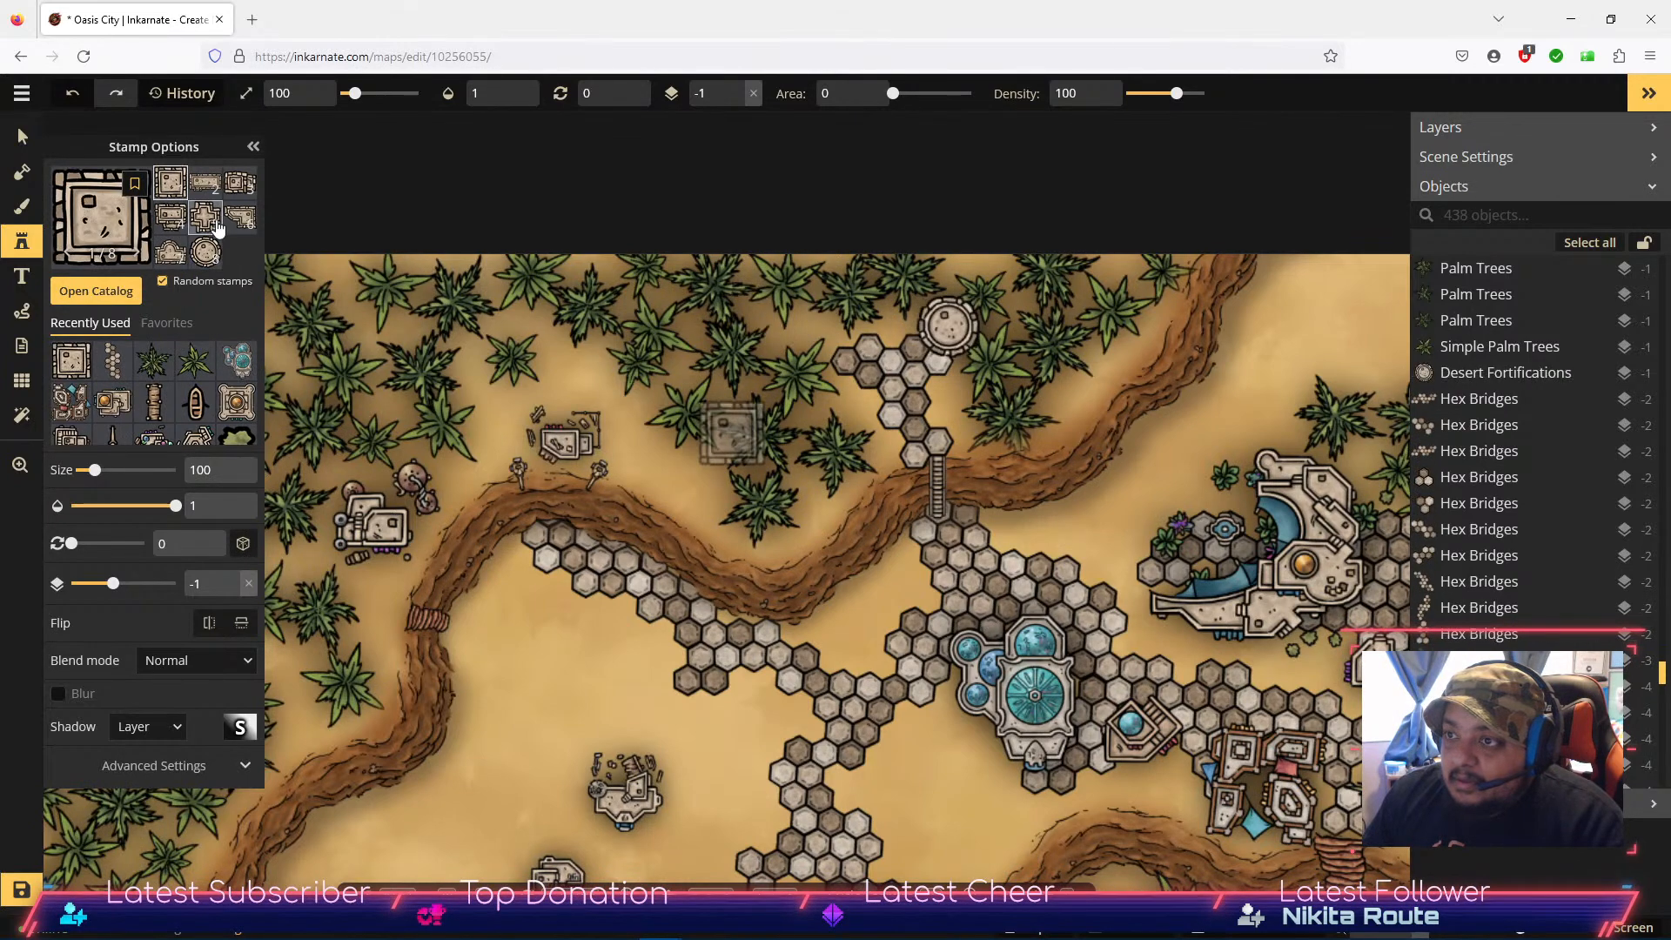
Step: Place a second round Desert Fortifications tower among the palms west of the building near the red natural stairs
left_click(170, 222)
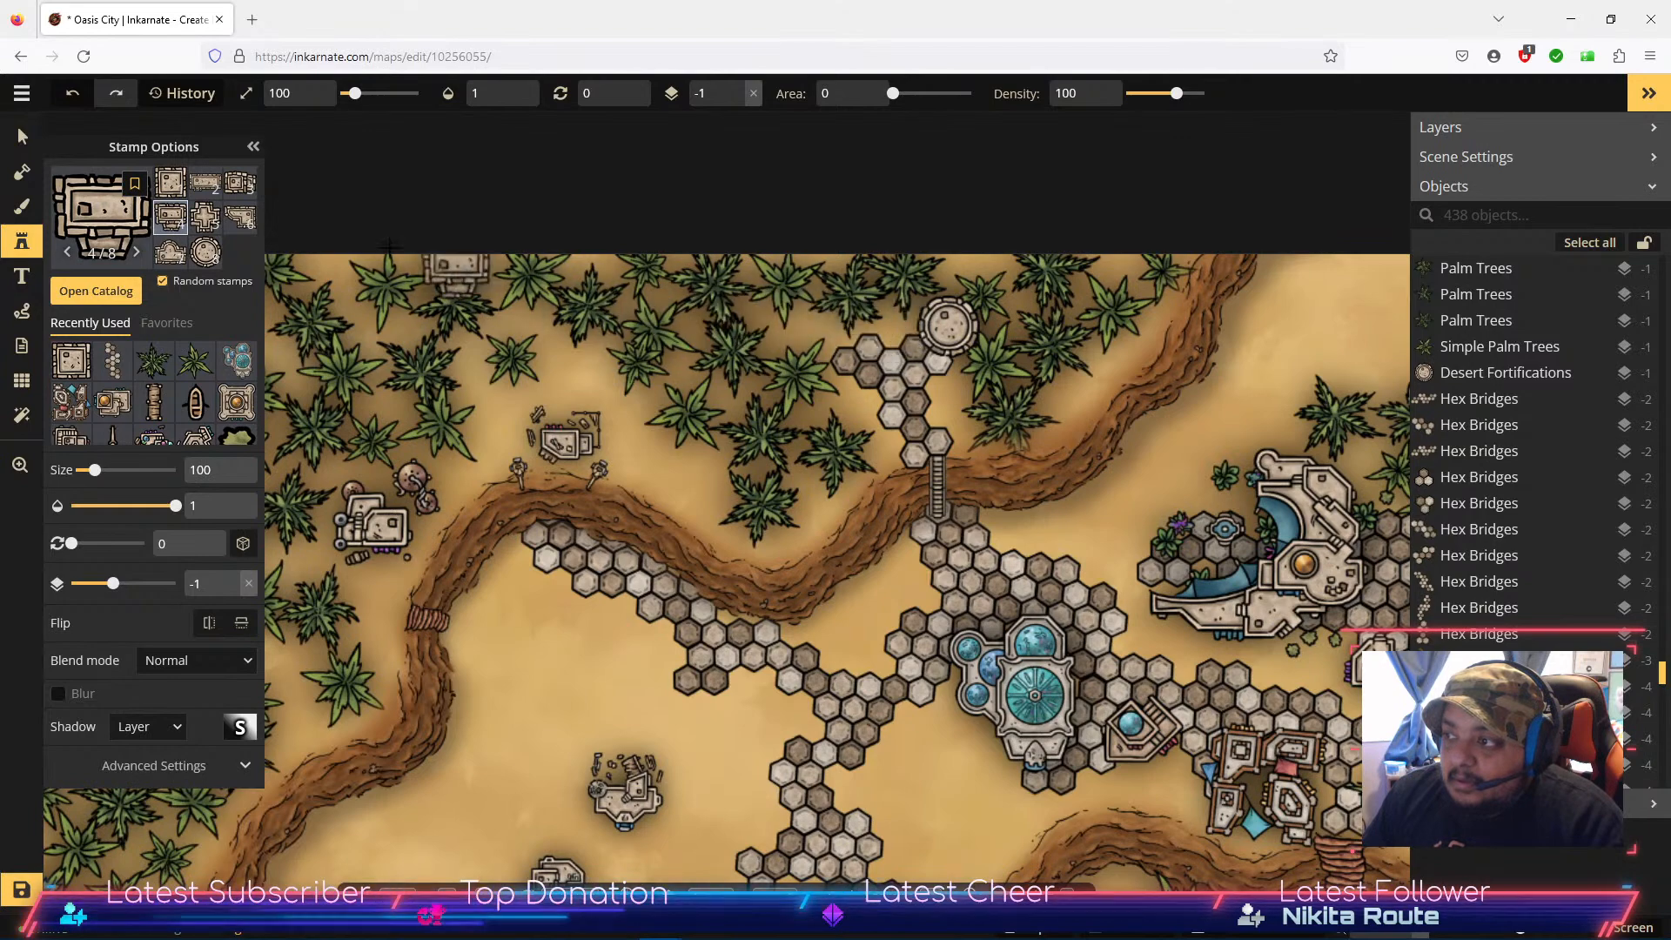
left_click(205, 252)
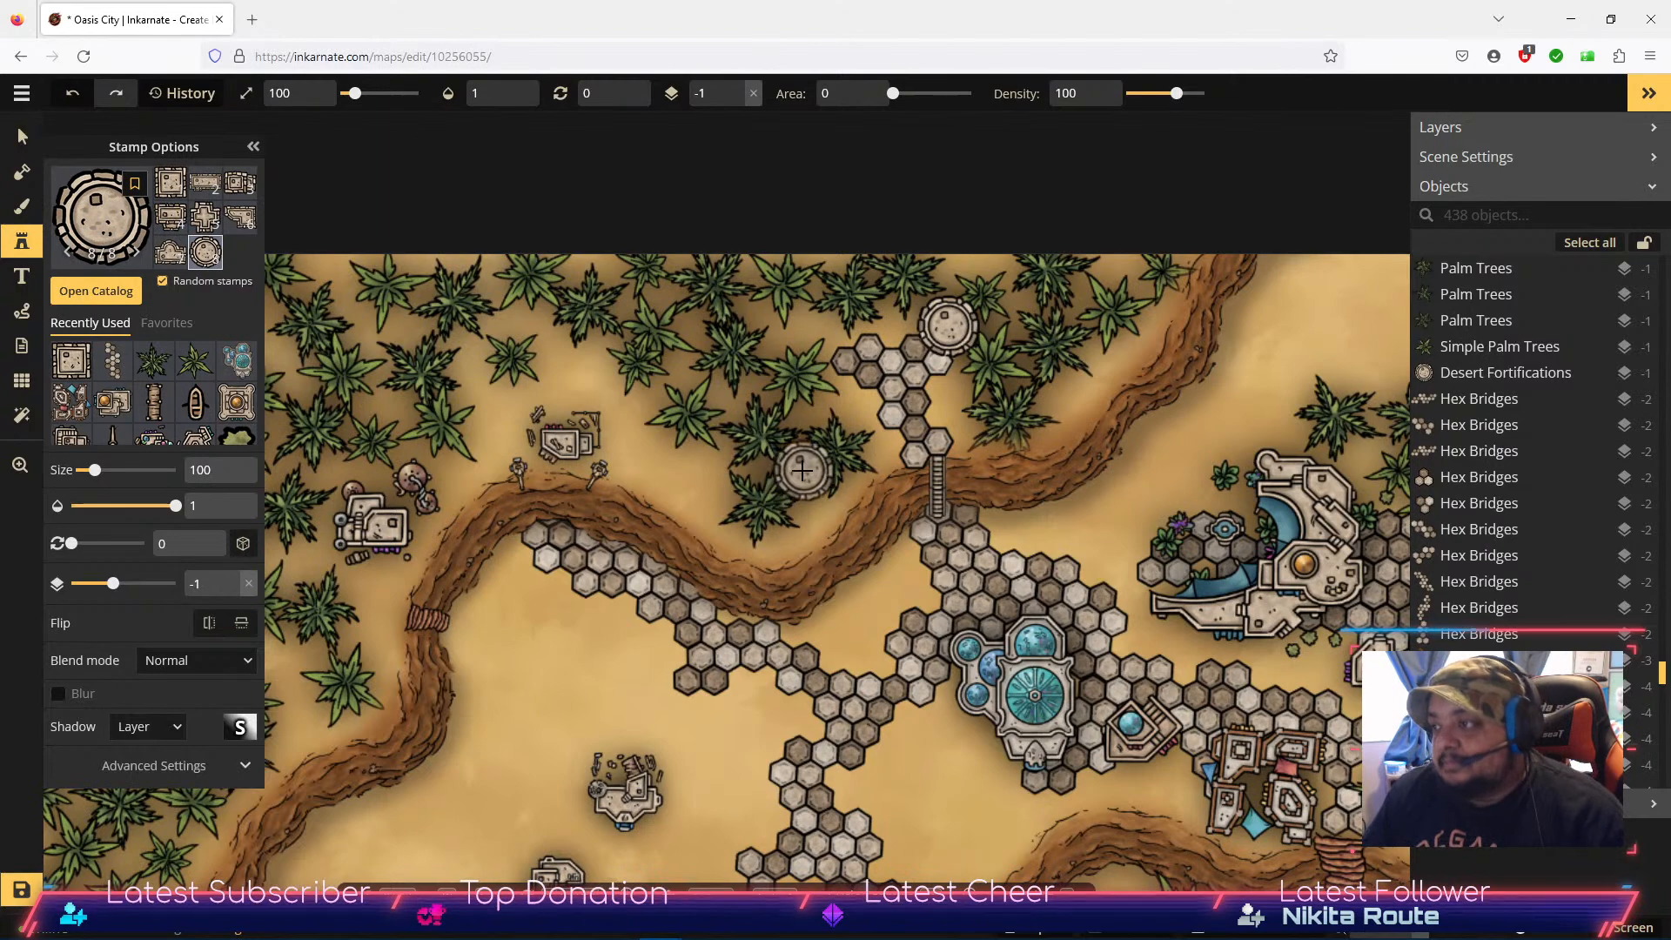
left_click_drag(701, 490, 1114, 345)
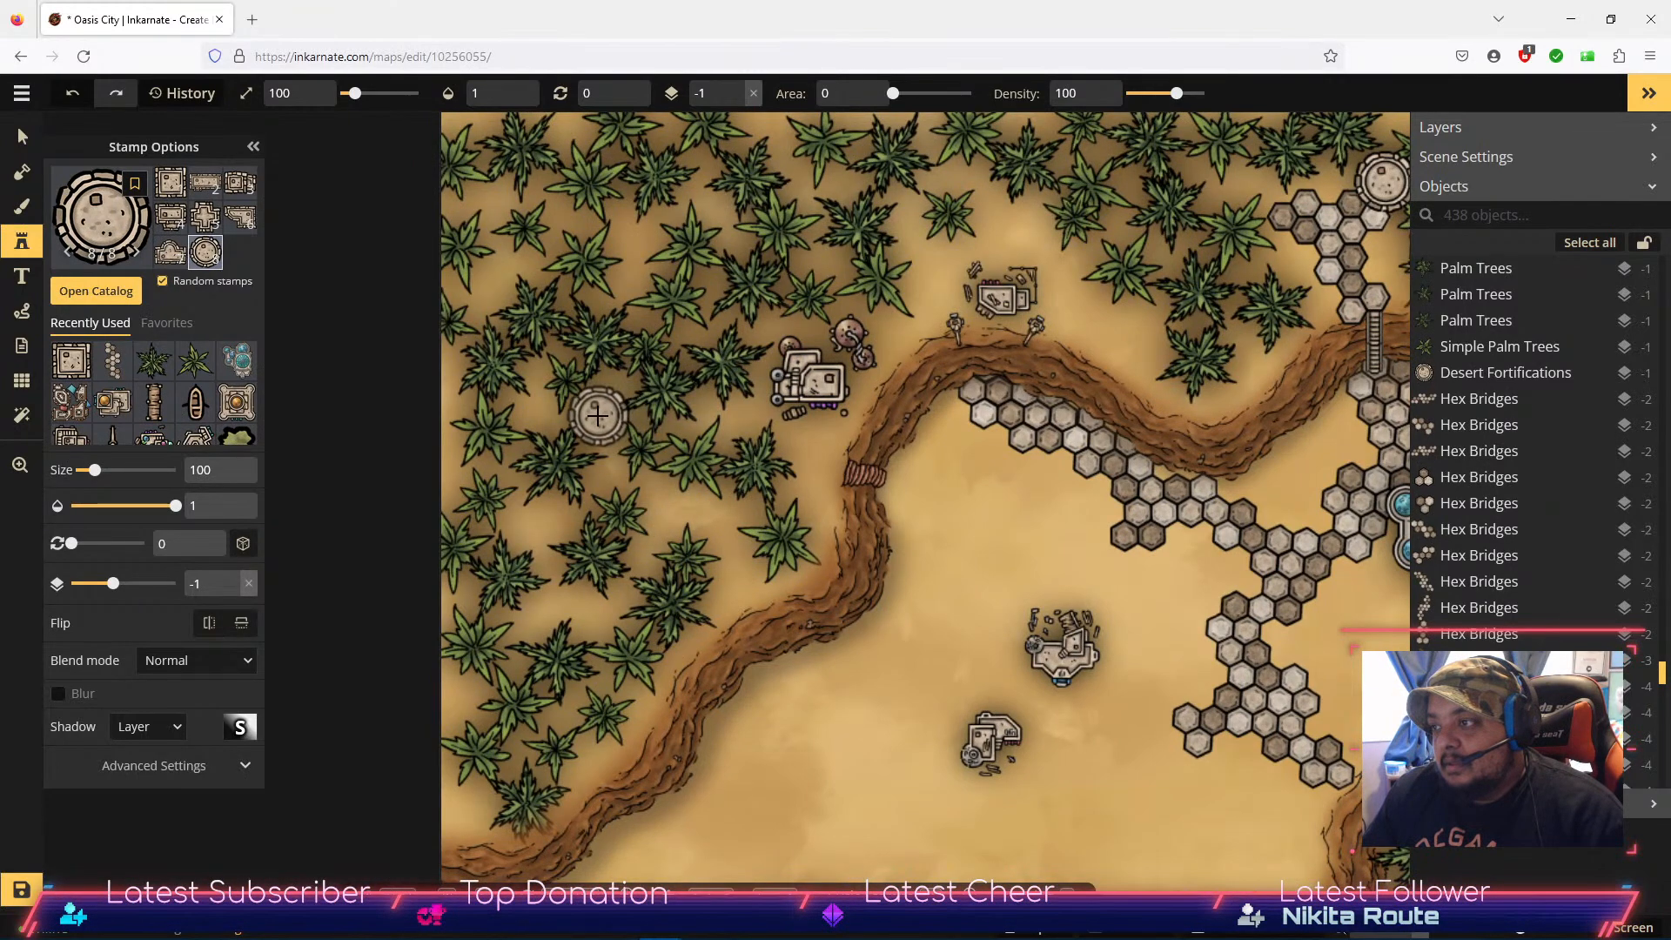
left_click(597, 416)
Step: Nudge the round tower beside the northern hex path slightly west
left_click_drag(897, 252, 806, 381)
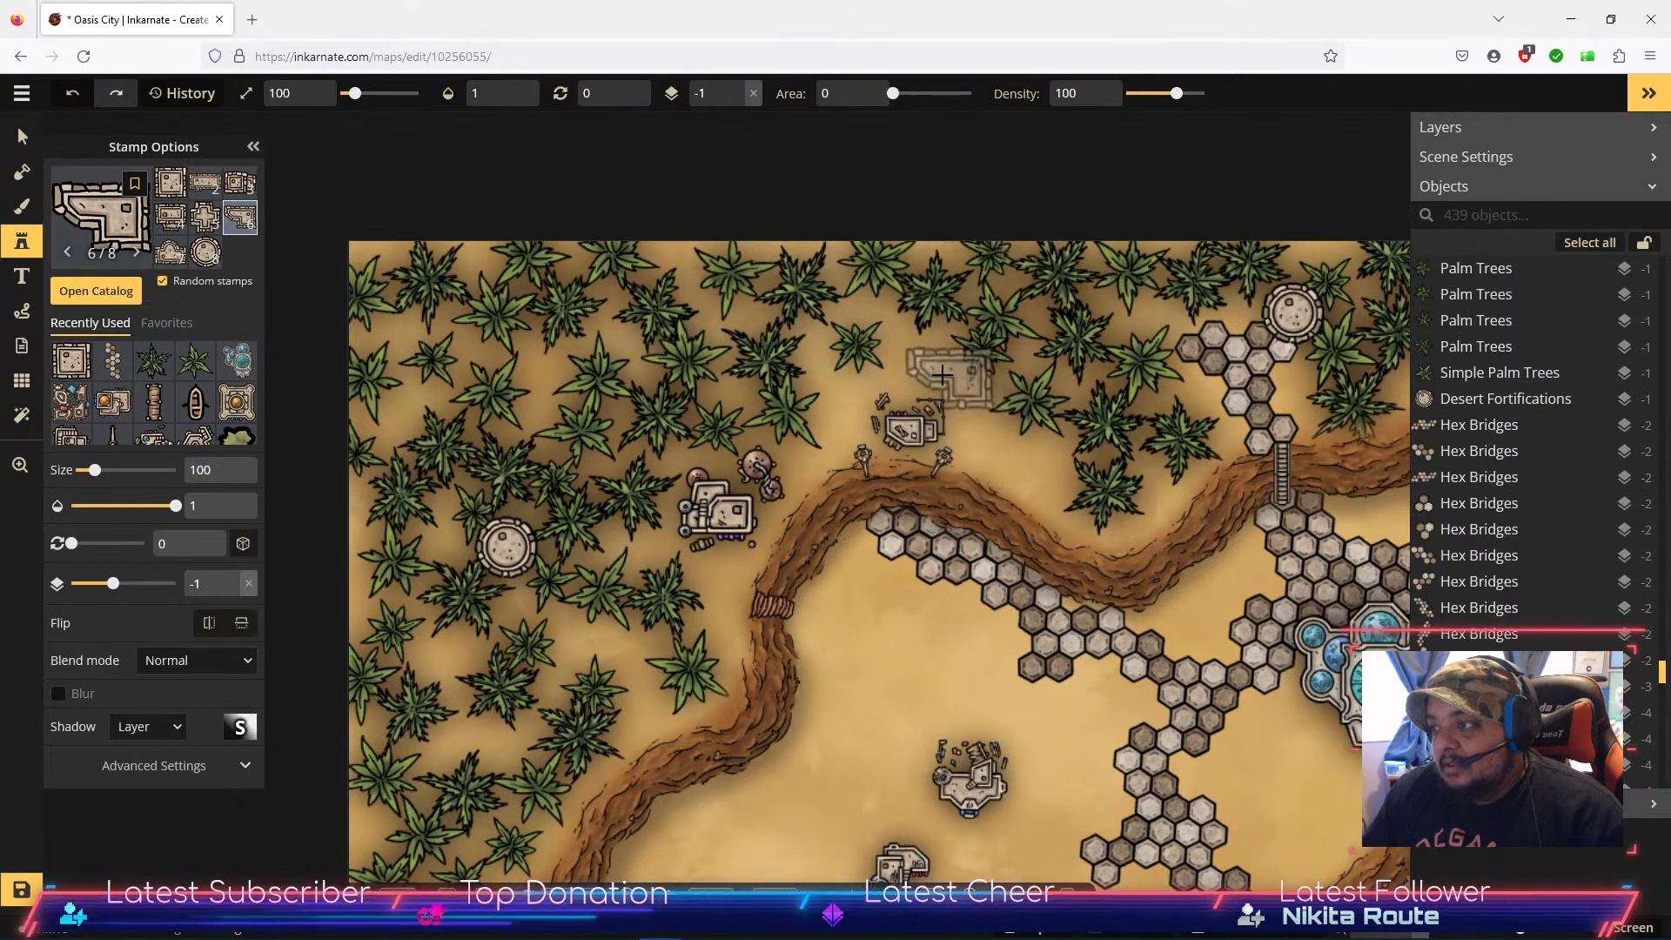
left_click(22, 137)
left_click(506, 548)
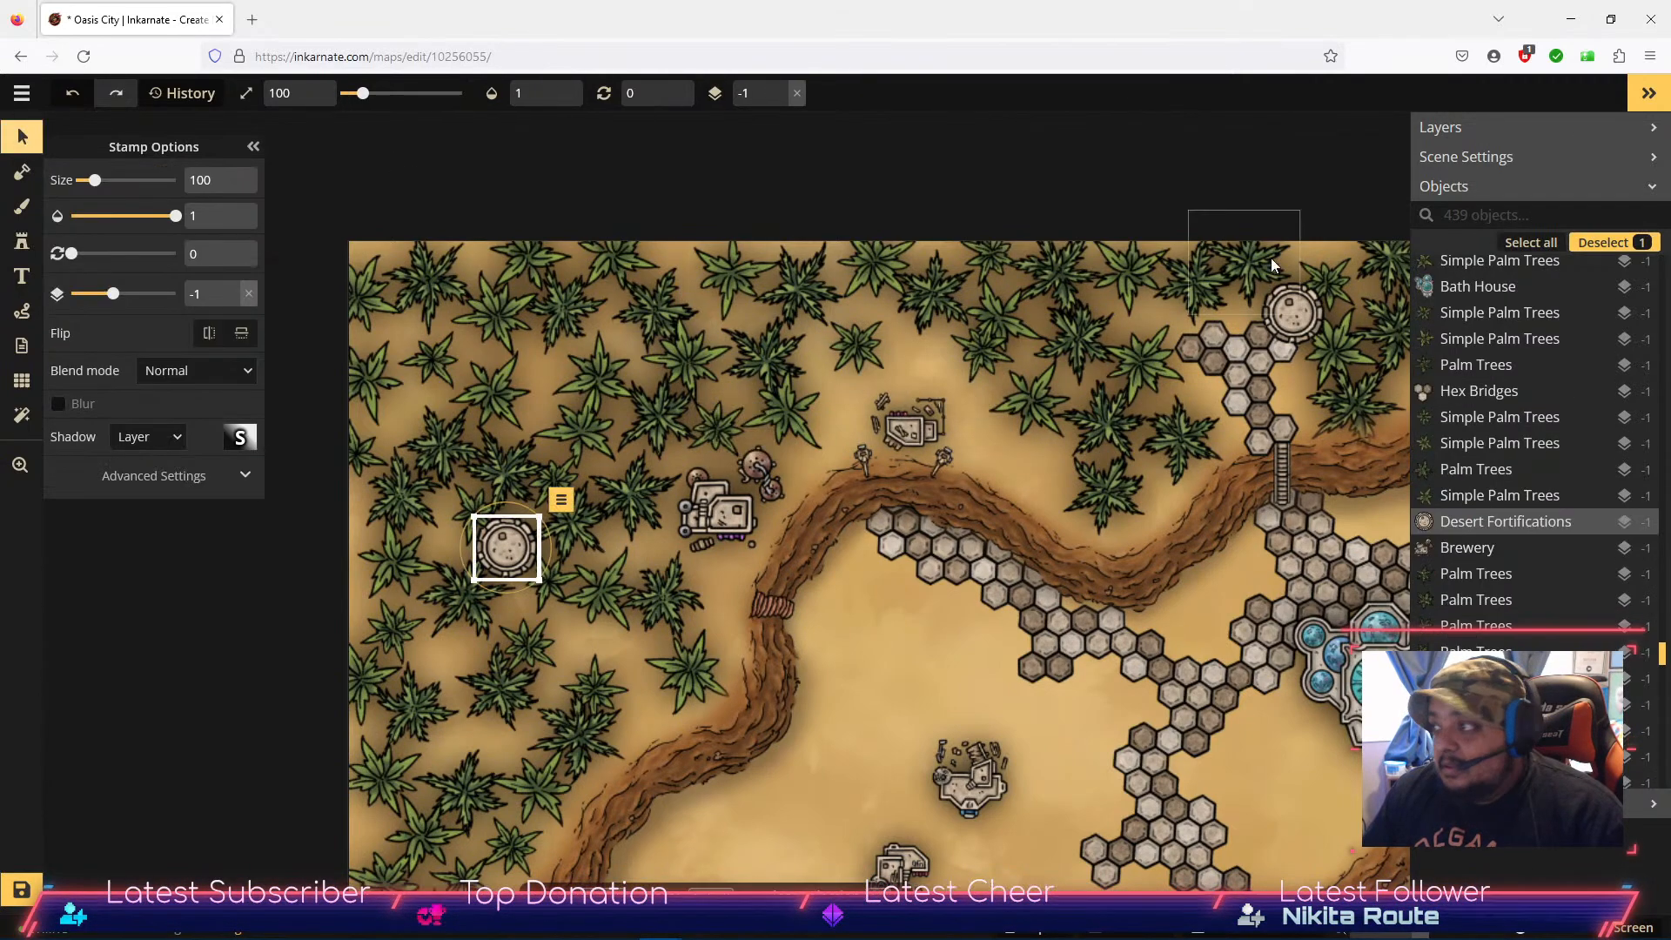
left_click(1289, 317)
left_click_drag(1289, 317, 1282, 316)
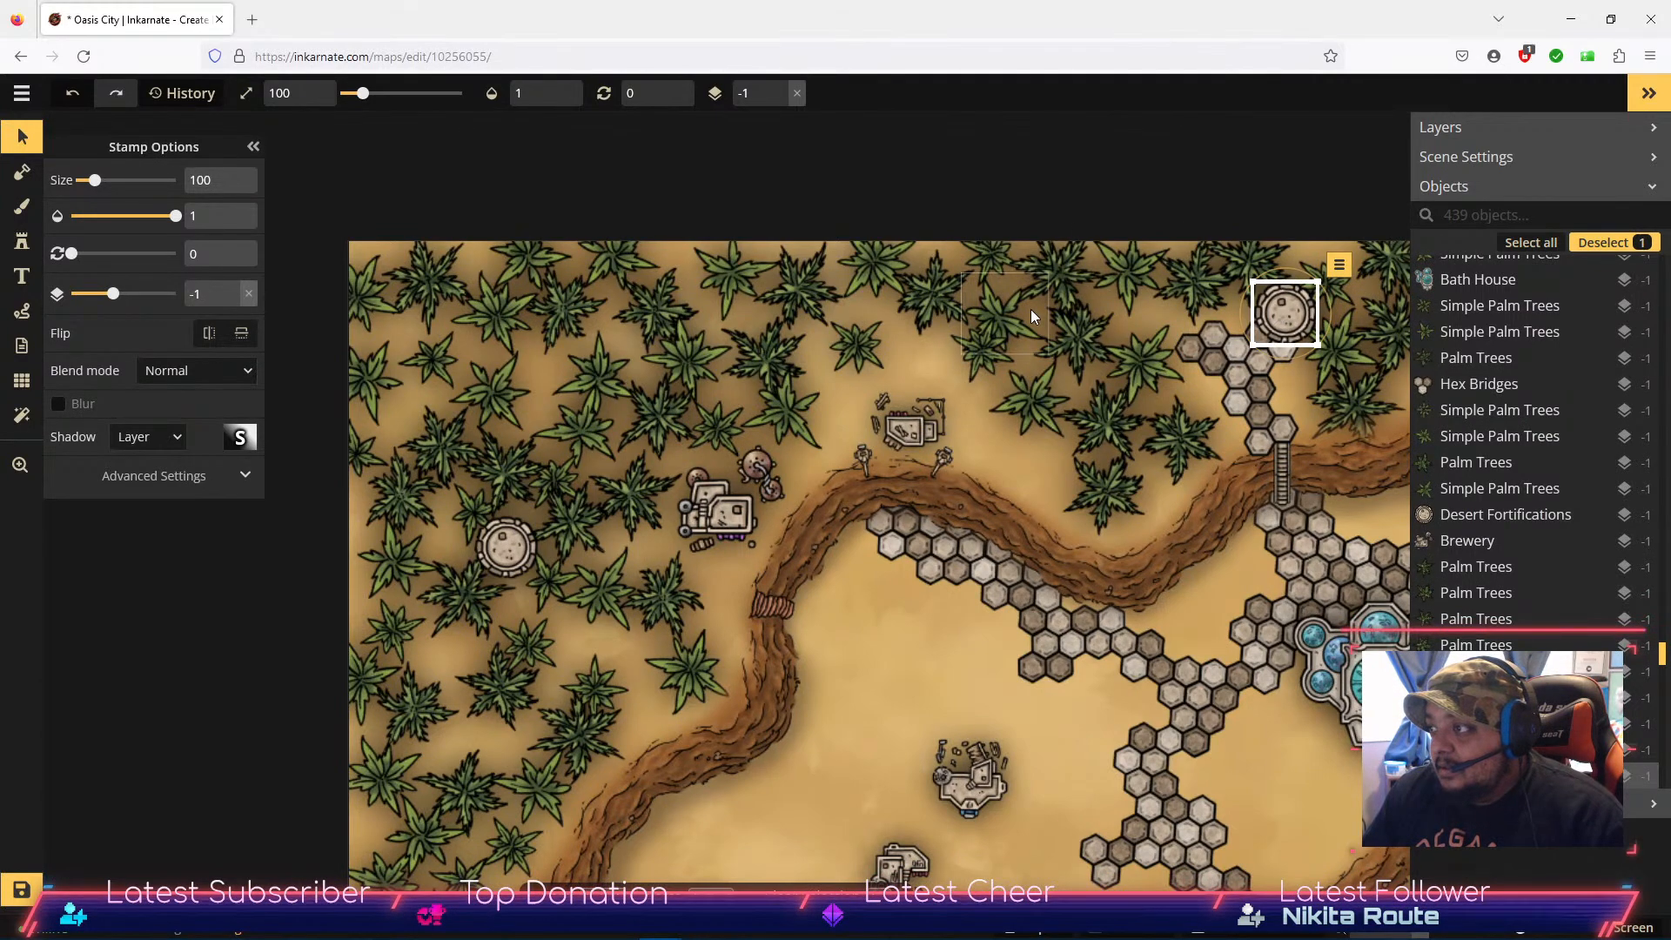
Step: Place a teal triangular Desert canopy stamp, size 100 on layer -1, just south of the round tower on the northern hex path
left_click(21, 241)
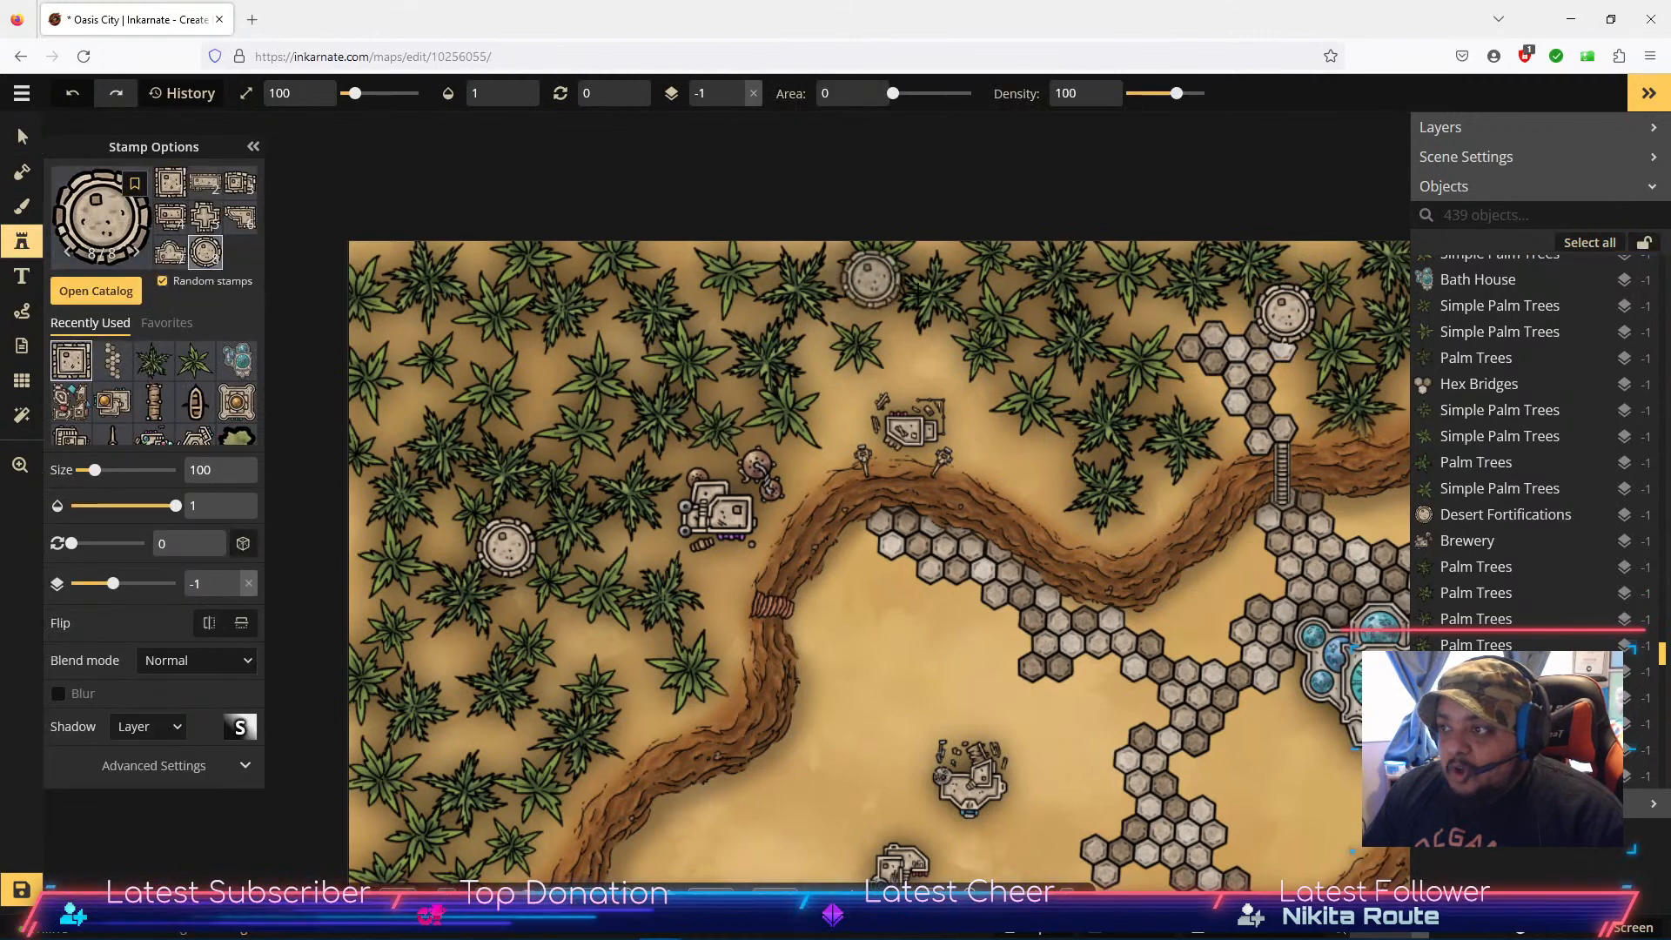
left_click(61, 292)
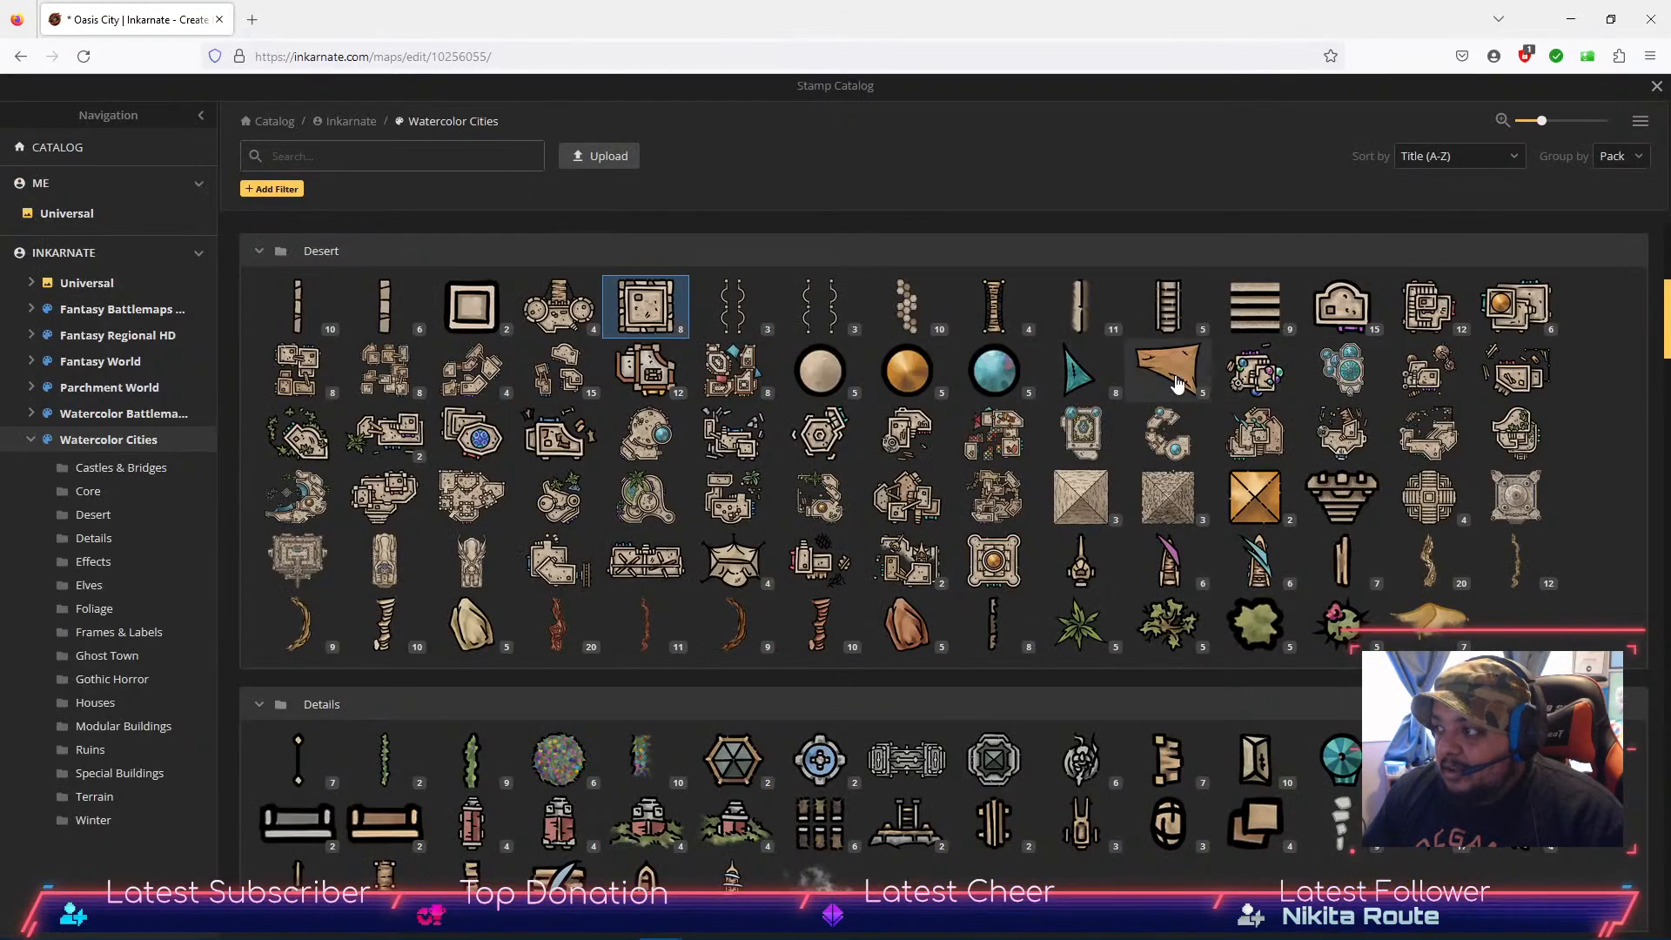
left_click(1083, 376)
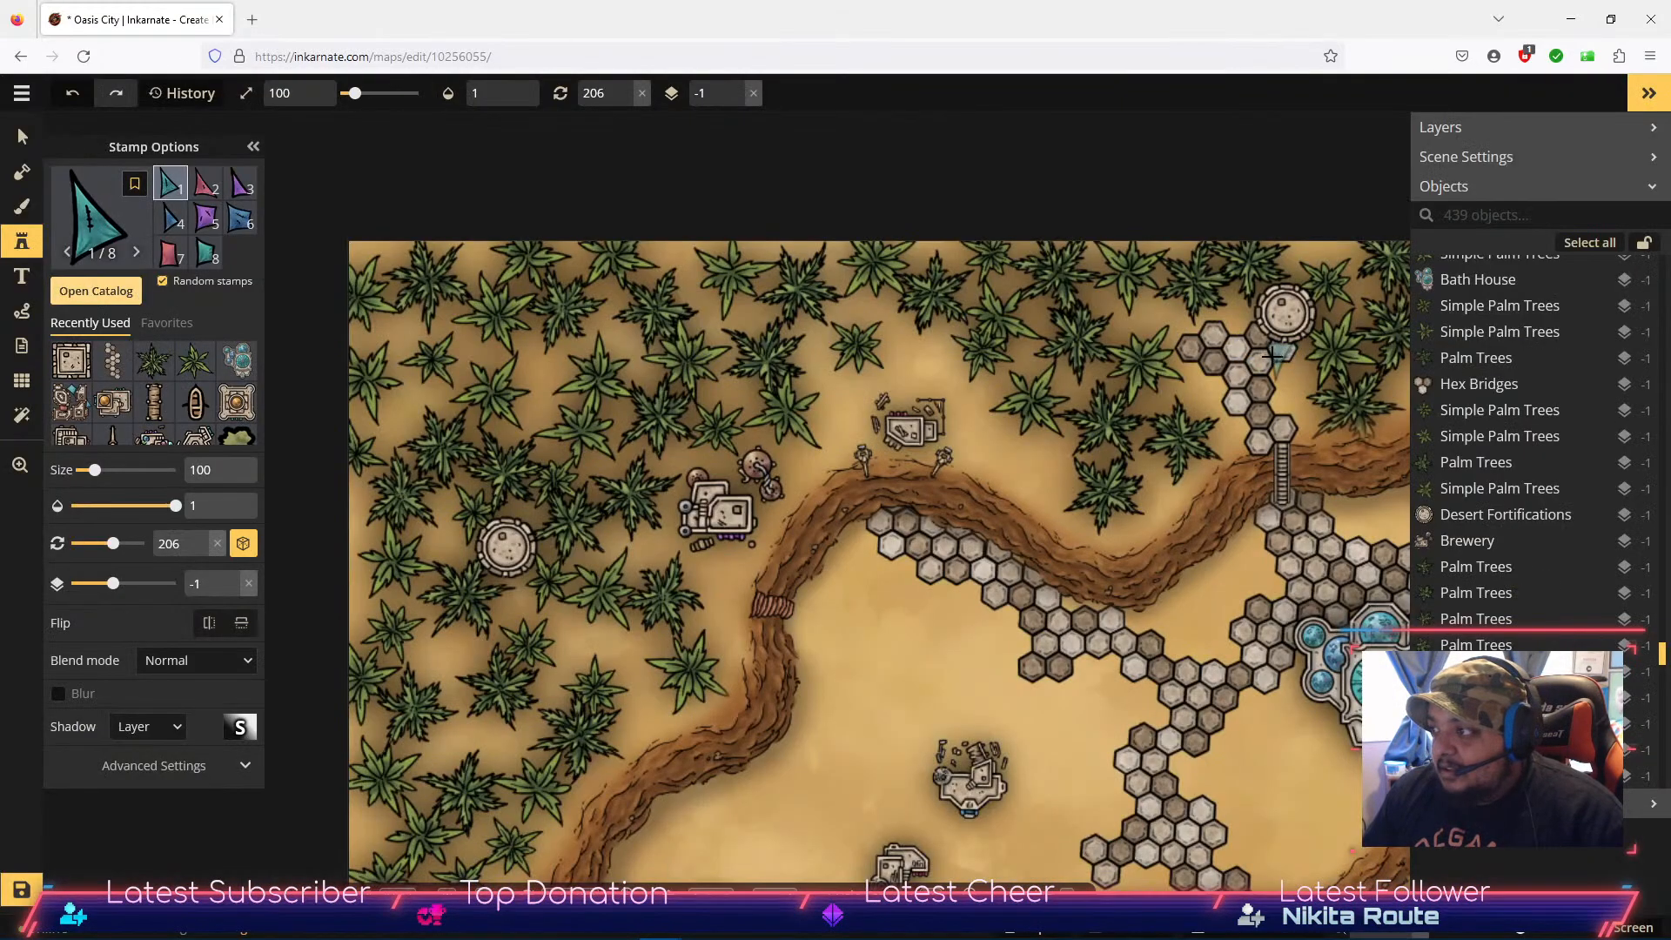
left_click(1276, 353)
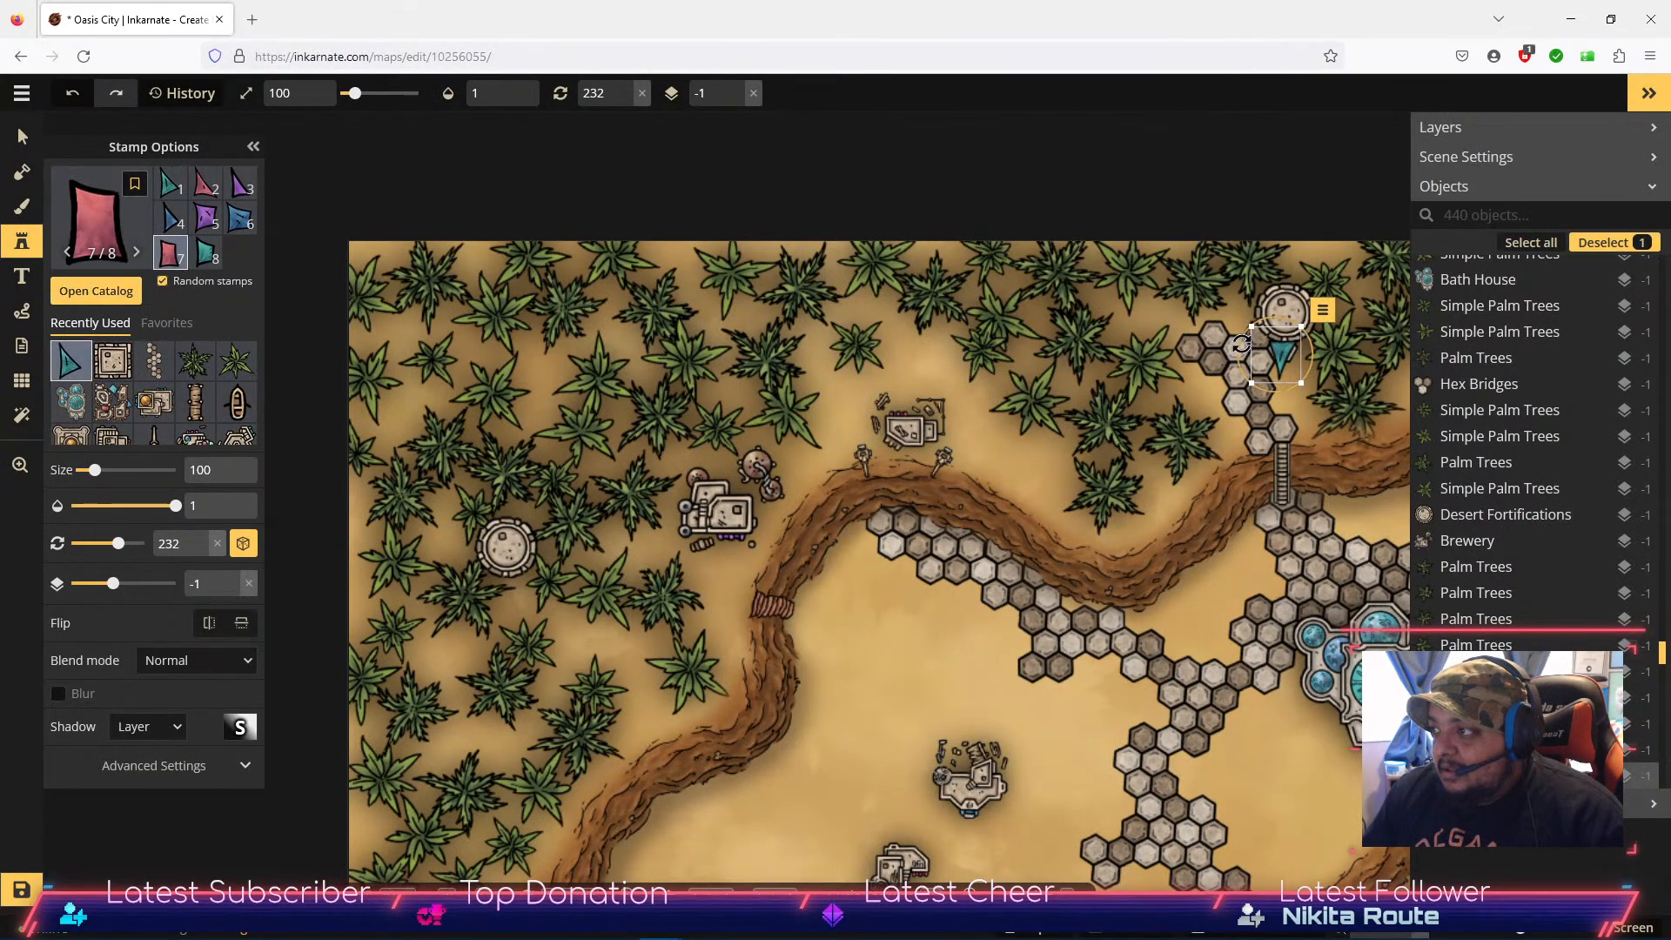
left_click(1245, 329)
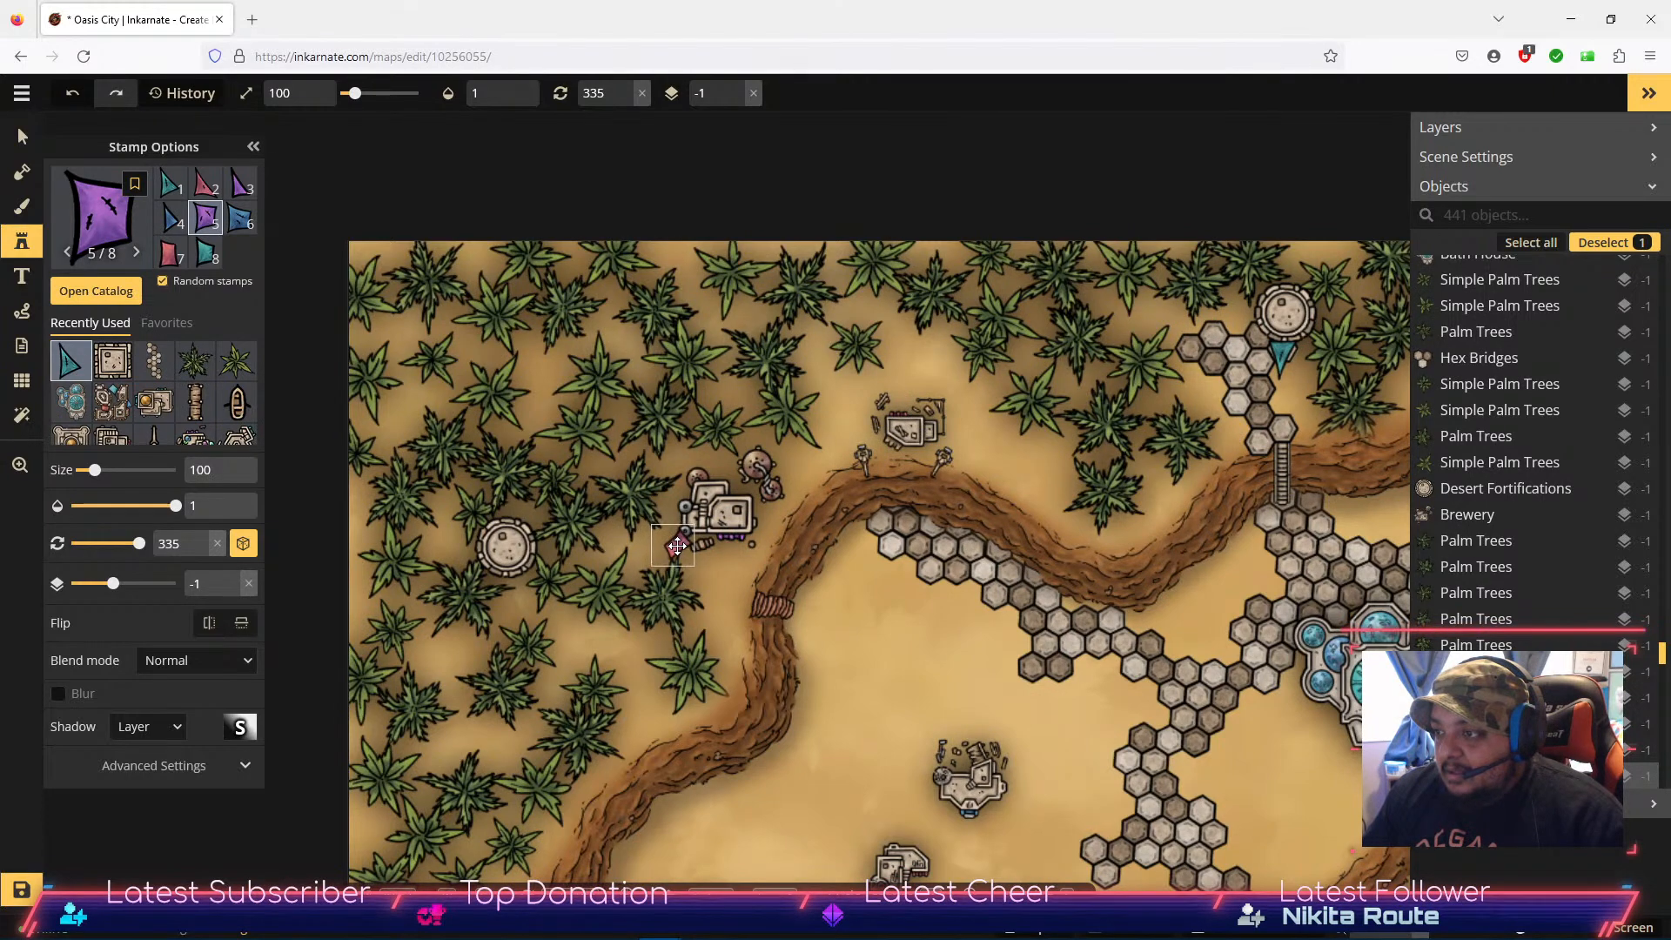
left_click_drag(677, 548, 919, 524)
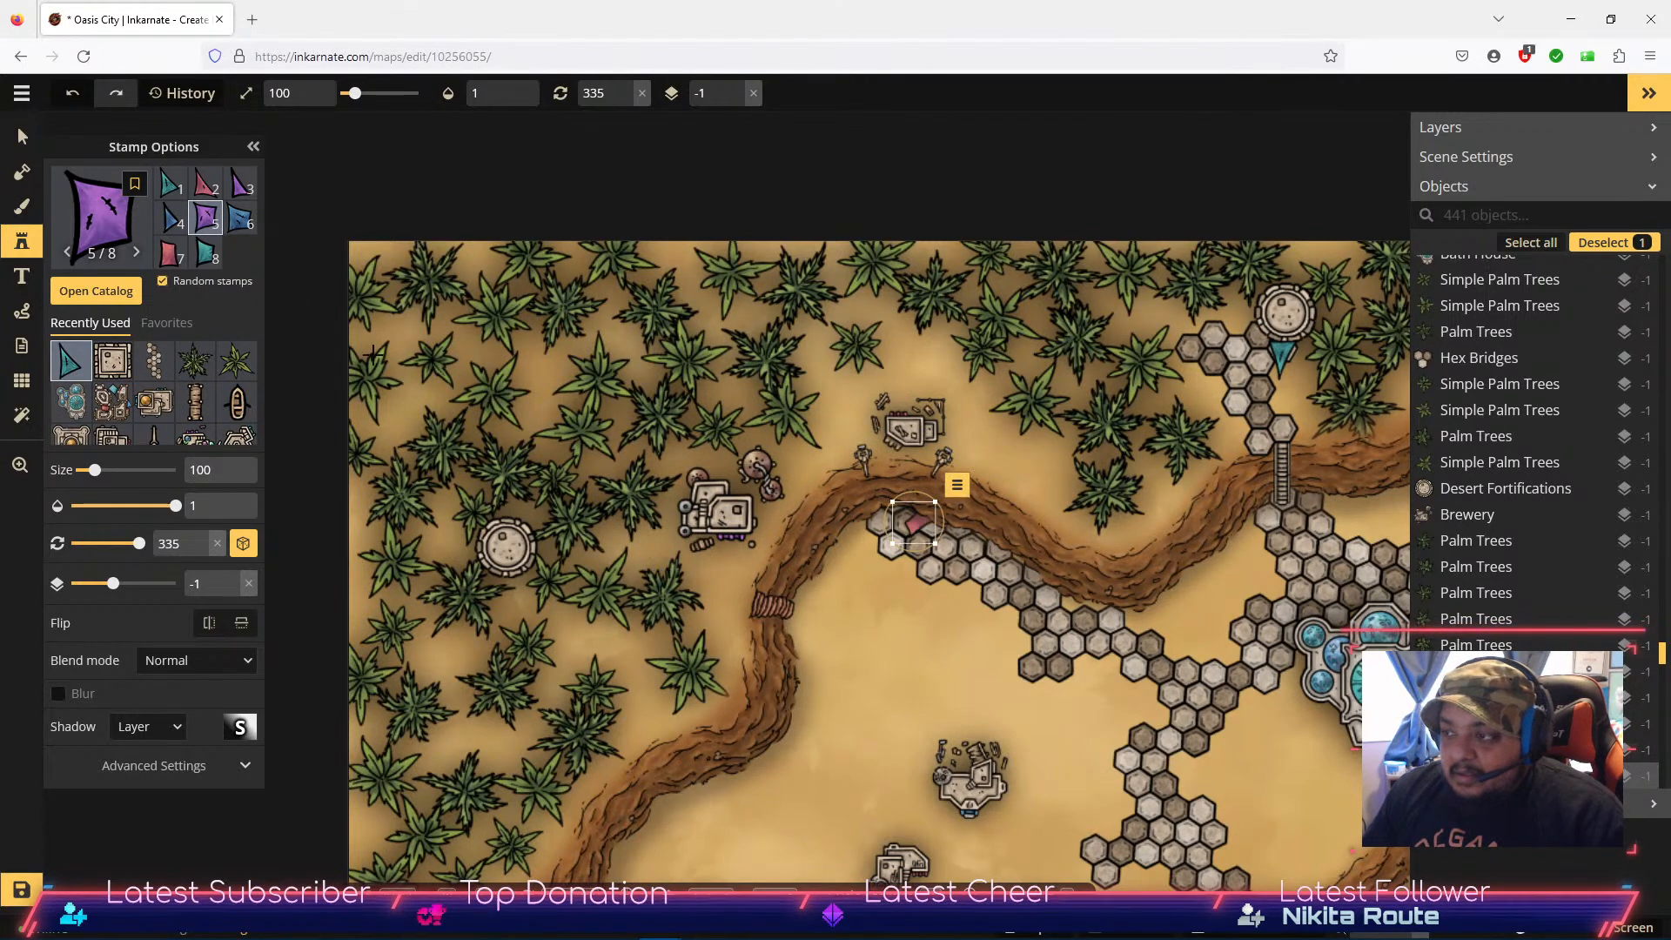
key("Delete")
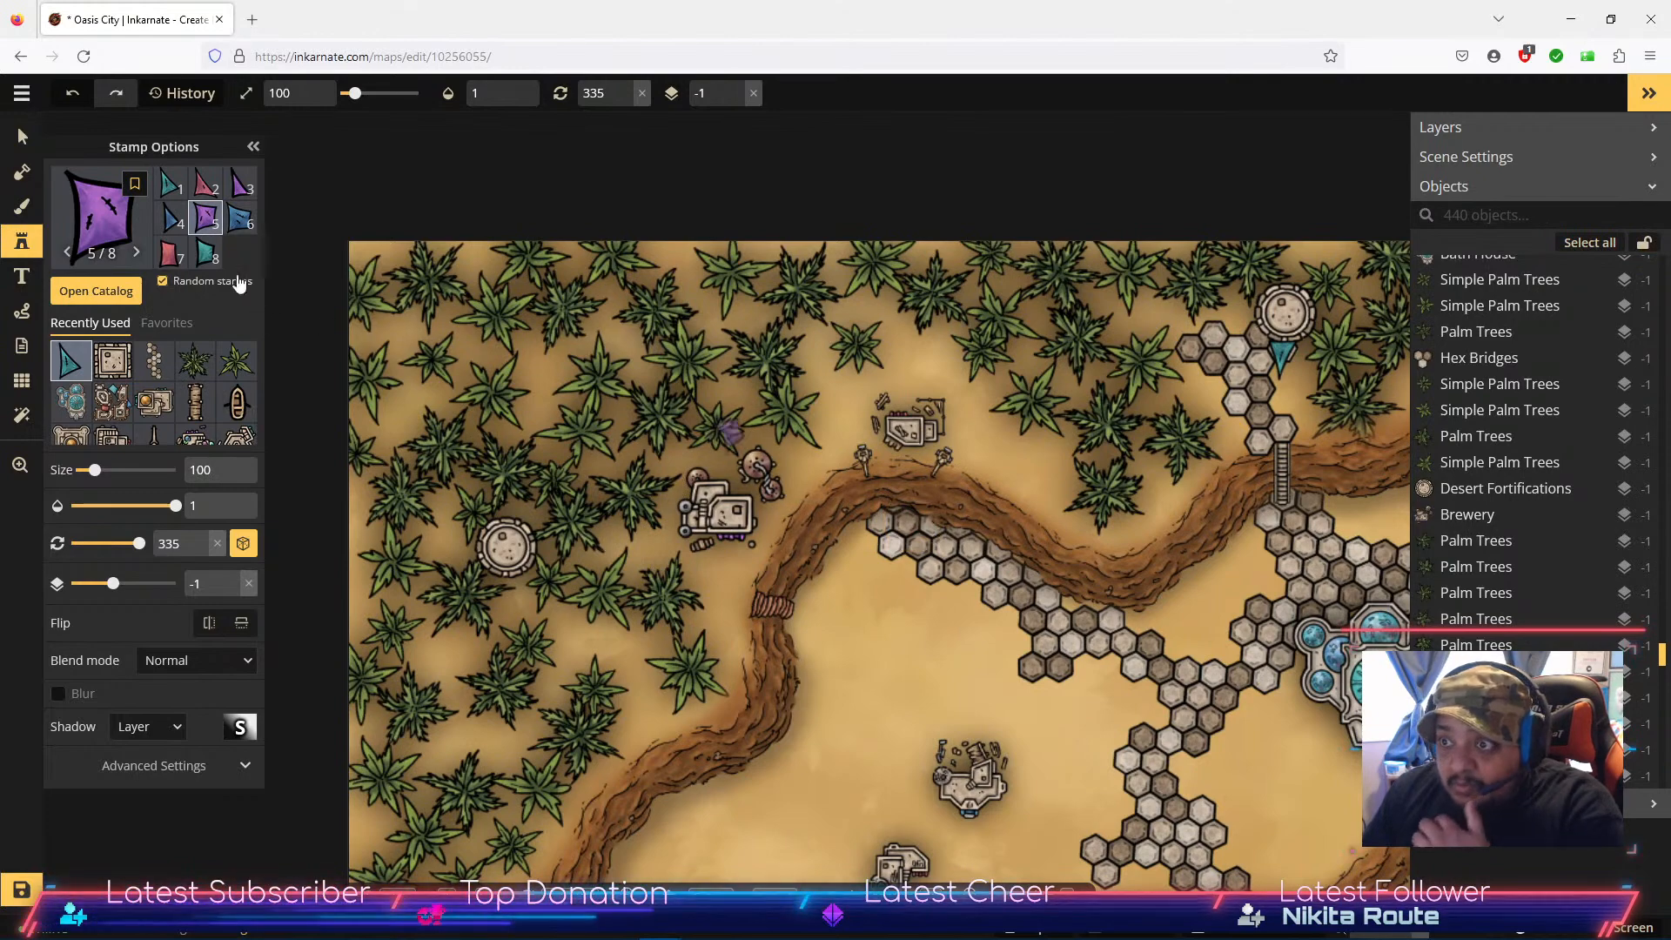
Step: Place a purple triangular canopy below the western round tower and a teal one below the building near the red natural stairs
left_click(241, 183)
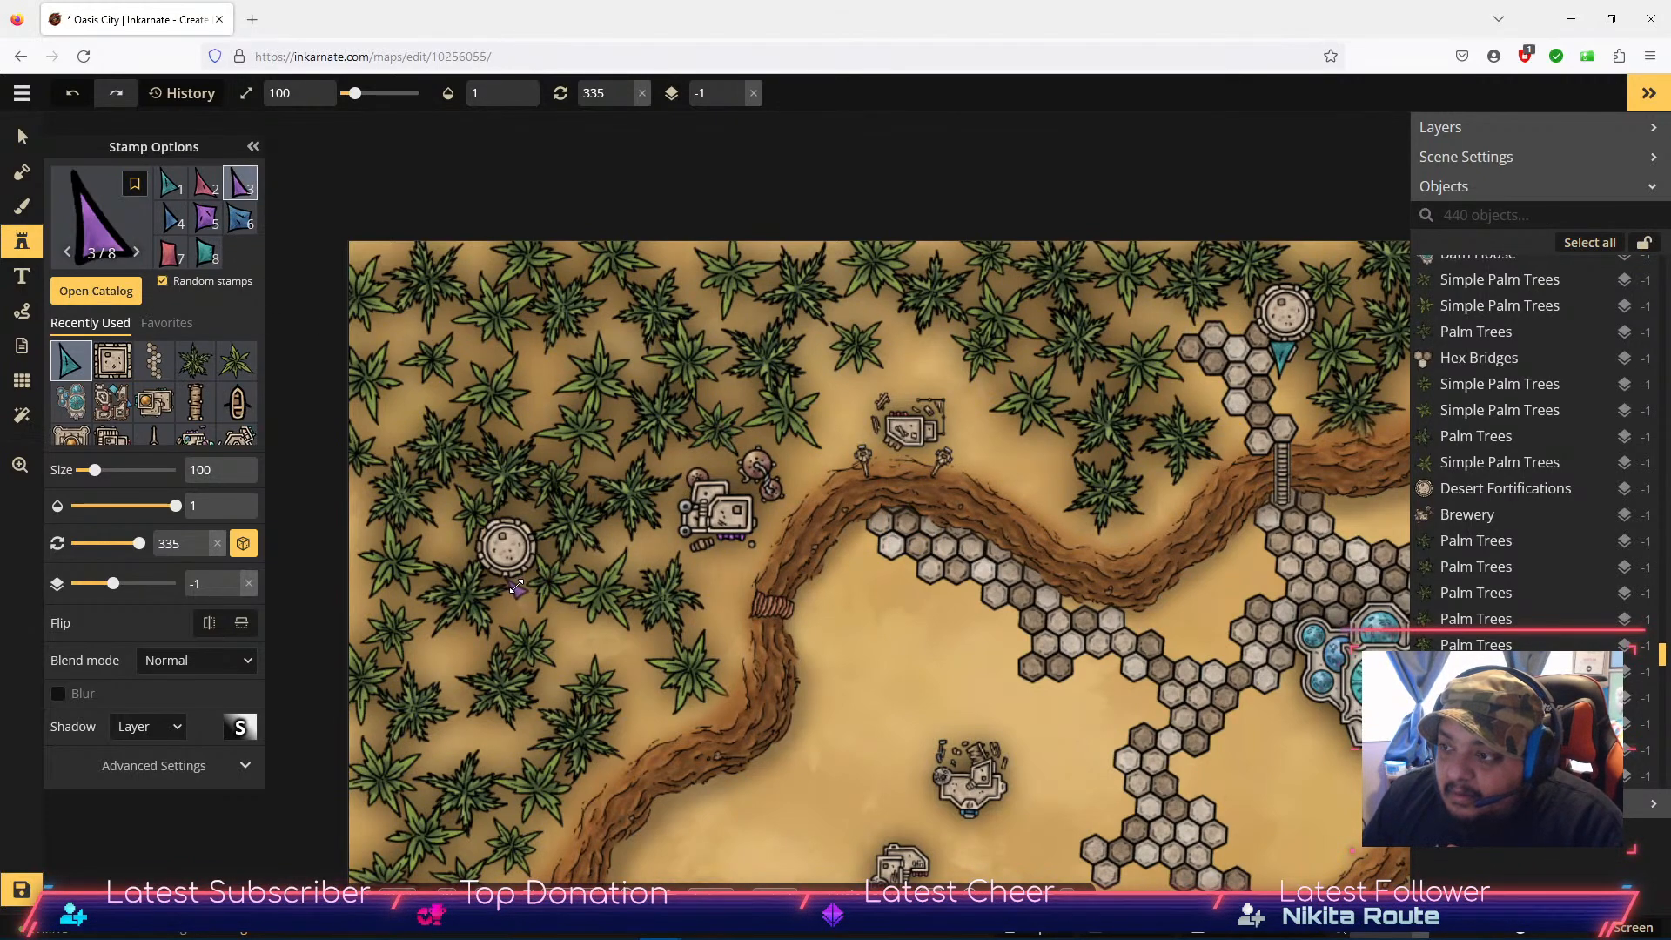
left_click(517, 586)
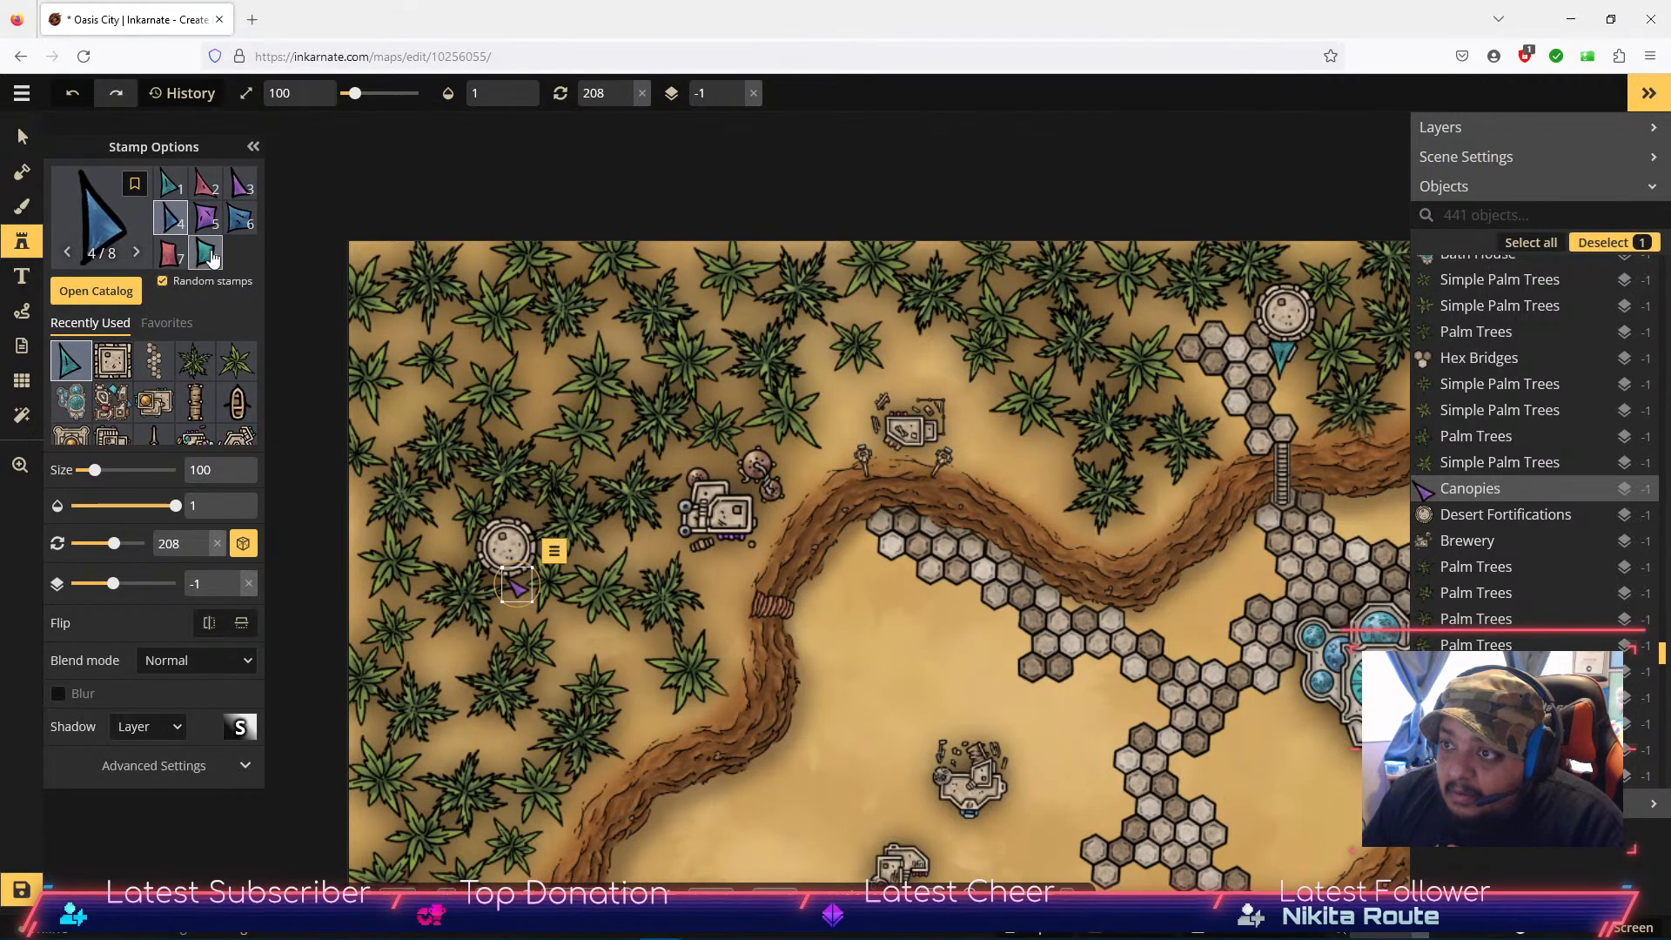
left_click(241, 188)
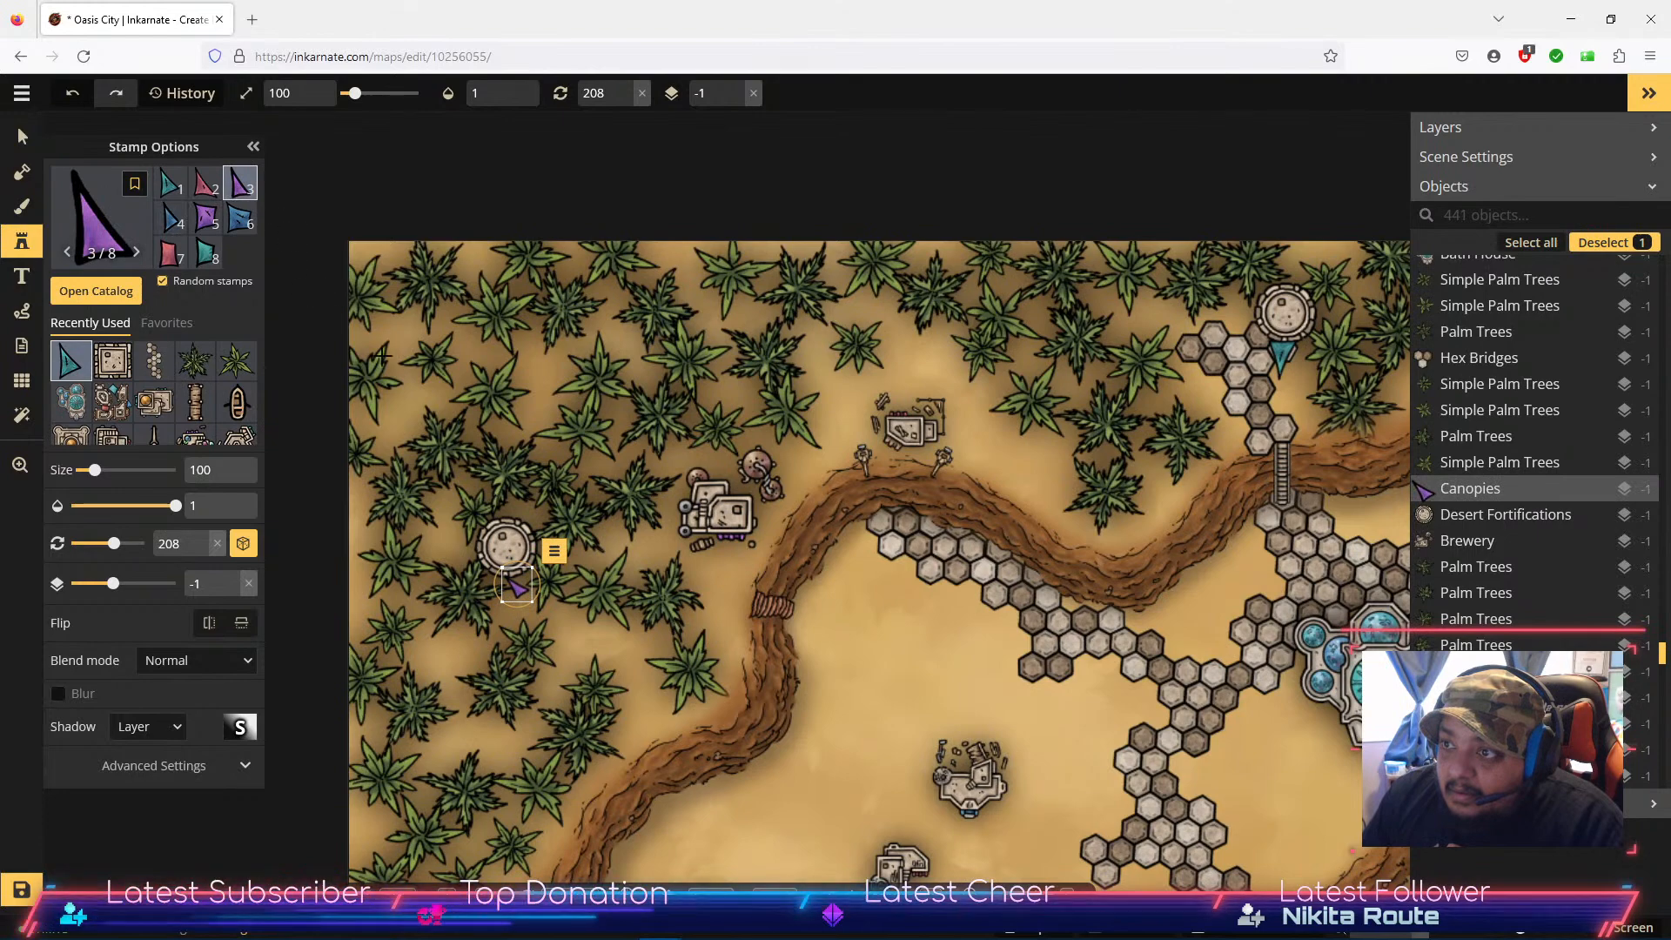
left_click(173, 182)
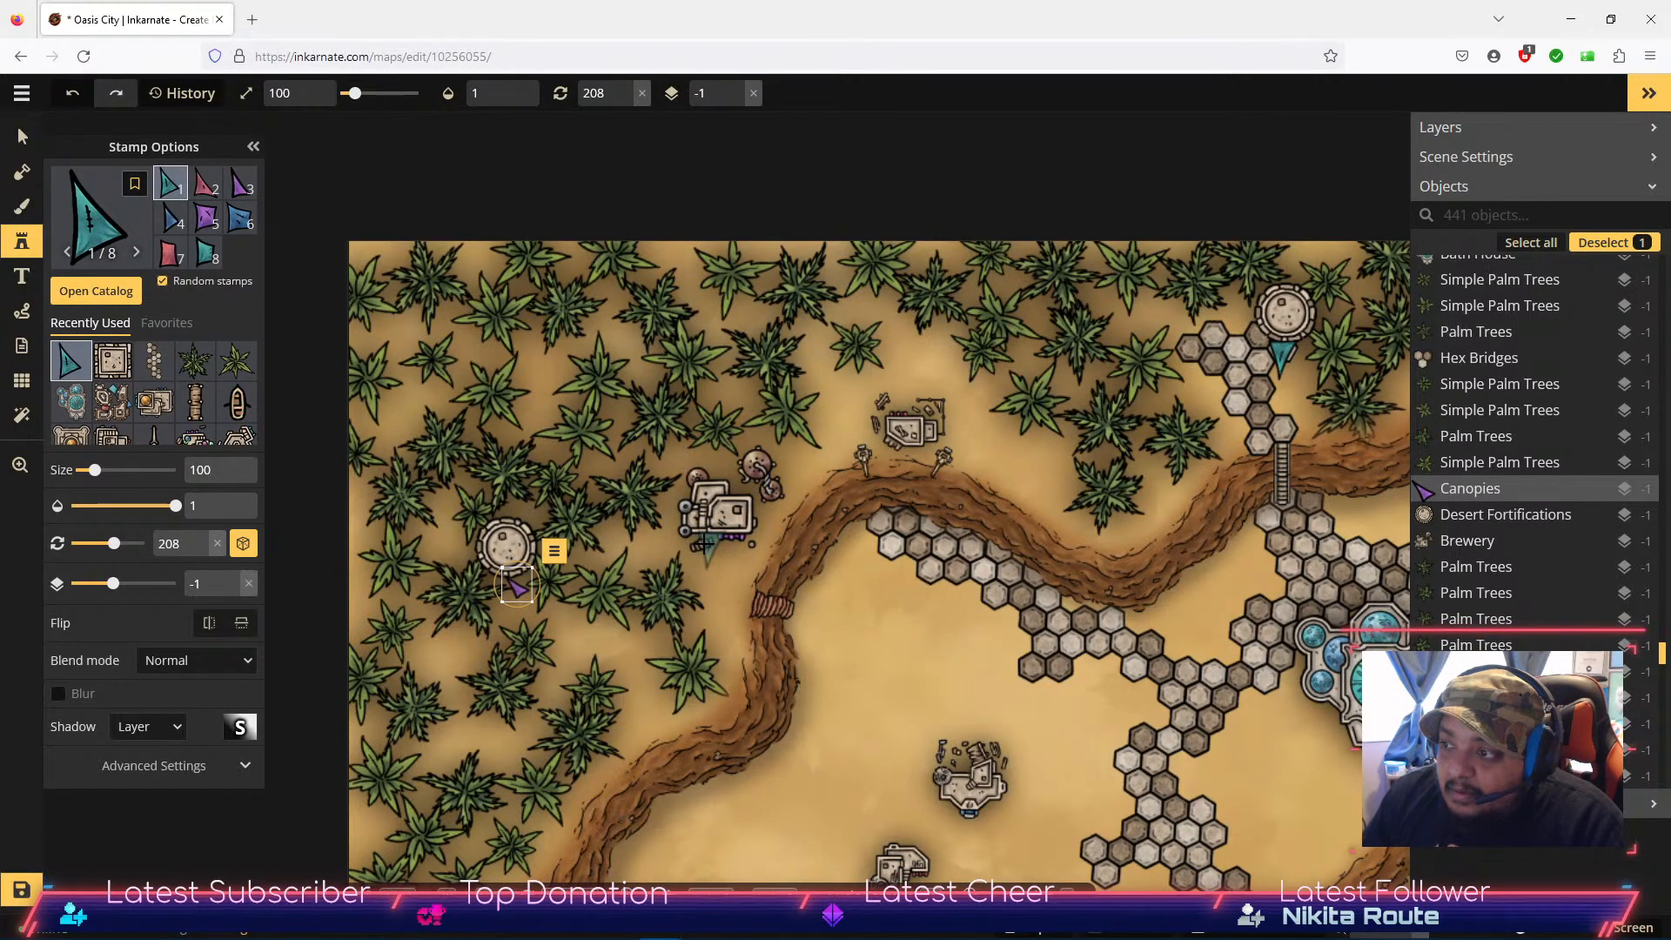
left_click(703, 544)
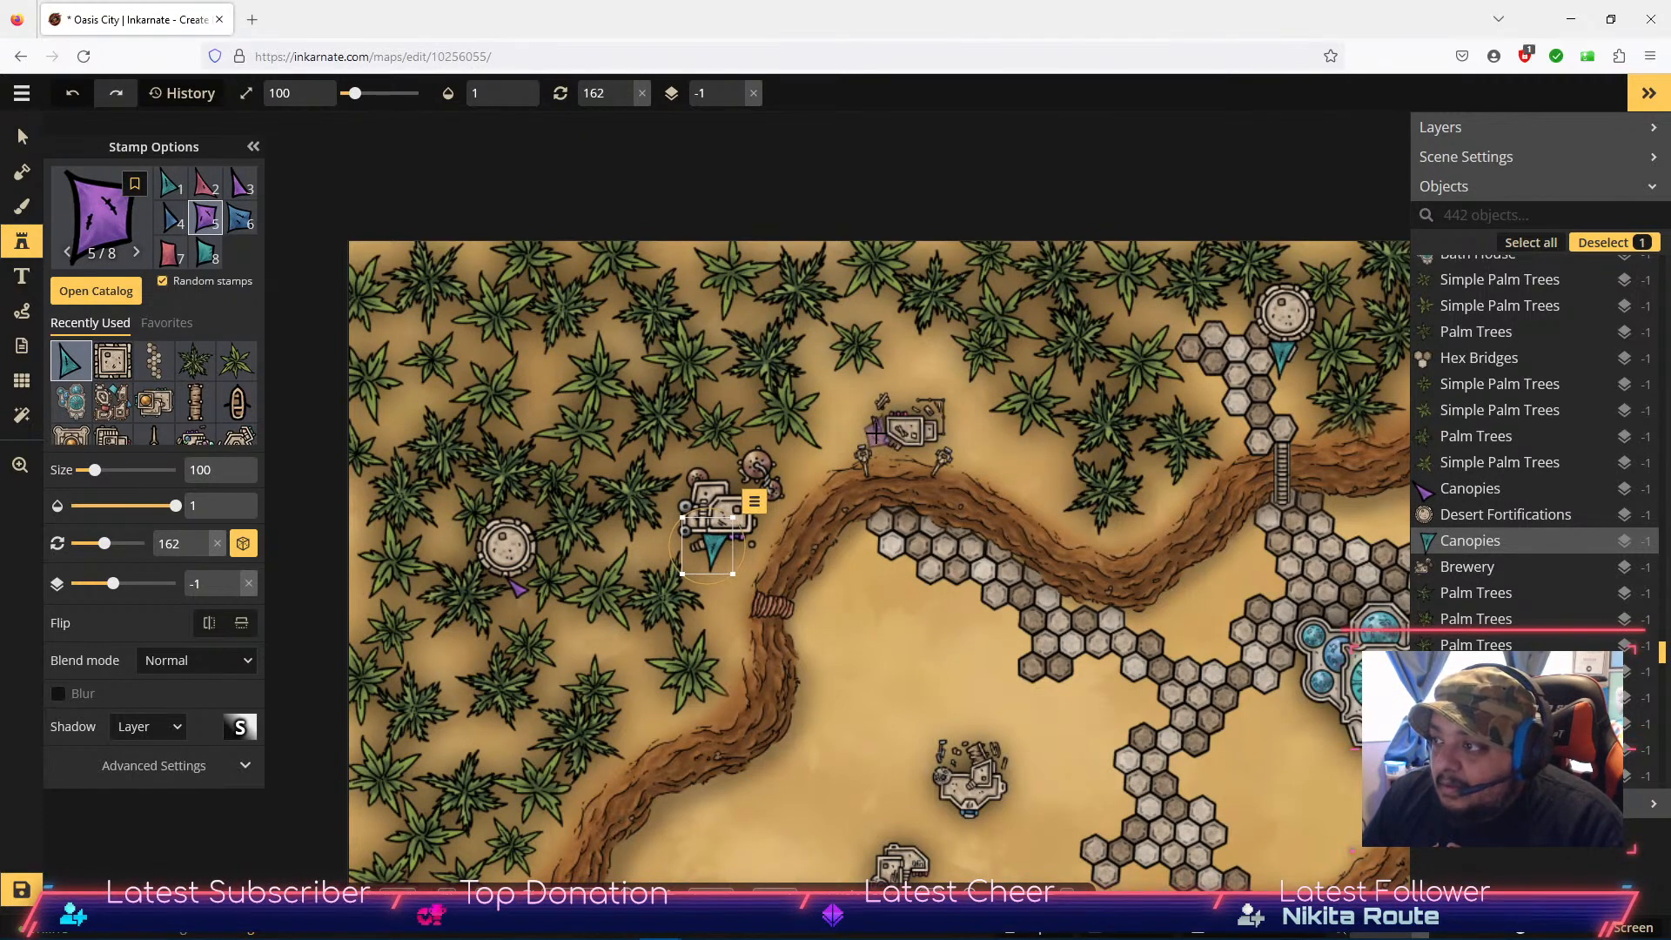
left_click(877, 433)
scroll(879, 418, "up", 5)
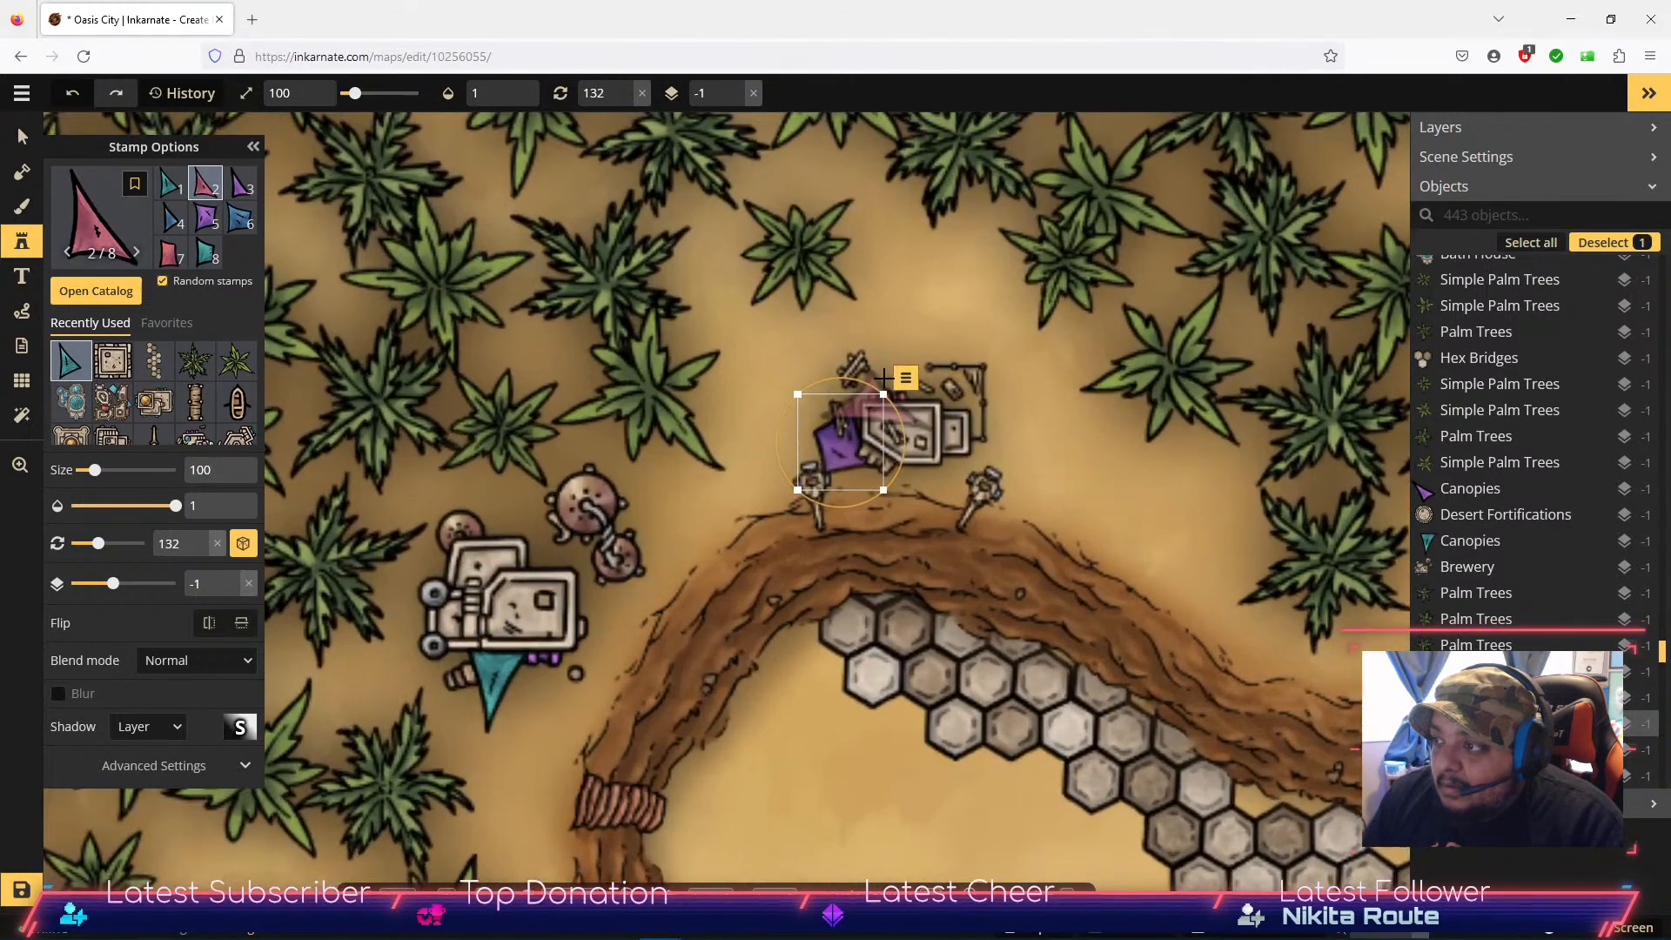
left_click(906, 377)
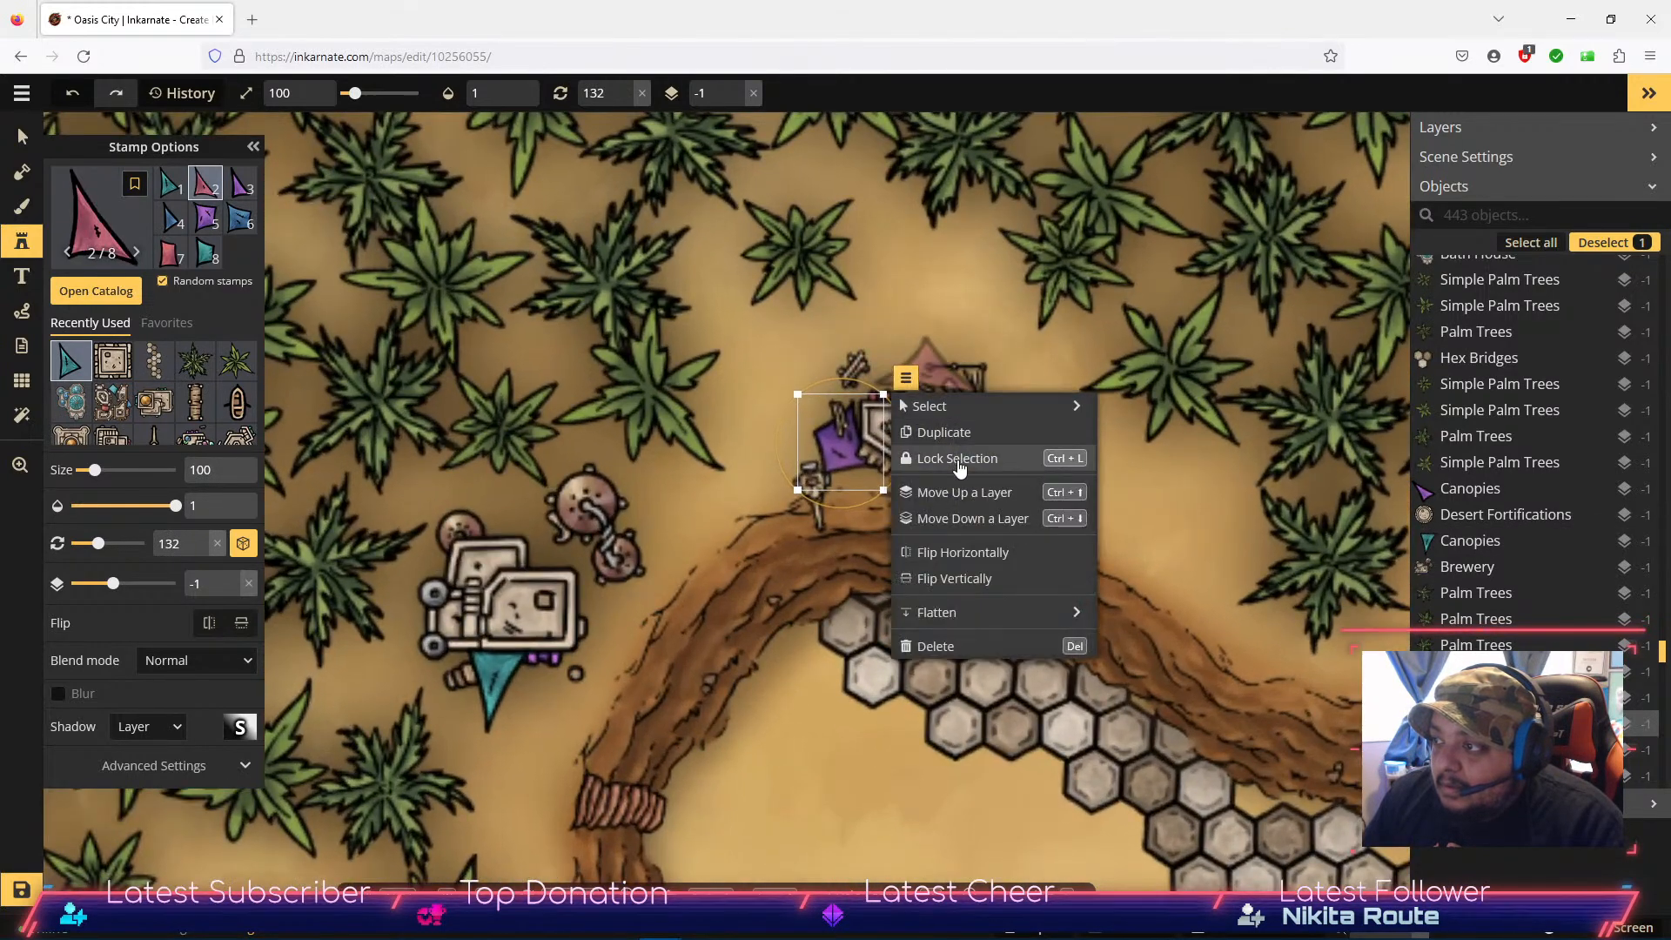
left_click(964, 495)
left_click(965, 500)
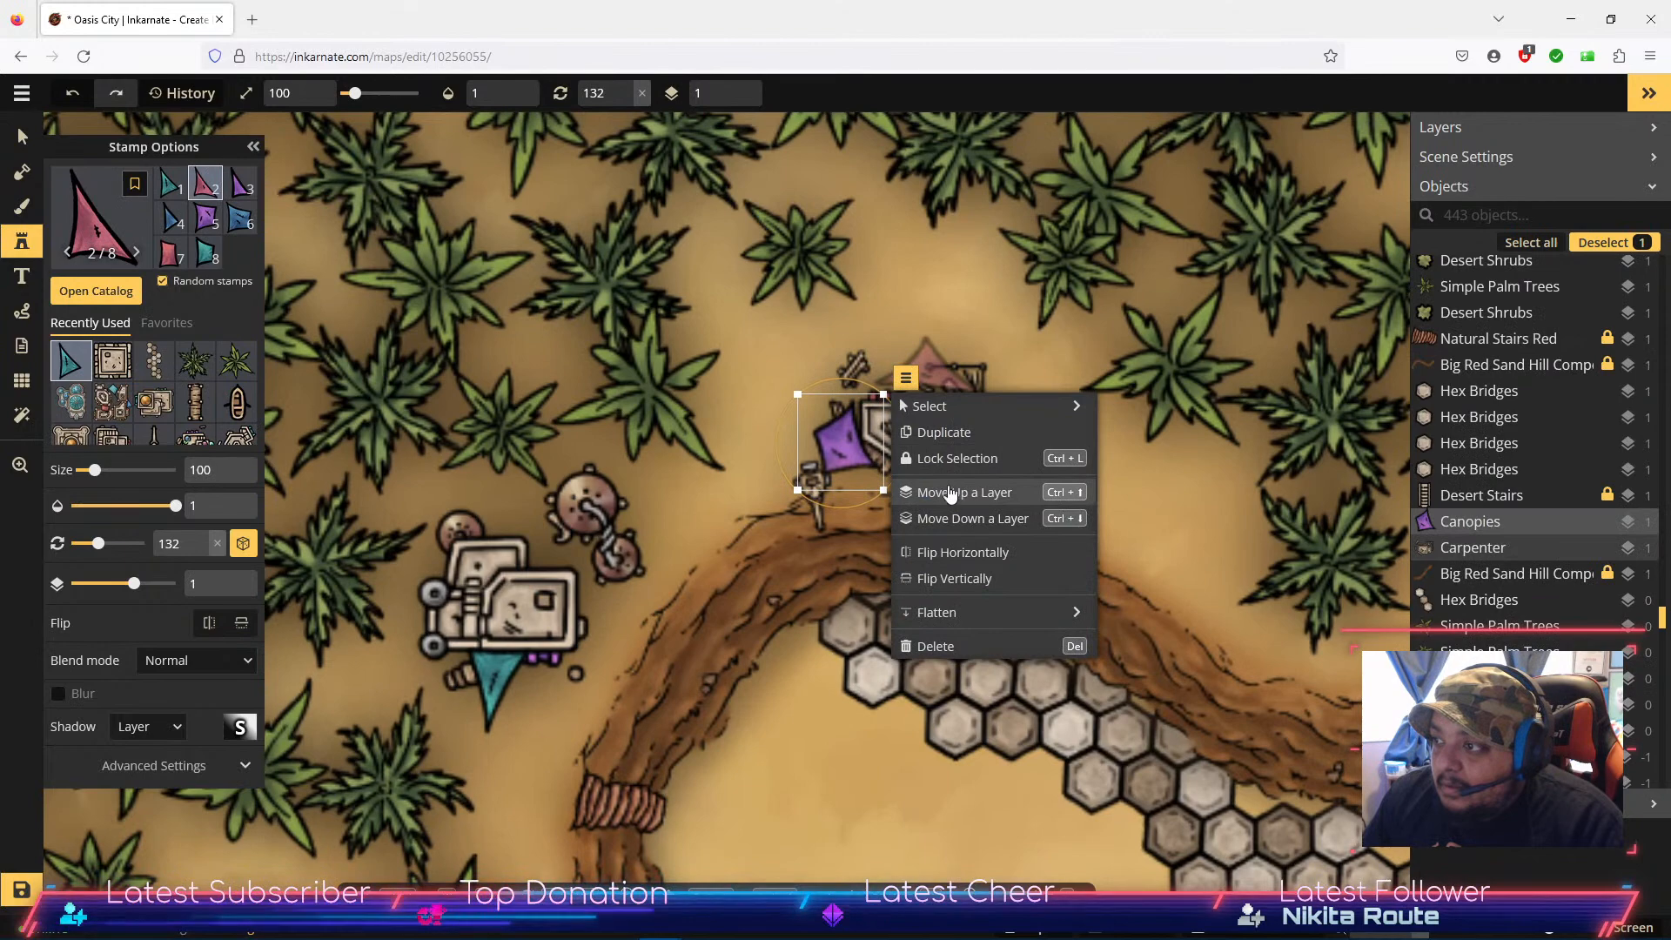
left_click_drag(851, 451, 731, 468)
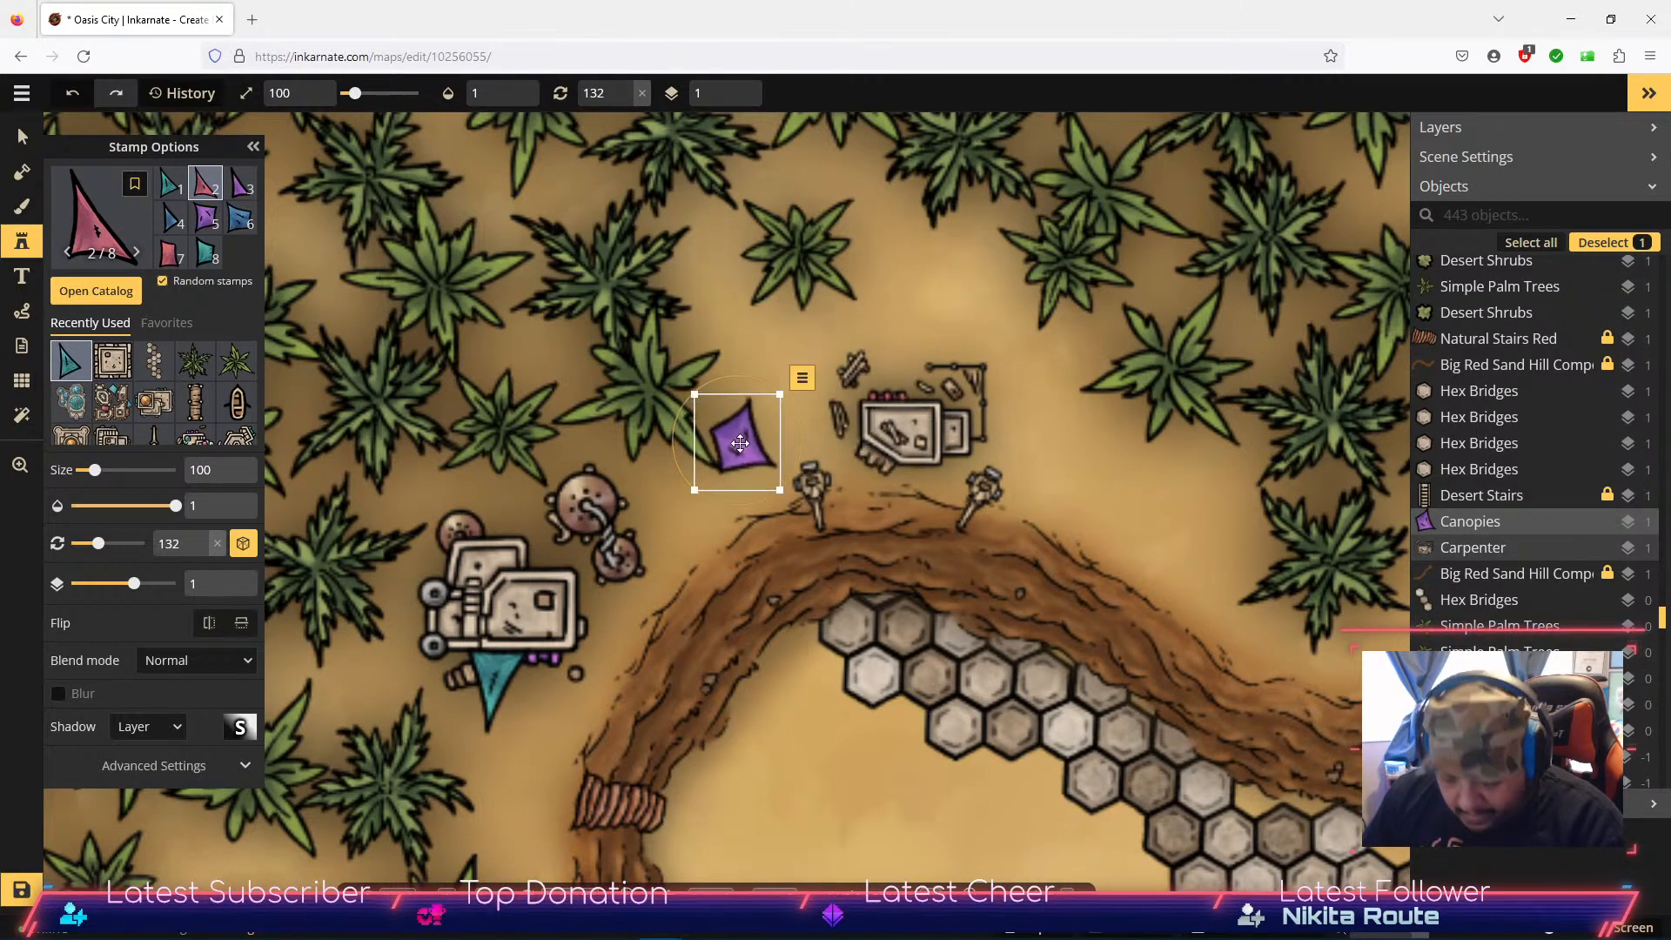
key("Delete")
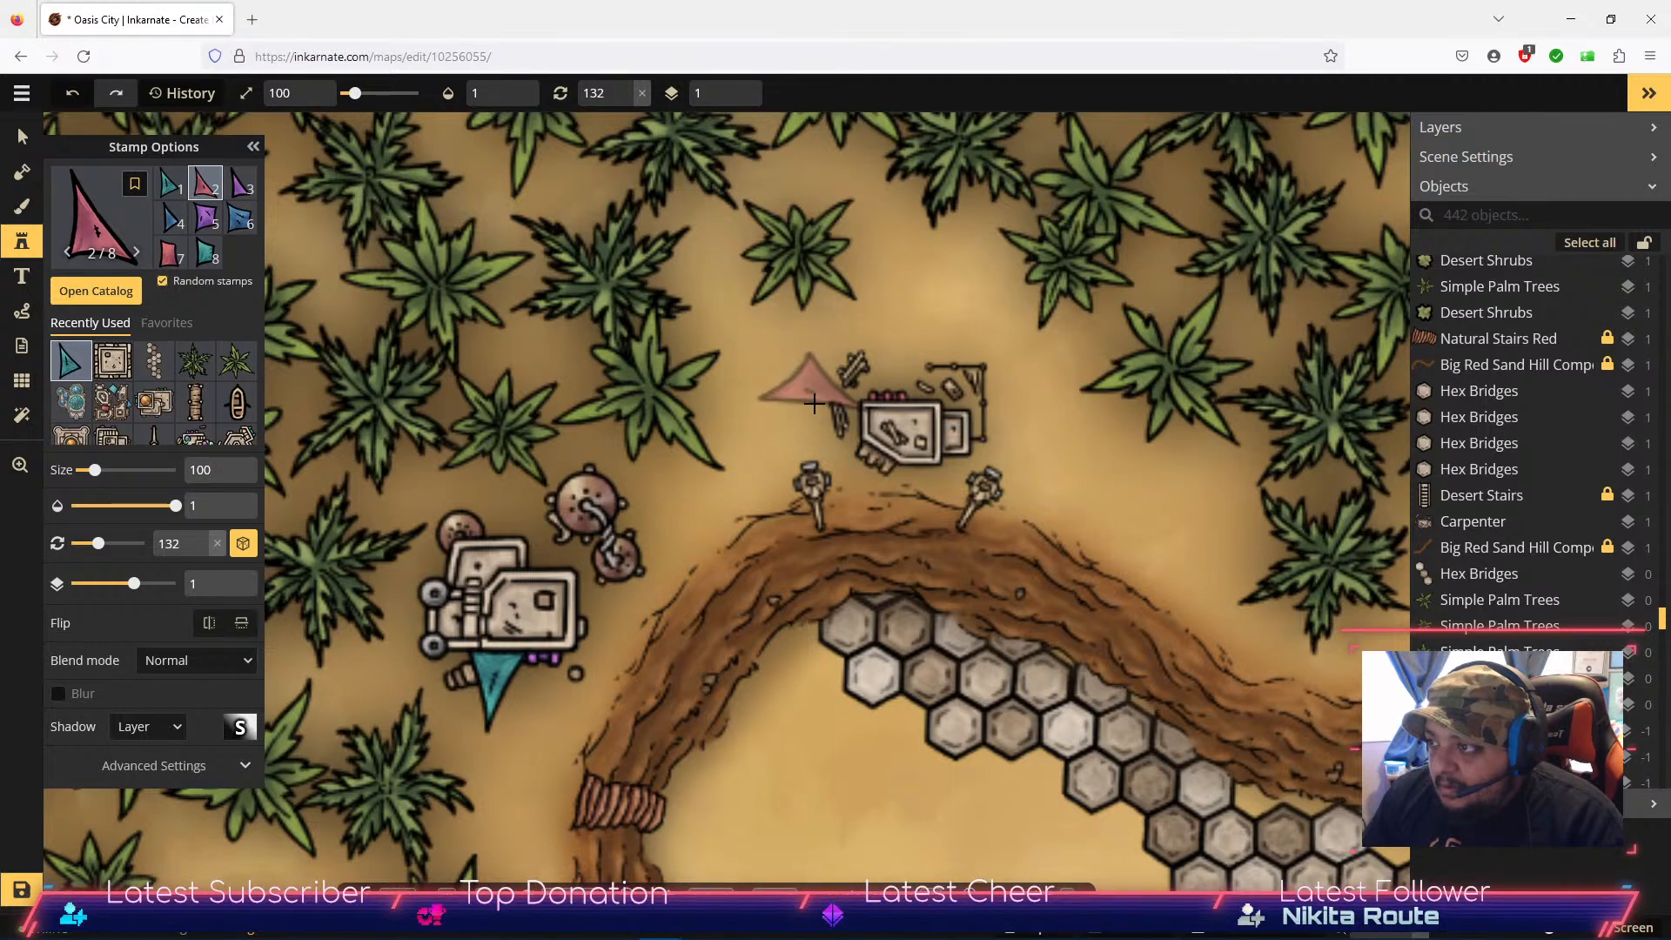
Step: Add a red triangular canopy and a blue triangular canopy on layer 1 against the west side of the carpenter building above the cliff
left_click(816, 400)
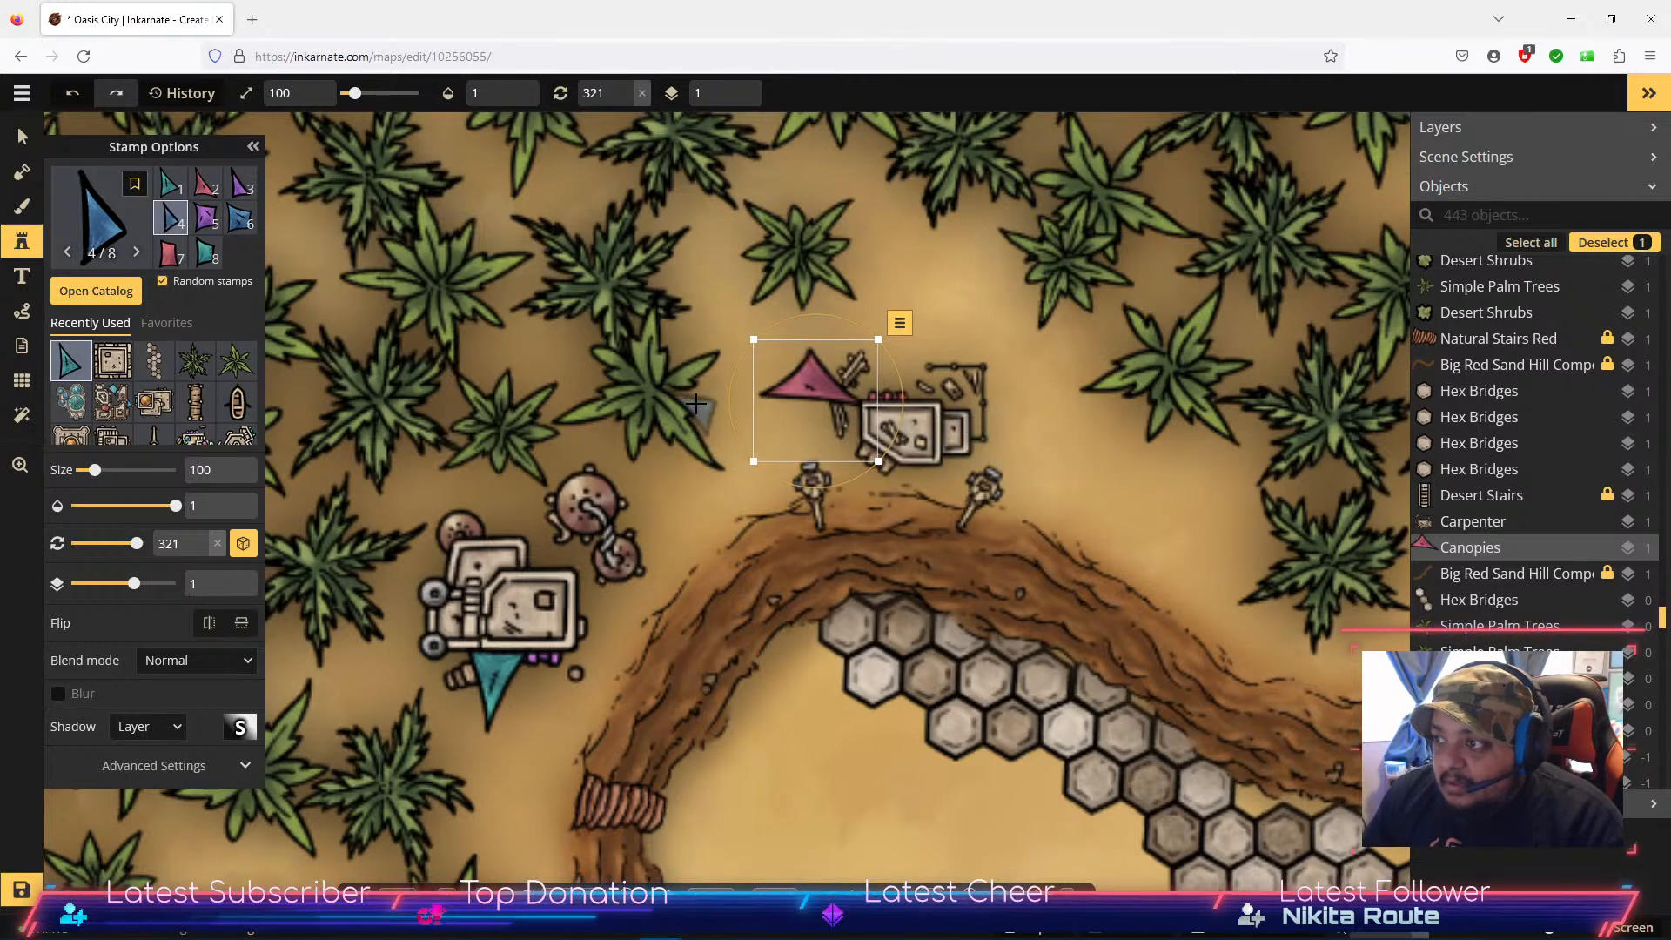
left_click(726, 501)
left_click_drag(742, 501, 846, 429)
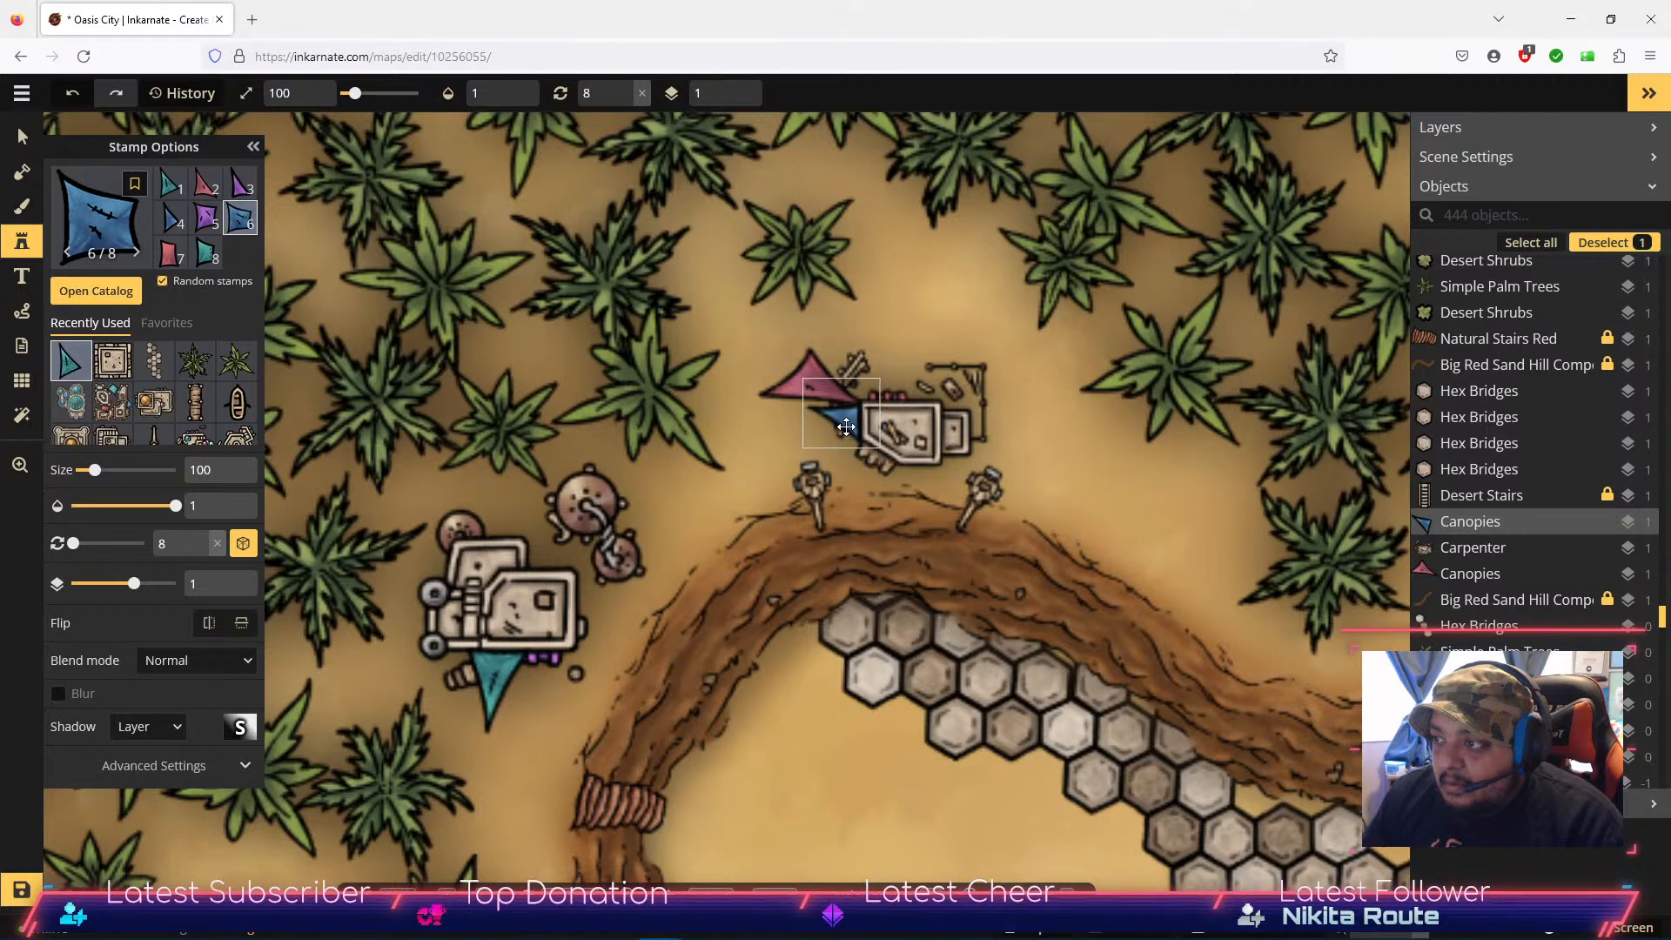
left_click(755, 480)
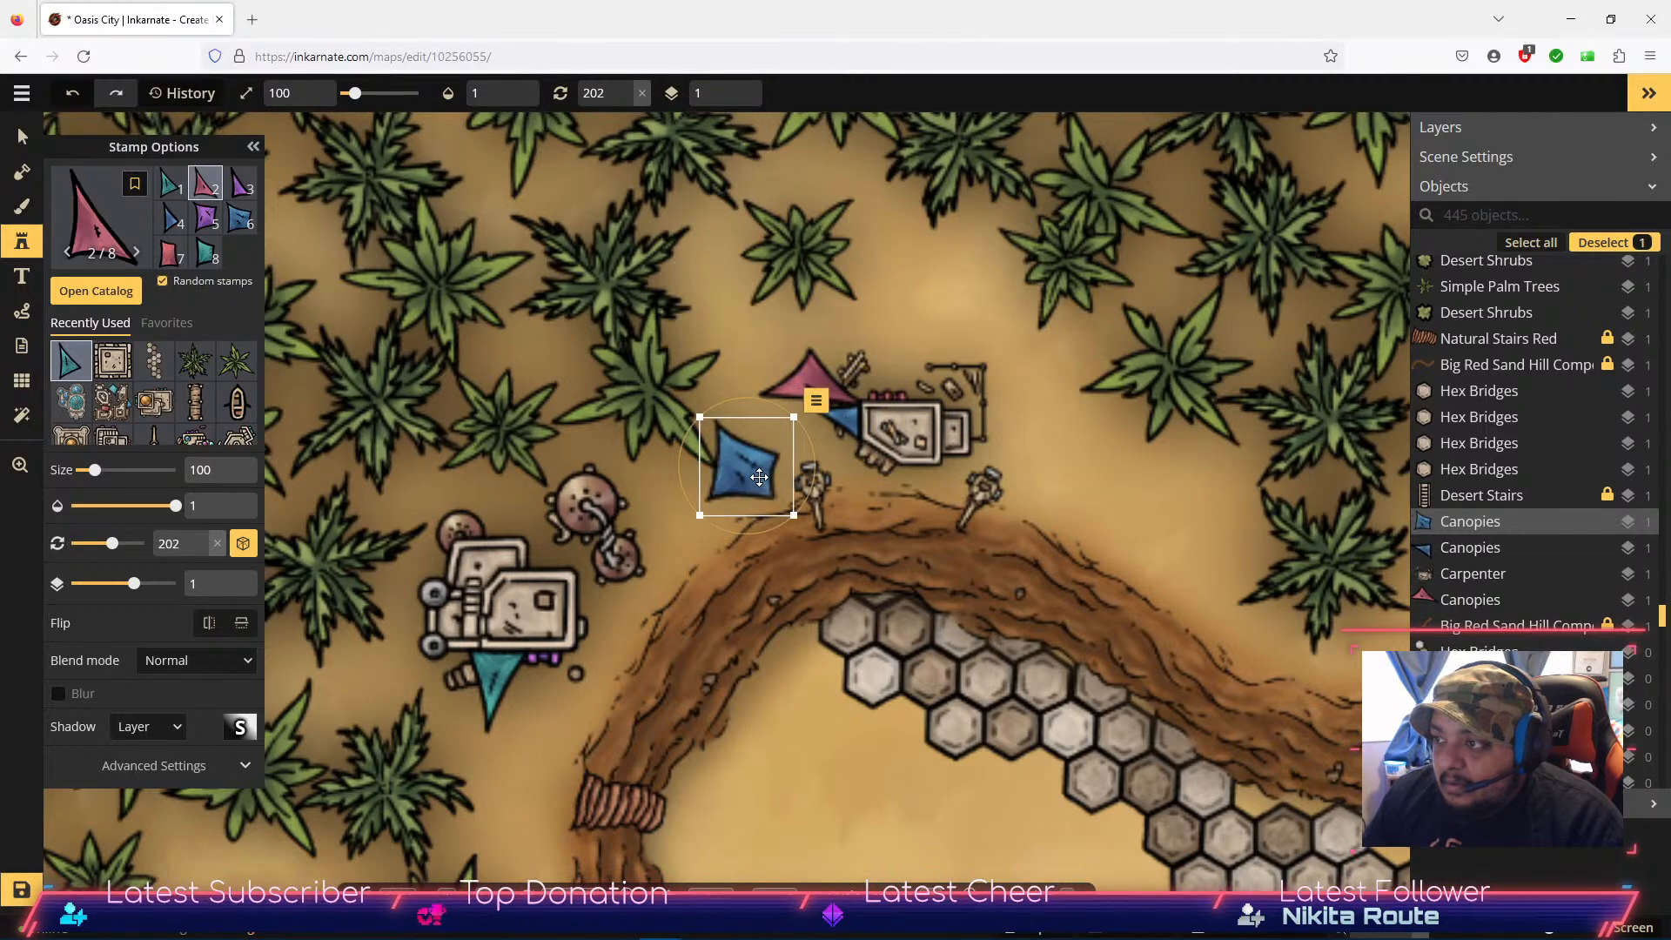
key("Delete")
scroll(722, 540, "down", 2)
left_click(22, 137)
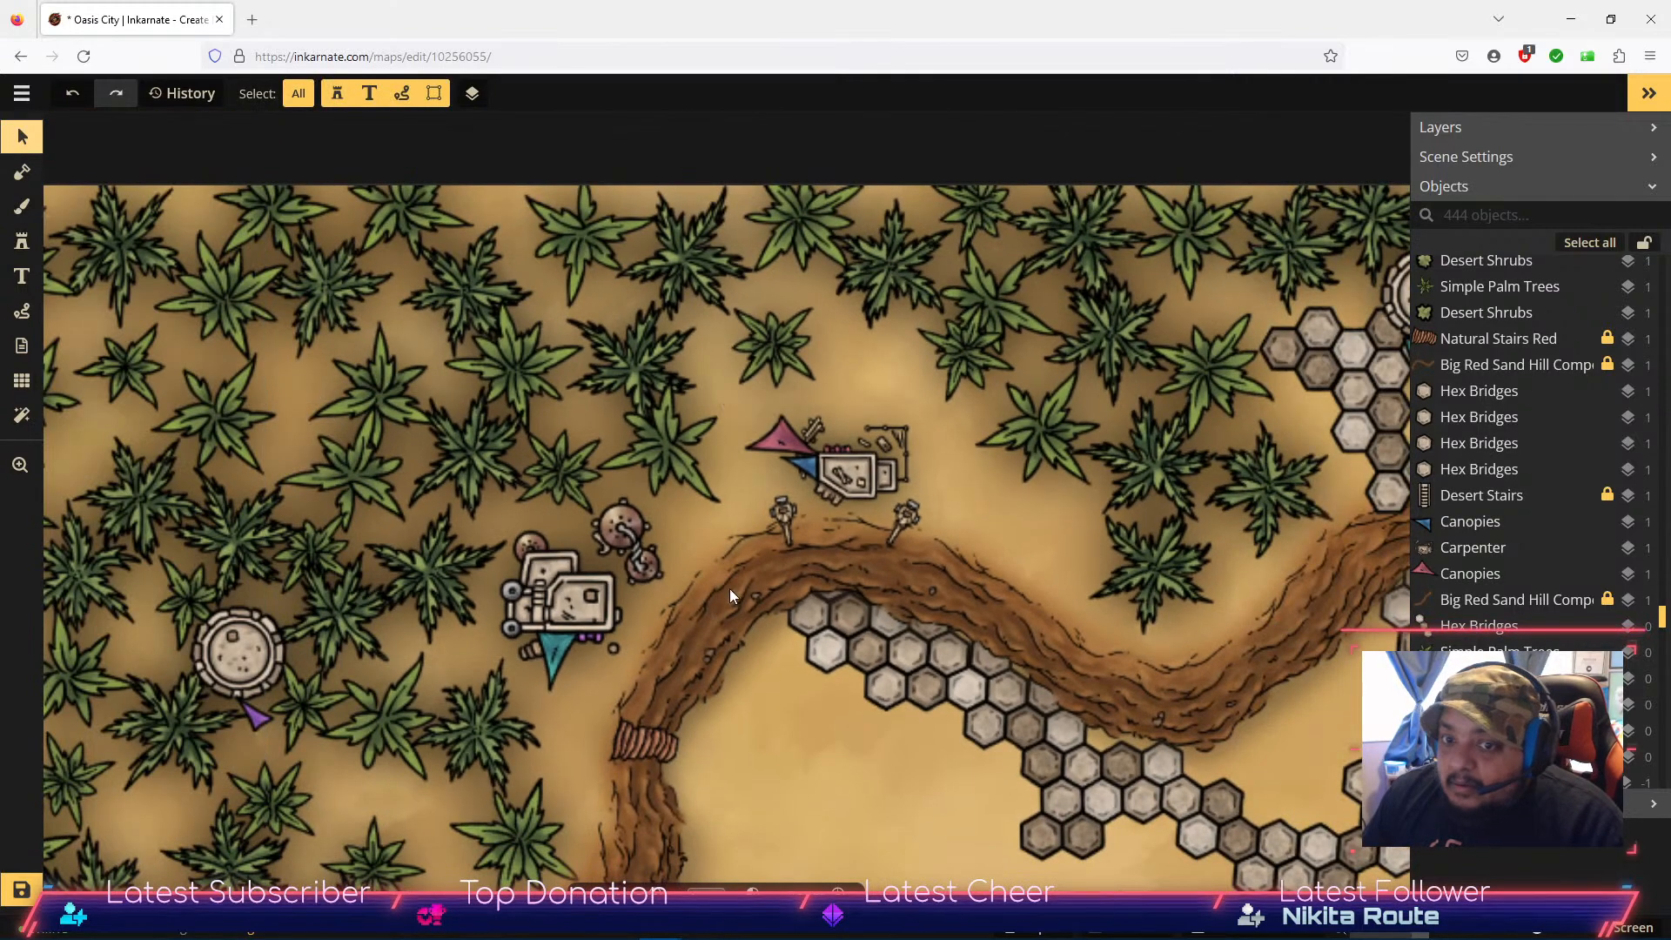
Step: Choose the desert platform stamp from the Desert set of the Watercolor Cities catalog
key("space")
left_click_drag(784, 630, 352, 524)
left_click_drag(595, 608, 531, 648)
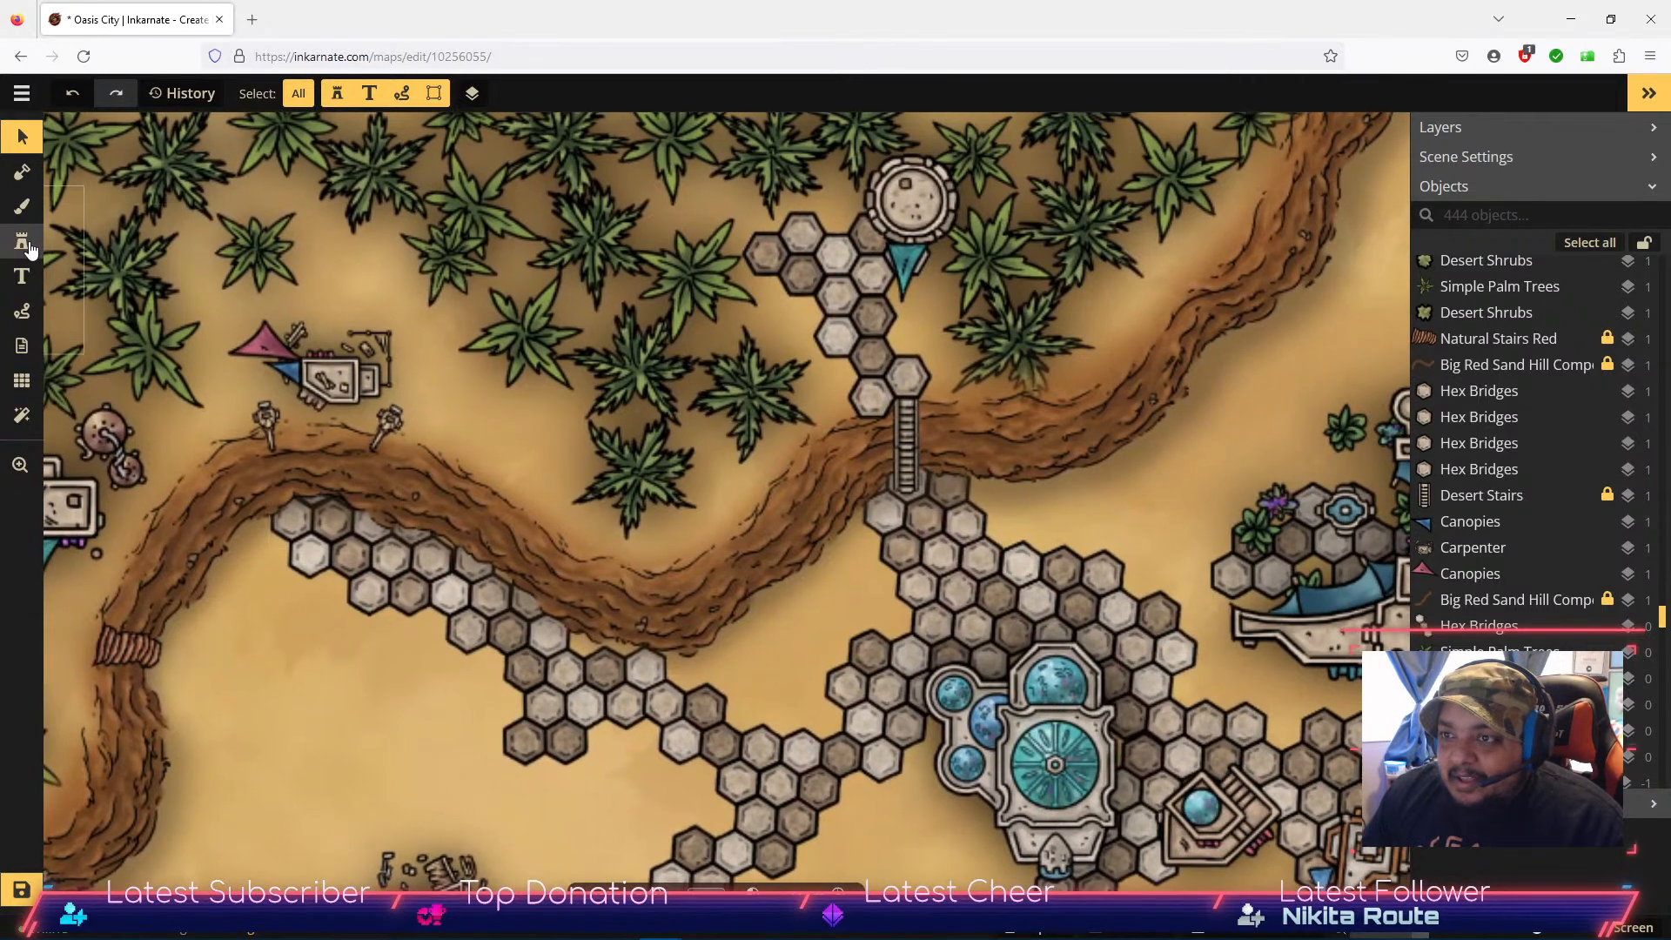
left_click(29, 248)
left_click(95, 259)
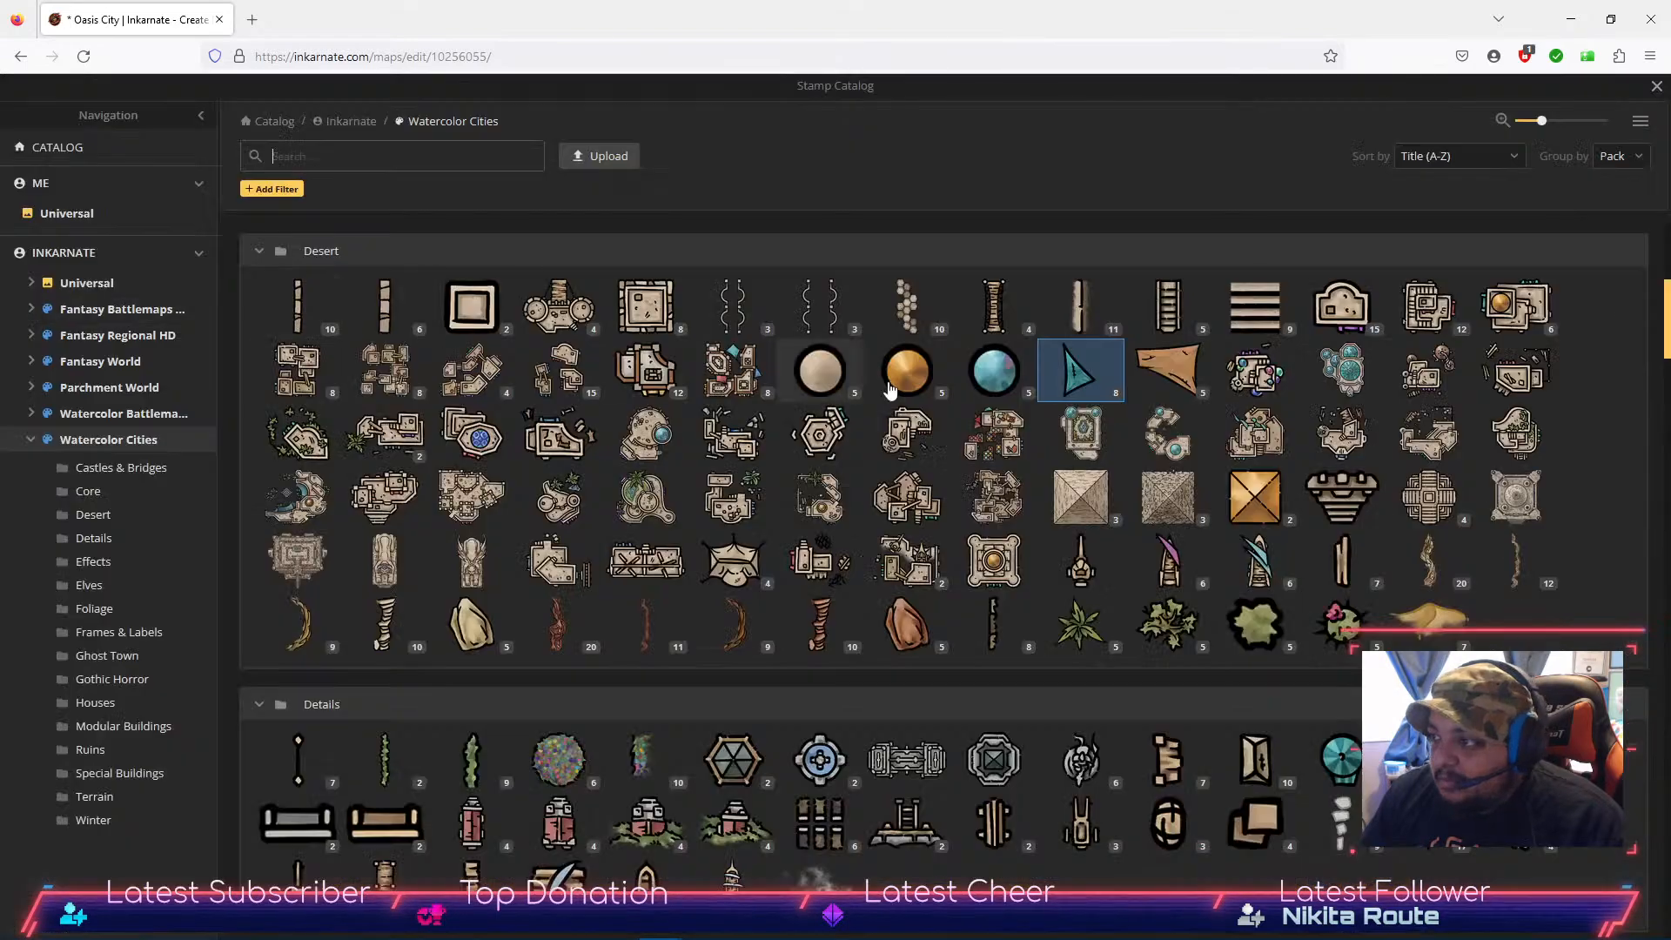
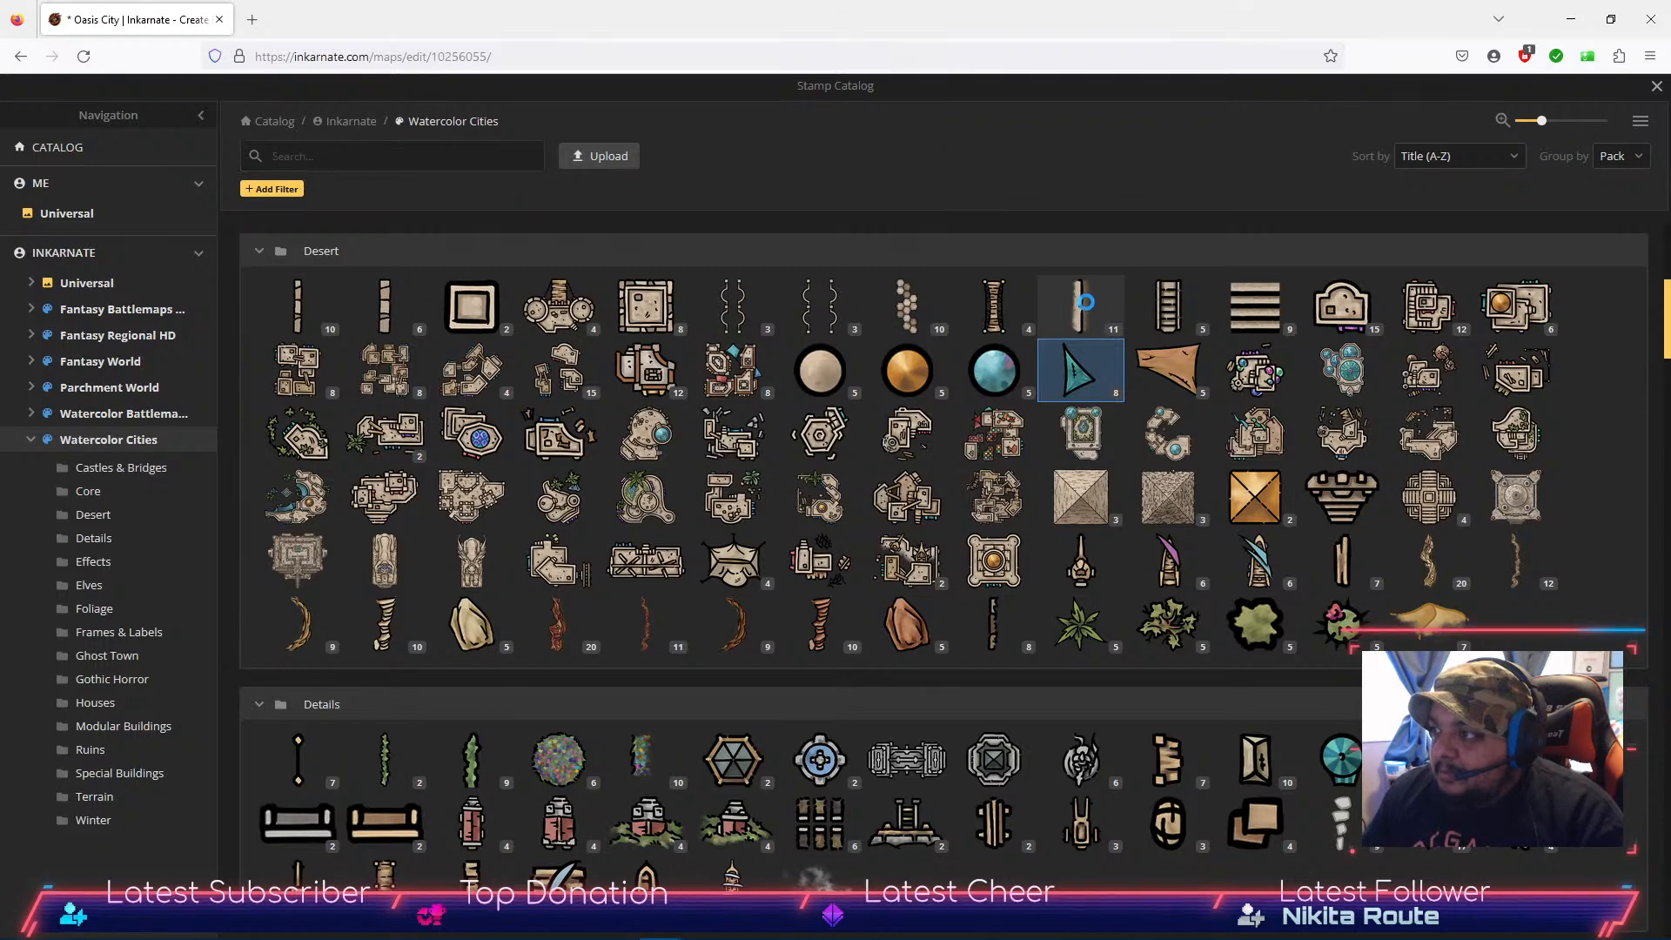
left_click(1086, 310)
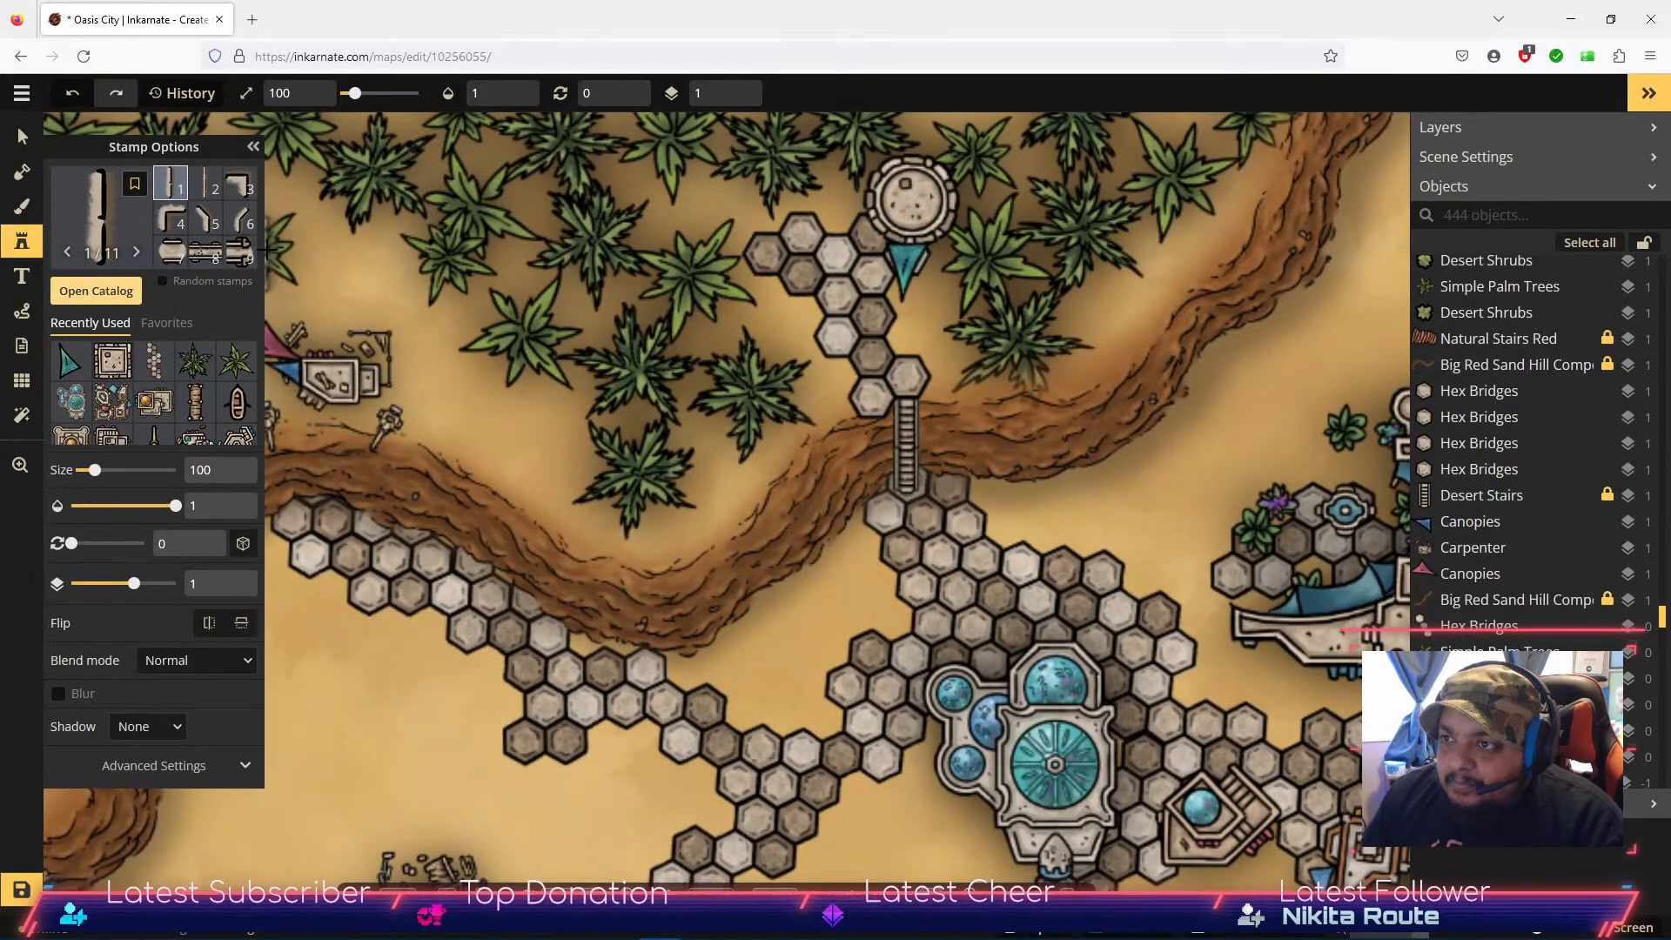
Step: Place desert platform variants 11 and 10 at size 100 just east of the central cliff stairs
scroll(178, 235, "down", 1)
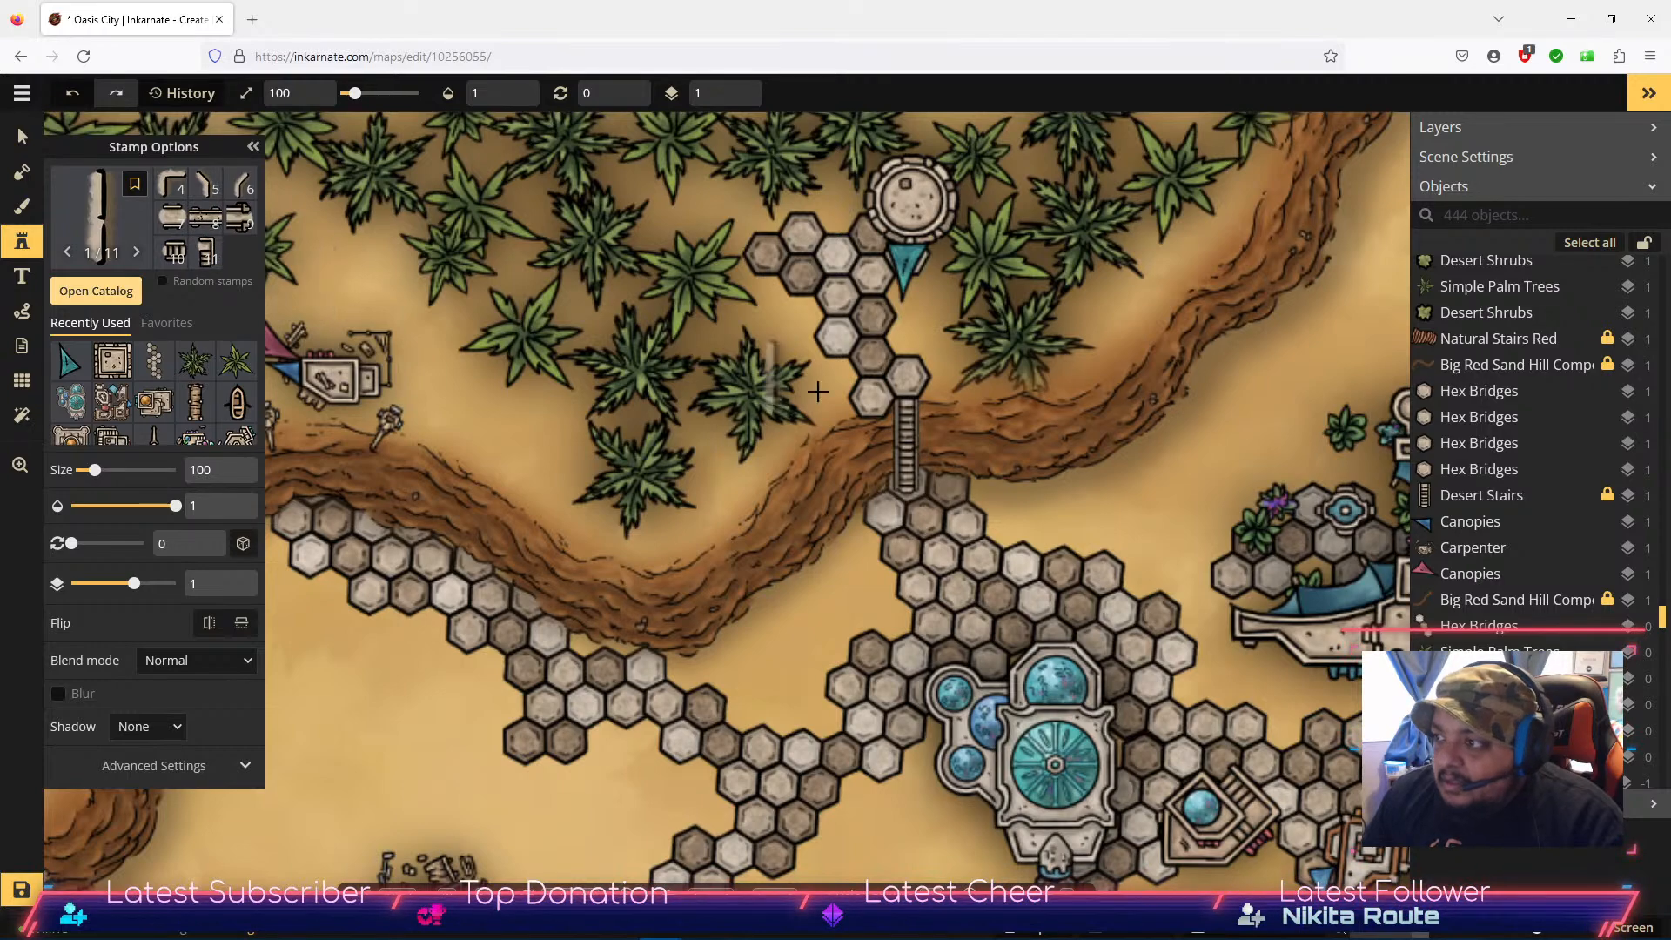
left_click(209, 252)
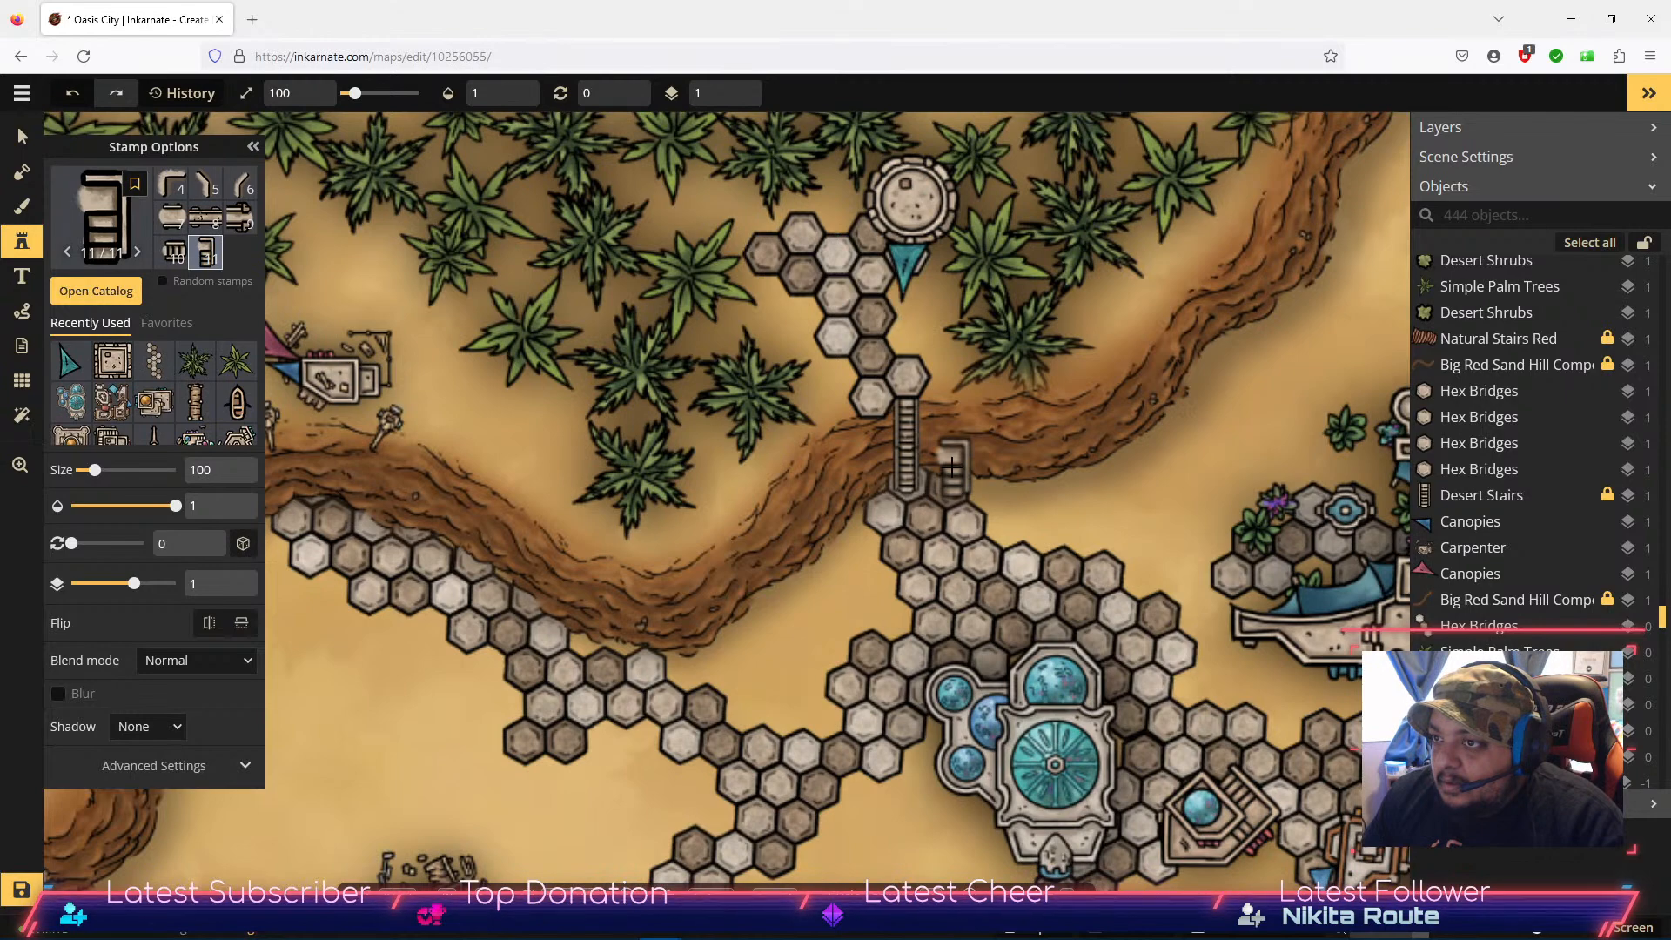
left_click(952, 467)
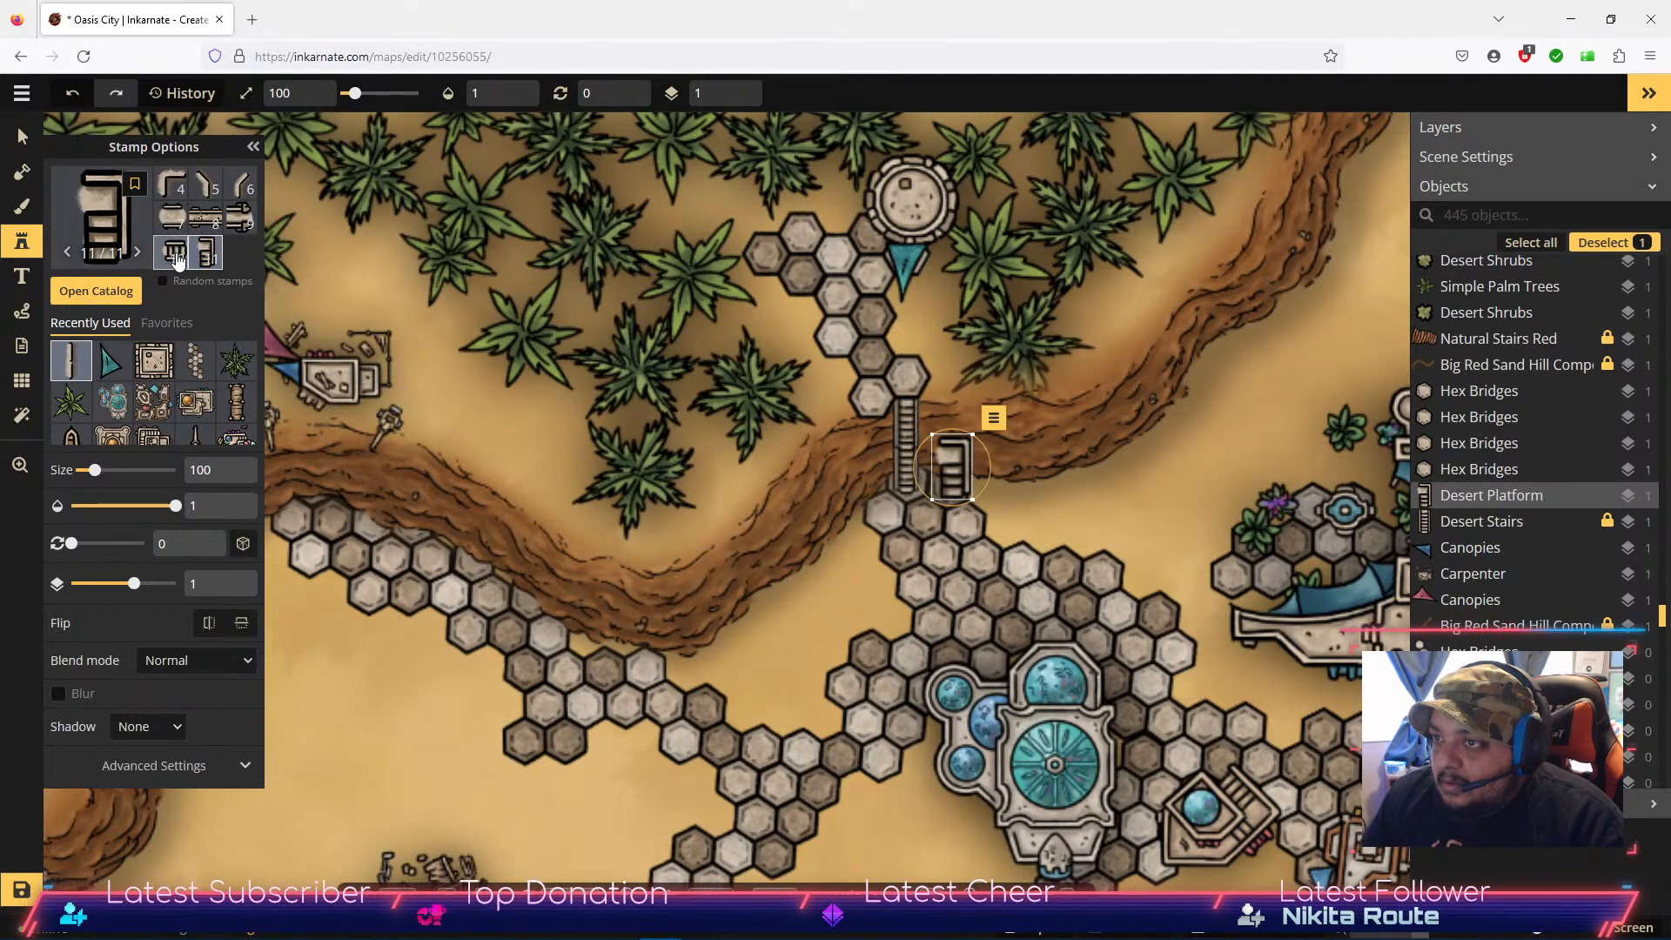
left_click(176, 259)
left_click(1028, 511)
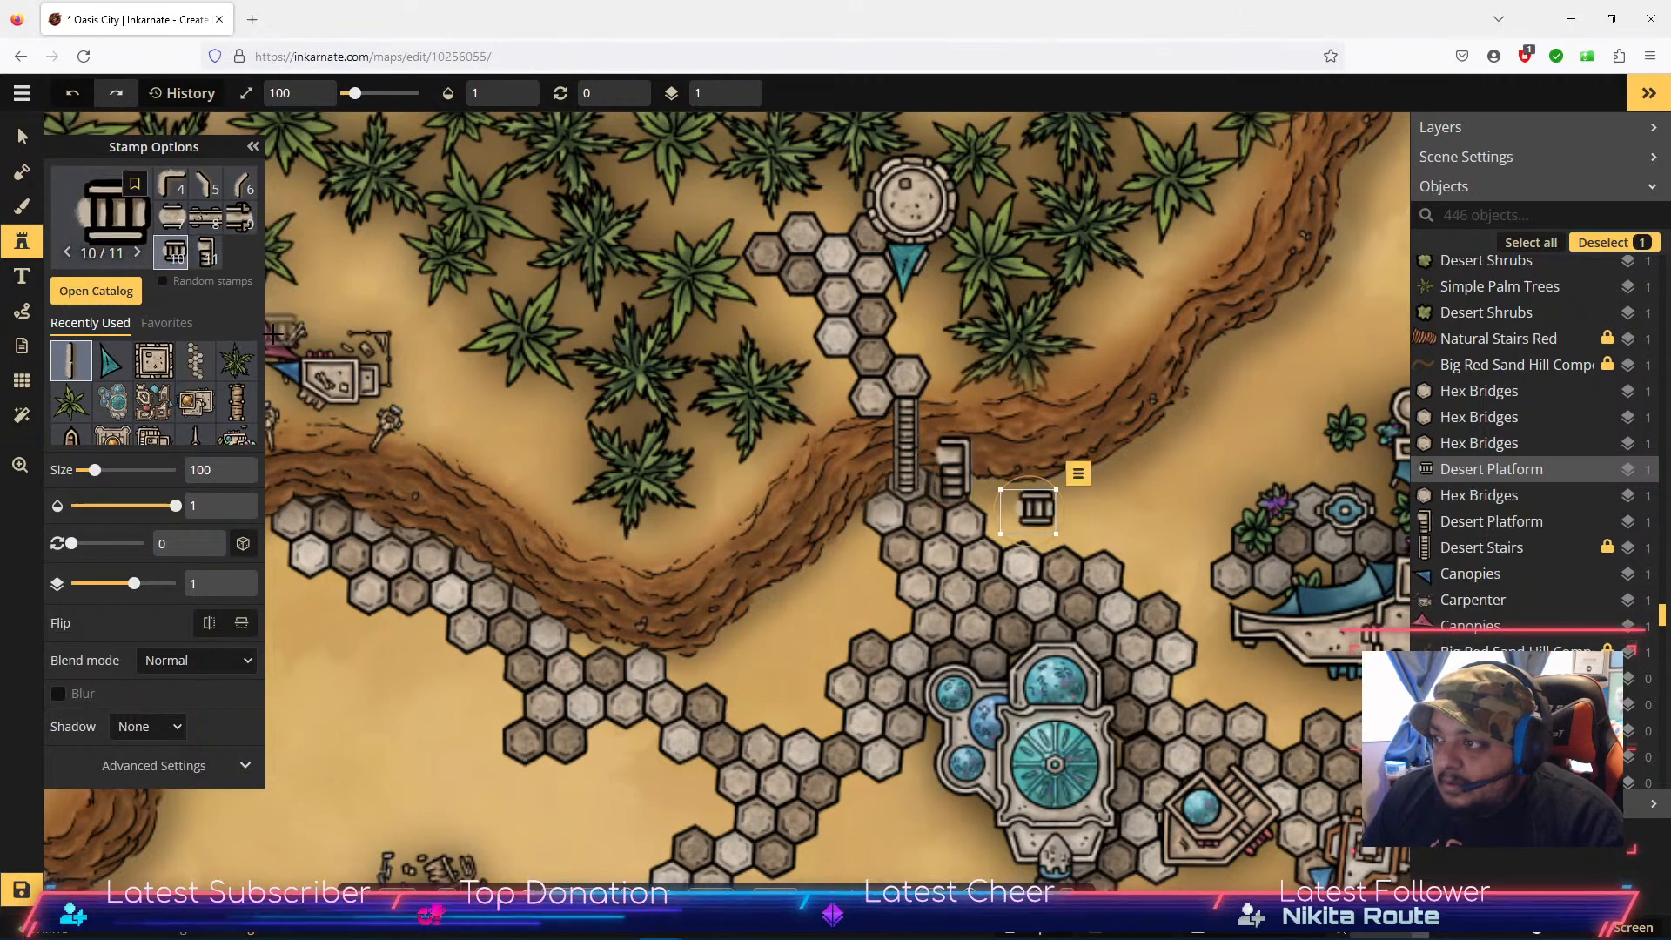
scroll(218, 222, "down", 1)
left_click(205, 221)
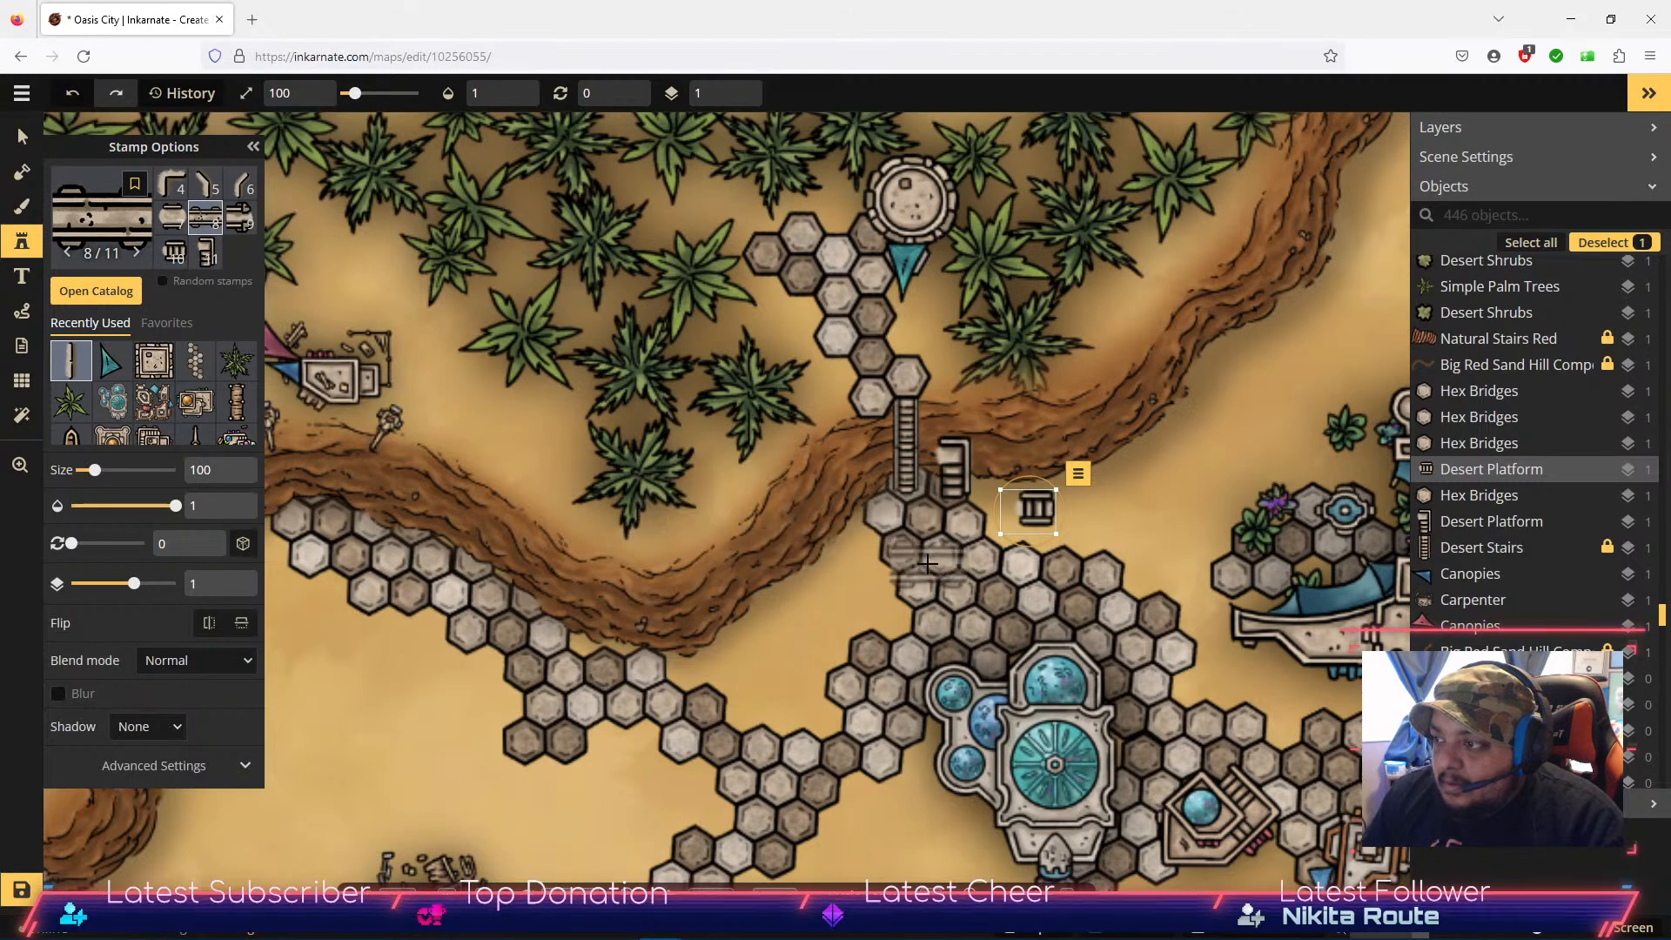
left_click(927, 564)
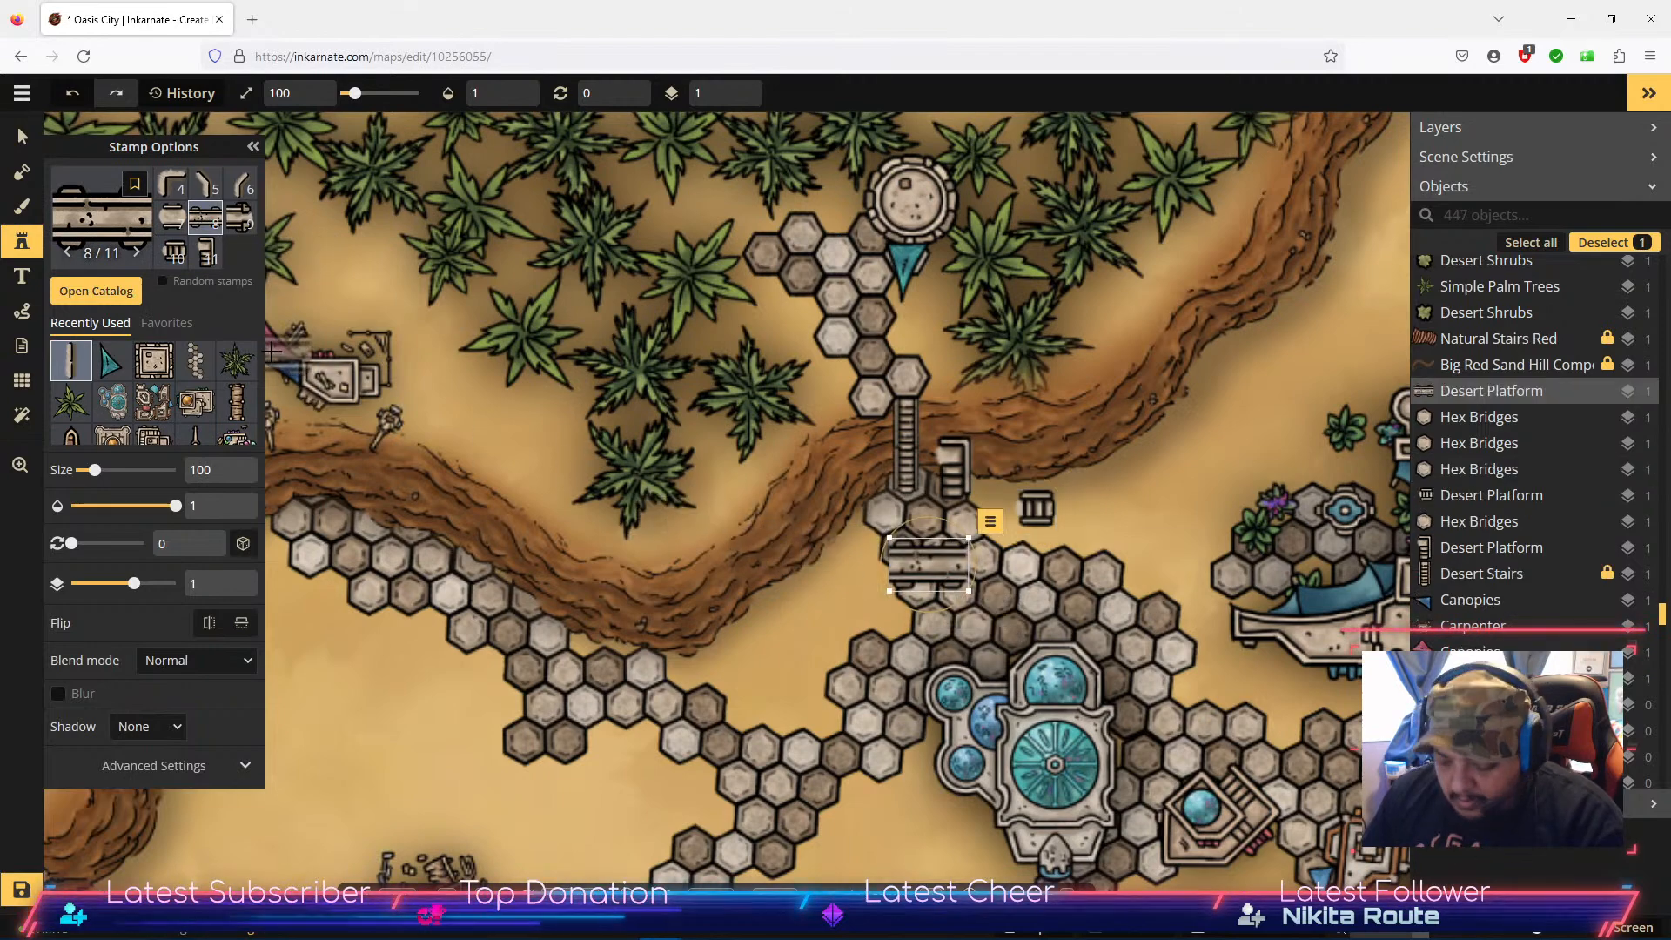
key("Delete")
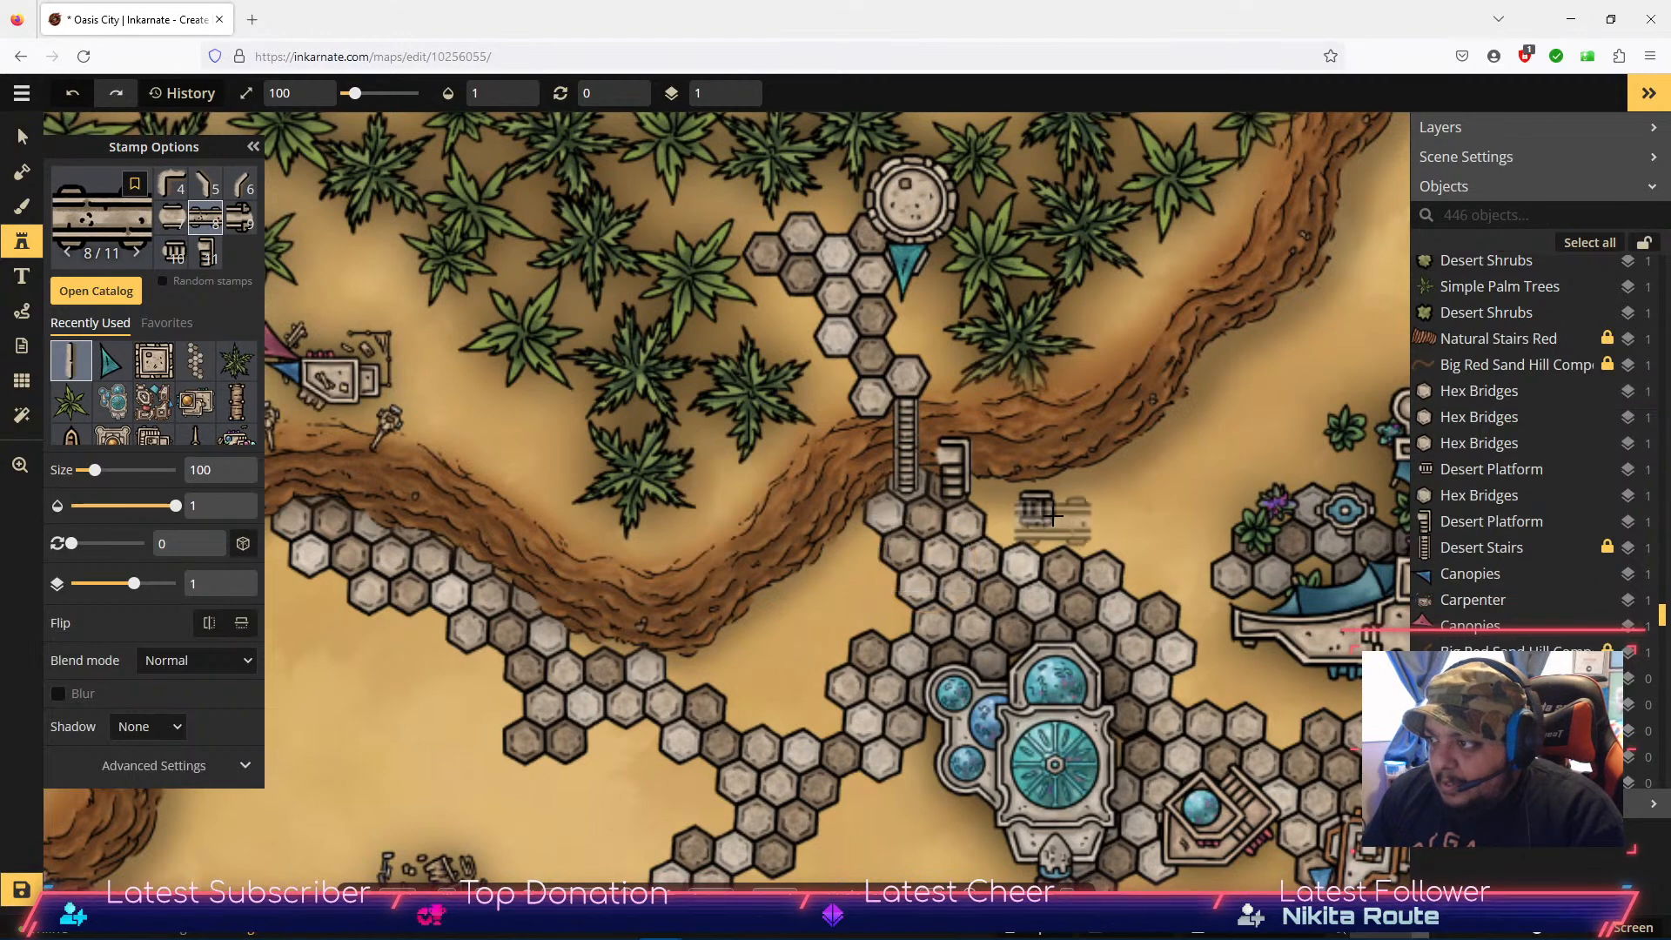
Step: Move the two new desert platform pieces onto the sand below the cliff and join them, with the short piece on the west
left_click(26, 141)
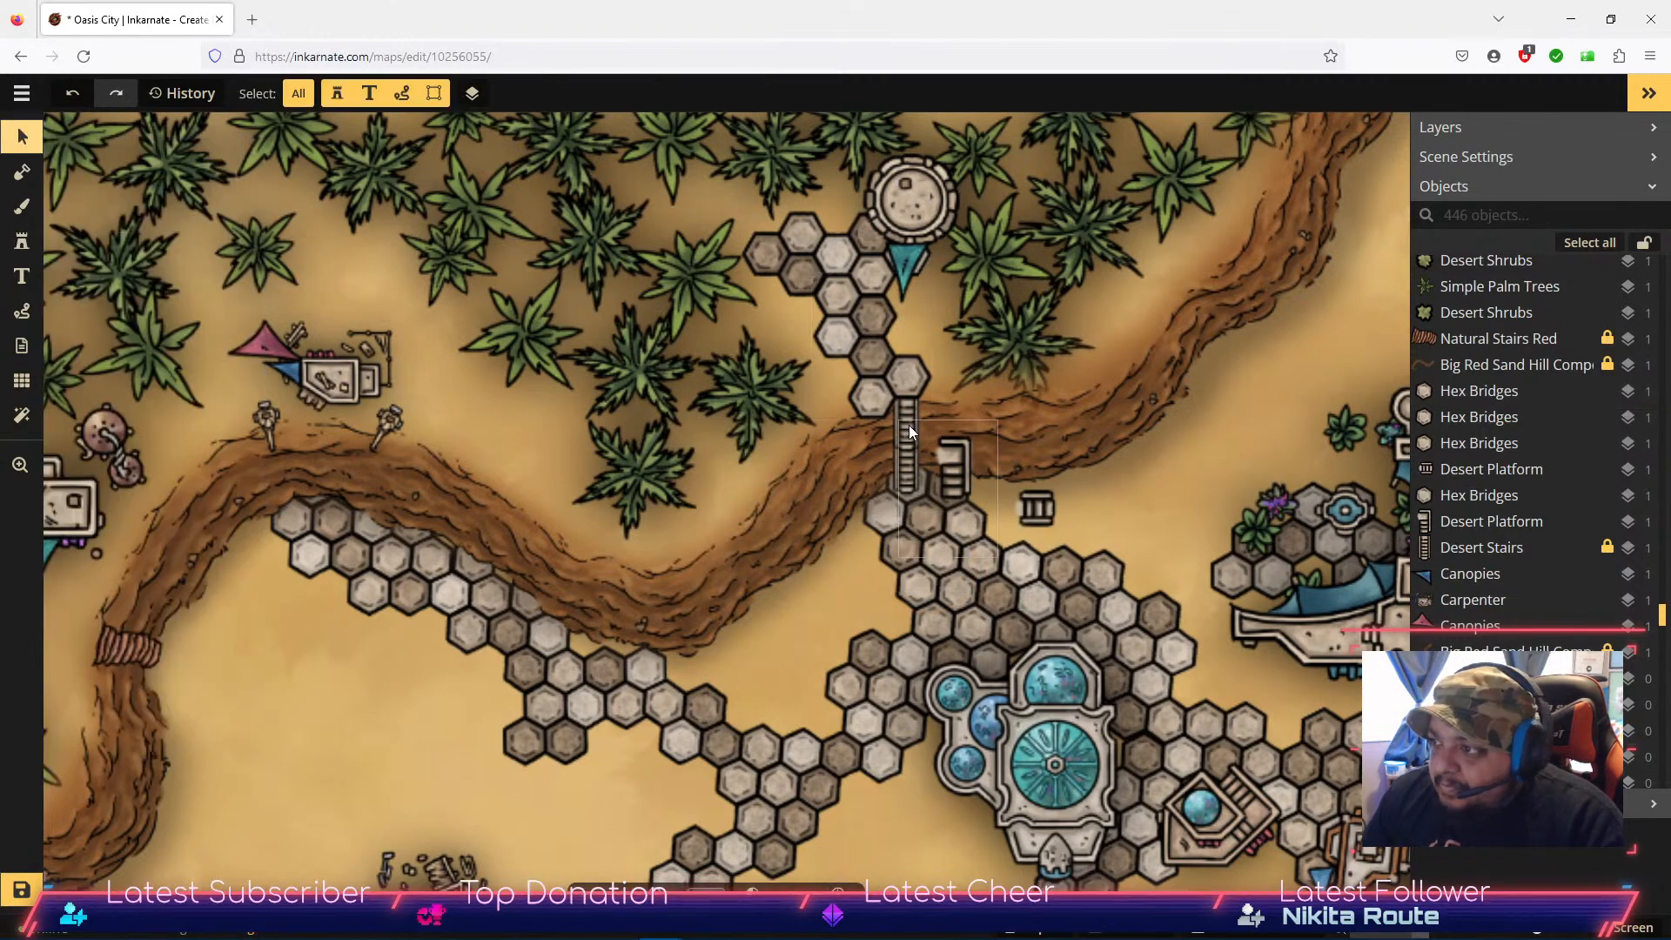
left_click(975, 474)
mouse_move(966, 477)
left_mouse_down()
mouse_move(991, 482)
mouse_move(963, 475)
left_mouse_up()
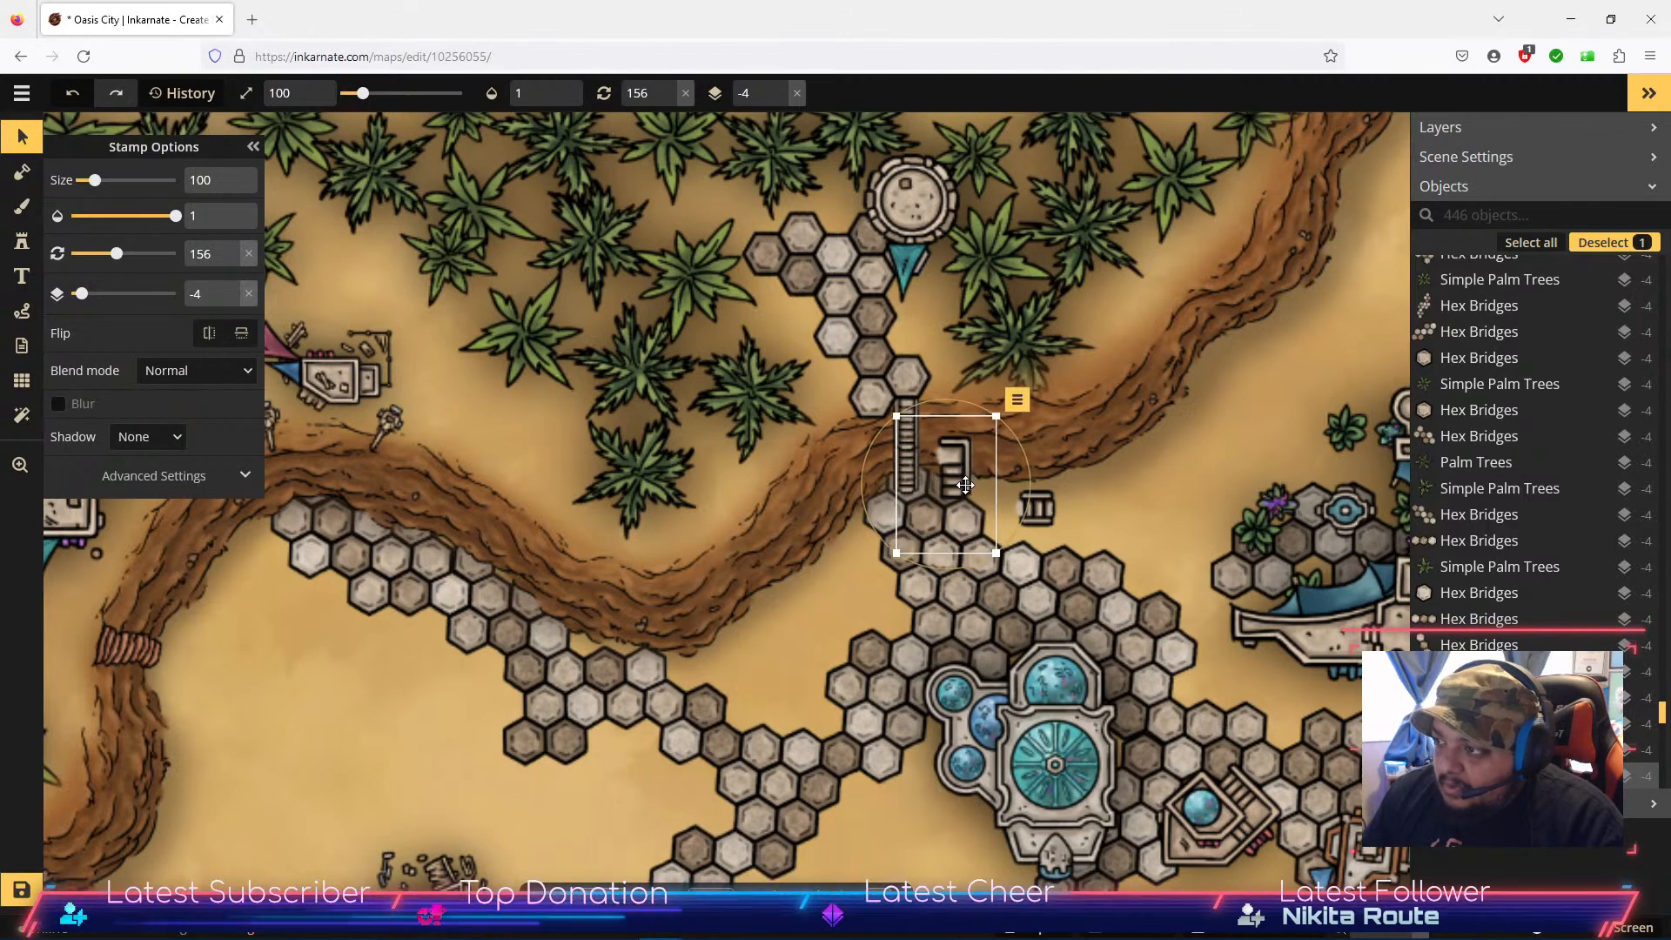
left_click(962, 478)
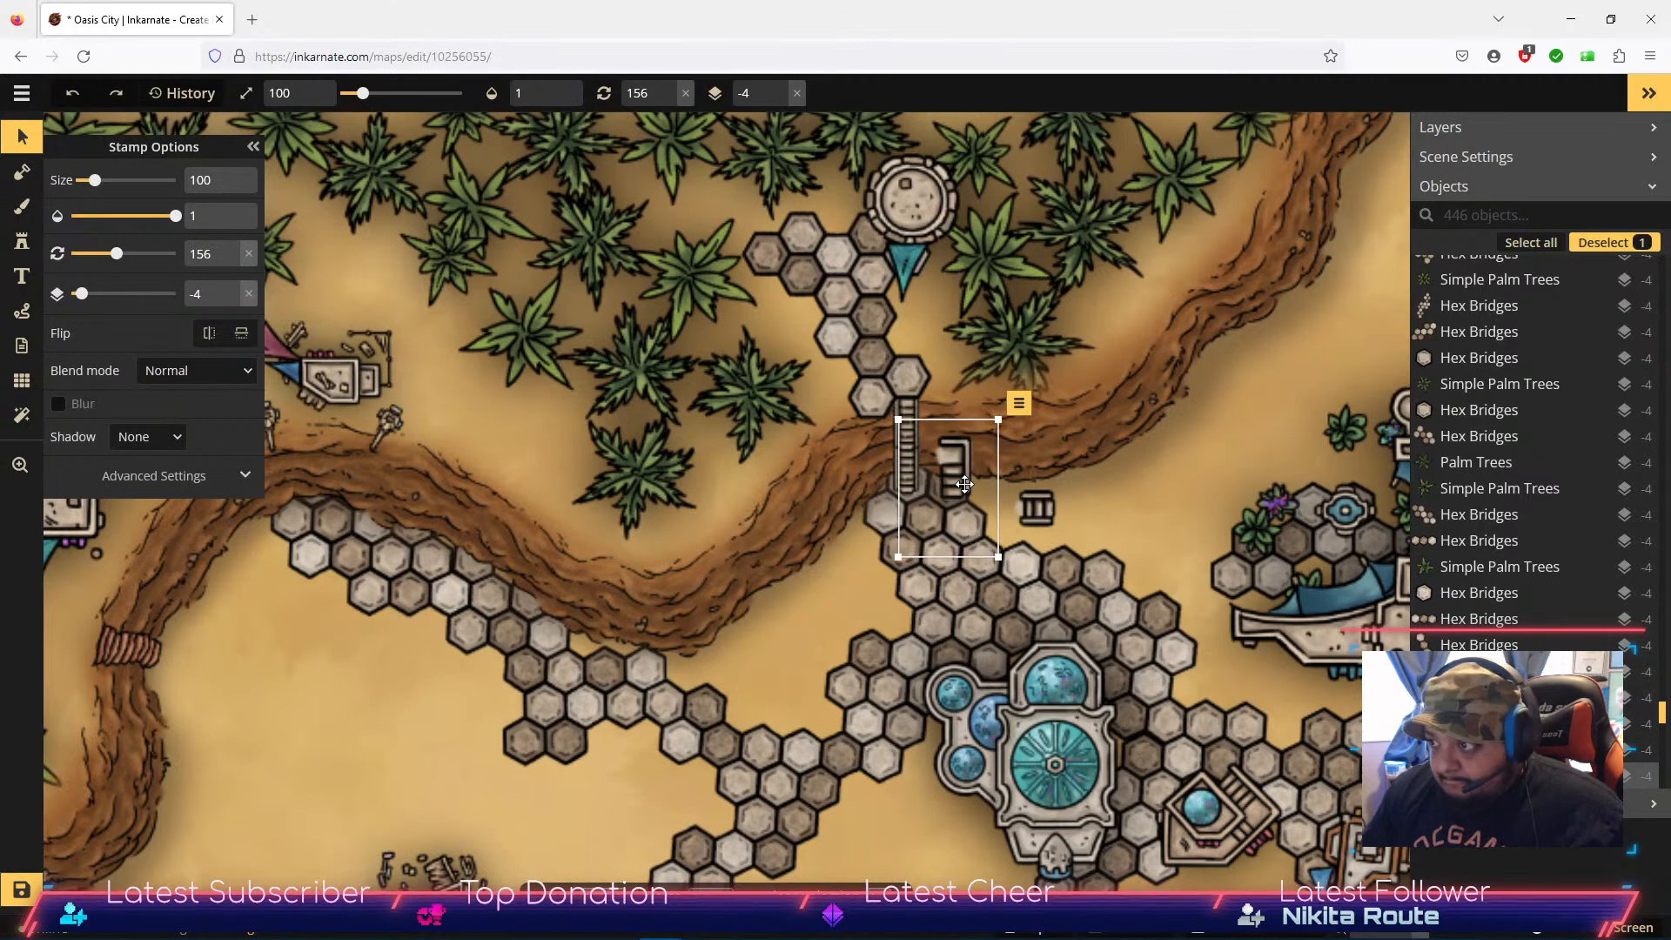
left_click_drag(961, 476, 1054, 494)
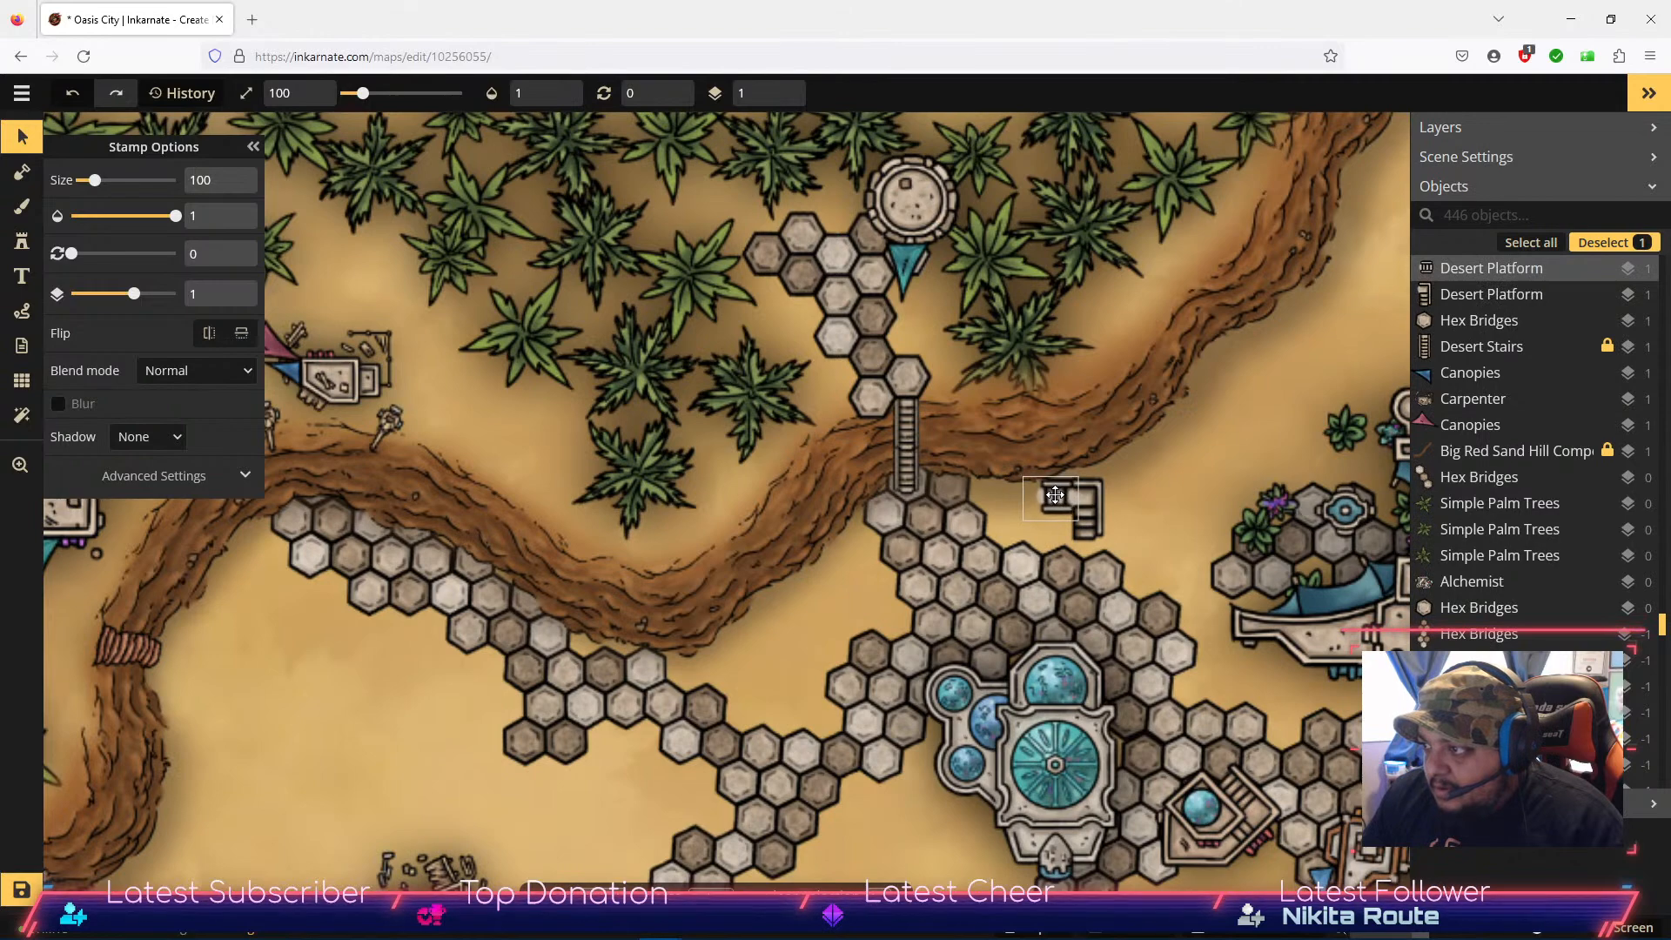
Step: Move the short desert platform piece up to layer 2 and select the corner platform piece beside it
left_click(1099, 462)
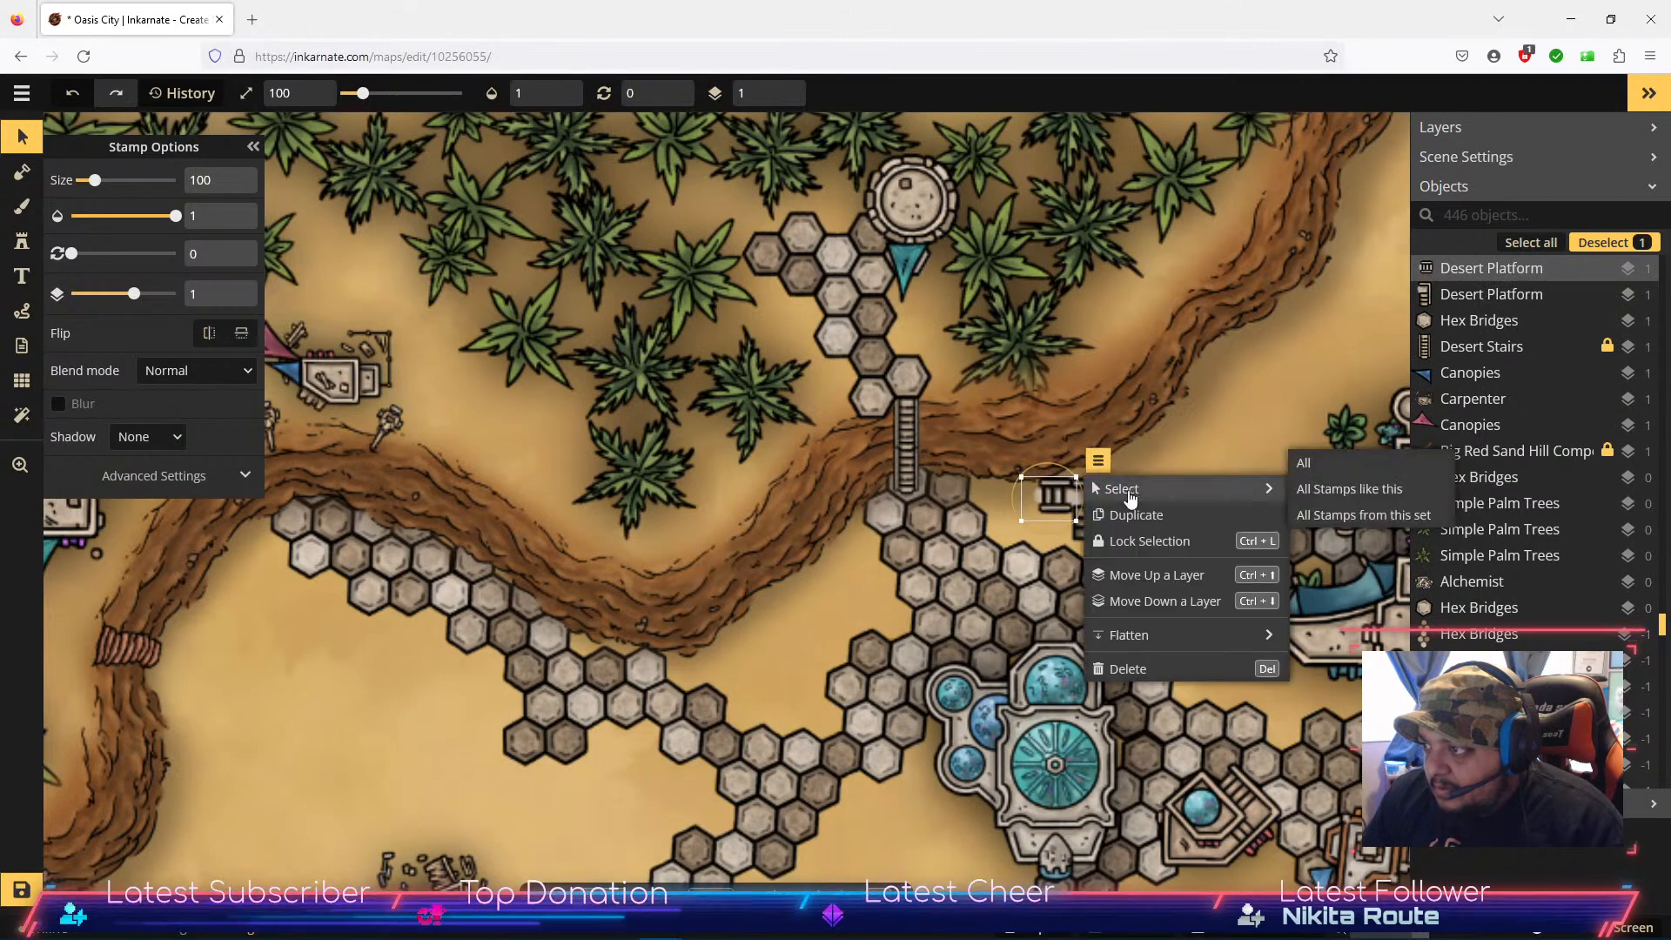
left_click(1149, 581)
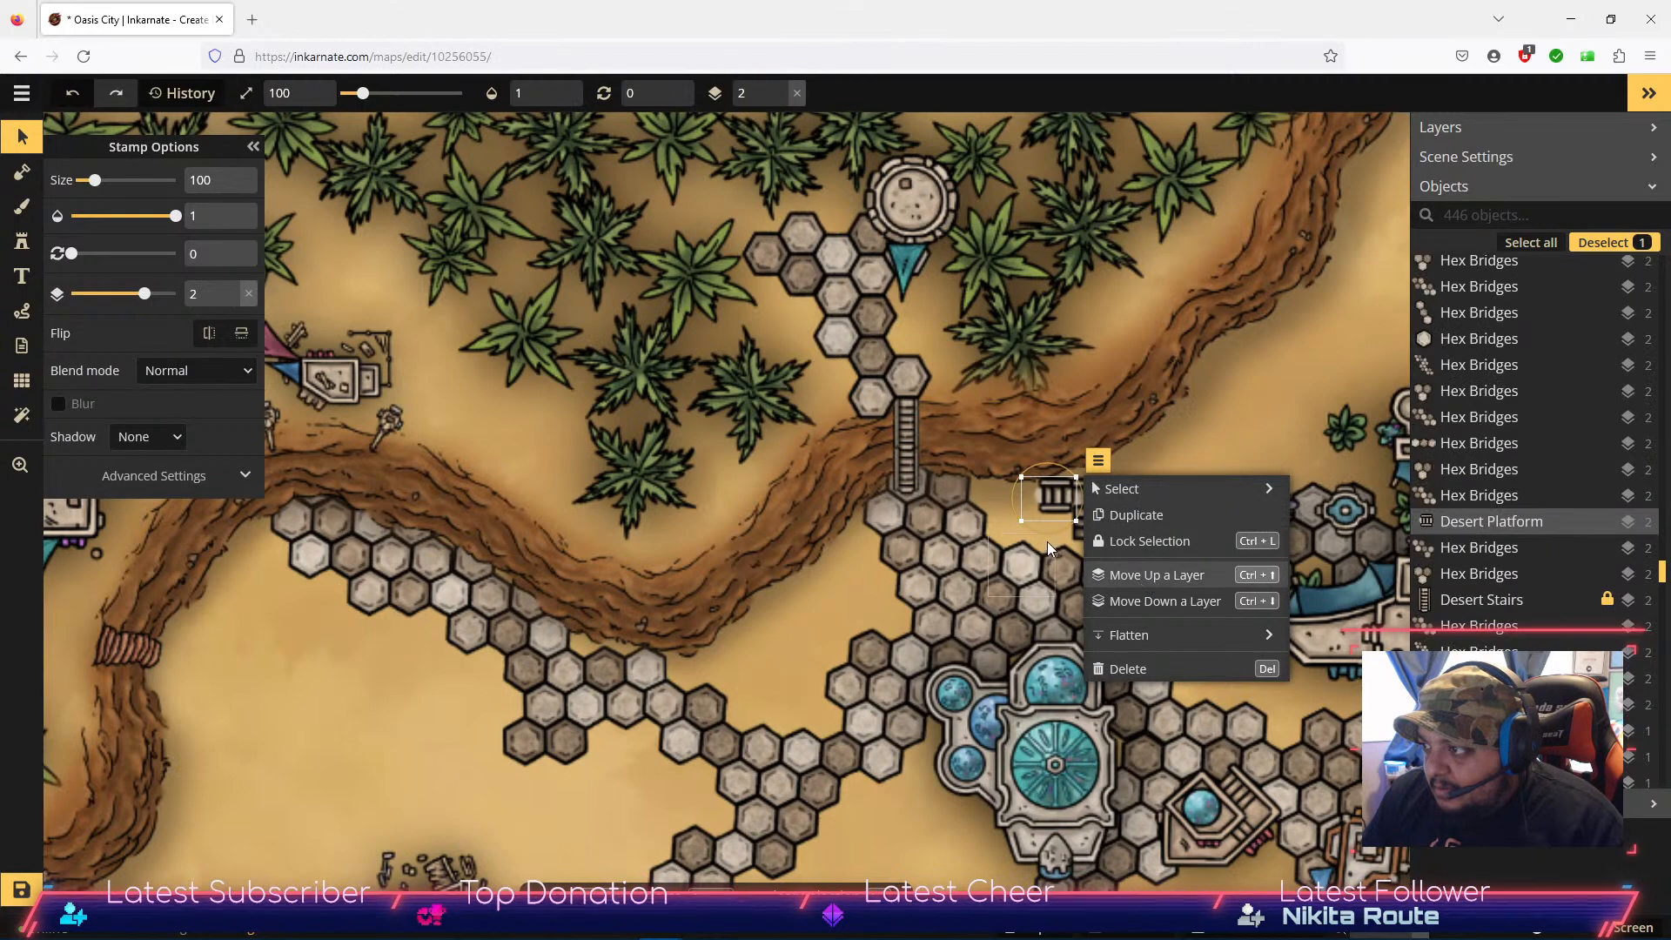
left_click(1074, 535)
left_click(1098, 508)
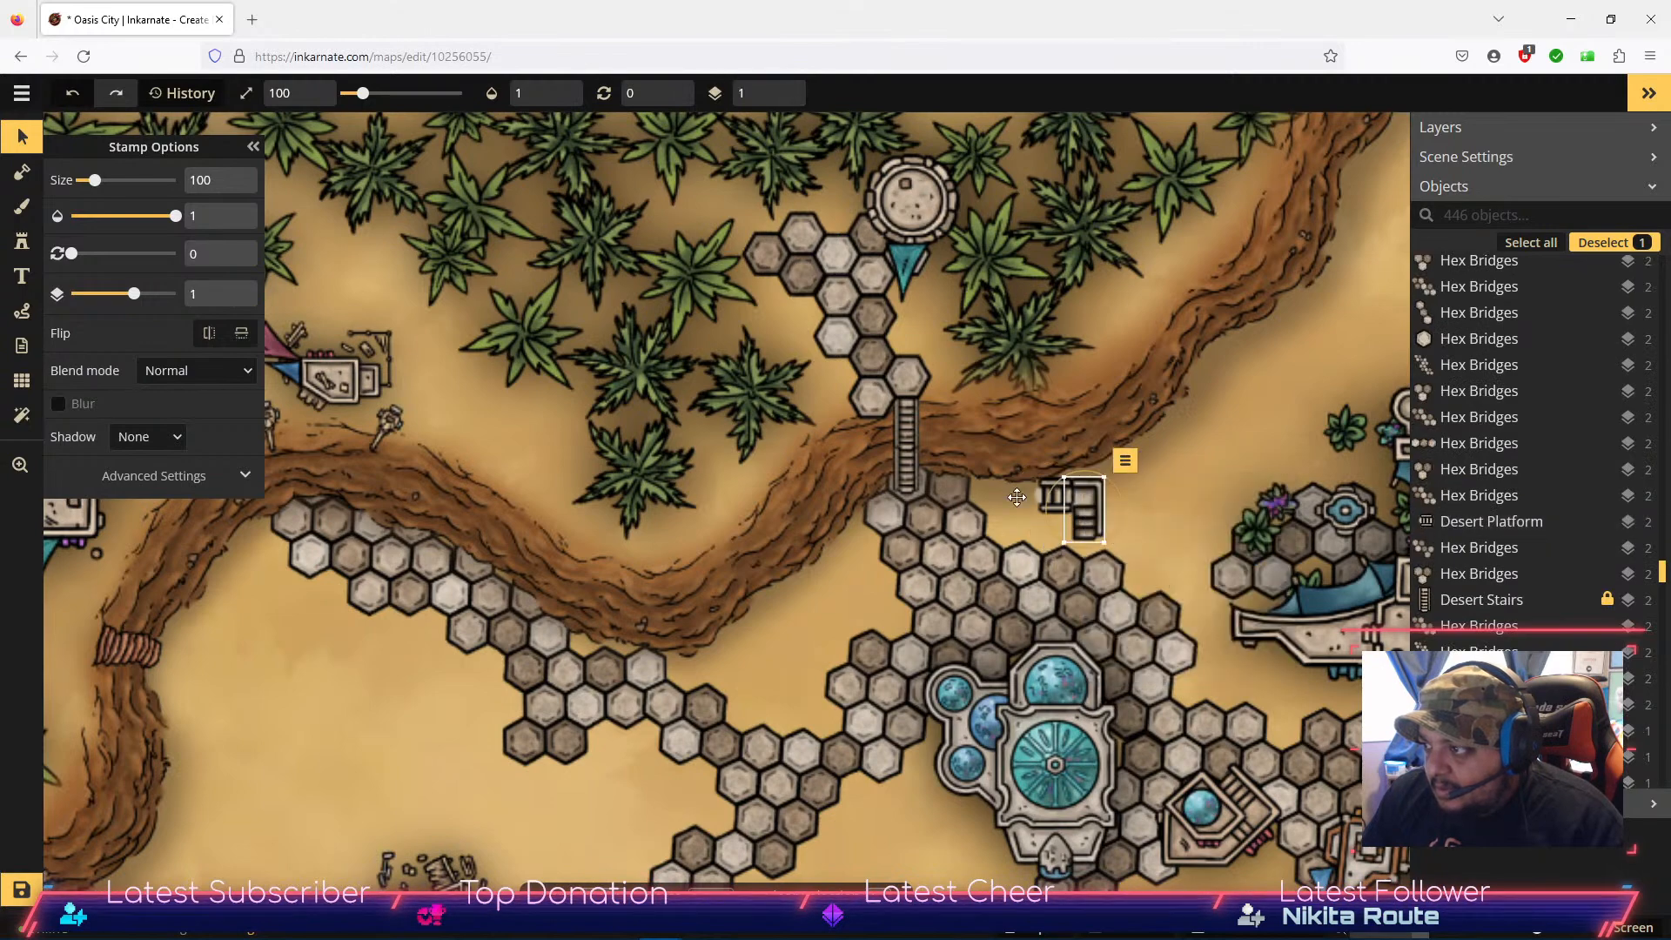
Step: Add another variant 11 desert platform, flip it horizontally and vertically, and align it with the west end of the short piece
left_click(23, 241)
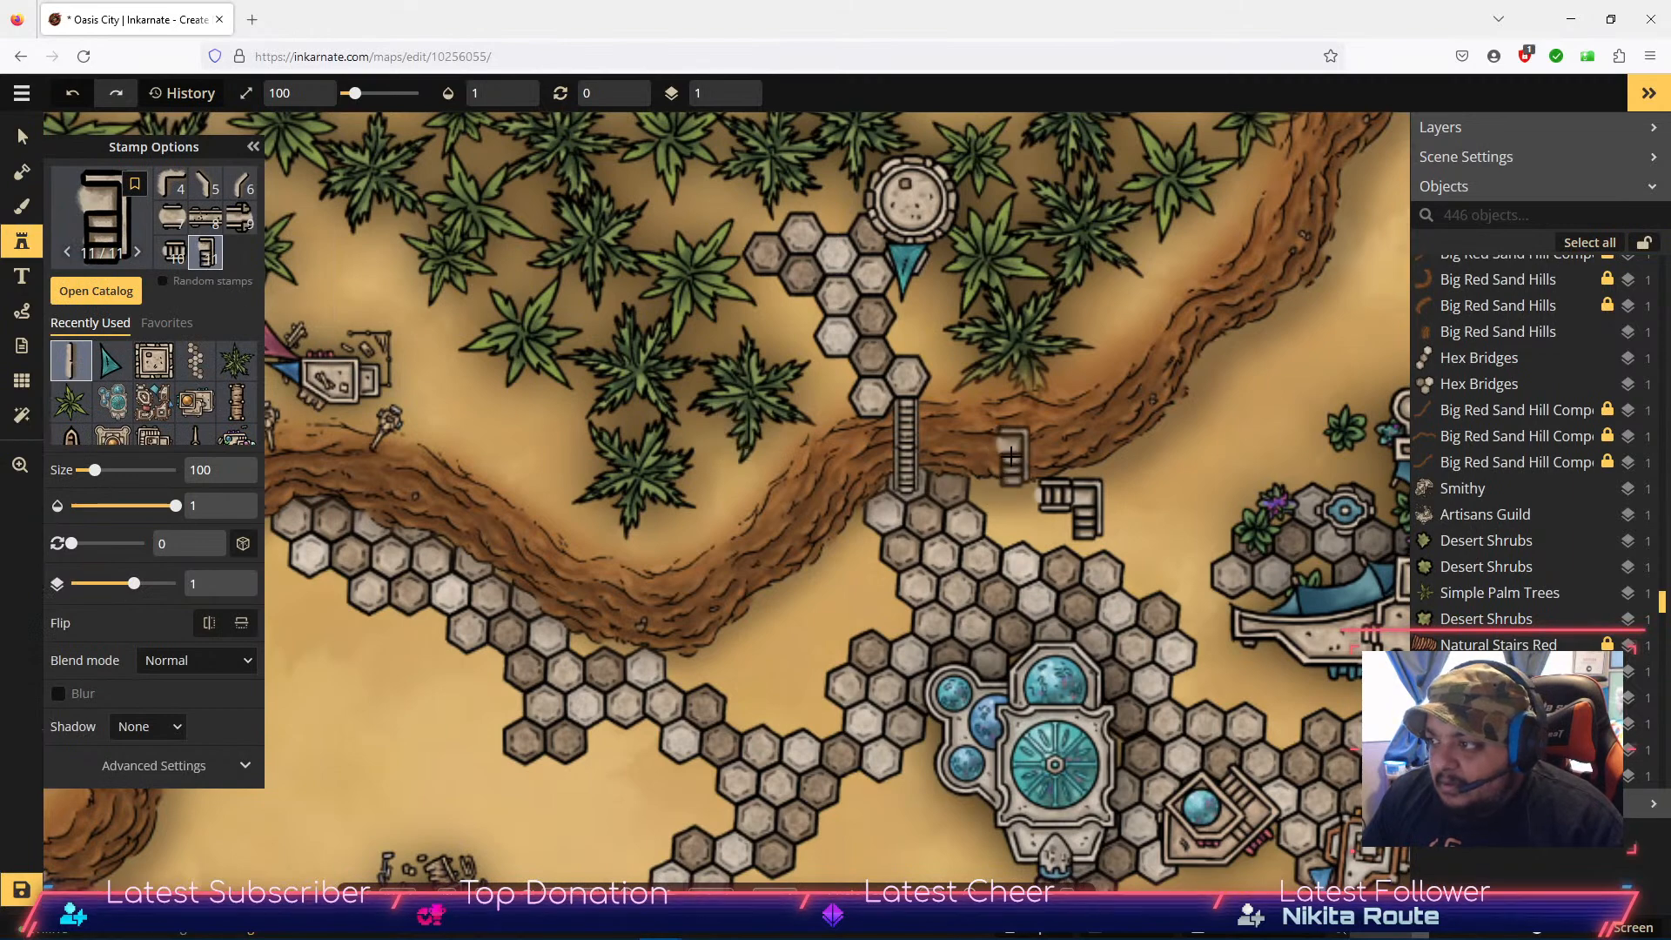
left_click(1009, 458)
left_click(210, 624)
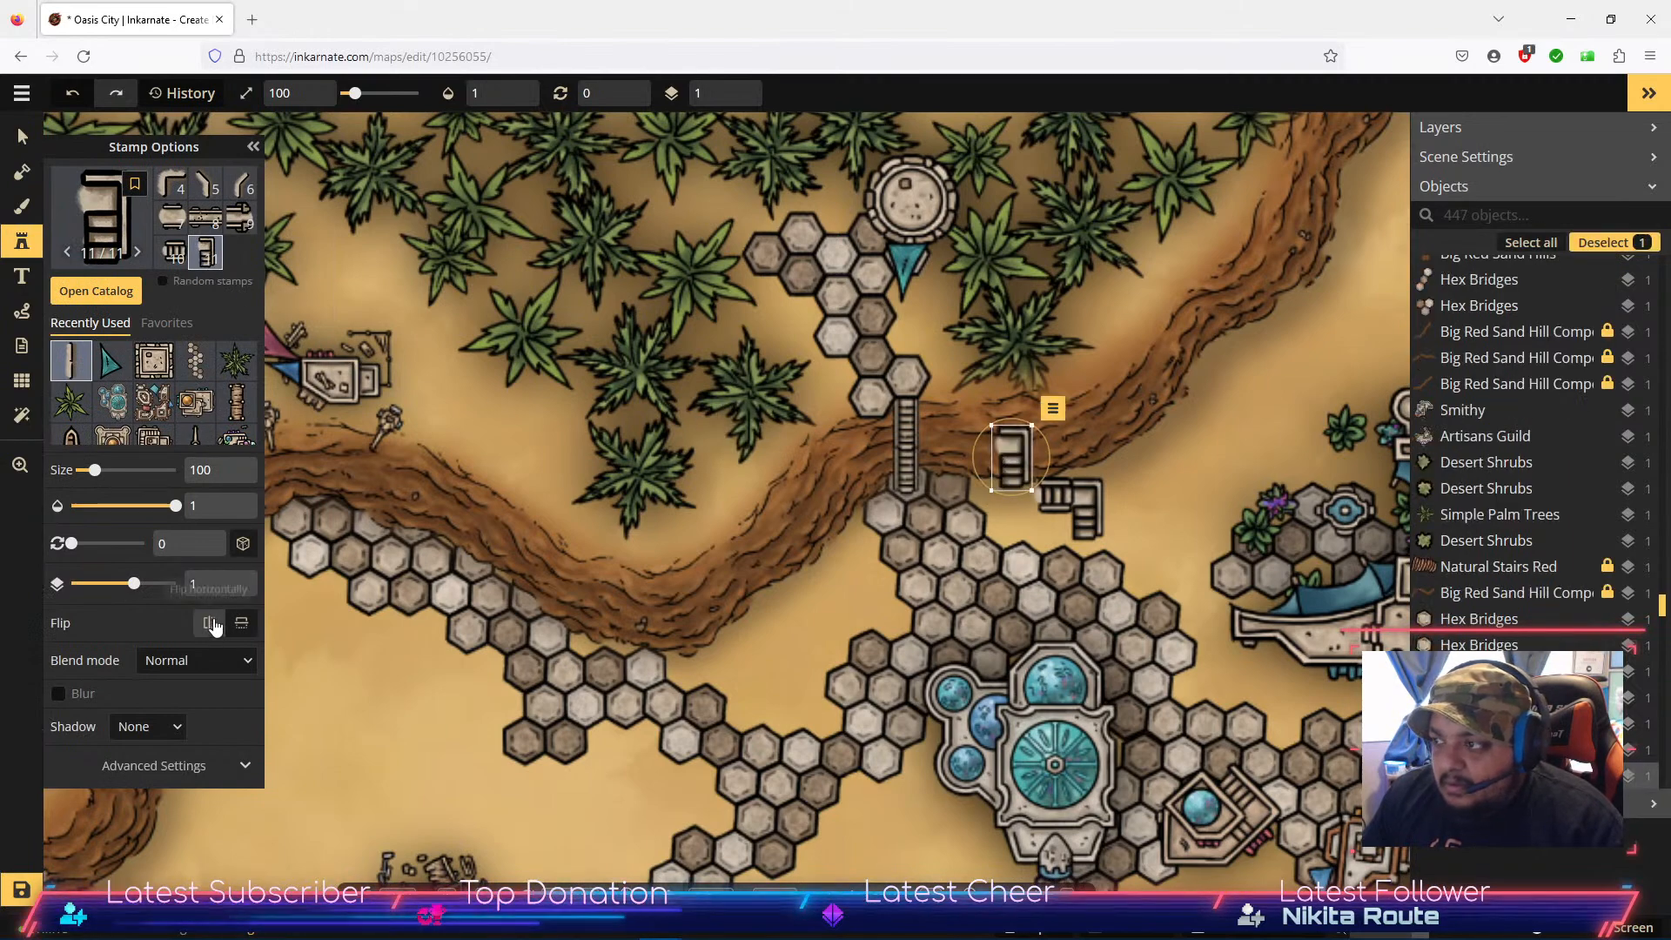
left_click(242, 625)
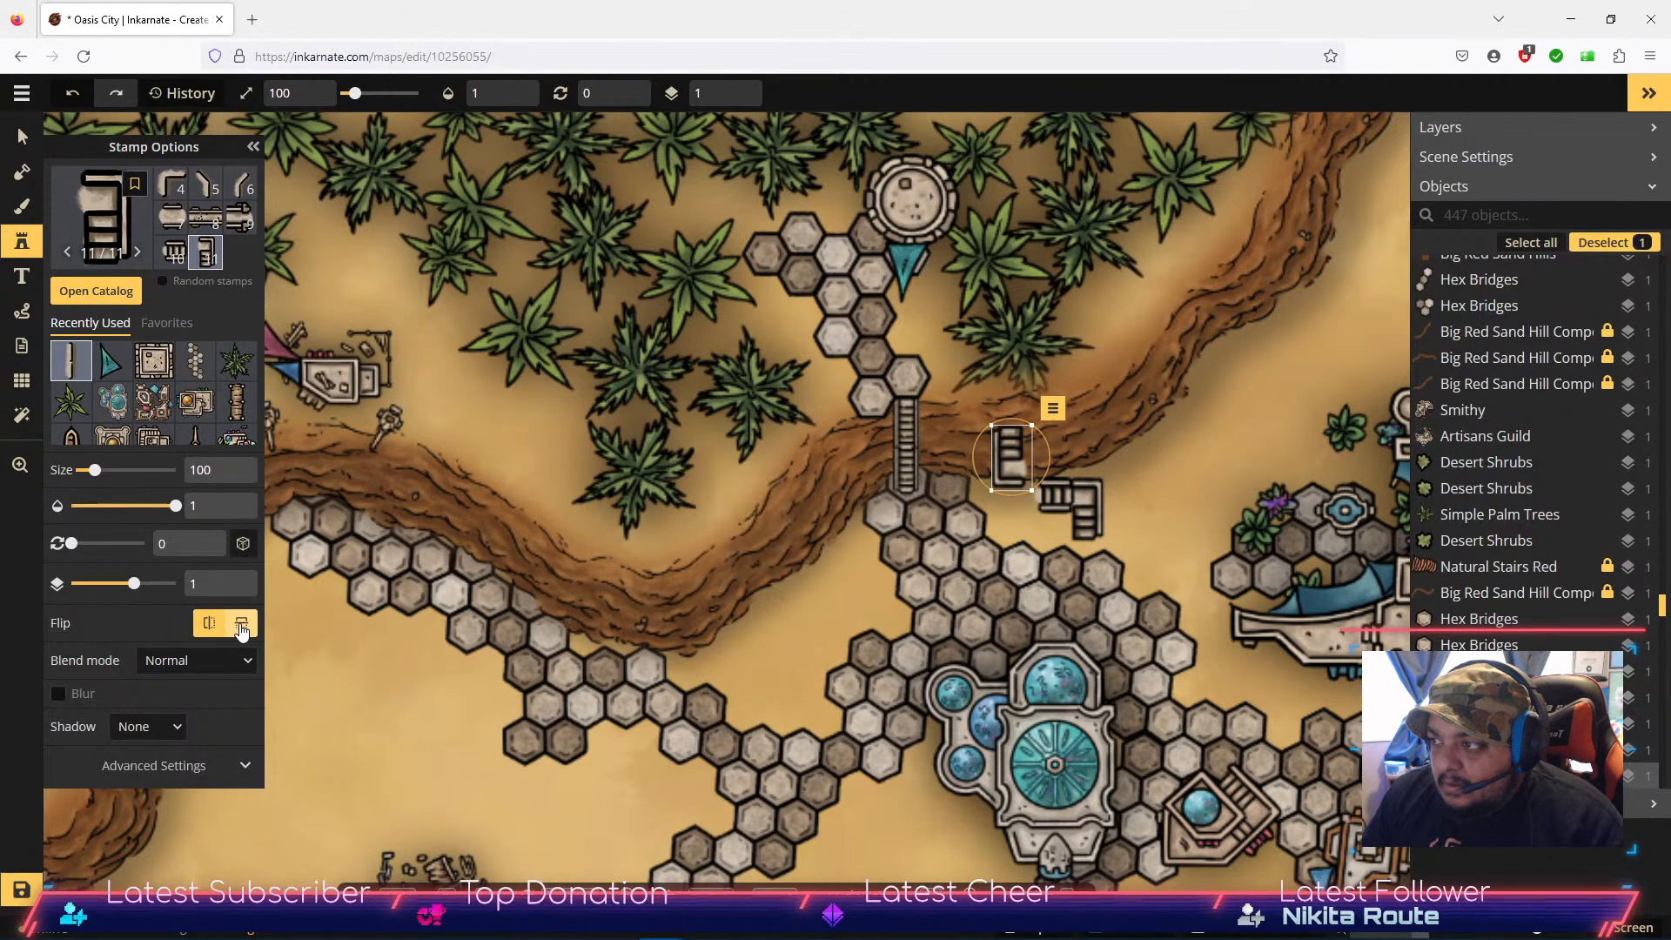
left_click_drag(1008, 452, 1019, 467)
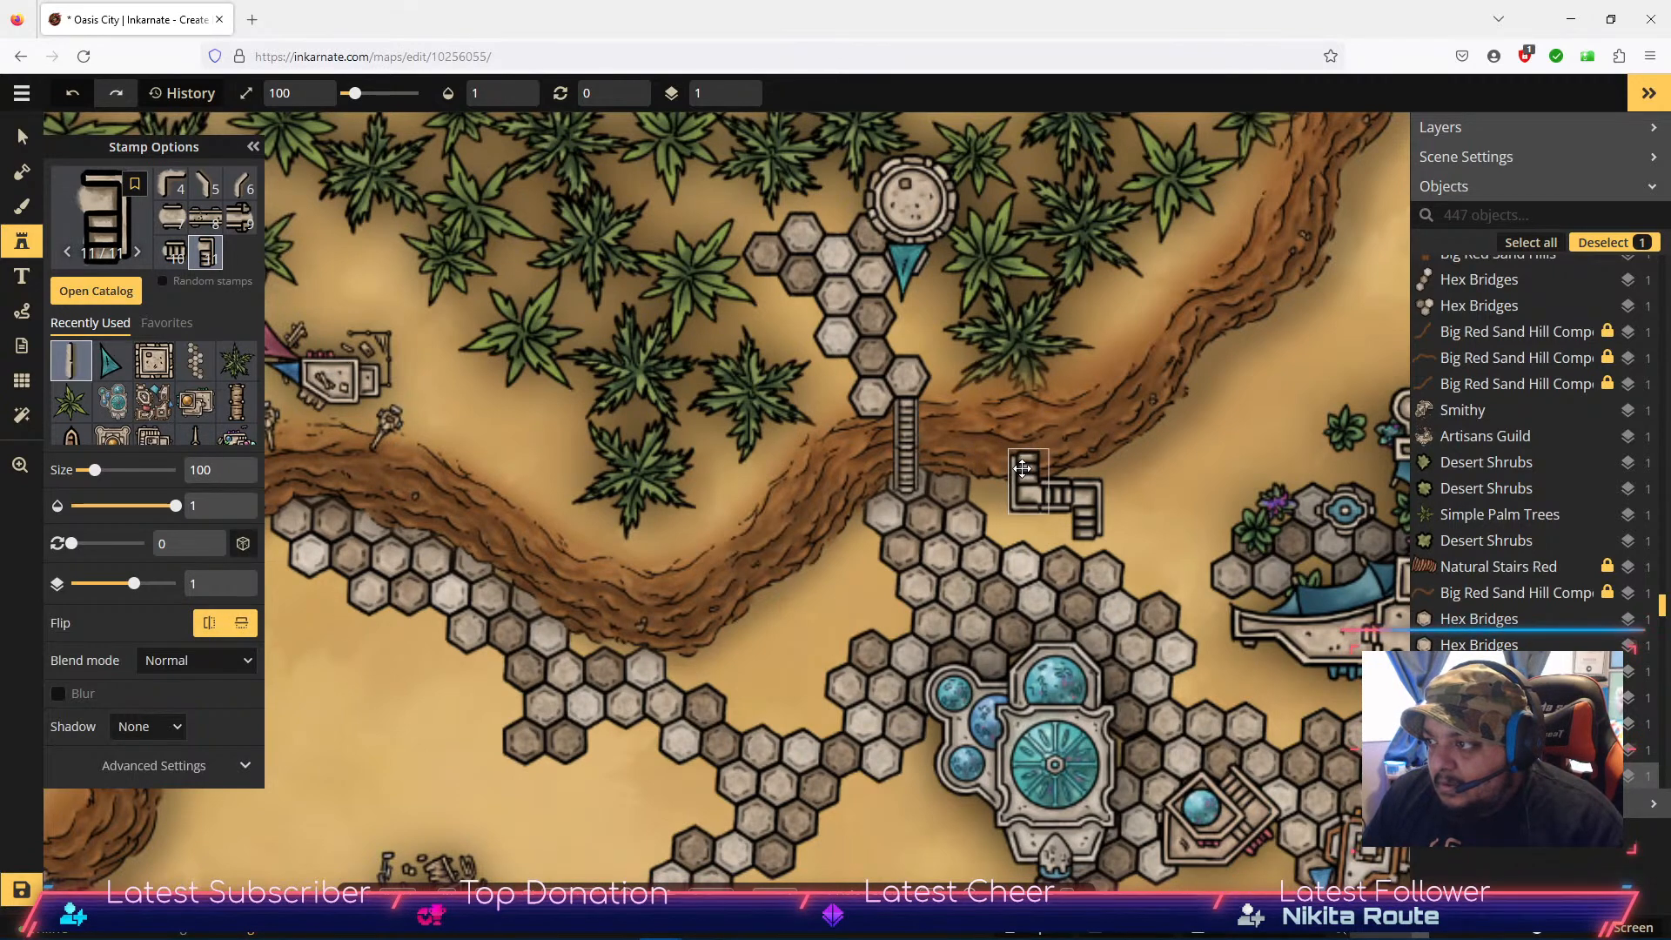
left_click_drag(1021, 469, 1023, 470)
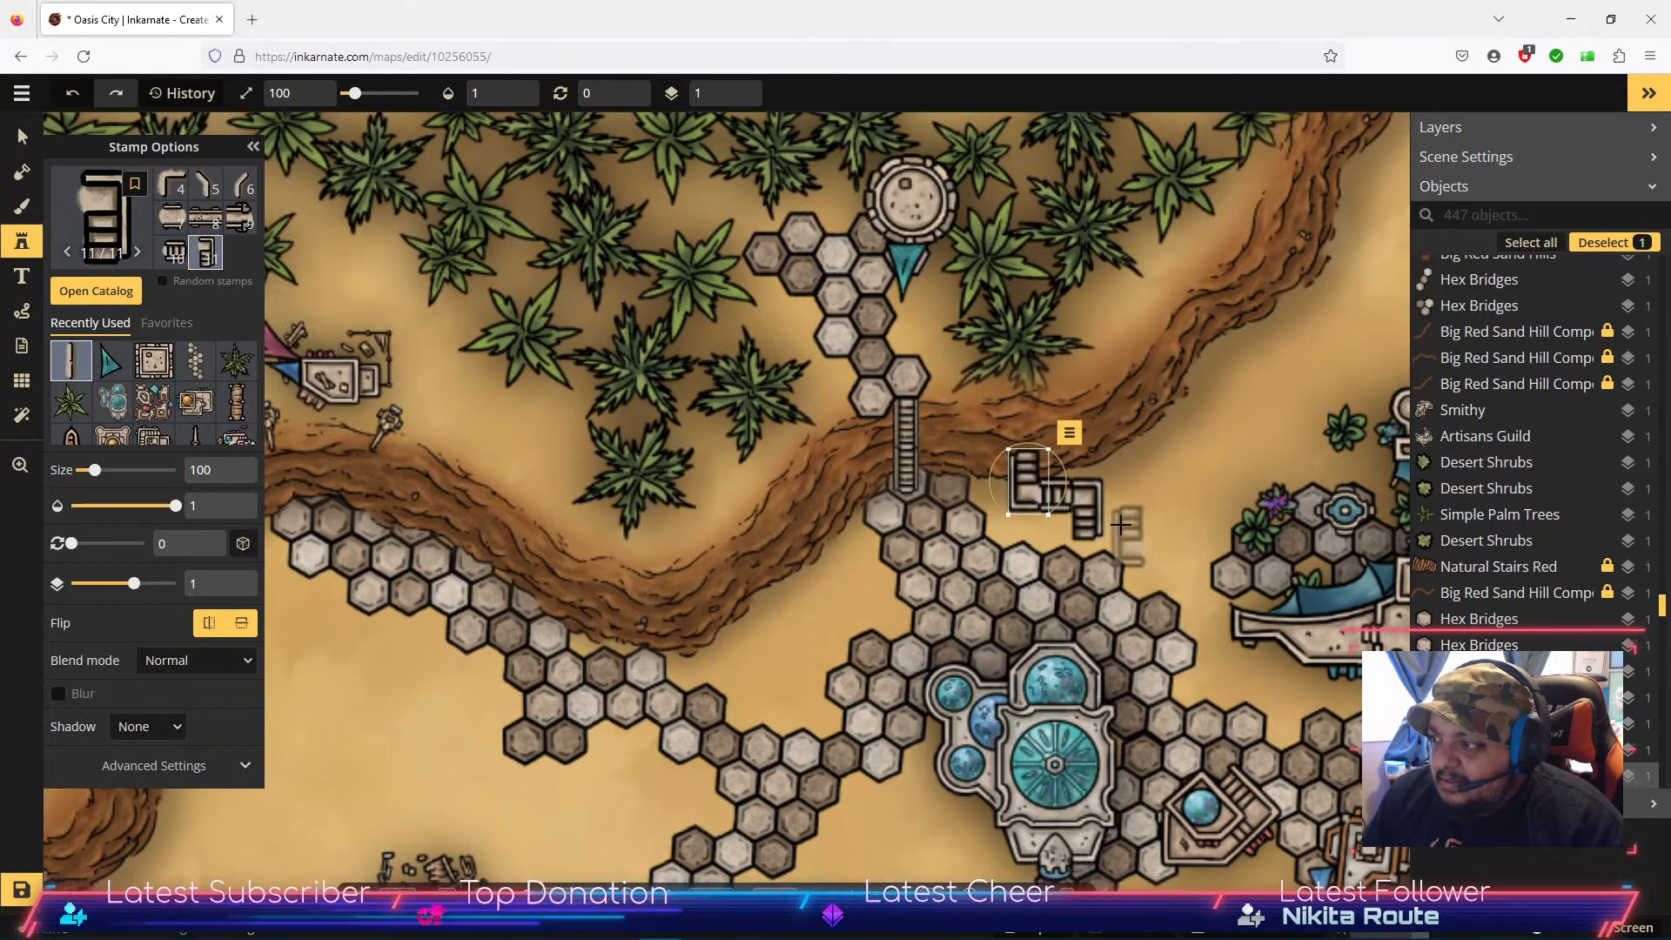
Step: Set the short platform piece aside to the east and join the flipped platform directly to the other corner platform
left_click(19, 130)
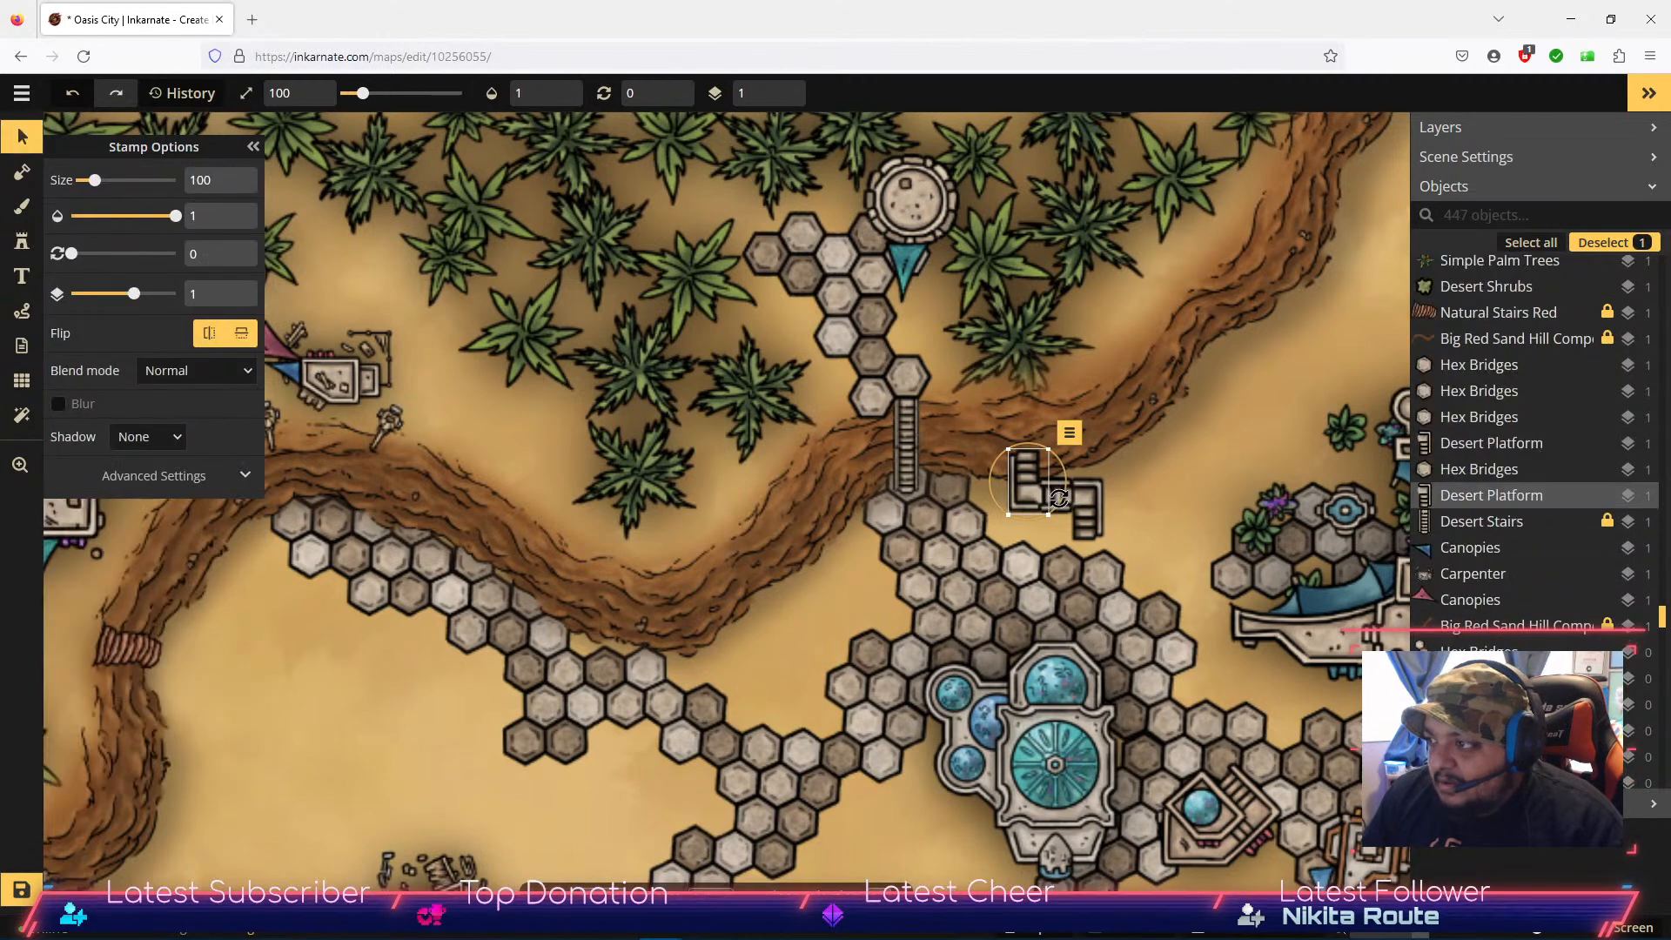
left_click_drag(1031, 489, 1029, 443)
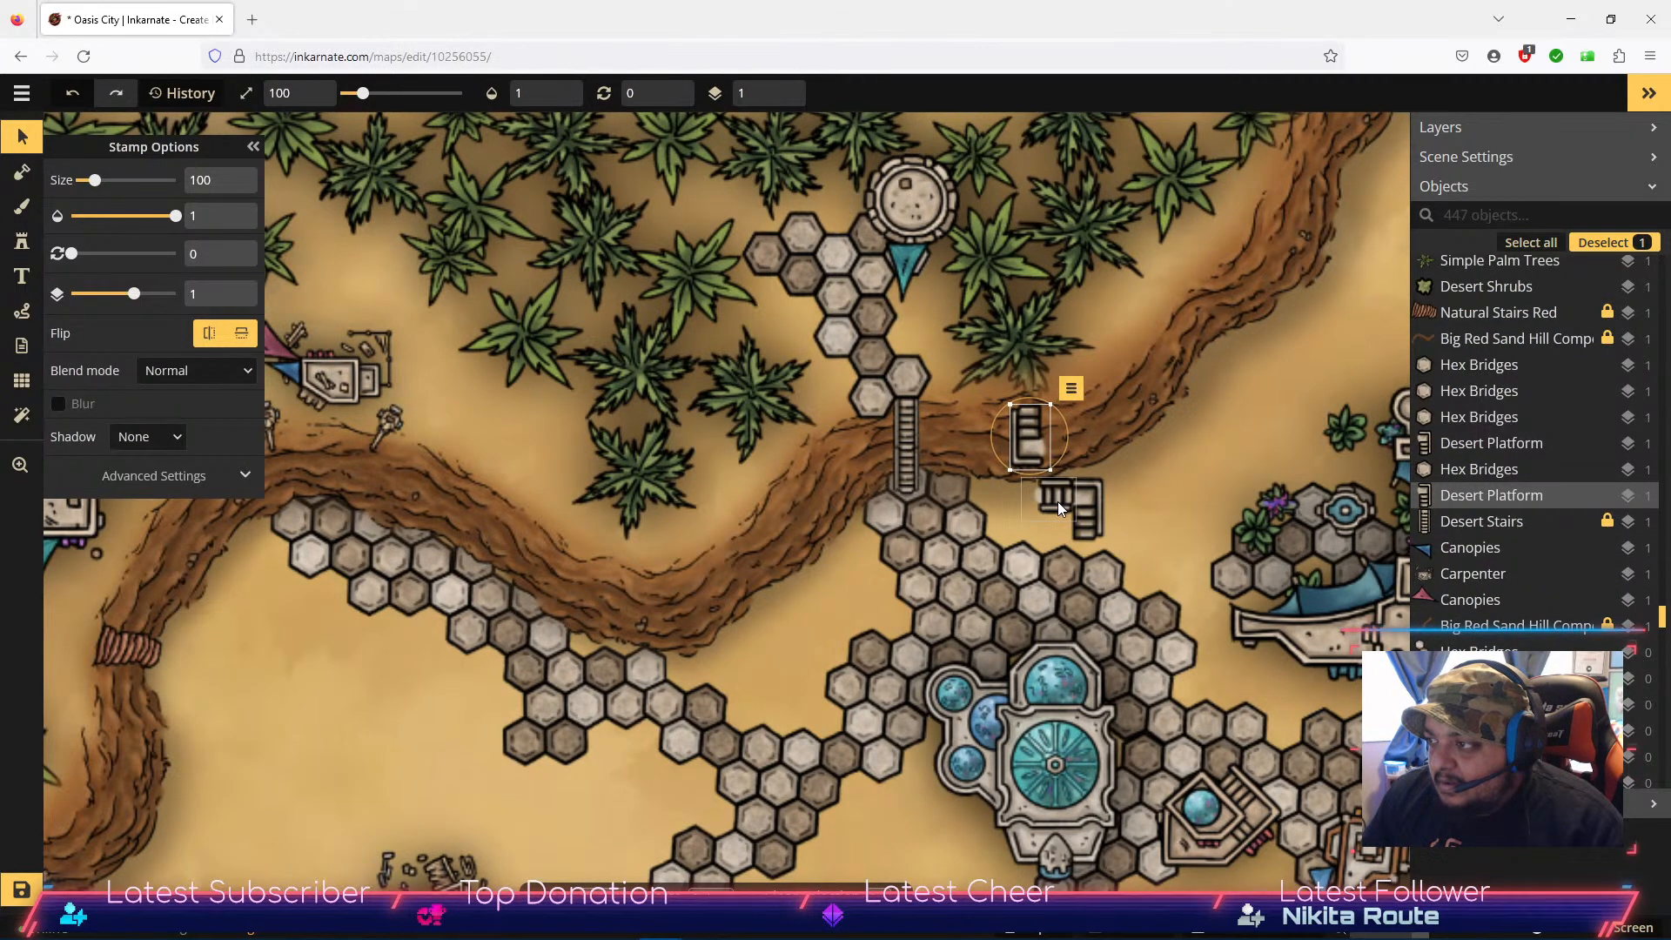
left_click(1057, 501)
left_click_drag(1058, 501, 1218, 436)
left_click_drag(1024, 419, 1055, 462)
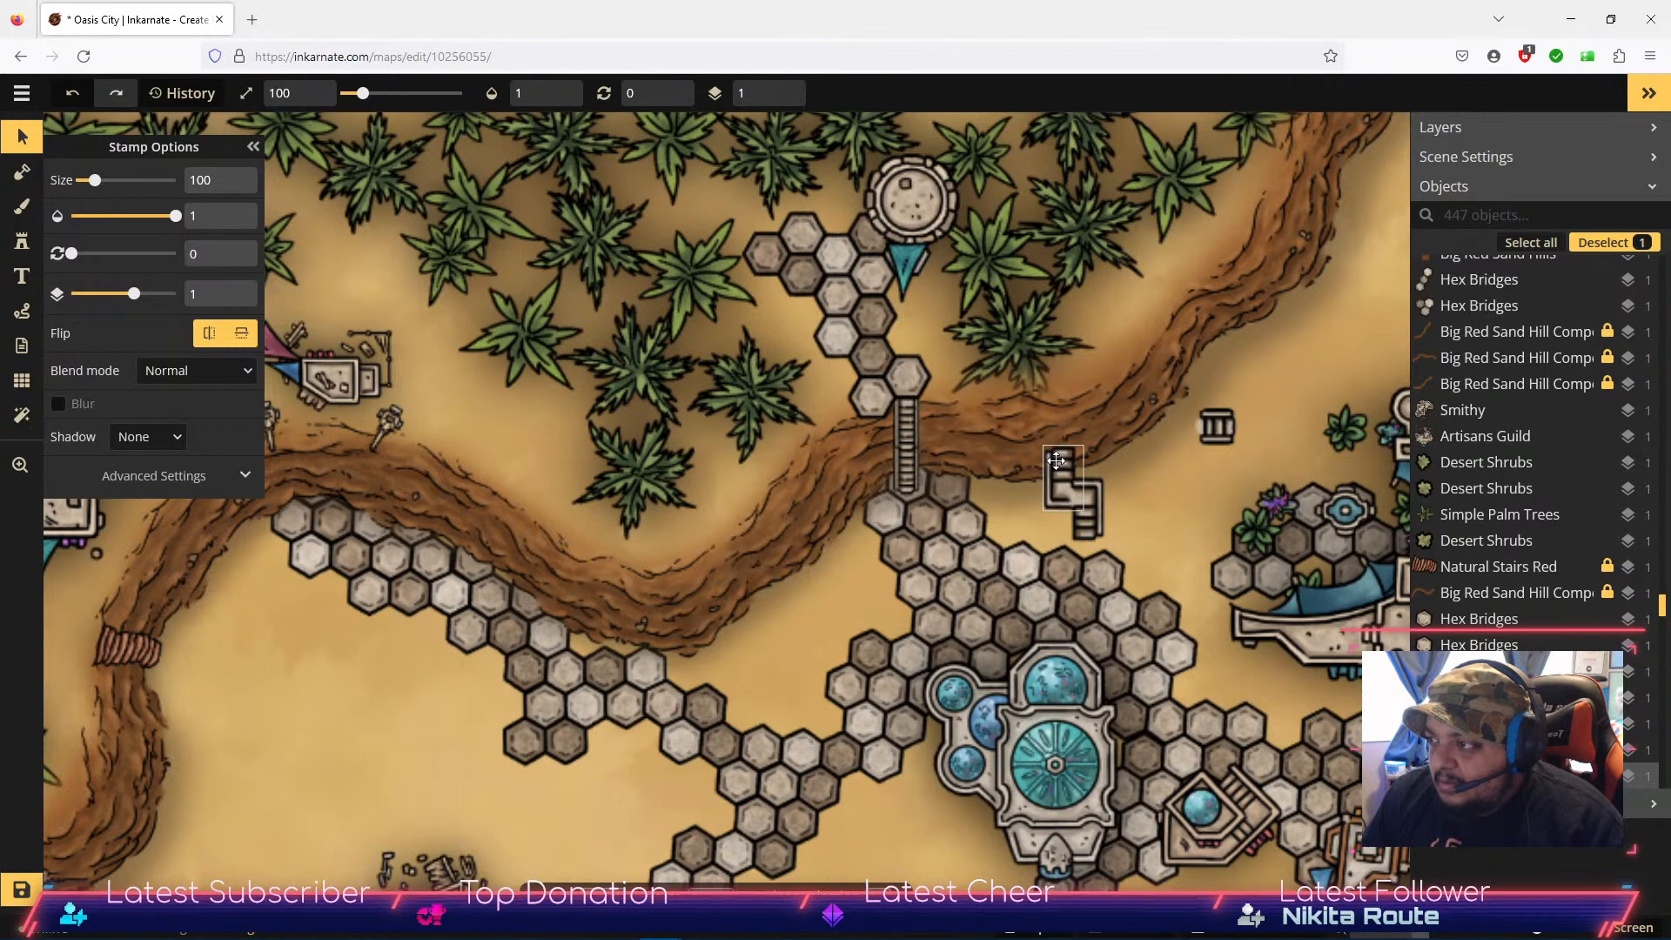
left_click_drag(1055, 463, 1053, 460)
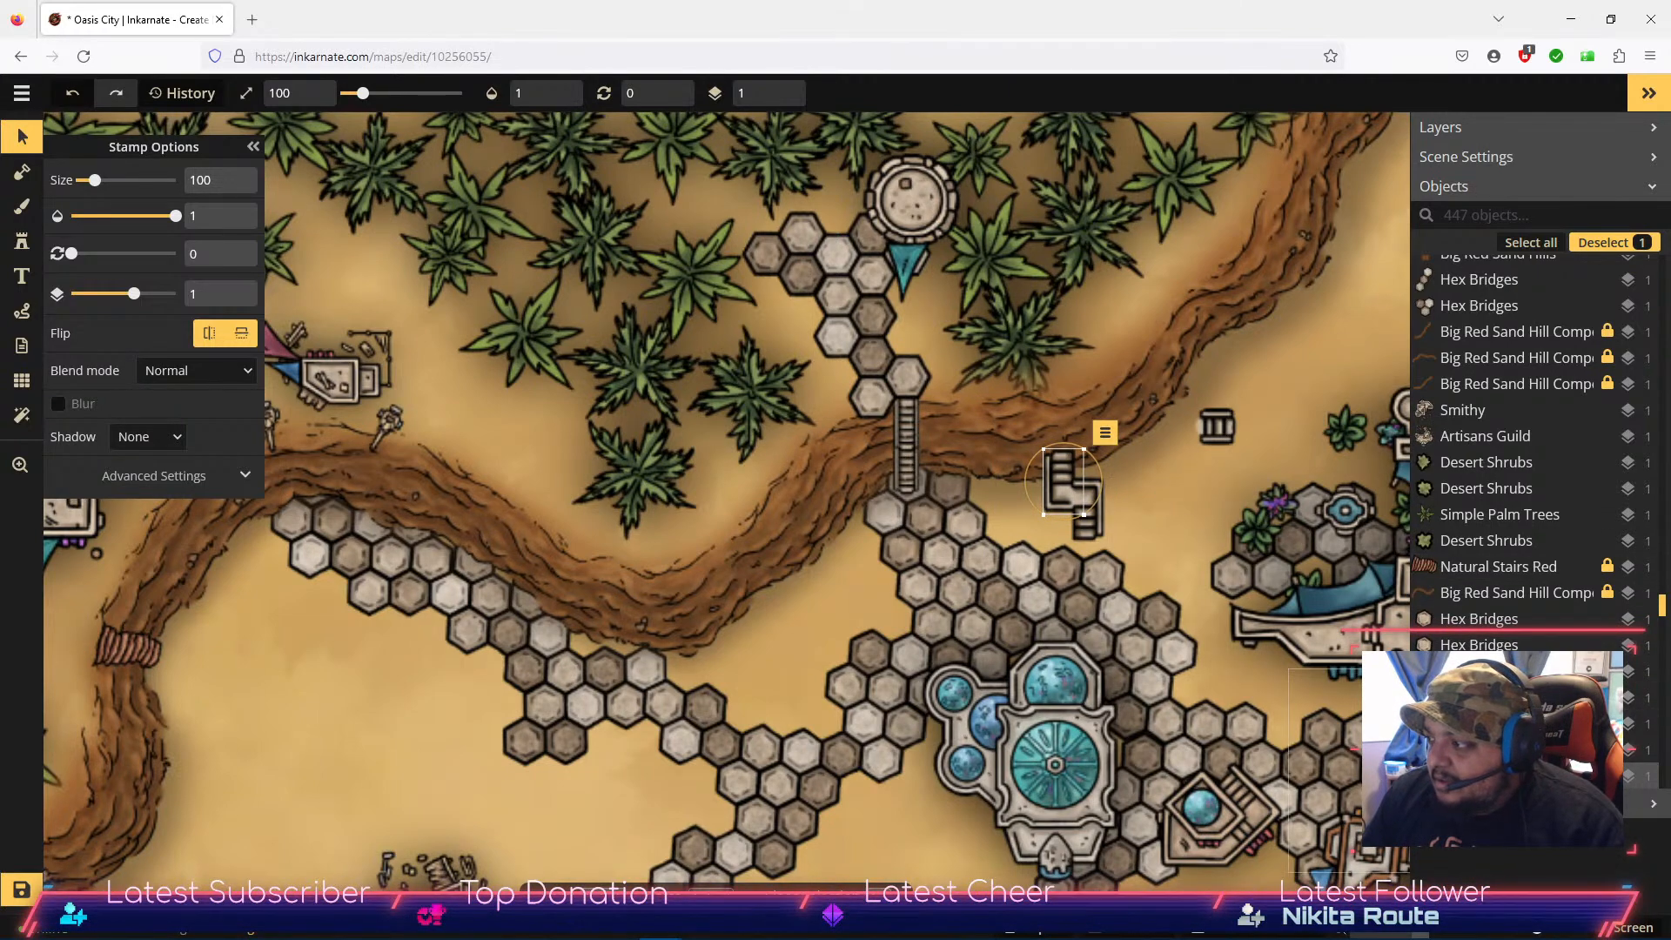
Step: Unlock the lower Desert Stairs piece on the central cliff and move it onto the sand just east of the joined platforms
left_click(906, 468)
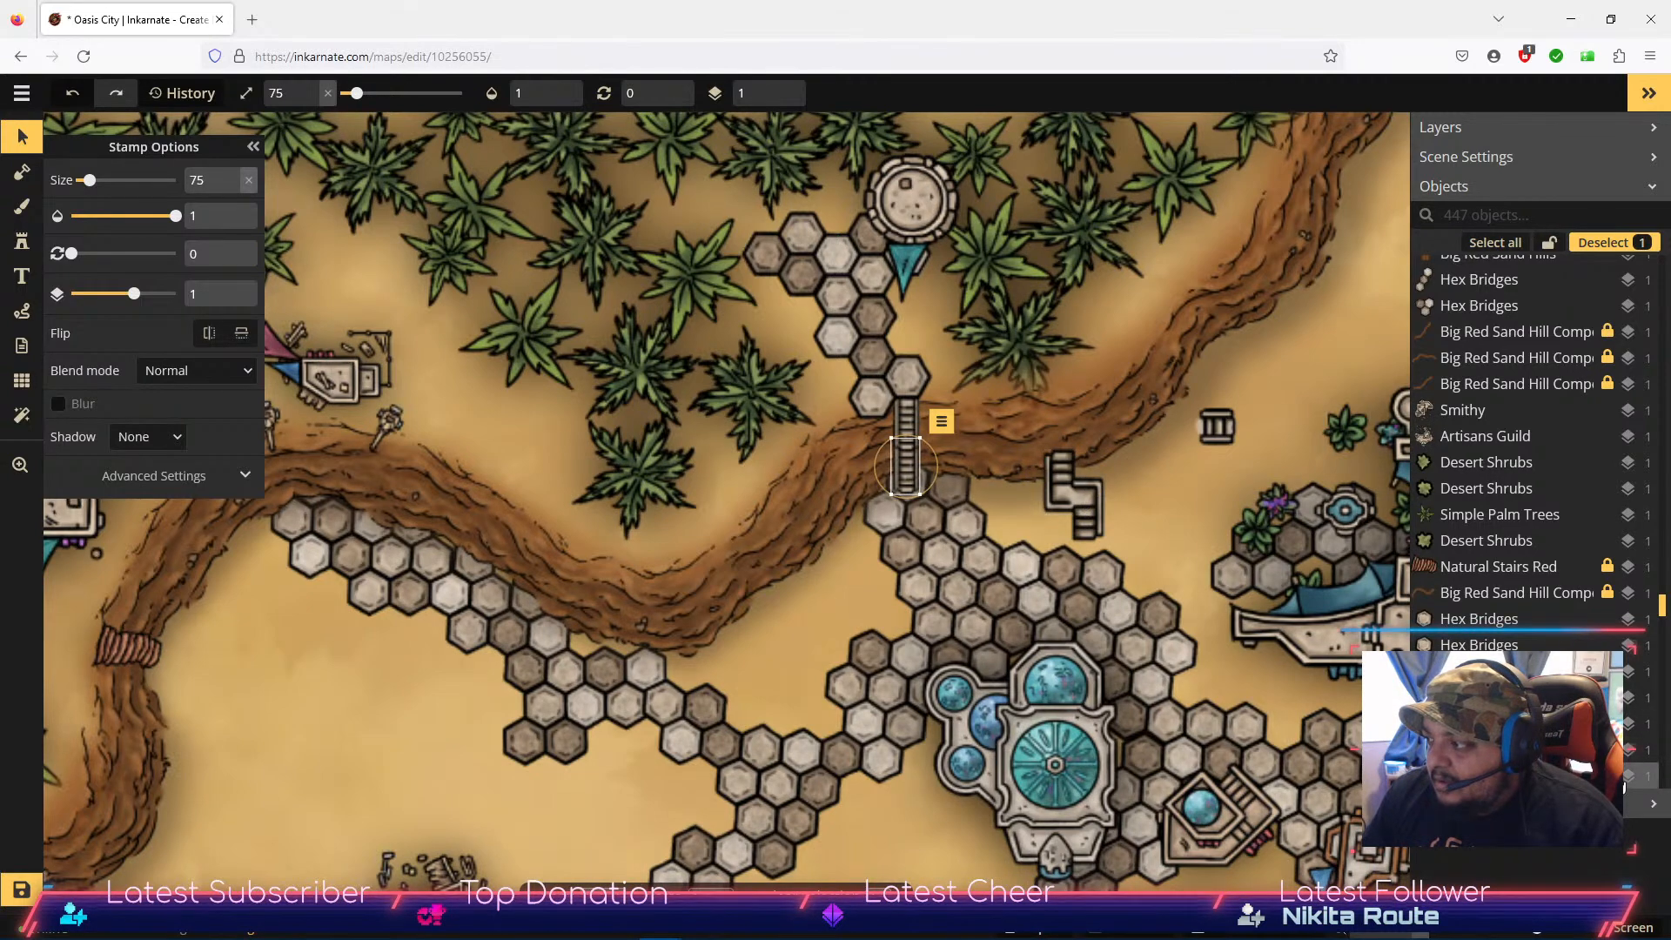
scroll(1523, 672, "down", 3)
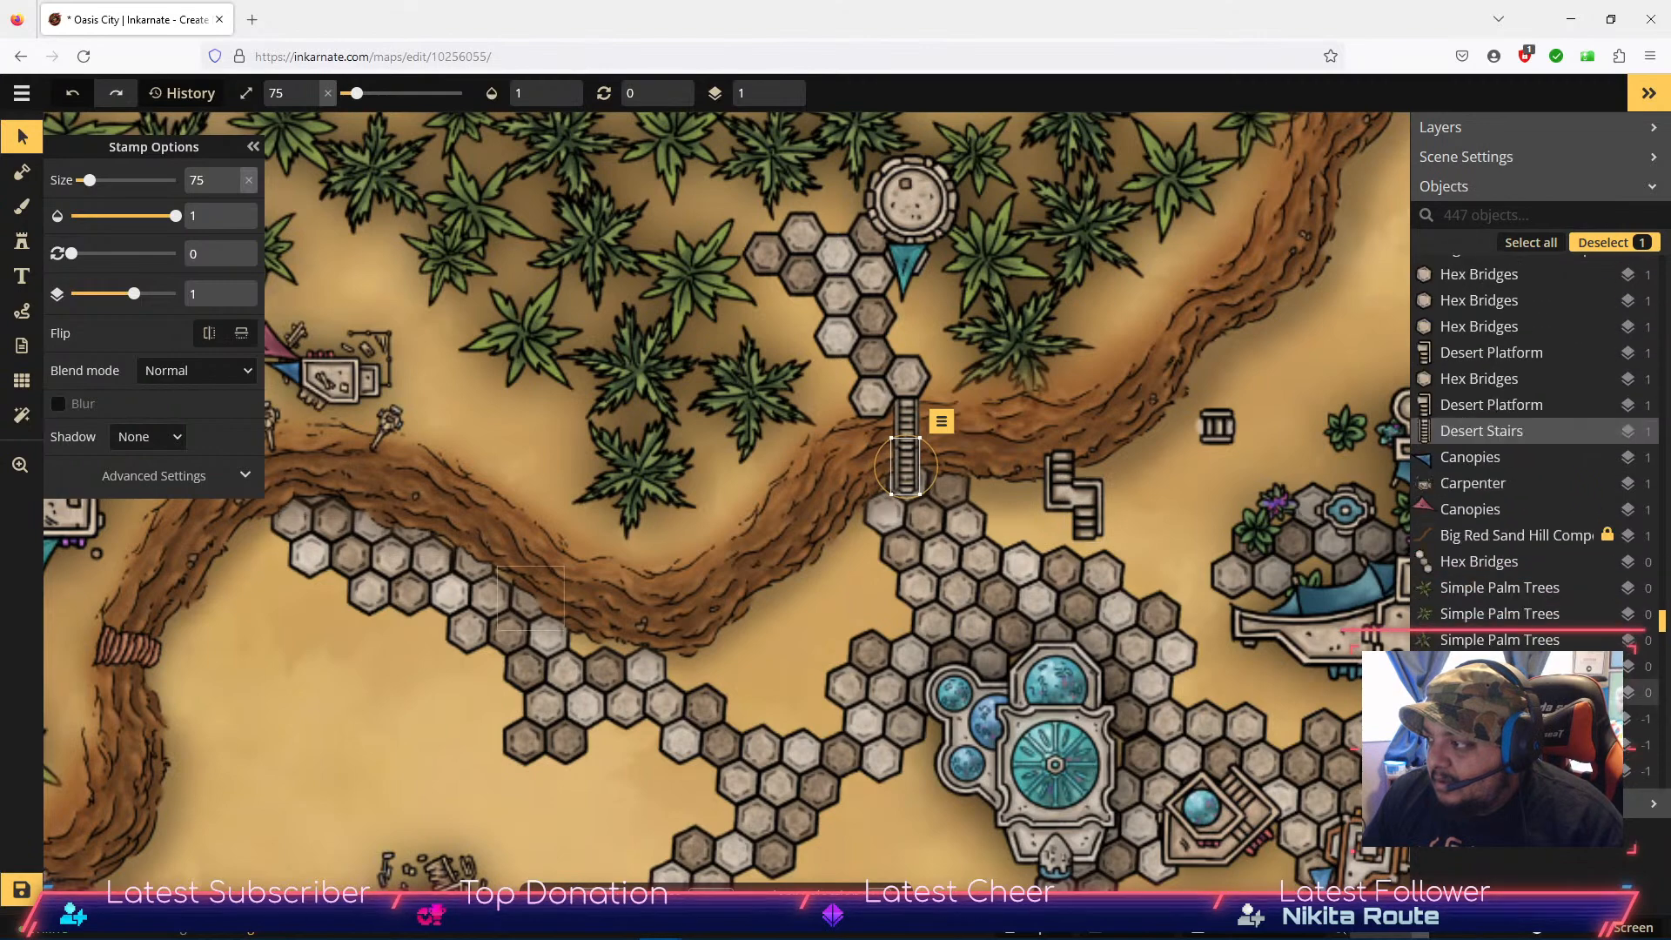
scroll(1523, 672, "up", 1)
mouse_move(1593, 553)
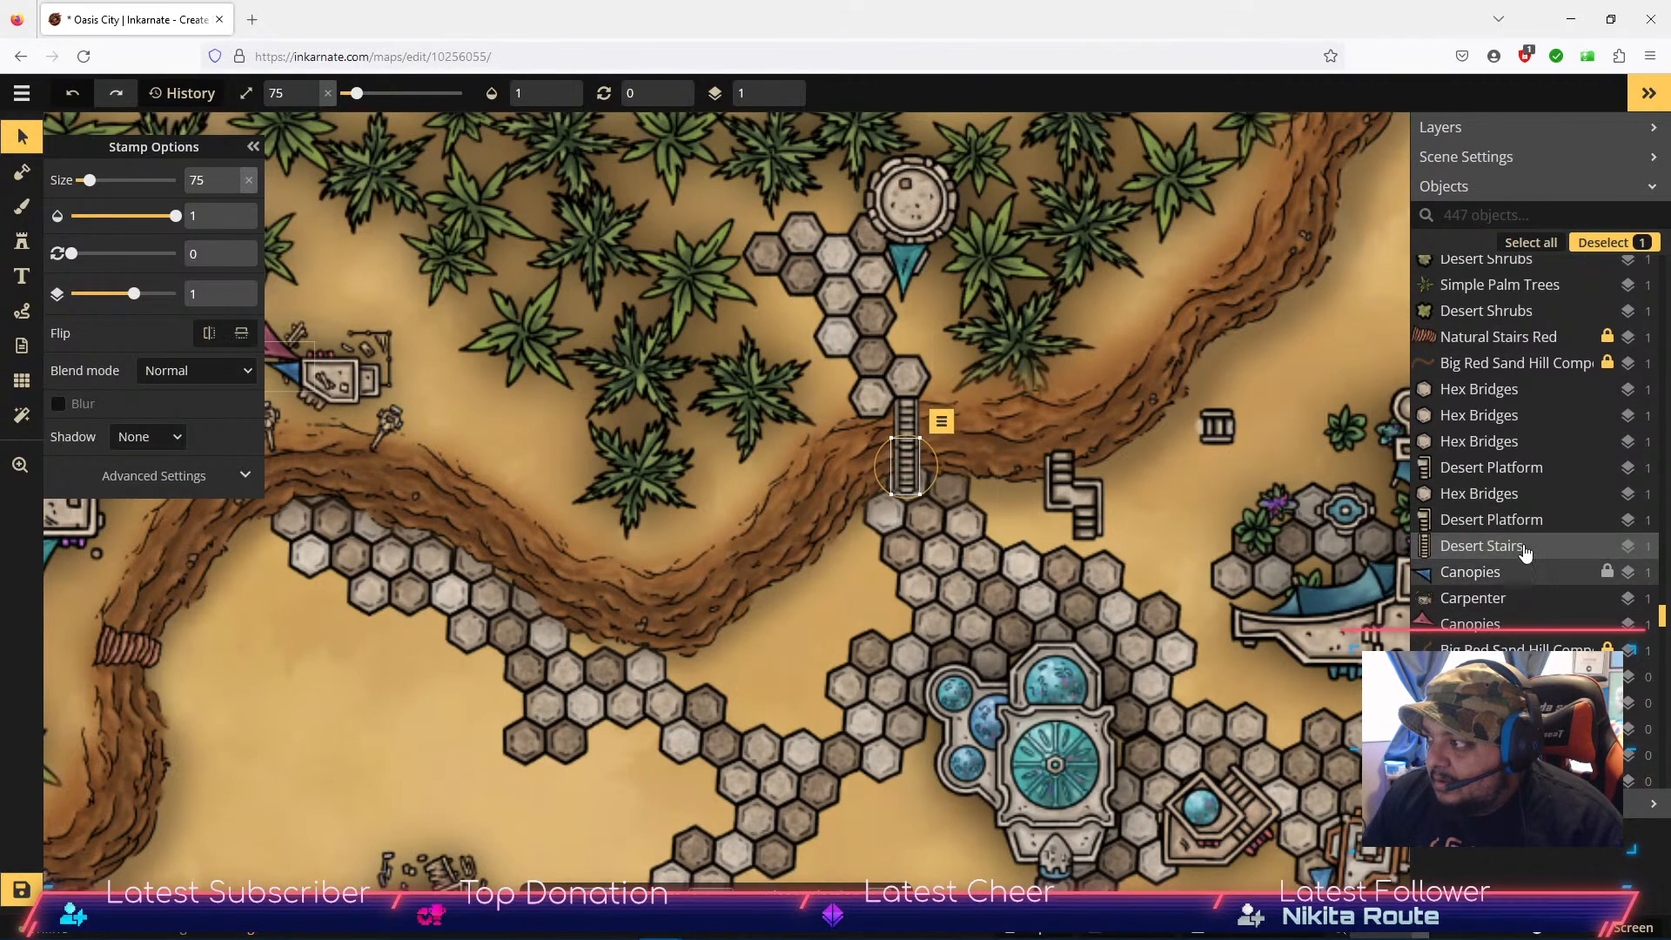
scroll(1517, 520, "up", 4)
scroll(1515, 522, "down", 8)
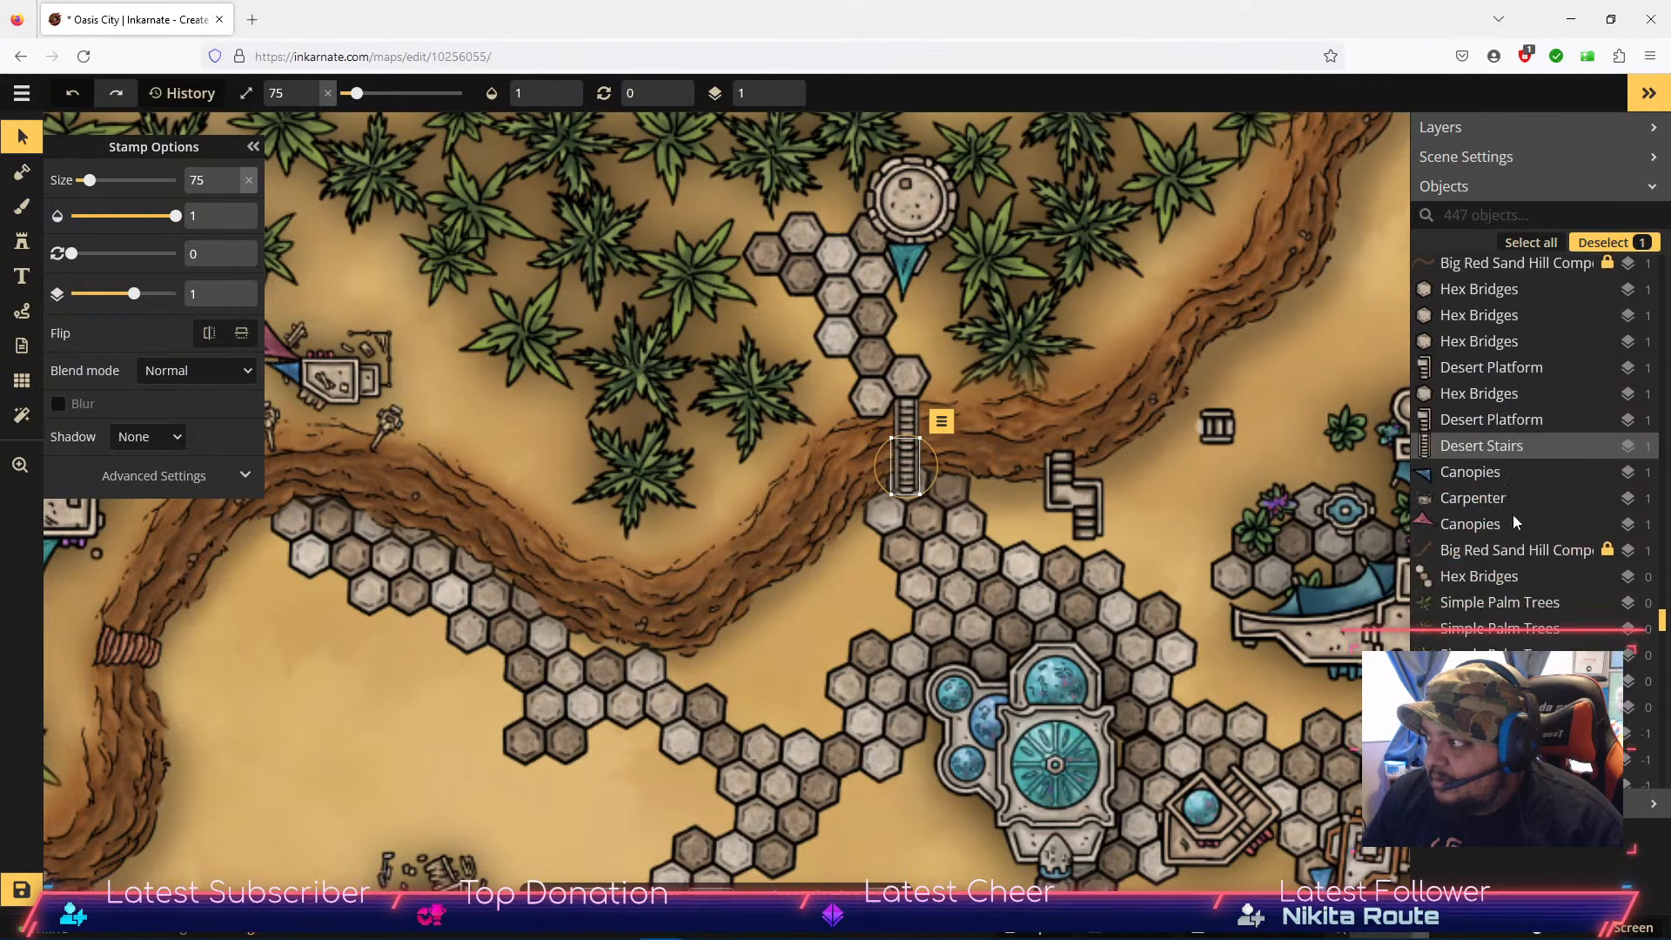
scroll(1509, 519, "up", 5)
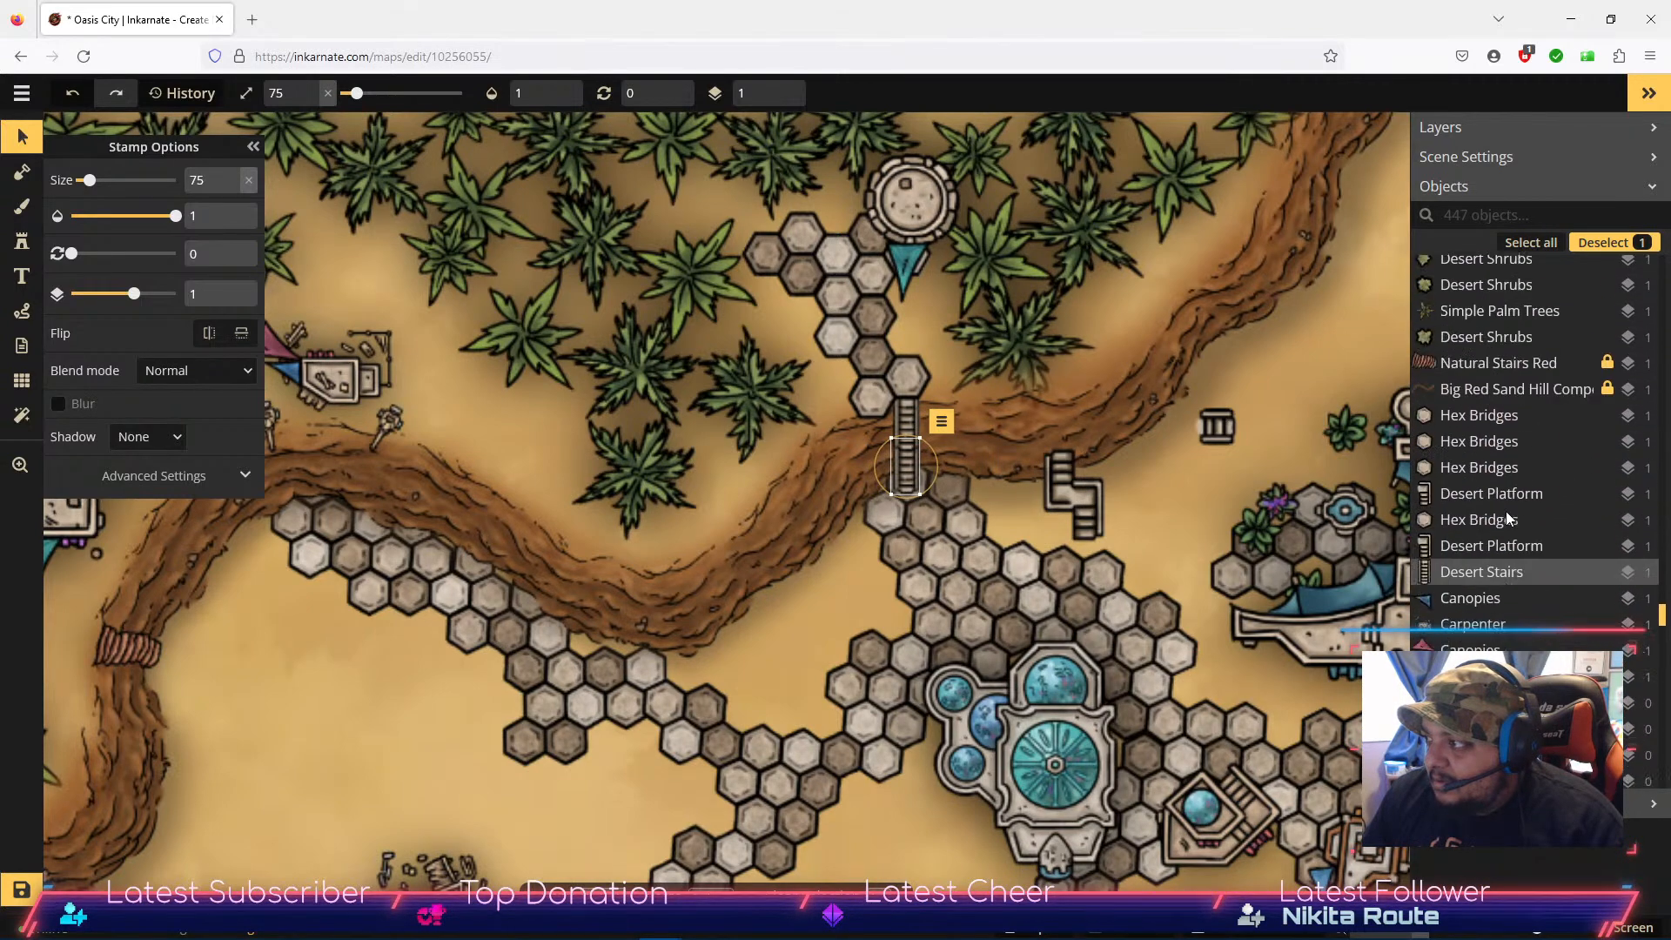
left_click_drag(903, 463, 1150, 492)
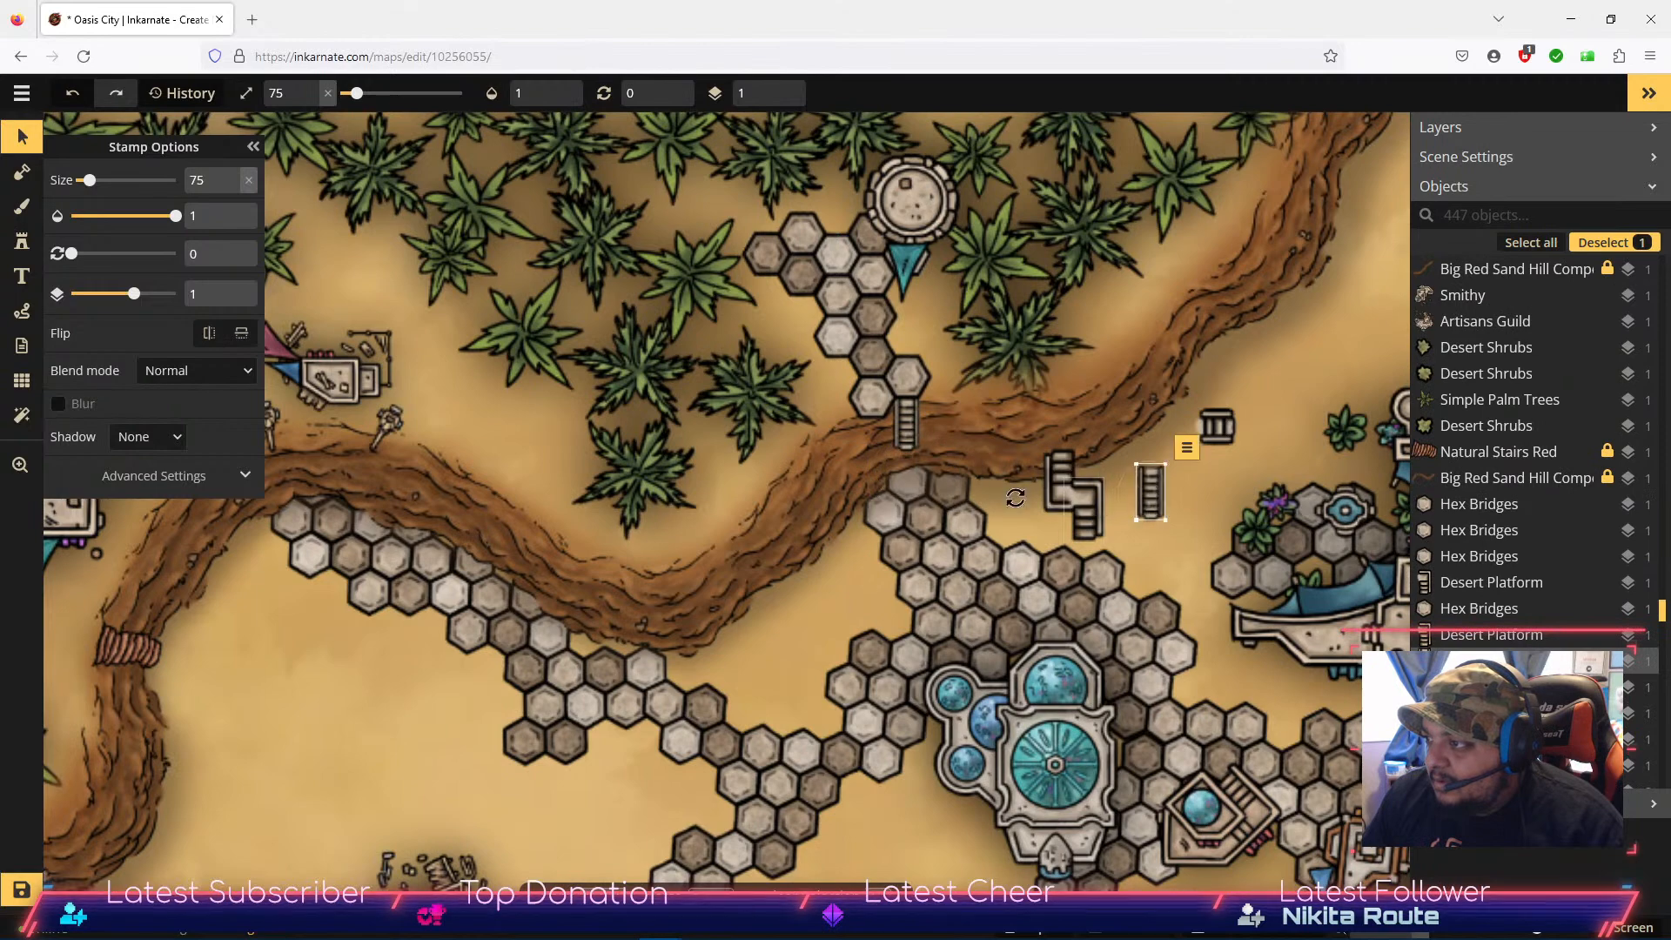
Step: Find the remaining Desert Stairs piece on the central cliff, unlock it and move it onto the sand to the northeast
left_click(903, 444)
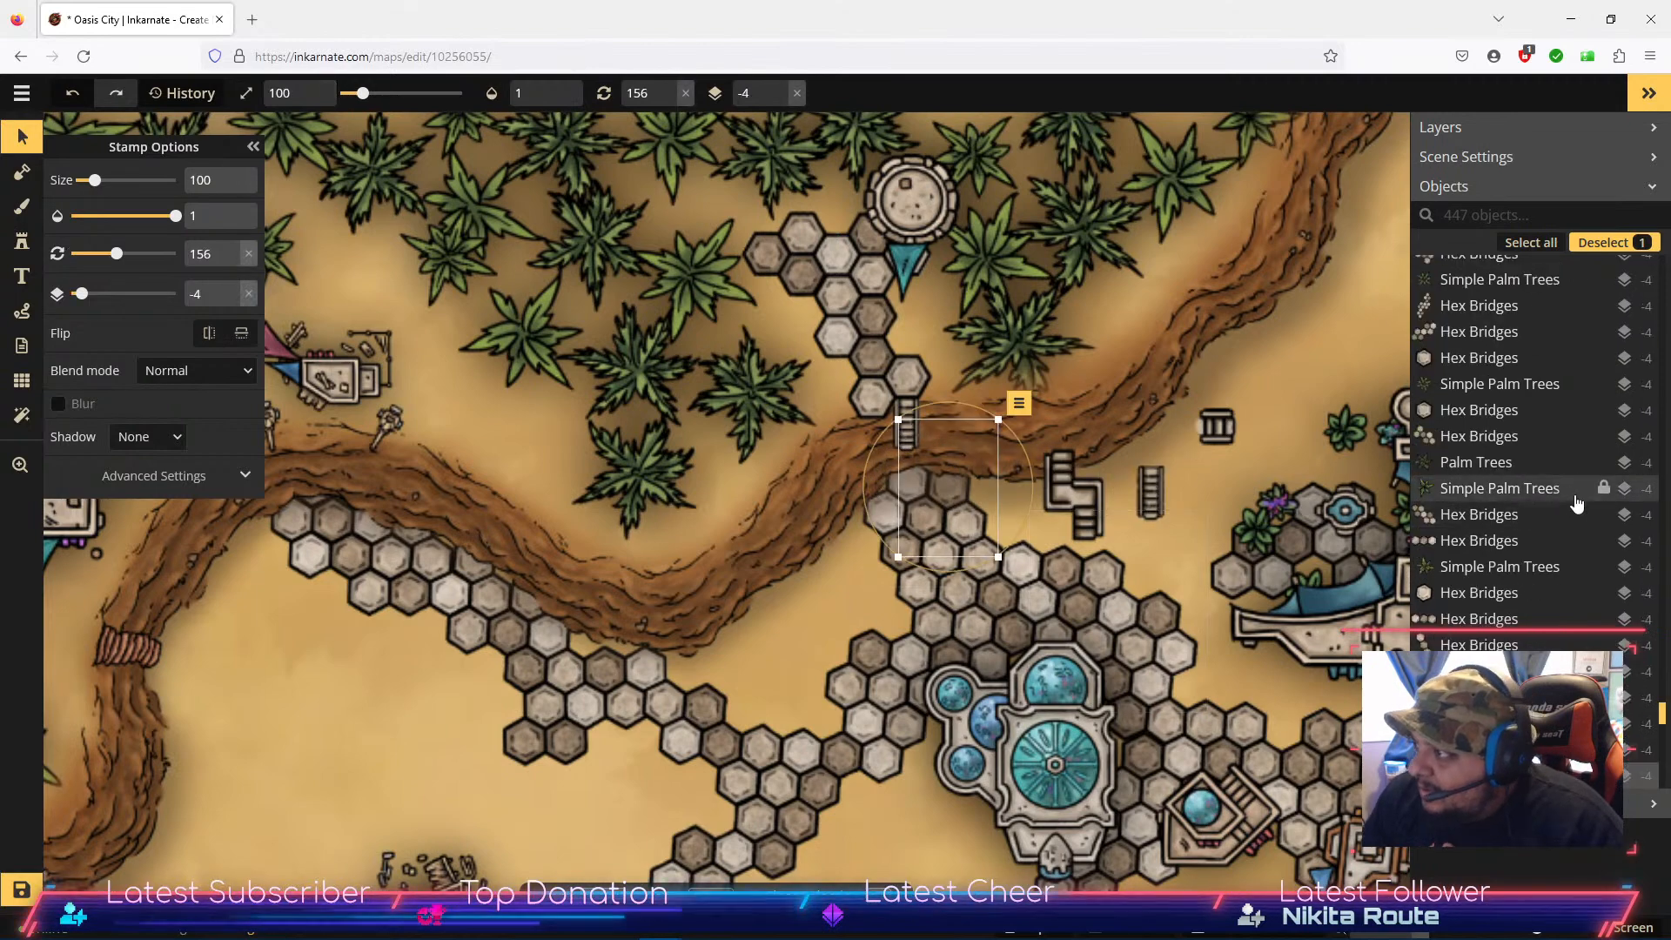
scroll(1547, 549, "down", 5)
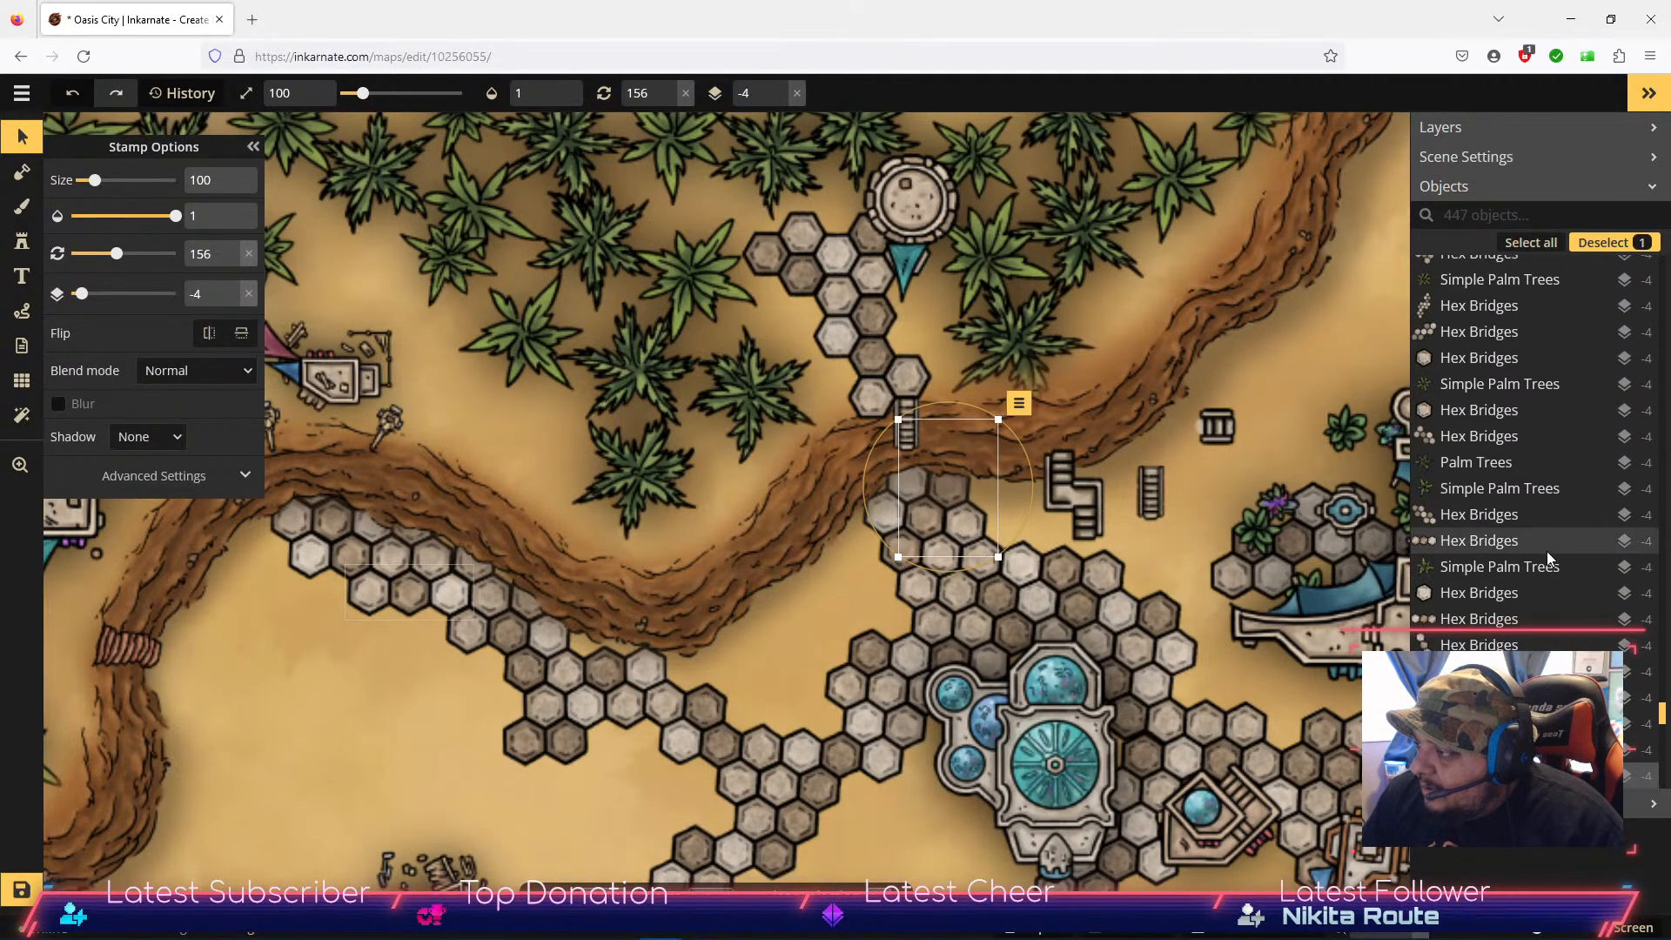
scroll(1546, 557, "down", 3)
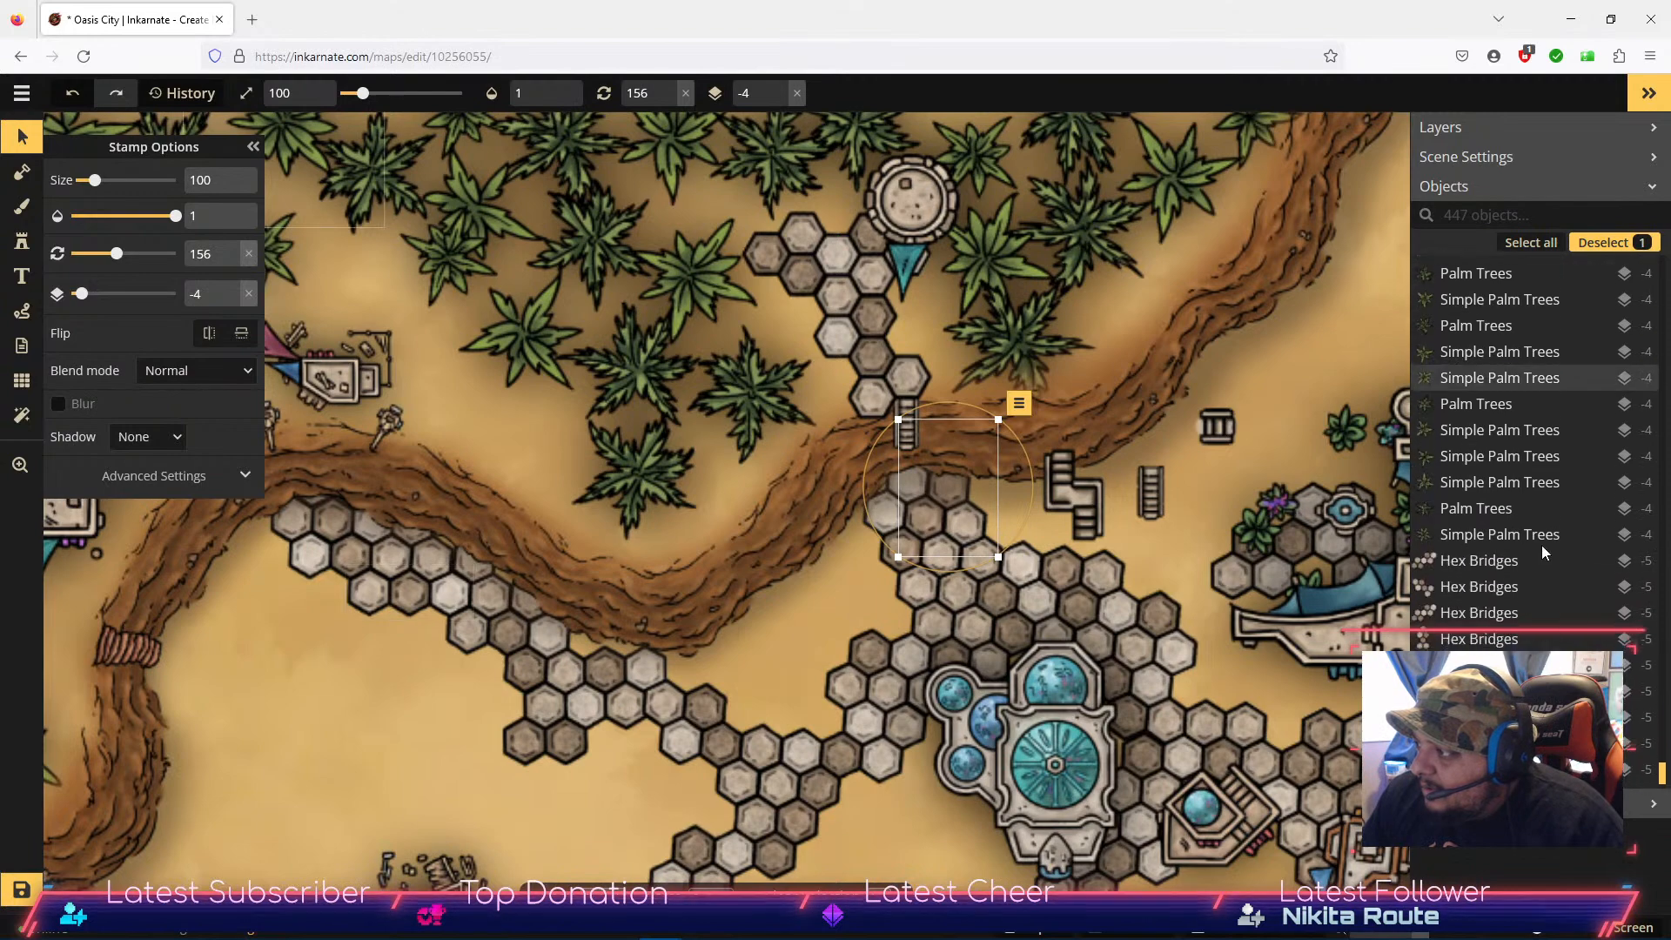
scroll(1546, 545, "up", 10)
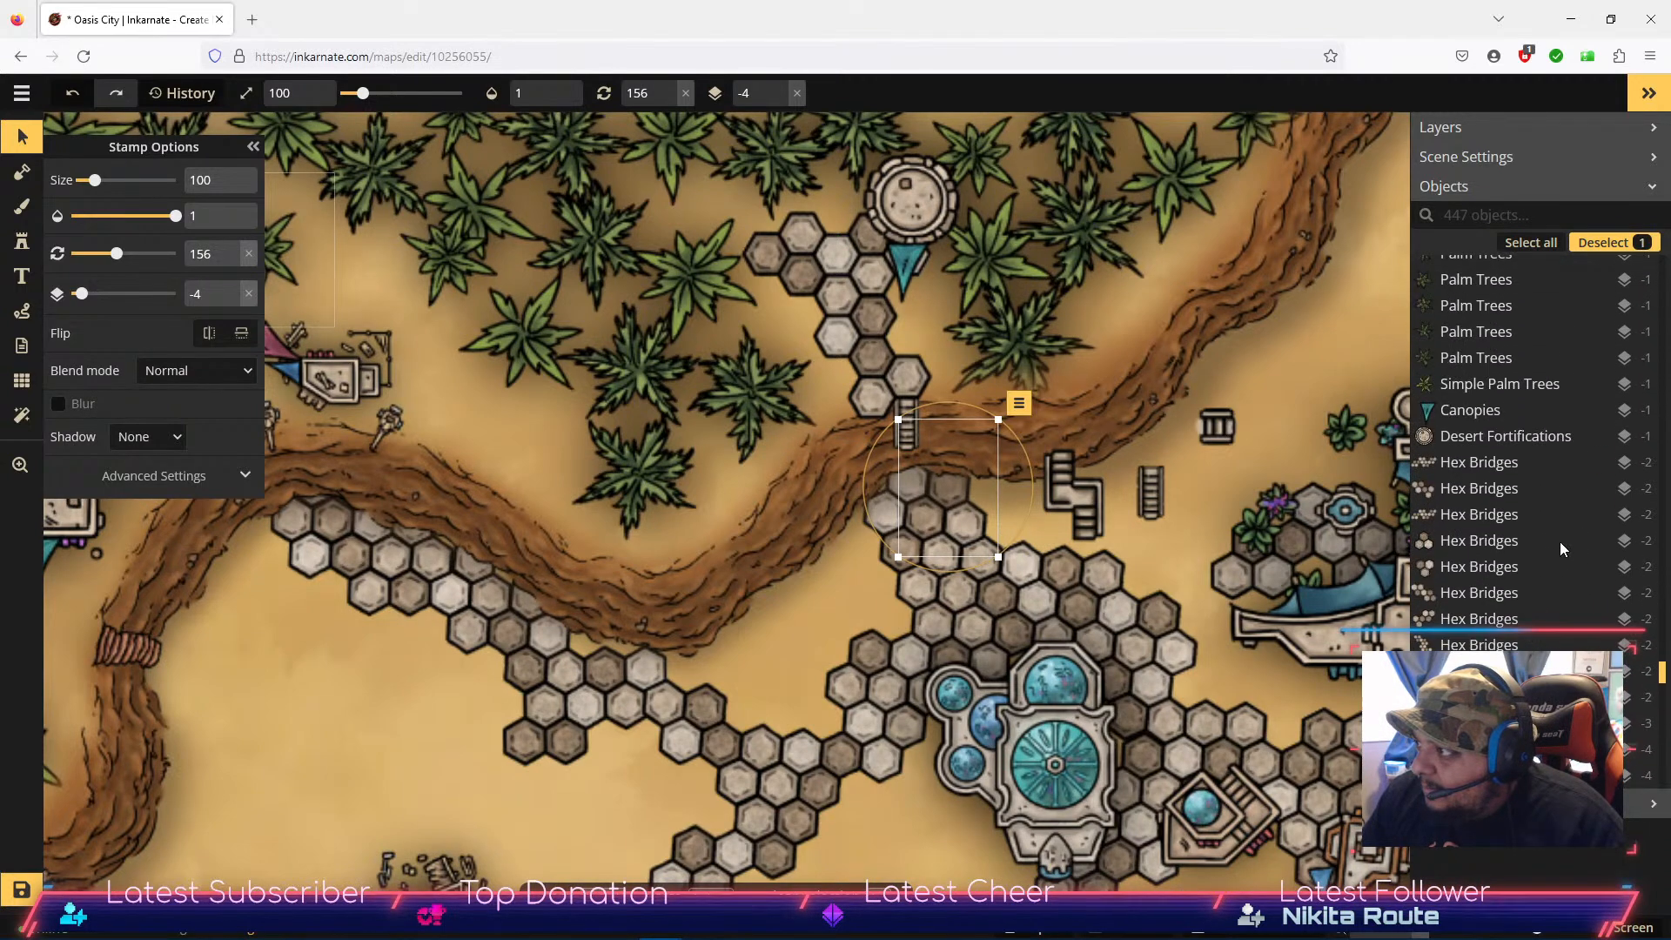
scroll(1560, 541, "up", 10)
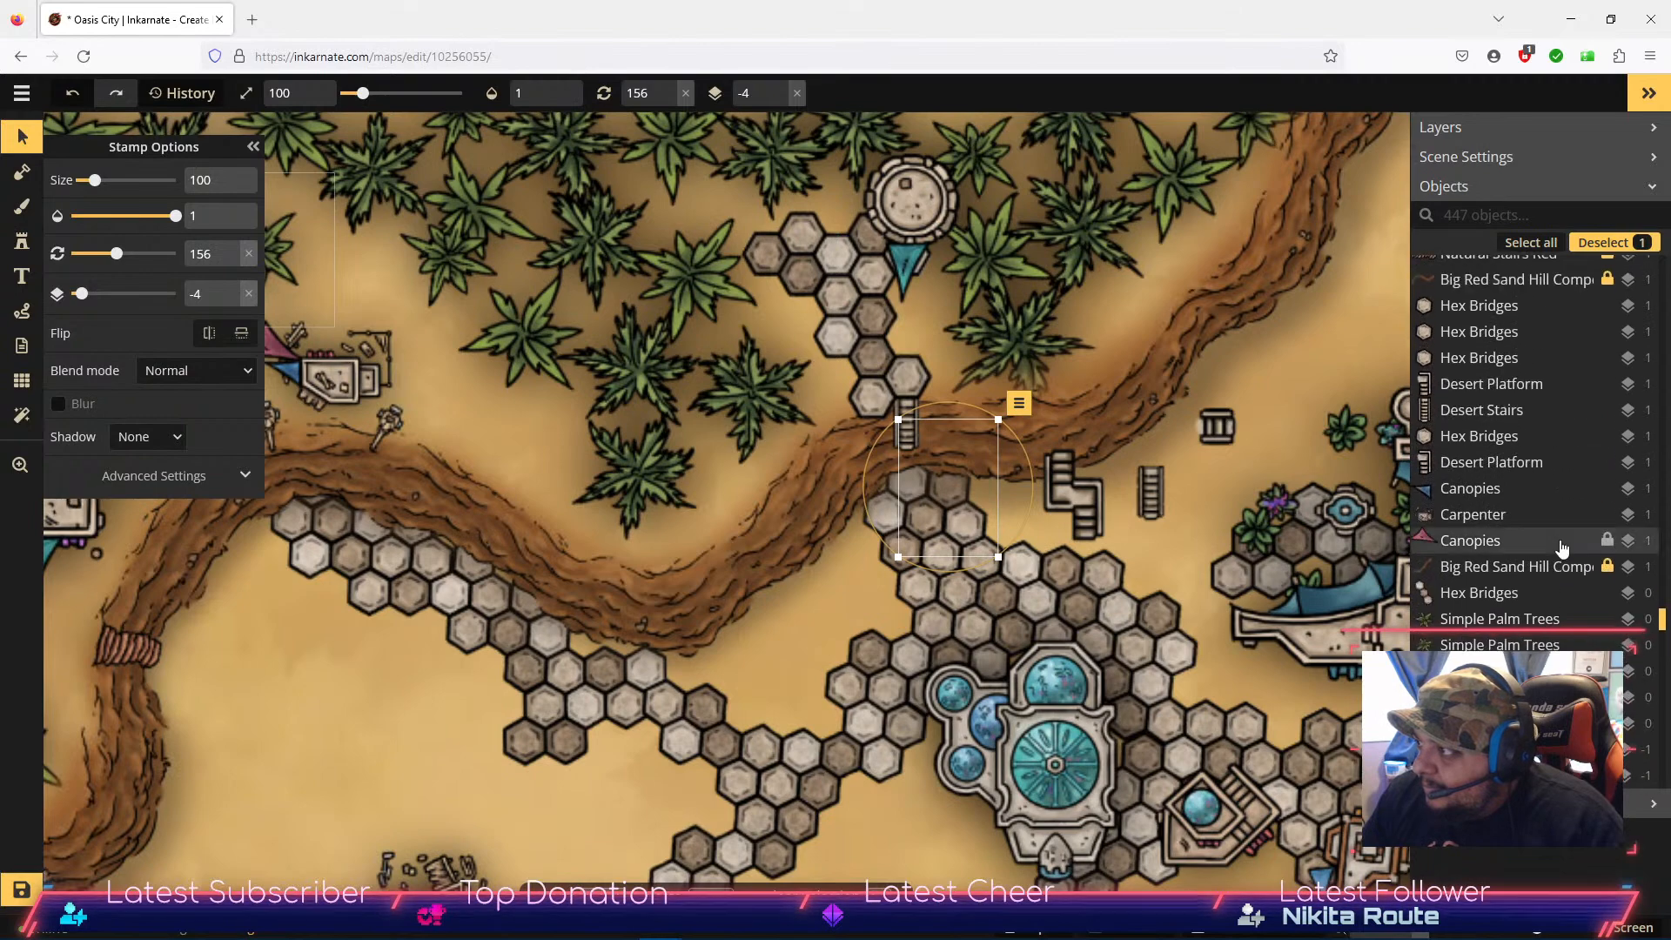
left_click(1503, 420)
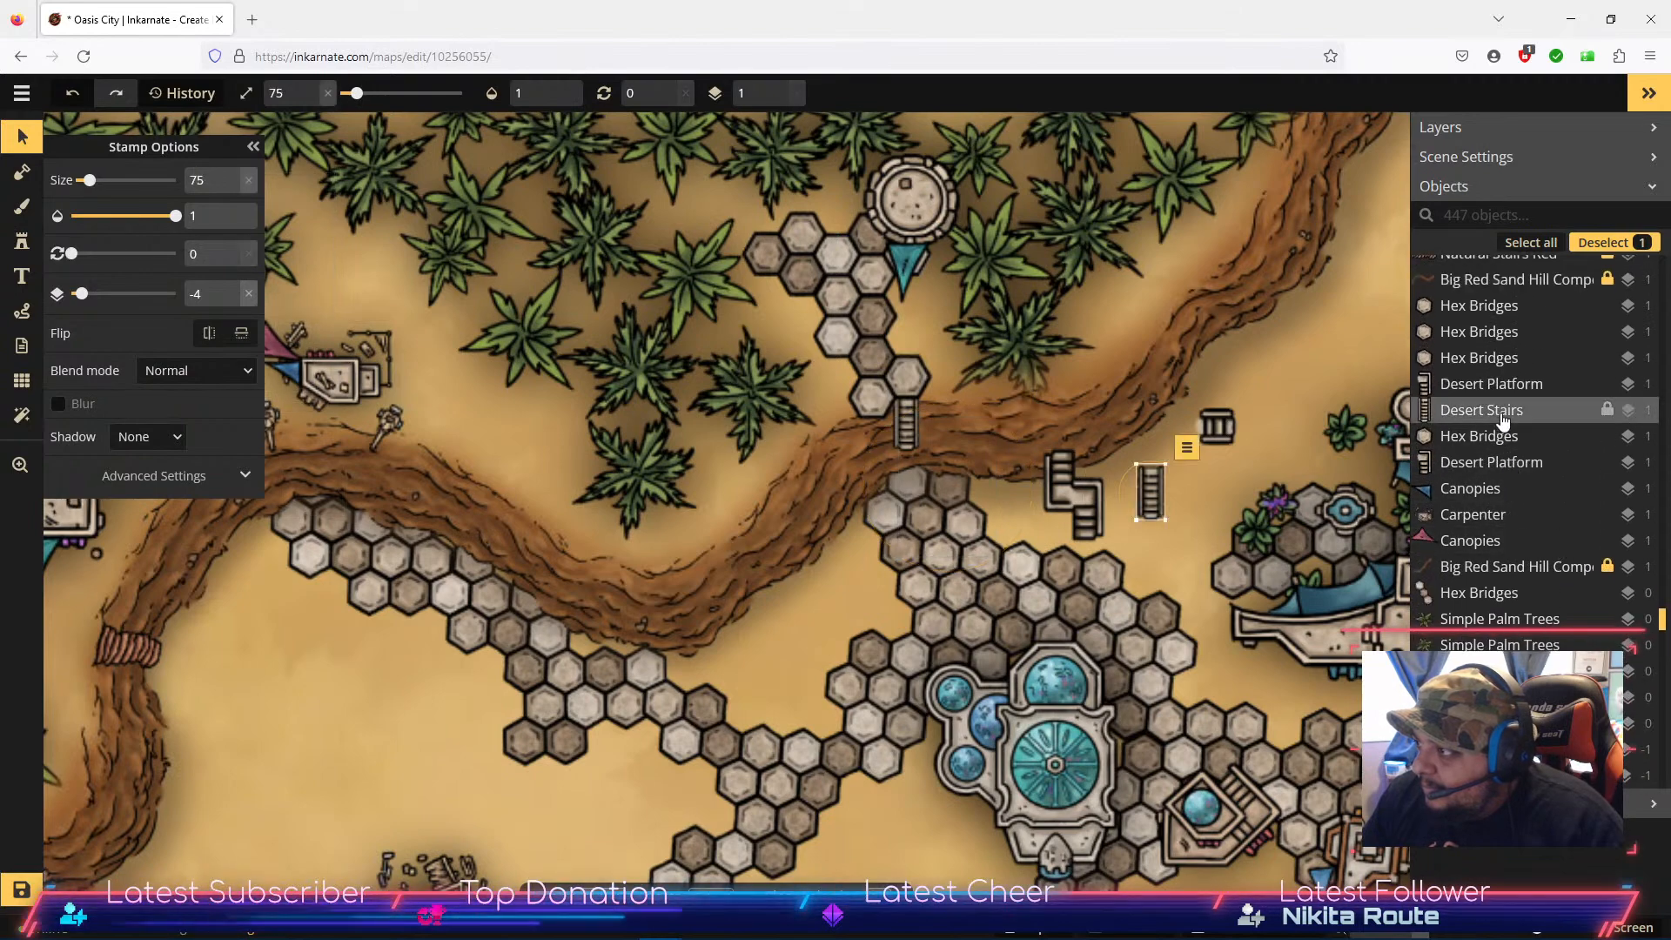
scroll(1499, 442, "up", 10)
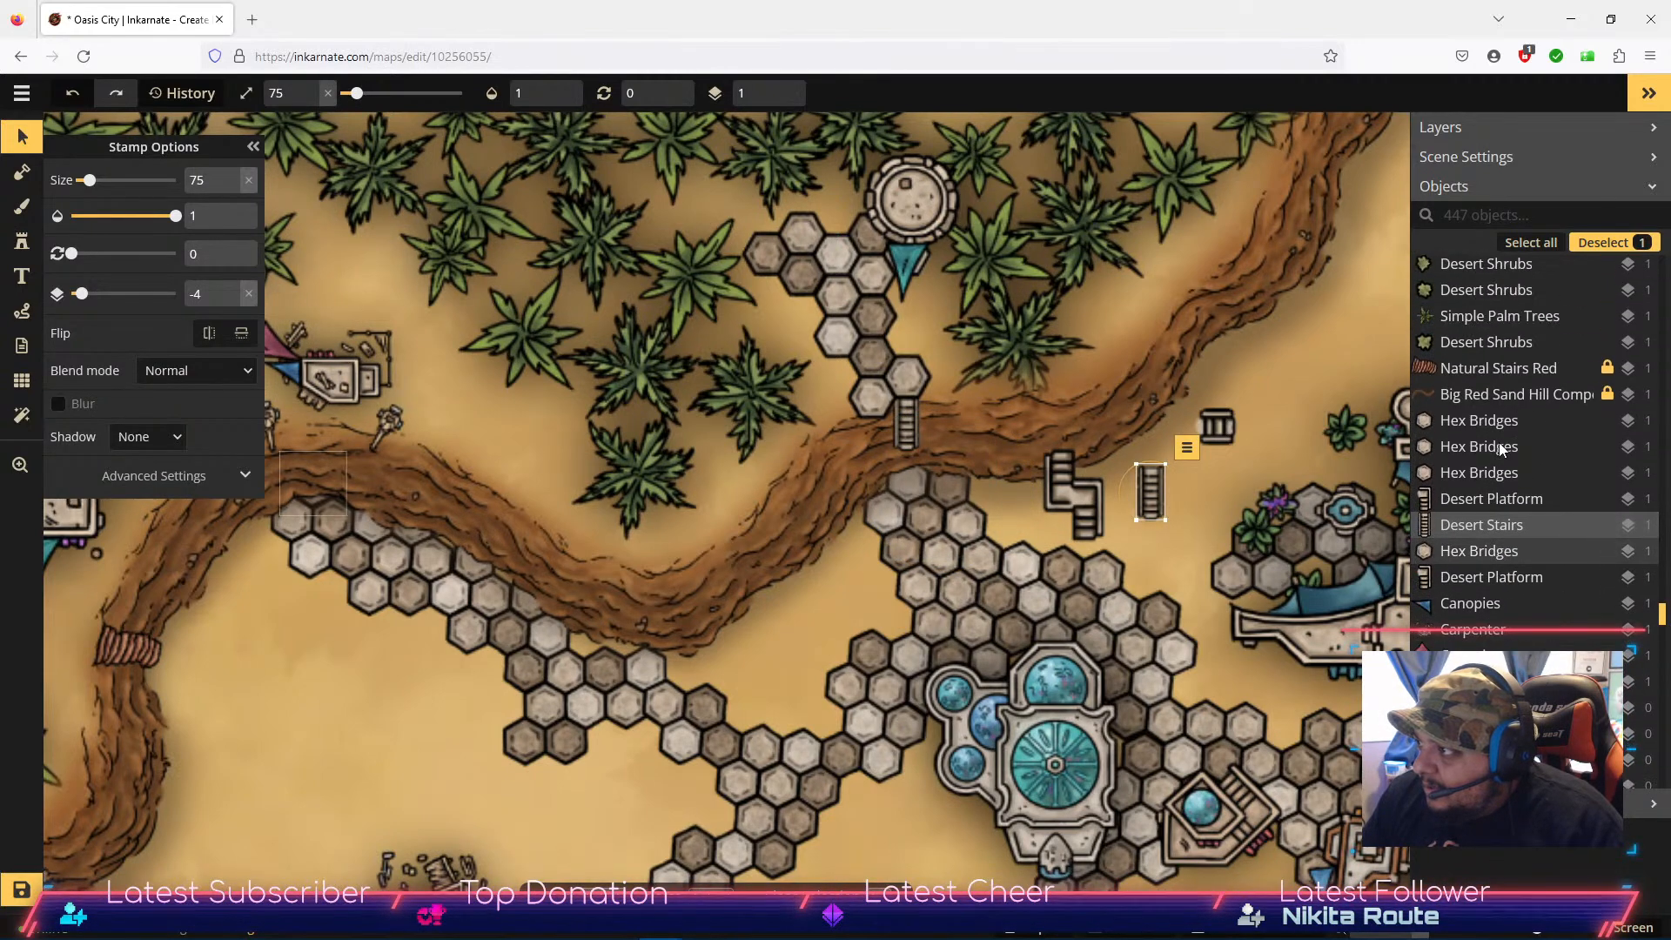
scroll(1499, 442, "up", 10)
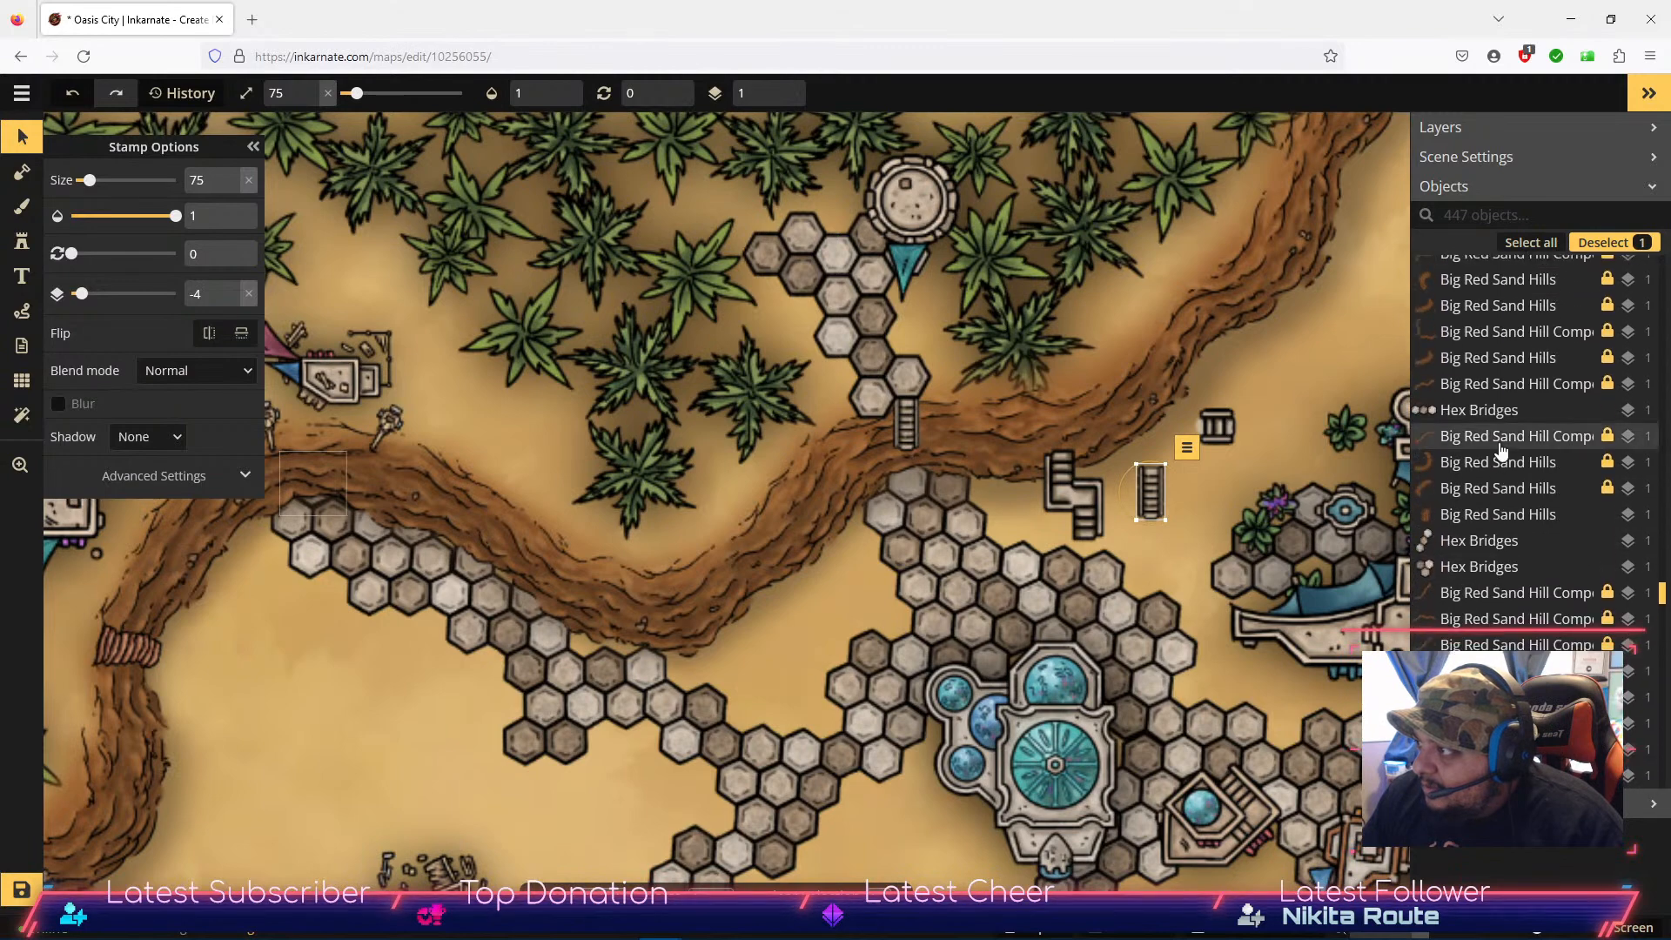
left_click(1481, 470)
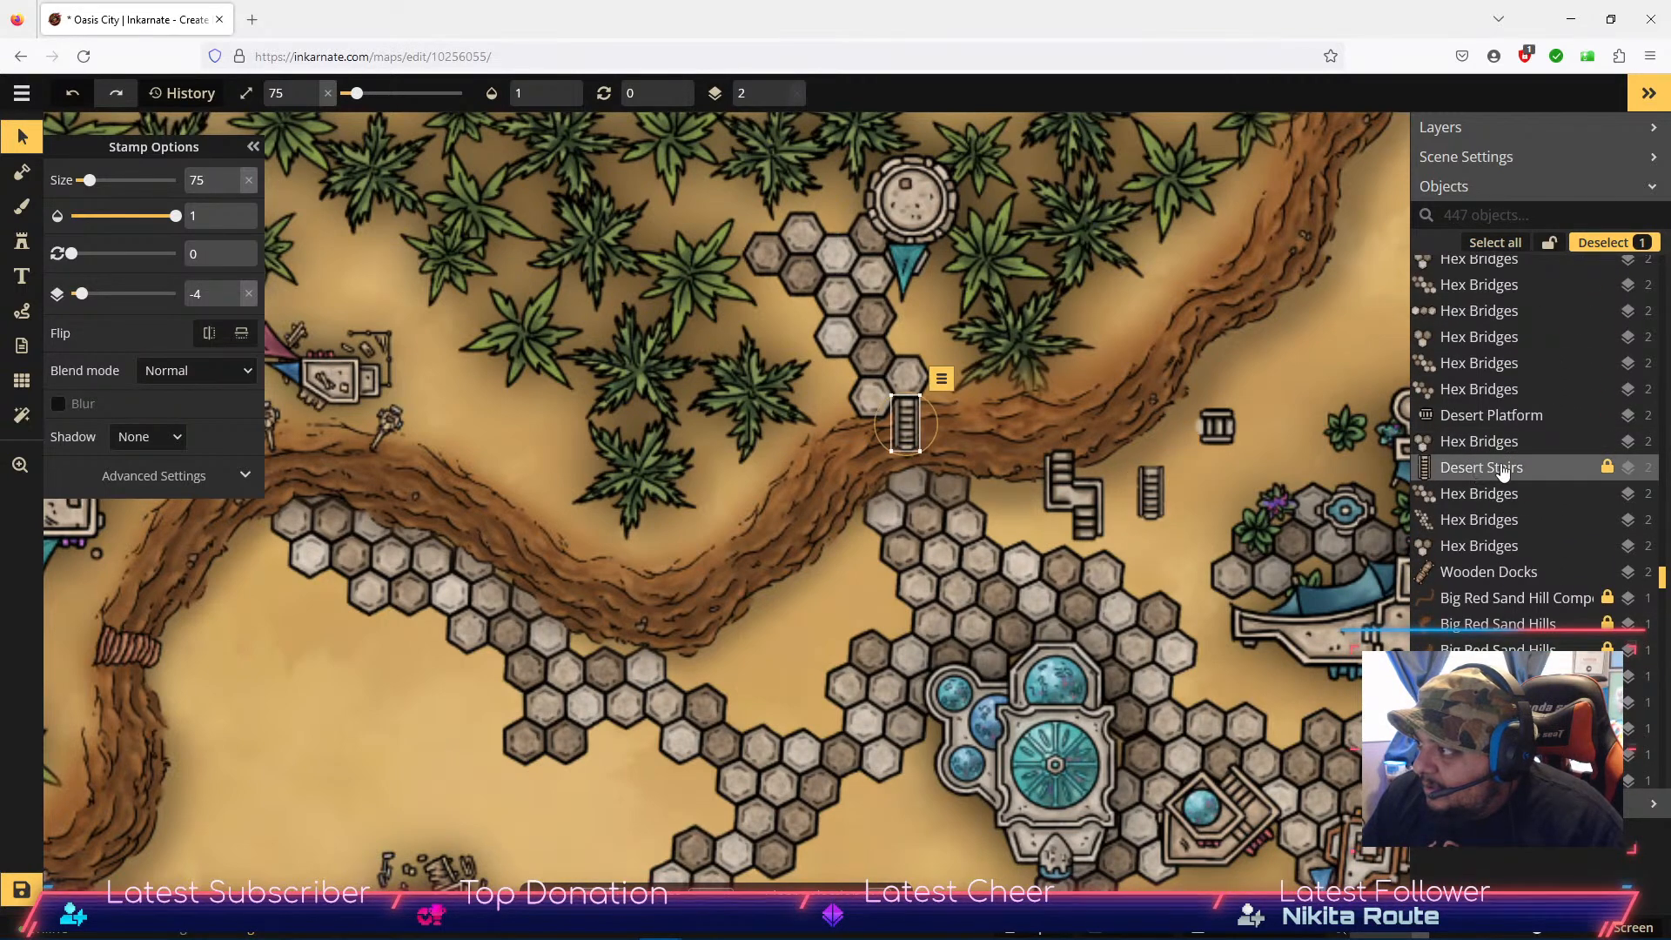
left_click_drag(903, 421, 1262, 362)
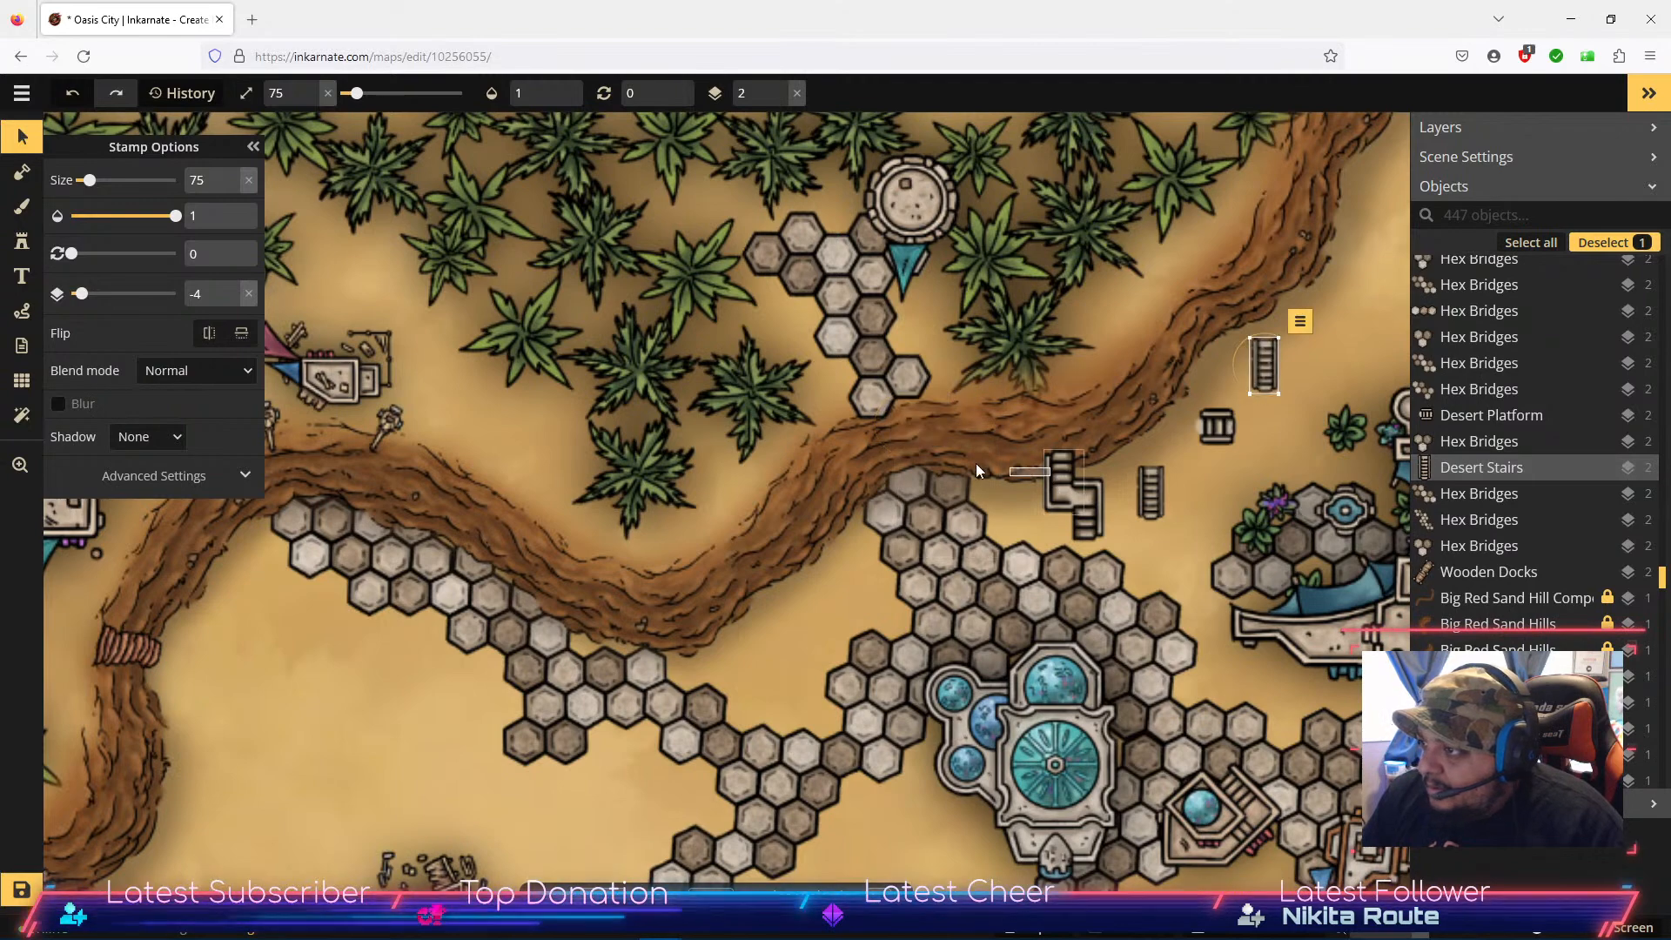
Step: Move the two joined desert platforms onto the central cliff so they link the upper hex path to the lower one
left_click(1110, 520)
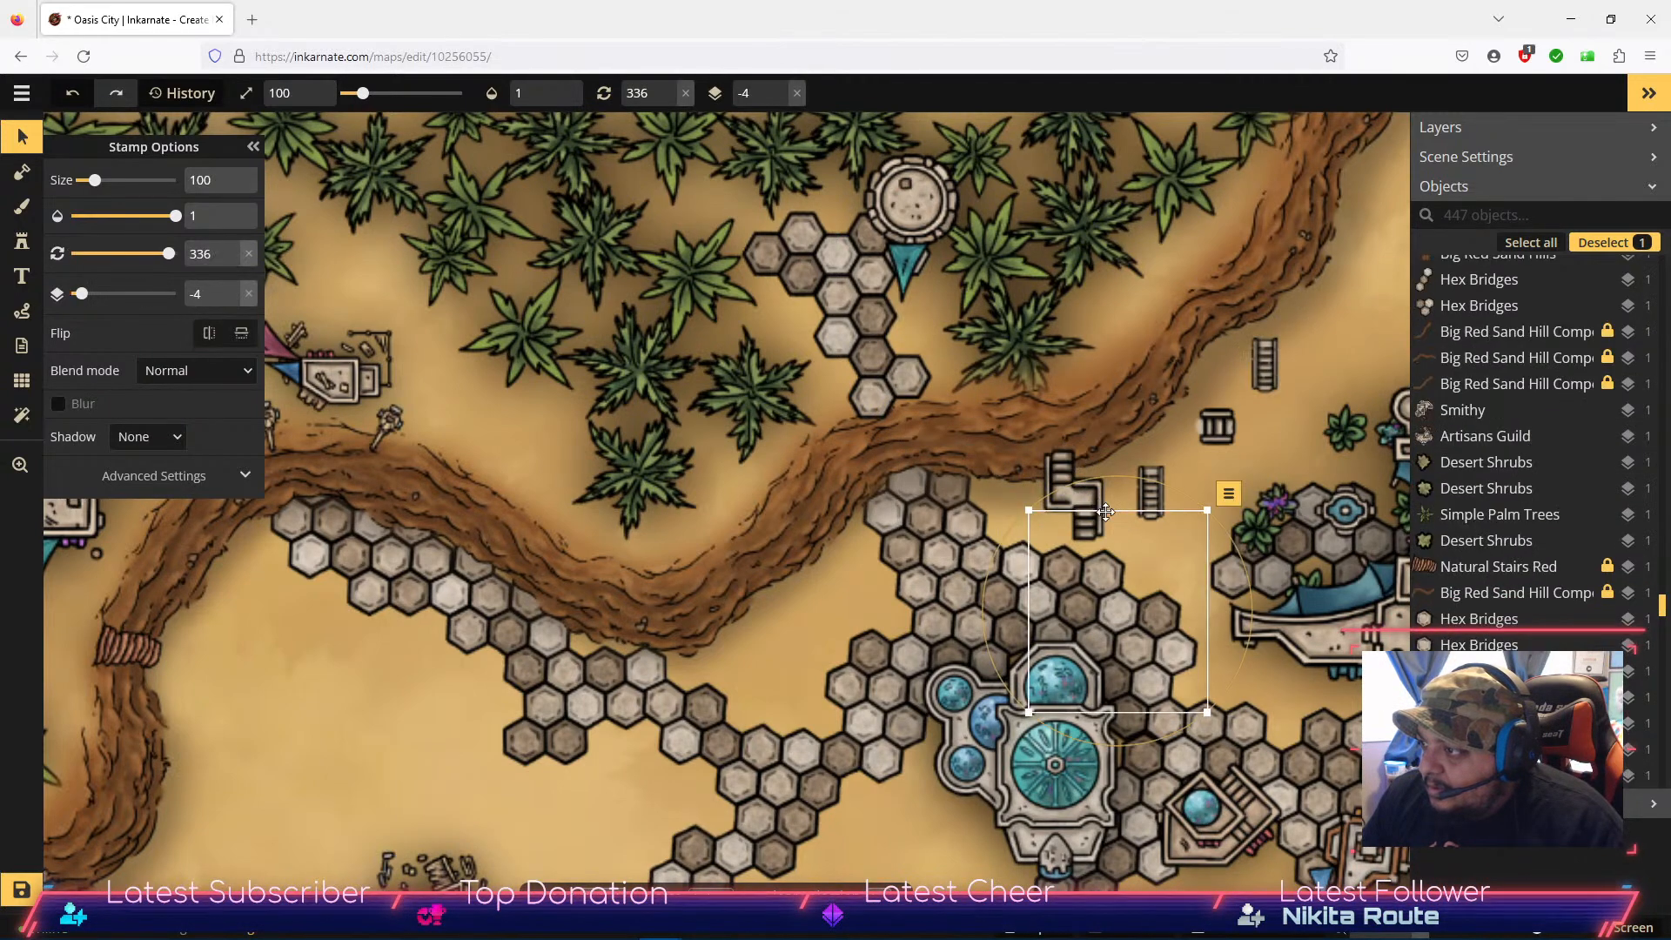
left_click_drag(1010, 476, 1099, 491)
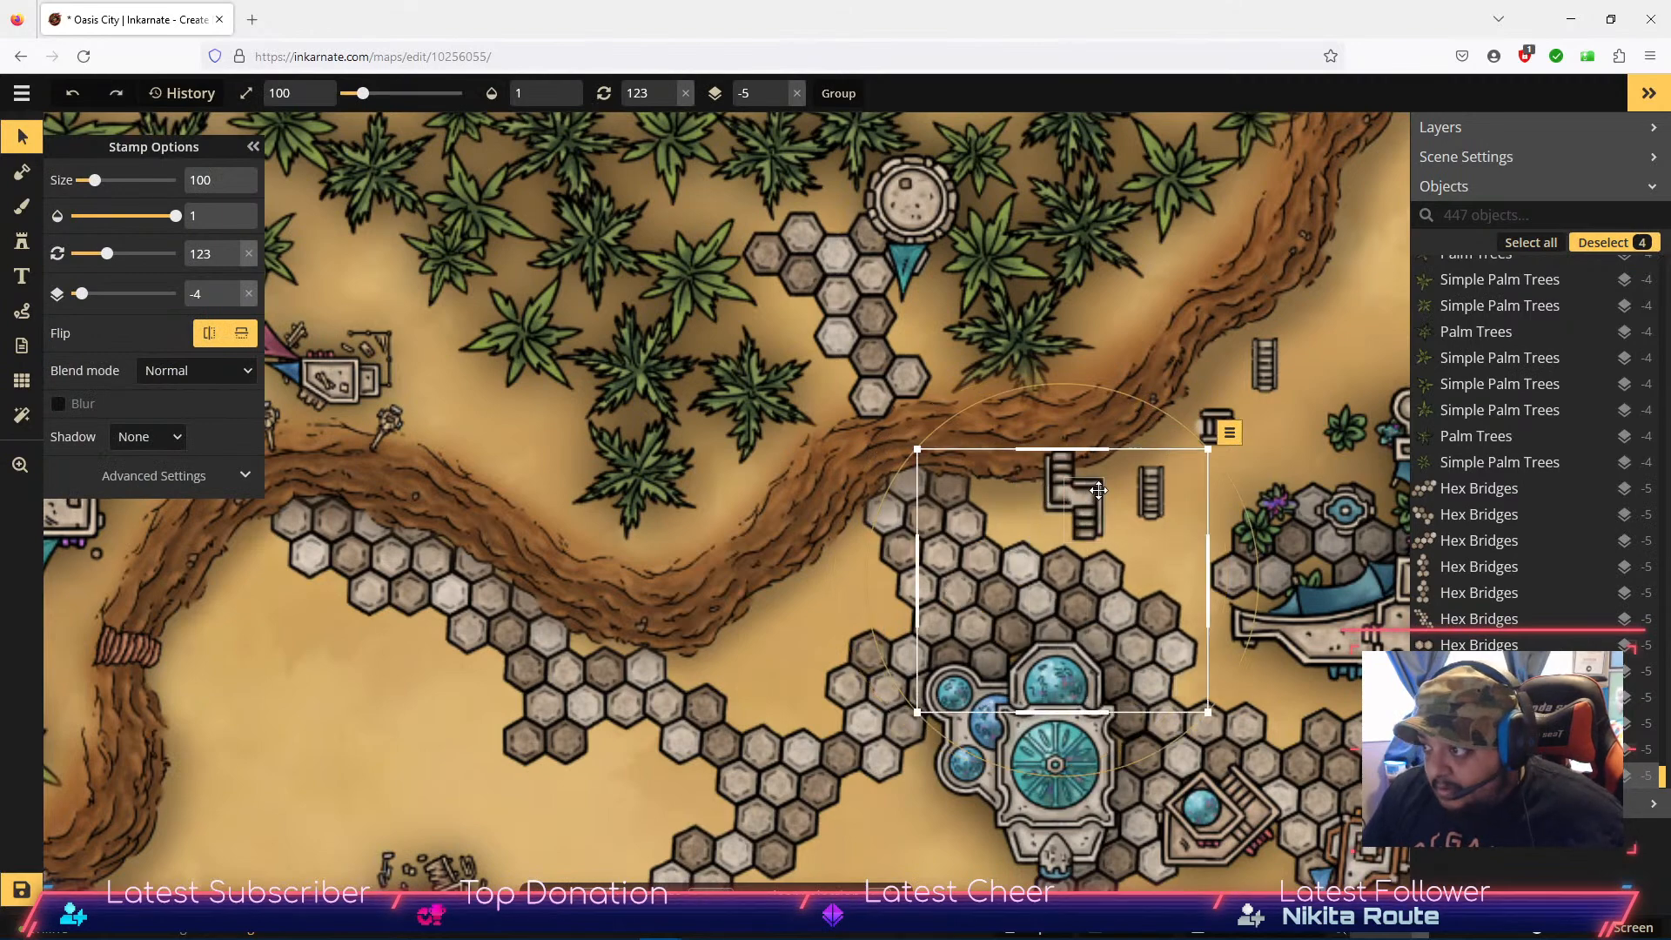
left_click(1333, 309)
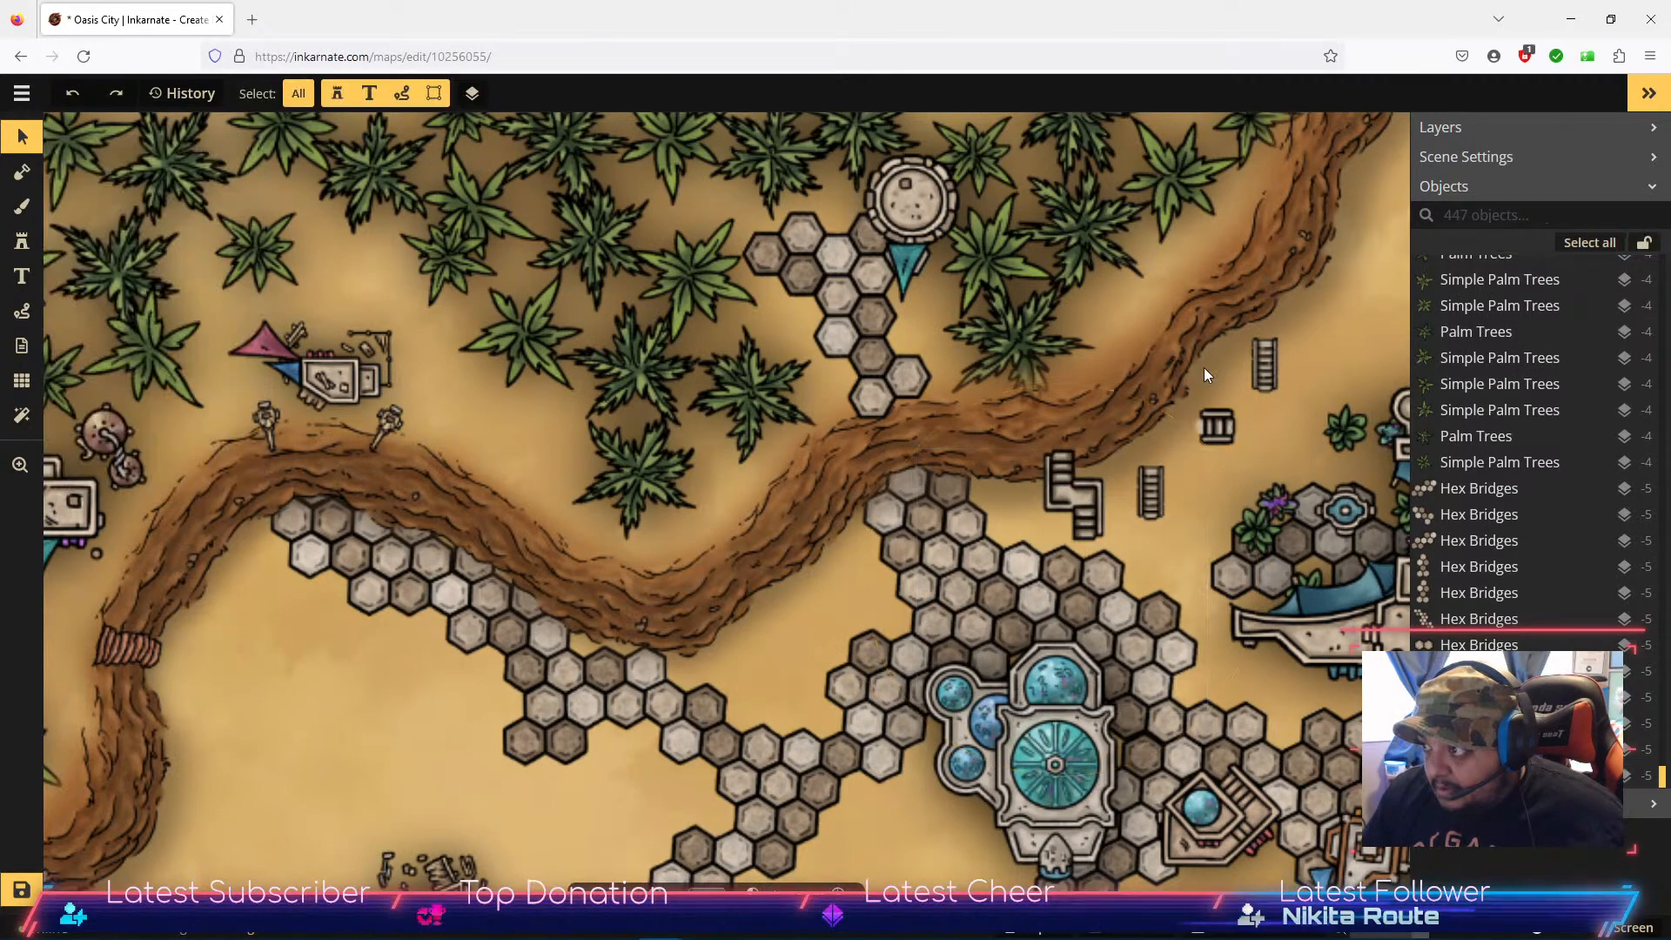
left_click(1083, 496)
left_click_drag(1083, 496, 925, 440)
left_click(1043, 510)
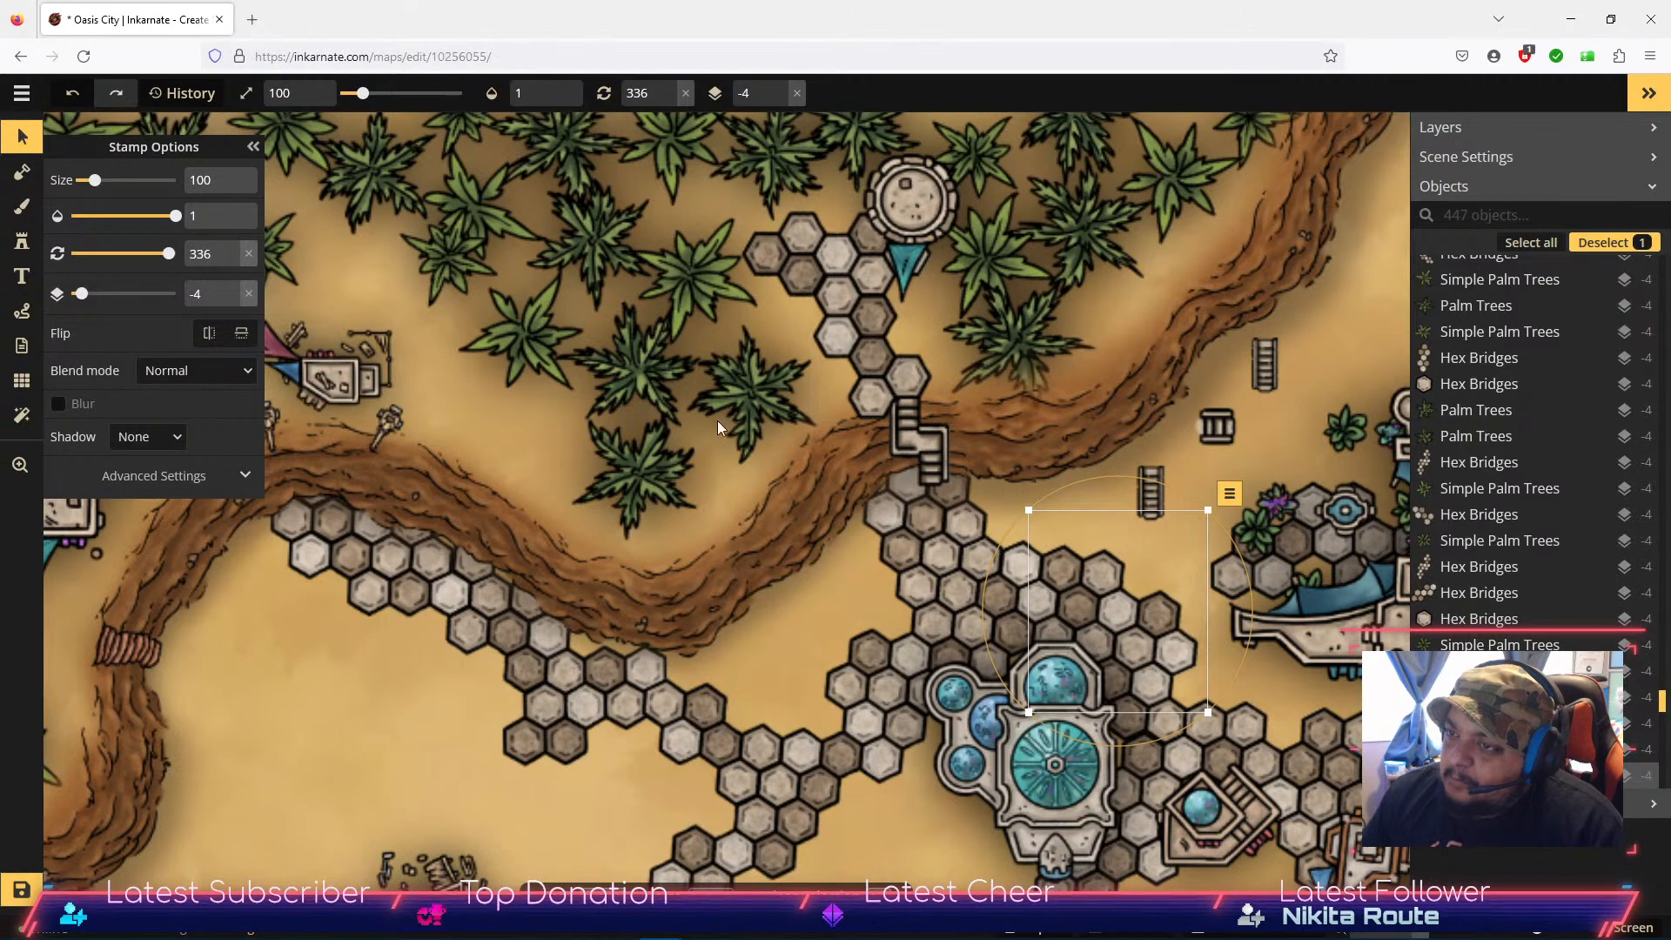
Step: Switch to the Desert Platform stamps, compare the wall and corner variants, and choose variant 7
left_click(24, 244)
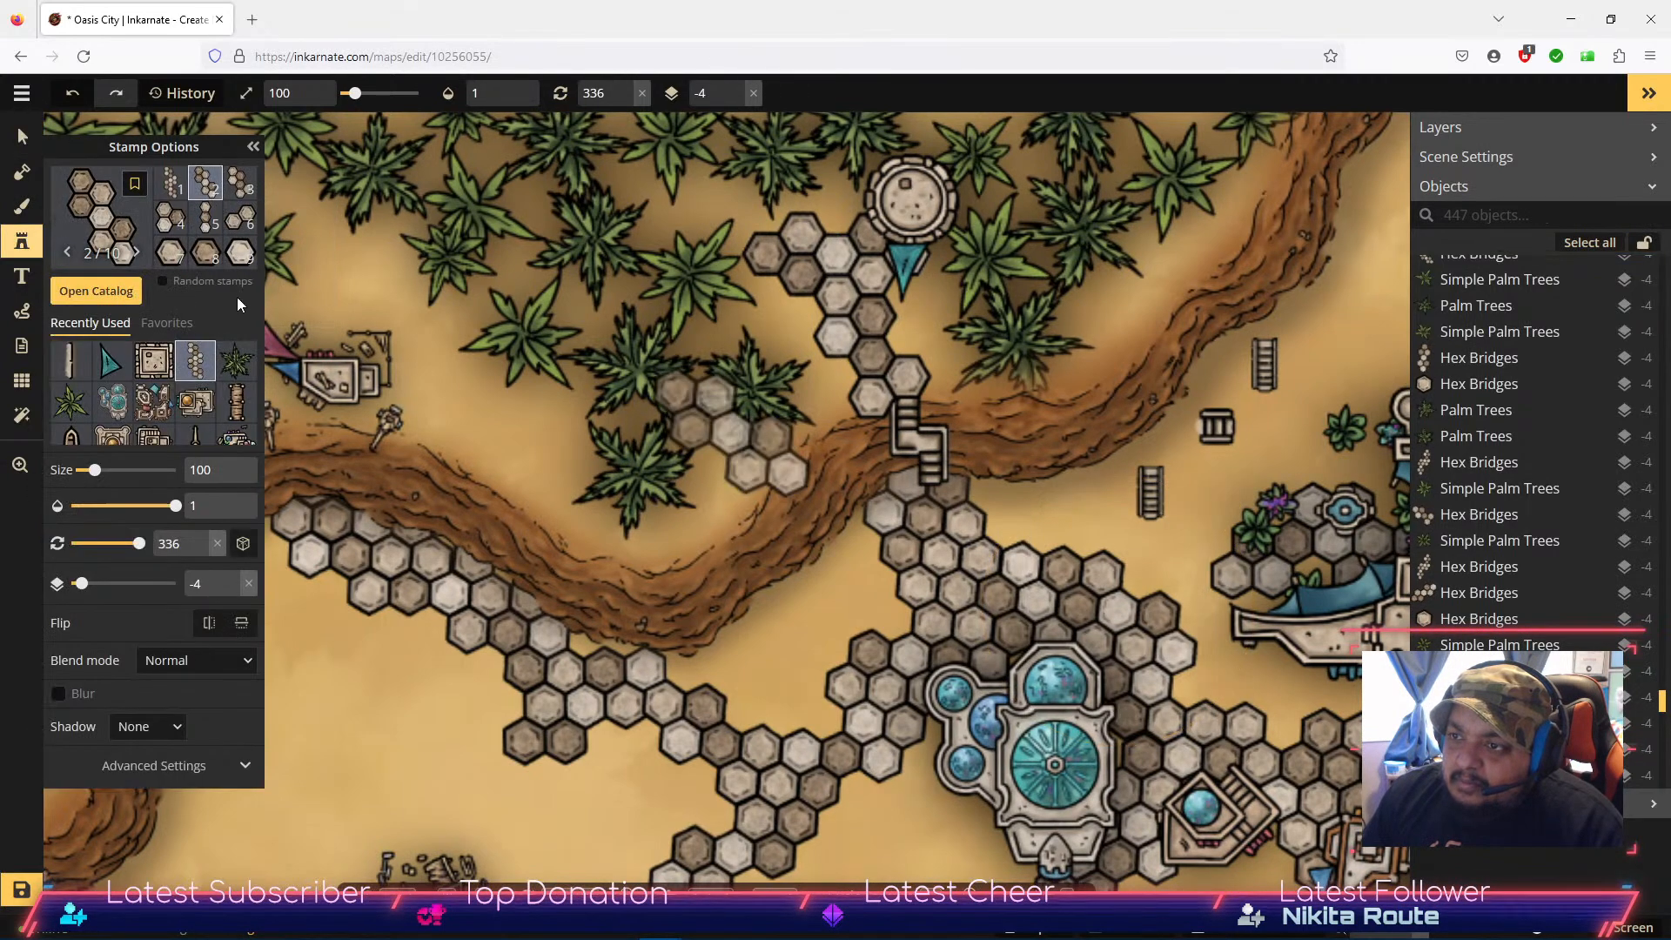
left_click(75, 372)
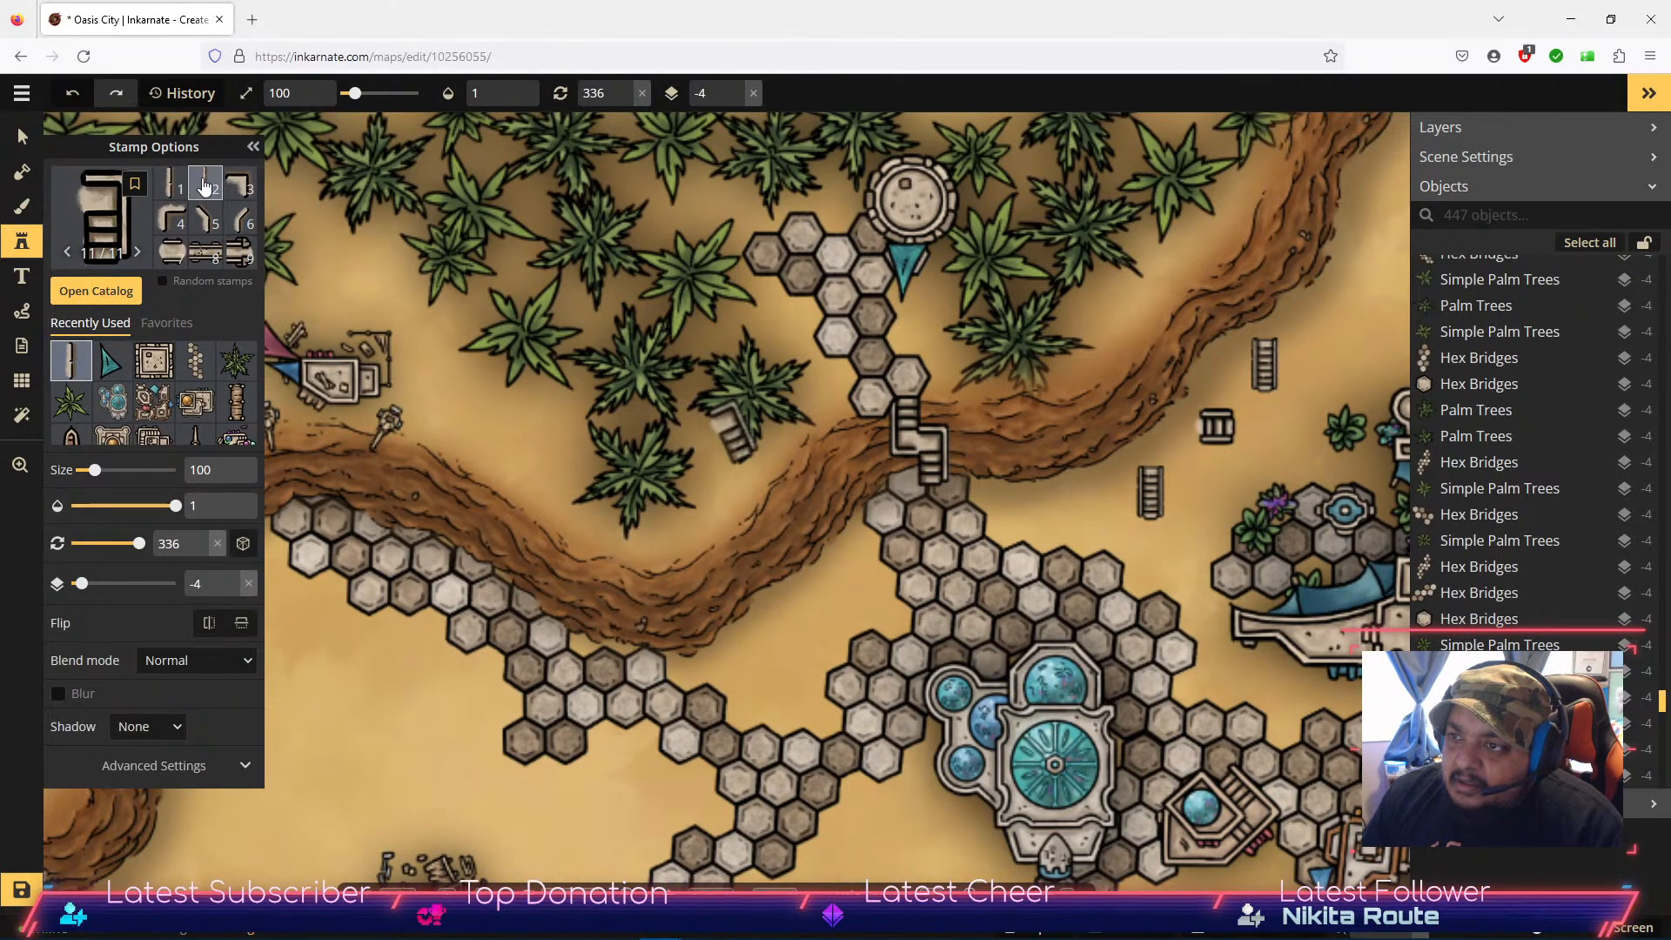
left_click(204, 188)
left_click(171, 191)
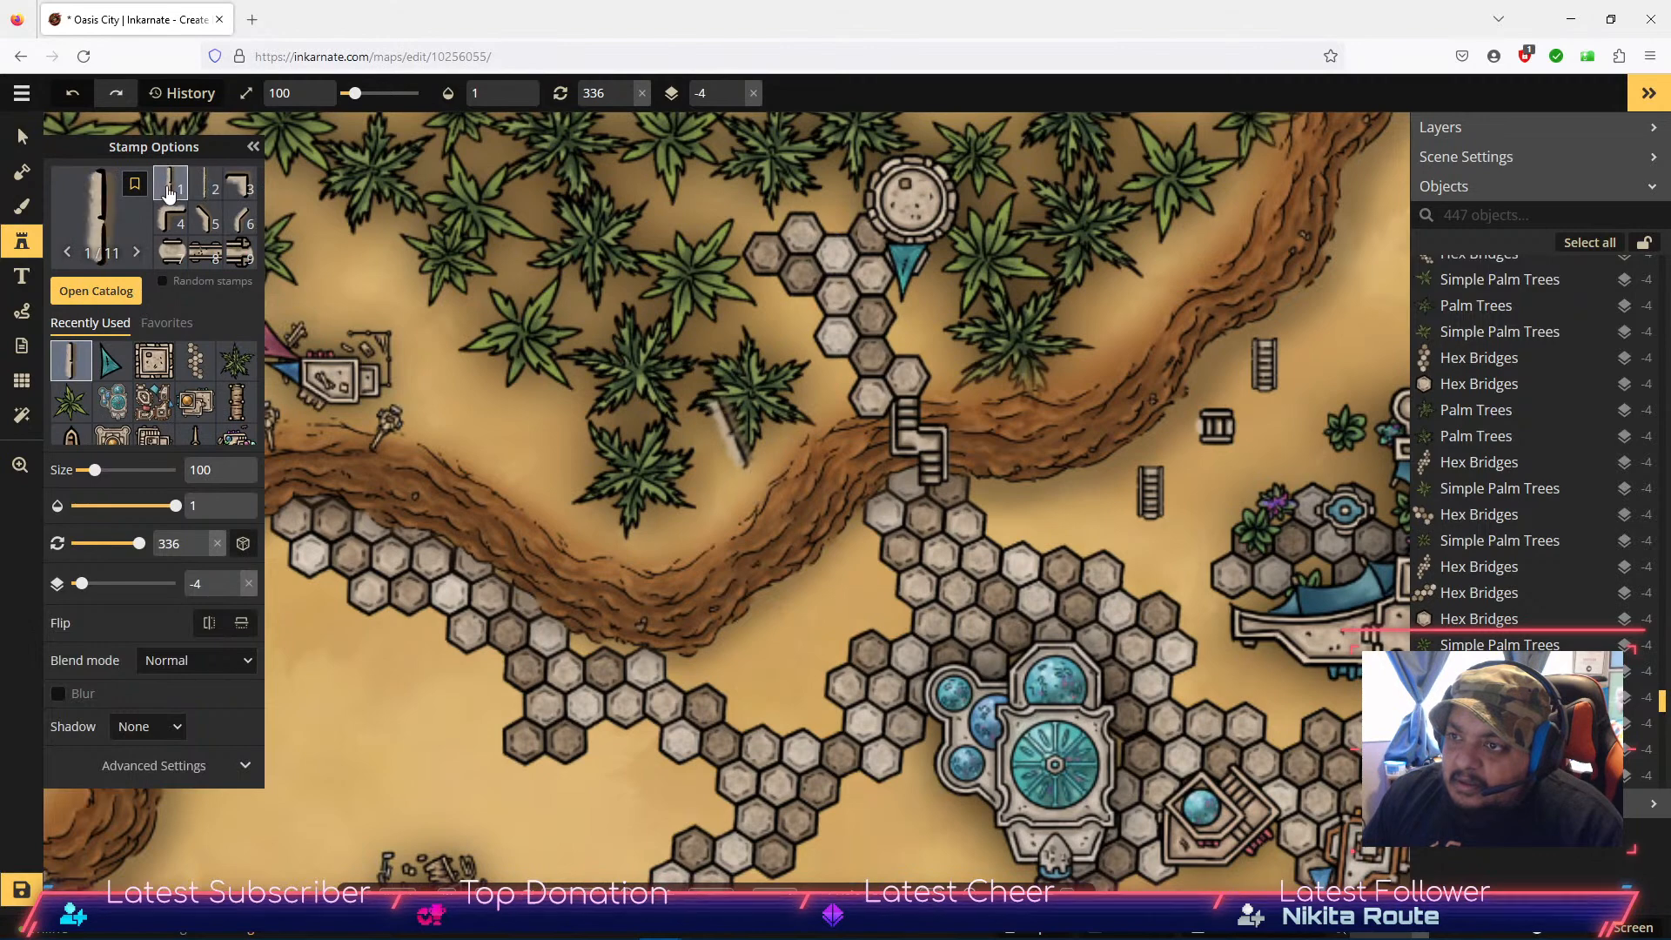
left_click(239, 186)
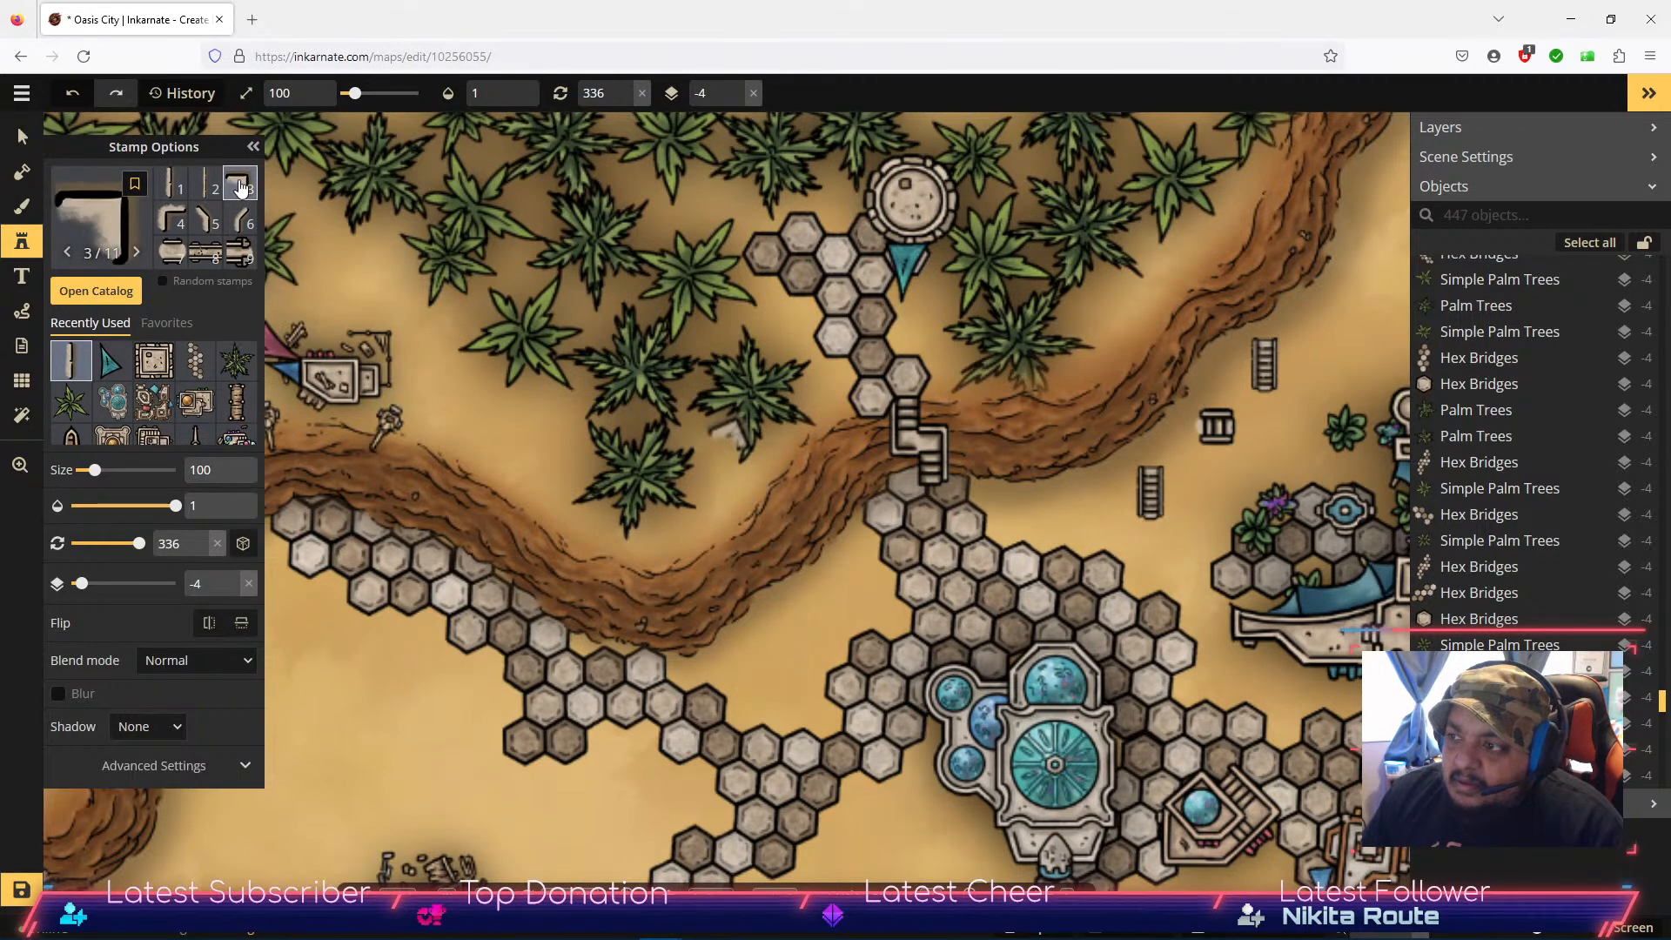
left_click(178, 226)
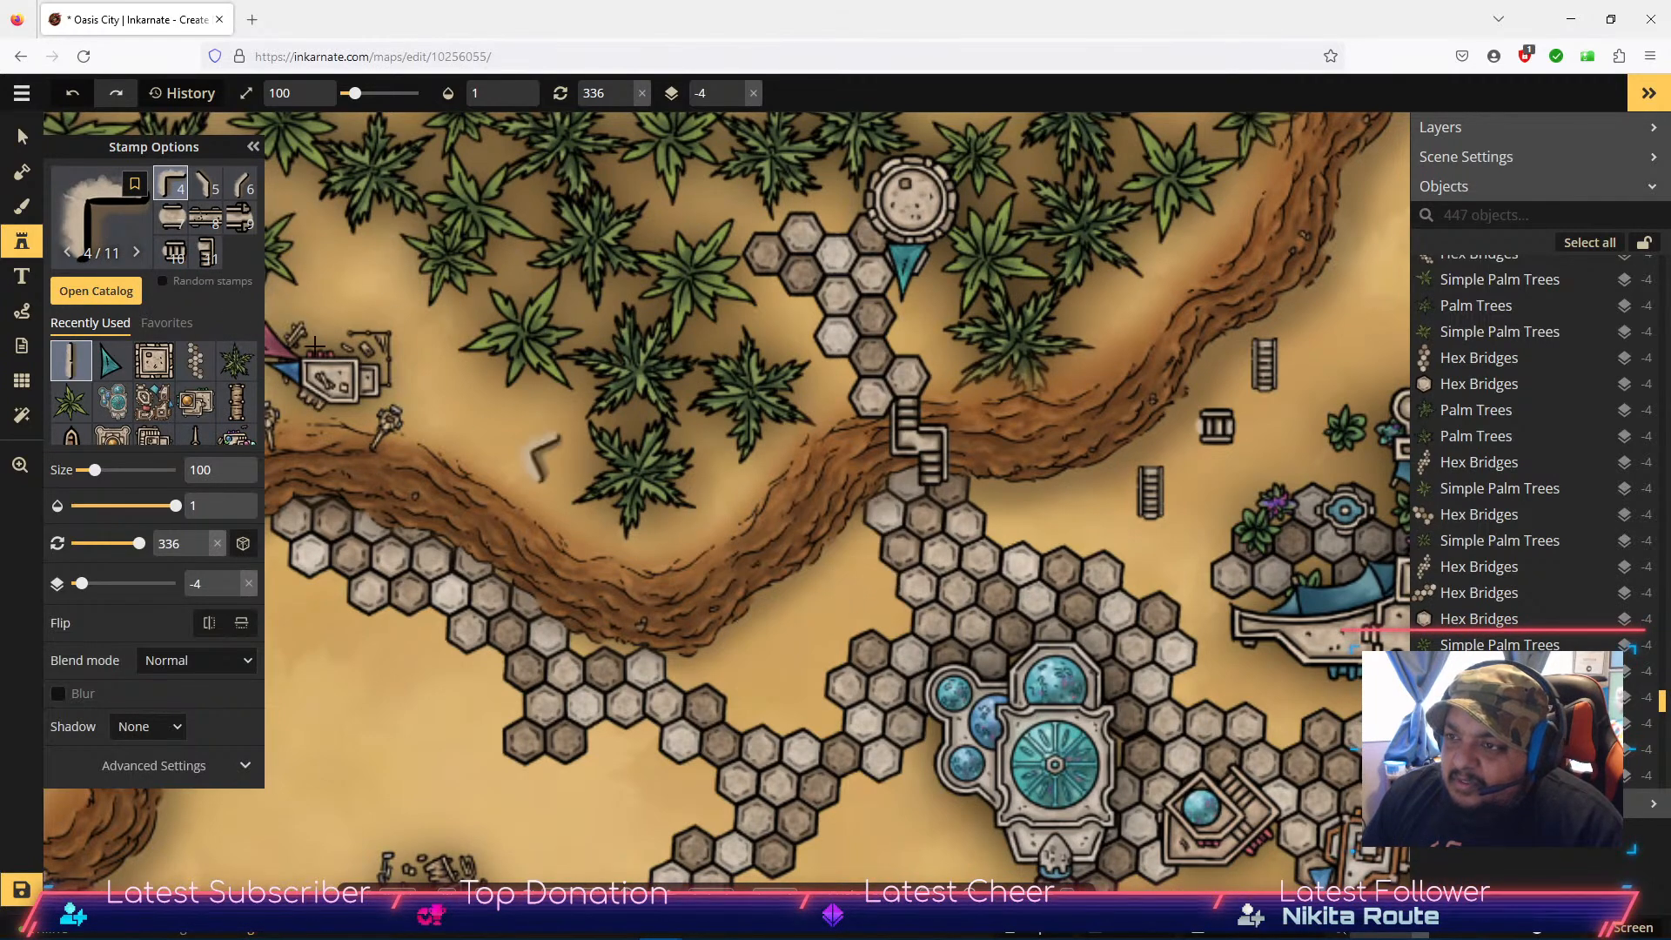
left_click(205, 190)
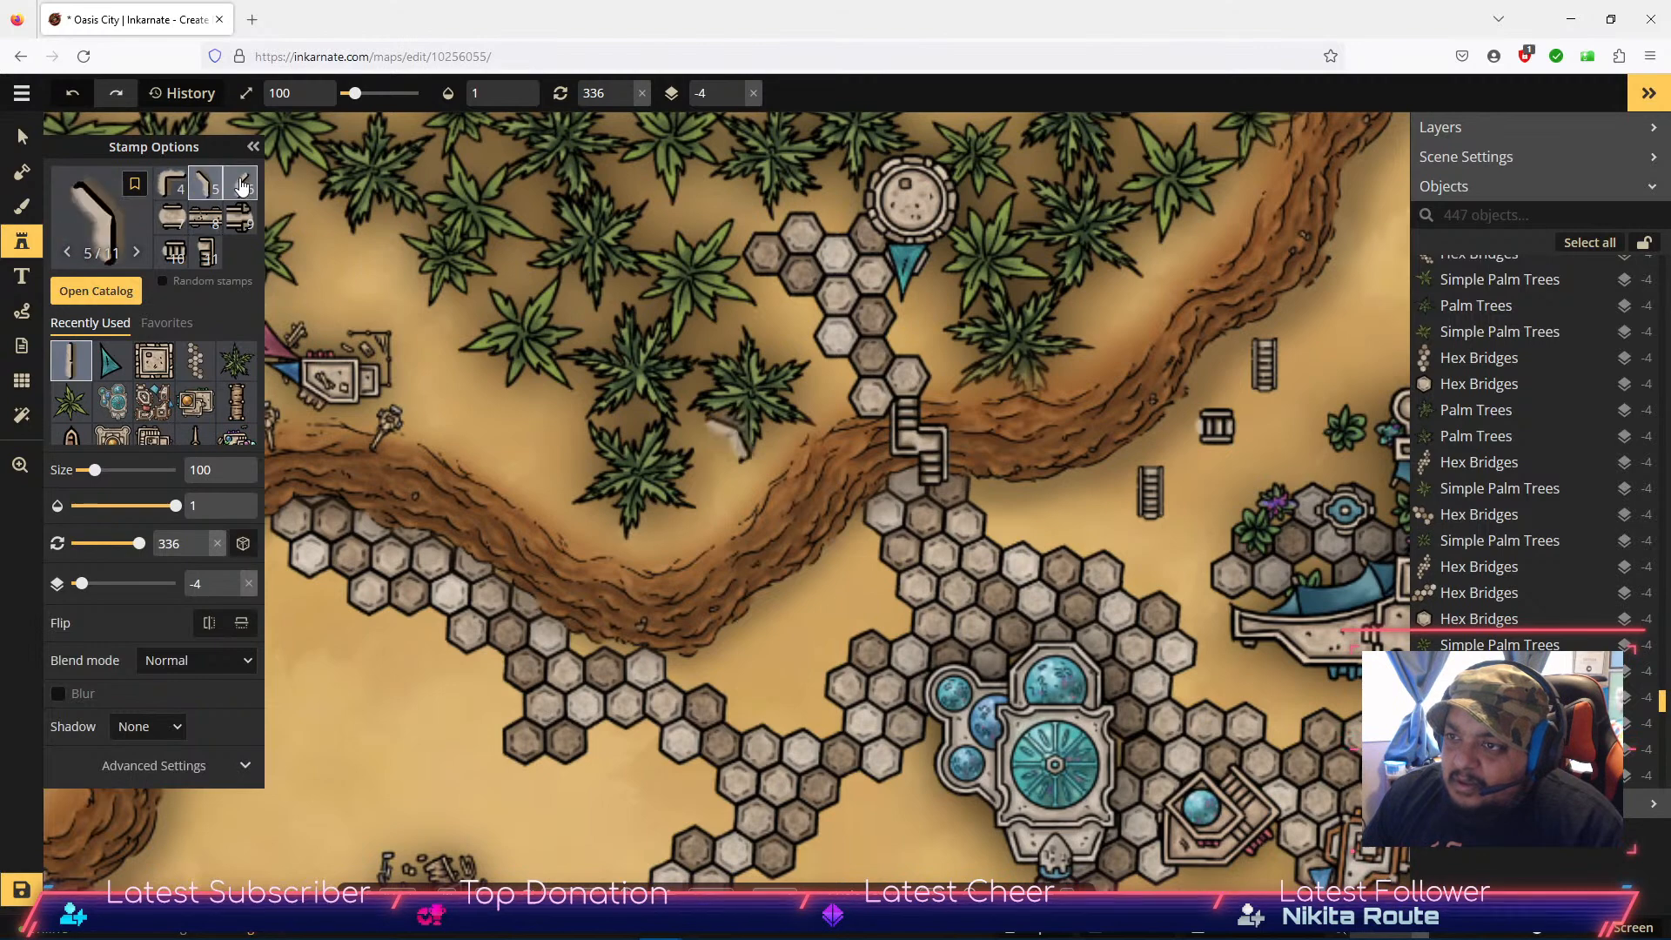
left_click(242, 187)
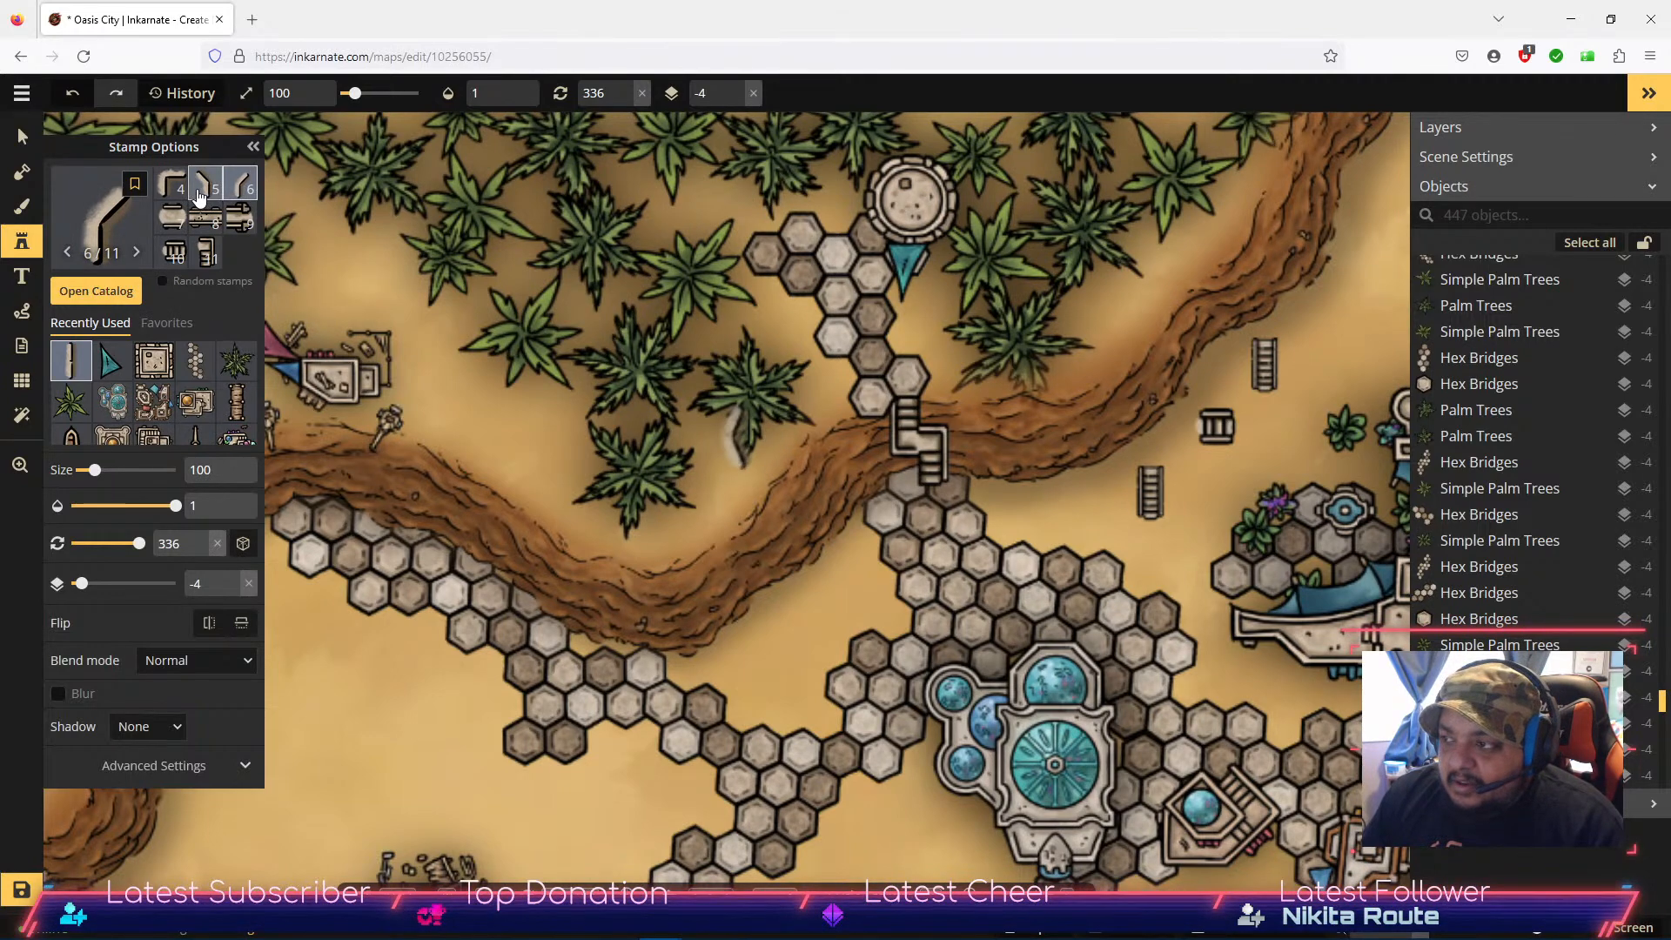
left_click(173, 219)
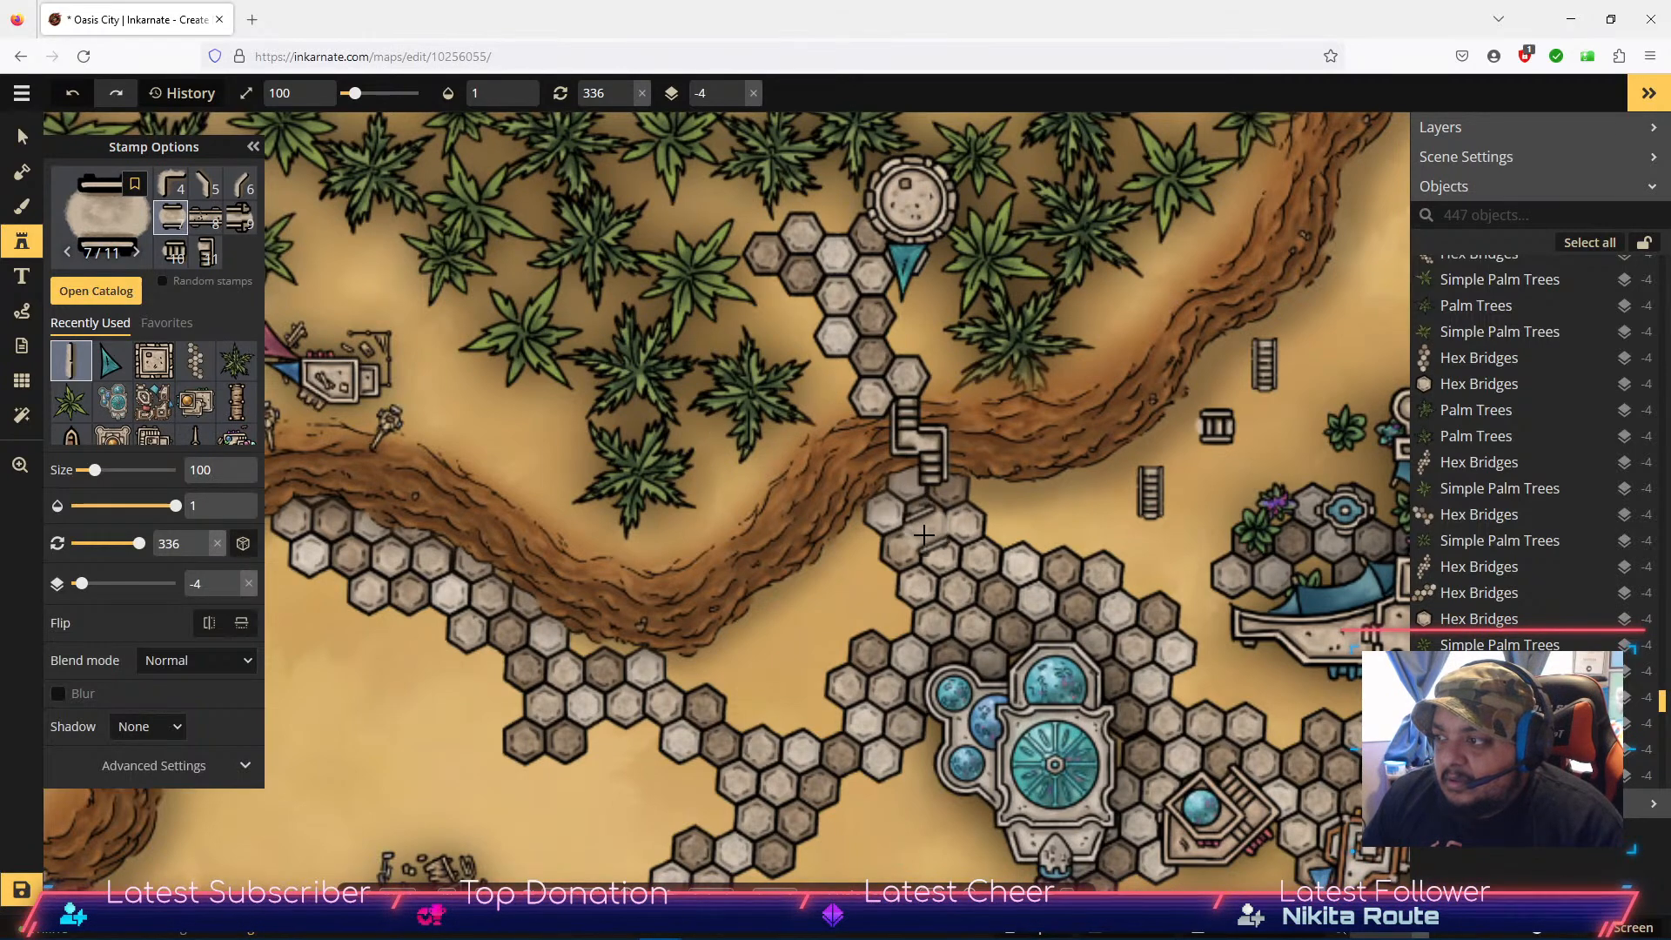
Step: Place the variant 7 platform on the hex tiles at the foot of the cliff stairway and raise it to layer -2
left_click(905, 499)
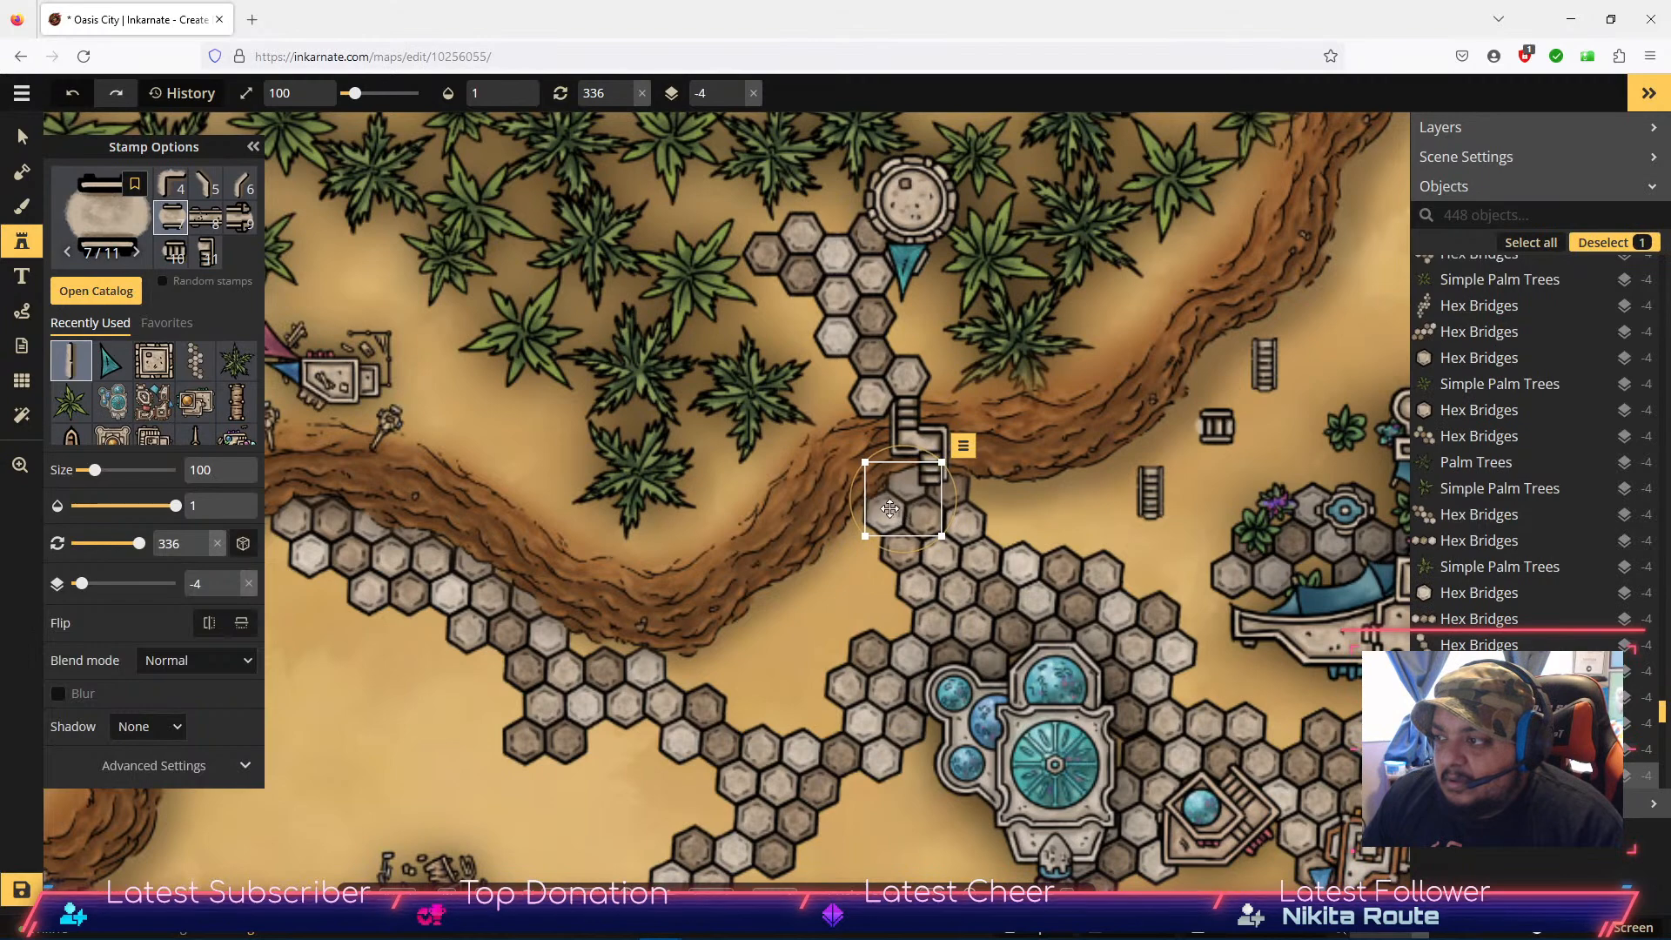
left_click(963, 445)
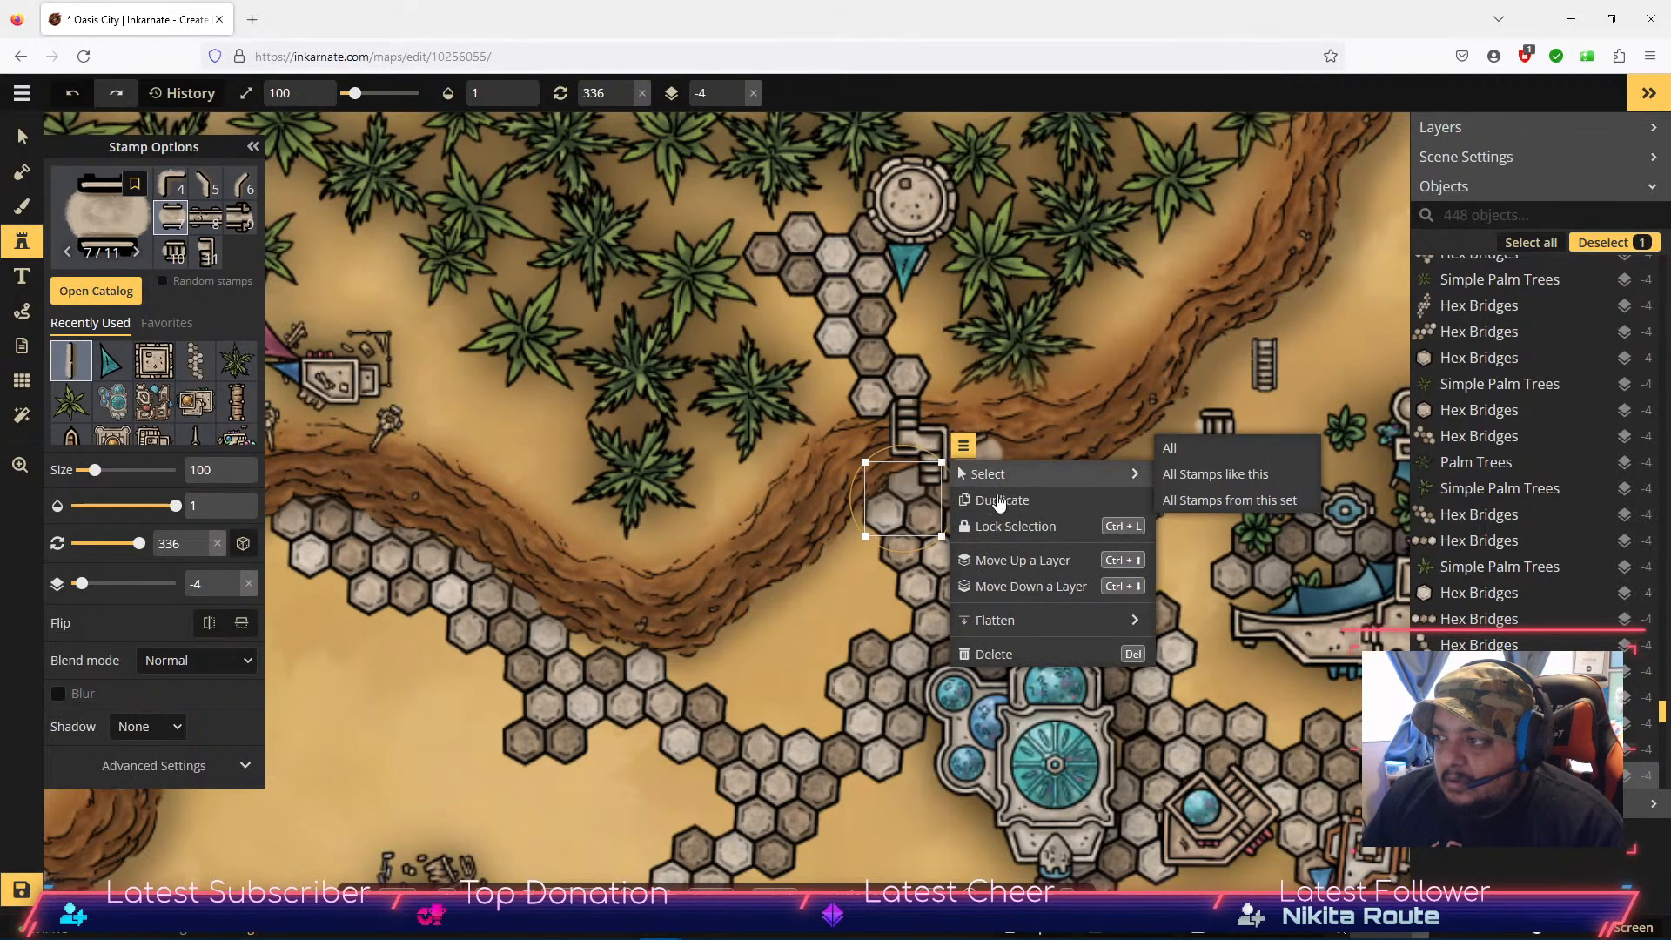
left_click(1008, 562)
left_click(1008, 562)
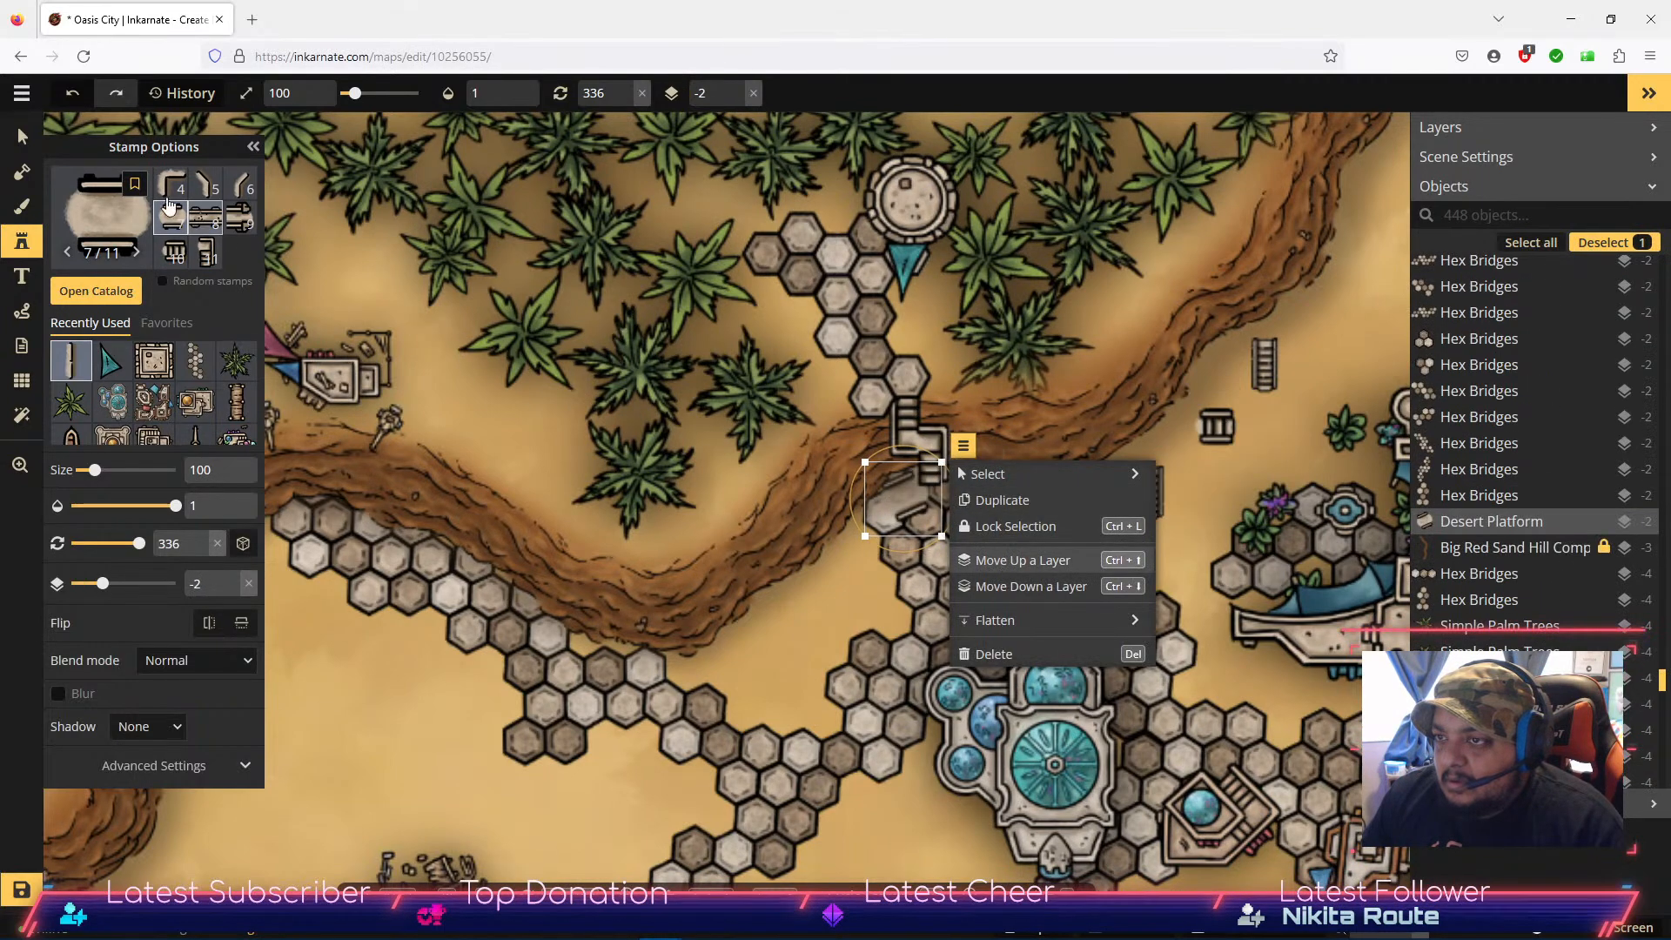
Step: Rotate the new platform to 273 degrees, position it over the lower end of the stairway, and adjust it to layer 0
left_click(21, 136)
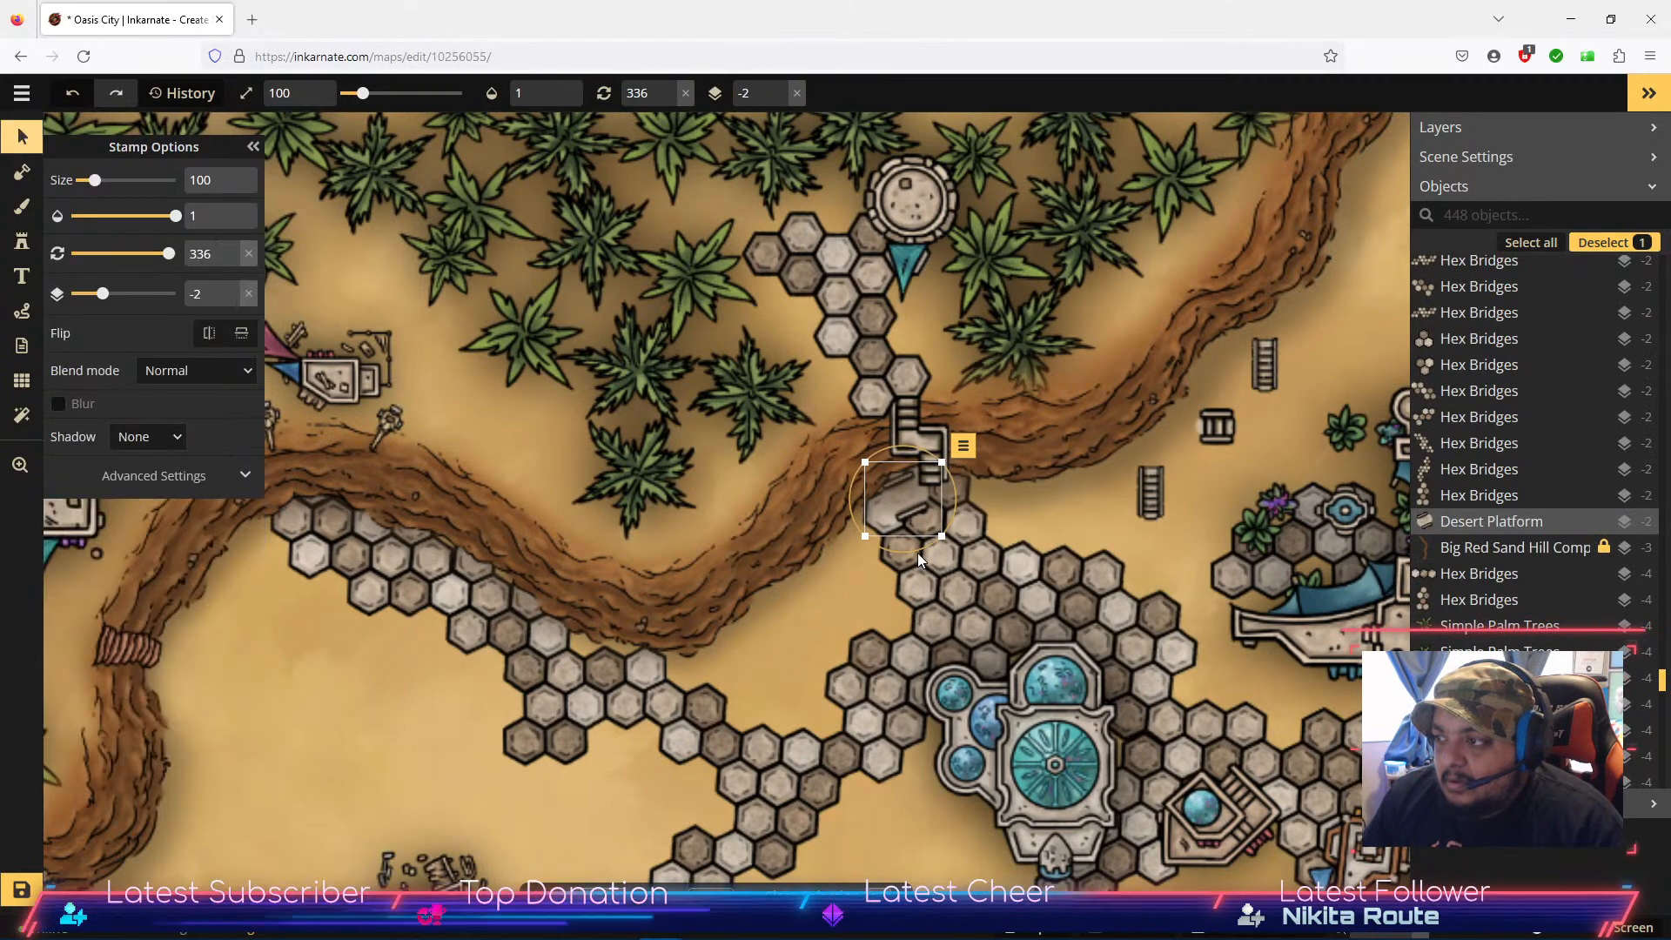
left_click_drag(947, 541, 961, 487)
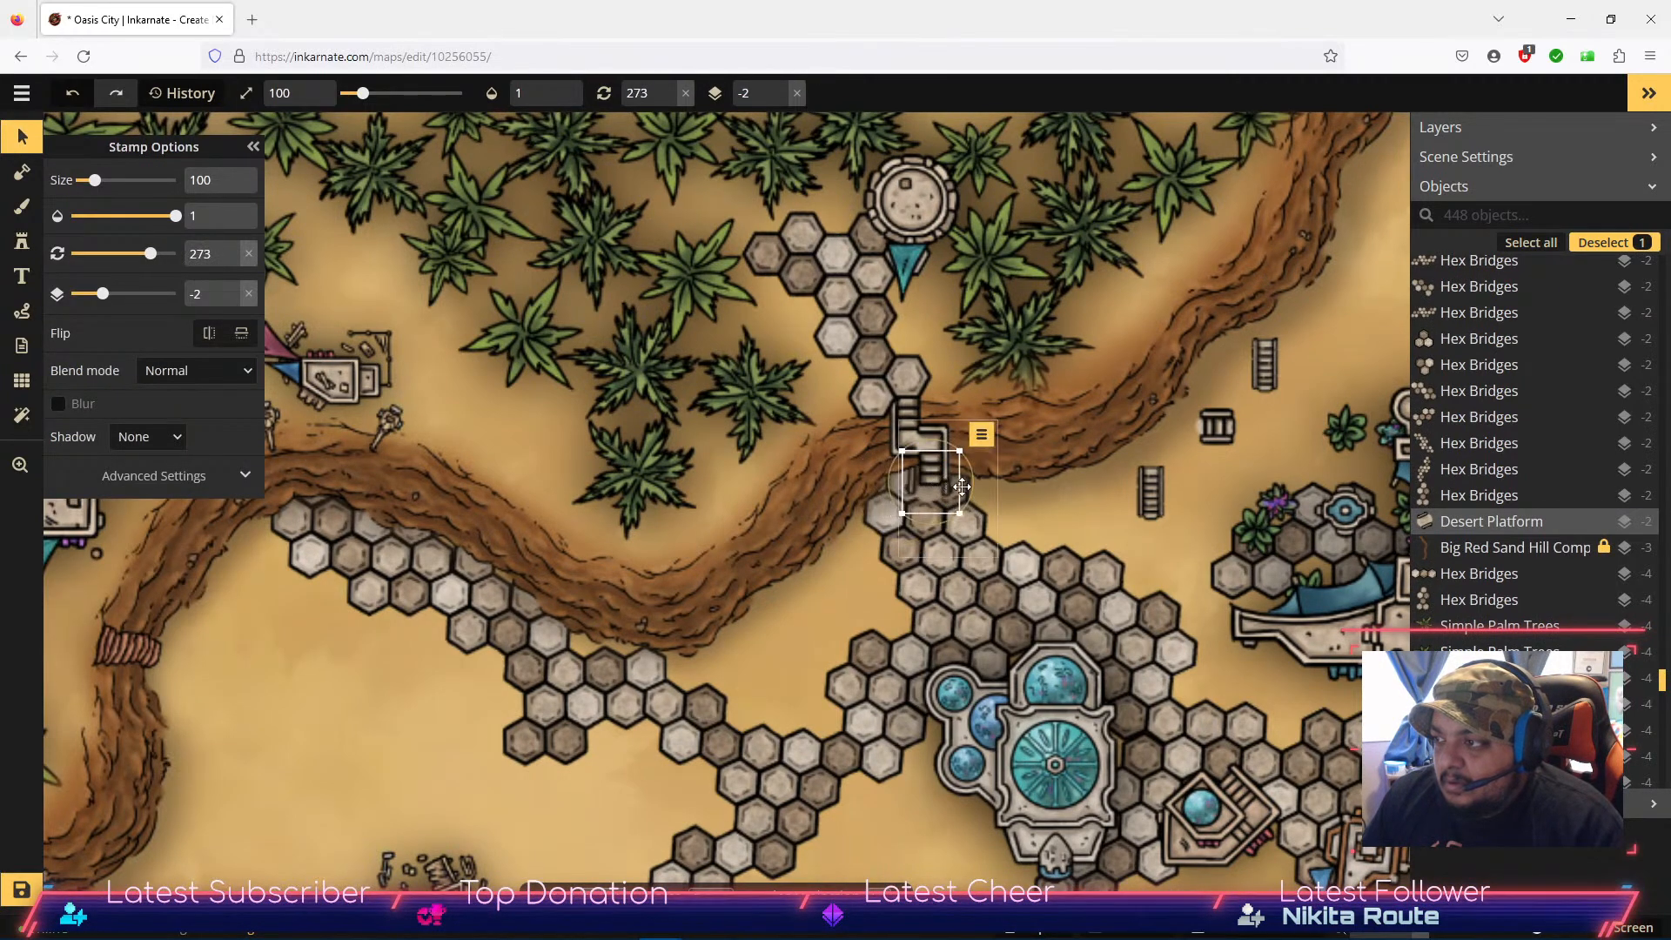
left_click(982, 435)
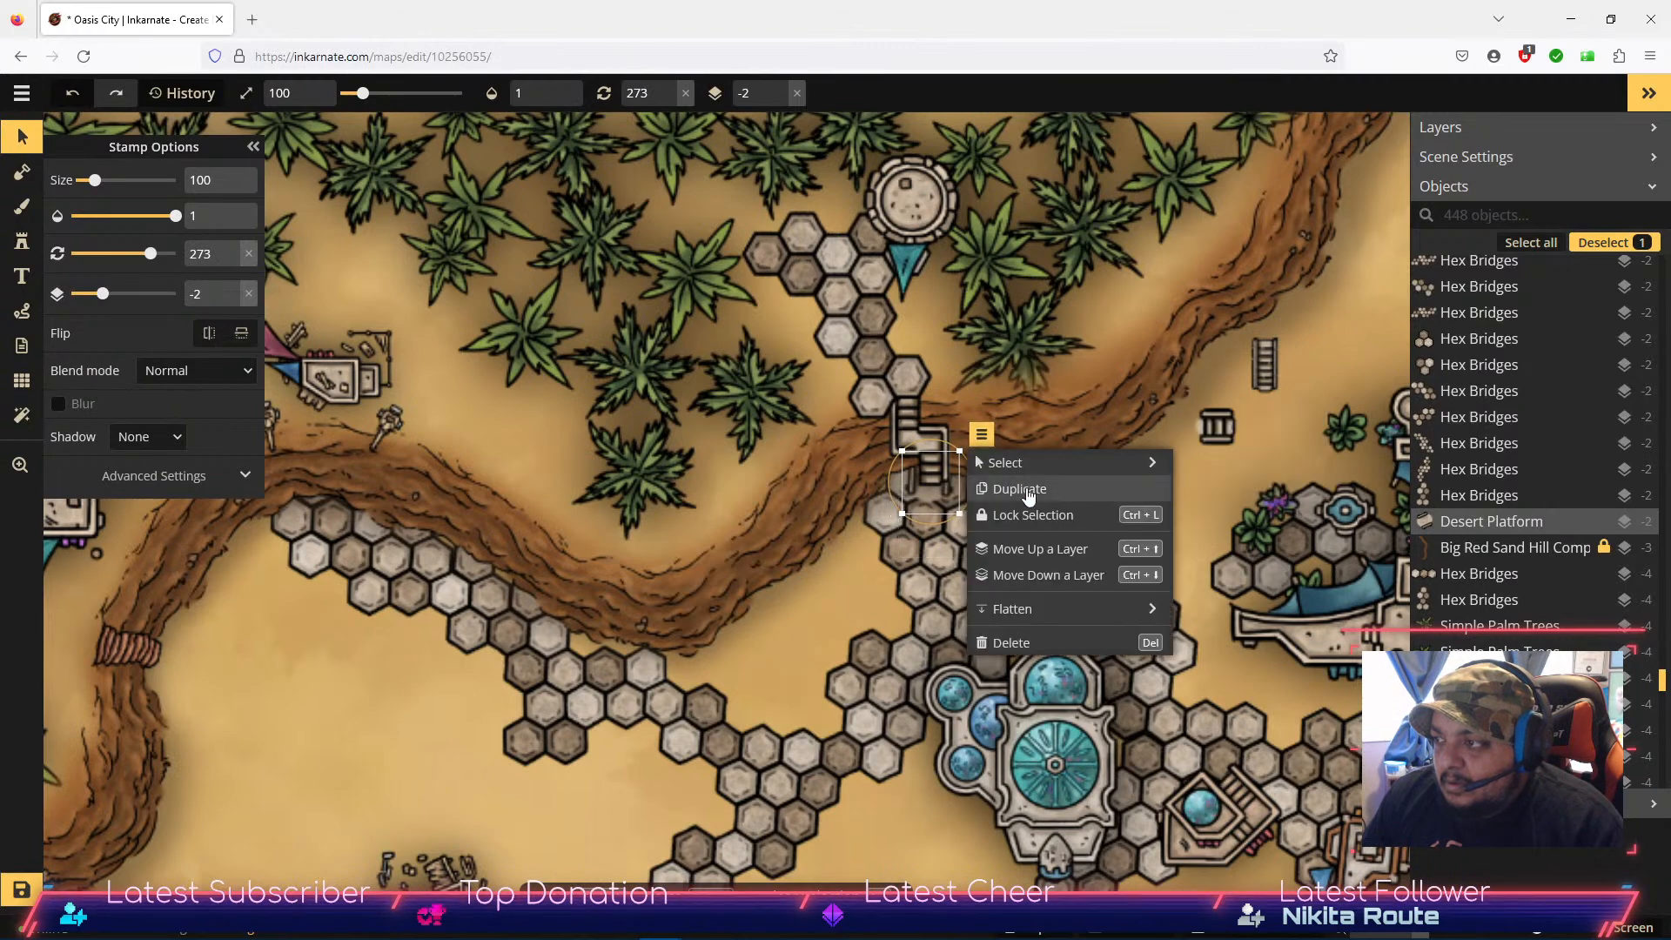
left_click(1062, 550)
left_click(1062, 550)
left_click(1062, 549)
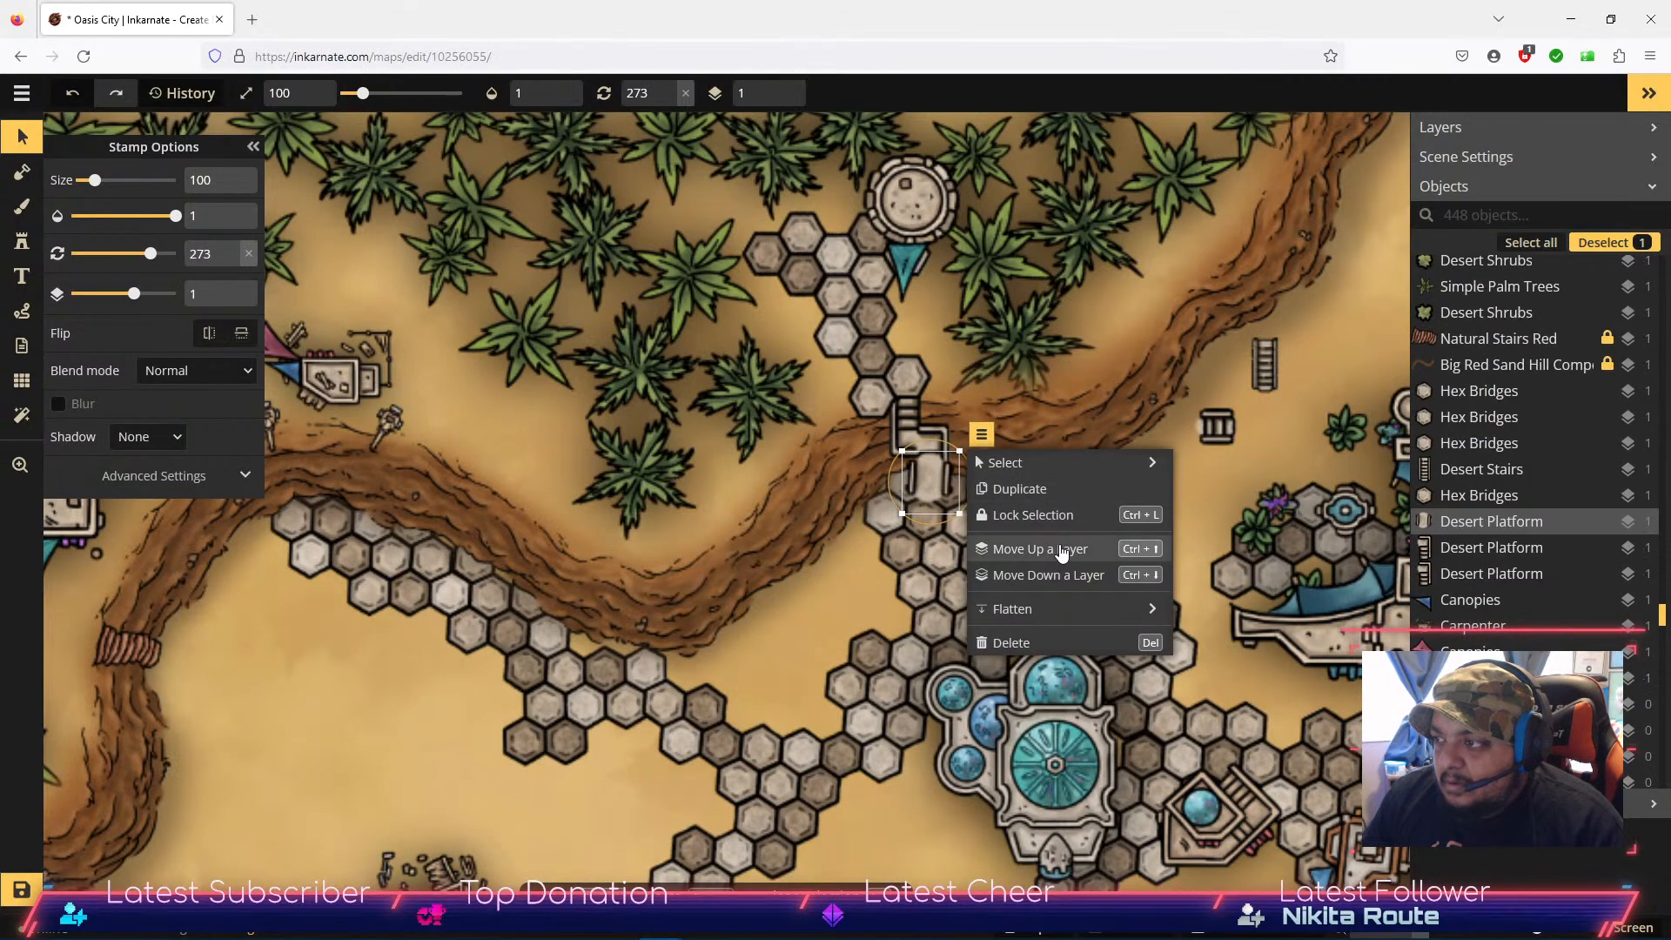
left_click(1062, 576)
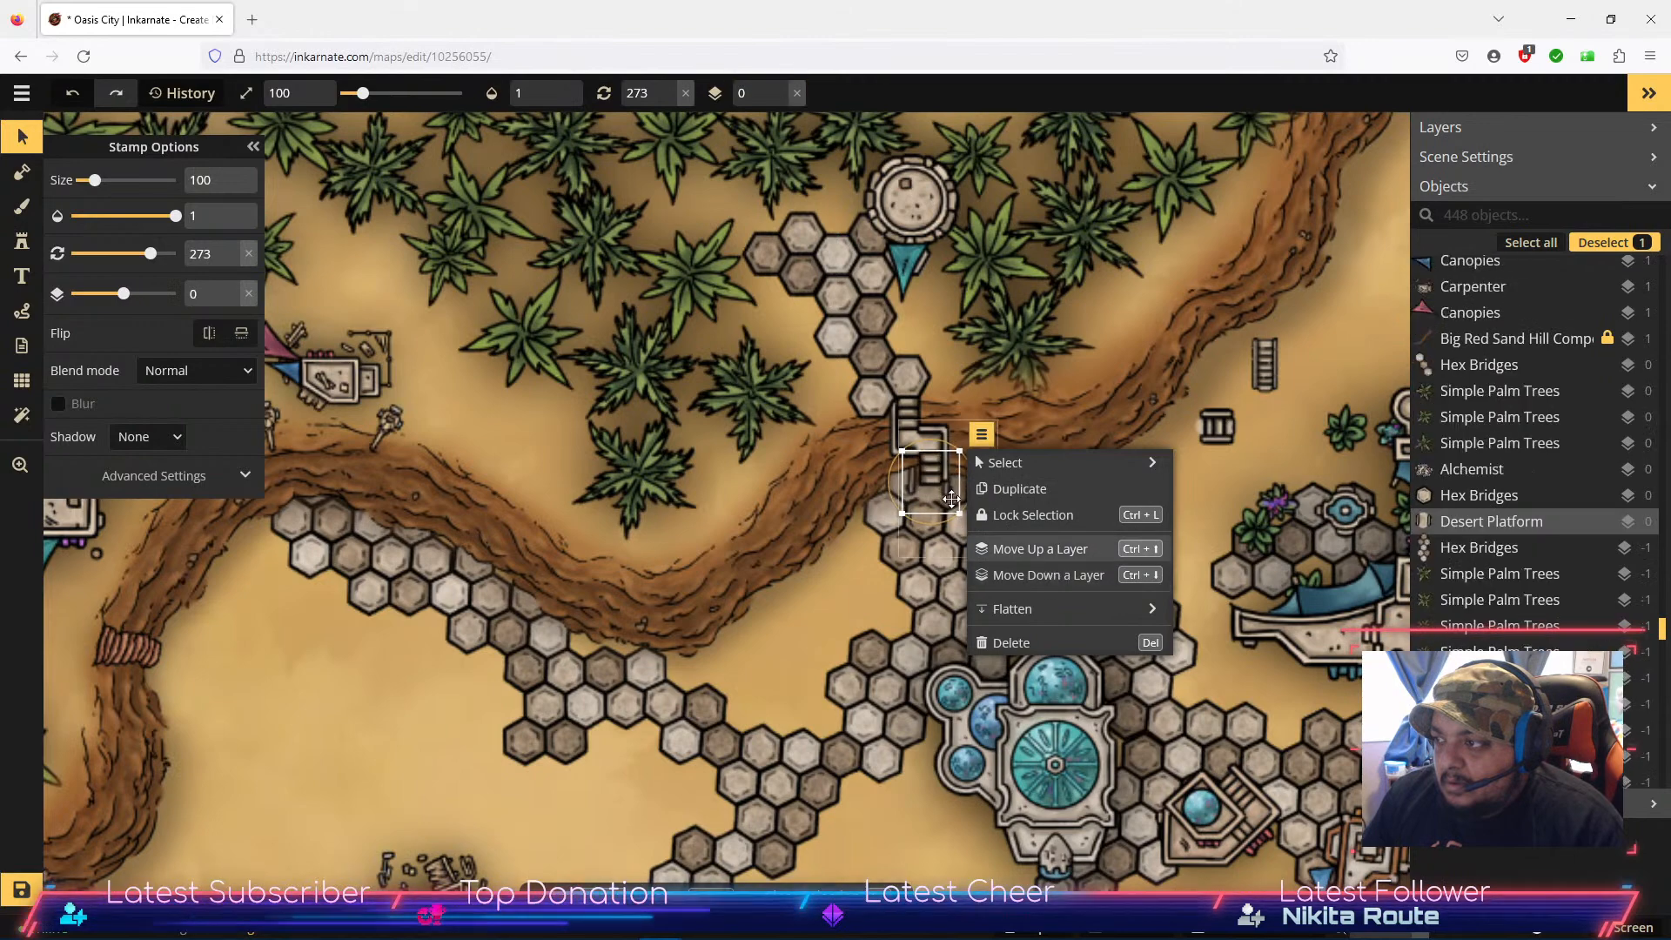
Step: Move the variant 7 platform onto the sand just west of the lower hex path and raise it to layer 3
left_click(949, 494)
left_click_drag(948, 503, 949, 513)
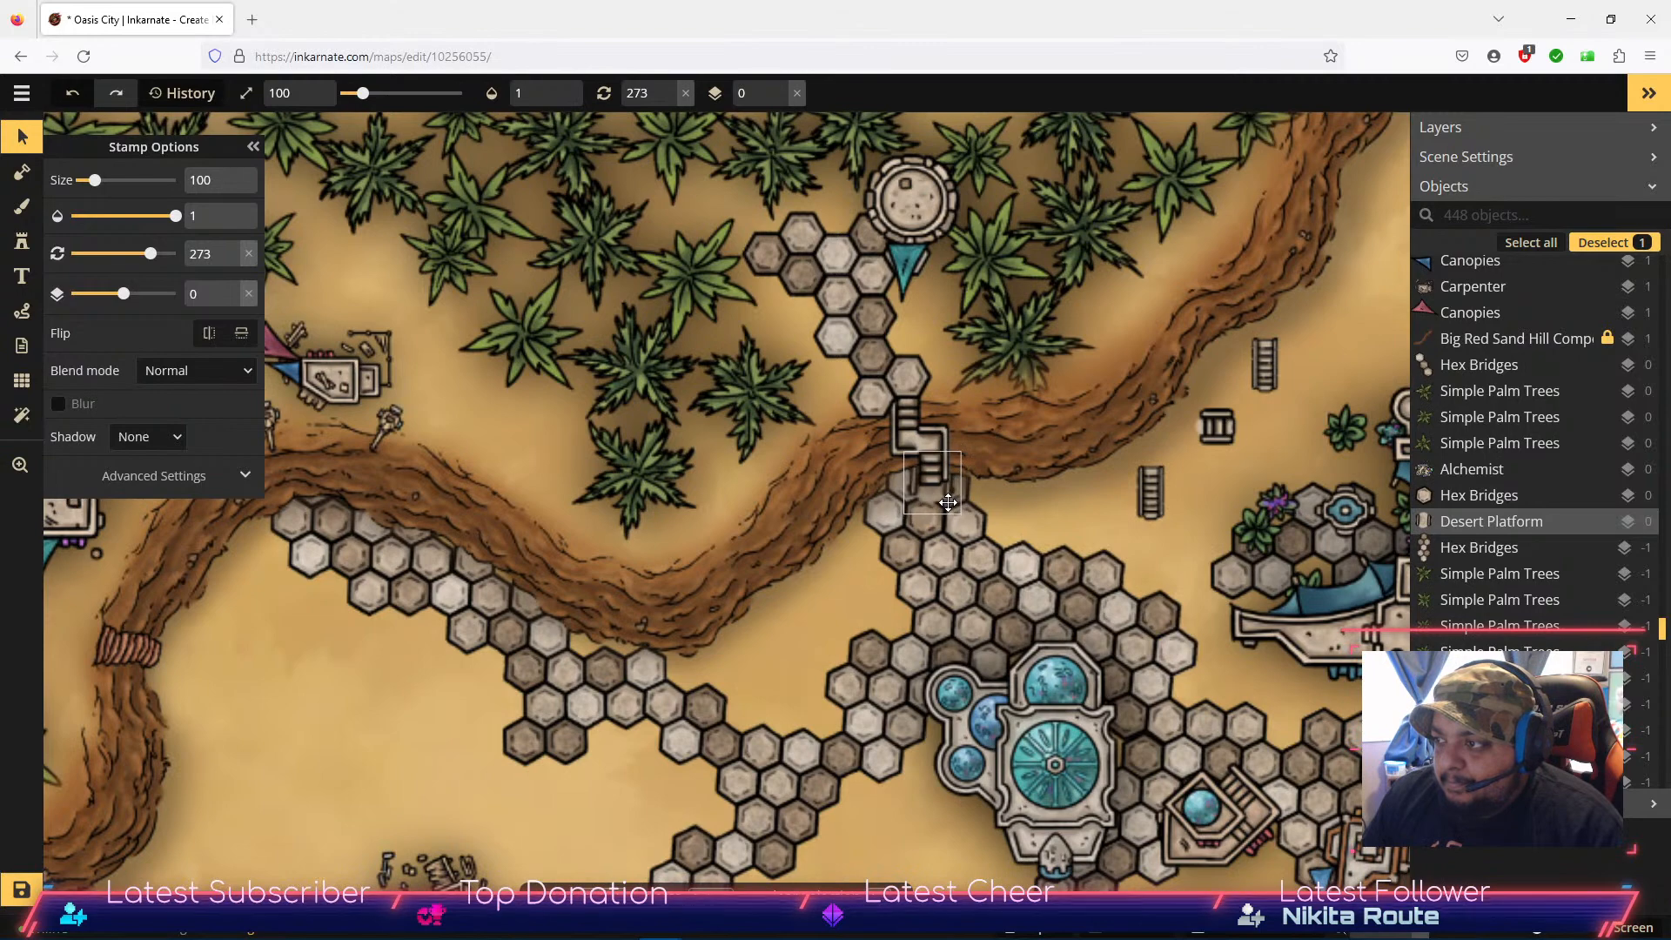
left_click_drag(960, 523, 862, 418)
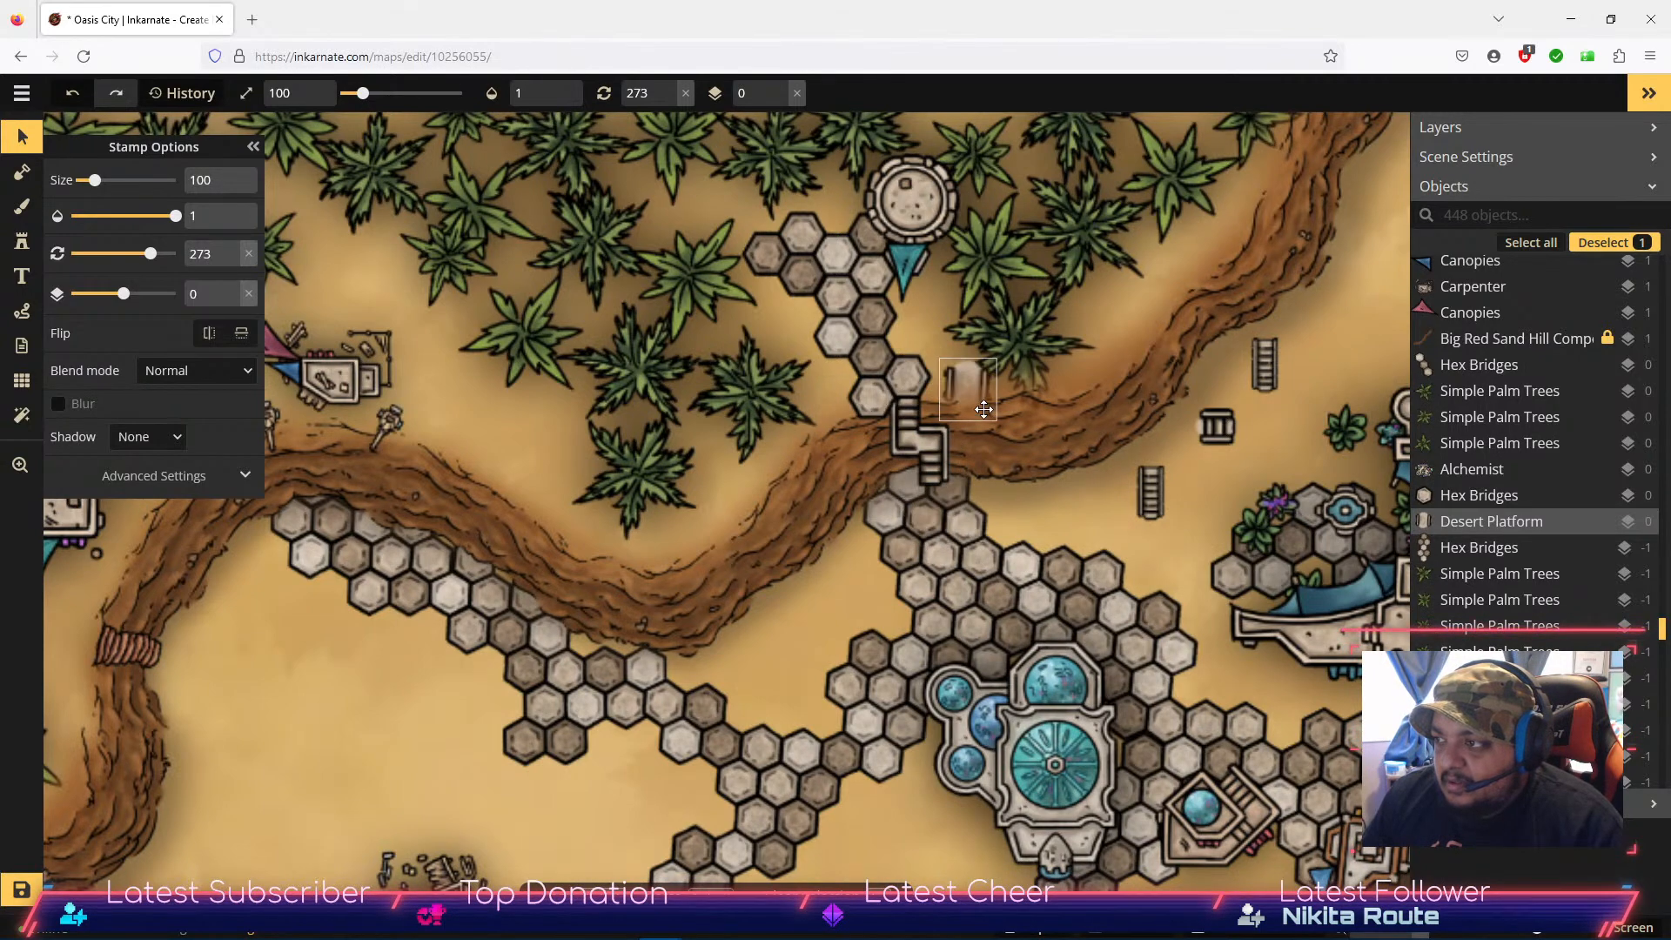
left_click_drag(1047, 513, 873, 615)
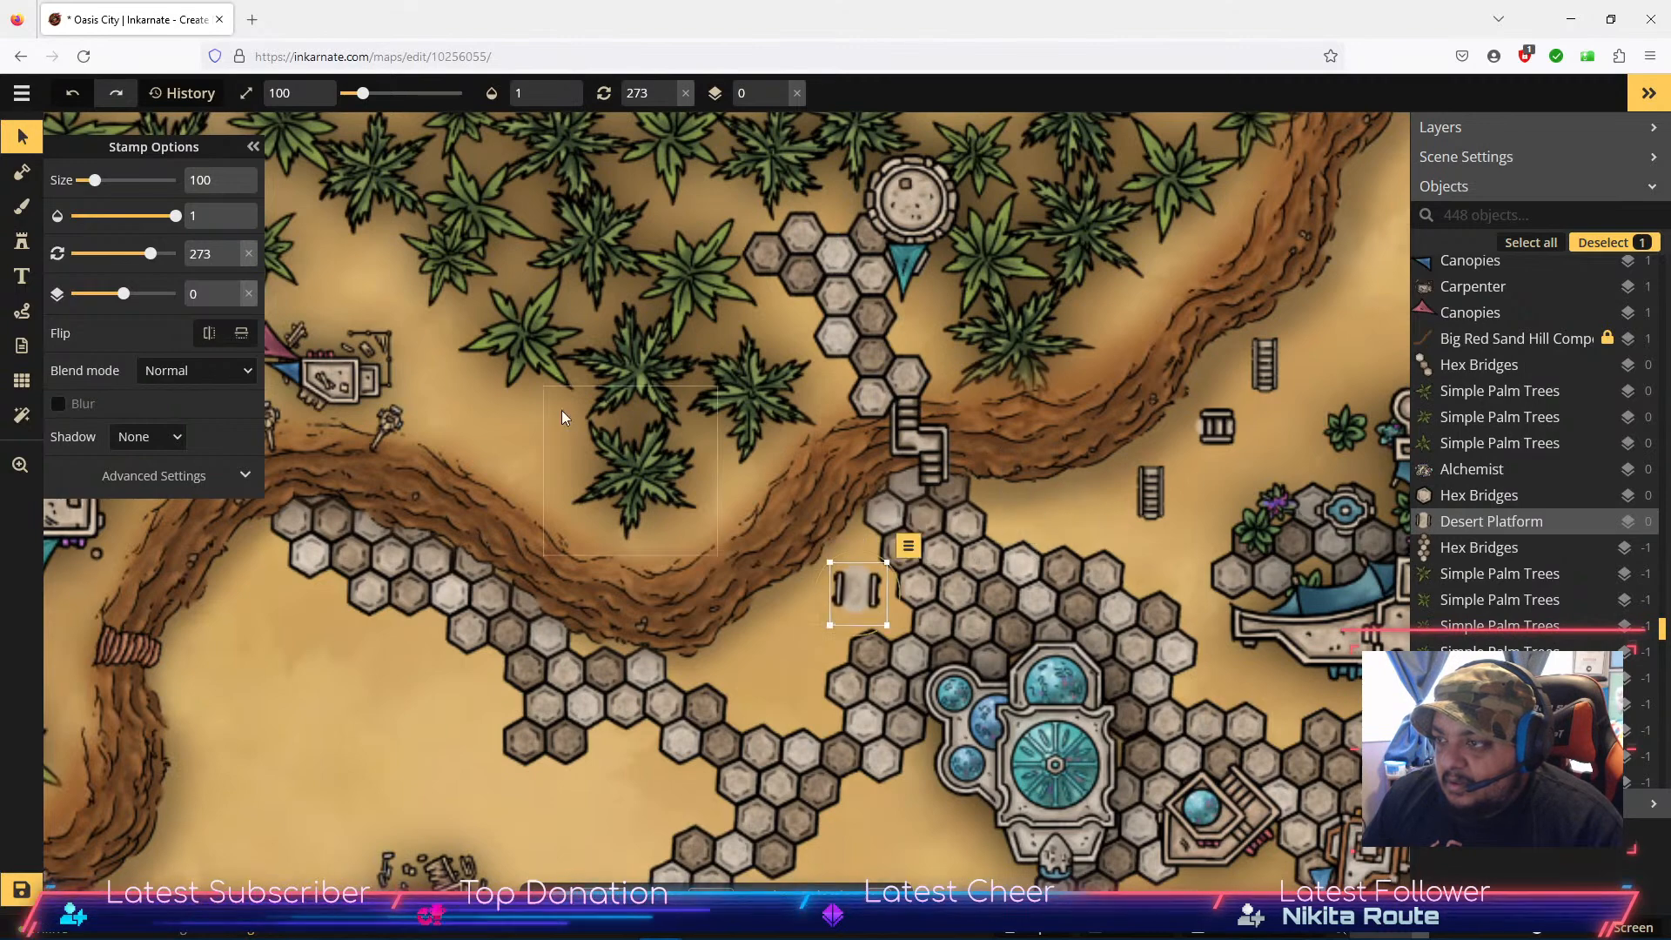
left_click(230, 289)
left_click(231, 289)
left_click(231, 289)
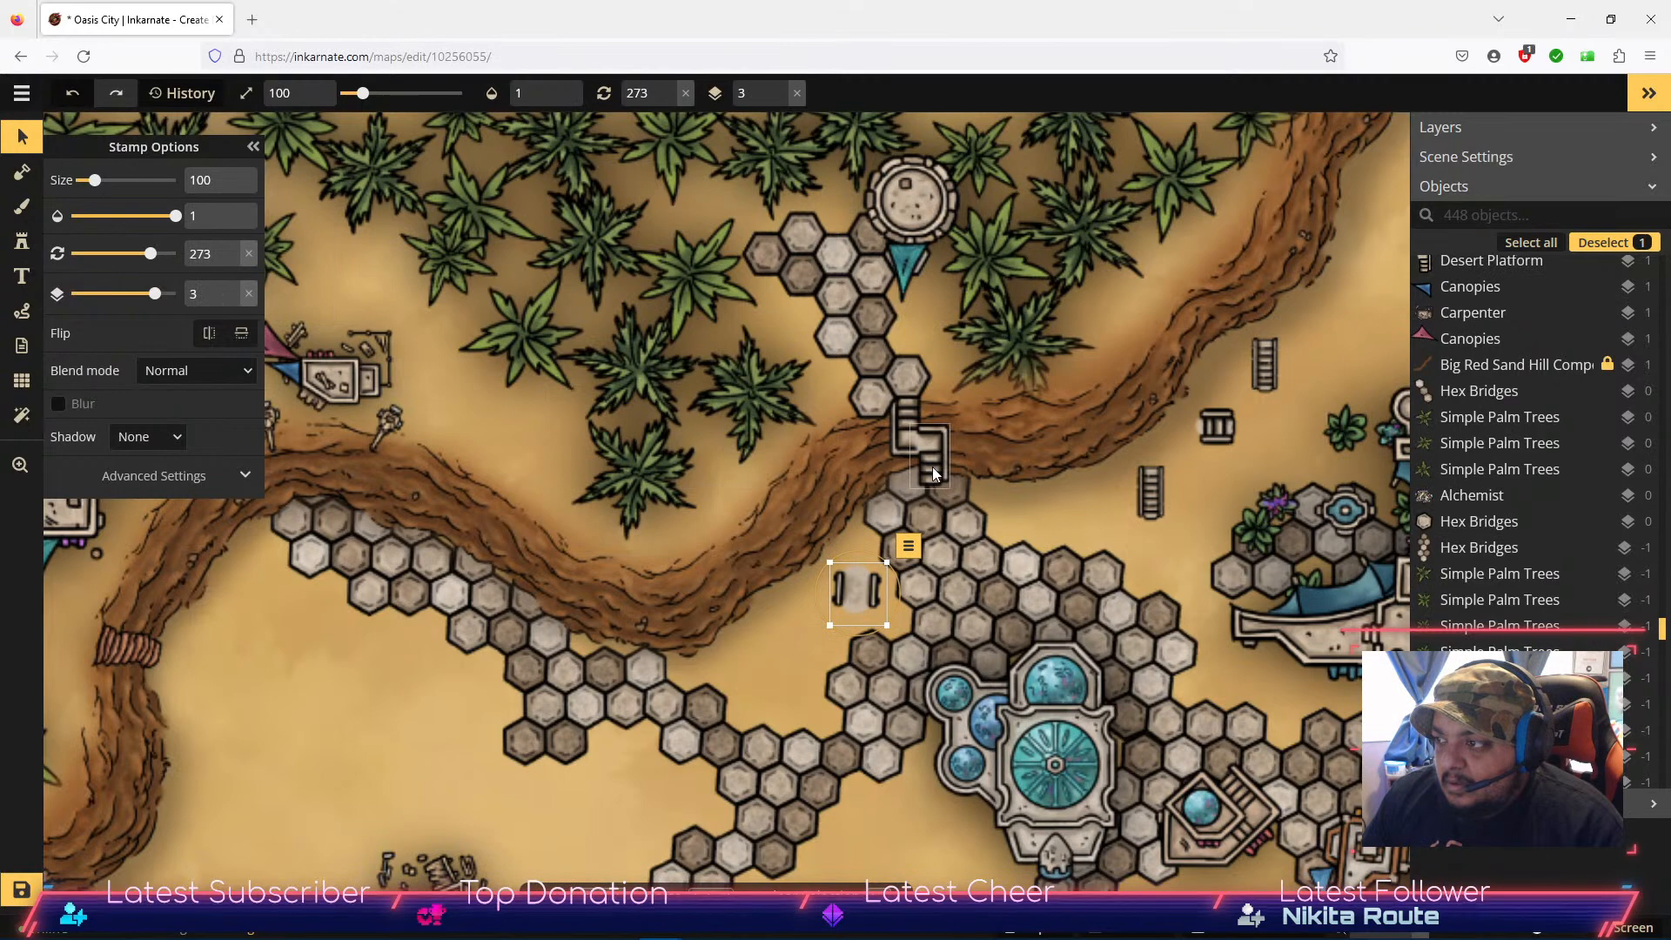
Step: Raise the lower stair platform at the foot of the cliff stairway to layer 4
left_click(932, 468)
left_click(973, 408)
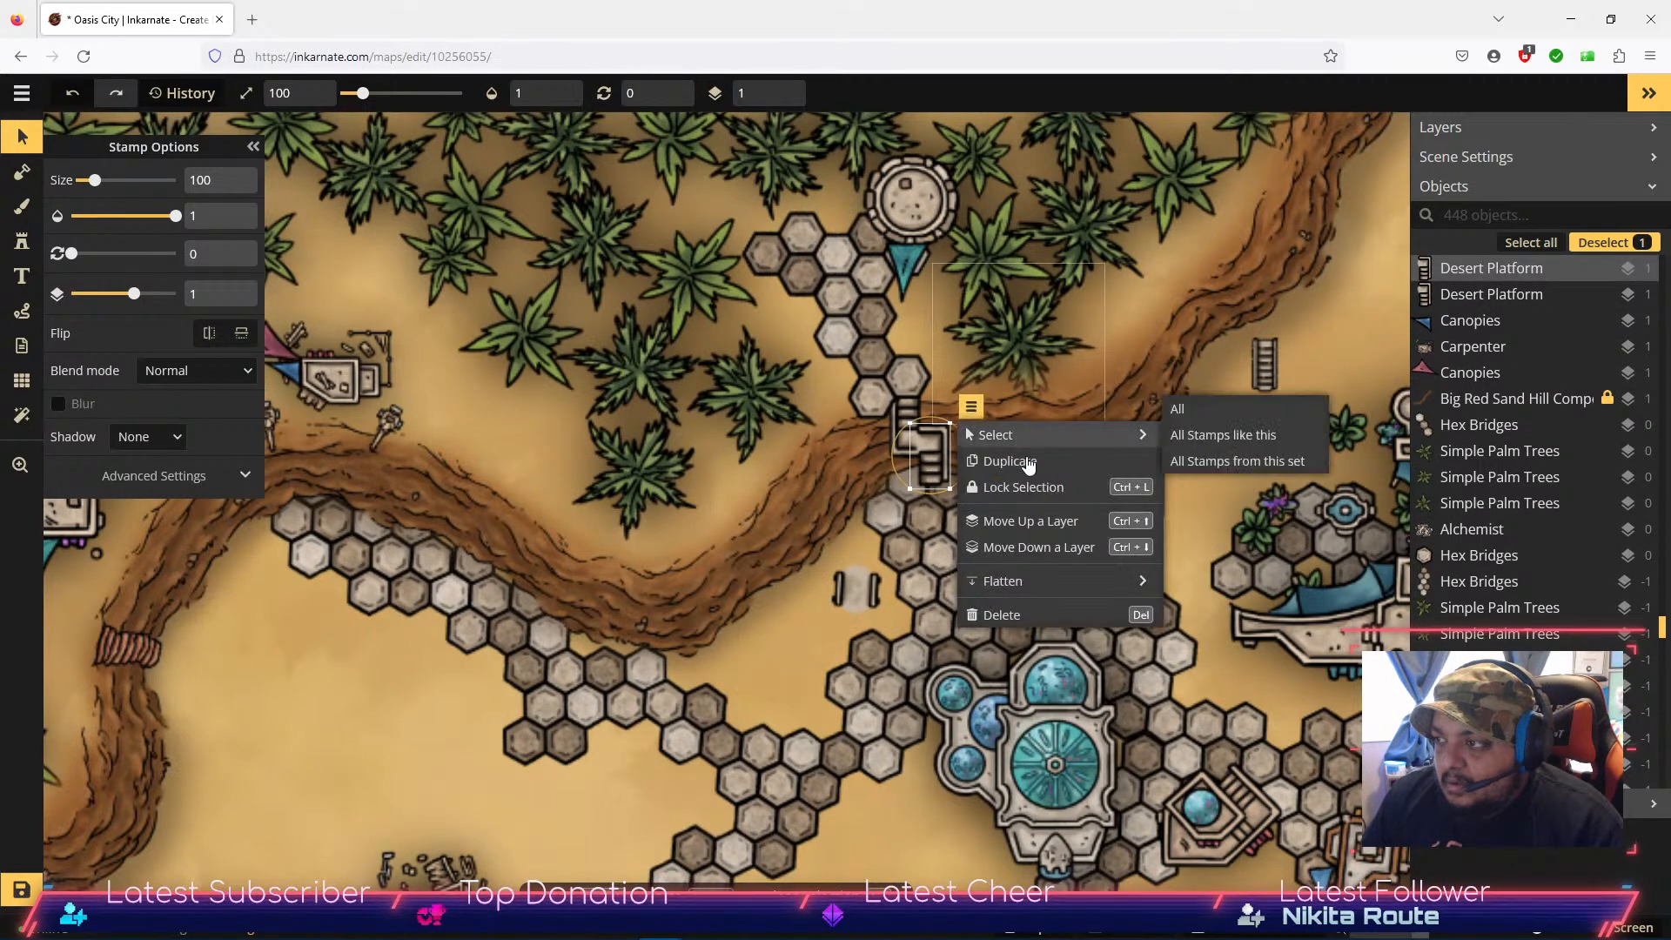
left_click(1047, 522)
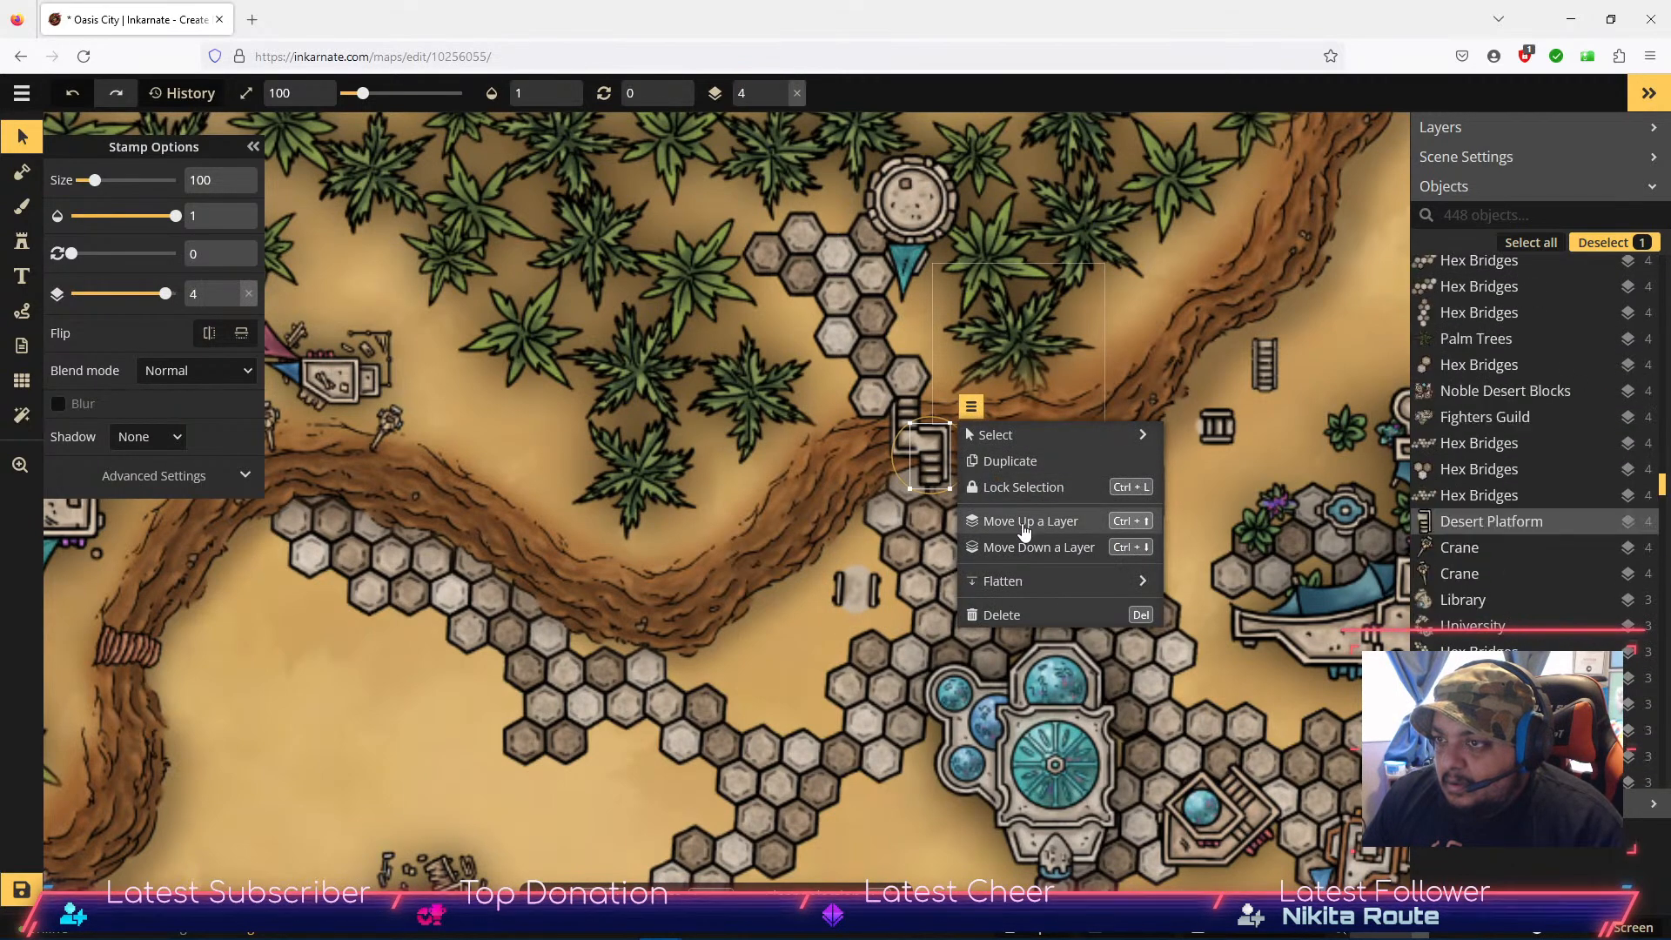
Step: Move the variant 7 platform from the sand onto the lower stairs, rotate it to 270 degrees, and reduce its size to 86
left_click(861, 594)
left_click_drag(862, 593, 933, 475)
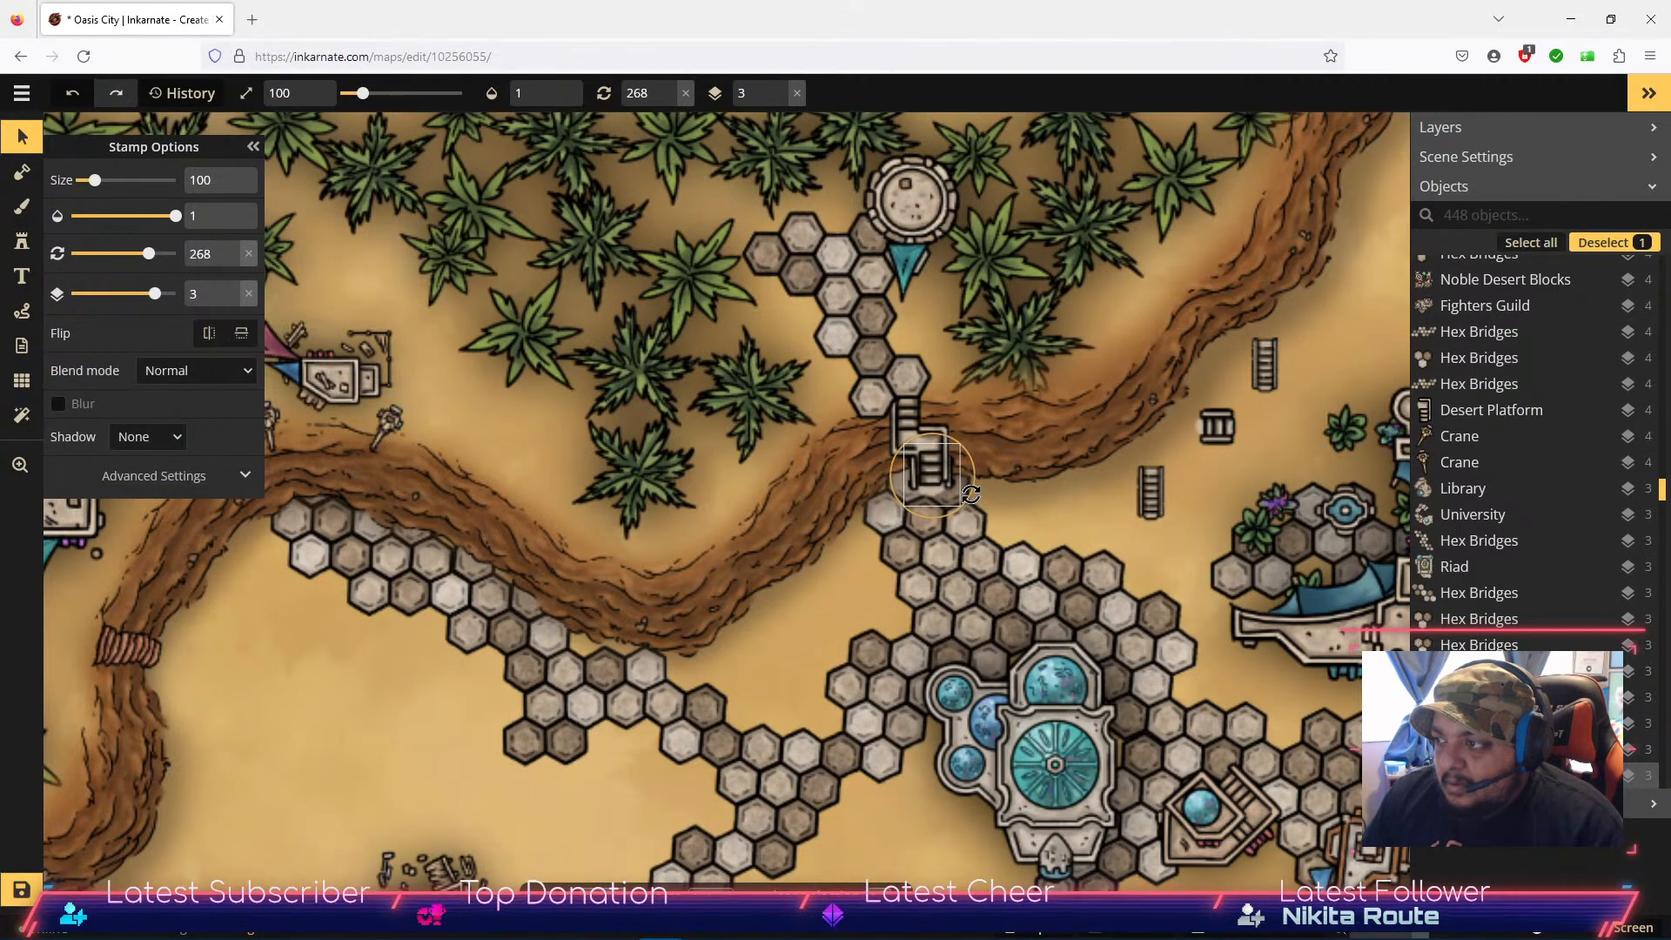
left_click_drag(942, 495, 937, 496)
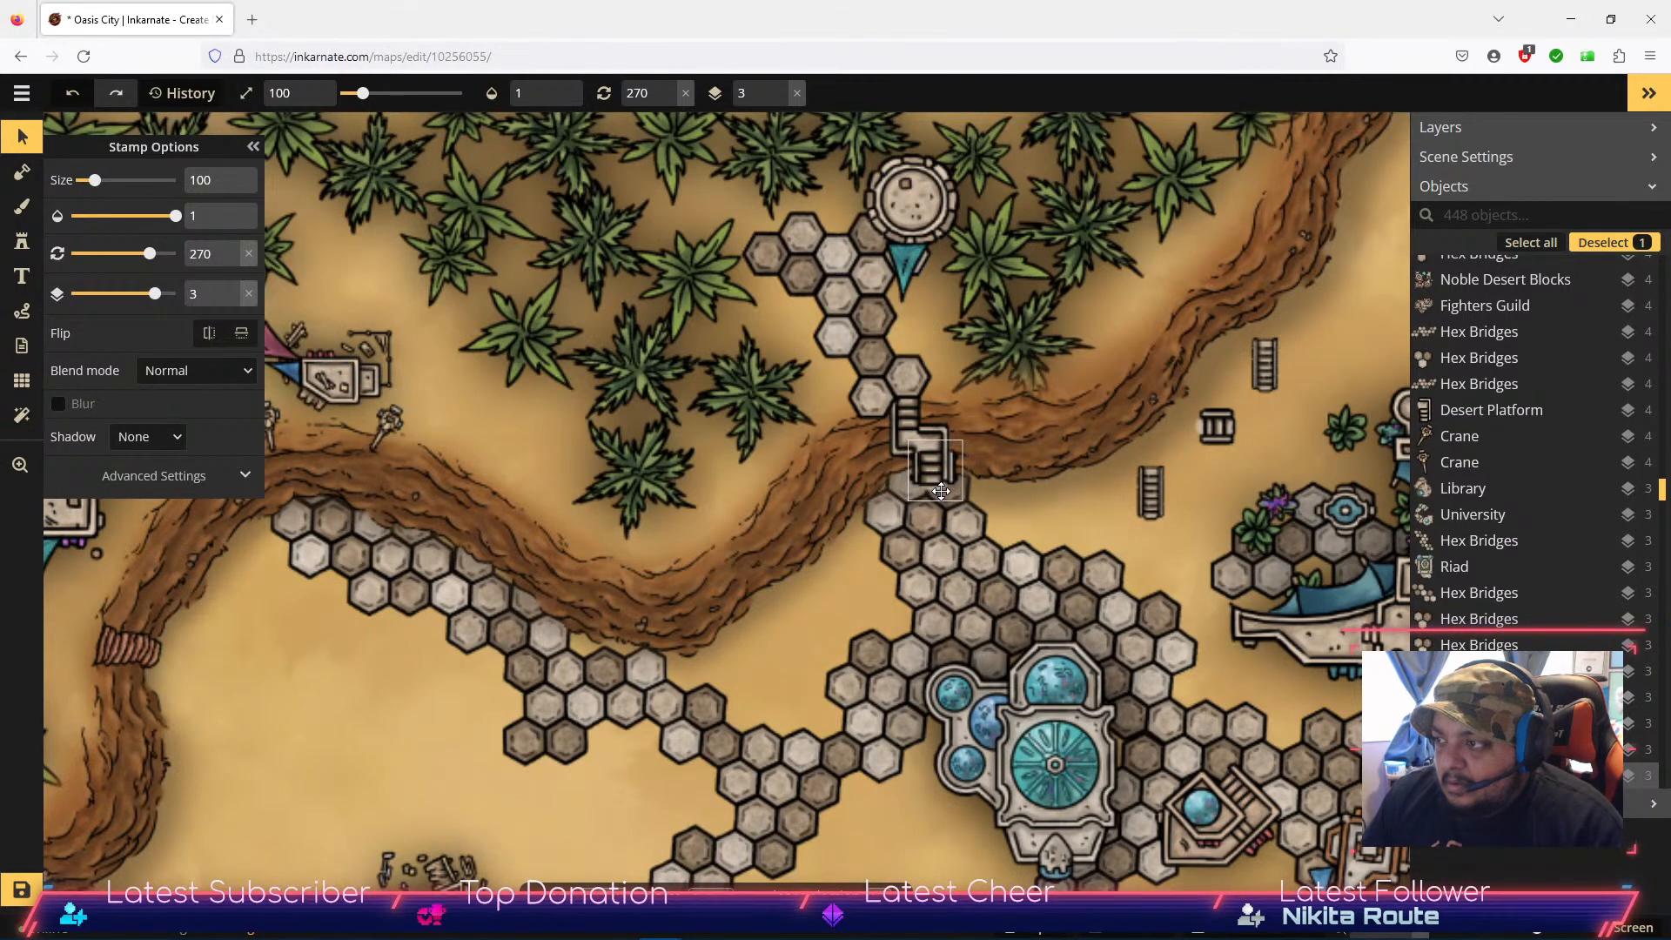
left_click_drag(938, 491, 955, 494)
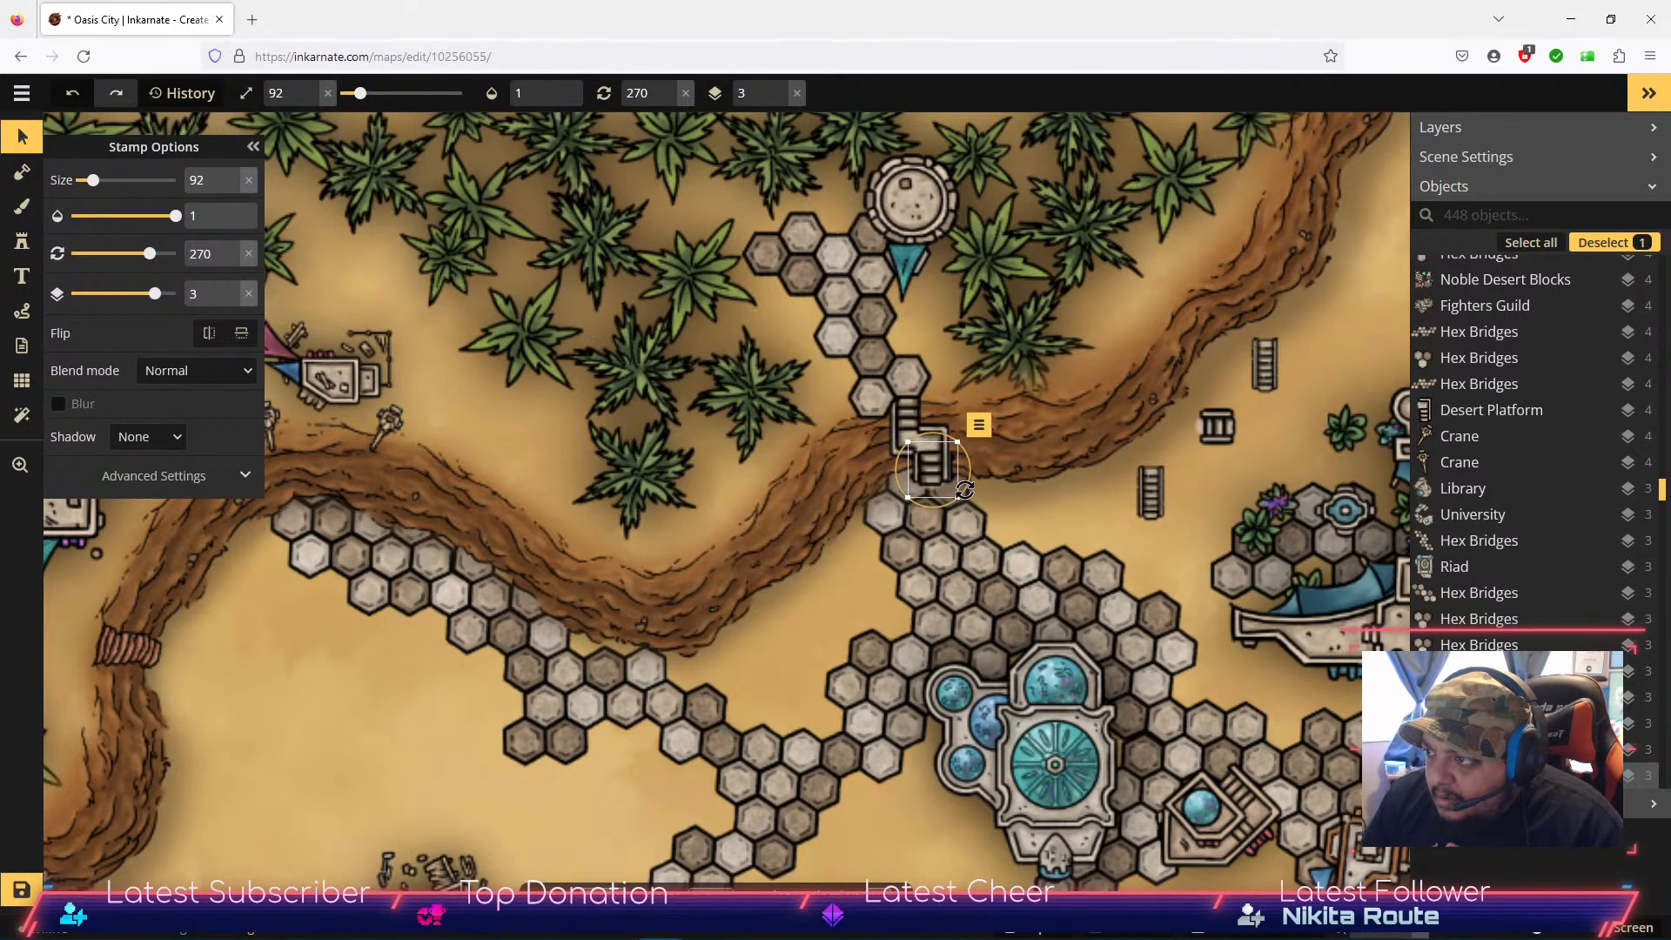
scroll(980, 465, "up", 3)
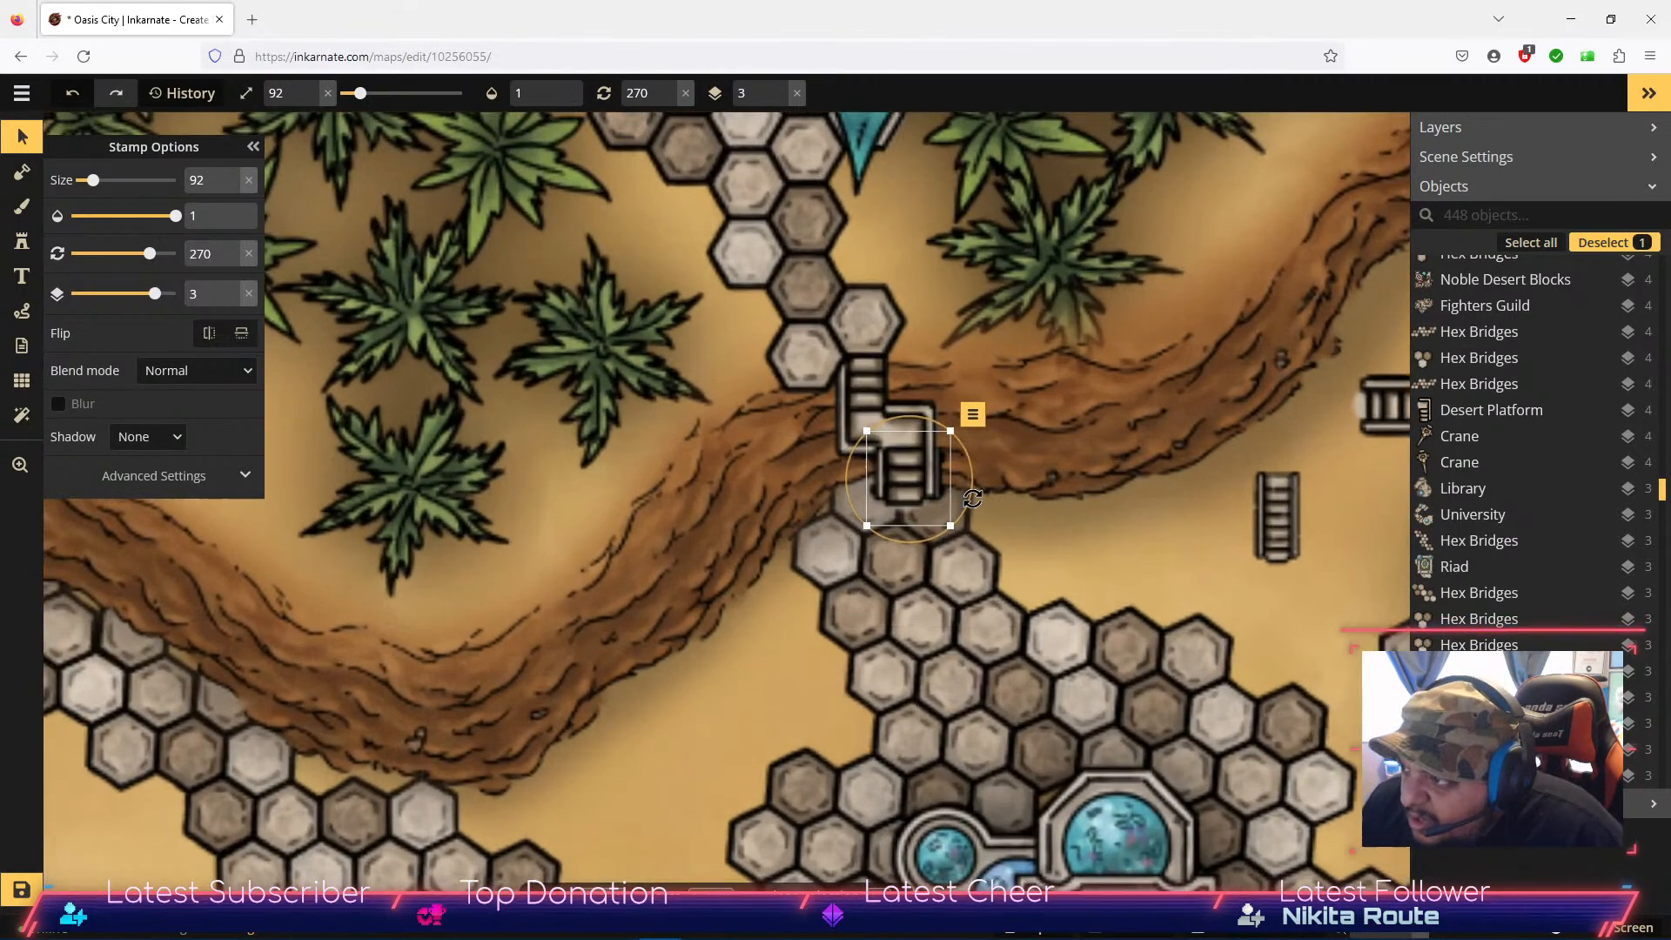
left_click_drag(951, 525, 942, 520)
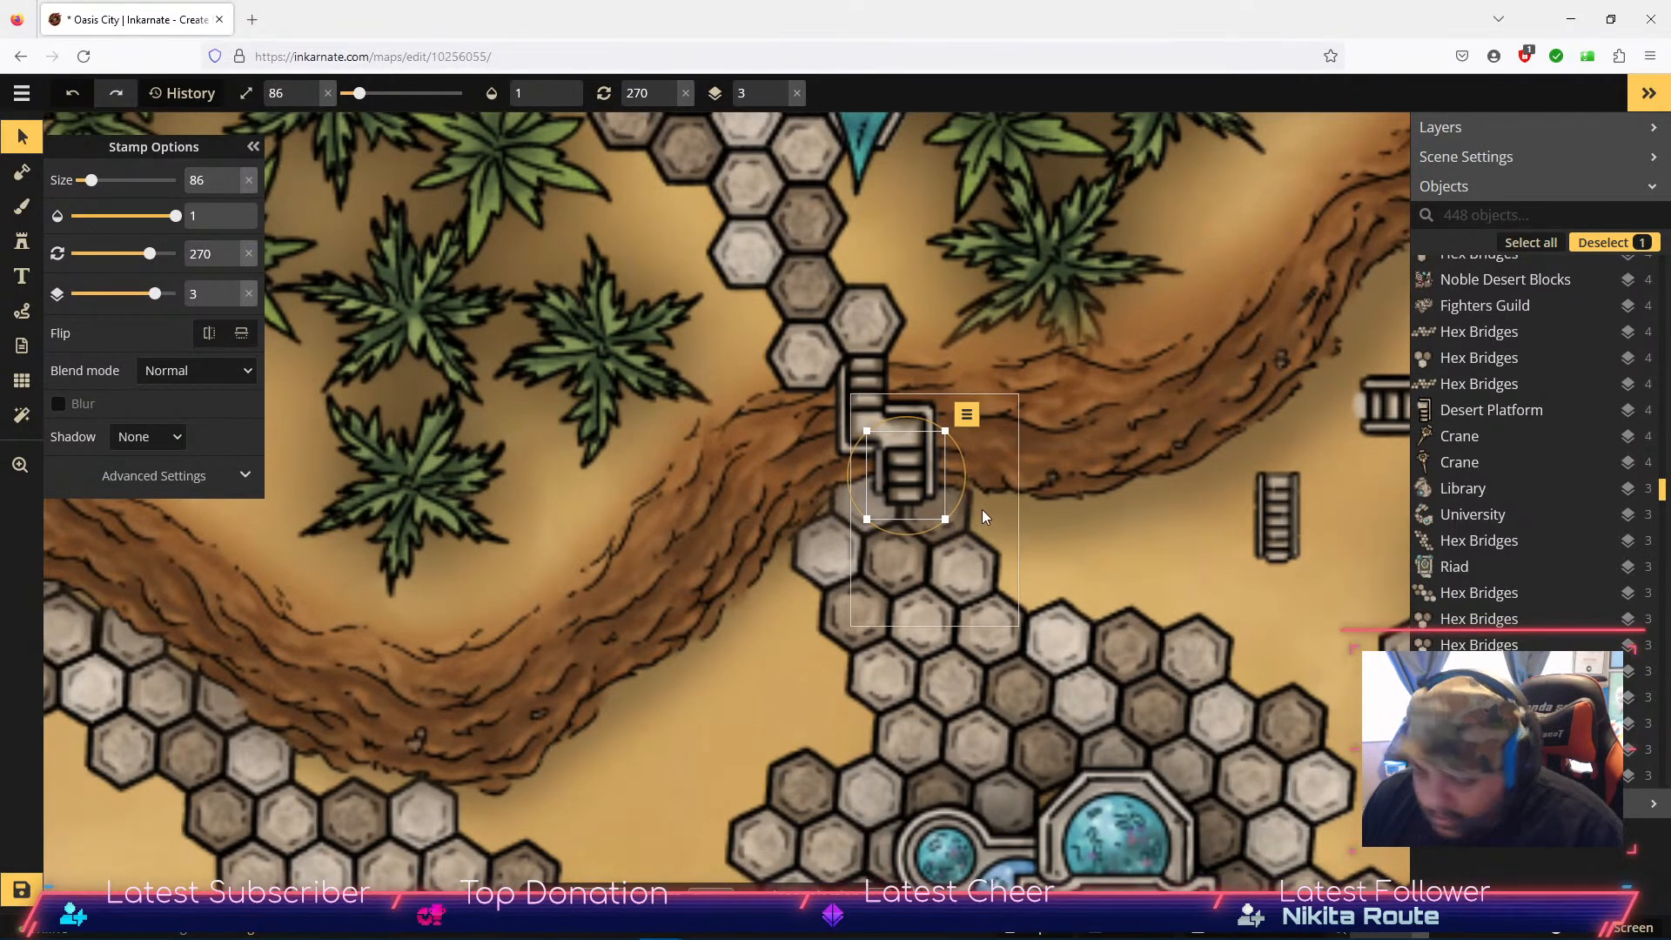
Step: Duplicate the size 86 platform, place the copy over the upper stairs of the cliff stairway, and lower it to layer 1
left_click(1037, 537)
left_click_drag(1024, 524, 869, 388)
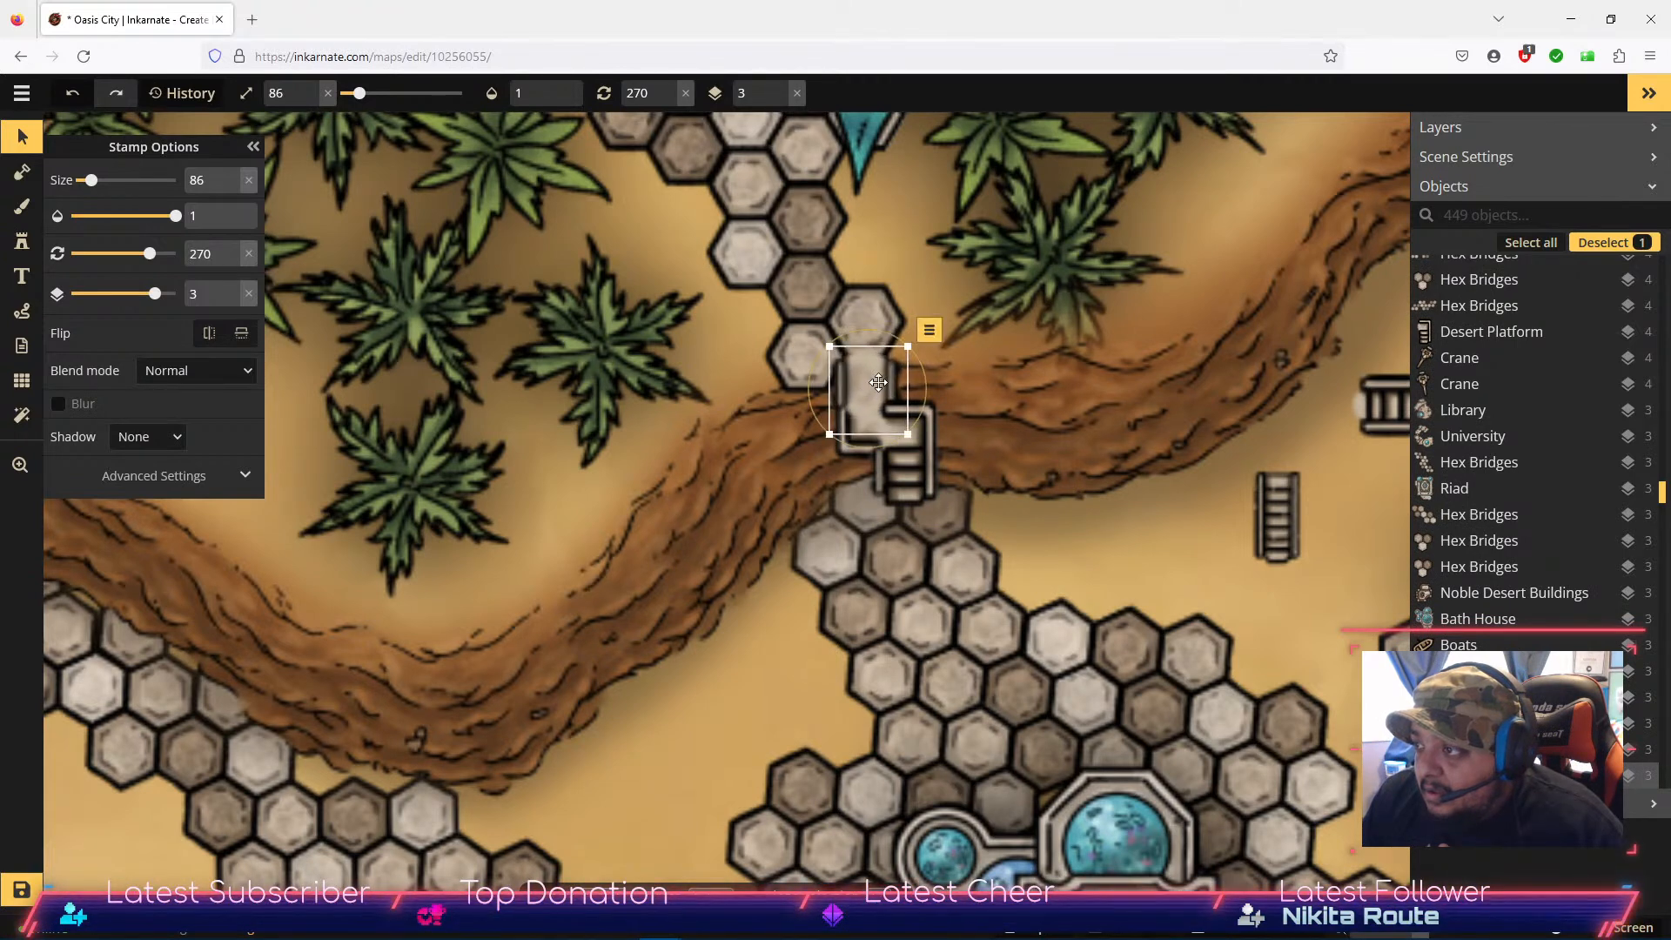
left_click(929, 330)
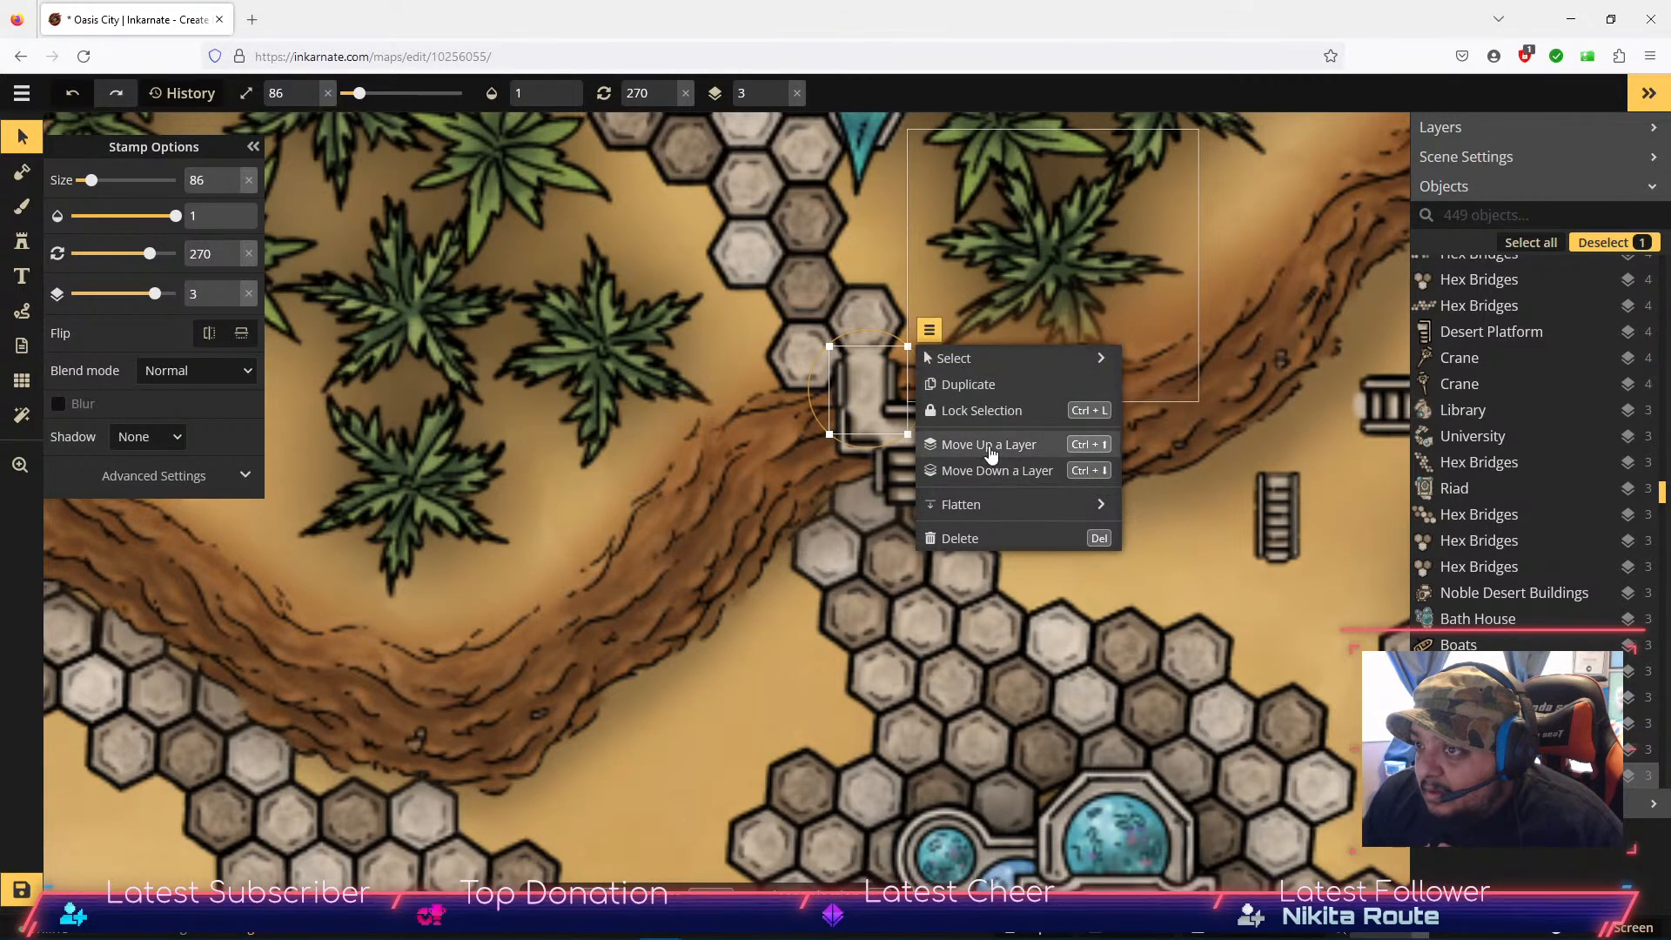
left_click(999, 471)
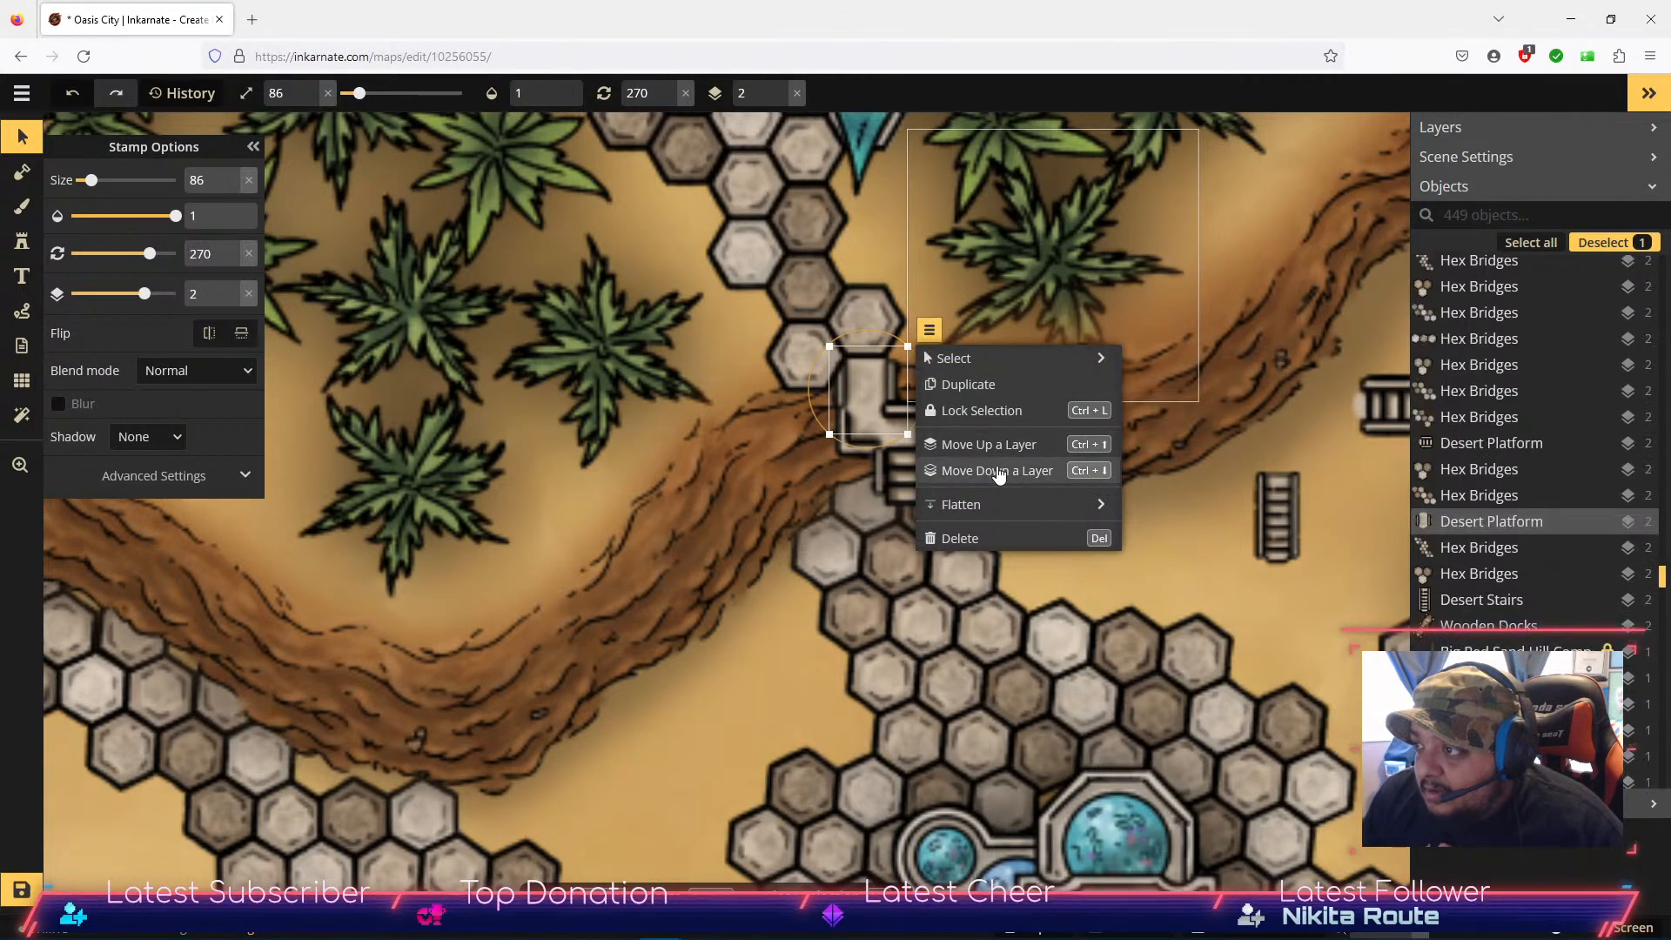
left_click(998, 471)
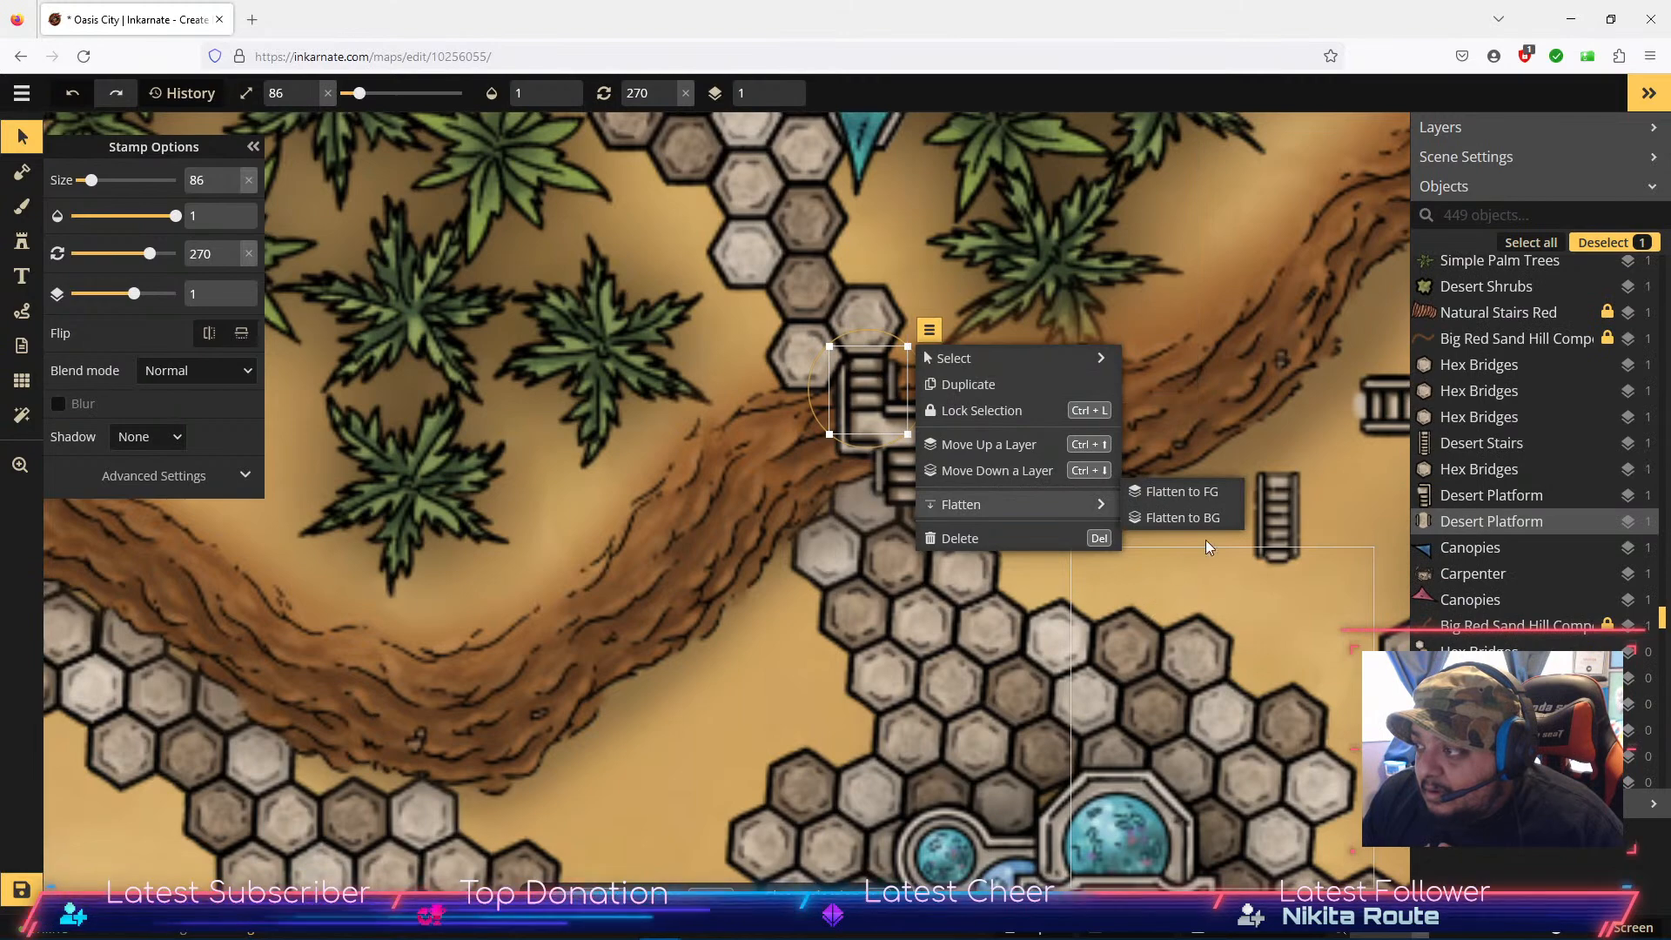
left_click(1344, 465)
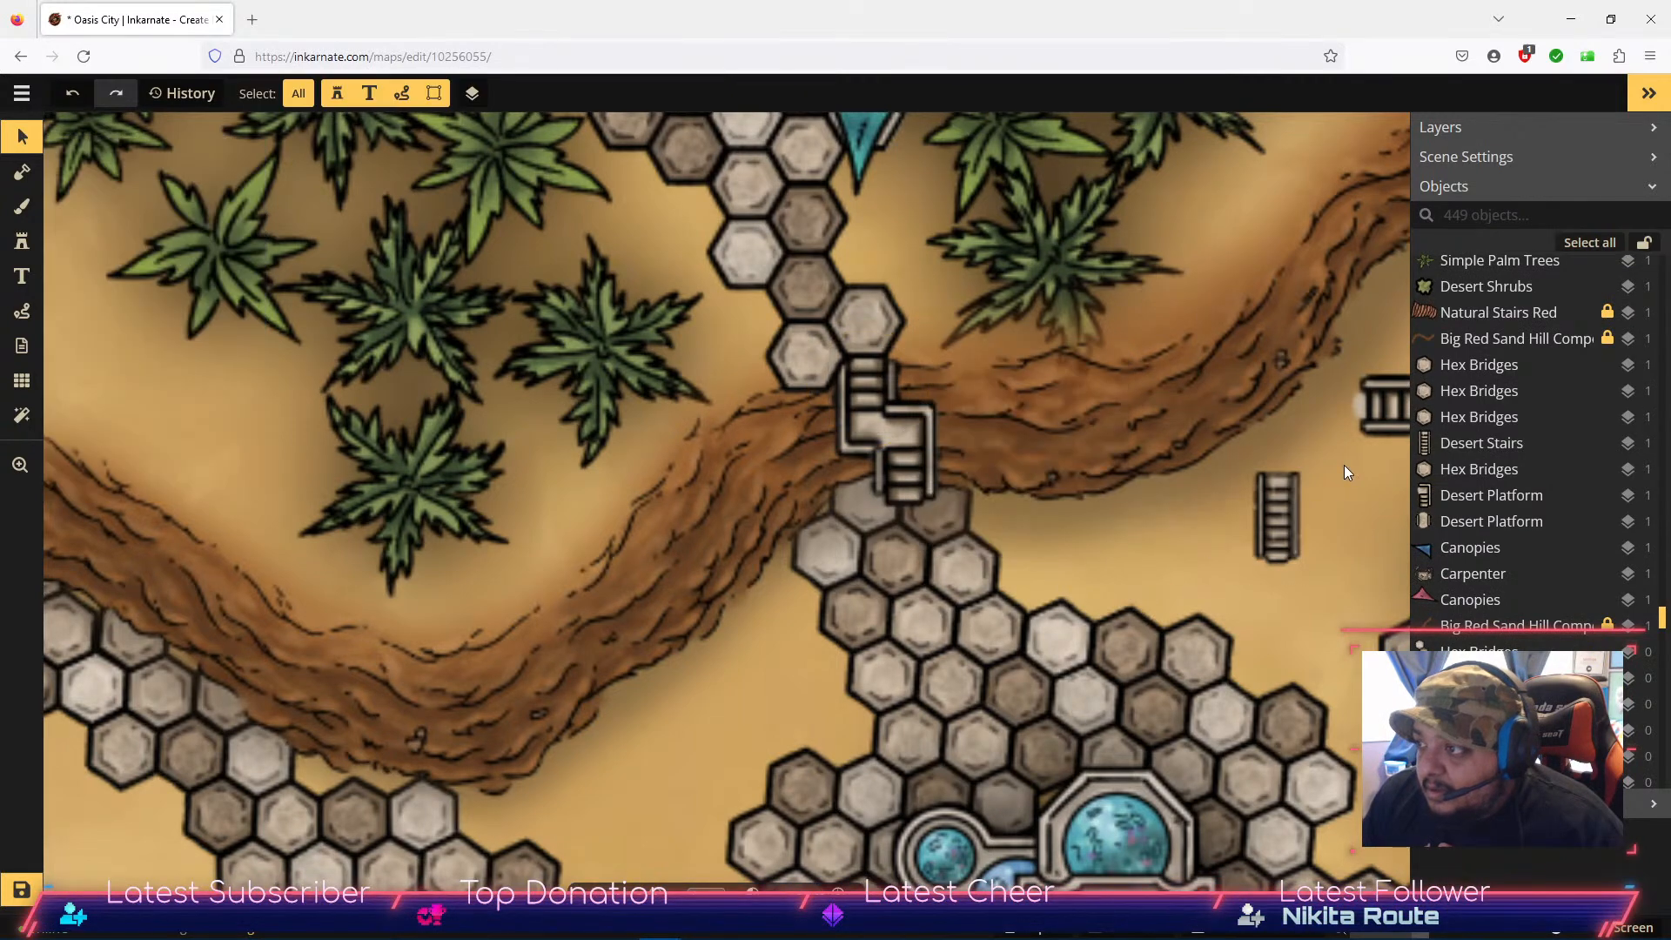
Step: Delete the two leftover stair stamps on the sand east of the cliff stairway
left_click(1286, 510)
key("Delete")
left_click(1368, 410)
key("Delete")
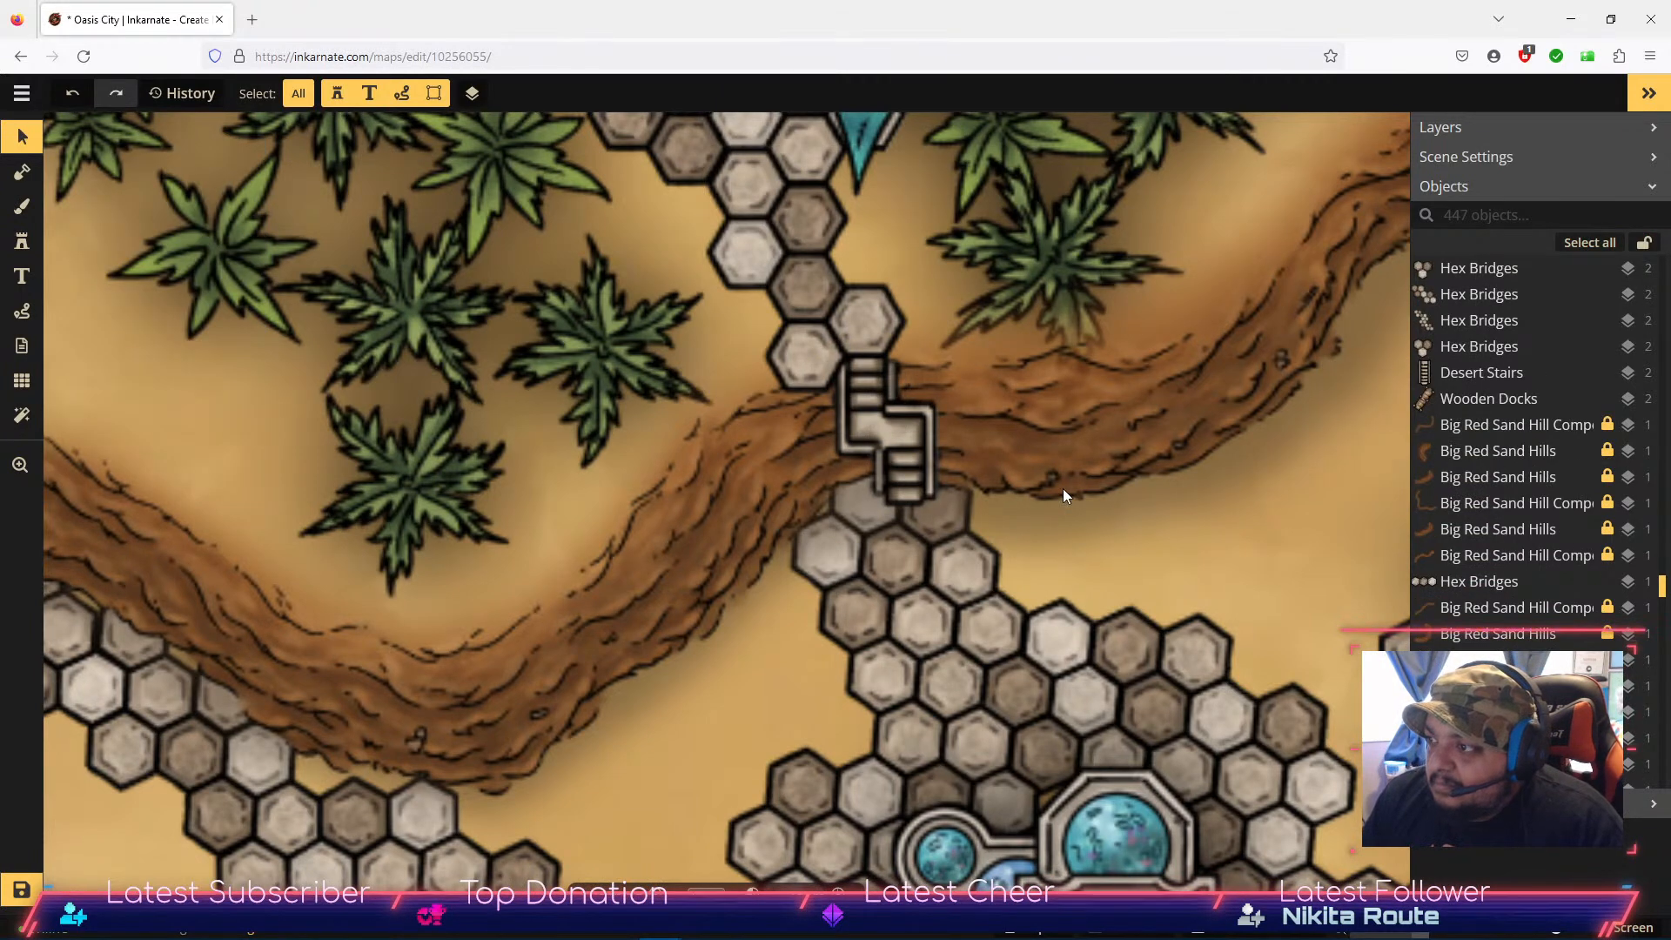
Step: Stamp three Simple Palm Trees with random variants on layer 2 in the grove north of the cliff, west of the stairway
scroll(954, 464, "down", 1)
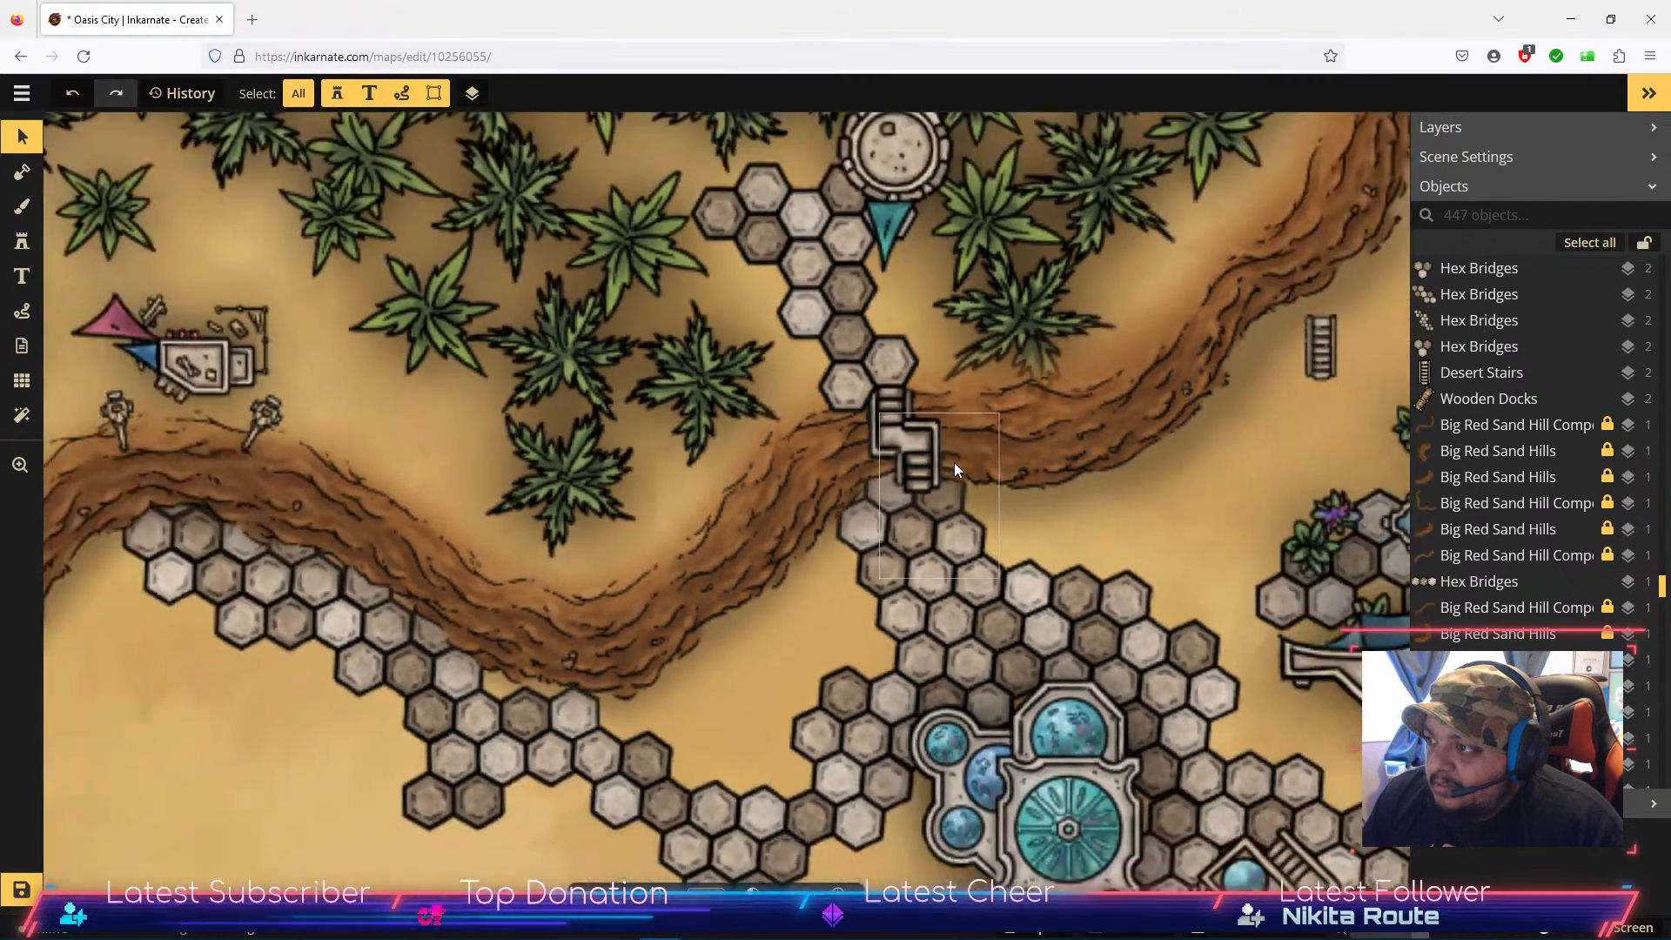
scroll(954, 466, "down", 3)
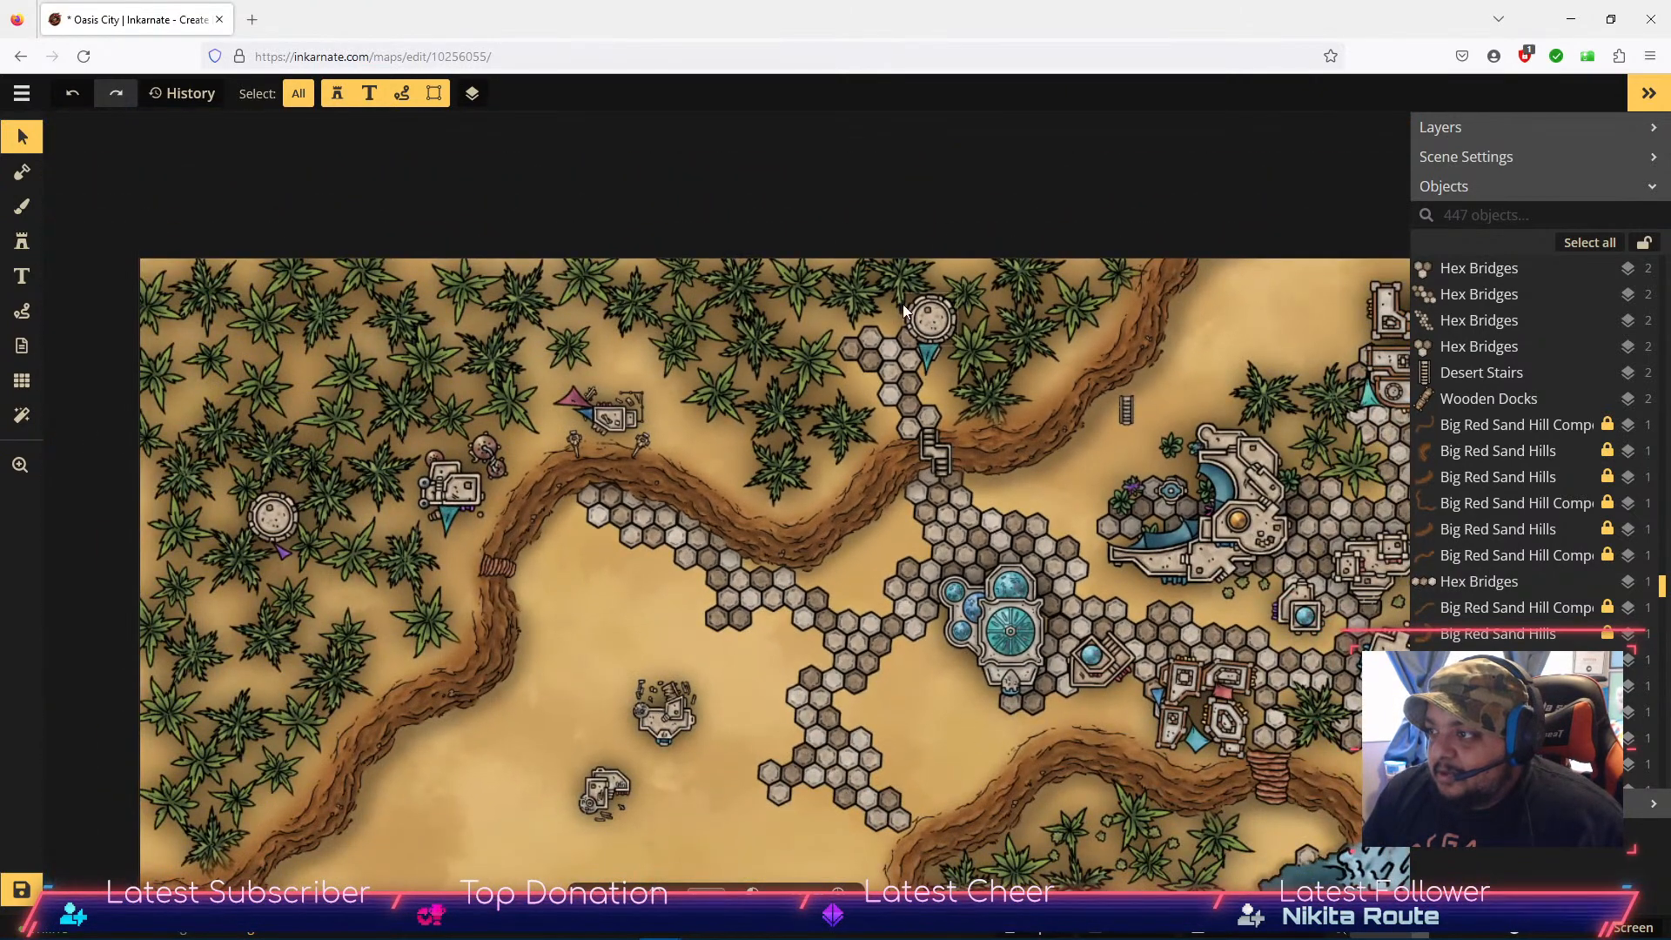
key("space")
left_click_drag(856, 419, 901, 453)
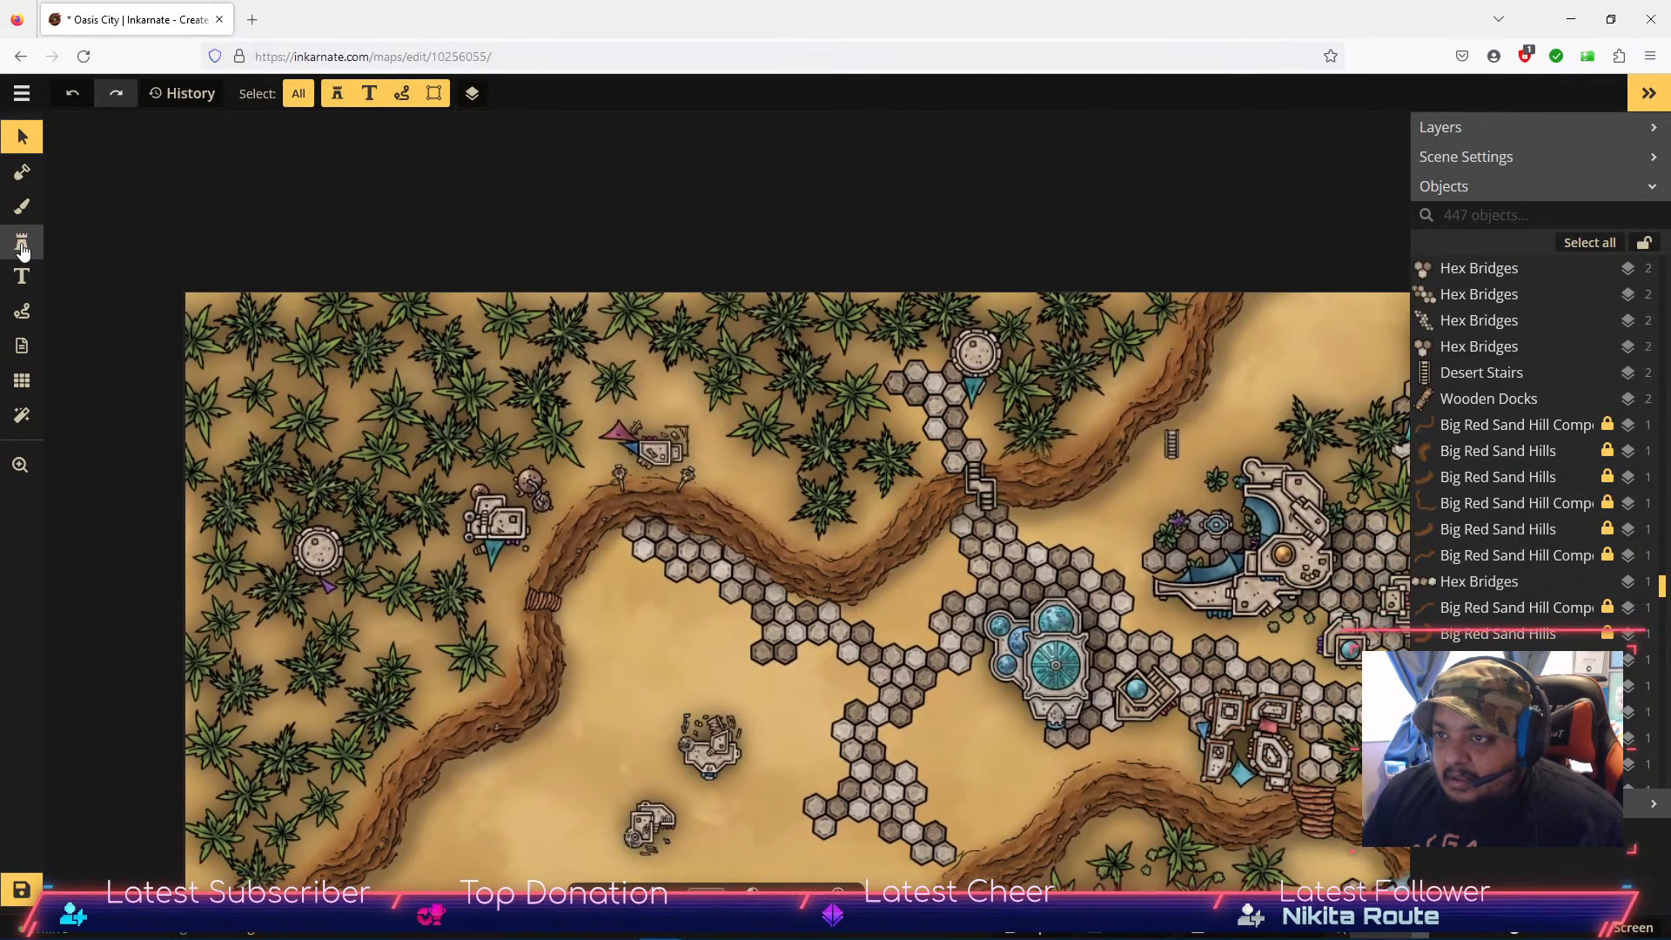
left_click(22, 243)
left_click(71, 401)
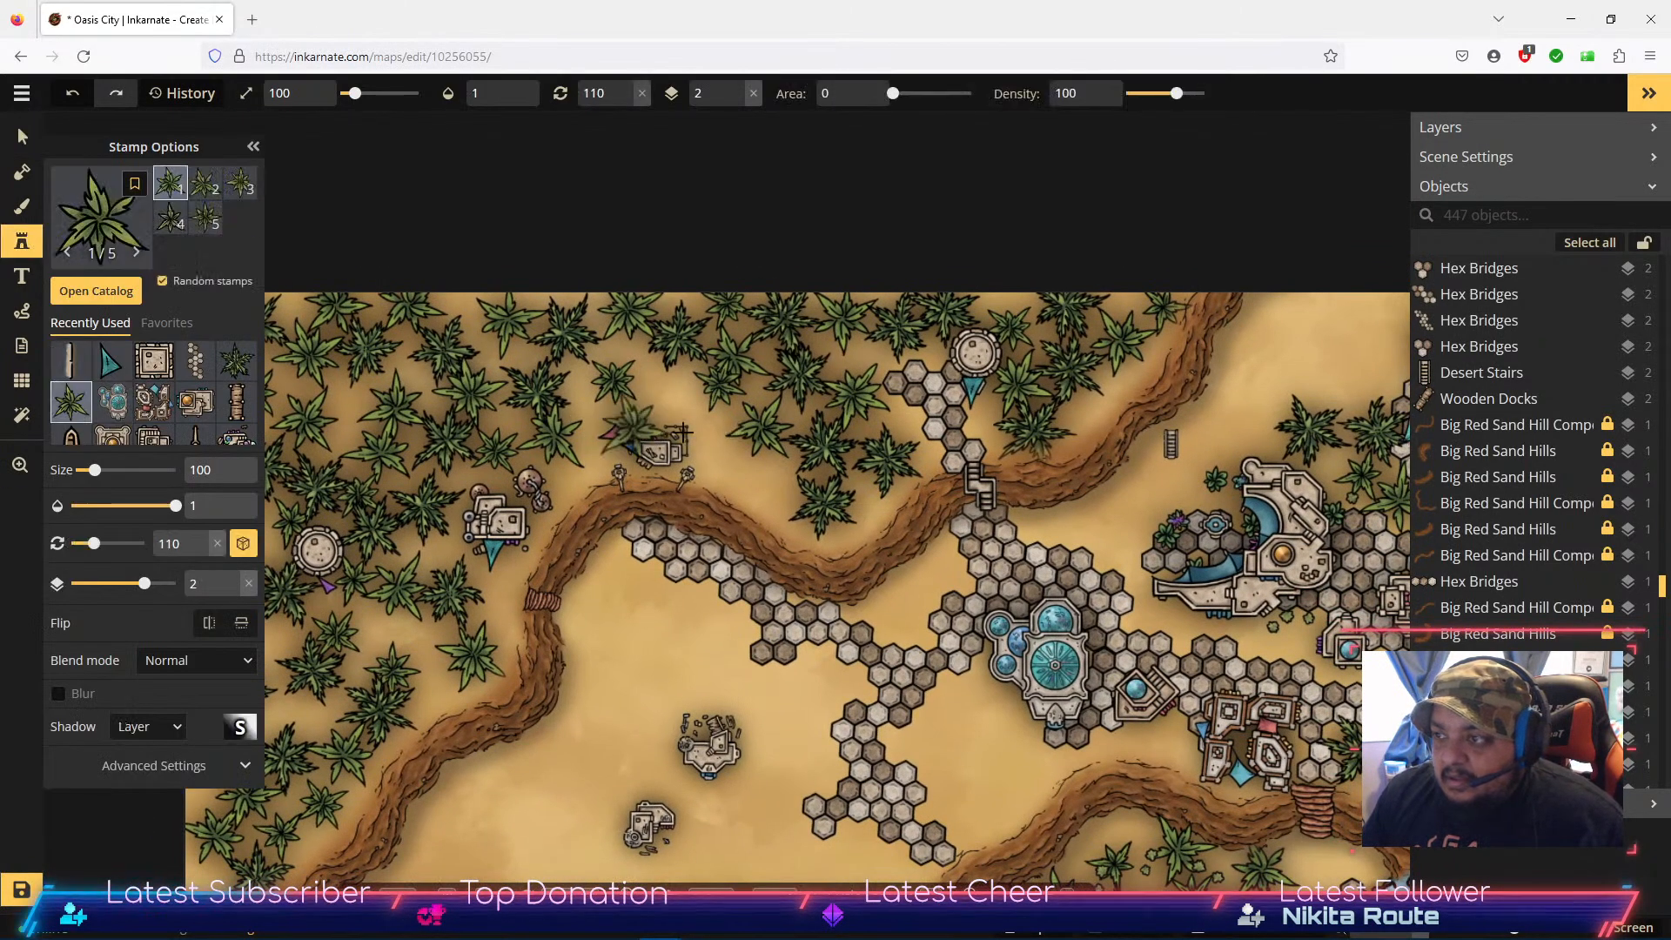
left_click(676, 388)
left_click(730, 458)
left_click(772, 489)
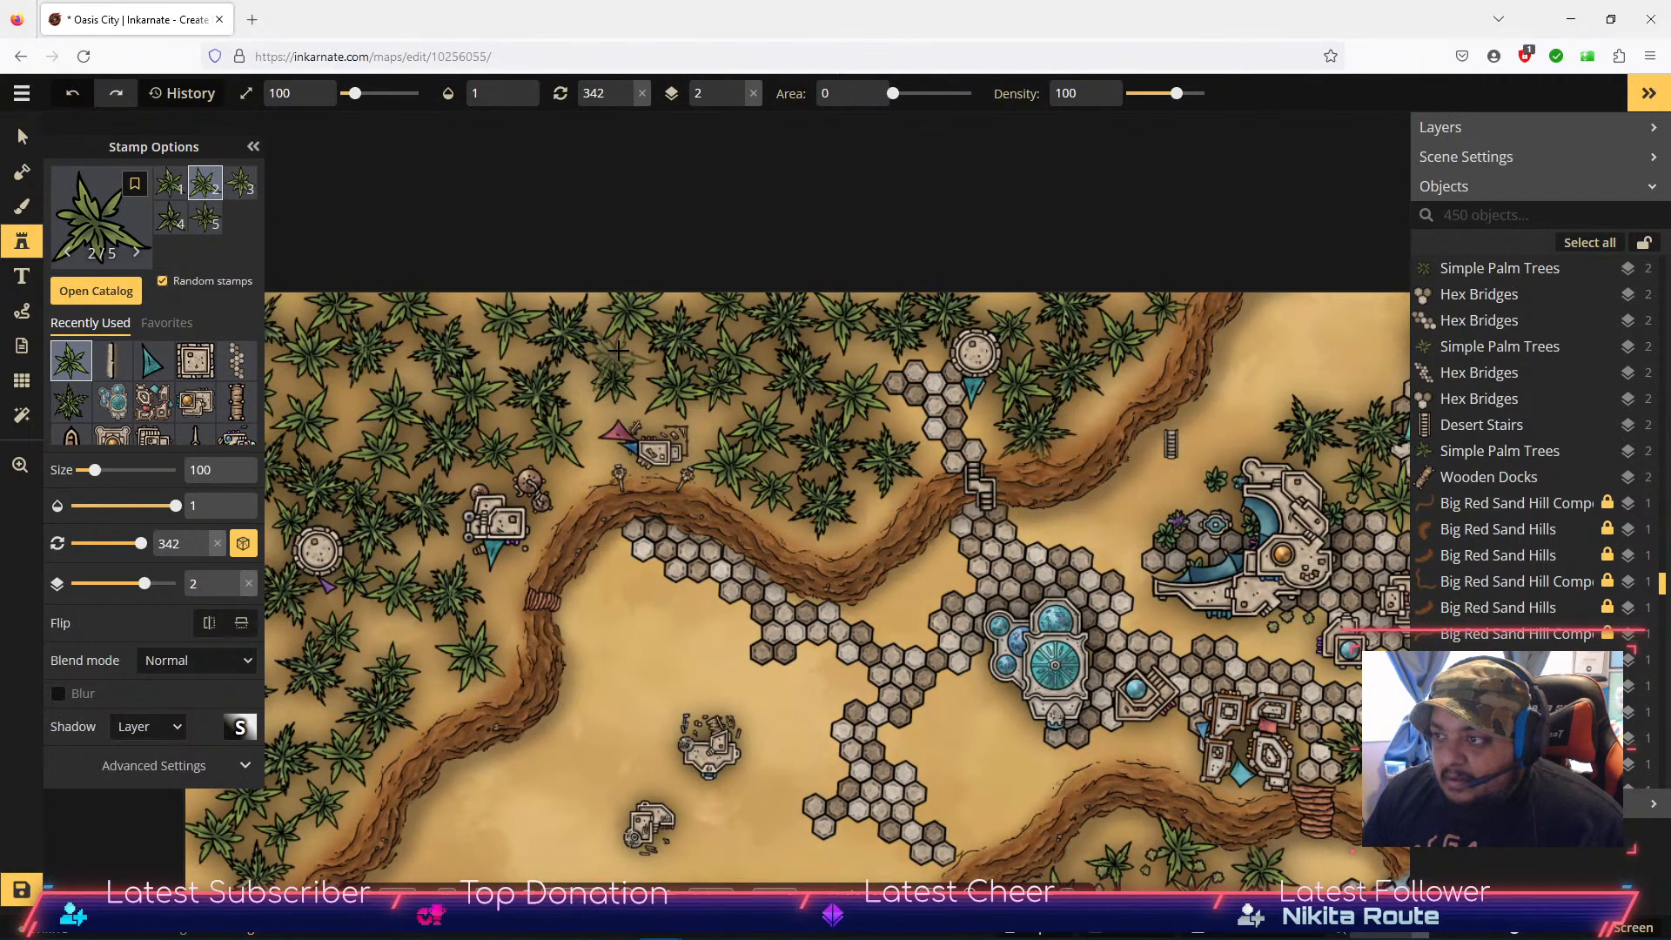
Step: Browse the Watercolor Cities stamp catalog from the Winter section back up to Castles & Bridges for suitable new stamps
left_click(22, 242)
left_click(21, 242)
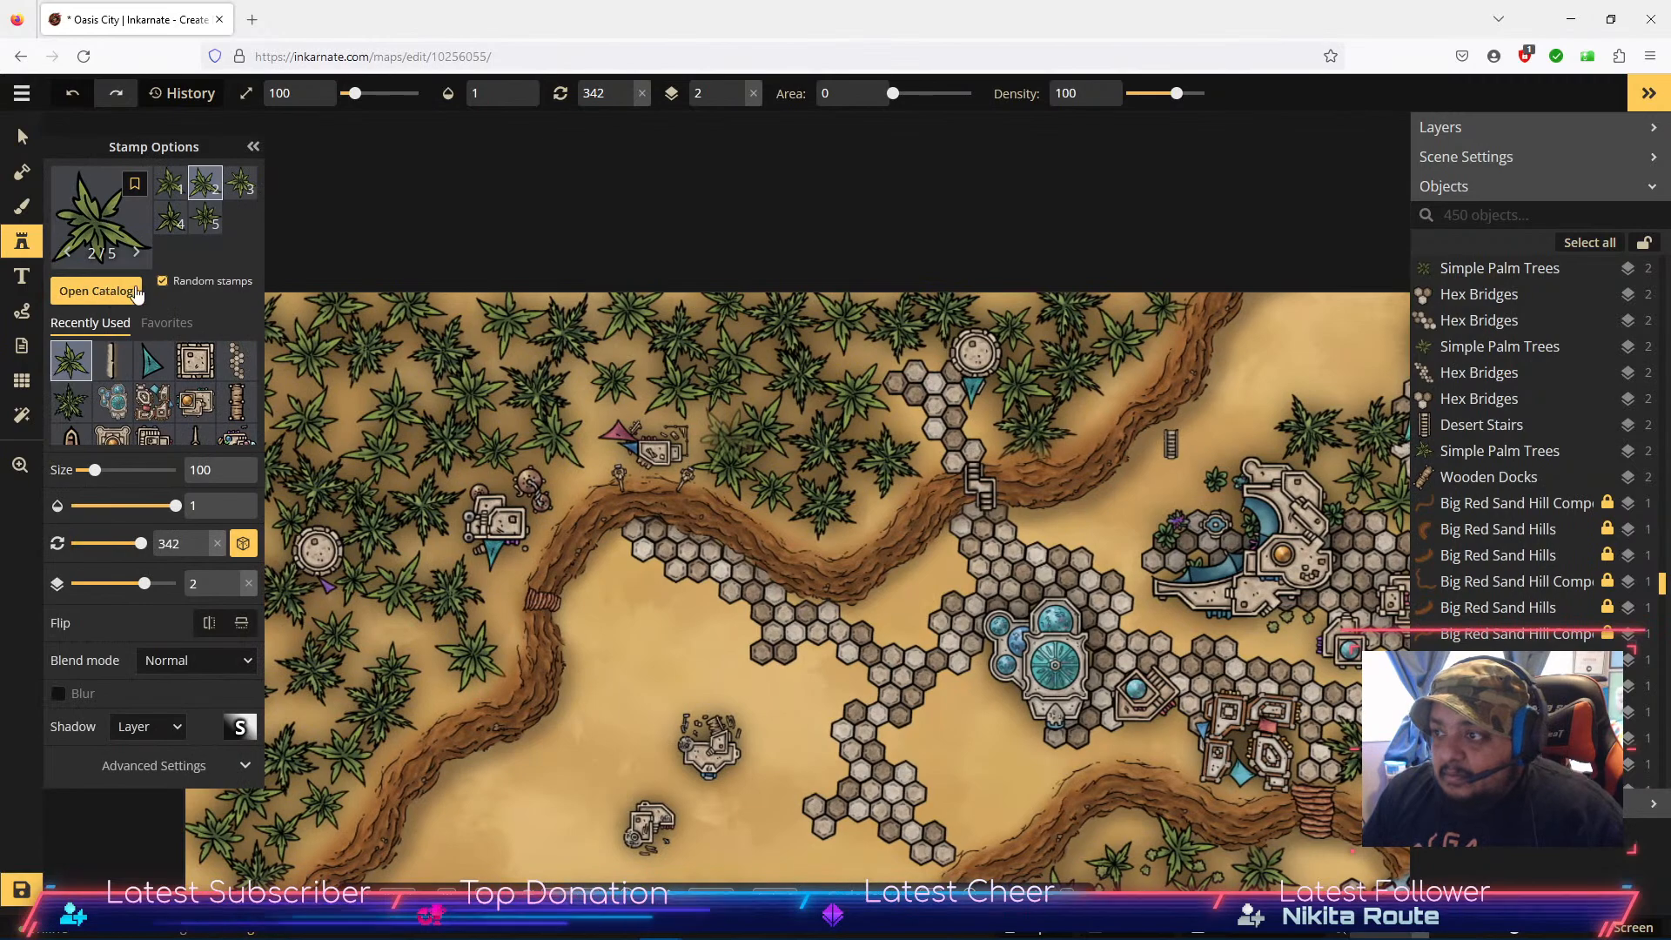
left_click(108, 292)
scroll(1172, 515, "down", 10)
scroll(1172, 514, "down", 20)
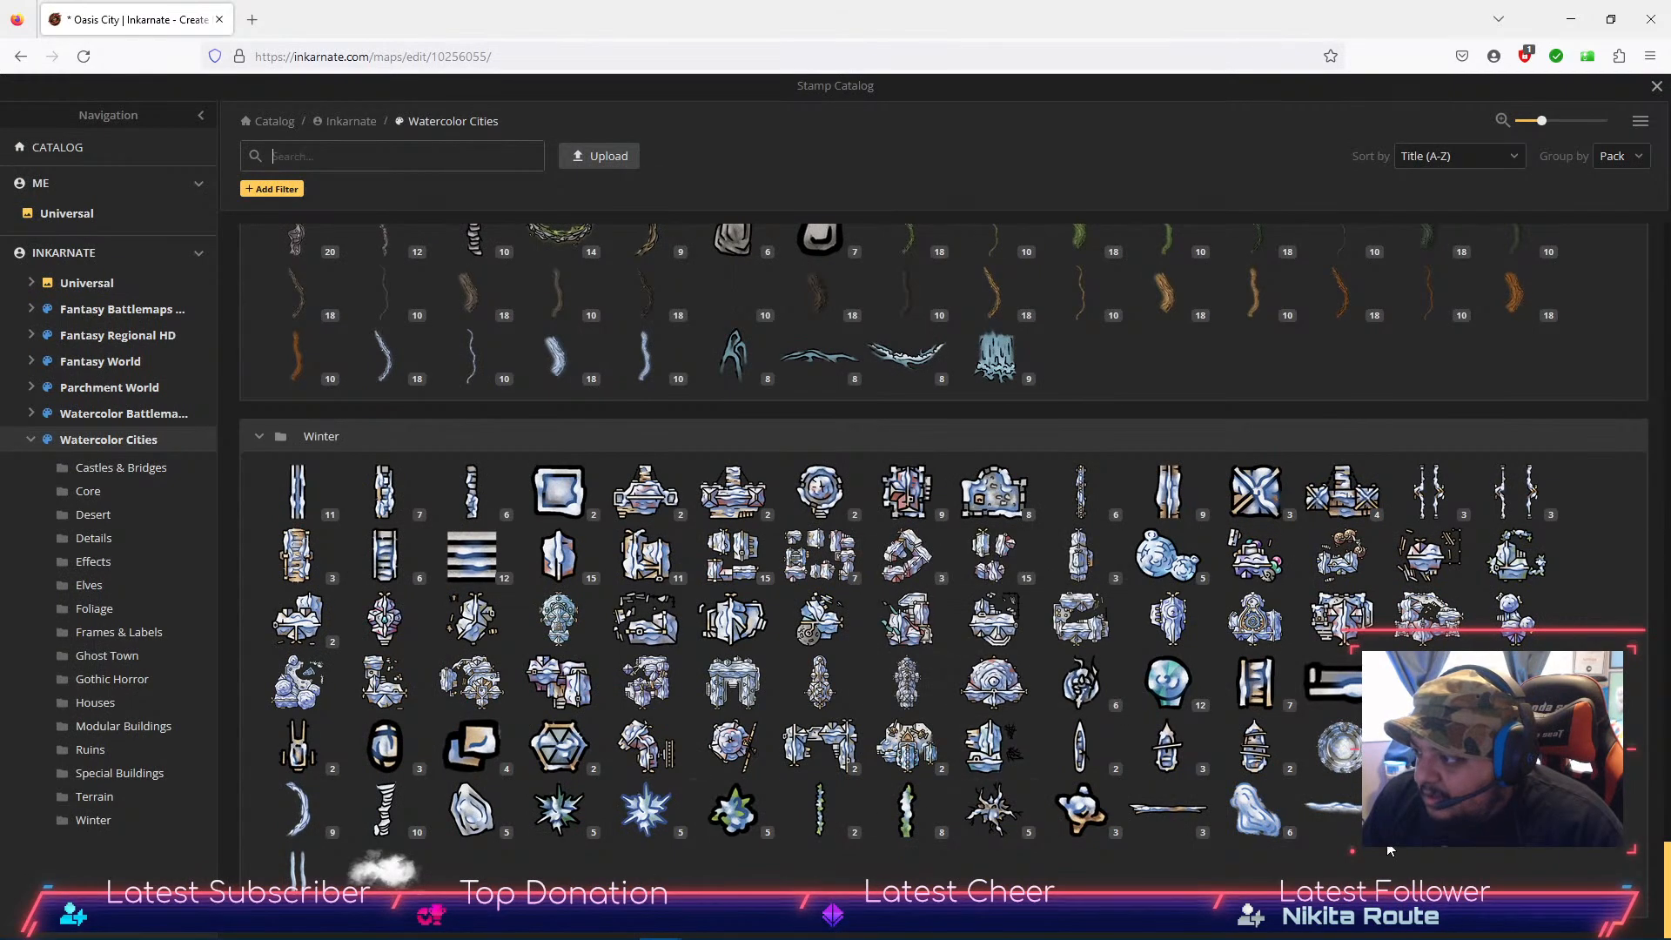
scroll(1338, 777, "up", 1)
scroll(1339, 771, "up", 2)
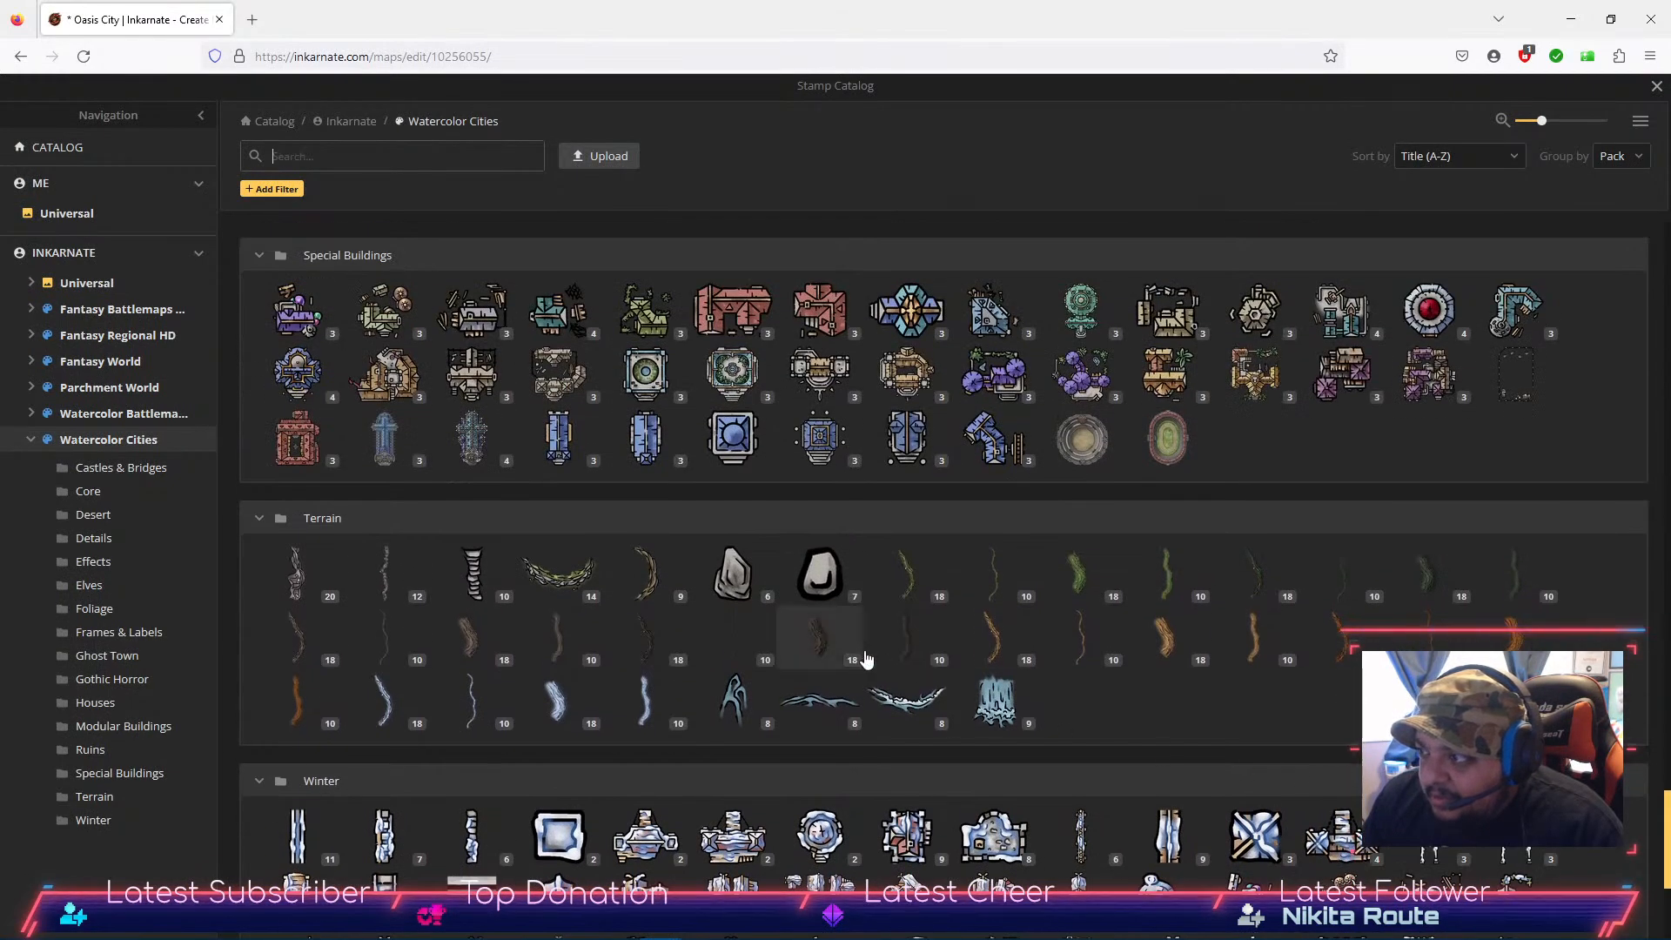
scroll(1009, 700, "up", 7)
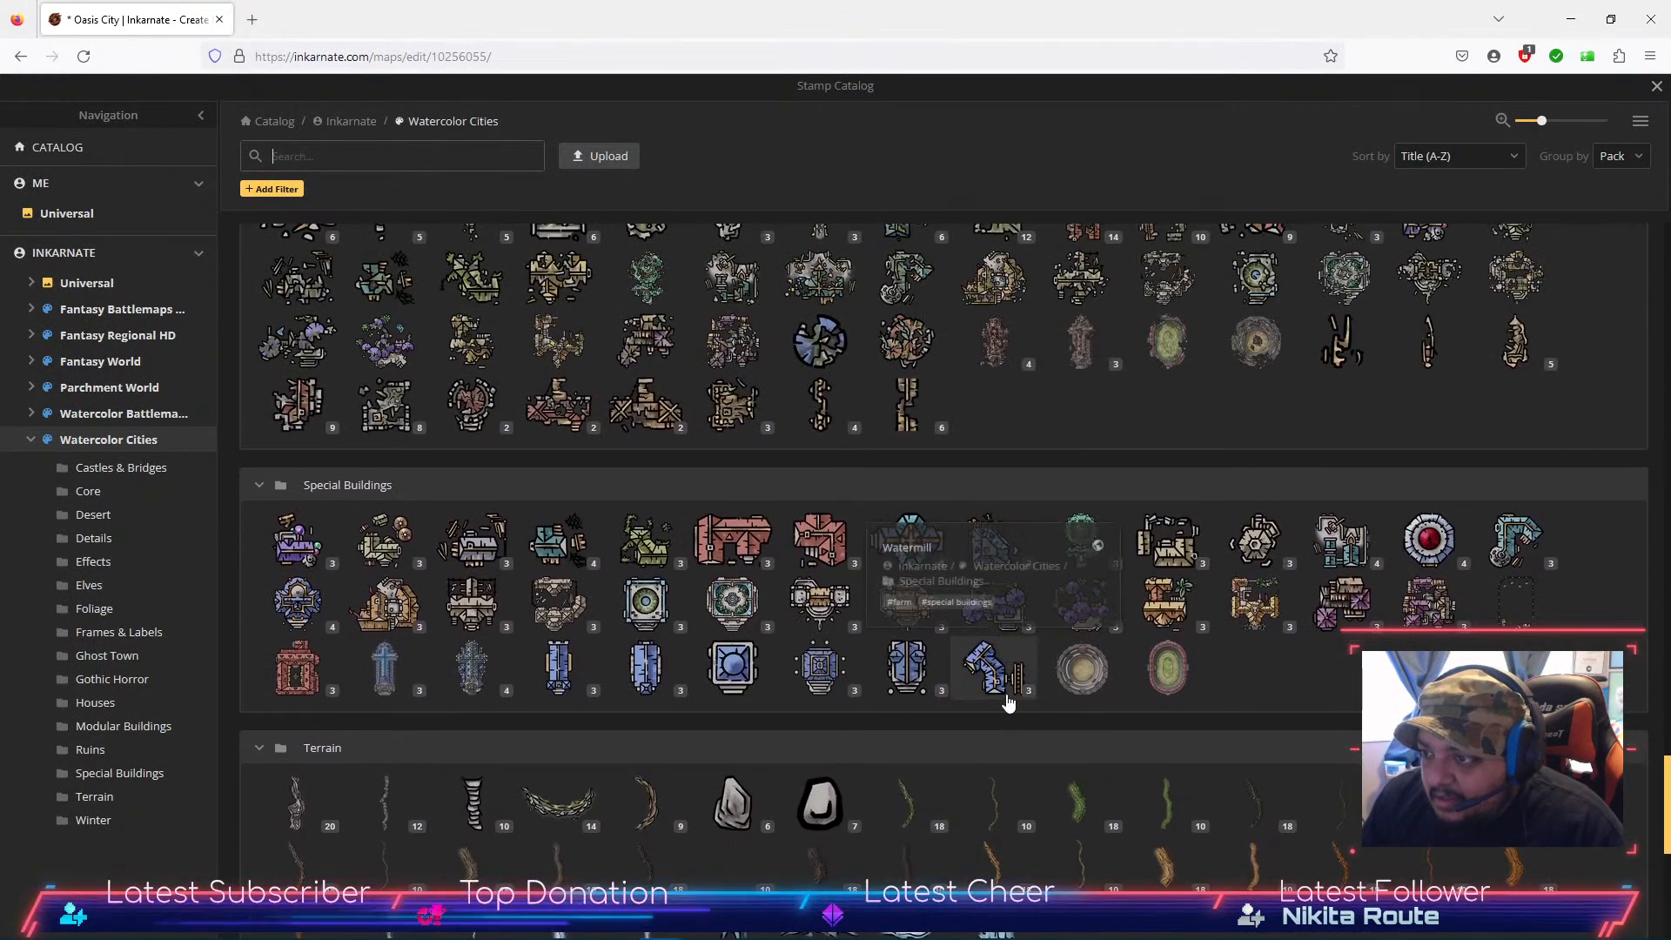
scroll(1004, 692, "up", 8)
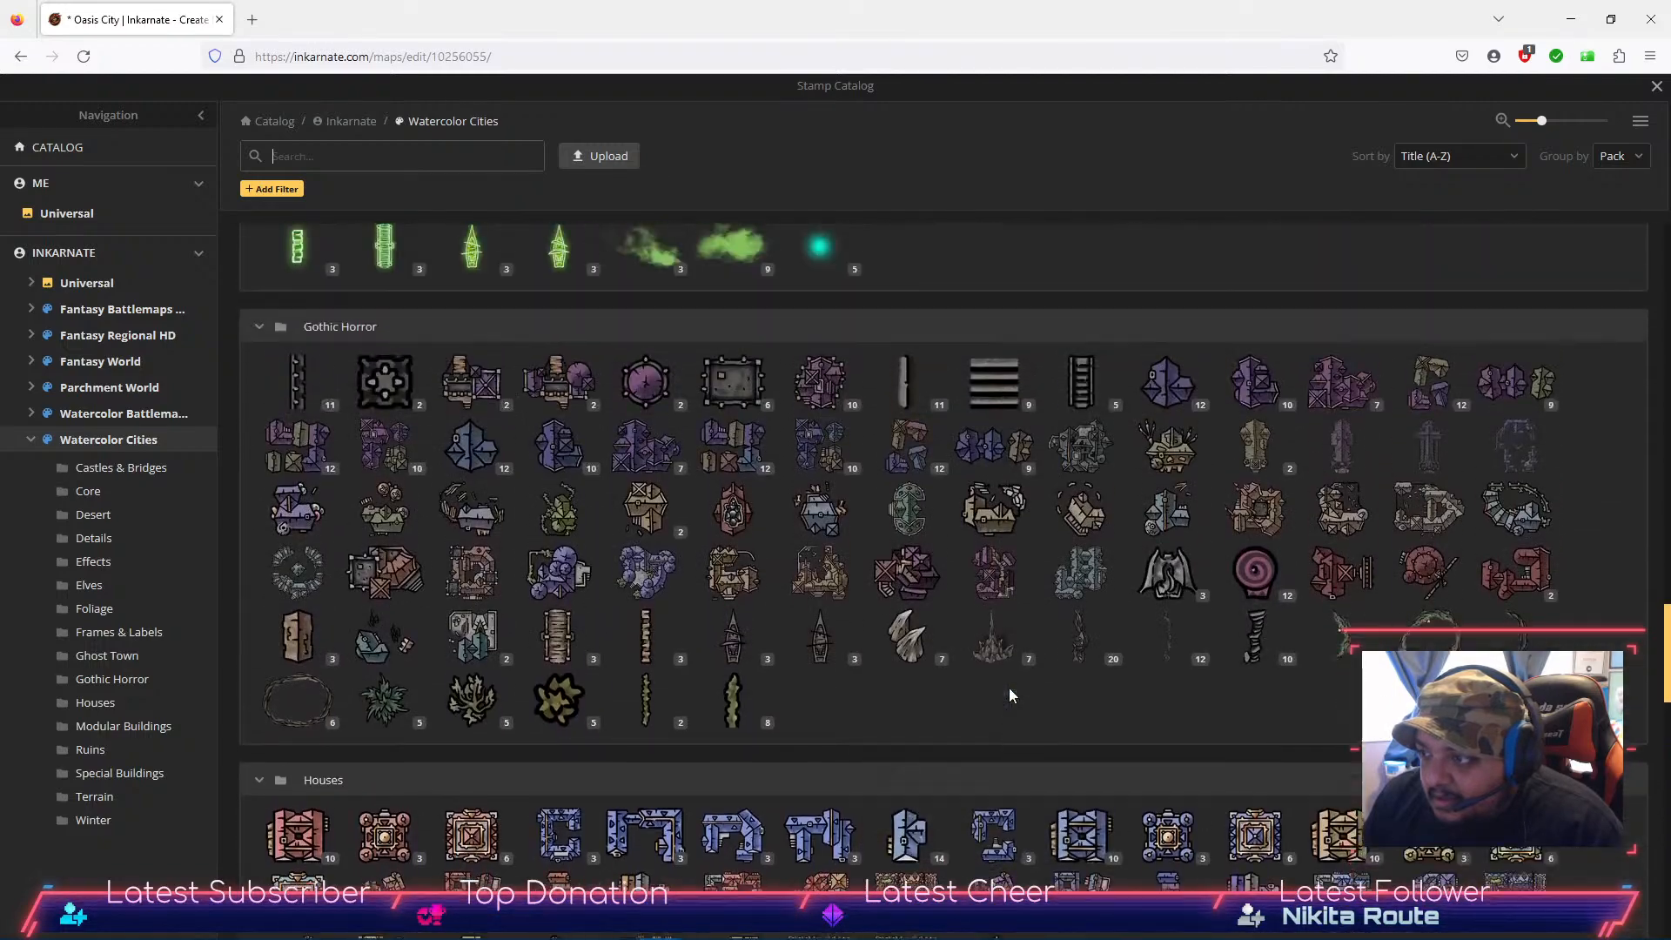
scroll(1008, 686, "up", 7)
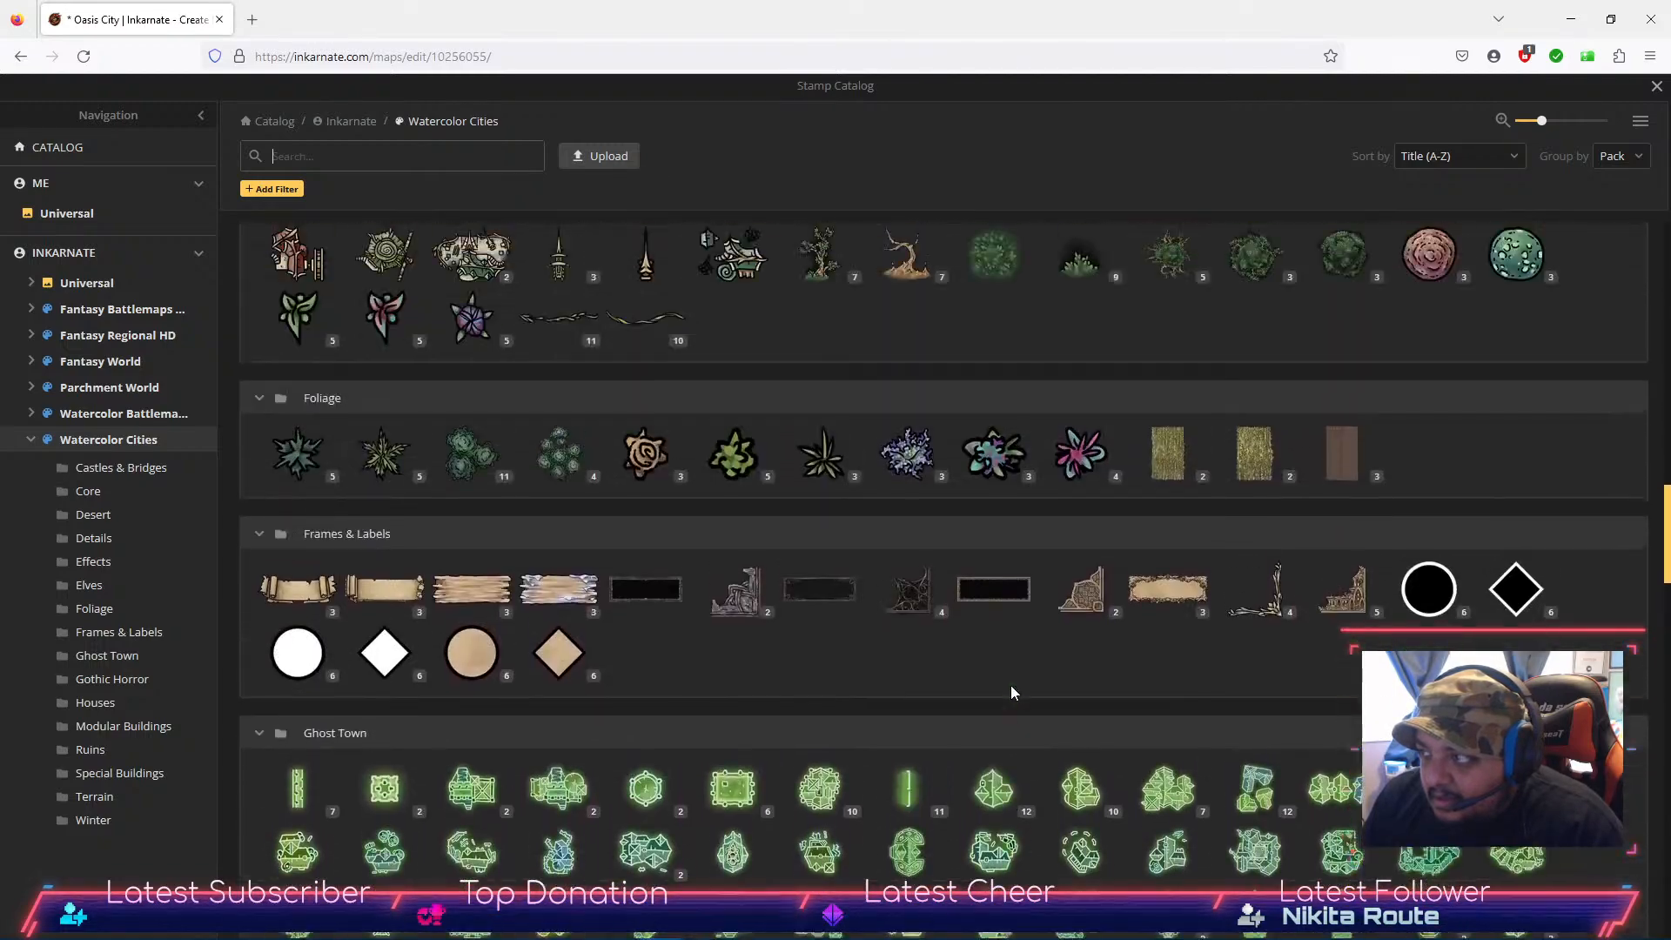
scroll(1027, 692, "up", 3)
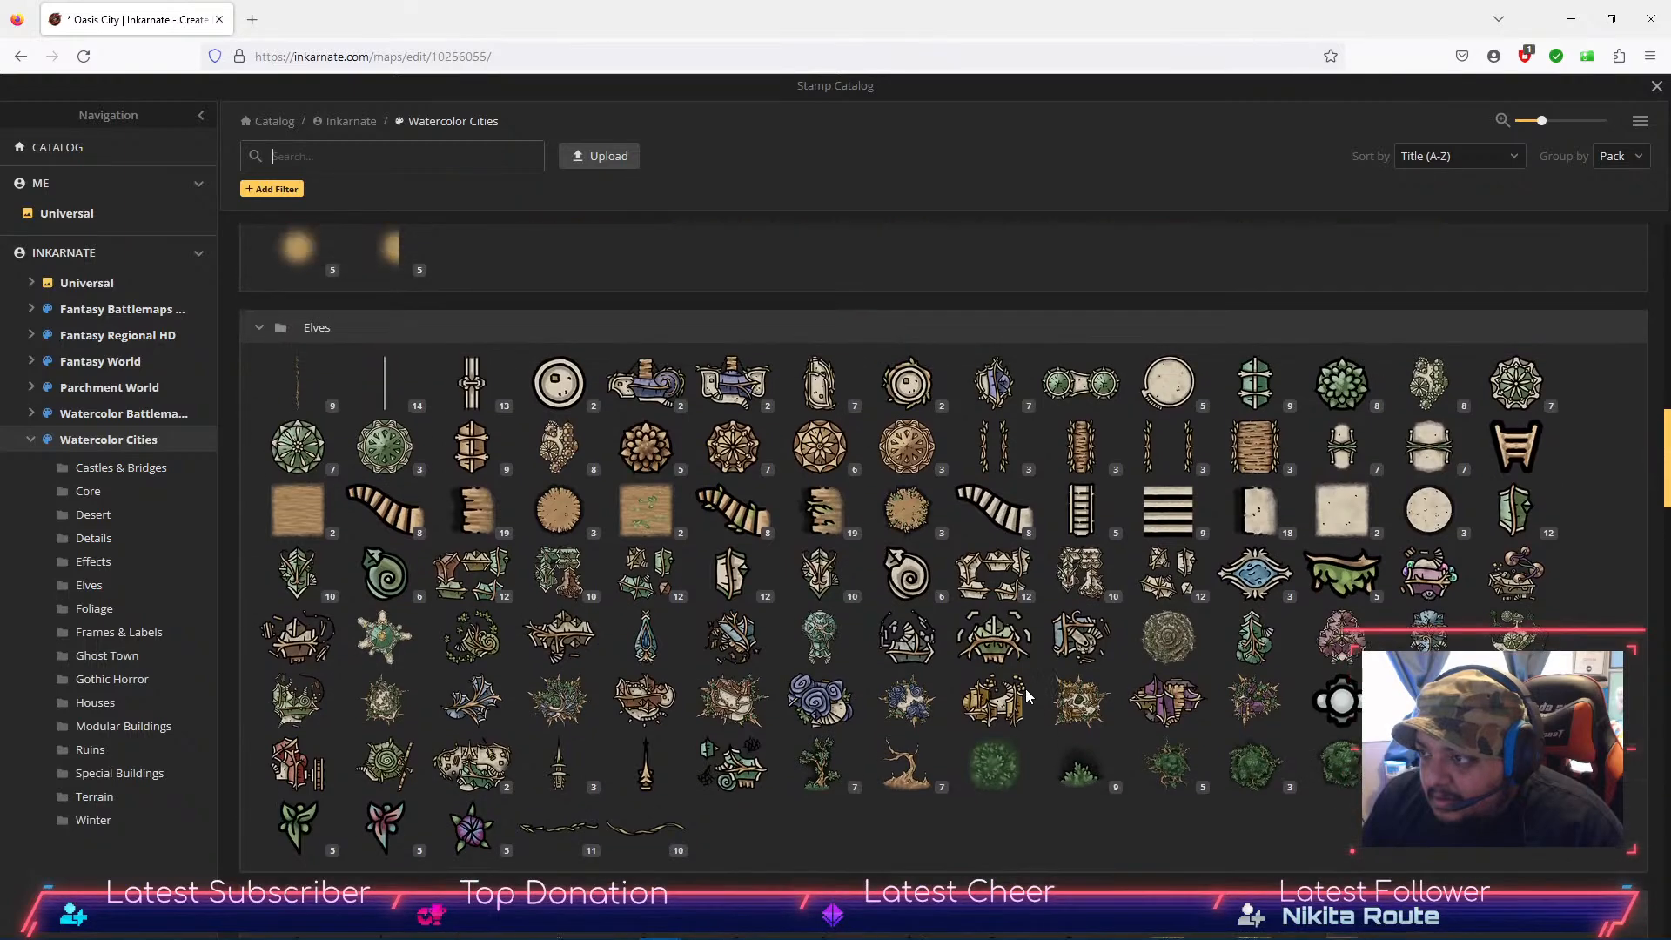
scroll(1025, 687, "up", 5)
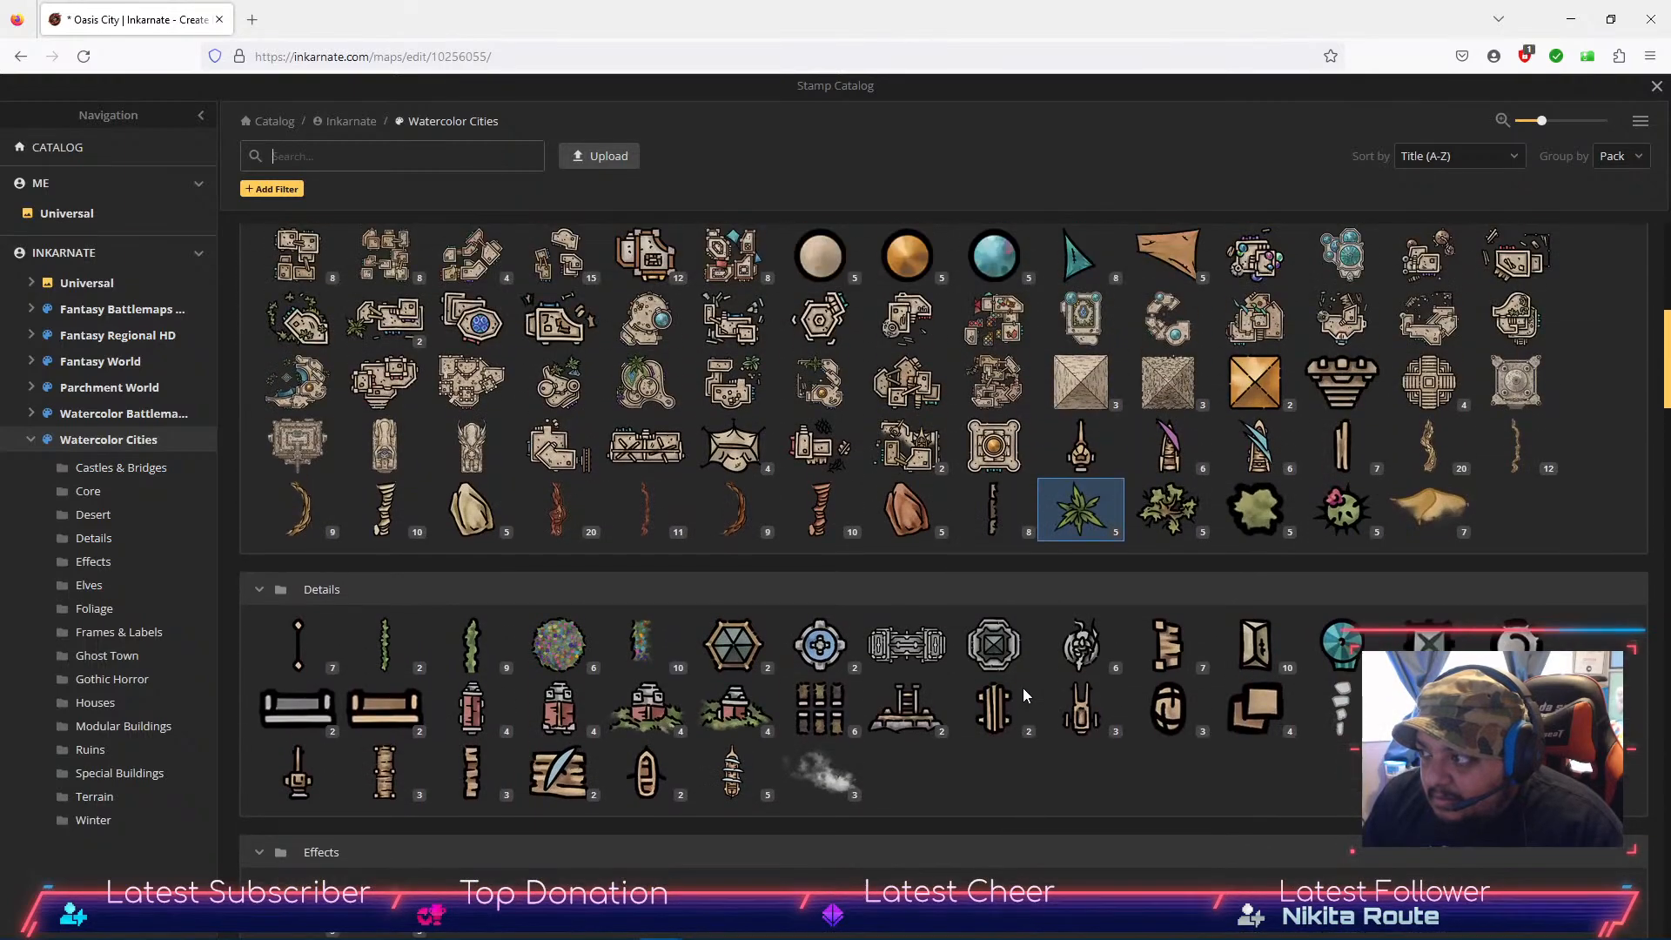
scroll(1026, 688, "down", 2)
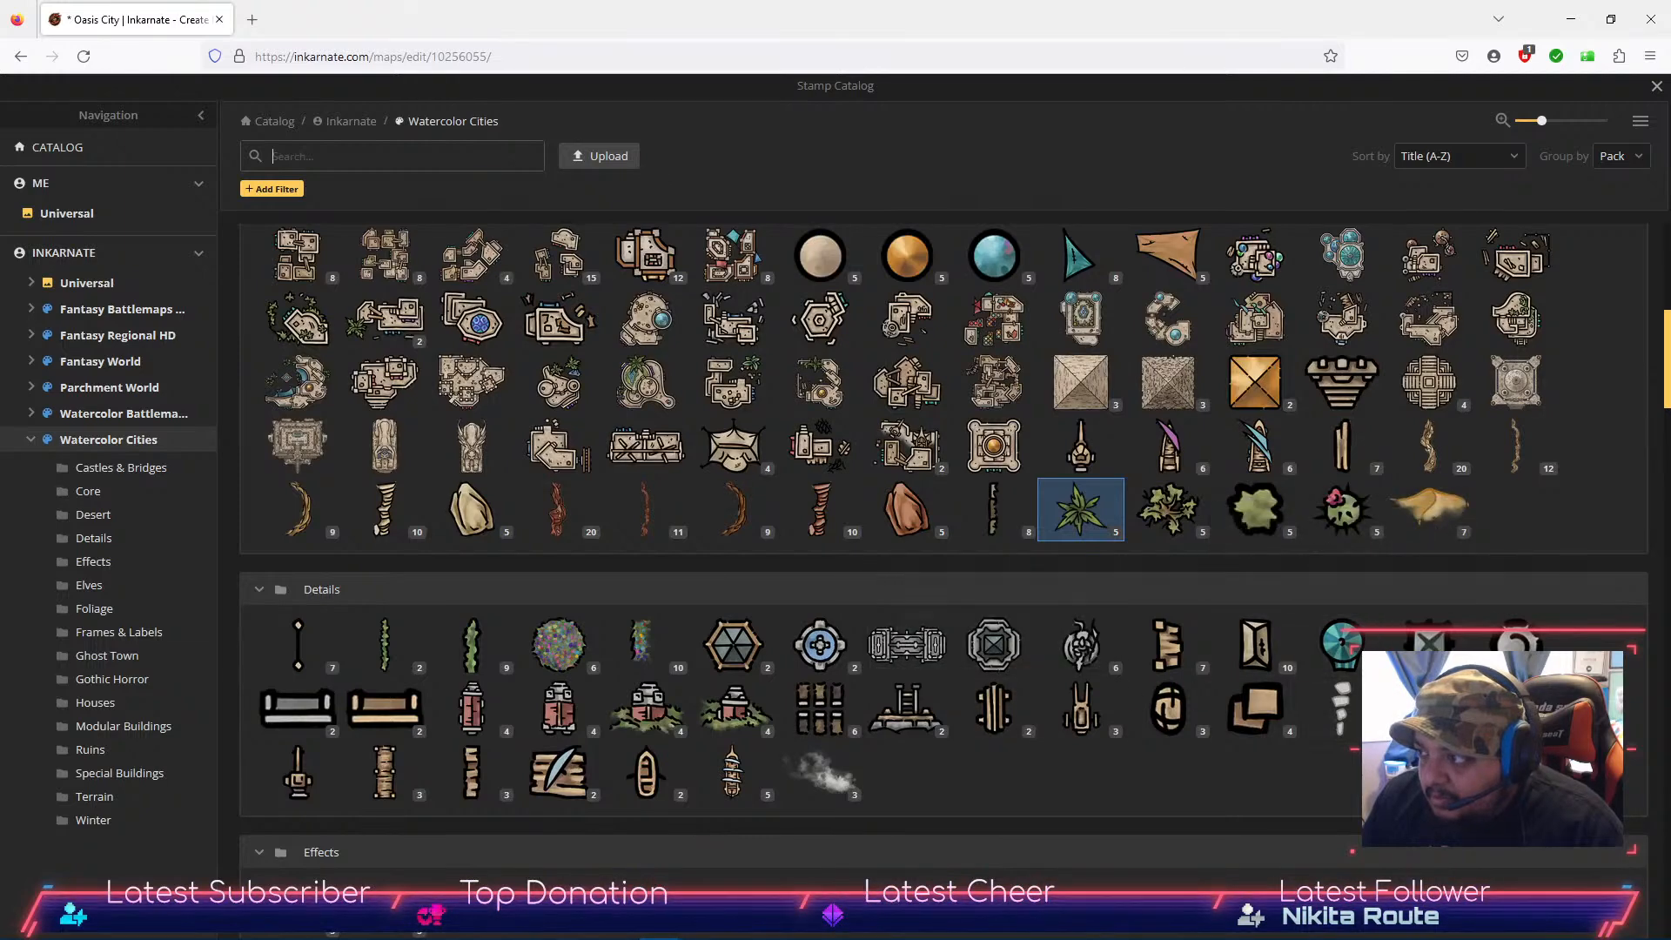
scroll(1102, 718, "up", 1)
scroll(1102, 714, "up", 2)
scroll(1031, 687, "down", 1)
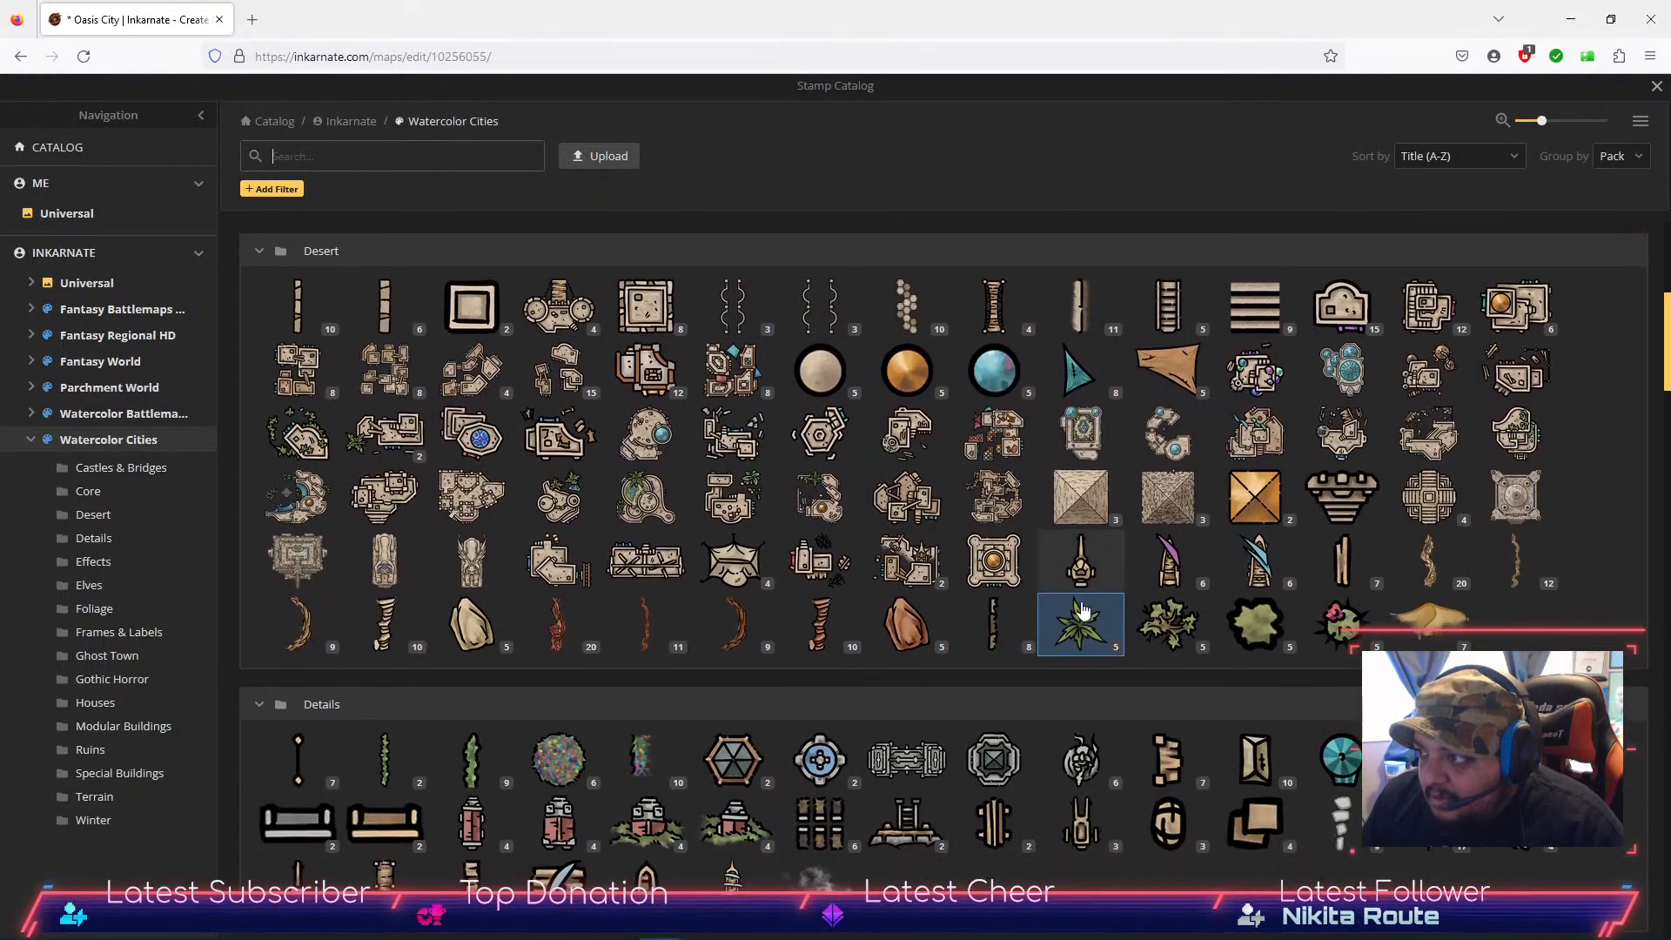
scroll(1061, 618, "up", 2)
scroll(1083, 613, "up", 2)
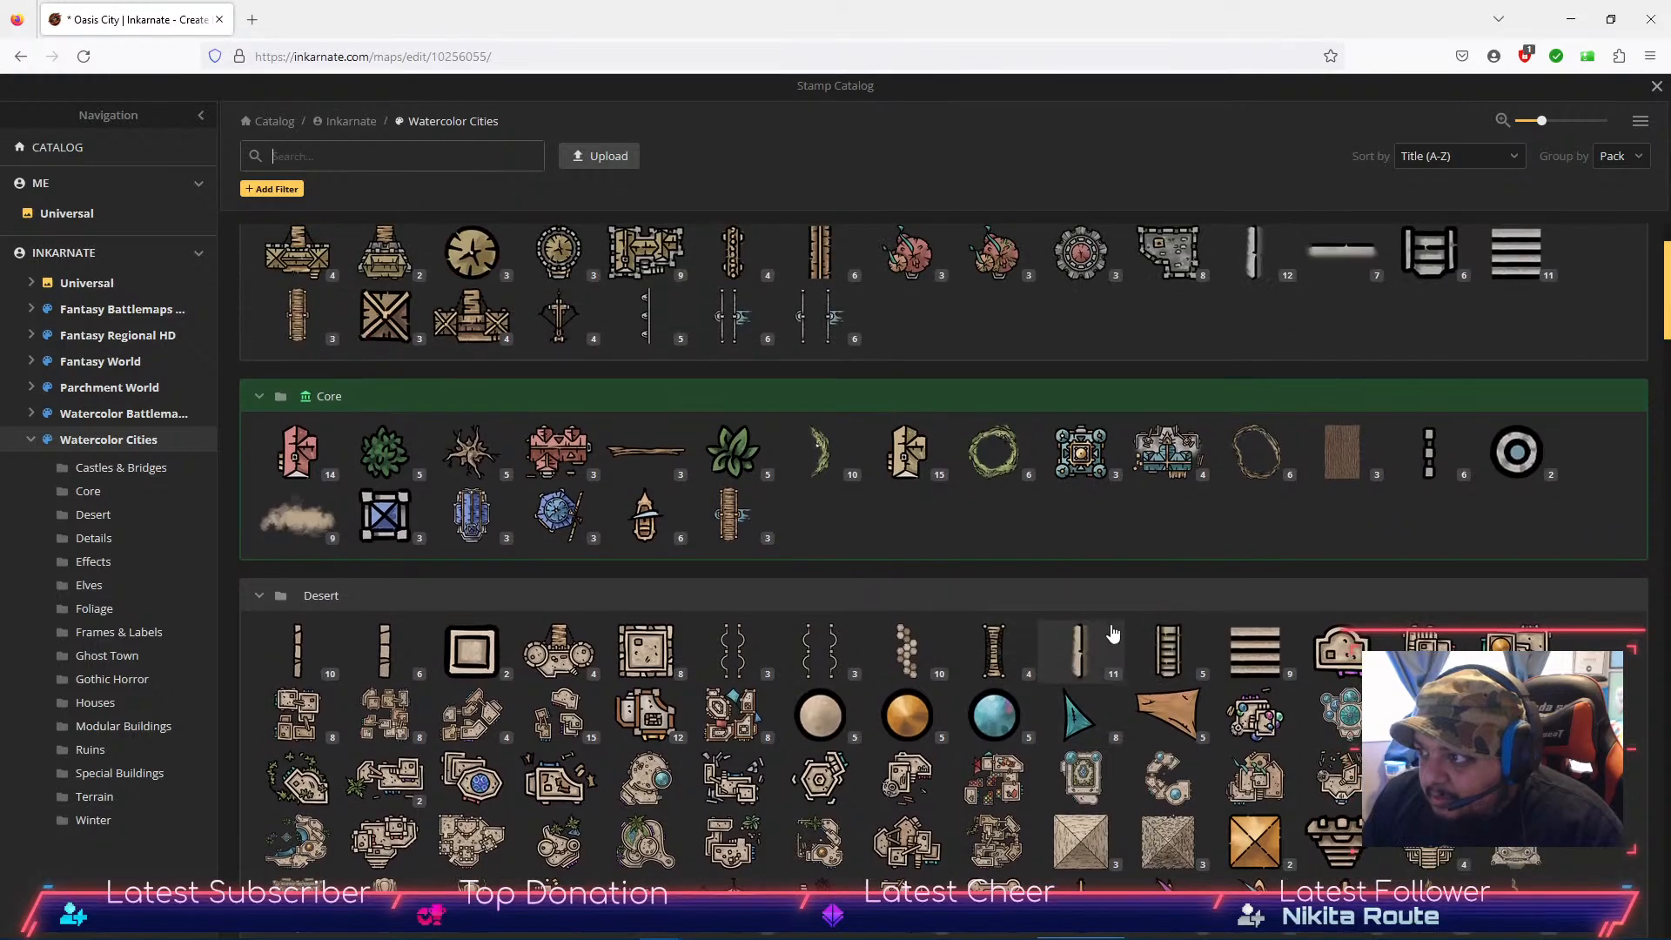
scroll(818, 710, "up", 2)
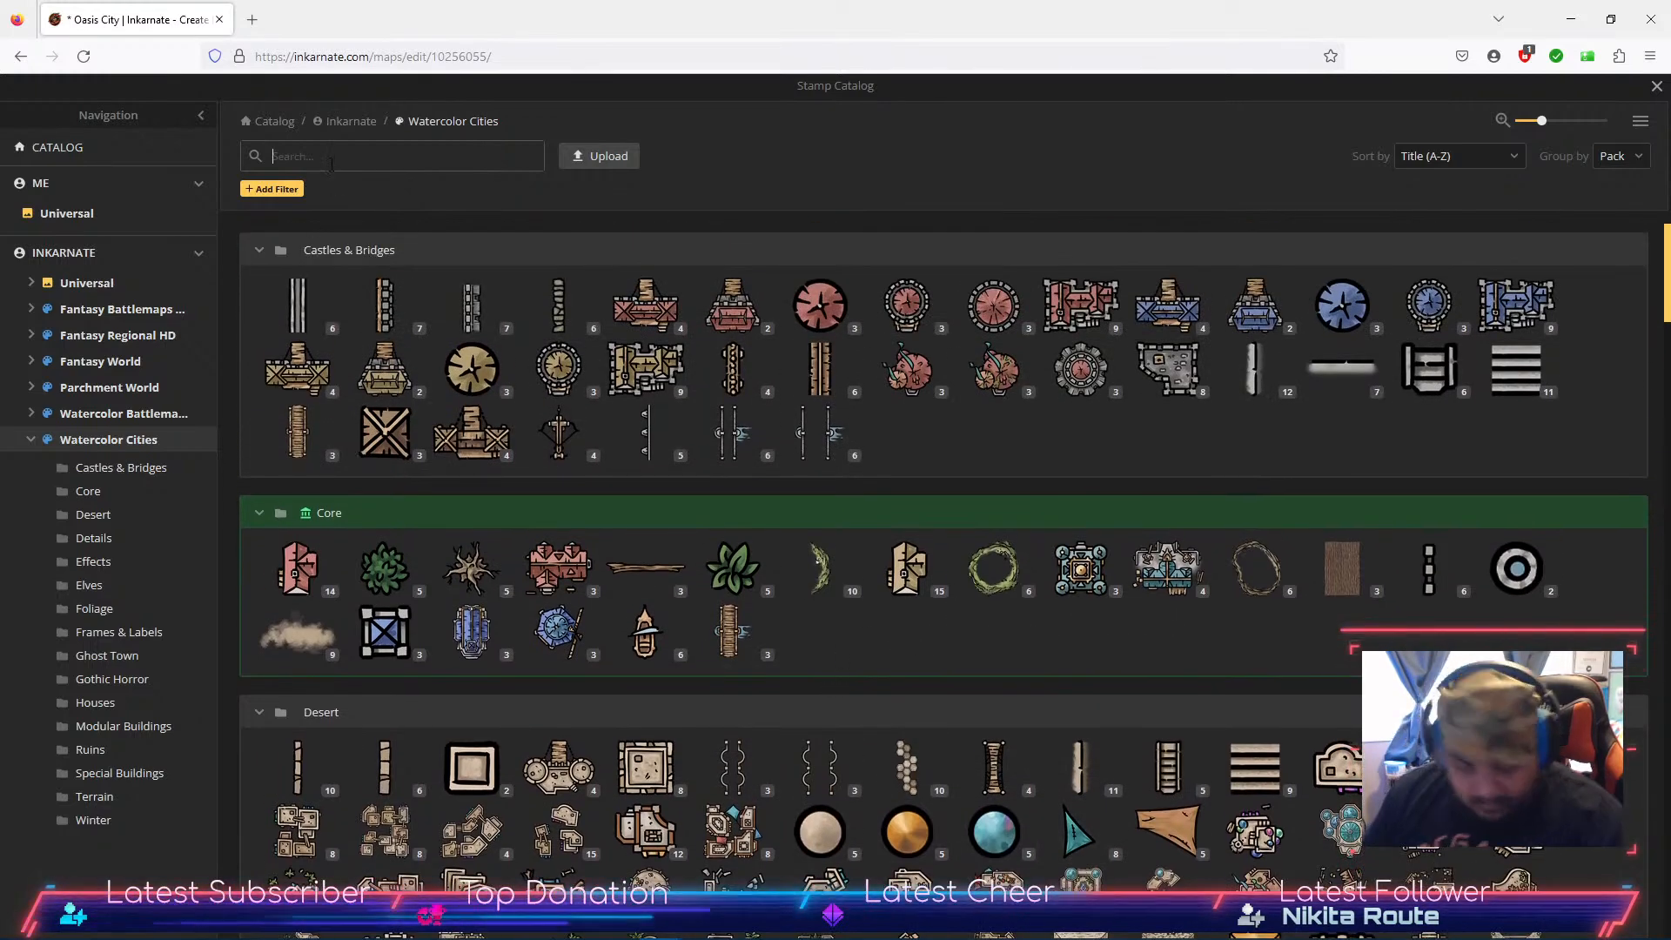
Step: Search the Watercolor Cities catalog for crystal stamps, then clear the search term
type("crysta")
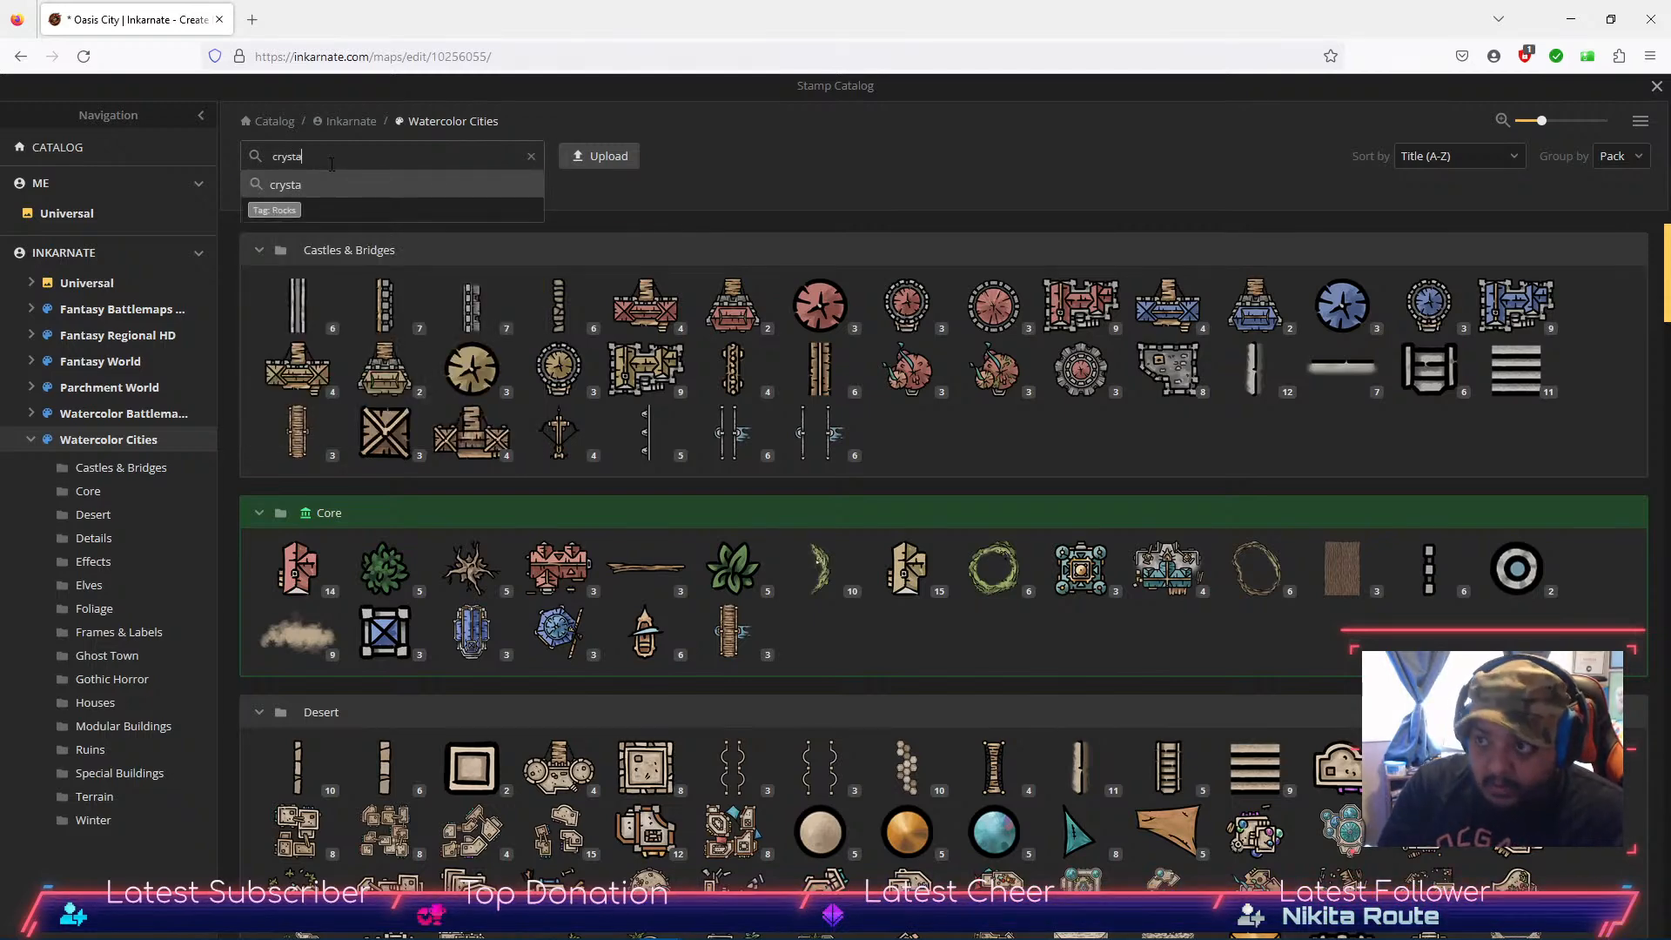
key("Return")
key("BackSpace")
key("BackSpace")
key("BackSpace")
key("BackSpace")
key("BackSpace")
key("BackSpace")
key("BackSpace")
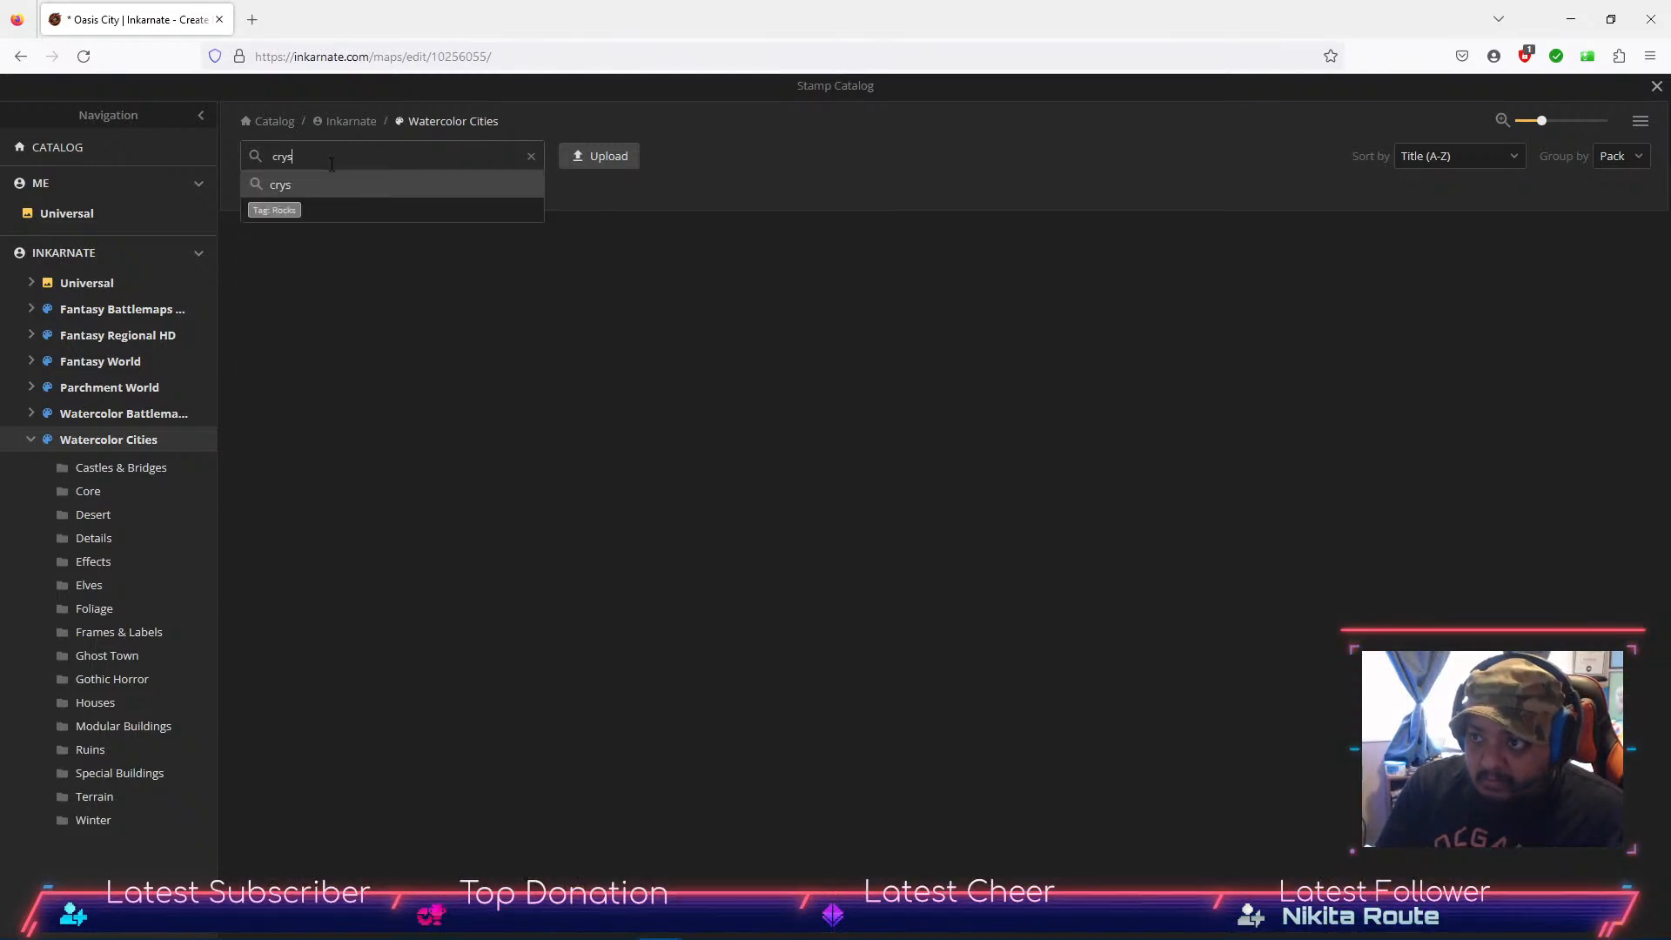
Step: Search the stamp catalog for "magic" and expand the Watercolor Battlemaps categories in place of Watercolor Cities
type("mag")
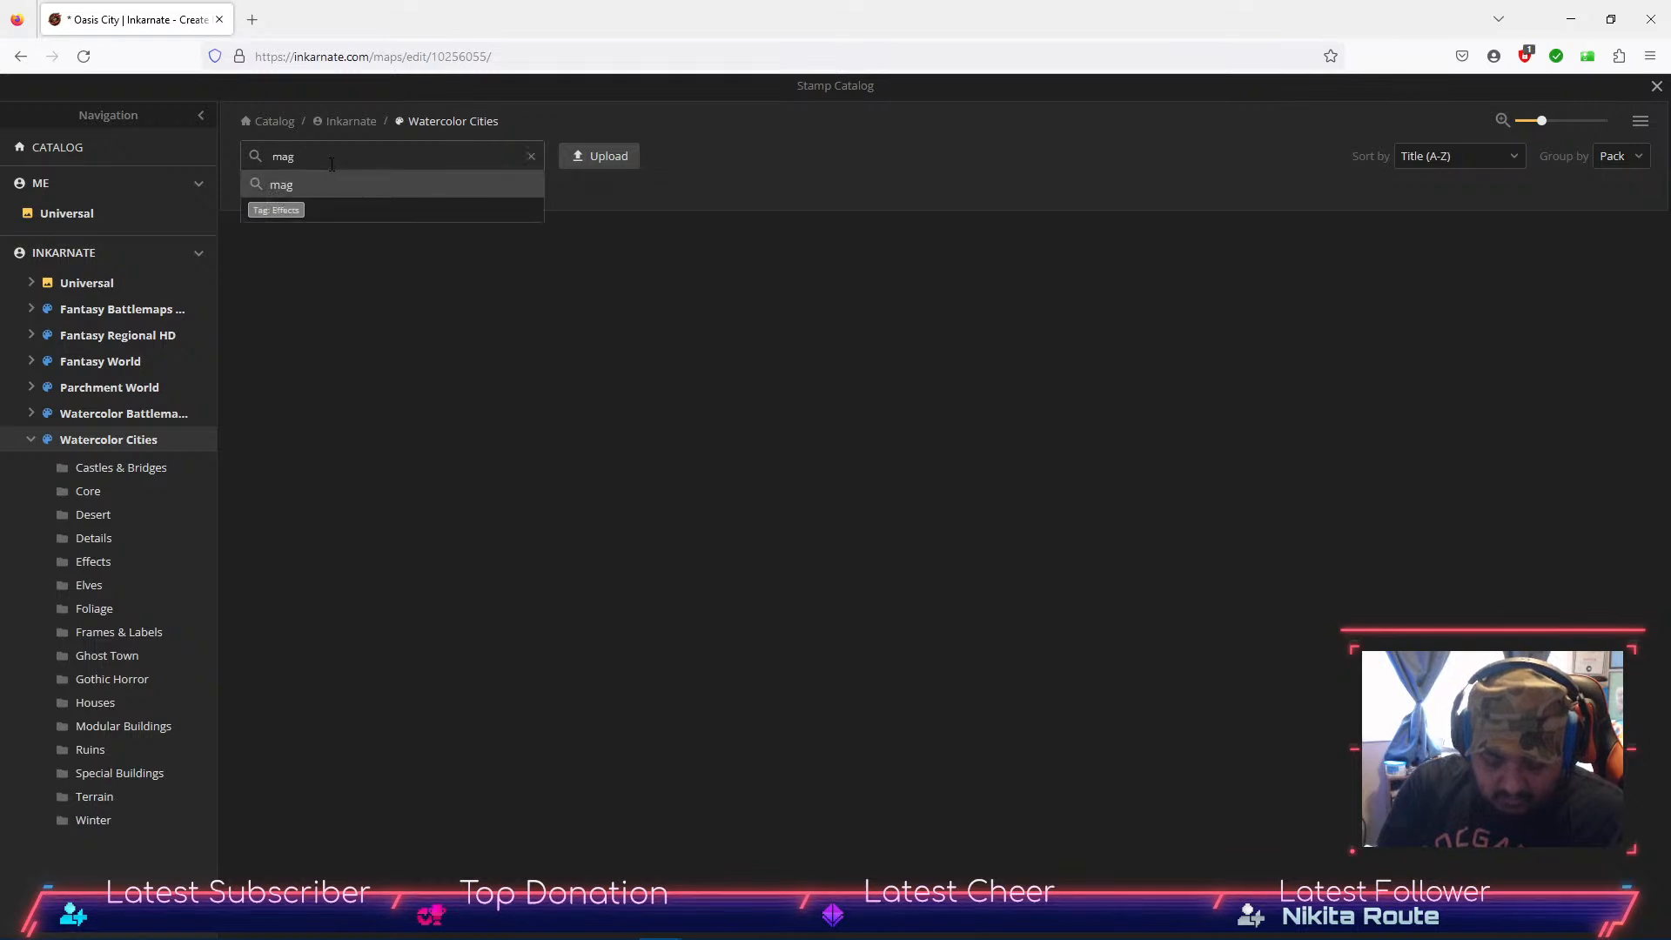
key("Return")
key("BackSpace")
key("BackSpace")
key("BackSpace")
key("BackSpace")
key("BackSpace")
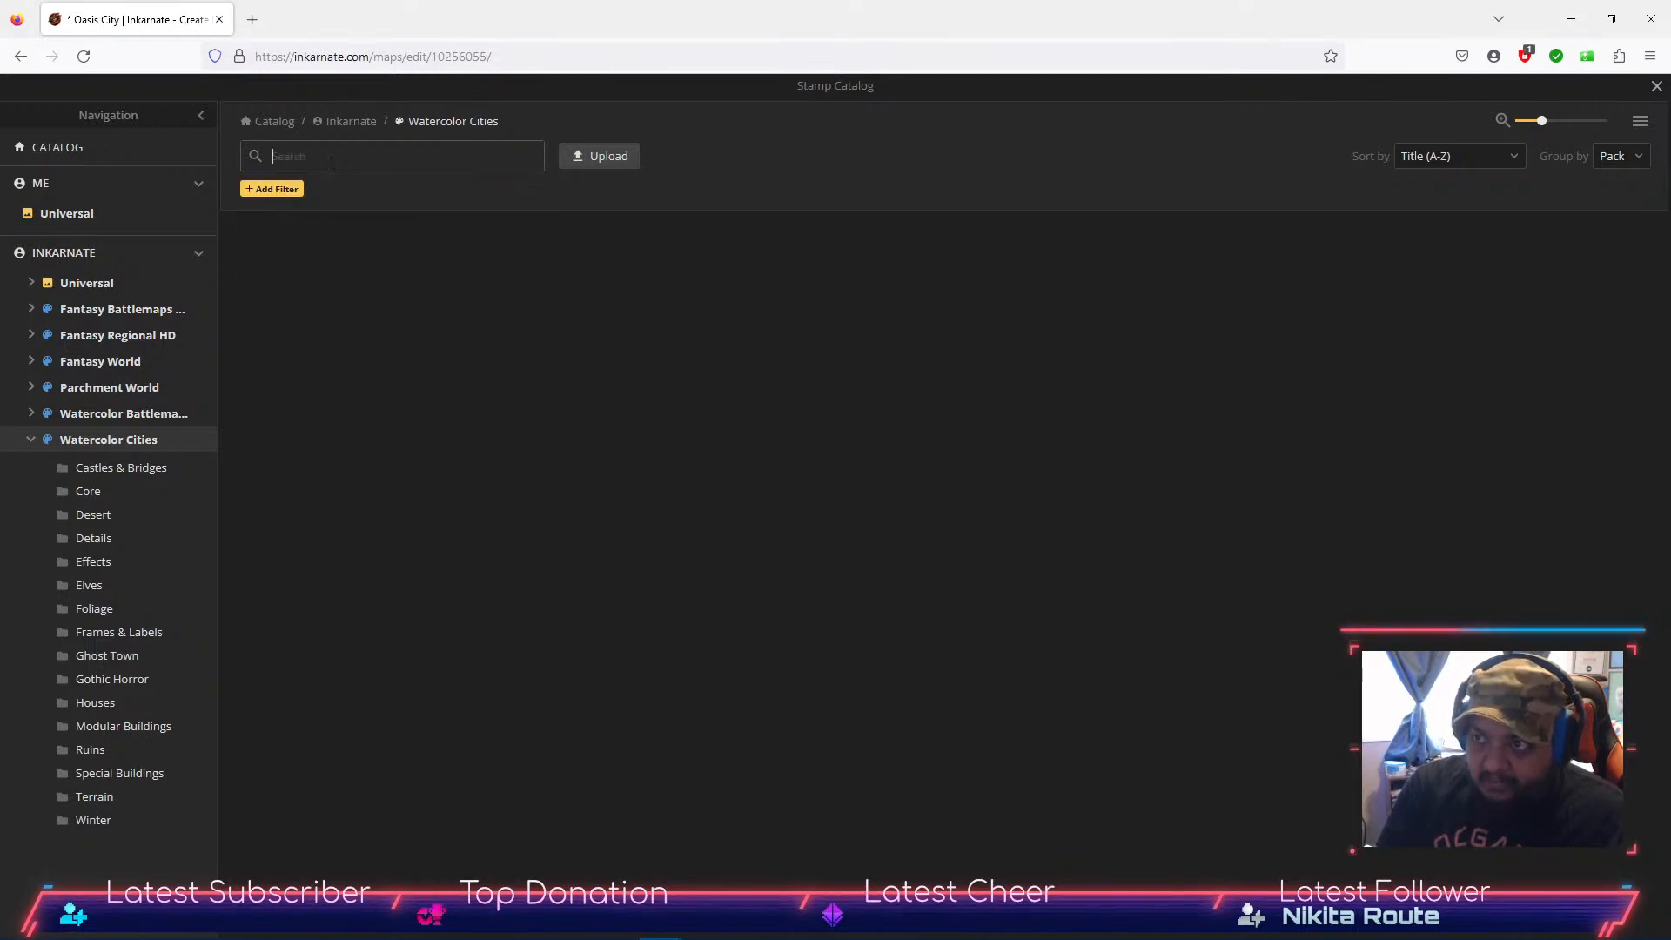
left_click(31, 438)
left_click(32, 416)
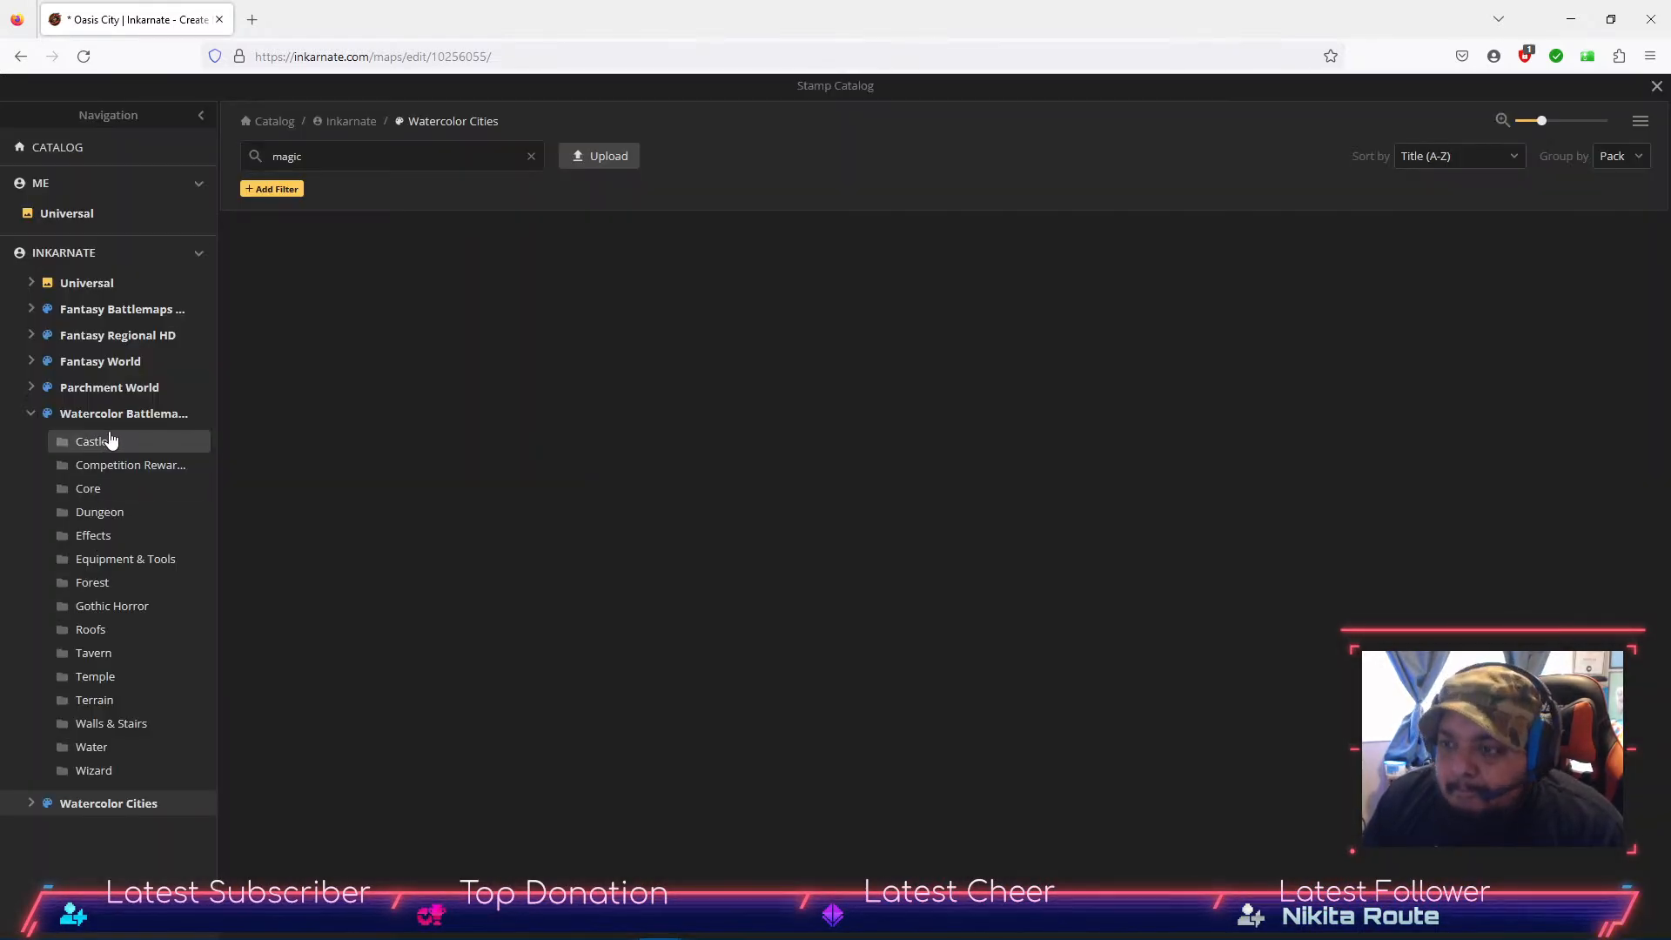
Step: Clear the "magic" search and browse all Watercolor Battlemaps stamps from Castle down to Wizard and back for magical or crystal pieces
left_click(107, 418)
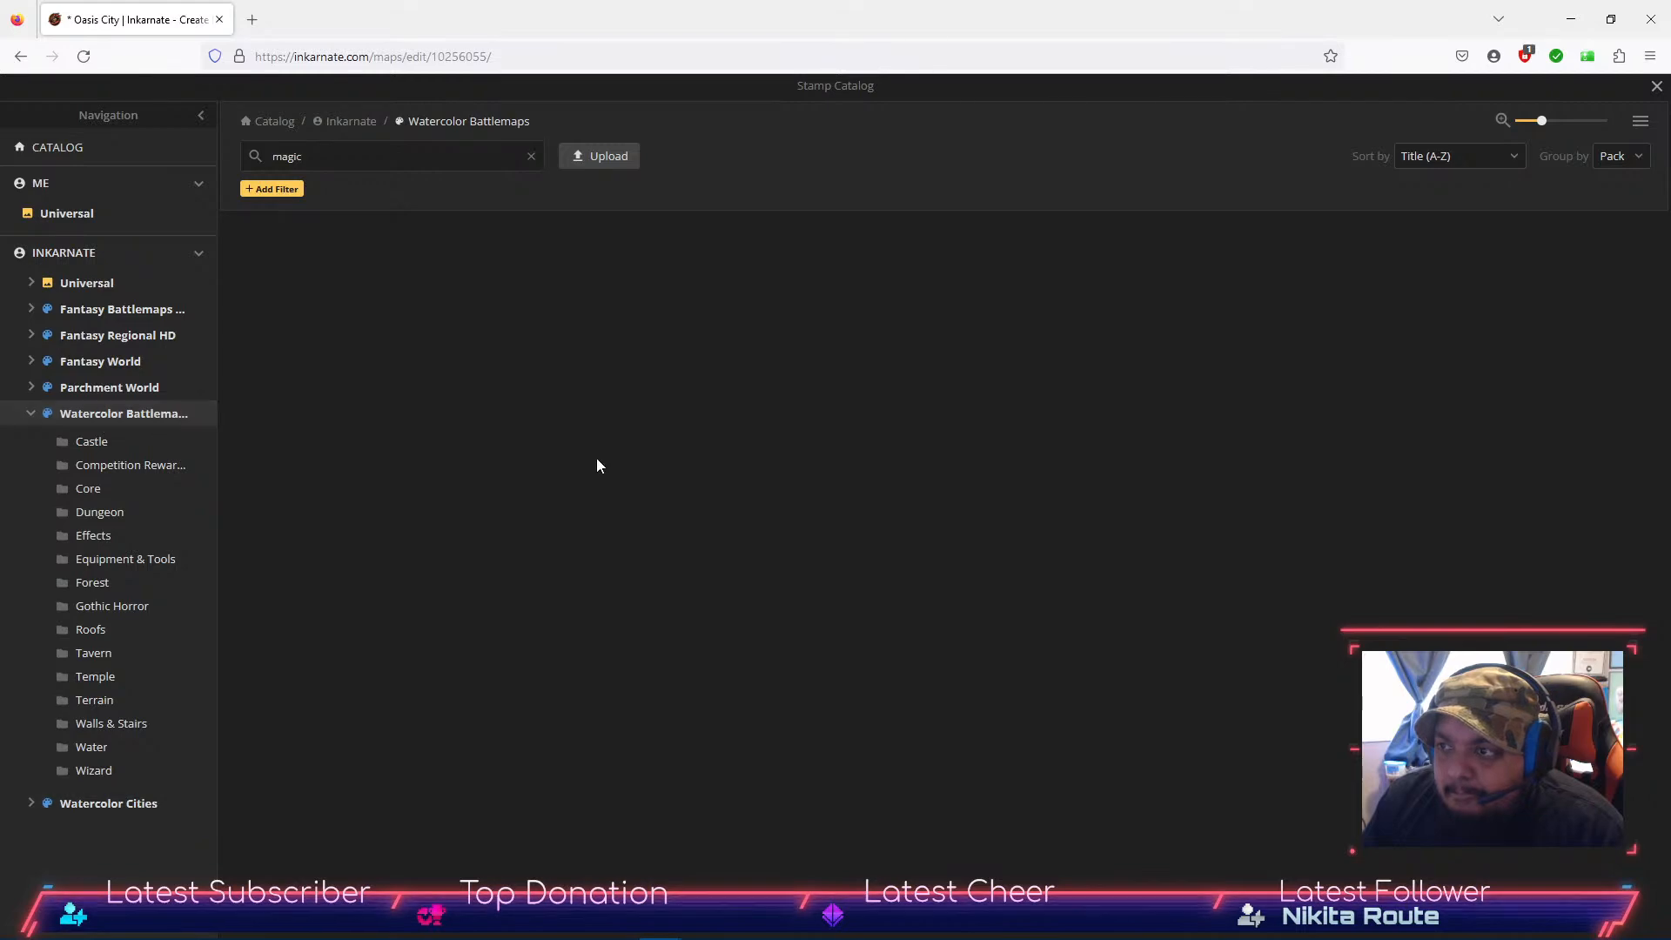
left_click(532, 156)
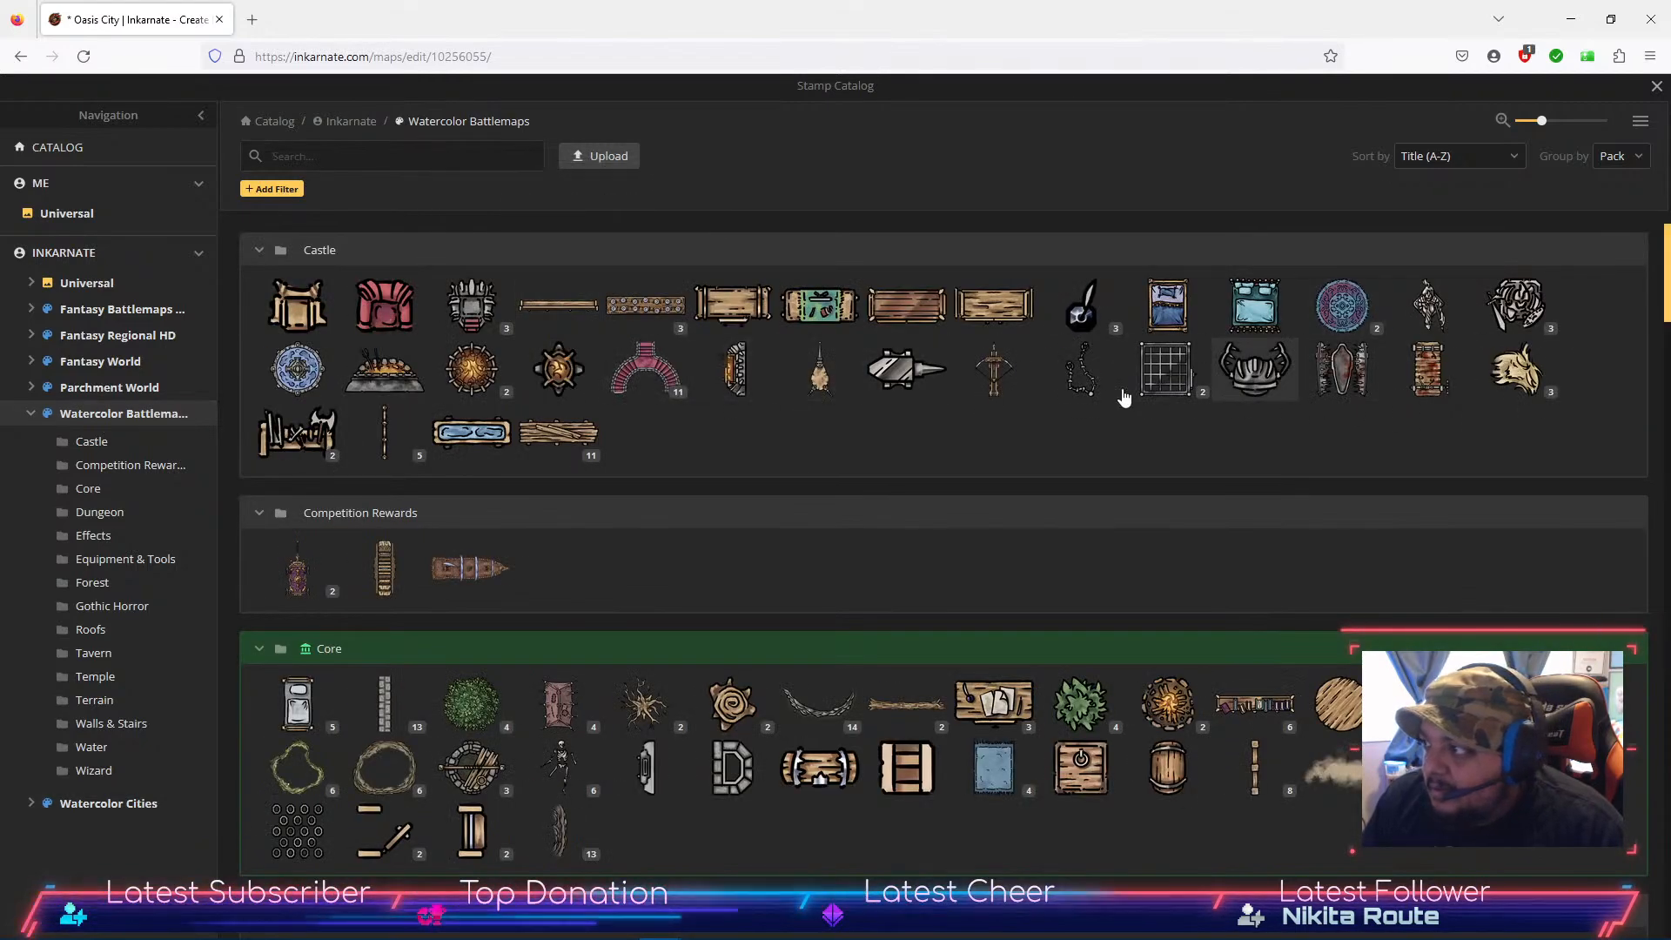
scroll(357, 446, "down", 4)
scroll(364, 449, "down", 5)
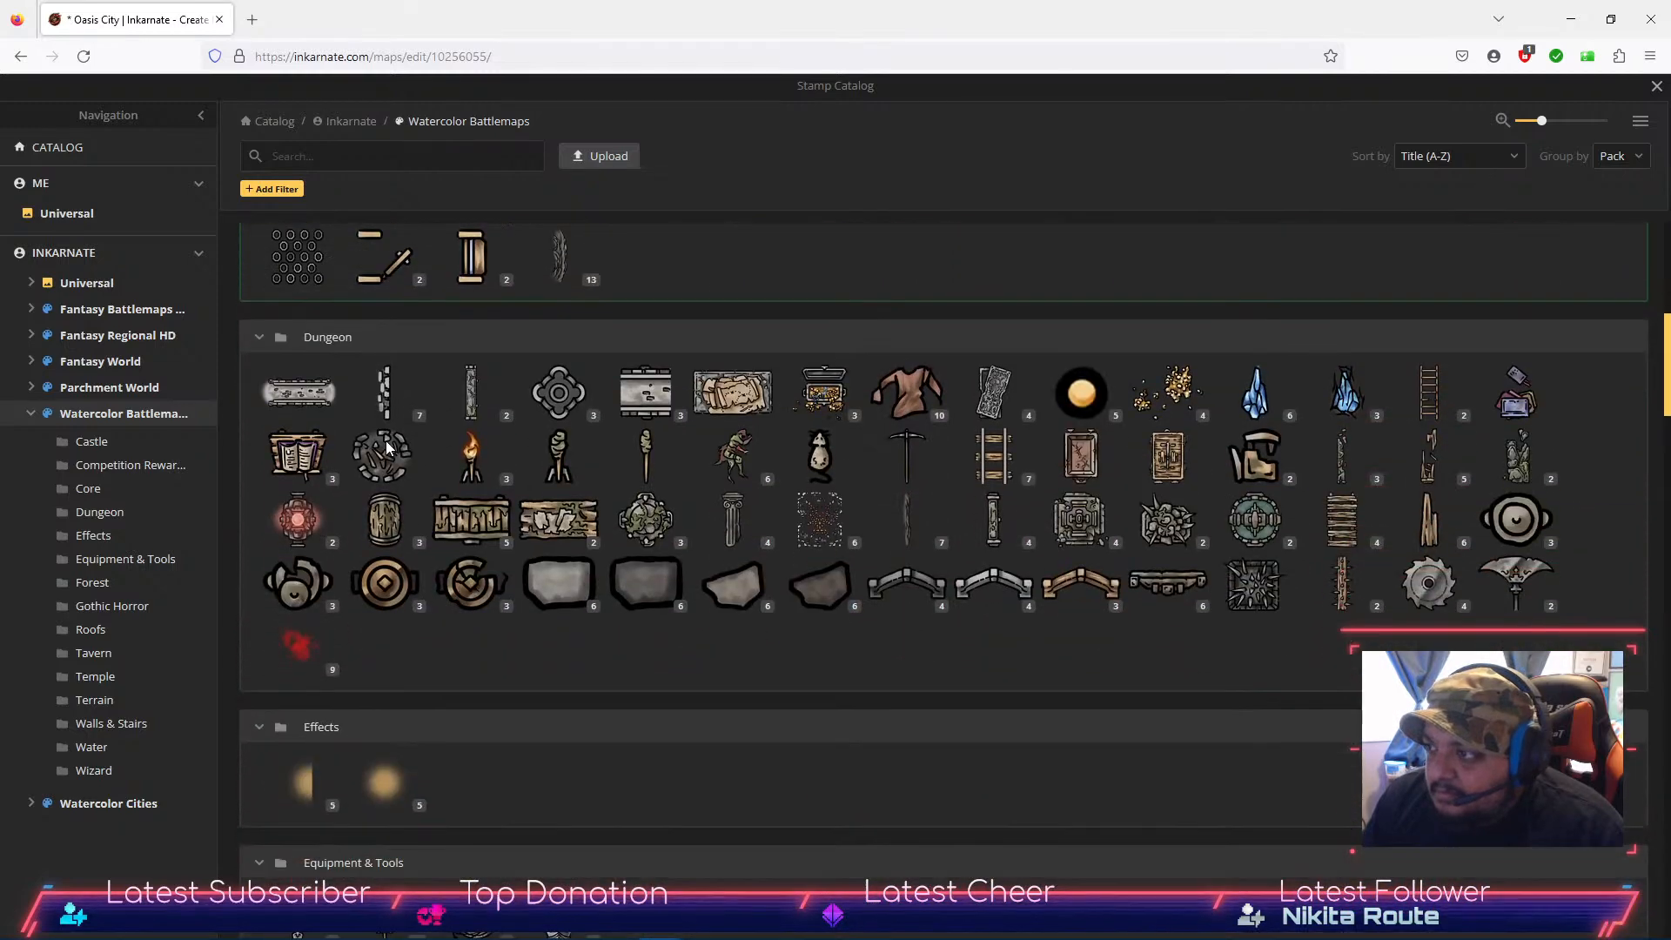
scroll(385, 440, "up", 3)
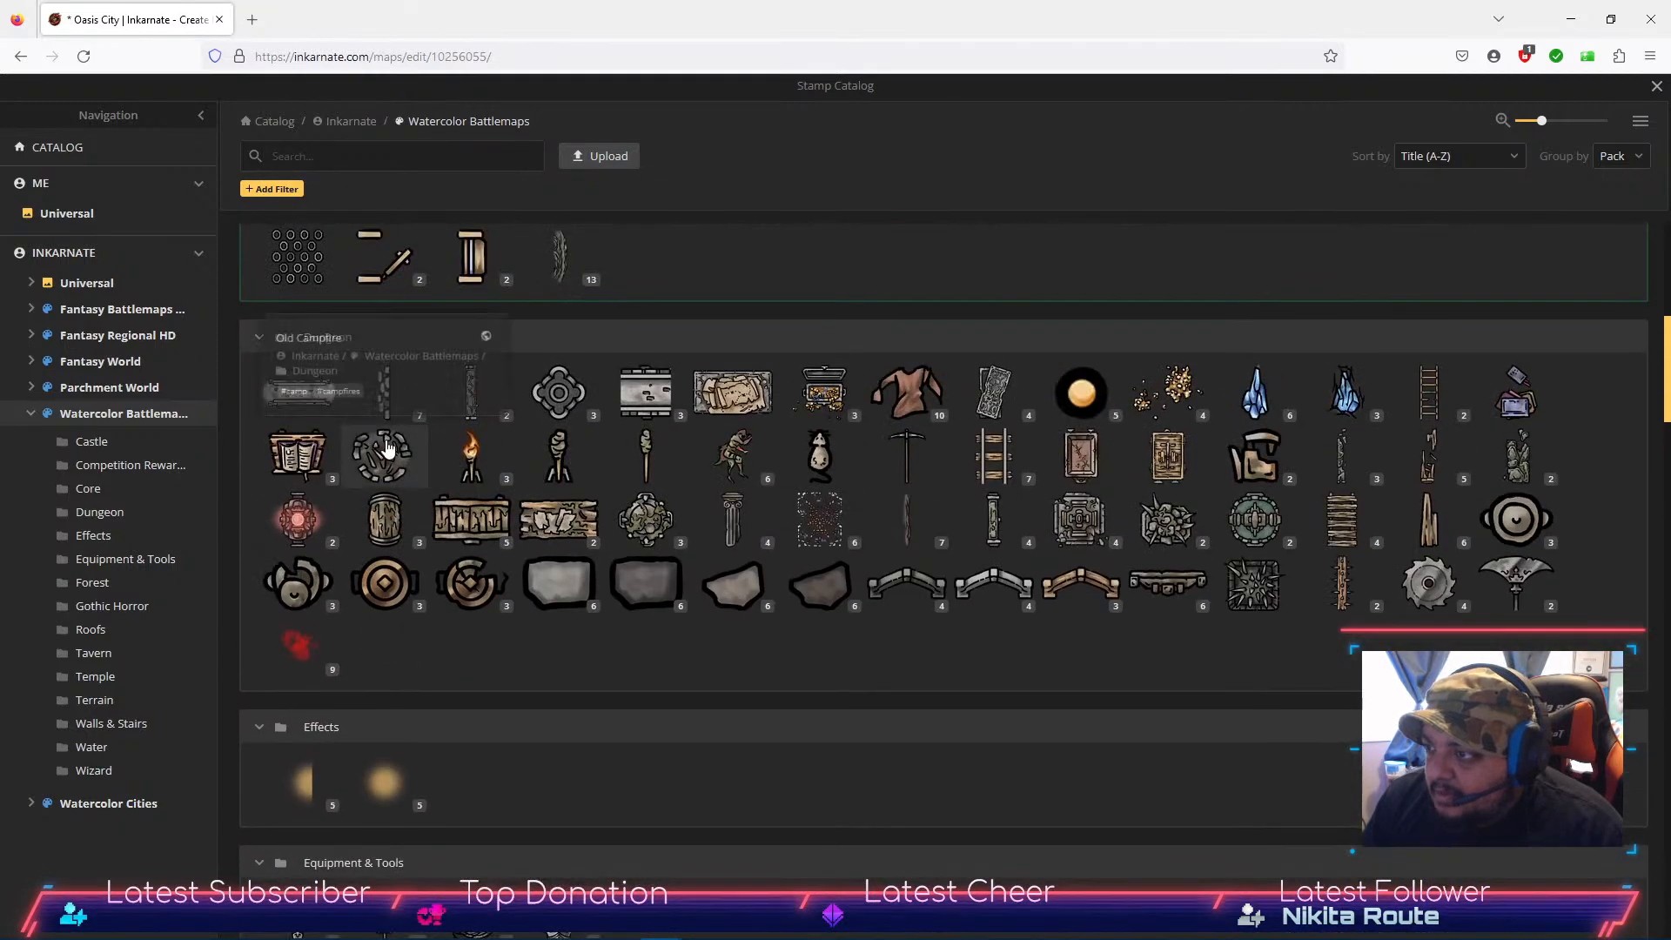
scroll(868, 594, "down", 12)
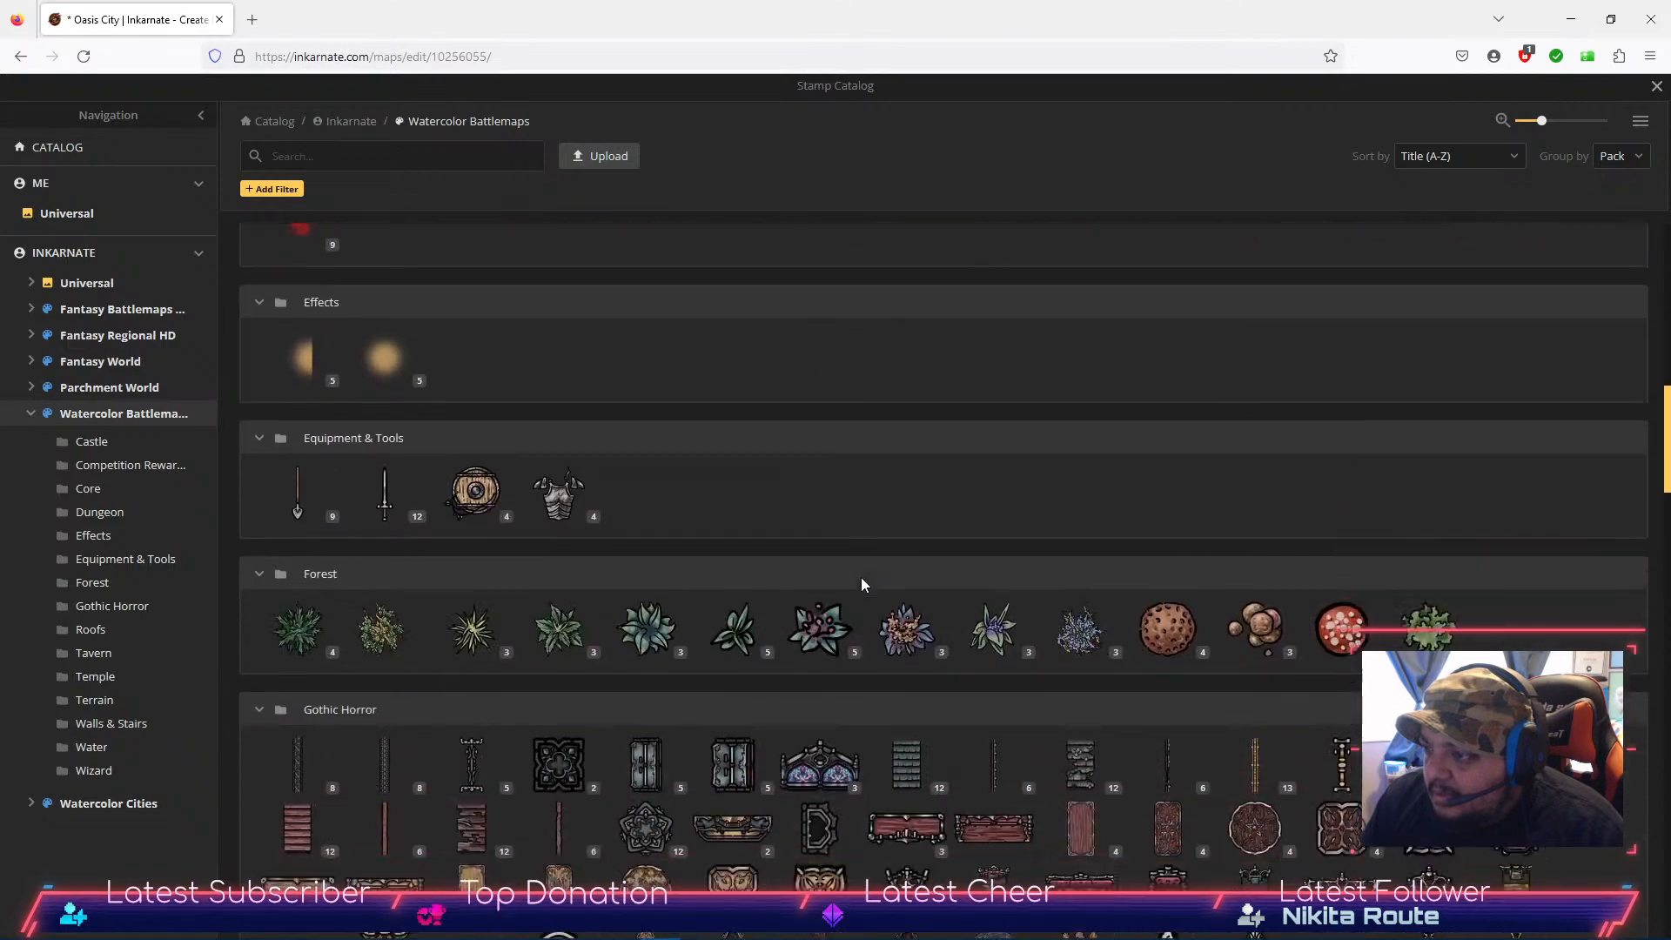
scroll(860, 572, "down", 9)
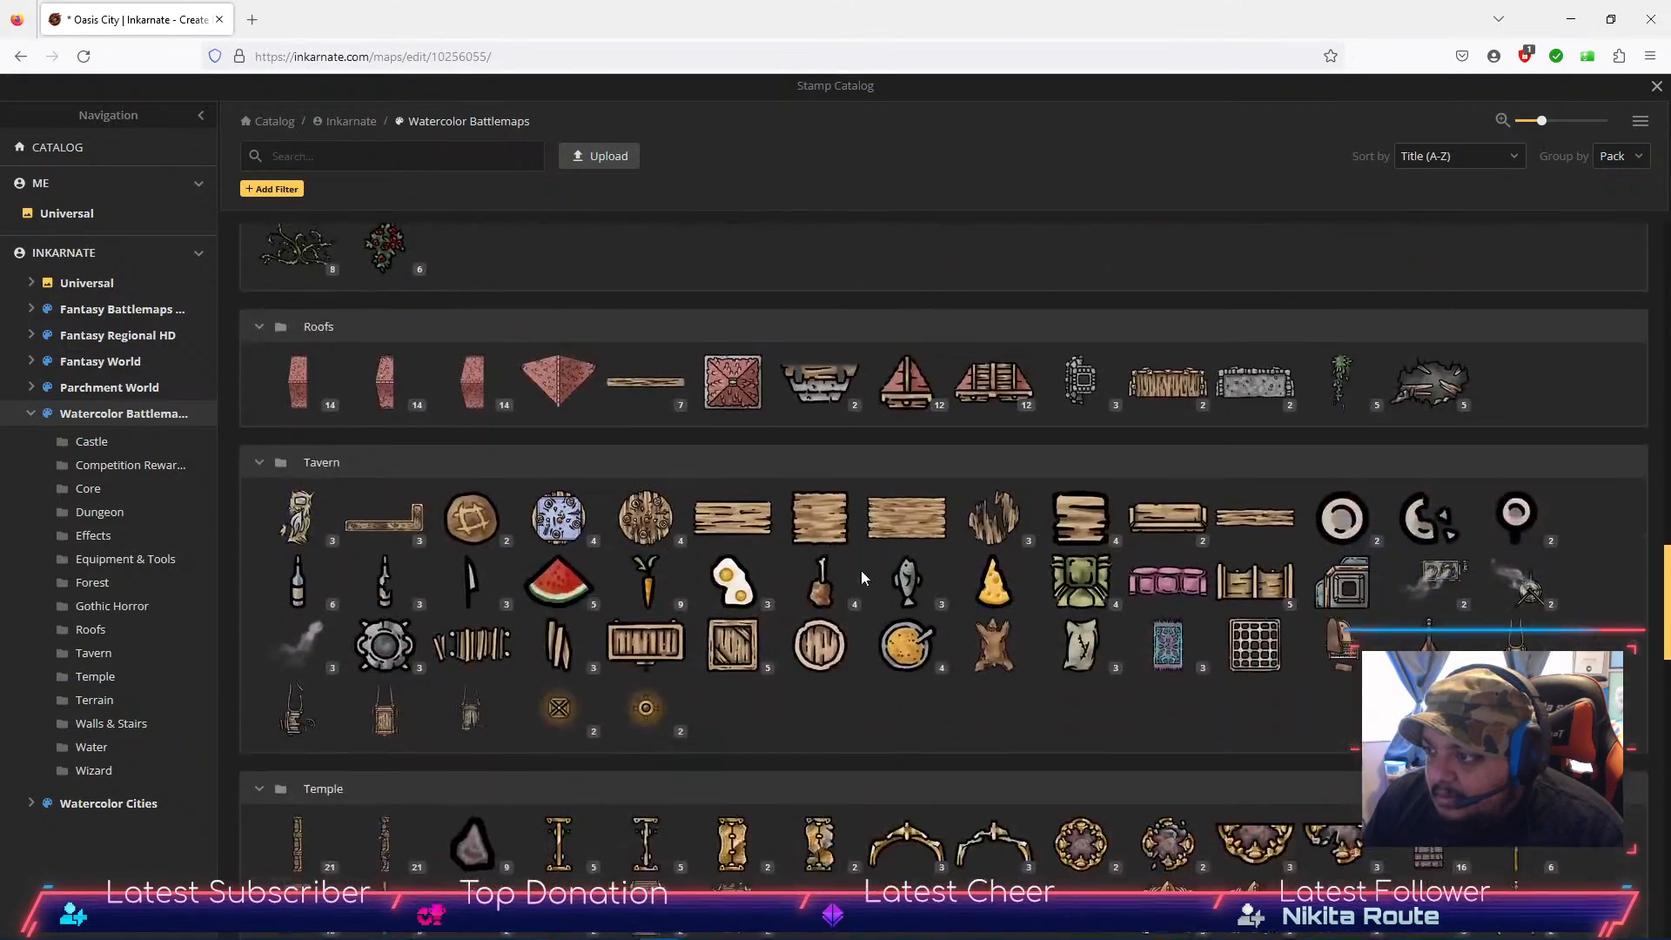
scroll(862, 569, "down", 8)
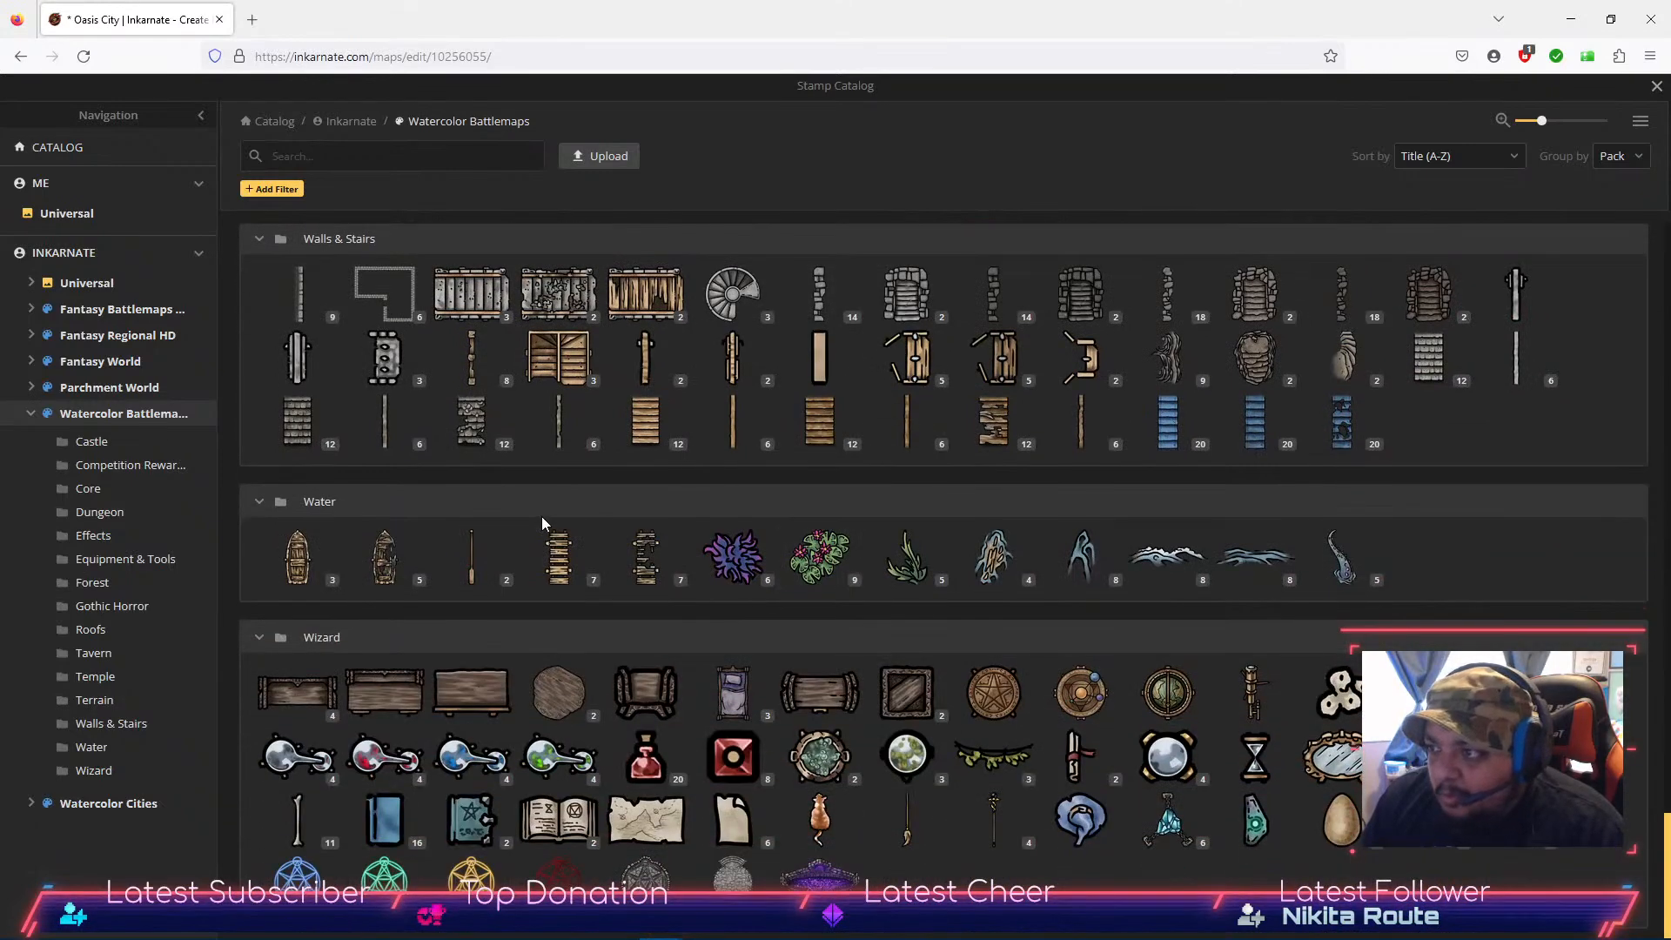
scroll(557, 535, "down", 1)
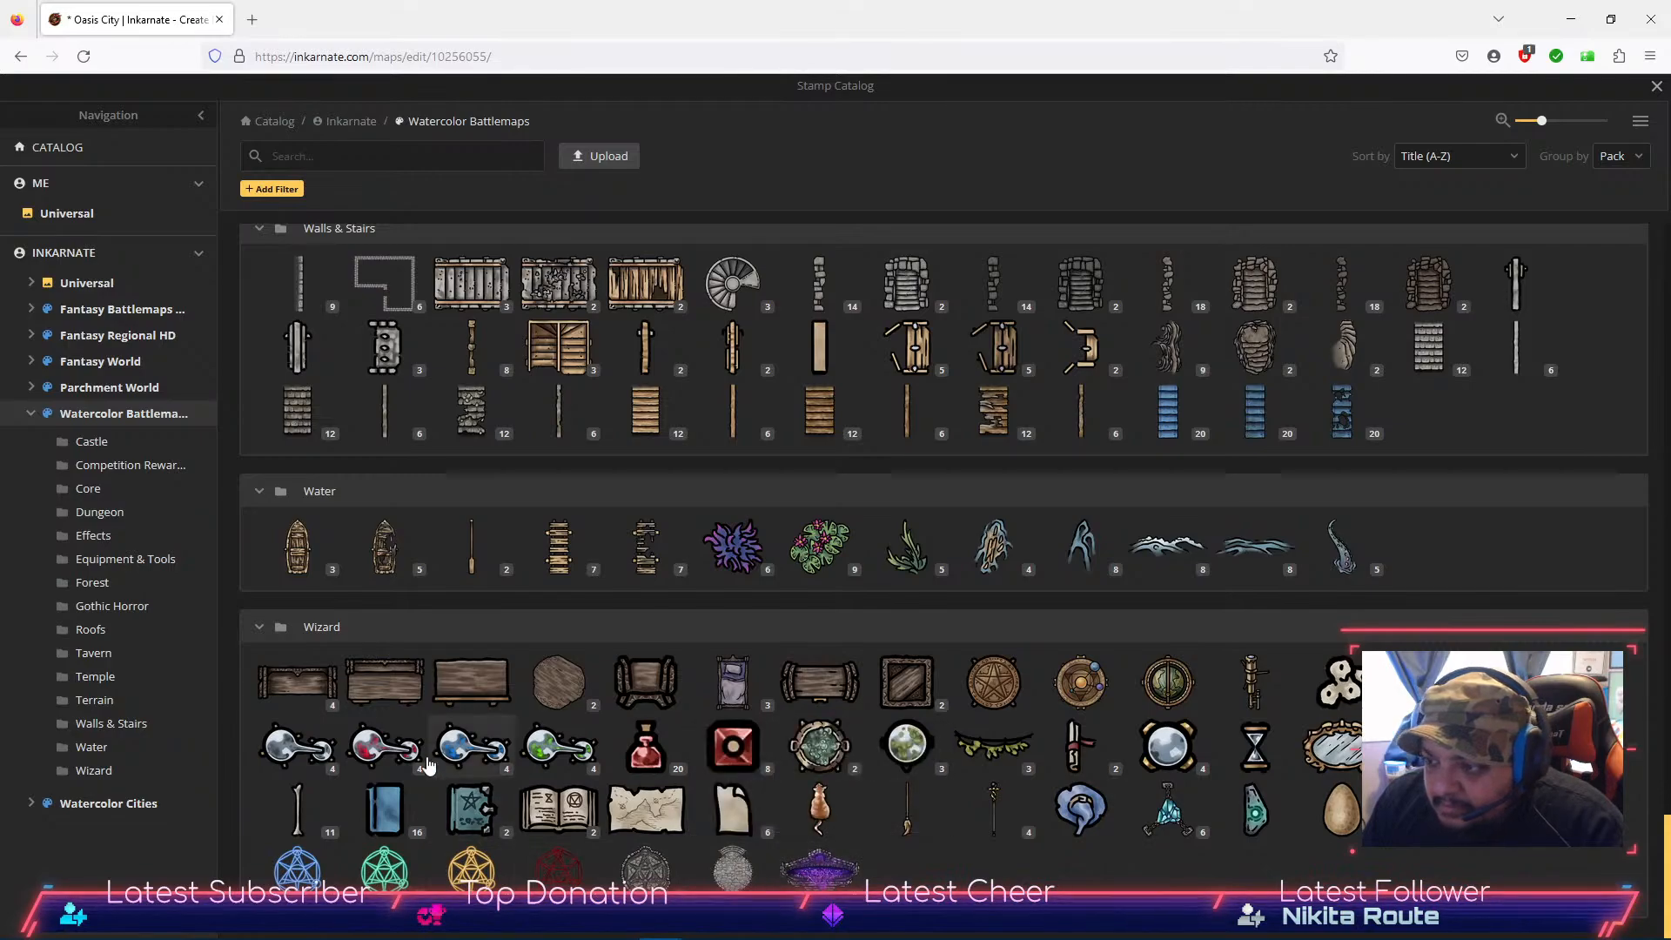
scroll(707, 682, "up", 10)
scroll(707, 682, "up", 15)
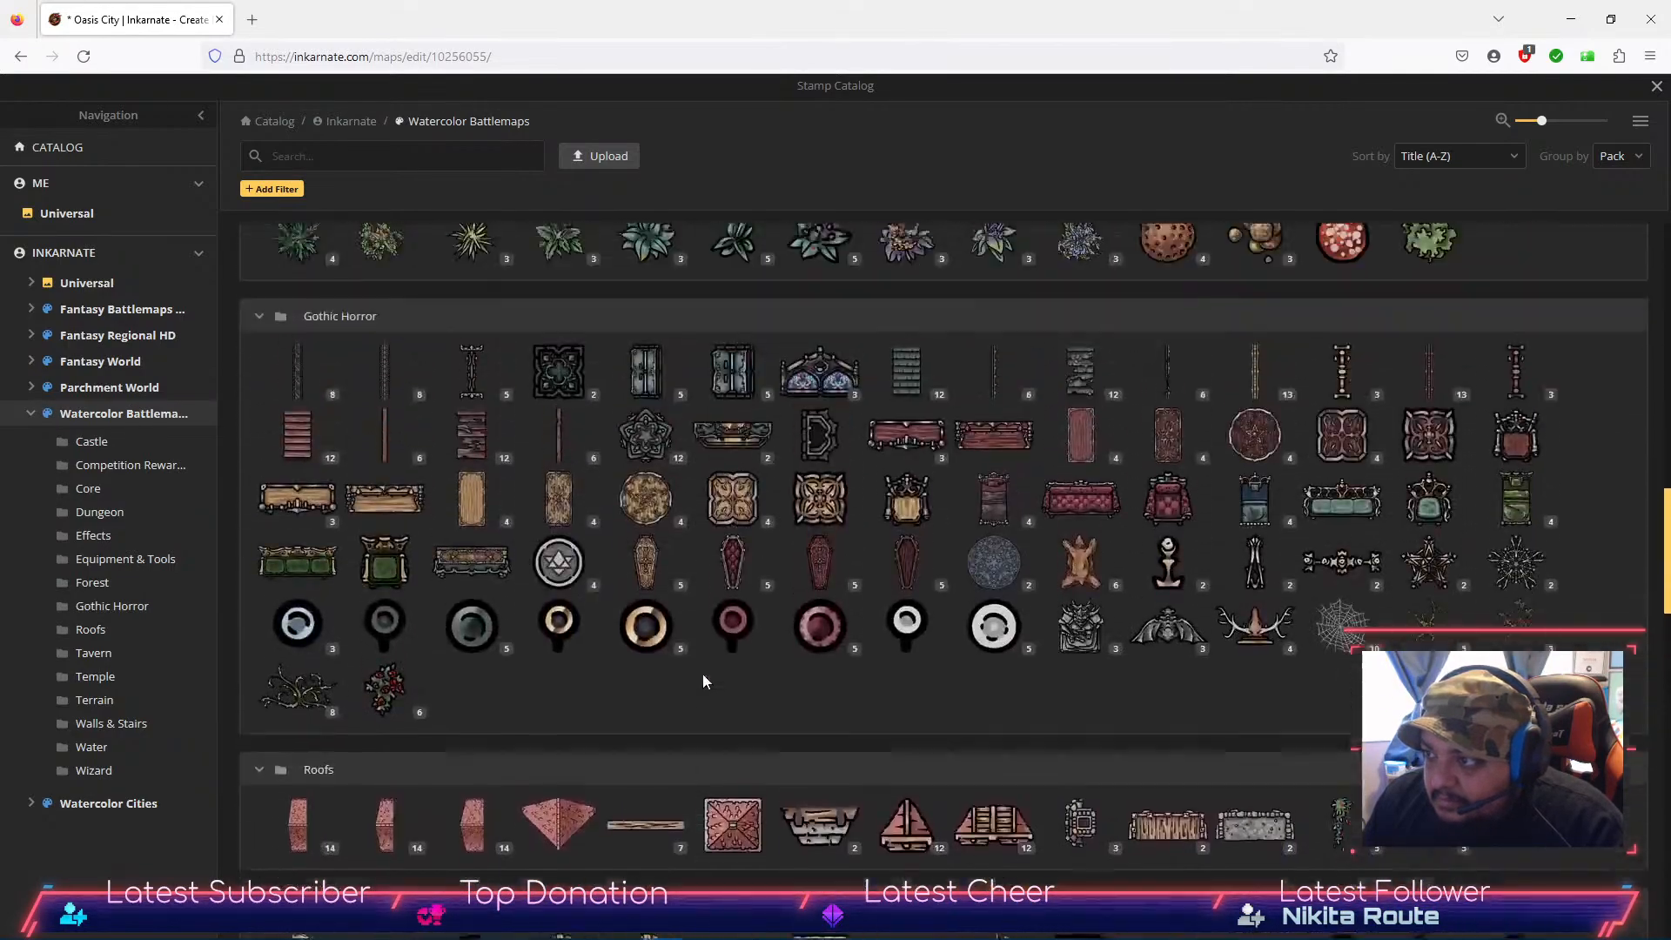
scroll(703, 672, "up", 5)
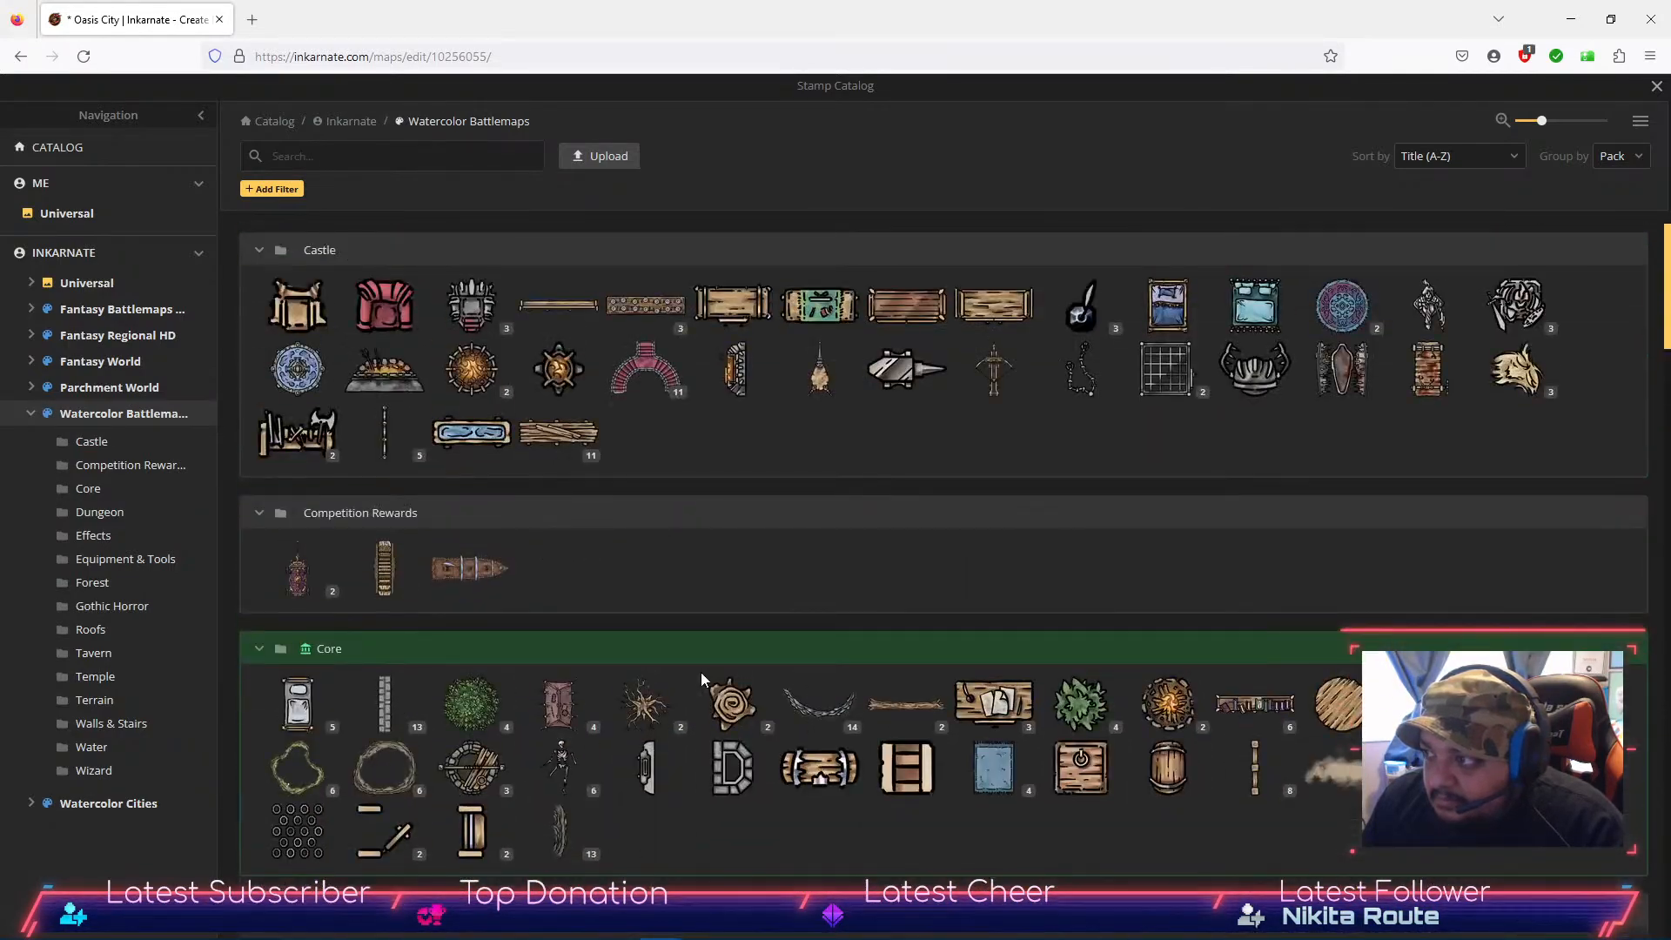
Step: Search Watercolor Battlemaps for "crystal" and choose the Crystals stamp from the Dungeon category
left_click(349, 158)
type("crystal")
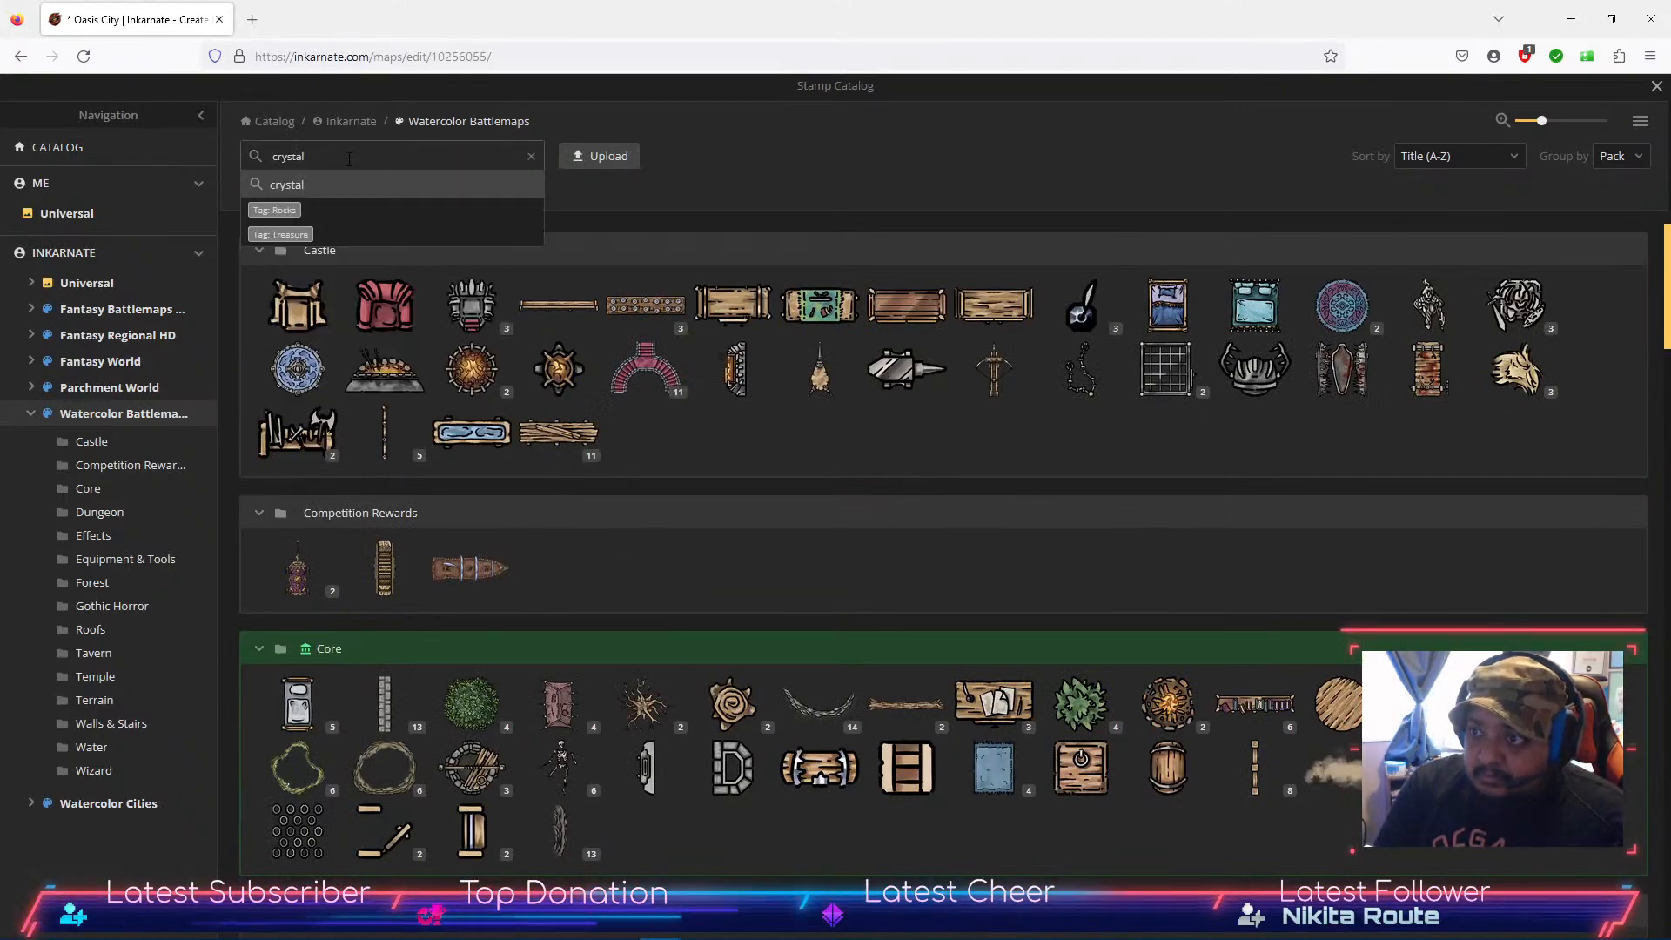
key("Return")
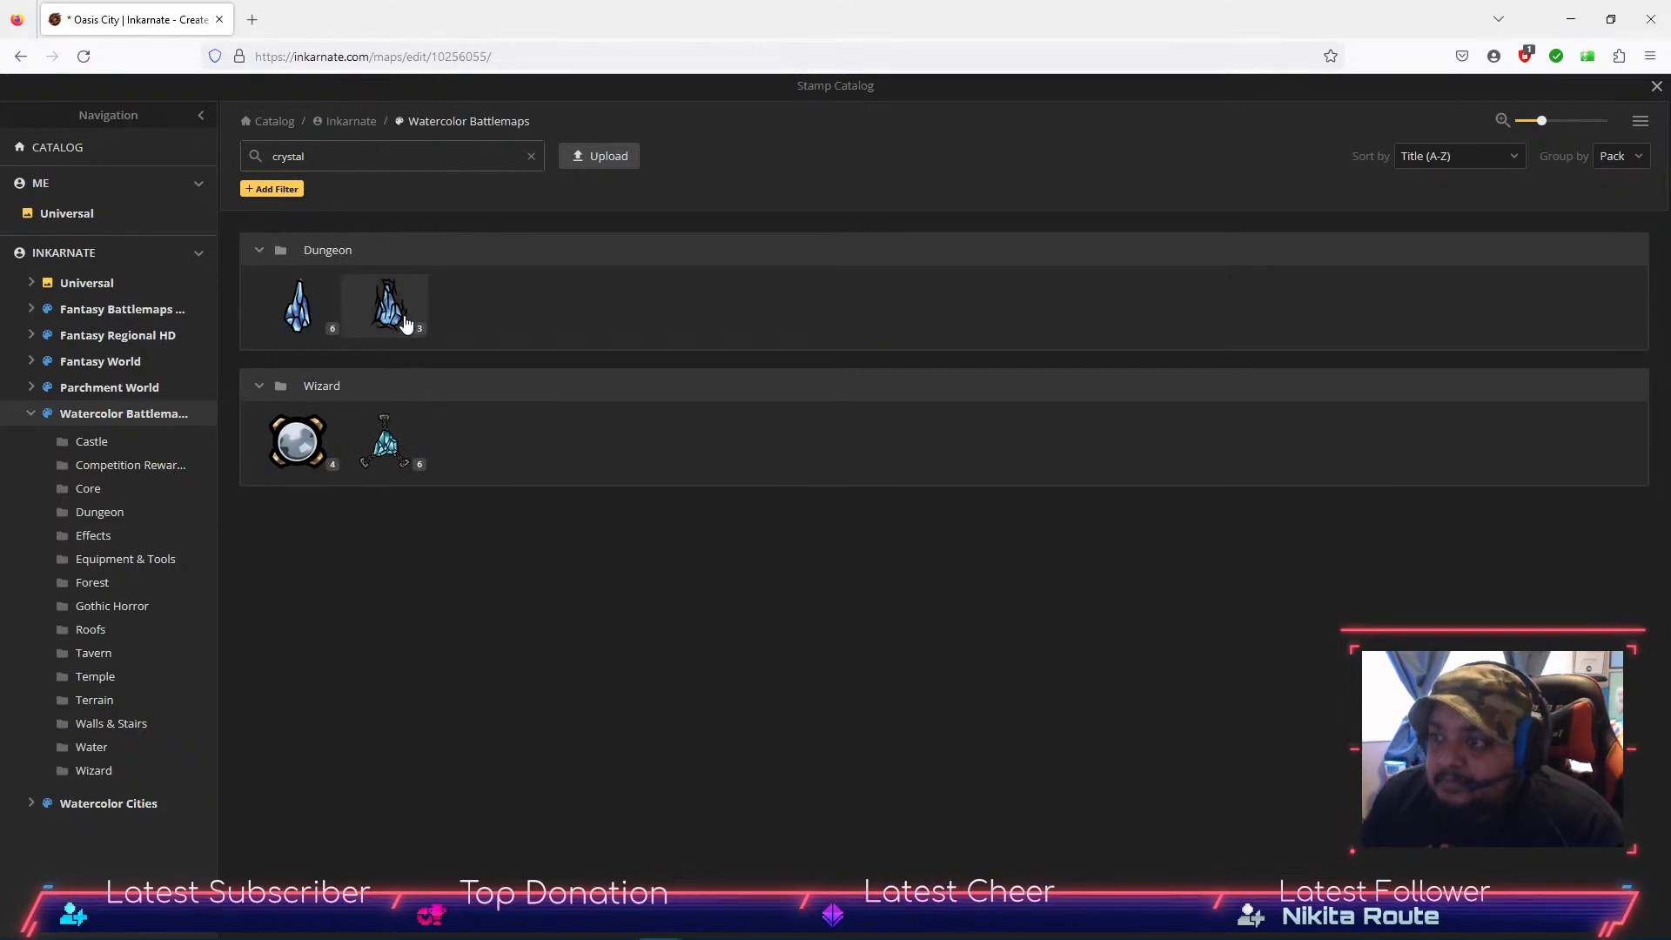
mouse_move(401, 324)
mouse_move(298, 321)
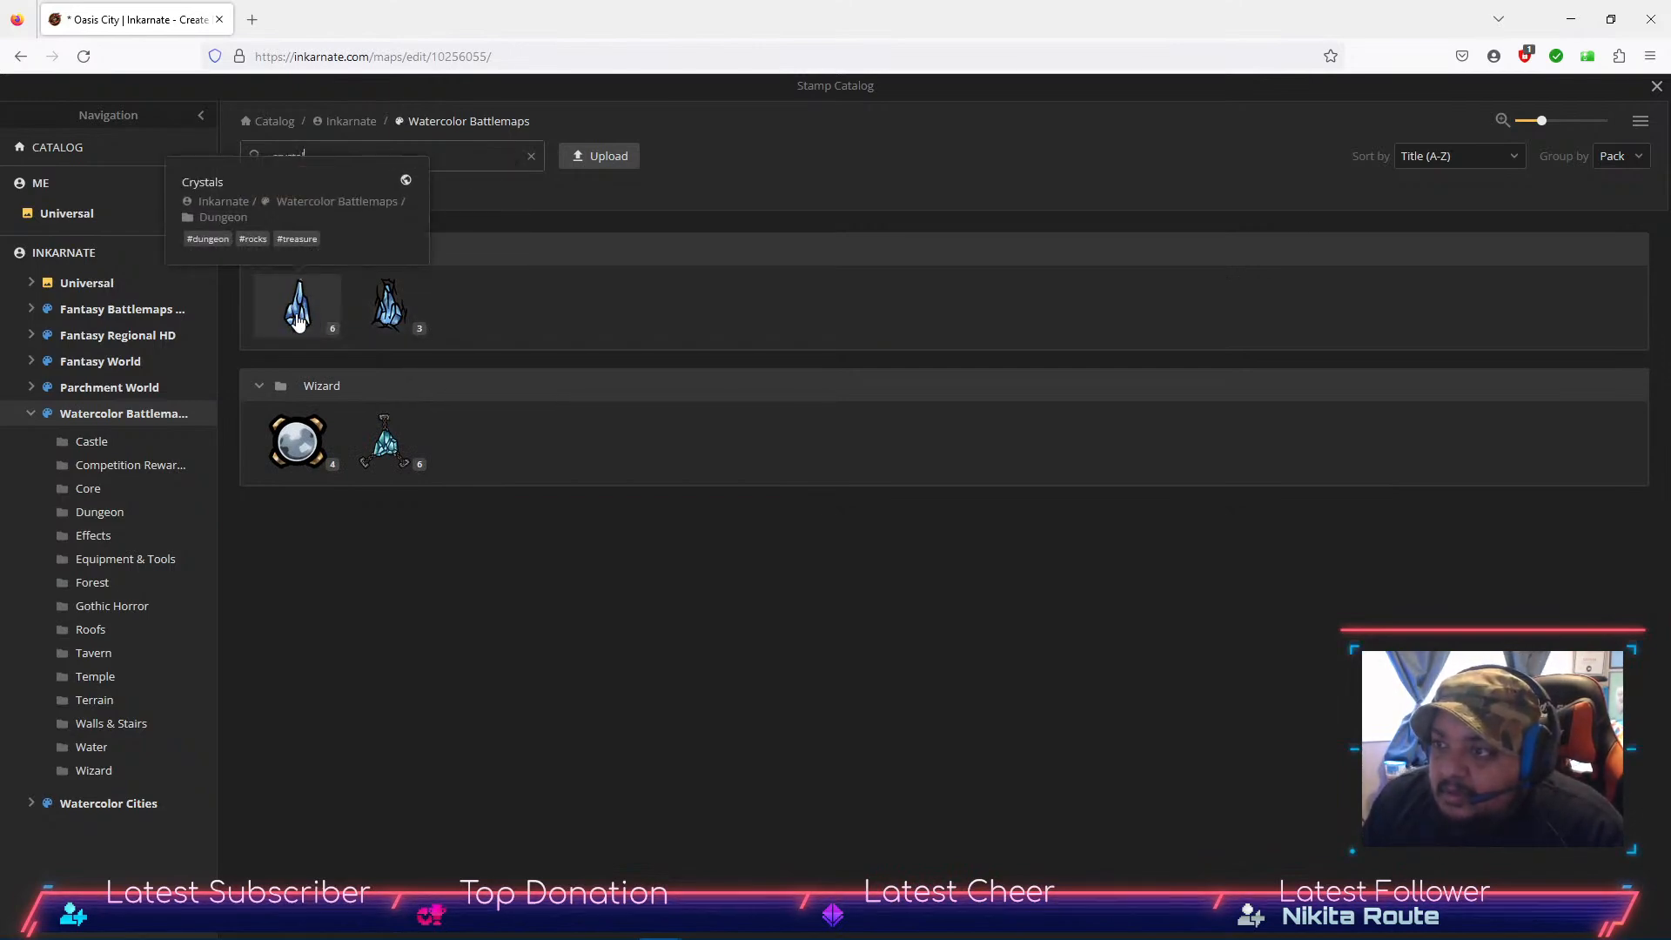
left_click(298, 315)
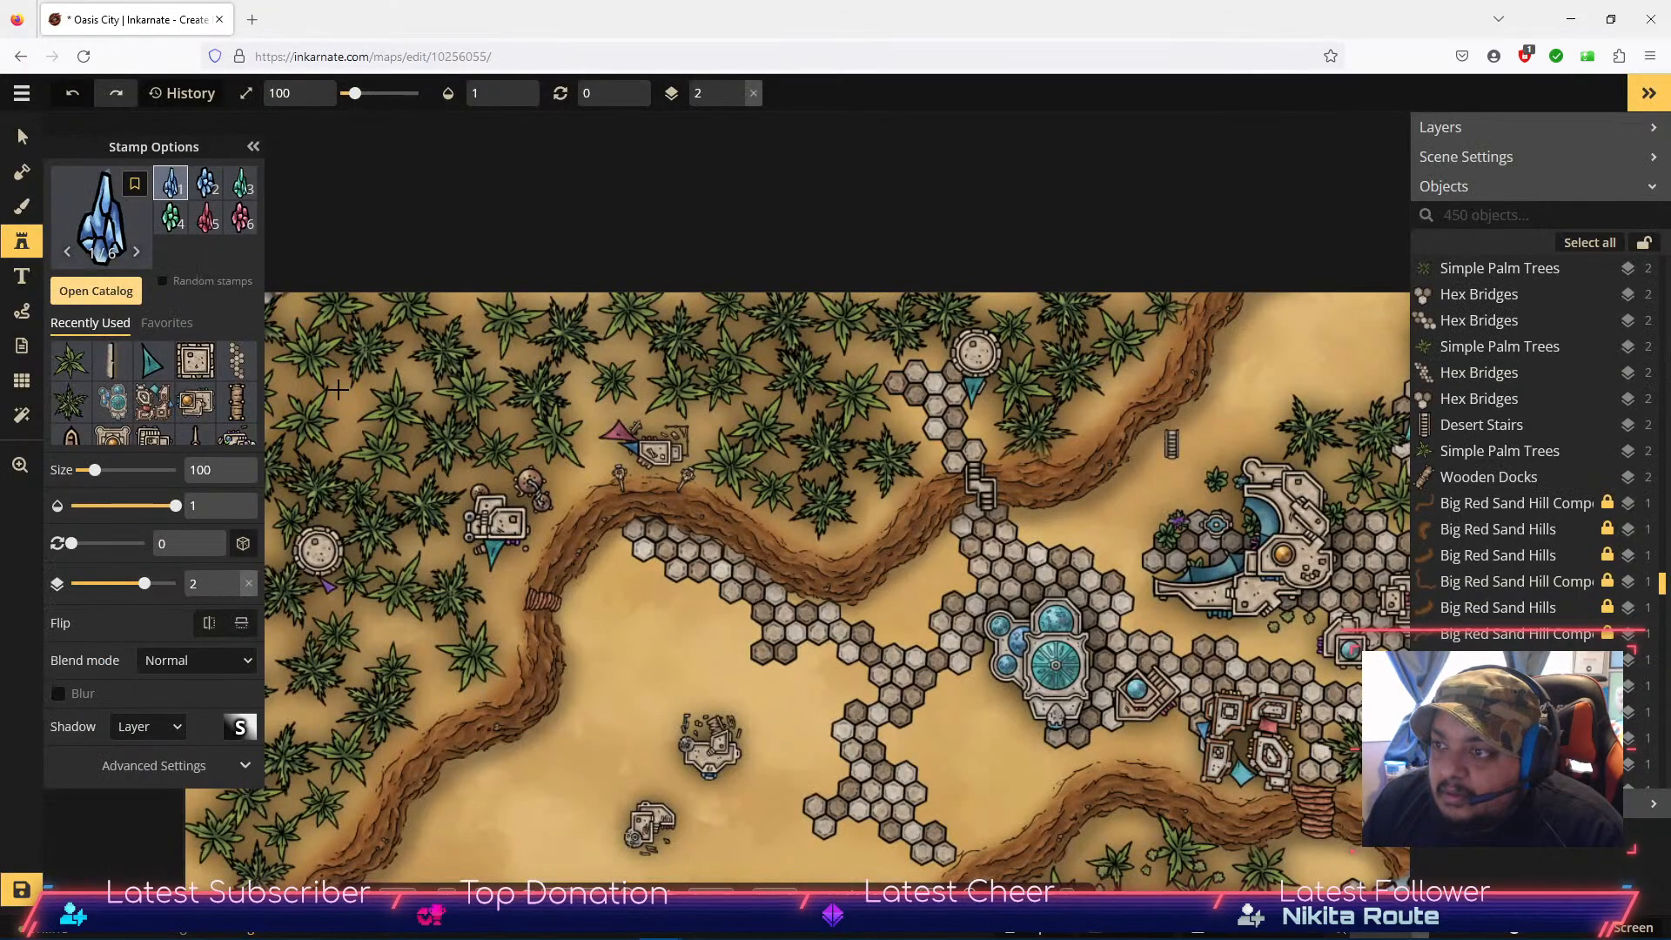
Step: Try the first blue Crystals variant at size 56 in the palm grove clearing beside the small tented building
left_click(731, 435)
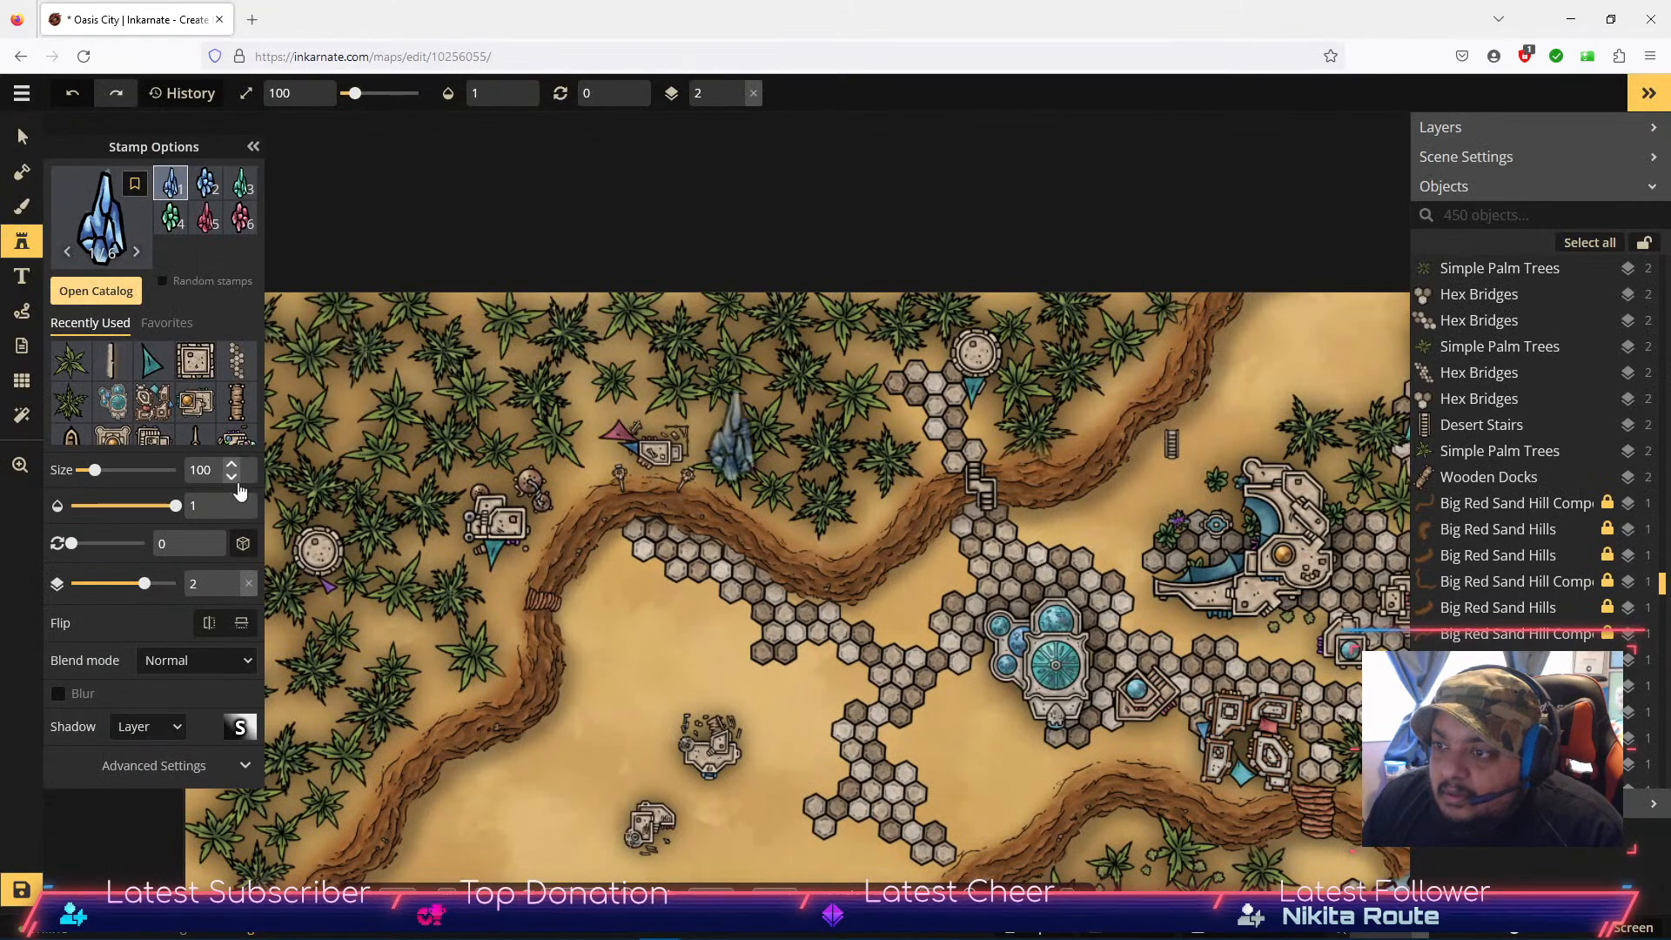
left_click(229, 476)
left_click(231, 477)
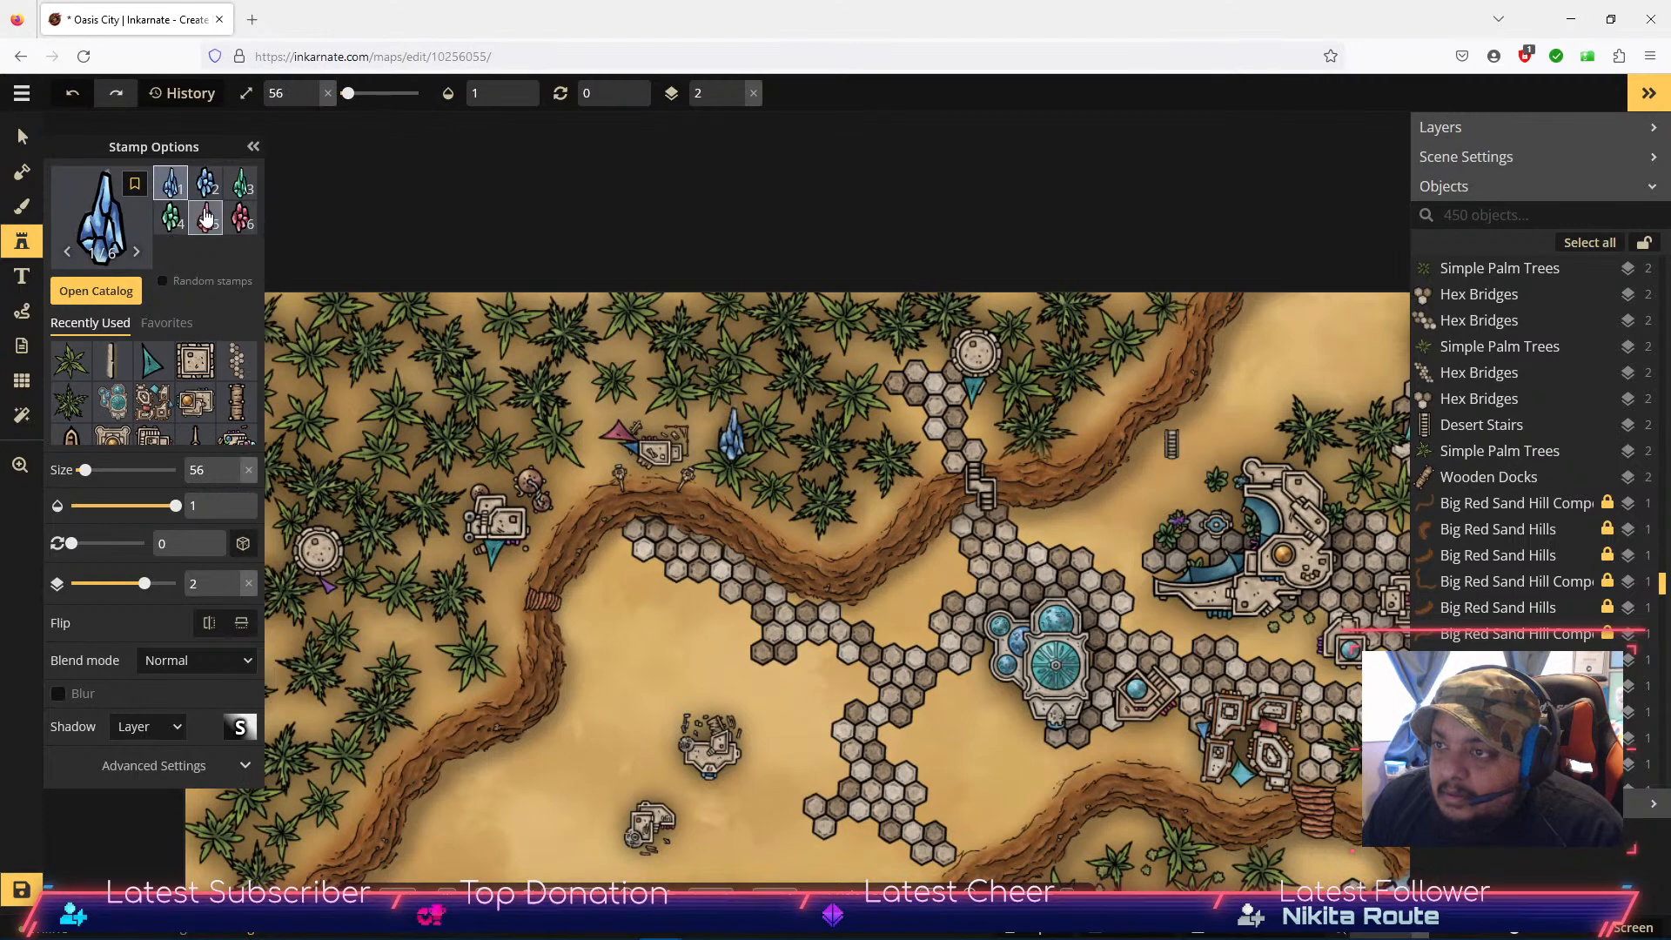
key("ctrl+z")
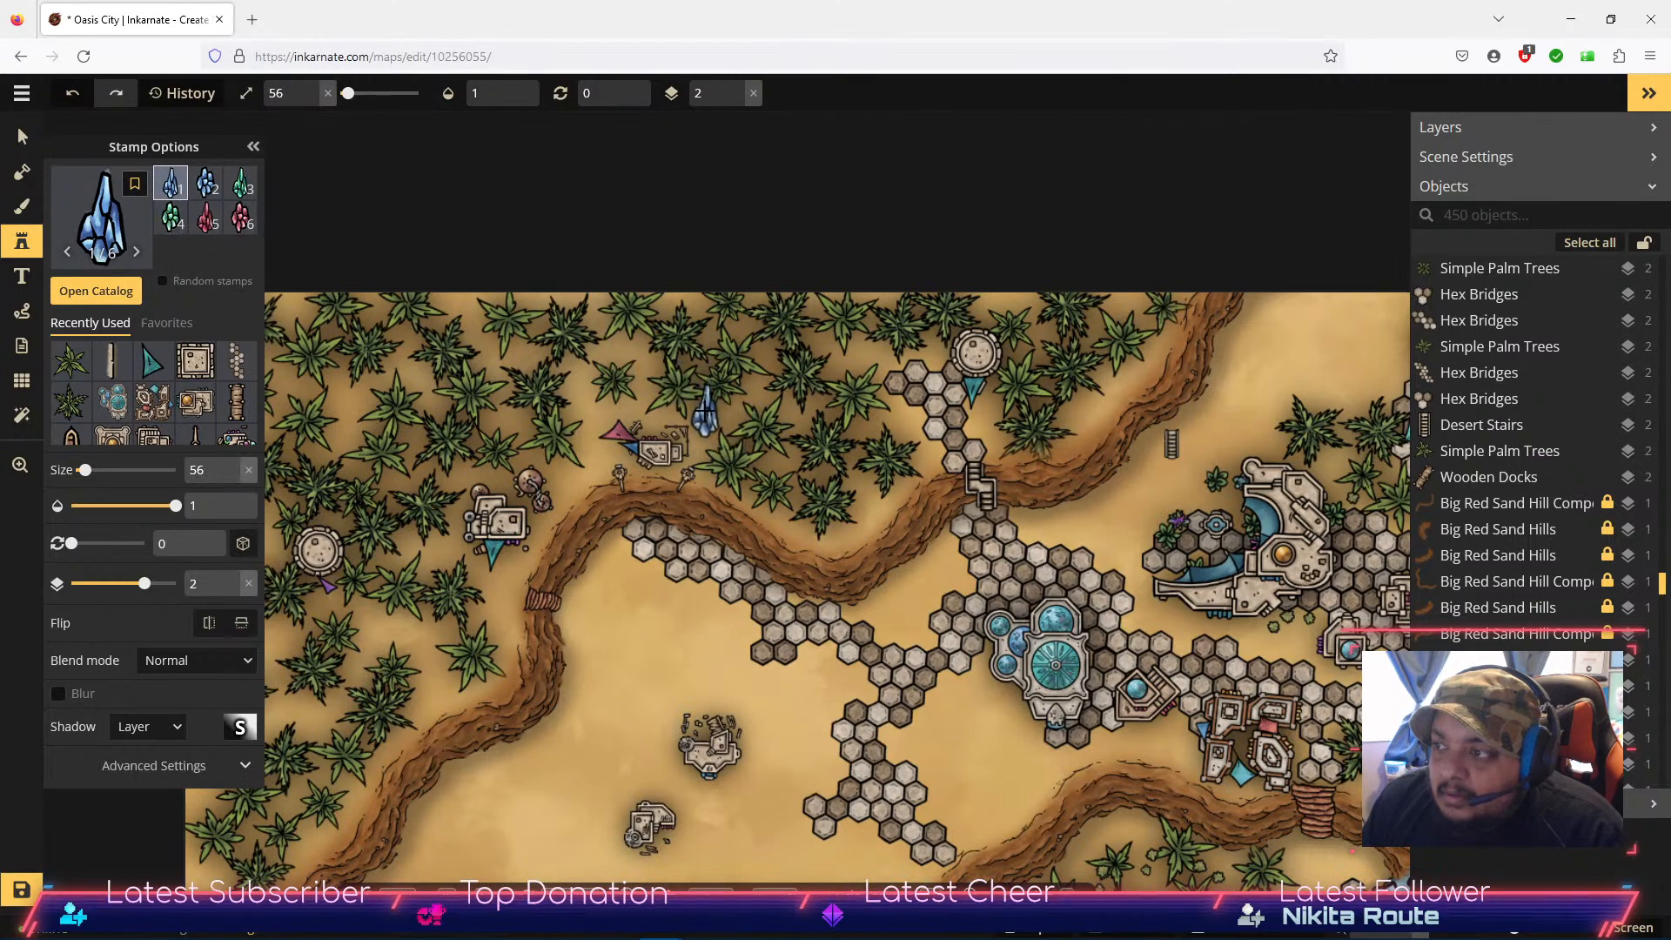
left_click(731, 432)
Step: Try the second, third and fourth Crystals variants around the palm grove buildings, reducing the stamp size to 50
left_click(206, 184)
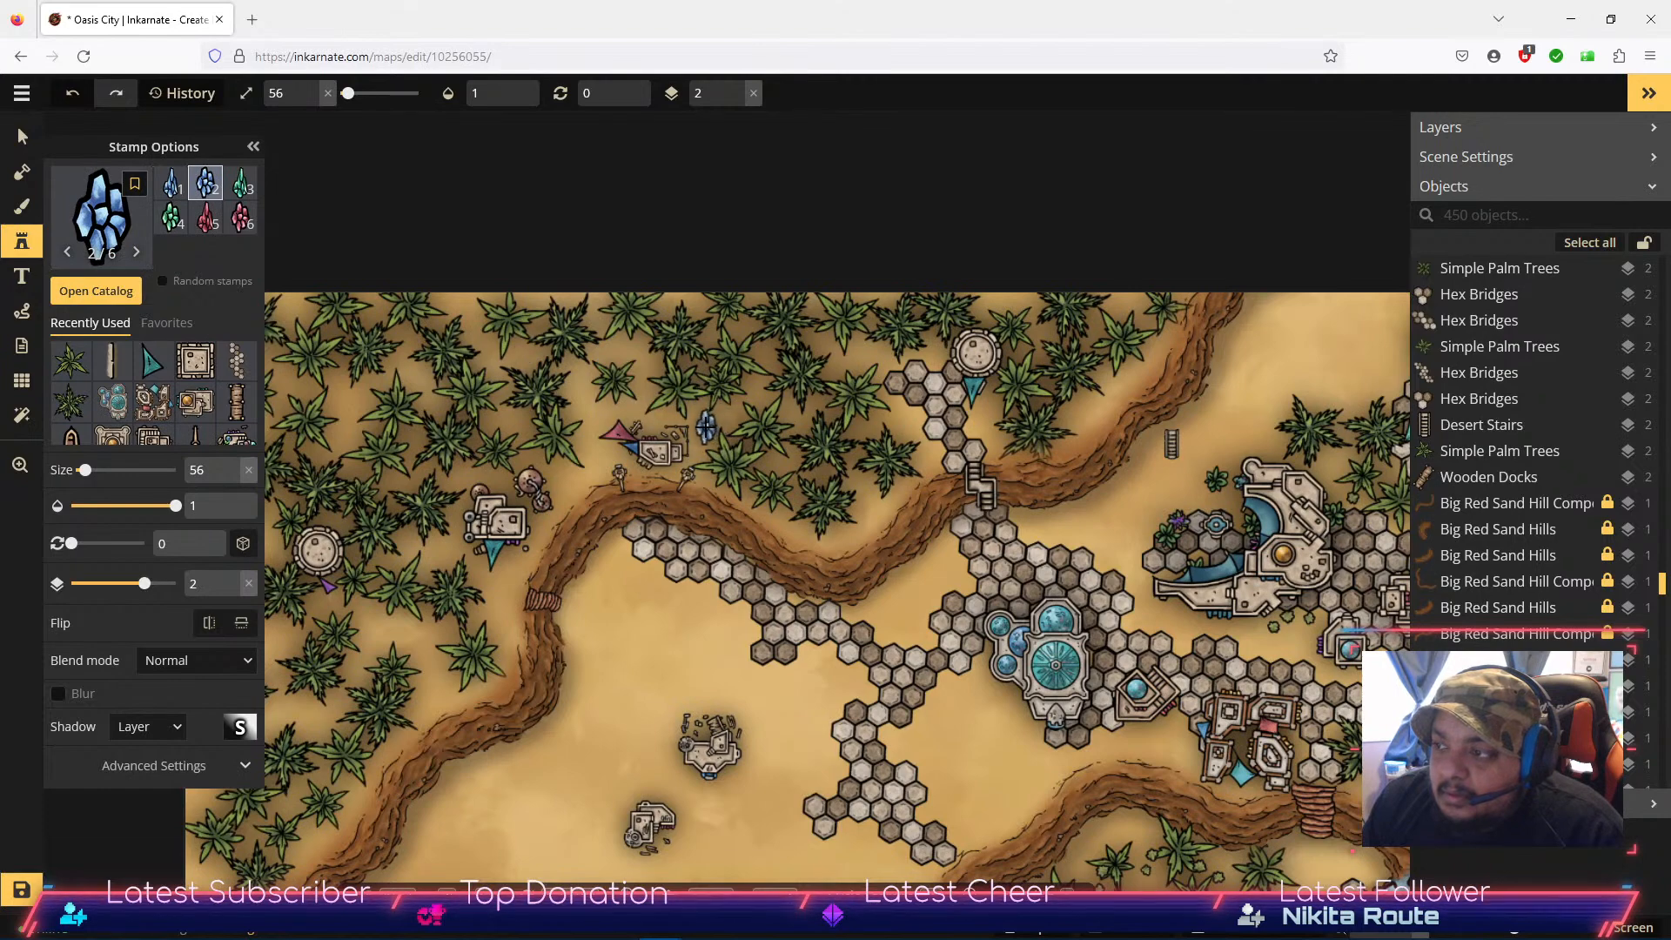
left_click(239, 183)
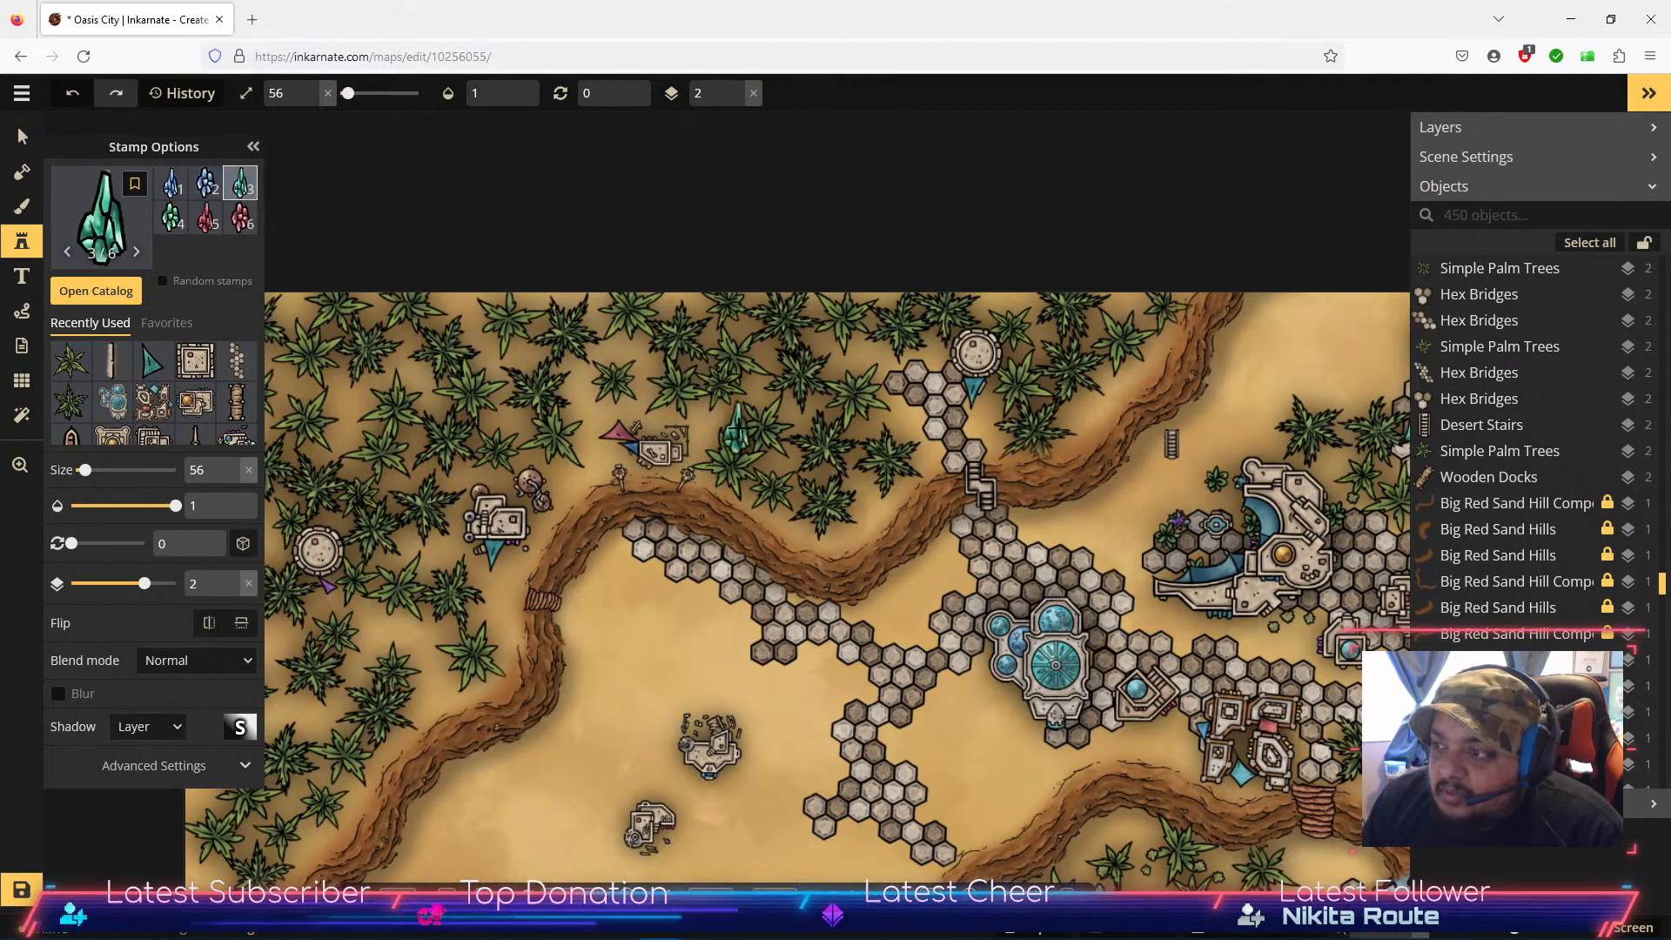
left_click(720, 435)
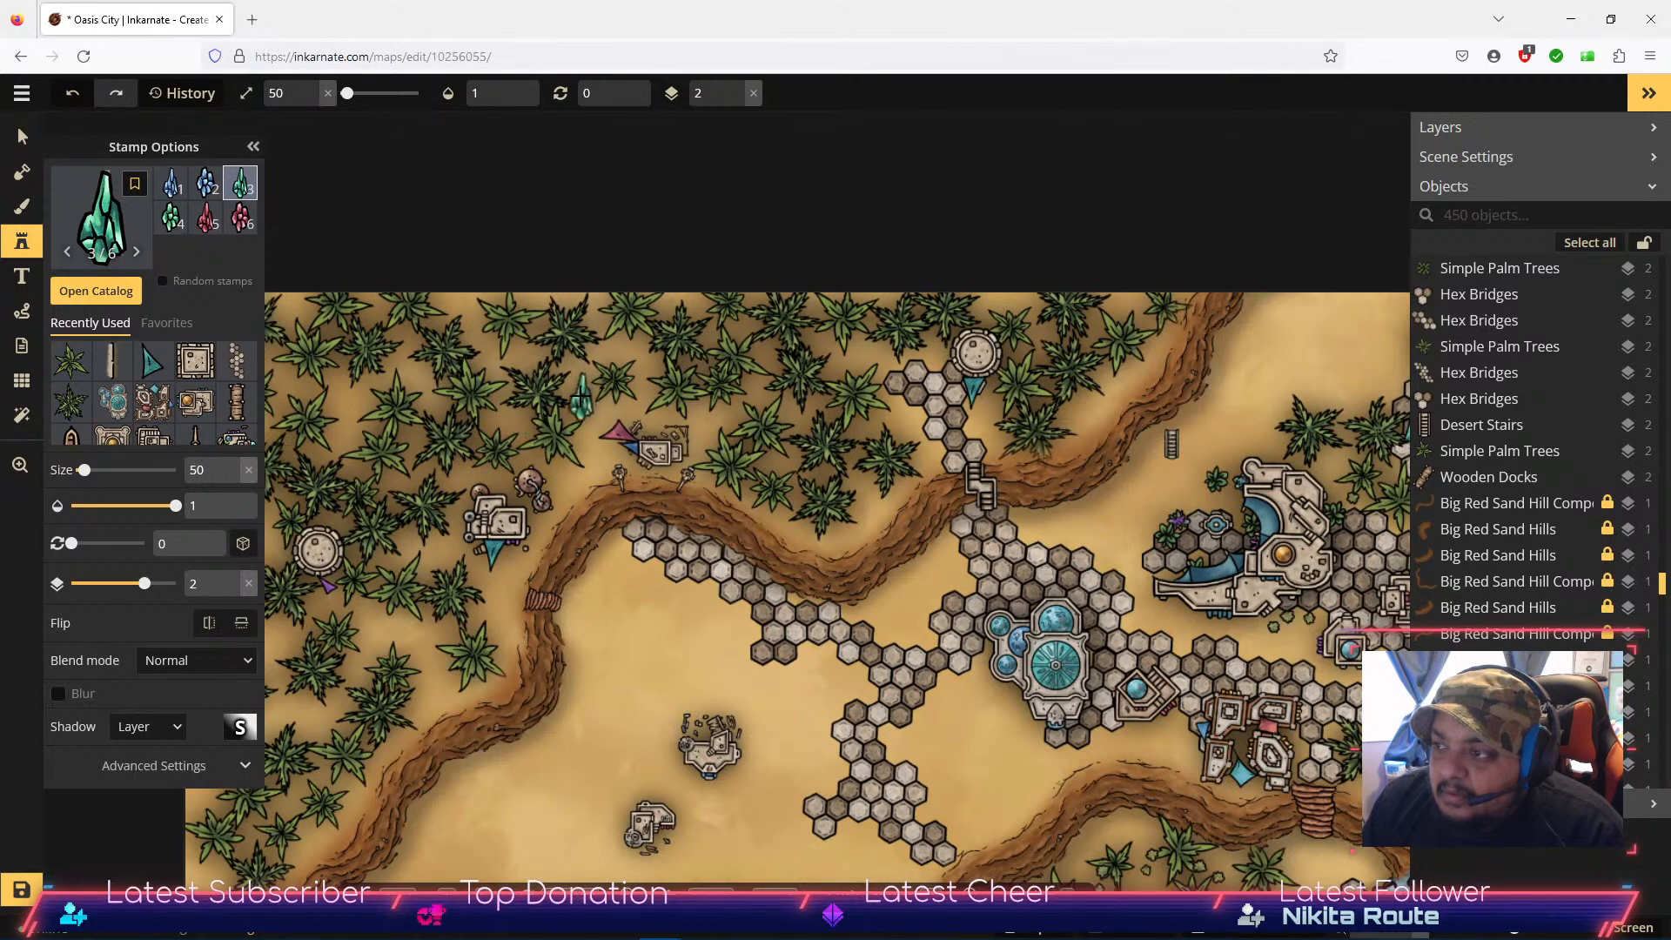
left_click(206, 183)
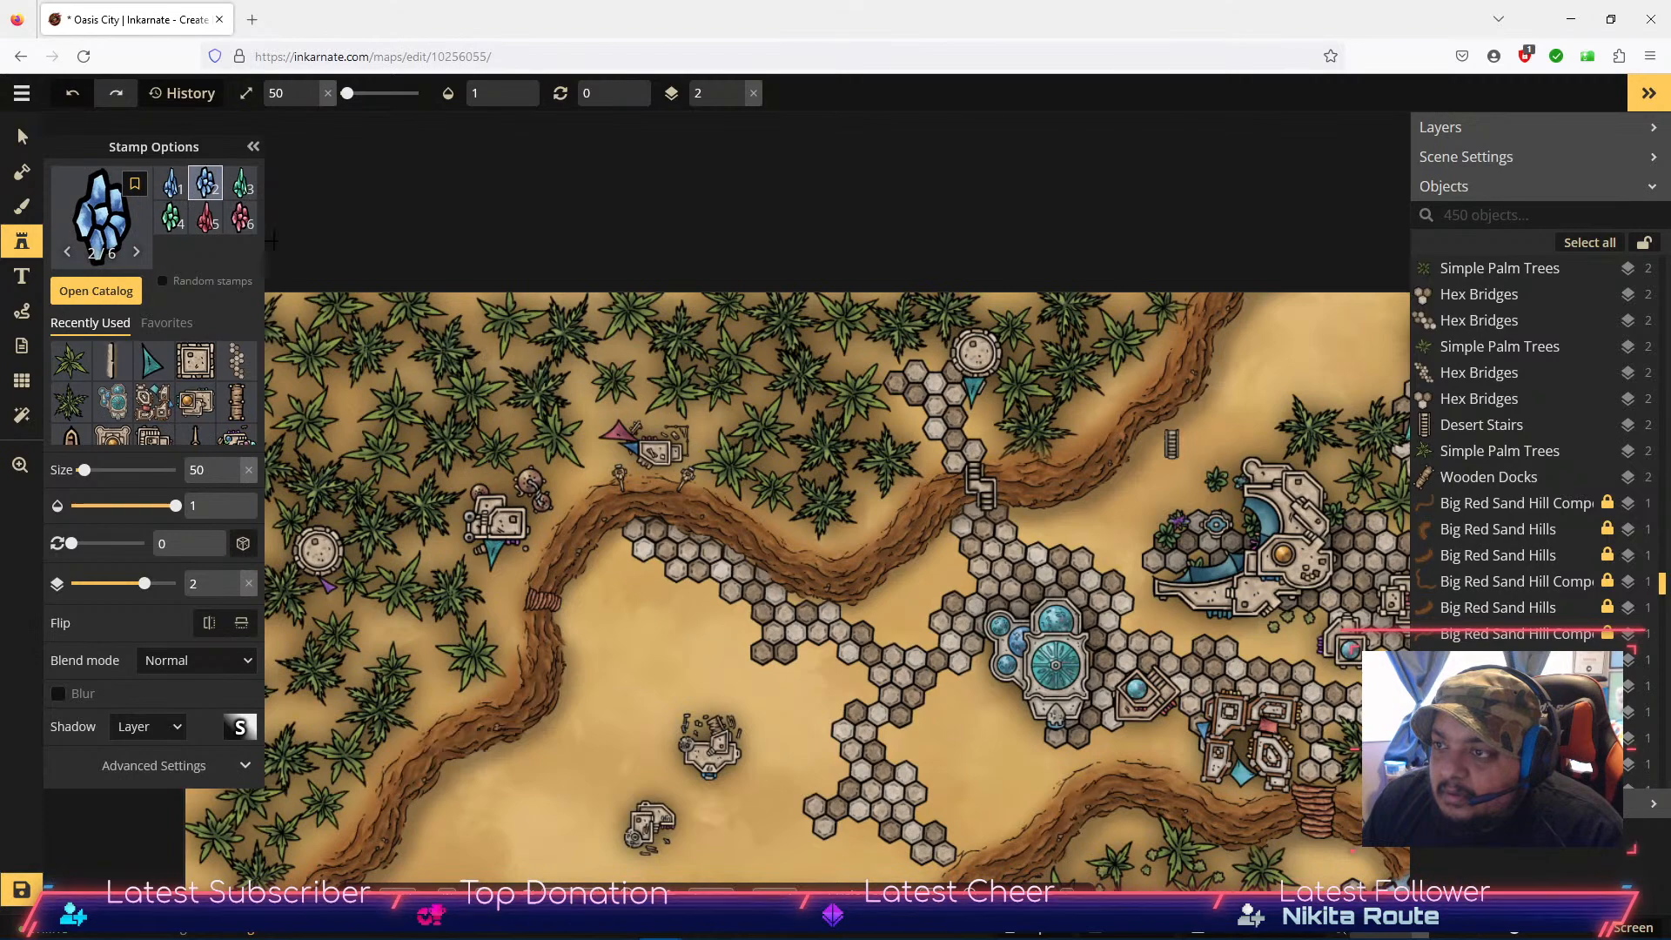
left_click(181, 218)
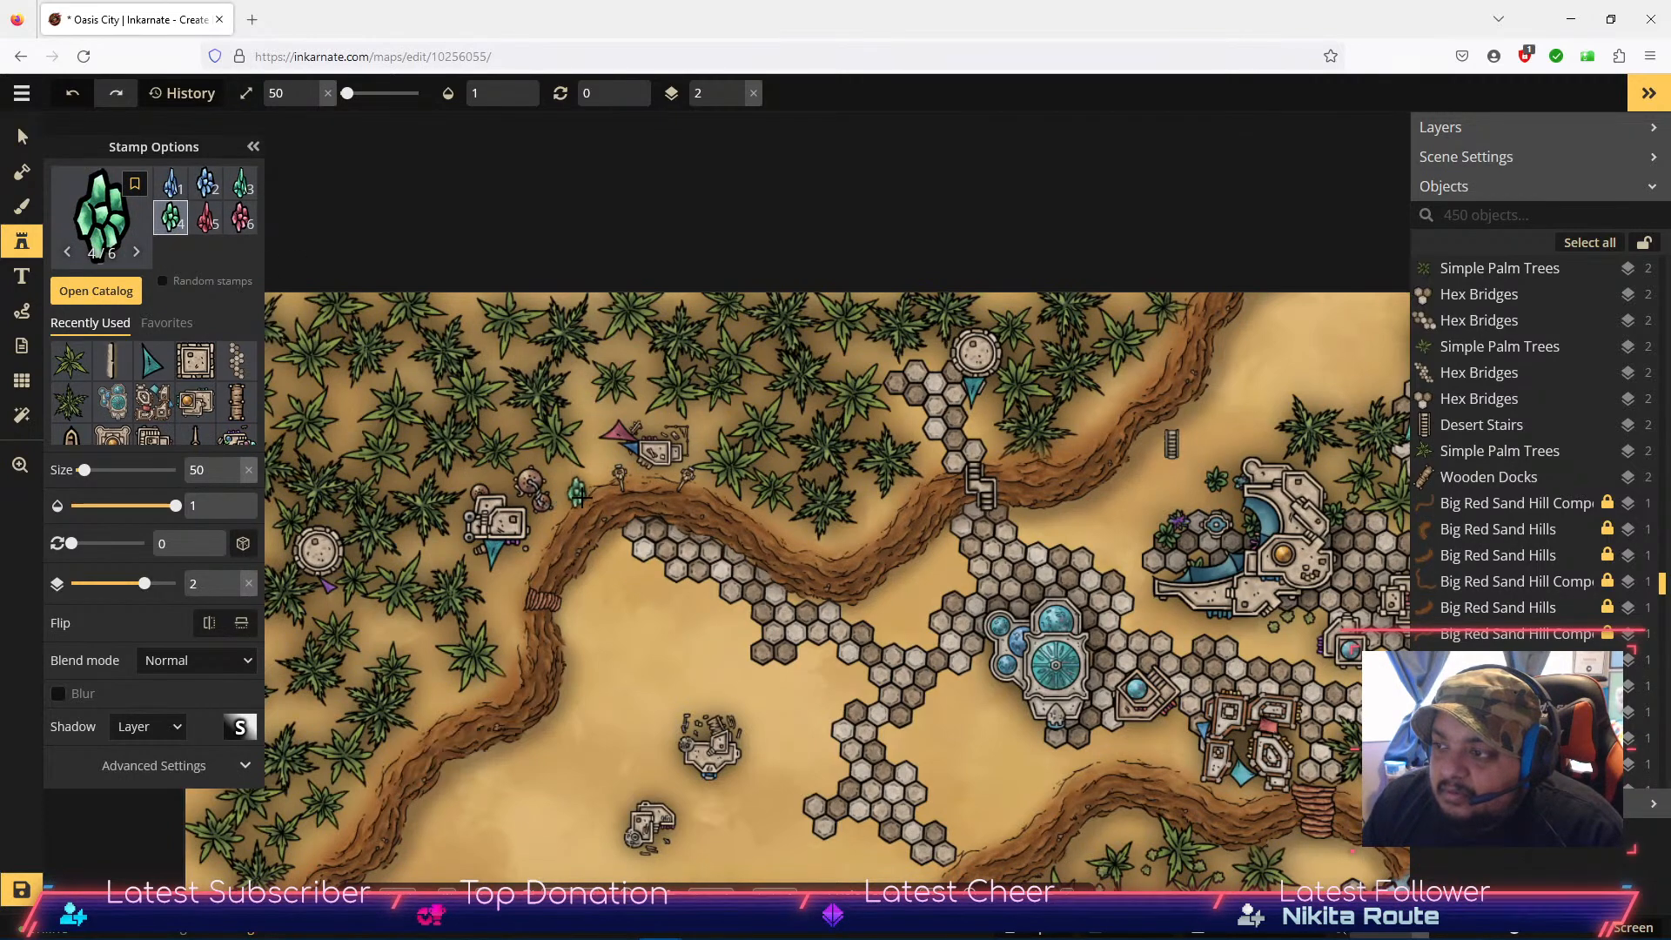
left_click(22, 241)
left_click(22, 241)
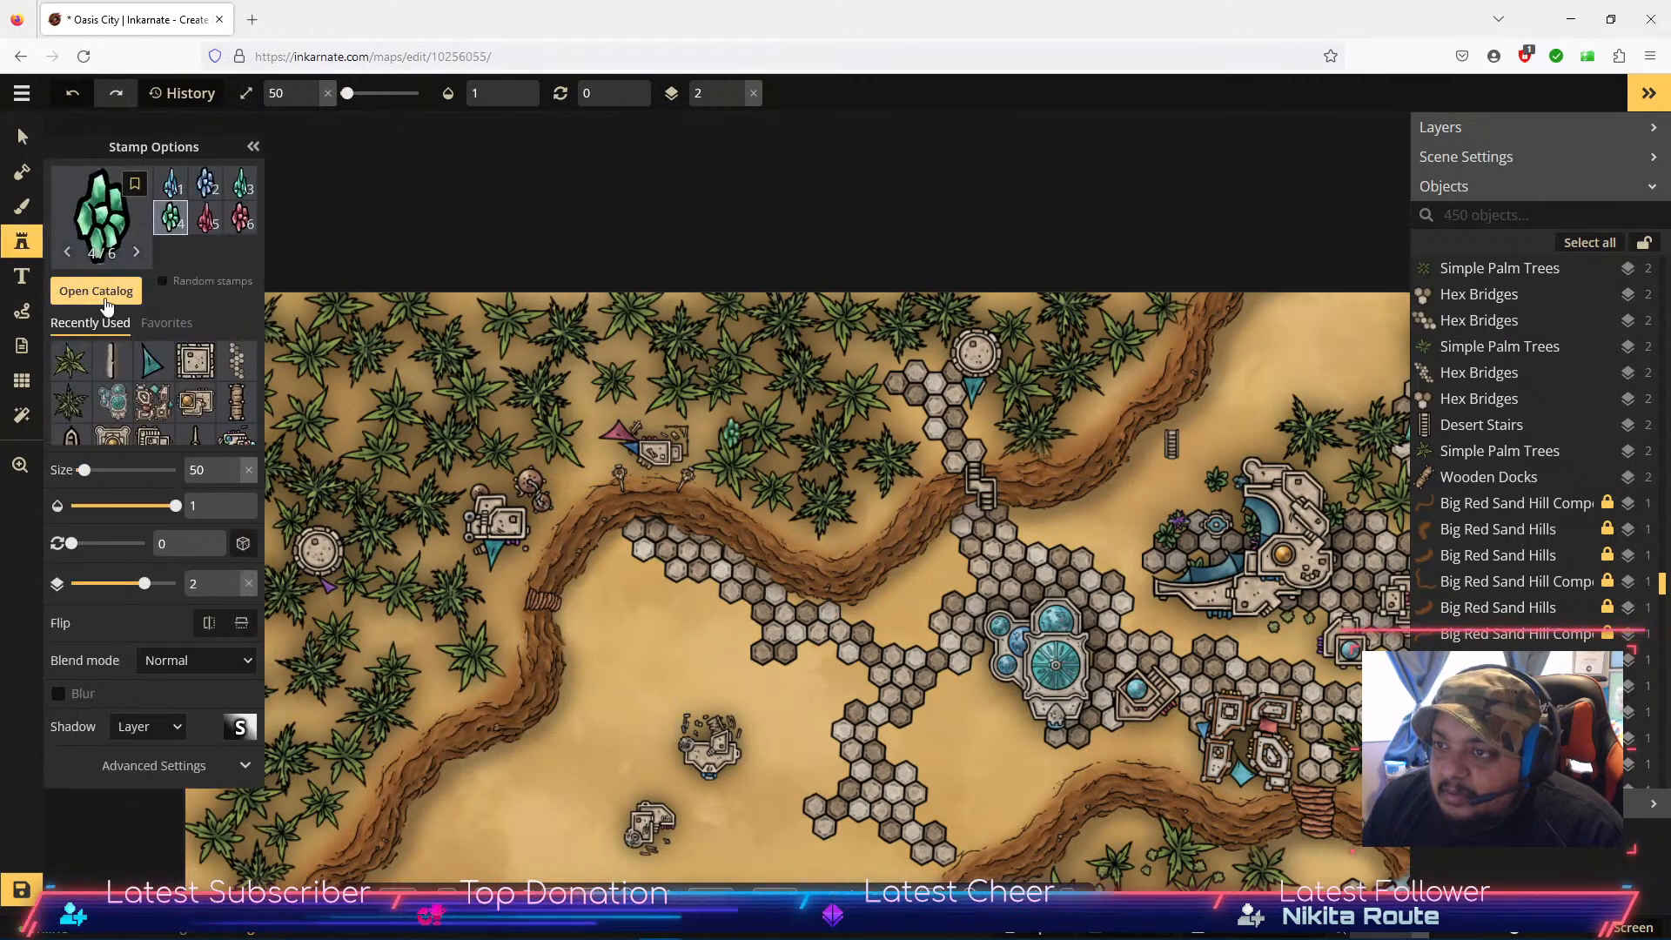
Step: Choose Blue Crystals from Fantasy Regional HD and try the fifth variant in the grove at sizes up to 105, finishing at 100
left_click(103, 292)
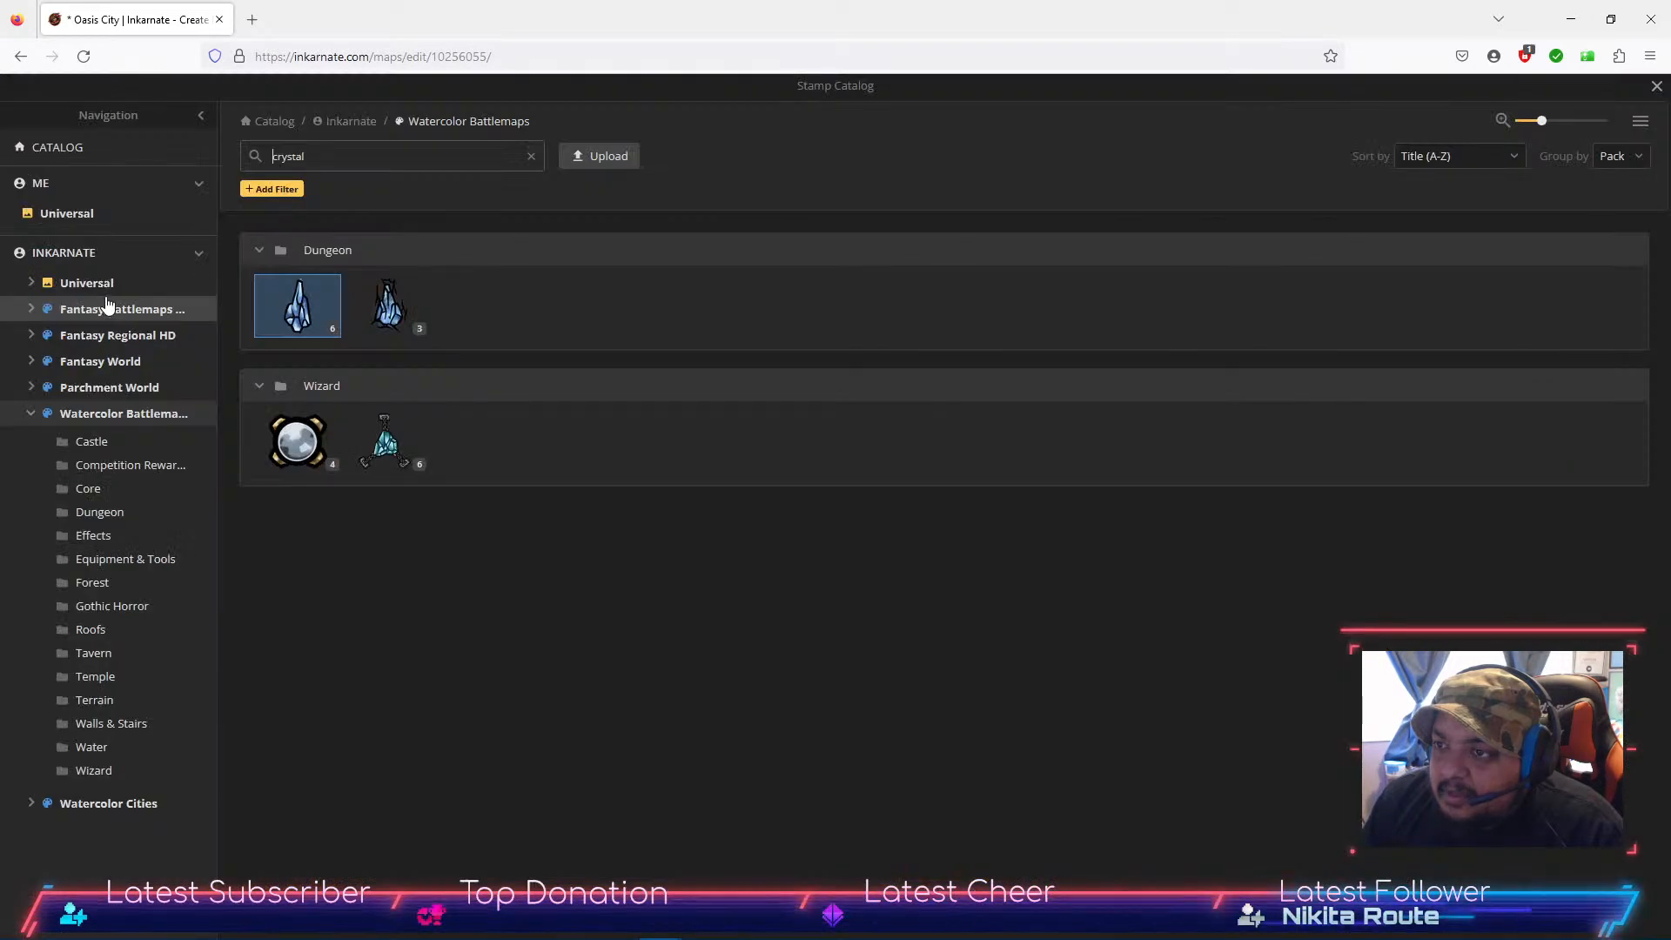
left_click(139, 343)
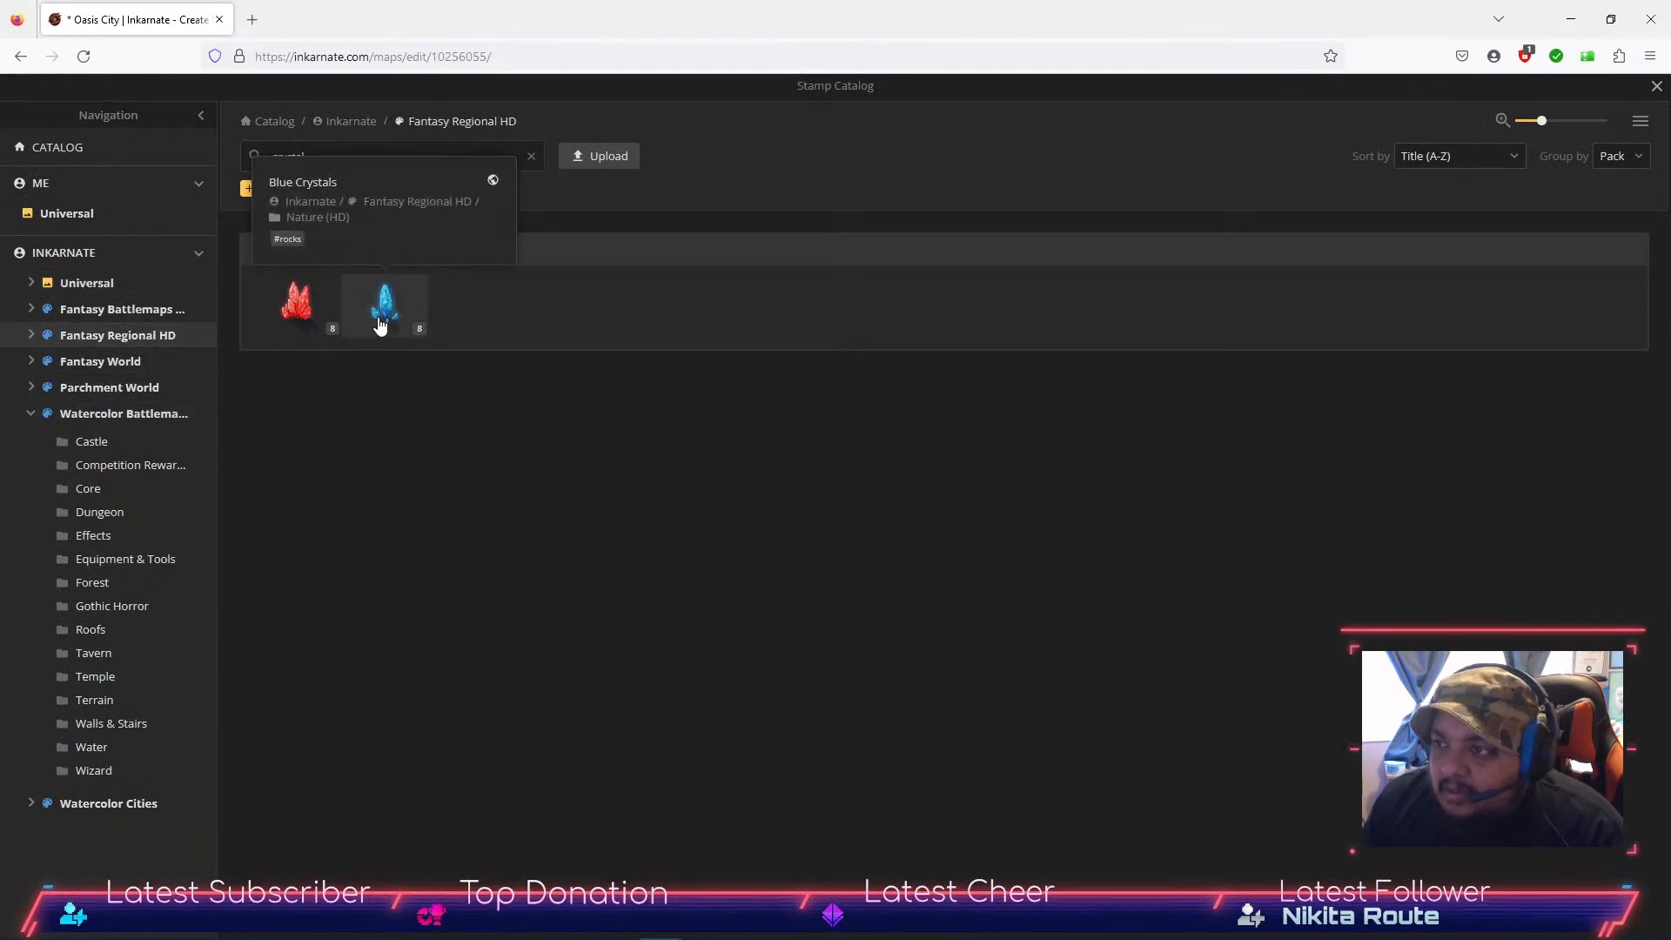
left_click(379, 324)
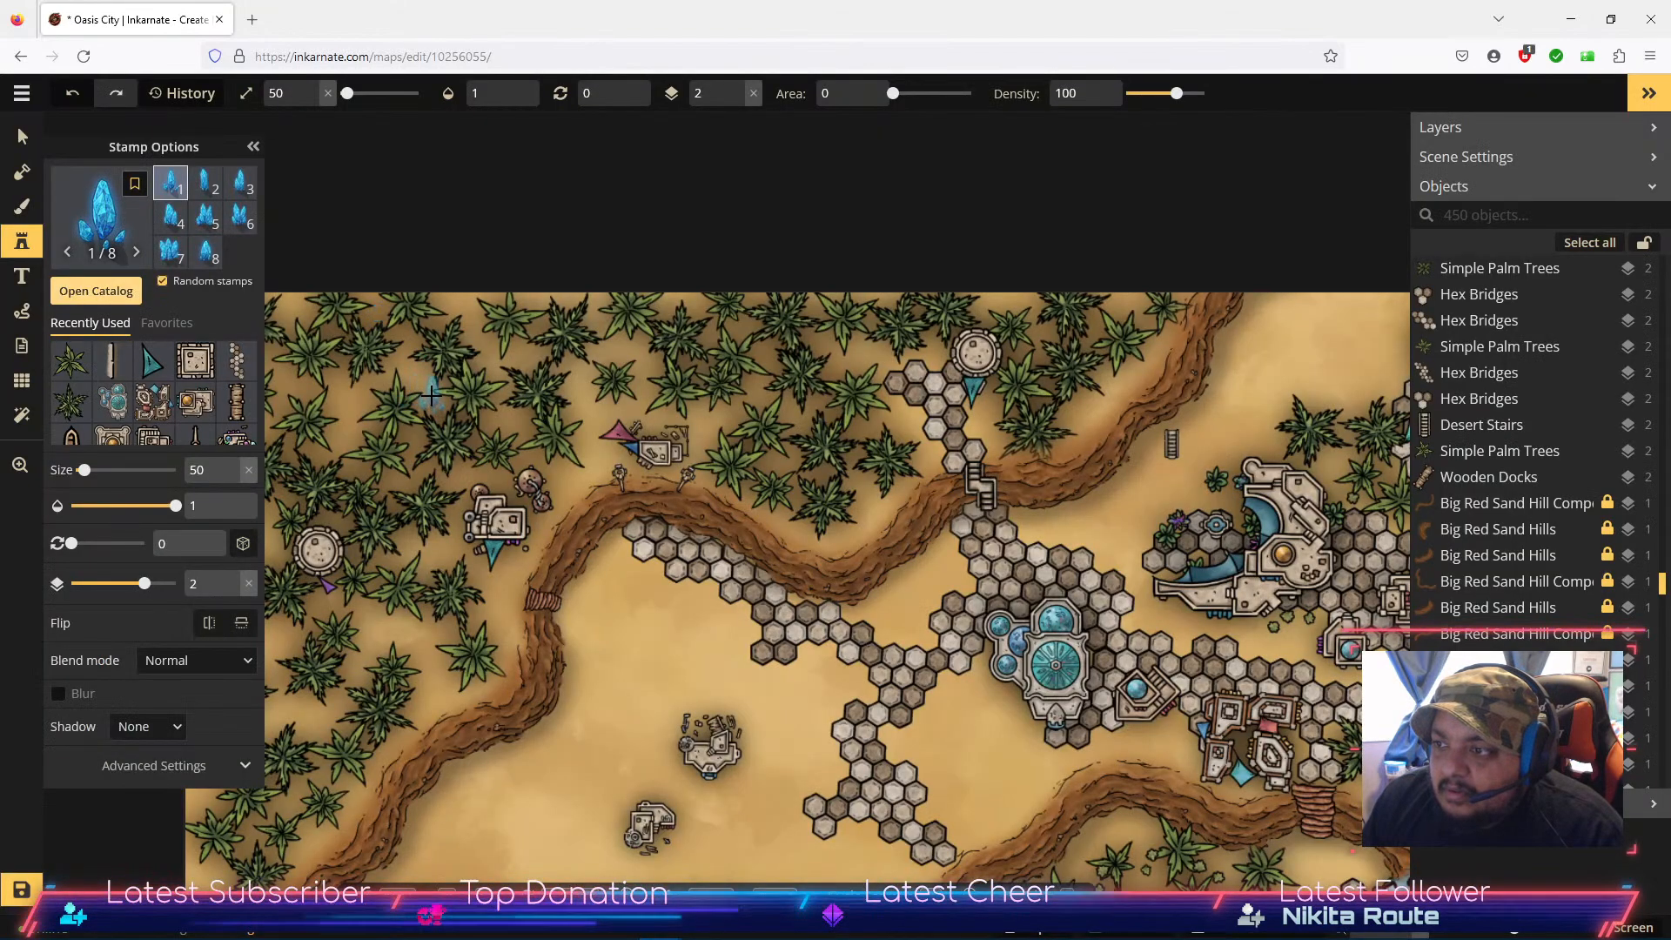
left_click(206, 216)
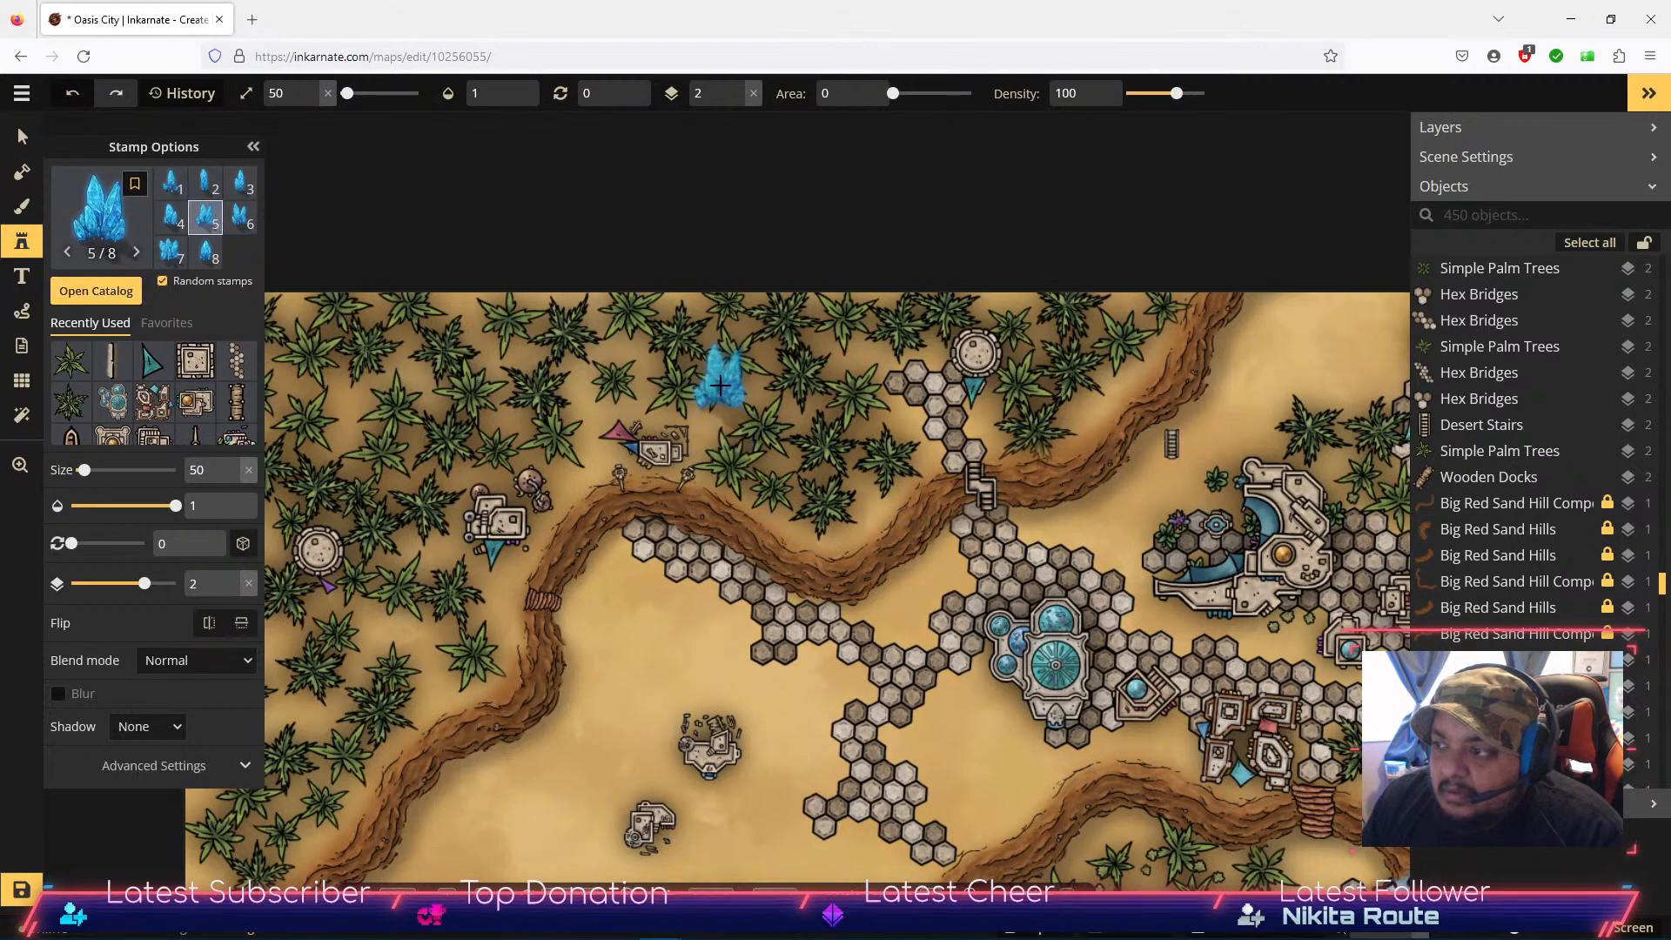
left_click(733, 425)
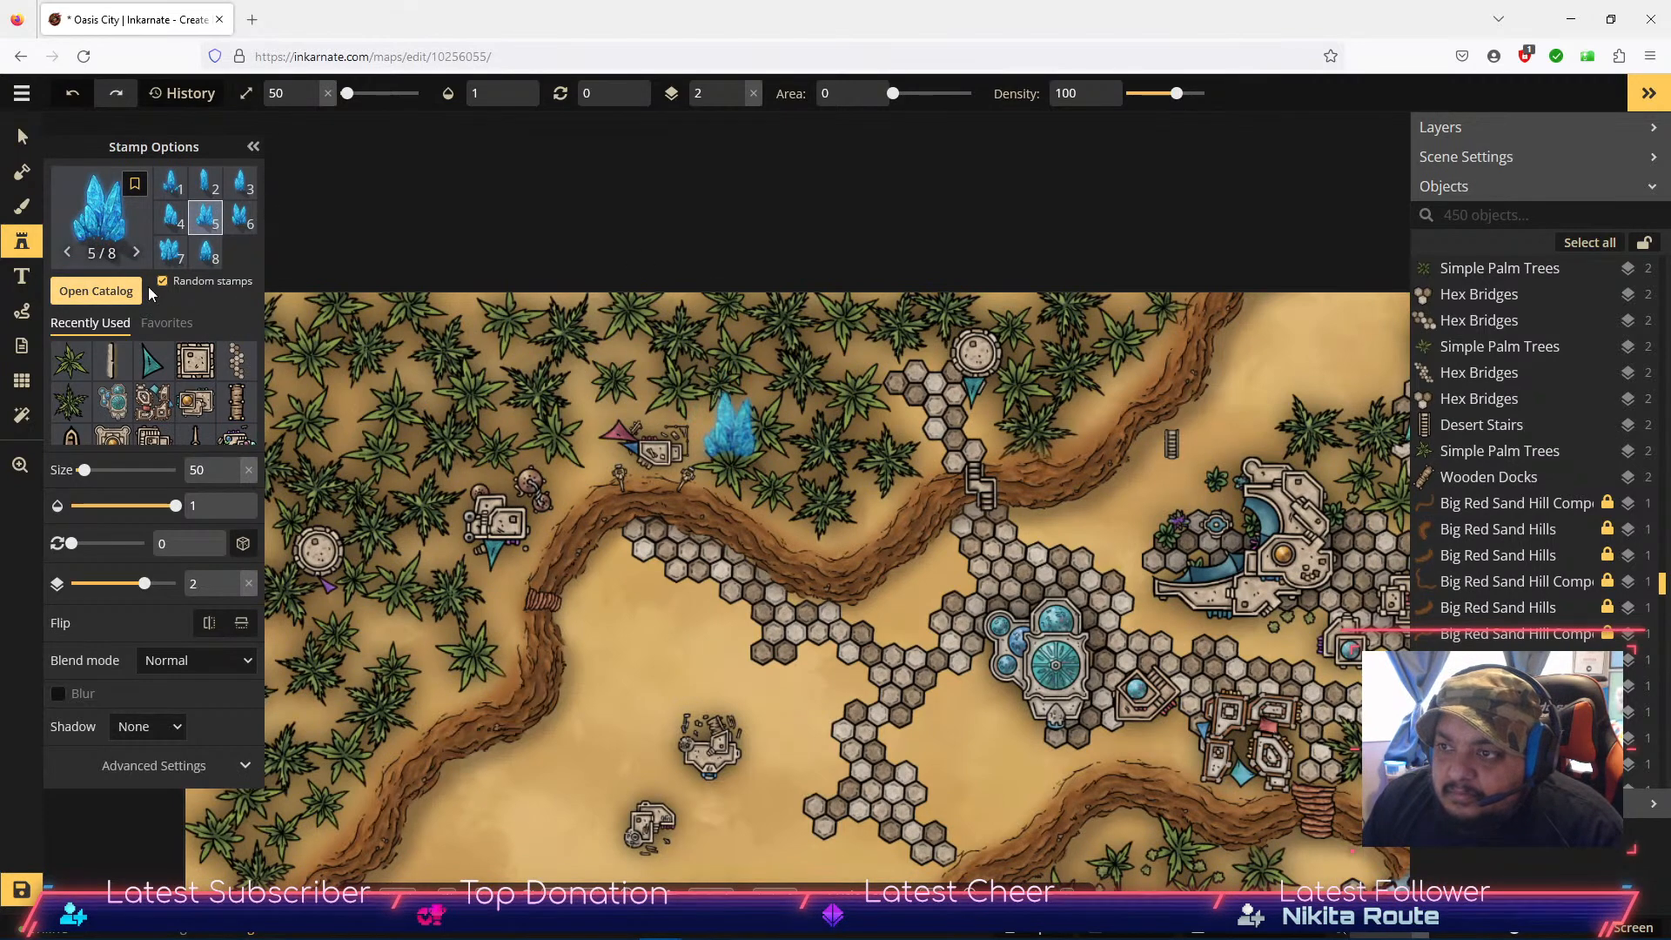
left_click(235, 464)
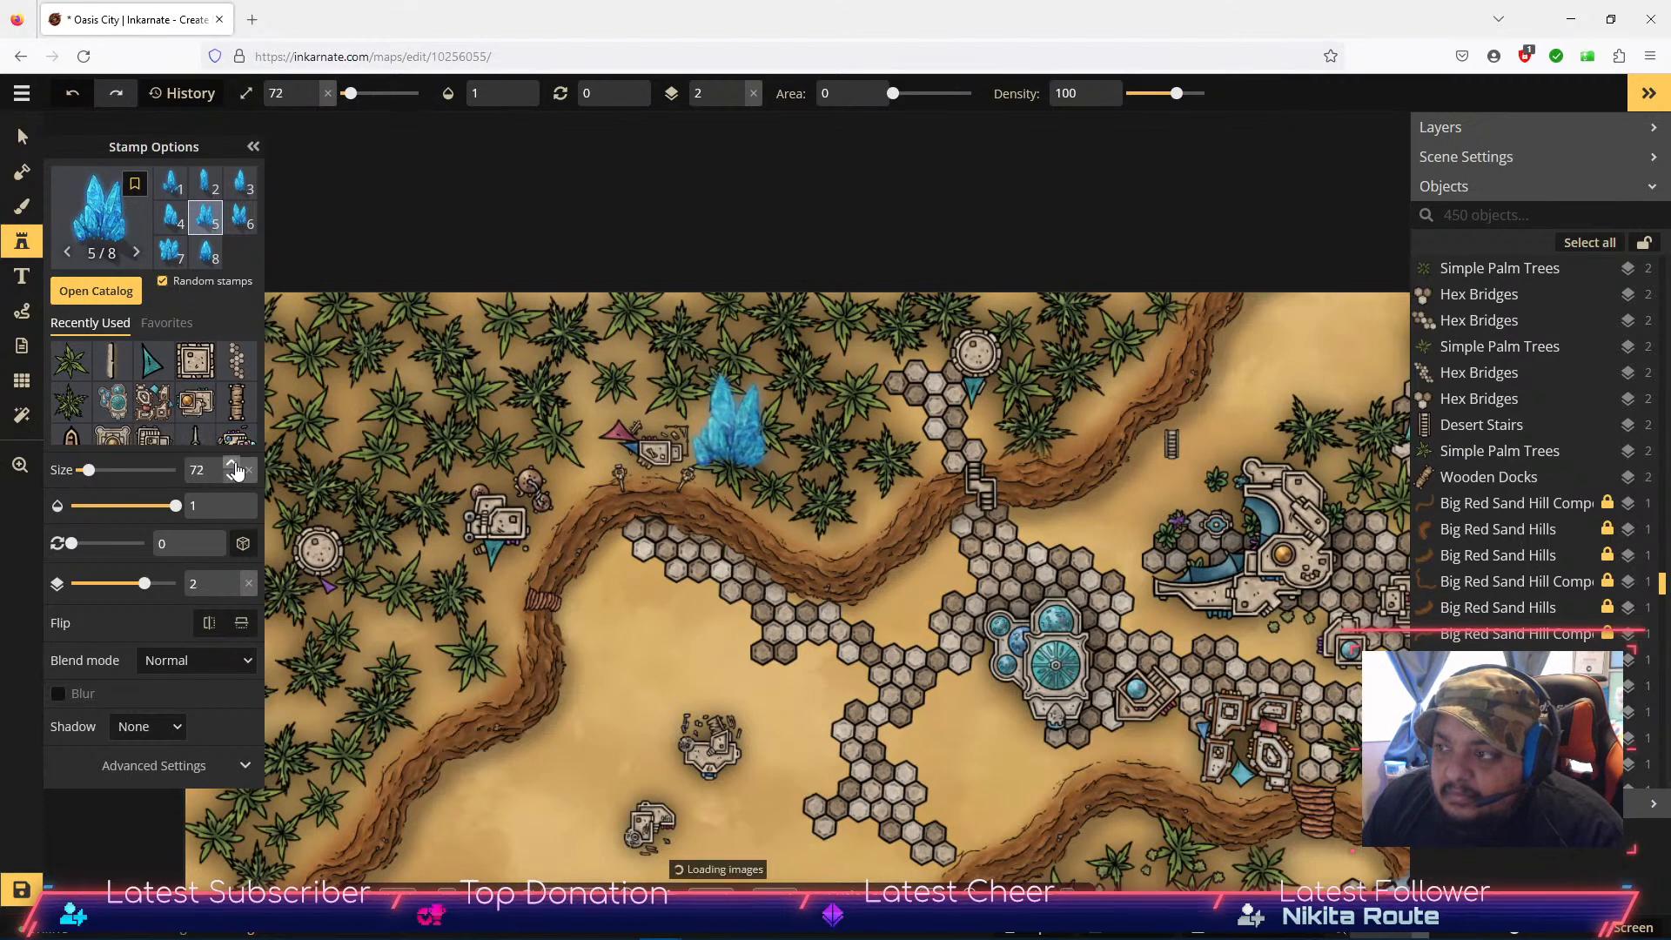
left_click(232, 477)
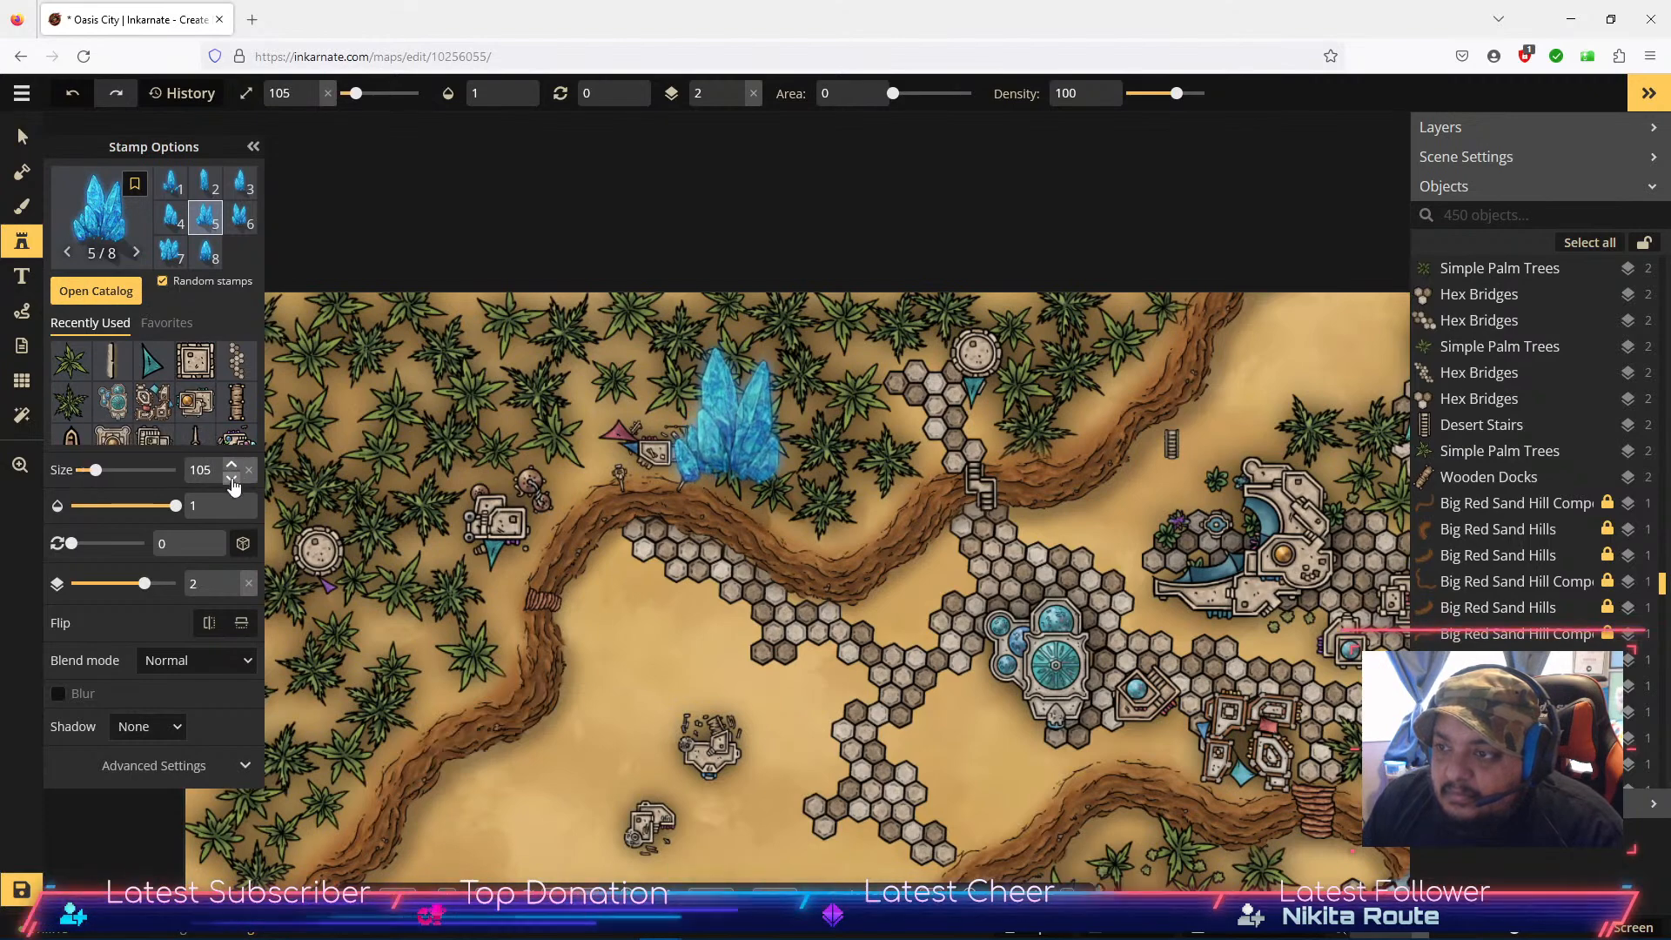
left_click(231, 480)
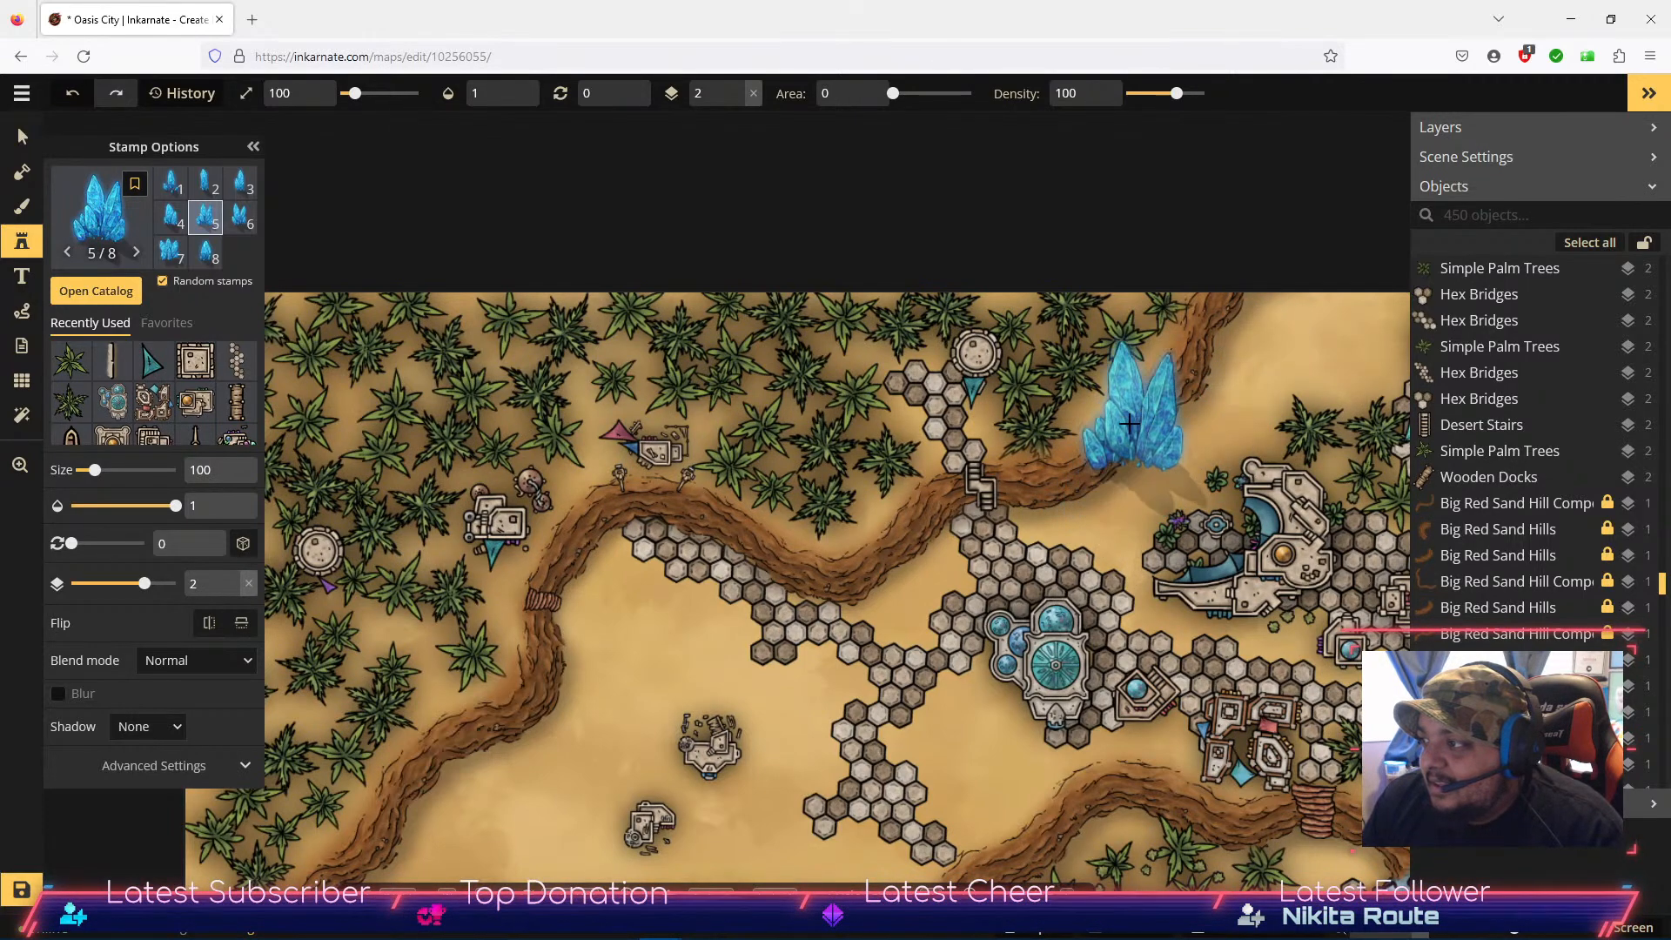
Step: Delete the stray small stairs stamp on the open sand east of the northern cliff, above the crescent-shaped building
left_click(22, 139)
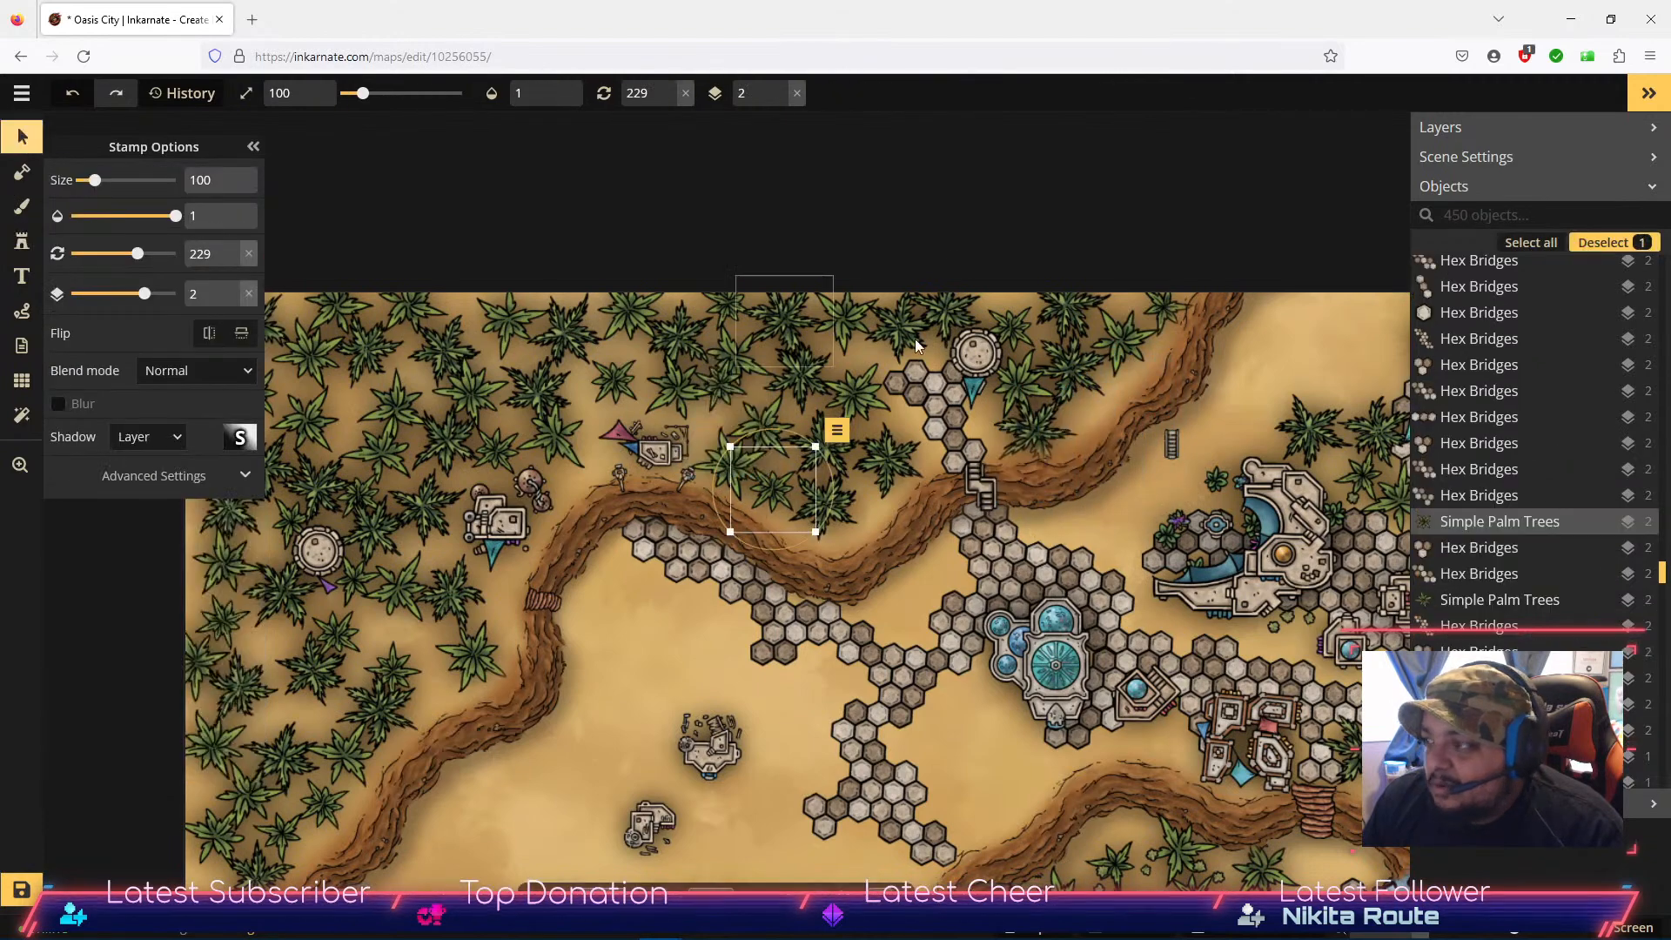
left_click(1175, 447)
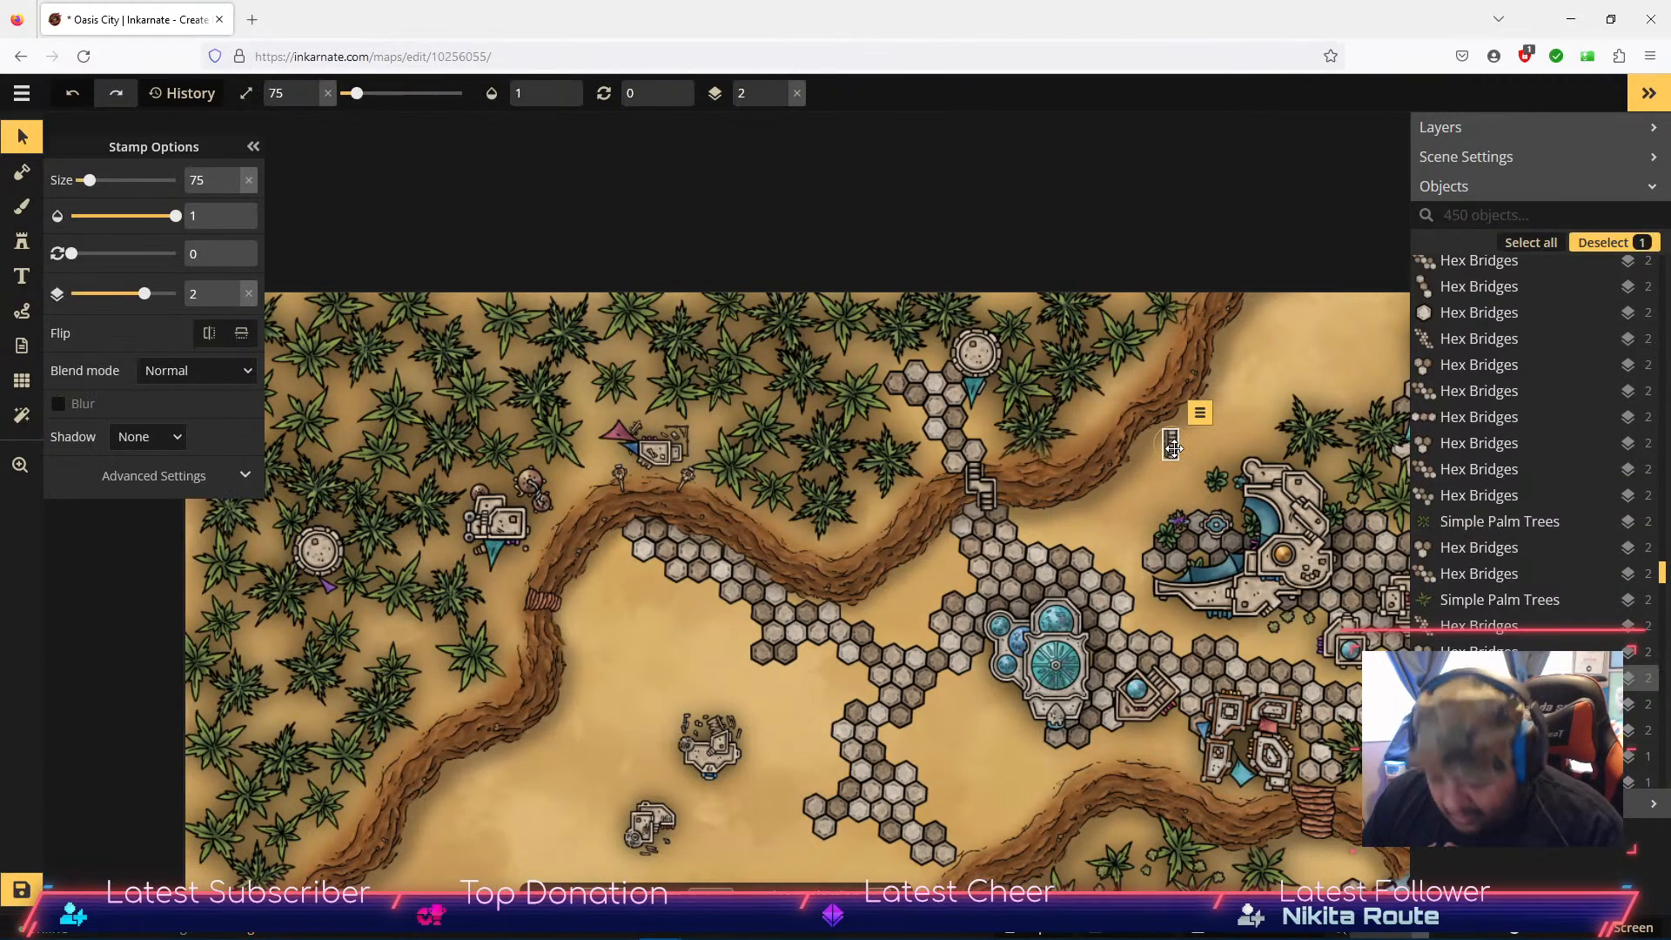
key("Delete")
Step: Choose the Blue Crystals stamp again from the Fantasy Regional HD crystal results in the stamp catalog
left_click_drag(1102, 605, 777, 484)
scroll(779, 486, "down", 3)
left_click_drag(846, 633, 760, 468)
left_click(22, 241)
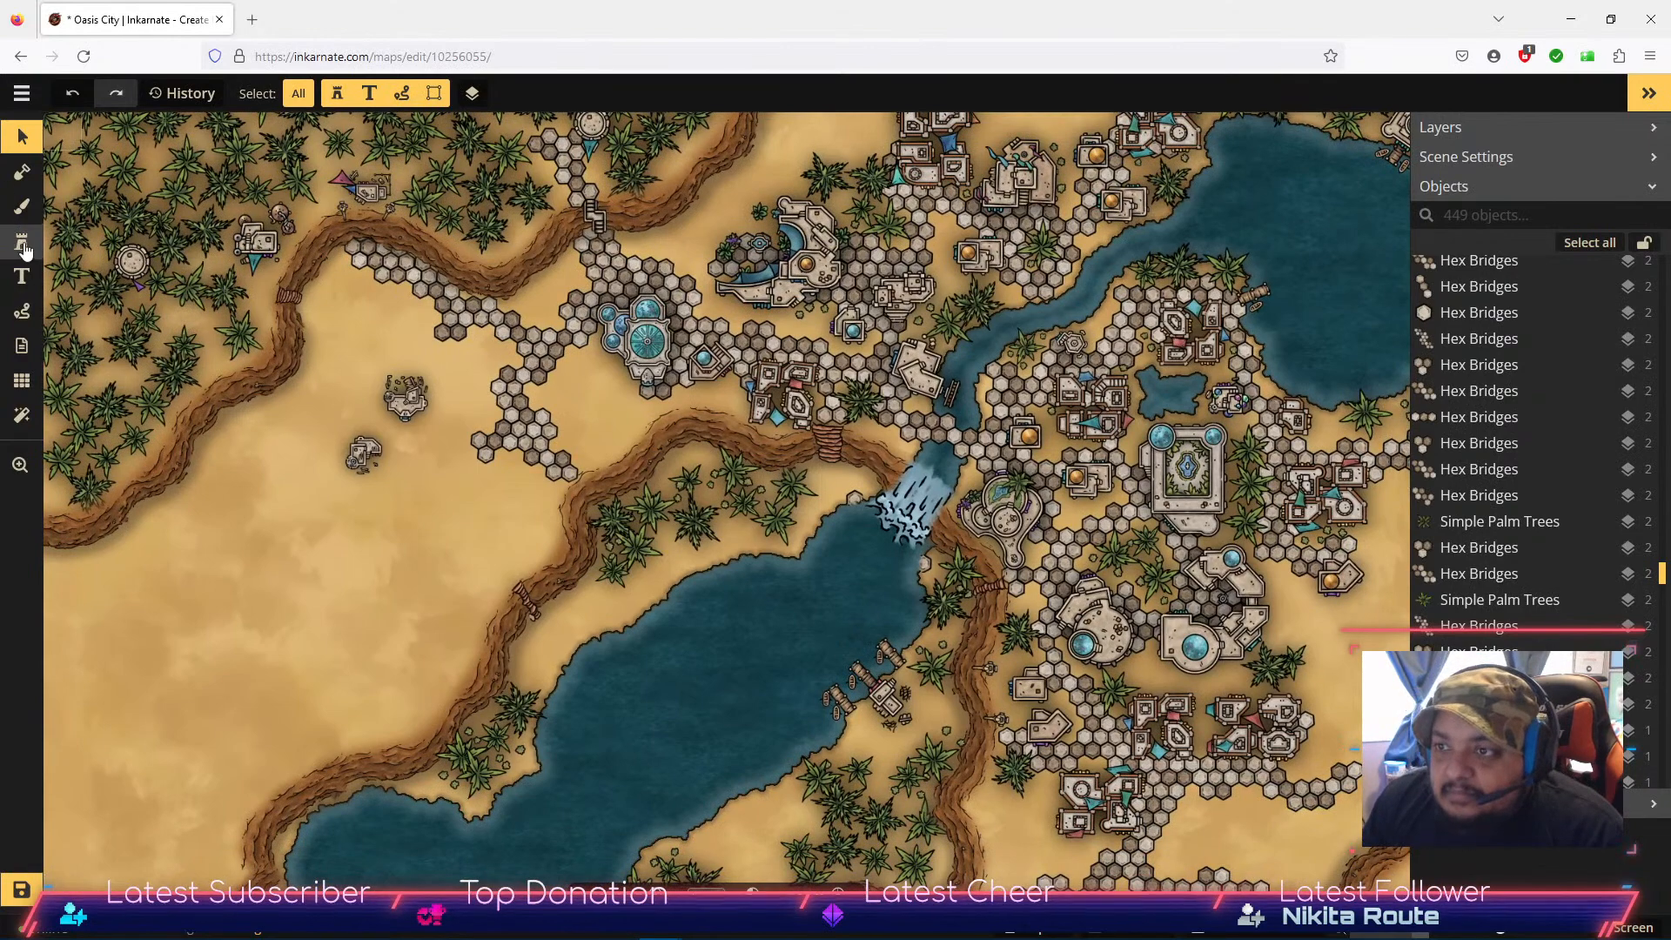
left_click(96, 290)
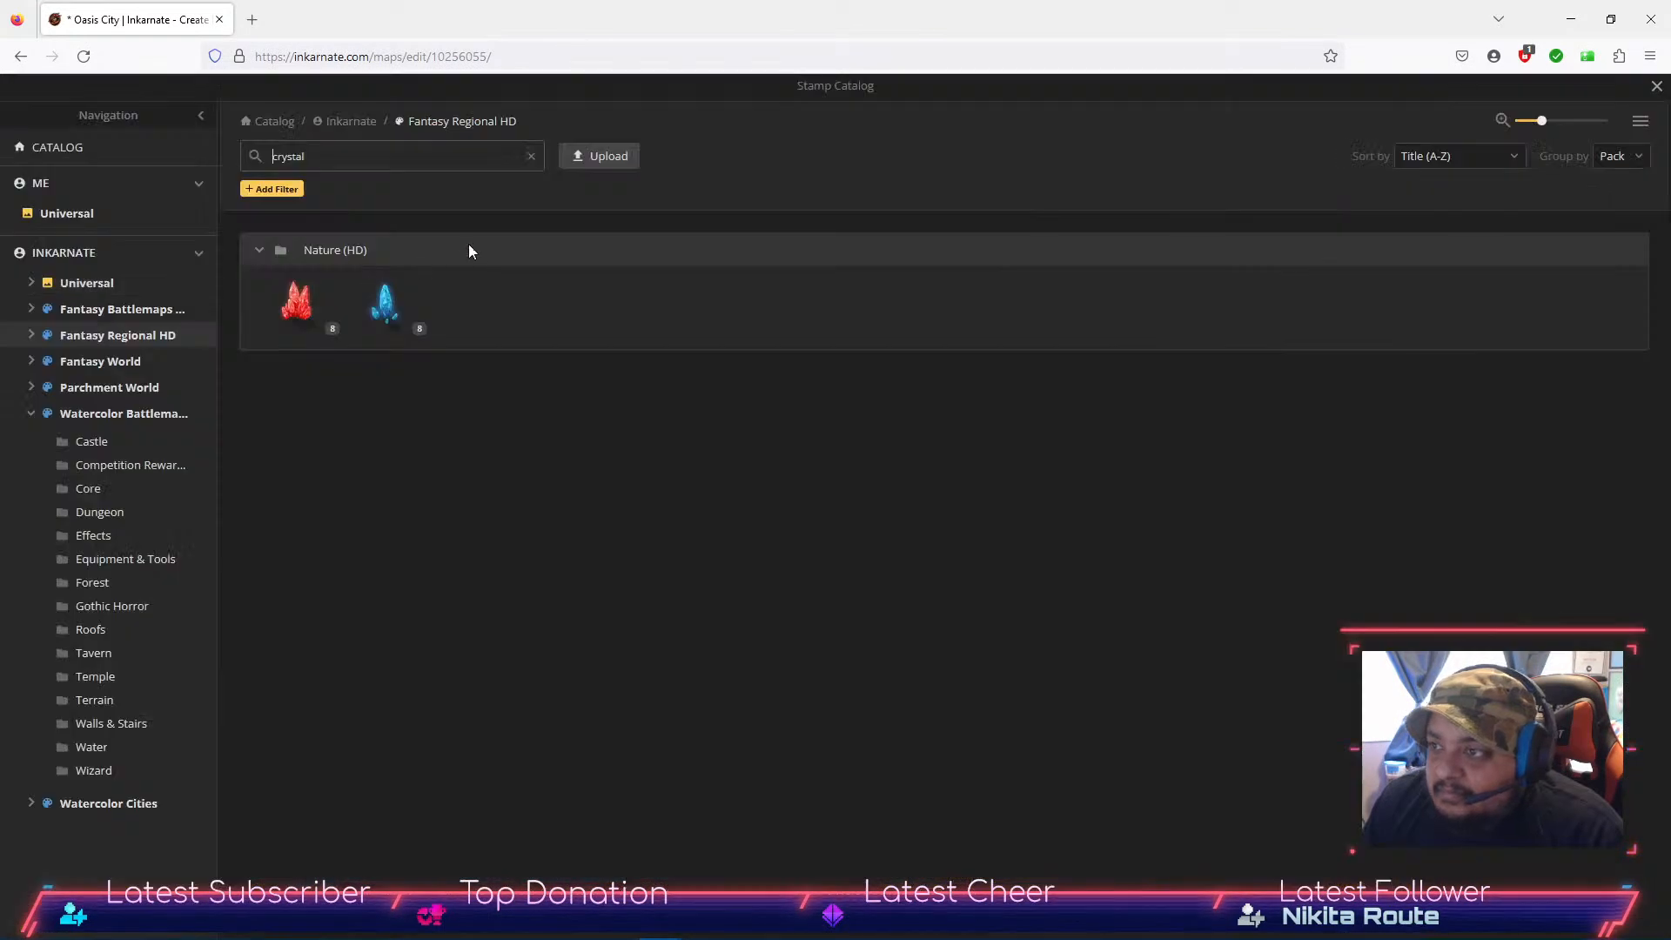
left_click(380, 312)
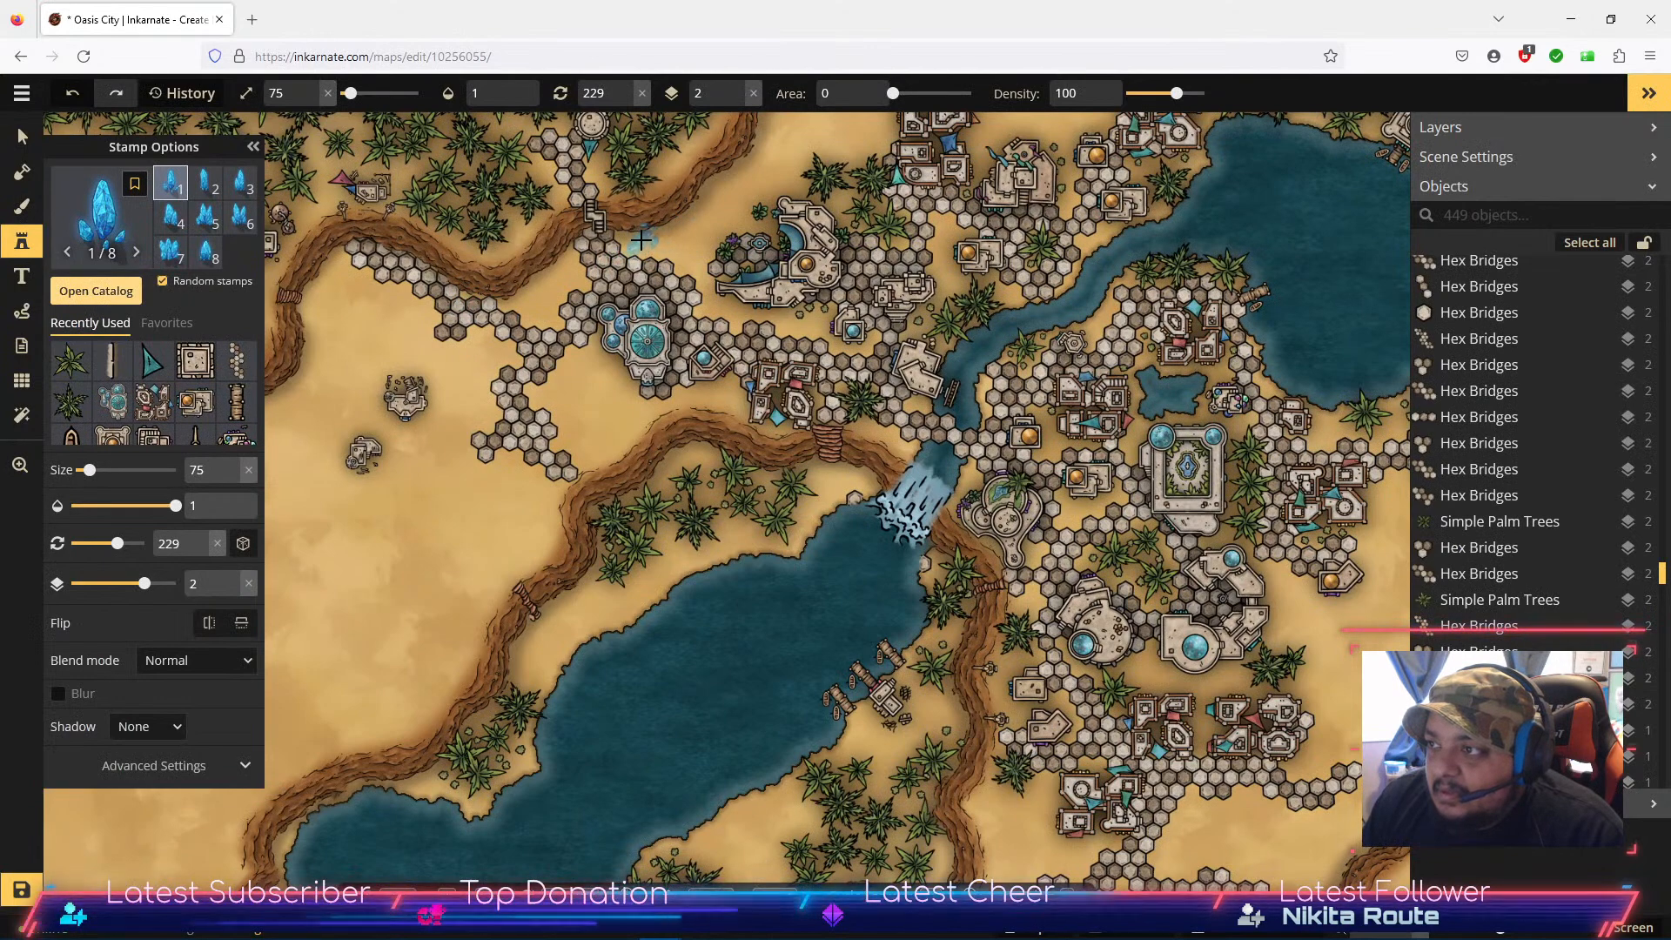
Step: Place size 75 Blue Crystals at rotation 360: the first variant beside the northern cliff stairs, the third on the river's north bank
scroll(675, 271, "up", 2)
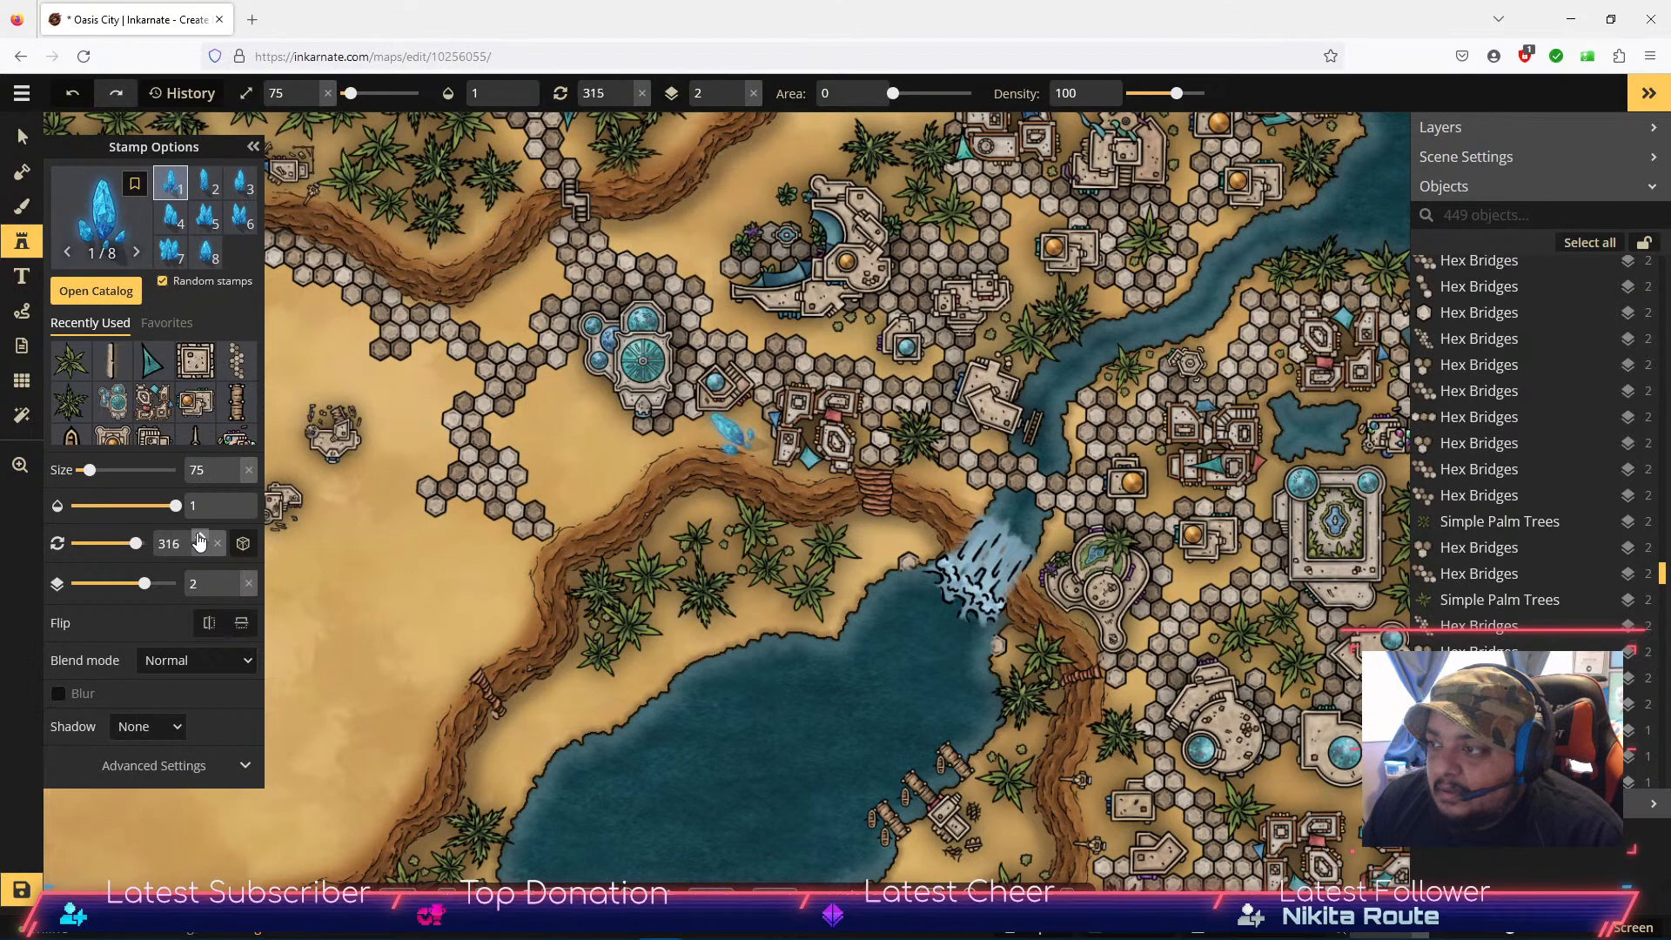
left_click(199, 537)
left_click(199, 537)
left_click(200, 537)
left_click(200, 537)
left_click(200, 537)
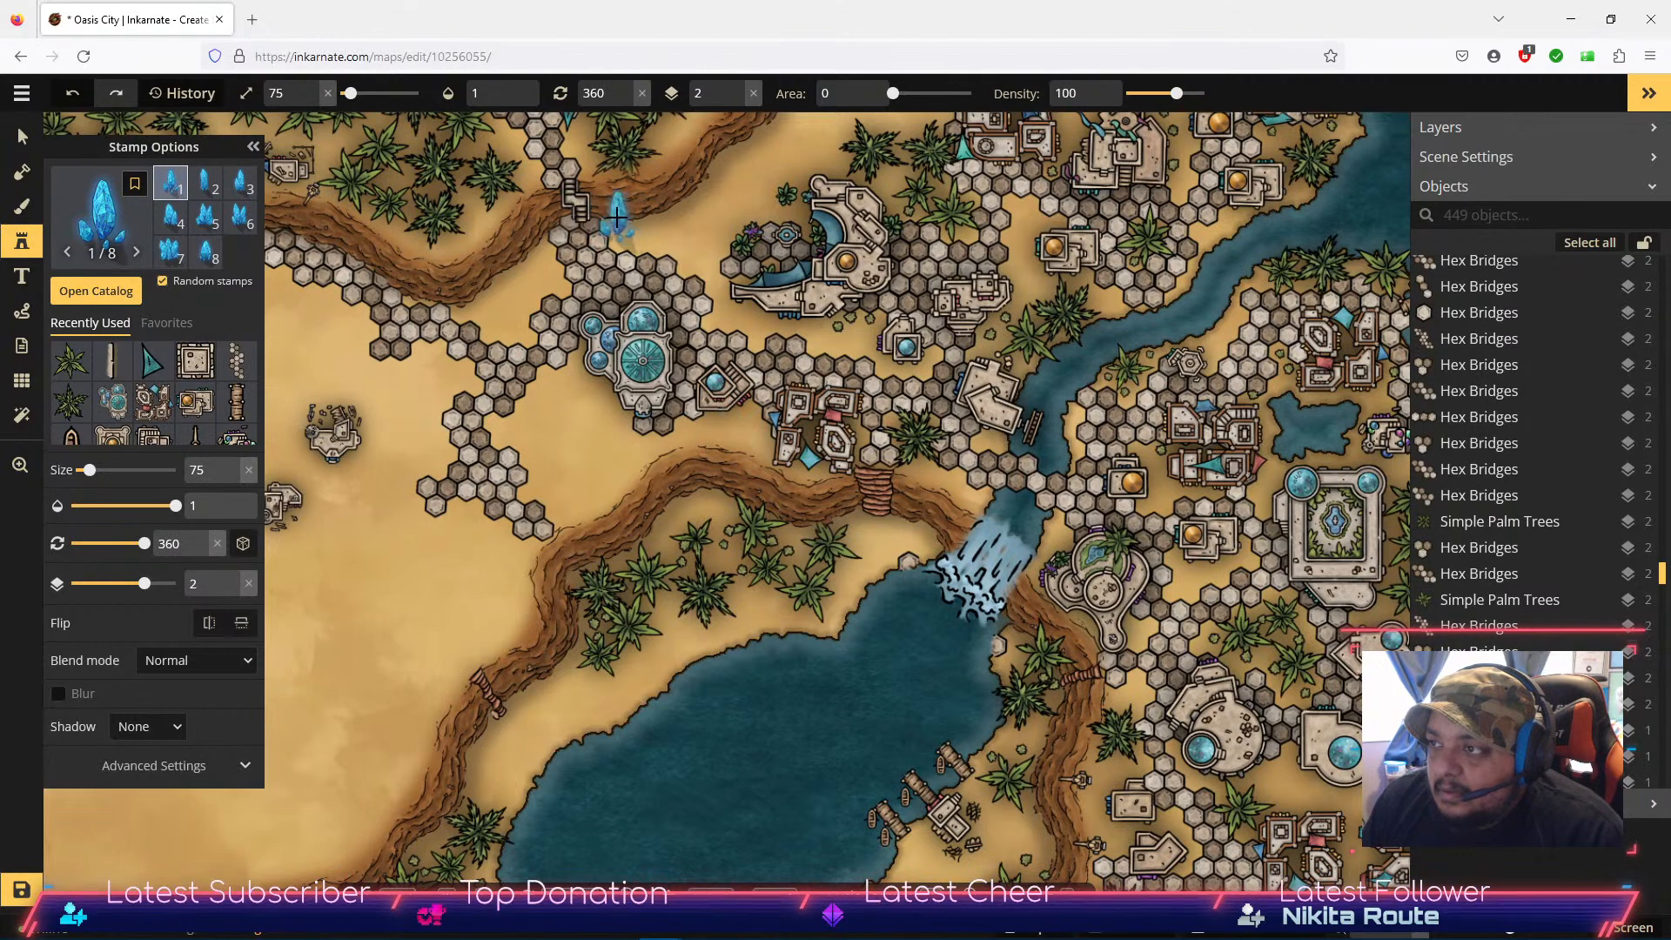
left_click(621, 214)
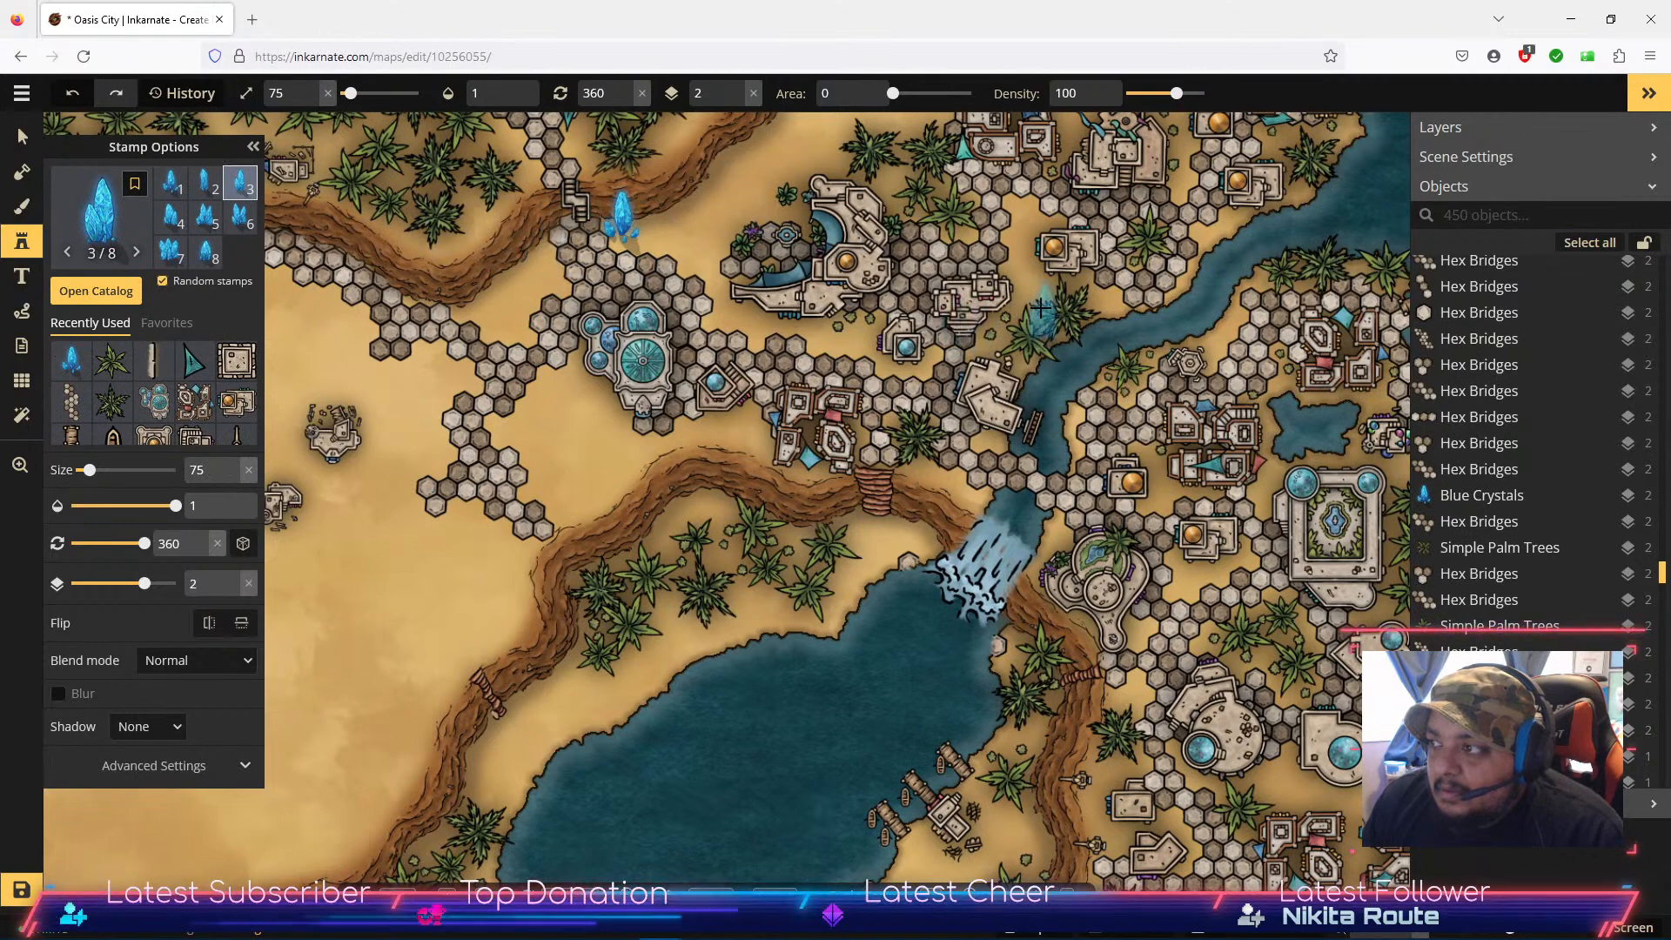
left_click(1114, 290)
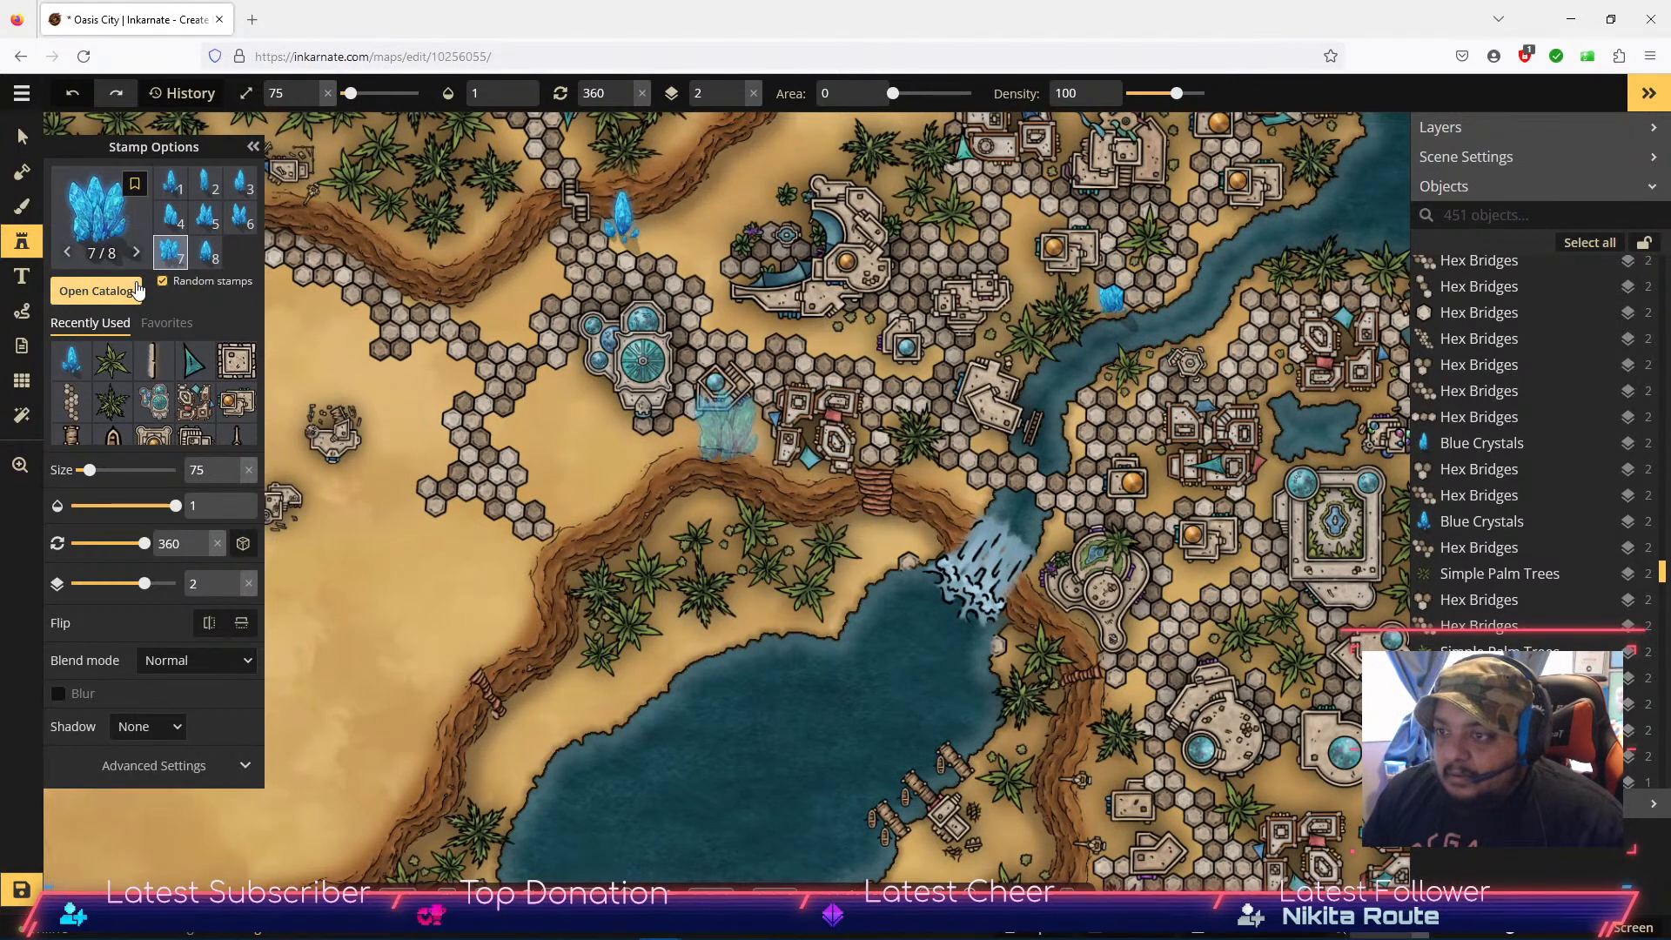
Step: Lower the first hex bridge piece covering the riverbank crystal to layer -2
left_click(21, 133)
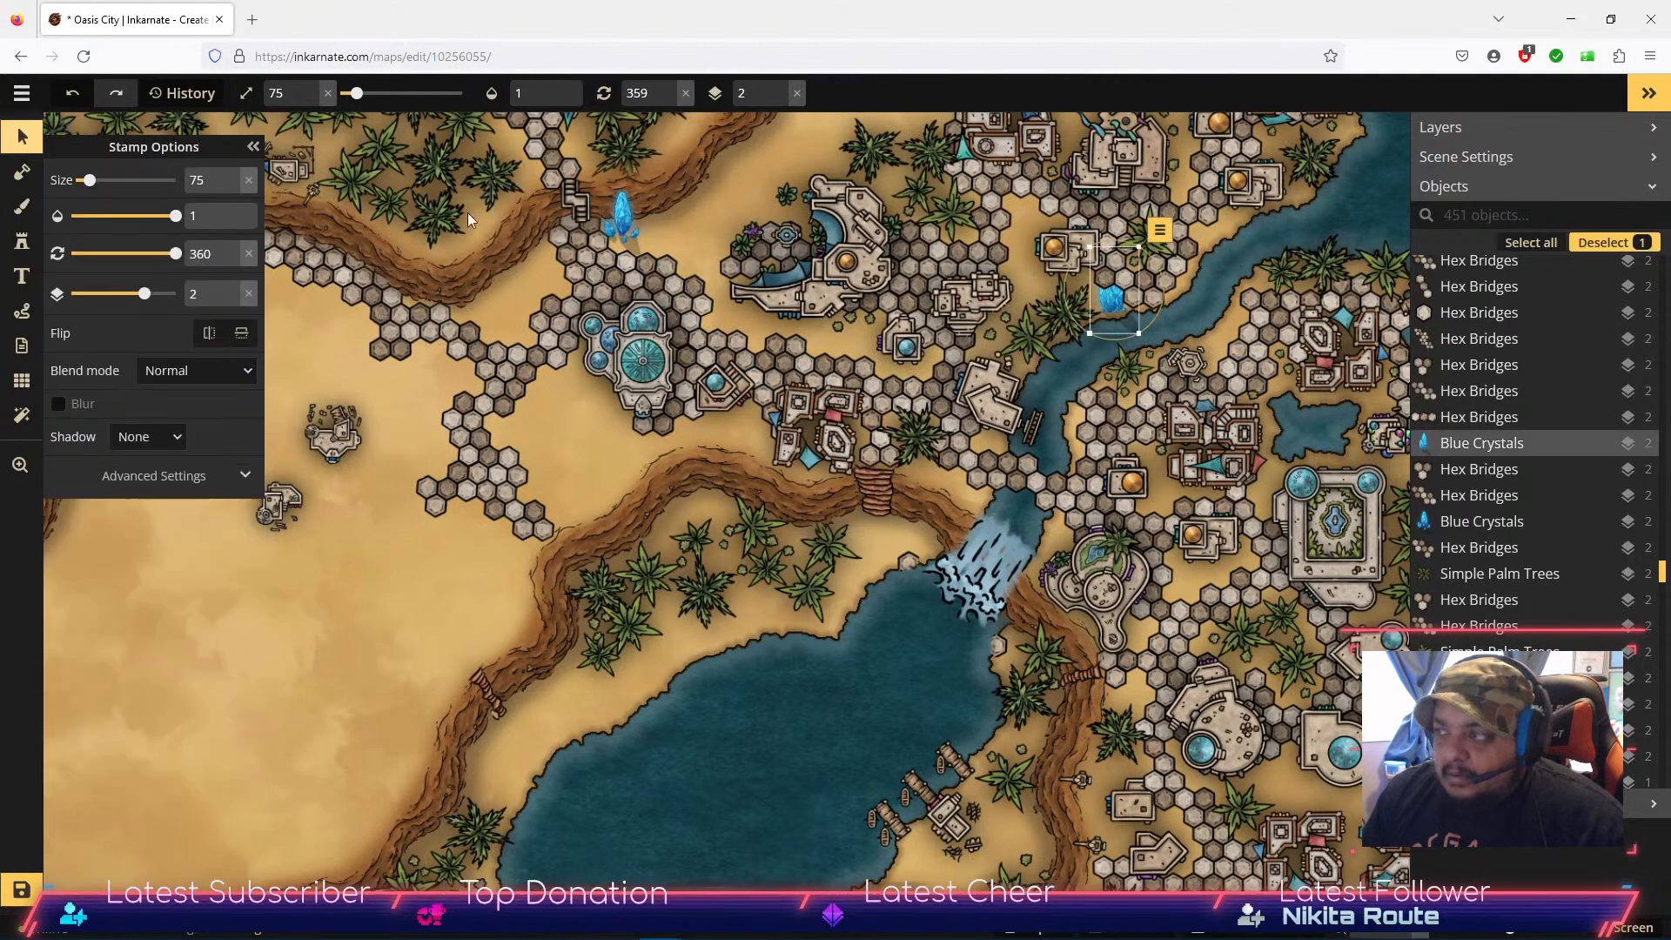
left_click(1114, 294)
left_click(1159, 285)
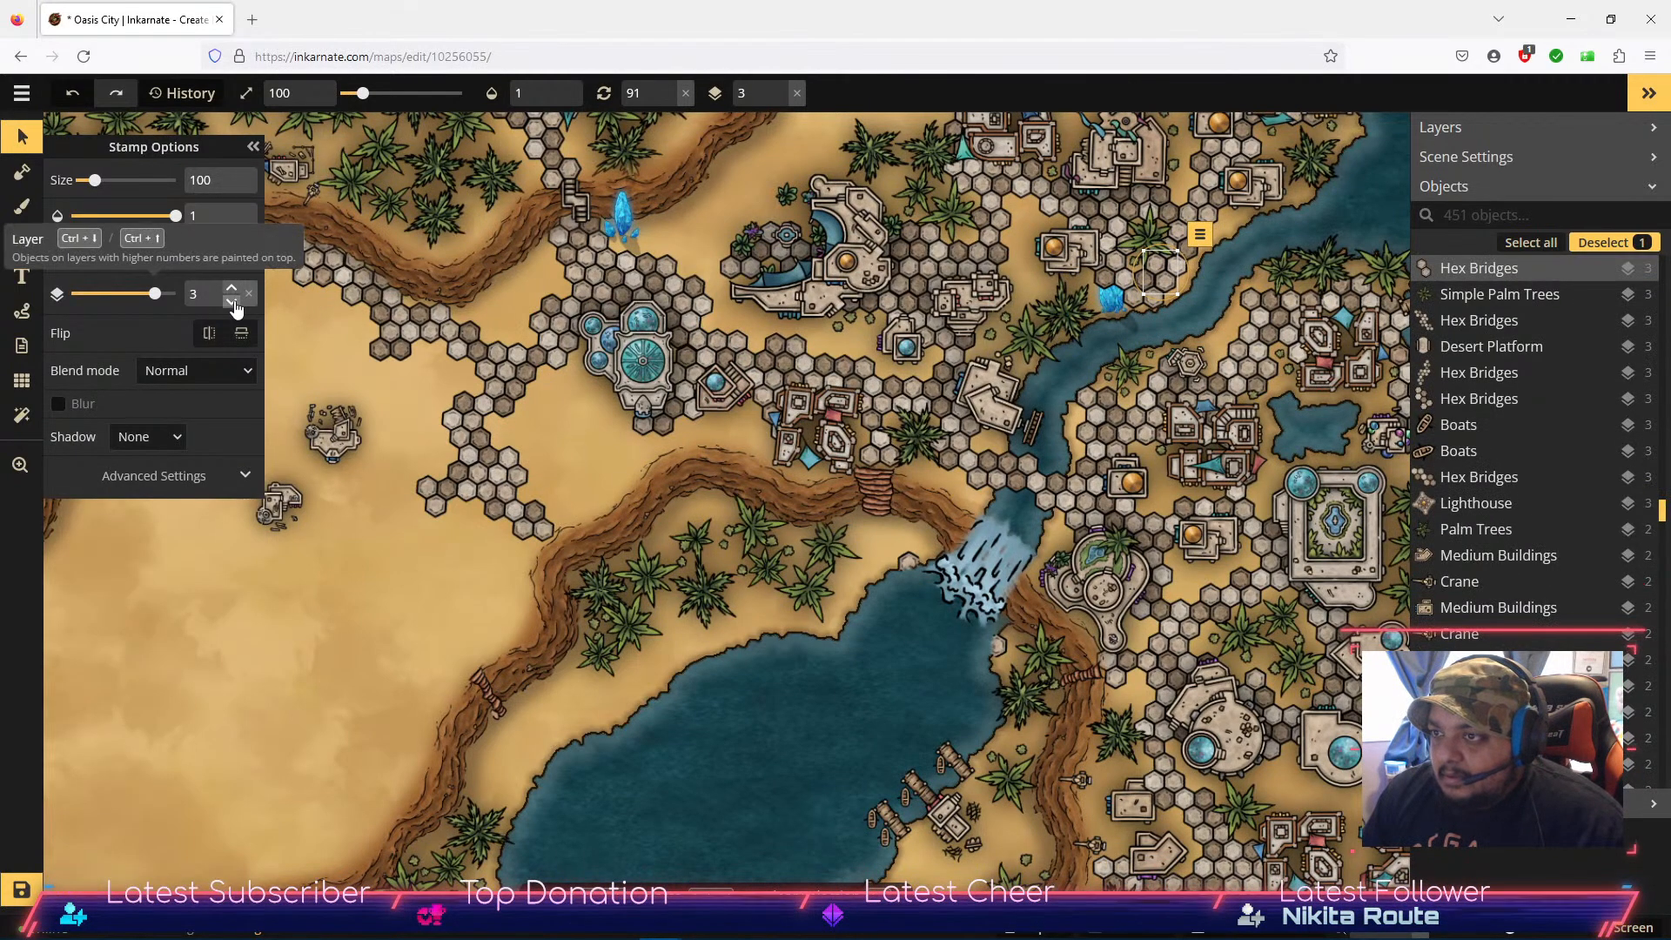
left_click(231, 301)
left_click(232, 301)
left_click(232, 301)
left_click(232, 301)
left_click(231, 301)
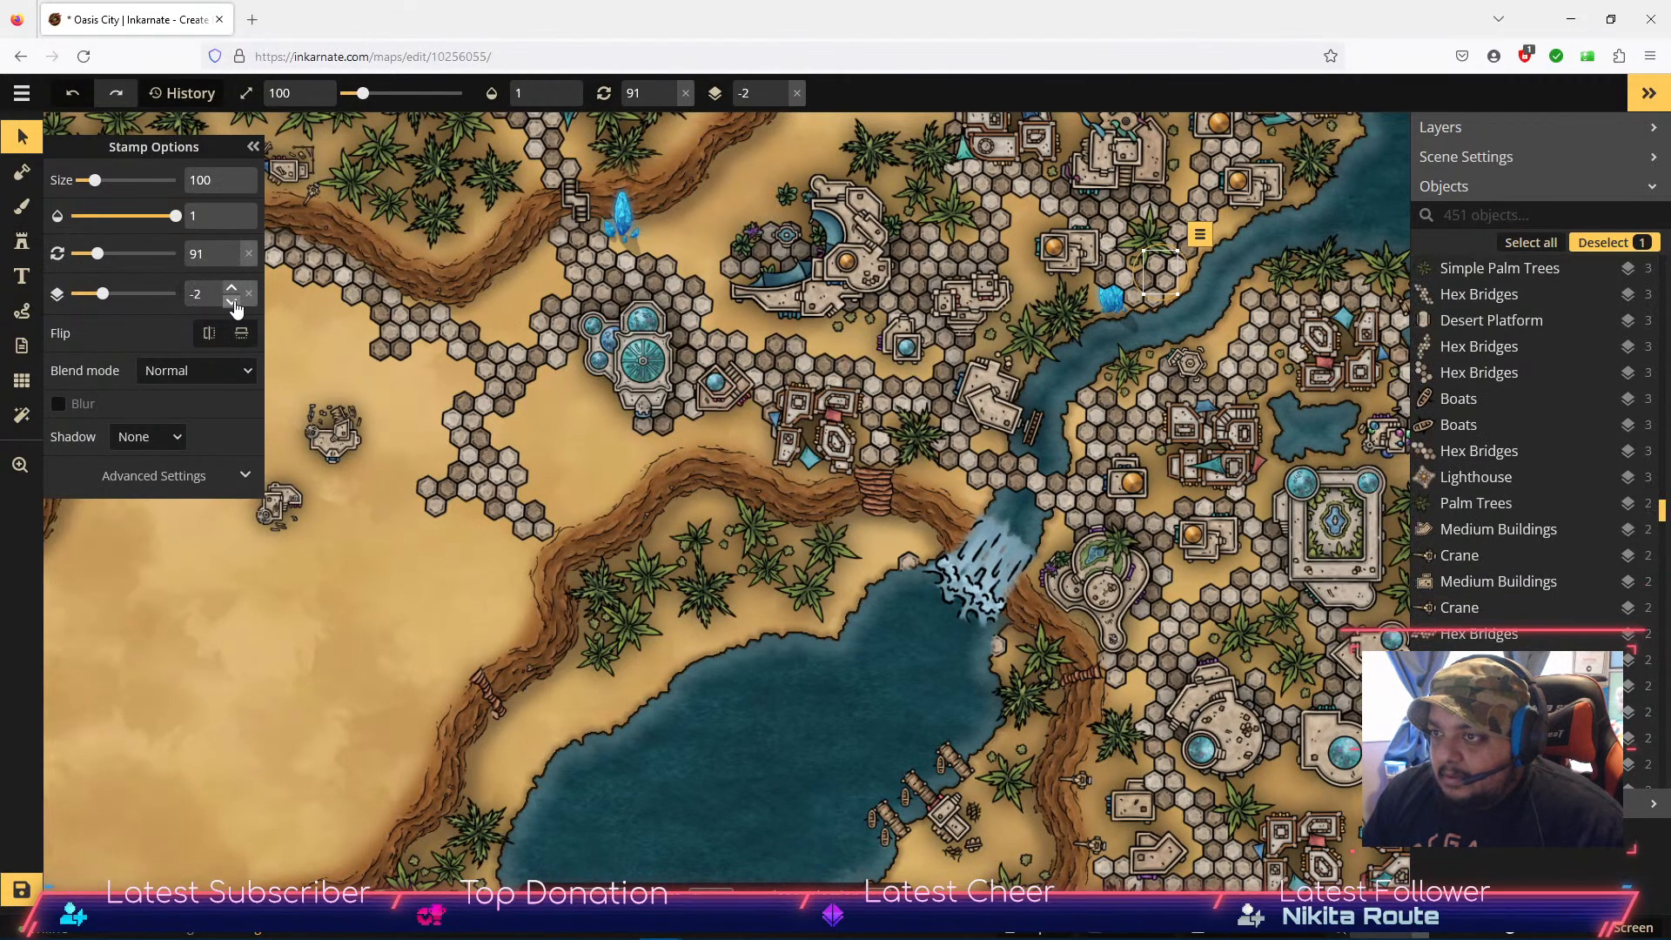
Step: Lower the remaining hex bridge piece over the riverbank crystal to layer -4
left_click(1115, 280)
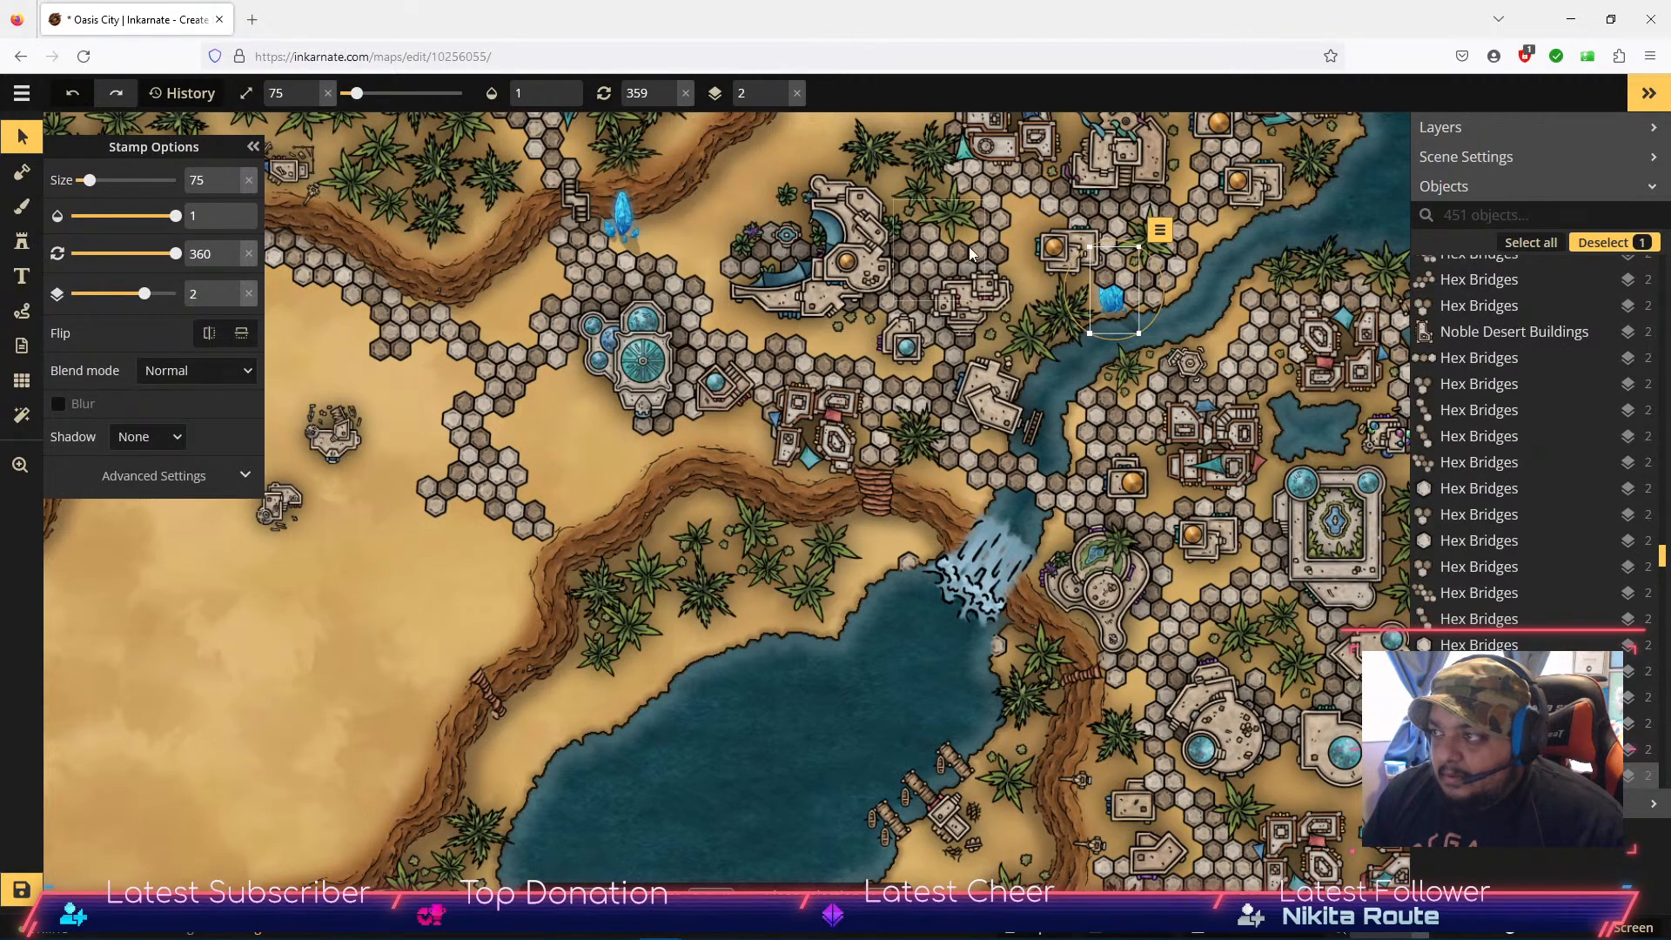
left_click(1116, 273)
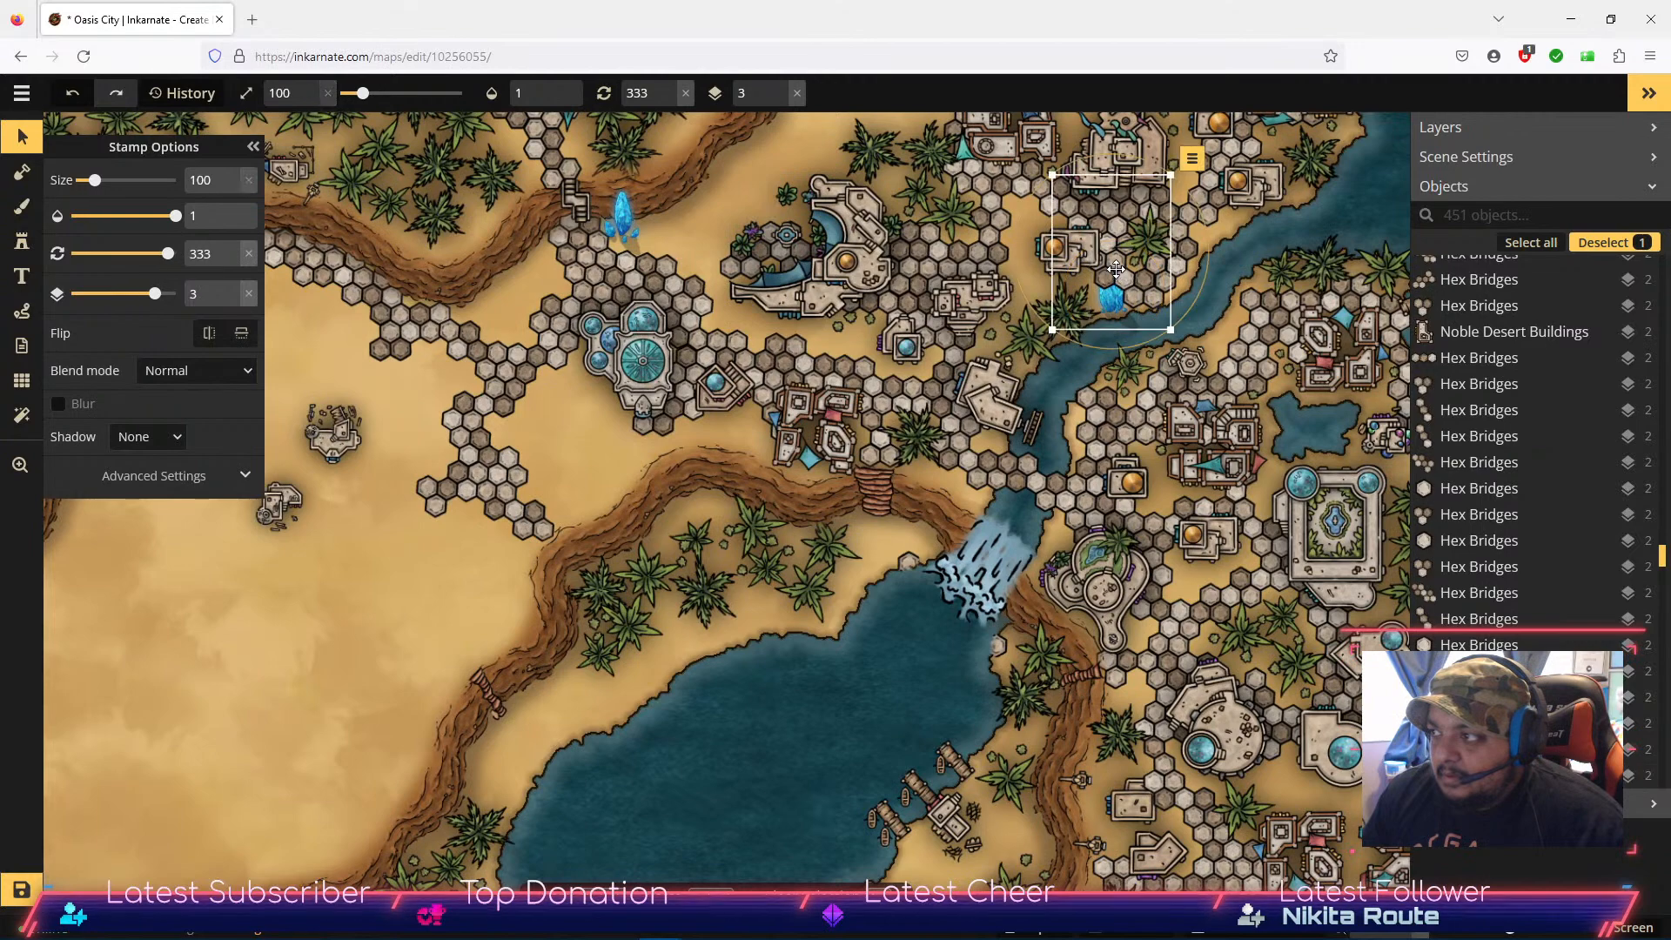
left_click(230, 302)
left_click(231, 302)
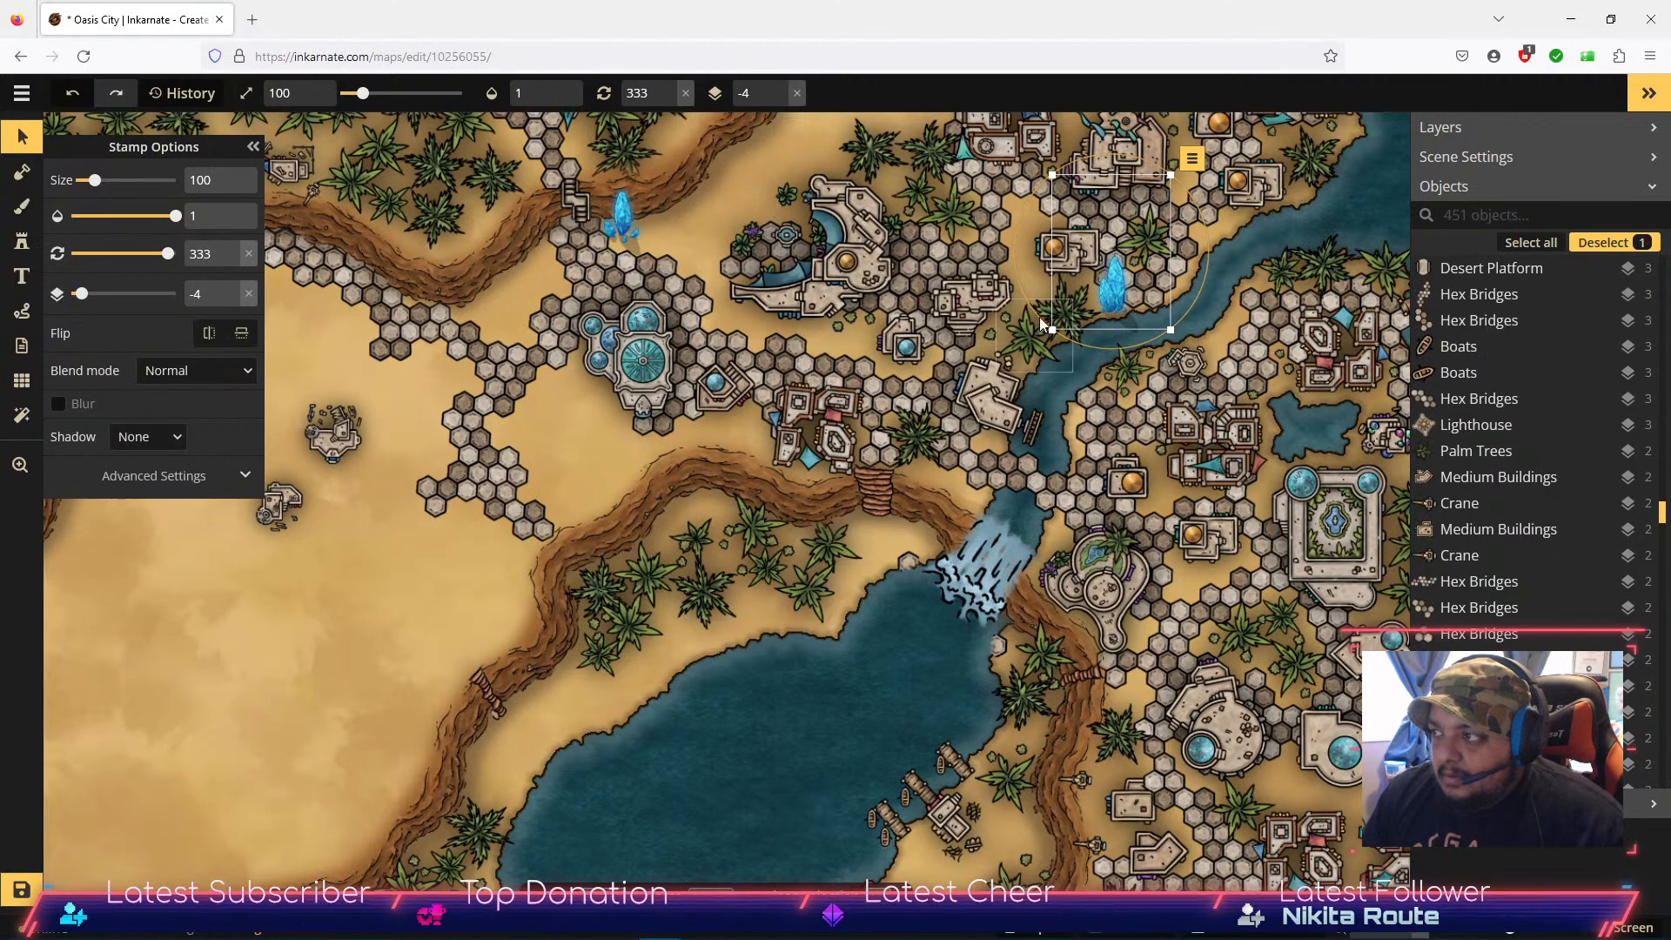
Step: Place the first Blue Crystals variant at size 100 and rotation 360 on the south shore of the northeastern lake
left_click(21, 241)
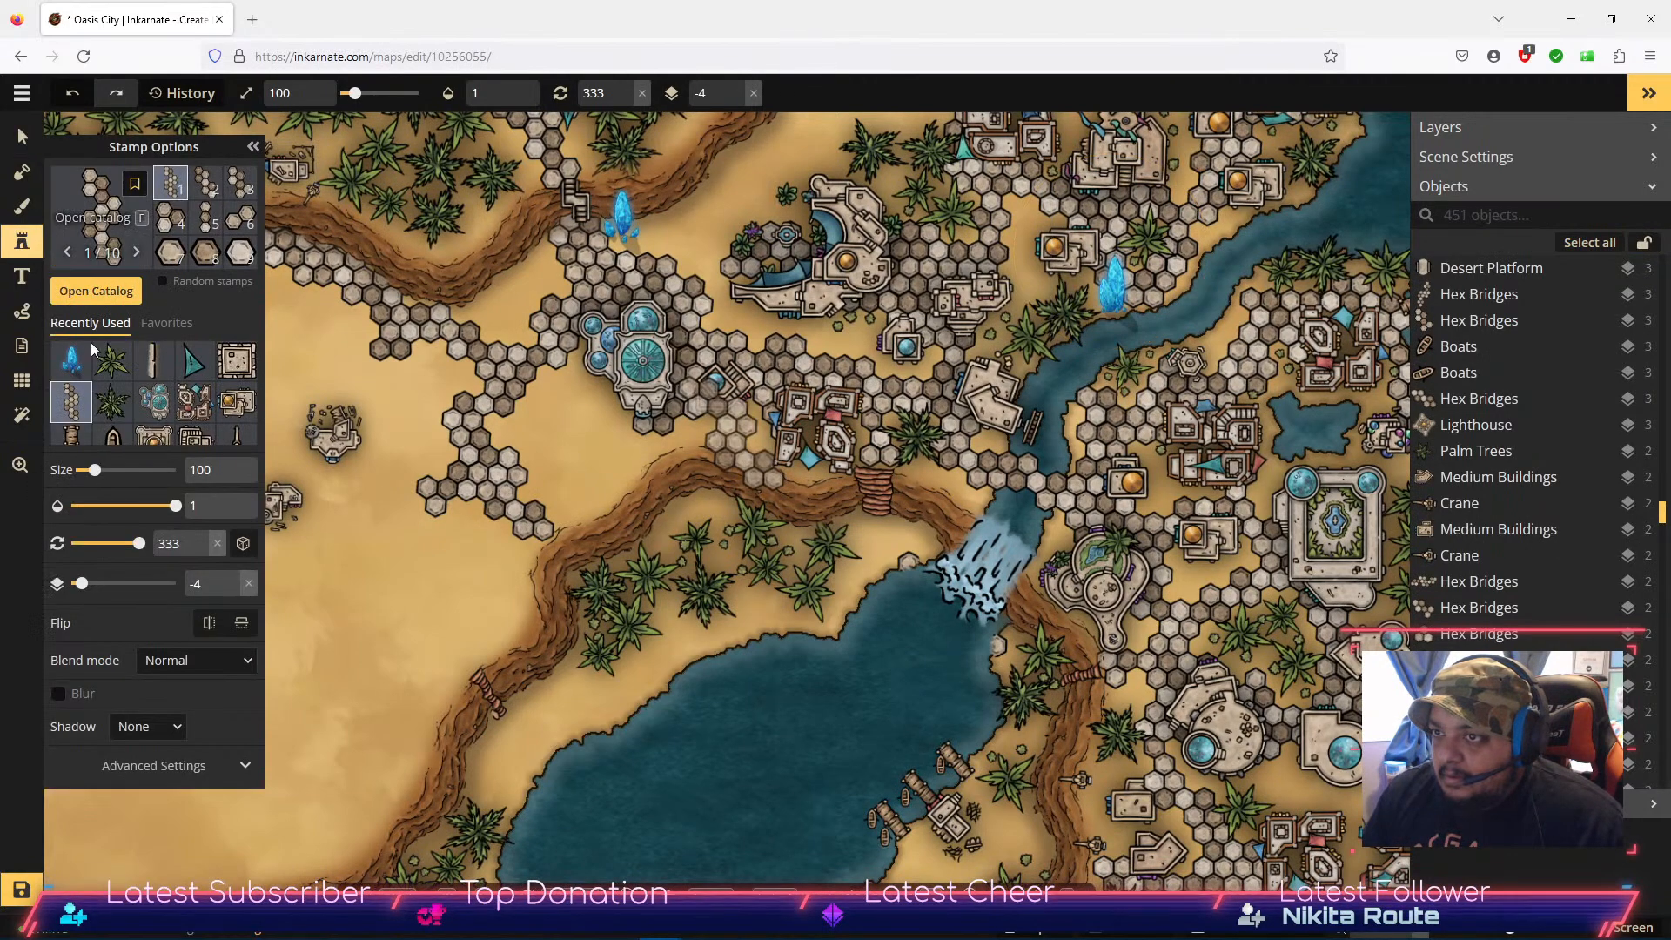
left_click(77, 363)
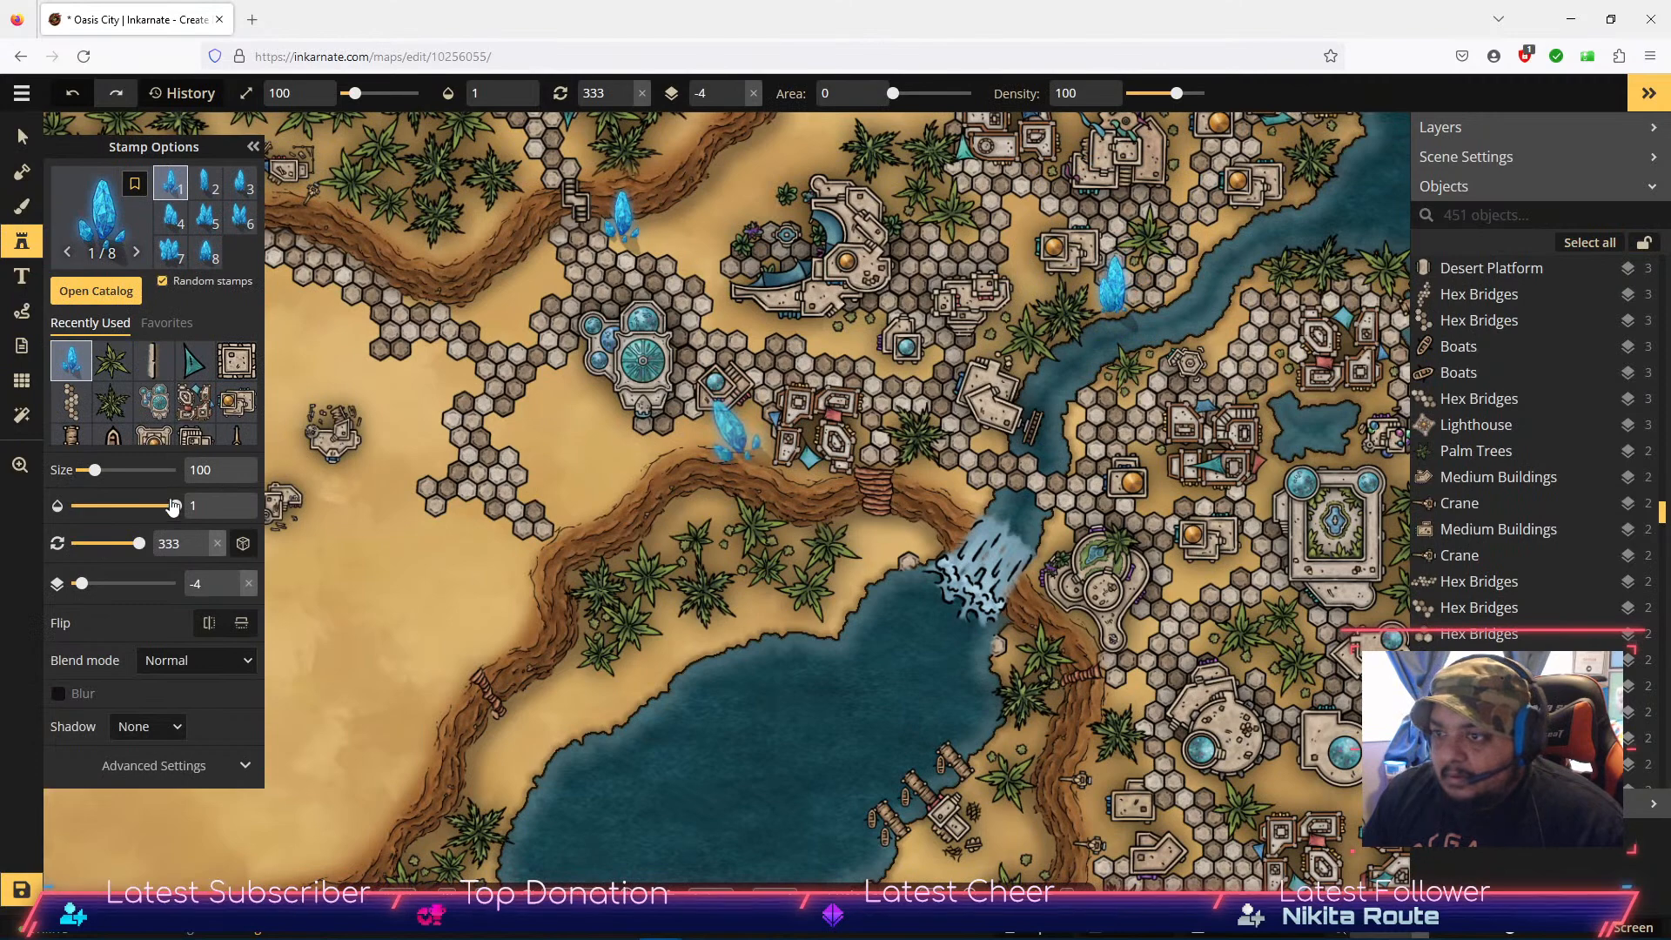
left_click(200, 539)
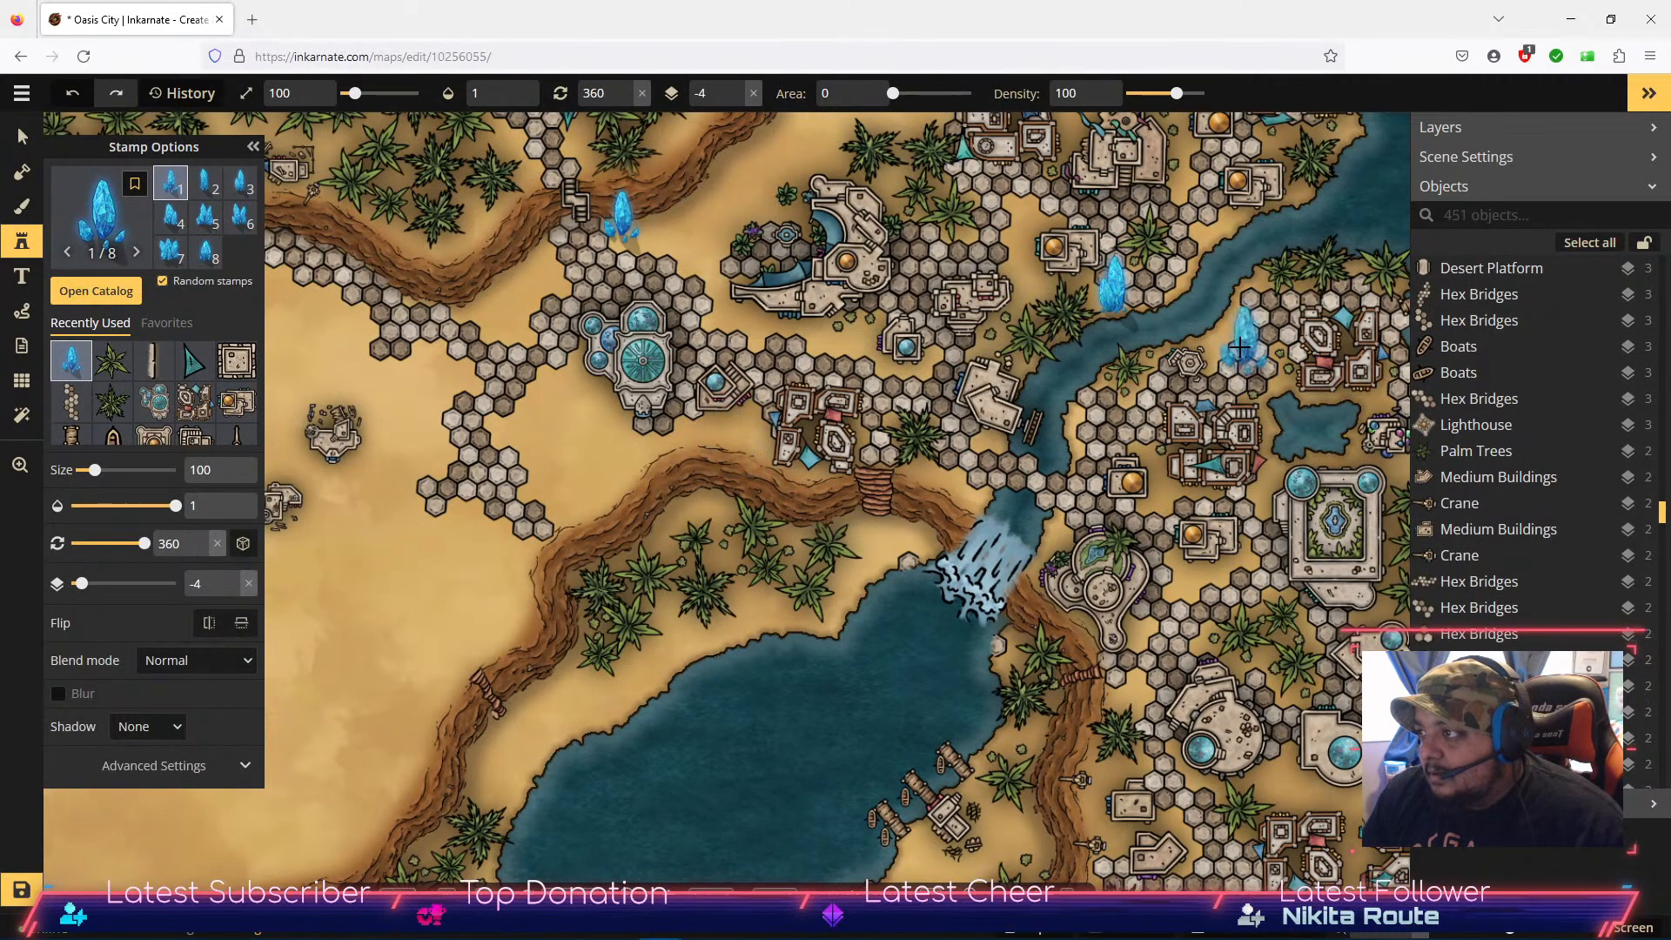
key("space")
left_click_drag(1230, 545, 966, 224)
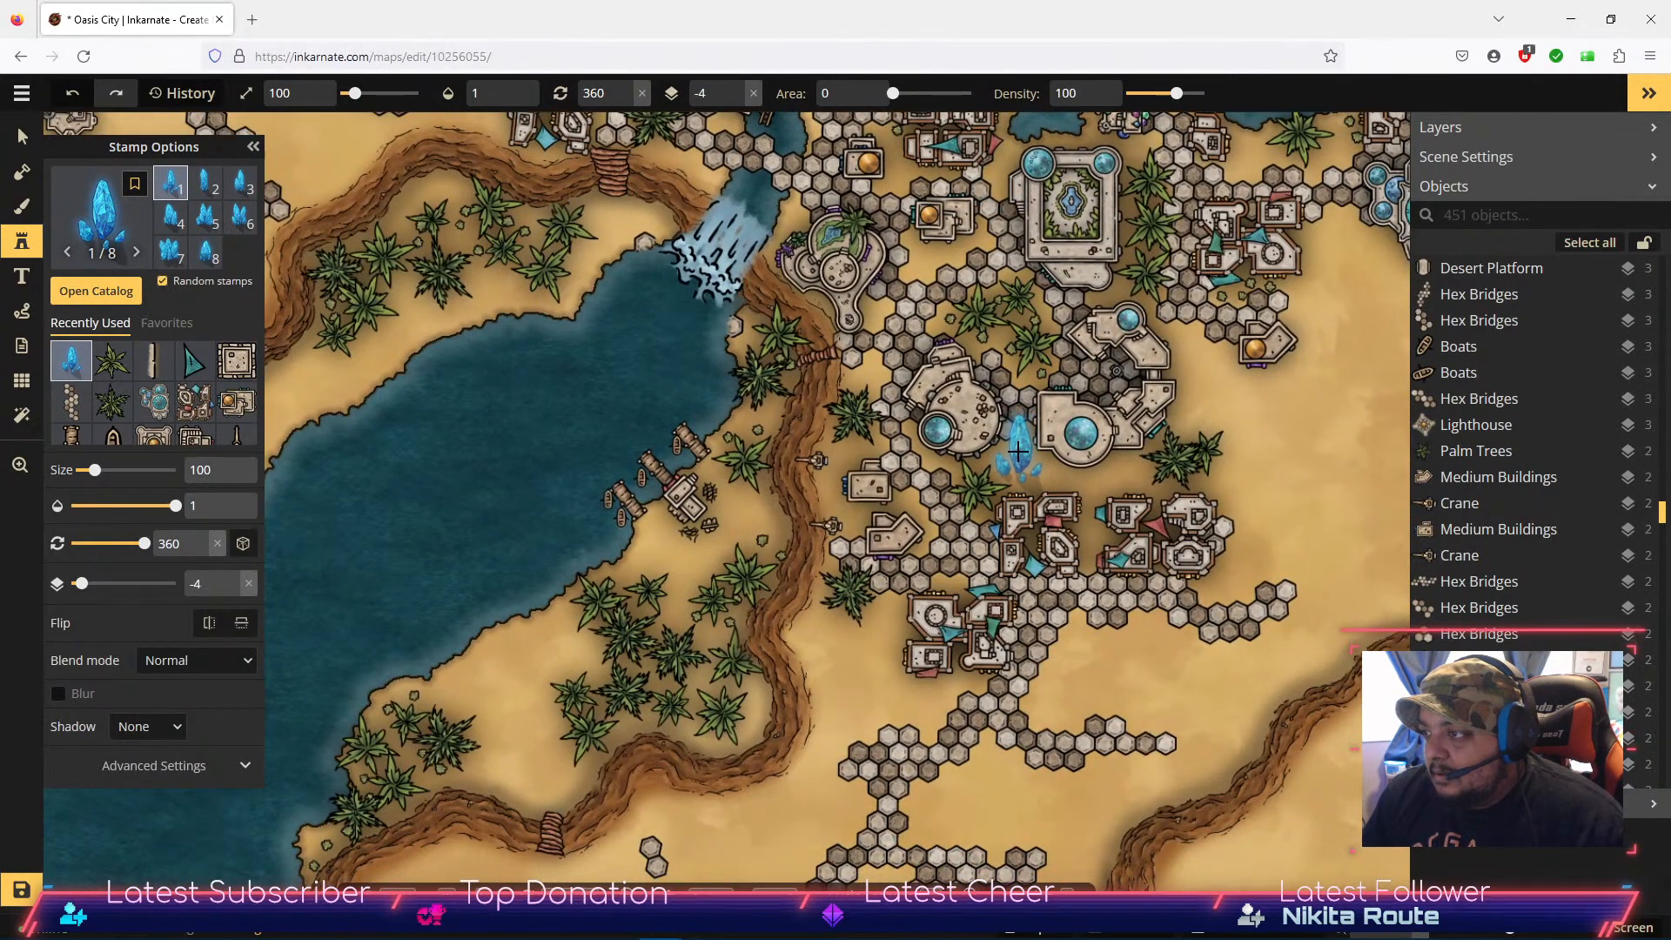
key("space")
left_click_drag(918, 242, 768, 354)
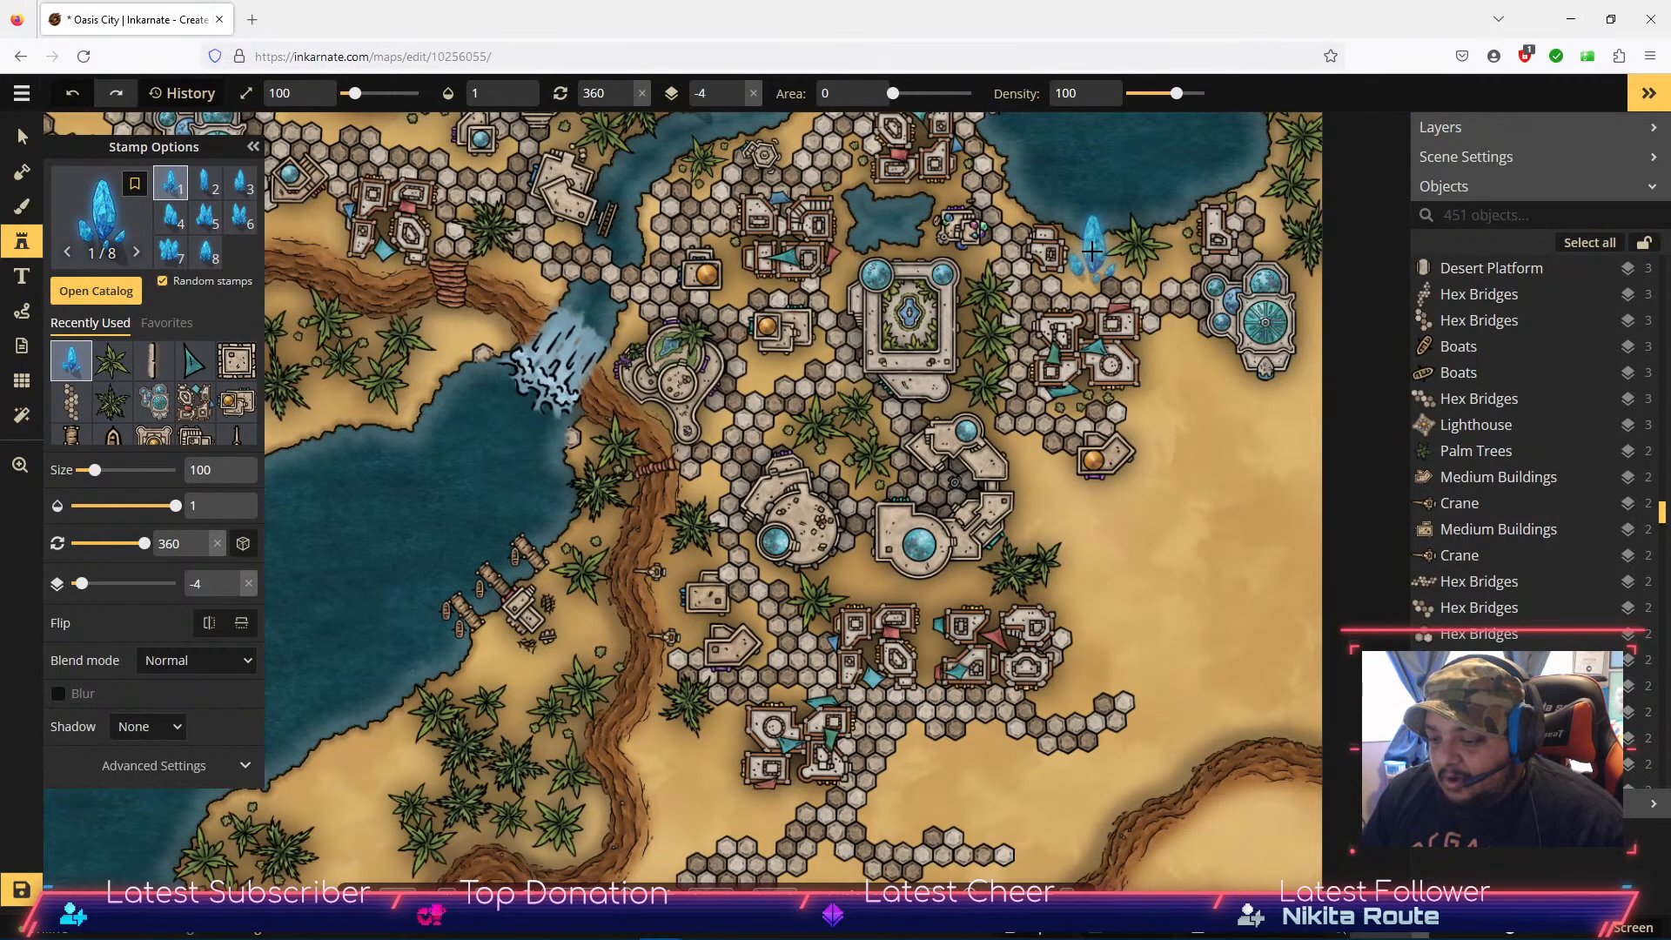
left_click(1092, 251)
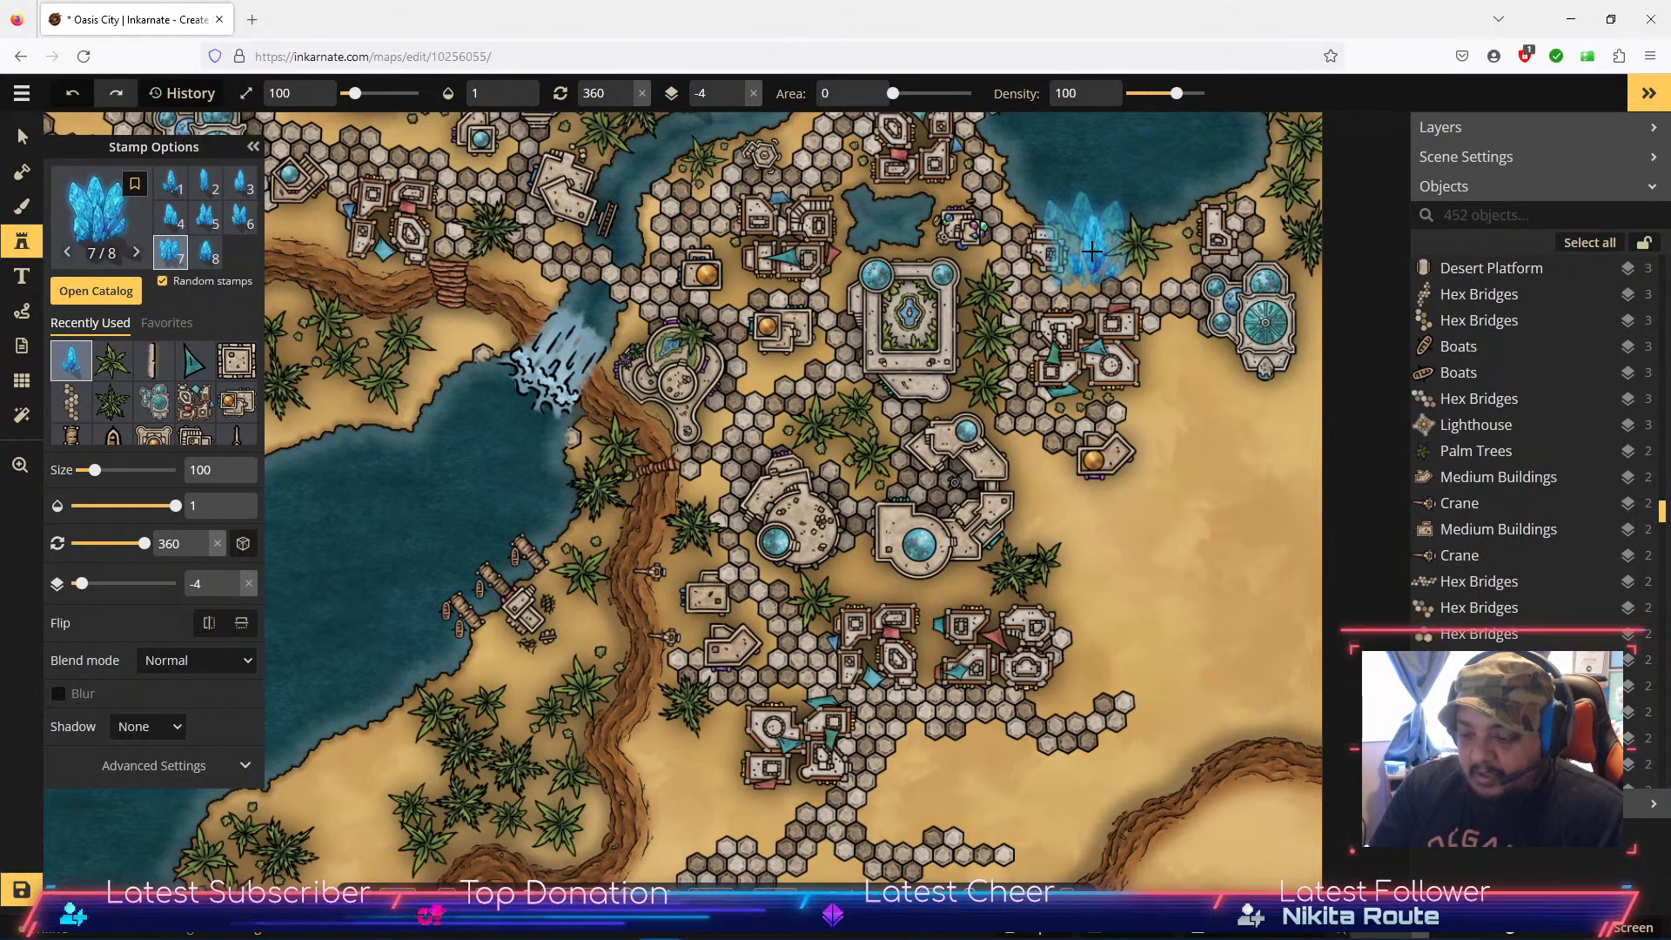
left_click(1091, 251)
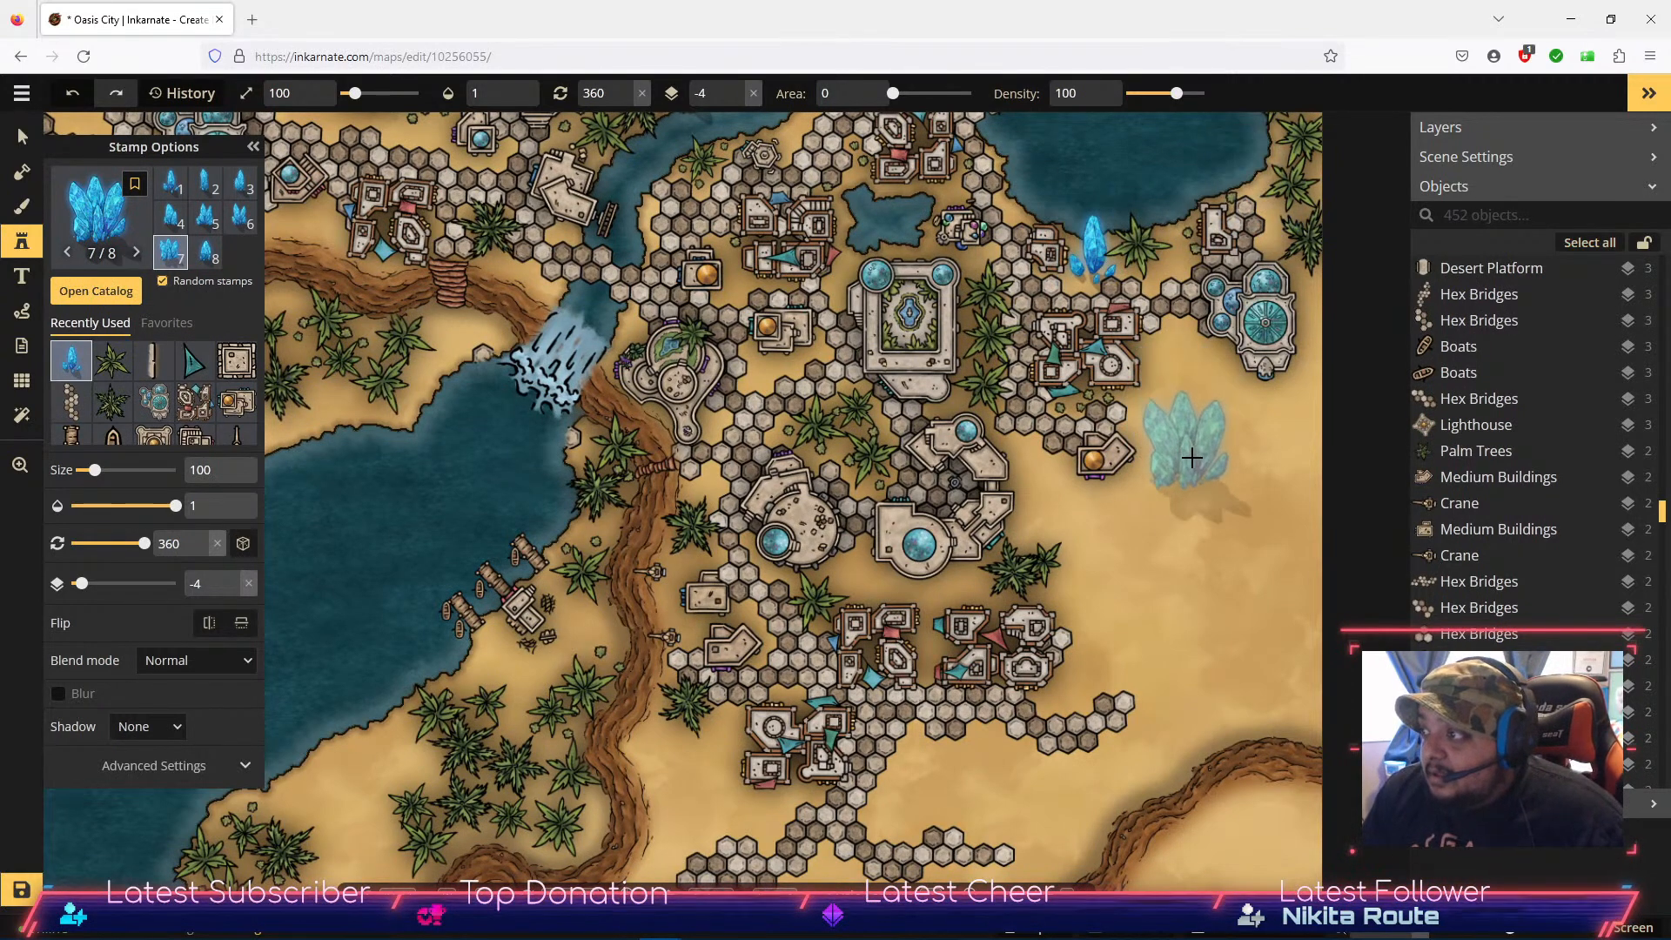
Step: Place the seventh Blue Crystals variant at size 100 and rotation 0 on the southern lake's northwest shore, near the cliff stairs
key("space")
left_click_drag(1177, 498, 1573, 525)
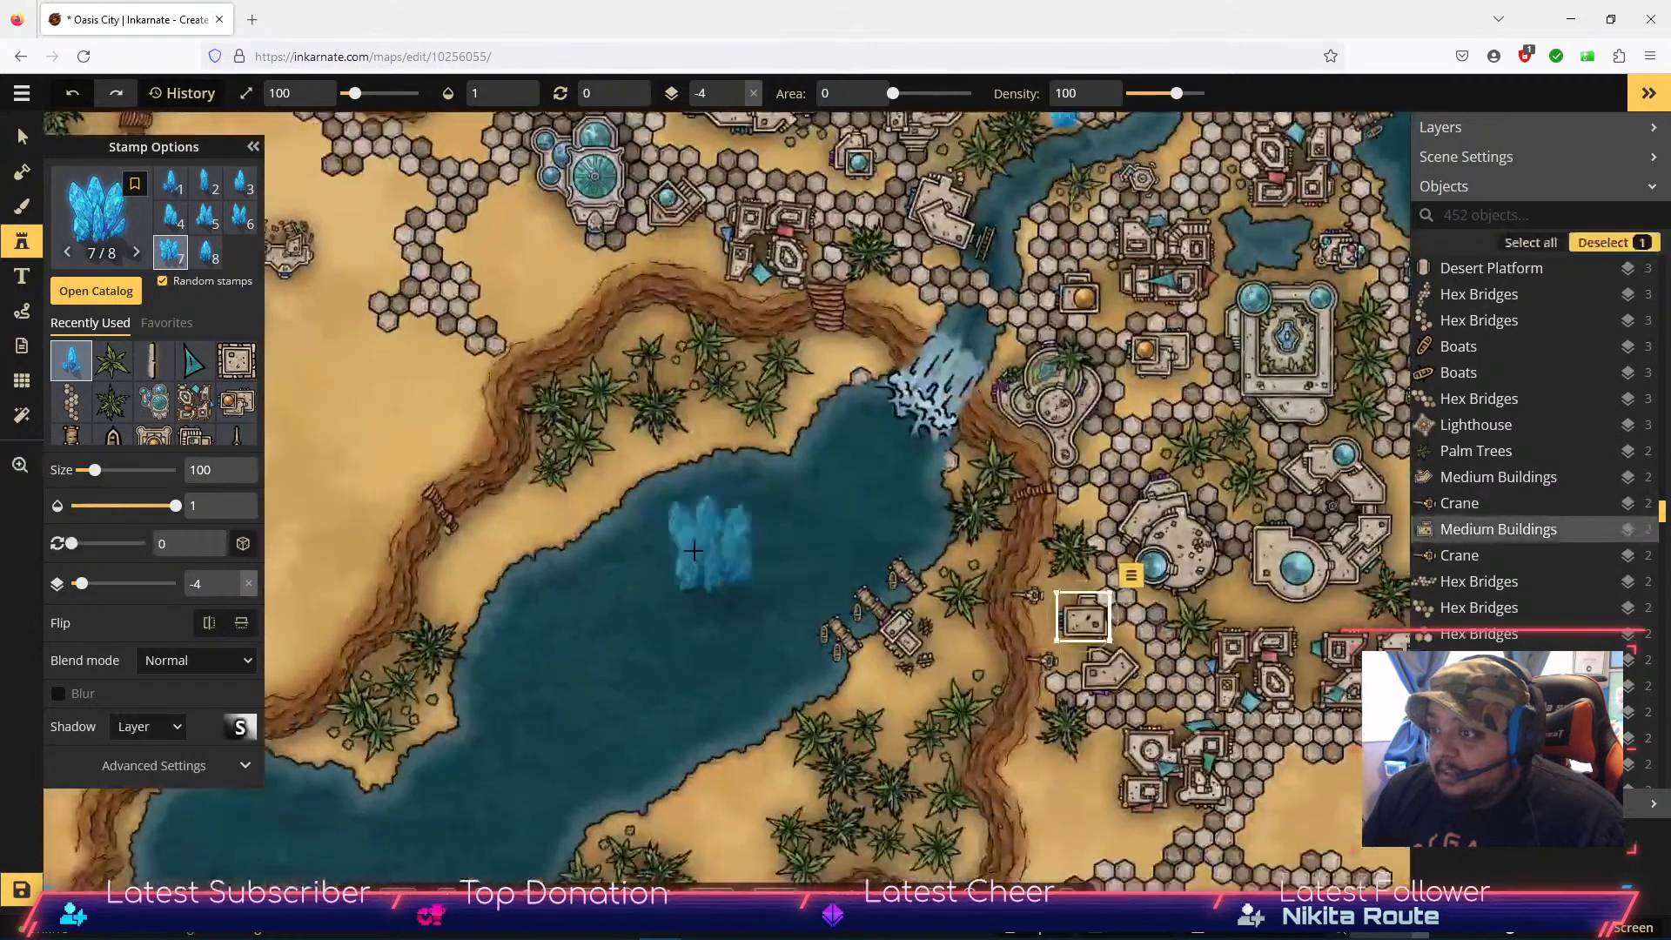
left_click(514, 508)
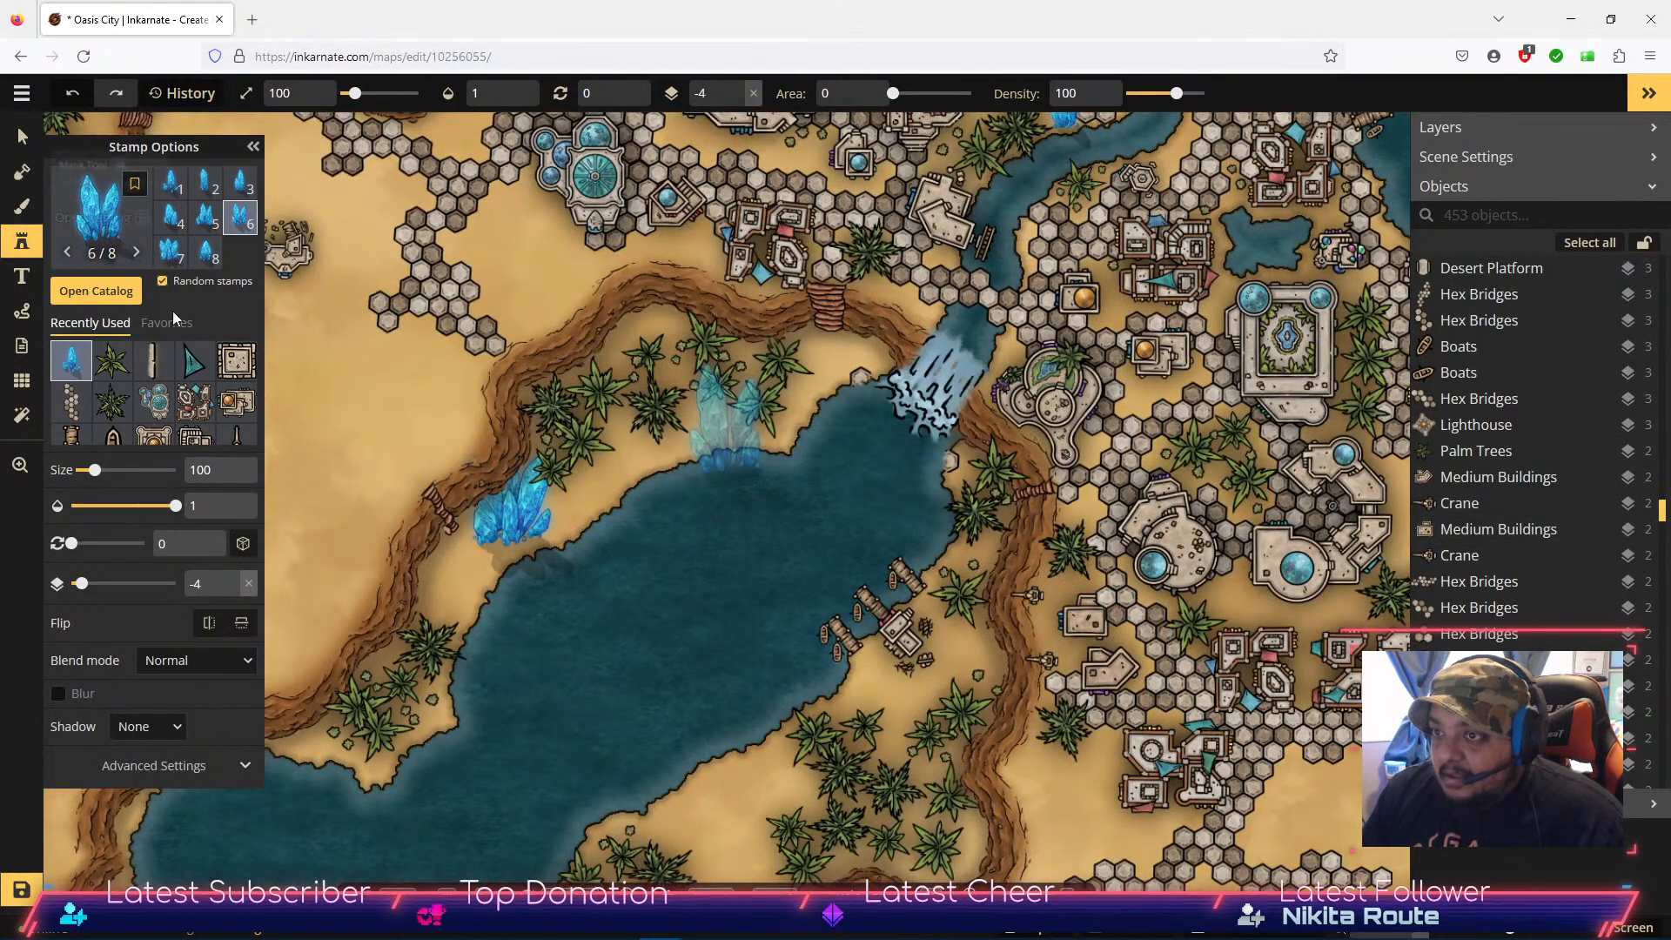
Step: Raise the large crystal cluster on the southern lake's shore to layer 3 and shift it slightly toward the cliff stairs
left_click(231, 580)
left_click(232, 579)
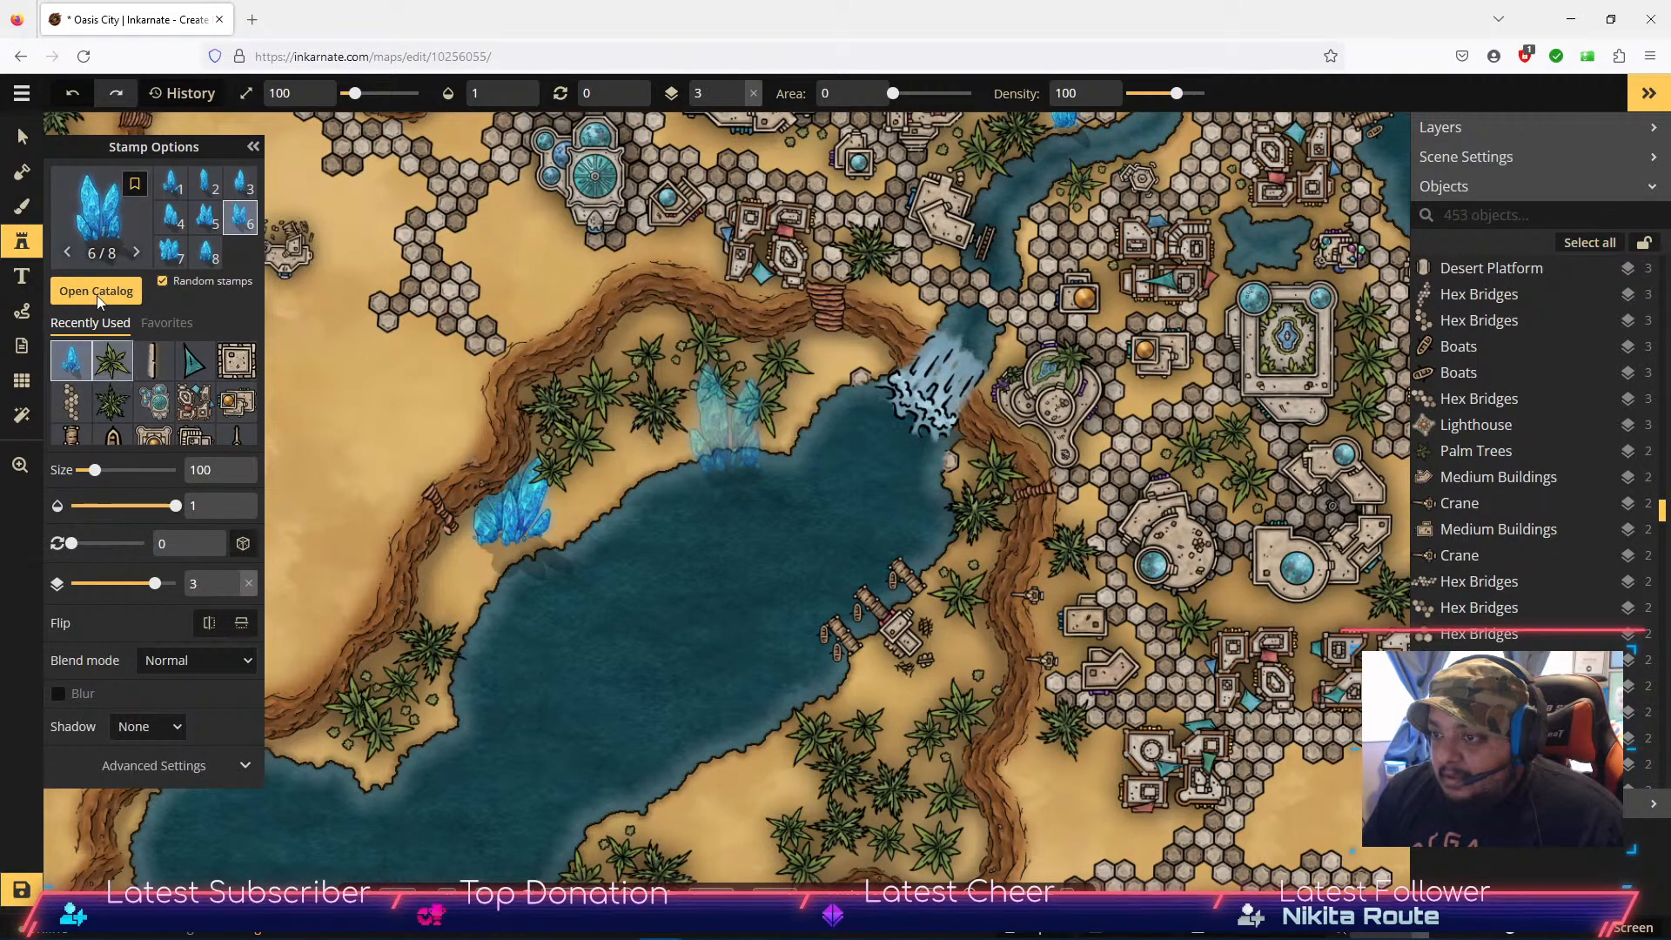
left_click(22, 137)
left_click(503, 525)
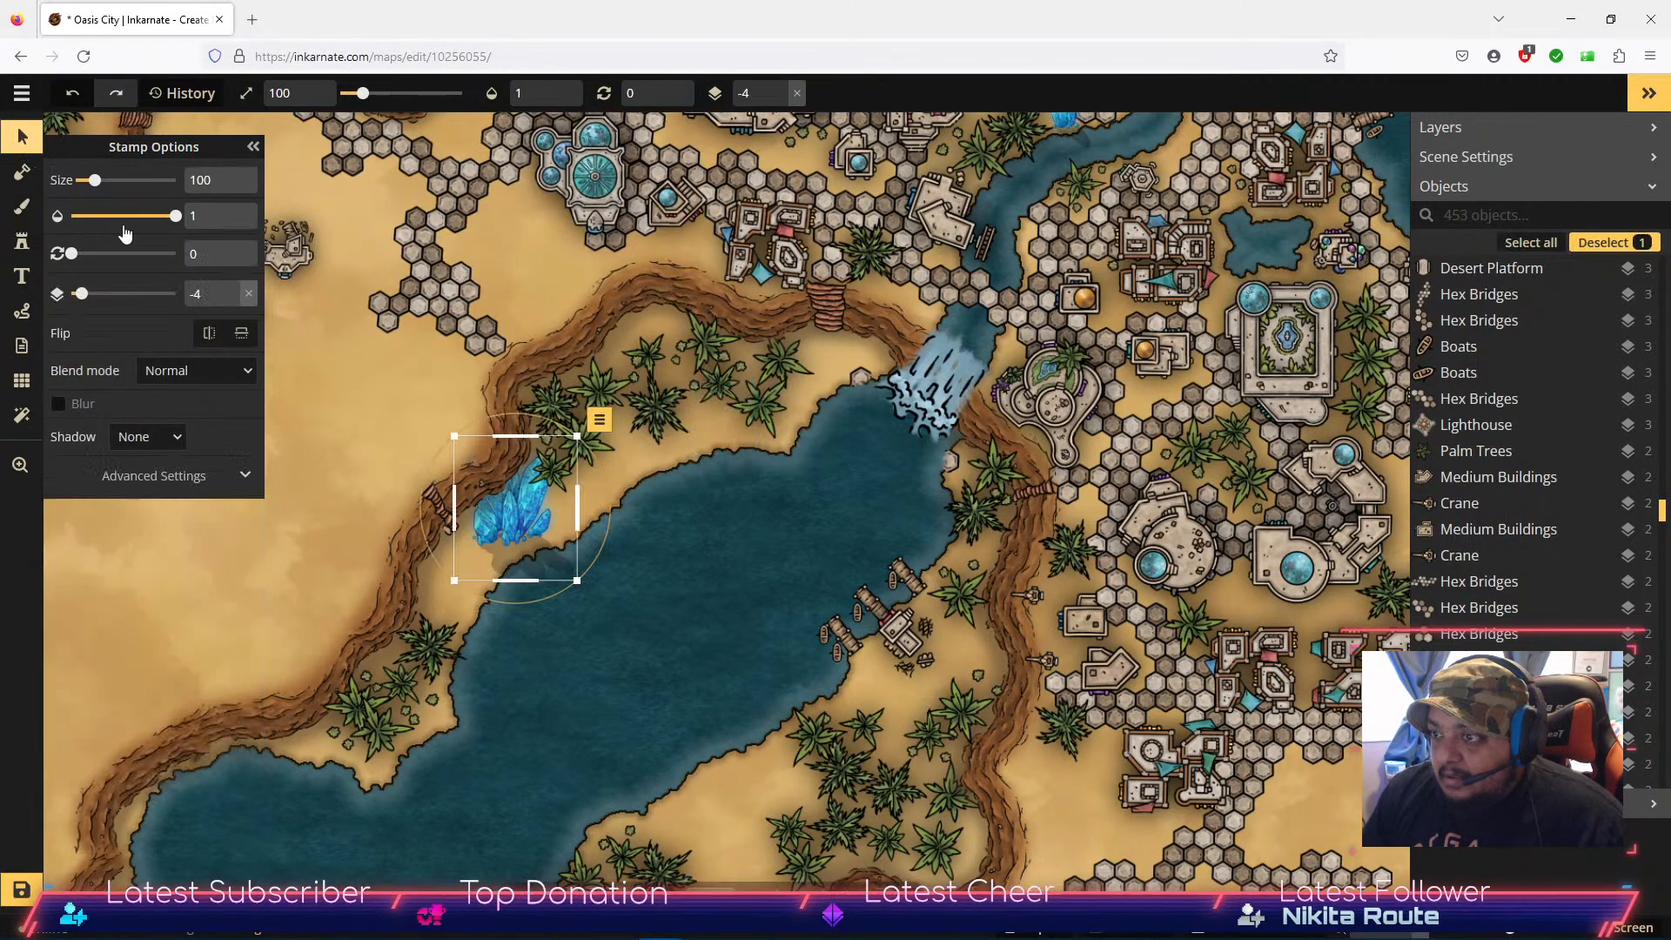
left_click(231, 288)
left_click(231, 288)
left_click(232, 288)
left_click(232, 288)
left_click(232, 288)
left_click(232, 288)
left_click_drag(486, 480, 485, 487)
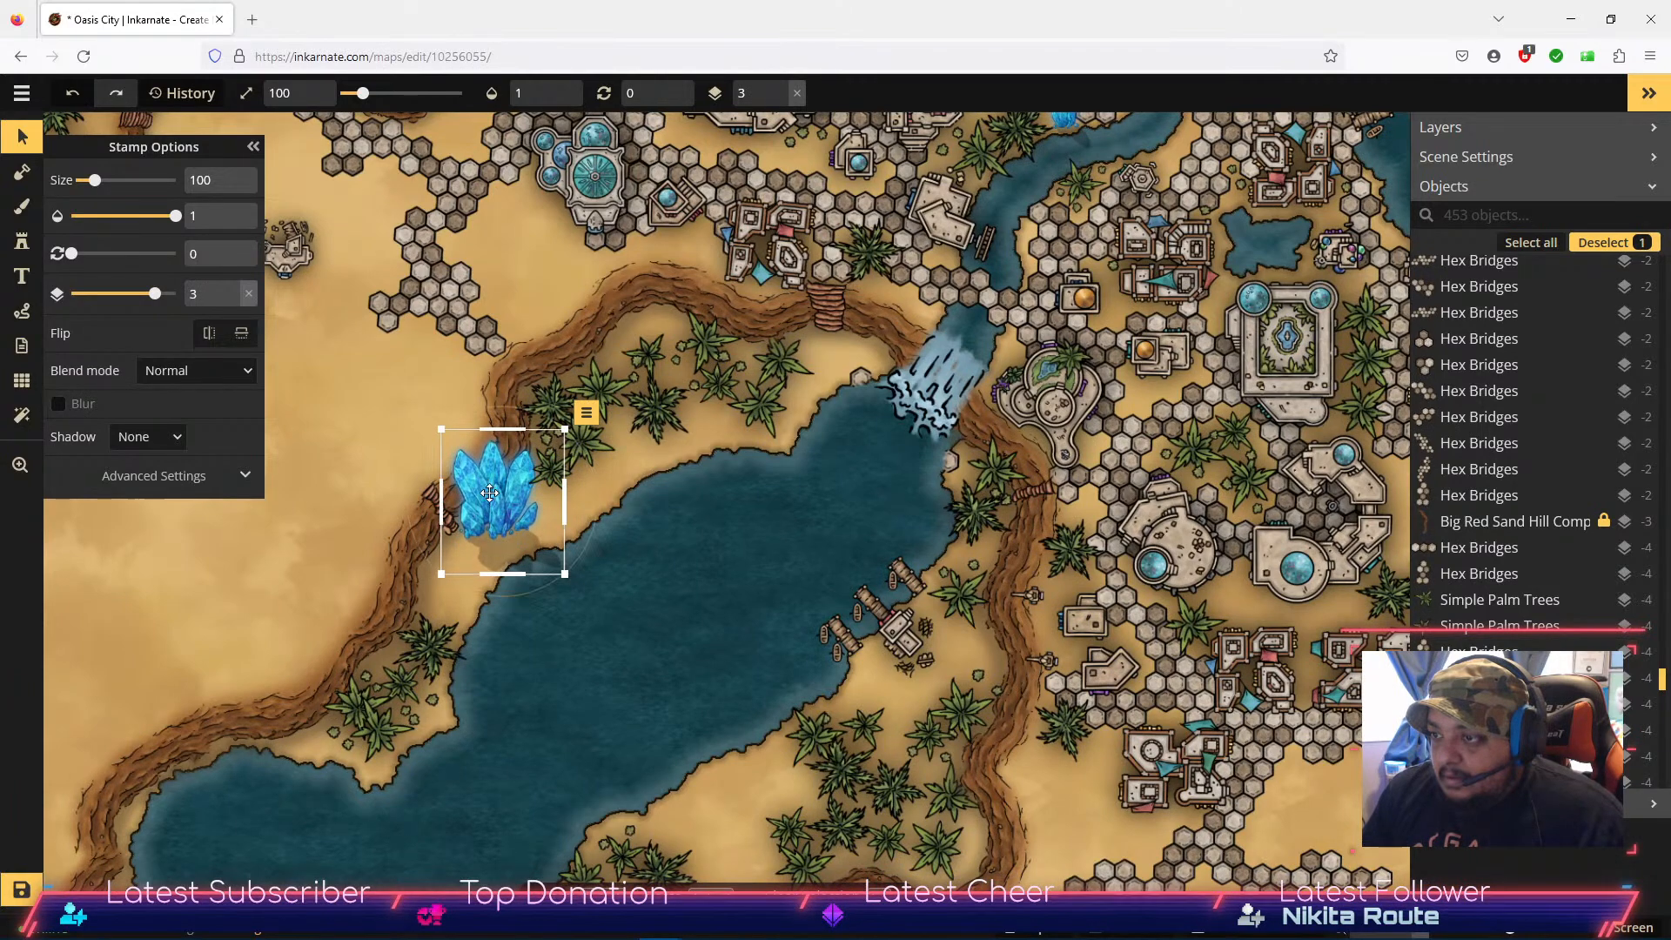
Step: Set the crystal on the northeastern lake's south shore to layer 2
key("space")
left_click_drag(801, 577, 551, 635)
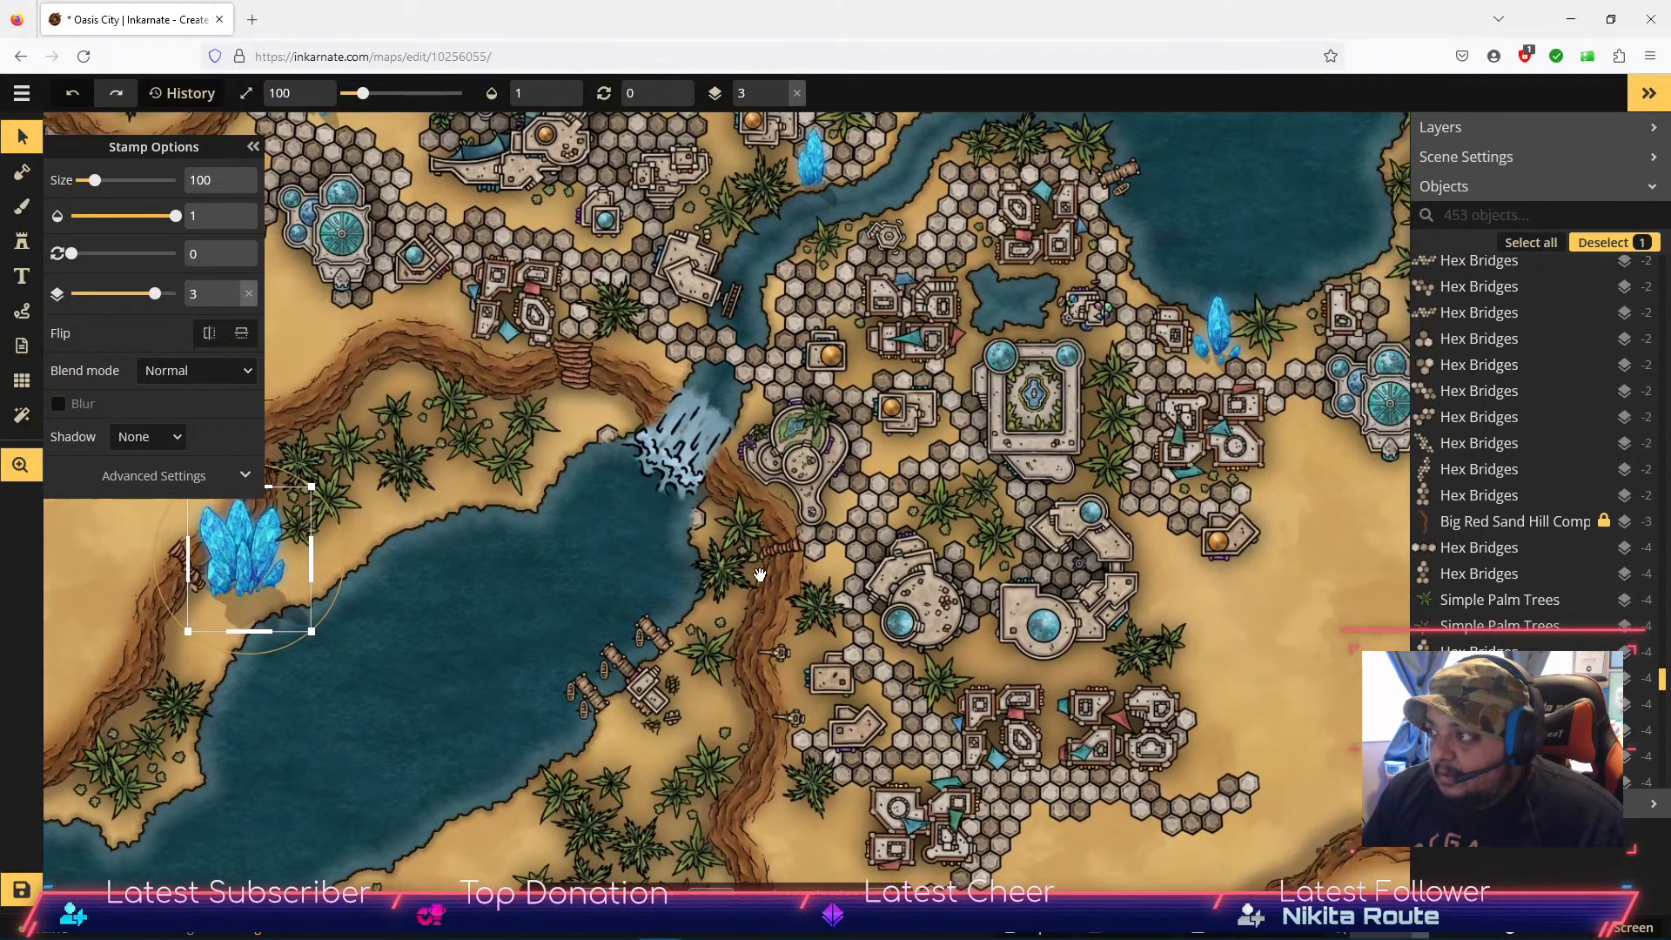
left_click(1216, 346)
left_click_drag(120, 296, 145, 294)
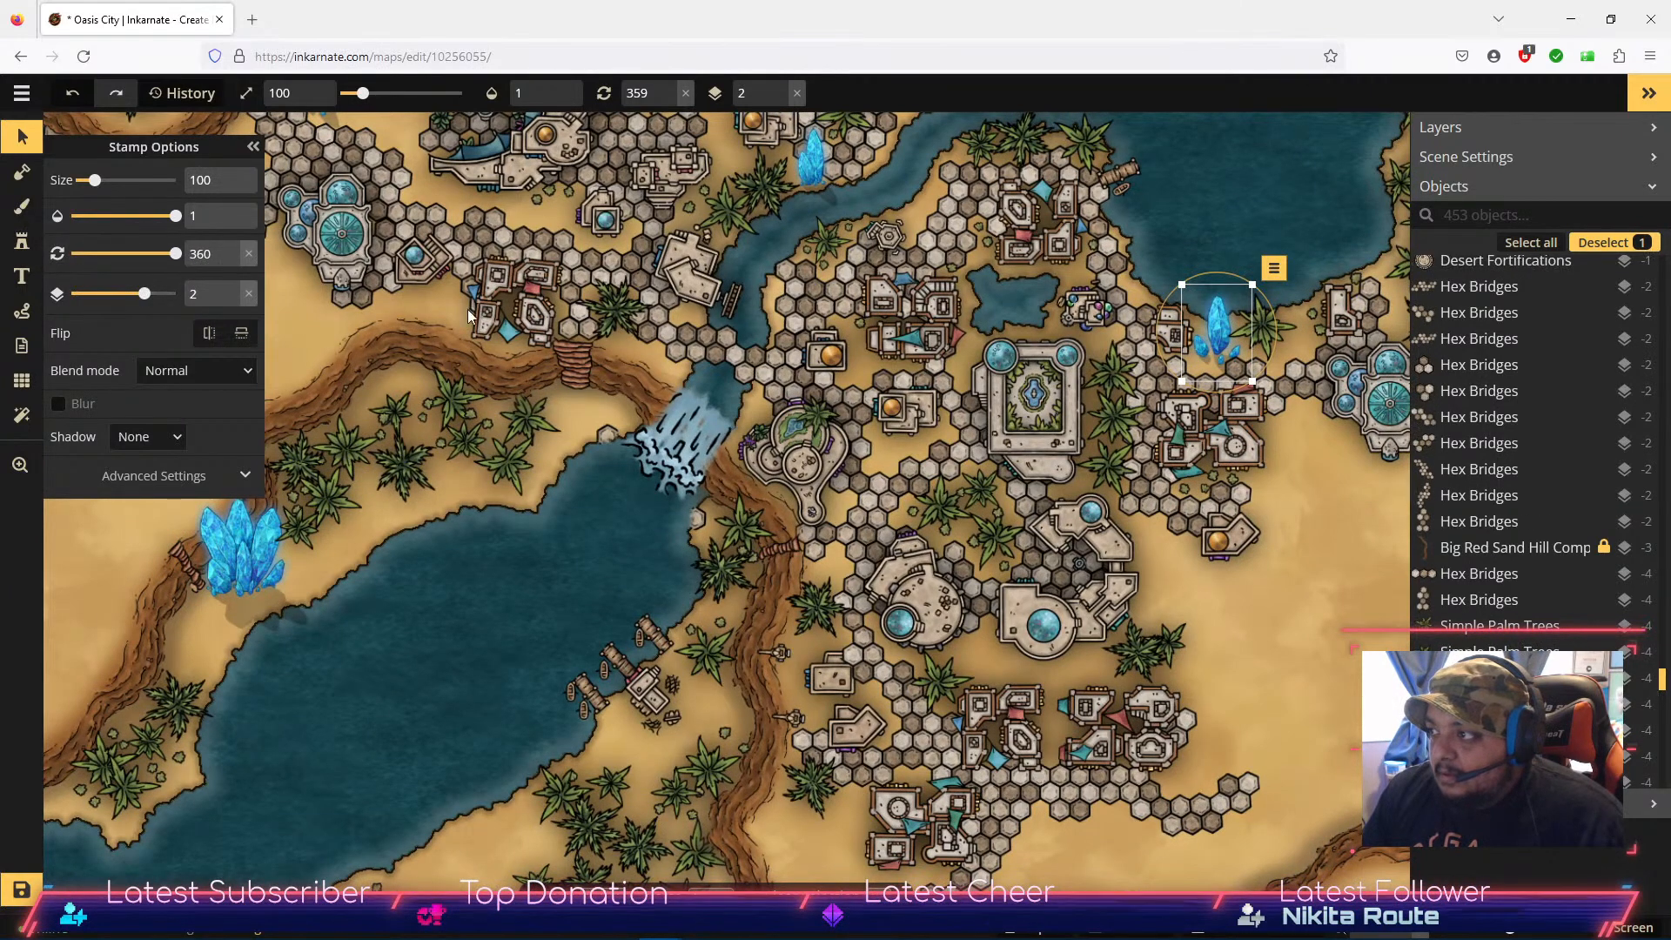
Step: Reuse the riverbank crystal's settings to place the third Blue Crystals variant at size 75 in the western palm grove, near the cliff stairs
left_click(814, 175)
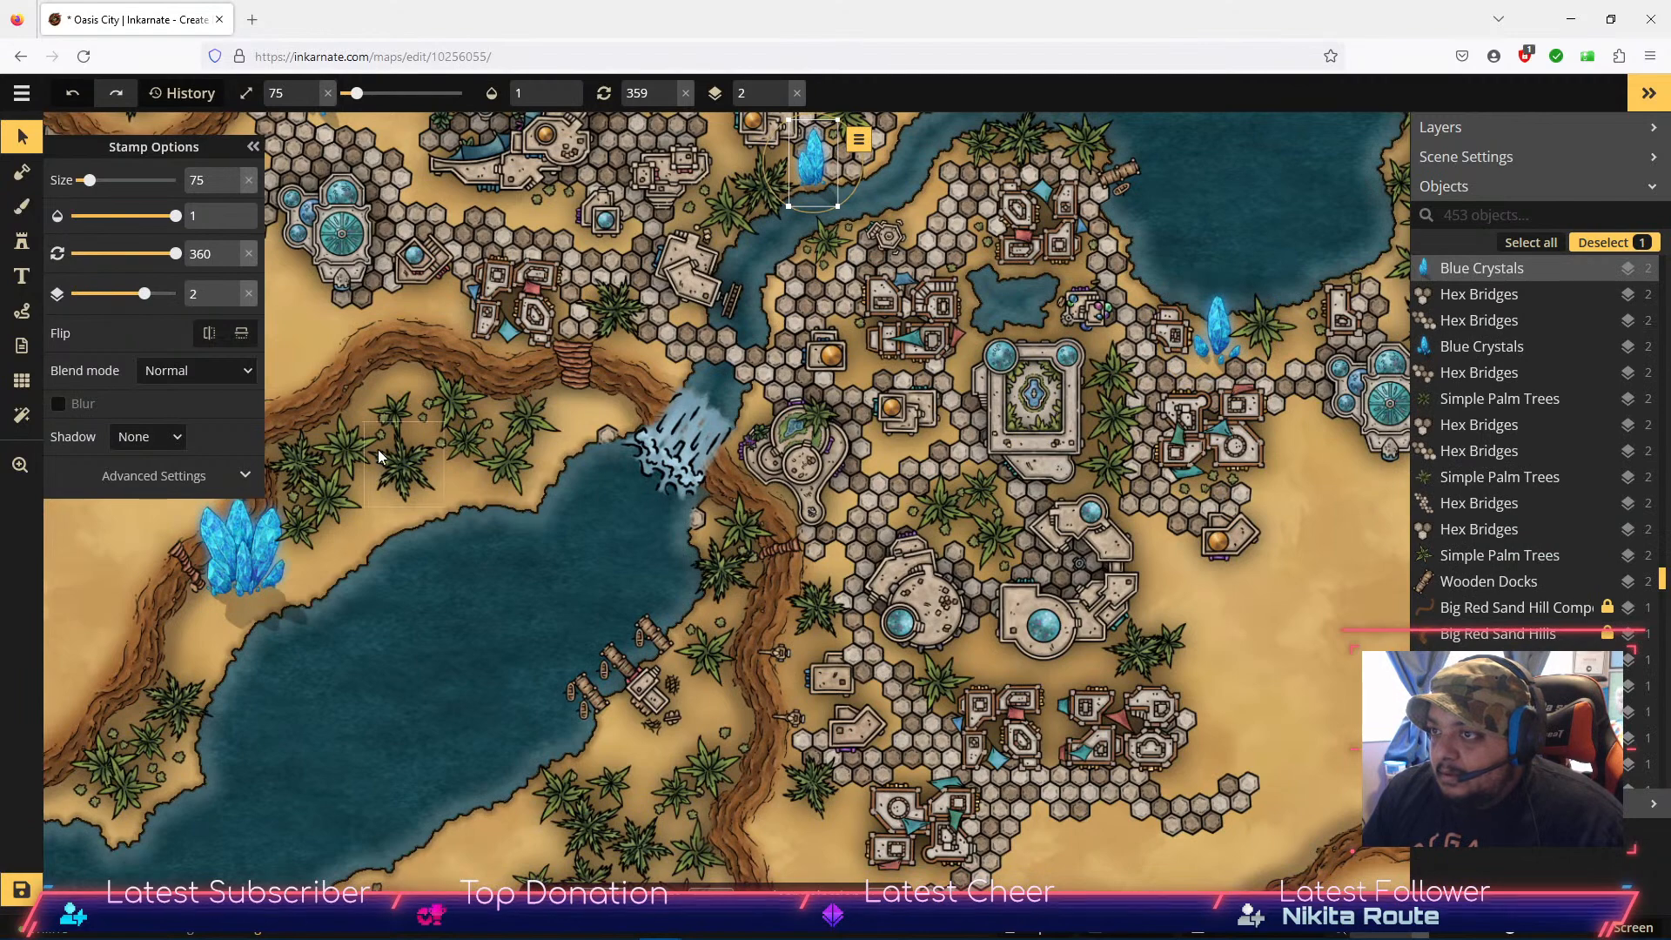
left_click(22, 241)
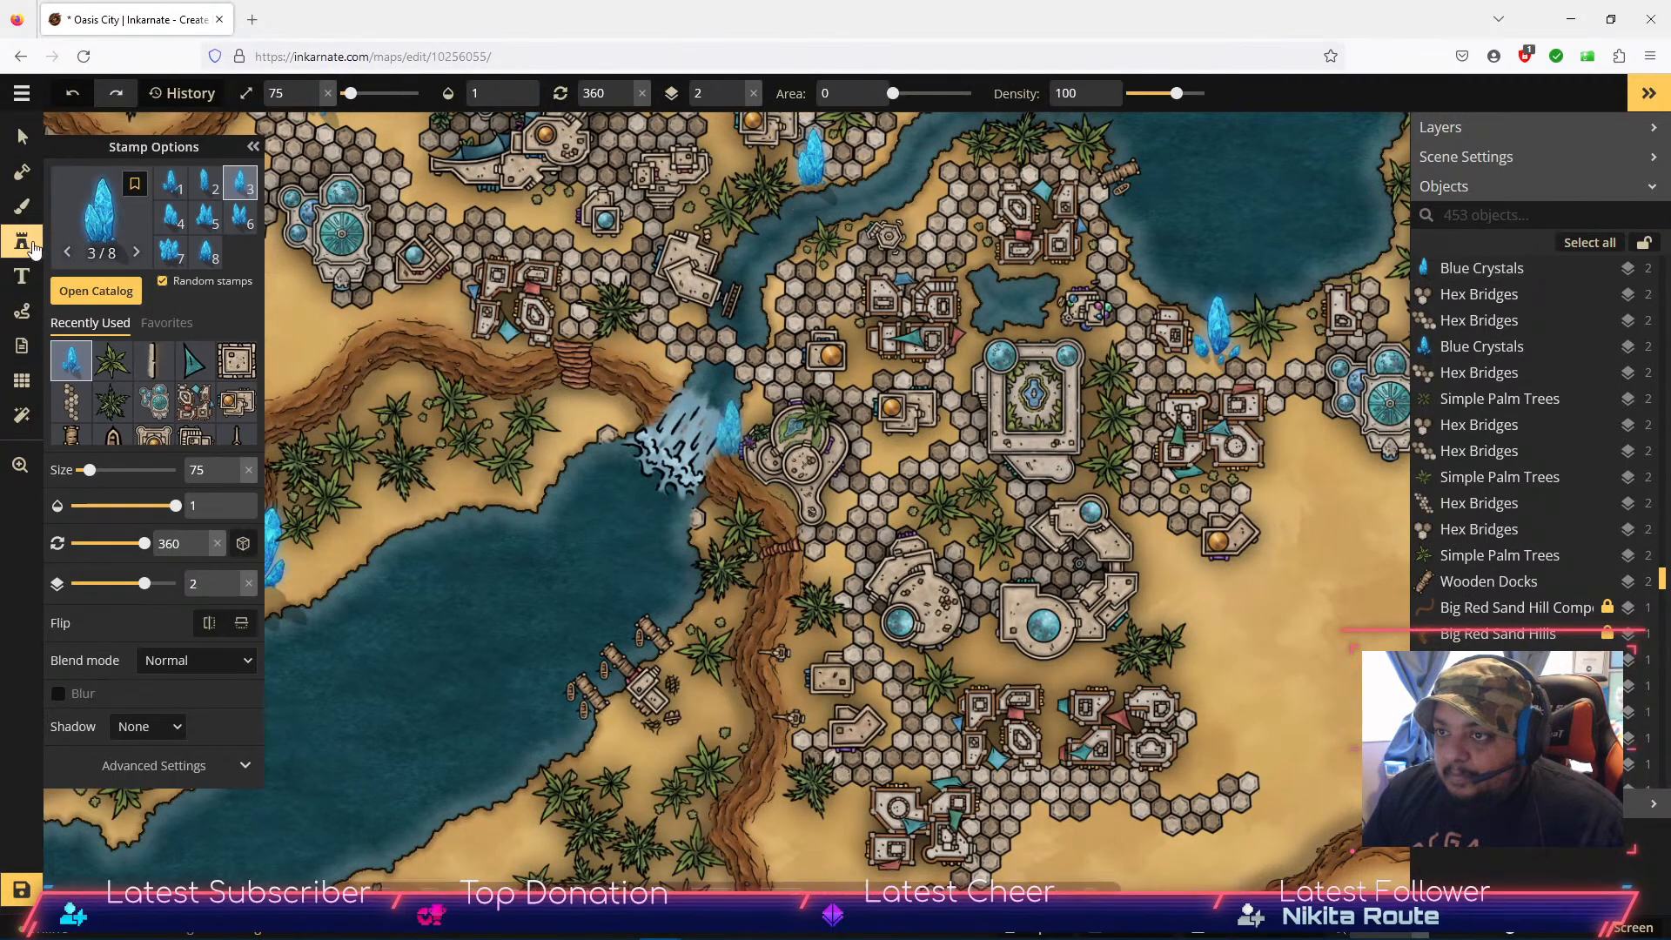
key("space")
left_click_drag(698, 606, 880, 504)
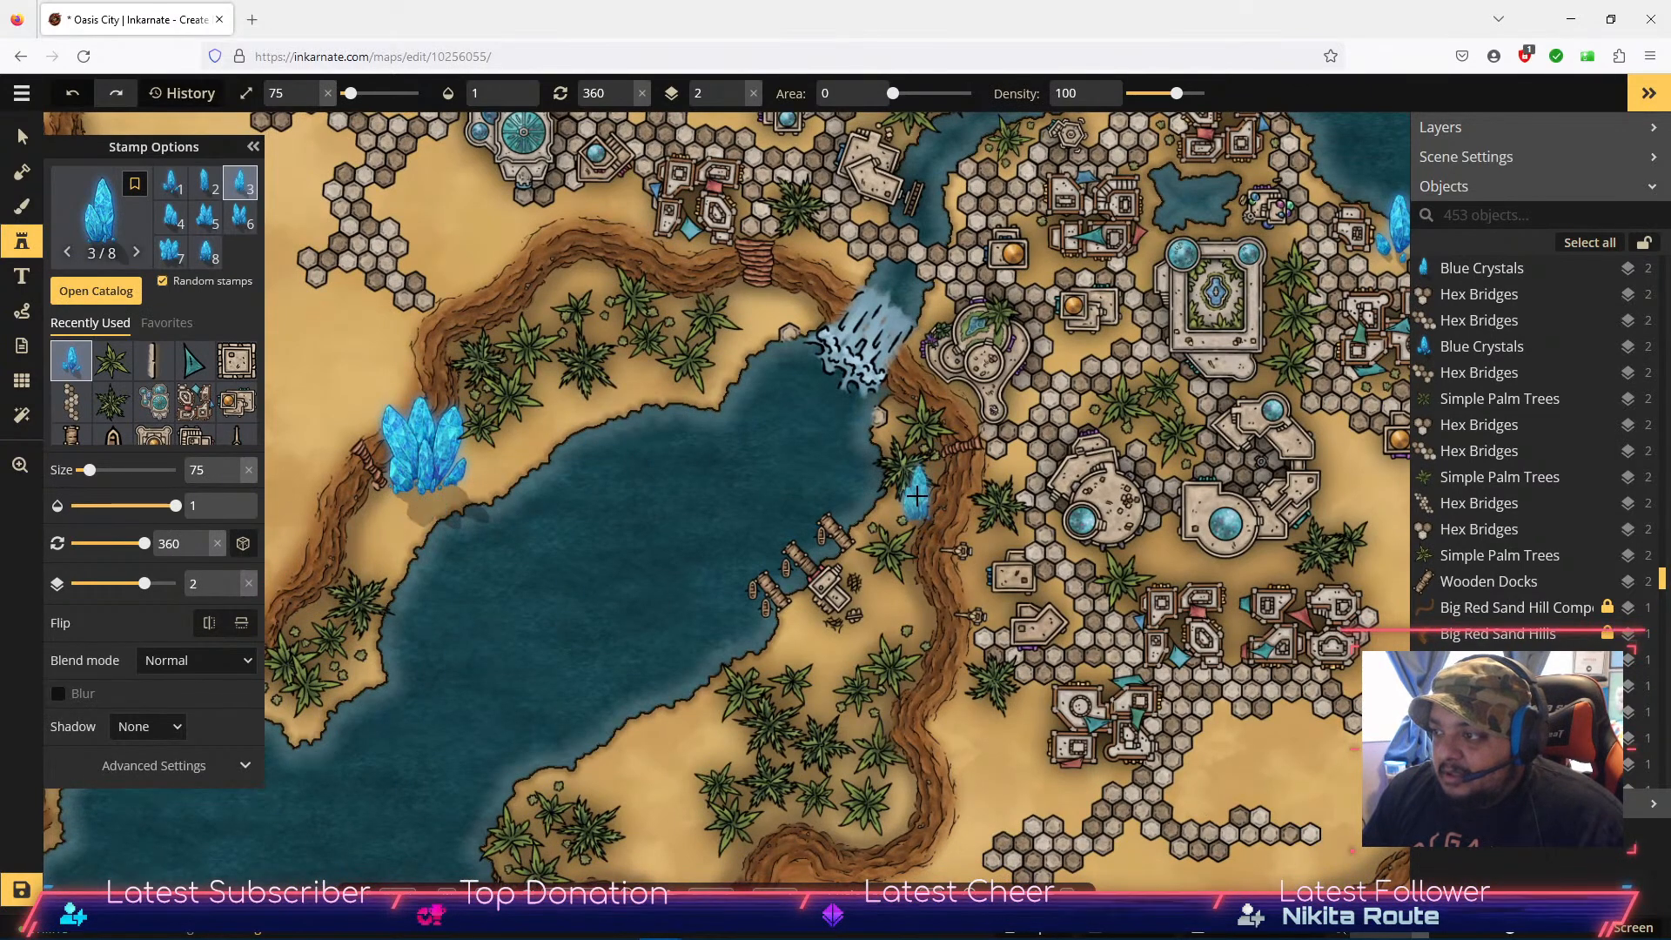
key("space")
left_click_drag(913, 665, 707, 564)
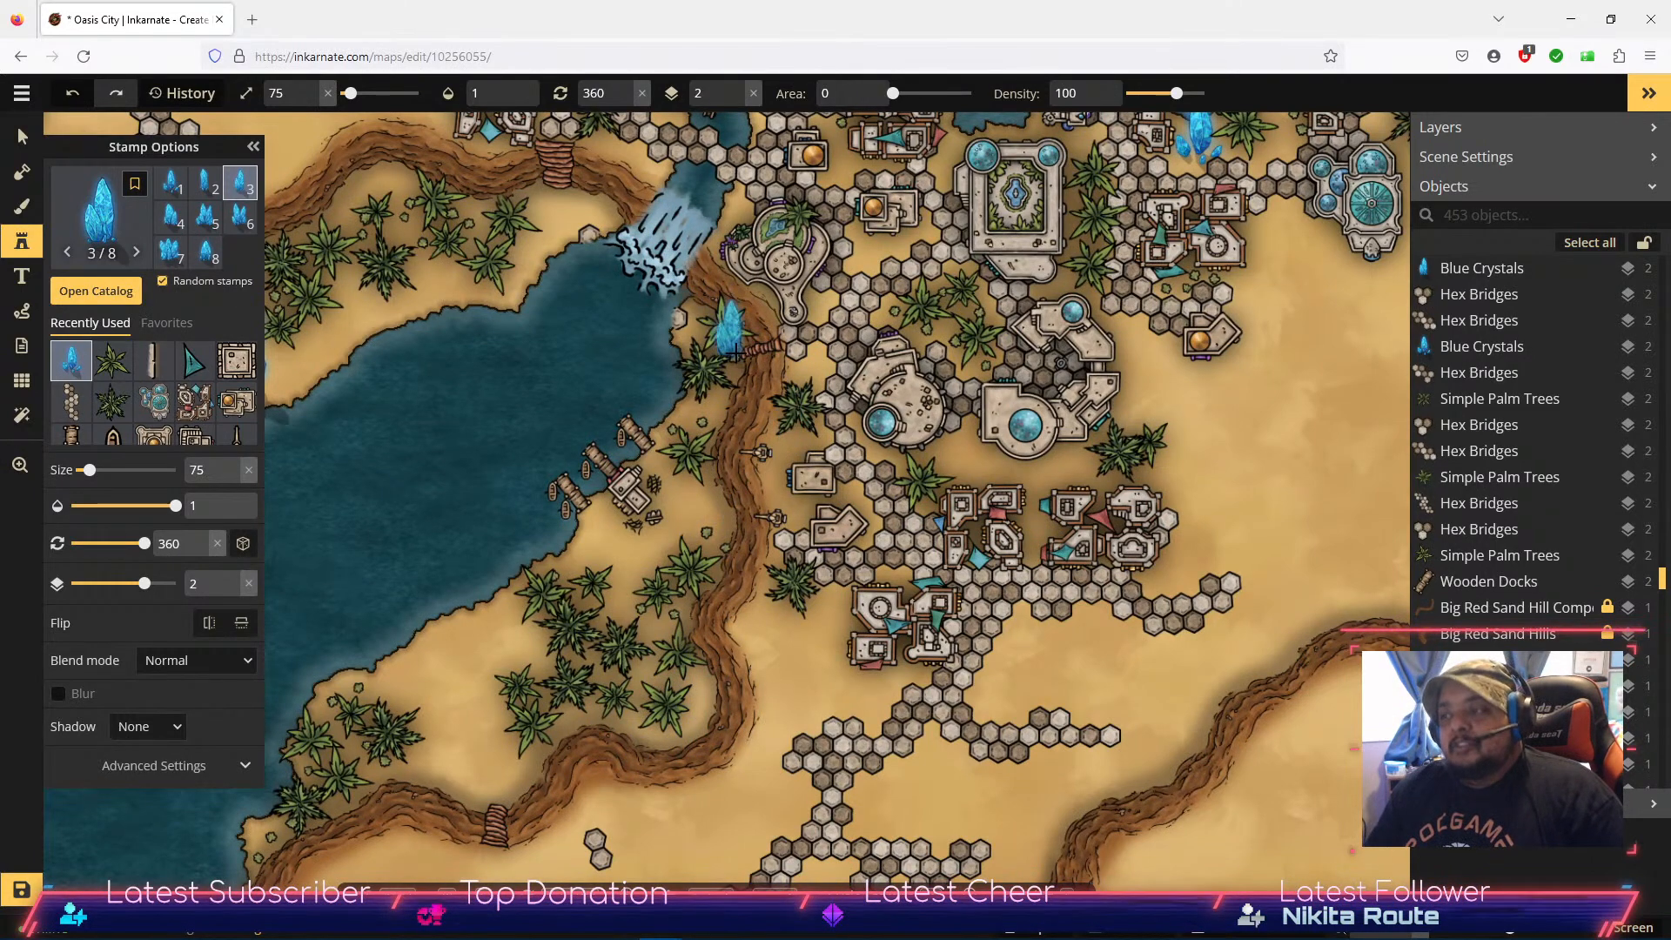
left_click_drag(398, 578, 917, 649)
left_click_drag(779, 497, 1108, 812)
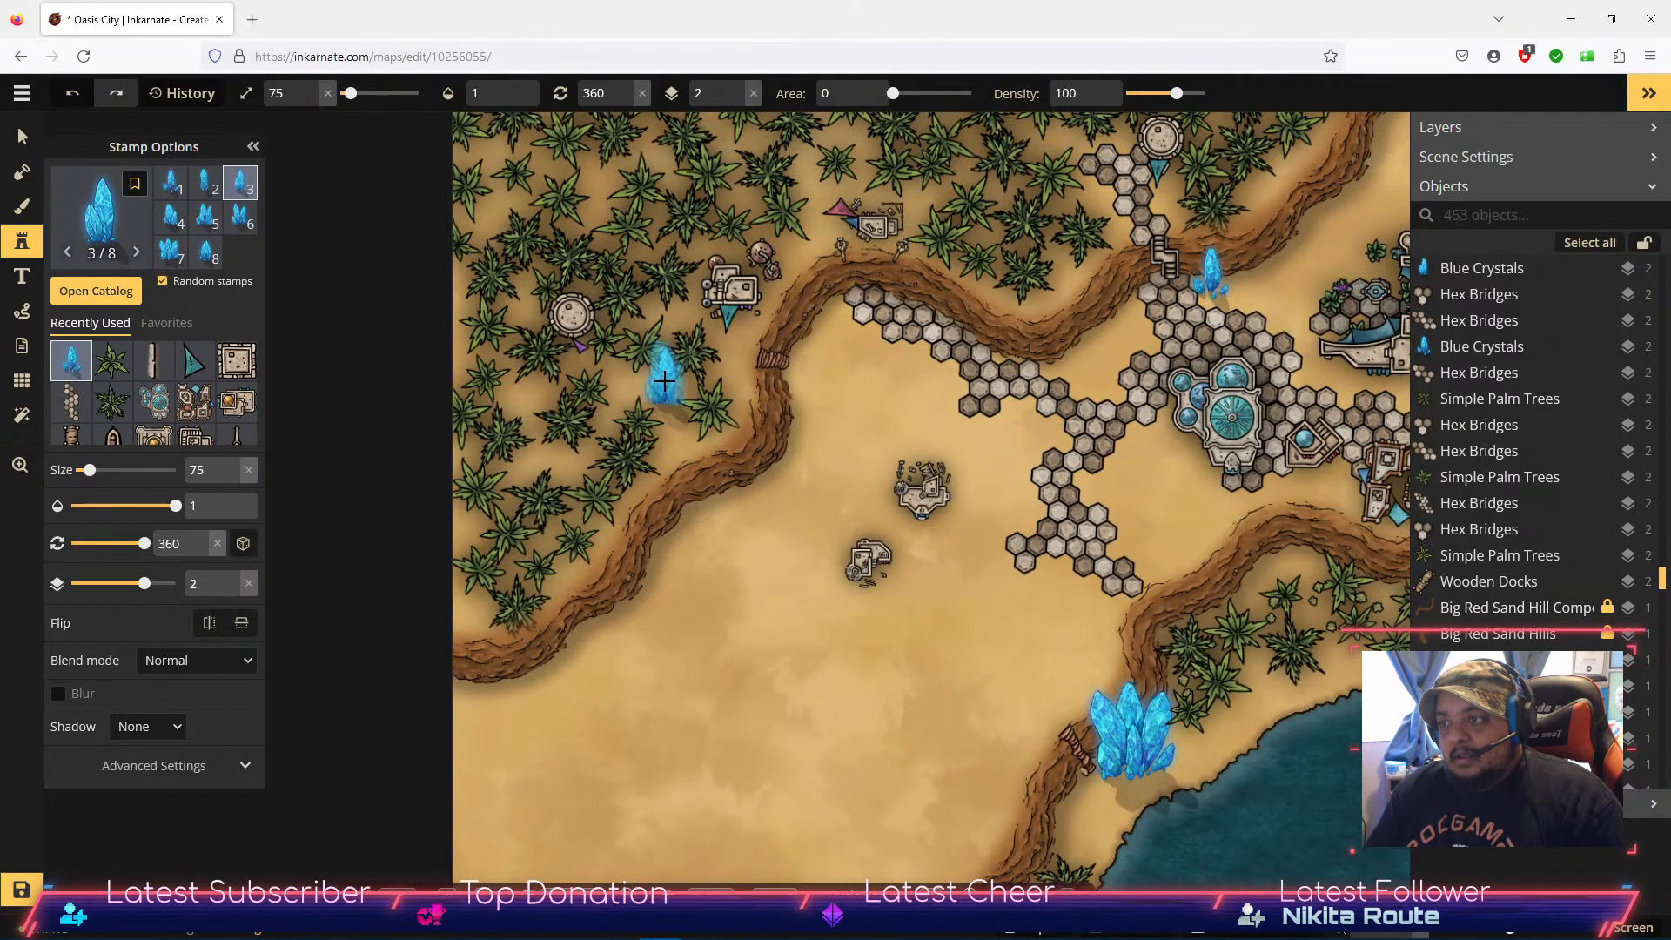
left_click(664, 380)
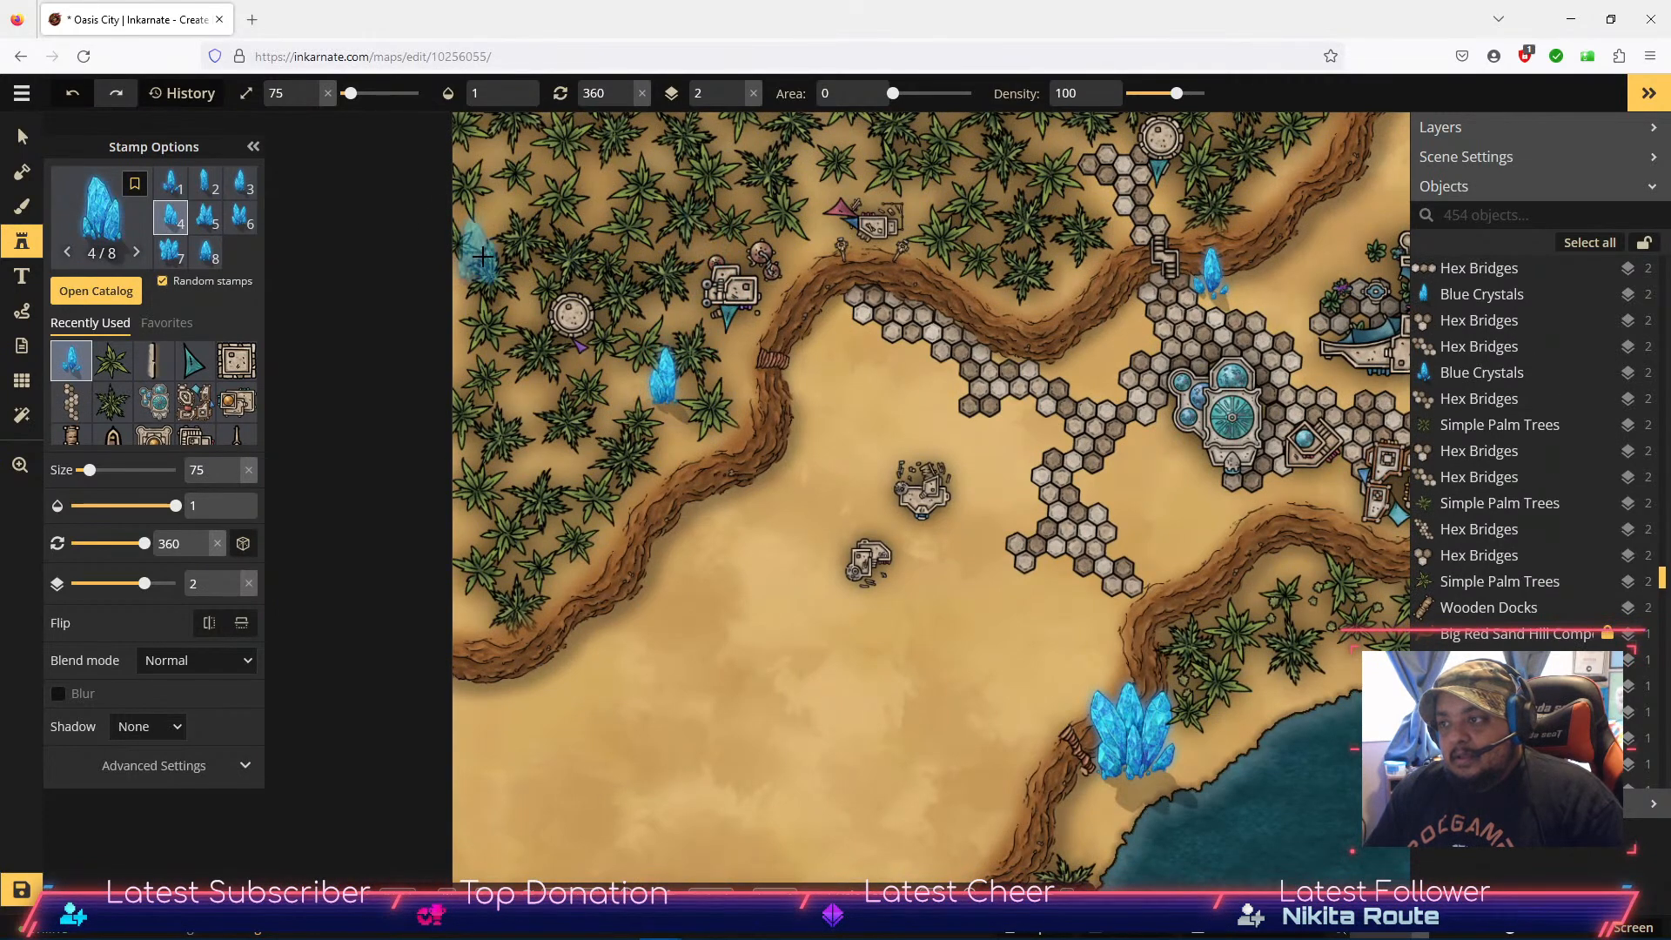
Step: Move the western palm grove crystal slightly southeast between the palms
left_click(22, 137)
left_click(666, 383)
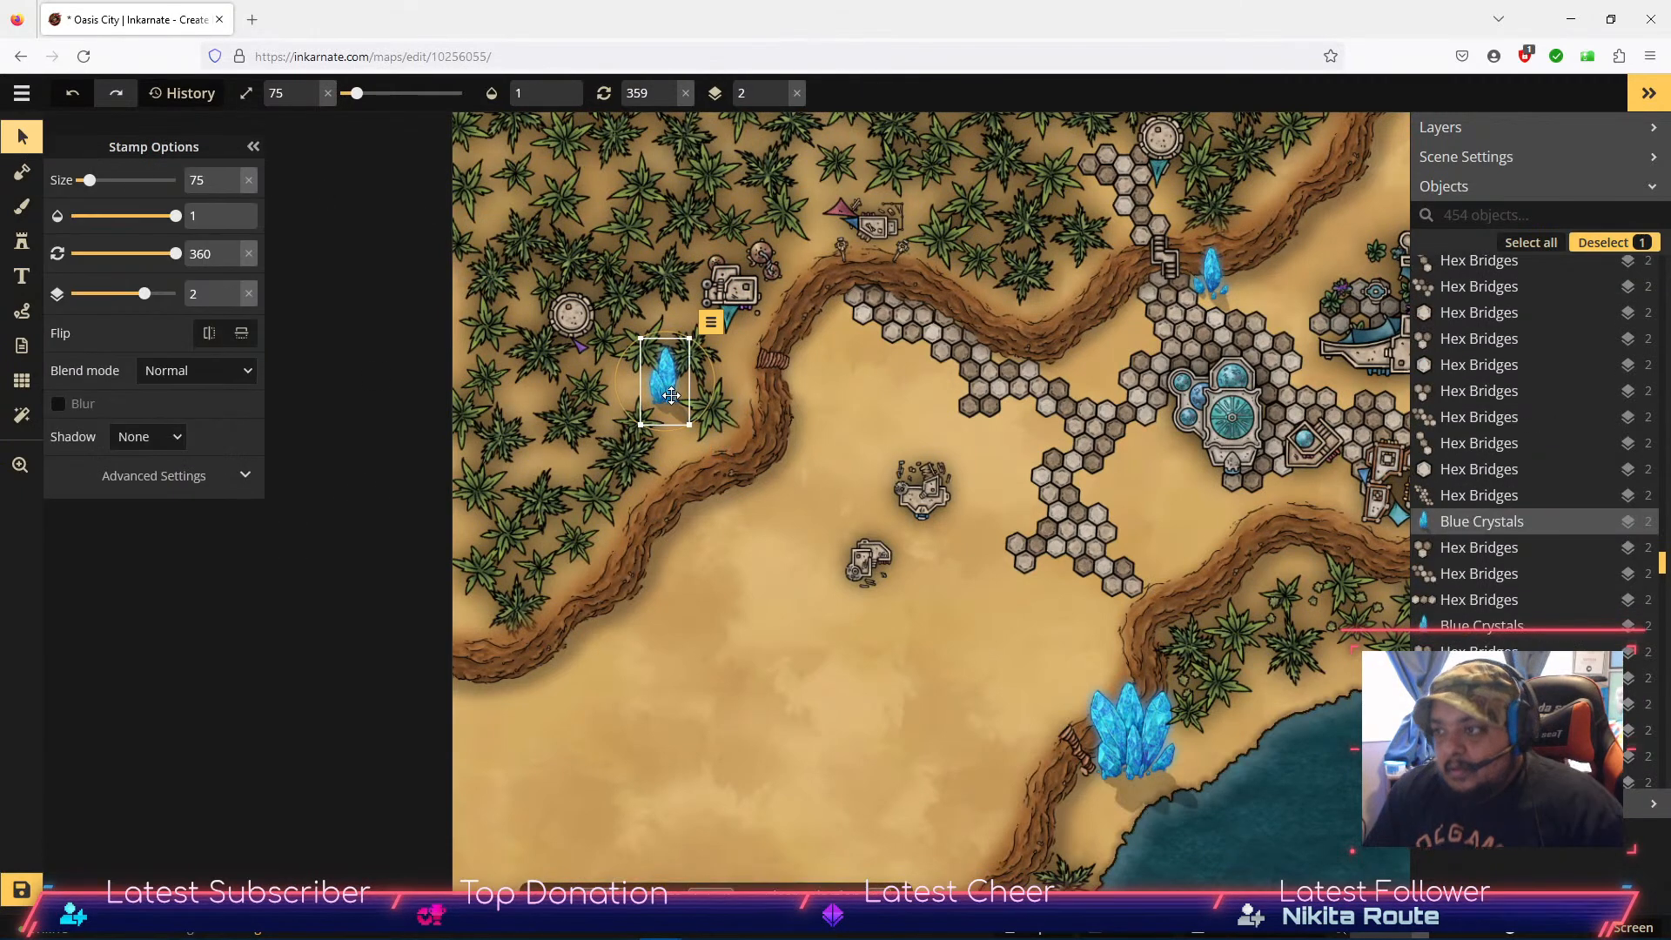
left_click_drag(671, 395, 663, 394)
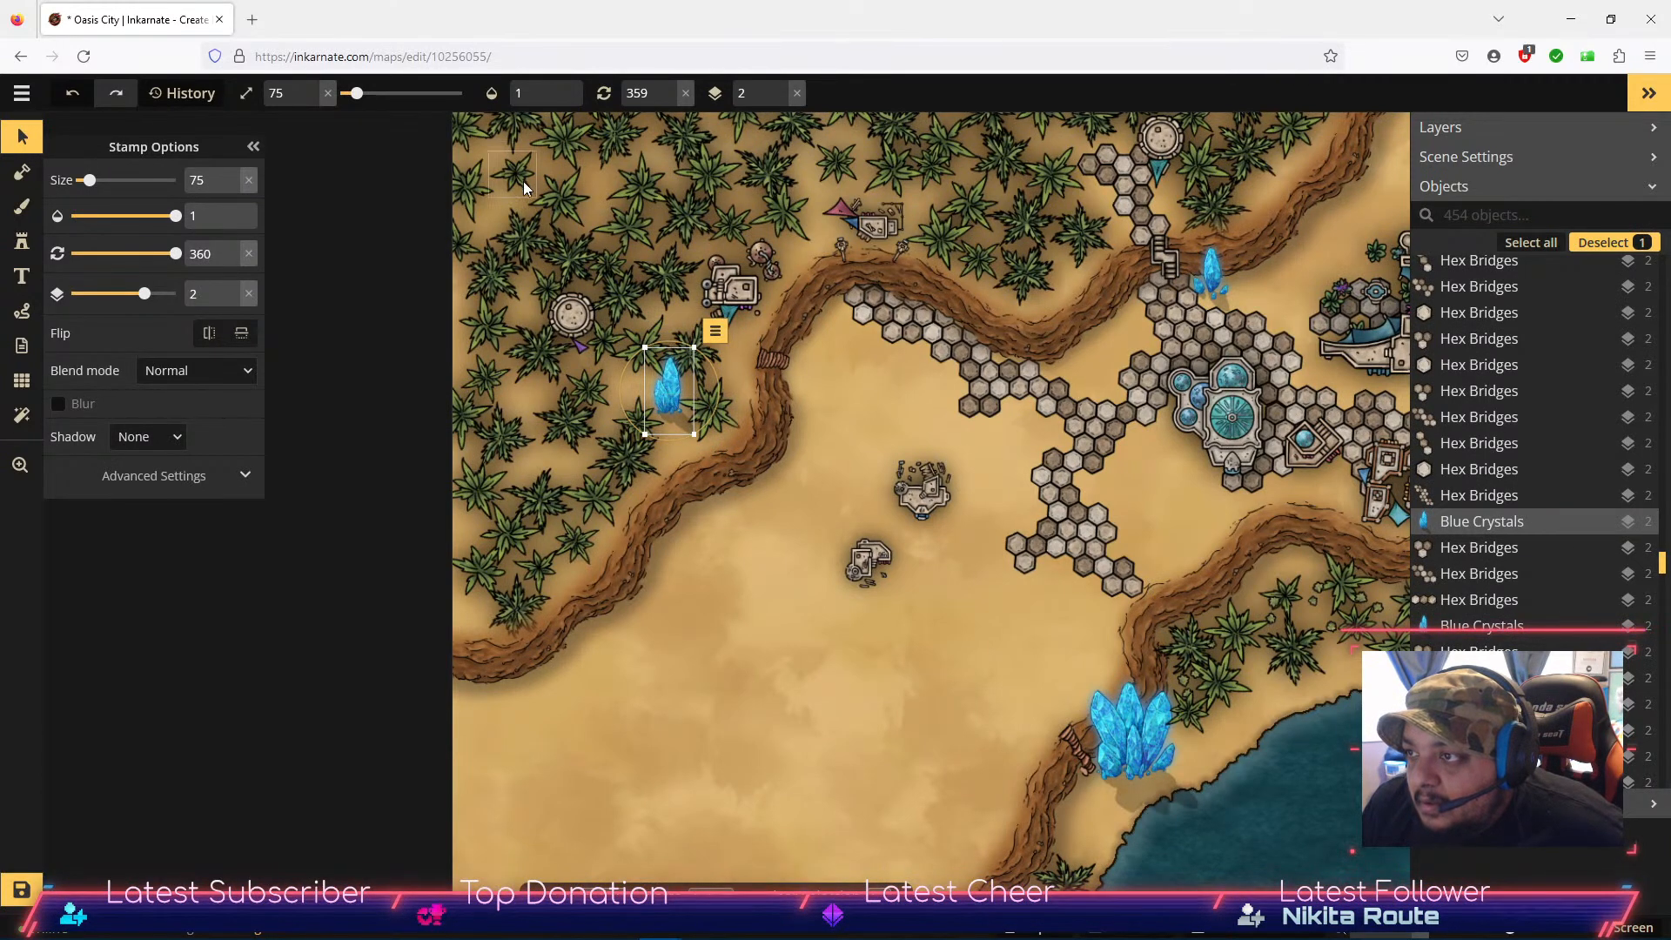
Step: Place the fourth Blue Crystals variant at size 75 on the sand at the city's eastern edge, beside the domed buildings
left_click(19, 246)
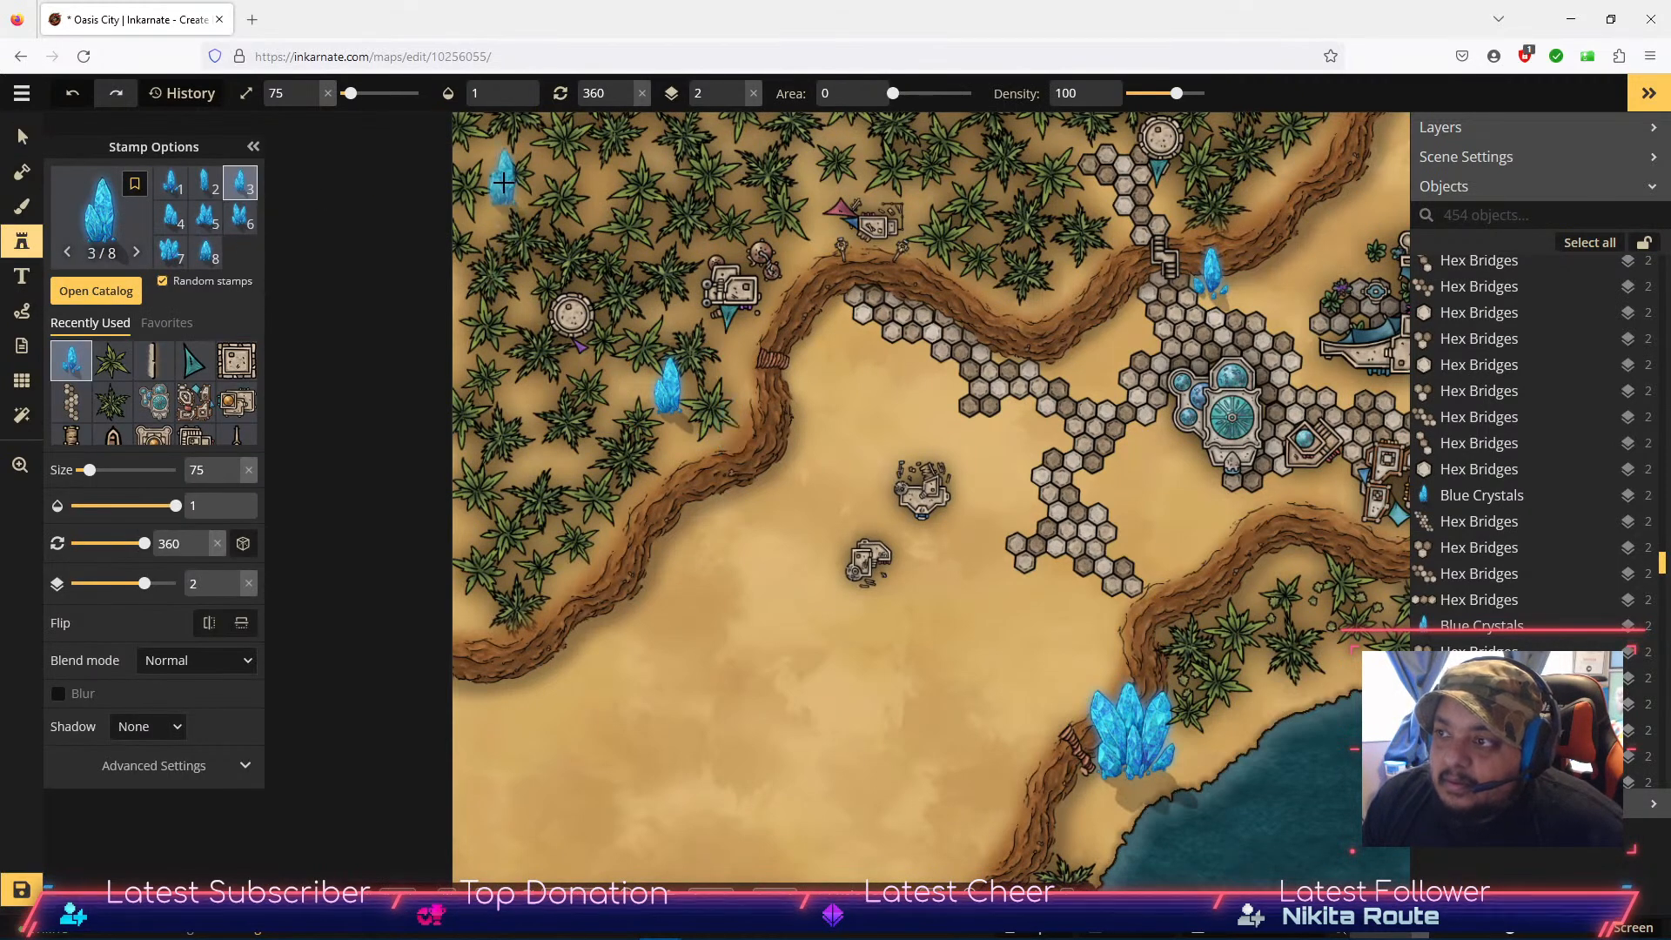
left_click(177, 219)
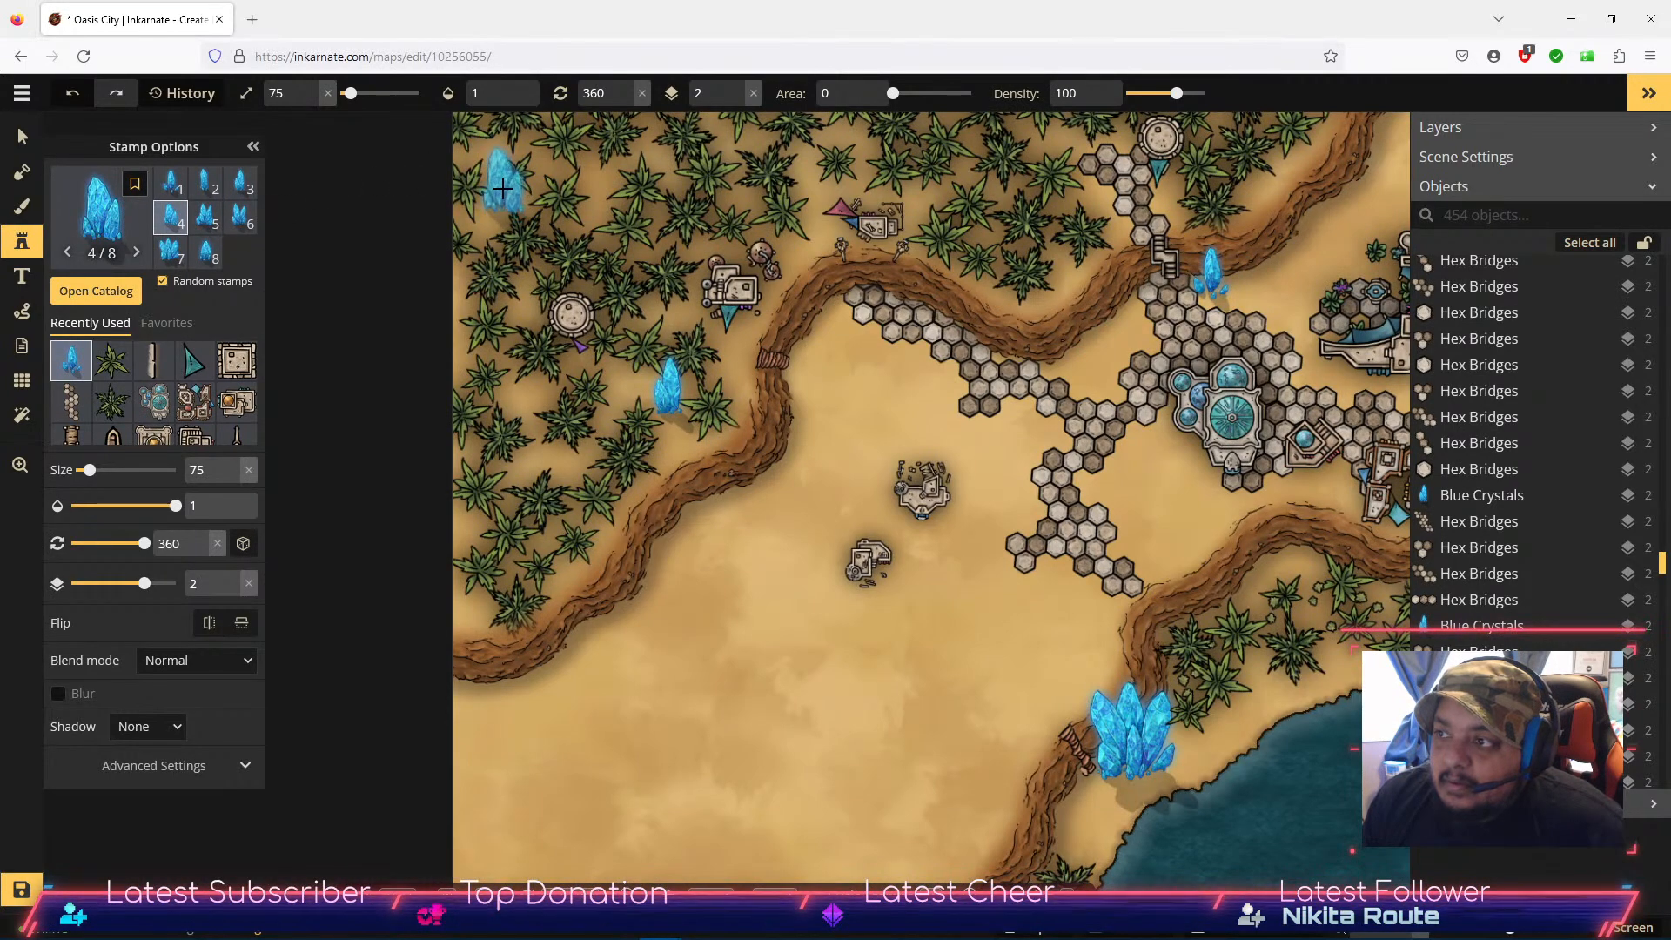
key("space")
left_click_drag(1078, 321, 403, 112)
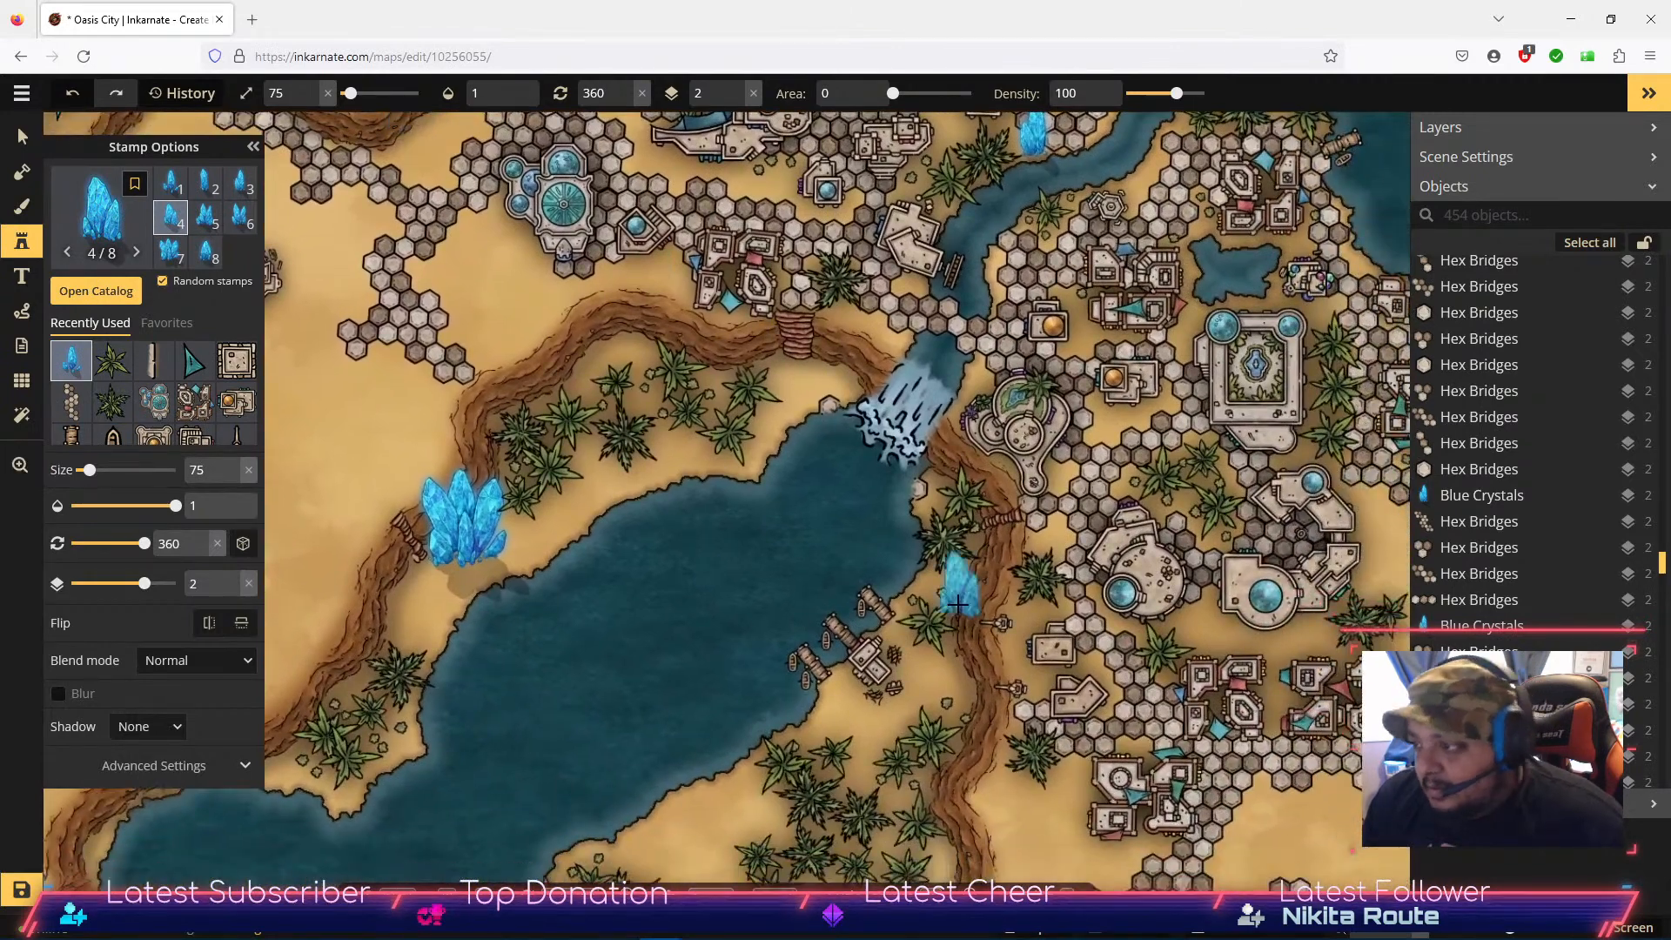
key("space")
left_click_drag(976, 739, 729, 618)
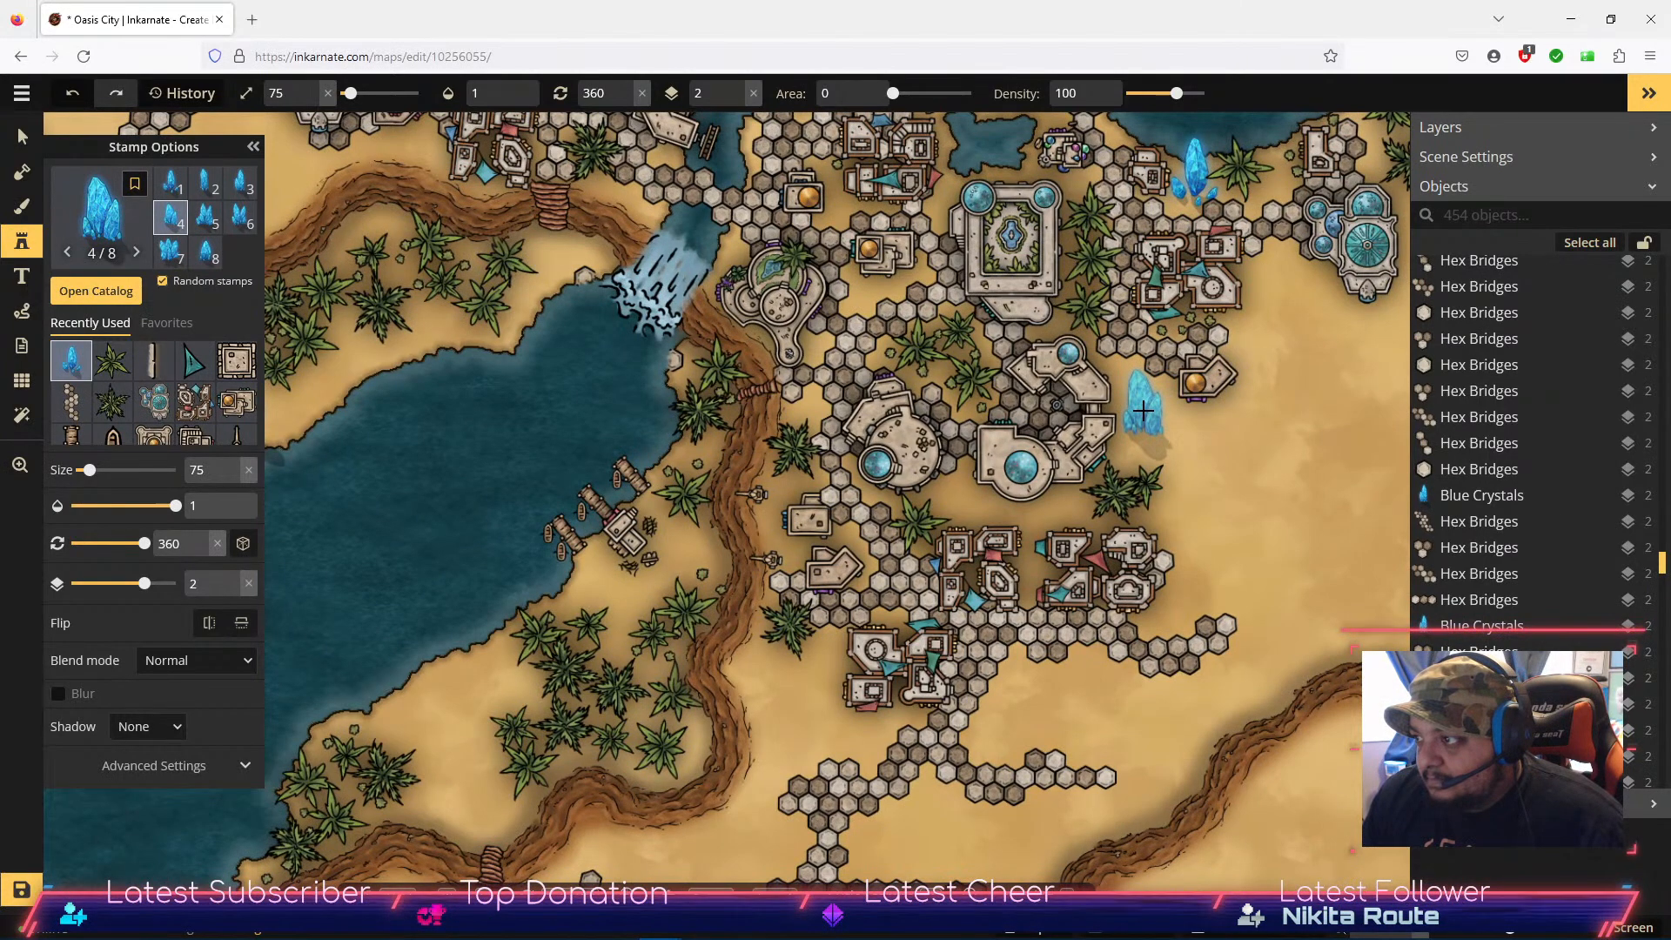
left_click(1142, 411)
Step: Place a small blue crystal above the eastern bath house and a large crystal cluster at the map's northern edge between the buildings
left_click_drag(1276, 255, 1122, 506)
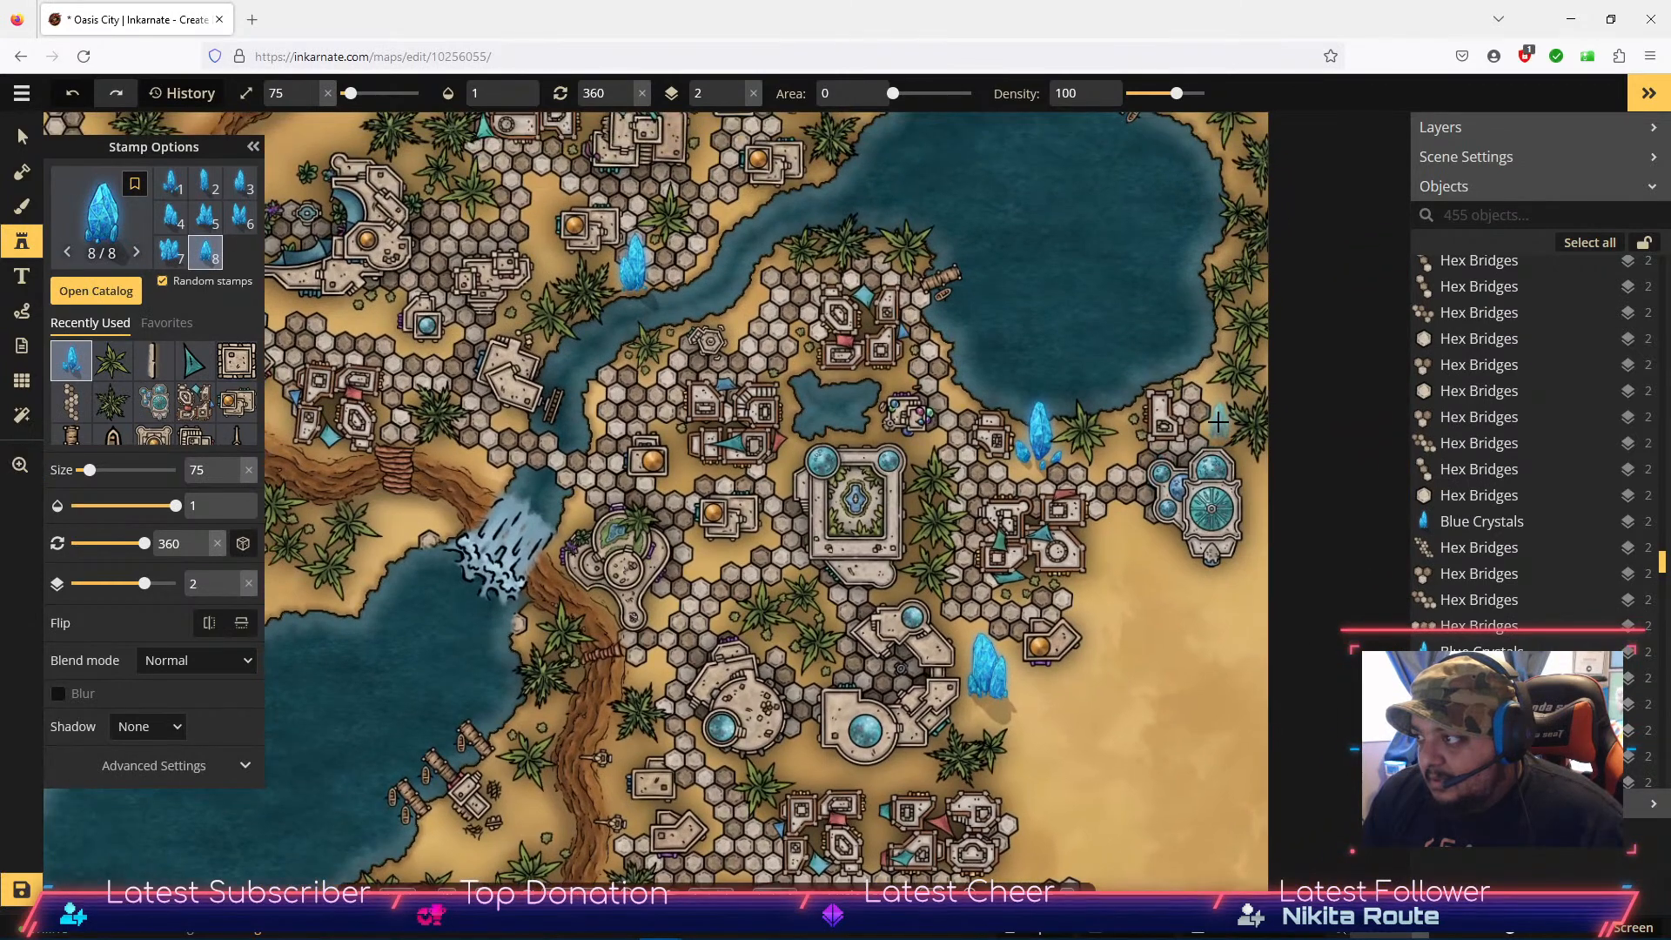
left_click(1217, 419)
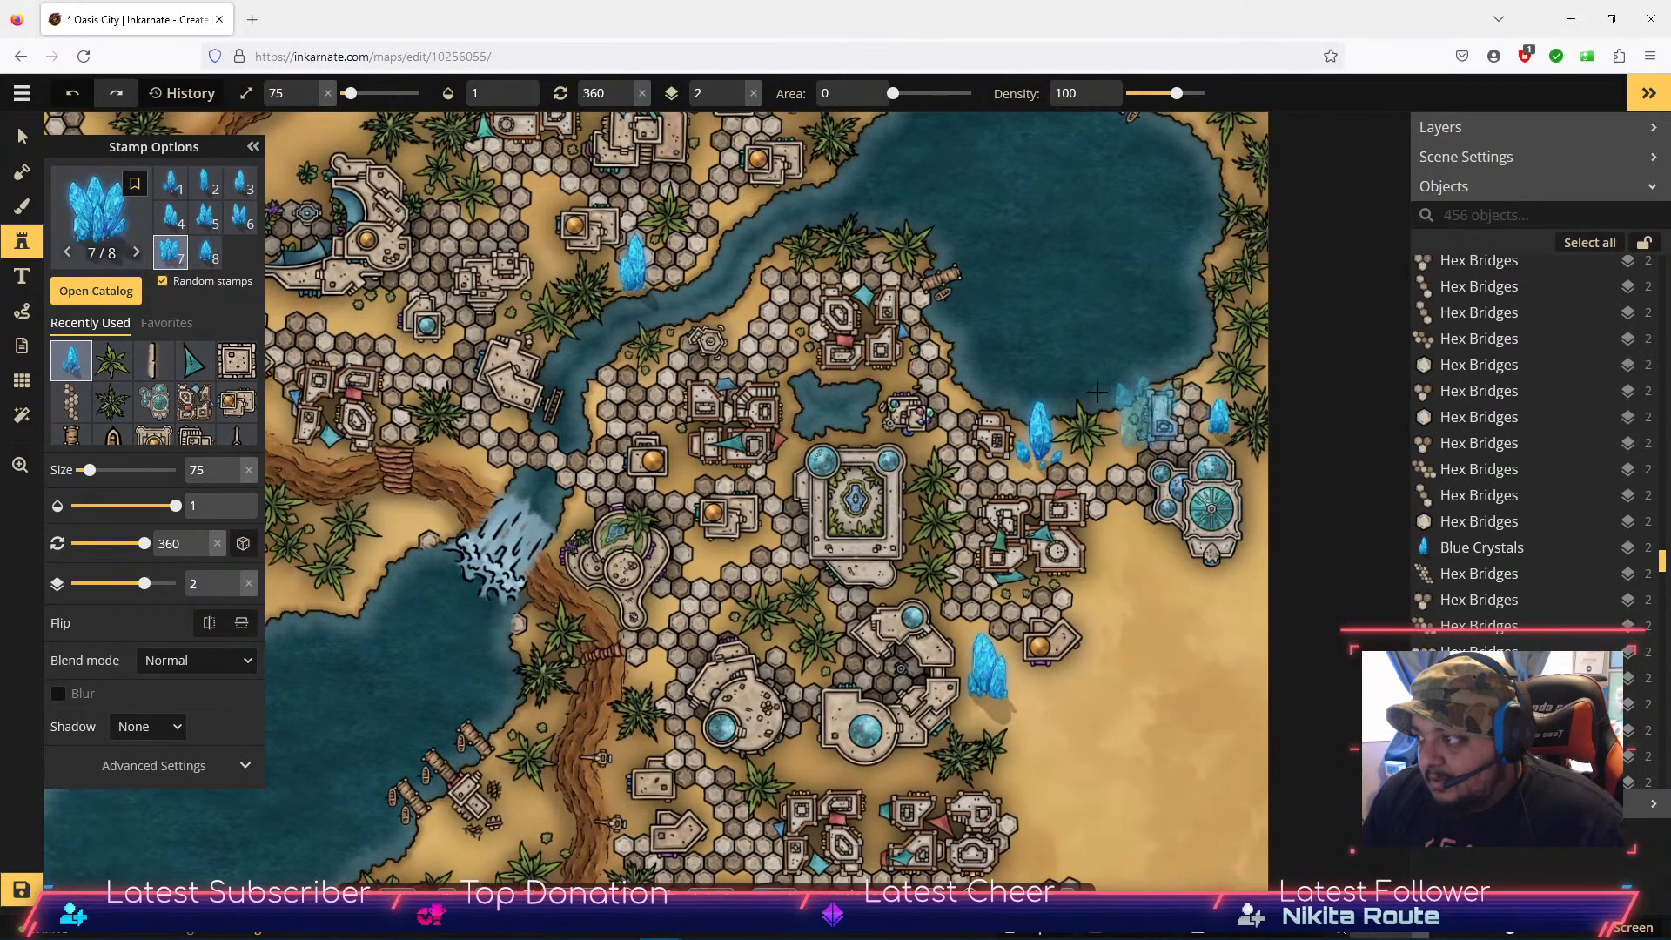
left_click_drag(858, 323, 990, 551)
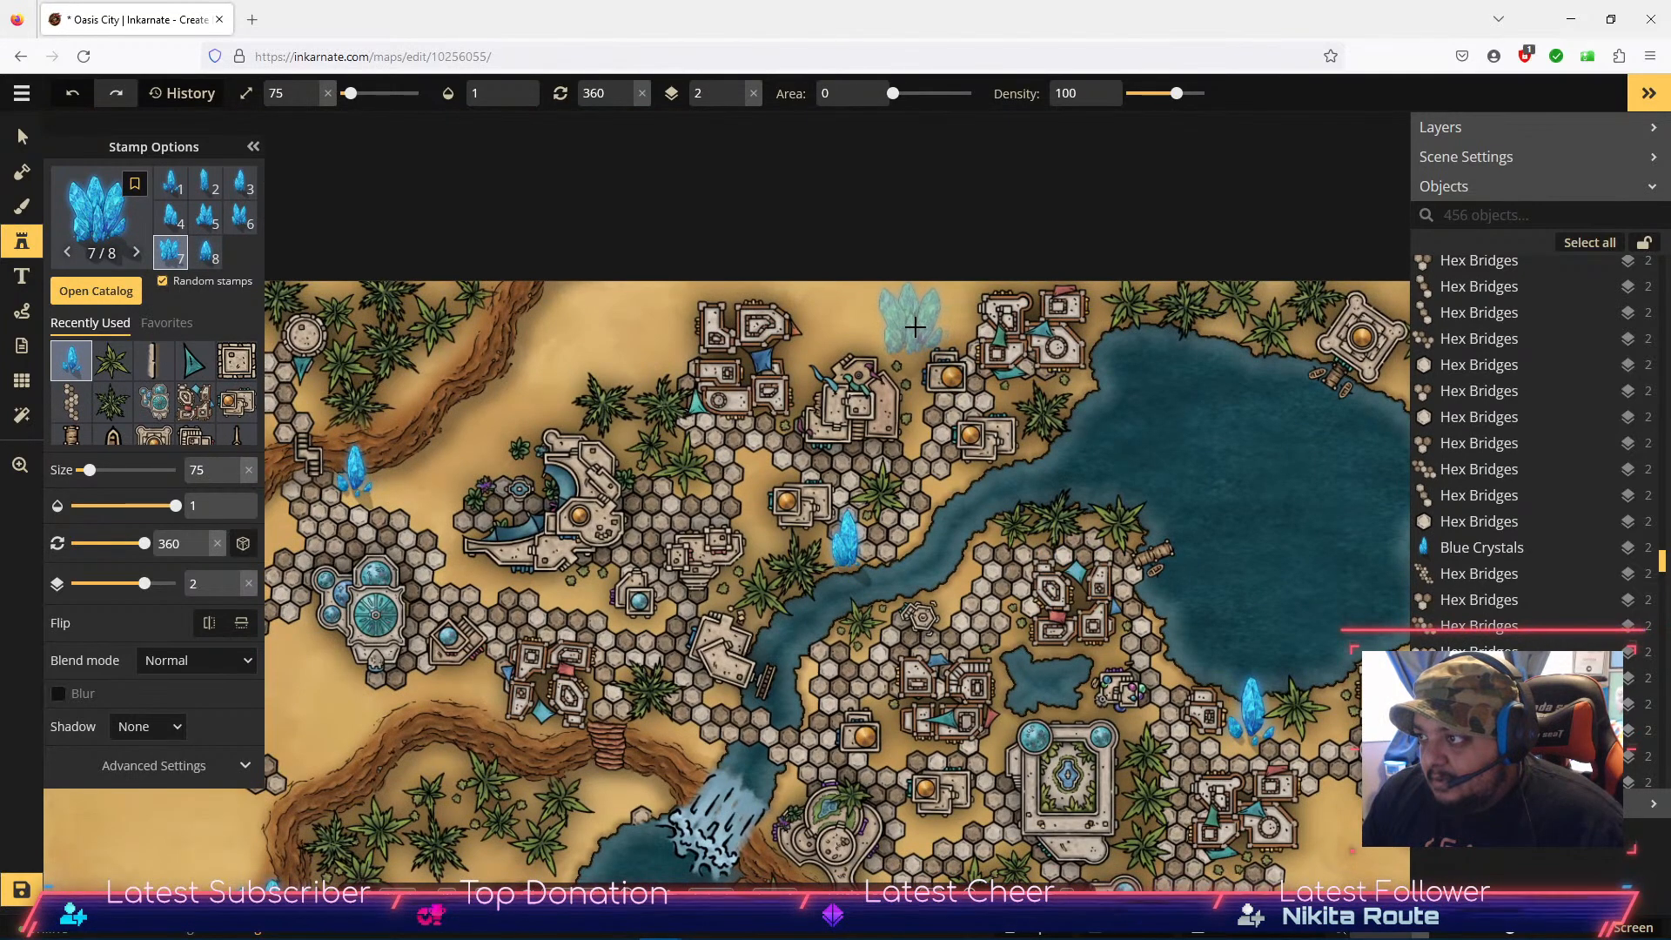
left_click(913, 327)
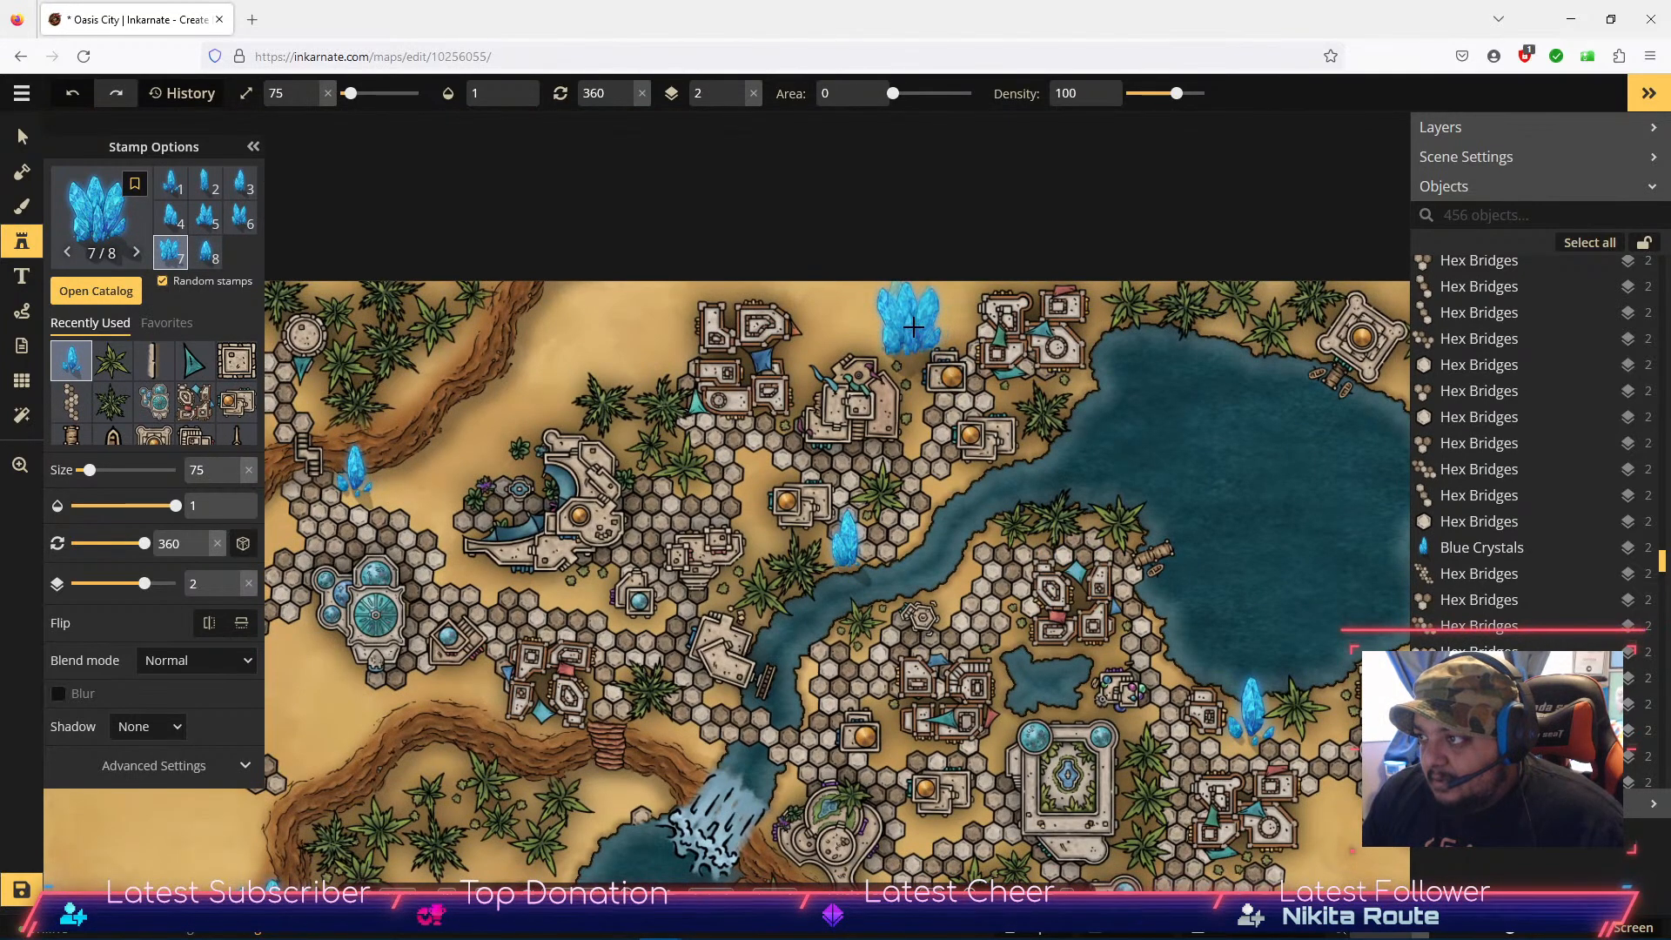
Step: Place blue crystals near the southern lake's docks, outside its southeastern cliffs on both sides of the stairs, and in the open desert below
left_click_drag(944, 587, 1222, 75)
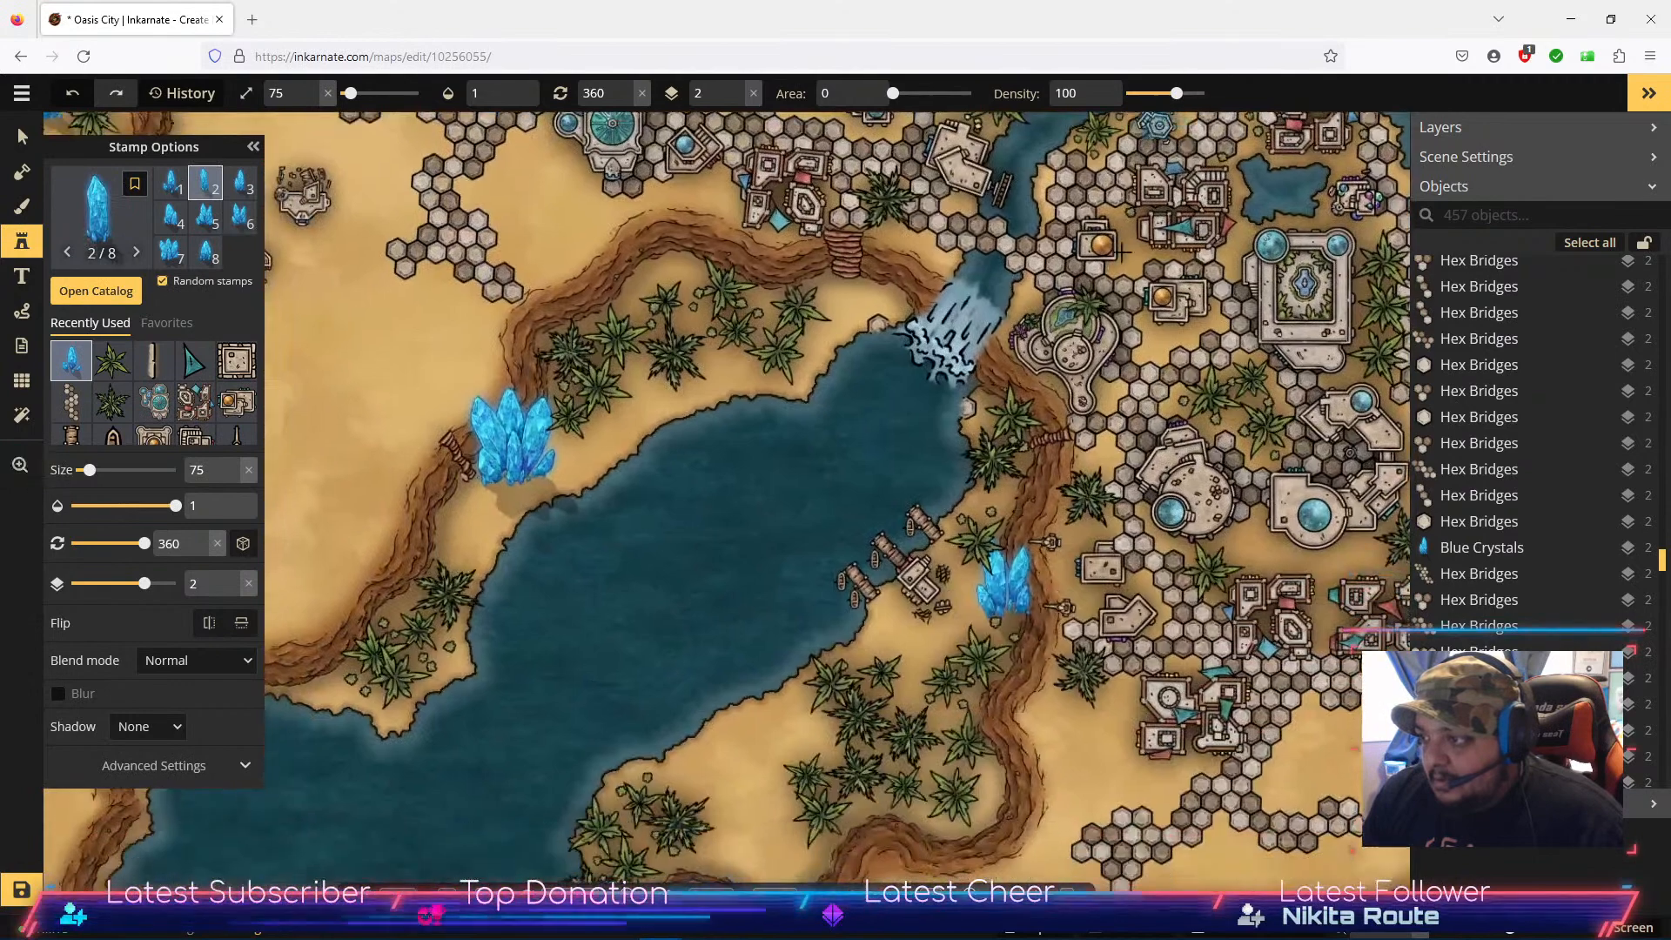
left_click_drag(783, 728, 967, 224)
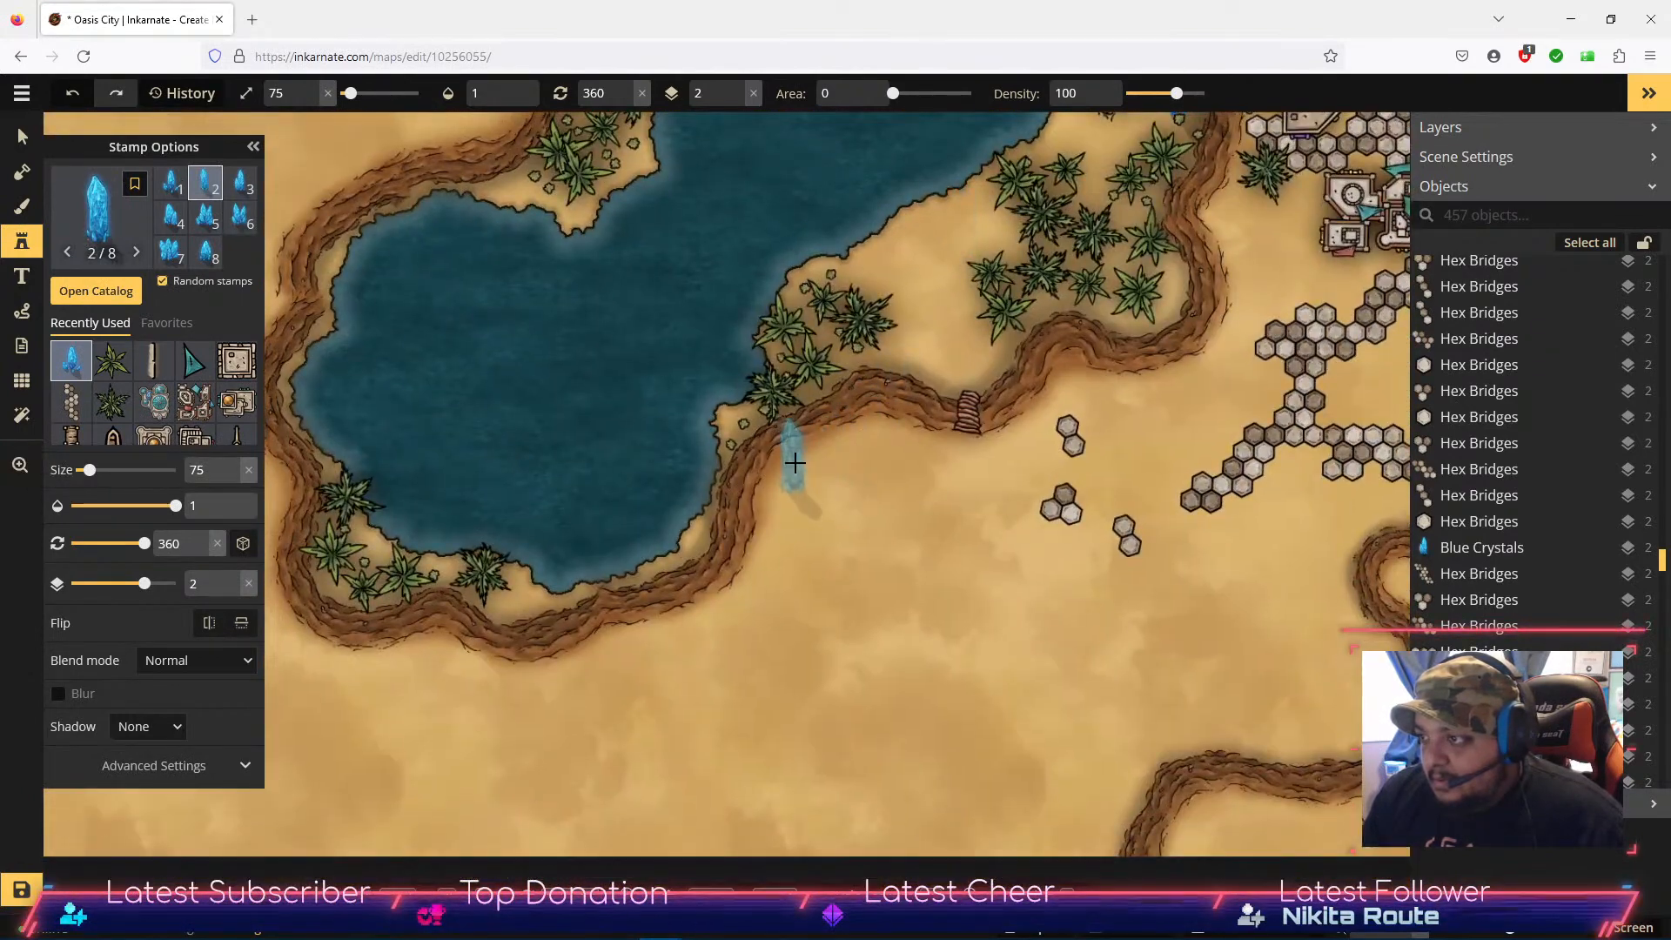
left_click(796, 455)
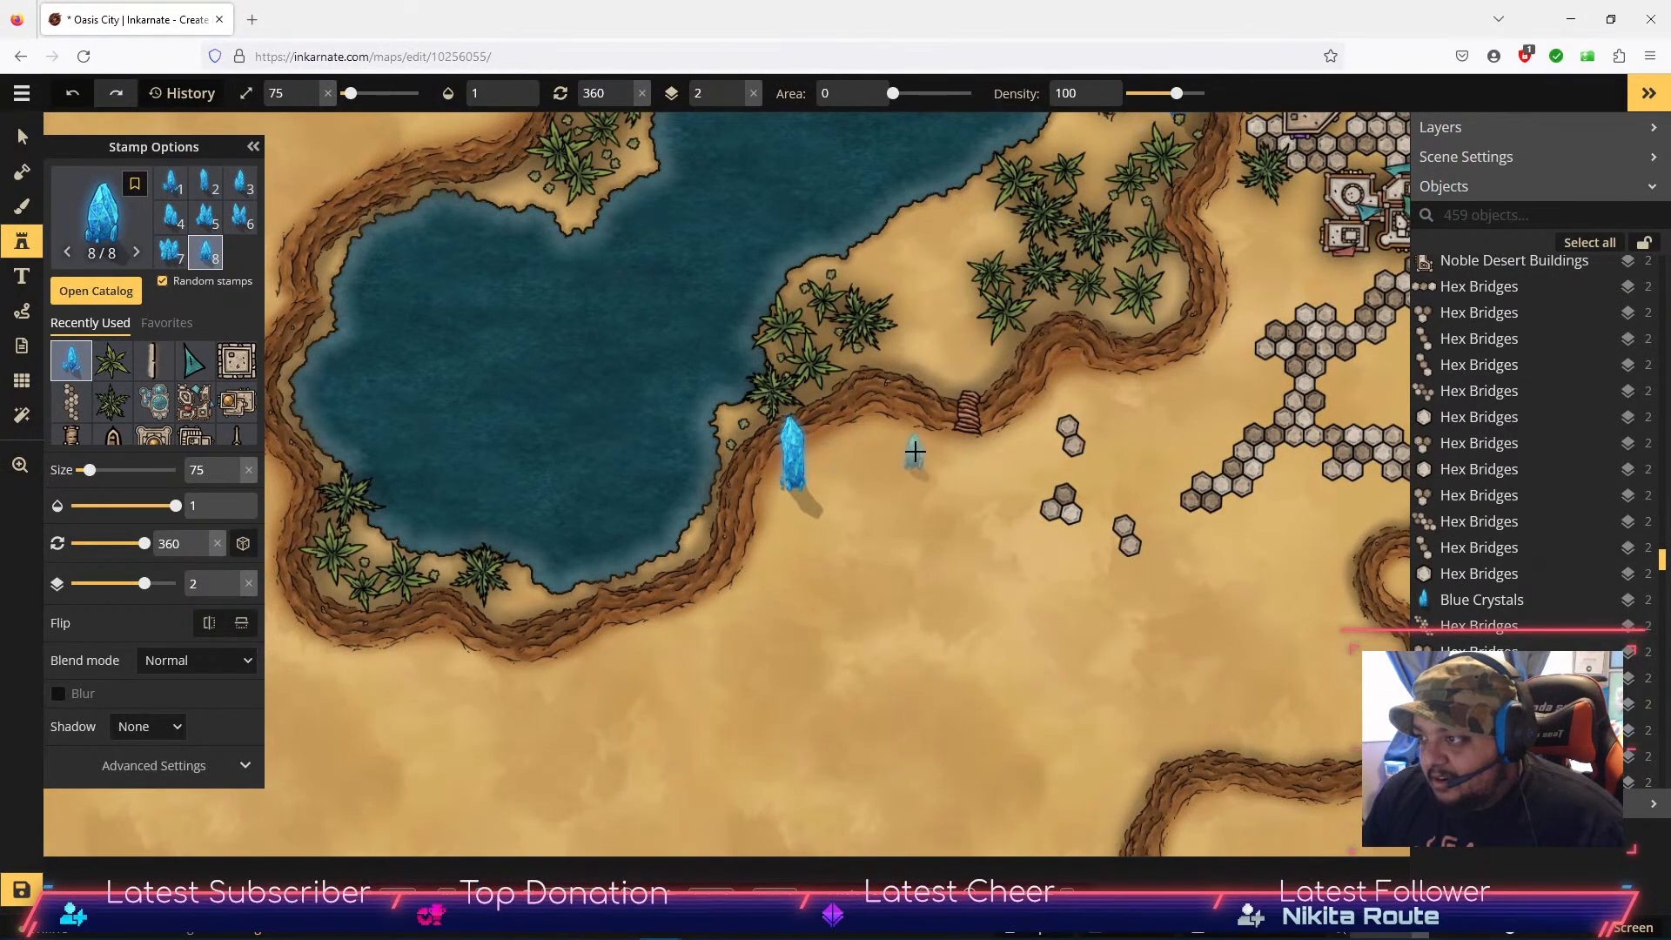
left_click(1128, 385)
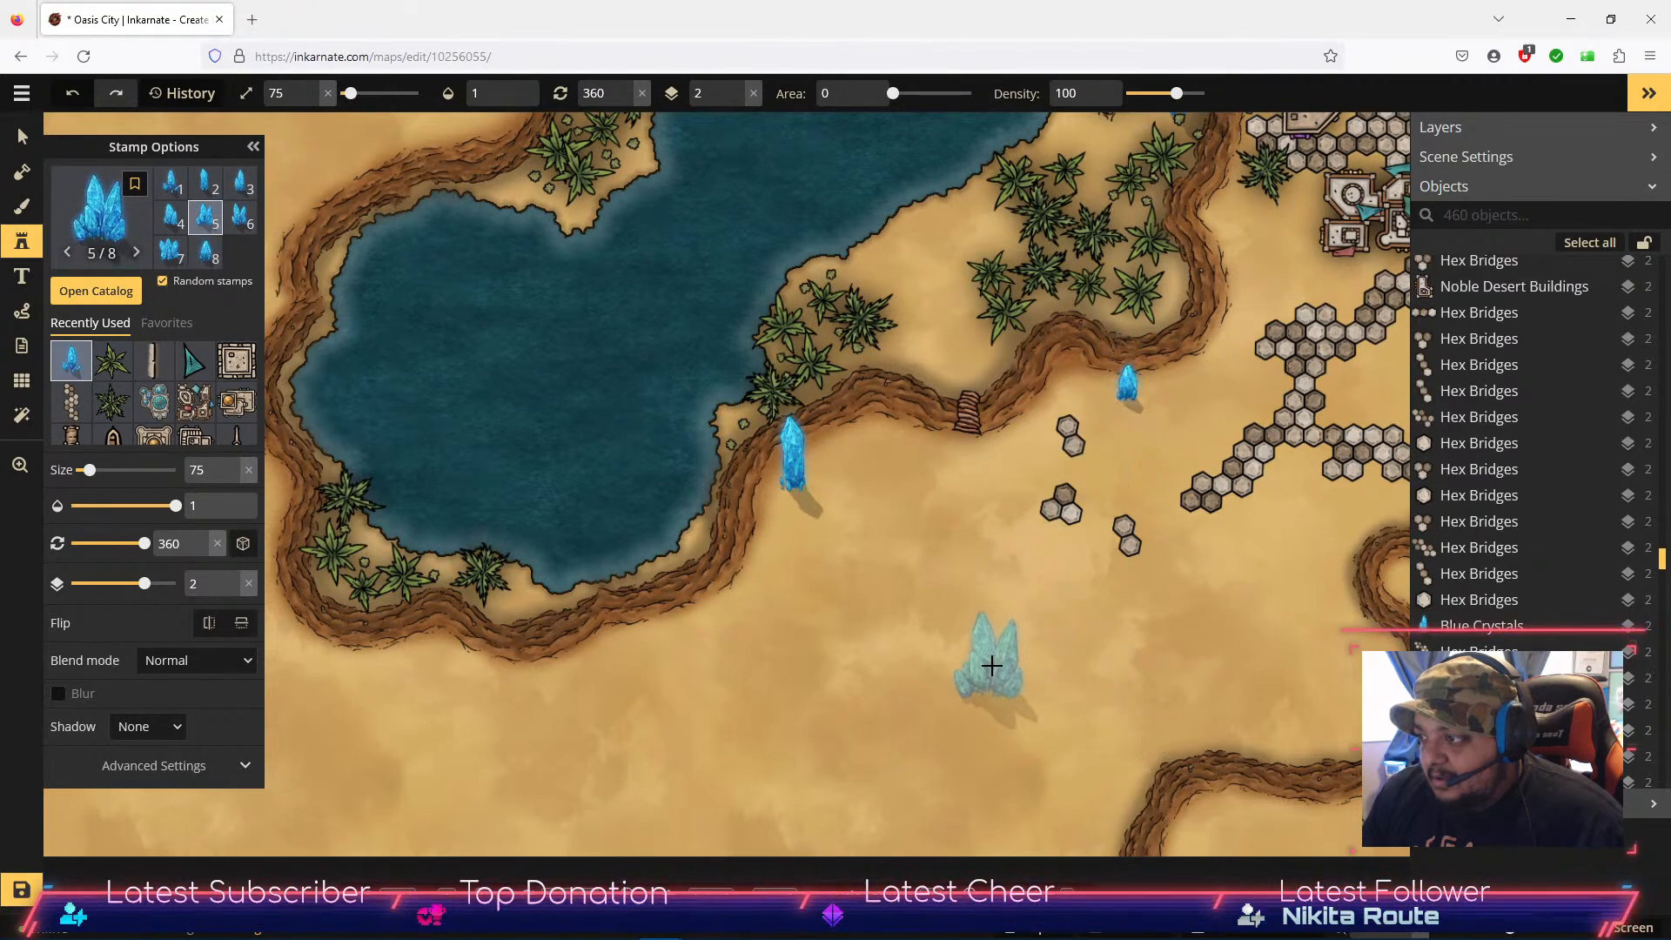
left_click(991, 662)
Step: Scatter three blue crystal stamps across the southeastern desert beyond the winding cliff
left_click_drag(911, 739, 354, 504)
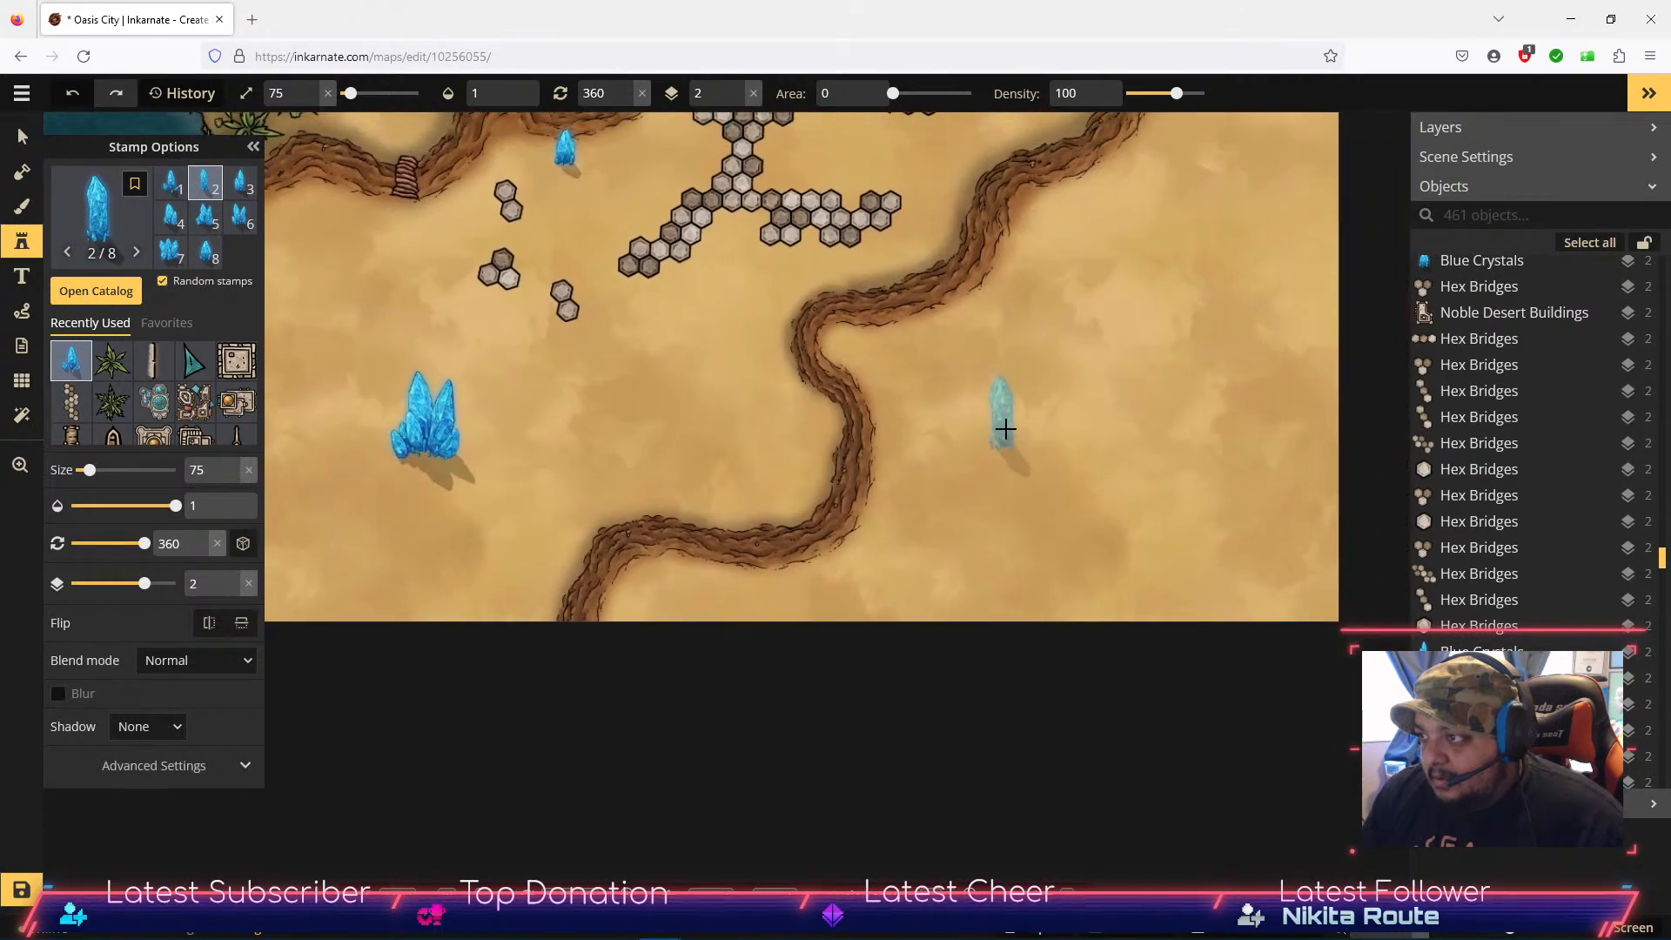
left_click(1023, 444)
left_click(1197, 296)
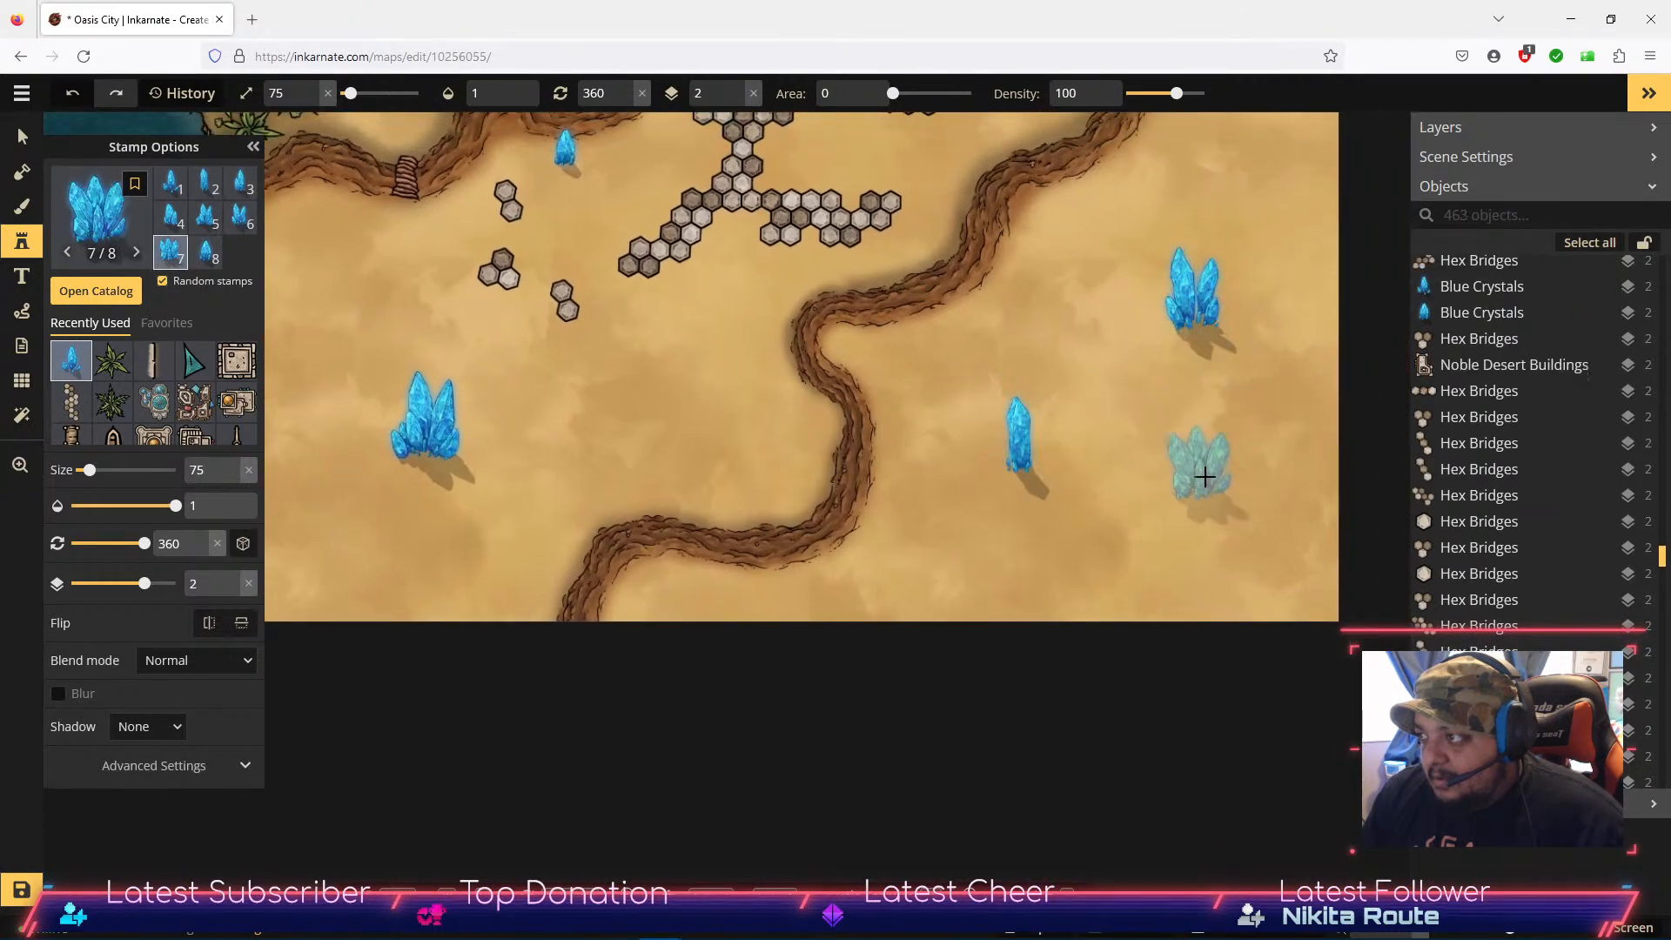
left_click(1212, 535)
Step: Scatter blue crystal stamps across the desert south and west of the southern lake, outside its cliffs
left_click_drag(843, 511, 1456, 642)
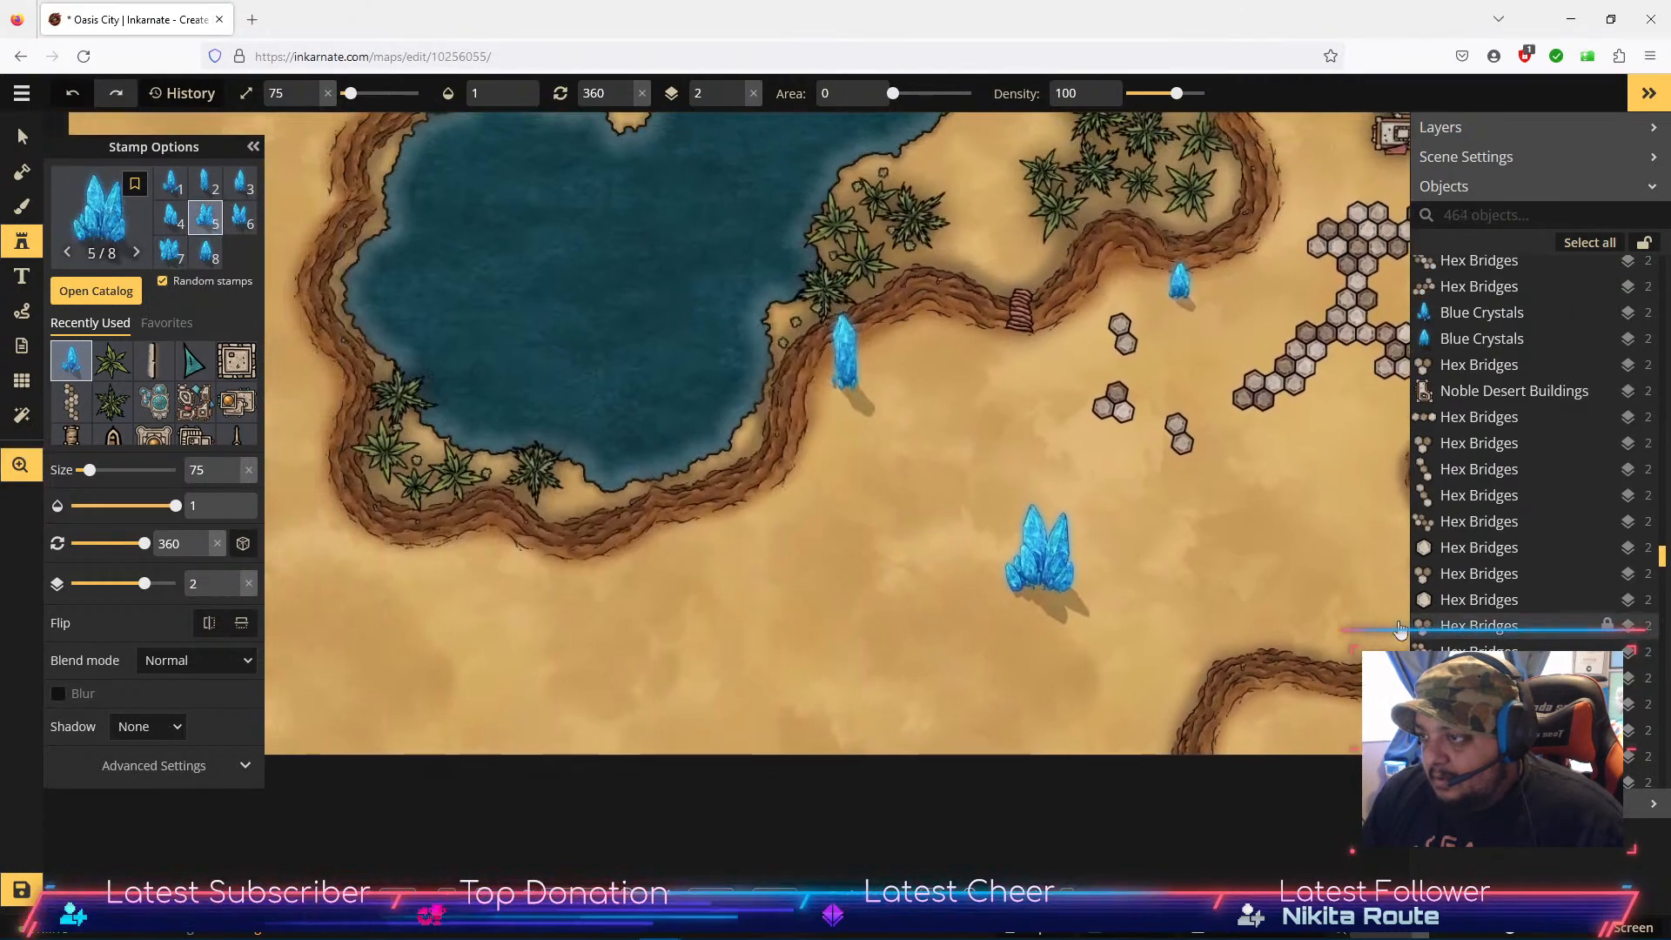
left_click(643, 671)
left_click_drag(403, 609, 931, 729)
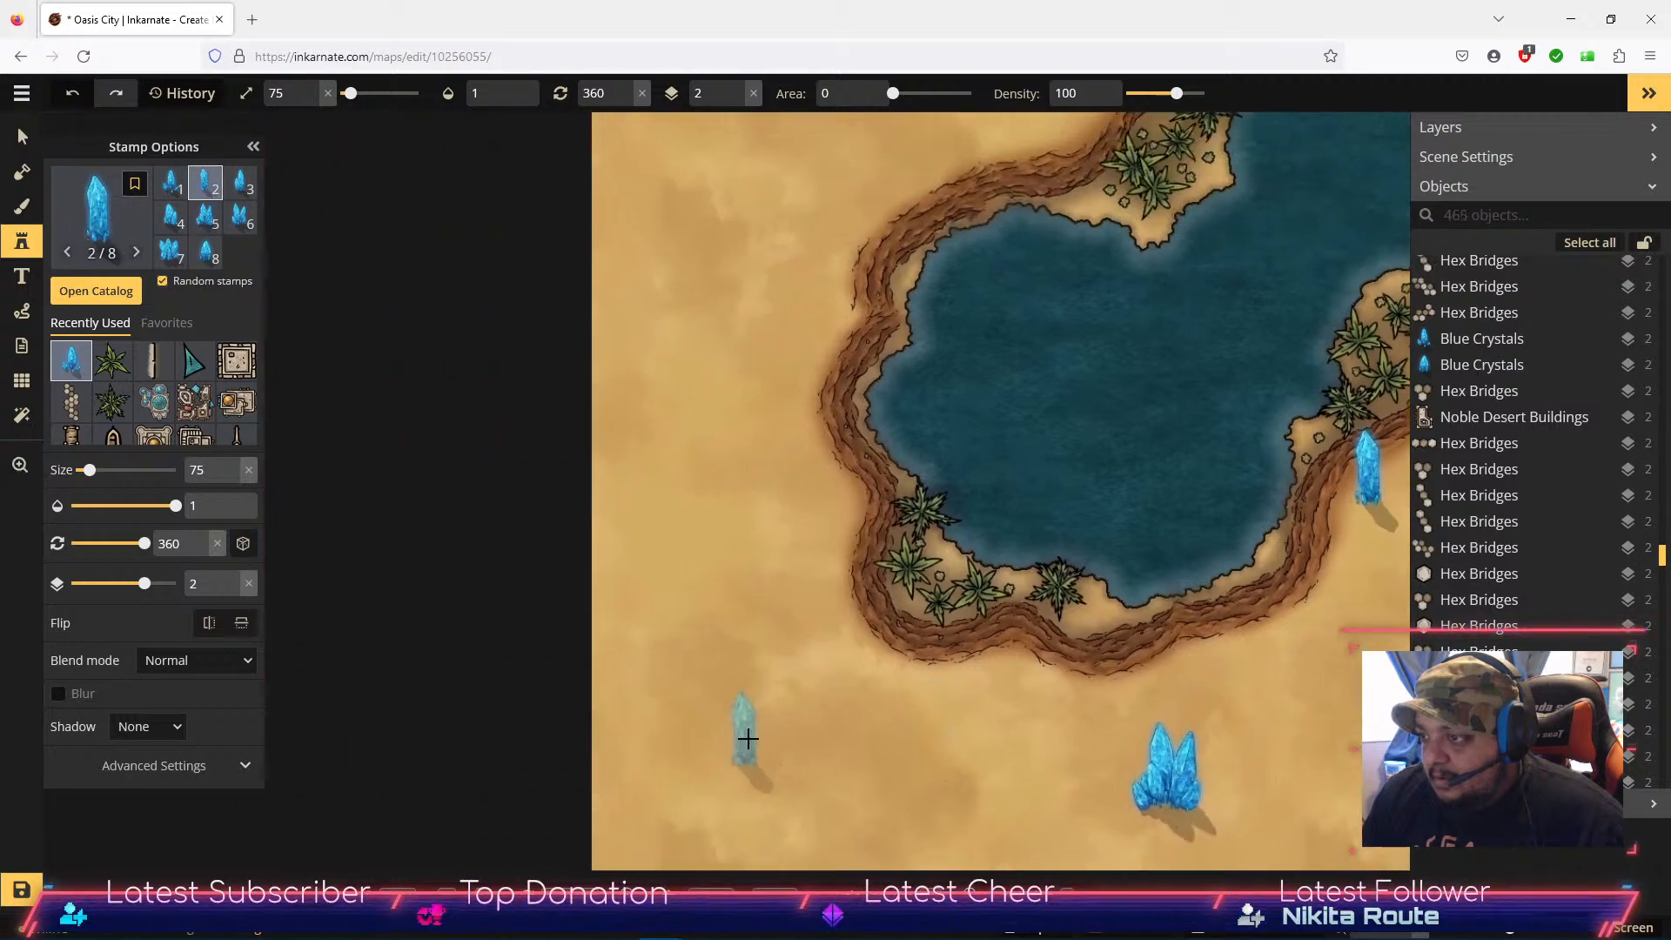
left_click(745, 743)
left_click(645, 463)
left_click(738, 253)
left_click(774, 224)
Step: Place a twin-pointed cluster and a smaller crystal in the western desert below the palm grove cliff, and save the map
left_click_drag(798, 214, 851, 637)
left_click(733, 350)
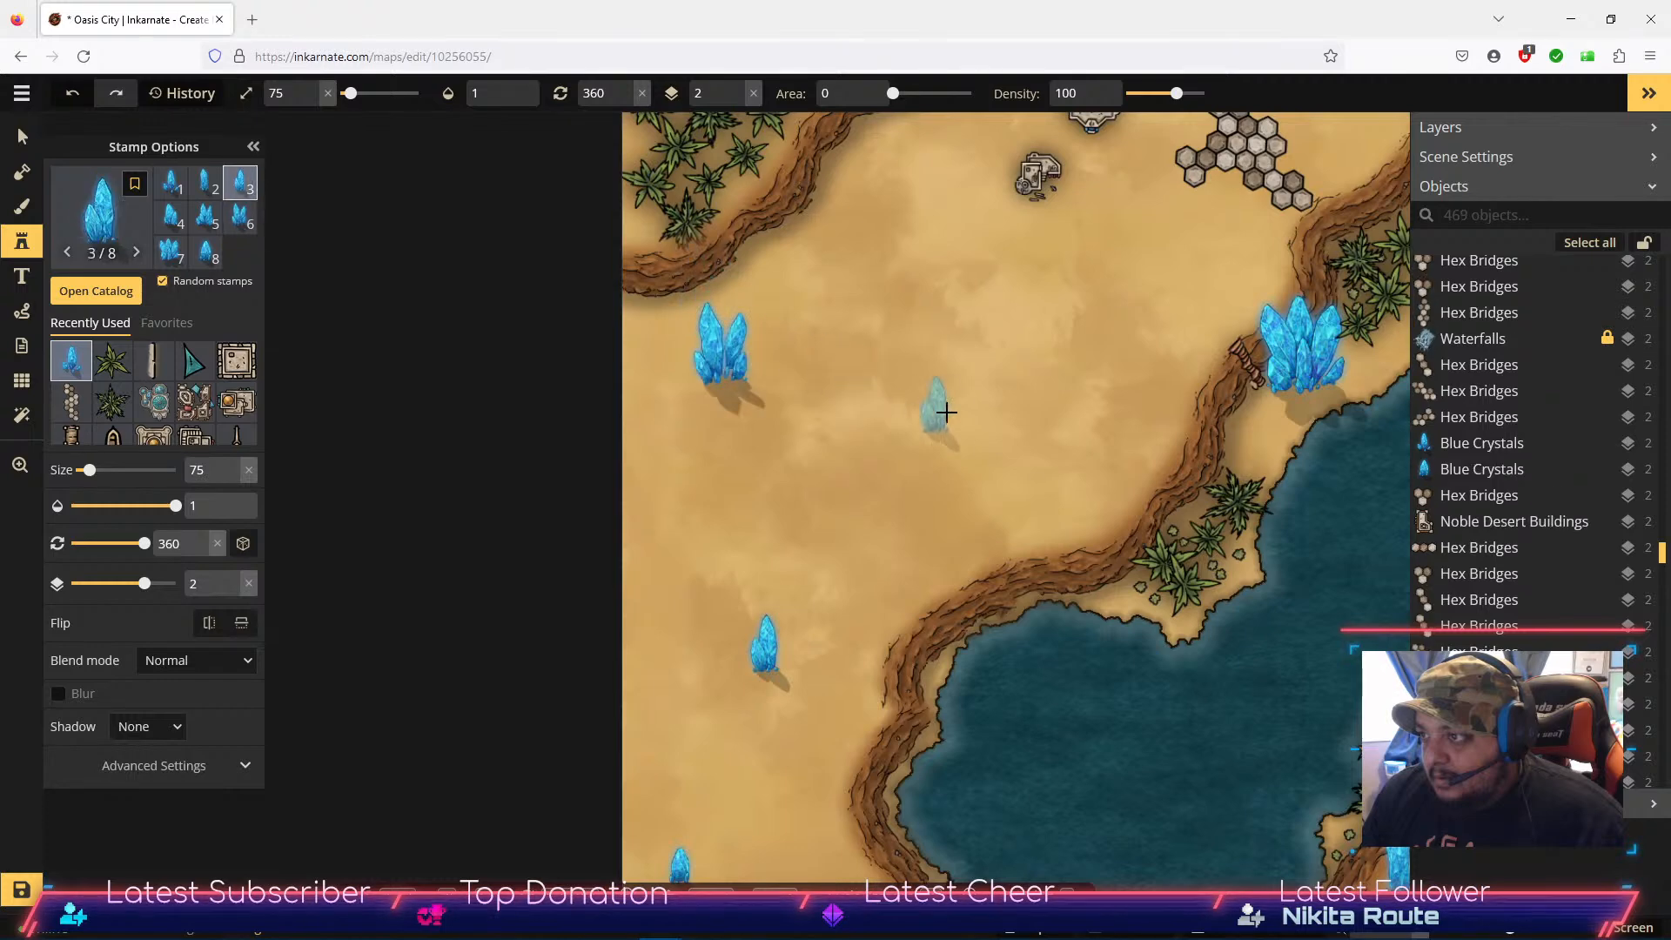
left_click(977, 421)
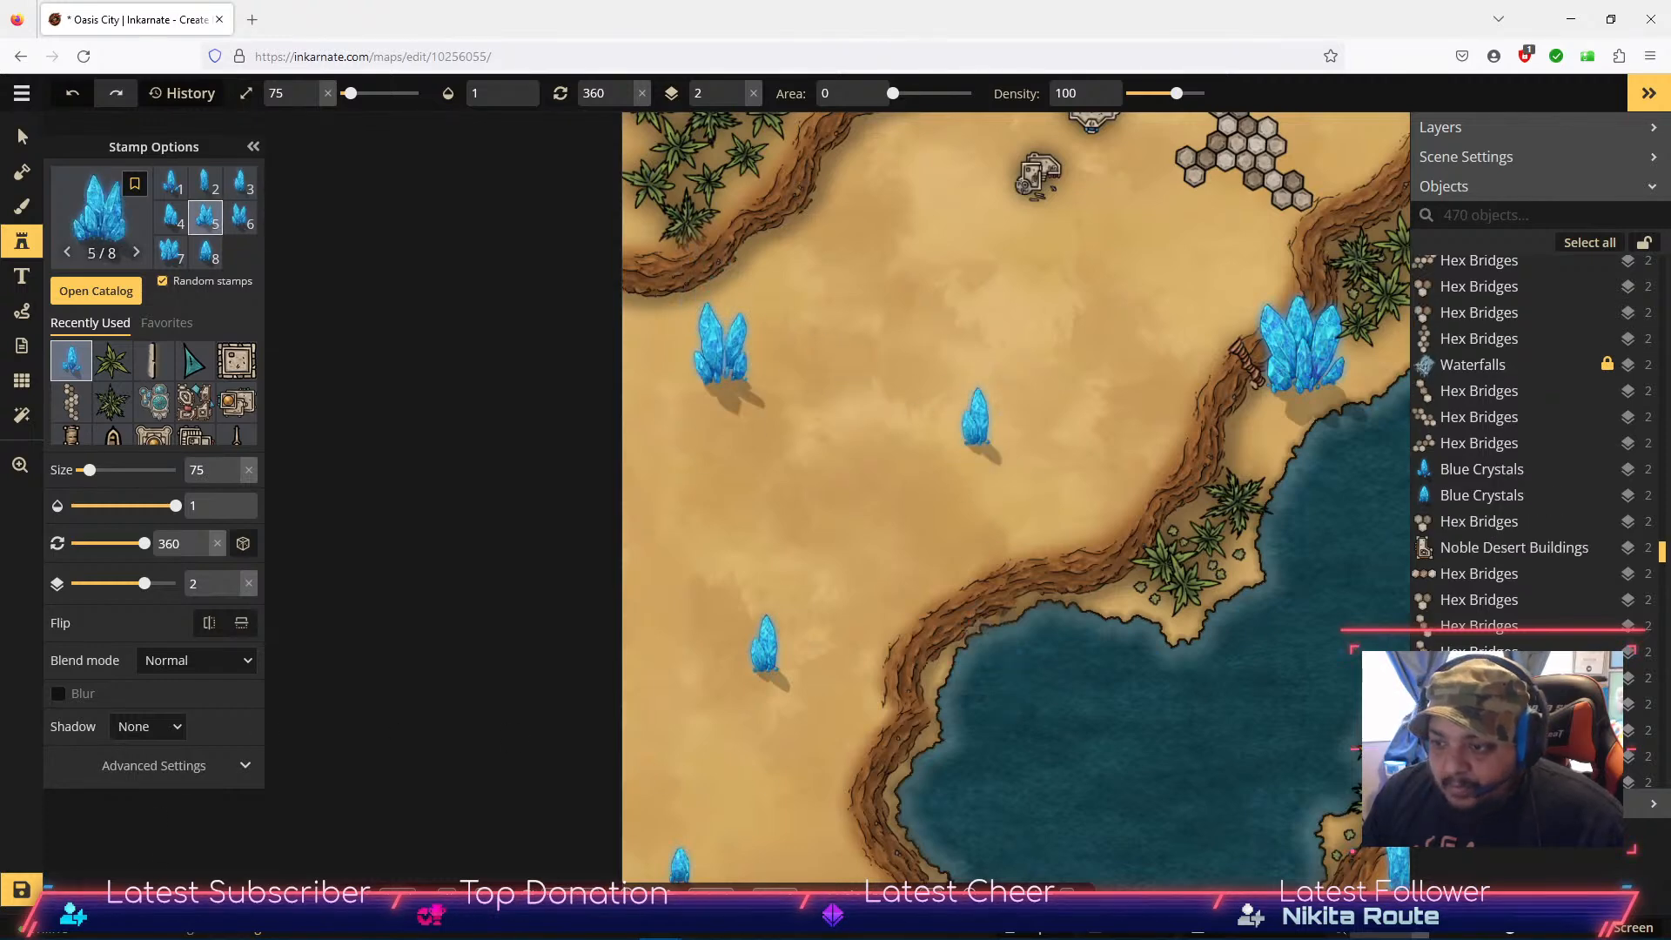
left_click(23, 891)
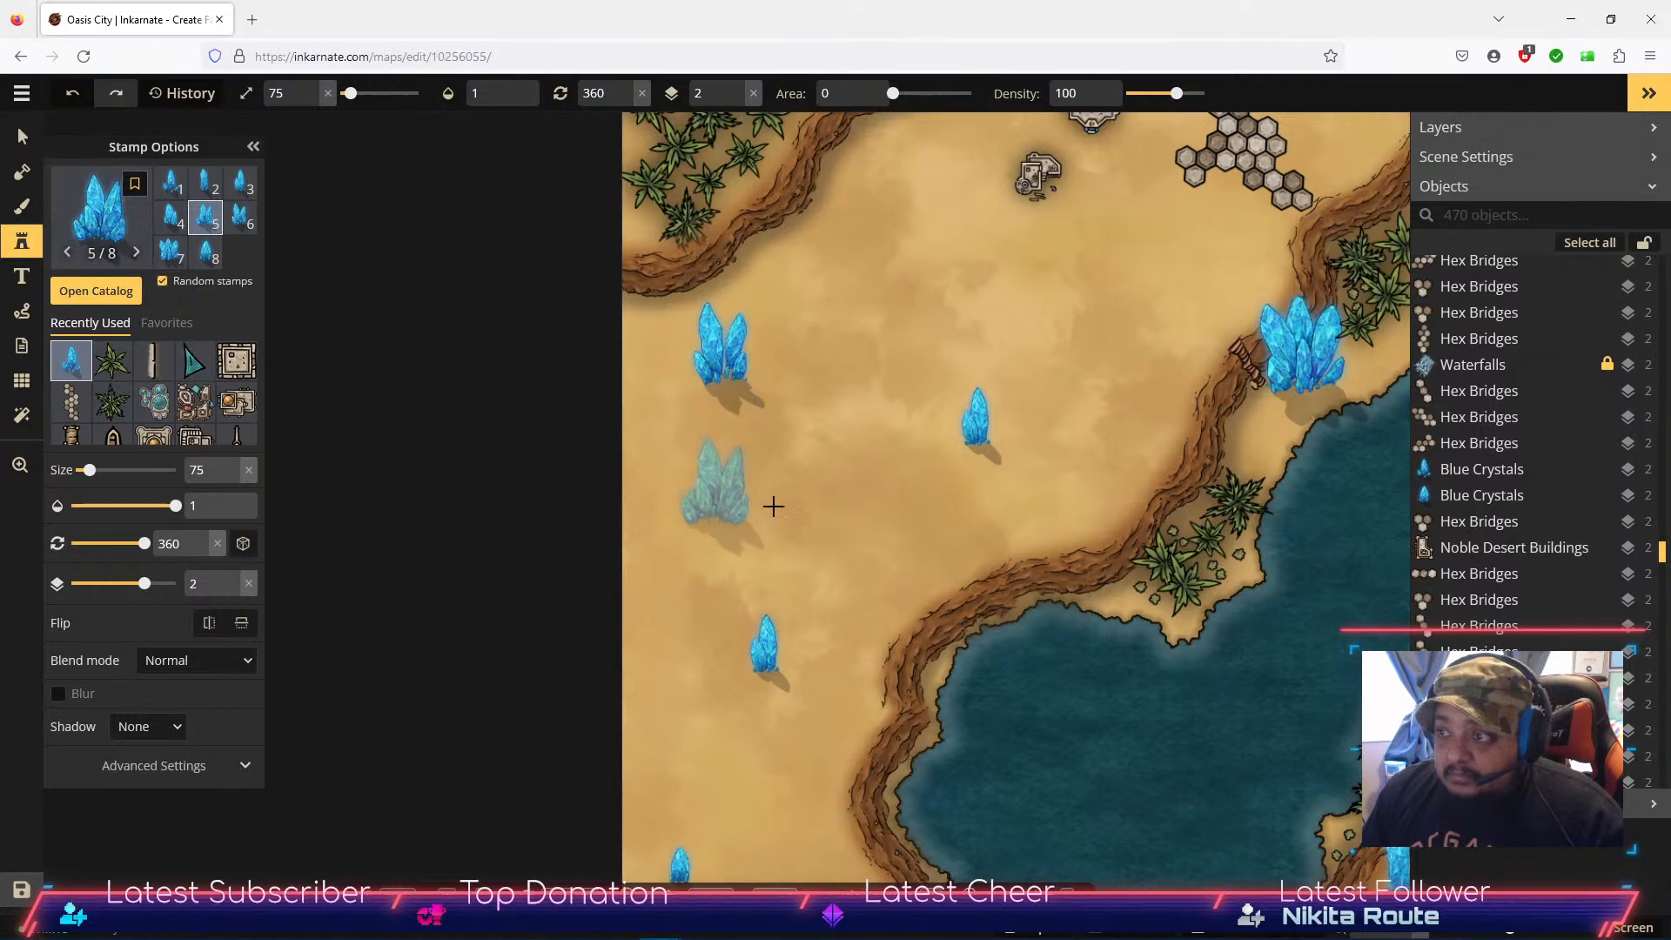
Step: Swap the positions of the large size 100 cluster on the southern lake's shore and the twin-pointed cluster in the western desert
scroll(895, 544, "down", 5)
scroll(894, 544, "down", 3)
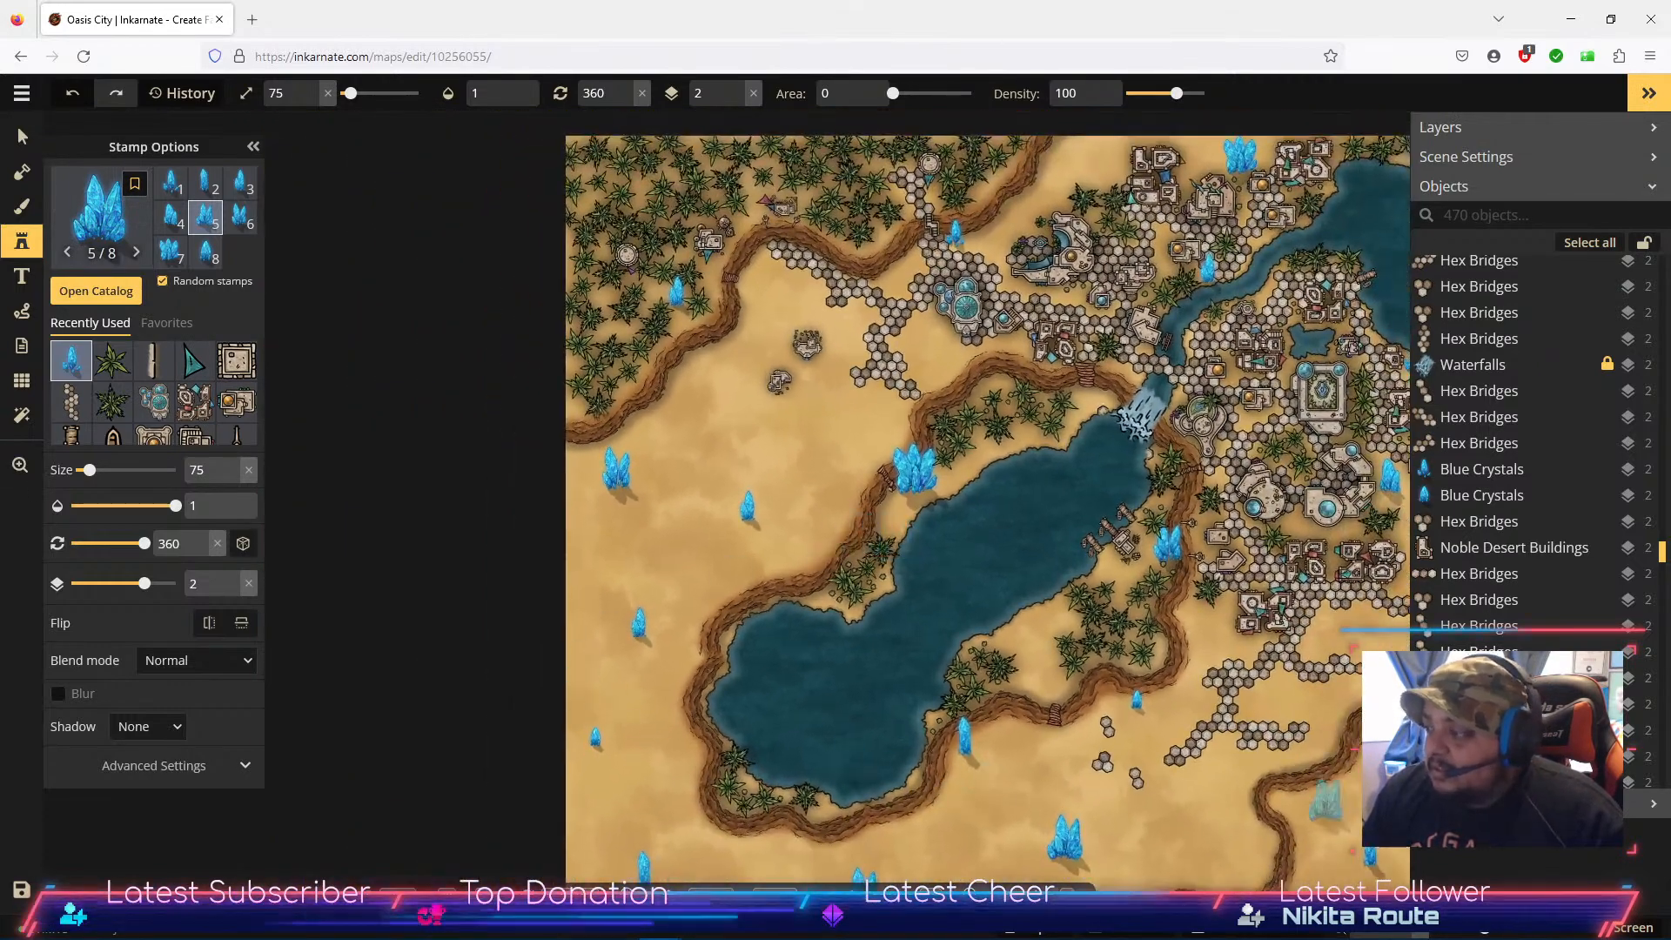
left_click(1627, 931)
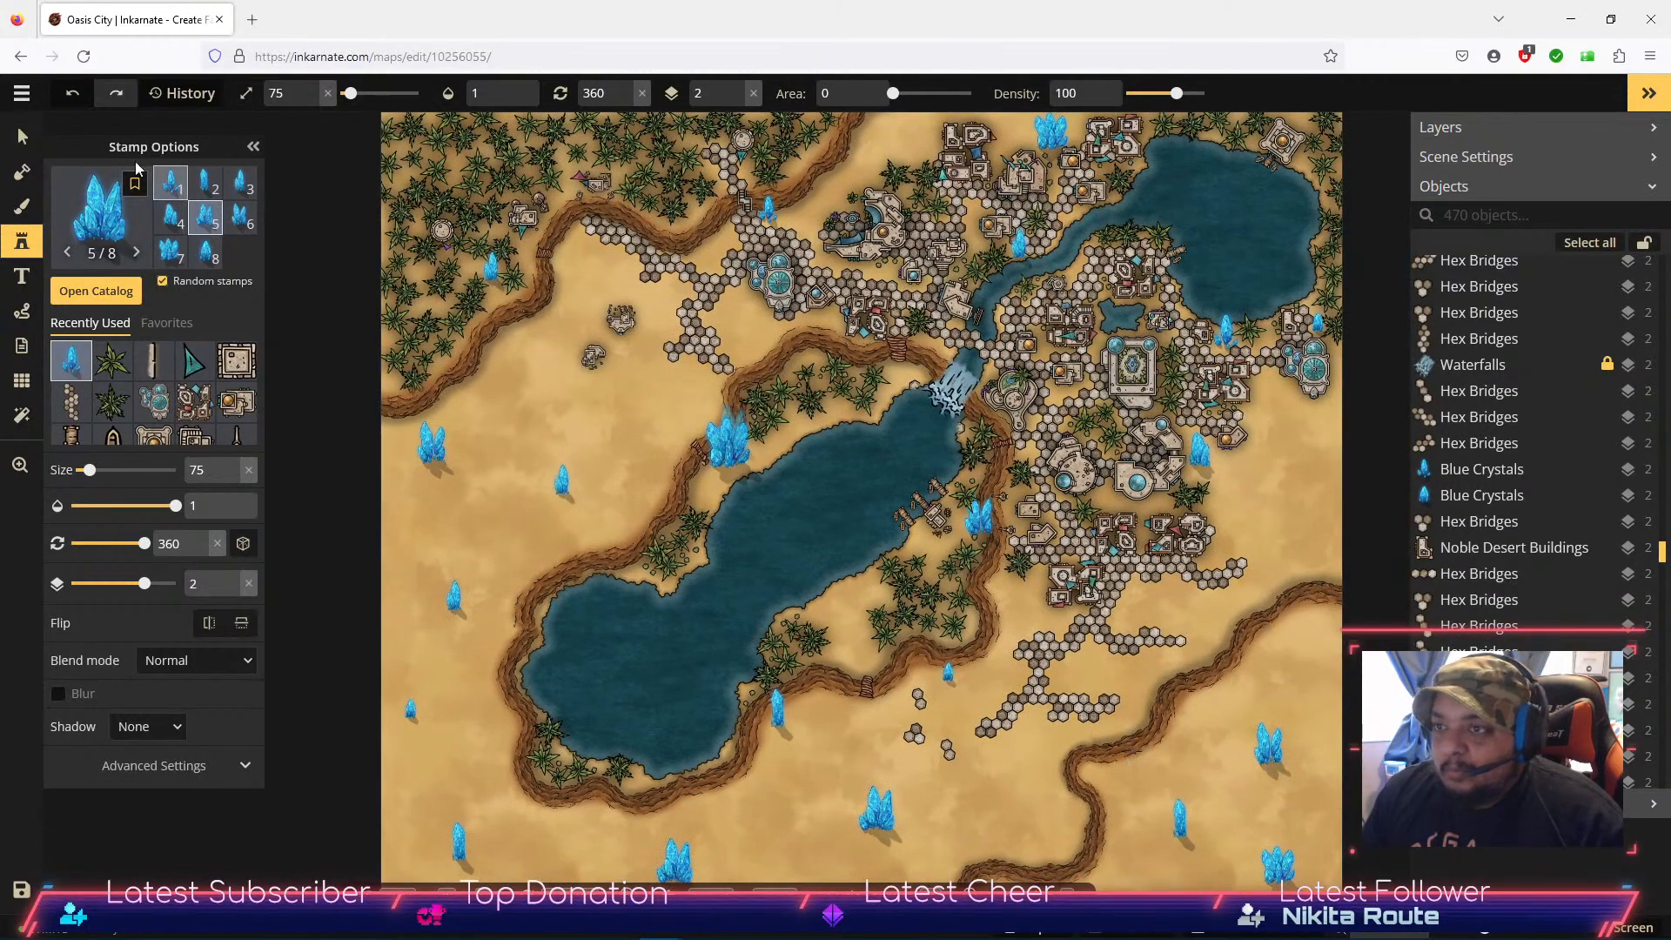
left_click(19, 137)
left_click(719, 457)
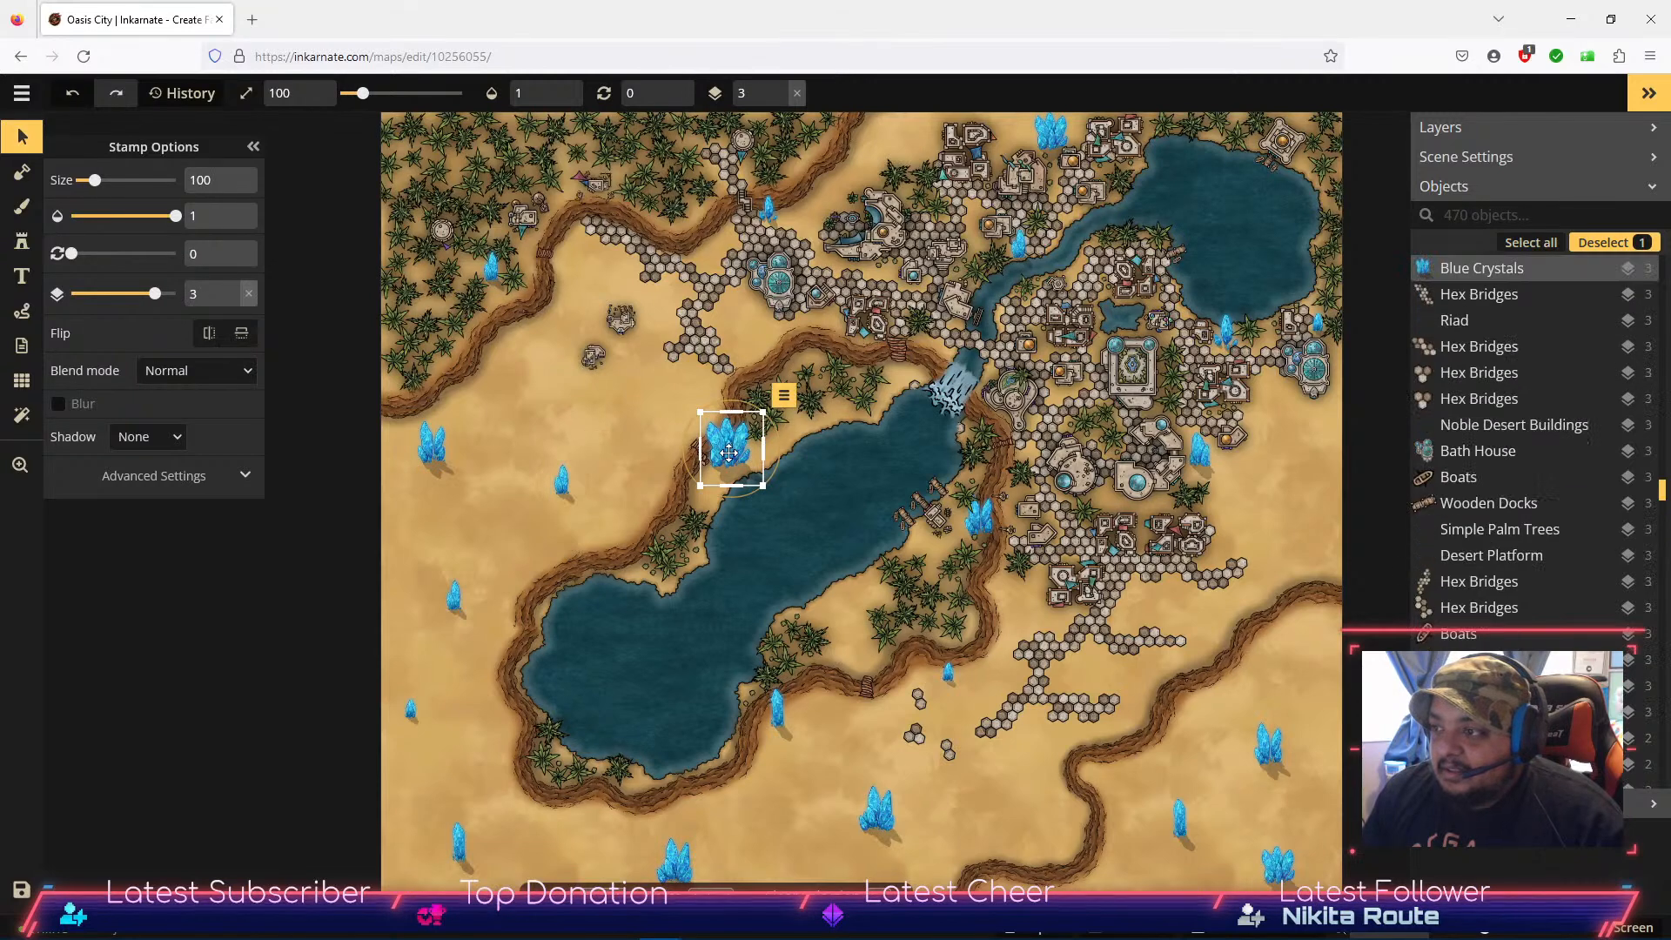
left_click_drag(715, 464, 445, 531)
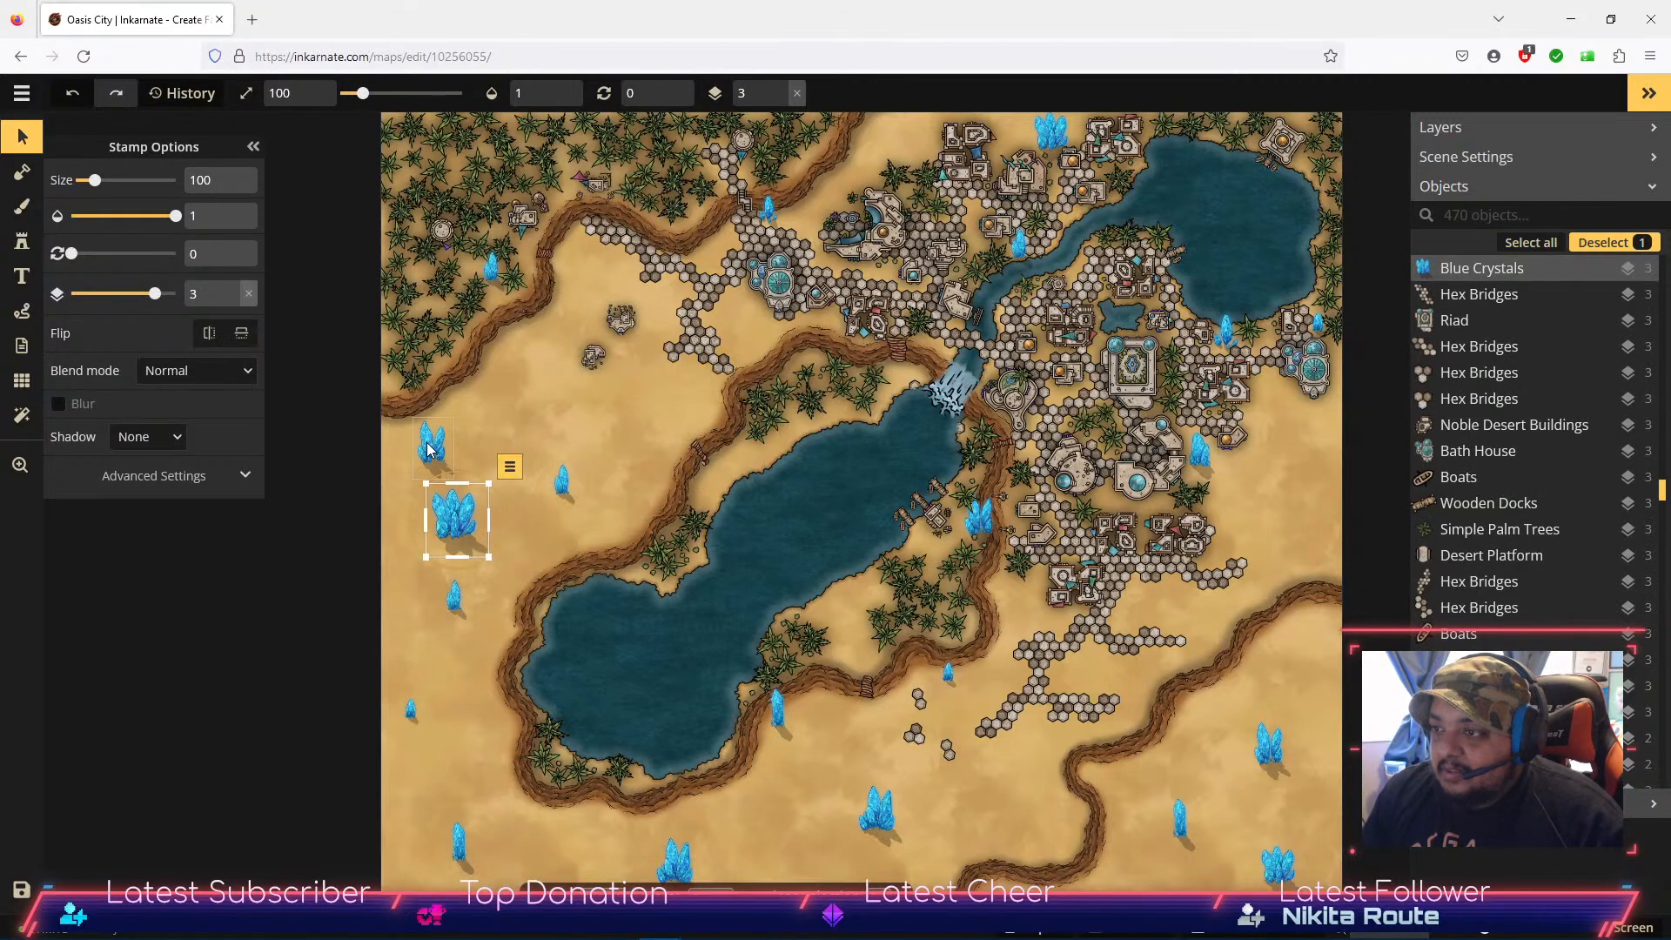
left_click(428, 450)
left_click_drag(428, 450, 733, 450)
left_click(423, 520)
left_click_drag(424, 519, 403, 476)
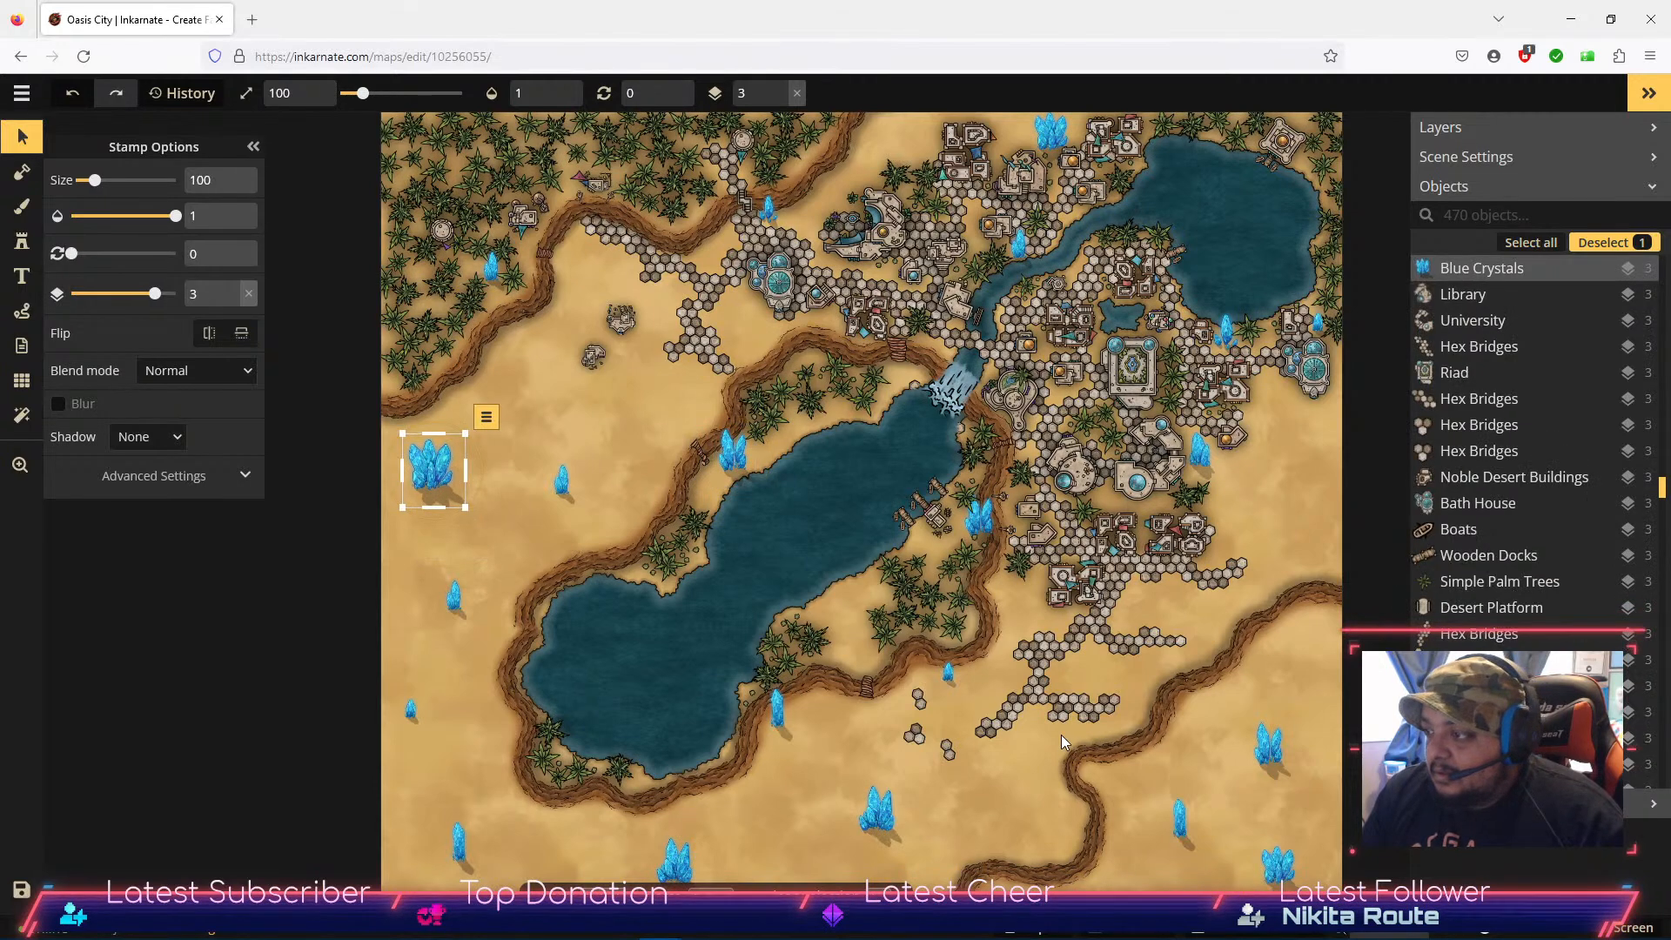
key("space")
left_click_drag(1099, 446, 1114, 566)
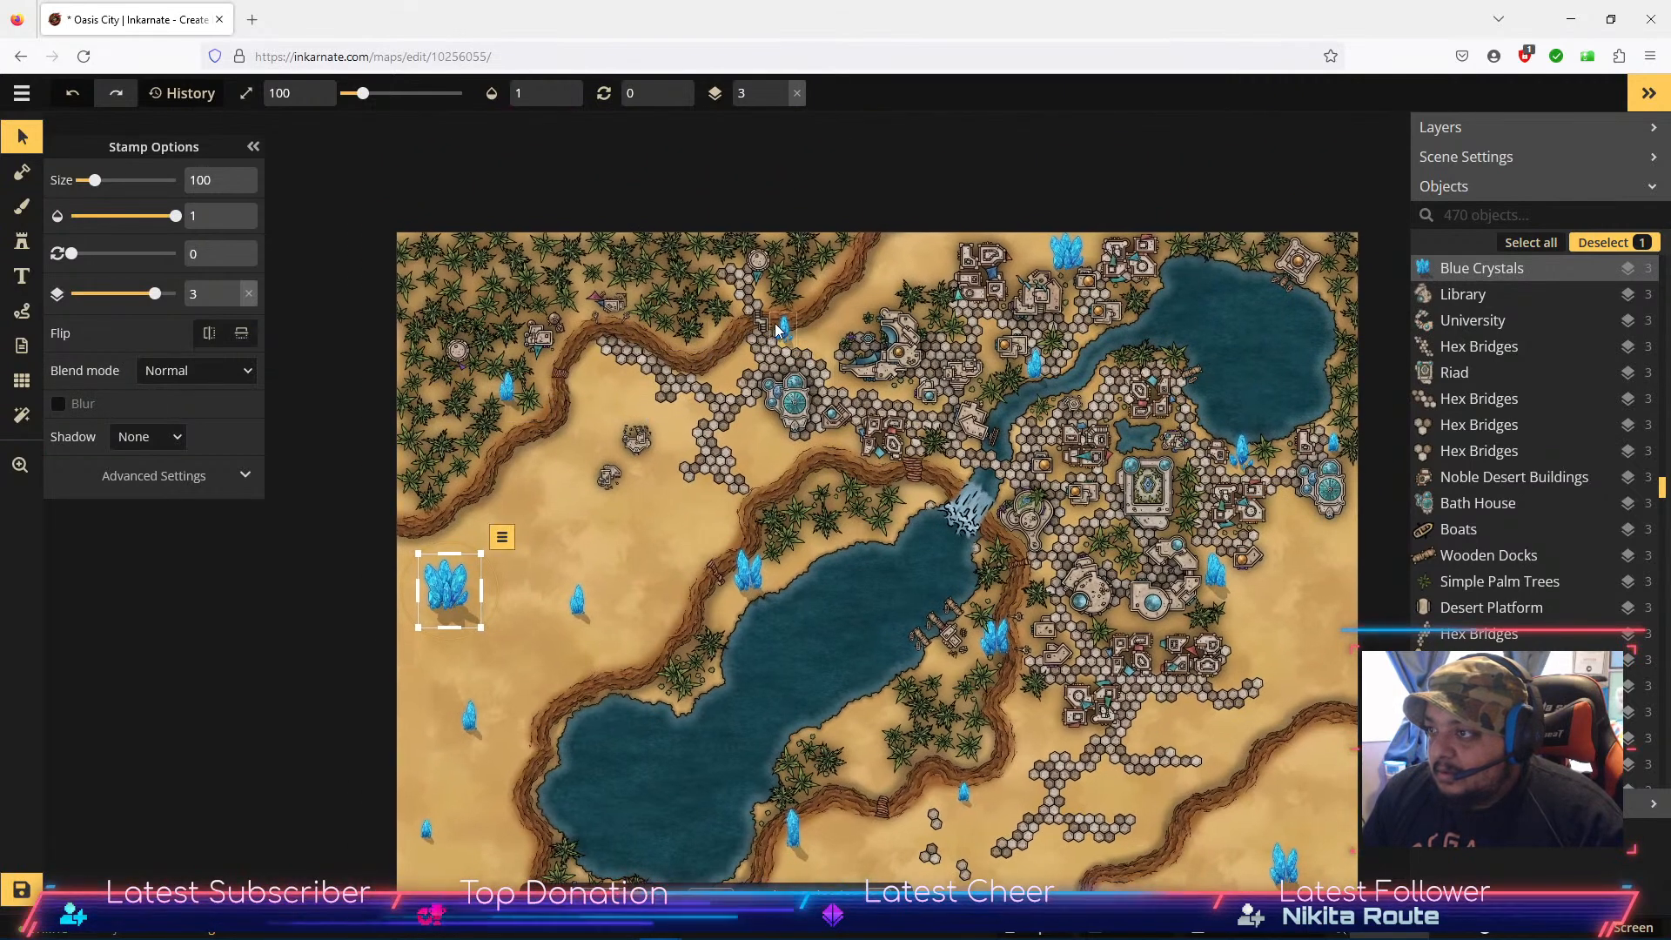
key("space")
left_click_drag(610, 390, 684, 519)
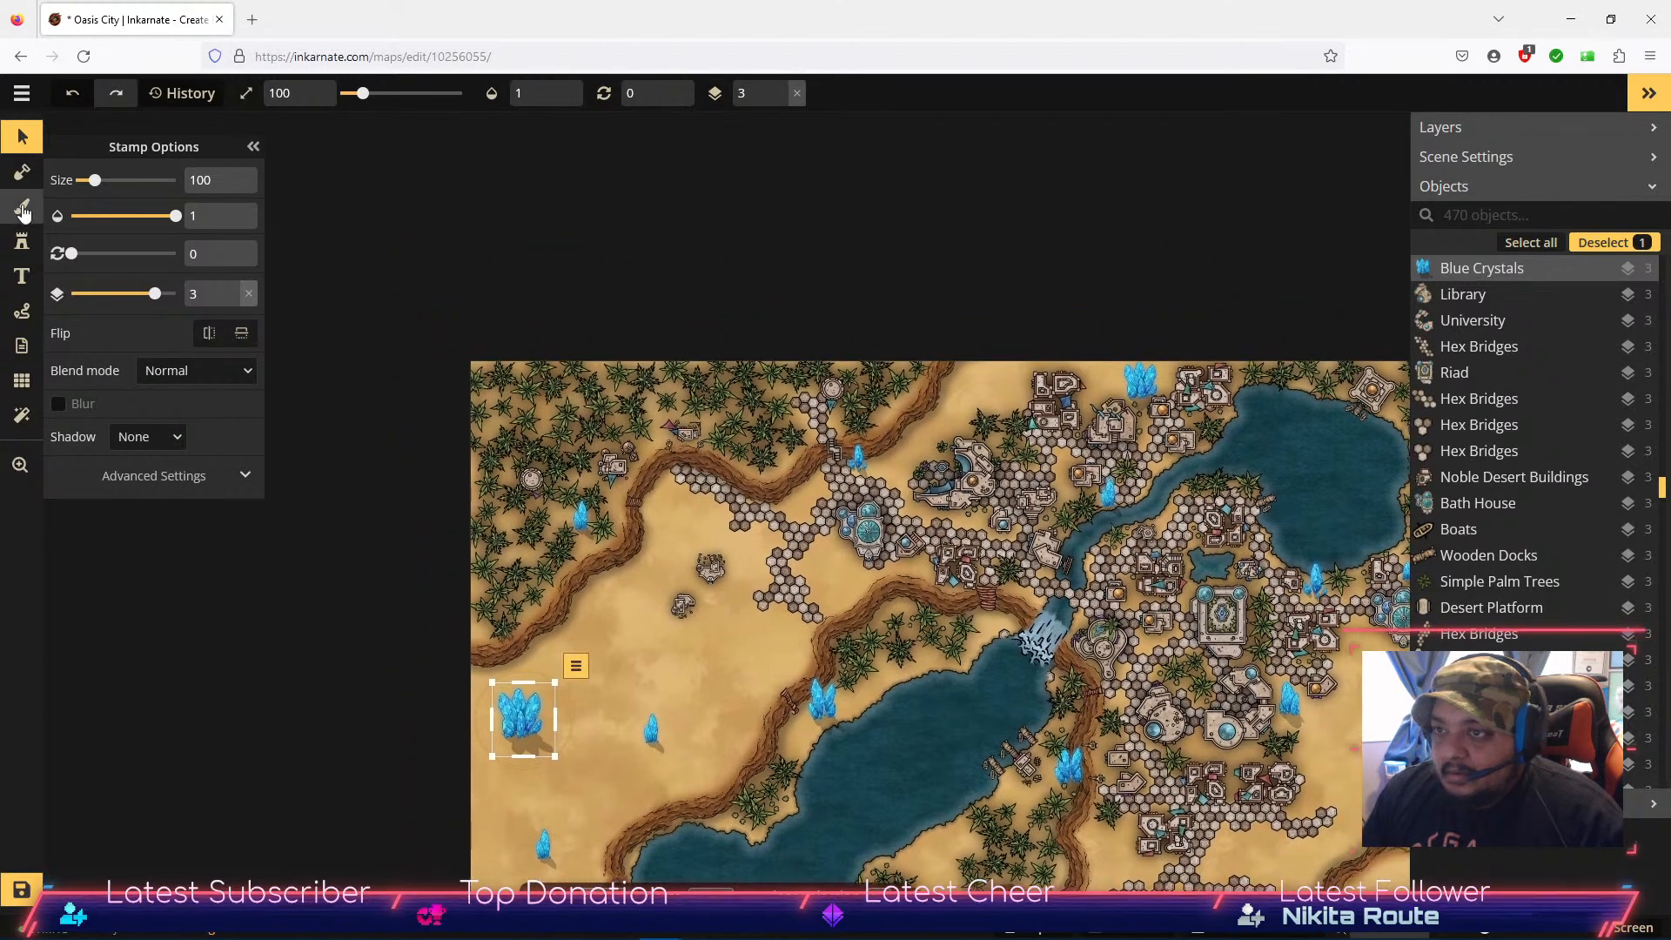
left_click(22, 242)
left_click(201, 187)
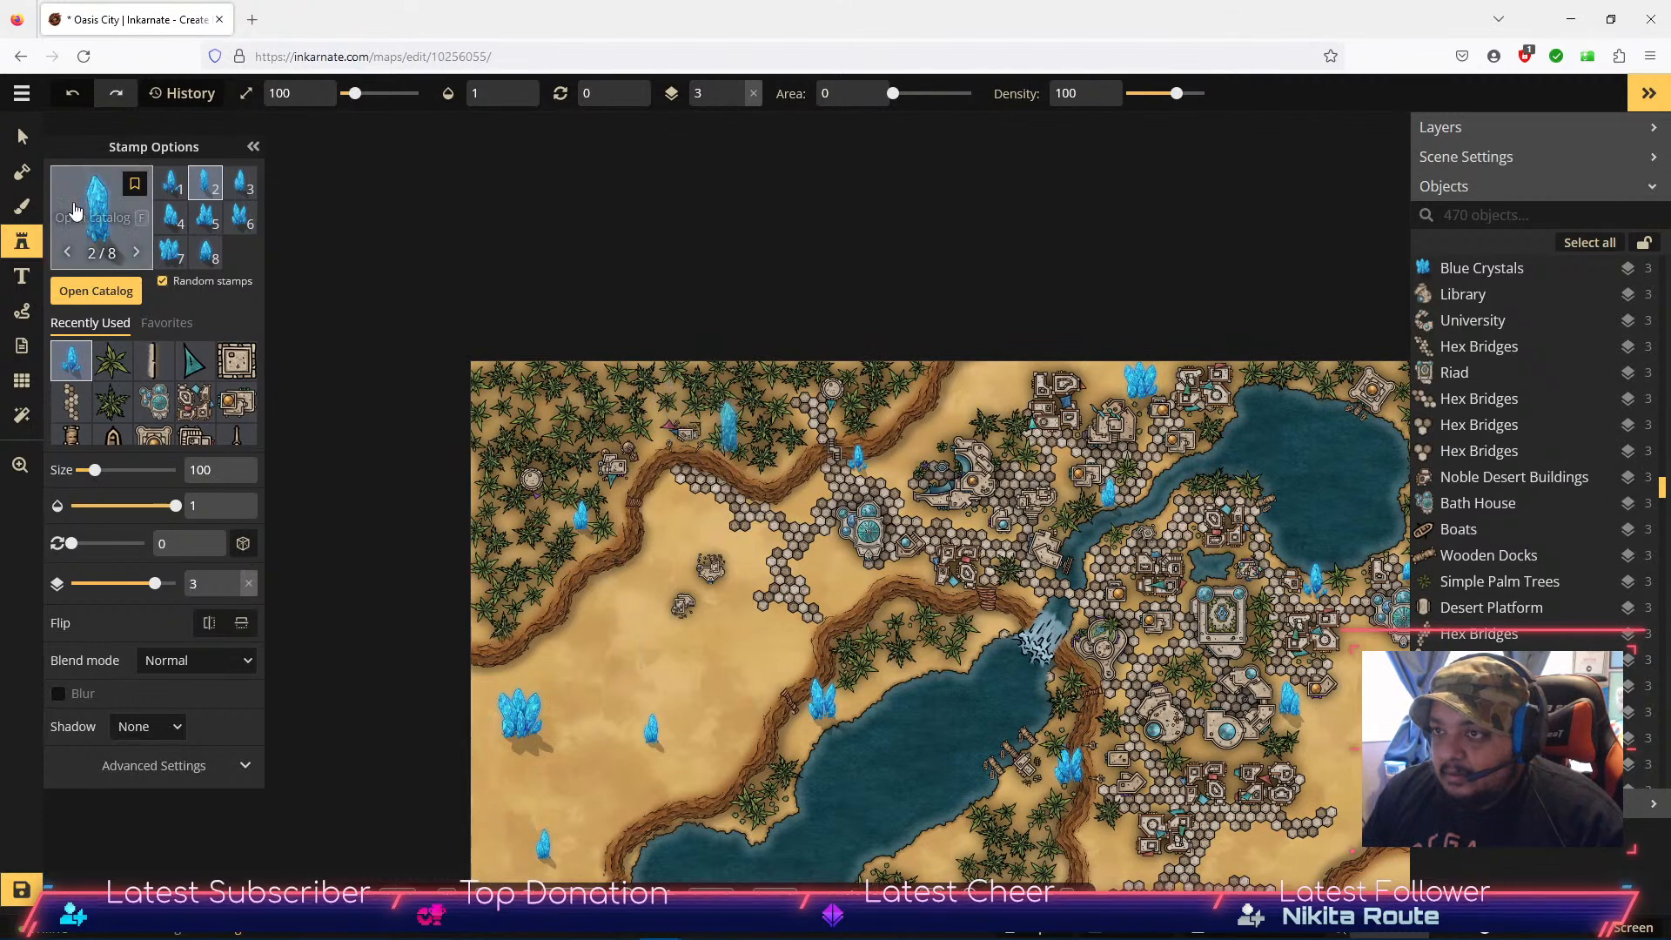
left_click(22, 137)
left_click(540, 719)
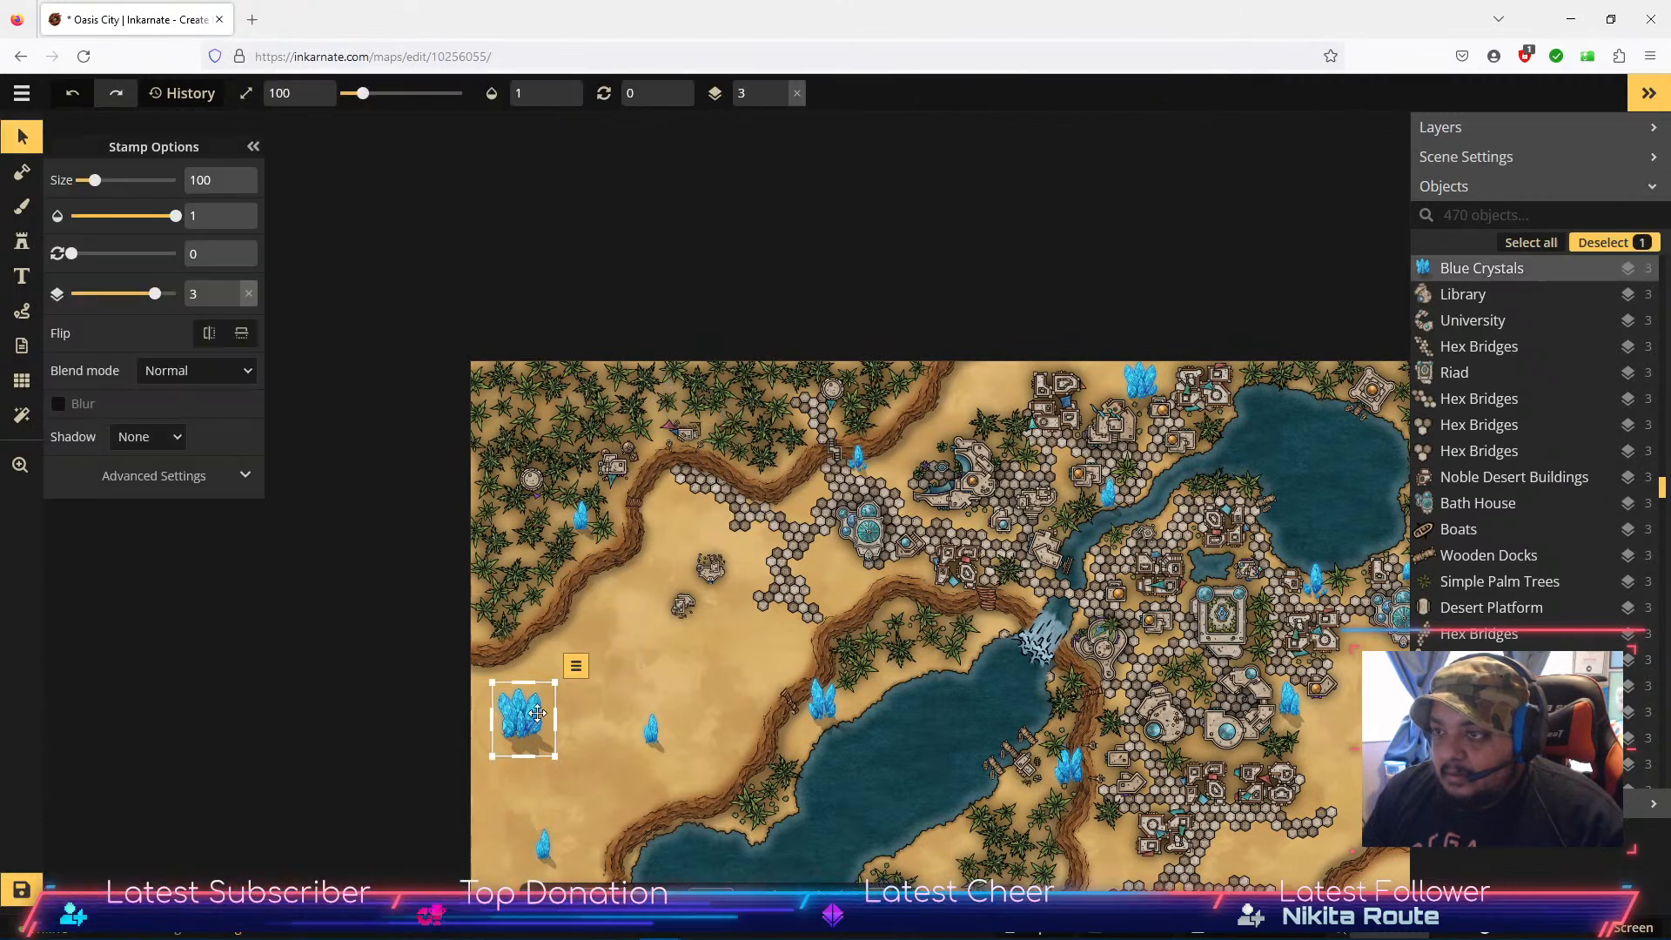
Step: Place size 100 crystals on layer 3: the eighth variant in the northern palm grove and the second variant east of the northern cliff
left_click(22, 241)
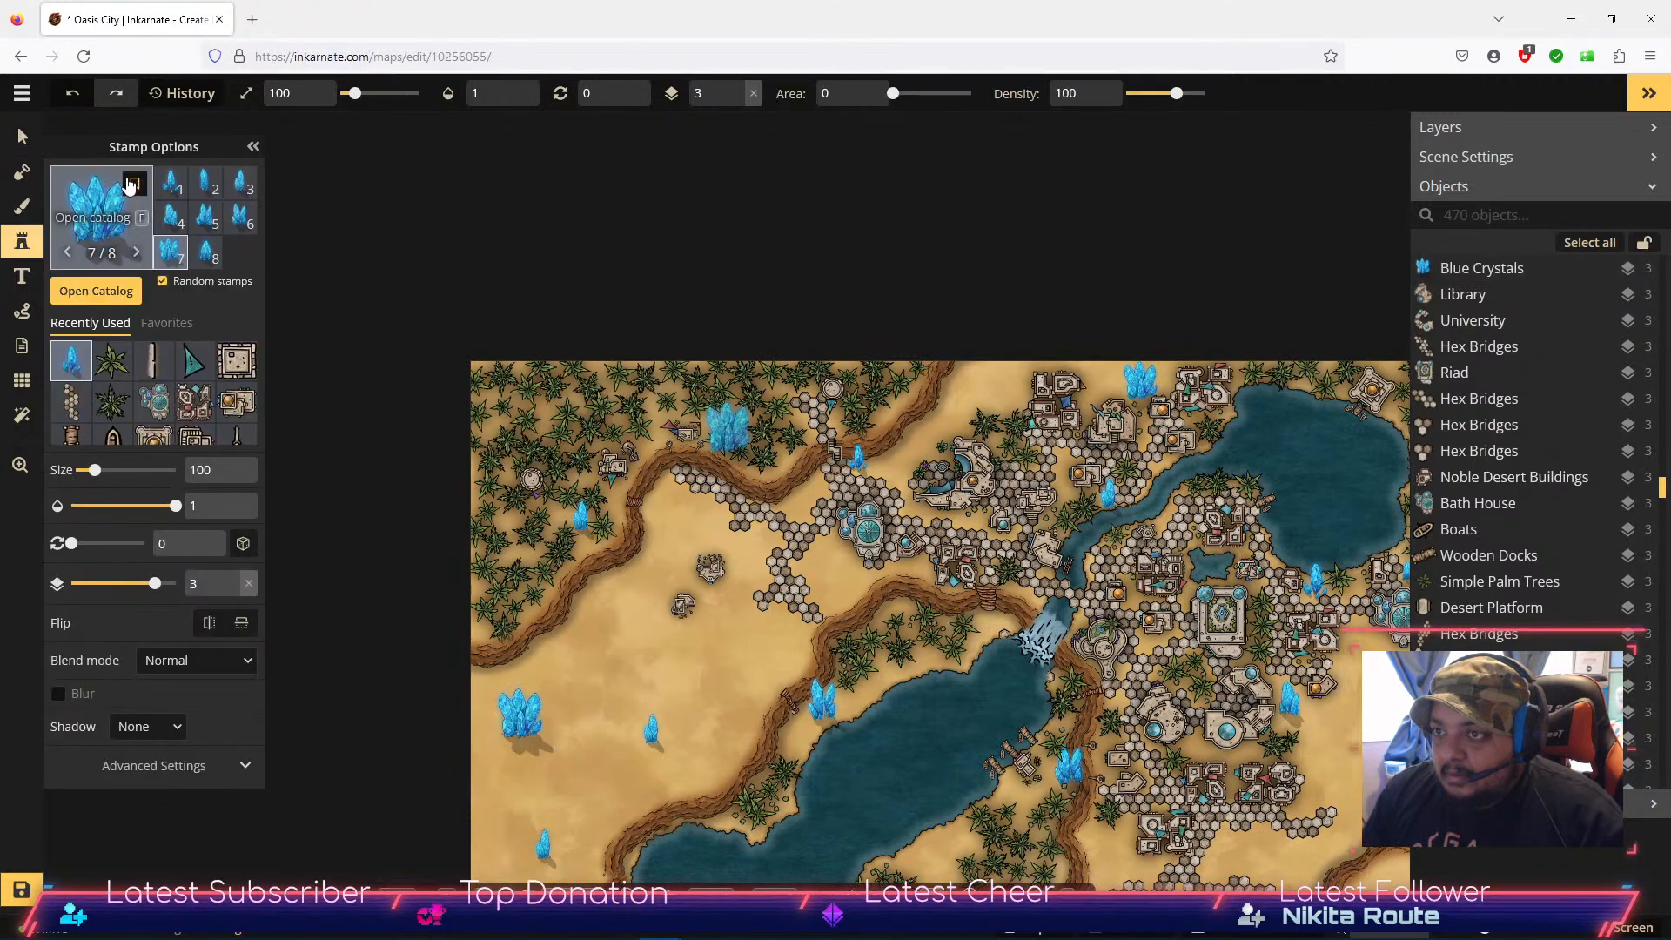
left_click(206, 252)
scroll(696, 418, "up", 5)
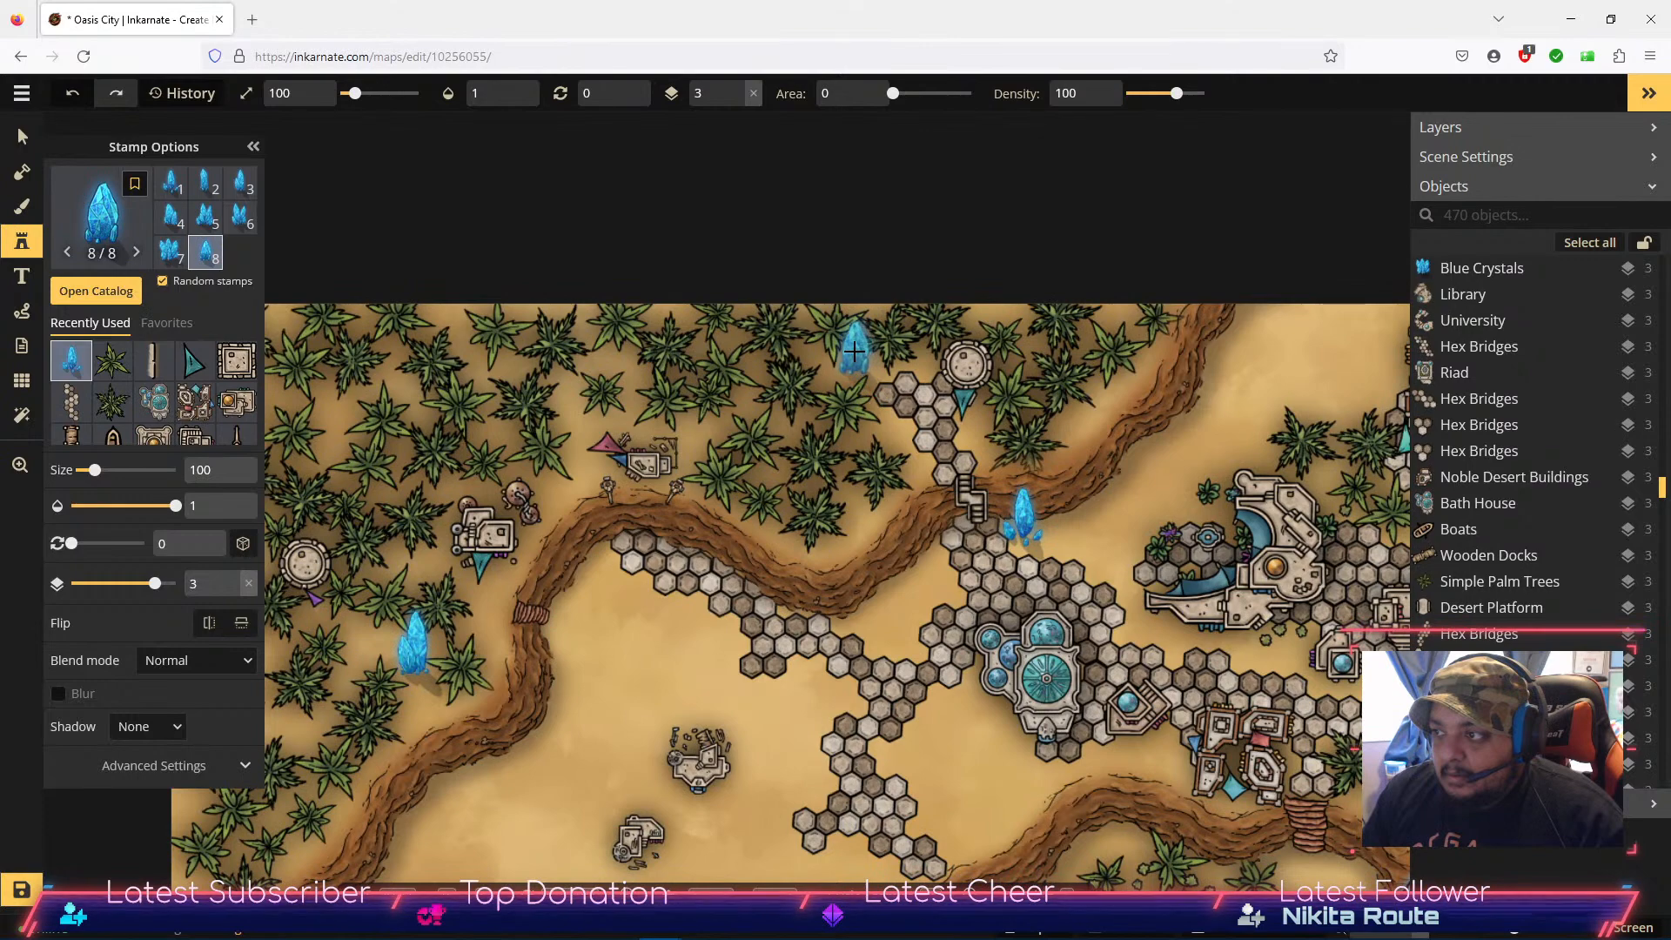
left_click(858, 353)
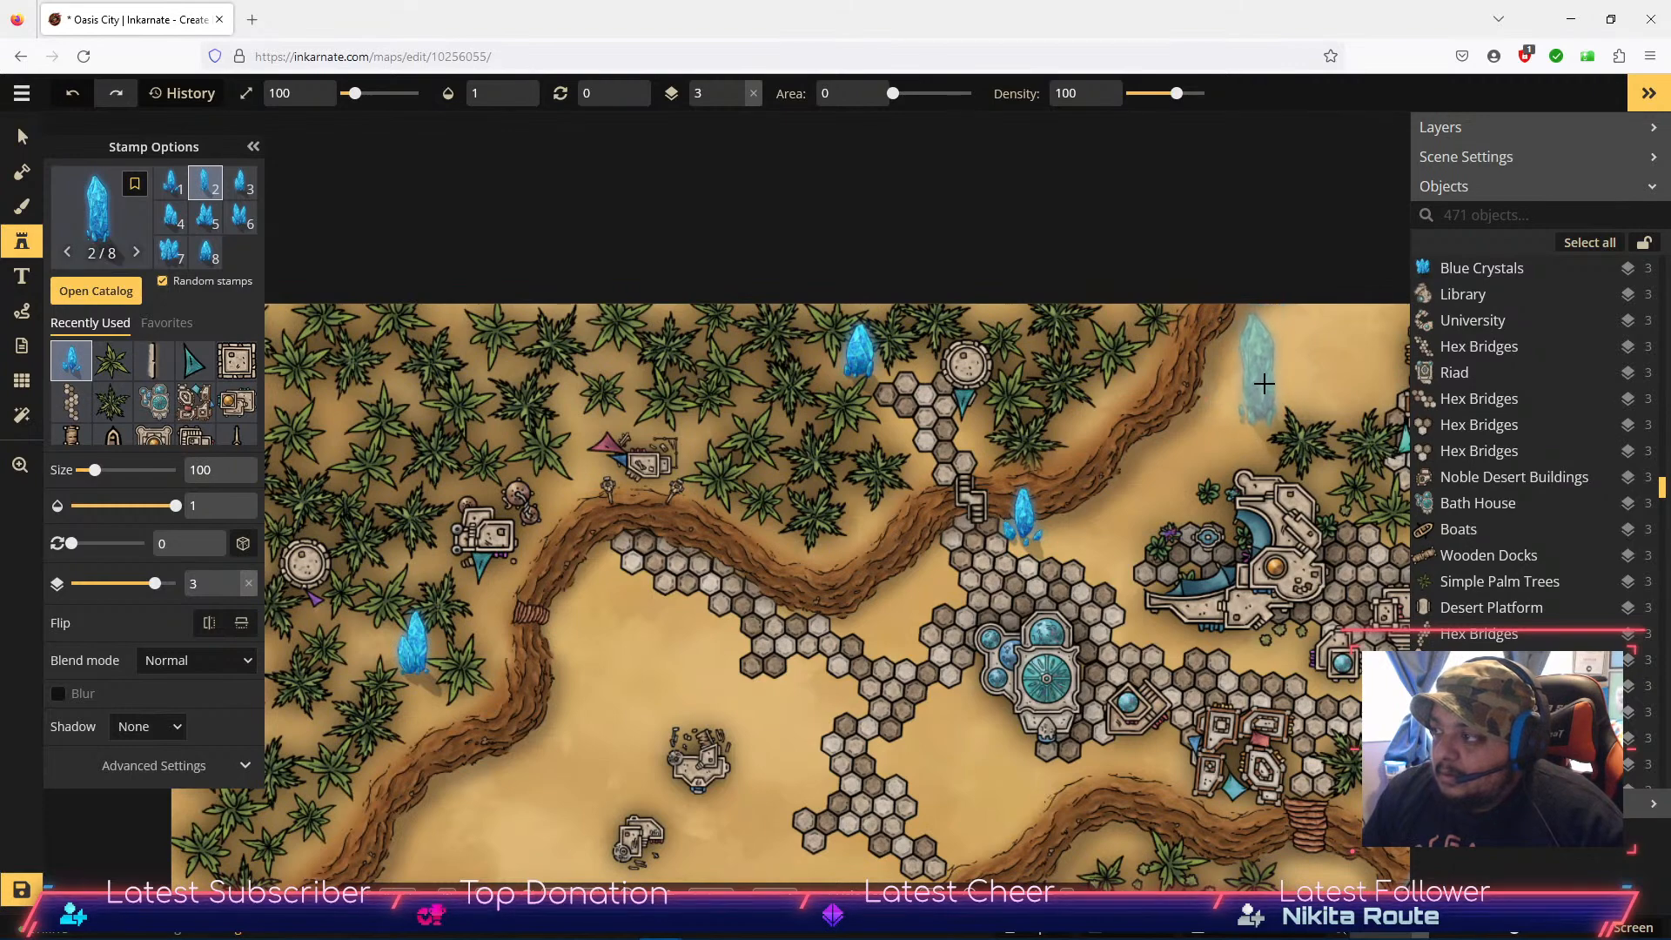
left_click(1264, 383)
Step: Try the Object and Layer shadows on the large crystal cluster in the western desert, and set its shadow back to None
left_click(21, 136)
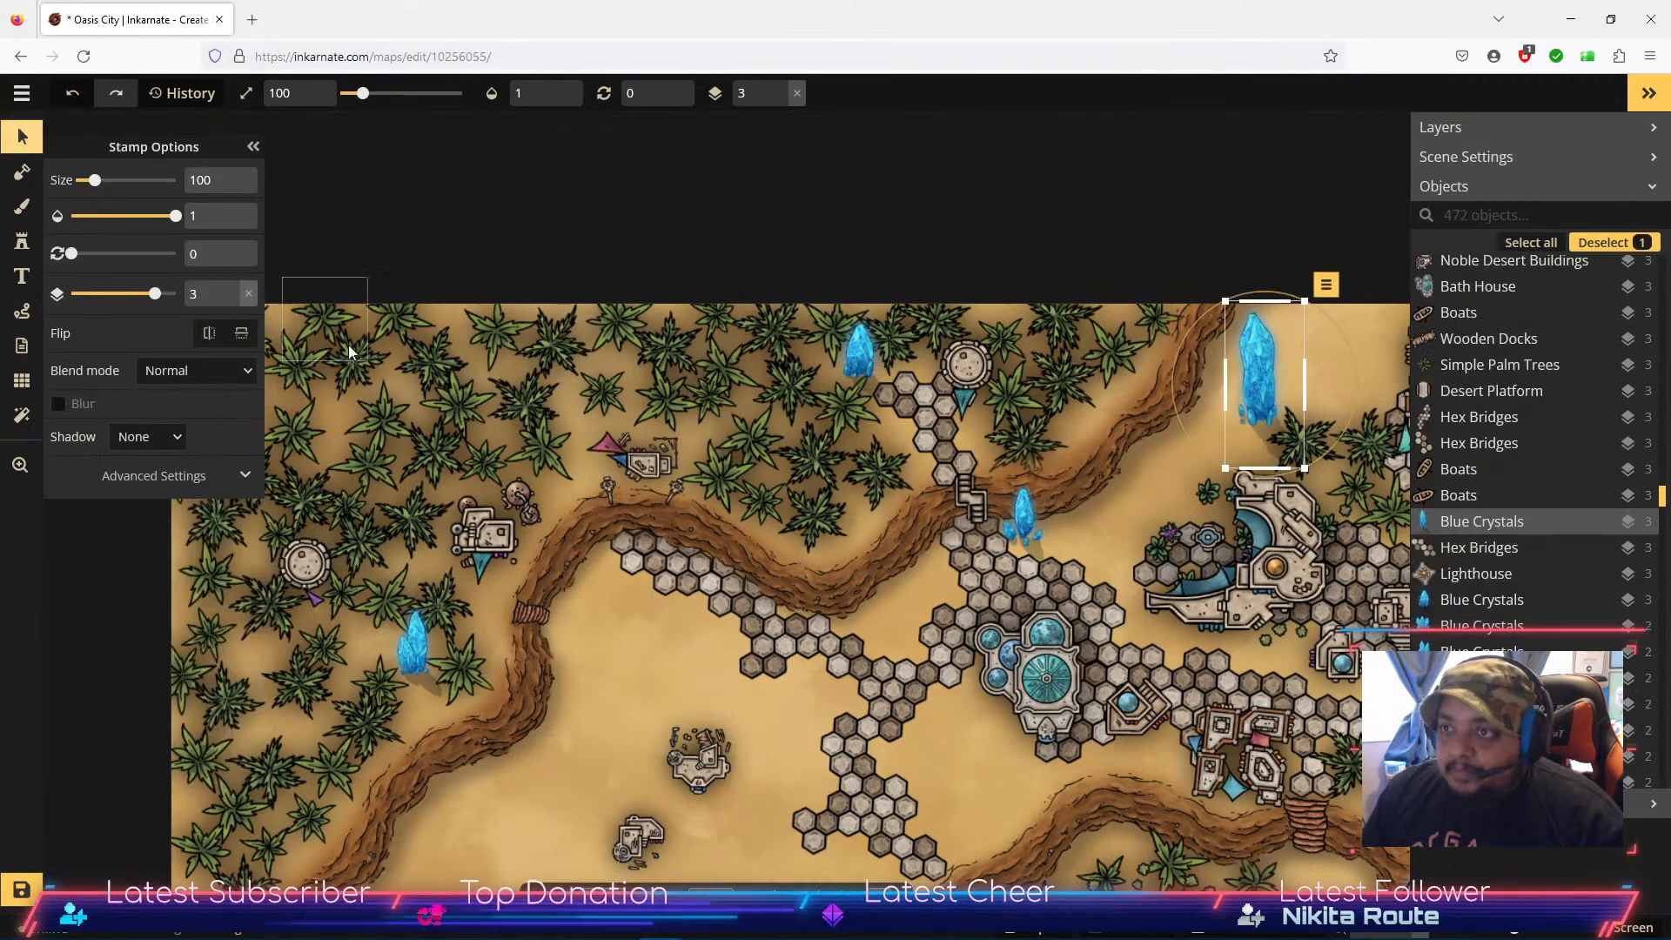
scroll(1037, 612, "down", 5)
left_click_drag(1054, 717, 854, 342)
scroll(731, 525, "down", 3)
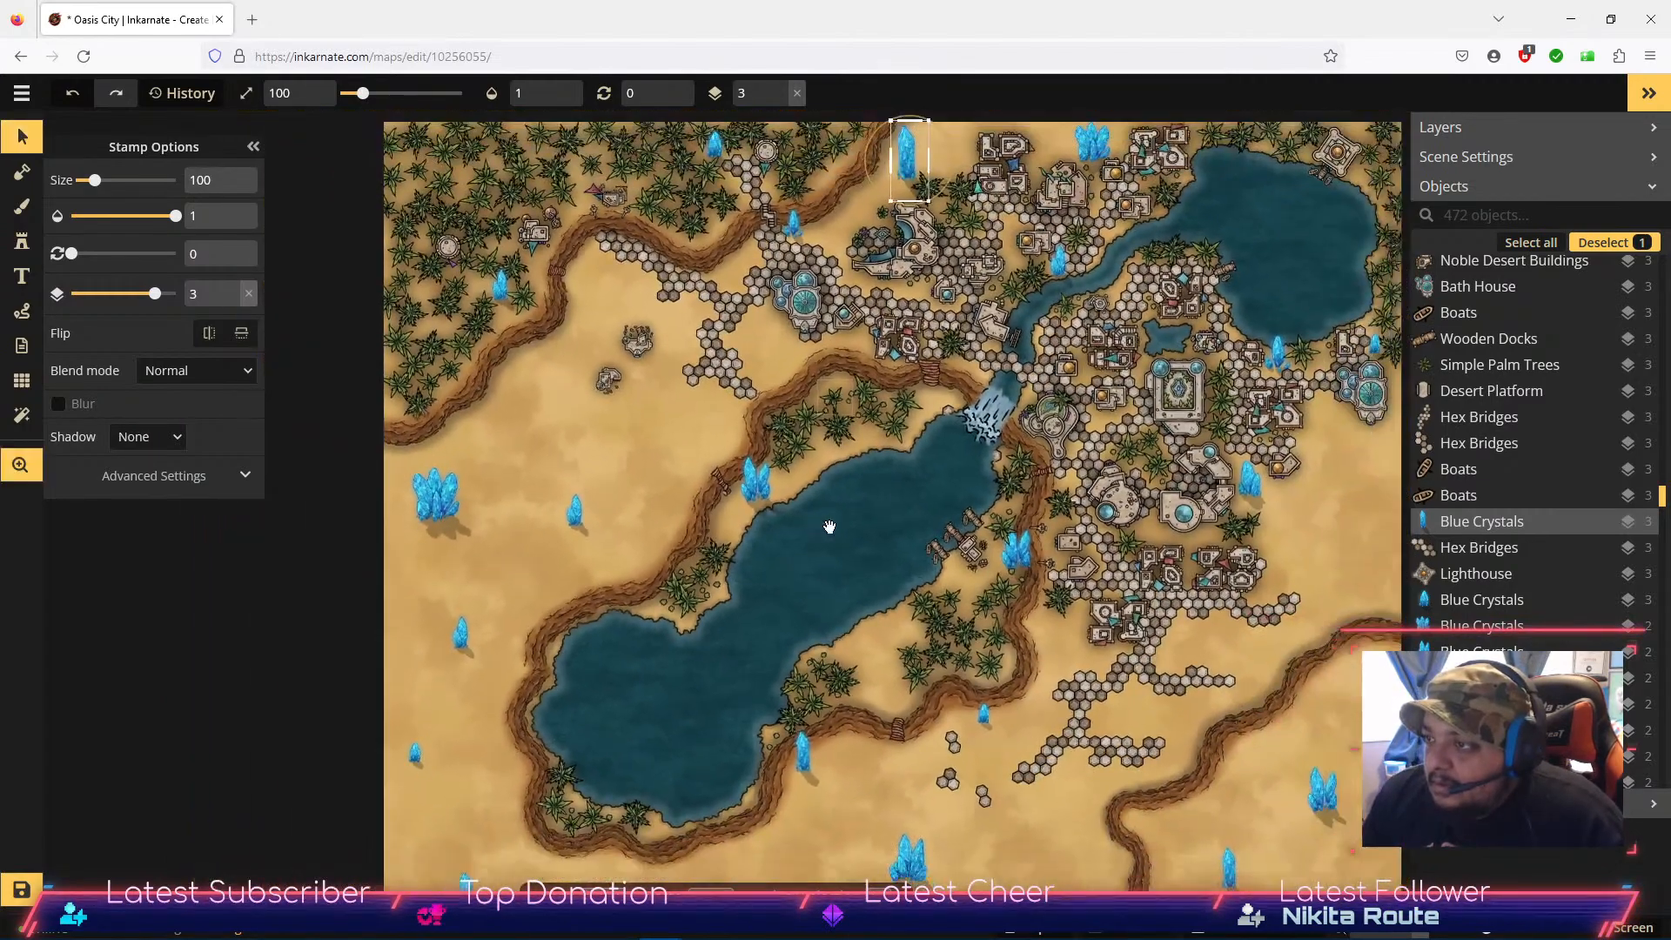
scroll(809, 523, "up", 2)
left_click(367, 491)
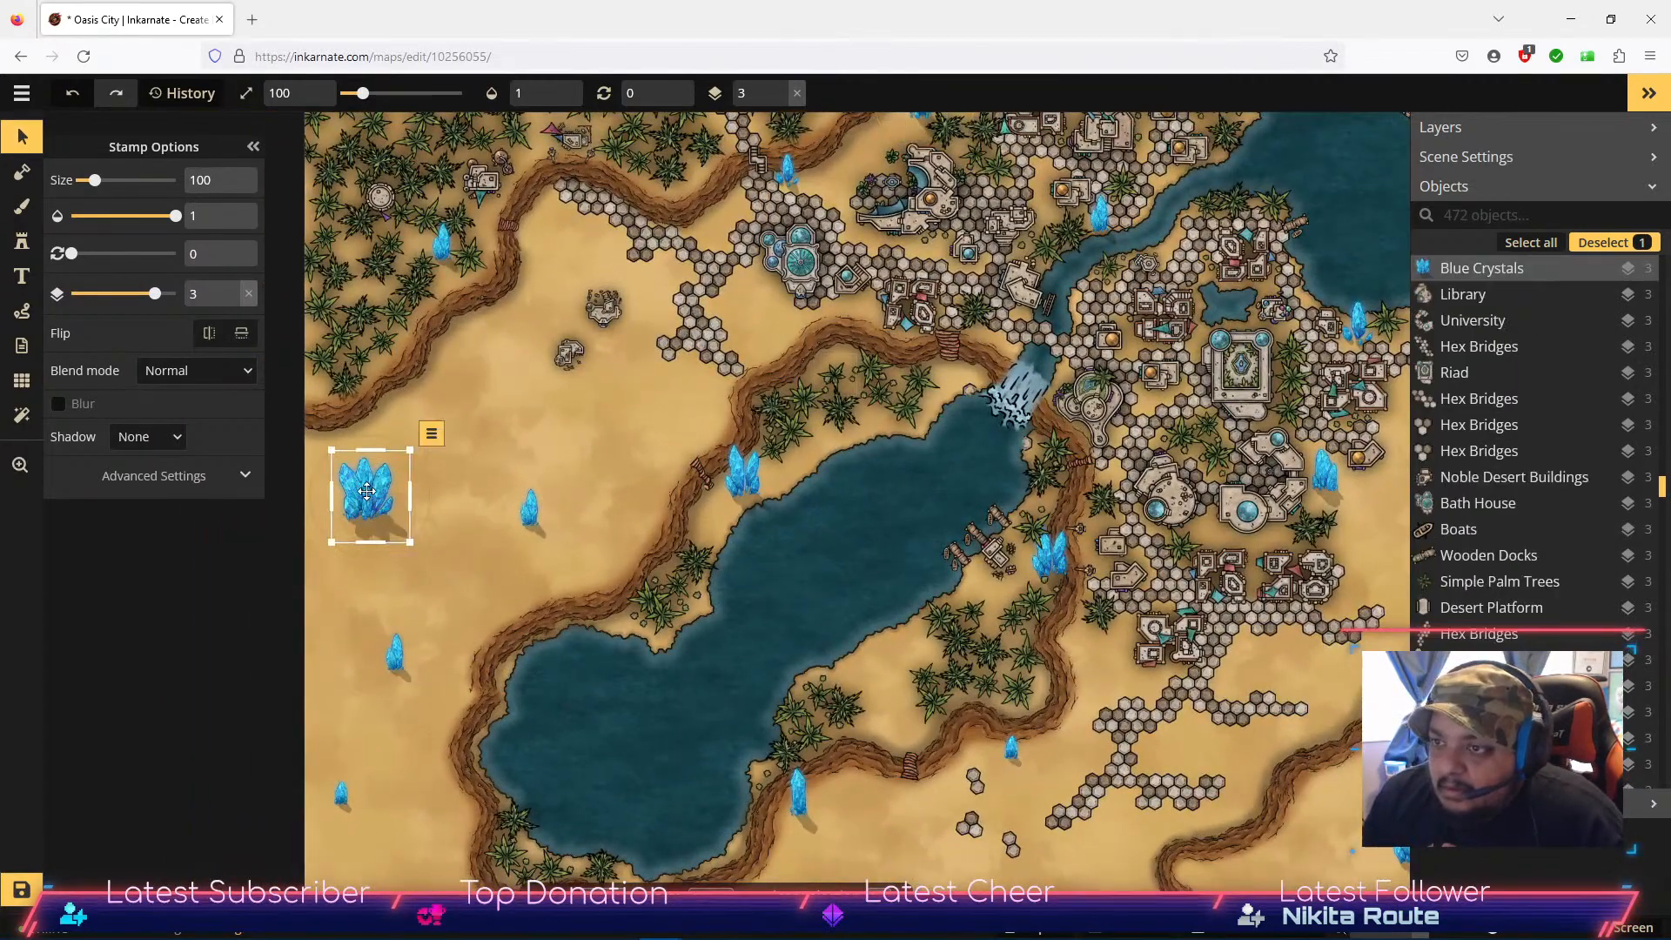
left_click(169, 446)
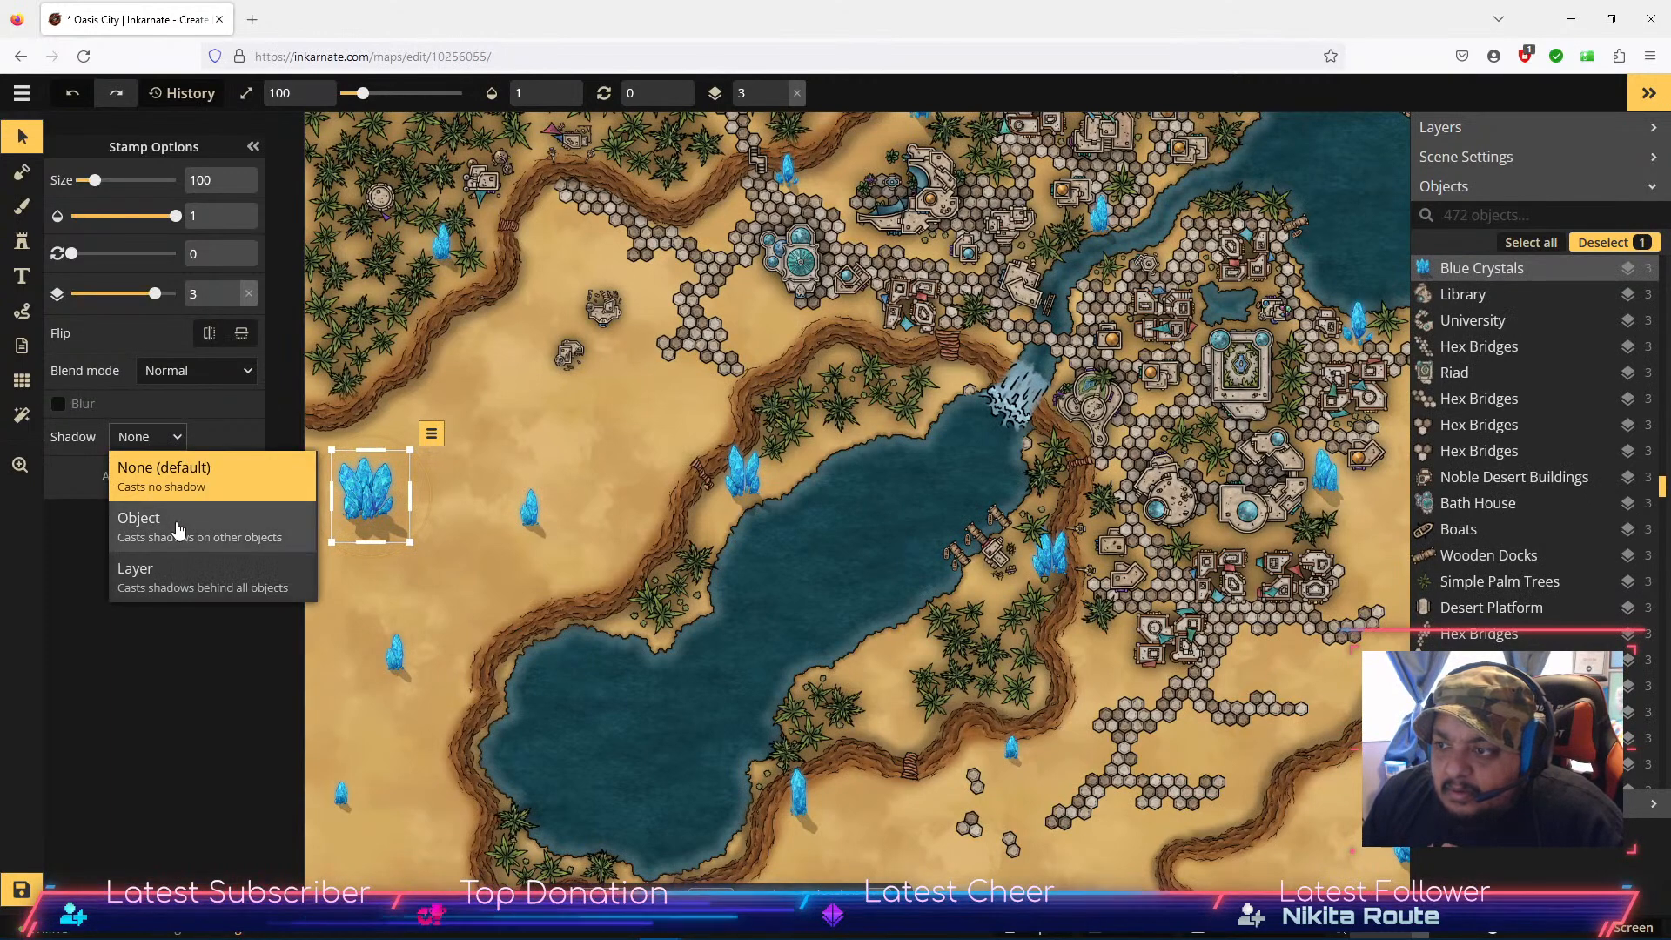
left_click(176, 520)
left_click(161, 447)
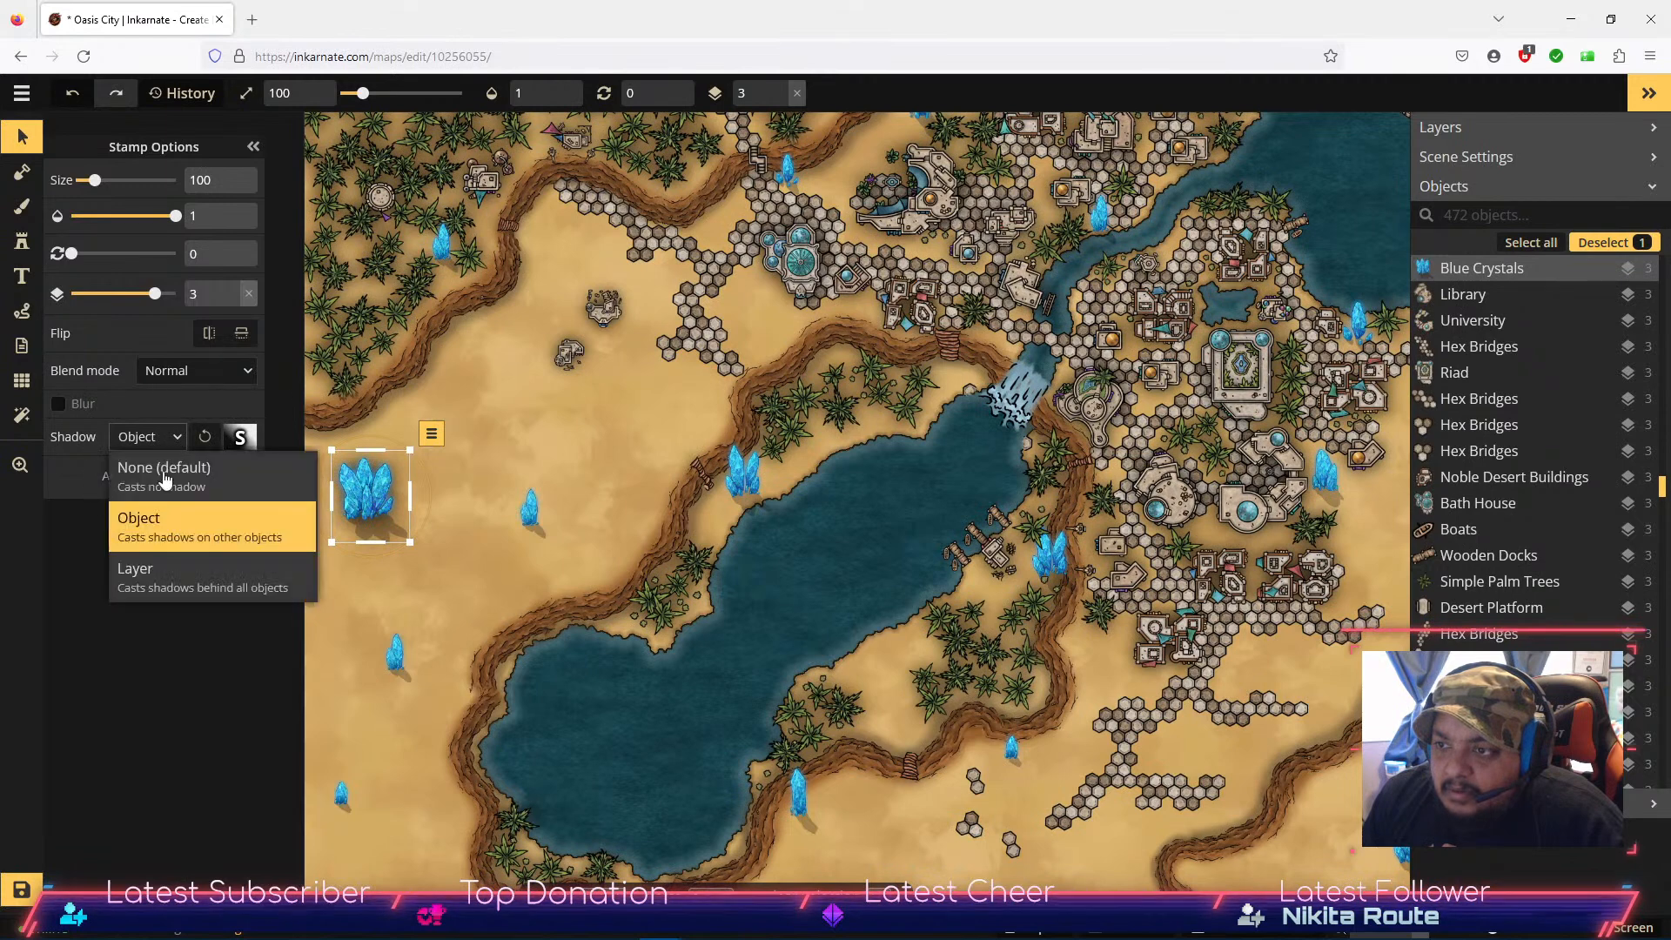
left_click(175, 583)
left_click(162, 444)
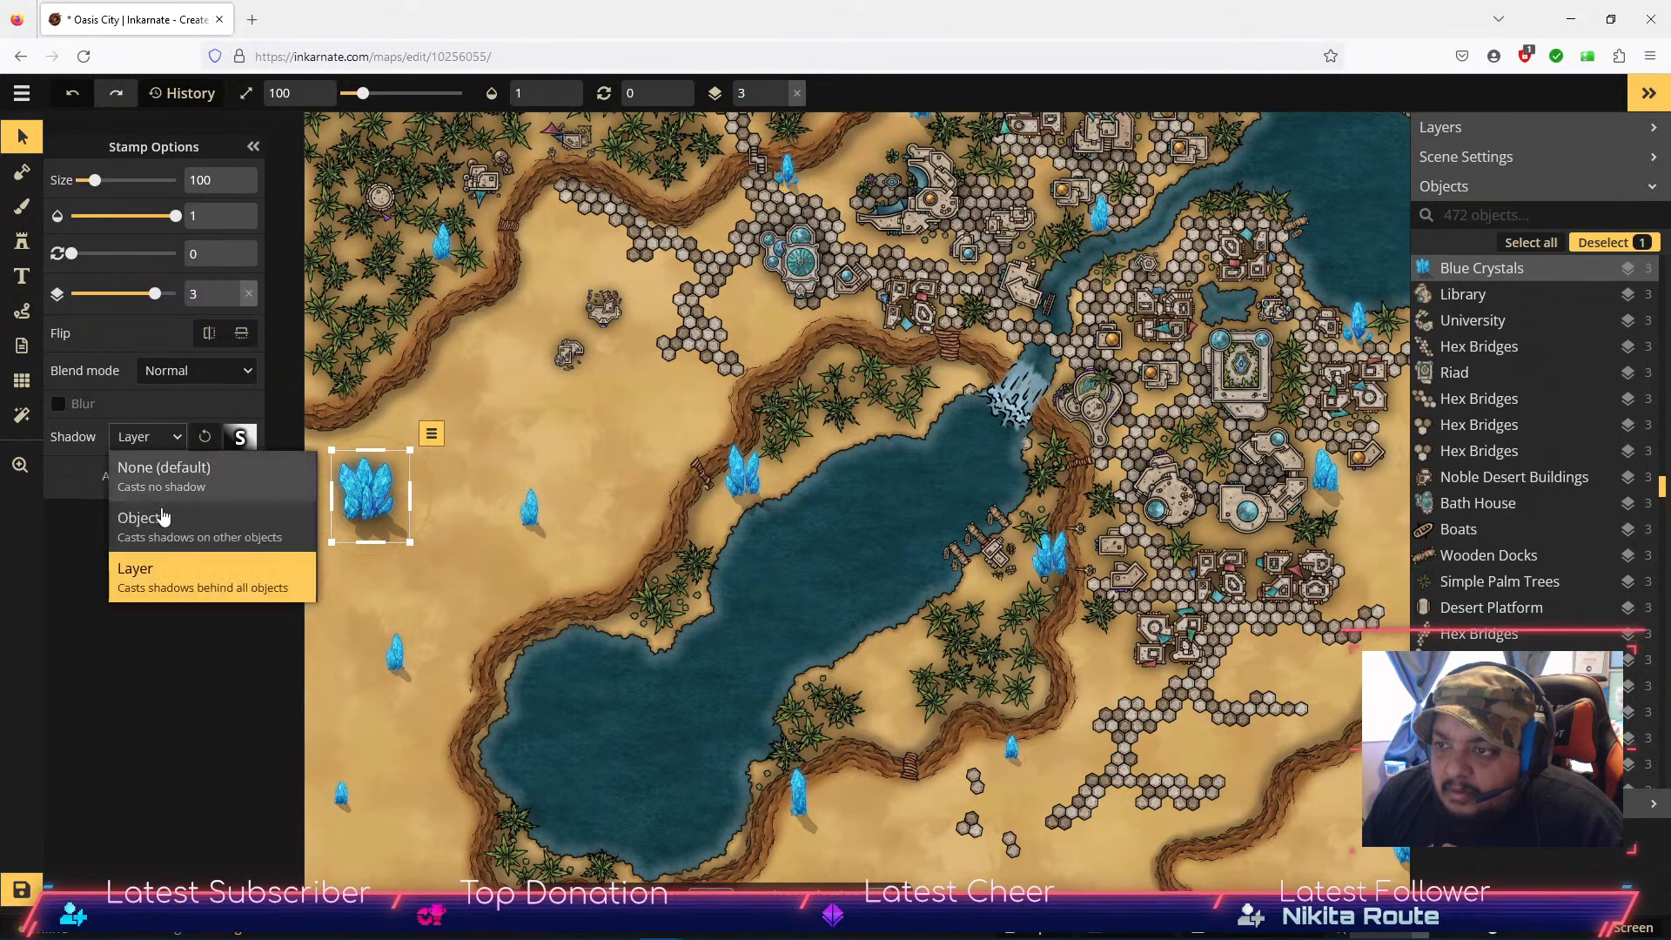
left_click(162, 480)
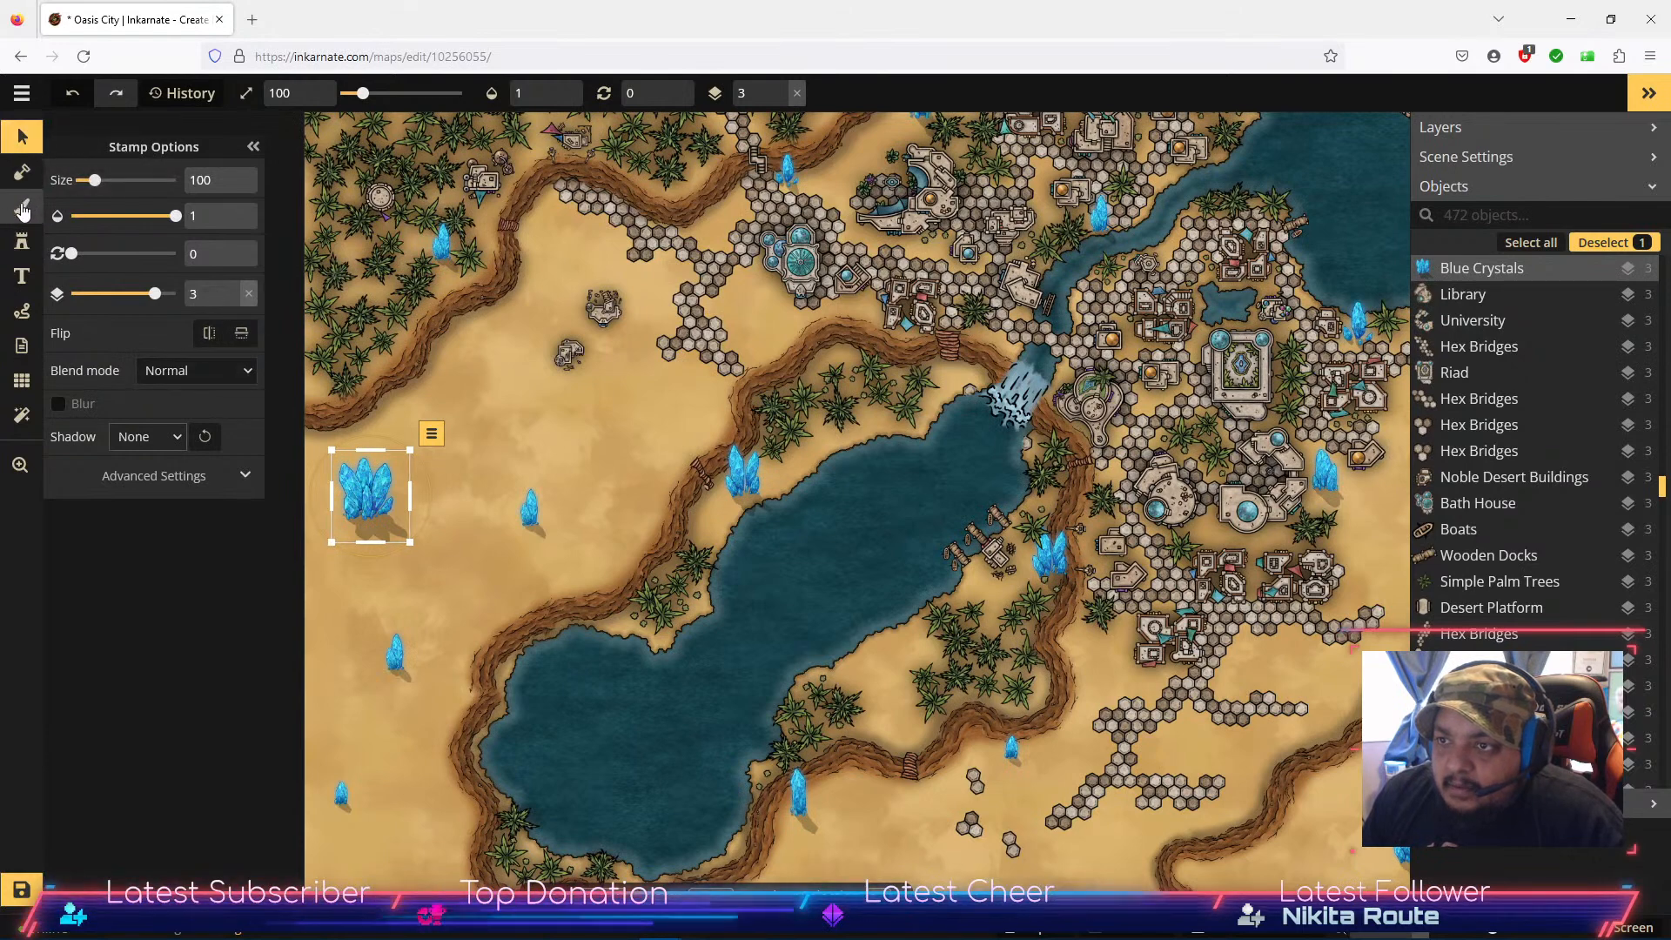
Step: Place three size 100 desert shrubs on layer 3 around the base of the large crystal cluster in the western desert
left_click(22, 241)
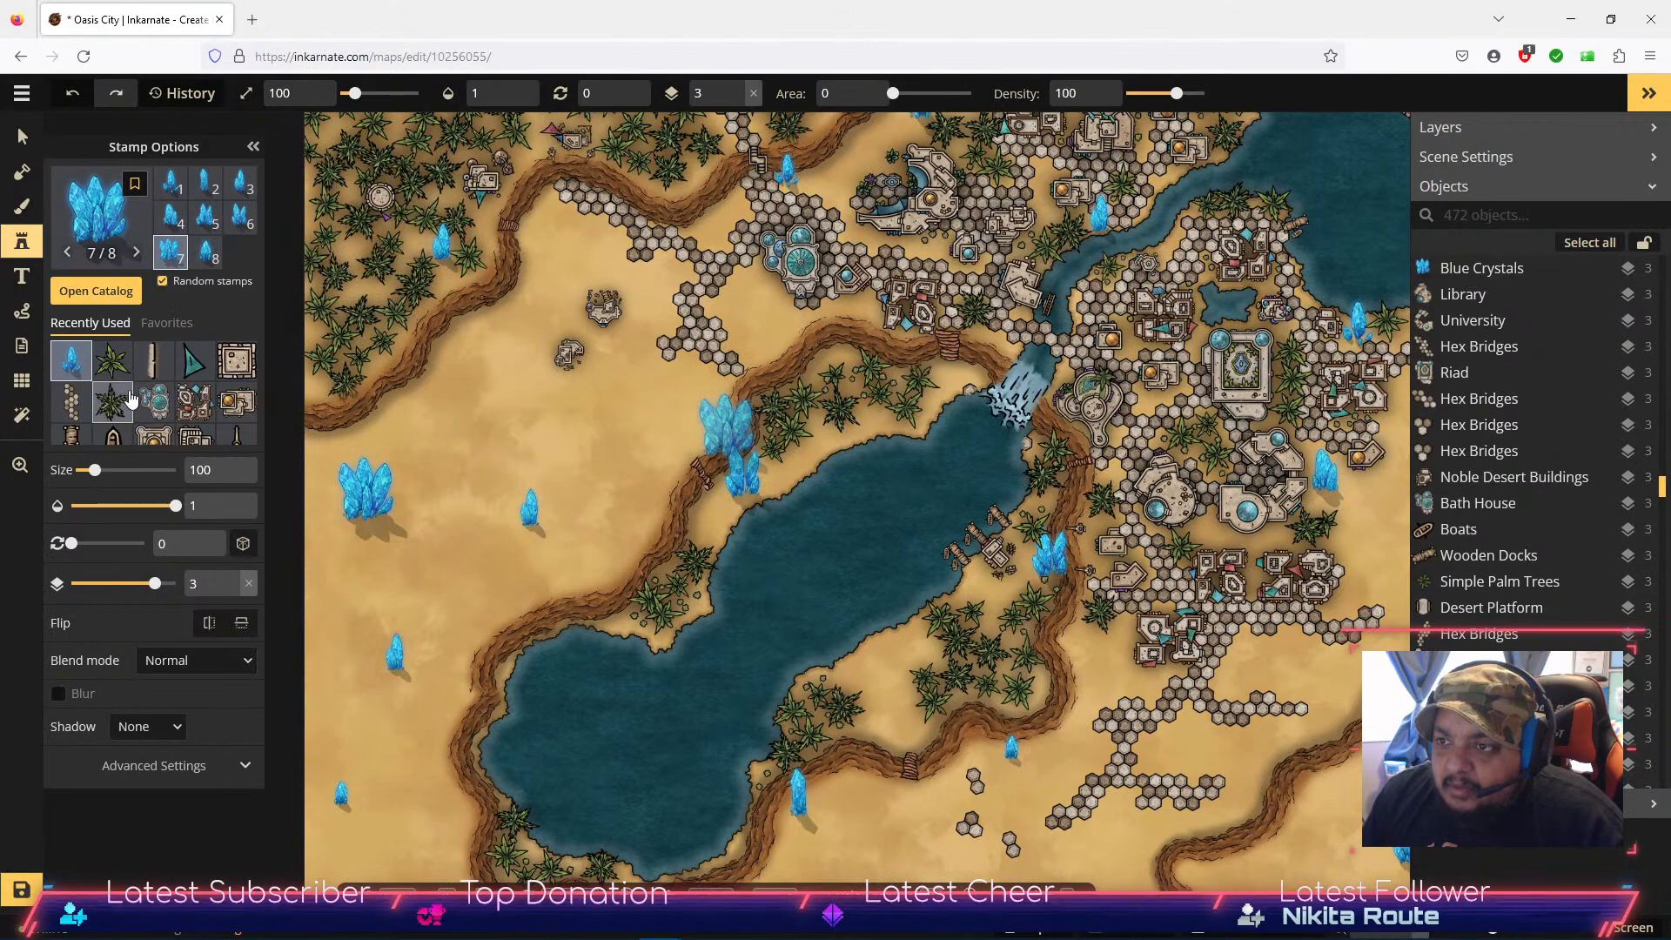
scroll(201, 394, "down", 1)
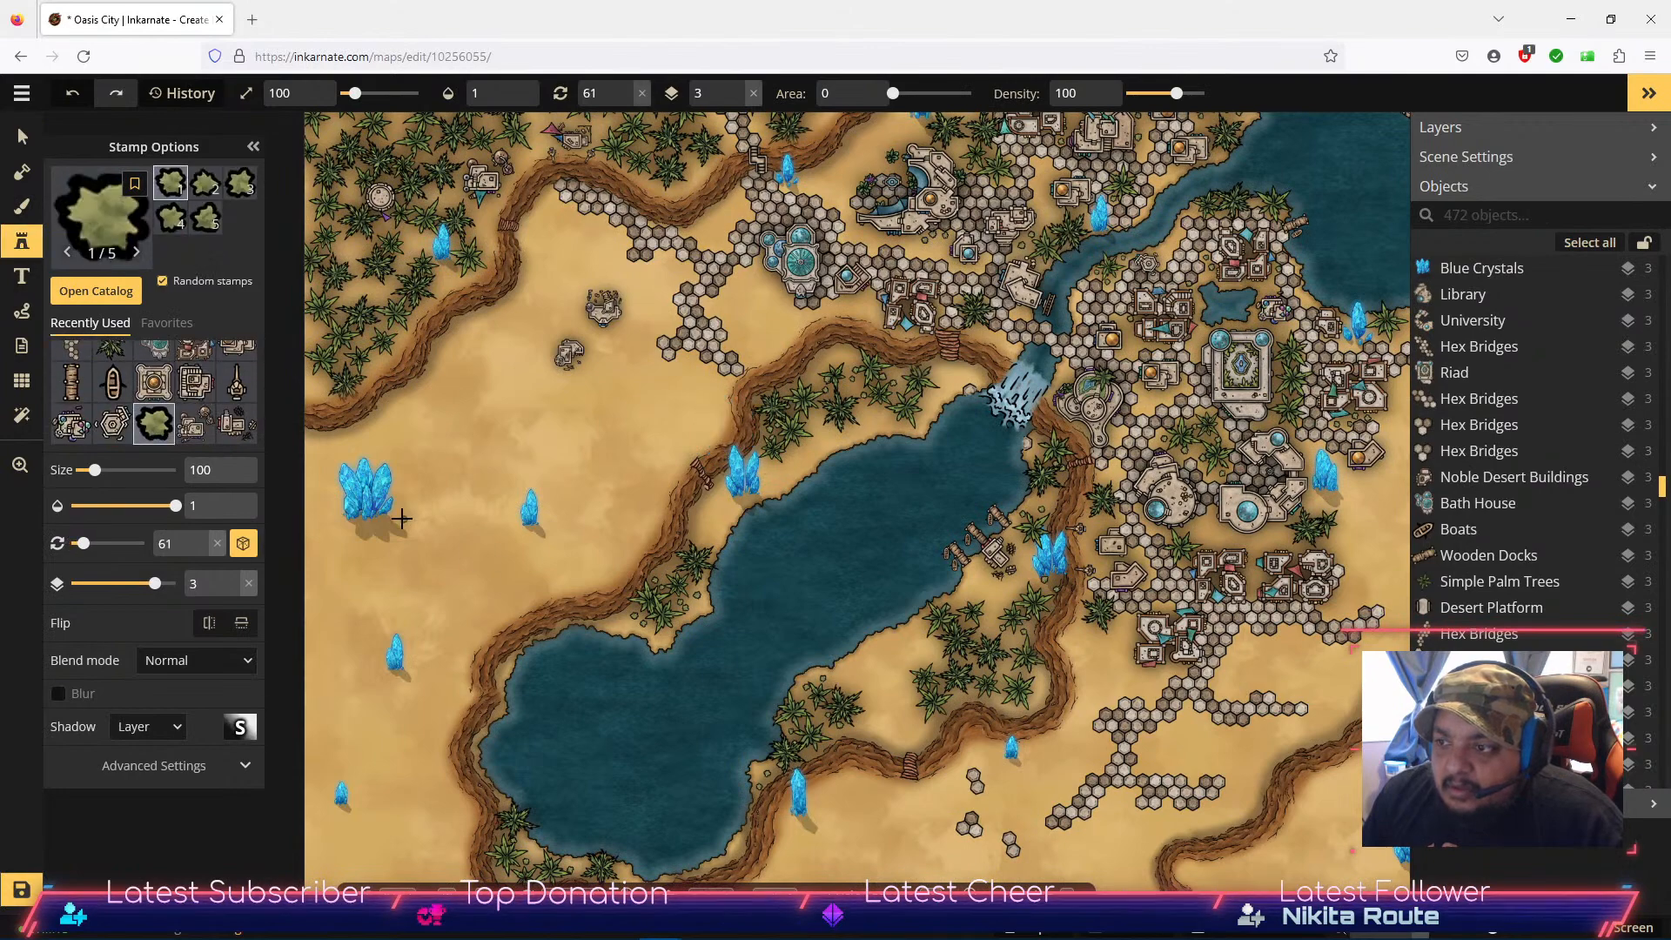
scroll(387, 517, "up", 4)
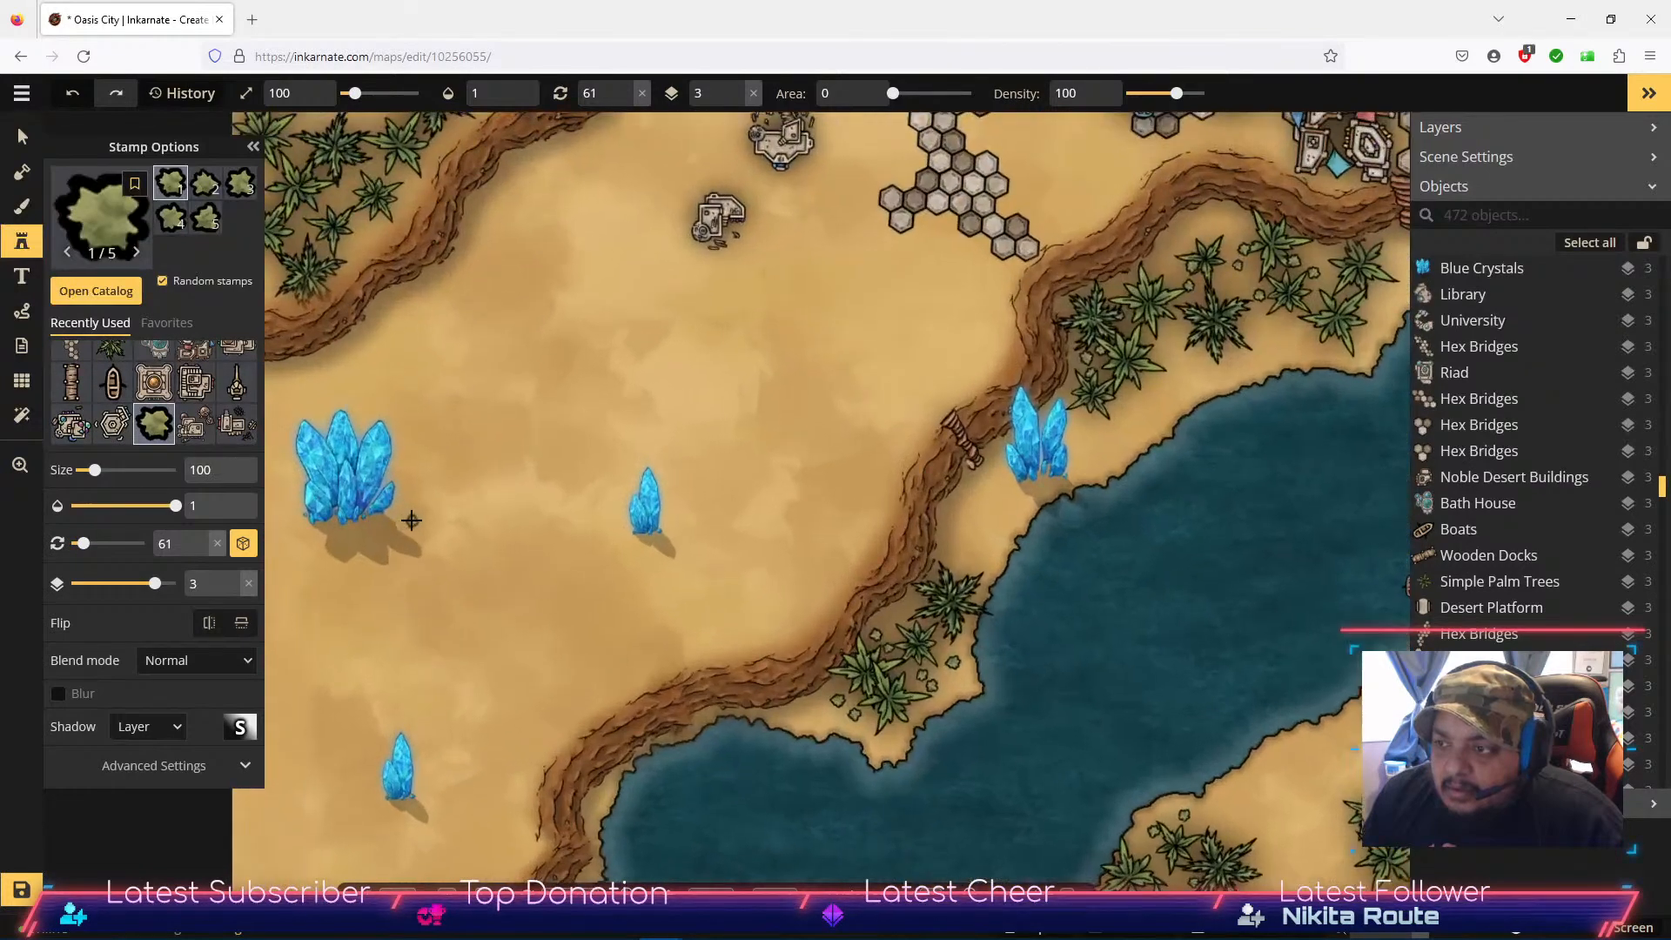
left_click(374, 525)
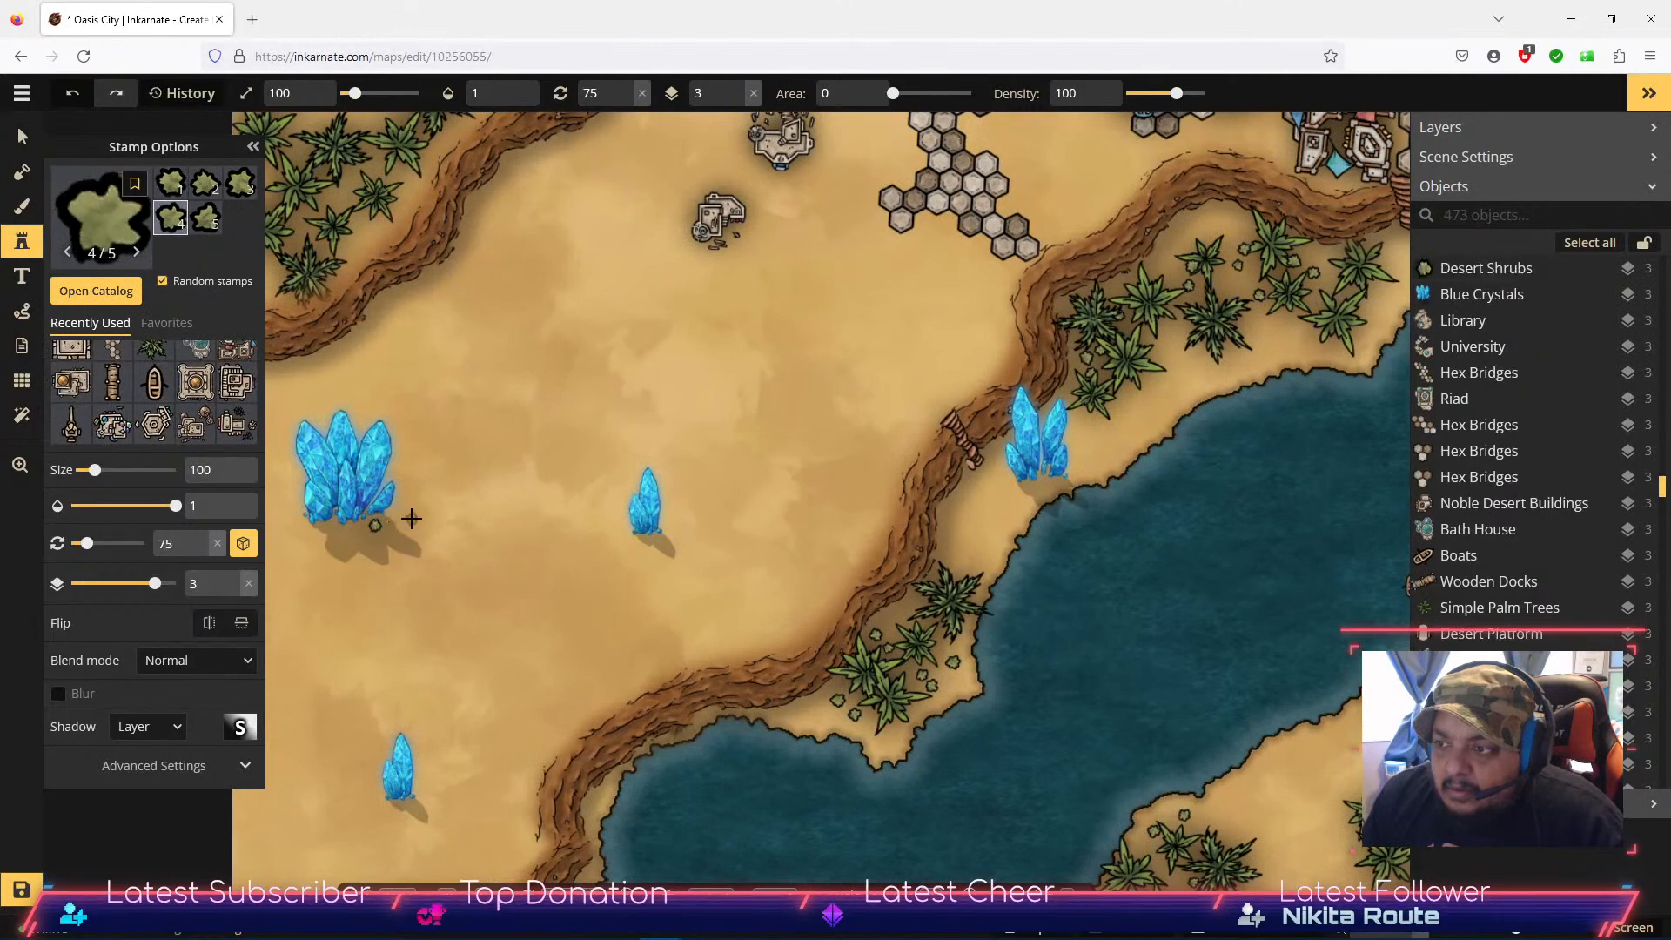
left_click(411, 518)
left_click(353, 531)
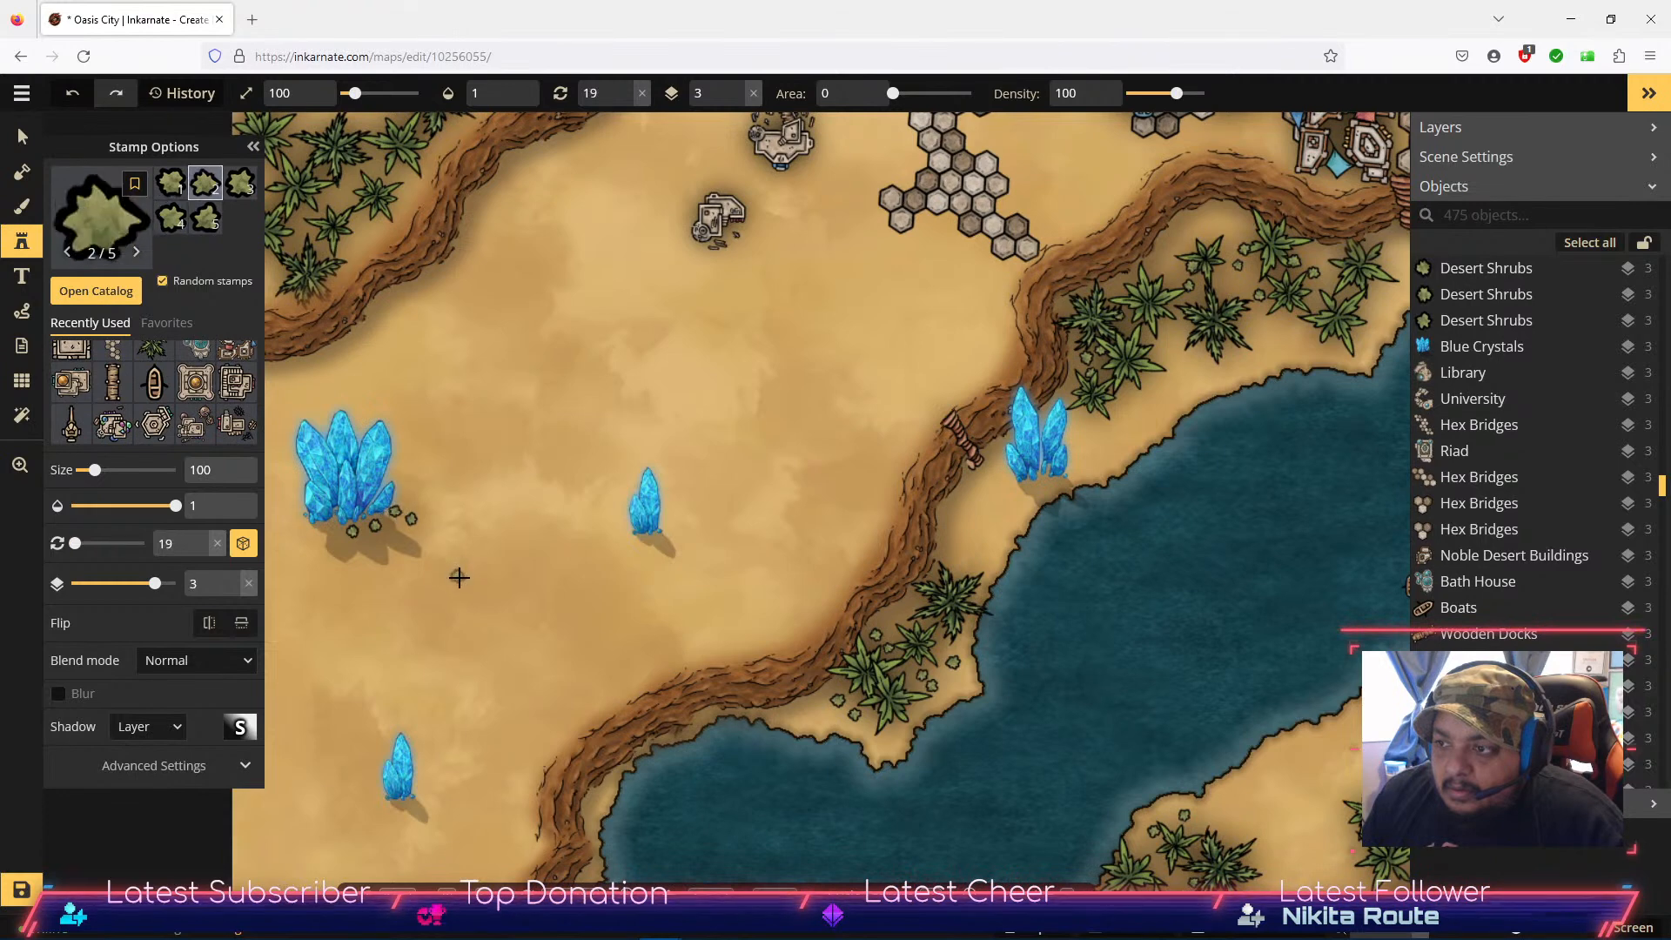
Step: Place desert shrubs at the feet of two small western desert crystals and the twin-pointed cluster on the southern lake's western shore
left_click(536, 562)
left_click(661, 543)
left_click(590, 580)
left_click(413, 790)
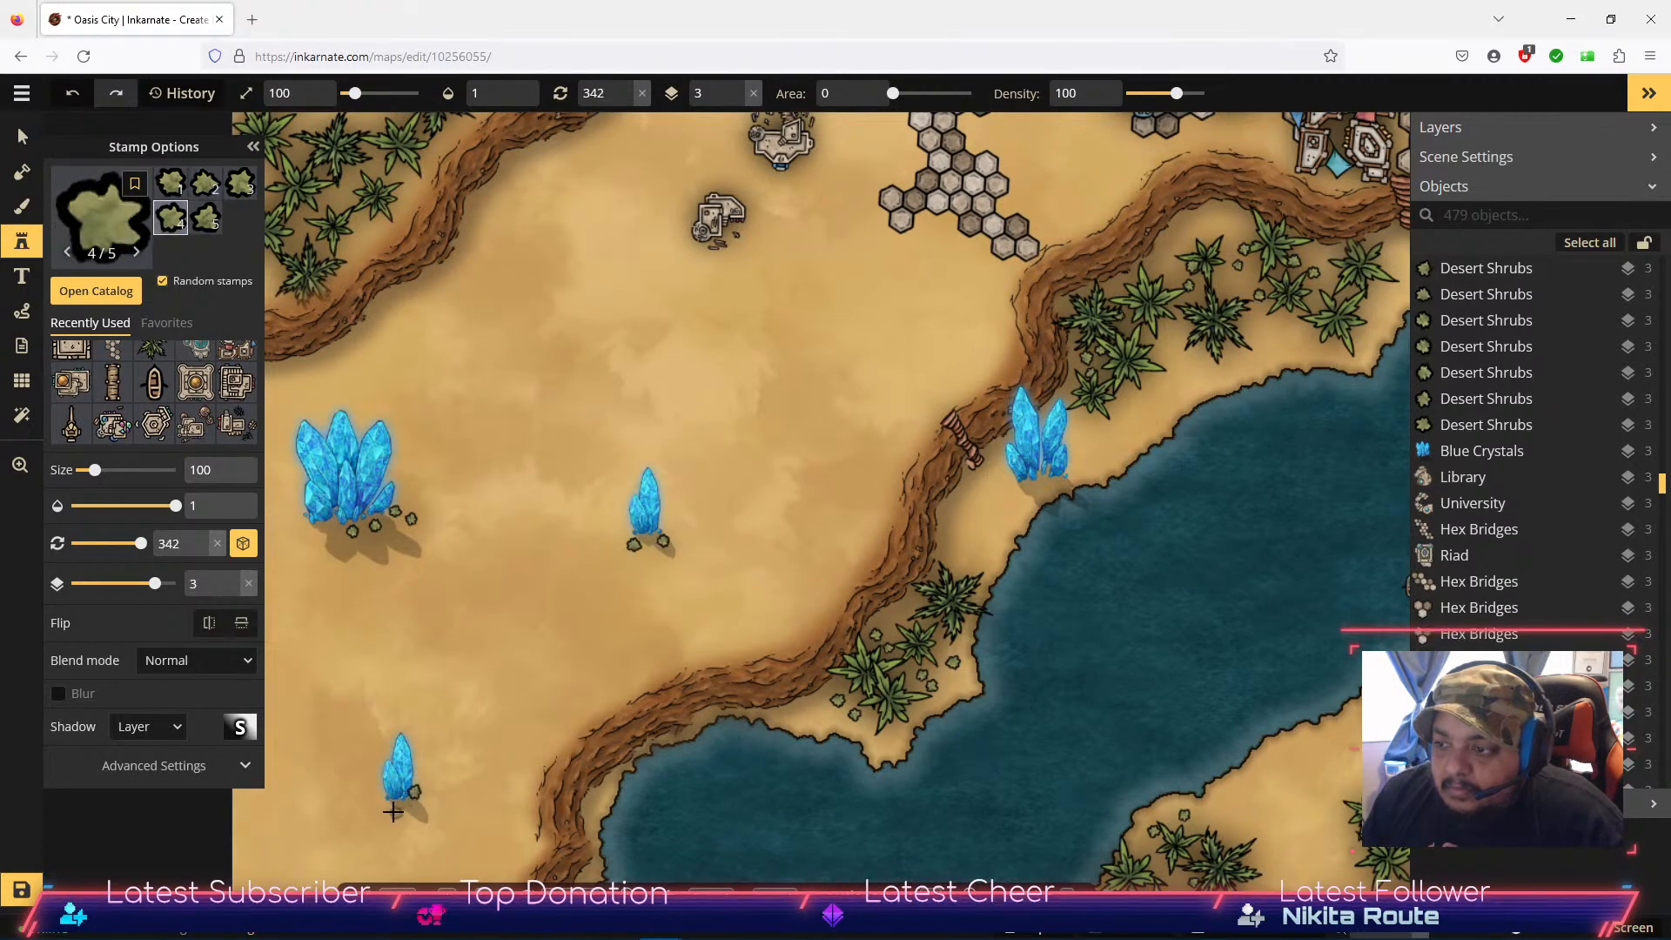
left_click(388, 807)
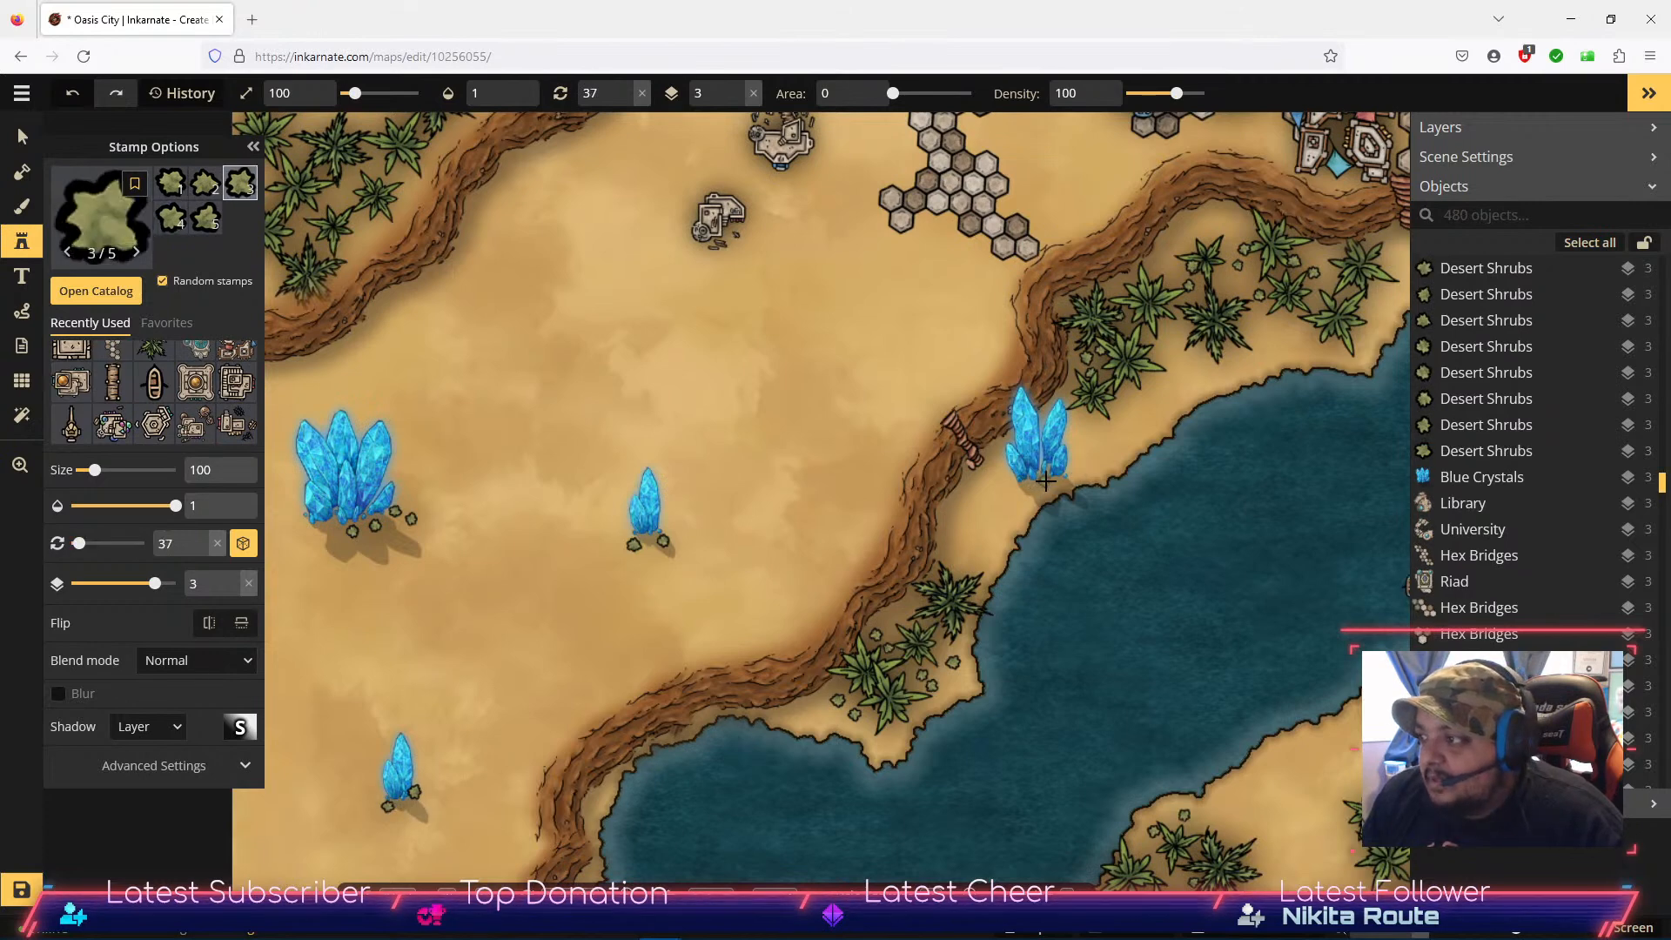
left_click(1046, 482)
left_click(1076, 460)
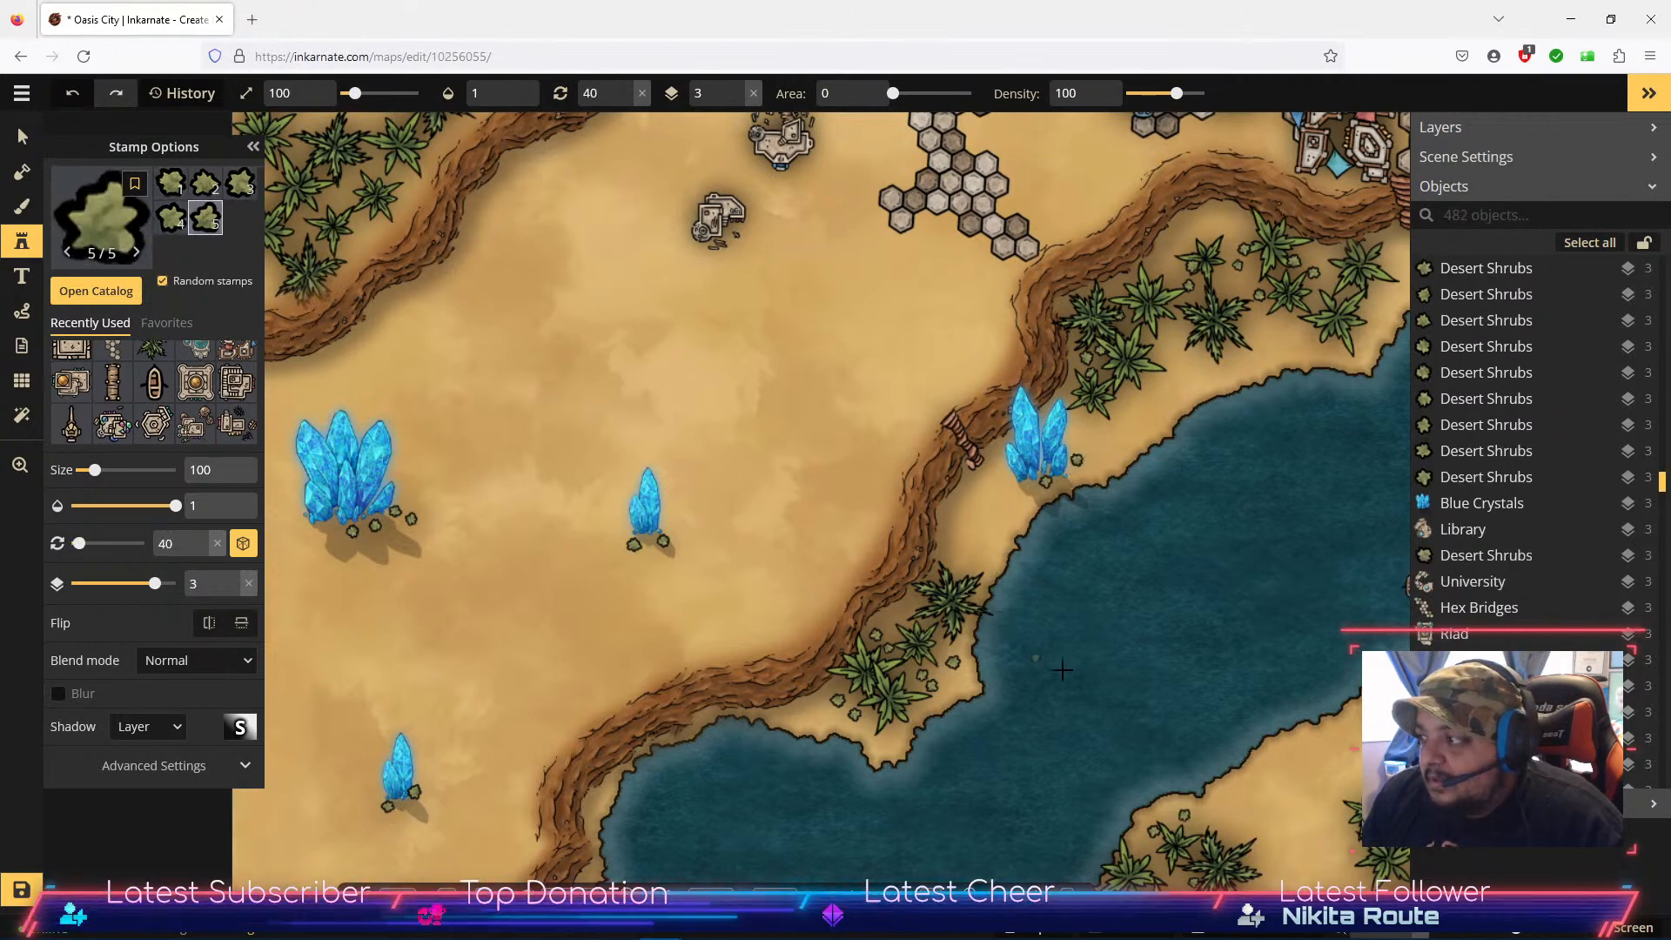
Step: Place desert shrubs around the bases of the two single crystals in the southwestern desert
key("space")
key("space")
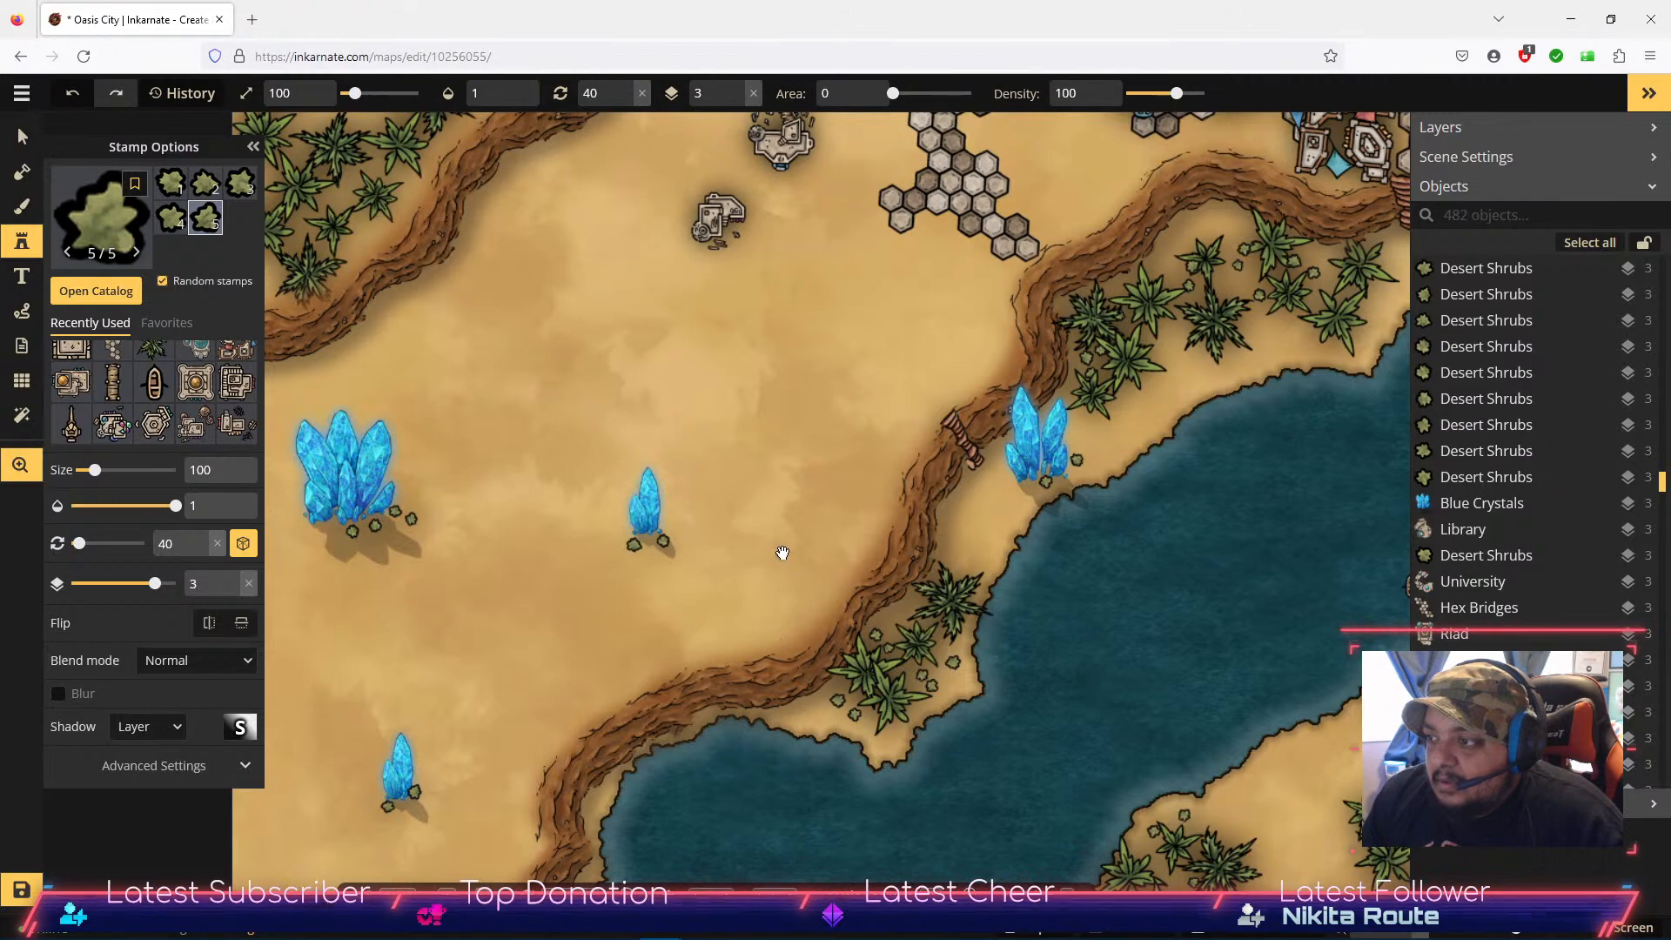
scroll(779, 557, "down", 5)
left_click_drag(717, 312, 722, 310)
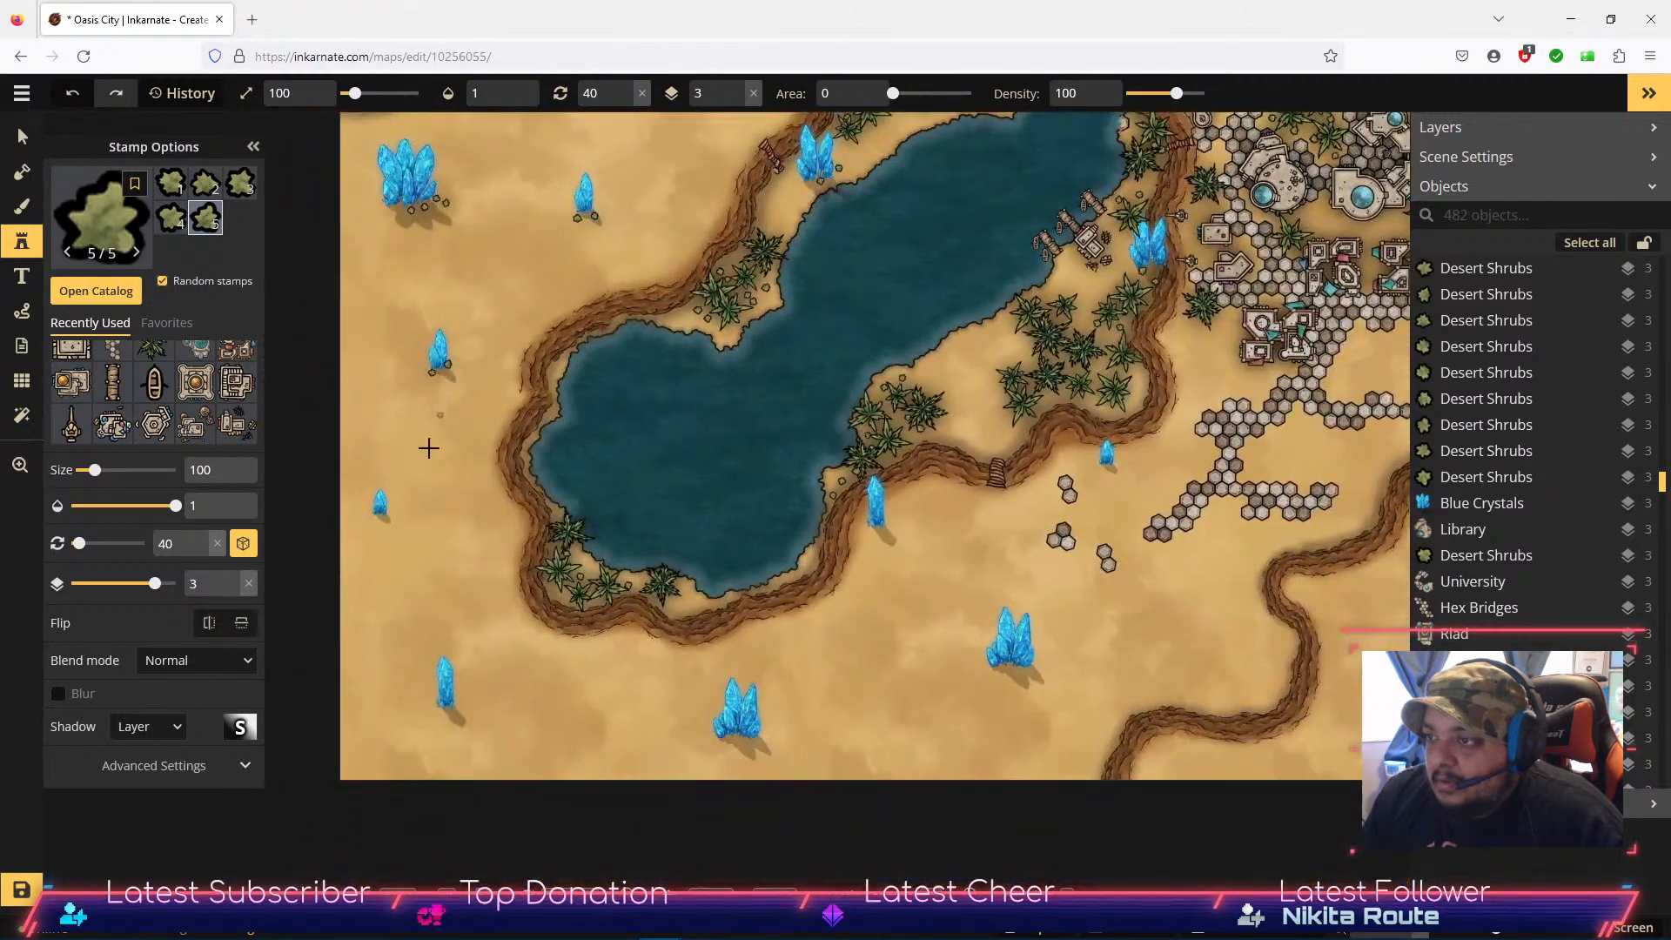
left_click(386, 514)
left_click(384, 512)
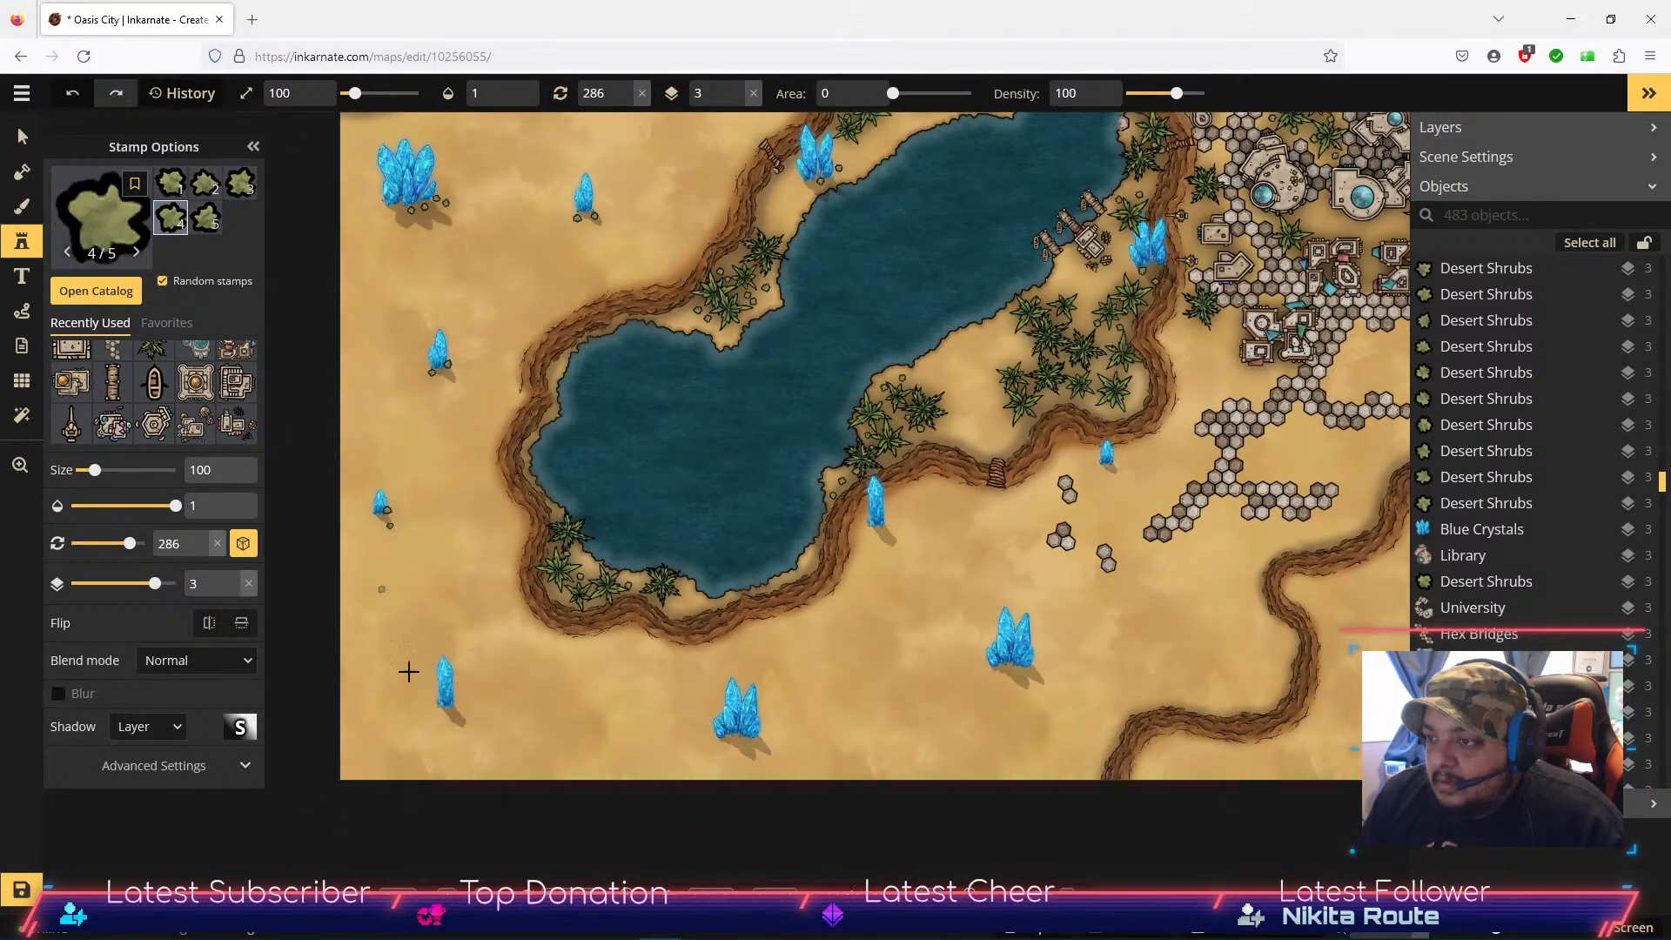
left_click(431, 701)
left_click(448, 716)
left_click(456, 705)
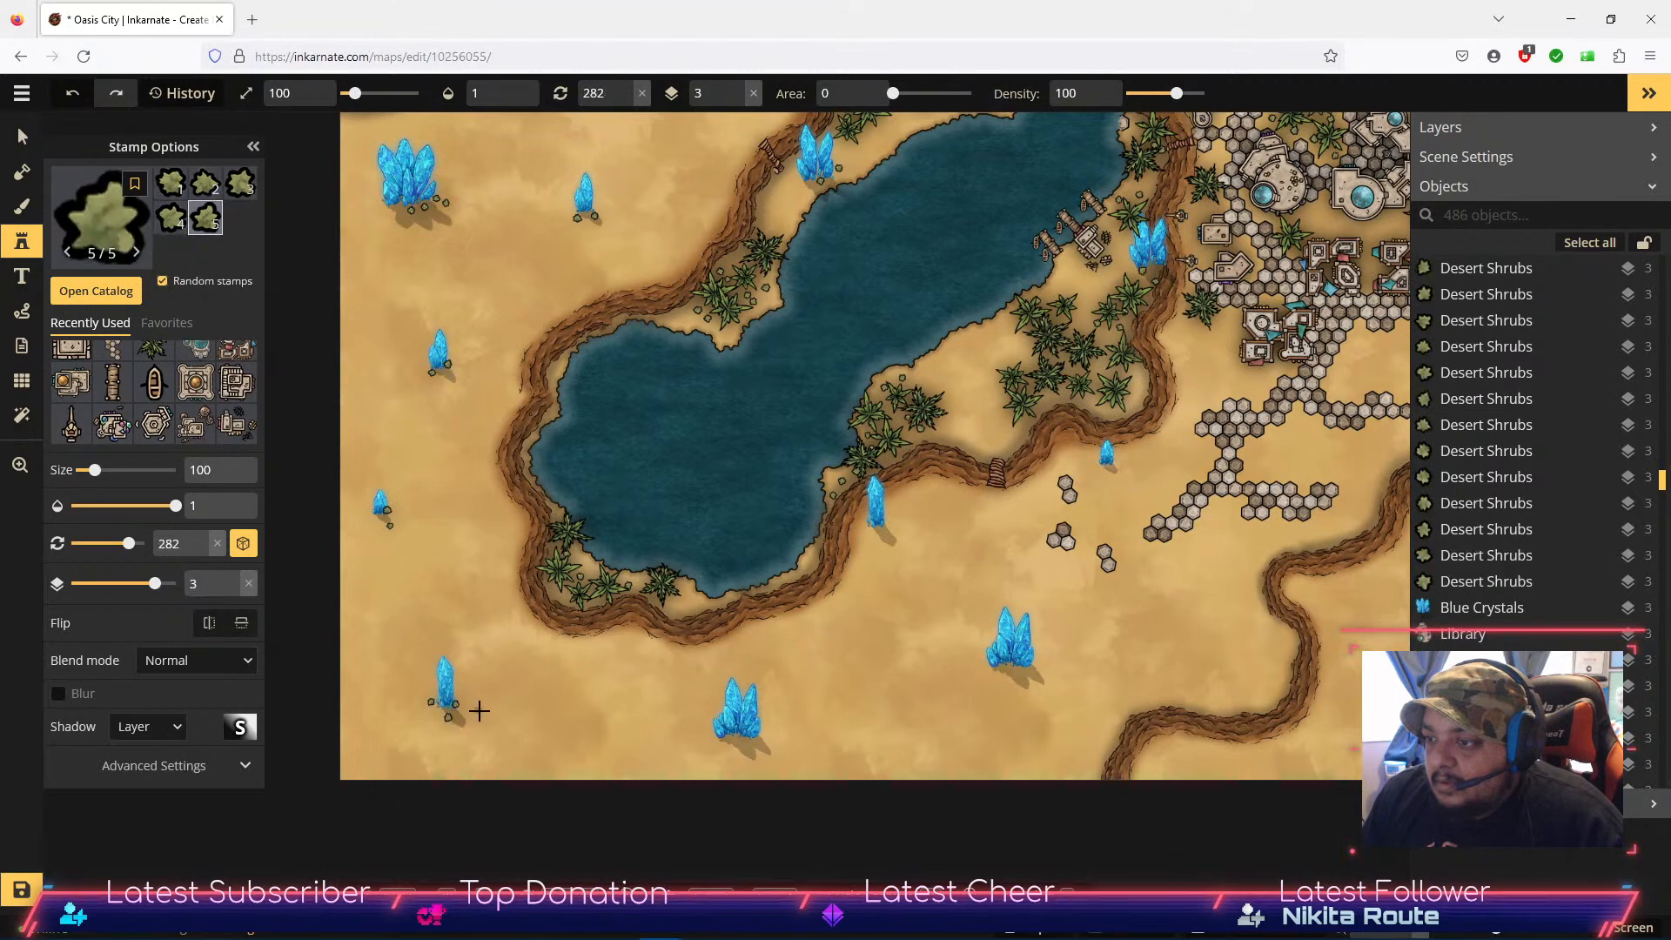
Step: Place desert shrubs beneath the cluster south of the southern lake and the tall crystal beside the lake's southeastern cliff
left_click(731, 738)
left_click(747, 743)
left_click(862, 573)
left_click(867, 523)
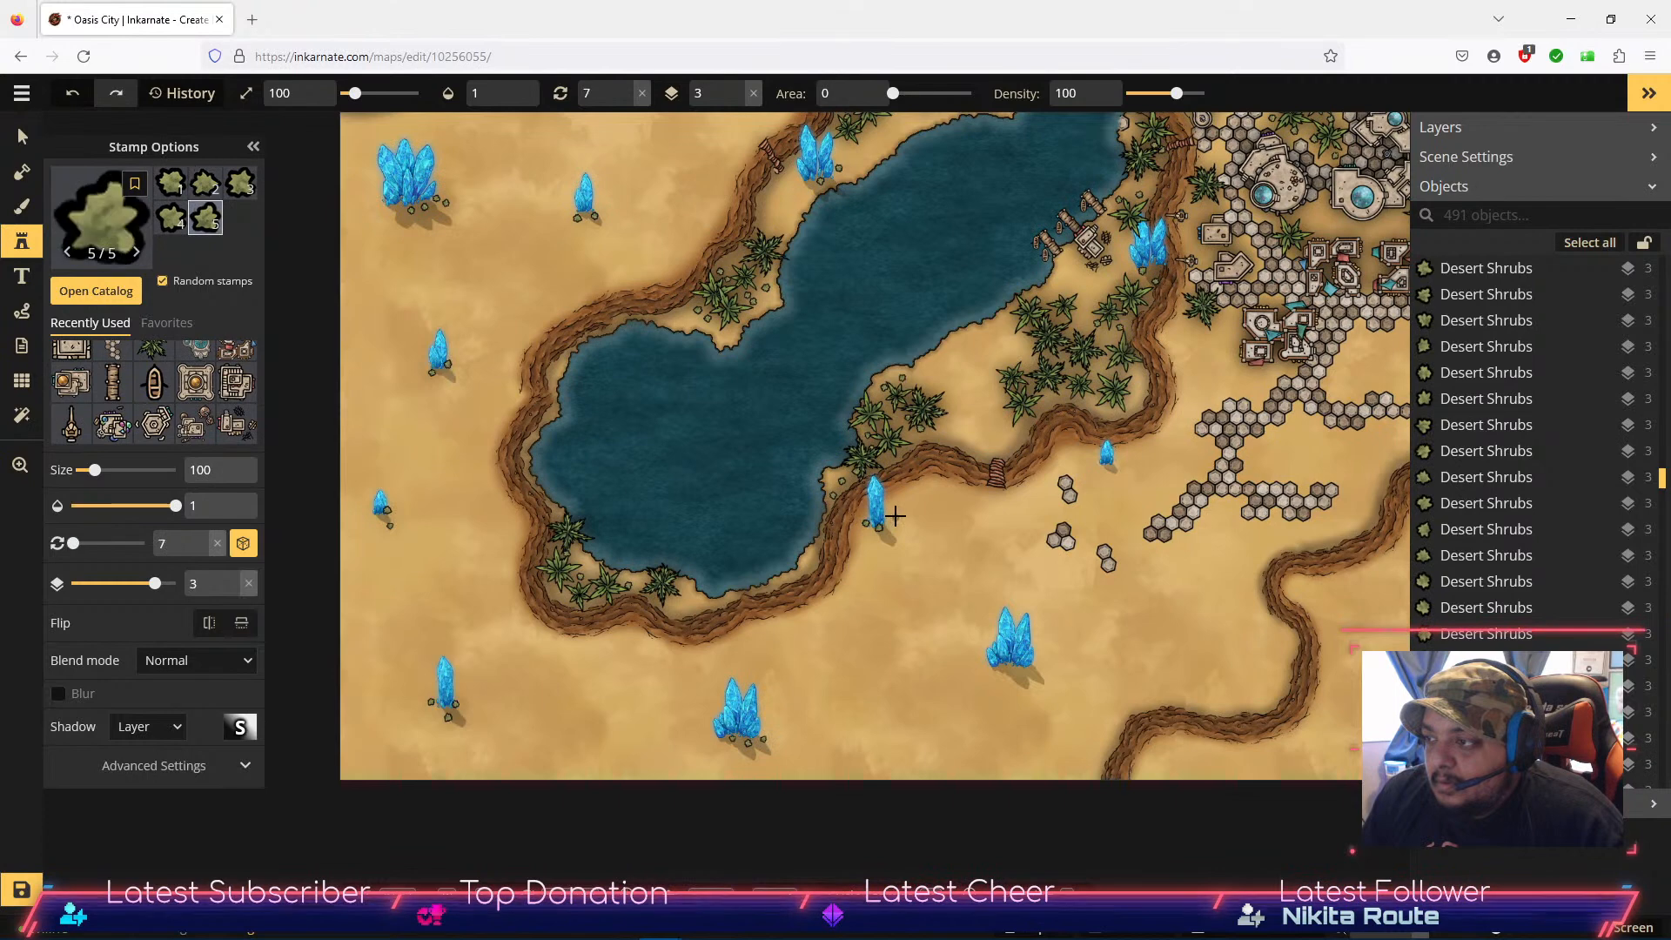
left_click(927, 551)
Step: Place desert shrubs around the large southern desert cluster, the small crystal below the cliff stairs and the cluster near the docks
left_click(995, 672)
left_click(1012, 668)
left_click(1025, 666)
left_click(1035, 660)
left_click(1090, 519)
left_click(1112, 467)
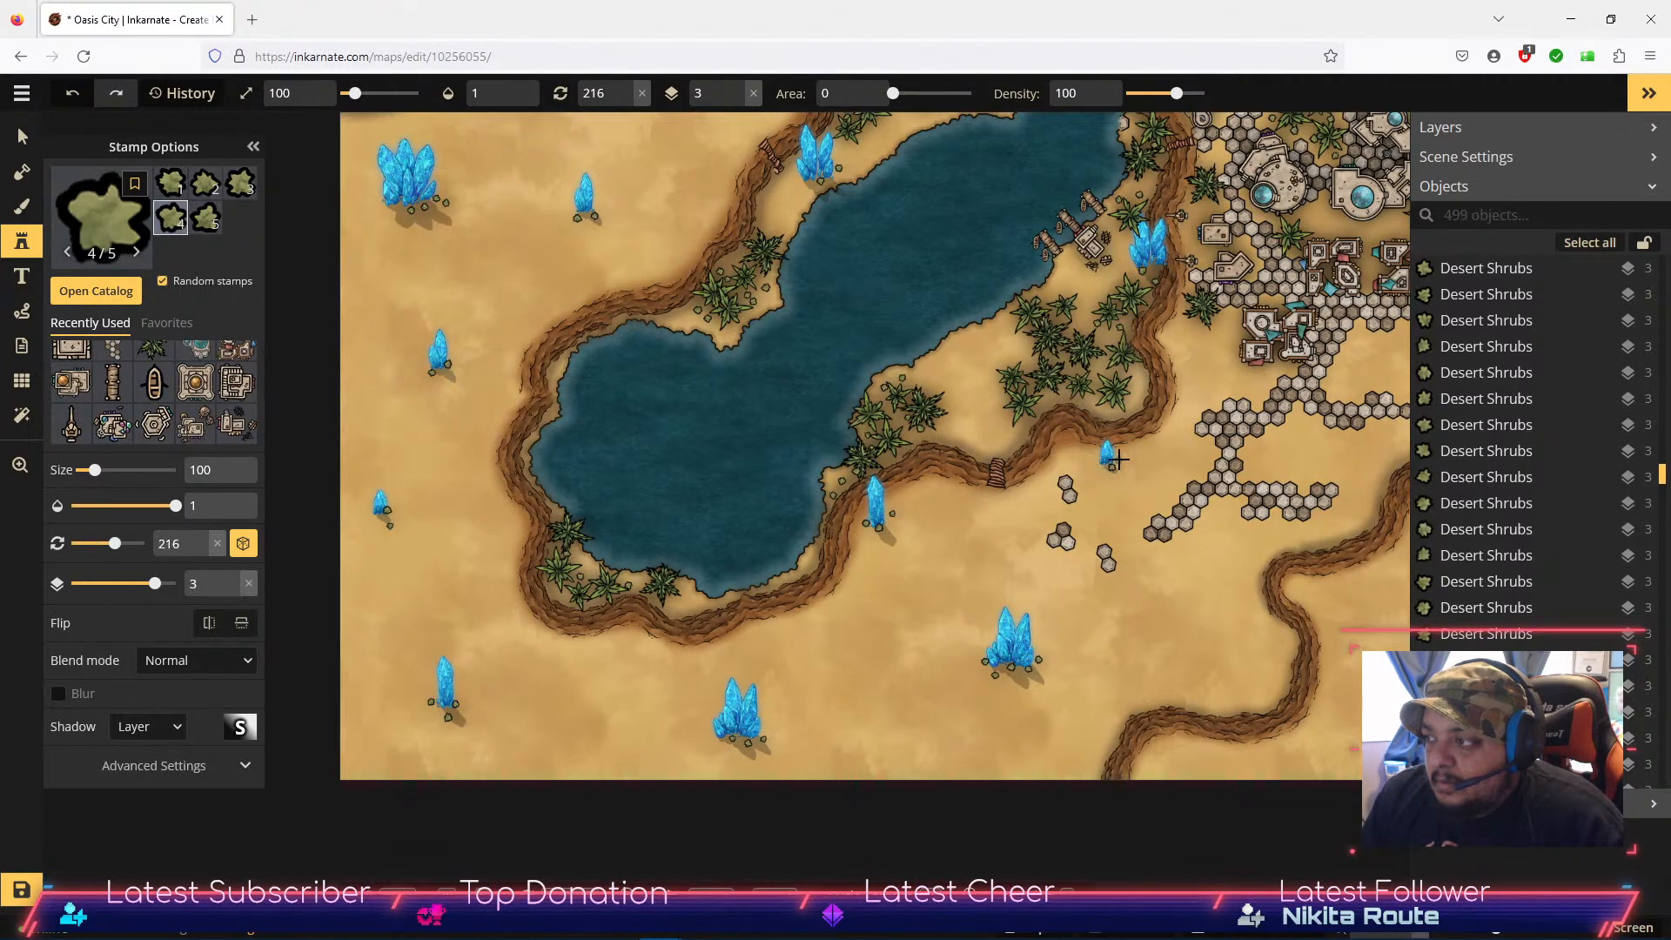
left_click(1155, 261)
left_click(1127, 266)
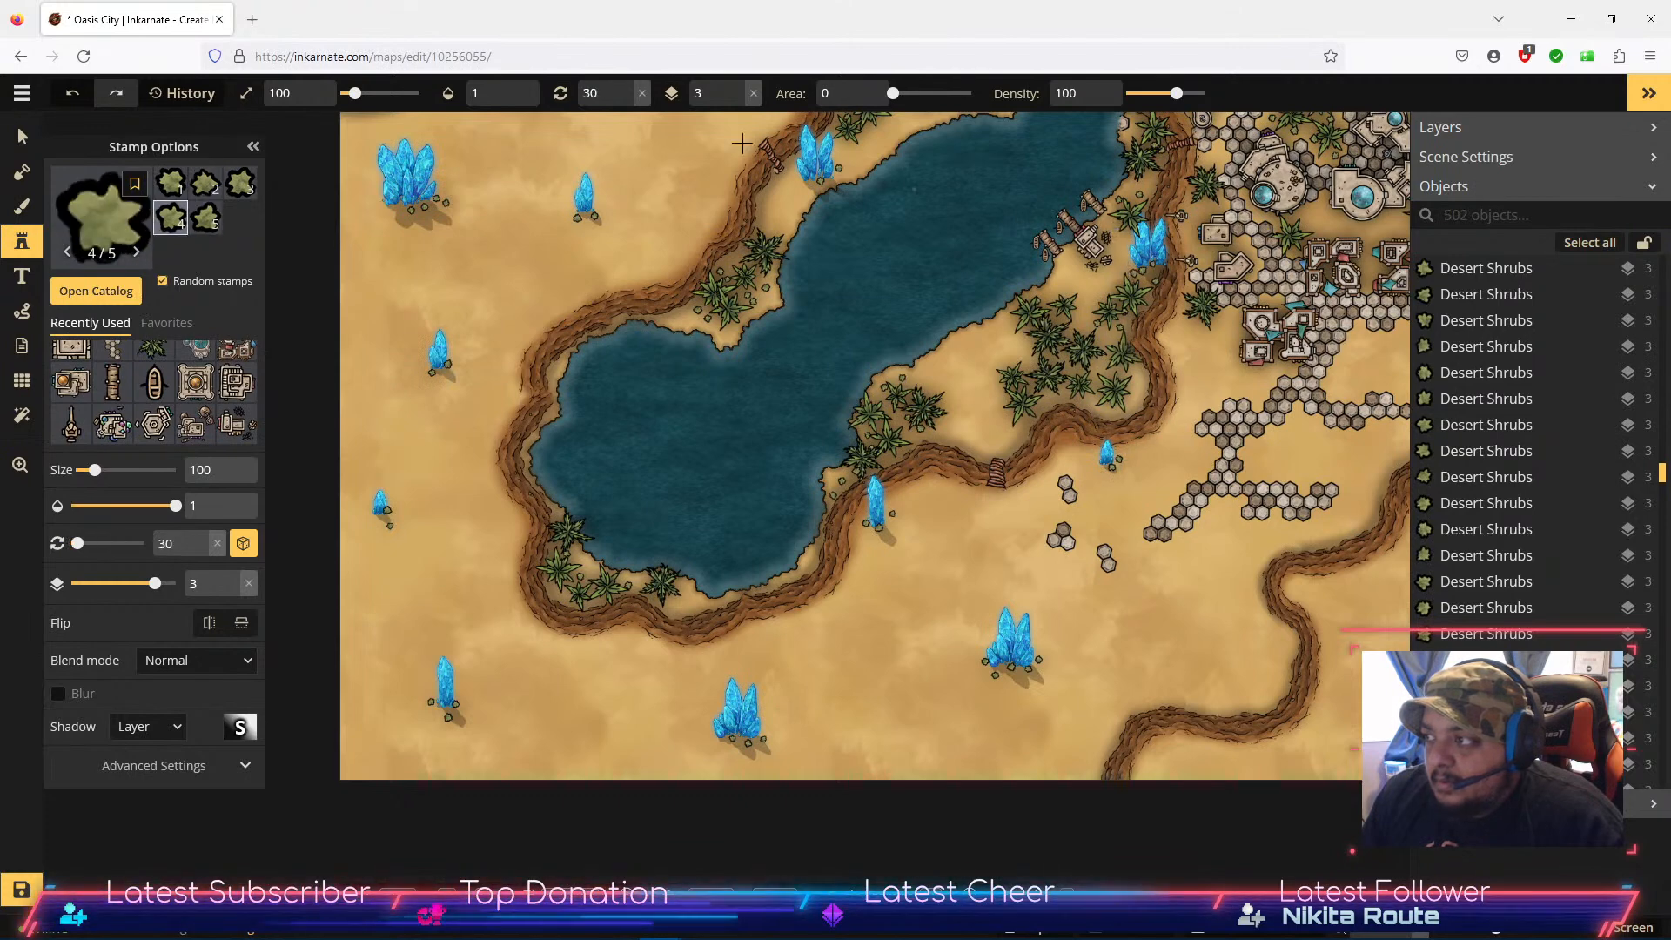
Step: Move the size 75 crystal cluster from the cliff near the docks to the open lakeshore between the palm groves, on layer 2
left_click(22, 136)
left_click(1134, 241)
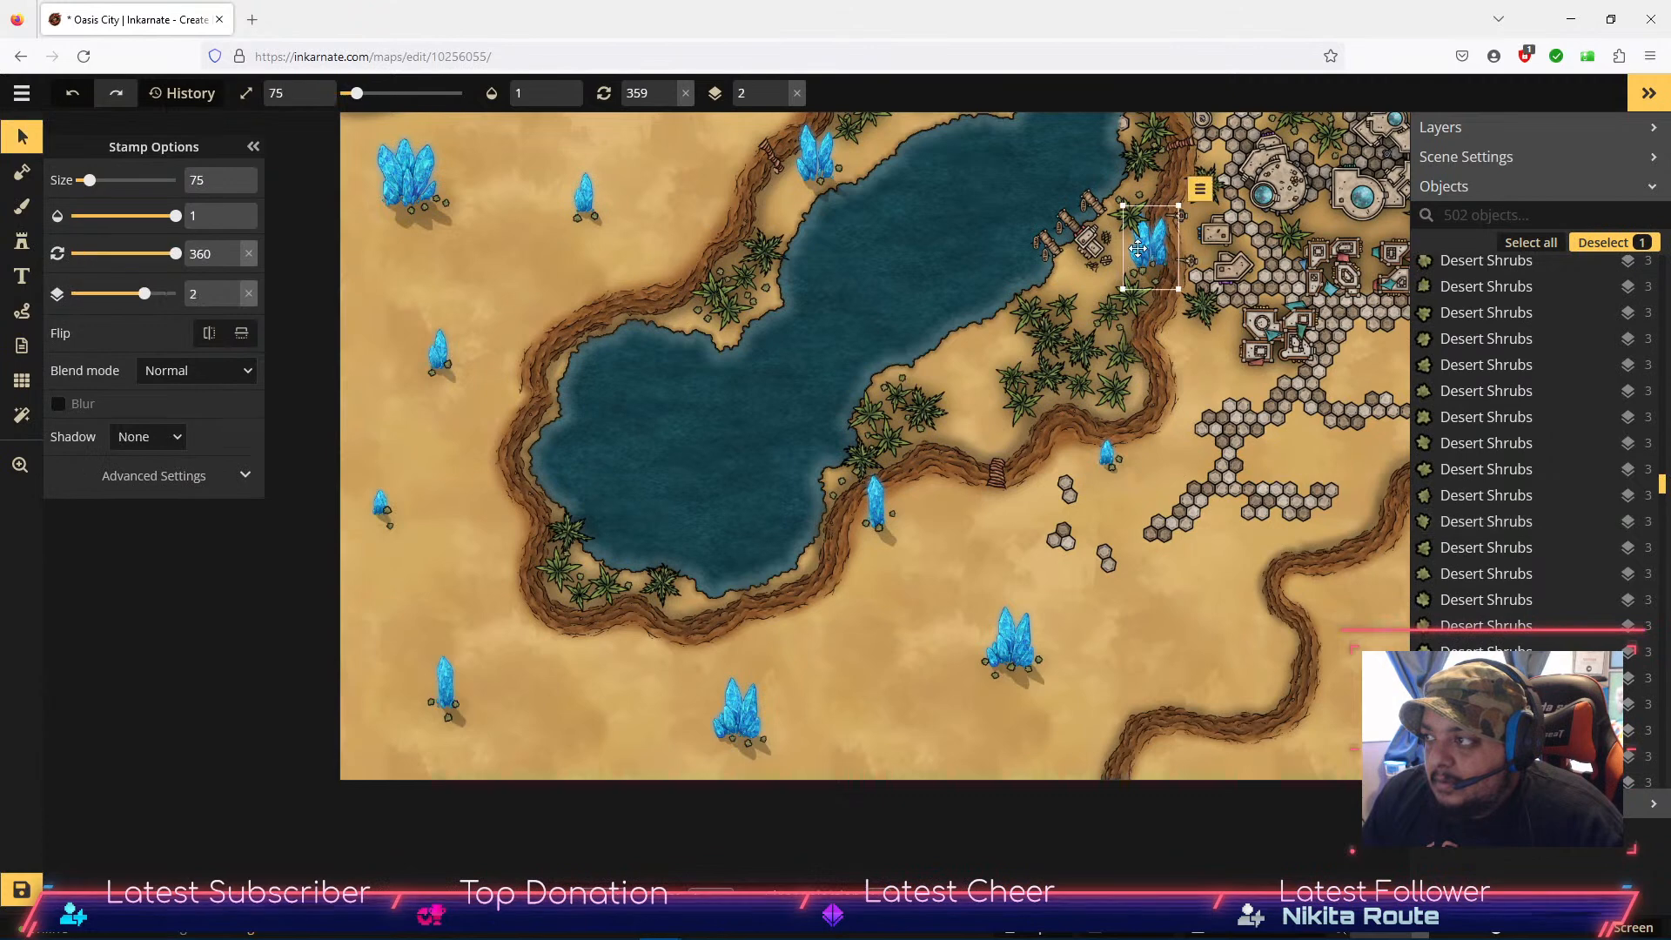
left_click(231, 288)
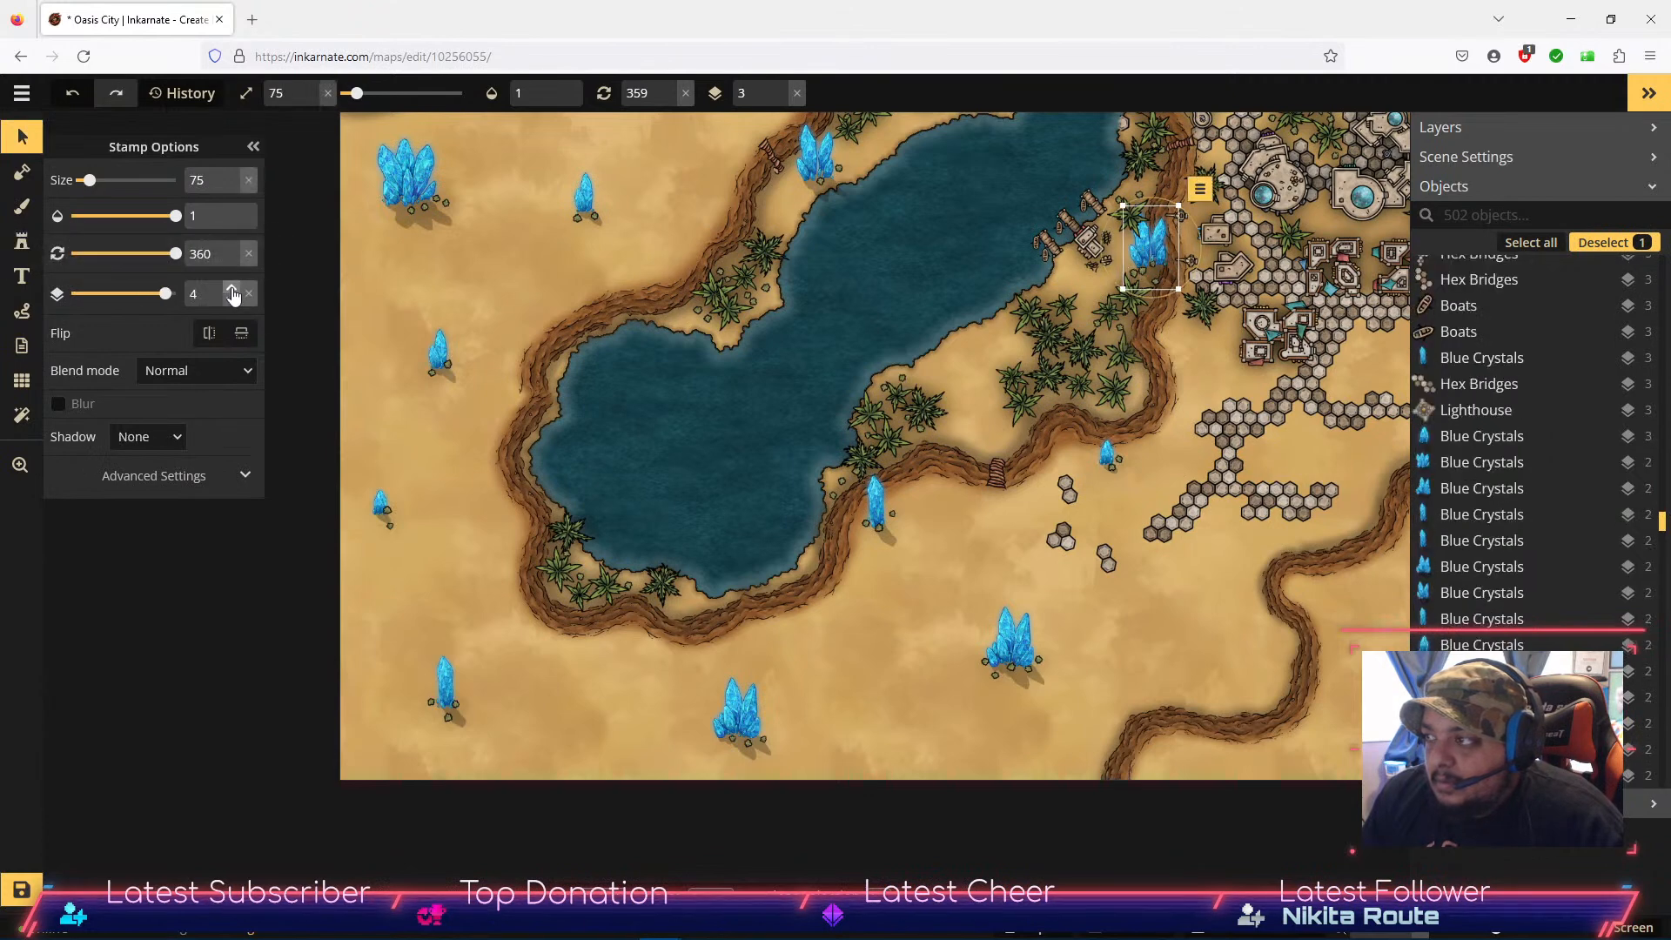
left_click(231, 300)
left_click(232, 300)
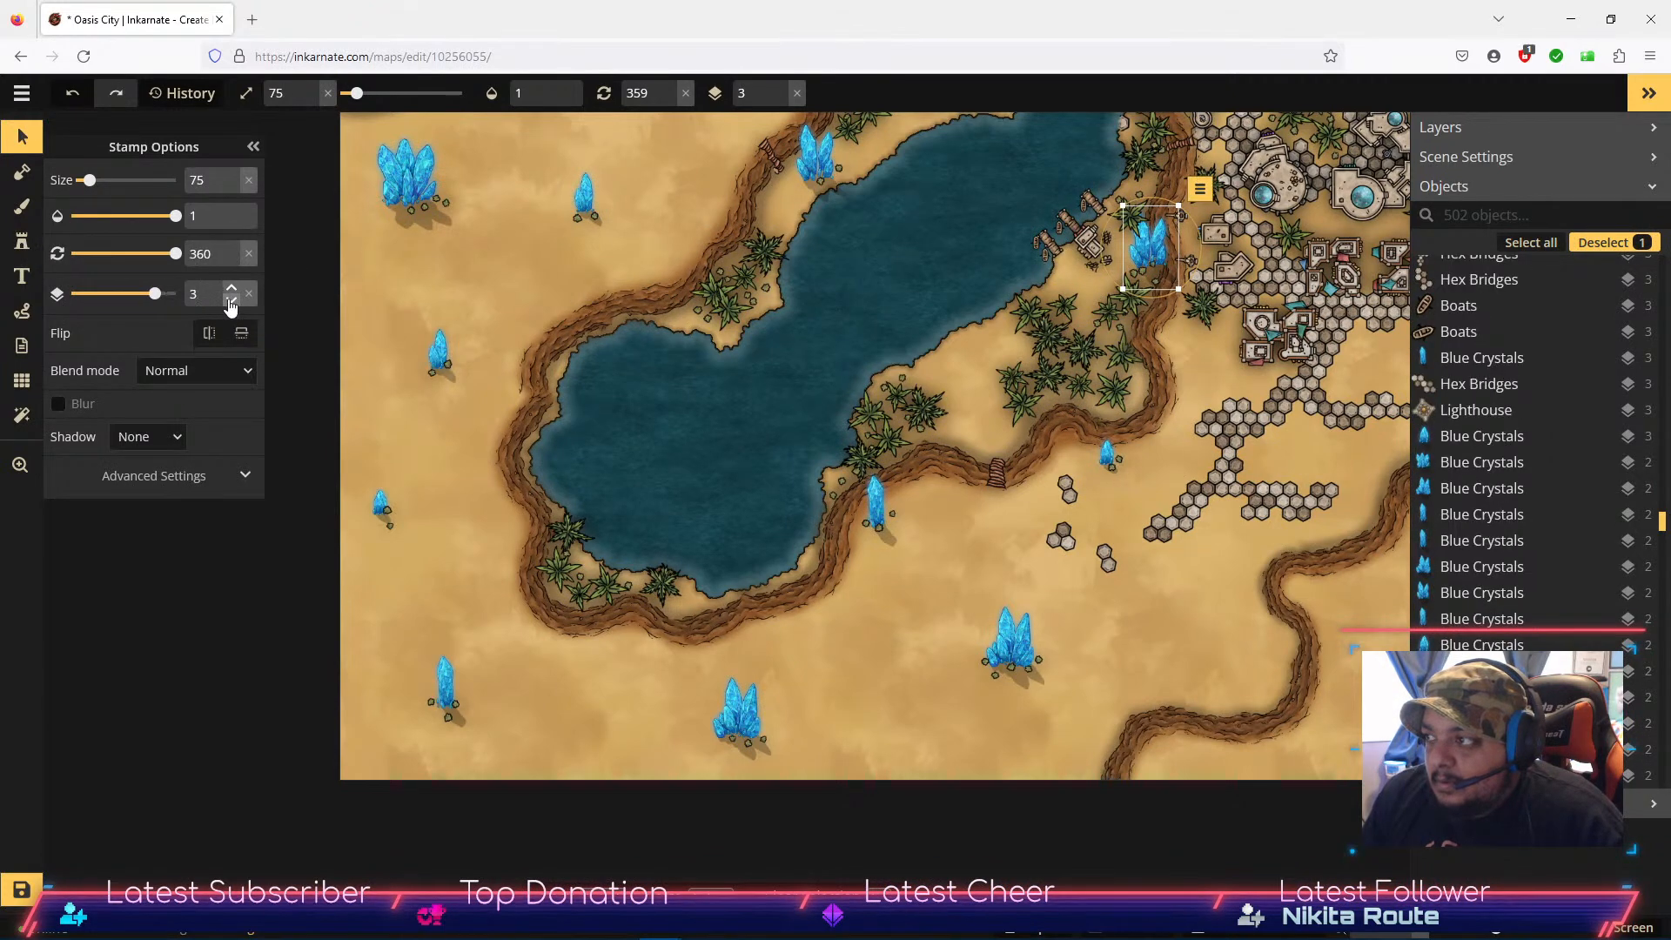
left_click(1128, 218)
left_click_drag(1150, 253, 945, 362)
left_click(1154, 265)
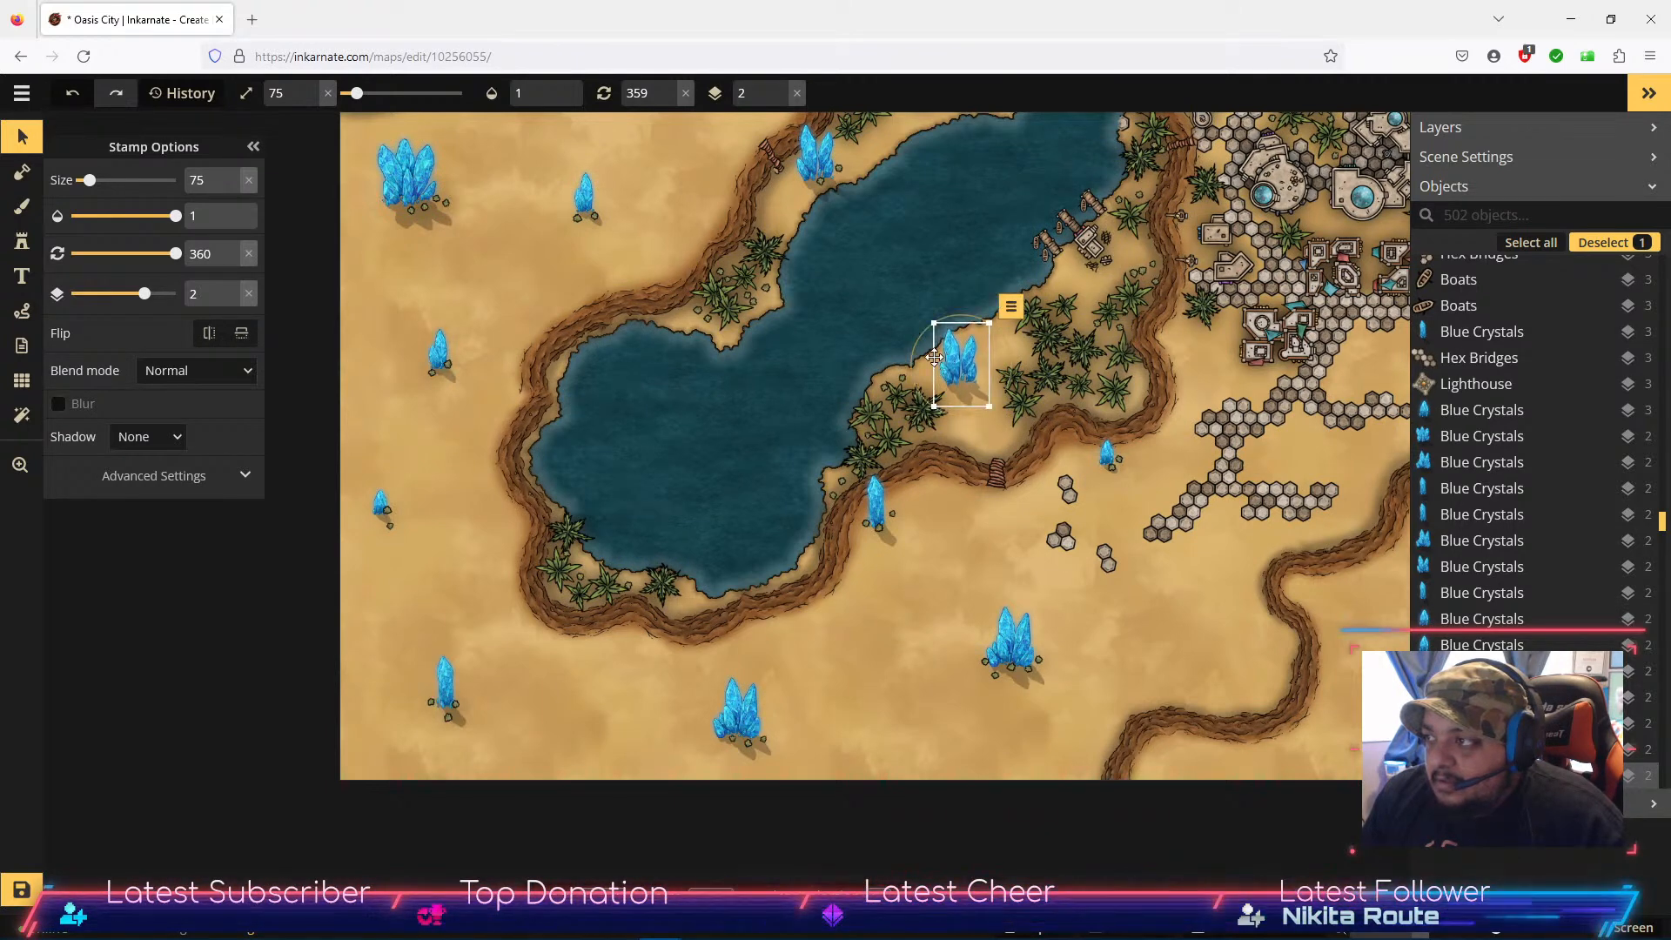
Step: Place five size 75 desert shrubs on layer 2 around the base of the relocated lakeshore crystal cluster
left_click(24, 244)
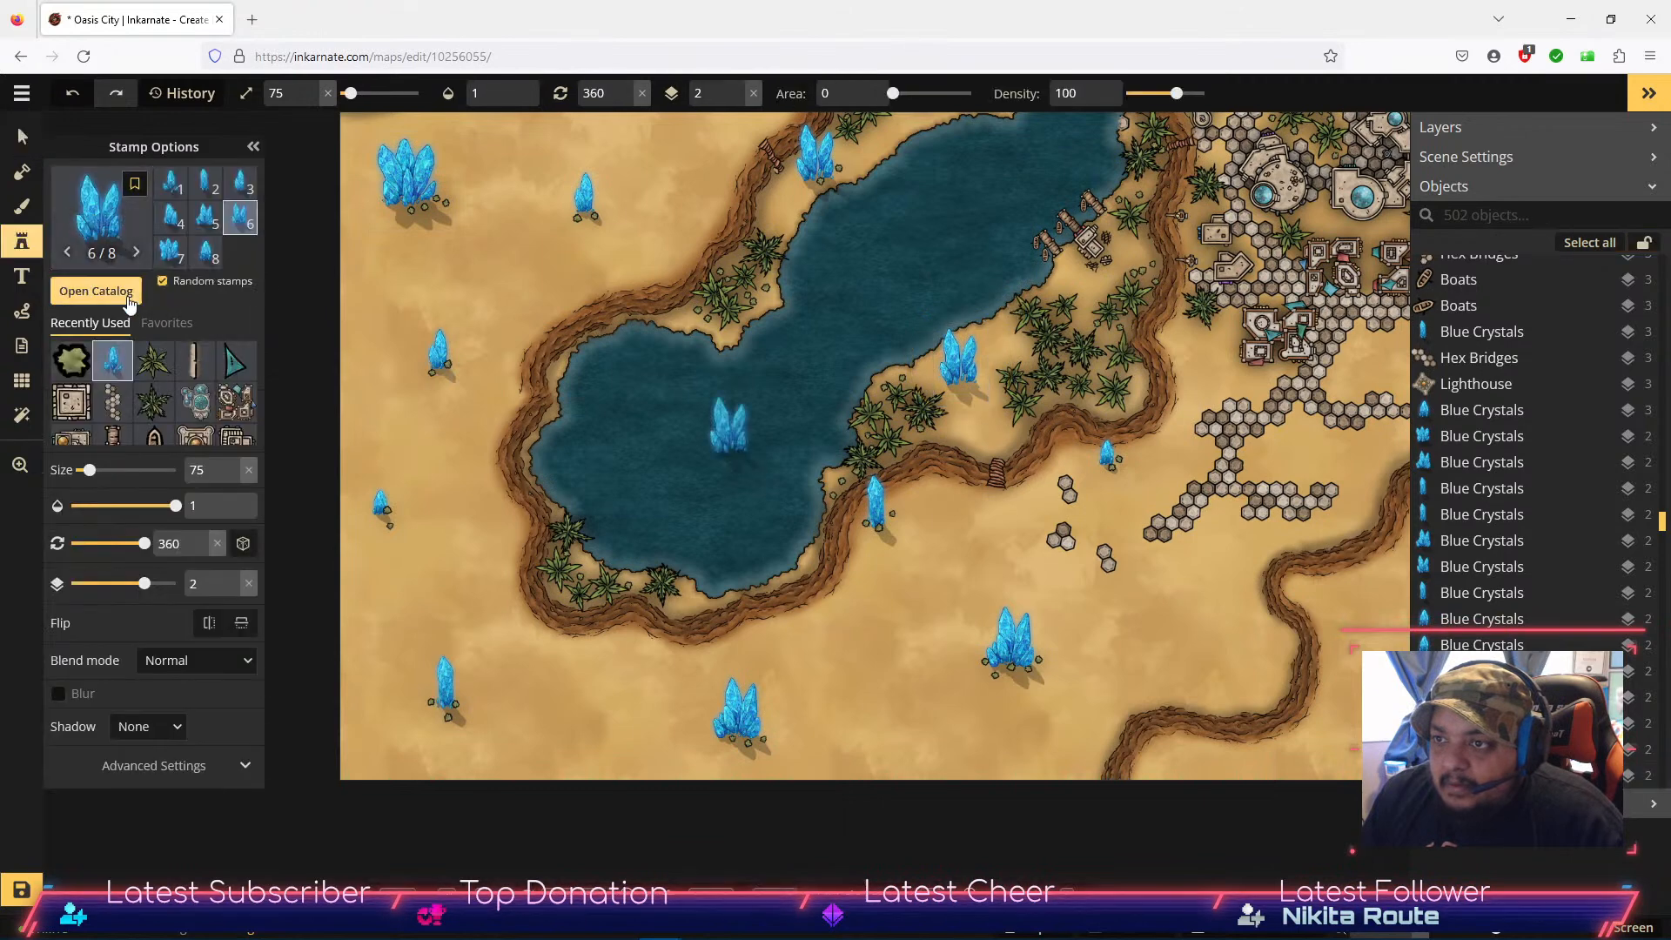
left_click(965, 386)
left_click(977, 383)
left_click(982, 374)
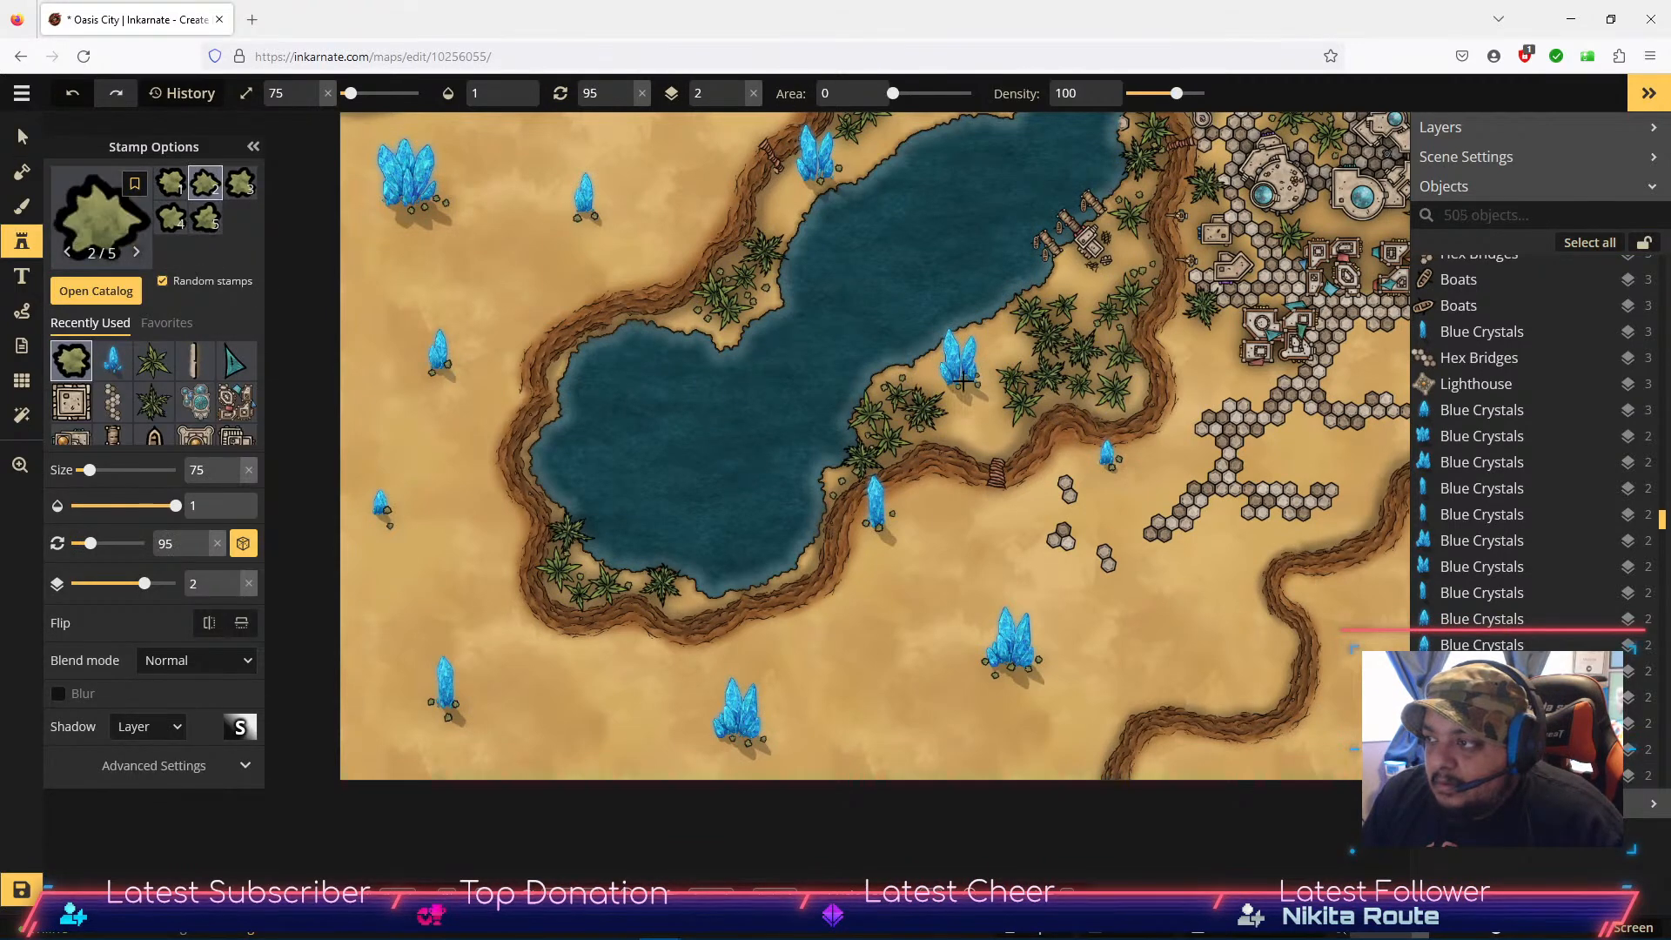
left_click(933, 372)
left_click(957, 376)
Step: Place size 75 desert shrubs beside the crystal on the city's eastern edge and among the nearby southeastern buildings
key("space")
left_click_drag(1179, 534, 829, 535)
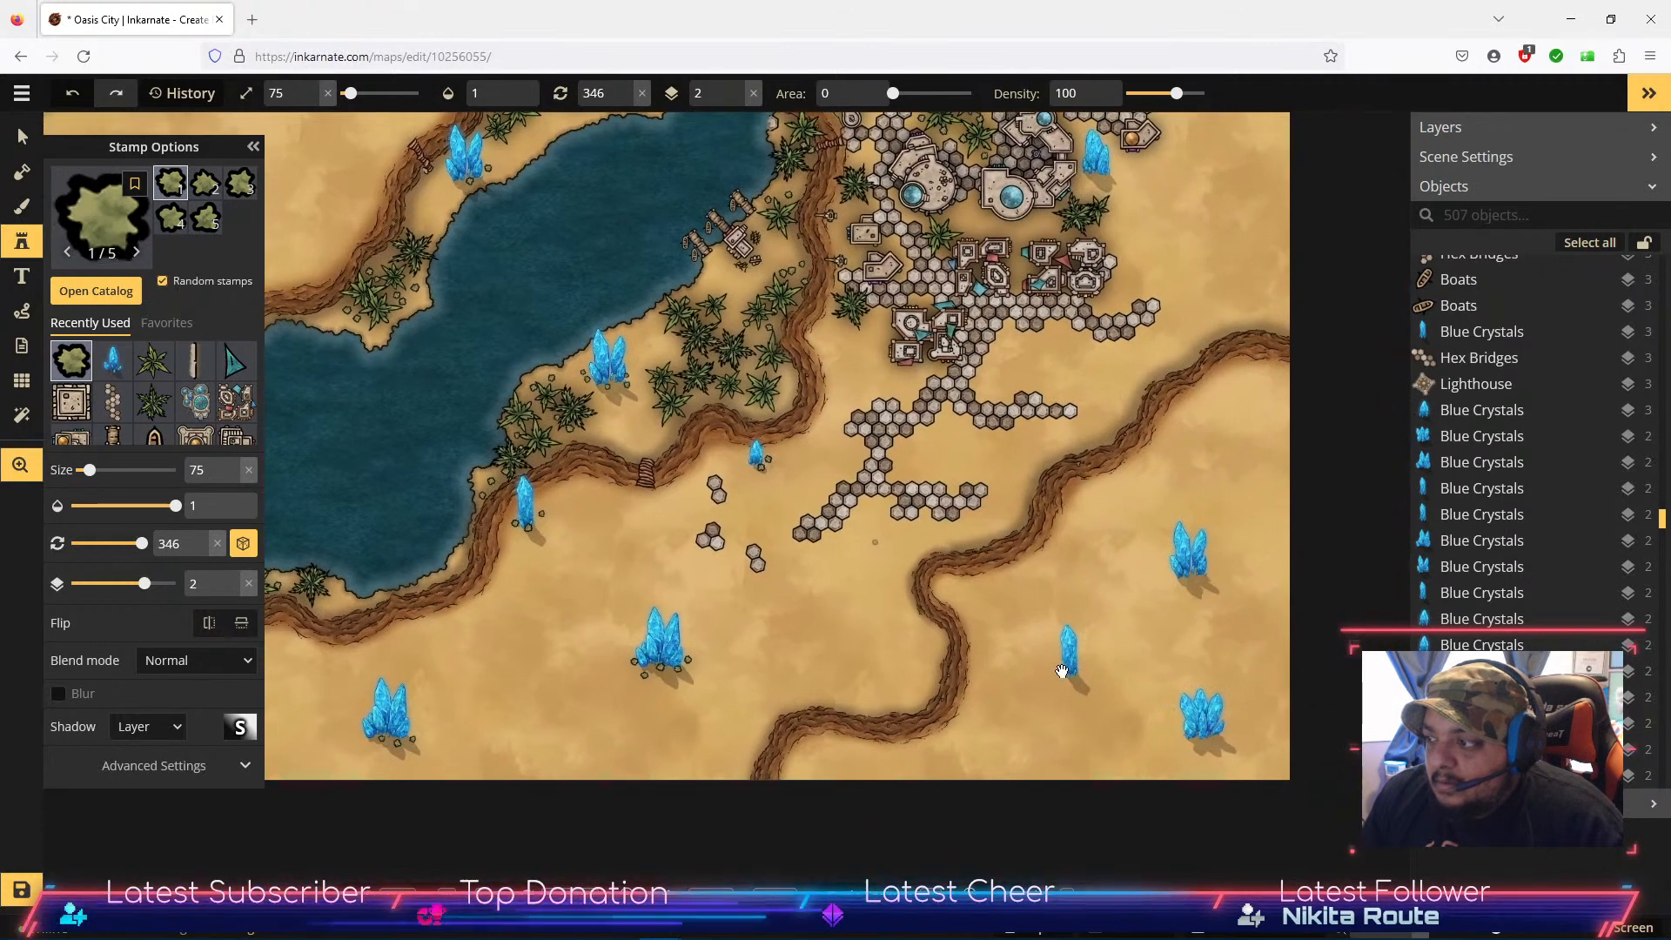
left_click(1100, 182)
left_click(1052, 216)
left_click(992, 233)
left_click(967, 220)
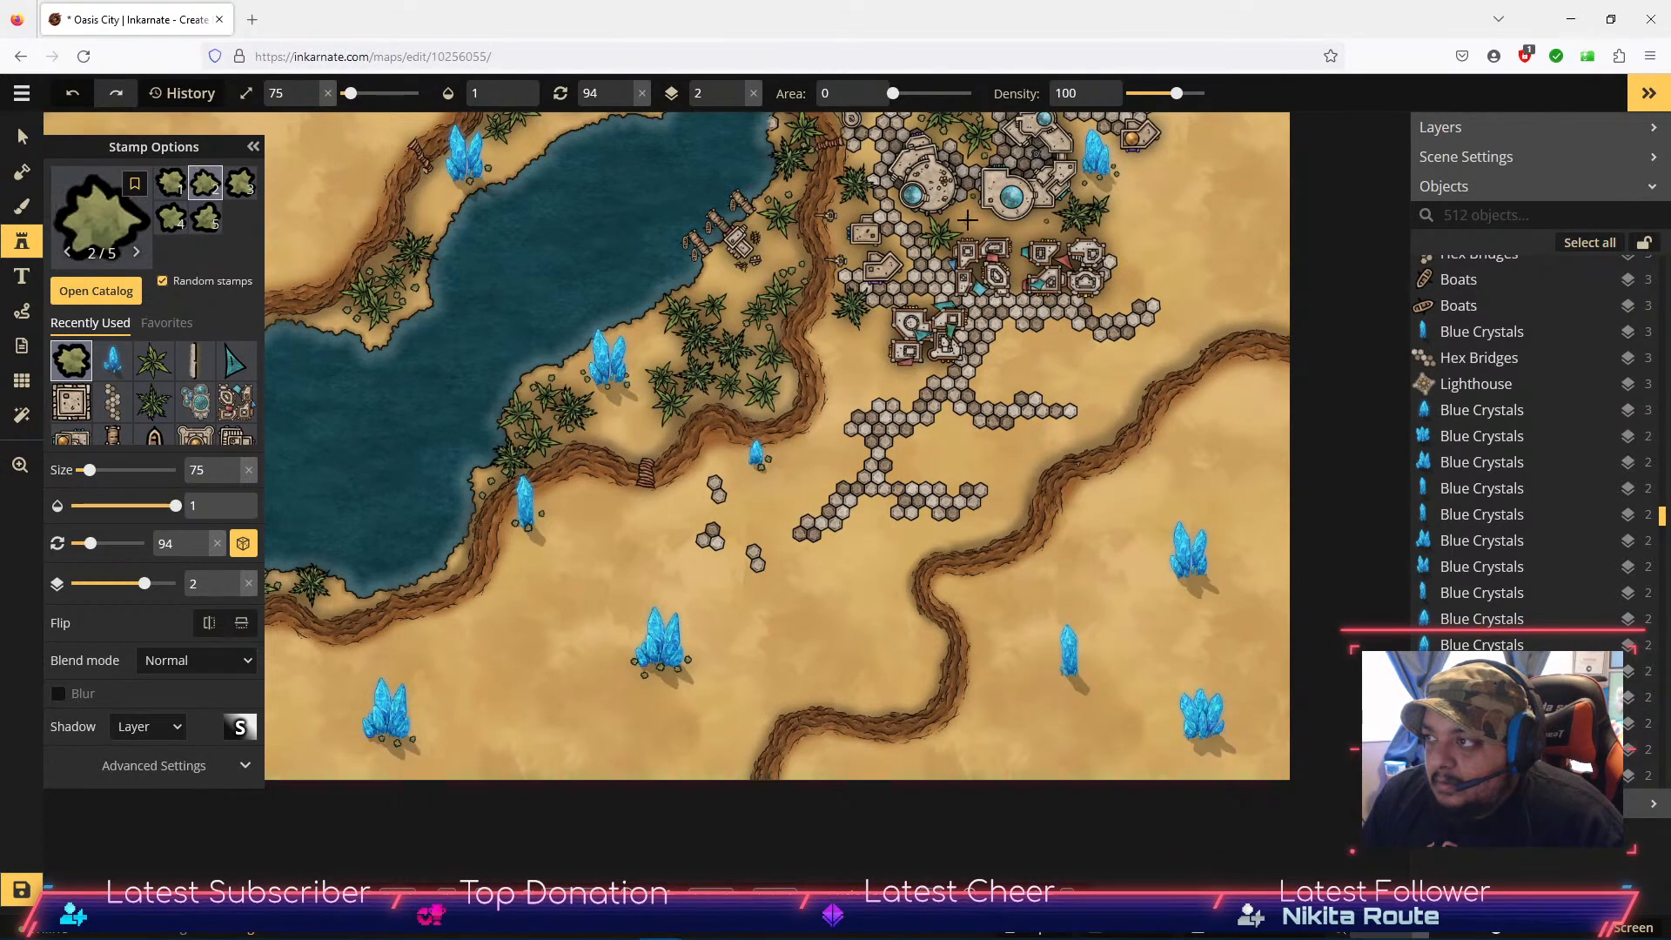
Step: Place desert shrubs beneath the two crystals on the southern shore of the northern lake
left_click_drag(1131, 210, 1070, 532)
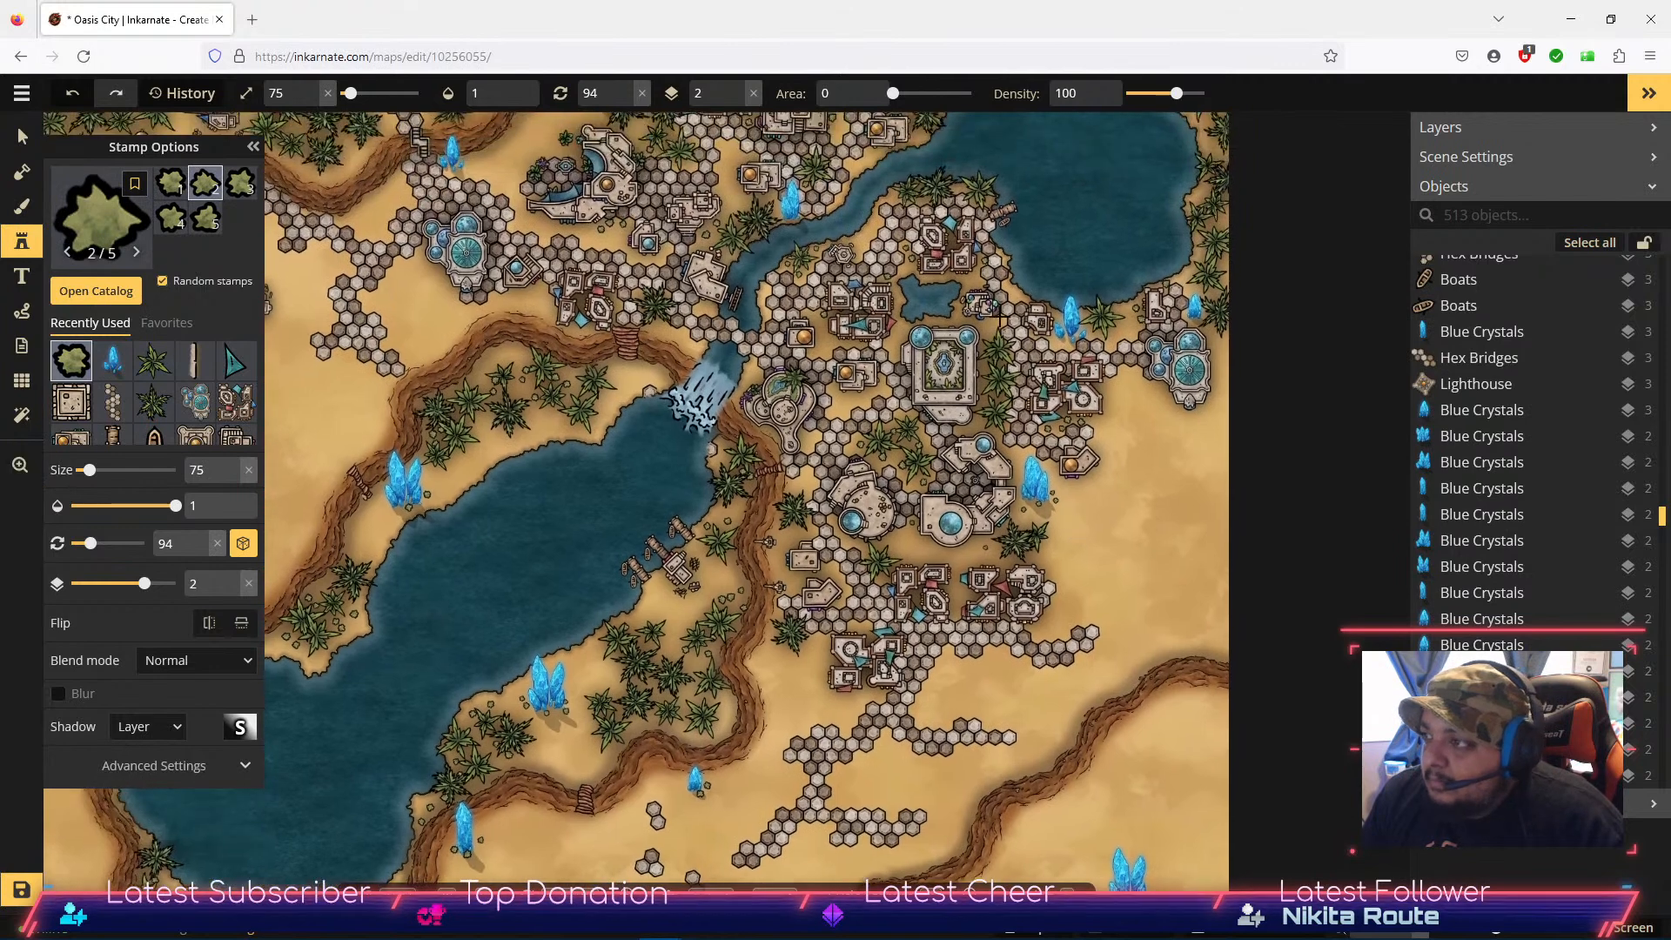
left_click(1064, 339)
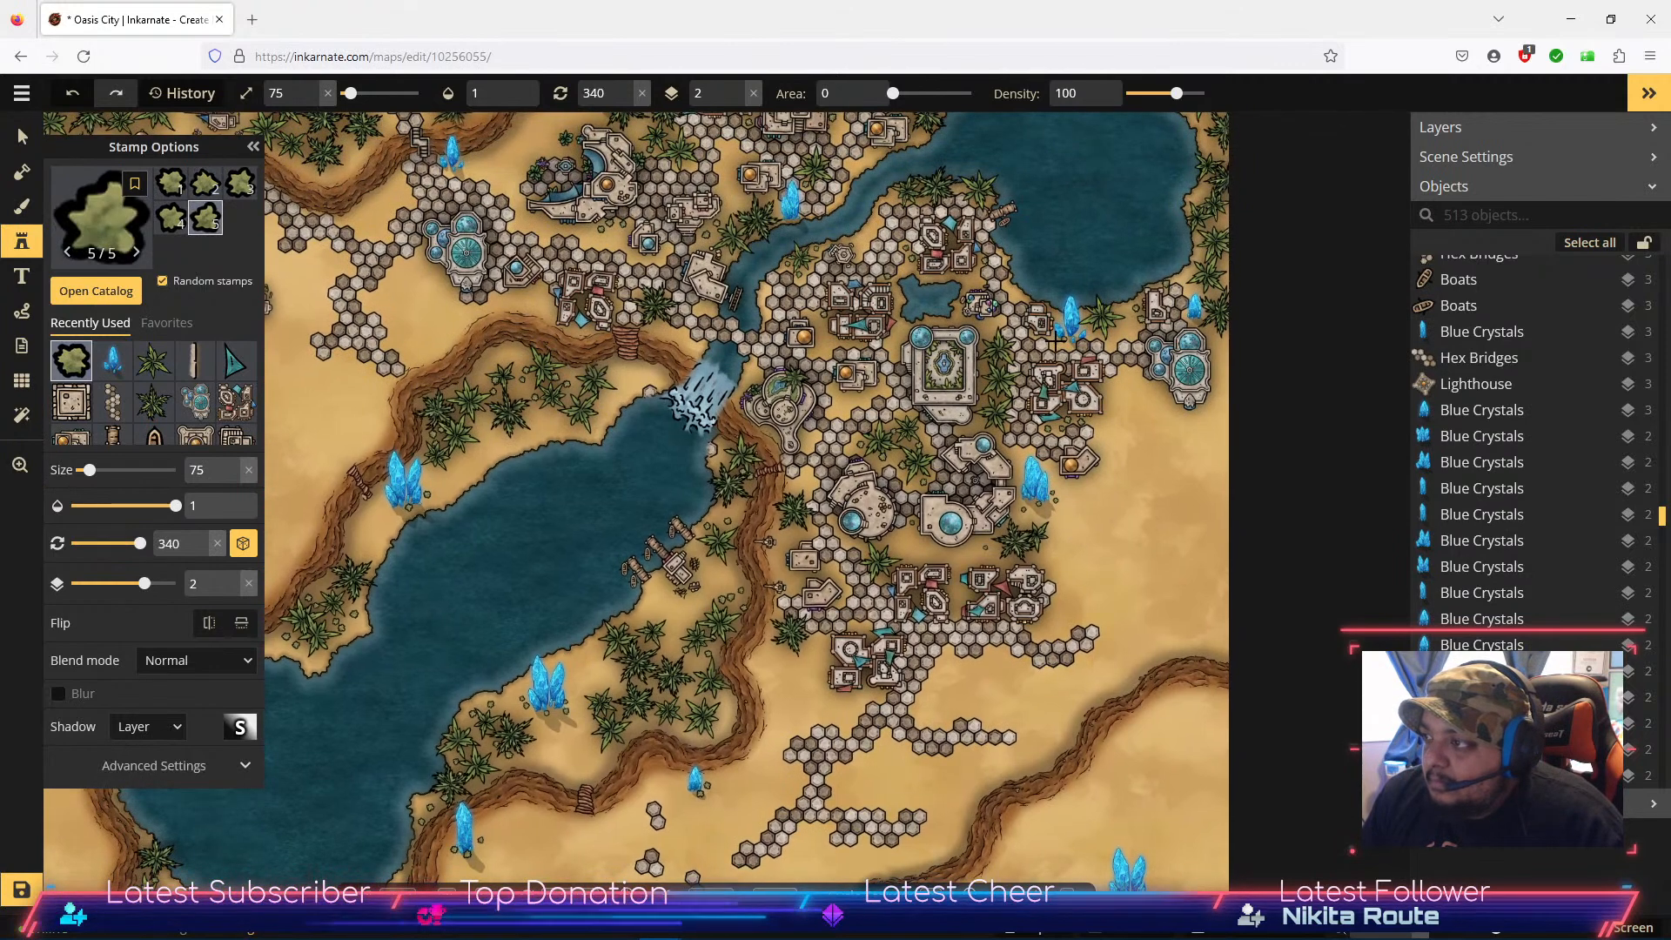
left_click(1074, 347)
left_click(1189, 324)
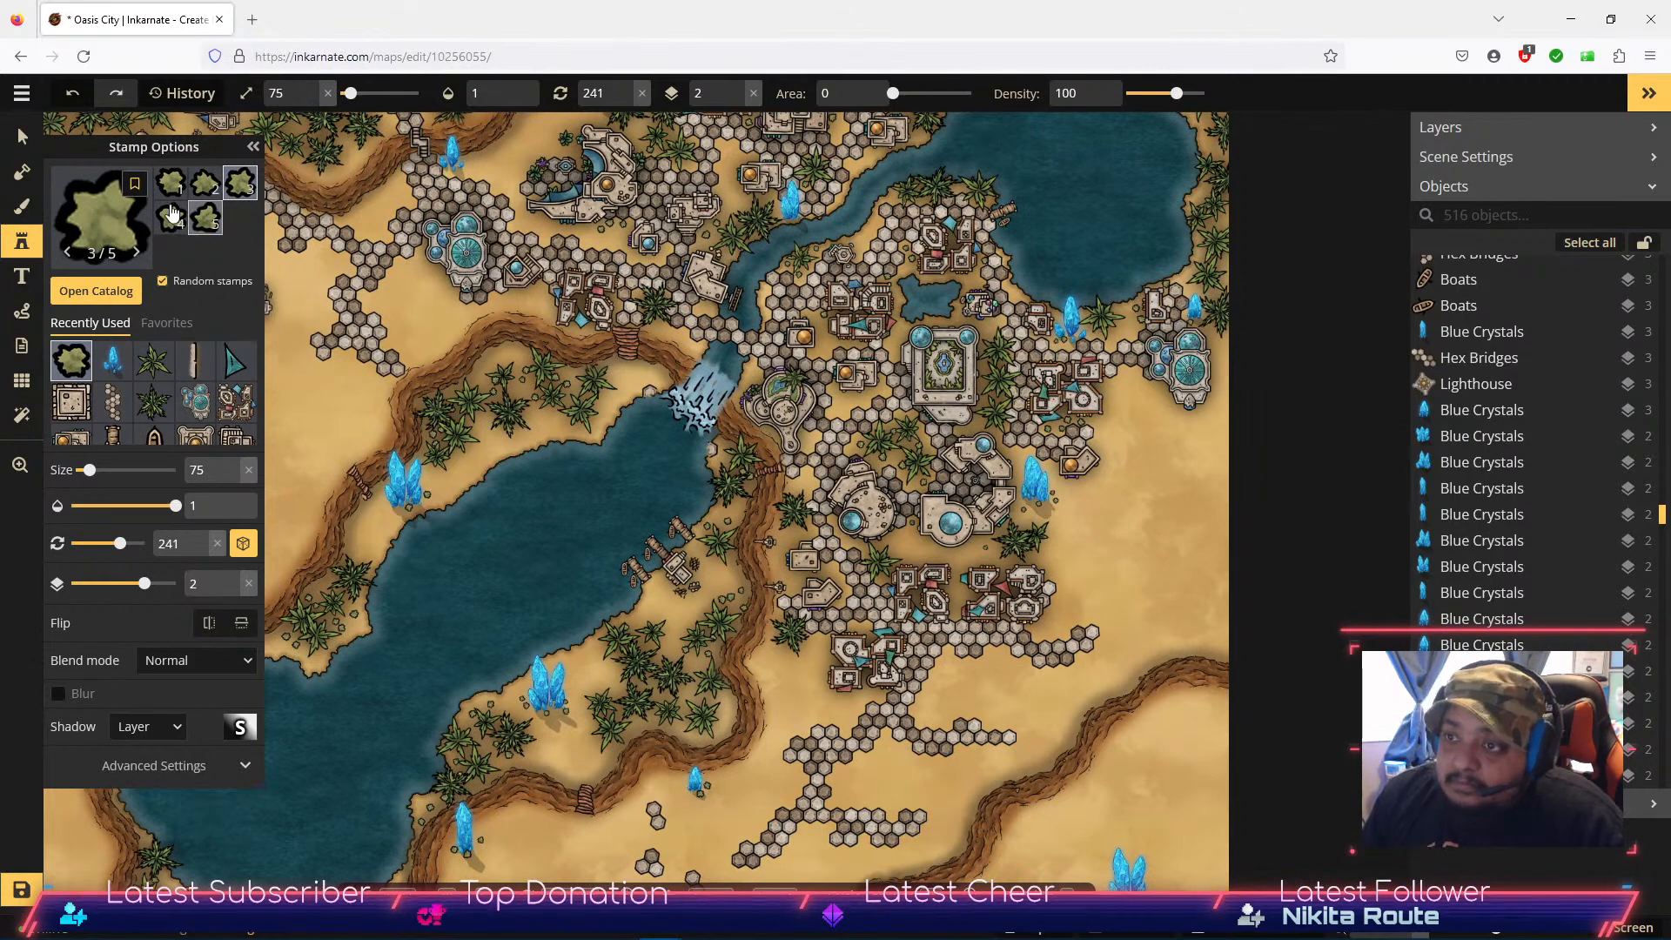
Step: Examine the size, rotation and layer settings of the building, palm tree and hex bridge stamps in the northern city
left_click_drag(485, 477, 846, 413)
scroll(846, 412, "down", 3)
left_click_drag(937, 443, 877, 487)
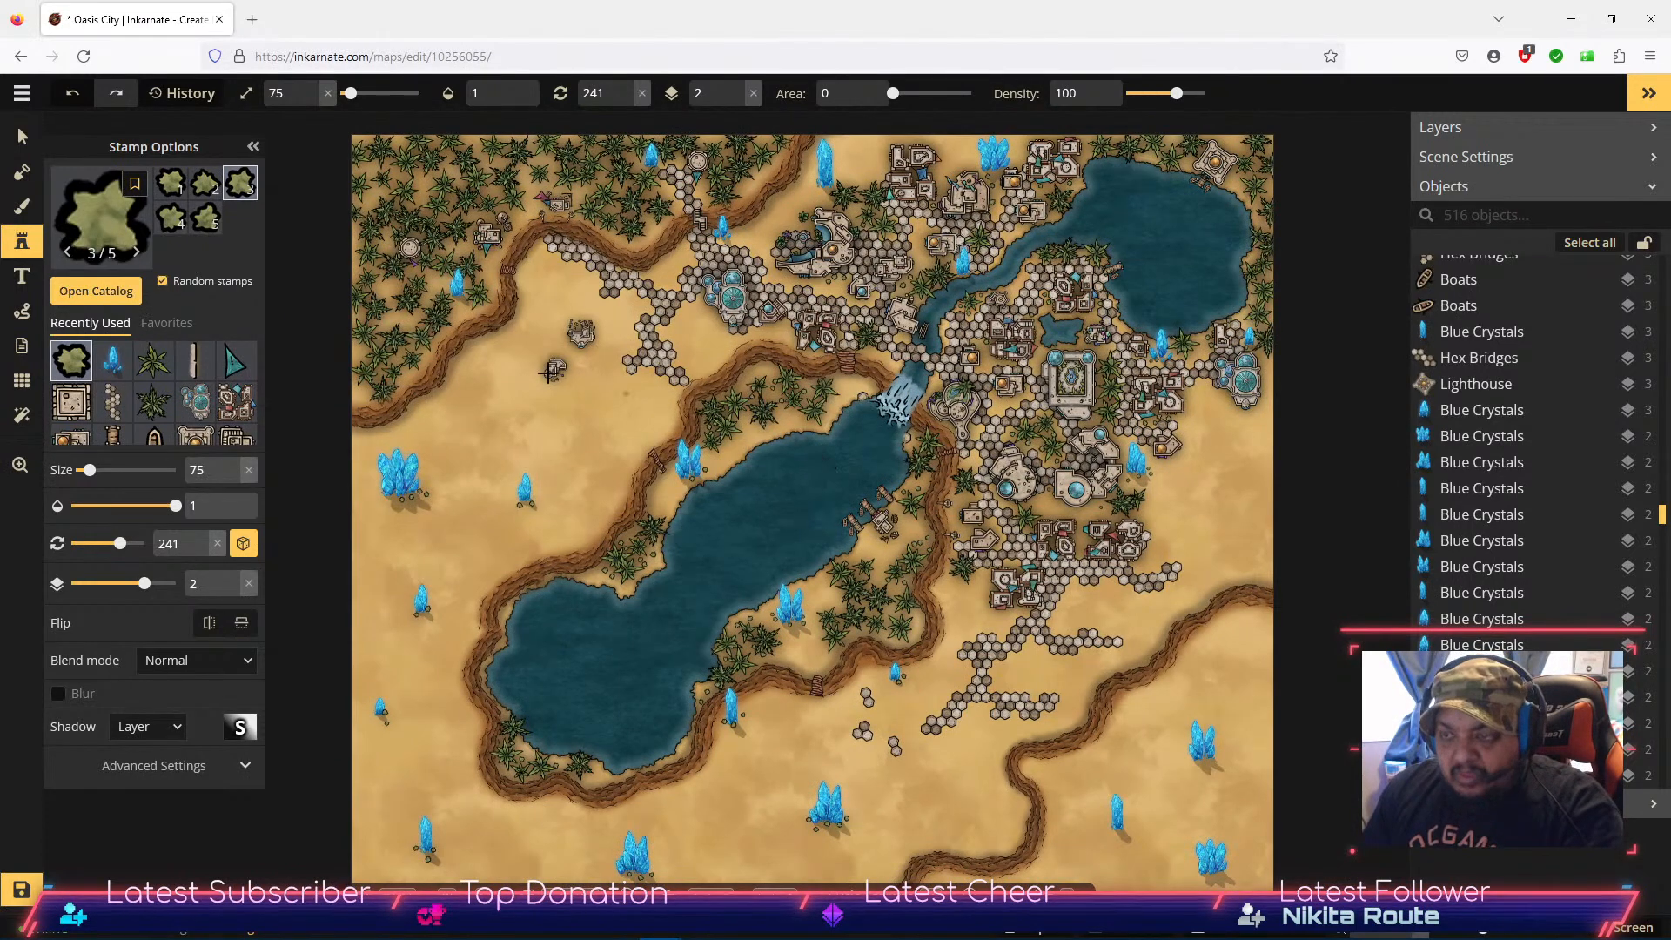
left_click(66, 406)
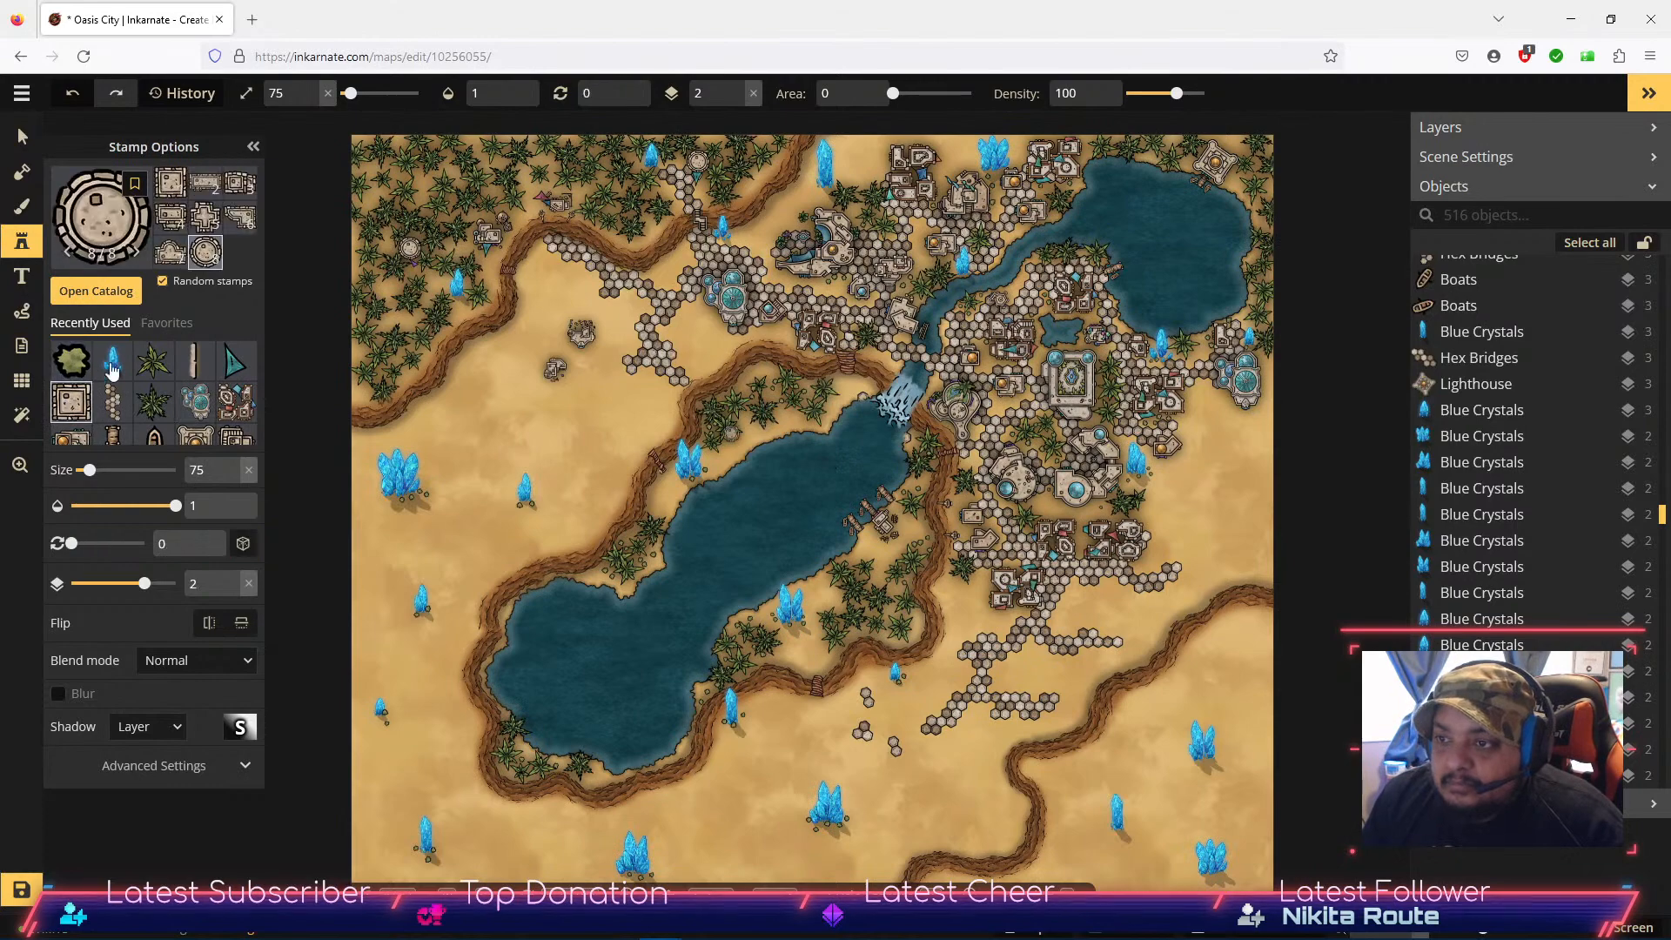
left_click_drag(929, 152, 689, 389)
scroll(688, 392, "up", 5)
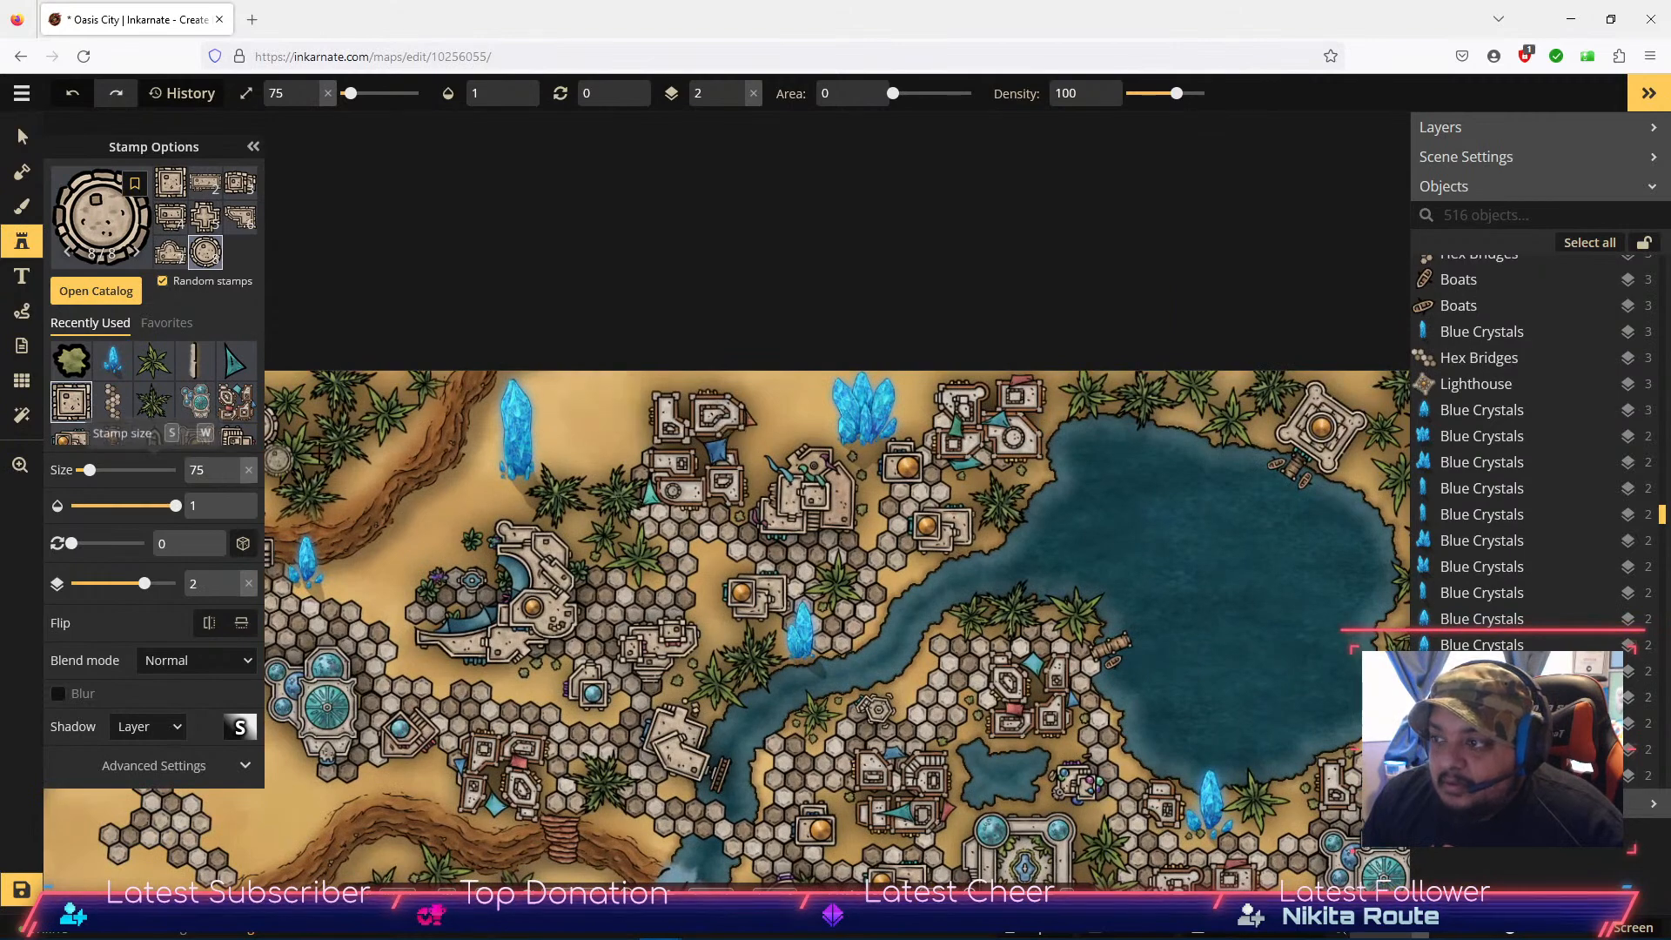
left_click(22, 136)
left_click(680, 415)
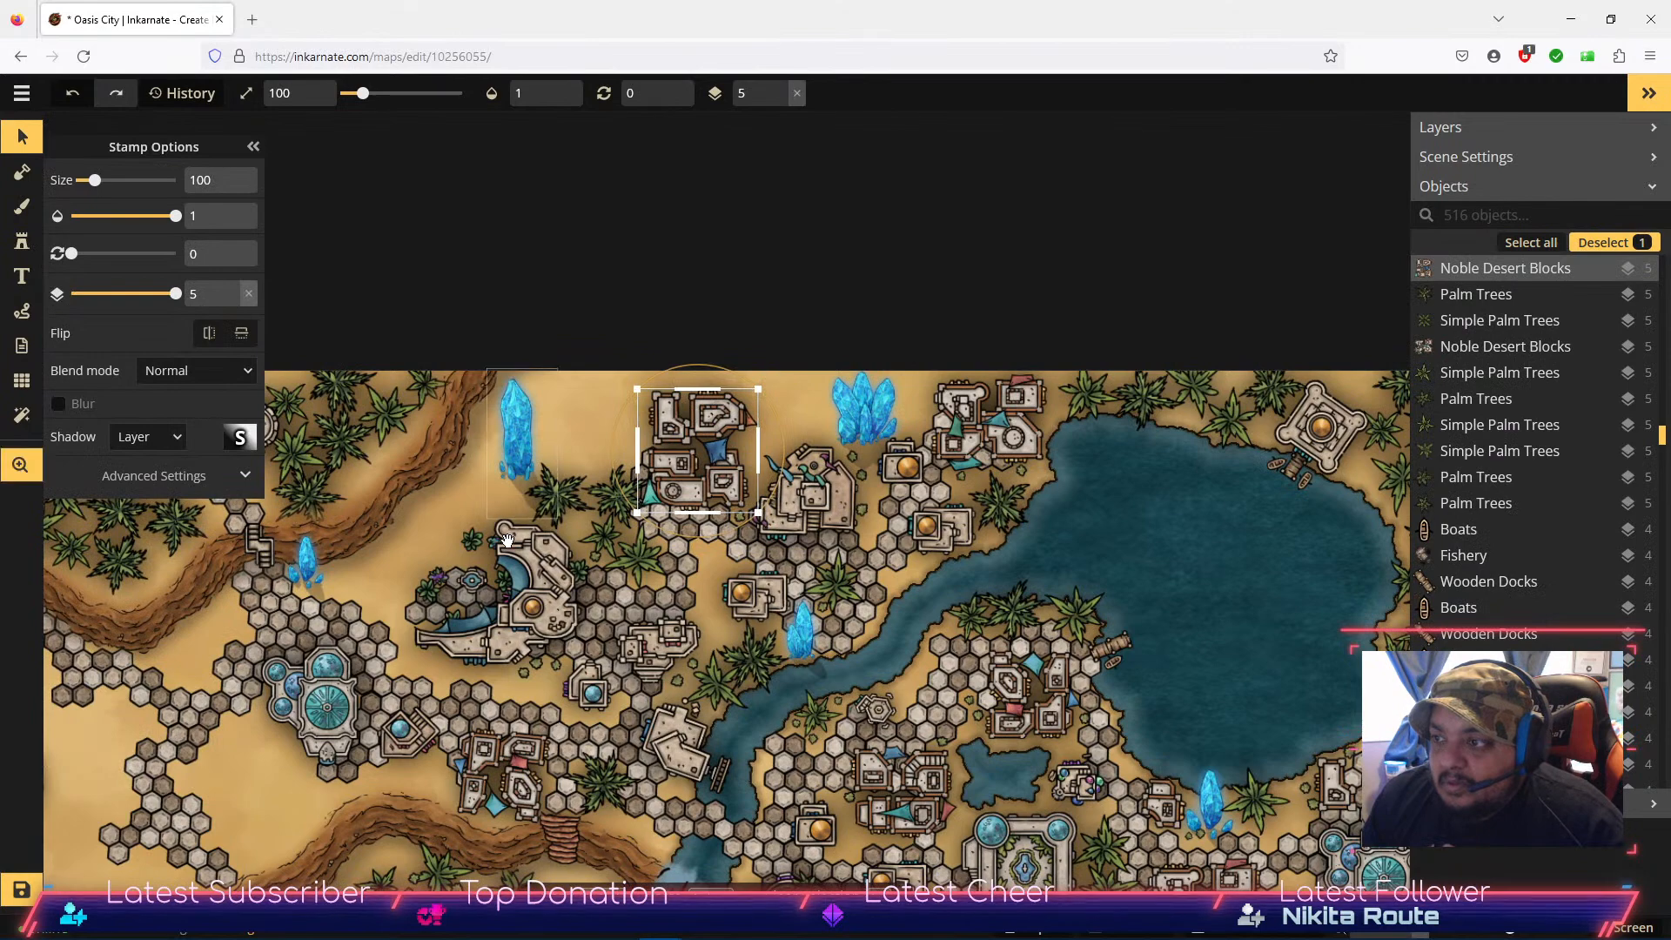
left_click(548, 598)
left_click(809, 508)
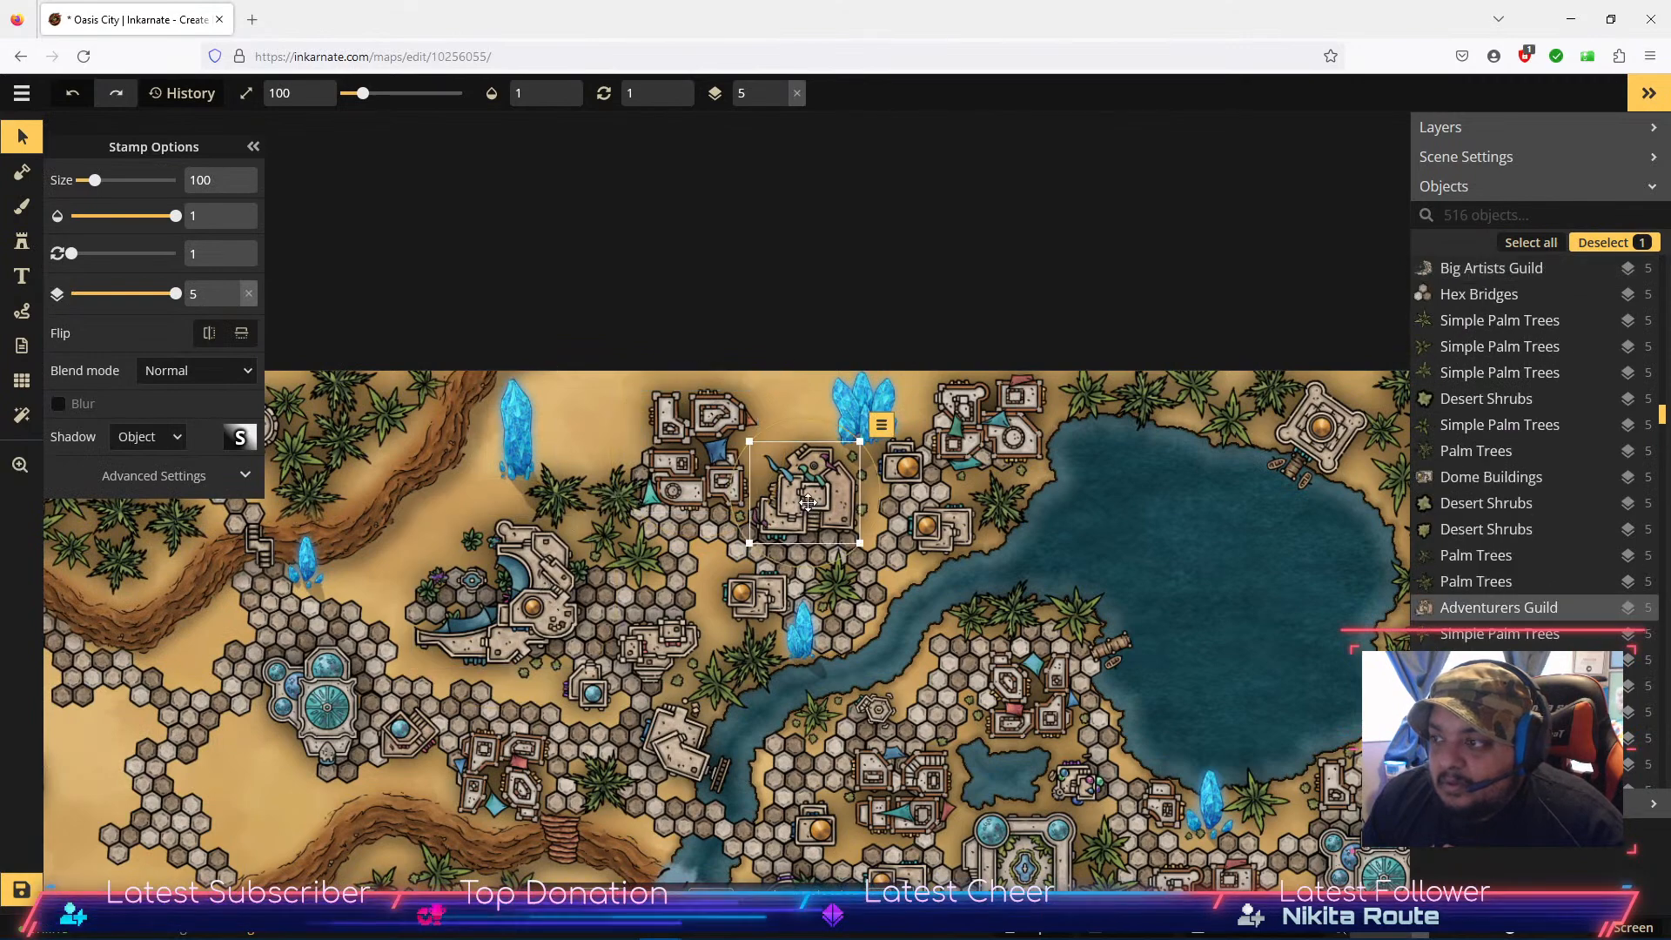
left_click(659, 646)
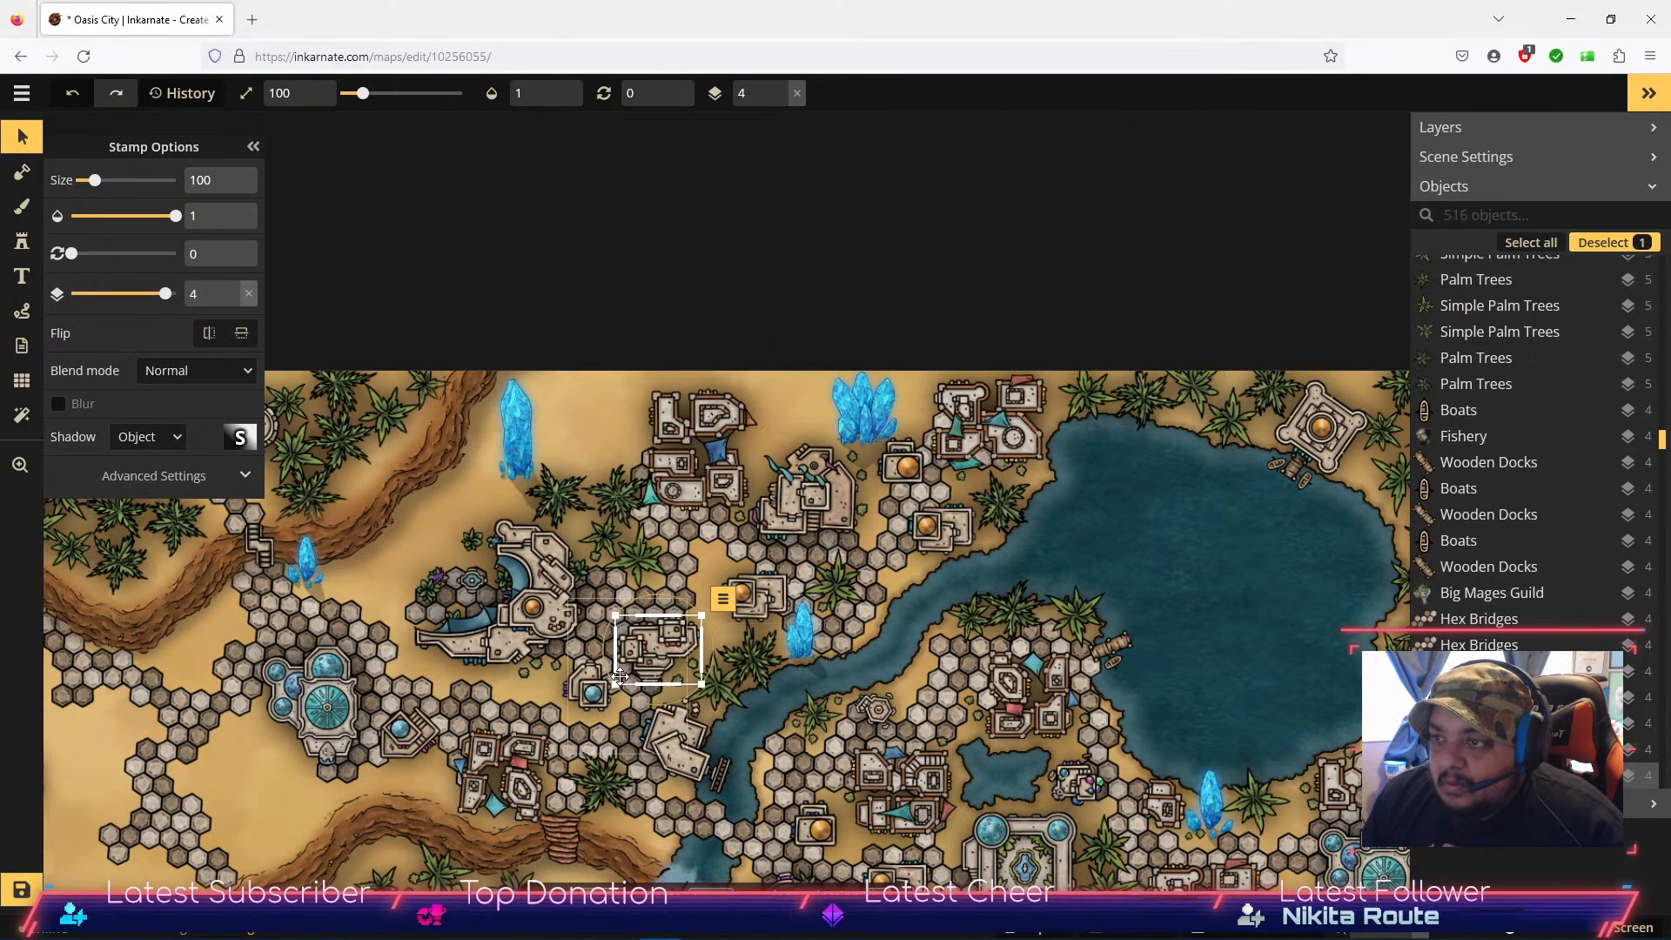
left_click(606, 779)
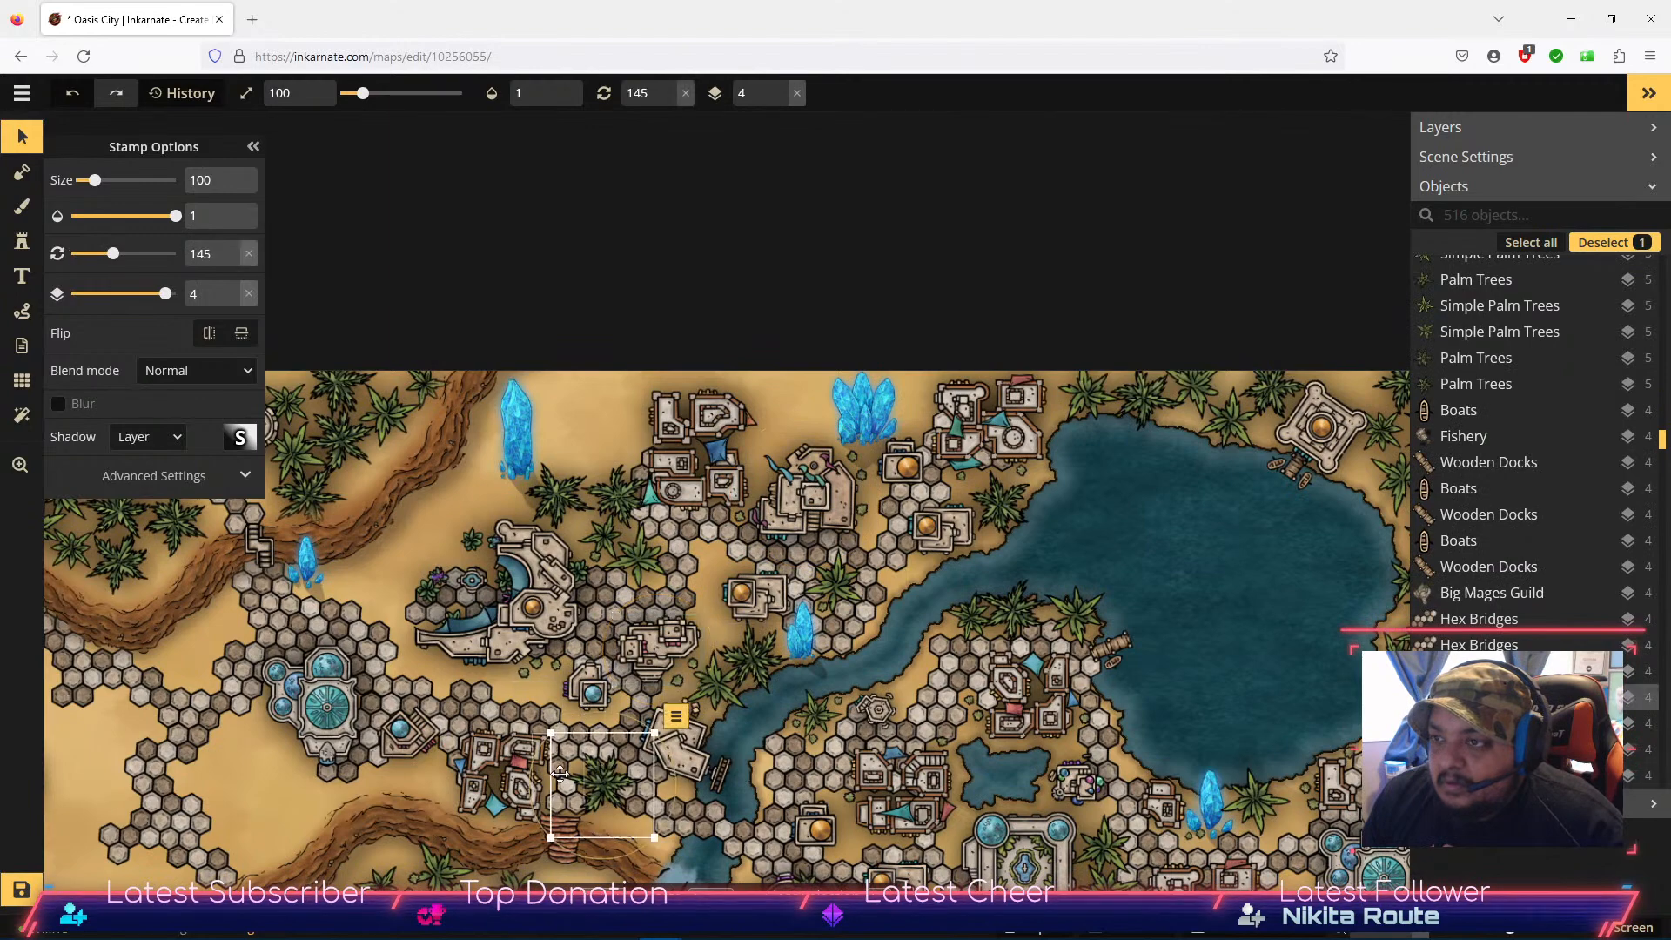
left_click_drag(533, 777, 536, 775)
left_click(734, 671)
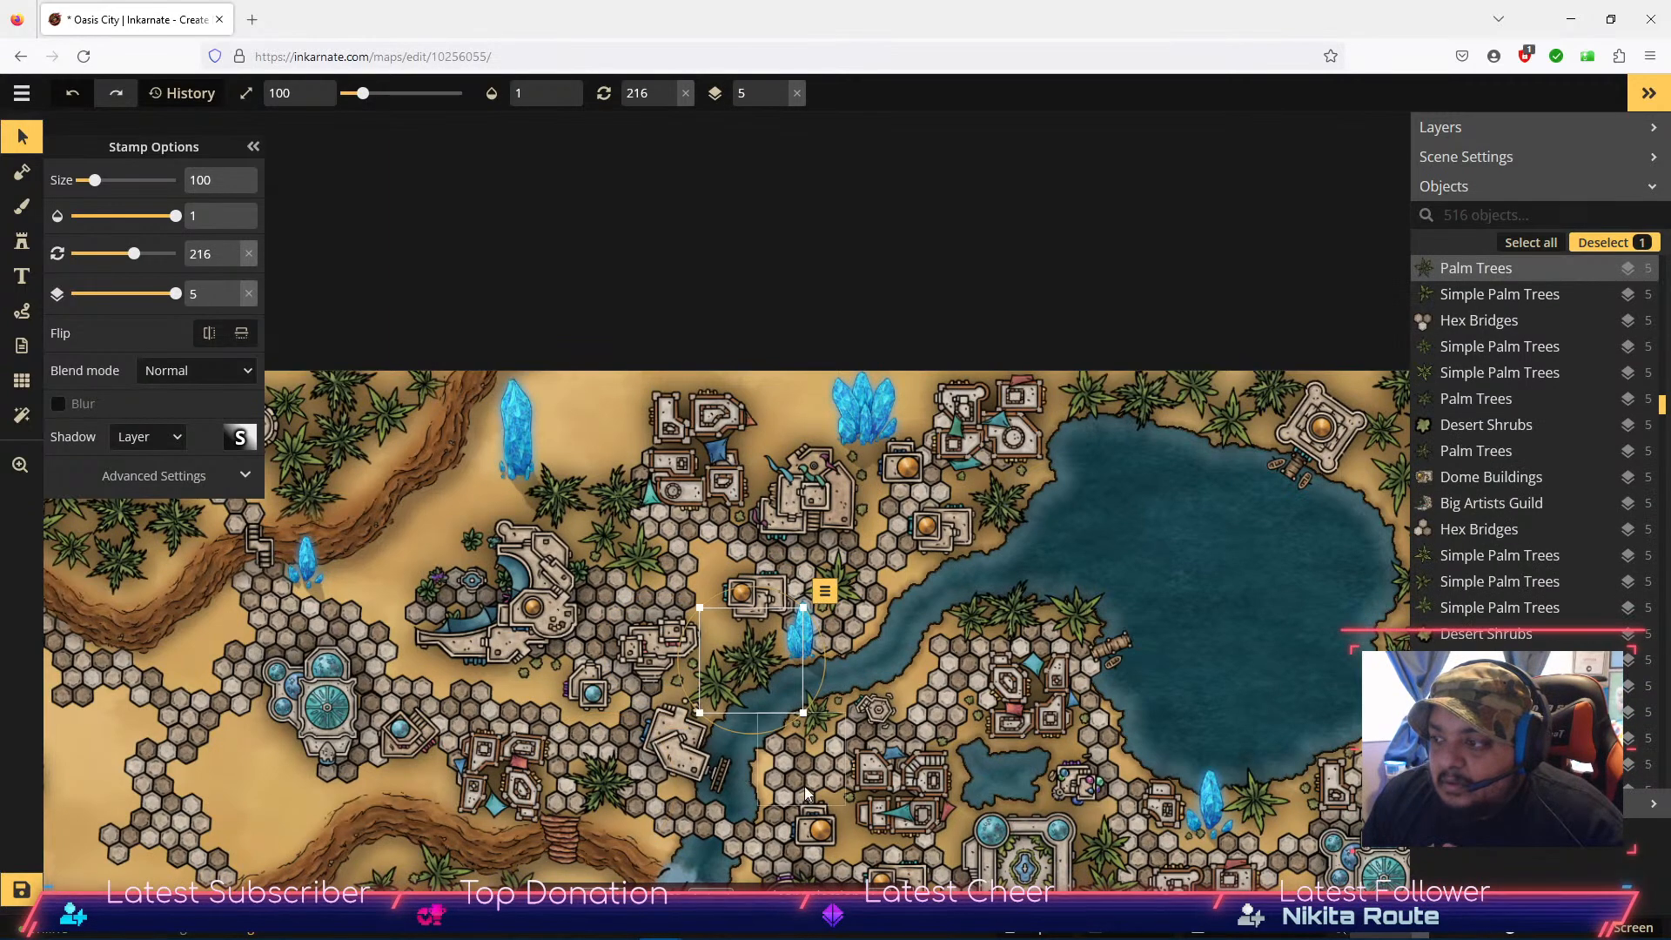
left_click(824, 837)
left_click(931, 831)
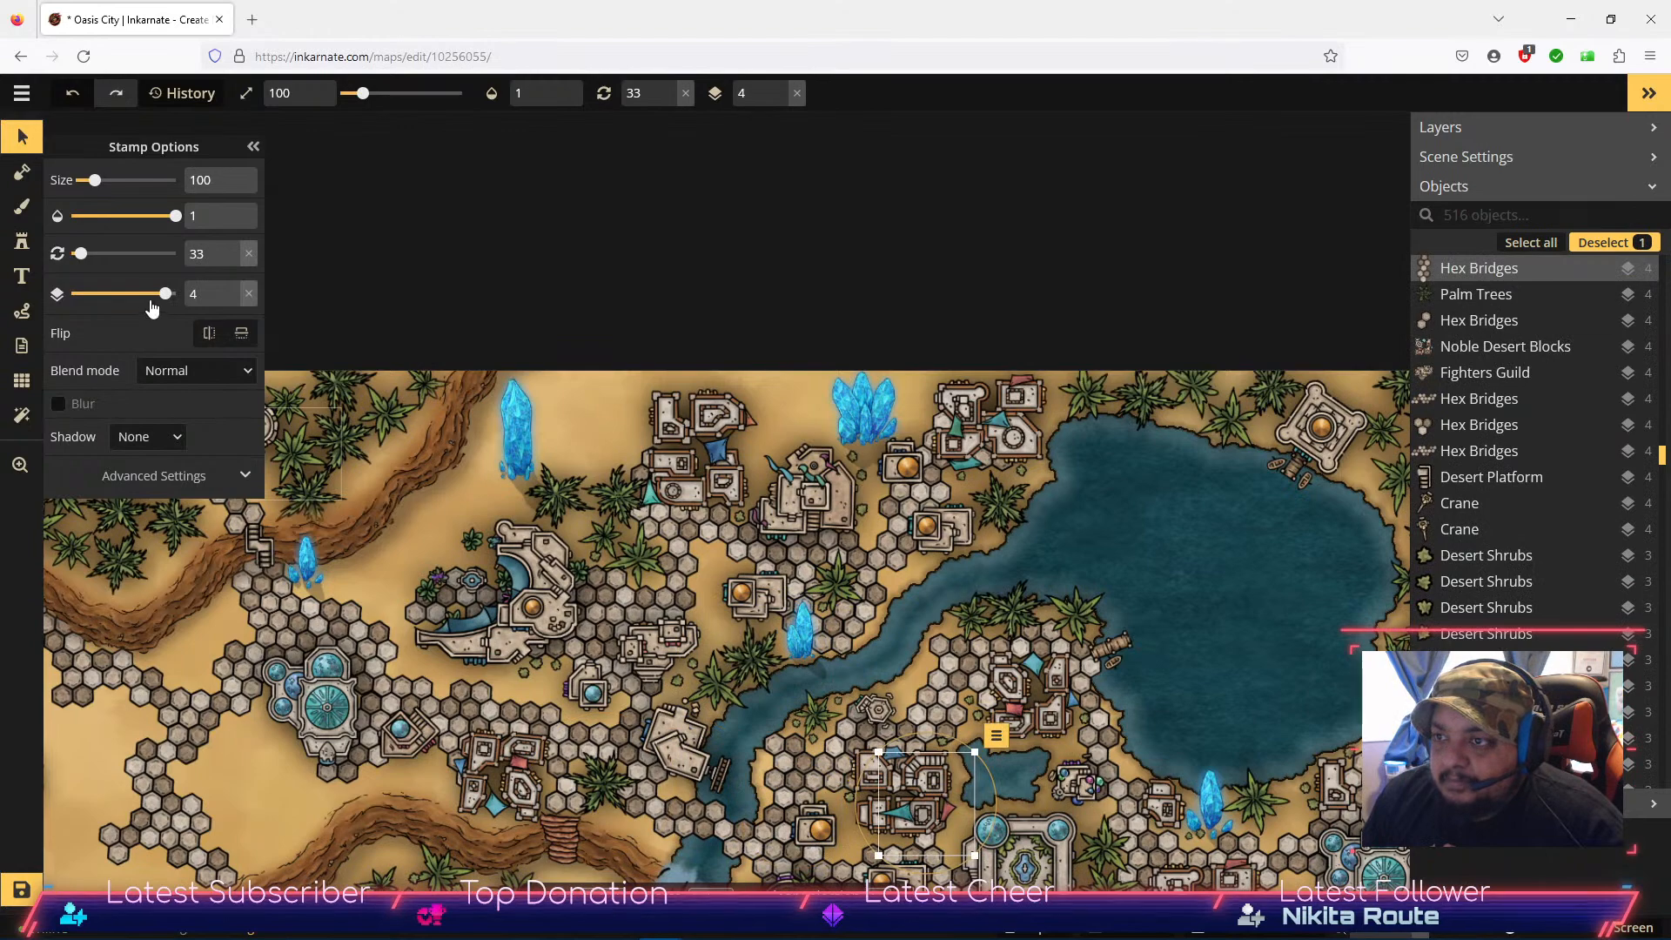
Step: Place a round Desert Fortifications stamp at size 100 on layer 4 on the northern lake's southwestern shore
left_click(22, 247)
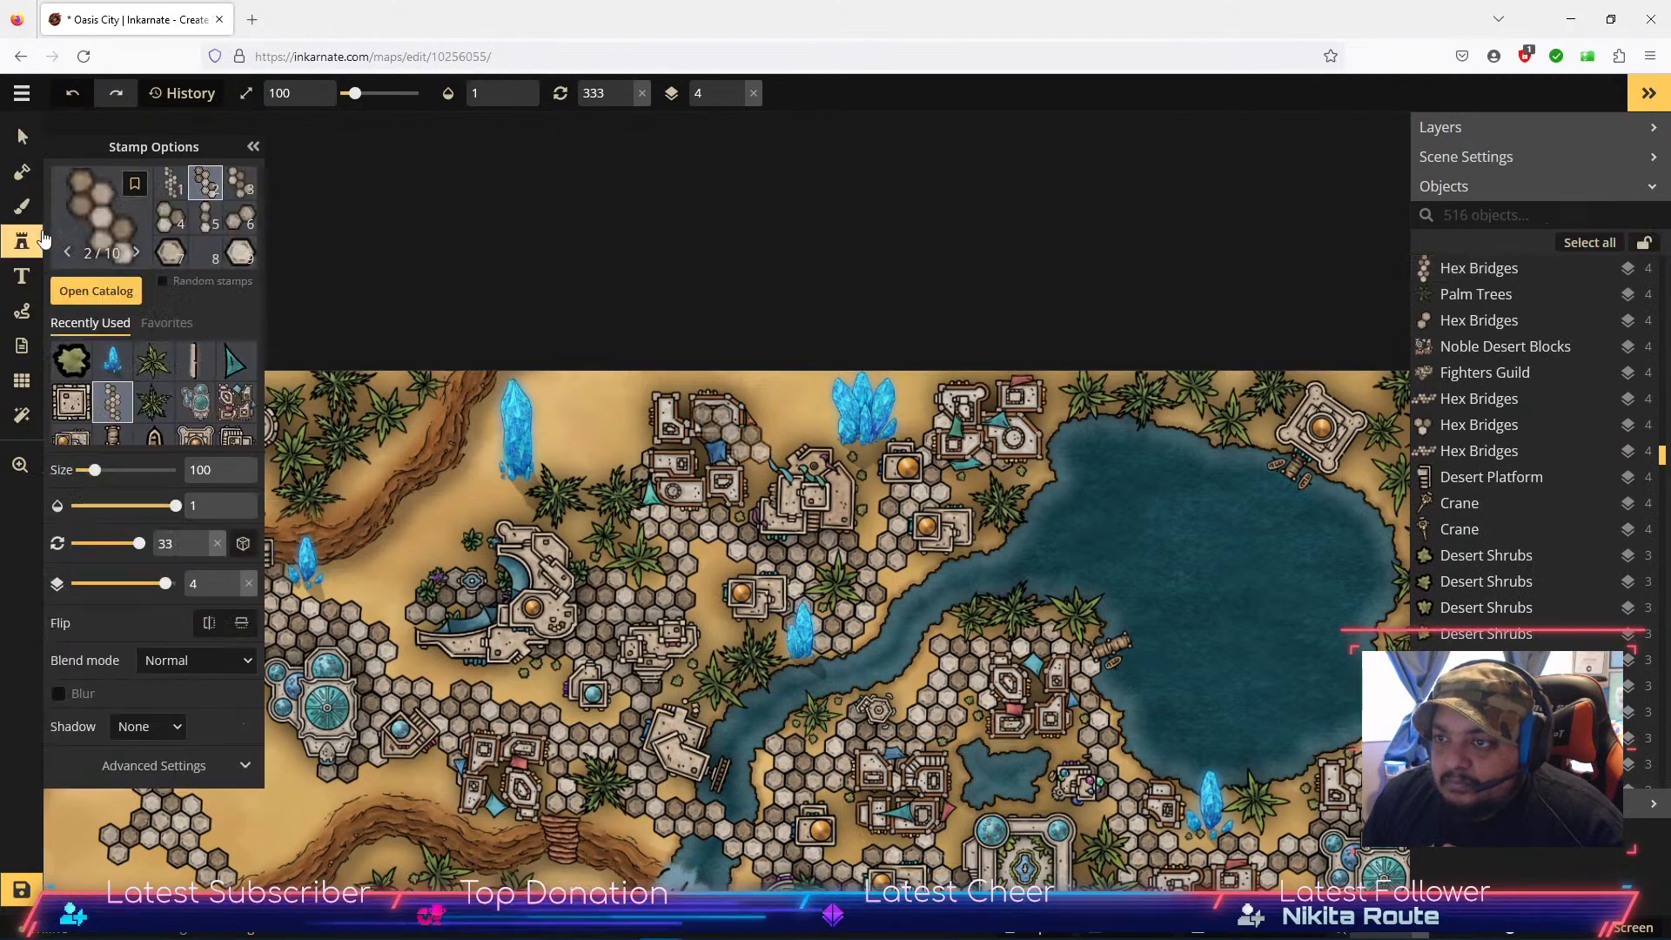
left_click(73, 401)
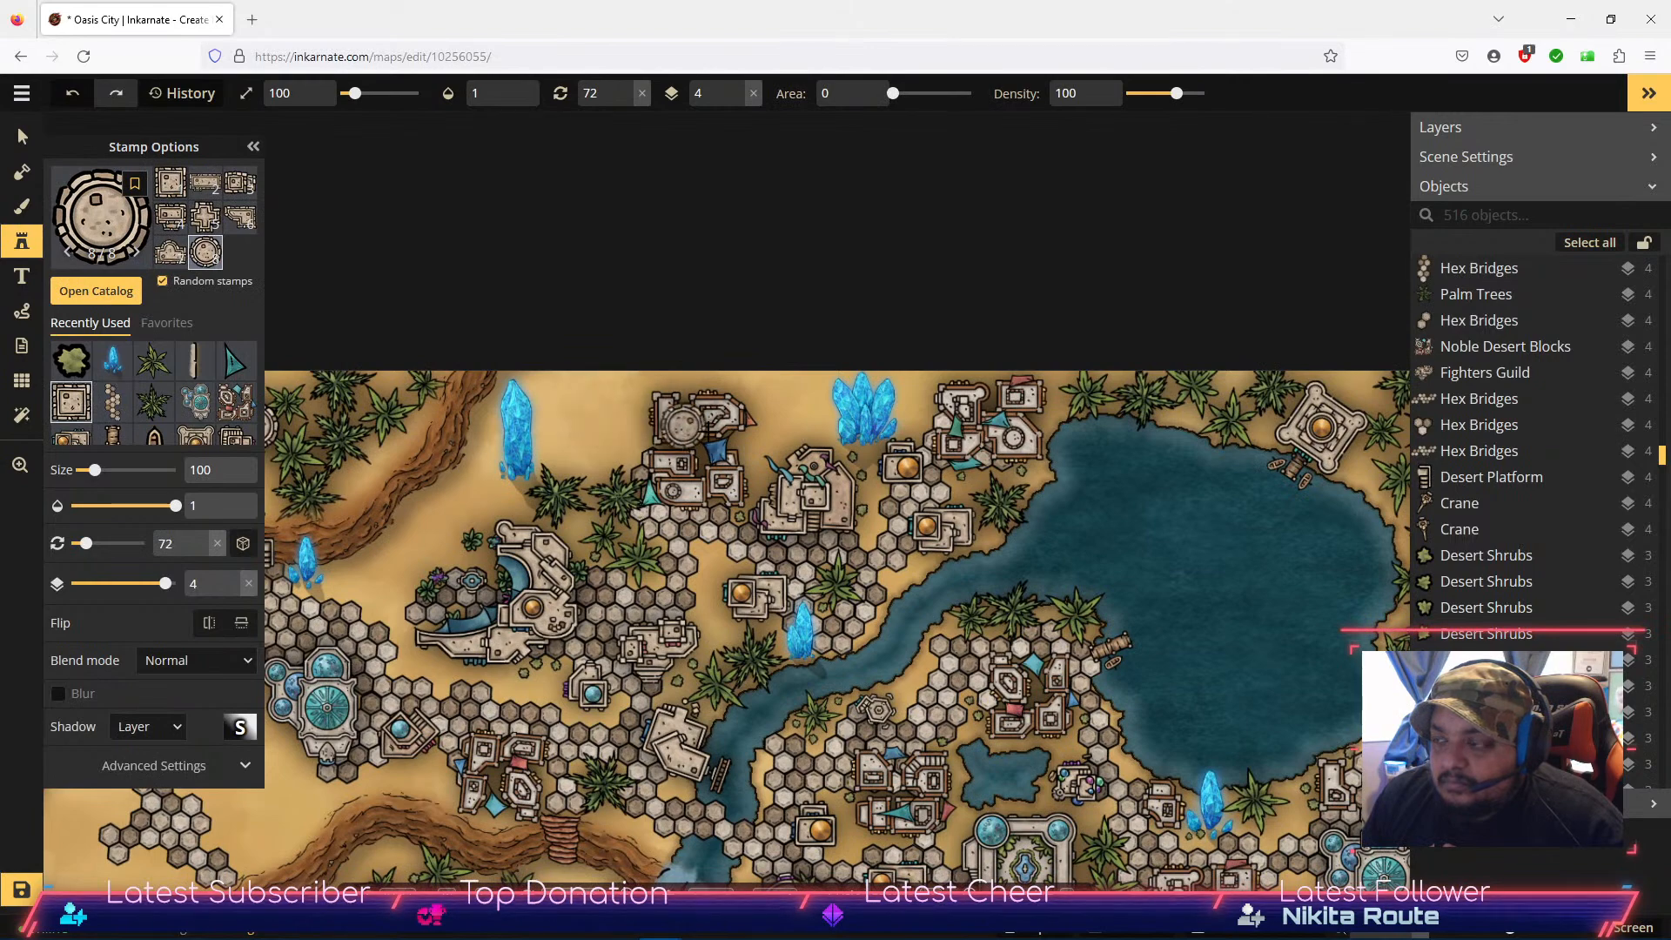
left_click(856, 473)
key("space")
left_click_drag(895, 592, 704, 300)
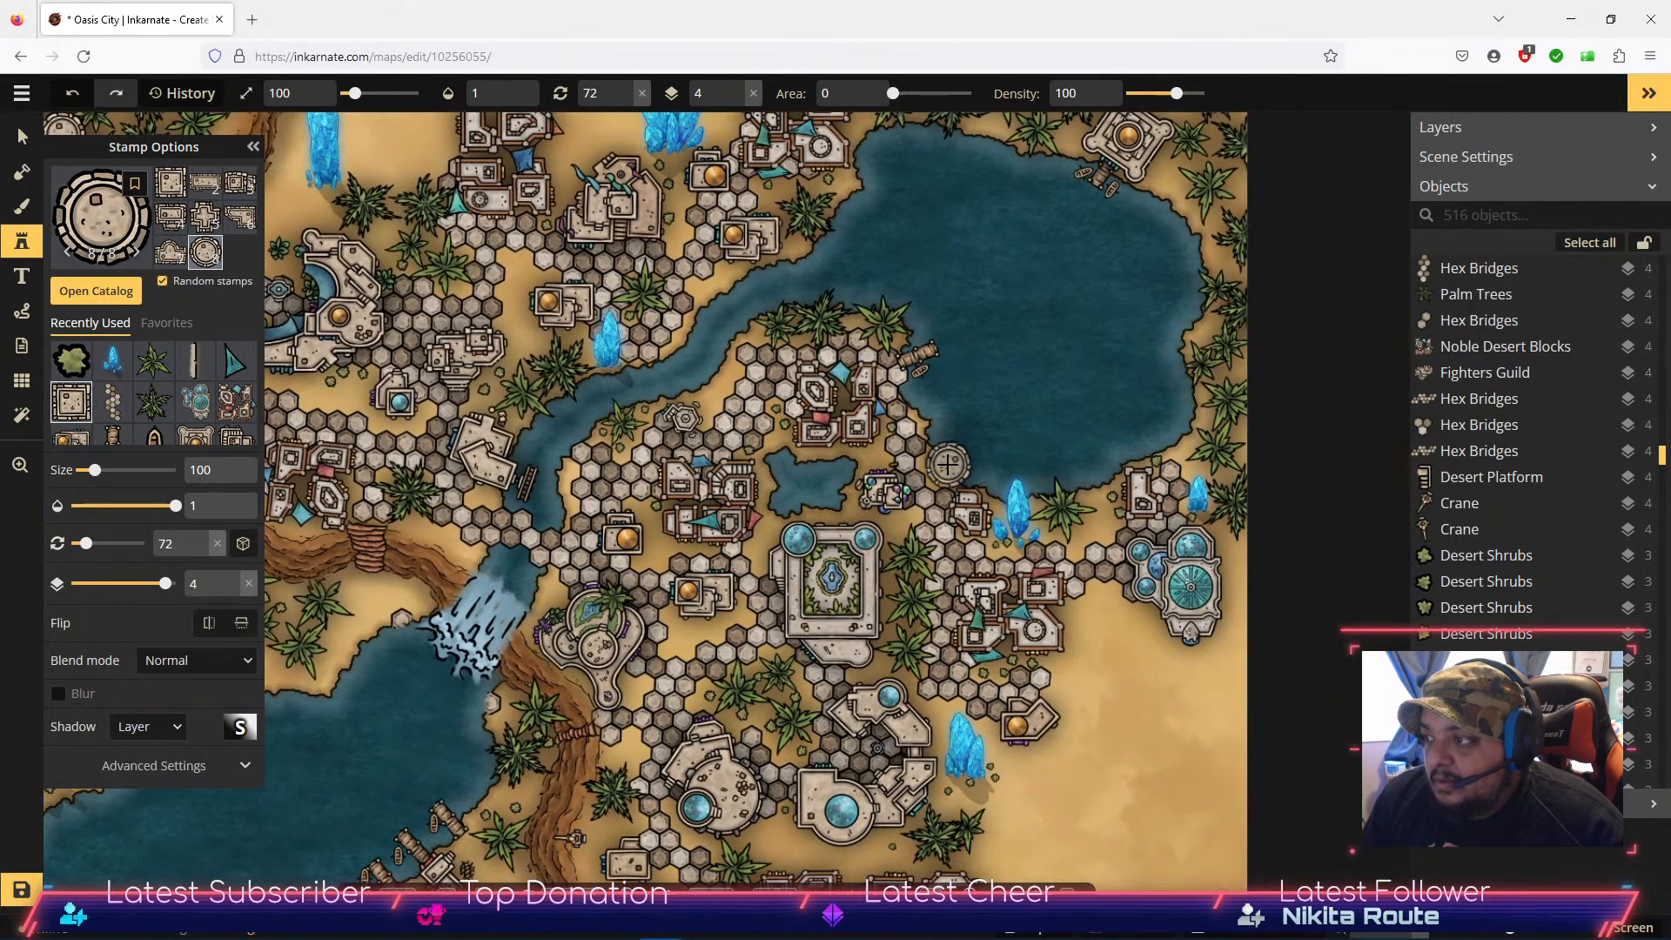
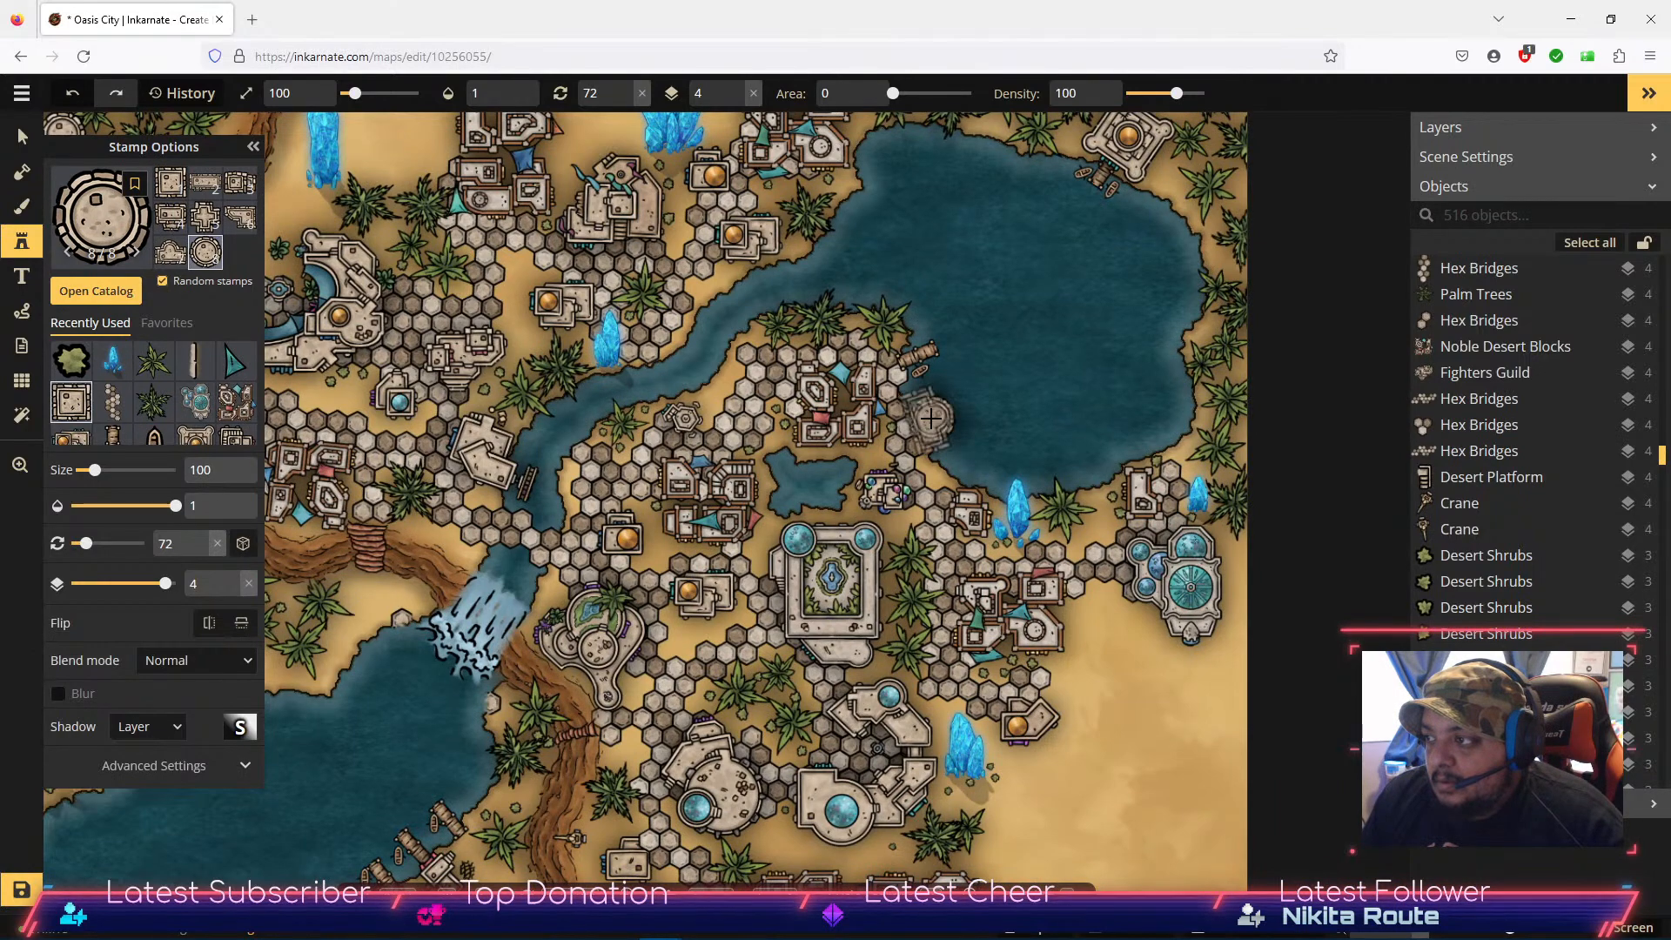
left_click(932, 418)
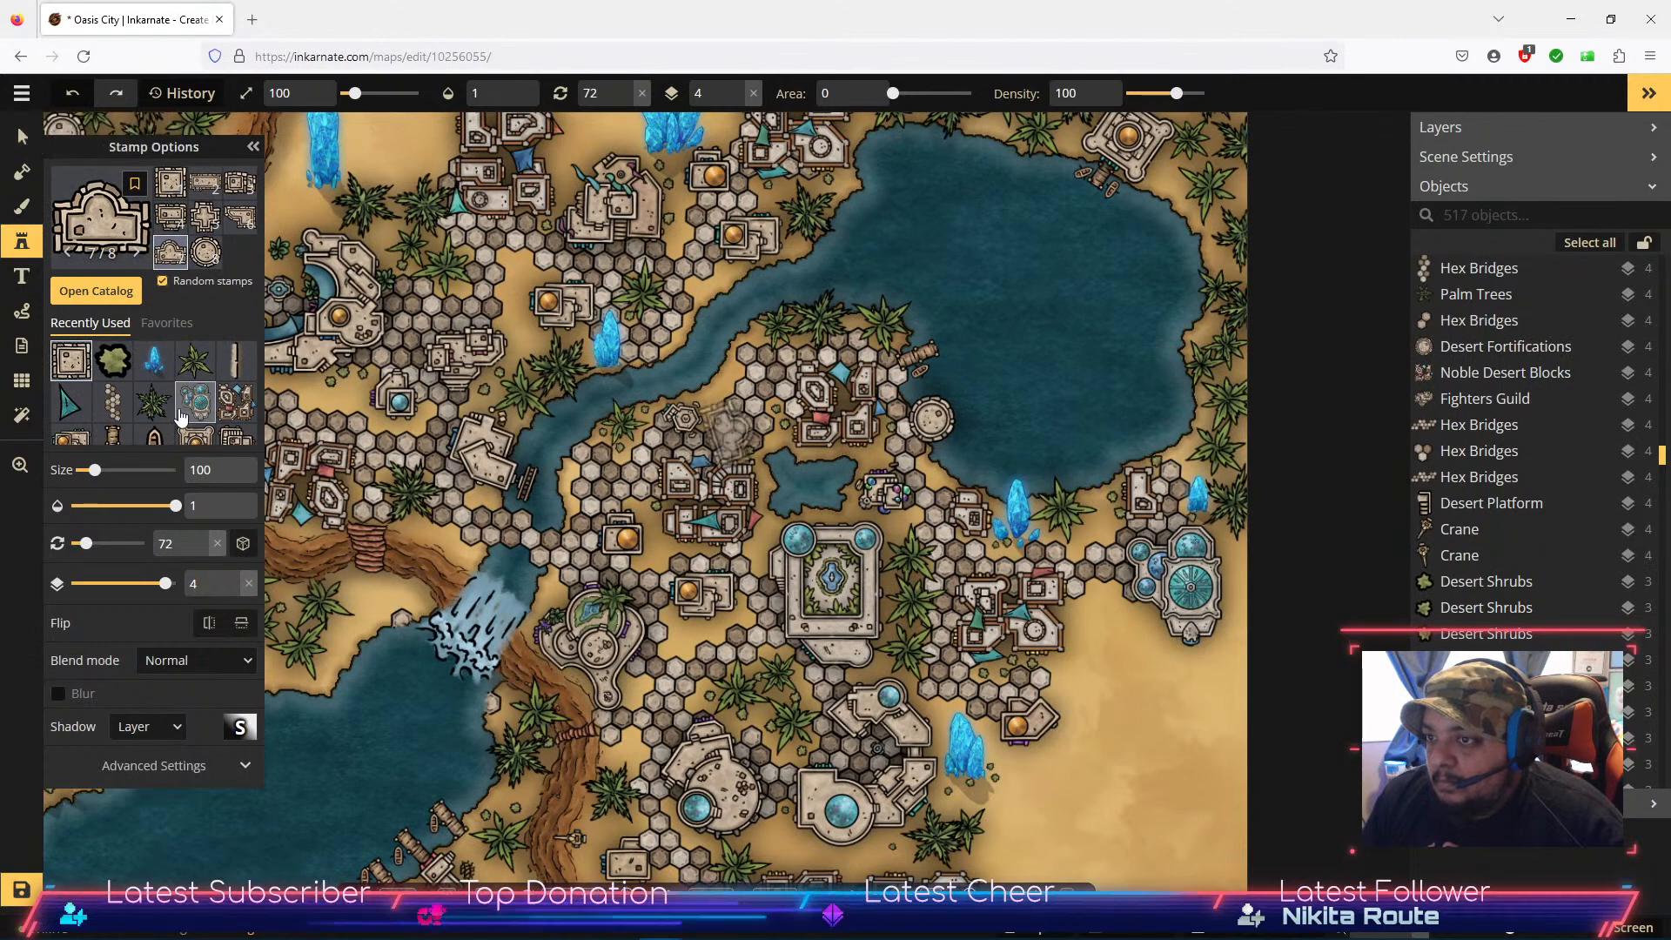
Step: Place a size 100 wooden dock and a small boat on layer 4 in the water east of the round fortification
scroll(131, 391, "down", 1)
left_click(112, 382)
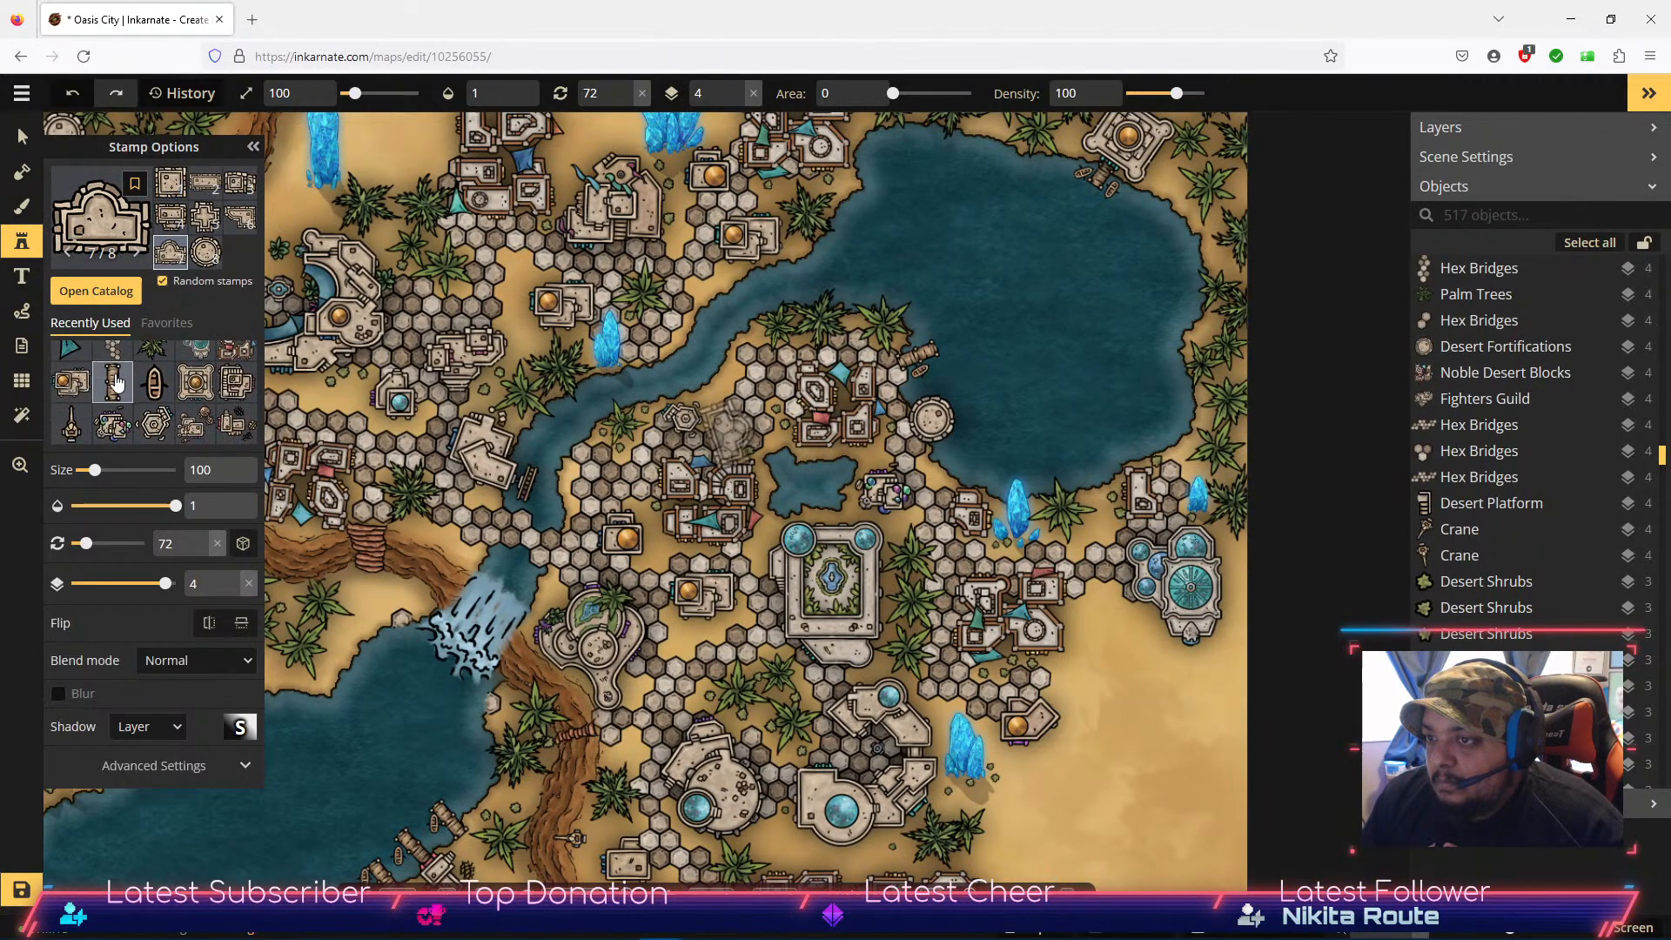
left_click(969, 409)
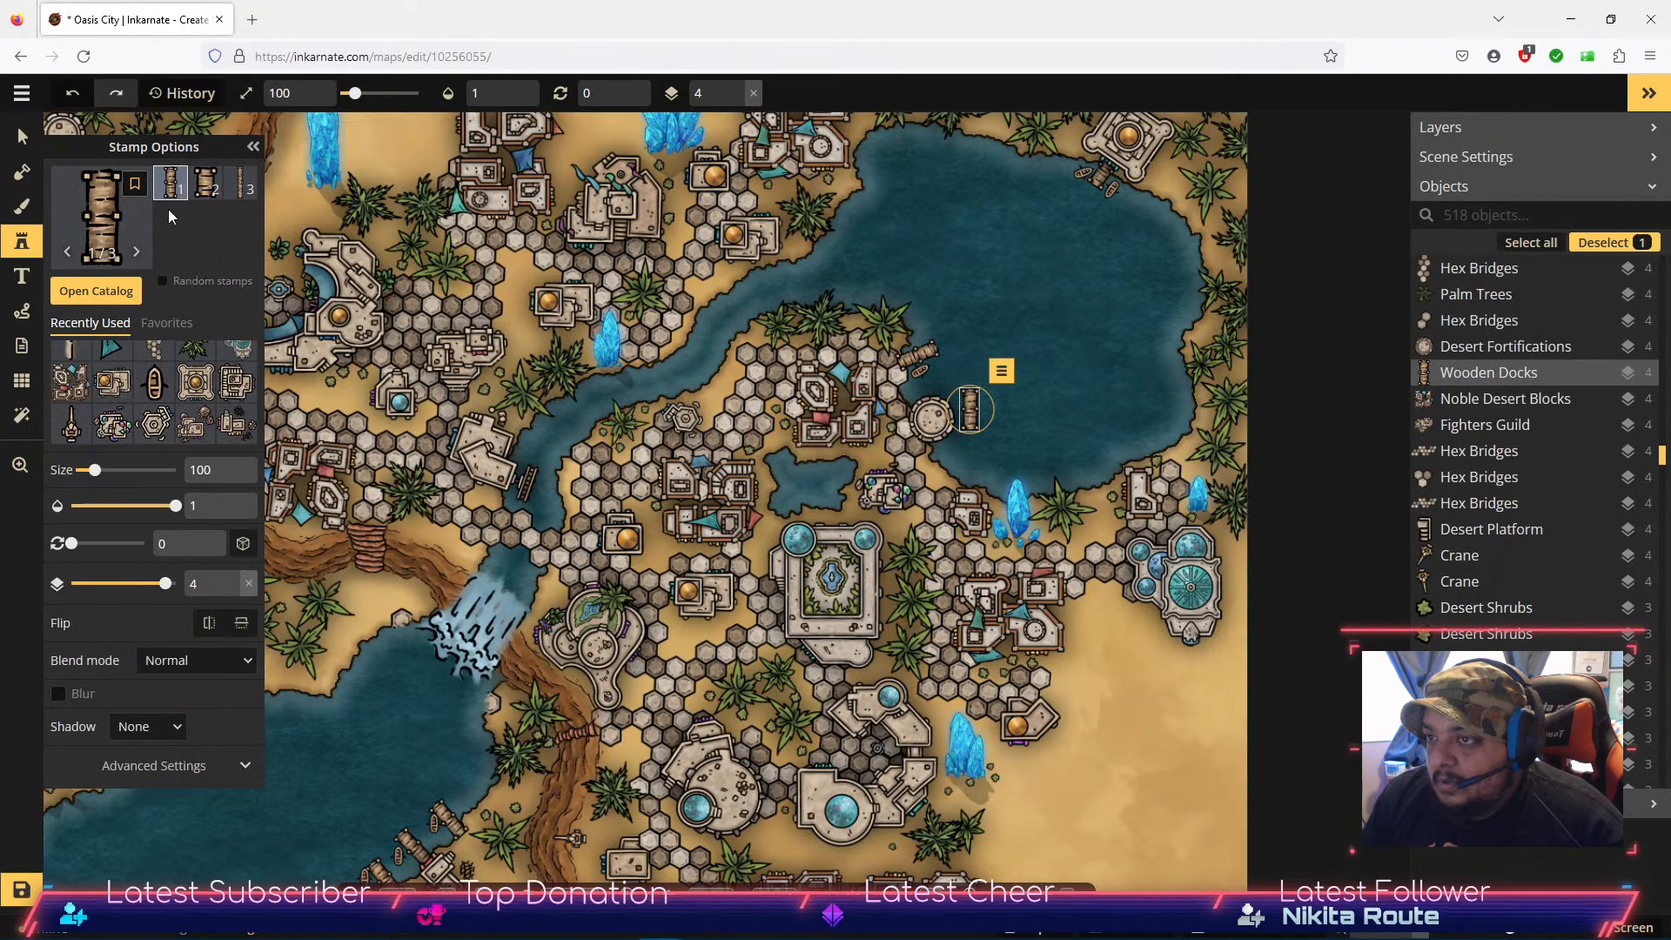
left_click(155, 382)
left_click(998, 422)
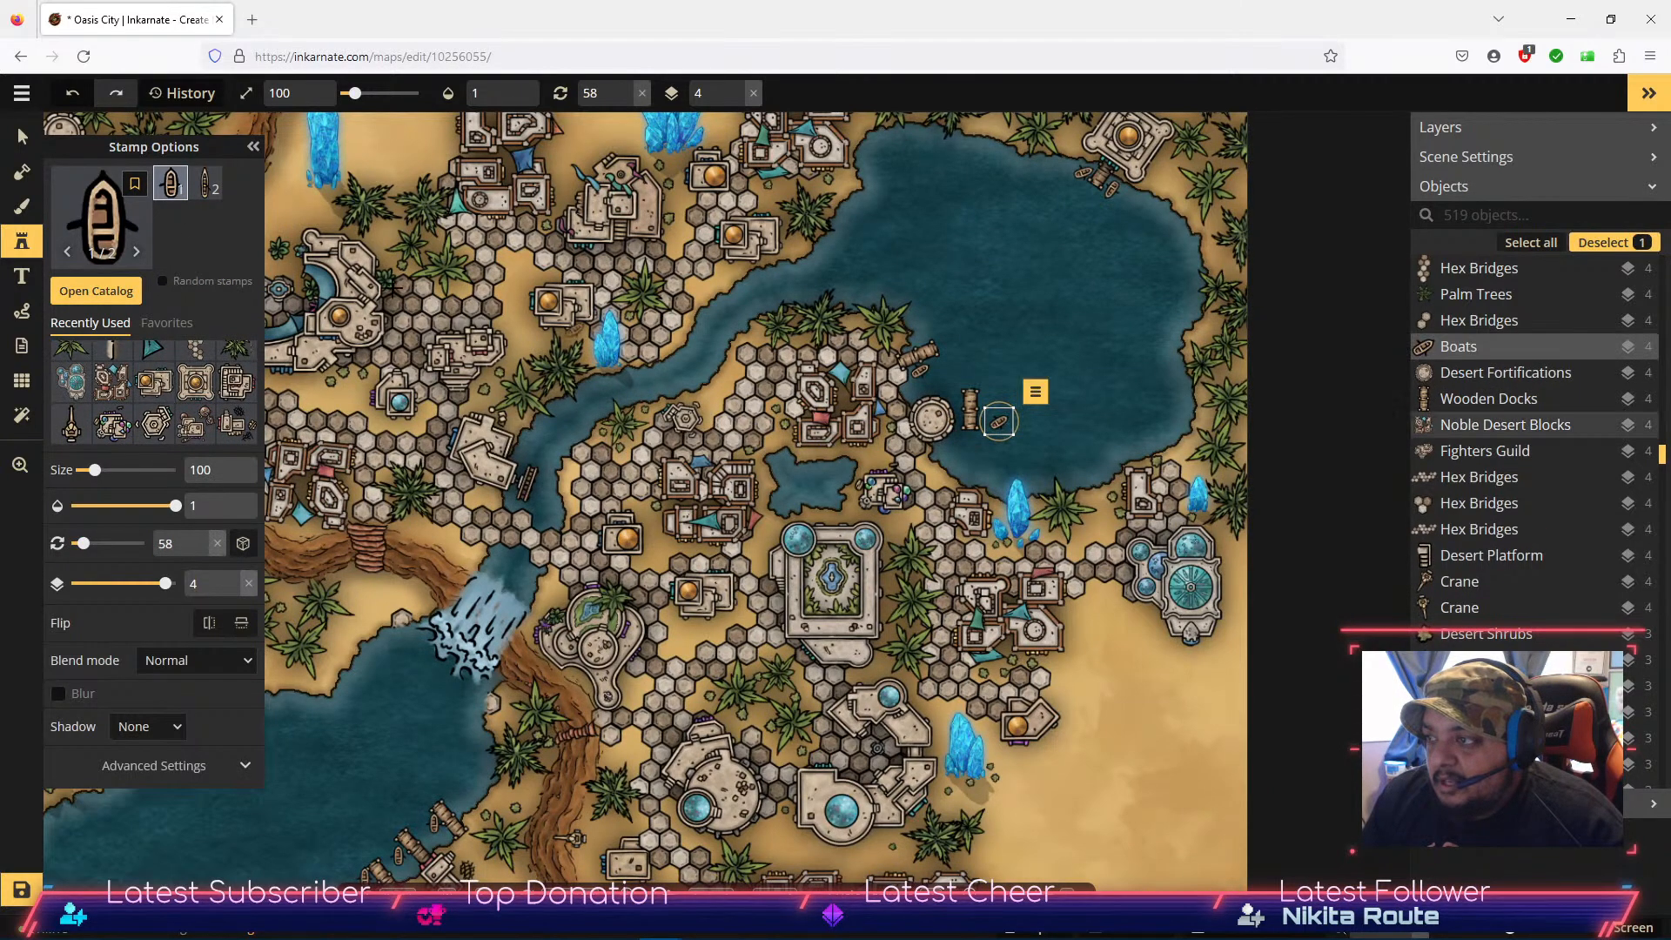
Step: Rotate the new dock to 67 degrees against the round fortification's northeast side and move the boat beside it
left_click(22, 138)
scroll(979, 393, "up", 8)
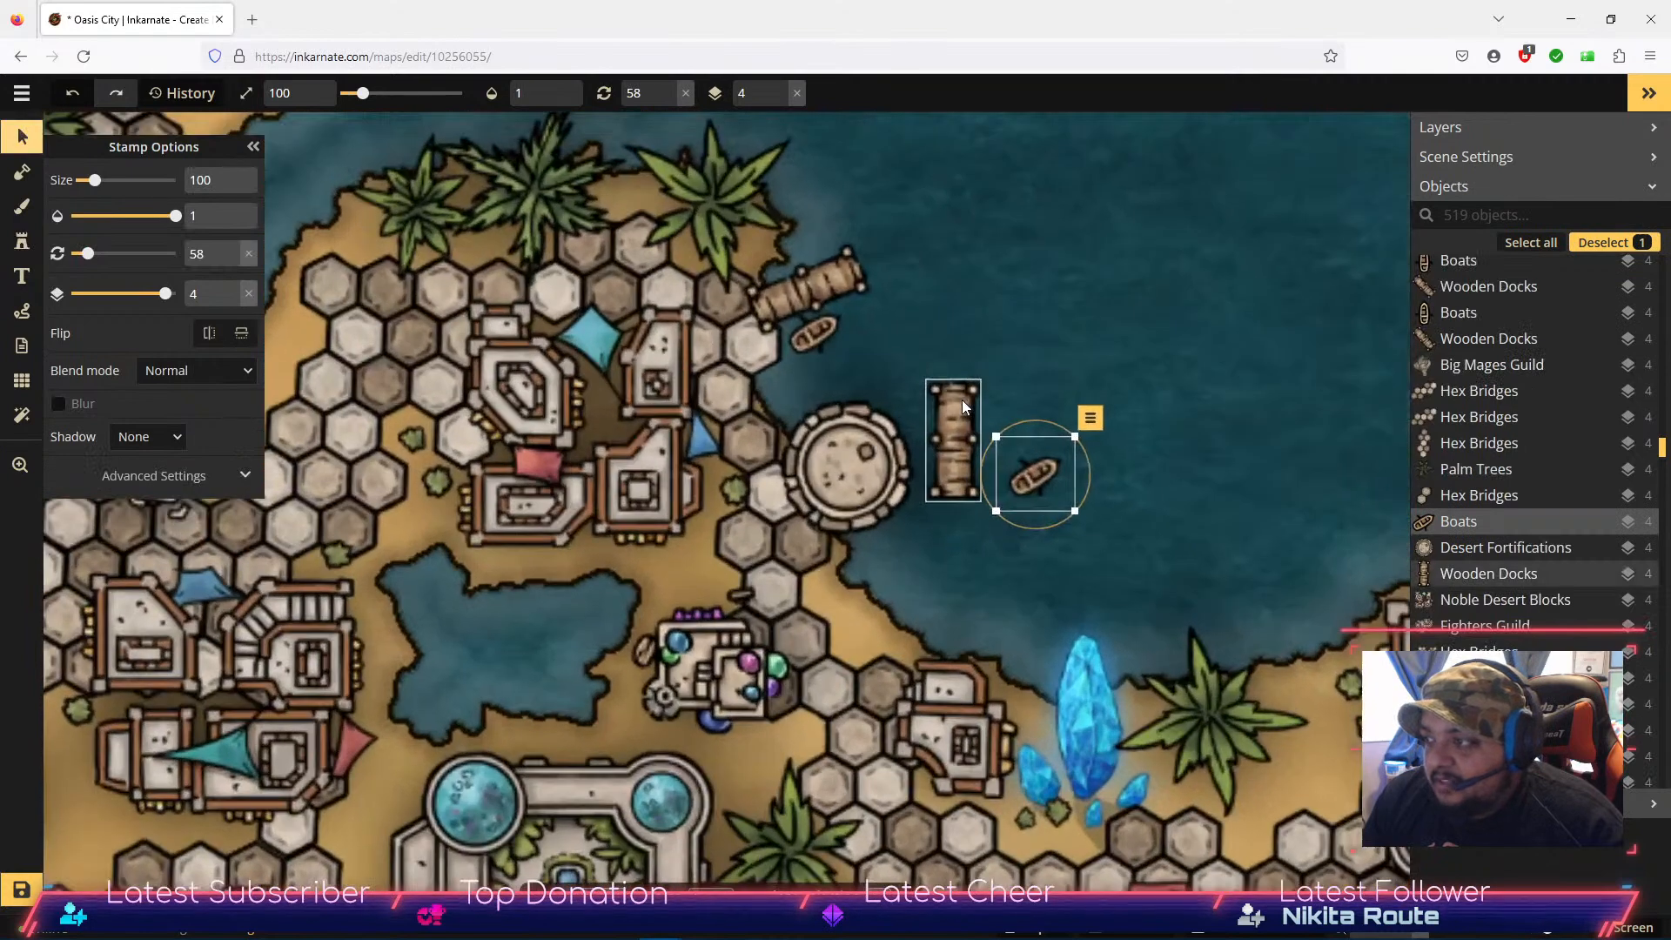
left_click(963, 408)
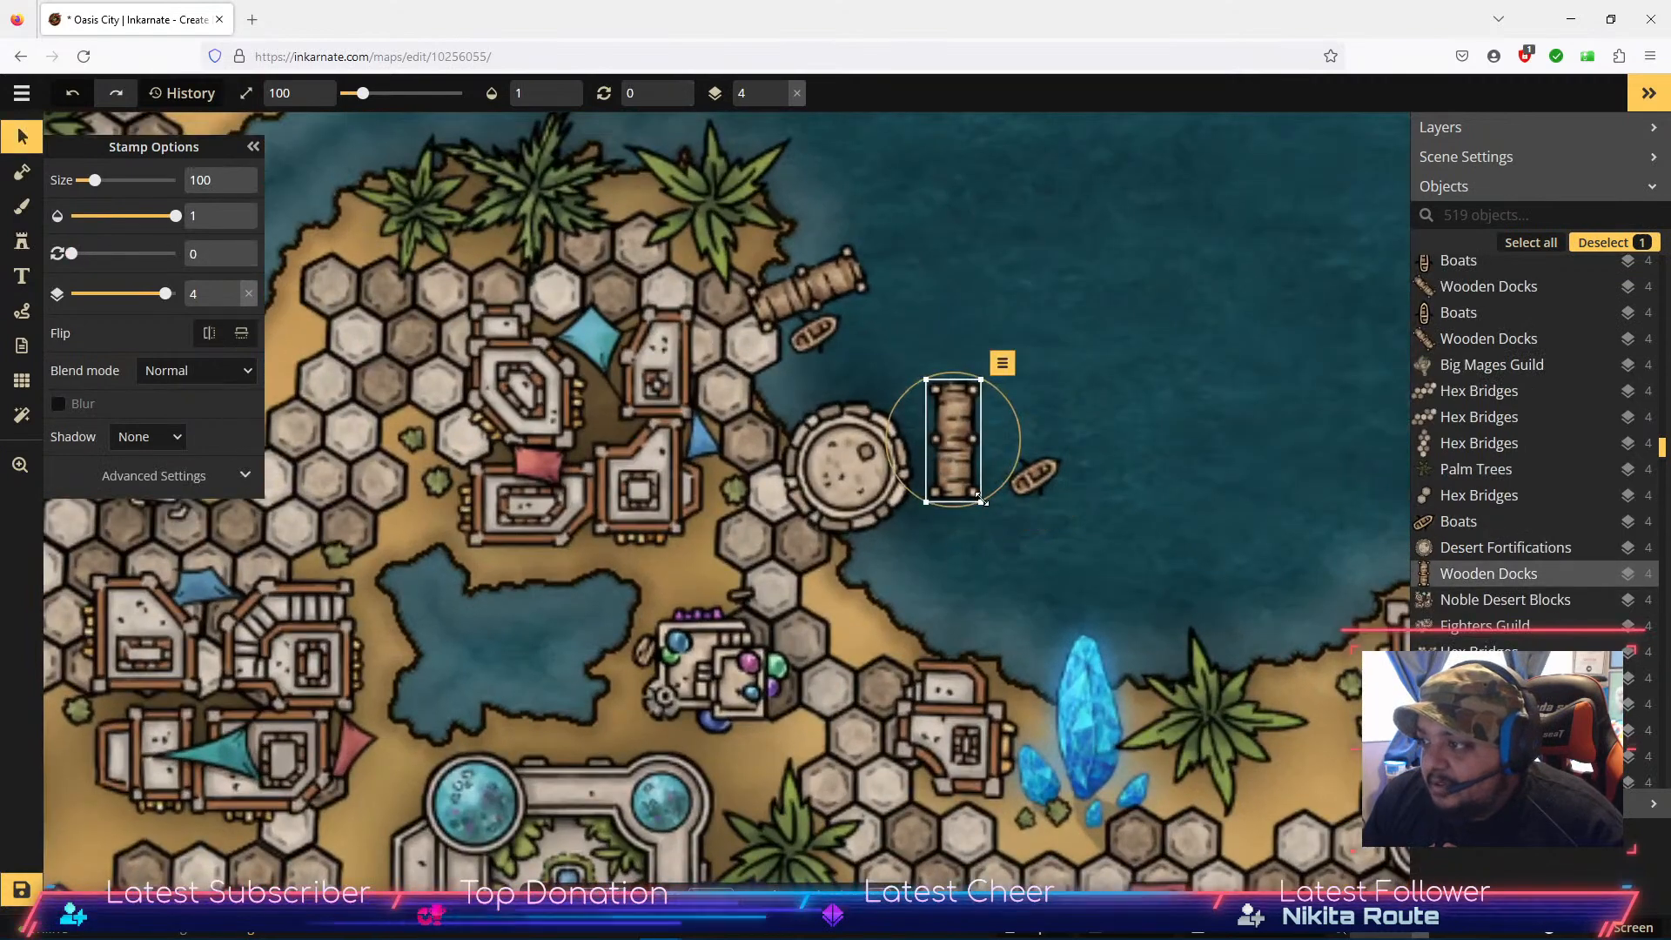
left_click_drag(999, 493, 916, 498)
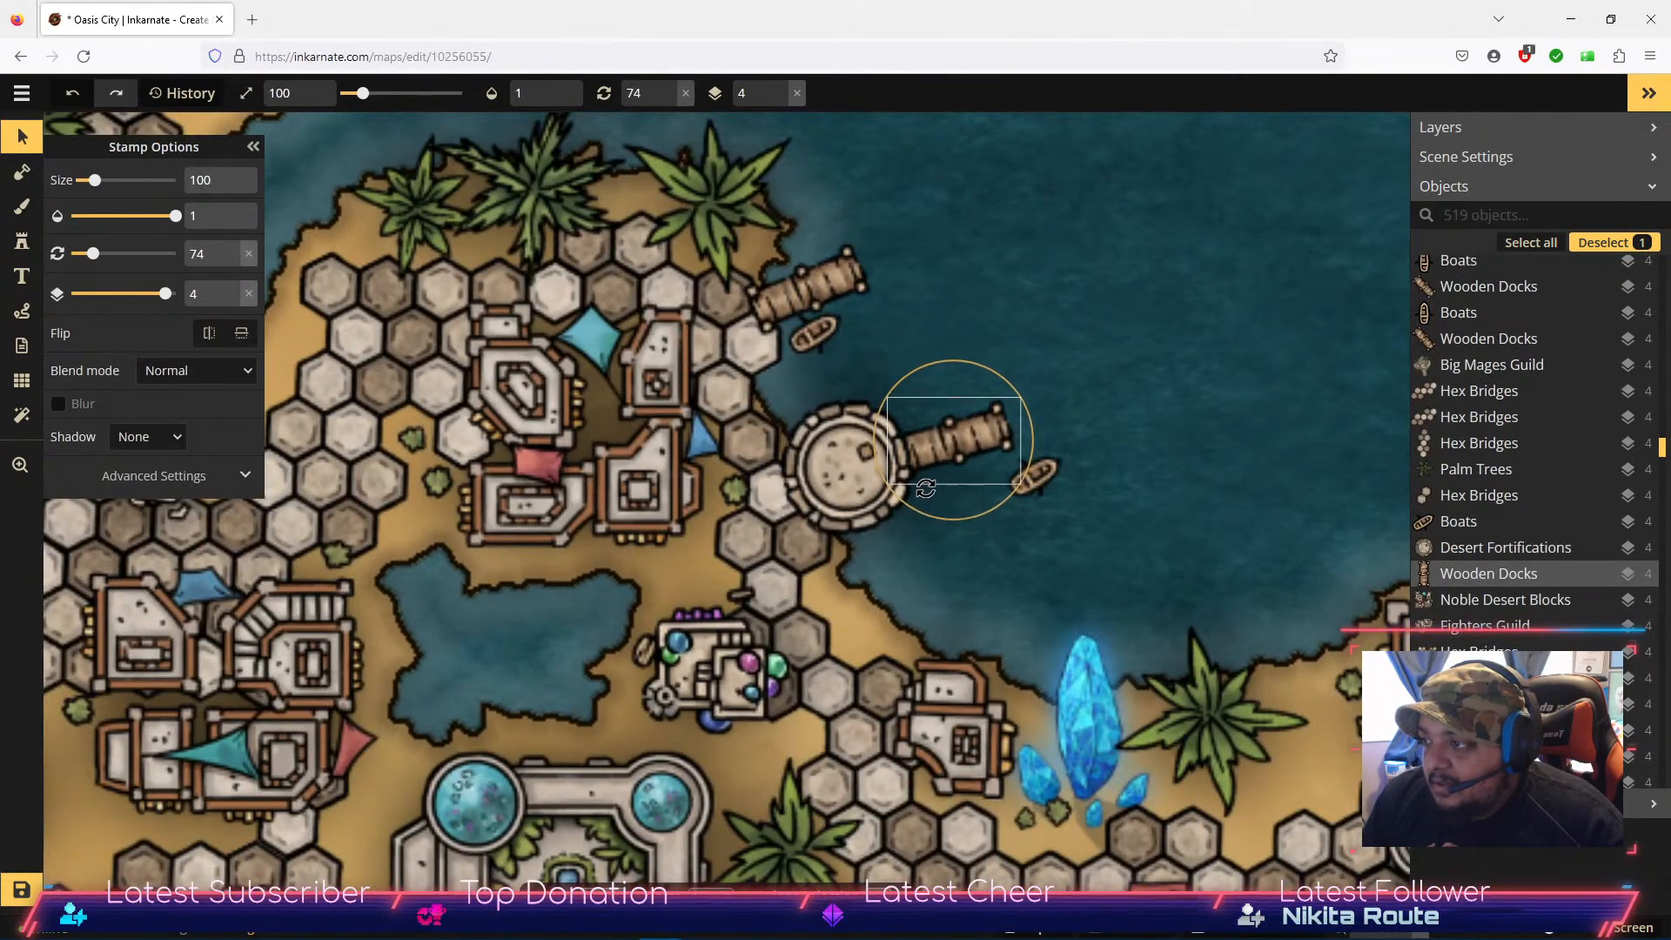
left_click_drag(962, 423, 908, 431)
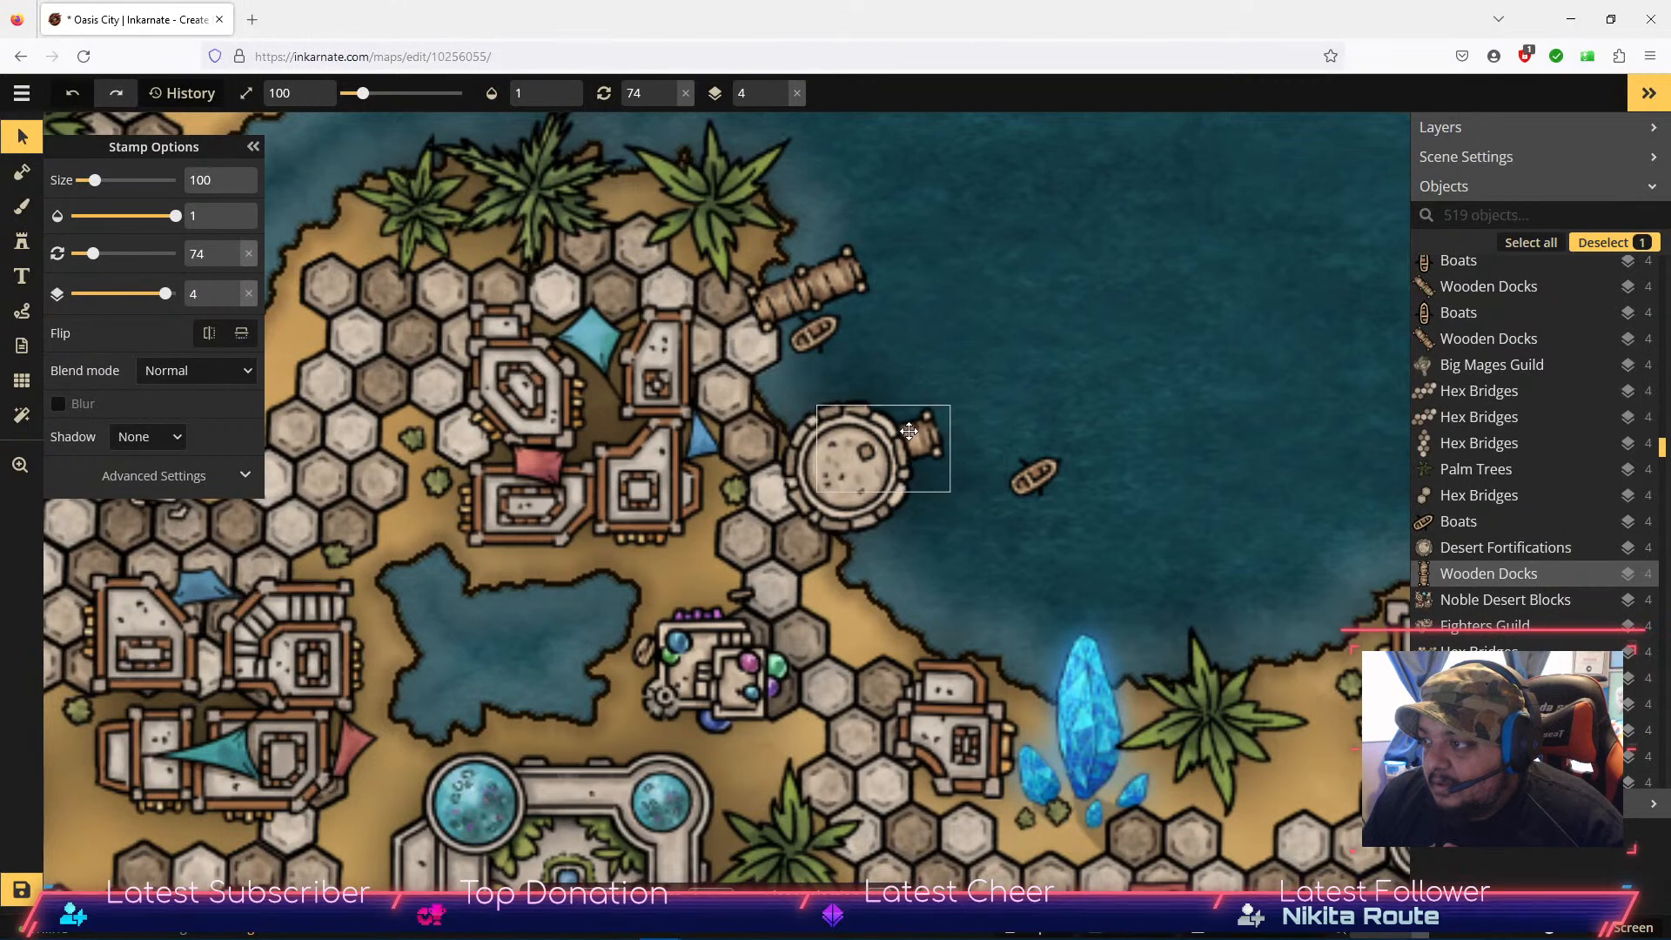
left_click_drag(935, 507, 943, 503)
left_click_drag(929, 447, 932, 443)
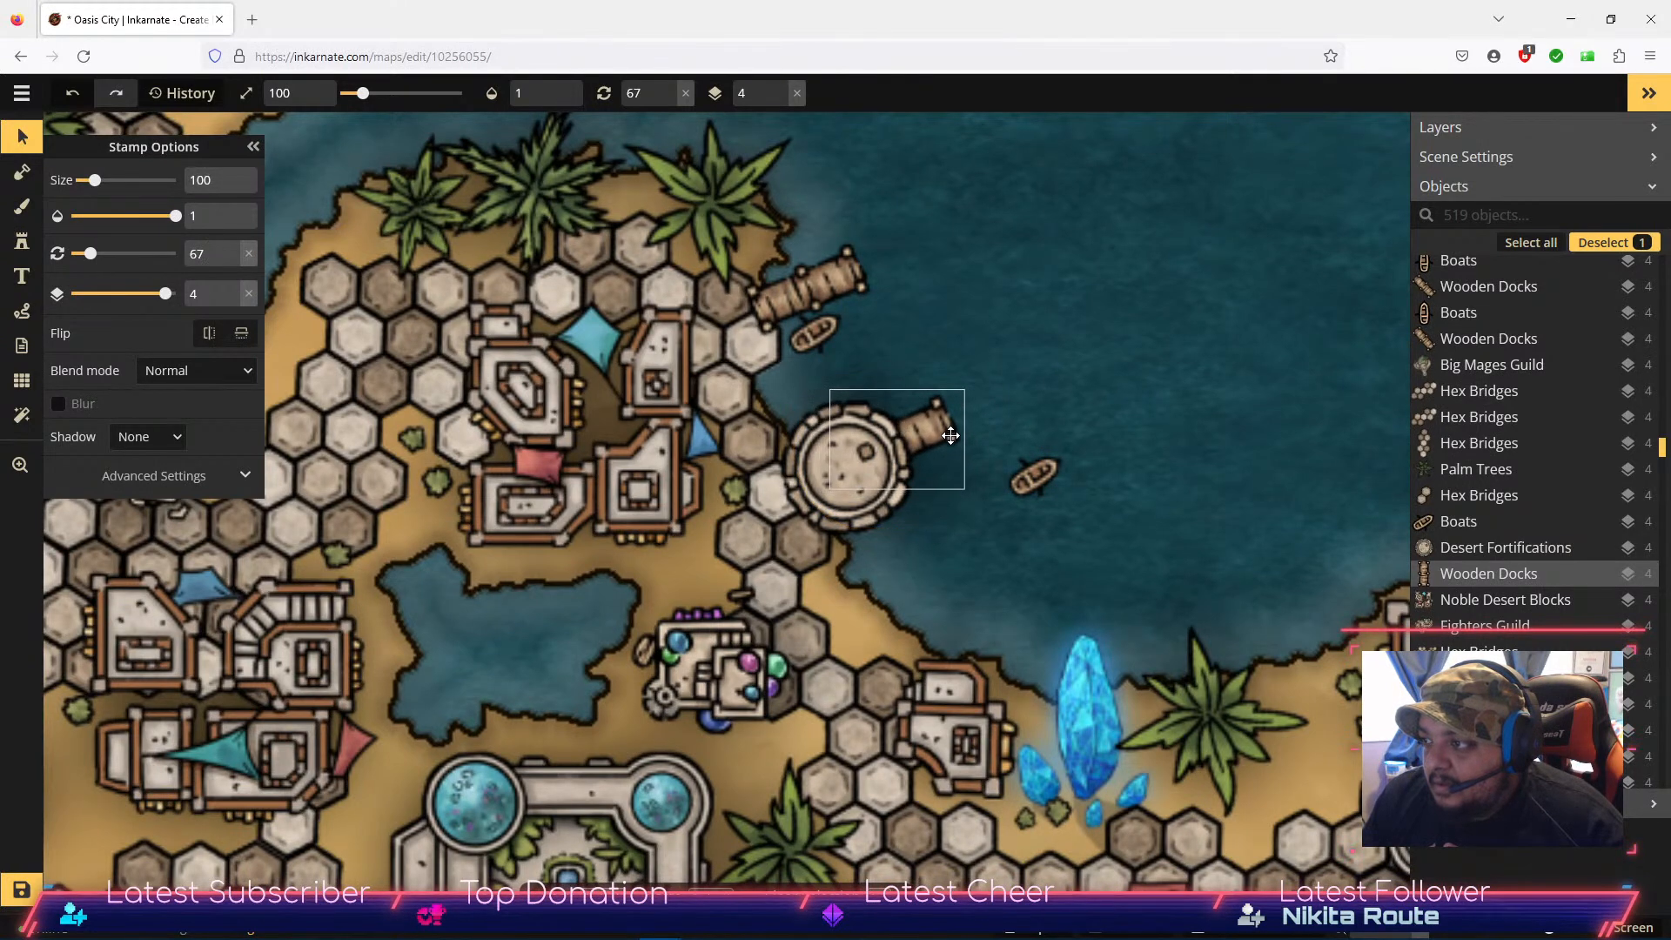
left_click_drag(958, 434, 957, 436)
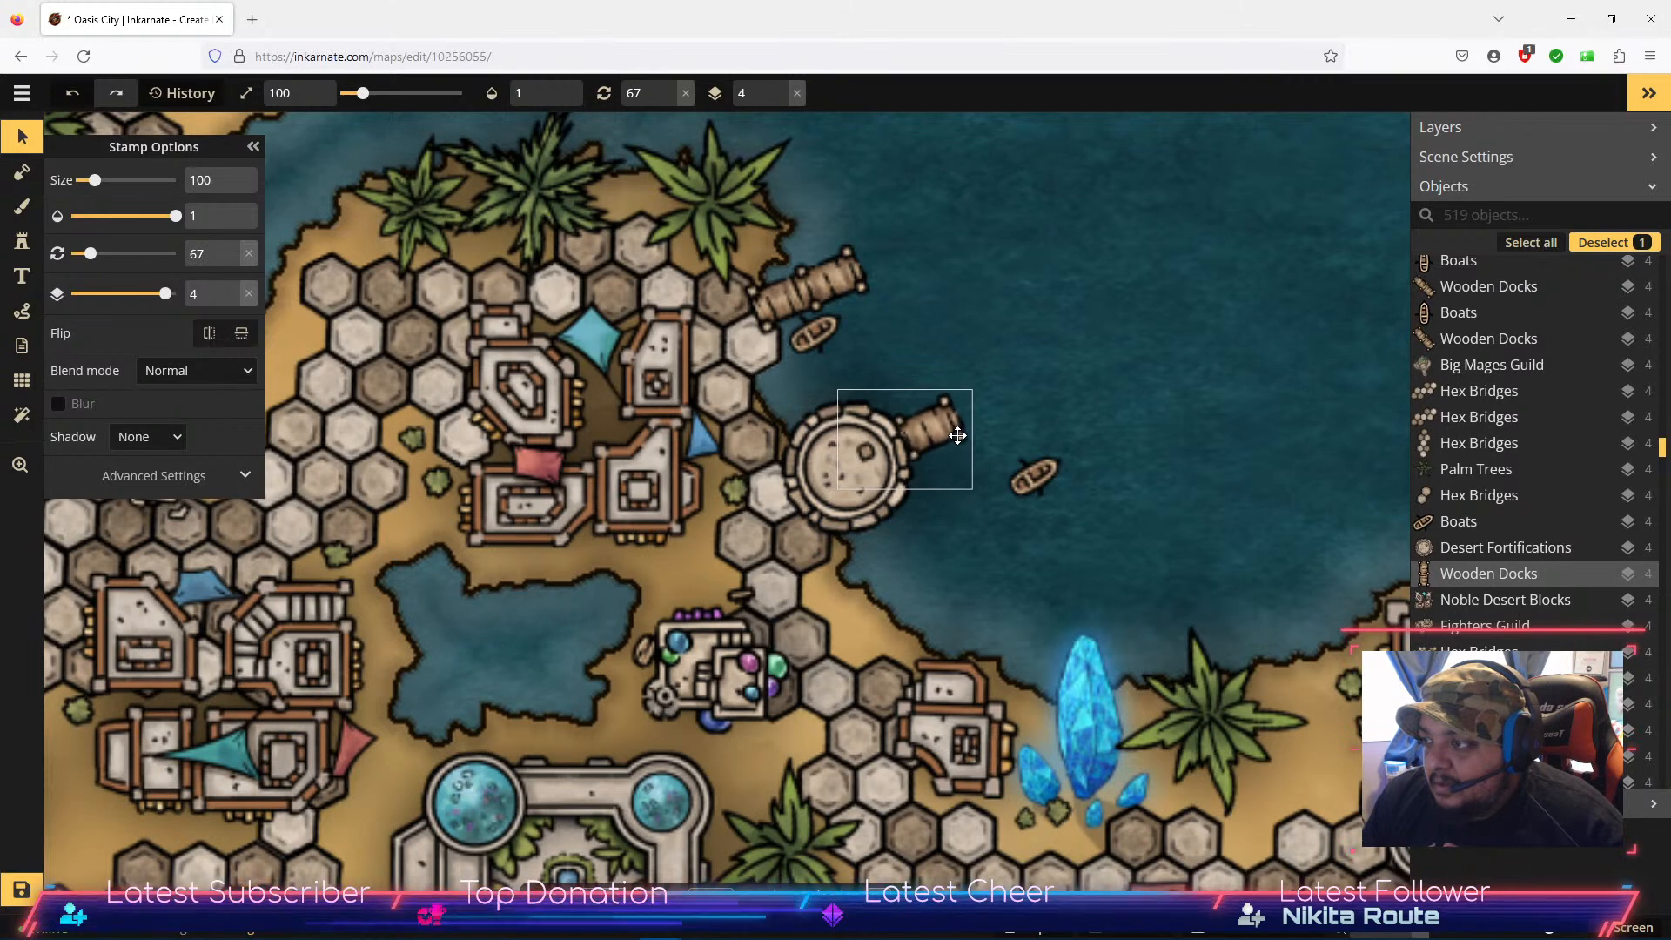
left_click_drag(1044, 477, 954, 462)
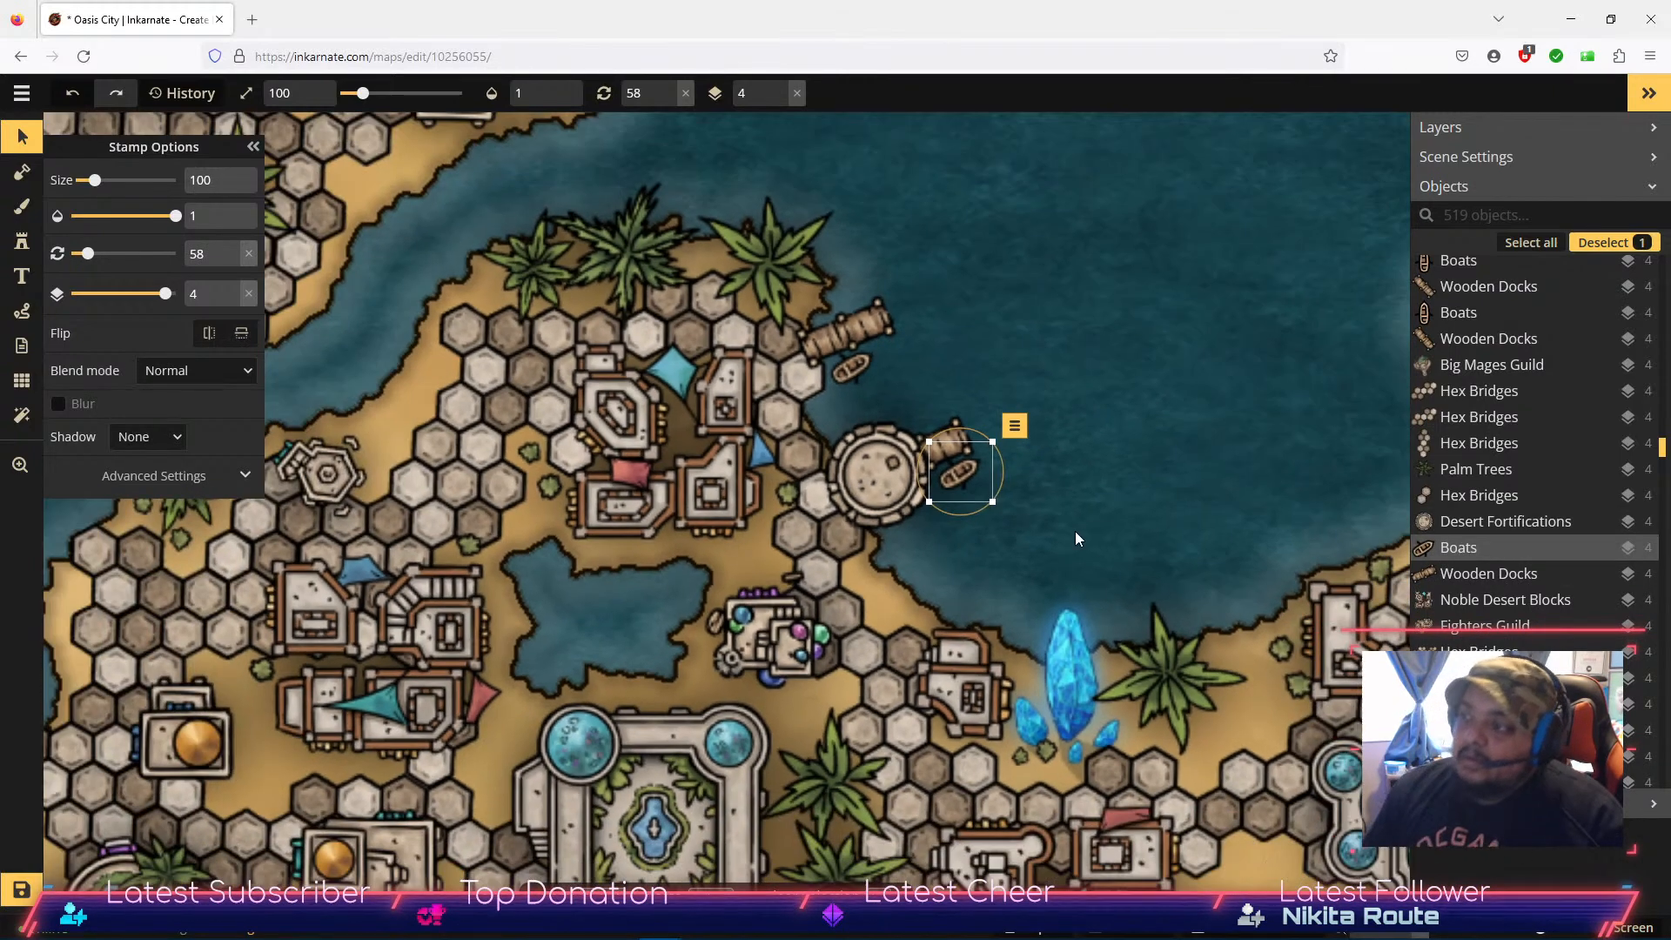
Step: Place a size 100 Noble Desert Blocks stamp on layer 4 over the western hex paving above the lakeside cliff
scroll(1074, 530, "down", 5)
scroll(1118, 522, "down", 4)
key("space")
left_click_drag(1099, 556, 1032, 121)
left_click_drag(739, 147, 948, 335)
left_click_drag(589, 479, 970, 517)
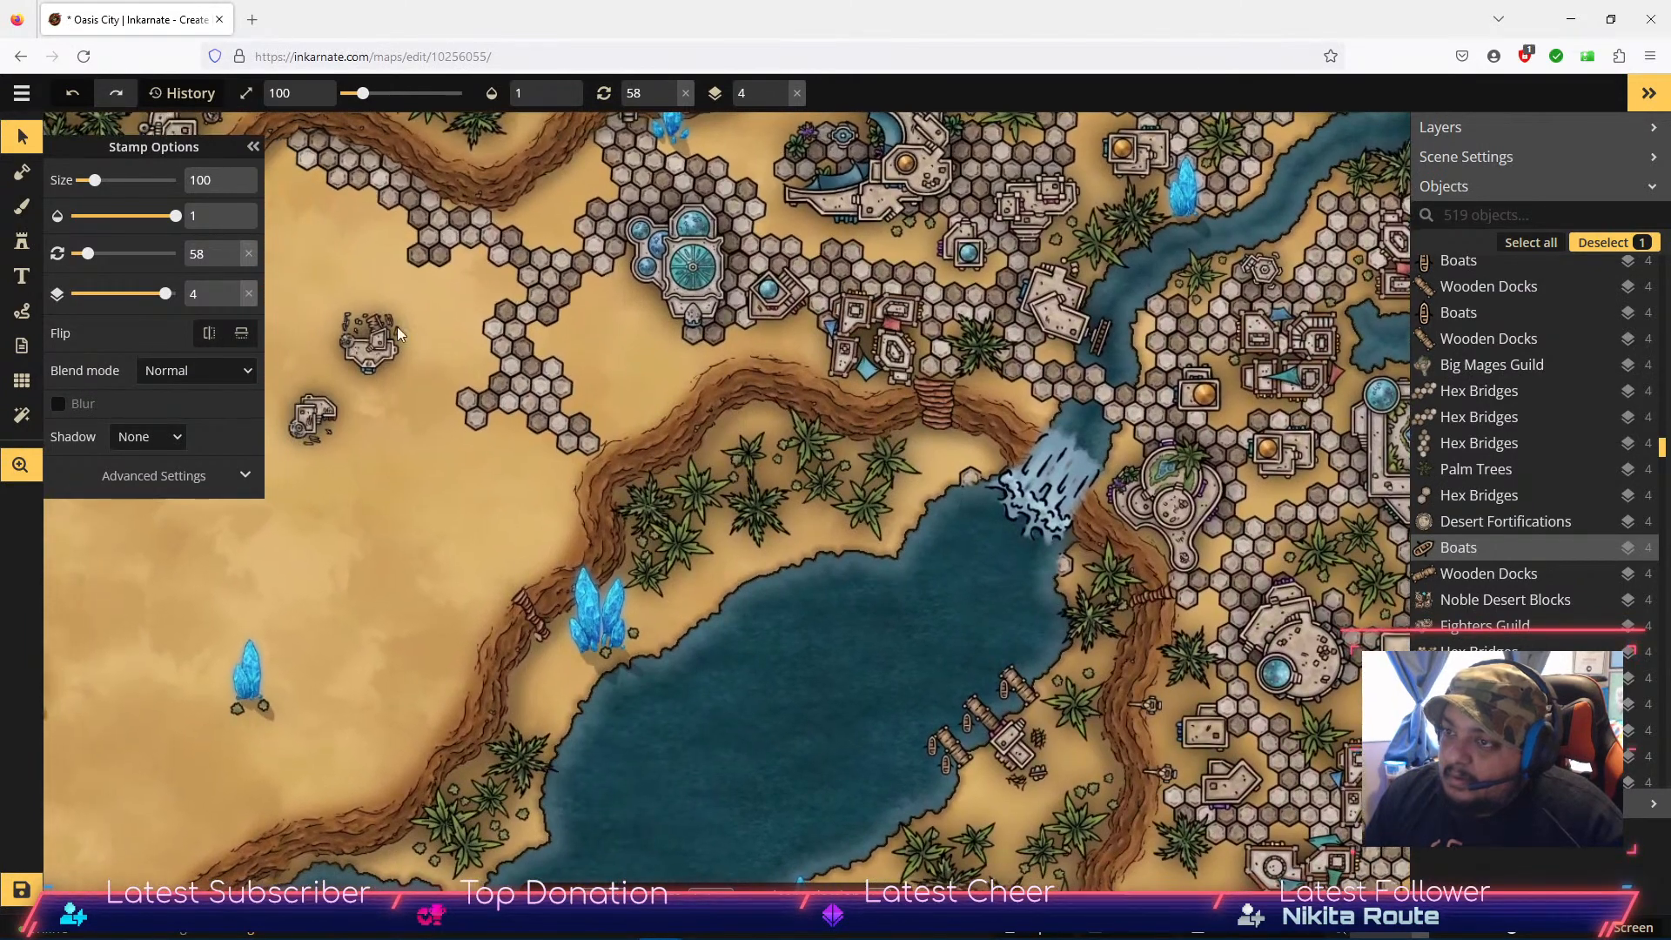
left_click(23, 244)
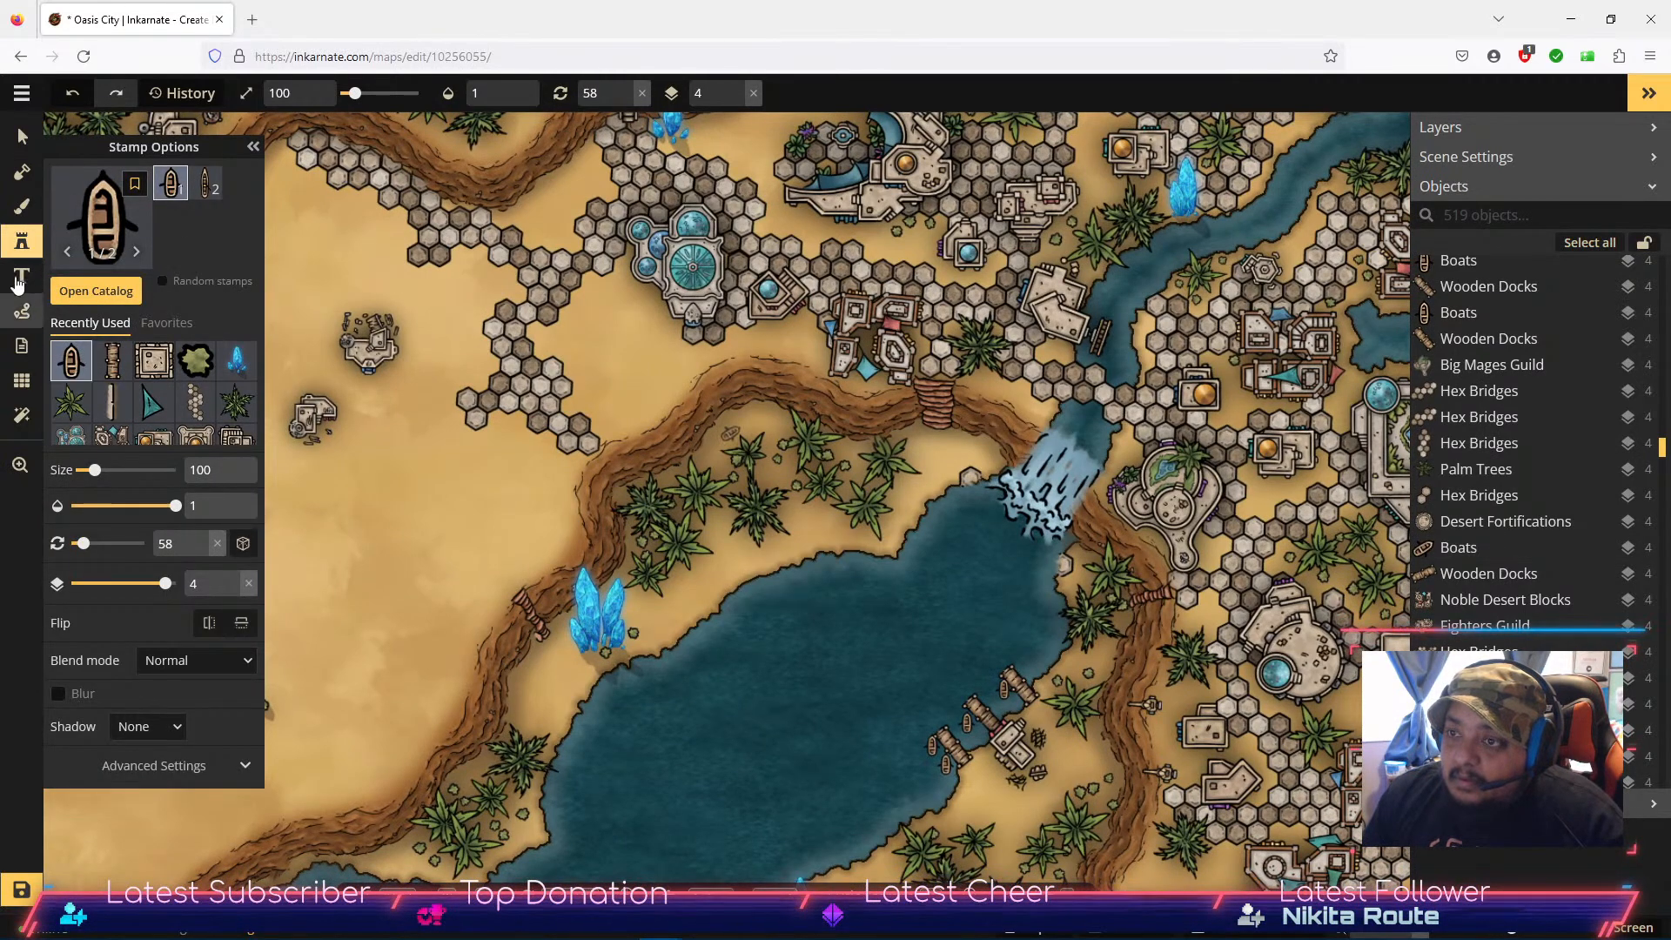
scroll(228, 391, "down", 1)
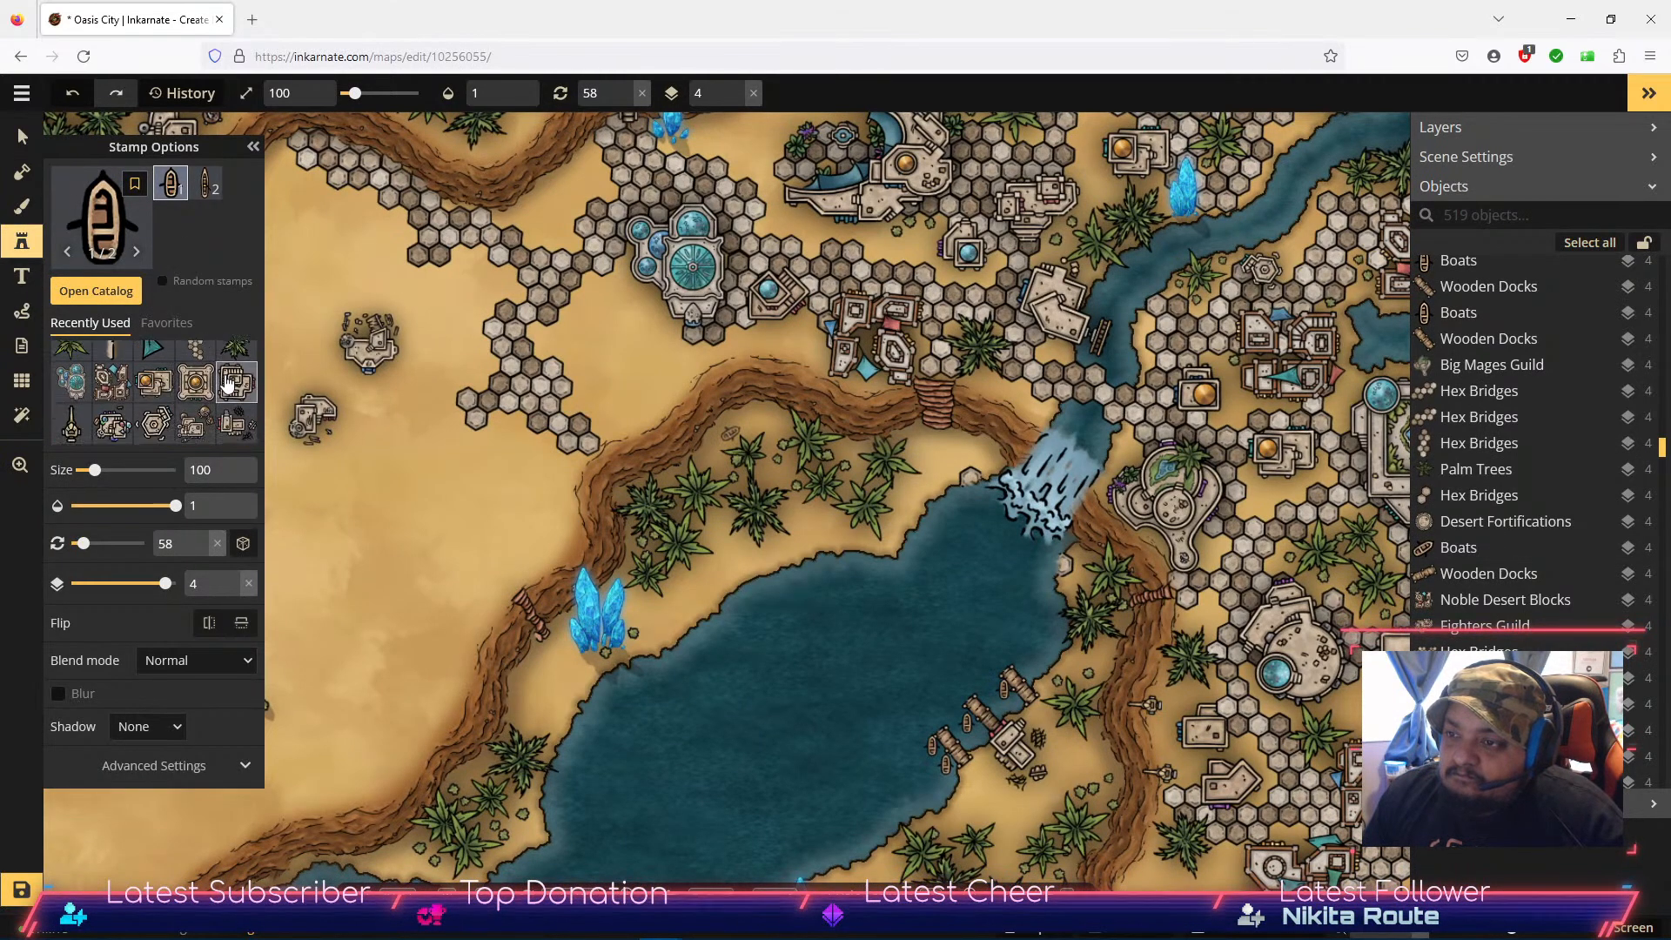
left_click(109, 387)
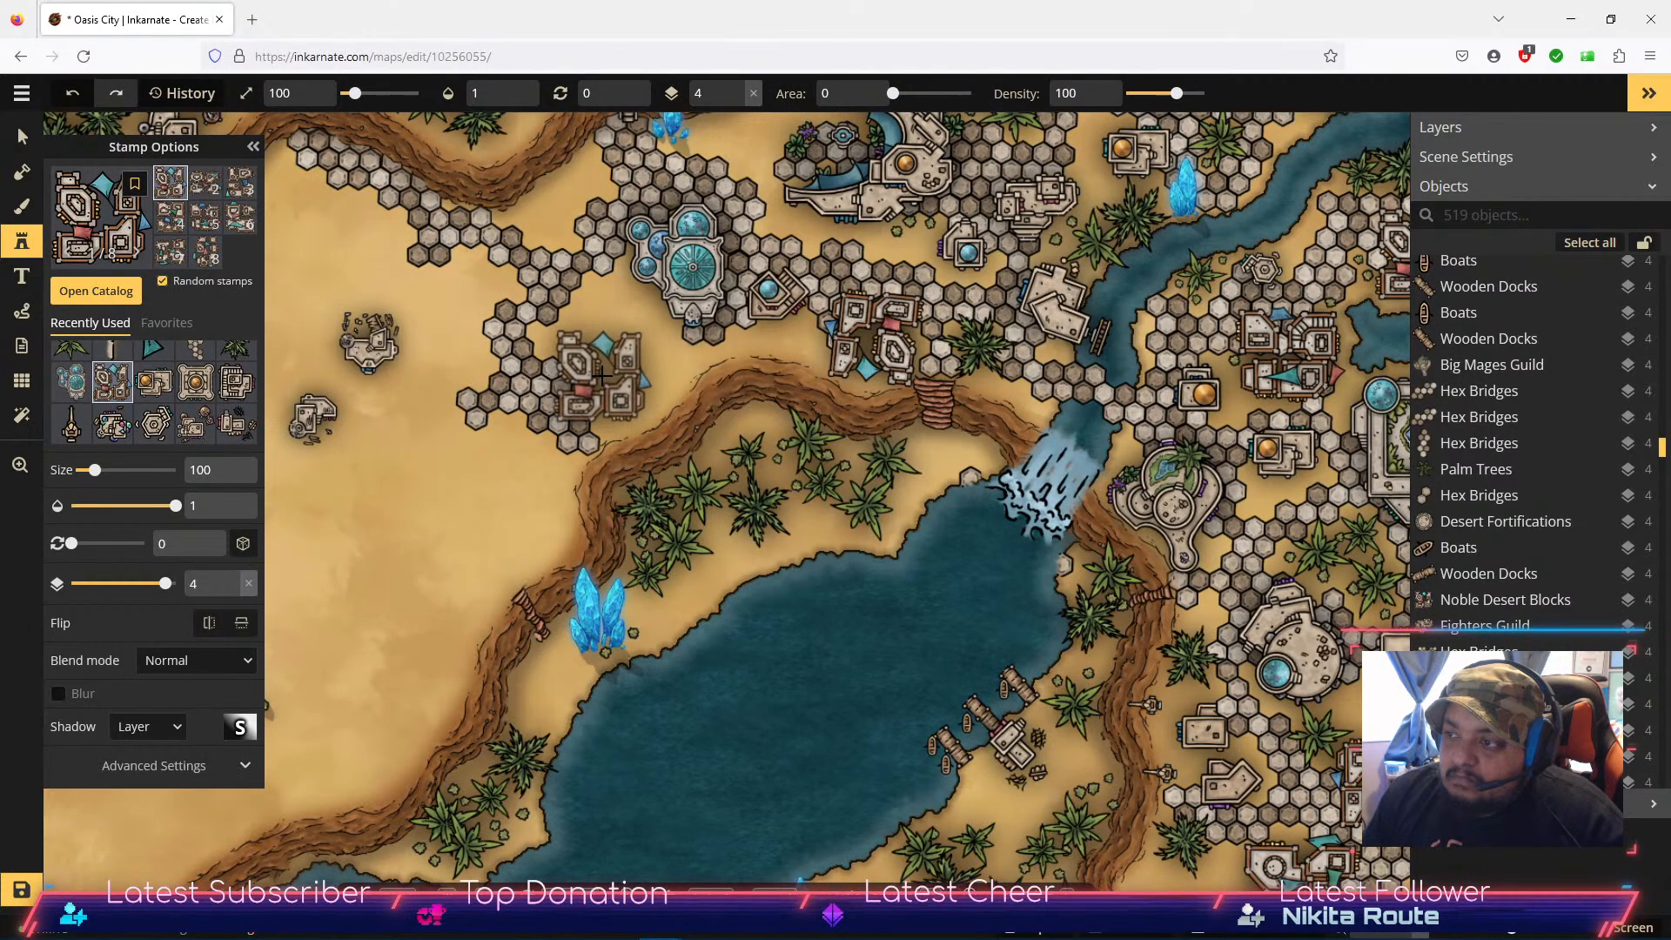
left_click(601, 374)
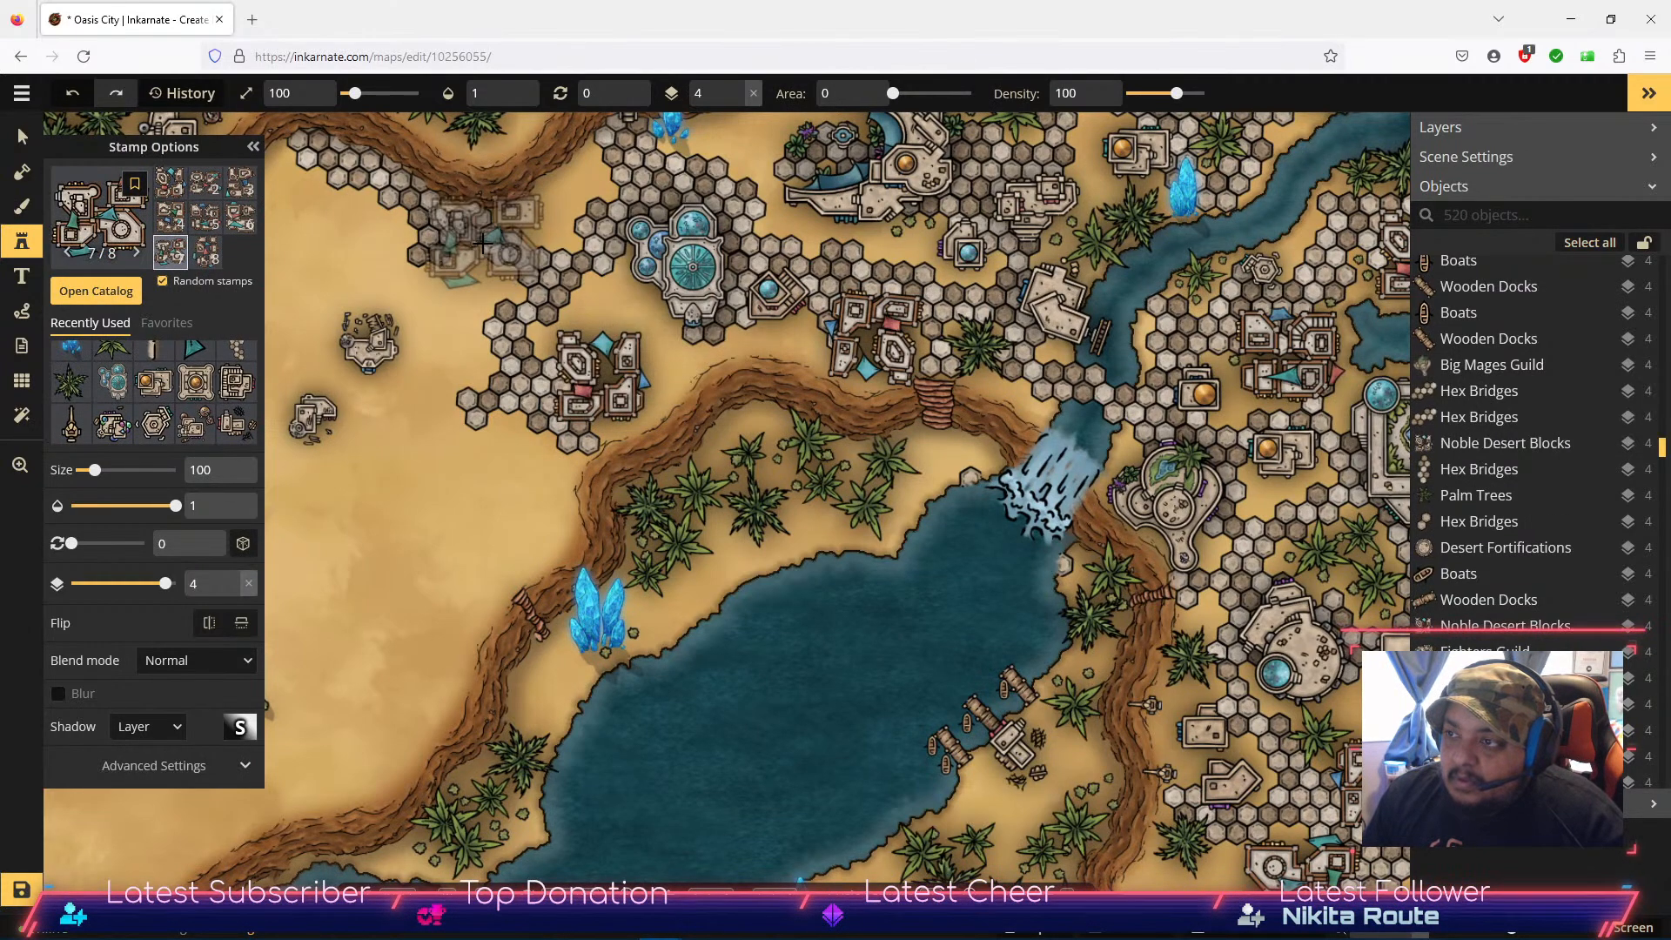
Step: Place the first Hex Bridges variant at size 100 and rotation 333 on layer 4 in the sand southwest of the new noble blocks
key("space")
left_click_drag(444, 294, 630, 333)
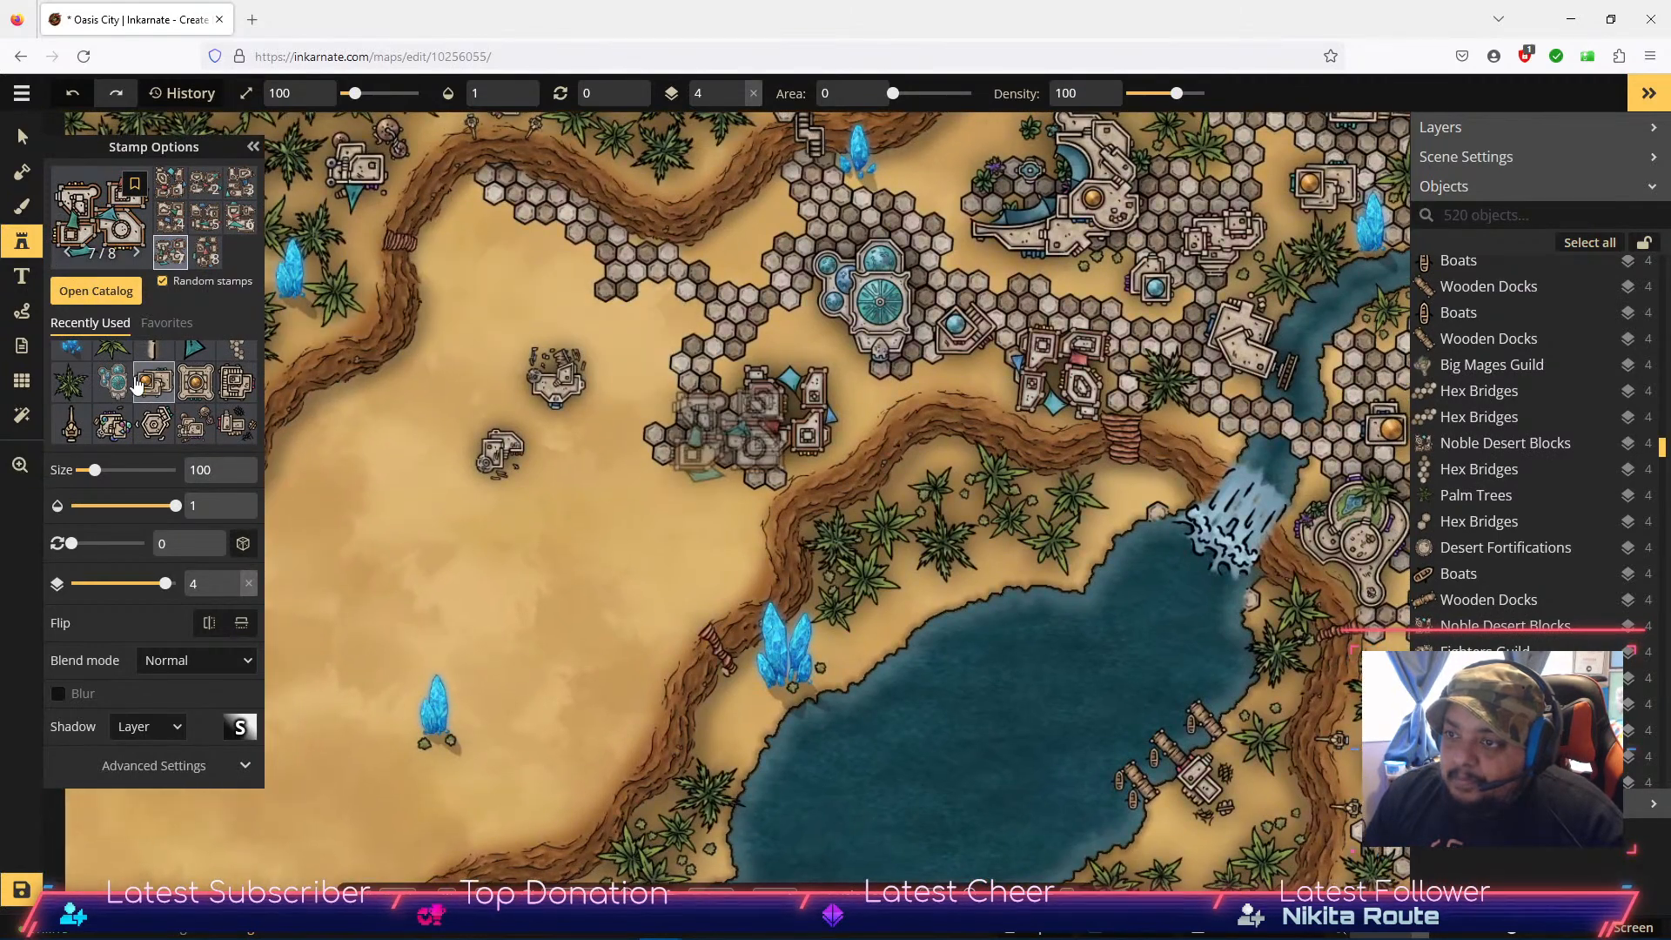
scroll(135, 361, "up", 2)
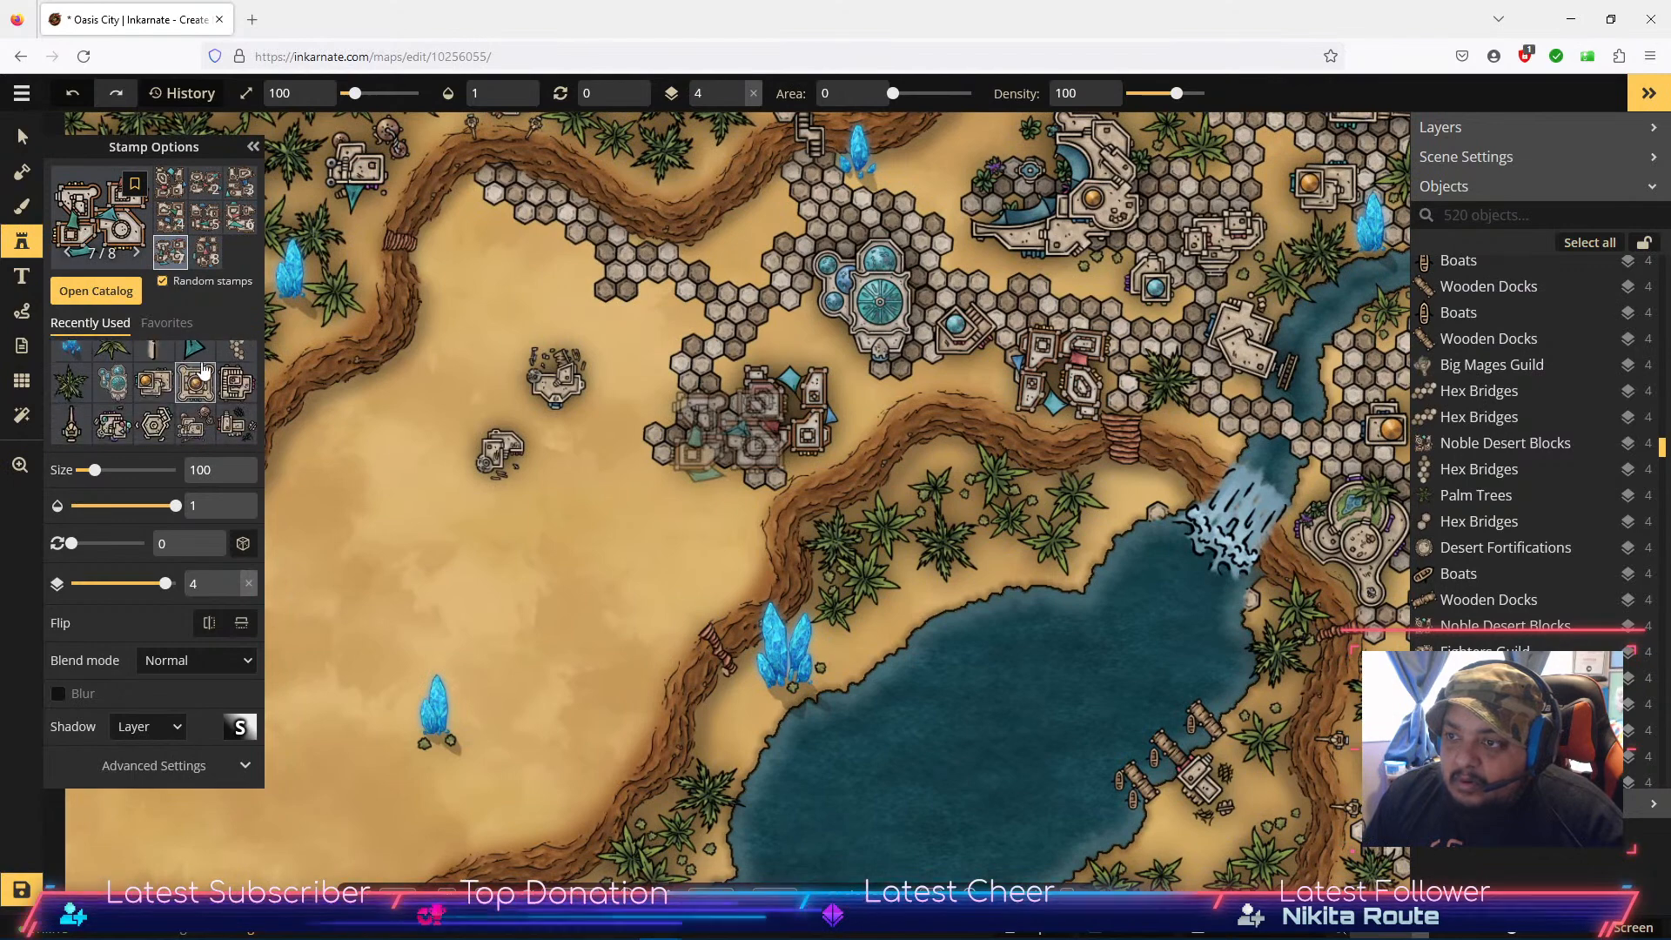
left_click(241, 405)
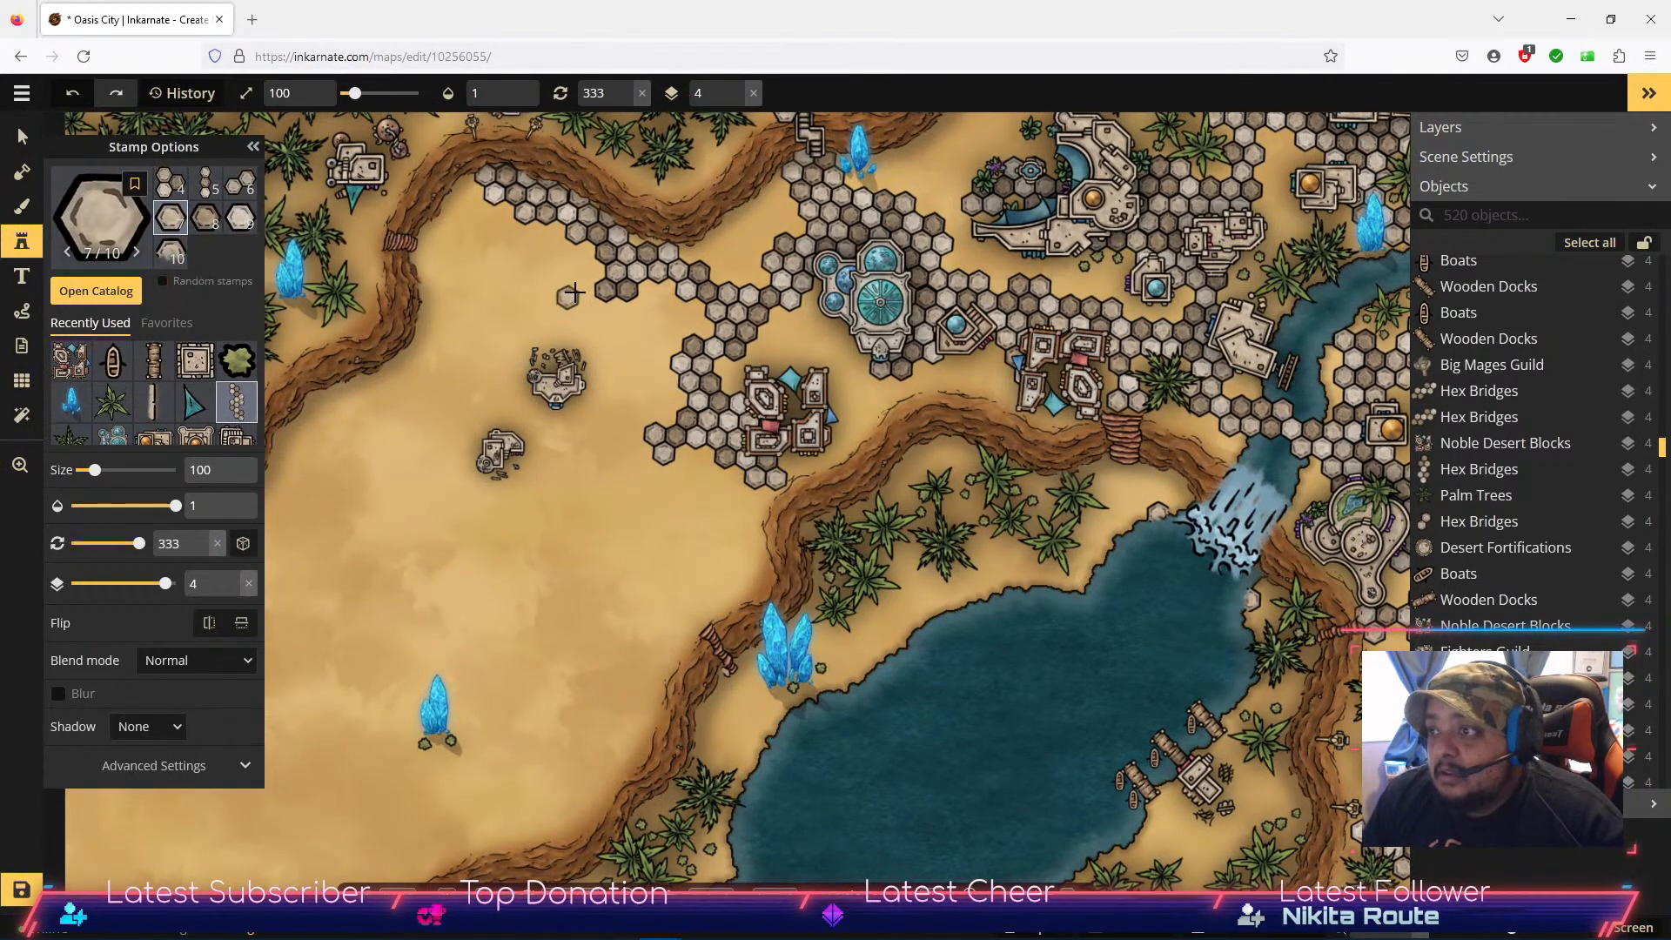
scroll(205, 204, "up", 1)
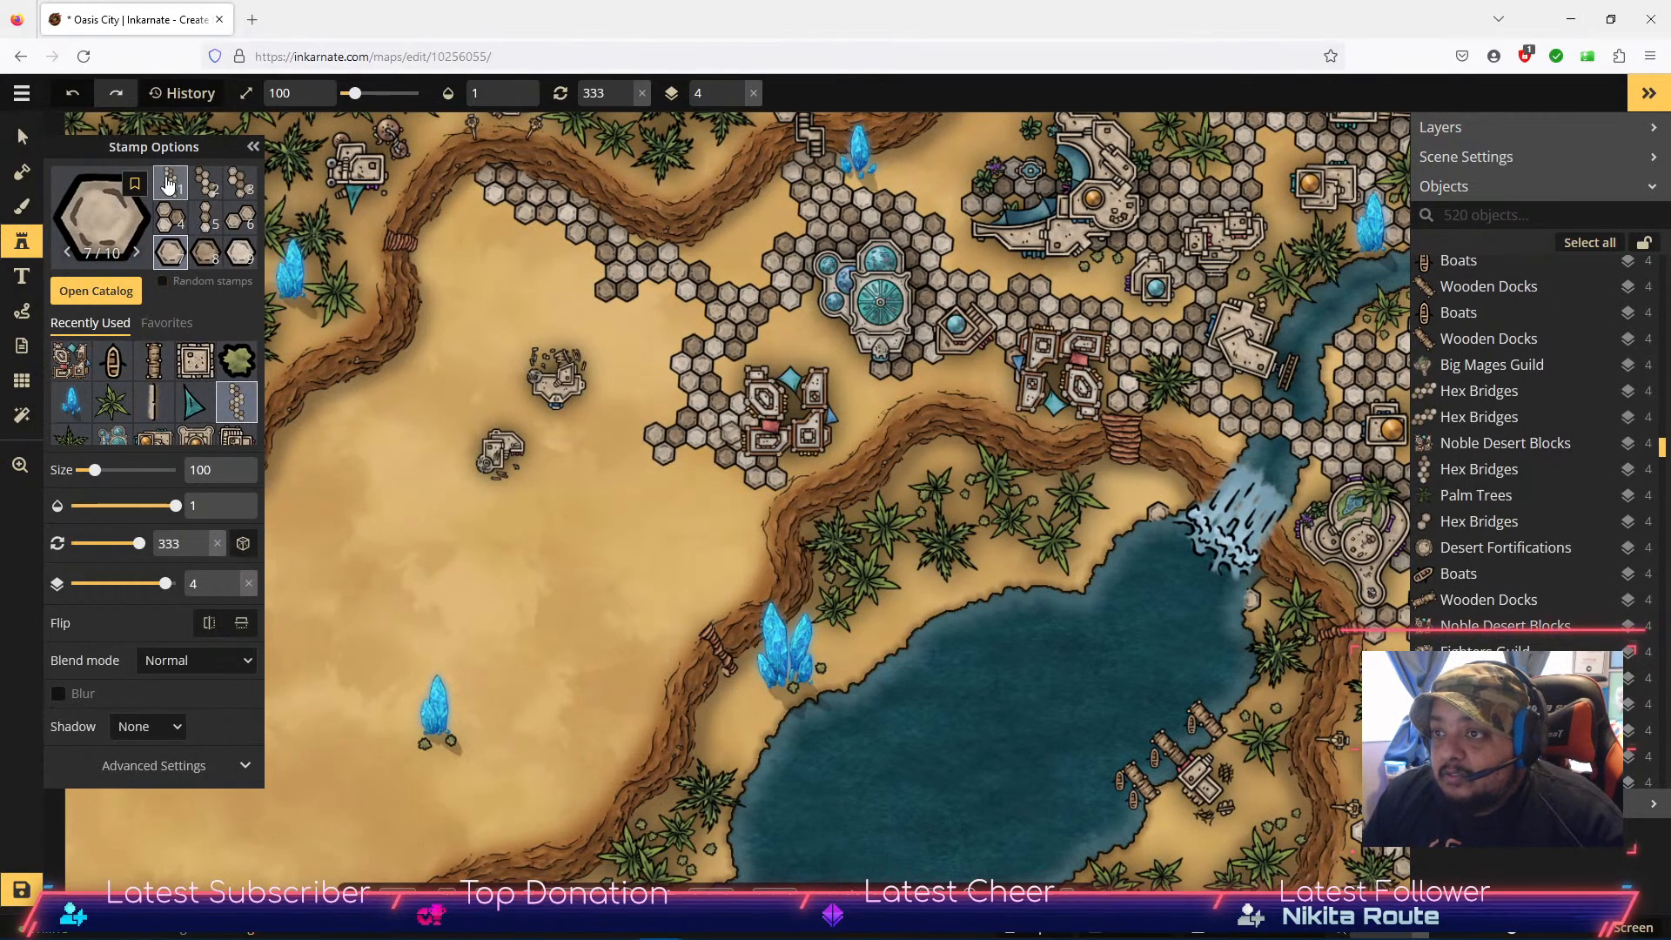
left_click(170, 185)
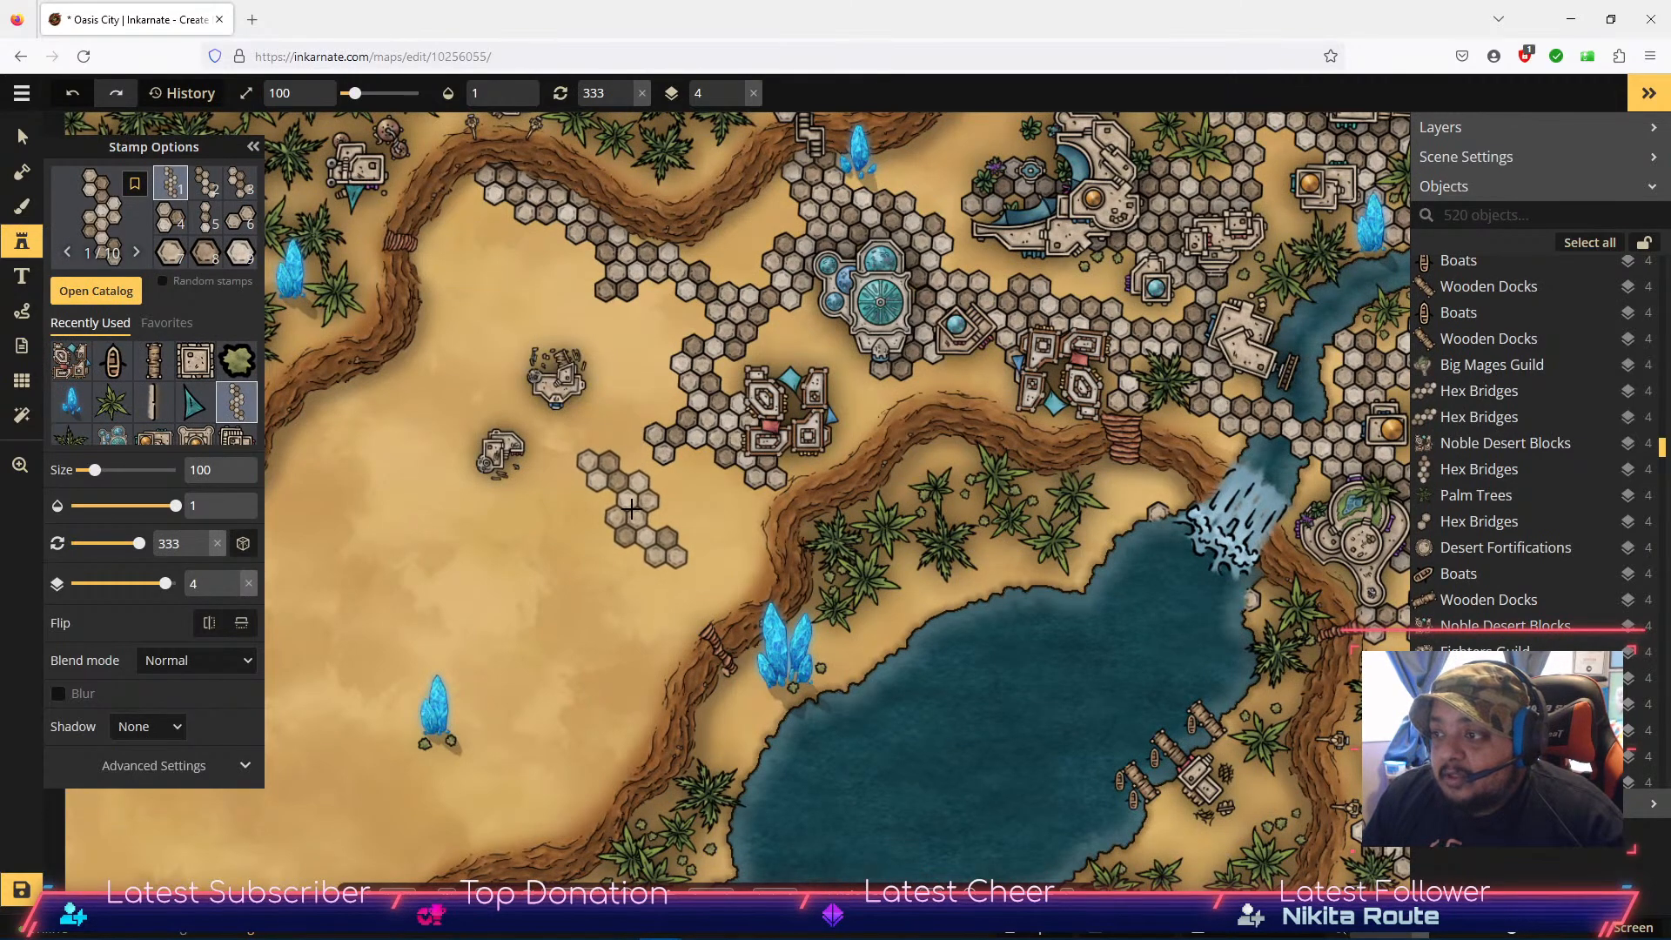
left_click(630, 512)
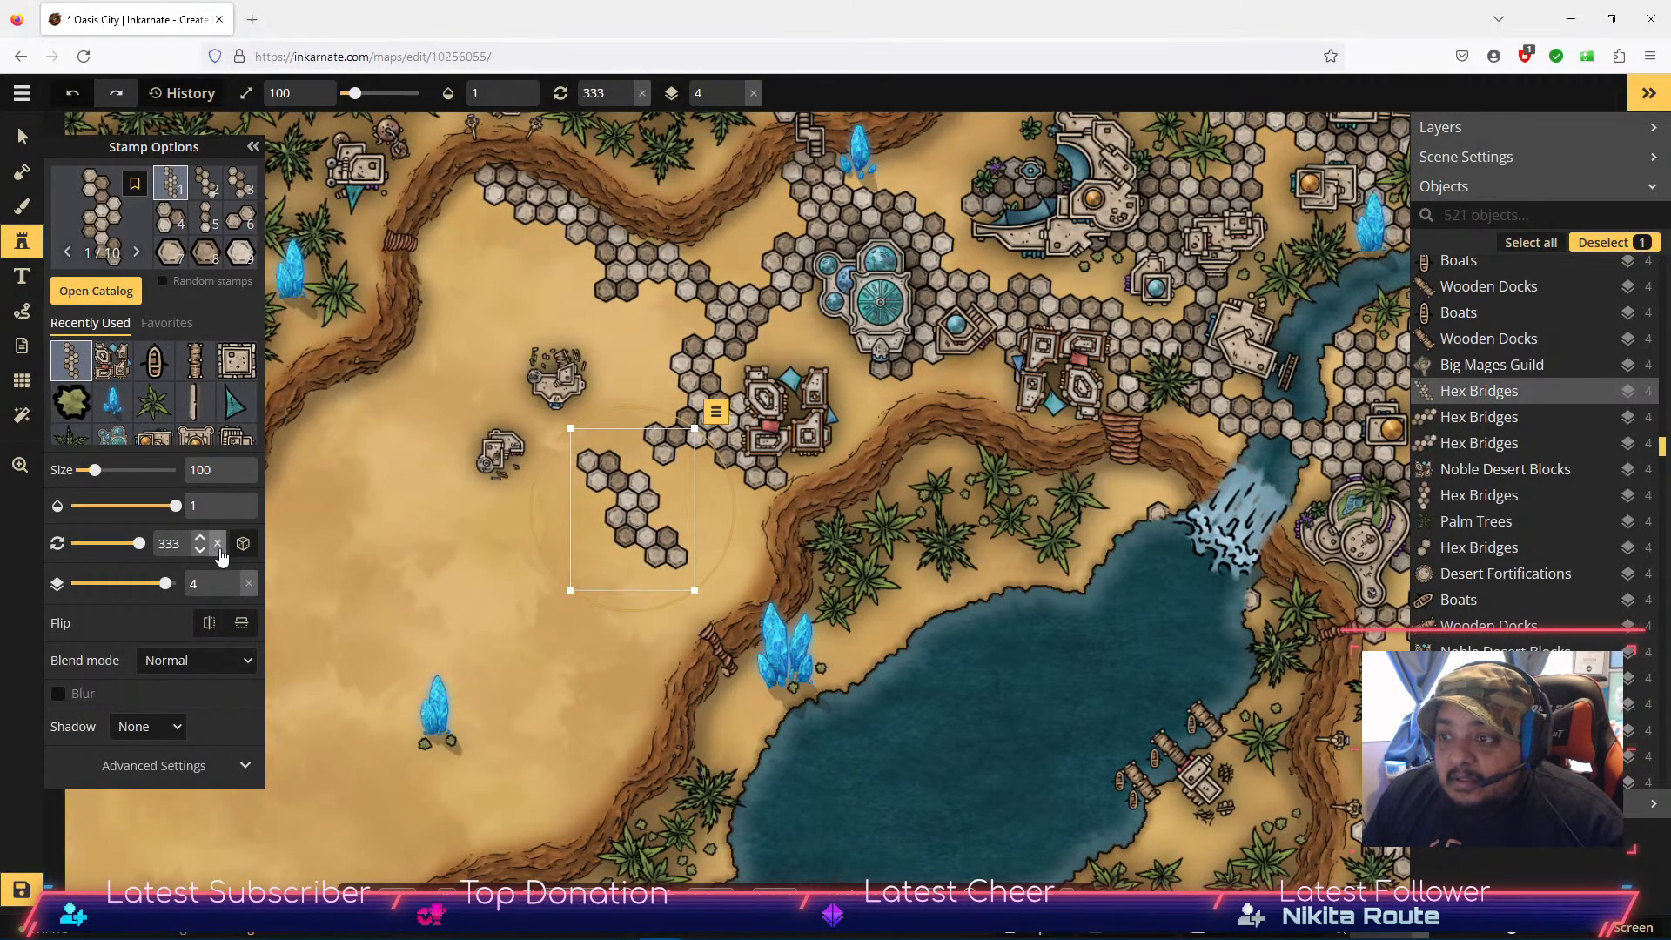
Step: Flip the new hex piece horizontally and move it to join the paving southwest of the new noble blocks
left_click(209, 623)
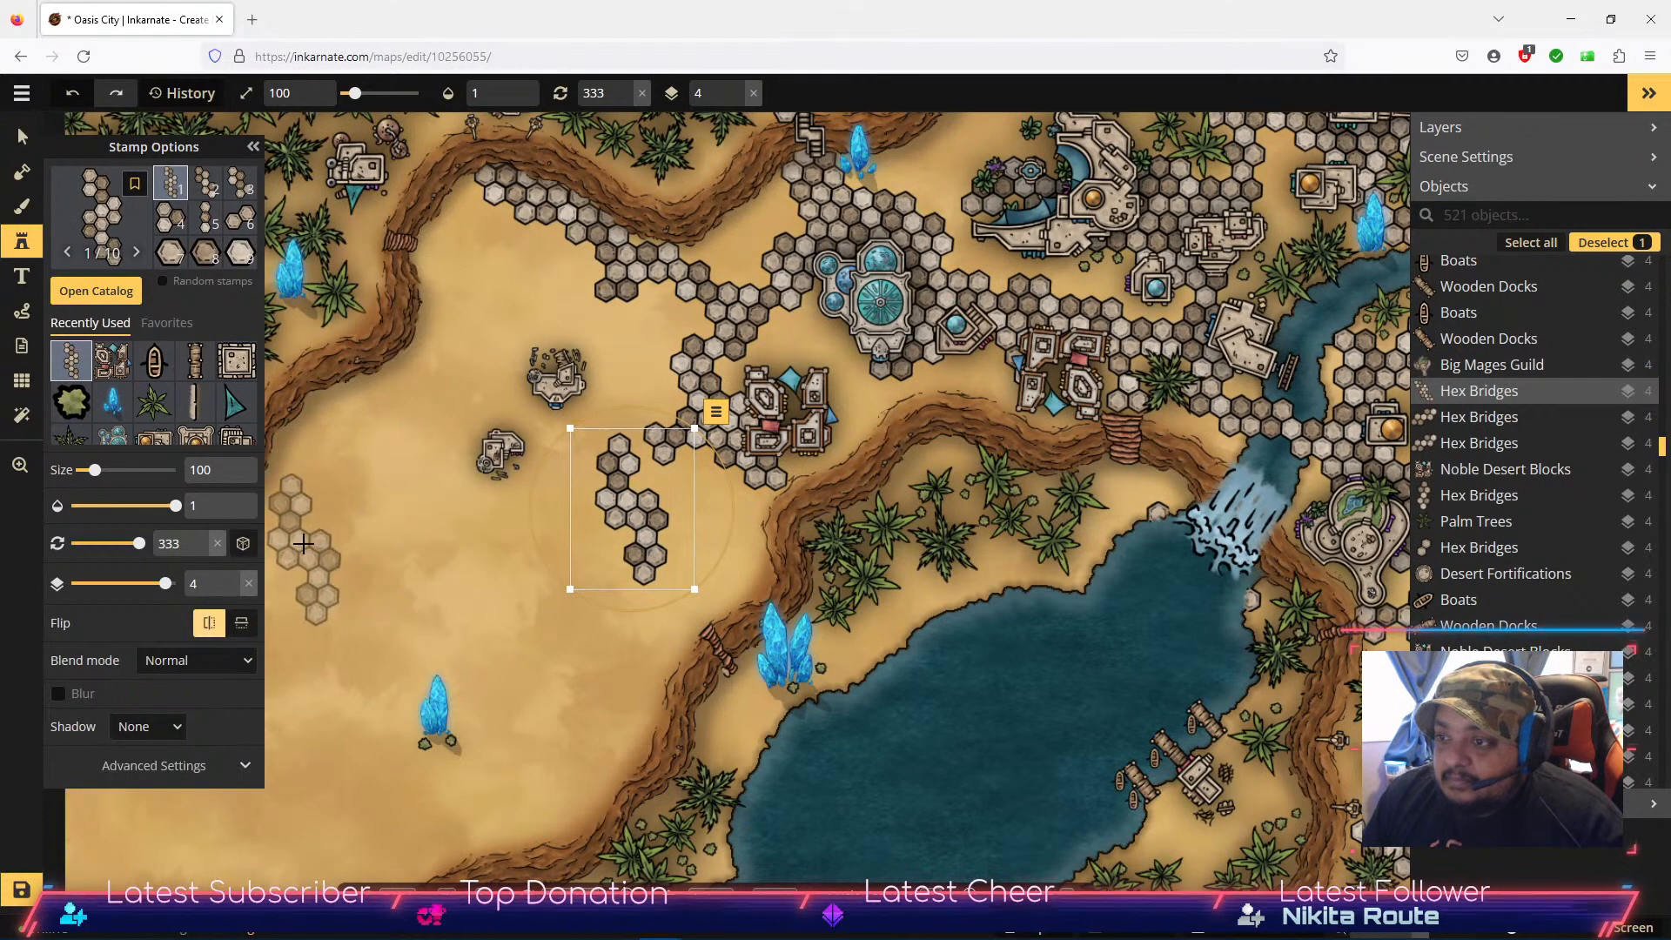
left_click(24, 138)
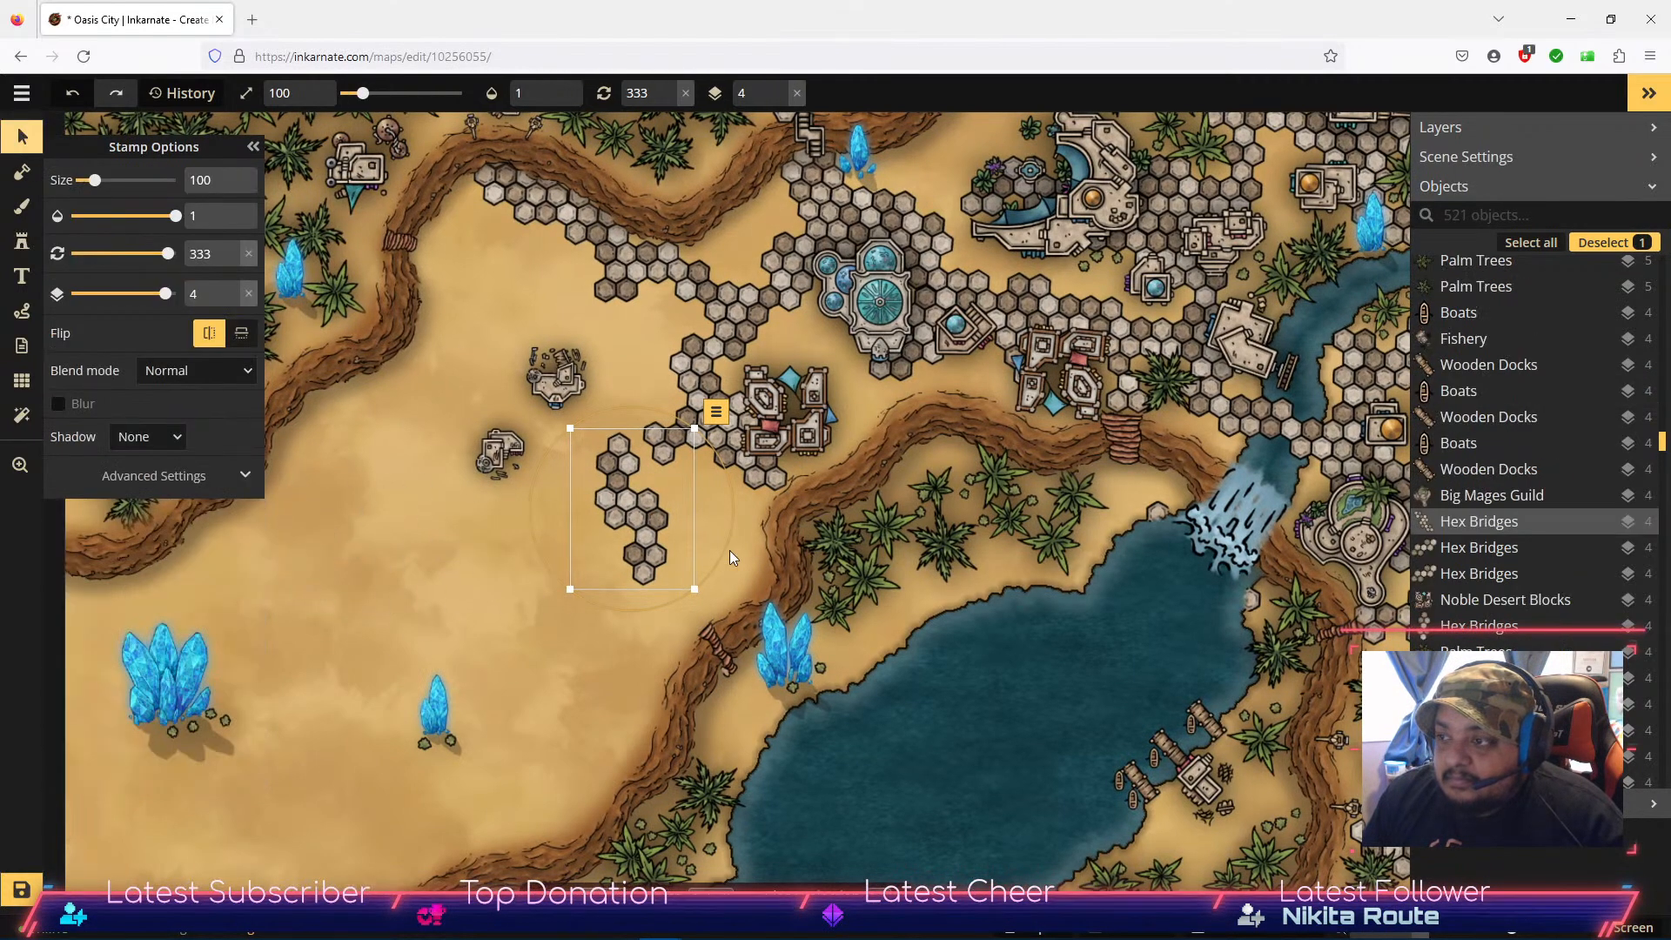
left_click_drag(633, 537, 663, 537)
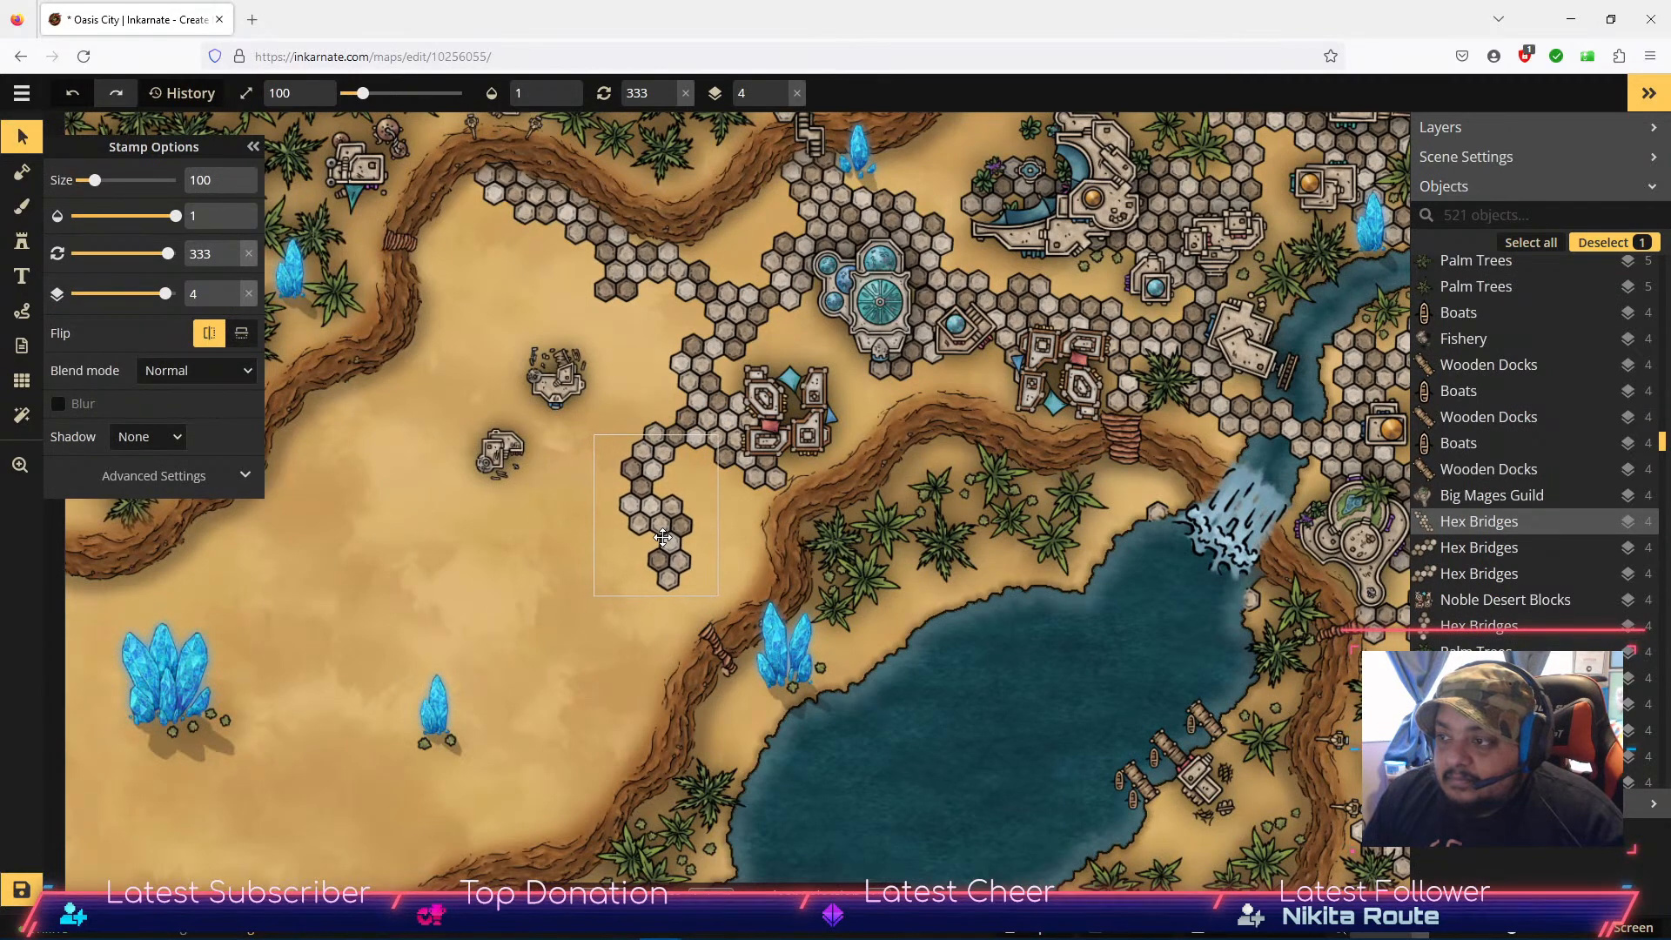
Step: Extend the path's lower end westward with the second Hex Bridges variant at size 100, rotation 333, and put both new pieces on layer -2
left_click(22, 241)
left_click(217, 183)
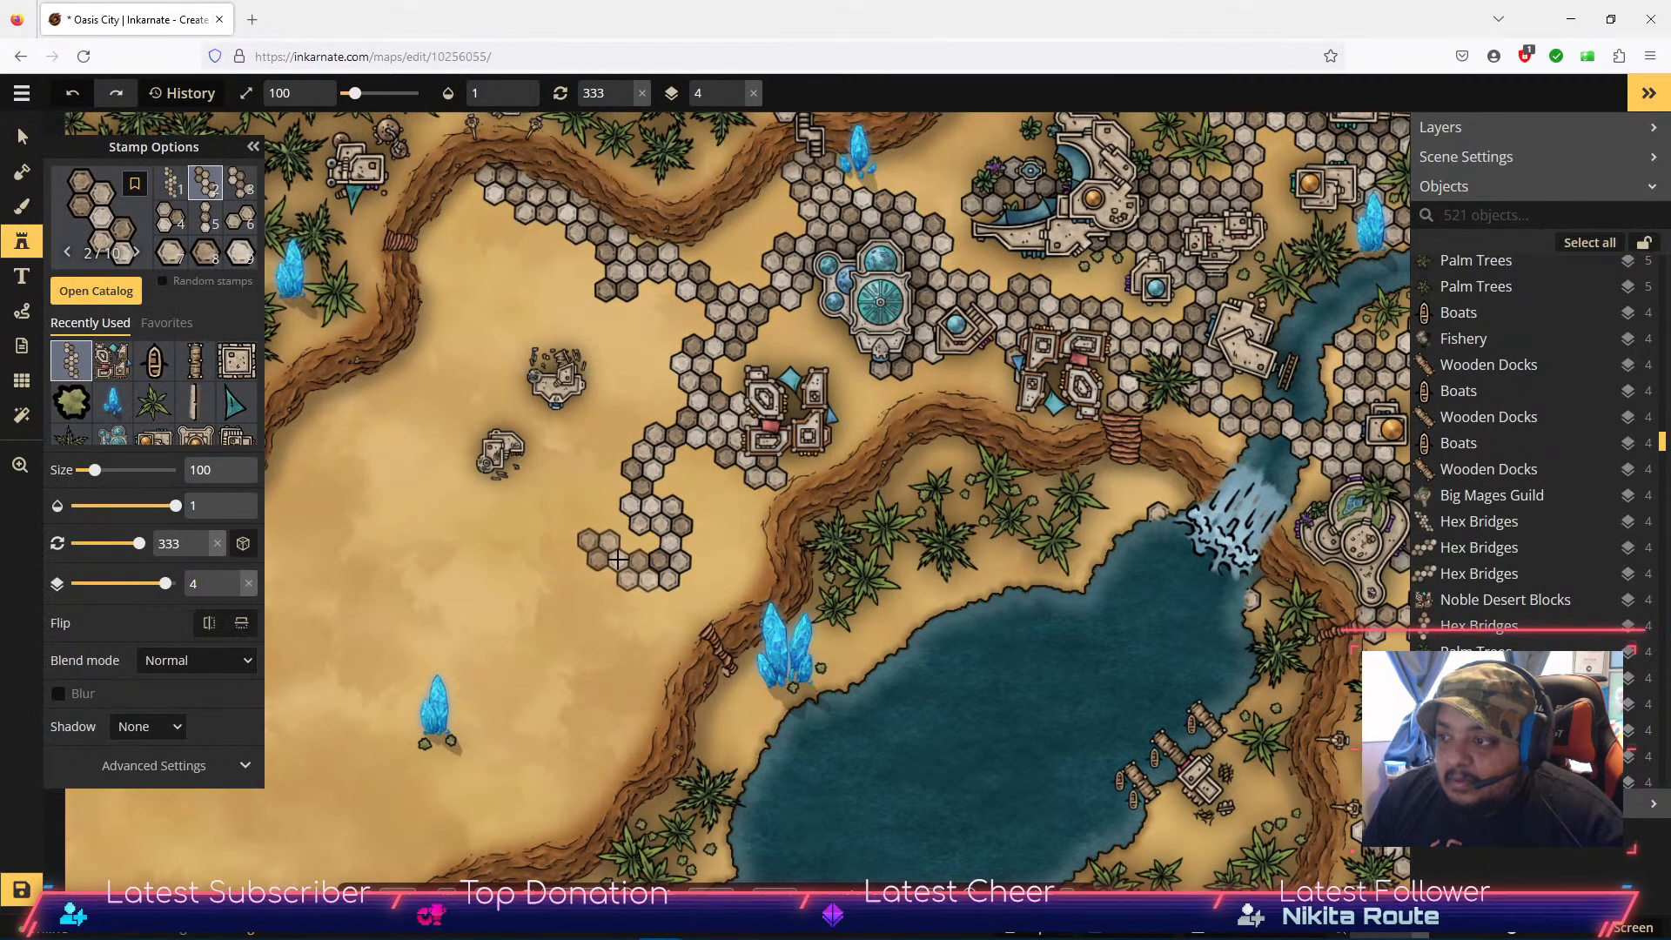
left_click(618, 557)
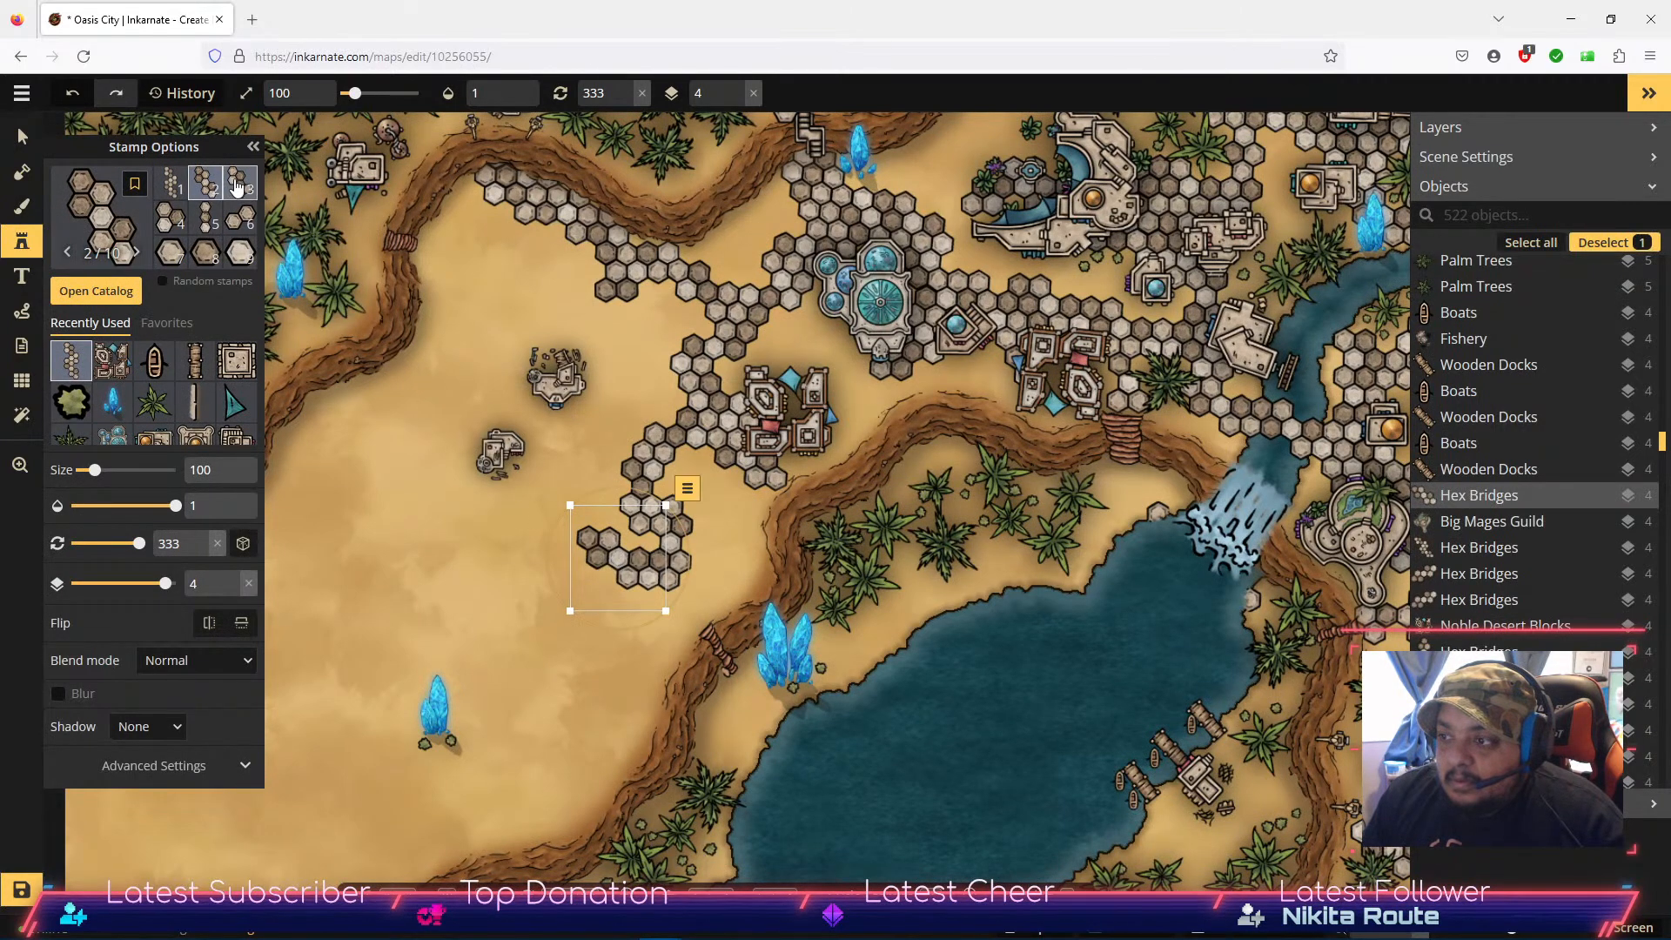
key("v")
left_click_drag(484, 530, 742, 613)
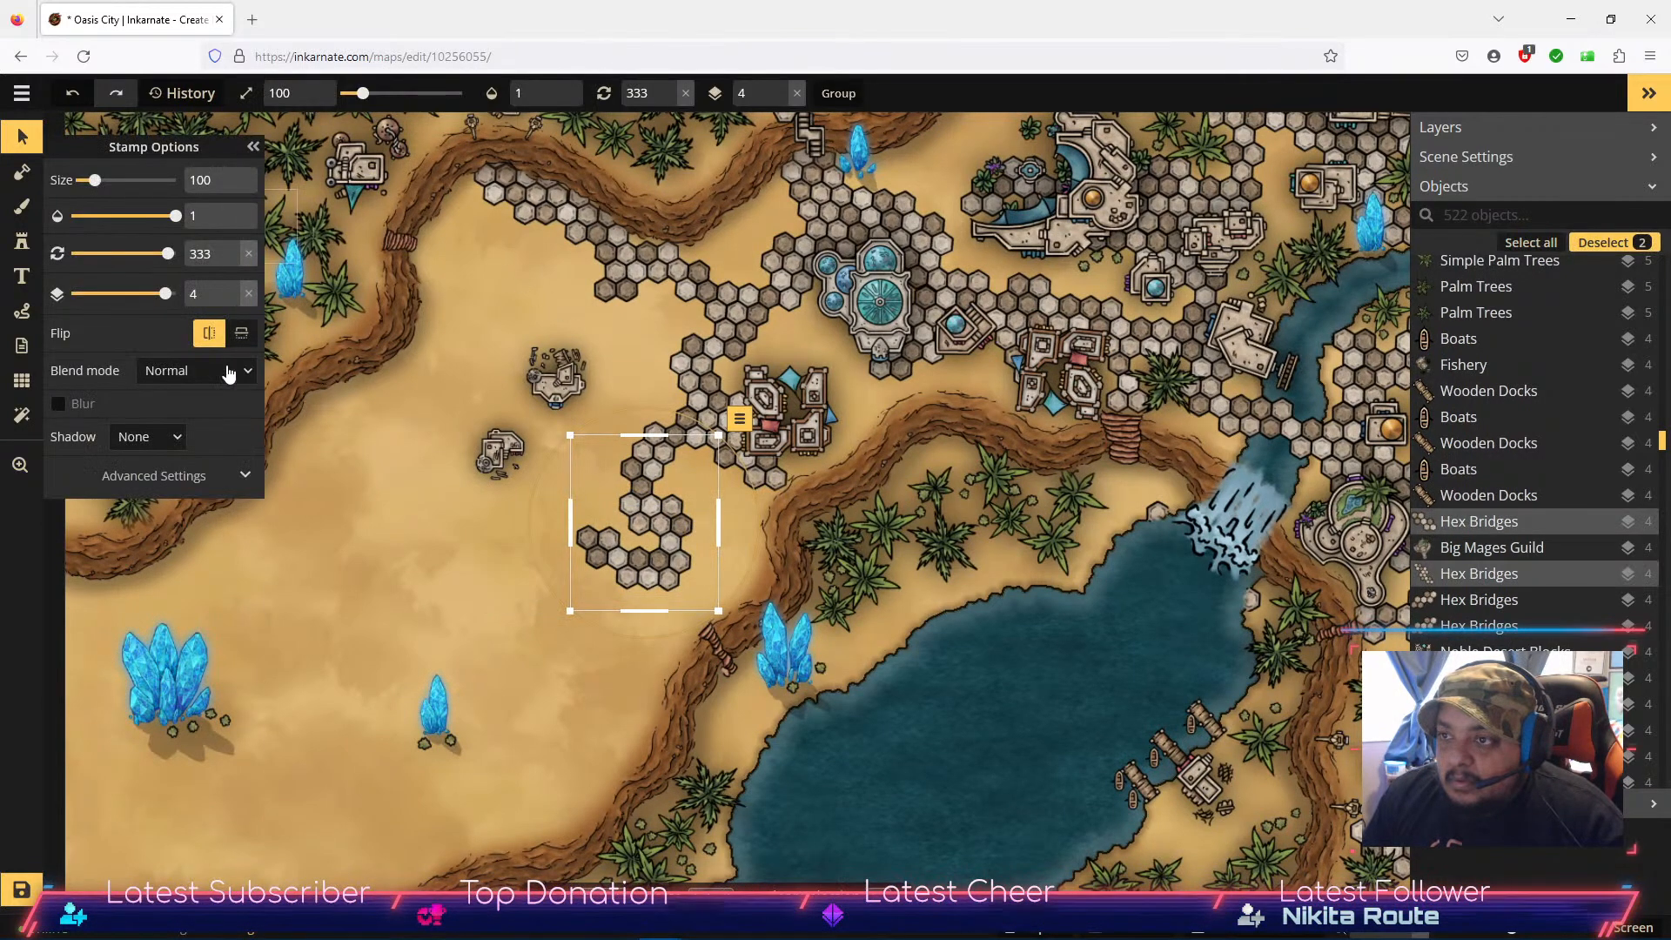
left_click(233, 301)
left_click(233, 301)
left_click(233, 301)
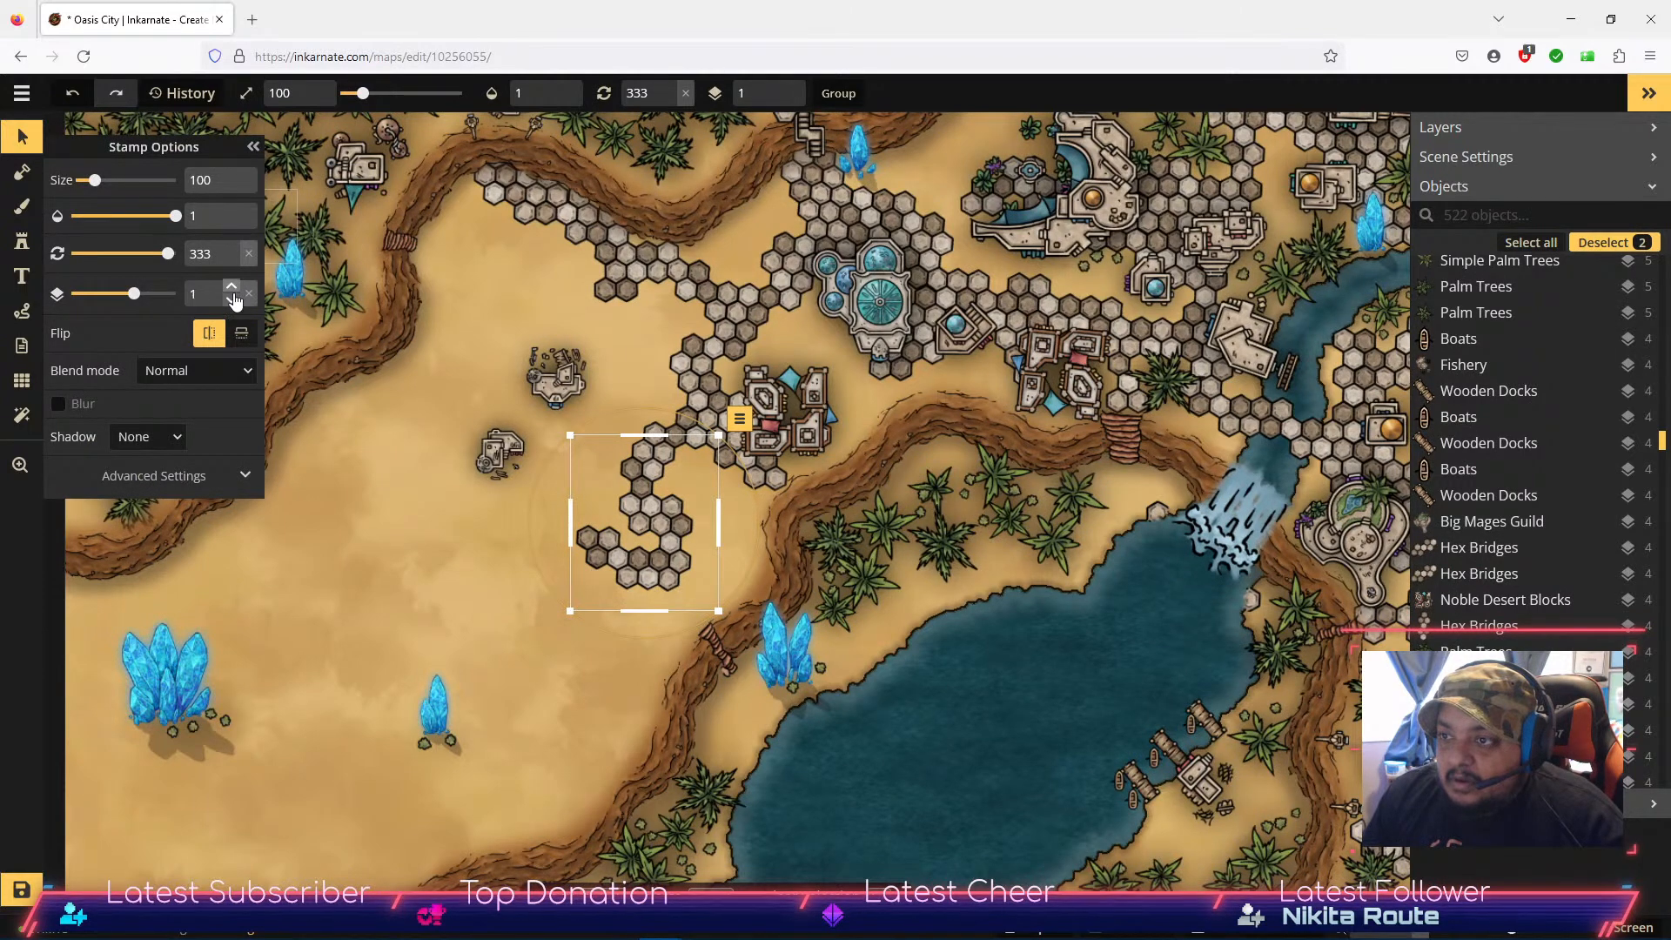
Step: Continue the path northwest beneath the small ruined building with the first and second Hex Bridges variants at rotation 333 on layer -2
left_click(25, 243)
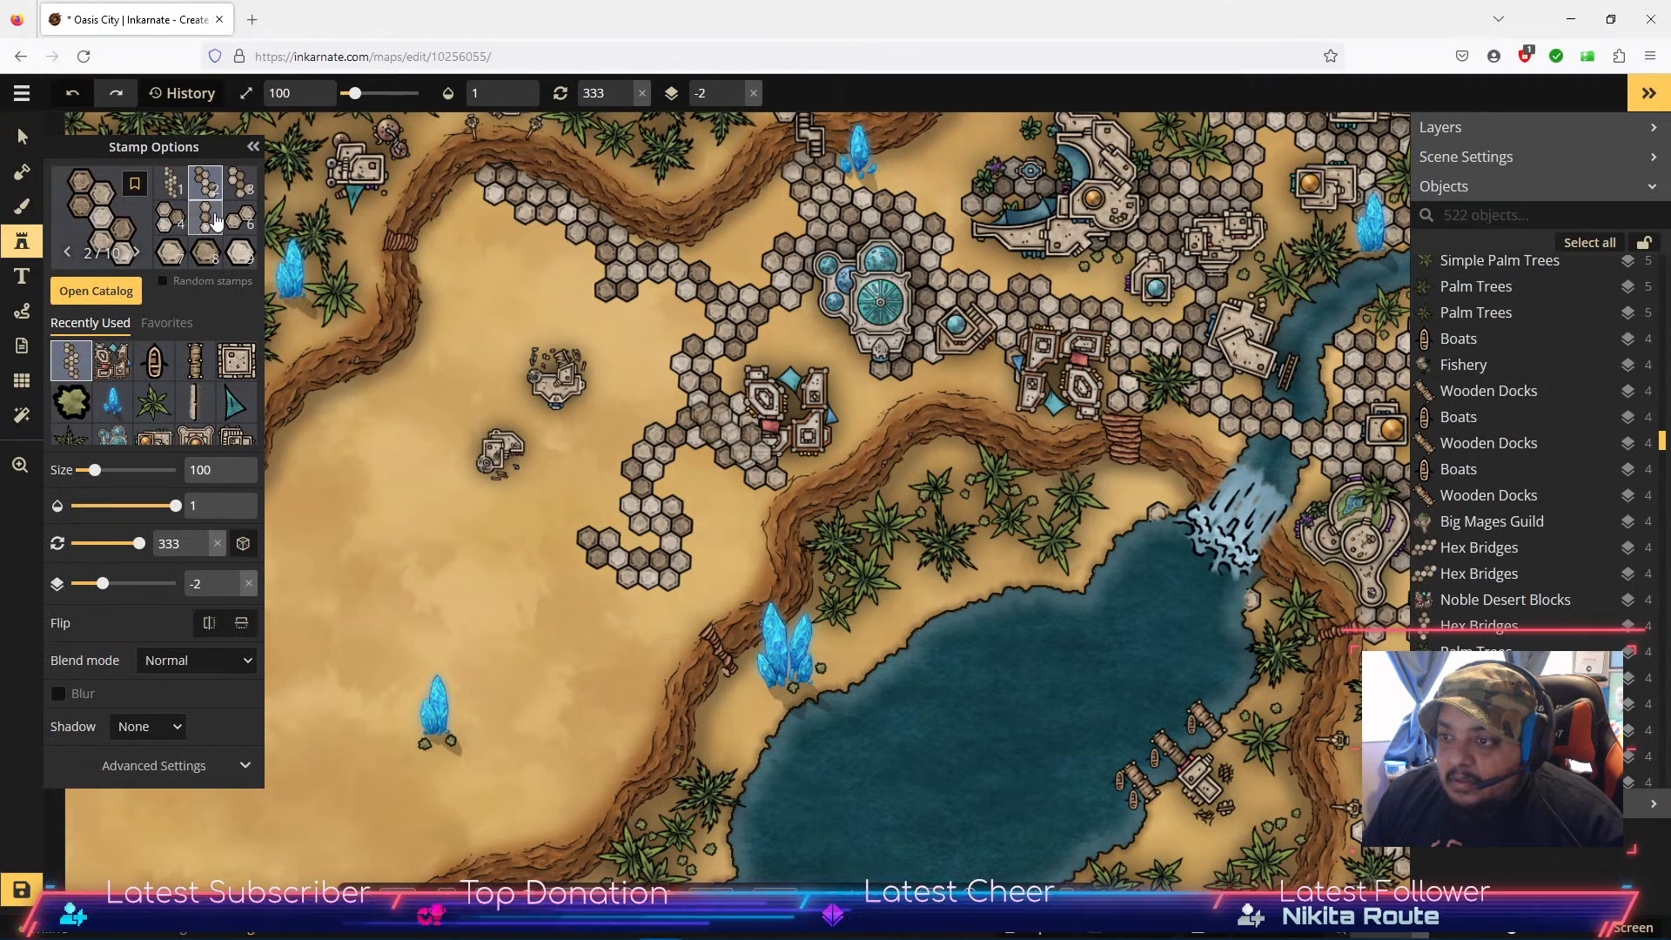
left_click(179, 184)
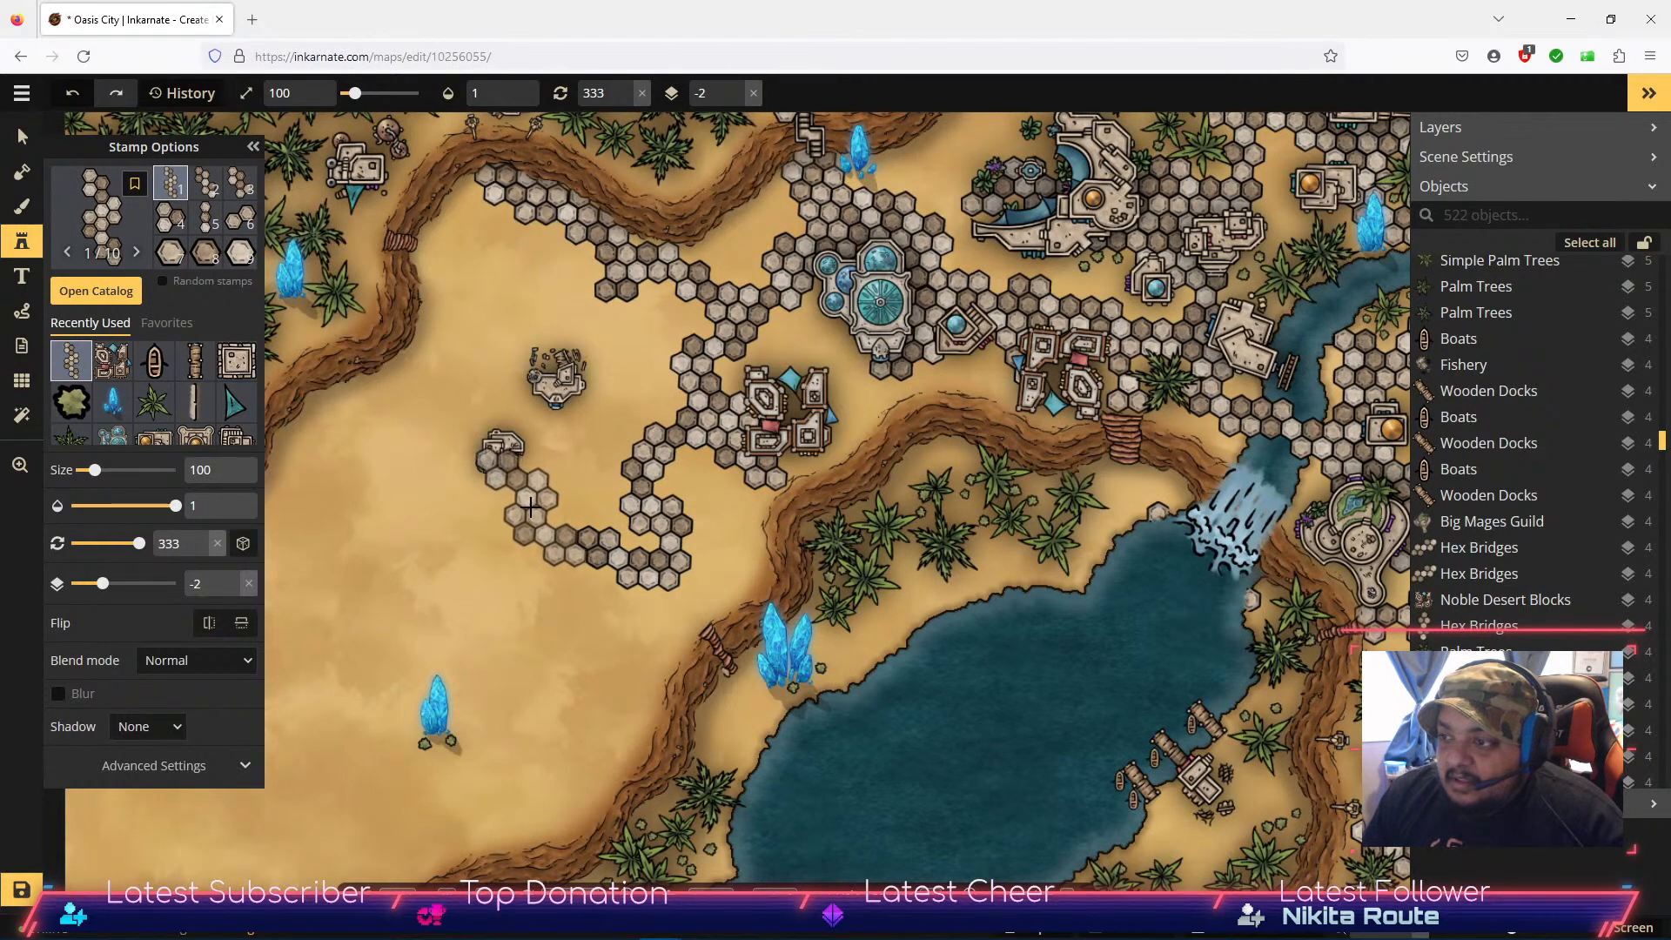
left_click(532, 505)
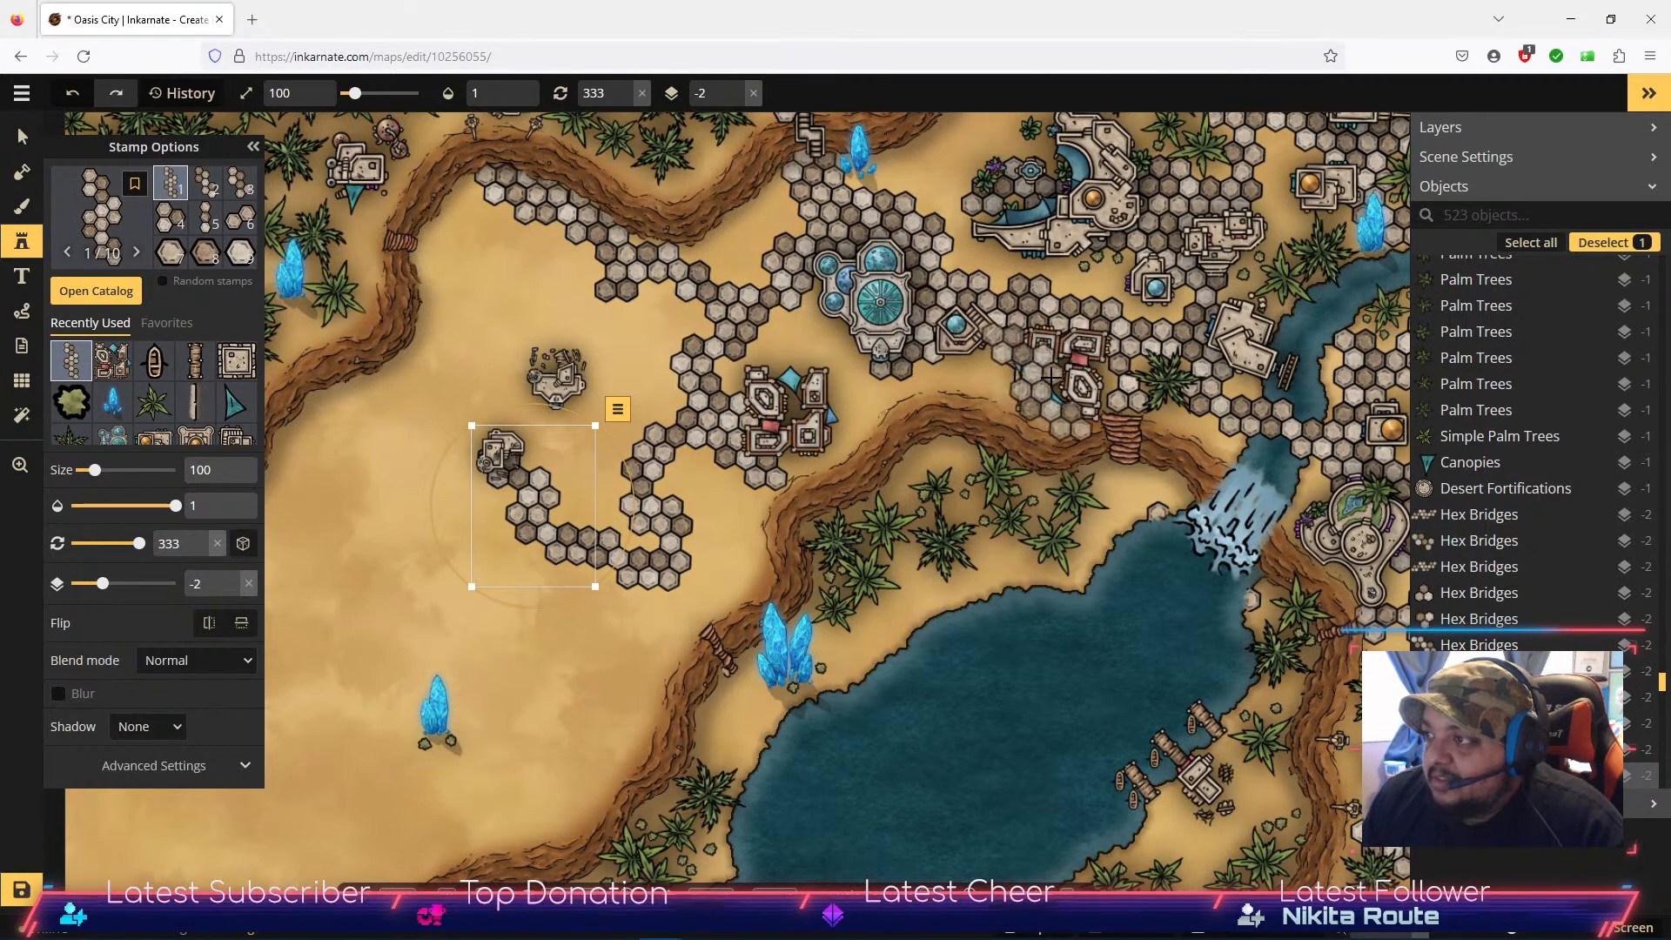
left_click(205, 183)
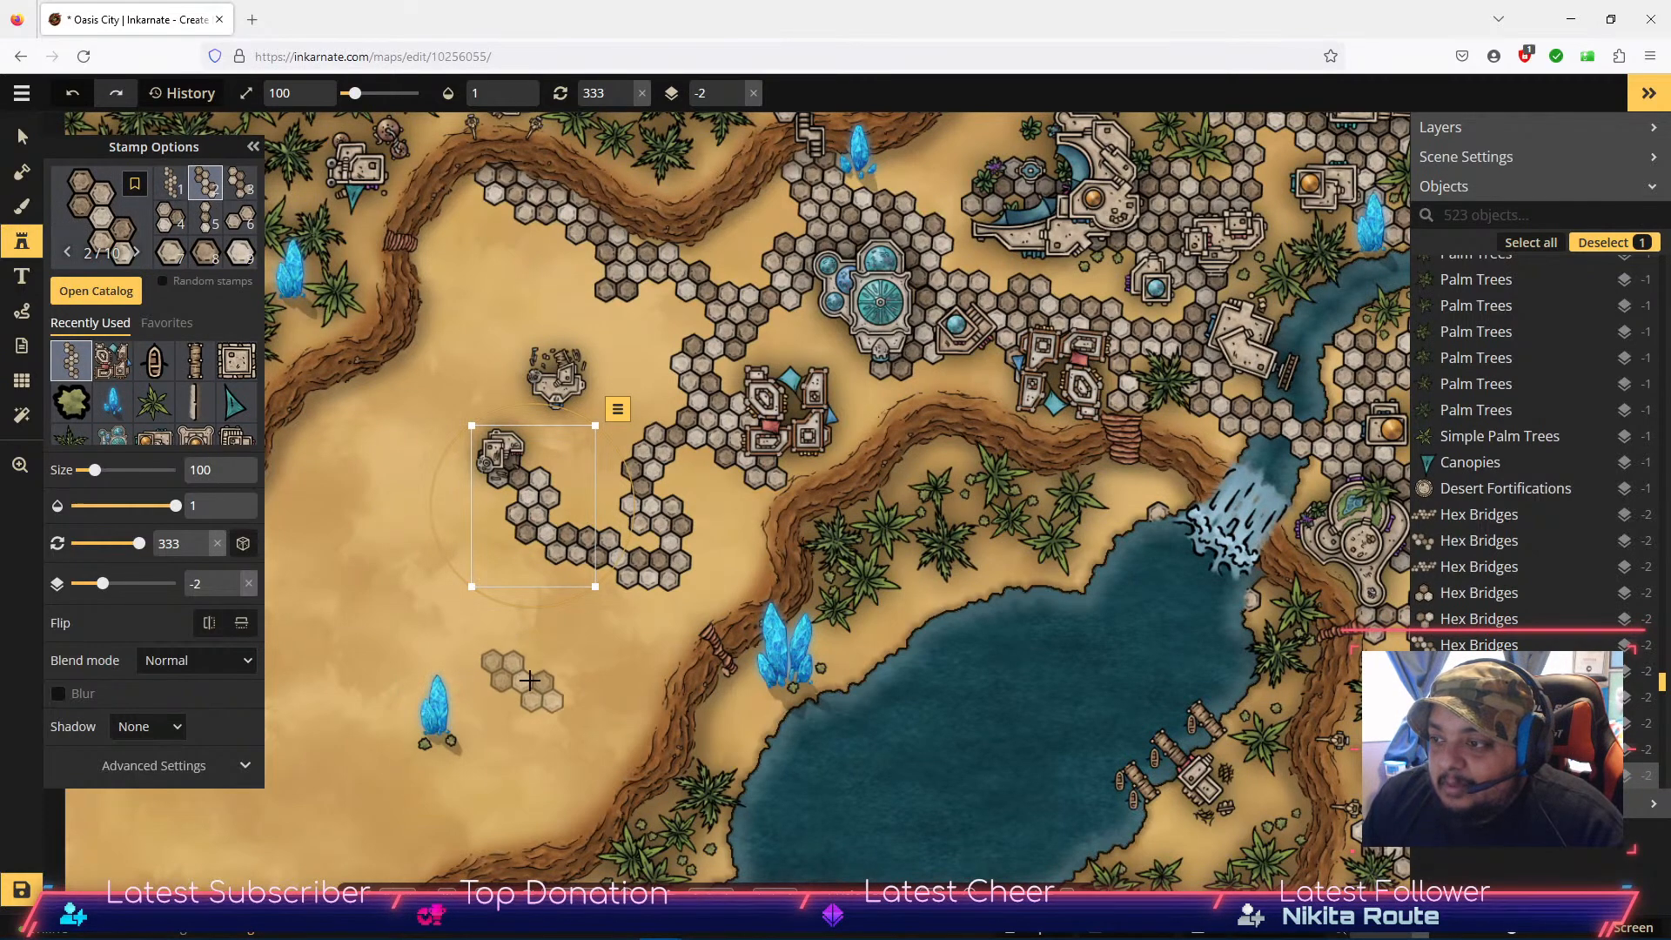
left_click(567, 668)
left_click_drag(566, 669, 472, 494)
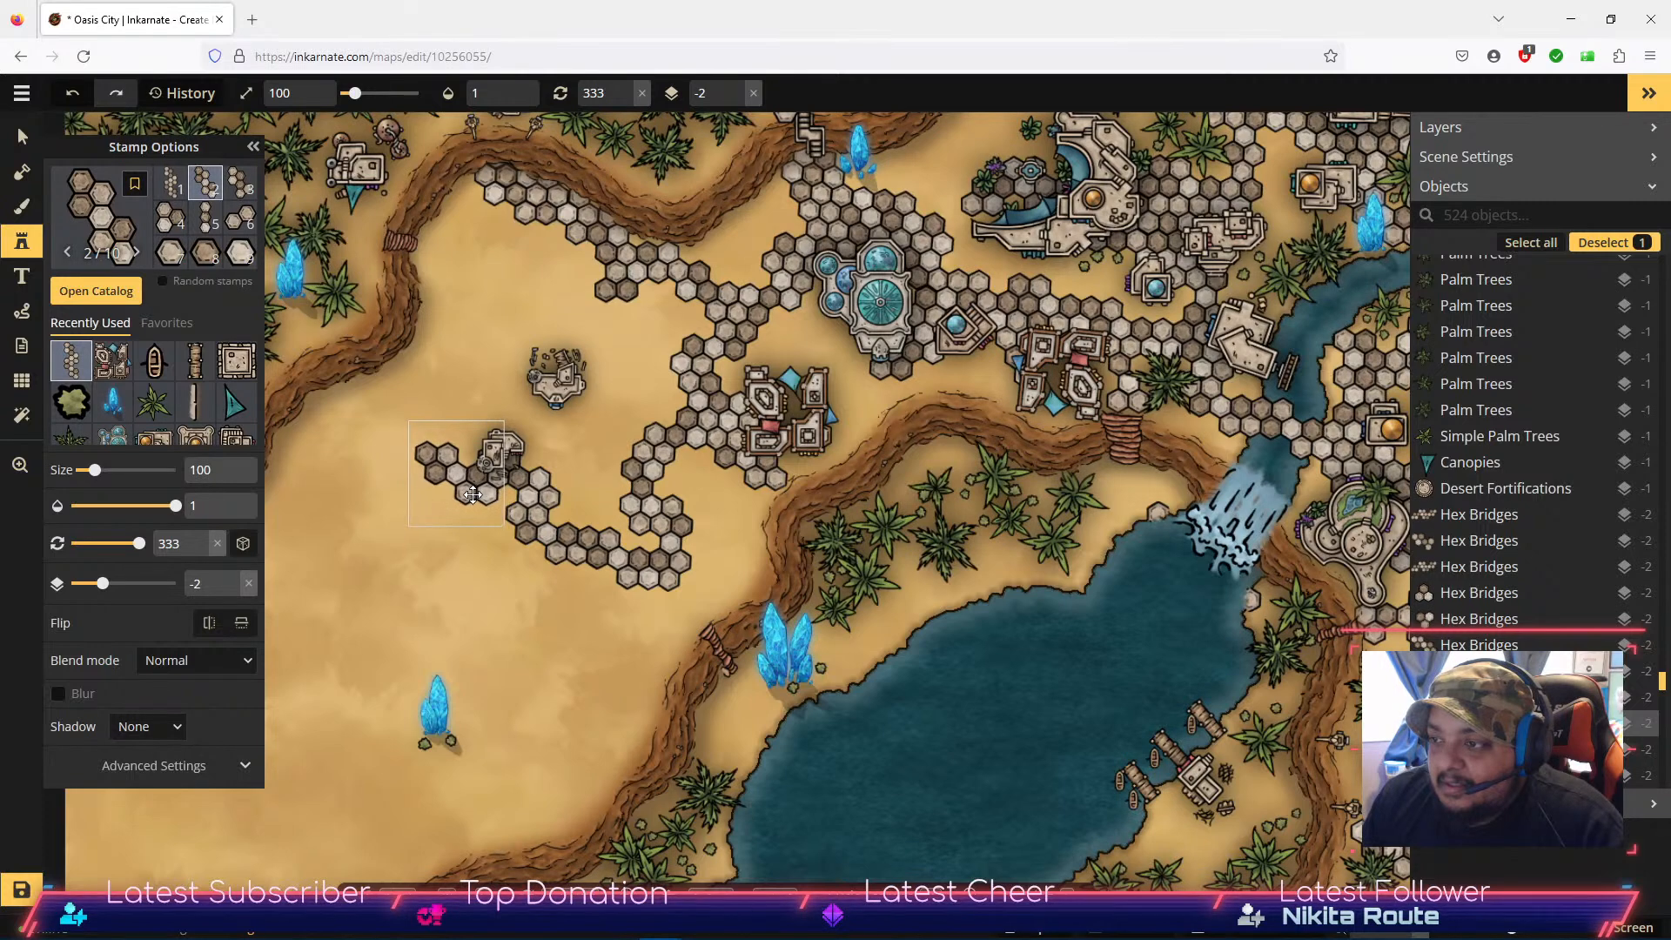
Step: Place the fifth Hex Bridges variant at size 100 on layer -2 and move it against the path south of the small ruined building
left_click(206, 219)
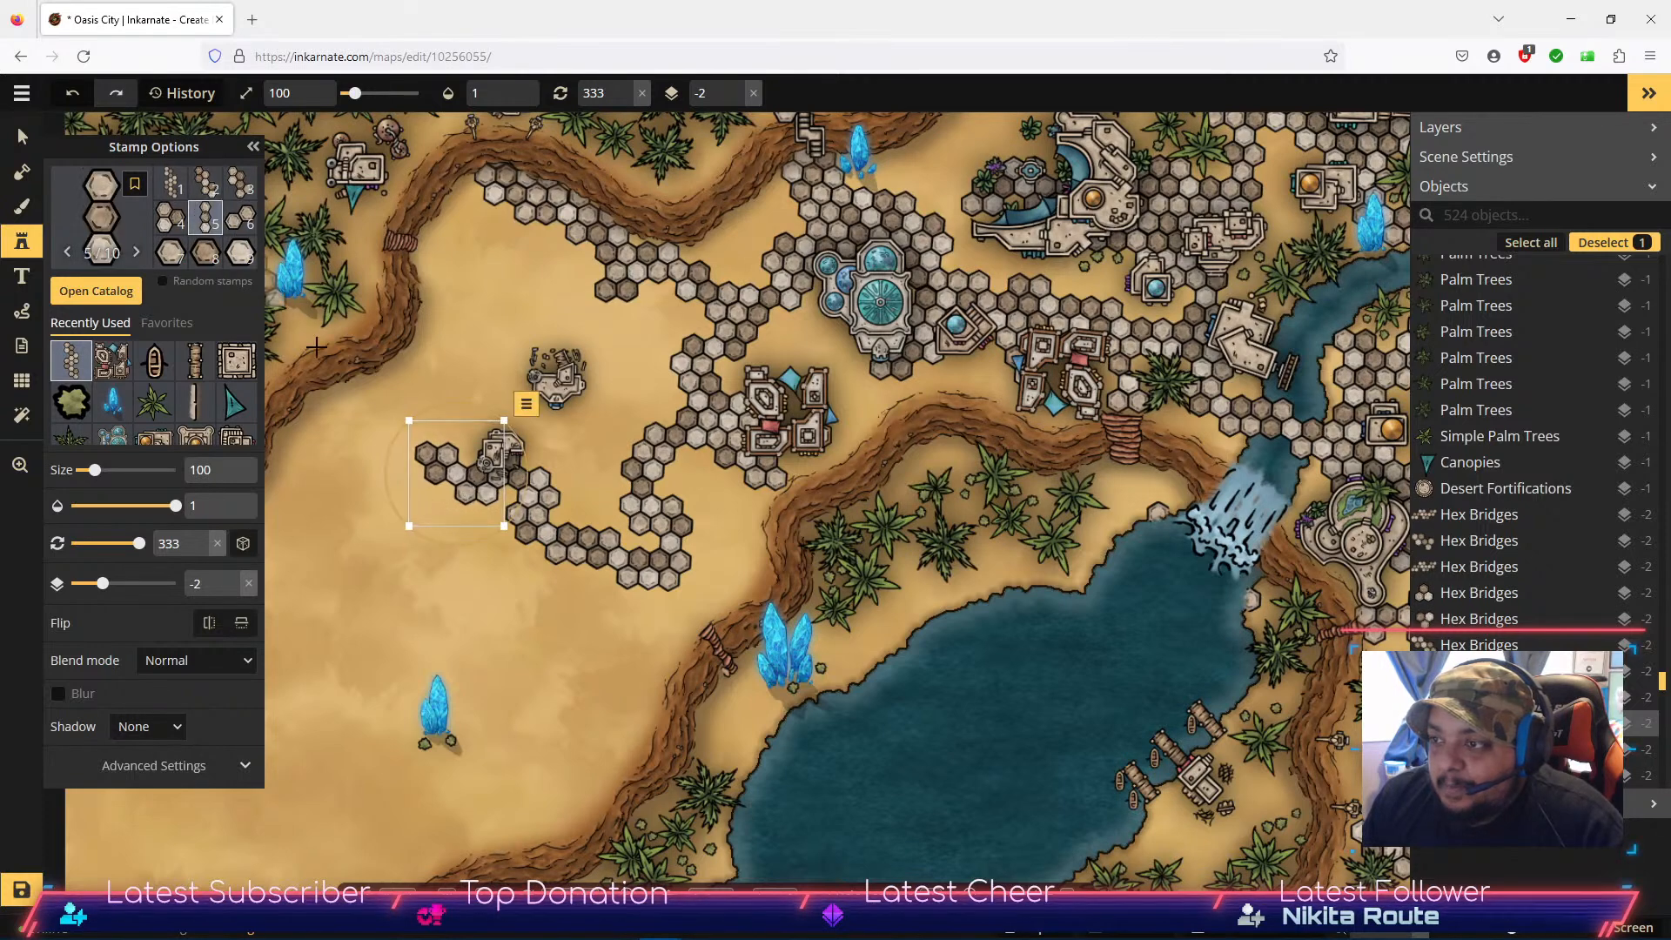
left_click(497, 599)
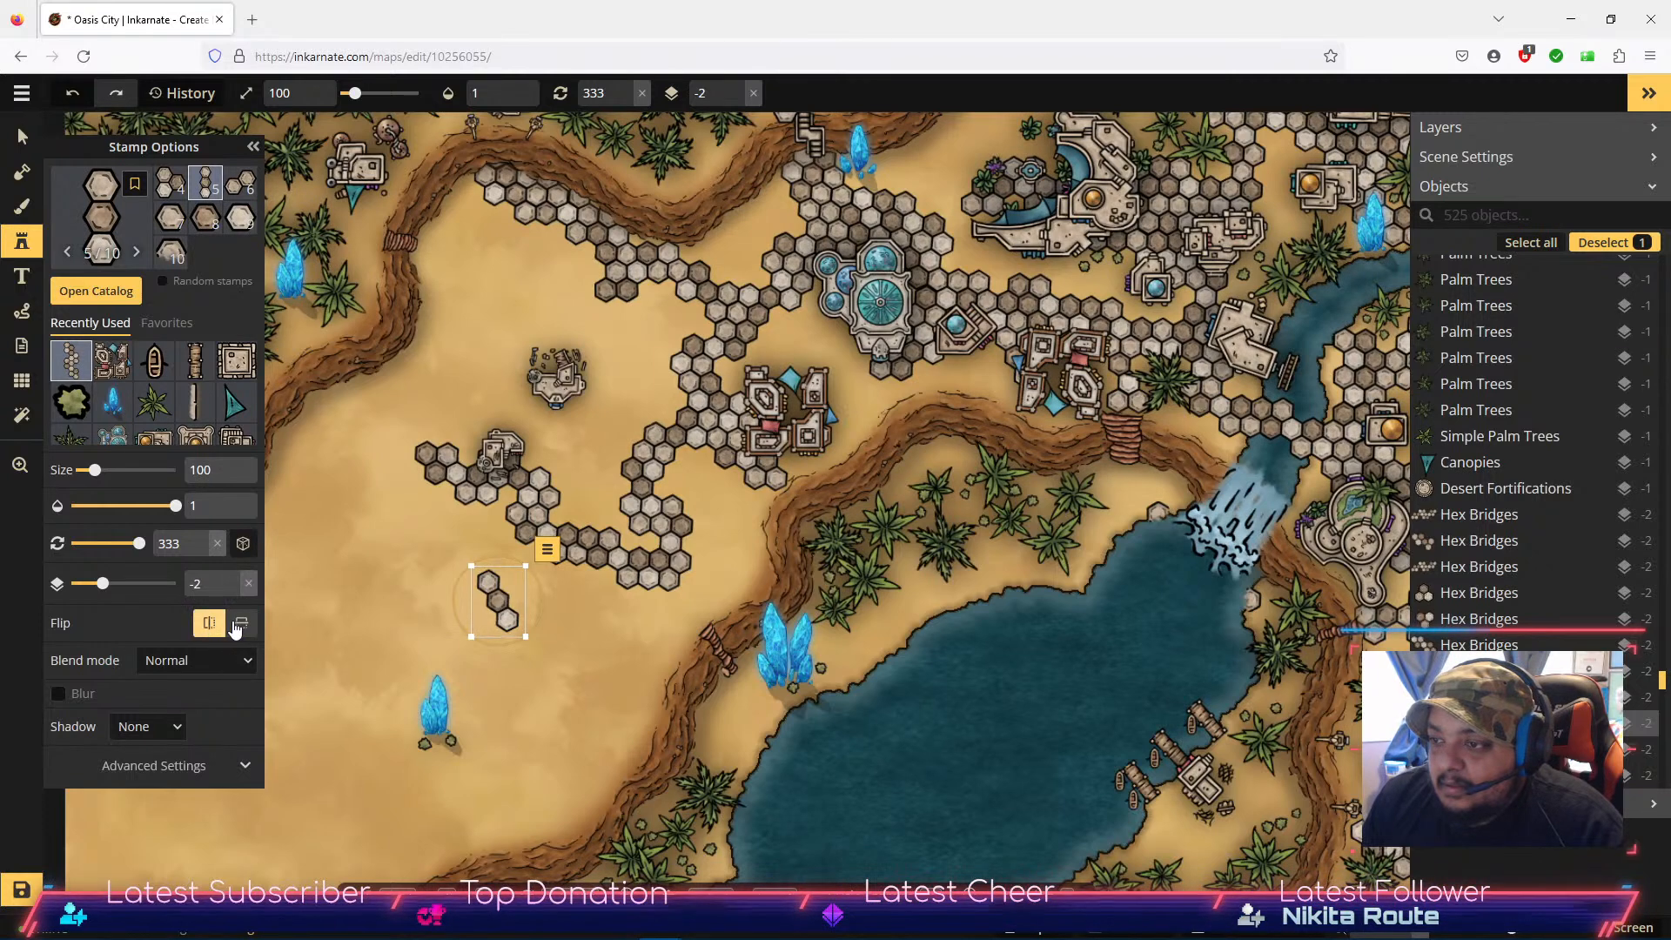
left_click(243, 625)
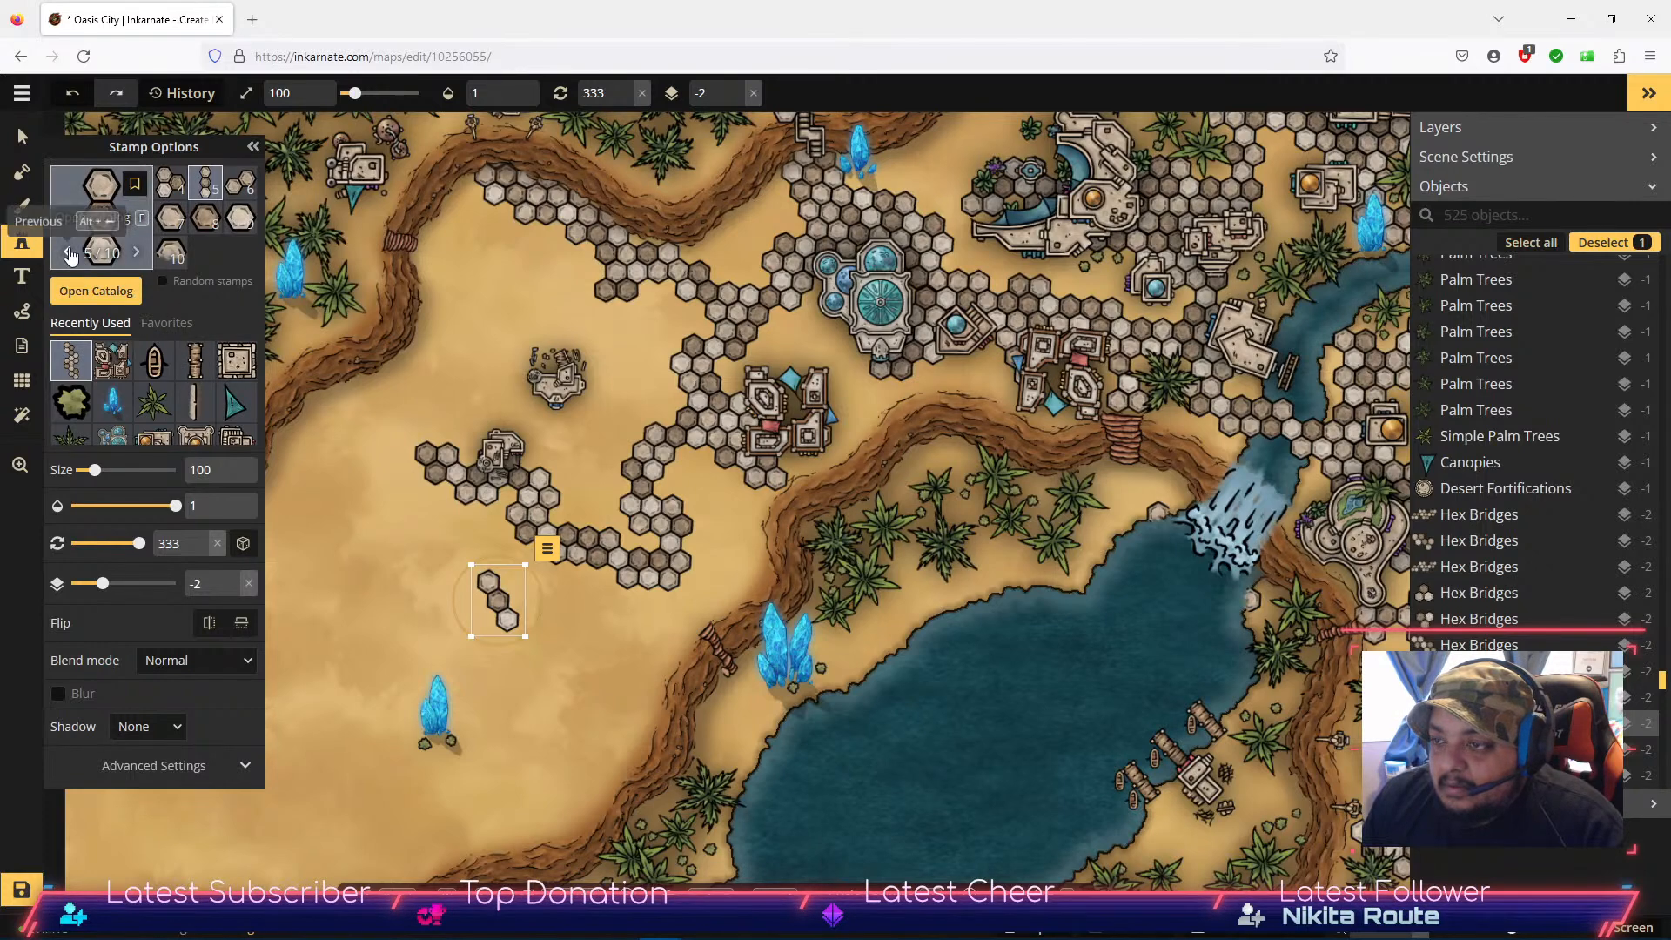
left_click(22, 136)
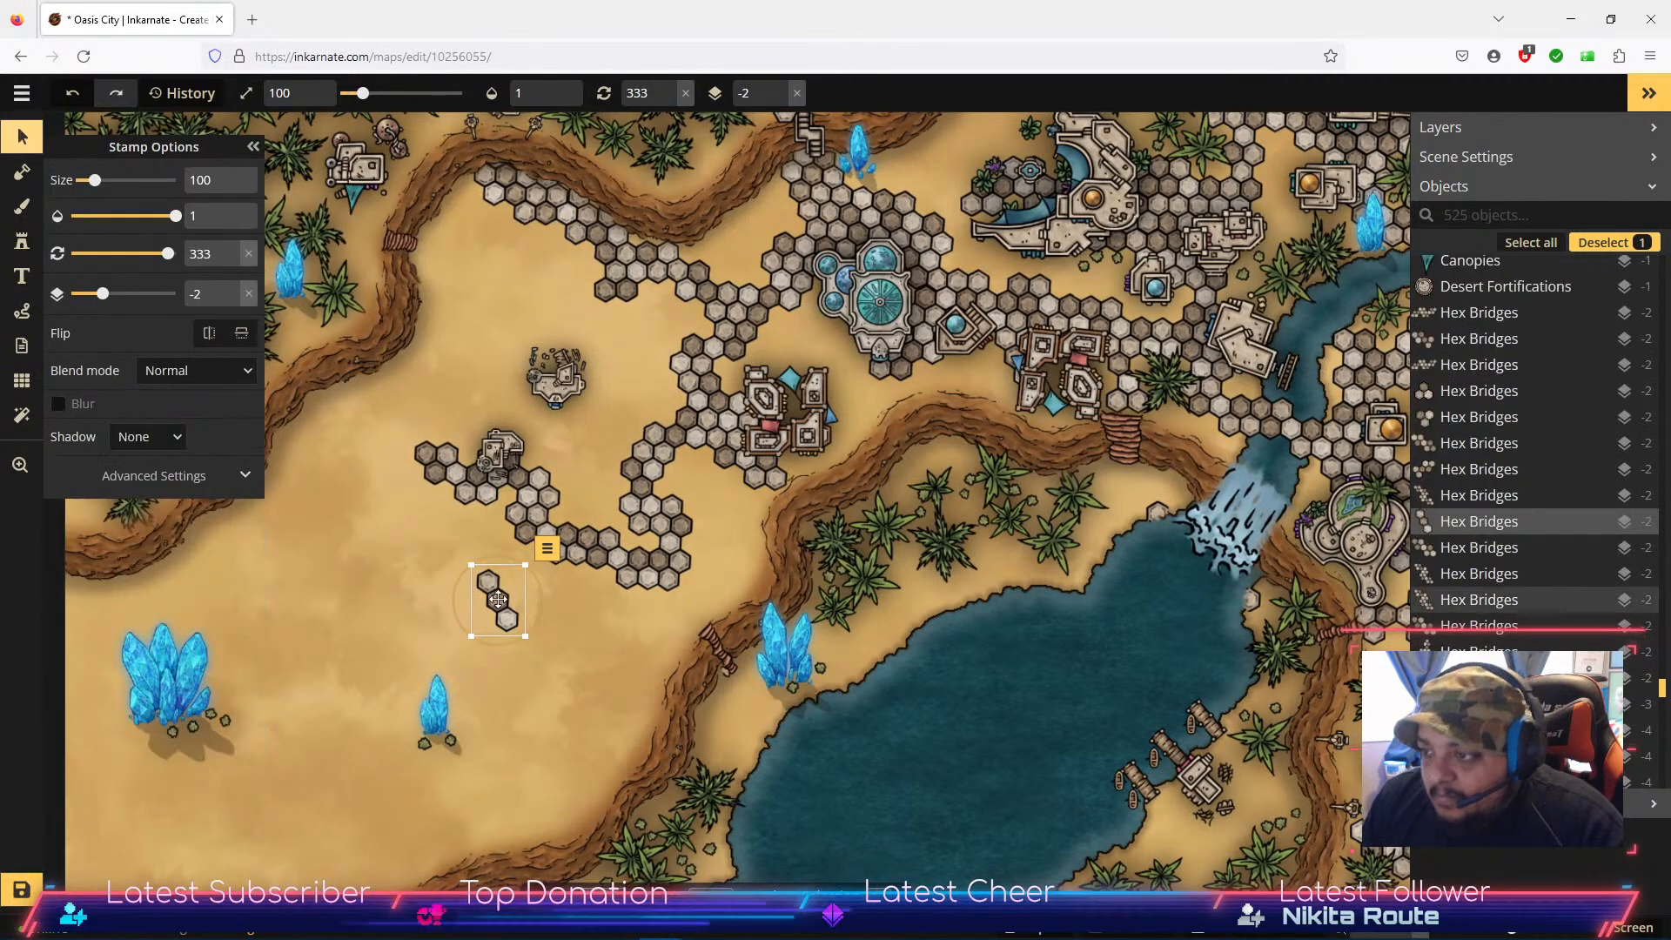
left_click_drag(489, 581, 490, 516)
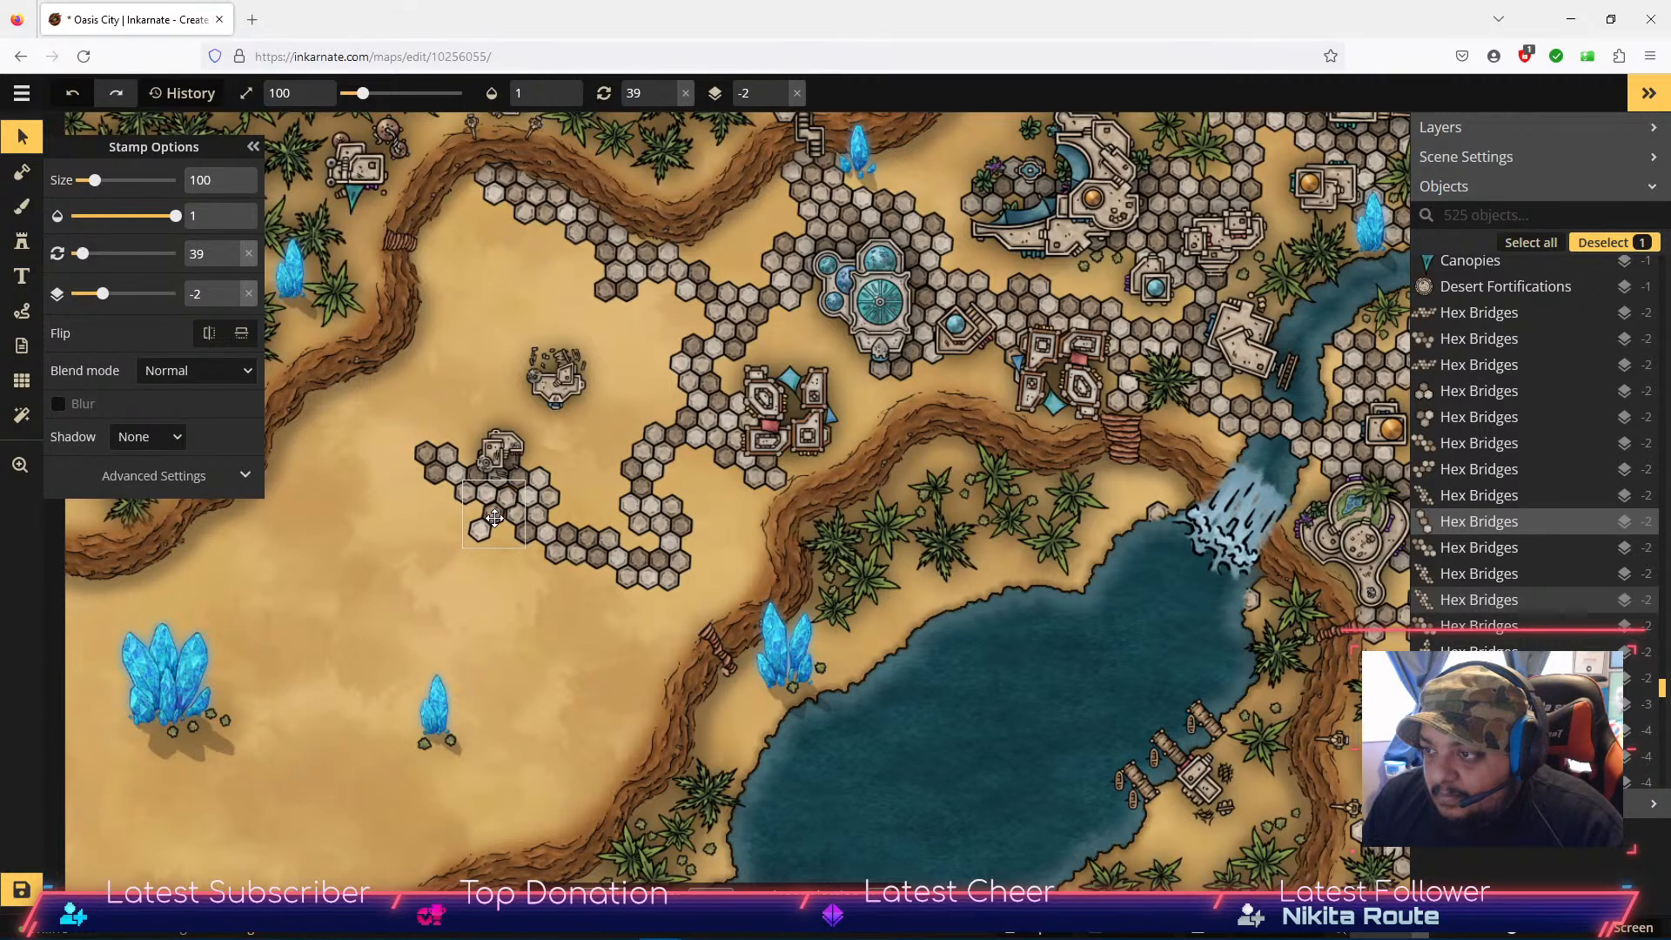
Step: Set the three-hex piece's rotation to 33 and nudge it into line with the surrounding hex tiles
left_click(231, 260)
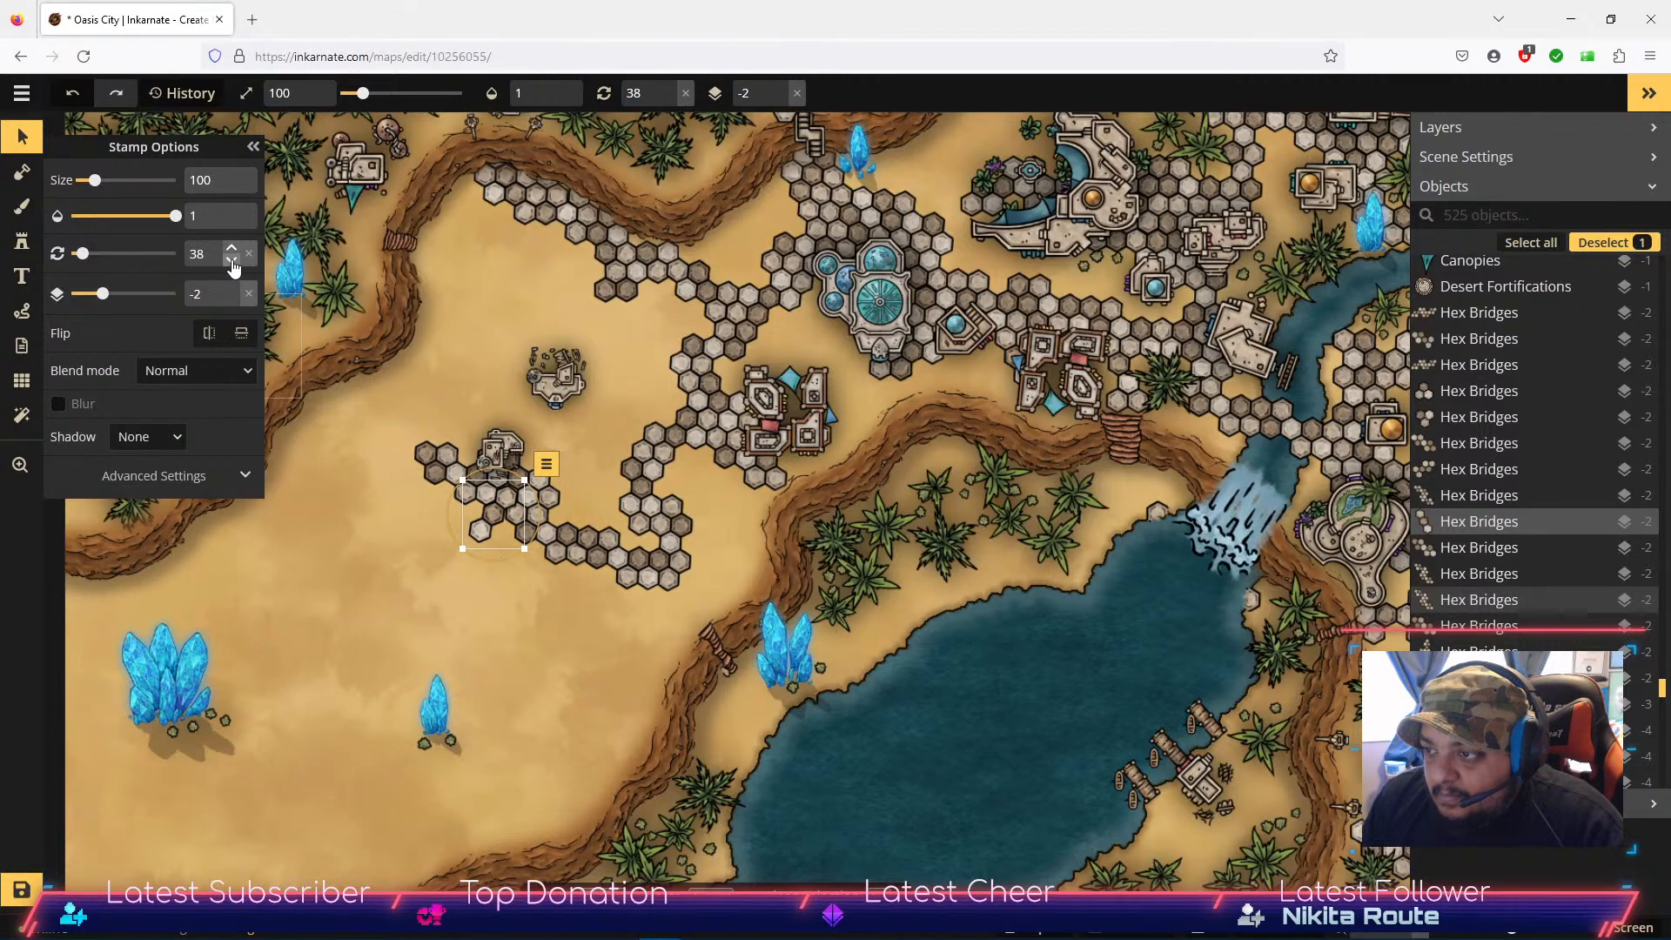
left_click(232, 260)
left_click(231, 261)
scroll(571, 516, "up", 3)
scroll(520, 512, "up", 1)
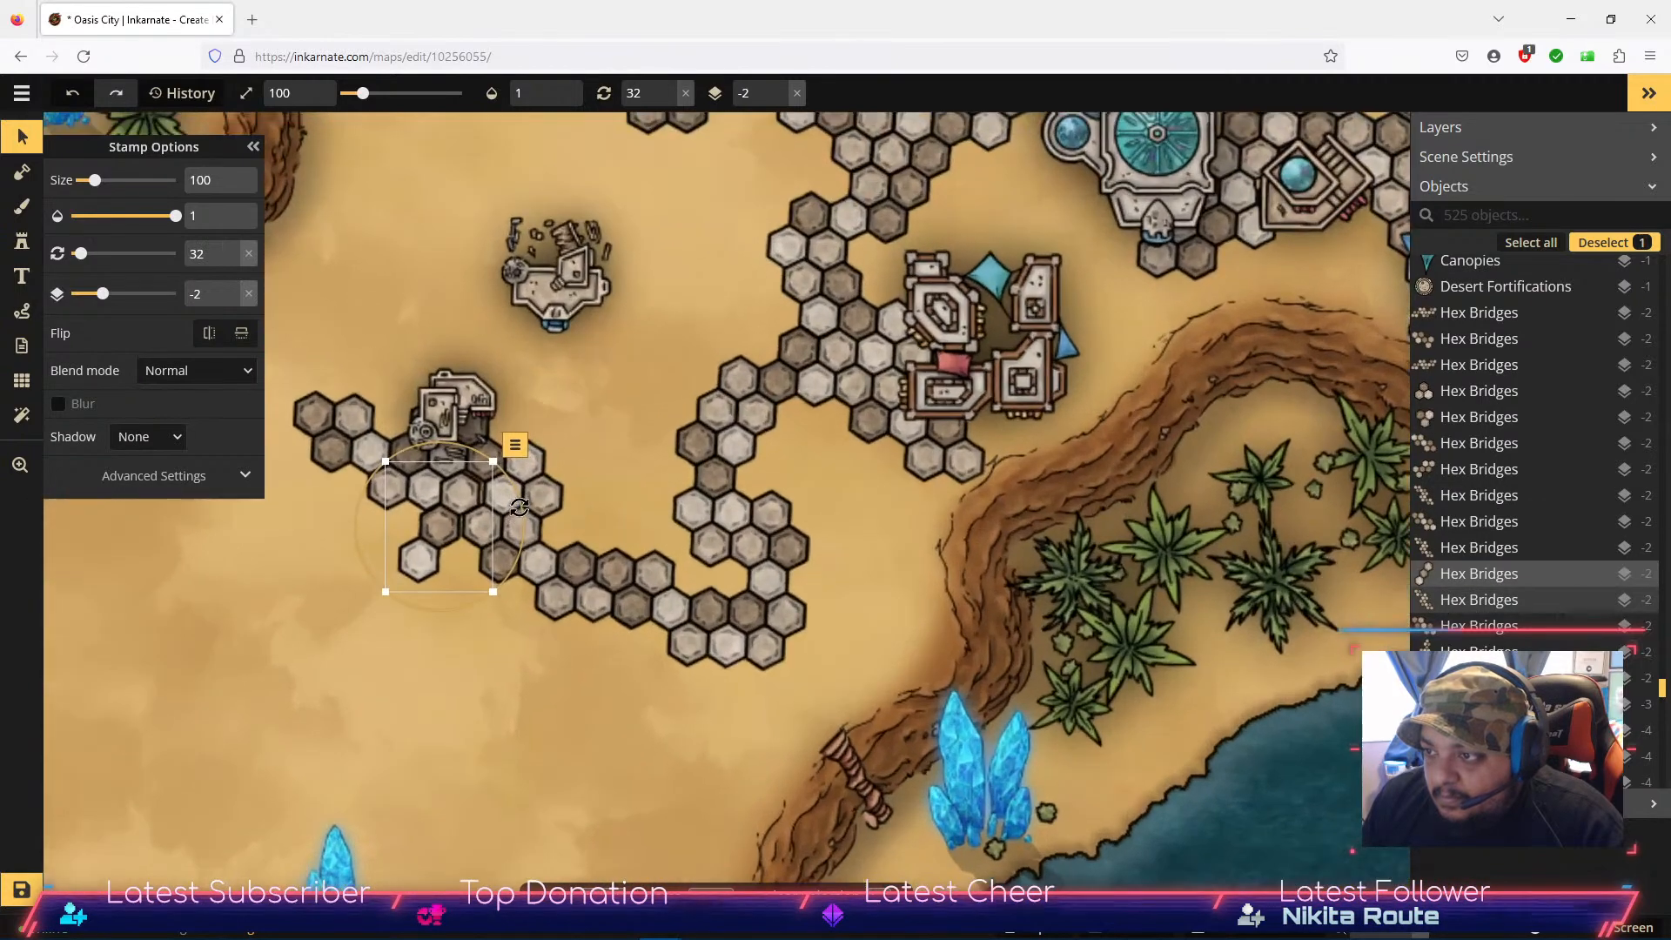
left_click(231, 250)
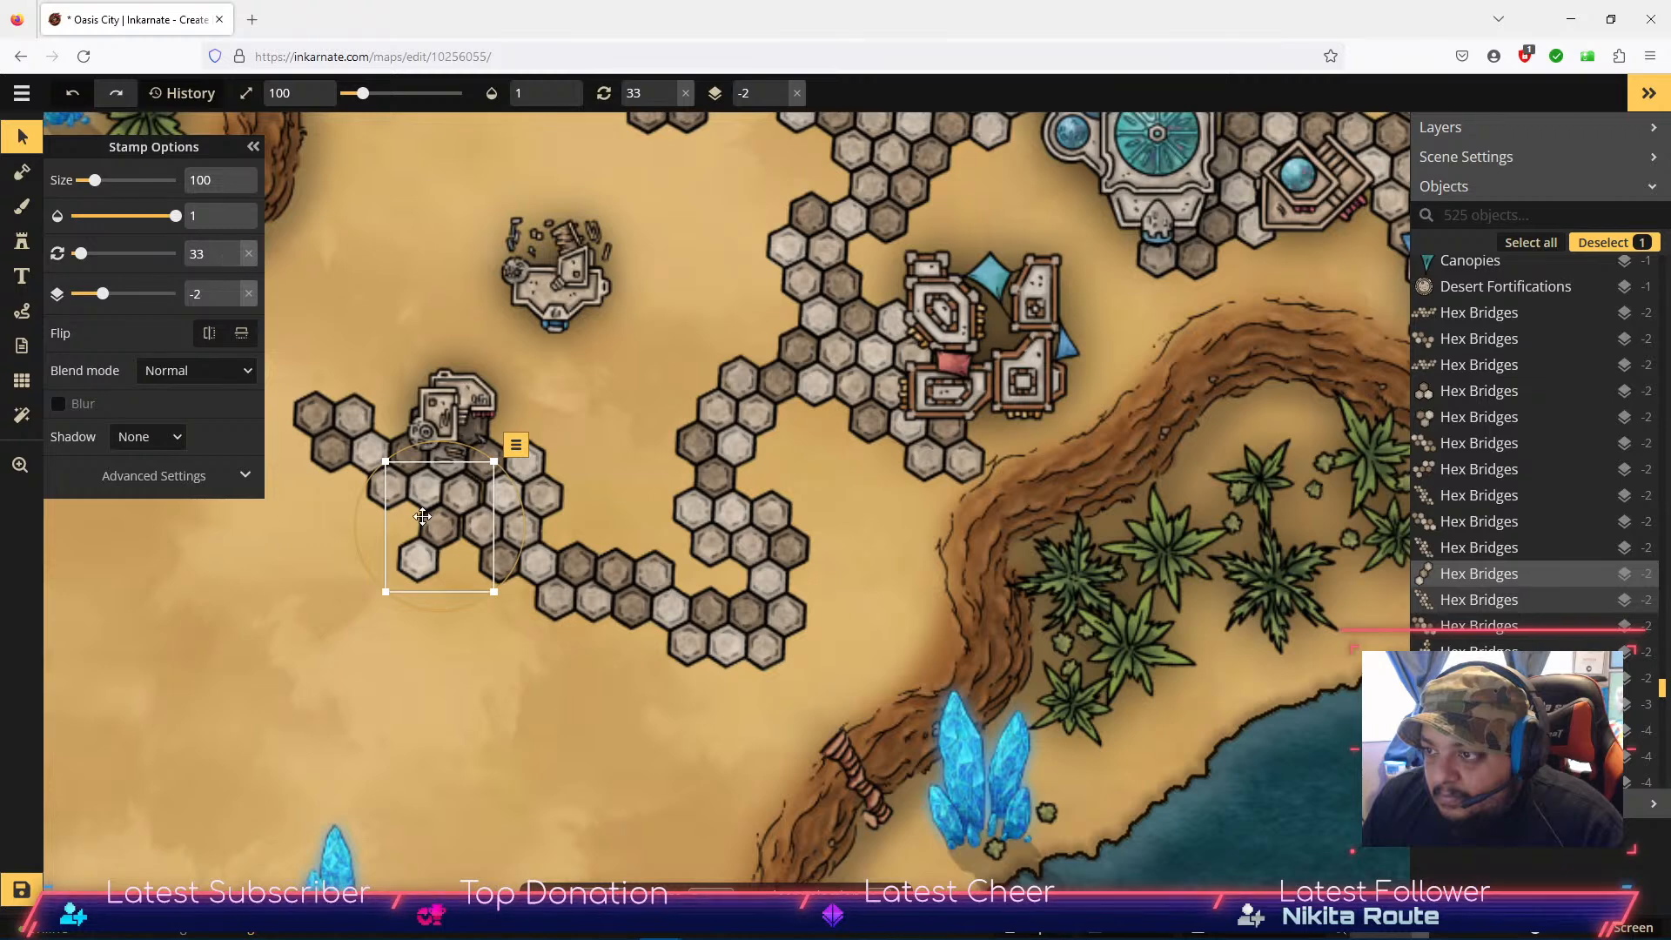
left_click_drag(440, 531, 446, 527)
left_click(531, 684)
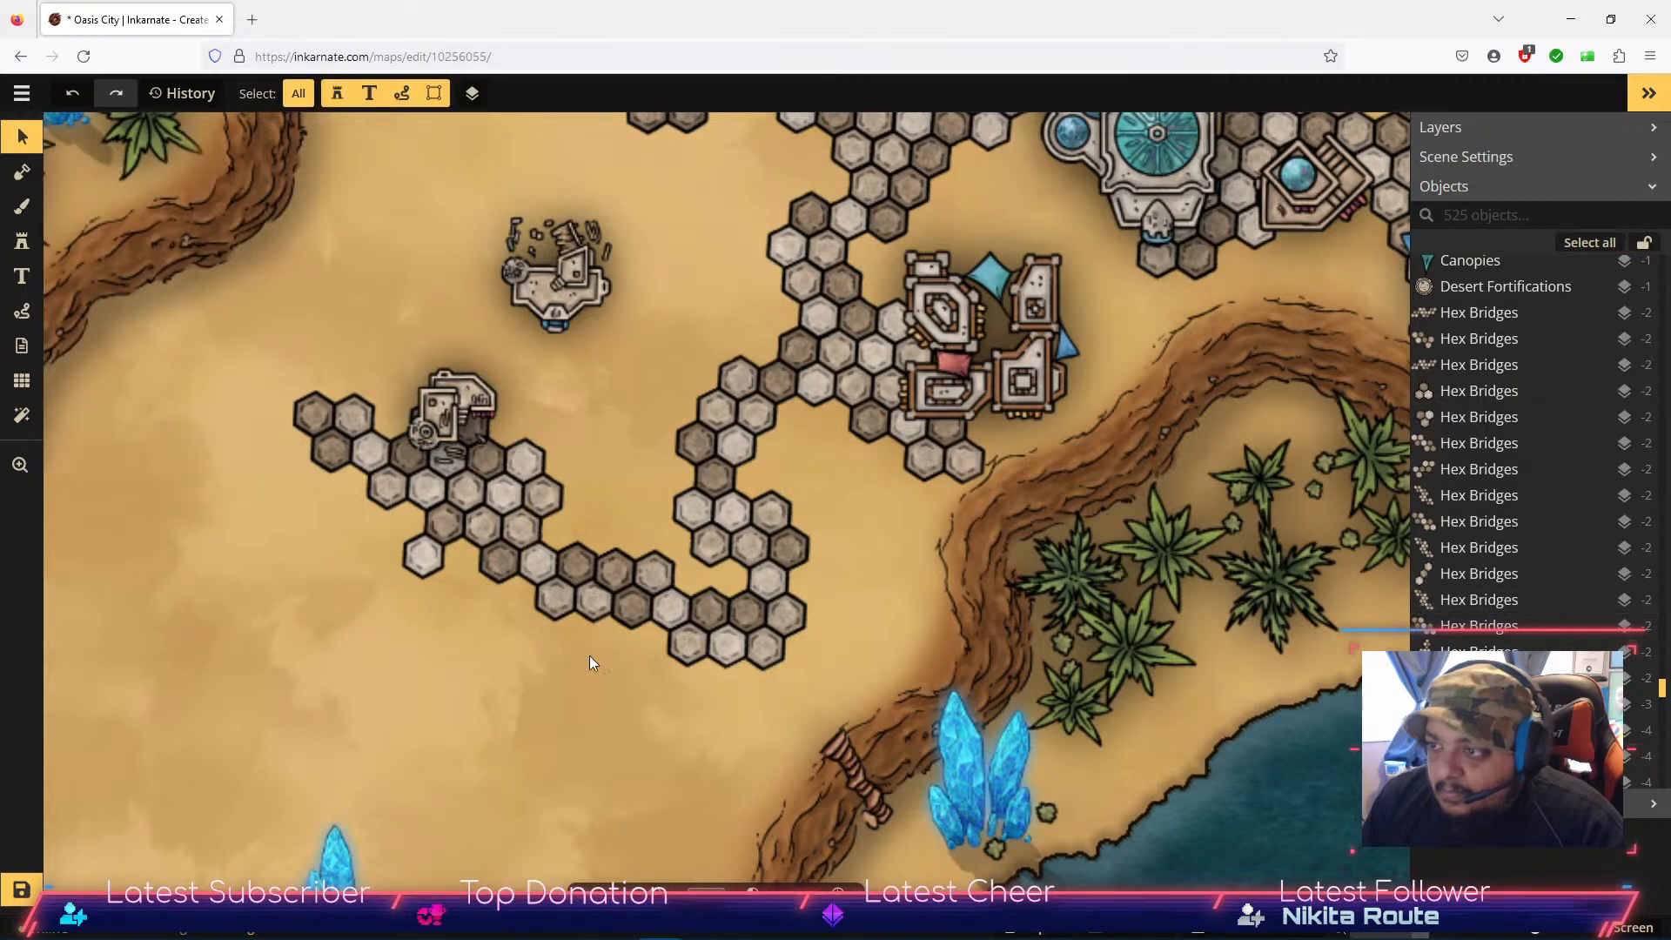
Step: Place the second Hex Bridges variant at size 100 and rotation 33 on layer -2, branching south from the three-hex piece
left_click(35, 239)
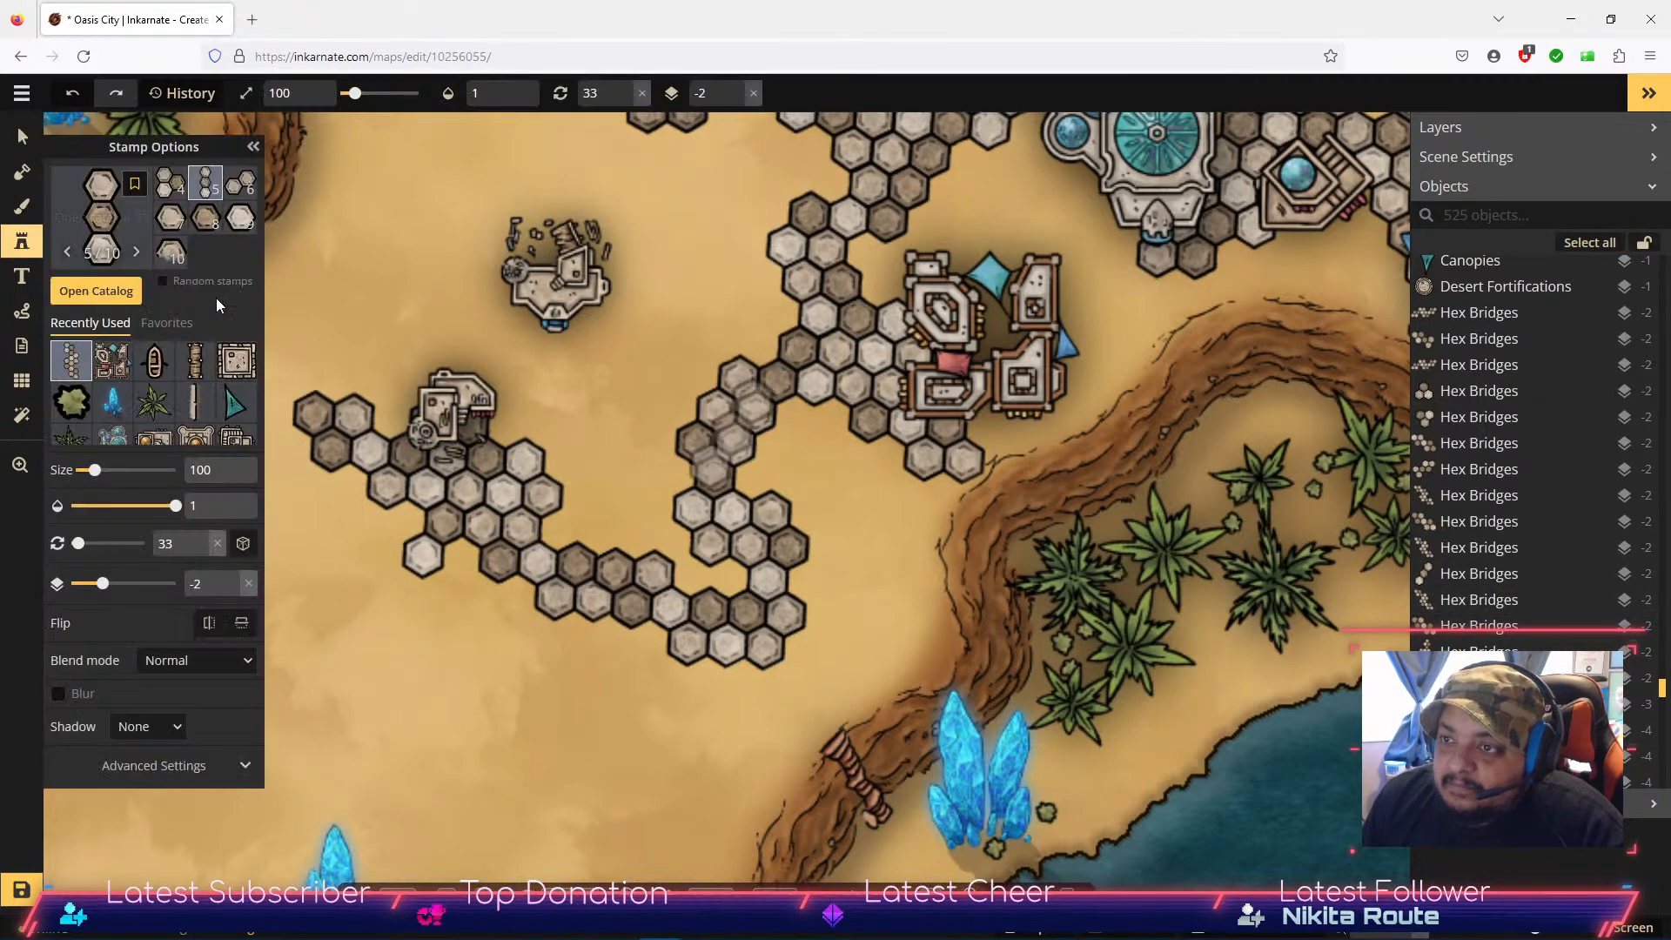
left_click(200, 193)
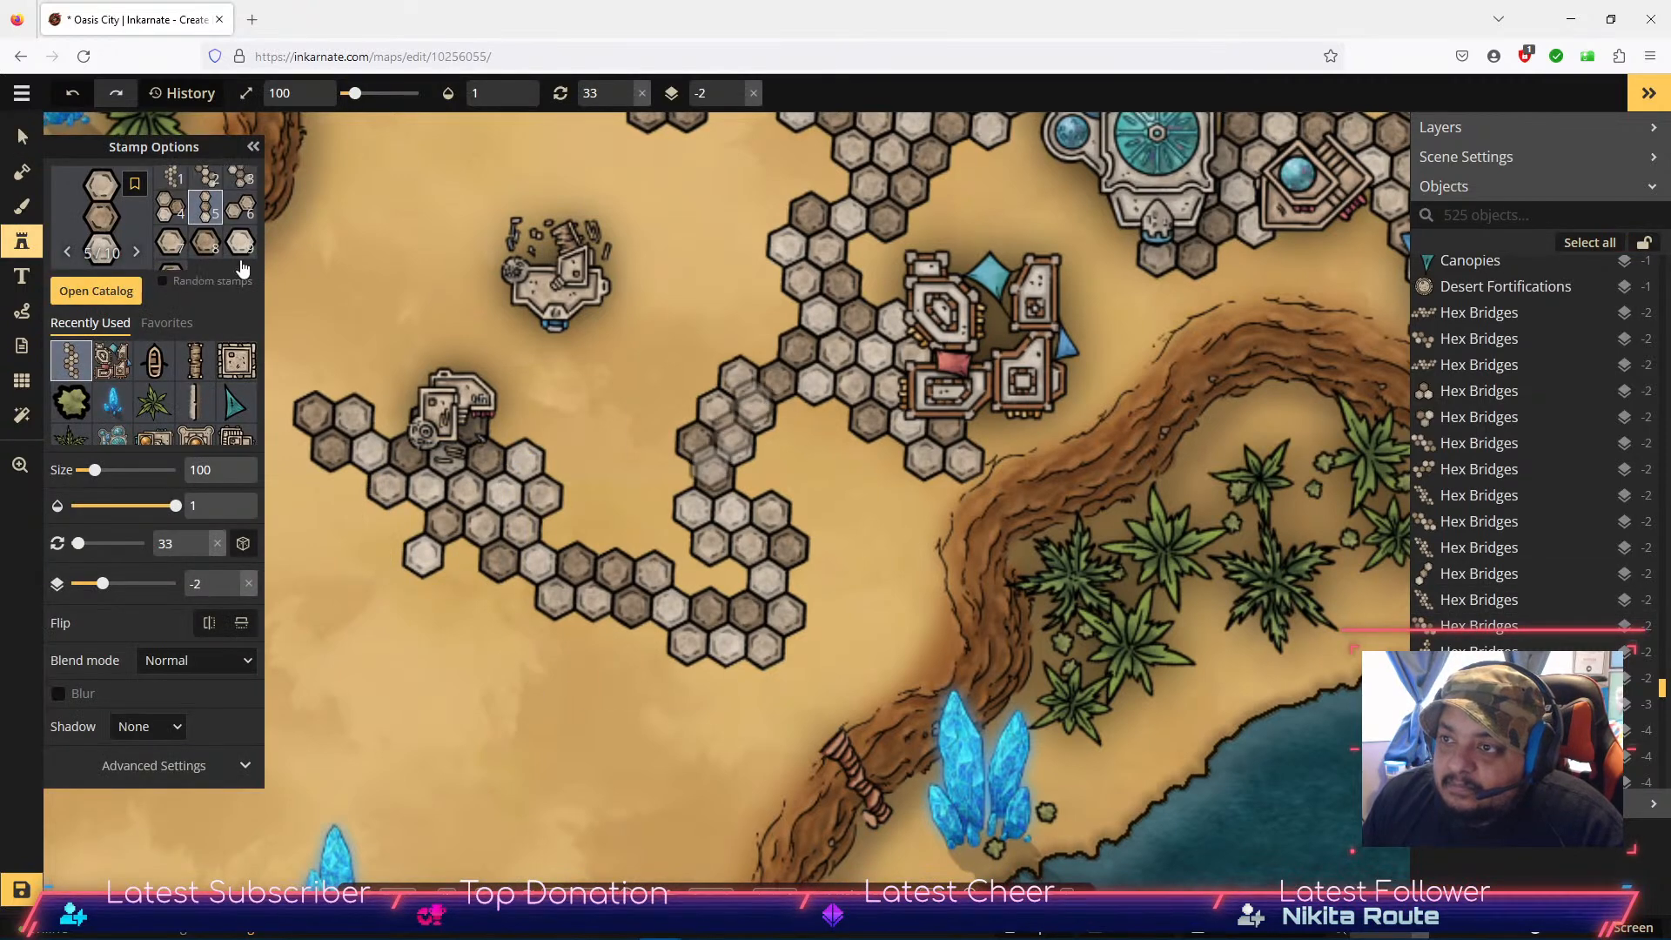
left_click(202, 188)
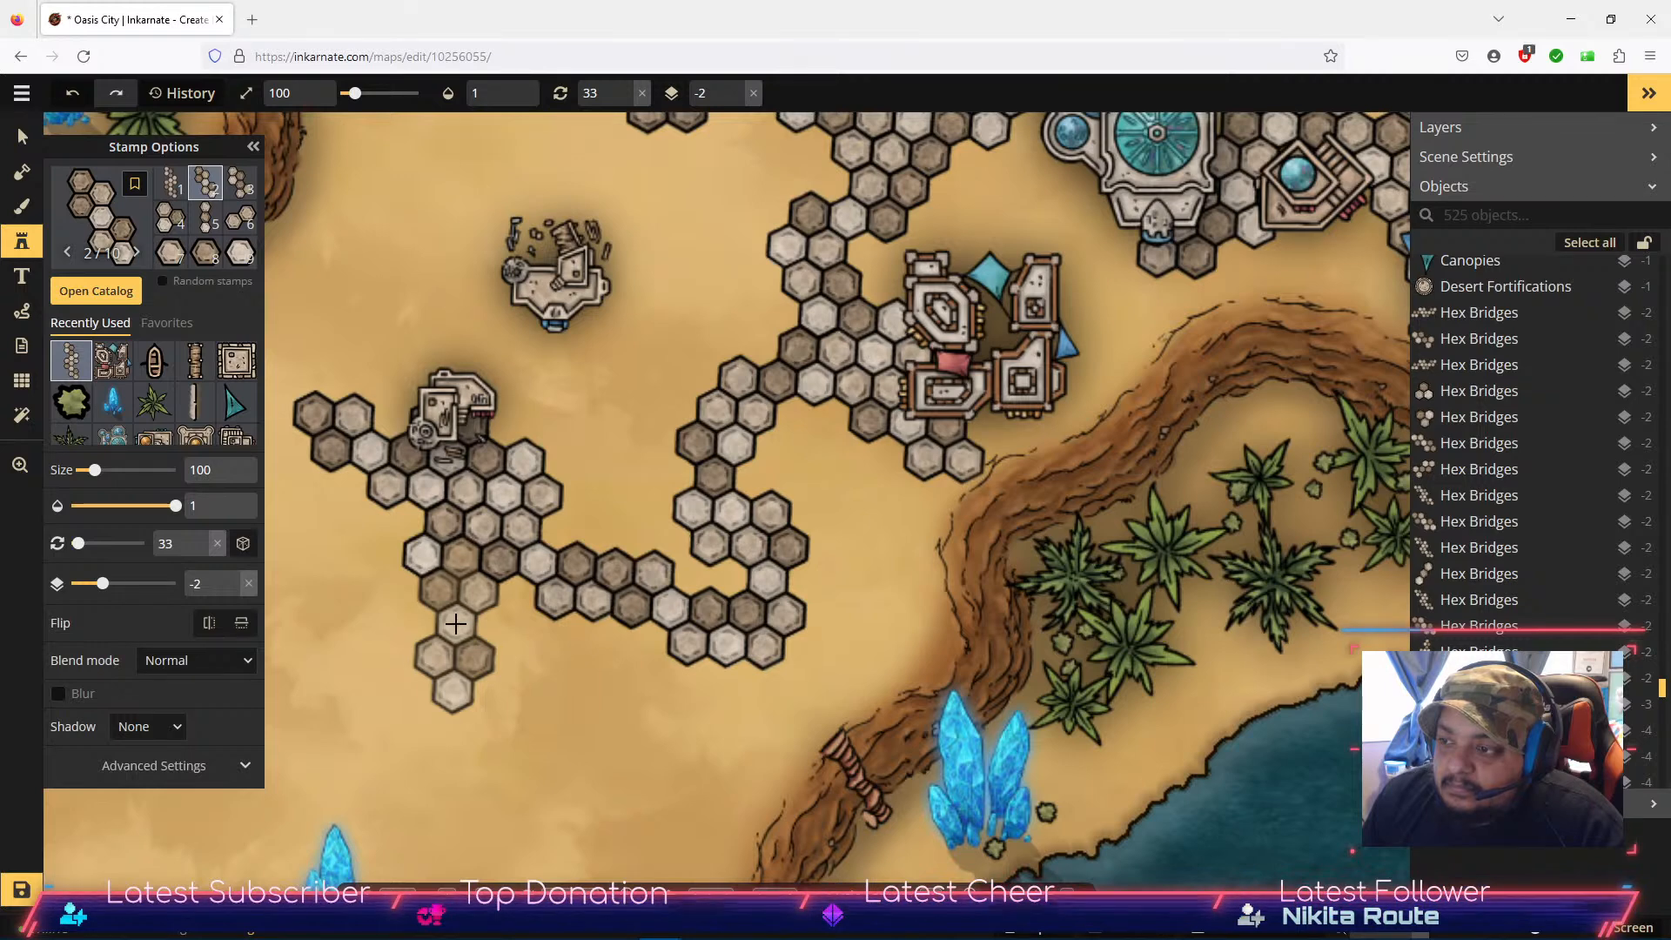
left_click(455, 623)
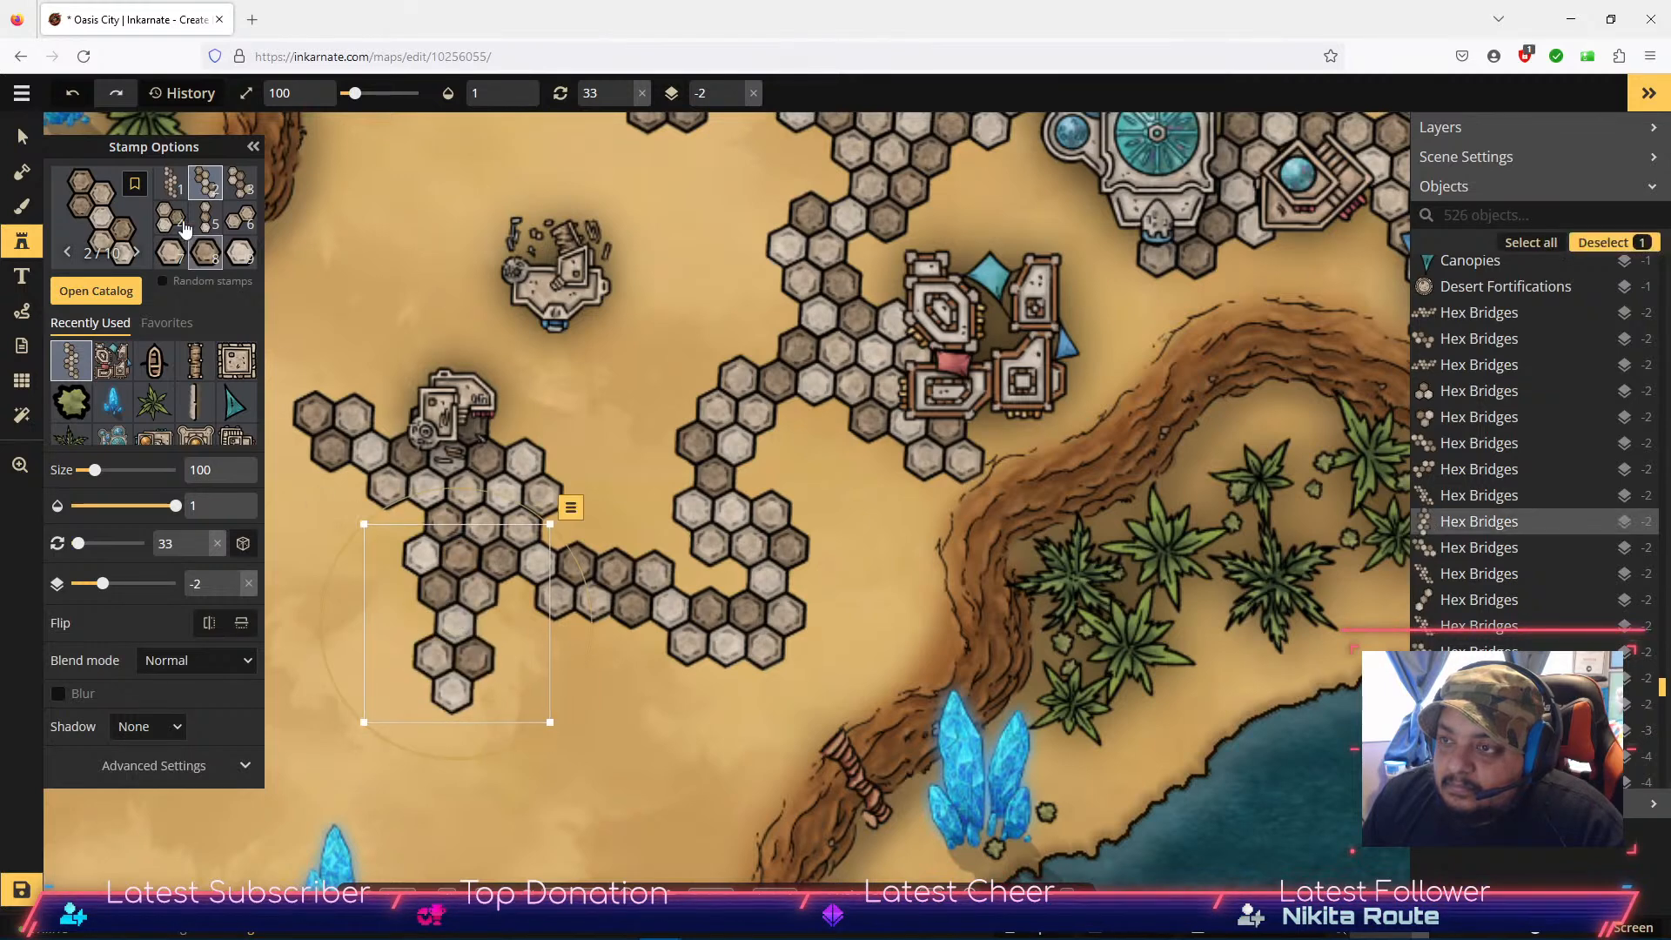
Step: Place the first Hex Bridges variant at rotation 33, flip it vertically and attach it to the southern branch, heading southwest
left_click(175, 187)
left_click_drag(307, 767, 653, 432)
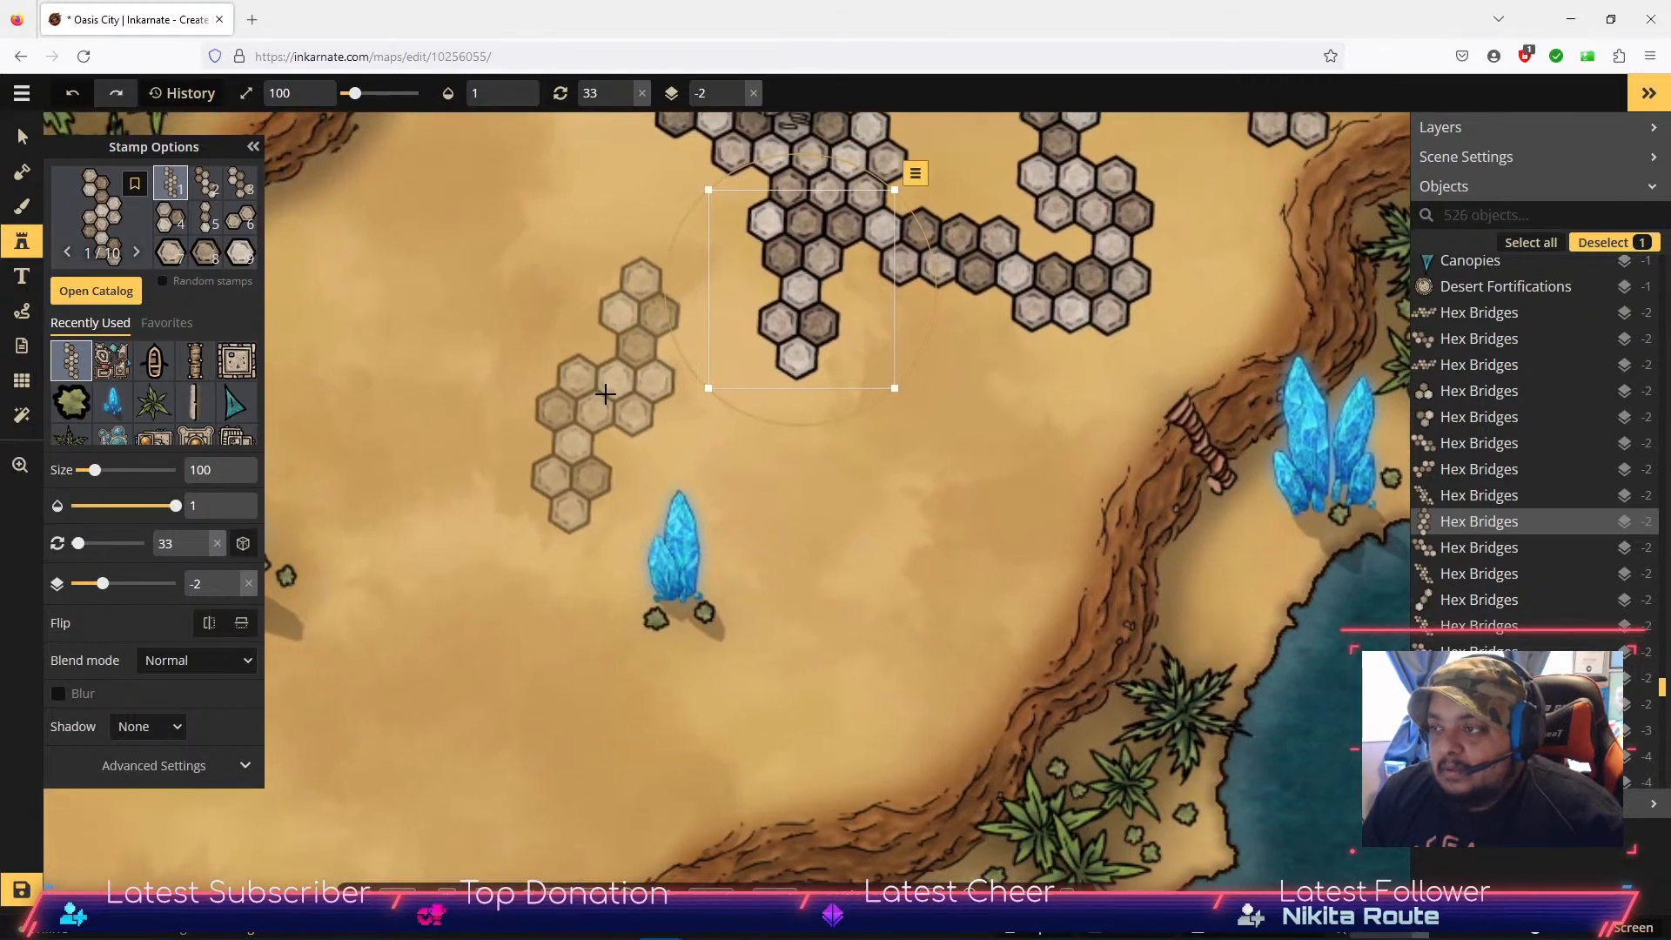
left_click(561, 321)
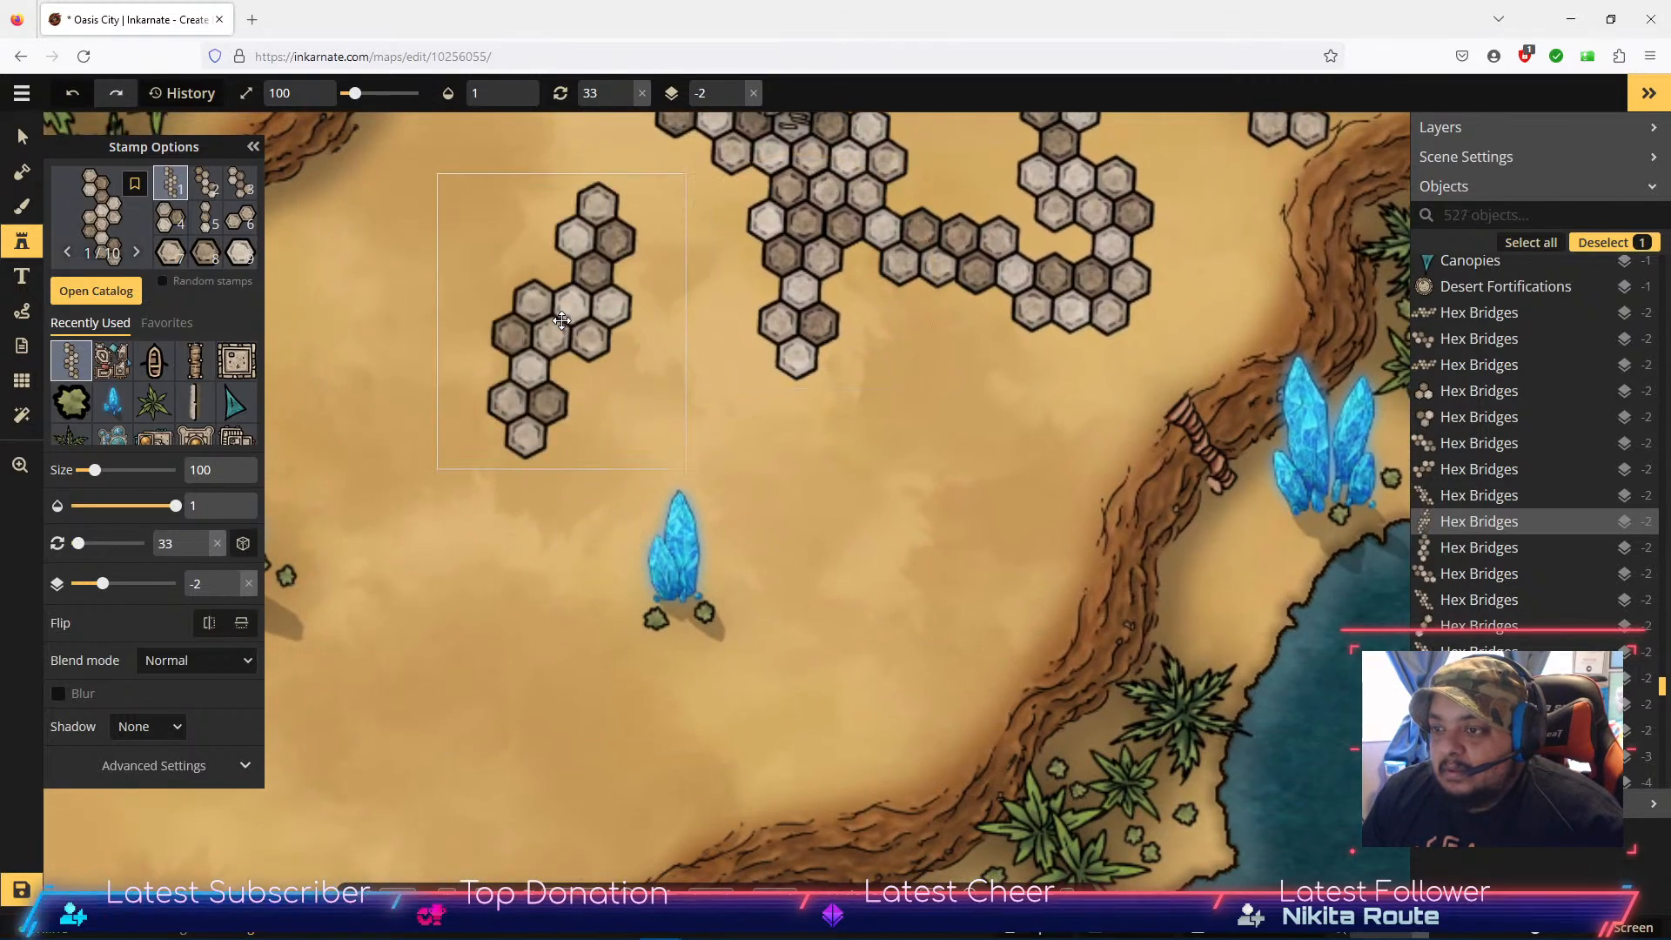
left_click(243, 624)
left_click_drag(563, 297, 672, 343)
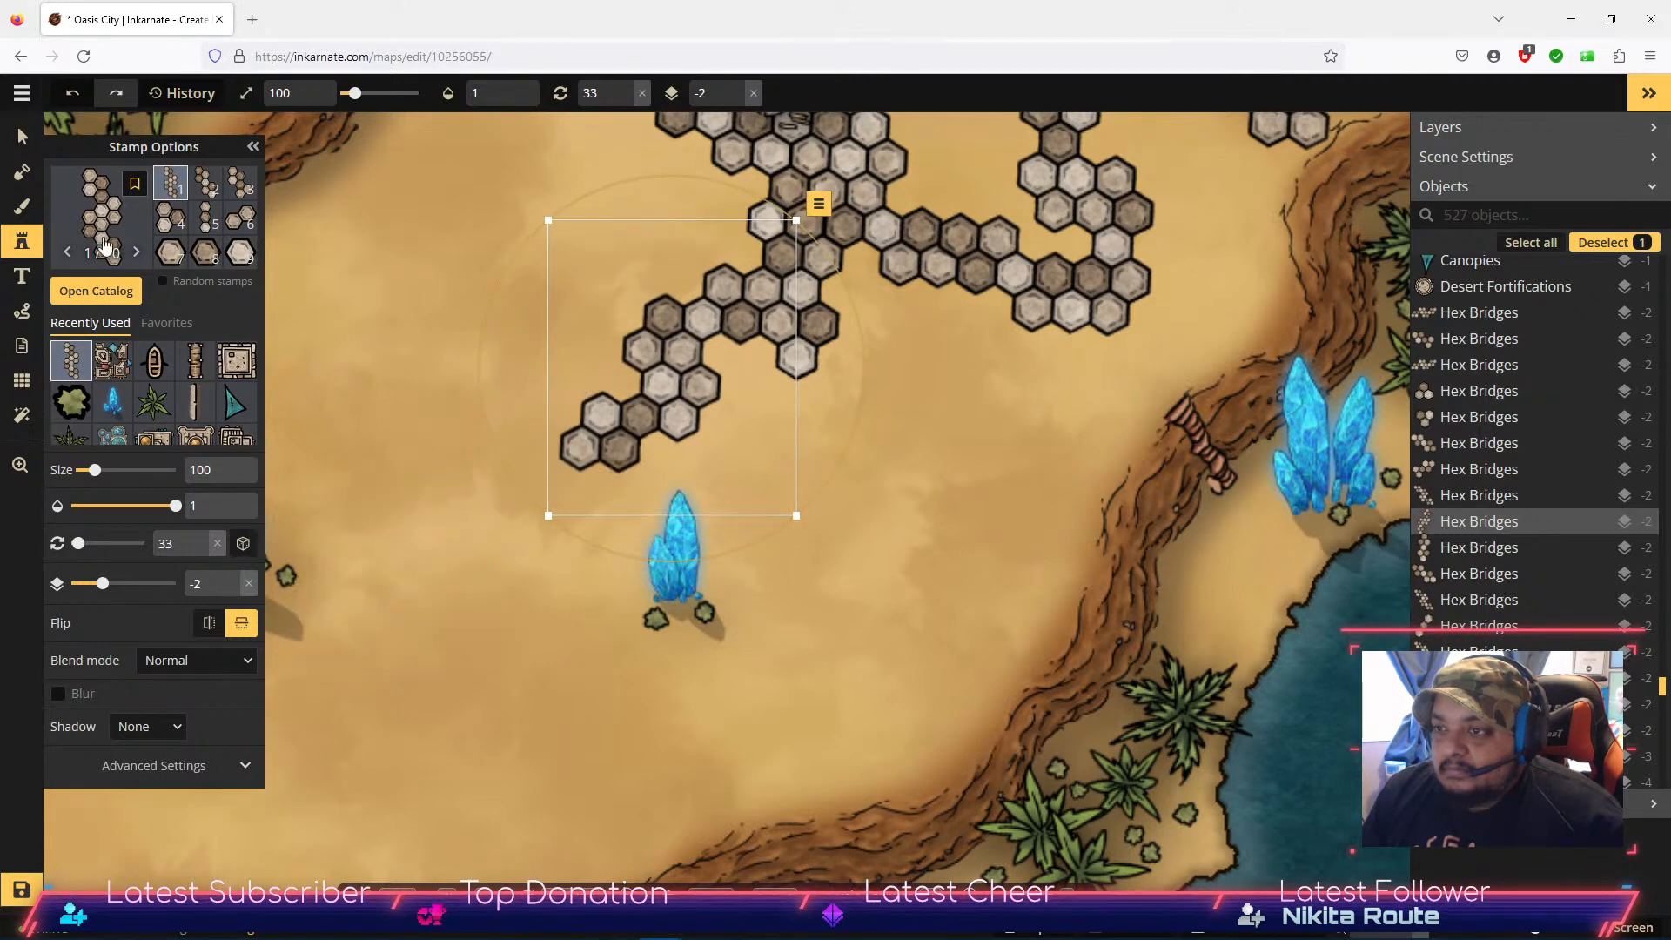
Step: Place two vertically flipped copies of the third Hex Bridges variant at rotation 33 and join them to the path's southwest end
left_click(238, 183)
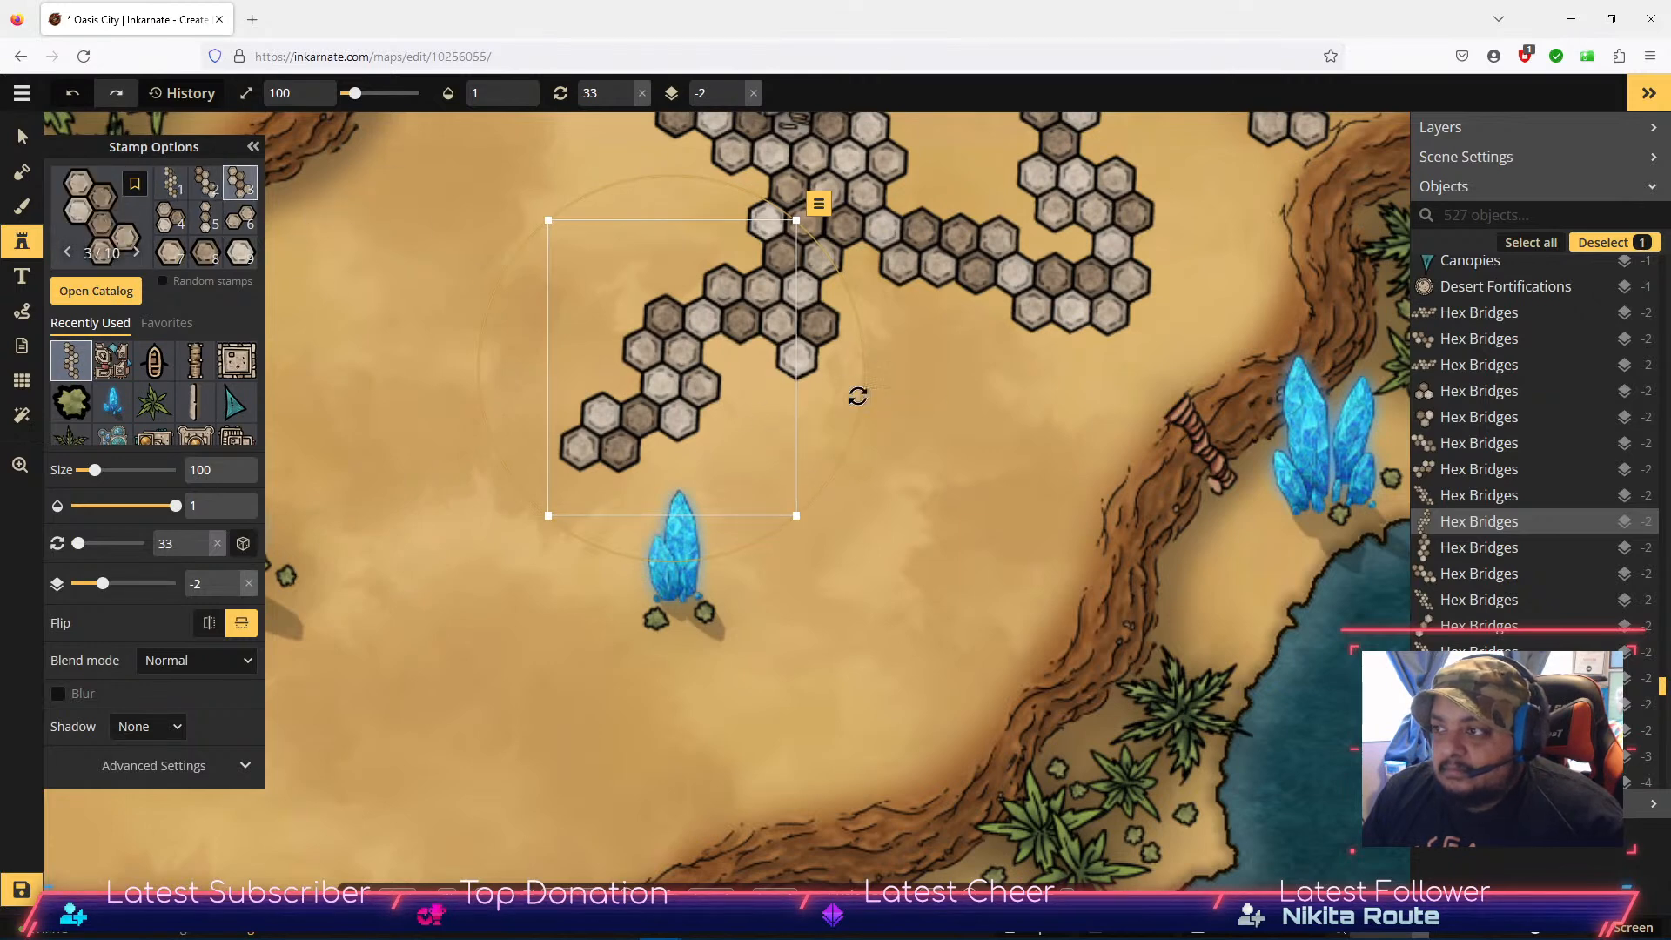
left_click(495, 496)
left_click(407, 674)
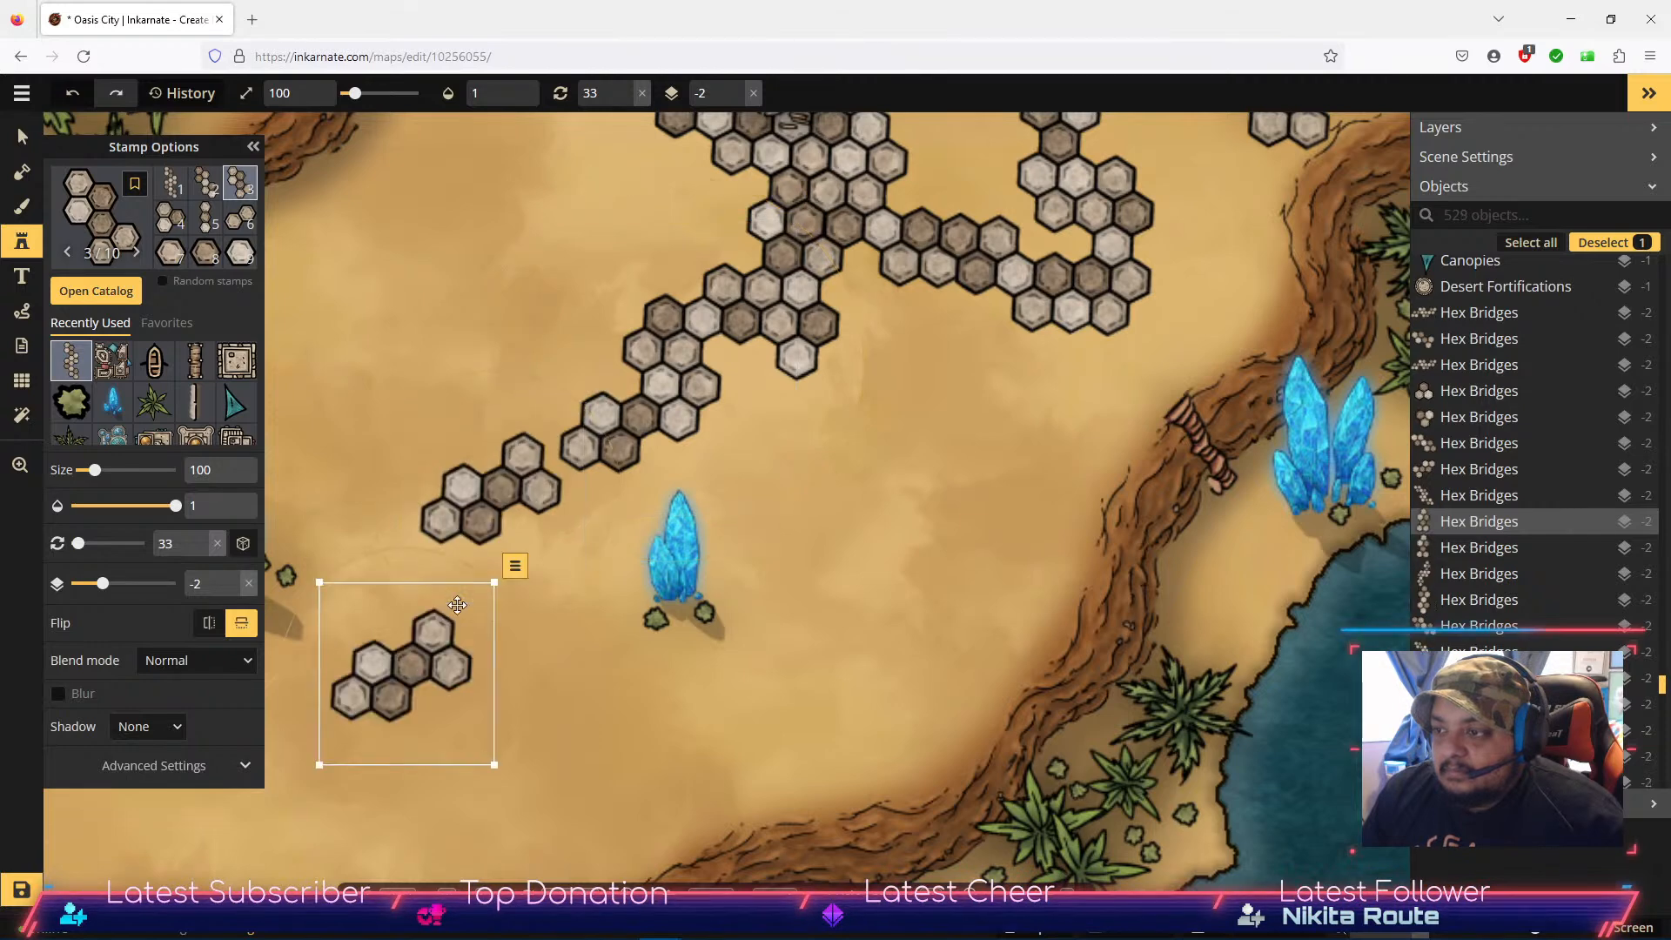
left_click(23, 138)
left_click_drag(483, 492, 505, 484)
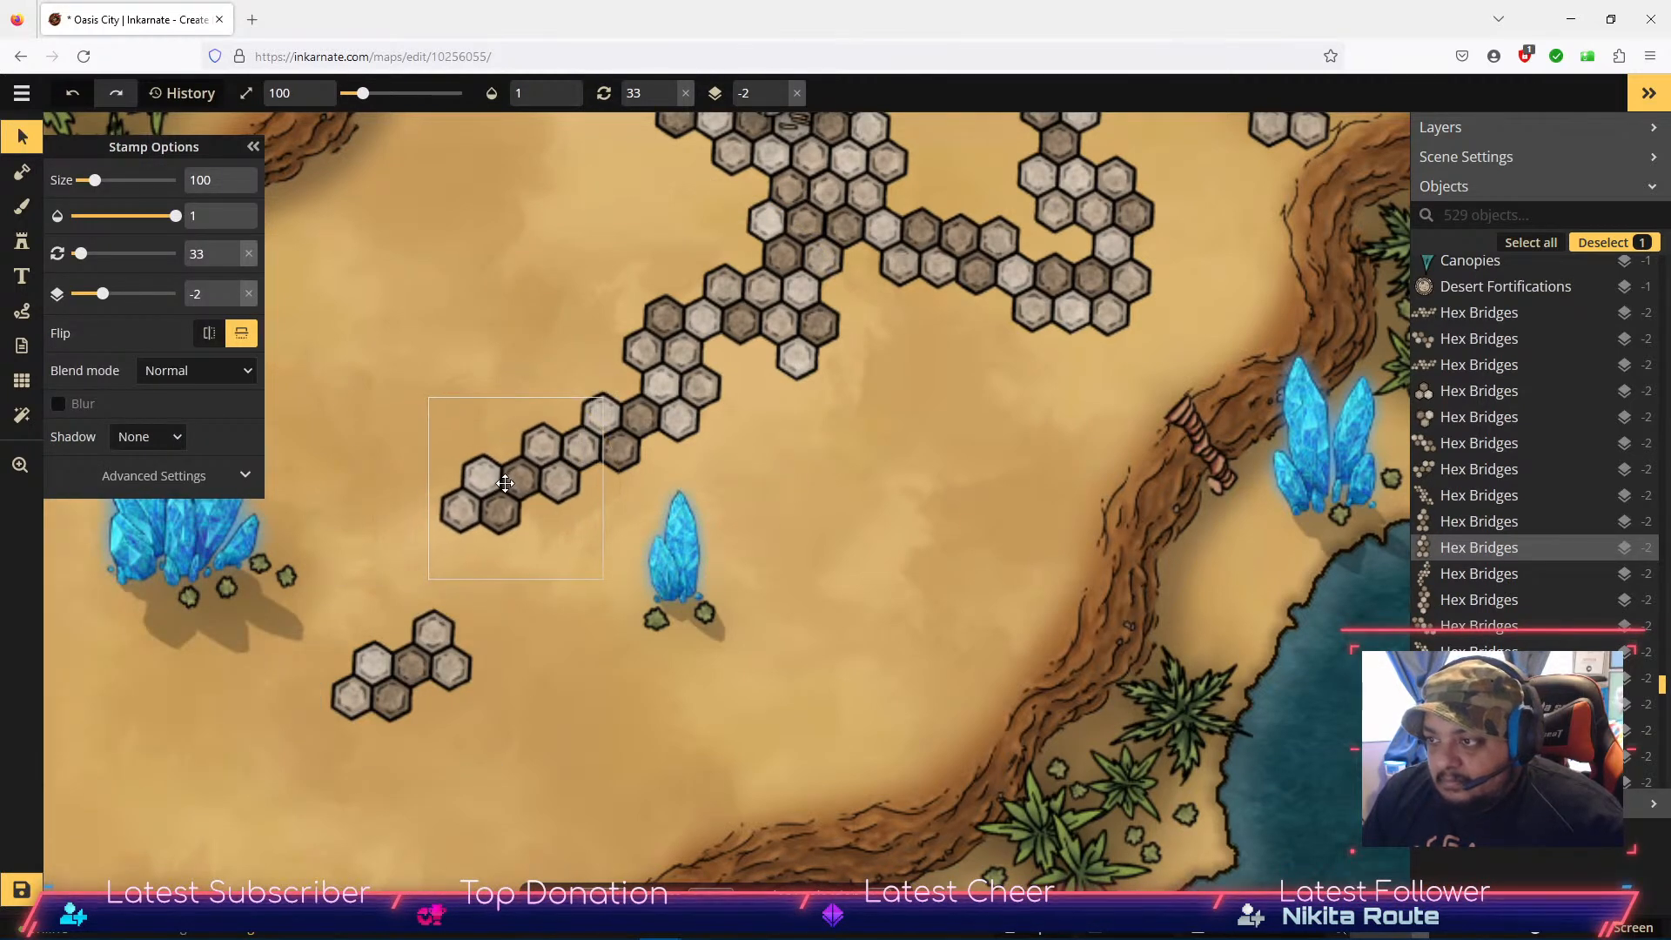
left_click_drag(405, 678, 507, 556)
left_click(717, 701)
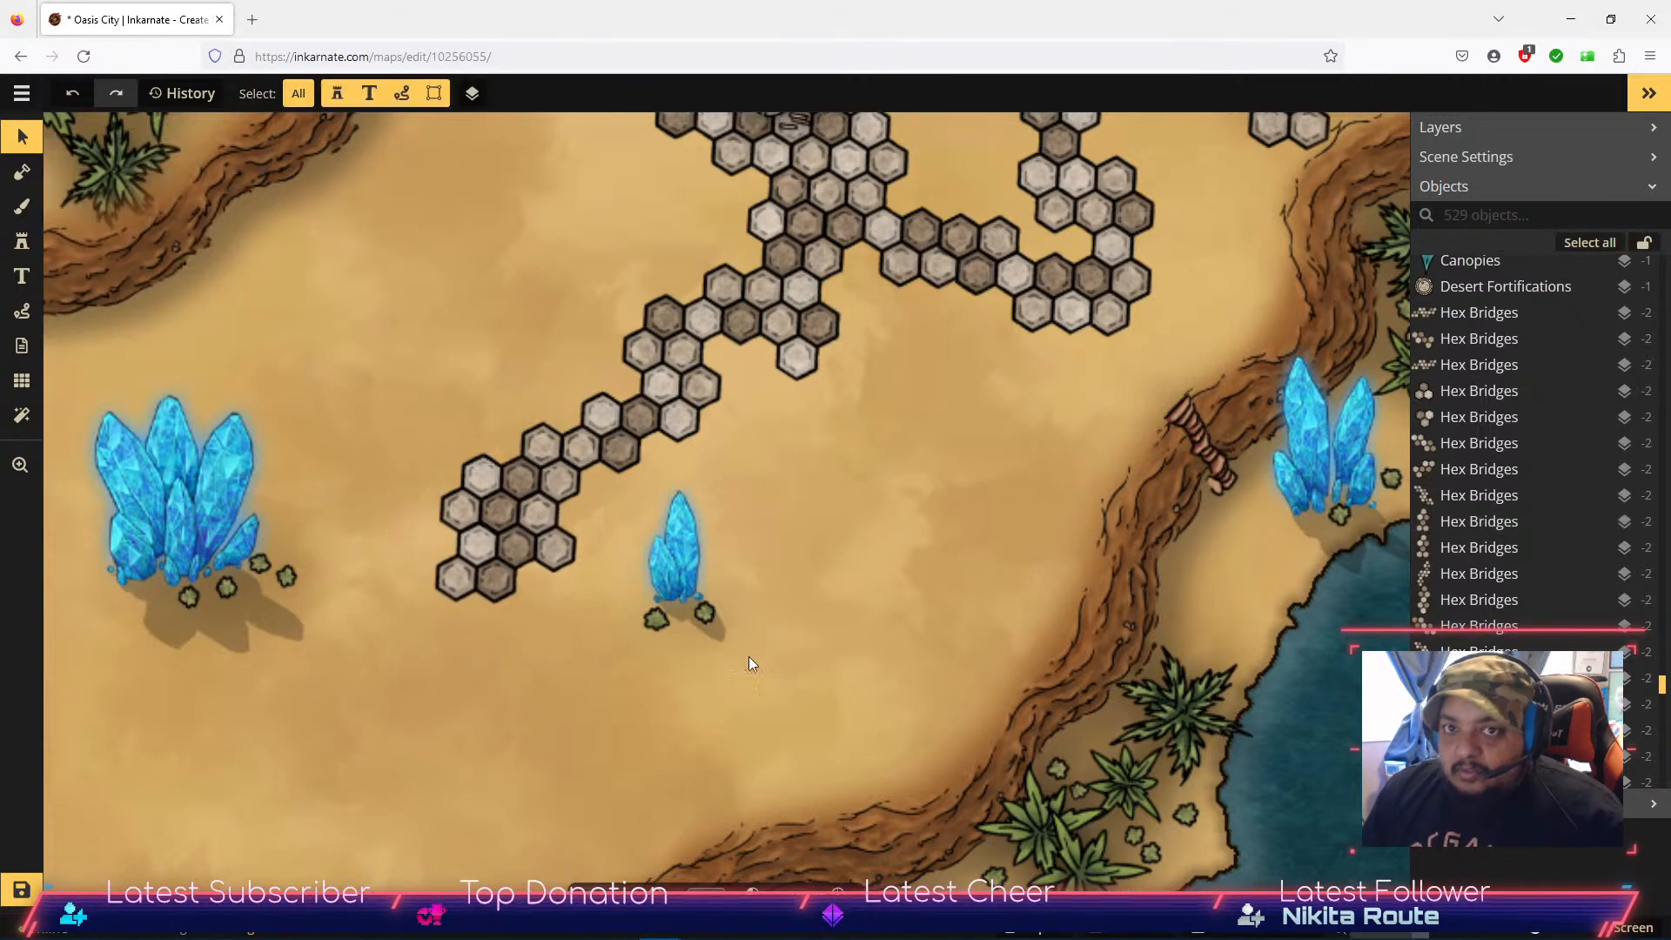
scroll(807, 614, "down", 2)
scroll(808, 614, "down", 2)
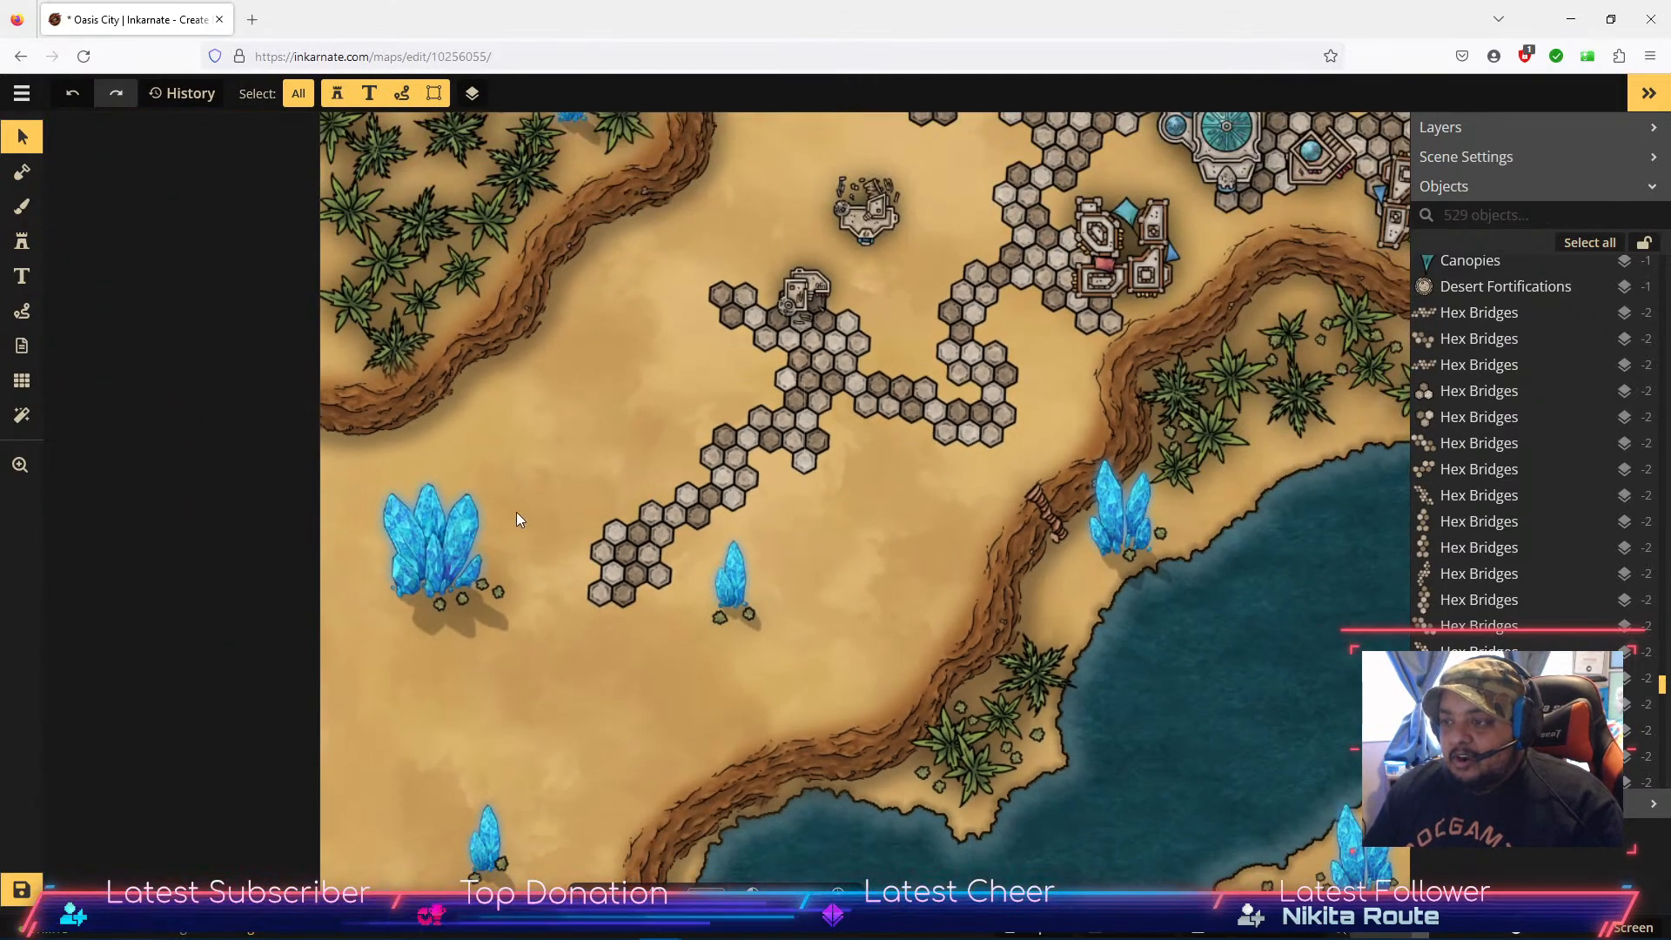
left_click_drag(841, 577, 320, 679)
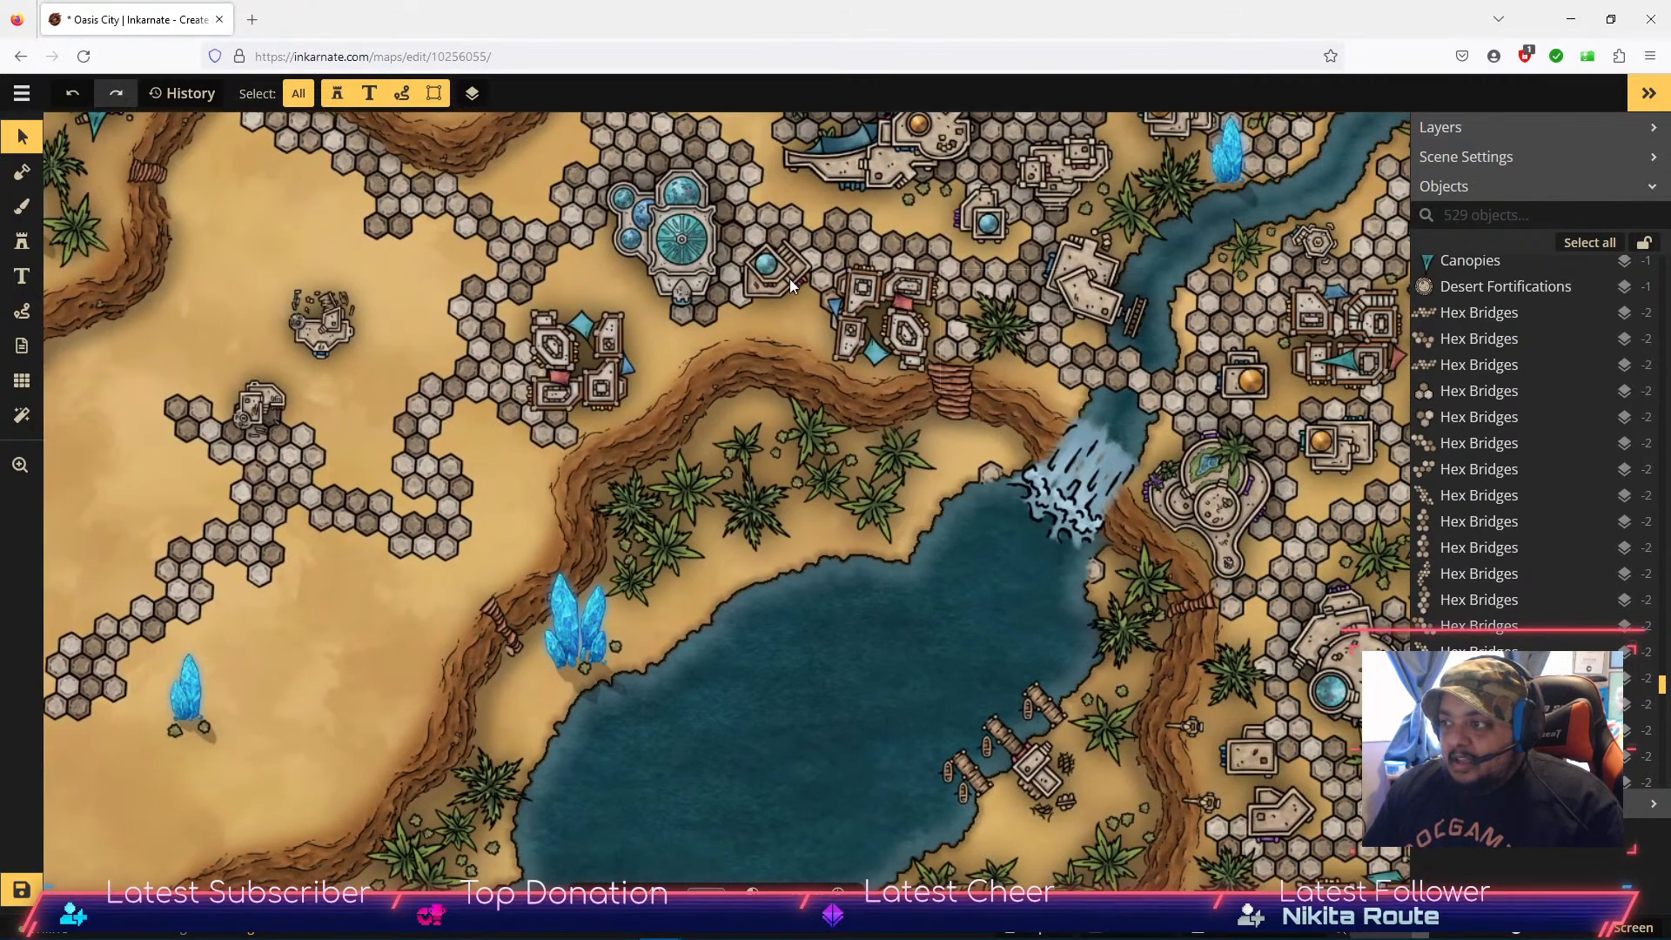
left_click_drag(891, 566, 460, 265)
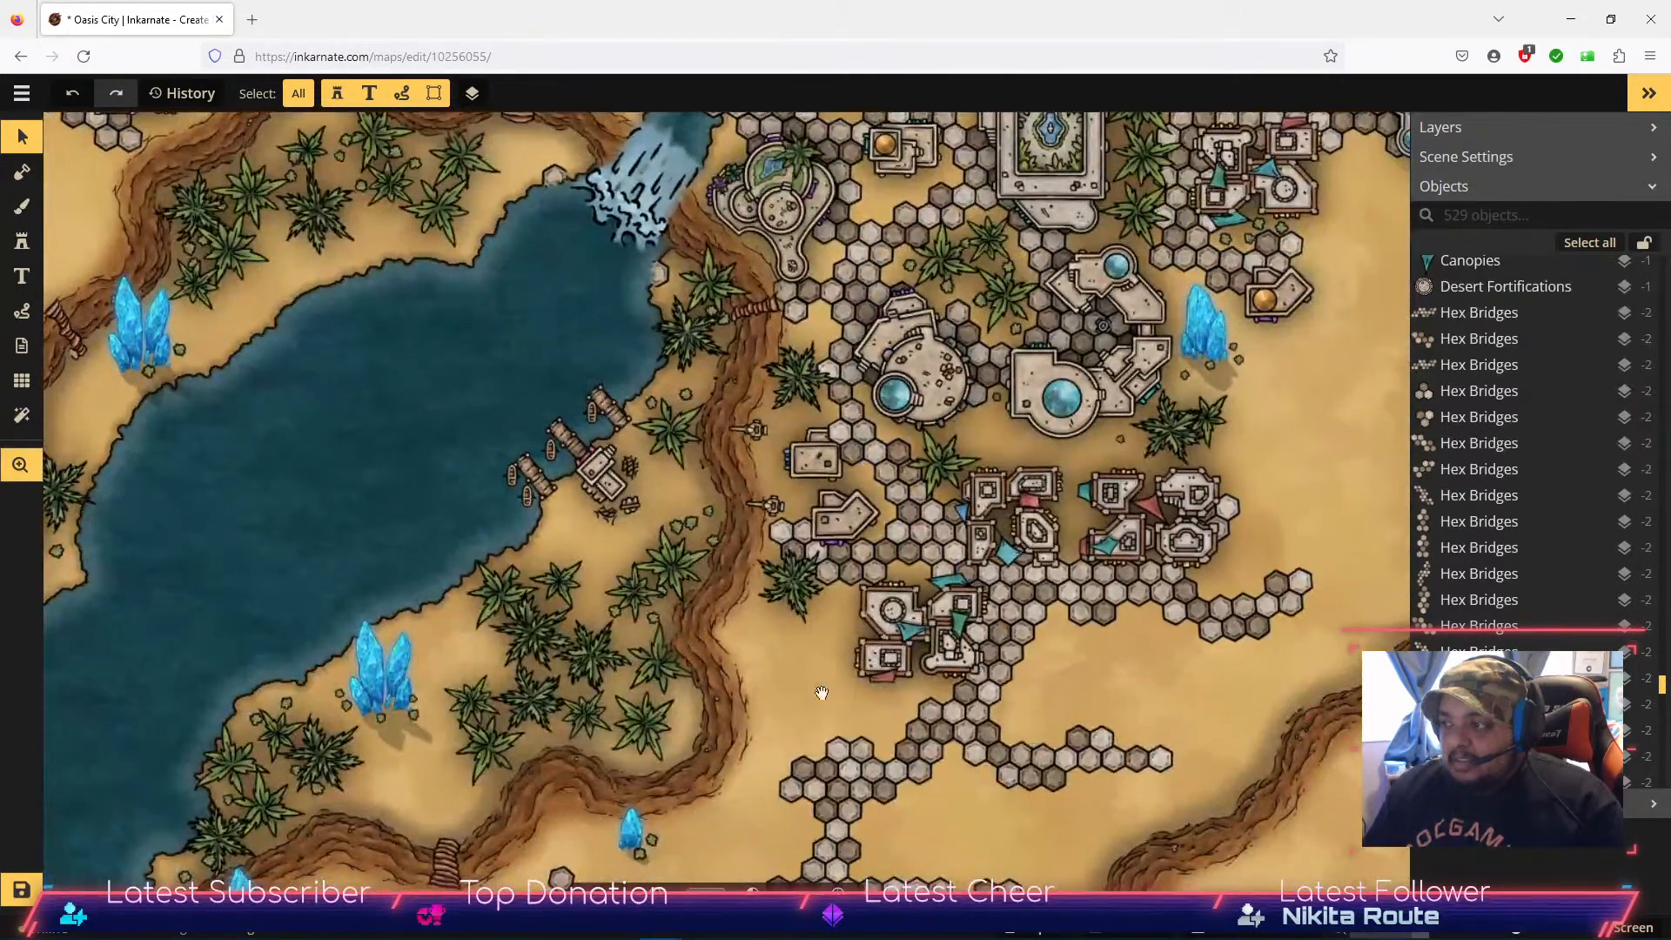
Step: Survey the whole map, from the western sand and lakes to the eastern districts, for areas that still need buildings
left_click_drag(466, 530, 690, 796)
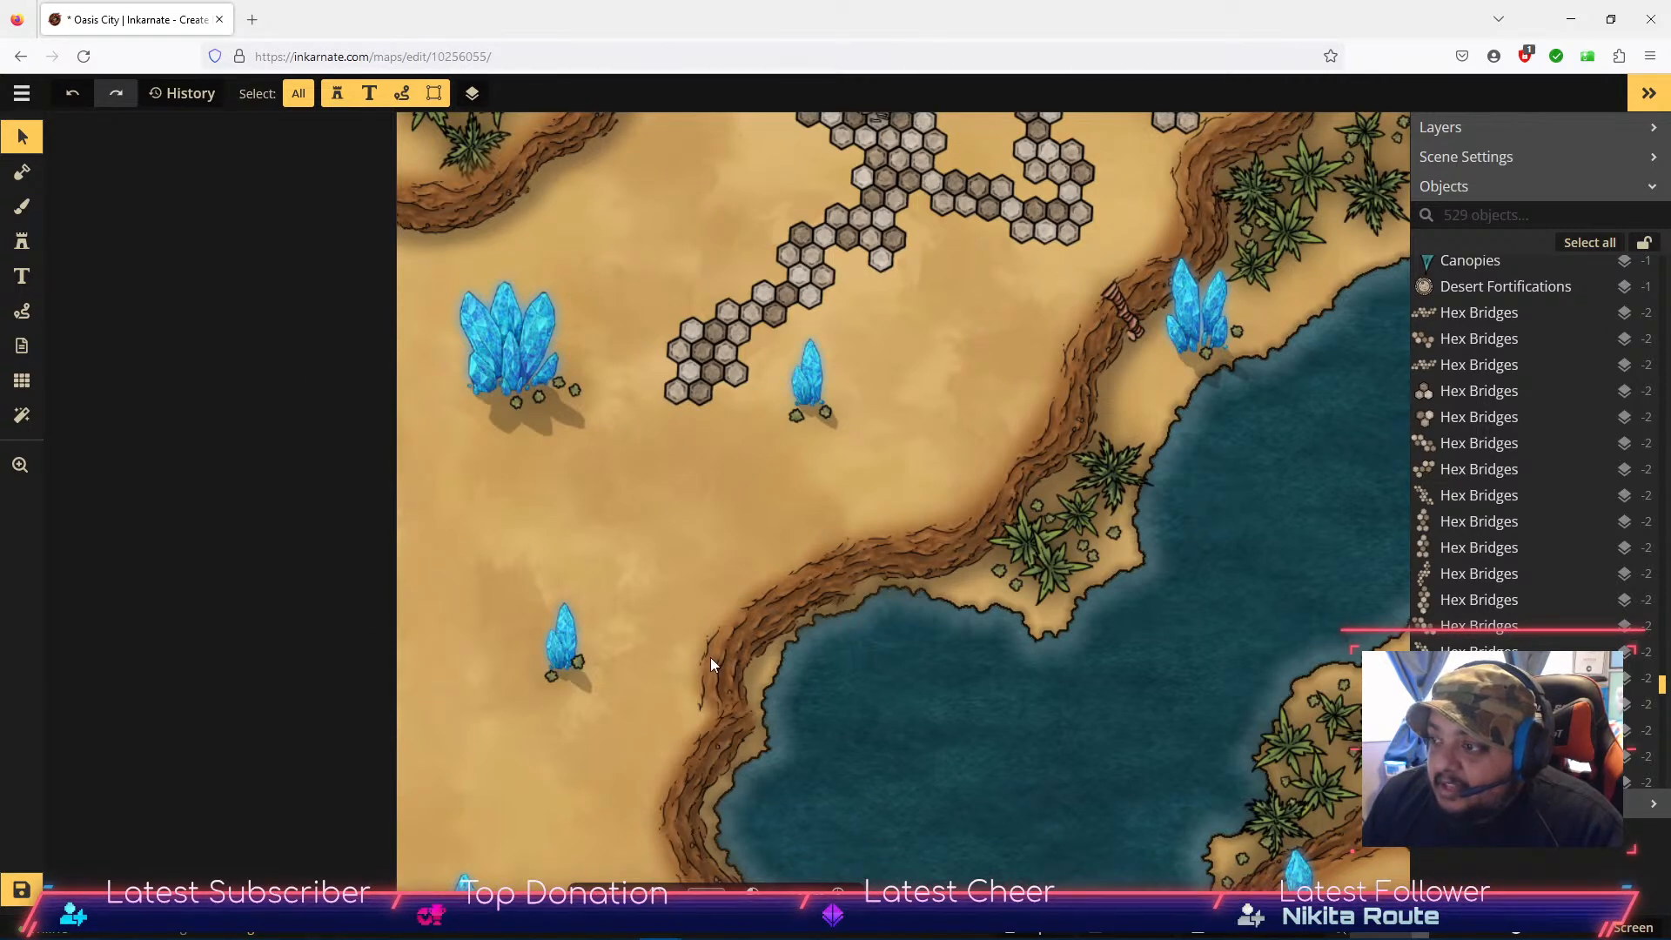
left_click_drag(613, 349, 612, 349)
left_click(714, 634)
key("space")
left_click_drag(824, 625, 667, 86)
left_click_drag(862, 340, 373, 277)
left_click_drag(877, 386, 456, 628)
left_click_drag(1054, 368, 747, 576)
left_click_drag(1013, 305, 928, 666)
left_click_drag(898, 472, 1009, 698)
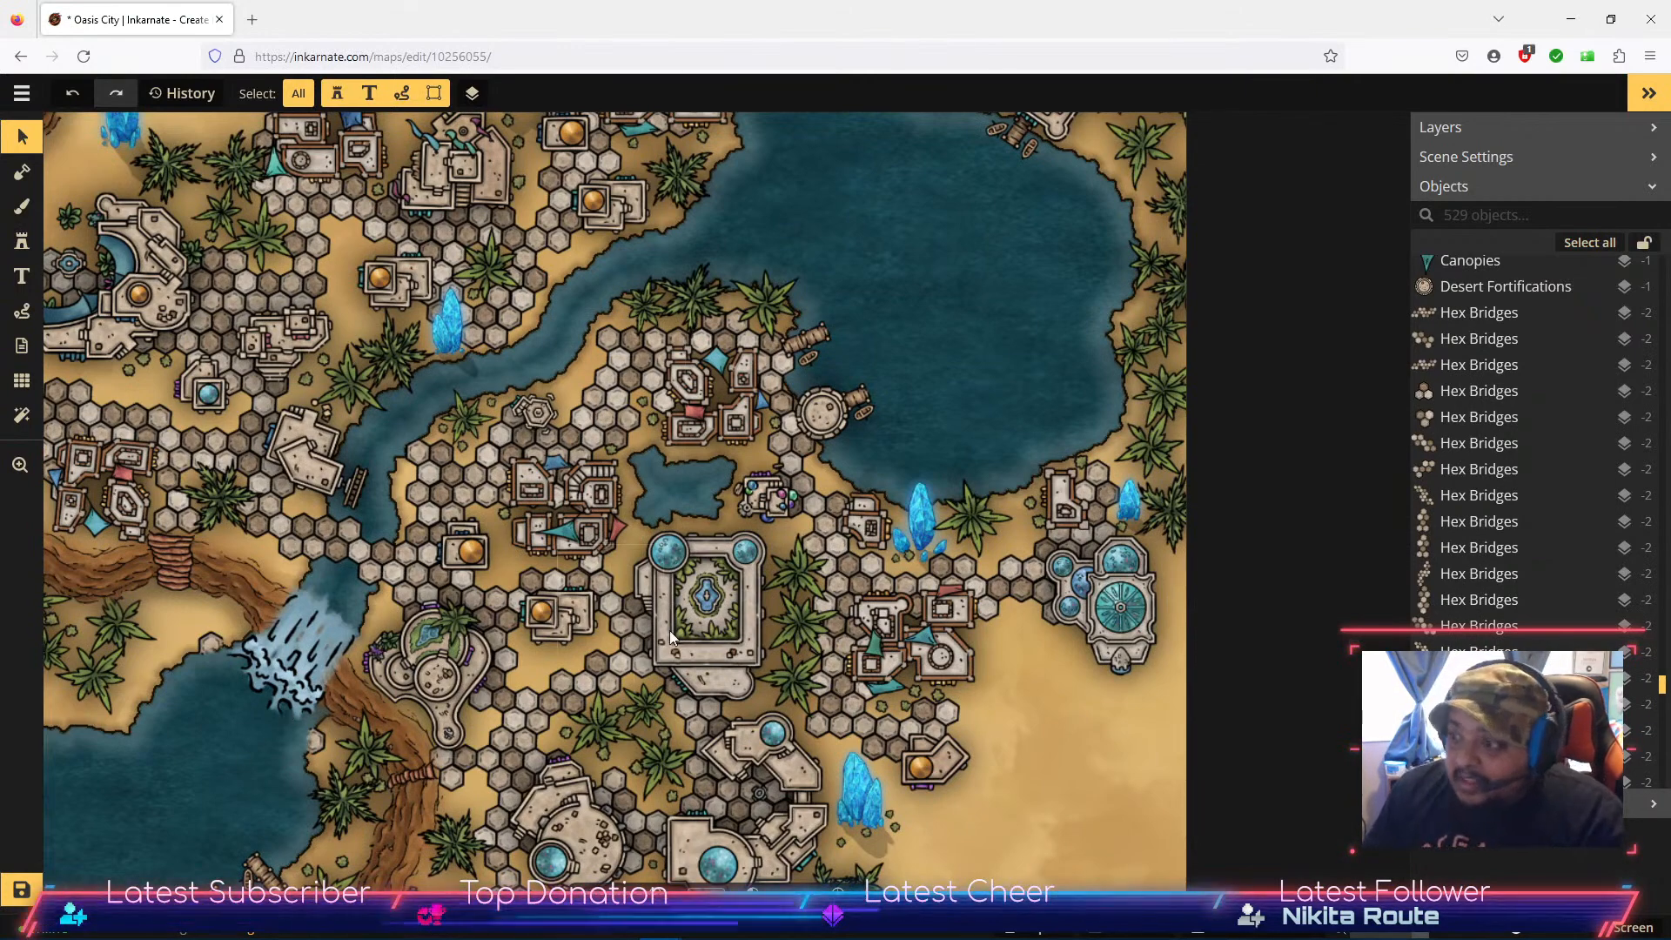
left_click_drag(1045, 742, 1203, 535)
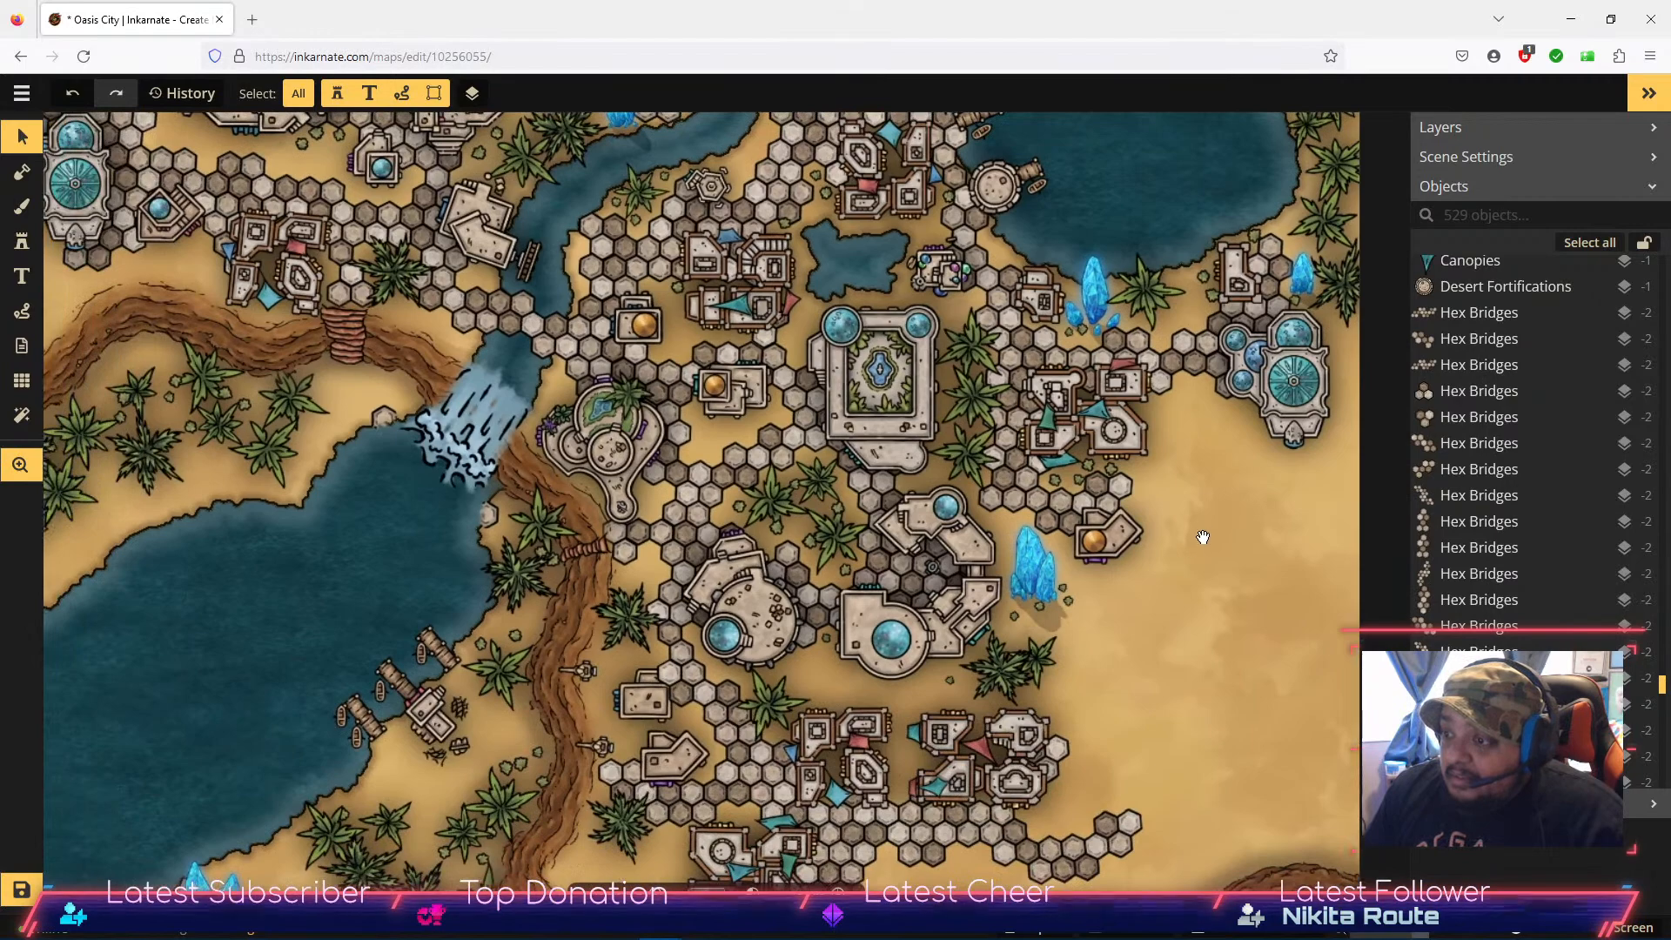
left_click_drag(318, 544, 936, 729)
left_click_drag(383, 566, 605, 682)
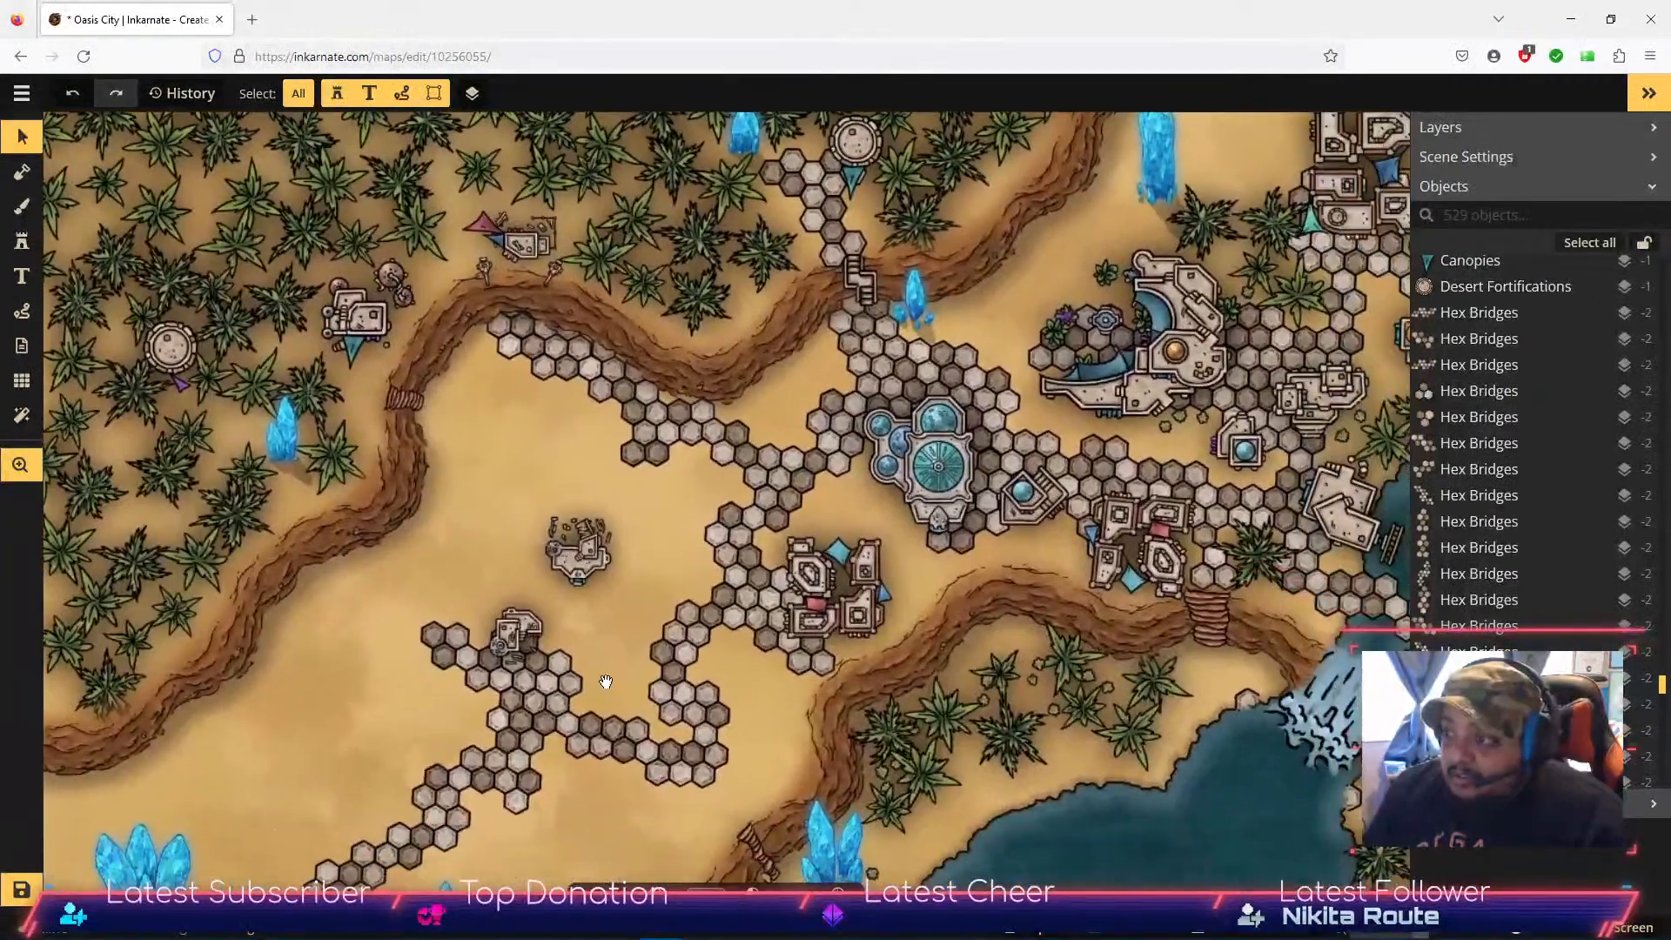
Step: Place two Noble Desert Blocks at size 100 on layer -2, one below the path's eastern end and one along the southern branch
left_click(22, 243)
left_click(111, 354)
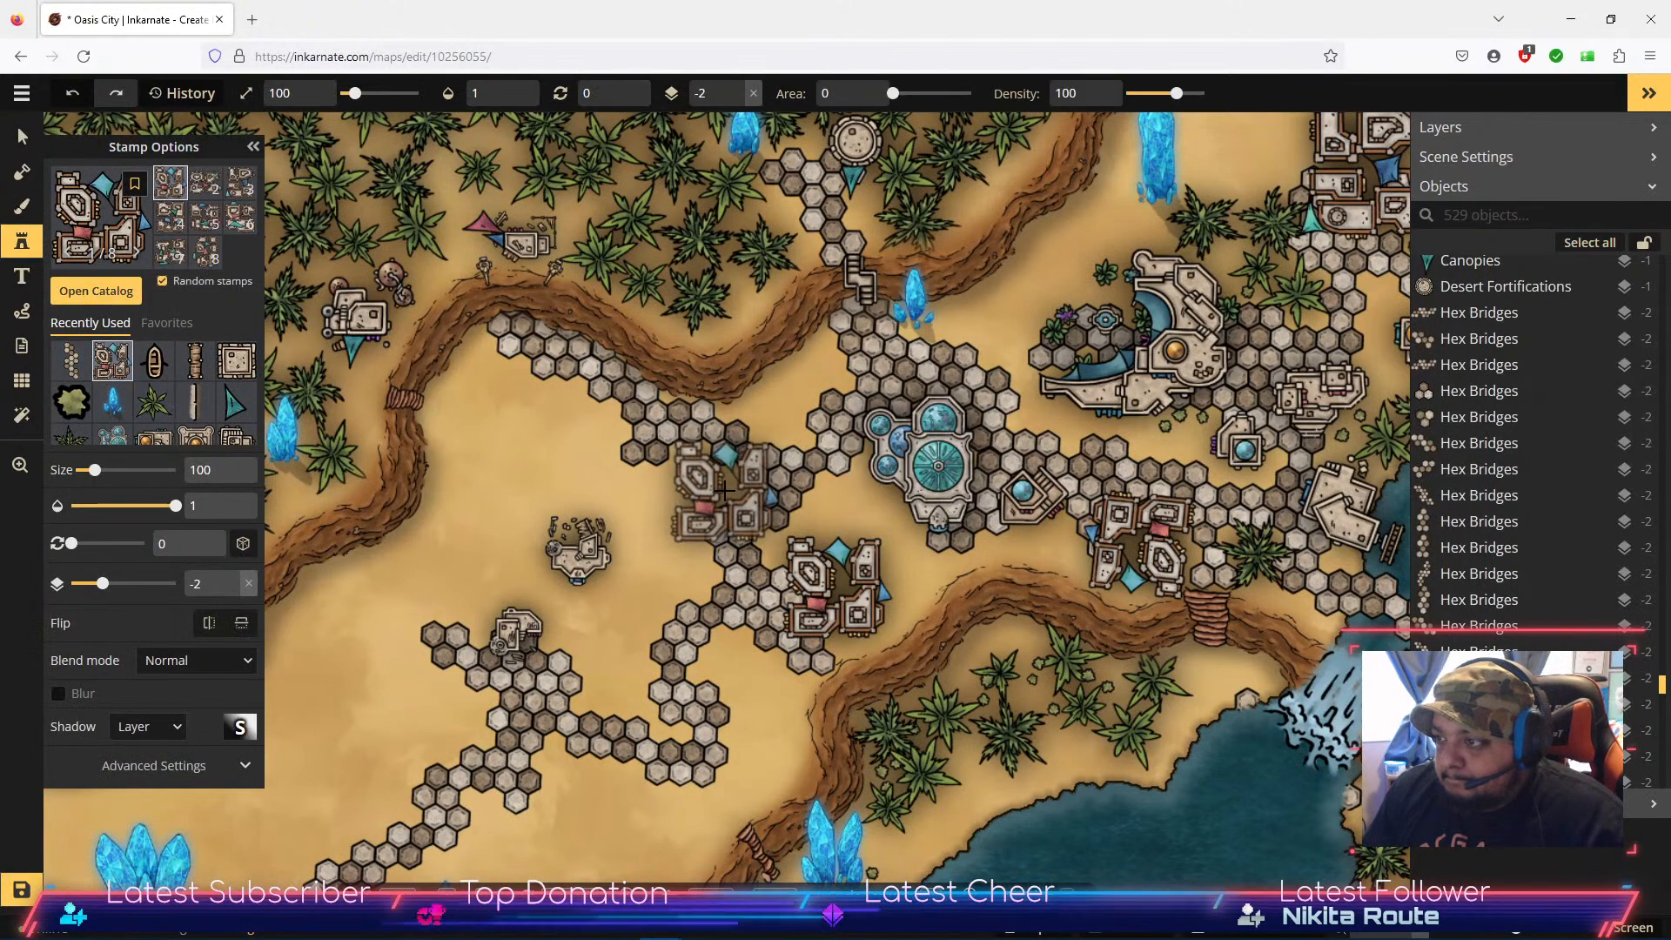
left_click(725, 435)
left_click(194, 256)
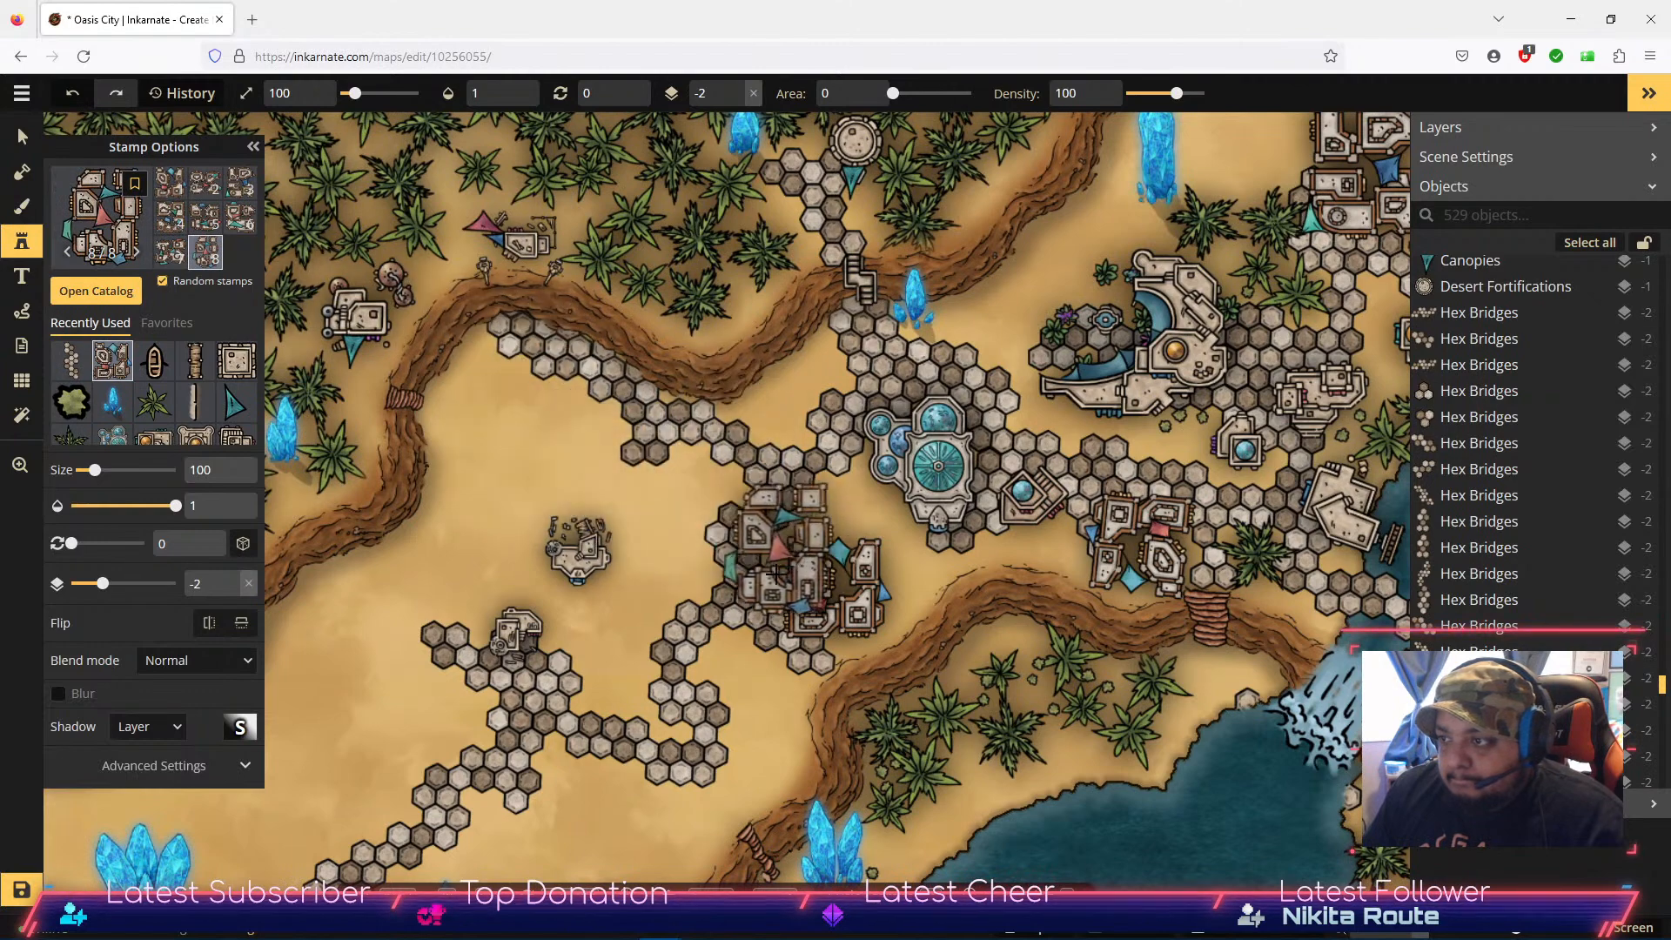
key("space")
left_click_drag(755, 631, 698, 219)
left_click_drag(1143, 599, 637, 483)
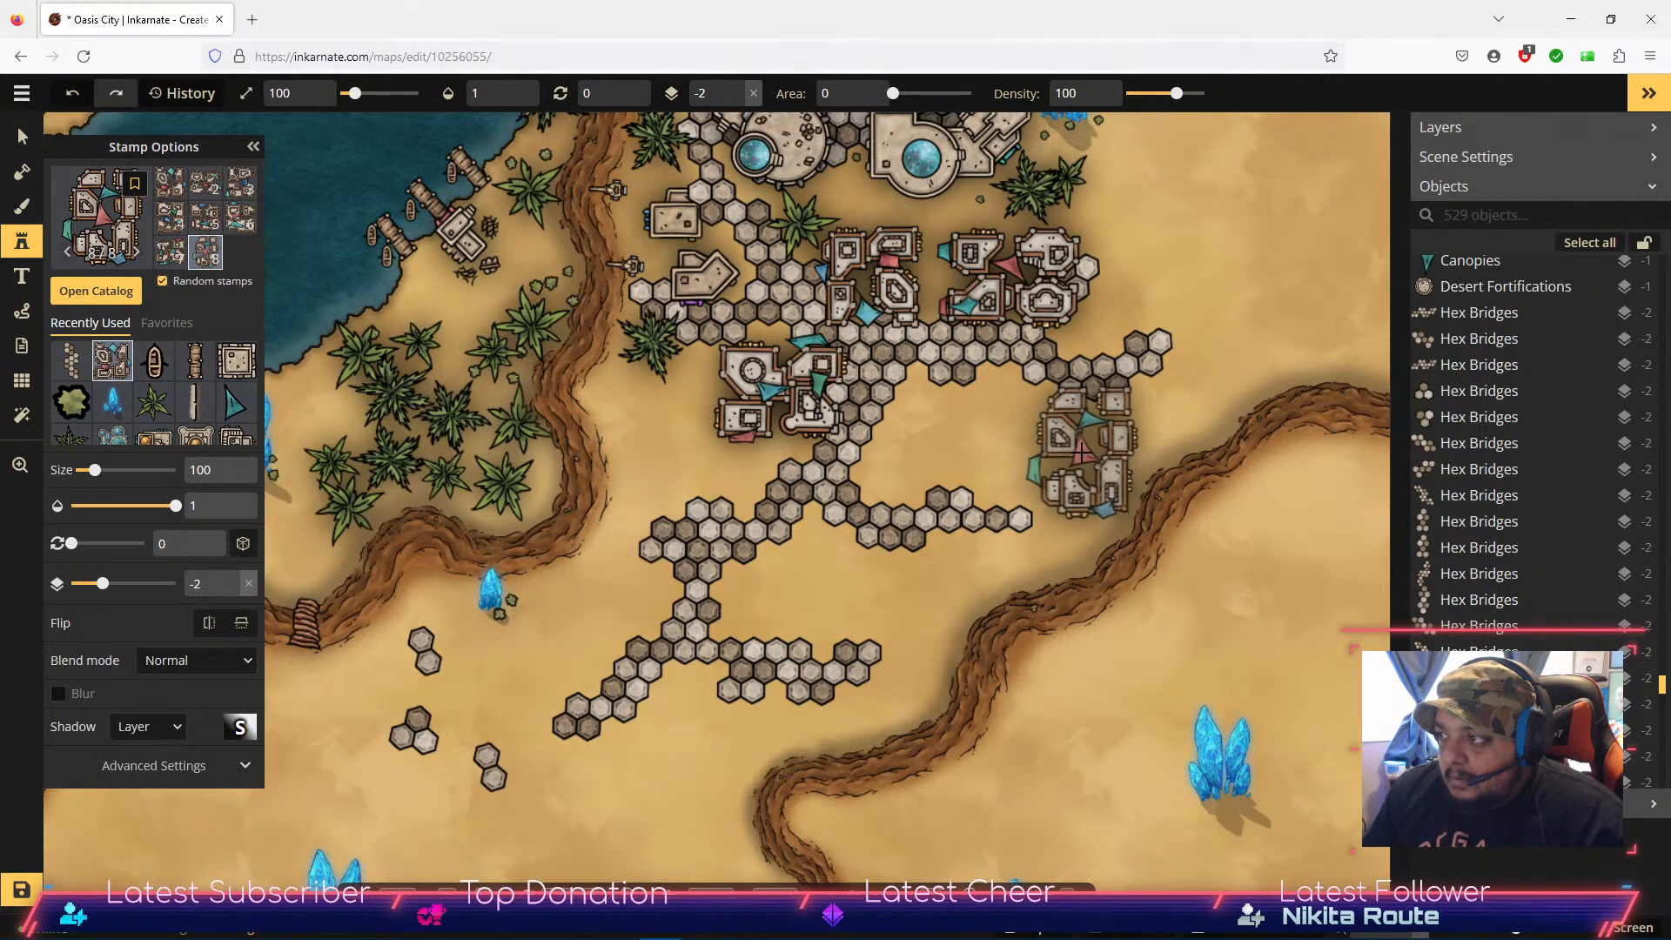
left_click(1079, 453)
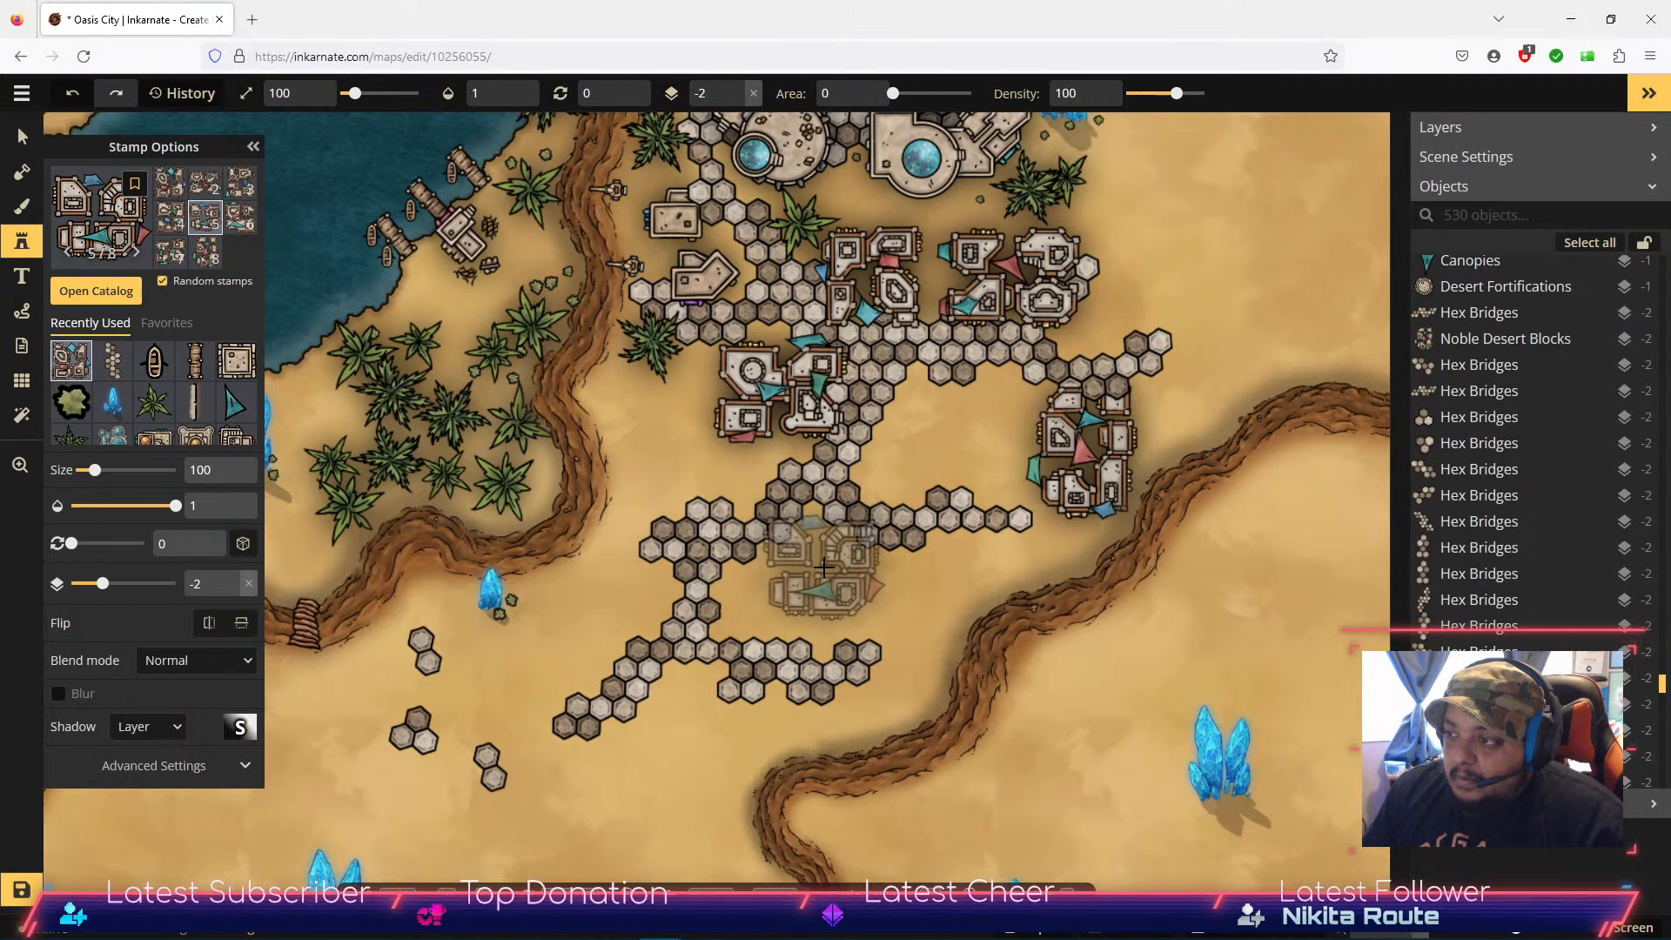
left_click(823, 566)
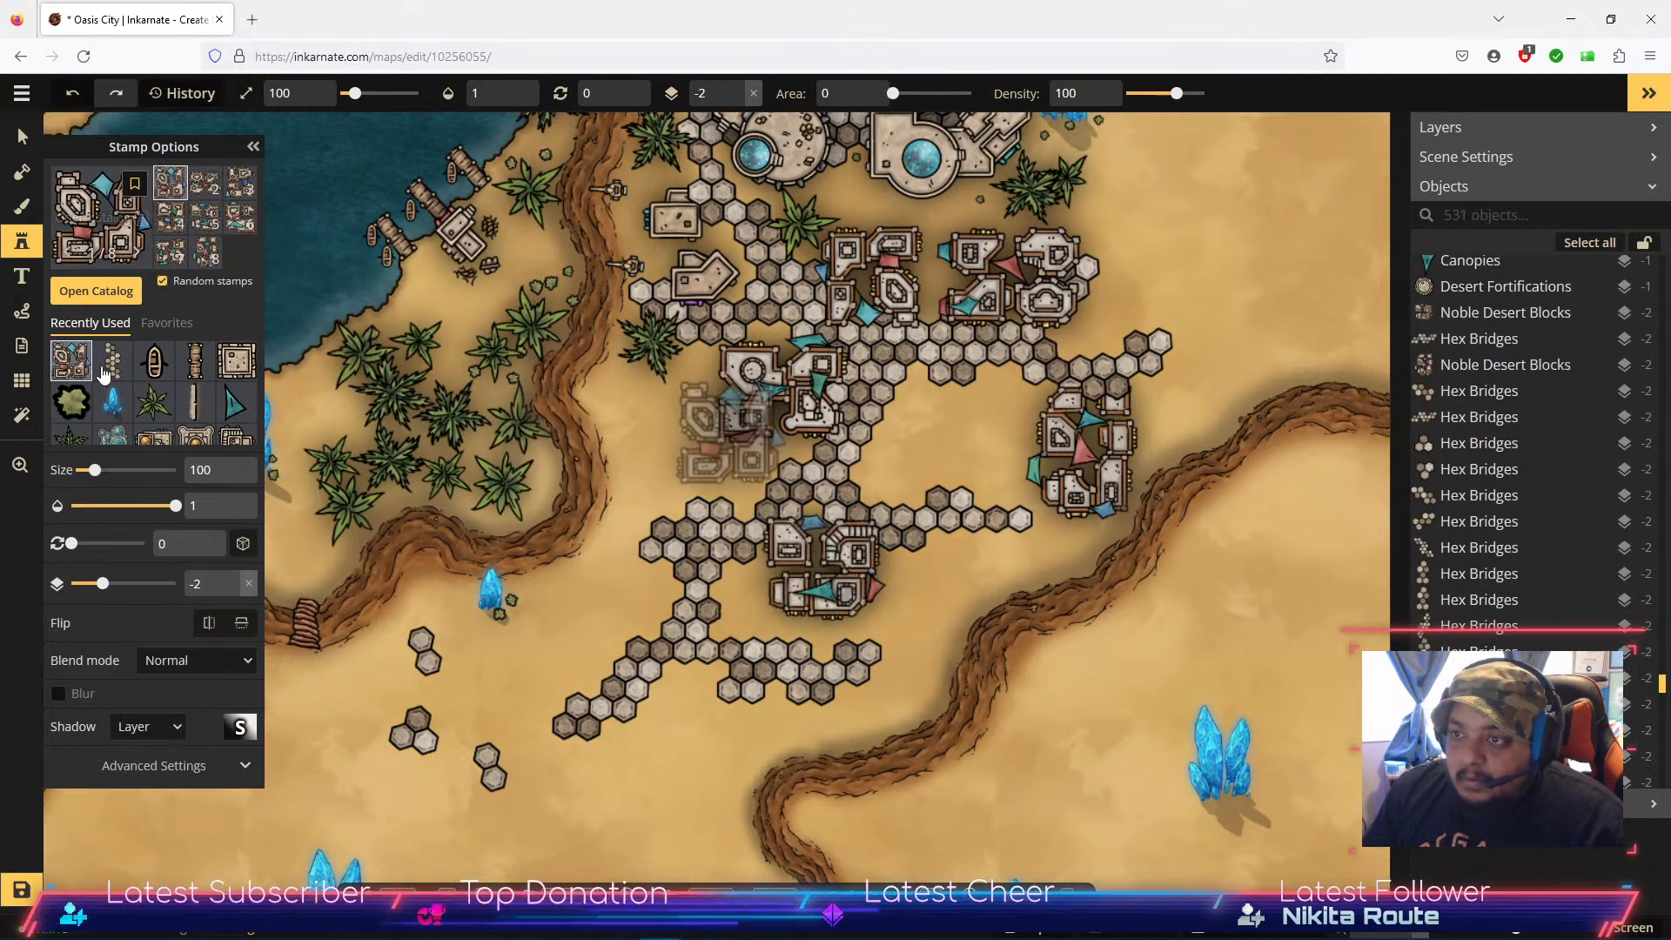
Step: Place a Simple Palm Trees stamp near the path's eastern end and lower the layer of the hex piece overlapping it
left_click(154, 403)
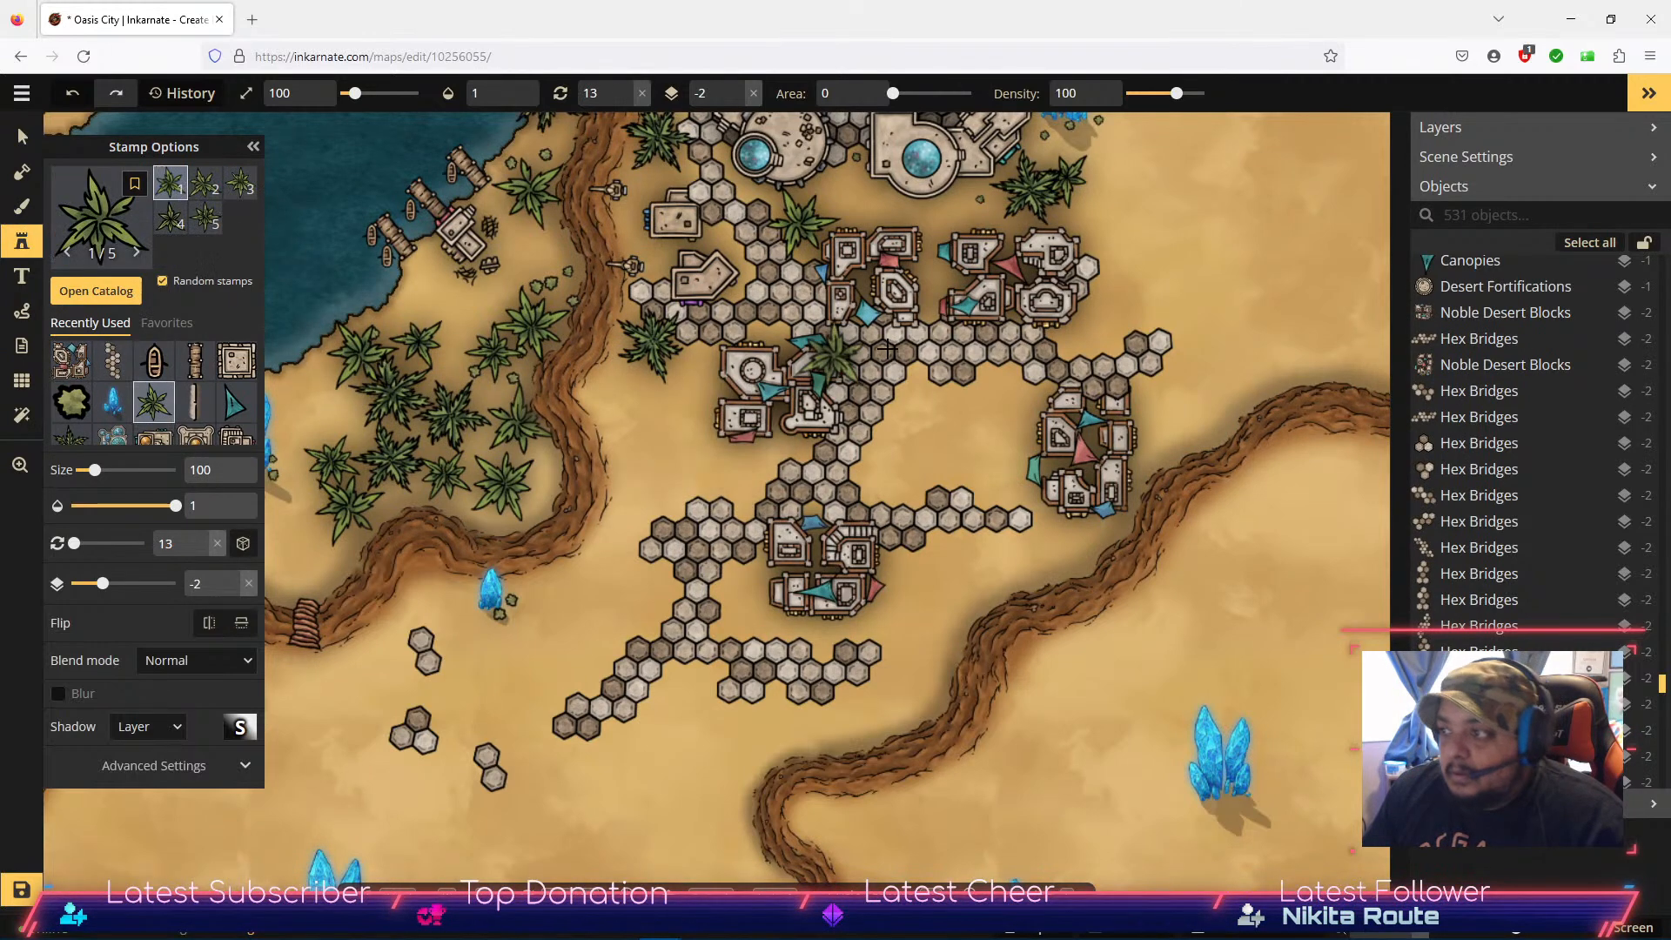
left_click(1101, 333)
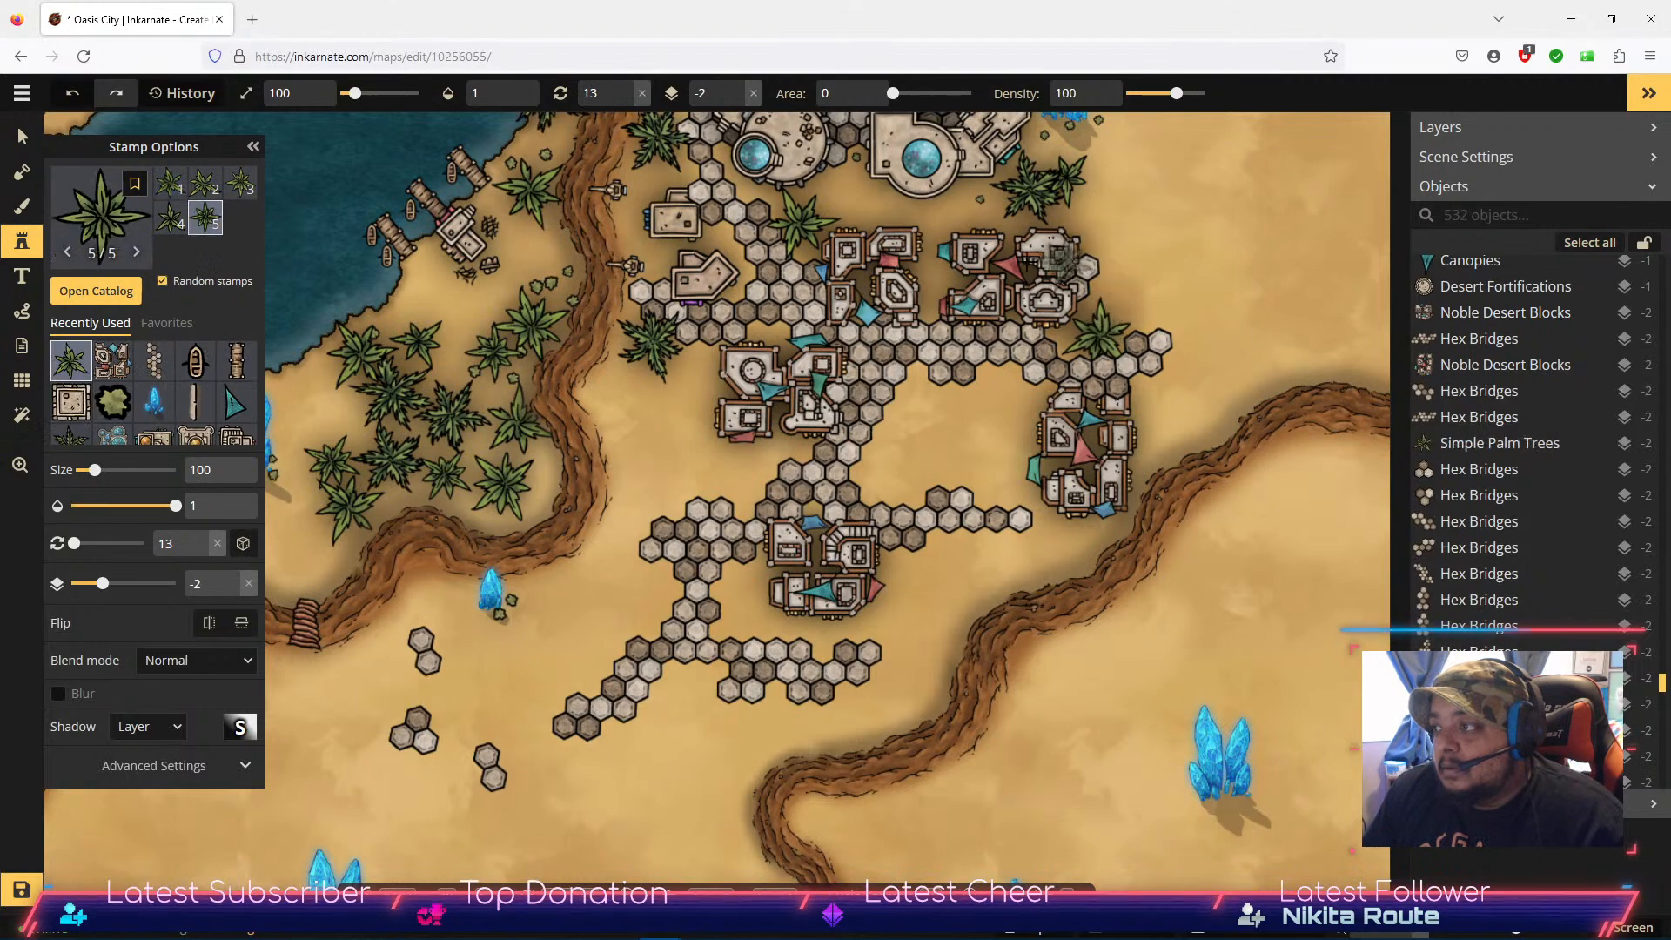
left_click(21, 143)
left_click(1101, 347)
left_click(1224, 344)
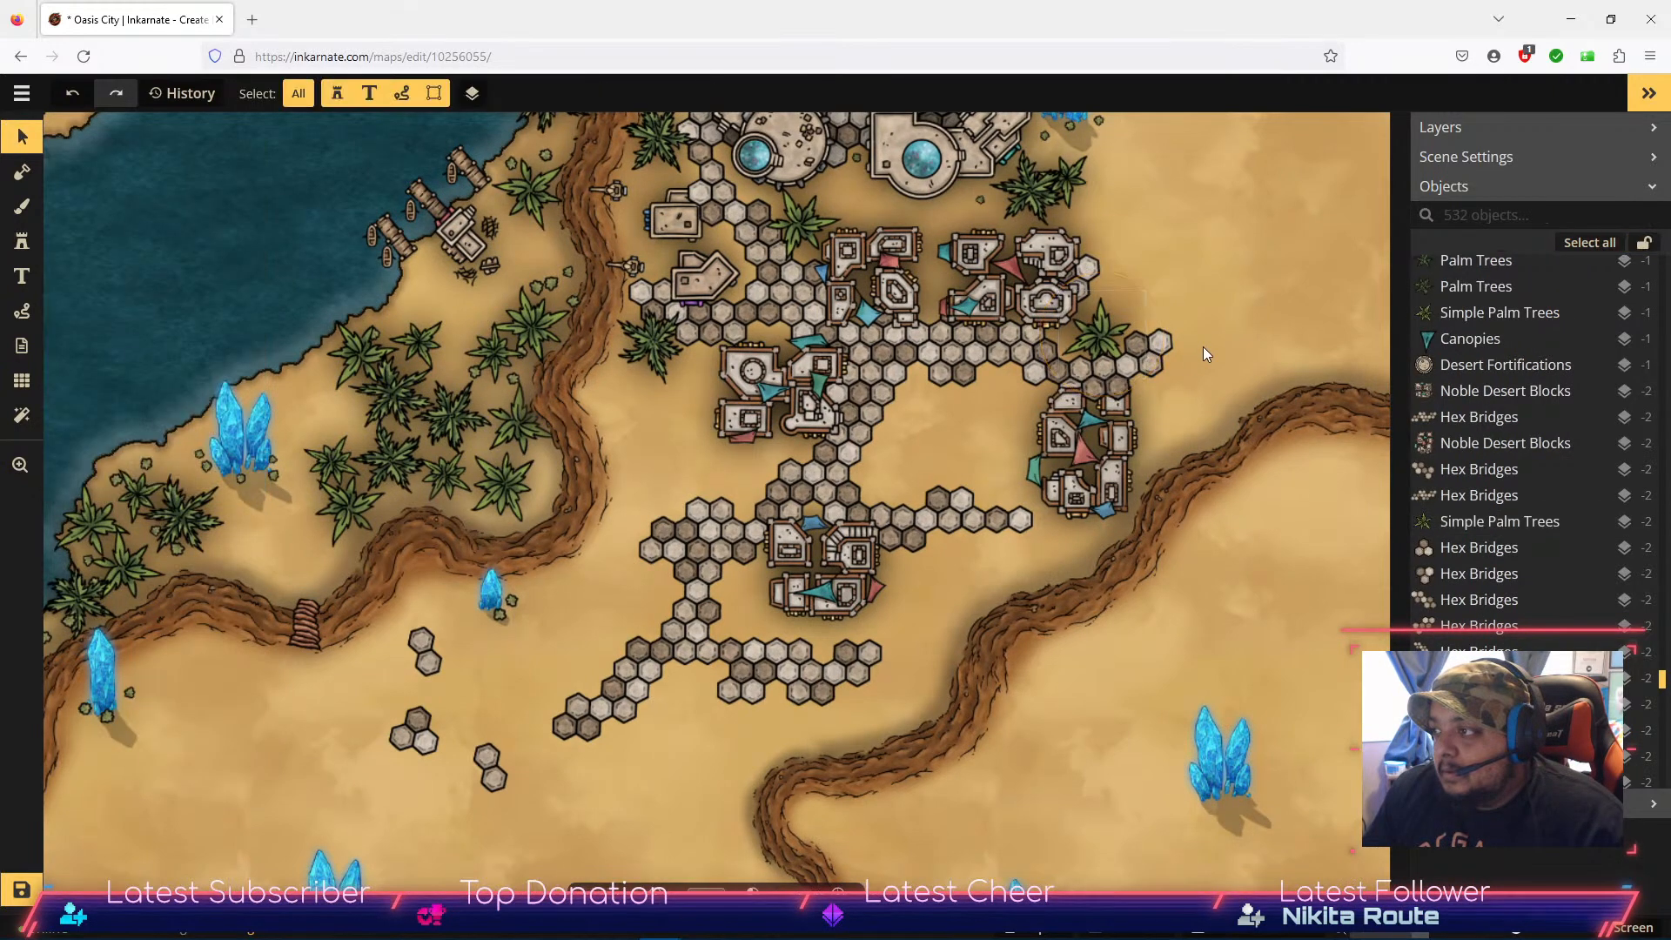
left_click(1134, 365)
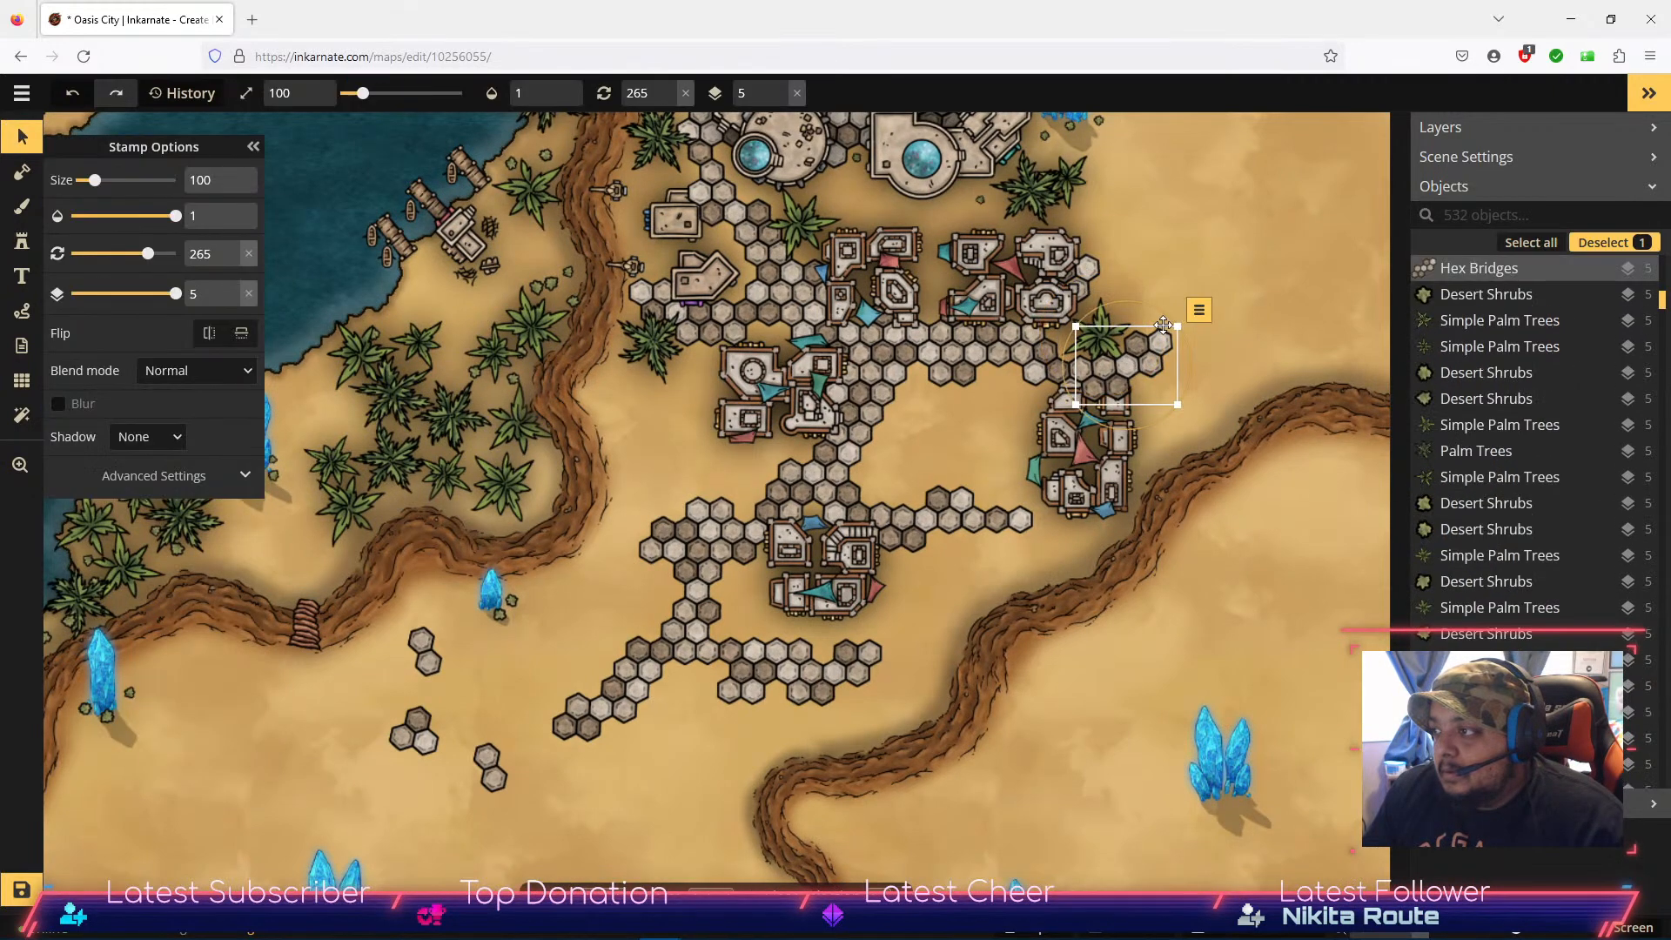
left_click(232, 301)
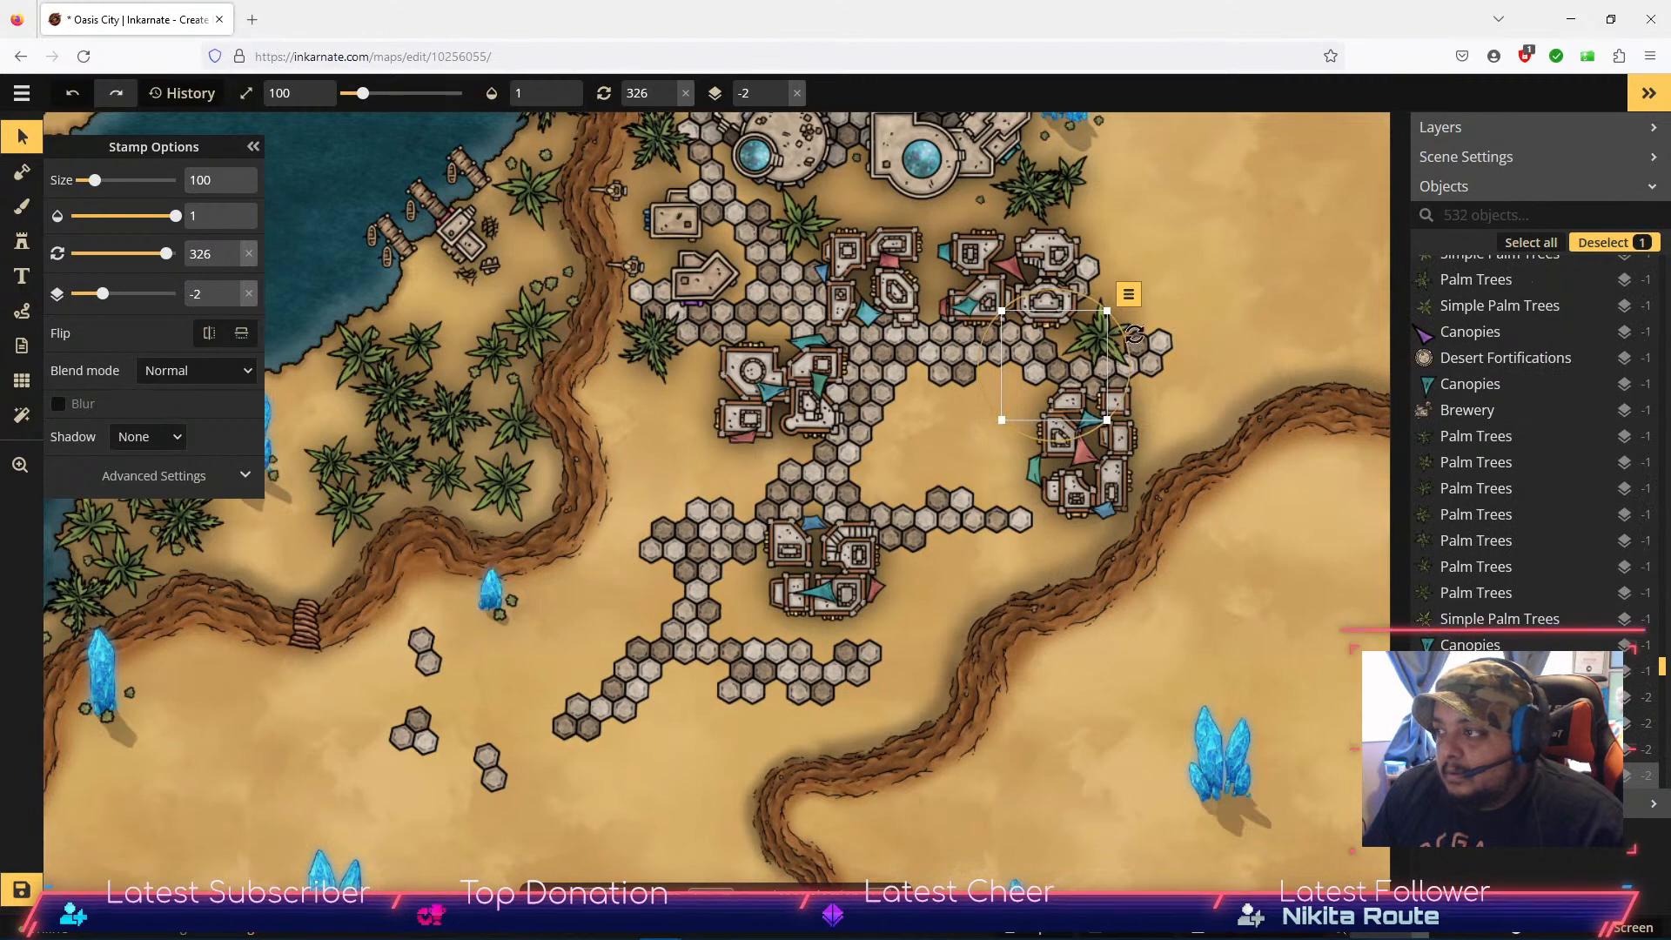
Step: Raise the two new Noble Desert Blocks above the hex paths, setting the southern block to layer 5
left_click(1109, 475)
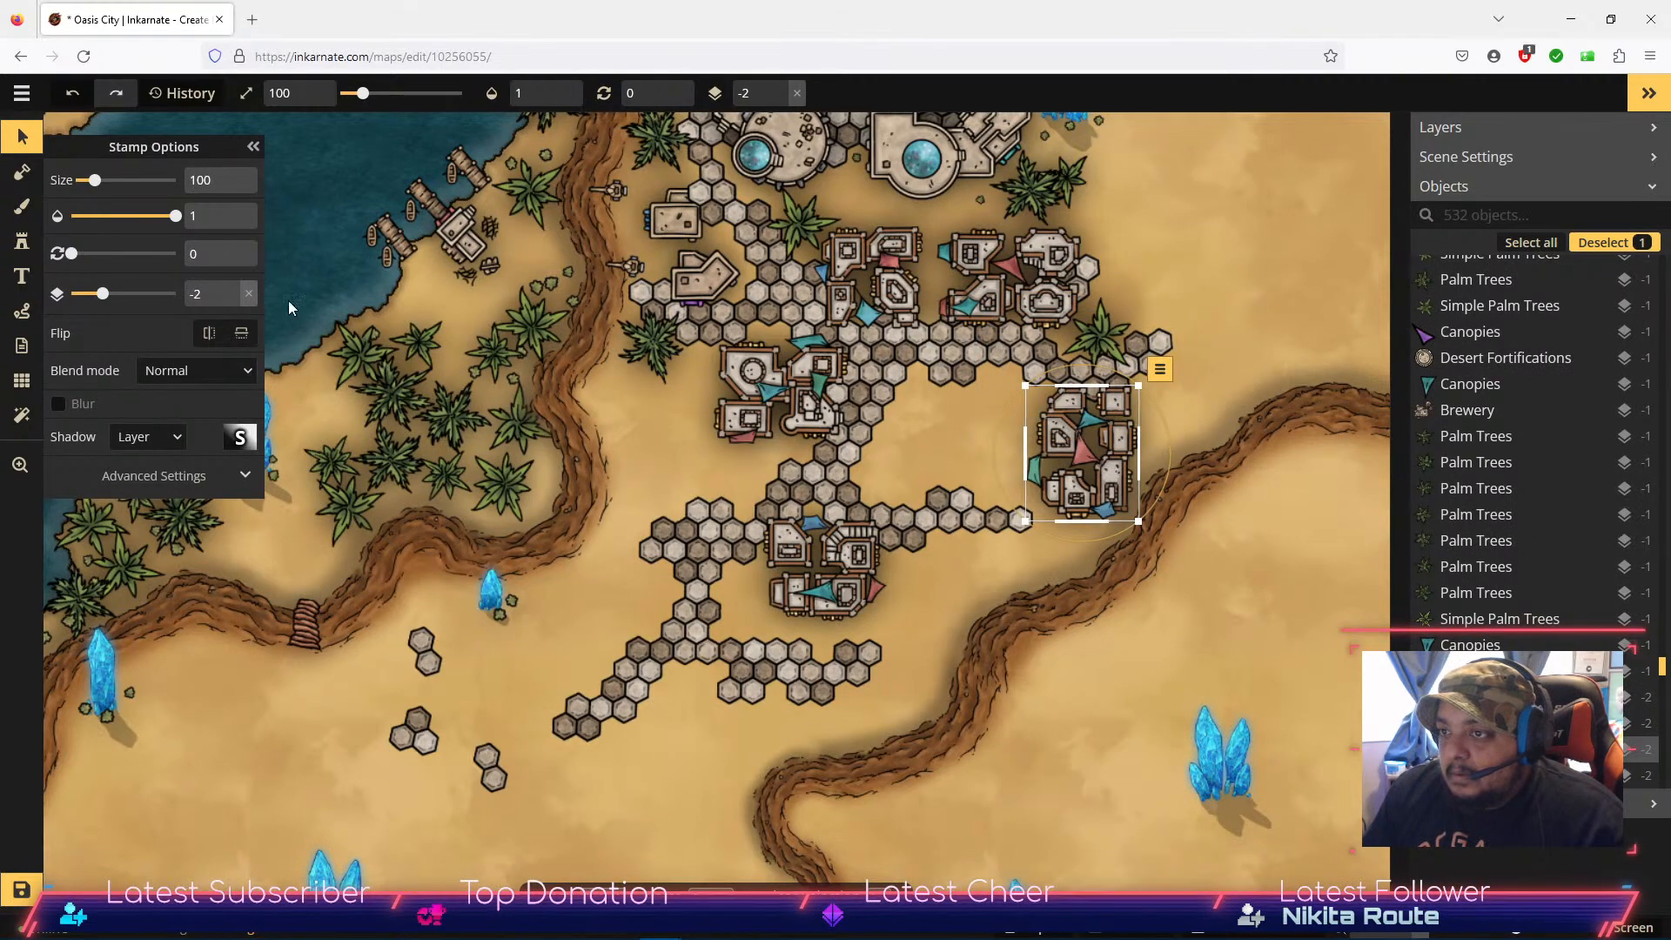
left_click(232, 290)
left_click(233, 290)
left_click(232, 290)
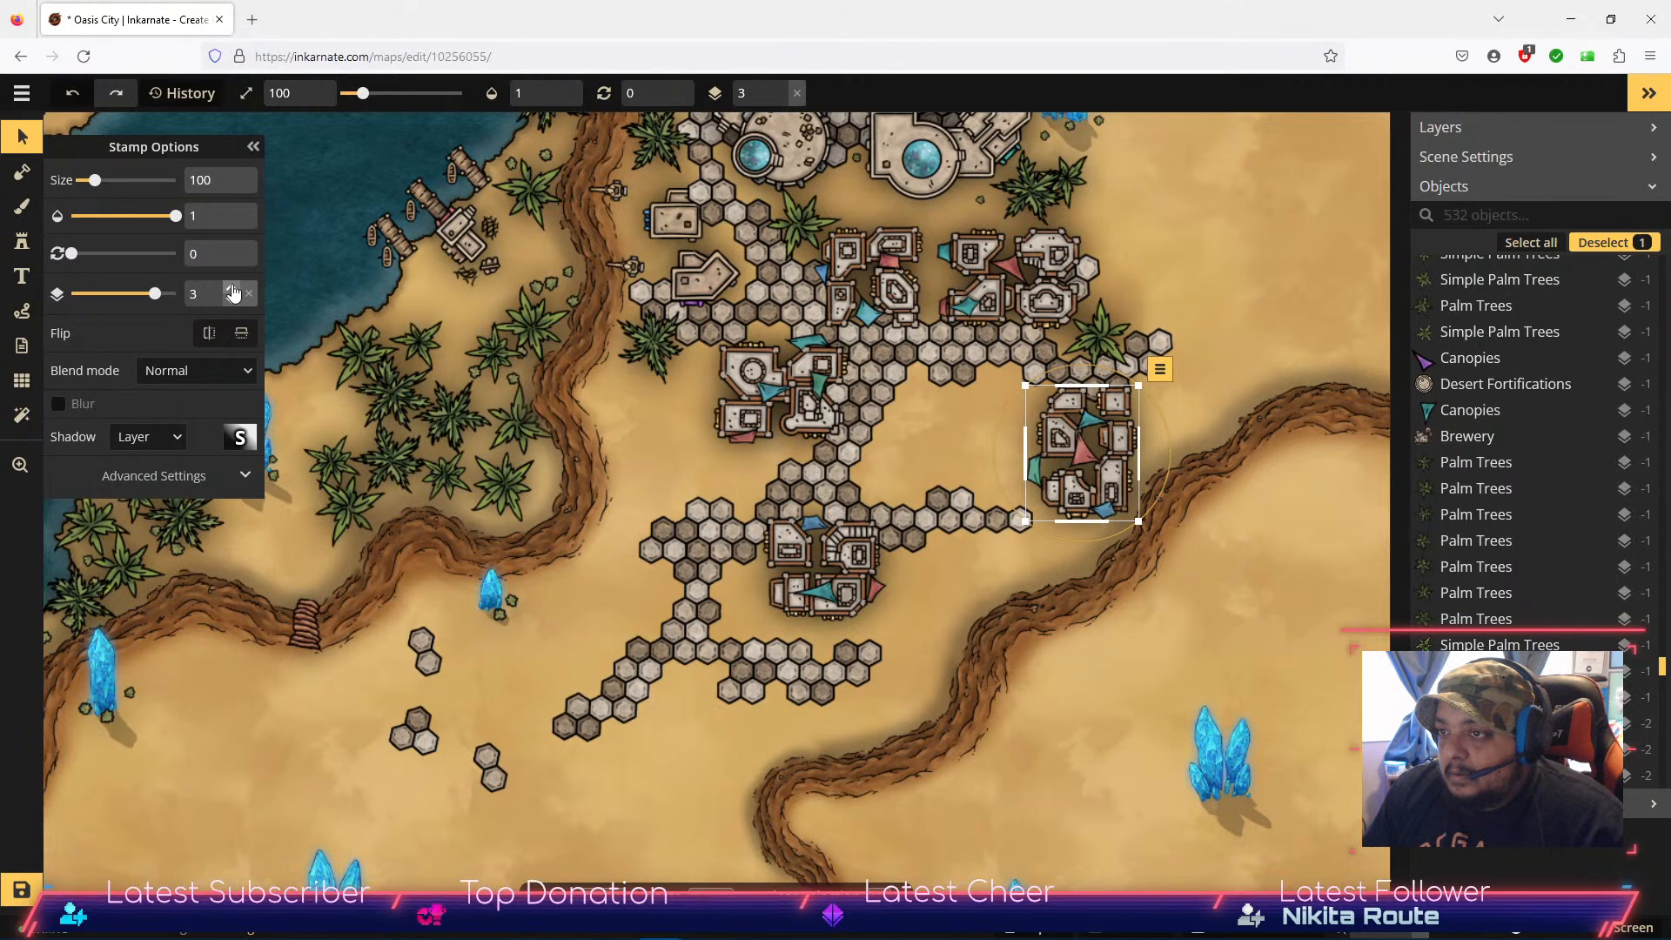
left_click(841, 587)
left_click(232, 288)
left_click(231, 288)
left_click(231, 289)
left_click(231, 289)
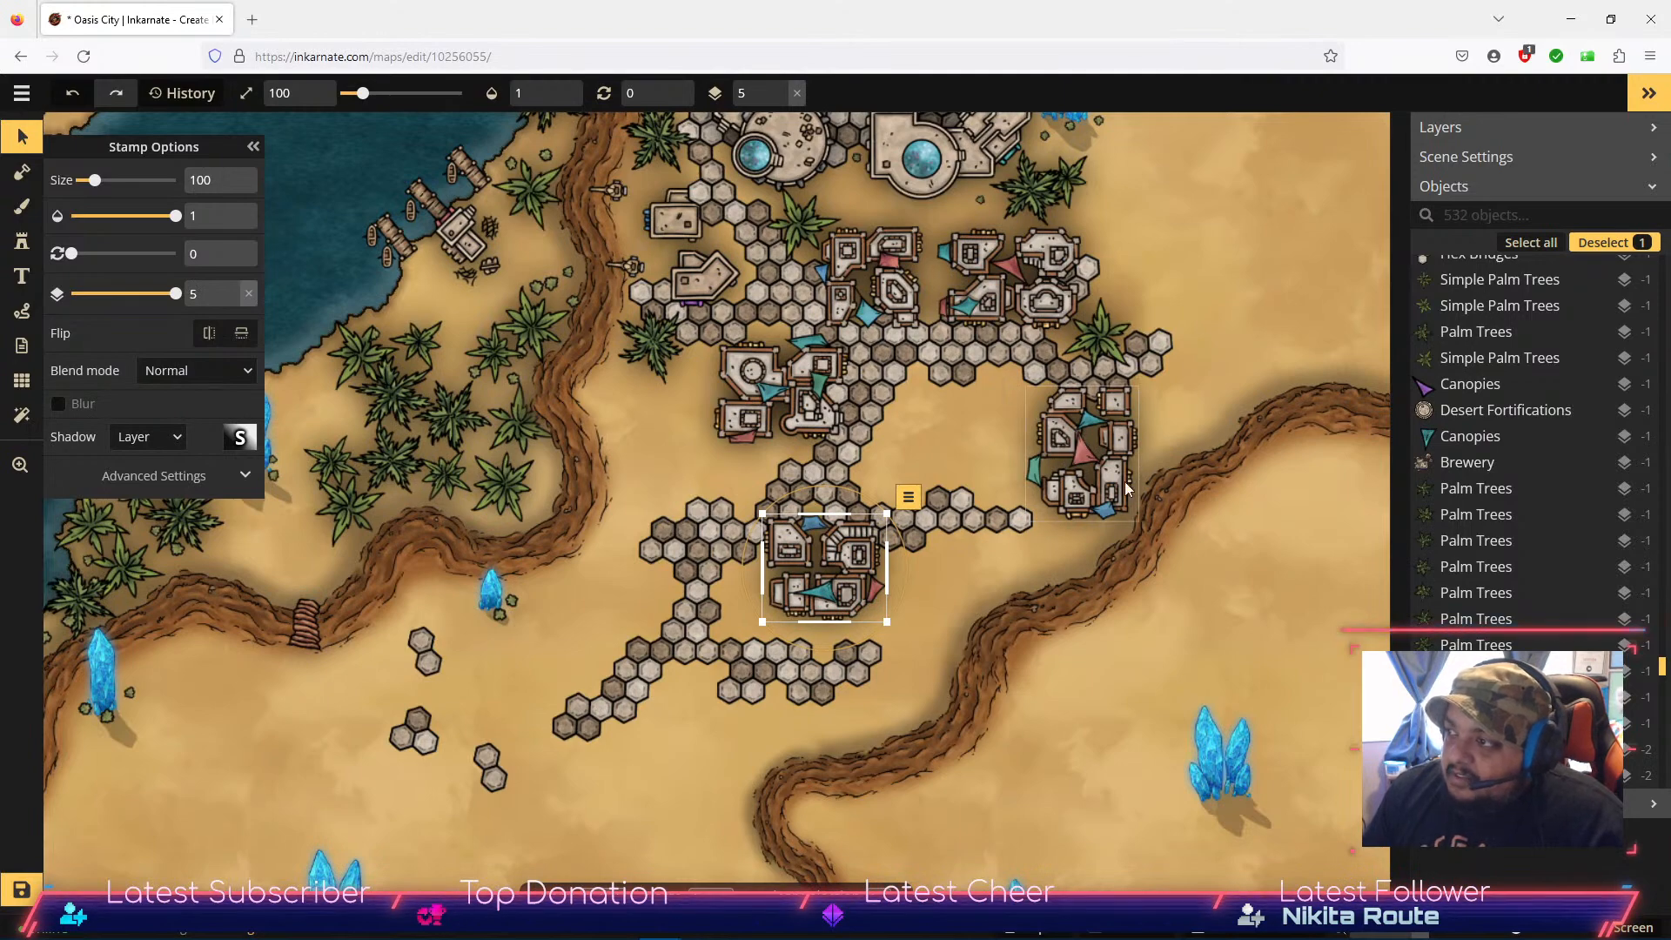
Step: Place two Dome Buildings at size 100 on layer 5, one beside the path junction and one near the southern branch's eastern end
left_click(27, 247)
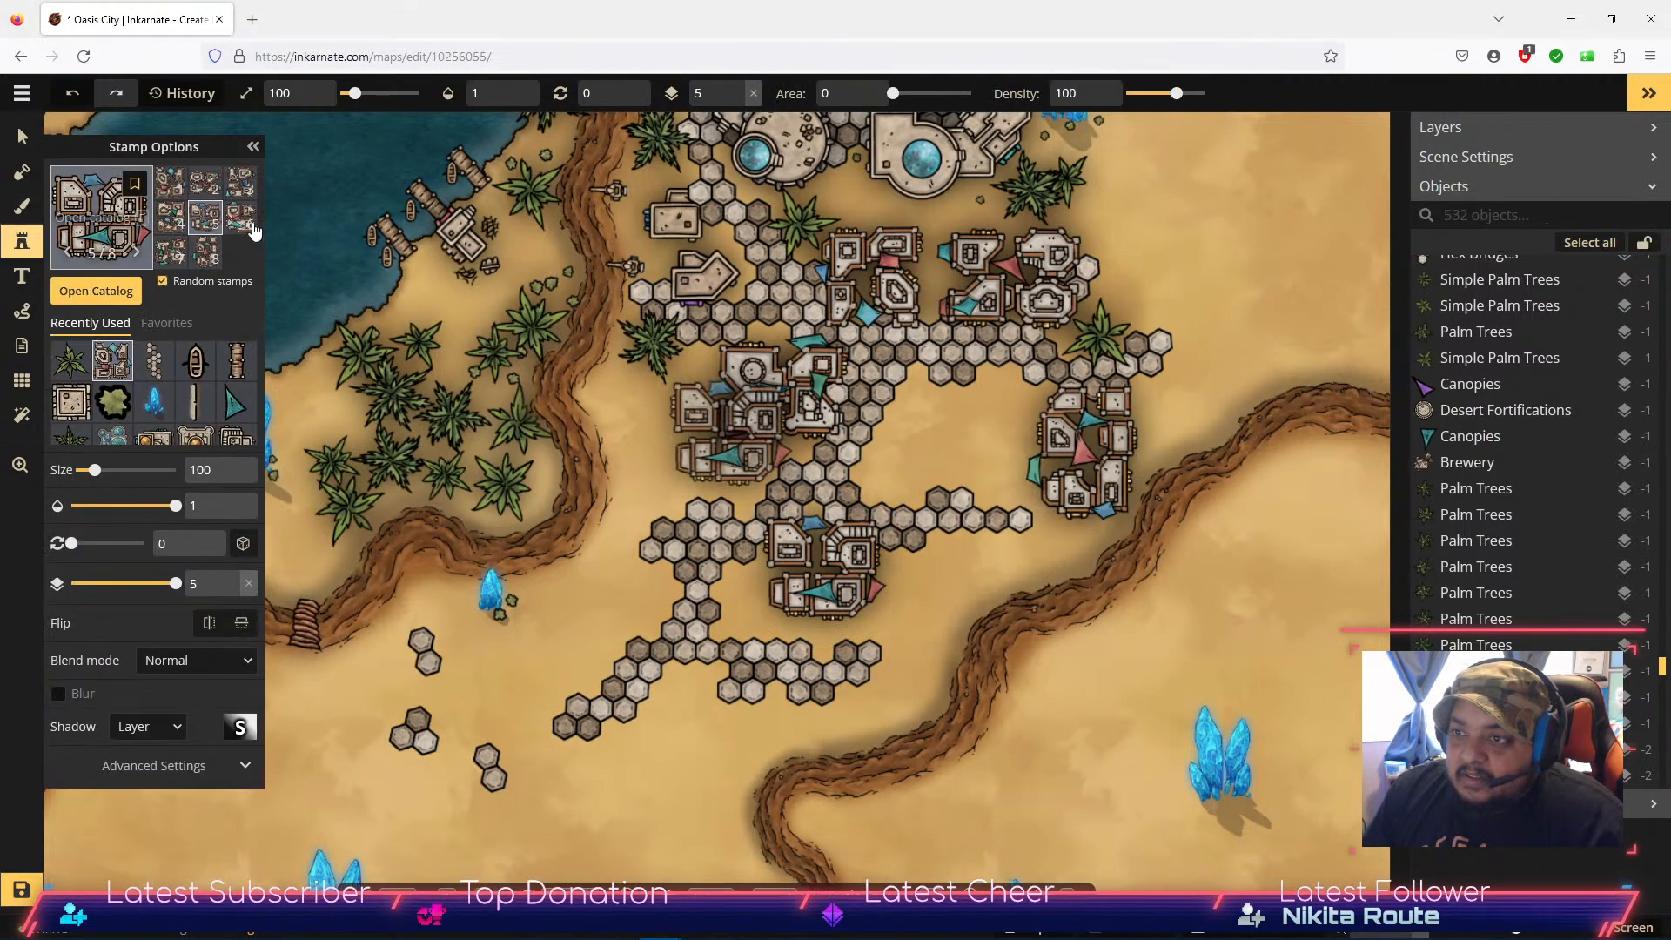
scroll(239, 410, "down", 2)
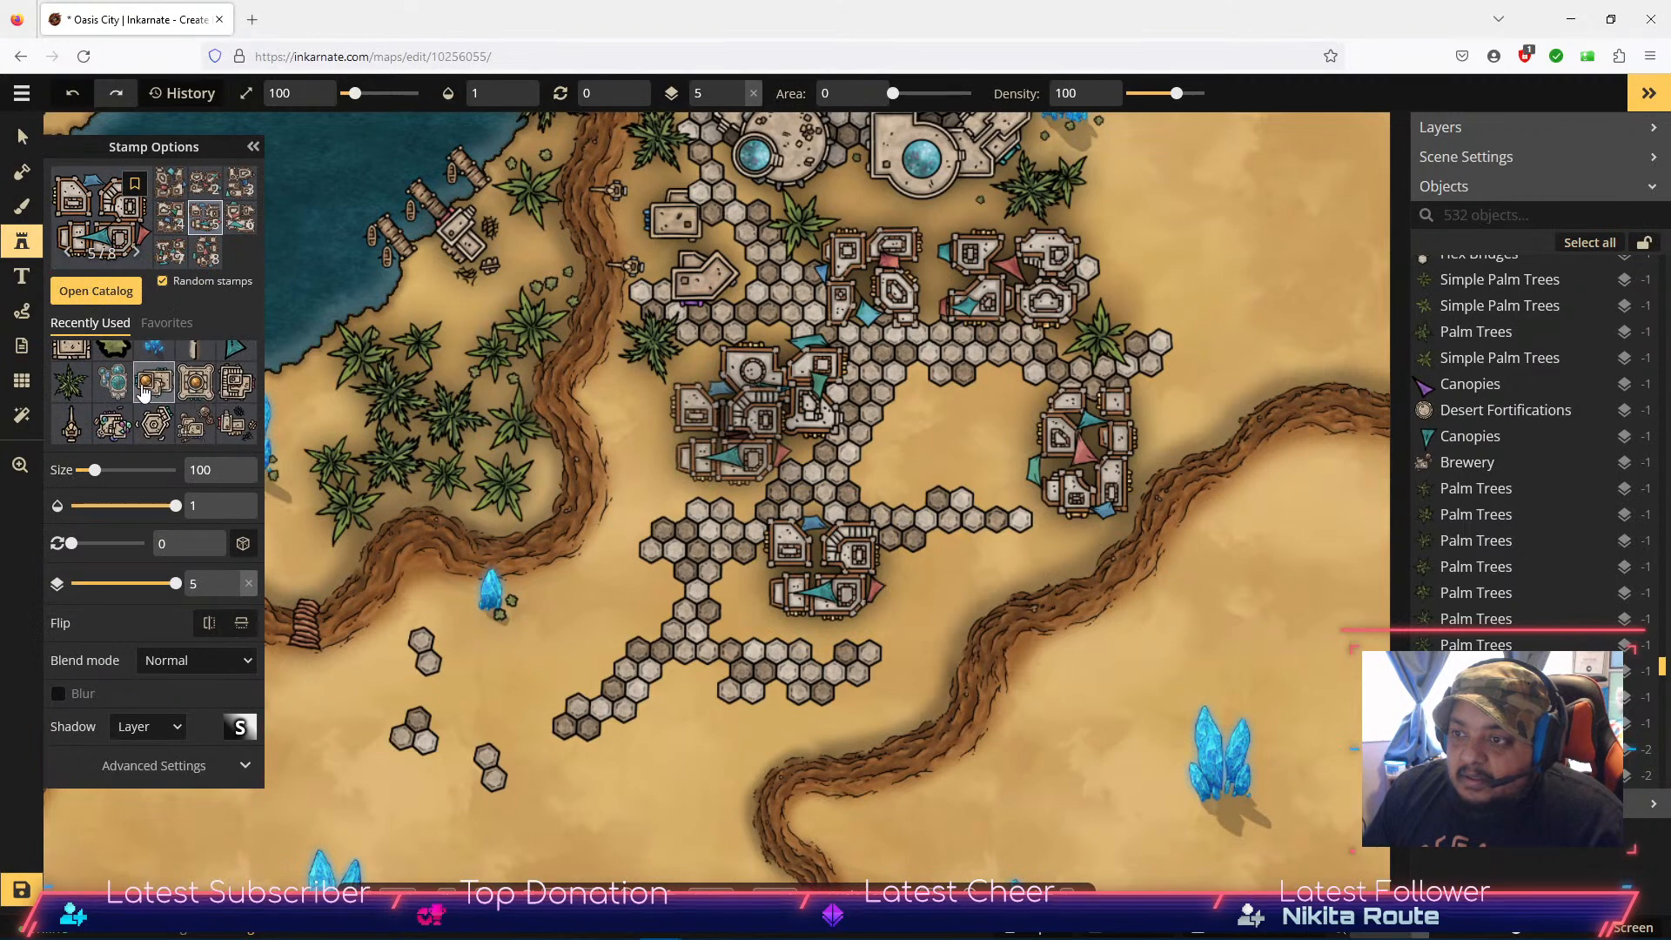
left_click(154, 383)
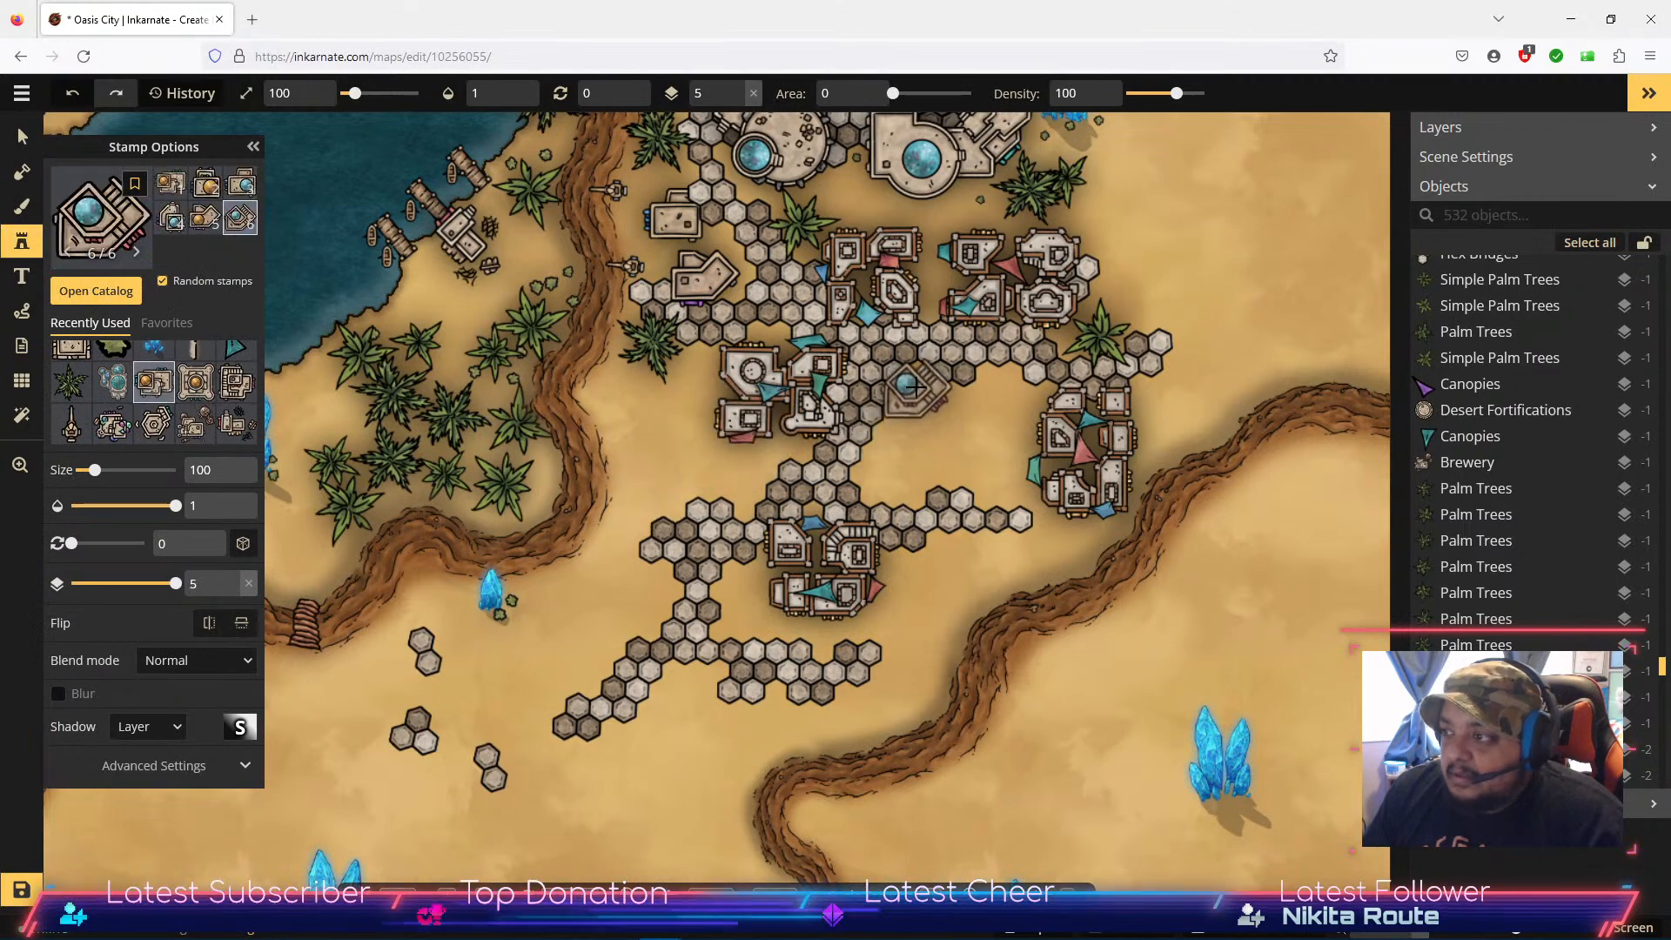
left_click(907, 381)
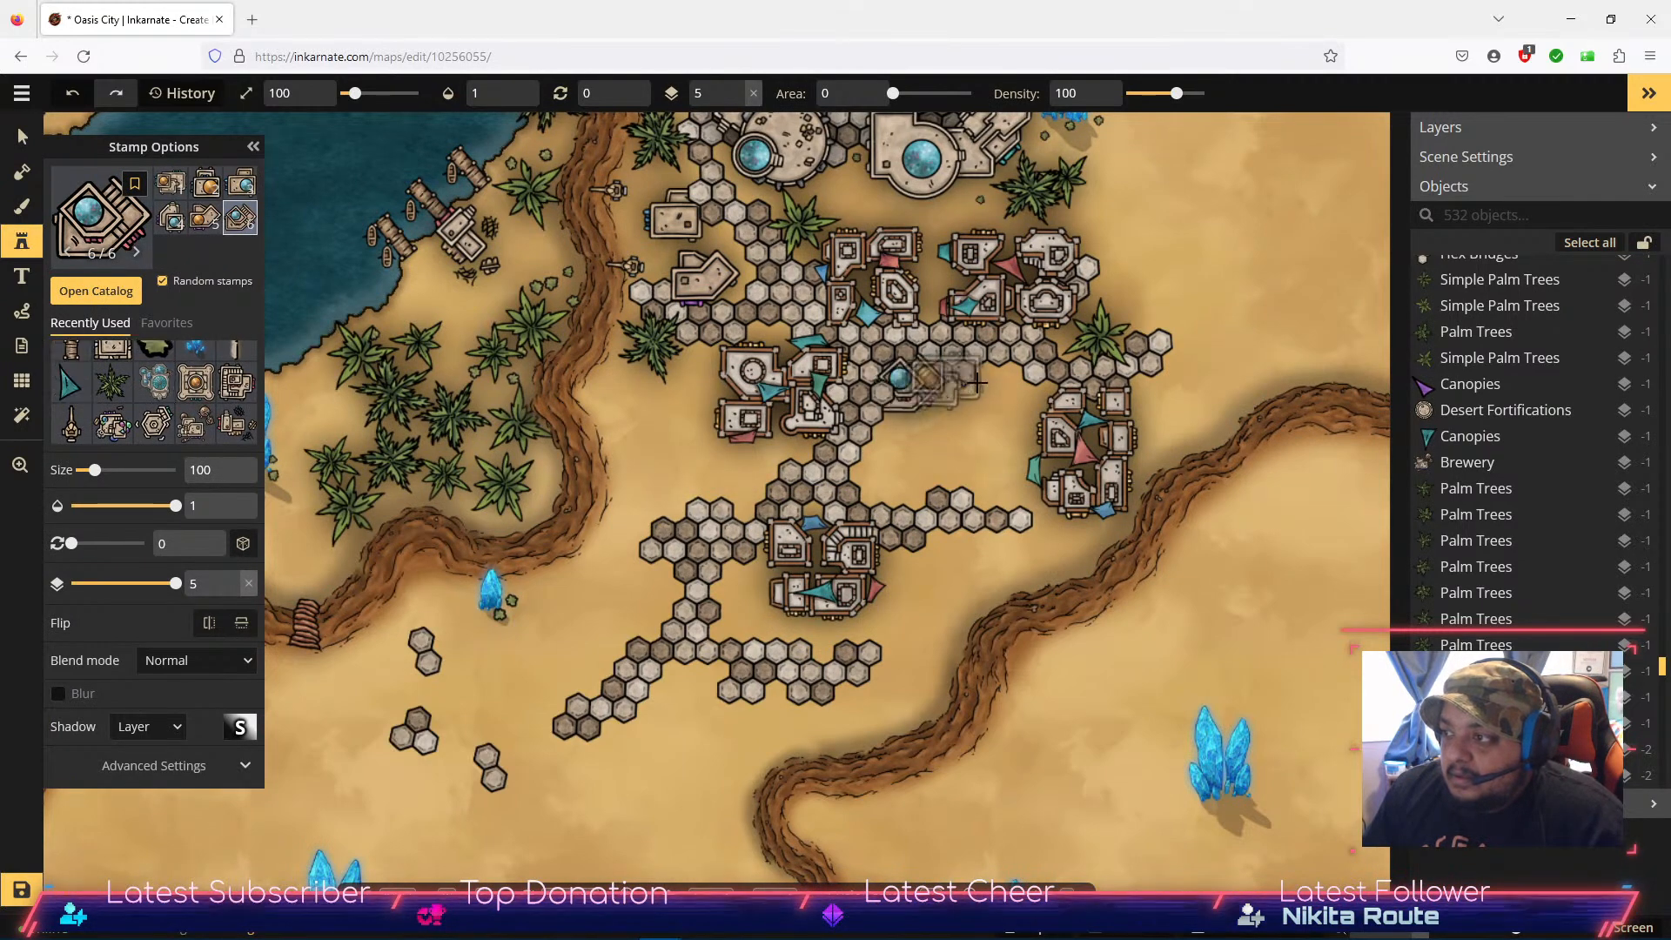
left_click(982, 477)
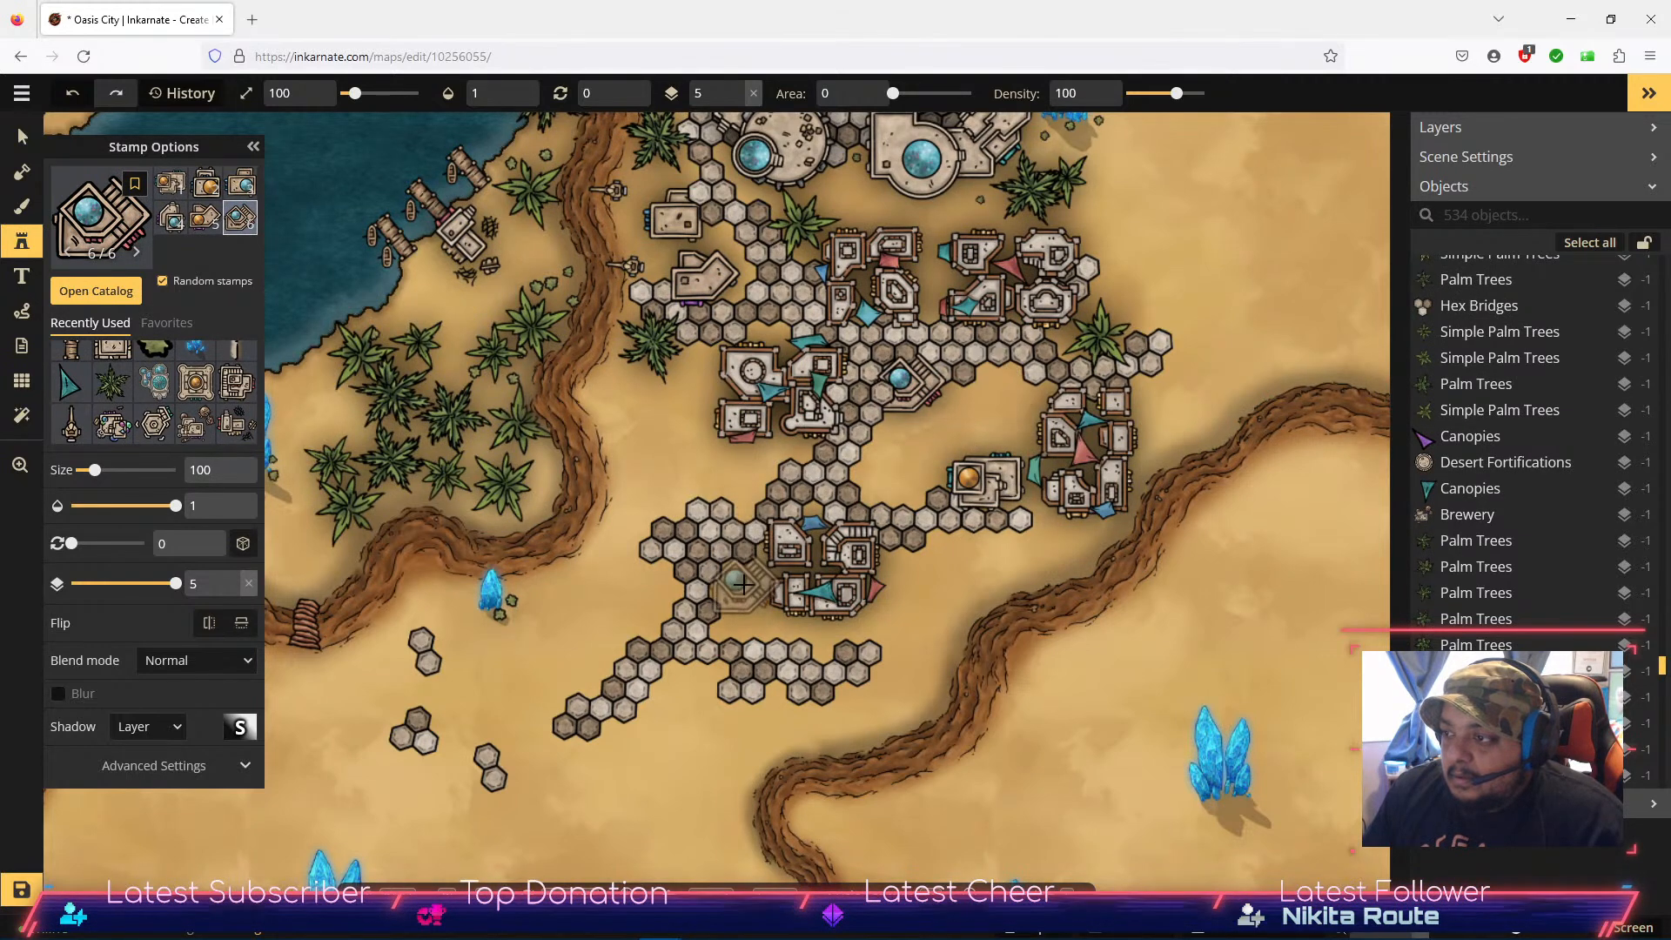
Step: Place a blue Dome Building north of the large domed palace, rotate it to 261 and shift it toward the nearby crystal
left_click_drag(744, 301, 1138, 929)
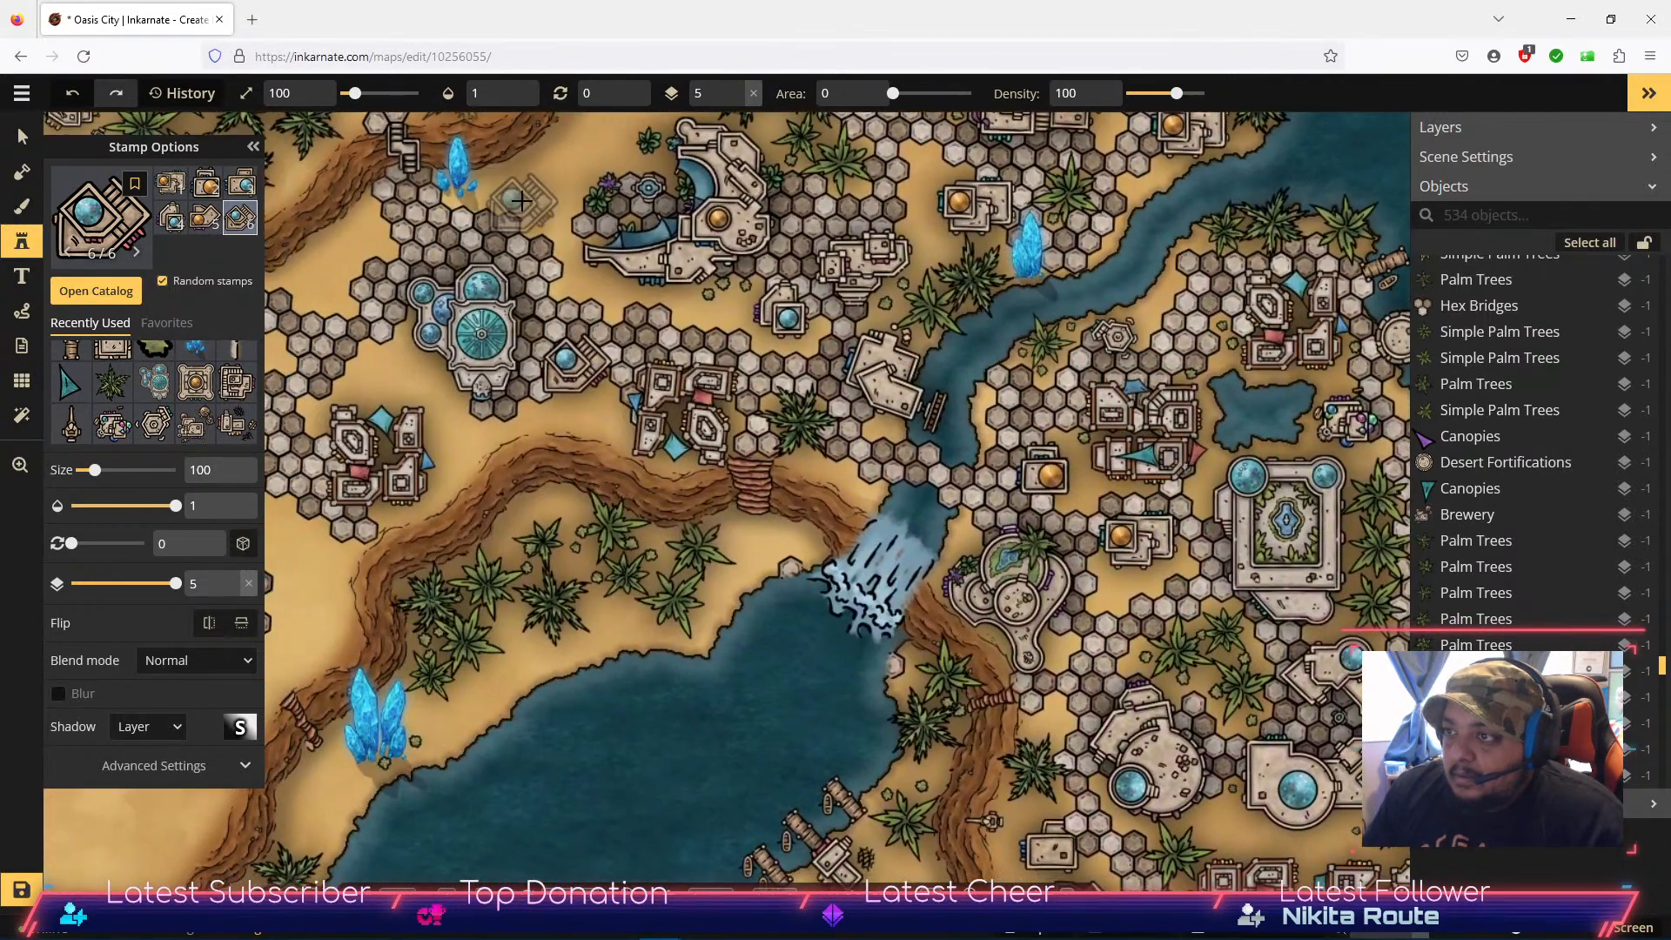
left_click(525, 199)
left_click(19, 133)
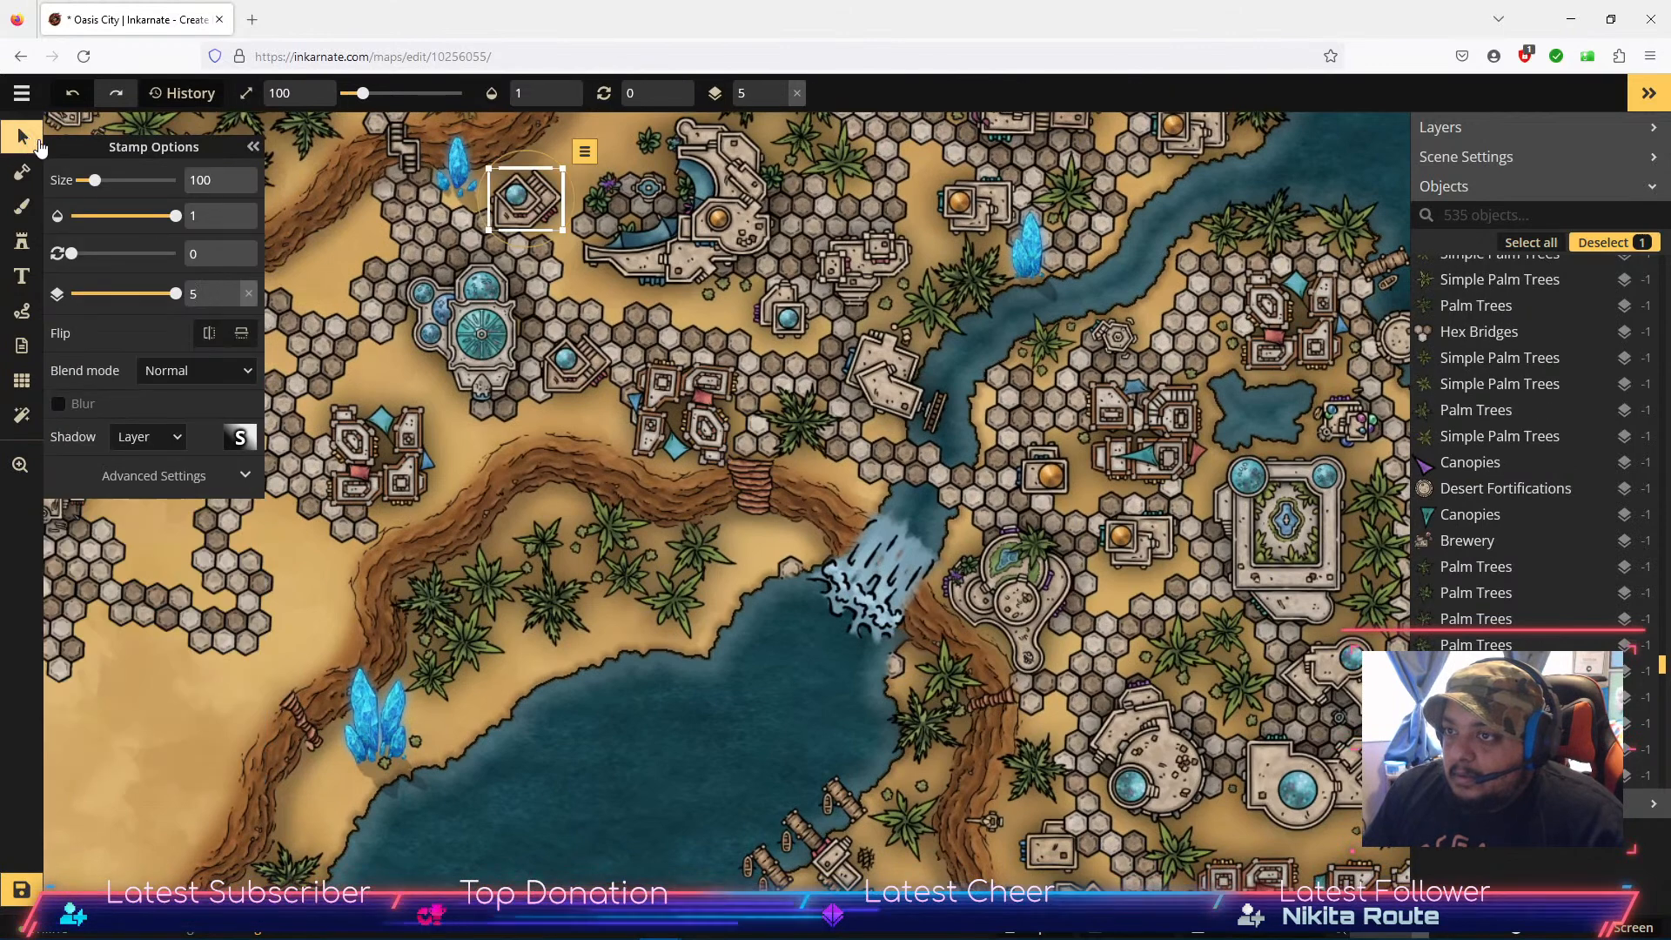
left_click_drag(507, 245, 534, 207)
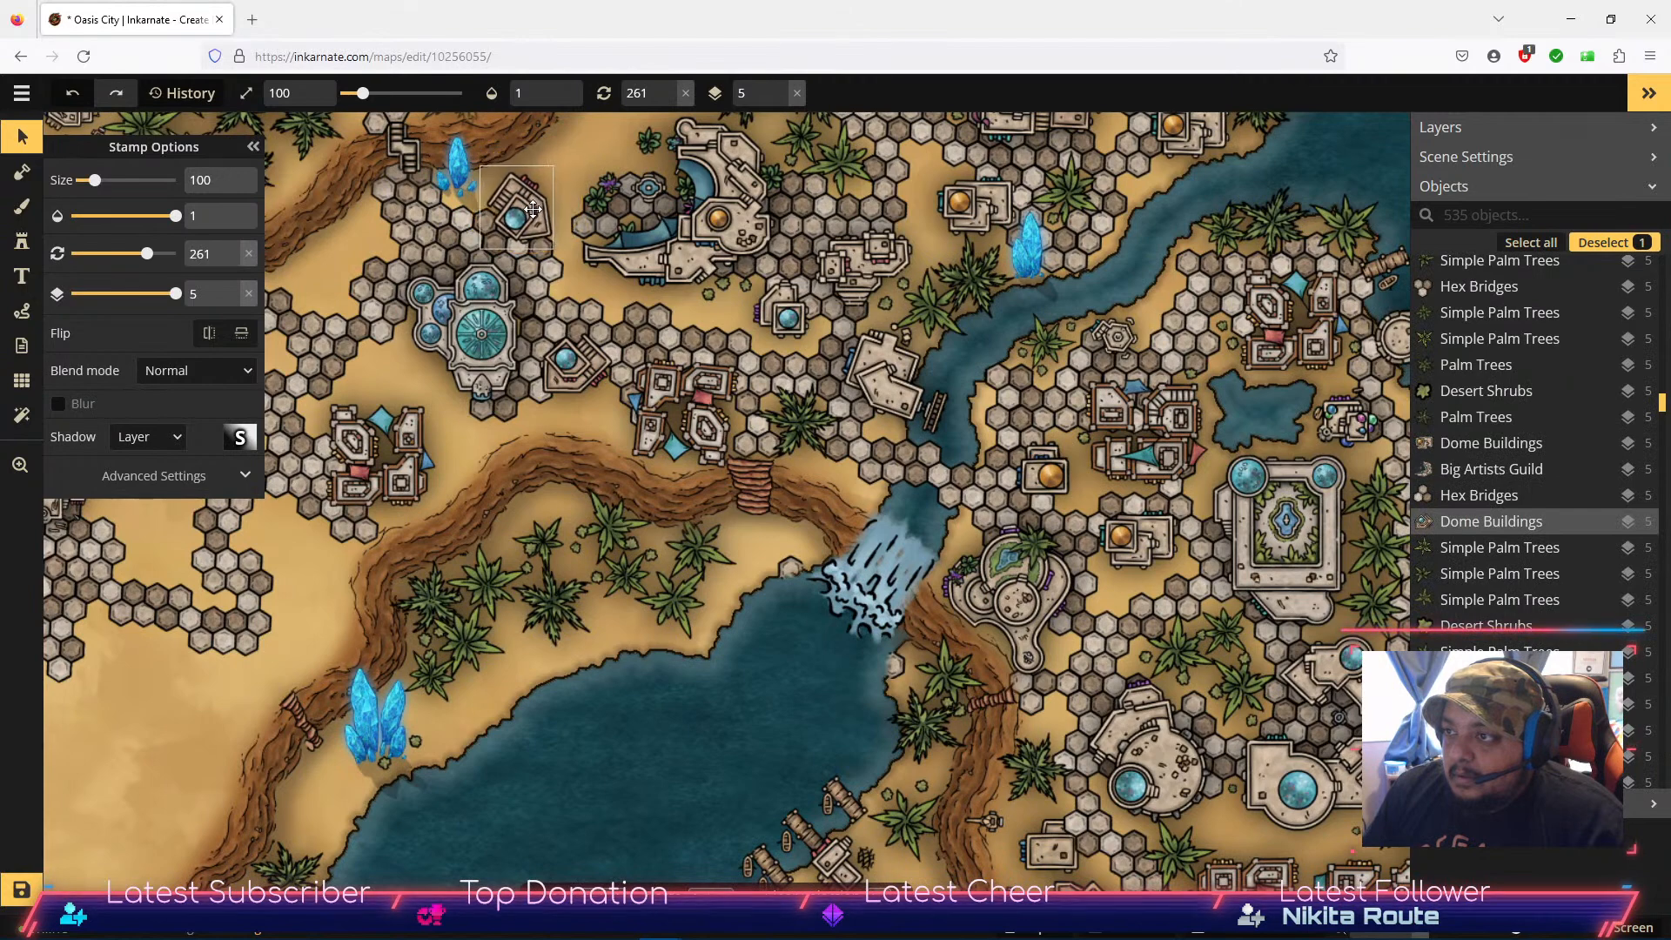
Step: Move the blue dome building off the path junction and set the hex piece beside it to layer -5
key("space")
left_click_drag(814, 533, 280, 3)
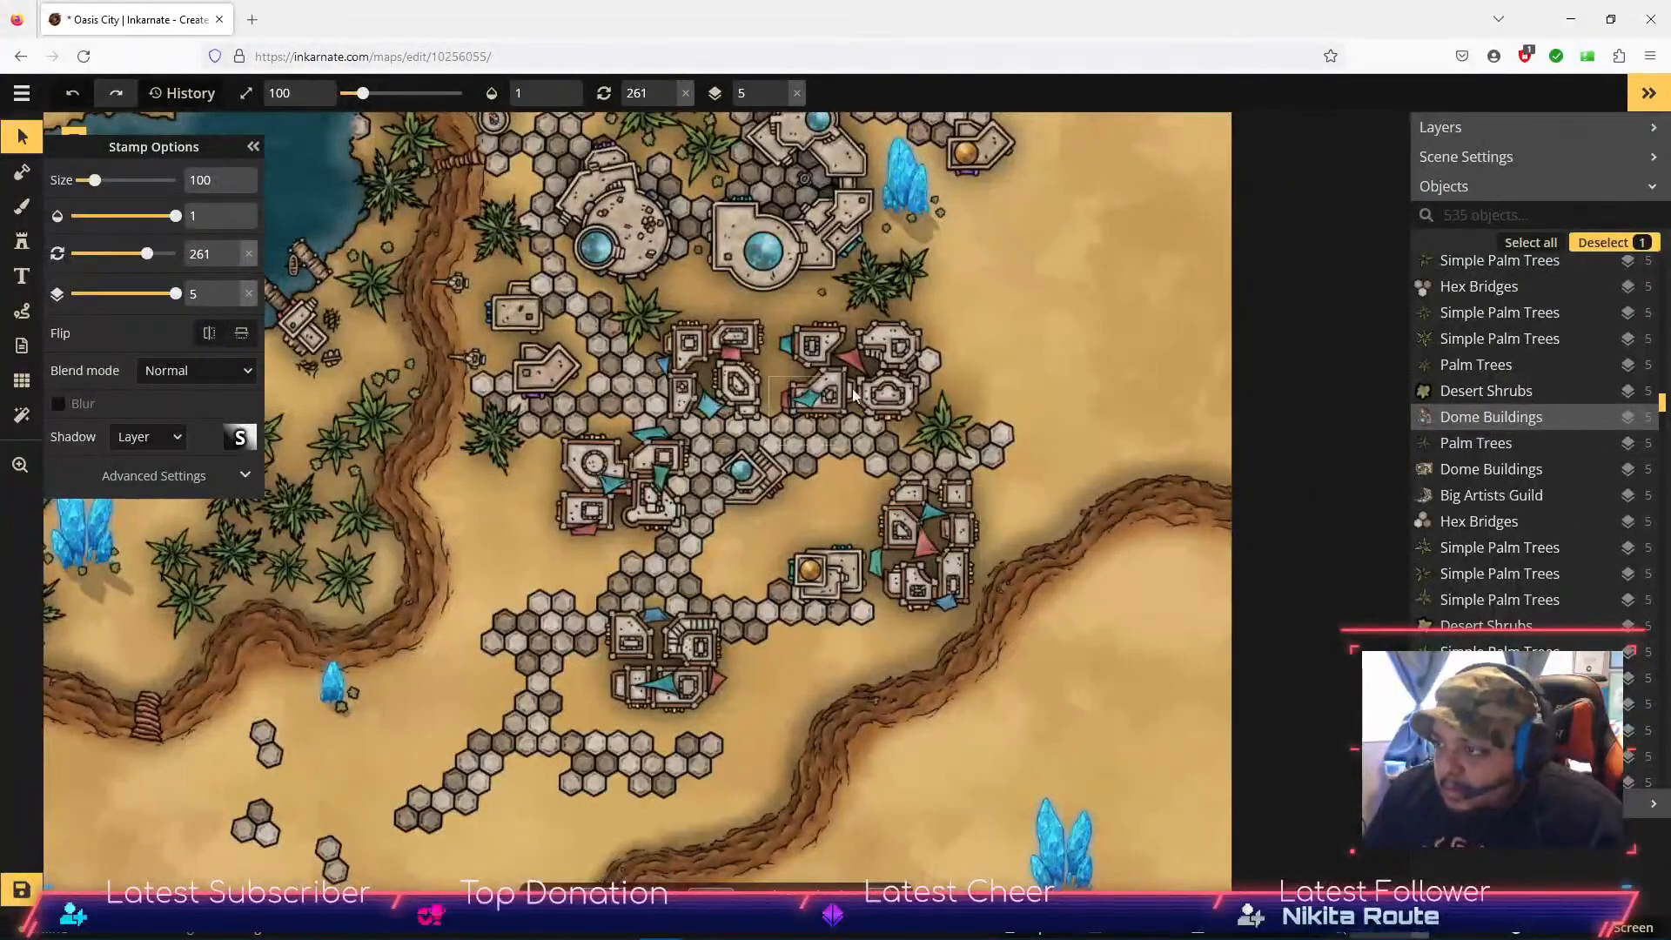
left_click(698, 504)
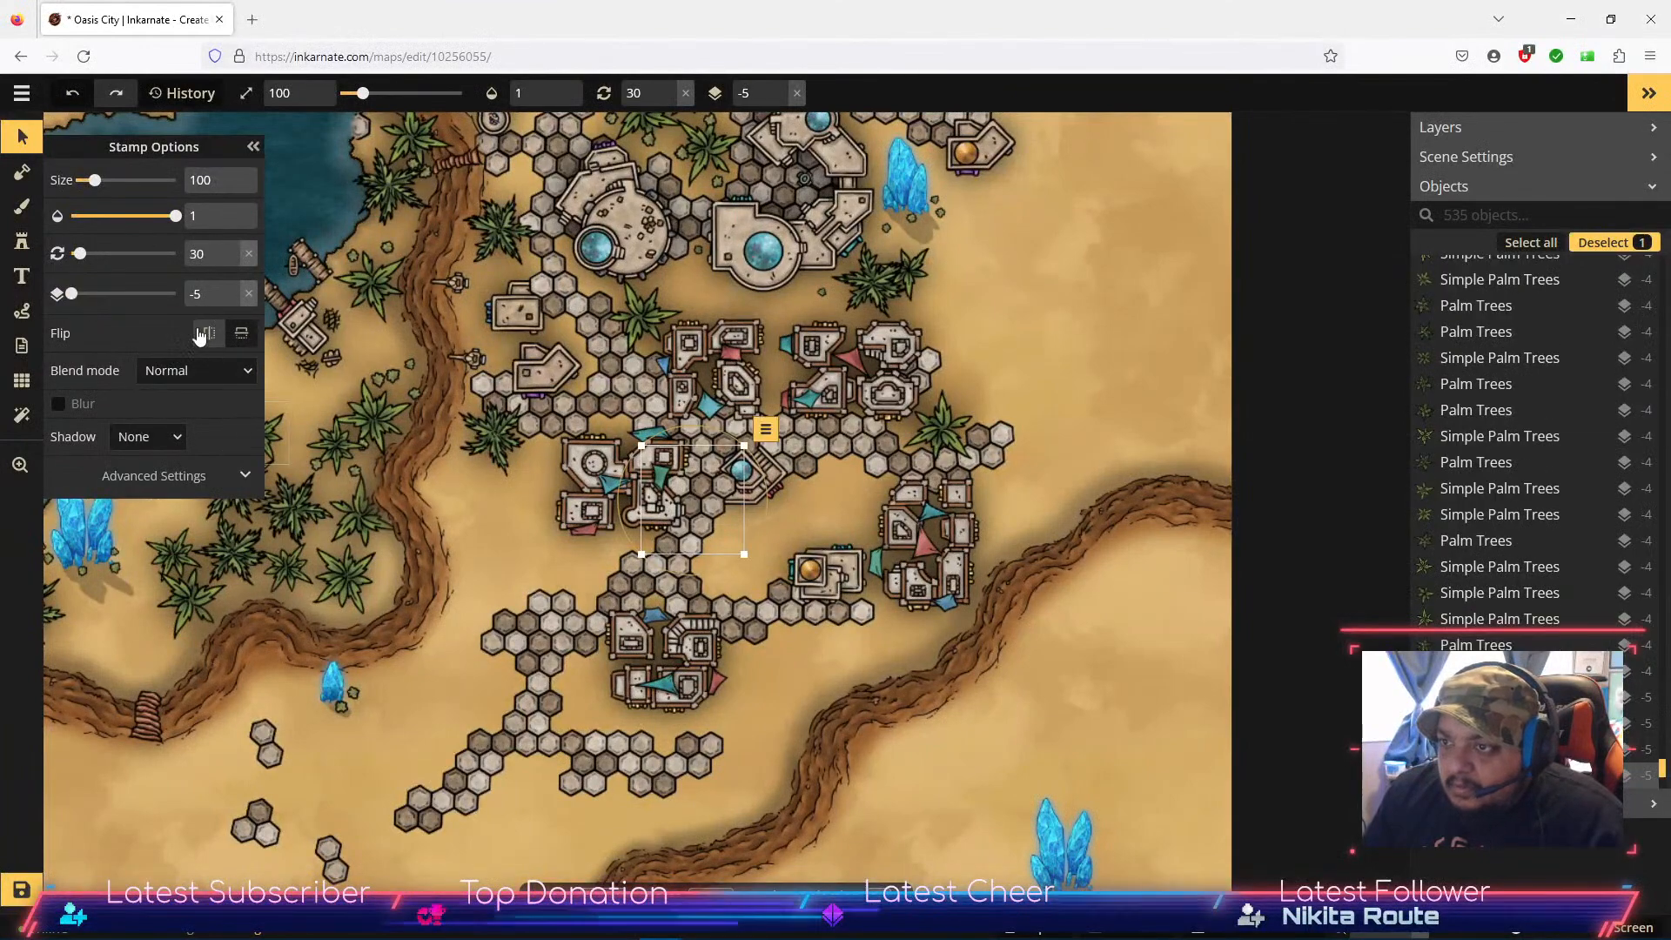
left_click(779, 479)
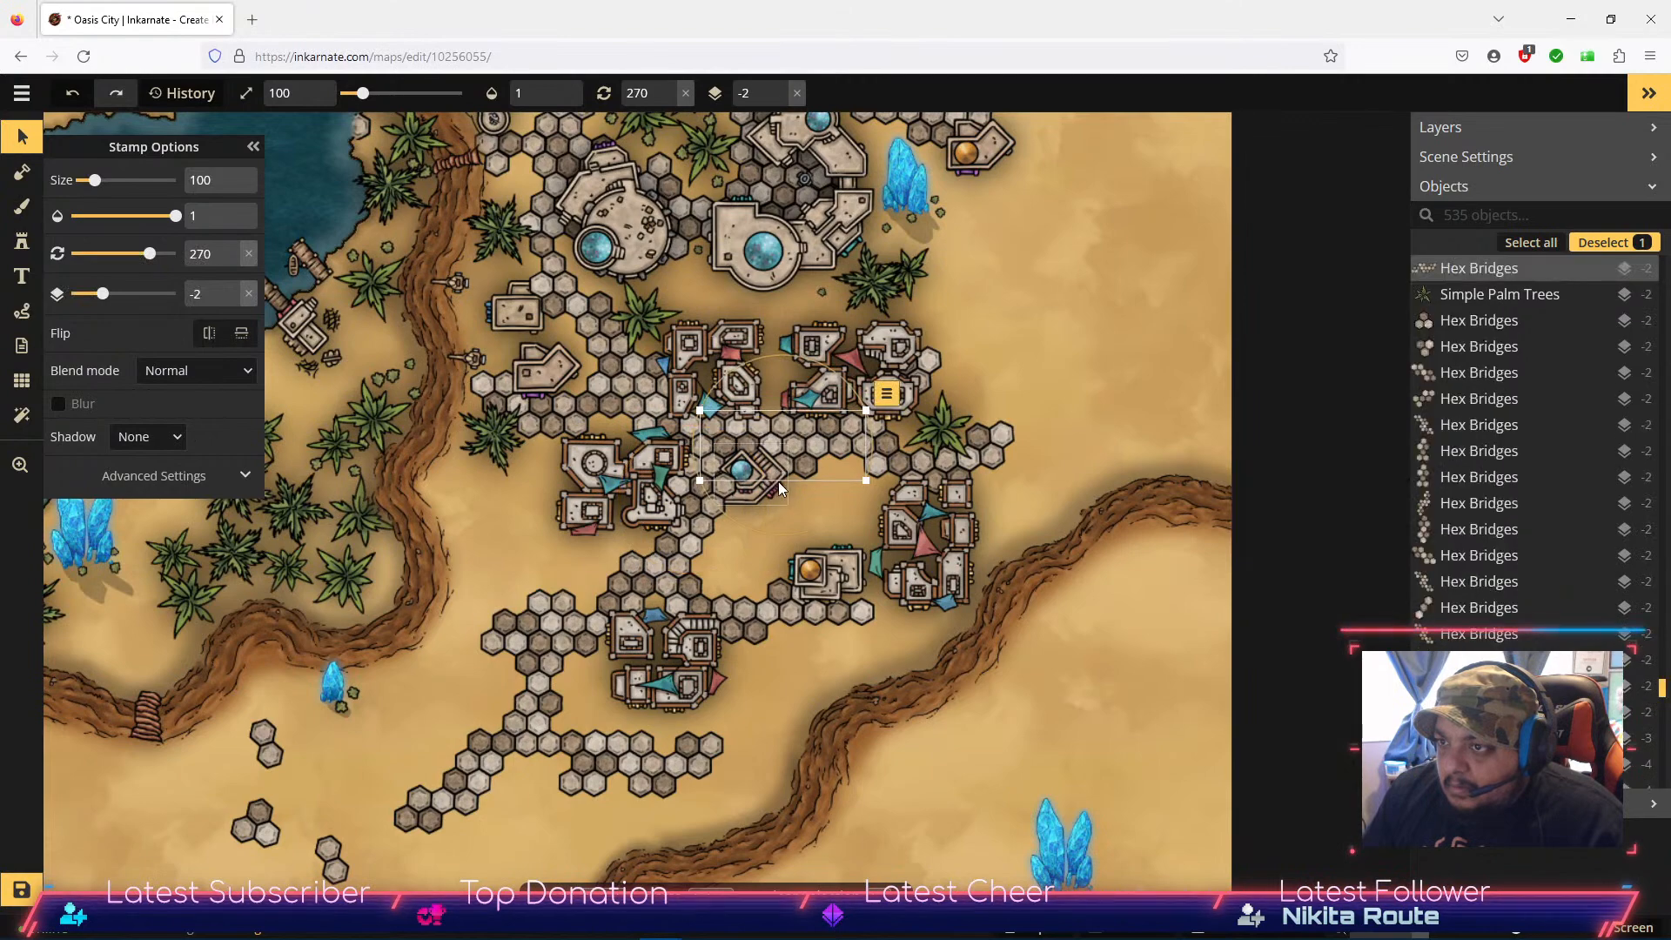
left_click(766, 492)
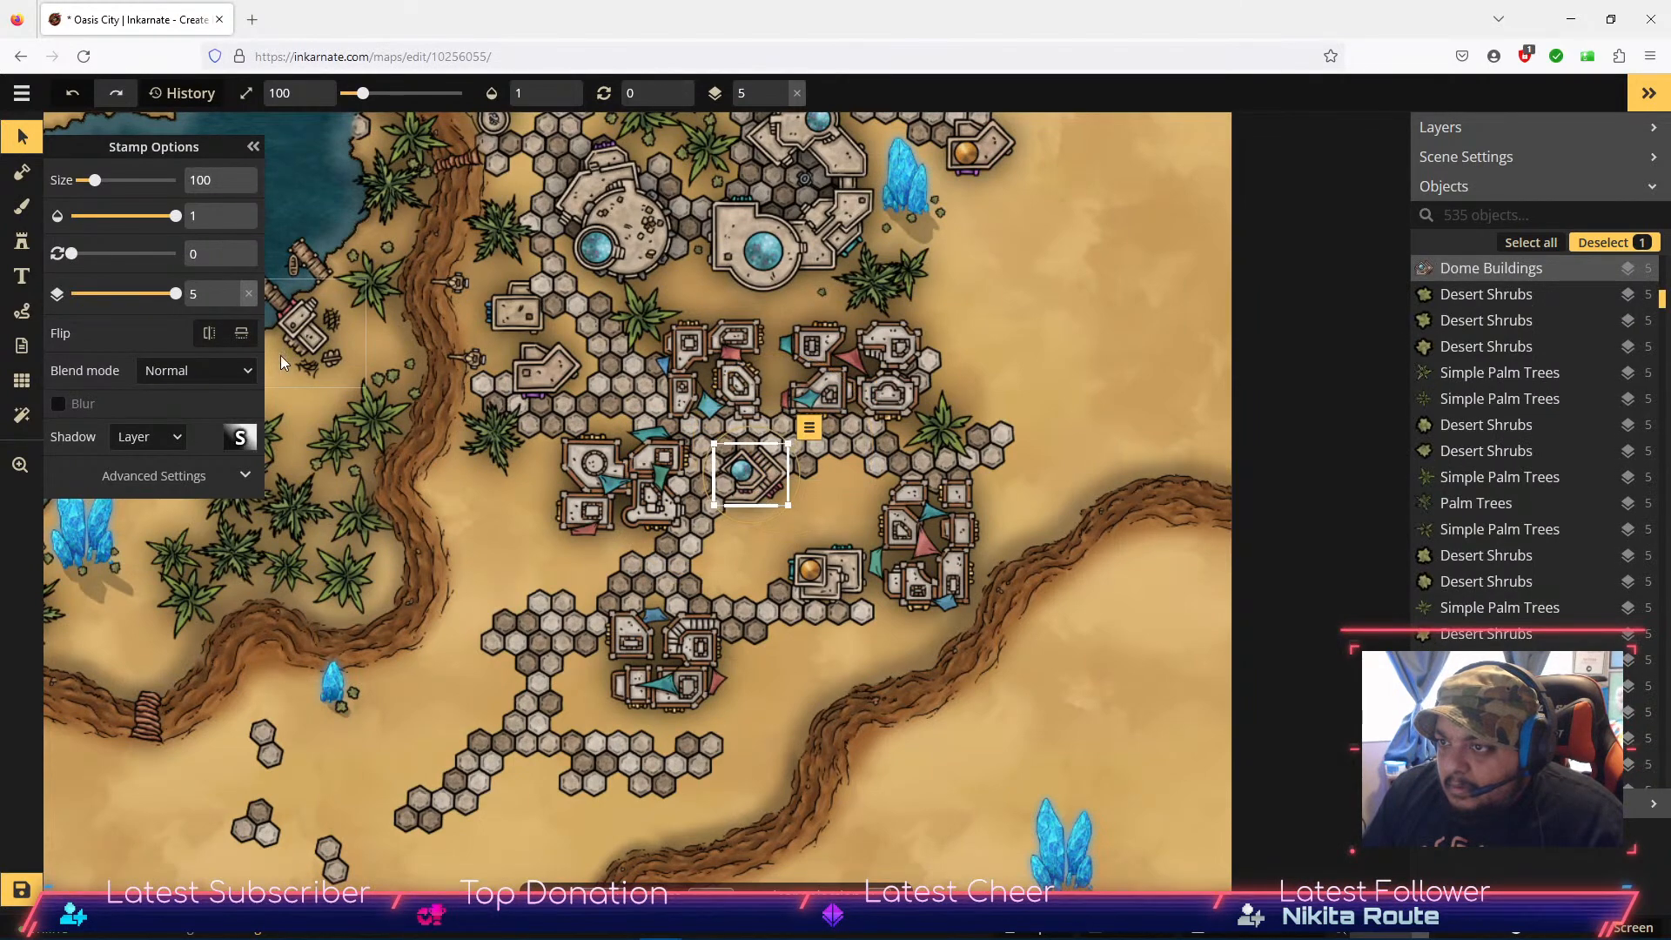
left_click_drag(757, 487, 790, 491)
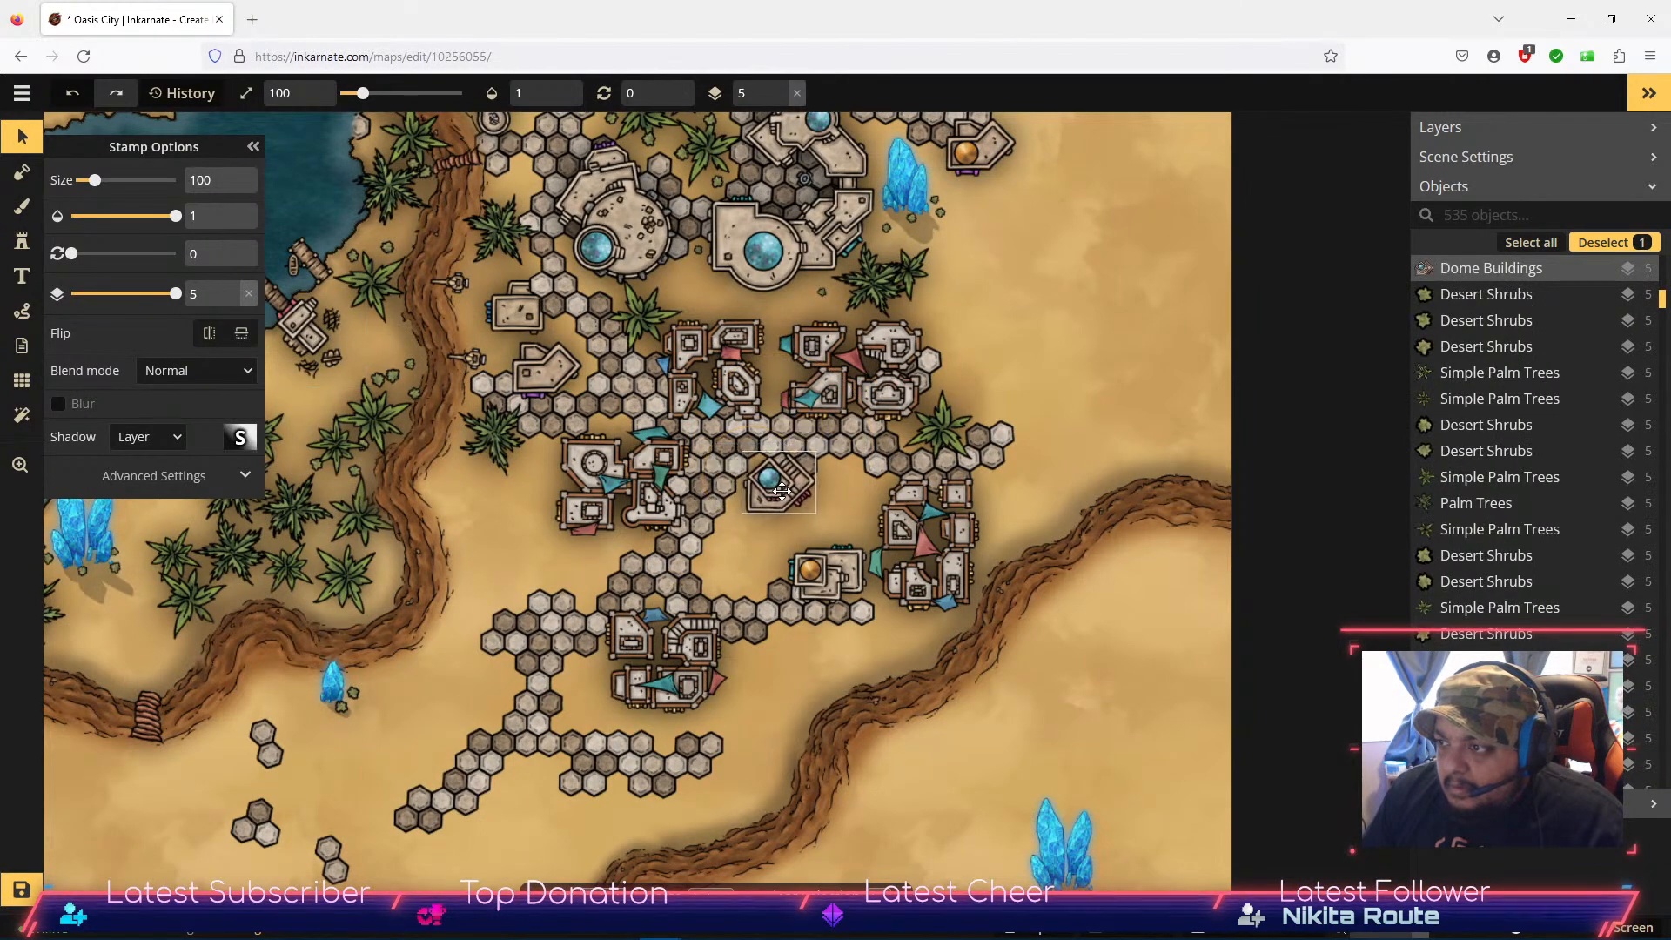
left_click(712, 502)
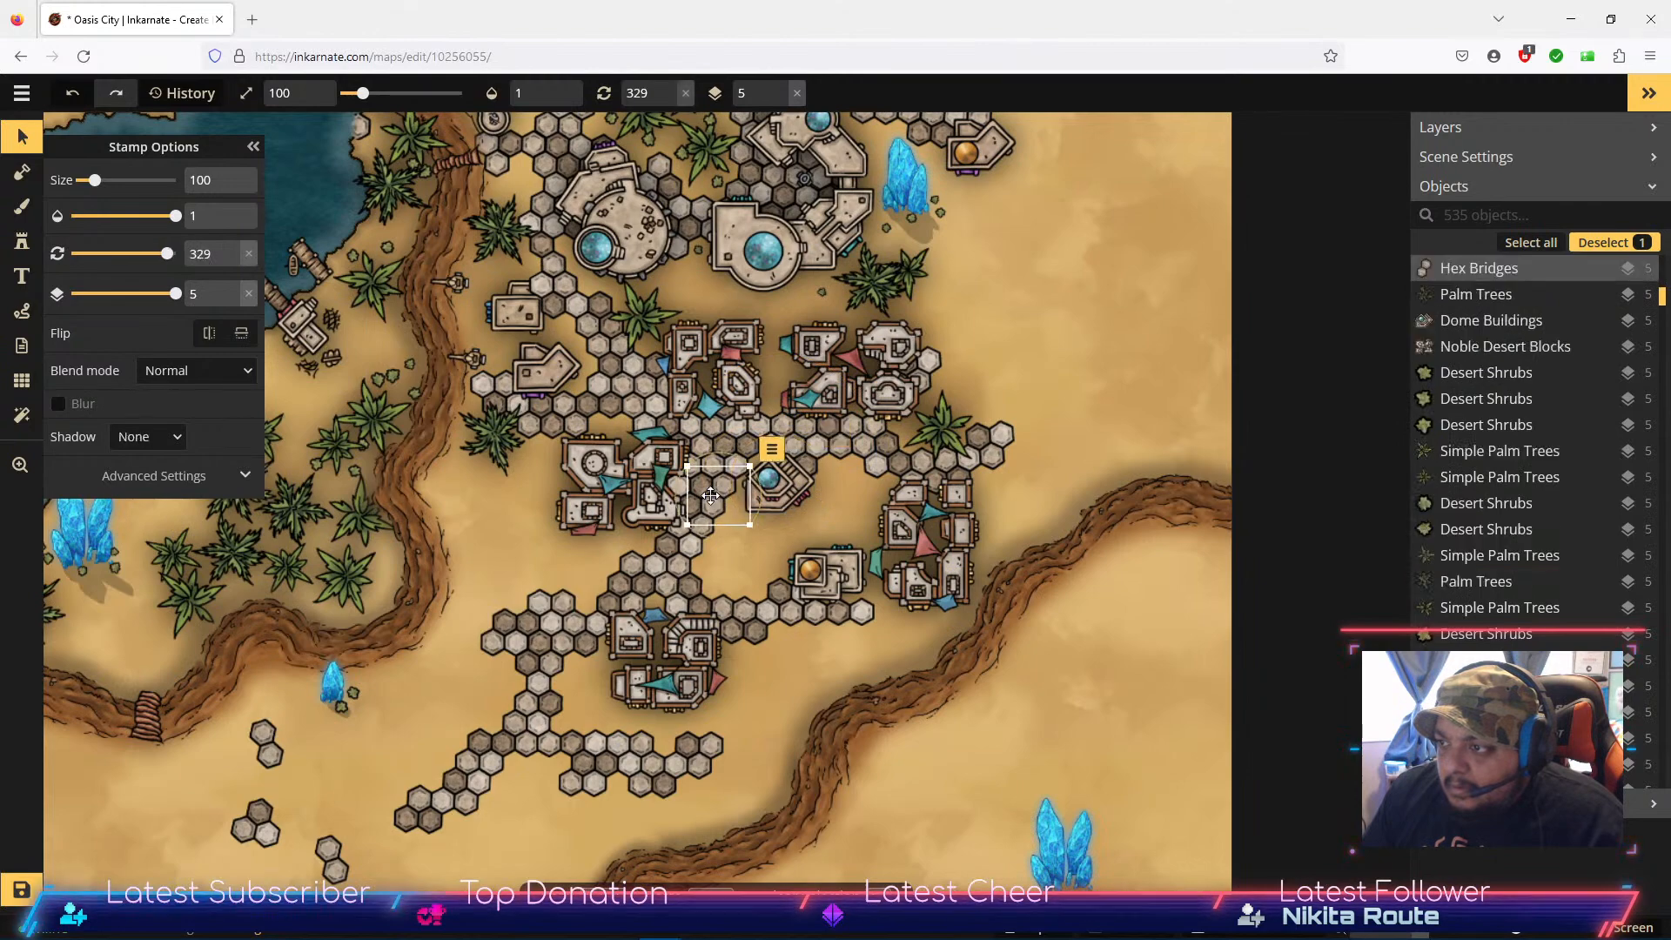
left_click(231, 302)
left_click(231, 301)
left_click(231, 301)
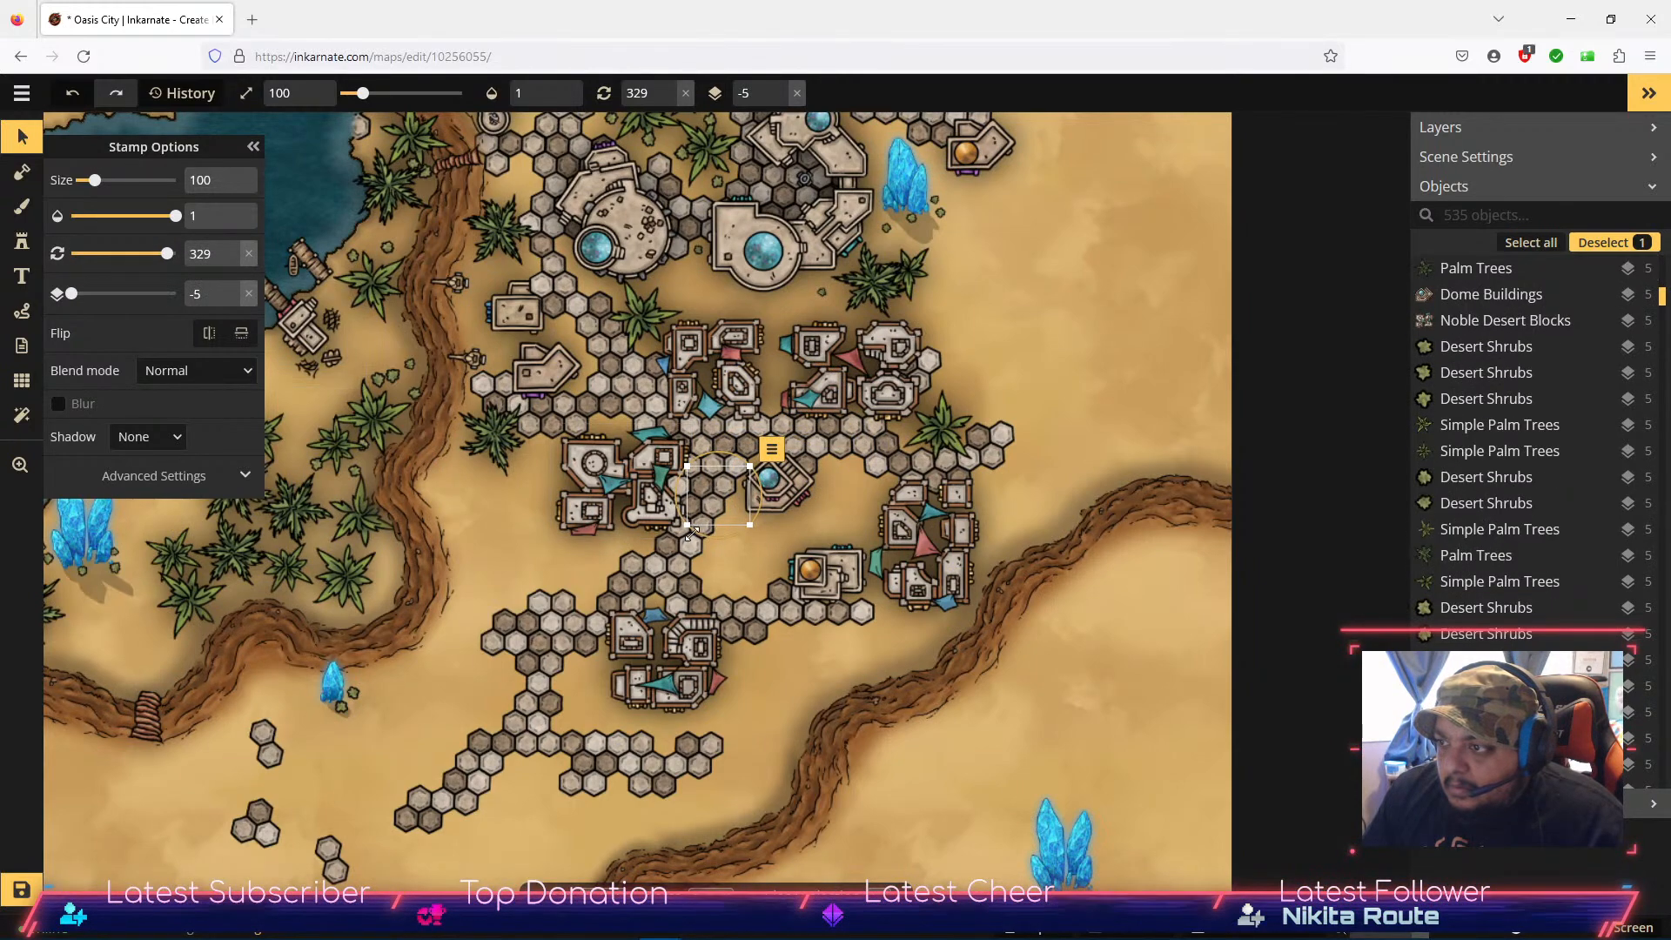
Step: Move the blue dome building back against the junction so it overlaps the lowered hex piece
left_click(685, 488)
left_click_drag(786, 503, 763, 481)
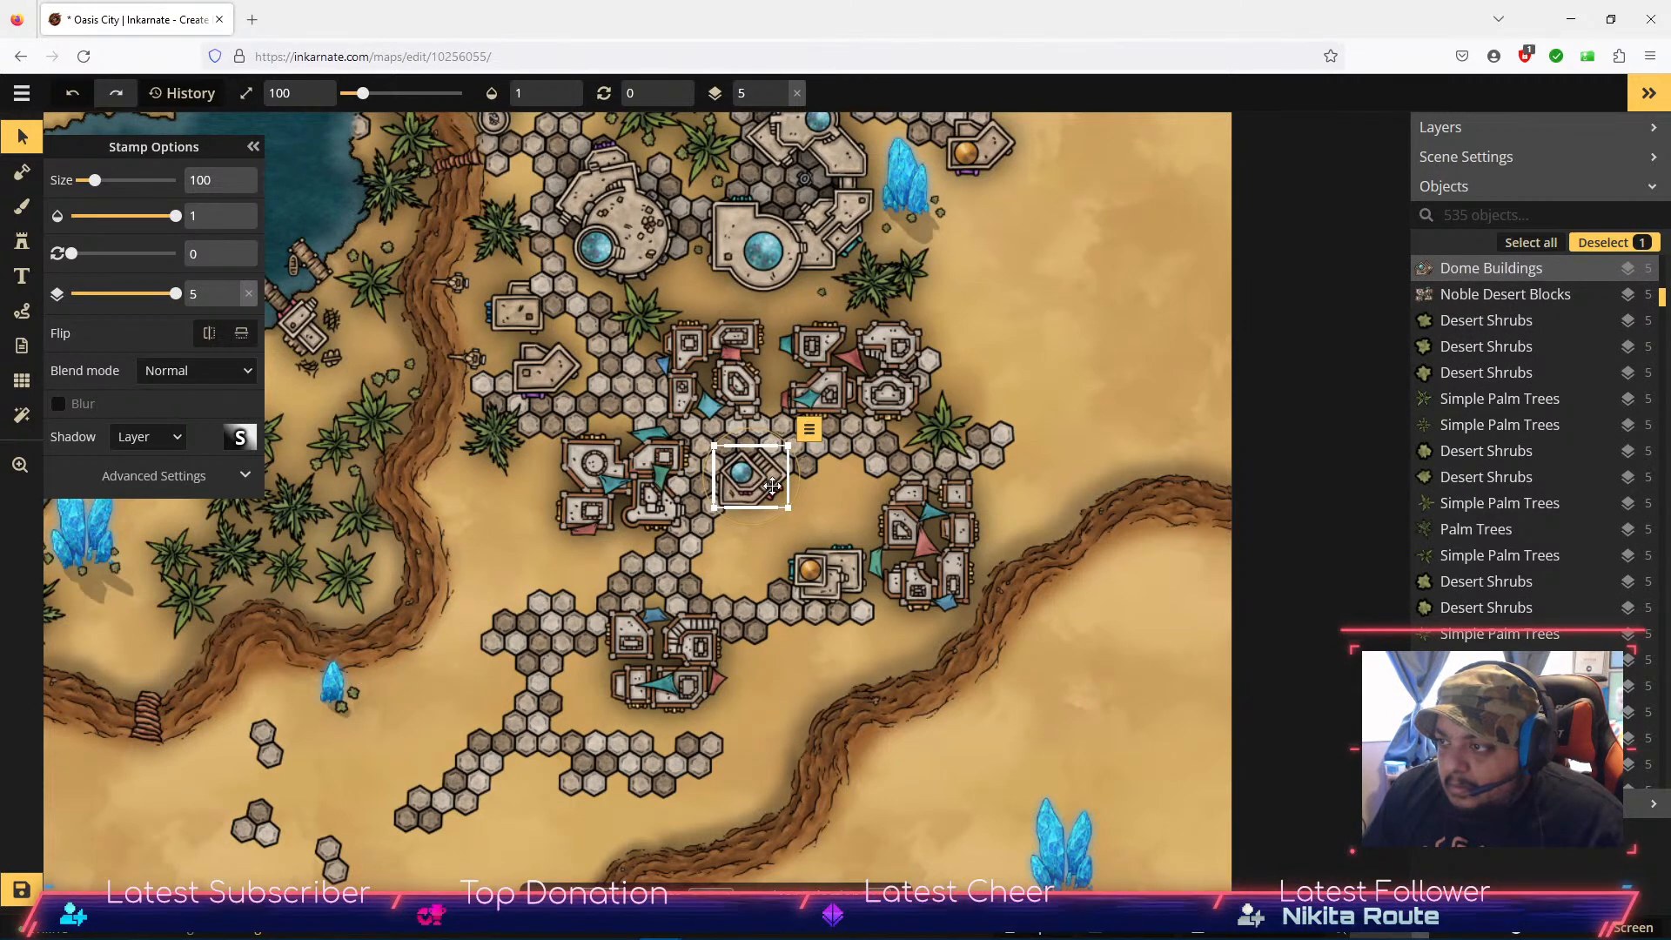
left_click(1038, 358)
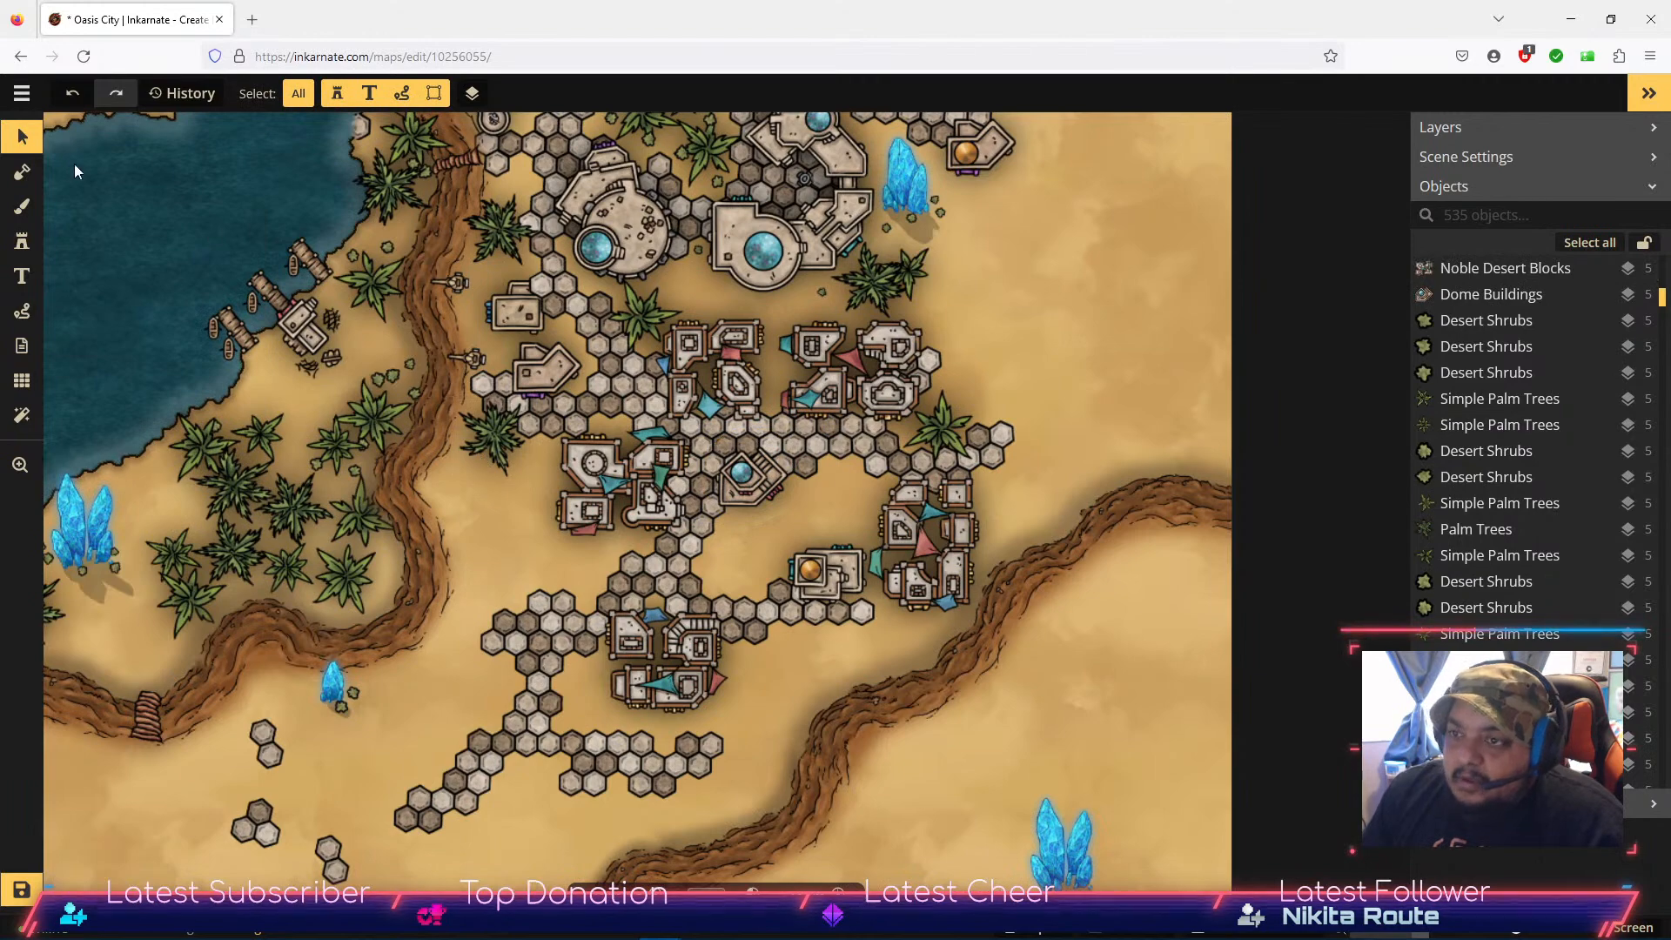
Step: Clear the crystal search and choose the Ziggurats stamp from the Watercolor Cities Desert catalog
left_click(22, 241)
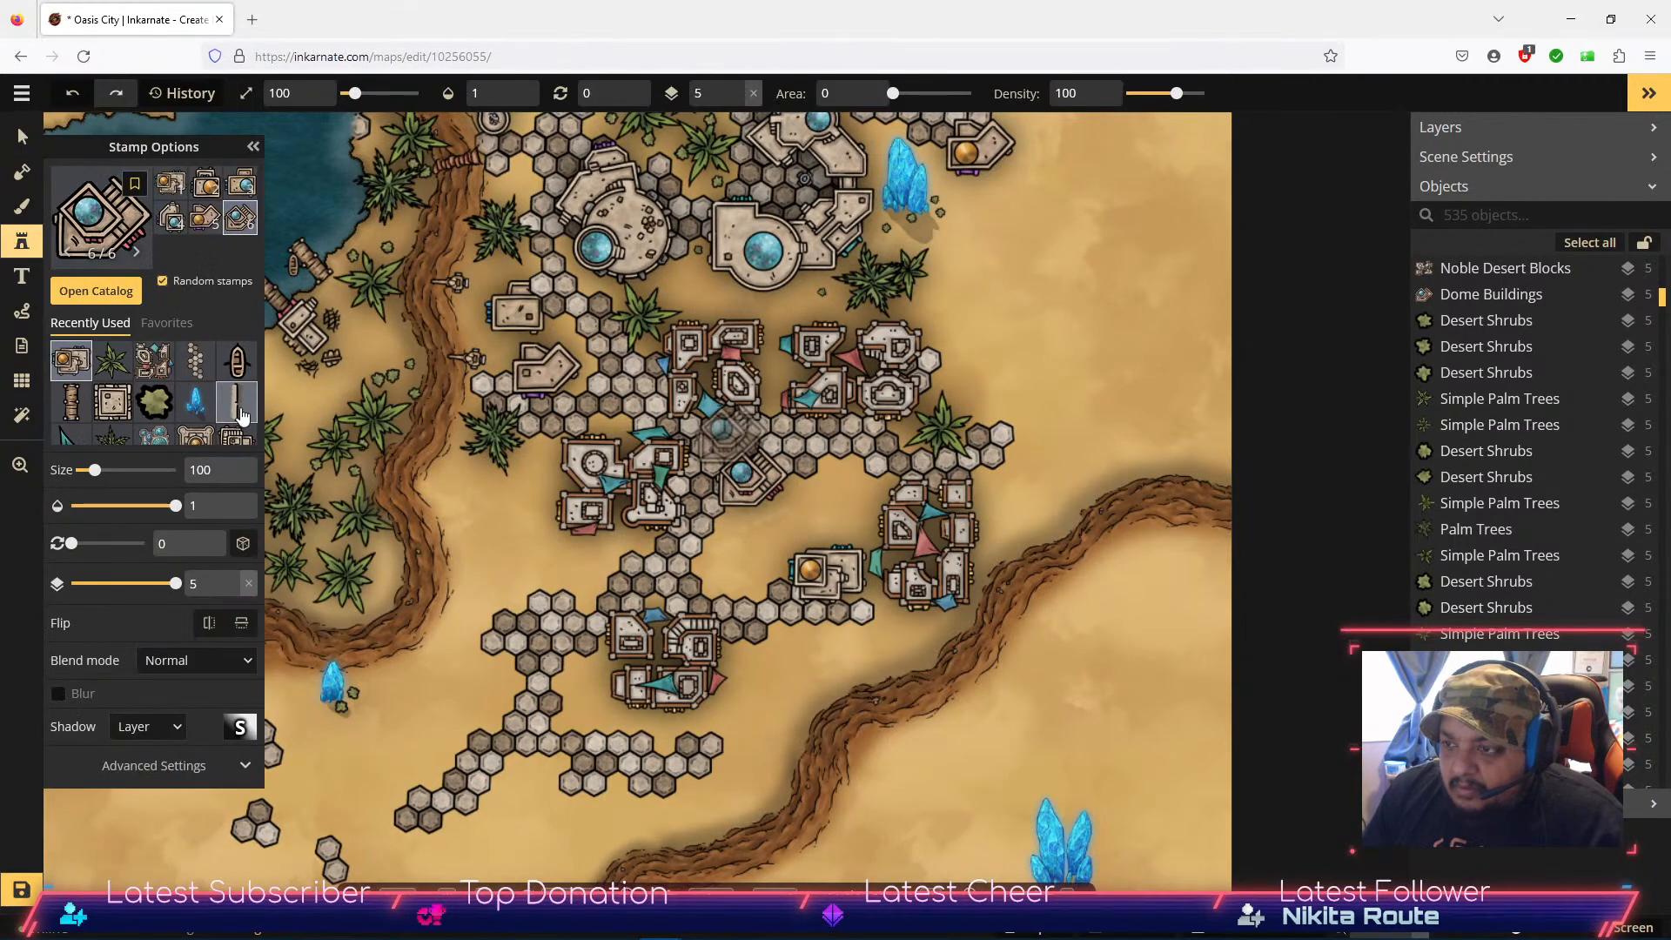
scroll(131, 415, "down", 2)
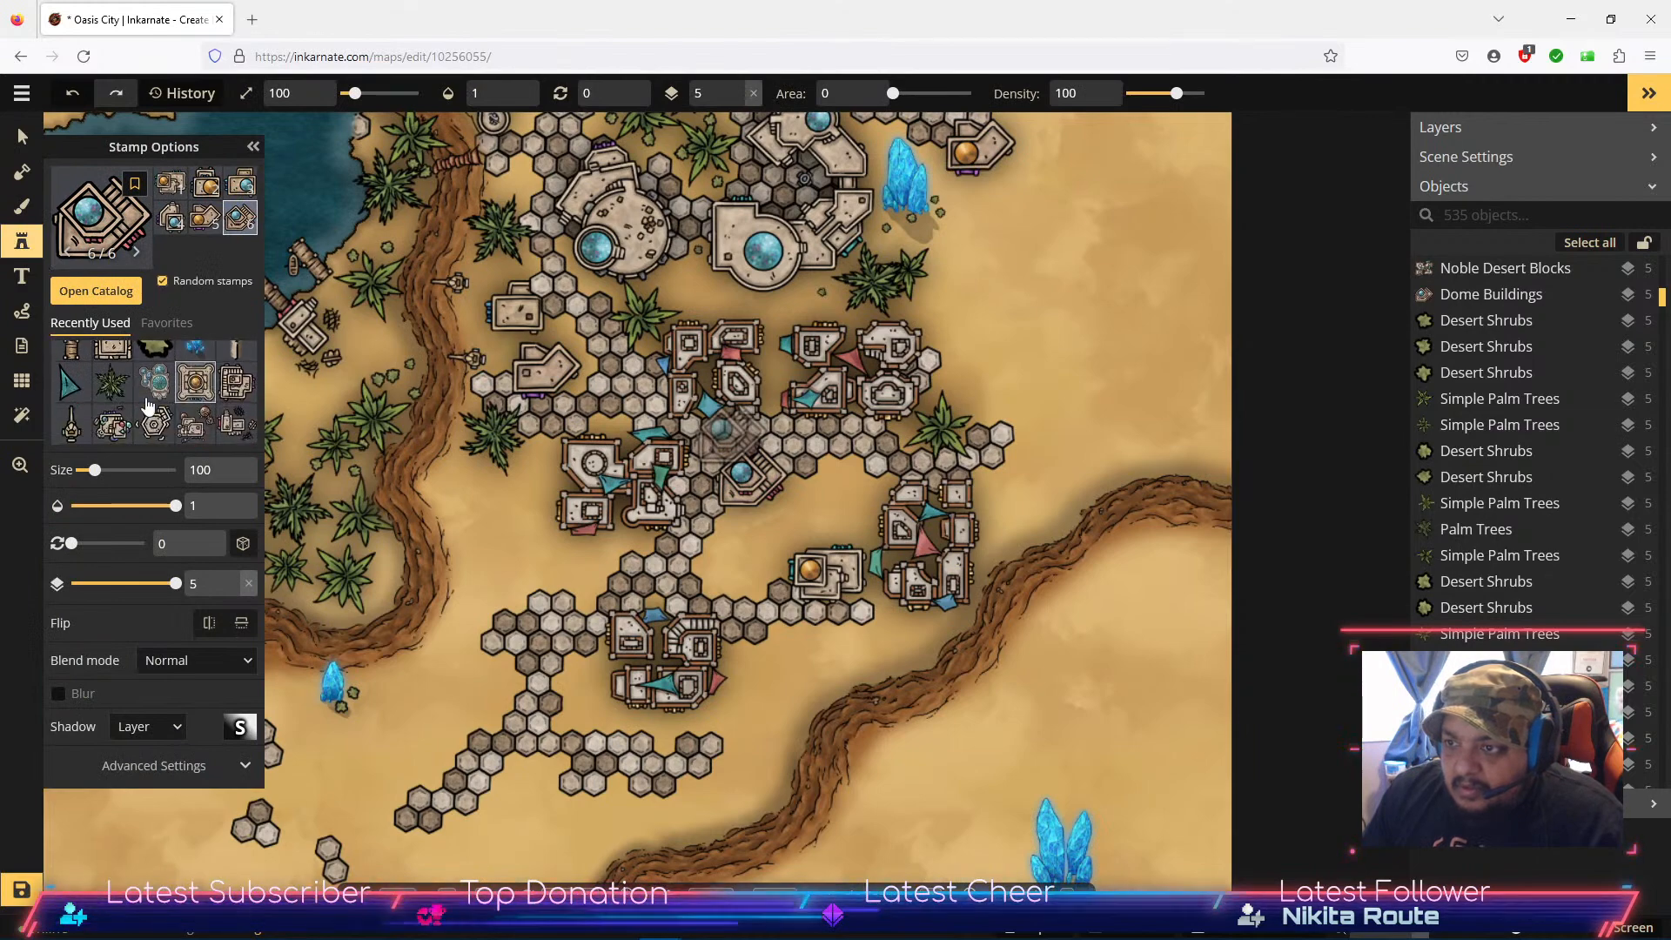
scroll(139, 418, "up", 2)
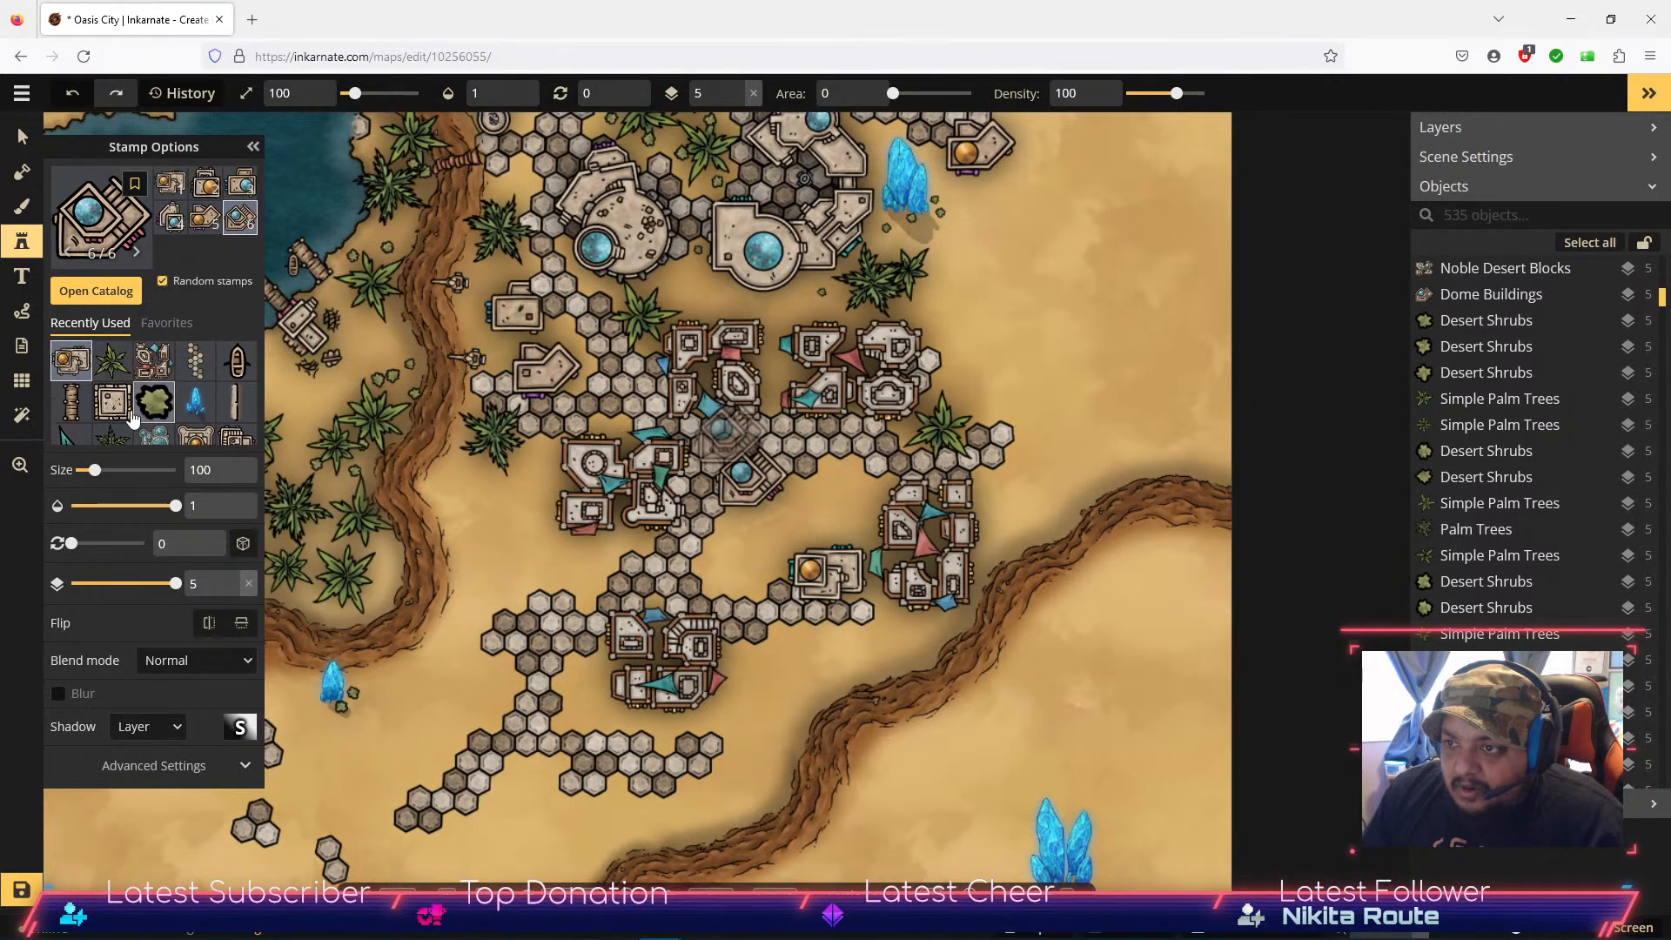
left_click(87, 288)
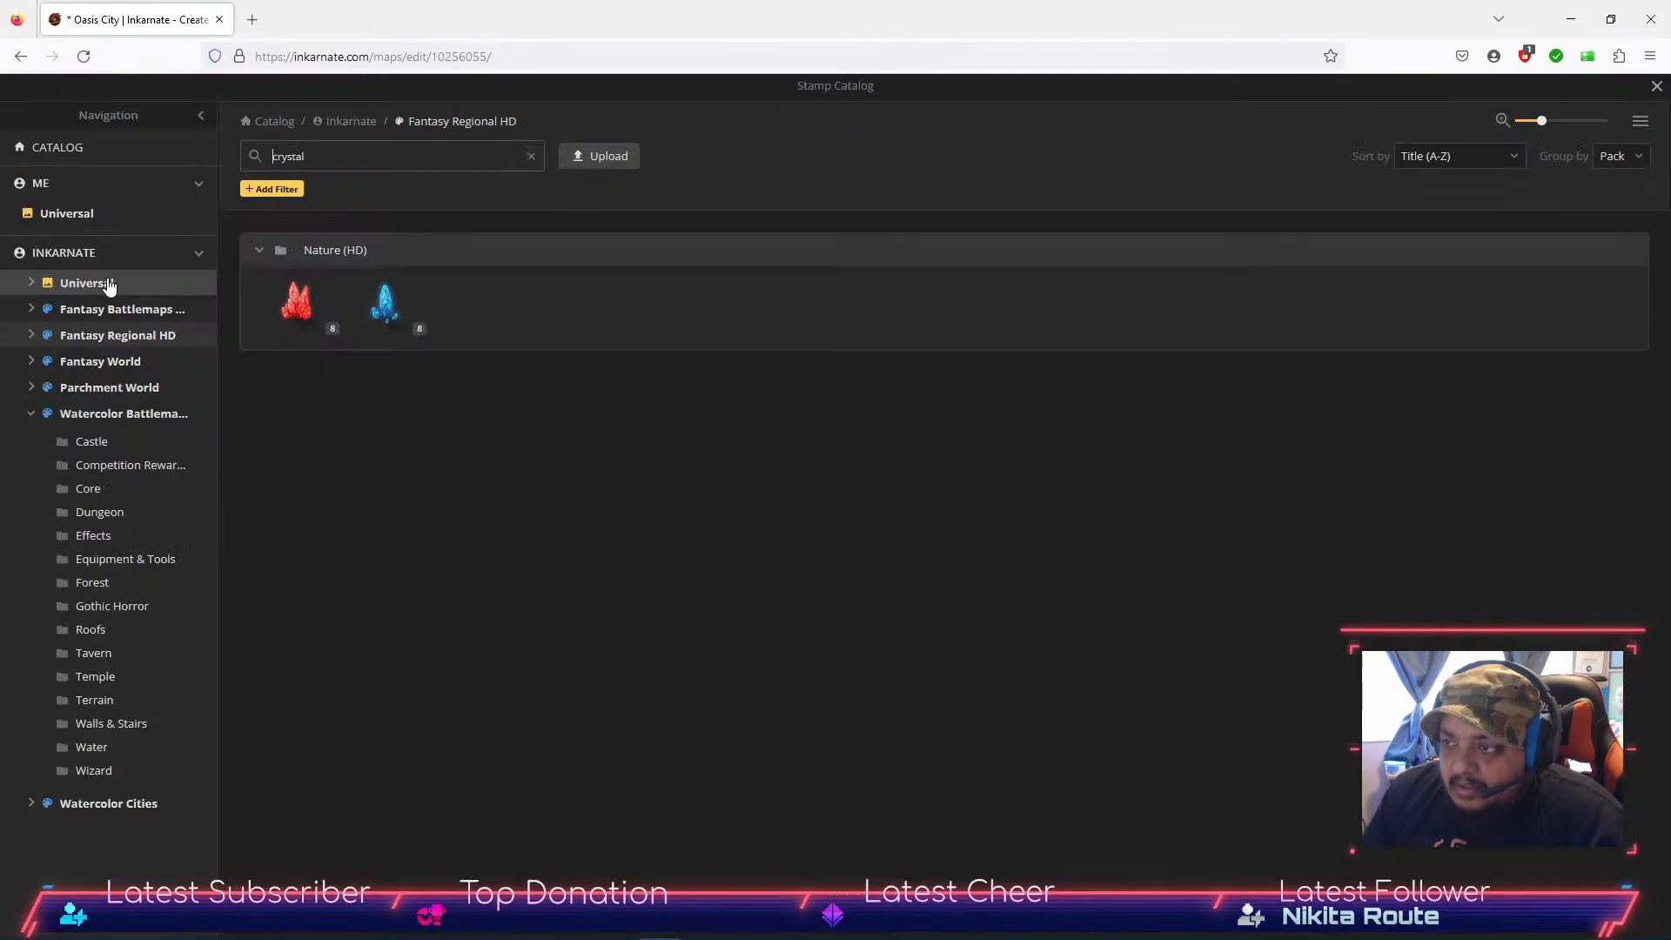
left_click(30, 413)
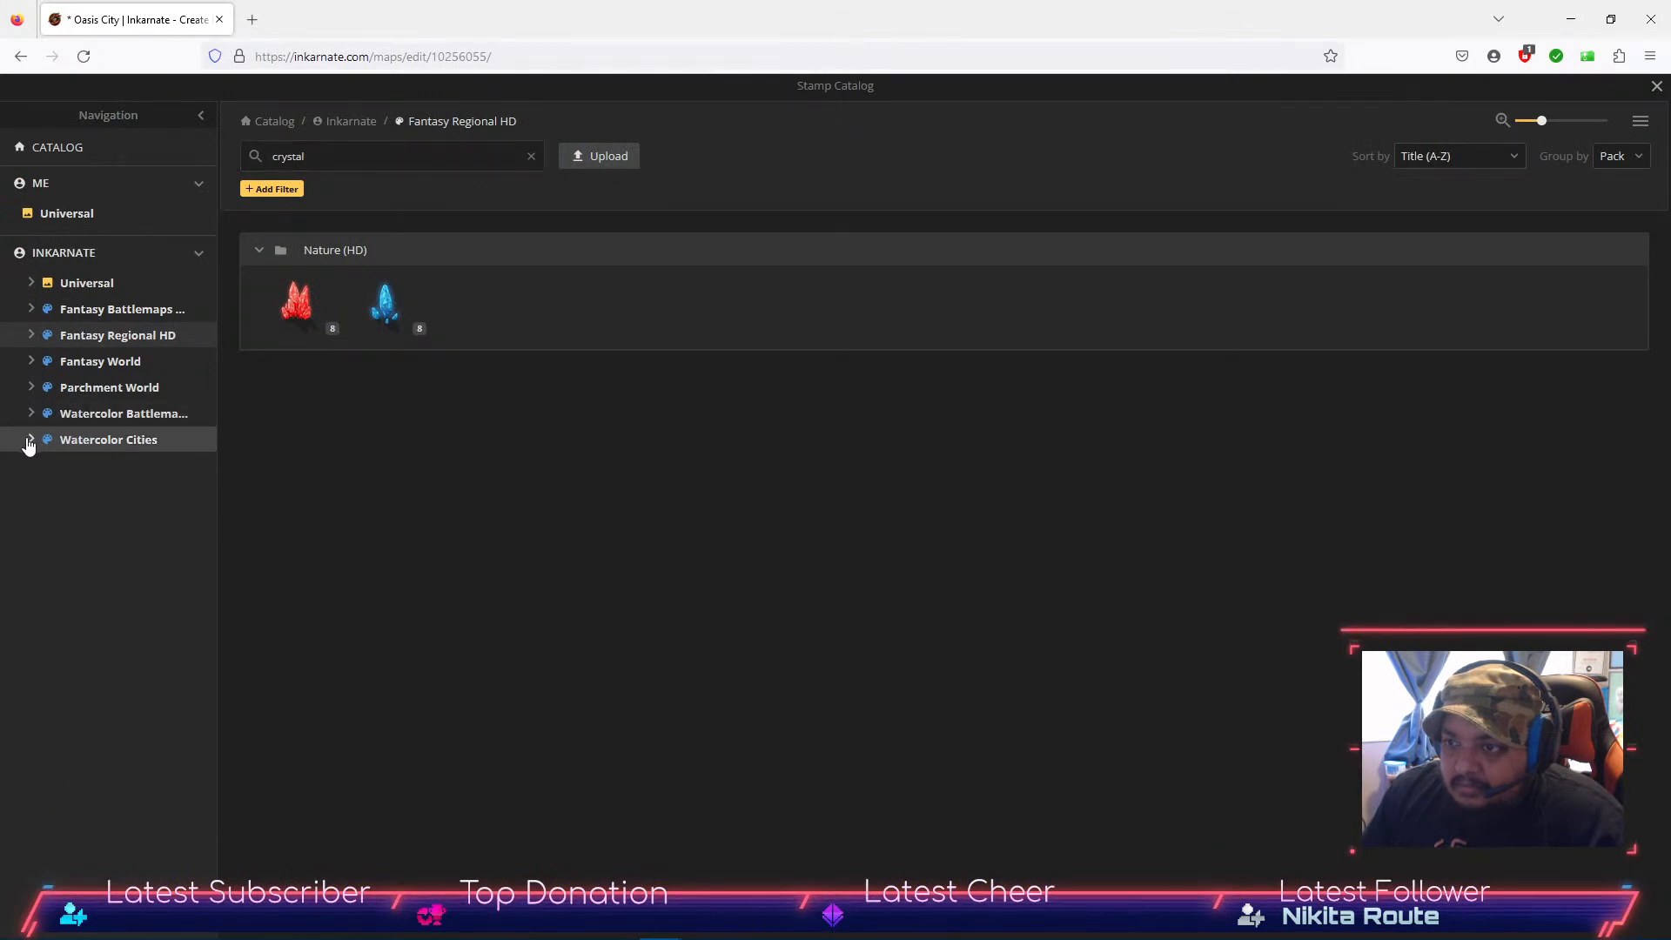
left_click(30, 440)
left_click(93, 517)
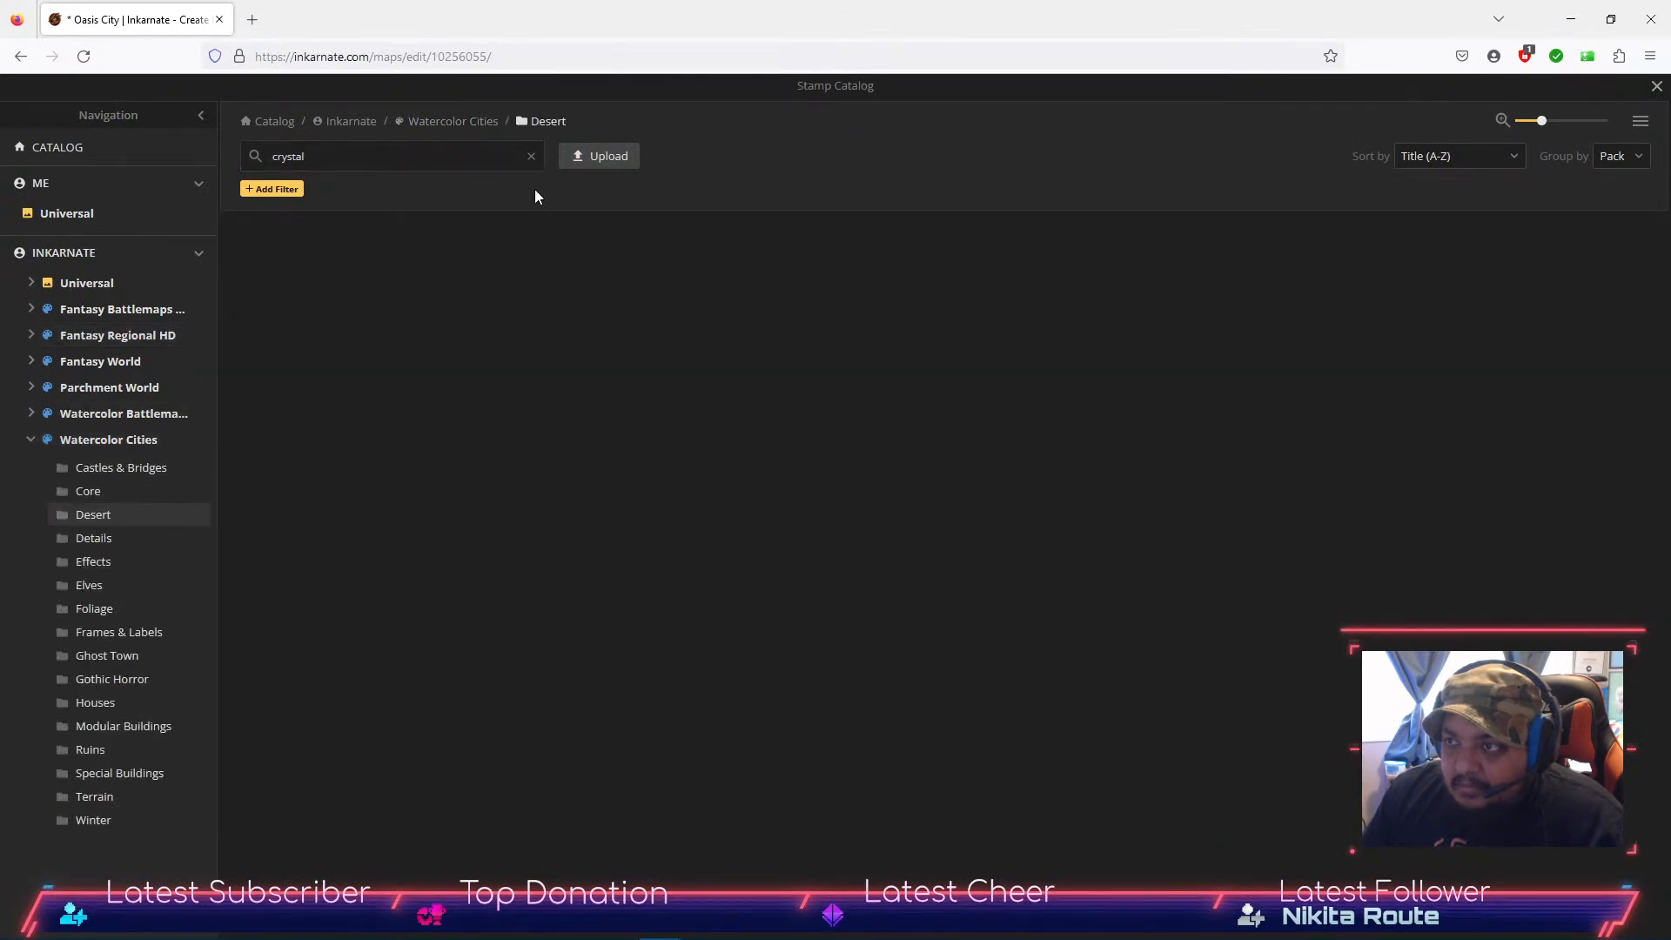
left_click(531, 158)
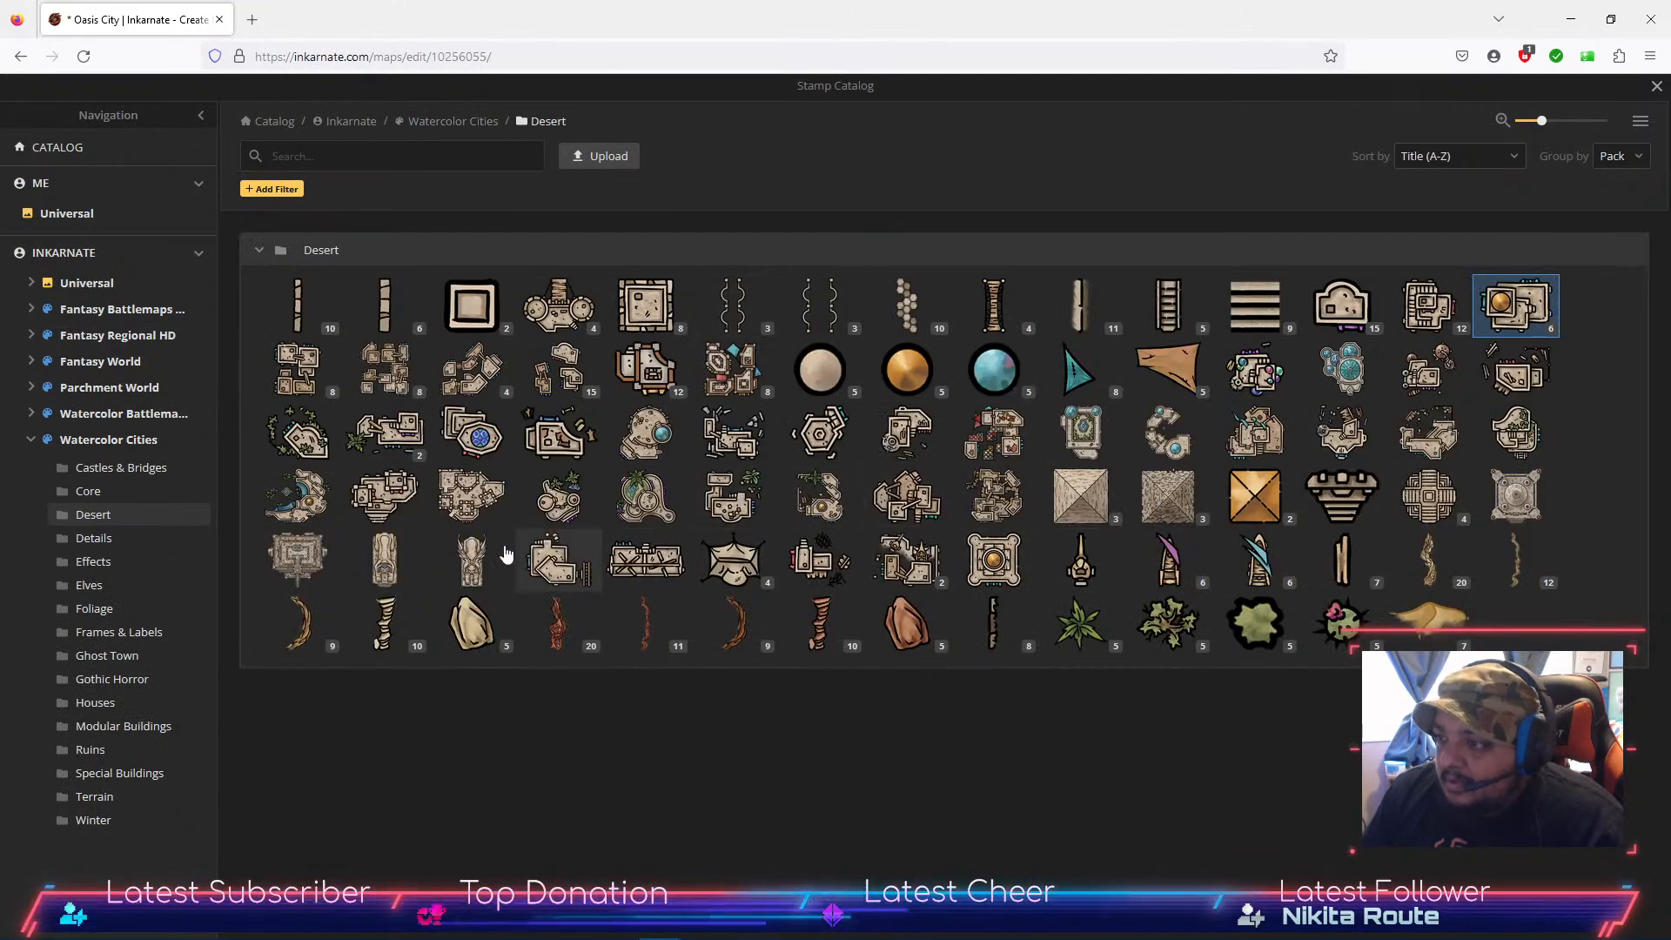
left_click(1458, 495)
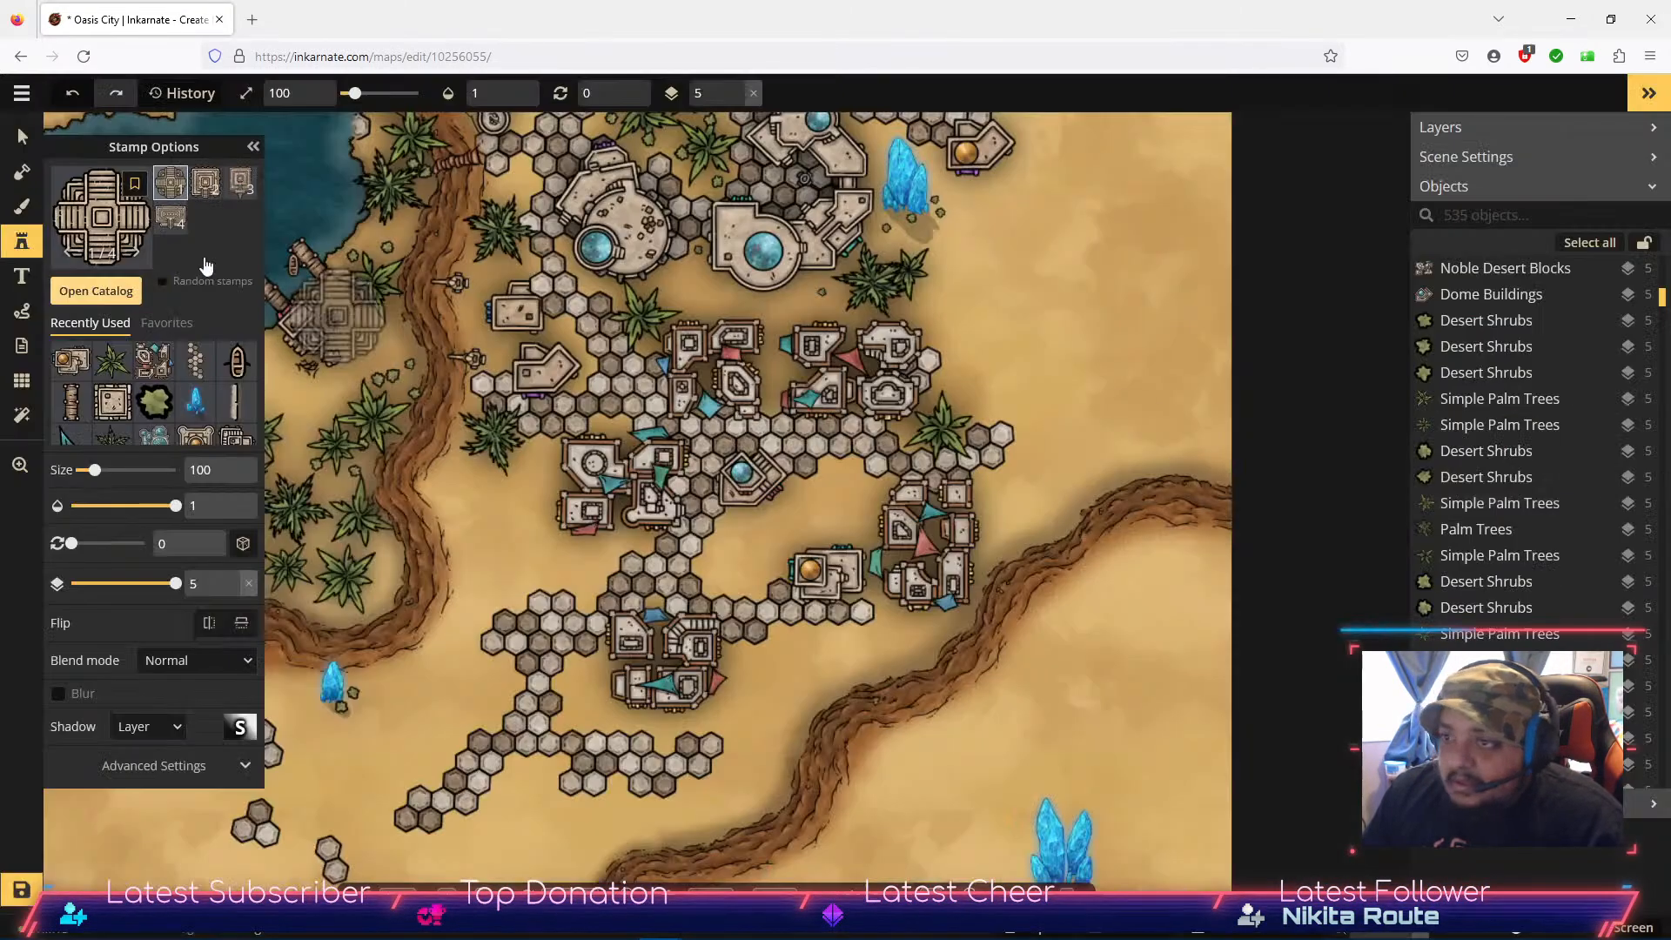
Step: Compare the ziggurat variants and place the second one at size 100 on layer 5, at the path end west of the southern block
left_click(174, 220)
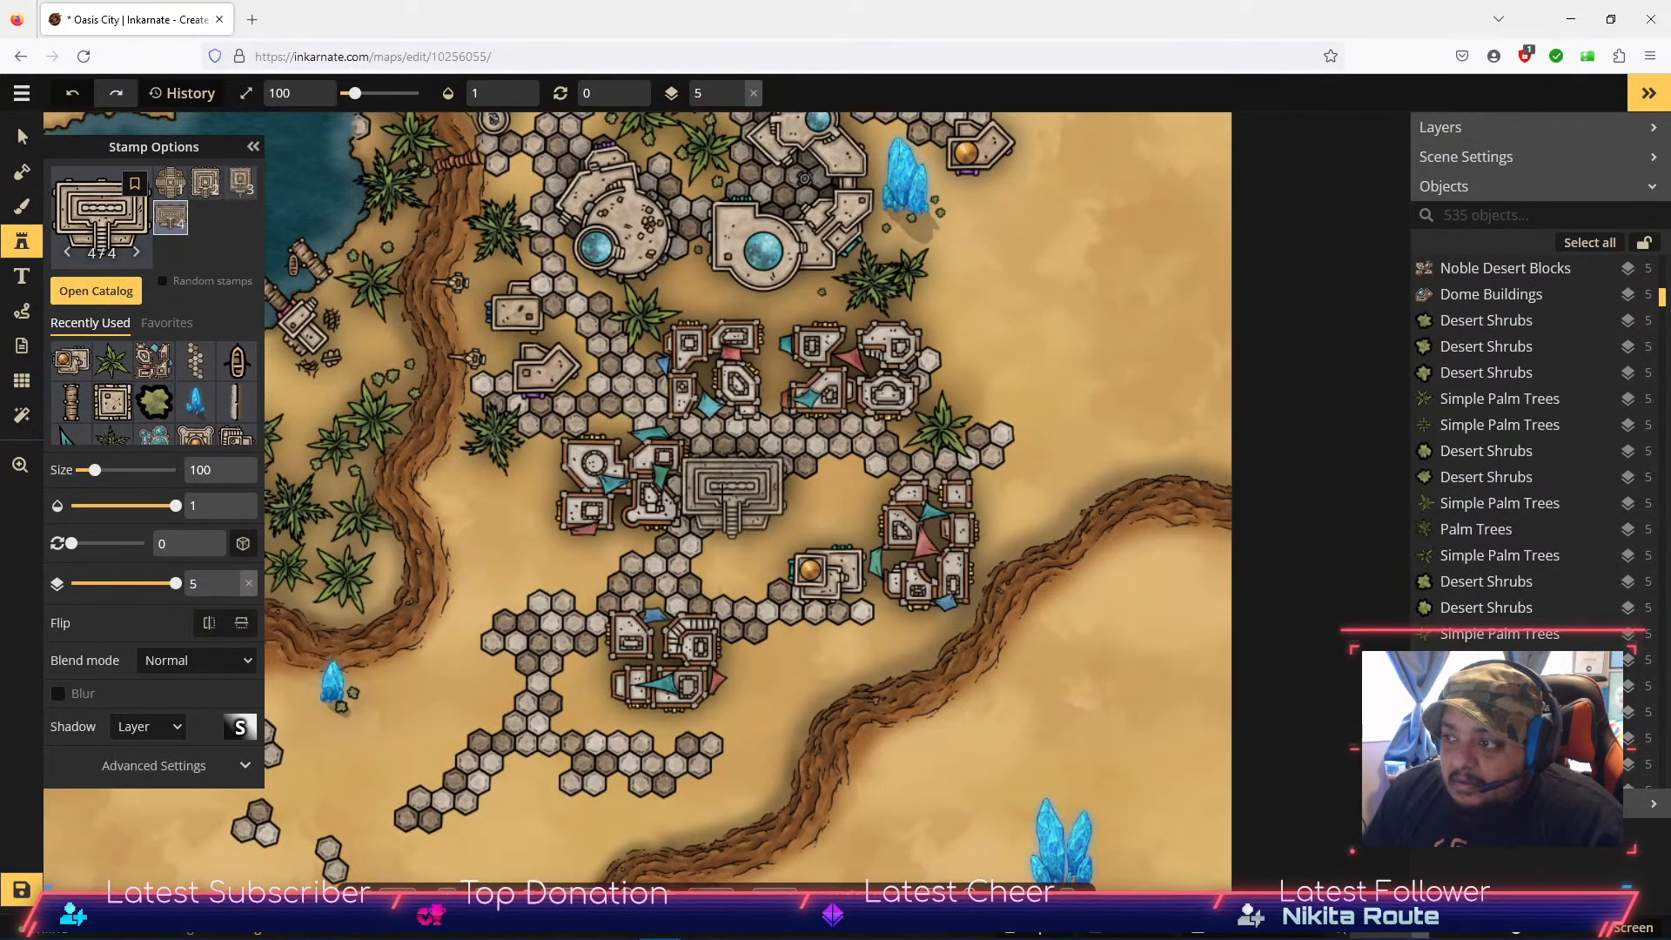
left_click(210, 187)
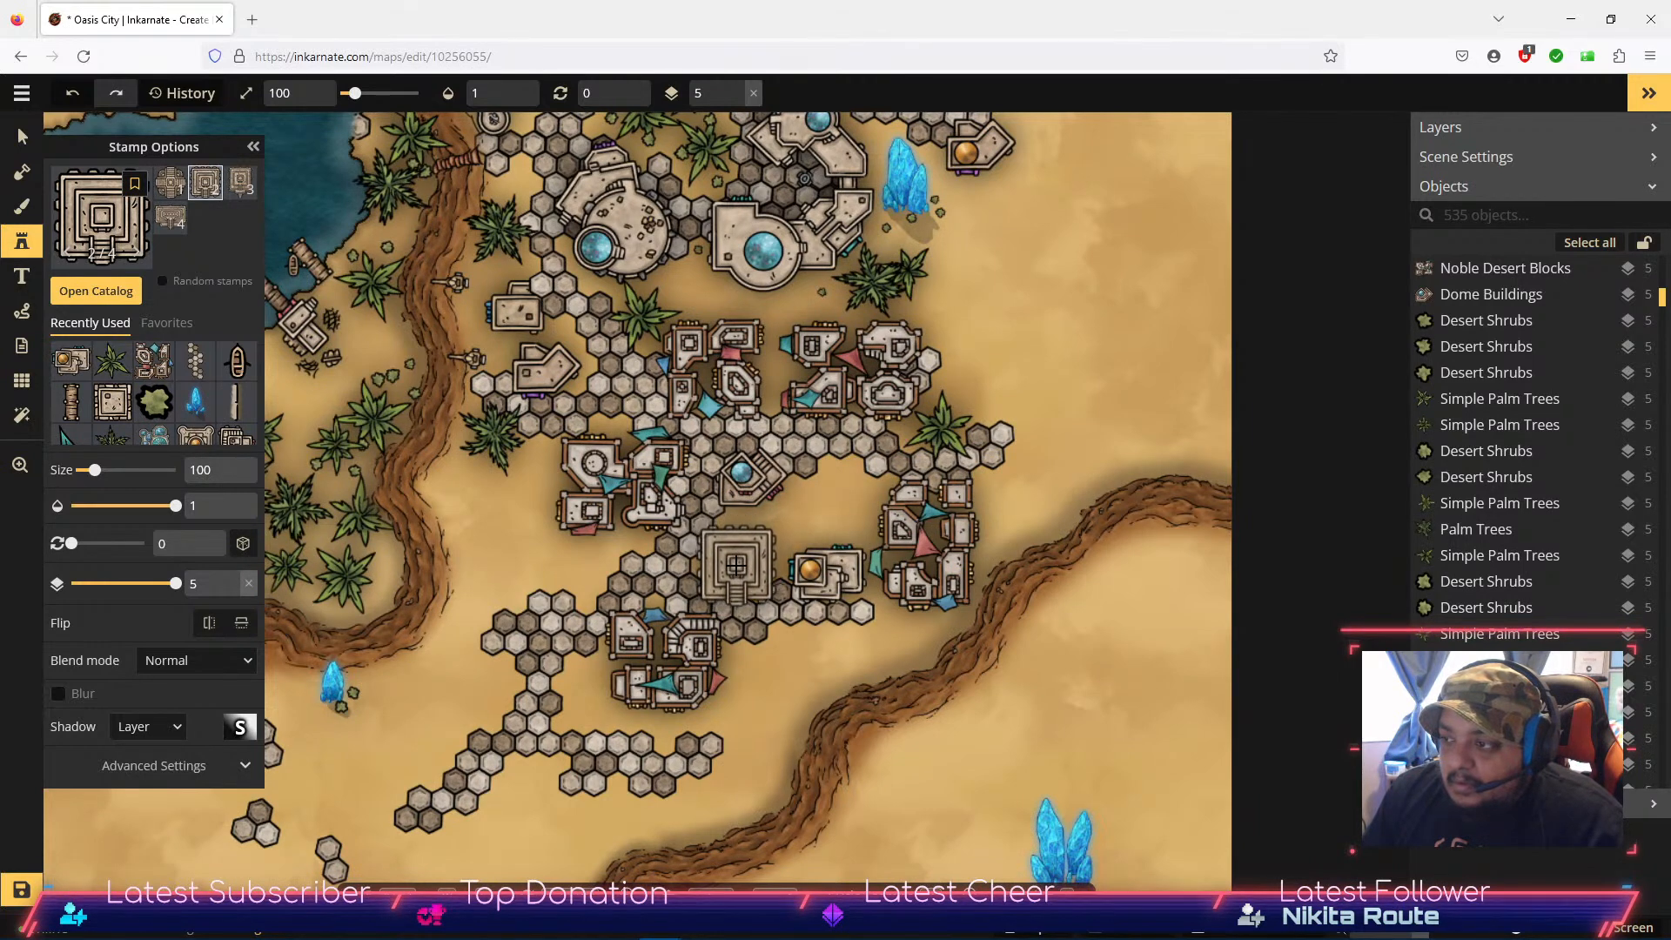
left_click(233, 185)
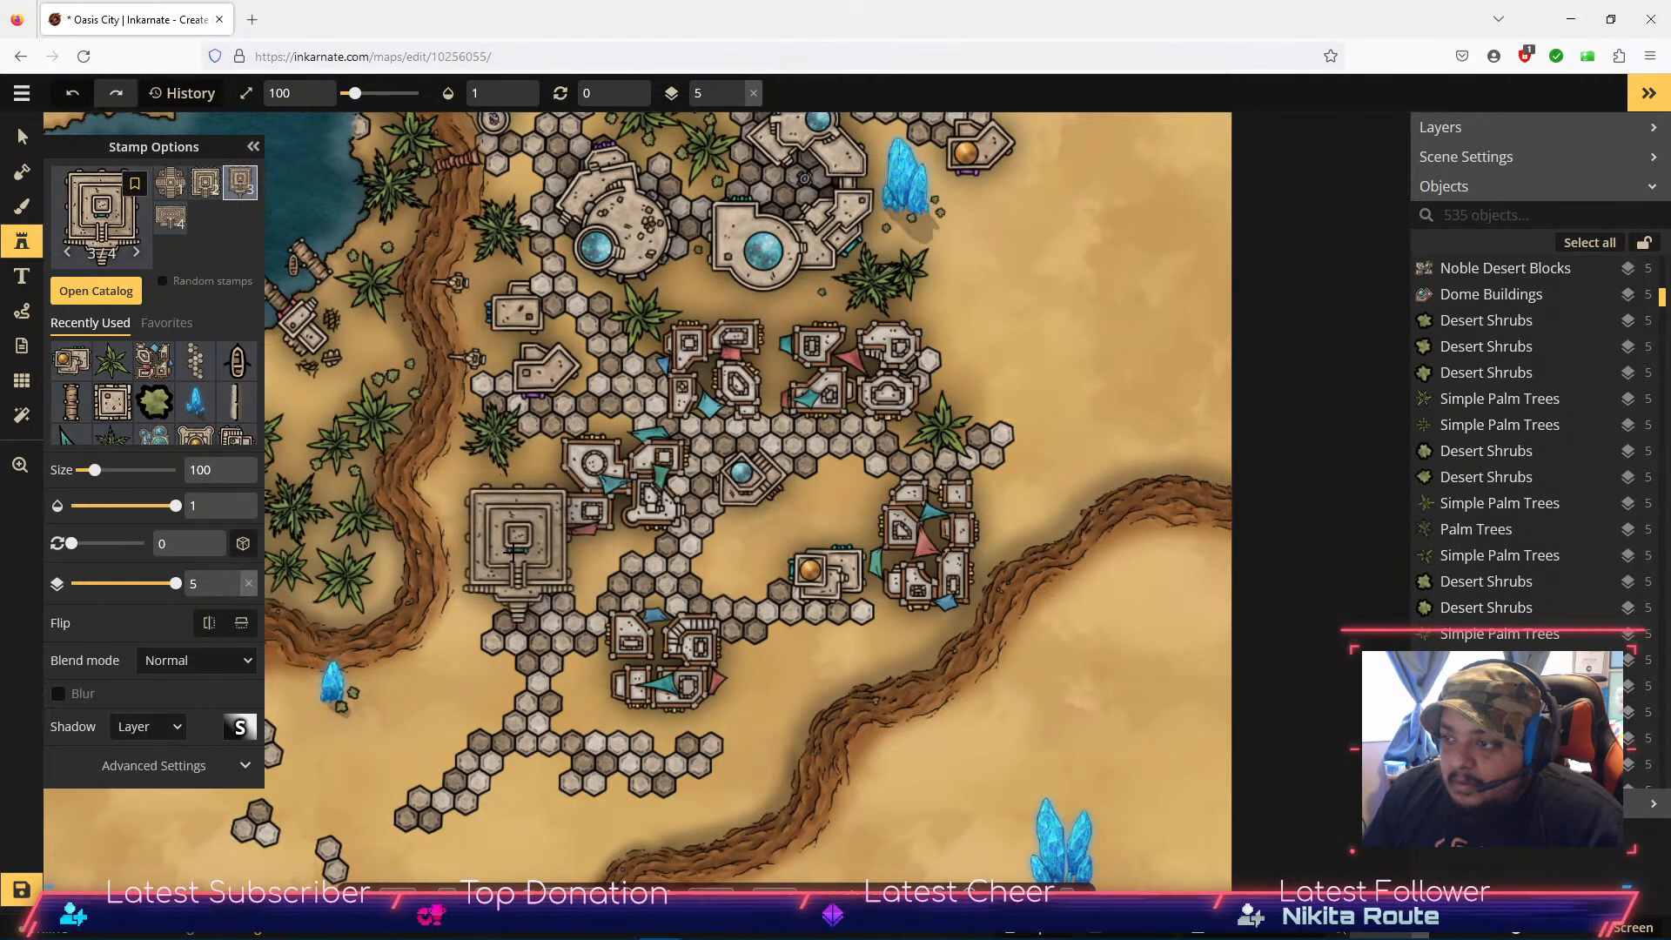
left_click_drag(474, 661, 1140, 696)
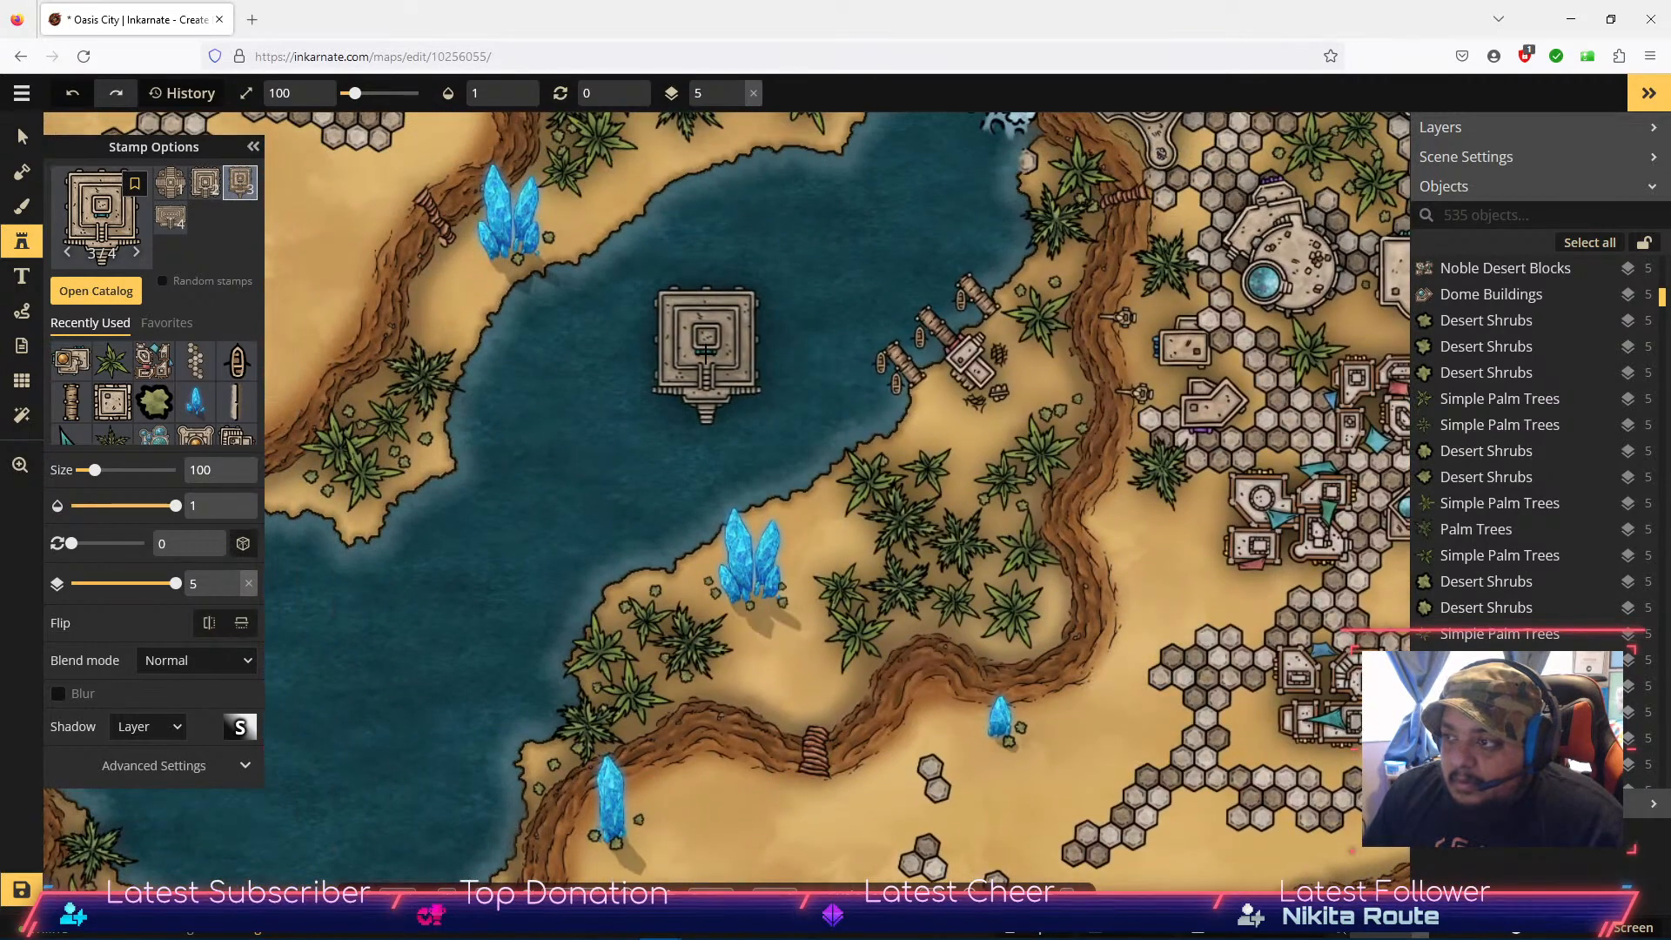
left_click_drag(602, 422, 934, 259)
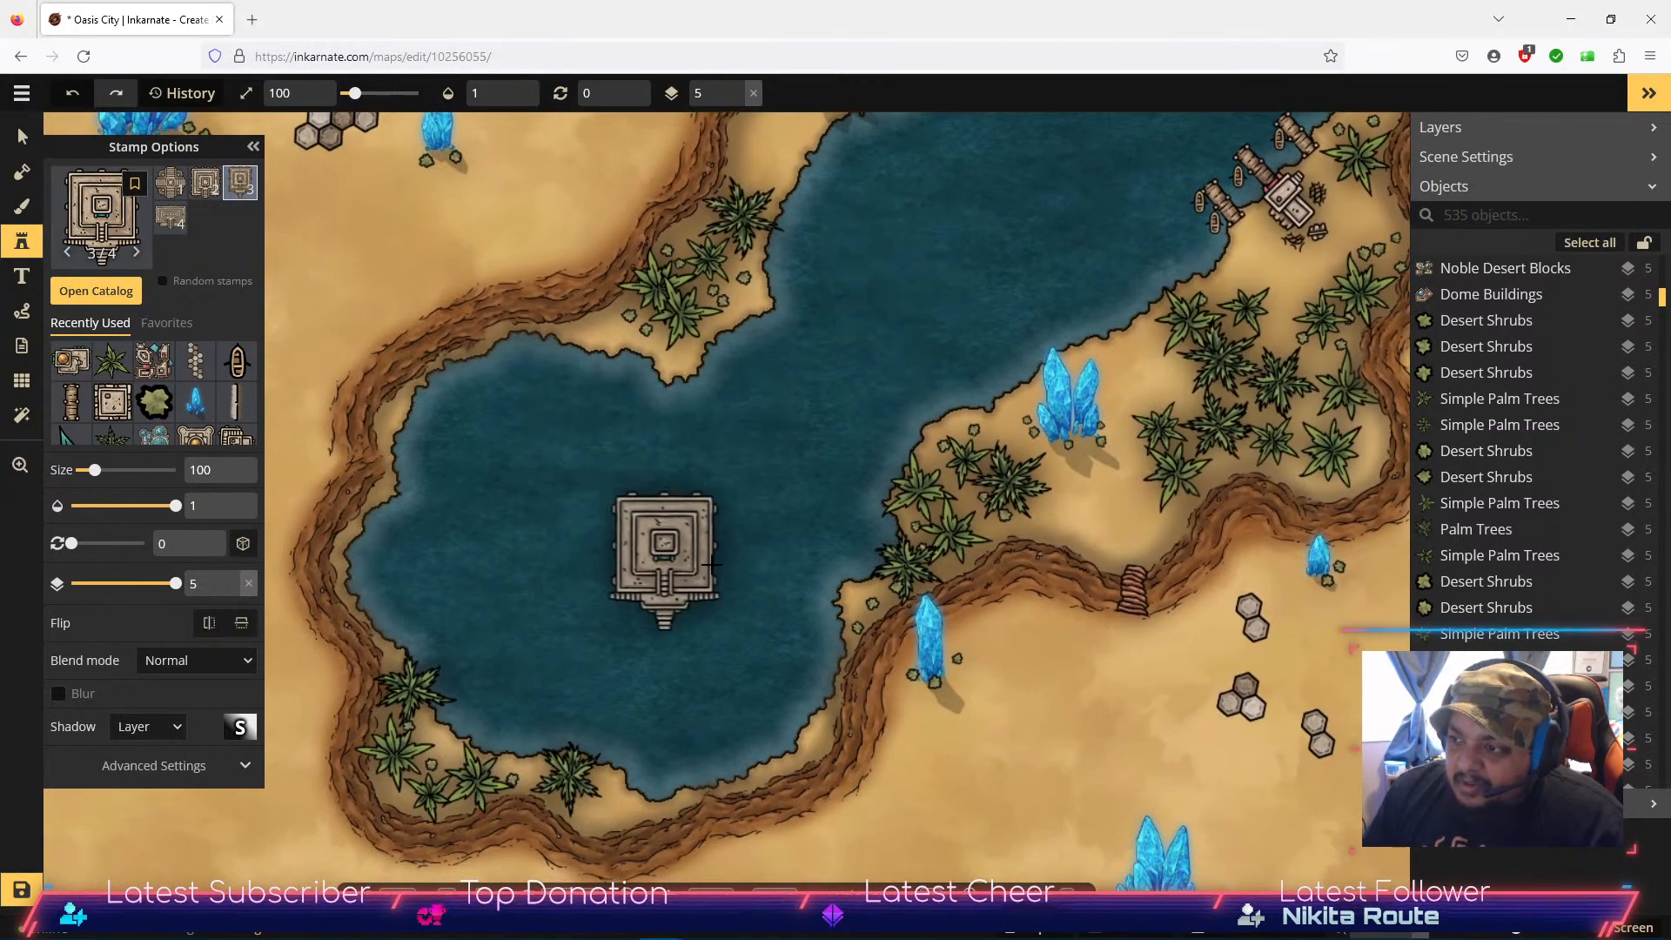
left_click_drag(1114, 583, 628, 489)
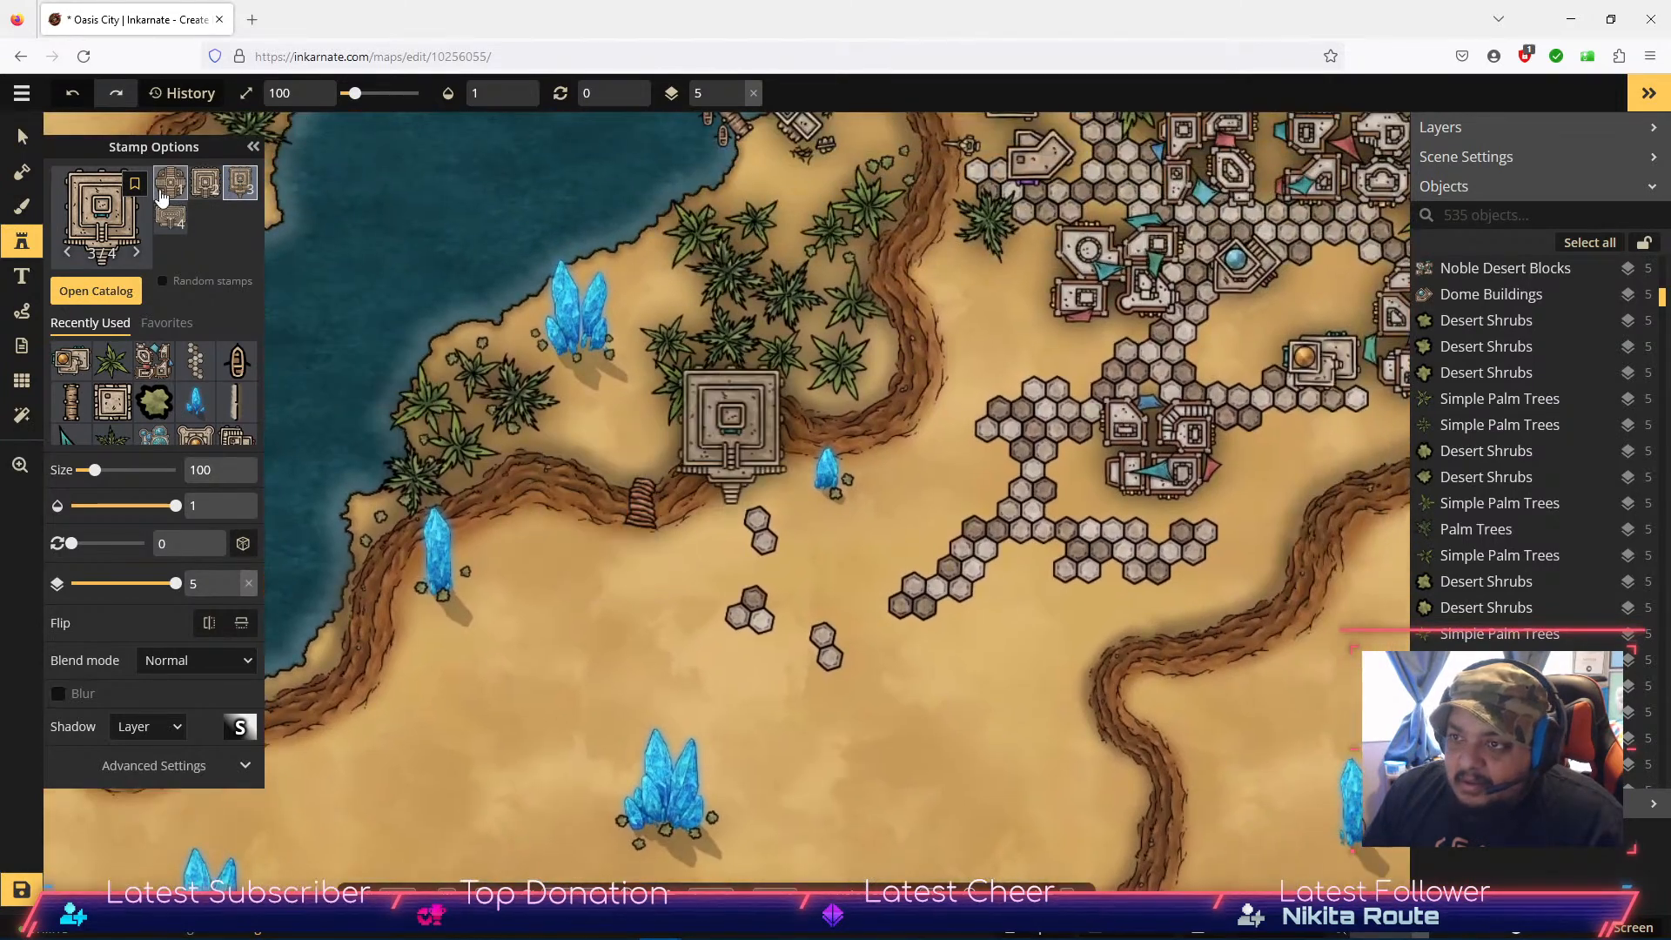
left_click(206, 185)
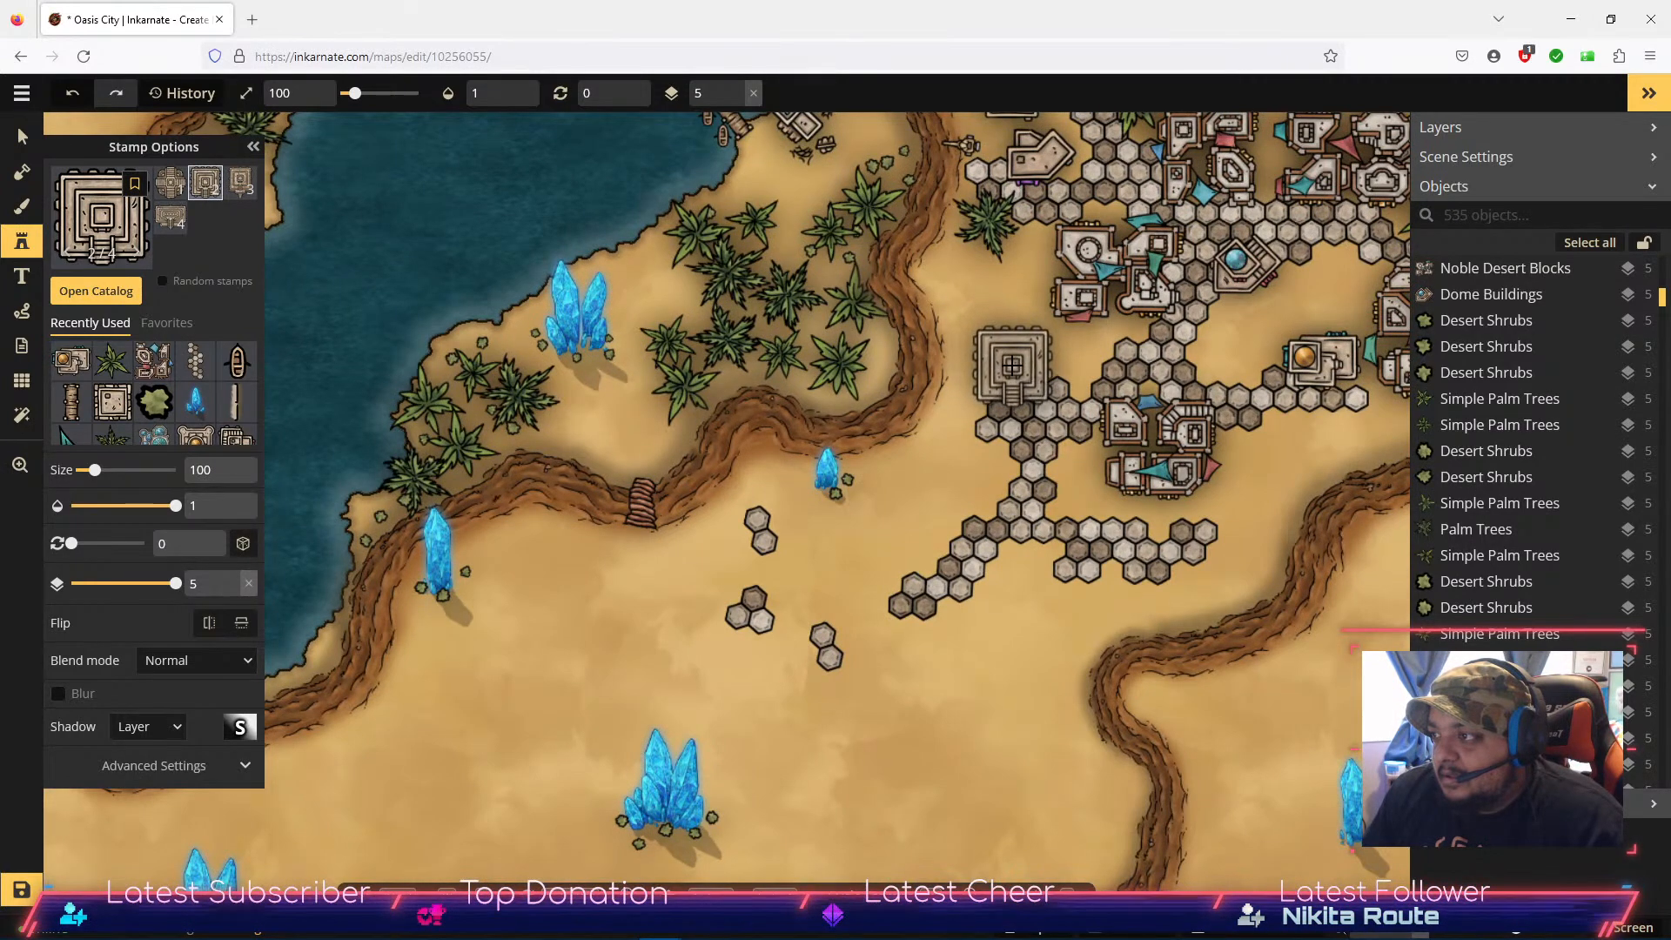
left_click(1012, 365)
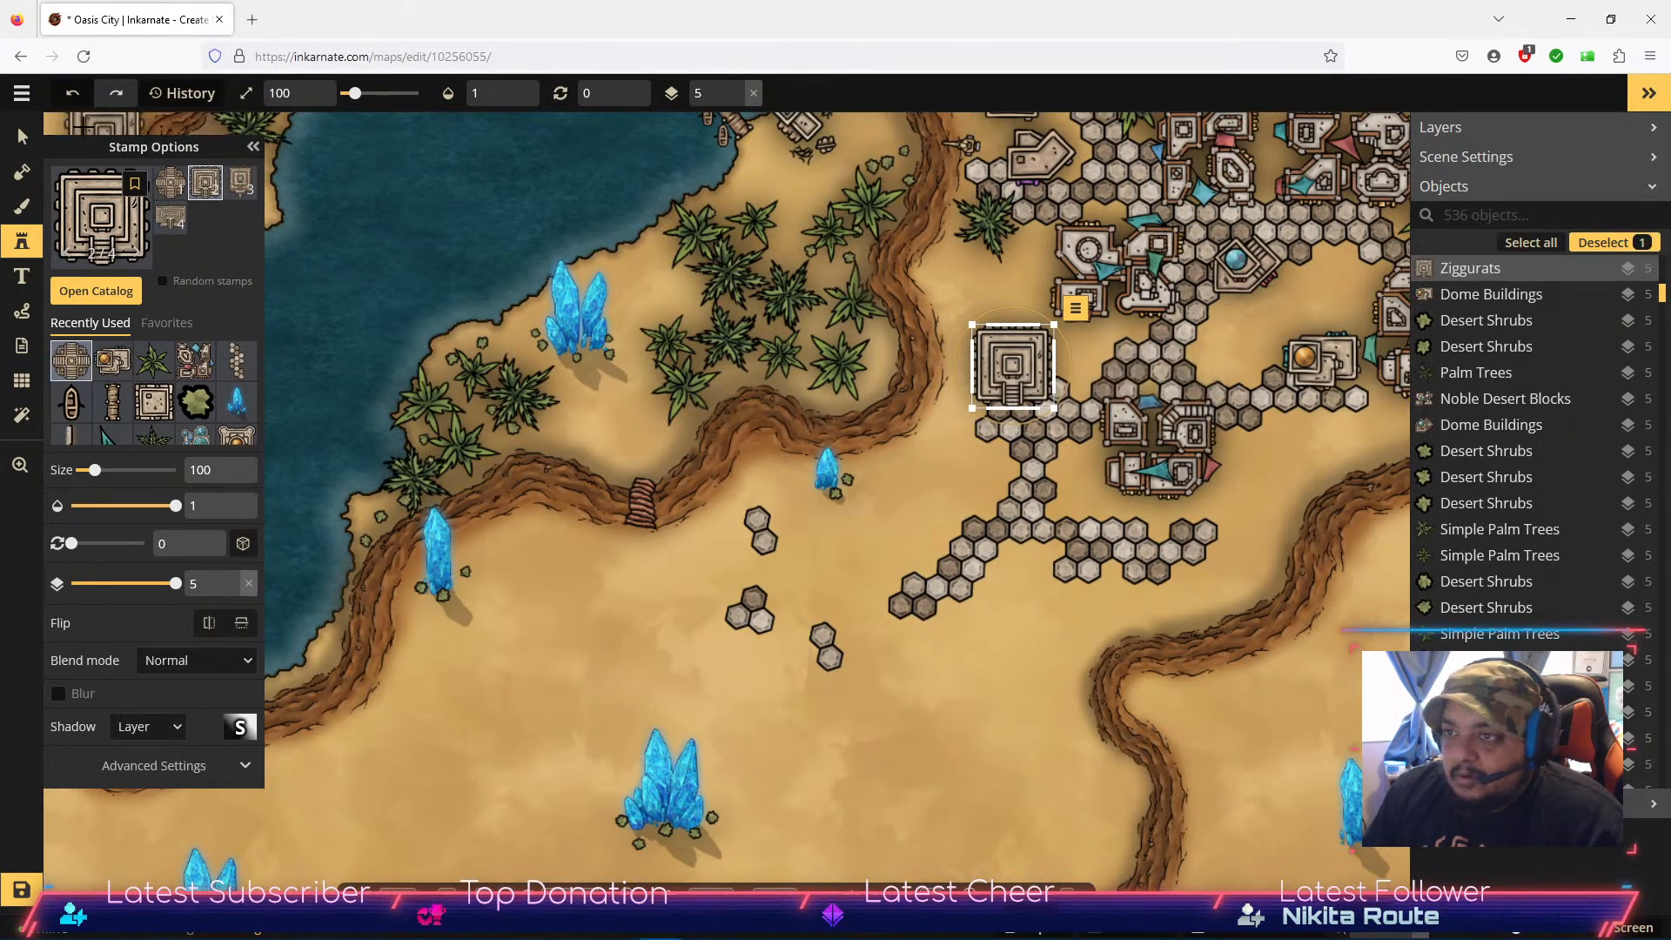
left_click(22, 137)
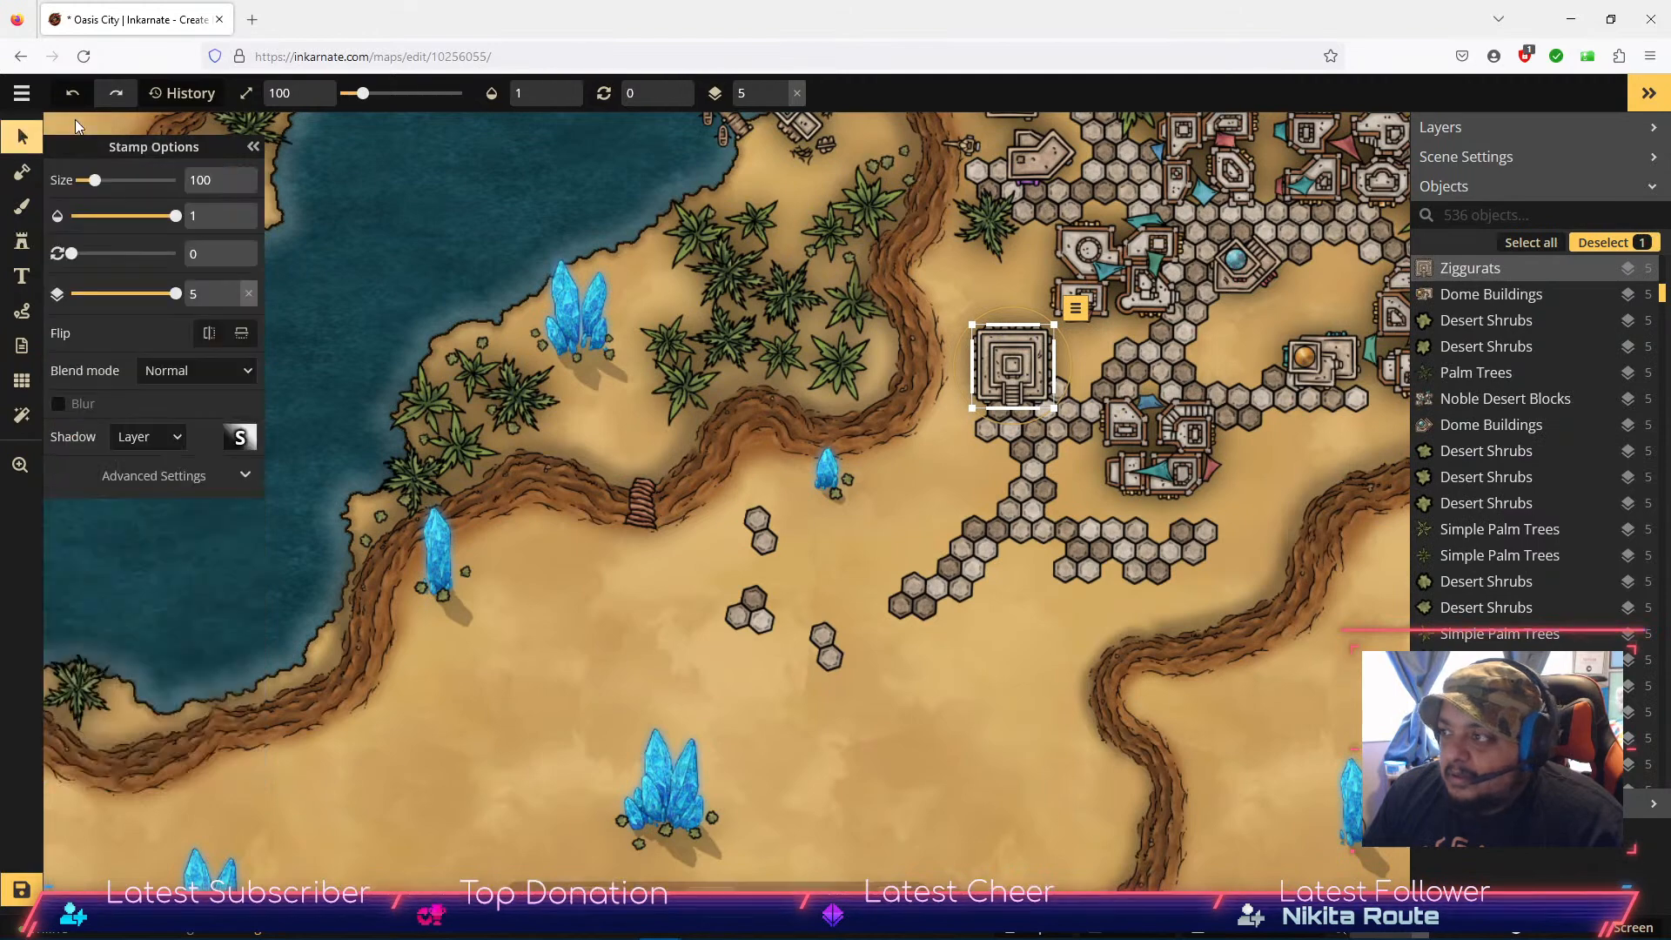
Step: Place three Simple Palm Trees at size 100 and rotation 265, two north of the ziggurat and one east of it
left_click(22, 276)
left_click(21, 241)
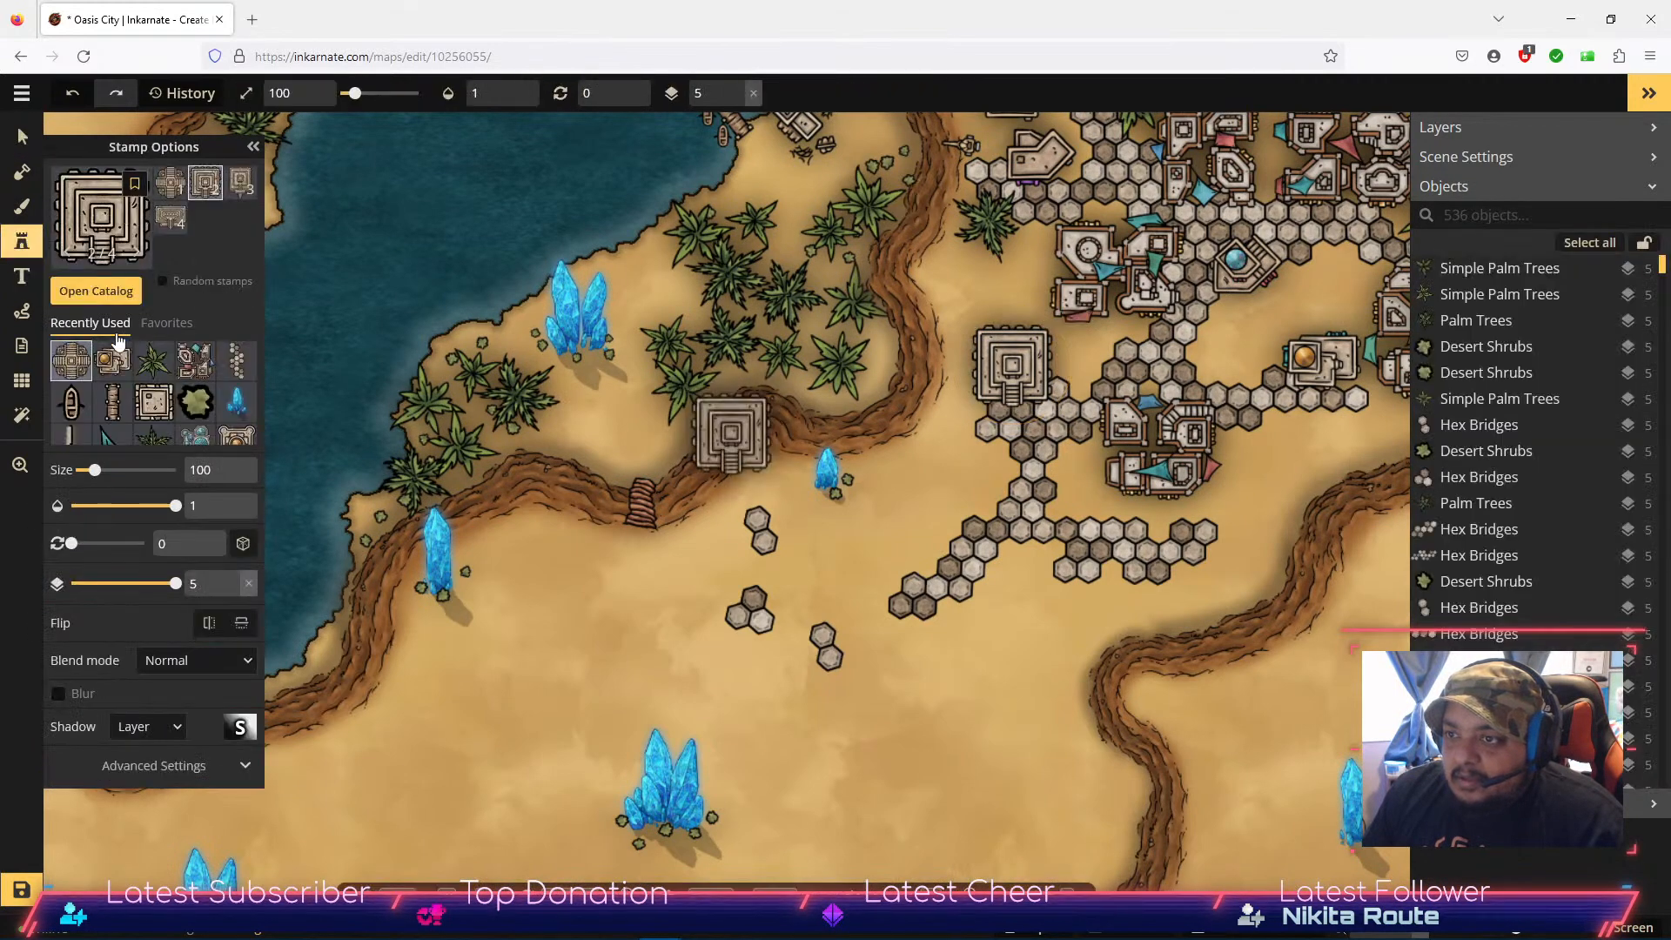
left_click(157, 367)
left_click(955, 281)
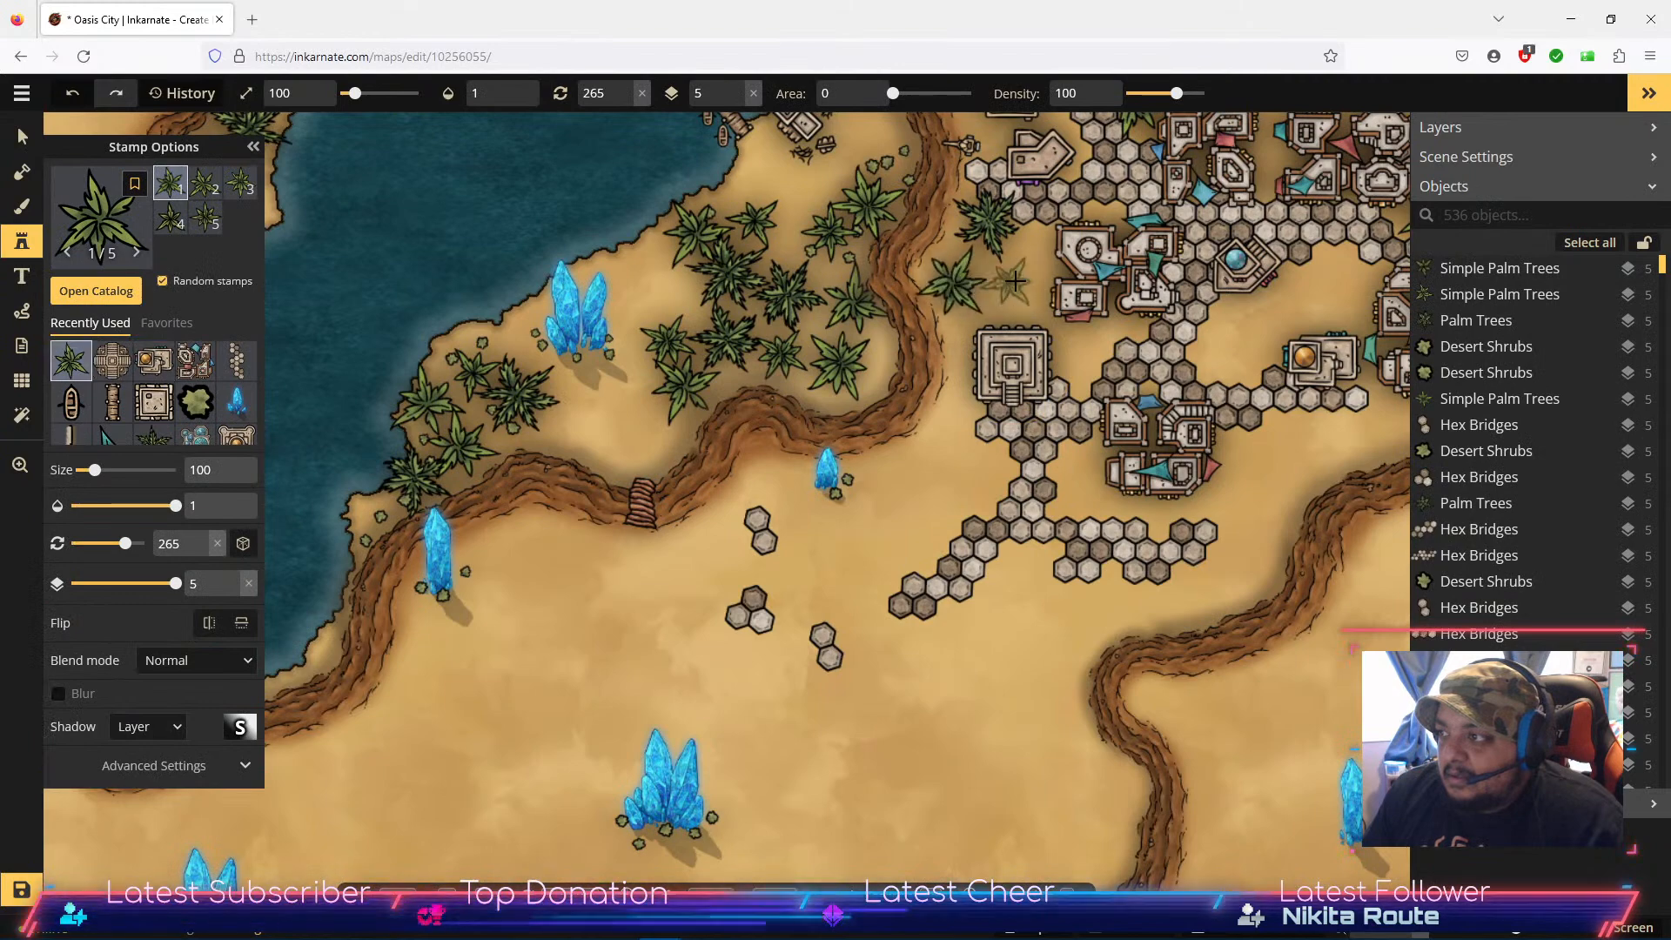
left_click(1007, 281)
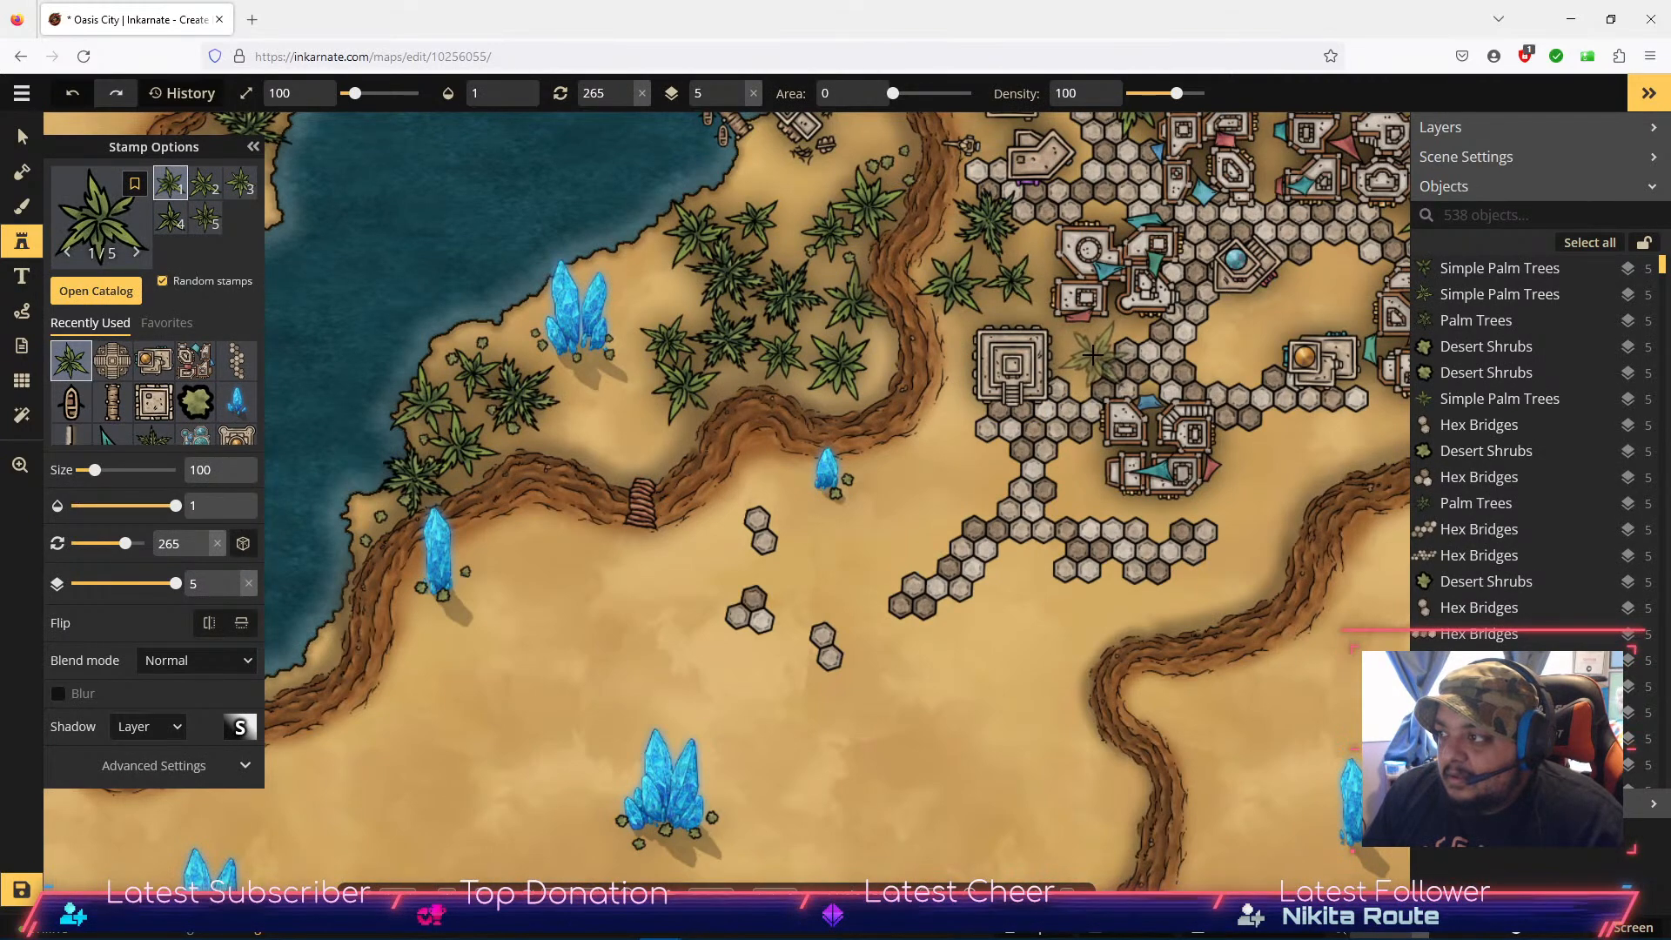
left_click(1091, 355)
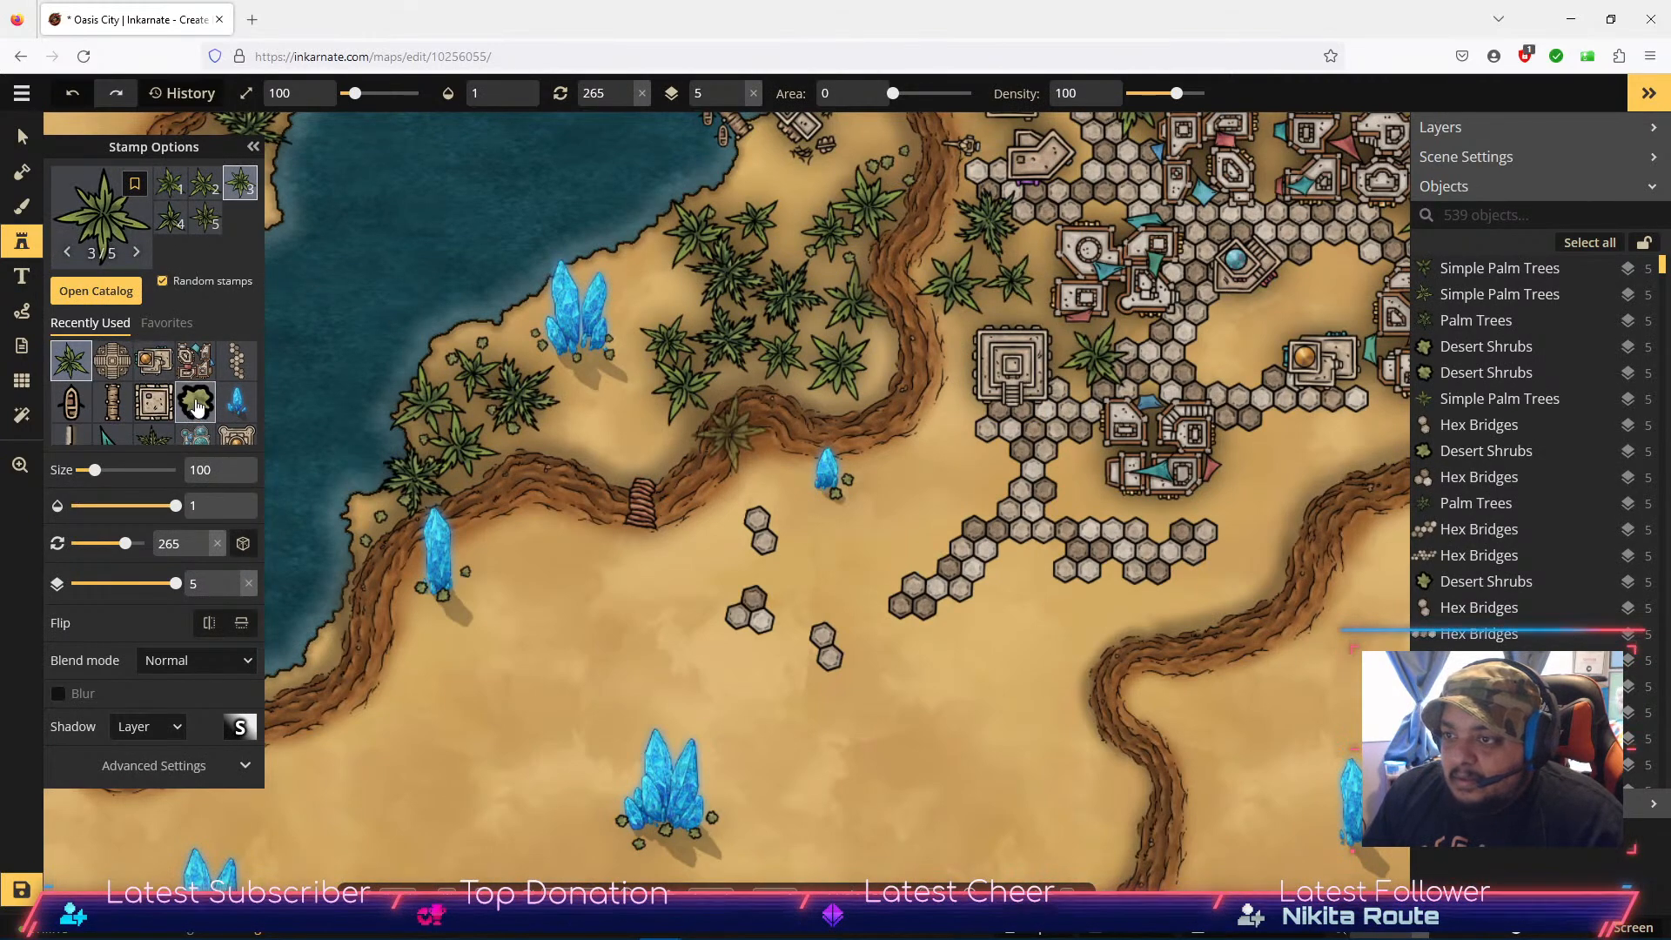
Step: Scatter Desert Shrubs at size 100 around the new palms north of the ziggurat
left_click(195, 403)
left_click(1042, 240)
left_click(1039, 280)
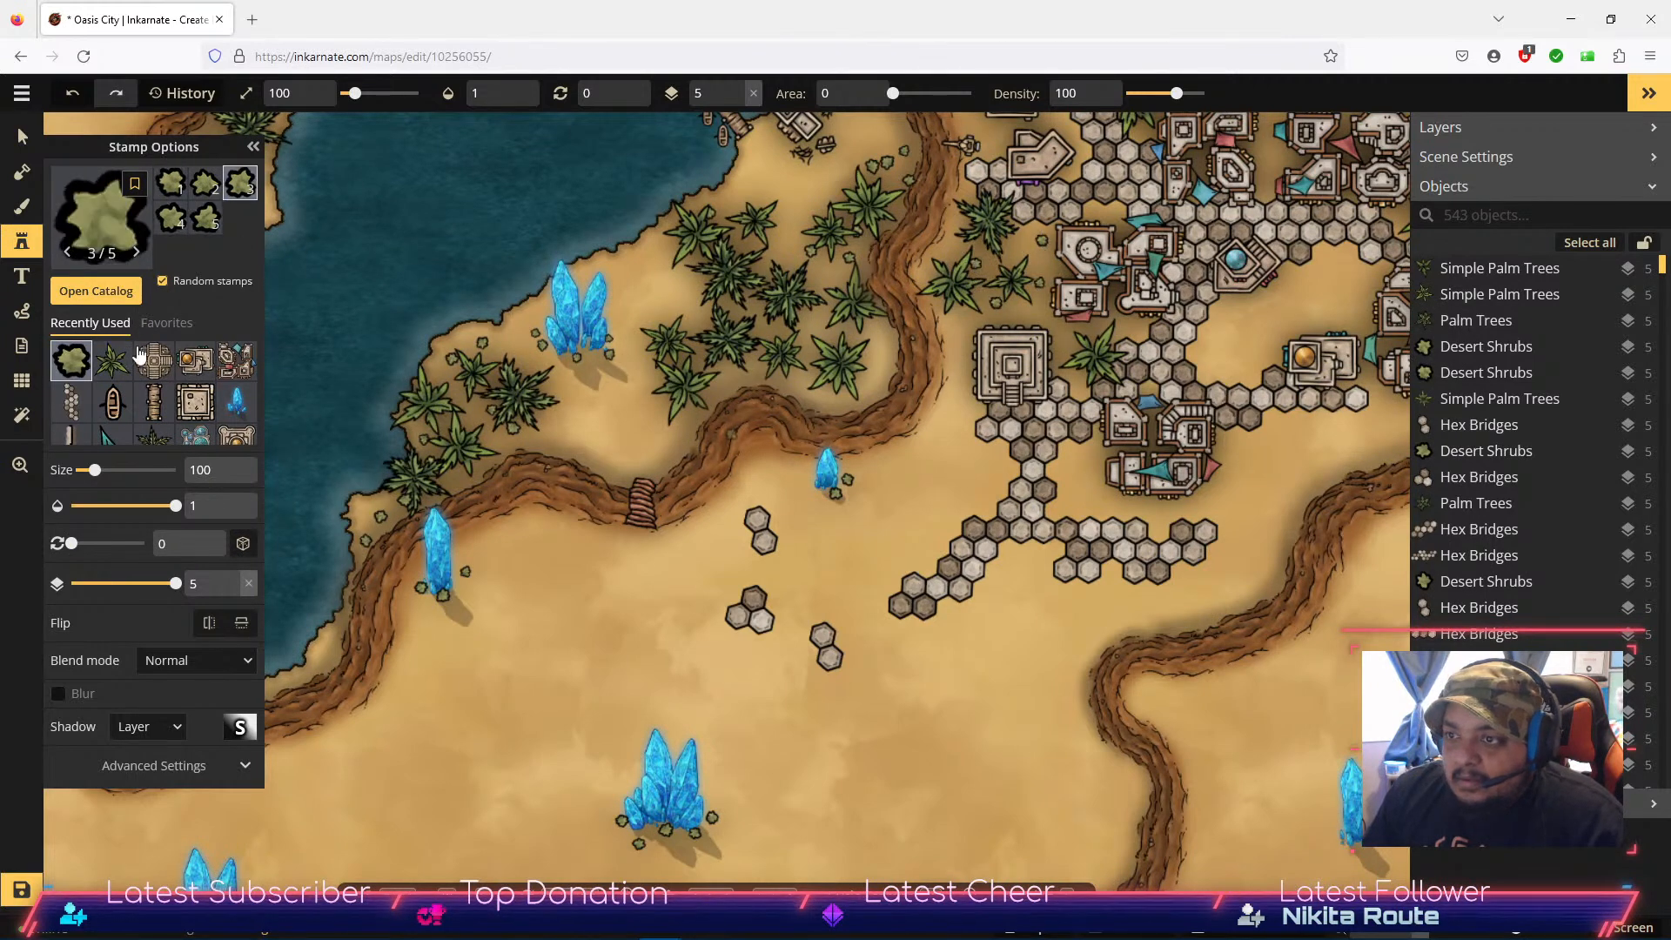
Step: Place a Palm Tree at size 100 and rotation 337 beside the small crystal below the cliff, southwest of the ziggurat
left_click(156, 437)
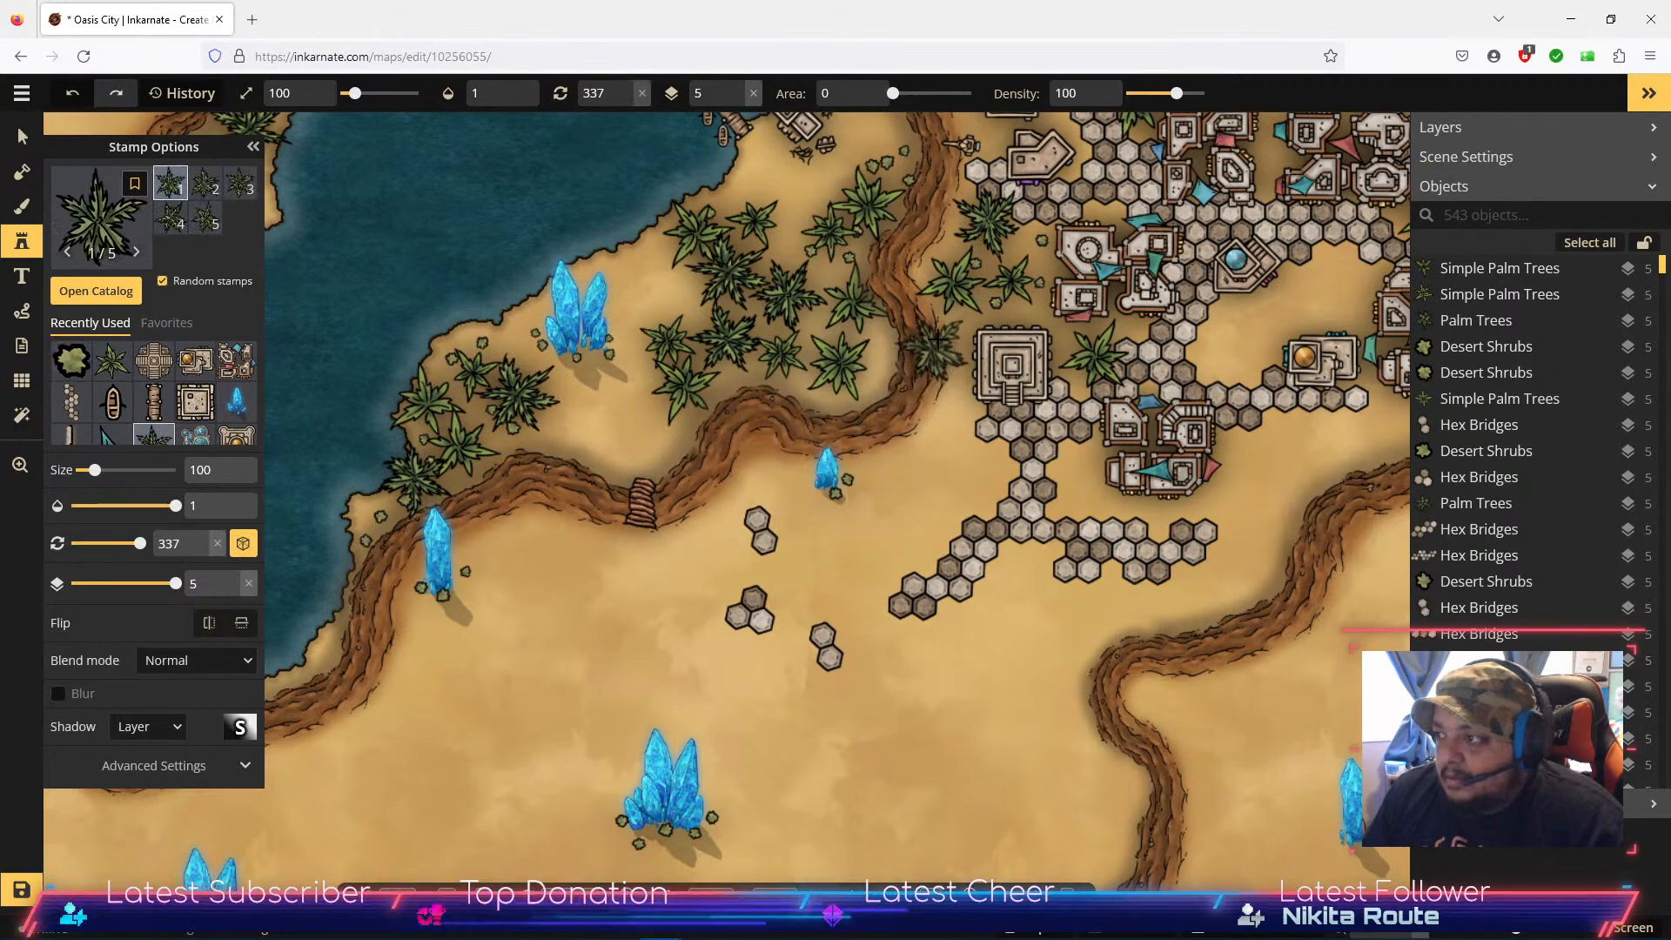
left_click_drag(1019, 211, 952, 276)
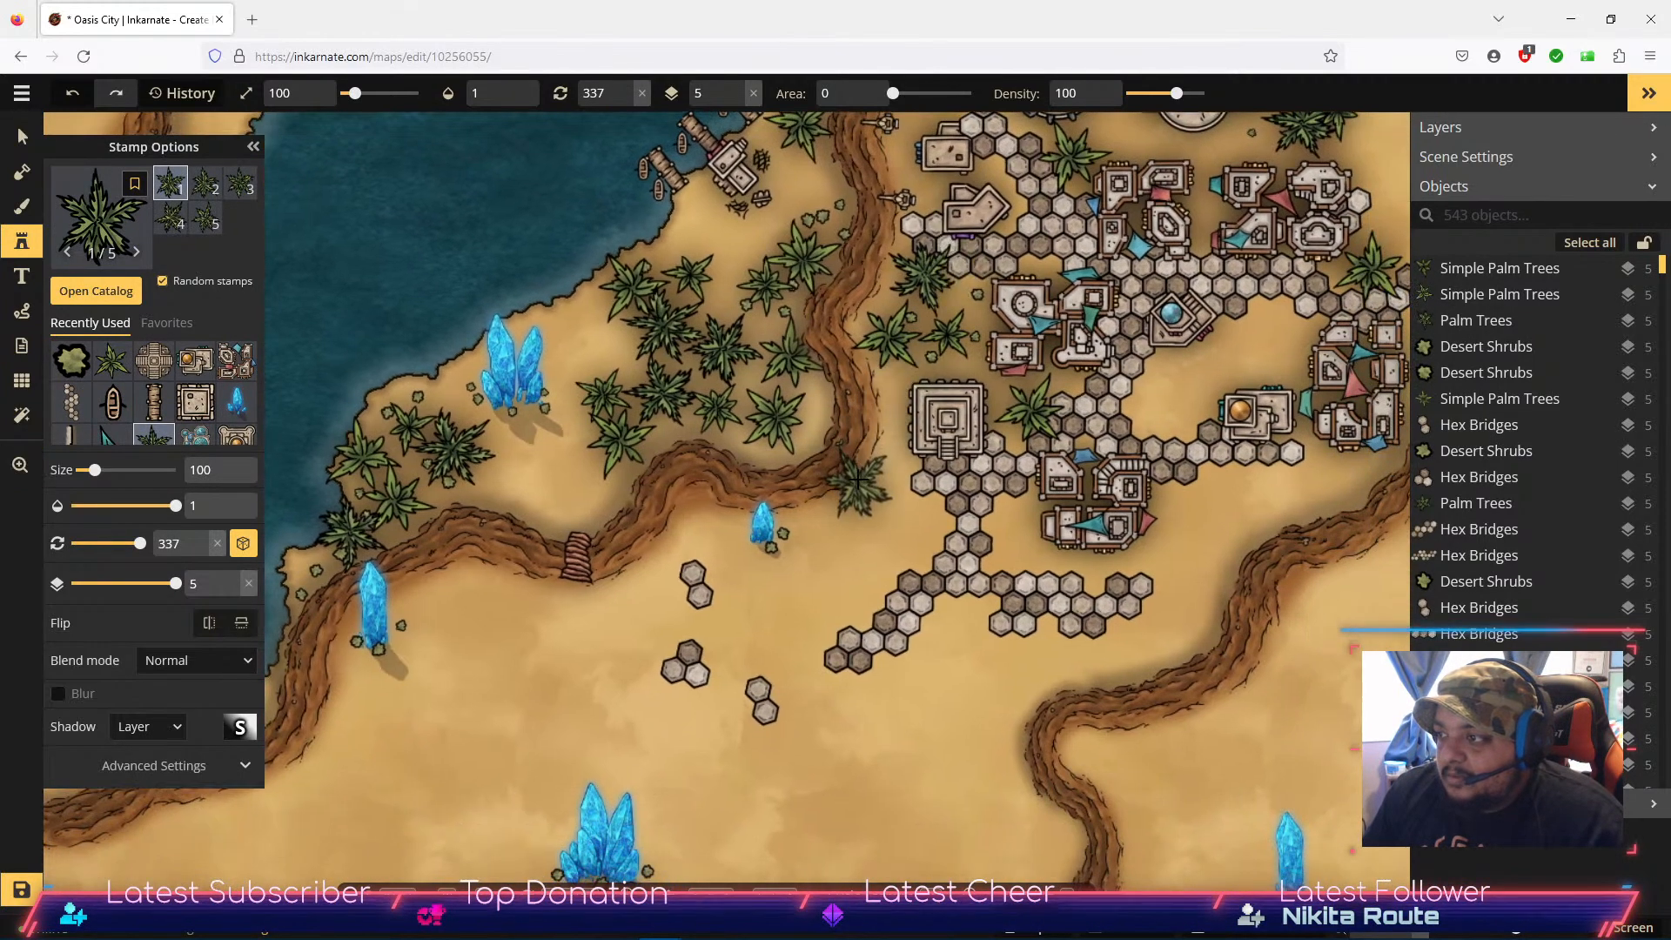
left_click(818, 508)
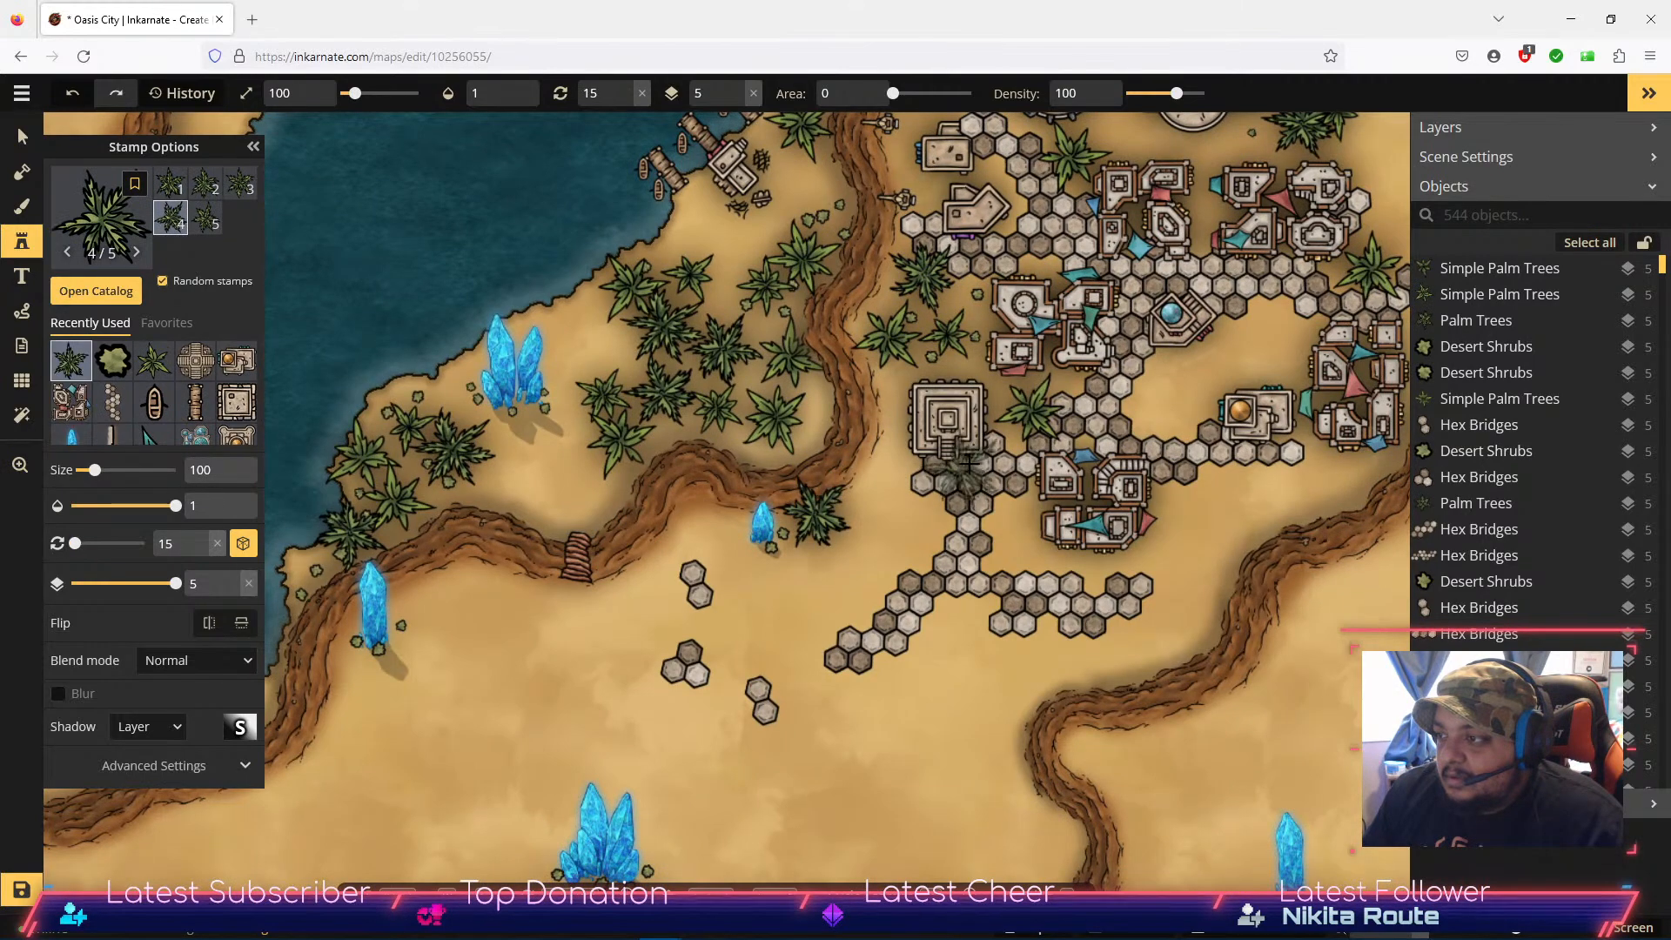
left_click_drag(1267, 334, 1103, 486)
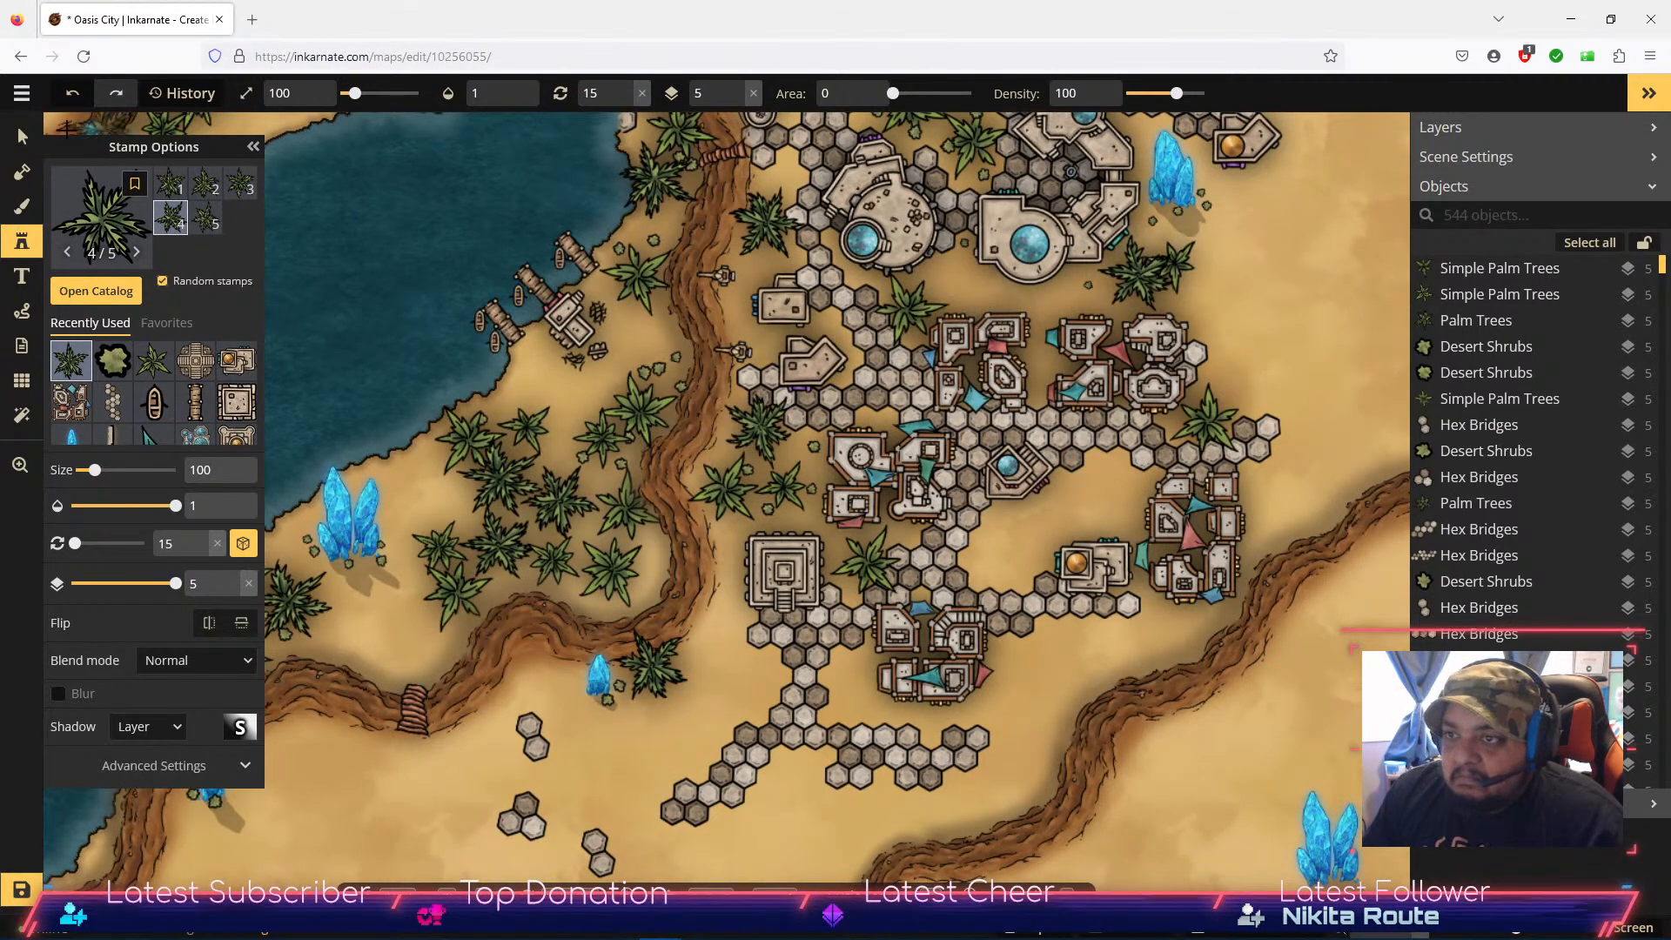
left_click(22, 137)
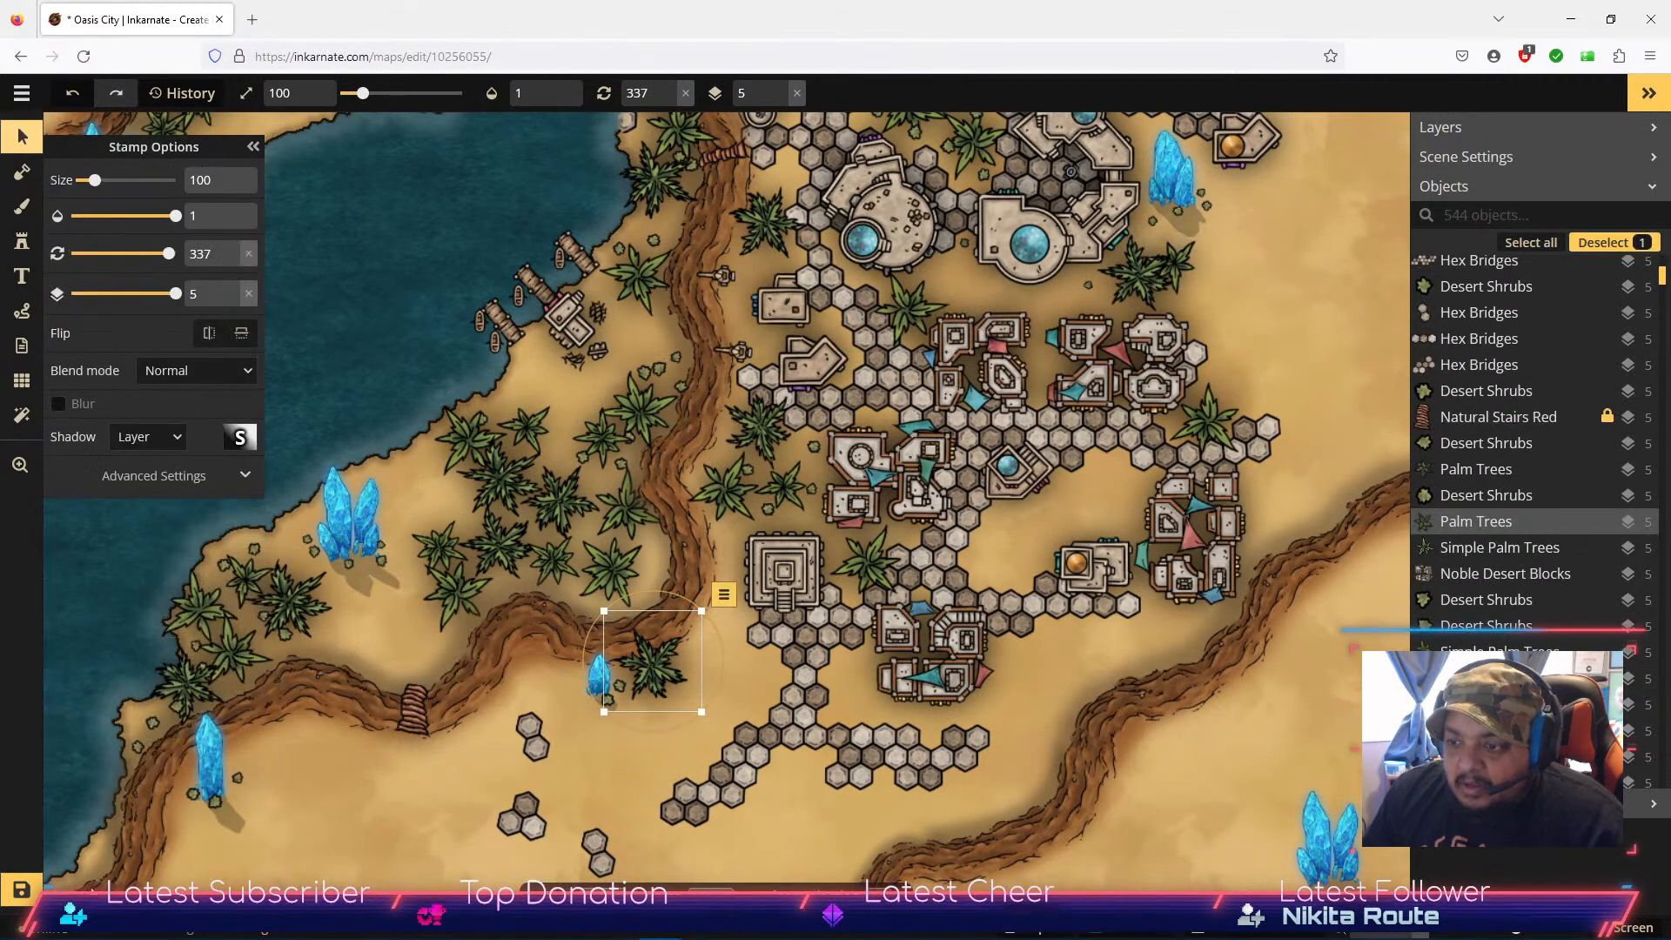
Step: Save the map and collapse the stamp options and object list to enlarge the canvas
left_click(22, 888)
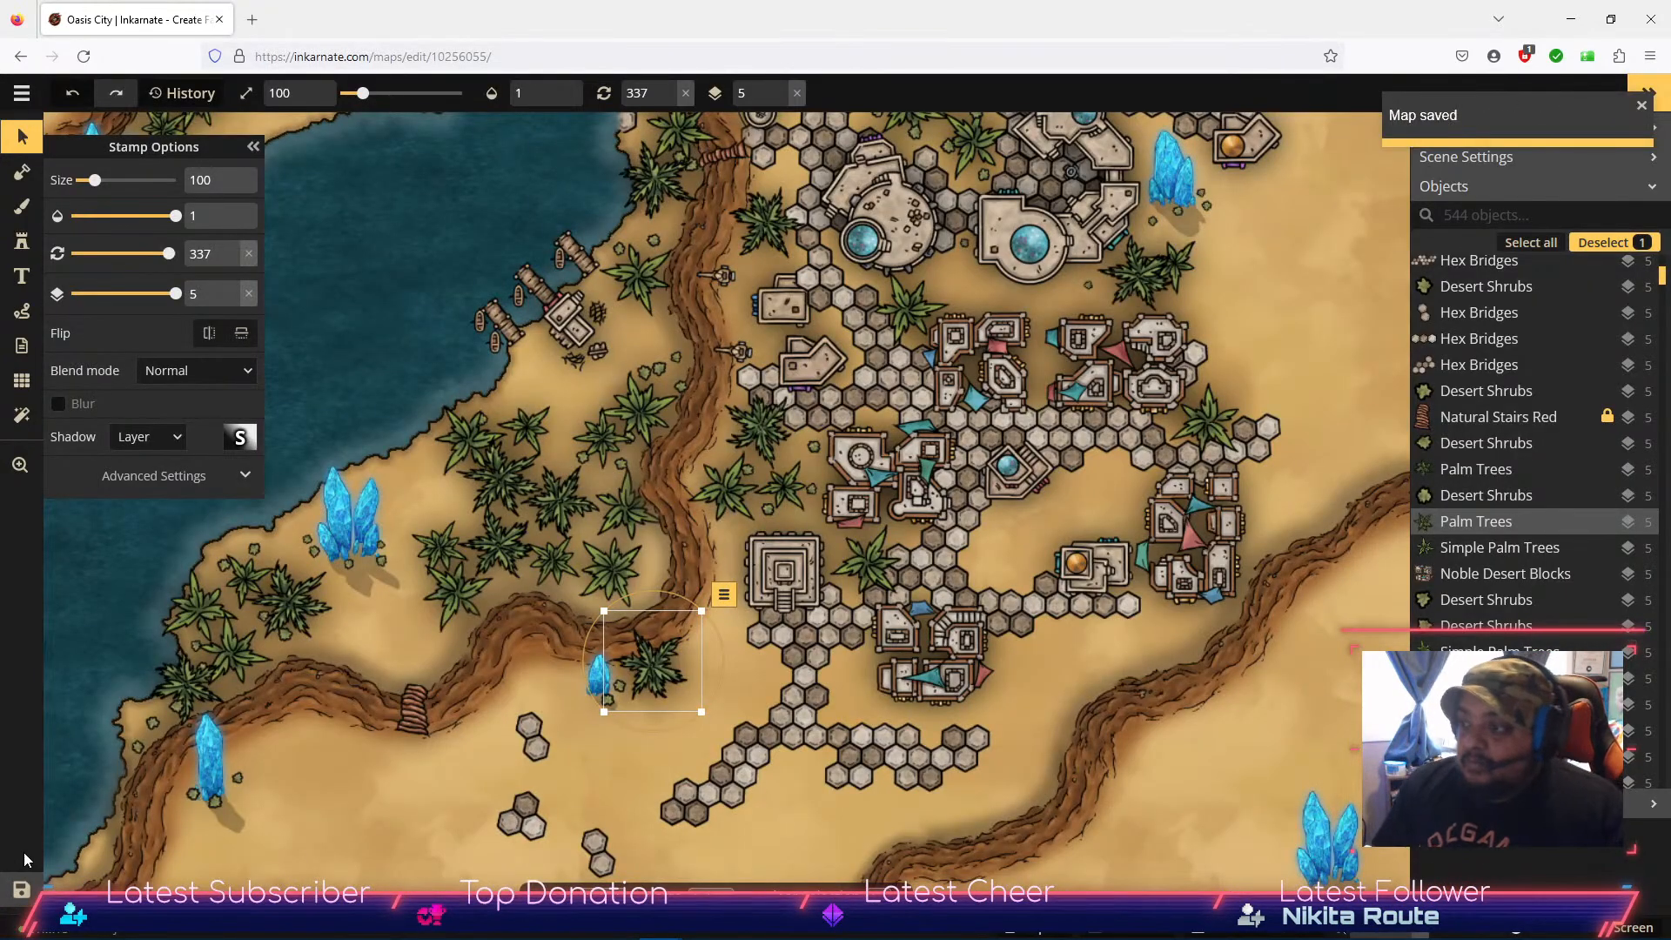
left_click(254, 148)
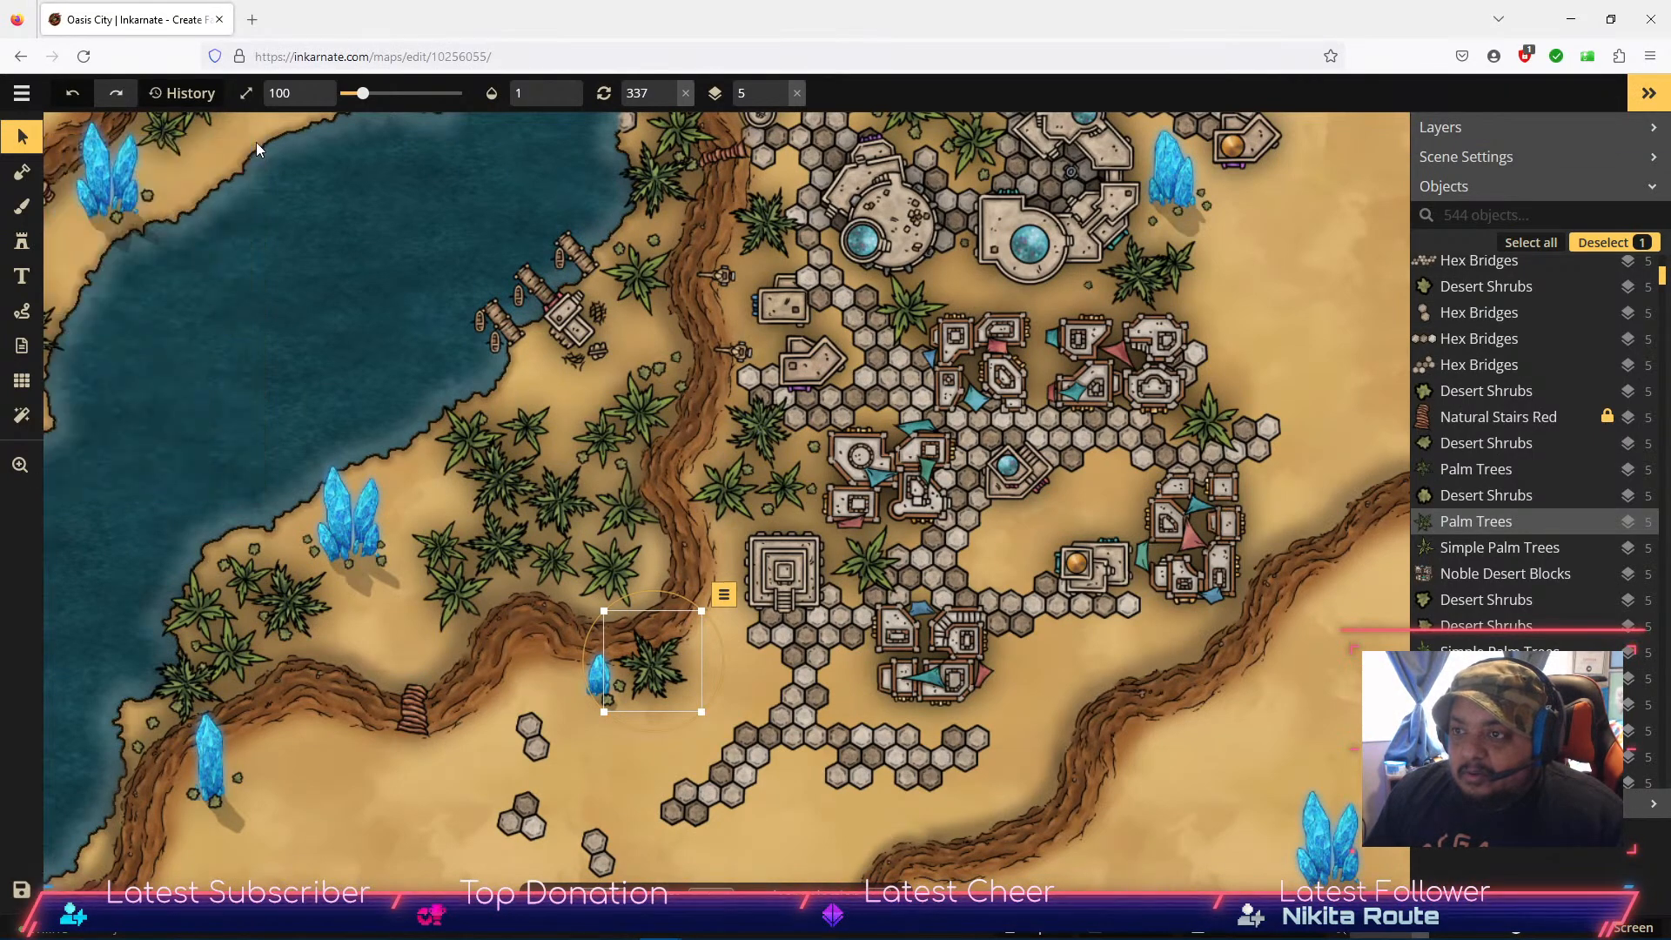
left_click(1650, 93)
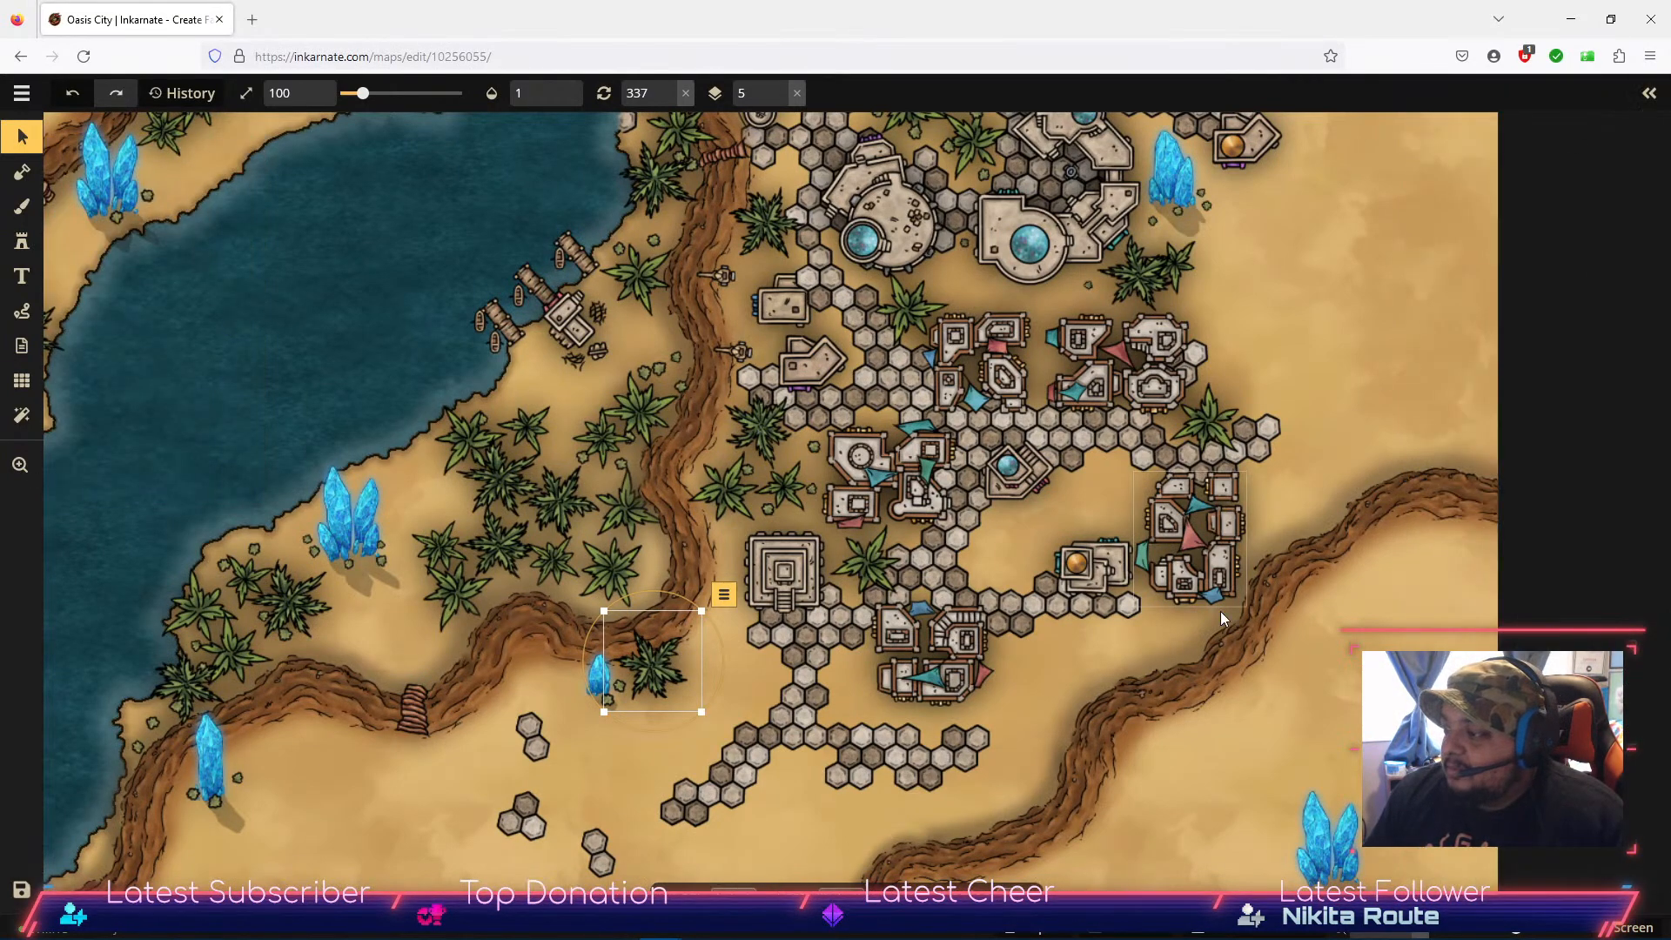
Step: Examine the overall city layout and the districts east of the large lake at several zoom levels
left_click(1635, 933)
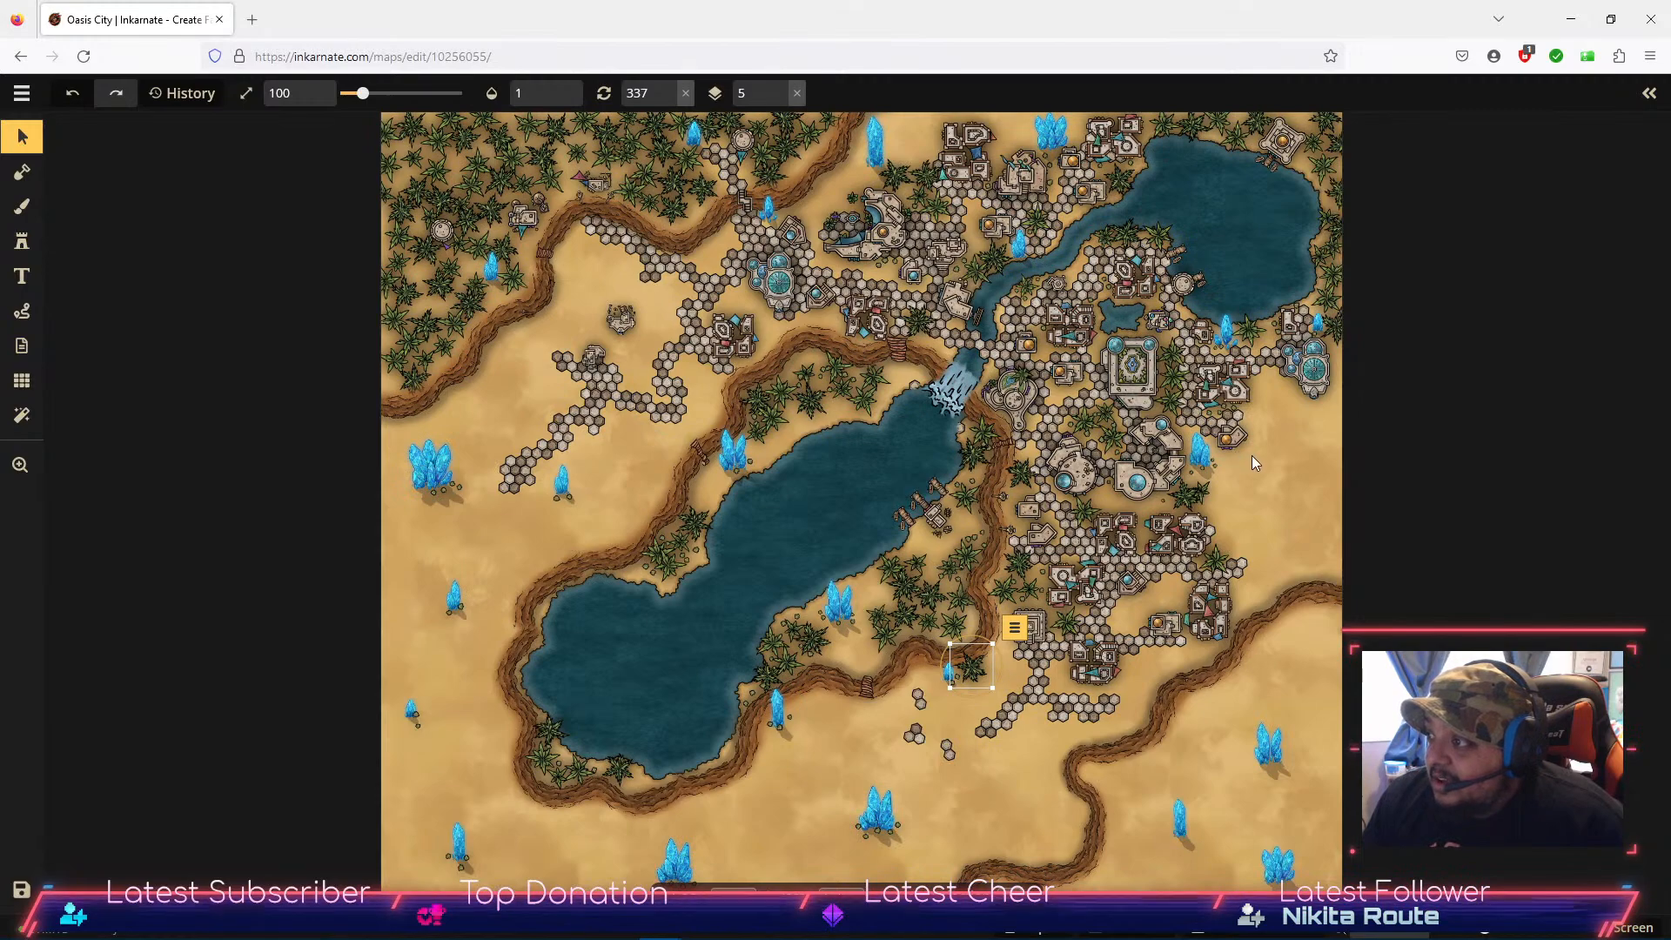
scroll(1256, 510, "up", 5)
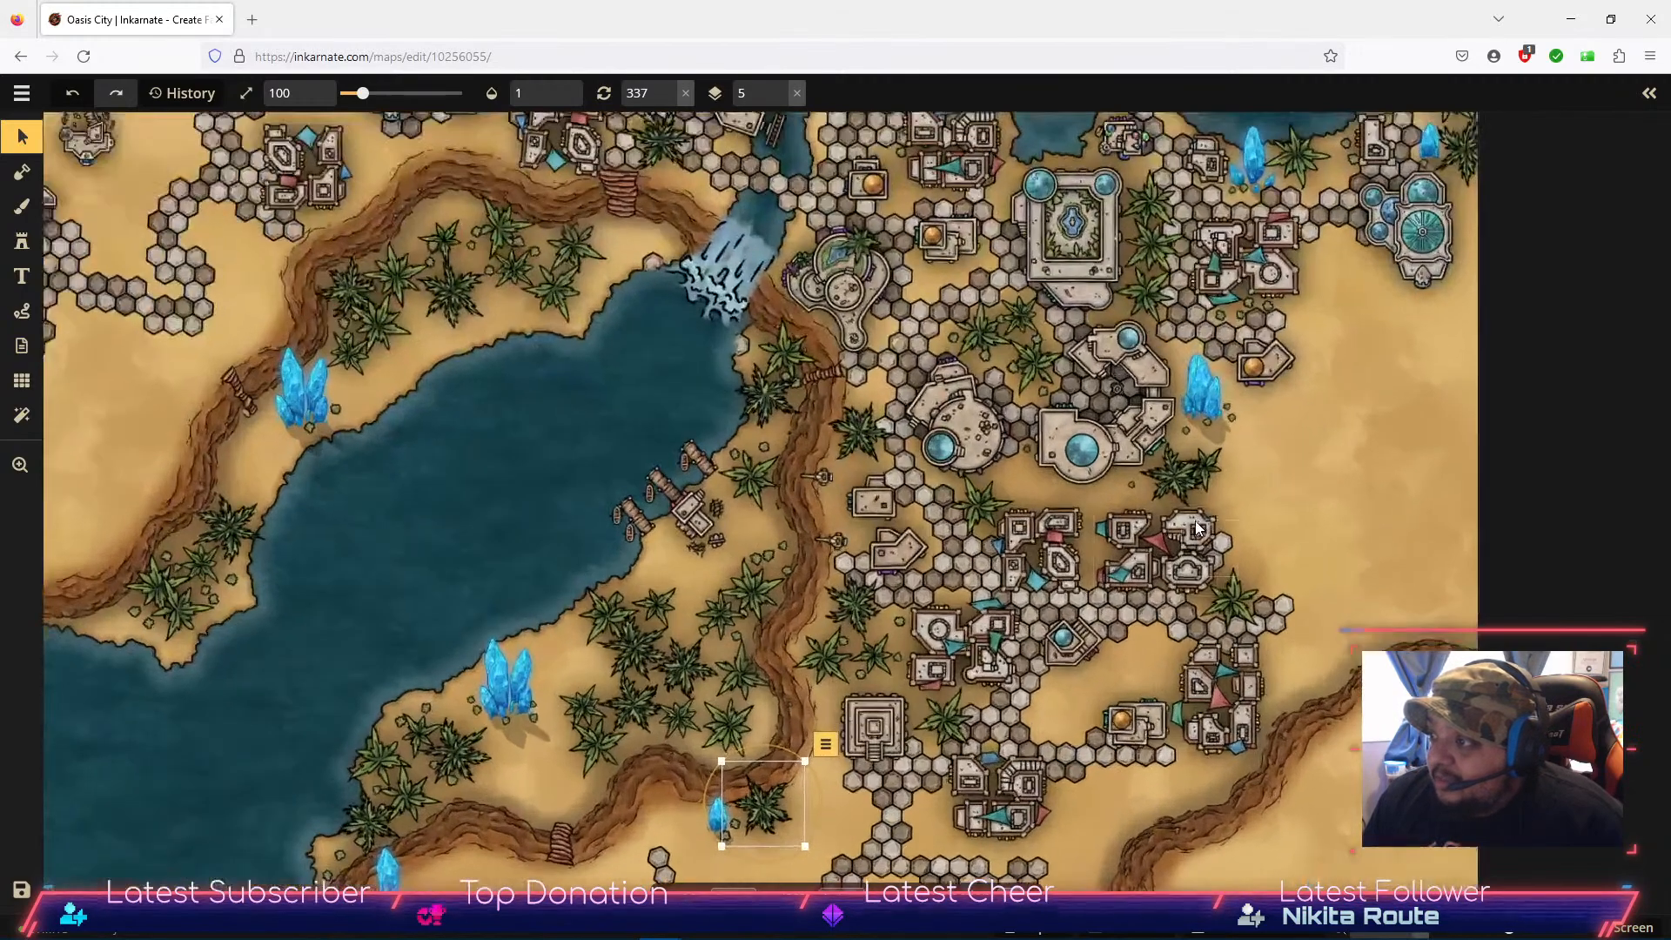
scroll(1197, 529, "up", 5)
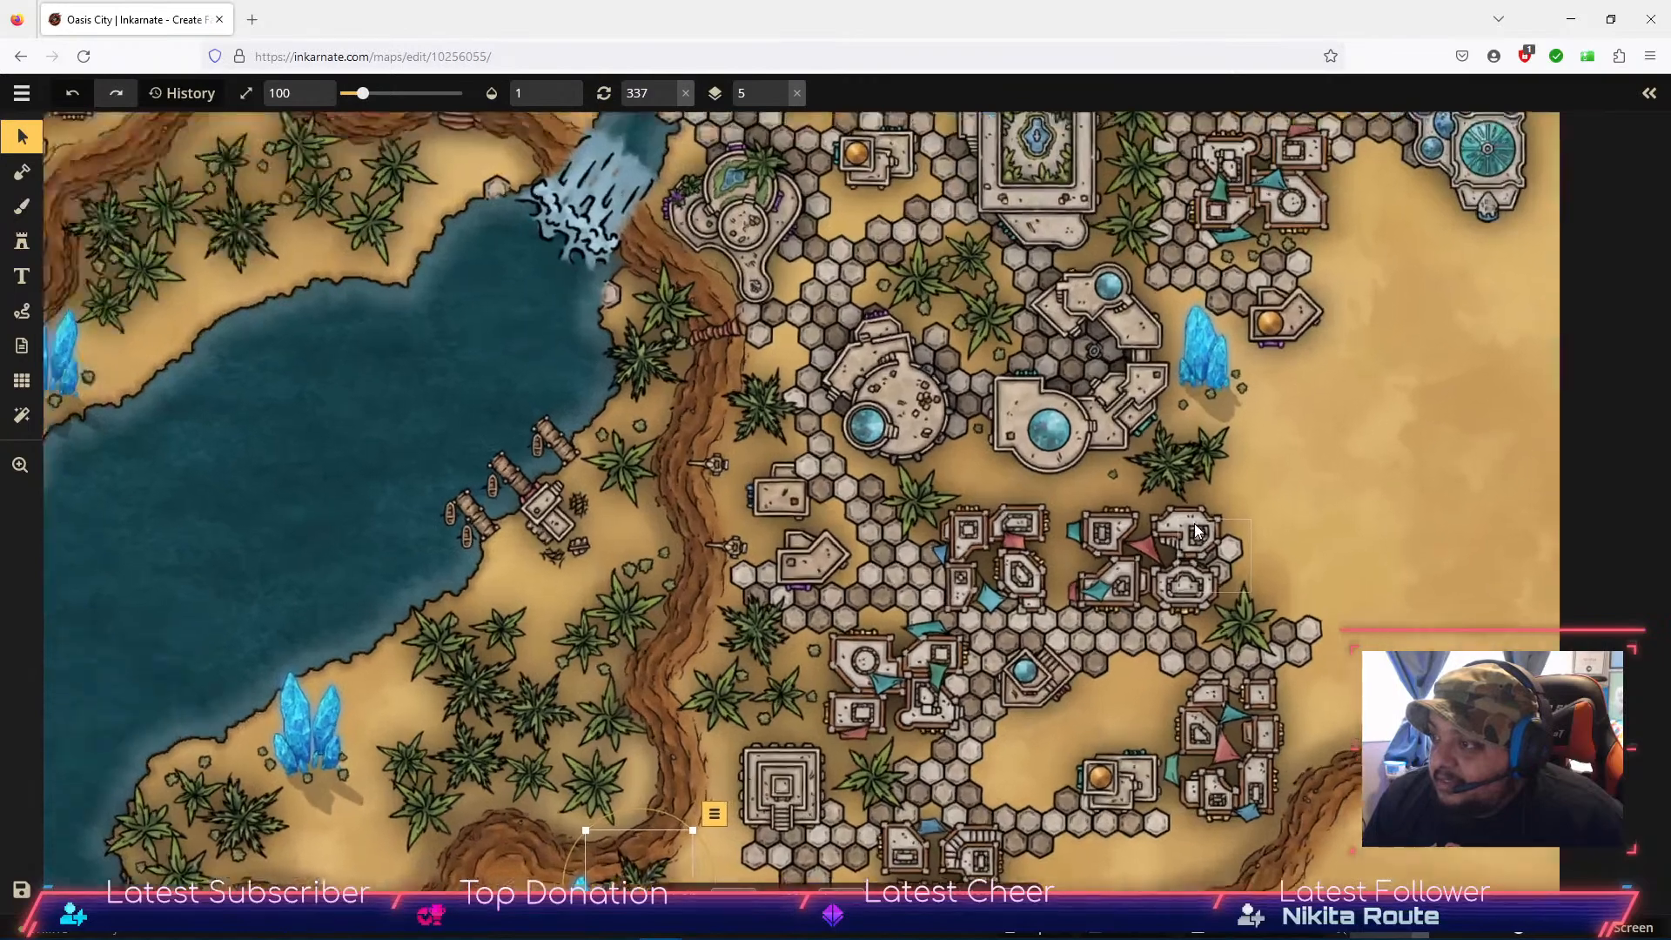
scroll(1194, 524, "down", 8)
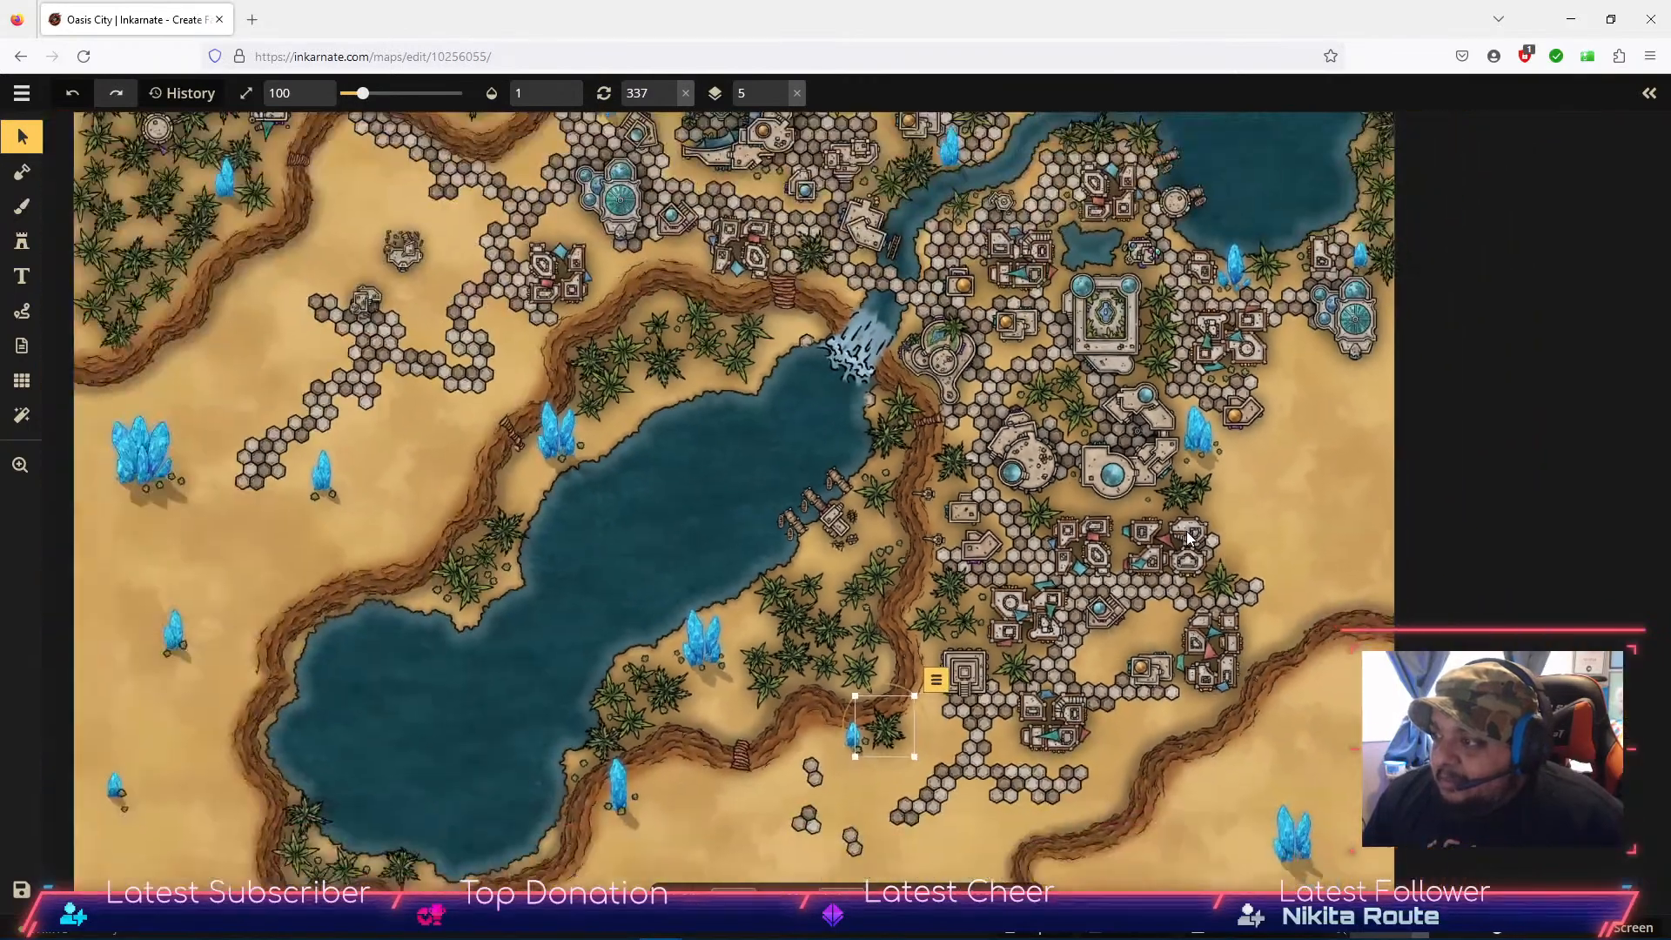
scroll(1186, 546, "down", 3)
scroll(1189, 551, "up", 4)
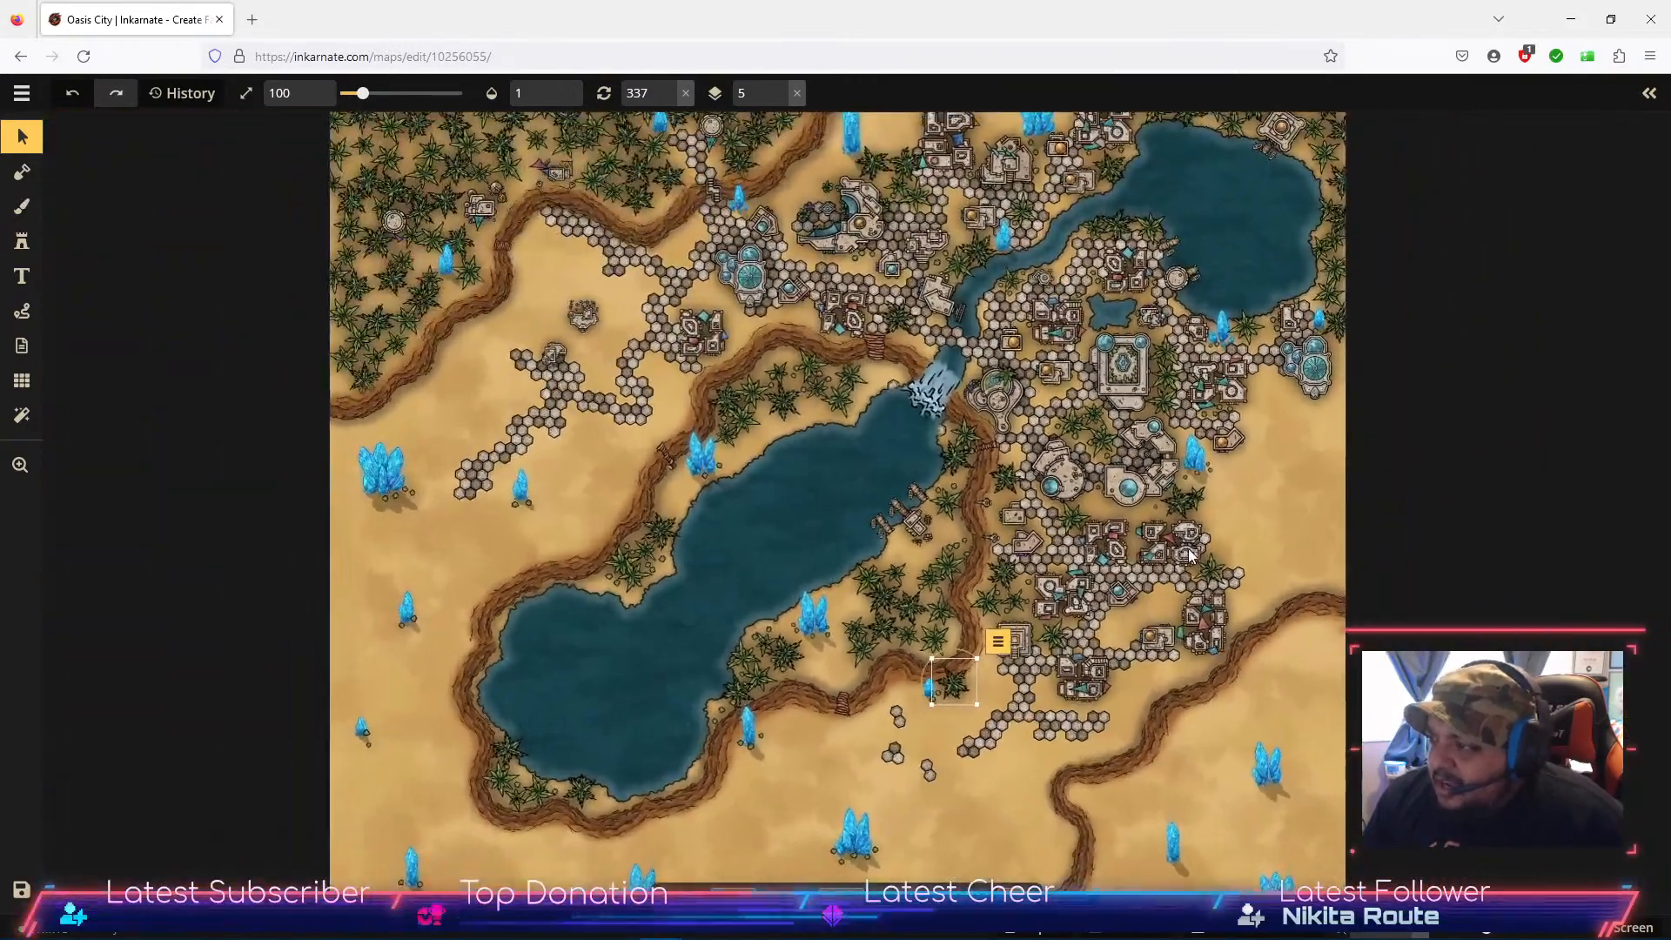
Step: Inspect the southeastern housing blocks, clear the object selection, and review the full map from the northwestern palm forest to the northeastern lake
scroll(1193, 554, "up", 4)
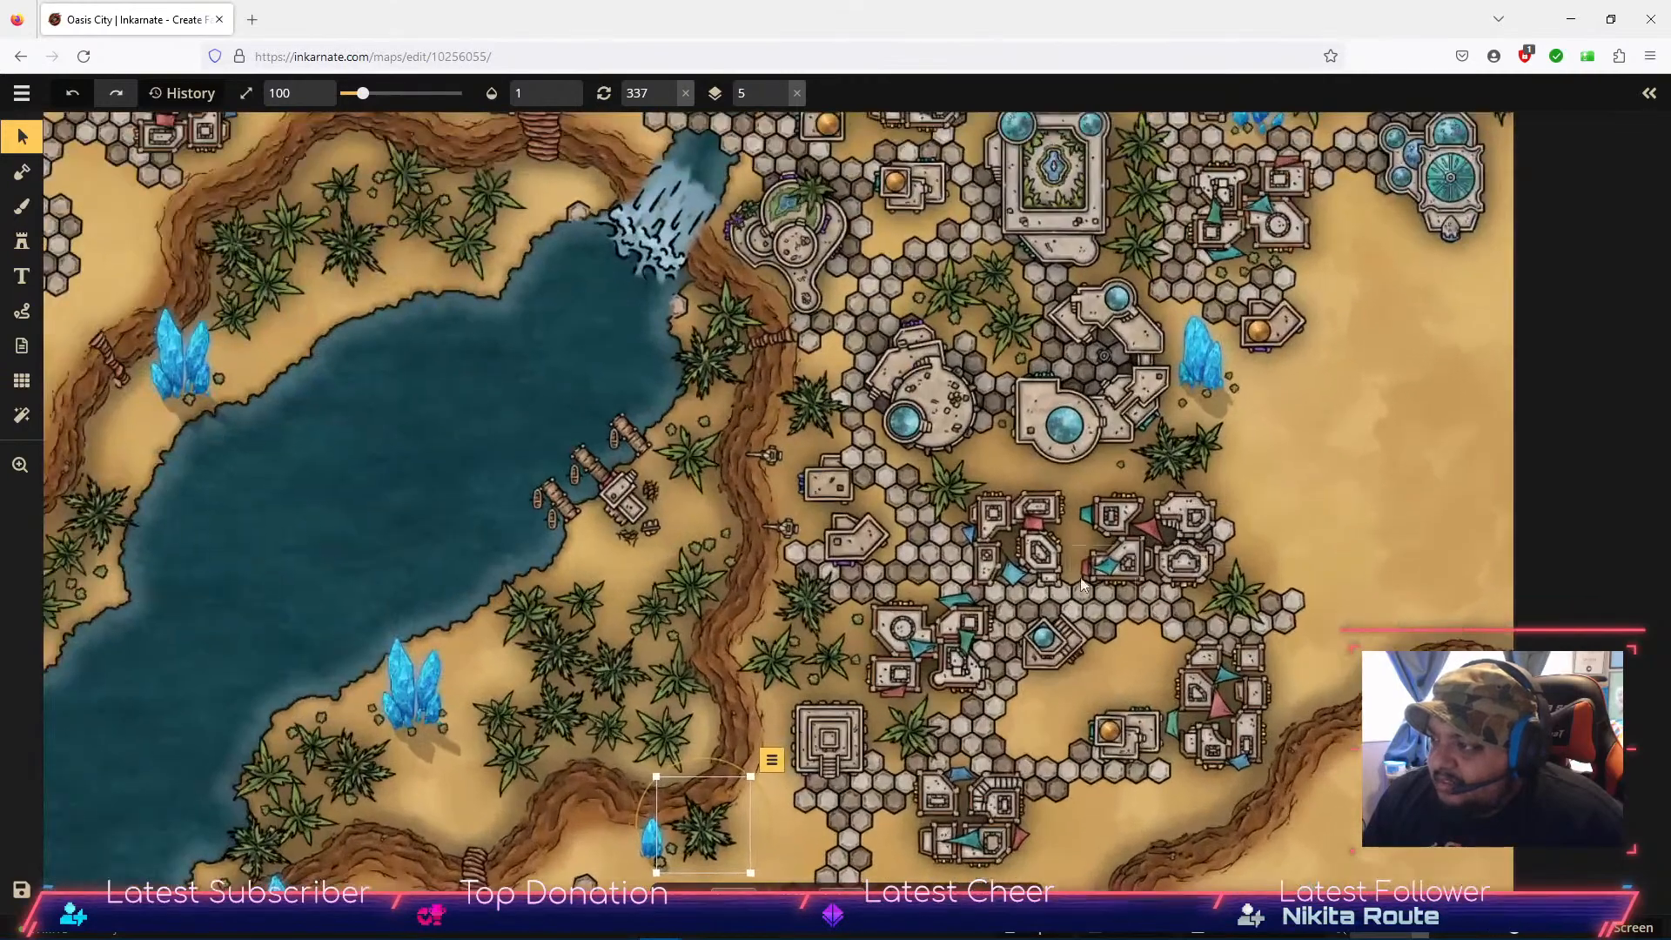
scroll(1123, 595, "down", 5)
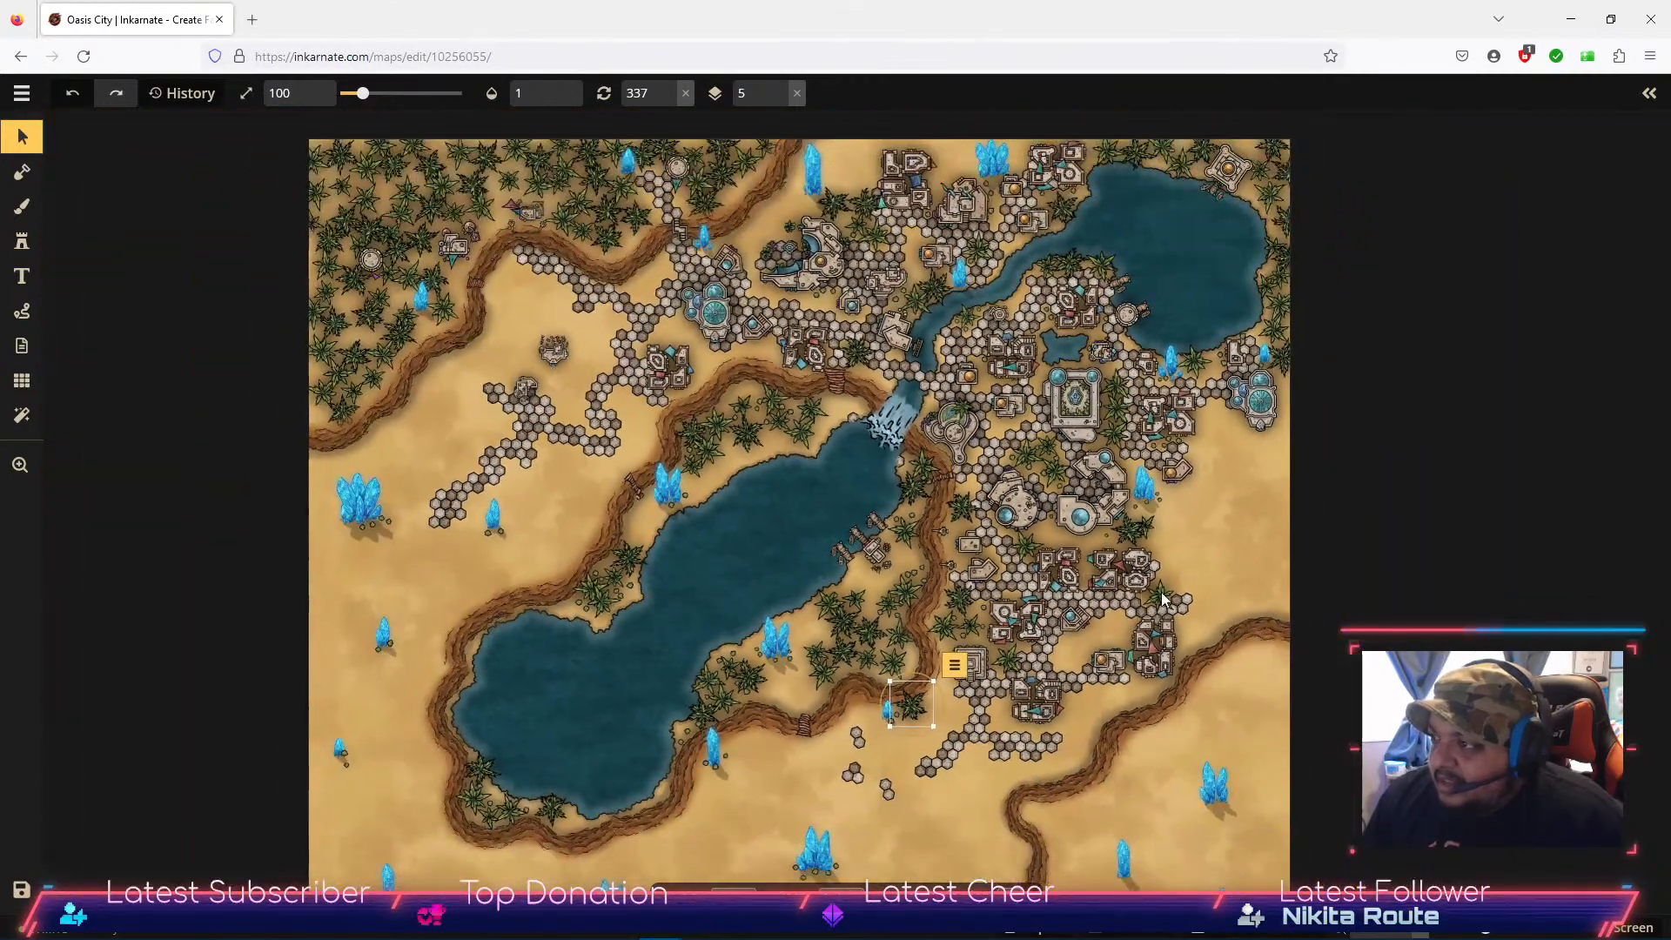
left_click_drag(1155, 664, 1139, 550)
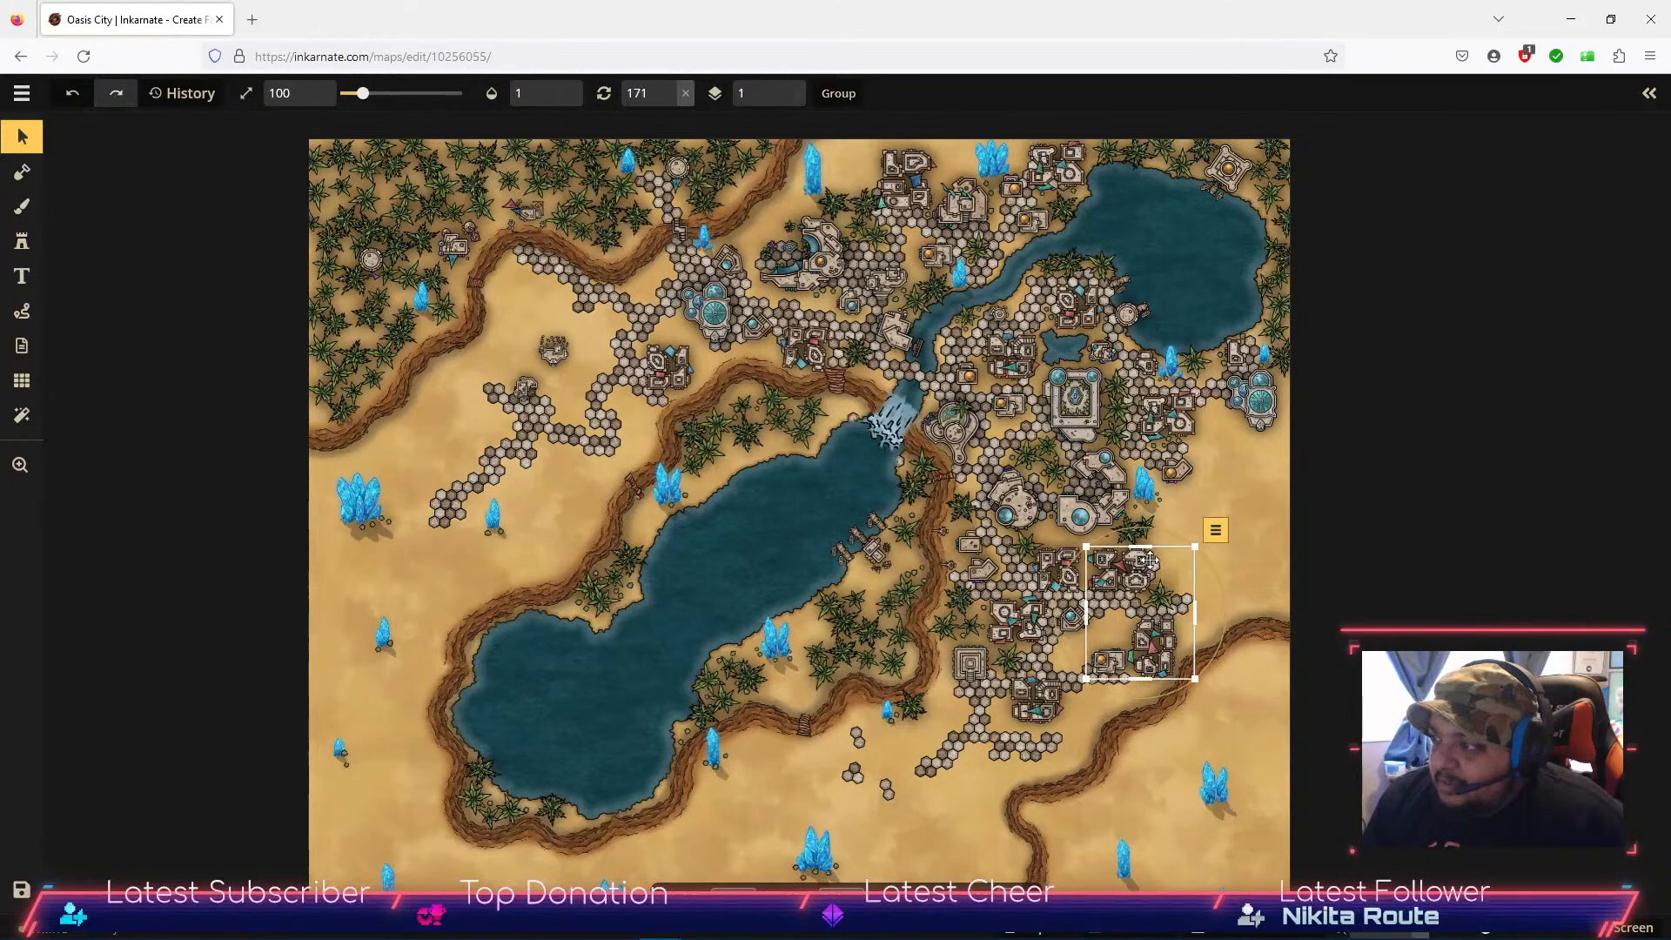
left_click(1260, 566)
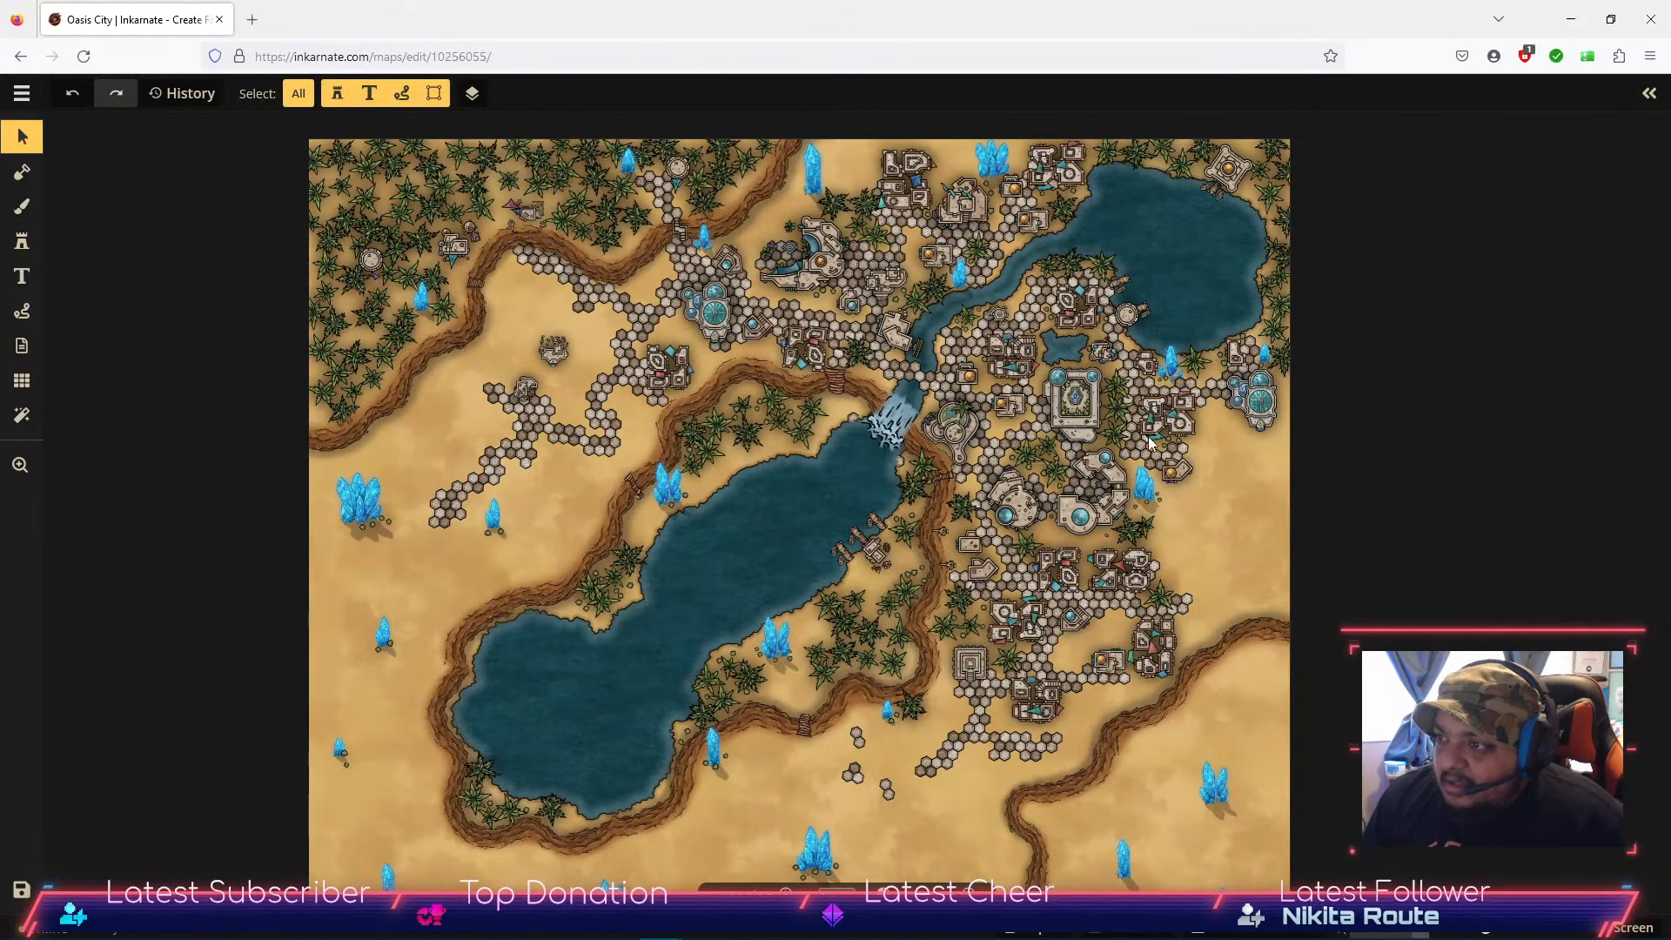
scroll(970, 560, "down", 1)
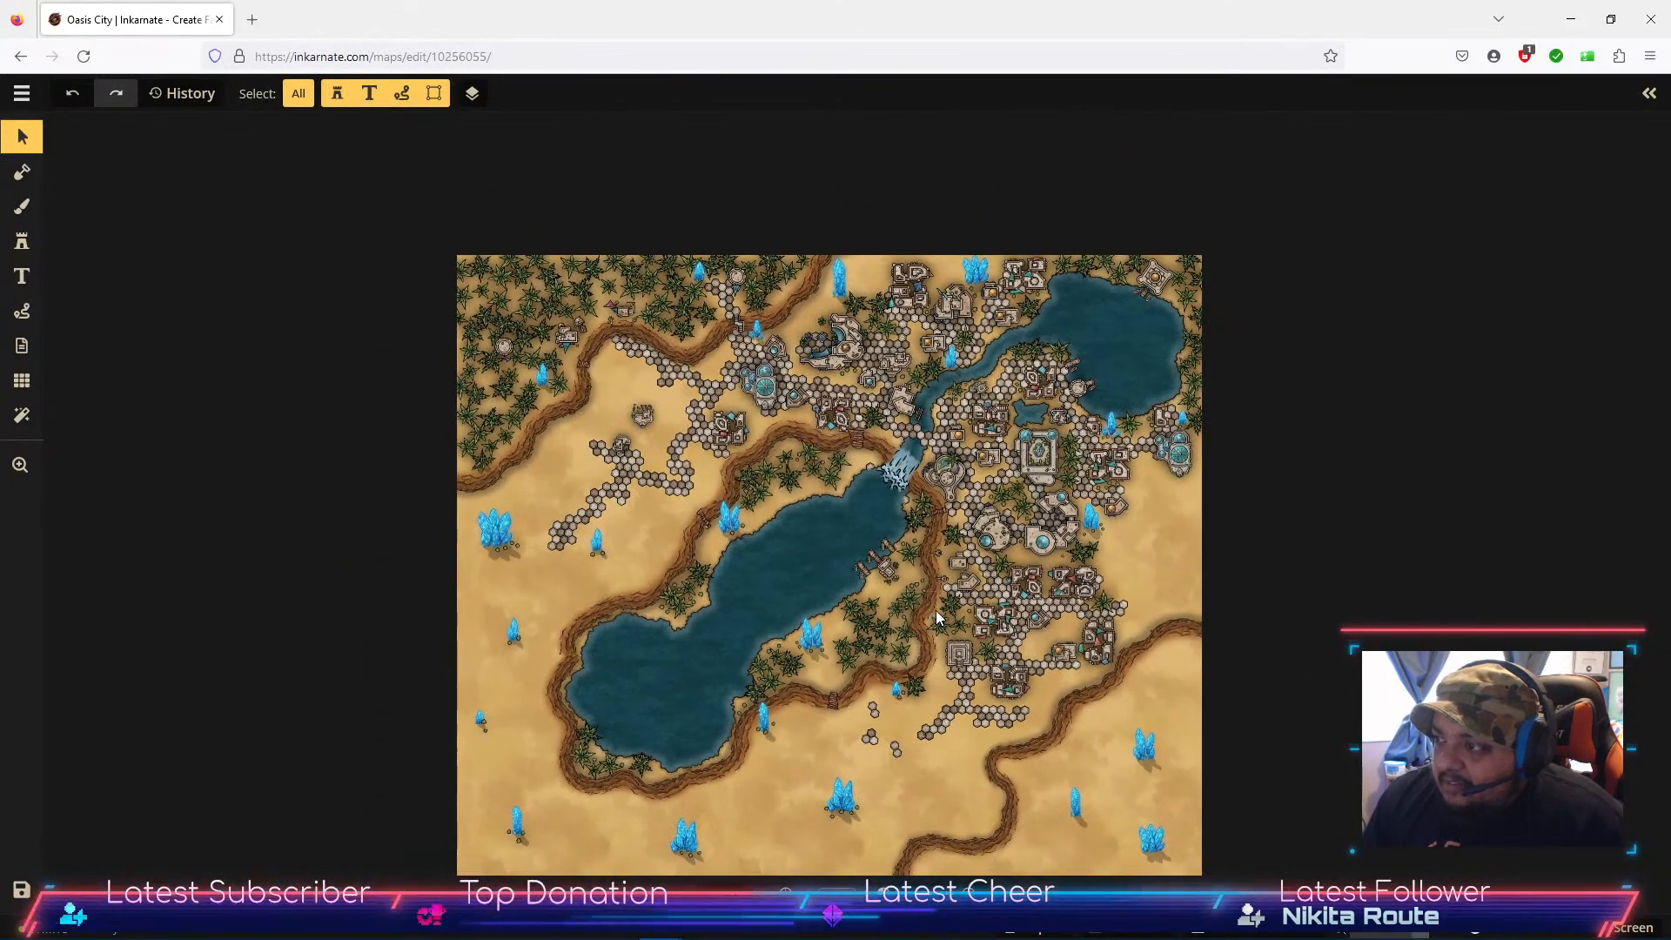
scroll(1189, 654, "up", 1)
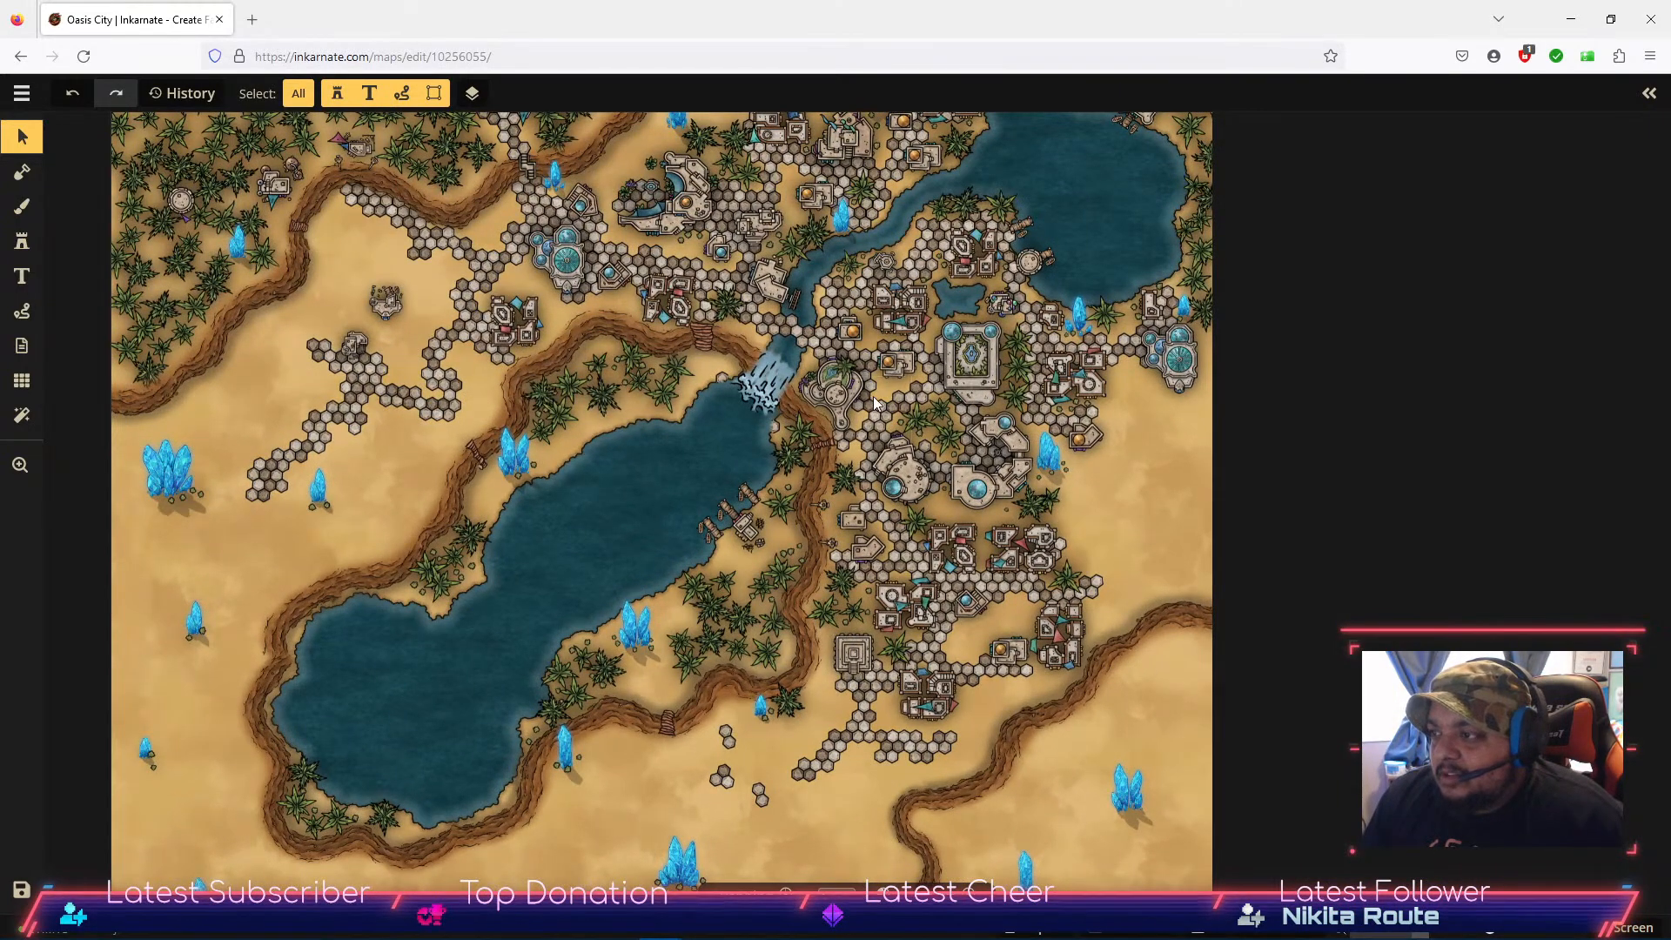
key("space")
left_click_drag(574, 540, 916, 686)
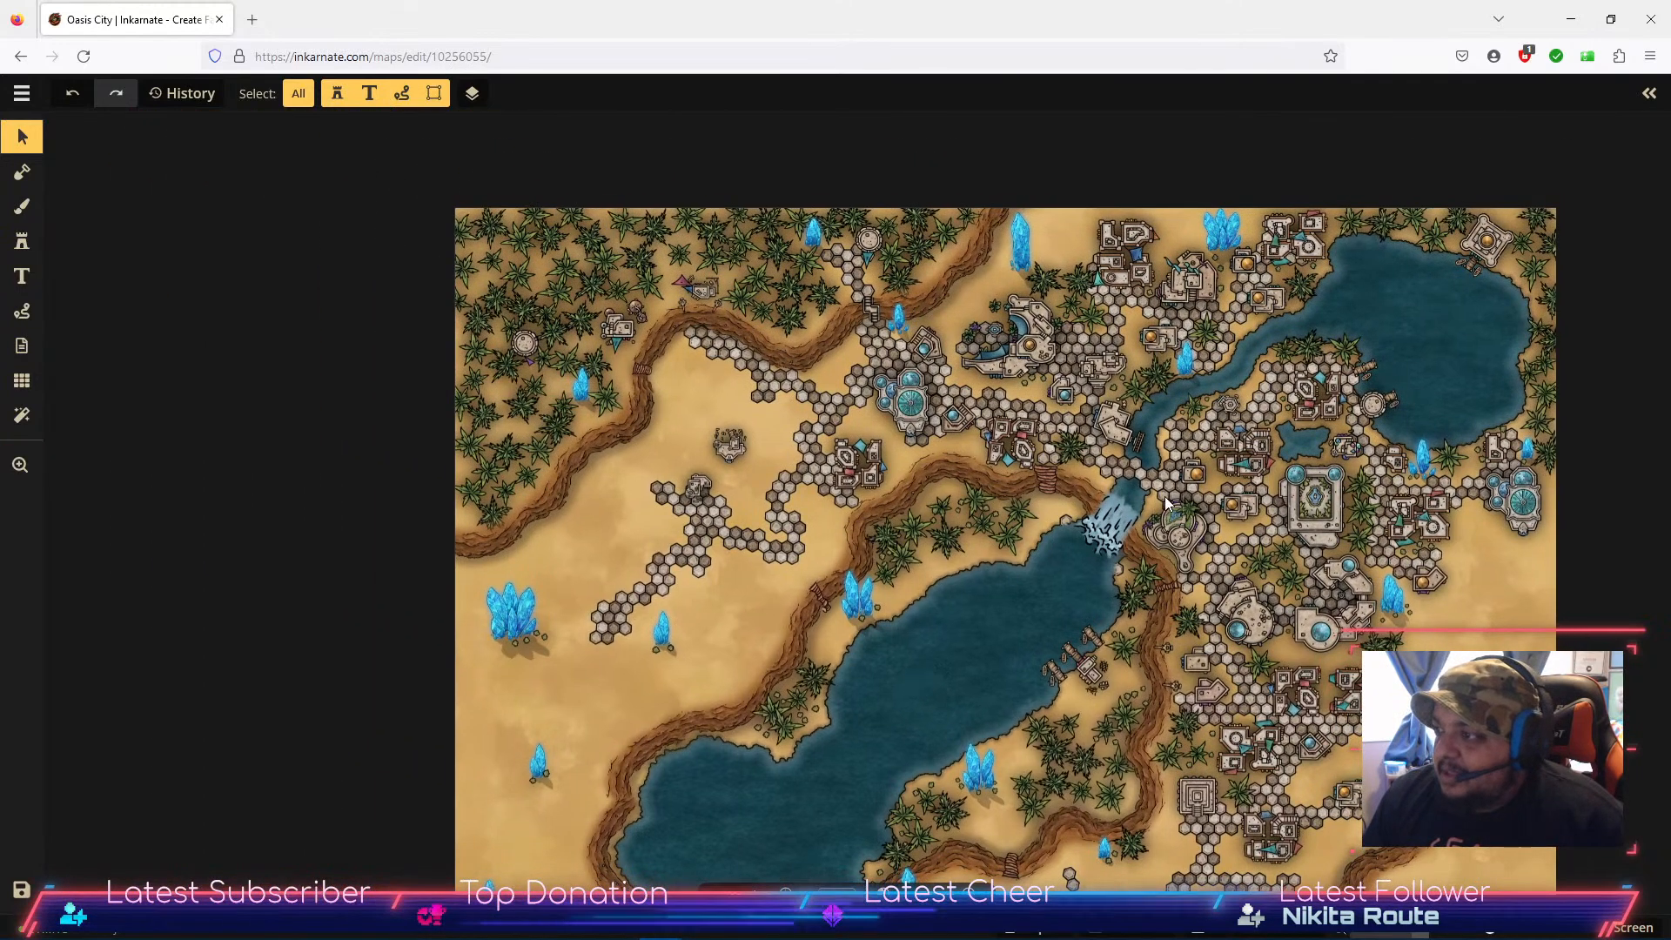
key("space")
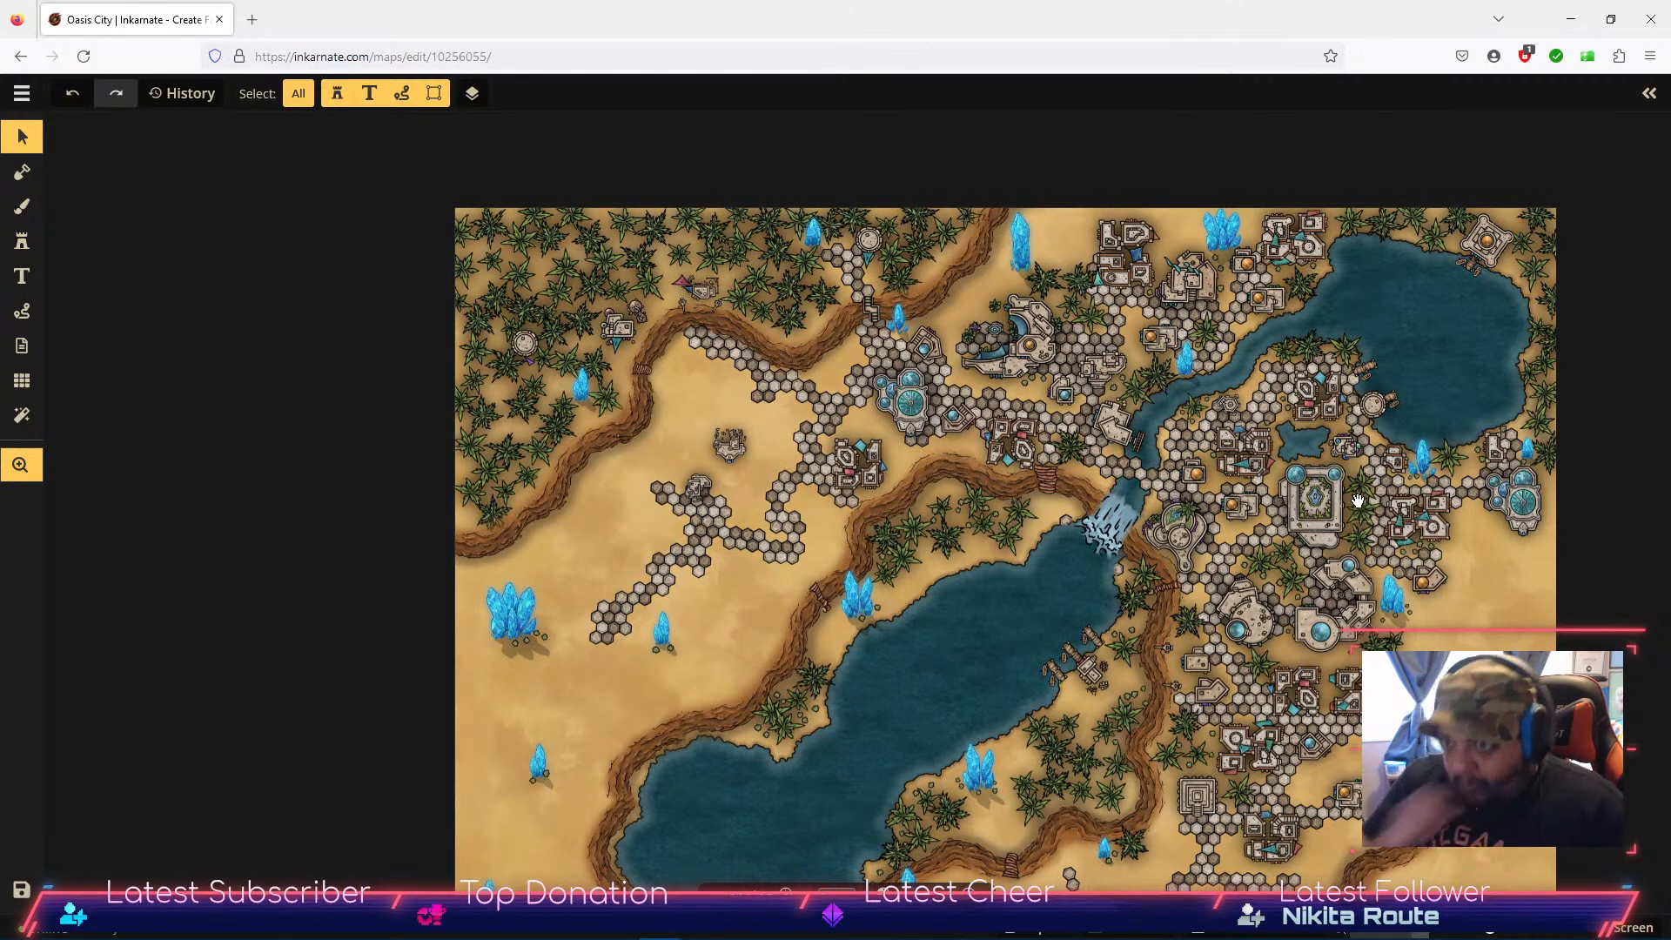
left_click_drag(1457, 629, 1332, 560)
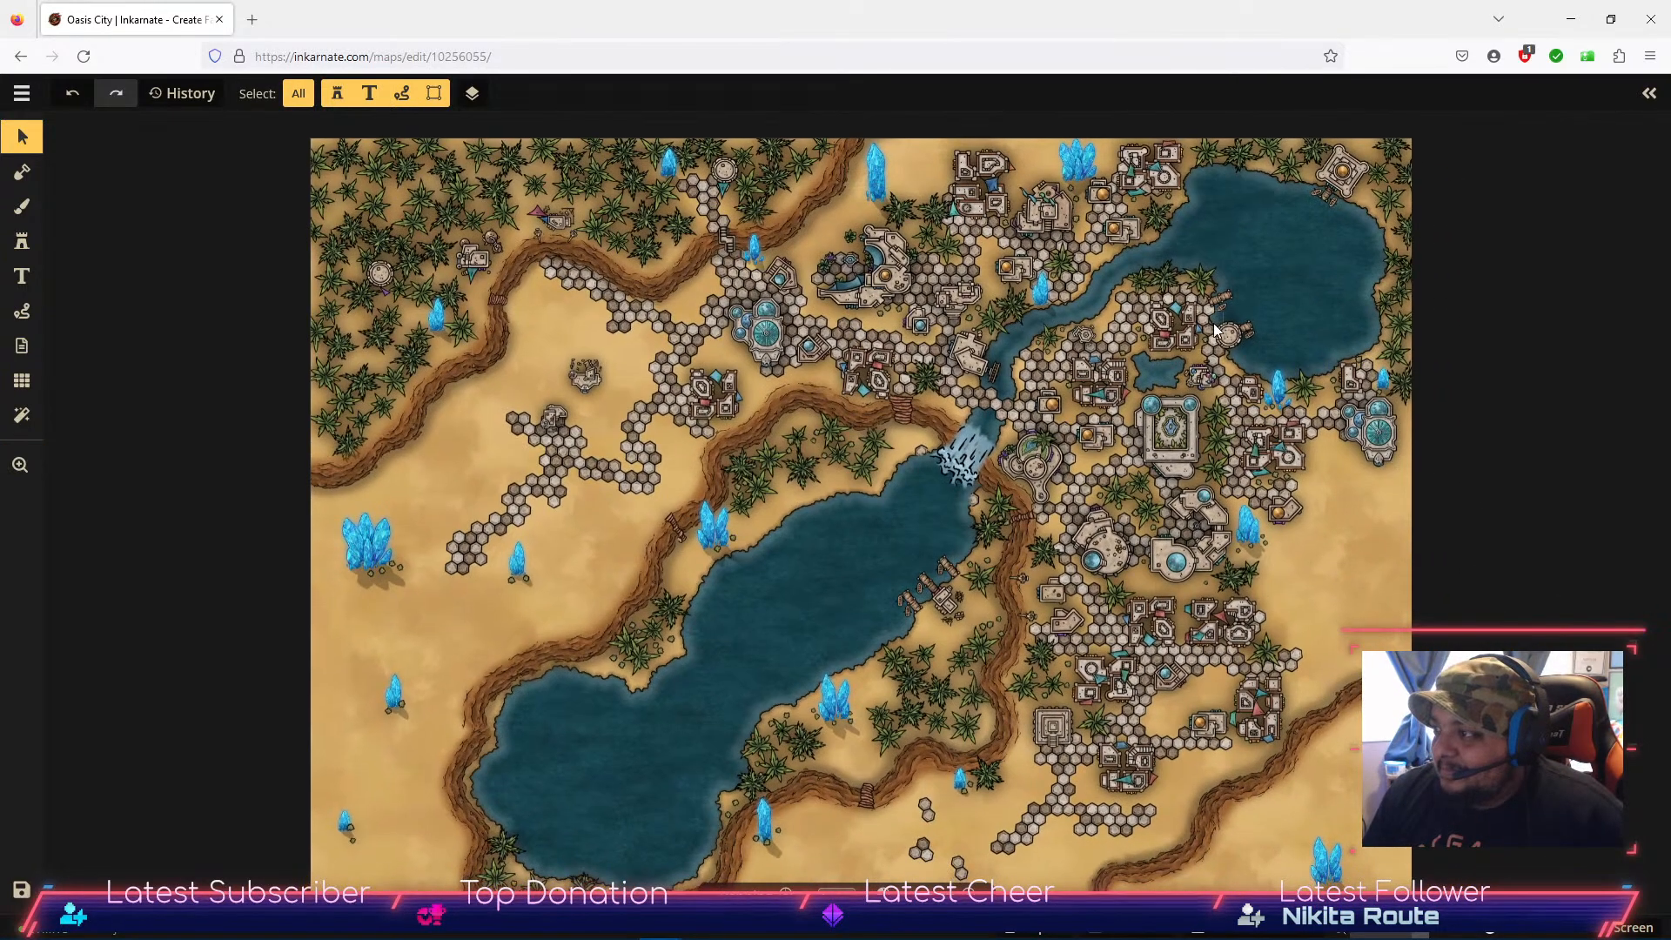